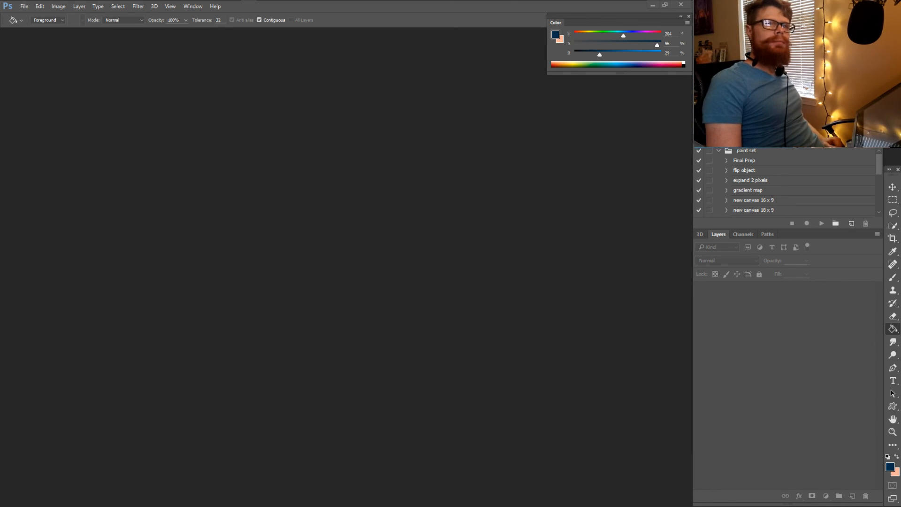
Create a new wide document with a sketch layer by playing the New Canvas 4x1 action
{"action": "left_click", "coordinate": [23, 7]}
{"action": "left_click", "coordinate": [23, 7]}
{"action": "scroll", "coordinate": [793, 204], "scroll_direction": "down", "scroll_amount": 2}
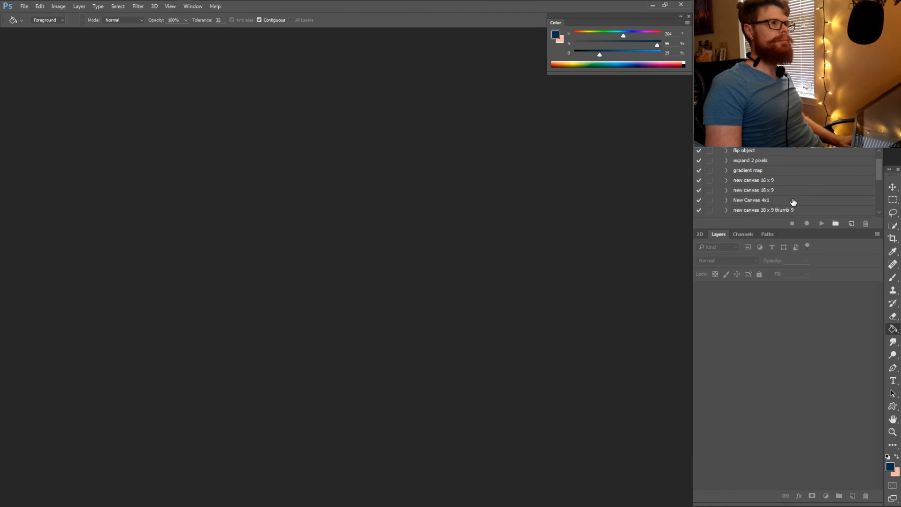
{"action": "left_click", "coordinate": [787, 190]}
{"action": "left_click", "coordinate": [820, 225]}
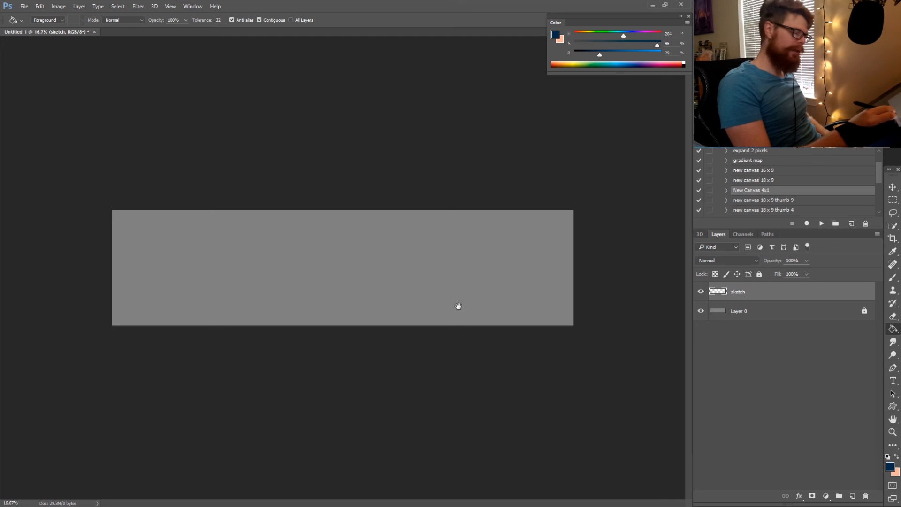
Activate the Brush tool with the next brush preset, size 26, and show the canvas in full-screen mode
{"action": "key", "text": "b"}
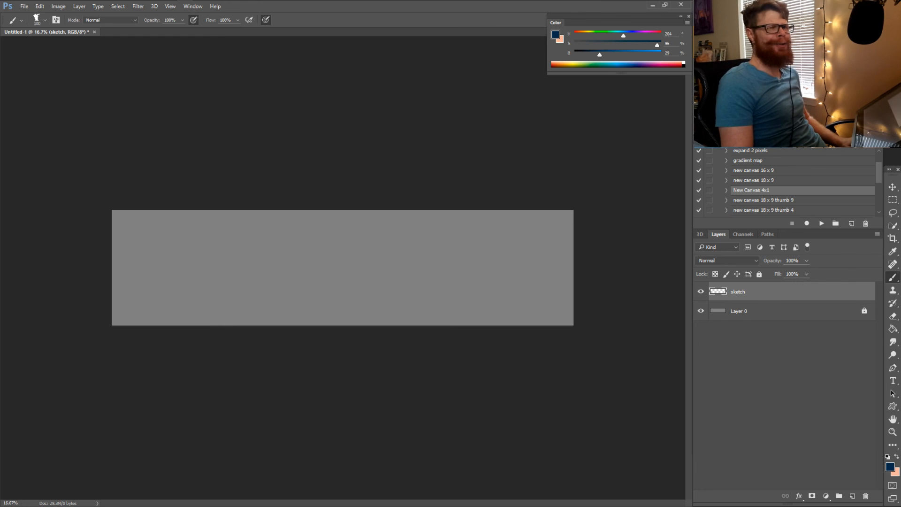
{"action": "key", "text": "."}
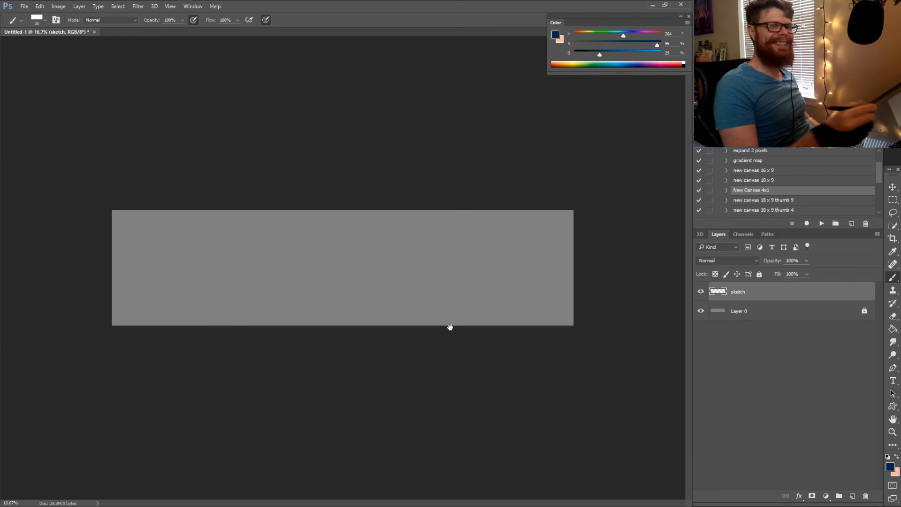
{"action": "key", "text": "f"}
{"action": "key", "text": "f"}
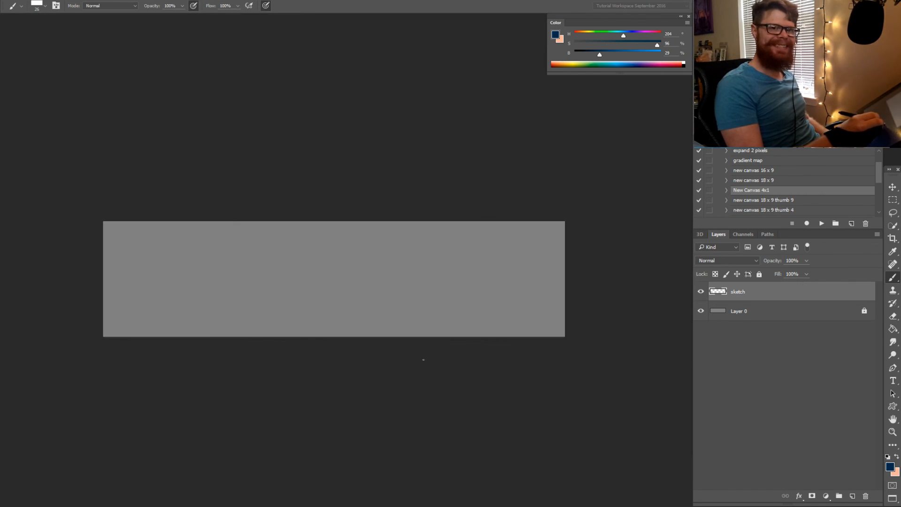
{"action": "key", "text": "r"}
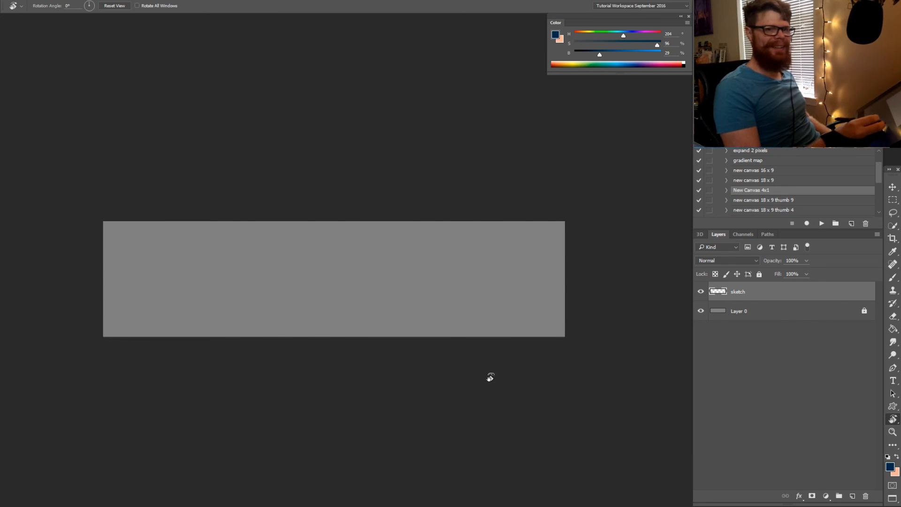
{"action": "mouse_move", "coordinate": [487, 375]}
{"action": "left_mouse_down"}
{"action": "mouse_move", "coordinate": [505, 372]}
{"action": "mouse_move", "coordinate": [492, 392]}
{"action": "left_mouse_up"}
{"action": "key", "text": "b"}
{"action": "left_click_drag", "start_coordinate": [499, 308], "coordinate": [499, 308]}
{"action": "left_click_drag", "start_coordinate": [547, 268], "coordinate": [368, 352]}
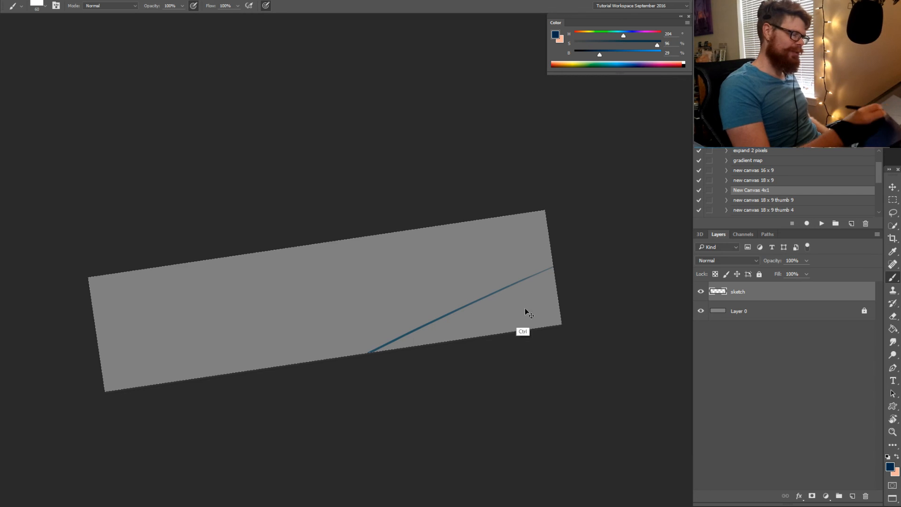
{"action": "key", "text": "ctrl+z"}
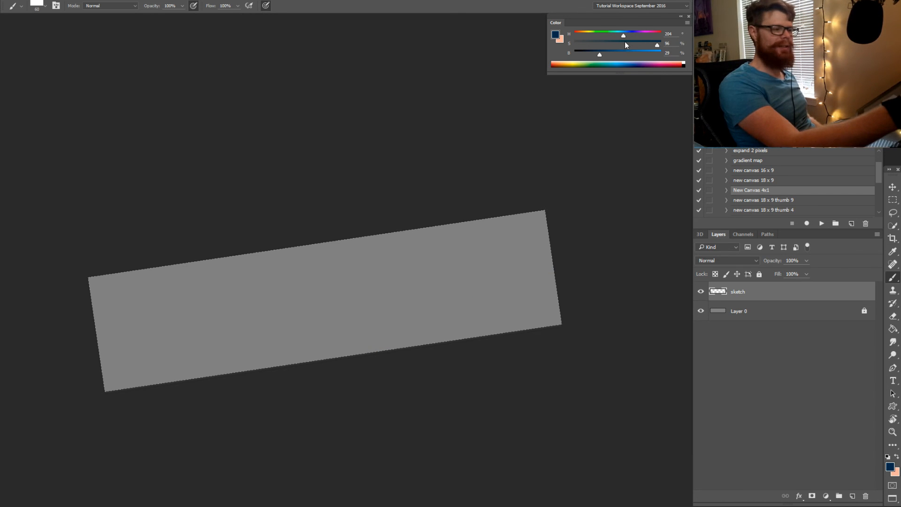
Set the foreground colour to 13% saturation and 19% brightness, testing it with diagonal strokes that are undone
{"action": "mouse_move", "coordinate": [627, 44]}
{"action": "left_mouse_down"}
{"action": "mouse_move", "coordinate": [593, 44]}
{"action": "mouse_move", "coordinate": [596, 56]}
{"action": "left_mouse_up"}
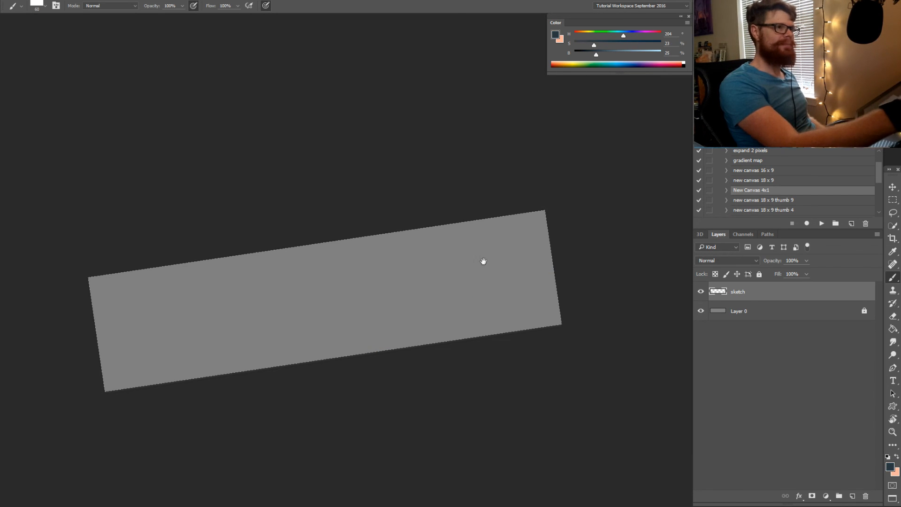
{"action": "left_click_drag", "start_coordinate": [480, 281], "coordinate": [473, 318]}
{"action": "left_click_drag", "start_coordinate": [547, 288], "coordinate": [333, 396]}
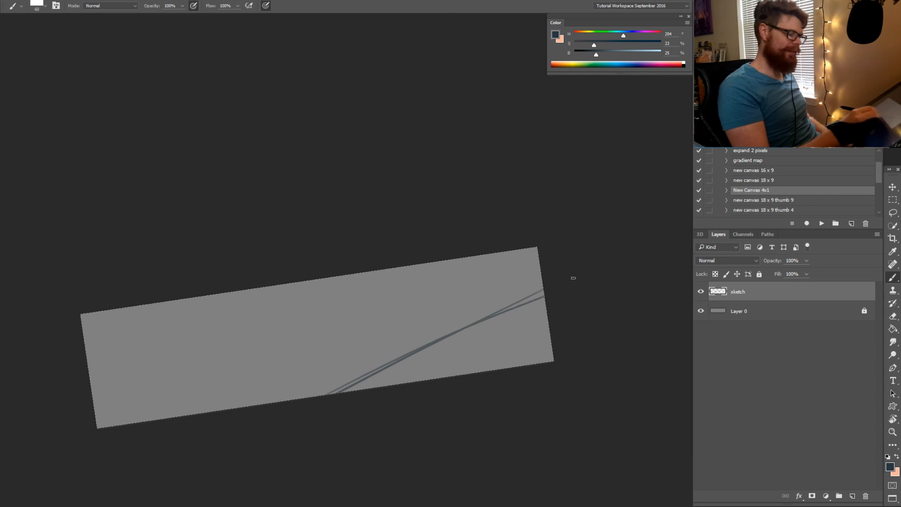
{"action": "key", "text": "ctrl+z"}
{"action": "left_click_drag", "start_coordinate": [592, 54], "coordinate": [591, 55]}
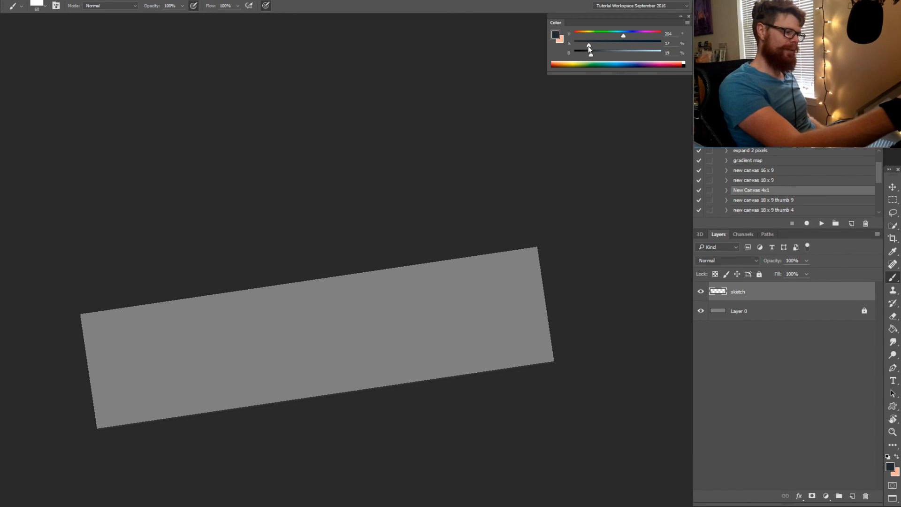
{"action": "left_click_drag", "start_coordinate": [540, 284], "coordinate": [332, 394]}
{"action": "key", "text": "ctrl+z"}
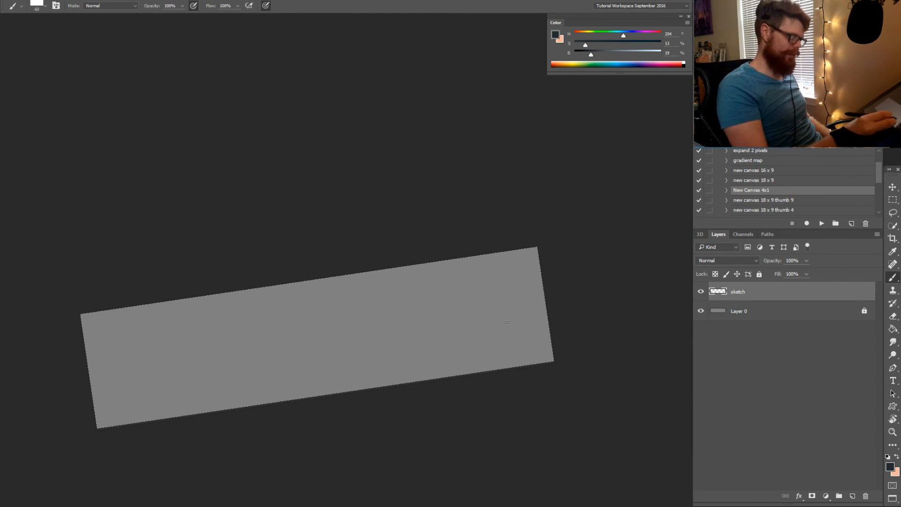
Sketch a rising diagonal line across the canvas's lower right corner and a long curved ground line above it
{"action": "left_click_drag", "start_coordinate": [550, 294], "coordinate": [315, 396]}
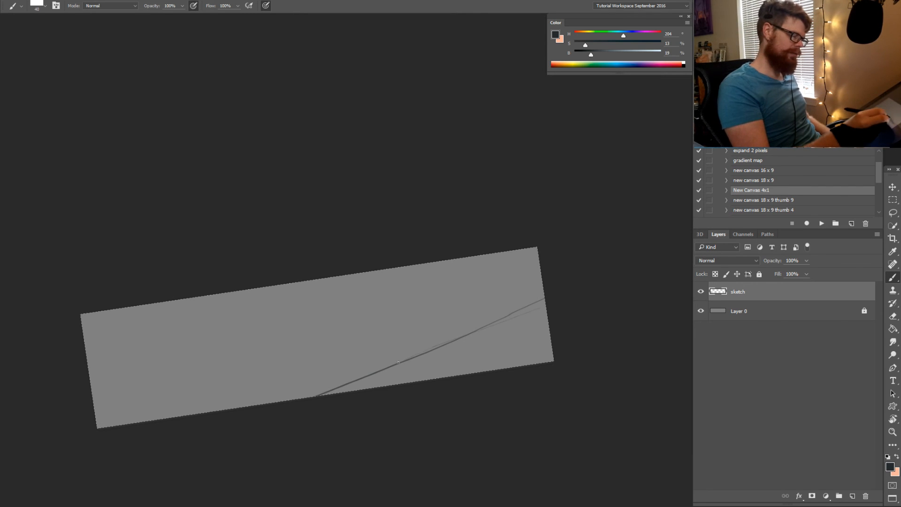
{"action": "key", "text": "r"}
{"action": "left_click_drag", "start_coordinate": [540, 364], "coordinate": [521, 371]}
{"action": "key", "text": "z"}
{"action": "left_click_drag", "start_coordinate": [446, 357], "coordinate": [513, 365]}
{"action": "left_click_drag", "start_coordinate": [469, 335], "coordinate": [566, 341]}
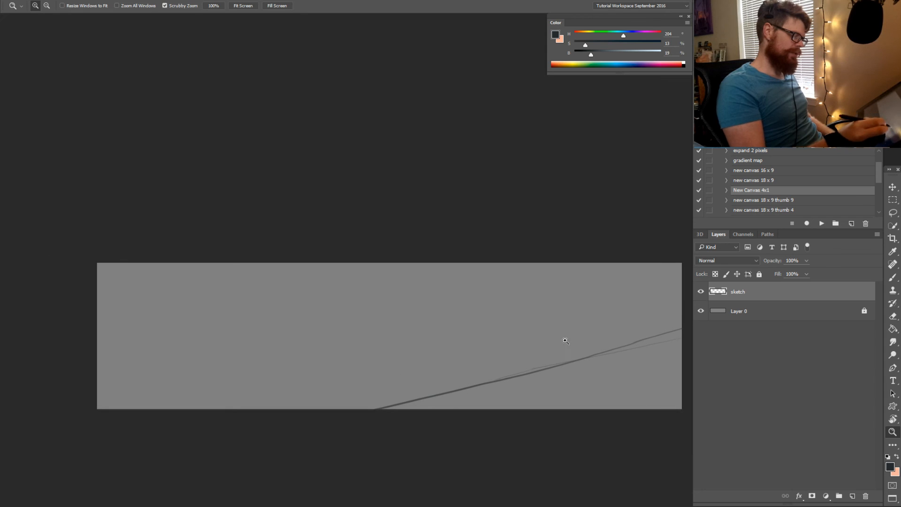
{"action": "key", "text": "b"}
{"action": "mouse_move", "coordinate": [312, 351]}
{"action": "left_mouse_down"}
{"action": "mouse_move", "coordinate": [511, 320]}
{"action": "mouse_move", "coordinate": [644, 323]}
{"action": "left_mouse_up"}
{"action": "left_click_drag", "start_coordinate": [575, 321], "coordinate": [97, 378]}
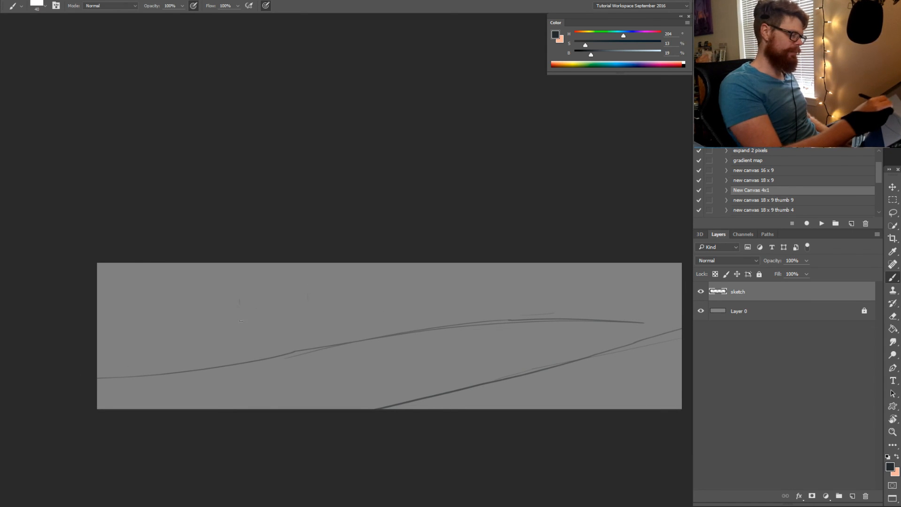
Try sketching an upright block with a side face on the left part of the curved ground line
{"action": "left_click_drag", "start_coordinate": [245, 354], "coordinate": [255, 287]}
{"action": "mouse_move", "coordinate": [316, 324]}
{"action": "left_mouse_down"}
{"action": "mouse_move", "coordinate": [279, 289]}
{"action": "mouse_move", "coordinate": [236, 295]}
{"action": "mouse_move", "coordinate": [244, 358]}
{"action": "left_mouse_up"}
{"action": "key", "text": "ctrl+alt+z"}
{"action": "key", "text": "ctrl+alt+z"}
{"action": "left_click_drag", "start_coordinate": [228, 305], "coordinate": [230, 348]}
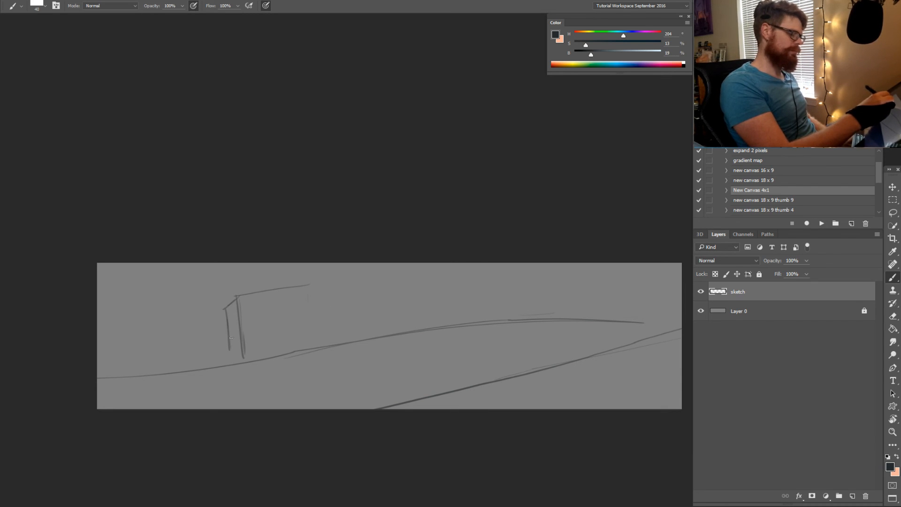
{"action": "key", "text": "ctrl+alt+z"}
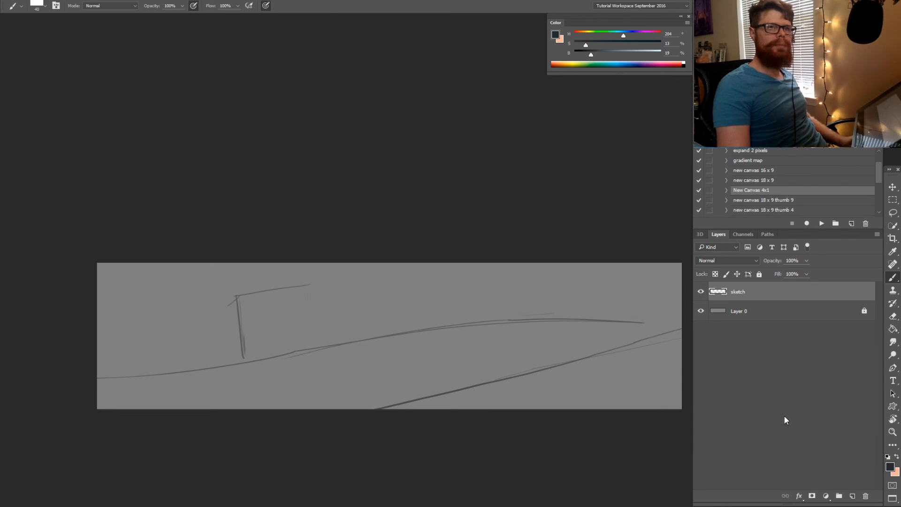
{"action": "key", "text": "super"}
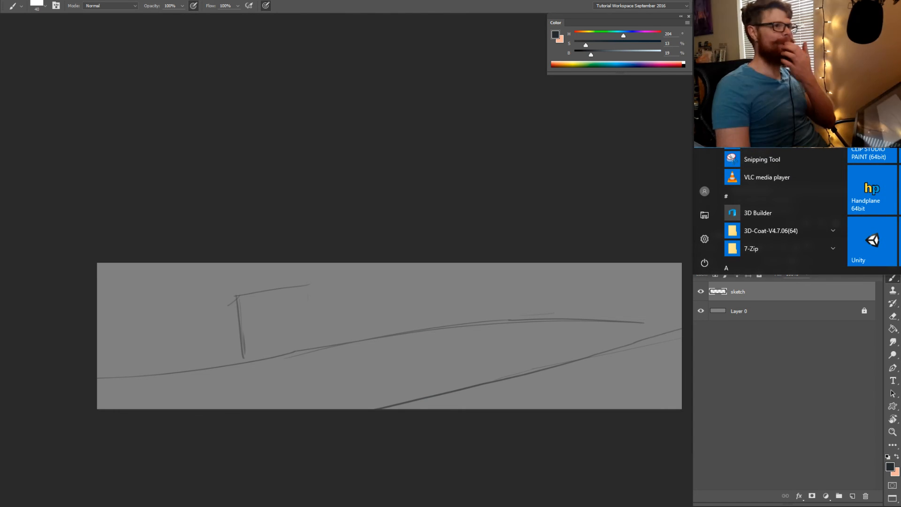
{"action": "key", "text": "super"}
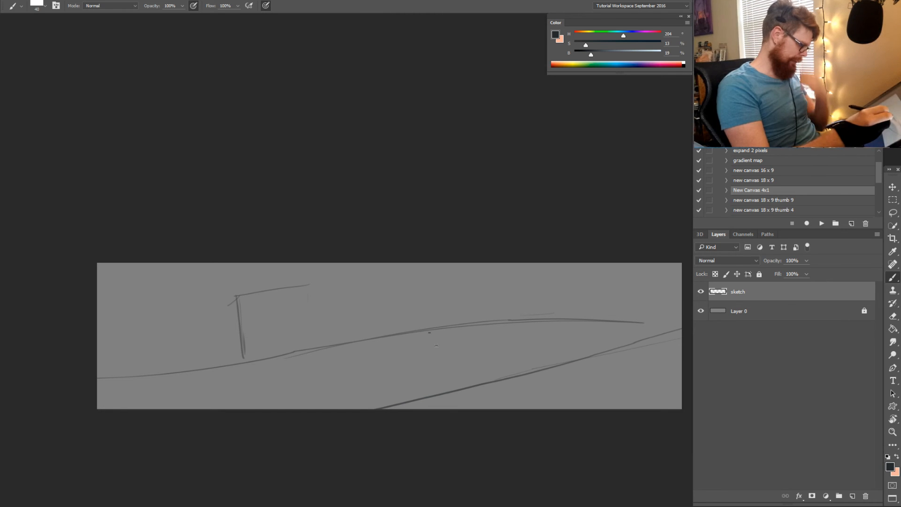
Clear everything drawn on the sketch layer and remove the selection
{"action": "key", "text": "ctrl"}
{"action": "key", "text": "ctrl+a"}
{"action": "key", "text": "Delete"}
{"action": "key", "text": "ctrl+d"}
Draw a diagonal slope from the canvas's left edge down to its bottom edge, plus a shallower line branching off it
{"action": "left_click_drag", "start_coordinate": [530, 369], "coordinate": [491, 381]}
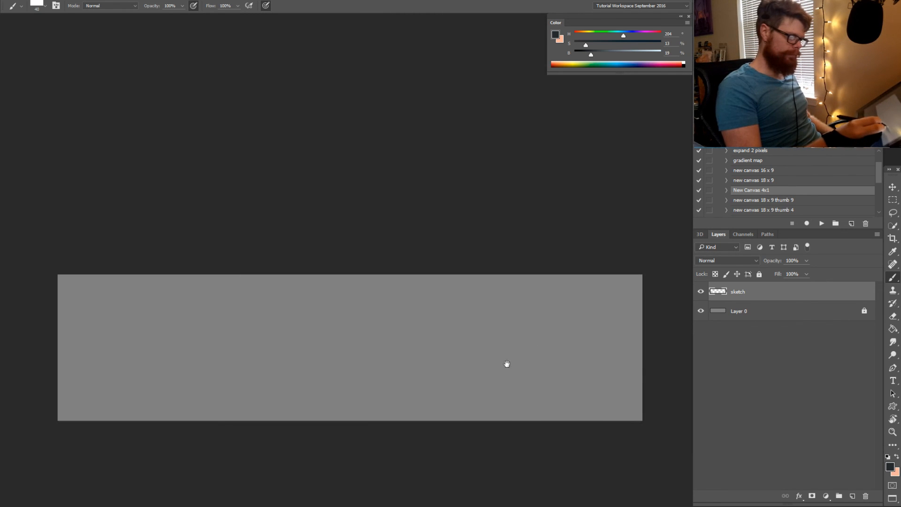
{"action": "left_click_drag", "start_coordinate": [388, 368], "coordinate": [451, 364]}
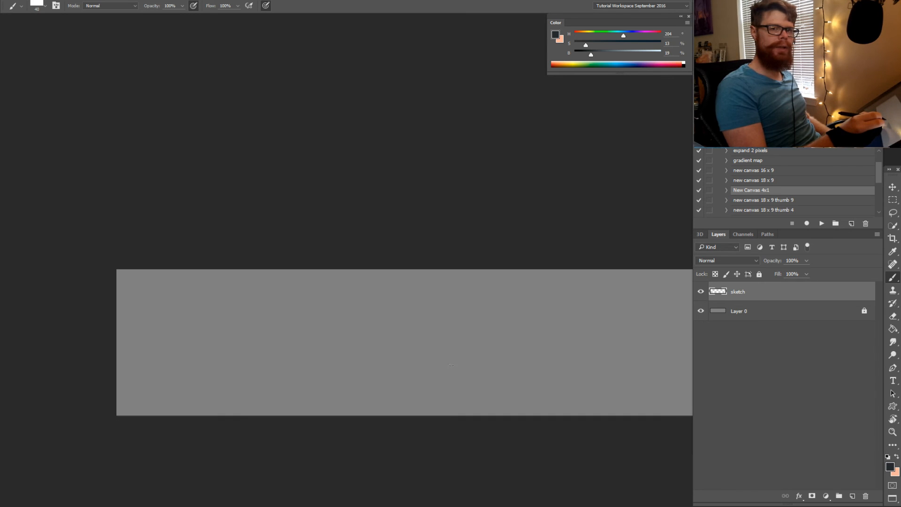
{"action": "left_click_drag", "start_coordinate": [121, 328], "coordinate": [517, 423]}
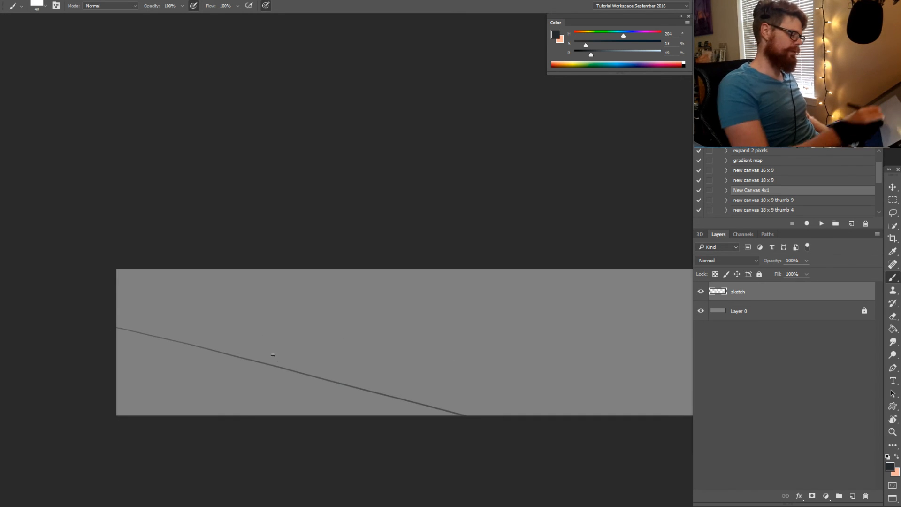
{"action": "left_click_drag", "start_coordinate": [256, 360], "coordinate": [605, 417]}
{"action": "left_click_drag", "start_coordinate": [541, 418], "coordinate": [427, 416]}
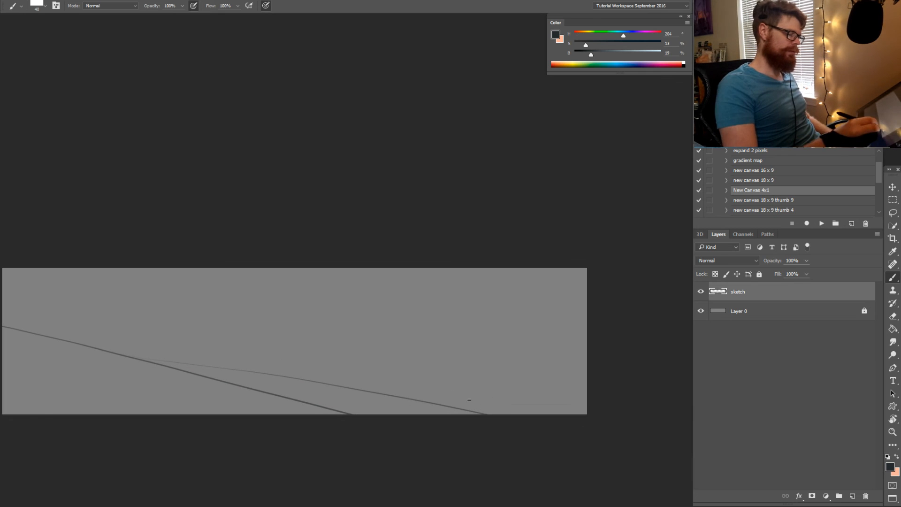
{"action": "left_click_drag", "start_coordinate": [527, 404], "coordinate": [624, 412]}
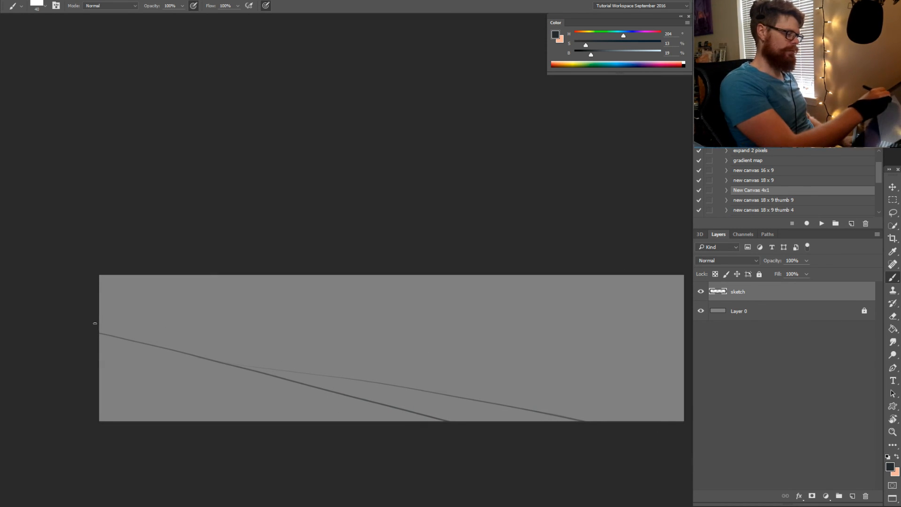
{"action": "mouse_move", "coordinate": [94, 323]}
{"action": "left_mouse_down"}
{"action": "mouse_move", "coordinate": [229, 301]}
{"action": "mouse_move", "coordinate": [350, 336]}
{"action": "left_mouse_up"}
{"action": "left_click_drag", "start_coordinate": [410, 324], "coordinate": [521, 343]}
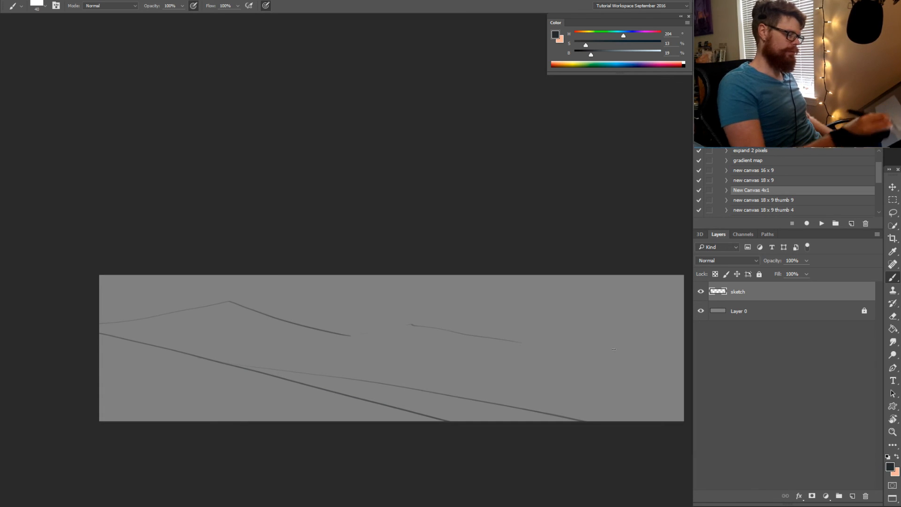
{"action": "key", "text": "ctrl+alt+z"}
{"action": "key", "text": "ctrl+alt+z"}
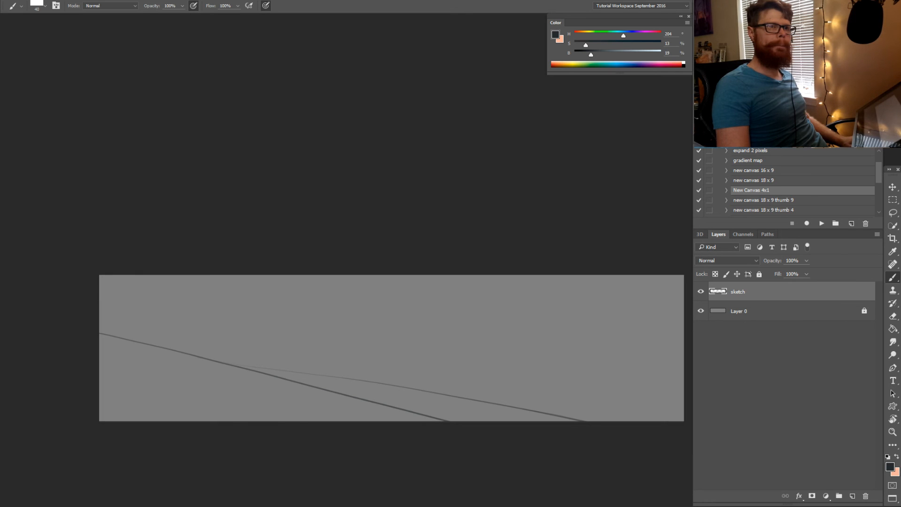
Draw a faint, nearly horizontal horizon line from the slope towards the canvas's right edge, undoing and redrawing unsuitable strokes
{"action": "left_click_drag", "start_coordinate": [511, 354], "coordinate": [479, 348]}
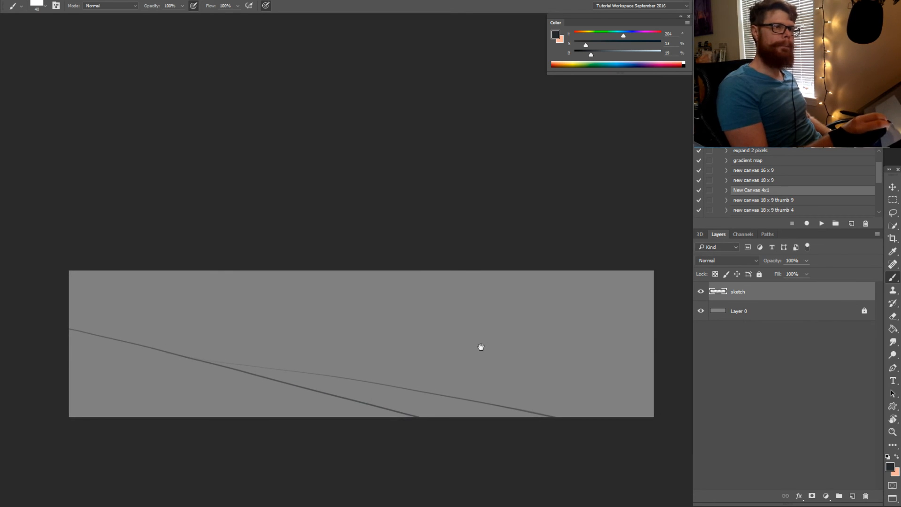
{"action": "left_click_drag", "start_coordinate": [148, 345], "coordinate": [630, 346]}
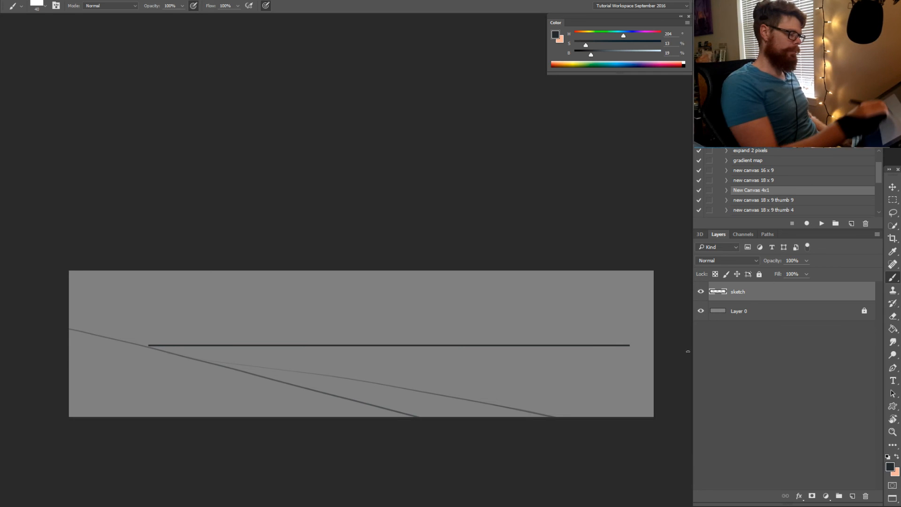
{"action": "key", "text": "ctrl+alt+z"}
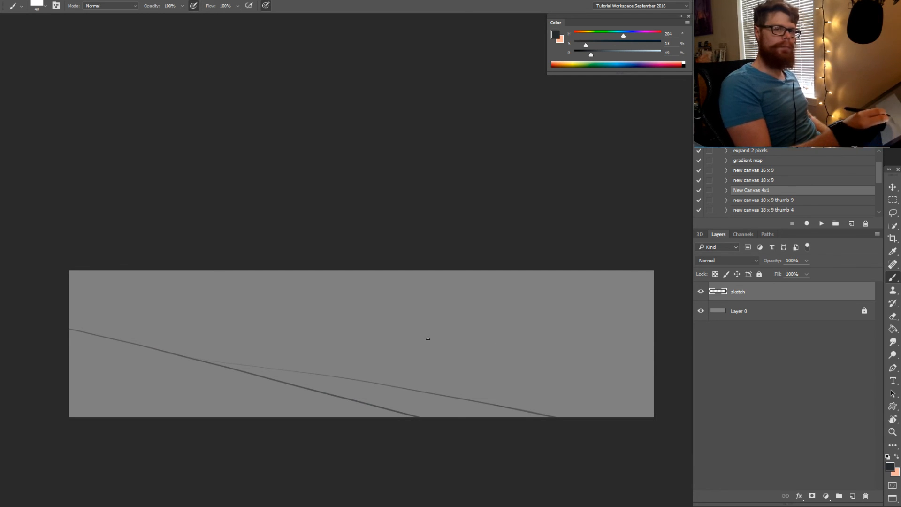
{"action": "left_click_drag", "start_coordinate": [171, 345], "coordinate": [634, 350]}
{"action": "key", "text": "ctrl+alt+z"}
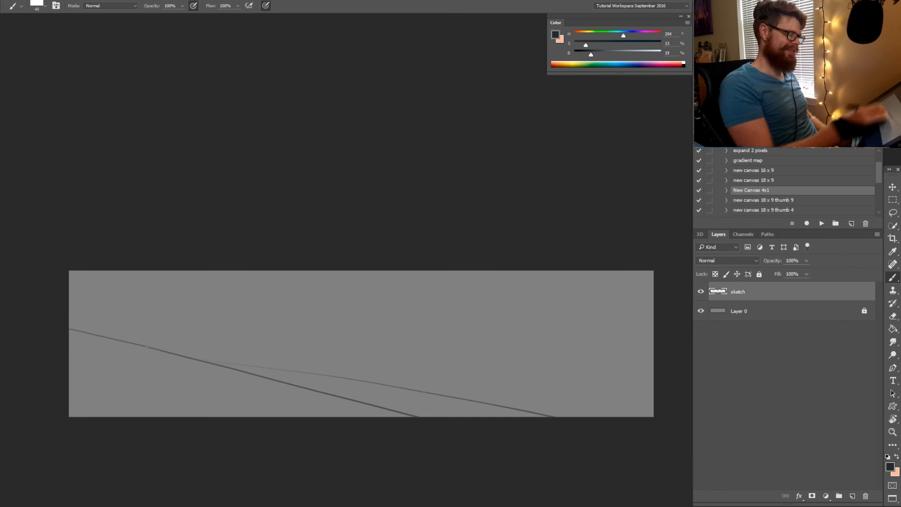
{"action": "left_click_drag", "start_coordinate": [143, 349], "coordinate": [644, 365]}
{"action": "key", "text": "ctrl+alt+z"}
{"action": "left_click_drag", "start_coordinate": [181, 352], "coordinate": [638, 346]}
{"action": "key", "text": "ctrl+alt+z"}
{"action": "left_click_drag", "start_coordinate": [216, 360], "coordinate": [625, 350]}
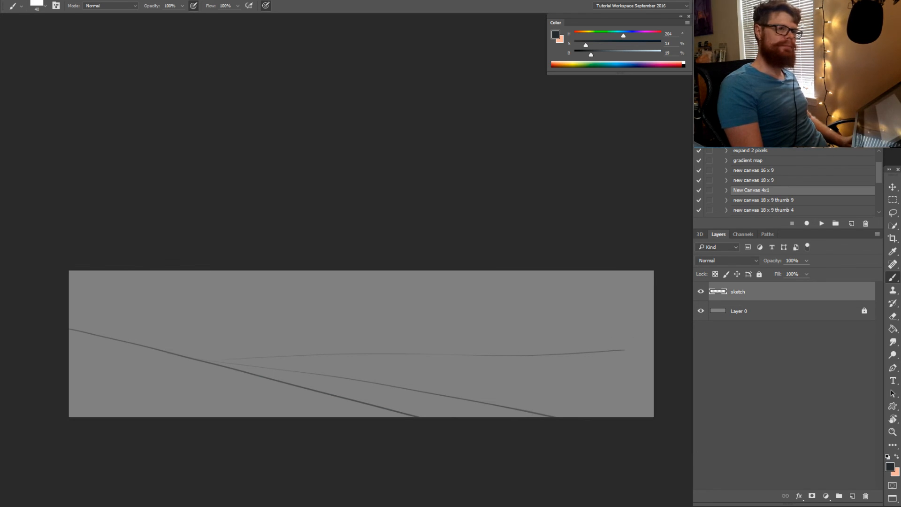
Sketch the front outline of a leaning slab on the slope, with a rounded notch in each side, redrawing the first stroke
{"action": "left_click_drag", "start_coordinate": [372, 322], "coordinate": [440, 326]}
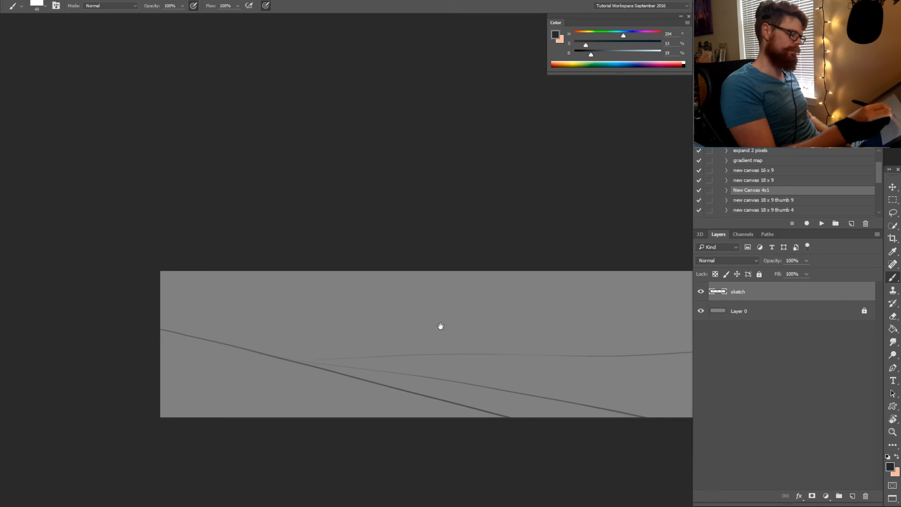
{"action": "left_click_drag", "start_coordinate": [291, 354], "coordinate": [303, 306]}
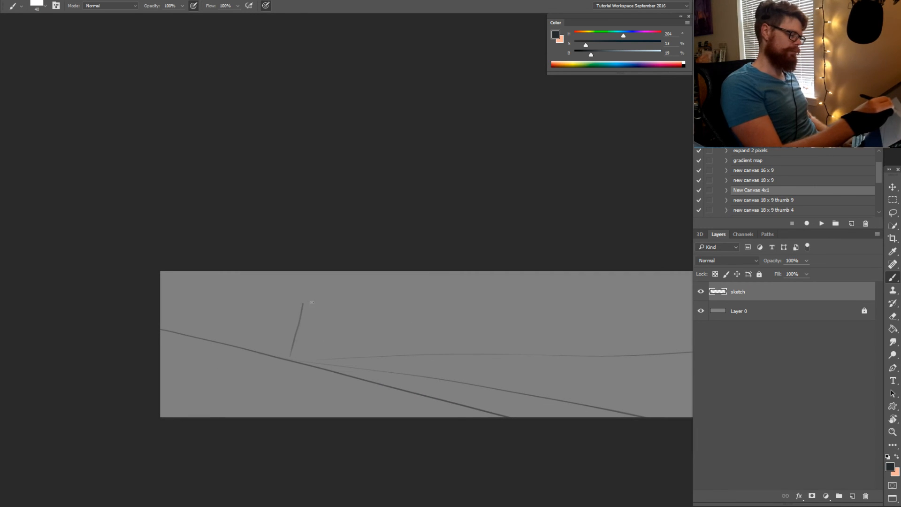
{"action": "key", "text": "ctrl+z"}
{"action": "mouse_move", "coordinate": [284, 352]}
{"action": "left_mouse_down"}
{"action": "mouse_move", "coordinate": [294, 316]}
{"action": "mouse_move", "coordinate": [311, 301]}
{"action": "mouse_move", "coordinate": [307, 282]}
{"action": "mouse_move", "coordinate": [368, 295]}
{"action": "mouse_move", "coordinate": [357, 314]}
{"action": "mouse_move", "coordinate": [342, 314]}
{"action": "mouse_move", "coordinate": [336, 366]}
{"action": "left_mouse_up"}
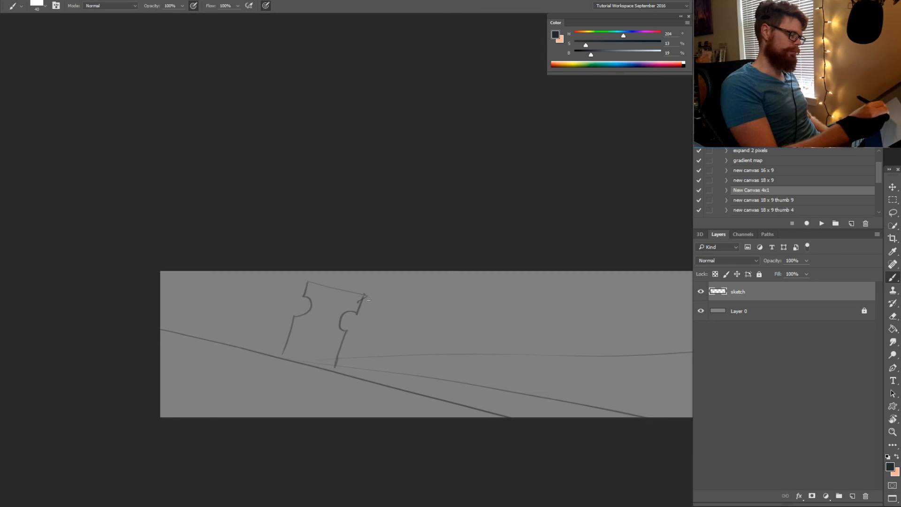
Add the slab's narrow right side face, carry the notch through its thickness, and darken its lower edges
{"action": "mouse_move", "coordinate": [365, 295]}
{"action": "left_mouse_down"}
{"action": "mouse_move", "coordinate": [366, 323]}
{"action": "mouse_move", "coordinate": [357, 313]}
{"action": "mouse_move", "coordinate": [342, 376]}
{"action": "left_mouse_up"}
{"action": "left_click_drag", "start_coordinate": [348, 332], "coordinate": [359, 338]}
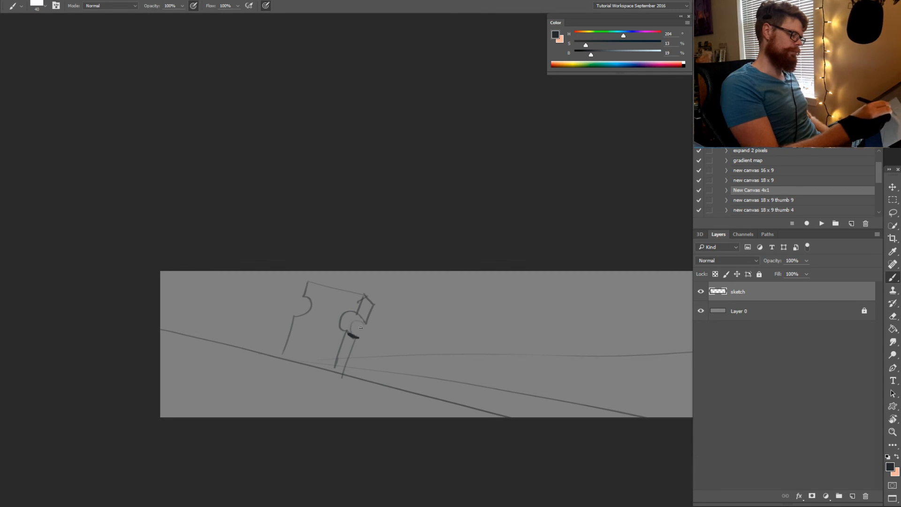
{"action": "left_click_drag", "start_coordinate": [363, 322], "coordinate": [345, 374]}
{"action": "left_click_drag", "start_coordinate": [343, 341], "coordinate": [332, 373]}
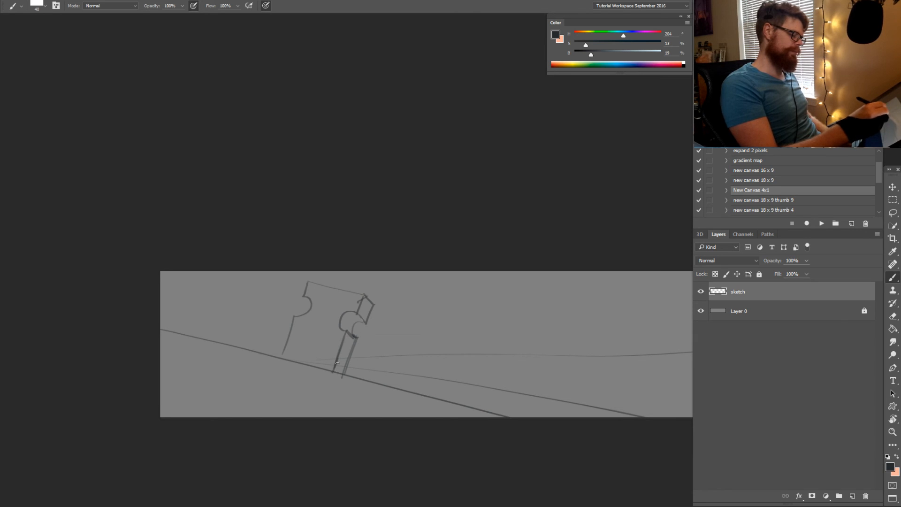
{"action": "mouse_move", "coordinate": [294, 320]}
{"action": "left_mouse_down"}
{"action": "mouse_move", "coordinate": [358, 344]}
{"action": "mouse_move", "coordinate": [369, 324]}
{"action": "mouse_move", "coordinate": [347, 374]}
{"action": "left_mouse_up"}
{"action": "key", "text": "e"}
{"action": "key", "text": "b"}
{"action": "left_click_drag", "start_coordinate": [371, 305], "coordinate": [358, 319]}
{"action": "key", "text": "ctrl+alt+z"}
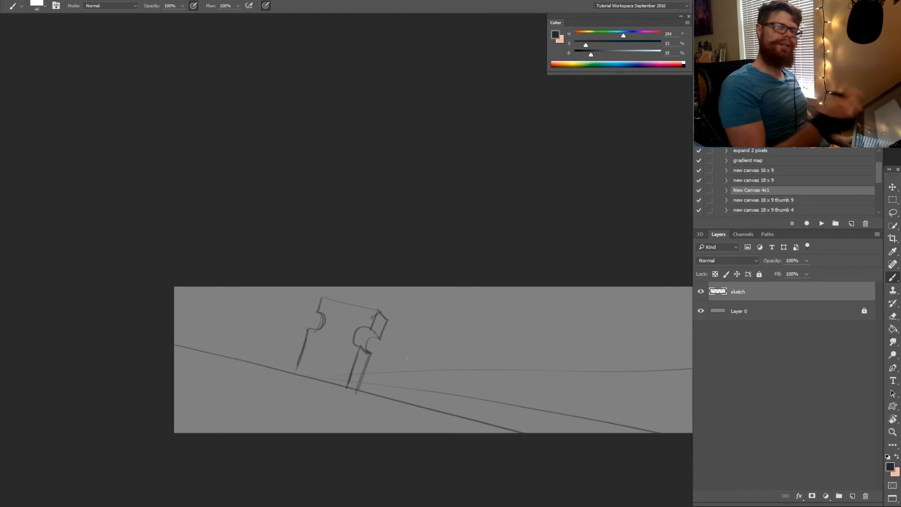
Lasso the slab sketch, scale it down slightly on the slope, and remove the selection
{"action": "mouse_move", "coordinate": [398, 326]}
{"action": "left_mouse_down"}
{"action": "mouse_move", "coordinate": [357, 387]}
{"action": "mouse_move", "coordinate": [288, 370]}
{"action": "mouse_move", "coordinate": [286, 324]}
{"action": "mouse_move", "coordinate": [341, 281]}
{"action": "mouse_move", "coordinate": [406, 317]}
{"action": "left_mouse_up"}
{"action": "key", "text": "l"}
{"action": "key", "text": "ctrl+t"}
{"action": "mouse_move", "coordinate": [407, 286]}
{"action": "left_mouse_down"}
{"action": "mouse_move", "coordinate": [387, 303]}
{"action": "mouse_move", "coordinate": [364, 352]}
{"action": "mouse_move", "coordinate": [356, 334]}
{"action": "mouse_move", "coordinate": [364, 324]}
{"action": "mouse_move", "coordinate": [362, 343]}
{"action": "mouse_move", "coordinate": [330, 317]}
{"action": "mouse_move", "coordinate": [314, 332]}
{"action": "mouse_move", "coordinate": [367, 327]}
{"action": "left_mouse_up"}
{"action": "key", "text": "Return"}
{"action": "key", "text": "ctrl+d"}
Draw a stepped top on the slab, loose ground contours around its base, and a small distant structure on the left
{"action": "key", "text": "b"}
{"action": "key", "text": "ctrl+z"}
{"action": "mouse_move", "coordinate": [291, 386]}
{"action": "left_mouse_down"}
{"action": "mouse_move", "coordinate": [251, 377]}
{"action": "mouse_move", "coordinate": [181, 386]}
{"action": "mouse_move", "coordinate": [378, 445]}
{"action": "left_mouse_up"}
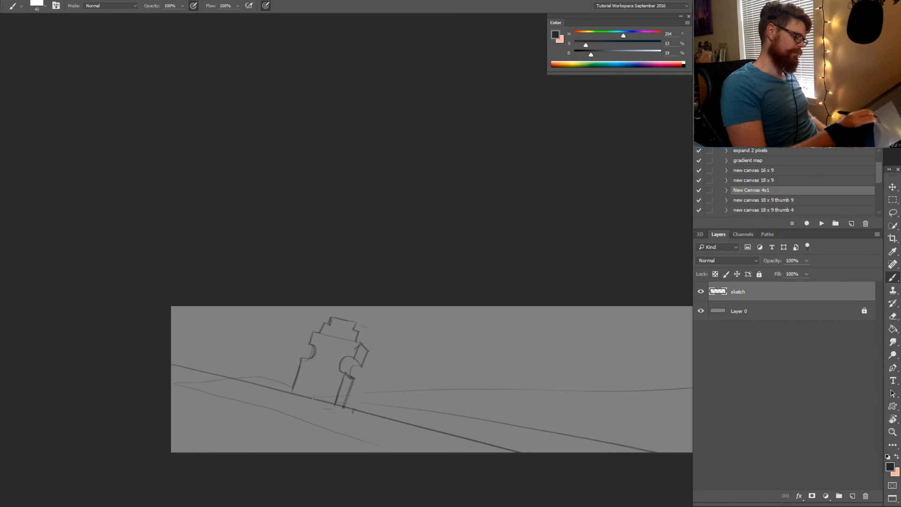
{"action": "left_click_drag", "start_coordinate": [323, 409], "coordinate": [332, 411]}
{"action": "mouse_move", "coordinate": [331, 403]}
{"action": "left_mouse_down"}
{"action": "mouse_move", "coordinate": [290, 383]}
{"action": "mouse_move", "coordinate": [193, 364]}
{"action": "mouse_move", "coordinate": [303, 404]}
{"action": "left_mouse_up"}
{"action": "mouse_move", "coordinate": [182, 366]}
{"action": "left_mouse_down"}
{"action": "mouse_move", "coordinate": [233, 380]}
{"action": "mouse_move", "coordinate": [267, 355]}
{"action": "mouse_move", "coordinate": [265, 363]}
{"action": "left_mouse_up"}
{"action": "key", "text": "ctrl+z"}
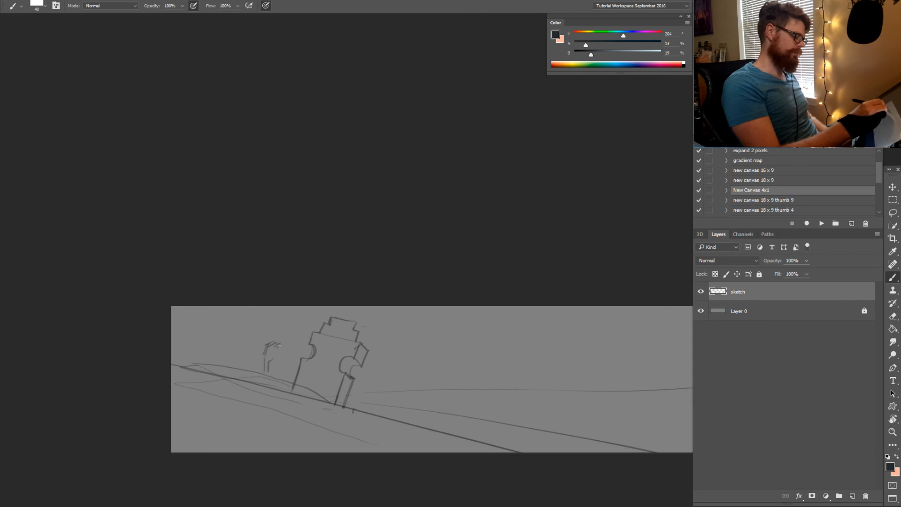
Erase parts of the small distant structure and the left edge of the slab's stepped top
{"action": "key", "text": "e"}
{"action": "left_click_drag", "start_coordinate": [269, 344], "coordinate": [336, 368]}
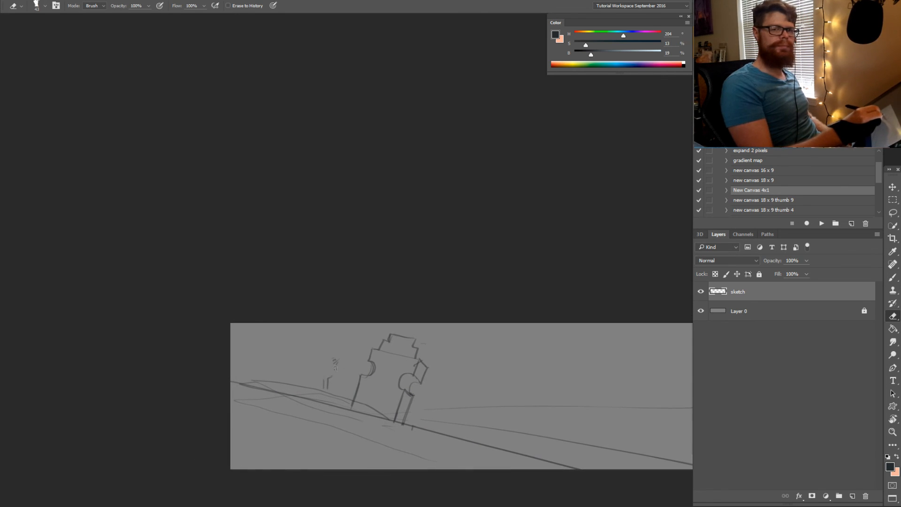
{"action": "key", "text": "b"}
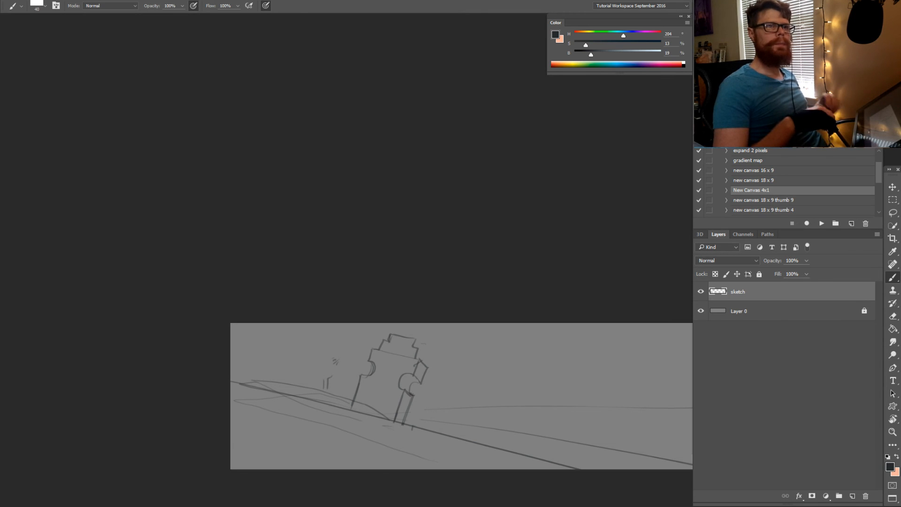
{"action": "left_click_drag", "start_coordinate": [464, 363], "coordinate": [442, 339]}
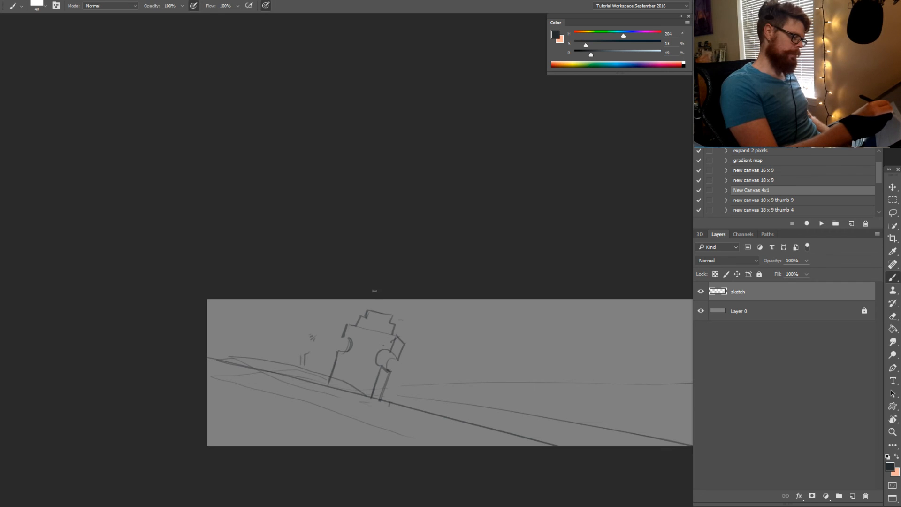
{"action": "key", "text": "e"}
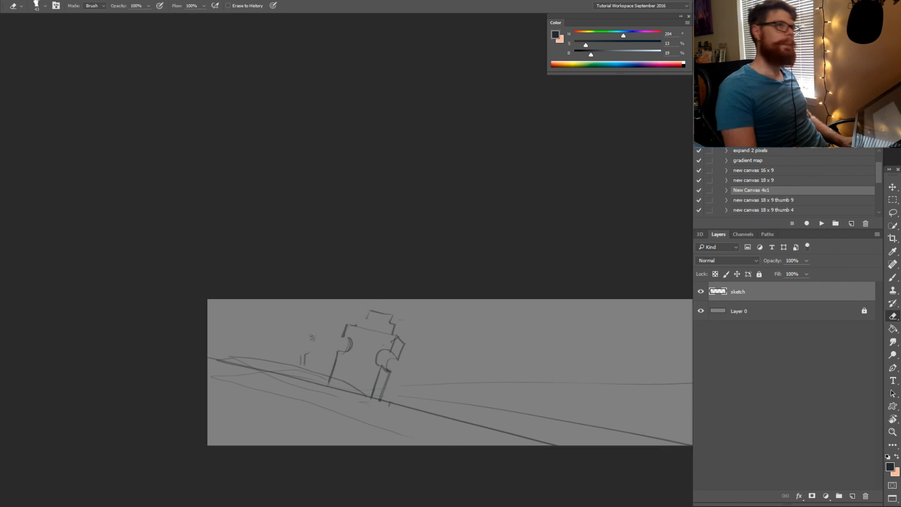
Switch to Maya LT, create a polygon cube at the origin, and frame it in the view
{"action": "key", "text": "alt+Tab"}
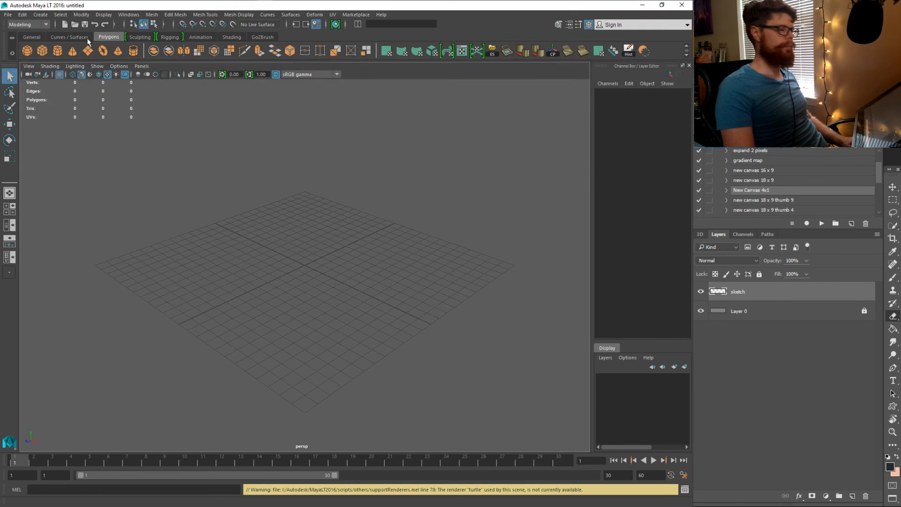
{"action": "left_click", "coordinate": [304, 259]}
{"action": "key", "text": "f"}
{"action": "left_click_drag", "start_coordinate": [304, 258], "coordinate": [322, 258]}
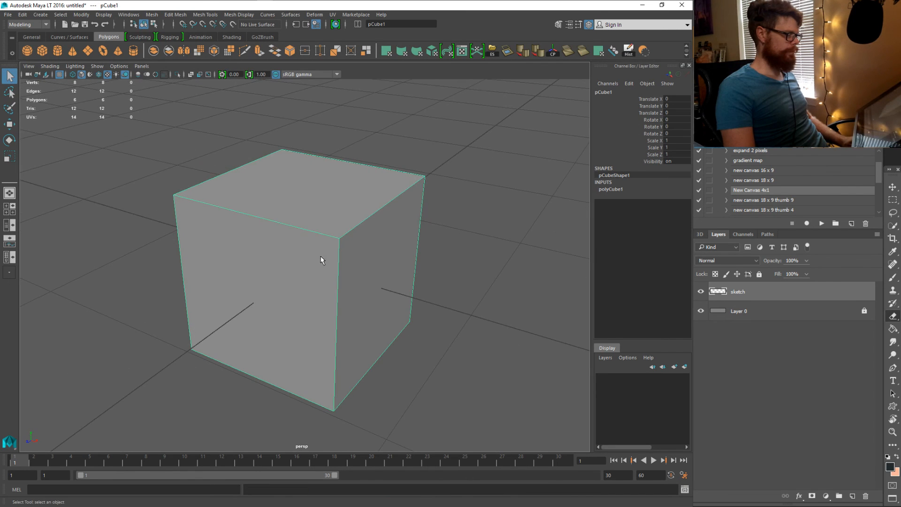
Scale the cube up vertically into a tall block
{"action": "key", "text": "r"}
{"action": "scroll", "coordinate": [357, 273], "scroll_direction": "down", "scroll_amount": 3}
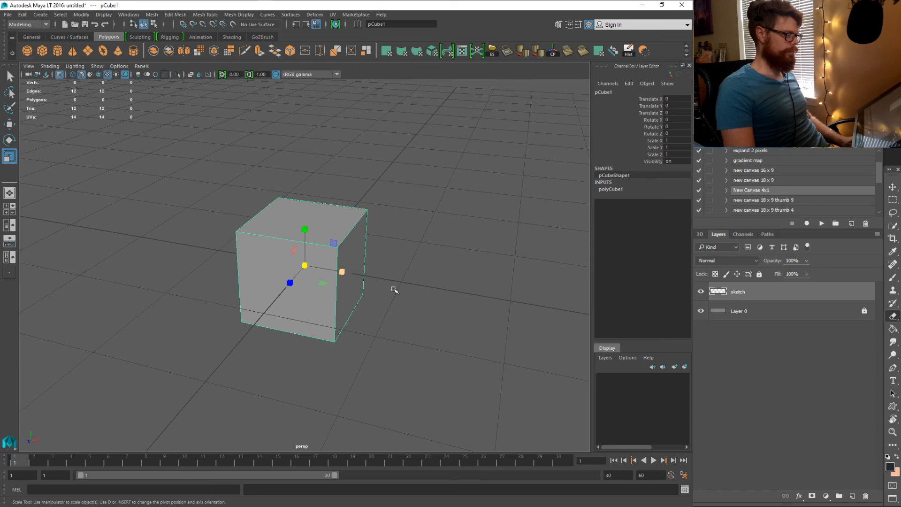
{"action": "left_click_drag", "start_coordinate": [395, 290], "coordinate": [453, 288]}
{"action": "scroll", "coordinate": [375, 282], "scroll_direction": "down", "scroll_amount": 5}
{"action": "left_click_drag", "start_coordinate": [305, 227], "coordinate": [303, 80]}
{"action": "scroll", "coordinate": [344, 257], "scroll_direction": "down", "scroll_amount": 3}
Raise the block above the grid and adjust its proportions into a thin upright slab
{"action": "key", "text": "w"}
{"action": "left_click_drag", "start_coordinate": [304, 228], "coordinate": [285, 141]}
{"action": "key", "text": "r"}
{"action": "left_click_drag", "start_coordinate": [266, 183], "coordinate": [255, 184]}
{"action": "left_click_drag", "start_coordinate": [284, 145], "coordinate": [305, 221]}
{"action": "key", "text": "w"}
{"action": "key", "text": "r"}
{"action": "left_click_drag", "start_coordinate": [318, 181], "coordinate": [326, 202]}
{"action": "right_click", "coordinate": [303, 189]}
{"action": "left_click", "coordinate": [304, 173]}
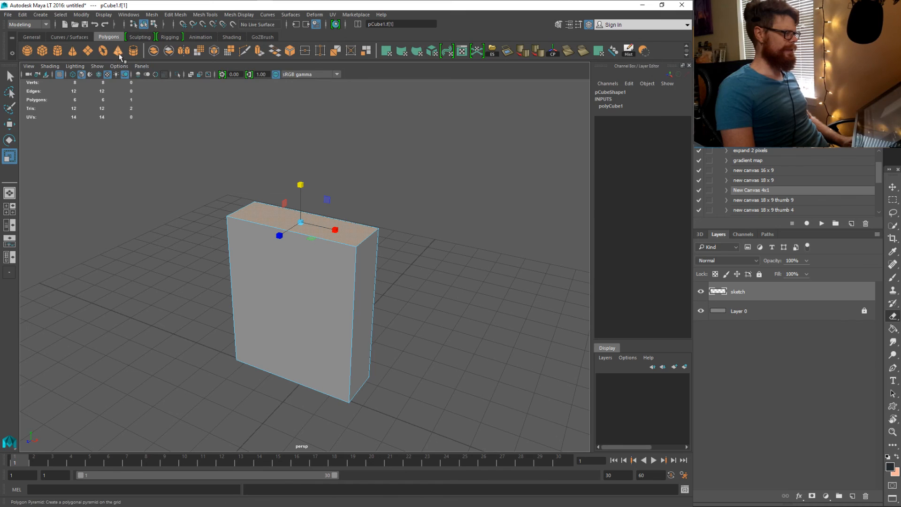
{"action": "left_click", "coordinate": [45, 53]}
{"action": "key", "text": "ctrl+z"}
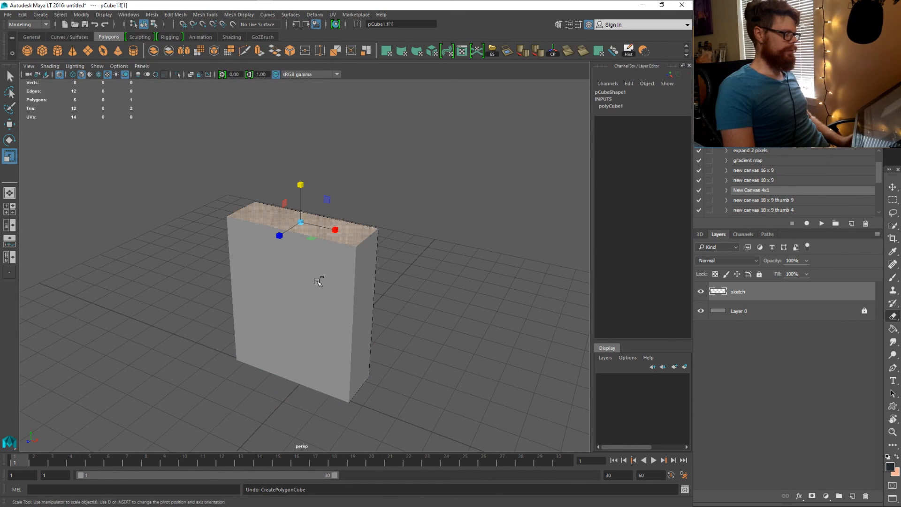
{"action": "key", "text": "q"}
{"action": "key", "text": "F8"}
Create a polygon cylinder and rotate it 90 degrees about X so it lies perpendicular to the slab's front
{"action": "left_click_drag", "start_coordinate": [331, 289], "coordinate": [337, 288]}
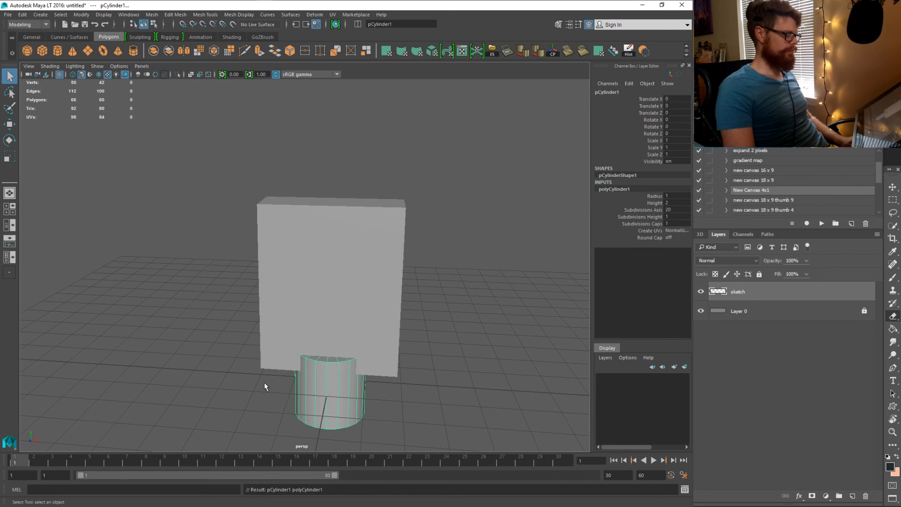
{"action": "key", "text": "e"}
{"action": "left_click_drag", "start_coordinate": [327, 331], "coordinate": [299, 393]}
{"action": "left_click_drag", "start_coordinate": [299, 378], "coordinate": [274, 343]}
{"action": "key", "text": "w"}
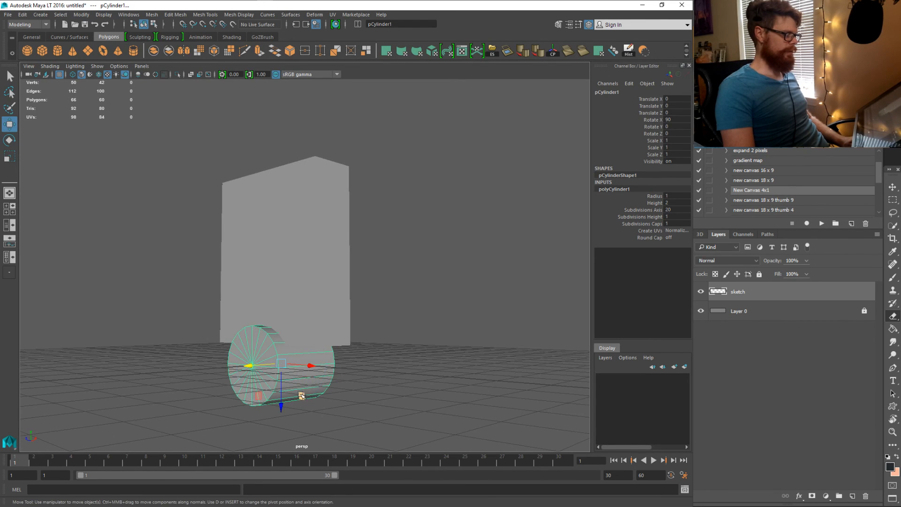
Move the cylinder onto the slab's upper right edge and scale its radius to about 0.7, referring to the Photoshop sketch
{"action": "left_click_drag", "start_coordinate": [302, 397], "coordinate": [432, 247]}
{"action": "key", "text": "r"}
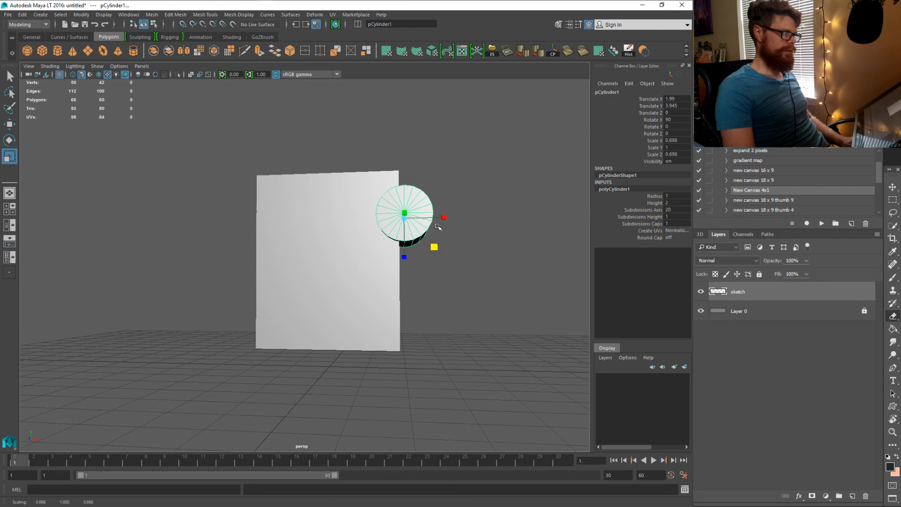
{"action": "key", "text": "alt+Tab"}
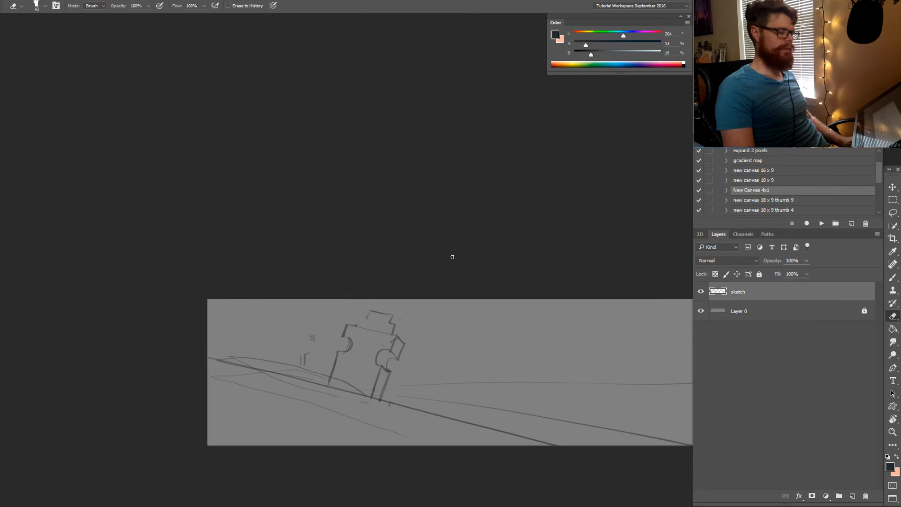
{"action": "key", "text": "alt+Tab"}
Duplicate the cylinder and place the copy on the slab's opposite edge at the same height
{"action": "left_click_drag", "start_coordinate": [446, 218], "coordinate": [322, 226]}
{"action": "key", "text": "ctrl+d"}
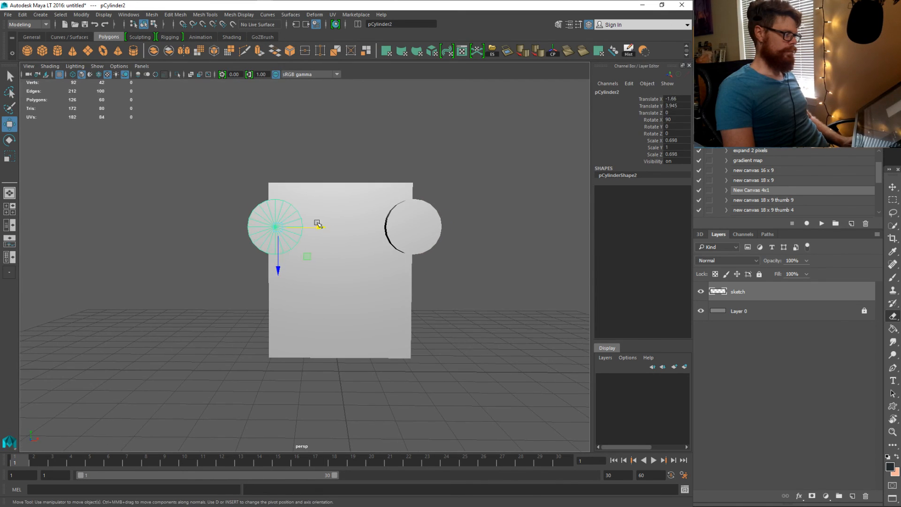
{"action": "left_click", "coordinate": [318, 225]}
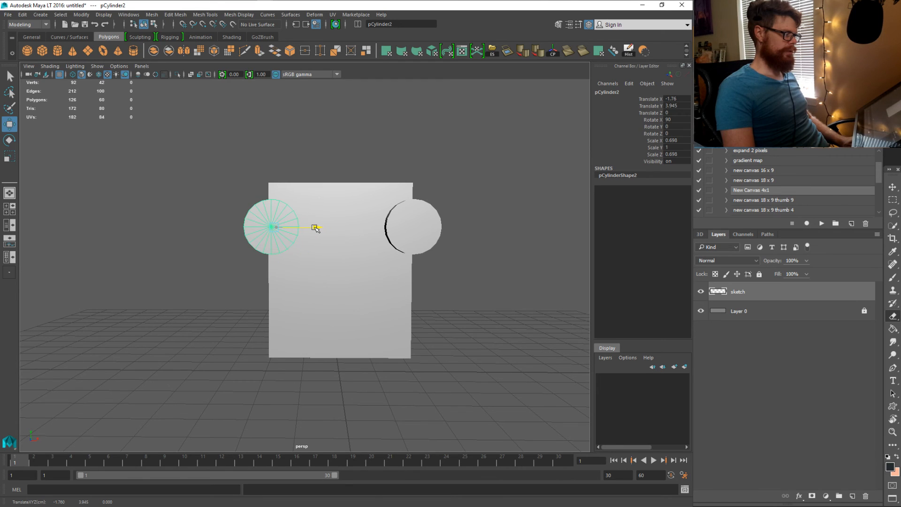
Combine the two cylinders and subtract them from the slab with a boolean difference to cut rounded side notches
{"action": "left_click", "coordinate": [400, 224]}
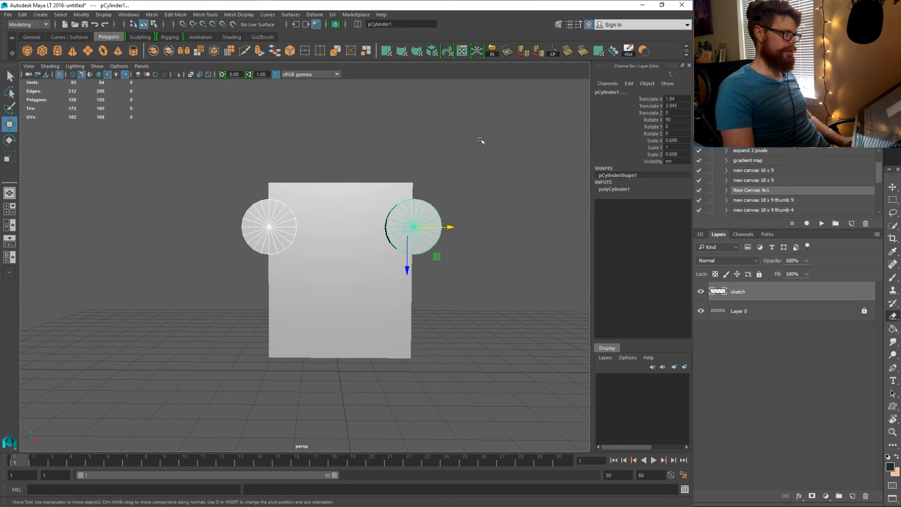
{"action": "left_click", "coordinate": [153, 51]}
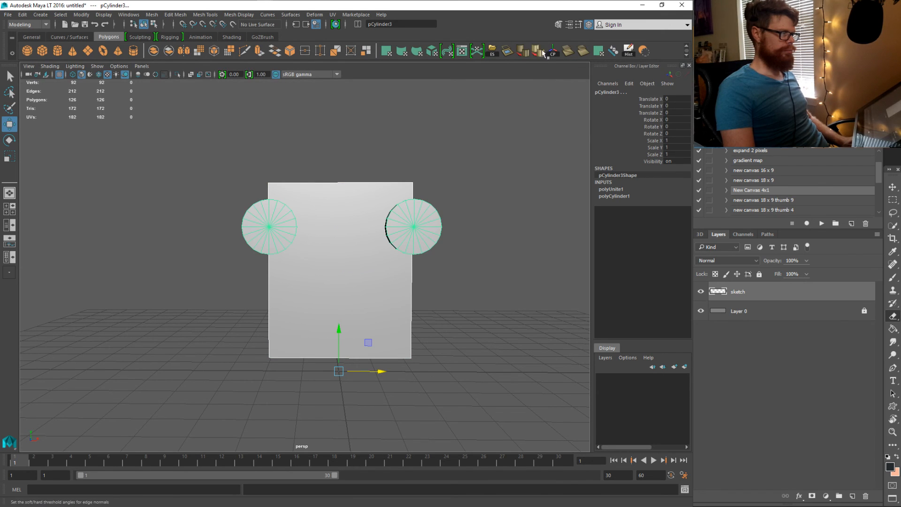
{"action": "left_click", "coordinate": [648, 55]}
Select the slab's top face and raise it to make the section above the notches taller
{"action": "left_click_drag", "start_coordinate": [491, 191], "coordinate": [263, 221]}
{"action": "left_click", "coordinate": [293, 210]}
{"action": "right_click", "coordinate": [292, 227]}
{"action": "left_click", "coordinate": [290, 230]}
{"action": "key", "text": "w"}
{"action": "left_click_drag", "start_coordinate": [303, 158], "coordinate": [302, 216]}
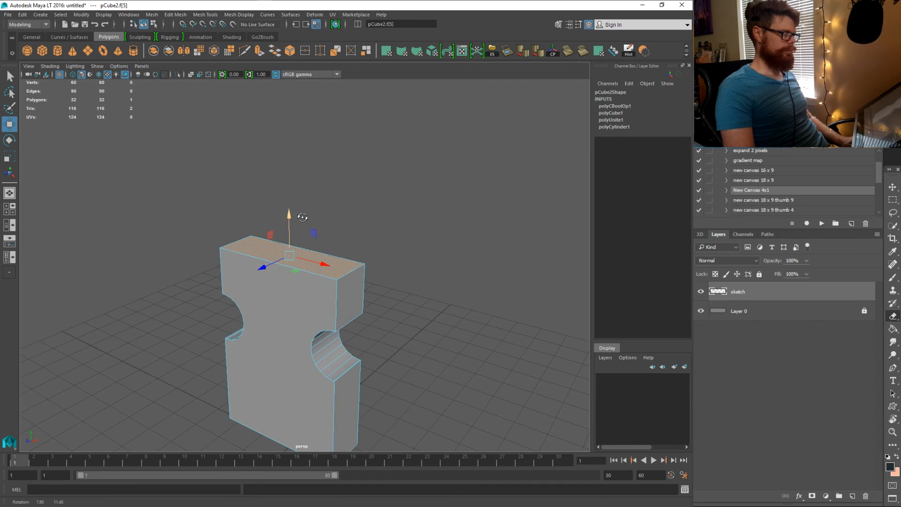
Try extruding the slab's front face, and undo the extrusion
{"action": "left_click", "coordinate": [250, 302]}
{"action": "left_click_drag", "start_coordinate": [250, 303], "coordinate": [291, 324]}
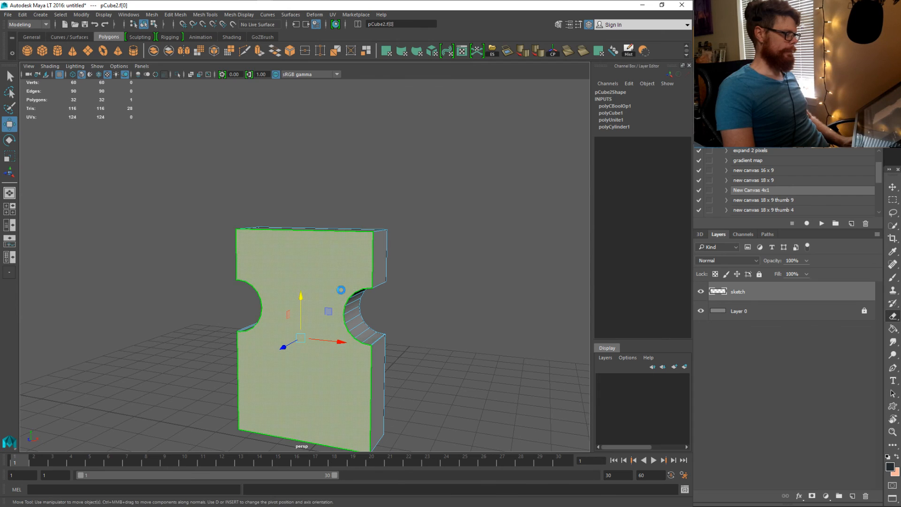
{"action": "left_click", "coordinate": [260, 51]}
{"action": "left_click_drag", "start_coordinate": [301, 341], "coordinate": [227, 325]}
{"action": "key", "text": "ctrl+z"}
{"action": "key", "text": "w"}
{"action": "left_click_drag", "start_coordinate": [243, 273], "coordinate": [237, 274]}
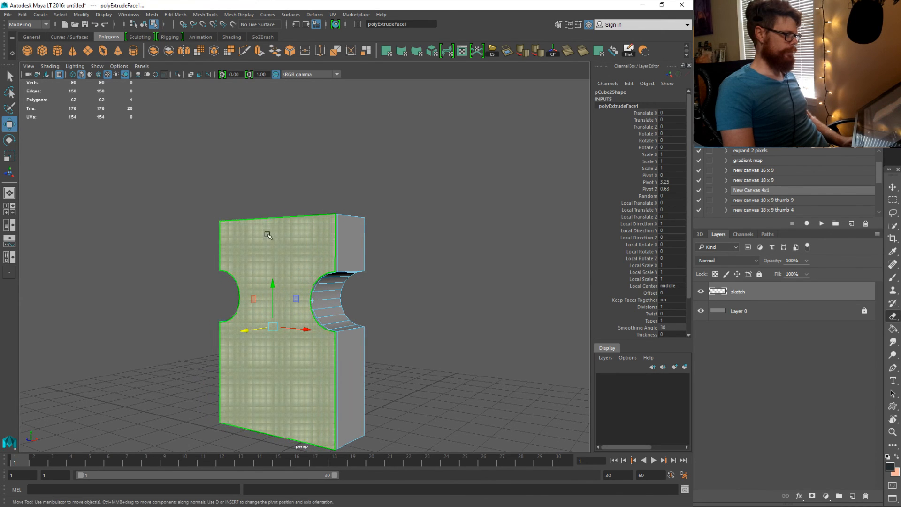
{"action": "left_click_drag", "start_coordinate": [268, 235], "coordinate": [295, 236]}
{"action": "key", "text": "ctrl+z"}
{"action": "left_click_drag", "start_coordinate": [347, 263], "coordinate": [337, 263]}
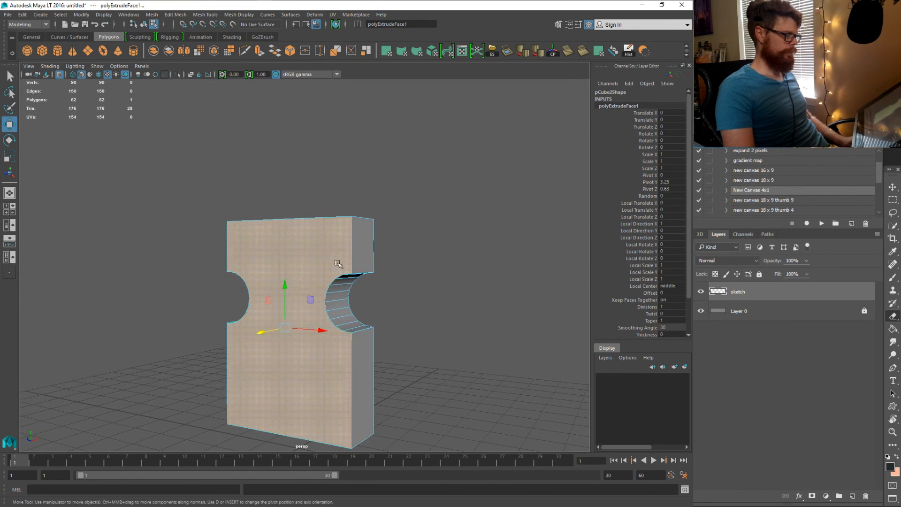
{"action": "key", "text": "ctrl+z"}
Select all the edges outlining the slab's front face, including both notch curves, and open the Modeling Toolkit
{"action": "key", "text": "q"}
{"action": "right_click", "coordinate": [343, 258]}
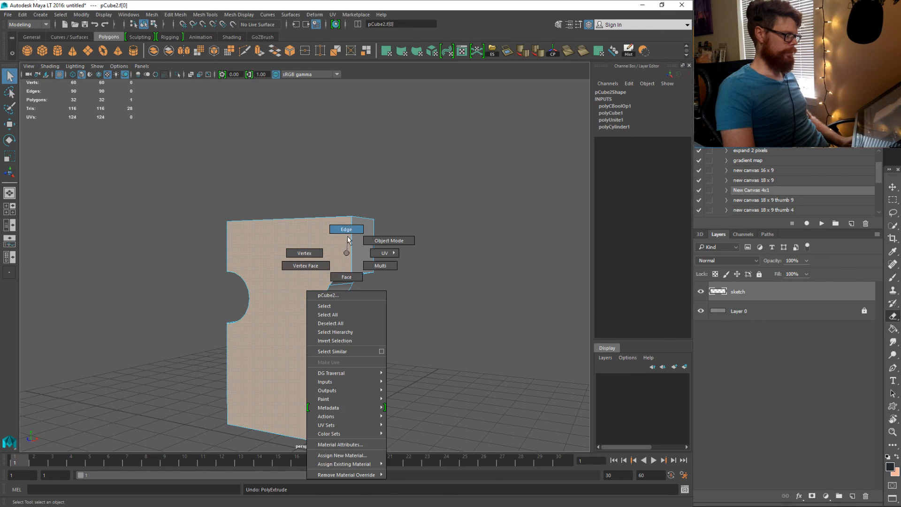
{"action": "left_click", "coordinate": [342, 228]}
{"action": "left_click", "coordinate": [350, 237]}
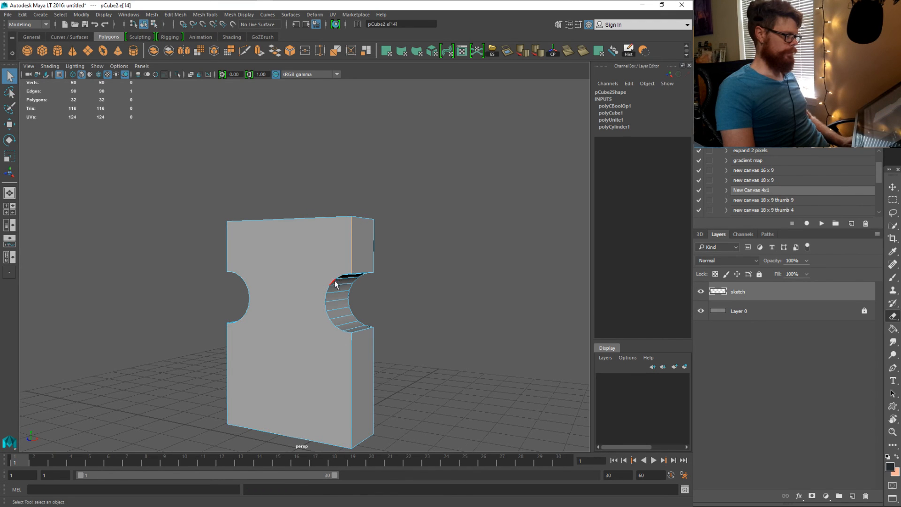
{"action": "left_click_drag", "start_coordinate": [335, 282], "coordinate": [387, 228]}
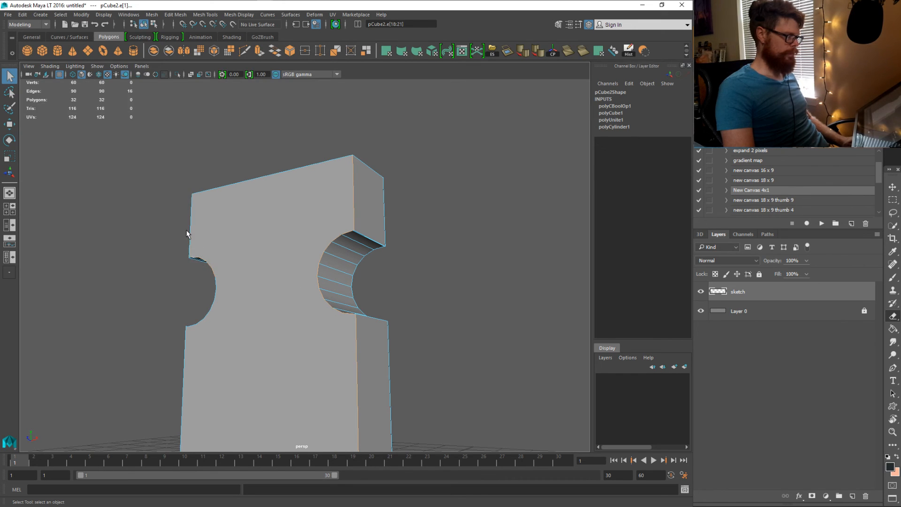
{"action": "scroll", "coordinate": [187, 235], "scroll_direction": "down", "scroll_amount": 5}
{"action": "left_click_drag", "start_coordinate": [220, 248], "coordinate": [234, 262]}
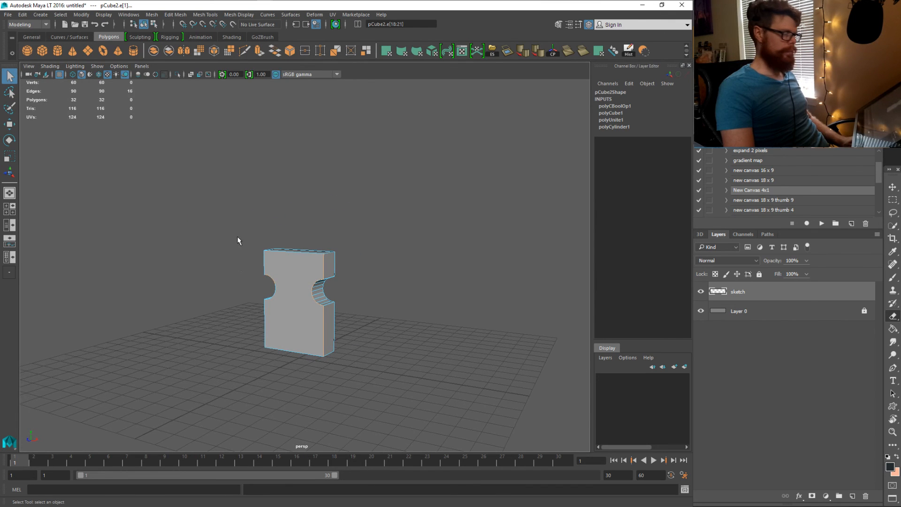
{"action": "key", "text": "f"}
{"action": "left_click_drag", "start_coordinate": [232, 224], "coordinate": [307, 319]}
{"action": "scroll", "coordinate": [308, 321], "scroll_direction": "down", "scroll_amount": 5}
{"action": "left_click_drag", "start_coordinate": [200, 151], "coordinate": [413, 341]}
{"action": "left_click_drag", "start_coordinate": [414, 341], "coordinate": [342, 332]}
{"action": "left_click_drag", "start_coordinate": [396, 114], "coordinate": [373, 181]}
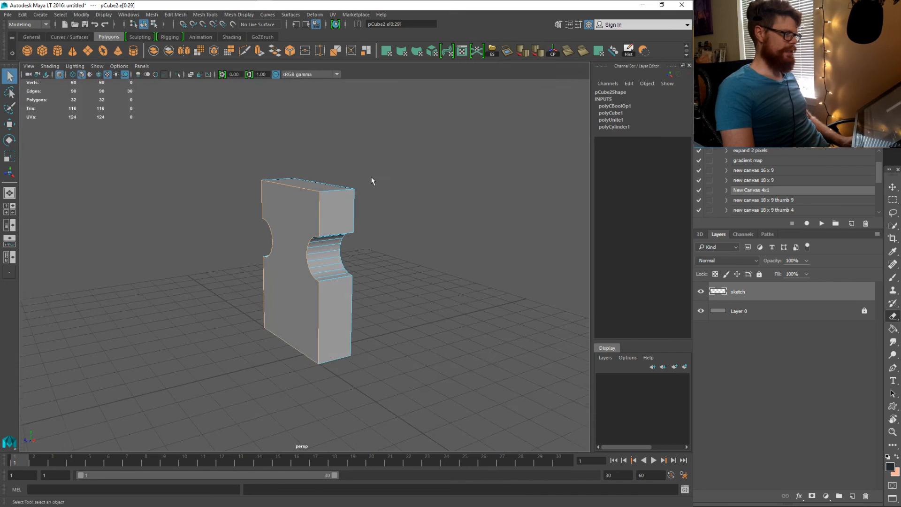
{"action": "left_click", "coordinate": [560, 24]}
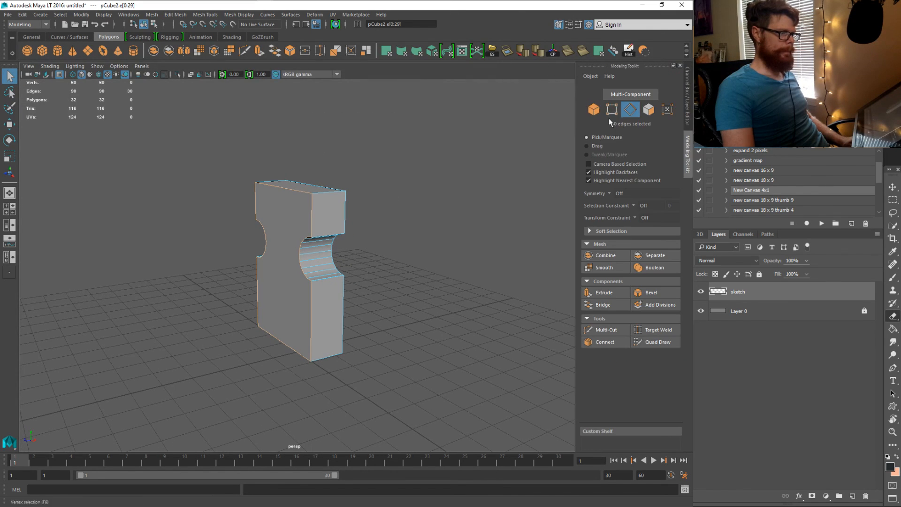
Try bevelling the selected outline edges of the slab's front face with a fraction of 1, and undo the bevel
{"action": "left_click", "coordinate": [639, 294]}
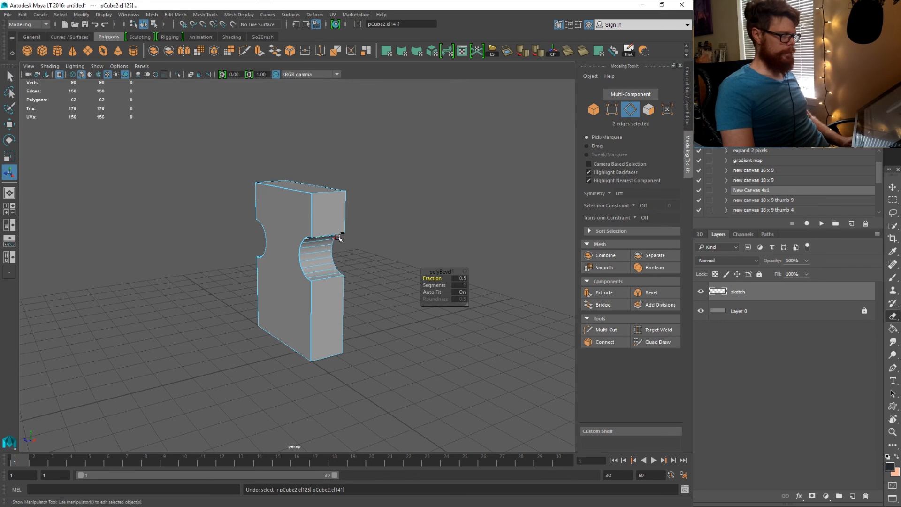
{"action": "scroll", "coordinate": [397, 255], "scroll_direction": "up", "scroll_amount": 4}
{"action": "left_click_drag", "start_coordinate": [425, 278], "coordinate": [442, 278]}
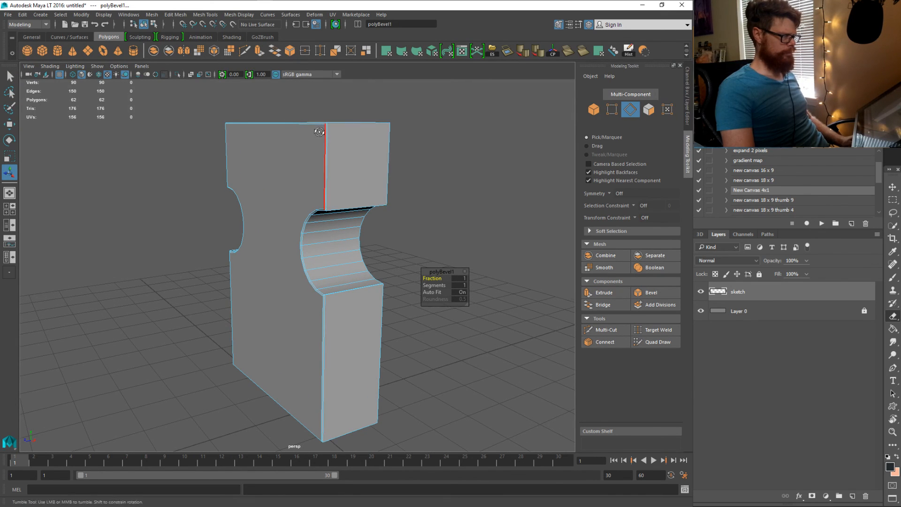
{"action": "left_click_drag", "start_coordinate": [345, 145], "coordinate": [316, 165]}
{"action": "key", "text": "ctrl+z"}
{"action": "key", "text": "ctrl+z"}
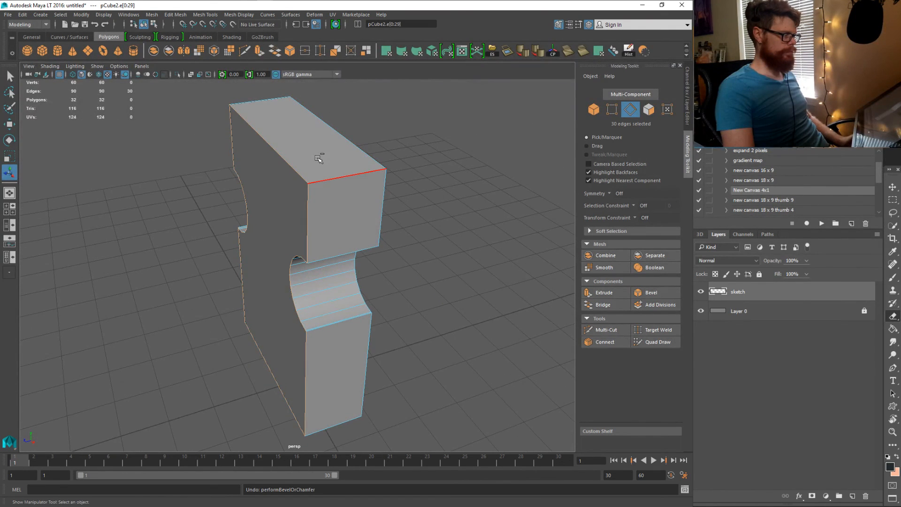
Deselect the front outline's top and bottom edges and bevel the remaining side and notch edges with a fraction of 1
{"action": "scroll", "coordinate": [284, 193], "scroll_direction": "down", "scroll_amount": 3}
{"action": "left_click_drag", "start_coordinate": [302, 195], "coordinate": [359, 186]}
{"action": "left_click_drag", "start_coordinate": [292, 152], "coordinate": [276, 404]}
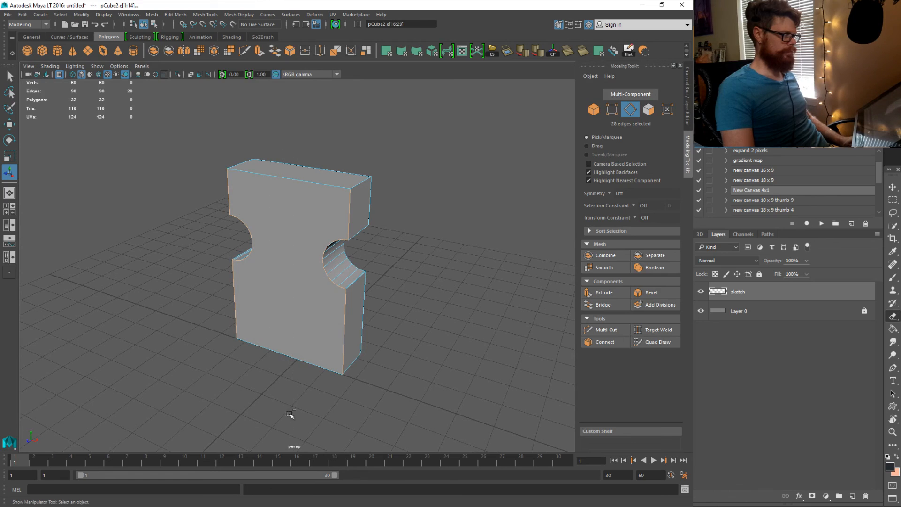
{"action": "left_click", "coordinate": [641, 293]}
{"action": "left_click_drag", "start_coordinate": [321, 211], "coordinate": [413, 216]}
{"action": "key", "text": "ctrl+z"}
{"action": "key", "text": "ctrl+b"}
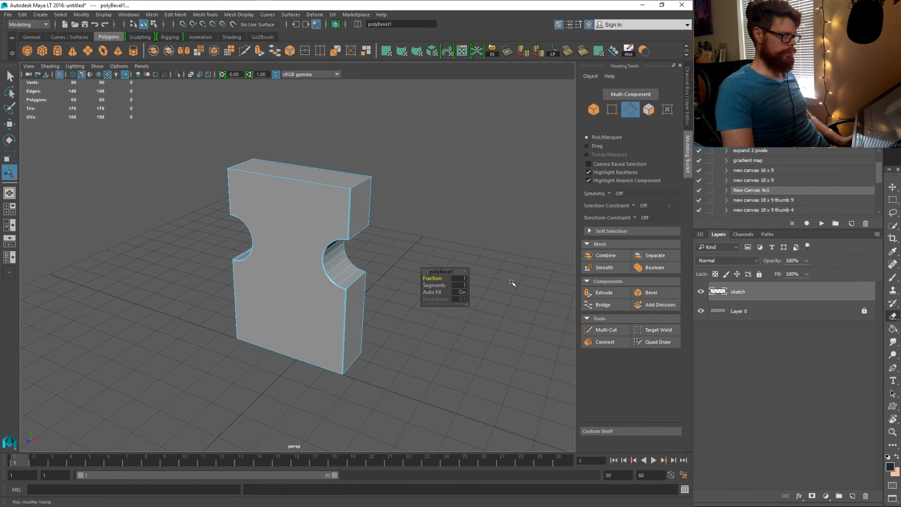
Extrude the slab's top face and scale the new face slightly inward to inset it
{"action": "key", "text": "q"}
{"action": "right_click", "coordinate": [332, 196]}
{"action": "left_click", "coordinate": [348, 188]}
{"action": "left_click_drag", "start_coordinate": [329, 175], "coordinate": [313, 206]}
{"action": "right_click", "coordinate": [300, 199]}
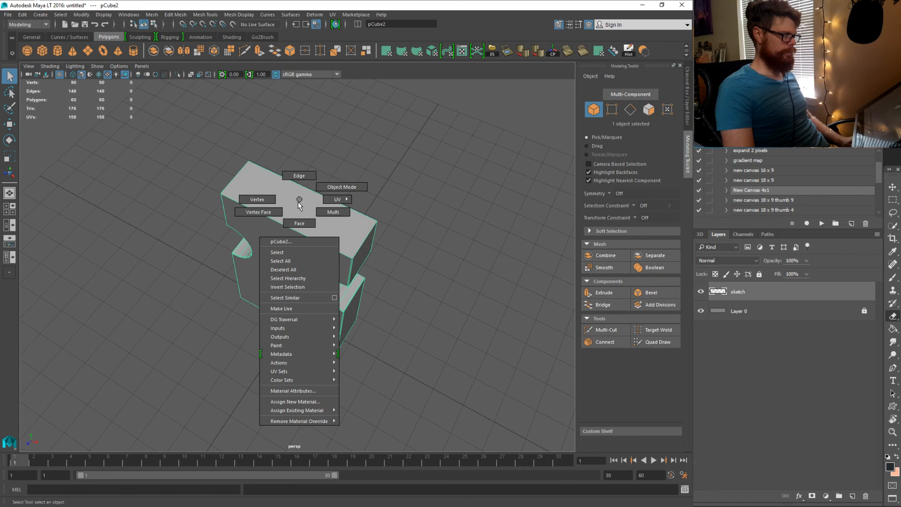
{"action": "left_click", "coordinate": [299, 223]}
{"action": "left_click", "coordinate": [298, 208]}
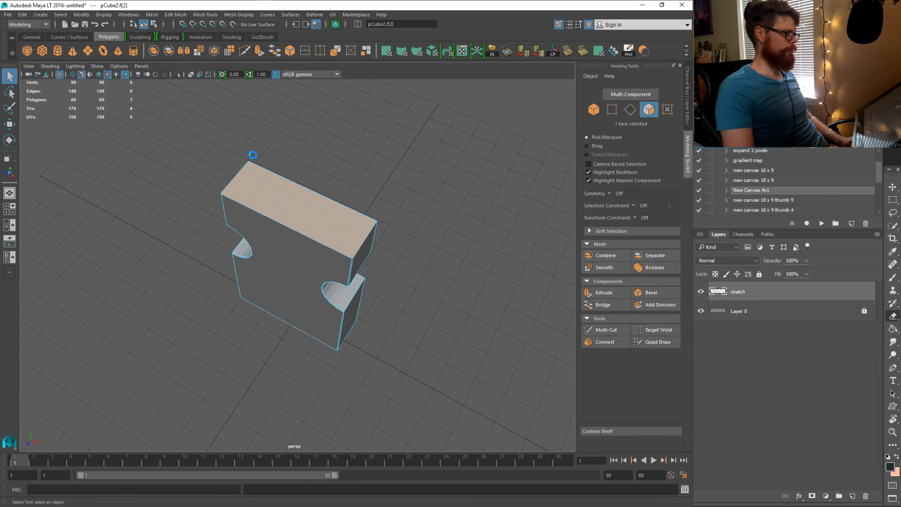
{"action": "left_click_drag", "start_coordinate": [252, 155], "coordinate": [264, 134]}
{"action": "key", "text": "ctrl+e"}
{"action": "key", "text": "r"}
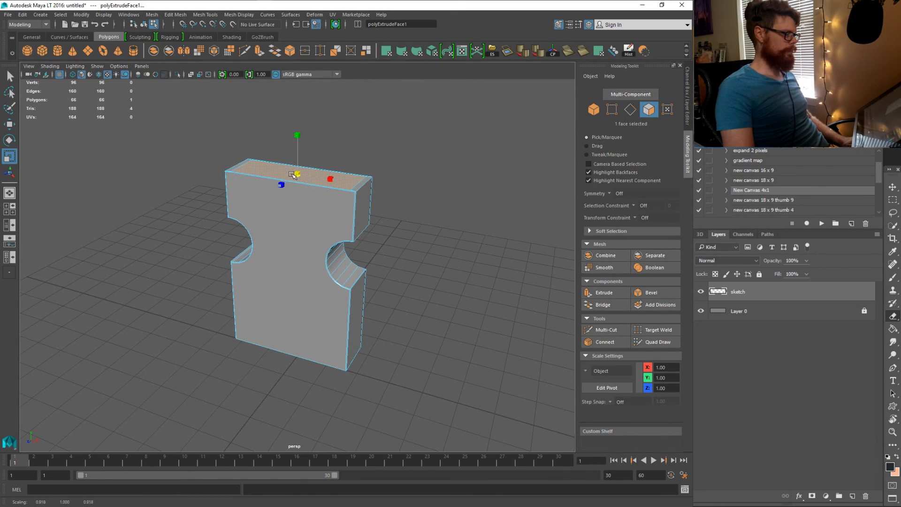
{"action": "left_click_drag", "start_coordinate": [292, 174], "coordinate": [275, 197]}
Extrude the inset top face upward into a neck, and extrude it again with the top scaled outward into a flare
{"action": "double_click", "coordinate": [274, 198]}
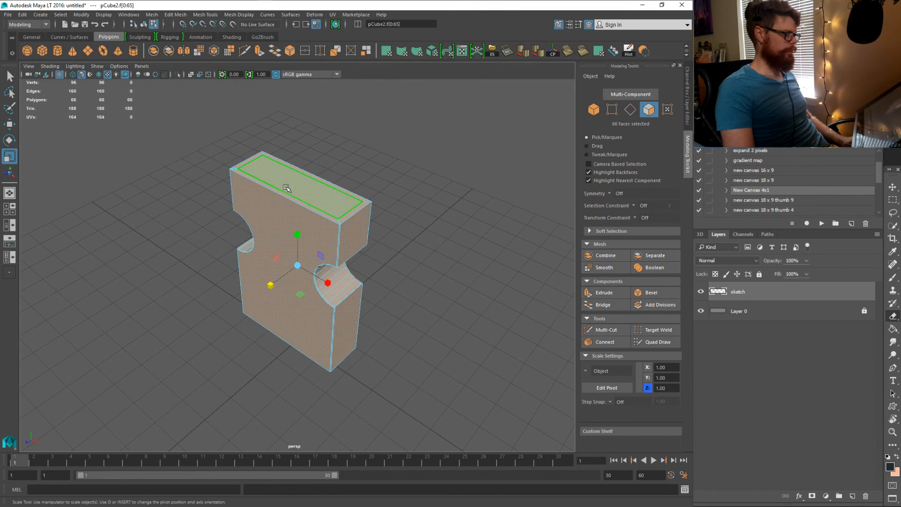
{"action": "left_click", "coordinate": [298, 180]}
{"action": "key", "text": "w"}
{"action": "mouse_move", "coordinate": [297, 144]}
{"action": "left_mouse_down"}
{"action": "mouse_move", "coordinate": [295, 131]}
{"action": "mouse_move", "coordinate": [297, 188]}
{"action": "mouse_move", "coordinate": [294, 145]}
{"action": "left_mouse_up"}
{"action": "key", "text": "ctrl+e"}
{"action": "key", "text": "r"}
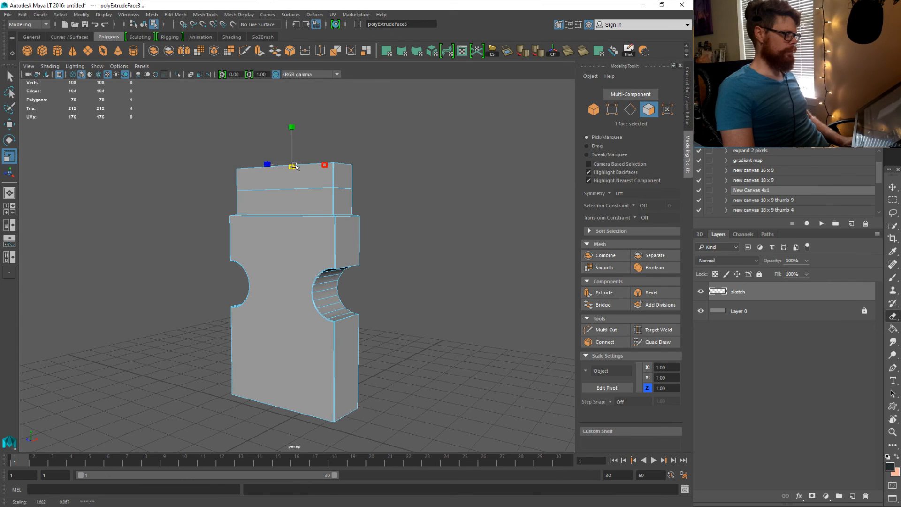
{"action": "key", "text": "w"}
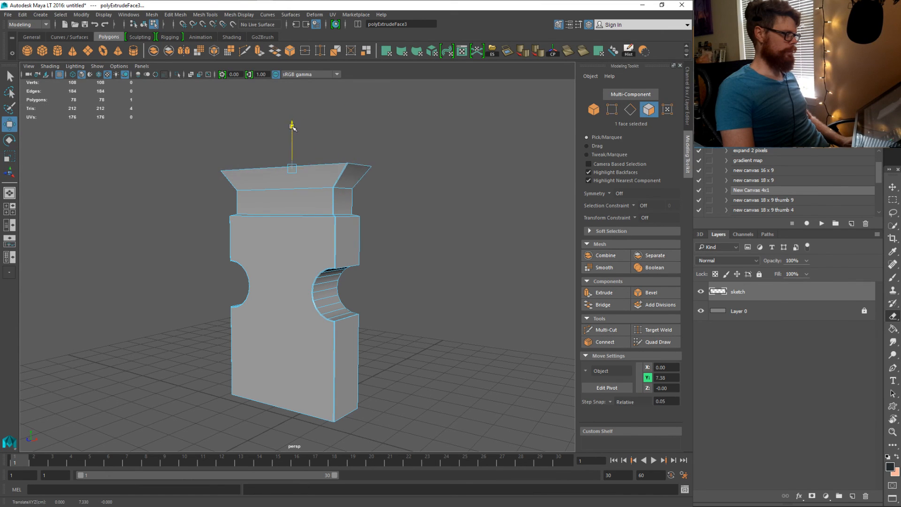
Extrude the flared top straight up into a cap, and extrude once more with the top scaled inward as a sloped edge
{"action": "key", "text": "ctrl+e"}
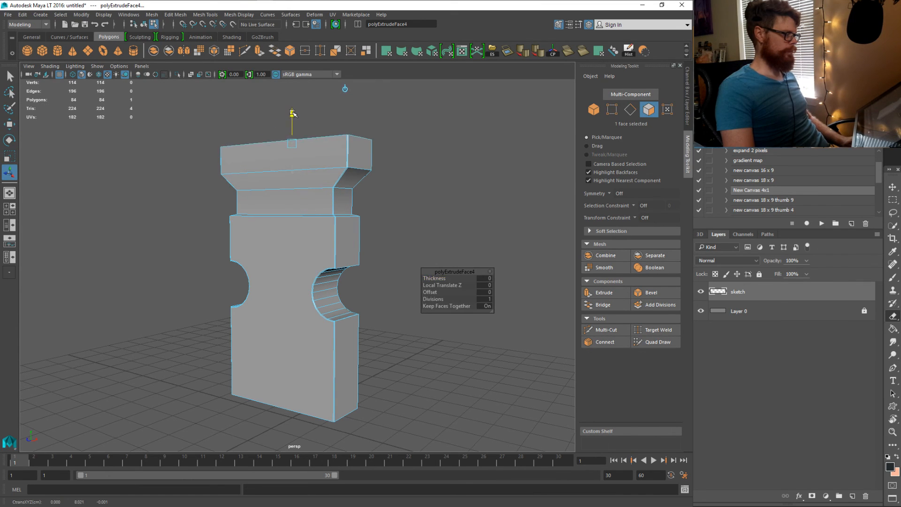
{"action": "key", "text": "ctrl+e"}
{"action": "left_click_drag", "start_coordinate": [293, 110], "coordinate": [281, 153]}
{"action": "key", "text": "r"}
{"action": "left_click_drag", "start_coordinate": [281, 152], "coordinate": [319, 150]}
{"action": "key", "text": "w"}
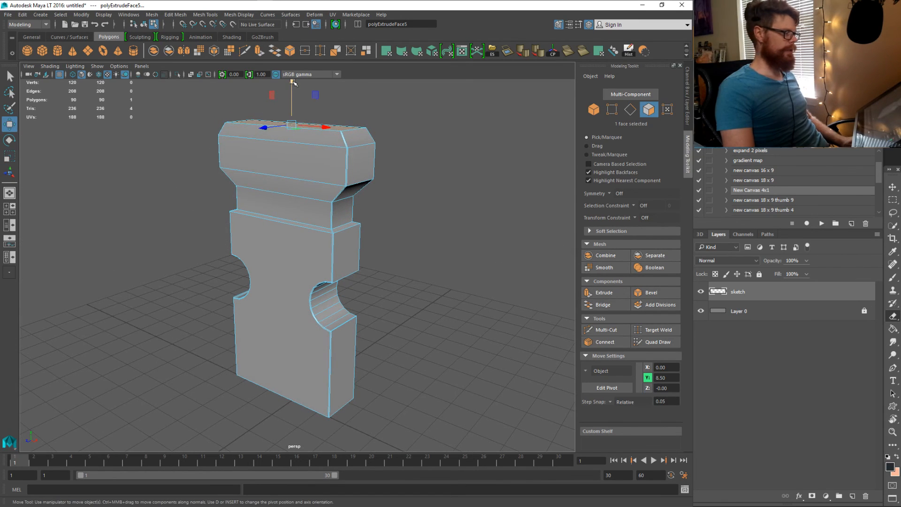
{"action": "left_click_drag", "start_coordinate": [291, 91], "coordinate": [292, 84]}
Select all the cap's vertices and lower them slightly to shorten the neck
{"action": "key", "text": "F9"}
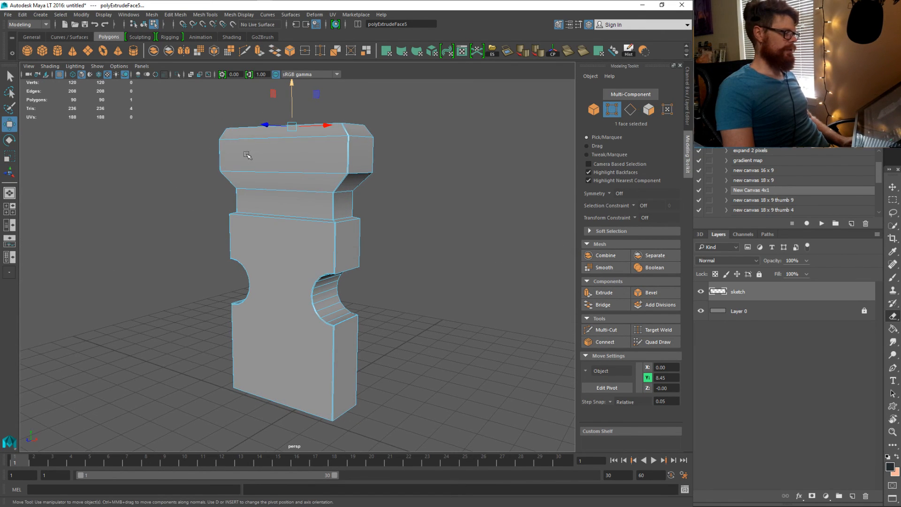
{"action": "left_click_drag", "start_coordinate": [166, 108], "coordinate": [395, 181]}
{"action": "left_click_drag", "start_coordinate": [394, 181], "coordinate": [361, 169]}
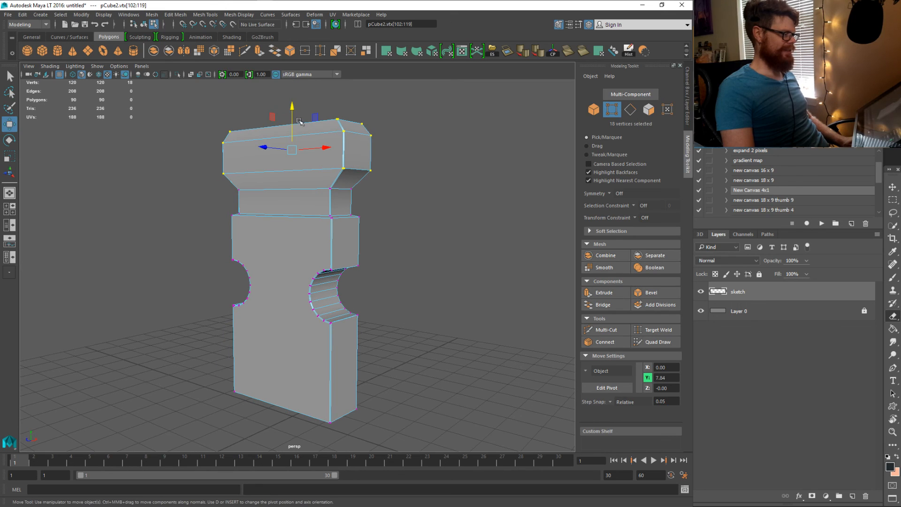
{"action": "left_click_drag", "start_coordinate": [293, 113], "coordinate": [293, 117]}
Select the cap's topmost vertices and scale them slightly inward
{"action": "left_click_drag", "start_coordinate": [302, 173], "coordinate": [216, 115]}
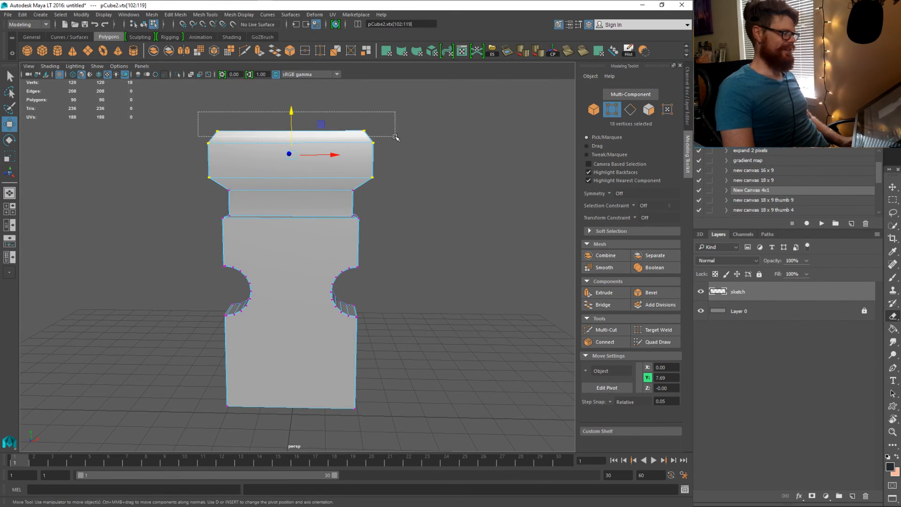
{"action": "left_click_drag", "start_coordinate": [395, 137], "coordinate": [395, 137]}
{"action": "key", "text": "r"}
{"action": "left_click_drag", "start_coordinate": [302, 132], "coordinate": [291, 134]}
{"action": "left_click_drag", "start_coordinate": [292, 155], "coordinate": [273, 162]}
{"action": "left_click_drag", "start_coordinate": [241, 248], "coordinate": [242, 135]}
{"action": "left_click_drag", "start_coordinate": [296, 184], "coordinate": [272, 186]}
Duplicate the whole capped slab structure in place
{"action": "key", "text": "q"}
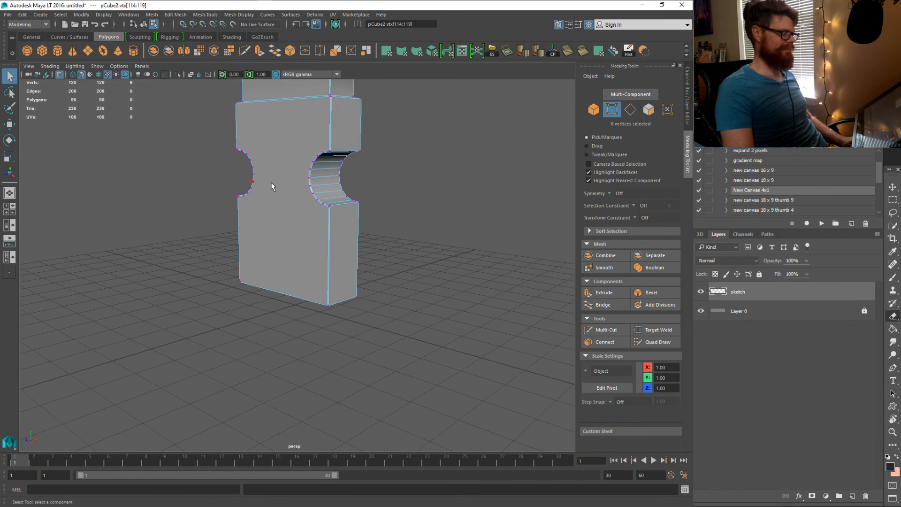
{"action": "right_click", "coordinate": [271, 183]}
{"action": "right_click", "coordinate": [279, 183]}
{"action": "left_click", "coordinate": [285, 190]}
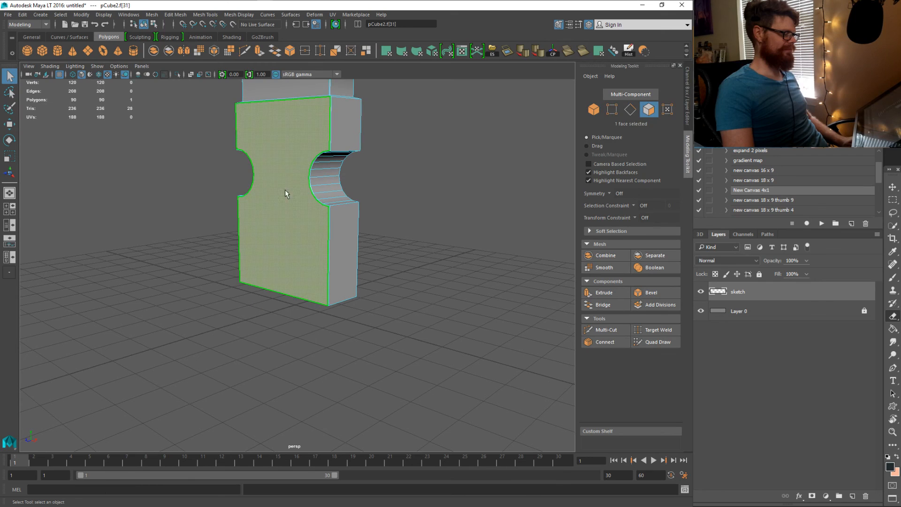
{"action": "right_click", "coordinate": [321, 103]}
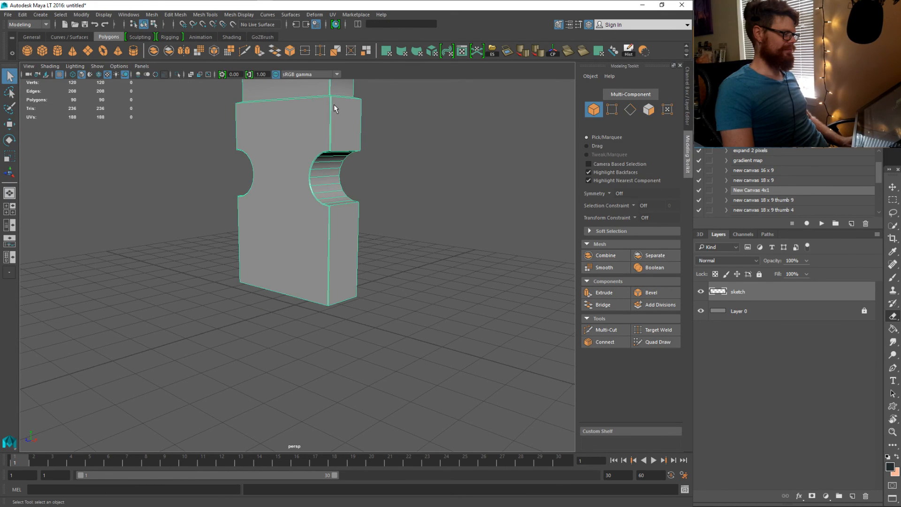
{"action": "key", "text": "ctrl+d"}
{"action": "key", "text": "w"}
Extract the notched front face from one slab body and move it forward along Z to 2.00
{"action": "right_click", "coordinate": [302, 125]}
{"action": "left_click", "coordinate": [302, 147]}
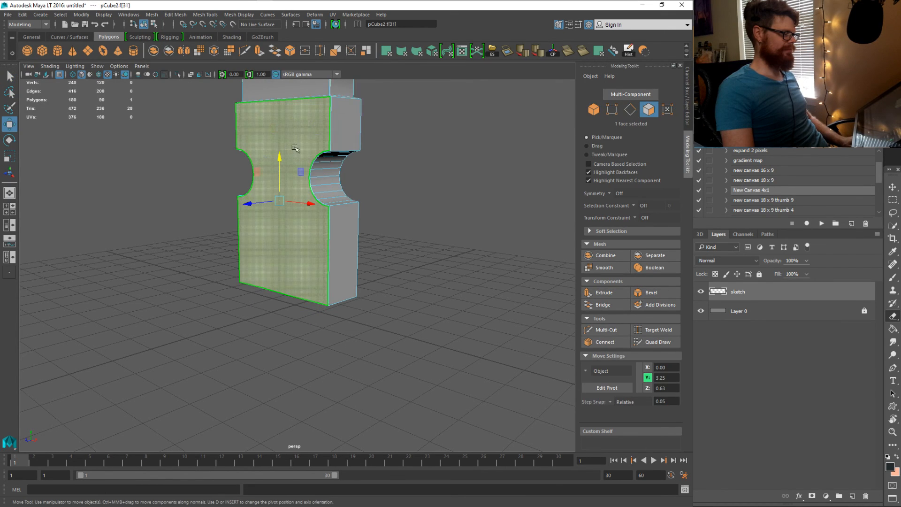
{"action": "left_click", "coordinate": [364, 53]}
{"action": "left_click_drag", "start_coordinate": [327, 125], "coordinate": [306, 136]}
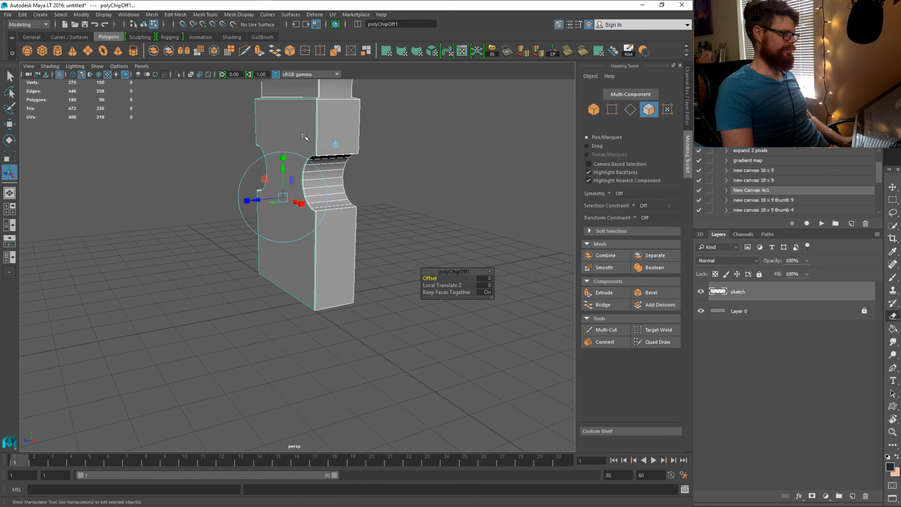
{"action": "scroll", "coordinate": [308, 137], "scroll_direction": "down", "scroll_amount": 4}
{"action": "right_click", "coordinate": [318, 148]}
{"action": "left_click", "coordinate": [294, 199]}
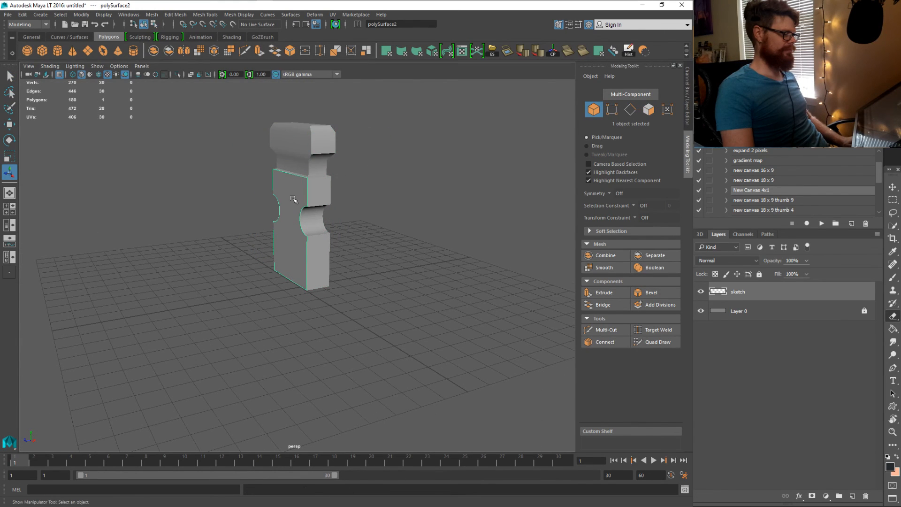
{"action": "key", "text": "w"}
{"action": "left_click_drag", "start_coordinate": [267, 294], "coordinate": [230, 300]}
Move one of the two overlapping slab bodies slightly backward and delete the other one
{"action": "left_click", "coordinate": [306, 210]}
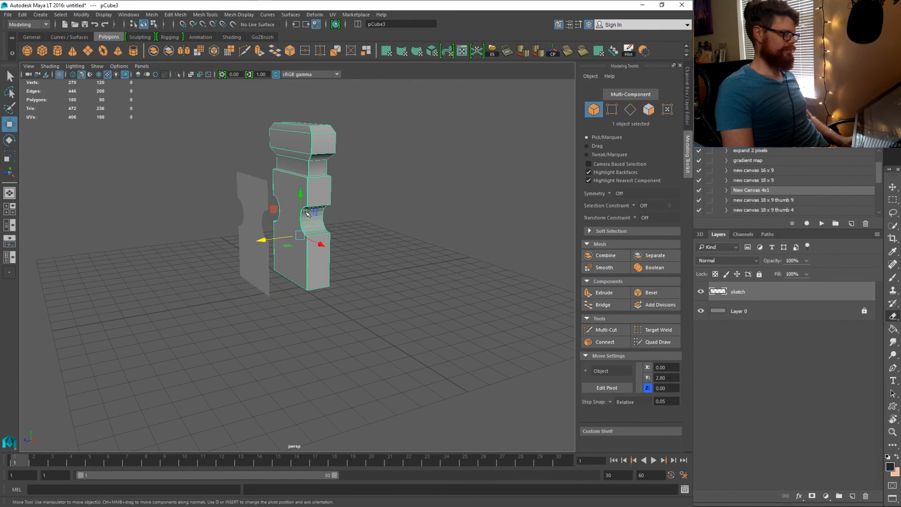
{"action": "left_click_drag", "start_coordinate": [268, 241], "coordinate": [287, 236]}
{"action": "left_click", "coordinate": [316, 202]}
{"action": "key", "text": "Delete"}
Move the extracted notched panel back against the slab's front face, to a Z of about -1.15
{"action": "left_click", "coordinate": [330, 189]}
{"action": "left_click", "coordinate": [259, 206]}
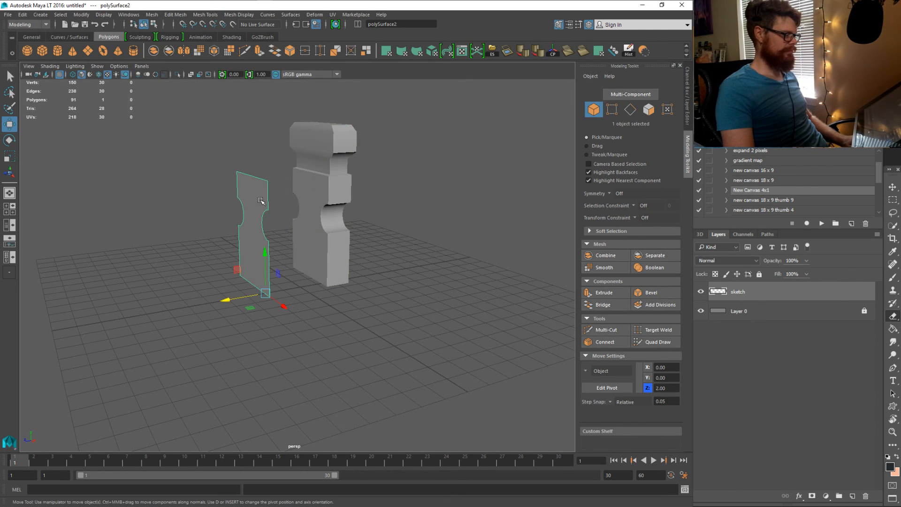
{"action": "left_click", "coordinate": [300, 200]}
{"action": "left_click", "coordinate": [266, 231]}
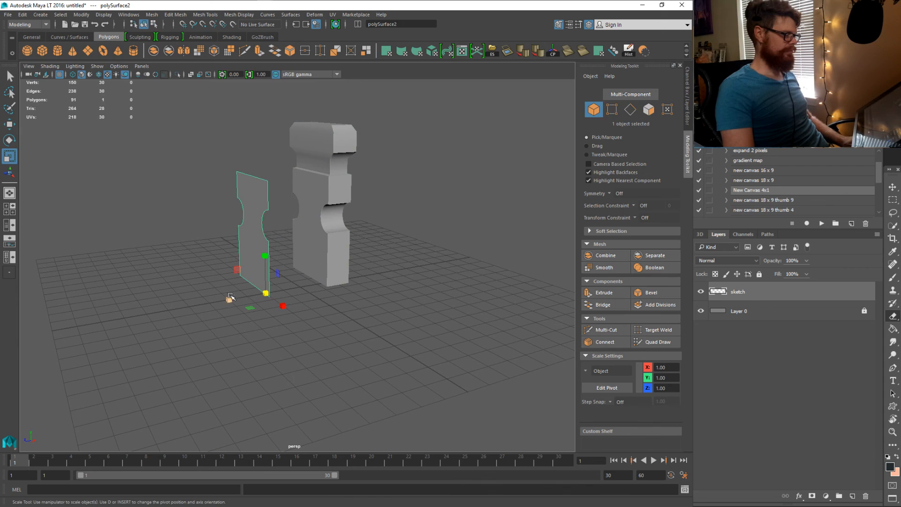
{"action": "left_click_drag", "start_coordinate": [231, 298], "coordinate": [289, 291]}
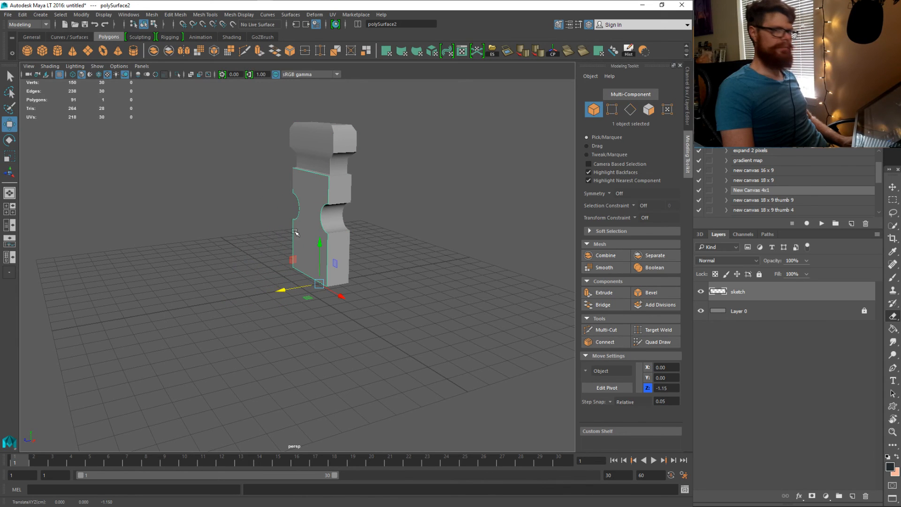
{"action": "scroll", "coordinate": [312, 207], "scroll_direction": "up", "scroll_amount": 5}
{"action": "left_click_drag", "start_coordinate": [312, 207], "coordinate": [286, 212]}
{"action": "scroll", "coordinate": [354, 199], "scroll_direction": "down", "scroll_amount": 3}
{"action": "left_click_drag", "start_coordinate": [280, 369], "coordinate": [279, 370]}
{"action": "left_click_drag", "start_coordinate": [291, 277], "coordinate": [322, 274]}
Narrow the front panel along X to a scale of 0.86
{"action": "key", "text": "r"}
{"action": "left_click_drag", "start_coordinate": [339, 365], "coordinate": [335, 365]}
{"action": "left_click_drag", "start_coordinate": [321, 322], "coordinate": [347, 317]}
Select the vertices along the upper part of both notch curves on the panel and turn on soft selection
{"action": "right_click", "coordinate": [282, 207]}
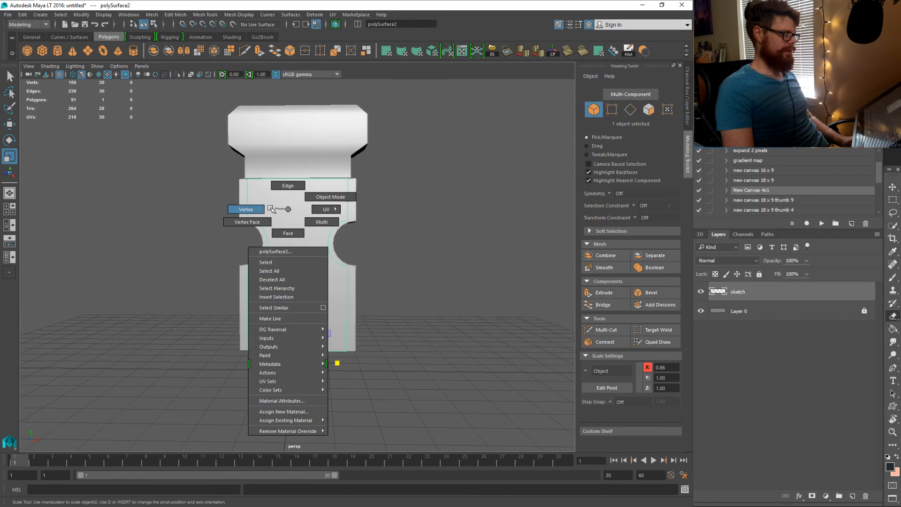
{"action": "left_click", "coordinate": [238, 207]}
{"action": "left_click_drag", "start_coordinate": [228, 205], "coordinate": [397, 229]}
{"action": "key", "text": "w"}
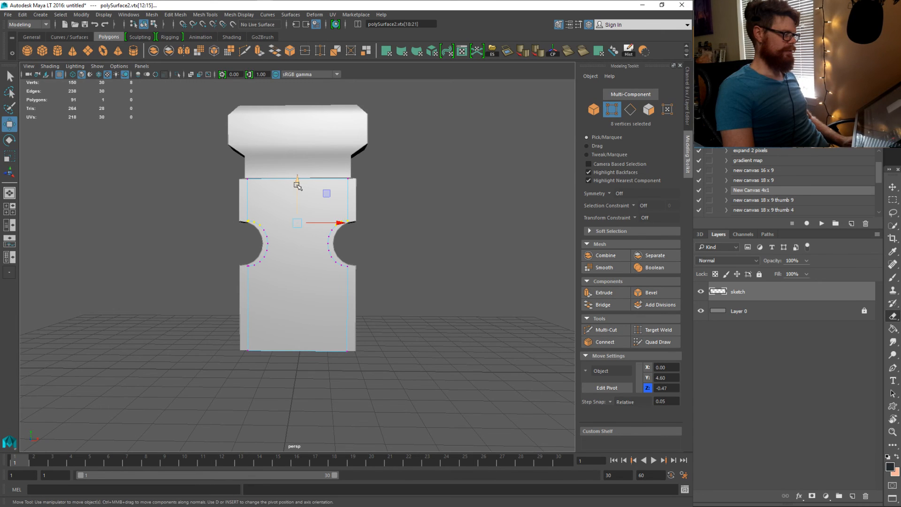
{"action": "left_click", "coordinate": [298, 186]}
{"action": "key", "text": "b"}
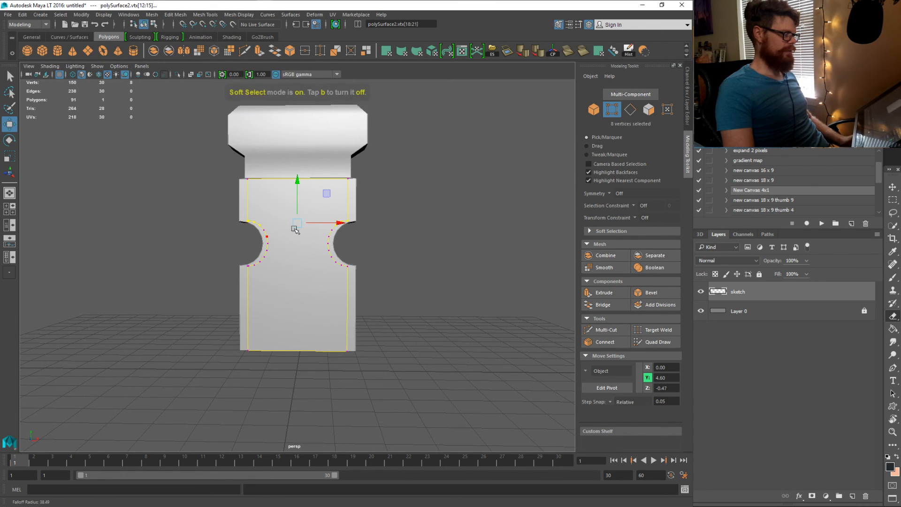
{"action": "scroll", "coordinate": [308, 230], "scroll_direction": "down", "scroll_amount": 4}
{"action": "left_click_drag", "start_coordinate": [315, 229], "coordinate": [275, 210]}
{"action": "key", "text": "q"}
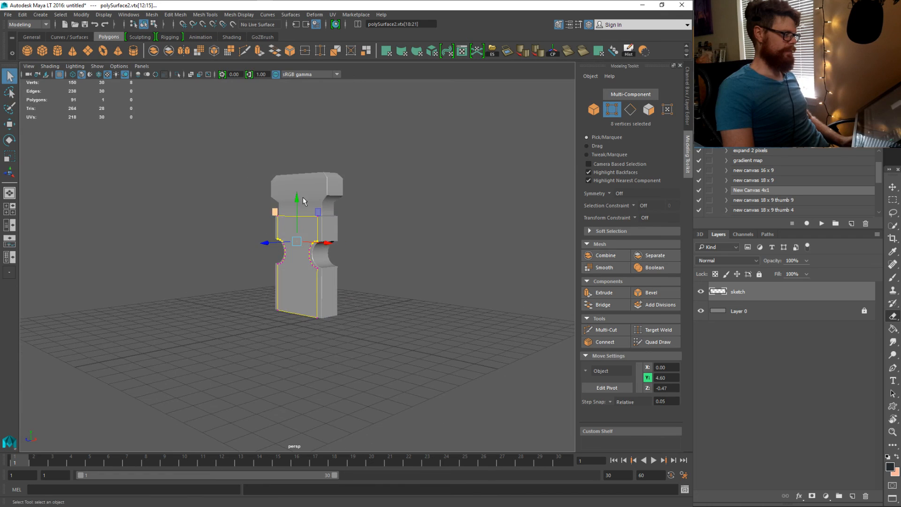
{"action": "left_click", "coordinate": [337, 186]}
Switch to Photoshop and erase most of the sketched leaning slab, leaving the ground lines in place
{"action": "key", "text": "alt+Tab"}
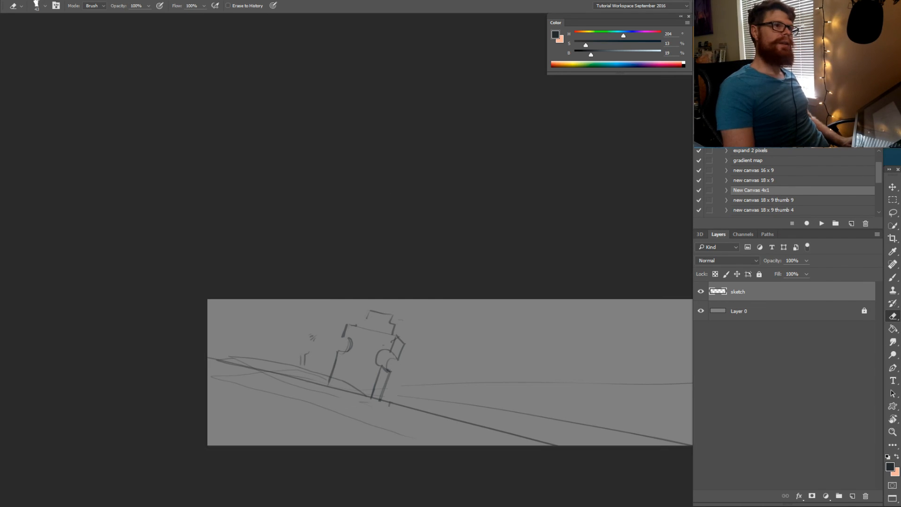
{"action": "key", "text": "alt+Tab"}
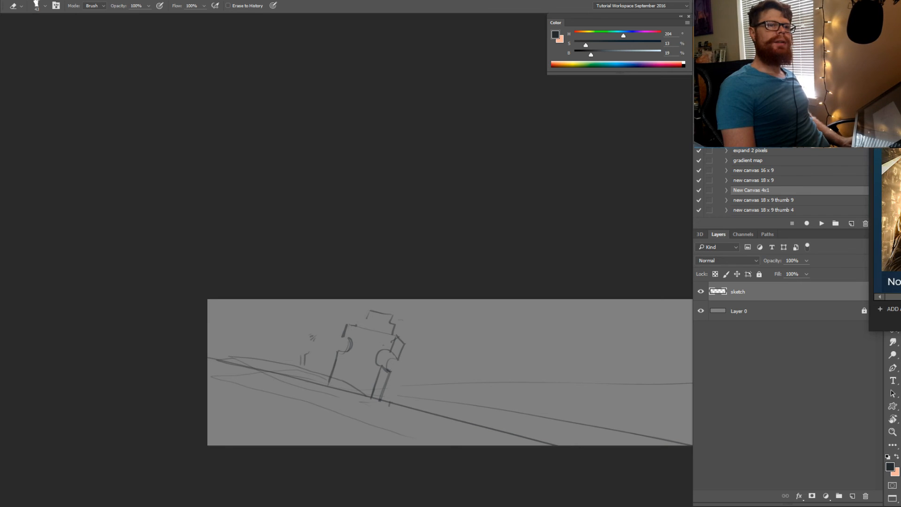
{"action": "key", "text": "alt+Tab"}
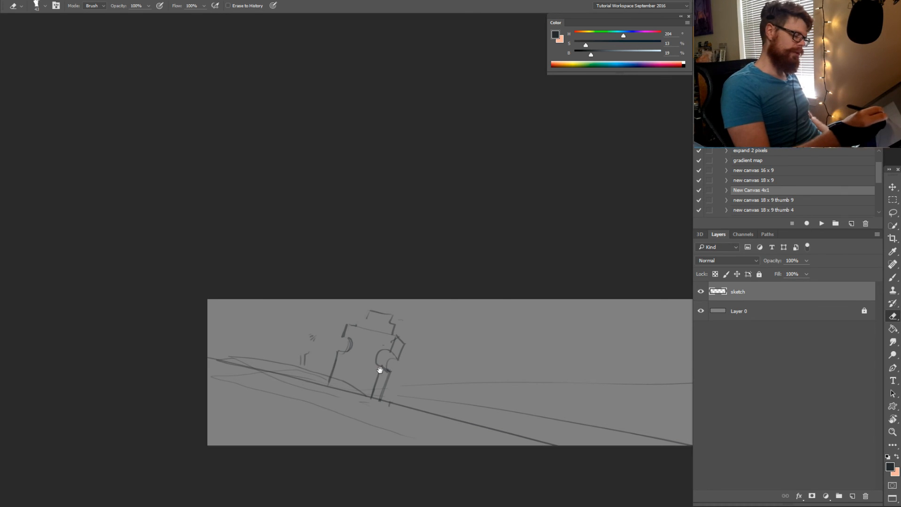
{"action": "mouse_move", "coordinate": [390, 358]}
{"action": "left_mouse_down"}
{"action": "mouse_move", "coordinate": [376, 341]}
{"action": "mouse_move", "coordinate": [394, 345]}
{"action": "mouse_move", "coordinate": [385, 347]}
{"action": "left_mouse_up"}
{"action": "key", "text": "z"}
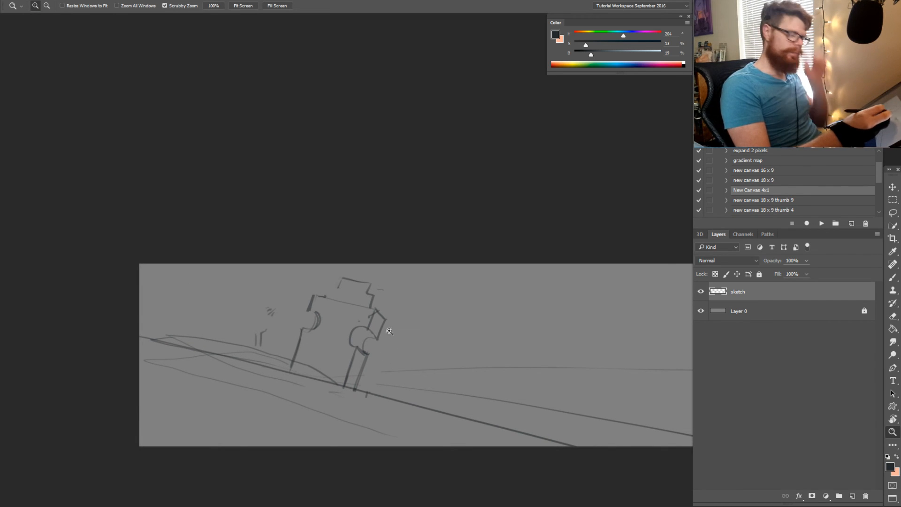
{"action": "key", "text": "e"}
{"action": "mouse_move", "coordinate": [373, 318]}
{"action": "left_mouse_down"}
{"action": "mouse_move", "coordinate": [352, 357]}
{"action": "mouse_move", "coordinate": [351, 282]}
{"action": "mouse_move", "coordinate": [302, 341]}
{"action": "left_mouse_up"}
{"action": "left_click_drag", "start_coordinate": [379, 339], "coordinate": [445, 328]}
{"action": "key", "text": "b"}
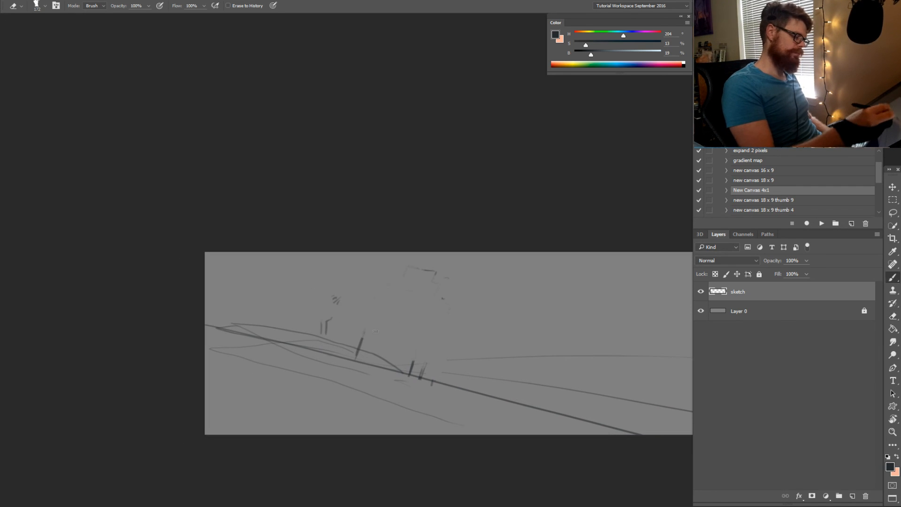
Erase the curved mound outline and leftover slab marks above the dark sloping ground line
{"action": "key", "text": "e"}
{"action": "left_click_drag", "start_coordinate": [341, 346], "coordinate": [228, 321]}
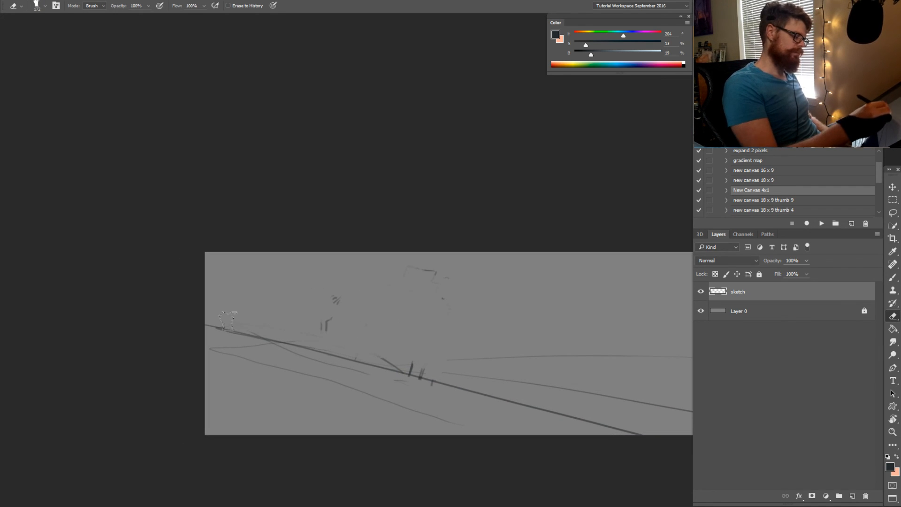
{"action": "scroll", "coordinate": [422, 364], "scroll_direction": "right", "scroll_amount": 5}
Sketch overlapping puffy cloud outlines in the sky above the slope, discarding a stray upright stroke
{"action": "key", "text": "b"}
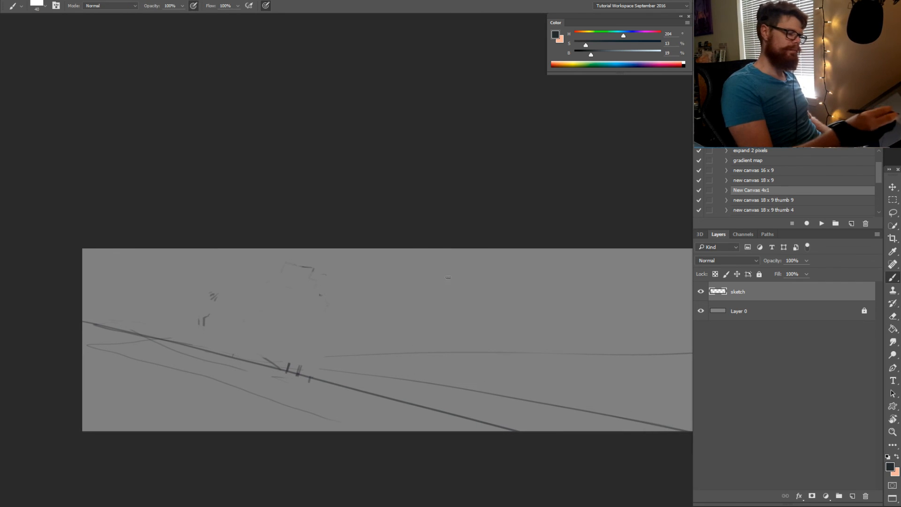
{"action": "mouse_move", "coordinate": [402, 295]}
{"action": "left_mouse_down"}
{"action": "mouse_move", "coordinate": [368, 288]}
{"action": "mouse_move", "coordinate": [331, 318]}
{"action": "left_mouse_up"}
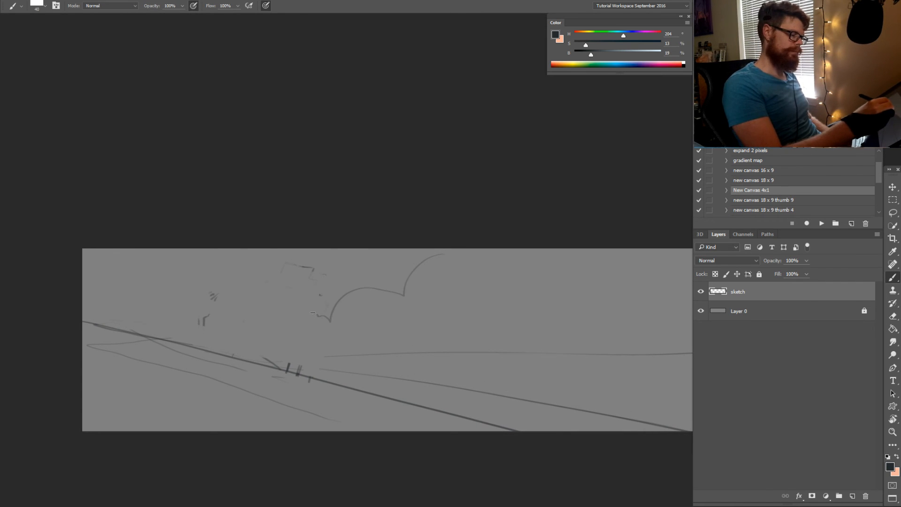
{"action": "mouse_move", "coordinate": [417, 271]}
{"action": "left_mouse_down"}
{"action": "mouse_move", "coordinate": [402, 261]}
{"action": "mouse_move", "coordinate": [365, 285]}
{"action": "left_mouse_up"}
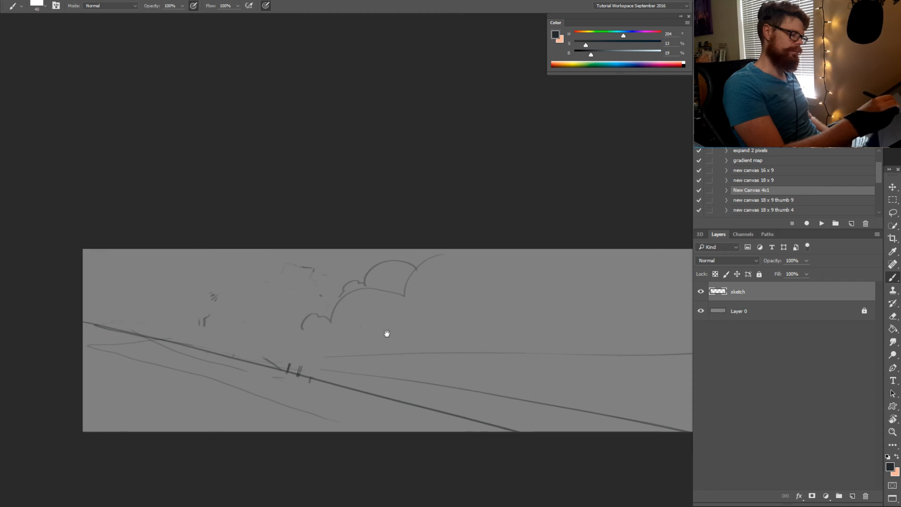
{"action": "left_click_drag", "start_coordinate": [309, 316], "coordinate": [438, 320]}
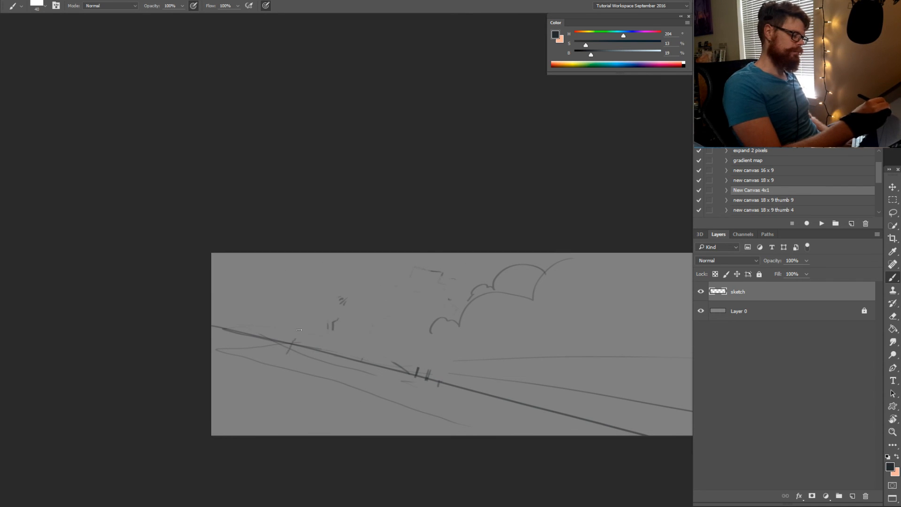
{"action": "left_click_drag", "start_coordinate": [299, 330], "coordinate": [305, 245]}
{"action": "key", "text": "ctrl+z"}
Hide the sketch layer and add a new empty layer above it
{"action": "key", "text": "ctrl+space"}
{"action": "left_click_drag", "start_coordinate": [488, 335], "coordinate": [458, 337]}
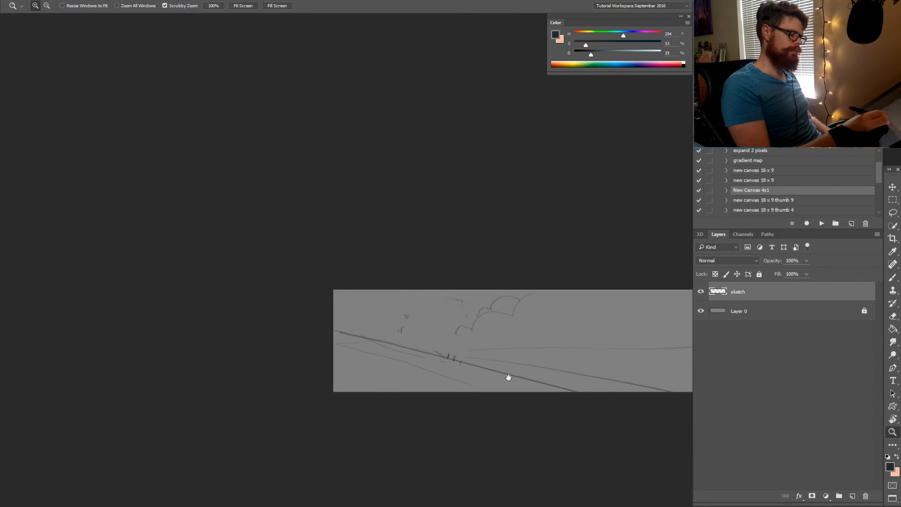
{"action": "left_click_drag", "start_coordinate": [508, 377], "coordinate": [340, 382]}
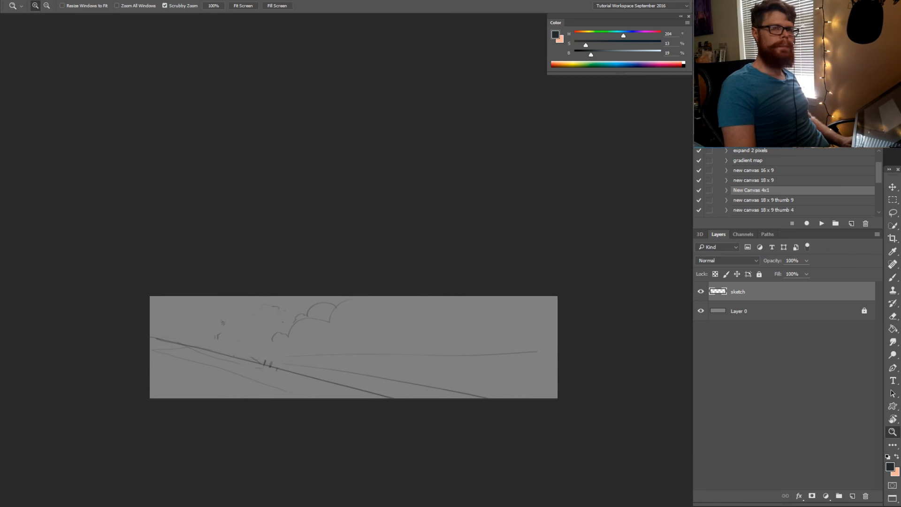
{"action": "left_click", "coordinate": [702, 292]}
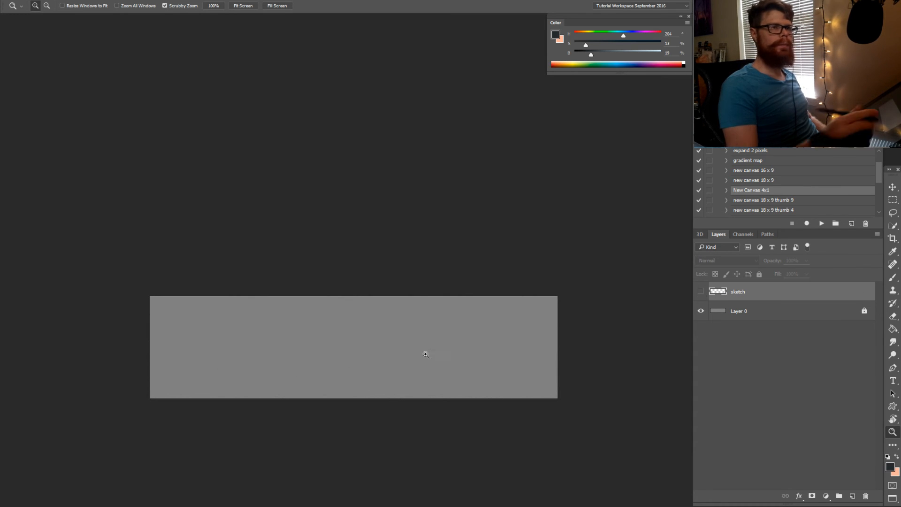
{"action": "mouse_move", "coordinate": [401, 362]}
{"action": "left_mouse_down"}
{"action": "mouse_move", "coordinate": [503, 366]}
{"action": "mouse_move", "coordinate": [461, 348]}
{"action": "left_mouse_up"}
{"action": "key", "text": "b"}
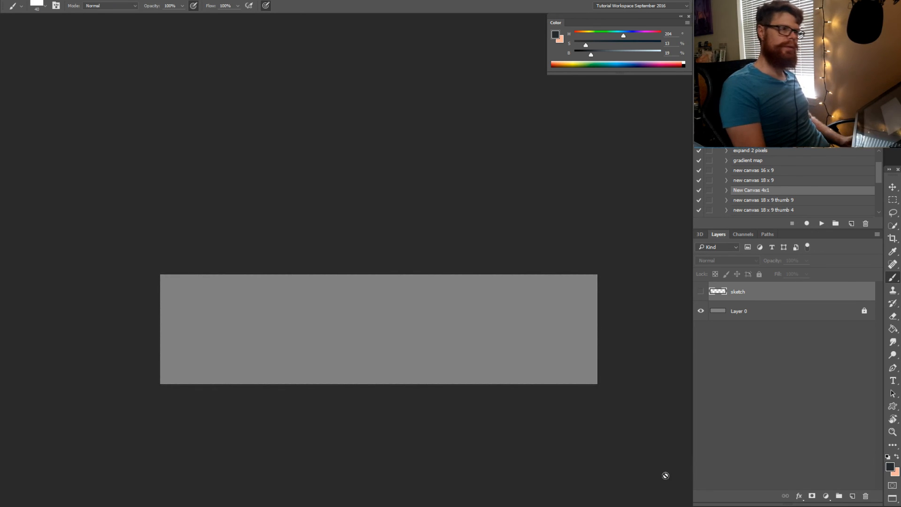
{"action": "left_click", "coordinate": [853, 497]}
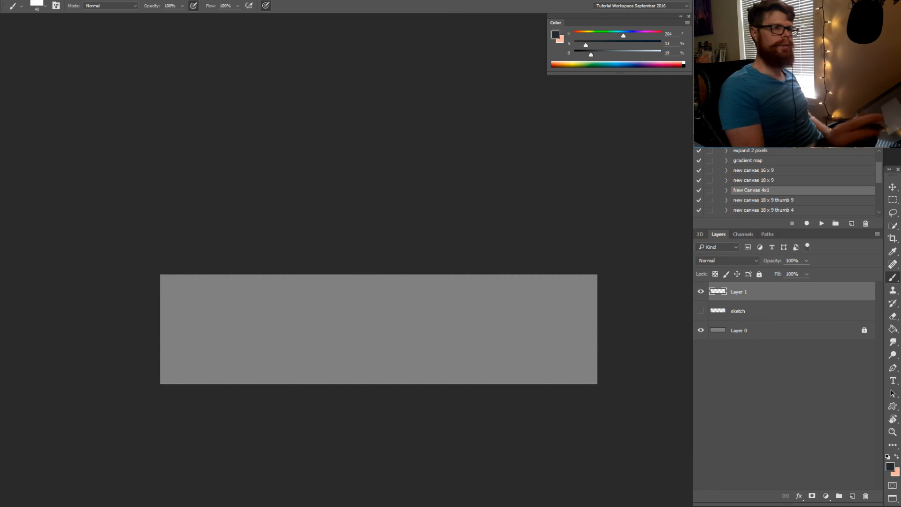
Draw a gently curved ground line rising from the canvas's lower left to its right edge
{"action": "left_click_drag", "start_coordinate": [597, 321], "coordinate": [245, 381]}
{"action": "key", "text": "z"}
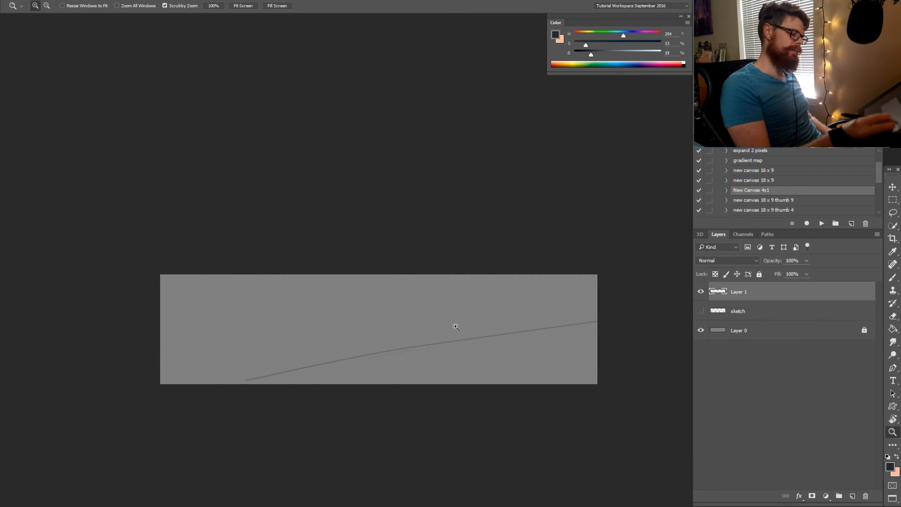
{"action": "left_click_drag", "start_coordinate": [456, 326], "coordinate": [483, 314]}
{"action": "key", "text": "b"}
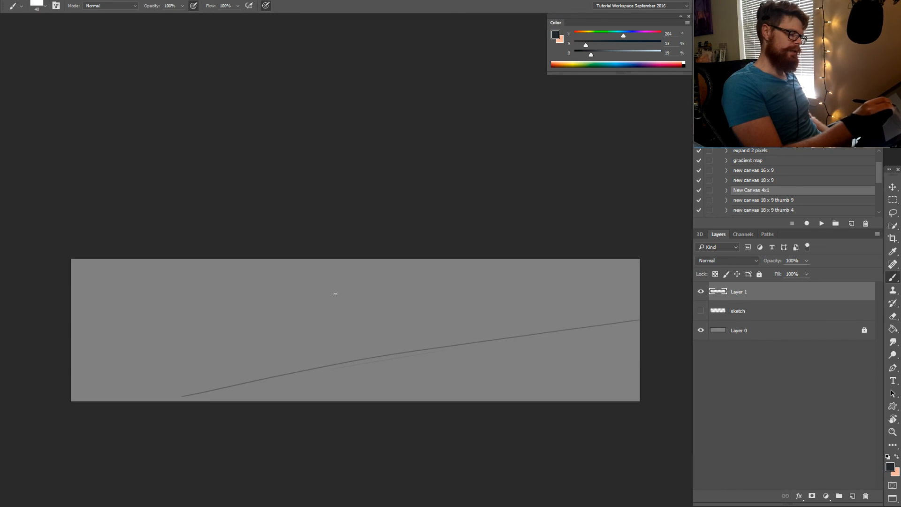
Sketch an upright box-shaped block with a narrow side face, standing midway along the ground line
{"action": "left_click_drag", "start_coordinate": [334, 288], "coordinate": [403, 284]}
{"action": "key", "text": "ctrl+z"}
{"action": "mouse_move", "coordinate": [334, 288]}
{"action": "left_mouse_down"}
{"action": "mouse_move", "coordinate": [409, 287]}
{"action": "mouse_move", "coordinate": [409, 345]}
{"action": "left_mouse_up"}
{"action": "left_click_drag", "start_coordinate": [337, 288], "coordinate": [343, 355]}
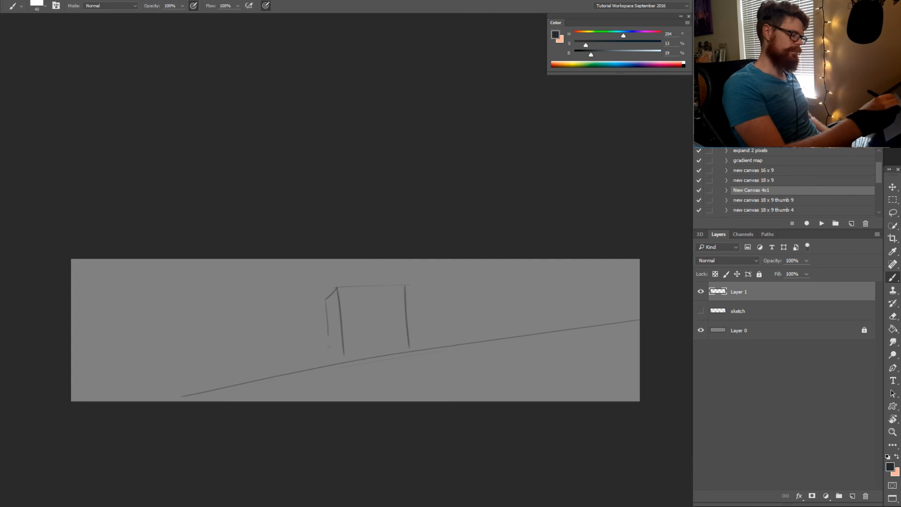
{"action": "left_click_drag", "start_coordinate": [328, 333], "coordinate": [331, 364]}
{"action": "mouse_move", "coordinate": [338, 299]}
{"action": "left_mouse_down"}
{"action": "mouse_move", "coordinate": [345, 356]}
{"action": "mouse_move", "coordinate": [332, 361]}
{"action": "mouse_move", "coordinate": [329, 329]}
{"action": "left_mouse_up"}
{"action": "key", "text": "e"}
{"action": "key", "text": "b"}
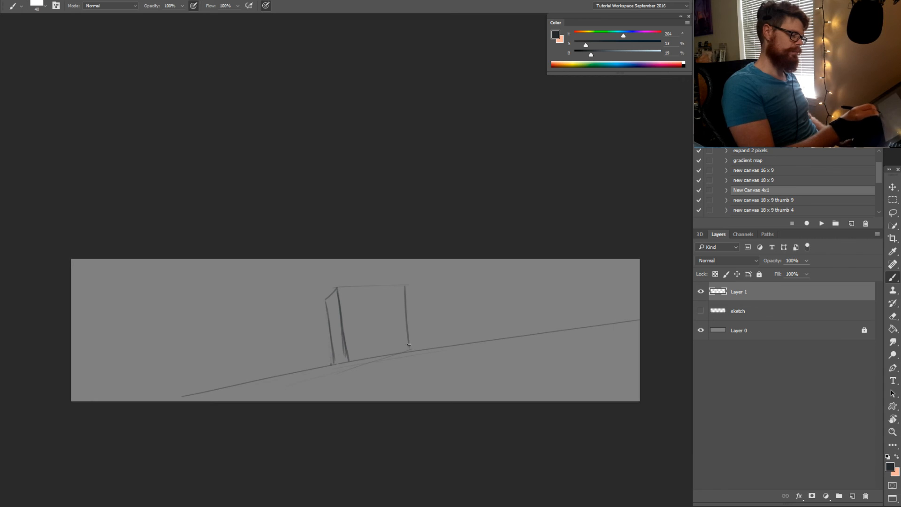
{"action": "left_click_drag", "start_coordinate": [409, 345], "coordinate": [409, 349]}
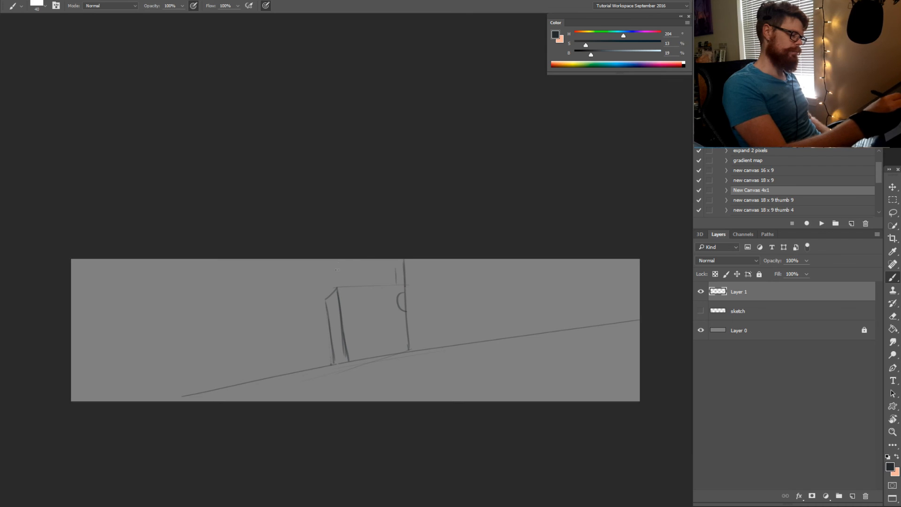
Extend the block's vertical edges towards the canvas's upper edge and trim them into an angled cap
{"action": "mouse_move", "coordinate": [340, 291]}
{"action": "left_mouse_down"}
{"action": "mouse_move", "coordinate": [334, 259]}
{"action": "mouse_move", "coordinate": [333, 277]}
{"action": "mouse_move", "coordinate": [321, 280]}
{"action": "mouse_move", "coordinate": [325, 305]}
{"action": "left_mouse_up"}
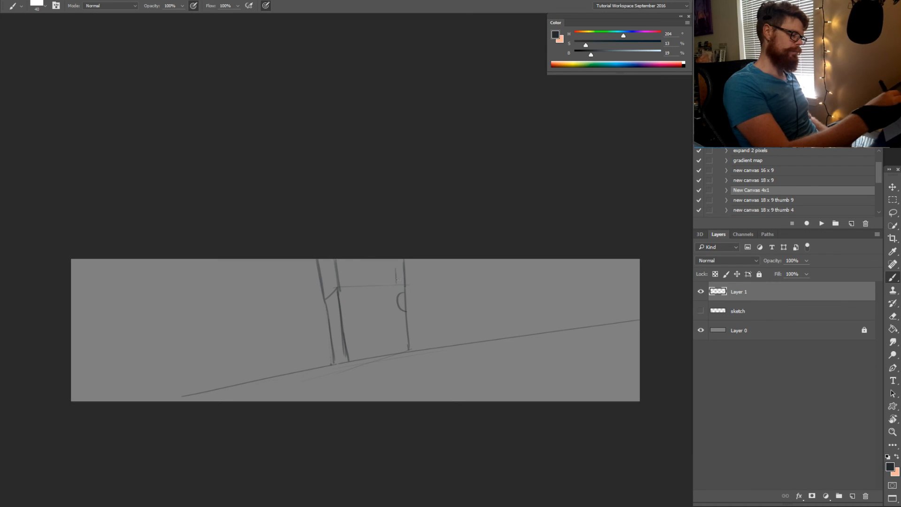
{"action": "key", "text": "e"}
{"action": "left_click_drag", "start_coordinate": [324, 256], "coordinate": [332, 252]}
{"action": "key", "text": "b"}
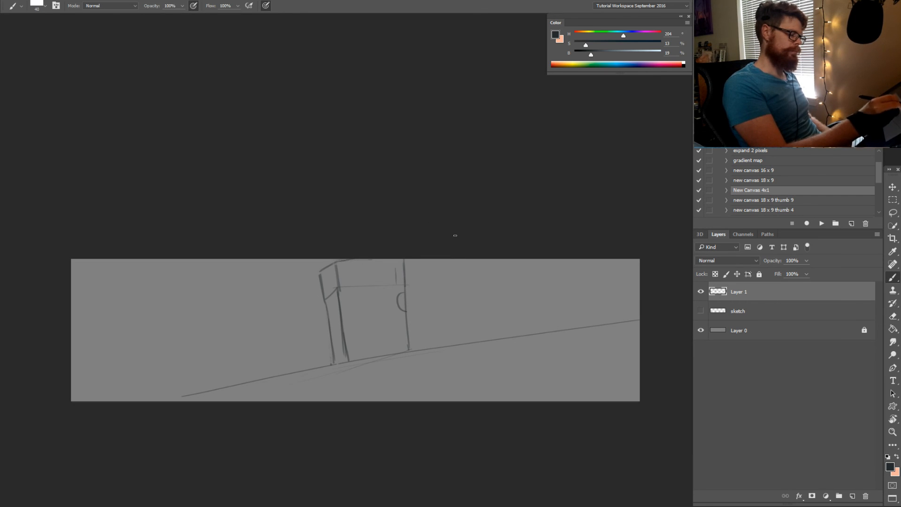
Shift the whole drawing slightly right and down, and strengthen the block's upper corner and top edge
{"action": "key", "text": "v"}
{"action": "left_click_drag", "start_coordinate": [450, 344], "coordinate": [507, 346]}
{"action": "key", "text": "b"}
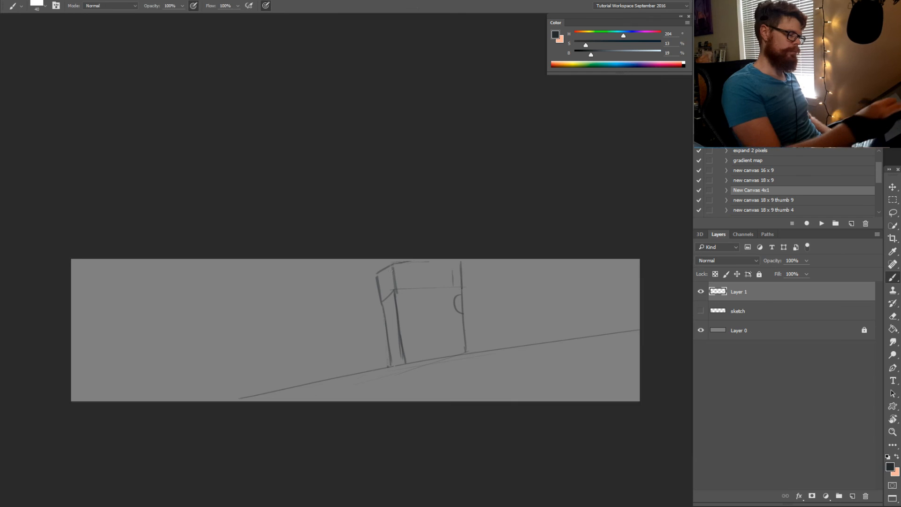
{"action": "left_click_drag", "start_coordinate": [391, 272], "coordinate": [396, 290]}
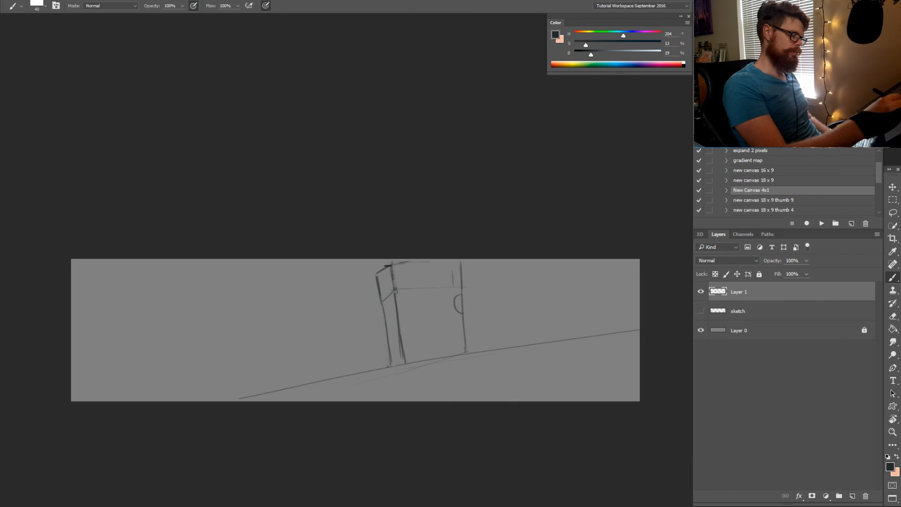
{"action": "left_click_drag", "start_coordinate": [394, 258], "coordinate": [452, 260]}
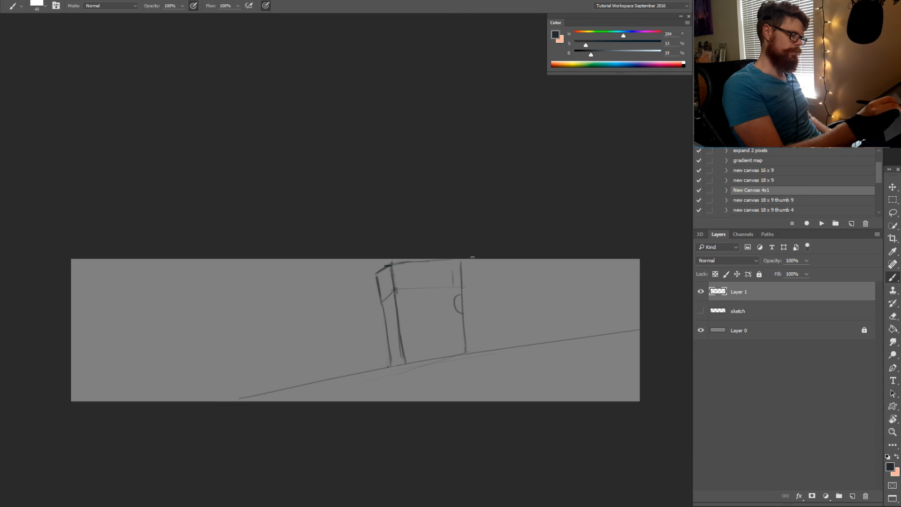
Clear the new layer and sketch steeper layered ground lines rising towards the canvas's right edge
{"action": "key", "text": "ctrl+a"}
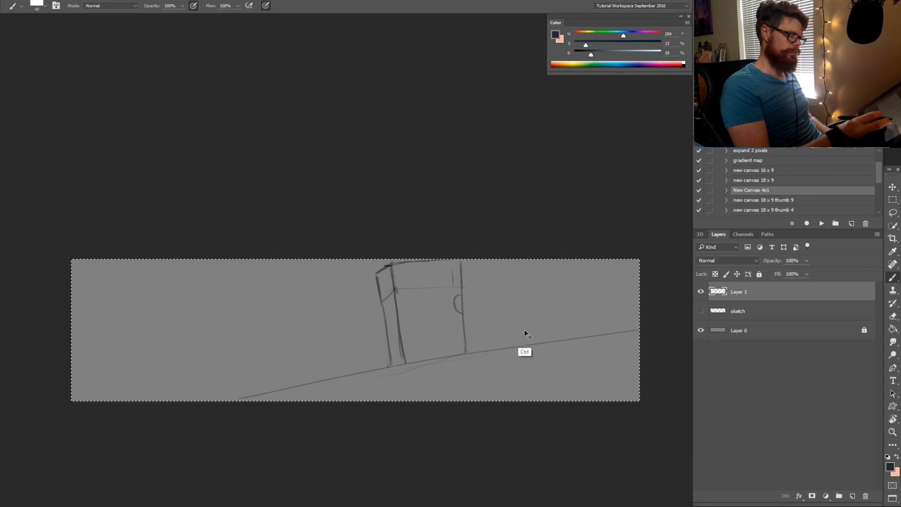
{"action": "key", "text": "ctrl+x"}
{"action": "left_click_drag", "start_coordinate": [302, 398], "coordinate": [639, 287]}
{"action": "mouse_move", "coordinate": [393, 362]}
{"action": "left_mouse_down"}
{"action": "mouse_move", "coordinate": [624, 296]}
{"action": "mouse_move", "coordinate": [618, 309]}
{"action": "left_mouse_up"}
{"action": "left_click_drag", "start_coordinate": [503, 329], "coordinate": [418, 360]}
{"action": "left_click_drag", "start_coordinate": [505, 353], "coordinate": [362, 404]}
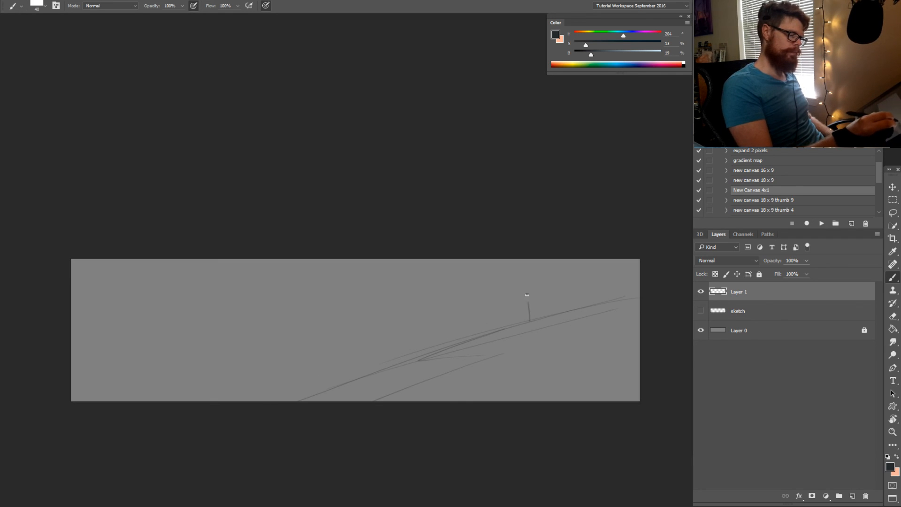
Try a small box-shaped structure on the upper slope and erase most of its outline
{"action": "mouse_move", "coordinate": [527, 295]}
{"action": "left_mouse_down"}
{"action": "mouse_move", "coordinate": [528, 285]}
{"action": "mouse_move", "coordinate": [453, 293]}
{"action": "mouse_move", "coordinate": [462, 334]}
{"action": "left_mouse_up"}
{"action": "mouse_move", "coordinate": [480, 288]}
{"action": "left_mouse_down"}
{"action": "mouse_move", "coordinate": [527, 283]}
{"action": "mouse_move", "coordinate": [524, 321]}
{"action": "left_mouse_up"}
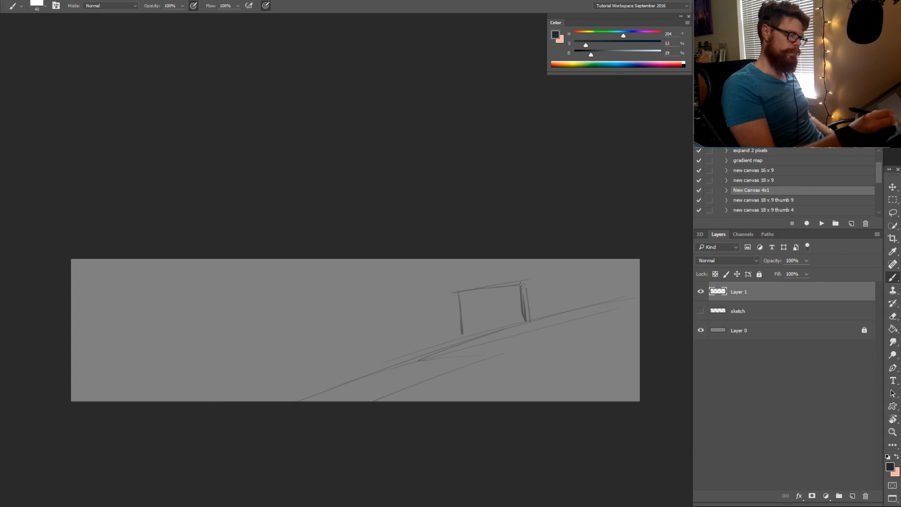
{"action": "key", "text": "e"}
{"action": "left_click_drag", "start_coordinate": [522, 282], "coordinate": [522, 314]}
{"action": "key", "text": "b"}
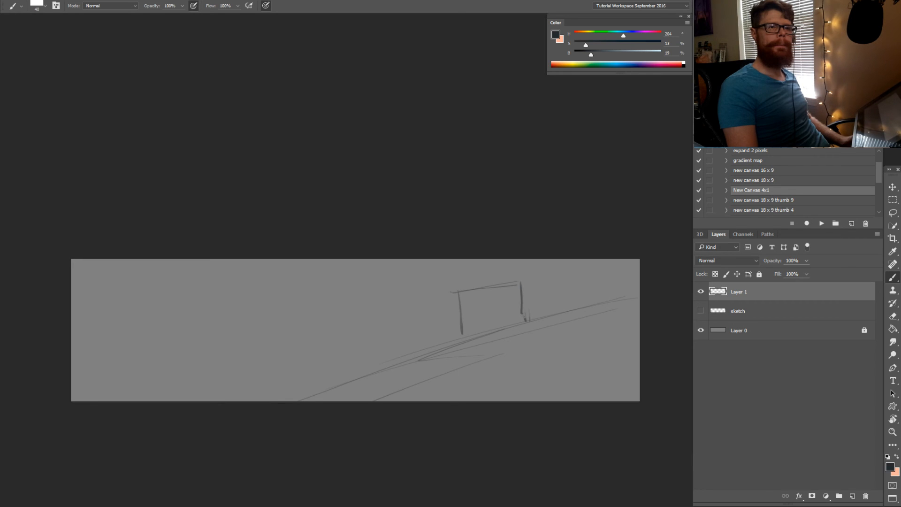
{"action": "key", "text": "e"}
{"action": "mouse_move", "coordinate": [516, 284]}
{"action": "left_mouse_down"}
{"action": "mouse_move", "coordinate": [454, 292]}
{"action": "mouse_move", "coordinate": [523, 298]}
{"action": "left_mouse_up"}
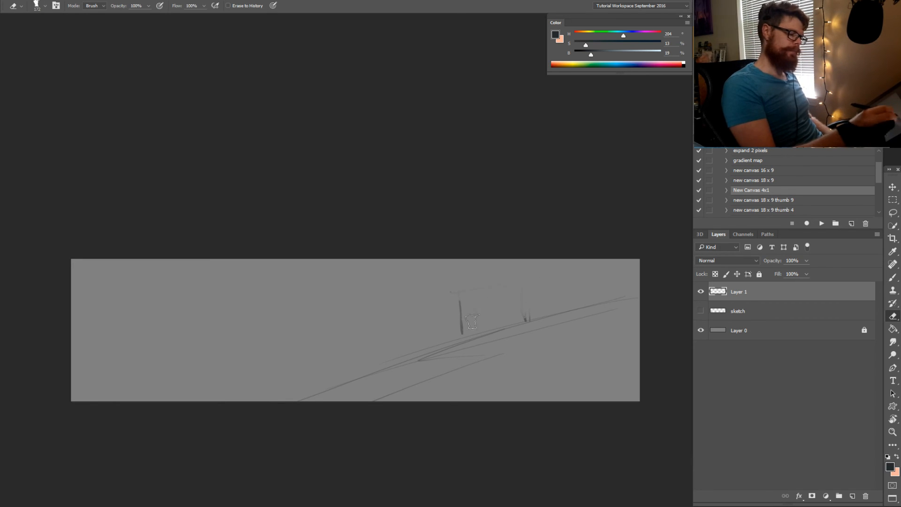
Try a wide structure with a long top edge lower on the slope, and erase it
{"action": "key", "text": "b"}
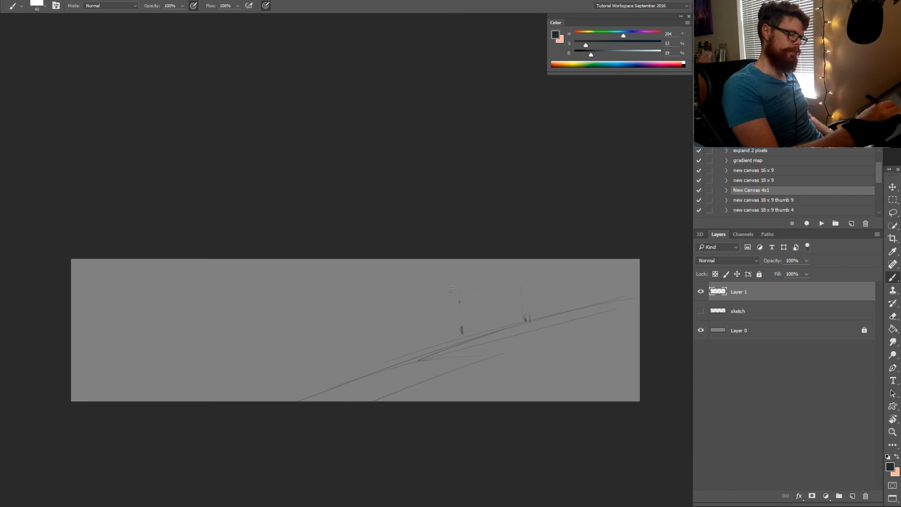
{"action": "left_click_drag", "start_coordinate": [412, 331], "coordinate": [413, 350]}
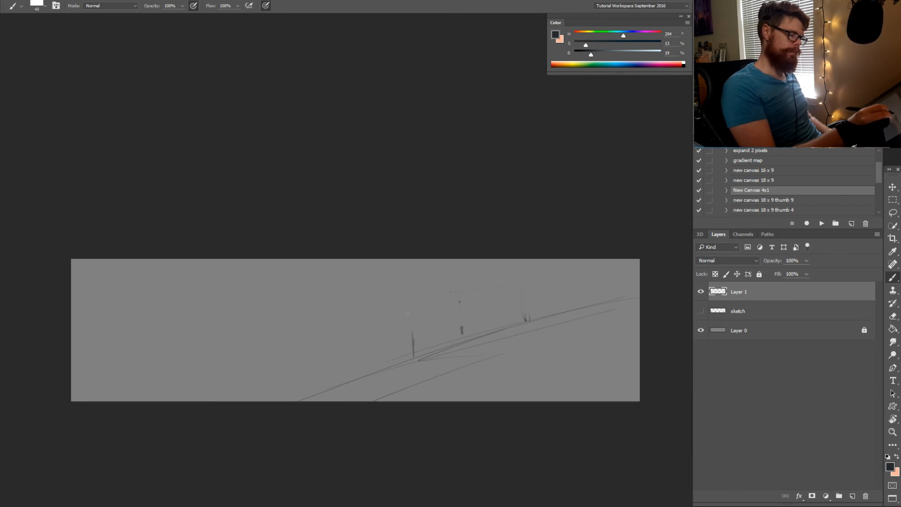
{"action": "left_click_drag", "start_coordinate": [405, 314], "coordinate": [532, 306]}
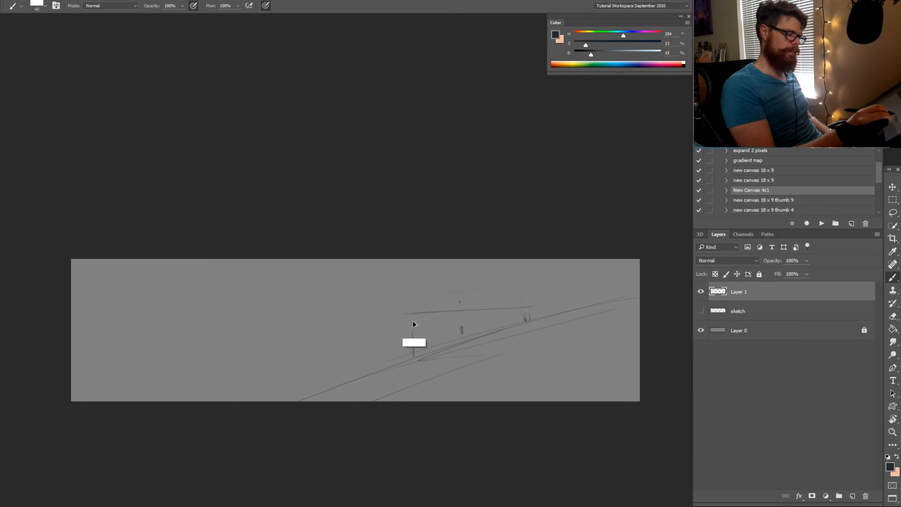
{"action": "key", "text": "e"}
Sketch a long, low platform set into the slope, with a thin overhanging lip along its top
{"action": "key", "text": "b"}
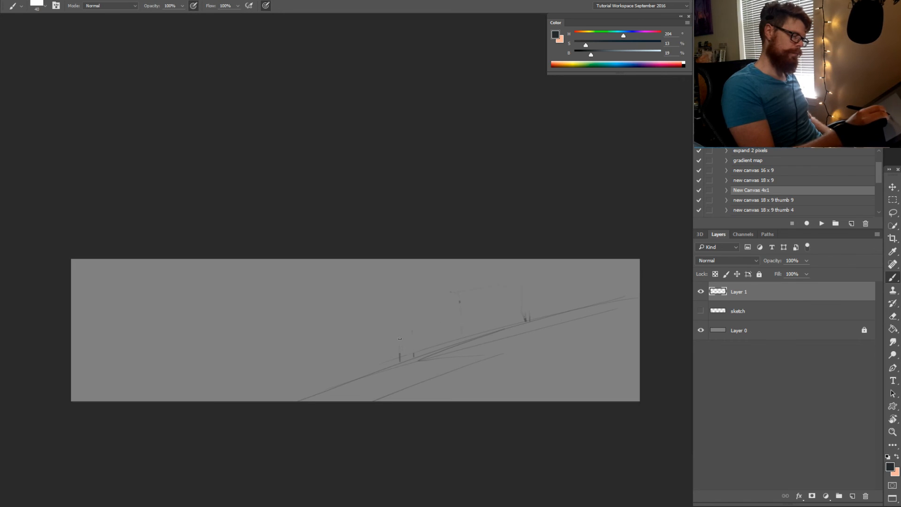
{"action": "mouse_move", "coordinate": [399, 332]}
{"action": "left_mouse_down"}
{"action": "mouse_move", "coordinate": [400, 361]}
{"action": "mouse_move", "coordinate": [469, 323]}
{"action": "mouse_move", "coordinate": [500, 329]}
{"action": "left_mouse_up"}
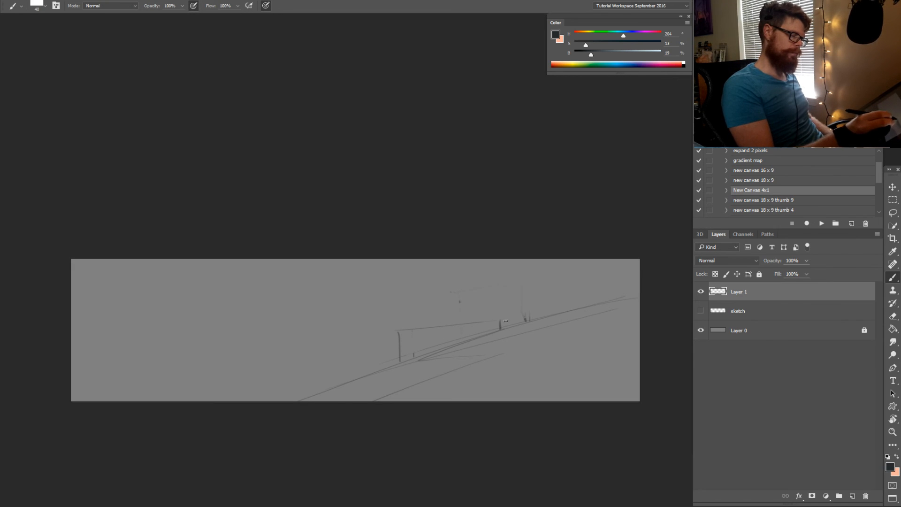
{"action": "left_click_drag", "start_coordinate": [394, 329], "coordinate": [509, 316]}
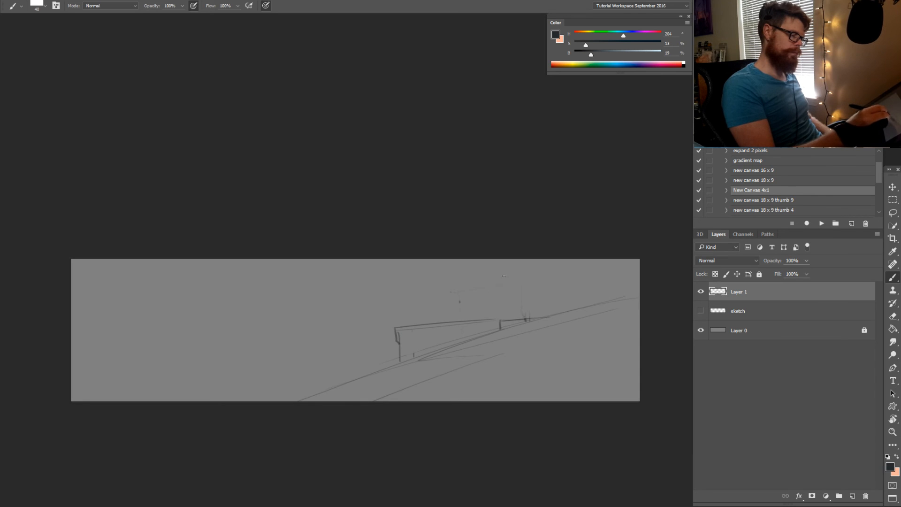
Sketch three tall vertical edges rising from the platform towards the sky, replacing the first attempts
{"action": "left_click_drag", "start_coordinate": [406, 313], "coordinate": [406, 299]}
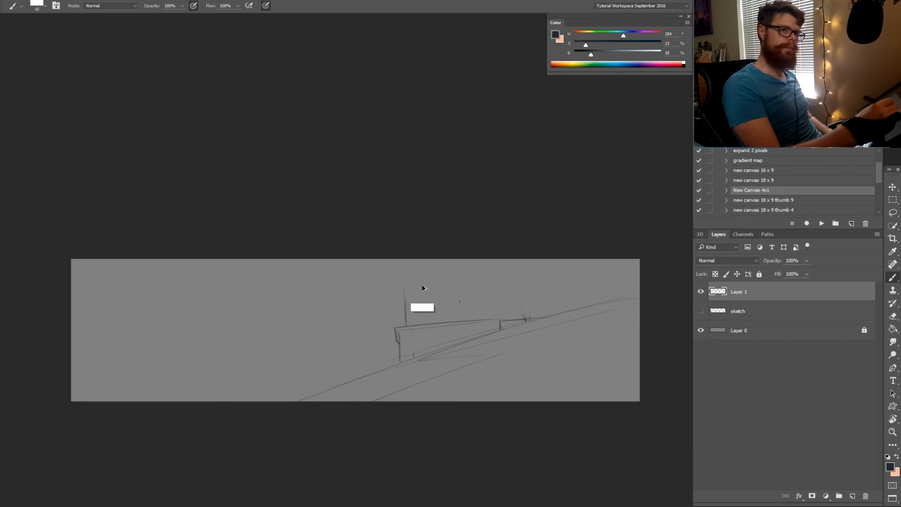
{"action": "key", "text": "ctrl+alt+z"}
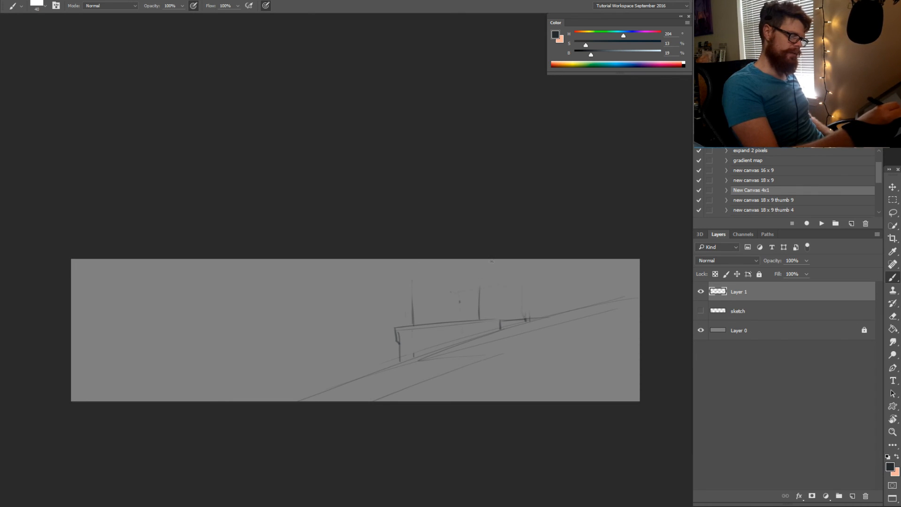
{"action": "key", "text": "ctrl+alt+z"}
{"action": "left_click_drag", "start_coordinate": [421, 322], "coordinate": [419, 269]}
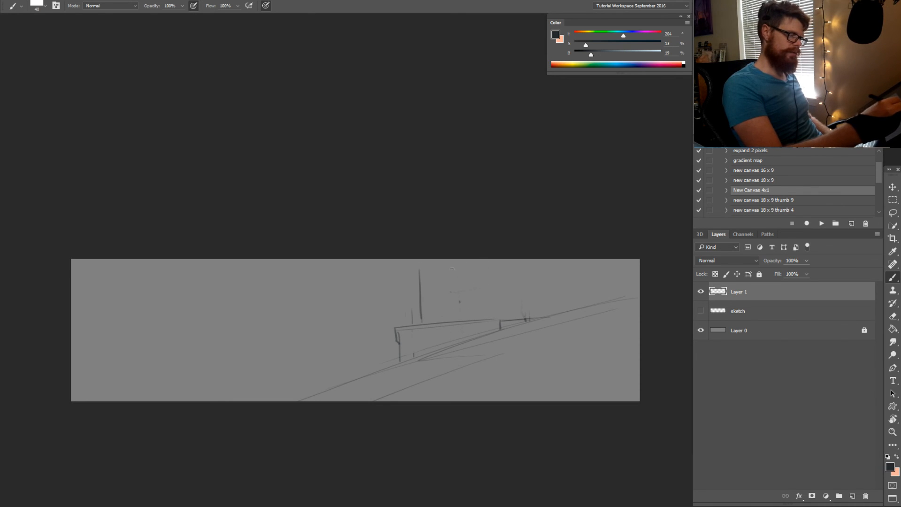
{"action": "mouse_move", "coordinate": [481, 312]}
{"action": "left_mouse_down"}
{"action": "mouse_move", "coordinate": [479, 269]}
{"action": "mouse_move", "coordinate": [479, 305]}
{"action": "mouse_move", "coordinate": [521, 276]}
{"action": "left_mouse_up"}
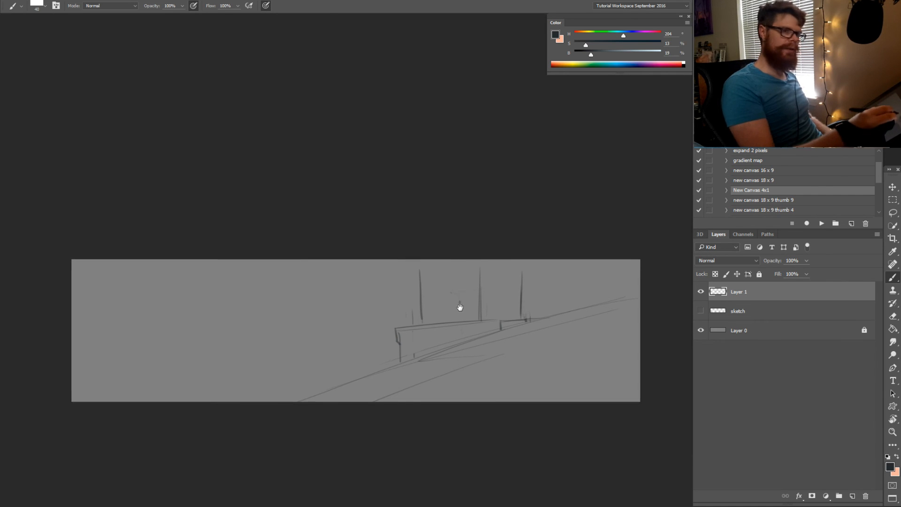
Scale the whole slope and structure sketch down to about 90% and shift it slightly lower on the canvas
{"action": "left_click_drag", "start_coordinate": [458, 308], "coordinate": [446, 314]}
{"action": "key", "text": "l"}
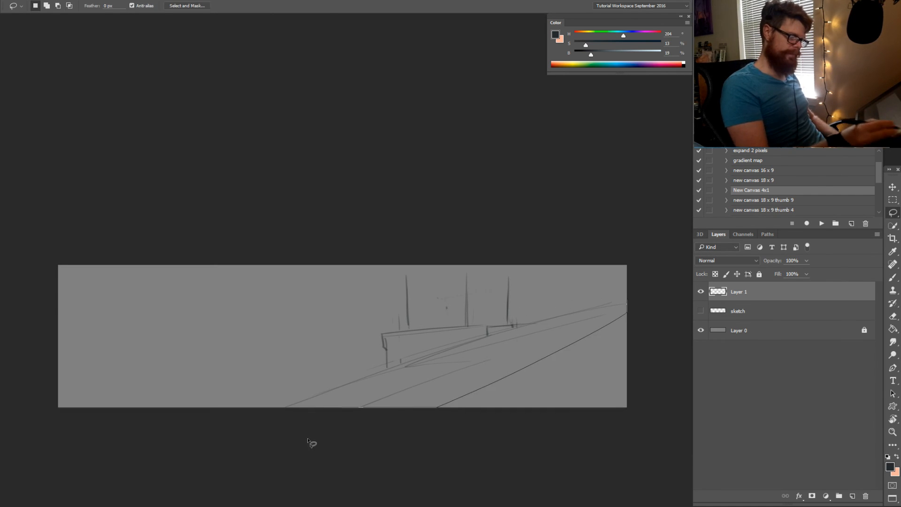
{"action": "mouse_move", "coordinate": [312, 442]}
{"action": "left_mouse_down"}
{"action": "mouse_move", "coordinate": [469, 233]}
{"action": "mouse_move", "coordinate": [357, 446]}
{"action": "left_mouse_up"}
{"action": "key", "text": "ctrl+t"}
{"action": "left_click_drag", "start_coordinate": [628, 264], "coordinate": [589, 280]}
{"action": "left_click_drag", "start_coordinate": [554, 312], "coordinate": [560, 317]}
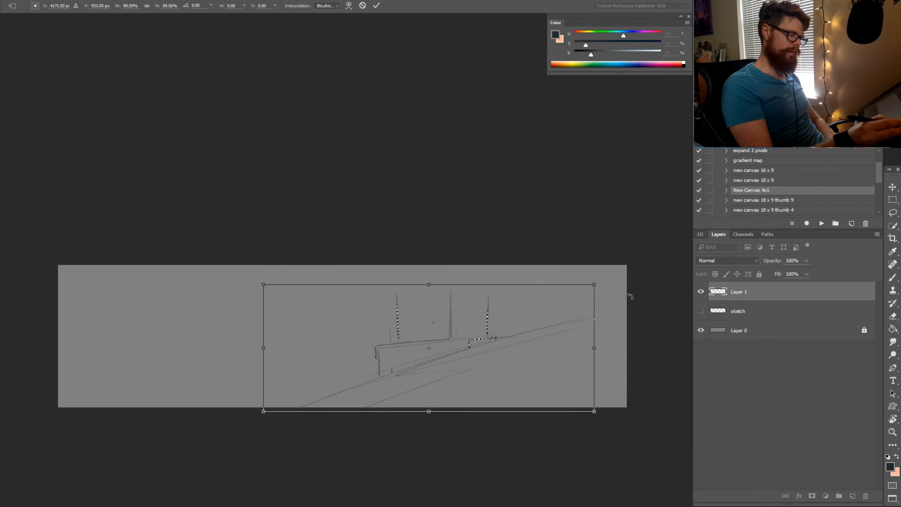
{"action": "key", "text": "Return"}
{"action": "key", "text": "ctrl+d"}
Close the vertical edges into a box with a perspective top face, and draw a horizontal cap band across both visible sides
{"action": "key", "text": "b"}
{"action": "left_click_drag", "start_coordinate": [451, 281], "coordinate": [450, 306]}
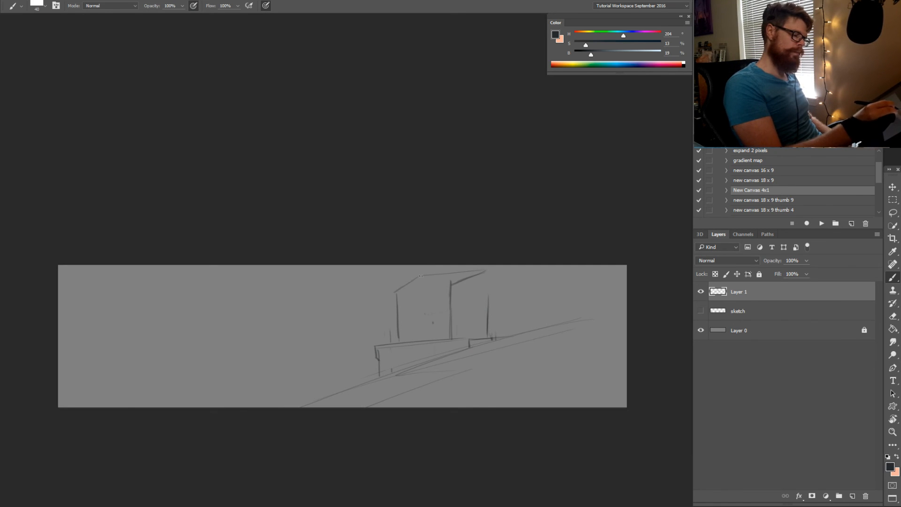
{"action": "left_click_drag", "start_coordinate": [402, 290], "coordinate": [421, 286]}
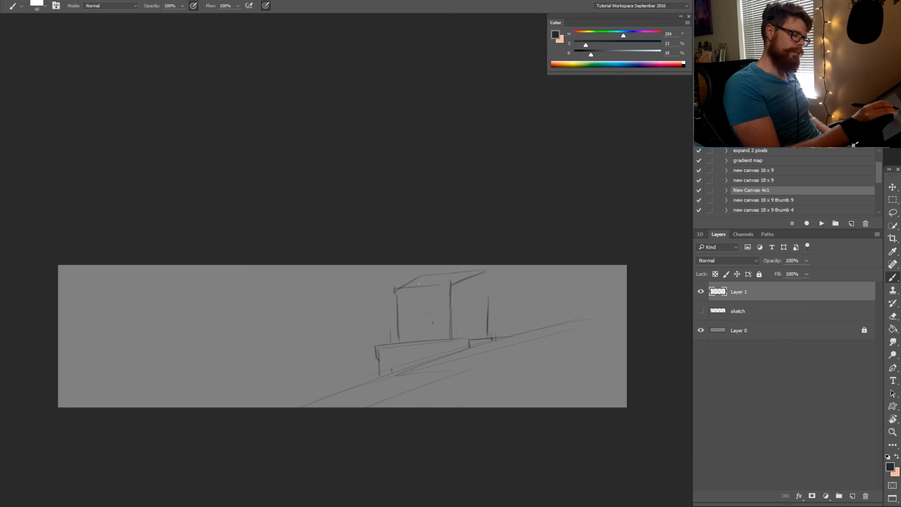
{"action": "left_click_drag", "start_coordinate": [486, 273], "coordinate": [486, 337]}
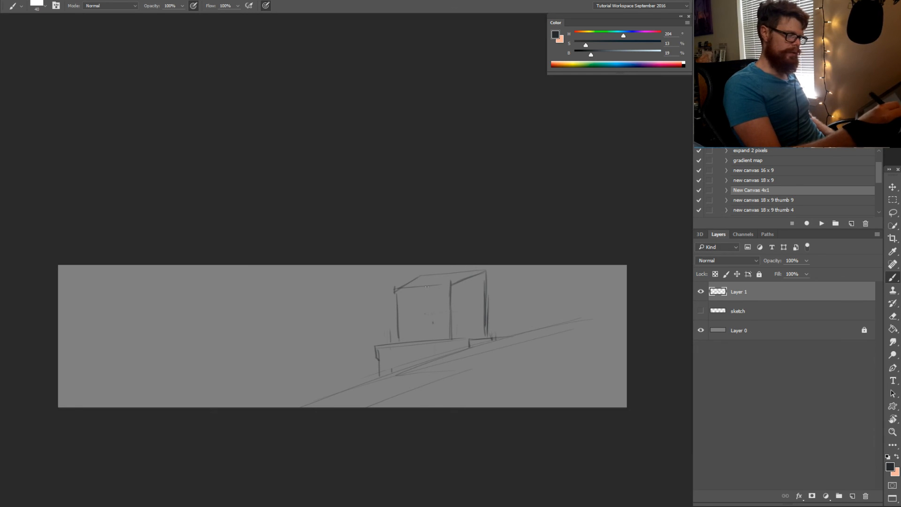
{"action": "mouse_move", "coordinate": [406, 286]}
{"action": "left_mouse_down"}
{"action": "mouse_move", "coordinate": [422, 285]}
{"action": "mouse_move", "coordinate": [400, 286]}
{"action": "left_mouse_up"}
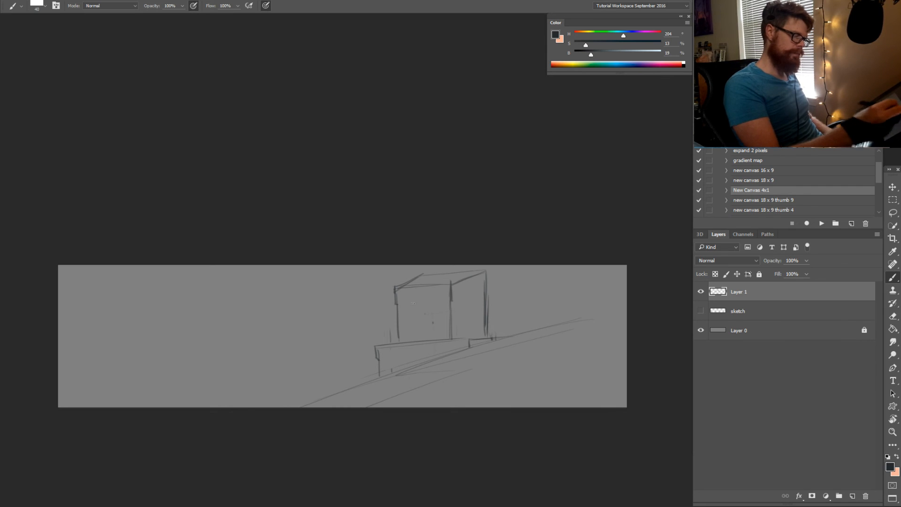
{"action": "left_click_drag", "start_coordinate": [399, 301], "coordinate": [447, 298]}
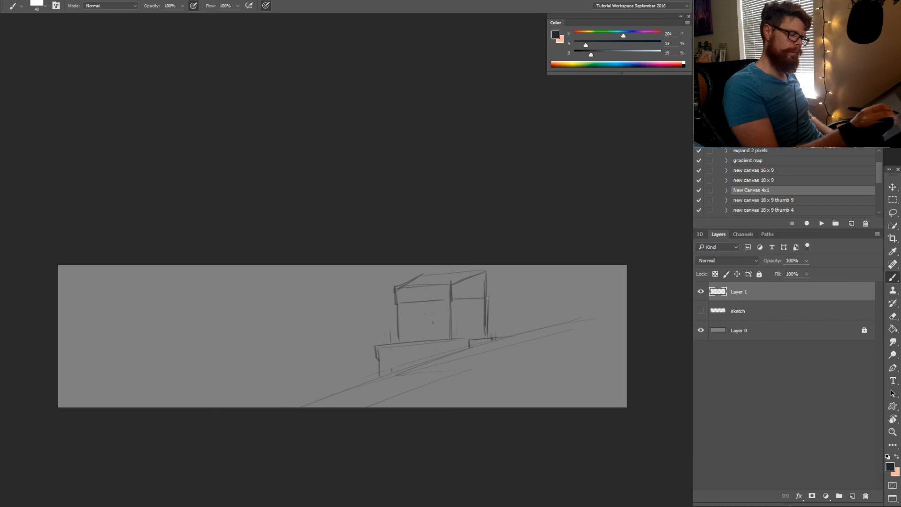
Tilt the box and its platform slightly counter-clockwise and move them lower along the slope
{"action": "key", "text": "l"}
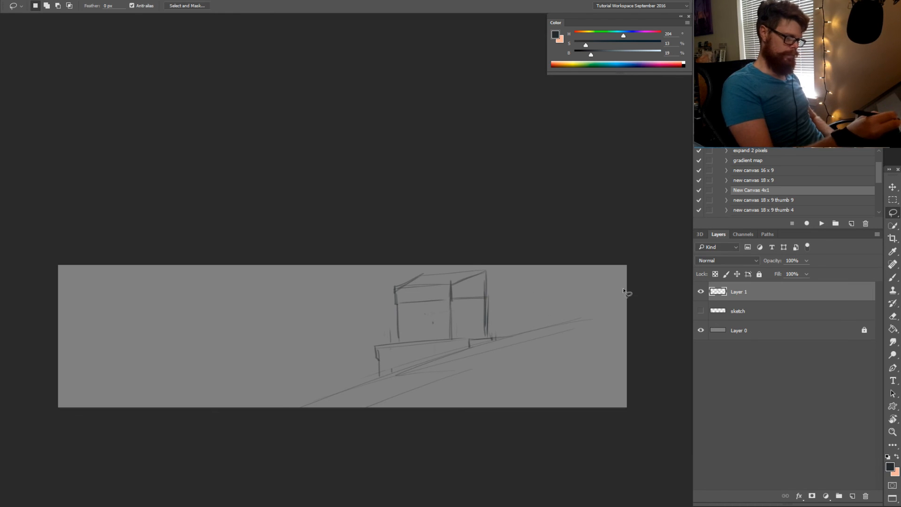
{"action": "mouse_move", "coordinate": [611, 293]}
{"action": "left_mouse_down"}
{"action": "mouse_move", "coordinate": [517, 323]}
{"action": "mouse_move", "coordinate": [484, 347]}
{"action": "left_mouse_up"}
{"action": "mouse_move", "coordinate": [395, 369]}
{"action": "left_mouse_down"}
{"action": "mouse_move", "coordinate": [354, 282]}
{"action": "mouse_move", "coordinate": [571, 271]}
{"action": "mouse_move", "coordinate": [614, 242]}
{"action": "left_mouse_up"}
{"action": "key", "text": "ctrl+t"}
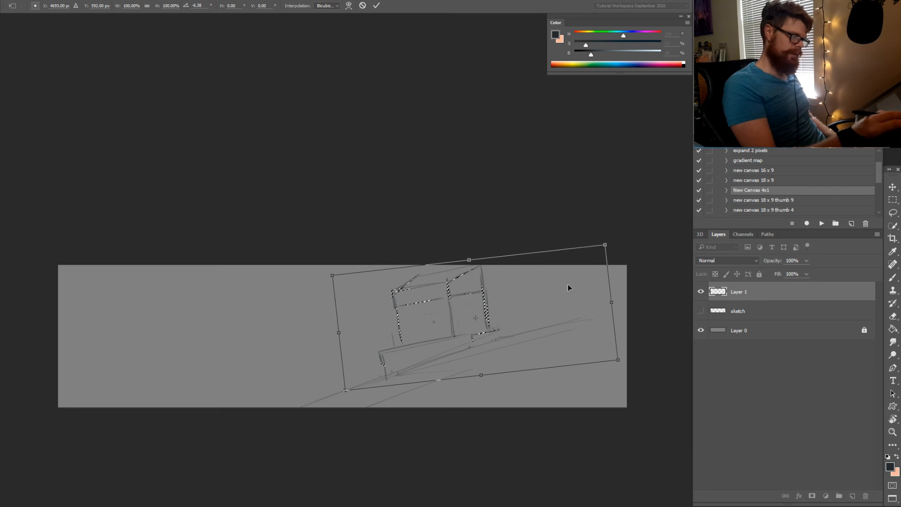
{"action": "left_click_drag", "start_coordinate": [574, 281], "coordinate": [559, 283]}
{"action": "left_click_drag", "start_coordinate": [617, 277], "coordinate": [627, 307]}
{"action": "left_click_drag", "start_coordinate": [529, 309], "coordinate": [523, 322]}
{"action": "left_click_drag", "start_coordinate": [630, 318], "coordinate": [636, 284]}
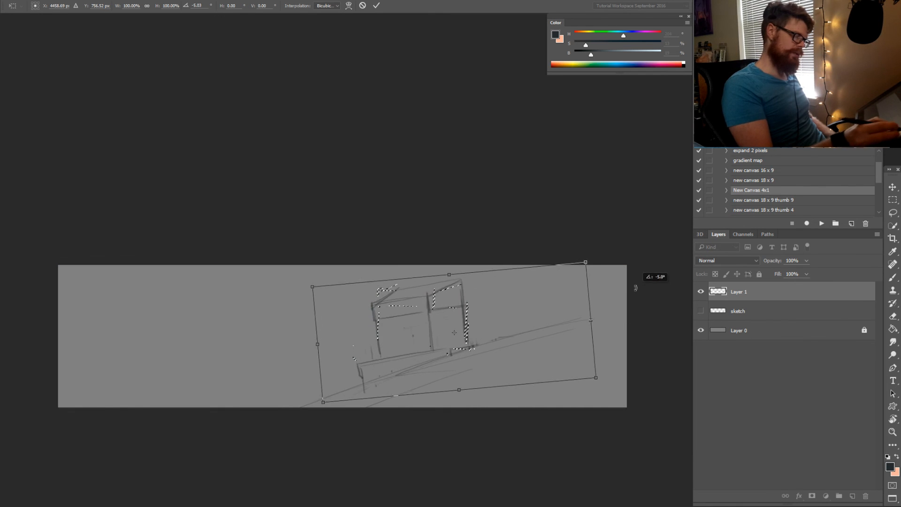
{"action": "left_click_drag", "start_coordinate": [531, 329], "coordinate": [526, 321]}
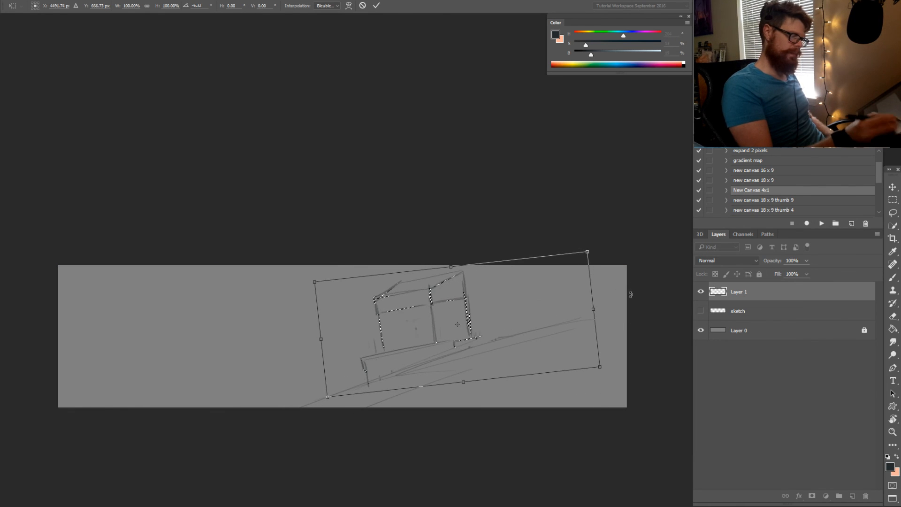
{"action": "left_click_drag", "start_coordinate": [629, 294], "coordinate": [631, 300]}
{"action": "key", "text": "ctrl+d"}
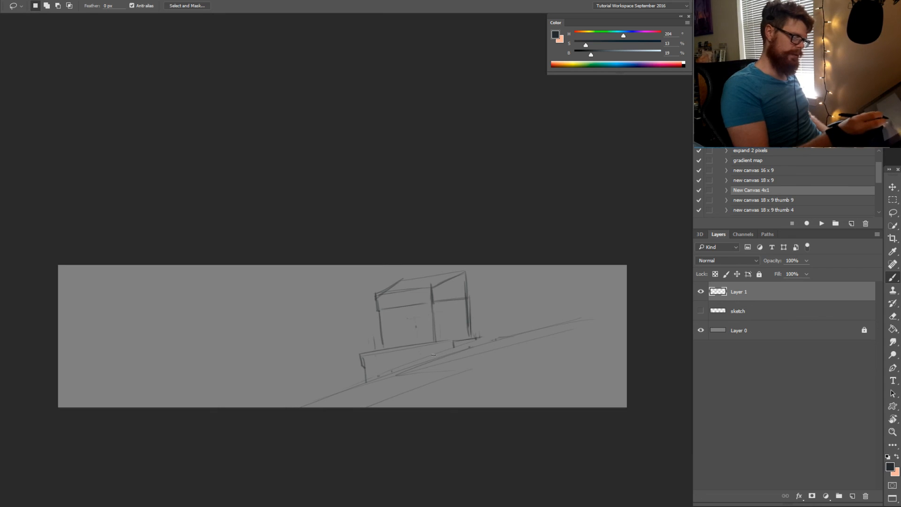
Erase the old slope line below the platform and redraw the slope at a shallower angle down to the canvas's lower edge
{"action": "key", "text": "e"}
{"action": "key", "text": "b"}
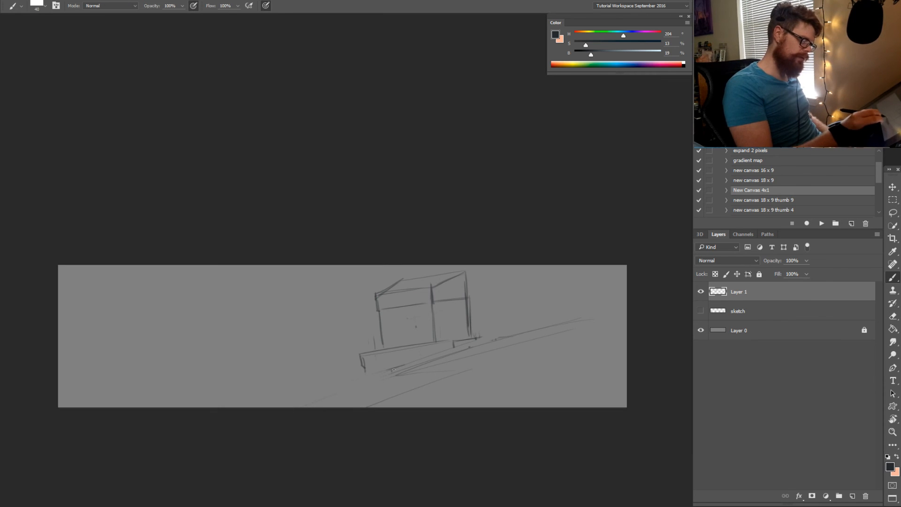
{"action": "left_click_drag", "start_coordinate": [385, 372], "coordinate": [244, 407]}
{"action": "left_click_drag", "start_coordinate": [454, 356], "coordinate": [538, 332]}
{"action": "left_click_drag", "start_coordinate": [435, 357], "coordinate": [531, 333]}
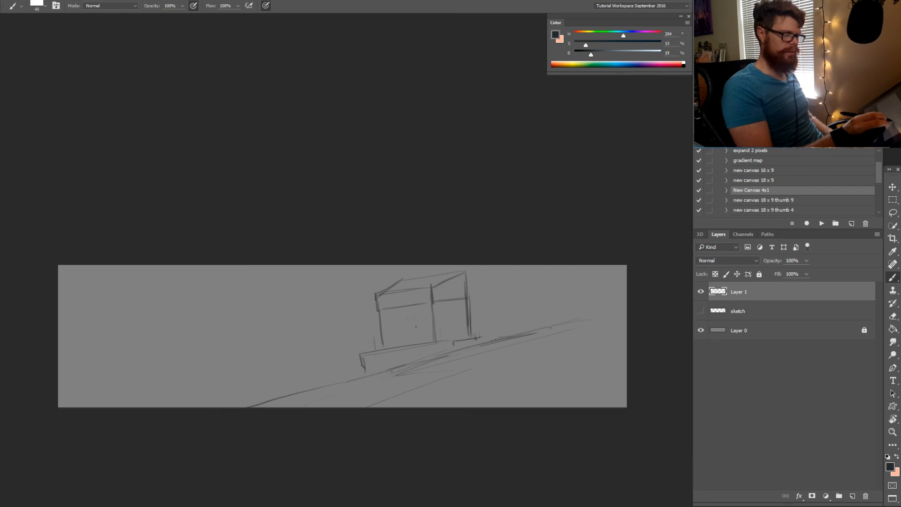
{"action": "key", "text": "e"}
{"action": "key", "text": "b"}
{"action": "mouse_move", "coordinate": [450, 361]}
{"action": "left_mouse_down"}
{"action": "mouse_move", "coordinate": [474, 348]}
{"action": "mouse_move", "coordinate": [392, 370]}
{"action": "mouse_move", "coordinate": [441, 365]}
{"action": "left_mouse_up"}
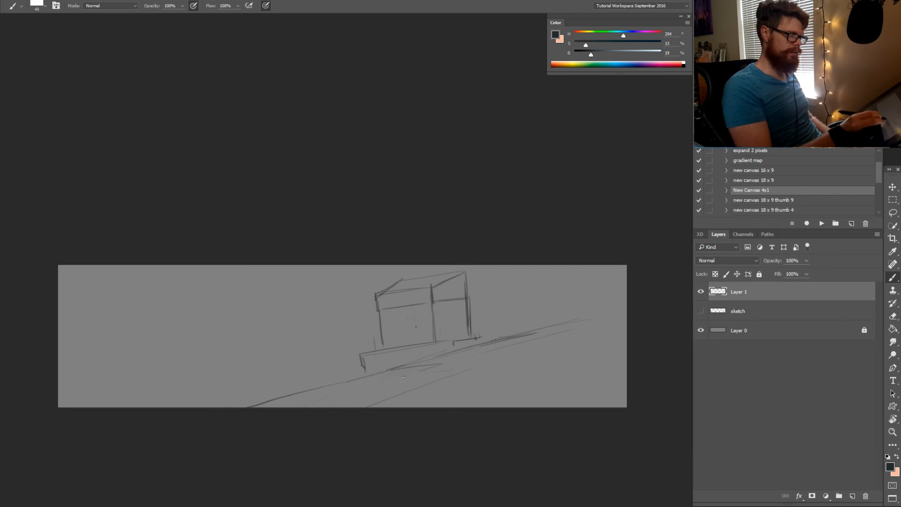
{"action": "mouse_move", "coordinate": [305, 391]}
{"action": "left_mouse_down"}
{"action": "mouse_move", "coordinate": [321, 384]}
{"action": "mouse_move", "coordinate": [207, 407]}
{"action": "left_mouse_up"}
{"action": "key", "text": "e"}
{"action": "left_click_drag", "start_coordinate": [270, 406], "coordinate": [246, 414]}
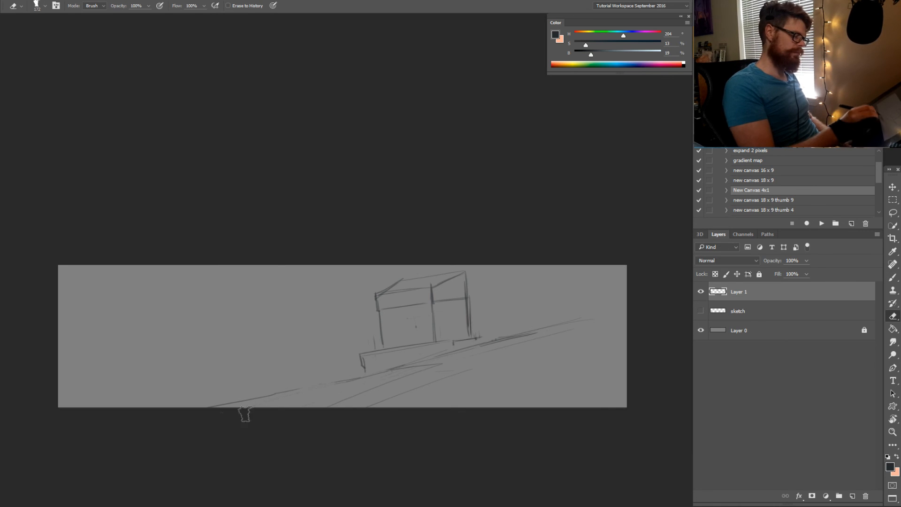
Sketch a low mound rising to the platform's front corner, with contour lines running down the lower slope
{"action": "key", "text": "b"}
{"action": "left_click_drag", "start_coordinate": [406, 363], "coordinate": [392, 365]}
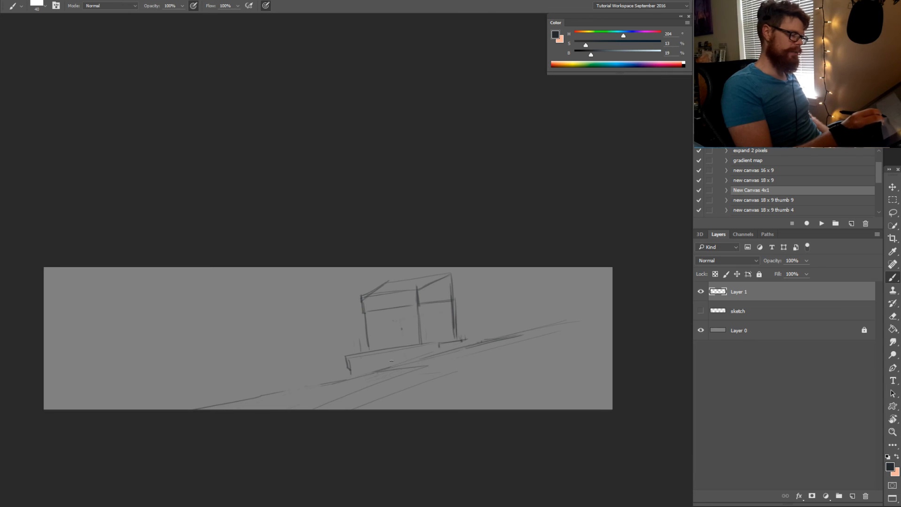
{"action": "mouse_move", "coordinate": [347, 368]}
{"action": "left_mouse_down"}
{"action": "mouse_move", "coordinate": [265, 393]}
{"action": "mouse_move", "coordinate": [282, 382]}
{"action": "left_mouse_up"}
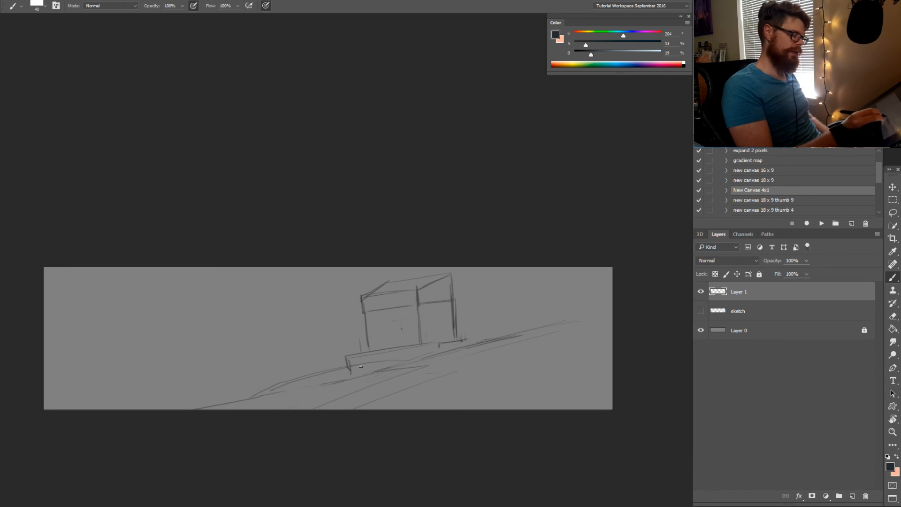
{"action": "key", "text": "e"}
{"action": "mouse_move", "coordinate": [352, 374]}
{"action": "left_mouse_down"}
{"action": "mouse_move", "coordinate": [334, 382]}
{"action": "mouse_move", "coordinate": [364, 375]}
{"action": "left_mouse_up"}
{"action": "key", "text": "b"}
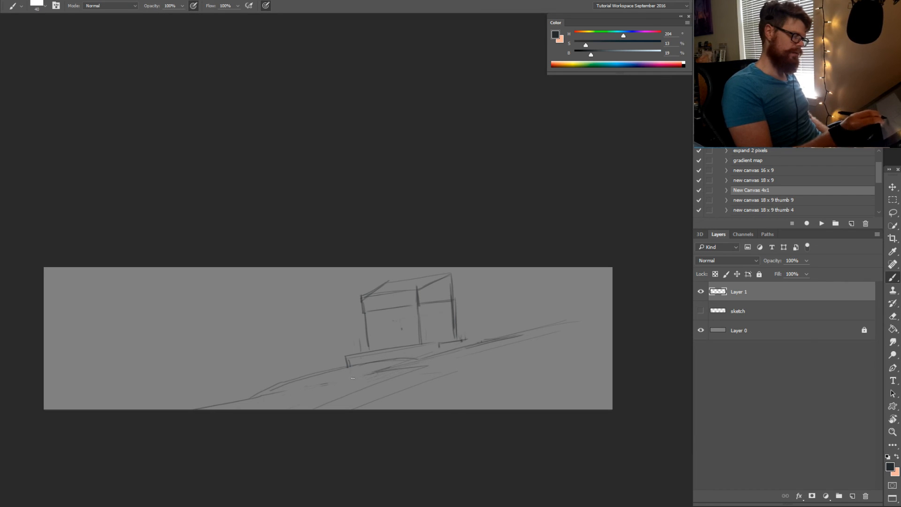
{"action": "mouse_move", "coordinate": [352, 374]}
{"action": "left_mouse_down"}
{"action": "mouse_move", "coordinate": [369, 376]}
{"action": "mouse_move", "coordinate": [253, 404]}
{"action": "left_mouse_up"}
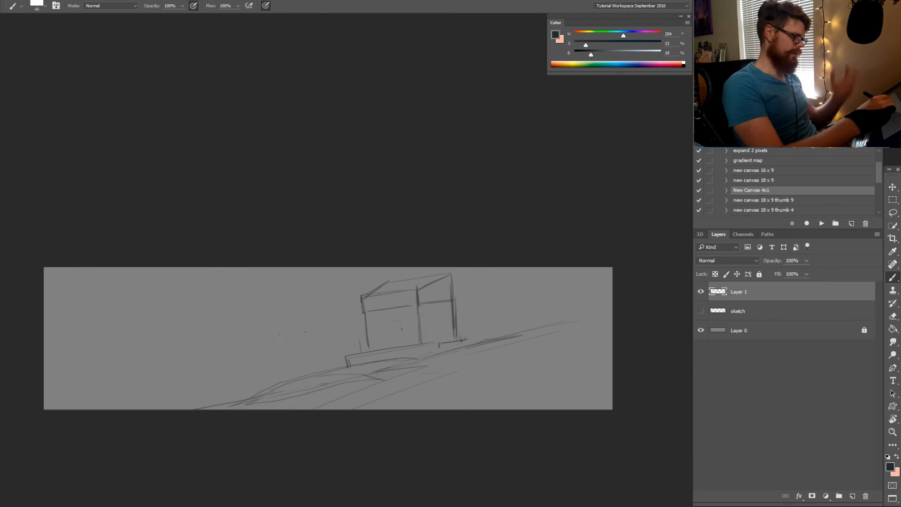
Try a small box-like outline above the mound, and erase it
{"action": "mouse_move", "coordinate": [272, 334]}
{"action": "left_mouse_down"}
{"action": "mouse_move", "coordinate": [277, 350]}
{"action": "mouse_move", "coordinate": [294, 351]}
{"action": "left_mouse_up"}
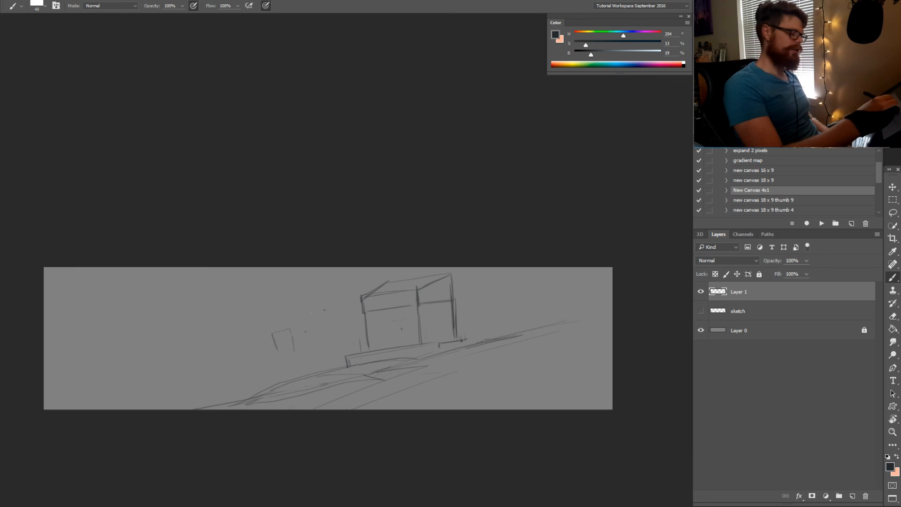
{"action": "key", "text": "e"}
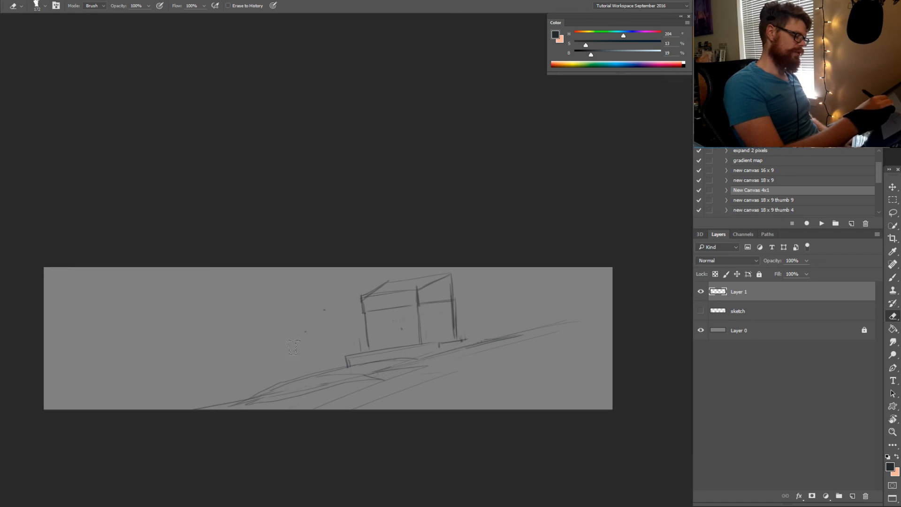
{"action": "key", "text": "b"}
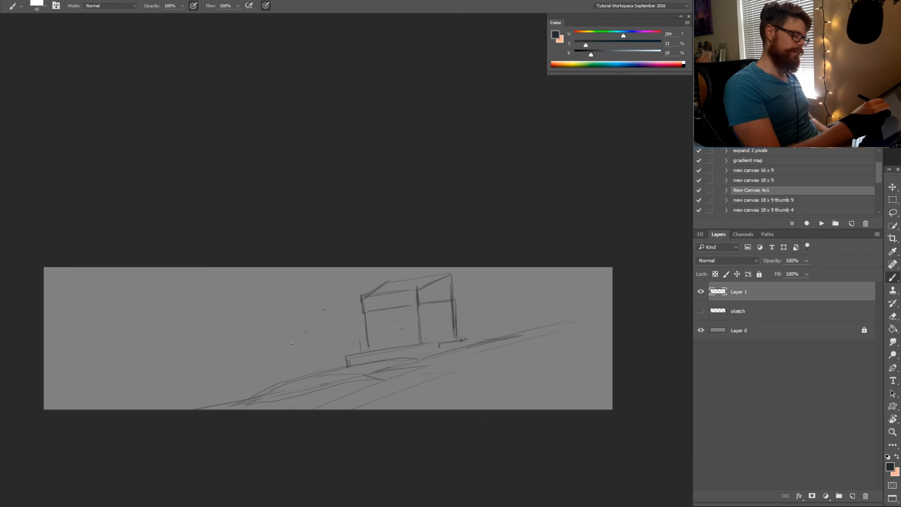
Try a small tree with a trunk and spreading branches on the mound, and erase it
{"action": "left_click_drag", "start_coordinate": [296, 351], "coordinate": [296, 377]}
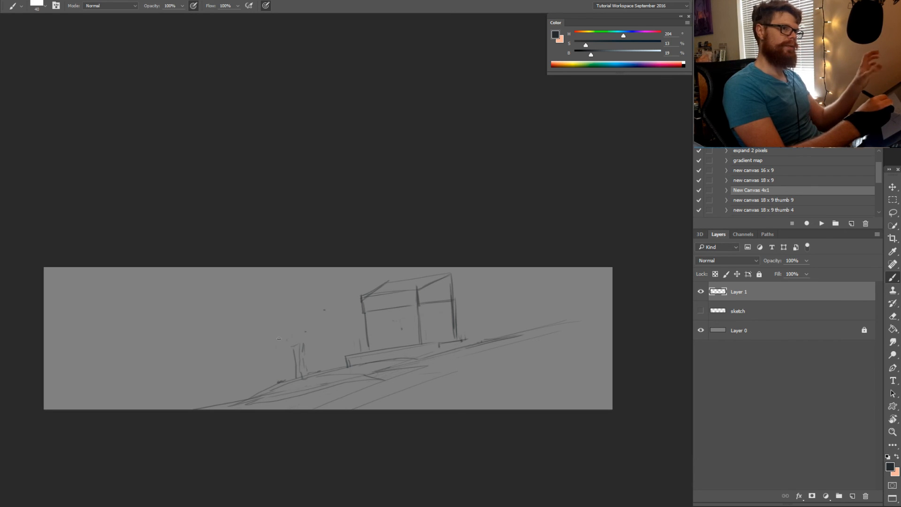
{"action": "key", "text": "e"}
{"action": "mouse_move", "coordinate": [300, 345]}
{"action": "left_mouse_down"}
{"action": "mouse_move", "coordinate": [297, 375]}
{"action": "mouse_move", "coordinate": [302, 367]}
{"action": "left_mouse_up"}
{"action": "key", "text": "b"}
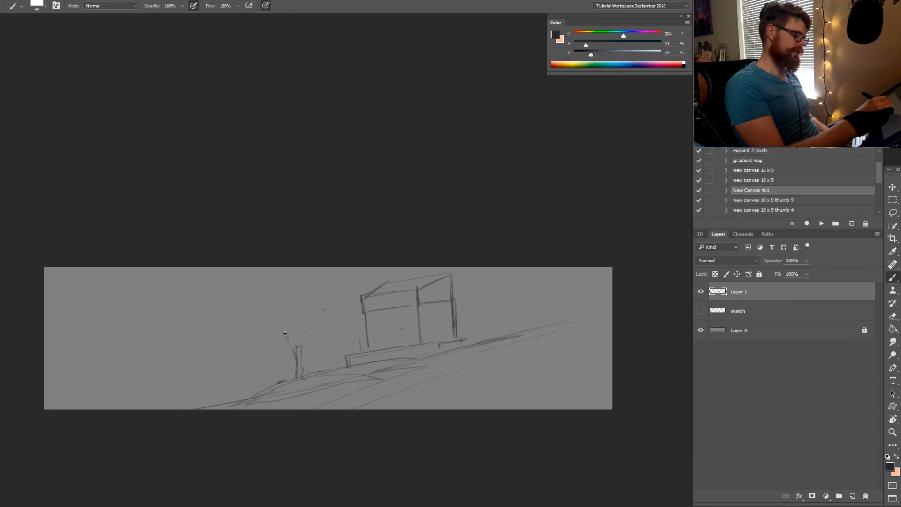
{"action": "left_click_drag", "start_coordinate": [305, 332], "coordinate": [293, 345]}
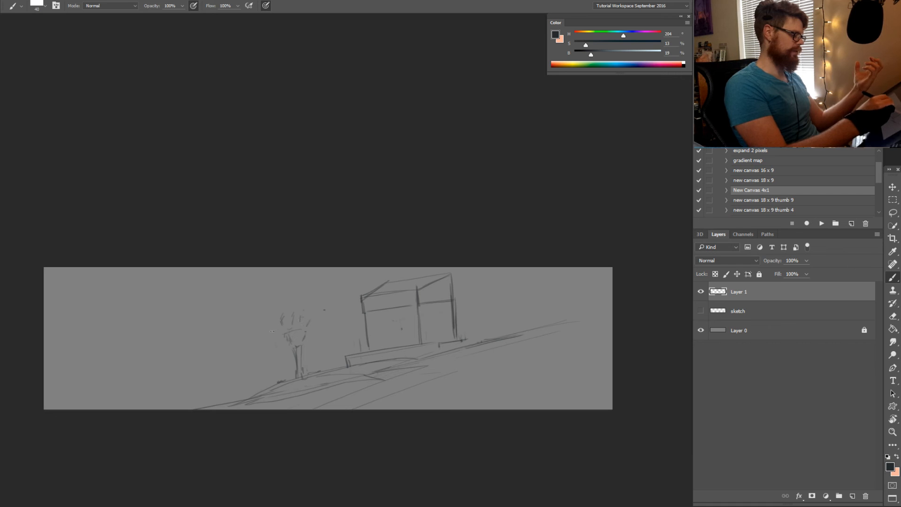
{"action": "key", "text": "e"}
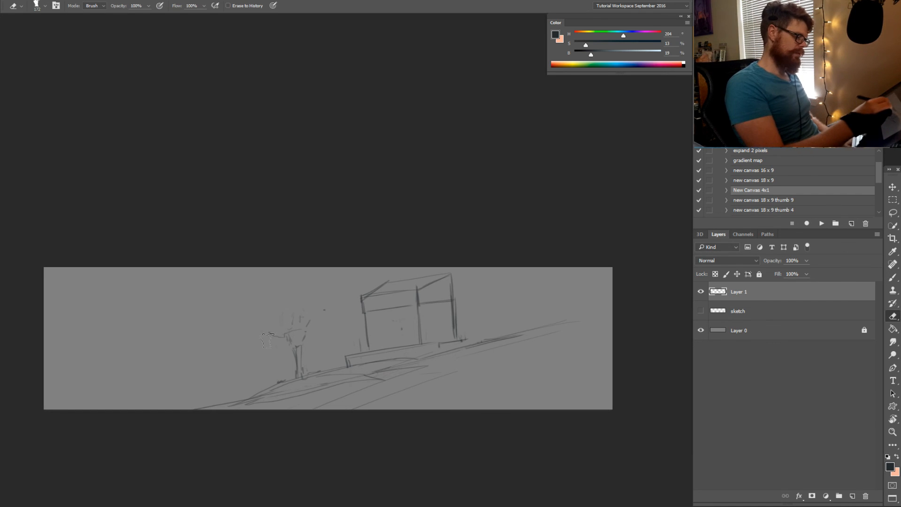
{"action": "mouse_move", "coordinate": [301, 335]}
{"action": "left_mouse_down"}
{"action": "mouse_move", "coordinate": [302, 364]}
{"action": "mouse_move", "coordinate": [323, 352]}
{"action": "mouse_move", "coordinate": [286, 382]}
{"action": "mouse_move", "coordinate": [350, 369]}
{"action": "left_mouse_up"}
{"action": "key", "text": "b"}
{"action": "key", "text": "e"}
{"action": "left_click_drag", "start_coordinate": [271, 384], "coordinate": [319, 378]}
Restate the mound's upper contour and the platform's end edges, and sketch a recessed notch into the box's top face
{"action": "key", "text": "b"}
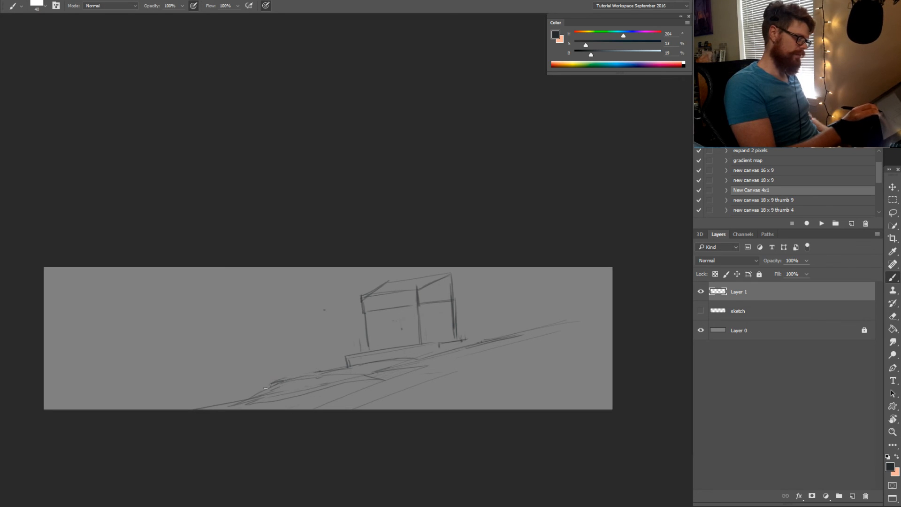
{"action": "left_click_drag", "start_coordinate": [266, 388], "coordinate": [245, 396]}
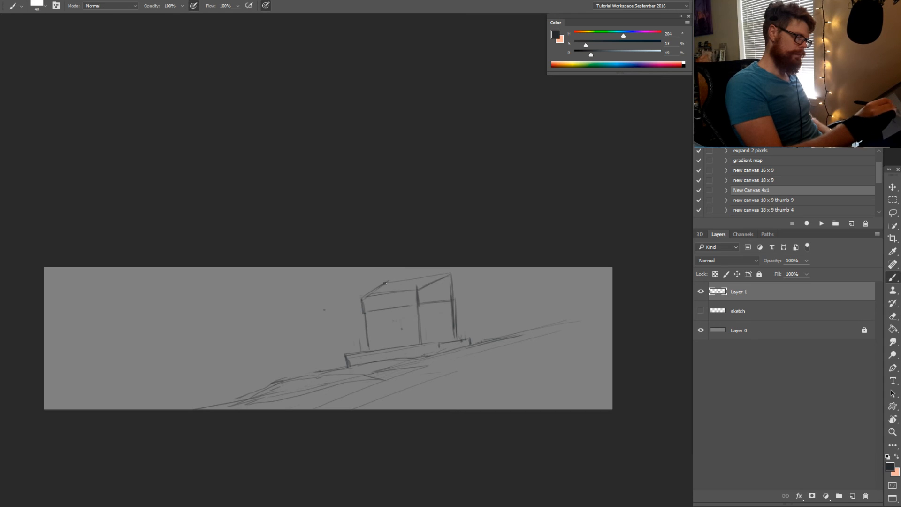
{"action": "mouse_move", "coordinate": [394, 281]}
{"action": "left_mouse_down"}
{"action": "mouse_move", "coordinate": [449, 273]}
{"action": "mouse_move", "coordinate": [420, 287]}
{"action": "left_mouse_up"}
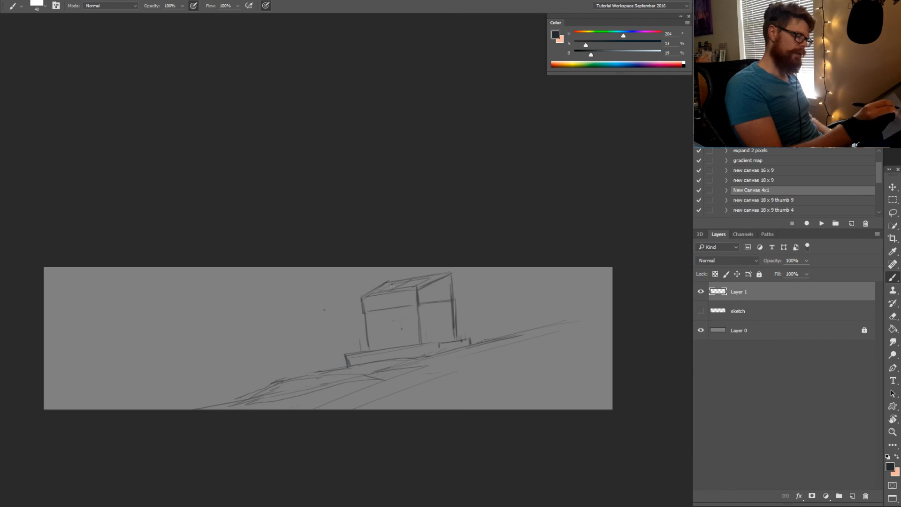
{"action": "left_click_drag", "start_coordinate": [391, 285], "coordinate": [427, 282]}
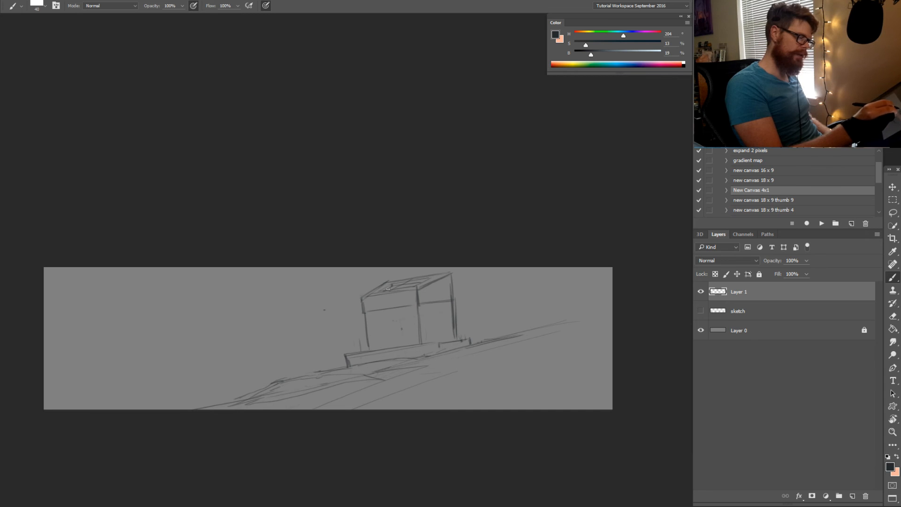
Erase the faint end of the slope line below the mound and redraw the ground contour down to the canvas edge
{"action": "left_click_drag", "start_coordinate": [397, 345], "coordinate": [381, 347]}
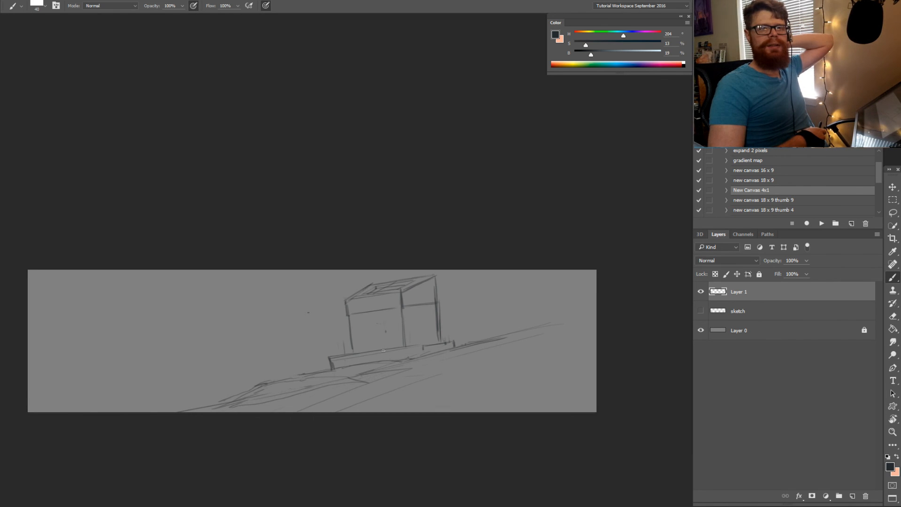
{"action": "mouse_move", "coordinate": [383, 351]}
{"action": "left_mouse_down"}
{"action": "mouse_move", "coordinate": [394, 364]}
{"action": "mouse_move", "coordinate": [413, 355]}
{"action": "left_mouse_up"}
{"action": "key", "text": "e"}
{"action": "key", "text": "b"}
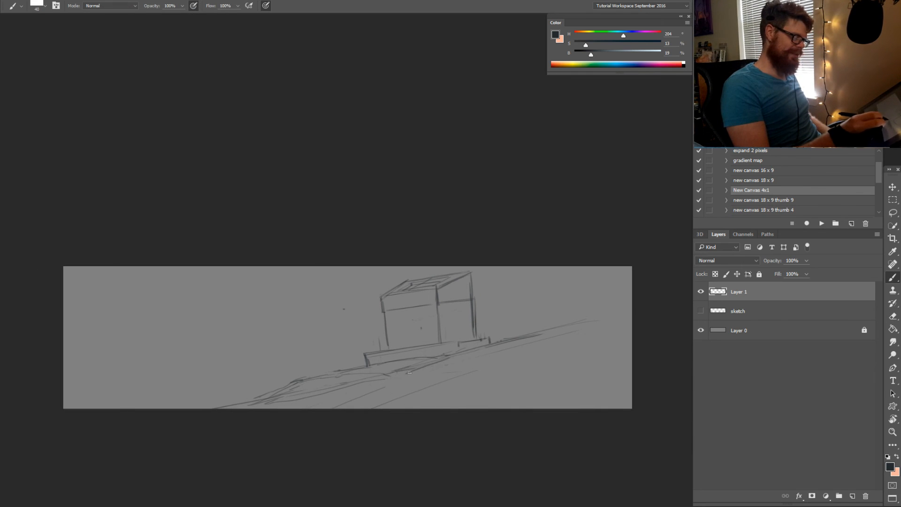
{"action": "key", "text": "e"}
{"action": "left_click_drag", "start_coordinate": [260, 398], "coordinate": [205, 416]}
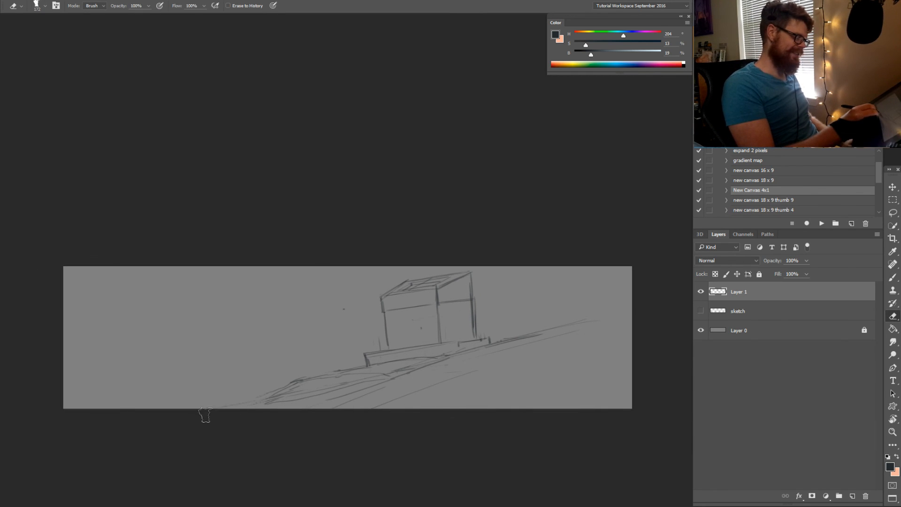
{"action": "key", "text": "b"}
{"action": "left_click_drag", "start_coordinate": [260, 398], "coordinate": [224, 408]}
Redraw the mound's lower ground contour as a longer, gentler slope running down to the canvas's bottom edge
{"action": "left_click_drag", "start_coordinate": [286, 424], "coordinate": [340, 426]}
{"action": "key", "text": "r"}
{"action": "left_click_drag", "start_coordinate": [442, 406], "coordinate": [489, 379]}
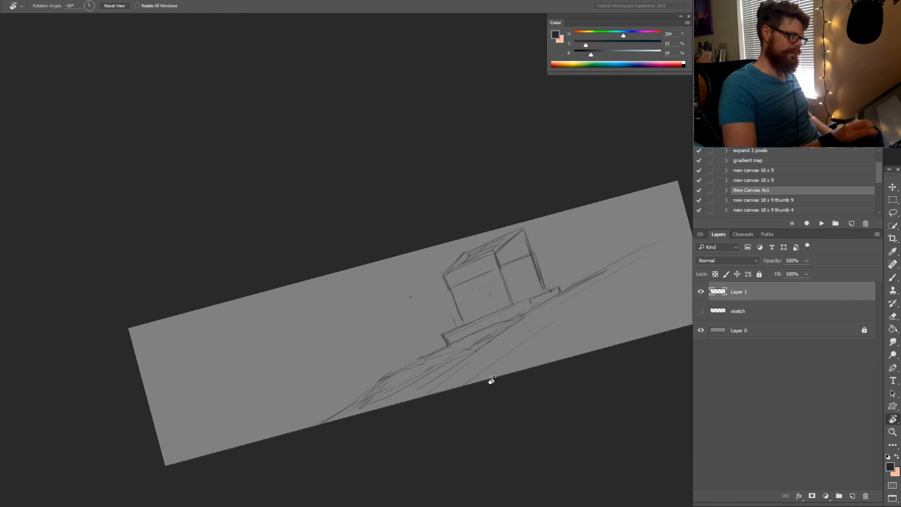
{"action": "key", "text": "b"}
{"action": "left_click_drag", "start_coordinate": [368, 394], "coordinate": [280, 434]}
{"action": "left_click_drag", "start_coordinate": [459, 375], "coordinate": [353, 413]}
{"action": "key", "text": "r"}
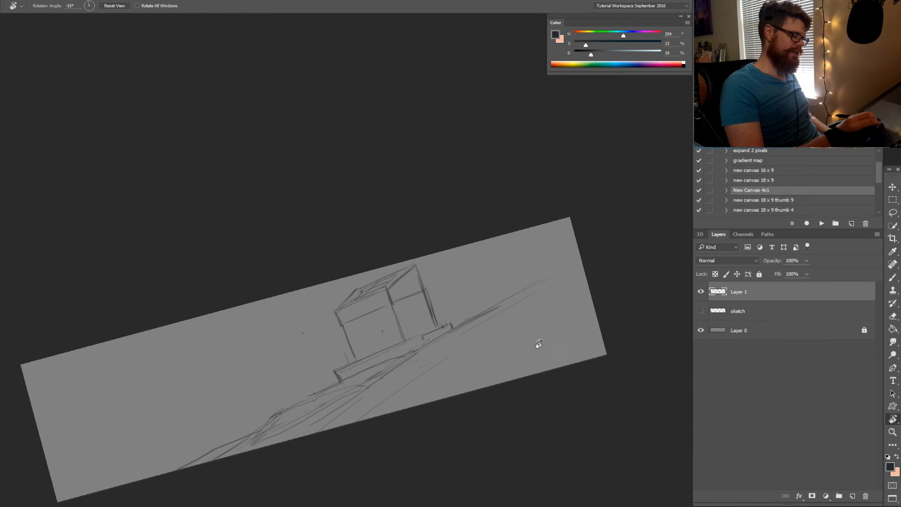
{"action": "left_click_drag", "start_coordinate": [537, 345], "coordinate": [503, 423]}
{"action": "key", "text": "z"}
{"action": "key", "text": "r"}
{"action": "key", "text": "Escape"}
Extend the box's upper cap outward on its far side, and redraw the lower wall edges set in beneath the cap
{"action": "key", "text": "b"}
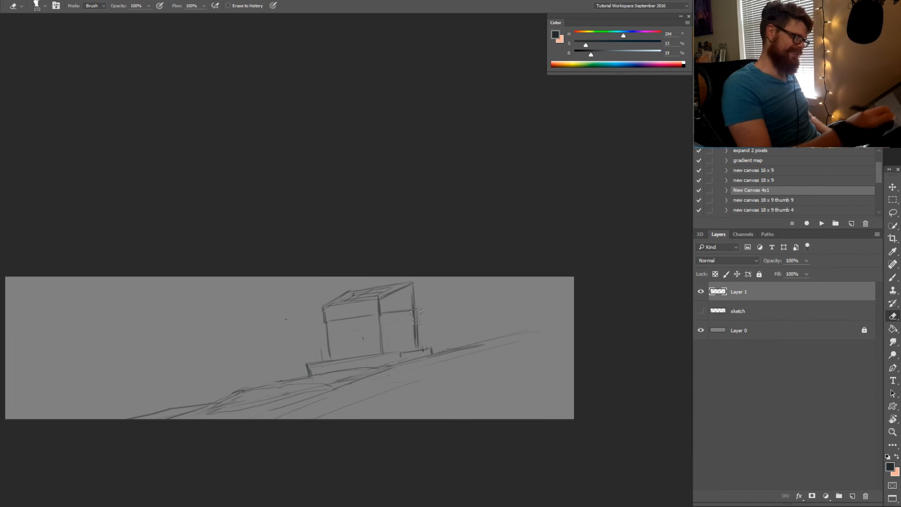
{"action": "left_click_drag", "start_coordinate": [417, 283], "coordinate": [418, 306]}
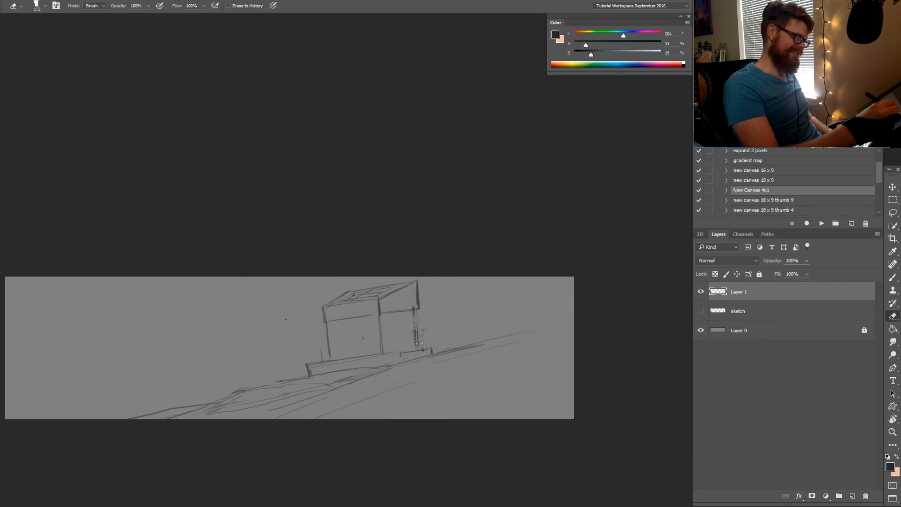
{"action": "left_click_drag", "start_coordinate": [418, 310], "coordinate": [417, 347]}
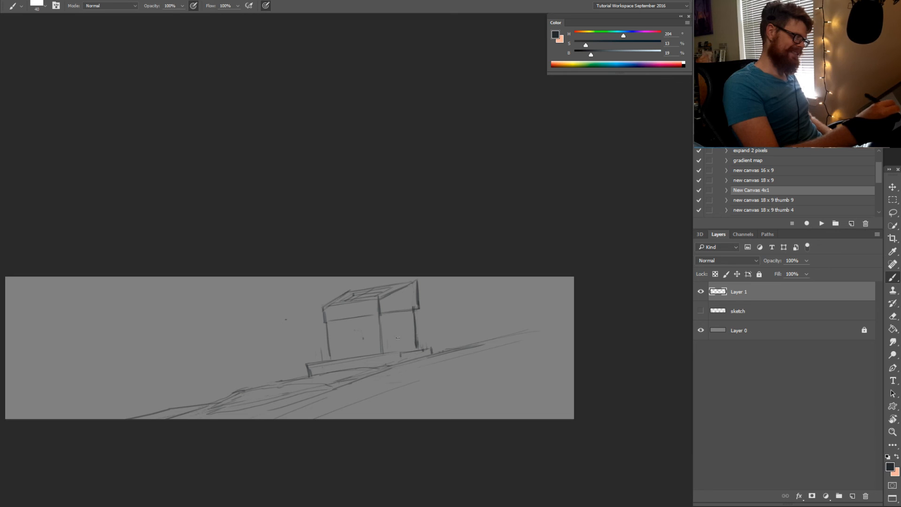
{"action": "left_click_drag", "start_coordinate": [331, 329], "coordinate": [333, 359]}
{"action": "key", "text": "e"}
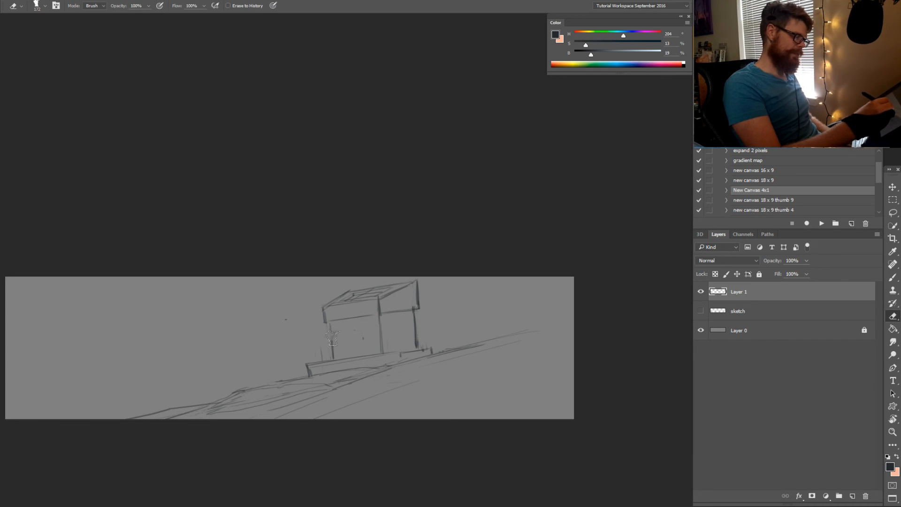
Add a horizontal division and a small edge notch to the box's front wall, and sketch a panelled doorway on its side wall
{"action": "key", "text": "r"}
{"action": "left_click_drag", "start_coordinate": [403, 365], "coordinate": [477, 287]}
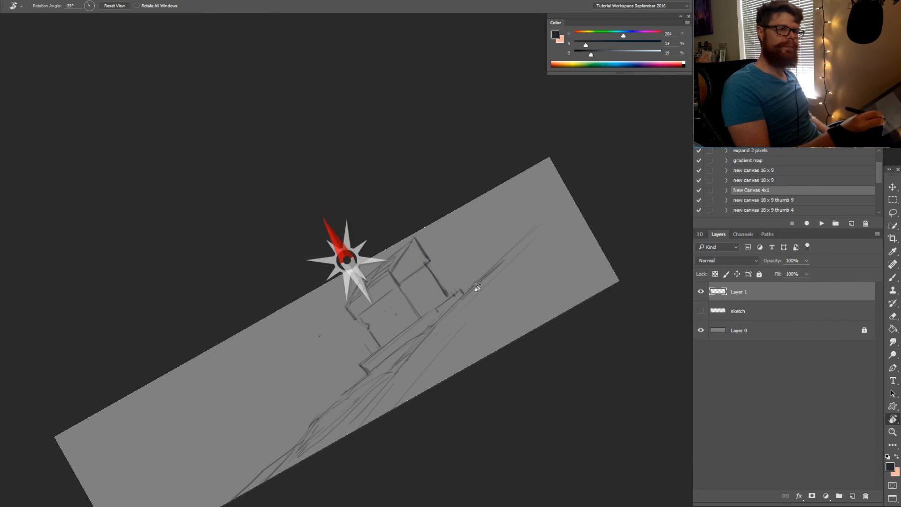
{"action": "key", "text": "b"}
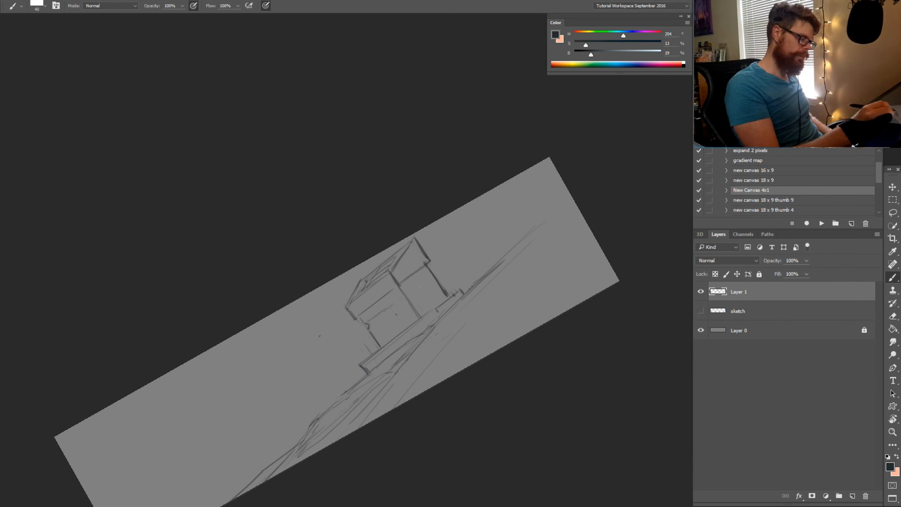
{"action": "key", "text": "r"}
{"action": "left_click_drag", "start_coordinate": [489, 262], "coordinate": [440, 340]}
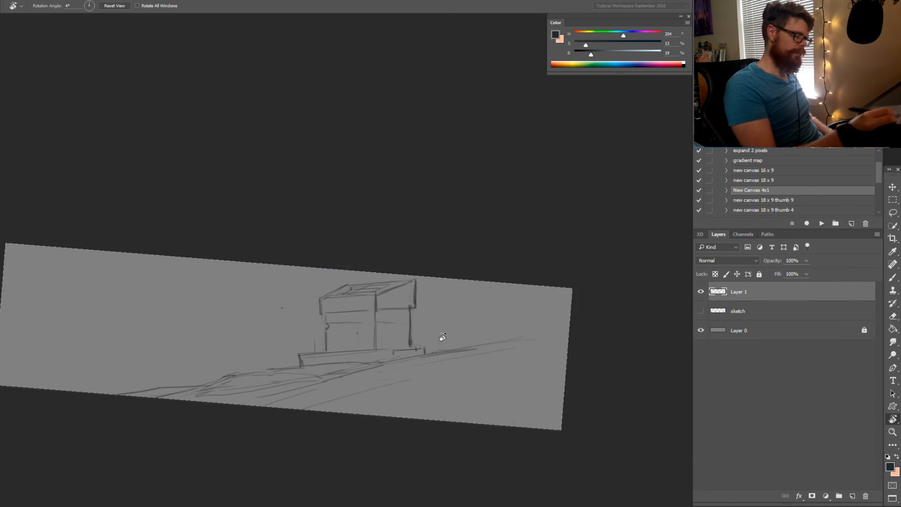
{"action": "key", "text": "e"}
{"action": "key", "text": "b"}
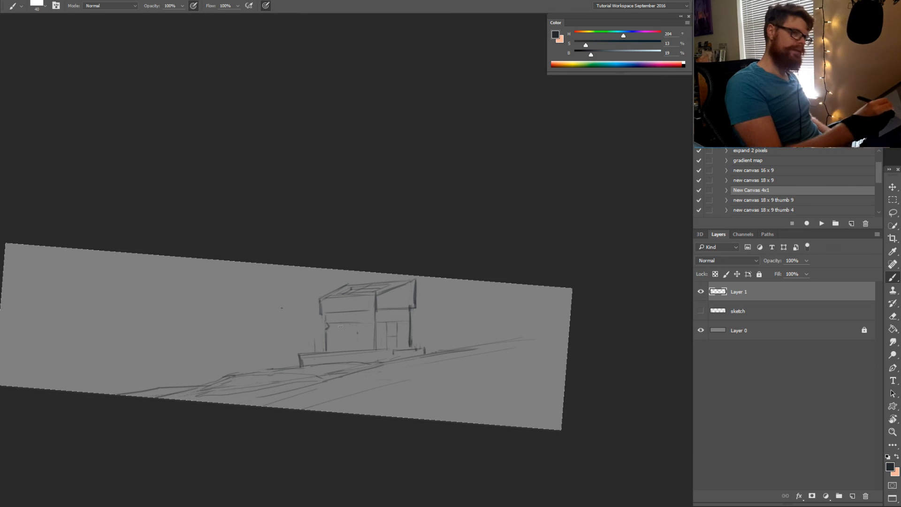
Outline the lower edges of both box walls and draw a thin base step projecting slightly beyond them
{"action": "mouse_move", "coordinate": [373, 346]}
{"action": "left_mouse_down"}
{"action": "mouse_move", "coordinate": [376, 374]}
{"action": "mouse_move", "coordinate": [453, 337]}
{"action": "mouse_move", "coordinate": [472, 304]}
{"action": "left_mouse_up"}
{"action": "key", "text": "r"}
{"action": "key", "text": "e"}
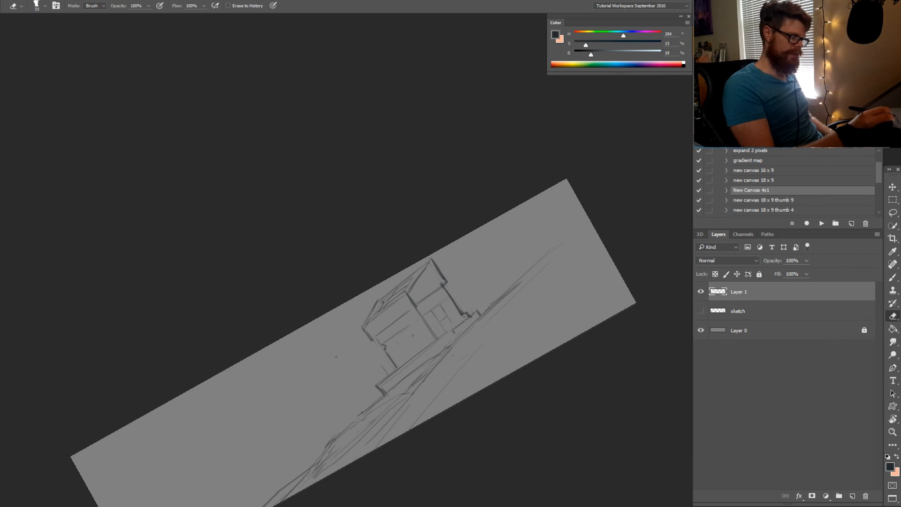
{"action": "key", "text": "b"}
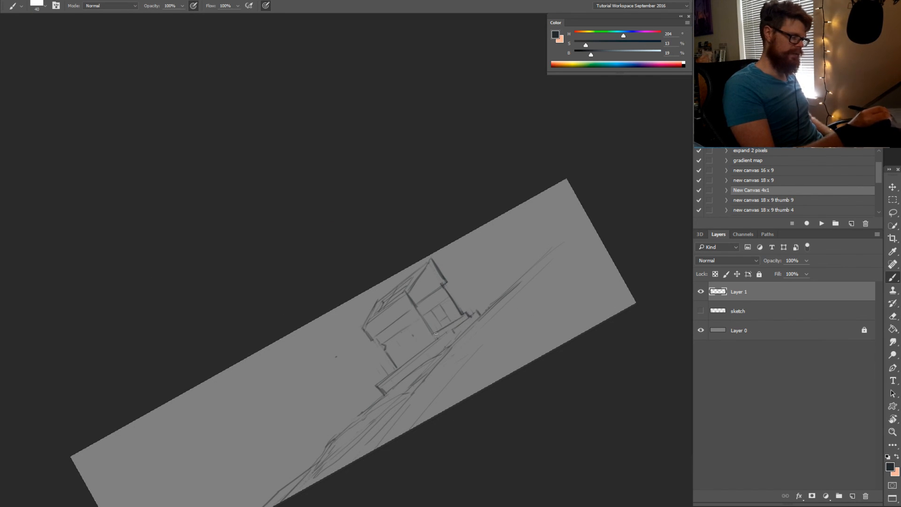
{"action": "key", "text": "e"}
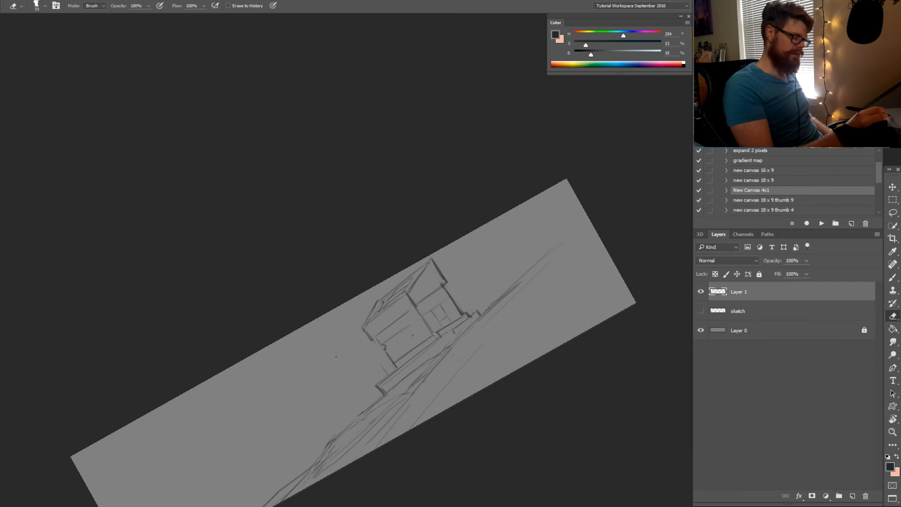
{"action": "key", "text": "b"}
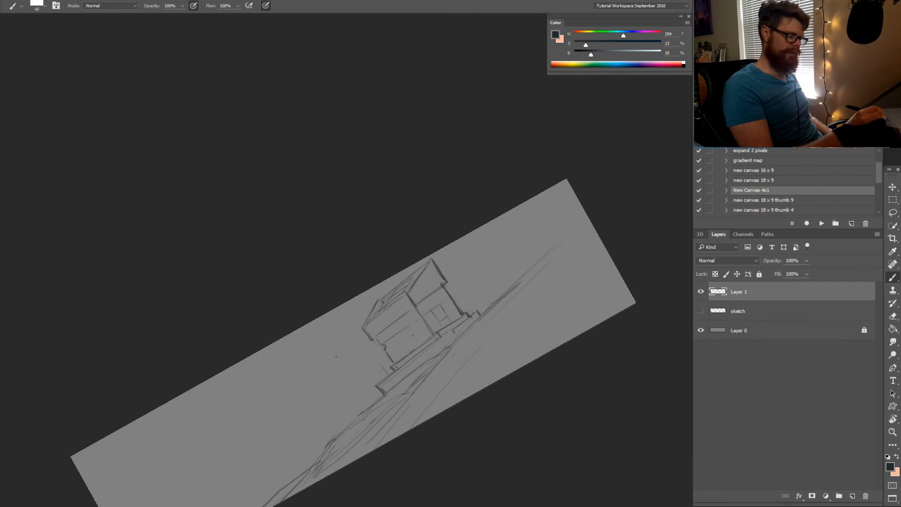
{"action": "key", "text": "r"}
{"action": "left_click_drag", "start_coordinate": [460, 317], "coordinate": [475, 381]}
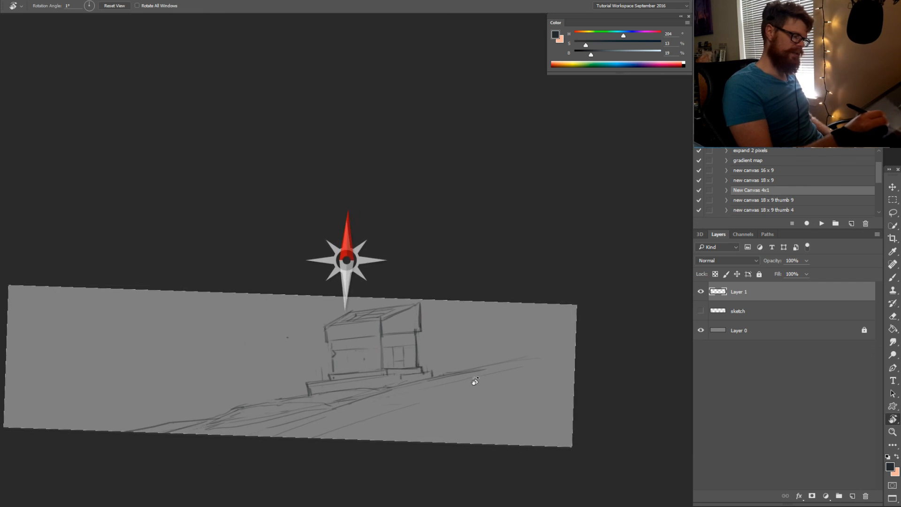
Clean up the platform's end on the slope, and redraw the platform with a longer far end and a second stepped edge
{"action": "key", "text": "e"}
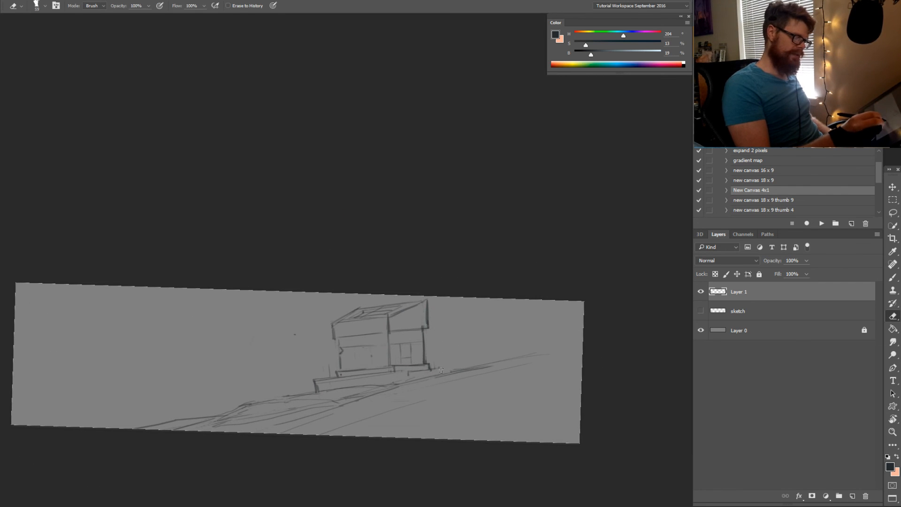
{"action": "key", "text": "b"}
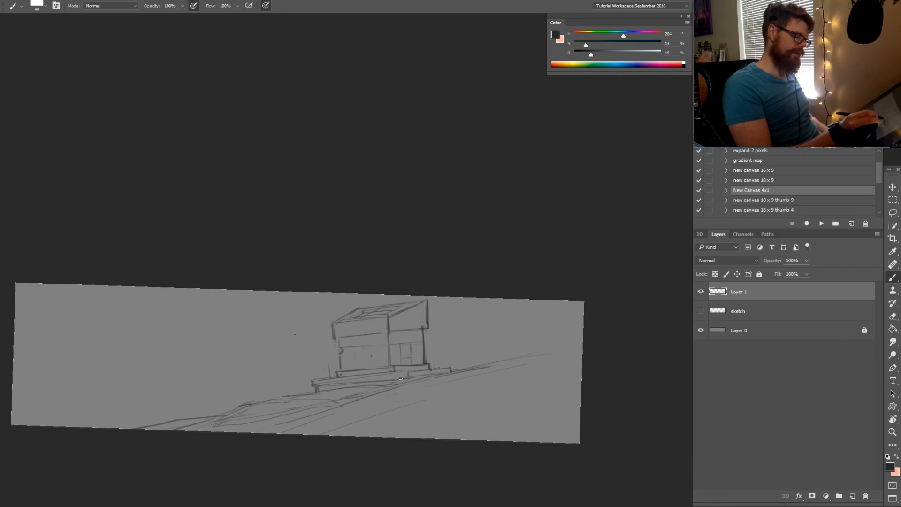
{"action": "key", "text": "e"}
{"action": "key", "text": "b"}
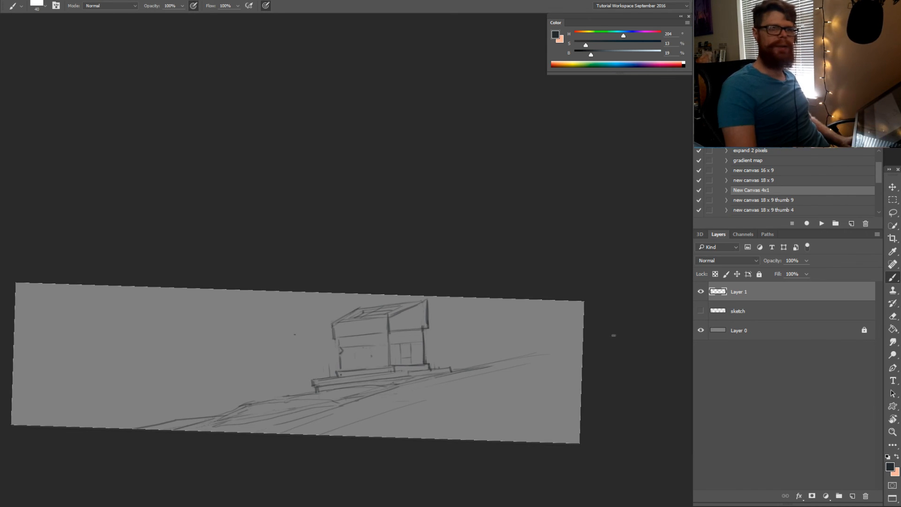
Switch to the file browser and open the finished graveyard painting and its rough sketch in Photoshop
{"action": "key", "text": "alt+Tab"}
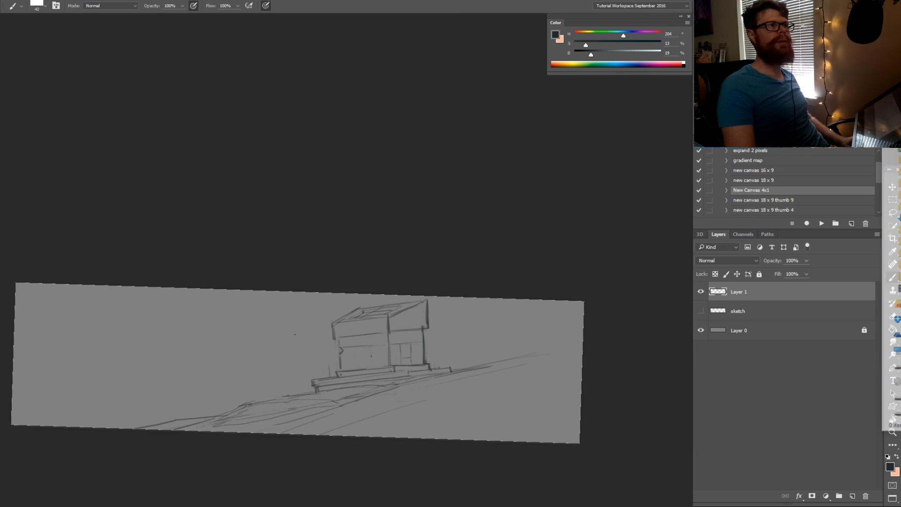
{"action": "key", "text": "alt+Tab"}
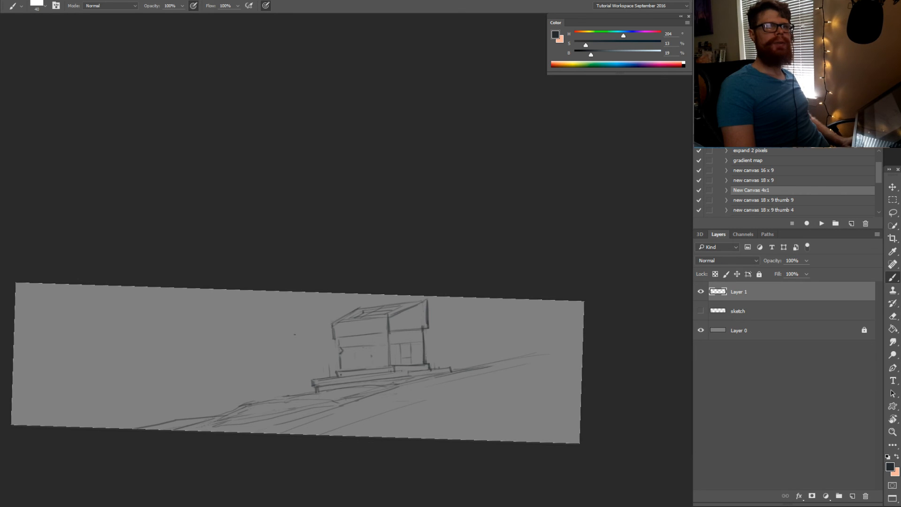
{"action": "key", "text": "alt+Tab"}
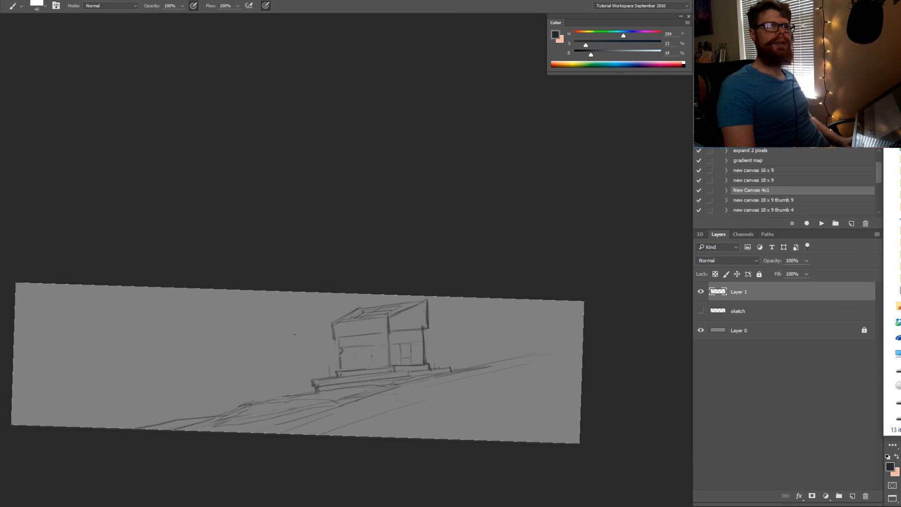
{"action": "key", "text": "alt+Tab"}
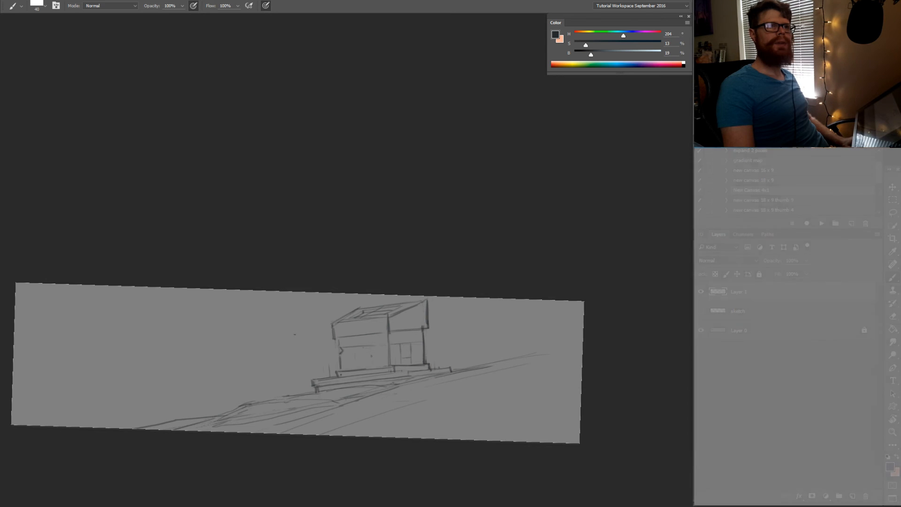
{"action": "key", "text": "ctrl+t"}
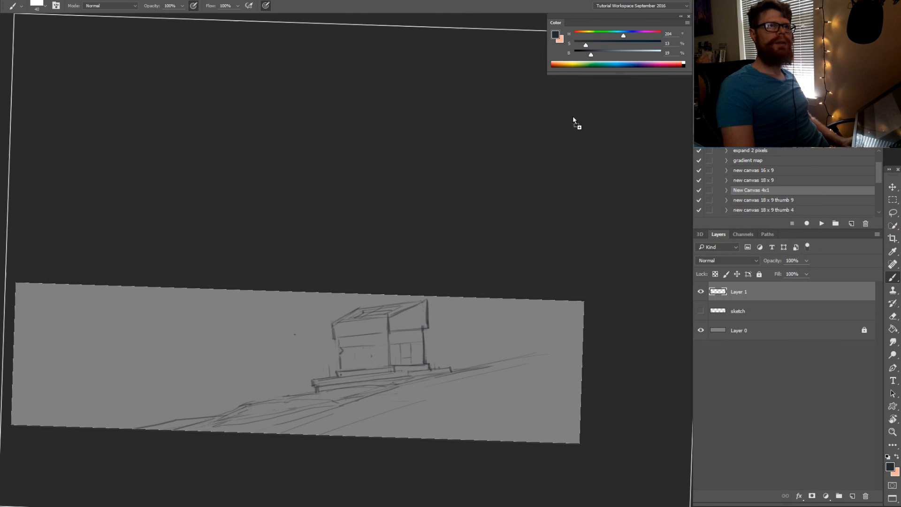
{"action": "left_click", "coordinate": [342, 8]}
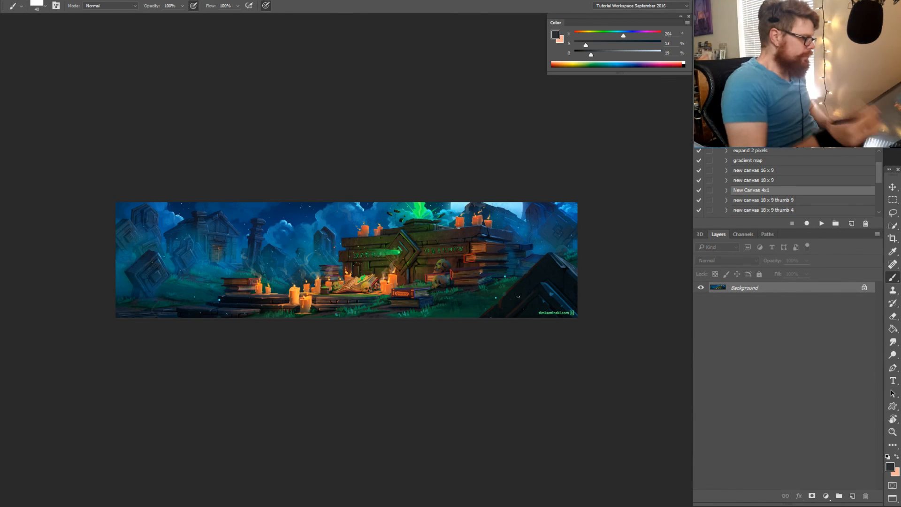
Compare the finished graveyard painting with its rough sketch, examining the tomb, gravestones and candles up close
{"action": "key", "text": "z"}
{"action": "left_click_drag", "start_coordinate": [478, 308], "coordinate": [525, 398]}
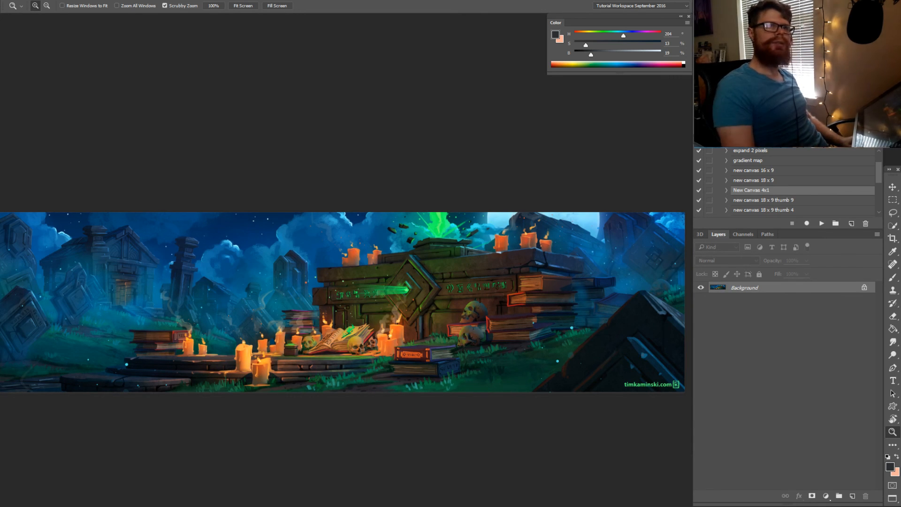
{"action": "key", "text": "ctrl+Tab"}
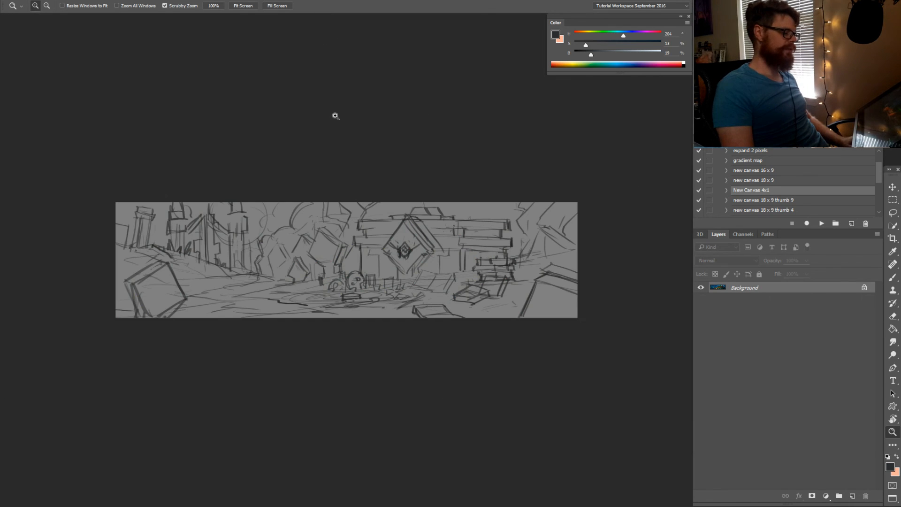
{"action": "left_click_drag", "start_coordinate": [393, 277], "coordinate": [384, 309]}
{"action": "left_click_drag", "start_coordinate": [305, 315], "coordinate": [325, 290]}
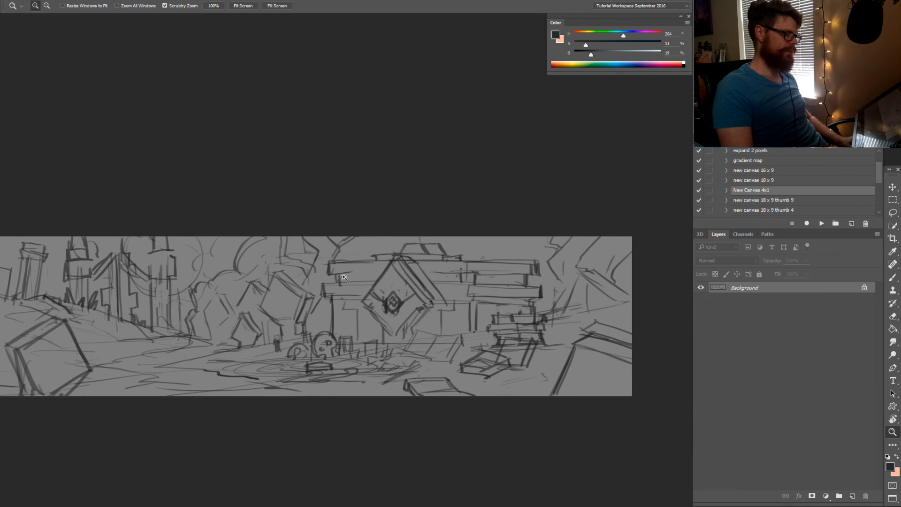
{"action": "key", "text": "ctrl+Tab"}
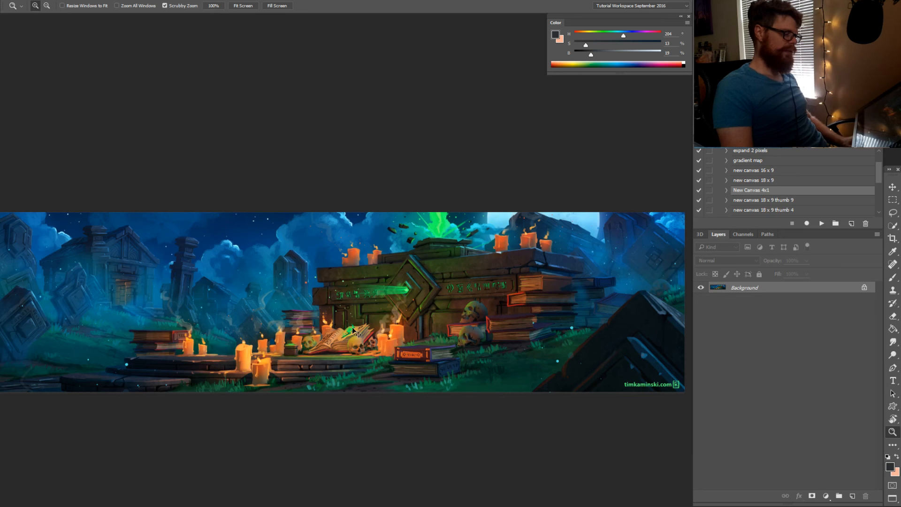
Return to the box sketch and try a small leaning gravestone with notched corners on the slope beside the box
{"action": "key", "text": "ctrl+Tab"}
{"action": "key", "text": "r"}
{"action": "left_click_drag", "start_coordinate": [463, 403], "coordinate": [565, 379]}
{"action": "key", "text": "b"}
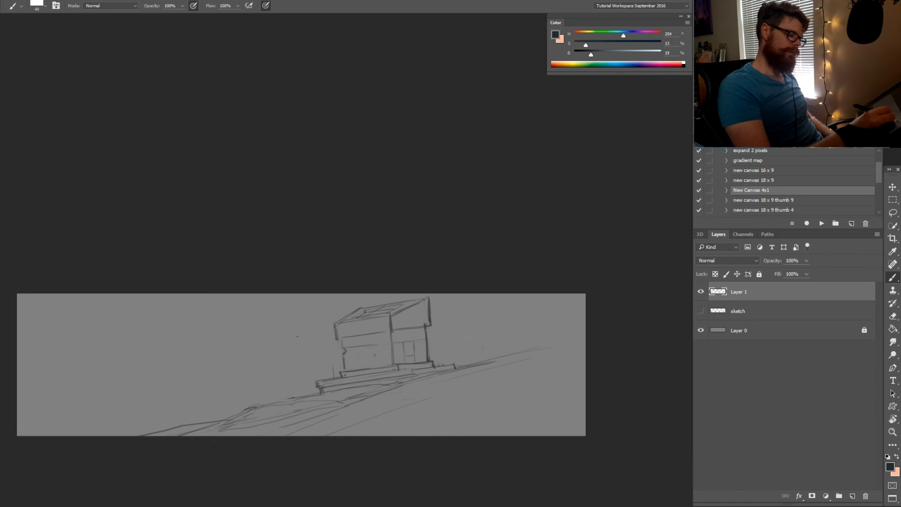
{"action": "left_click_drag", "start_coordinate": [473, 329], "coordinate": [467, 344]}
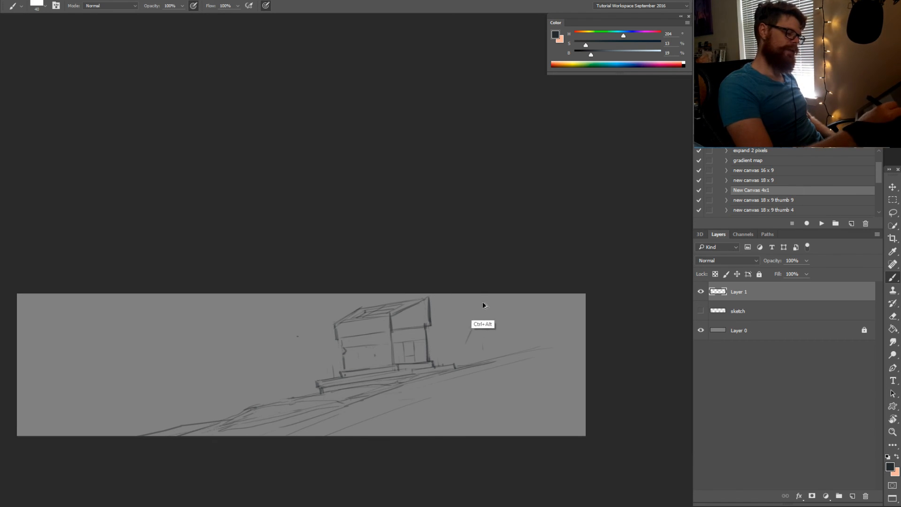
{"action": "key", "text": "ctrl+alt+z"}
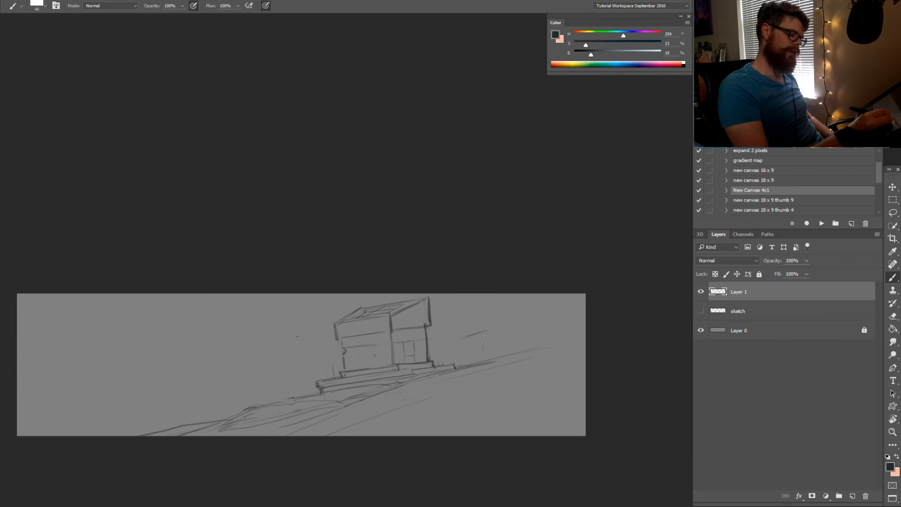
{"action": "key", "text": "ctrl+alt+z"}
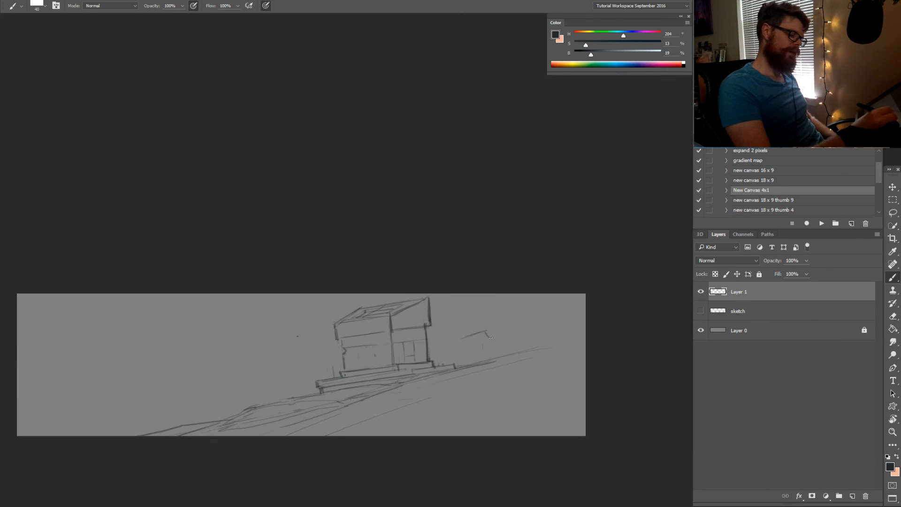
{"action": "key", "text": "ctrl+alt+z"}
{"action": "left_click_drag", "start_coordinate": [493, 338], "coordinate": [501, 356]}
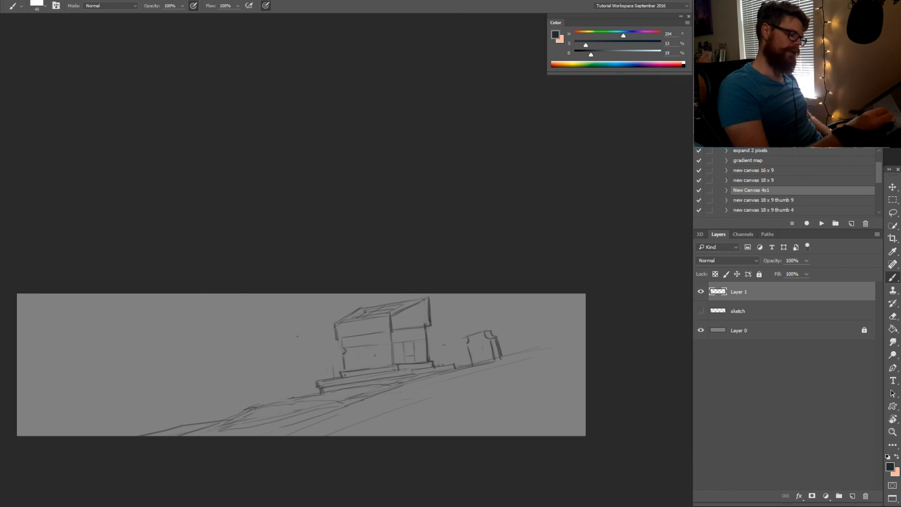
Erase the leaning notched gravestone, redraw it as a plain upright slab, and sketch a smaller slab farther up the slope
{"action": "key", "text": "e"}
{"action": "mouse_move", "coordinate": [491, 330]}
{"action": "left_mouse_down"}
{"action": "mouse_move", "coordinate": [464, 334]}
{"action": "mouse_move", "coordinate": [499, 352]}
{"action": "left_mouse_up"}
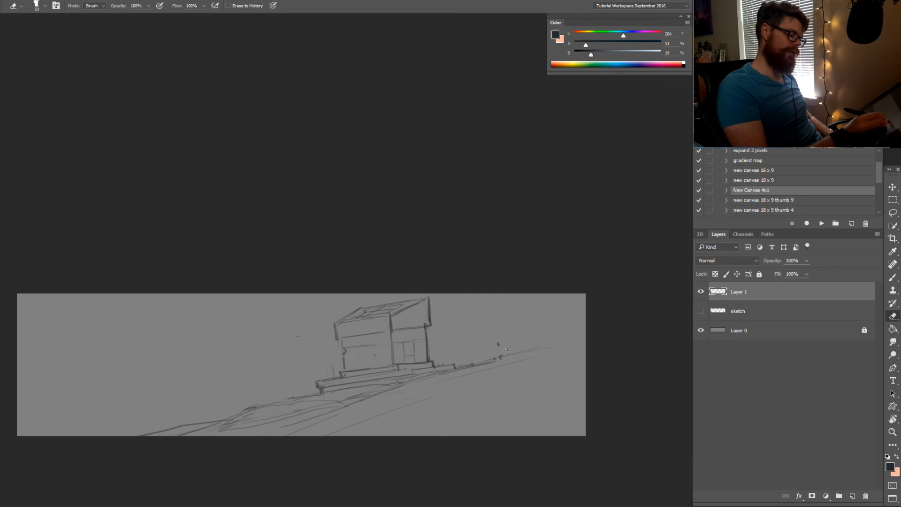
{"action": "key", "text": "b"}
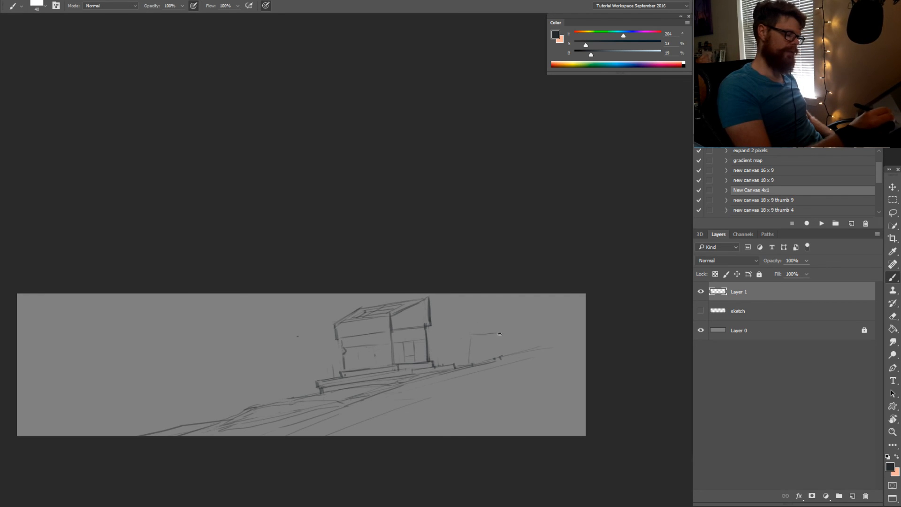
{"action": "mouse_move", "coordinate": [499, 334]}
{"action": "left_mouse_down"}
{"action": "mouse_move", "coordinate": [475, 332]}
{"action": "mouse_move", "coordinate": [472, 363]}
{"action": "left_mouse_up"}
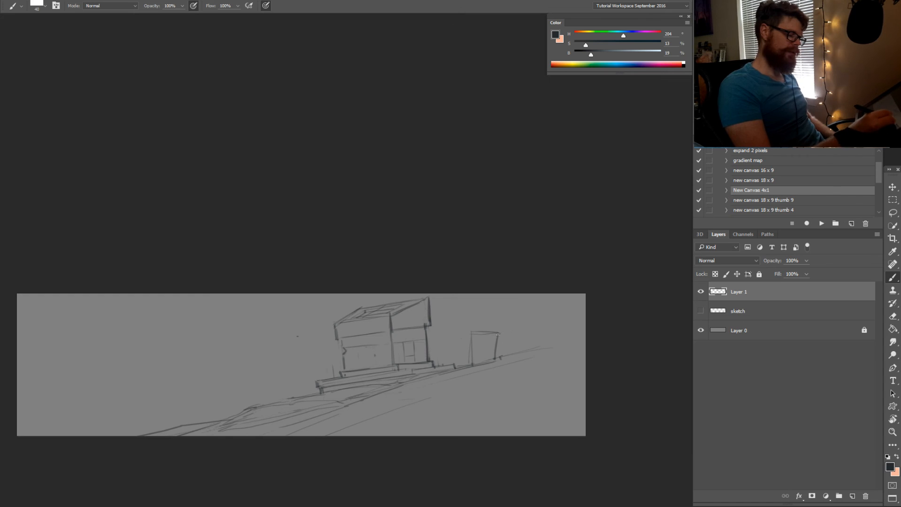
{"action": "mouse_move", "coordinate": [517, 323]}
{"action": "left_mouse_down"}
{"action": "mouse_move", "coordinate": [518, 339]}
{"action": "mouse_move", "coordinate": [541, 340]}
{"action": "mouse_move", "coordinate": [517, 318]}
{"action": "mouse_move", "coordinate": [539, 320]}
{"action": "left_mouse_up"}
{"action": "key", "text": "e"}
{"action": "key", "text": "b"}
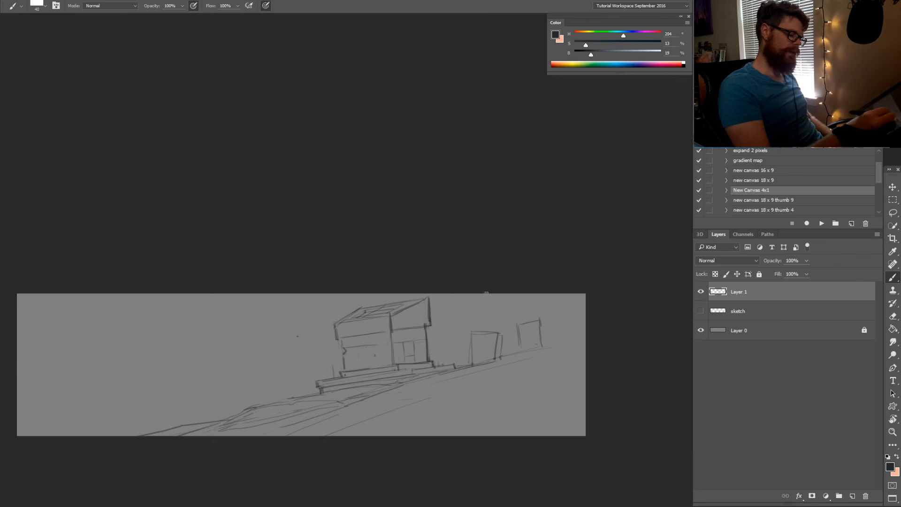
{"action": "mouse_move", "coordinate": [490, 294]}
{"action": "left_mouse_down"}
{"action": "mouse_move", "coordinate": [521, 346]}
{"action": "mouse_move", "coordinate": [453, 315]}
{"action": "mouse_move", "coordinate": [437, 343]}
{"action": "left_mouse_up"}
{"action": "key", "text": "ctrl+z"}
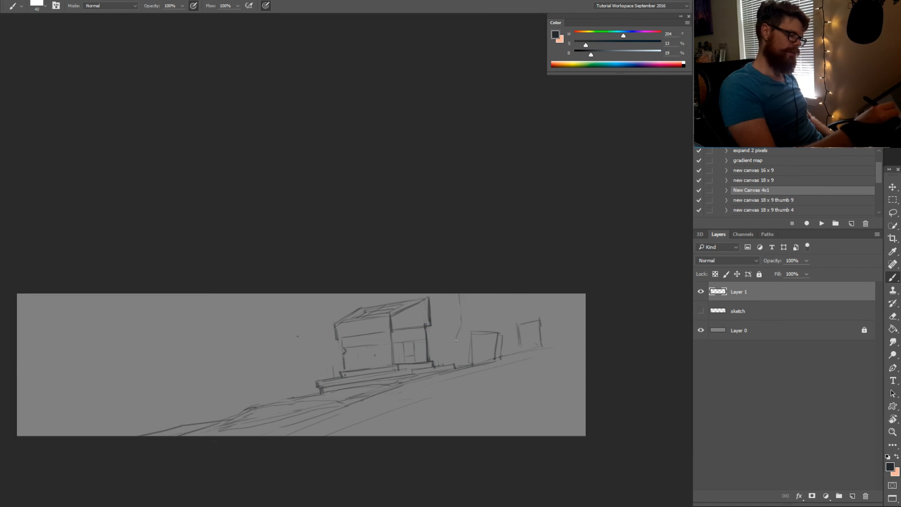
{"action": "key", "text": "ctrl+z"}
{"action": "left_click_drag", "start_coordinate": [460, 294], "coordinate": [444, 364]}
{"action": "key", "text": "ctrl+z"}
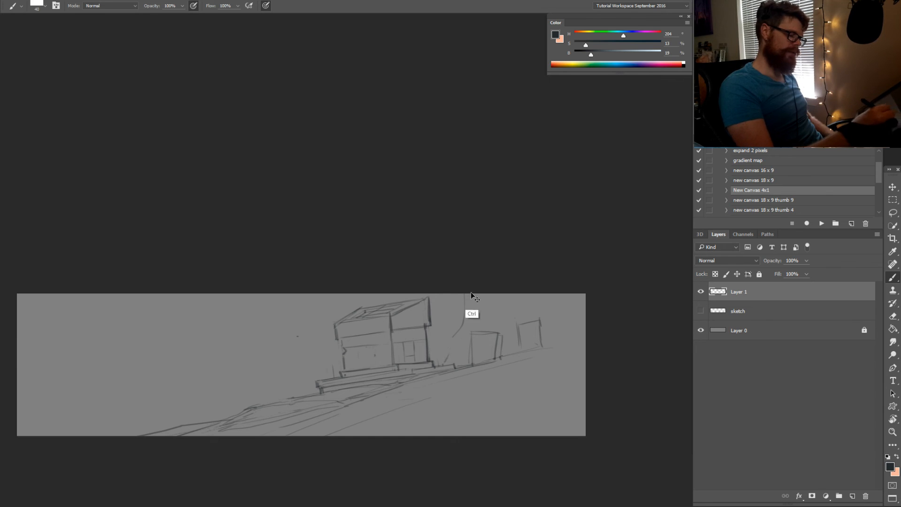
Sketch a large tree trunk with a flaring base over the nearer gravestone, and a second trunk near the canvas's uphill end
{"action": "left_click_drag", "start_coordinate": [464, 294], "coordinate": [454, 364]}
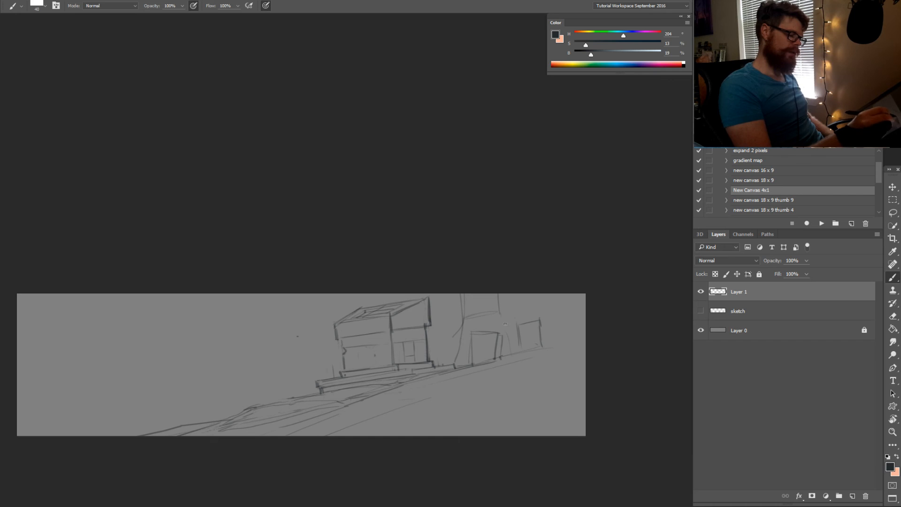
{"action": "mouse_move", "coordinate": [464, 335]}
{"action": "left_mouse_down"}
{"action": "mouse_move", "coordinate": [496, 324]}
{"action": "mouse_move", "coordinate": [463, 353]}
{"action": "left_mouse_up"}
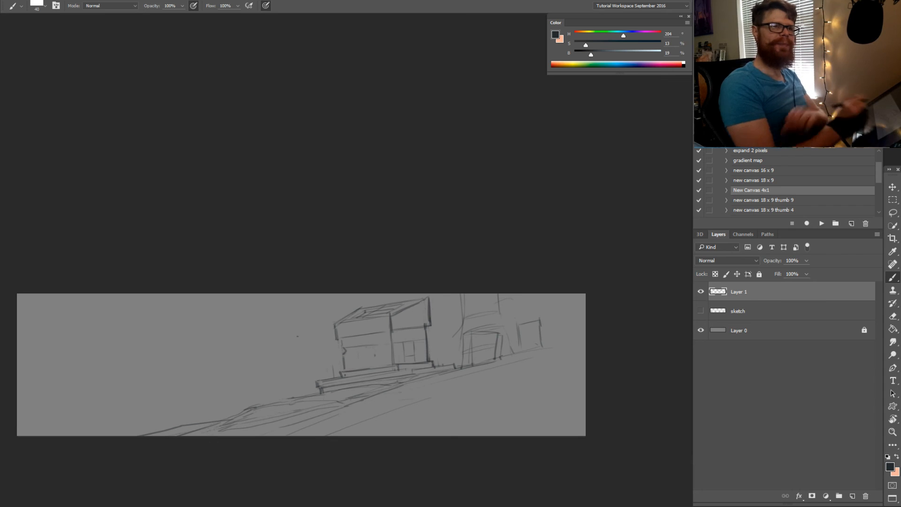
{"action": "left_click_drag", "start_coordinate": [532, 329], "coordinate": [539, 328]}
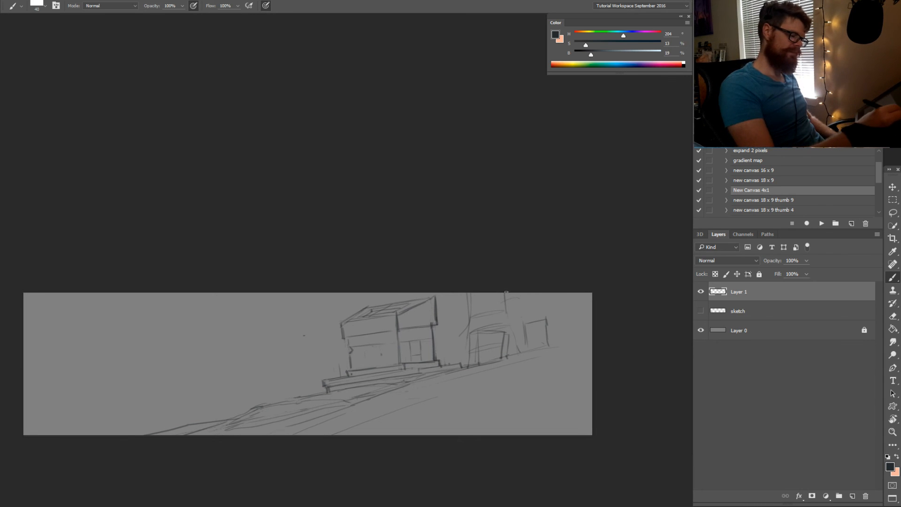
{"action": "mouse_move", "coordinate": [505, 292]}
{"action": "left_mouse_down"}
{"action": "mouse_move", "coordinate": [508, 321]}
{"action": "mouse_move", "coordinate": [500, 307]}
{"action": "mouse_move", "coordinate": [480, 335]}
{"action": "left_mouse_up"}
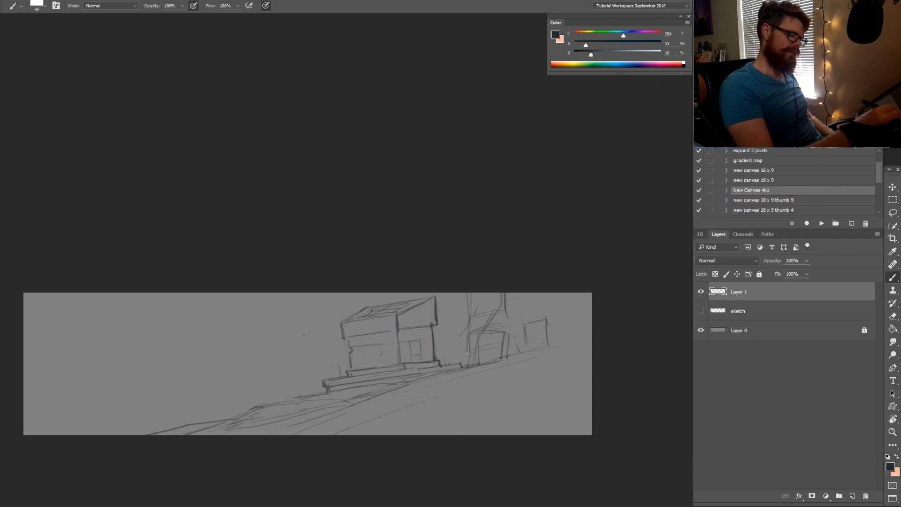
{"action": "left_click_drag", "start_coordinate": [509, 326], "coordinate": [520, 350]}
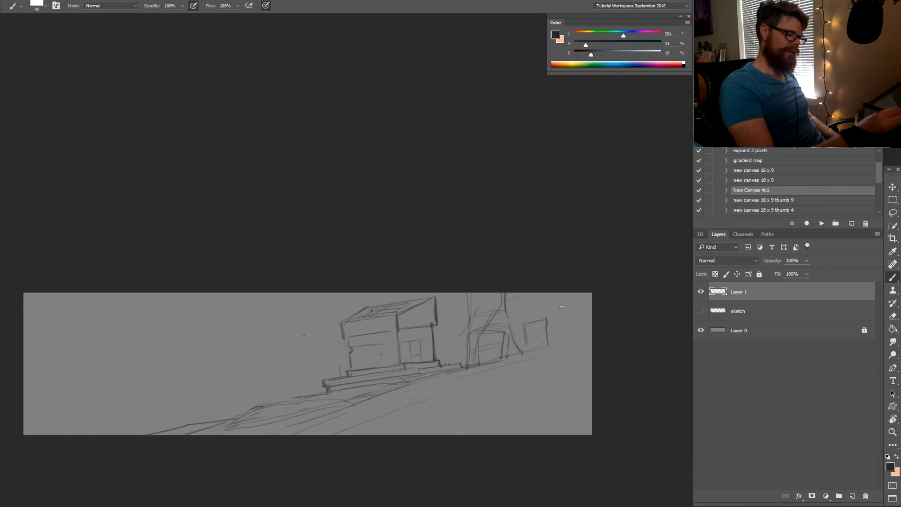
{"action": "left_click_drag", "start_coordinate": [561, 298], "coordinate": [564, 347]}
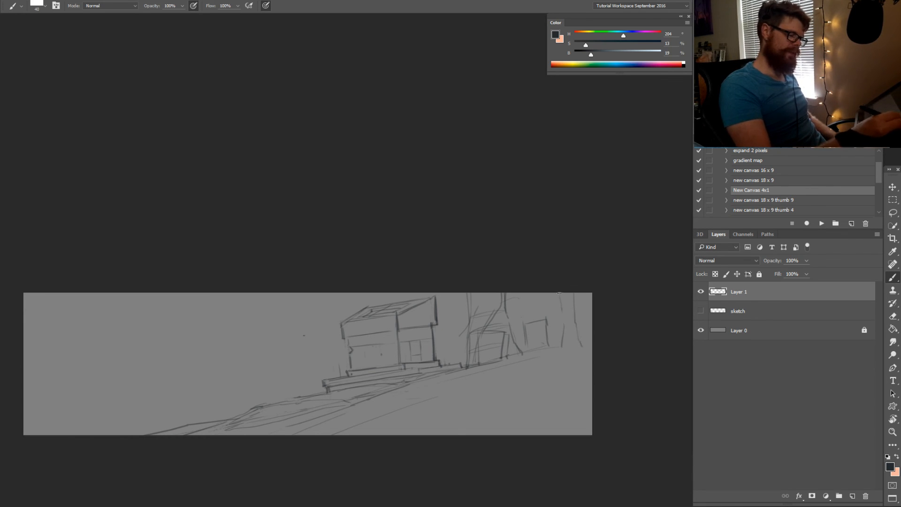
{"action": "mouse_move", "coordinate": [559, 294]}
{"action": "left_mouse_down"}
{"action": "mouse_move", "coordinate": [561, 341]}
{"action": "mouse_move", "coordinate": [623, 346]}
{"action": "left_mouse_up"}
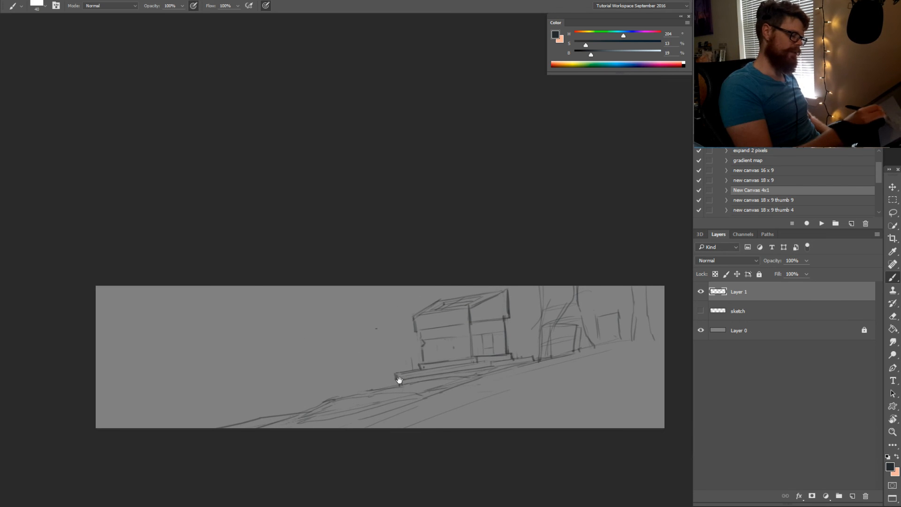
Draw a distant ground line from the platform to the canvas's far edge, with a small distant block standing on it
{"action": "left_click_drag", "start_coordinate": [400, 381], "coordinate": [462, 372]}
{"action": "mouse_move", "coordinate": [388, 349]}
{"action": "left_mouse_down"}
{"action": "mouse_move", "coordinate": [268, 391]}
{"action": "mouse_move", "coordinate": [310, 352]}
{"action": "left_mouse_up"}
{"action": "key", "text": "ctrl+z"}
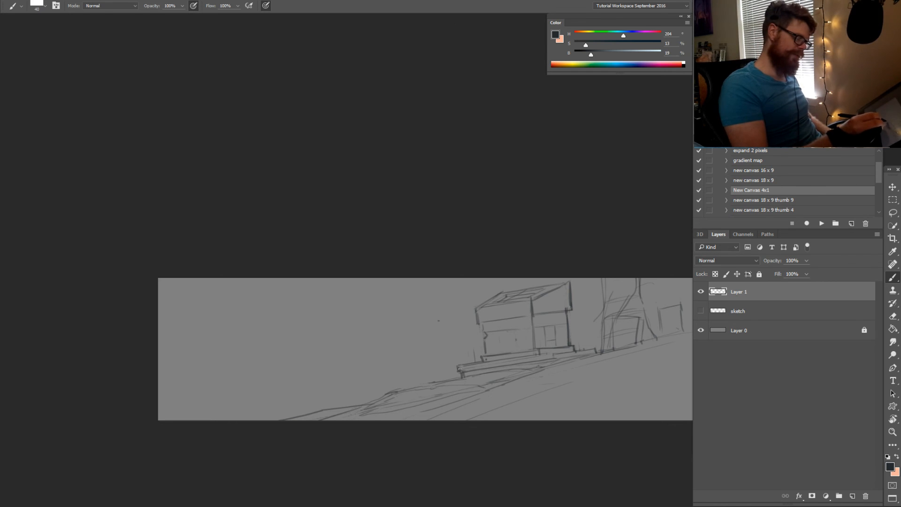
{"action": "left_click_drag", "start_coordinate": [361, 362], "coordinate": [157, 340]}
{"action": "left_click_drag", "start_coordinate": [422, 413], "coordinate": [362, 409]}
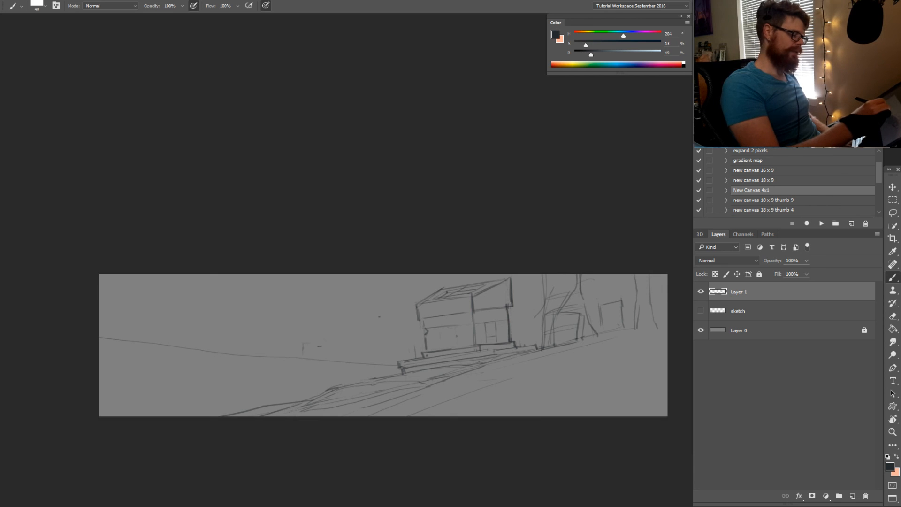
{"action": "mouse_move", "coordinate": [356, 373]}
{"action": "left_mouse_down"}
{"action": "mouse_move", "coordinate": [370, 362]}
{"action": "mouse_move", "coordinate": [342, 375]}
{"action": "left_mouse_up"}
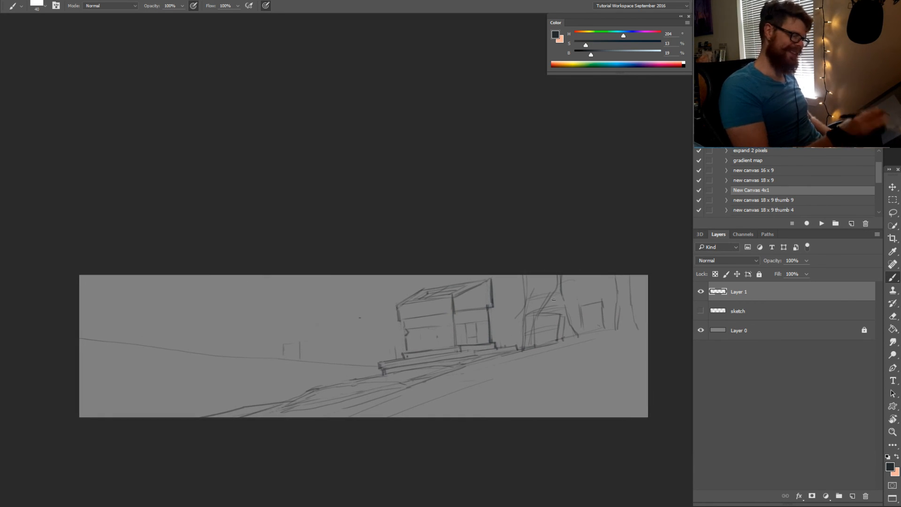
Erase and redraw the large trunk's tomb-side edge down to where it meets the slope
{"action": "key", "text": "e"}
{"action": "key", "text": "b"}
{"action": "key", "text": "e"}
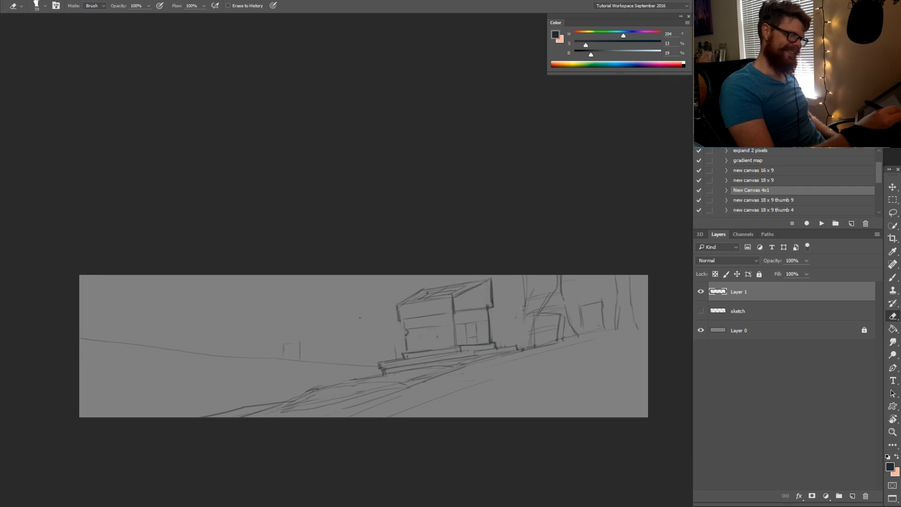
{"action": "key", "text": "b"}
{"action": "mouse_move", "coordinate": [526, 299]}
{"action": "left_mouse_down"}
{"action": "mouse_move", "coordinate": [521, 348]}
{"action": "mouse_move", "coordinate": [528, 325]}
{"action": "mouse_move", "coordinate": [513, 348]}
{"action": "left_mouse_up"}
{"action": "key", "text": "e"}
{"action": "key", "text": "b"}
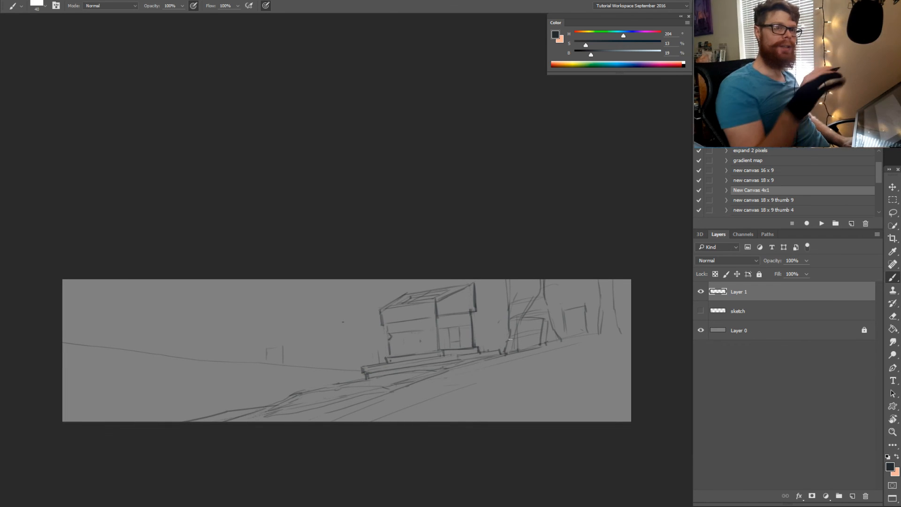
Clear the gravestone outline inside the large trunk, and add a ground line under the farther gravestone
{"action": "key", "text": "e"}
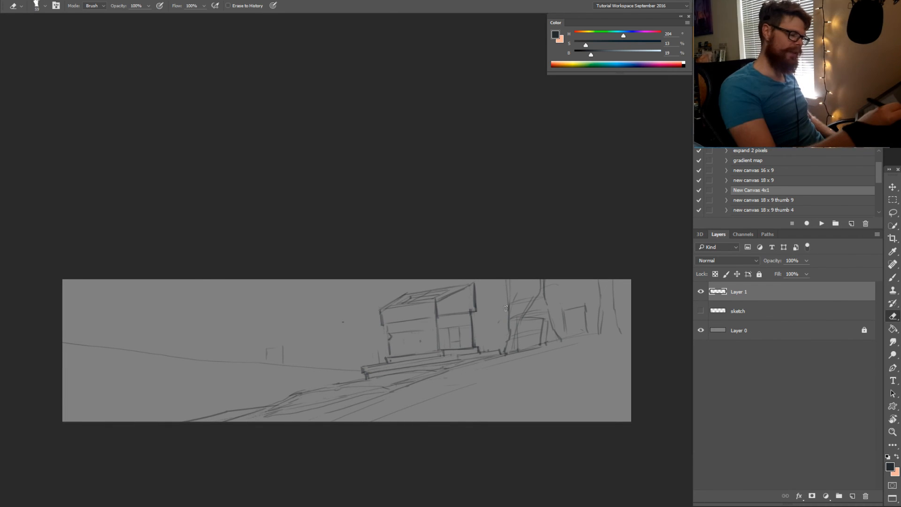
{"action": "key", "text": "b"}
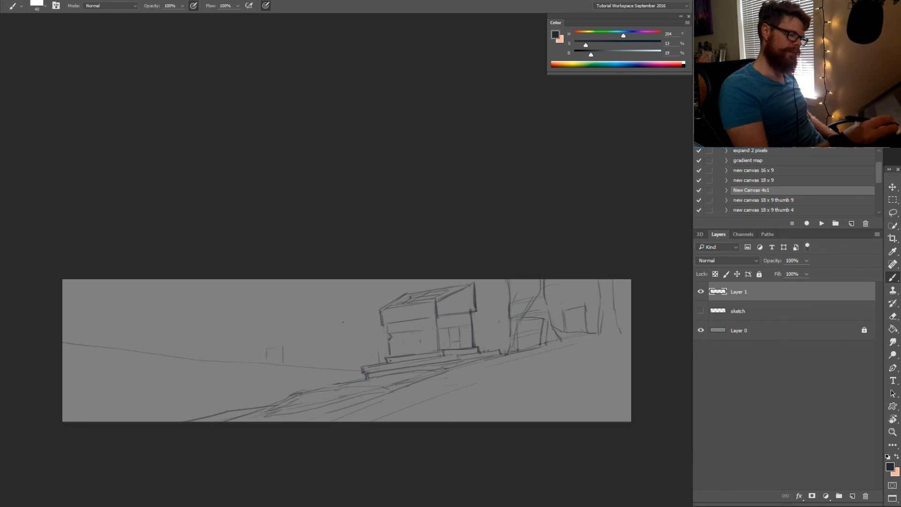
{"action": "key", "text": "e"}
{"action": "key", "text": "b"}
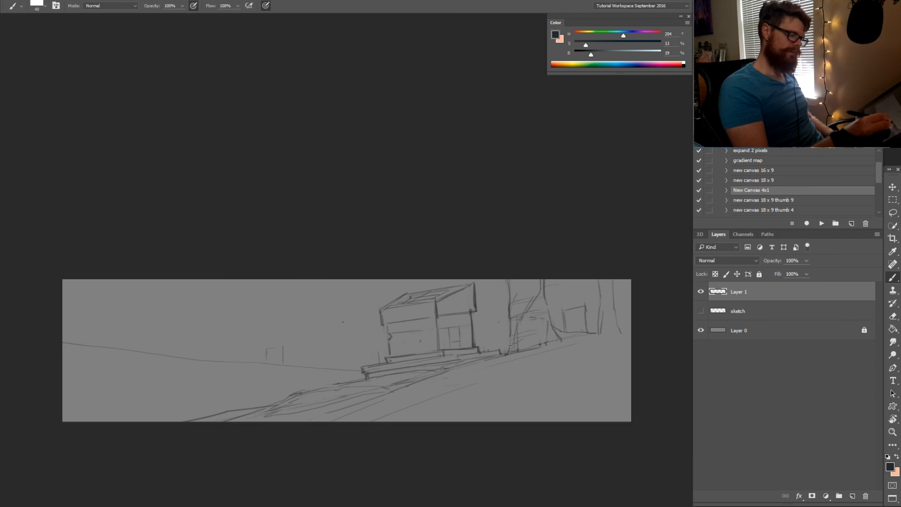
Sketch a curved, block-edged border on the ground at the large tree's foot, and flare its root toward the tomb
{"action": "key", "text": "ctrl"}
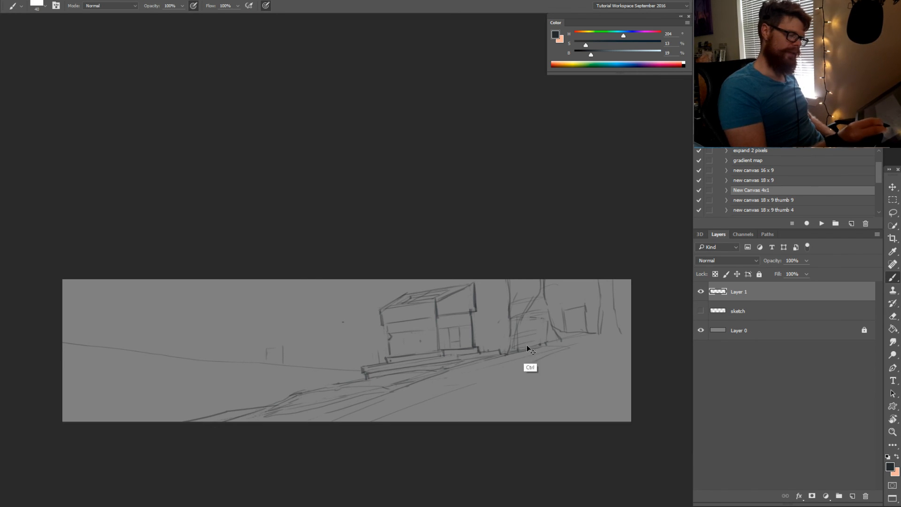
{"action": "mouse_move", "coordinate": [514, 348]}
{"action": "left_mouse_down"}
{"action": "mouse_move", "coordinate": [552, 351]}
{"action": "mouse_move", "coordinate": [520, 368]}
{"action": "mouse_move", "coordinate": [546, 342]}
{"action": "left_mouse_up"}
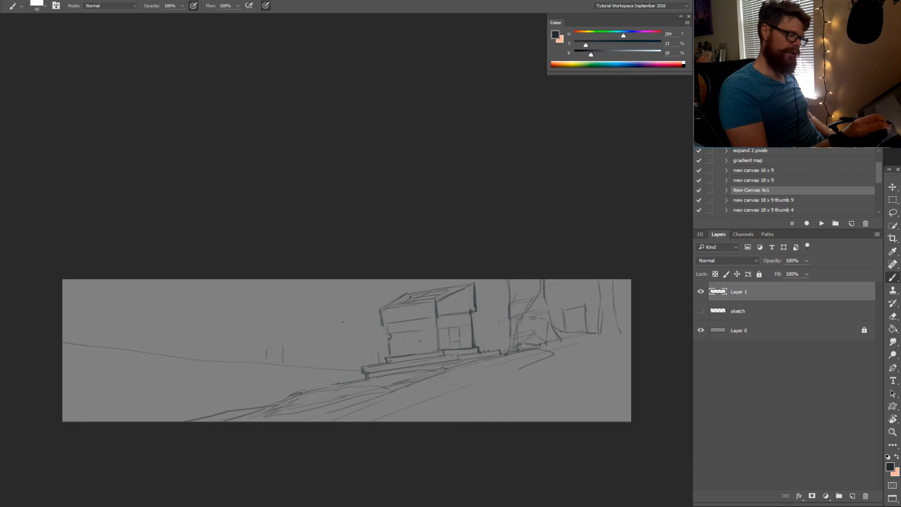
{"action": "mouse_move", "coordinate": [538, 351]}
{"action": "left_mouse_down"}
{"action": "mouse_move", "coordinate": [555, 354]}
{"action": "mouse_move", "coordinate": [511, 375]}
{"action": "mouse_move", "coordinate": [554, 360]}
{"action": "left_mouse_up"}
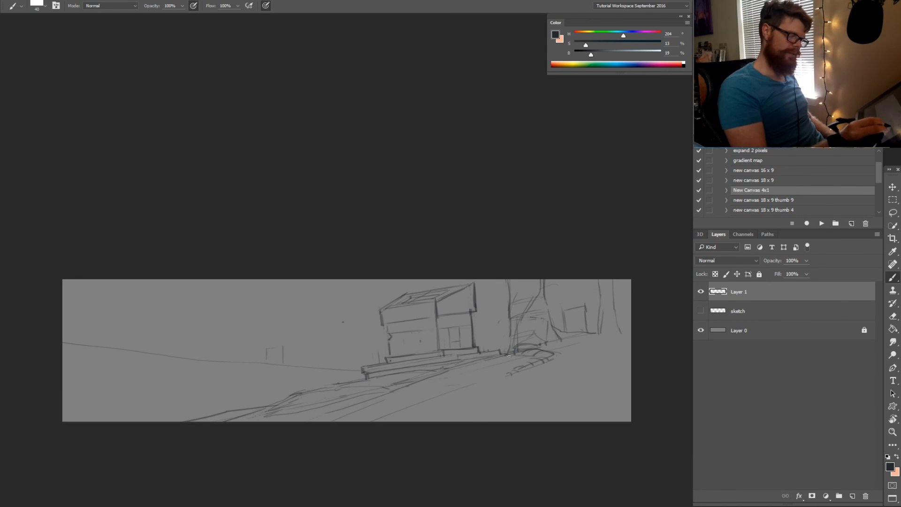
{"action": "mouse_move", "coordinate": [511, 334]}
{"action": "left_mouse_down"}
{"action": "mouse_move", "coordinate": [486, 351]}
{"action": "mouse_move", "coordinate": [514, 332]}
{"action": "mouse_move", "coordinate": [478, 351]}
{"action": "mouse_move", "coordinate": [509, 338]}
{"action": "mouse_move", "coordinate": [500, 346]}
{"action": "mouse_move", "coordinate": [502, 373]}
{"action": "left_mouse_up"}
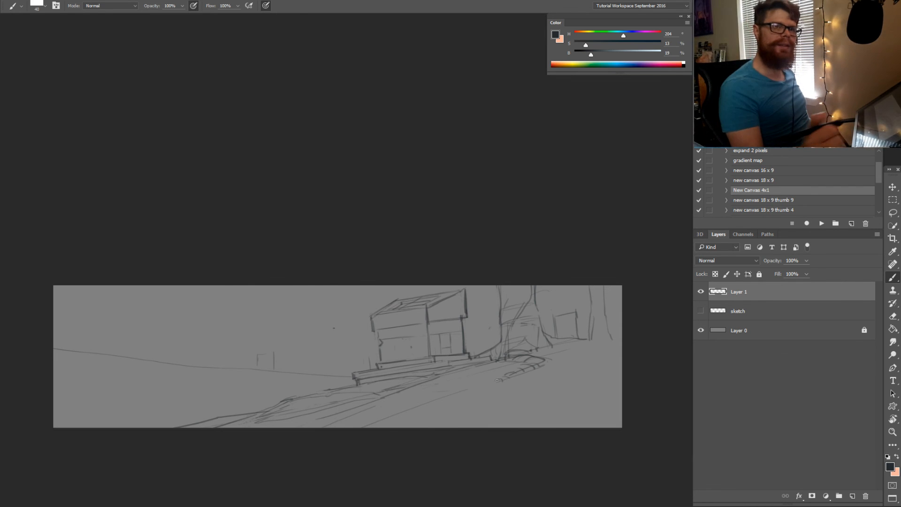
Clean up the large trunk and fill it with lengthwise bark lines, and redraw the top edge of the farther gravestone
{"action": "key", "text": "e"}
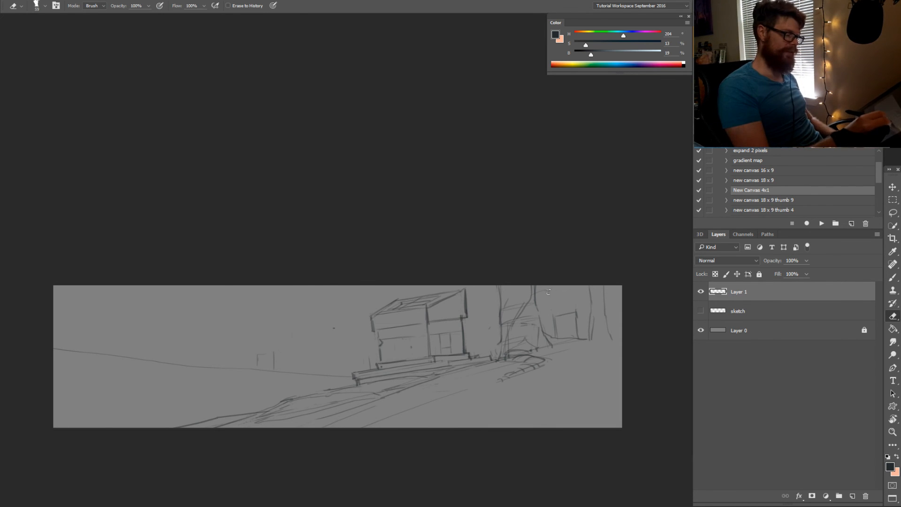
{"action": "key", "text": "b"}
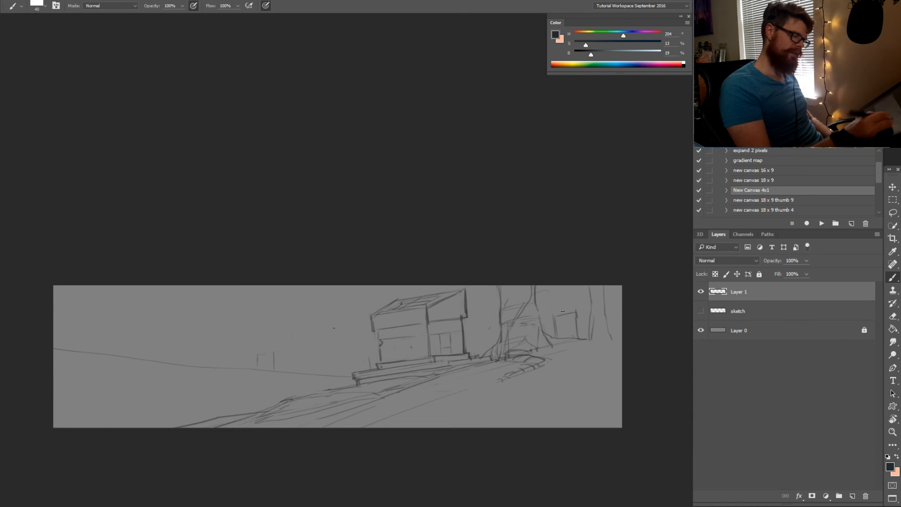
{"action": "key", "text": "e"}
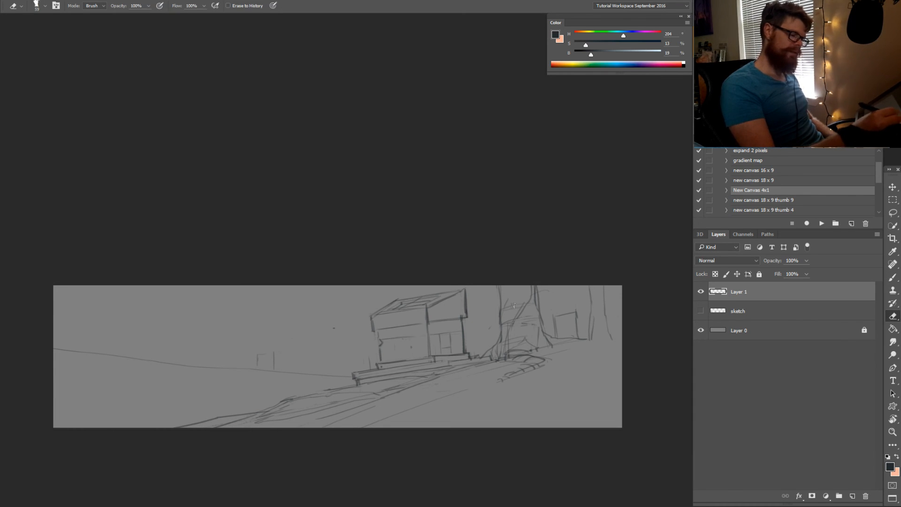
{"action": "key", "text": "b"}
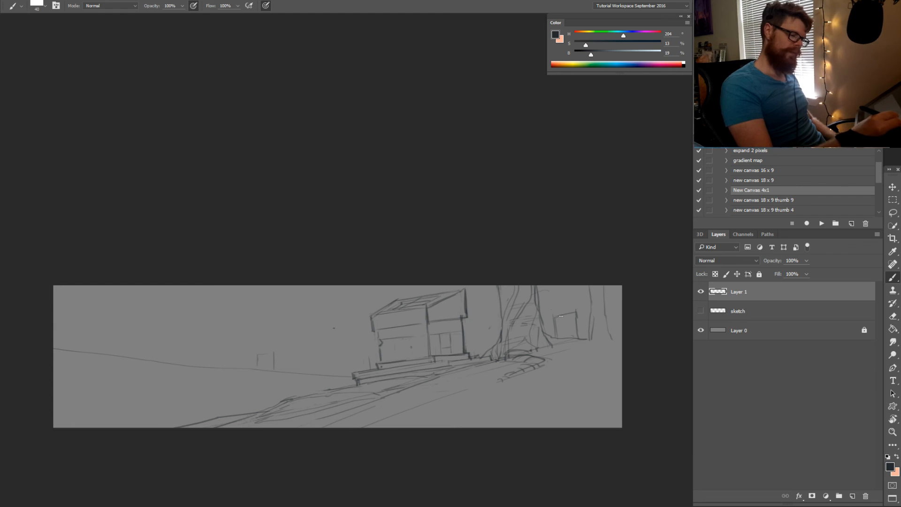
{"action": "key", "text": "e"}
{"action": "left_click_drag", "start_coordinate": [557, 316], "coordinate": [574, 315]}
{"action": "key", "text": "b"}
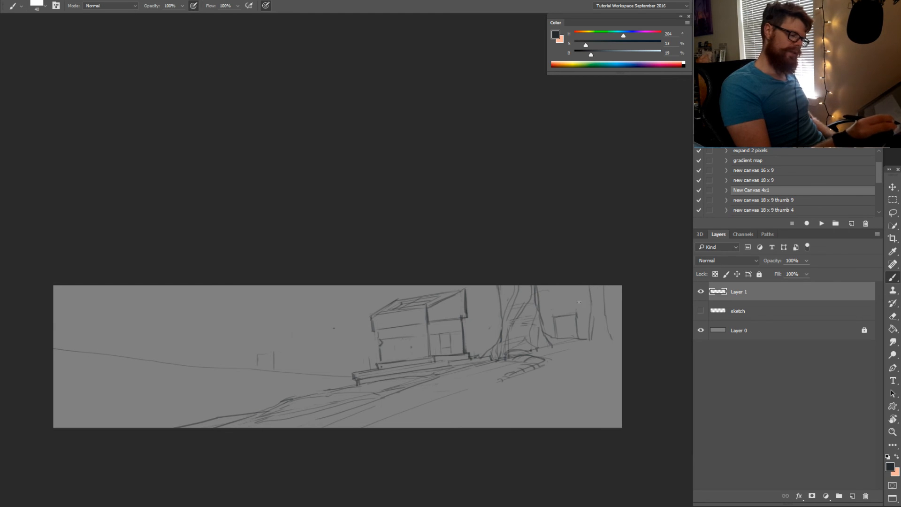
Add branches and loose foliage outlines on both sides of the large trunk, and extend the far tree's base
{"action": "left_click_drag", "start_coordinate": [514, 348], "coordinate": [538, 342]}
{"action": "left_click_drag", "start_coordinate": [465, 375], "coordinate": [465, 376]}
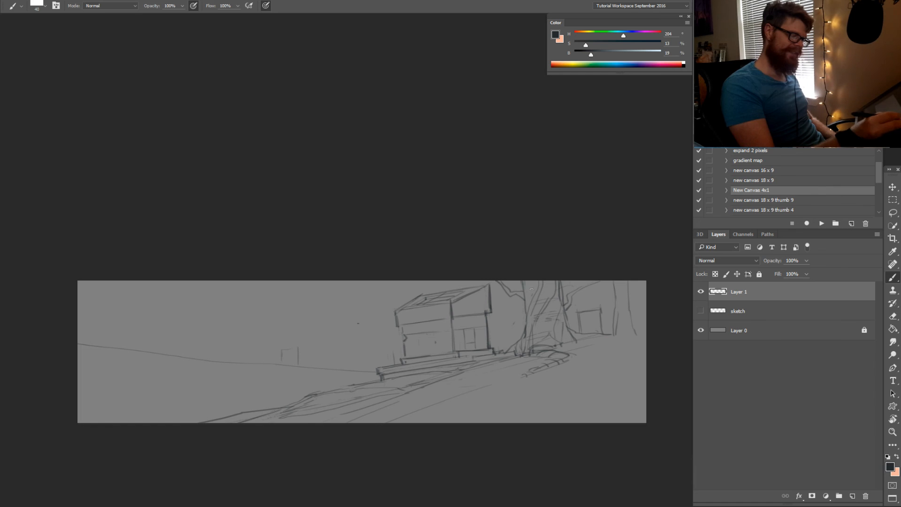
{"action": "key", "text": "e"}
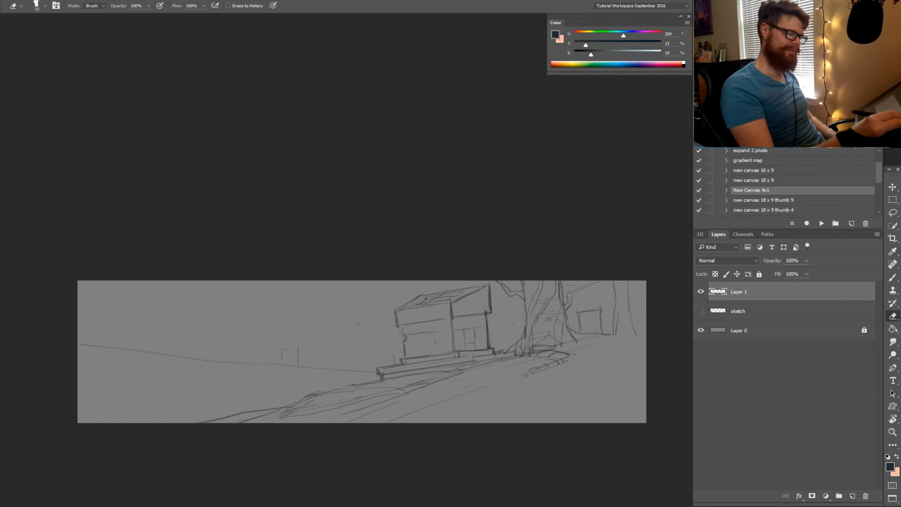
{"action": "key", "text": "b"}
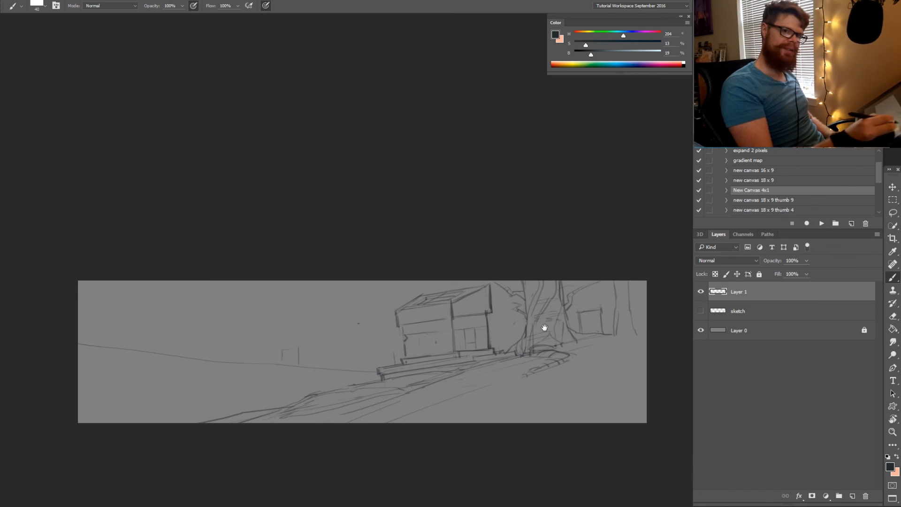
{"action": "left_click_drag", "start_coordinate": [487, 366], "coordinate": [503, 369]}
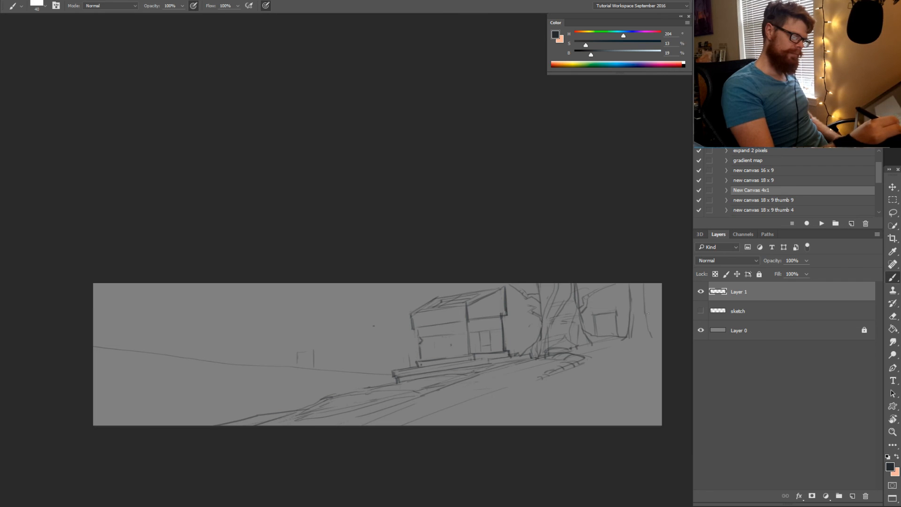
{"action": "key", "text": "z"}
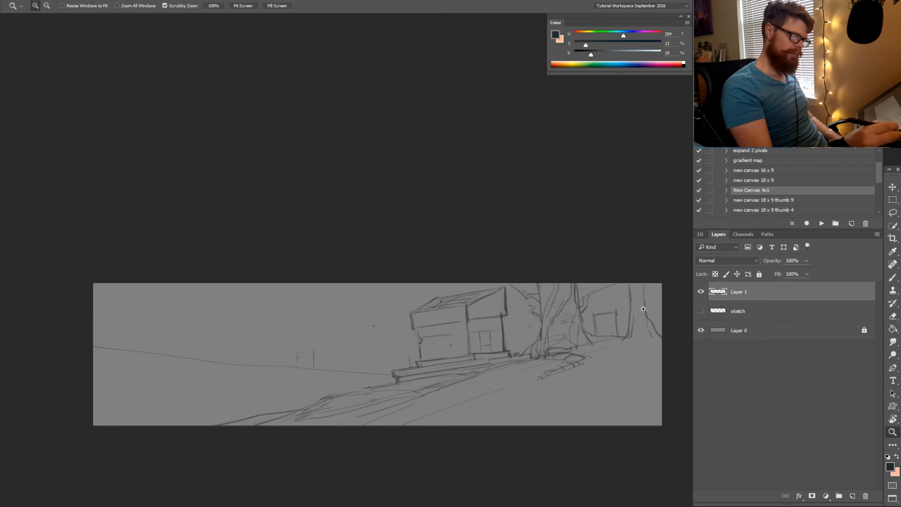
Clean up the base of the far tree and extend the ground line past it toward the canvas edge
{"action": "mouse_move", "coordinate": [646, 312]}
{"action": "left_mouse_down"}
{"action": "mouse_move", "coordinate": [656, 315]}
{"action": "mouse_move", "coordinate": [578, 311]}
{"action": "left_mouse_up"}
{"action": "key", "text": "b"}
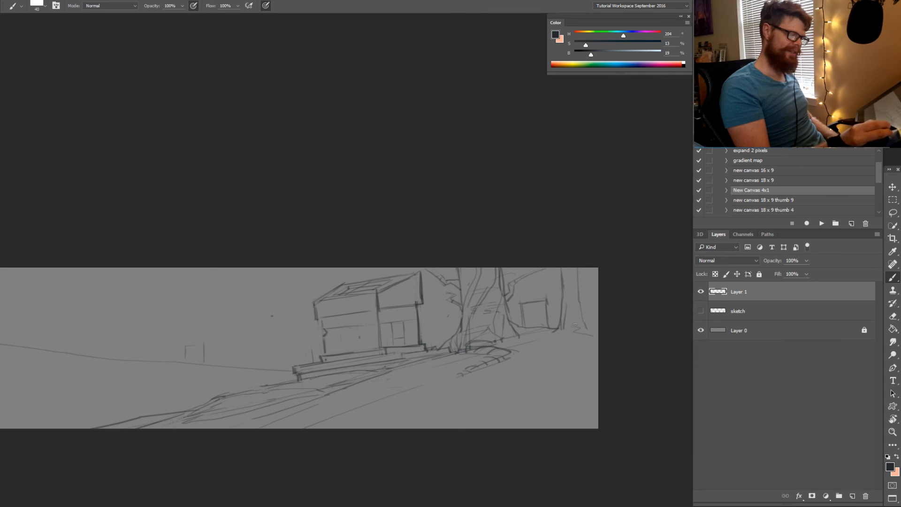
{"action": "left_click_drag", "start_coordinate": [576, 330], "coordinate": [565, 331]}
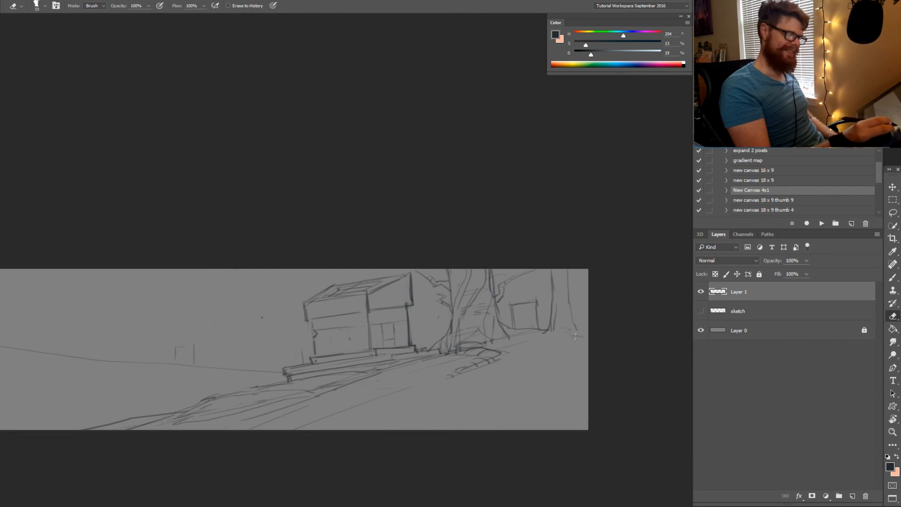
{"action": "key", "text": "e"}
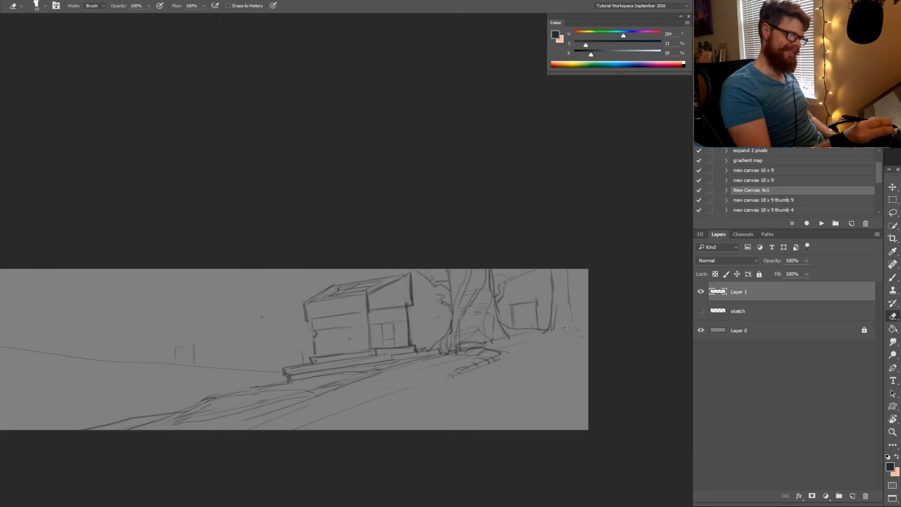
{"action": "key", "text": "b"}
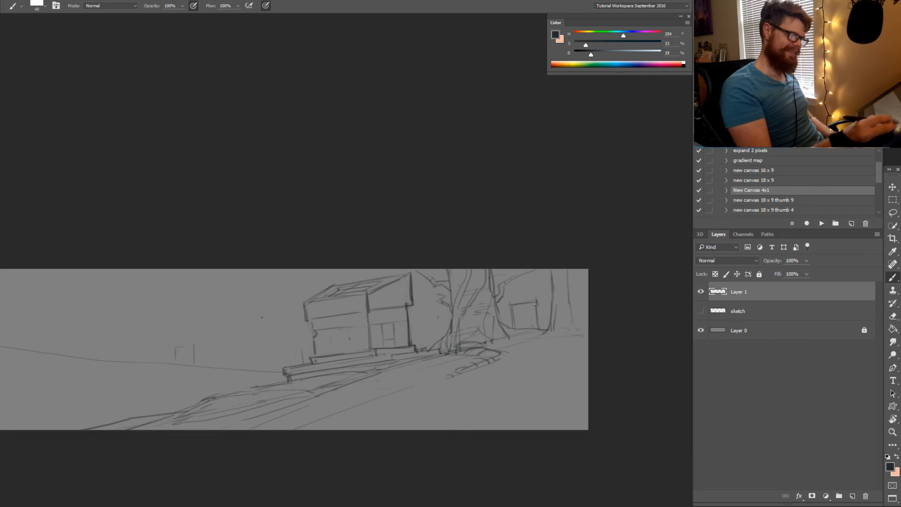
Rework the farther gravestone's top with a sloping broken corner, and sketch a tilted gravestone between the tomb and the large trunk
{"action": "mouse_move", "coordinate": [539, 305]}
{"action": "left_mouse_down"}
{"action": "mouse_move", "coordinate": [542, 329]}
{"action": "mouse_move", "coordinate": [540, 310]}
{"action": "left_mouse_up"}
{"action": "key", "text": "e"}
{"action": "key", "text": "b"}
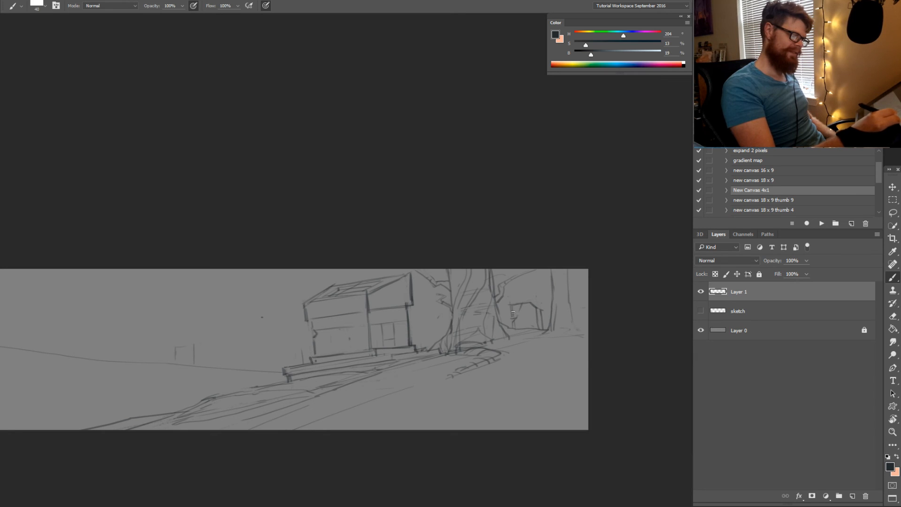
{"action": "mouse_move", "coordinate": [431, 325]}
{"action": "left_mouse_down"}
{"action": "mouse_move", "coordinate": [443, 320]}
{"action": "mouse_move", "coordinate": [447, 331]}
{"action": "mouse_move", "coordinate": [428, 340]}
{"action": "left_mouse_up"}
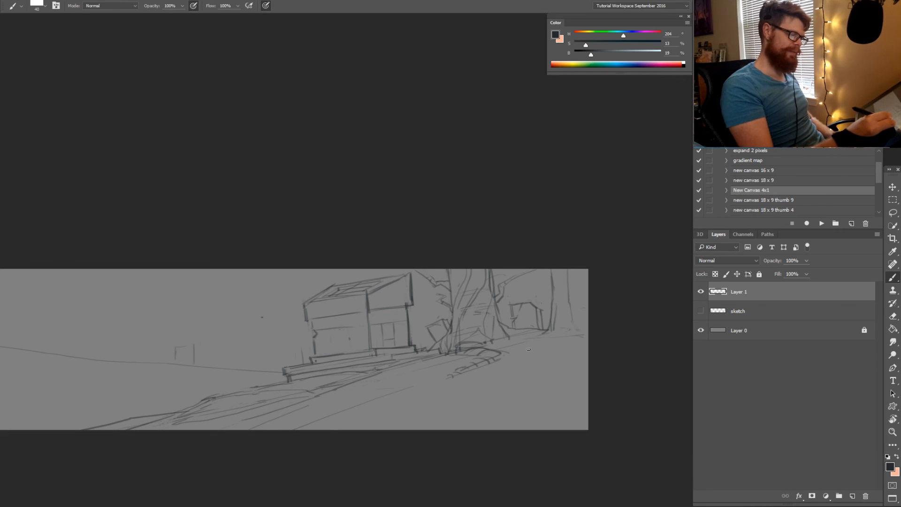
Rotate the farther gravestone slightly clockwise, and sketch a small stone on the ground in front of it
{"action": "key", "text": "l"}
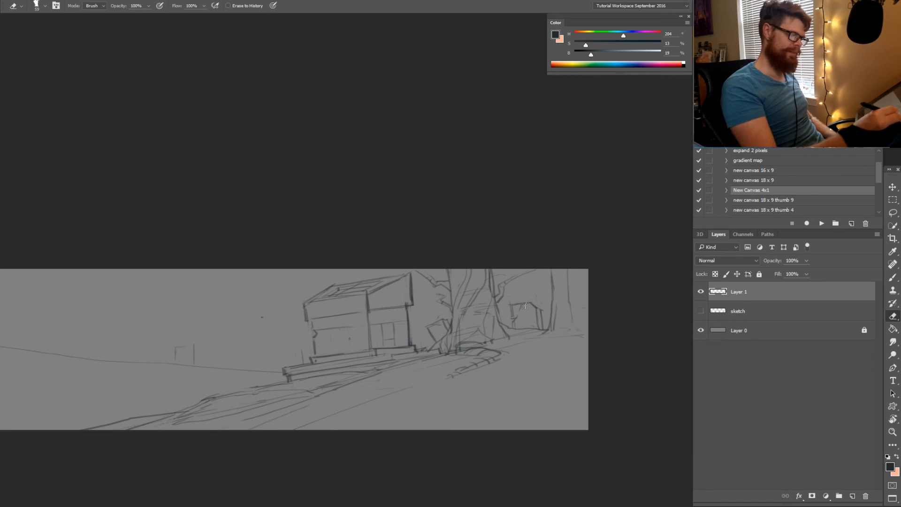
{"action": "mouse_move", "coordinate": [547, 328]}
{"action": "left_mouse_down"}
{"action": "mouse_move", "coordinate": [518, 331]}
{"action": "mouse_move", "coordinate": [545, 314]}
{"action": "mouse_move", "coordinate": [541, 324]}
{"action": "left_mouse_up"}
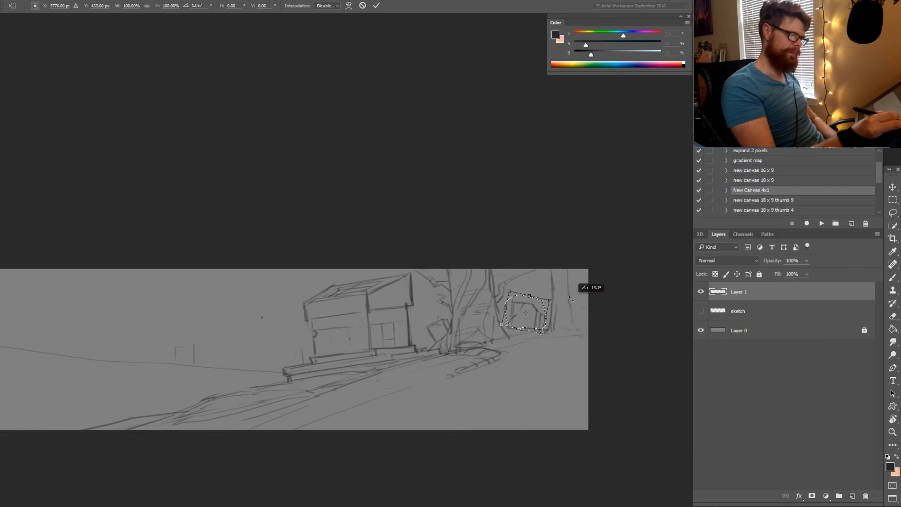
{"action": "key", "text": "b"}
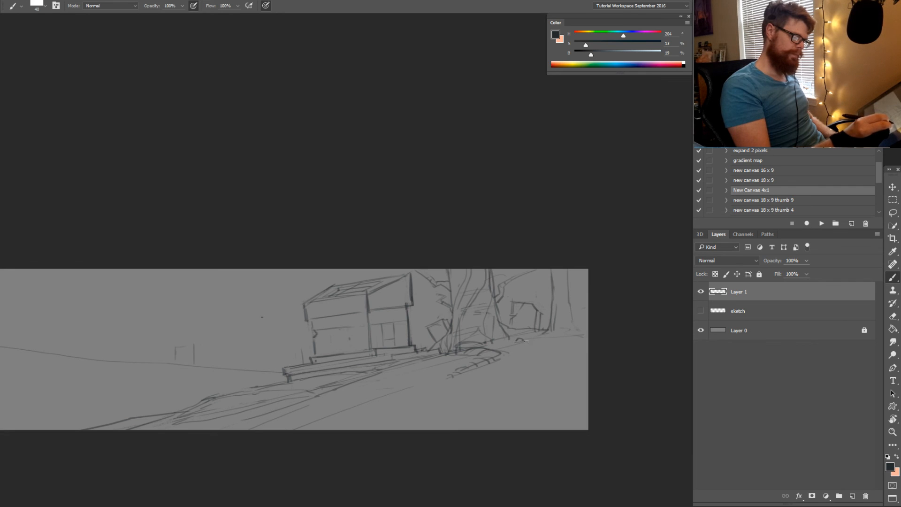
Erase stray lines around the large tree's root and border, and sketch short ground strokes between the root and the tomb
{"action": "left_click_drag", "start_coordinate": [446, 376], "coordinate": [509, 364]}
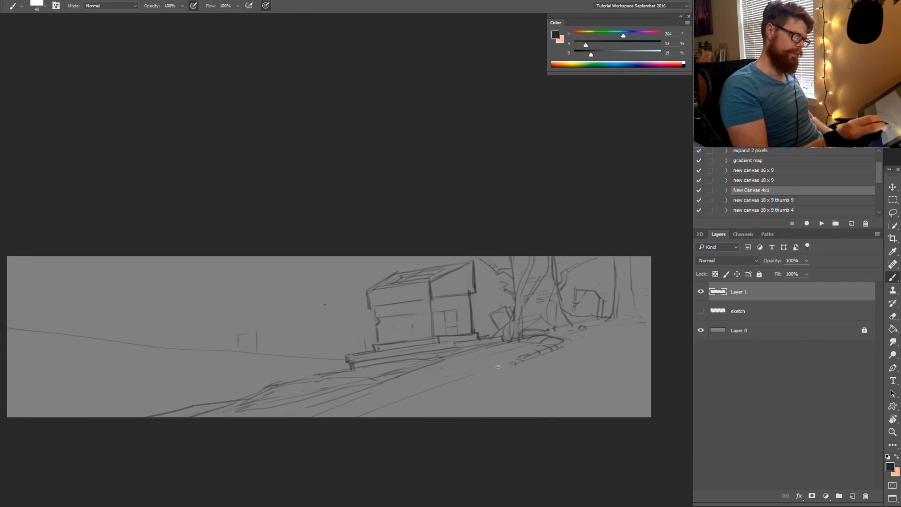
{"action": "key", "text": "e"}
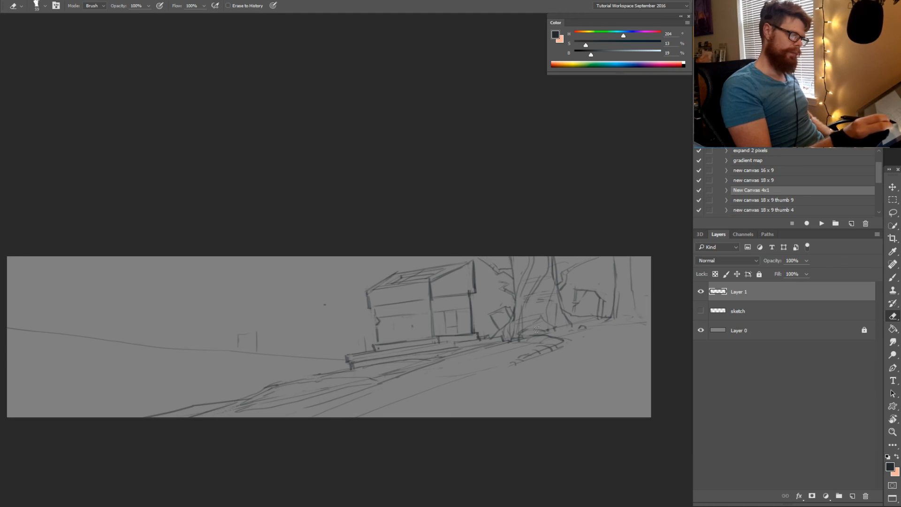
{"action": "key", "text": "b"}
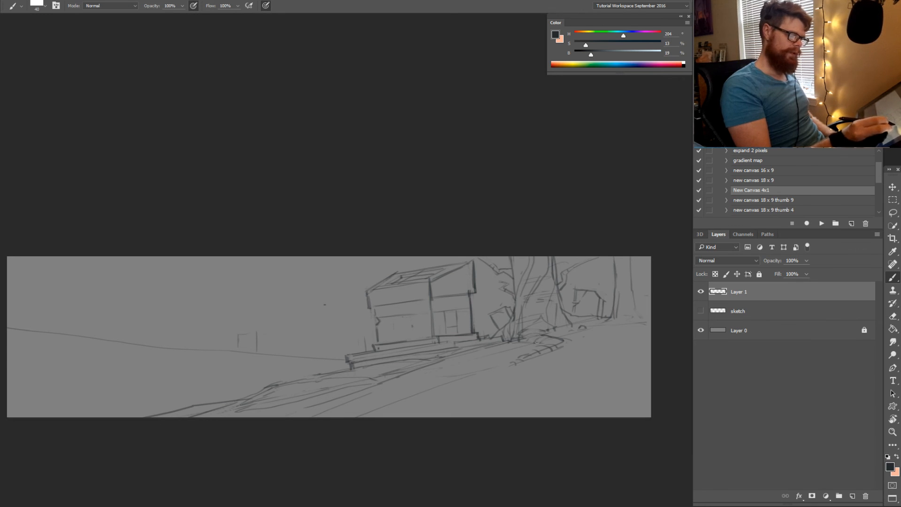
{"action": "left_click_drag", "start_coordinate": [537, 343], "coordinate": [537, 370]}
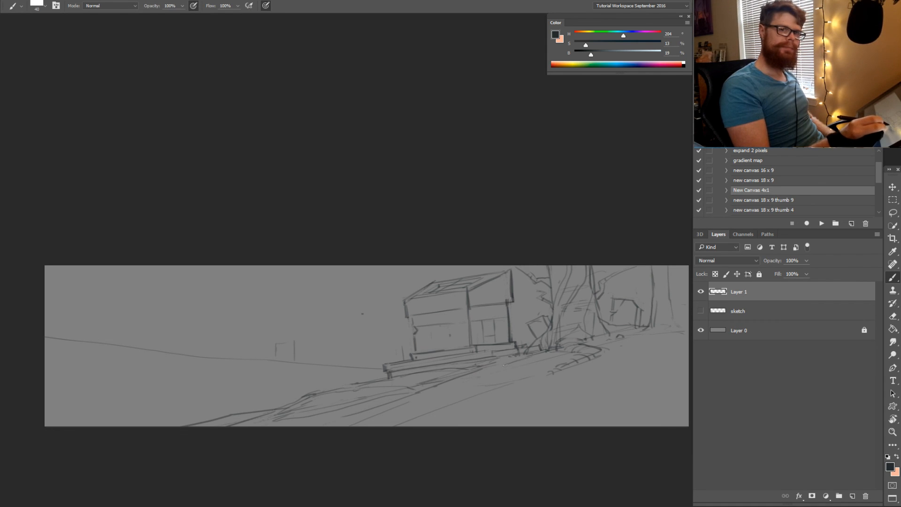
Add diagonal contour strokes on the slope below the tomb, and erase and redraw the slope's lower edge
{"action": "left_click_drag", "start_coordinate": [507, 368], "coordinate": [406, 403]}
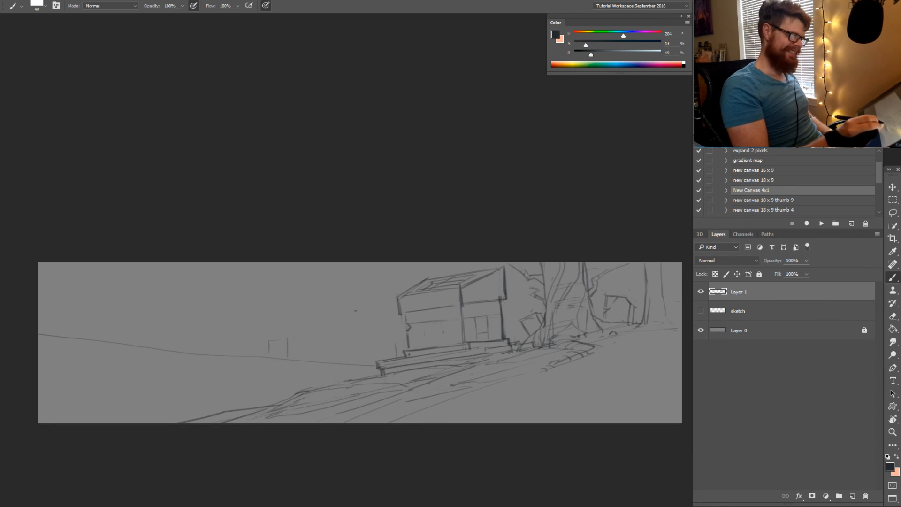
{"action": "mouse_move", "coordinate": [452, 385]}
{"action": "left_mouse_down"}
{"action": "mouse_move", "coordinate": [479, 385]}
{"action": "mouse_move", "coordinate": [405, 402]}
{"action": "mouse_move", "coordinate": [441, 403]}
{"action": "left_mouse_up"}
{"action": "left_click_drag", "start_coordinate": [374, 407], "coordinate": [546, 389]}
{"action": "key", "text": "e"}
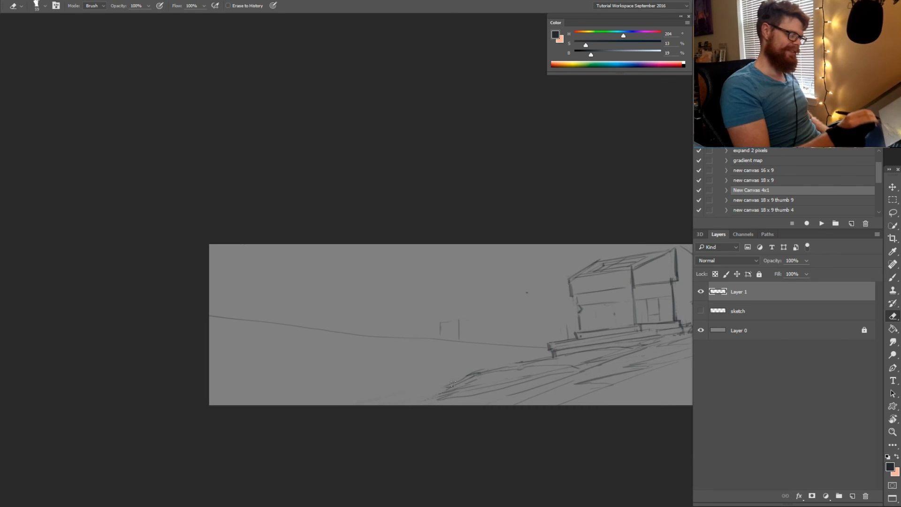
{"action": "key", "text": "b"}
{"action": "mouse_move", "coordinate": [454, 385]}
{"action": "left_mouse_down"}
{"action": "mouse_move", "coordinate": [336, 409]}
{"action": "mouse_move", "coordinate": [441, 393]}
{"action": "mouse_move", "coordinate": [397, 405]}
{"action": "mouse_move", "coordinate": [379, 397]}
{"action": "left_mouse_up"}
Erase the post under the platform's front corner and the upper slope edge running down from it
{"action": "key", "text": "e"}
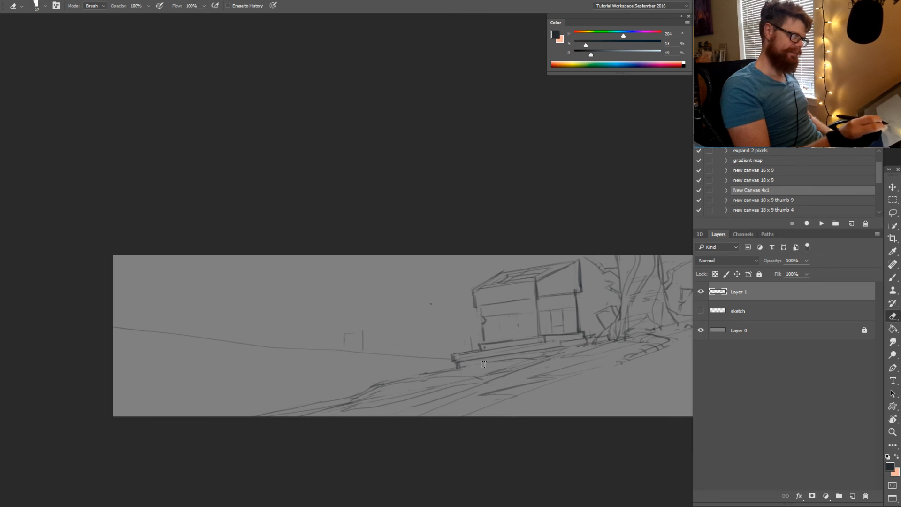
{"action": "left_click_drag", "start_coordinate": [465, 366], "coordinate": [436, 374]}
{"action": "left_click_drag", "start_coordinate": [512, 360], "coordinate": [494, 362]}
{"action": "left_click_drag", "start_coordinate": [437, 372], "coordinate": [378, 389]}
{"action": "key", "text": "b"}
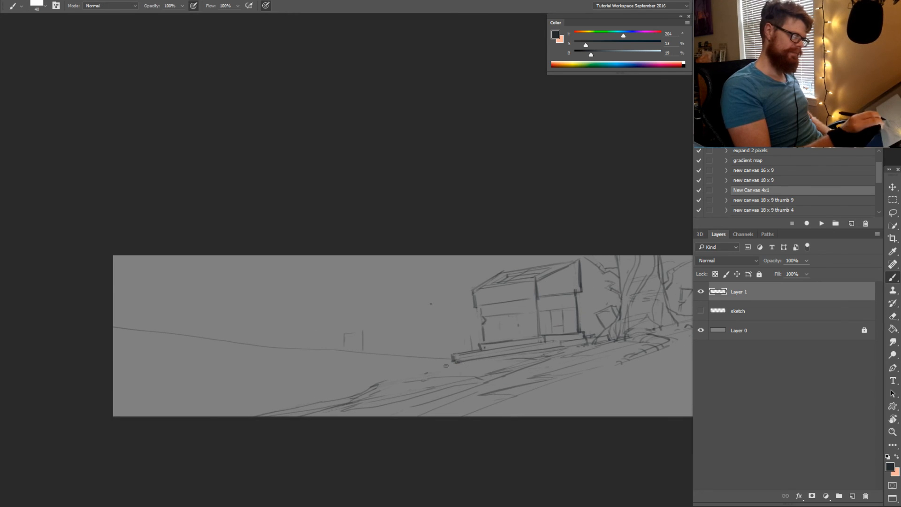
Redraw the slope edge as one descending contour from the platform's front corner to the lower bank
{"action": "left_click_drag", "start_coordinate": [428, 373], "coordinate": [457, 364]}
{"action": "mouse_move", "coordinate": [468, 362]}
{"action": "left_mouse_down"}
{"action": "mouse_move", "coordinate": [515, 360]}
{"action": "mouse_move", "coordinate": [448, 363]}
{"action": "mouse_move", "coordinate": [439, 367]}
{"action": "mouse_move", "coordinate": [464, 364]}
{"action": "mouse_move", "coordinate": [397, 377]}
{"action": "mouse_move", "coordinate": [457, 363]}
{"action": "mouse_move", "coordinate": [340, 407]}
{"action": "left_mouse_up"}
{"action": "key", "text": "e"}
{"action": "key", "text": "b"}
{"action": "key", "text": "e"}
{"action": "key", "text": "b"}
{"action": "left_click_drag", "start_coordinate": [384, 384], "coordinate": [347, 404]}
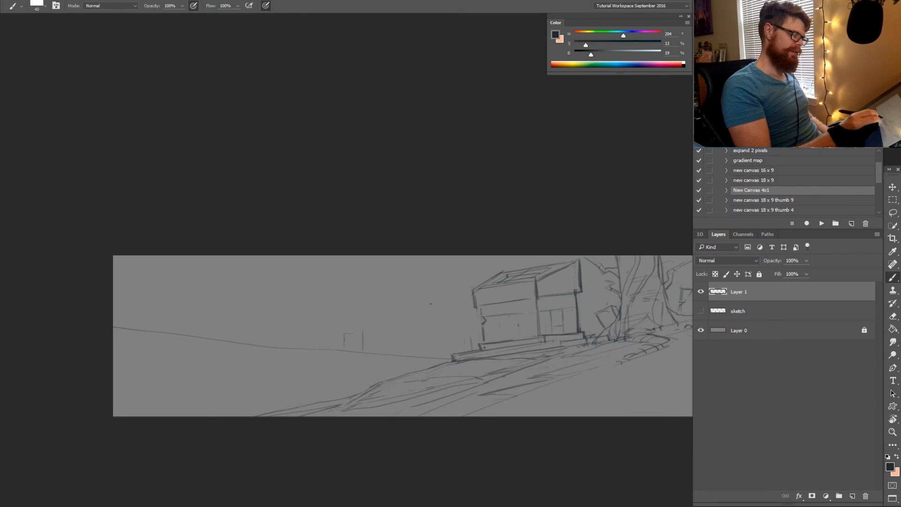
Sketch a tilted rectangular stone block lying on the slope edge just below the platform, and erase the lines around it
{"action": "left_click_drag", "start_coordinate": [431, 368], "coordinate": [451, 367]}
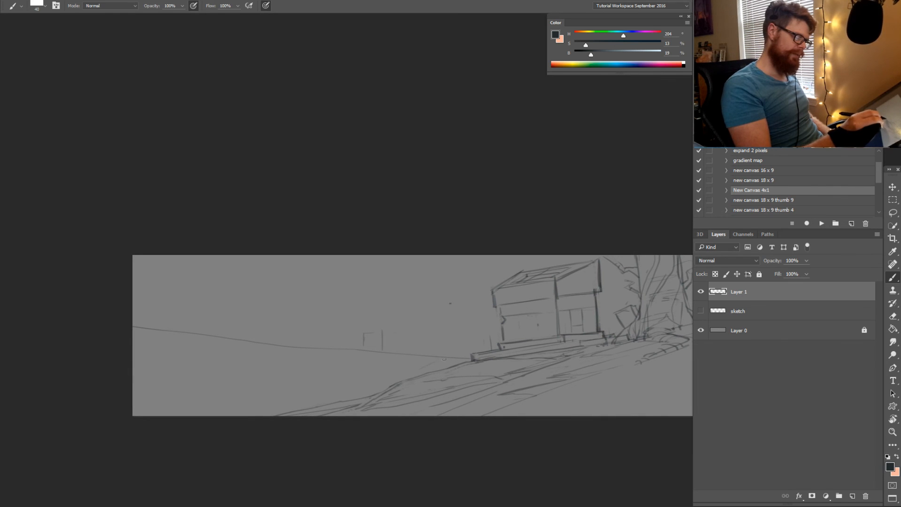
{"action": "mouse_move", "coordinate": [444, 359]}
{"action": "left_mouse_down"}
{"action": "mouse_move", "coordinate": [420, 369]}
{"action": "mouse_move", "coordinate": [456, 360]}
{"action": "mouse_move", "coordinate": [450, 354]}
{"action": "mouse_move", "coordinate": [471, 362]}
{"action": "left_mouse_up"}
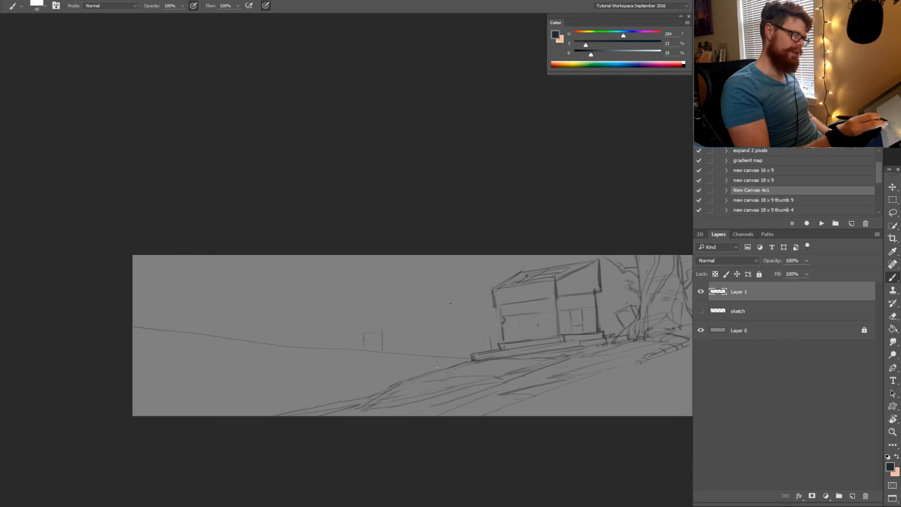
{"action": "mouse_move", "coordinate": [460, 362]}
{"action": "left_mouse_down"}
{"action": "mouse_move", "coordinate": [441, 375]}
{"action": "mouse_move", "coordinate": [459, 366]}
{"action": "mouse_move", "coordinate": [432, 365]}
{"action": "mouse_move", "coordinate": [450, 369]}
{"action": "mouse_move", "coordinate": [447, 376]}
{"action": "mouse_move", "coordinate": [473, 352]}
{"action": "mouse_move", "coordinate": [424, 369]}
{"action": "mouse_move", "coordinate": [455, 367]}
{"action": "mouse_move", "coordinate": [423, 370]}
{"action": "mouse_move", "coordinate": [454, 372]}
{"action": "left_mouse_up"}
{"action": "key", "text": "e"}
{"action": "key", "text": "b"}
{"action": "key", "text": "e"}
{"action": "key", "text": "b"}
{"action": "key", "text": "e"}
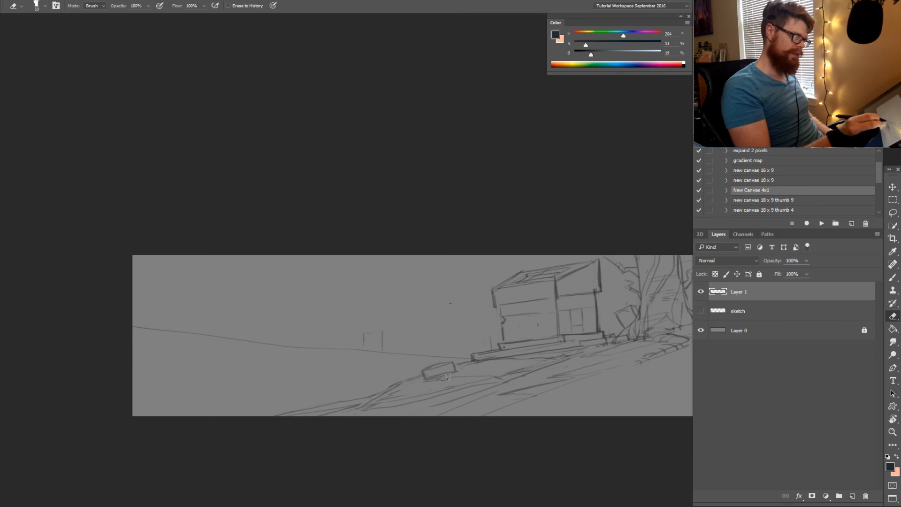
Sketch a few small stones on the ground between the fallen block and the platform
{"action": "key", "text": "b"}
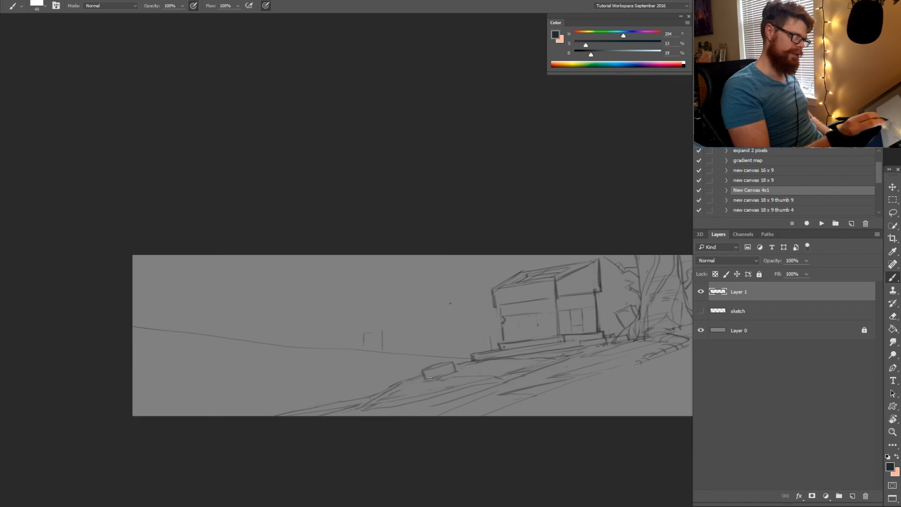
{"action": "left_click_drag", "start_coordinate": [450, 367], "coordinate": [466, 369]}
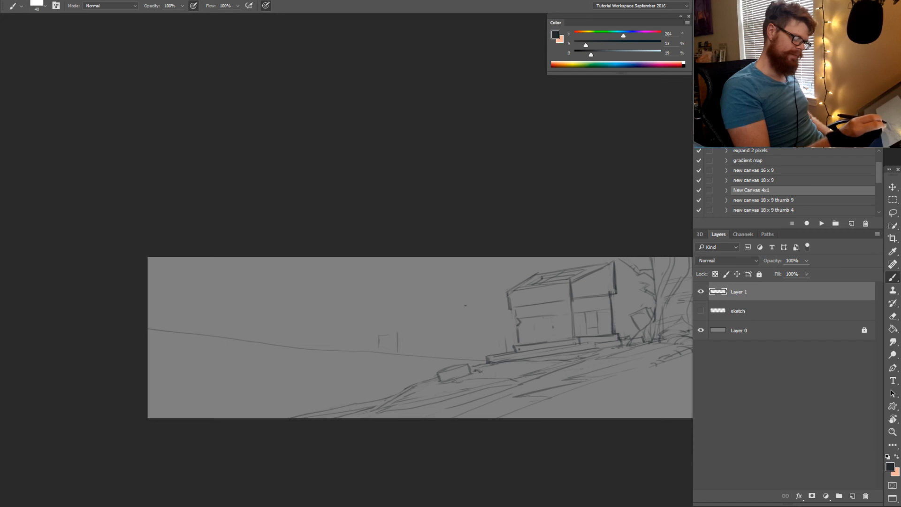
{"action": "left_click_drag", "start_coordinate": [471, 380], "coordinate": [466, 376]}
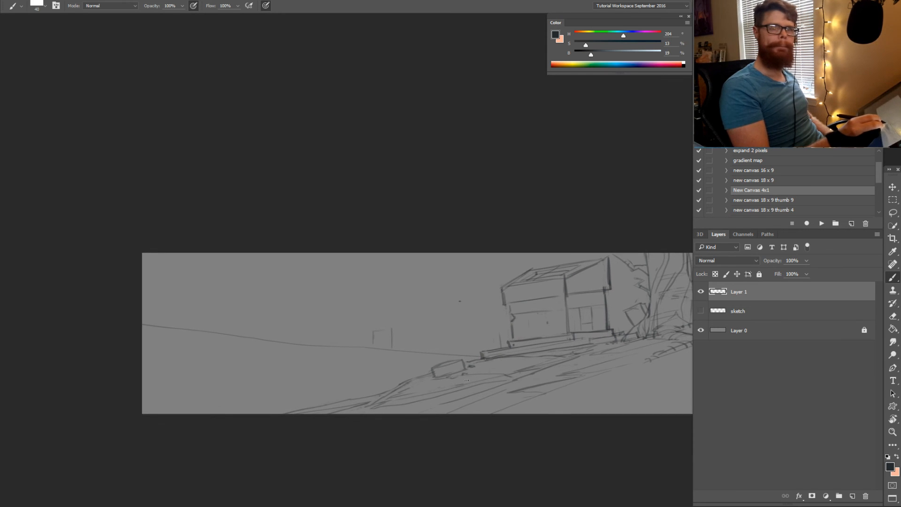
Save the document to the Desktop as a Photoshop file named "SCAD Sketching"
{"action": "key", "text": "ctrl+s"}
{"action": "key", "text": "Escape"}
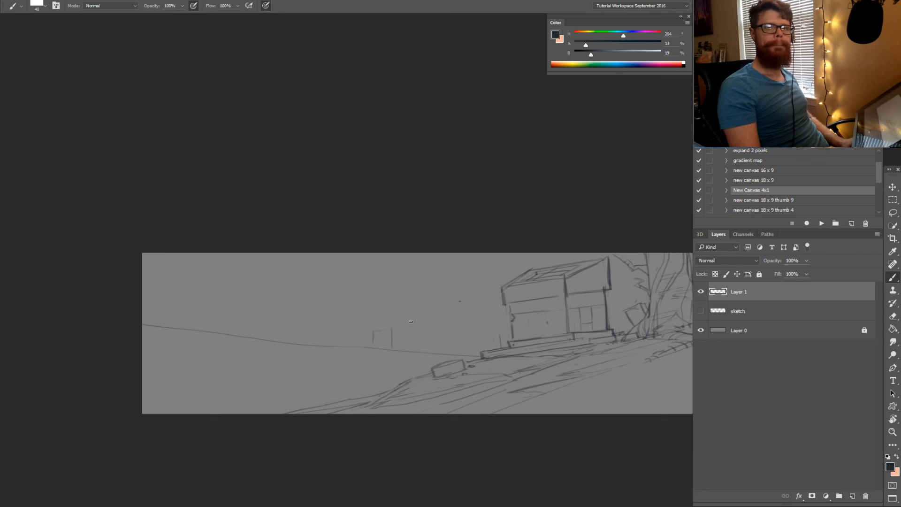
{"action": "key", "text": "ctrl+s"}
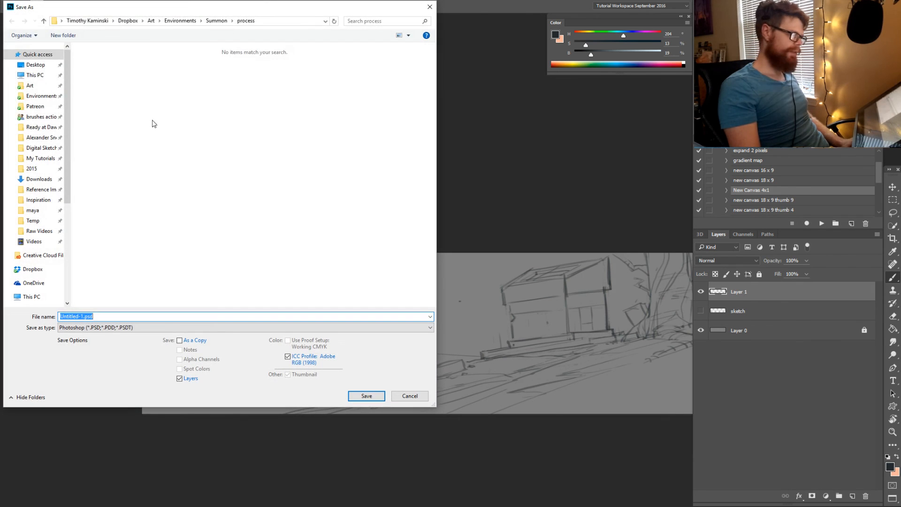
{"action": "left_click", "coordinate": [35, 65]}
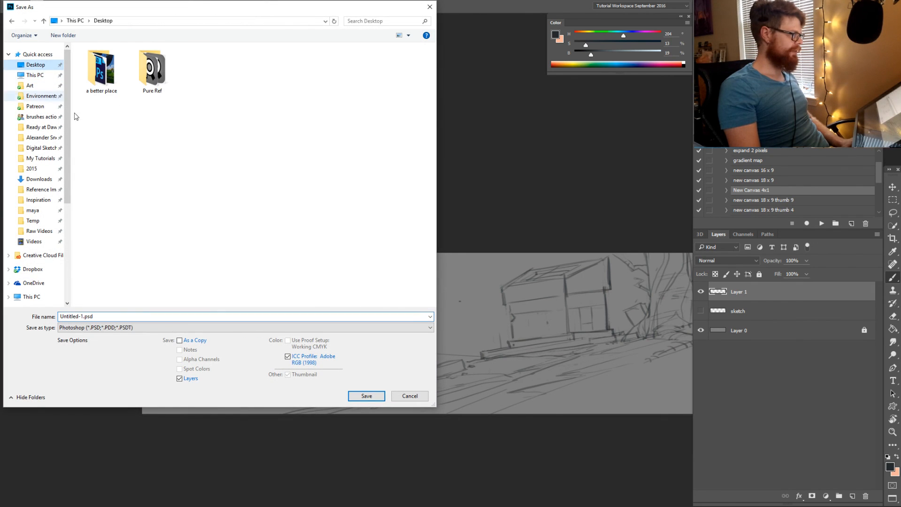
{"action": "left_click", "coordinate": [129, 315]}
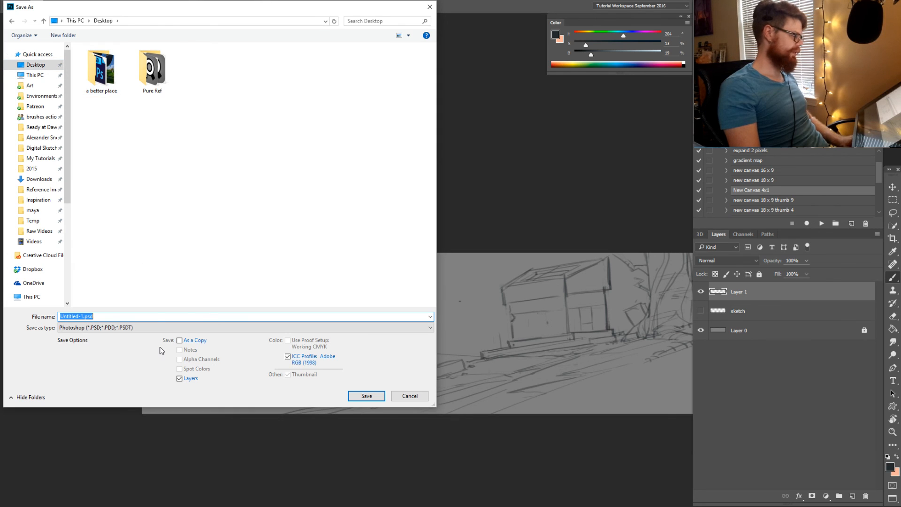
{"action": "type", "text": "Sc"}
{"action": "key", "text": "BackSpace"}
{"action": "key", "text": "BackSpace"}
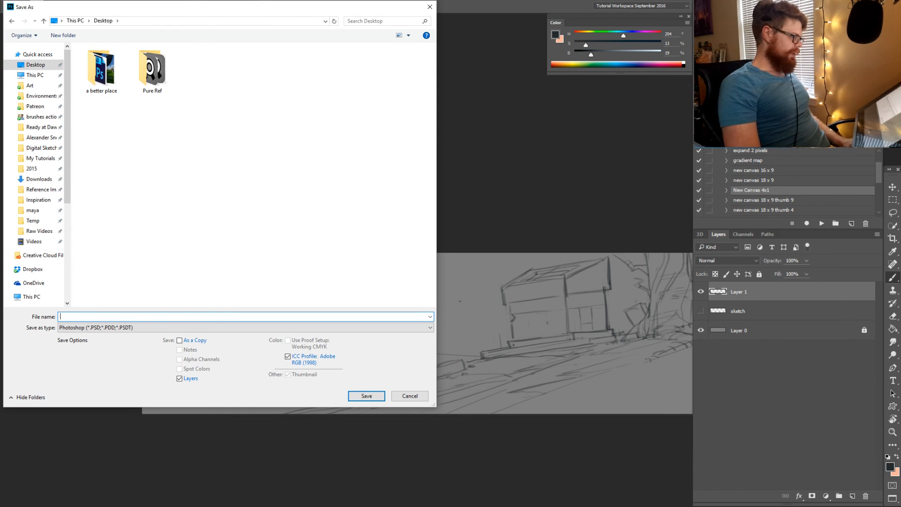
{"action": "type", "text": "SCAD Sketching"}
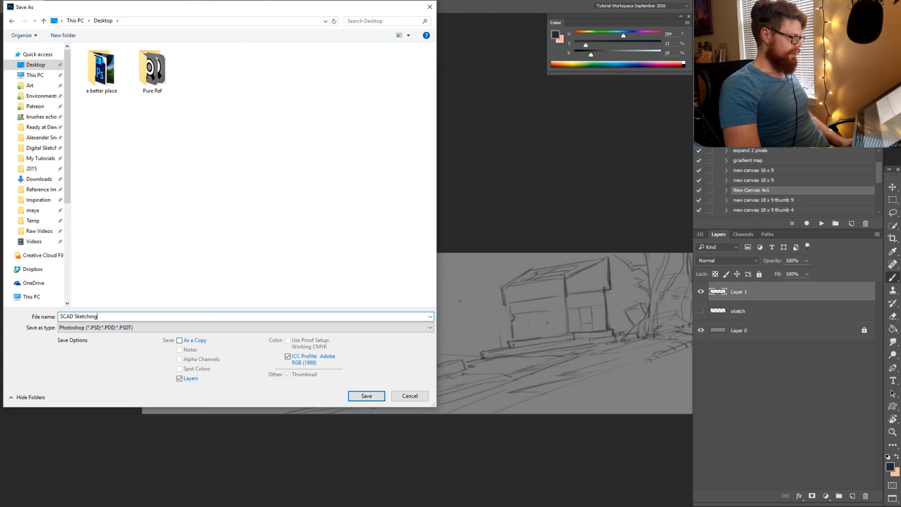
{"action": "key", "text": "Return"}
{"action": "key", "text": "Return"}
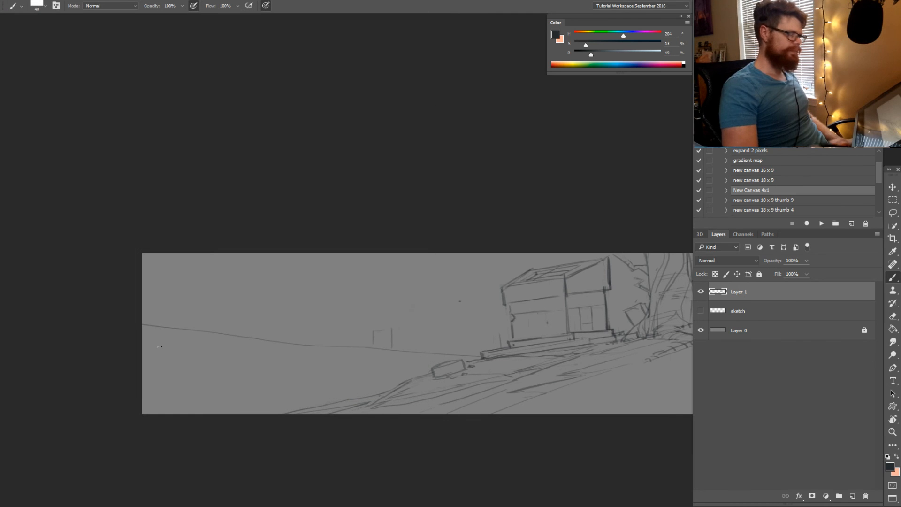
Erase the end of the horizon line where it meets the front corner of the tomb's platform
{"action": "mouse_move", "coordinate": [504, 370]}
{"action": "left_mouse_down"}
{"action": "mouse_move", "coordinate": [434, 368]}
{"action": "mouse_move", "coordinate": [533, 318]}
{"action": "left_mouse_up"}
{"action": "key", "text": "r"}
{"action": "key", "text": "e"}
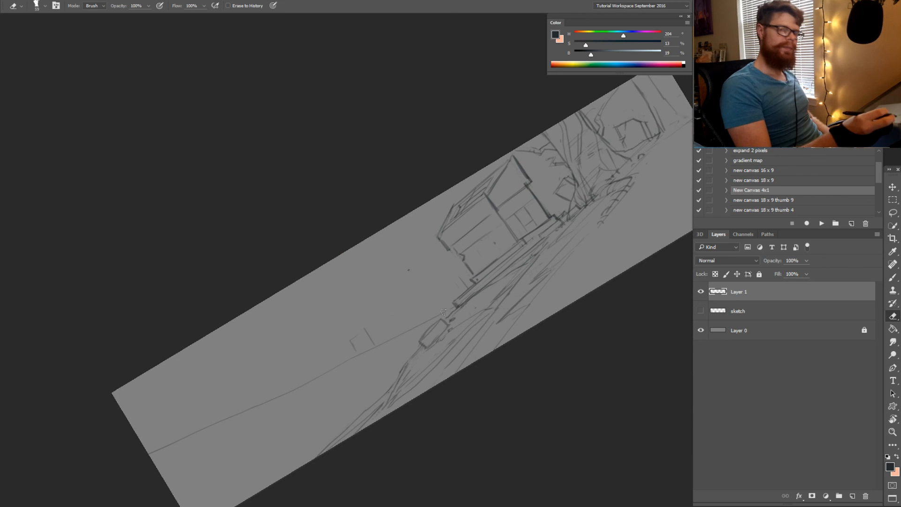
{"action": "key", "text": "r"}
{"action": "mouse_move", "coordinate": [358, 340]}
{"action": "left_mouse_down"}
{"action": "mouse_move", "coordinate": [459, 417]}
{"action": "mouse_move", "coordinate": [484, 403]}
{"action": "mouse_move", "coordinate": [473, 393]}
{"action": "mouse_move", "coordinate": [519, 389]}
{"action": "left_mouse_up"}
Sketch two pairs of thin vertical lines rising from the distant horizon on the empty side of the canvas
{"action": "key", "text": "b"}
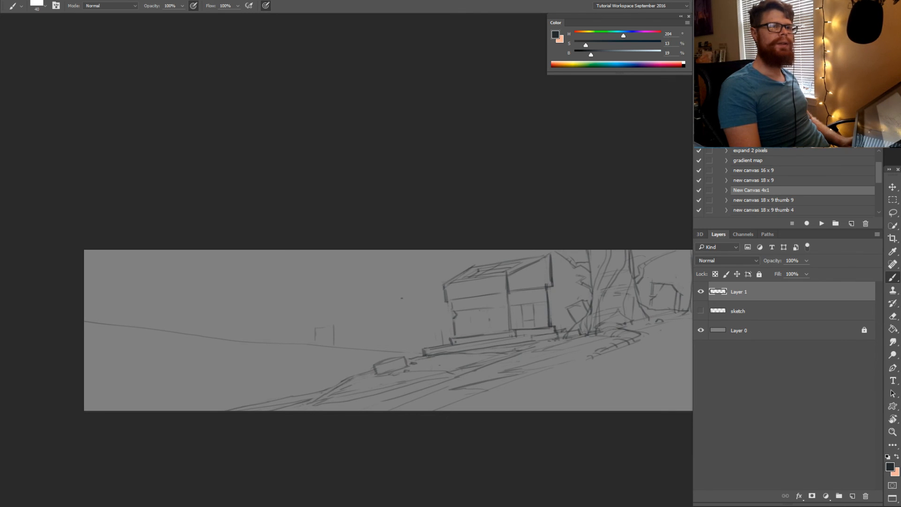
{"action": "left_click_drag", "start_coordinate": [355, 351], "coordinate": [385, 351]}
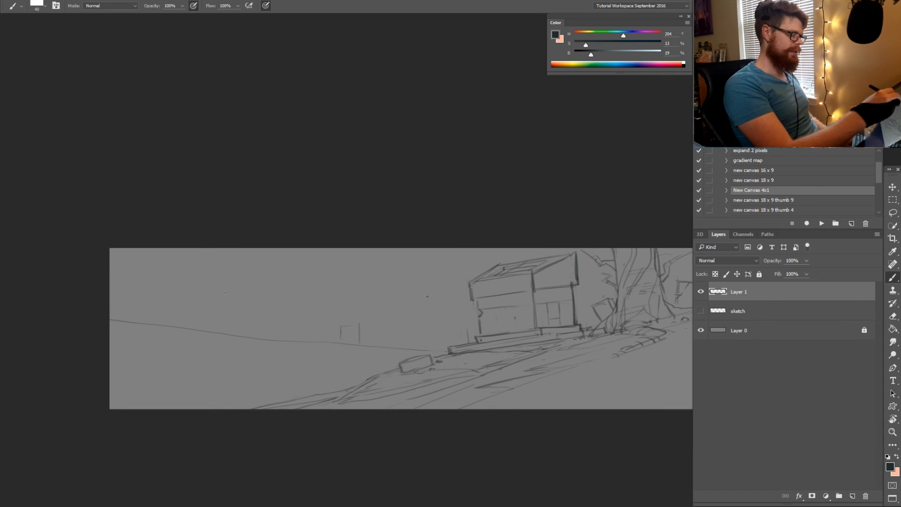
{"action": "left_click_drag", "start_coordinate": [226, 287], "coordinate": [226, 331]}
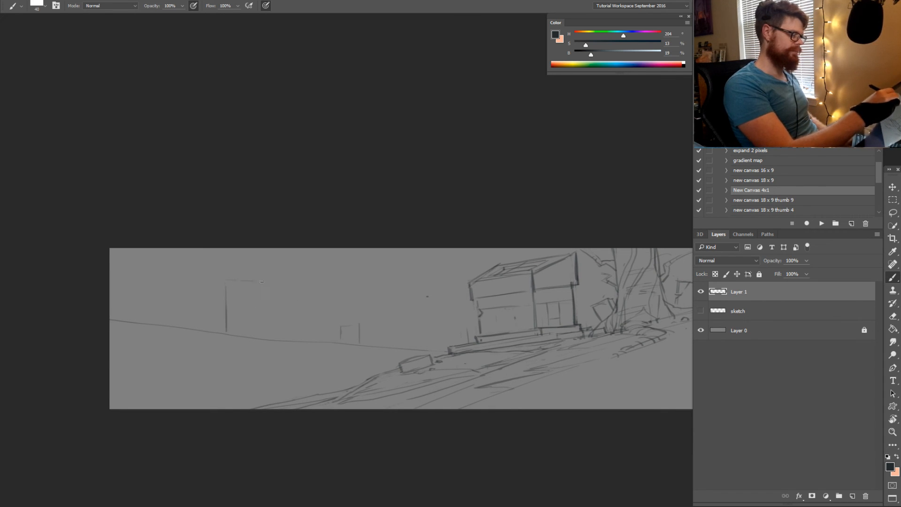
{"action": "left_click_drag", "start_coordinate": [285, 289], "coordinate": [287, 329]}
{"action": "left_click_drag", "start_coordinate": [297, 299], "coordinate": [298, 342]}
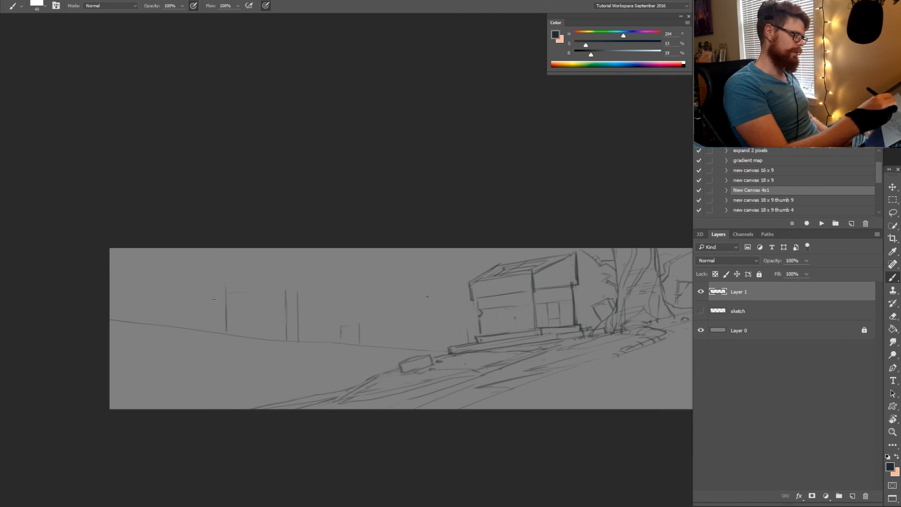
{"action": "left_click_drag", "start_coordinate": [214, 330], "coordinate": [212, 296]}
Undo the stray upright stroke near the platform and sketch a faint curving outline on the low ground beneath the horizon
{"action": "key", "text": "r"}
{"action": "mouse_move", "coordinate": [405, 312]}
{"action": "left_mouse_down"}
{"action": "mouse_move", "coordinate": [499, 343]}
{"action": "mouse_move", "coordinate": [487, 376]}
{"action": "mouse_move", "coordinate": [397, 347]}
{"action": "mouse_move", "coordinate": [393, 326]}
{"action": "left_mouse_up"}
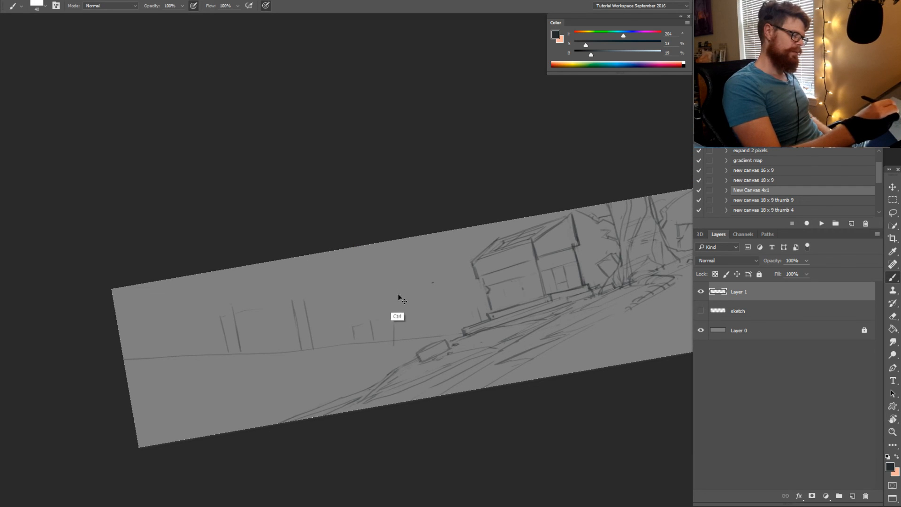
{"action": "key", "text": "ctrl+z"}
{"action": "key", "text": "r"}
{"action": "left_click_drag", "start_coordinate": [506, 367], "coordinate": [485, 392]}
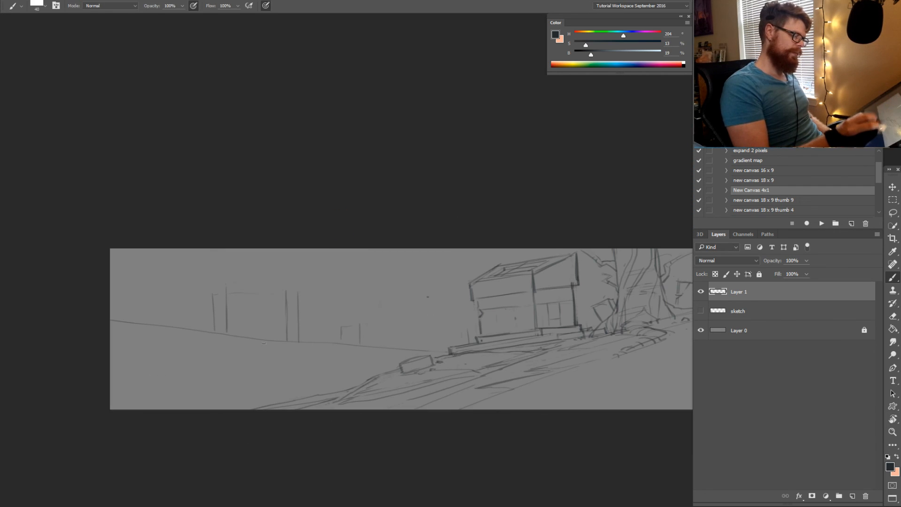
{"action": "left_click_drag", "start_coordinate": [277, 342], "coordinate": [220, 344]}
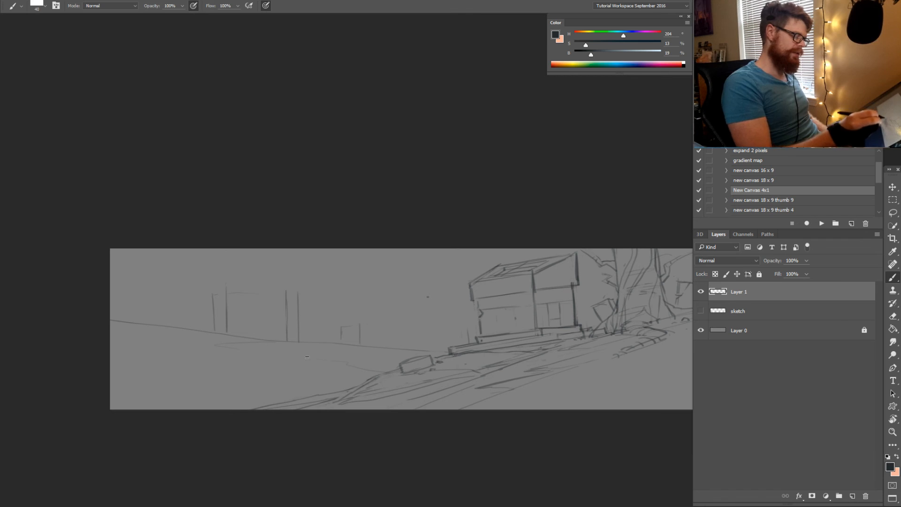
Erase the fallen block and redraw it as a box with visible top and side faces, and add grass strokes beside the platform
{"action": "key", "text": "e"}
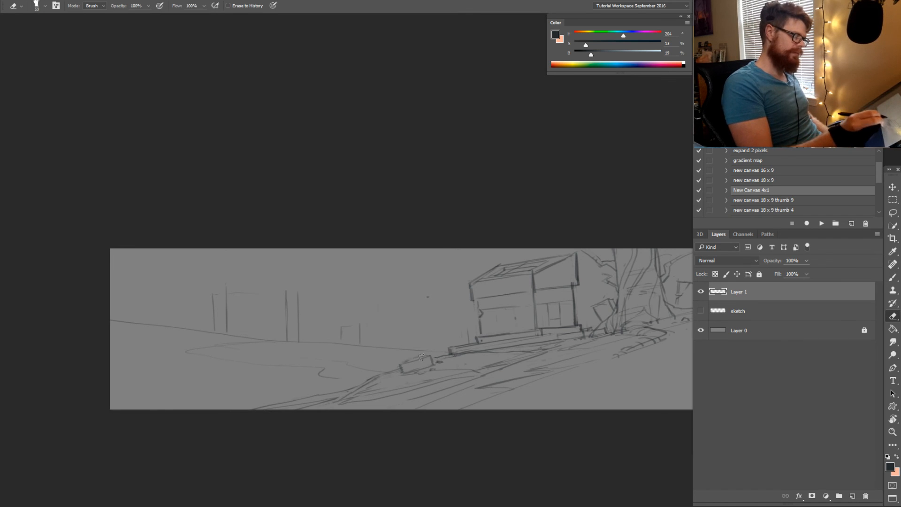
{"action": "left_click_drag", "start_coordinate": [401, 365], "coordinate": [433, 359]}
{"action": "key", "text": "b"}
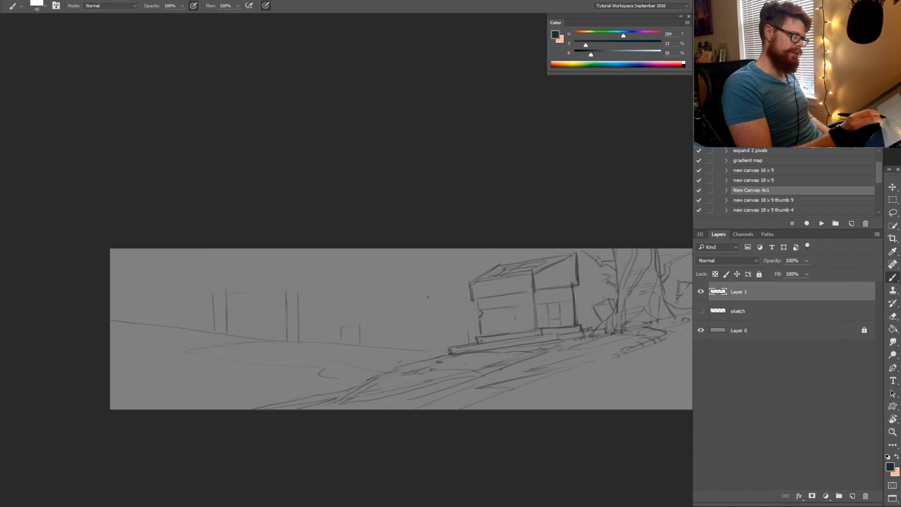
{"action": "mouse_move", "coordinate": [426, 356]}
{"action": "left_mouse_down"}
{"action": "mouse_move", "coordinate": [385, 369]}
{"action": "mouse_move", "coordinate": [394, 374]}
{"action": "left_mouse_up"}
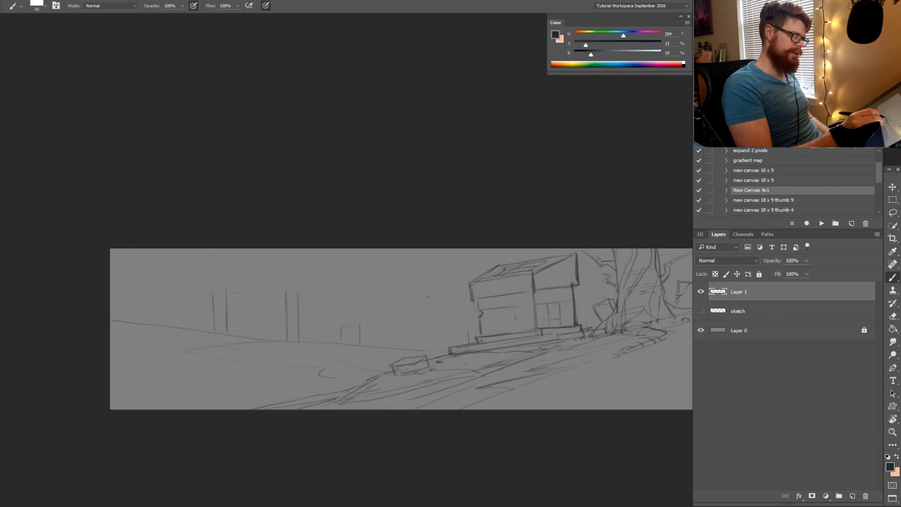
{"action": "key", "text": "e"}
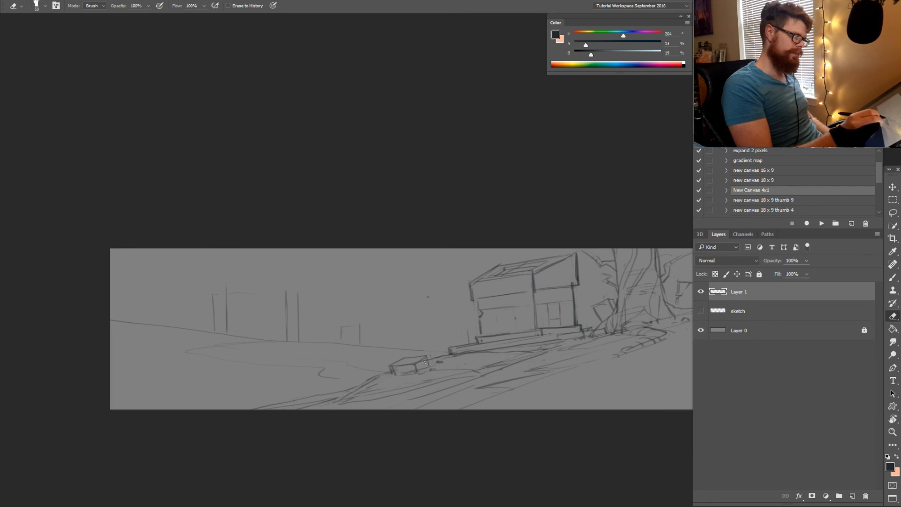
{"action": "key", "text": "b"}
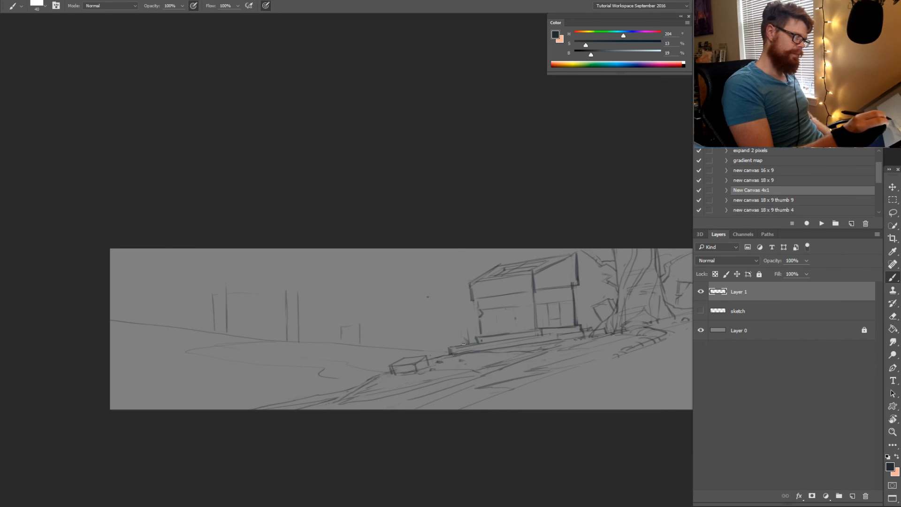
{"action": "left_click_drag", "start_coordinate": [485, 340], "coordinate": [471, 343]}
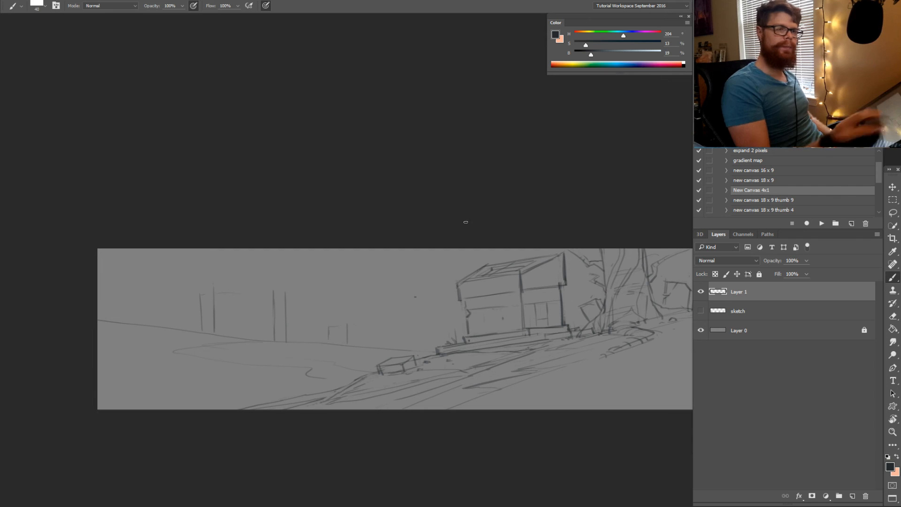
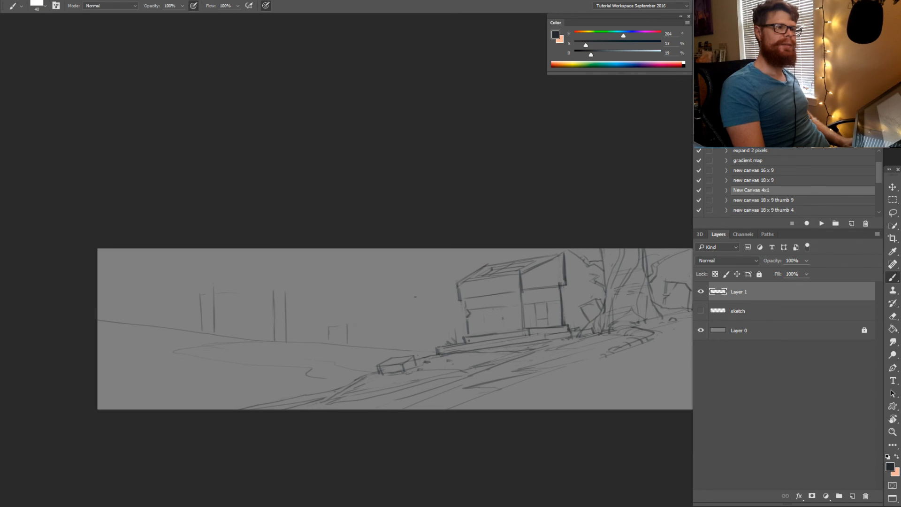
Erase the small square outline on the horizon and the pair of vertical lines nearest to it
{"action": "key", "text": "e"}
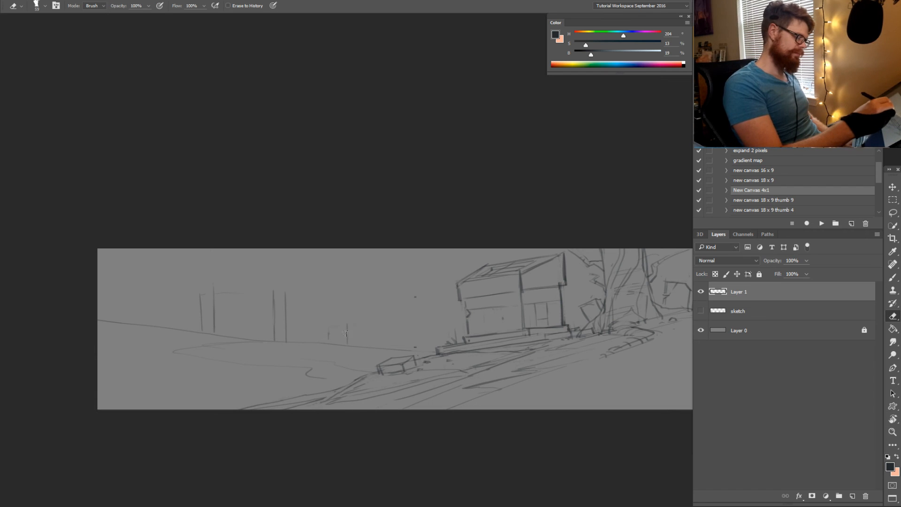
{"action": "left_click_drag", "start_coordinate": [358, 332], "coordinate": [312, 336]}
{"action": "key", "text": "b"}
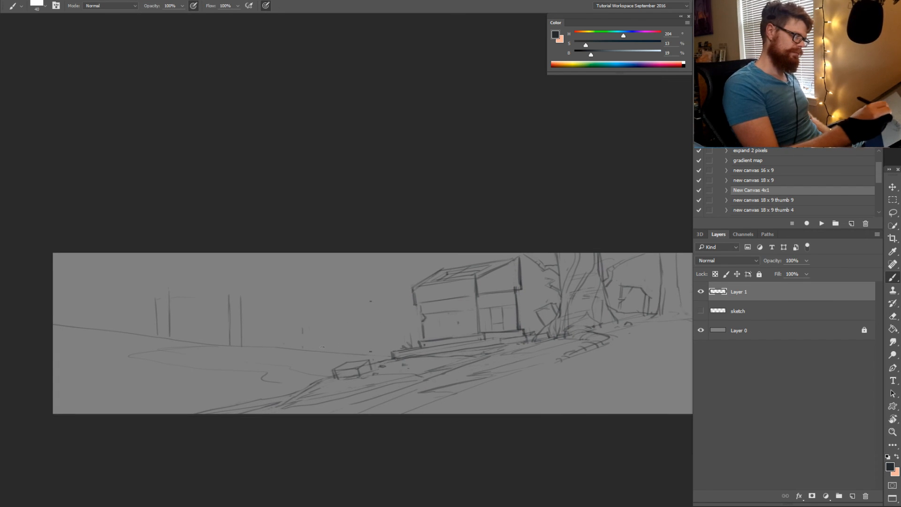
{"action": "left_click_drag", "start_coordinate": [290, 305], "coordinate": [388, 314]}
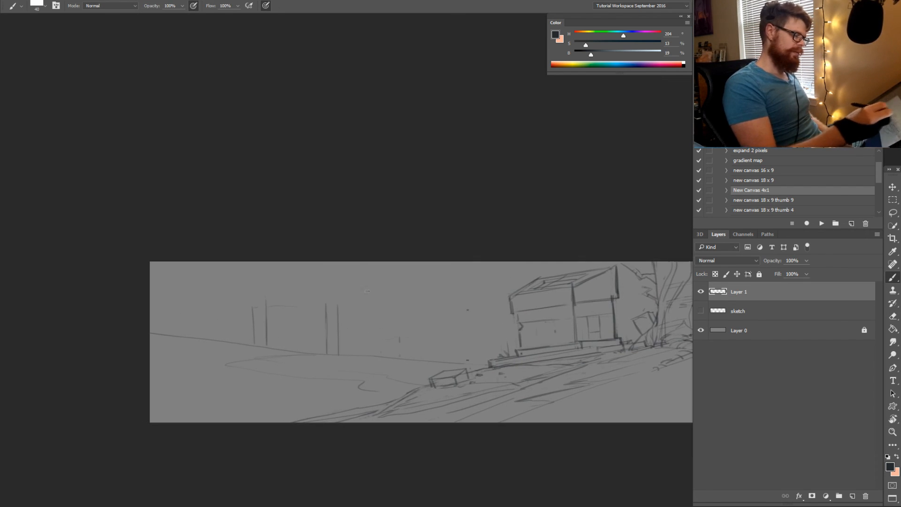
{"action": "key", "text": "e"}
{"action": "left_click_drag", "start_coordinate": [334, 348], "coordinate": [336, 316]}
Rough in a large foreground tree trunk with long lines from the canvas's top edge down to the foot of the slope
{"action": "key", "text": "b"}
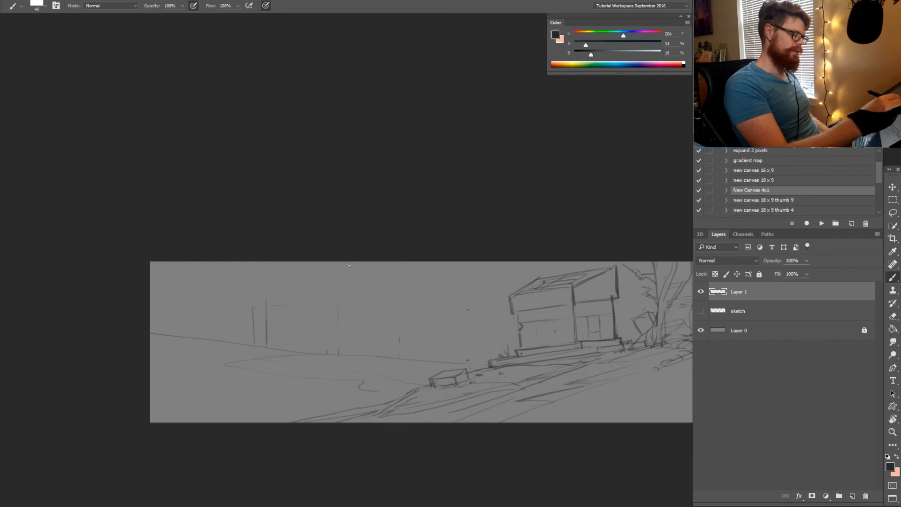
{"action": "mouse_move", "coordinate": [346, 273]}
{"action": "left_mouse_down"}
{"action": "mouse_move", "coordinate": [349, 356]}
{"action": "mouse_move", "coordinate": [338, 313]}
{"action": "mouse_move", "coordinate": [335, 351]}
{"action": "mouse_move", "coordinate": [345, 318]}
{"action": "mouse_move", "coordinate": [337, 266]}
{"action": "left_mouse_up"}
{"action": "key", "text": "e"}
{"action": "key", "text": "b"}
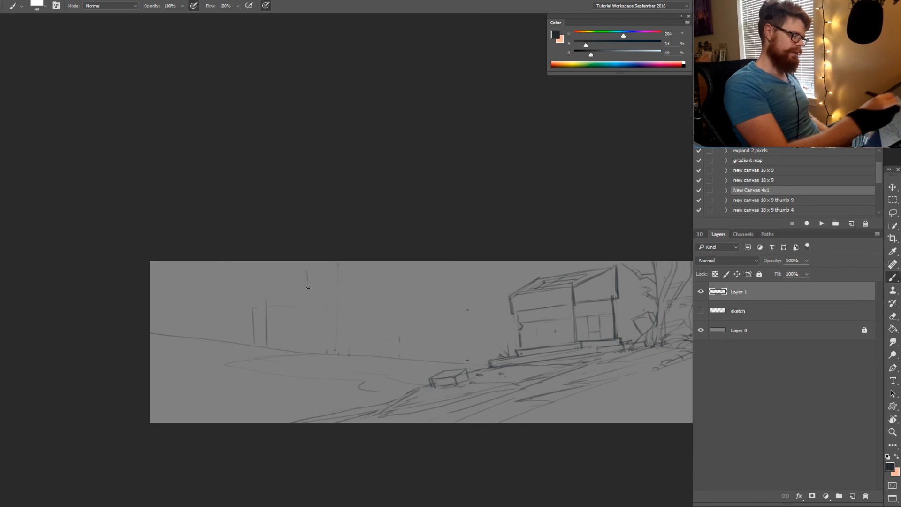
{"action": "left_click_drag", "start_coordinate": [311, 307], "coordinate": [315, 408]}
{"action": "key", "text": "ctrl+z"}
{"action": "left_click_drag", "start_coordinate": [316, 262], "coordinate": [316, 274]}
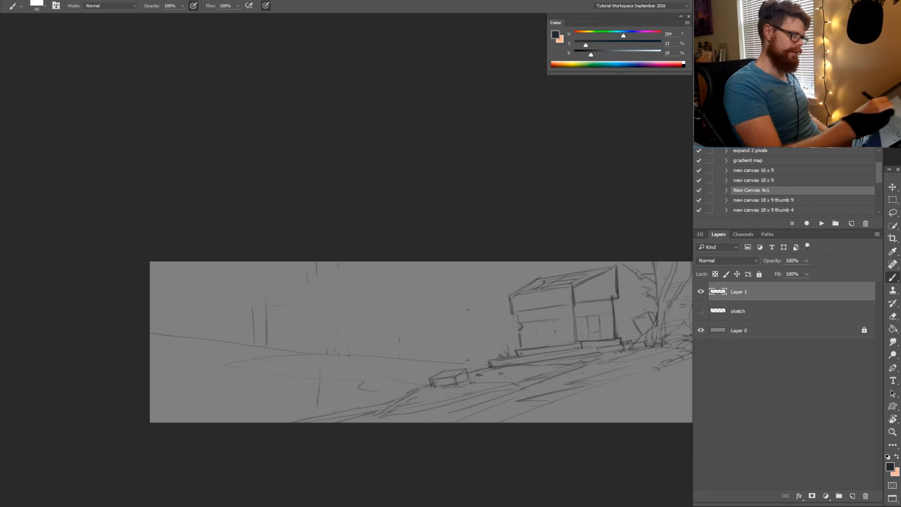
{"action": "left_click_drag", "start_coordinate": [322, 412], "coordinate": [247, 407]}
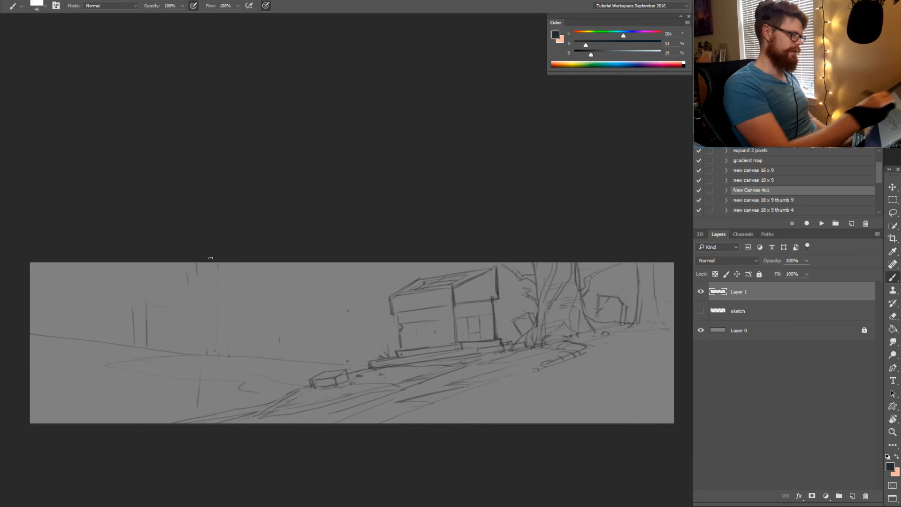
{"action": "left_click_drag", "start_coordinate": [211, 260], "coordinate": [224, 406]}
{"action": "left_click_drag", "start_coordinate": [183, 259], "coordinate": [192, 413]}
{"action": "left_click_drag", "start_coordinate": [242, 369], "coordinate": [250, 361]}
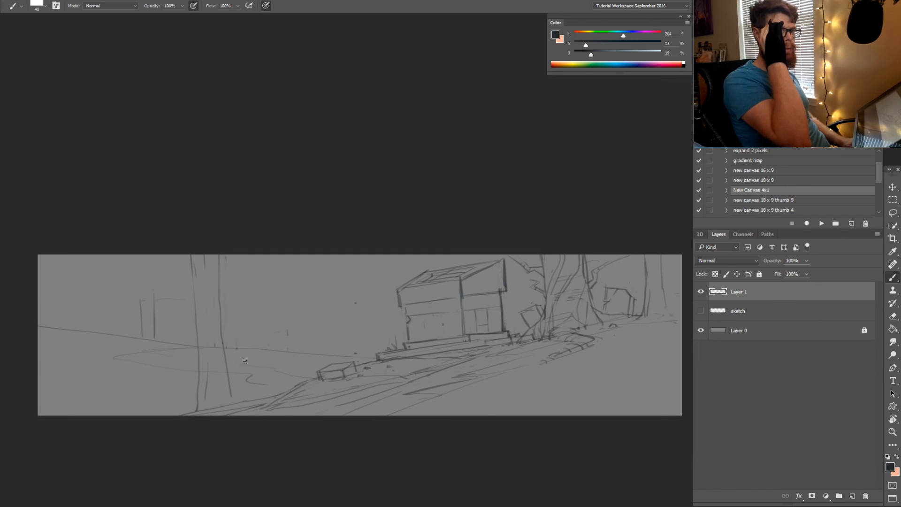
Erase the rough edges of the foreground trunk and redraw both as cleaner, darker, slightly curved lines
{"action": "key", "text": "e"}
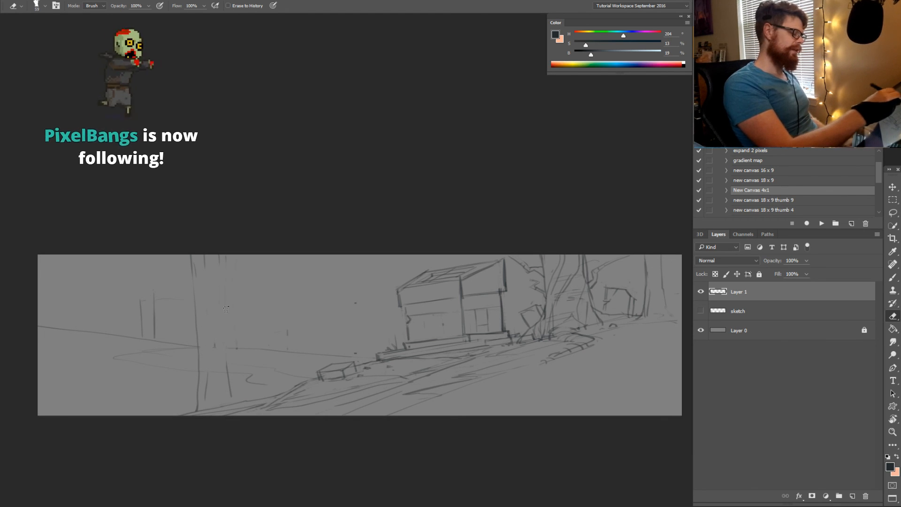
{"action": "key", "text": "b"}
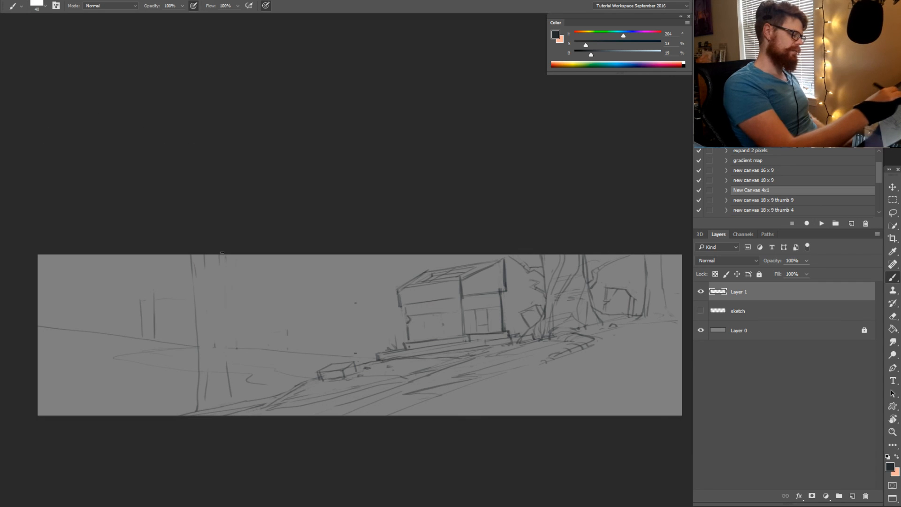
{"action": "scroll", "coordinate": [233, 384], "scroll_direction": "left", "scroll_amount": 5}
{"action": "key", "text": "e"}
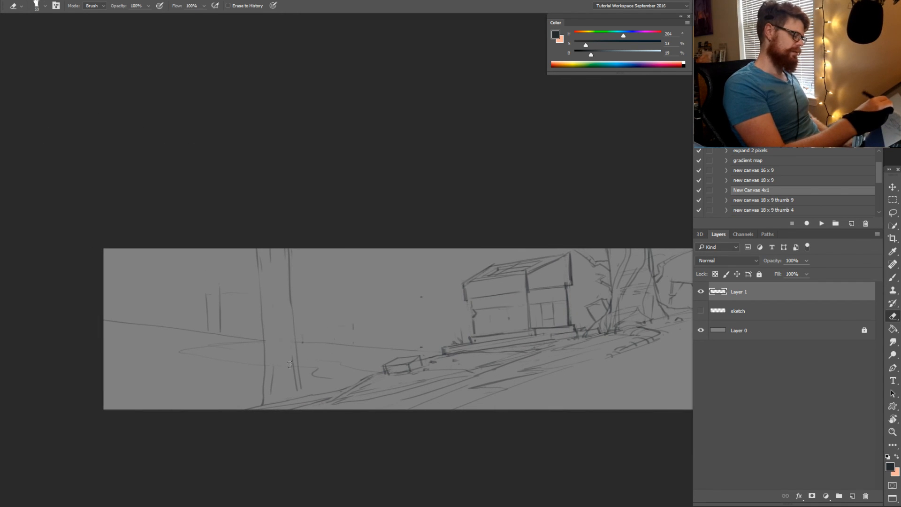
{"action": "left_click_drag", "start_coordinate": [289, 365], "coordinate": [278, 382]}
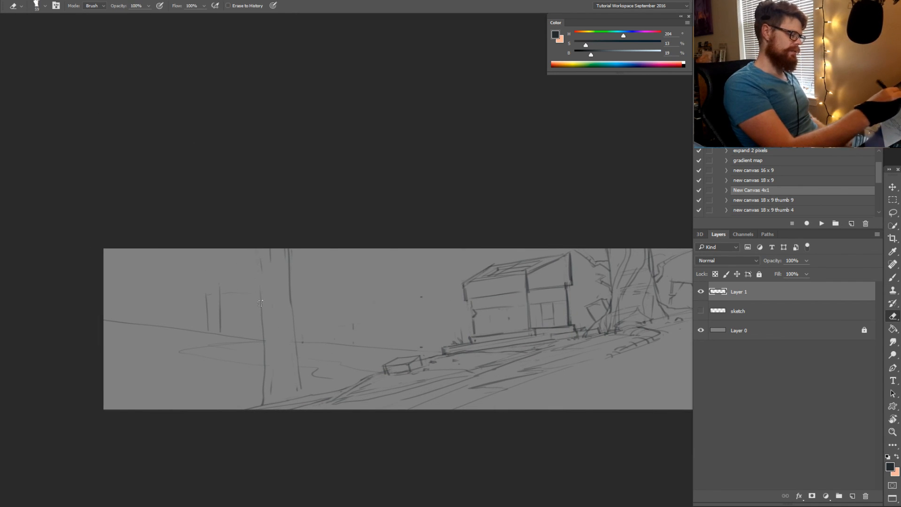
{"action": "key", "text": "b"}
{"action": "left_click_drag", "start_coordinate": [265, 354], "coordinate": [264, 392]}
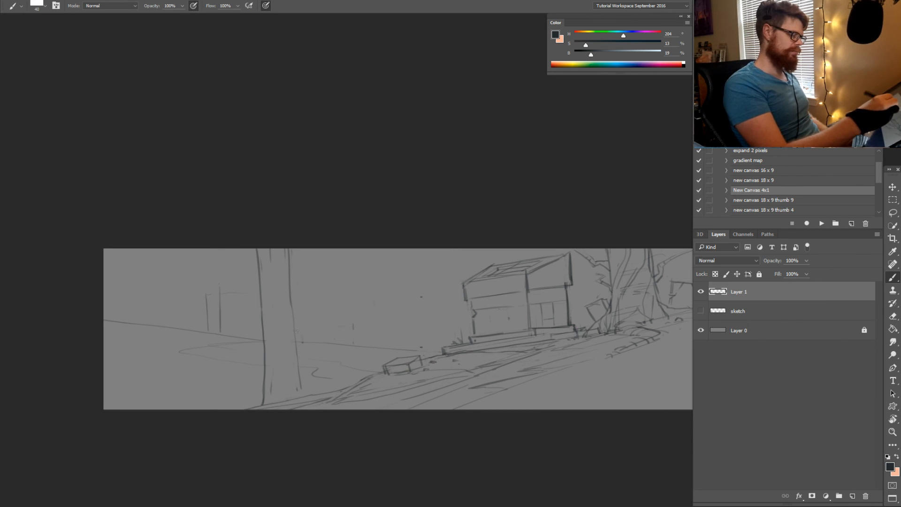
{"action": "left_click_drag", "start_coordinate": [296, 331], "coordinate": [302, 293]}
{"action": "key", "text": "ctrl+z"}
{"action": "left_click_drag", "start_coordinate": [334, 267], "coordinate": [292, 317]}
{"action": "key", "text": "ctrl+z"}
{"action": "key", "text": "ctrl+z"}
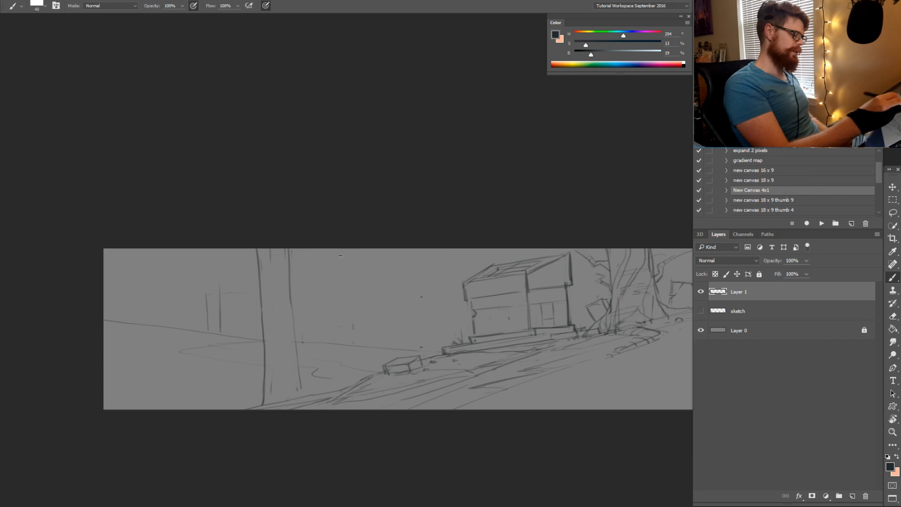
Sketch a branch curving up from the trunk's tomb-facing side and add elliptical contour lines around the trunk
{"action": "left_click_drag", "start_coordinate": [341, 254], "coordinate": [308, 287]}
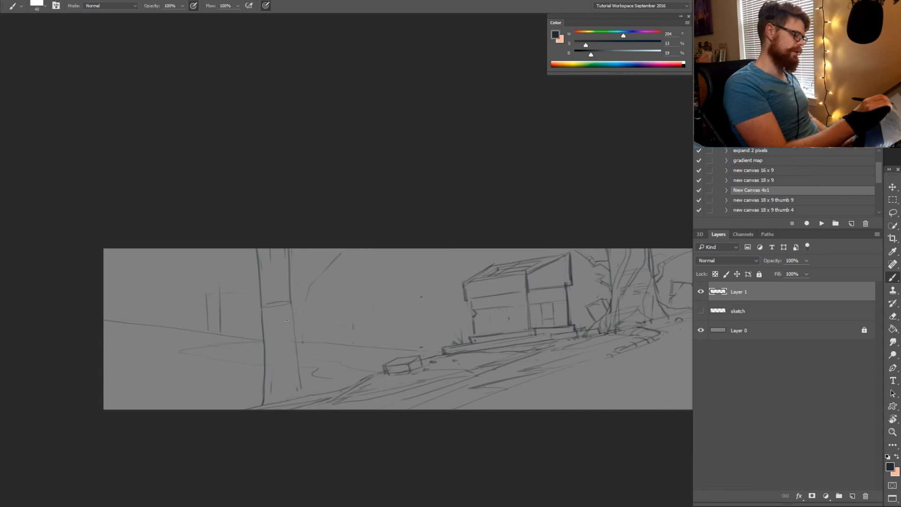
{"action": "key", "text": "r"}
{"action": "left_click_drag", "start_coordinate": [287, 321], "coordinate": [403, 347]}
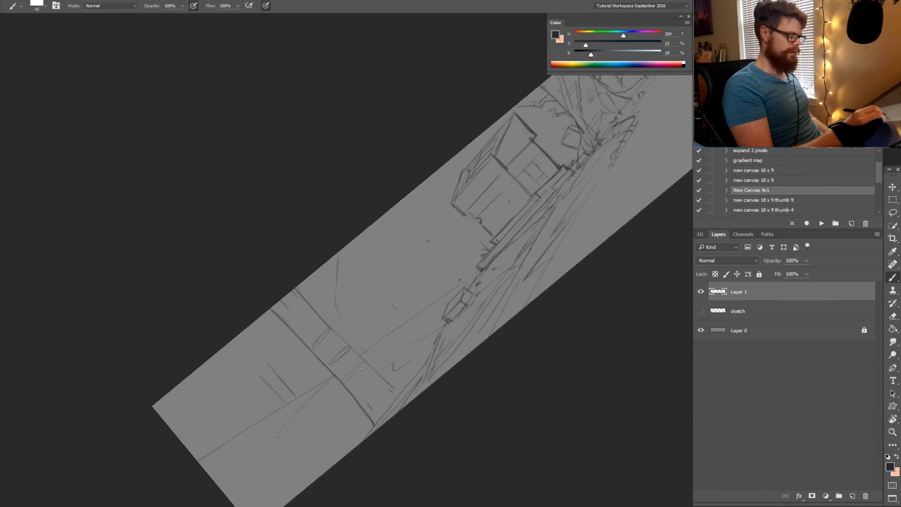
{"action": "key", "text": "r"}
{"action": "mouse_move", "coordinate": [404, 374]}
{"action": "left_mouse_down"}
{"action": "mouse_move", "coordinate": [404, 429]}
{"action": "mouse_move", "coordinate": [365, 377]}
{"action": "left_mouse_up"}
{"action": "mouse_move", "coordinate": [296, 329]}
{"action": "left_mouse_down"}
{"action": "mouse_move", "coordinate": [298, 296]}
{"action": "mouse_move", "coordinate": [322, 256]}
{"action": "mouse_move", "coordinate": [302, 279]}
{"action": "mouse_move", "coordinate": [295, 324]}
{"action": "left_mouse_up"}
{"action": "key", "text": "ctrl+z"}
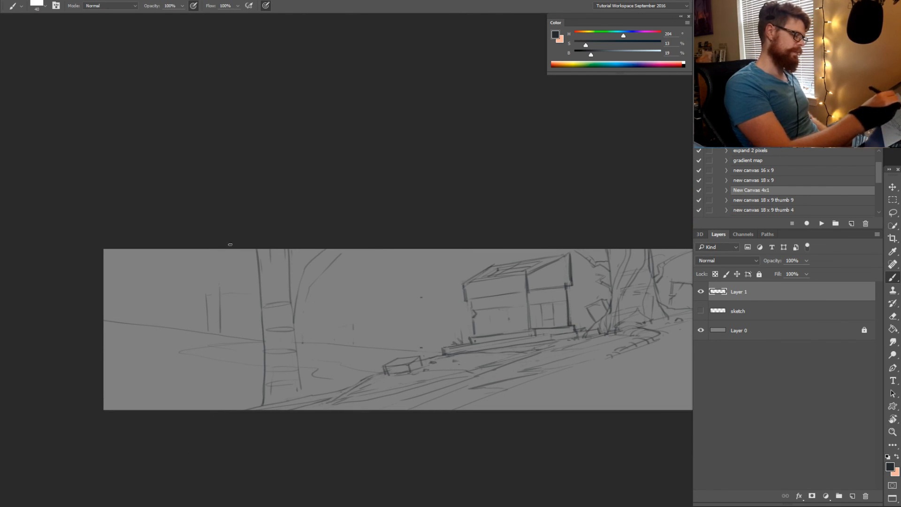
Sketch an opposite branch forking off the foreground trunk and thicken the branch lines where both sides join the trunk
{"action": "mouse_move", "coordinate": [226, 249]}
{"action": "left_mouse_down"}
{"action": "mouse_move", "coordinate": [272, 331]}
{"action": "mouse_move", "coordinate": [255, 310]}
{"action": "left_mouse_up"}
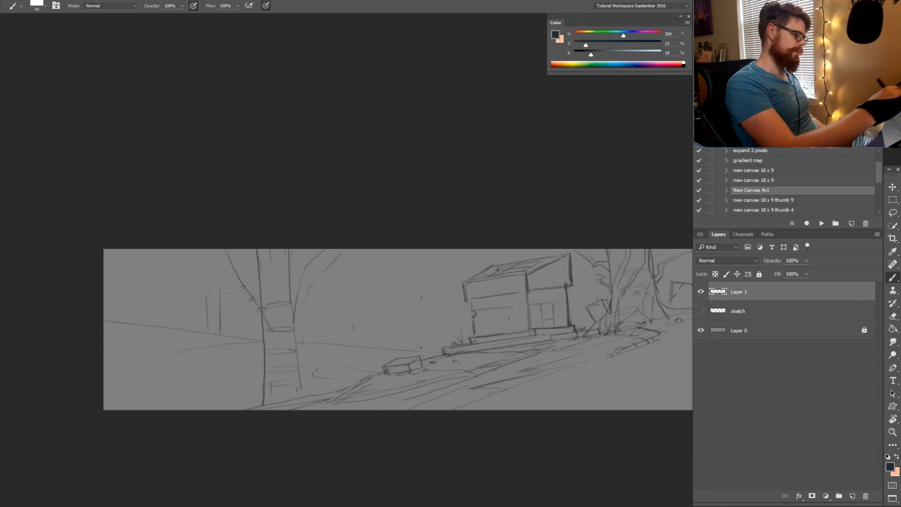
{"action": "mouse_move", "coordinate": [233, 276]}
{"action": "left_mouse_down"}
{"action": "mouse_move", "coordinate": [263, 319]}
{"action": "mouse_move", "coordinate": [246, 288]}
{"action": "left_mouse_up"}
{"action": "left_click_drag", "start_coordinate": [303, 269], "coordinate": [294, 303]}
{"action": "mouse_move", "coordinate": [322, 250]}
{"action": "left_mouse_down"}
{"action": "mouse_move", "coordinate": [307, 277]}
{"action": "mouse_move", "coordinate": [298, 343]}
{"action": "left_mouse_up"}
{"action": "mouse_move", "coordinate": [292, 275]}
{"action": "left_mouse_down"}
{"action": "mouse_move", "coordinate": [305, 243]}
{"action": "mouse_move", "coordinate": [255, 267]}
{"action": "mouse_move", "coordinate": [250, 249]}
{"action": "left_mouse_up"}
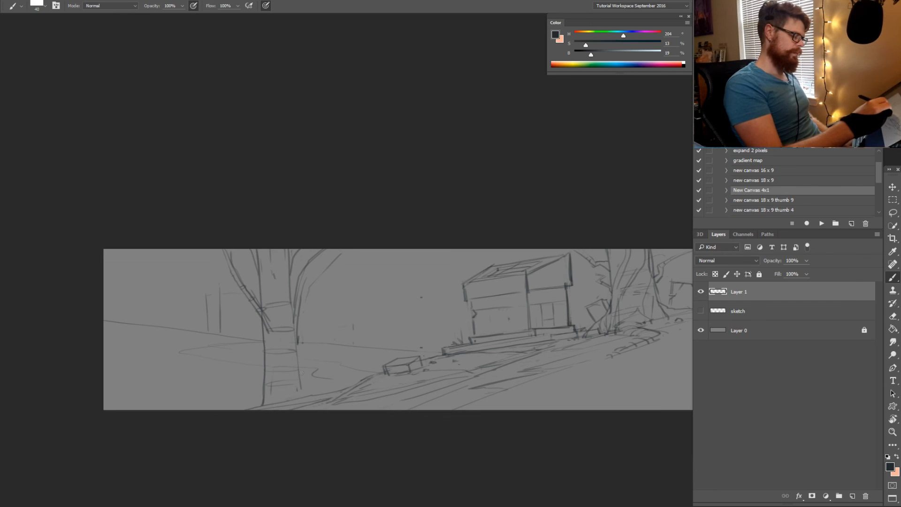
Sketch flared roots at the foot of the foreground tree, running out from both sides of the trunk into the slope
{"action": "left_click_drag", "start_coordinate": [301, 379], "coordinate": [323, 390]}
{"action": "mouse_move", "coordinate": [298, 351]}
{"action": "left_mouse_down"}
{"action": "mouse_move", "coordinate": [300, 373]}
{"action": "mouse_move", "coordinate": [337, 393]}
{"action": "mouse_move", "coordinate": [312, 379]}
{"action": "left_mouse_up"}
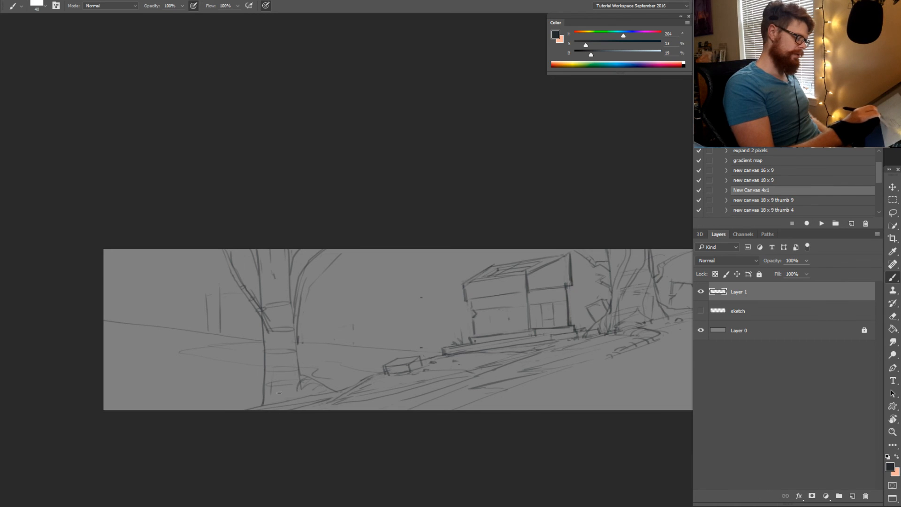
{"action": "key", "text": "e"}
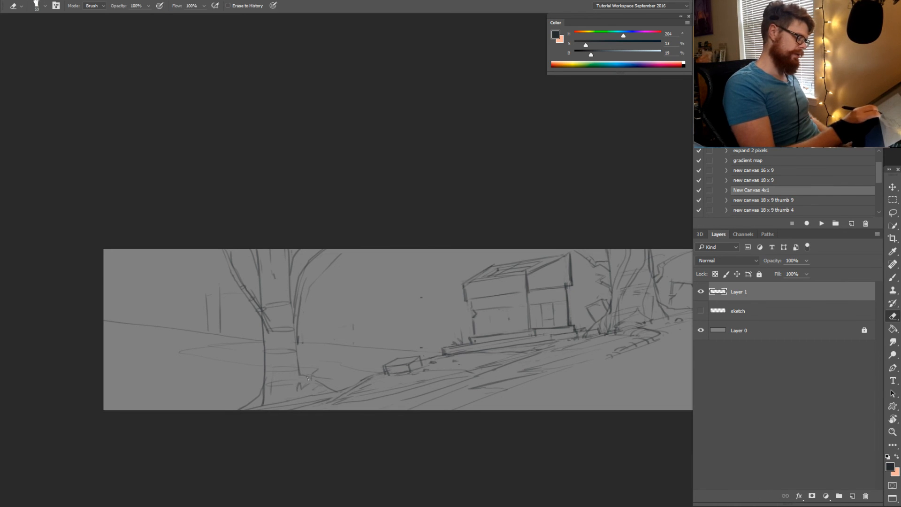
{"action": "key", "text": "b"}
{"action": "mouse_move", "coordinate": [298, 372]}
{"action": "left_mouse_down"}
{"action": "mouse_move", "coordinate": [335, 389]}
{"action": "mouse_move", "coordinate": [307, 393]}
{"action": "left_mouse_up"}
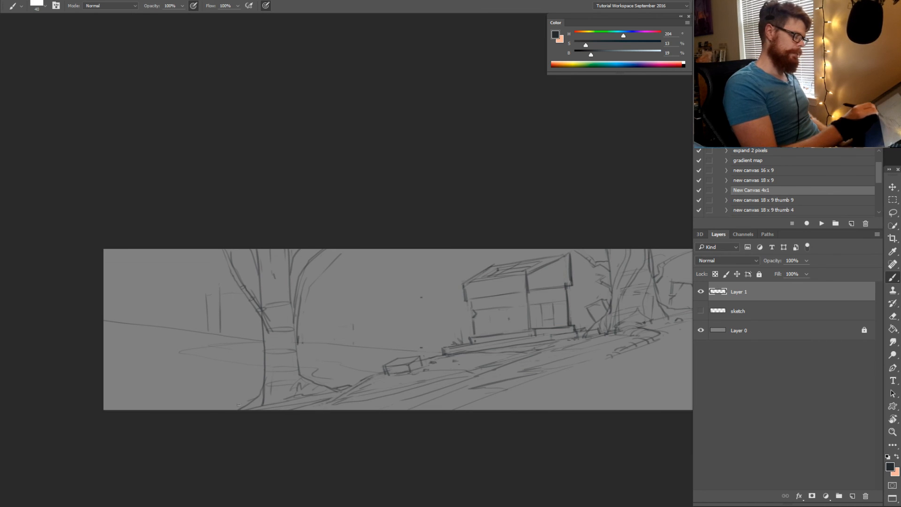
Erase stray lines on the foreground tree's two upper branches and redraw their edges more cleanly
{"action": "left_click_drag", "start_coordinate": [419, 362], "coordinate": [399, 371]}
{"action": "key", "text": "e"}
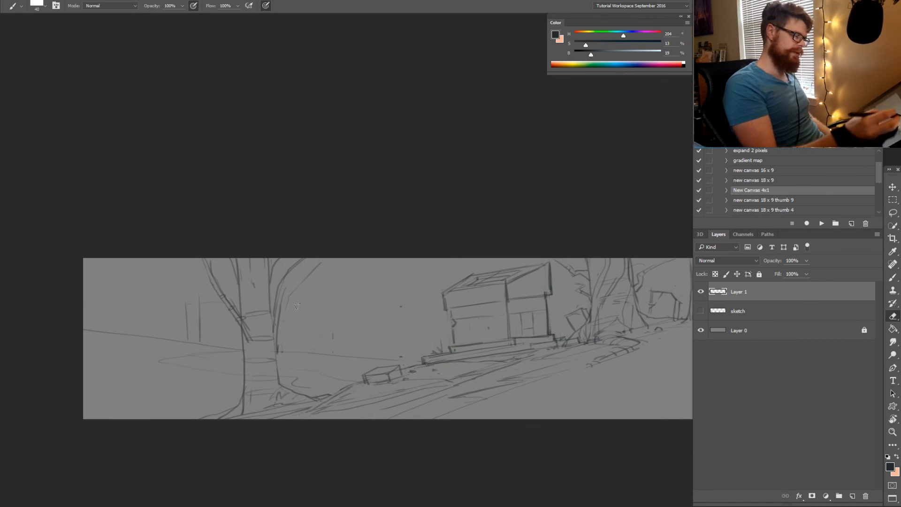
{"action": "mouse_move", "coordinate": [285, 314]}
{"action": "left_mouse_down"}
{"action": "mouse_move", "coordinate": [309, 280]}
{"action": "mouse_move", "coordinate": [291, 277]}
{"action": "mouse_move", "coordinate": [275, 301]}
{"action": "mouse_move", "coordinate": [295, 266]}
{"action": "mouse_move", "coordinate": [281, 304]}
{"action": "mouse_move", "coordinate": [306, 272]}
{"action": "left_mouse_up"}
{"action": "key", "text": "b"}
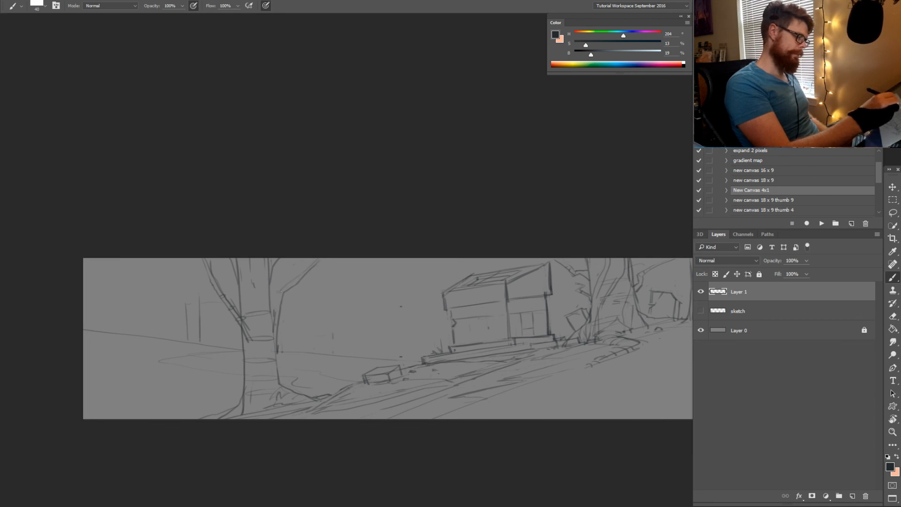
{"action": "key", "text": "e"}
{"action": "mouse_move", "coordinate": [208, 264]}
{"action": "left_mouse_down"}
{"action": "mouse_move", "coordinate": [247, 330]}
{"action": "mouse_move", "coordinate": [230, 284]}
{"action": "left_mouse_up"}
{"action": "key", "text": "b"}
Erase the two distant vertical trunk lines standing on the far side of the foreground tree from the tomb
{"action": "left_click_drag", "start_coordinate": [506, 340], "coordinate": [450, 344]}
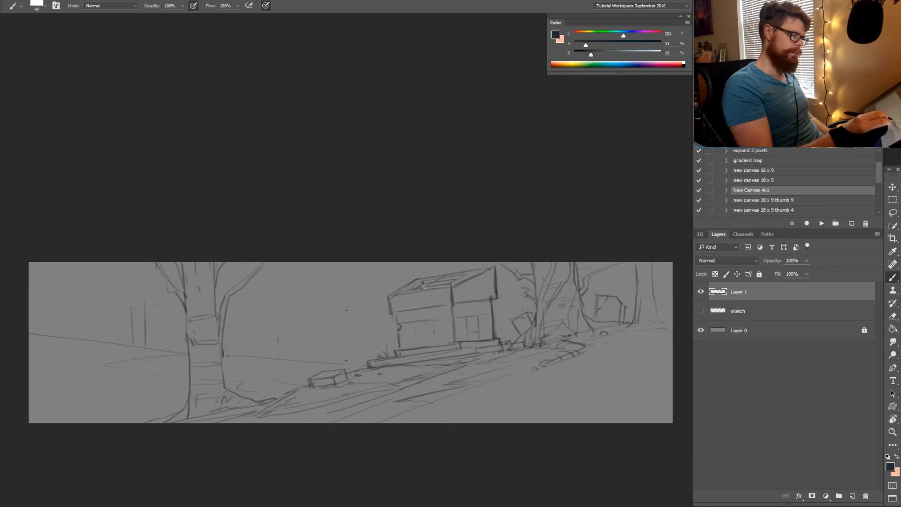
{"action": "left_click_drag", "start_coordinate": [273, 352], "coordinate": [336, 348]}
{"action": "key", "text": "e"}
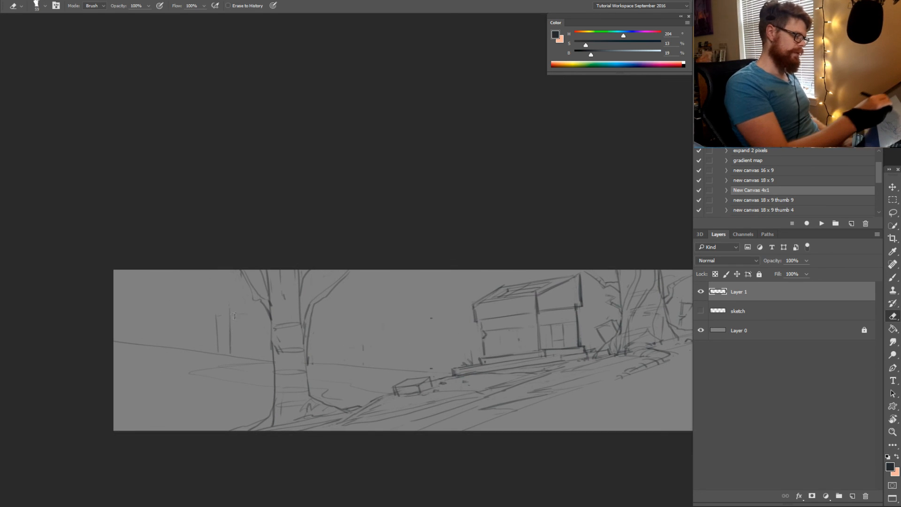
{"action": "left_click_drag", "start_coordinate": [230, 315], "coordinate": [230, 346]}
{"action": "left_click_drag", "start_coordinate": [219, 315], "coordinate": [216, 339]}
Sketch distant mountain ridgelines on both sides of the foreground tree, sloping down behind the tomb
{"action": "key", "text": "r"}
{"action": "left_click_drag", "start_coordinate": [413, 421], "coordinate": [499, 311]}
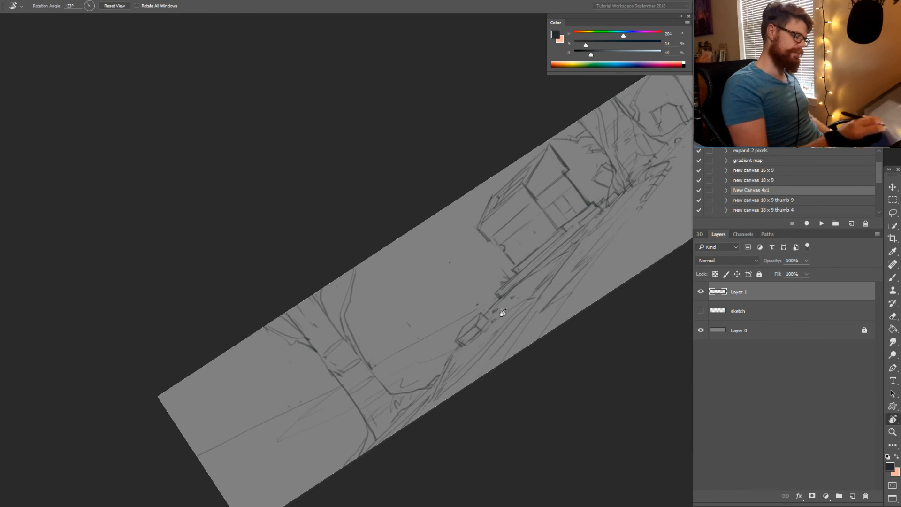
{"action": "key", "text": "b"}
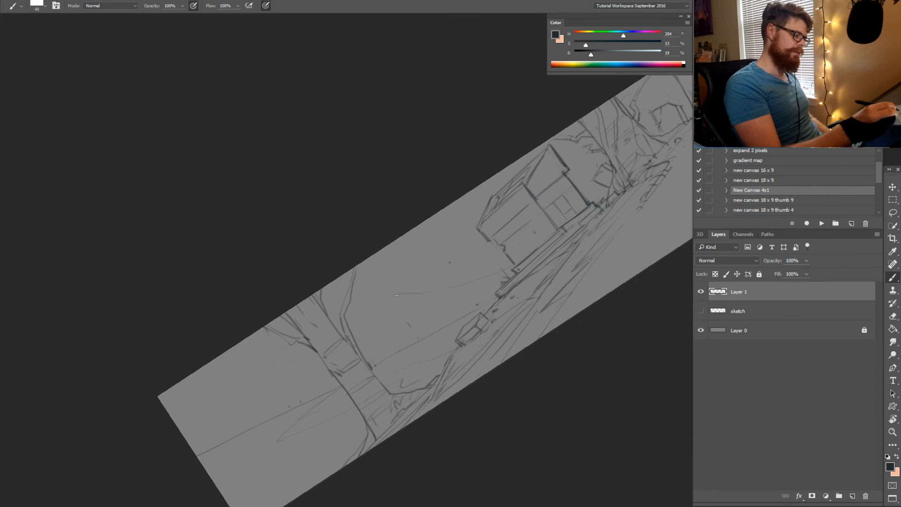
{"action": "left_click_drag", "start_coordinate": [397, 294], "coordinate": [384, 310]}
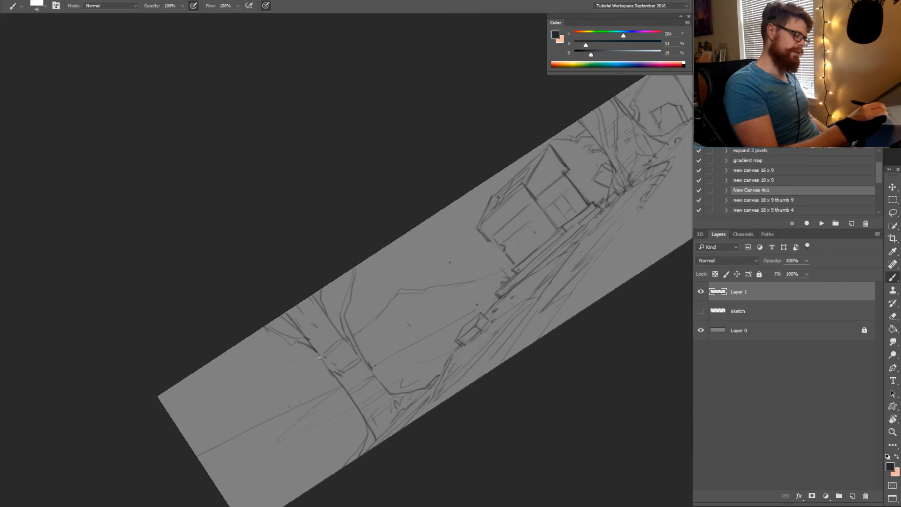
{"action": "left_click_drag", "start_coordinate": [201, 414], "coordinate": [177, 425]}
{"action": "key", "text": "r"}
{"action": "left_click_drag", "start_coordinate": [545, 345], "coordinate": [434, 443]}
{"action": "mouse_move", "coordinate": [215, 312]}
{"action": "left_mouse_down"}
{"action": "mouse_move", "coordinate": [180, 293]}
{"action": "mouse_move", "coordinate": [83, 322]}
{"action": "left_mouse_up"}
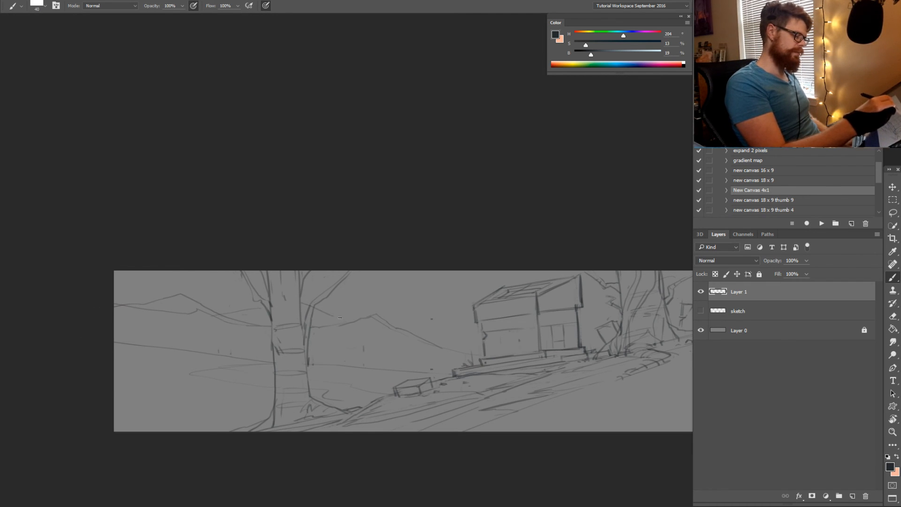
Erase the peak of the ridge between the foreground tree and the tomb and redraw it as a gentler slope
{"action": "key", "text": "e"}
{"action": "left_click_drag", "start_coordinate": [360, 321], "coordinate": [407, 319]}
{"action": "key", "text": "b"}
{"action": "key", "text": "e"}
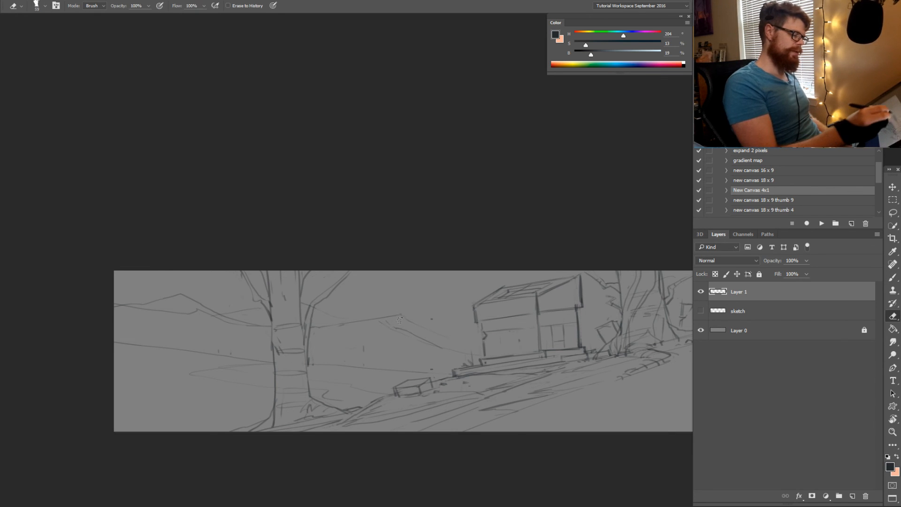
{"action": "key", "text": "b"}
{"action": "left_click_drag", "start_coordinate": [446, 342], "coordinate": [417, 336]}
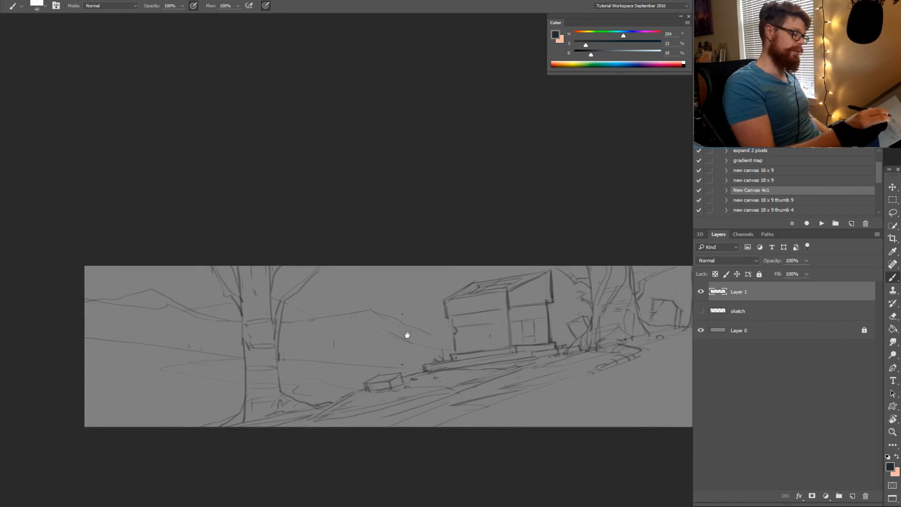
Sketch an upright gravestone just behind the low box-shaped stone on the slope and clean up its edges
{"action": "mouse_move", "coordinate": [414, 373]}
{"action": "left_mouse_down"}
{"action": "mouse_move", "coordinate": [412, 353]}
{"action": "mouse_move", "coordinate": [391, 351]}
{"action": "mouse_move", "coordinate": [389, 367]}
{"action": "mouse_move", "coordinate": [406, 349]}
{"action": "mouse_move", "coordinate": [397, 359]}
{"action": "mouse_move", "coordinate": [408, 355]}
{"action": "mouse_move", "coordinate": [403, 349]}
{"action": "mouse_move", "coordinate": [409, 374]}
{"action": "left_mouse_up"}
{"action": "key", "text": "e"}
{"action": "key", "text": "b"}
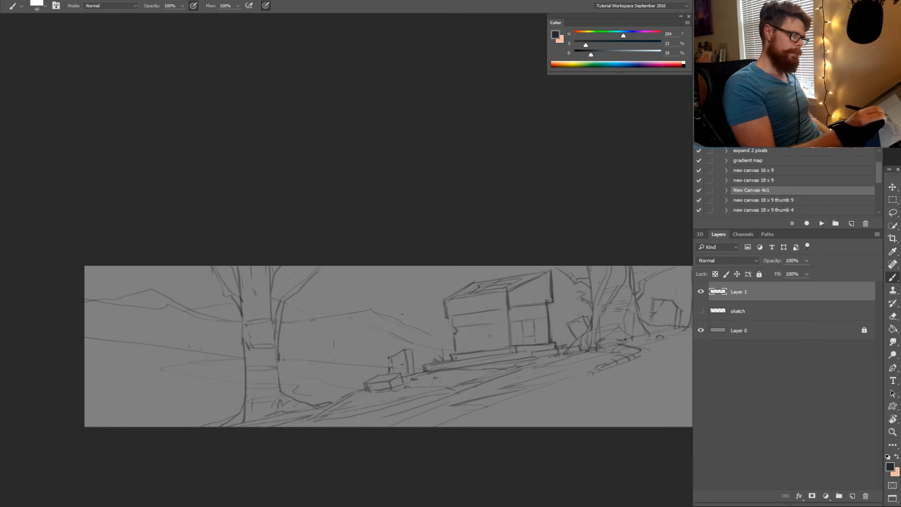
{"action": "key", "text": "e"}
{"action": "key", "text": "b"}
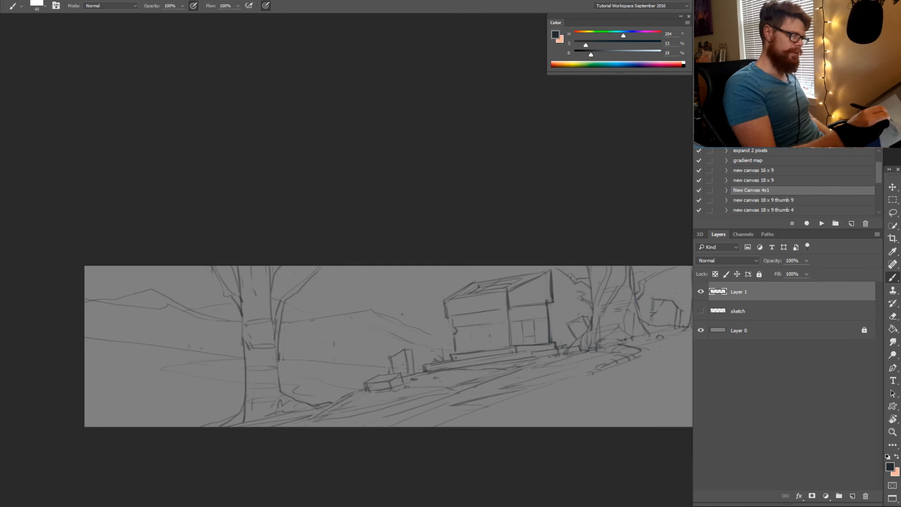
Sketch a leaning rectangular gravestone beside the tomb's base, replacing a first misplaced stroke
{"action": "mouse_move", "coordinate": [432, 359]}
{"action": "left_mouse_down"}
{"action": "mouse_move", "coordinate": [422, 334]}
{"action": "mouse_move", "coordinate": [442, 324]}
{"action": "left_mouse_up"}
{"action": "key", "text": "ctrl+z"}
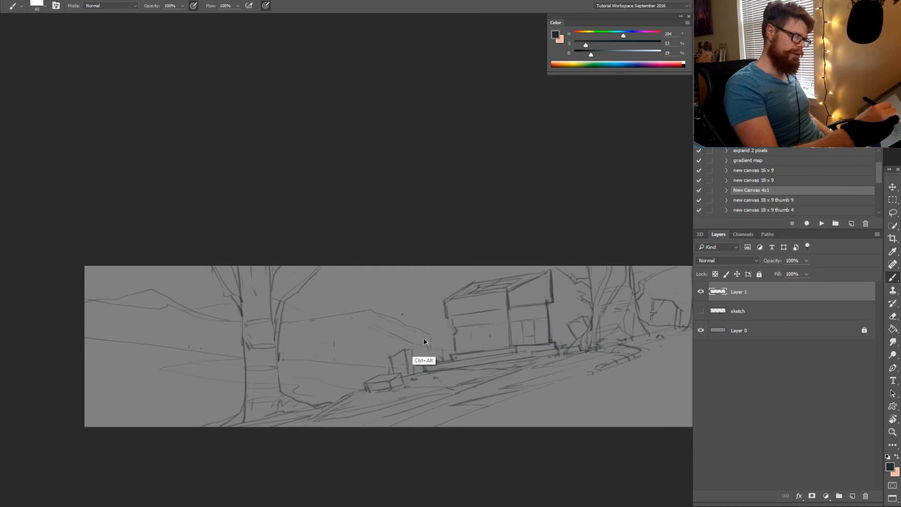
{"action": "mouse_move", "coordinate": [423, 363]}
{"action": "left_mouse_down"}
{"action": "mouse_move", "coordinate": [420, 340]}
{"action": "mouse_move", "coordinate": [435, 333]}
{"action": "mouse_move", "coordinate": [445, 359]}
{"action": "left_mouse_up"}
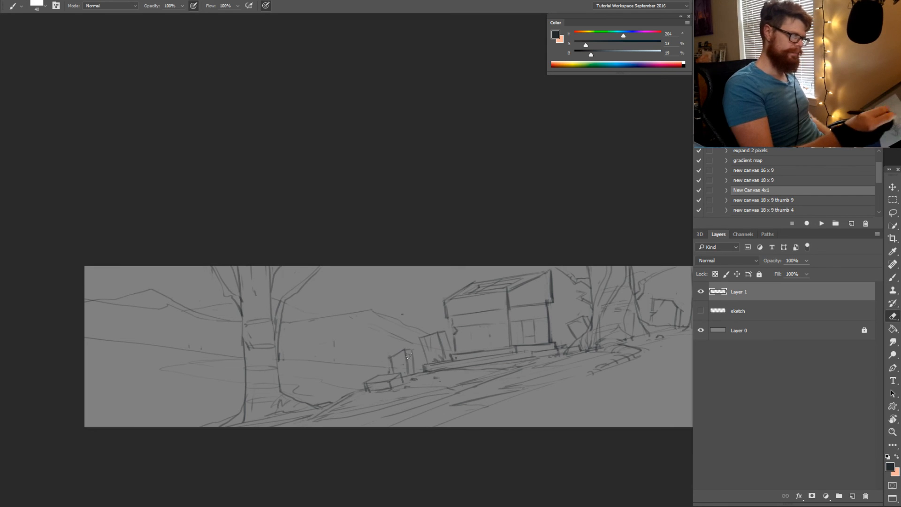
Erase the gravestone behind the low box-shaped stone and redraw it with lighter lines
{"action": "key", "text": "e"}
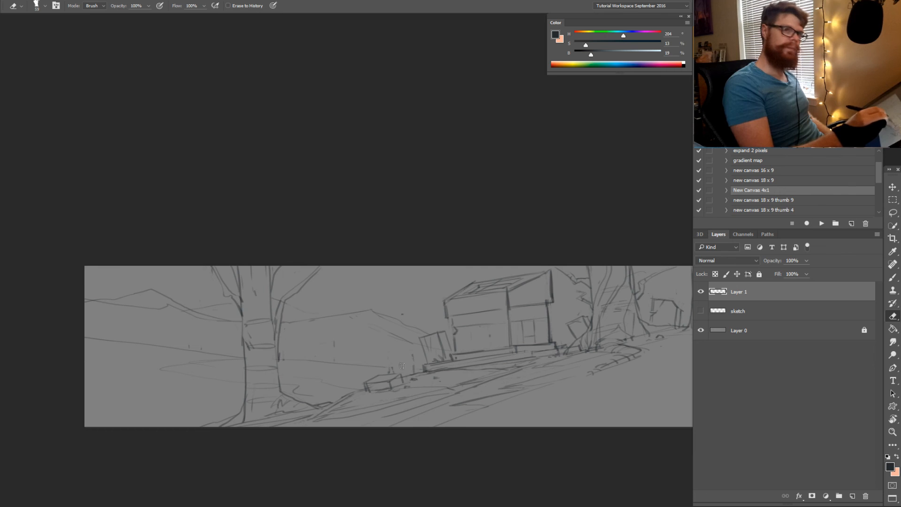
{"action": "key", "text": "b"}
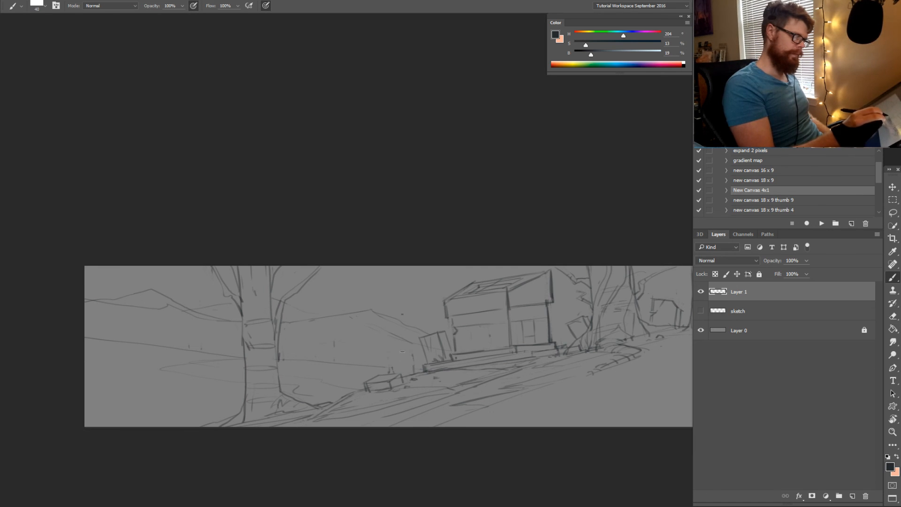
{"action": "left_click_drag", "start_coordinate": [541, 343], "coordinate": [442, 346]}
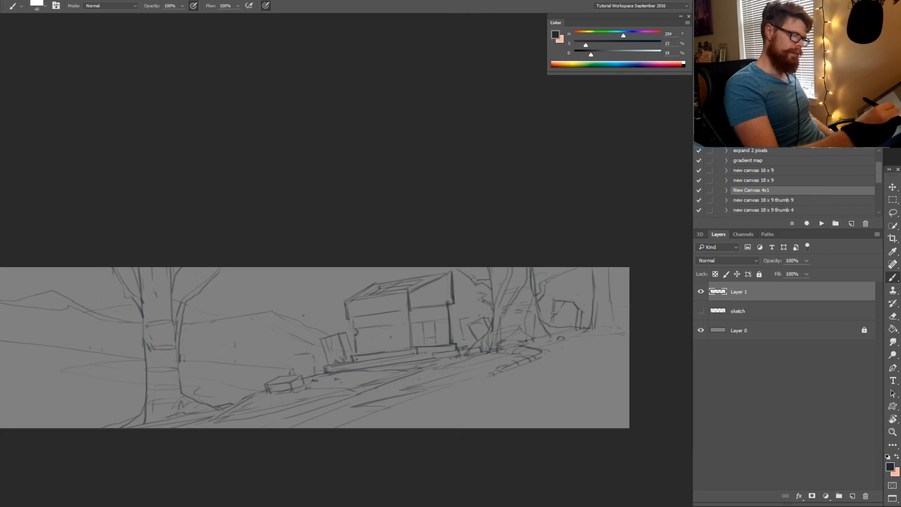
Sketch a narrow upright grave marker between the tomb and the big tree, erasing and redrawing its top
{"action": "left_click_drag", "start_coordinate": [460, 319], "coordinate": [464, 348]}
{"action": "left_click_drag", "start_coordinate": [460, 320], "coordinate": [468, 320]}
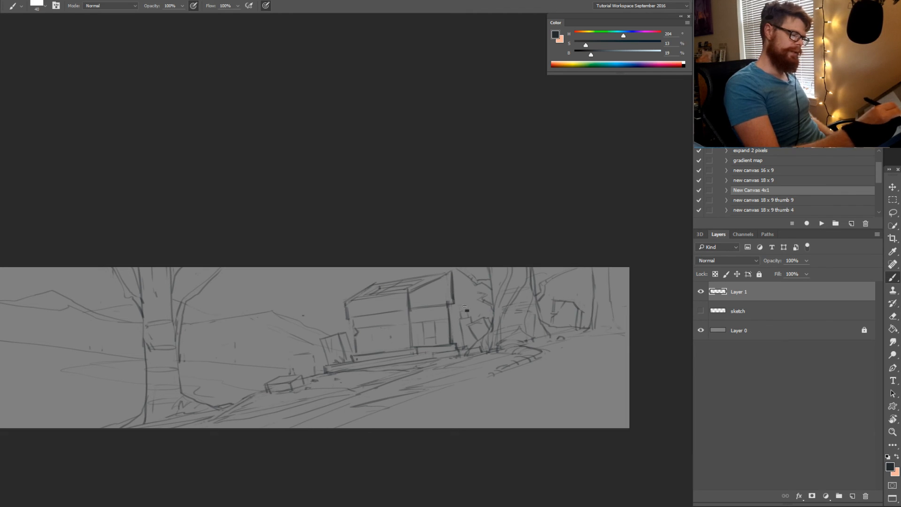
{"action": "key", "text": "e"}
{"action": "left_click", "coordinate": [467, 310]}
{"action": "key", "text": "b"}
{"action": "left_click_drag", "start_coordinate": [460, 307], "coordinate": [469, 311]}
{"action": "key", "text": "e"}
{"action": "key", "text": "b"}
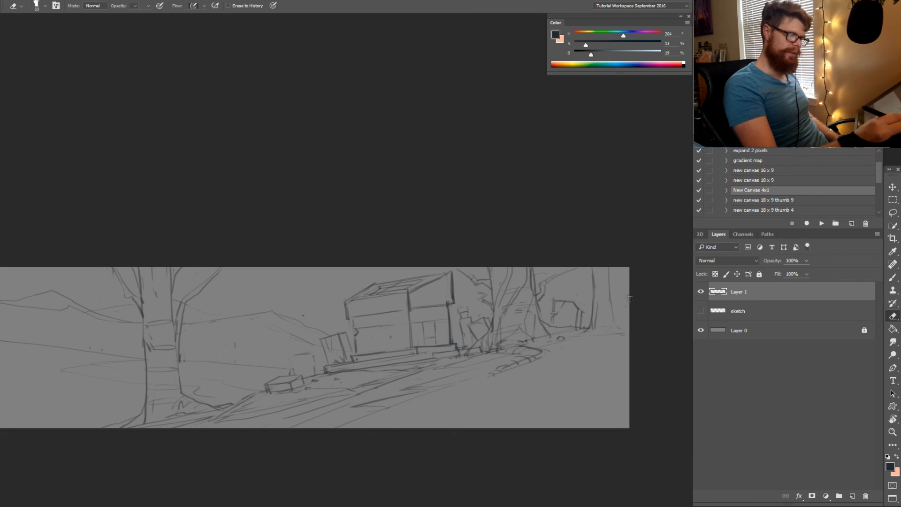
Add small ground details along the path and beneath the far trees, plus a long contour line across the lower slope
{"action": "left_click_drag", "start_coordinate": [568, 358], "coordinate": [528, 321]}
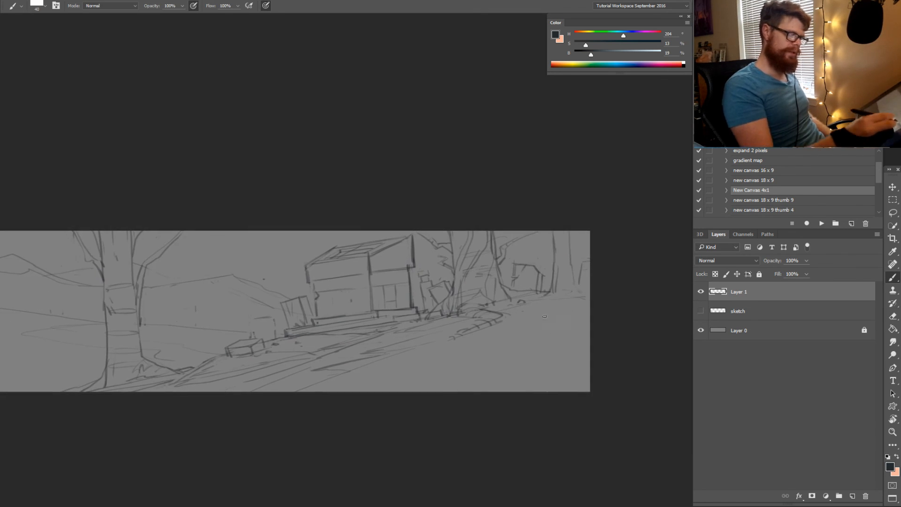
{"action": "left_click_drag", "start_coordinate": [477, 349], "coordinate": [548, 335]}
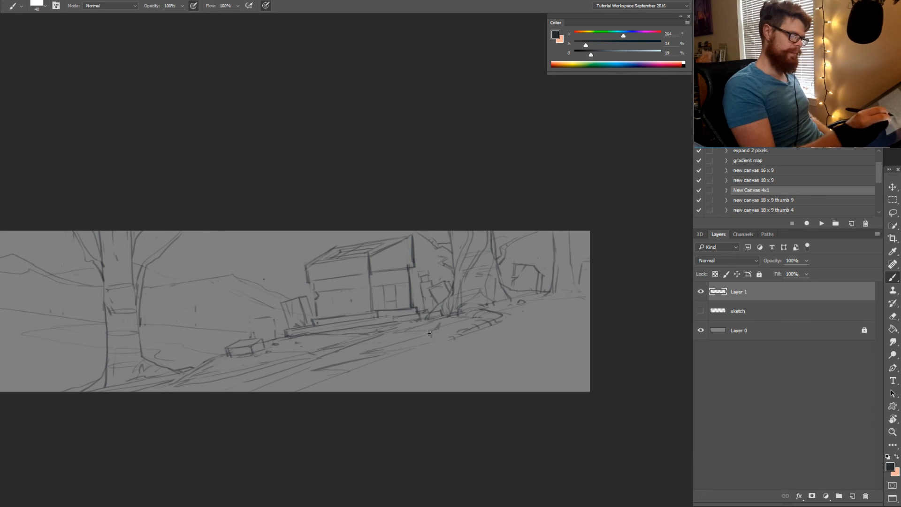
{"action": "left_click_drag", "start_coordinate": [428, 337], "coordinate": [433, 330]}
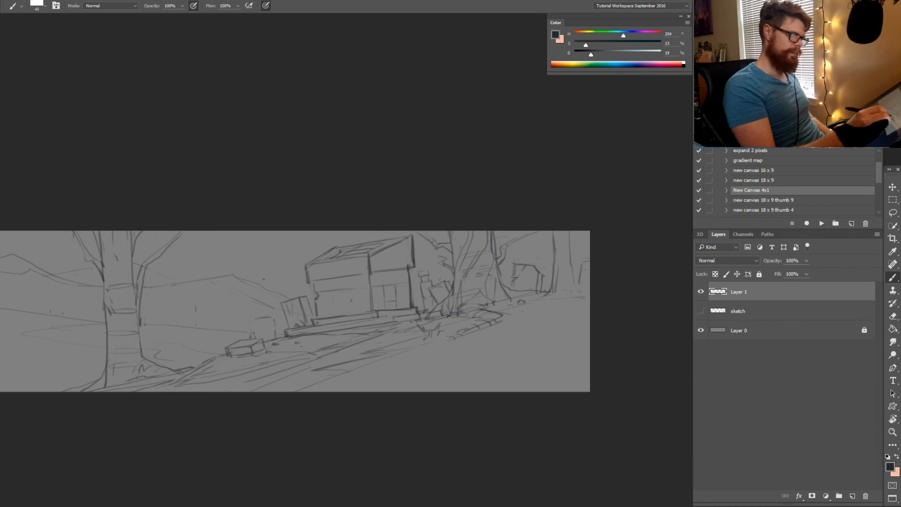
{"action": "mouse_move", "coordinate": [538, 316]}
{"action": "left_mouse_down"}
{"action": "mouse_move", "coordinate": [547, 281]}
{"action": "mouse_move", "coordinate": [533, 313]}
{"action": "mouse_move", "coordinate": [520, 284]}
{"action": "left_mouse_up"}
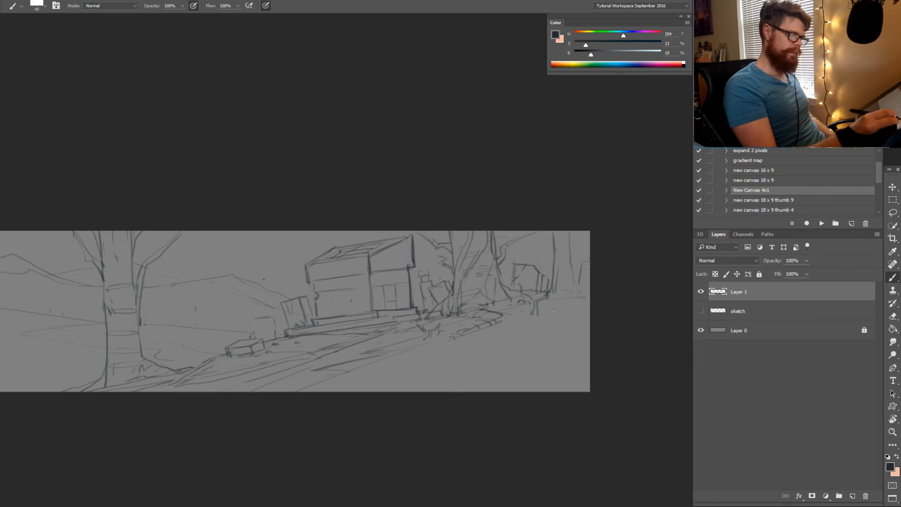
{"action": "left_click_drag", "start_coordinate": [577, 308], "coordinate": [574, 313]}
{"action": "mouse_move", "coordinate": [545, 342]}
{"action": "left_mouse_down"}
{"action": "mouse_move", "coordinate": [549, 321]}
{"action": "mouse_move", "coordinate": [560, 334]}
{"action": "mouse_move", "coordinate": [457, 360]}
{"action": "left_mouse_up"}
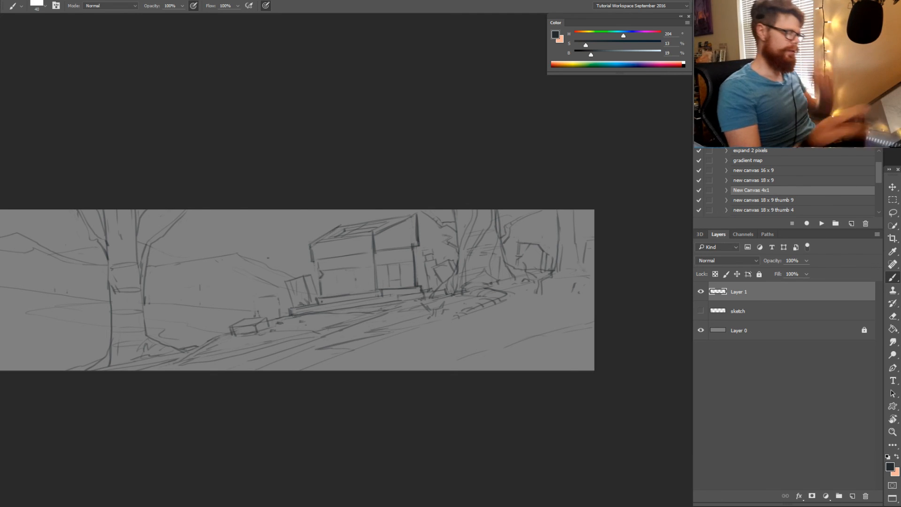
{"action": "left_click_drag", "start_coordinate": [276, 228], "coordinate": [276, 266]}
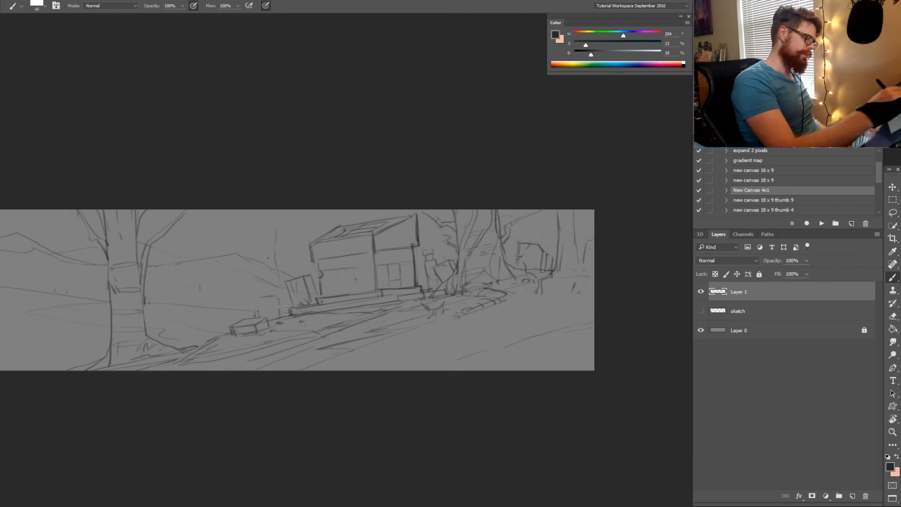
{"action": "left_click_drag", "start_coordinate": [278, 216], "coordinate": [271, 250]}
{"action": "key", "text": "ctrl+z"}
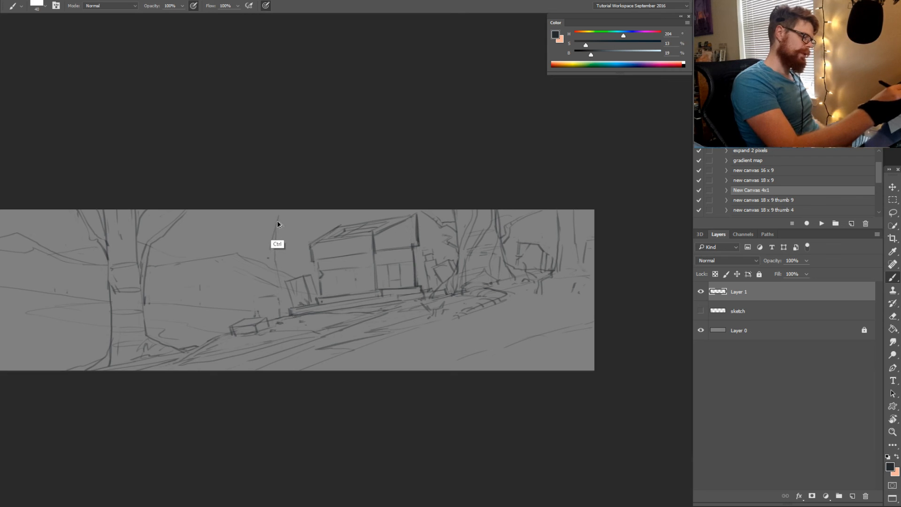
{"action": "left_click_drag", "start_coordinate": [278, 213], "coordinate": [272, 238]}
{"action": "left_click_drag", "start_coordinate": [275, 271], "coordinate": [277, 286]}
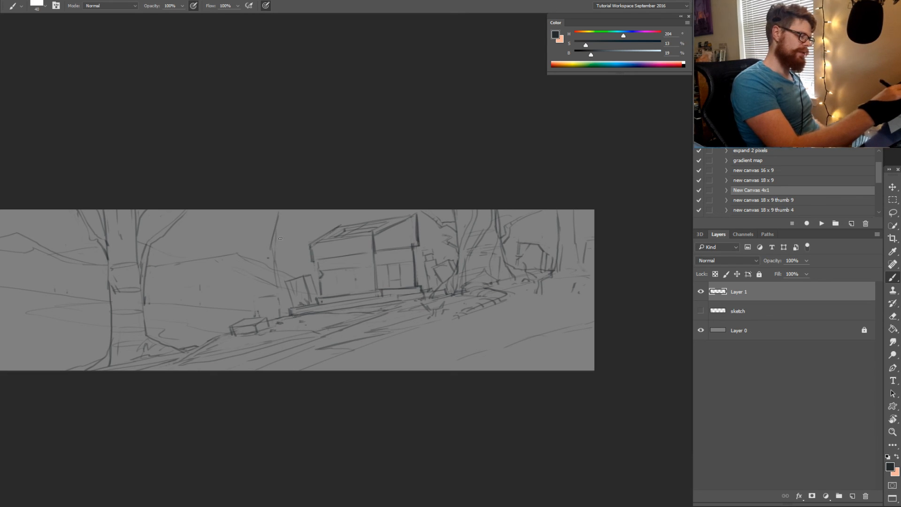
{"action": "key", "text": "e"}
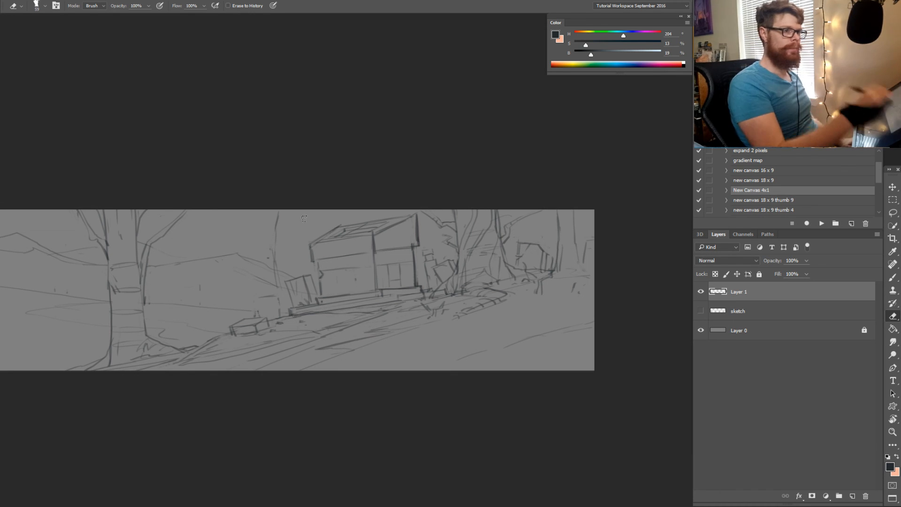
{"action": "mouse_move", "coordinate": [279, 216]}
{"action": "left_mouse_down"}
{"action": "mouse_move", "coordinate": [278, 215]}
{"action": "mouse_move", "coordinate": [277, 281]}
{"action": "mouse_move", "coordinate": [279, 212]}
{"action": "mouse_move", "coordinate": [279, 256]}
{"action": "left_mouse_up"}
{"action": "key", "text": "b"}
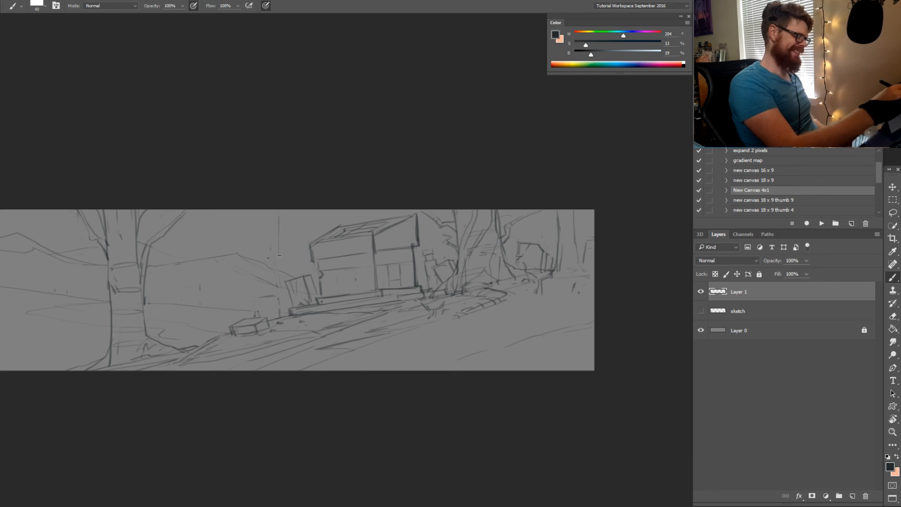
{"action": "key", "text": "e"}
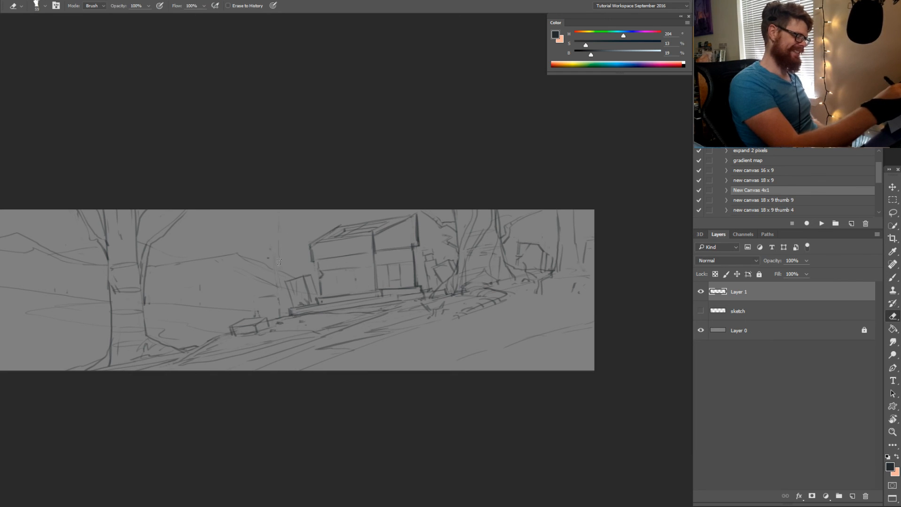
Sketch a thin bare tree with a forking branch rising to the canvas's top edge behind the leaning gravestone
{"action": "key", "text": "b"}
{"action": "left_click_drag", "start_coordinate": [290, 215], "coordinate": [292, 244]}
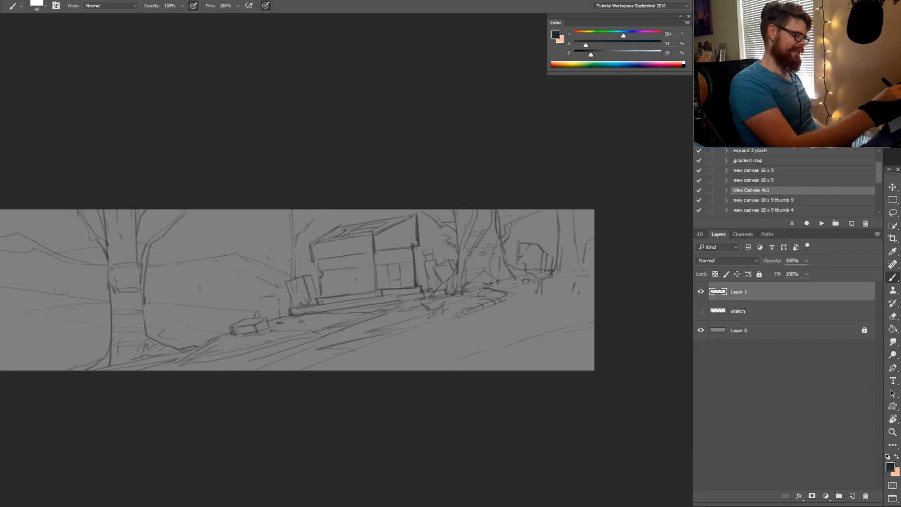
{"action": "mouse_move", "coordinate": [294, 296]}
{"action": "left_mouse_down"}
{"action": "mouse_move", "coordinate": [448, 351]}
{"action": "mouse_move", "coordinate": [465, 346]}
{"action": "left_mouse_up"}
{"action": "left_click_drag", "start_coordinate": [410, 331], "coordinate": [465, 343]}
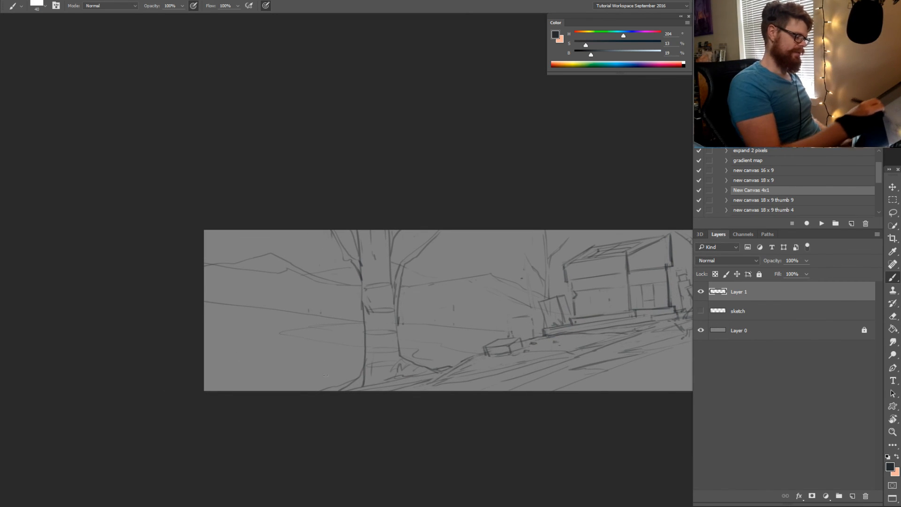
Extend the ground lines around the base of the big foreground tree toward the canvas's lower edge
{"action": "key", "text": "r"}
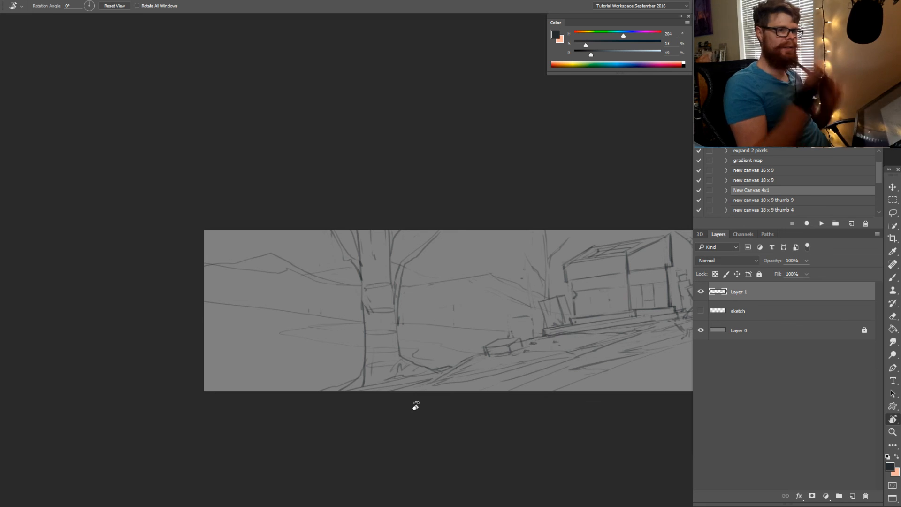
{"action": "left_click_drag", "start_coordinate": [416, 406], "coordinate": [375, 388]}
{"action": "left_click_drag", "start_coordinate": [430, 382], "coordinate": [467, 381]}
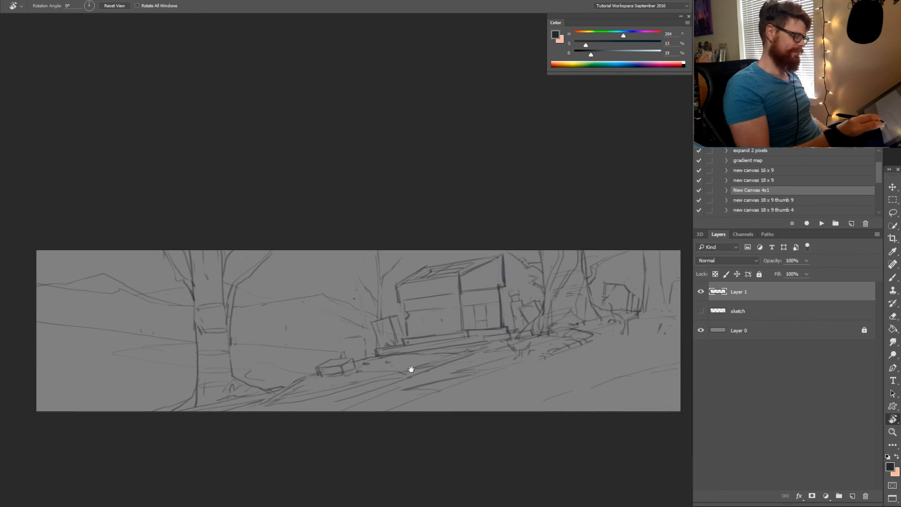
{"action": "key", "text": "b"}
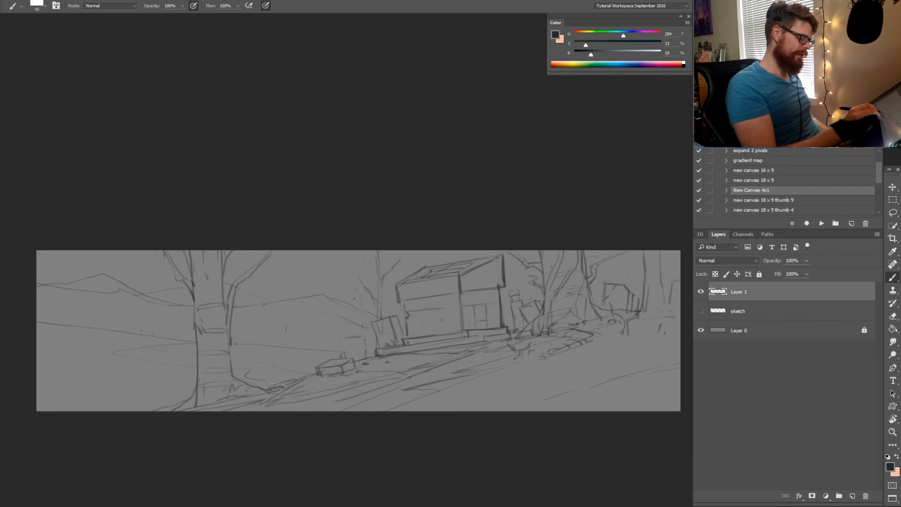
{"action": "left_click_drag", "start_coordinate": [317, 403], "coordinate": [447, 382]}
{"action": "left_click_drag", "start_coordinate": [329, 369], "coordinate": [237, 396]}
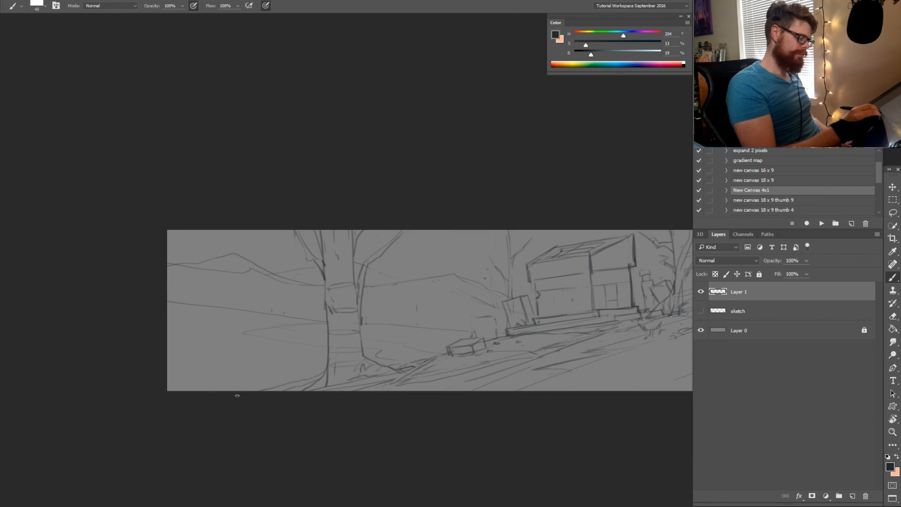
{"action": "key", "text": "e"}
{"action": "key", "text": "b"}
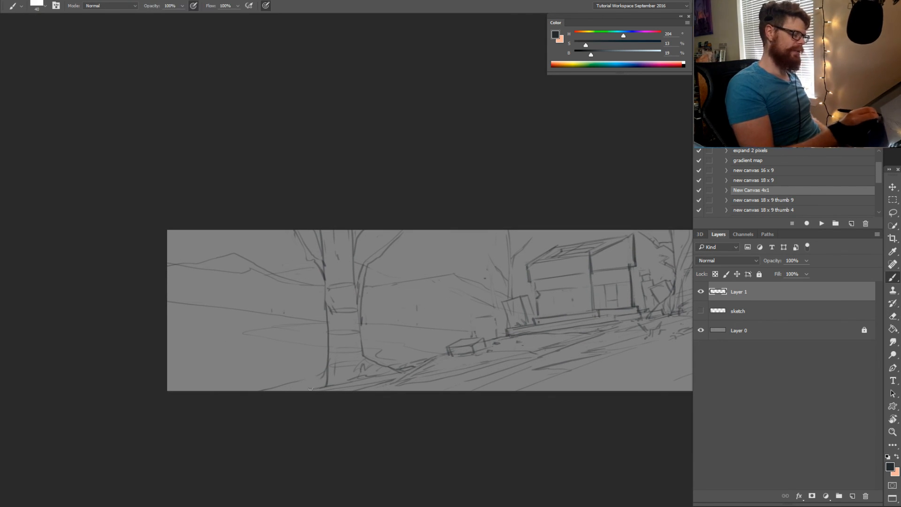
{"action": "left_click_drag", "start_coordinate": [386, 381], "coordinate": [306, 391]}
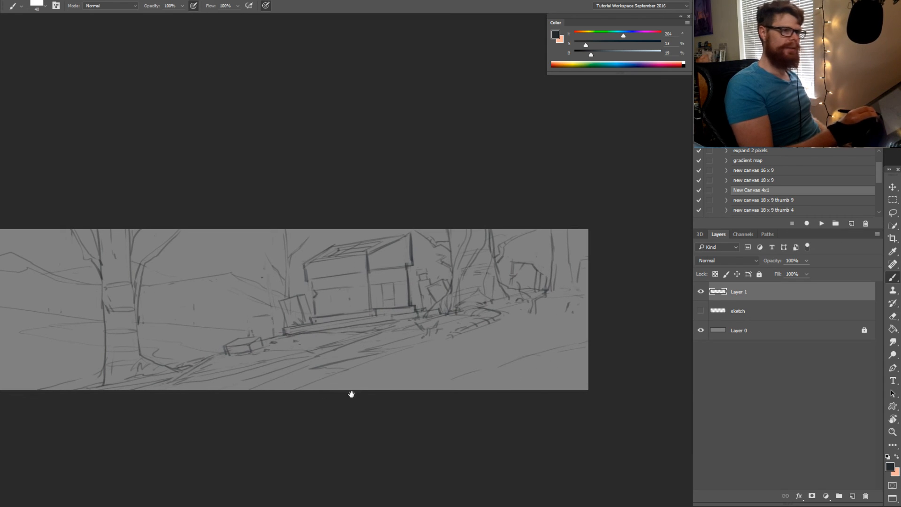
Draw long diagonal slope lines across the lower-right foreground, with darker strokes in the canvas's bottom-right corner
{"action": "left_click_drag", "start_coordinate": [533, 343], "coordinate": [524, 343]}
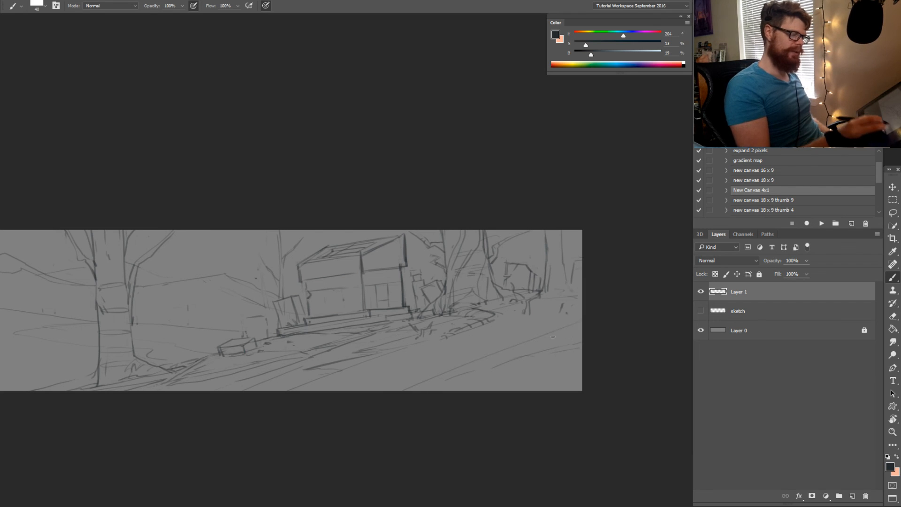
{"action": "left_click_drag", "start_coordinate": [539, 335], "coordinate": [482, 357]}
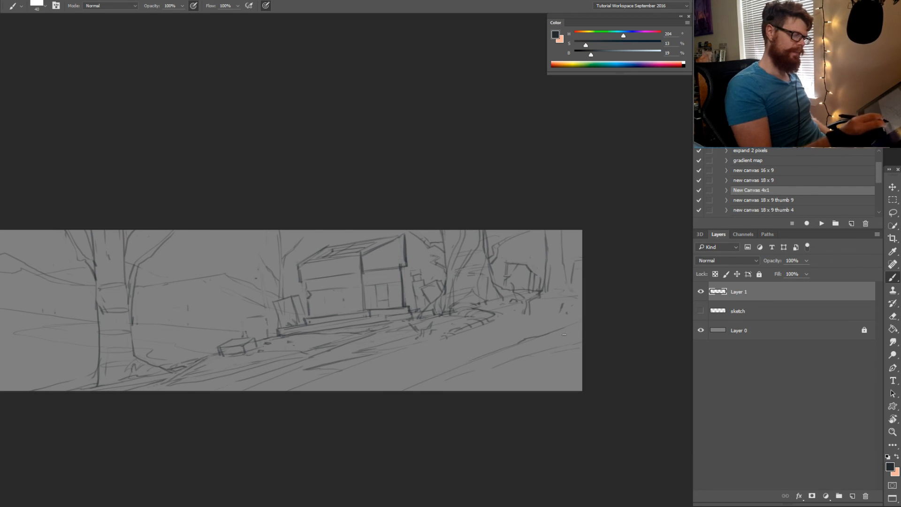
{"action": "mouse_move", "coordinate": [582, 369]}
{"action": "left_mouse_down"}
{"action": "mouse_move", "coordinate": [530, 391]}
{"action": "mouse_move", "coordinate": [546, 391]}
{"action": "left_mouse_up"}
{"action": "key", "text": "e"}
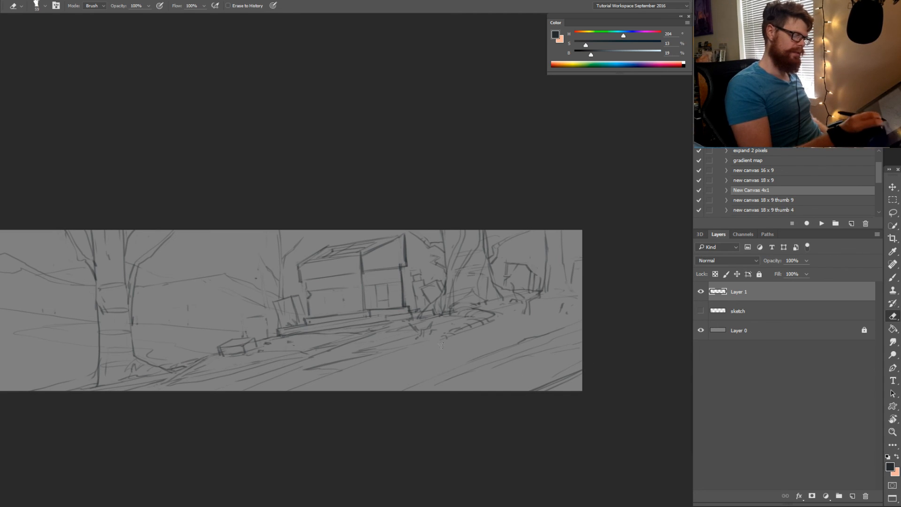
{"action": "key", "text": "b"}
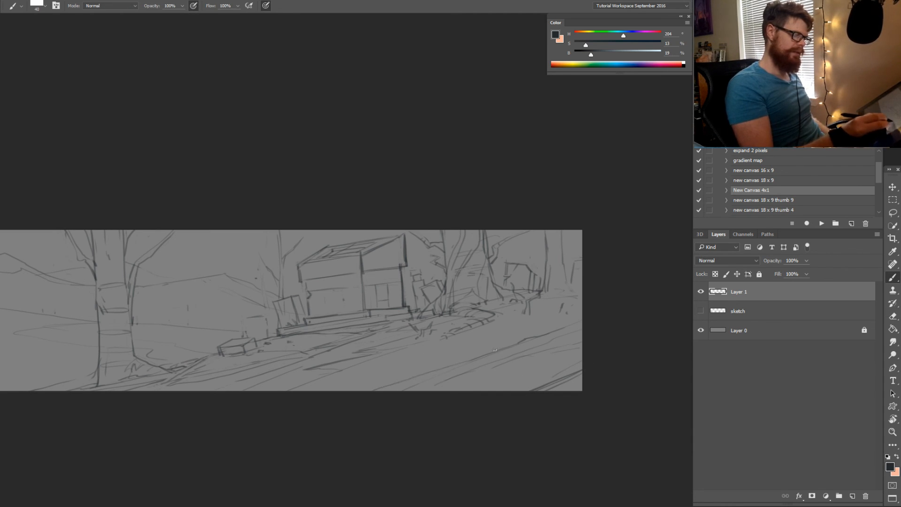
Sketch a thin leaning trunk with a short bent top on the slope in front of the far trees
{"action": "left_click_drag", "start_coordinate": [495, 350], "coordinate": [502, 312]}
{"action": "left_click_drag", "start_coordinate": [496, 343], "coordinate": [493, 353]}
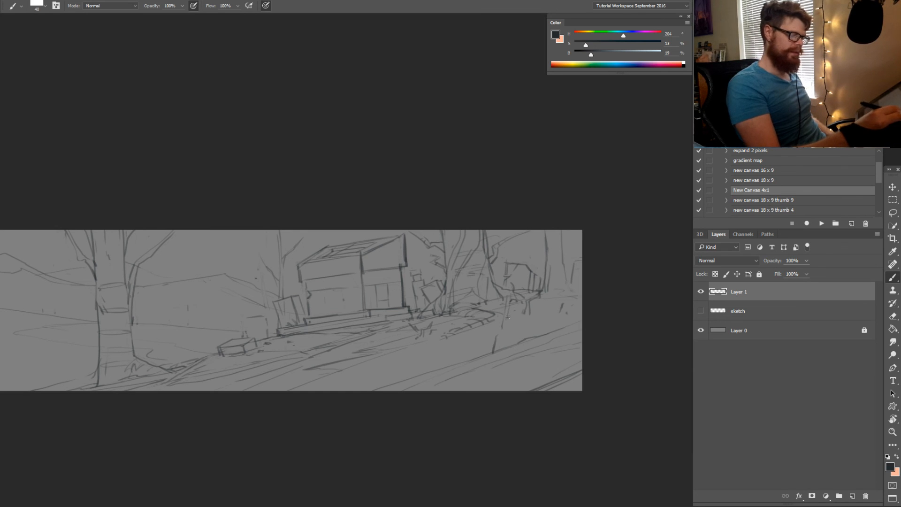
{"action": "left_click_drag", "start_coordinate": [510, 301], "coordinate": [499, 350]}
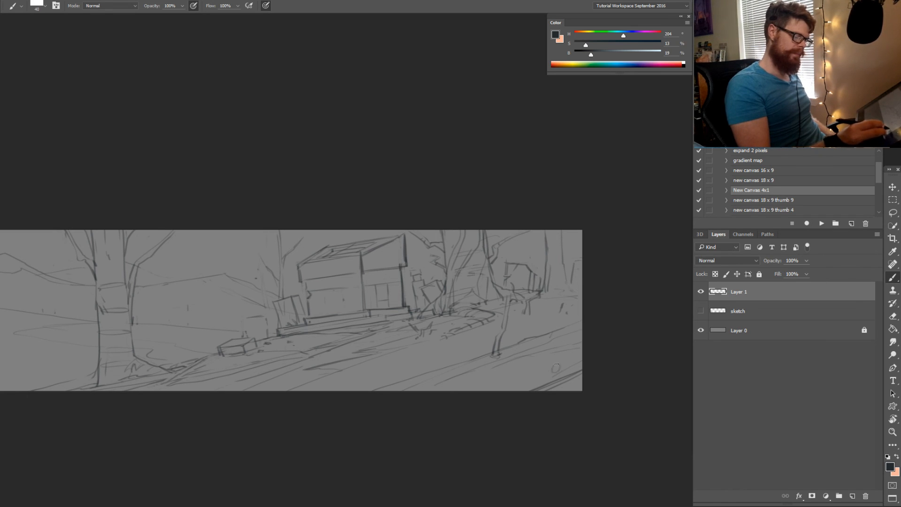
Sketch a short log-like shape at the canvas's right edge in the foreground, cleaning up its lines with the eraser
{"action": "mouse_move", "coordinate": [561, 366]}
{"action": "left_mouse_down"}
{"action": "mouse_move", "coordinate": [585, 366]}
{"action": "mouse_move", "coordinate": [561, 369]}
{"action": "left_mouse_up"}
{"action": "key", "text": "e"}
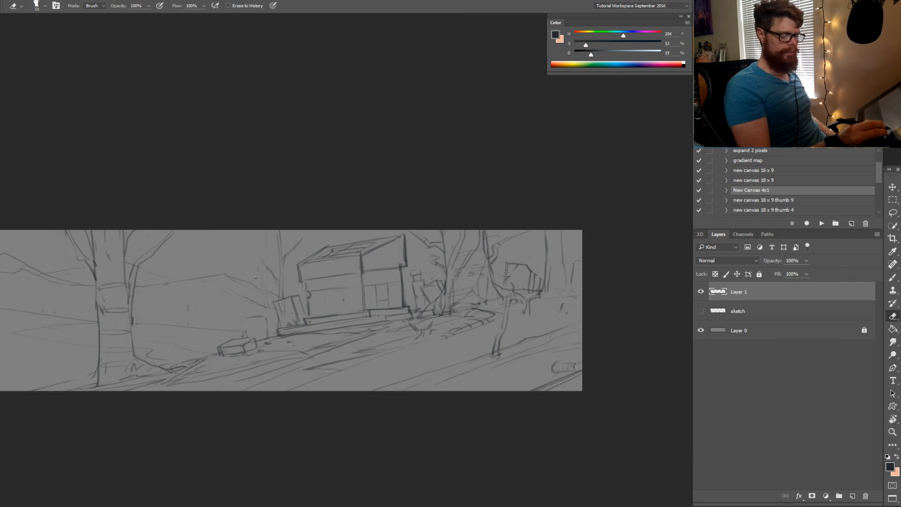
{"action": "key", "text": "b"}
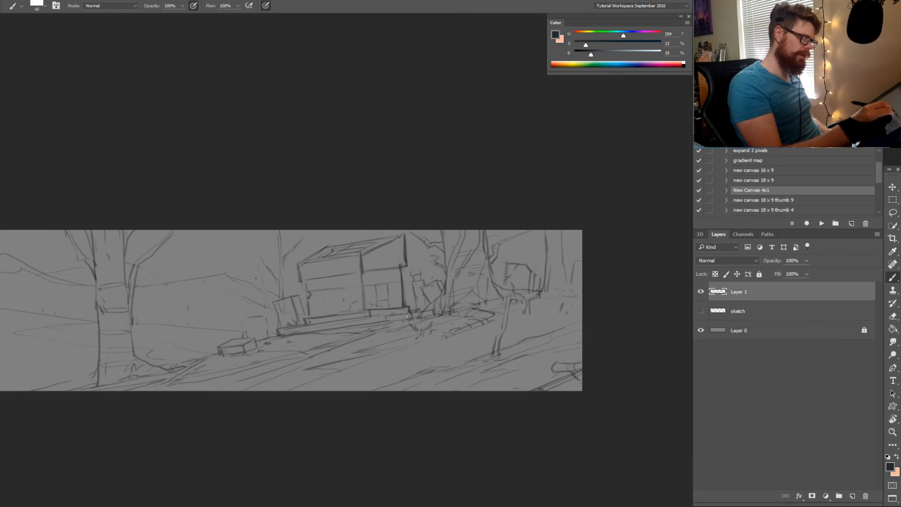
Rework the leaning gravestone beside the tomb and lighten the small distant marker next to it
{"action": "left_click_drag", "start_coordinate": [360, 343], "coordinate": [459, 342]}
{"action": "key", "text": "e"}
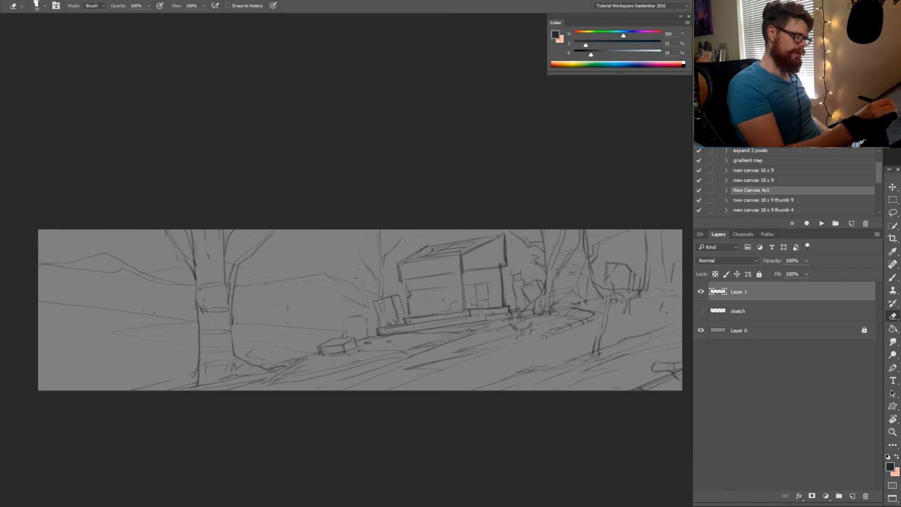
{"action": "key", "text": "b"}
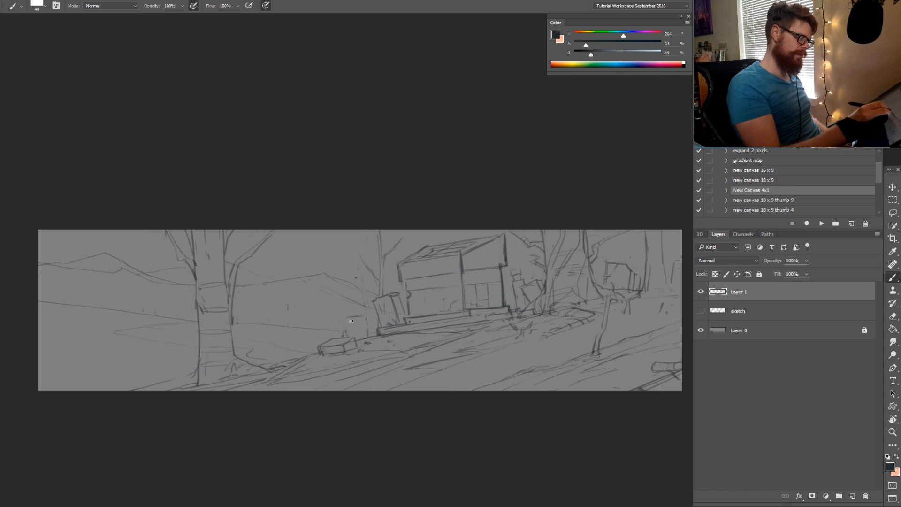
{"action": "key", "text": "e"}
{"action": "key", "text": "b"}
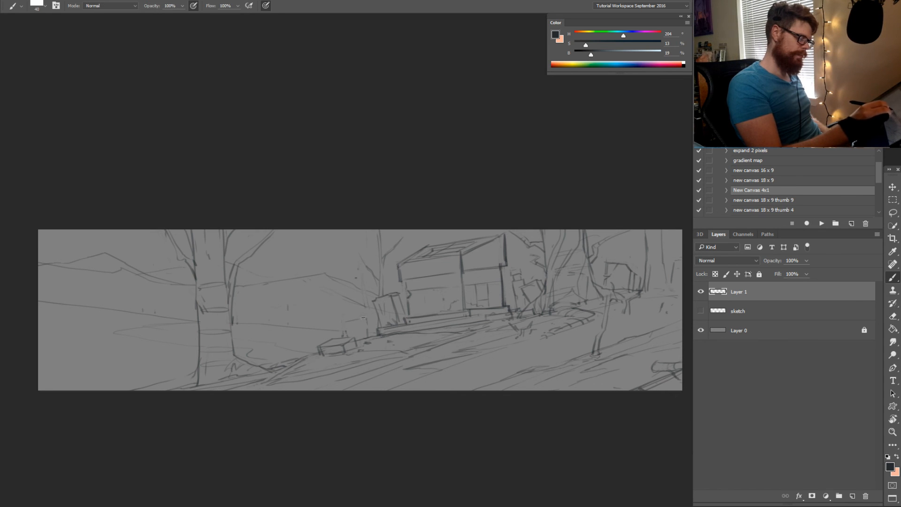
Add three tiny distant gravestones on the slope between the big tree and the low box-shaped stone
{"action": "mouse_move", "coordinate": [362, 347]}
{"action": "left_mouse_down"}
{"action": "mouse_move", "coordinate": [447, 386]}
{"action": "mouse_move", "coordinate": [432, 390]}
{"action": "left_mouse_up"}
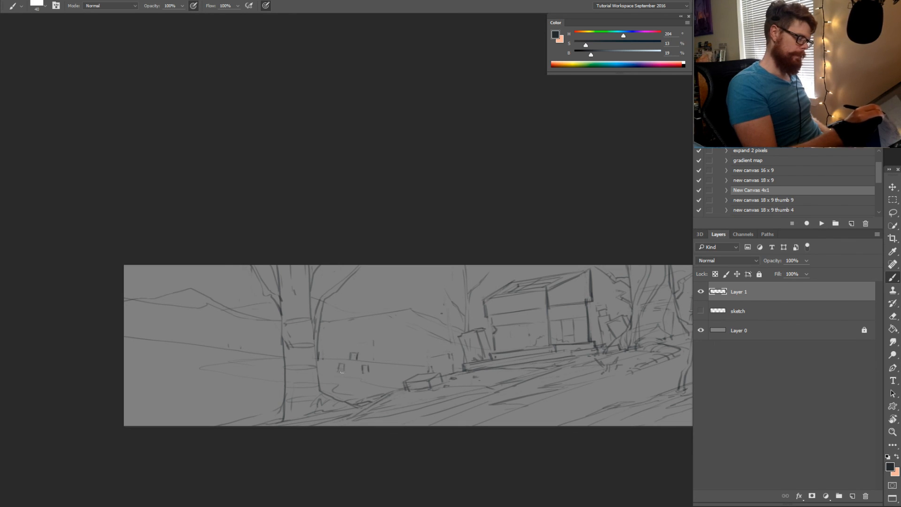
{"action": "left_click_drag", "start_coordinate": [362, 378], "coordinate": [479, 385]}
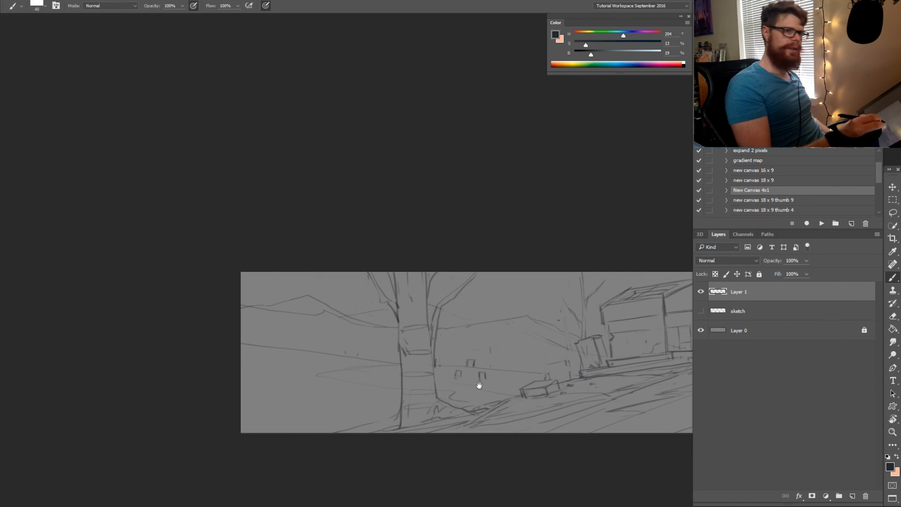
{"action": "left_click_drag", "start_coordinate": [479, 385], "coordinate": [400, 379]}
Sketch a scattered group of tiny gravestones on the far slope left of the big tree
{"action": "left_click_drag", "start_coordinate": [219, 352], "coordinate": [226, 353]}
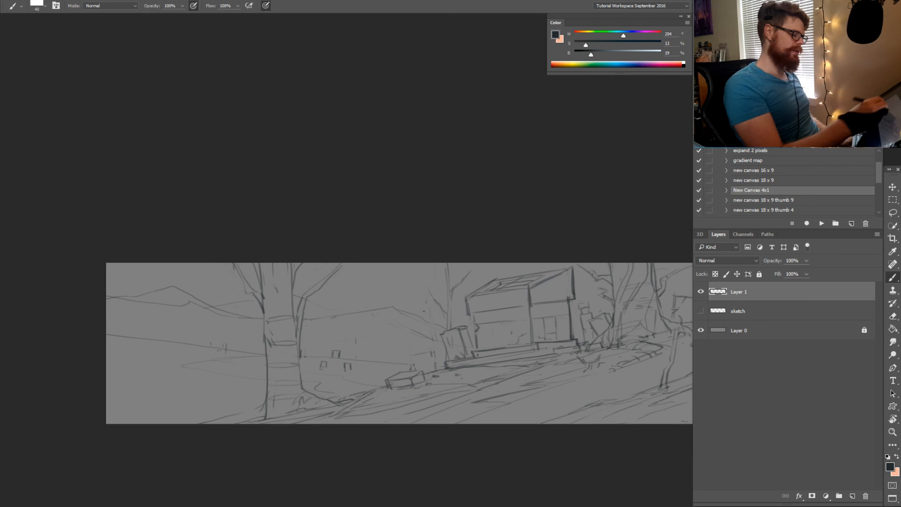
{"action": "key", "text": "r"}
{"action": "left_click_drag", "start_coordinate": [332, 435], "coordinate": [396, 388]}
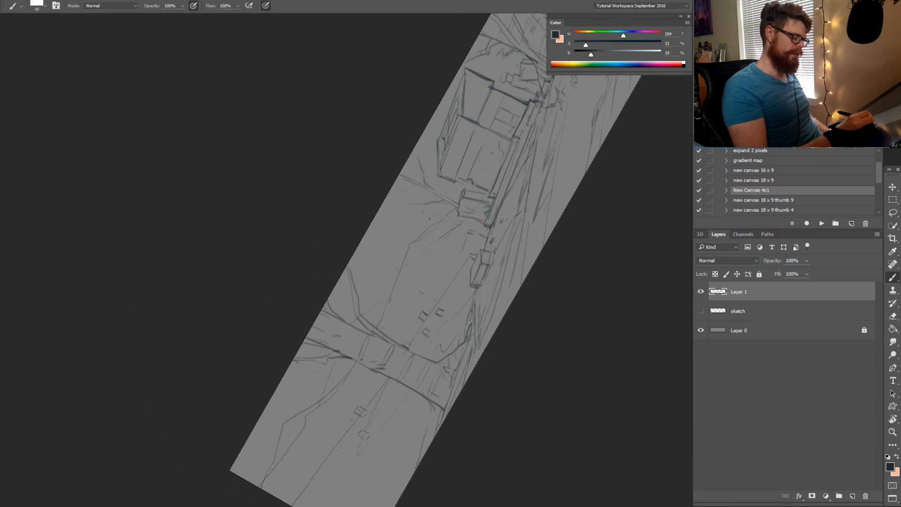
{"action": "key", "text": "r"}
{"action": "mouse_move", "coordinate": [340, 455]}
{"action": "left_mouse_down"}
{"action": "mouse_move", "coordinate": [429, 442]}
{"action": "mouse_move", "coordinate": [283, 438]}
{"action": "mouse_move", "coordinate": [300, 425]}
{"action": "left_mouse_up"}
{"action": "mouse_move", "coordinate": [378, 425]}
{"action": "left_mouse_down"}
{"action": "mouse_move", "coordinate": [368, 426]}
{"action": "mouse_move", "coordinate": [471, 414]}
{"action": "left_mouse_up"}
{"action": "key", "text": "b"}
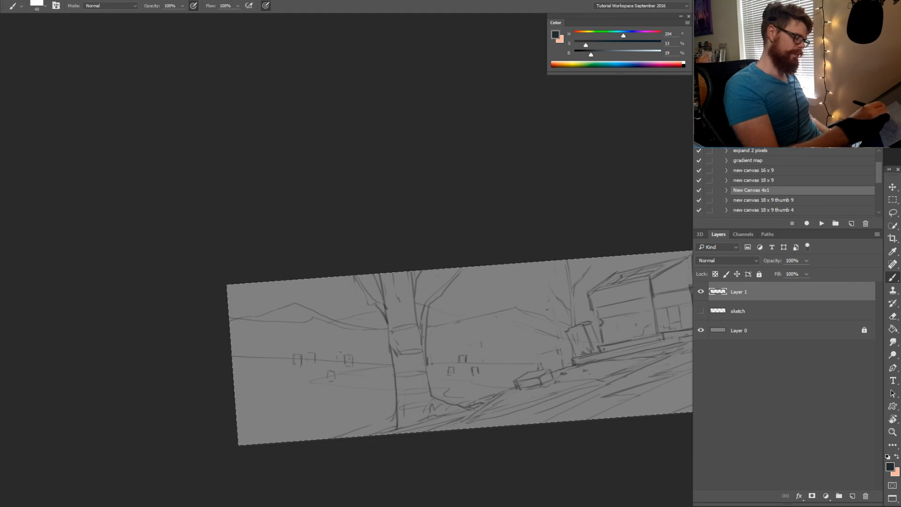
{"action": "left_click_drag", "start_coordinate": [458, 393], "coordinate": [370, 377]}
{"action": "key", "text": "r"}
{"action": "left_click_drag", "start_coordinate": [538, 402], "coordinate": [513, 400]}
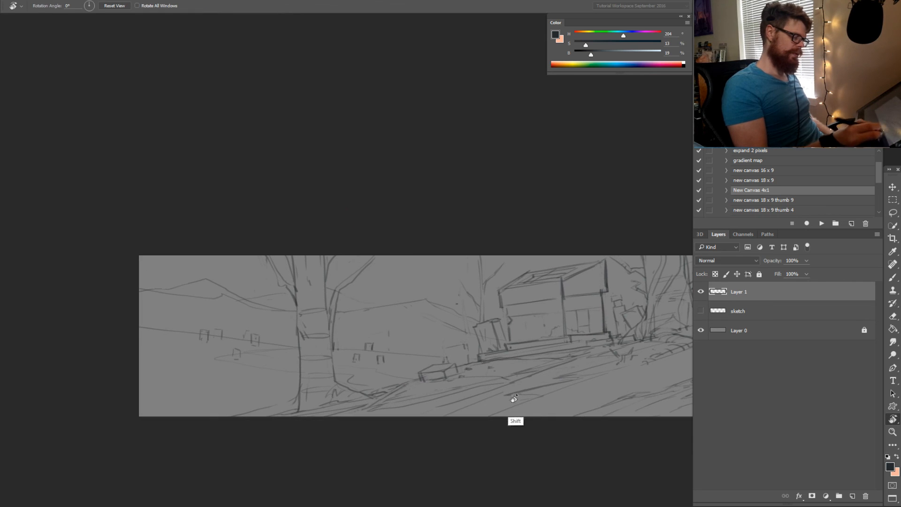
Erase the frontmost tiny gravestones on both sides of the big tree and redraw the remaining distant stones and ground lines
{"action": "key", "text": "e"}
{"action": "mouse_move", "coordinate": [362, 369]}
{"action": "left_mouse_down"}
{"action": "mouse_move", "coordinate": [407, 374]}
{"action": "mouse_move", "coordinate": [396, 395]}
{"action": "mouse_move", "coordinate": [358, 393]}
{"action": "mouse_move", "coordinate": [507, 393]}
{"action": "mouse_move", "coordinate": [368, 357]}
{"action": "left_mouse_up"}
{"action": "key", "text": "r"}
{"action": "key", "text": "b"}
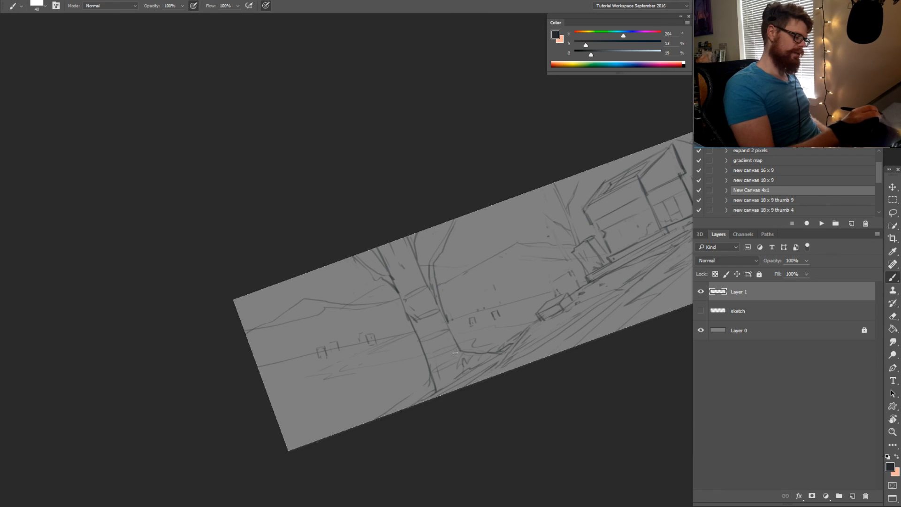
{"action": "key", "text": "r"}
{"action": "left_click_drag", "start_coordinate": [507, 366], "coordinate": [413, 399]}
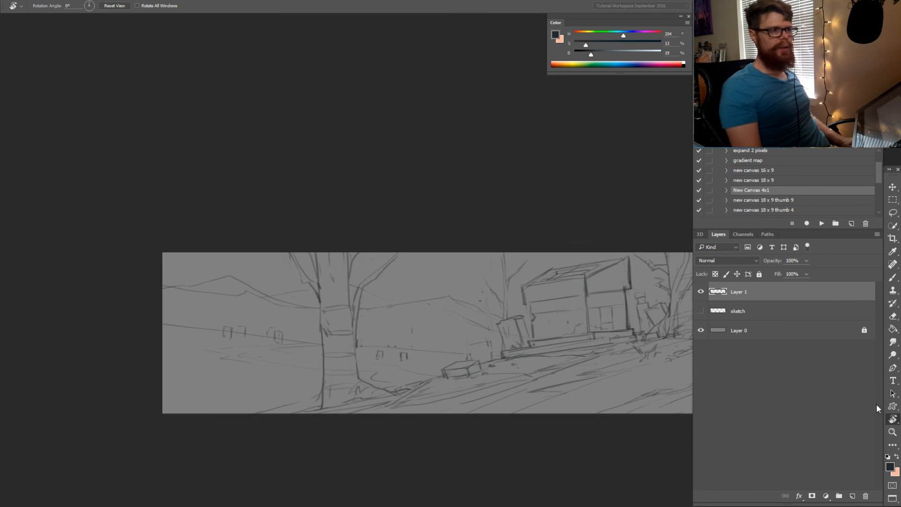
Create a new layer and sketch curved gesture lines for trees left of the big tree, undoing stray strokes
{"action": "left_click", "coordinate": [852, 496]}
{"action": "left_click_drag", "start_coordinate": [323, 362], "coordinate": [311, 363]}
{"action": "key", "text": "b"}
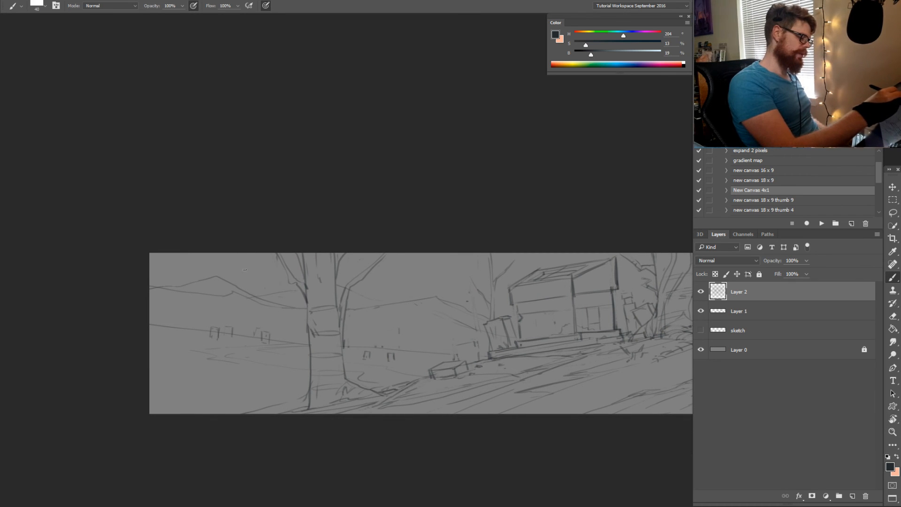
{"action": "mouse_move", "coordinate": [247, 252]}
{"action": "left_mouse_down"}
{"action": "mouse_move", "coordinate": [232, 298]}
{"action": "mouse_move", "coordinate": [238, 327]}
{"action": "mouse_move", "coordinate": [228, 277]}
{"action": "mouse_move", "coordinate": [223, 290]}
{"action": "mouse_move", "coordinate": [235, 328]}
{"action": "mouse_move", "coordinate": [228, 271]}
{"action": "mouse_move", "coordinate": [239, 336]}
{"action": "left_mouse_up"}
{"action": "key", "text": "ctrl+alt+z"}
{"action": "key", "text": "ctrl+alt+z"}
{"action": "key", "text": "ctrl+alt+z"}
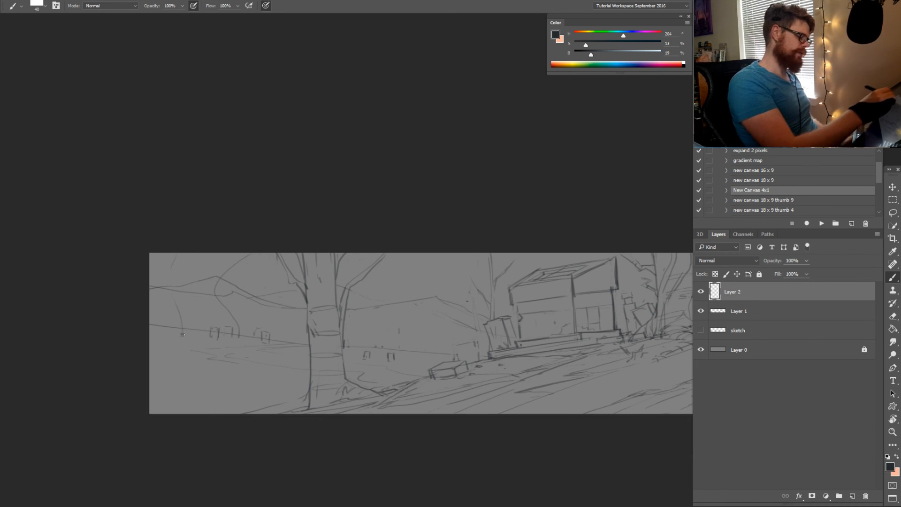
Draw an S-shaped tree gesture line between the big tree and the tomb, redoing it once, plus shorter curves nearby
{"action": "mouse_move", "coordinate": [435, 257]}
{"action": "left_mouse_down"}
{"action": "mouse_move", "coordinate": [406, 289]}
{"action": "mouse_move", "coordinate": [421, 352]}
{"action": "left_mouse_up"}
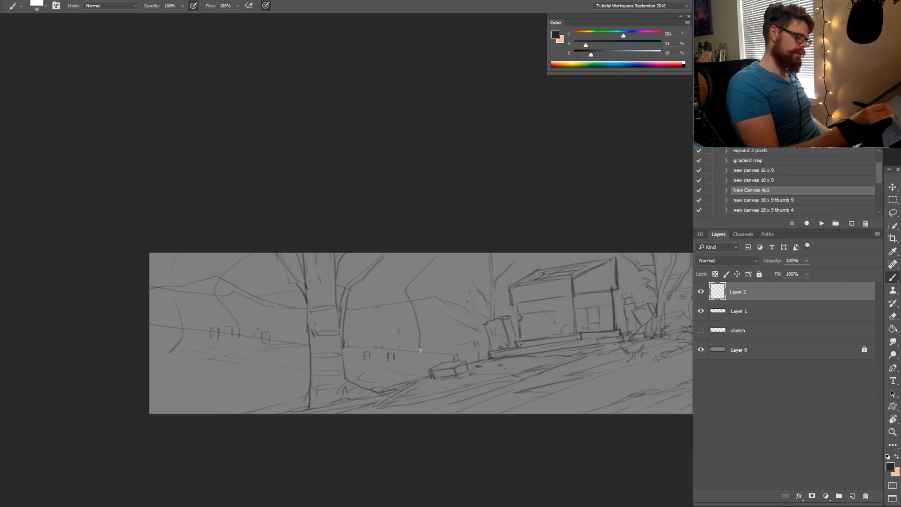
{"action": "key", "text": "ctrl+alt+z"}
{"action": "mouse_move", "coordinate": [408, 259]}
{"action": "left_mouse_down"}
{"action": "mouse_move", "coordinate": [419, 279]}
{"action": "mouse_move", "coordinate": [404, 298]}
{"action": "mouse_move", "coordinate": [423, 355]}
{"action": "left_mouse_up"}
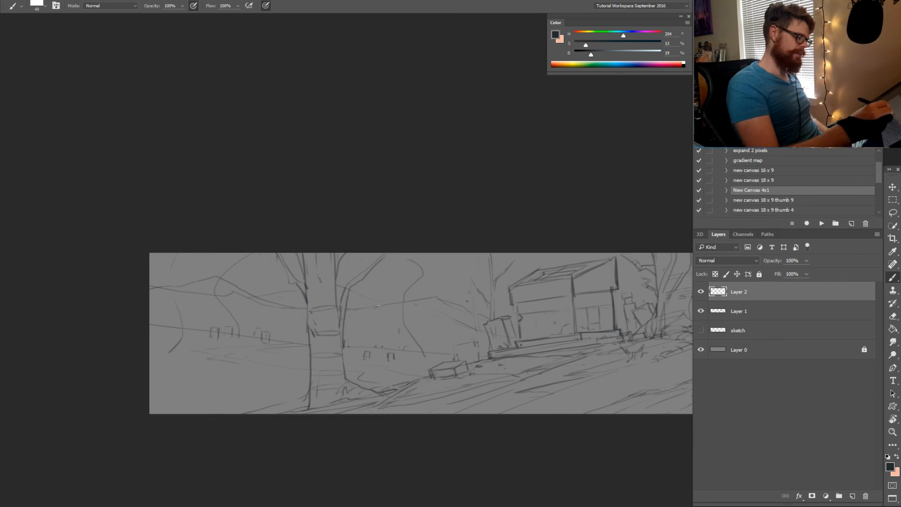
{"action": "left_click_drag", "start_coordinate": [379, 306], "coordinate": [364, 325]}
{"action": "left_click_drag", "start_coordinate": [270, 348], "coordinate": [265, 381]}
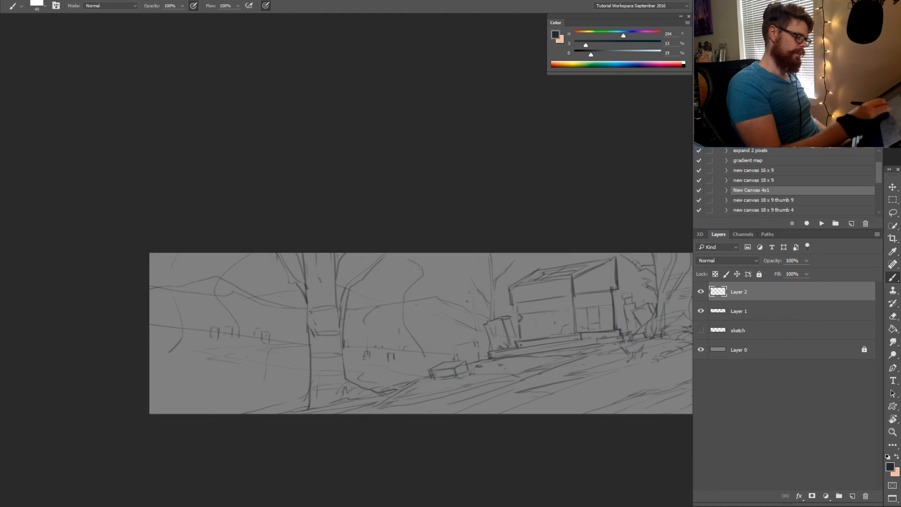
Sketch the lower trunk and spreading roots around the S-shaped gesture line between the big tree and the tomb
{"action": "left_click_drag", "start_coordinate": [397, 314], "coordinate": [412, 313]}
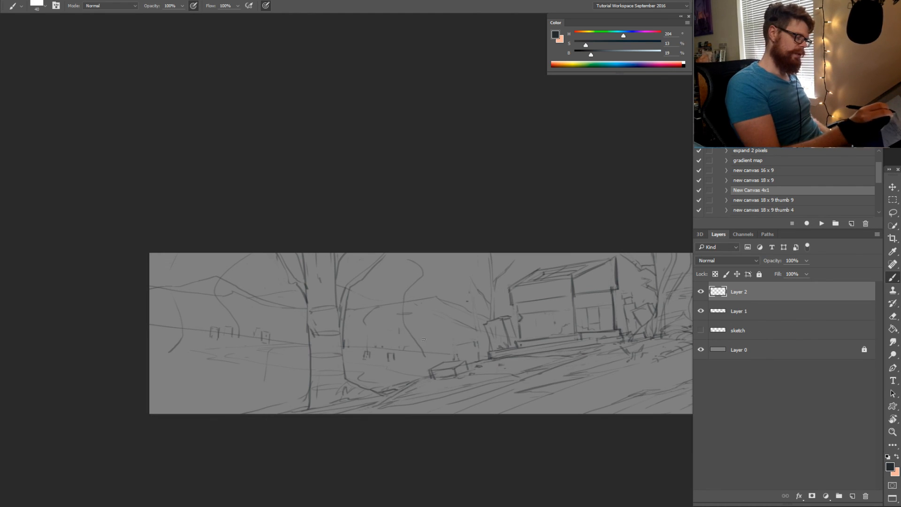
{"action": "left_click_drag", "start_coordinate": [409, 356], "coordinate": [422, 354]}
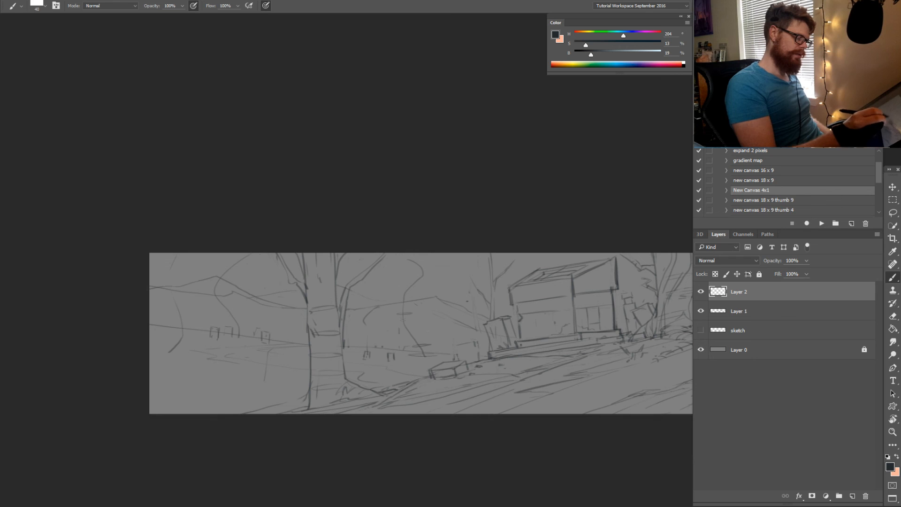
{"action": "mouse_move", "coordinate": [398, 313]}
{"action": "left_mouse_down"}
{"action": "mouse_move", "coordinate": [413, 348]}
{"action": "mouse_move", "coordinate": [414, 321]}
{"action": "mouse_move", "coordinate": [434, 357]}
{"action": "left_mouse_up"}
{"action": "left_click_drag", "start_coordinate": [412, 317], "coordinate": [418, 354]}
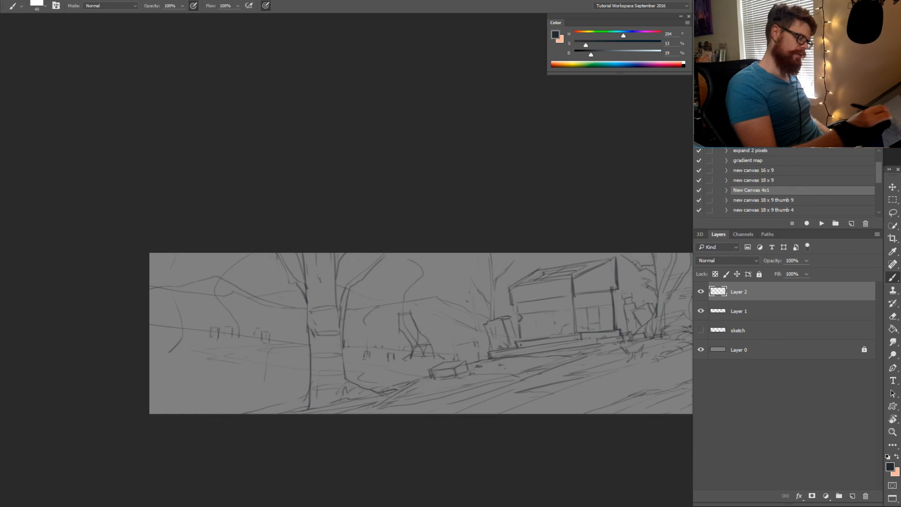
Thicken the upper trunk of the S-shaped tree and add forked branches on both sides, erasing overlapping lines
{"action": "left_click_drag", "start_coordinate": [401, 309], "coordinate": [402, 294]}
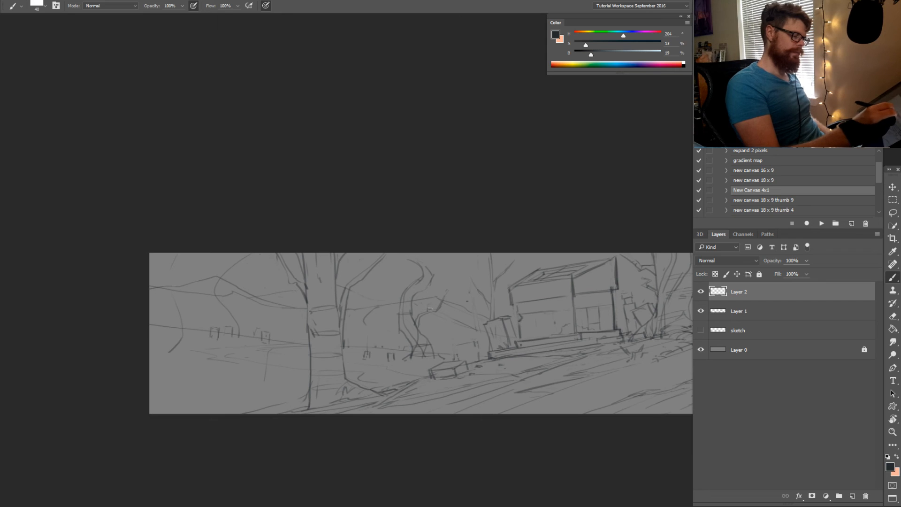
{"action": "mouse_move", "coordinate": [377, 274]}
{"action": "left_mouse_down"}
{"action": "mouse_move", "coordinate": [385, 285]}
{"action": "mouse_move", "coordinate": [459, 302]}
{"action": "left_mouse_up"}
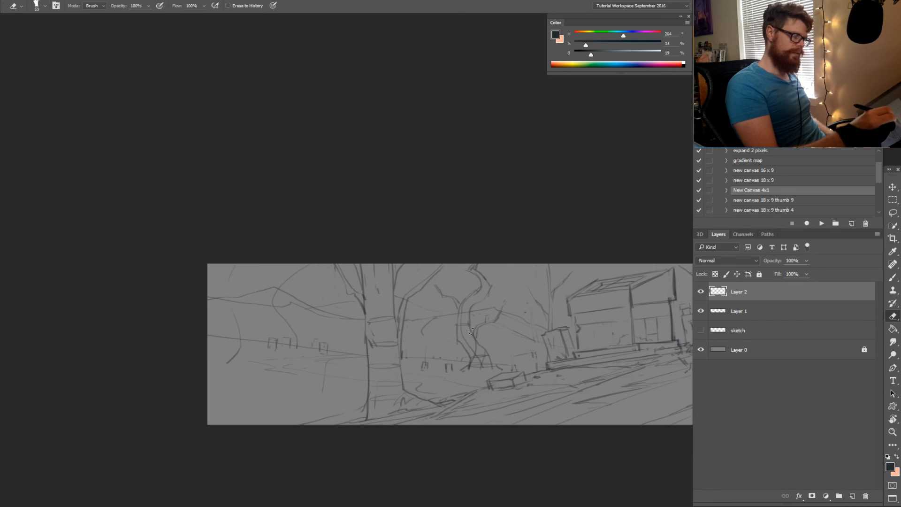
{"action": "mouse_move", "coordinate": [471, 326]}
{"action": "left_mouse_down"}
{"action": "mouse_move", "coordinate": [488, 314]}
{"action": "mouse_move", "coordinate": [475, 339]}
{"action": "left_mouse_up"}
{"action": "left_click_drag", "start_coordinate": [483, 327], "coordinate": [495, 320]}
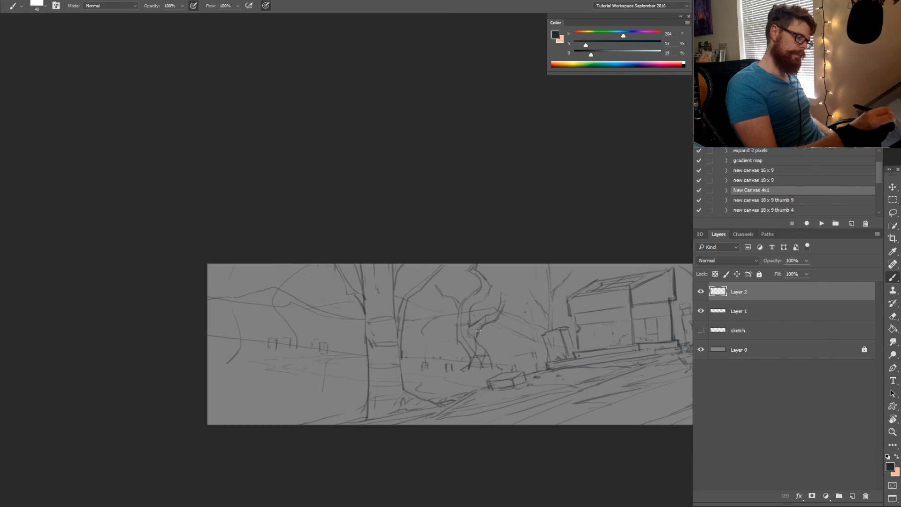
Sketch twisted double-line trunks and a long S-shaped trunk on the slope left of the big tree, undoing a stray stroke
{"action": "left_click_drag", "start_coordinate": [416, 382], "coordinate": [371, 398]}
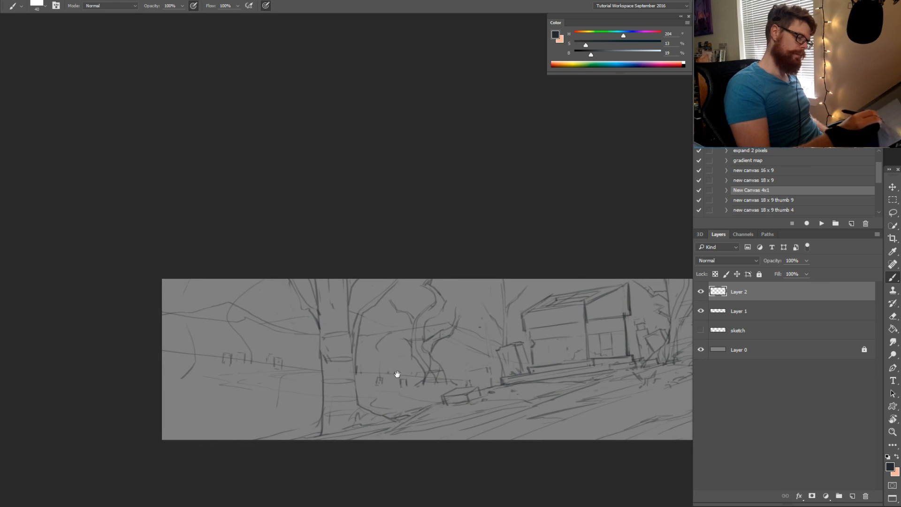
{"action": "mouse_move", "coordinate": [263, 347]}
{"action": "left_mouse_down"}
{"action": "mouse_move", "coordinate": [270, 364]}
{"action": "mouse_move", "coordinate": [241, 323]}
{"action": "mouse_move", "coordinate": [240, 310]}
{"action": "mouse_move", "coordinate": [281, 284]}
{"action": "mouse_move", "coordinate": [261, 283]}
{"action": "mouse_move", "coordinate": [225, 310]}
{"action": "mouse_move", "coordinate": [245, 365]}
{"action": "left_mouse_up"}
{"action": "key", "text": "ctrl+z"}
{"action": "key", "text": "r"}
{"action": "left_click_drag", "start_coordinate": [308, 413], "coordinate": [405, 411]}
{"action": "key", "text": "z"}
{"action": "left_click_drag", "start_coordinate": [460, 407], "coordinate": [424, 431]}
{"action": "key", "text": "r"}
{"action": "mouse_move", "coordinate": [546, 436]}
{"action": "left_mouse_down"}
{"action": "mouse_move", "coordinate": [507, 444]}
{"action": "mouse_move", "coordinate": [360, 422]}
{"action": "left_mouse_up"}
{"action": "key", "text": "z"}
{"action": "left_click_drag", "start_coordinate": [282, 388], "coordinate": [321, 376]}
{"action": "key", "text": "b"}
{"action": "mouse_move", "coordinate": [264, 333]}
{"action": "left_mouse_down"}
{"action": "mouse_move", "coordinate": [257, 380]}
{"action": "mouse_move", "coordinate": [245, 329]}
{"action": "mouse_move", "coordinate": [239, 387]}
{"action": "mouse_move", "coordinate": [228, 397]}
{"action": "mouse_move", "coordinate": [243, 380]}
{"action": "mouse_move", "coordinate": [235, 389]}
{"action": "mouse_move", "coordinate": [259, 430]}
{"action": "left_mouse_up"}
{"action": "key", "text": "r"}
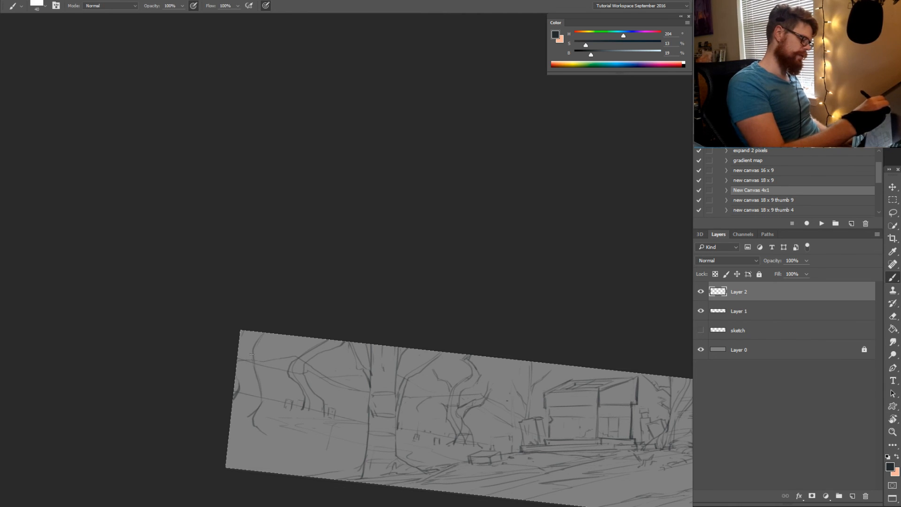
{"action": "left_click_drag", "start_coordinate": [266, 335], "coordinate": [475, 349]}
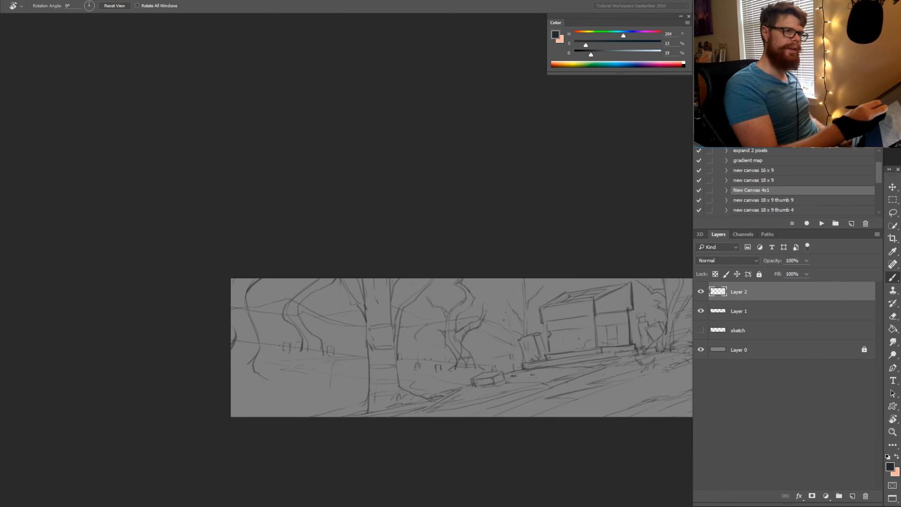
Clean up the leftmost S-shaped tree and sketch roots spreading along the ground at its base
{"action": "key", "text": "b"}
{"action": "key", "text": "e"}
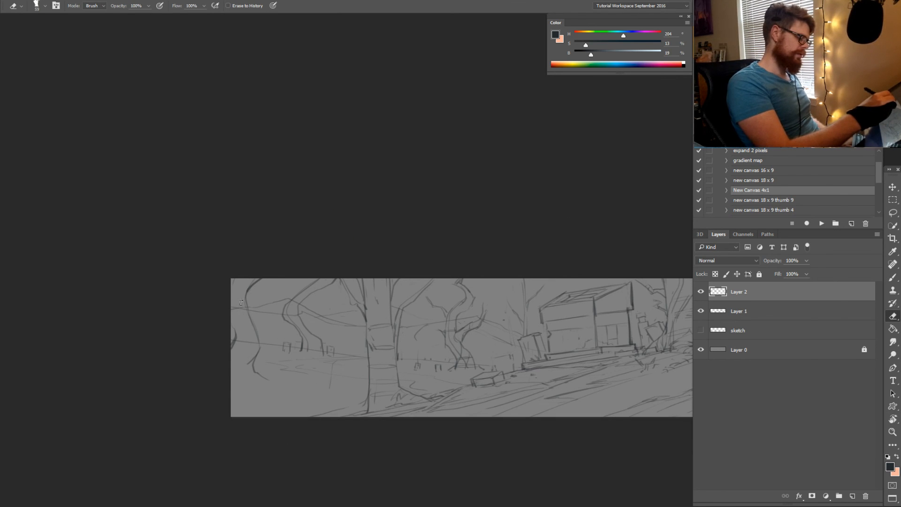
{"action": "key", "text": "r"}
{"action": "left_click_drag", "start_coordinate": [293, 368], "coordinate": [292, 347]}
{"action": "key", "text": "b"}
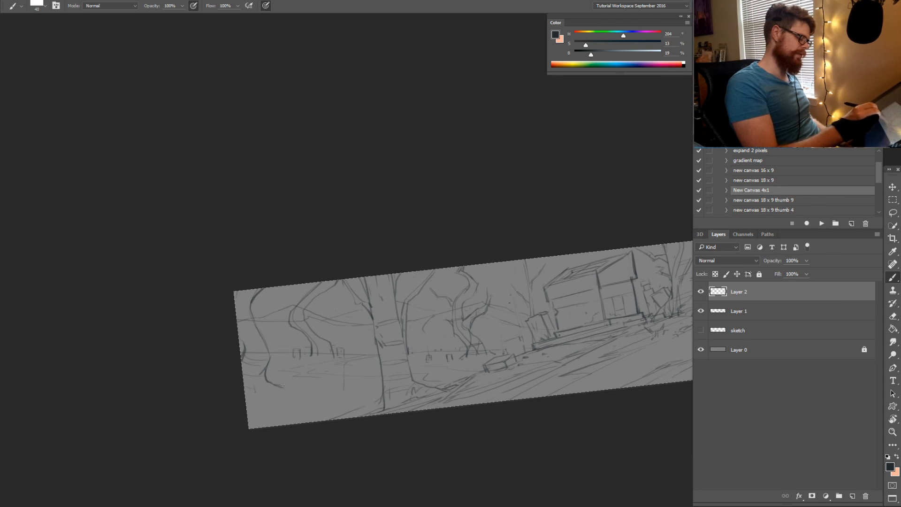
{"action": "mouse_move", "coordinate": [284, 386]}
{"action": "left_mouse_down"}
{"action": "mouse_move", "coordinate": [309, 392]}
{"action": "mouse_move", "coordinate": [282, 395]}
{"action": "left_mouse_up"}
{"action": "key", "text": "space"}
{"action": "key", "text": "r"}
{"action": "left_click_drag", "start_coordinate": [382, 409], "coordinate": [370, 424]}
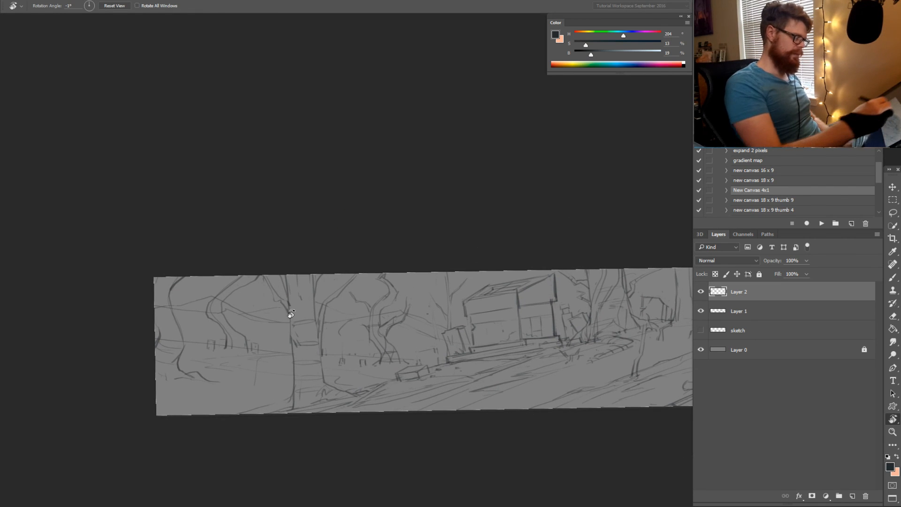
Lasso the big straight foreground tree on Layer 1, delete it and clear the selection
{"action": "key", "text": "e"}
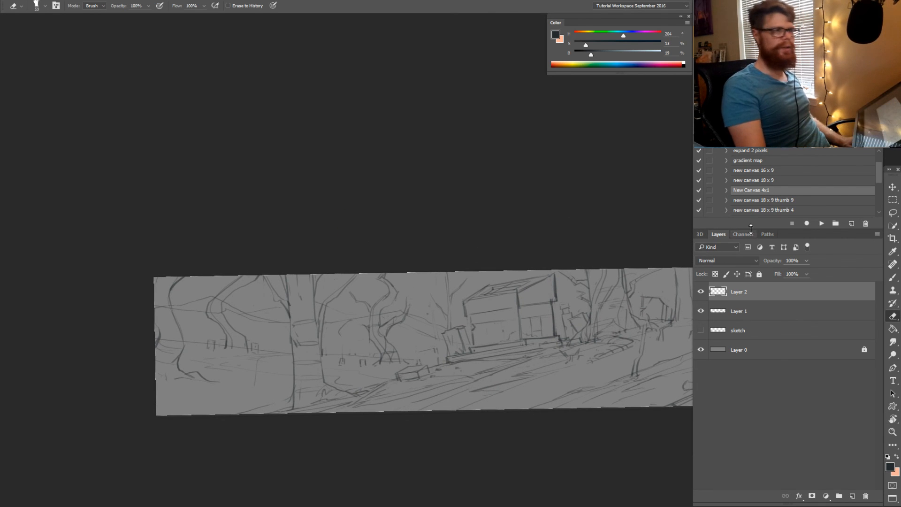
{"action": "left_click", "coordinate": [741, 311]}
{"action": "key", "text": "l"}
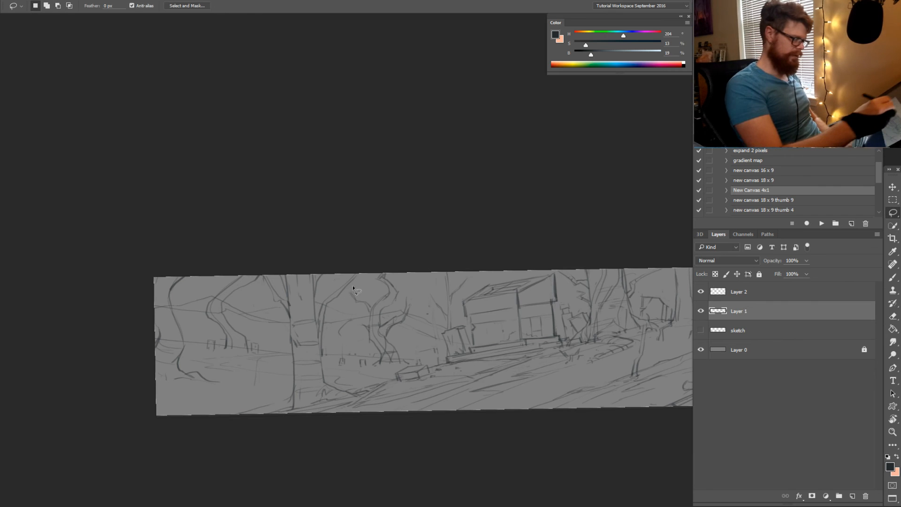
{"action": "mouse_move", "coordinate": [355, 284]}
{"action": "left_mouse_down"}
{"action": "mouse_move", "coordinate": [331, 378]}
{"action": "mouse_move", "coordinate": [371, 393]}
{"action": "mouse_move", "coordinate": [293, 414]}
{"action": "mouse_move", "coordinate": [284, 333]}
{"action": "mouse_move", "coordinate": [304, 252]}
{"action": "mouse_move", "coordinate": [295, 316]}
{"action": "mouse_move", "coordinate": [304, 407]}
{"action": "left_mouse_up"}
{"action": "key", "text": "Delete"}
{"action": "key", "text": "ctrl+d"}
Draw long curved trunk lines in place of the deleted big tree, sweeping the rightmost one out toward the low stone block
{"action": "key", "text": "b"}
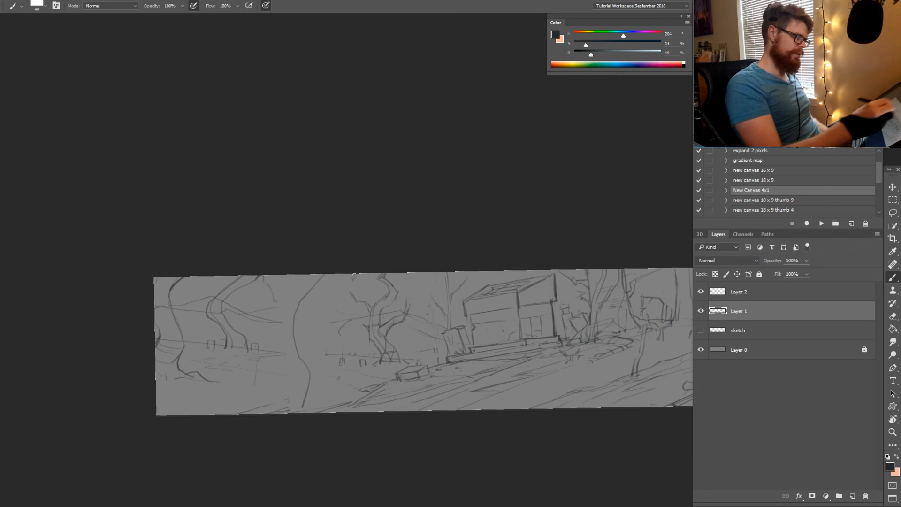
{"action": "mouse_move", "coordinate": [355, 275]}
{"action": "left_mouse_down"}
{"action": "mouse_move", "coordinate": [336, 330]}
{"action": "mouse_move", "coordinate": [358, 366]}
{"action": "mouse_move", "coordinate": [387, 382]}
{"action": "left_mouse_up"}
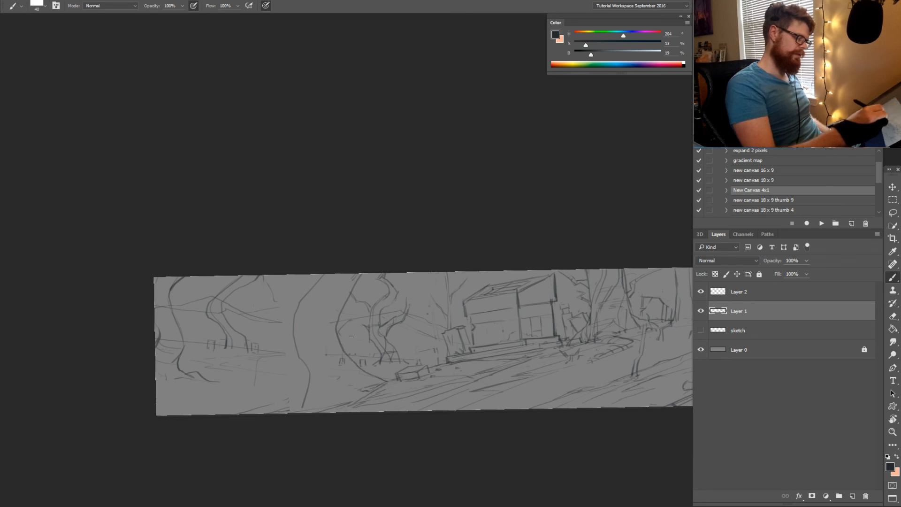
{"action": "mouse_move", "coordinate": [281, 288]}
{"action": "left_mouse_down"}
{"action": "mouse_move", "coordinate": [272, 333]}
{"action": "mouse_move", "coordinate": [285, 372]}
{"action": "mouse_move", "coordinate": [263, 408]}
{"action": "left_mouse_up"}
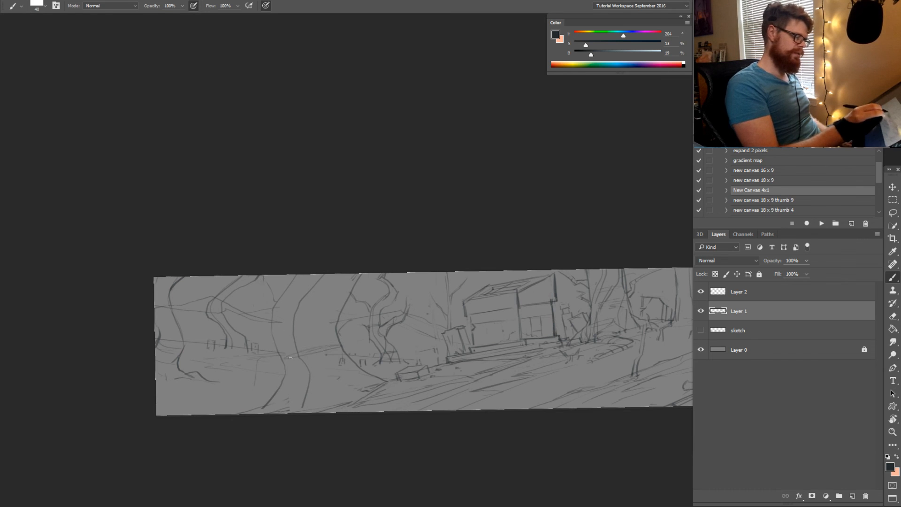
Redraw the missing horizon and ground lines around the new curved trunks and erase stray marks
{"action": "scroll", "coordinate": [379, 374], "scroll_direction": "right", "scroll_amount": 1}
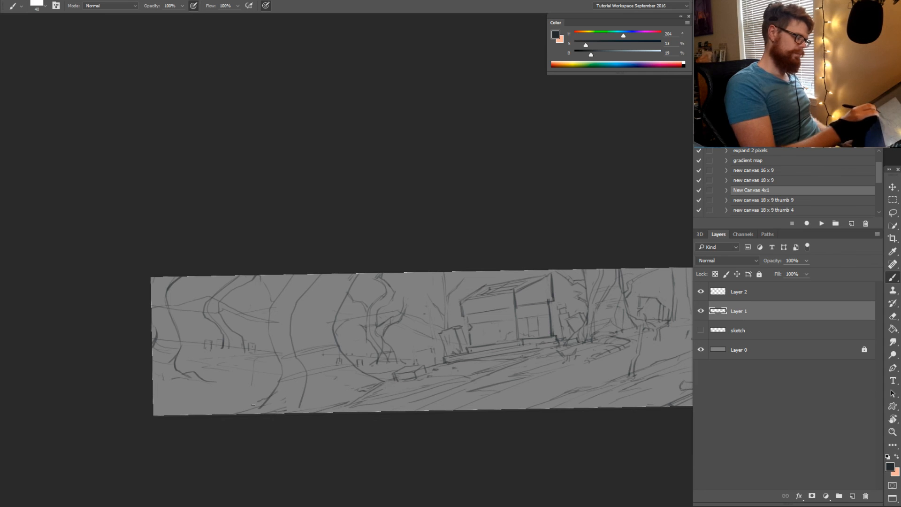
{"action": "scroll", "coordinate": [397, 378], "scroll_direction": "left", "scroll_amount": 1}
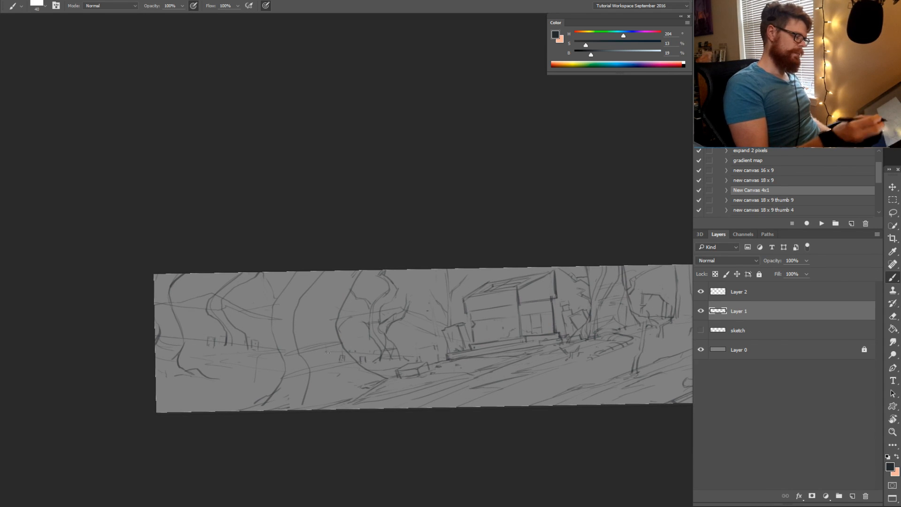
{"action": "key", "text": "e"}
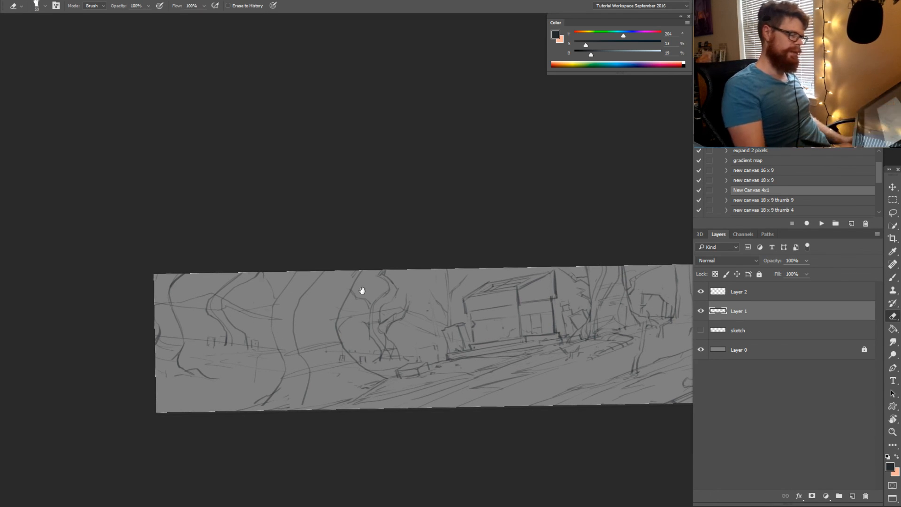
{"action": "scroll", "coordinate": [469, 378], "scroll_direction": "right", "scroll_amount": 5}
{"action": "key", "text": "b"}
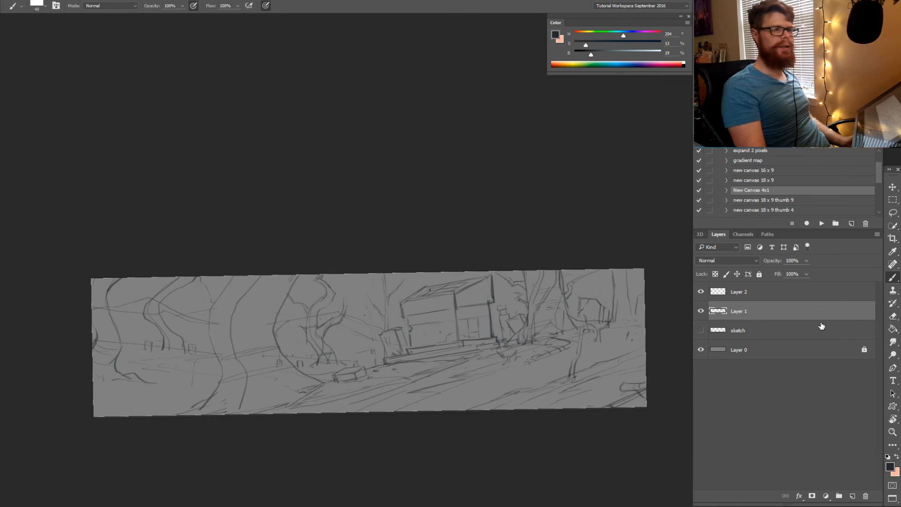
Erase the straight upper trunks and branches of the trees right of the tomb on Layer 1
{"action": "left_click", "coordinate": [764, 296]}
{"action": "key", "text": "e"}
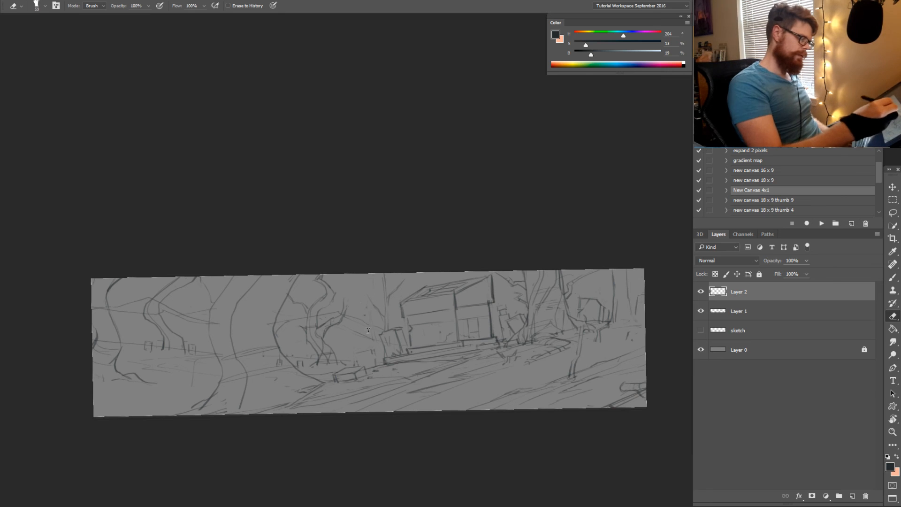
{"action": "key", "text": "b"}
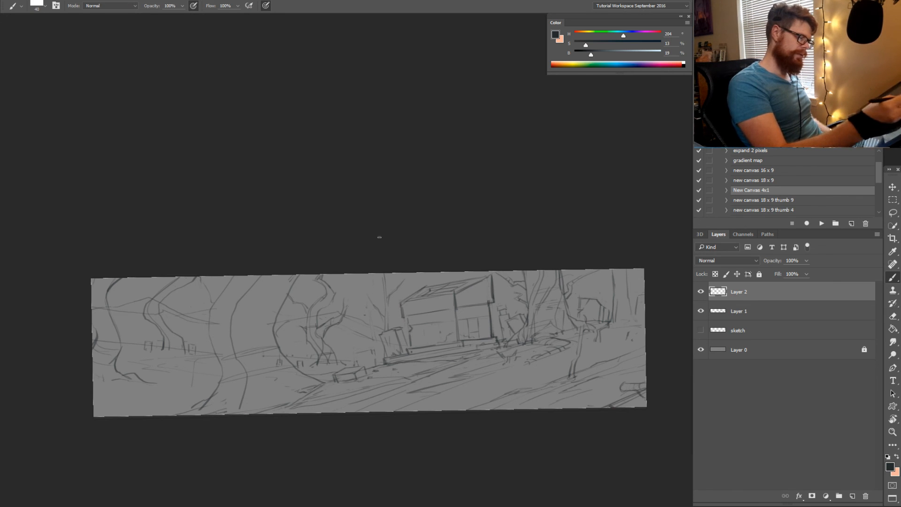
{"action": "left_click", "coordinate": [756, 312]}
{"action": "key", "text": "e"}
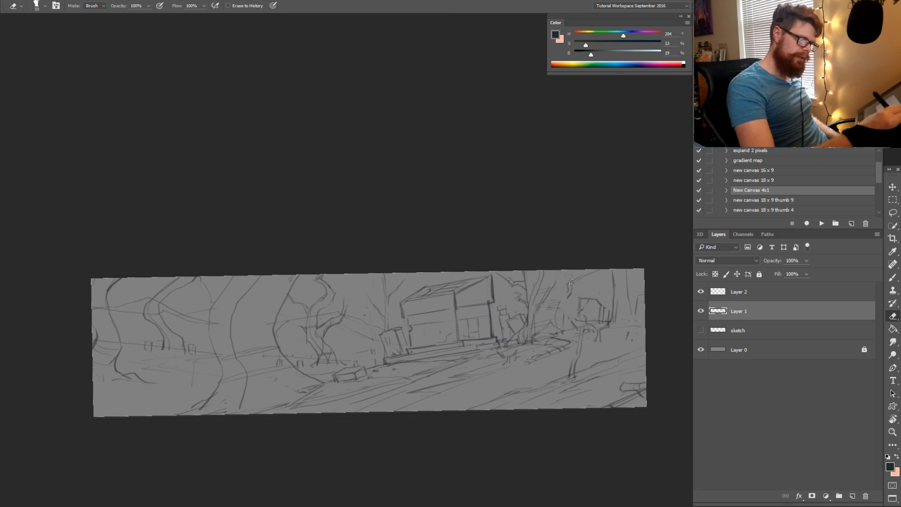
{"action": "key", "text": "b"}
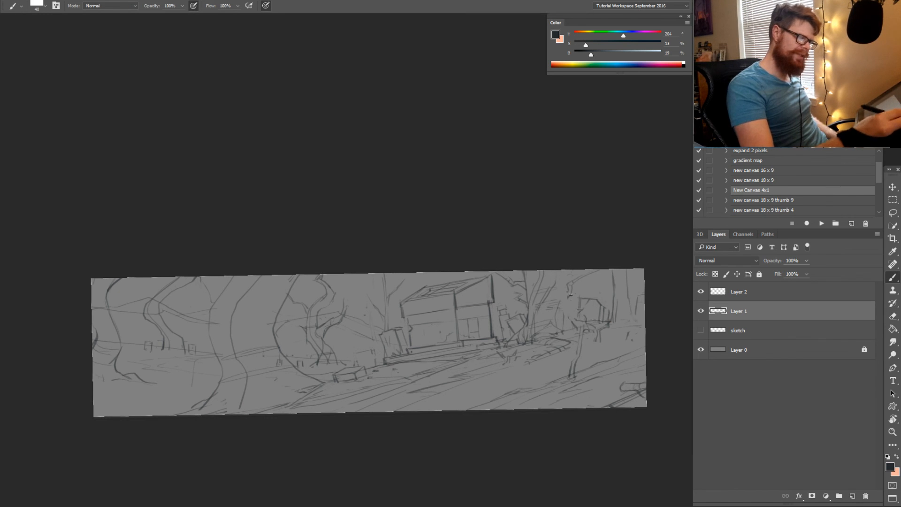
{"action": "key", "text": "e"}
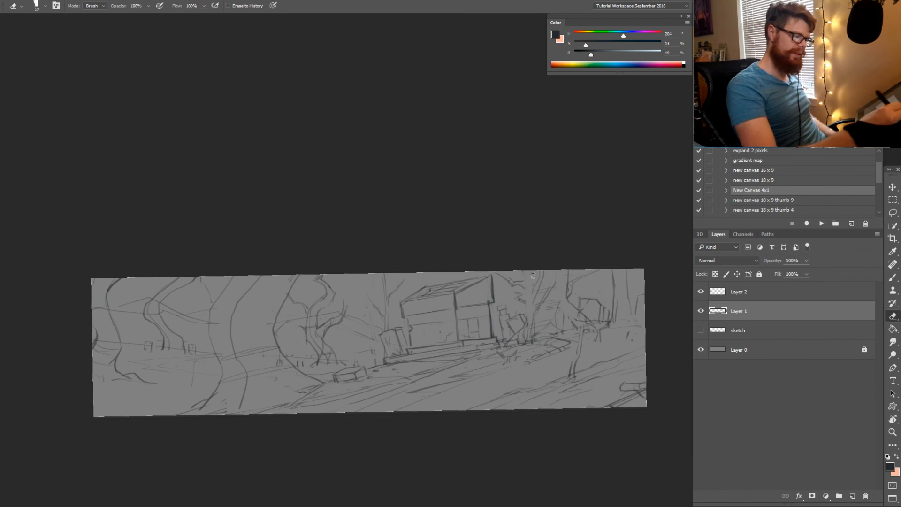
Sketch curved, twisting trunks for the trees beside the tomb and toward the canvas's right edge
{"action": "key", "text": "b"}
{"action": "left_click_drag", "start_coordinate": [515, 333], "coordinate": [504, 340]}
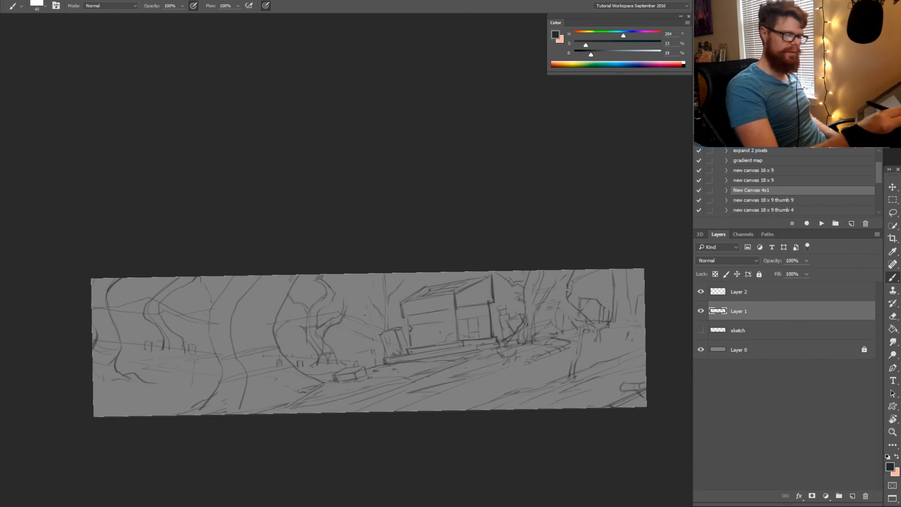
{"action": "left_click_drag", "start_coordinate": [572, 270], "coordinate": [568, 296]}
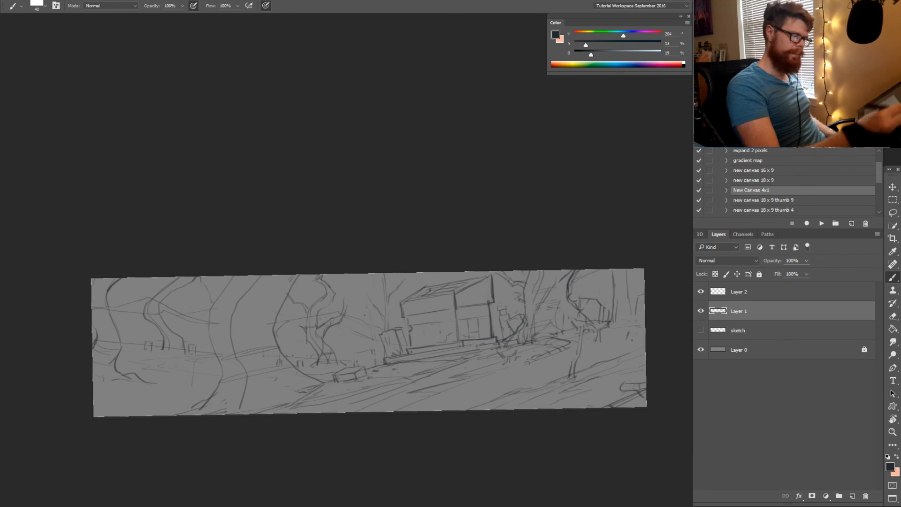
{"action": "left_click_drag", "start_coordinate": [576, 307], "coordinate": [579, 294]}
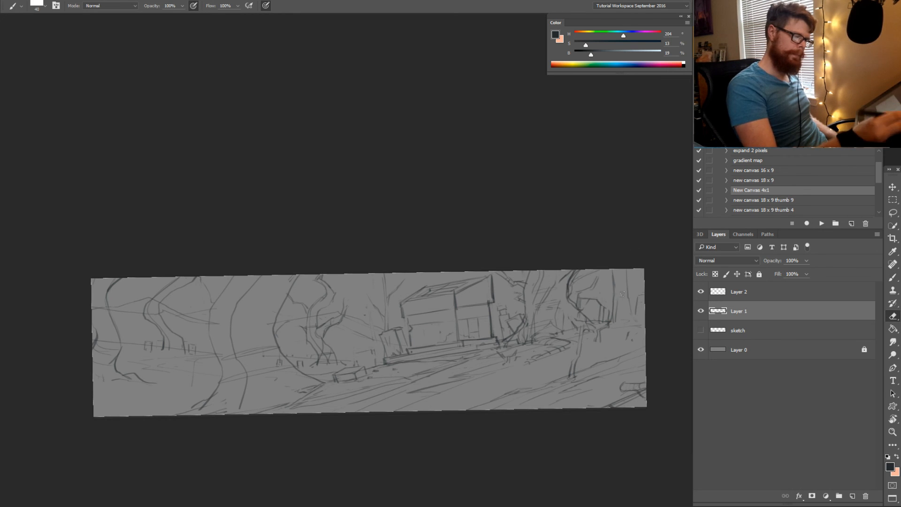
{"action": "mouse_move", "coordinate": [629, 270]}
{"action": "left_mouse_down"}
{"action": "mouse_move", "coordinate": [612, 320]}
{"action": "mouse_move", "coordinate": [631, 289]}
{"action": "left_mouse_up"}
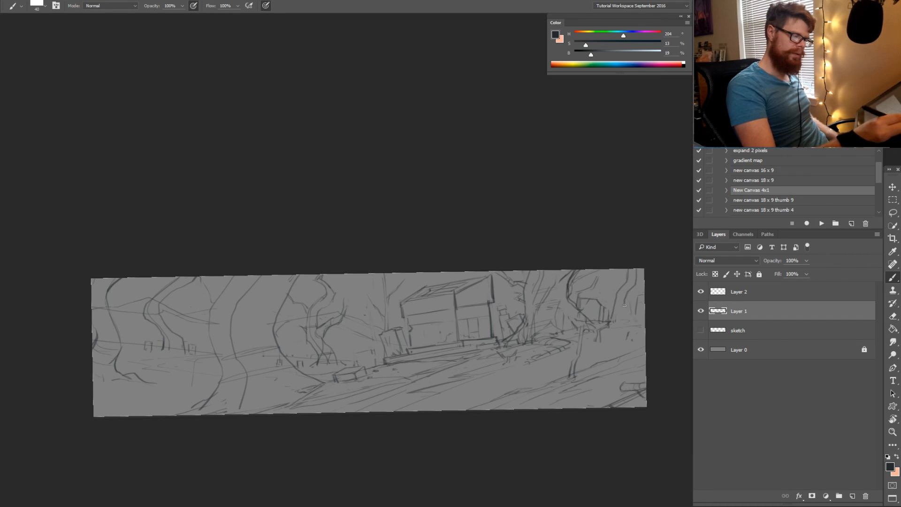
Replace the box shape beside the path, below the central twisted trees, with small fence-post marks along the path's edge
{"action": "mouse_move", "coordinate": [487, 372]}
{"action": "left_mouse_down"}
{"action": "mouse_move", "coordinate": [514, 363]}
{"action": "mouse_move", "coordinate": [483, 384]}
{"action": "left_mouse_up"}
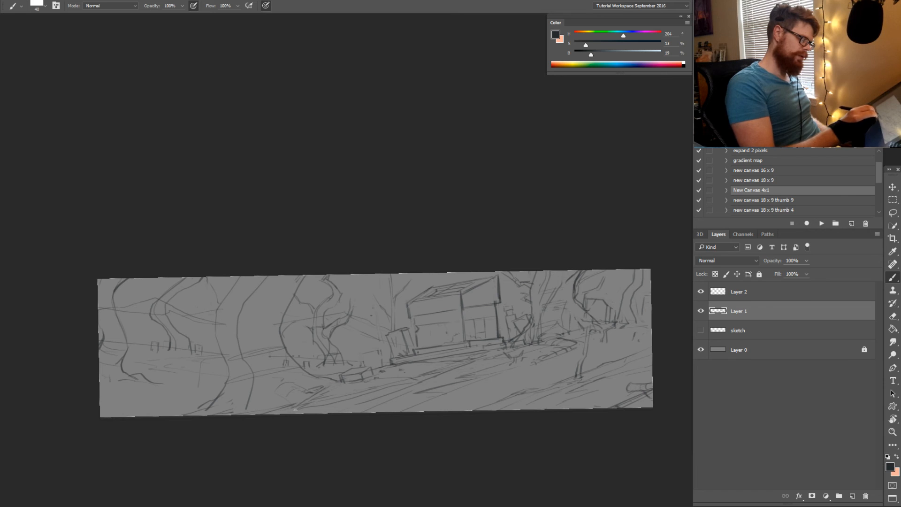
{"action": "left_click_drag", "start_coordinate": [352, 411], "coordinate": [408, 374]}
{"action": "scroll", "coordinate": [408, 358], "scroll_direction": "up", "scroll_amount": 2}
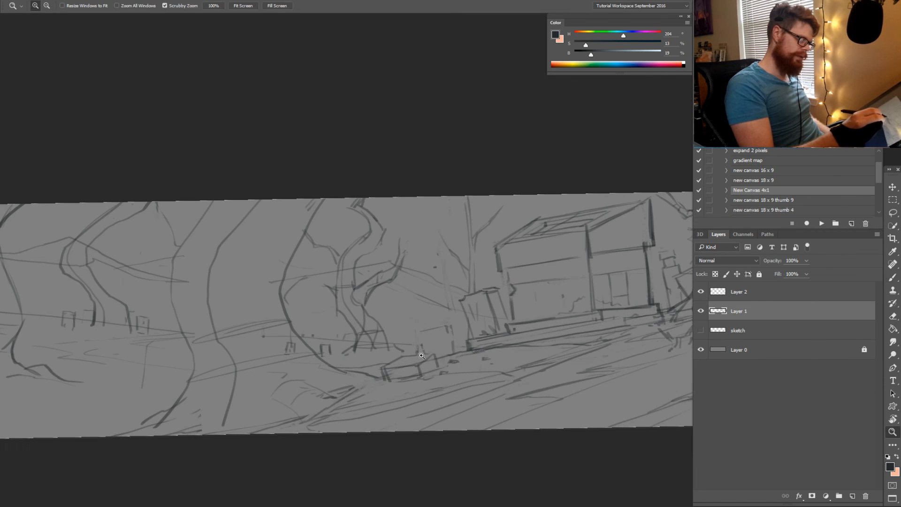
{"action": "left_click_drag", "start_coordinate": [436, 374], "coordinate": [388, 364]}
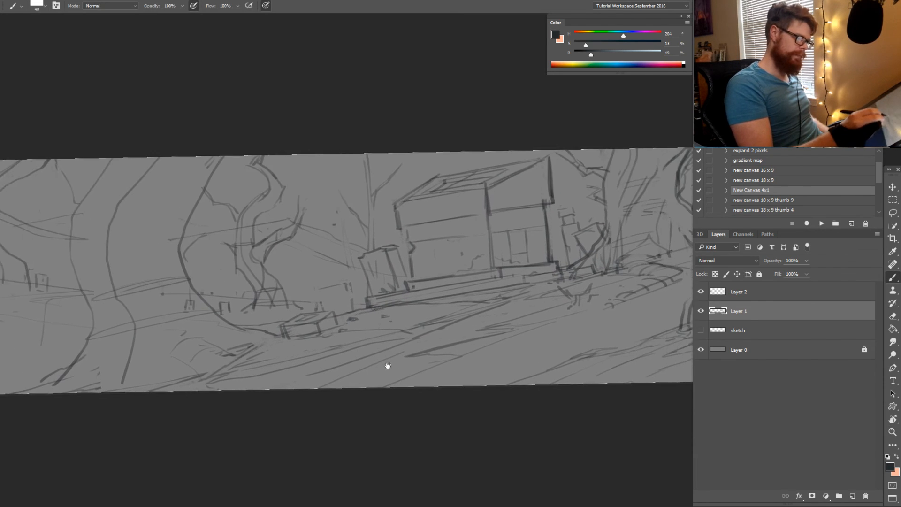
{"action": "scroll", "coordinate": [404, 371], "scroll_direction": "down", "scroll_amount": 2}
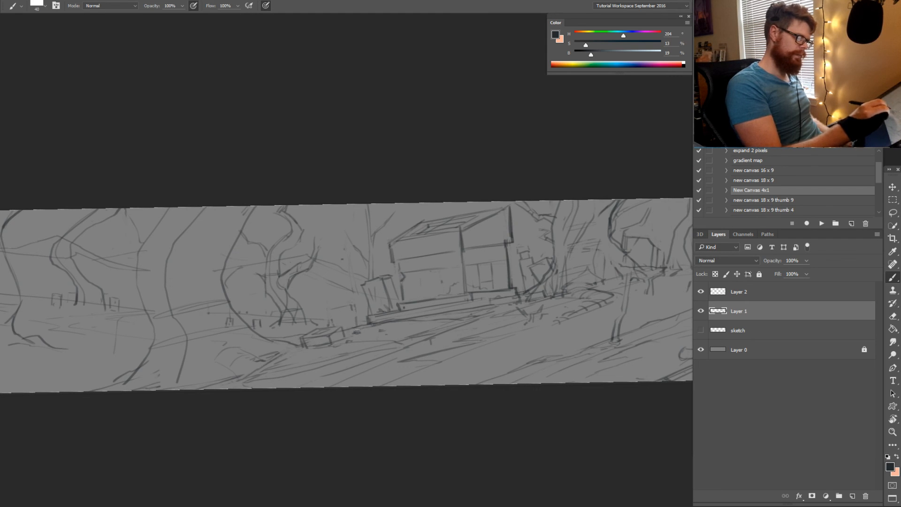
{"action": "mouse_move", "coordinate": [353, 324]}
{"action": "left_mouse_down"}
{"action": "mouse_move", "coordinate": [300, 335]}
{"action": "mouse_move", "coordinate": [348, 333]}
{"action": "mouse_move", "coordinate": [327, 343]}
{"action": "mouse_move", "coordinate": [297, 345]}
{"action": "mouse_move", "coordinate": [357, 325]}
{"action": "left_mouse_up"}
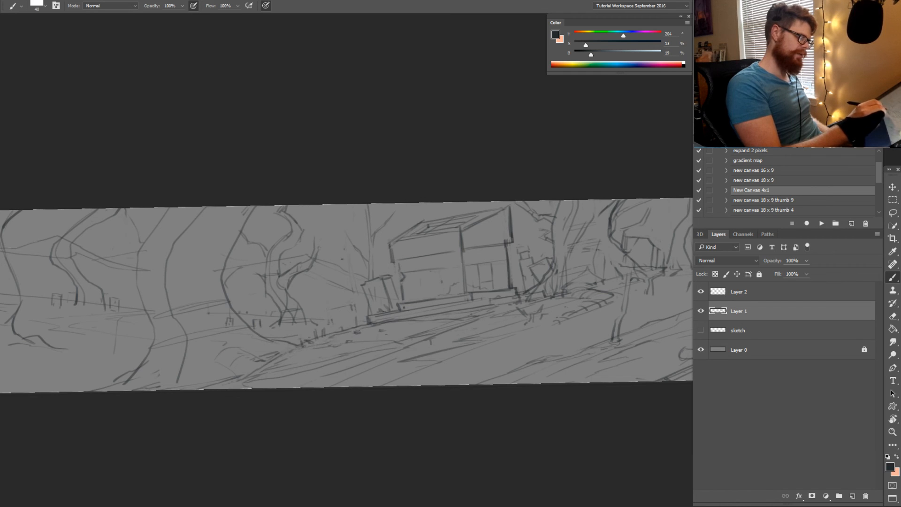
Sketch a flared root spreading from the base of the large foreground trunk
{"action": "left_click_drag", "start_coordinate": [312, 359], "coordinate": [519, 362]}
{"action": "left_click_drag", "start_coordinate": [424, 371], "coordinate": [440, 374]}
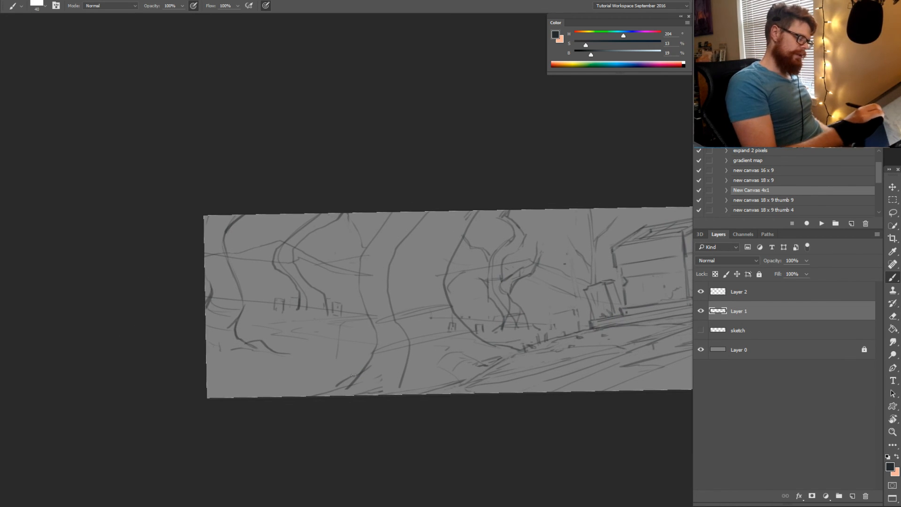
{"action": "mouse_move", "coordinate": [353, 376]}
{"action": "left_mouse_down"}
{"action": "mouse_move", "coordinate": [303, 394]}
{"action": "mouse_move", "coordinate": [354, 388]}
{"action": "mouse_move", "coordinate": [351, 380]}
{"action": "mouse_move", "coordinate": [335, 381]}
{"action": "left_mouse_up"}
{"action": "key", "text": "e"}
{"action": "key", "text": "b"}
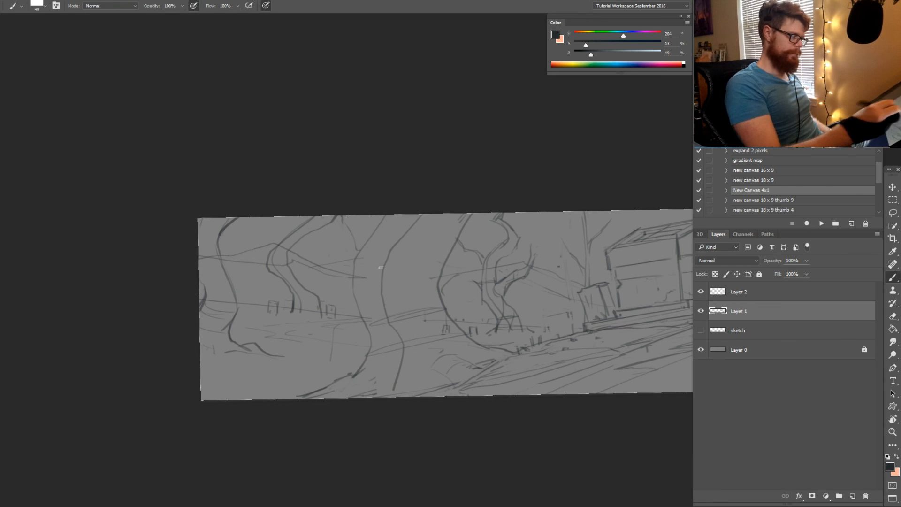
Redraw the right contour of the large foreground trunk as a sweeping curve leaning up toward the central tree
{"action": "left_click_drag", "start_coordinate": [400, 274], "coordinate": [417, 272]}
{"action": "mouse_move", "coordinate": [351, 285]}
{"action": "left_mouse_down"}
{"action": "mouse_move", "coordinate": [430, 281]}
{"action": "mouse_move", "coordinate": [473, 177]}
{"action": "mouse_move", "coordinate": [523, 258]}
{"action": "mouse_move", "coordinate": [544, 327]}
{"action": "mouse_move", "coordinate": [467, 431]}
{"action": "left_mouse_up"}
{"action": "key", "text": "r"}
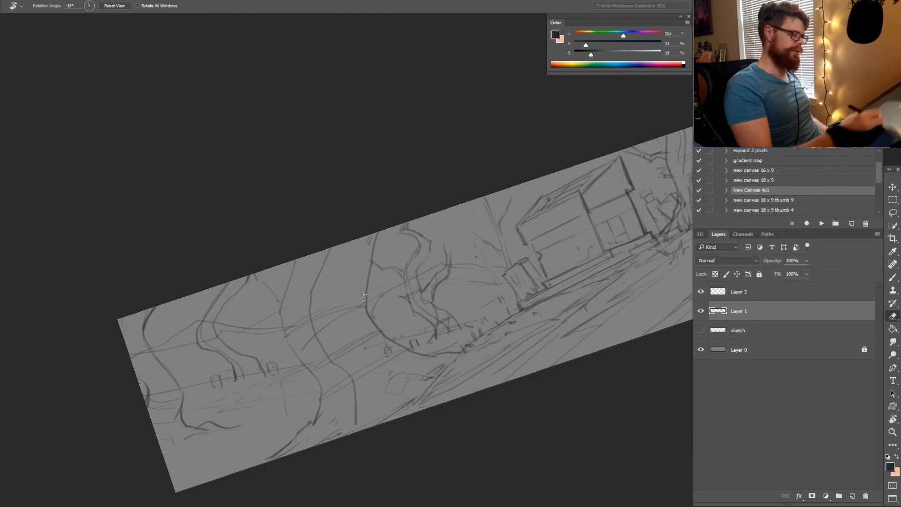
{"action": "key", "text": "b"}
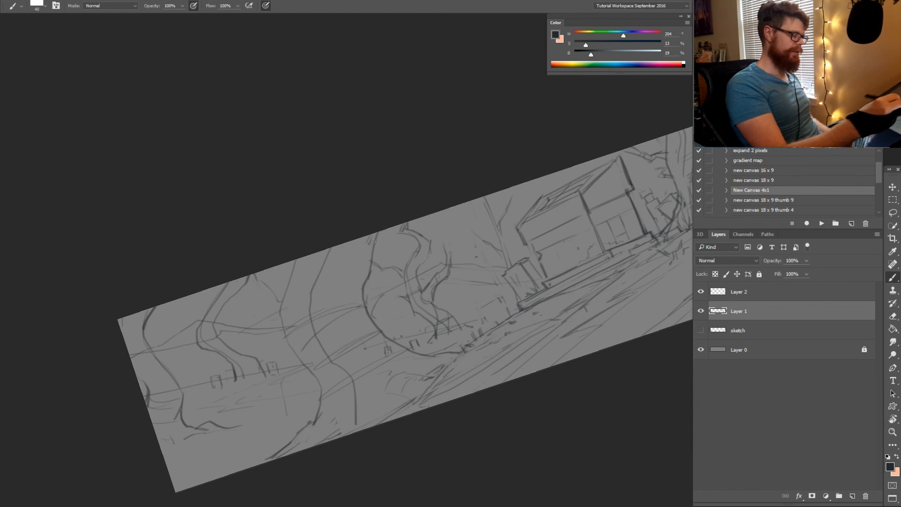
{"action": "left_click_drag", "start_coordinate": [372, 245], "coordinate": [362, 269]}
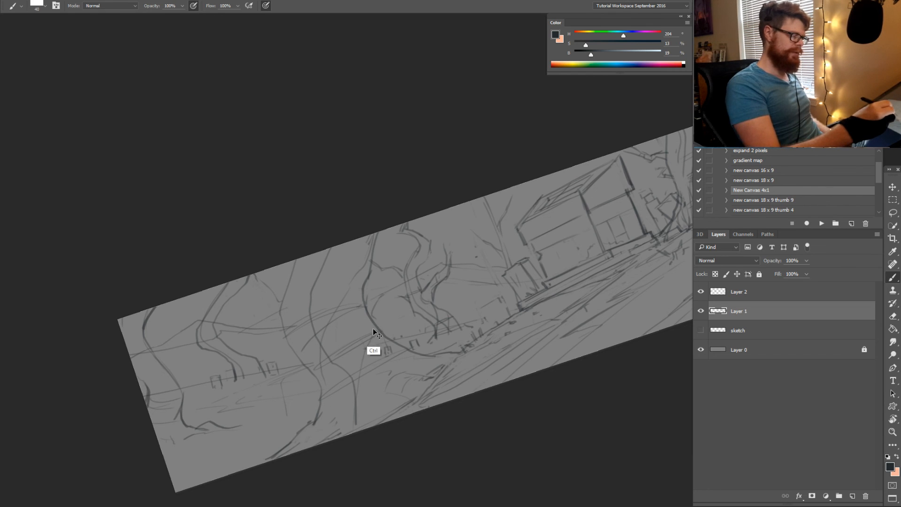
{"action": "left_click_drag", "start_coordinate": [374, 330], "coordinate": [353, 424]}
Rework the left contour of the large foreground trunk and add flowing bark lines down its length
{"action": "key", "text": "e"}
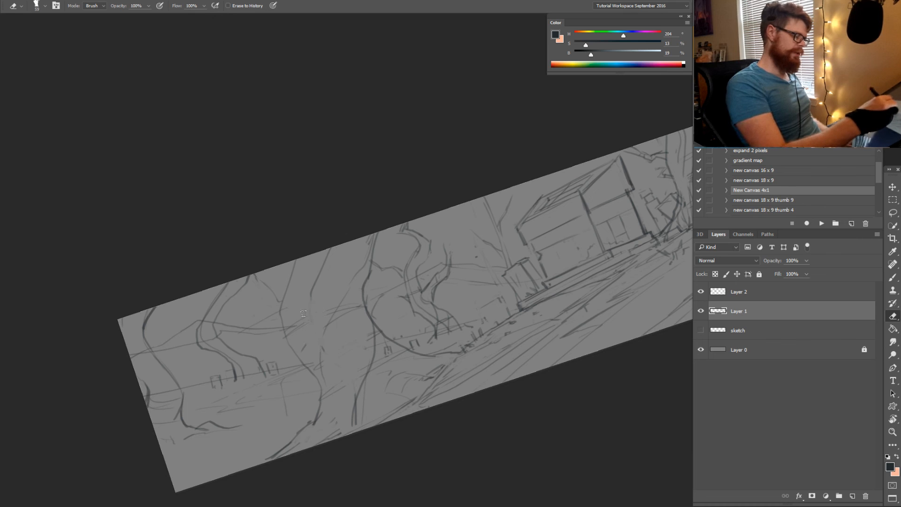
{"action": "key", "text": "b"}
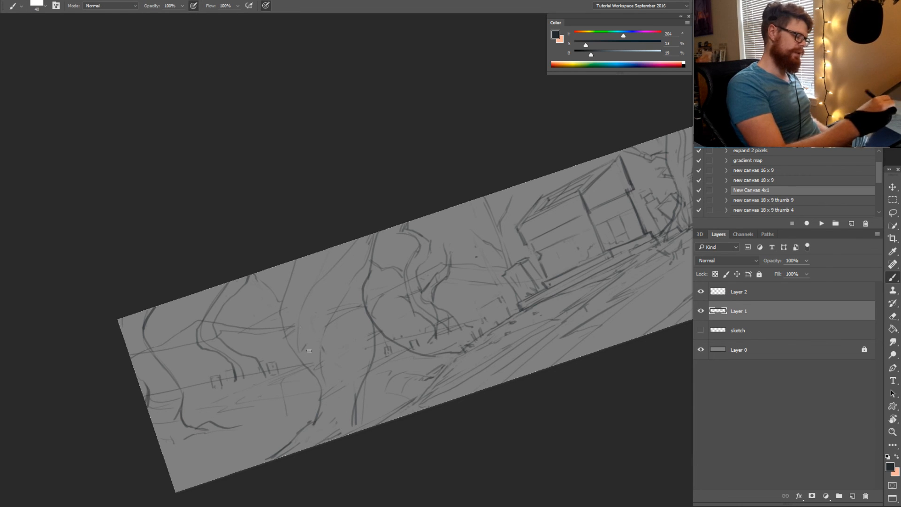
{"action": "key", "text": "e"}
{"action": "mouse_move", "coordinate": [309, 351]}
{"action": "left_mouse_down"}
{"action": "mouse_move", "coordinate": [319, 390]}
{"action": "mouse_move", "coordinate": [322, 364]}
{"action": "mouse_move", "coordinate": [322, 402]}
{"action": "mouse_move", "coordinate": [324, 339]}
{"action": "mouse_move", "coordinate": [370, 244]}
{"action": "left_mouse_up"}
{"action": "key", "text": "b"}
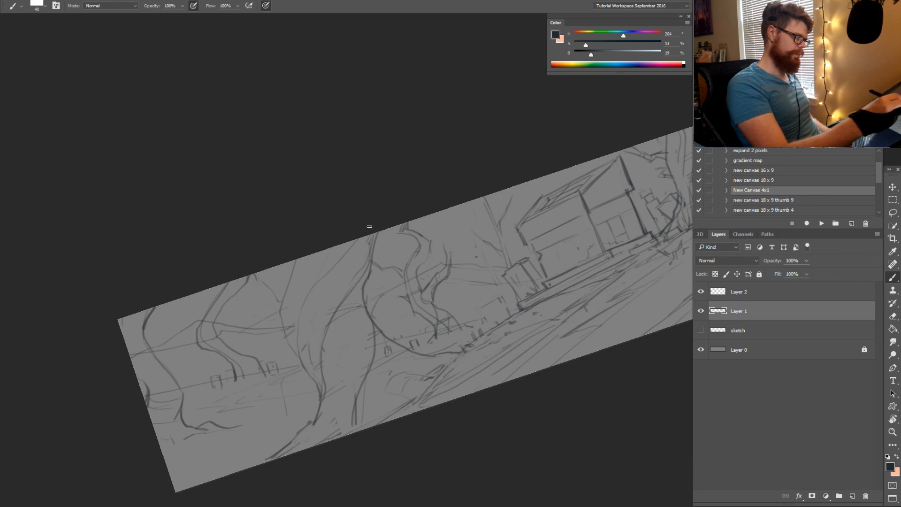
{"action": "left_click_drag", "start_coordinate": [363, 278], "coordinate": [345, 311]}
{"action": "left_click_drag", "start_coordinate": [341, 381], "coordinate": [347, 399]}
{"action": "mouse_move", "coordinate": [341, 334]}
{"action": "left_mouse_down"}
{"action": "mouse_move", "coordinate": [350, 402]}
{"action": "mouse_move", "coordinate": [340, 432]}
{"action": "left_mouse_up"}
Reset the canvas rotation to 0° and make Layer 2 the active drawing layer
{"action": "key", "text": "r"}
{"action": "left_click_drag", "start_coordinate": [417, 225], "coordinate": [316, 247]}
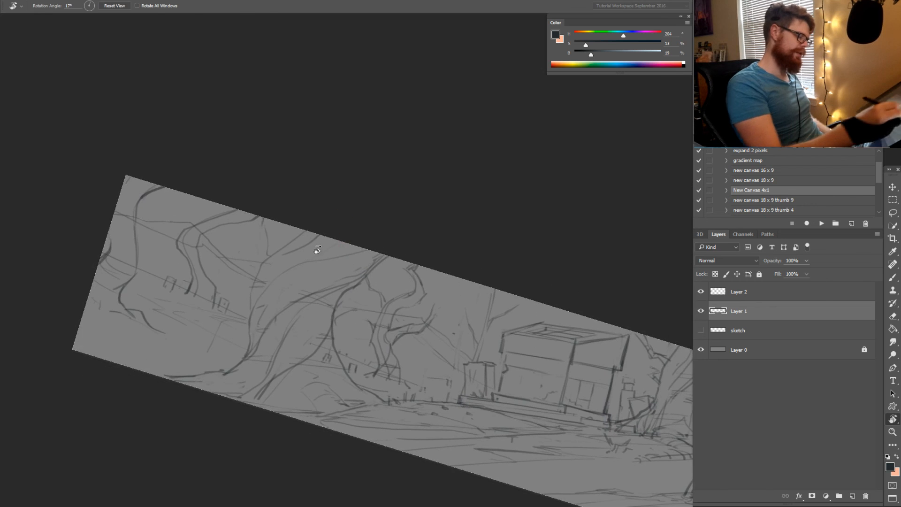
{"action": "left_click_drag", "start_coordinate": [278, 297], "coordinate": [470, 365]}
{"action": "key", "text": "Escape"}
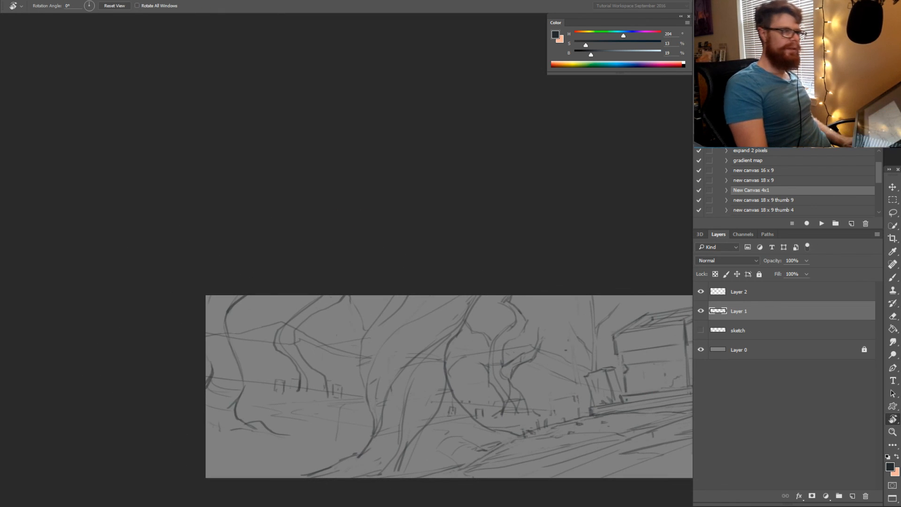
{"action": "left_click", "coordinate": [734, 298]}
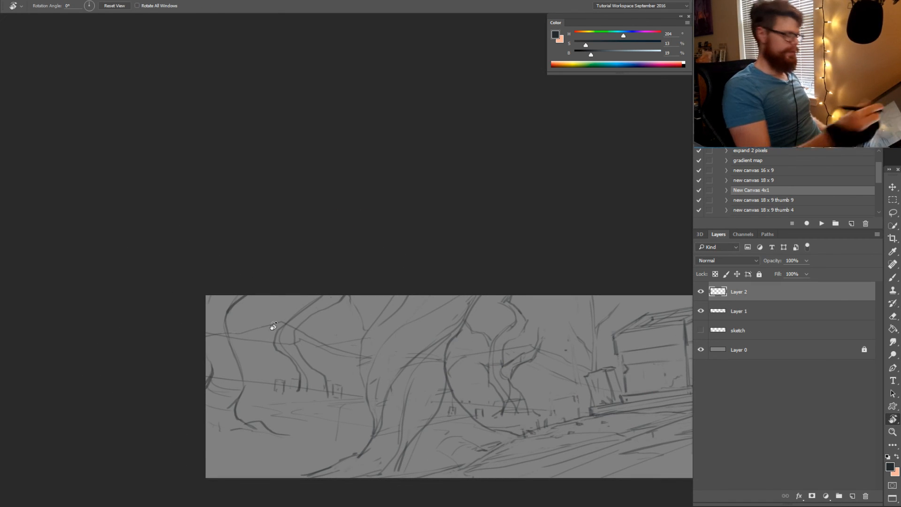
{"action": "key", "text": "e"}
{"action": "scroll", "coordinate": [394, 400], "scroll_direction": "down", "scroll_amount": 1}
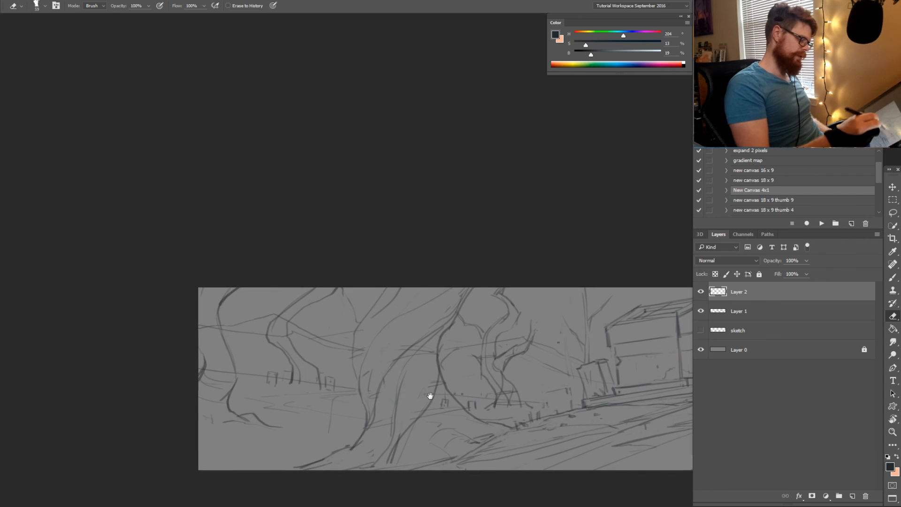
{"action": "key", "text": "b"}
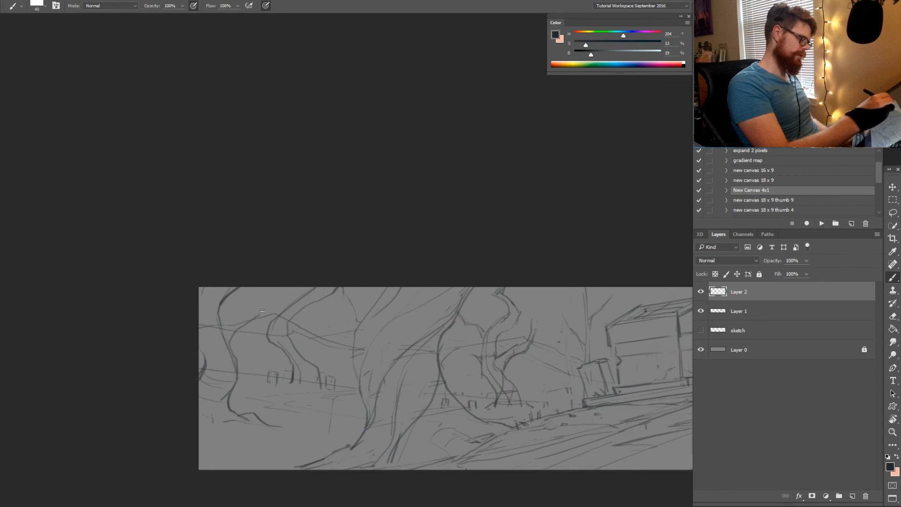
Try to sketch a curved branch rising from the leftmost tree to the canvas's upper edge
{"action": "left_click_drag", "start_coordinate": [263, 311], "coordinate": [278, 286]}
{"action": "key", "text": "ctrl+z"}
{"action": "mouse_move", "coordinate": [230, 350]}
{"action": "left_mouse_down"}
{"action": "mouse_move", "coordinate": [271, 310]}
{"action": "mouse_move", "coordinate": [281, 287]}
{"action": "mouse_move", "coordinate": [236, 359]}
{"action": "left_mouse_up"}
{"action": "key", "text": "ctrl+z"}
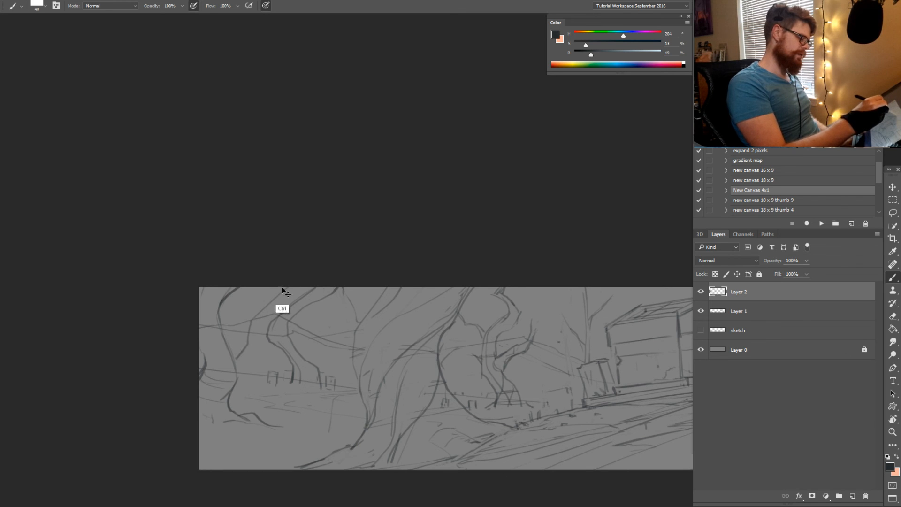
{"action": "key", "text": "ctrl+z"}
{"action": "mouse_move", "coordinate": [304, 294]}
{"action": "left_mouse_down"}
{"action": "mouse_move", "coordinate": [259, 309]}
{"action": "mouse_move", "coordinate": [234, 344]}
{"action": "mouse_move", "coordinate": [223, 337]}
{"action": "mouse_move", "coordinate": [233, 357]}
{"action": "mouse_move", "coordinate": [240, 340]}
{"action": "mouse_move", "coordinate": [225, 337]}
{"action": "mouse_move", "coordinate": [233, 359]}
{"action": "left_mouse_up"}
{"action": "key", "text": "ctrl+alt"}
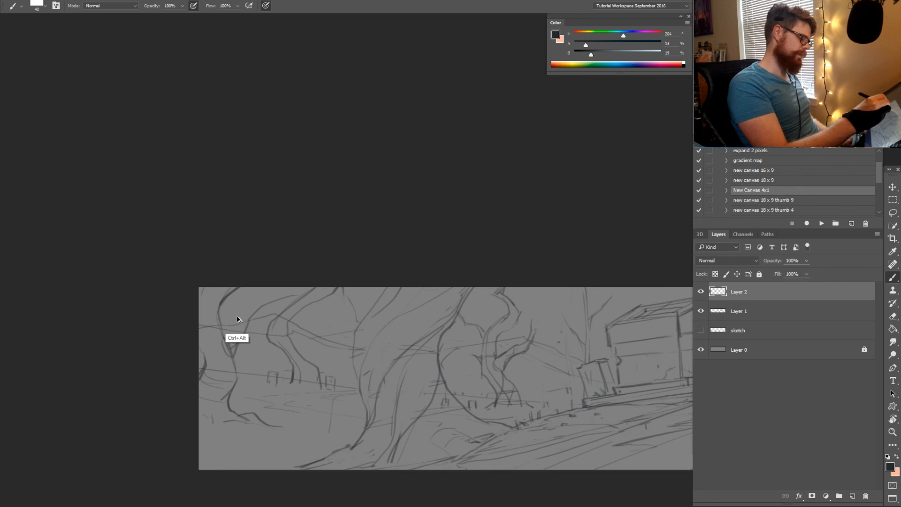
Erase the trial branch and sketch a knotted fork on the leftmost tree's trunk
{"action": "key", "text": "e"}
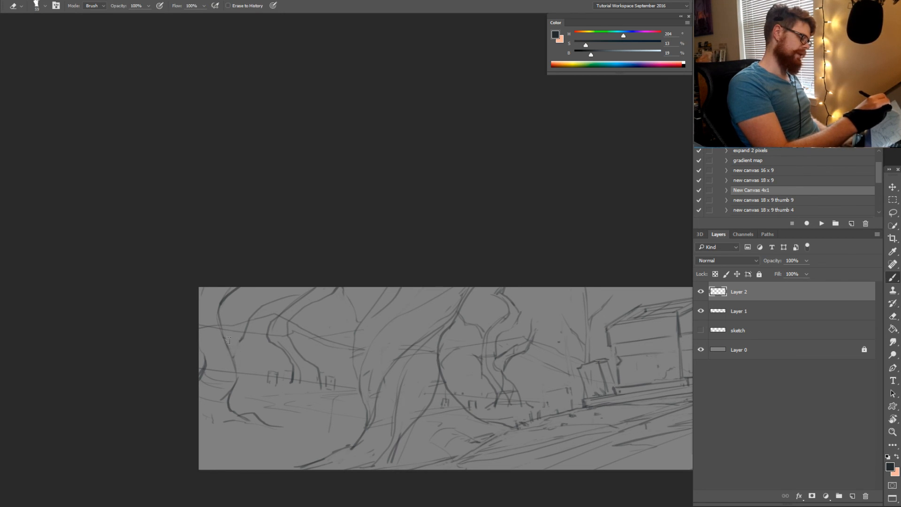
{"action": "key", "text": "b"}
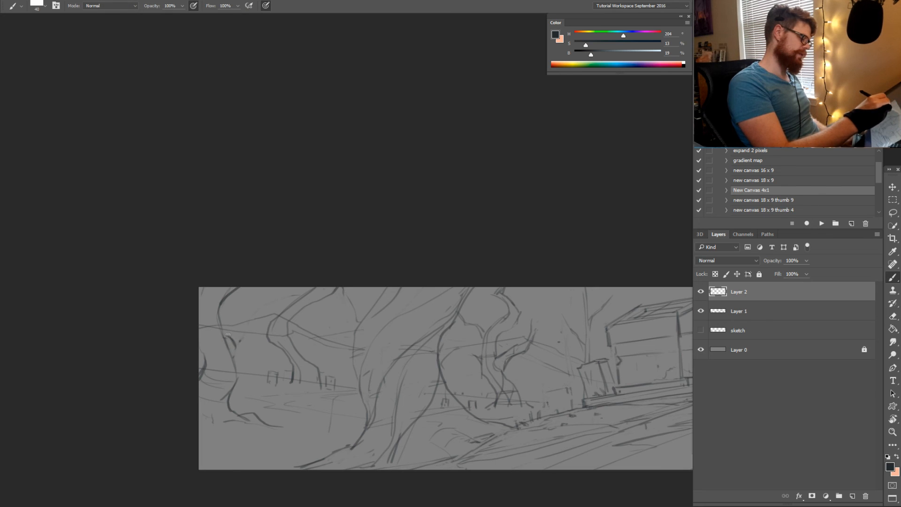
{"action": "left_click_drag", "start_coordinate": [236, 331], "coordinate": [246, 318]}
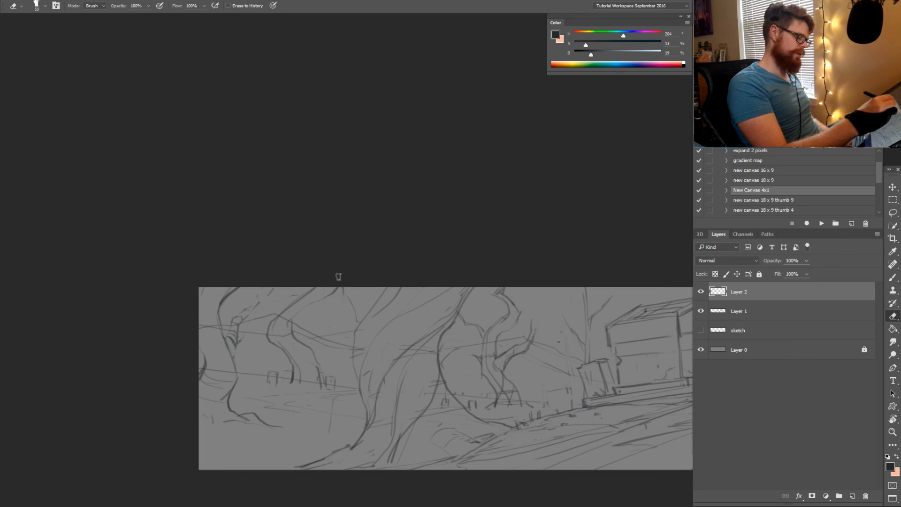
Merge Layer 2 down into Layer 1
{"action": "left_click_drag", "start_coordinate": [513, 370], "coordinate": [394, 346]}
{"action": "key", "text": "z"}
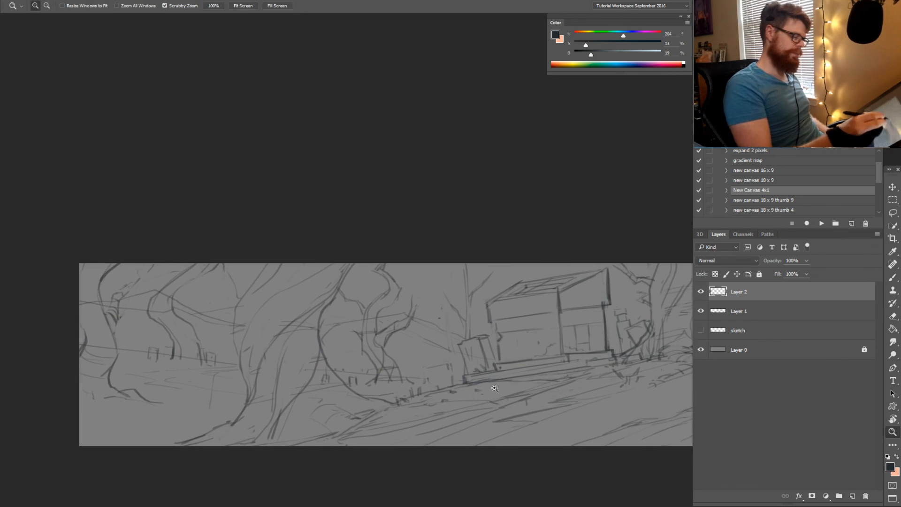
{"action": "left_click_drag", "start_coordinate": [492, 392], "coordinate": [463, 386]}
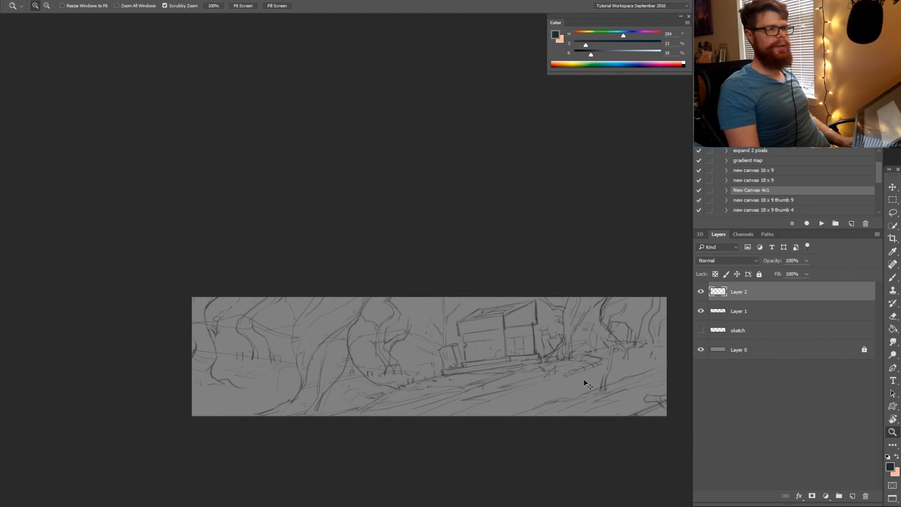
{"action": "key", "text": "Delete"}
{"action": "key", "text": "e"}
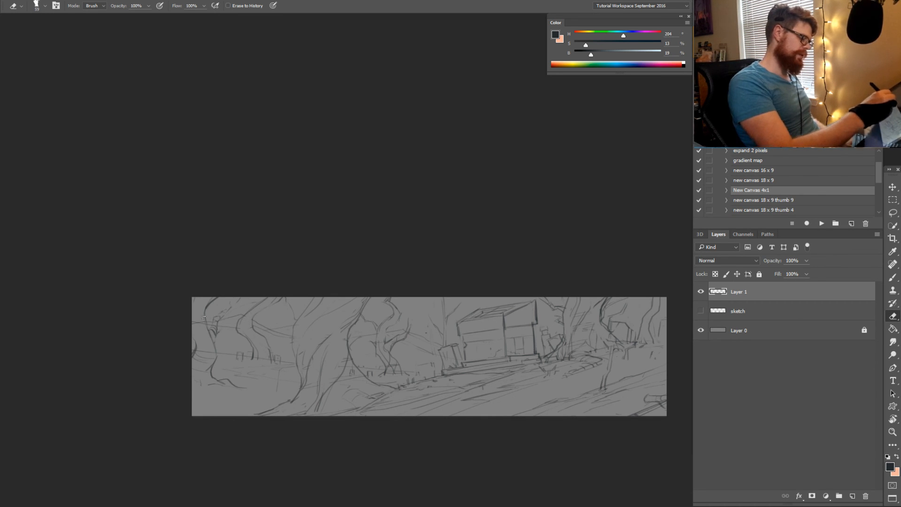
Erase the small posts beneath the background trees on the far left and rework the tree bases with short ground marks
{"action": "key", "text": "r"}
{"action": "mouse_move", "coordinate": [396, 299]}
{"action": "left_mouse_down"}
{"action": "mouse_move", "coordinate": [455, 389]}
{"action": "mouse_move", "coordinate": [501, 402]}
{"action": "mouse_move", "coordinate": [426, 317]}
{"action": "left_mouse_up"}
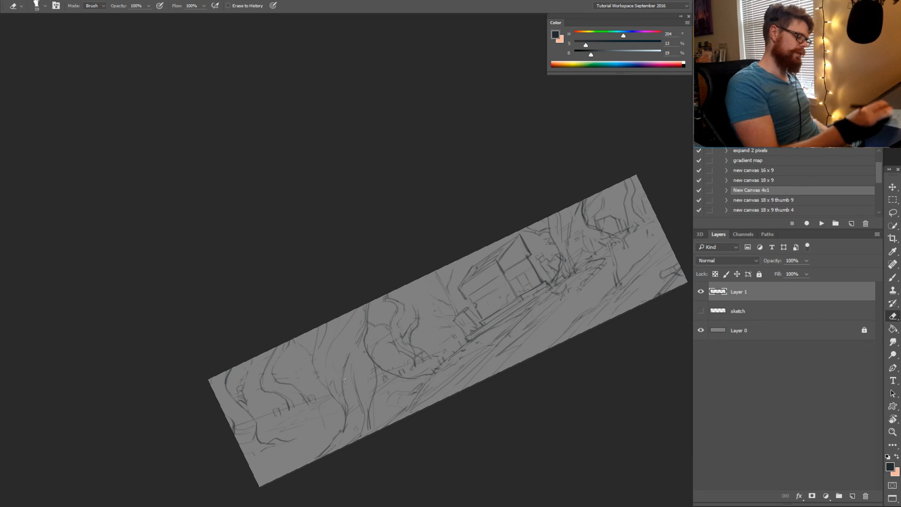
{"action": "key", "text": "b"}
{"action": "key", "text": "e"}
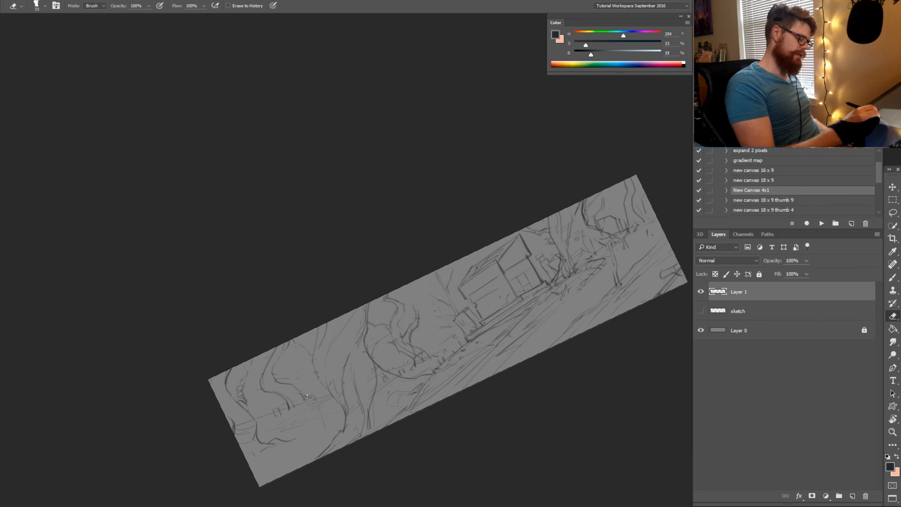
{"action": "key", "text": "b"}
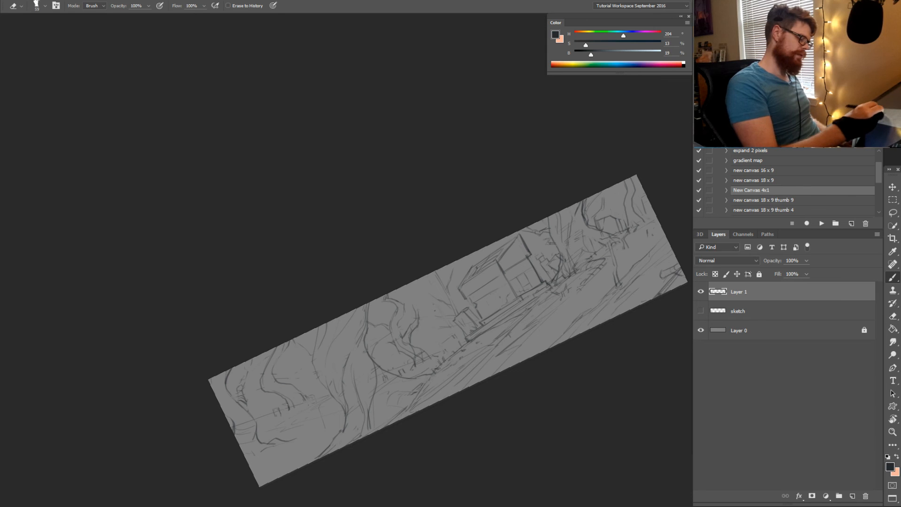
{"action": "key", "text": "e"}
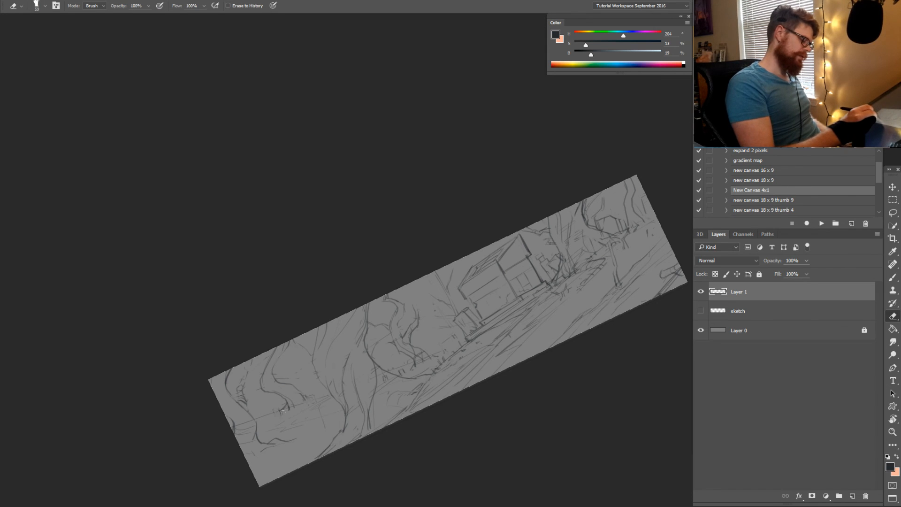
{"action": "key", "text": "b"}
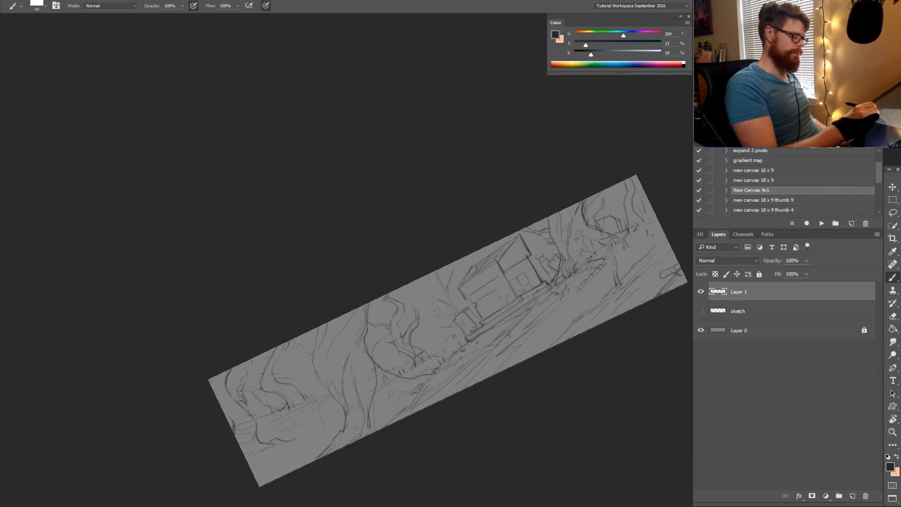
Sketch a forked, branching tree between the left background trees and the large foreground trunk, cleaning up its edges
{"action": "left_click_drag", "start_coordinate": [296, 340], "coordinate": [266, 367]}
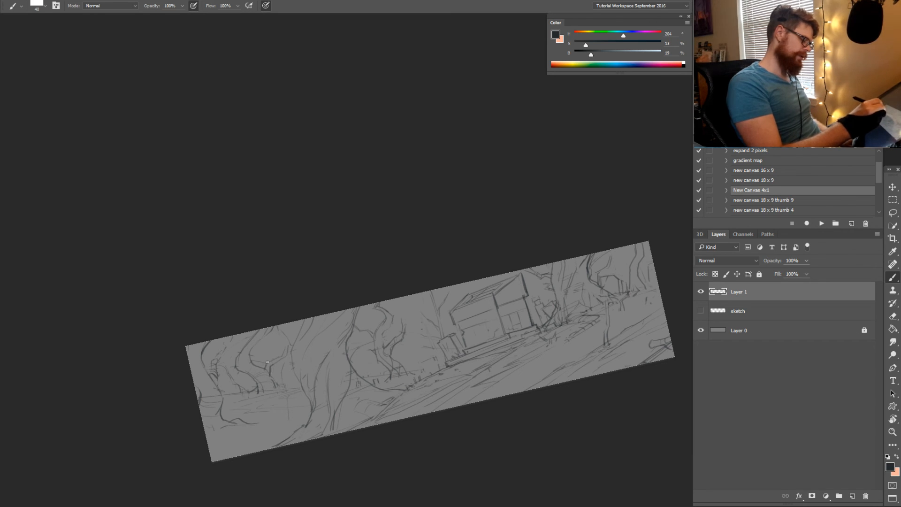
{"action": "key", "text": "e"}
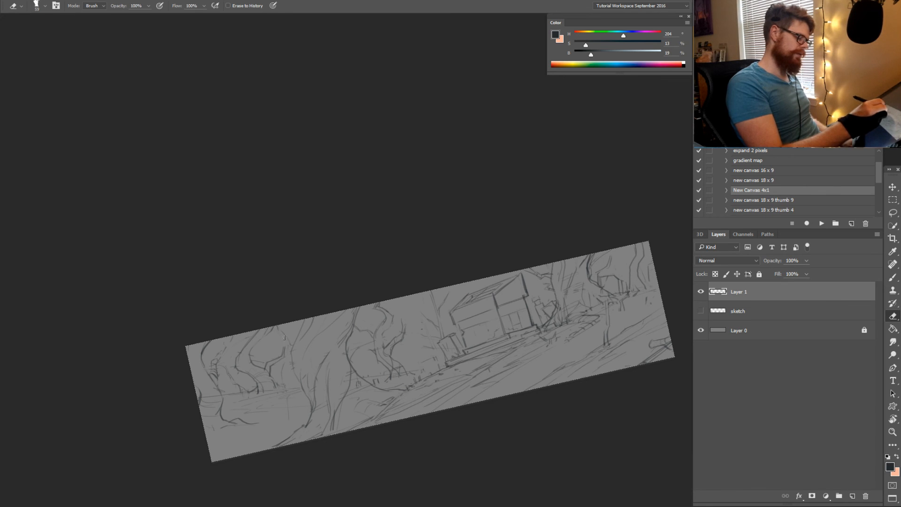
{"action": "key", "text": "b"}
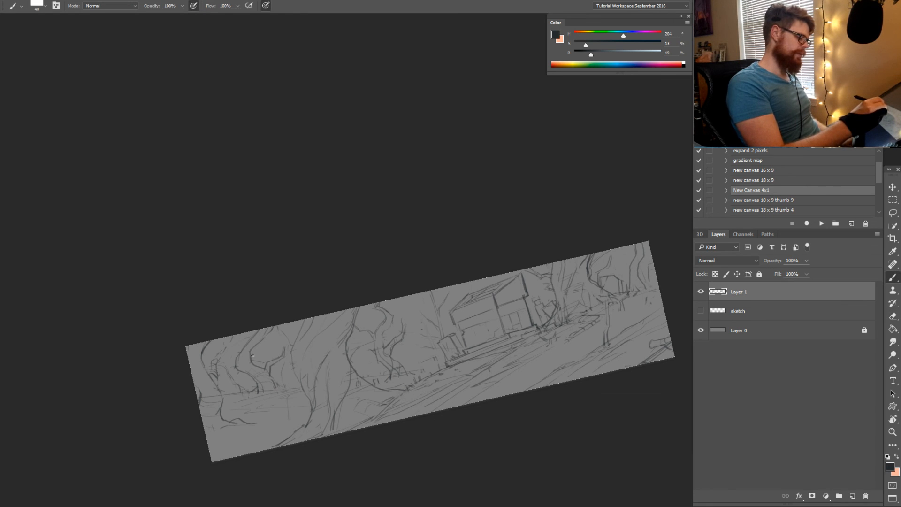
{"action": "key", "text": "e"}
{"action": "key", "text": "z"}
{"action": "left_click_drag", "start_coordinate": [263, 364], "coordinate": [287, 366]}
{"action": "key", "text": "b"}
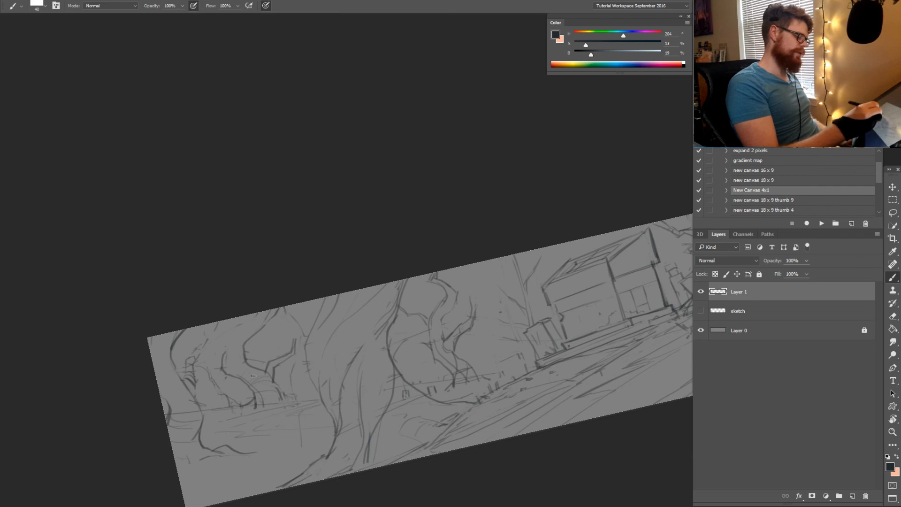
Sketch the curved trunk of the second background tree on the far left and add curved contour lines across it
{"action": "left_click_drag", "start_coordinate": [248, 340], "coordinate": [259, 334]}
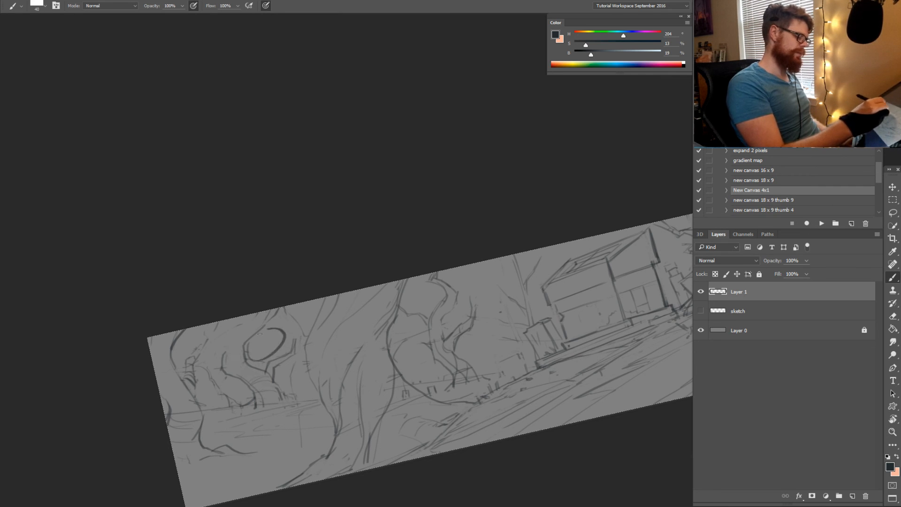
{"action": "key", "text": "ctrl+z"}
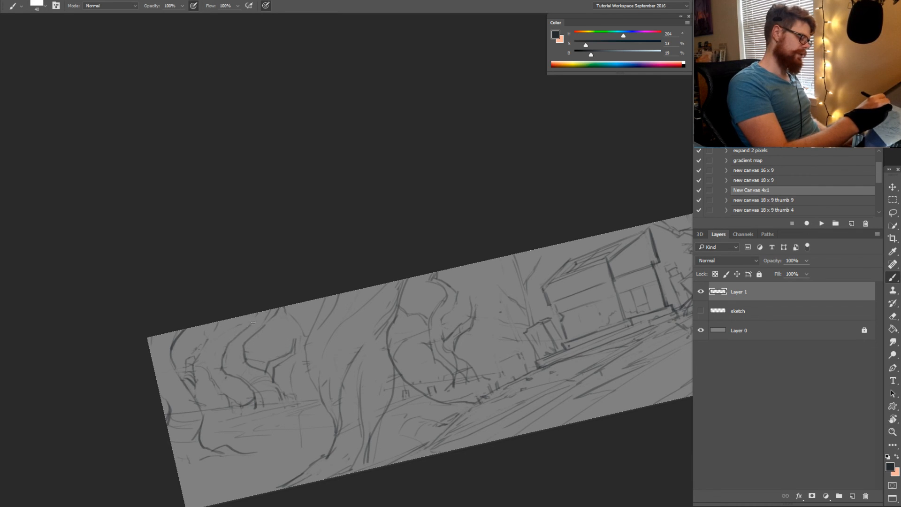
{"action": "left_click_drag", "start_coordinate": [232, 320], "coordinate": [244, 331]}
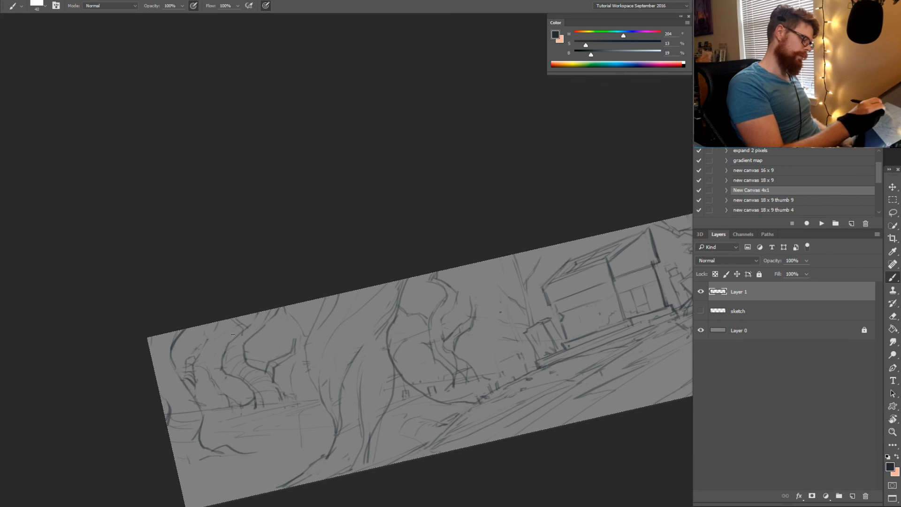
Erase stray lines around the bases of the background trees on the far left
{"action": "key", "text": "r"}
{"action": "mouse_move", "coordinate": [473, 399]}
{"action": "left_mouse_down"}
{"action": "mouse_move", "coordinate": [513, 350]}
{"action": "mouse_move", "coordinate": [509, 356]}
{"action": "left_mouse_up"}
{"action": "key", "text": "e"}
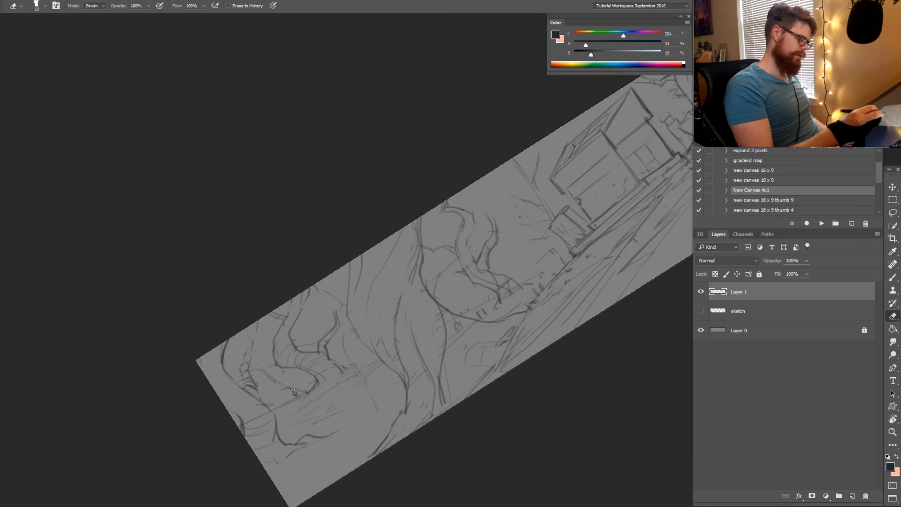
{"action": "key", "text": "b"}
{"action": "key", "text": "e"}
{"action": "left_click_drag", "start_coordinate": [253, 419], "coordinate": [268, 413]}
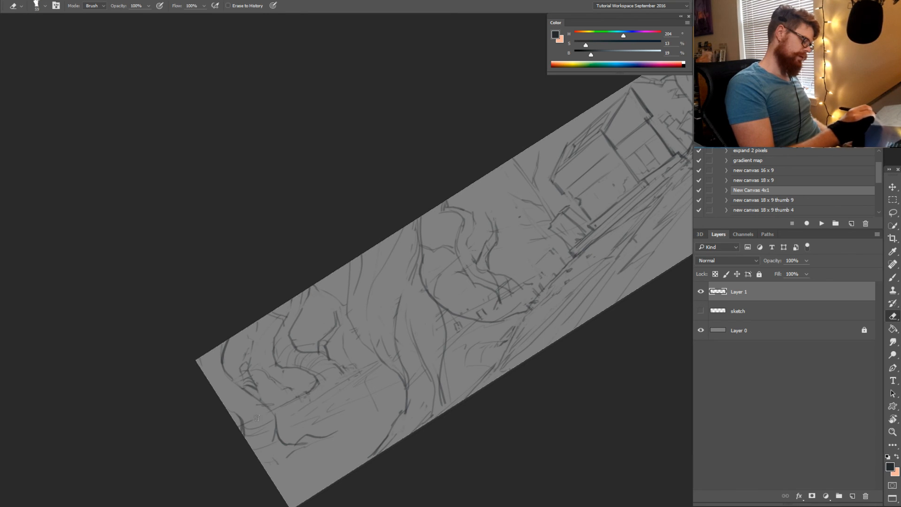
{"action": "mouse_move", "coordinate": [318, 393]}
{"action": "left_mouse_down"}
{"action": "mouse_move", "coordinate": [441, 360]}
{"action": "mouse_move", "coordinate": [269, 311]}
{"action": "left_mouse_up"}
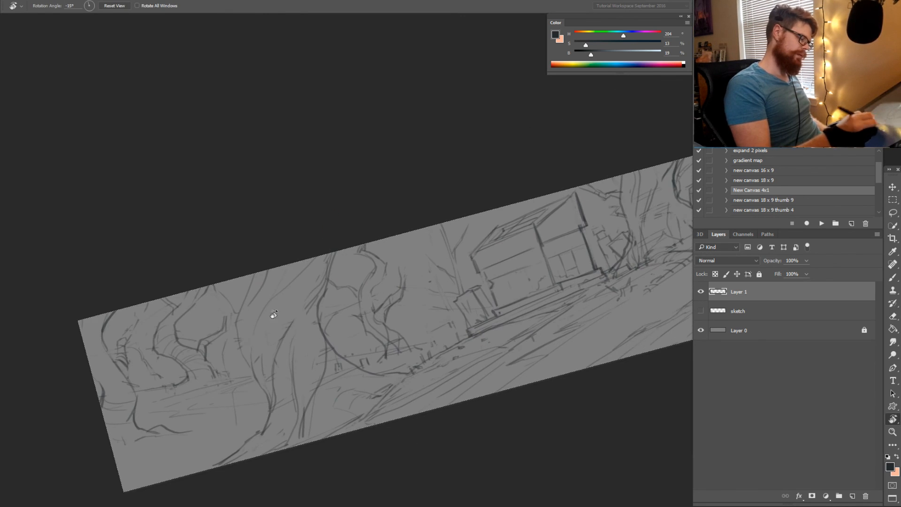
Darken the large foreground trunk's left contour, add flowing bark lines inside it and clean up stray marks
{"action": "key", "text": "b"}
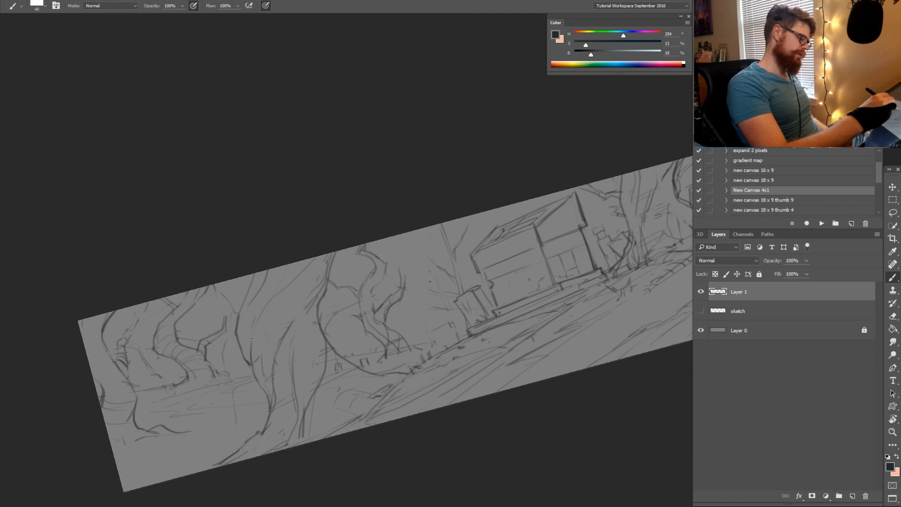
{"action": "key", "text": "e"}
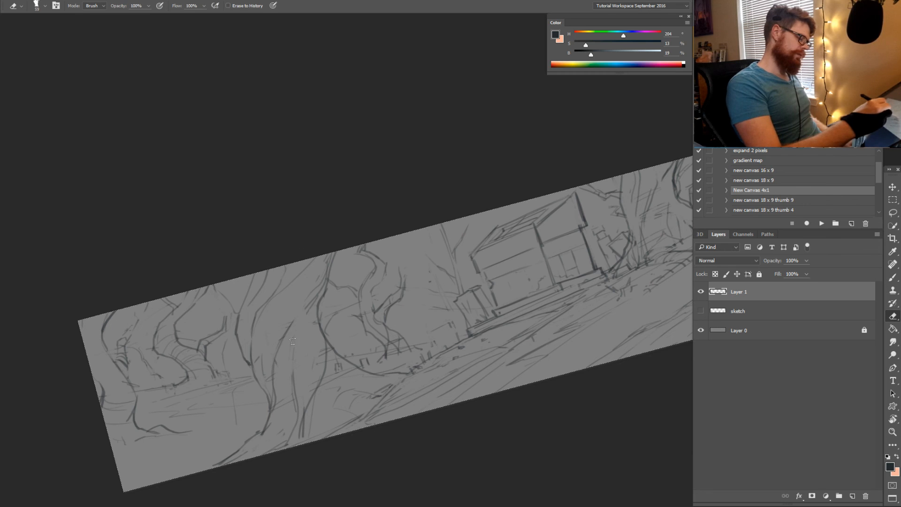
{"action": "key", "text": "b"}
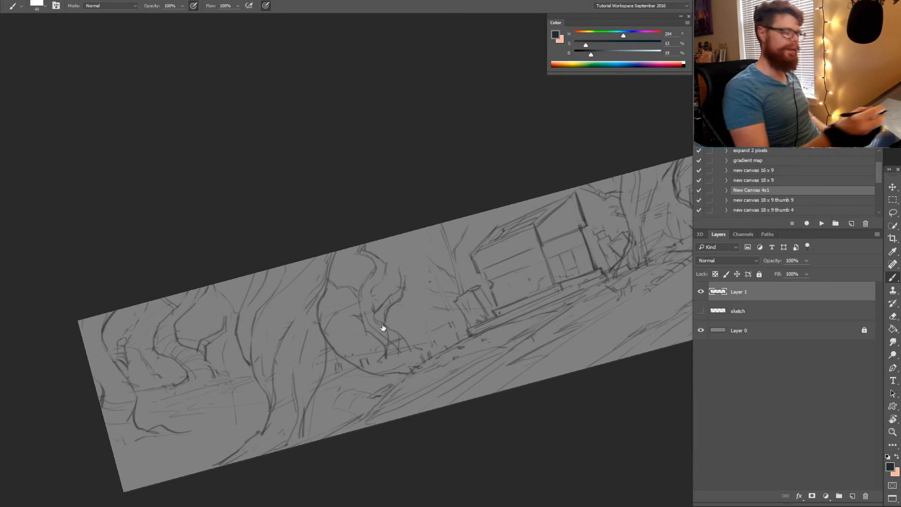
{"action": "key", "text": "e"}
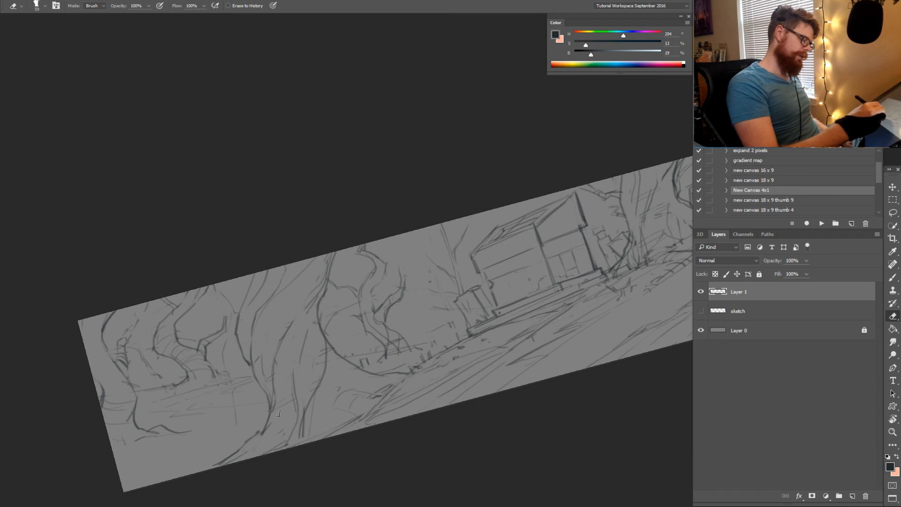
Extend a root from the twisted tree beside the large trunk toward the cabin, erasing the overlapping lines
{"action": "left_click_drag", "start_coordinate": [416, 400], "coordinate": [381, 433]}
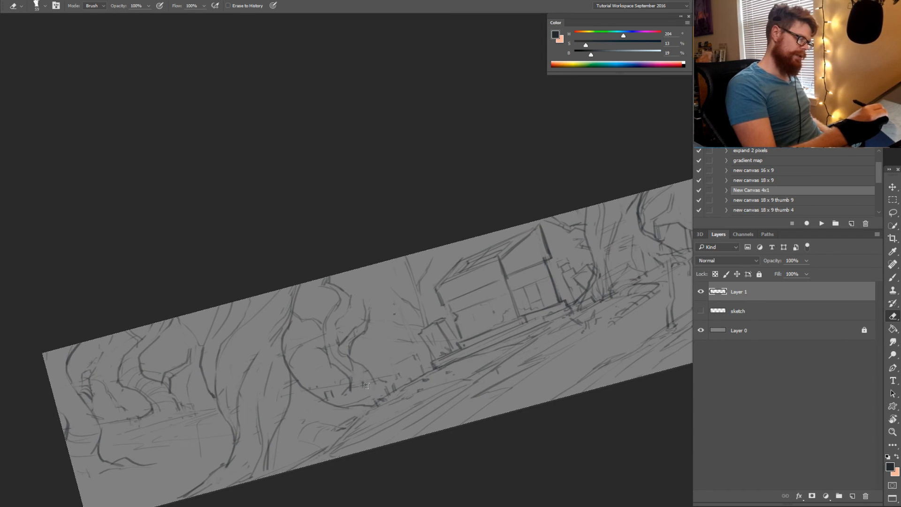
{"action": "key", "text": "b"}
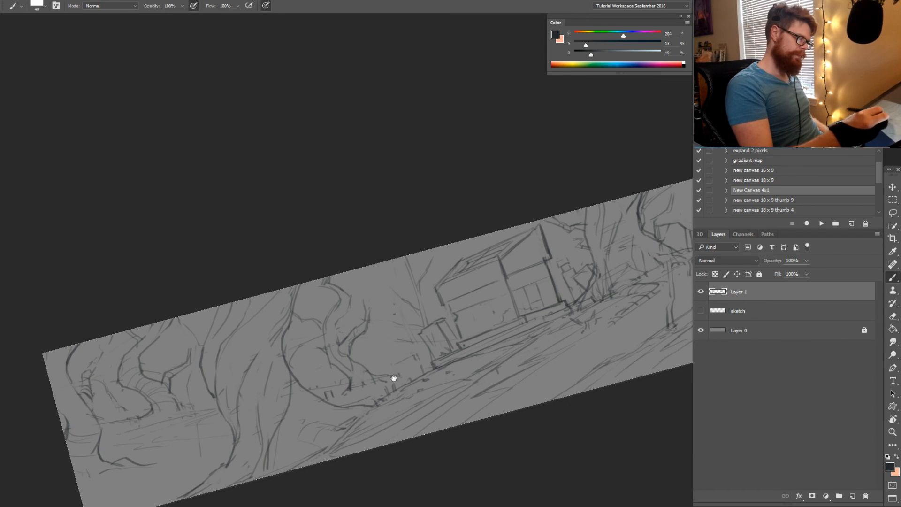
{"action": "left_click_drag", "start_coordinate": [392, 379], "coordinate": [379, 395]}
{"action": "key", "text": "e"}
{"action": "key", "text": "b"}
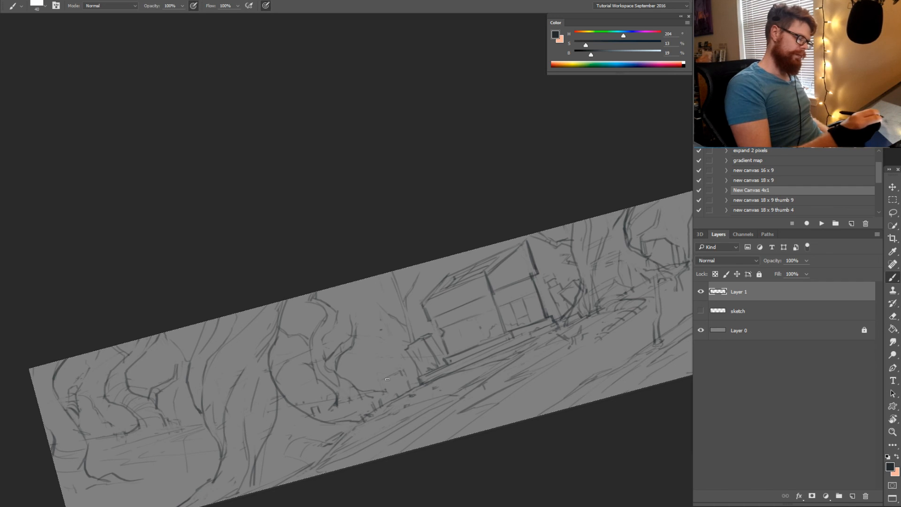
Sketch small blocky shapes along the path edge between the twisted tree and the cabin, reworking the posts there
{"action": "left_click_drag", "start_coordinate": [400, 371], "coordinate": [413, 388]}
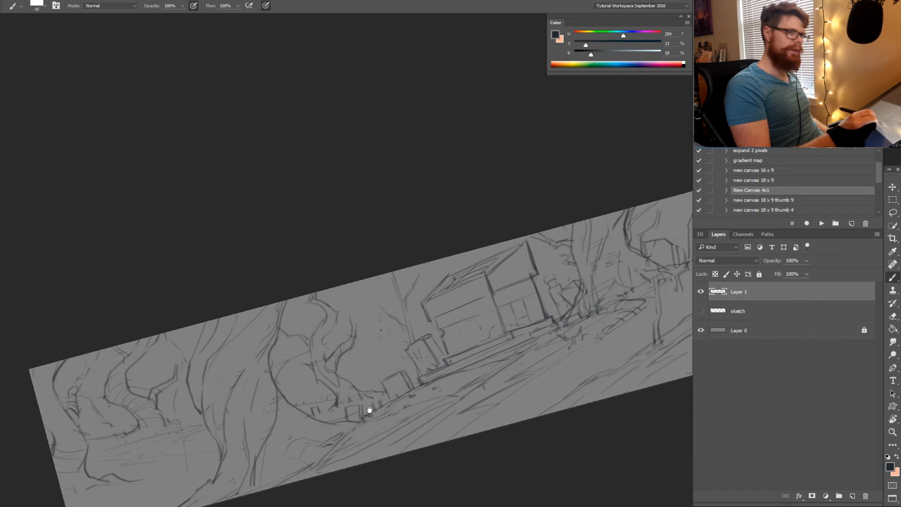
{"action": "left_click_drag", "start_coordinate": [368, 412], "coordinate": [361, 406]}
{"action": "key", "text": "e"}
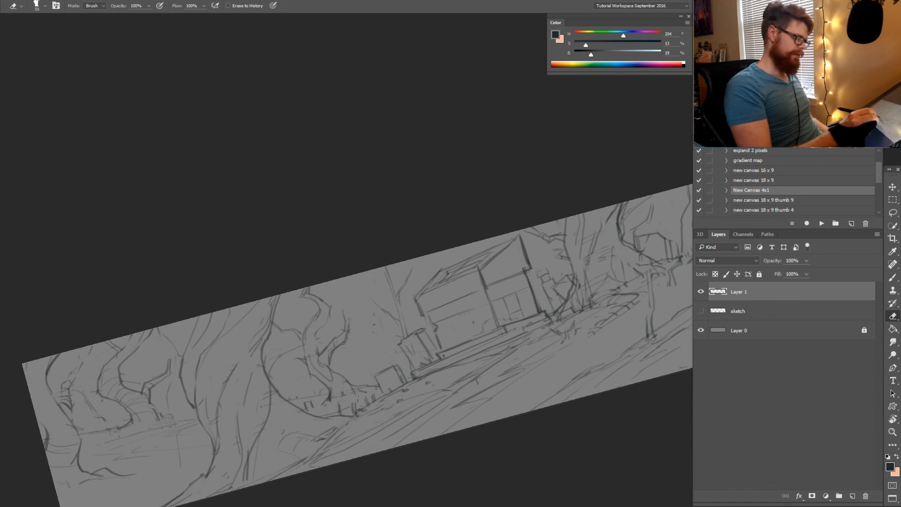
{"action": "key", "text": "b"}
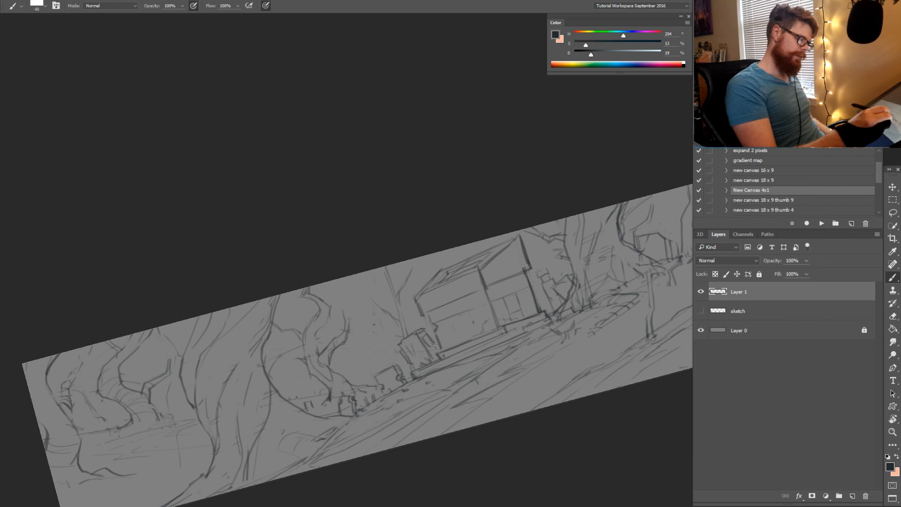
Erase and redraw the roofline of the small hut between the trees at the far right
{"action": "mouse_move", "coordinate": [466, 328]}
{"action": "left_mouse_down"}
{"action": "mouse_move", "coordinate": [443, 388]}
{"action": "mouse_move", "coordinate": [307, 388]}
{"action": "left_mouse_up"}
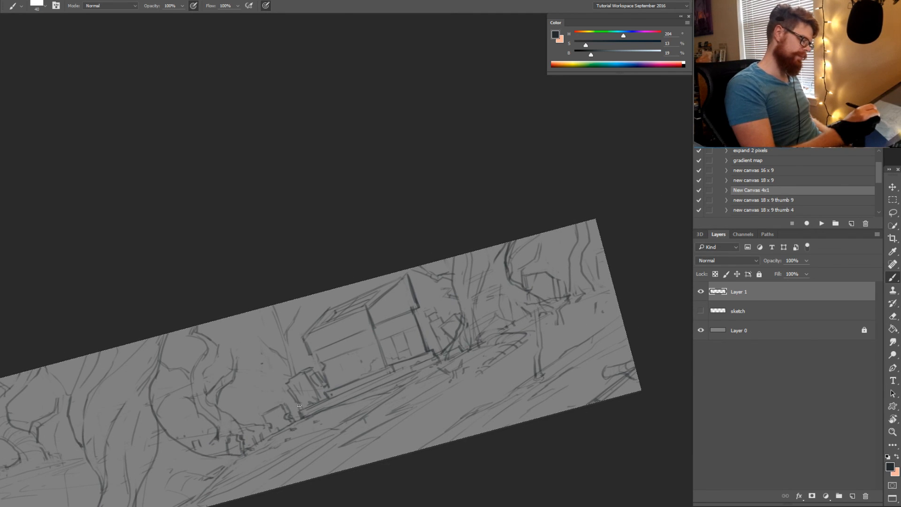
{"action": "left_click_drag", "start_coordinate": [572, 296], "coordinate": [527, 318]}
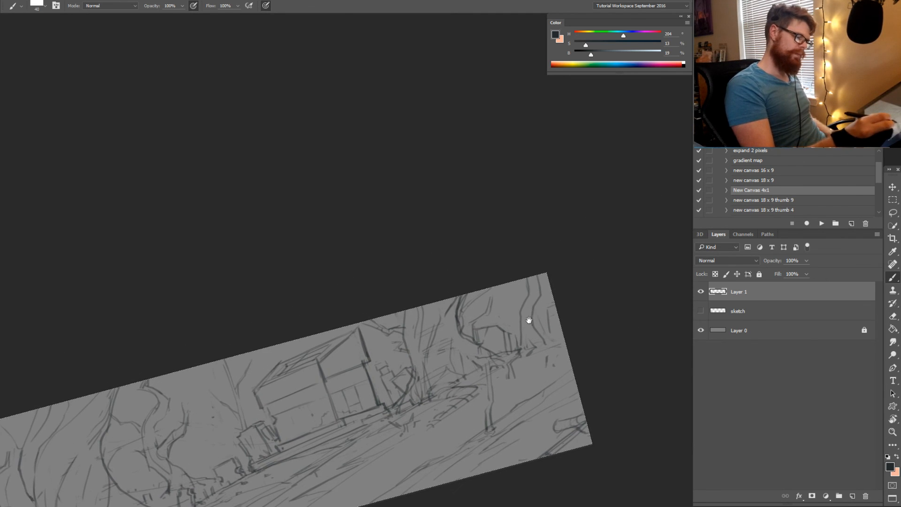
{"action": "key", "text": "e"}
{"action": "key", "text": "b"}
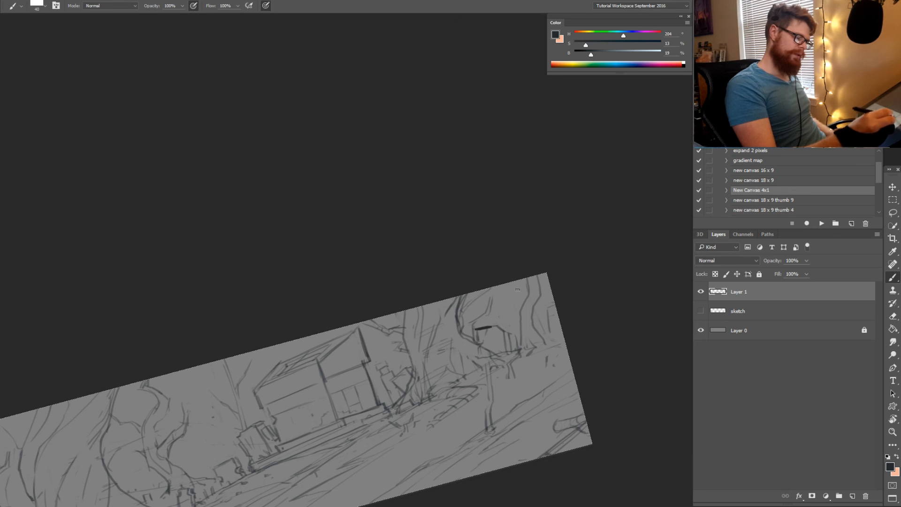
{"action": "left_click_drag", "start_coordinate": [460, 368], "coordinate": [434, 369]}
{"action": "key", "text": "r"}
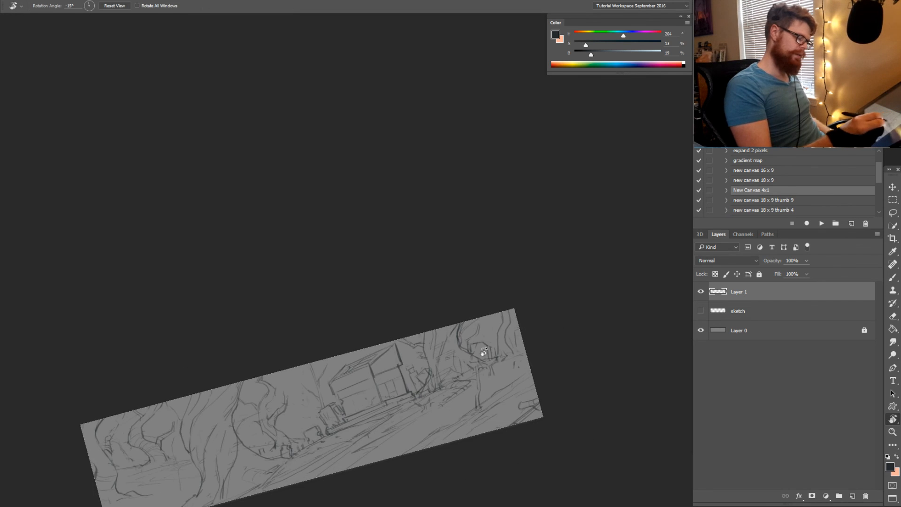
{"action": "left_click_drag", "start_coordinate": [541, 342], "coordinate": [527, 387]}
{"action": "left_click_drag", "start_coordinate": [473, 395], "coordinate": [557, 354]}
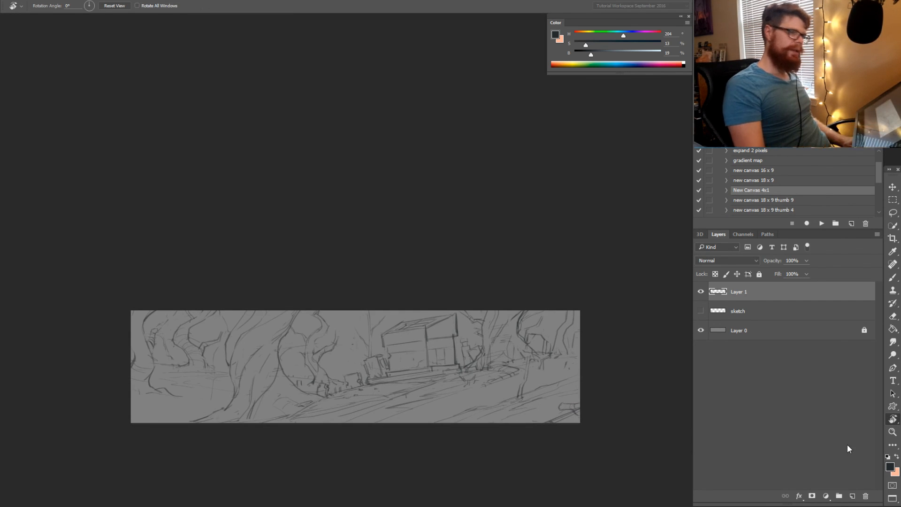
Create a new layer and sketch rounded foliage clumps behind both sides of the cabin
{"action": "left_click", "coordinate": [852, 496]}
{"action": "key", "text": "z"}
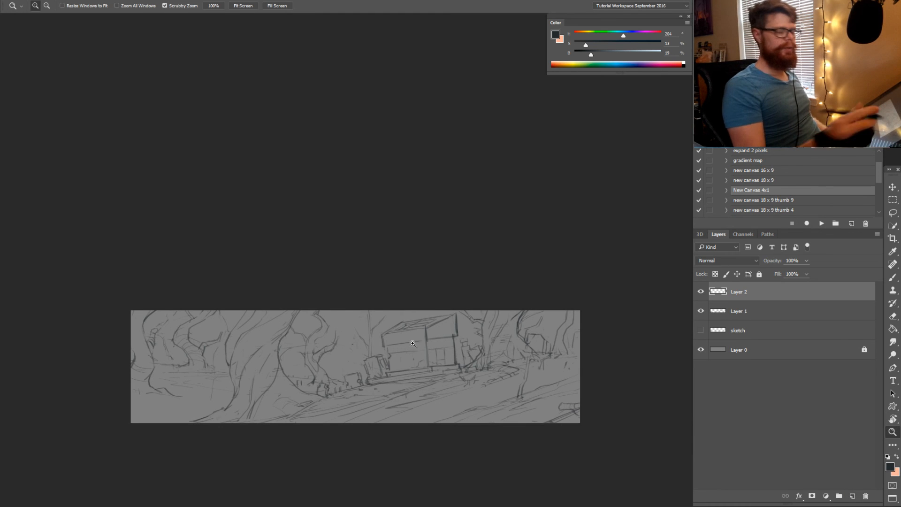
{"action": "left_click", "coordinate": [391, 346]}
{"action": "key", "text": "b"}
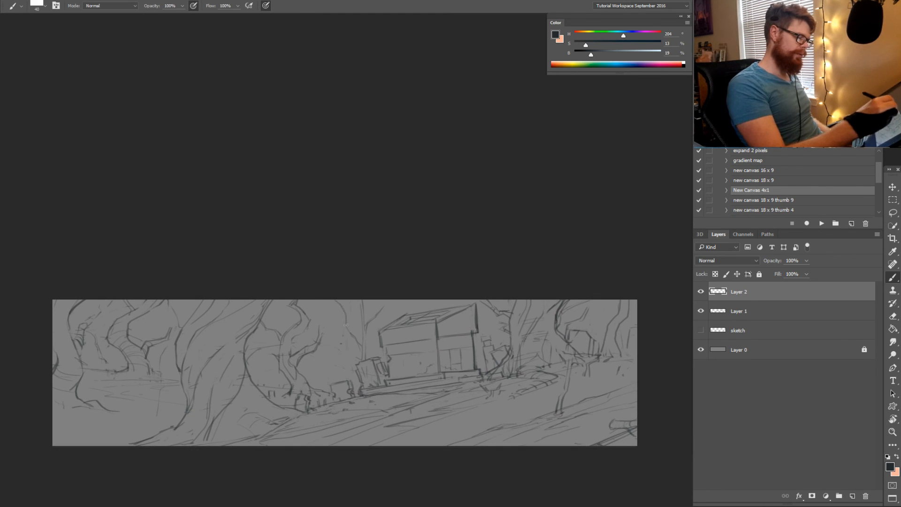
{"action": "left_click_drag", "start_coordinate": [350, 304], "coordinate": [361, 324]}
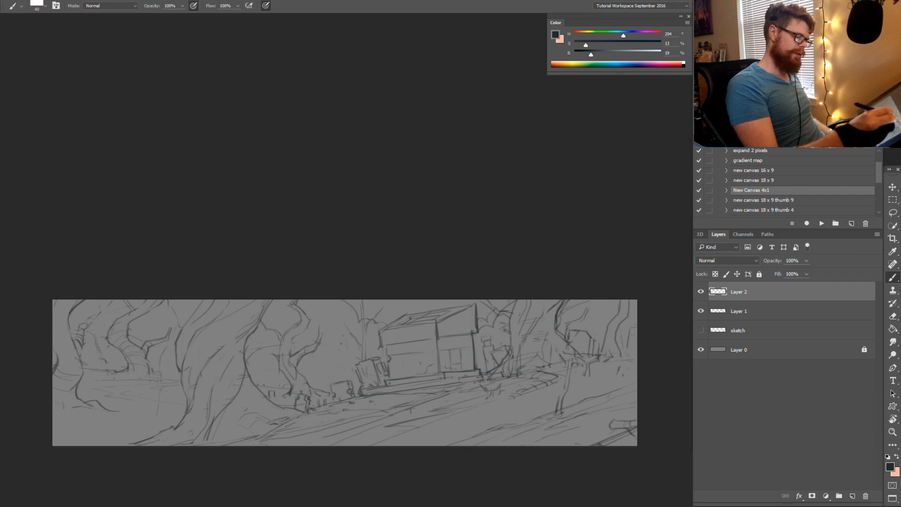
{"action": "left_click_drag", "start_coordinate": [505, 329], "coordinate": [496, 338]}
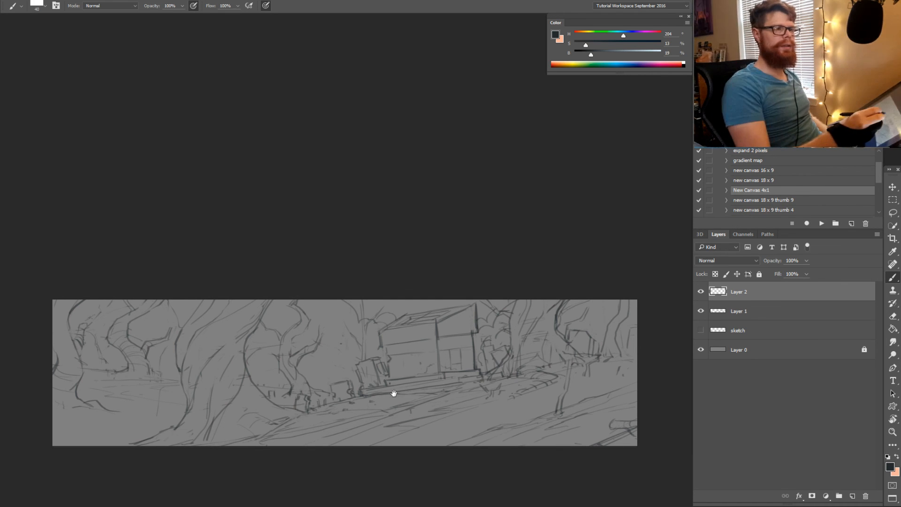
Sketch rounded foliage behind the twisted tree beside the large trunk, erasing parts that overlap the trunks
{"action": "left_click_drag", "start_coordinate": [399, 402], "coordinate": [414, 405]}
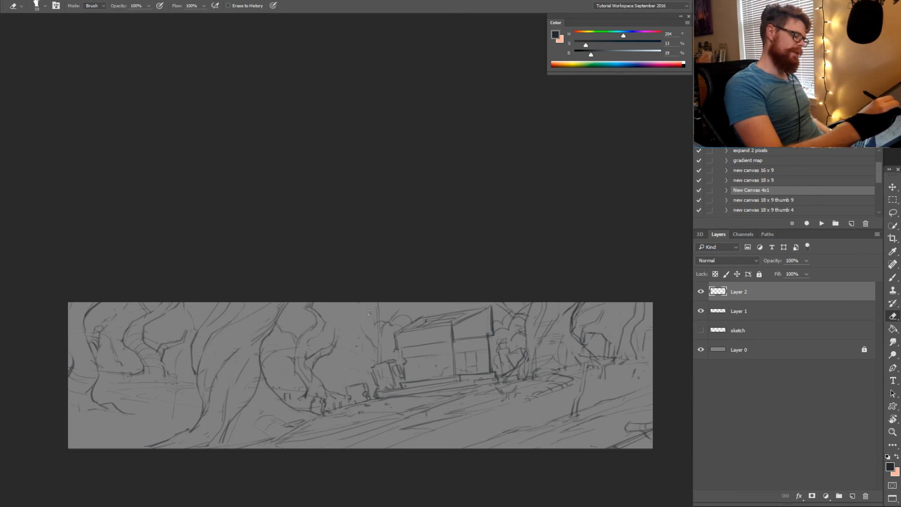
{"action": "key", "text": "ctrl+z"}
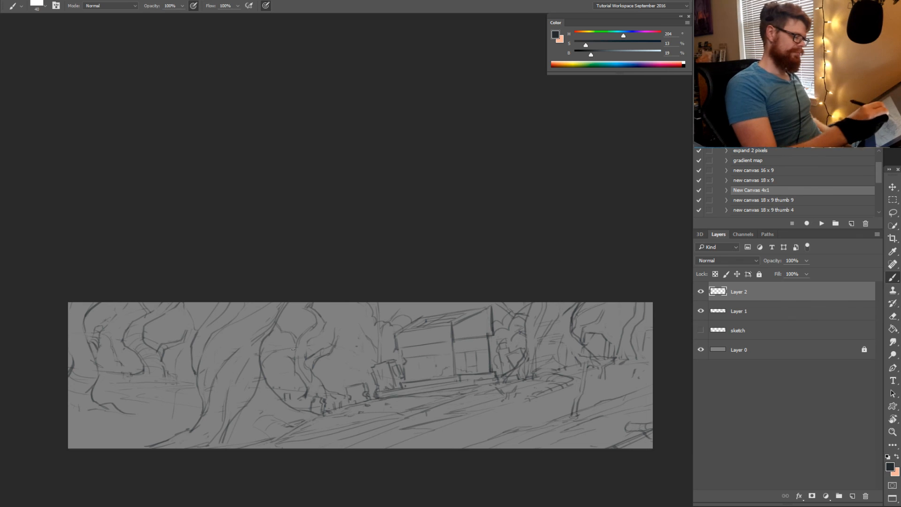
{"action": "key", "text": "e"}
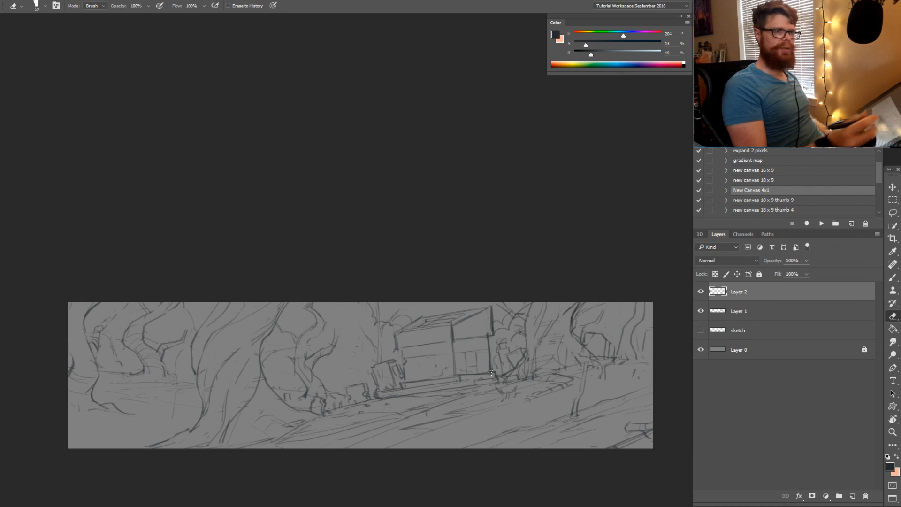
{"action": "key", "text": "b"}
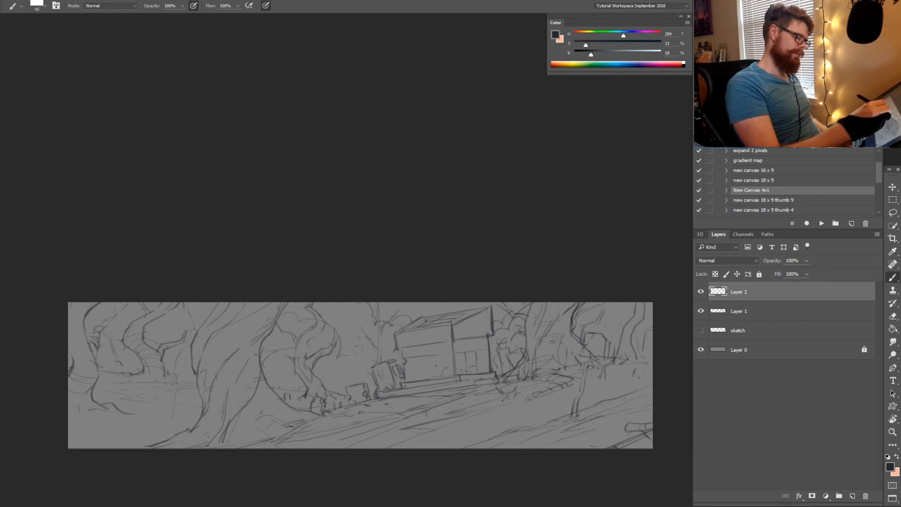
{"action": "key", "text": "e"}
{"action": "key", "text": "b"}
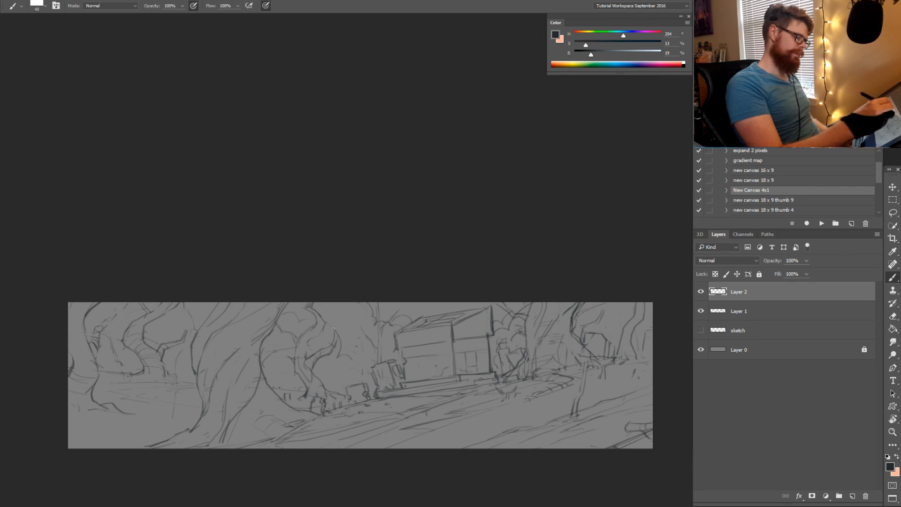
Sketch layered rounded bushes between the twisted tree and the cabin, plus foliage above the small hut at the far right
{"action": "key", "text": "r"}
{"action": "mouse_move", "coordinate": [318, 296]}
{"action": "left_mouse_down"}
{"action": "mouse_move", "coordinate": [486, 374]}
{"action": "mouse_move", "coordinate": [463, 231]}
{"action": "mouse_move", "coordinate": [433, 306]}
{"action": "left_mouse_up"}
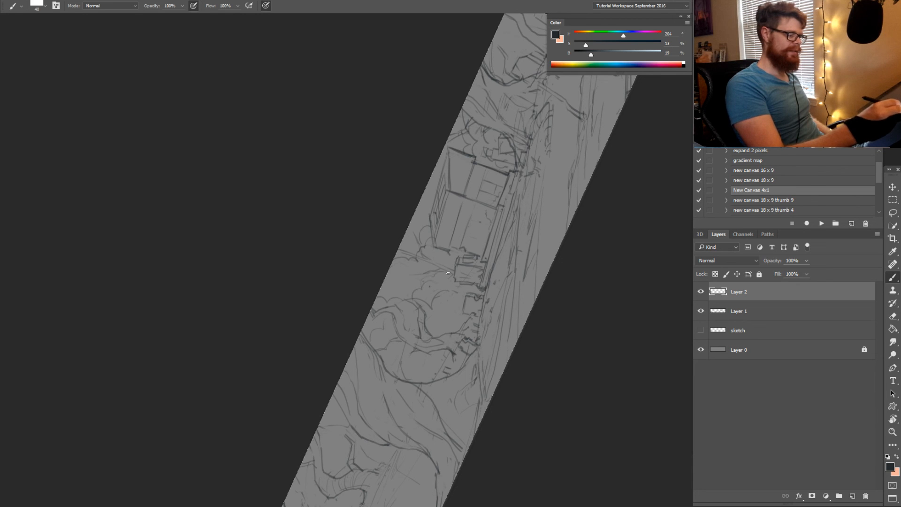
{"action": "key", "text": "r"}
{"action": "left_click_drag", "start_coordinate": [505, 262], "coordinate": [565, 366]}
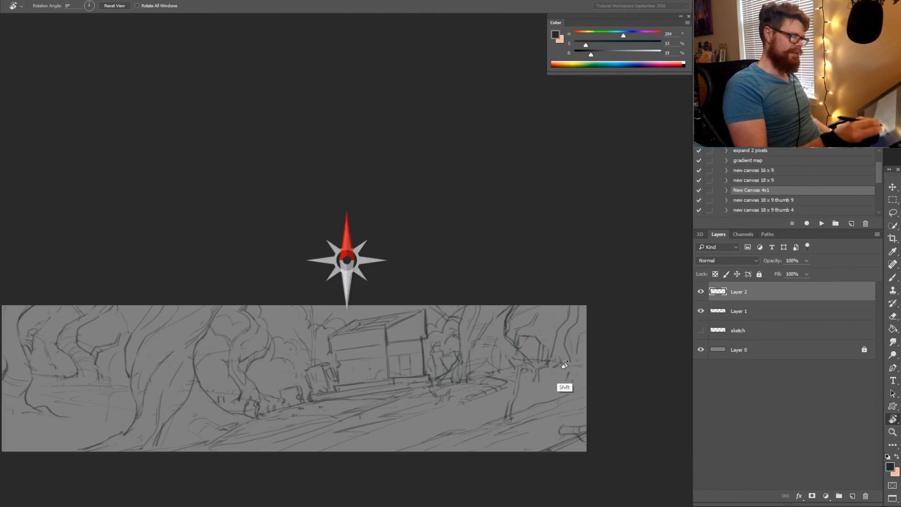
{"action": "key", "text": "b"}
{"action": "left_click_drag", "start_coordinate": [553, 318], "coordinate": [535, 333]}
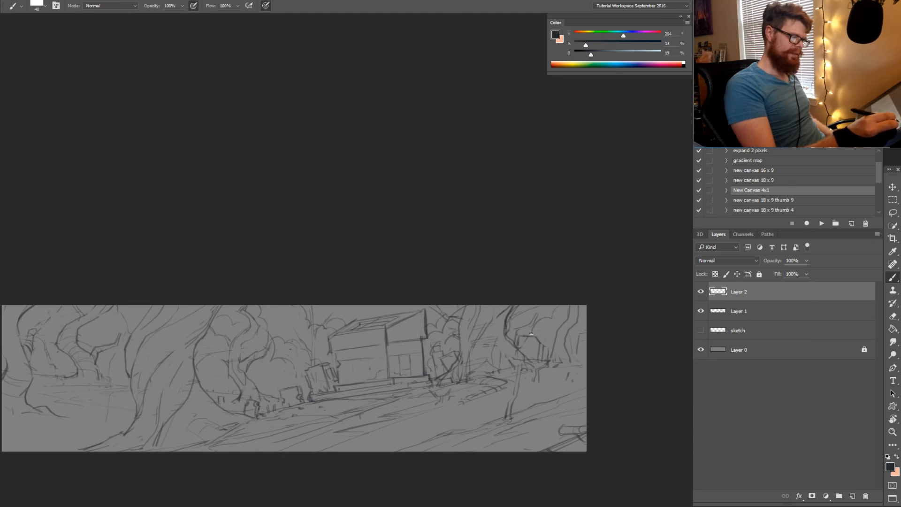
Sketch a small foliage outline at the upper edge between the large trunk and the twisted tree to its left
{"action": "left_click_drag", "start_coordinate": [395, 361], "coordinate": [598, 352]}
{"action": "mouse_move", "coordinate": [334, 311]}
{"action": "left_mouse_down"}
{"action": "mouse_move", "coordinate": [339, 316]}
{"action": "mouse_move", "coordinate": [310, 299]}
{"action": "left_mouse_up"}
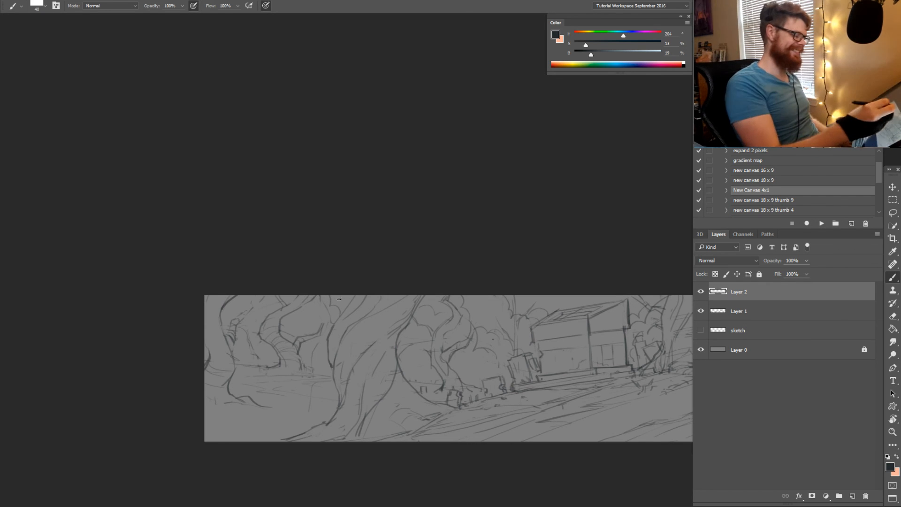
{"action": "key", "text": "e"}
{"action": "key", "text": "b"}
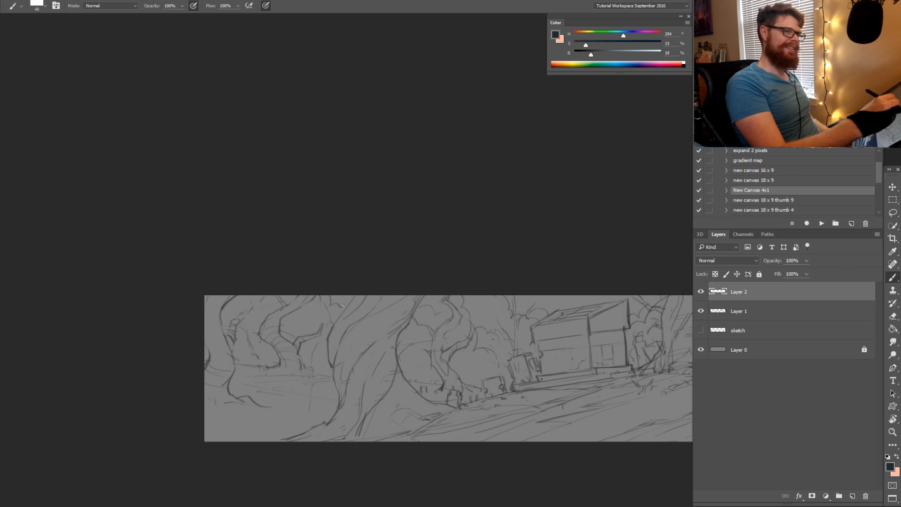
{"action": "left_click_drag", "start_coordinate": [420, 387], "coordinate": [386, 390]}
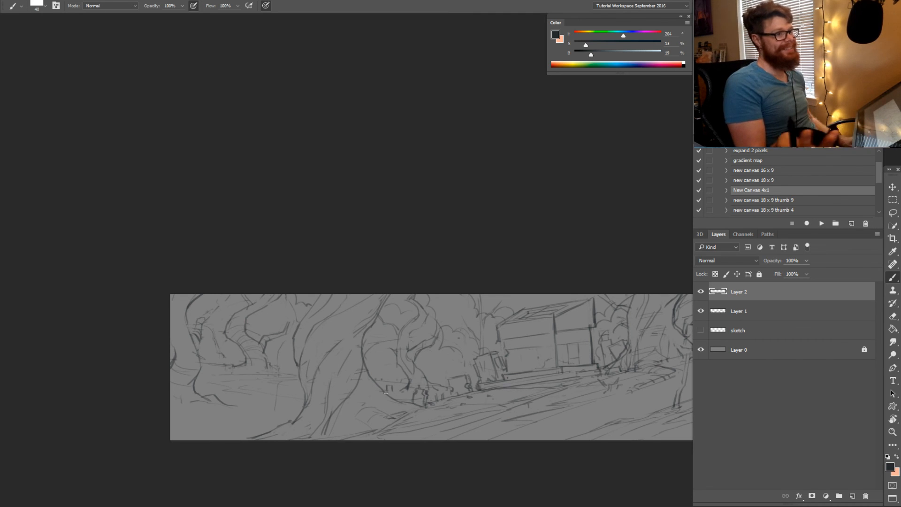
{"action": "left_click_drag", "start_coordinate": [329, 361], "coordinate": [296, 374]}
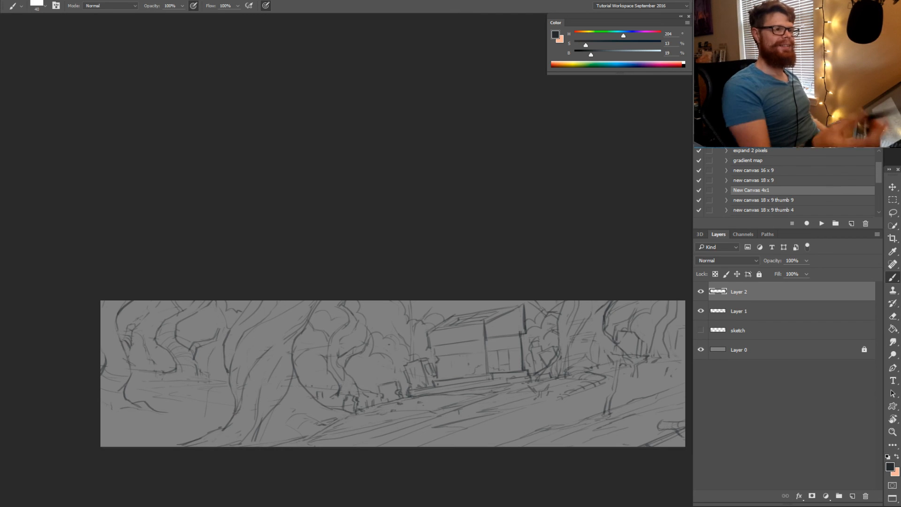
{"action": "left_click_drag", "start_coordinate": [456, 380], "coordinate": [406, 381]}
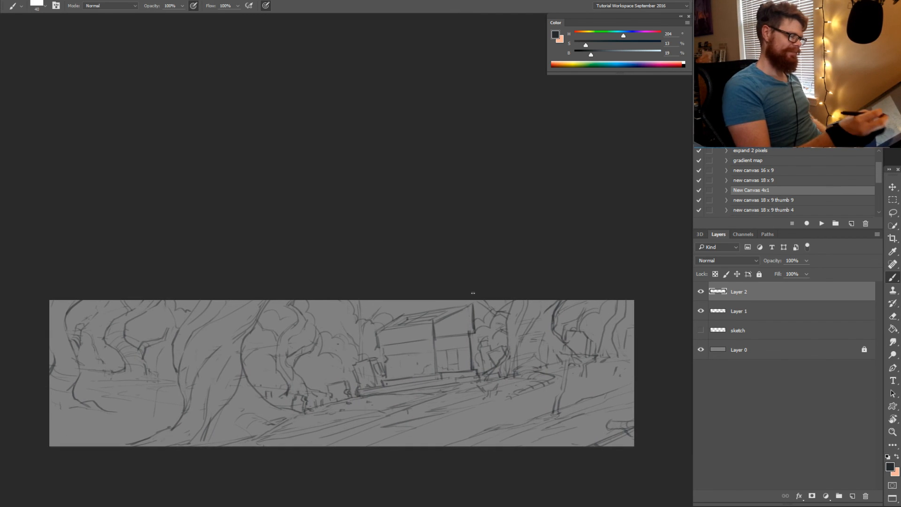
{"action": "left_click_drag", "start_coordinate": [504, 347], "coordinate": [496, 346]}
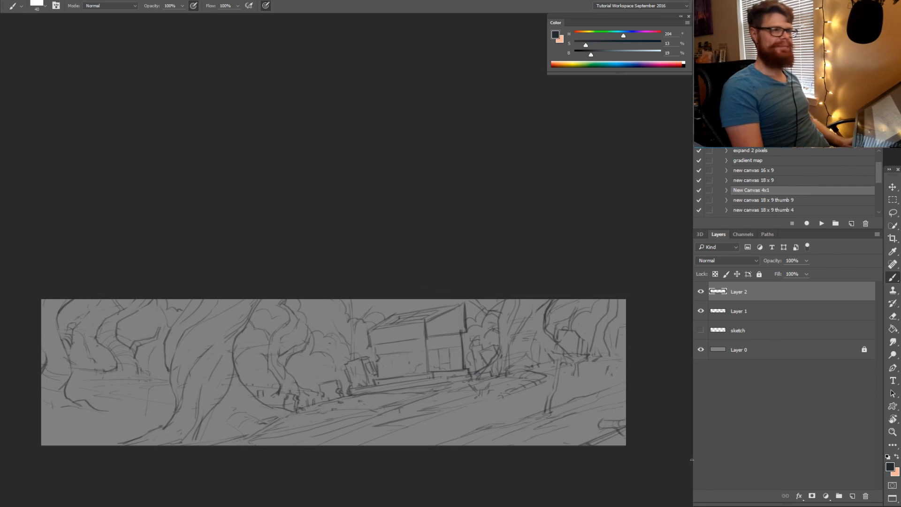
On Layer 1, redraw the cabin's front corner edge and clean up the gable overhang and the window lines beneath it
{"action": "left_click", "coordinate": [769, 315]}
{"action": "key", "text": "z"}
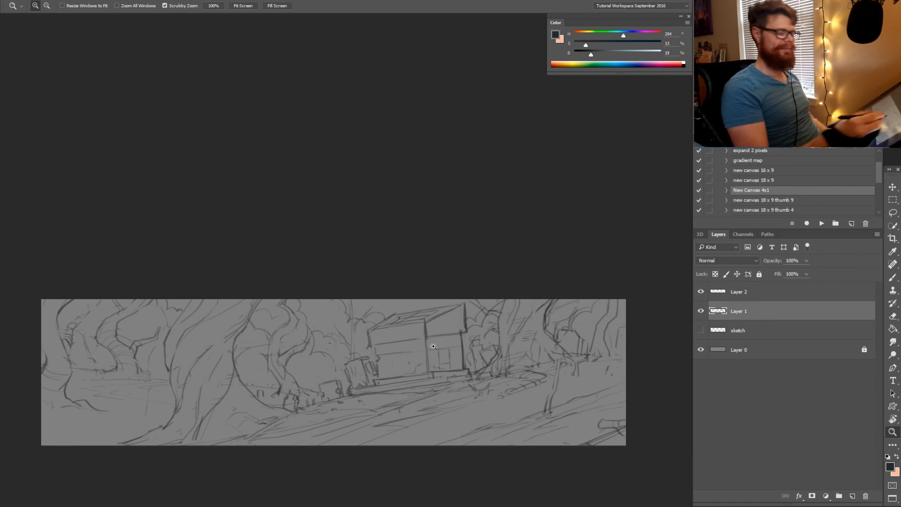
{"action": "left_click", "coordinate": [437, 331]}
{"action": "key", "text": "b"}
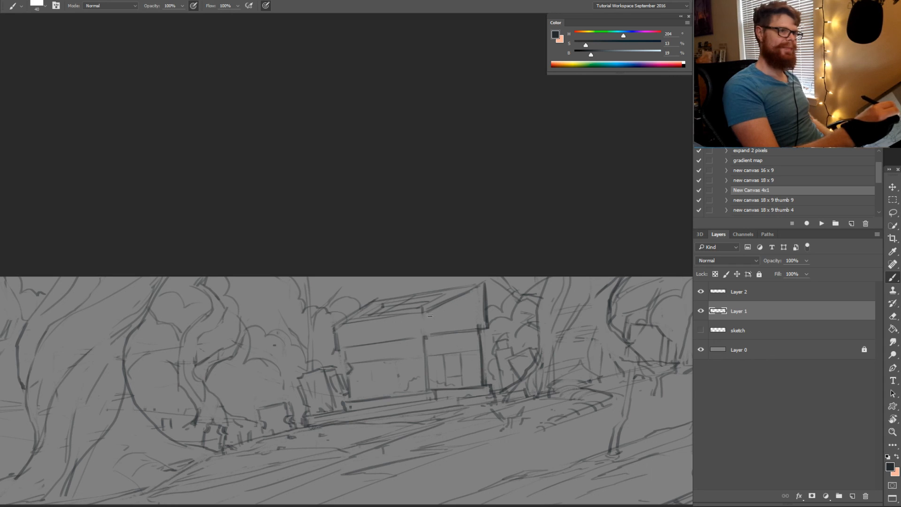
{"action": "left_click_drag", "start_coordinate": [430, 311], "coordinate": [430, 339]}
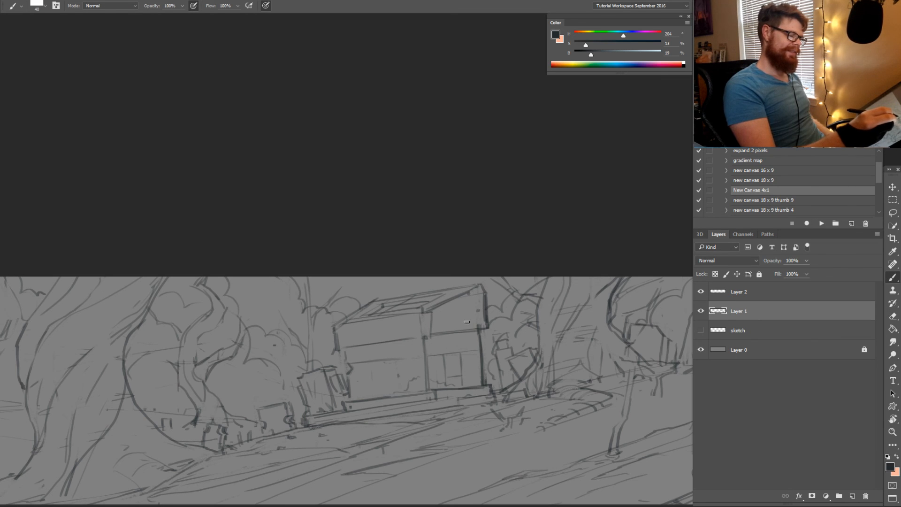
{"action": "mouse_move", "coordinate": [453, 332]}
{"action": "left_mouse_down"}
{"action": "mouse_move", "coordinate": [466, 318]}
{"action": "mouse_move", "coordinate": [457, 342]}
{"action": "mouse_move", "coordinate": [487, 311]}
{"action": "left_mouse_up"}
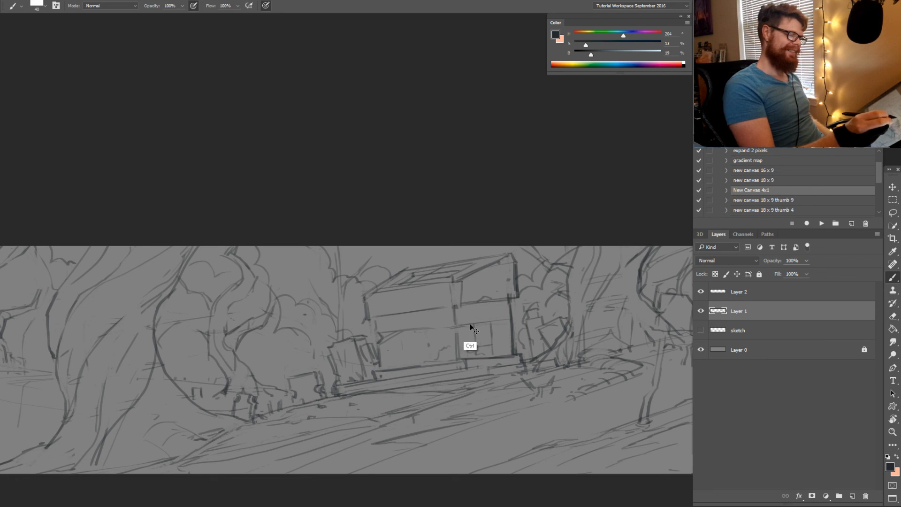
{"action": "key", "text": "e"}
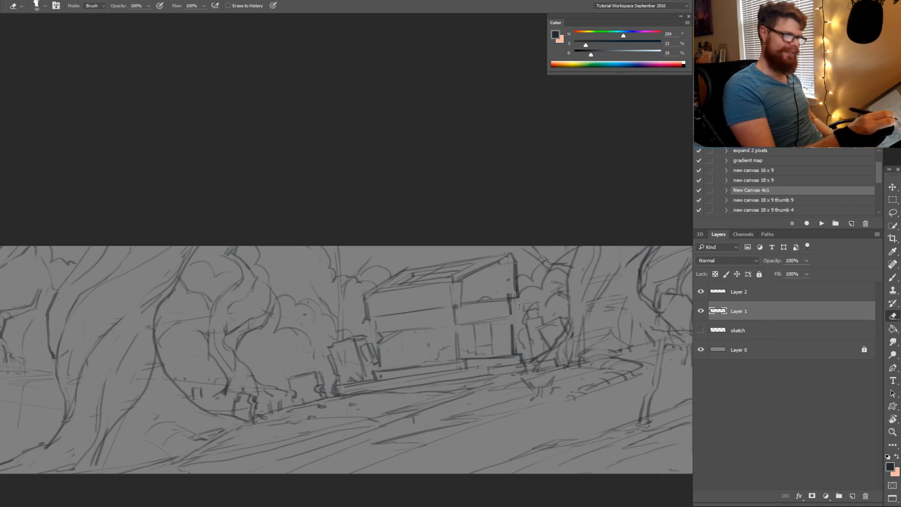
{"action": "key", "text": "b"}
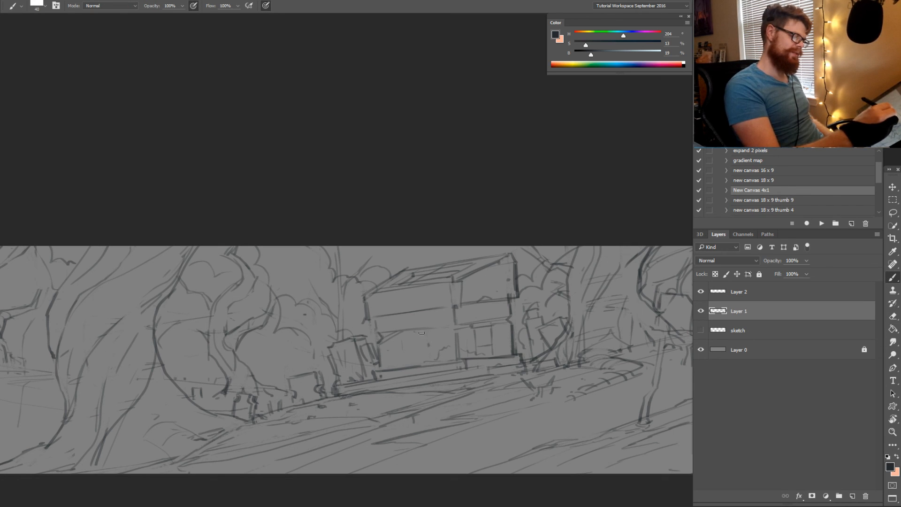
Sketch vertical door edges on the cabin's lower long wall, and erase and redraw the horizontal line across the upper wall
{"action": "mouse_move", "coordinate": [419, 334]}
{"action": "left_mouse_down"}
{"action": "mouse_move", "coordinate": [427, 365]}
{"action": "mouse_move", "coordinate": [539, 227]}
{"action": "mouse_move", "coordinate": [425, 241]}
{"action": "left_mouse_up"}
{"action": "key", "text": "r"}
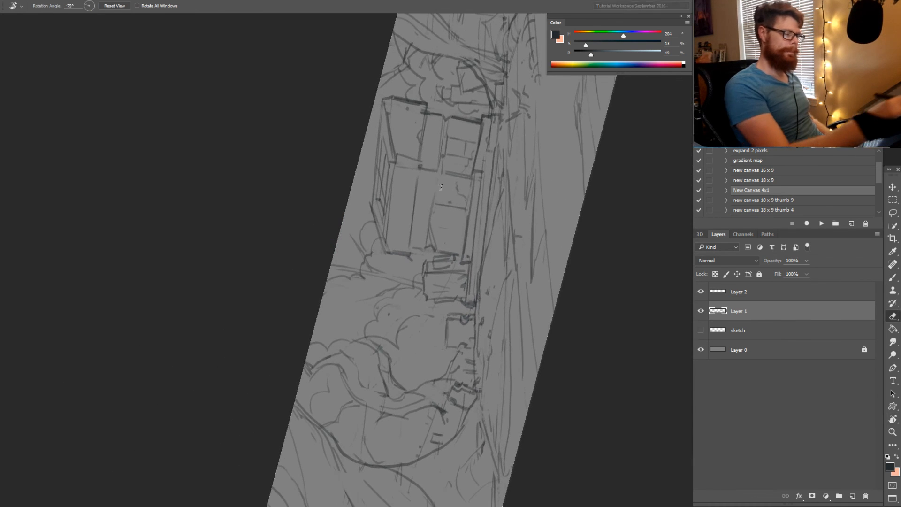
{"action": "key", "text": "e"}
{"action": "key", "text": "b"}
{"action": "mouse_move", "coordinate": [441, 169]}
{"action": "left_mouse_down"}
{"action": "mouse_move", "coordinate": [426, 245]}
{"action": "mouse_move", "coordinate": [437, 264]}
{"action": "left_mouse_up"}
{"action": "key", "text": "e"}
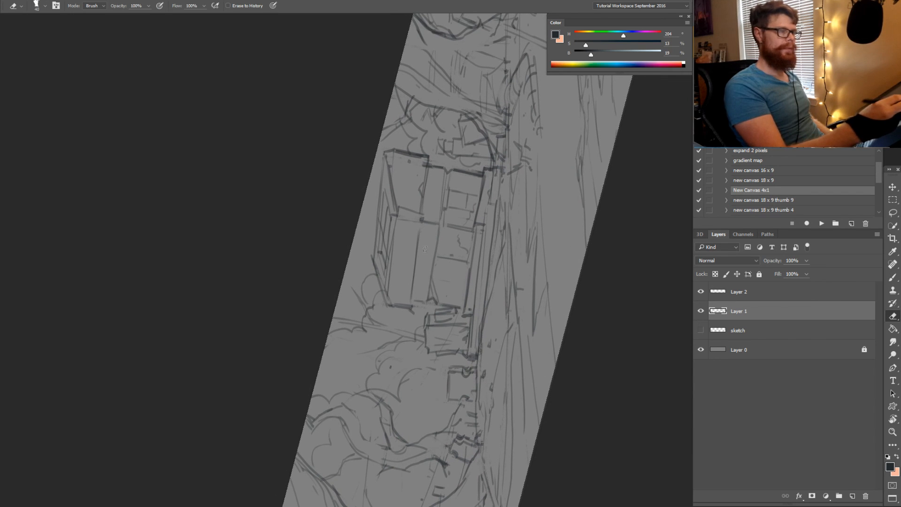
{"action": "left_click_drag", "start_coordinate": [418, 234], "coordinate": [410, 301]}
{"action": "key", "text": "b"}
{"action": "left_click_drag", "start_coordinate": [425, 223], "coordinate": [410, 308]}
{"action": "key", "text": "r"}
{"action": "left_click_drag", "start_coordinate": [476, 255], "coordinate": [443, 392]}
{"action": "key", "text": "z"}
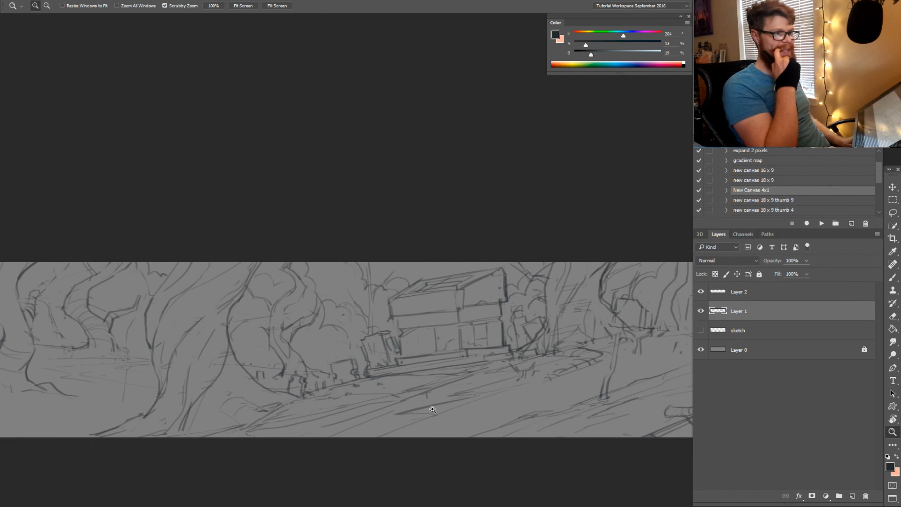
{"action": "left_click_drag", "start_coordinate": [523, 389], "coordinate": [459, 362]}
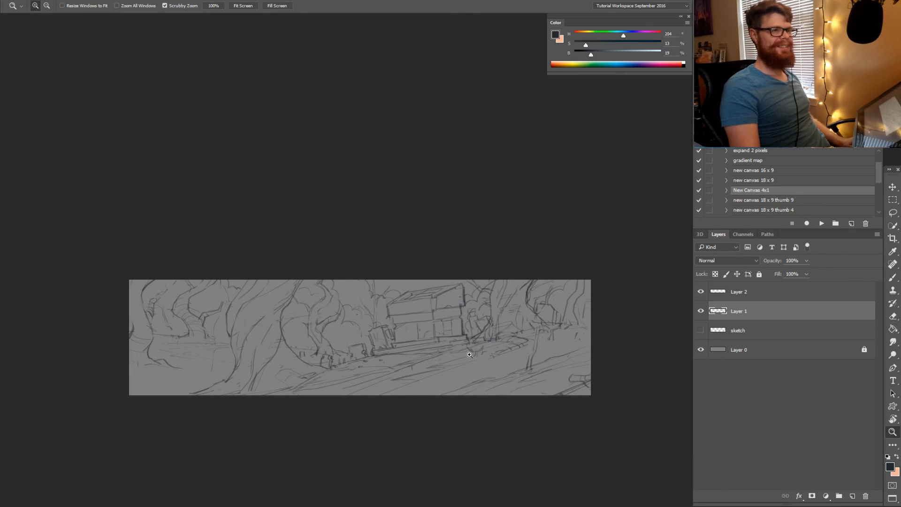
{"action": "left_click", "coordinate": [136, 1]}
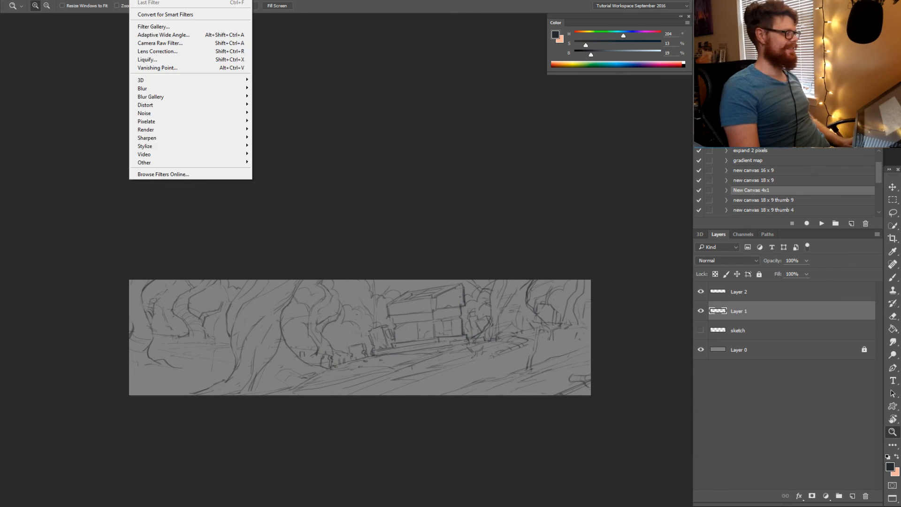
{"action": "left_click", "coordinate": [136, 0]}
{"action": "left_click_drag", "start_coordinate": [413, 184], "coordinate": [391, 181]}
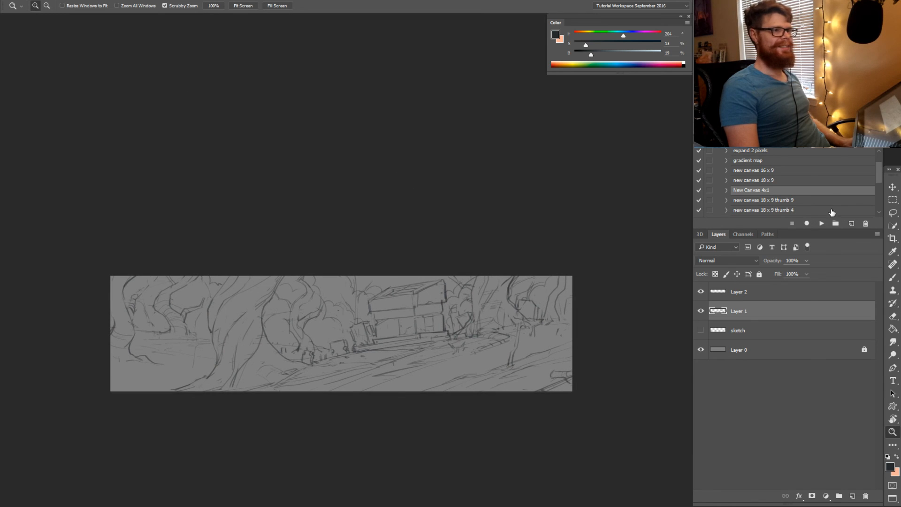
{"action": "left_click", "coordinate": [758, 295], "text": "shift"}
{"action": "key", "text": "ctrl+t"}
{"action": "right_click", "coordinate": [395, 303]}
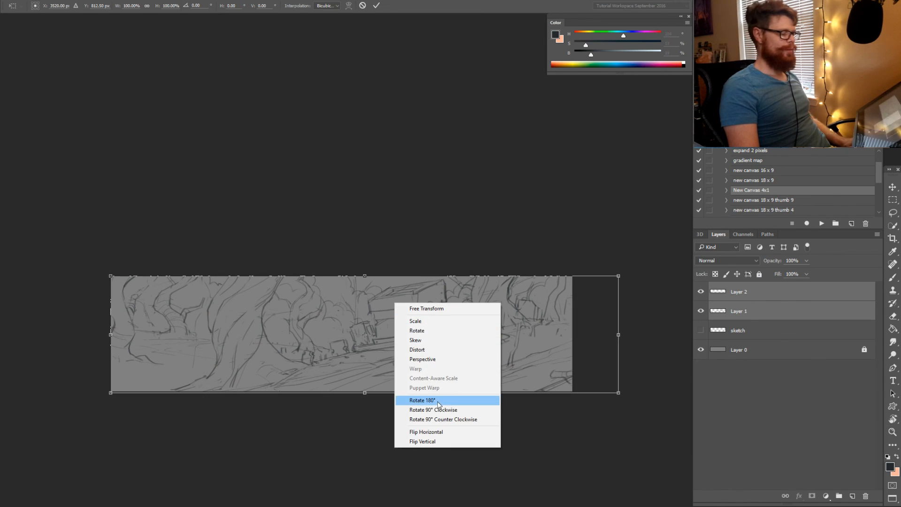
{"action": "left_click", "coordinate": [676, 284]}
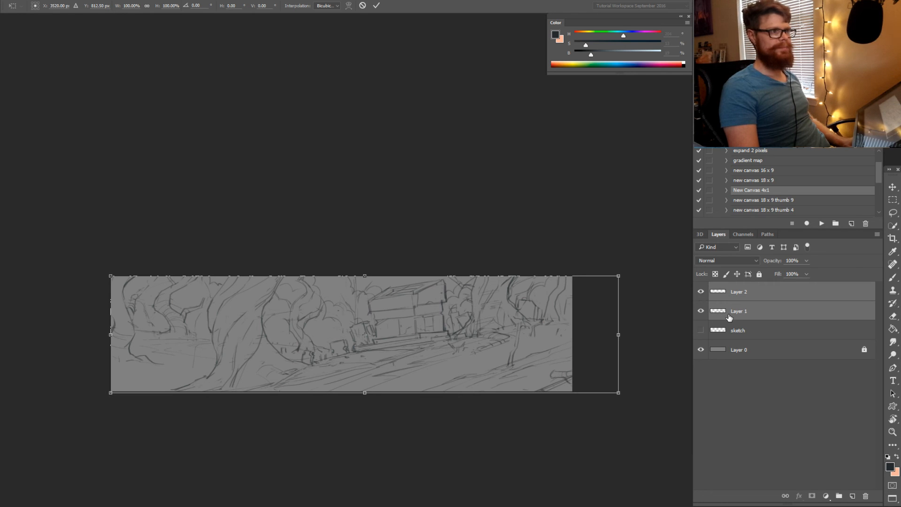
{"action": "key", "text": "Escape"}
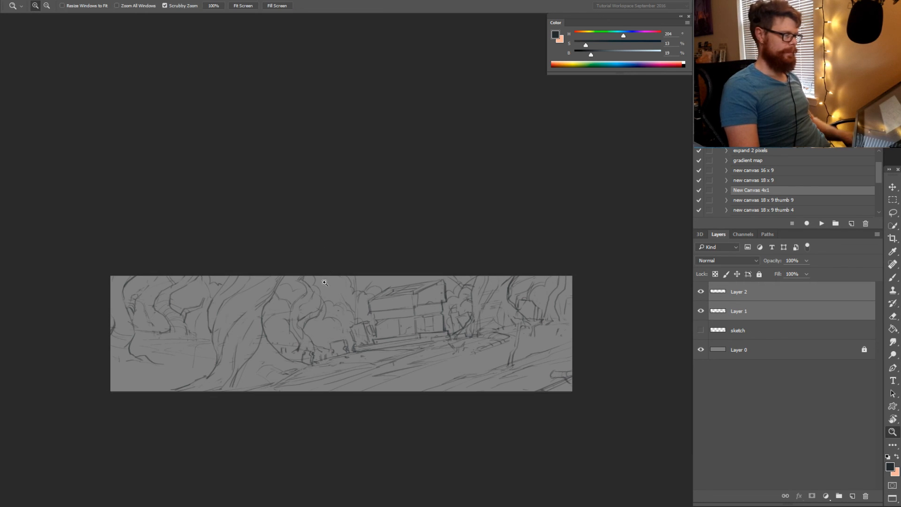
Trim Layer 1 to the canvas by selecting everything, cutting its contents, deleting the layer and pasting the drawing back
{"action": "left_click_drag", "start_coordinate": [329, 283], "coordinate": [347, 283]}
{"action": "left_click", "coordinate": [742, 314]}
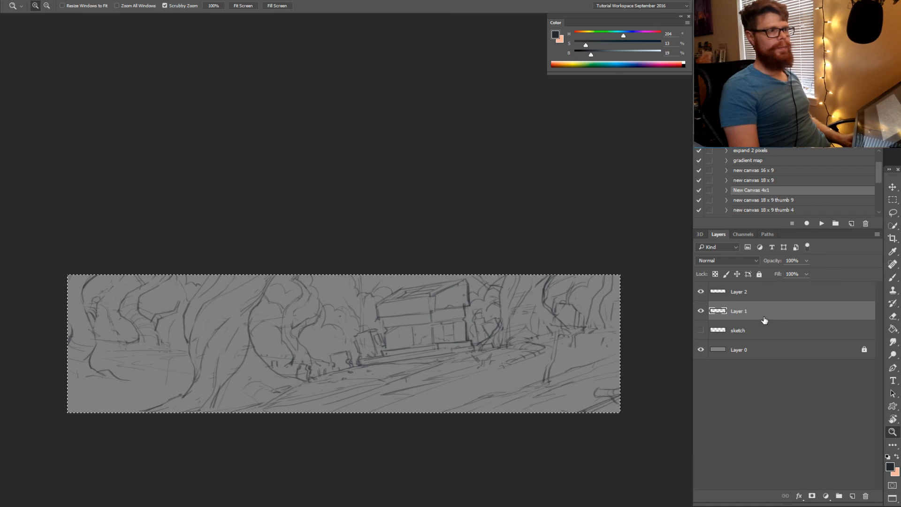
{"action": "key", "text": "Delete"}
{"action": "mouse_move", "coordinate": [742, 324]}
{"action": "left_mouse_down"}
{"action": "mouse_move", "coordinate": [751, 468]}
{"action": "mouse_move", "coordinate": [770, 490]}
{"action": "mouse_move", "coordinate": [866, 496]}
{"action": "left_mouse_up"}
{"action": "key", "text": "ctrl+v"}
Flip Layer 2 and Layer 3 horizontally together to mirror the whole sketch
{"action": "left_click", "coordinate": [760, 291], "text": "shift"}
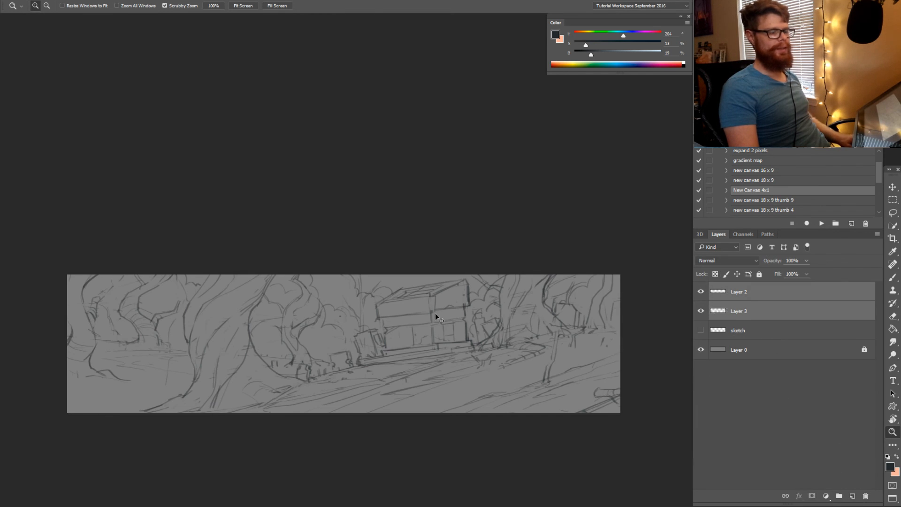
{"action": "key", "text": "ctrl+t"}
{"action": "right_click", "coordinate": [355, 308]}
{"action": "left_click", "coordinate": [390, 437]}
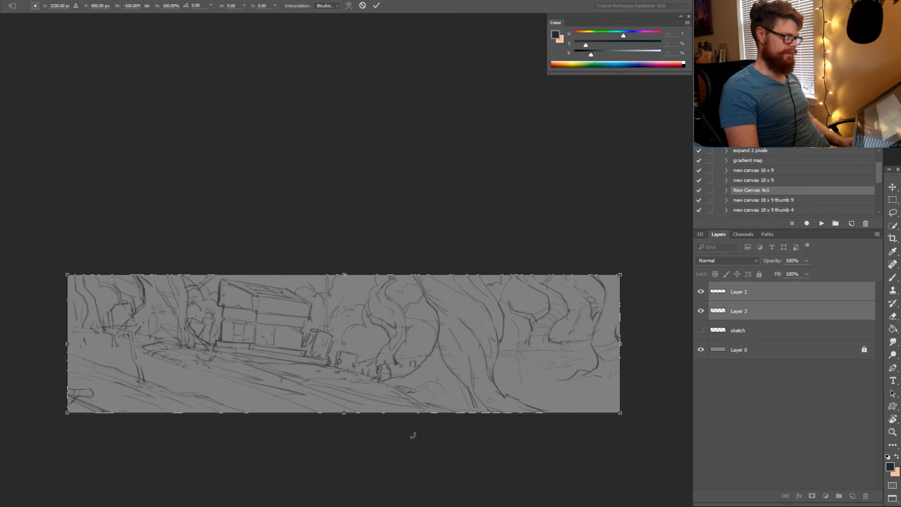
{"action": "key", "text": "Return"}
{"action": "key", "text": "z"}
{"action": "scroll", "coordinate": [470, 385], "scroll_direction": "right", "scroll_amount": 2}
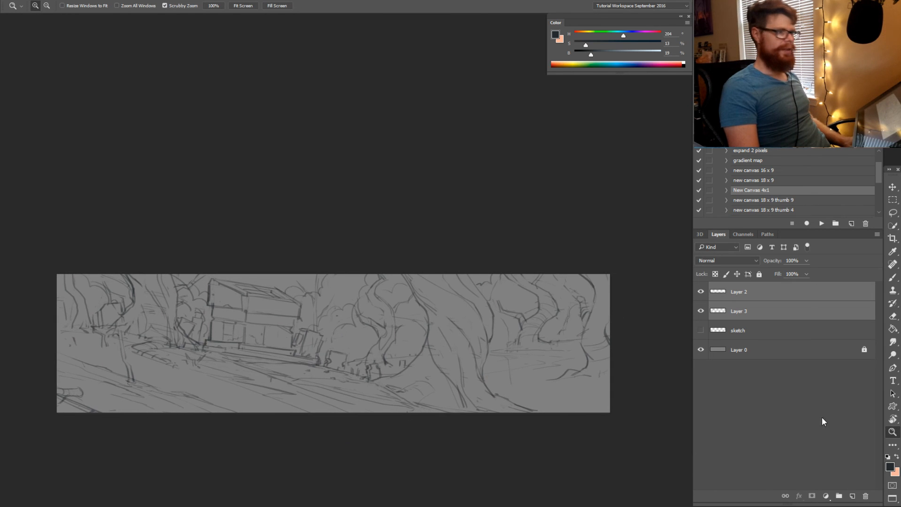
On Layer 3, erase the stray line across the cabin's upper long wall and redraw the lower edge of the overhanging storey
{"action": "left_click", "coordinate": [744, 313]}
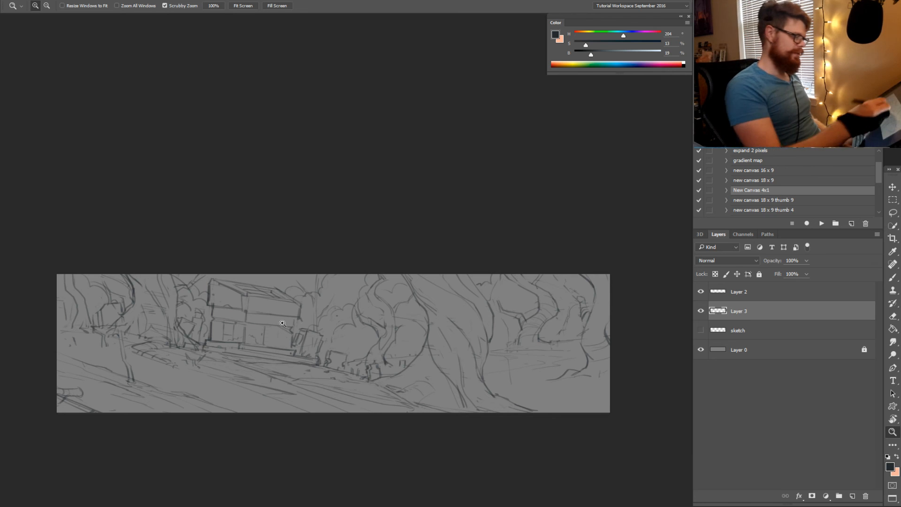
{"action": "left_click_drag", "start_coordinate": [283, 324], "coordinate": [328, 327]}
{"action": "left_click_drag", "start_coordinate": [357, 331], "coordinate": [498, 365]}
{"action": "key", "text": "r"}
{"action": "key", "text": "z"}
{"action": "left_click", "coordinate": [380, 338]}
{"action": "key", "text": "e"}
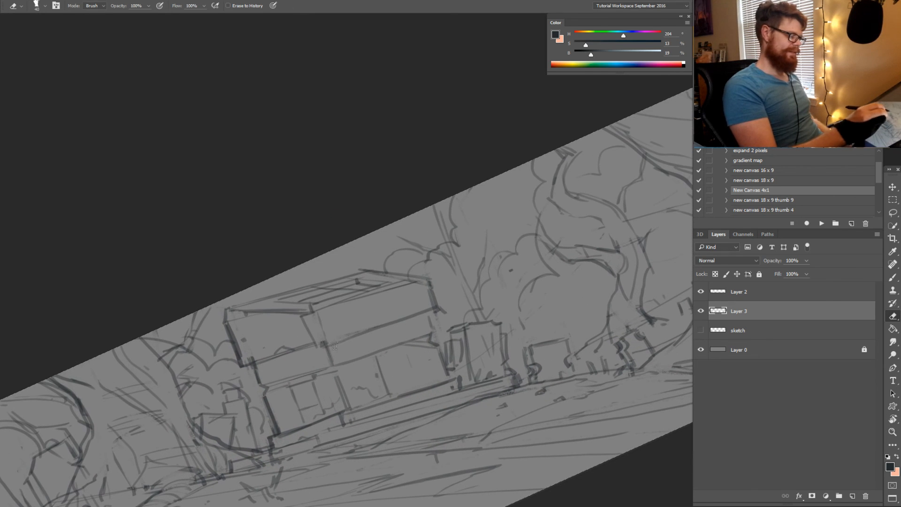
{"action": "left_click_drag", "start_coordinate": [405, 331], "coordinate": [411, 356]}
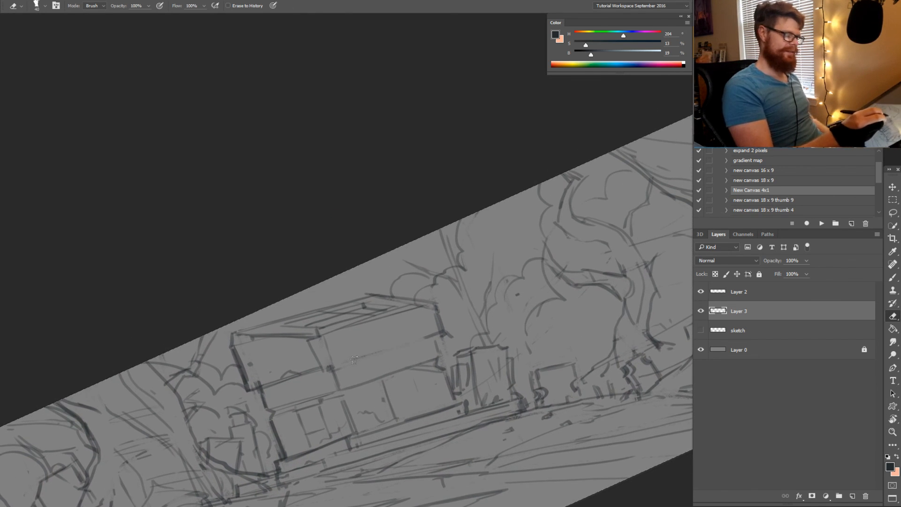
{"action": "key", "text": "b"}
{"action": "mouse_move", "coordinate": [333, 364]}
{"action": "left_mouse_down"}
{"action": "mouse_move", "coordinate": [434, 335]}
{"action": "mouse_move", "coordinate": [452, 381]}
{"action": "left_mouse_up"}
{"action": "key", "text": "r"}
{"action": "key", "text": "b"}
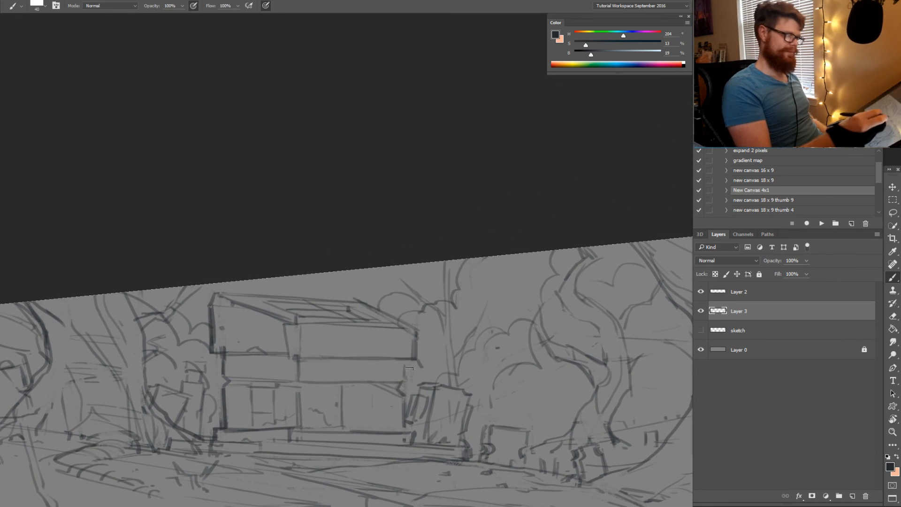
Sketch a diagonal line across the far end of the cabin's upper long wall and touch up the roof edge above it
{"action": "key", "text": "b"}
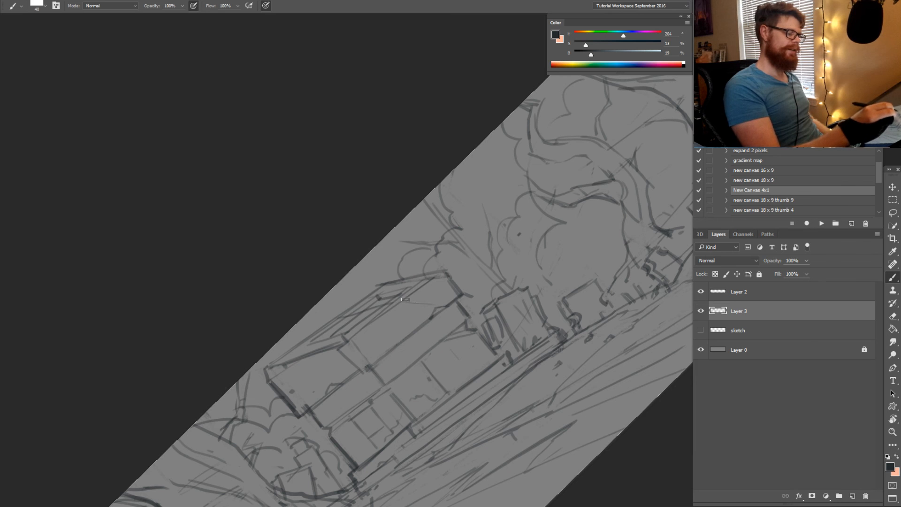
{"action": "mouse_move", "coordinate": [406, 299]}
{"action": "left_mouse_down"}
{"action": "mouse_move", "coordinate": [446, 305]}
{"action": "mouse_move", "coordinate": [466, 403]}
{"action": "mouse_move", "coordinate": [447, 436]}
{"action": "mouse_move", "coordinate": [446, 423]}
{"action": "left_mouse_up"}
{"action": "key", "text": "r"}
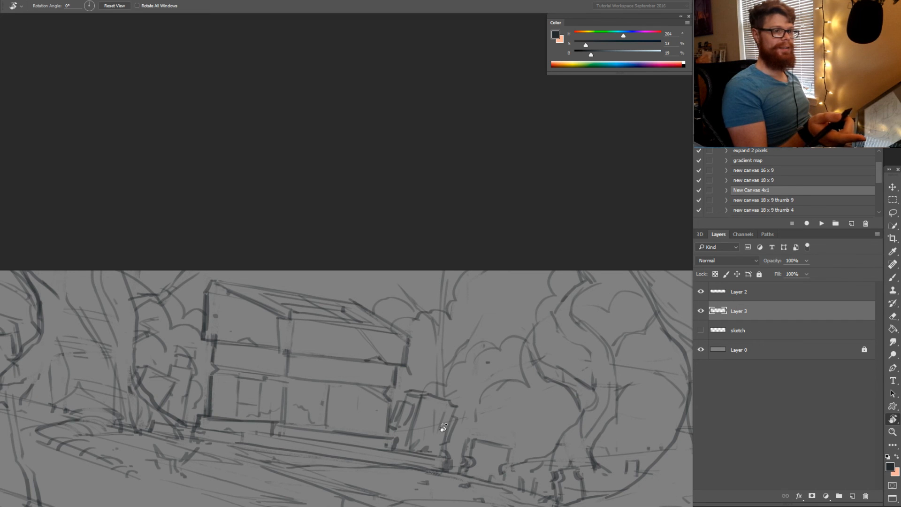
{"action": "left_click_drag", "start_coordinate": [425, 400], "coordinate": [481, 404]}
{"action": "left_click_drag", "start_coordinate": [507, 405], "coordinate": [555, 282]}
{"action": "key", "text": "e"}
{"action": "left_click_drag", "start_coordinate": [389, 285], "coordinate": [388, 285]}
{"action": "key", "text": "r"}
{"action": "mouse_move", "coordinate": [522, 292]}
{"action": "left_mouse_down"}
{"action": "mouse_move", "coordinate": [513, 374]}
{"action": "mouse_move", "coordinate": [453, 418]}
{"action": "left_mouse_up"}
{"action": "key", "text": "r"}
{"action": "mouse_move", "coordinate": [502, 364]}
{"action": "left_mouse_down"}
{"action": "mouse_move", "coordinate": [578, 366]}
{"action": "mouse_move", "coordinate": [529, 372]}
{"action": "mouse_move", "coordinate": [558, 389]}
{"action": "mouse_move", "coordinate": [549, 388]}
{"action": "left_mouse_up"}
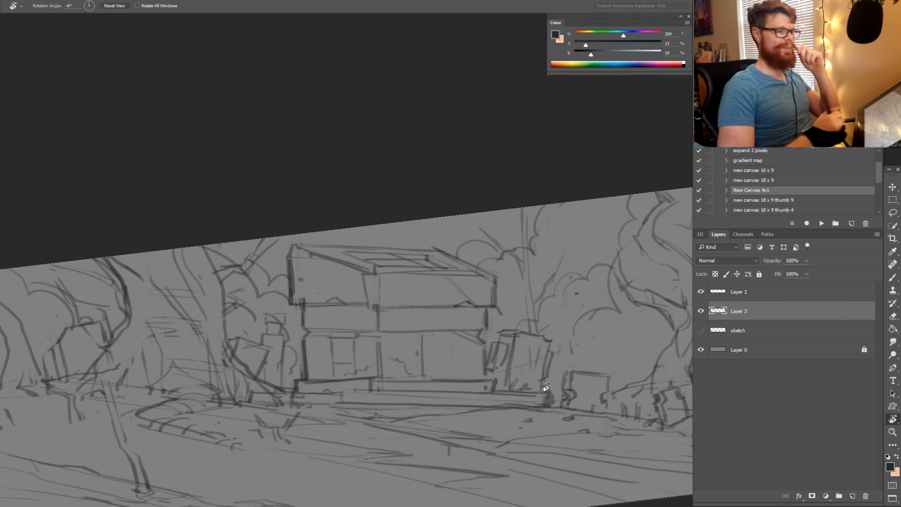
Erase and redraw parts of the diagonal line at the far end of the cabin's upper long wall
{"action": "key", "text": "e"}
{"action": "key", "text": "b"}
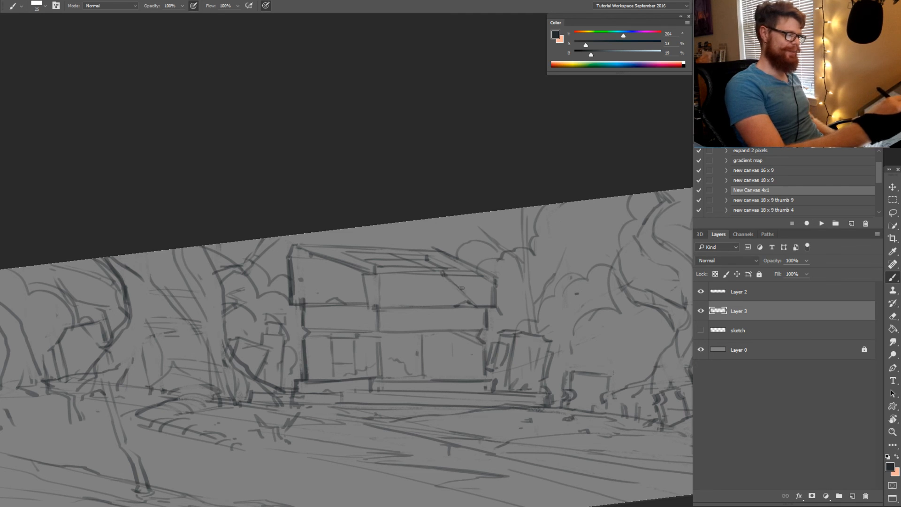
{"action": "key", "text": "e"}
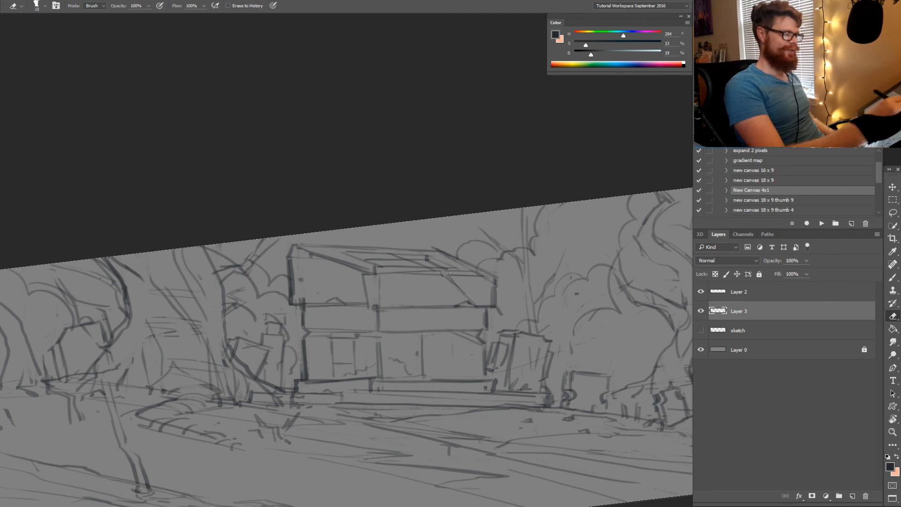
{"action": "key", "text": "b"}
Clean up and redraw the lower edge and corner of the overhanging storey's near end wall
{"action": "key", "text": "r"}
{"action": "mouse_move", "coordinate": [456, 343]}
{"action": "left_mouse_down"}
{"action": "mouse_move", "coordinate": [459, 376]}
{"action": "mouse_move", "coordinate": [527, 328]}
{"action": "mouse_move", "coordinate": [499, 364]}
{"action": "mouse_move", "coordinate": [526, 349]}
{"action": "mouse_move", "coordinate": [486, 416]}
{"action": "mouse_move", "coordinate": [462, 334]}
{"action": "left_mouse_up"}
{"action": "mouse_move", "coordinate": [440, 306]}
{"action": "left_mouse_down"}
{"action": "mouse_move", "coordinate": [554, 260]}
{"action": "mouse_move", "coordinate": [539, 182]}
{"action": "left_mouse_up"}
{"action": "key", "text": "e"}
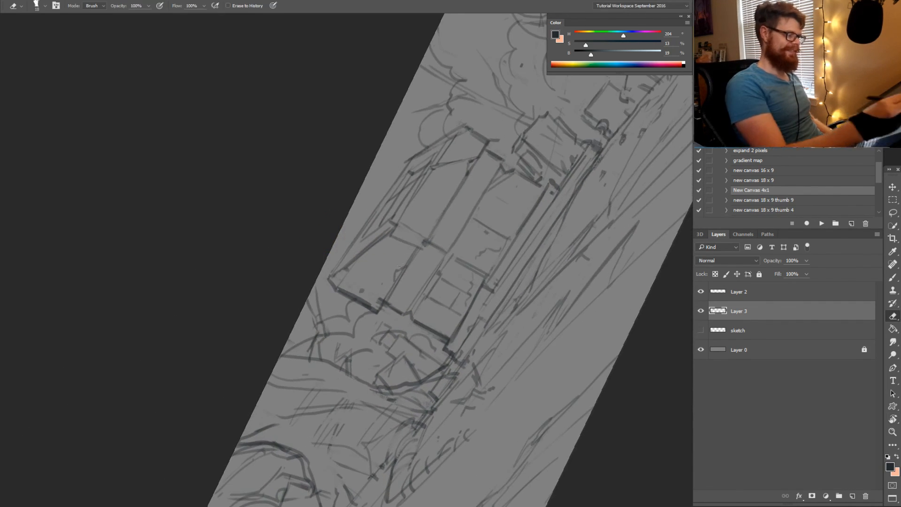
{"action": "mouse_move", "coordinate": [382, 306]}
{"action": "left_mouse_down"}
{"action": "mouse_move", "coordinate": [413, 263]}
{"action": "mouse_move", "coordinate": [382, 309]}
{"action": "left_mouse_up"}
{"action": "key", "text": "b"}
{"action": "key", "text": "e"}
{"action": "mouse_move", "coordinate": [401, 268]}
{"action": "left_mouse_down"}
{"action": "mouse_move", "coordinate": [419, 257]}
{"action": "mouse_move", "coordinate": [419, 267]}
{"action": "mouse_move", "coordinate": [520, 288]}
{"action": "mouse_move", "coordinate": [383, 430]}
{"action": "left_mouse_up"}
{"action": "key", "text": "b"}
{"action": "key", "text": "r"}
{"action": "key", "text": "r"}
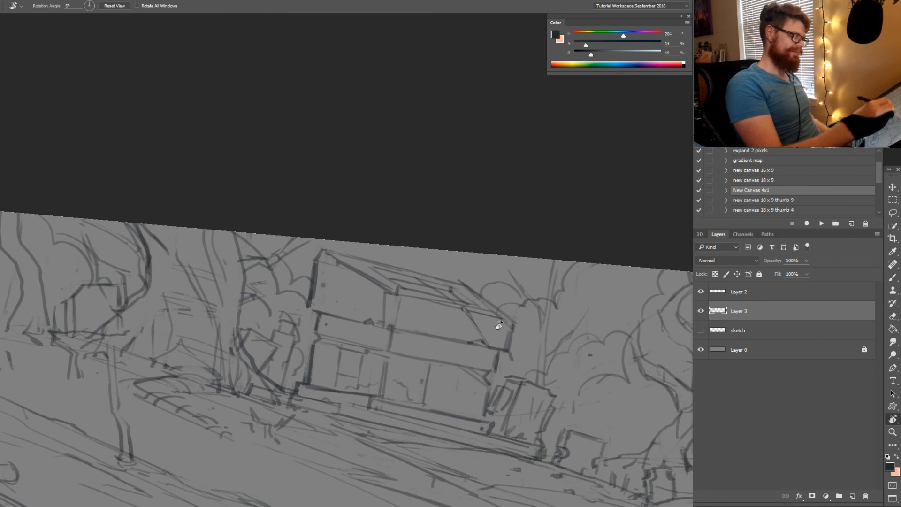
Try a long line across the cabin's ground floor and undo it
{"action": "left_click_drag", "start_coordinate": [498, 328], "coordinate": [302, 477]}
{"action": "mouse_move", "coordinate": [314, 338]}
{"action": "left_mouse_down"}
{"action": "mouse_move", "coordinate": [553, 316]}
{"action": "mouse_move", "coordinate": [531, 310]}
{"action": "mouse_move", "coordinate": [499, 368]}
{"action": "mouse_move", "coordinate": [472, 346]}
{"action": "mouse_move", "coordinate": [423, 355]}
{"action": "mouse_move", "coordinate": [435, 366]}
{"action": "left_mouse_up"}
{"action": "key", "text": "z"}
{"action": "key", "text": "b"}
{"action": "left_click_drag", "start_coordinate": [418, 396], "coordinate": [281, 383]}
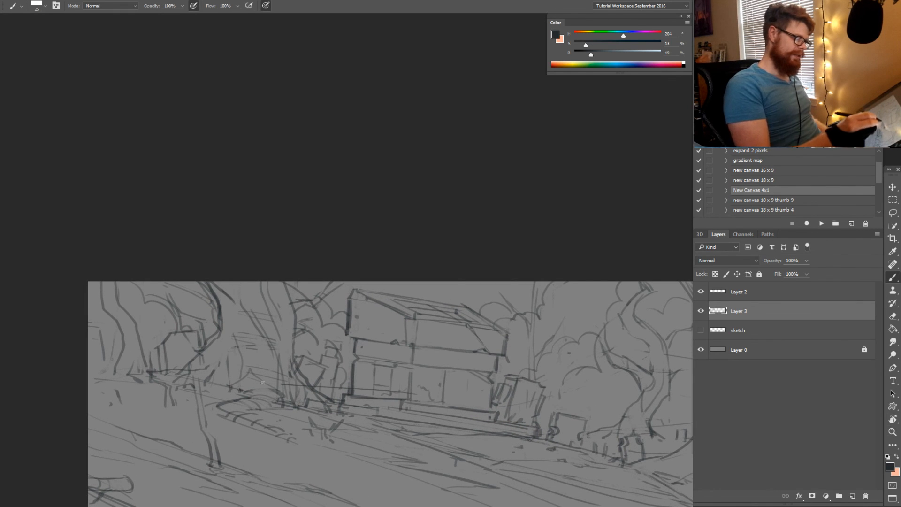
{"action": "key", "text": "ctrl+z"}
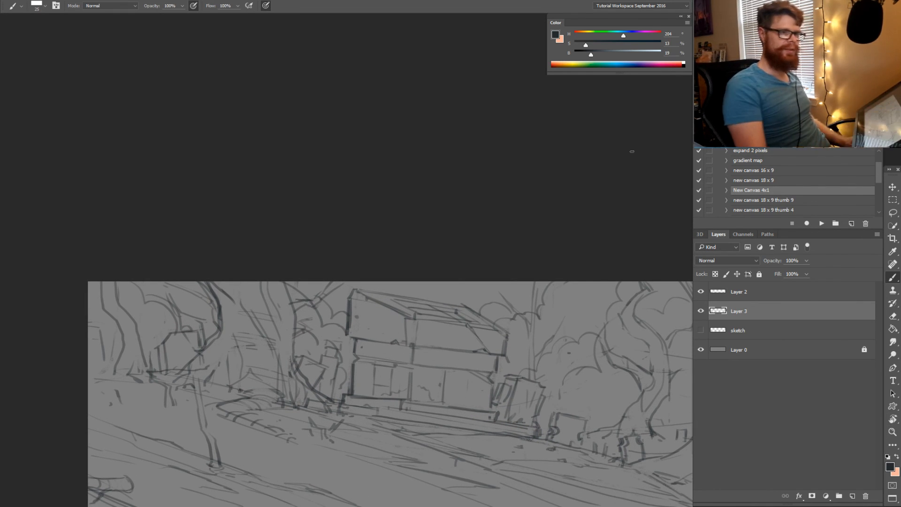
Lasso the cabin's near end wall, distort it with Free Transform to lower its outer upper corner, and clear the selection
{"action": "left_click_drag", "start_coordinate": [425, 362], "coordinate": [412, 367]}
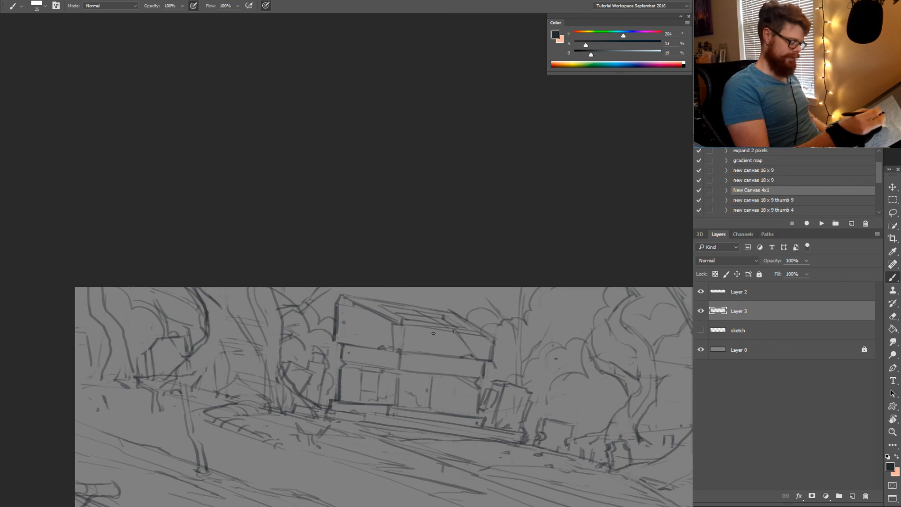
{"action": "key", "text": "l"}
{"action": "mouse_move", "coordinate": [334, 323]}
{"action": "left_mouse_down"}
{"action": "mouse_move", "coordinate": [335, 399]}
{"action": "mouse_move", "coordinate": [392, 402]}
{"action": "mouse_move", "coordinate": [402, 343]}
{"action": "left_mouse_up"}
{"action": "key", "text": "ctrl+t"}
{"action": "mouse_move", "coordinate": [398, 302]}
{"action": "left_mouse_down"}
{"action": "mouse_move", "coordinate": [337, 289]}
{"action": "mouse_move", "coordinate": [331, 297]}
{"action": "left_mouse_up"}
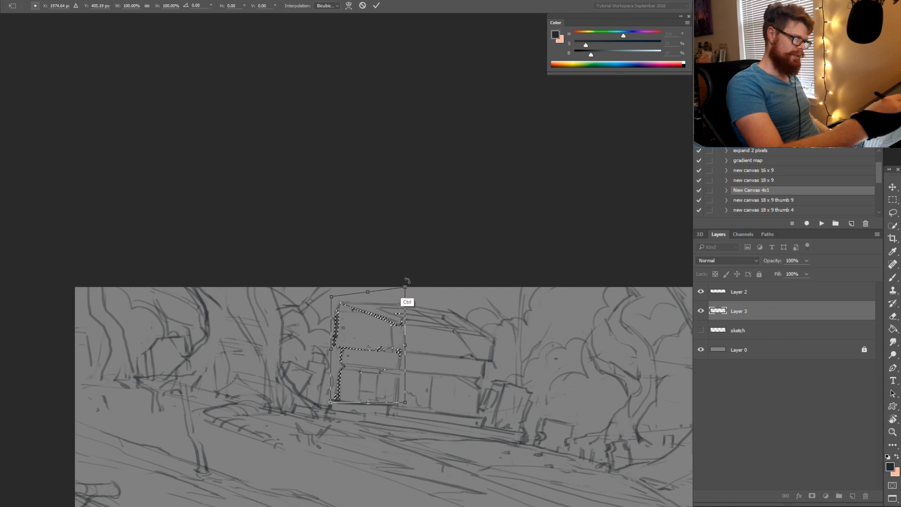
{"action": "key", "text": "Return"}
{"action": "key", "text": "ctrl+d"}
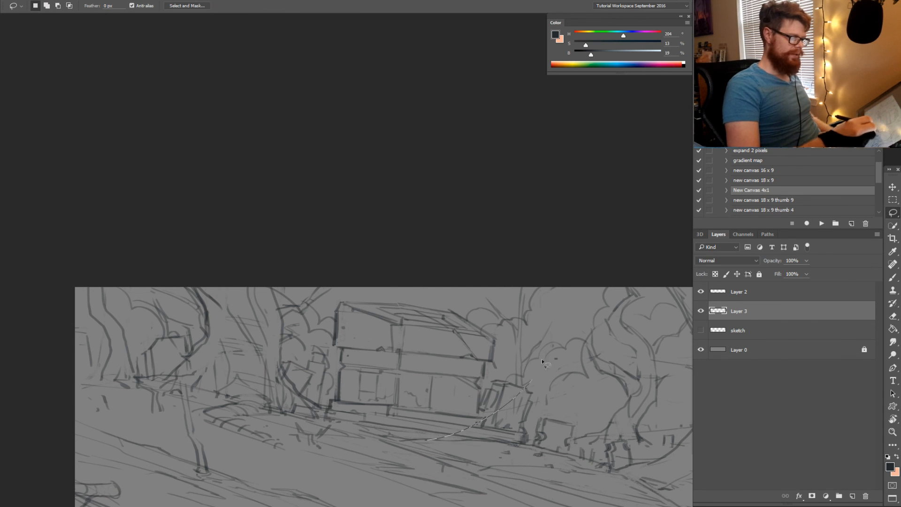
Redraw the cabin's roof edges so they meet at the outer upper corner of the near end wall
{"action": "key", "text": "r"}
{"action": "mouse_move", "coordinate": [402, 421]}
{"action": "left_mouse_down"}
{"action": "mouse_move", "coordinate": [479, 302]}
{"action": "mouse_move", "coordinate": [446, 368]}
{"action": "mouse_move", "coordinate": [525, 292]}
{"action": "left_mouse_up"}
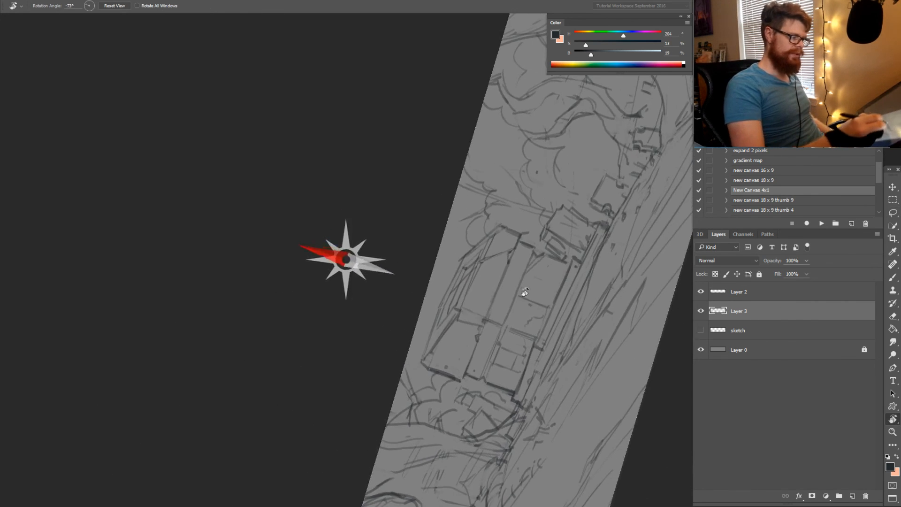
{"action": "key", "text": "e"}
{"action": "key", "text": "b"}
{"action": "left_click_drag", "start_coordinate": [441, 307], "coordinate": [418, 357]}
{"action": "left_click_drag", "start_coordinate": [454, 321], "coordinate": [420, 358]}
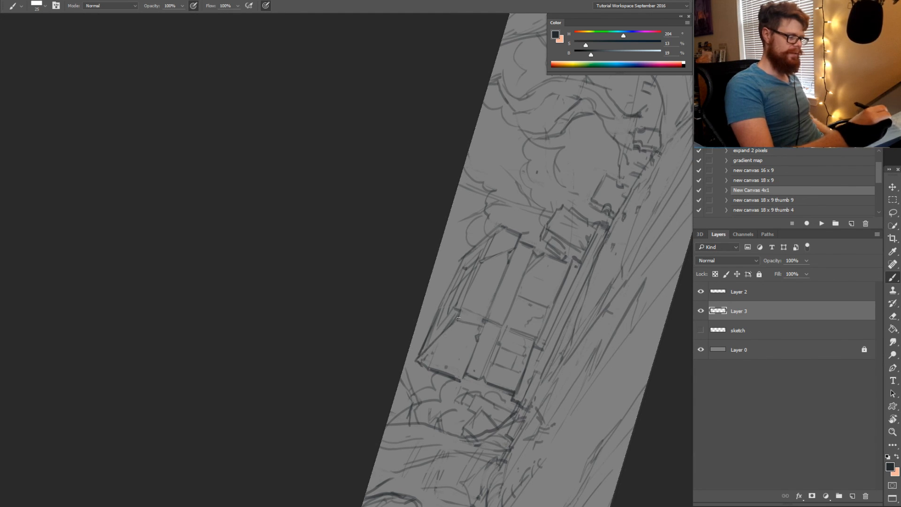
Erase leftover lines around the cabin's roof and touch up its edges with the brush
{"action": "key", "text": "e"}
{"action": "key", "text": "r"}
{"action": "left_click_drag", "start_coordinate": [504, 323], "coordinate": [475, 403]}
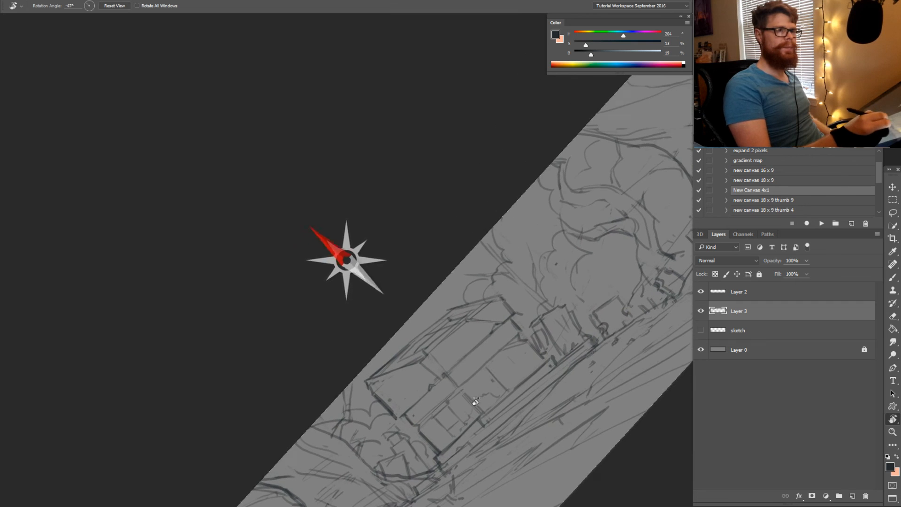
{"action": "left_click_drag", "start_coordinate": [497, 328], "coordinate": [475, 336]}
{"action": "key", "text": "e"}
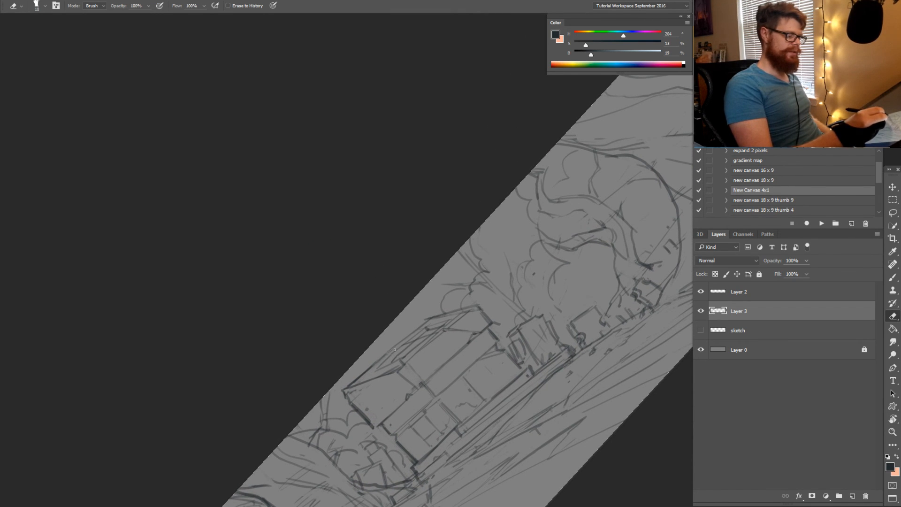
{"action": "key", "text": "b"}
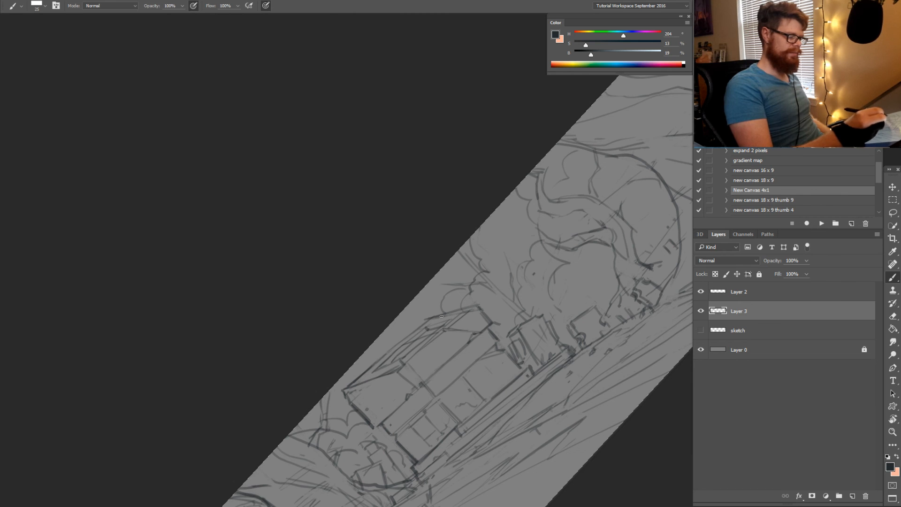
{"action": "key", "text": "e"}
{"action": "key", "text": "r"}
{"action": "left_click_drag", "start_coordinate": [426, 319], "coordinate": [460, 374]}
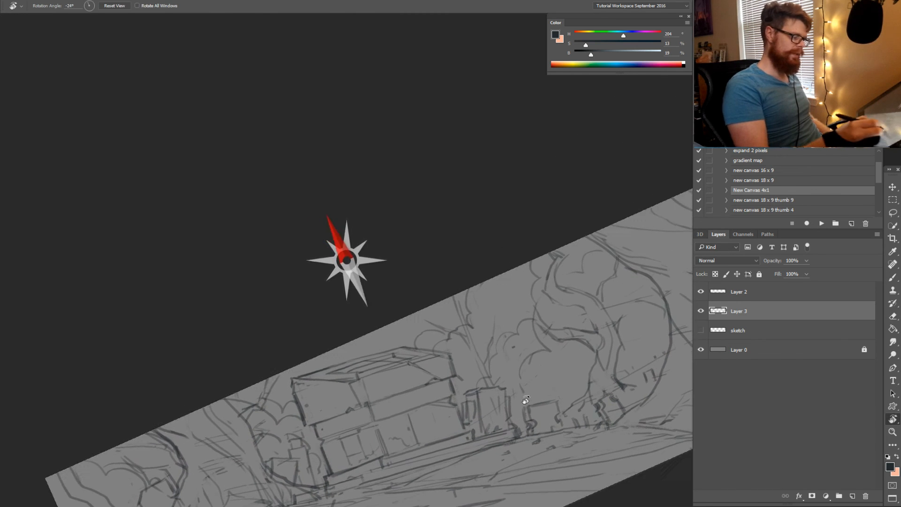
{"action": "key", "text": "r"}
{"action": "mouse_move", "coordinate": [509, 362]}
{"action": "left_mouse_down"}
{"action": "mouse_move", "coordinate": [469, 429]}
{"action": "mouse_move", "coordinate": [513, 393]}
{"action": "left_mouse_up"}
{"action": "key", "text": "b"}
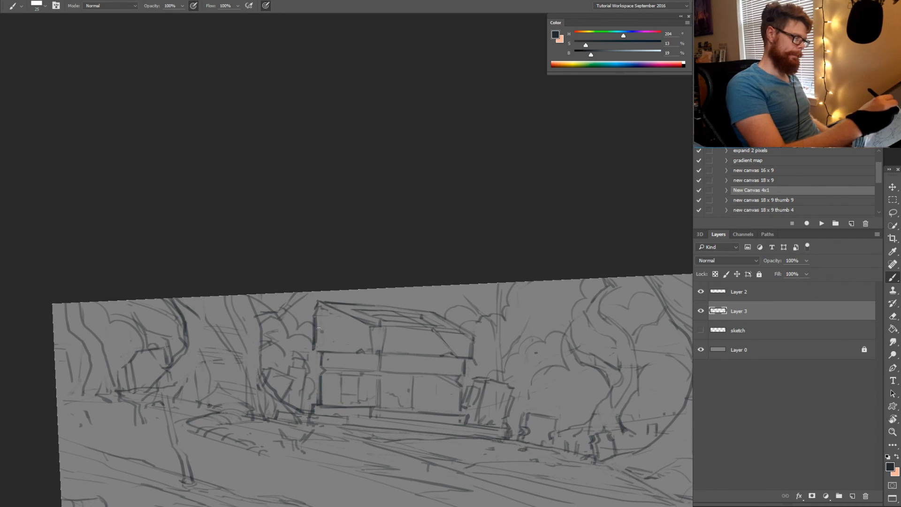
Examine the straightened panoramic sketch as a whole and then the cabin's proportions up close
{"action": "key", "text": "ctrl+space"}
{"action": "left_click_drag", "start_coordinate": [472, 410], "coordinate": [440, 445]}
{"action": "left_click_drag", "start_coordinate": [502, 420], "coordinate": [408, 394]}
{"action": "key", "text": "r"}
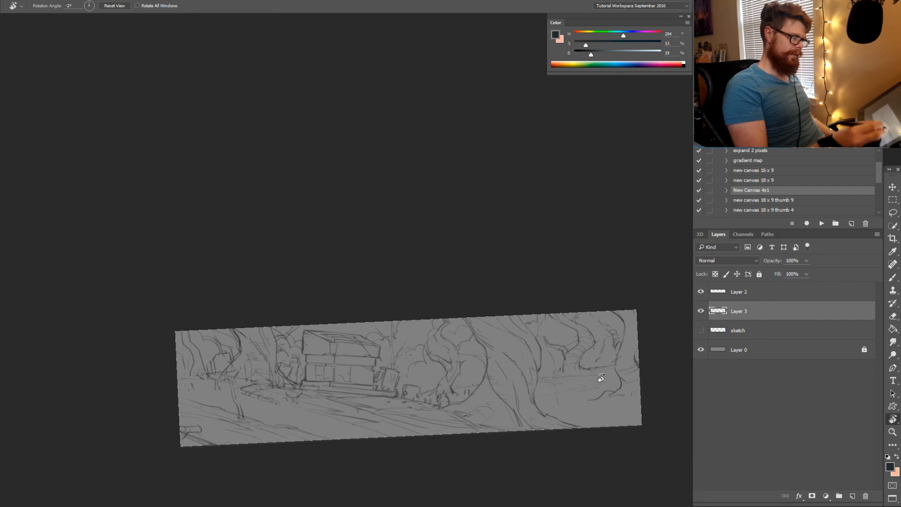
{"action": "left_click_drag", "start_coordinate": [599, 378], "coordinate": [582, 399]}
{"action": "key", "text": "z"}
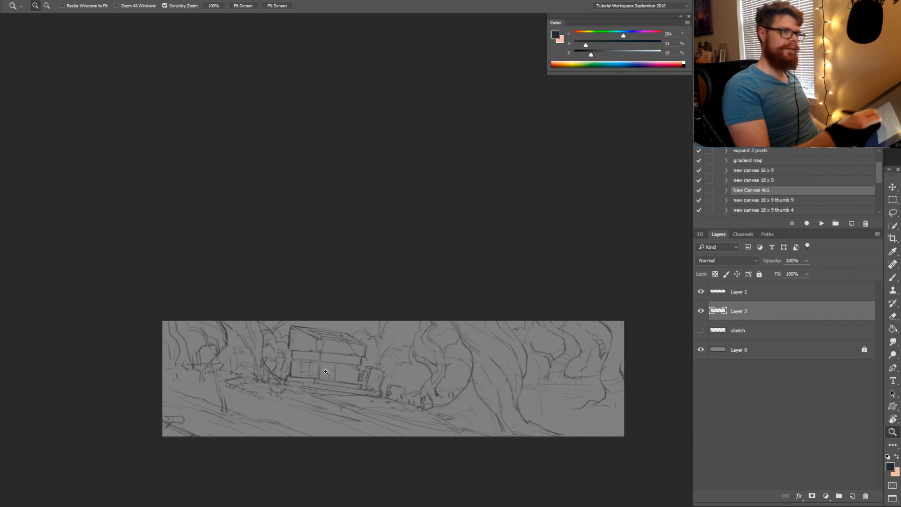
{"action": "left_click_drag", "start_coordinate": [320, 373], "coordinate": [338, 370]}
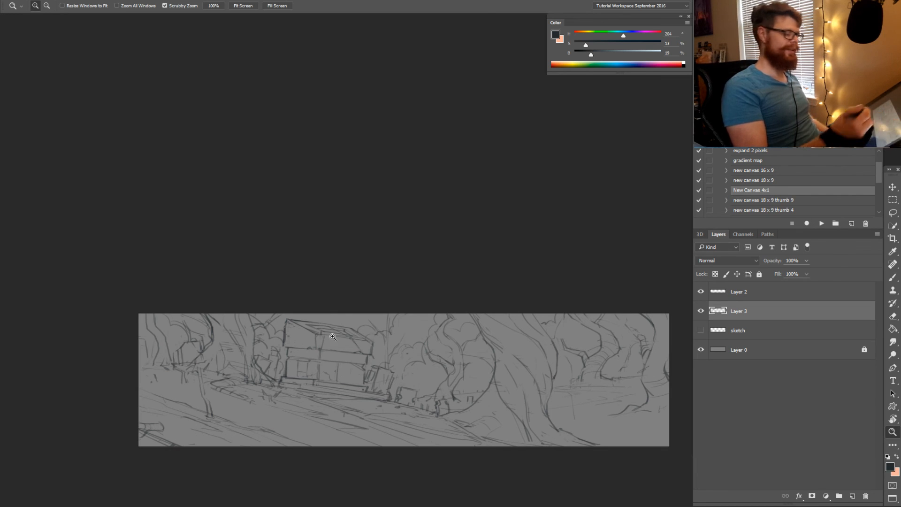
{"action": "left_click", "coordinate": [338, 370]}
{"action": "key", "text": "e"}
{"action": "key", "text": "b"}
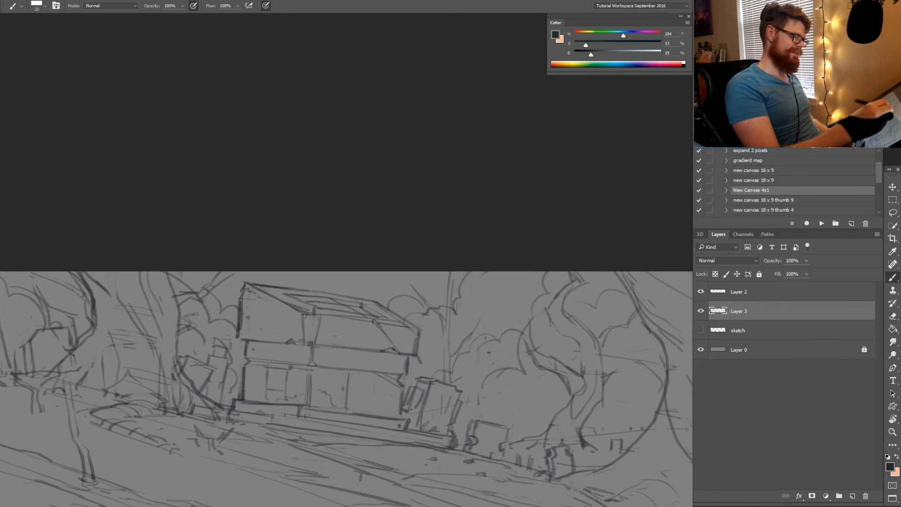
{"action": "left_click_drag", "start_coordinate": [388, 397], "coordinate": [449, 346]}
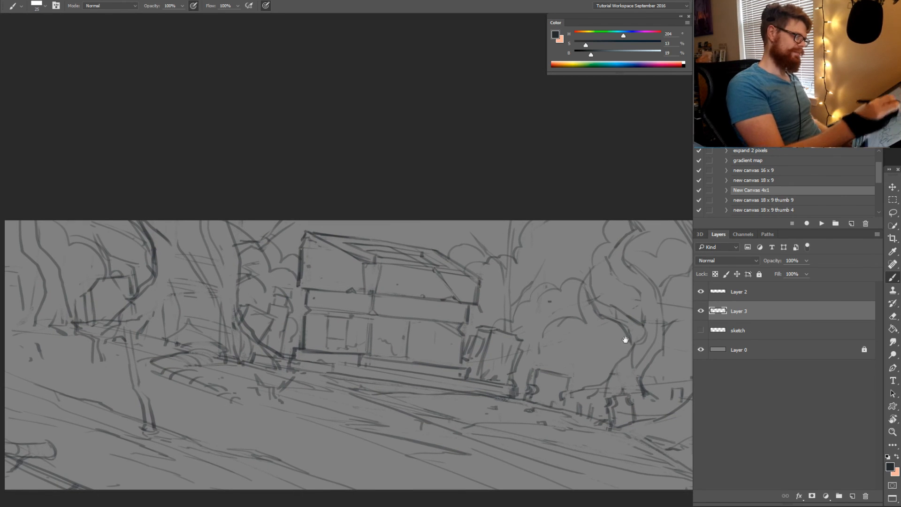
Rename Layer 2 as clouds
{"action": "left_click", "coordinate": [722, 294]}
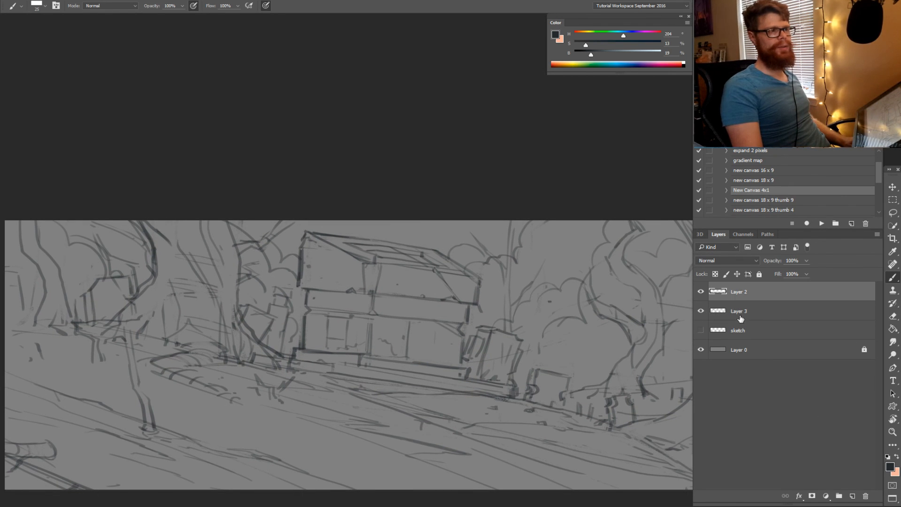
{"action": "double_click", "coordinate": [736, 293]}
{"action": "type", "text": "clouds"}
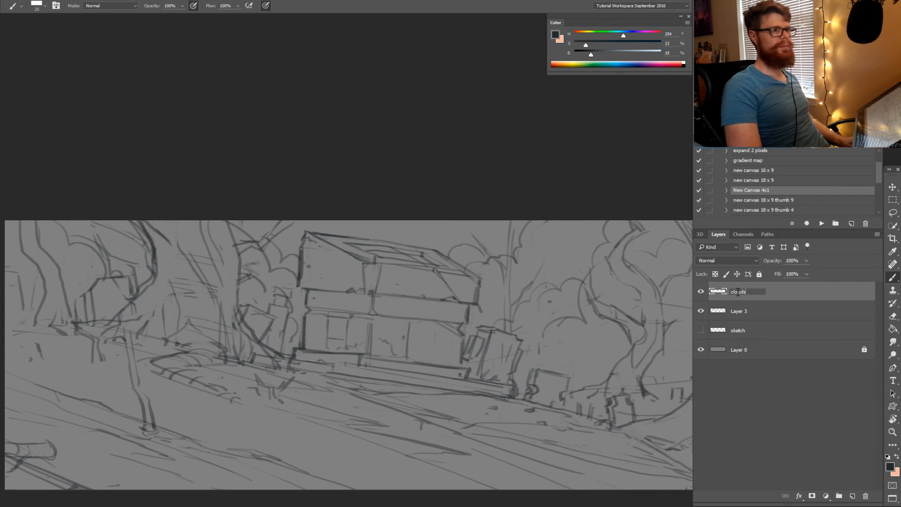
{"action": "key", "text": "Return"}
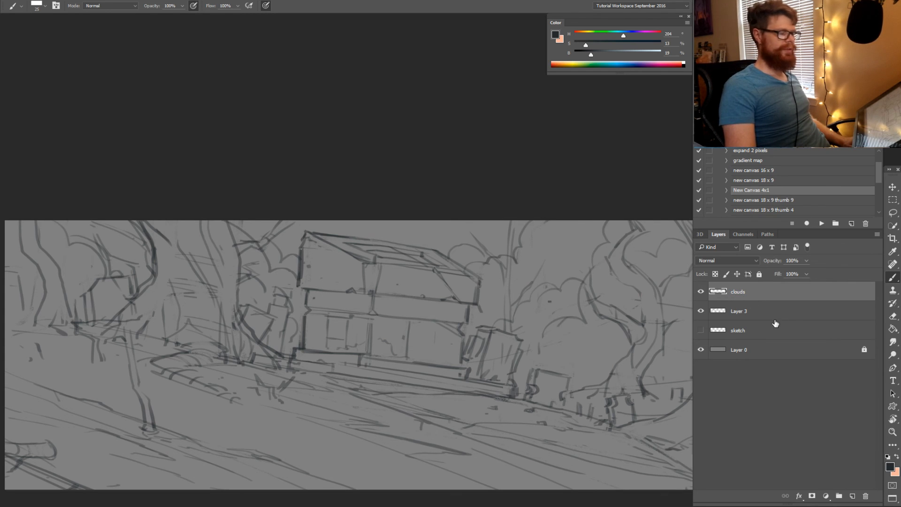
On a new layer above Layer 3, sketch a limb-like form arching across the cabin's ground floor and curls above the far roof end
{"action": "left_click", "coordinate": [756, 313]}
{"action": "left_click", "coordinate": [852, 496]}
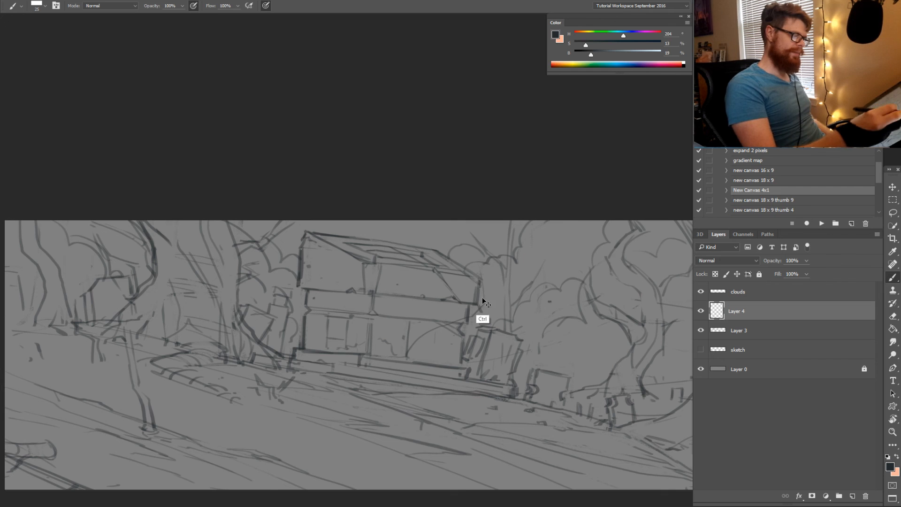
{"action": "scroll", "coordinate": [484, 281], "scroll_direction": "down", "scroll_amount": 3}
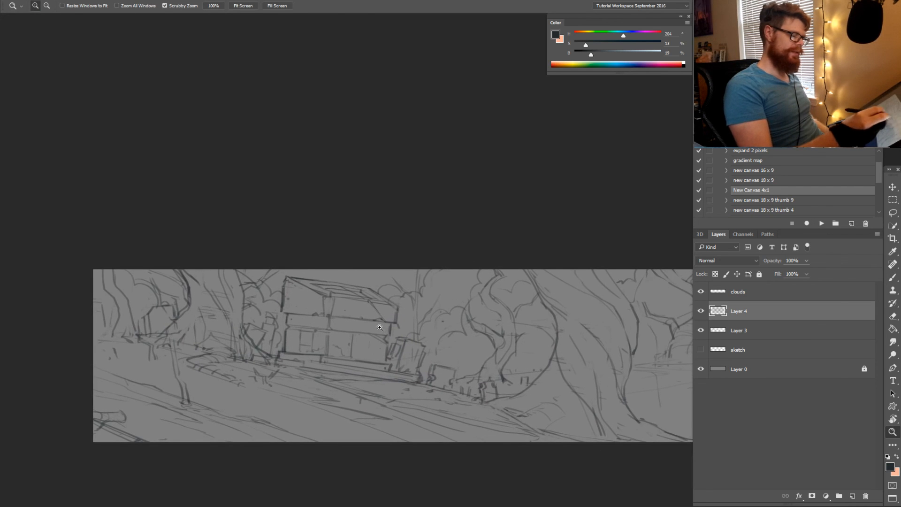
{"action": "scroll", "coordinate": [402, 292], "scroll_direction": "up", "scroll_amount": 2}
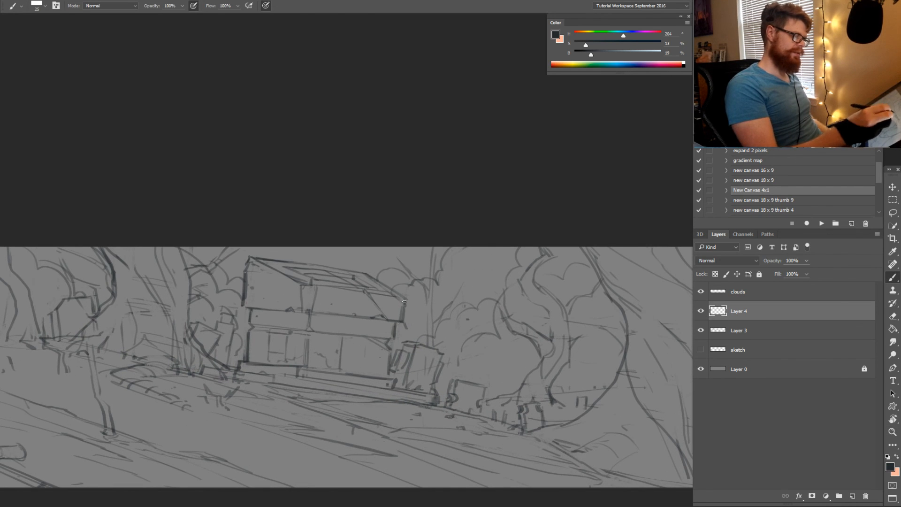
{"action": "left_click_drag", "start_coordinate": [343, 354], "coordinate": [309, 390]}
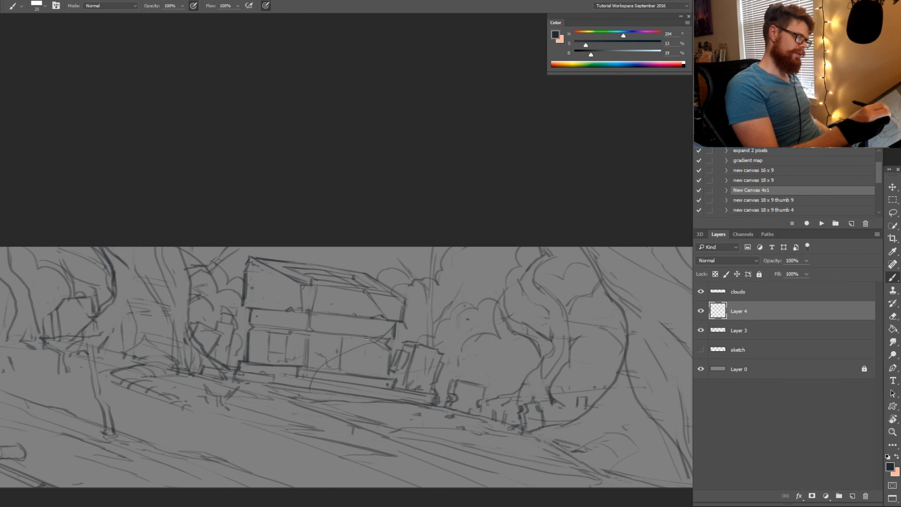
{"action": "left_click_drag", "start_coordinate": [356, 345], "coordinate": [329, 362]}
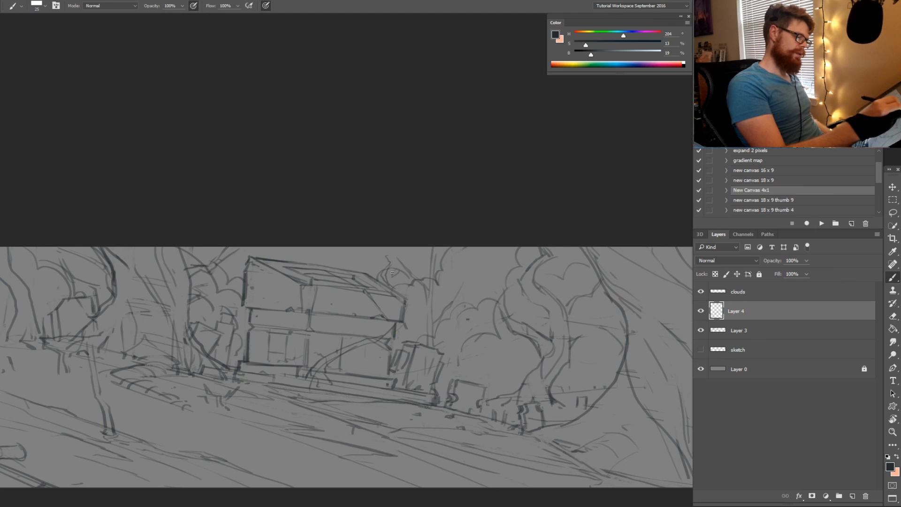
{"action": "left_click_drag", "start_coordinate": [376, 323], "coordinate": [371, 335]}
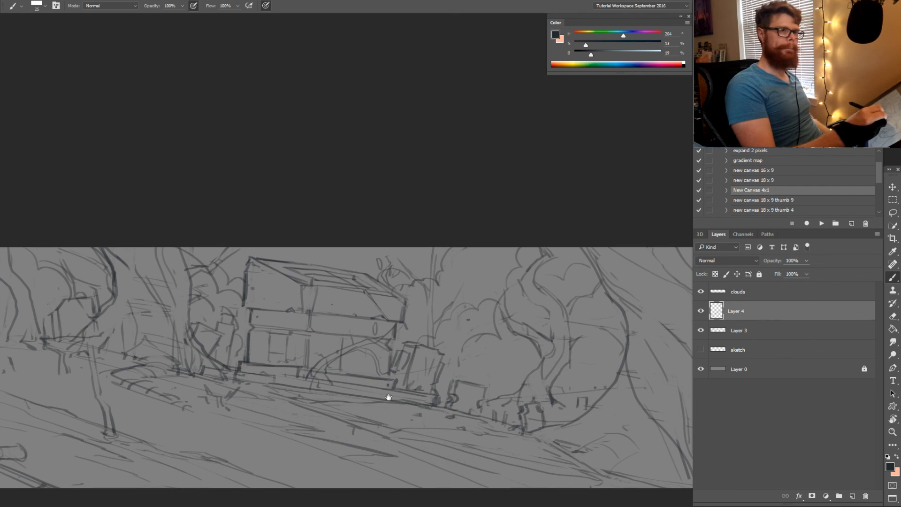
Add and refine small strokes where the arching form meets the base of the cabin's ground floor
{"action": "key", "text": "r"}
{"action": "mouse_move", "coordinate": [402, 413]}
{"action": "left_mouse_down"}
{"action": "mouse_move", "coordinate": [472, 353]}
{"action": "mouse_move", "coordinate": [449, 359]}
{"action": "left_mouse_up"}
{"action": "key", "text": "b"}
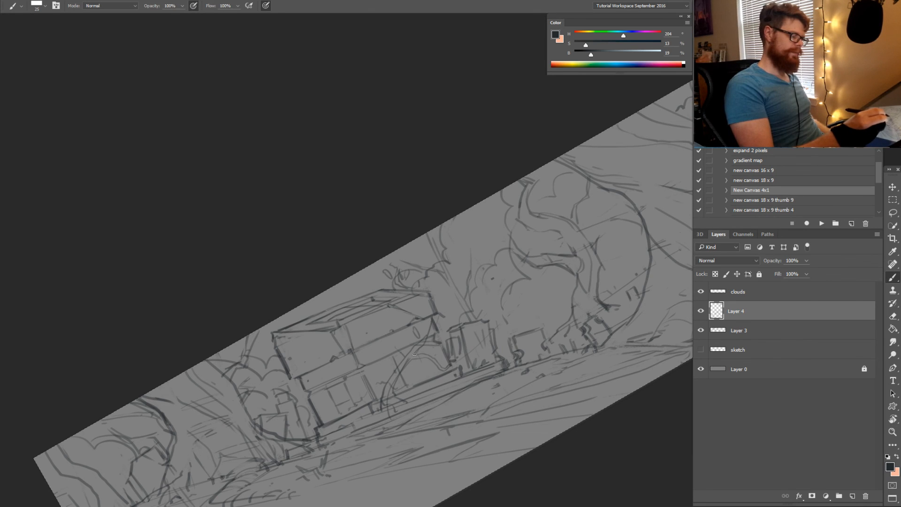
{"action": "key", "text": "e"}
{"action": "key", "text": "b"}
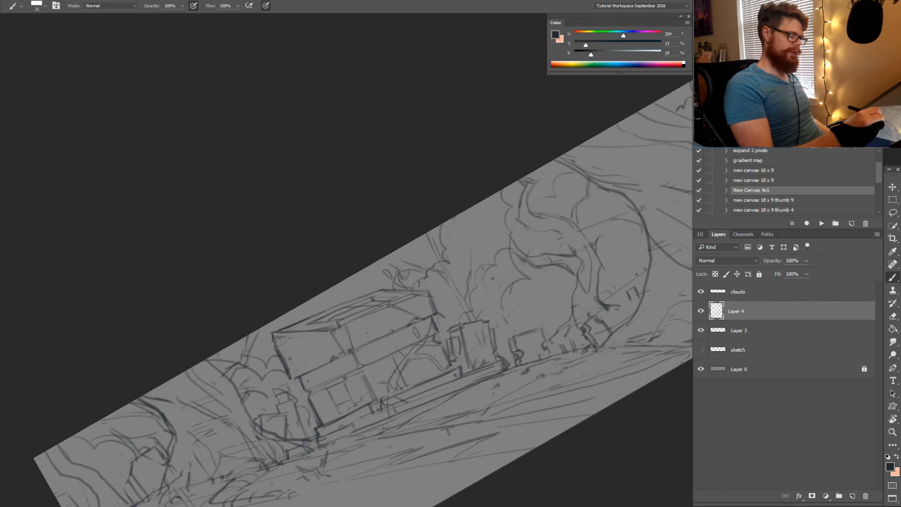
{"action": "key", "text": "r"}
{"action": "left_click_drag", "start_coordinate": [401, 388], "coordinate": [464, 392]}
{"action": "key", "text": "b"}
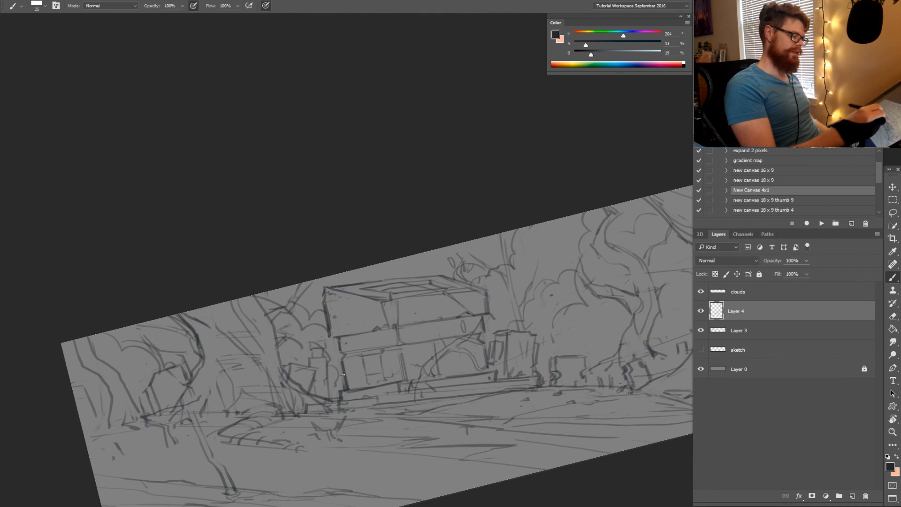
On Layer 3, redraw and clean up the right-hand contour of the large foreground tree trunk, alternating brush and eraser
{"action": "key", "text": "z"}
{"action": "left_click_drag", "start_coordinate": [425, 395], "coordinate": [399, 395]}
{"action": "key", "text": "r"}
{"action": "left_click_drag", "start_coordinate": [580, 397], "coordinate": [532, 464]}
{"action": "left_click_drag", "start_coordinate": [554, 415], "coordinate": [503, 407]}
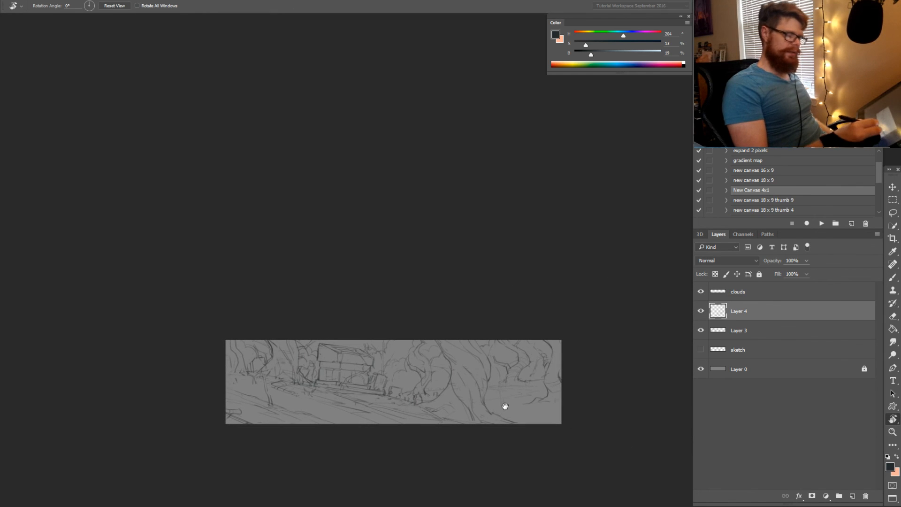
{"action": "left_click", "coordinate": [746, 329]}
{"action": "key", "text": "z"}
{"action": "left_click_drag", "start_coordinate": [450, 381], "coordinate": [383, 292]}
{"action": "left_click", "coordinate": [471, 328], "text": "alt"}
{"action": "key", "text": "e"}
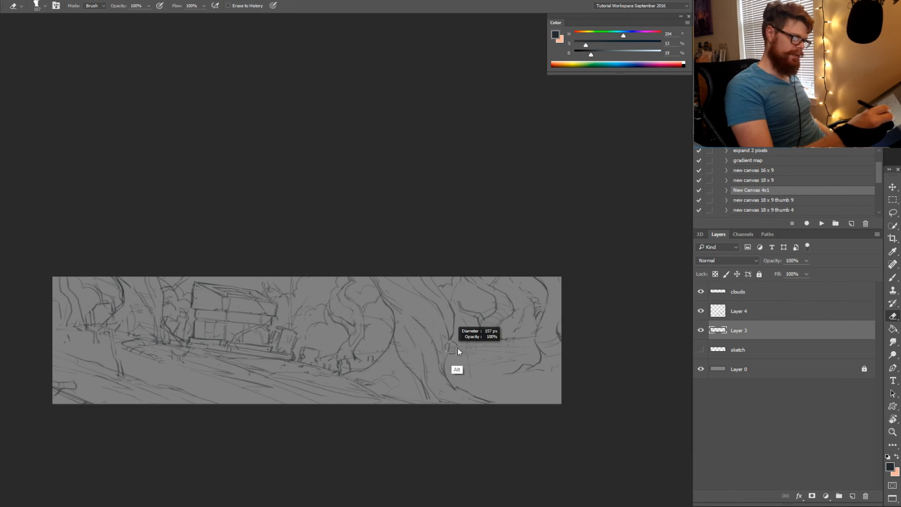
{"action": "key", "text": "b"}
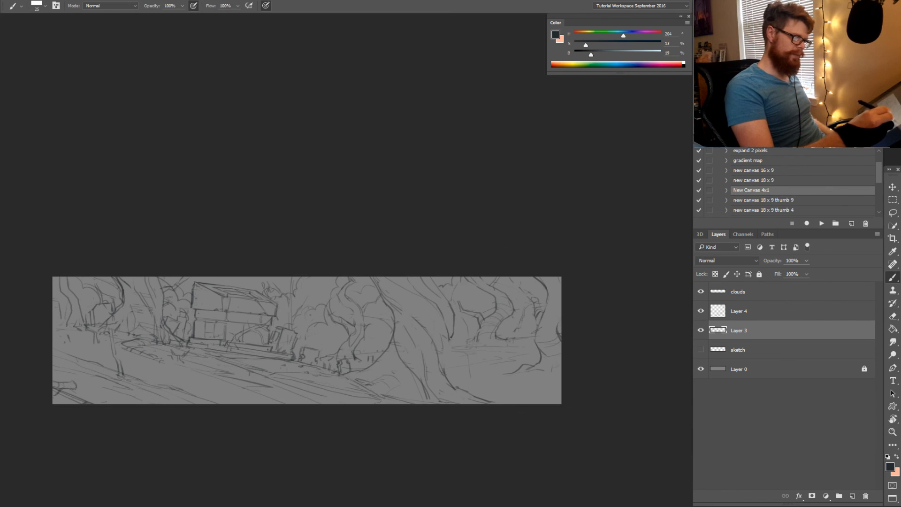
{"action": "key", "text": "e"}
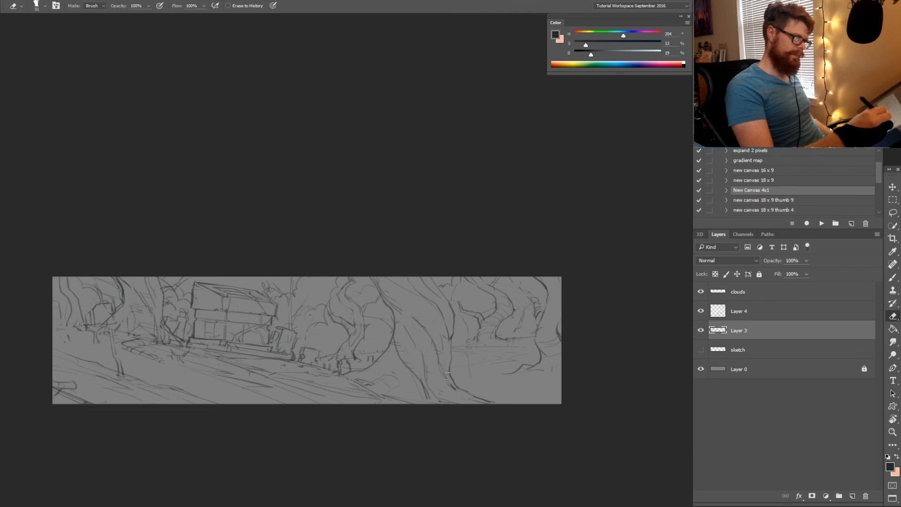
{"action": "key", "text": "b"}
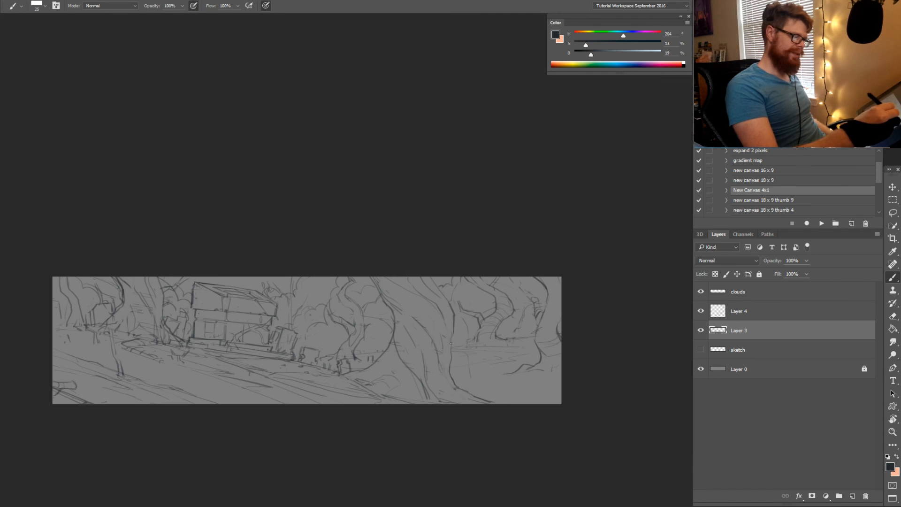
{"action": "key", "text": "e"}
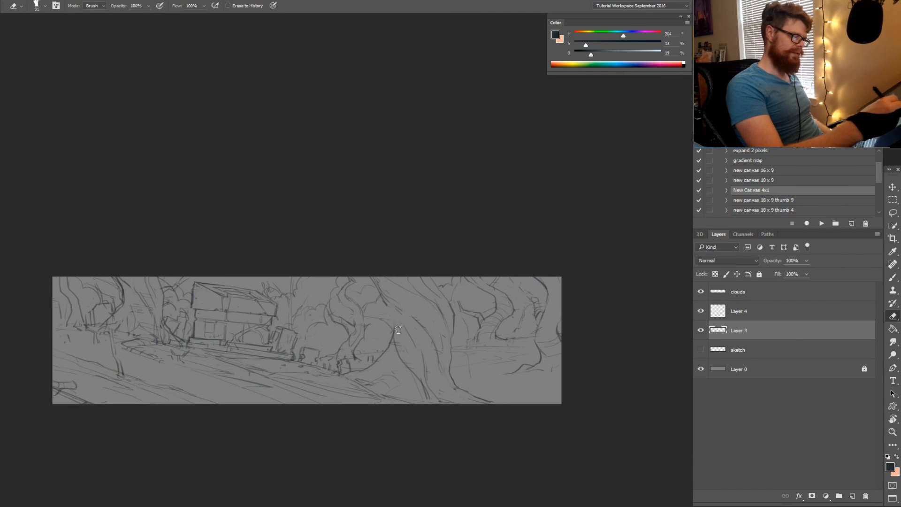
Refine the left-hand contour and bark lines of the large foreground trunk, erasing stray lines along its edge
{"action": "key", "text": "b"}
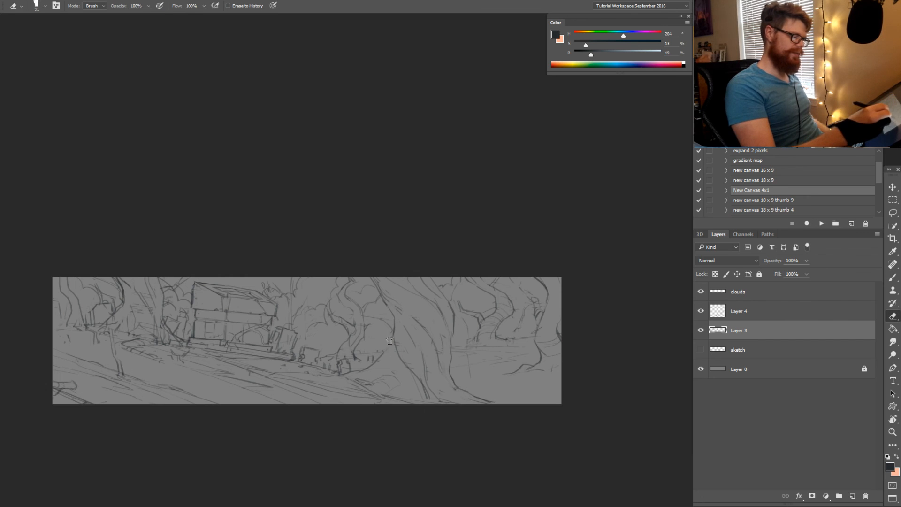
{"action": "key", "text": "e"}
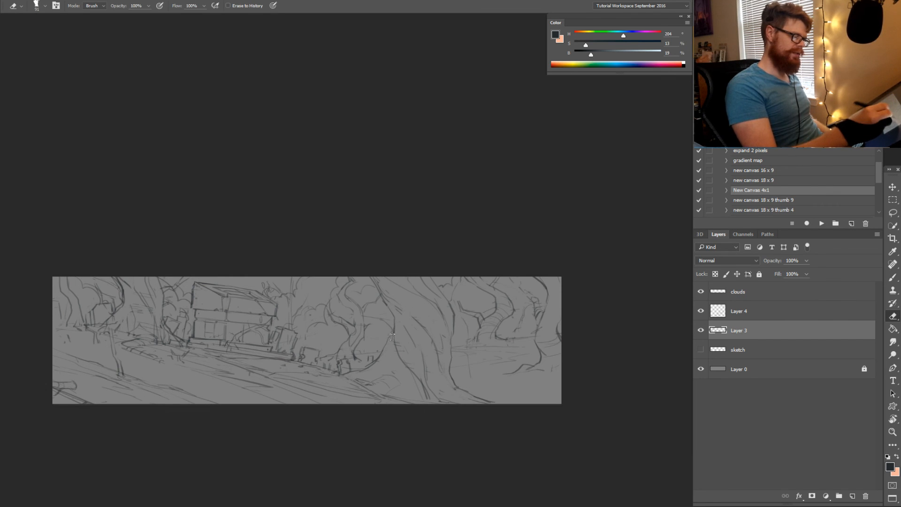
{"action": "key", "text": "b"}
{"action": "mouse_move", "coordinate": [402, 362]}
{"action": "left_mouse_down"}
{"action": "mouse_move", "coordinate": [393, 330]}
{"action": "mouse_move", "coordinate": [401, 363]}
{"action": "left_mouse_up"}
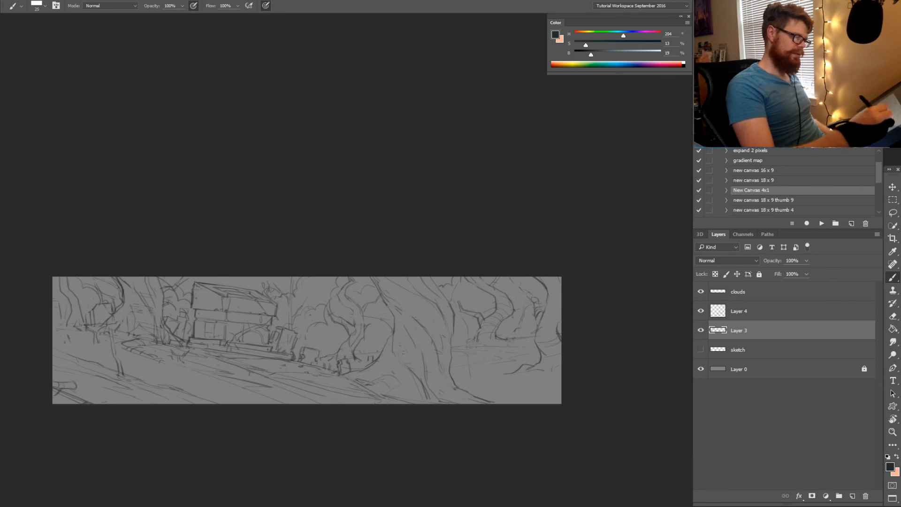
{"action": "key", "text": "e"}
{"action": "key", "text": "b"}
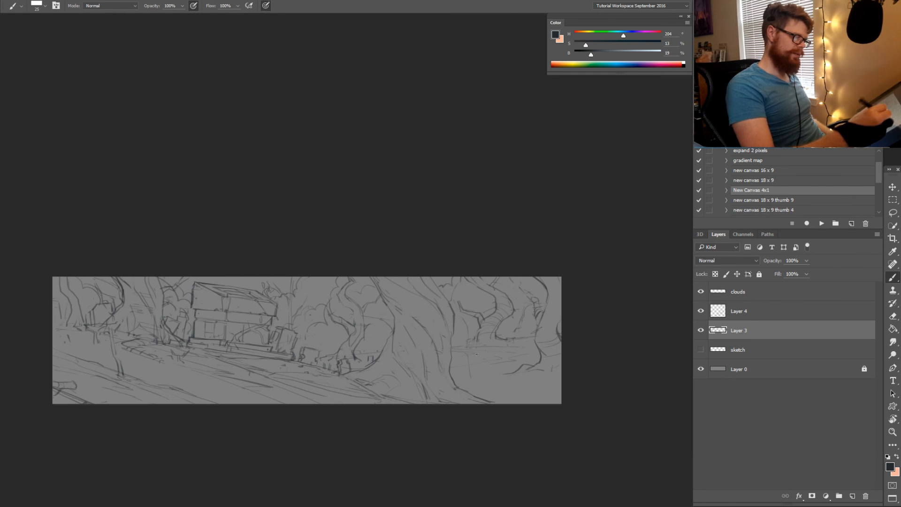
{"action": "key", "text": "e"}
{"action": "left_click_drag", "start_coordinate": [391, 308], "coordinate": [376, 282]}
{"action": "key", "text": "b"}
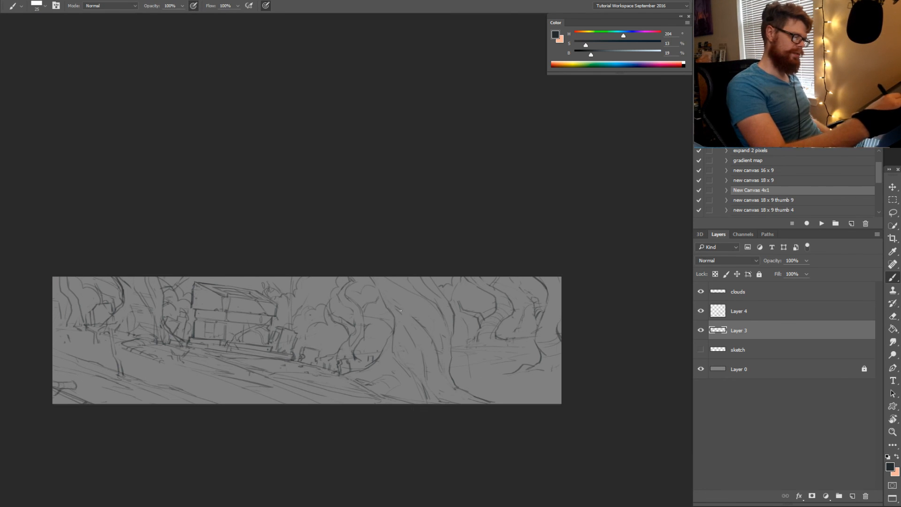
{"action": "key", "text": "e"}
{"action": "key", "text": "b"}
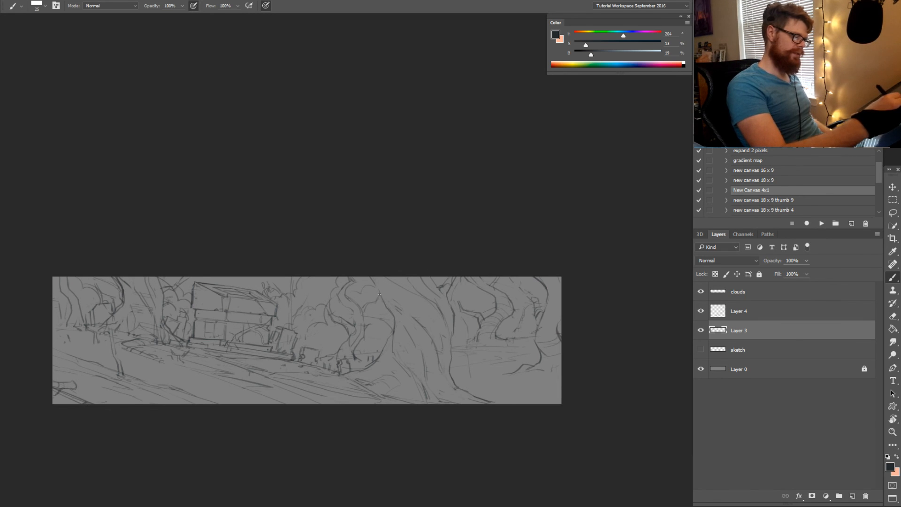
Sketch a broad curved contour across the lower foreground to the left of the large tree's base, undoing unwanted strokes
{"action": "key", "text": "r"}
{"action": "left_click_drag", "start_coordinate": [479, 365], "coordinate": [443, 303]}
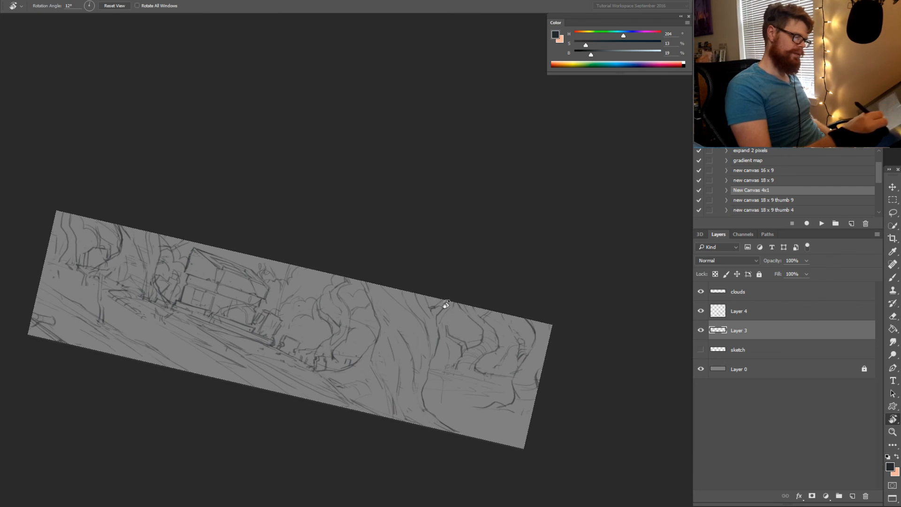
{"action": "left_click_drag", "start_coordinate": [446, 374], "coordinate": [531, 352]}
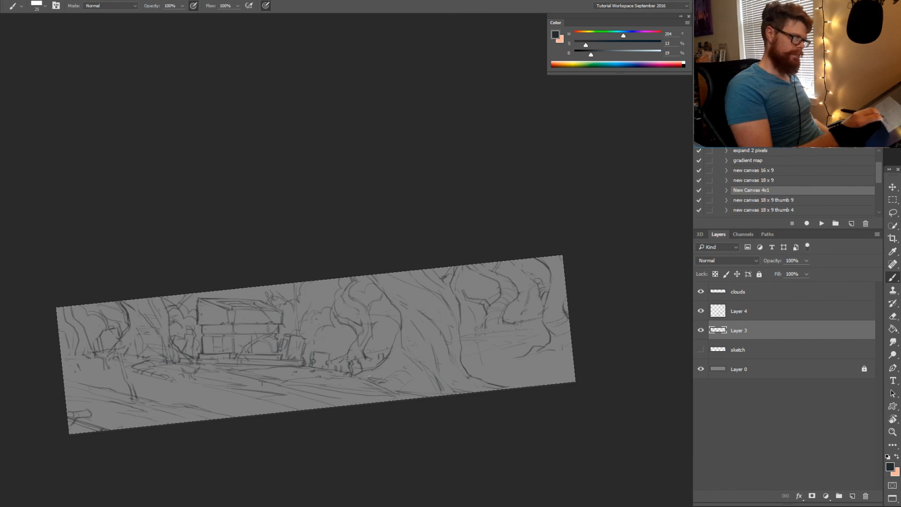
{"action": "key", "text": "r"}
{"action": "mouse_move", "coordinate": [407, 408]}
{"action": "left_mouse_down"}
{"action": "mouse_move", "coordinate": [442, 385]}
{"action": "mouse_move", "coordinate": [417, 371]}
{"action": "mouse_move", "coordinate": [435, 373]}
{"action": "mouse_move", "coordinate": [330, 414]}
{"action": "left_mouse_up"}
{"action": "key", "text": "e"}
{"action": "key", "text": "b"}
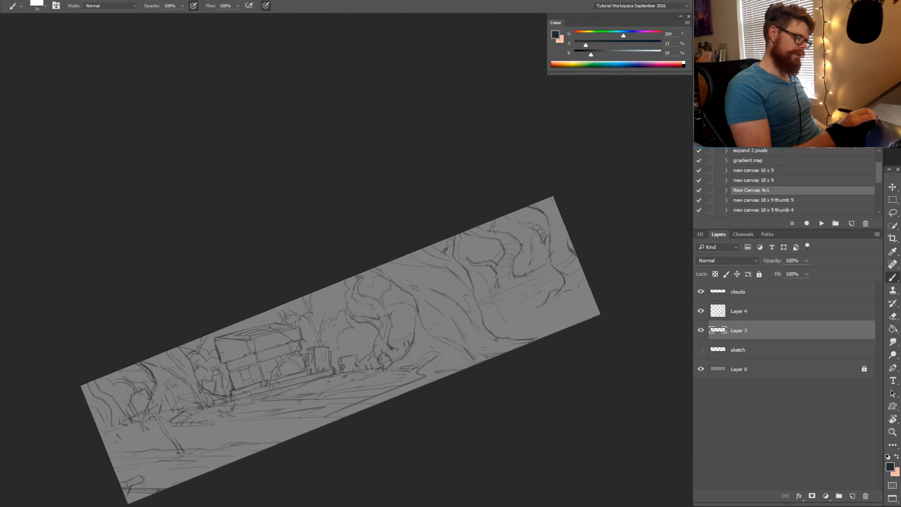
{"action": "key", "text": "ctrl+alt+z"}
{"action": "key", "text": "ctrl+alt+z"}
{"action": "mouse_move", "coordinate": [426, 379]}
{"action": "left_mouse_down"}
{"action": "mouse_move", "coordinate": [374, 393]}
{"action": "mouse_move", "coordinate": [318, 426]}
{"action": "left_mouse_up"}
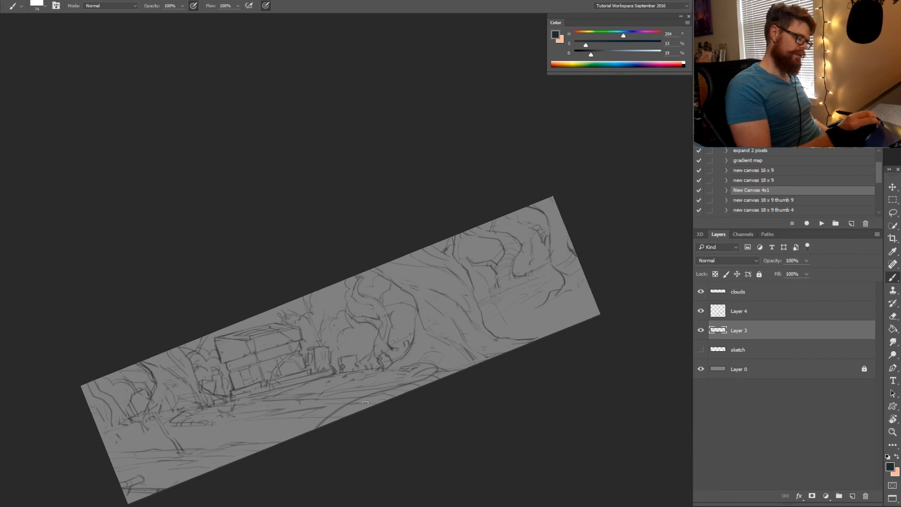
Extend the large tree's root line along the ground to the canvas's right edge and clean it up with the eraser
{"action": "key", "text": "r"}
{"action": "left_click_drag", "start_coordinate": [450, 369], "coordinate": [529, 358]}
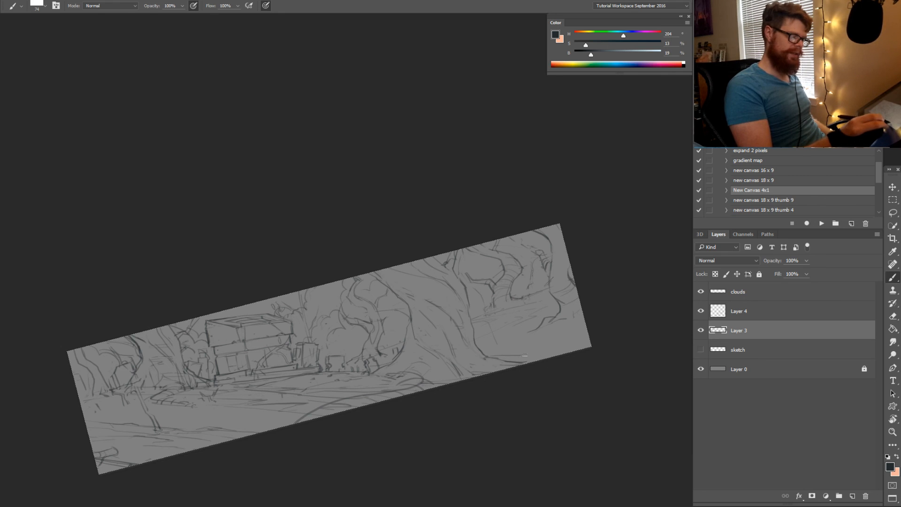
{"action": "key", "text": "e"}
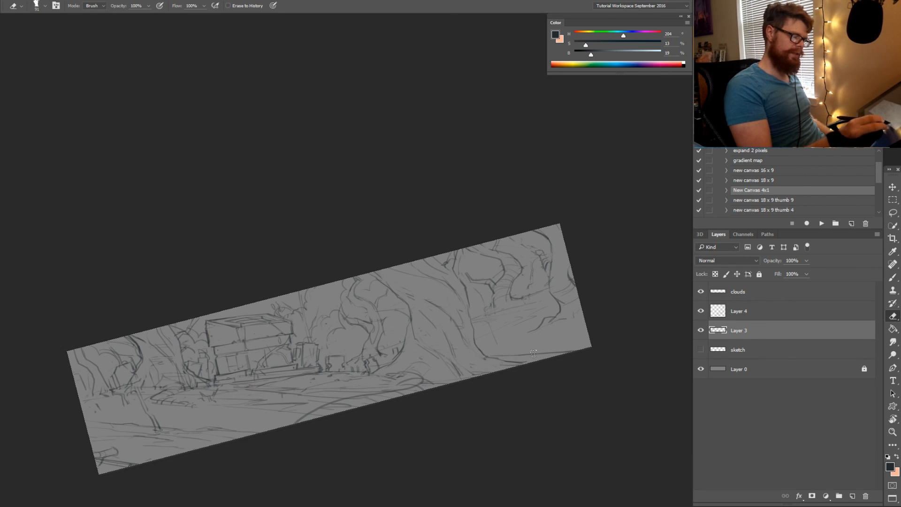
{"action": "key", "text": "b"}
{"action": "key", "text": "e"}
{"action": "key", "text": "b"}
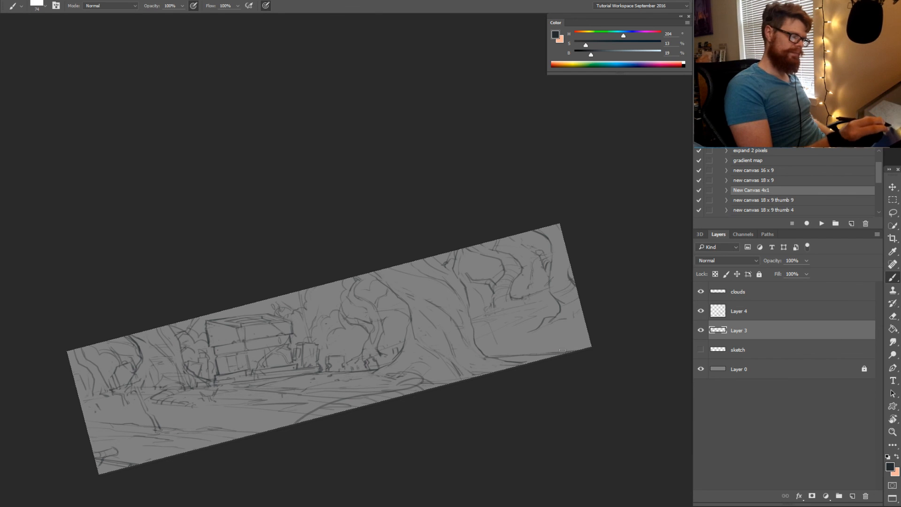
Add ground lines right of the large tree and small strokes among the distant posts, then touch up with the sampled background grey
{"action": "key", "text": "r"}
{"action": "mouse_move", "coordinate": [592, 351]}
{"action": "left_mouse_down"}
{"action": "mouse_move", "coordinate": [579, 397]}
{"action": "mouse_move", "coordinate": [576, 376]}
{"action": "left_mouse_up"}
{"action": "key", "text": "b"}
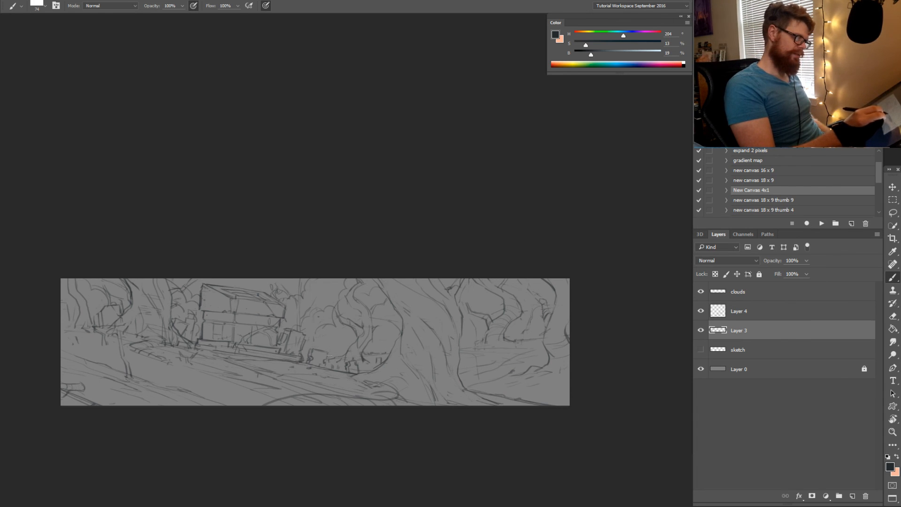
{"action": "mouse_move", "coordinate": [365, 360]}
{"action": "left_mouse_down"}
{"action": "mouse_move", "coordinate": [461, 373]}
{"action": "mouse_move", "coordinate": [381, 358]}
{"action": "left_mouse_up"}
{"action": "left_click", "coordinate": [465, 373], "text": "alt"}
{"action": "left_click_drag", "start_coordinate": [540, 333], "coordinate": [537, 332]}
{"action": "key", "text": "z"}
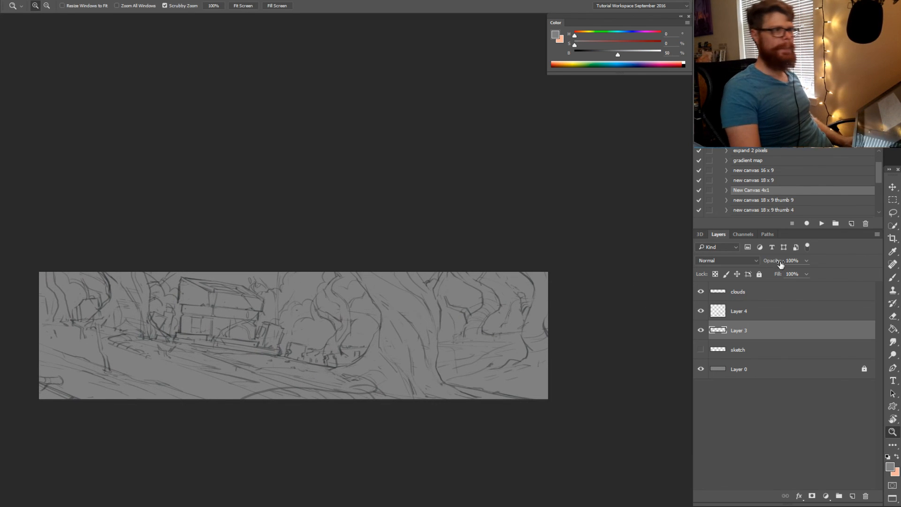
Group the clouds layer, Layer 4 and Layer 3 together and delete the old sketch layer
{"action": "left_click", "coordinate": [761, 297], "text": "shift"}
{"action": "key", "text": "ctrl+g"}
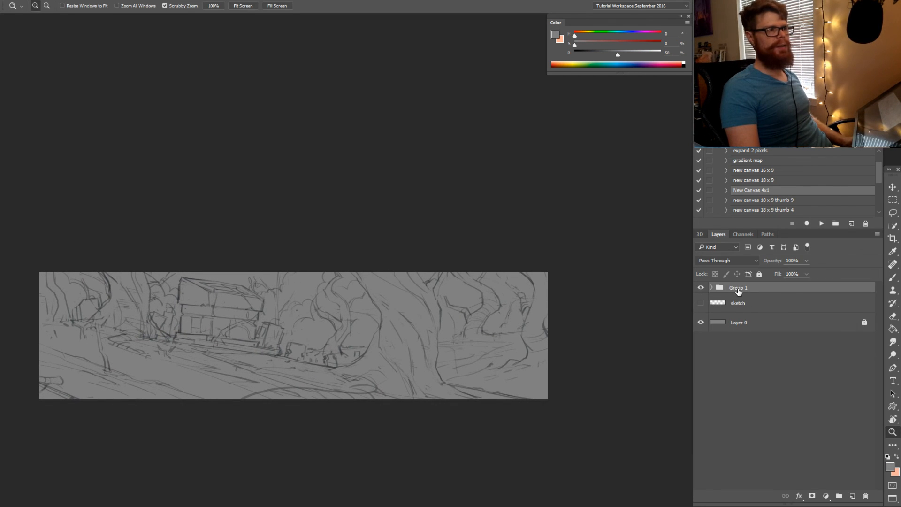
{"action": "left_click", "coordinate": [719, 305]}
{"action": "left_click", "coordinate": [701, 303]}
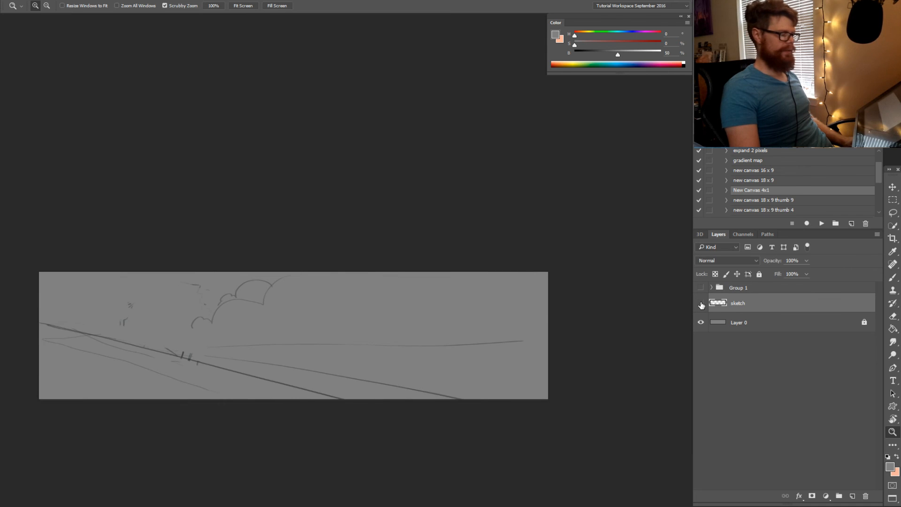
{"action": "left_click", "coordinate": [702, 305]}
{"action": "mouse_move", "coordinate": [740, 305]}
{"action": "left_mouse_down"}
{"action": "mouse_move", "coordinate": [885, 459]}
{"action": "mouse_move", "coordinate": [868, 492]}
{"action": "left_mouse_up"}
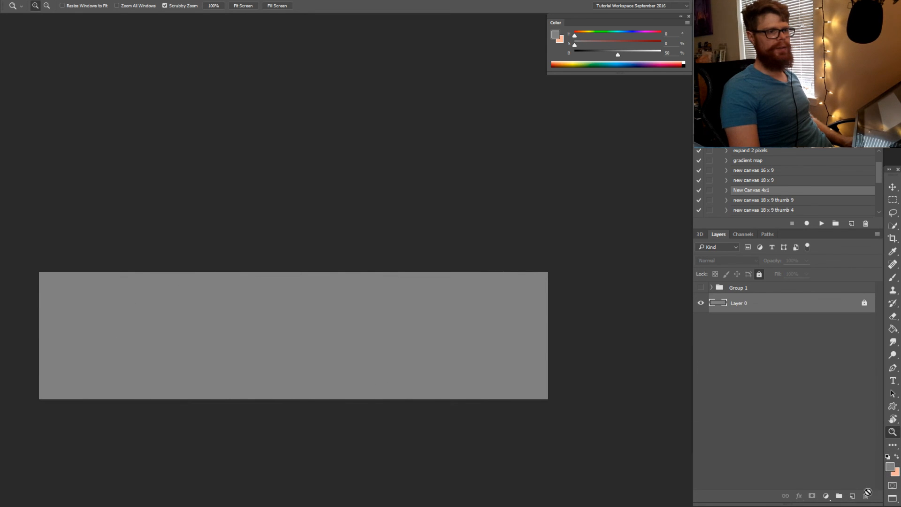
Make the line-art group visible again and set its blend mode to Multiply
{"action": "left_click", "coordinate": [754, 288]}
{"action": "left_click", "coordinate": [701, 287]}
{"action": "left_click", "coordinate": [726, 261]}
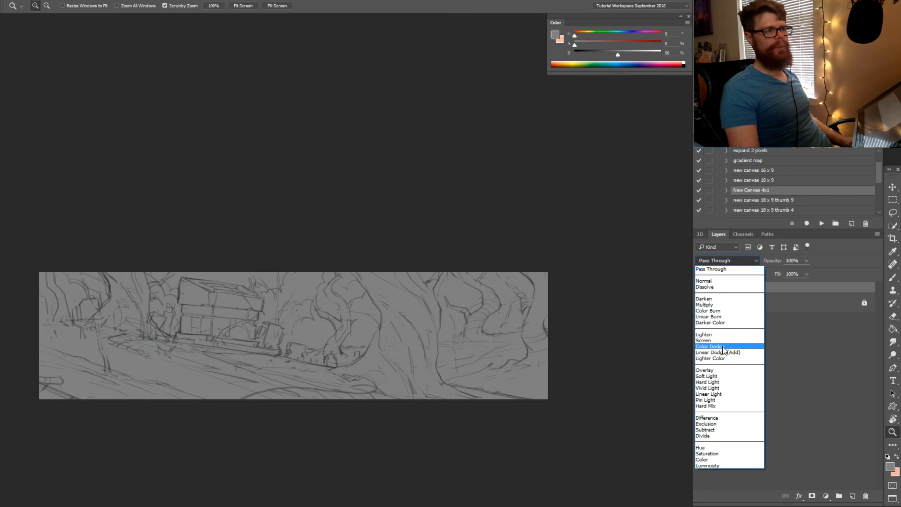
{"action": "left_click", "coordinate": [723, 371]}
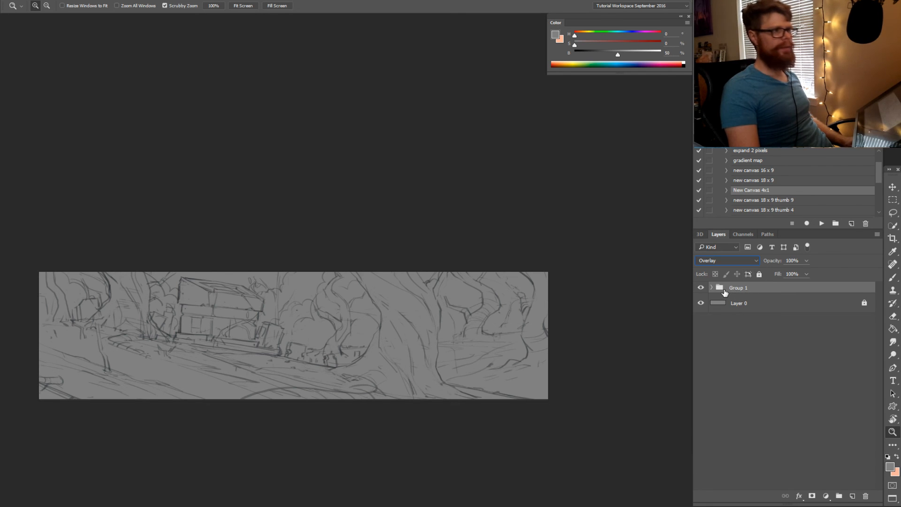
{"action": "left_click", "coordinate": [727, 261]}
{"action": "left_click", "coordinate": [722, 305]}
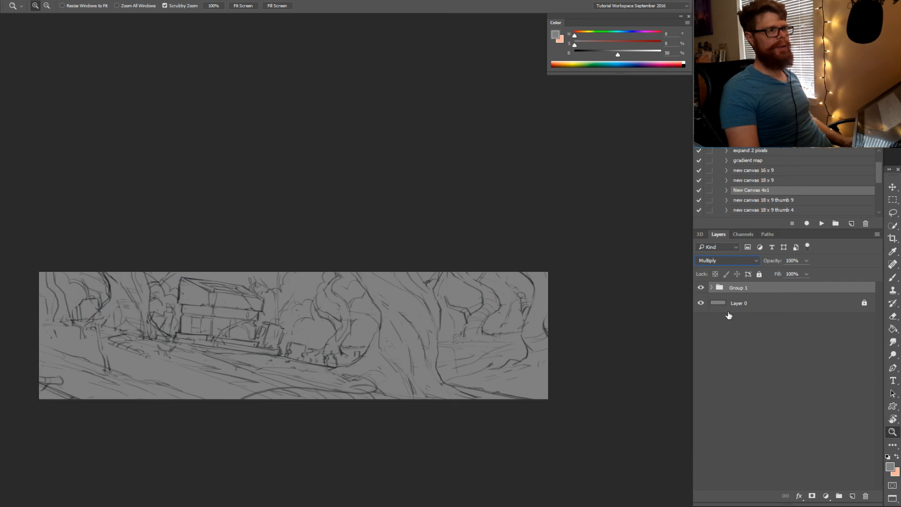
Add a new layer beneath the line-art group and set the foreground colour to dark blue, H 220, S 43, B 29
{"action": "left_click", "coordinate": [728, 310]}
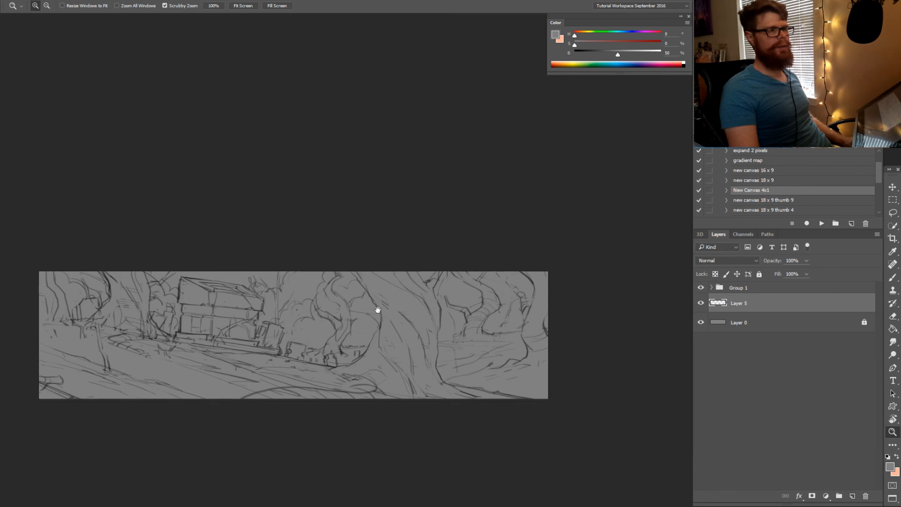
{"action": "mouse_move", "coordinate": [378, 308]}
{"action": "left_mouse_down"}
{"action": "mouse_move", "coordinate": [406, 294]}
{"action": "mouse_move", "coordinate": [385, 291]}
{"action": "mouse_move", "coordinate": [439, 300]}
{"action": "mouse_move", "coordinate": [346, 306]}
{"action": "mouse_move", "coordinate": [406, 278]}
{"action": "mouse_move", "coordinate": [411, 291]}
{"action": "left_mouse_up"}
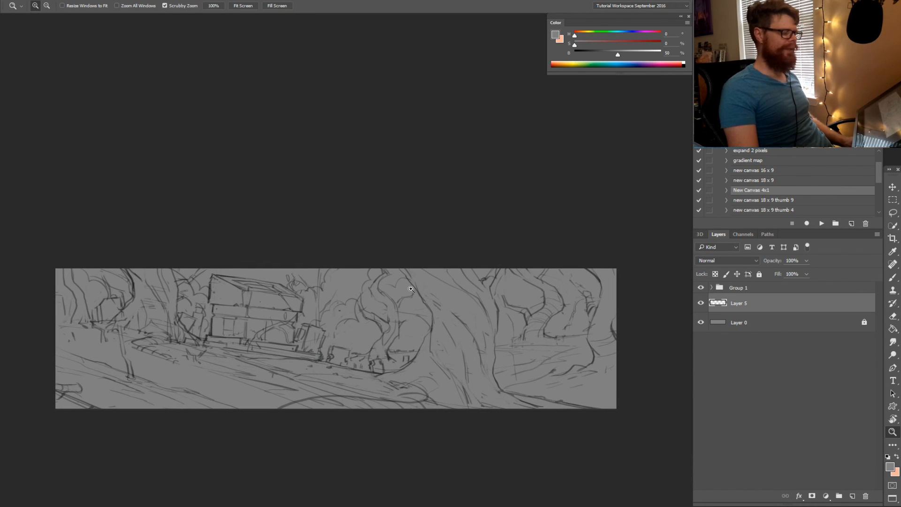
{"action": "key", "text": "b"}
{"action": "left_click", "coordinate": [612, 60]}
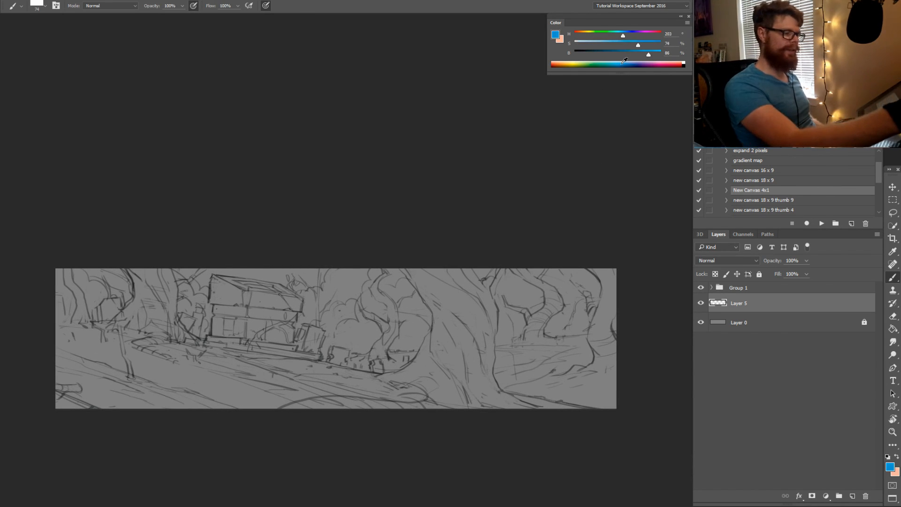
{"action": "left_click", "coordinate": [555, 34]}
{"action": "left_click_drag", "start_coordinate": [444, 325], "coordinate": [444, 334]}
{"action": "left_click_drag", "start_coordinate": [395, 361], "coordinate": [371, 364]}
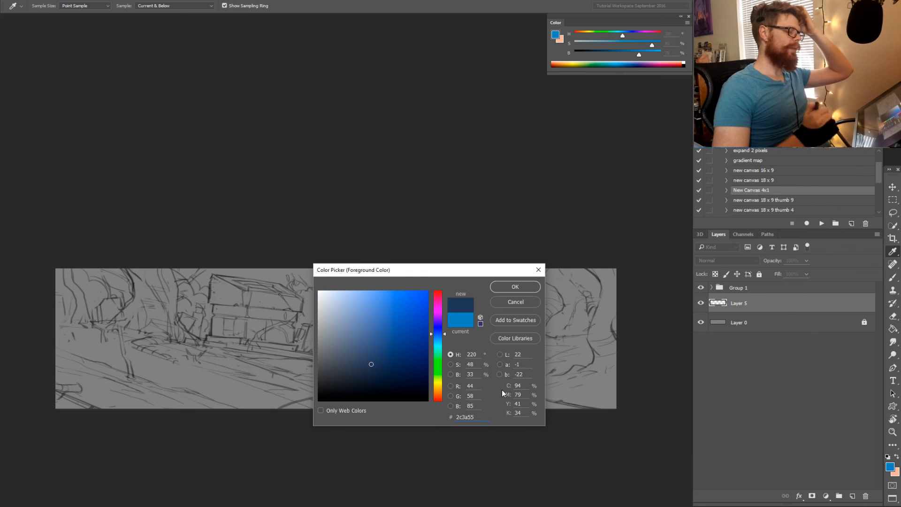
{"action": "left_click_drag", "start_coordinate": [370, 366], "coordinate": [365, 369]}
{"action": "left_click", "coordinate": [526, 286]}
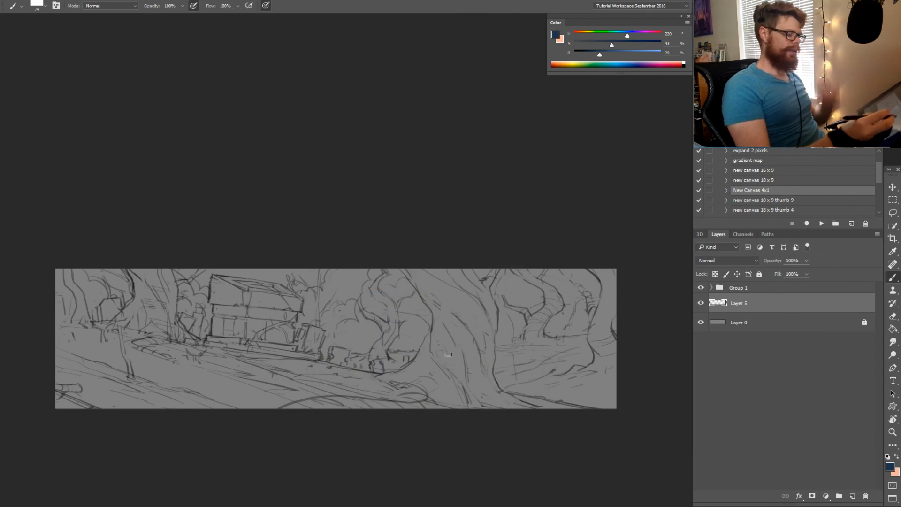
Fill the layer beneath the line art with the dark blue using the Paint Bucket and add a new layer above it for brushwork
{"action": "key", "text": "g"}
{"action": "key", "text": "g"}
{"action": "key", "text": "g"}
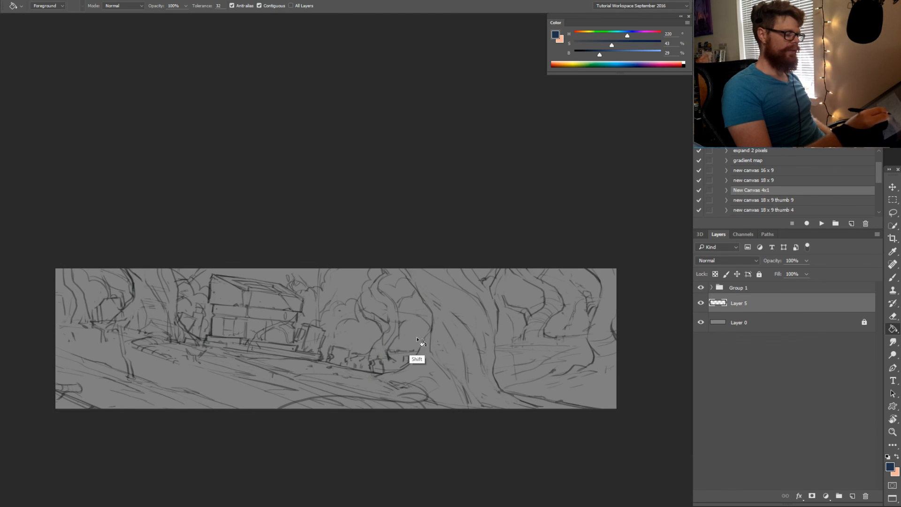
{"action": "key", "text": "g"}
{"action": "left_click", "coordinate": [458, 370]}
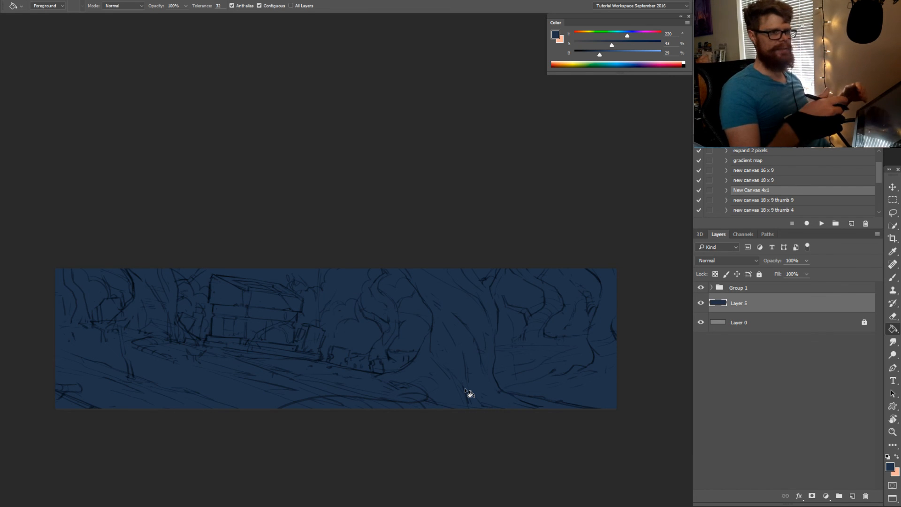
{"action": "left_click", "coordinate": [852, 496]}
{"action": "key", "text": "b"}
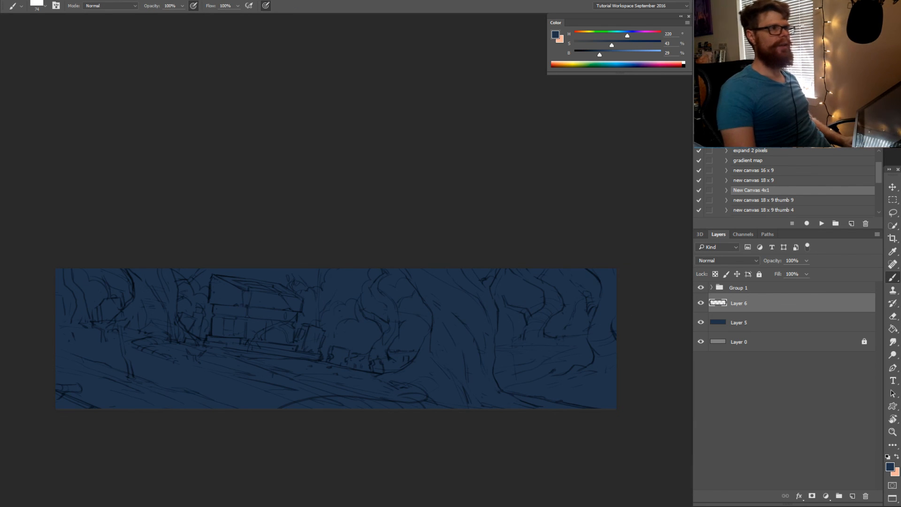
Set the foreground colour to dark olive green, H 79, S 43, B 29
{"action": "key", "text": "period"}
{"action": "key", "text": "z"}
{"action": "left_click_drag", "start_coordinate": [292, 288], "coordinate": [305, 286]}
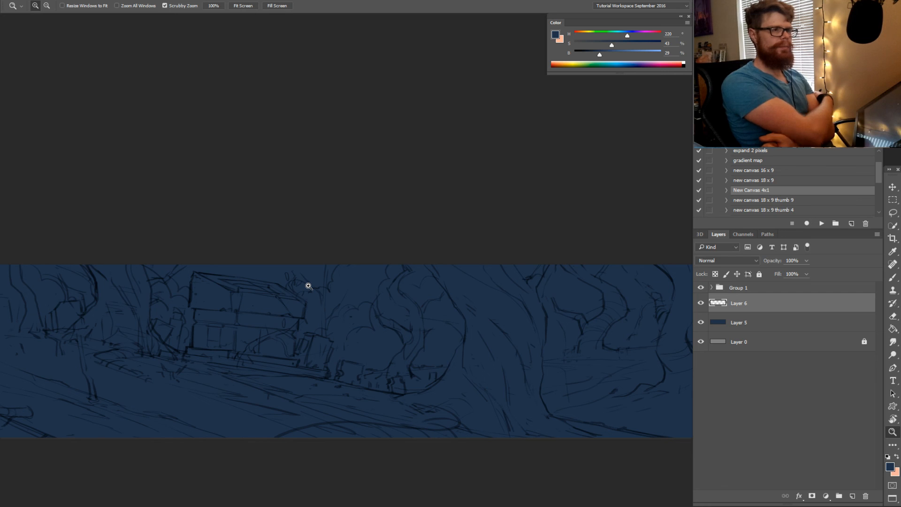
{"action": "key", "text": "r"}
{"action": "left_click_drag", "start_coordinate": [479, 370], "coordinate": [520, 366]}
{"action": "left_click", "coordinate": [556, 34]}
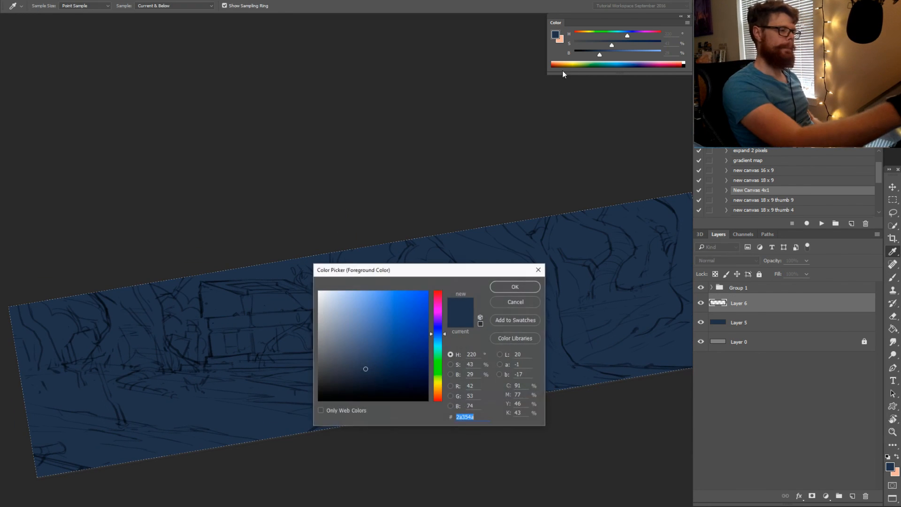
{"action": "left_click_drag", "start_coordinate": [438, 341], "coordinate": [560, 334]}
{"action": "key", "text": "Return"}
Brush a green patch onto the foreground ground below the cabin, raising the colour's saturation to 53% for the lower strokes
{"action": "key", "text": "r"}
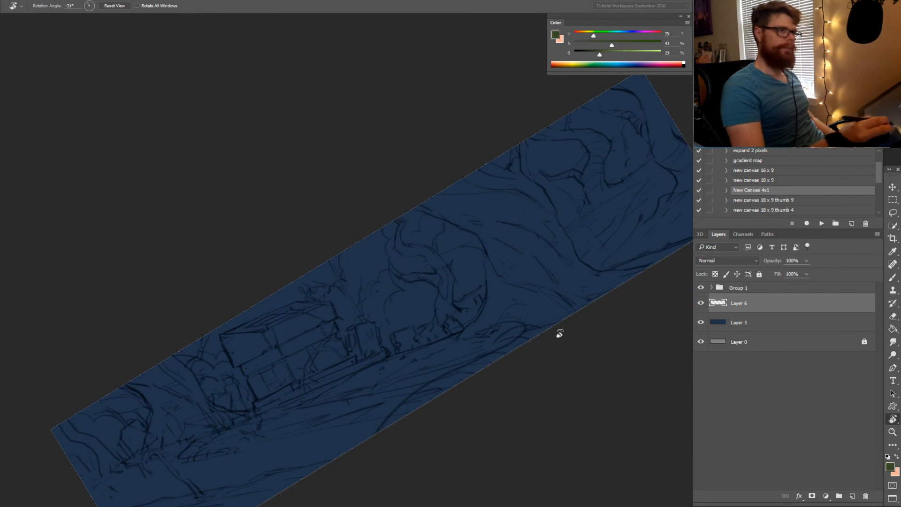
{"action": "key", "text": "b"}
{"action": "mouse_move", "coordinate": [432, 362]}
{"action": "left_mouse_down"}
{"action": "mouse_move", "coordinate": [375, 368]}
{"action": "mouse_move", "coordinate": [272, 428]}
{"action": "left_mouse_up"}
{"action": "key", "text": "r"}
{"action": "mouse_move", "coordinate": [519, 352]}
{"action": "left_mouse_down"}
{"action": "mouse_move", "coordinate": [442, 446]}
{"action": "mouse_move", "coordinate": [563, 343]}
{"action": "left_mouse_up"}
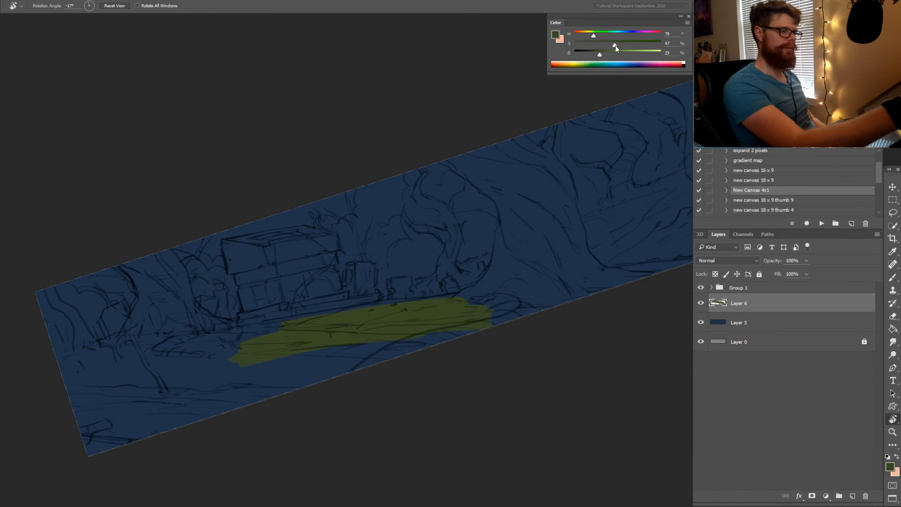
{"action": "left_click_drag", "start_coordinate": [616, 46], "coordinate": [620, 45]}
{"action": "key", "text": "b"}
{"action": "left_click_drag", "start_coordinate": [371, 343], "coordinate": [282, 371]}
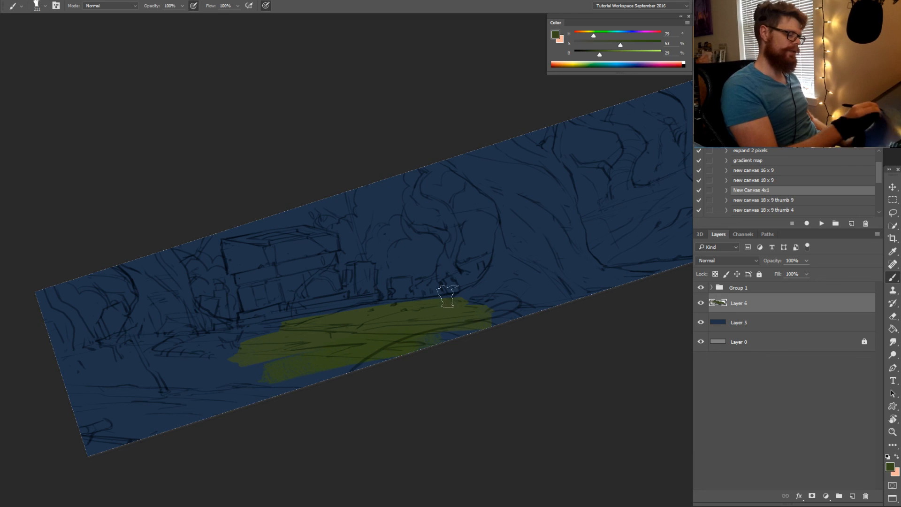
Sample the background blue and a muted blue-green mix, and blend them into the green ground patch
{"action": "key", "text": "x"}
{"action": "left_click", "coordinate": [409, 275], "text": "alt"}
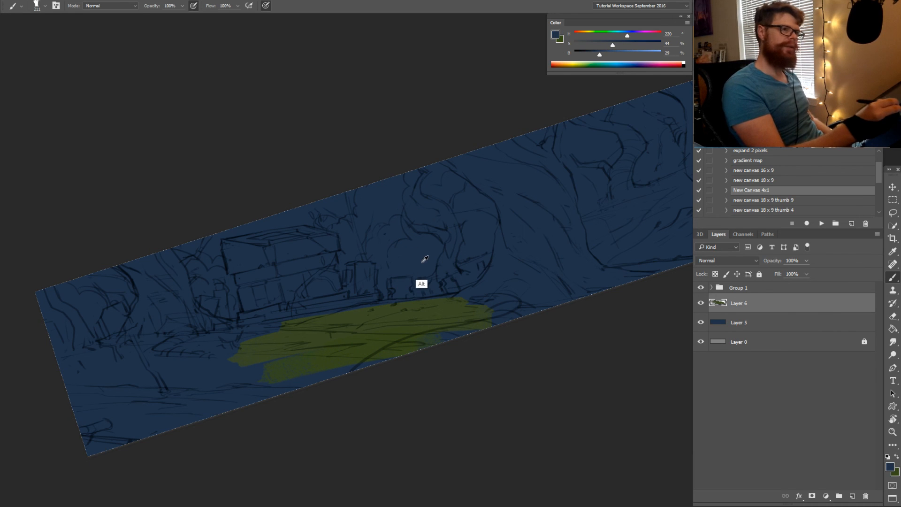
{"action": "left_click", "coordinate": [383, 329], "text": "alt"}
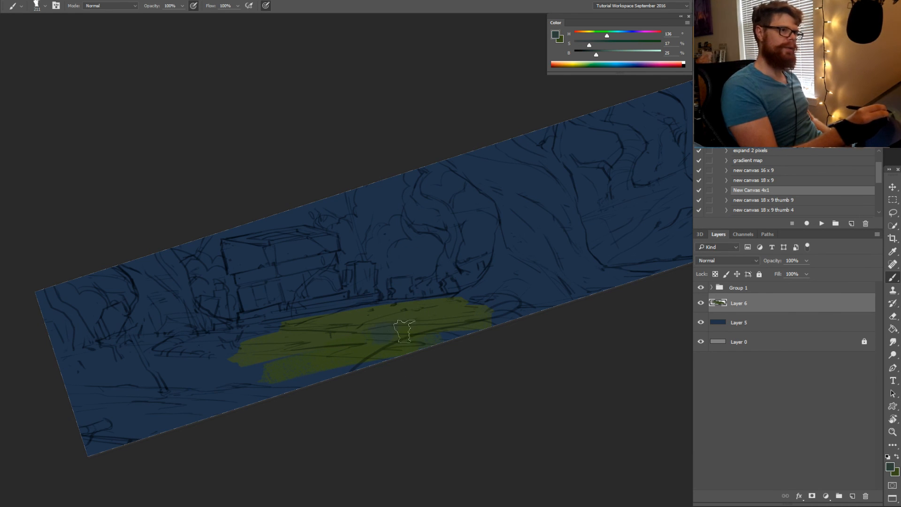
{"action": "key", "text": "r"}
{"action": "left_click_drag", "start_coordinate": [385, 329], "coordinate": [494, 385]}
{"action": "key", "text": "z"}
{"action": "left_click", "coordinate": [492, 386], "text": "alt"}
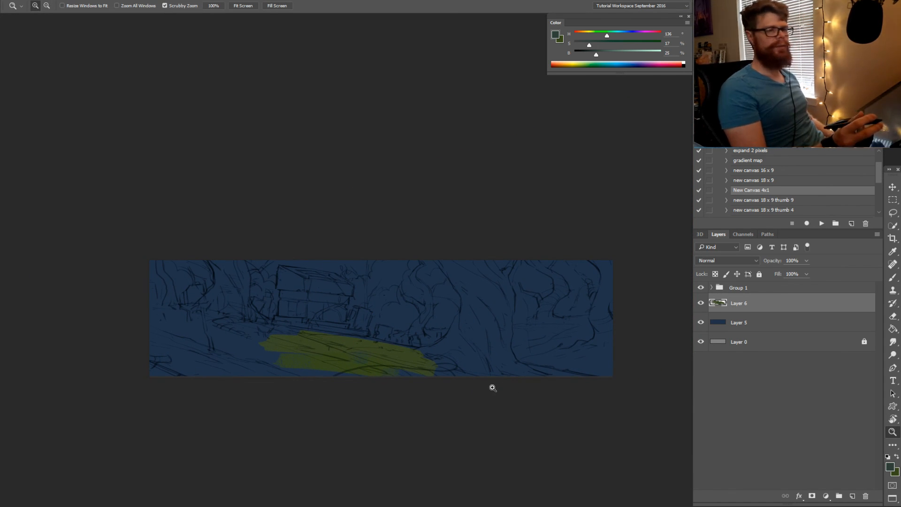
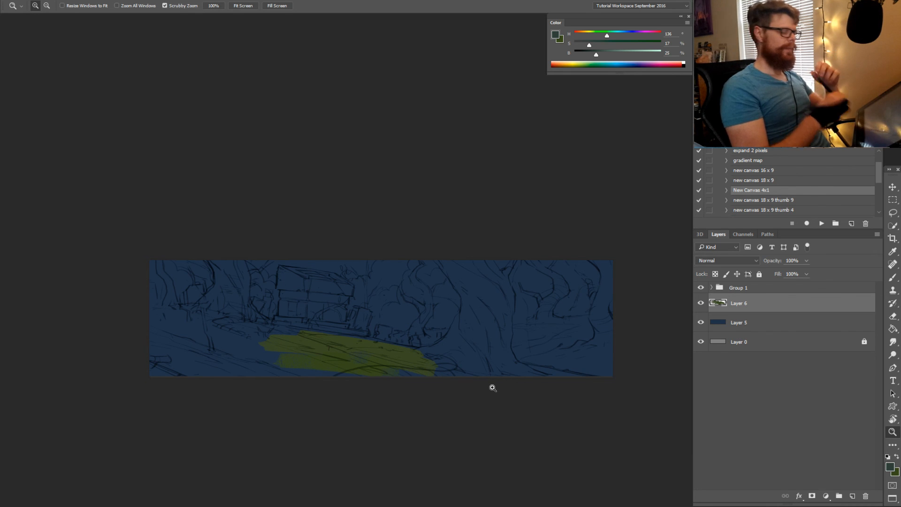
Sample the ground green and extend it along the whole slope, filling the foreground to both ends of the panorama
{"action": "left_click", "coordinate": [437, 378]}
{"action": "key", "text": "r"}
{"action": "left_click_drag", "start_coordinate": [428, 396], "coordinate": [491, 370]}
{"action": "key", "text": "z"}
{"action": "left_click", "coordinate": [453, 400], "text": "alt"}
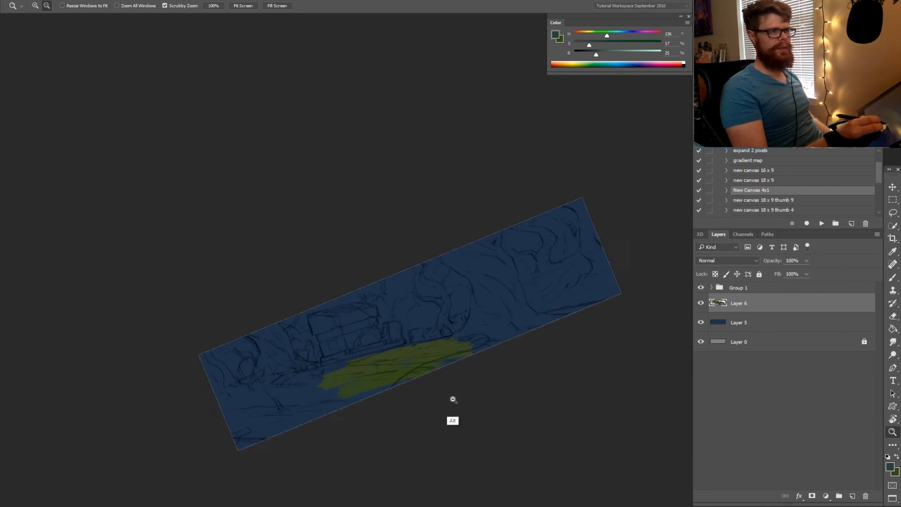
{"action": "key", "text": "r"}
{"action": "left_click_drag", "start_coordinate": [451, 399], "coordinate": [493, 355]}
{"action": "key", "text": "b"}
{"action": "left_click", "coordinate": [448, 344], "text": "alt"}
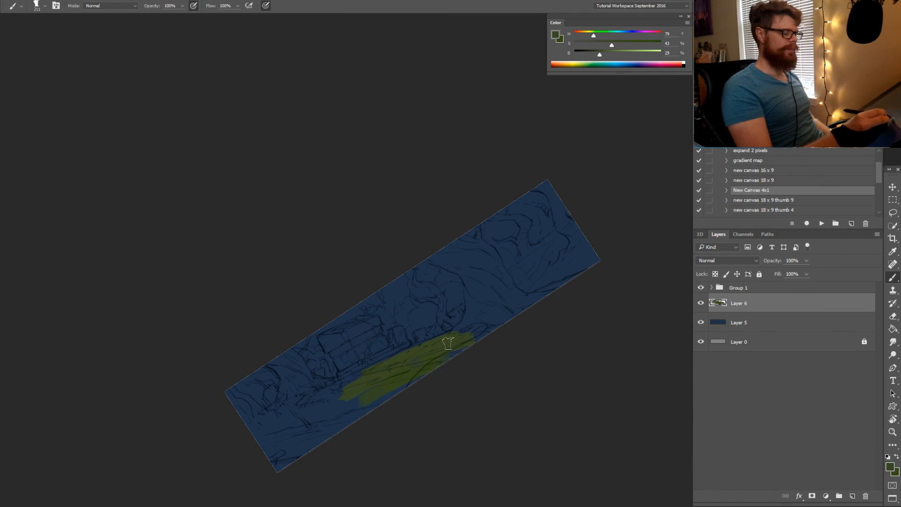
{"action": "left_click_drag", "start_coordinate": [516, 308], "coordinate": [486, 321]}
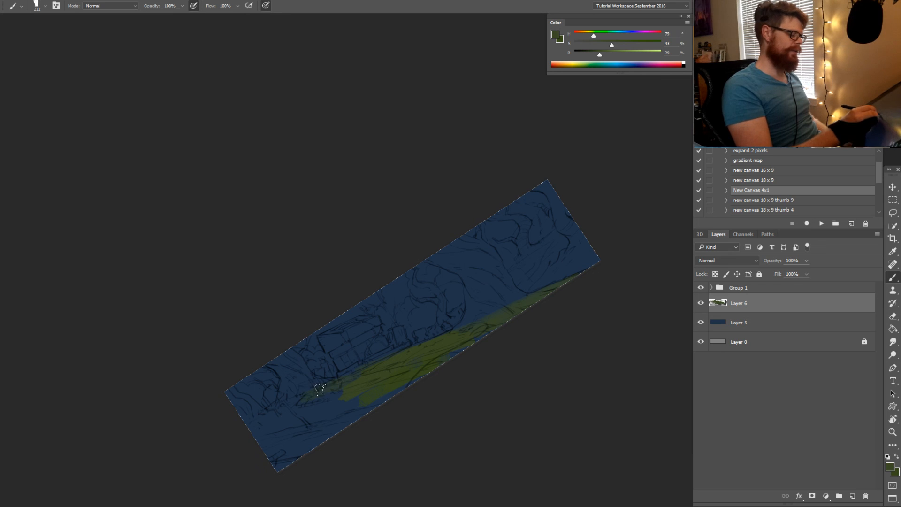
{"action": "mouse_move", "coordinate": [329, 388]}
{"action": "left_mouse_down"}
{"action": "mouse_move", "coordinate": [239, 431]}
{"action": "mouse_move", "coordinate": [389, 377]}
{"action": "mouse_move", "coordinate": [277, 416]}
{"action": "mouse_move", "coordinate": [363, 391]}
{"action": "mouse_move", "coordinate": [312, 417]}
{"action": "mouse_move", "coordinate": [426, 379]}
{"action": "mouse_move", "coordinate": [248, 456]}
{"action": "mouse_move", "coordinate": [421, 388]}
{"action": "mouse_move", "coordinate": [257, 459]}
{"action": "mouse_move", "coordinate": [370, 409]}
{"action": "mouse_move", "coordinate": [291, 458]}
{"action": "left_mouse_up"}
Raise the green's saturation to 56% and brush the richer colour over the ground in front of the cabin
{"action": "key", "text": "r"}
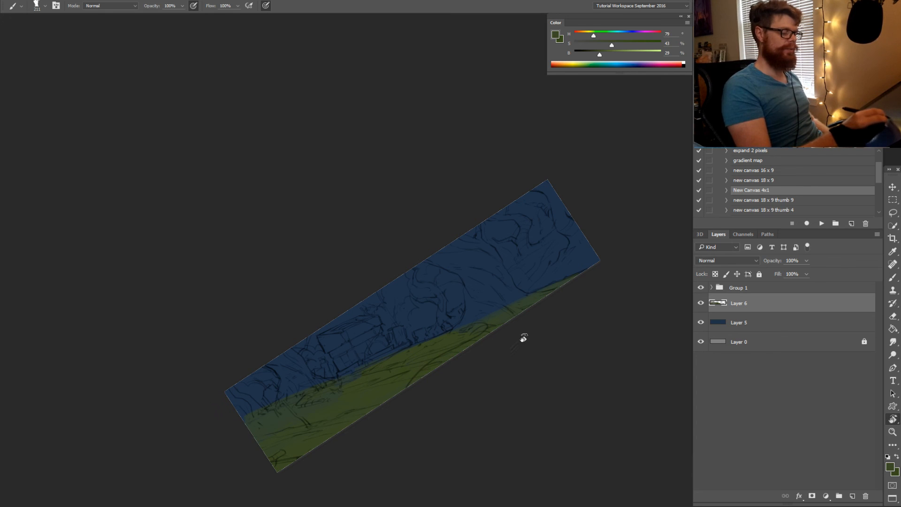
{"action": "left_click_drag", "start_coordinate": [523, 339], "coordinate": [517, 360]}
{"action": "key", "text": "z"}
{"action": "left_click_drag", "start_coordinate": [424, 368], "coordinate": [448, 364]}
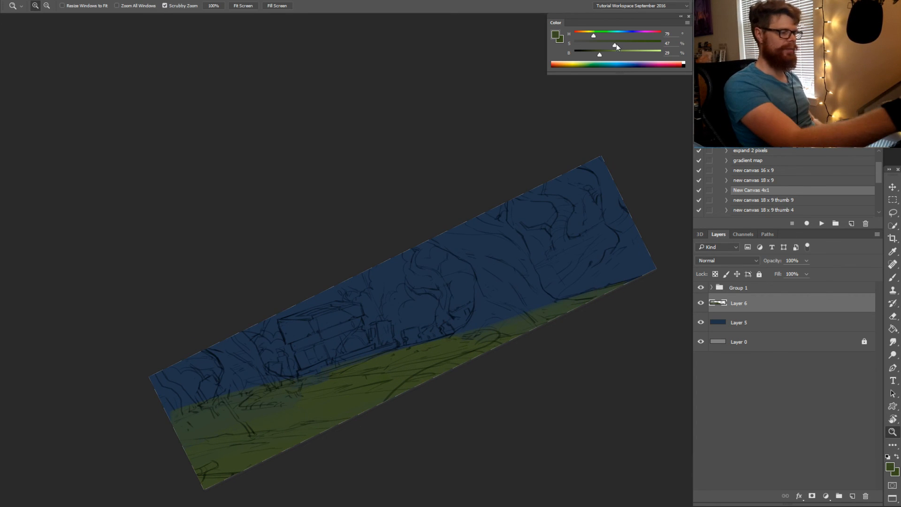
{"action": "key", "text": "b"}
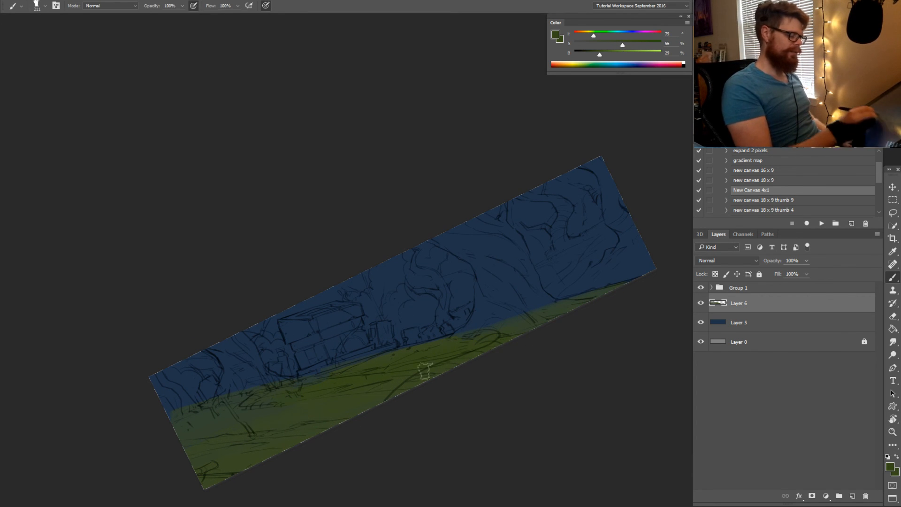
Shift the ground layer's hue by -5 with a Hue/Saturation adjustment
{"action": "key", "text": "r"}
{"action": "left_click_drag", "start_coordinate": [459, 383], "coordinate": [492, 414]}
{"action": "key", "text": "ctrl"}
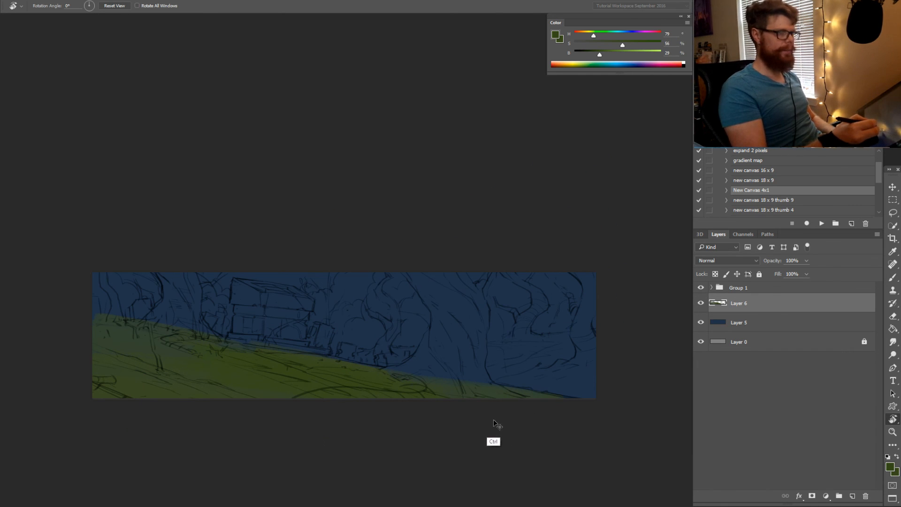
{"action": "key", "text": "ctrl+u"}
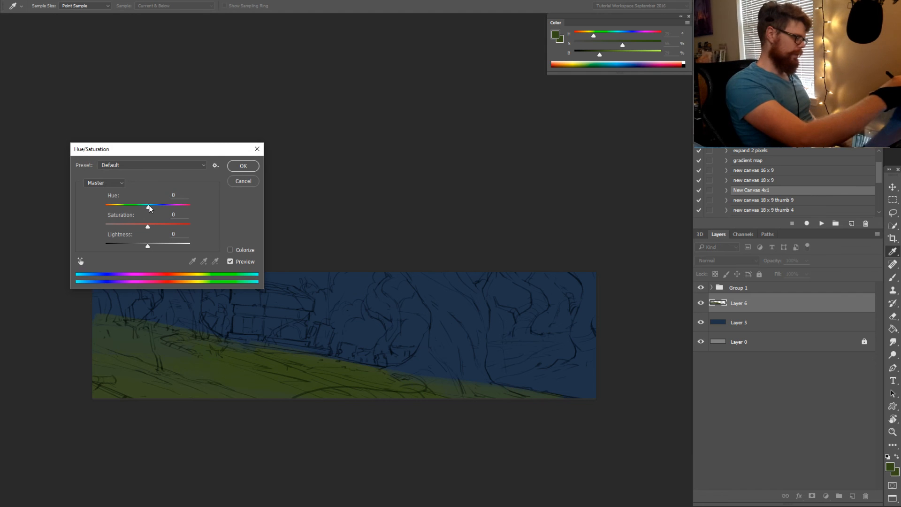
{"action": "left_click_drag", "start_coordinate": [150, 207], "coordinate": [147, 208]}
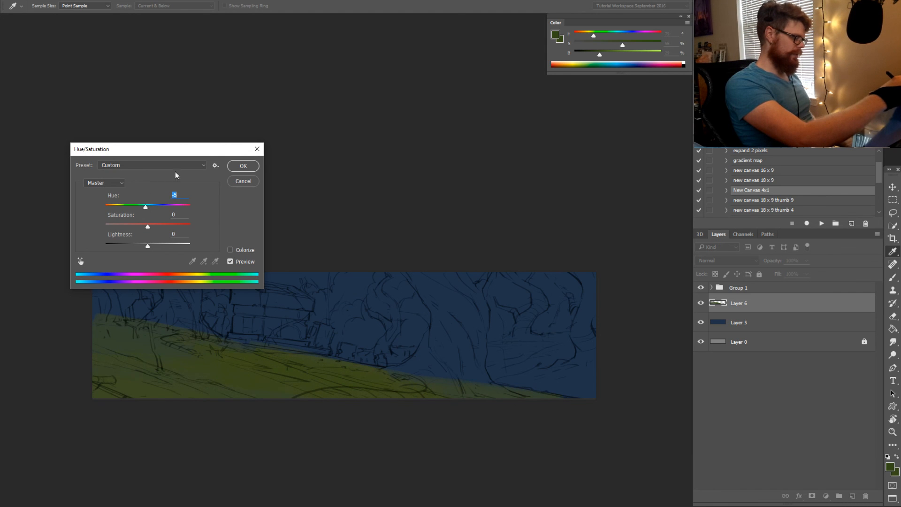
{"action": "left_click", "coordinate": [237, 166]}
Sample the hue-shifted ground green and brush it along the upper edge of the slope
{"action": "key", "text": "r"}
{"action": "left_click_drag", "start_coordinate": [412, 409], "coordinate": [487, 312]}
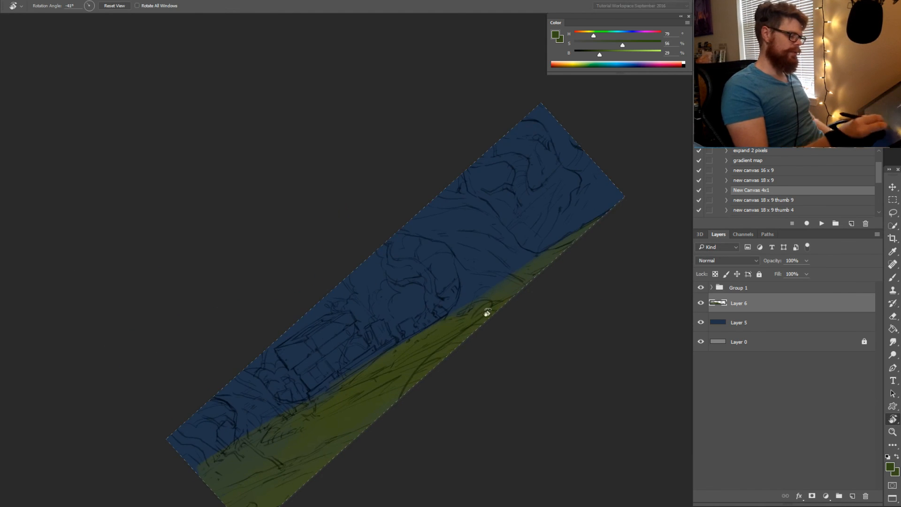
{"action": "left_click", "coordinate": [440, 332], "text": "alt"}
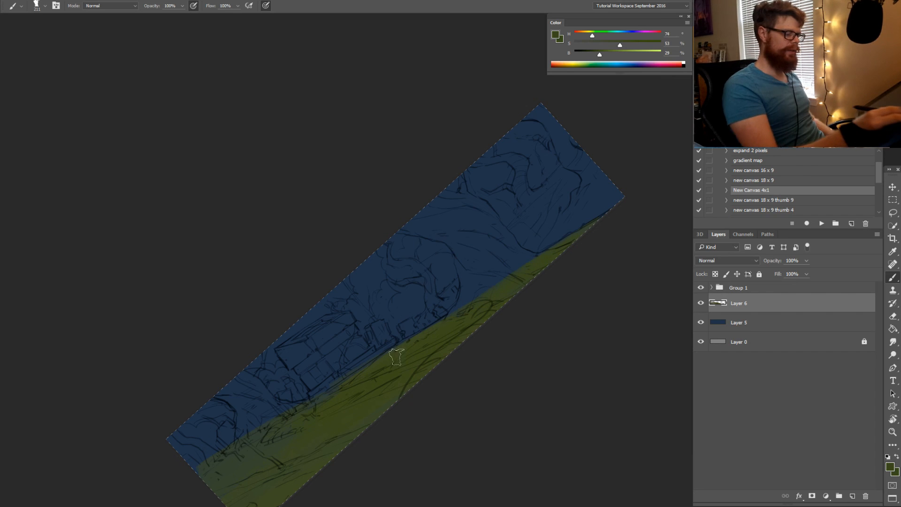
Add a new layer above the dark blue fill and paint a muted blue-green hill behind the green slope, beneath the large trees
{"action": "key", "text": "r"}
{"action": "left_click_drag", "start_coordinate": [548, 287], "coordinate": [608, 363]}
{"action": "left_click", "coordinate": [716, 327]}
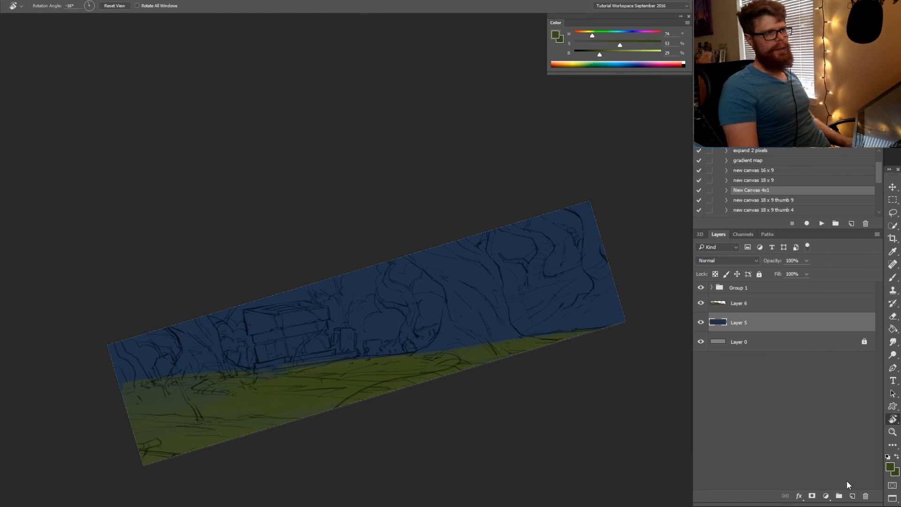
{"action": "left_click", "coordinate": [852, 496]}
{"action": "key", "text": "b"}
{"action": "left_click_drag", "start_coordinate": [503, 326], "coordinate": [590, 294]}
{"action": "left_click", "coordinate": [531, 337], "text": "alt"}
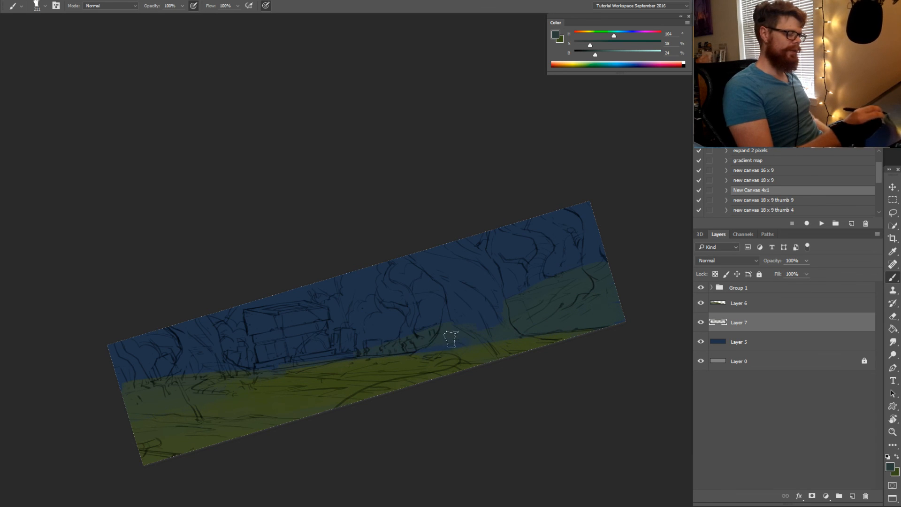
{"action": "mouse_move", "coordinate": [517, 327]}
{"action": "left_mouse_down"}
{"action": "mouse_move", "coordinate": [457, 328]}
{"action": "mouse_move", "coordinate": [474, 320]}
{"action": "mouse_move", "coordinate": [511, 326]}
{"action": "mouse_move", "coordinate": [486, 341]}
{"action": "left_mouse_up"}
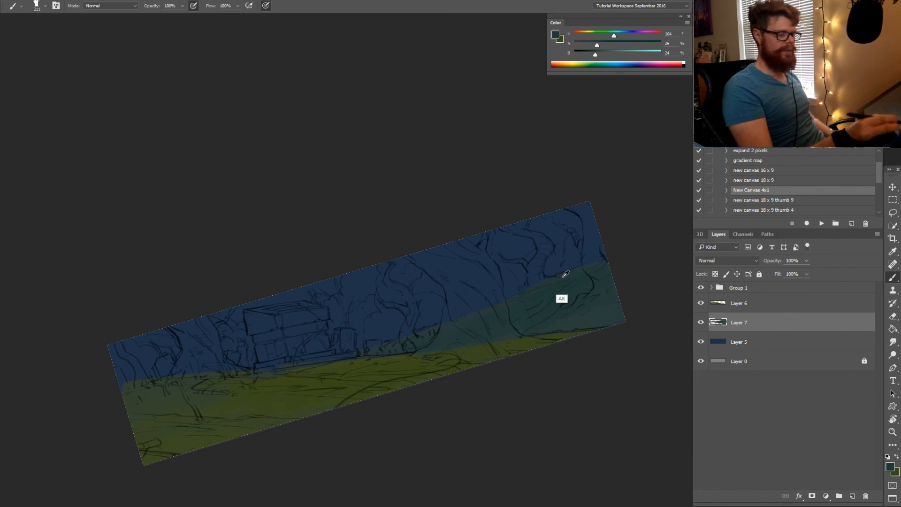
Sample the hill and background blues and brush subtle blue variations into the distant blue-green hill
{"action": "left_click", "coordinate": [563, 295], "text": "alt"}
{"action": "left_click", "coordinate": [493, 290], "text": "alt"}
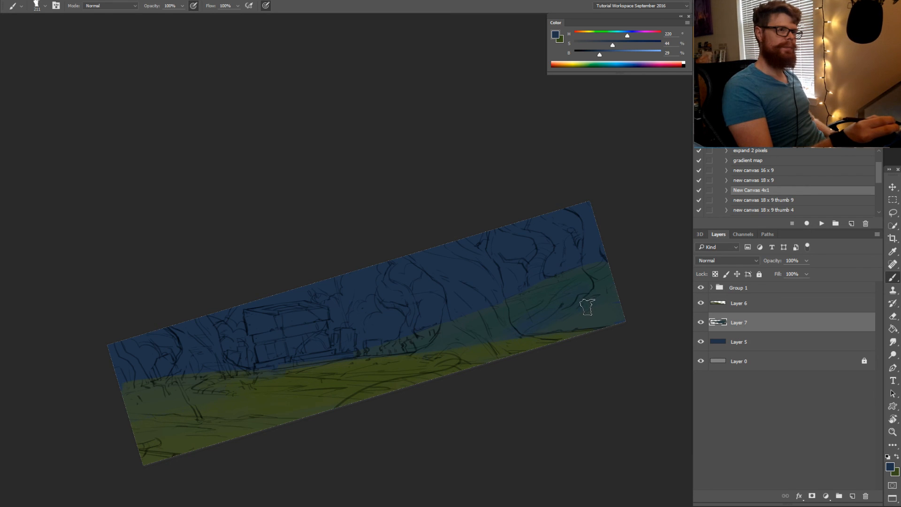
{"action": "left_click", "coordinate": [395, 365], "text": "alt"}
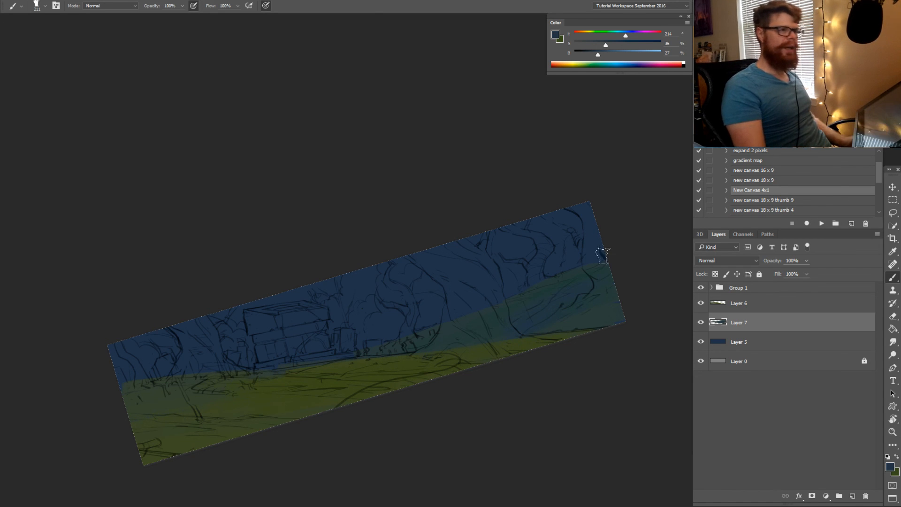
{"action": "left_click", "coordinate": [565, 305], "text": "alt"}
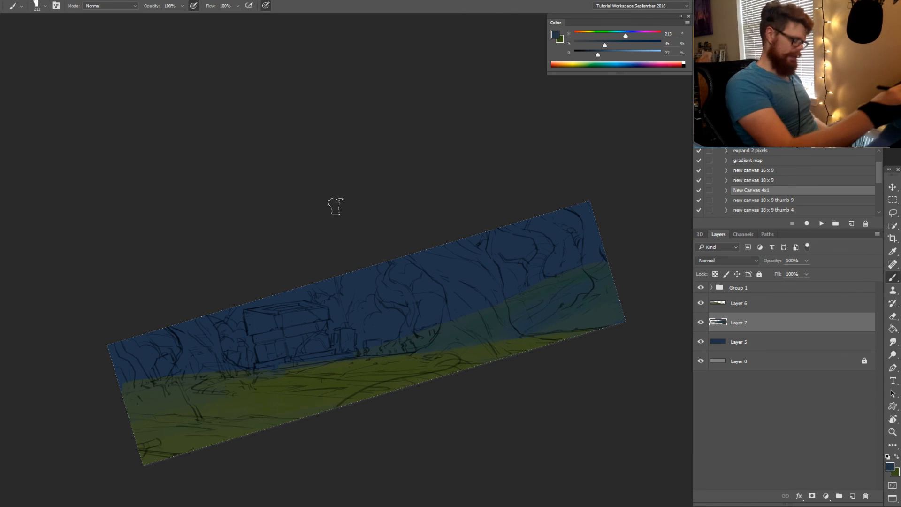
Switch the eyedropper's sampling to Current Layer and back to Current & Below
{"action": "key", "text": "i"}
{"action": "left_click", "coordinate": [205, 9]}
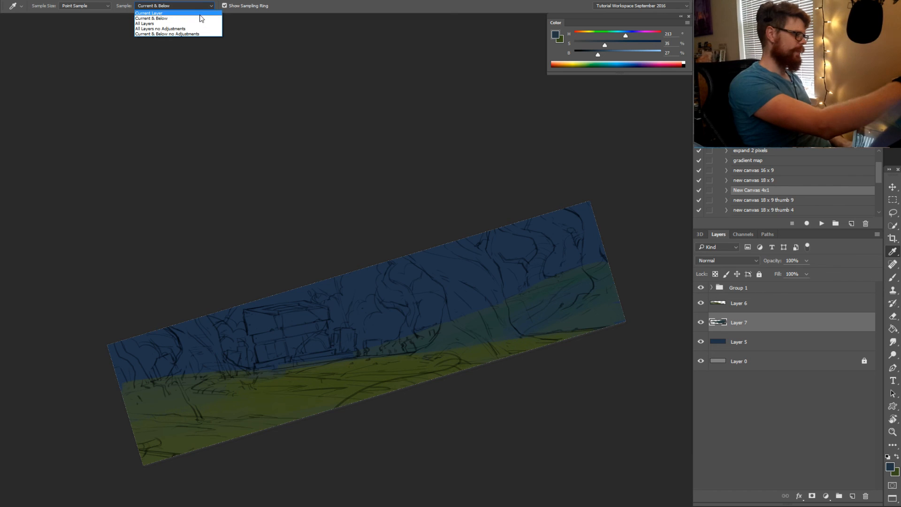
{"action": "left_click", "coordinate": [205, 13]}
{"action": "left_click", "coordinate": [204, 6]}
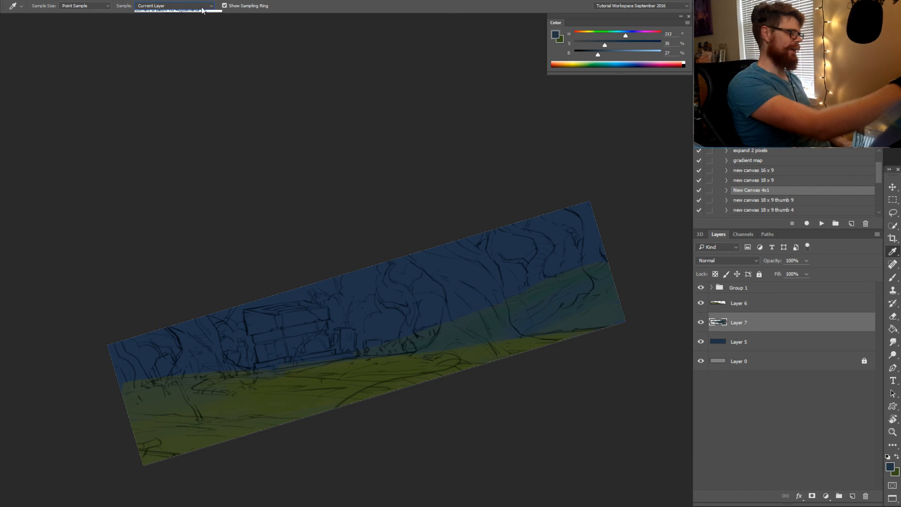
{"action": "left_click", "coordinate": [205, 18]}
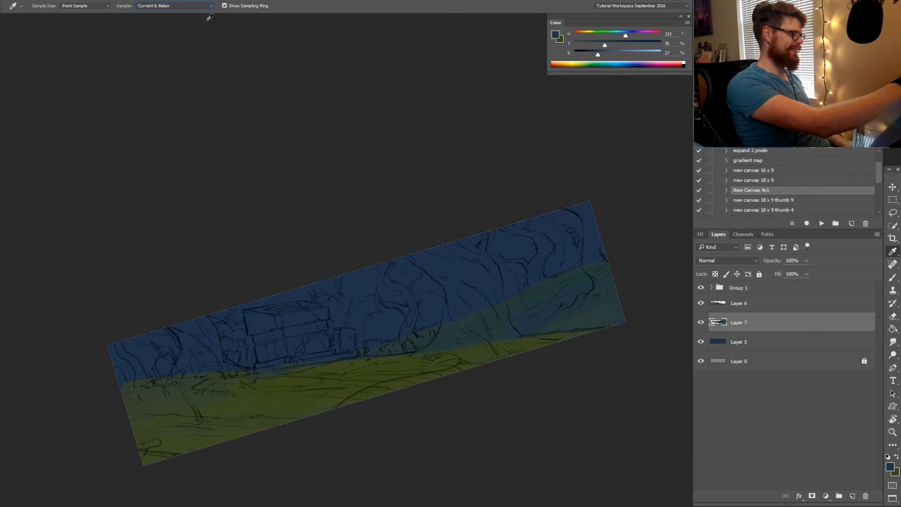
Blend sampled background blue and blue-green over the distant hill where it meets the green slope
{"action": "key", "text": "r"}
{"action": "left_click_drag", "start_coordinate": [560, 366], "coordinate": [577, 313]}
{"action": "key", "text": "b"}
{"action": "left_click", "coordinate": [419, 349], "text": "alt"}
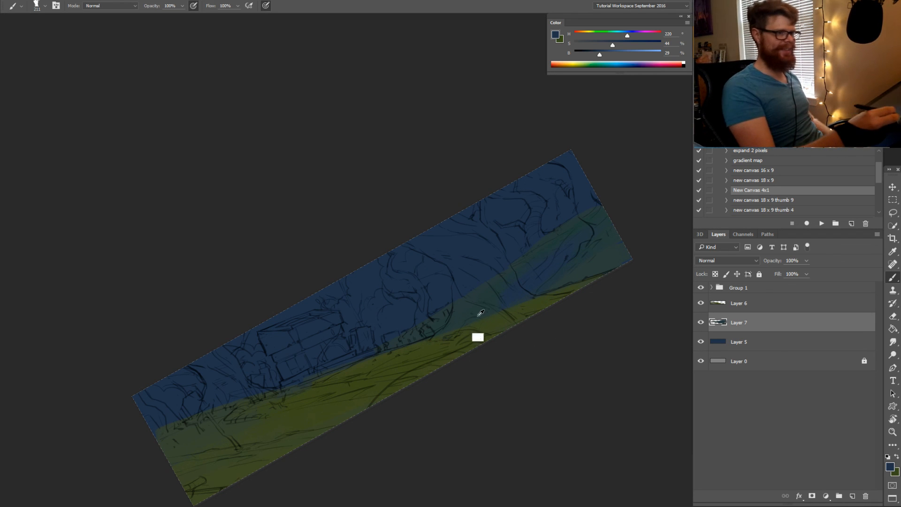
{"action": "left_click", "coordinate": [517, 287], "text": "alt"}
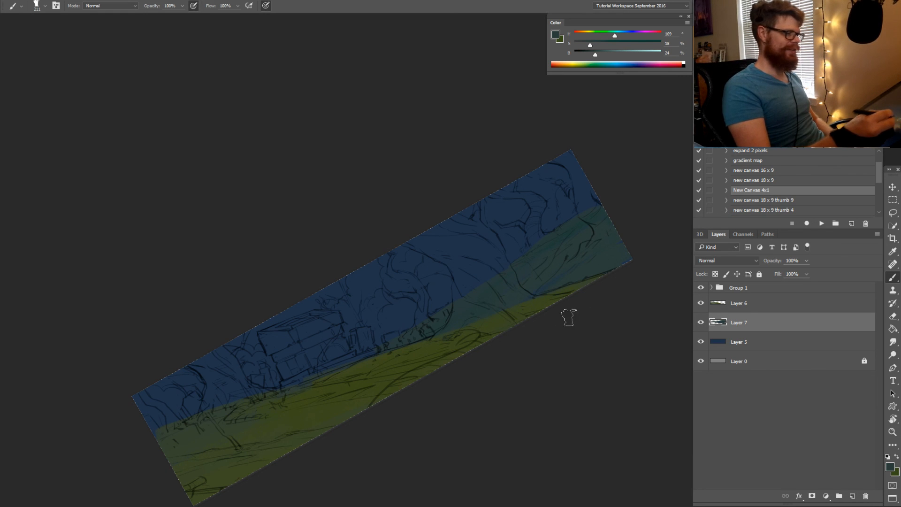
{"action": "mouse_move", "coordinate": [476, 325]}
{"action": "left_mouse_down"}
{"action": "mouse_move", "coordinate": [497, 319]}
{"action": "mouse_move", "coordinate": [417, 350]}
{"action": "left_mouse_up"}
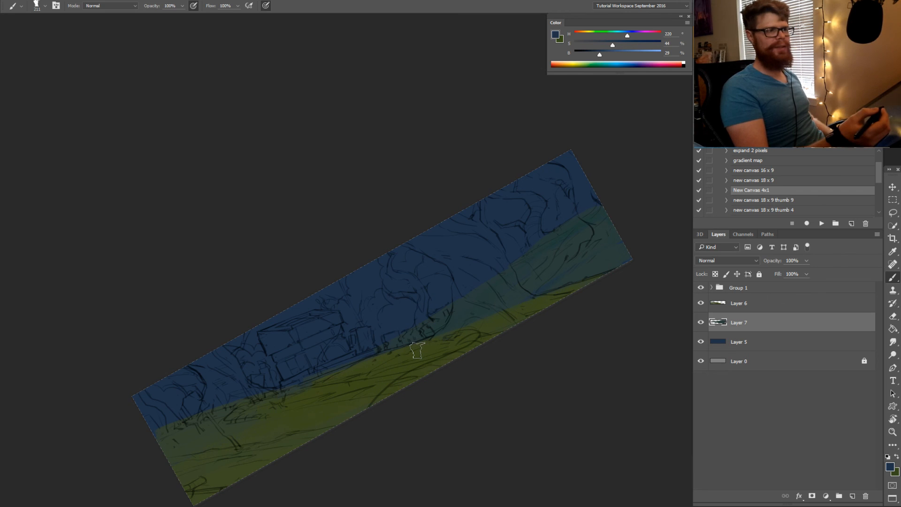
Set the eyedropper to sample All Layers, pick the foreground green and brush it into the distant hill
{"action": "key", "text": "i"}
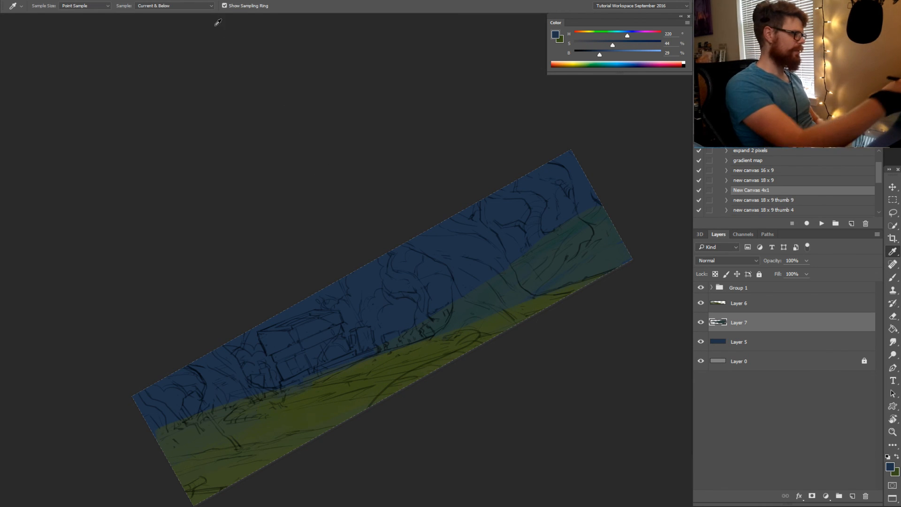
{"action": "left_click", "coordinate": [202, 6]}
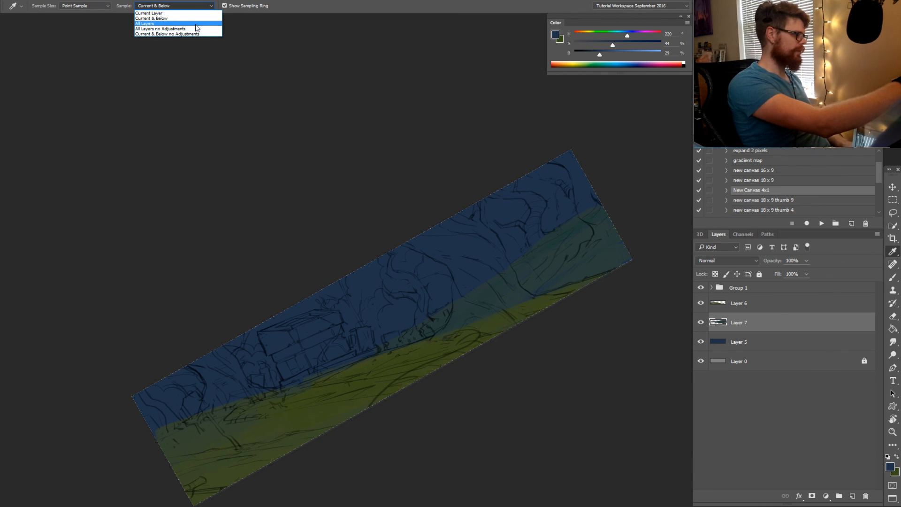
{"action": "left_click", "coordinate": [196, 24]}
{"action": "left_click_drag", "start_coordinate": [491, 320], "coordinate": [459, 332]}
{"action": "key", "text": "b"}
{"action": "left_click", "coordinate": [462, 335], "text": "alt"}
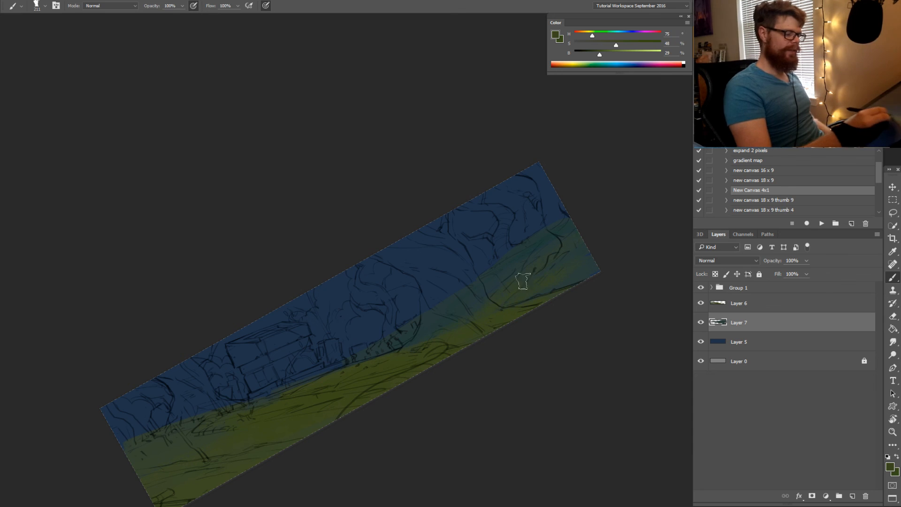
Sample blue-greens from the distant hill and brush them over its far-right area, softening the green where it meets the foreground slope
{"action": "left_click", "coordinate": [580, 292], "text": "alt"}
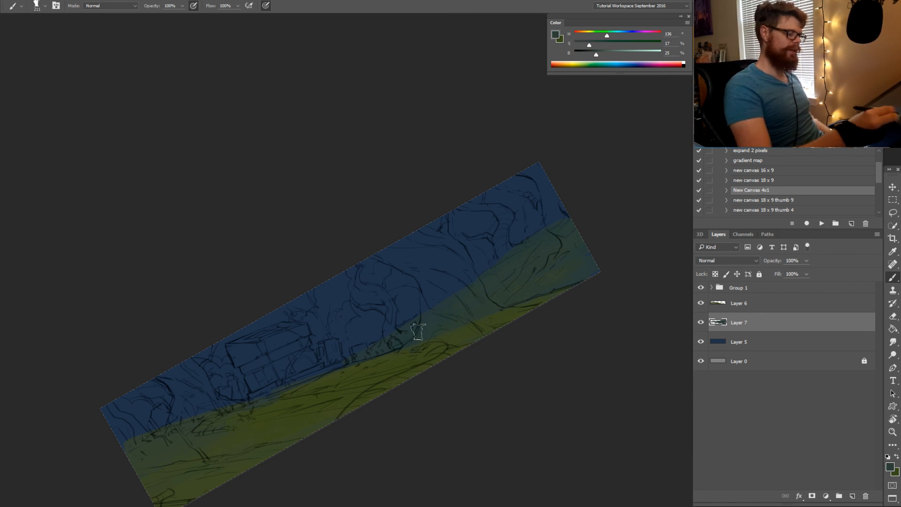
{"action": "left_click", "coordinate": [553, 342], "text": "alt"}
{"action": "key", "text": "r"}
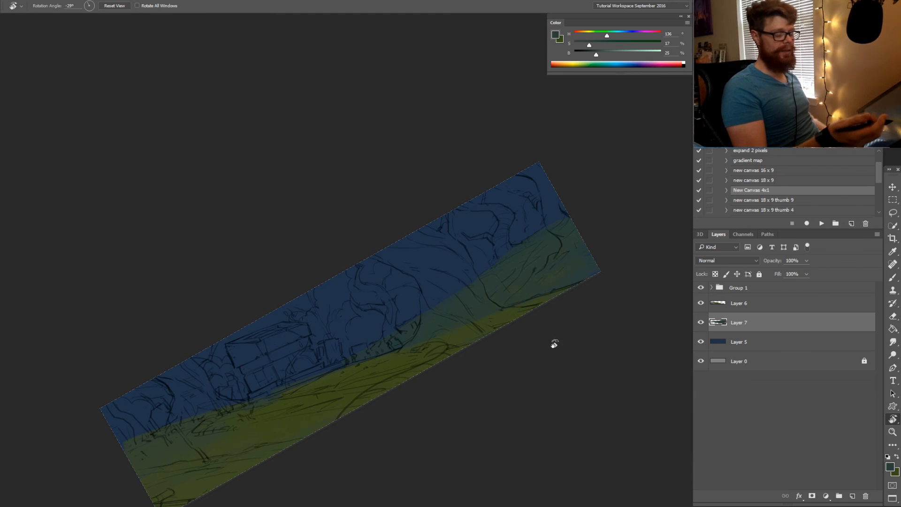
{"action": "left_click_drag", "start_coordinate": [554, 342], "coordinate": [536, 408]}
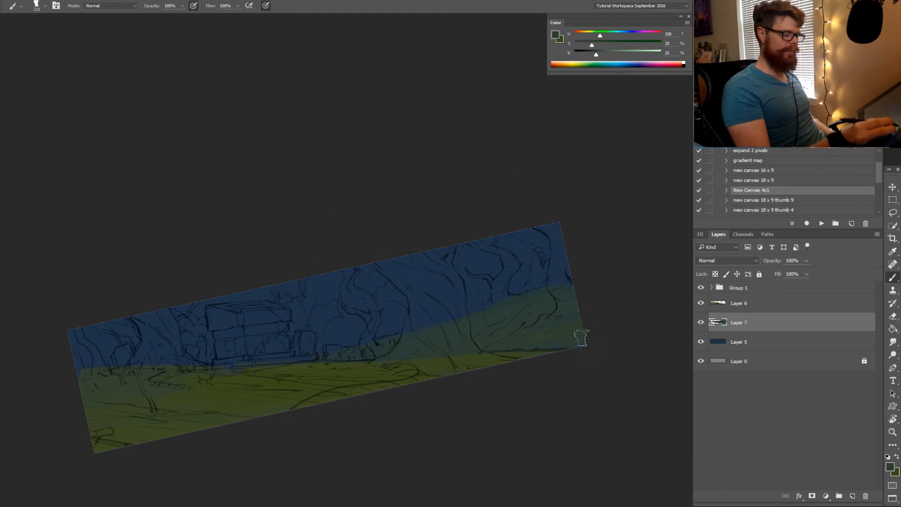
{"action": "key", "text": "r"}
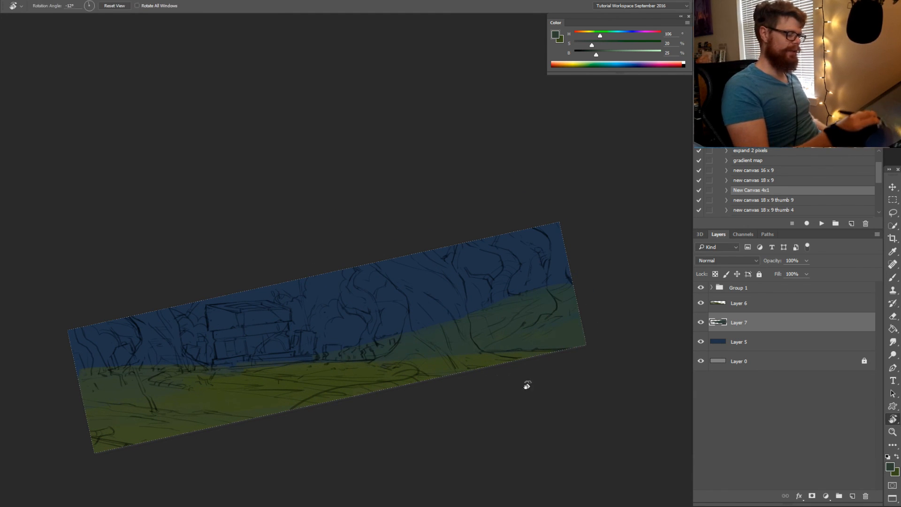
{"action": "left_click_drag", "start_coordinate": [525, 382], "coordinate": [570, 312]}
{"action": "key", "text": "r"}
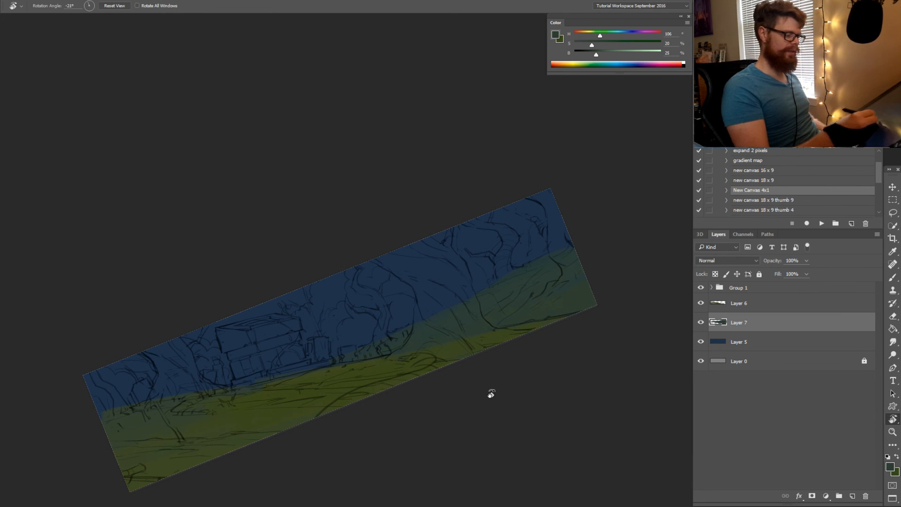
{"action": "left_click_drag", "start_coordinate": [489, 393], "coordinate": [439, 299]}
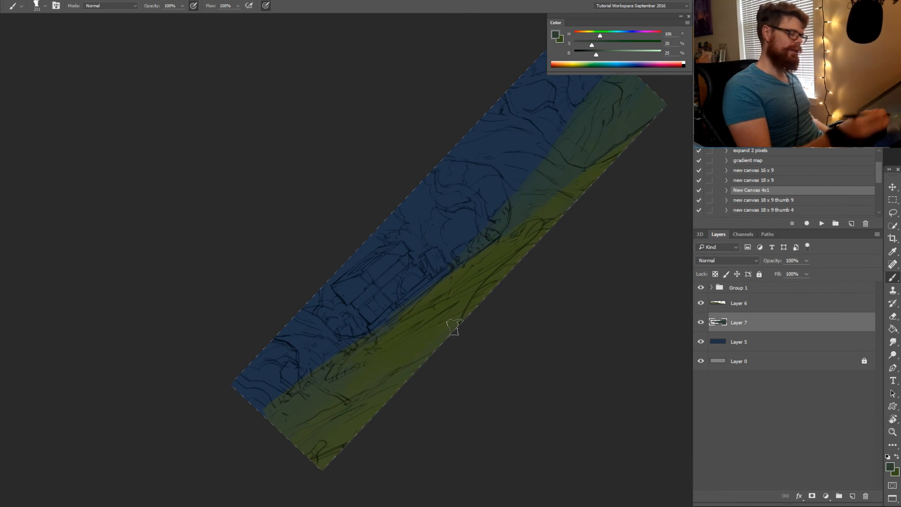
Select the foreground slope layer, Layer 6, and shift its hue by -7 with Hue/Saturation
{"action": "left_click", "coordinate": [759, 302]}
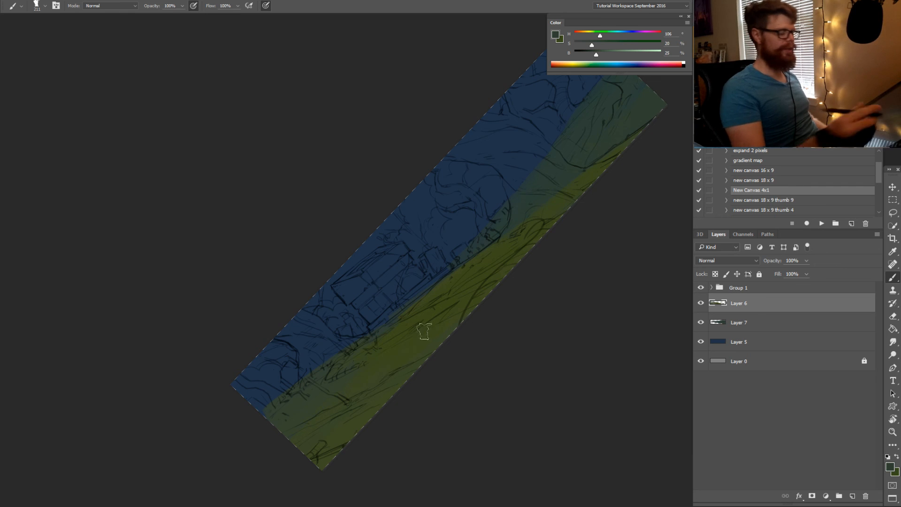
{"action": "left_click", "coordinate": [415, 364], "text": "alt"}
{"action": "left_click_drag", "start_coordinate": [499, 249], "coordinate": [431, 325]}
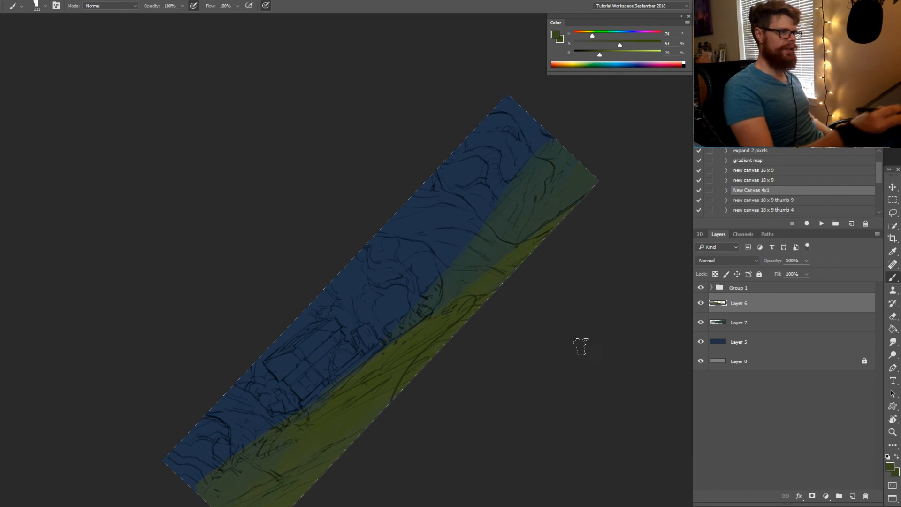
{"action": "key", "text": "ctrl+u"}
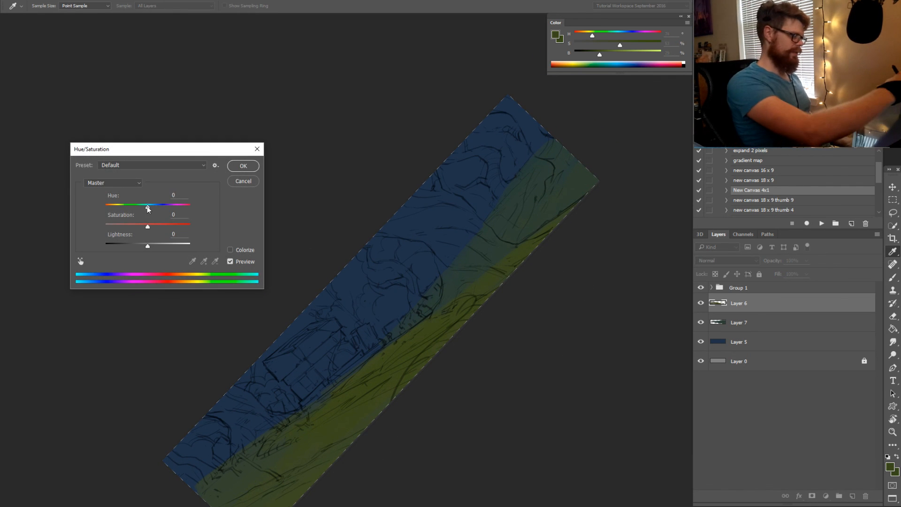
{"action": "left_click_drag", "start_coordinate": [148, 209], "coordinate": [145, 209]}
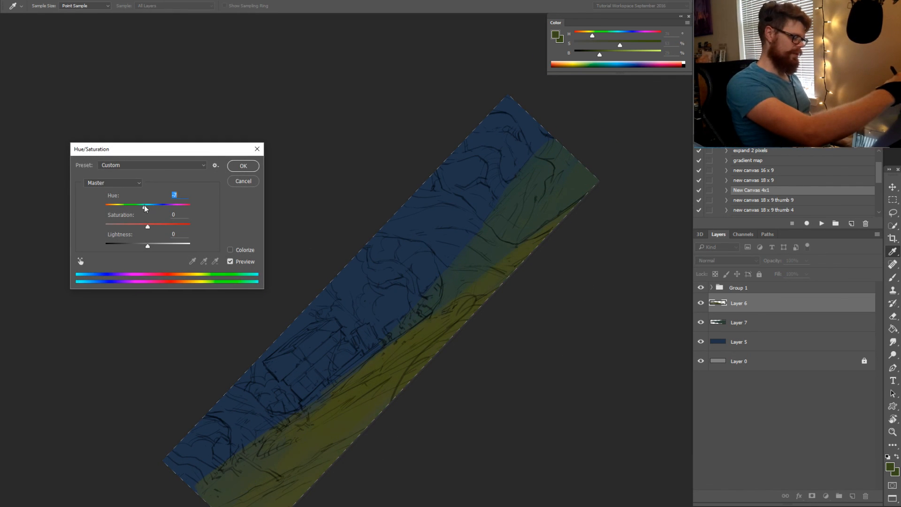
{"action": "left_click", "coordinate": [248, 162]}
Sample the olive of the foreground slope as the brush colour
{"action": "key", "text": "r"}
{"action": "left_click_drag", "start_coordinate": [346, 185], "coordinate": [589, 321]}
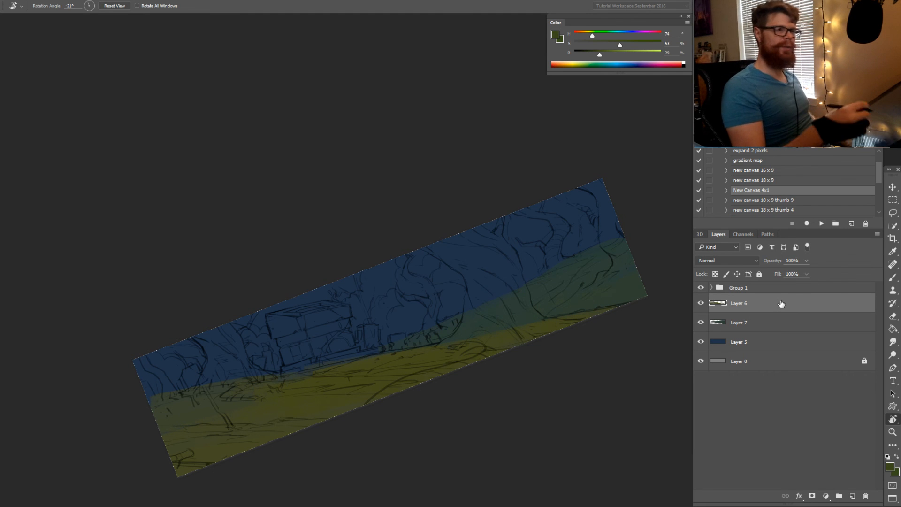
{"action": "left_click_drag", "start_coordinate": [441, 406], "coordinate": [474, 378]}
{"action": "key", "text": "b"}
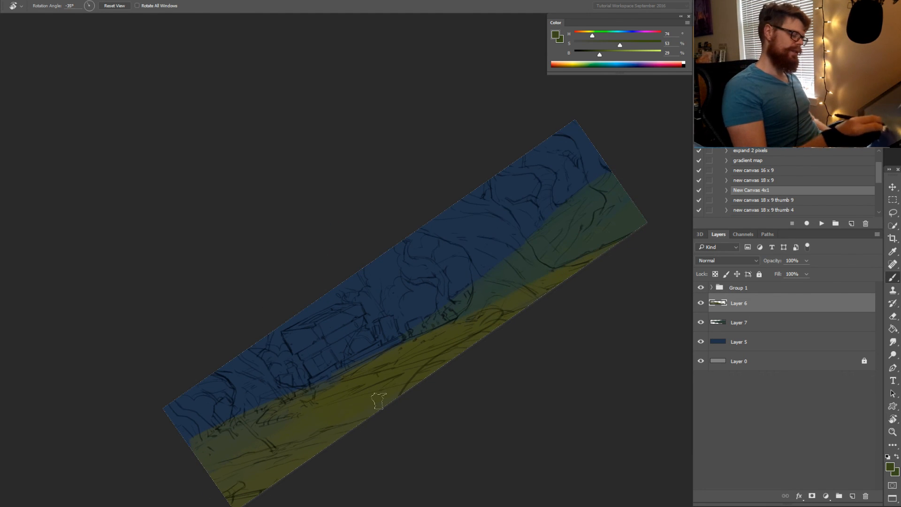
{"action": "left_click", "coordinate": [359, 416], "text": "alt"}
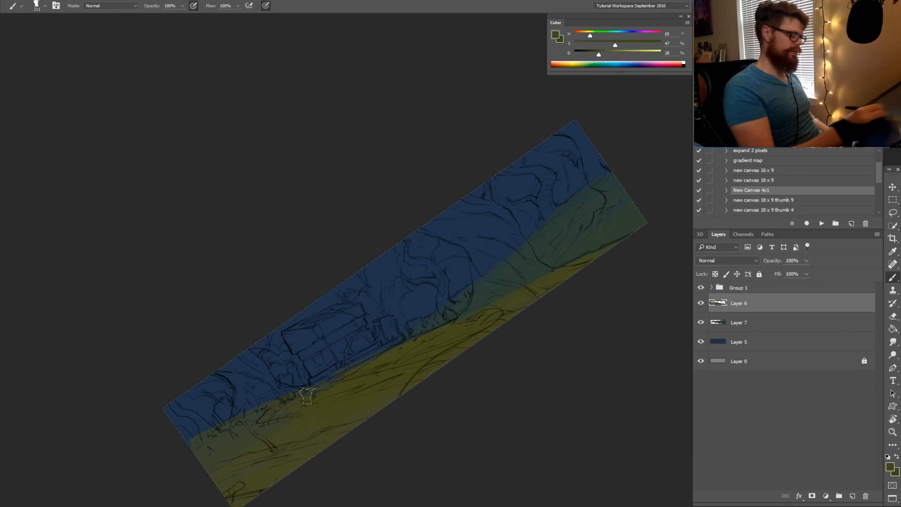
{"action": "key", "text": "r"}
{"action": "left_click_drag", "start_coordinate": [345, 387], "coordinate": [458, 449]}
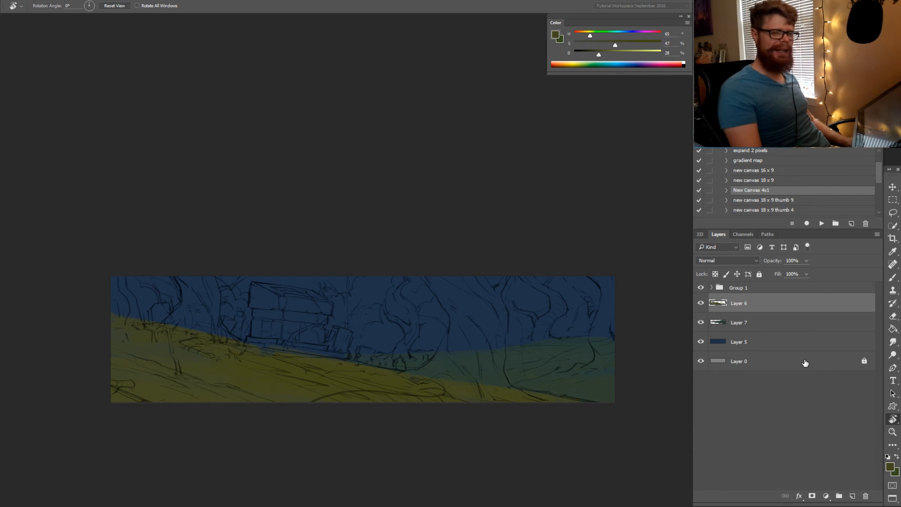
Add a new layer and place it beneath the distant hill's Layer 7, directly above the blue background layer
{"action": "left_click_drag", "start_coordinate": [454, 337], "coordinate": [418, 305]}
{"action": "key", "text": "z"}
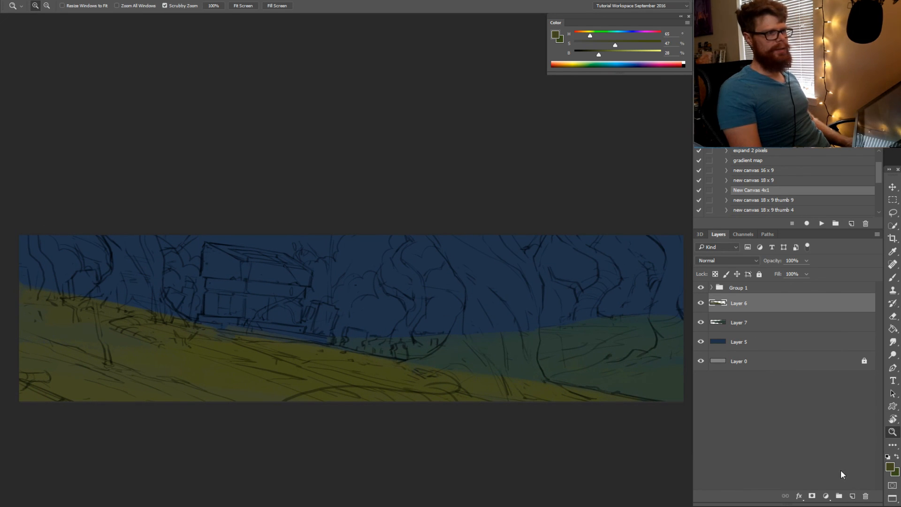
{"action": "left_click", "coordinate": [851, 497]}
{"action": "left_click_drag", "start_coordinate": [757, 306], "coordinate": [755, 352]}
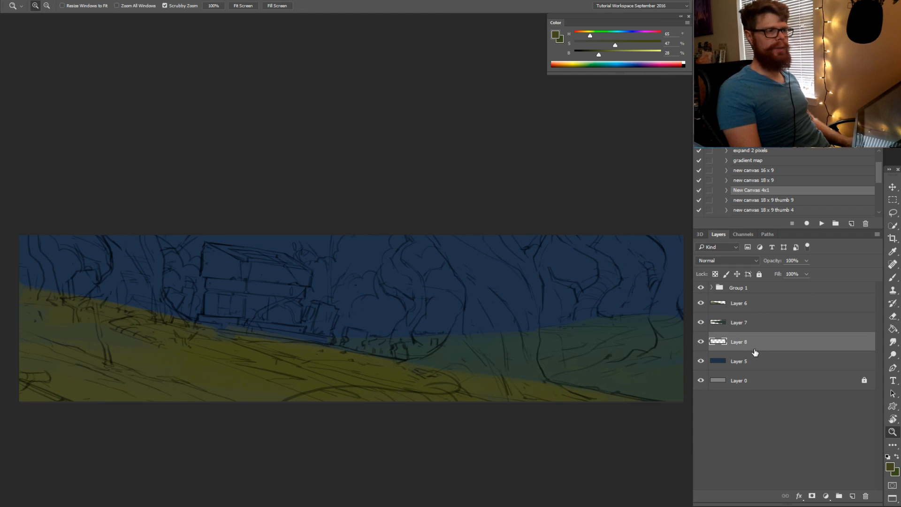
Sample the background blue and lighten it to a pale sky blue of H 197, S 27, B 93
{"action": "key", "text": "b"}
{"action": "left_click", "coordinate": [284, 237], "text": "alt"}
{"action": "mouse_move", "coordinate": [598, 54]}
{"action": "left_mouse_down"}
{"action": "mouse_move", "coordinate": [649, 52]}
{"action": "mouse_move", "coordinate": [599, 49]}
{"action": "mouse_move", "coordinate": [621, 37]}
{"action": "left_mouse_up"}
{"action": "key", "text": "m"}
{"action": "left_click_drag", "start_coordinate": [379, 292], "coordinate": [444, 336]}
{"action": "key", "text": "ctrl+d"}
Make a circular selection near the middle of the scene and fill it with the pale blue as a moon
{"action": "key", "text": "shift+m"}
{"action": "left_click_drag", "start_coordinate": [385, 275], "coordinate": [455, 357]}
{"action": "key", "text": "g"}
{"action": "left_click", "coordinate": [441, 317]}
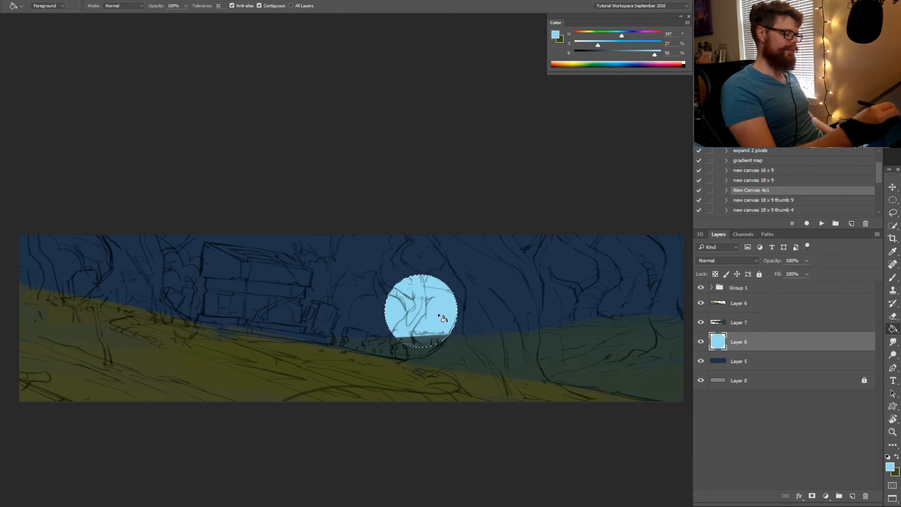
Move the moon up behind the cabin roof so the canvas edge crops it, and scale it to about 115%
{"action": "key", "text": "v"}
{"action": "mouse_move", "coordinate": [443, 316]}
{"action": "left_mouse_down"}
{"action": "mouse_move", "coordinate": [288, 253]}
{"action": "mouse_move", "coordinate": [299, 236]}
{"action": "mouse_move", "coordinate": [237, 231]}
{"action": "mouse_move", "coordinate": [255, 206]}
{"action": "mouse_move", "coordinate": [260, 219]}
{"action": "mouse_move", "coordinate": [337, 230]}
{"action": "left_mouse_up"}
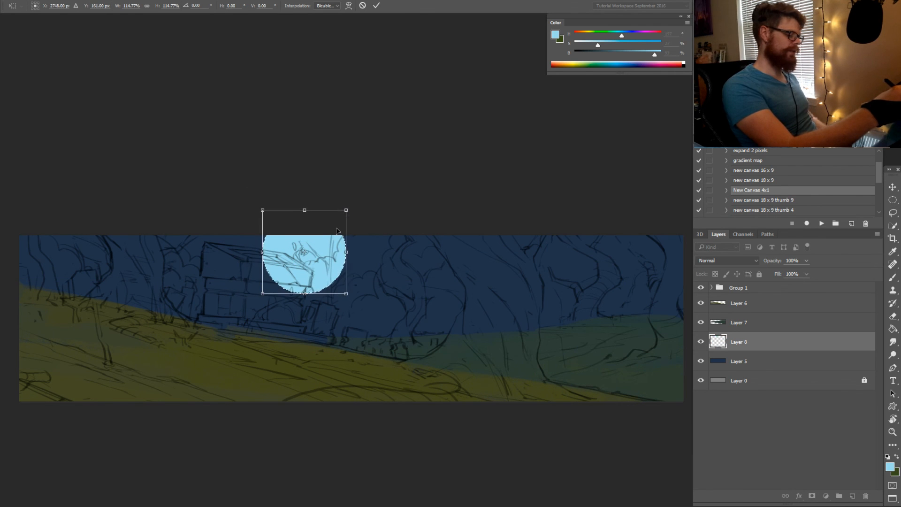
{"action": "key", "text": "Return"}
{"action": "key", "text": "z"}
{"action": "left_click_drag", "start_coordinate": [390, 306], "coordinate": [366, 356]}
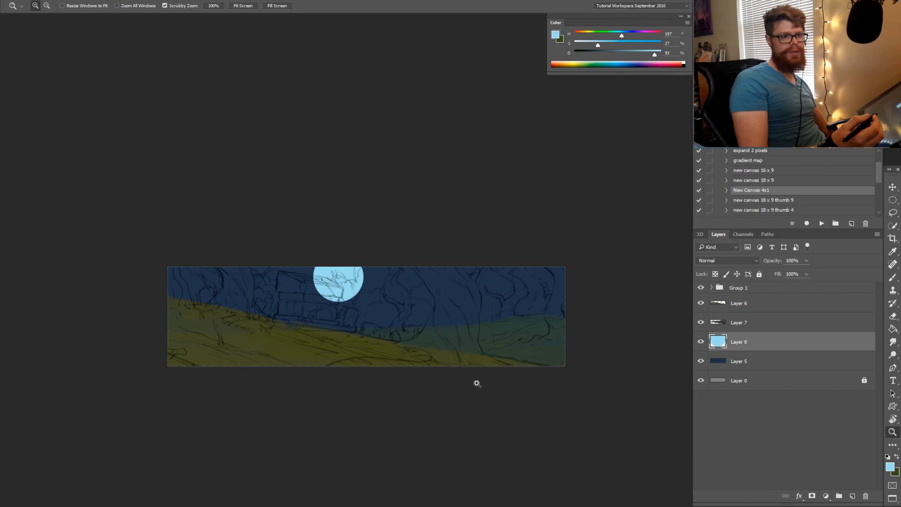
{"action": "left_click", "coordinate": [722, 325]}
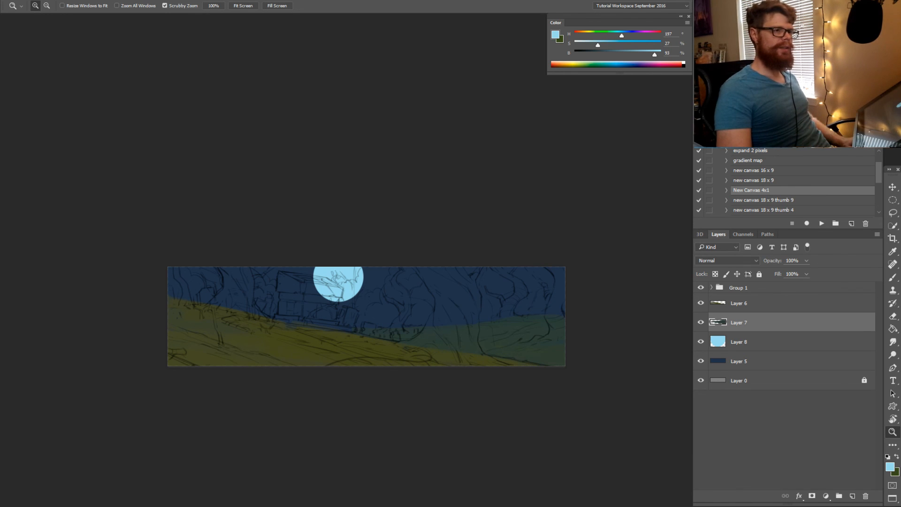
{"action": "left_click_drag", "start_coordinate": [469, 335], "coordinate": [491, 338]}
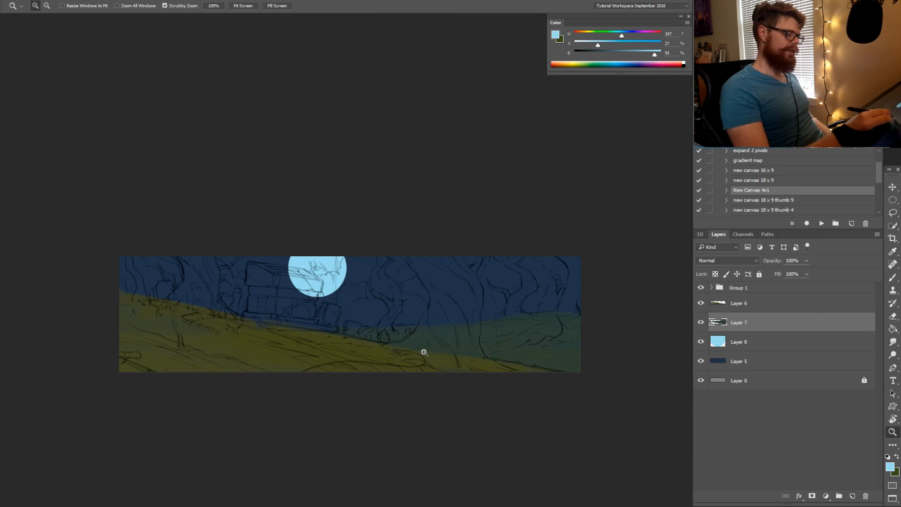
{"action": "left_click_drag", "start_coordinate": [425, 351], "coordinate": [477, 387]}
{"action": "left_click_drag", "start_coordinate": [393, 389], "coordinate": [566, 364]}
{"action": "key", "text": "r"}
{"action": "left_click_drag", "start_coordinate": [555, 375], "coordinate": [519, 392]}
{"action": "key", "text": "z"}
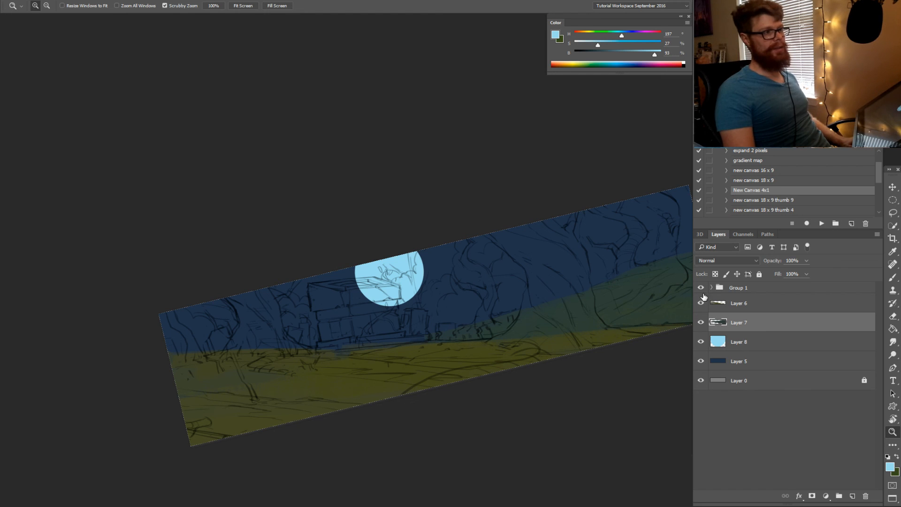
Try the Overlay blend mode on the line art's Group 1 and return the group to Multiply
{"action": "left_click", "coordinate": [702, 290]}
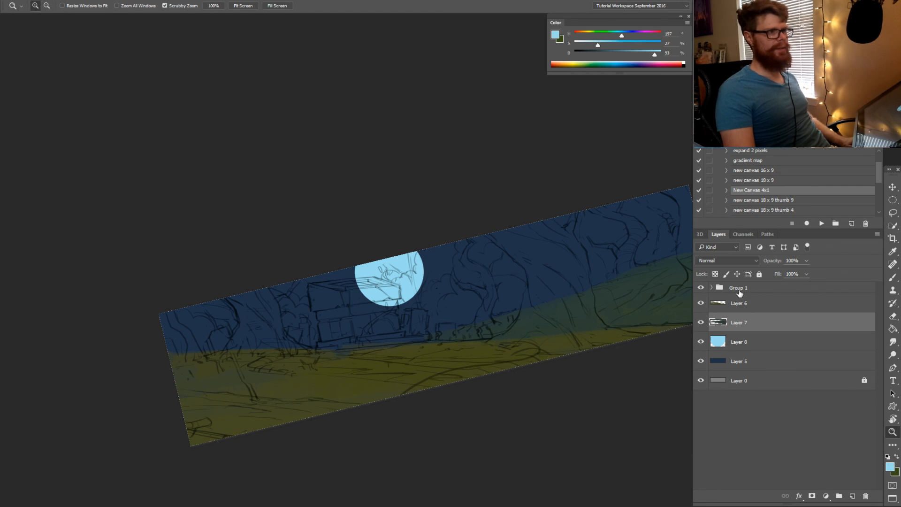
{"action": "left_click", "coordinate": [740, 293]}
{"action": "left_click", "coordinate": [736, 263]}
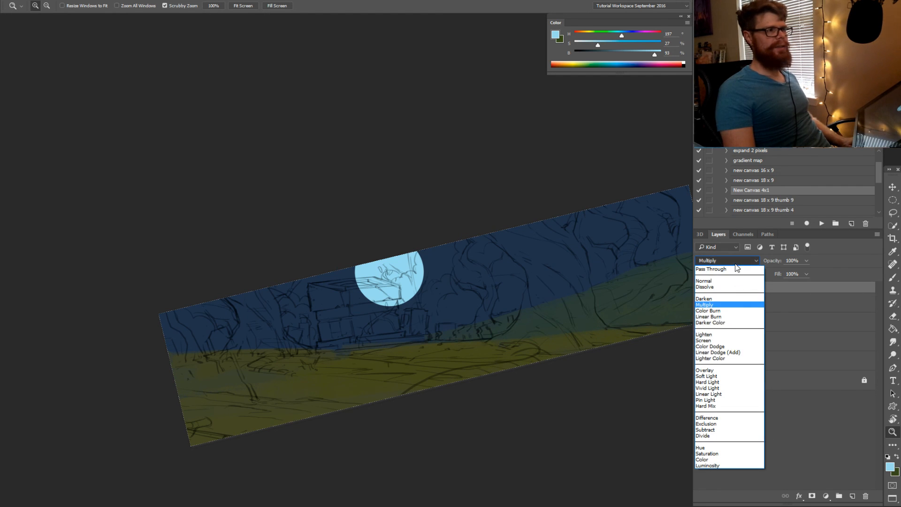
{"action": "left_click", "coordinate": [728, 369]}
{"action": "key", "text": "r"}
{"action": "left_click_drag", "start_coordinate": [607, 317], "coordinate": [503, 297]}
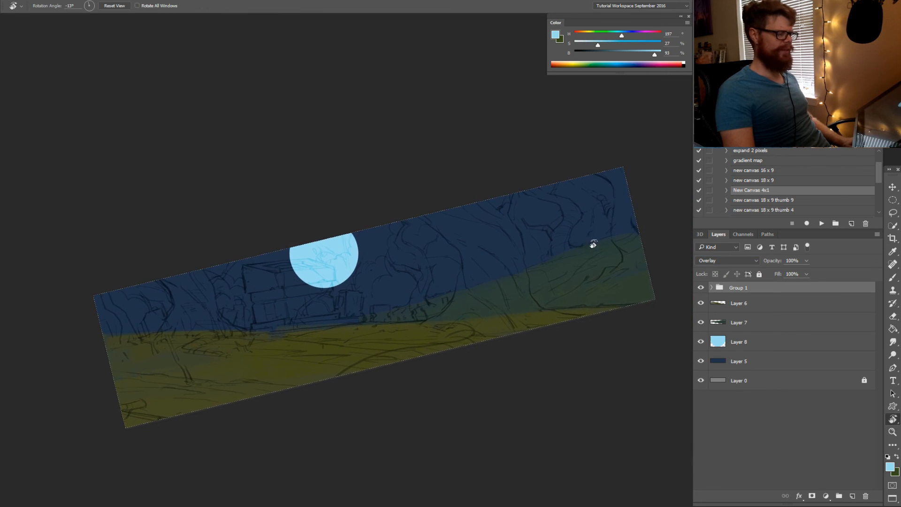
{"action": "left_click_drag", "start_coordinate": [593, 244], "coordinate": [607, 291]}
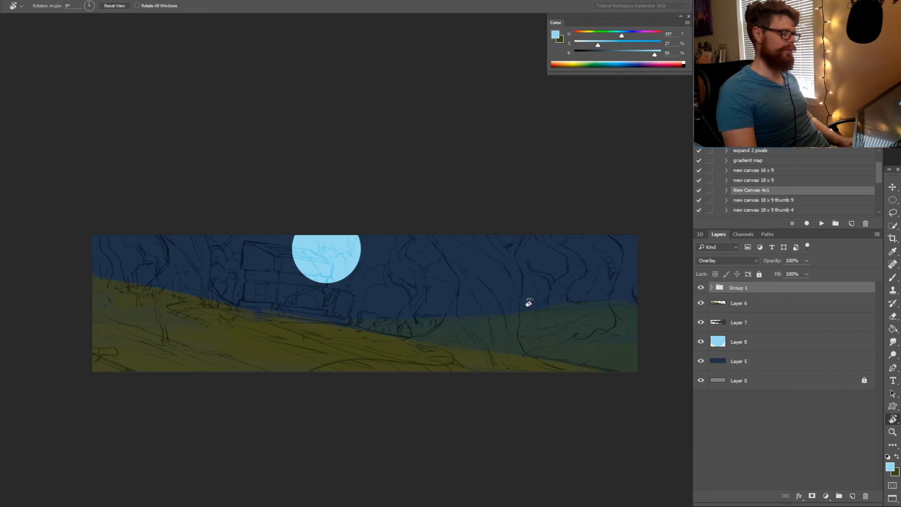
{"action": "left_click_drag", "start_coordinate": [449, 308], "coordinate": [440, 305]}
{"action": "left_click", "coordinate": [728, 260]}
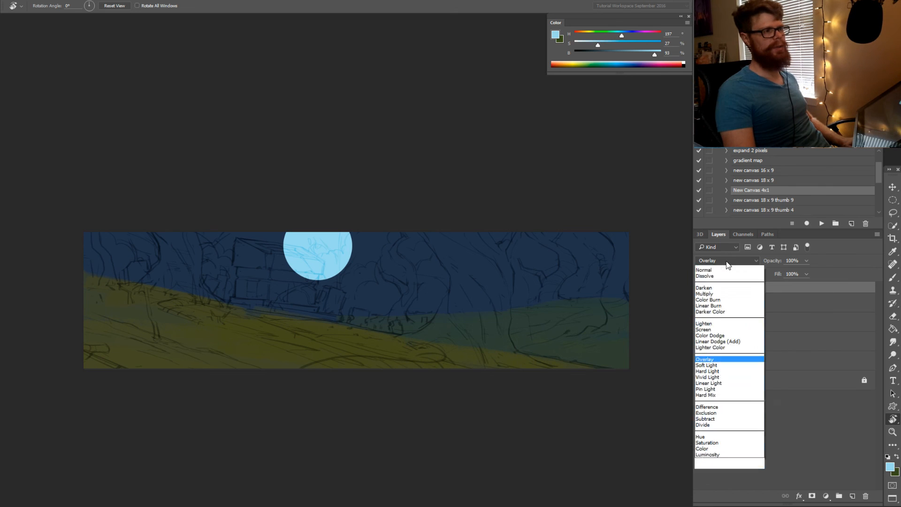
{"action": "left_click", "coordinate": [719, 306]}
{"action": "left_click_drag", "start_coordinate": [402, 312], "coordinate": [416, 306]}
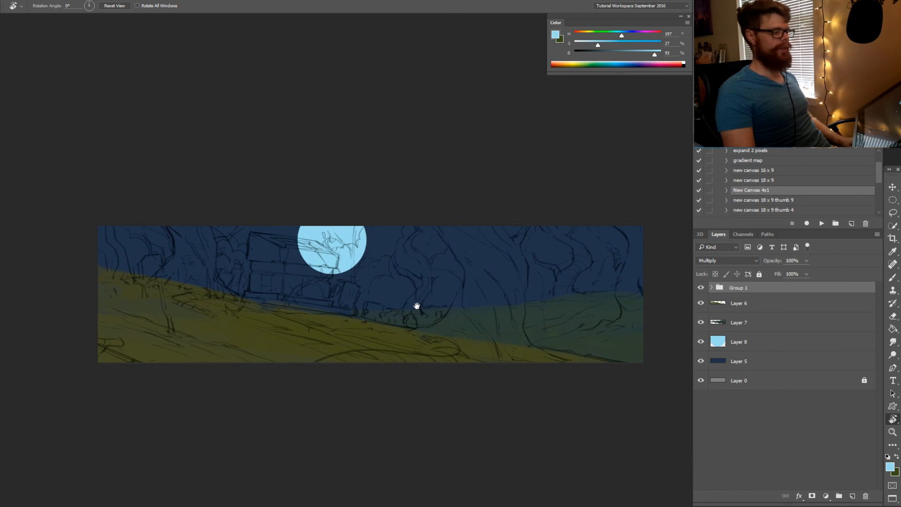
Add a new layer above Layer 6, beneath the line art group, and name it "trees"
{"action": "key", "text": "z"}
{"action": "left_click_drag", "start_coordinate": [324, 273], "coordinate": [349, 272]}
{"action": "left_click_drag", "start_coordinate": [322, 290], "coordinate": [304, 302]}
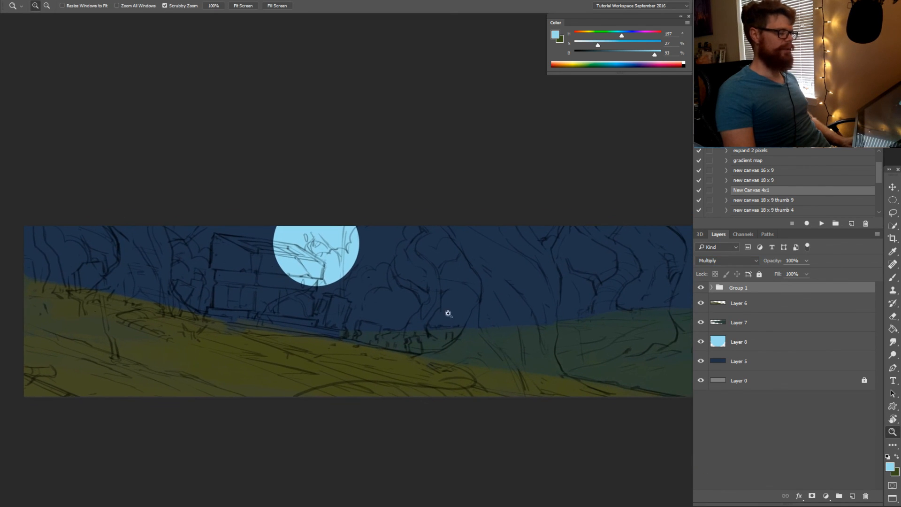
{"action": "left_click", "coordinate": [770, 350]}
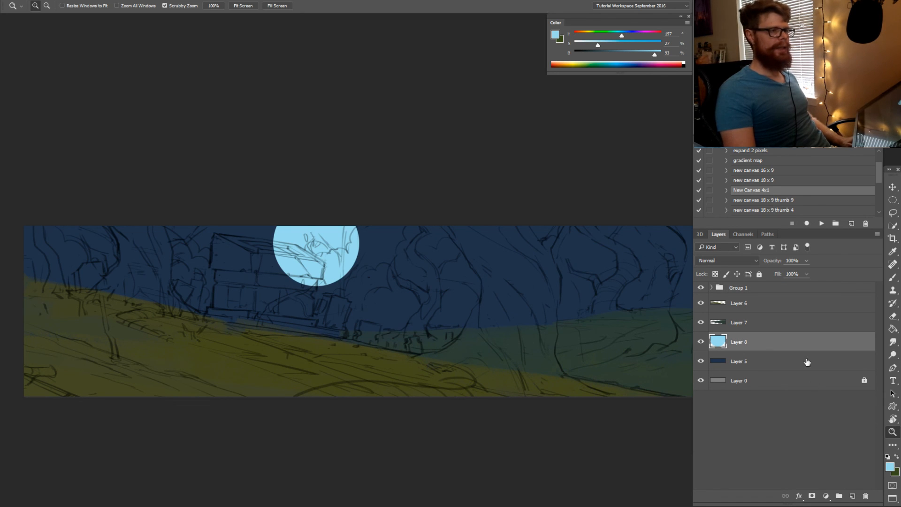
{"action": "left_click", "coordinate": [718, 324]}
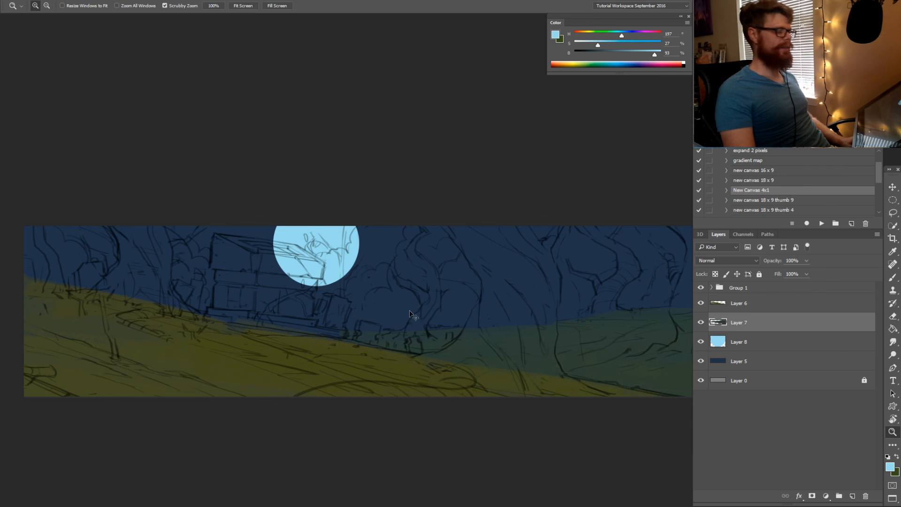
{"action": "left_click_drag", "start_coordinate": [385, 326], "coordinate": [366, 297]}
{"action": "left_click", "coordinate": [730, 306]}
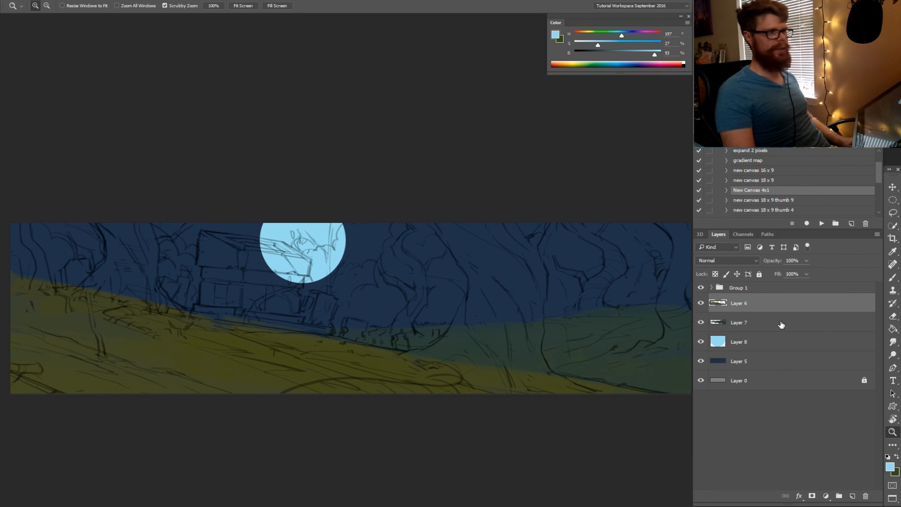
{"action": "left_click", "coordinate": [853, 497]}
{"action": "double_click", "coordinate": [744, 303]}
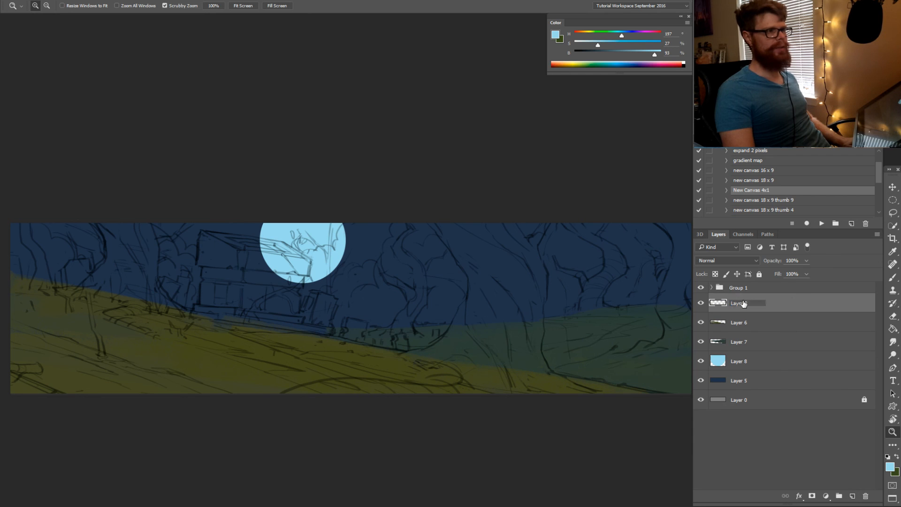
{"action": "type", "text": "trees"}
{"action": "key", "text": "Return"}
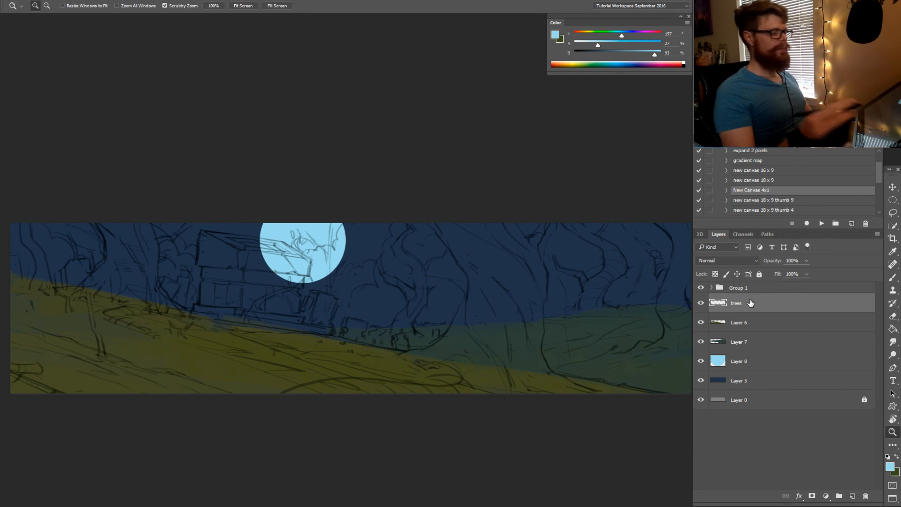
Sample the dark olive ground colour, shift it to a brown of hue 33, and block in the large tree's lower trunk
{"action": "key", "text": "b"}
{"action": "left_click", "coordinate": [467, 376], "text": "alt"}
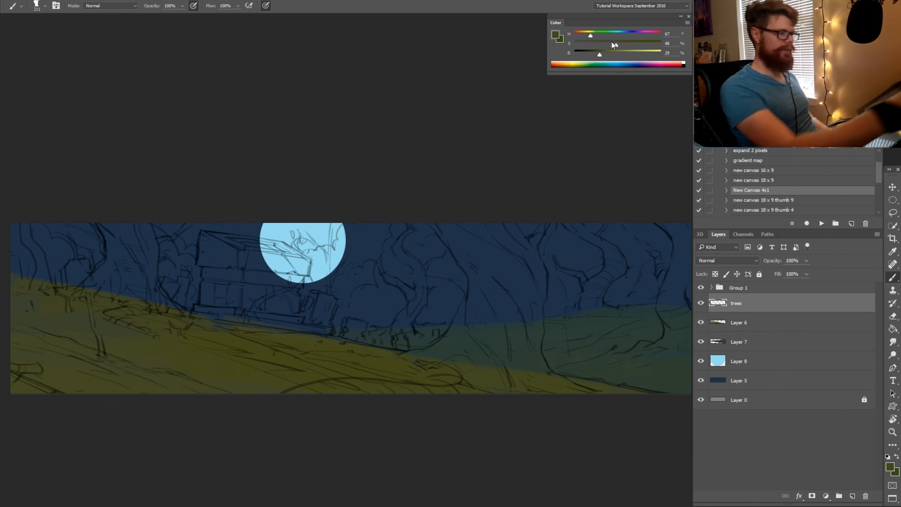
{"action": "left_click_drag", "start_coordinate": [592, 34], "coordinate": [584, 35]}
{"action": "left_click_drag", "start_coordinate": [500, 280], "coordinate": [506, 310]}
{"action": "left_click_drag", "start_coordinate": [491, 270], "coordinate": [484, 314]}
{"action": "left_click_drag", "start_coordinate": [586, 36], "coordinate": [583, 36]}
{"action": "mouse_move", "coordinate": [516, 272]}
{"action": "left_mouse_down"}
{"action": "mouse_move", "coordinate": [509, 340]}
{"action": "mouse_move", "coordinate": [520, 287]}
{"action": "mouse_move", "coordinate": [531, 281]}
{"action": "mouse_move", "coordinate": [520, 343]}
{"action": "mouse_move", "coordinate": [480, 335]}
{"action": "mouse_move", "coordinate": [490, 320]}
{"action": "mouse_move", "coordinate": [474, 312]}
{"action": "mouse_move", "coordinate": [439, 352]}
{"action": "mouse_move", "coordinate": [406, 360]}
{"action": "mouse_move", "coordinate": [469, 326]}
{"action": "mouse_move", "coordinate": [479, 332]}
{"action": "mouse_move", "coordinate": [479, 366]}
{"action": "mouse_move", "coordinate": [491, 368]}
{"action": "mouse_move", "coordinate": [513, 351]}
{"action": "mouse_move", "coordinate": [521, 372]}
{"action": "mouse_move", "coordinate": [543, 377]}
{"action": "mouse_move", "coordinate": [531, 344]}
{"action": "mouse_move", "coordinate": [535, 319]}
{"action": "mouse_move", "coordinate": [536, 358]}
{"action": "mouse_move", "coordinate": [537, 313]}
{"action": "left_mouse_up"}
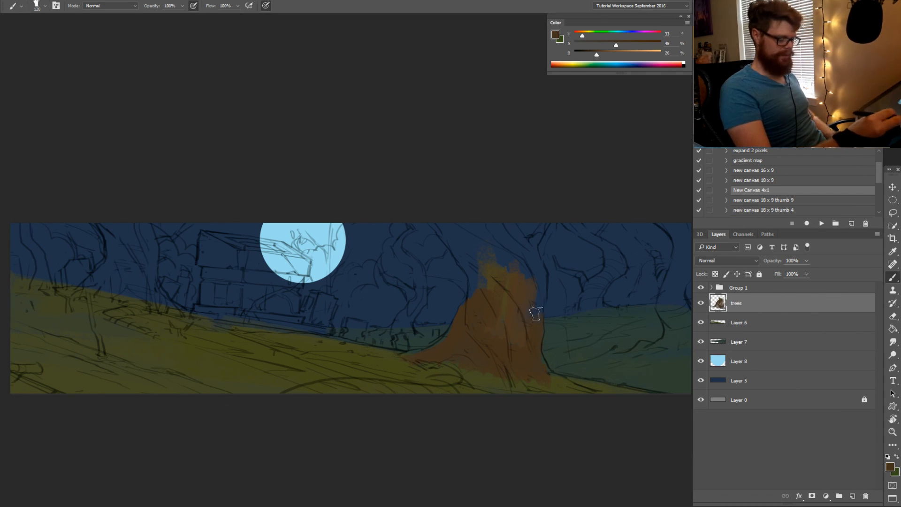
Paint the large tree's upper trunk and forked branches up to the canvas's top edge, working in a duller brown of hue 30
{"action": "key", "text": "bracketleft"}
{"action": "key", "text": "bracketleft"}
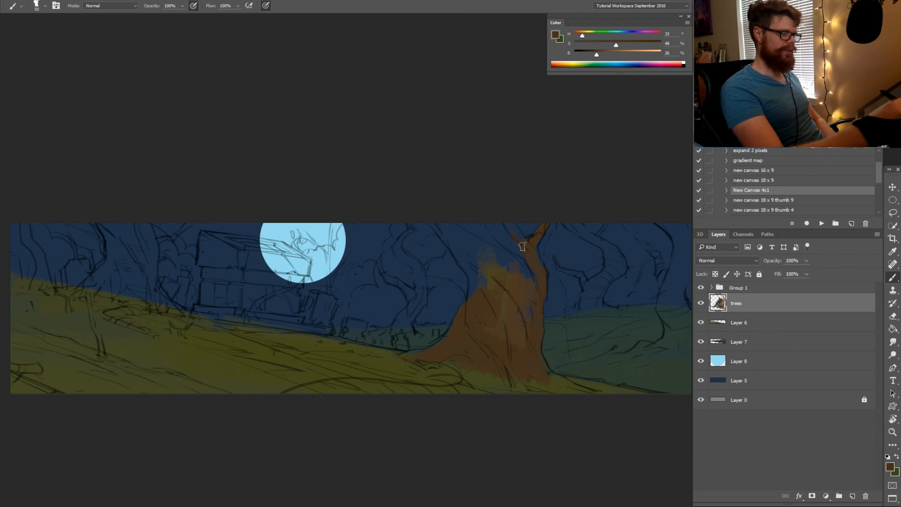
{"action": "left_click_drag", "start_coordinate": [437, 223], "coordinate": [457, 250]}
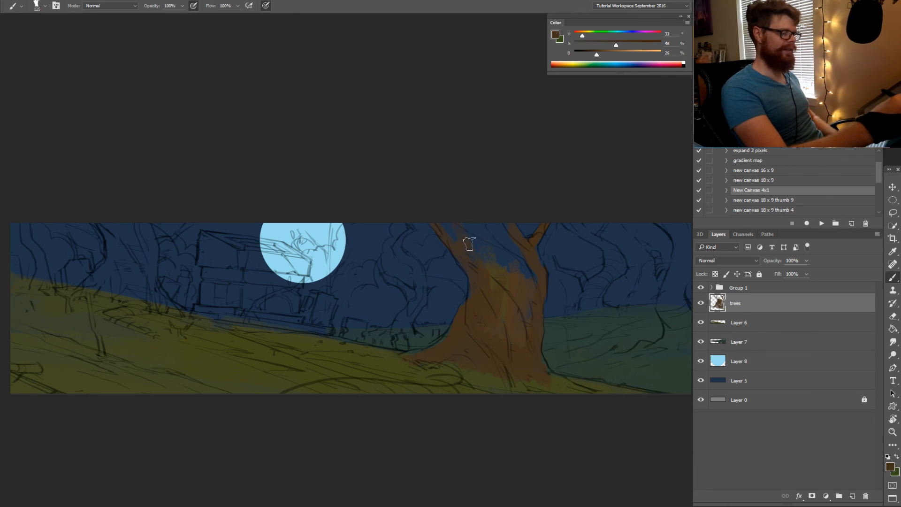
{"action": "key", "text": "bracketright"}
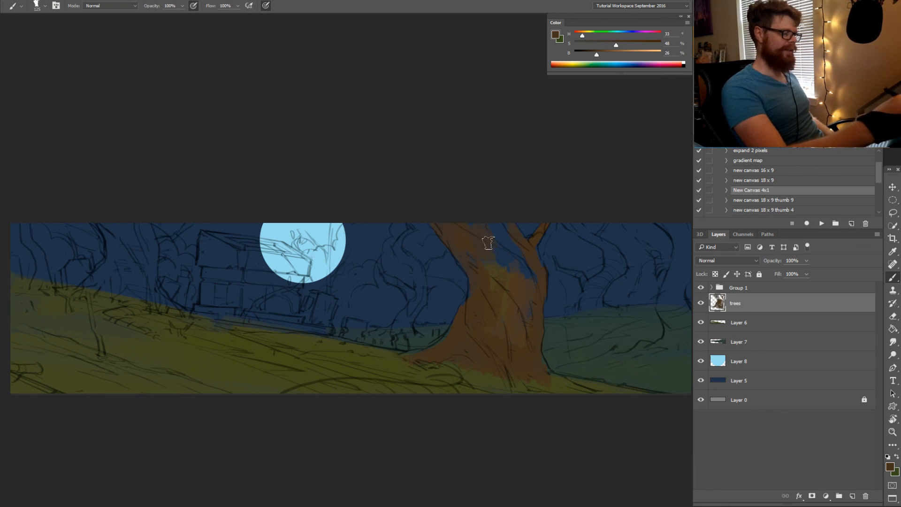
{"action": "left_click", "coordinate": [482, 234], "text": "alt"}
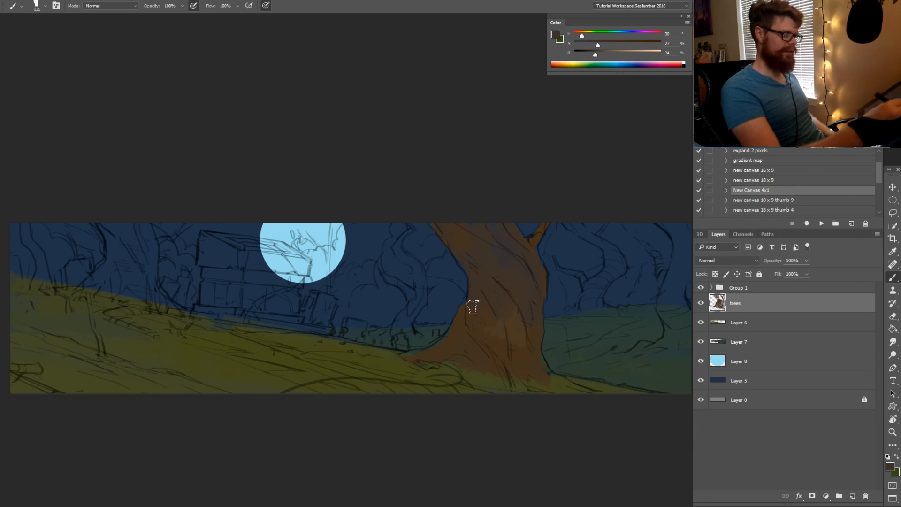
Paint the large tree's spreading roots and the curved shape along the foreground edge in the dull brown
{"action": "key", "text": "p"}
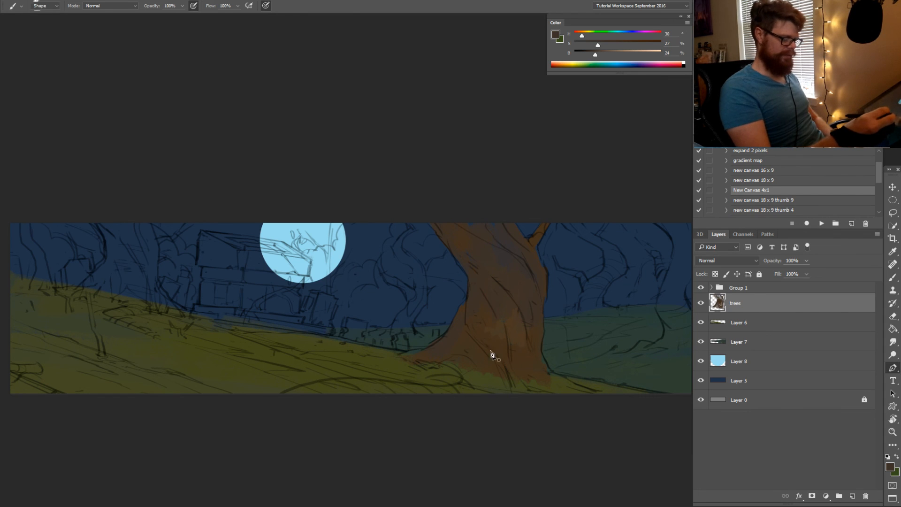
{"action": "key", "text": "b"}
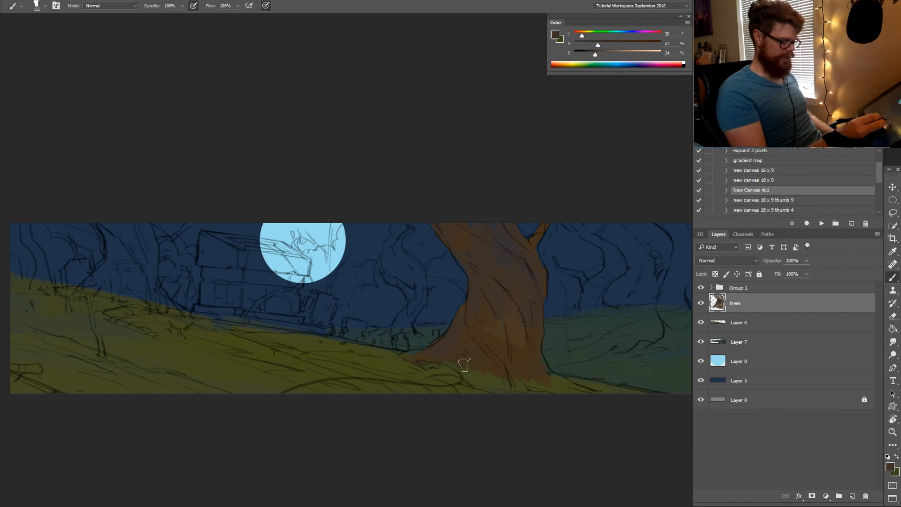
{"action": "mouse_move", "coordinate": [441, 366]}
{"action": "left_mouse_down"}
{"action": "mouse_move", "coordinate": [453, 374]}
{"action": "mouse_move", "coordinate": [442, 385]}
{"action": "mouse_move", "coordinate": [457, 388]}
{"action": "mouse_move", "coordinate": [360, 390]}
{"action": "mouse_move", "coordinate": [413, 392]}
{"action": "left_mouse_up"}
{"action": "key", "text": "["}
{"action": "key", "text": "["}
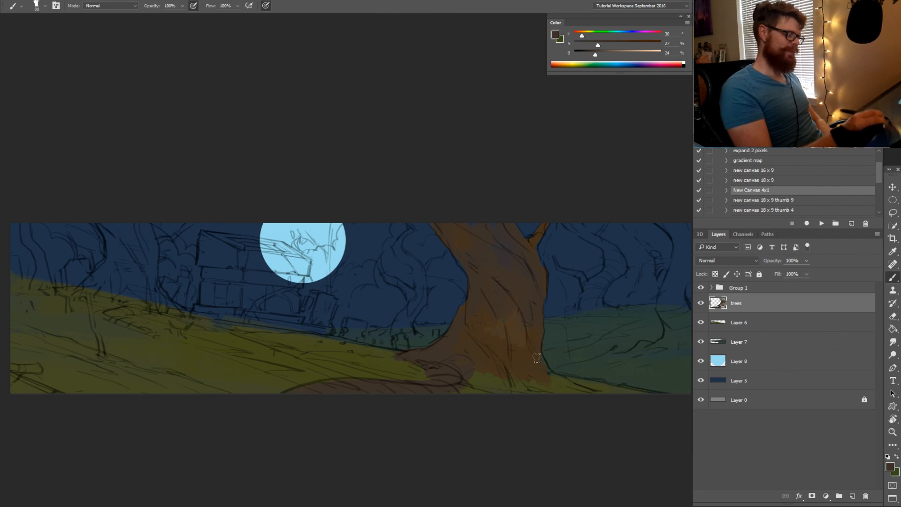
{"action": "mouse_move", "coordinate": [544, 374]}
{"action": "left_mouse_down"}
{"action": "mouse_move", "coordinate": [587, 392]}
{"action": "mouse_move", "coordinate": [510, 380]}
{"action": "mouse_move", "coordinate": [521, 387]}
{"action": "mouse_move", "coordinate": [479, 381]}
{"action": "left_mouse_up"}
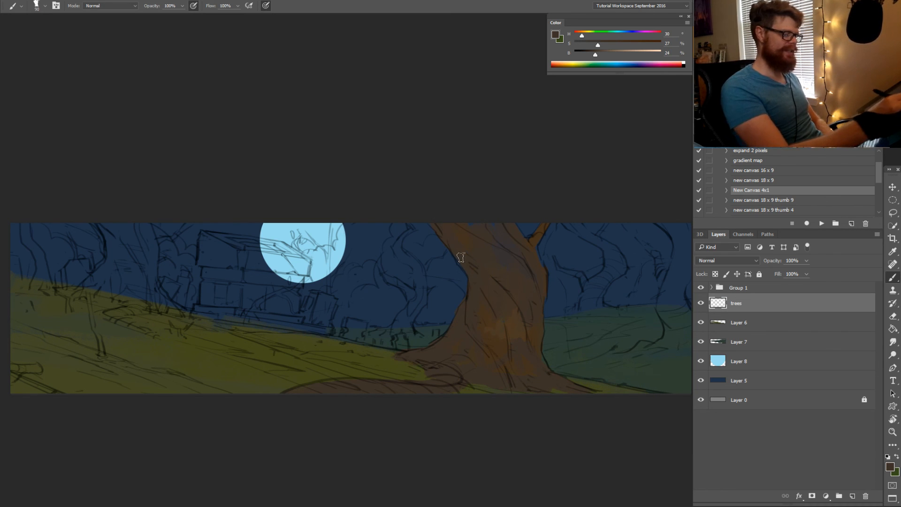
Paint the tree at the scene's right edge, including its trunk, root flare and thin side branch, with a smaller brush
{"action": "key", "text": "bracketleft"}
{"action": "key", "text": "bracketleft"}
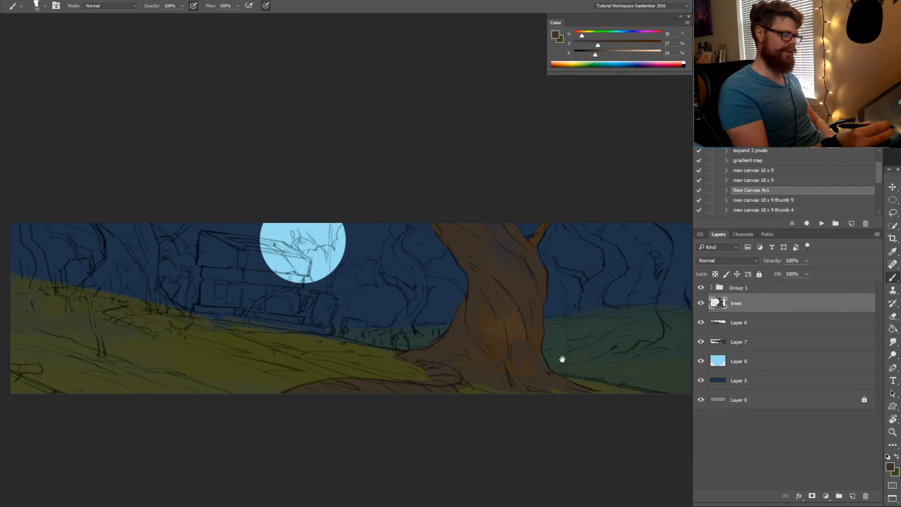
{"action": "left_click_drag", "start_coordinate": [561, 362], "coordinate": [401, 382]}
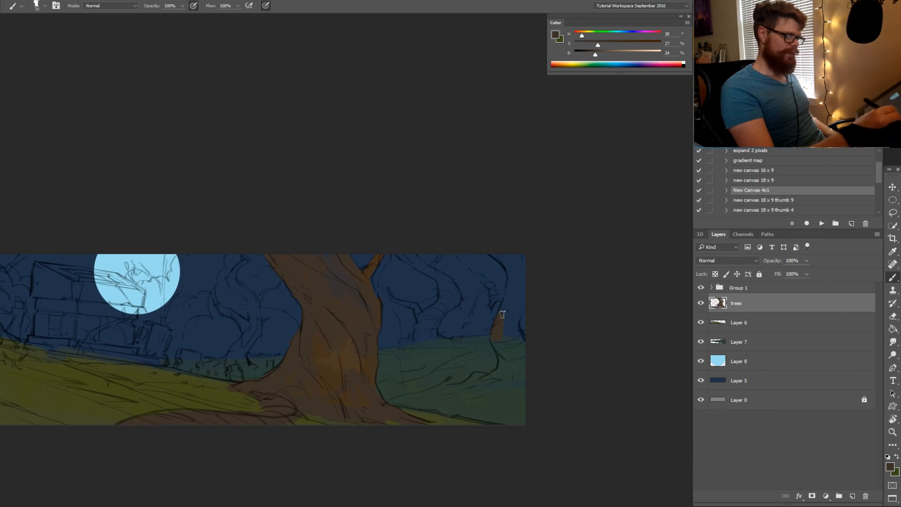
{"action": "left_click_drag", "start_coordinate": [503, 347], "coordinate": [488, 378]}
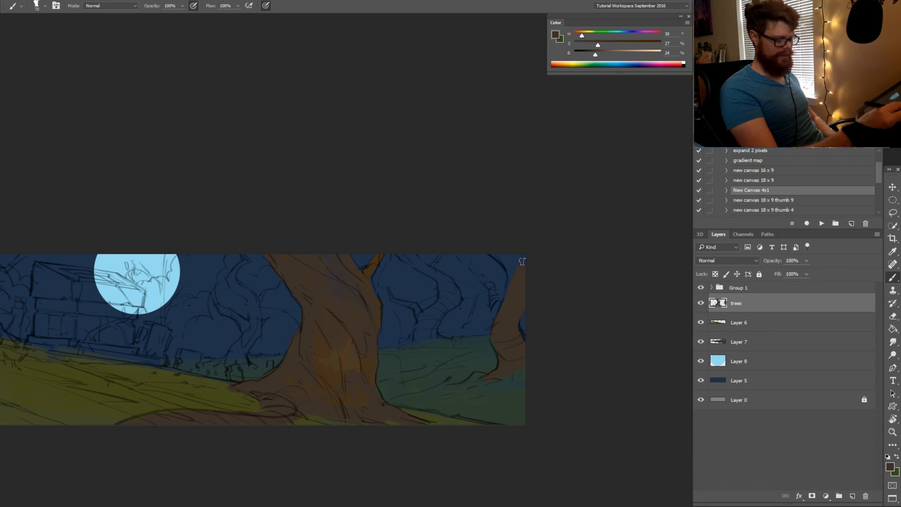
{"action": "key", "text": "bracketleft"}
{"action": "left_click_drag", "start_coordinate": [513, 274], "coordinate": [490, 252]}
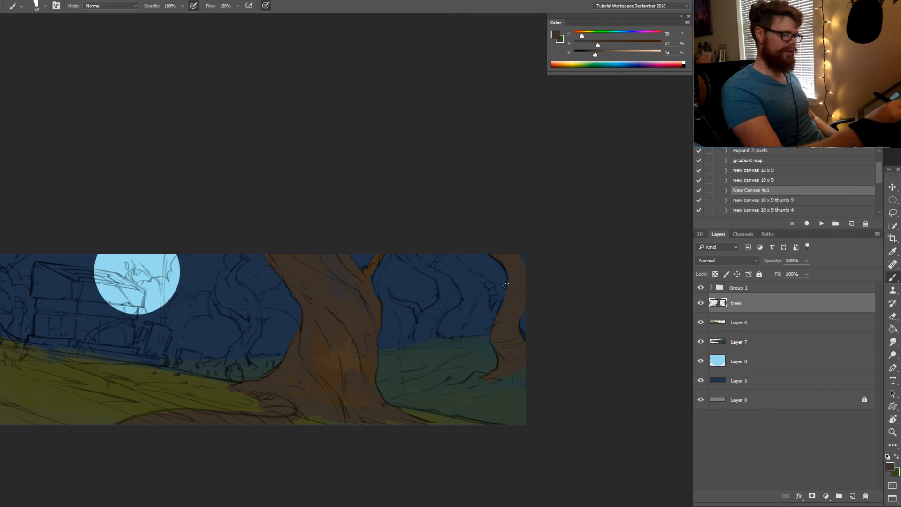
{"action": "key", "text": "bracketleft"}
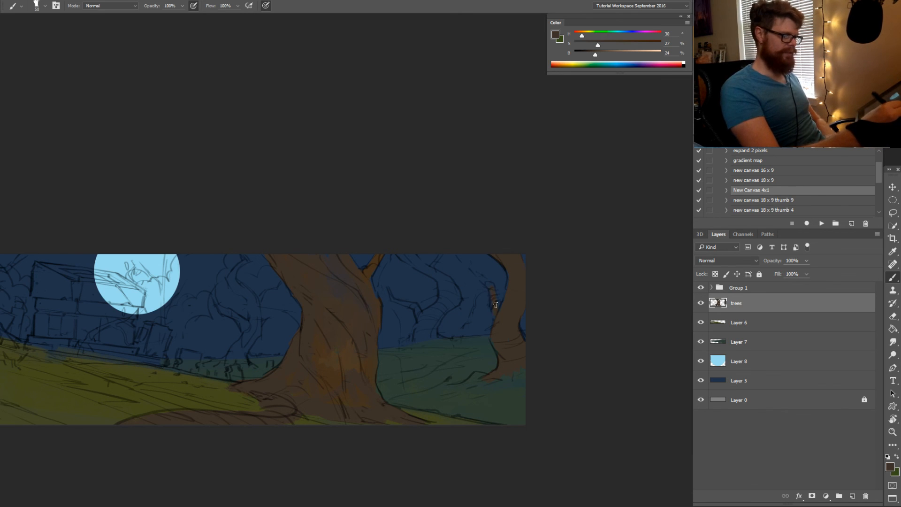
{"action": "key", "text": "bracketright"}
{"action": "key", "text": "bracketright"}
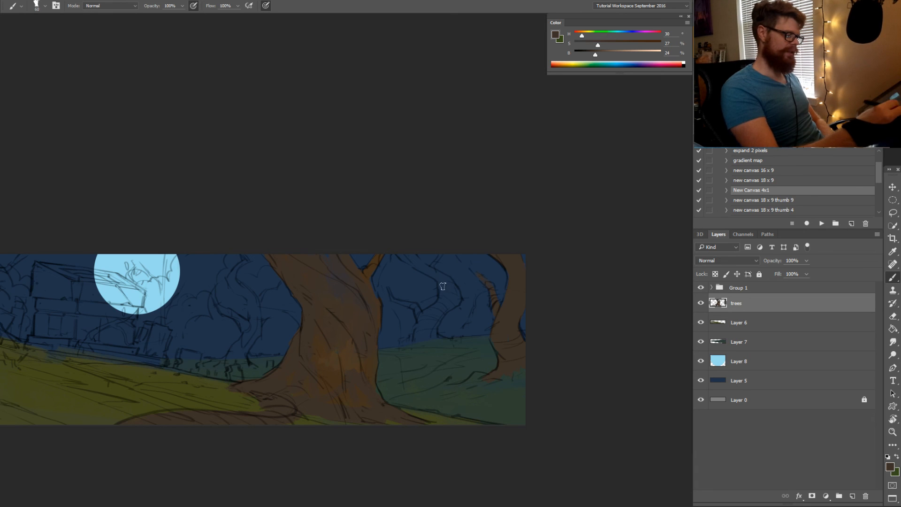
Paint the two twisted background trees on either side of the large trunk, following their sketched branches
{"action": "mouse_move", "coordinate": [443, 283]}
{"action": "left_mouse_down"}
{"action": "mouse_move", "coordinate": [448, 304]}
{"action": "mouse_move", "coordinate": [421, 322]}
{"action": "left_mouse_up"}
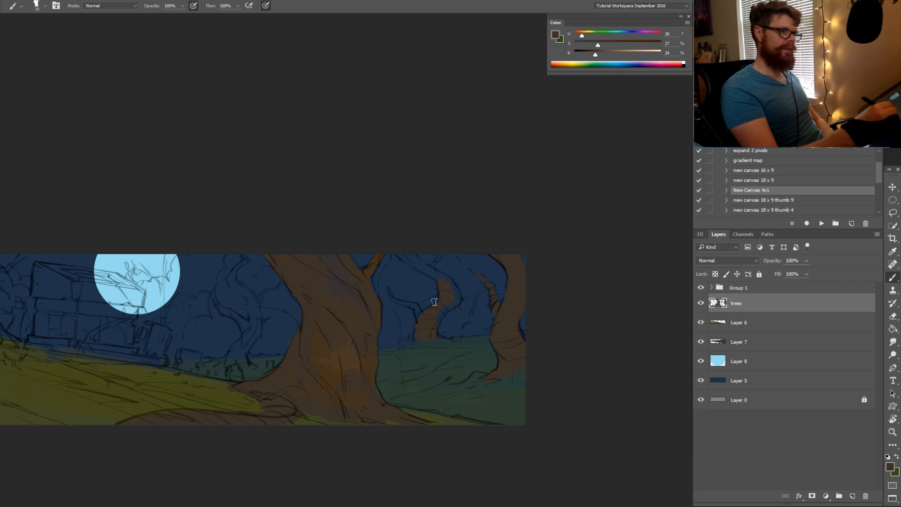
{"action": "key", "text": "bracketleft"}
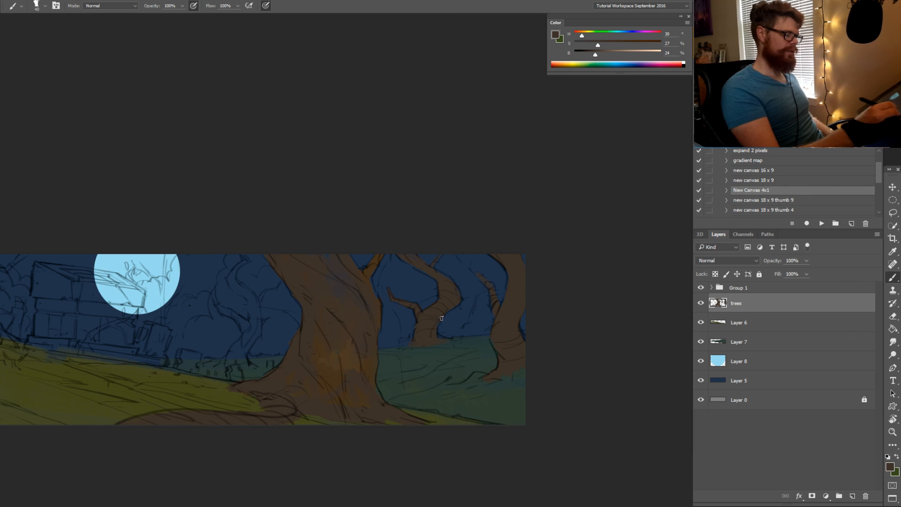
{"action": "left_click_drag", "start_coordinate": [396, 318], "coordinate": [520, 306]}
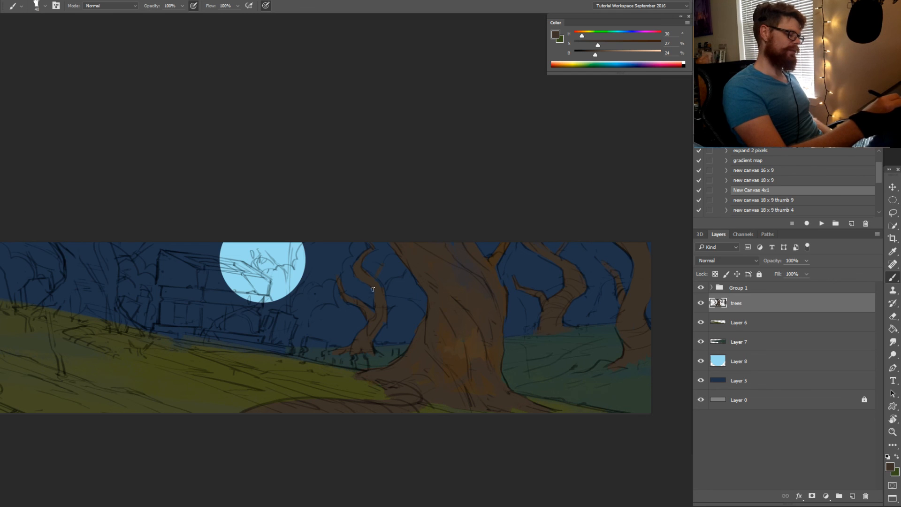
Block in the broad tree to the left of the cabin in brown, covering its trunk and the roots reaching down the slope
{"action": "left_click_drag", "start_coordinate": [383, 313], "coordinate": [545, 335]}
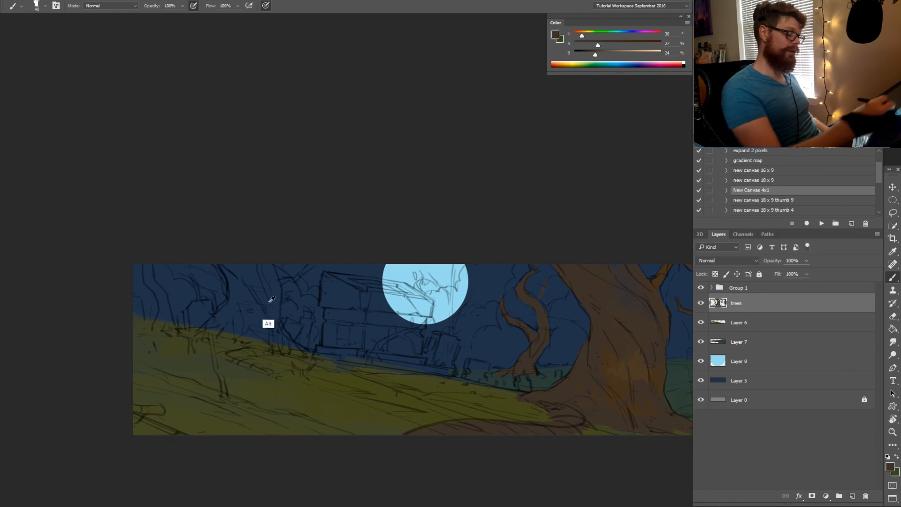
{"action": "left_click_drag", "start_coordinate": [268, 303], "coordinate": [272, 306]}
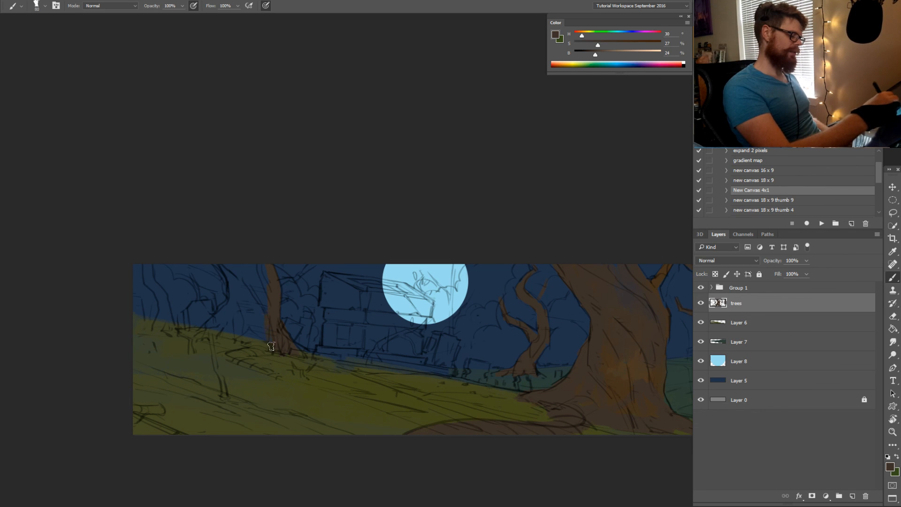
{"action": "mouse_move", "coordinate": [271, 346]}
{"action": "left_mouse_down"}
{"action": "mouse_move", "coordinate": [232, 358]}
{"action": "mouse_move", "coordinate": [285, 385]}
{"action": "mouse_move", "coordinate": [339, 390]}
{"action": "mouse_move", "coordinate": [331, 410]}
{"action": "mouse_move", "coordinate": [375, 391]}
{"action": "mouse_move", "coordinate": [341, 378]}
{"action": "mouse_move", "coordinate": [301, 395]}
{"action": "mouse_move", "coordinate": [295, 411]}
{"action": "mouse_move", "coordinate": [293, 356]}
{"action": "mouse_move", "coordinate": [293, 374]}
{"action": "mouse_move", "coordinate": [264, 349]}
{"action": "mouse_move", "coordinate": [277, 335]}
{"action": "mouse_move", "coordinate": [280, 347]}
{"action": "mouse_move", "coordinate": [295, 326]}
{"action": "mouse_move", "coordinate": [322, 343]}
{"action": "mouse_move", "coordinate": [313, 390]}
{"action": "left_mouse_up"}
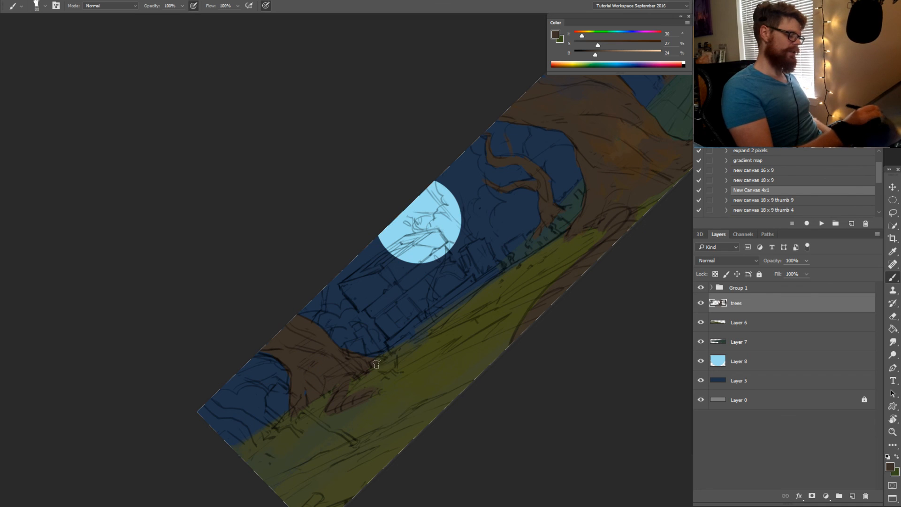
{"action": "key", "text": "alt"}
{"action": "left_click_drag", "start_coordinate": [381, 352], "coordinate": [371, 358]}
{"action": "left_click_drag", "start_coordinate": [305, 391], "coordinate": [307, 398]}
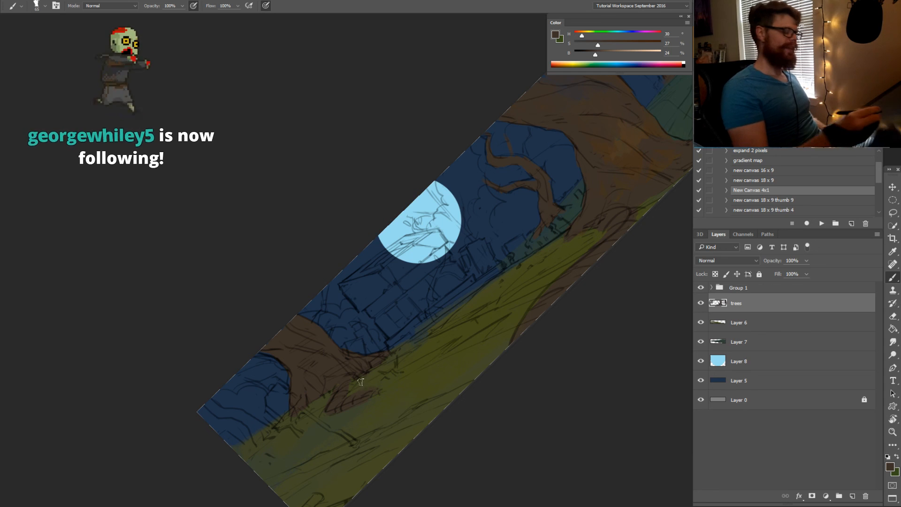
Paint the thin curved tree at the scene's far left in brown and return the canvas rotation to 0°
{"action": "key", "text": "r"}
{"action": "left_click_drag", "start_coordinate": [497, 385], "coordinate": [371, 430]}
{"action": "key", "text": "b"}
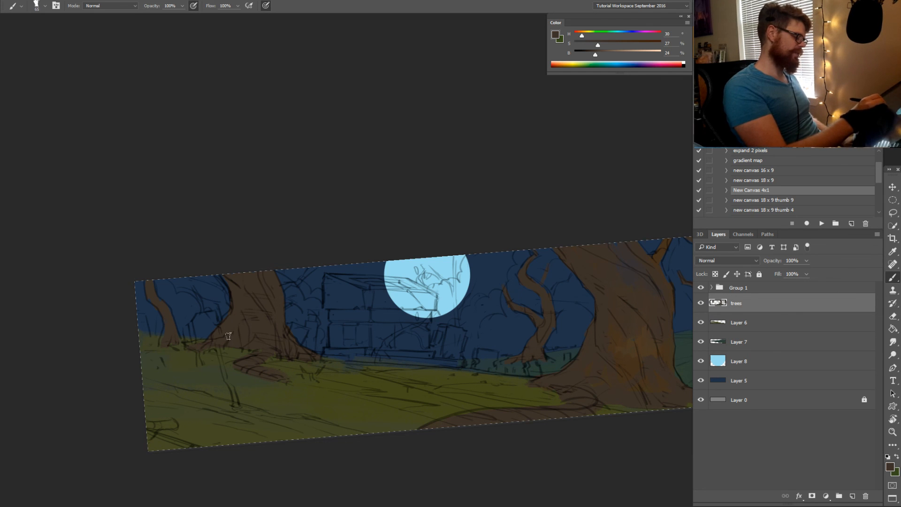
{"action": "left_click_drag", "start_coordinate": [477, 366], "coordinate": [456, 365]}
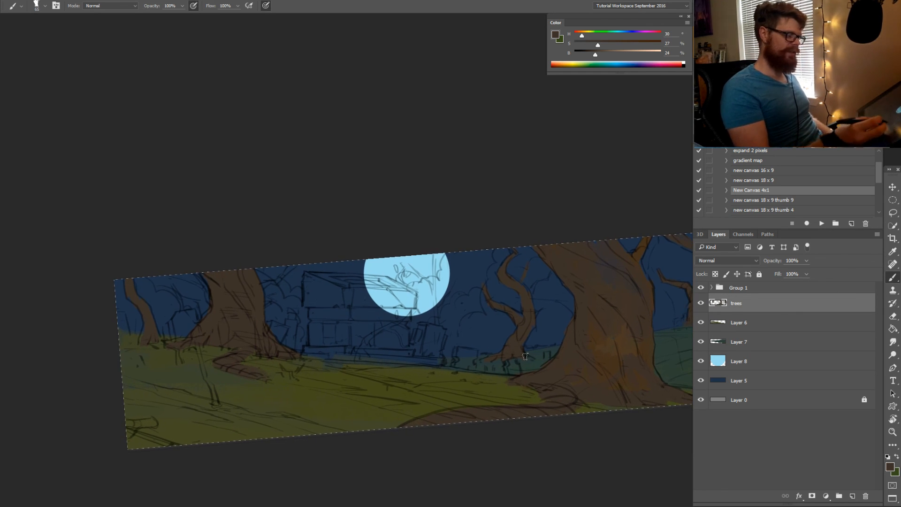
{"action": "key", "text": "r"}
{"action": "left_click_drag", "start_coordinate": [585, 362], "coordinate": [571, 377]}
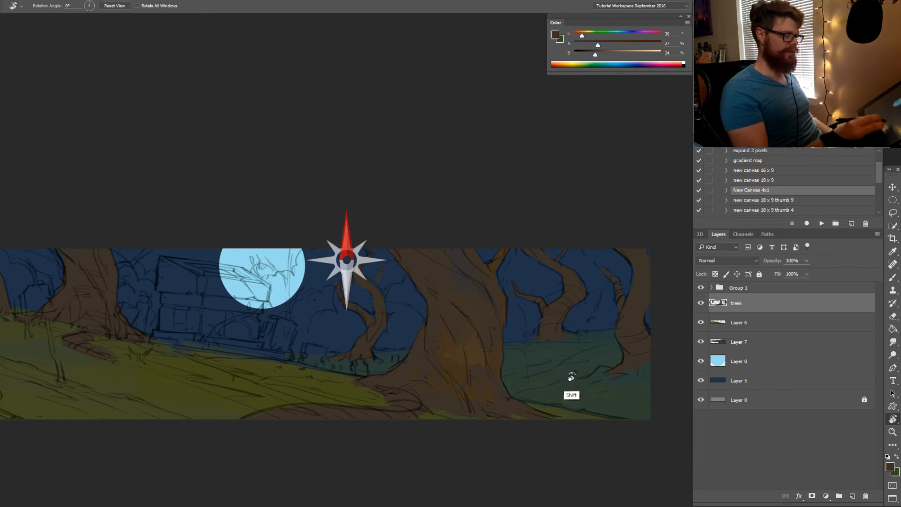
Even out the orange patches on the large tree's trunk with broad strokes of the dull brown
{"action": "key", "text": "b"}
{"action": "left_click_drag", "start_coordinate": [450, 278], "coordinate": [459, 278]}
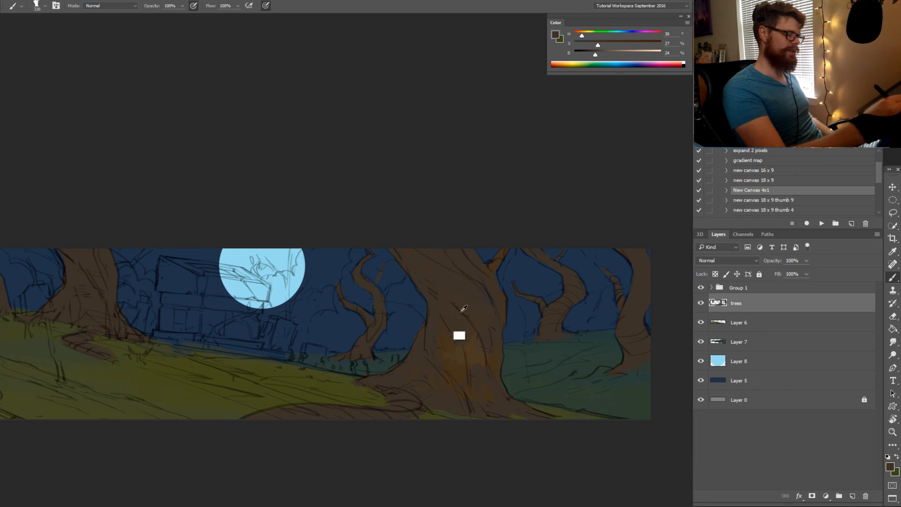
{"action": "left_click_drag", "start_coordinate": [461, 313], "coordinate": [452, 314]}
{"action": "left_click_drag", "start_coordinate": [391, 365], "coordinate": [400, 361]}
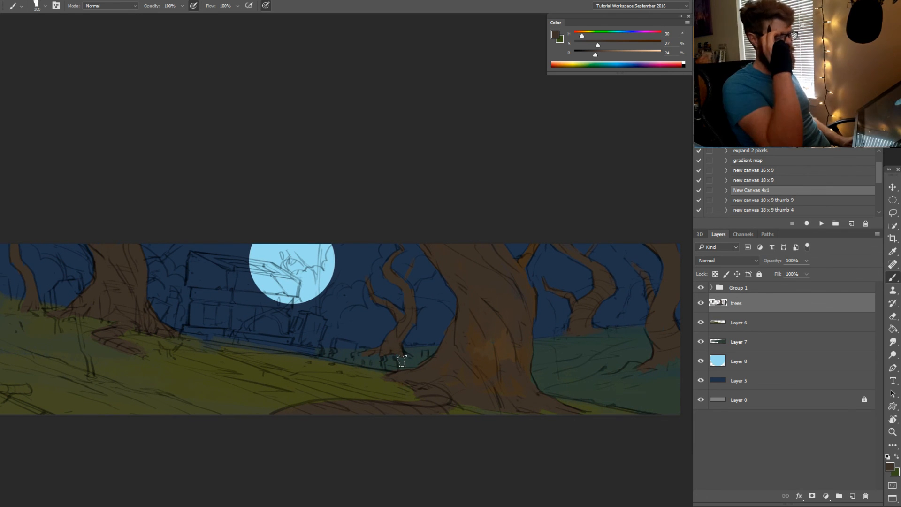
Hide and show Layer 6 to check which part of the ground it holds
{"action": "left_click", "coordinate": [737, 323]}
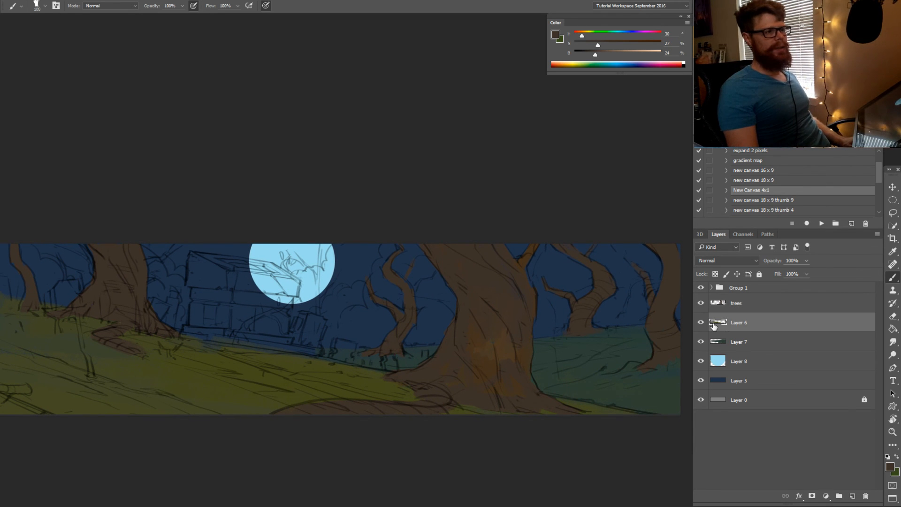
{"action": "left_click", "coordinate": [701, 324]}
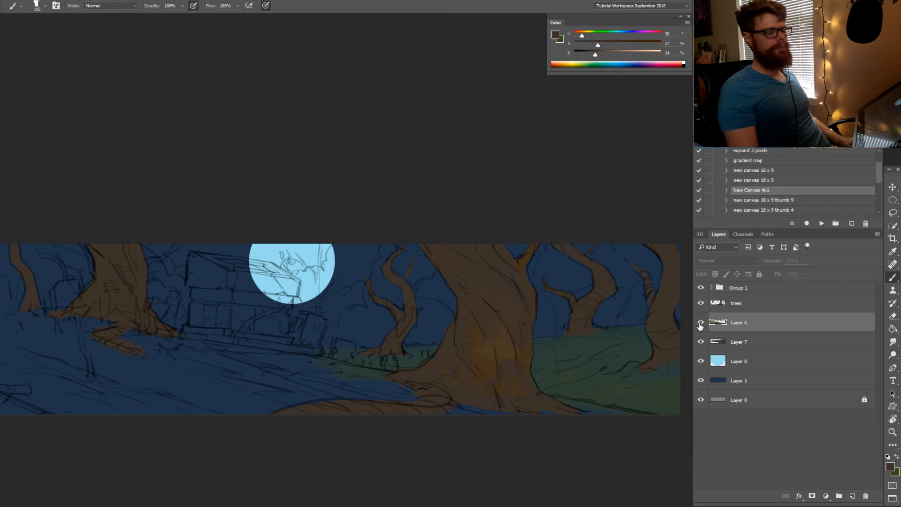
{"action": "left_click", "coordinate": [701, 324]}
{"action": "key", "text": "ctrl+e"}
{"action": "key", "text": "ctrl+z"}
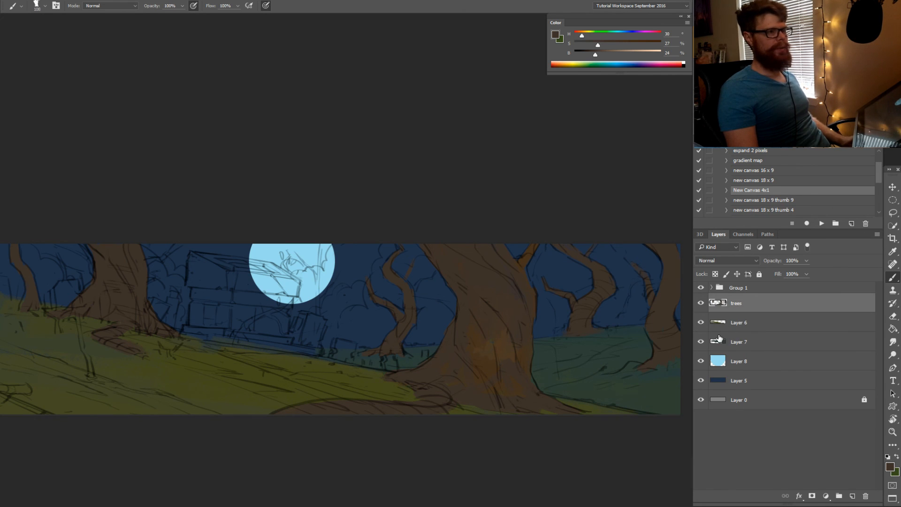
Adjust the hue of the foreground ground on Layer 6 with Hue/Saturation
{"action": "key", "text": "ctrl+u"}
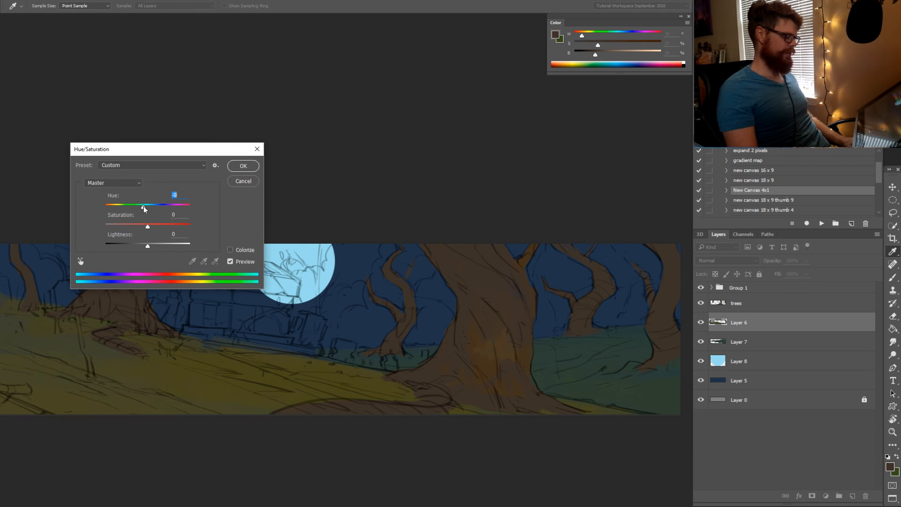
{"action": "left_click_drag", "start_coordinate": [147, 209], "coordinate": [151, 209]}
{"action": "key", "text": "Return"}
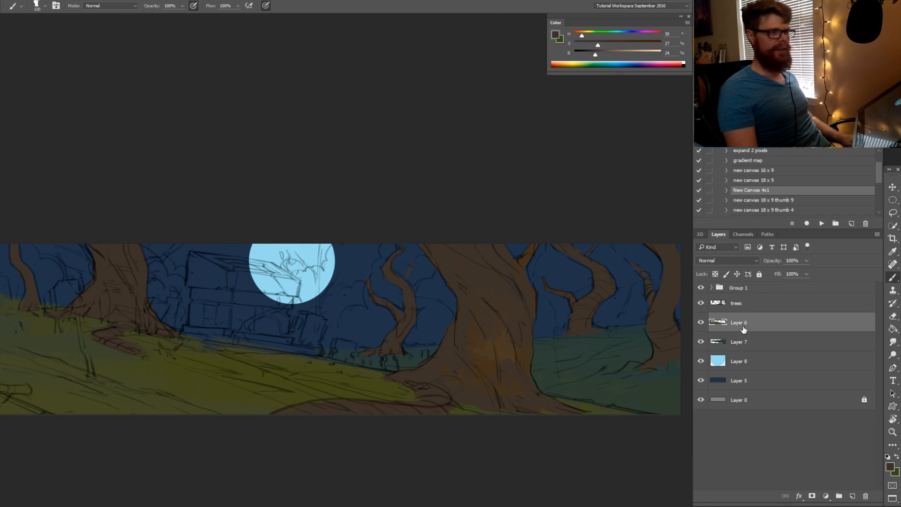
Shift the hue of the background hill on Layer 7 to -27 with Hue/Saturation
{"action": "left_click", "coordinate": [738, 339]}
{"action": "key", "text": "ctrl+u"}
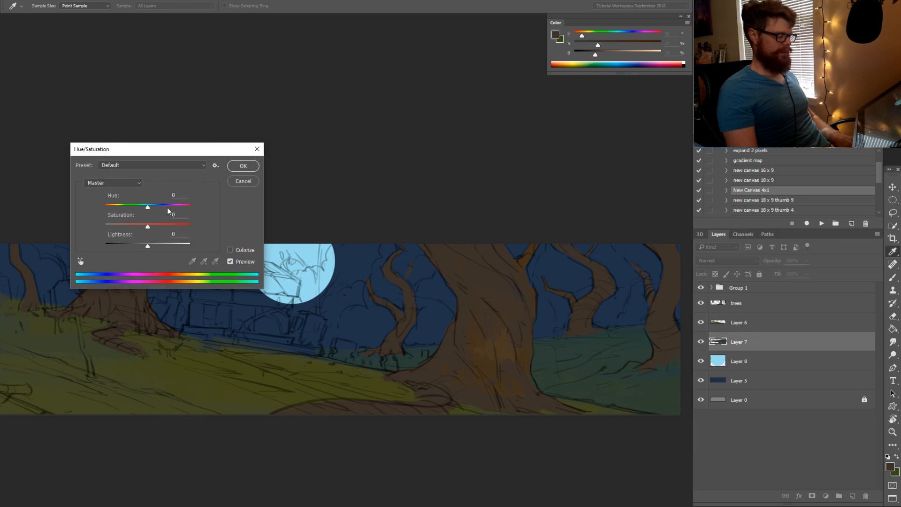
{"action": "left_click_drag", "start_coordinate": [143, 209], "coordinate": [140, 209]}
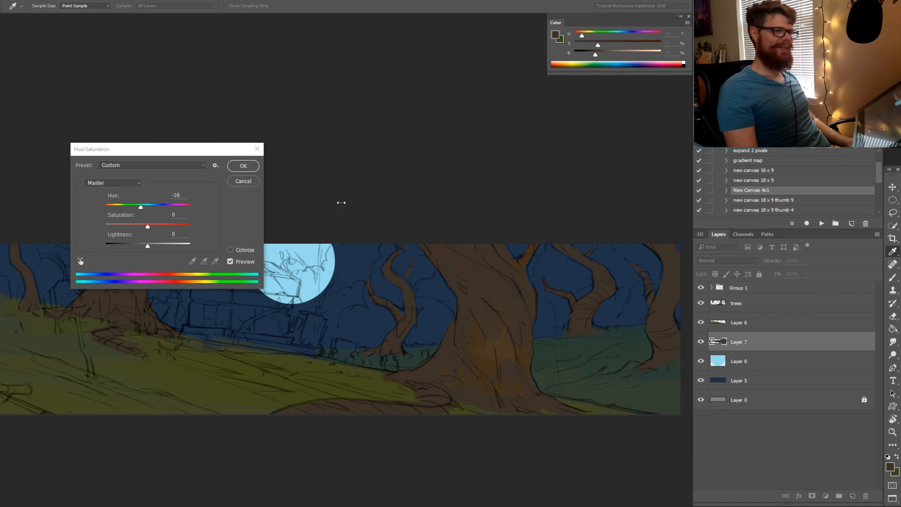
{"action": "left_click_drag", "start_coordinate": [178, 156], "coordinate": [309, 132]}
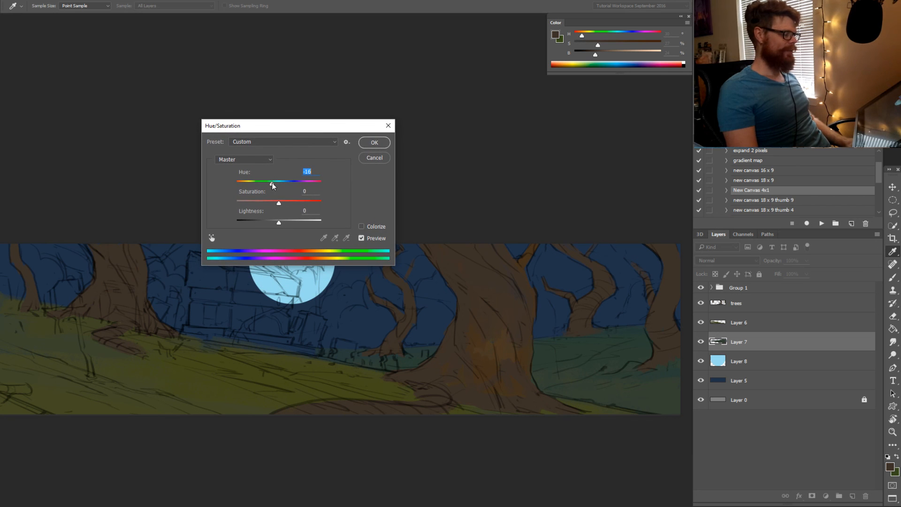
{"action": "left_click_drag", "start_coordinate": [272, 186], "coordinate": [268, 185]}
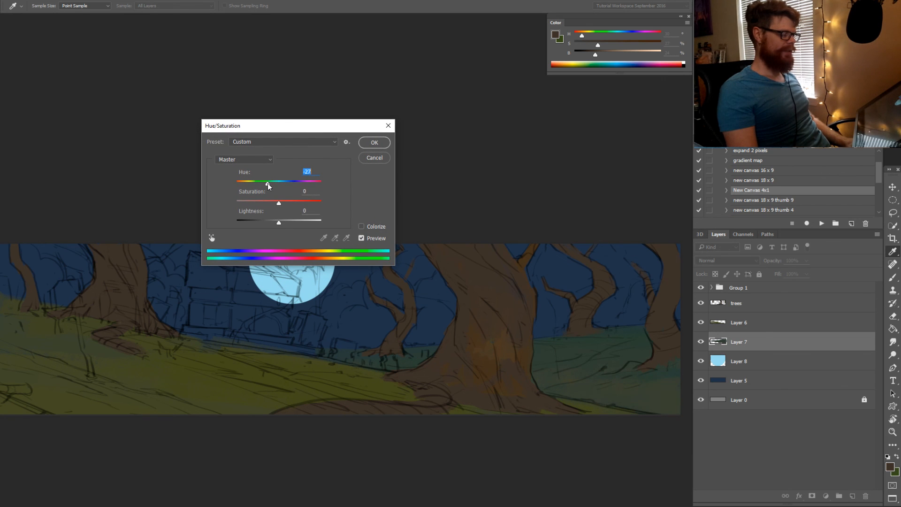
{"action": "left_click", "coordinate": [388, 143]}
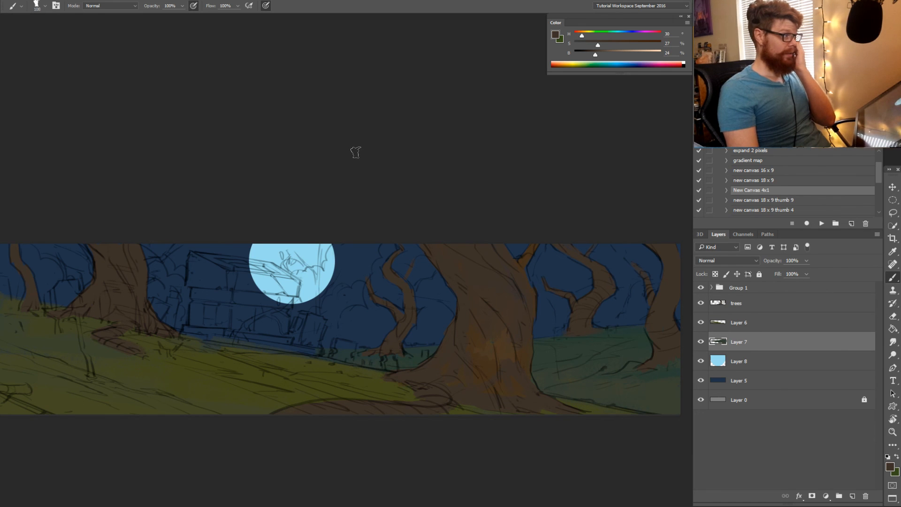
Make Layer 6 the active layer, hiding and showing it to compare the foreground ground with the hill behind
{"action": "left_click_drag", "start_coordinate": [301, 244], "coordinate": [351, 224]}
{"action": "key", "text": "z"}
{"action": "left_click_drag", "start_coordinate": [375, 274], "coordinate": [358, 276]}
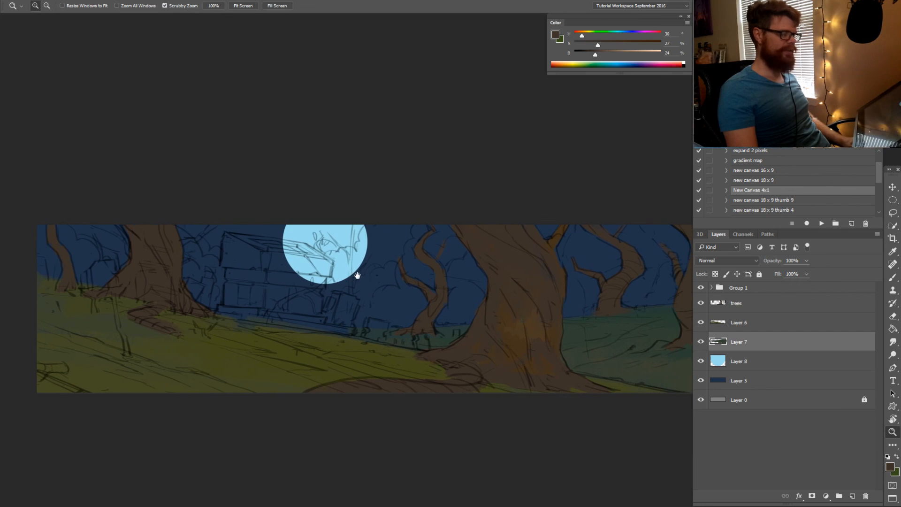
{"action": "left_click", "coordinate": [702, 323]}
{"action": "left_click", "coordinate": [723, 328]}
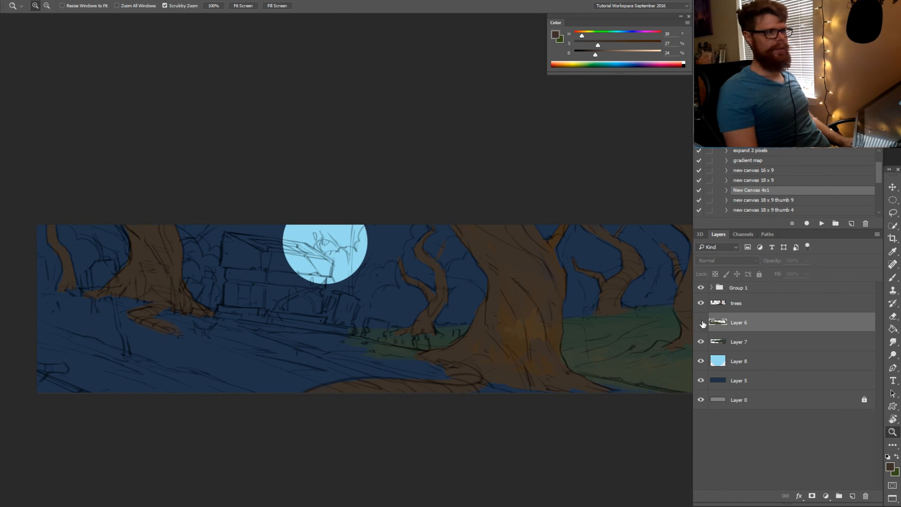
{"action": "left_click", "coordinate": [702, 323]}
Rotate the canvas so the scene slopes up to the right and sample the olive green of the foreground ground
{"action": "left_click_drag", "start_coordinate": [529, 306], "coordinate": [390, 297]}
{"action": "key", "text": "ctrl+minus"}
{"action": "key", "text": "r"}
{"action": "left_click_drag", "start_coordinate": [493, 359], "coordinate": [522, 258]}
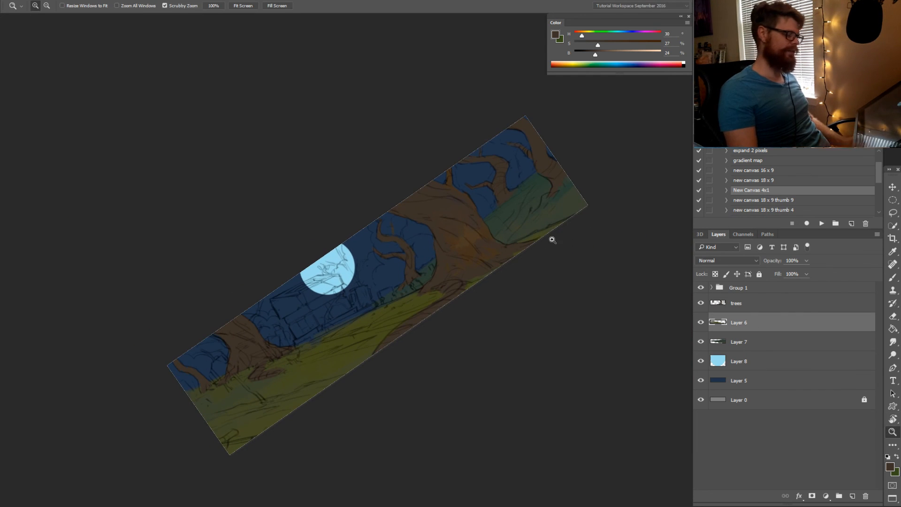
{"action": "left_click_drag", "start_coordinate": [354, 332], "coordinate": [364, 333]}
{"action": "left_click", "coordinate": [335, 343], "text": "alt"}
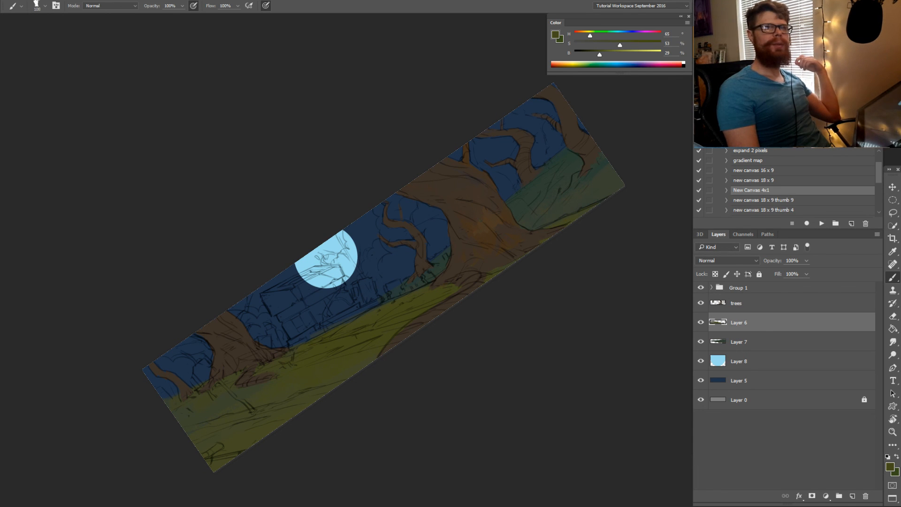
Switch to the browser with ArtStation and compare the before and after paintings of Ruins One Year Later
{"action": "left_click_drag", "start_coordinate": [900, 231], "coordinate": [373, 177]}
{"action": "double_click", "coordinate": [360, 169]}
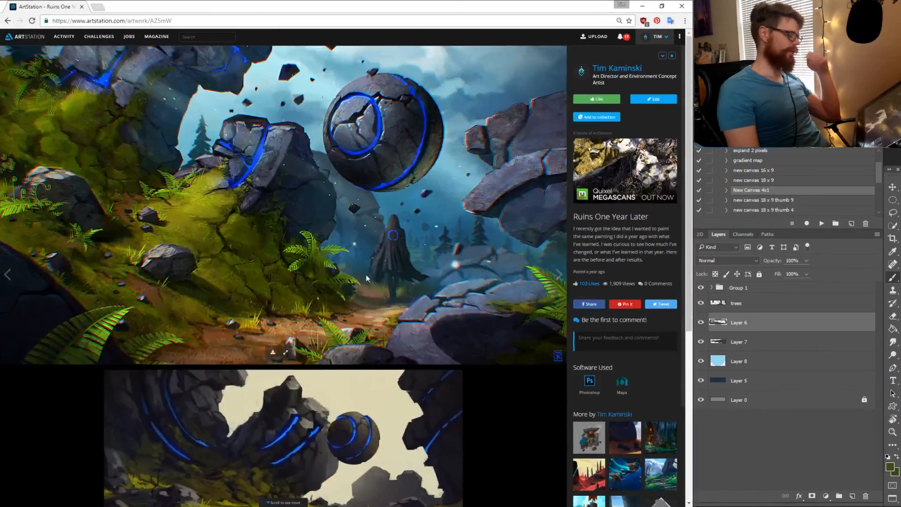
{"action": "scroll", "coordinate": [367, 278], "scroll_direction": "down", "scroll_amount": 6}
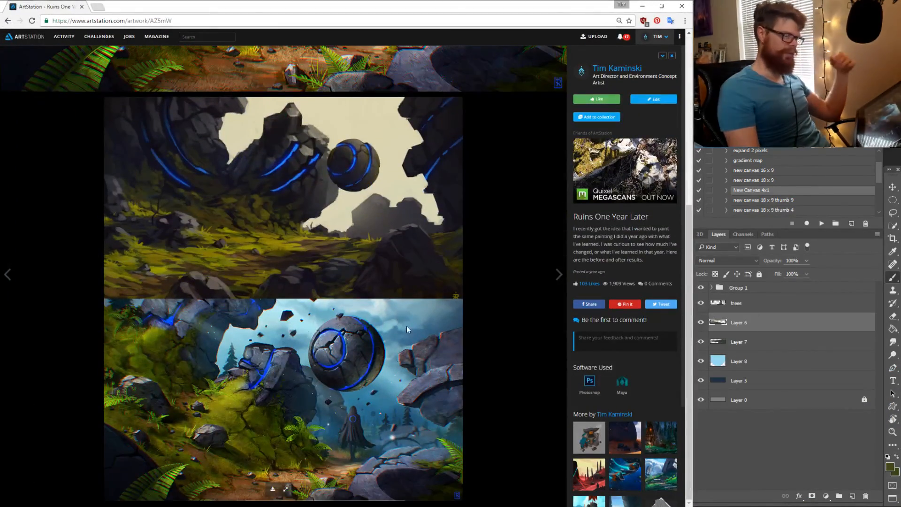
{"action": "scroll", "coordinate": [342, 247], "scroll_direction": "up", "scroll_amount": 1}
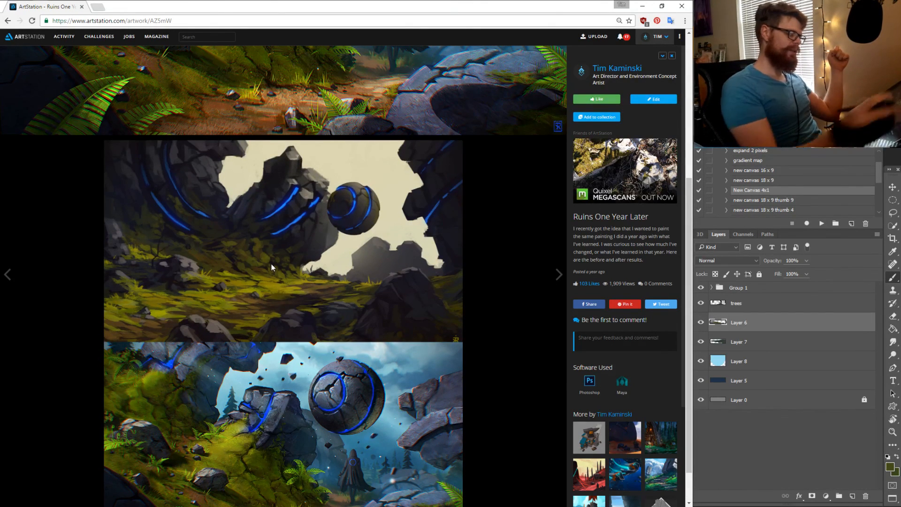
{"action": "scroll", "coordinate": [273, 265], "scroll_direction": "down", "scroll_amount": 1}
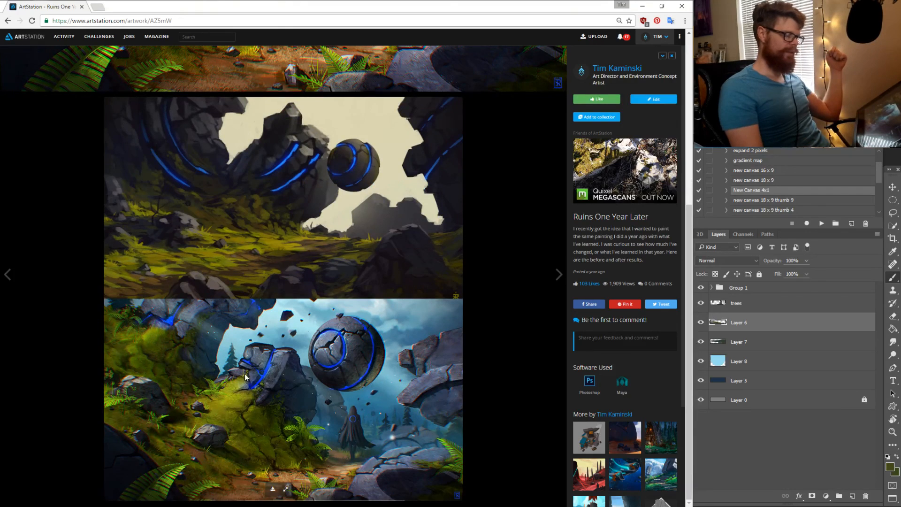
{"action": "scroll", "coordinate": [245, 375], "scroll_direction": "up", "scroll_amount": 3}
{"action": "scroll", "coordinate": [446, 223], "scroll_direction": "down", "scroll_amount": 2}
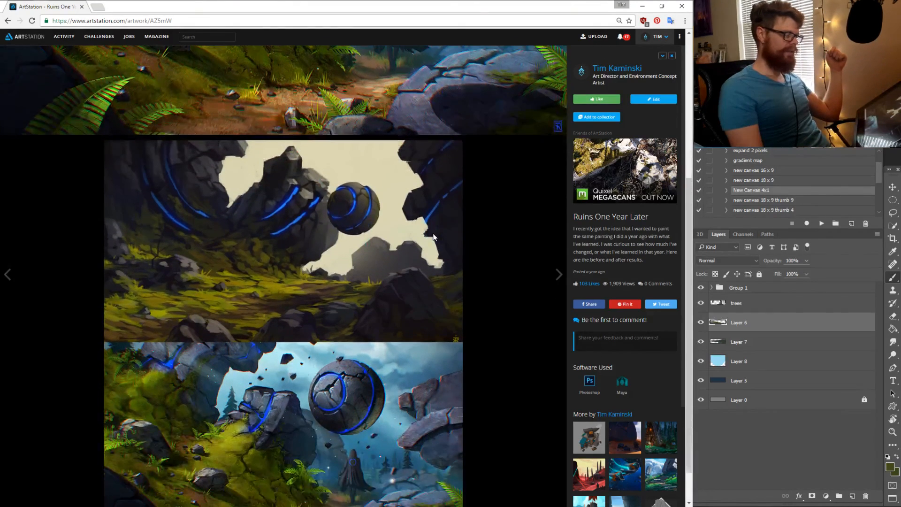
{"action": "scroll", "coordinate": [433, 235], "scroll_direction": "down", "scroll_amount": 1}
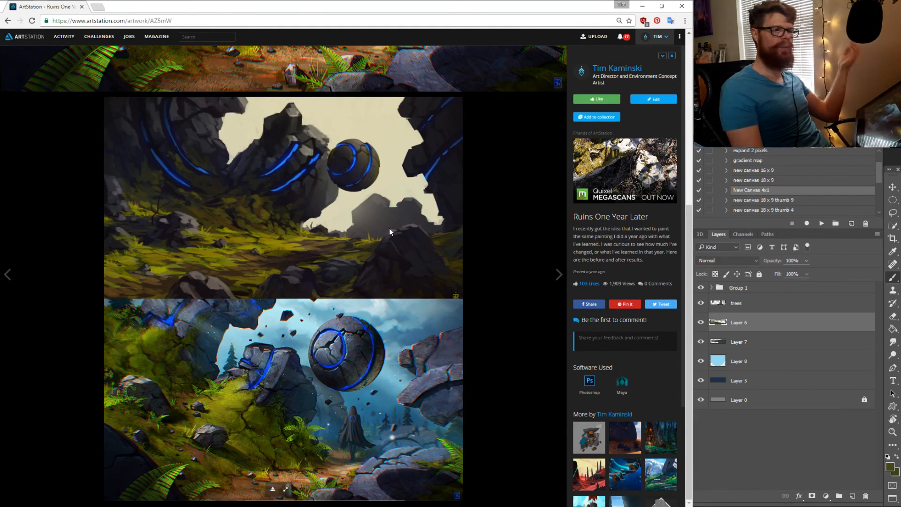
Browse the artist's ArtStation portfolio and view the Workshop painting, returning to the portfolio
{"action": "left_click", "coordinate": [597, 67]}
{"action": "scroll", "coordinate": [265, 223], "scroll_direction": "up", "scroll_amount": 9}
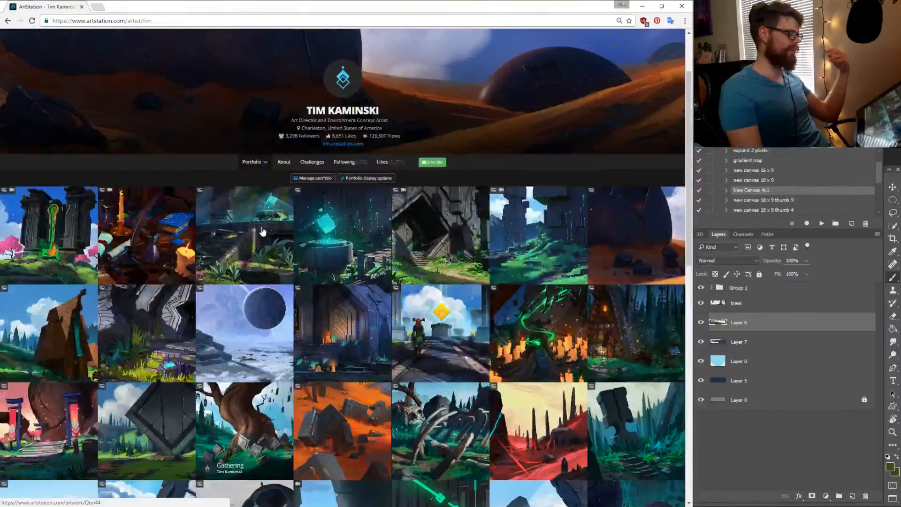
{"action": "scroll", "coordinate": [262, 227], "scroll_direction": "down", "scroll_amount": 5}
{"action": "scroll", "coordinate": [510, 317], "scroll_direction": "down", "scroll_amount": 1}
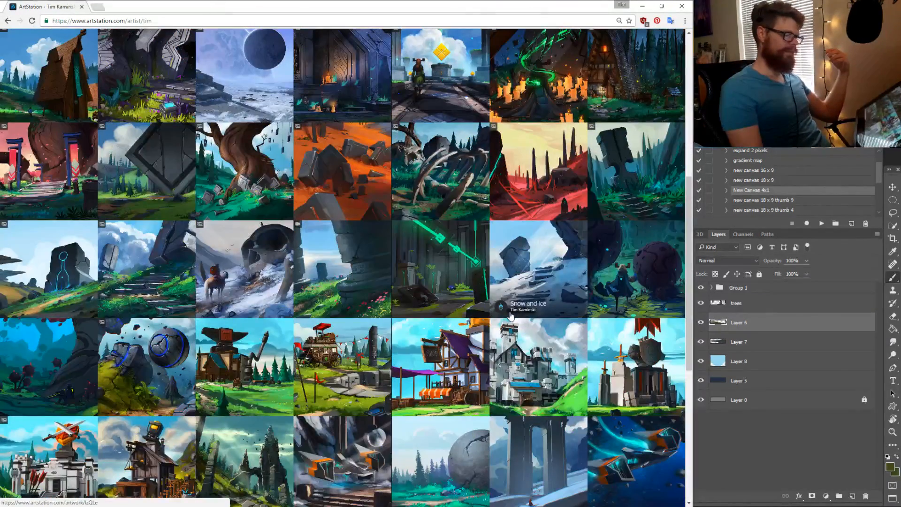
{"action": "left_click", "coordinate": [243, 372]}
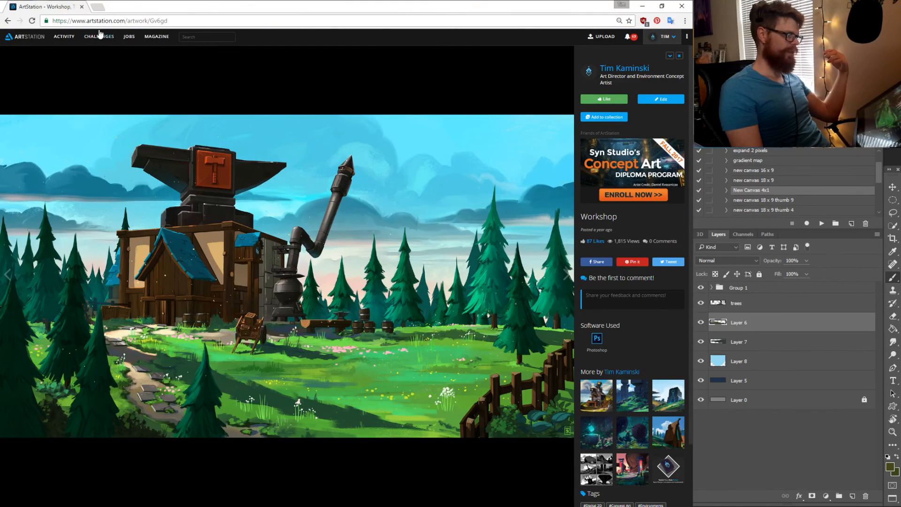
{"action": "left_click", "coordinate": [6, 22]}
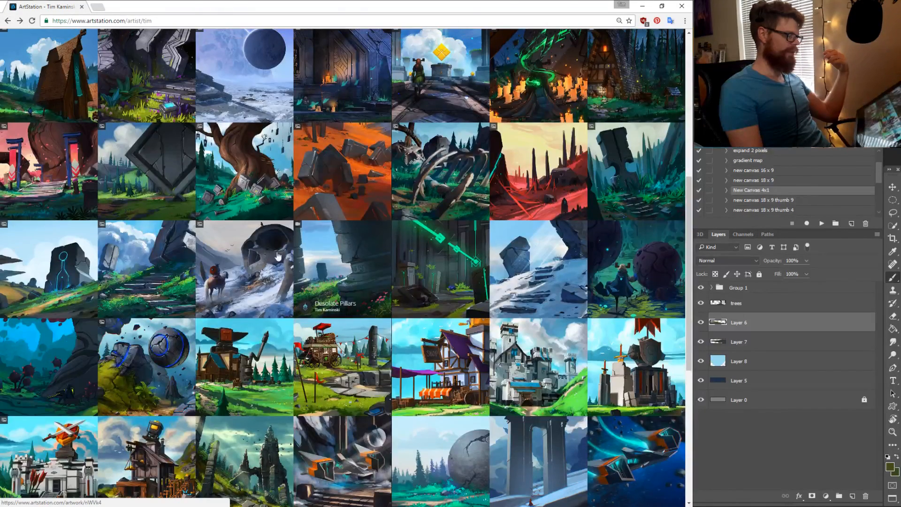
Examine the Shrine of Storms painting and its process images, and go back to the portfolio
{"action": "left_click", "coordinate": [278, 257]}
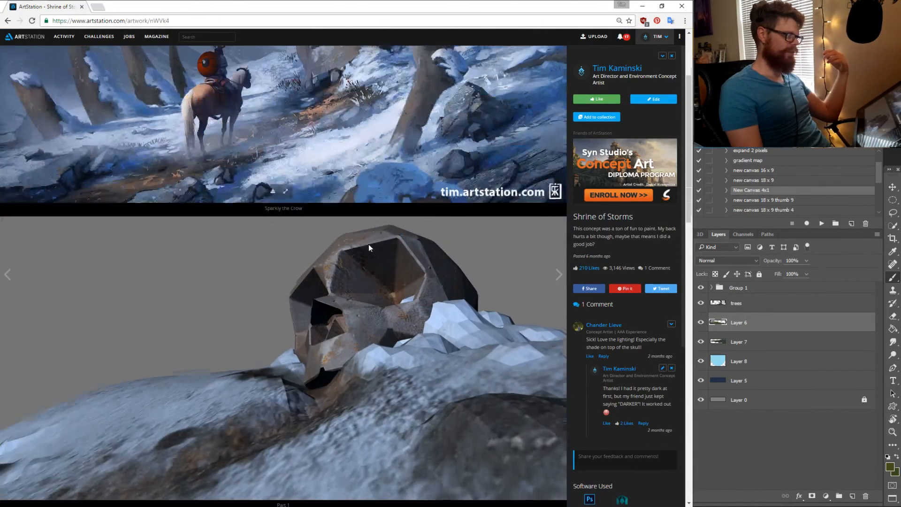
{"action": "scroll", "coordinate": [369, 245], "scroll_direction": "down", "scroll_amount": 2}
{"action": "scroll", "coordinate": [369, 261], "scroll_direction": "down", "scroll_amount": 6}
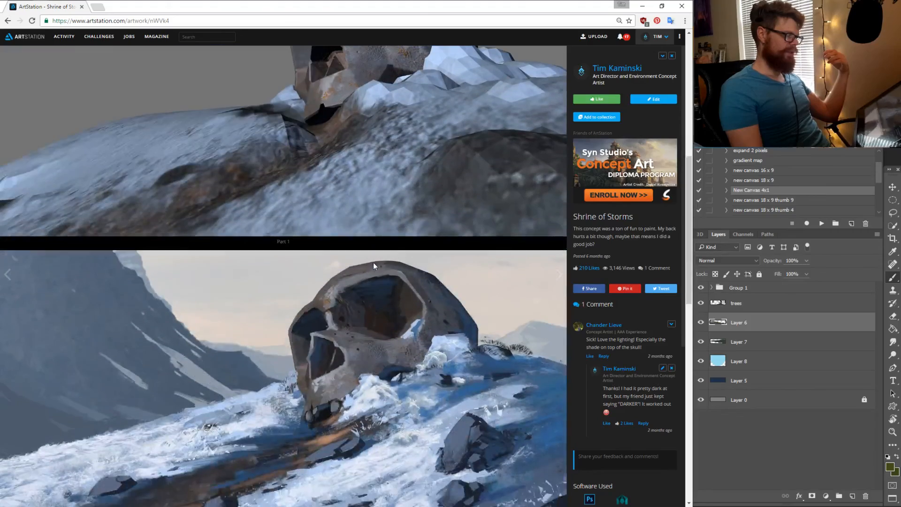
{"action": "scroll", "coordinate": [374, 262], "scroll_direction": "up", "scroll_amount": 8}
{"action": "scroll", "coordinate": [375, 263], "scroll_direction": "up", "scroll_amount": 3}
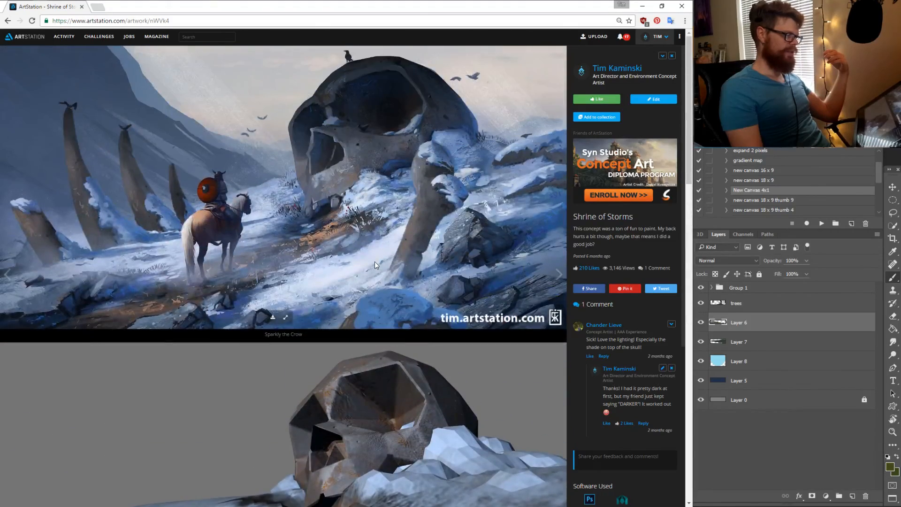
{"action": "left_click", "coordinate": [7, 21]}
View the Long Ago painting from the portfolio and return to the gallery
{"action": "scroll", "coordinate": [390, 227], "scroll_direction": "up", "scroll_amount": 5}
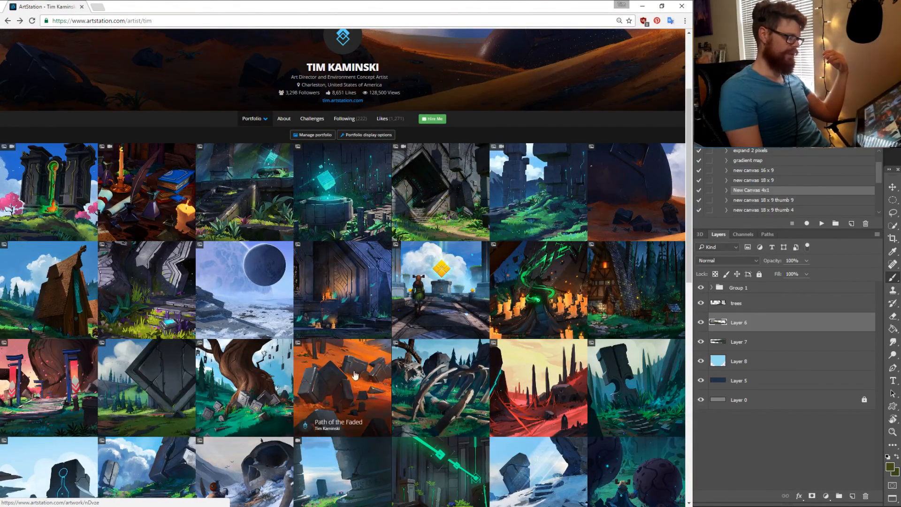
{"action": "scroll", "coordinate": [354, 374], "scroll_direction": "down", "scroll_amount": 1}
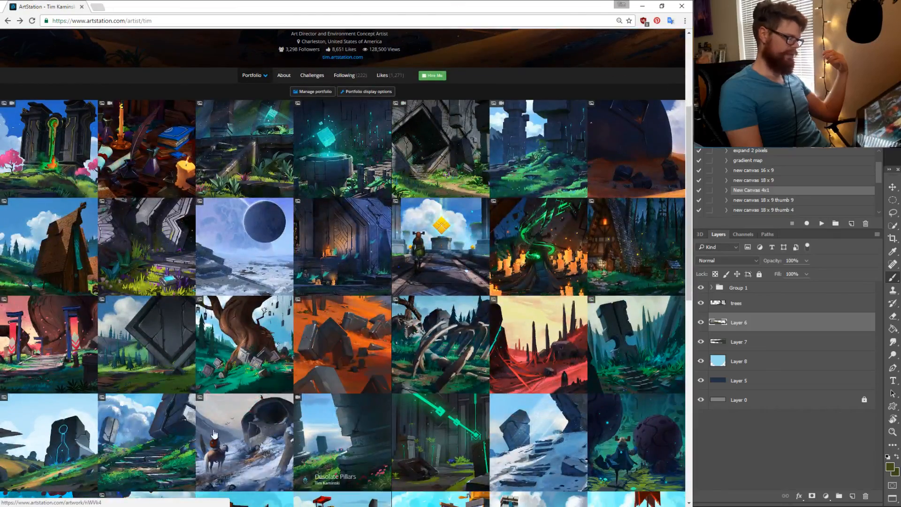
{"action": "left_click", "coordinate": [165, 430]}
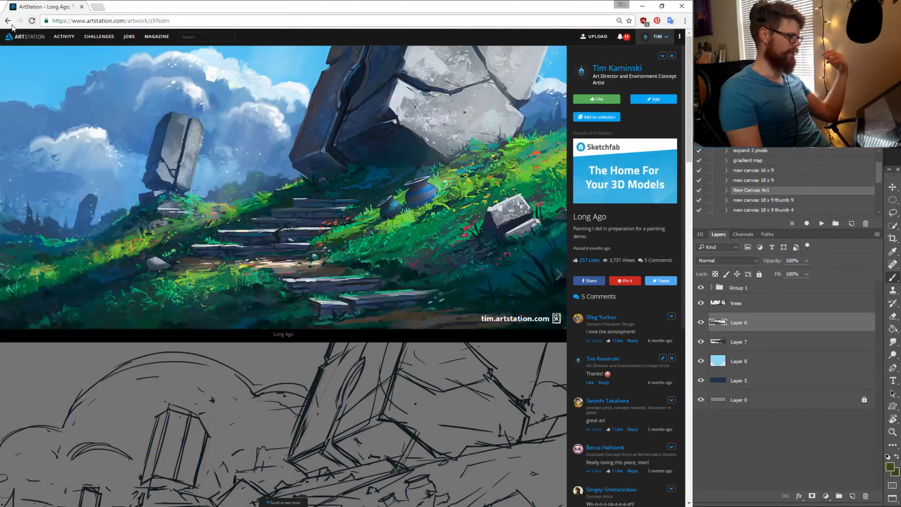
{"action": "left_click", "coordinate": [8, 20]}
Examine the colour variants and the starting sketch of the night cabin painting The Hush of the Night
{"action": "scroll", "coordinate": [472, 331], "scroll_direction": "up", "scroll_amount": 2}
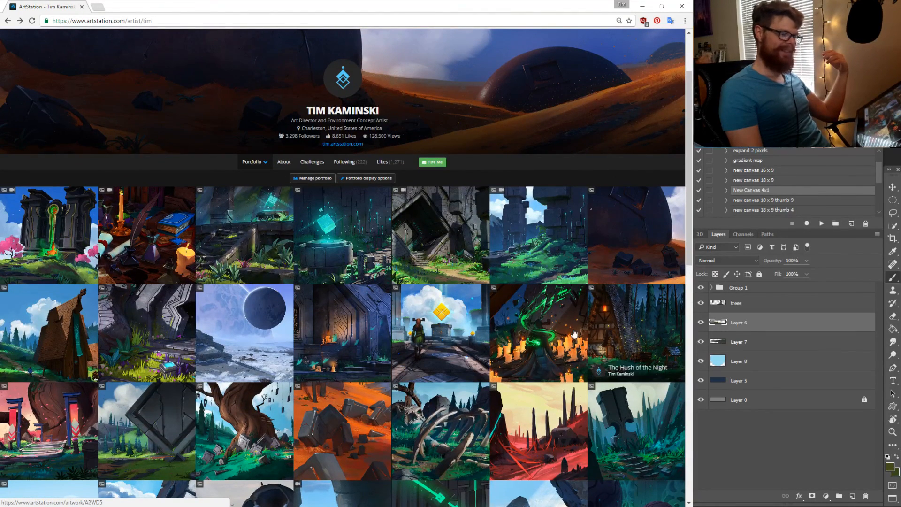
{"action": "left_click", "coordinate": [609, 315]}
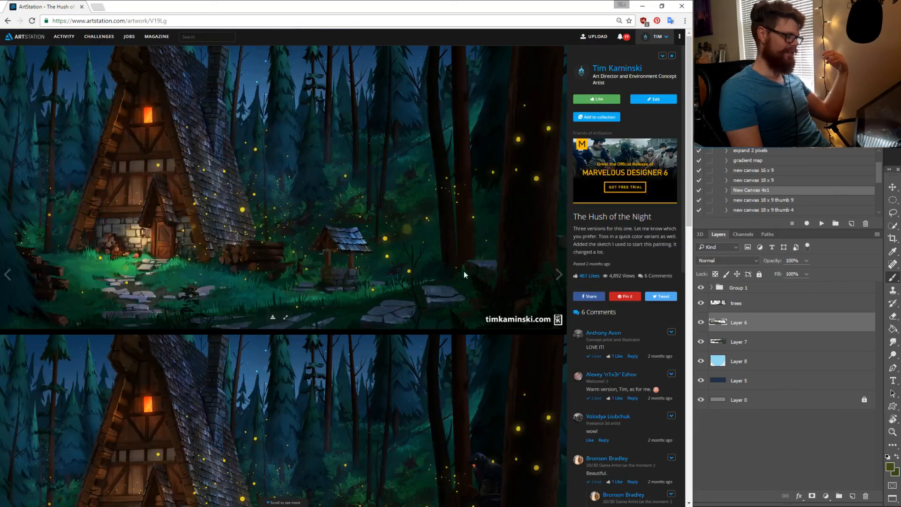
{"action": "scroll", "coordinate": [436, 274], "scroll_direction": "down", "scroll_amount": 4}
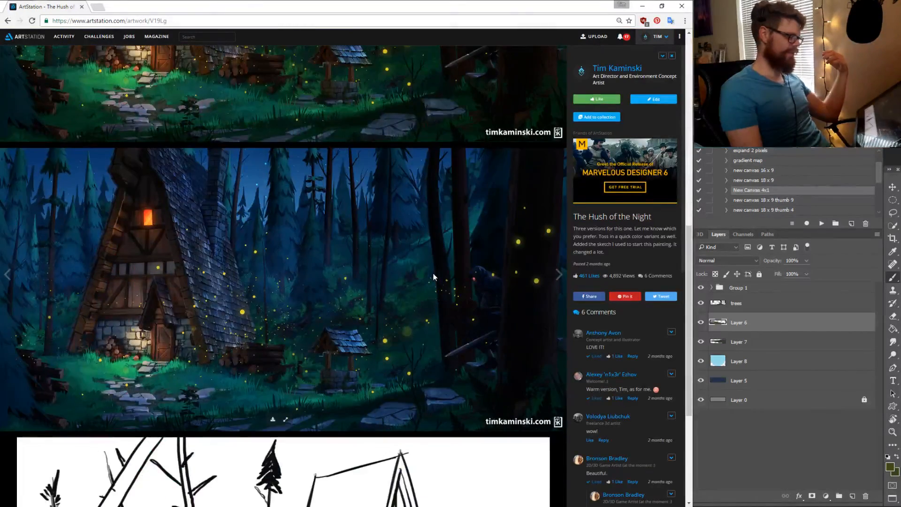
{"action": "scroll", "coordinate": [442, 278], "scroll_direction": "down", "scroll_amount": 4}
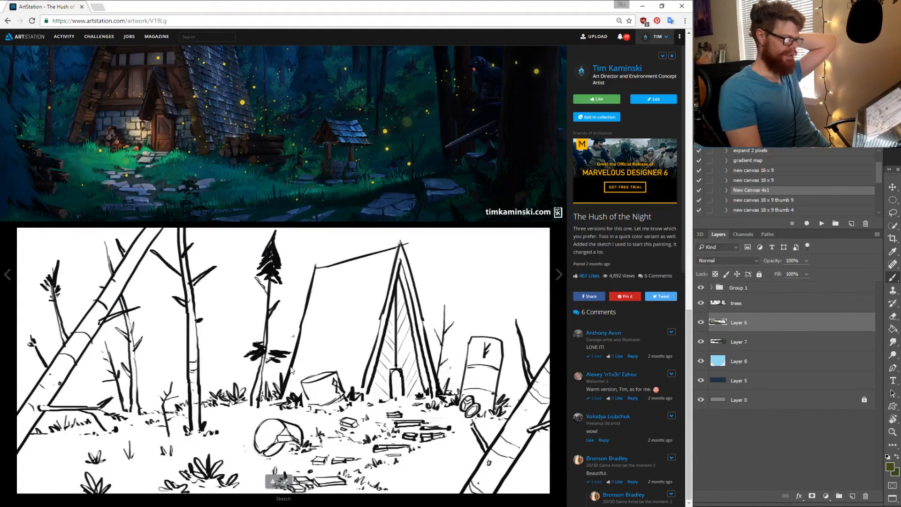
{"action": "scroll", "coordinate": [292, 370], "scroll_direction": "up", "scroll_amount": 5}
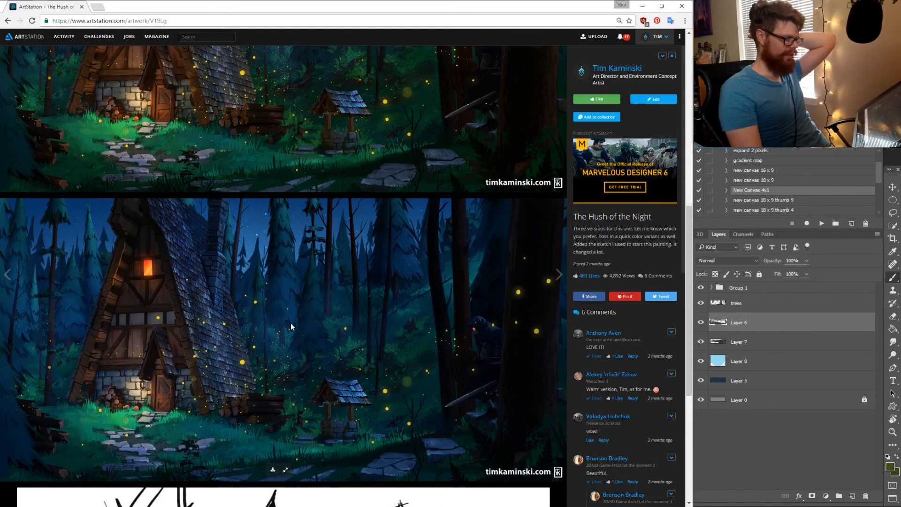
{"action": "scroll", "coordinate": [291, 323], "scroll_direction": "up", "scroll_amount": 3}
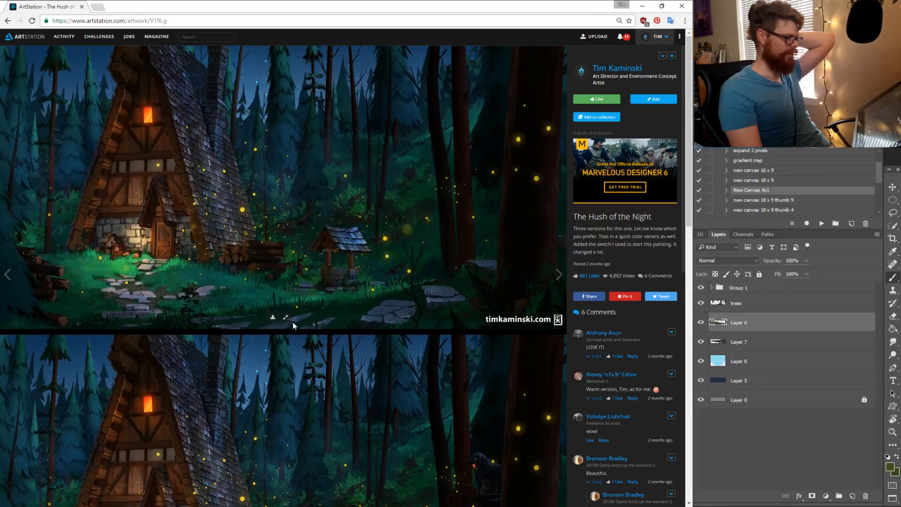
View the final and process images of the Vikings painting from the portfolio and switch back to Photoshop
{"action": "left_click", "coordinate": [619, 69]}
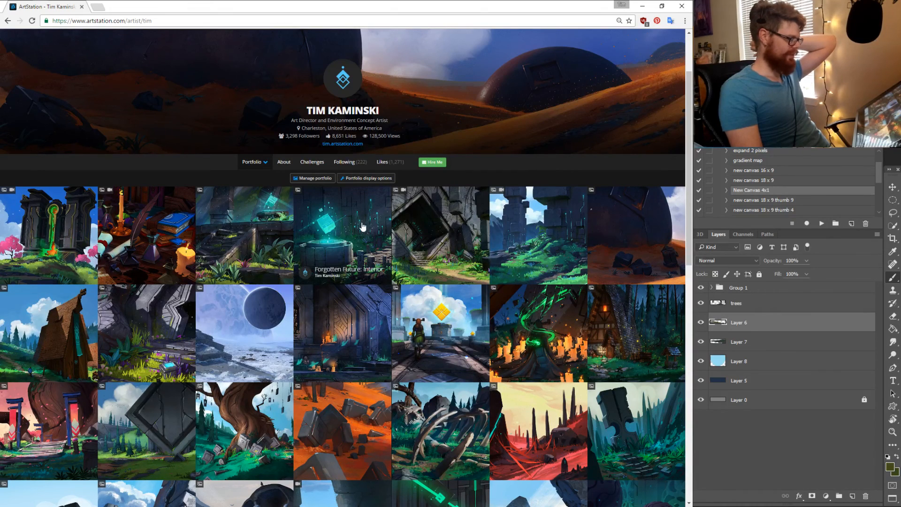
{"action": "left_click", "coordinate": [78, 313]}
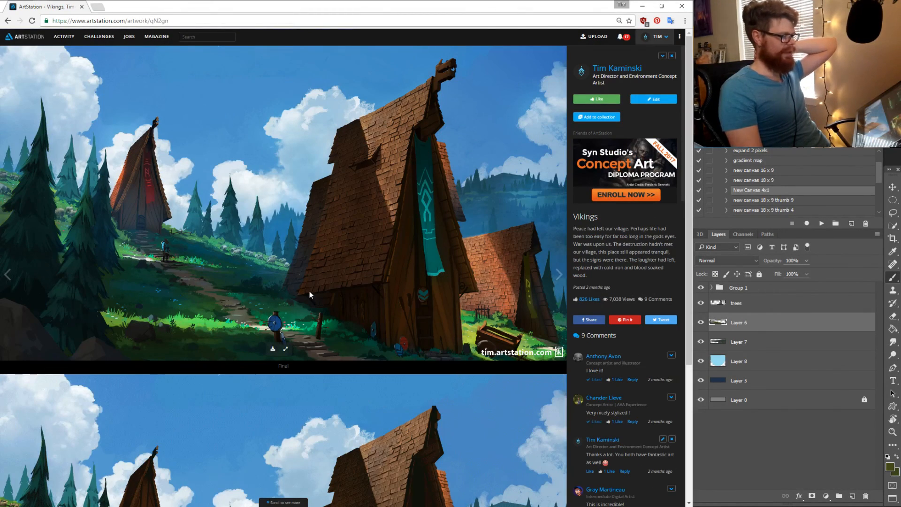
{"action": "scroll", "coordinate": [328, 289], "scroll_direction": "down", "scroll_amount": 3}
{"action": "scroll", "coordinate": [341, 291], "scroll_direction": "down", "scroll_amount": 2}
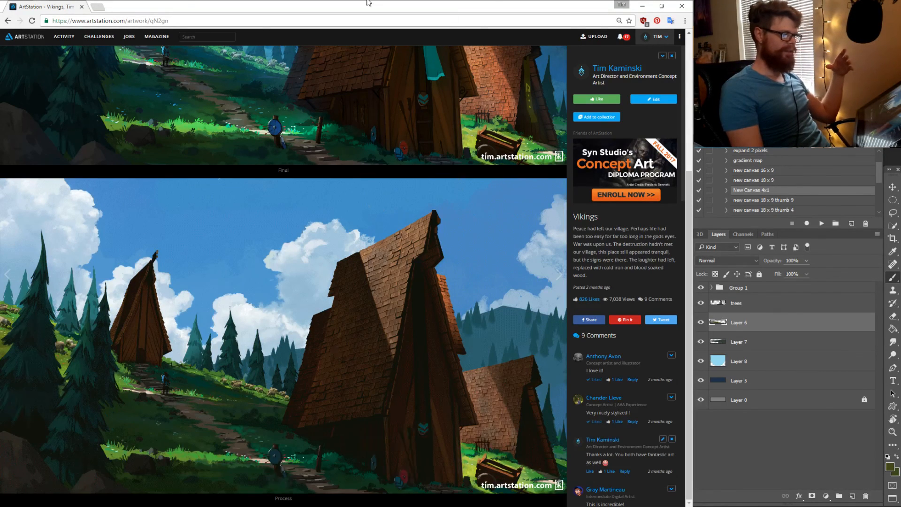
{"action": "left_click_drag", "start_coordinate": [364, 8], "coordinate": [900, 155]}
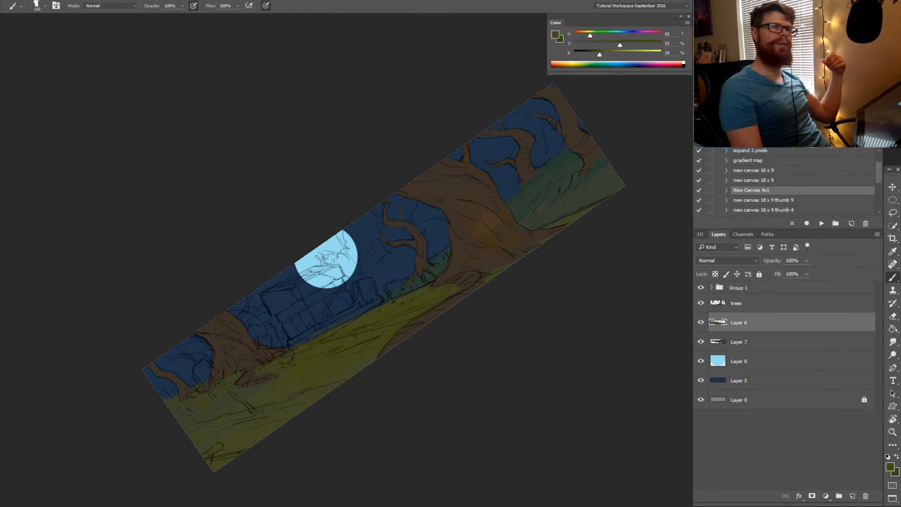
Add a layer above Layer 6 and mix a dark muted navy with hue 220, saturation 30% and brightness 18% for the cabin
{"action": "key", "text": "r"}
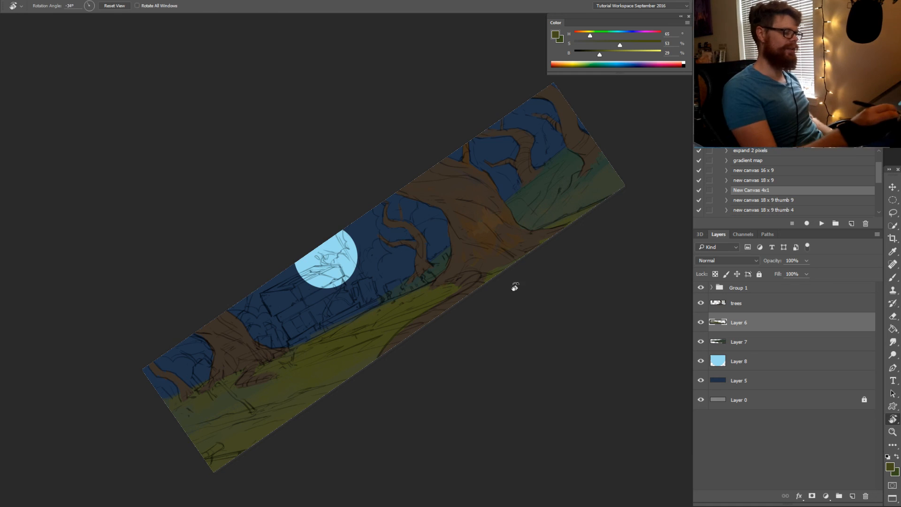
{"action": "left_click_drag", "start_coordinate": [513, 287], "coordinate": [535, 388]}
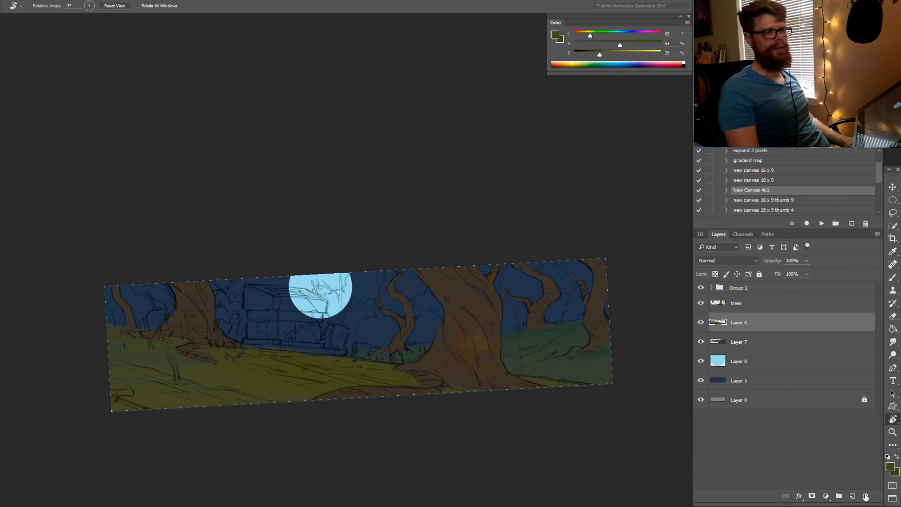
{"action": "left_click", "coordinate": [855, 497]}
{"action": "key", "text": "z"}
{"action": "left_click_drag", "start_coordinate": [309, 298], "coordinate": [345, 299]}
{"action": "key", "text": "b"}
{"action": "left_click", "coordinate": [237, 297], "text": "alt"}
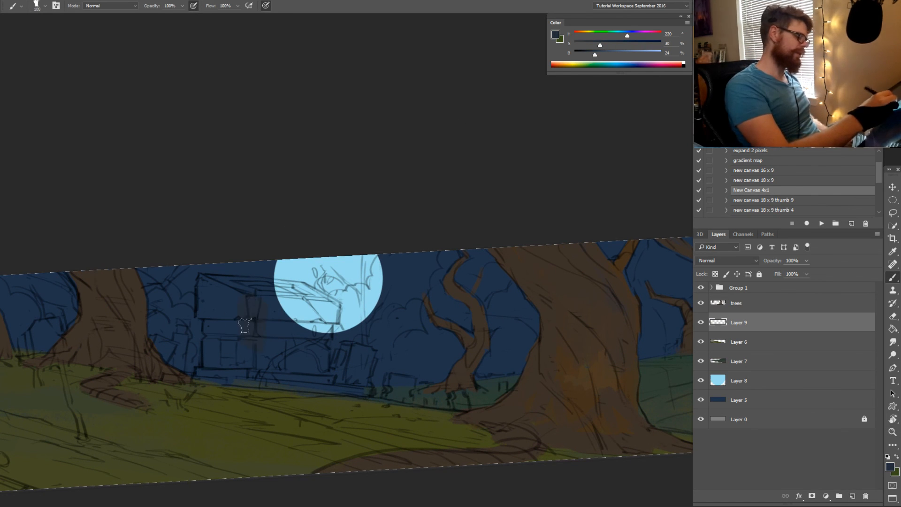
{"action": "left_click_drag", "start_coordinate": [245, 326], "coordinate": [251, 338]}
{"action": "left_click", "coordinate": [590, 55]}
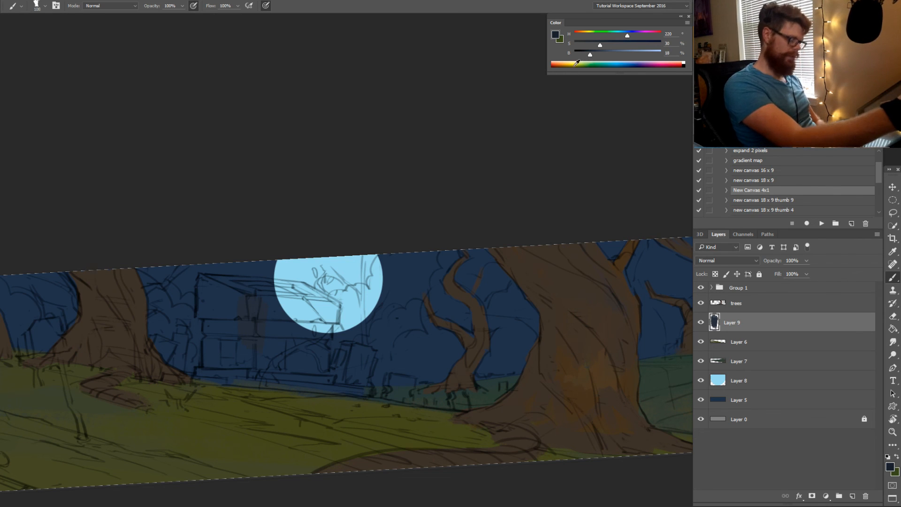
Paint the left end of the cabin dark navy, from the roof gable down to its base
{"action": "mouse_move", "coordinate": [210, 288]}
{"action": "left_mouse_down"}
{"action": "mouse_move", "coordinate": [201, 297]}
{"action": "mouse_move", "coordinate": [208, 301]}
{"action": "mouse_move", "coordinate": [205, 282]}
{"action": "mouse_move", "coordinate": [216, 283]}
{"action": "mouse_move", "coordinate": [216, 314]}
{"action": "mouse_move", "coordinate": [206, 315]}
{"action": "left_mouse_up"}
{"action": "key", "text": "["}
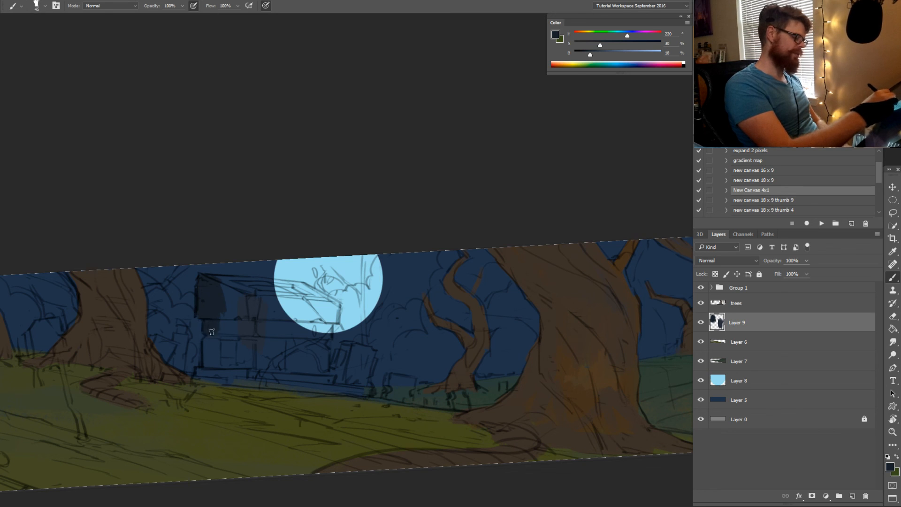
{"action": "key", "text": "]"}
{"action": "mouse_move", "coordinate": [213, 337]}
{"action": "left_mouse_down"}
{"action": "mouse_move", "coordinate": [218, 364]}
{"action": "mouse_move", "coordinate": [224, 353]}
{"action": "mouse_move", "coordinate": [201, 376]}
{"action": "left_mouse_up"}
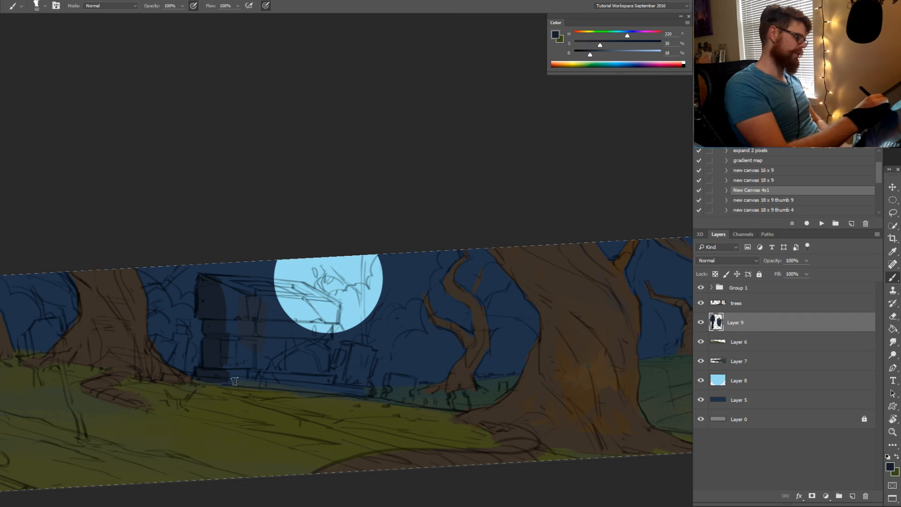
Block in the cabin's roof, right side, porch and remaining walls with the same dark navy
{"action": "key", "text": "r"}
{"action": "left_click_drag", "start_coordinate": [346, 419], "coordinate": [382, 342]}
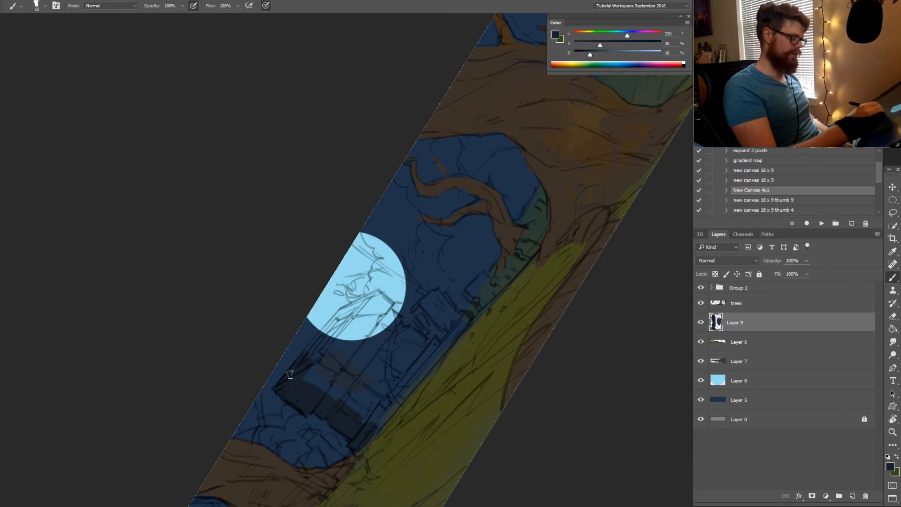
{"action": "mouse_move", "coordinate": [290, 374]}
{"action": "left_mouse_down"}
{"action": "mouse_move", "coordinate": [341, 312]}
{"action": "mouse_move", "coordinate": [380, 292]}
{"action": "mouse_move", "coordinate": [362, 363]}
{"action": "left_mouse_up"}
{"action": "key", "text": "r"}
{"action": "mouse_move", "coordinate": [333, 308]}
{"action": "left_mouse_down"}
{"action": "mouse_move", "coordinate": [326, 379]}
{"action": "mouse_move", "coordinate": [335, 336]}
{"action": "mouse_move", "coordinate": [346, 363]}
{"action": "mouse_move", "coordinate": [332, 377]}
{"action": "mouse_move", "coordinate": [343, 344]}
{"action": "mouse_move", "coordinate": [368, 354]}
{"action": "mouse_move", "coordinate": [364, 371]}
{"action": "mouse_move", "coordinate": [358, 361]}
{"action": "mouse_move", "coordinate": [343, 373]}
{"action": "mouse_move", "coordinate": [340, 383]}
{"action": "mouse_move", "coordinate": [366, 364]}
{"action": "mouse_move", "coordinate": [349, 387]}
{"action": "mouse_move", "coordinate": [325, 386]}
{"action": "mouse_move", "coordinate": [353, 424]}
{"action": "mouse_move", "coordinate": [477, 326]}
{"action": "left_mouse_up"}
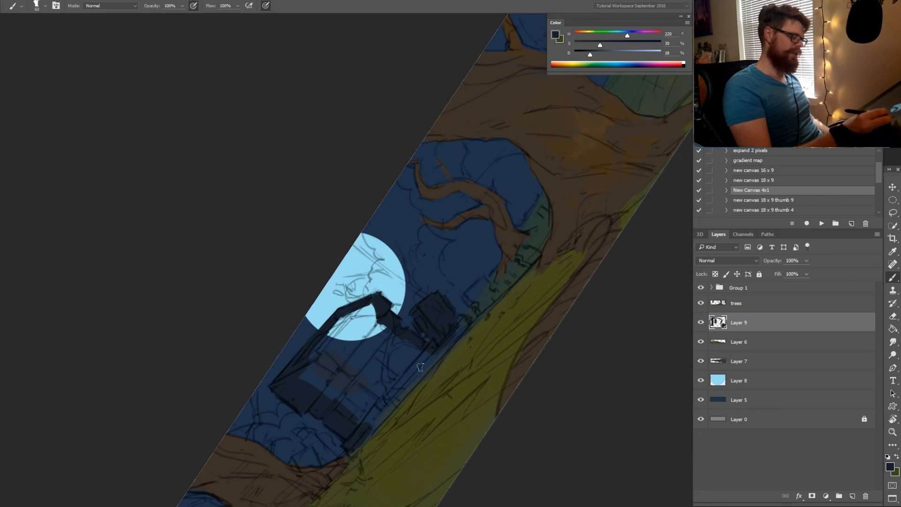
{"action": "mouse_move", "coordinate": [434, 354]}
{"action": "left_mouse_down"}
{"action": "mouse_move", "coordinate": [374, 424]}
{"action": "mouse_move", "coordinate": [382, 404]}
{"action": "left_mouse_up"}
{"action": "left_click_drag", "start_coordinate": [406, 379], "coordinate": [387, 394]}
{"action": "mouse_move", "coordinate": [412, 362]}
{"action": "left_mouse_down"}
{"action": "mouse_move", "coordinate": [347, 327]}
{"action": "mouse_move", "coordinate": [326, 345]}
{"action": "mouse_move", "coordinate": [354, 332]}
{"action": "mouse_move", "coordinate": [315, 362]}
{"action": "mouse_move", "coordinate": [361, 324]}
{"action": "mouse_move", "coordinate": [346, 376]}
{"action": "mouse_move", "coordinate": [386, 330]}
{"action": "mouse_move", "coordinate": [360, 378]}
{"action": "mouse_move", "coordinate": [376, 399]}
{"action": "mouse_move", "coordinate": [409, 366]}
{"action": "left_mouse_up"}
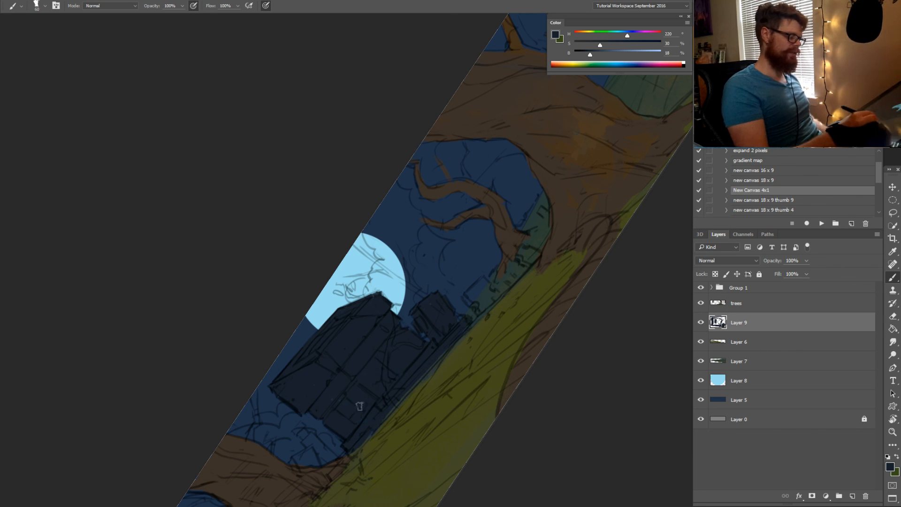
Paint the small dark shapes right of the cabin and those between the cabin and left trunk with a smaller brush
{"action": "left_click_drag", "start_coordinate": [467, 342], "coordinate": [391, 333]}
{"action": "key", "text": "bracketleft"}
{"action": "key", "text": "bracketleft"}
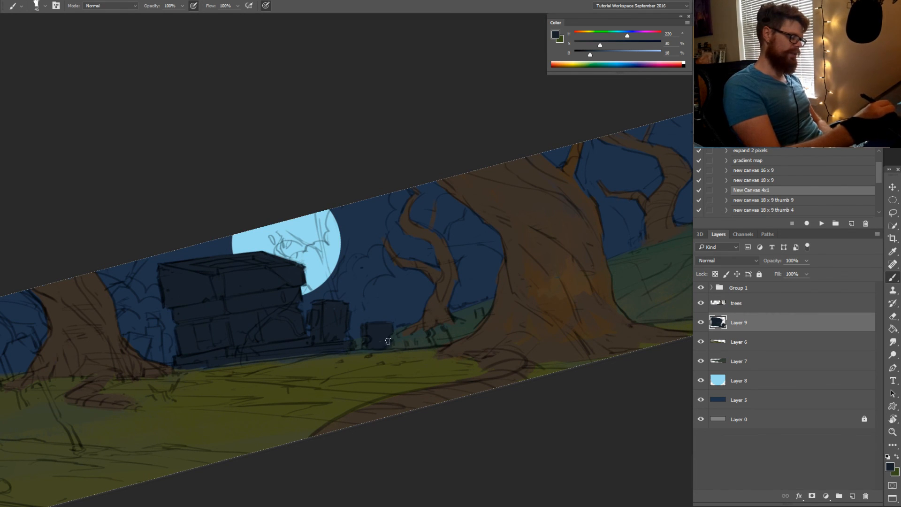
{"action": "left_click_drag", "start_coordinate": [332, 380], "coordinate": [535, 365]}
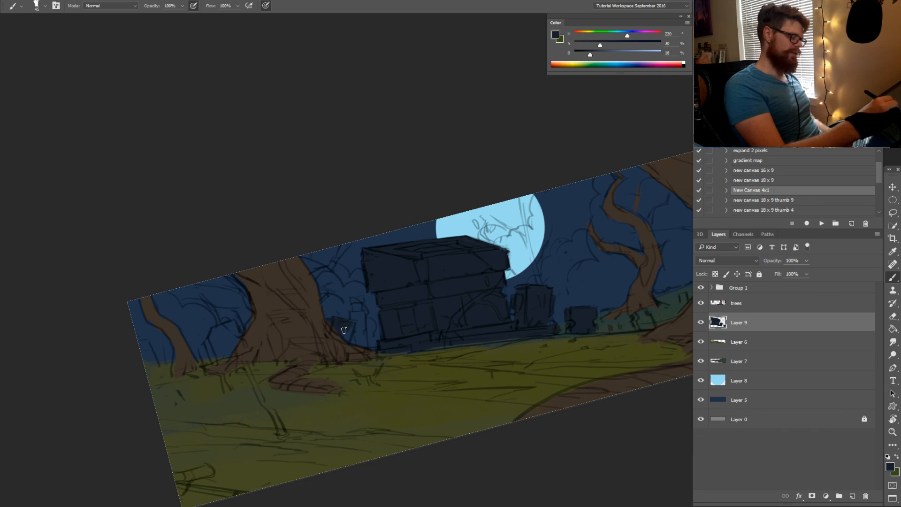
{"action": "left_click_drag", "start_coordinate": [355, 300], "coordinate": [354, 307]}
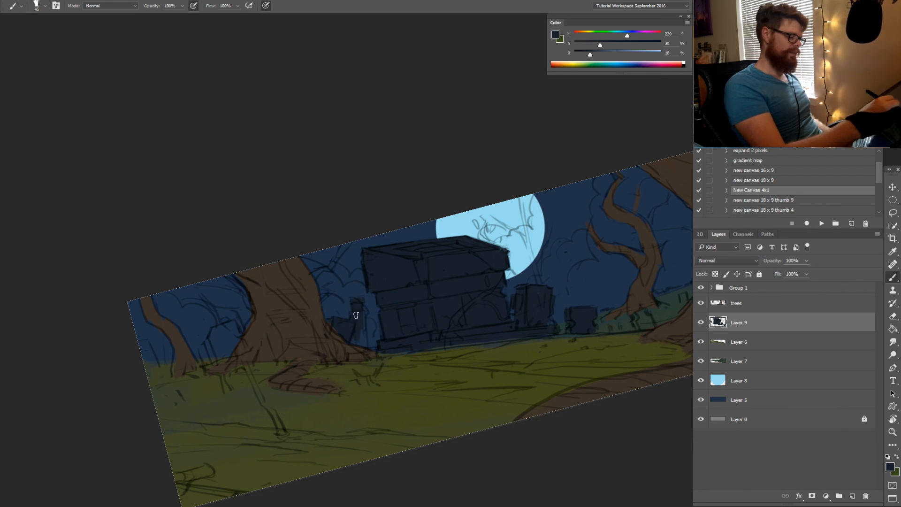
Paint the dark block shapes between the left trees and at the far left edge of the painting
{"action": "left_click_drag", "start_coordinate": [317, 344], "coordinate": [406, 334]}
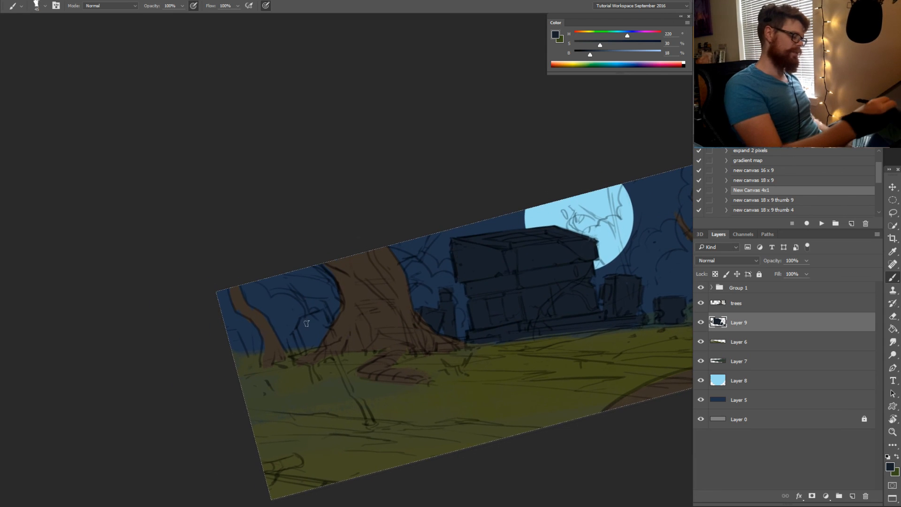
{"action": "left_click_drag", "start_coordinate": [305, 319], "coordinate": [300, 327]}
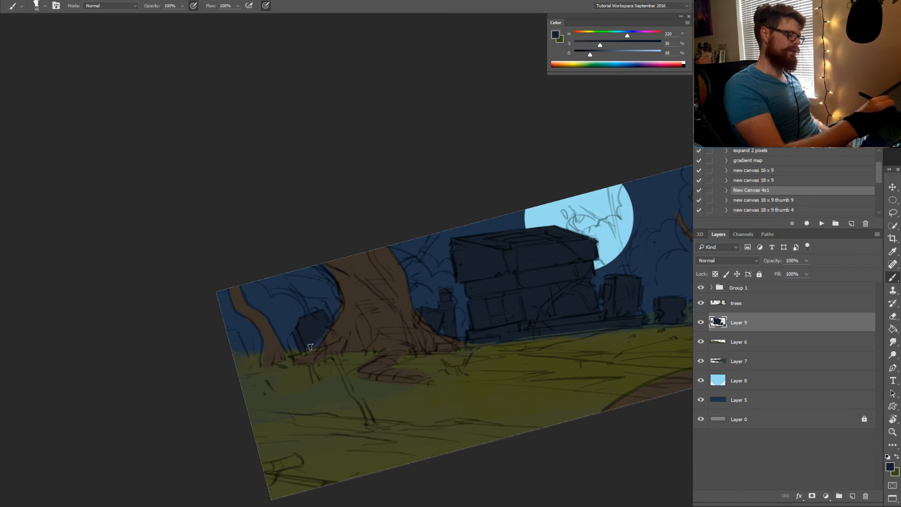
{"action": "left_click_drag", "start_coordinate": [307, 351], "coordinate": [307, 354]}
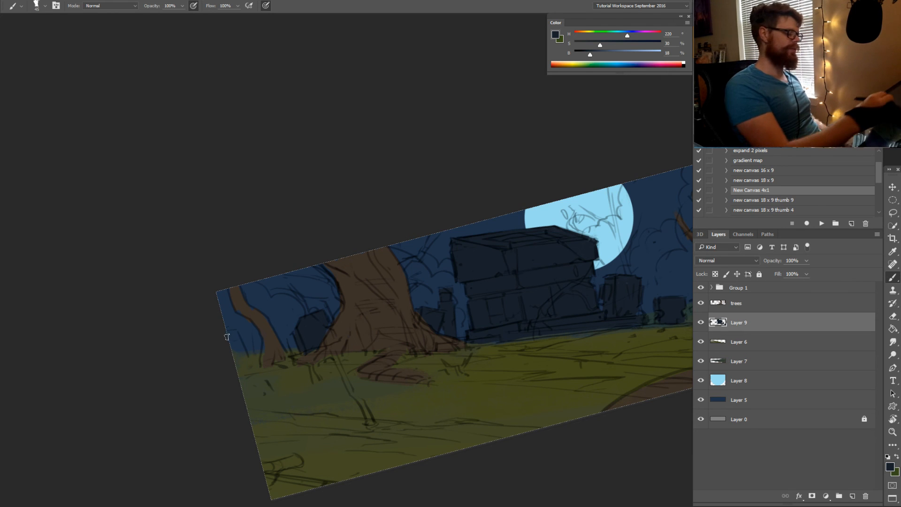
{"action": "left_click_drag", "start_coordinate": [228, 334], "coordinate": [240, 349]}
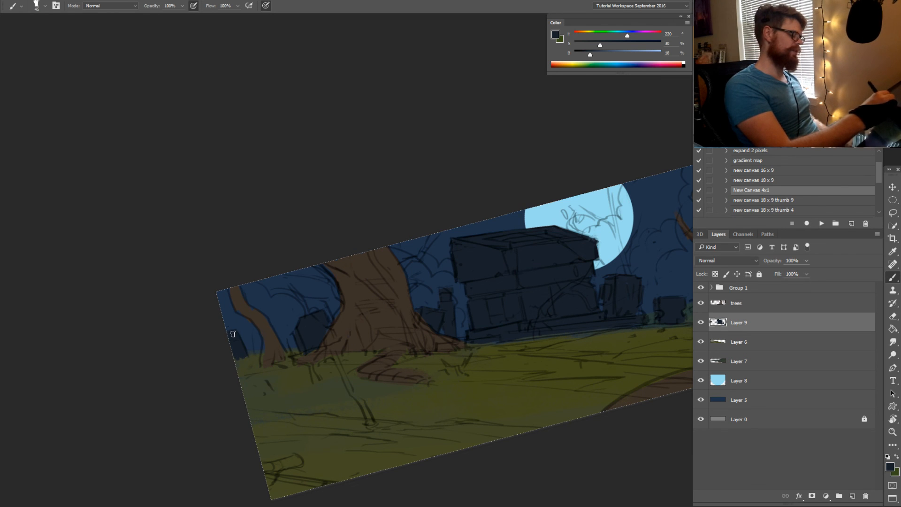
Paint the two small dark blocks on the green slope between the twisted tree and the big trunk
{"action": "left_click_drag", "start_coordinate": [541, 358], "coordinate": [367, 406]}
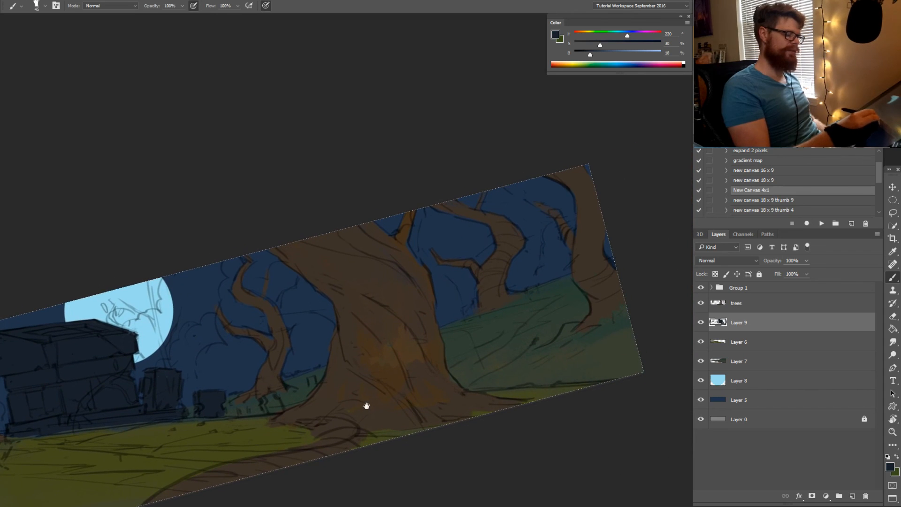
{"action": "left_click", "coordinate": [315, 380]}
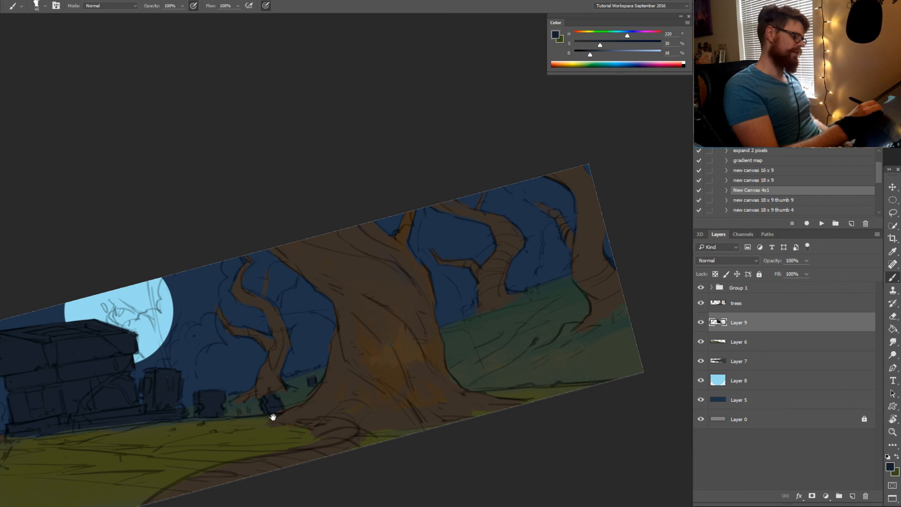
{"action": "left_click_drag", "start_coordinate": [273, 416], "coordinate": [443, 377]}
{"action": "key", "text": "r"}
{"action": "left_click_drag", "start_coordinate": [333, 407], "coordinate": [378, 405]}
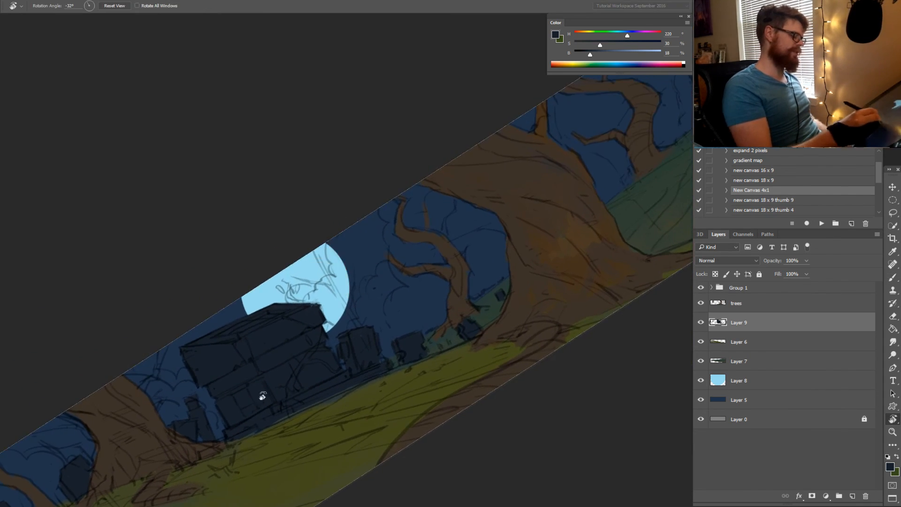
{"action": "key", "text": "b"}
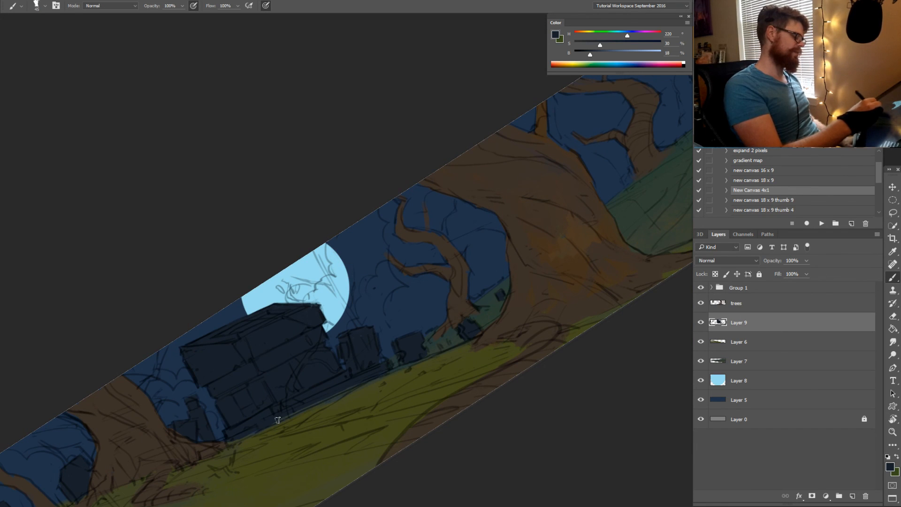
{"action": "left_click_drag", "start_coordinate": [277, 420], "coordinate": [439, 377]}
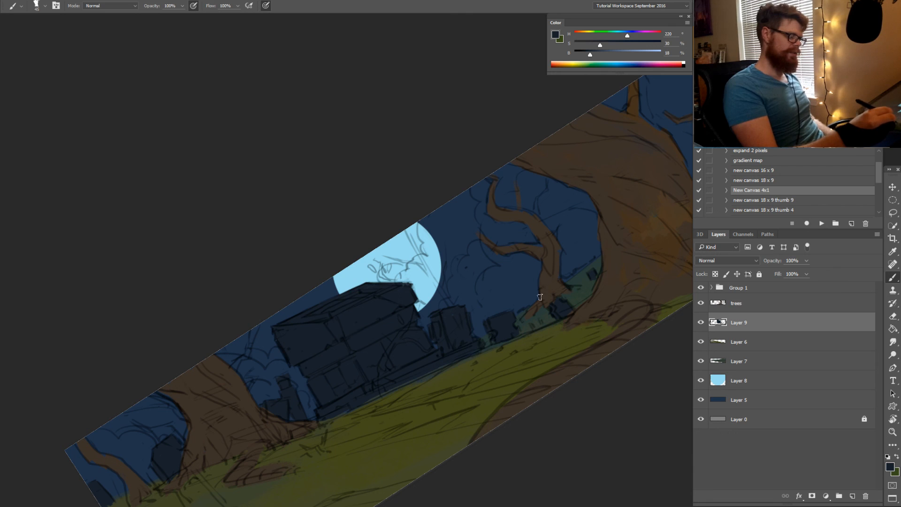
{"action": "key", "text": "bracketleft"}
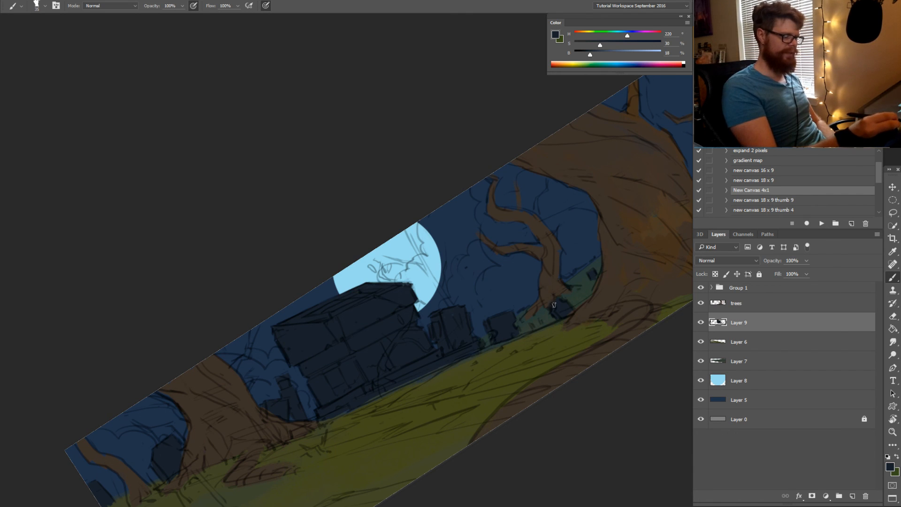
Review the whole composition, briefly hiding and showing the trees layer and Layer 9 to check their separation
{"action": "left_click_drag", "start_coordinate": [568, 373], "coordinate": [468, 436]}
{"action": "key", "text": "r"}
{"action": "key", "text": "z"}
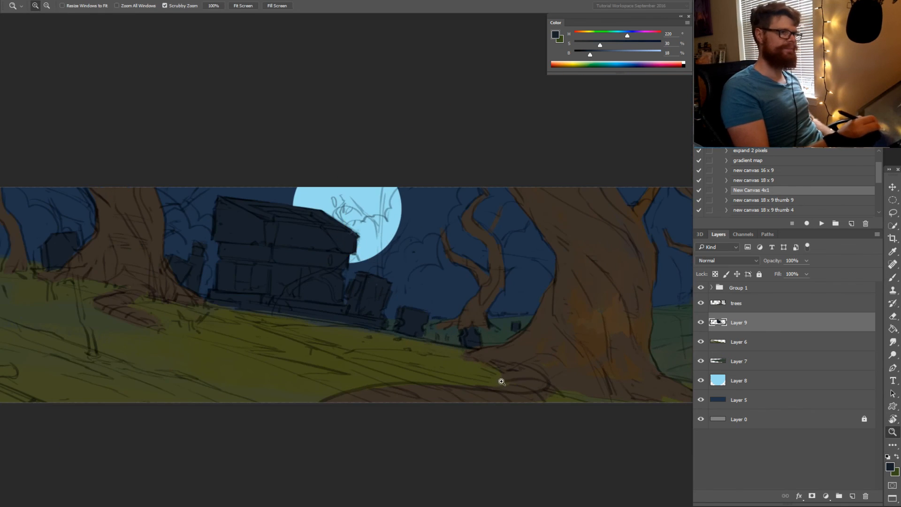
{"action": "left_click_drag", "start_coordinate": [501, 382], "coordinate": [473, 405]}
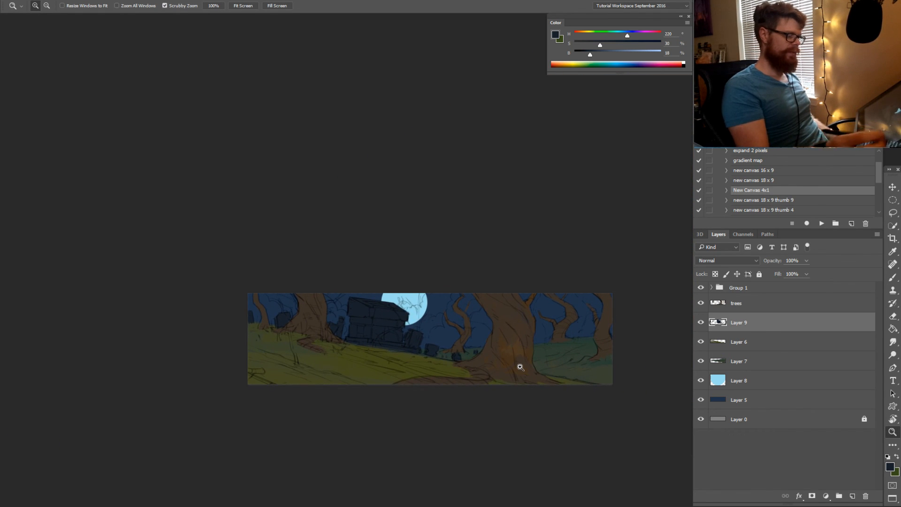
{"action": "left_click_drag", "start_coordinate": [480, 374], "coordinate": [401, 388]}
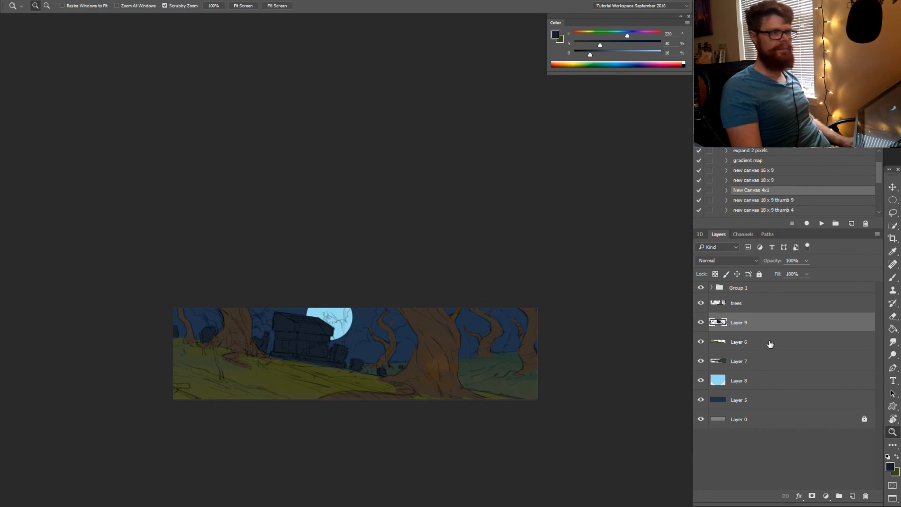
{"action": "left_click", "coordinate": [702, 304]}
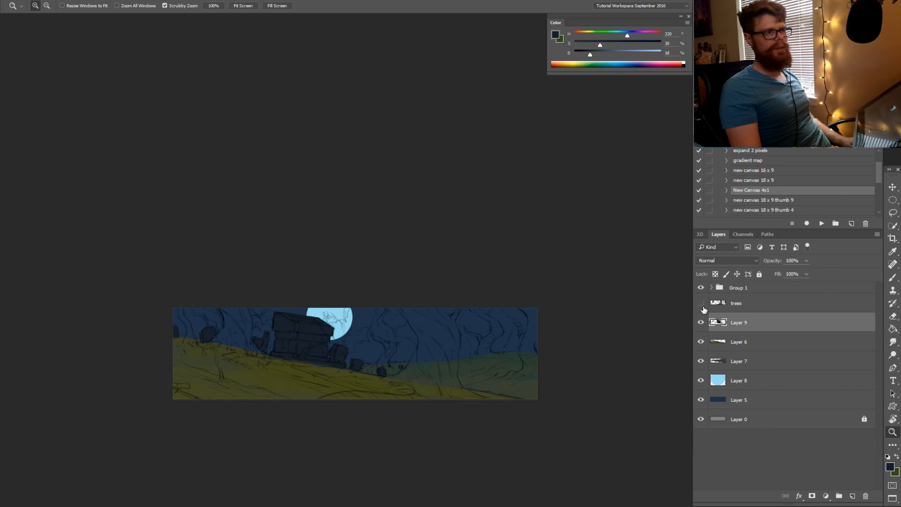
{"action": "left_click", "coordinate": [701, 304]}
{"action": "left_click", "coordinate": [735, 303]}
{"action": "left_click", "coordinate": [364, 315]}
{"action": "left_click_drag", "start_coordinate": [363, 334], "coordinate": [356, 314]}
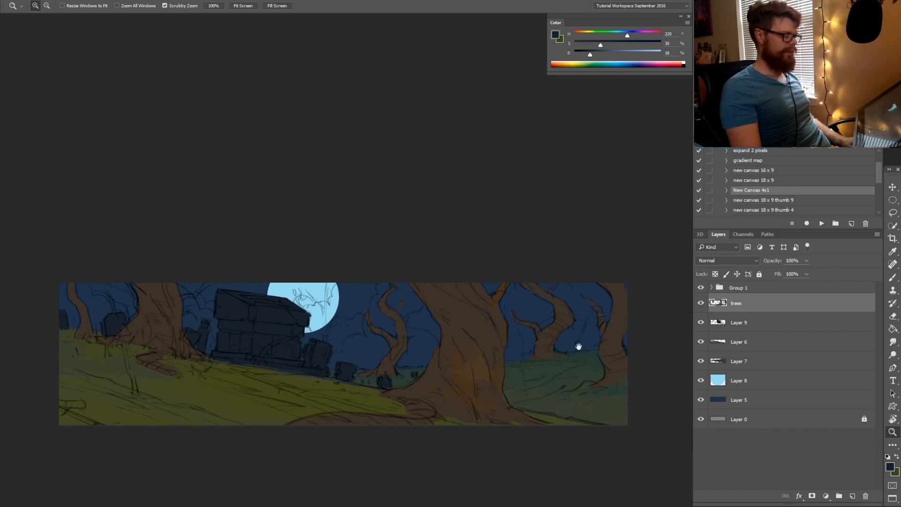
{"action": "left_click", "coordinate": [727, 323]}
{"action": "left_click", "coordinate": [701, 323]}
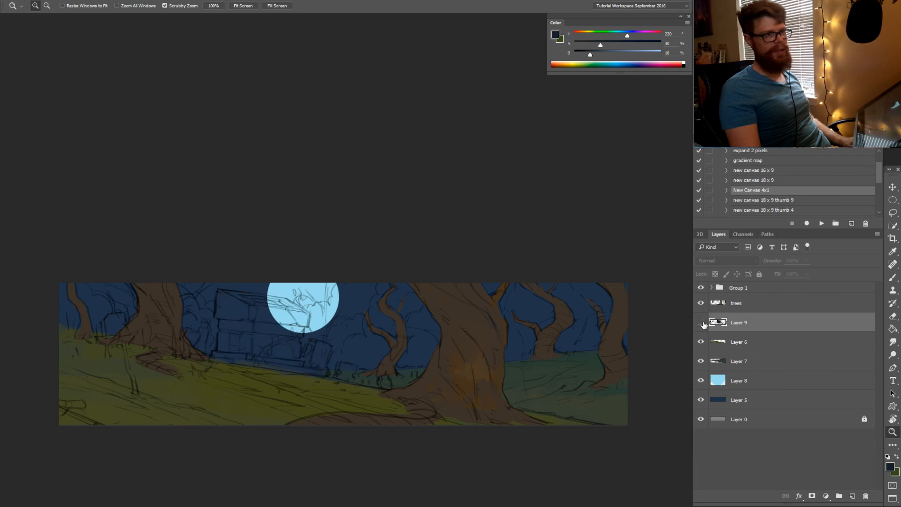
{"action": "left_click", "coordinate": [701, 323]}
Add a new layer above the trees layer and set its blend mode to Multiply
{"action": "left_click", "coordinate": [740, 309]}
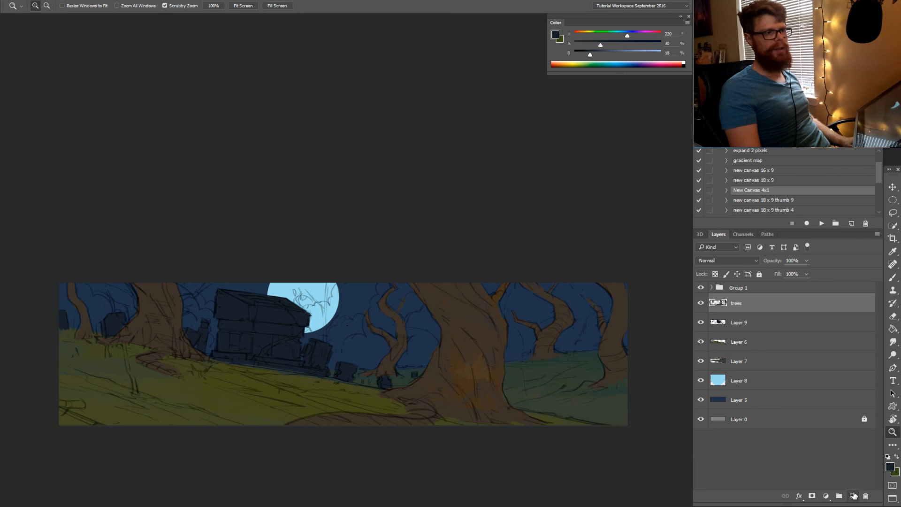
{"action": "left_click", "coordinate": [854, 496]}
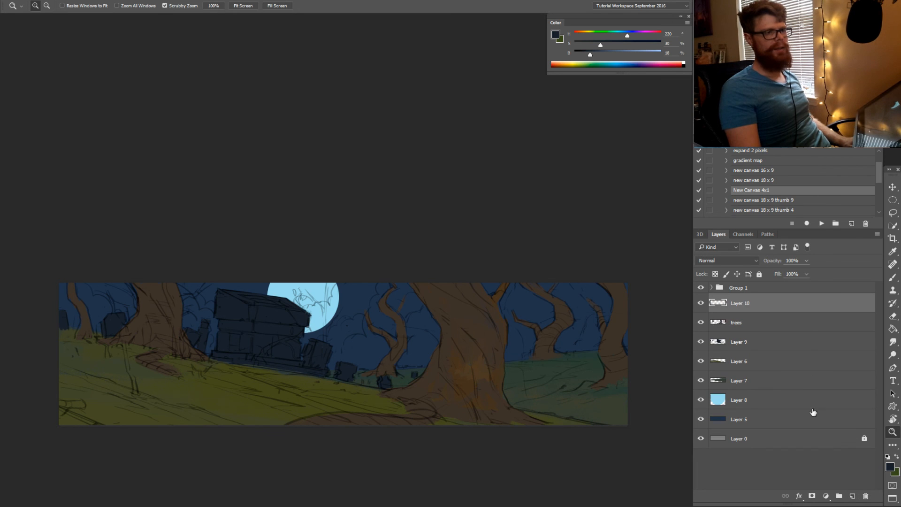
{"action": "left_click", "coordinate": [728, 330]}
{"action": "left_click", "coordinate": [718, 329], "text": "ctrl"}
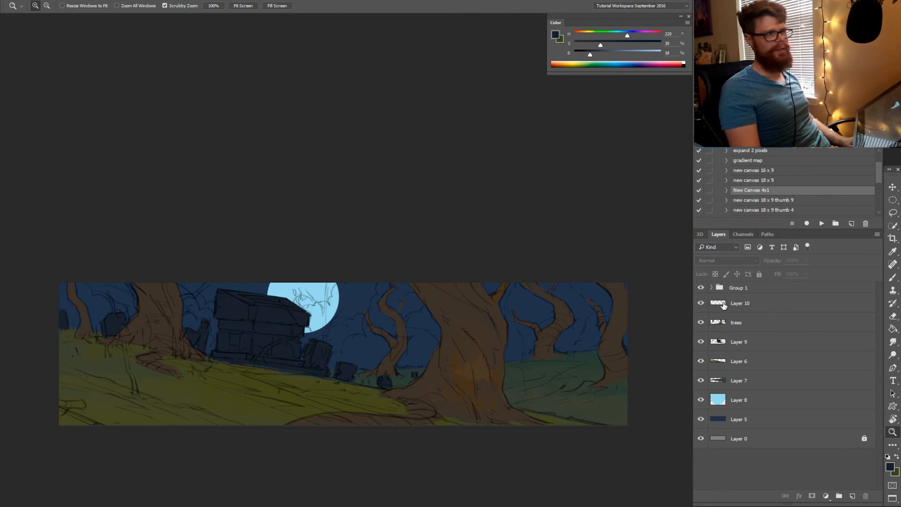
{"action": "left_click", "coordinate": [725, 305]}
{"action": "left_click", "coordinate": [724, 325]}
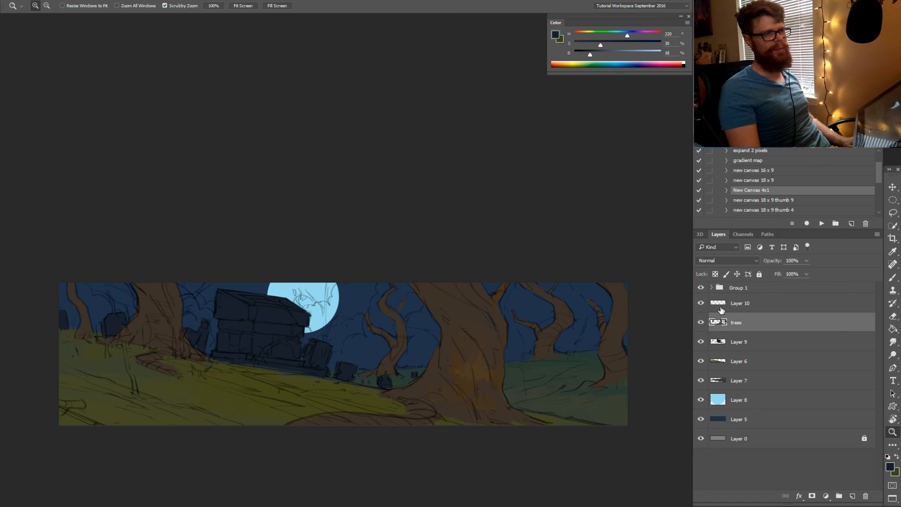
{"action": "left_click", "coordinate": [723, 305]}
{"action": "left_click", "coordinate": [727, 262]}
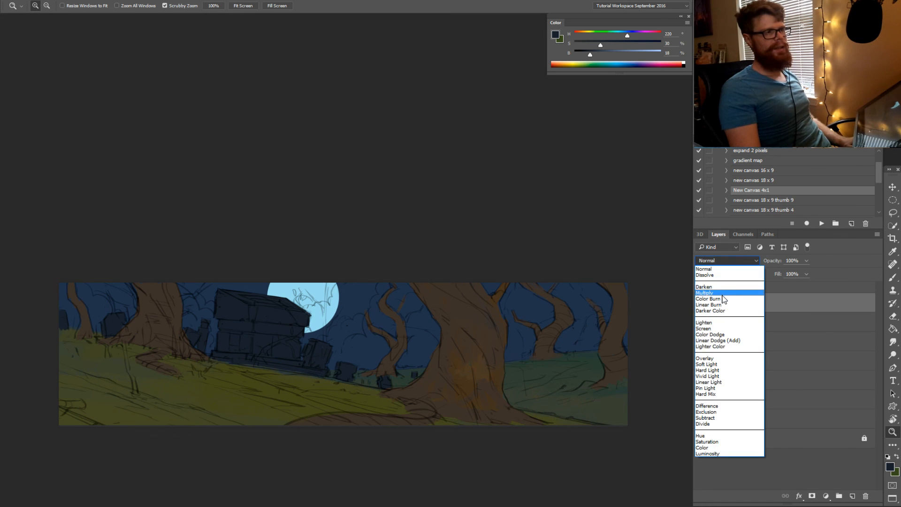
{"action": "left_click", "coordinate": [706, 293]}
Sample the night-sky blue and paint a shadow stroke on the grass beneath the cabin on Layer 10
{"action": "key", "text": "r"}
{"action": "left_click_drag", "start_coordinate": [429, 389], "coordinate": [480, 377]}
{"action": "left_click_drag", "start_coordinate": [405, 402], "coordinate": [506, 386]}
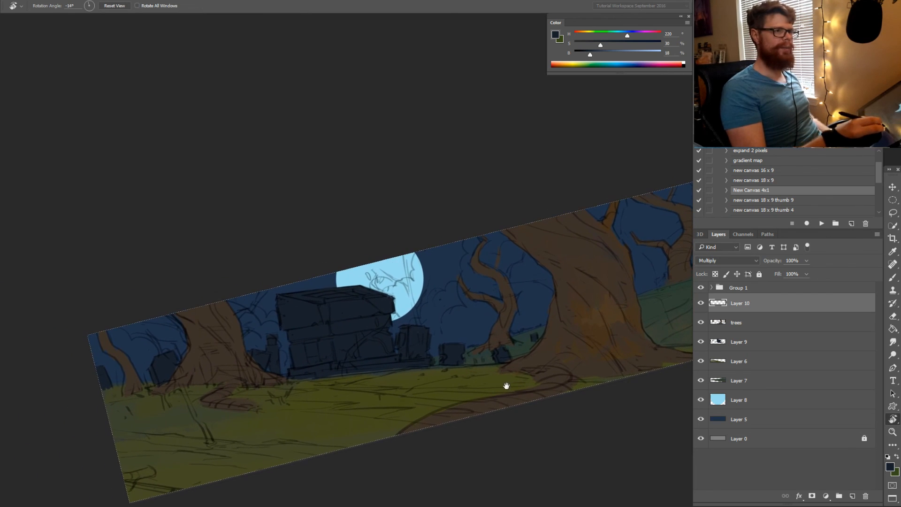
{"action": "key", "text": "b"}
{"action": "left_click", "coordinate": [379, 380], "text": "alt"}
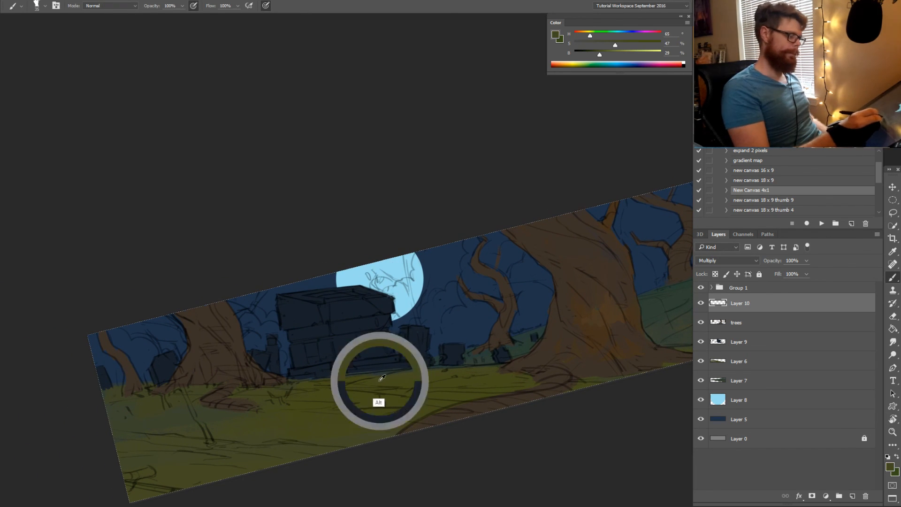
{"action": "left_click", "coordinate": [442, 268], "text": "alt"}
{"action": "mouse_move", "coordinate": [355, 384]}
{"action": "left_mouse_down"}
{"action": "mouse_move", "coordinate": [393, 377]}
{"action": "mouse_move", "coordinate": [341, 380]}
{"action": "mouse_move", "coordinate": [407, 373]}
{"action": "left_mouse_up"}
Raise the brush colour's brightness to 55% and paint shadows beneath the cabin, on the block beside it and on the big trunk's left edge
{"action": "key", "text": "z"}
{"action": "left_click", "coordinate": [394, 383]}
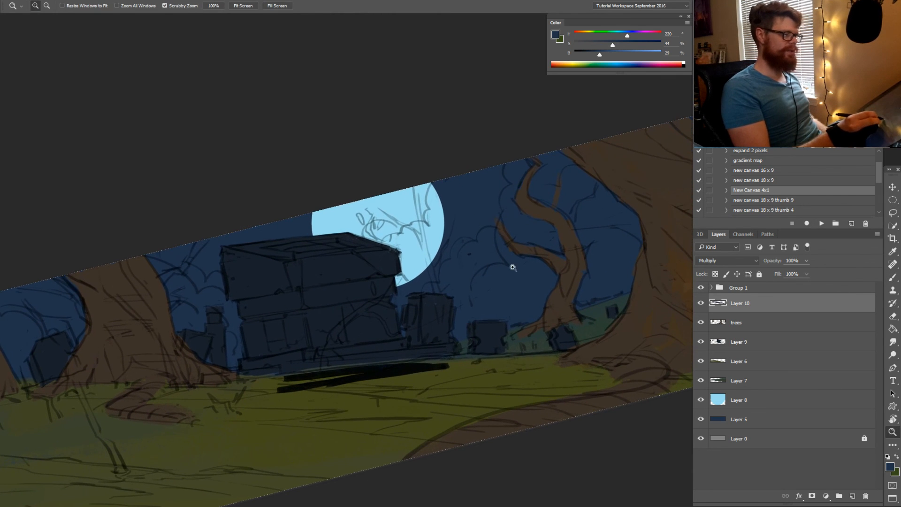
{"action": "left_click_drag", "start_coordinate": [606, 60], "coordinate": [622, 55]}
{"action": "key", "text": "b"}
{"action": "mouse_move", "coordinate": [357, 375]}
{"action": "left_mouse_down"}
{"action": "mouse_move", "coordinate": [466, 366]}
{"action": "mouse_move", "coordinate": [293, 377]}
{"action": "mouse_move", "coordinate": [479, 365]}
{"action": "mouse_move", "coordinate": [291, 387]}
{"action": "mouse_move", "coordinate": [448, 378]}
{"action": "mouse_move", "coordinate": [328, 392]}
{"action": "mouse_move", "coordinate": [425, 377]}
{"action": "mouse_move", "coordinate": [387, 371]}
{"action": "left_mouse_up"}
{"action": "left_click_drag", "start_coordinate": [429, 351], "coordinate": [446, 331]}
{"action": "left_click_drag", "start_coordinate": [586, 312], "coordinate": [591, 306]}
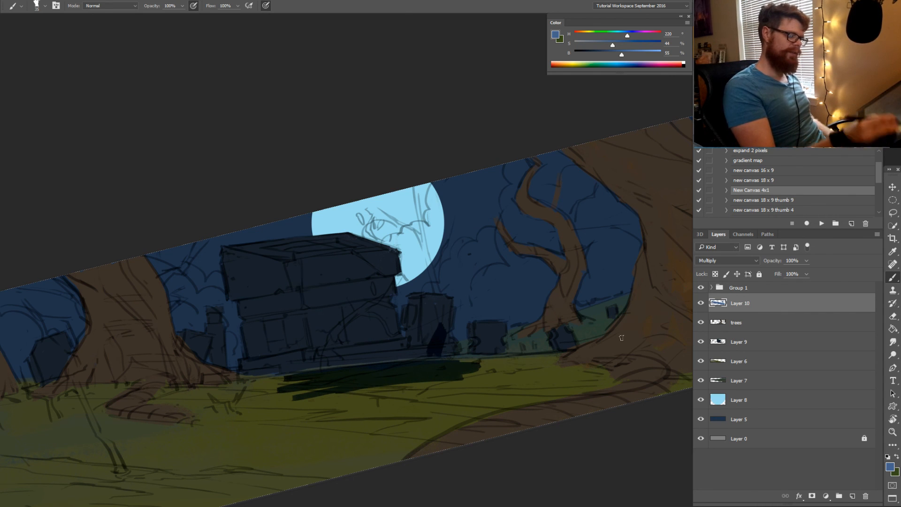
{"action": "mouse_move", "coordinate": [647, 298]}
{"action": "left_mouse_down"}
{"action": "mouse_move", "coordinate": [621, 342]}
{"action": "mouse_move", "coordinate": [646, 290]}
{"action": "left_mouse_up"}
Sample the dark shadow colour on the big trunk, keep the HSB sliders and set its saturation to 24%
{"action": "key", "text": "space"}
{"action": "left_click_drag", "start_coordinate": [610, 377], "coordinate": [486, 398]}
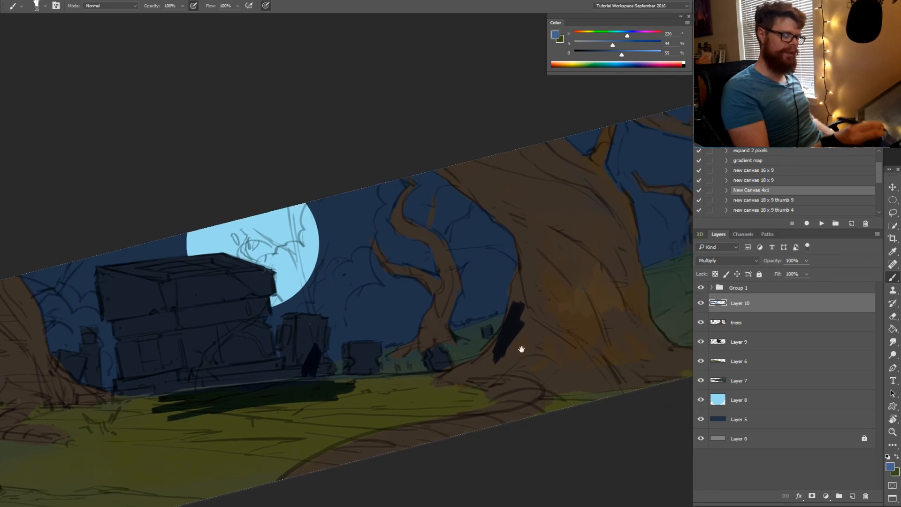
{"action": "key", "text": "ctrl+space"}
{"action": "left_click_drag", "start_coordinate": [520, 345], "coordinate": [572, 330]}
{"action": "mouse_move", "coordinate": [497, 231]}
{"action": "left_mouse_down"}
{"action": "mouse_move", "coordinate": [529, 226]}
{"action": "mouse_move", "coordinate": [493, 277]}
{"action": "mouse_move", "coordinate": [559, 281]}
{"action": "mouse_move", "coordinate": [489, 291]}
{"action": "mouse_move", "coordinate": [491, 298]}
{"action": "left_mouse_up"}
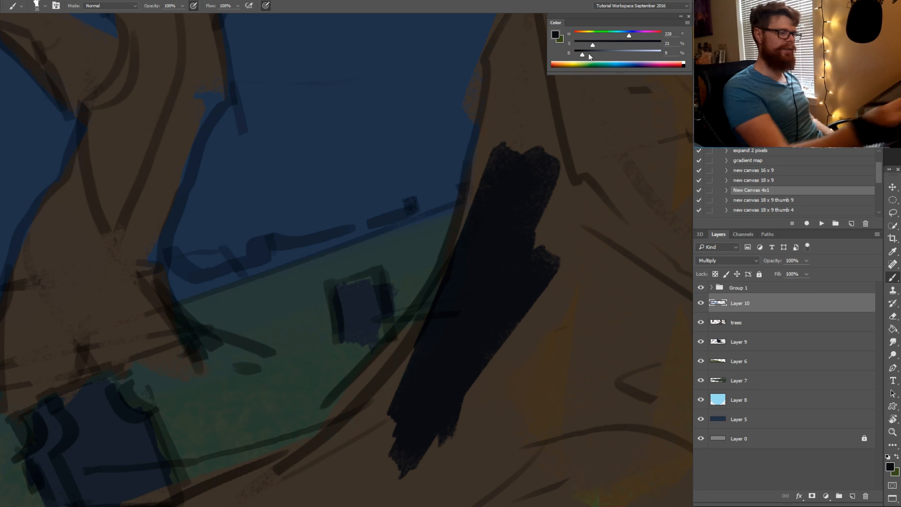
{"action": "left_click", "coordinate": [509, 231], "text": "alt"}
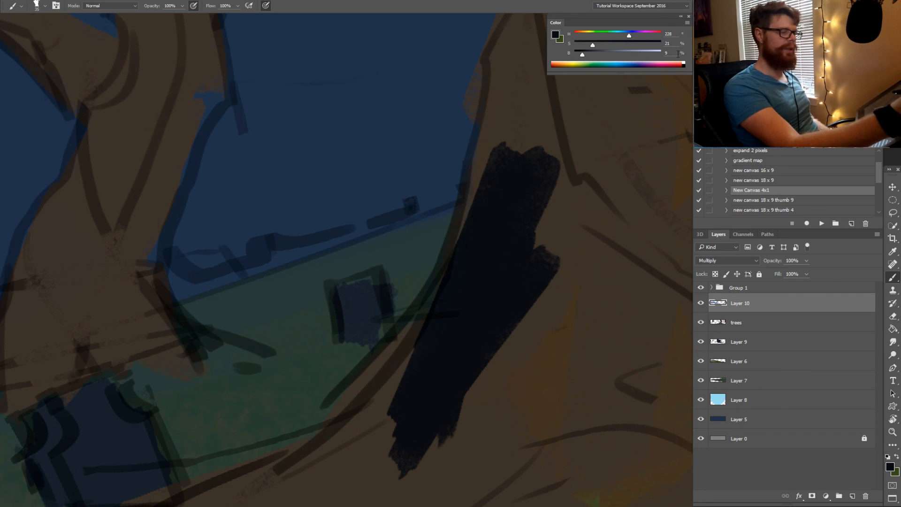
{"action": "left_click", "coordinate": [689, 21]}
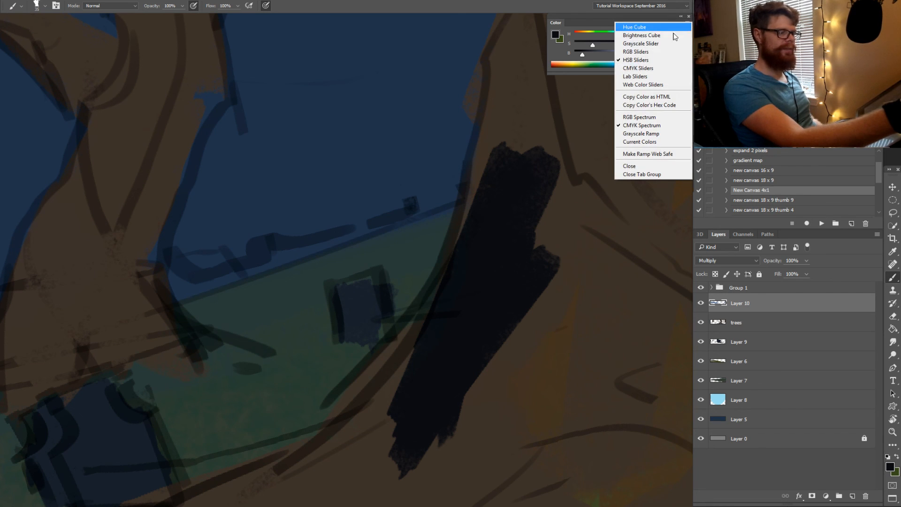
{"action": "left_click", "coordinate": [645, 61]}
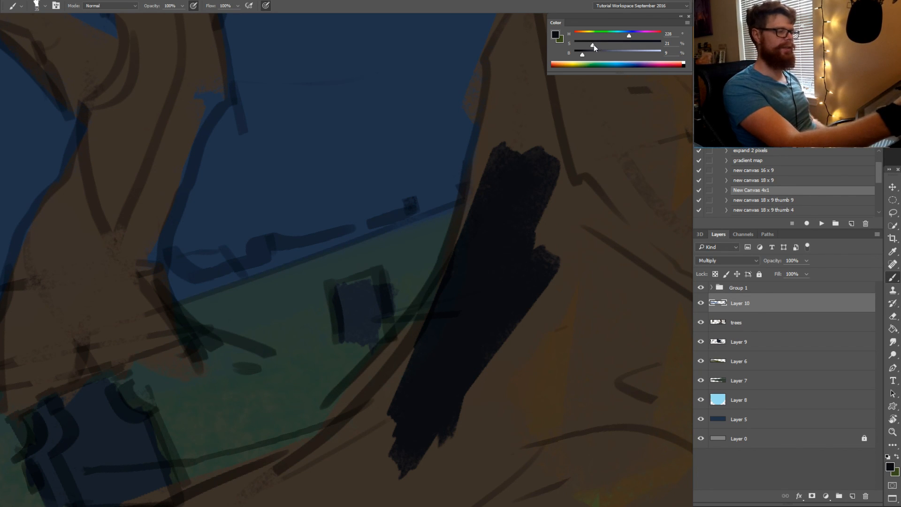
{"action": "left_click_drag", "start_coordinate": [593, 45], "coordinate": [596, 45]}
Switch Layer 10 to Normal, sample its blue and extend the big trunk's shadow stroke at 52% saturation and 62% brightness
{"action": "key", "text": "z"}
{"action": "left_click_drag", "start_coordinate": [509, 234], "coordinate": [435, 302]}
{"action": "key", "text": "space"}
{"action": "left_click_drag", "start_coordinate": [435, 302], "coordinate": [484, 324]}
{"action": "key", "text": "b"}
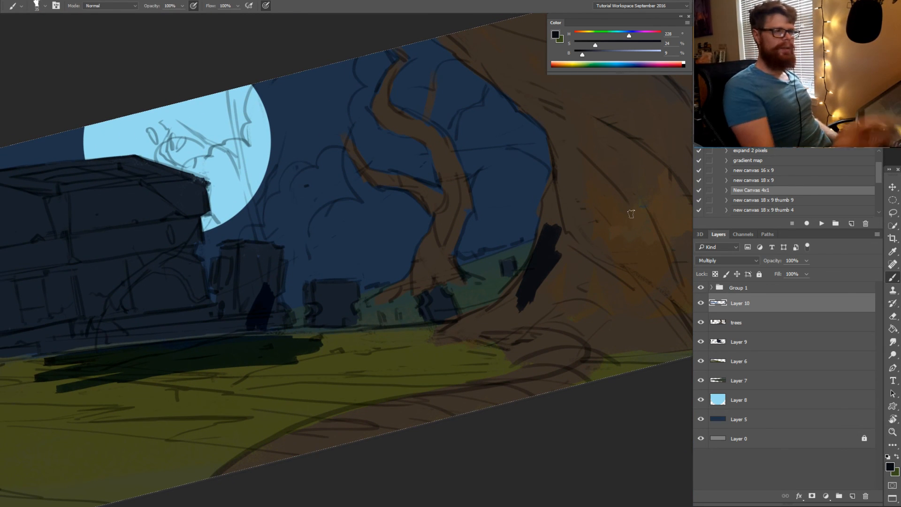
{"action": "left_click", "coordinate": [727, 260]}
{"action": "left_click", "coordinate": [711, 264]}
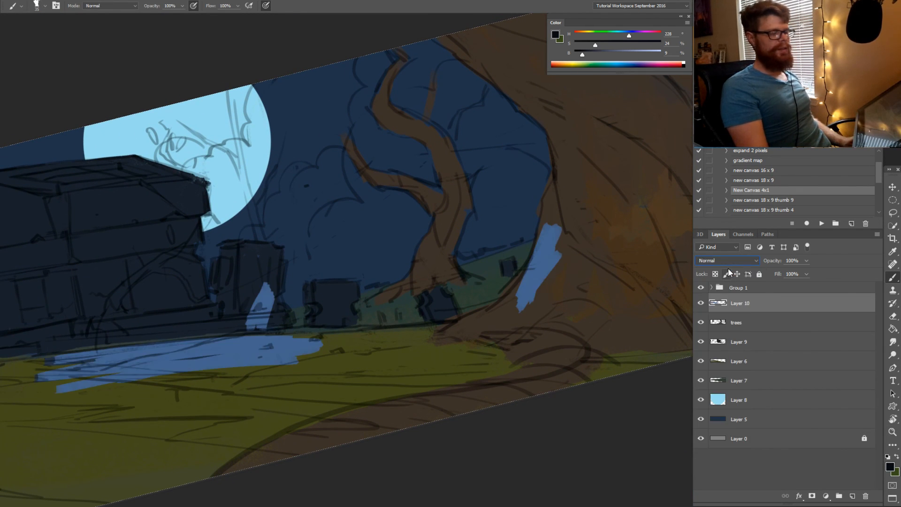
{"action": "left_click", "coordinate": [554, 258], "text": "alt"}
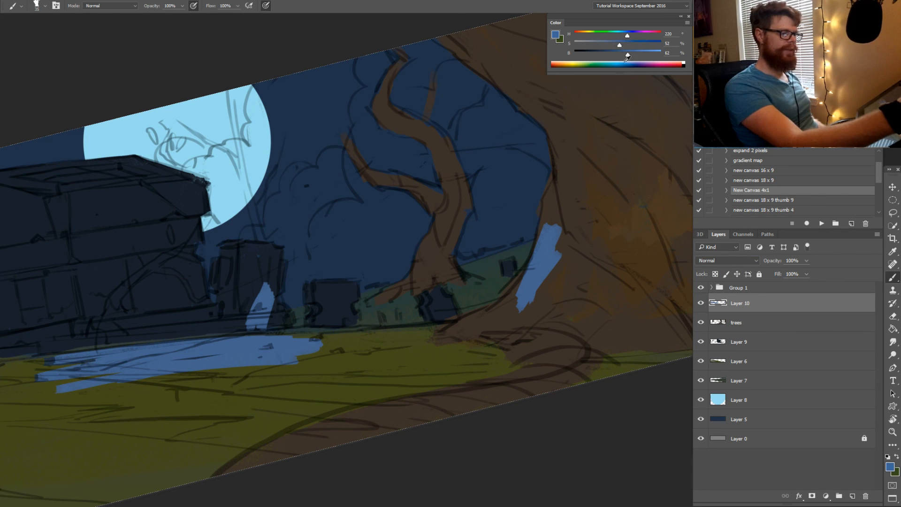
{"action": "mouse_move", "coordinate": [535, 276]}
{"action": "left_mouse_down"}
{"action": "mouse_move", "coordinate": [548, 232]}
{"action": "mouse_move", "coordinate": [547, 259]}
{"action": "mouse_move", "coordinate": [510, 299]}
{"action": "left_mouse_up"}
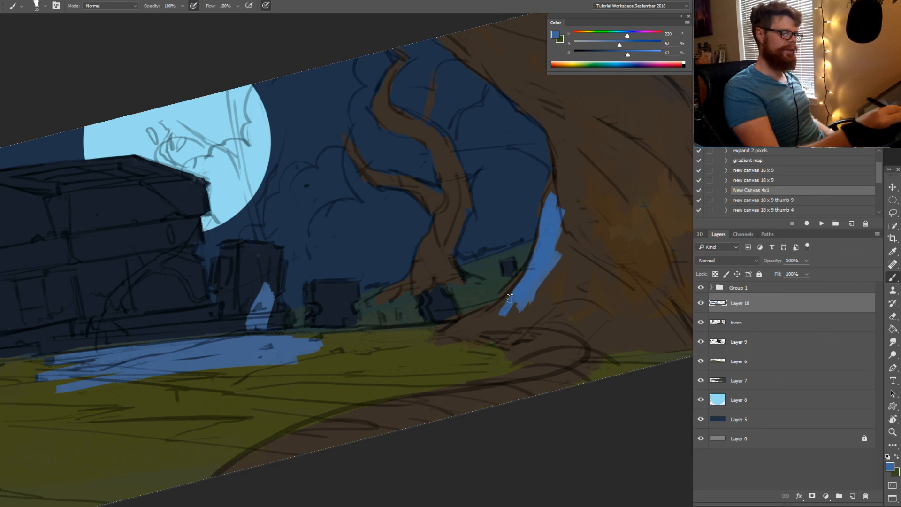
Return Layer 10 to Multiply and paint a shadow patch on the right side of the big trunk
{"action": "left_click", "coordinate": [719, 261]}
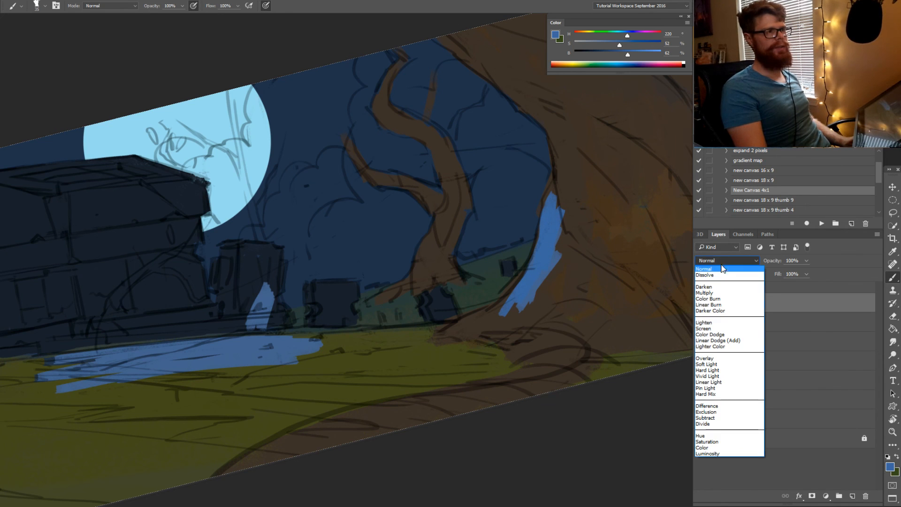
{"action": "left_click", "coordinate": [721, 299]}
{"action": "key", "text": "Up"}
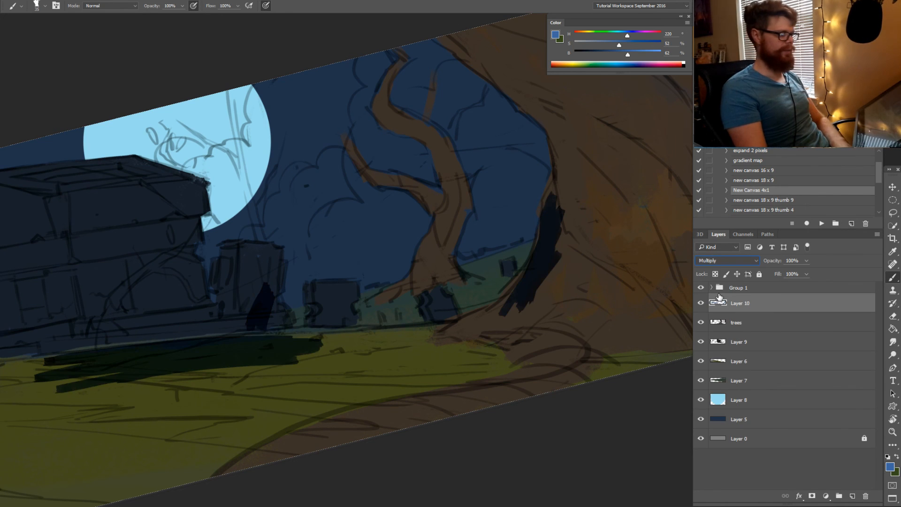
{"action": "left_click_drag", "start_coordinate": [212, 289], "coordinate": [282, 264]}
{"action": "key", "text": "r"}
{"action": "mouse_move", "coordinate": [503, 237]}
{"action": "left_mouse_down"}
{"action": "mouse_move", "coordinate": [553, 307]}
{"action": "mouse_move", "coordinate": [563, 282]}
{"action": "mouse_move", "coordinate": [582, 284]}
{"action": "left_mouse_up"}
{"action": "key", "text": "b"}
{"action": "mouse_move", "coordinate": [568, 258]}
{"action": "left_mouse_down"}
{"action": "mouse_move", "coordinate": [564, 321]}
{"action": "mouse_move", "coordinate": [573, 321]}
{"action": "left_mouse_up"}
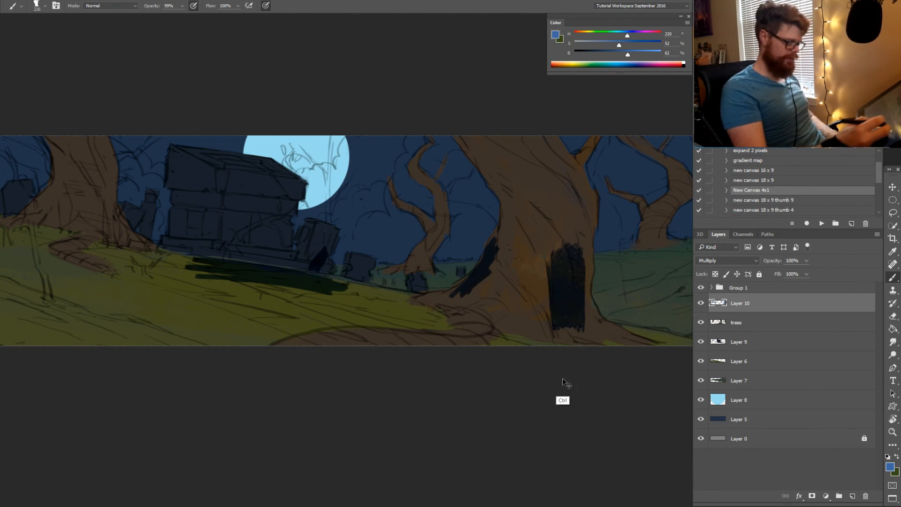
Adjust Layer 10's shadow strokes with Hue/Saturation, using saturation +19 and lightness +24 and shifting the hue
{"action": "key", "text": "ctrl+u"}
{"action": "left_click_drag", "start_coordinate": [342, 124], "coordinate": [438, 54]}
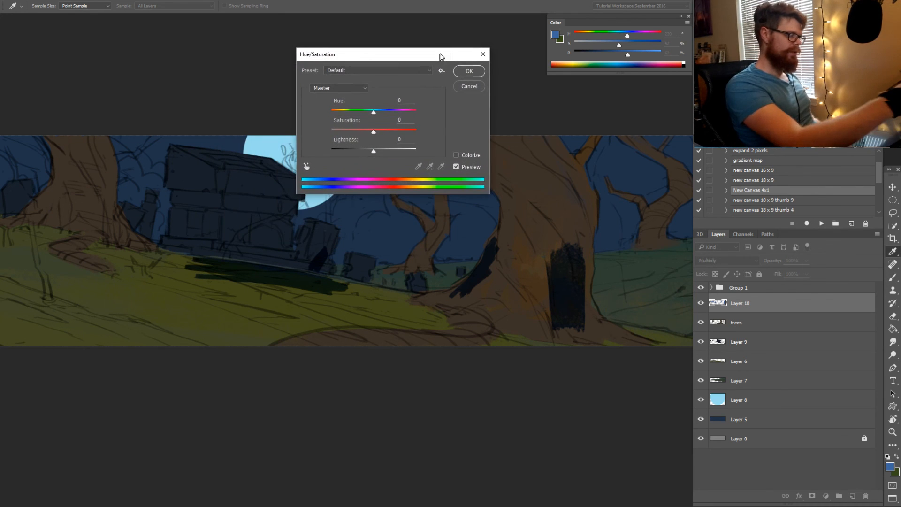
{"action": "left_click_drag", "start_coordinate": [376, 114], "coordinate": [380, 113]}
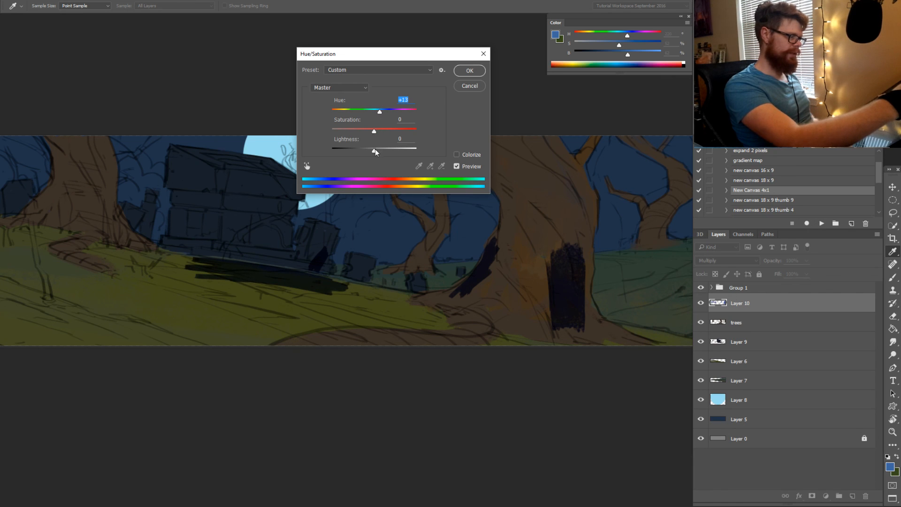
{"action": "left_click_drag", "start_coordinate": [375, 152], "coordinate": [382, 133]}
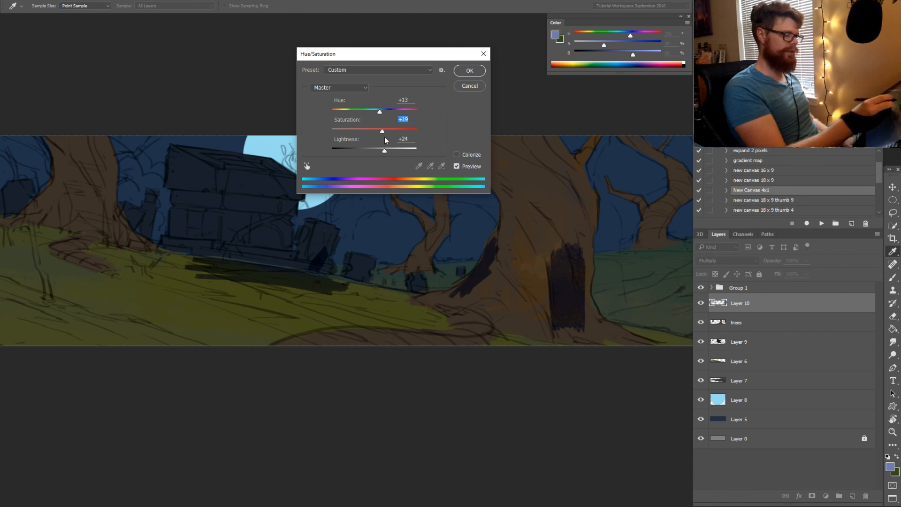
{"action": "left_click_drag", "start_coordinate": [380, 111], "coordinate": [372, 115]}
Temporarily set Layer 10 to Normal to sample the blue of the trunk's shadow patch, and restore Multiply
{"action": "key", "text": "r"}
{"action": "left_click_drag", "start_coordinate": [437, 372], "coordinate": [463, 360]}
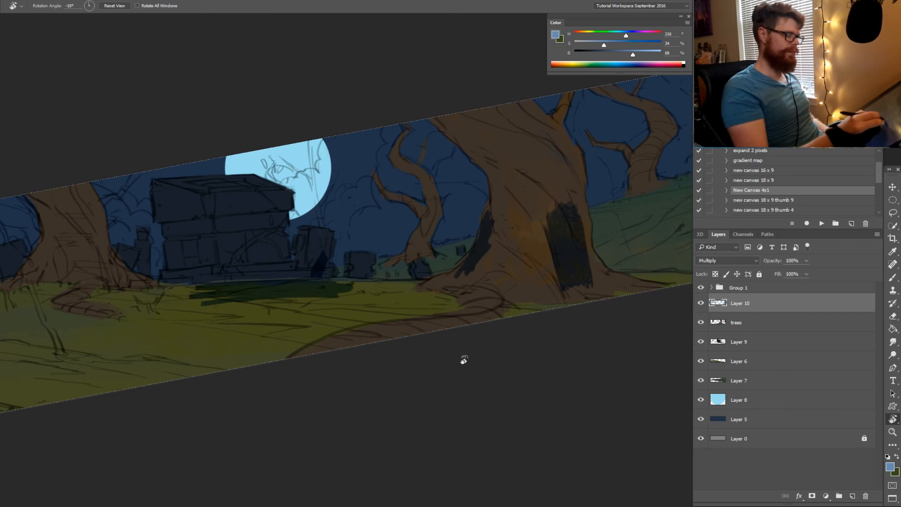
{"action": "left_click", "coordinate": [719, 261]}
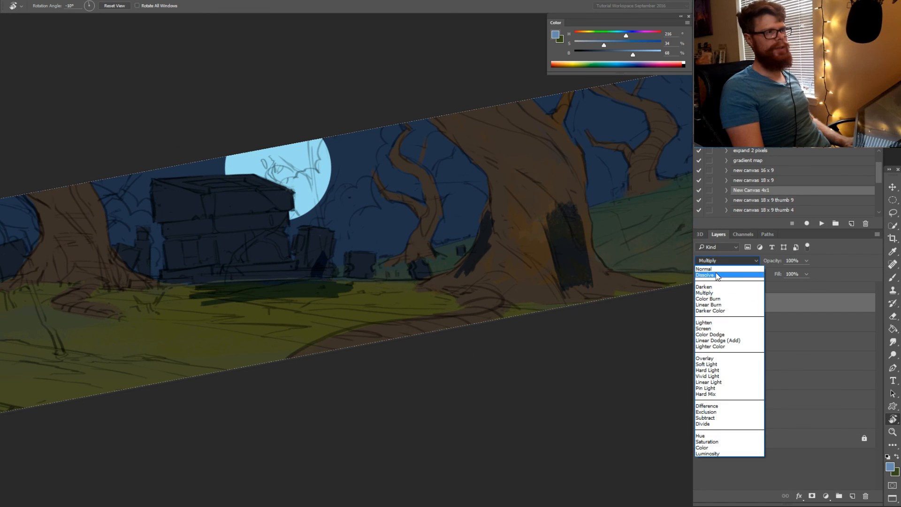
{"action": "left_click", "coordinate": [718, 266]}
{"action": "left_click", "coordinate": [569, 249], "text": "alt"}
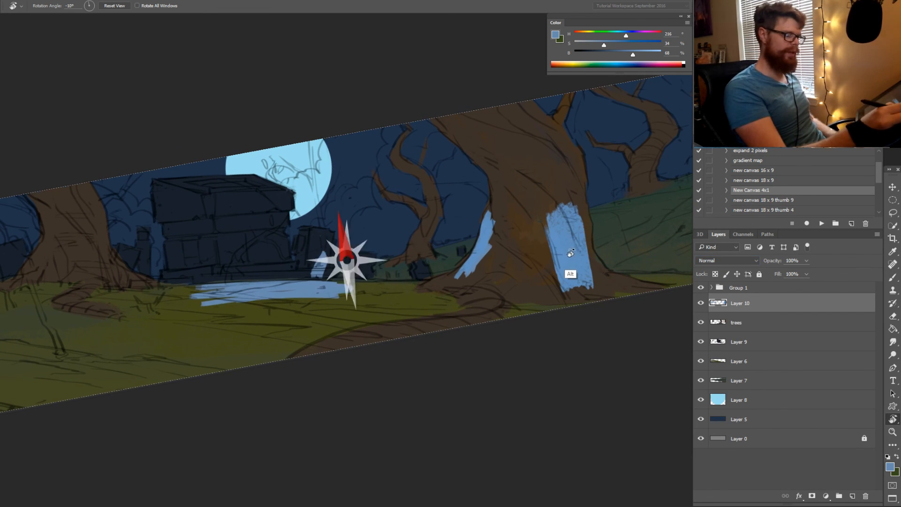
{"action": "key", "text": "b"}
{"action": "left_click", "coordinate": [578, 263], "text": "alt"}
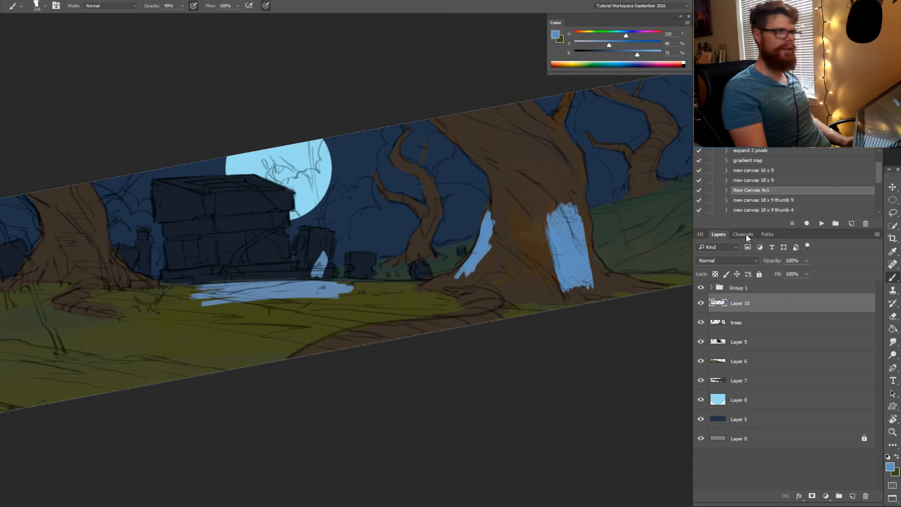
{"action": "left_click", "coordinate": [719, 261]}
{"action": "left_click", "coordinate": [719, 293]}
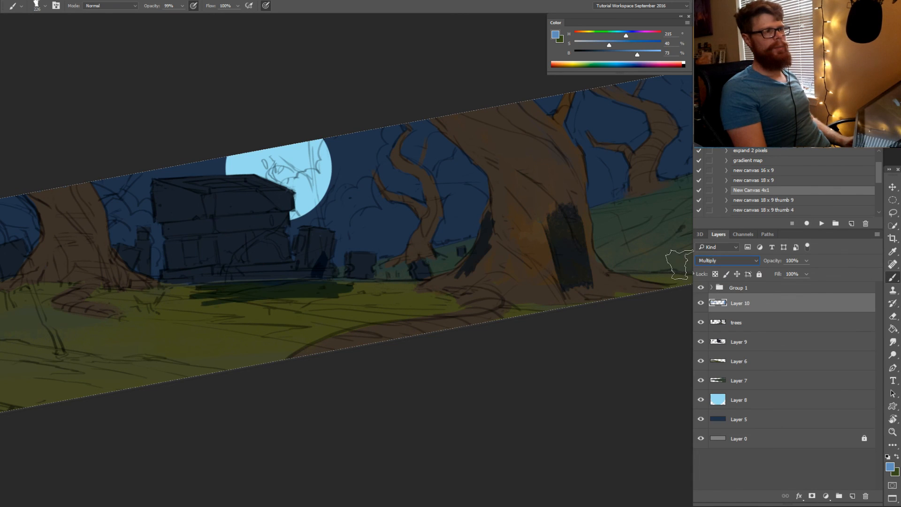
Set the Eyedropper to sample the Current Layer only
{"action": "left_click_drag", "start_coordinate": [465, 315], "coordinate": [400, 318]}
{"action": "key", "text": "e"}
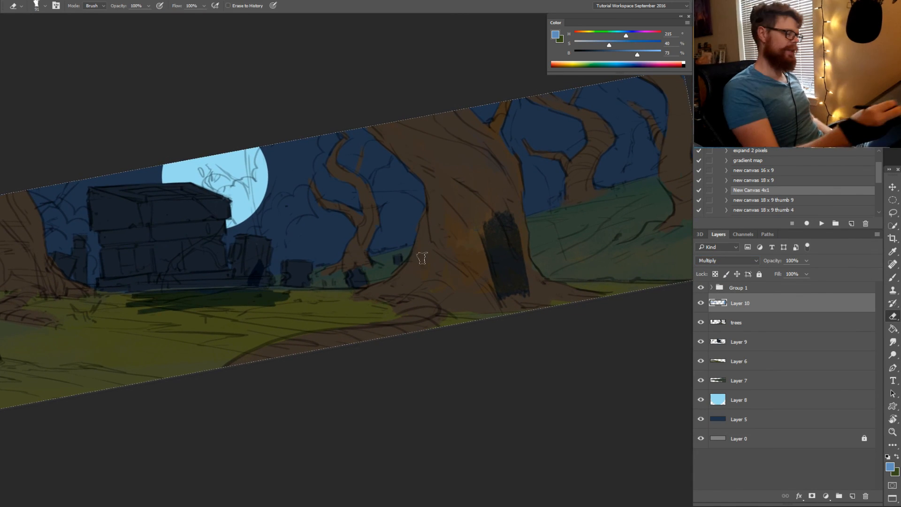
{"action": "key", "text": "b"}
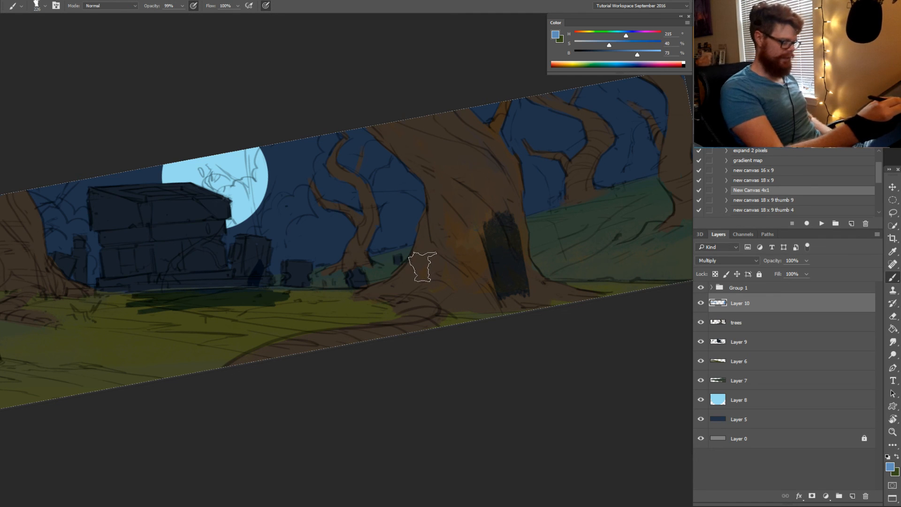
{"action": "key", "text": "i"}
{"action": "left_click", "coordinate": [210, 6]}
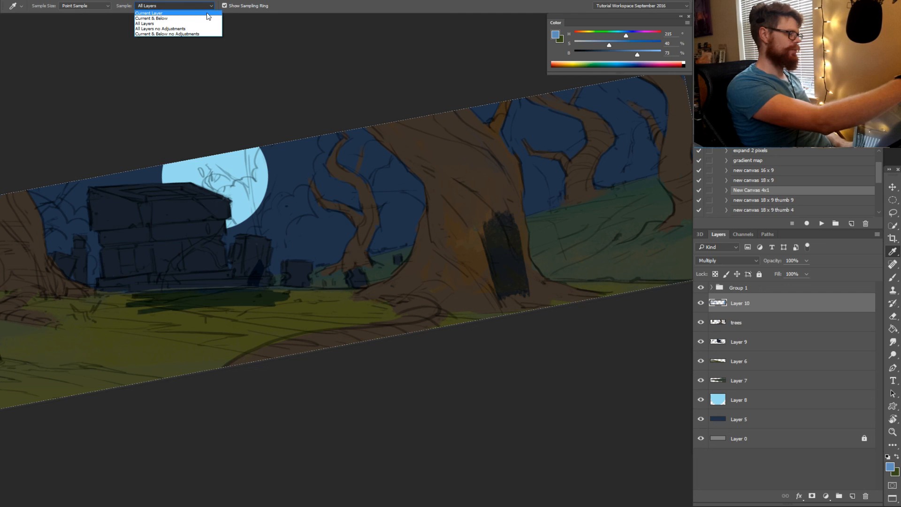
{"action": "left_click", "coordinate": [207, 13]}
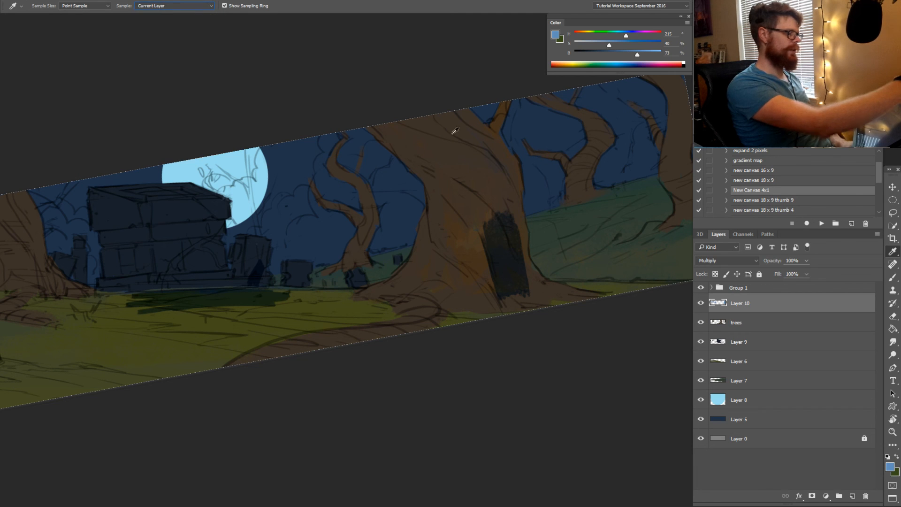
Test the Current Layer sampling on the big trunk, its shadow patch and outside the canvas, finishing on the patch's blue
{"action": "left_click", "coordinate": [507, 261], "text": "alt"}
{"action": "left_click", "coordinate": [488, 179], "text": "alt"}
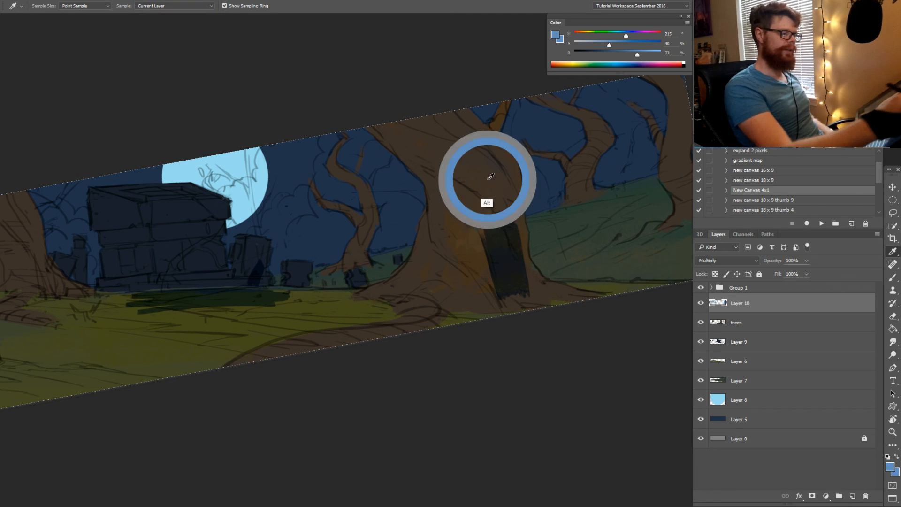
{"action": "left_click", "coordinate": [508, 269], "text": "alt"}
{"action": "left_click", "coordinate": [509, 269], "text": "alt"}
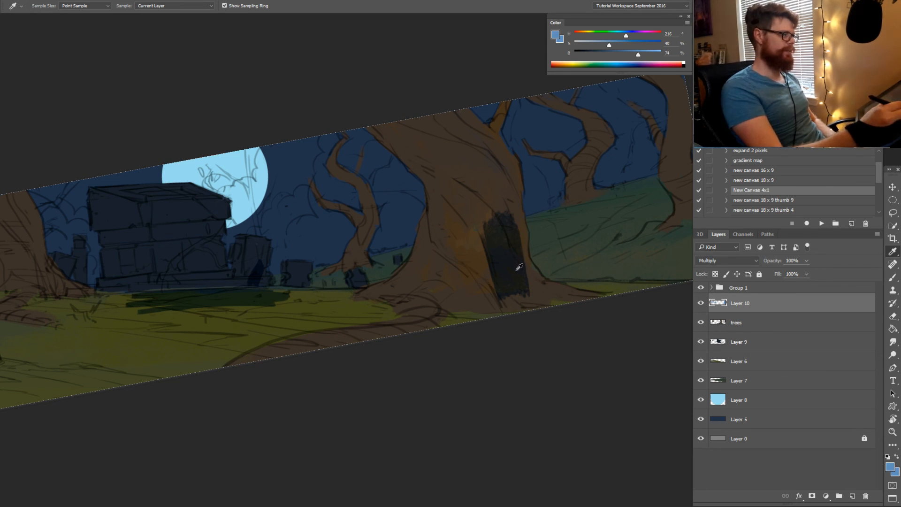
{"action": "left_click", "coordinate": [479, 340], "text": "alt"}
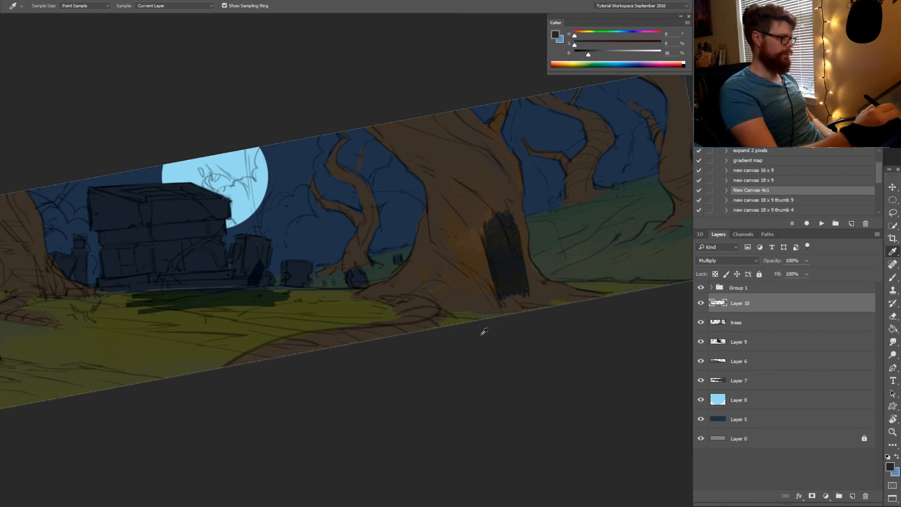
{"action": "left_click_drag", "start_coordinate": [510, 270], "coordinate": [514, 255]}
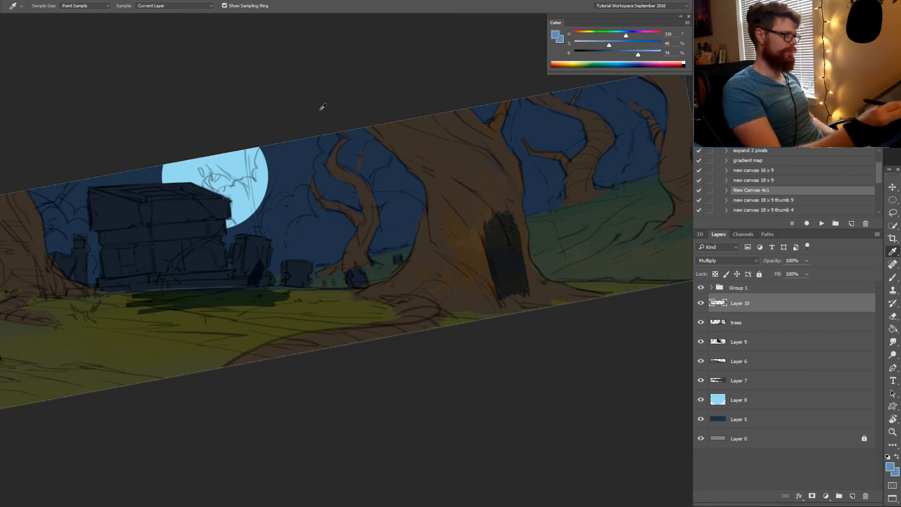
Set the Eyedropper back to All Layers and sample the shadow patch on the big trunk
{"action": "left_click", "coordinate": [202, 6]}
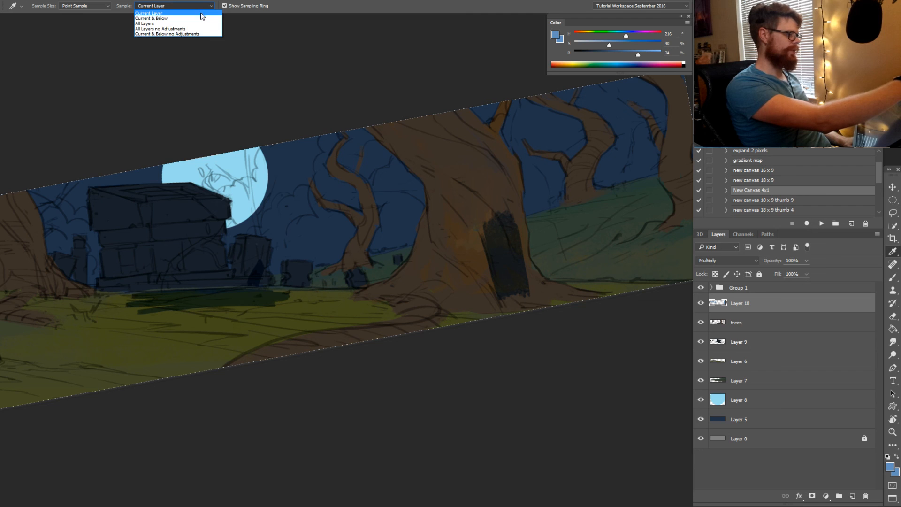
{"action": "left_click", "coordinate": [199, 25]}
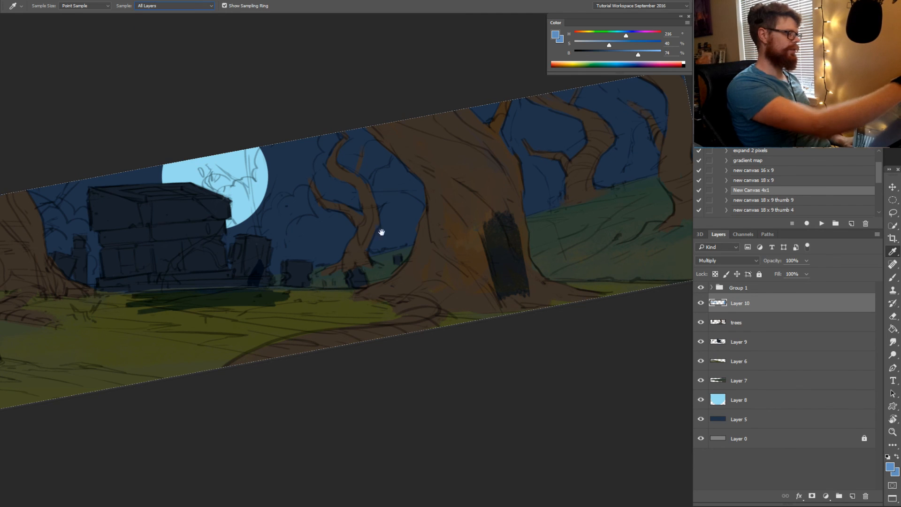
{"action": "key", "text": "b"}
{"action": "left_click", "coordinate": [544, 278], "text": "alt"}
{"action": "mouse_move", "coordinate": [541, 280]}
{"action": "left_mouse_down"}
{"action": "mouse_move", "coordinate": [520, 256]}
{"action": "mouse_move", "coordinate": [531, 284]}
{"action": "left_mouse_up"}
Set the Eyedropper to sample the Current Layer, and test a dark brush stroke on the ground shadow below the cabin, undoing it
{"action": "key", "text": "i"}
{"action": "left_click", "coordinate": [175, 6]}
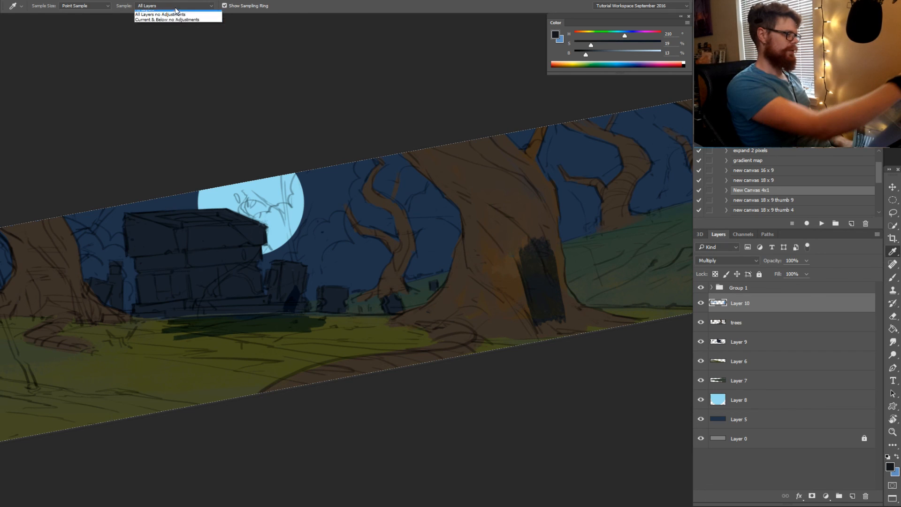
{"action": "left_click", "coordinate": [171, 13]}
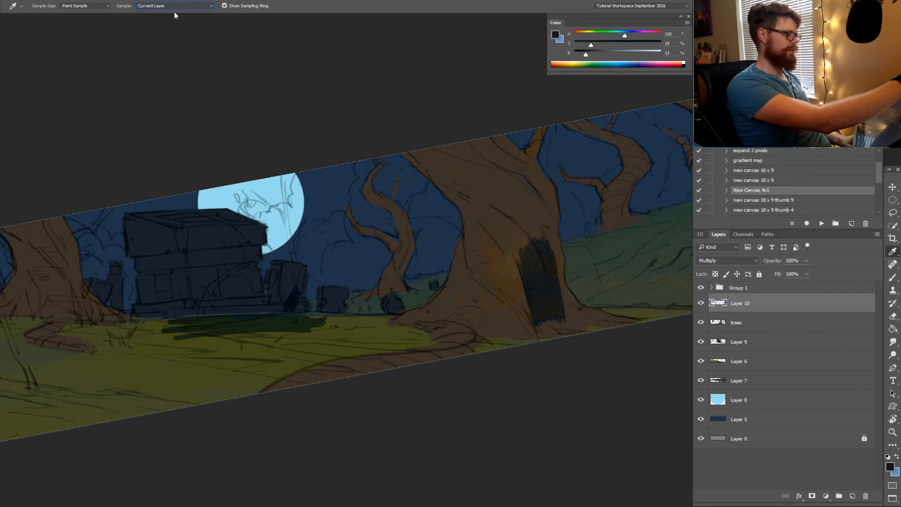
{"action": "left_click", "coordinate": [540, 282]}
{"action": "key", "text": "r"}
{"action": "mouse_move", "coordinate": [309, 297]}
{"action": "left_mouse_down"}
{"action": "mouse_move", "coordinate": [350, 319]}
{"action": "mouse_move", "coordinate": [372, 311]}
{"action": "mouse_move", "coordinate": [282, 375]}
{"action": "left_mouse_up"}
{"action": "key", "text": "b"}
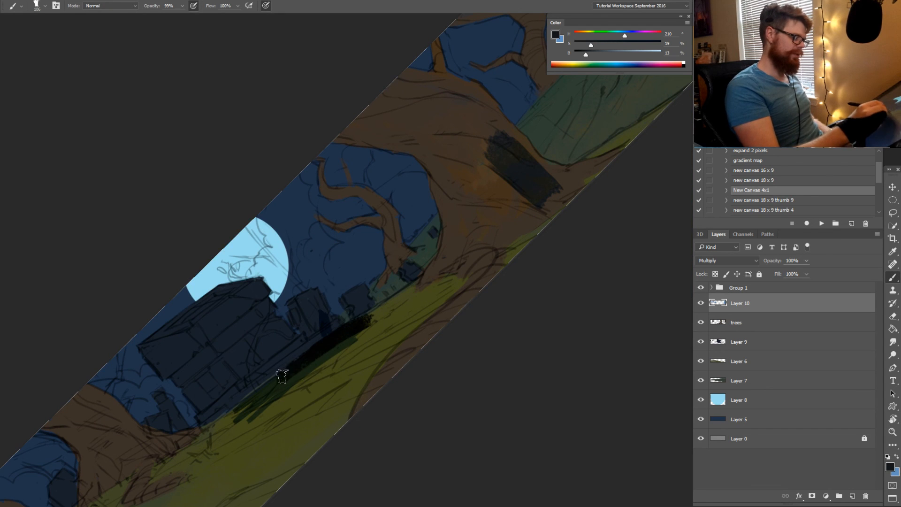
{"action": "key", "text": "ctrl+alt+z"}
Keep the Eyedropper on Current Layer and sample the big trunk's shadow patch as the background colour
{"action": "key", "text": "i"}
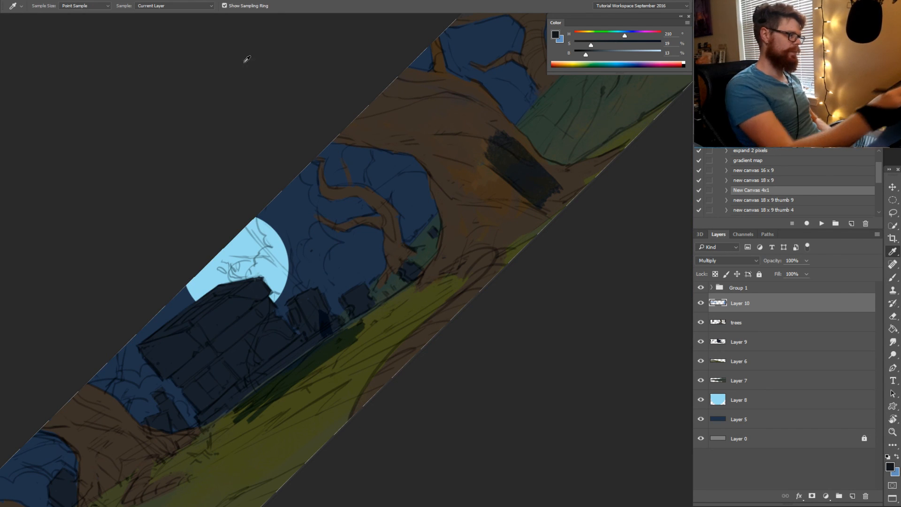
{"action": "left_click", "coordinate": [191, 10]}
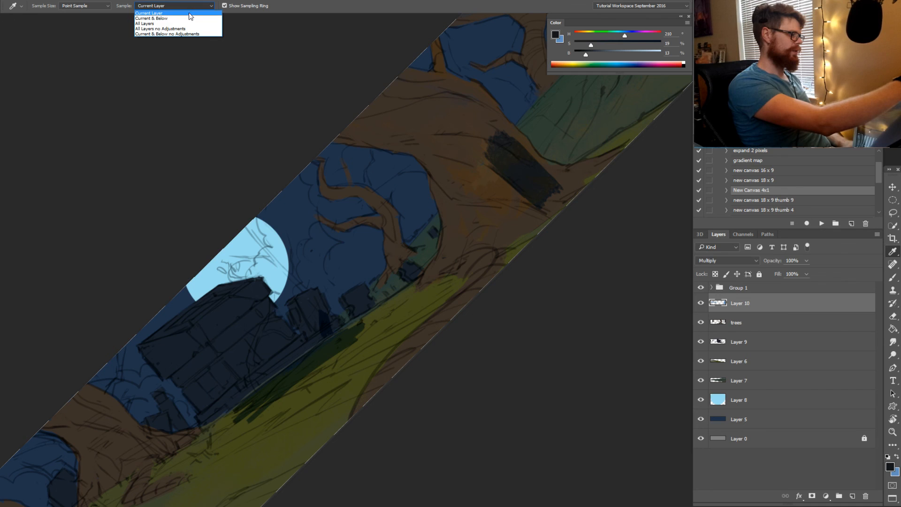
{"action": "left_click", "coordinate": [188, 14]}
{"action": "left_click", "coordinate": [533, 172], "text": "alt"}
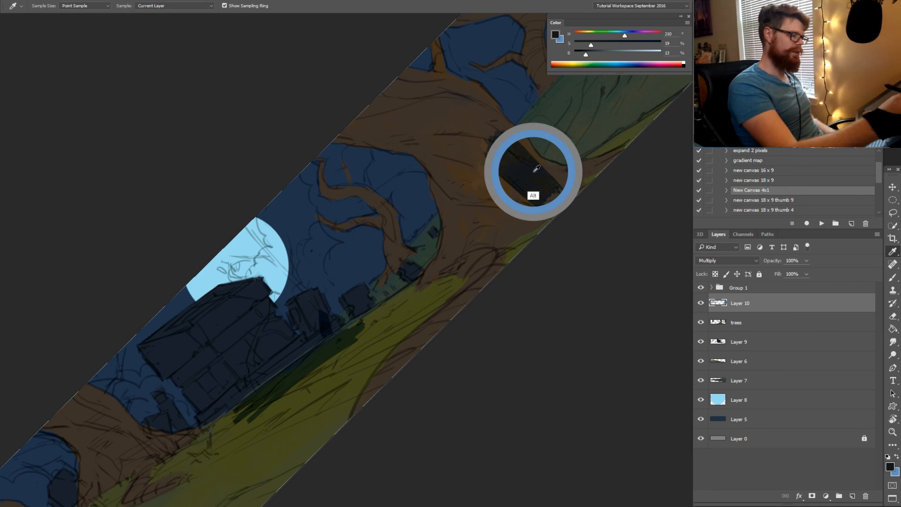
Set the Eyedropper to Current & Below and sample the big trunk's shadow patch as the background colour
{"action": "left_click", "coordinate": [188, 6]}
{"action": "left_click", "coordinate": [188, 8]}
{"action": "left_click", "coordinate": [188, 9]}
{"action": "left_click", "coordinate": [187, 10]}
{"action": "left_click", "coordinate": [188, 10]}
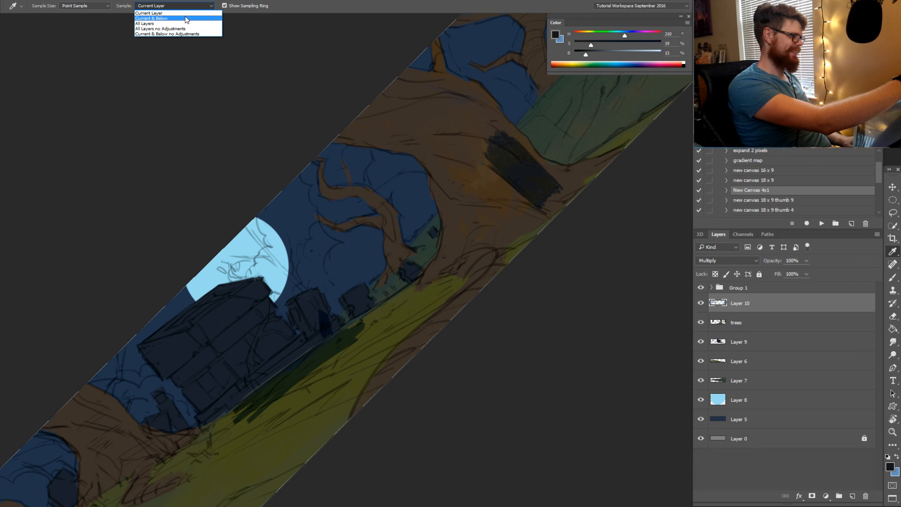
{"action": "left_click", "coordinate": [186, 19]}
{"action": "left_click", "coordinate": [545, 169], "text": "alt"}
Return the Eyedropper to Current Layer and sample the blue of the ground shadow below the cabin as foreground and background colours
{"action": "key", "text": "r"}
{"action": "left_click_drag", "start_coordinate": [544, 170], "coordinate": [554, 332]}
{"action": "key", "text": "i"}
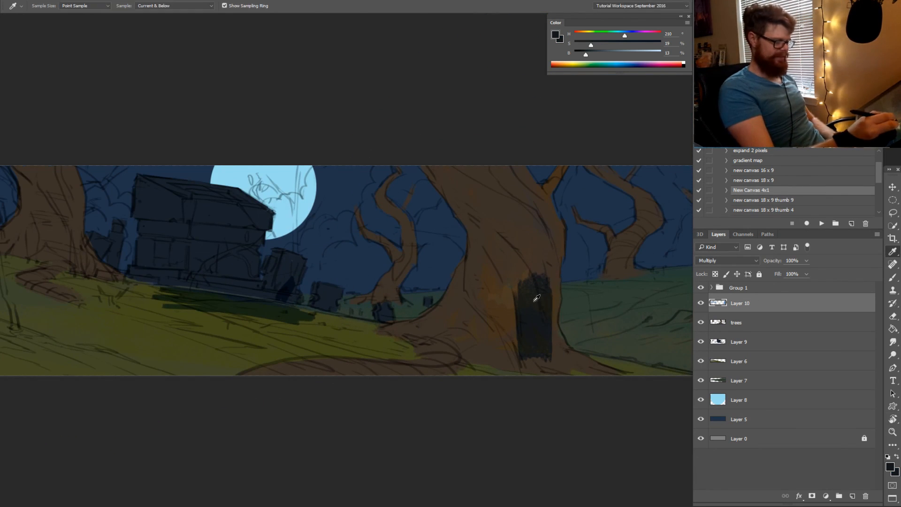
{"action": "left_click", "coordinate": [201, 6]}
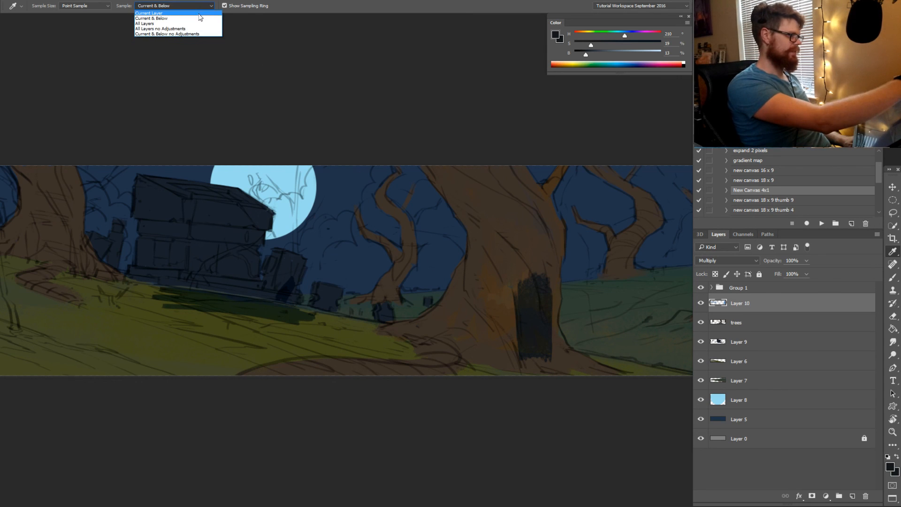
{"action": "left_click", "coordinate": [200, 13]}
{"action": "left_click", "coordinate": [269, 304], "text": "alt"}
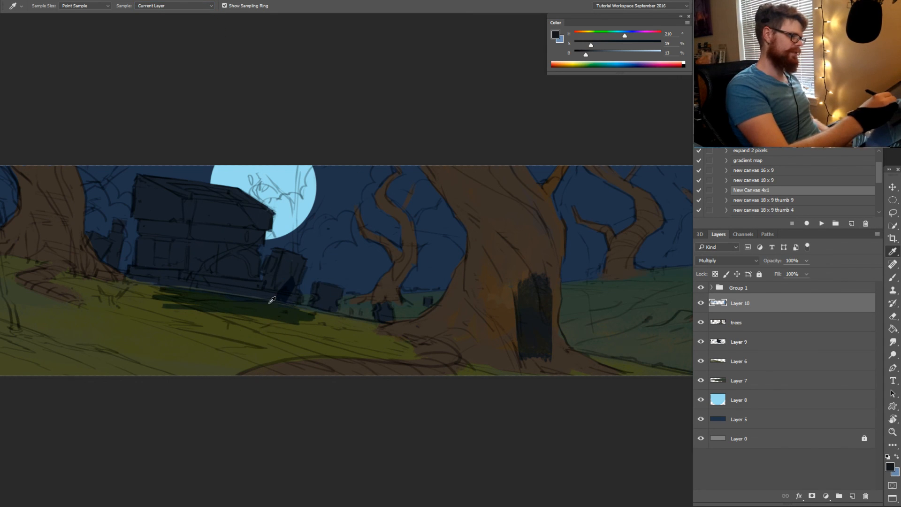
{"action": "left_click", "coordinate": [271, 303]}
{"action": "left_click", "coordinate": [274, 302], "text": "alt"}
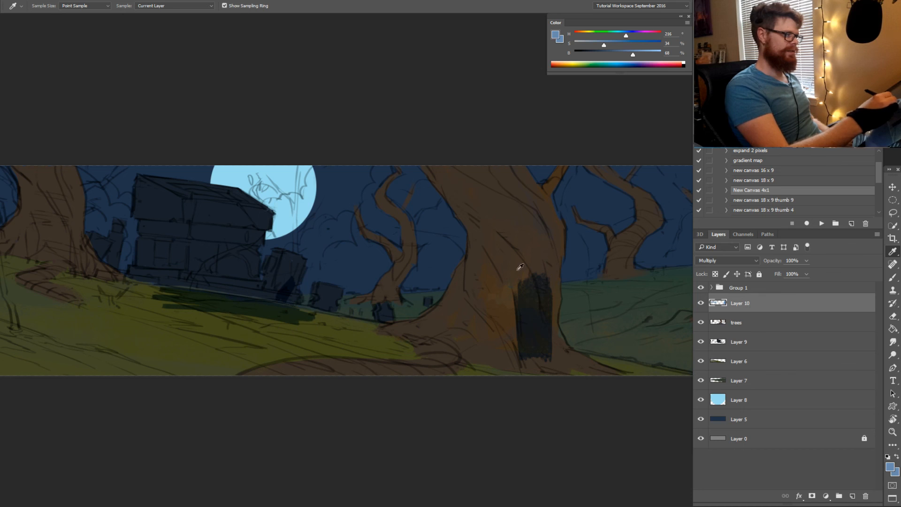
Erase the test shadow patch from the big trunk on Layer 10
{"action": "key", "text": "r"}
{"action": "key", "text": "e"}
{"action": "mouse_move", "coordinate": [516, 310]}
{"action": "left_mouse_down"}
{"action": "mouse_move", "coordinate": [533, 269]}
{"action": "mouse_move", "coordinate": [548, 325]}
{"action": "left_mouse_up"}
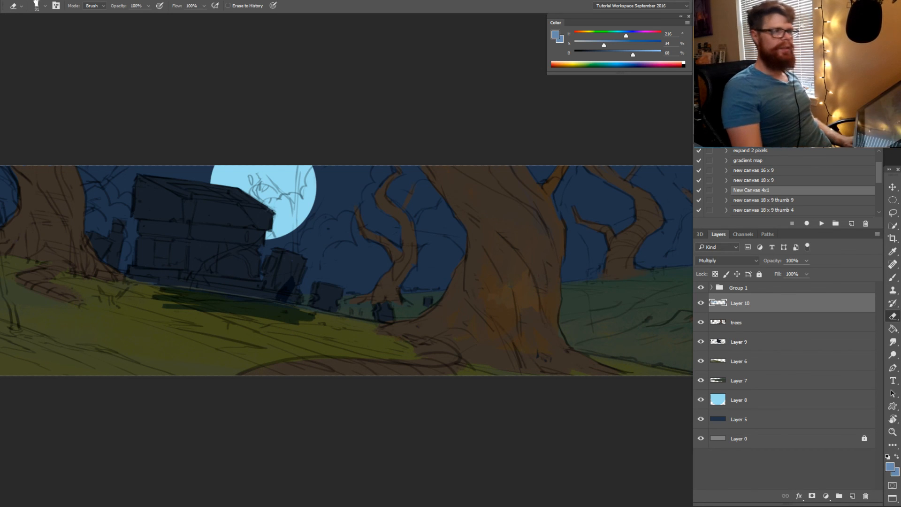
Load the trees layer's pixels as a selection for painting on Layer 10, and hide the selection outline
{"action": "left_click", "coordinate": [717, 324], "text": "ctrl"}
{"action": "left_click_drag", "start_coordinate": [426, 307], "coordinate": [340, 315]}
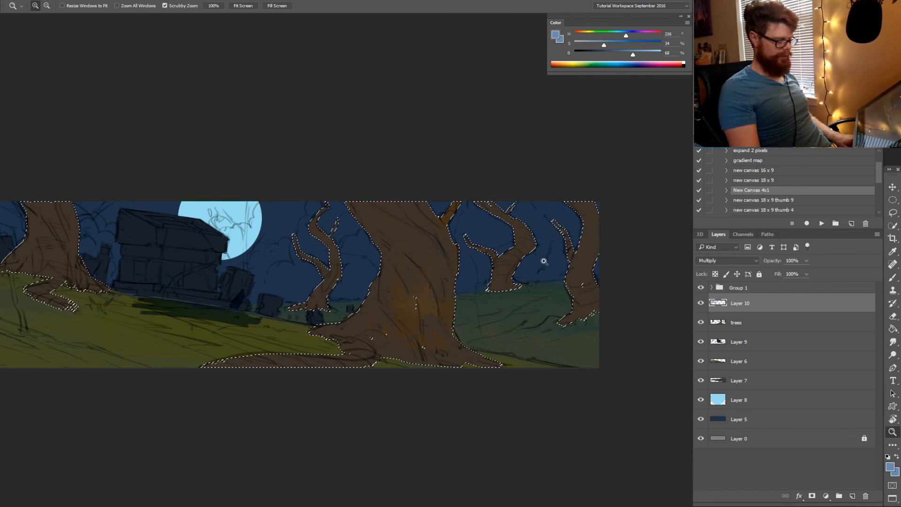
{"action": "key", "text": "e"}
{"action": "key", "text": "g"}
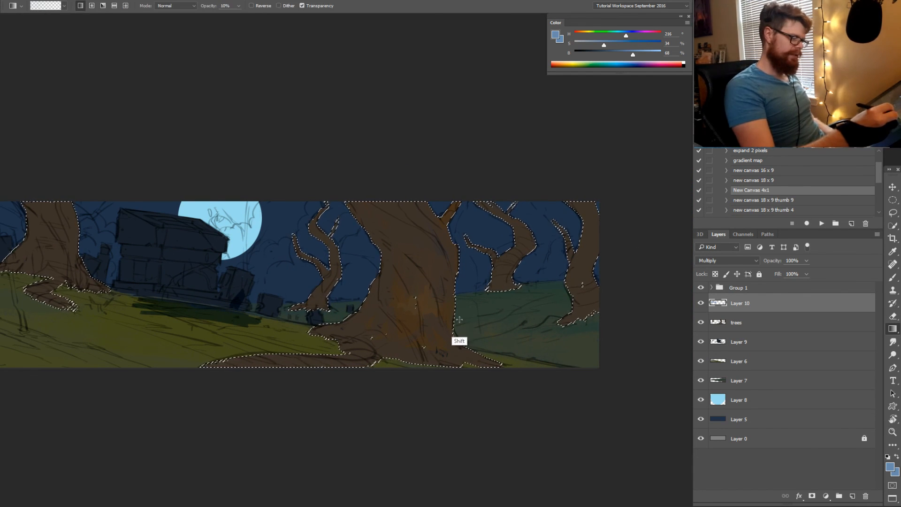
{"action": "key", "text": "b"}
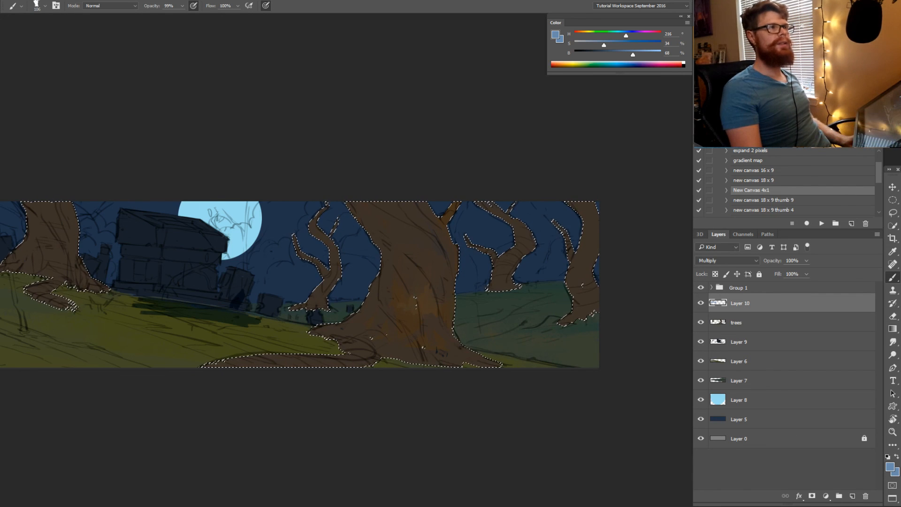
{"action": "key", "text": "ctrl+h"}
Paint broad, soft blue shadows over the shaded sides and bases of the tree trunks with a large soft brush
{"action": "mouse_move", "coordinate": [445, 247]}
{"action": "left_mouse_down"}
{"action": "mouse_move", "coordinate": [445, 358]}
{"action": "mouse_move", "coordinate": [457, 270]}
{"action": "mouse_move", "coordinate": [450, 314]}
{"action": "mouse_move", "coordinate": [503, 376]}
{"action": "mouse_move", "coordinate": [431, 320]}
{"action": "mouse_move", "coordinate": [418, 341]}
{"action": "mouse_move", "coordinate": [449, 261]}
{"action": "mouse_move", "coordinate": [392, 350]}
{"action": "mouse_move", "coordinate": [409, 369]}
{"action": "mouse_move", "coordinate": [507, 377]}
{"action": "left_mouse_up"}
{"action": "mouse_move", "coordinate": [572, 303]}
{"action": "left_mouse_down"}
{"action": "mouse_move", "coordinate": [592, 222]}
{"action": "mouse_move", "coordinate": [600, 308]}
{"action": "left_mouse_up"}
{"action": "left_click_drag", "start_coordinate": [401, 360], "coordinate": [552, 383]}
{"action": "mouse_move", "coordinate": [221, 236]}
{"action": "left_mouse_down"}
{"action": "mouse_move", "coordinate": [203, 284]}
{"action": "mouse_move", "coordinate": [189, 227]}
{"action": "mouse_move", "coordinate": [171, 270]}
{"action": "mouse_move", "coordinate": [179, 212]}
{"action": "left_mouse_up"}
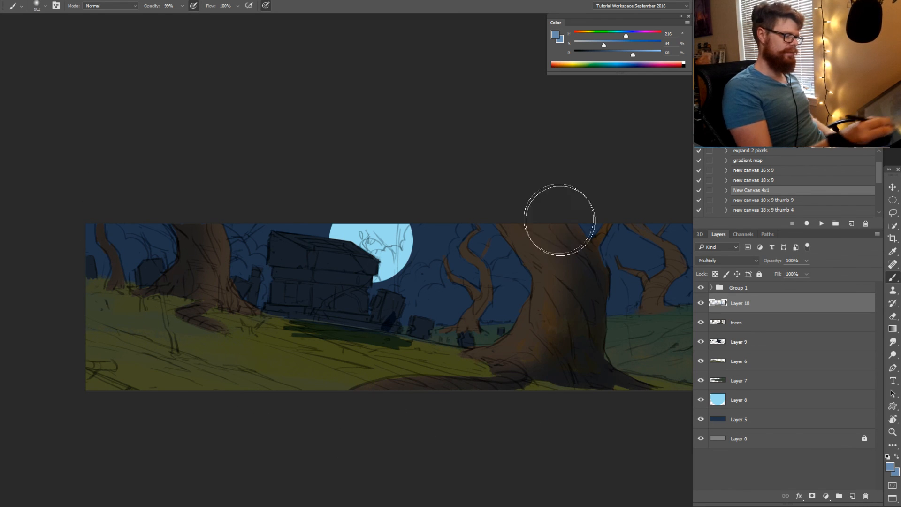
{"action": "left_click_drag", "start_coordinate": [562, 377], "coordinate": [412, 363]}
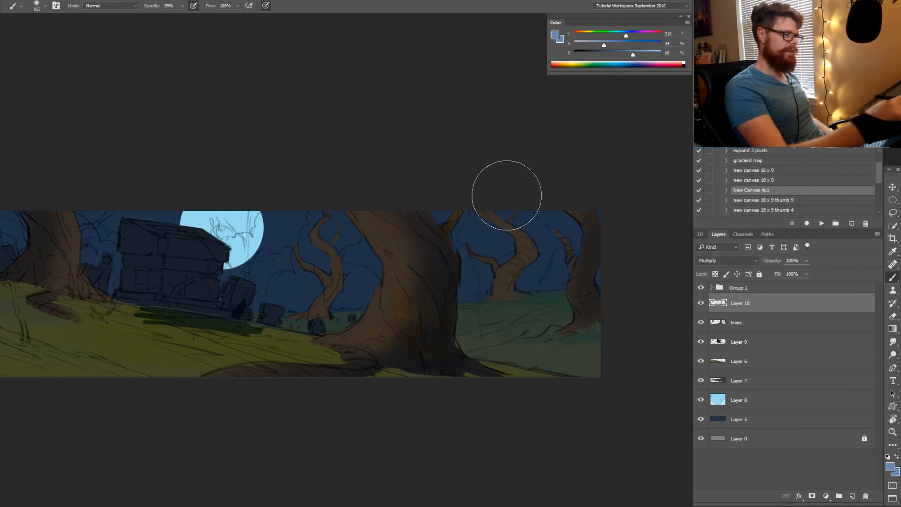
{"action": "key", "text": "z"}
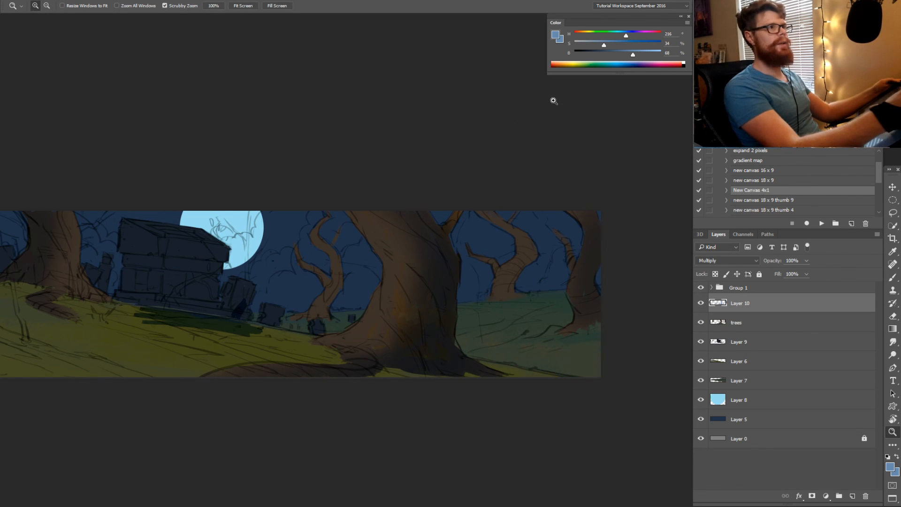
{"action": "right_click", "coordinate": [492, 131]}
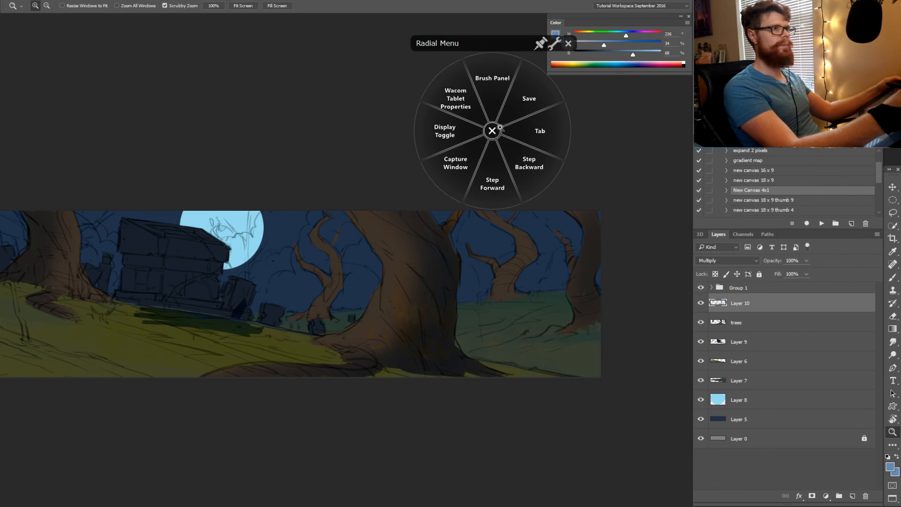
{"action": "left_click", "coordinate": [499, 129]}
{"action": "key", "text": "b"}
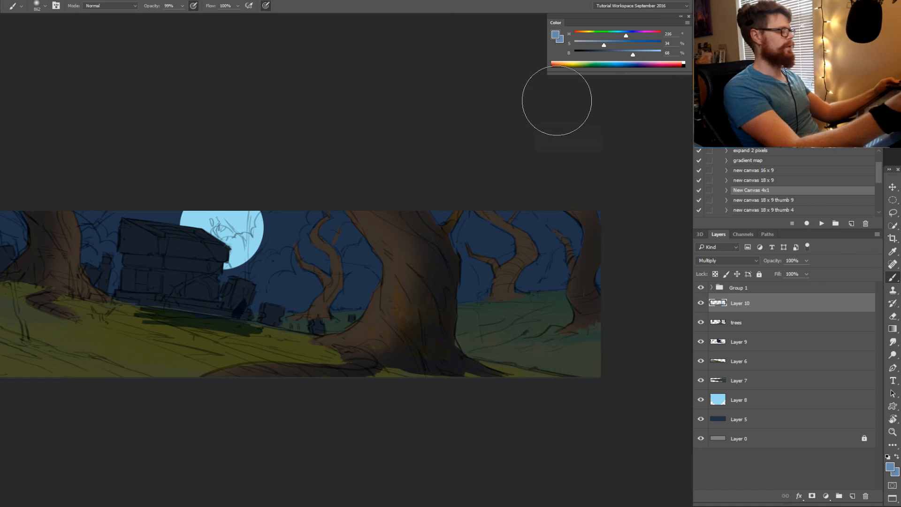
Switch to the smaller textured brush and paint streaky shadows following the bark folds along the big trunk
{"action": "key", "text": "period"}
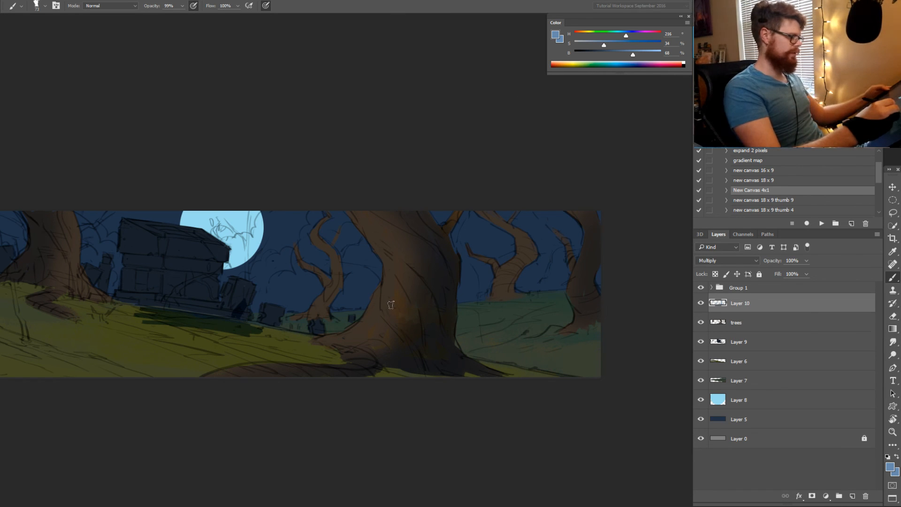
{"action": "mouse_move", "coordinate": [384, 308]}
{"action": "left_mouse_down"}
{"action": "mouse_move", "coordinate": [395, 333]}
{"action": "mouse_move", "coordinate": [382, 294]}
{"action": "mouse_move", "coordinate": [418, 344]}
{"action": "left_mouse_up"}
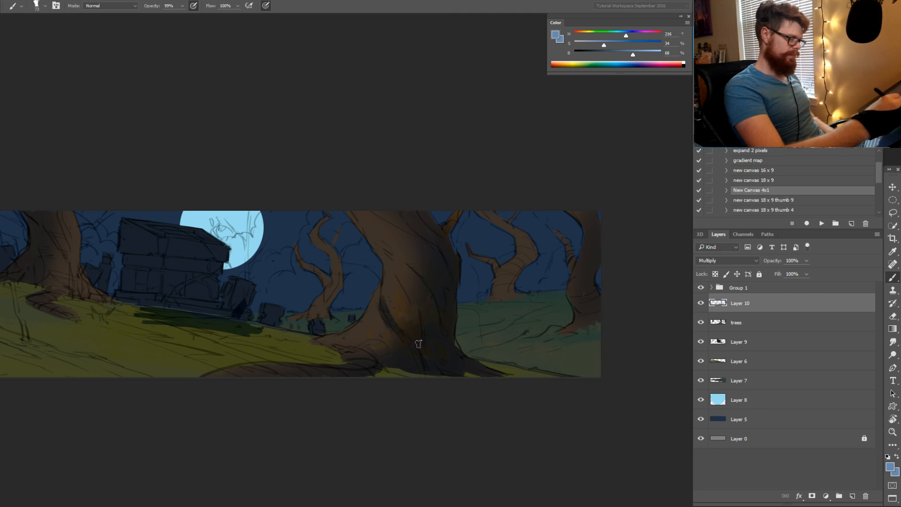
{"action": "left_click_drag", "start_coordinate": [384, 289], "coordinate": [408, 344]}
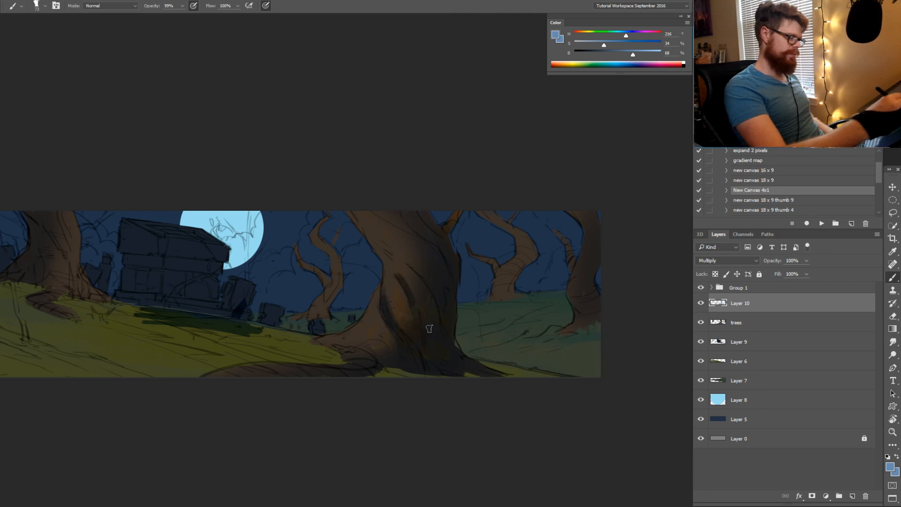
{"action": "left_click_drag", "start_coordinate": [388, 299], "coordinate": [469, 317]}
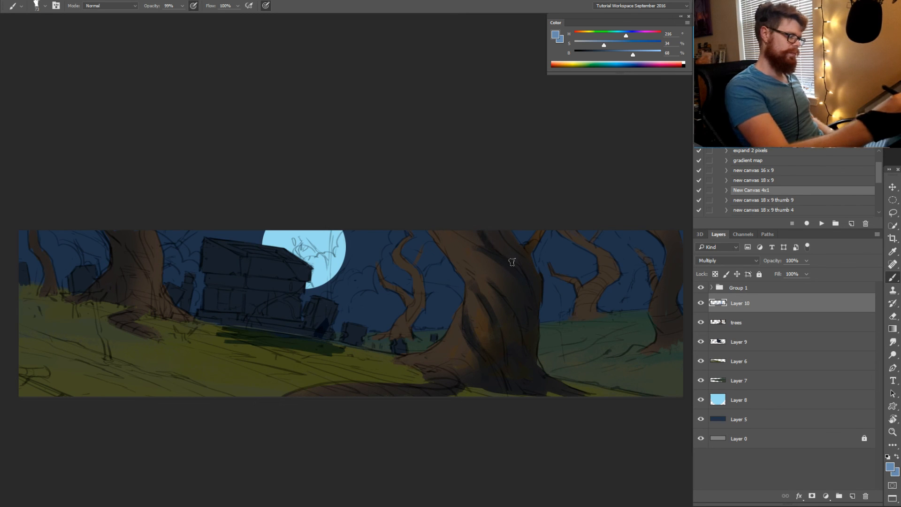
{"action": "mouse_move", "coordinate": [460, 368]}
{"action": "left_mouse_down"}
{"action": "mouse_move", "coordinate": [539, 400]}
{"action": "mouse_move", "coordinate": [544, 263]}
{"action": "left_mouse_up"}
{"action": "left_click_drag", "start_coordinate": [379, 362], "coordinate": [347, 376]}
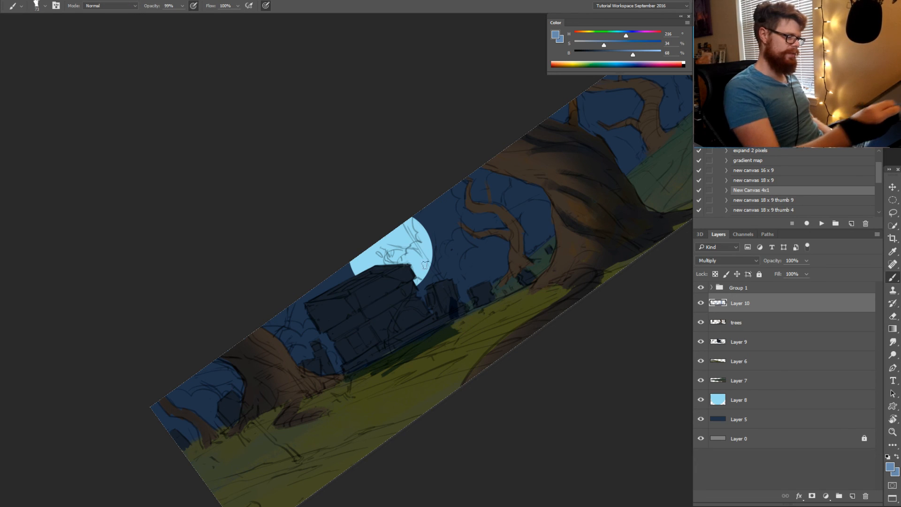
Paint shadow strokes on Layer 10 over the grass below the tomb and along the slope by the leftmost trees
{"action": "mouse_move", "coordinate": [424, 387]}
{"action": "left_mouse_down"}
{"action": "mouse_move", "coordinate": [433, 333]}
{"action": "mouse_move", "coordinate": [425, 365]}
{"action": "mouse_move", "coordinate": [427, 350]}
{"action": "mouse_move", "coordinate": [317, 399]}
{"action": "left_mouse_up"}
{"action": "mouse_move", "coordinate": [427, 356]}
{"action": "left_mouse_down"}
{"action": "mouse_move", "coordinate": [242, 430]}
{"action": "mouse_move", "coordinate": [200, 464]}
{"action": "left_mouse_up"}
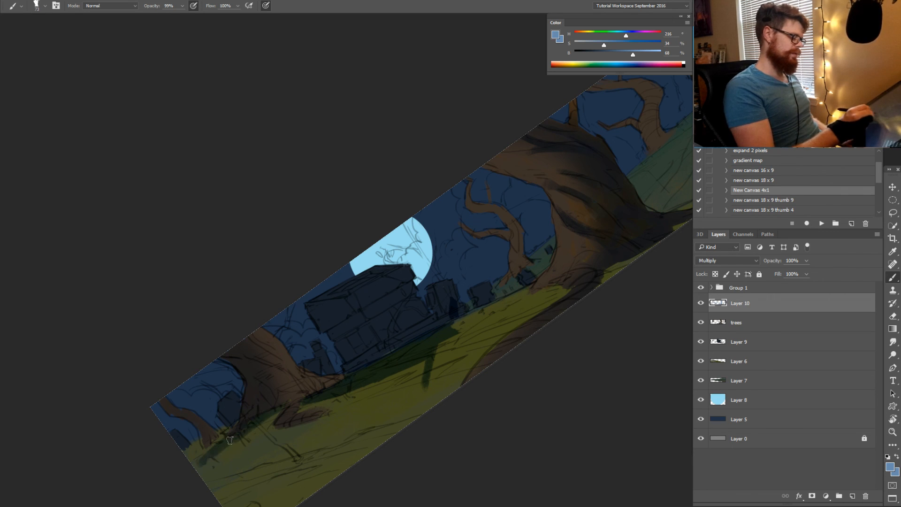
{"action": "mouse_move", "coordinate": [273, 418]}
{"action": "left_mouse_down"}
{"action": "mouse_move", "coordinate": [202, 474]}
{"action": "mouse_move", "coordinate": [186, 472]}
{"action": "left_mouse_up"}
{"action": "left_click_drag", "start_coordinate": [390, 237], "coordinate": [214, 443]}
{"action": "key", "text": "ctrl+z"}
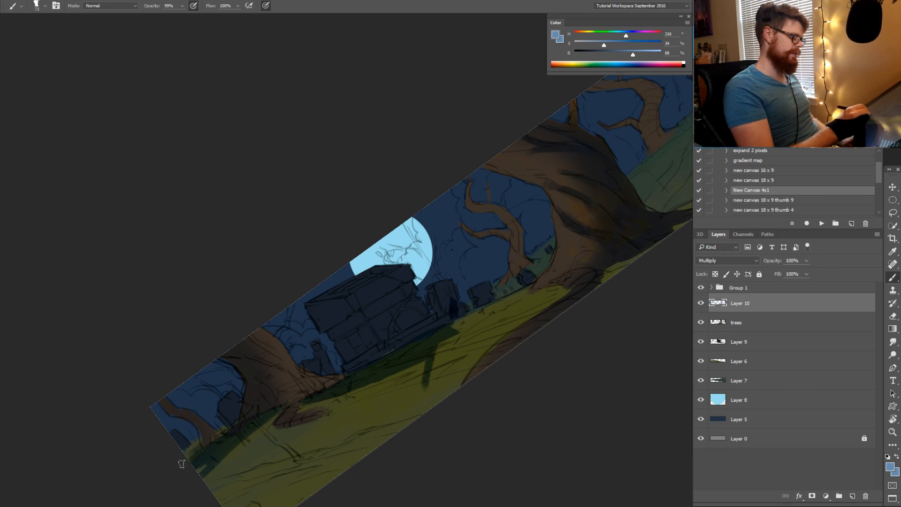
{"action": "mouse_move", "coordinate": [281, 412]}
{"action": "left_mouse_down"}
{"action": "mouse_move", "coordinate": [216, 464]}
{"action": "mouse_move", "coordinate": [302, 424]}
{"action": "mouse_move", "coordinate": [259, 436]}
{"action": "left_mouse_up"}
Paint shadows on the green background hill around the base of the far-right tree
{"action": "left_click_drag", "start_coordinate": [389, 395], "coordinate": [358, 396]}
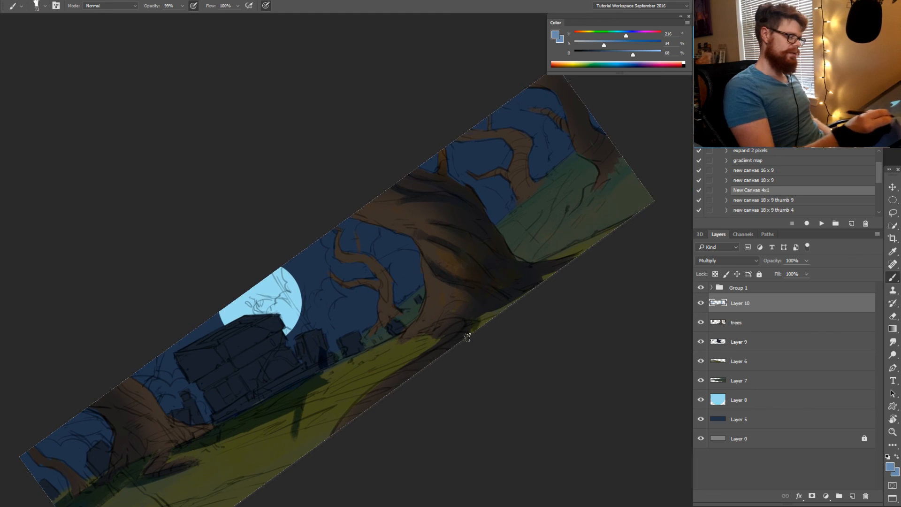
{"action": "mouse_move", "coordinate": [574, 247]}
{"action": "left_mouse_down"}
{"action": "mouse_move", "coordinate": [508, 323]}
{"action": "mouse_move", "coordinate": [536, 263]}
{"action": "mouse_move", "coordinate": [570, 240]}
{"action": "left_mouse_up"}
{"action": "mouse_move", "coordinate": [489, 248]}
{"action": "left_mouse_down"}
{"action": "mouse_move", "coordinate": [512, 230]}
{"action": "mouse_move", "coordinate": [460, 278]}
{"action": "mouse_move", "coordinate": [473, 259]}
{"action": "mouse_move", "coordinate": [459, 228]}
{"action": "mouse_move", "coordinate": [463, 269]}
{"action": "left_mouse_up"}
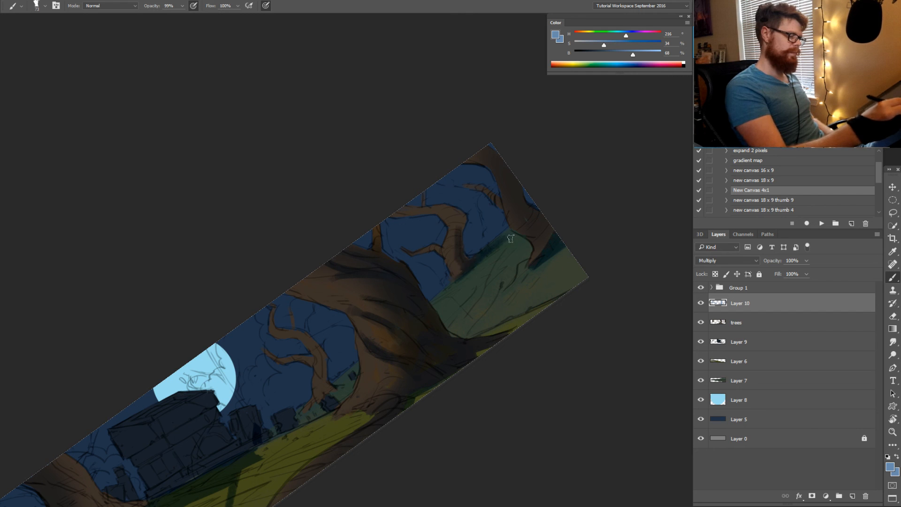
Shift the hue of the shadow layer, Layer 10, to +35 with Hue/Saturation
{"action": "key", "text": "r"}
{"action": "left_click_drag", "start_coordinate": [543, 265], "coordinate": [525, 399]}
{"action": "left_click_drag", "start_coordinate": [476, 380], "coordinate": [602, 373]}
{"action": "left_click_drag", "start_coordinate": [566, 379], "coordinate": [523, 388]}
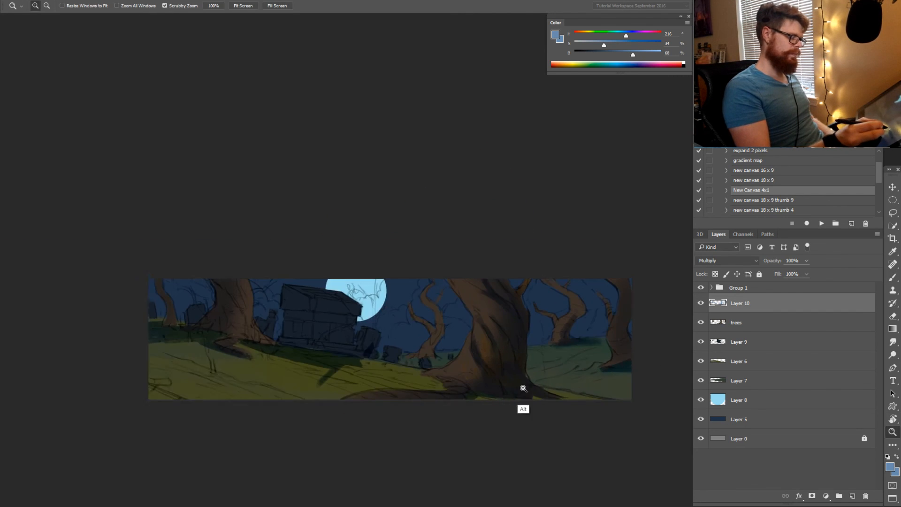
{"action": "left_click", "coordinate": [523, 389], "text": "alt"}
{"action": "key", "text": "ctrl+u"}
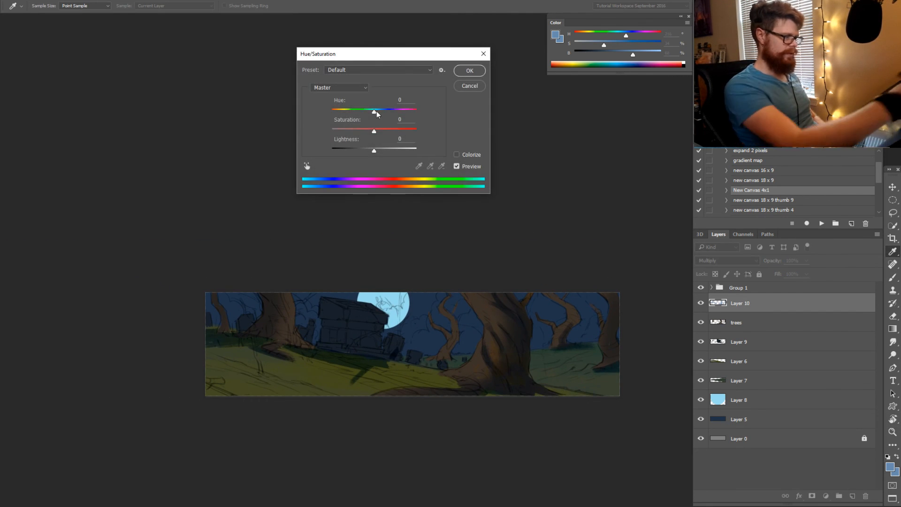
{"action": "left_click_drag", "start_coordinate": [376, 113], "coordinate": [394, 116]}
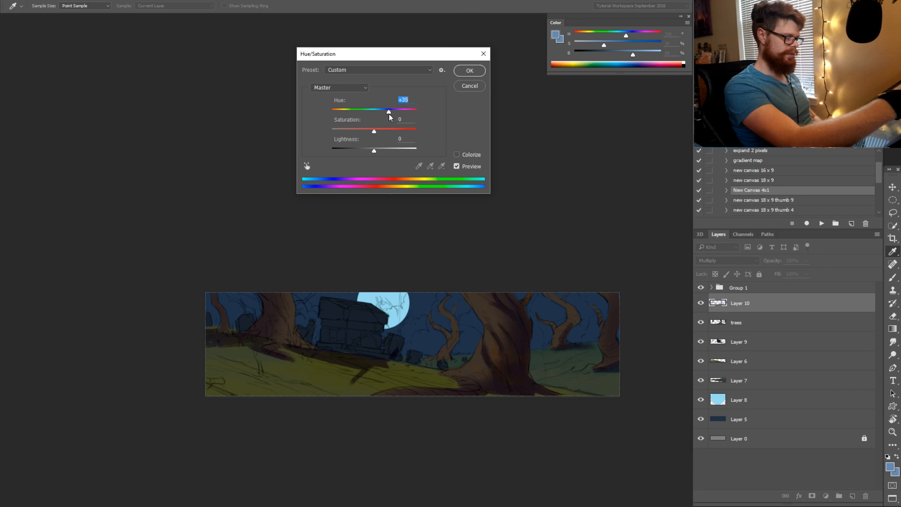
{"action": "left_click", "coordinate": [469, 71]}
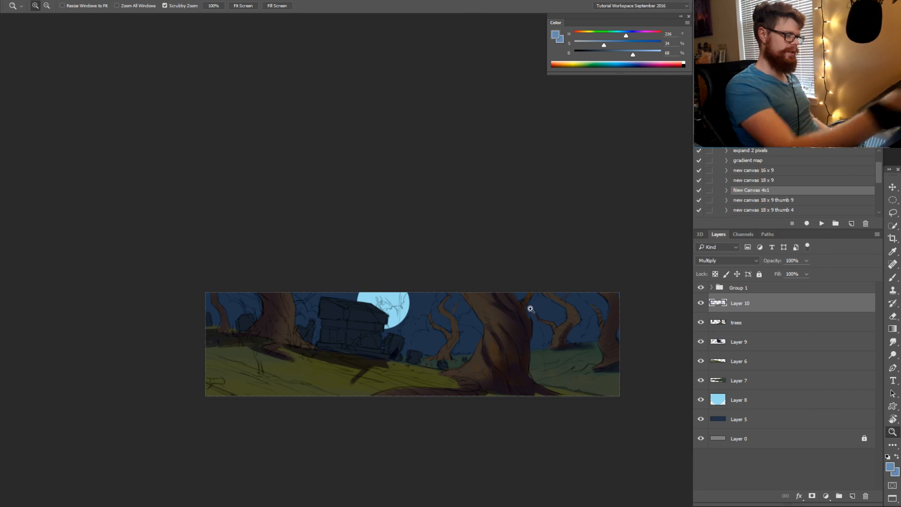
Sample the purple shadow color from the large tree and brush it over the tomb's shaded side face
{"action": "key", "text": "b"}
{"action": "left_click", "coordinate": [521, 367], "text": "alt"}
{"action": "key", "text": "r"}
{"action": "left_click_drag", "start_coordinate": [521, 368], "coordinate": [425, 337]}
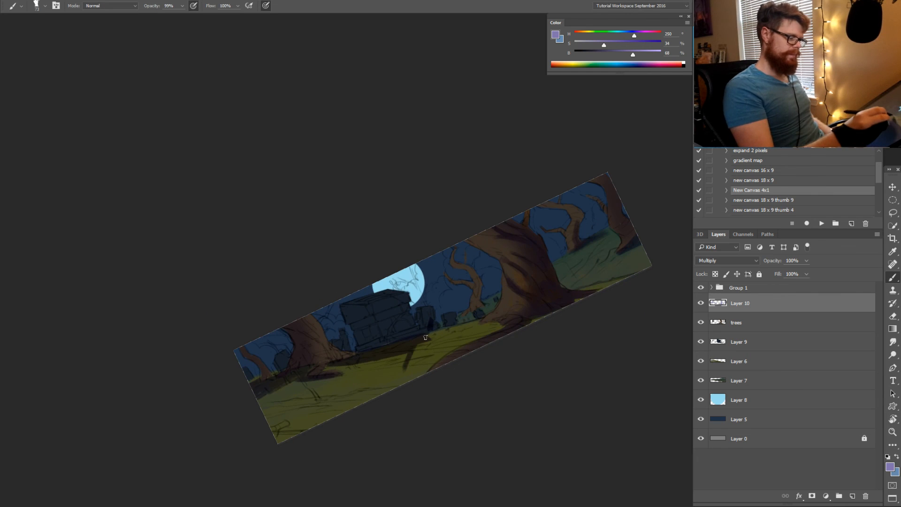
{"action": "key", "text": "e"}
{"action": "key", "text": "b"}
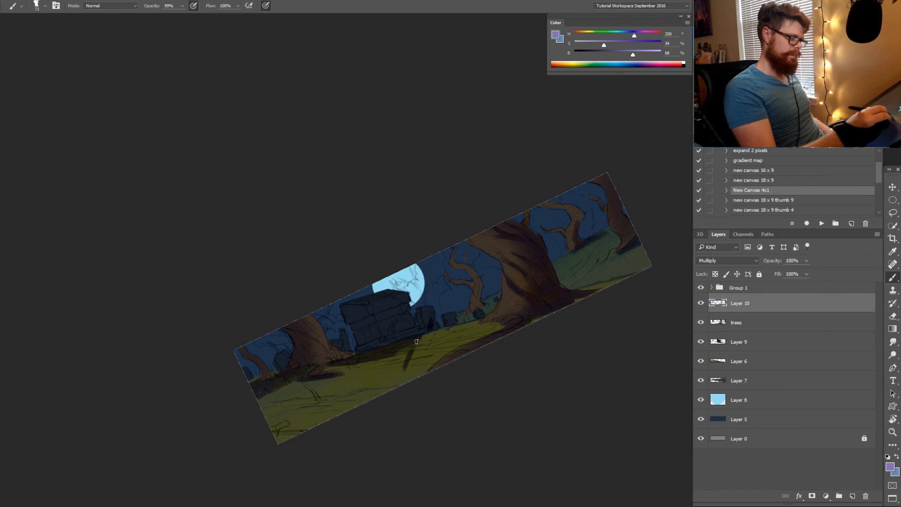
{"action": "mouse_move", "coordinate": [378, 314]}
{"action": "left_mouse_down"}
{"action": "mouse_move", "coordinate": [371, 343]}
{"action": "mouse_move", "coordinate": [353, 323]}
{"action": "mouse_move", "coordinate": [360, 344]}
{"action": "mouse_move", "coordinate": [381, 345]}
{"action": "mouse_move", "coordinate": [347, 323]}
{"action": "left_mouse_up"}
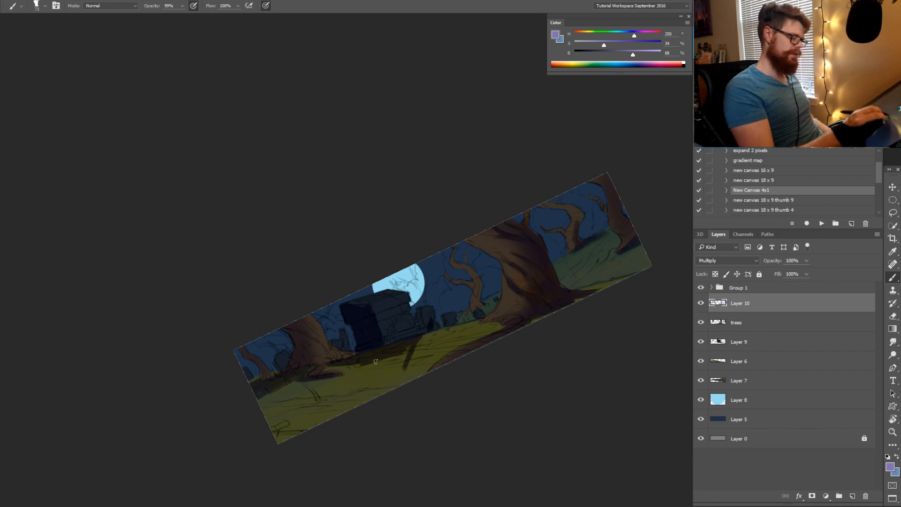
Paint the tomb's broad cast shadow across the foreground grass, extending it down to the canvas edge
{"action": "mouse_move", "coordinate": [365, 366]}
{"action": "left_mouse_down"}
{"action": "mouse_move", "coordinate": [397, 361]}
{"action": "mouse_move", "coordinate": [349, 387]}
{"action": "mouse_move", "coordinate": [390, 375]}
{"action": "left_mouse_up"}
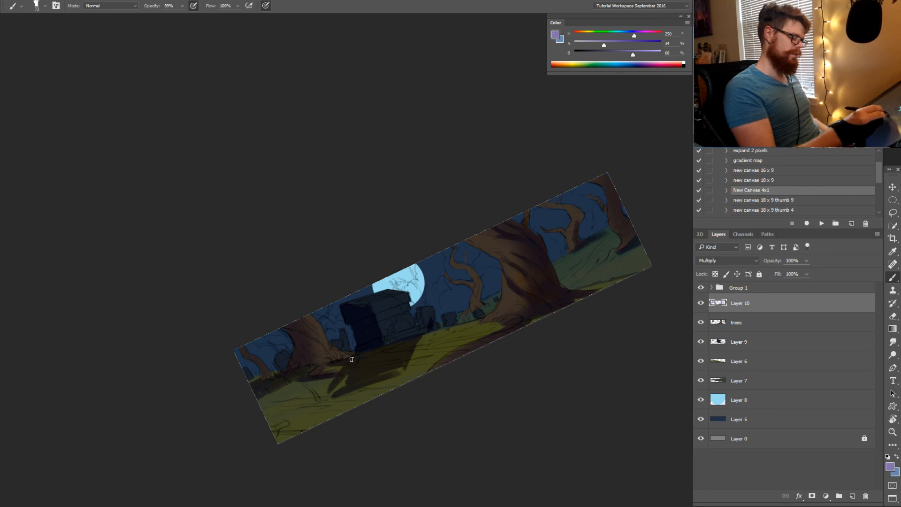
{"action": "left_click_drag", "start_coordinate": [323, 396], "coordinate": [317, 411]}
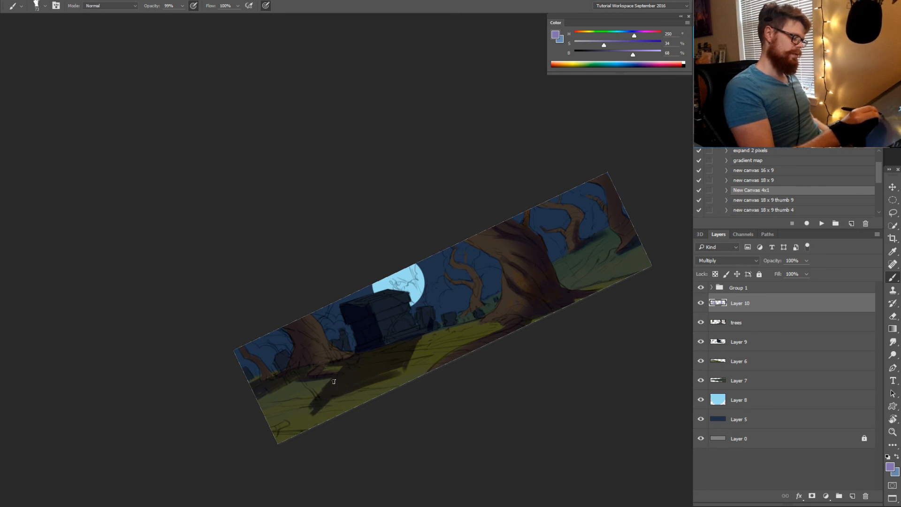
{"action": "mouse_move", "coordinate": [352, 386]}
{"action": "left_mouse_down"}
{"action": "mouse_move", "coordinate": [363, 386]}
{"action": "mouse_move", "coordinate": [336, 392]}
{"action": "mouse_move", "coordinate": [357, 400]}
{"action": "mouse_move", "coordinate": [342, 416]}
{"action": "left_mouse_up"}
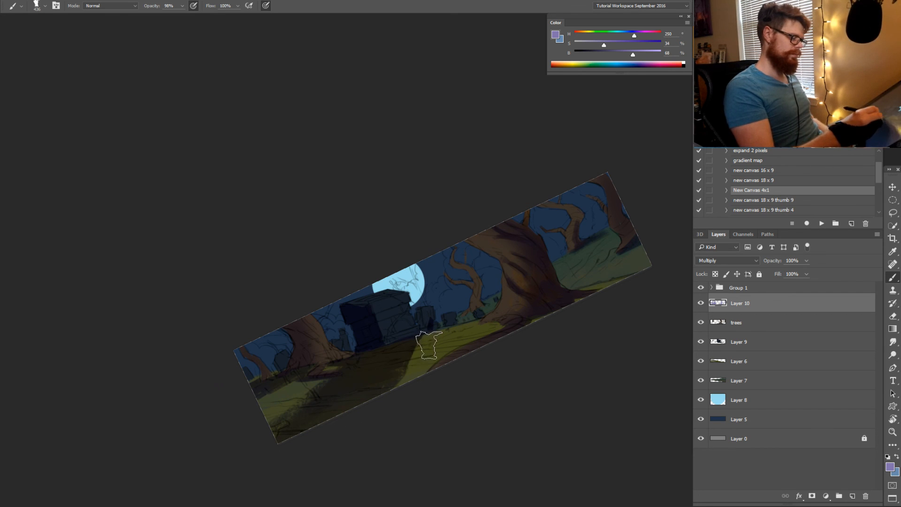
Clean up the edges of the tomb's cast shadow with the Eraser and brush in more shadow near the tree roots
{"action": "key", "text": "e"}
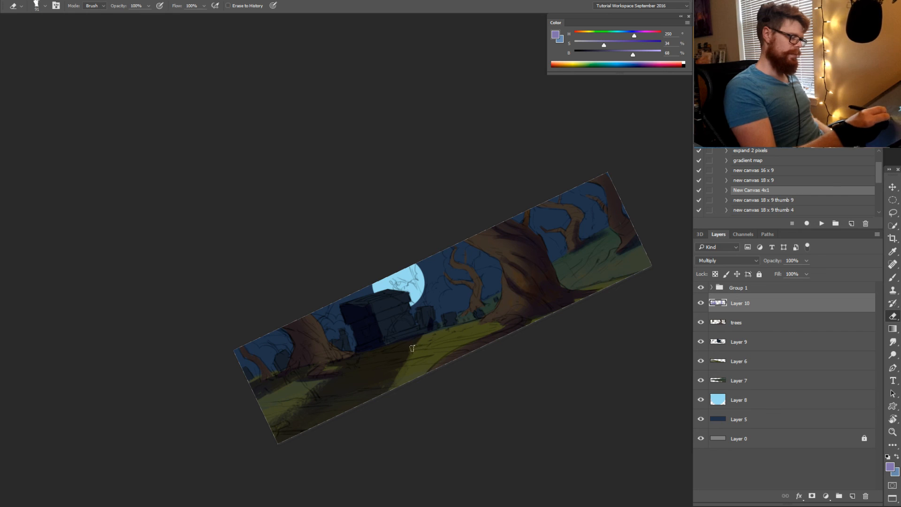
{"action": "left_click_drag", "start_coordinate": [399, 369], "coordinate": [409, 355]}
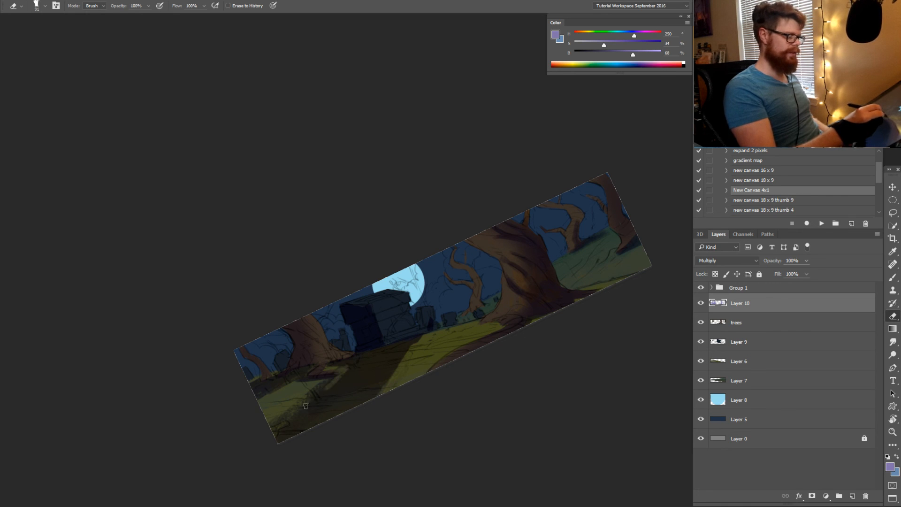
{"action": "key", "text": "b"}
{"action": "mouse_move", "coordinate": [343, 372]}
{"action": "left_mouse_down"}
{"action": "mouse_move", "coordinate": [331, 375]}
{"action": "mouse_move", "coordinate": [346, 377]}
{"action": "left_mouse_up"}
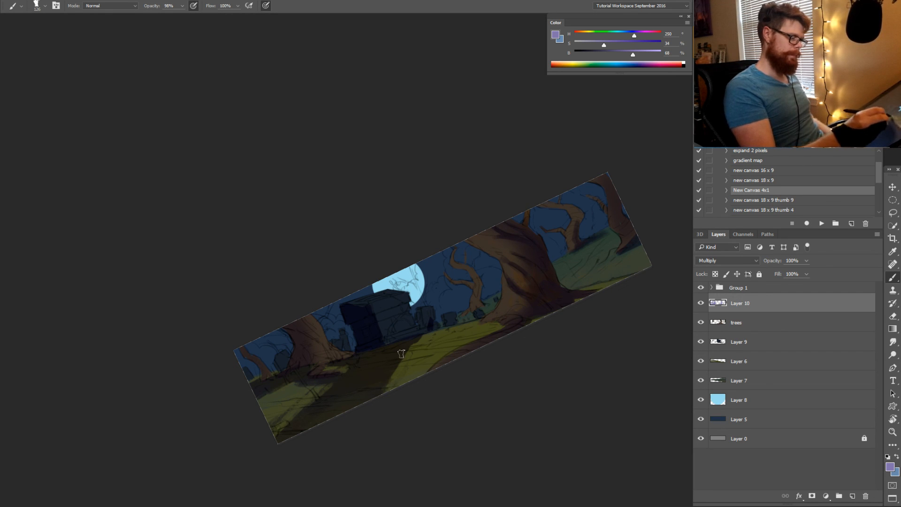
Level the canvas view and darken the ground around the left tree's roots and the slope beside it
{"action": "mouse_move", "coordinate": [402, 354]}
{"action": "left_mouse_down"}
{"action": "mouse_move", "coordinate": [465, 337]}
{"action": "mouse_move", "coordinate": [418, 382]}
{"action": "mouse_move", "coordinate": [408, 359]}
{"action": "mouse_move", "coordinate": [525, 381]}
{"action": "left_mouse_up"}
{"action": "key", "text": "r"}
{"action": "key", "text": "z"}
{"action": "key", "text": "z"}
{"action": "mouse_move", "coordinate": [389, 374]}
{"action": "left_mouse_down"}
{"action": "mouse_move", "coordinate": [523, 391]}
{"action": "mouse_move", "coordinate": [441, 378]}
{"action": "left_mouse_up"}
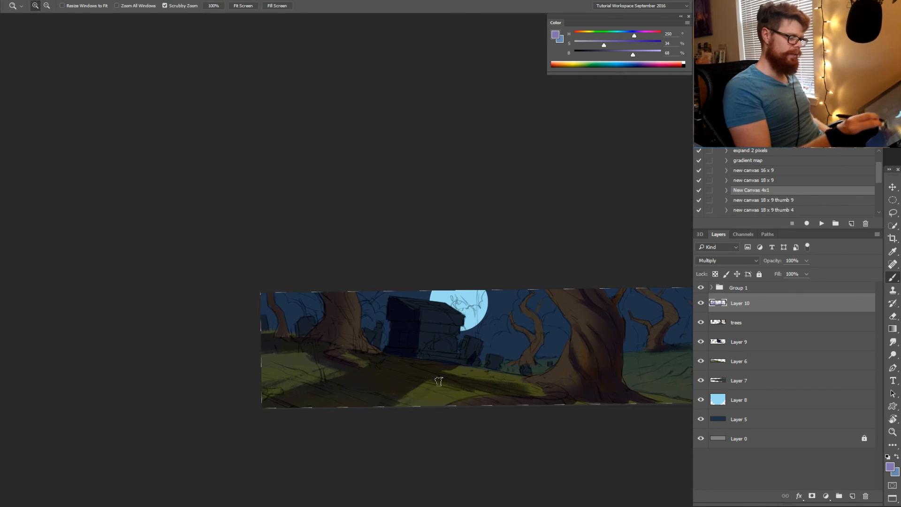
{"action": "key", "text": "b"}
{"action": "mouse_move", "coordinate": [324, 352]}
{"action": "left_mouse_down"}
{"action": "mouse_move", "coordinate": [264, 355]}
{"action": "mouse_move", "coordinate": [316, 367]}
{"action": "left_mouse_up"}
{"action": "key", "text": "space"}
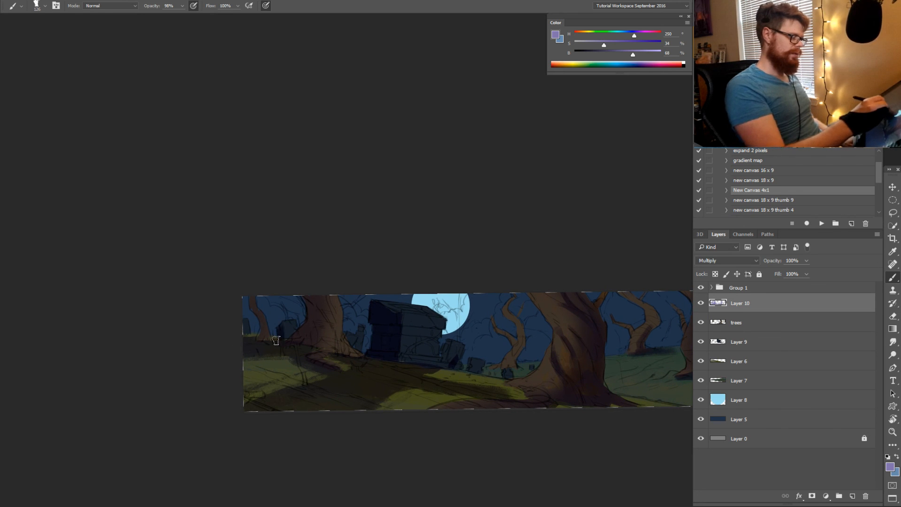
Brush shadows onto the distant green hill between the right-hand trees and around the small gravestones
{"action": "key", "text": "space"}
{"action": "left_click_drag", "start_coordinate": [471, 385], "coordinate": [335, 362]}
{"action": "key", "text": "e"}
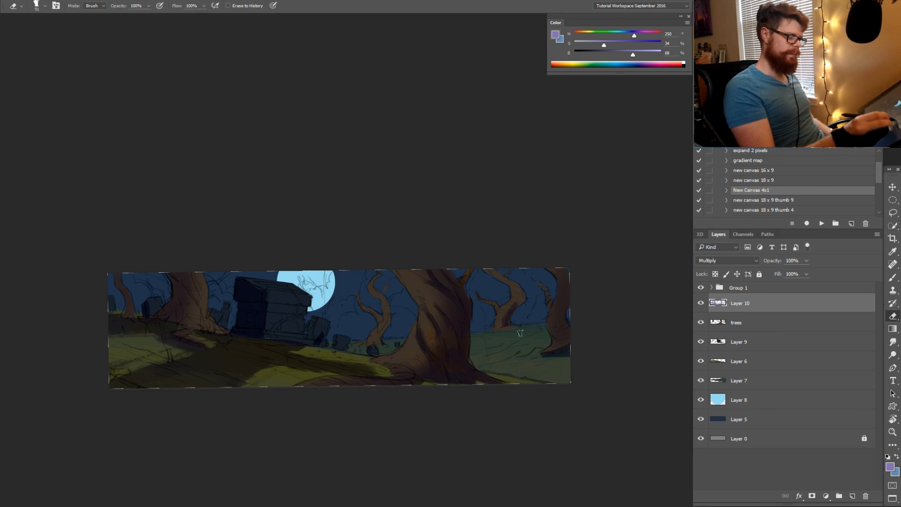
{"action": "key", "text": "b"}
{"action": "mouse_move", "coordinate": [502, 333]}
{"action": "left_mouse_down"}
{"action": "mouse_move", "coordinate": [528, 333]}
{"action": "mouse_move", "coordinate": [501, 328]}
{"action": "left_mouse_up"}
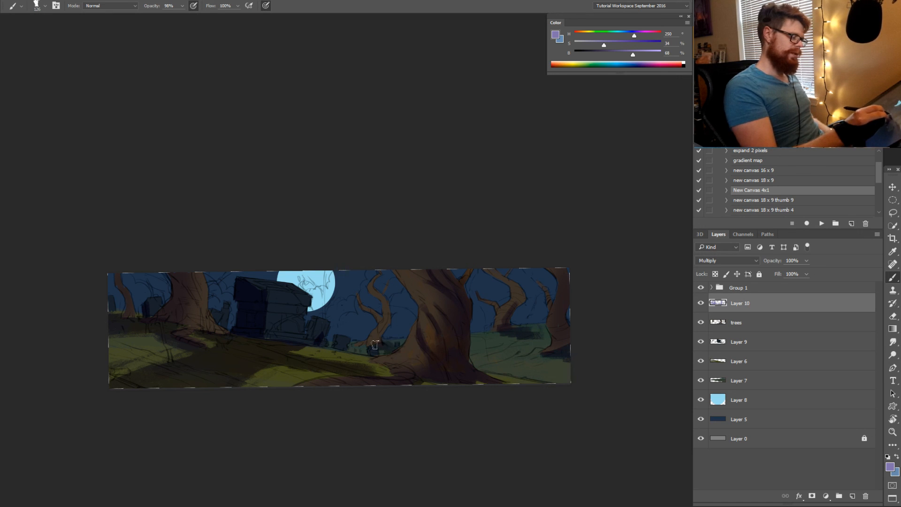
Reduce Layer 10's opacity to 62% and straighten the canvas view to 0°
{"action": "key", "text": "z"}
{"action": "left_click_drag", "start_coordinate": [360, 364], "coordinate": [452, 343]}
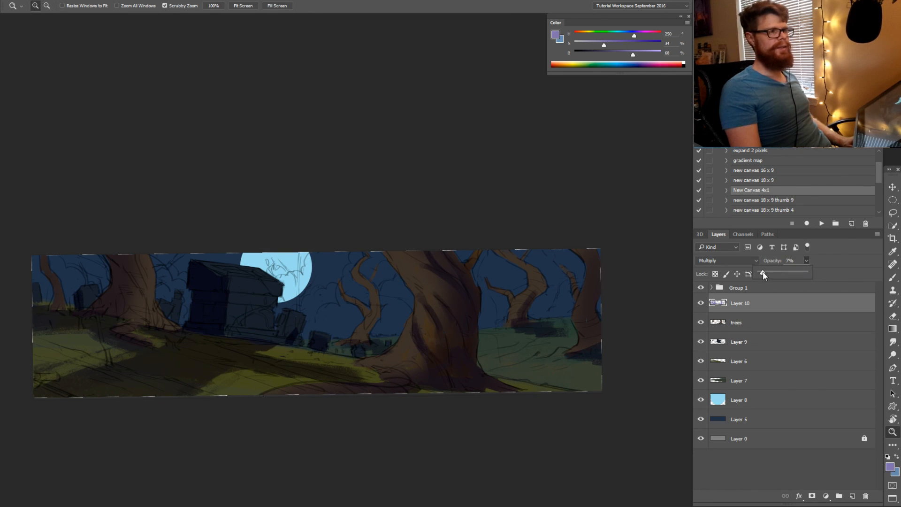
{"action": "left_click_drag", "start_coordinate": [763, 271], "coordinate": [768, 271]}
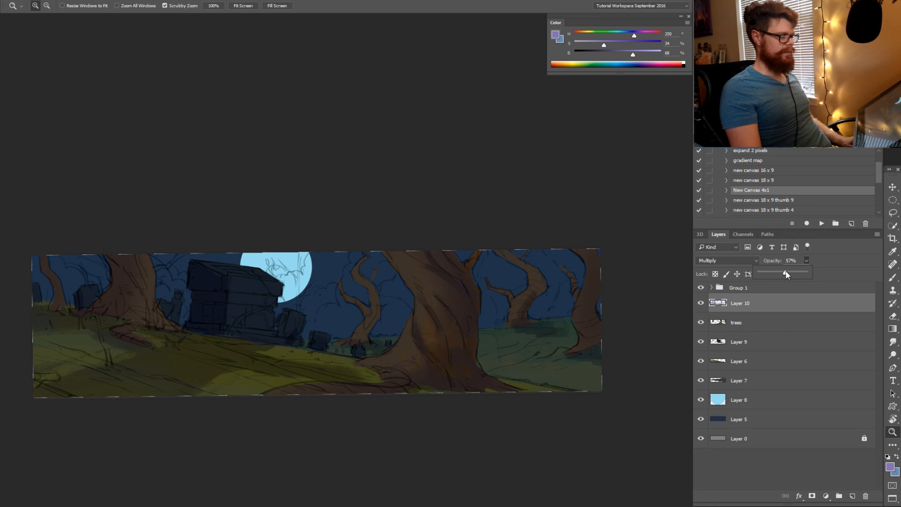
{"action": "left_click_drag", "start_coordinate": [786, 271], "coordinate": [787, 270]}
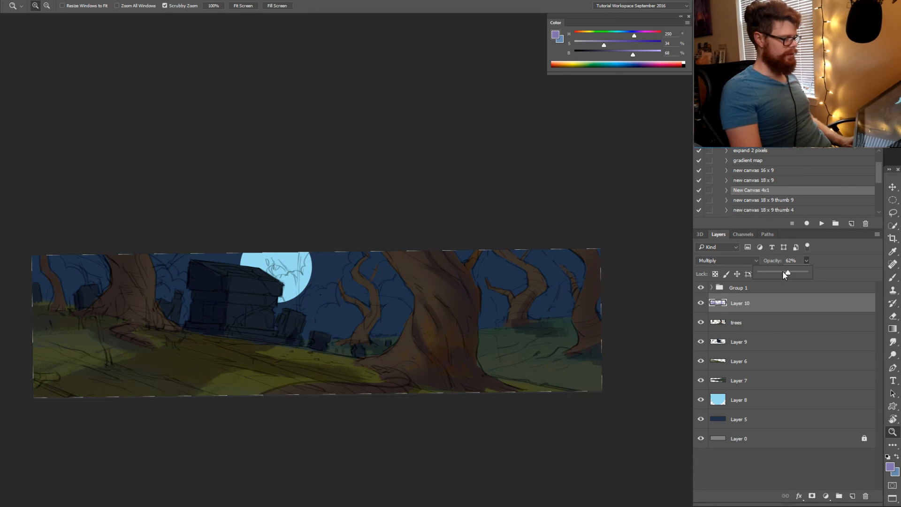
{"action": "left_click_drag", "start_coordinate": [470, 302], "coordinate": [524, 294]}
{"action": "key", "text": "r"}
{"action": "left_click_drag", "start_coordinate": [510, 317], "coordinate": [535, 316]}
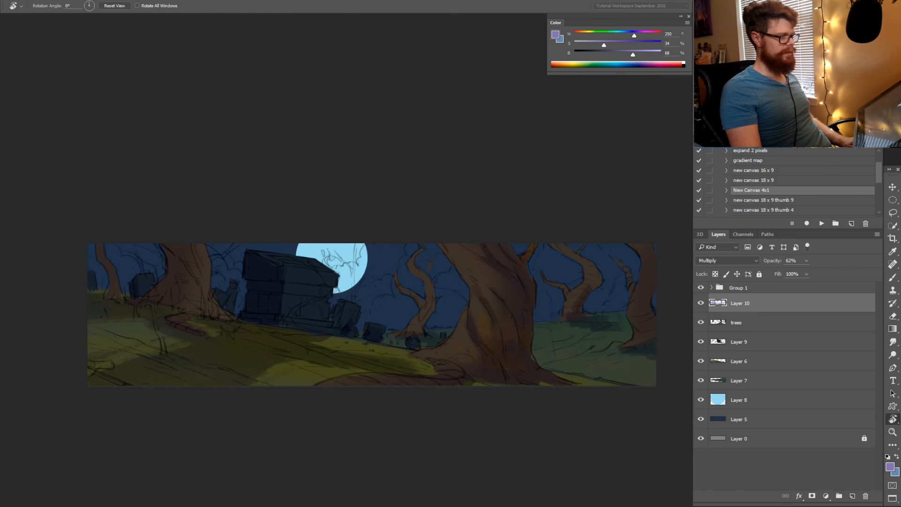
Identify the foreground grass layer, Layer 6, and set its saturation to about +37 and lightness to -16
{"action": "left_click", "coordinate": [736, 325]}
{"action": "left_click", "coordinate": [701, 323]}
{"action": "left_click", "coordinate": [701, 323]}
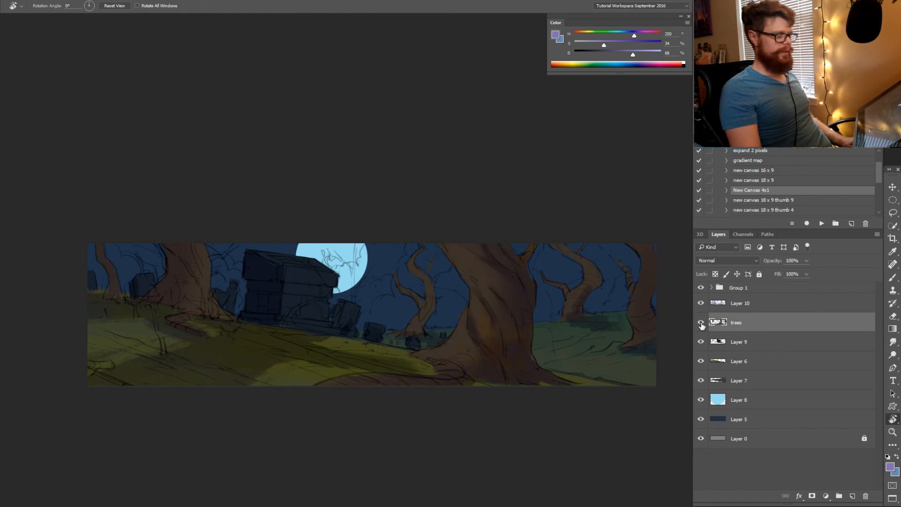
{"action": "left_click", "coordinate": [702, 362]}
{"action": "left_click", "coordinate": [701, 362]}
{"action": "left_click", "coordinate": [739, 361]}
{"action": "key", "text": "ctrl+u"}
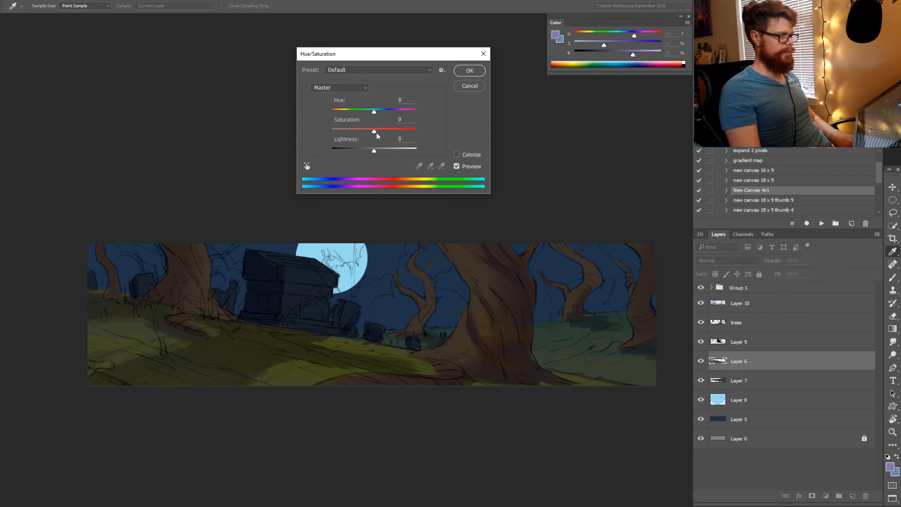
{"action": "left_click_drag", "start_coordinate": [377, 136], "coordinate": [368, 155]}
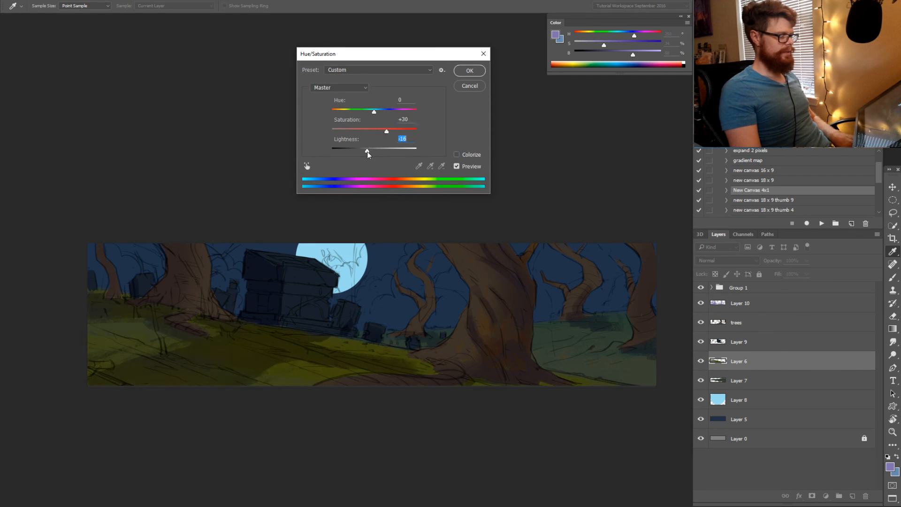
{"action": "left_click", "coordinate": [390, 133]}
{"action": "key", "text": "Return"}
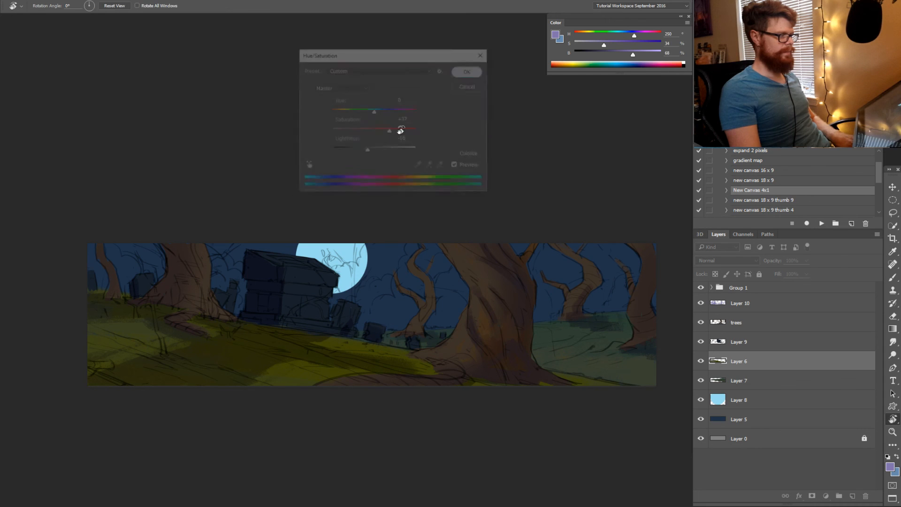
Try a 20% opacity linear gradient over Layer 6's grass, undo it, and apply a radial gradient instead
{"action": "key", "text": "g"}
{"action": "key", "text": "2"}
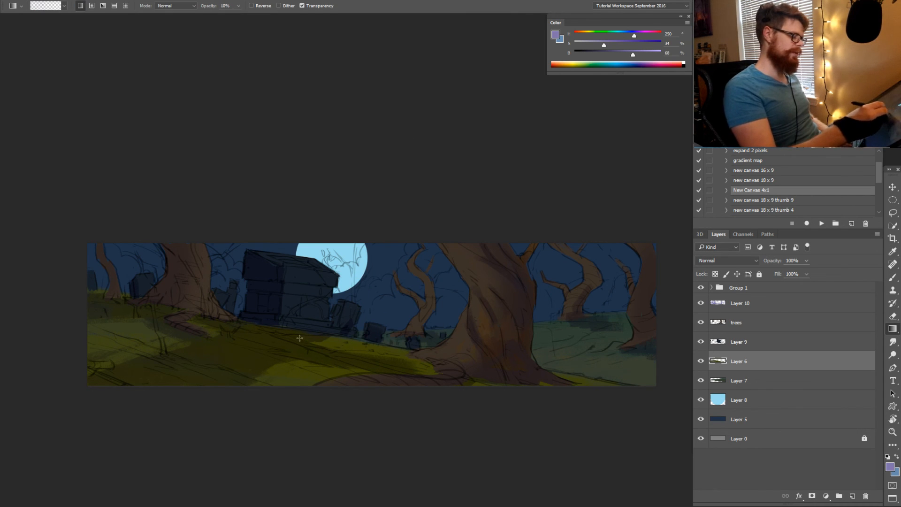
{"action": "left_click_drag", "start_coordinate": [286, 323], "coordinate": [275, 498]}
{"action": "key", "text": "ctrl+z"}
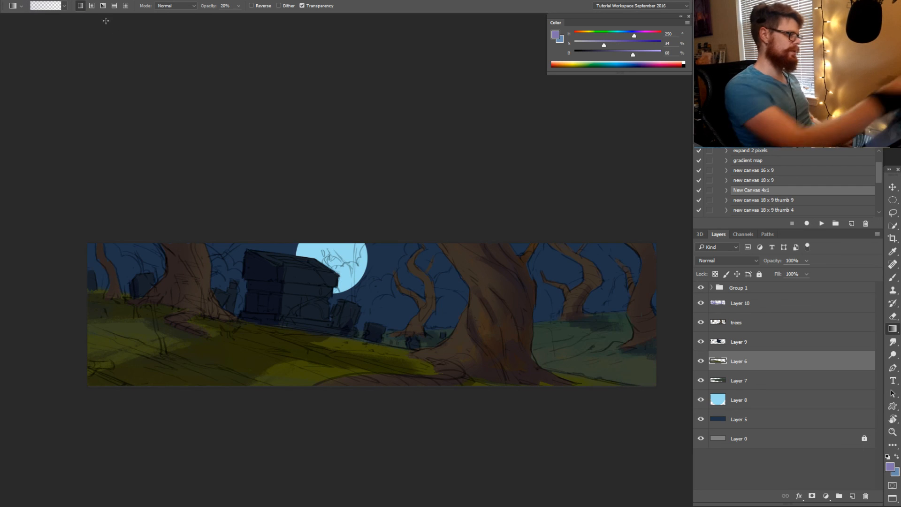
{"action": "left_click", "coordinate": [92, 6]}
{"action": "left_click_drag", "start_coordinate": [202, 414], "coordinate": [241, 318]}
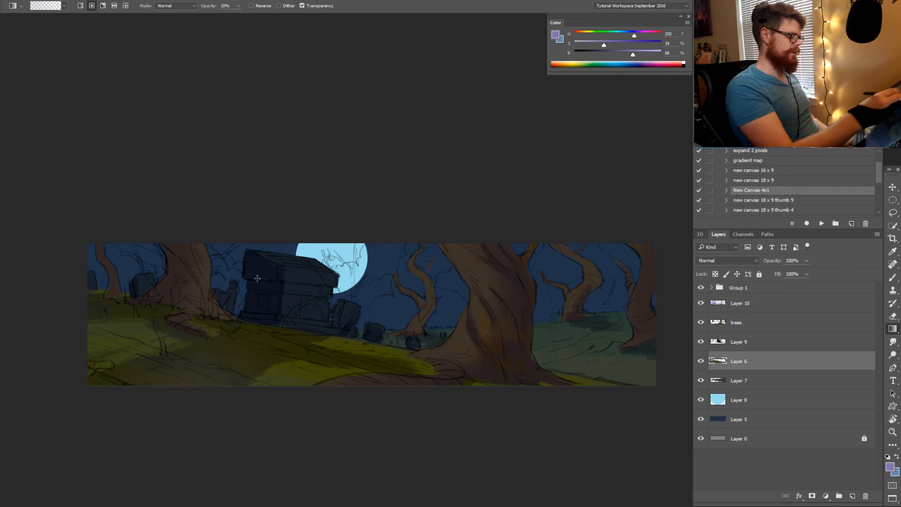
Raise the foreground color's saturation to 79% and set the Eyedropper to sample the current layer
{"action": "left_click_drag", "start_coordinate": [611, 41], "coordinate": [643, 46]}
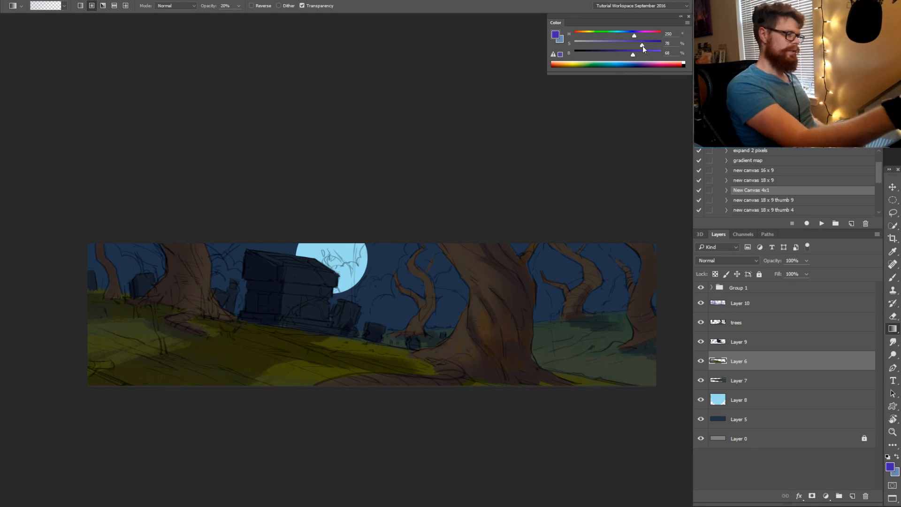
{"action": "key", "text": "i"}
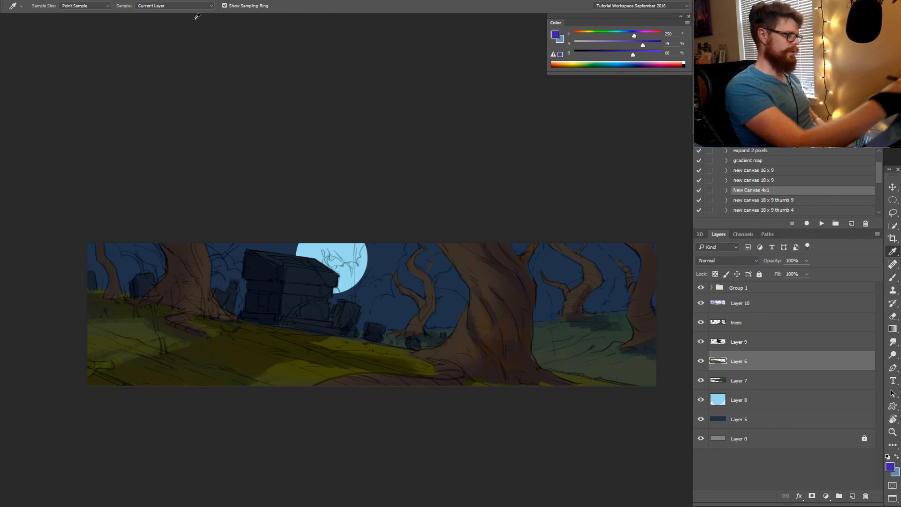
{"action": "left_click", "coordinate": [188, 6]}
{"action": "left_click", "coordinate": [182, 23]}
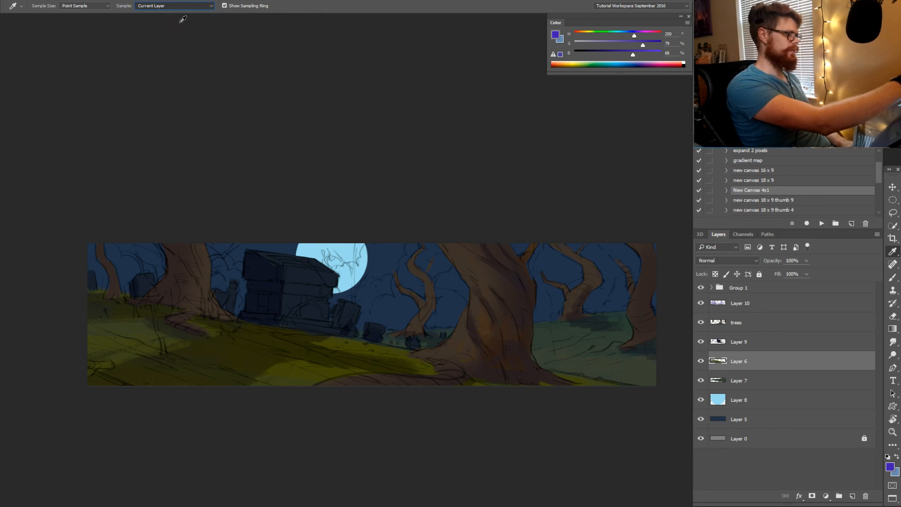
Sample the dark blue night sky and apply a 20% opacity radial gradient over the lower-left foreground grass on Layer 6
{"action": "left_click", "coordinate": [390, 260]}
{"action": "key", "text": "g"}
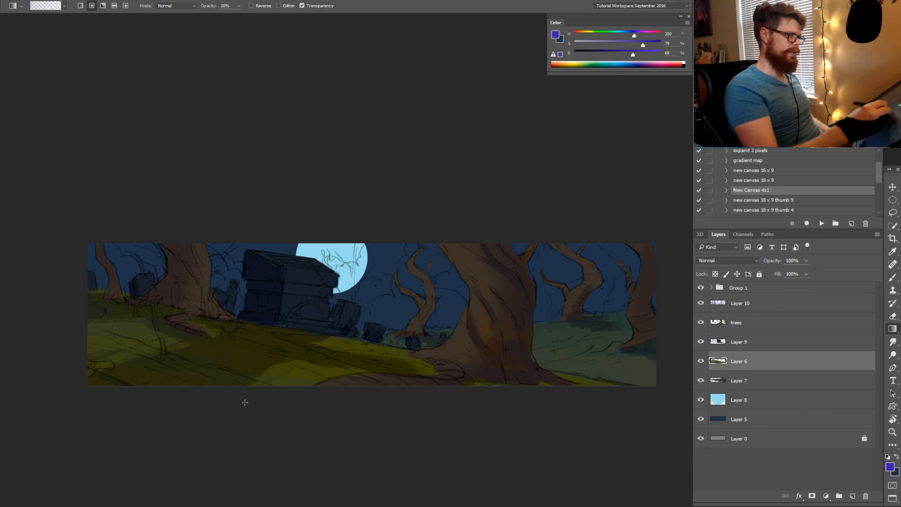
{"action": "left_click", "coordinate": [387, 262], "text": "alt"}
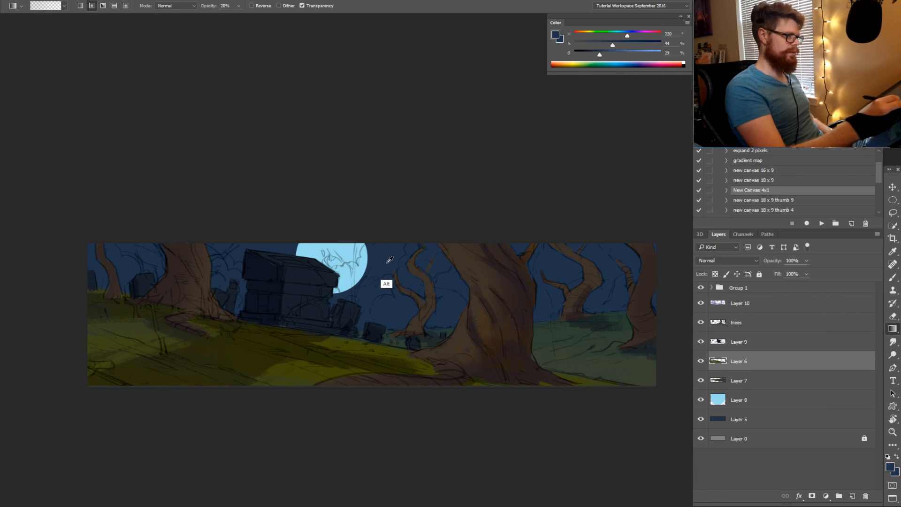
{"action": "key", "text": "b"}
{"action": "key", "text": "g"}
{"action": "left_click_drag", "start_coordinate": [249, 416], "coordinate": [339, 290]}
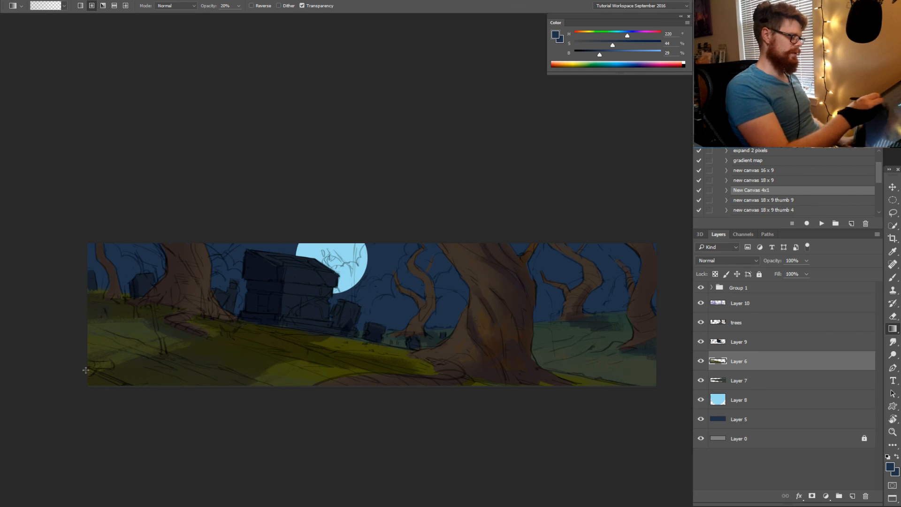
Darken the grass's outer areas with more radial gradients, raising the blue's saturation to 82% along the way
{"action": "left_click_drag", "start_coordinate": [86, 370], "coordinate": [172, 294]}
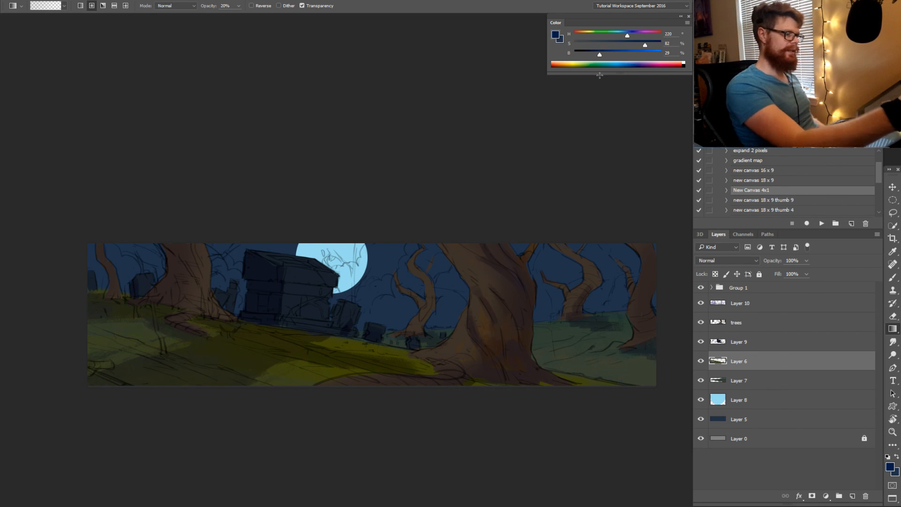
{"action": "left_click_drag", "start_coordinate": [126, 415], "coordinate": [206, 307]}
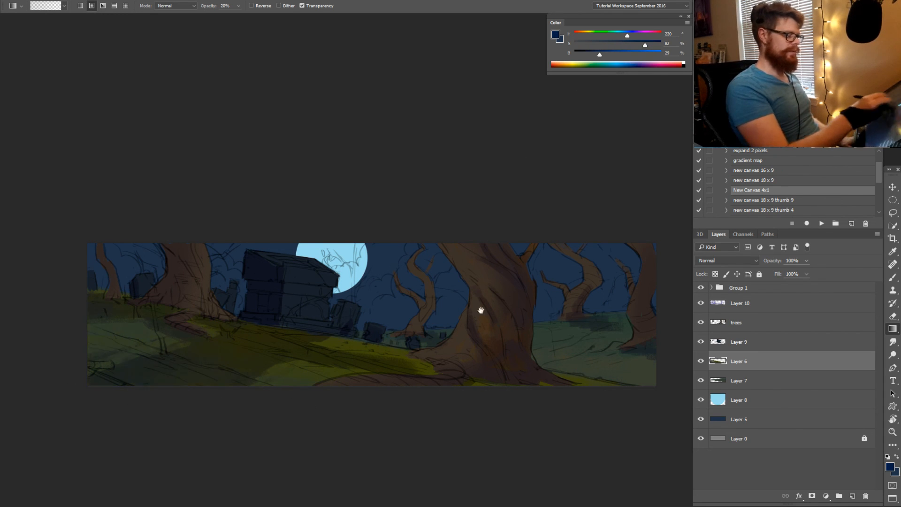
{"action": "mouse_move", "coordinate": [553, 373]}
{"action": "left_mouse_down"}
{"action": "mouse_move", "coordinate": [468, 362]}
{"action": "mouse_move", "coordinate": [615, 343]}
{"action": "left_mouse_up"}
{"action": "left_click_drag", "start_coordinate": [344, 330], "coordinate": [407, 309]}
{"action": "left_click_drag", "start_coordinate": [499, 351], "coordinate": [550, 370]}
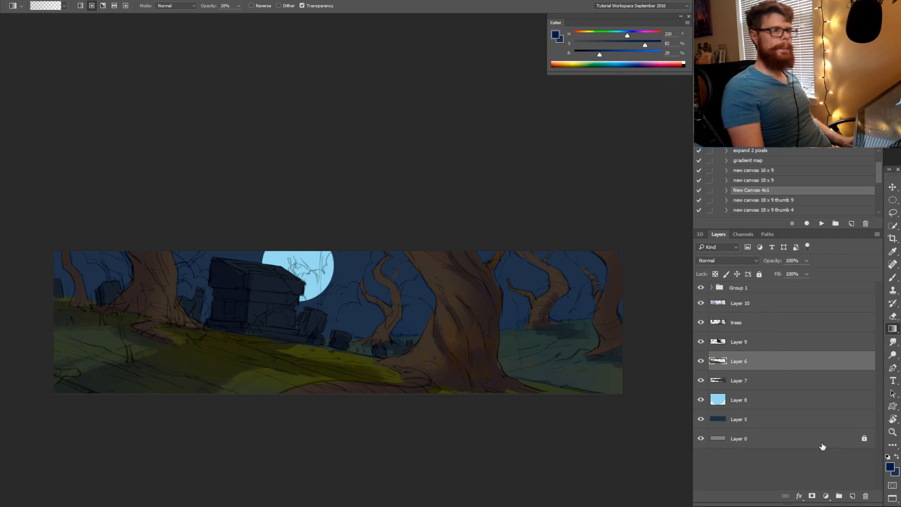
Add a new layer above Layer 5 and mix a lighter cloud blue from the sky color, with 31% saturation and 49% brightness
{"action": "left_click", "coordinate": [724, 304]}
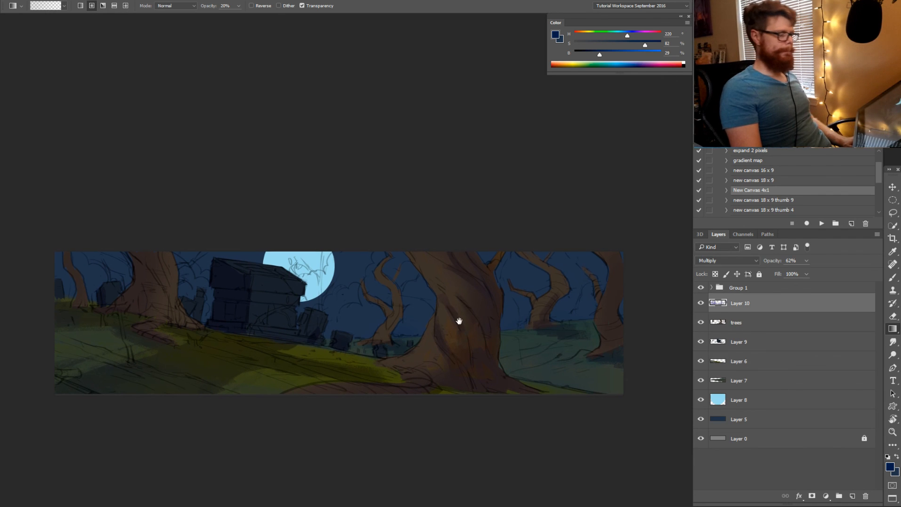
{"action": "left_click_drag", "start_coordinate": [459, 318], "coordinate": [465, 325]}
{"action": "left_click", "coordinate": [739, 419]}
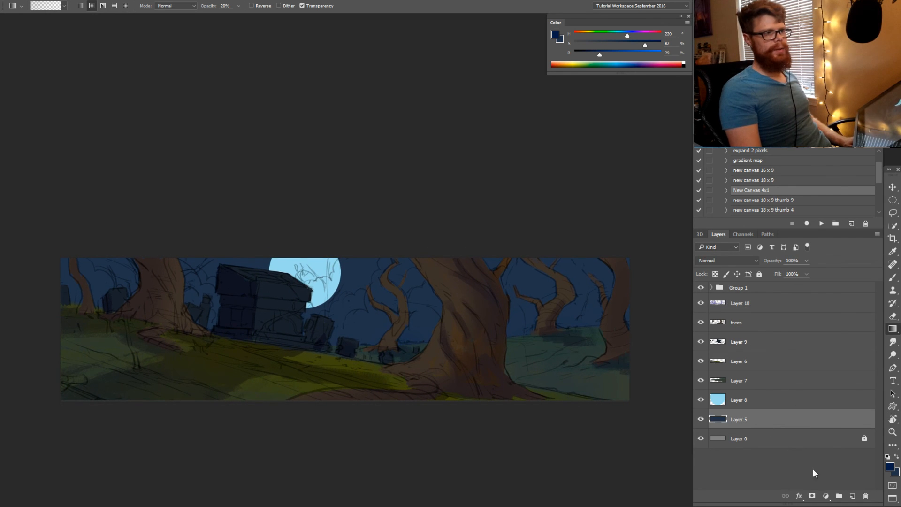
{"action": "key", "text": "b"}
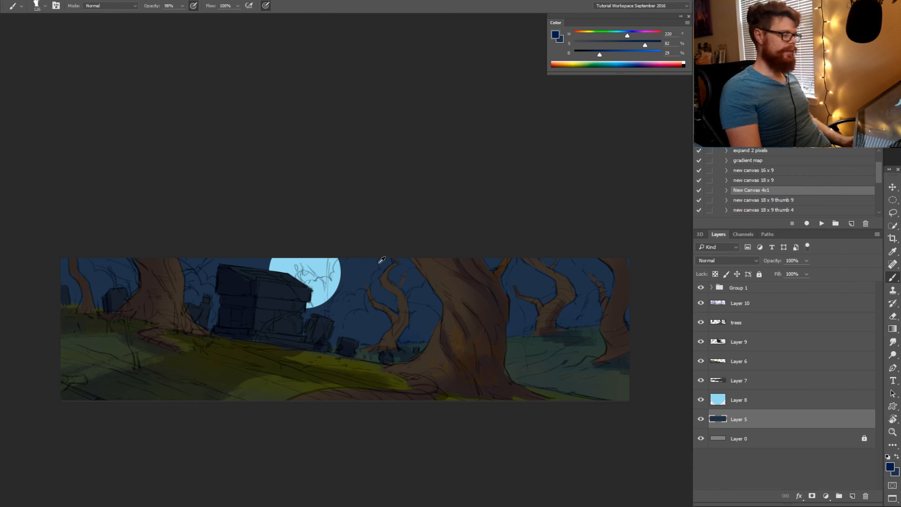
{"action": "left_click", "coordinate": [381, 260], "text": "alt"}
{"action": "left_click", "coordinate": [853, 497]}
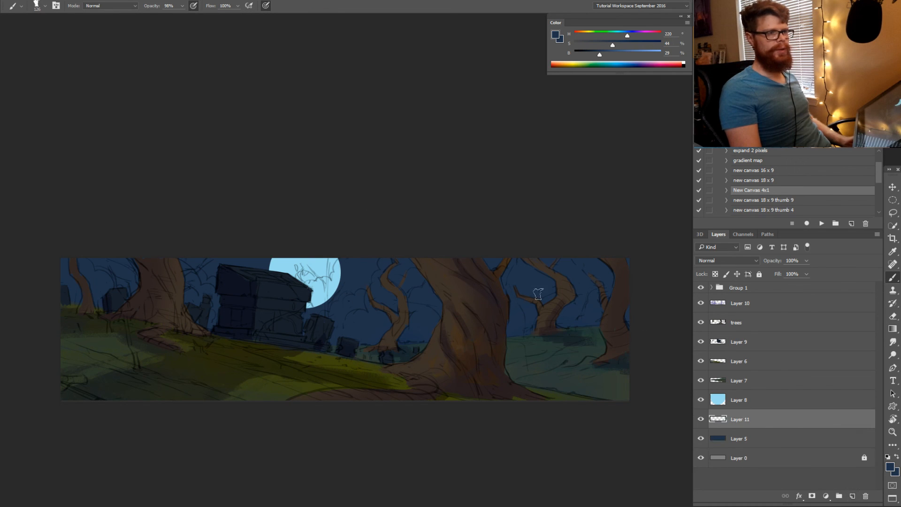
{"action": "mouse_move", "coordinate": [606, 54]}
{"action": "left_mouse_down"}
{"action": "mouse_move", "coordinate": [617, 55]}
{"action": "mouse_move", "coordinate": [601, 47]}
{"action": "left_mouse_up"}
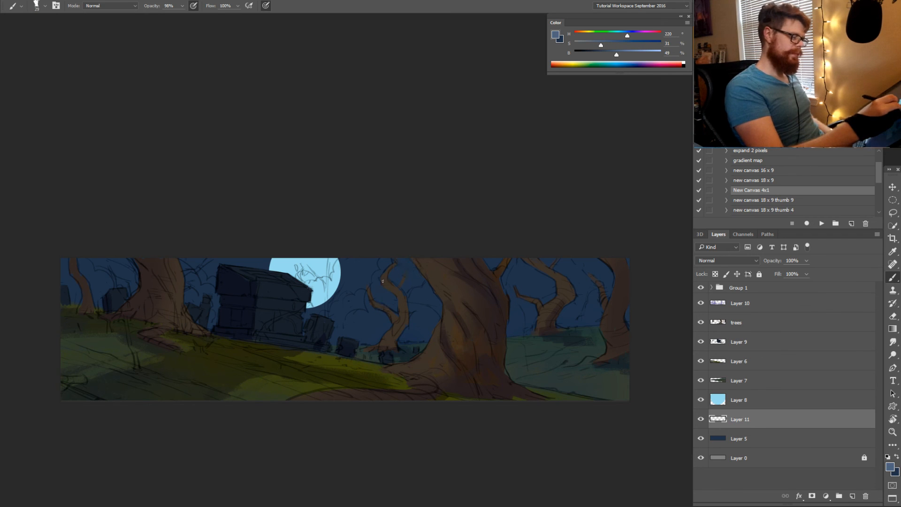
Paint muted blue clouds on Layer 11 beside the moon, behind the tomb and around the left-hand trees
{"action": "mouse_move", "coordinate": [380, 280]}
{"action": "left_mouse_down"}
{"action": "mouse_move", "coordinate": [364, 306]}
{"action": "mouse_move", "coordinate": [346, 300]}
{"action": "mouse_move", "coordinate": [325, 319]}
{"action": "mouse_move", "coordinate": [367, 304]}
{"action": "mouse_move", "coordinate": [399, 262]}
{"action": "left_mouse_up"}
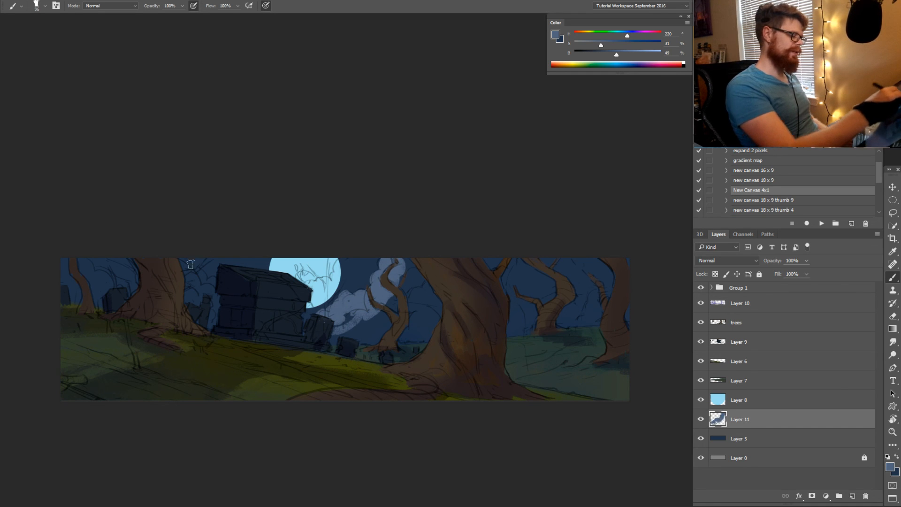
{"action": "mouse_move", "coordinate": [190, 263]}
{"action": "left_mouse_down"}
{"action": "mouse_move", "coordinate": [219, 292]}
{"action": "mouse_move", "coordinate": [186, 268]}
{"action": "mouse_move", "coordinate": [182, 284]}
{"action": "mouse_move", "coordinate": [206, 301]}
{"action": "left_mouse_up"}
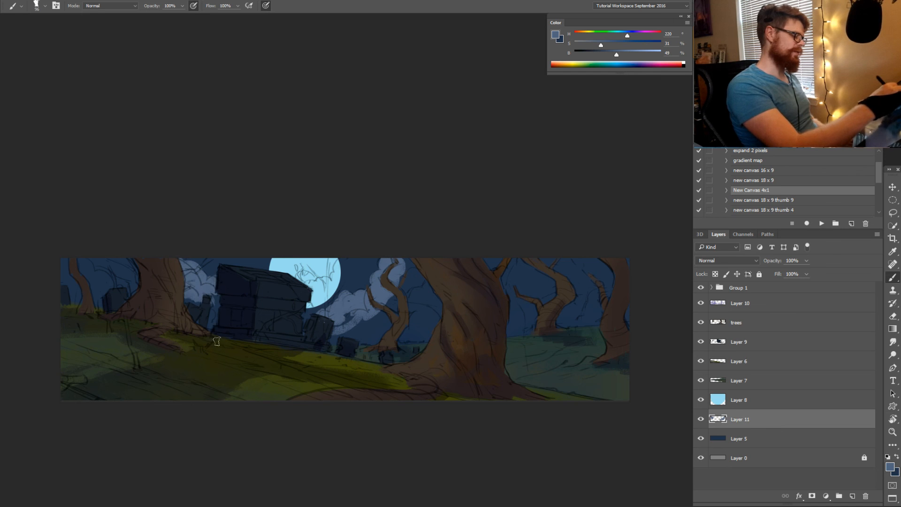
{"action": "key", "text": "r"}
{"action": "left_click_drag", "start_coordinate": [292, 342], "coordinate": [373, 317]}
{"action": "mouse_move", "coordinate": [324, 395]}
{"action": "left_mouse_down"}
{"action": "mouse_move", "coordinate": [303, 413]}
{"action": "mouse_move", "coordinate": [312, 404]}
{"action": "left_mouse_up"}
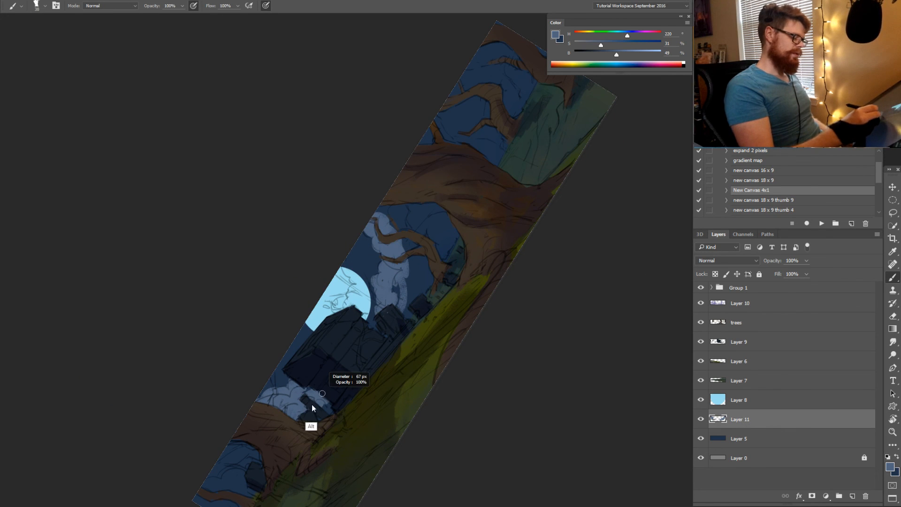
{"action": "left_click_drag", "start_coordinate": [241, 444], "coordinate": [227, 463]}
Rotate the canvas view to -15° and extend the clouds behind the thin twisted tree and on both sides of the large trunk
{"action": "key", "text": "r"}
{"action": "mouse_move", "coordinate": [439, 364]}
{"action": "left_mouse_down"}
{"action": "mouse_move", "coordinate": [409, 423]}
{"action": "mouse_move", "coordinate": [330, 453]}
{"action": "mouse_move", "coordinate": [337, 433]}
{"action": "mouse_move", "coordinate": [402, 384]}
{"action": "left_mouse_up"}
{"action": "left_click", "coordinate": [475, 379]}
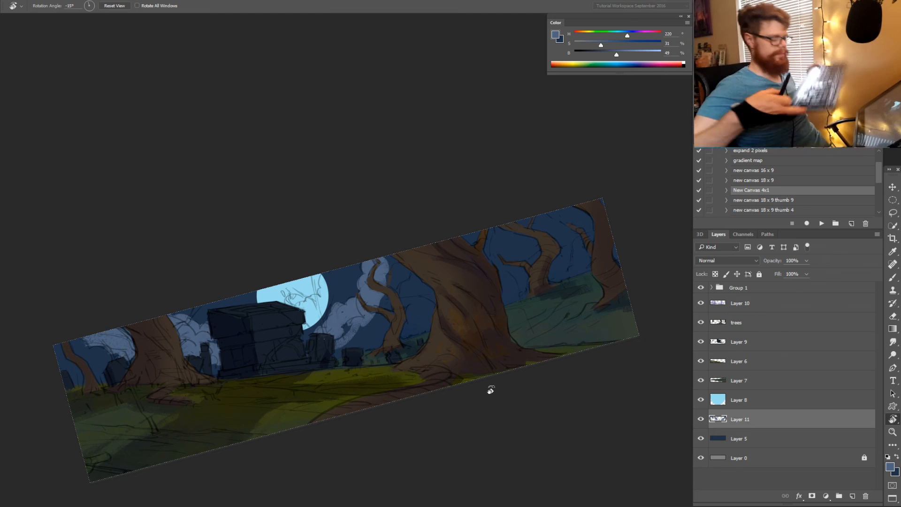
{"action": "key", "text": "b"}
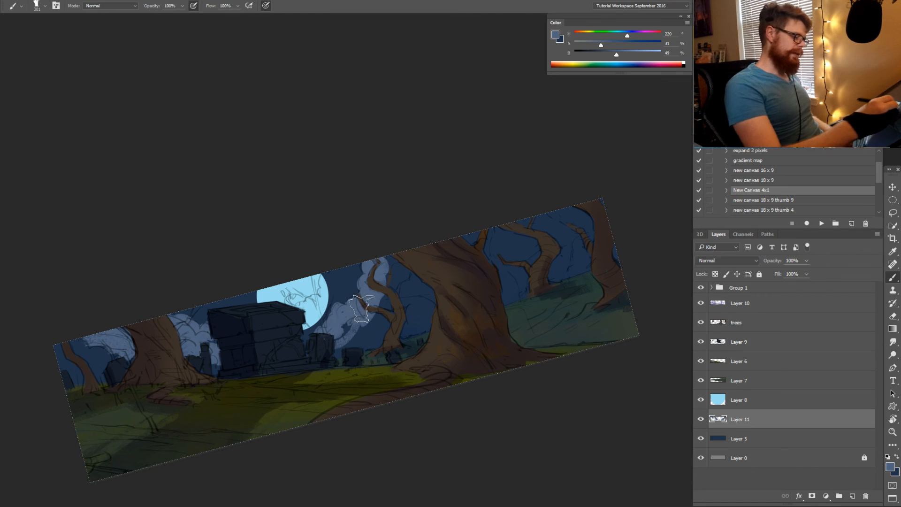
{"action": "left_click_drag", "start_coordinate": [333, 322], "coordinate": [321, 325]}
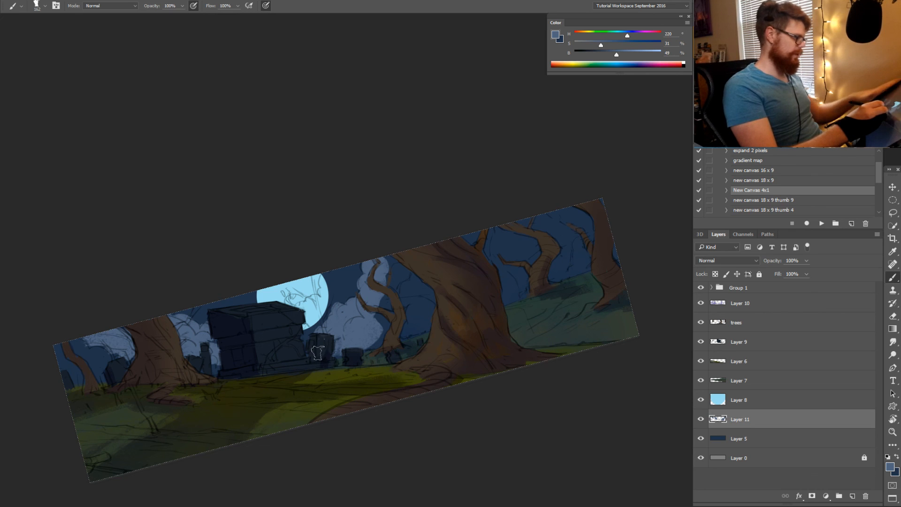
{"action": "left_click", "coordinate": [397, 301]}
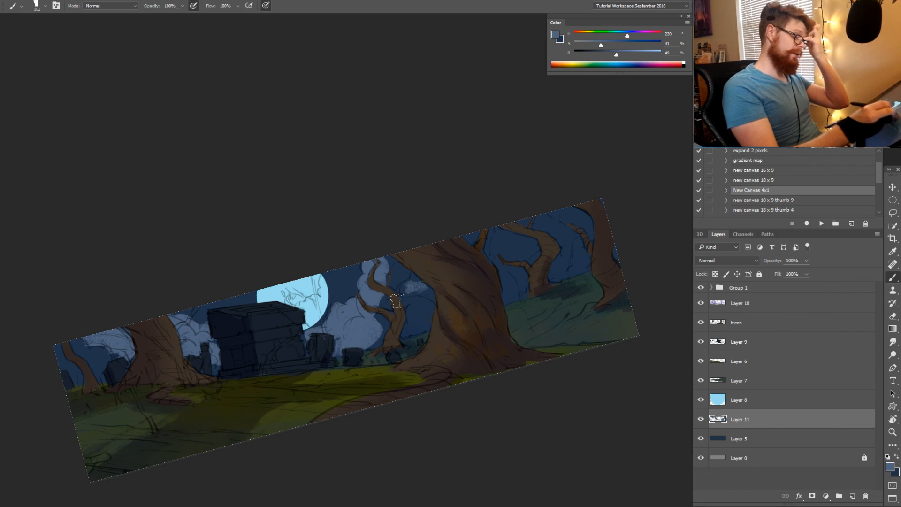
{"action": "mouse_move", "coordinate": [397, 301]}
{"action": "left_mouse_down"}
{"action": "mouse_move", "coordinate": [401, 274]}
{"action": "mouse_move", "coordinate": [385, 266]}
{"action": "mouse_move", "coordinate": [403, 252]}
{"action": "mouse_move", "coordinate": [376, 326]}
{"action": "mouse_move", "coordinate": [426, 283]}
{"action": "mouse_move", "coordinate": [407, 288]}
{"action": "mouse_move", "coordinate": [442, 280]}
{"action": "left_mouse_up"}
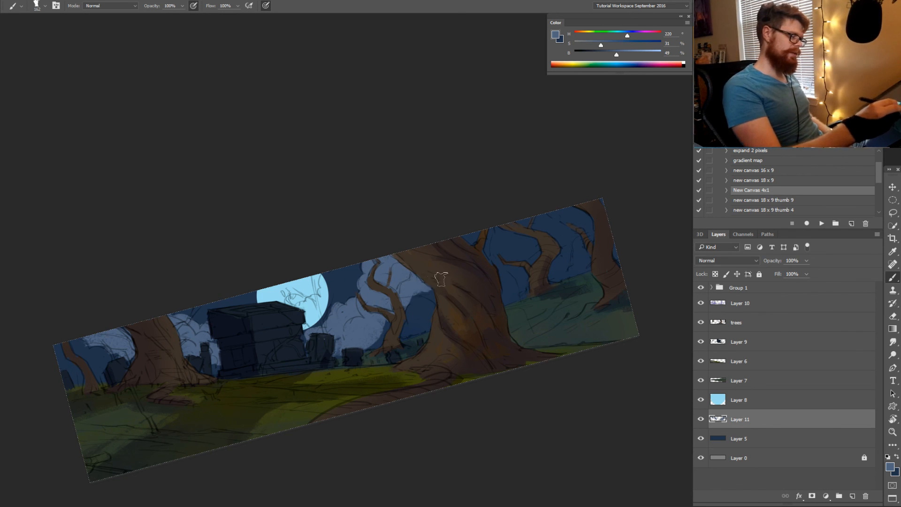
{"action": "mouse_move", "coordinate": [495, 235]}
{"action": "left_mouse_down"}
{"action": "mouse_move", "coordinate": [473, 248]}
{"action": "mouse_move", "coordinate": [496, 236]}
{"action": "left_mouse_up"}
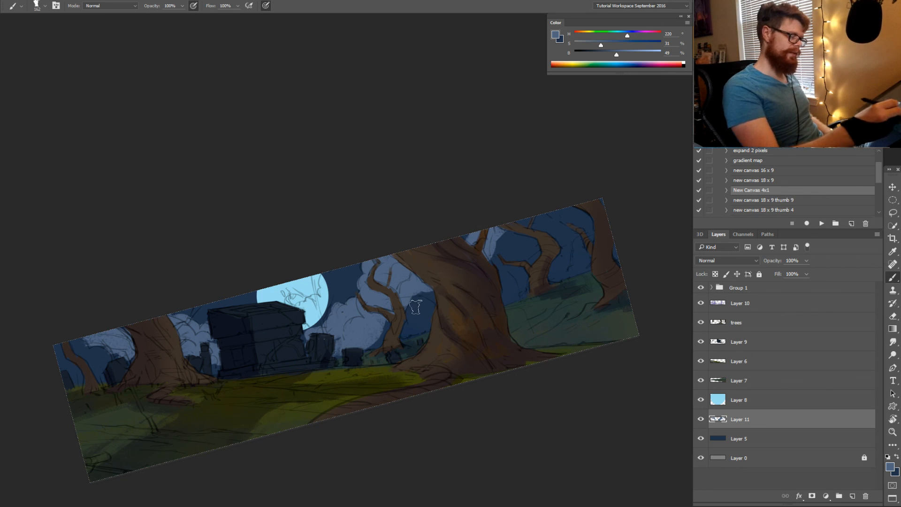
Refine the cloud beside the large trunk with sampled sky and cloud colors, and continue the clouds behind the right-hand trees
{"action": "left_click", "coordinate": [418, 333], "text": "alt"}
{"action": "mouse_move", "coordinate": [428, 279]}
{"action": "left_mouse_down"}
{"action": "mouse_move", "coordinate": [406, 305]}
{"action": "mouse_move", "coordinate": [428, 278]}
{"action": "mouse_move", "coordinate": [403, 318]}
{"action": "mouse_move", "coordinate": [408, 337]}
{"action": "left_mouse_up"}
{"action": "left_click", "coordinate": [404, 287], "text": "alt"}
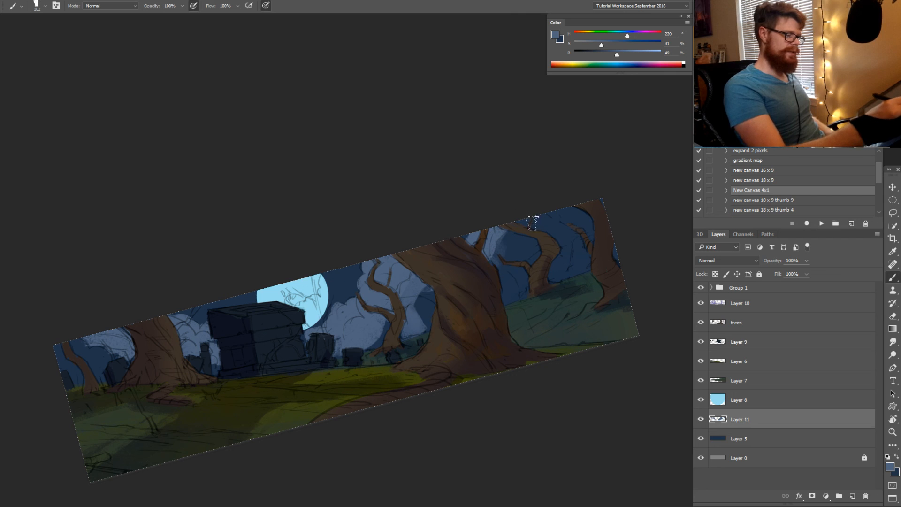
{"action": "mouse_move", "coordinate": [549, 251]}
{"action": "left_mouse_down"}
{"action": "mouse_move", "coordinate": [529, 282]}
{"action": "mouse_move", "coordinate": [524, 277]}
{"action": "left_mouse_up"}
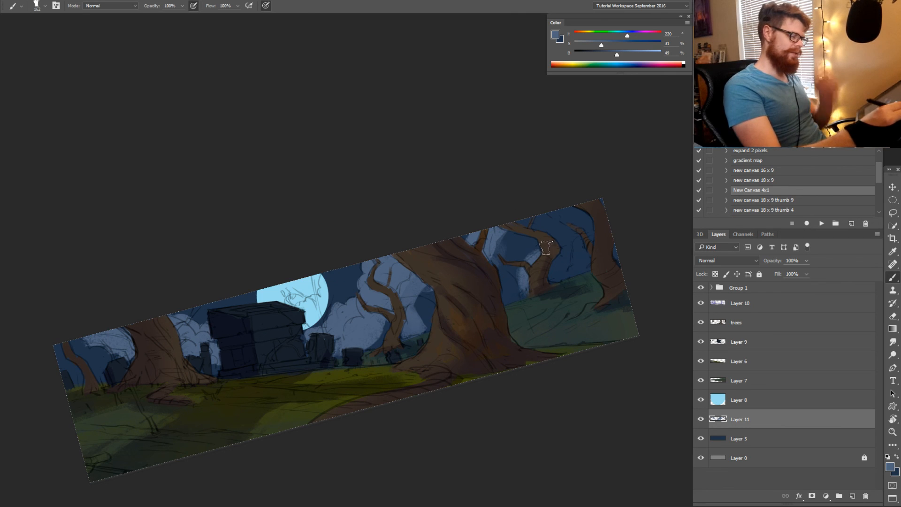
{"action": "mouse_move", "coordinate": [501, 244]}
{"action": "left_mouse_down"}
{"action": "mouse_move", "coordinate": [493, 264]}
{"action": "mouse_move", "coordinate": [501, 259]}
{"action": "left_mouse_up"}
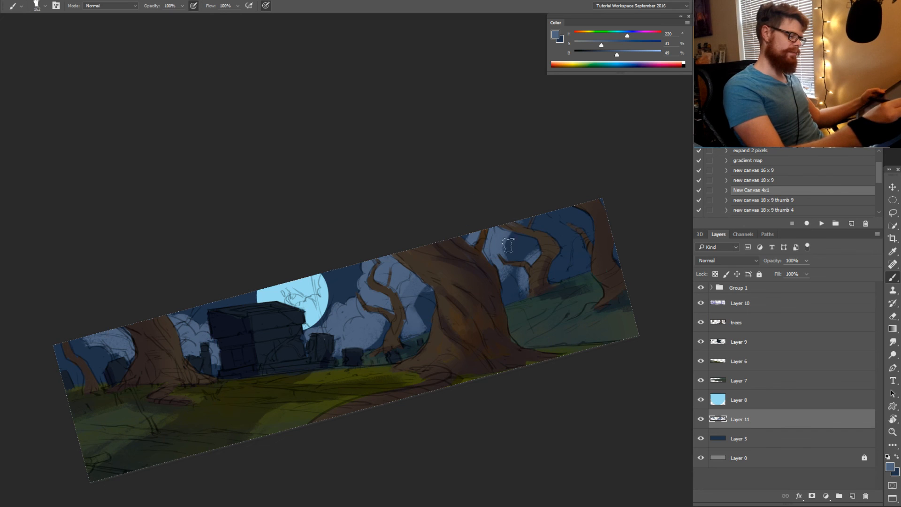
{"action": "key", "text": "ctrl"}
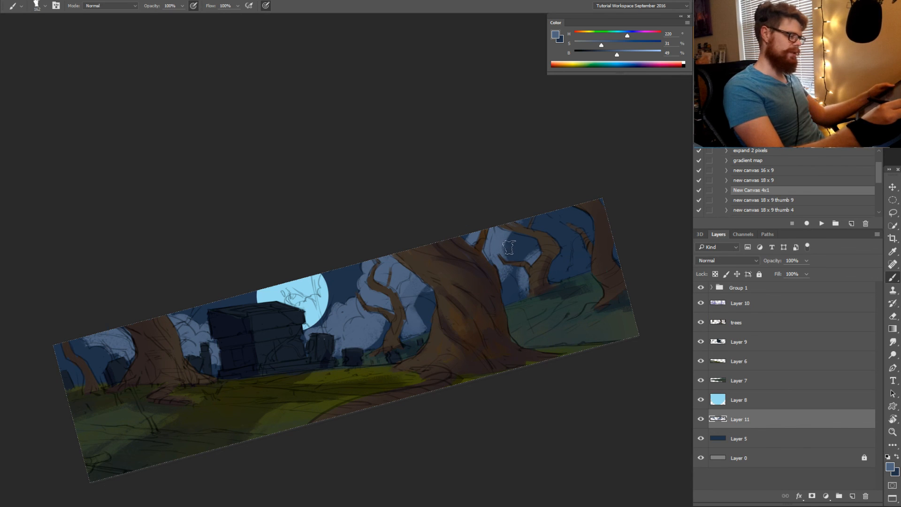
{"action": "key", "text": "alt+bracketleft"}
{"action": "key", "text": "alt+bracketleft"}
{"action": "key", "text": "alt+bracketright"}
{"action": "key", "text": "alt+bracketright"}
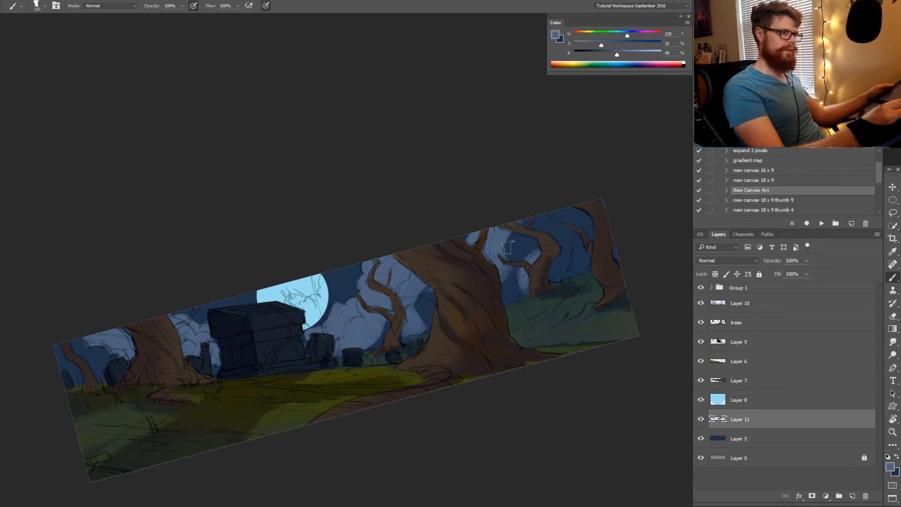
Refine the cloud edges between the large trunk and the right-hand tree using sampled sky and cloud blues
{"action": "key", "text": "bracketright"}
{"action": "key", "text": "bracketright"}
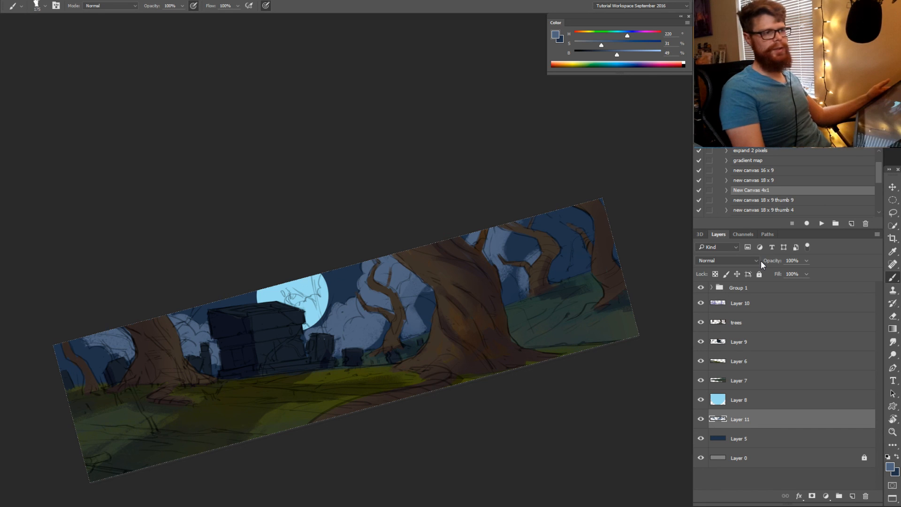
{"action": "key", "text": "alt"}
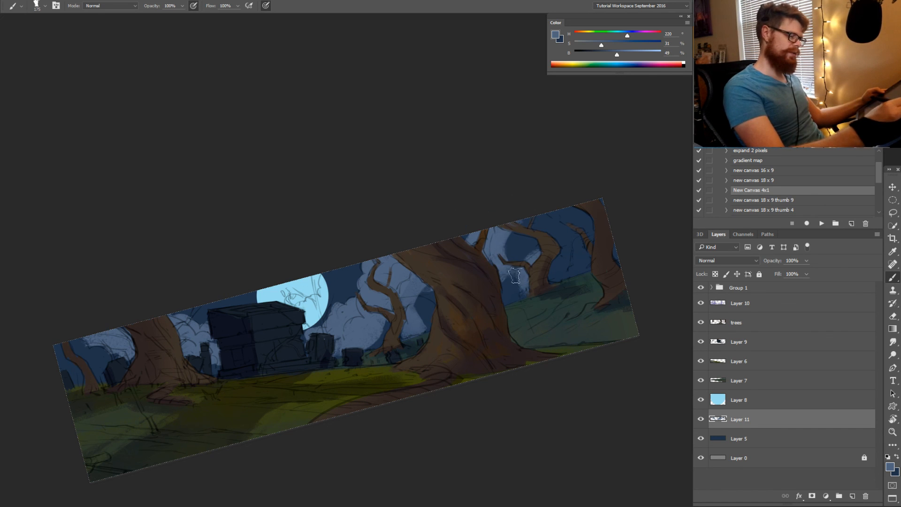
{"action": "left_click", "coordinate": [508, 236], "text": "alt"}
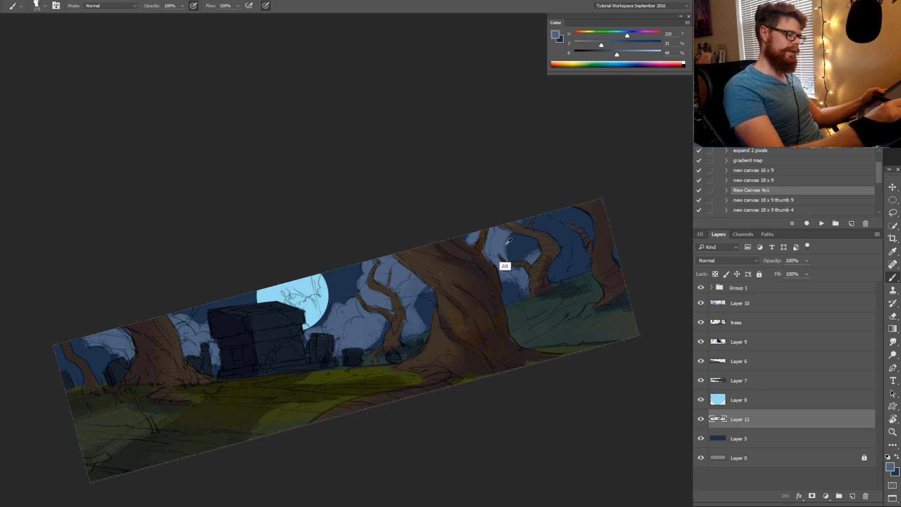
{"action": "left_click", "coordinate": [506, 238], "text": "alt"}
{"action": "left_click", "coordinate": [523, 266], "text": "alt"}
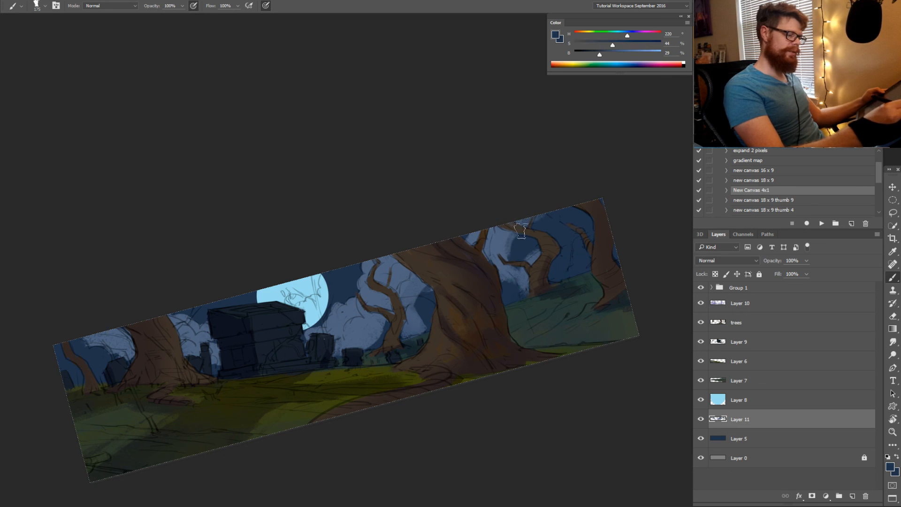
{"action": "left_click", "coordinate": [508, 261], "text": "alt"}
{"action": "key", "text": "bracketleft"}
{"action": "key", "text": "bracketleft"}
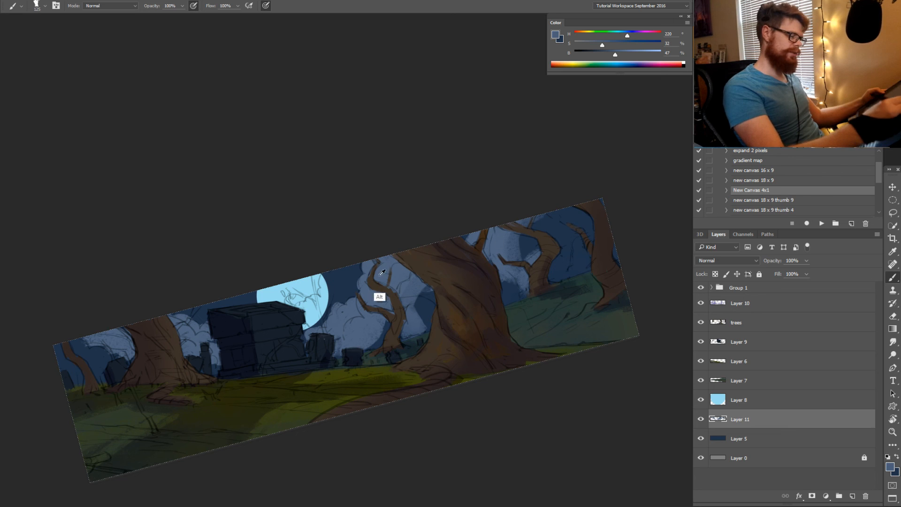
Sample the moon's light blue and paint small rim highlights on the cloud edges facing the moon
{"action": "left_click", "coordinate": [326, 294], "text": "alt"}
{"action": "left_click", "coordinate": [327, 294], "text": "alt"}
{"action": "key", "text": "bracketleft"}
{"action": "key", "text": "bracketleft"}
{"action": "key", "text": "bracketleft"}
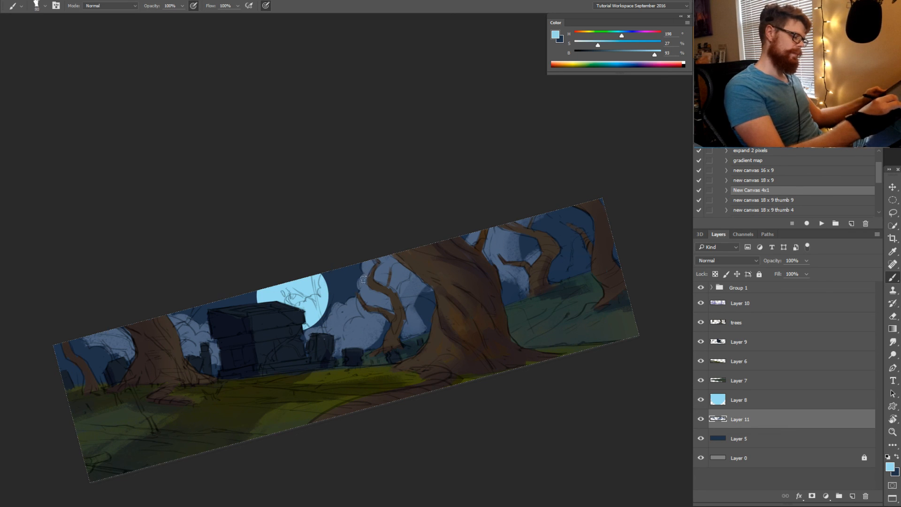
{"action": "mouse_move", "coordinate": [369, 271]}
{"action": "left_mouse_down"}
{"action": "mouse_move", "coordinate": [363, 299]}
{"action": "mouse_move", "coordinate": [334, 311]}
{"action": "left_mouse_up"}
{"action": "key", "text": "bracketleft"}
{"action": "key", "text": "bracketleft"}
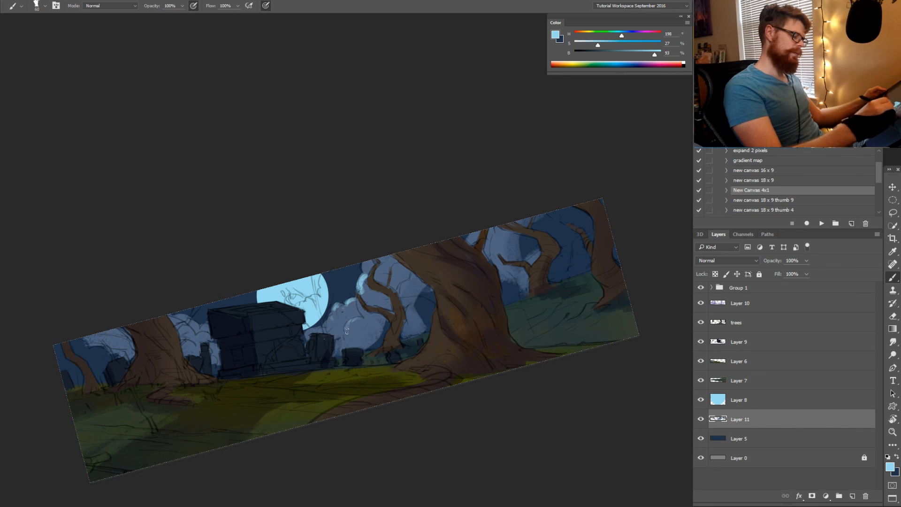
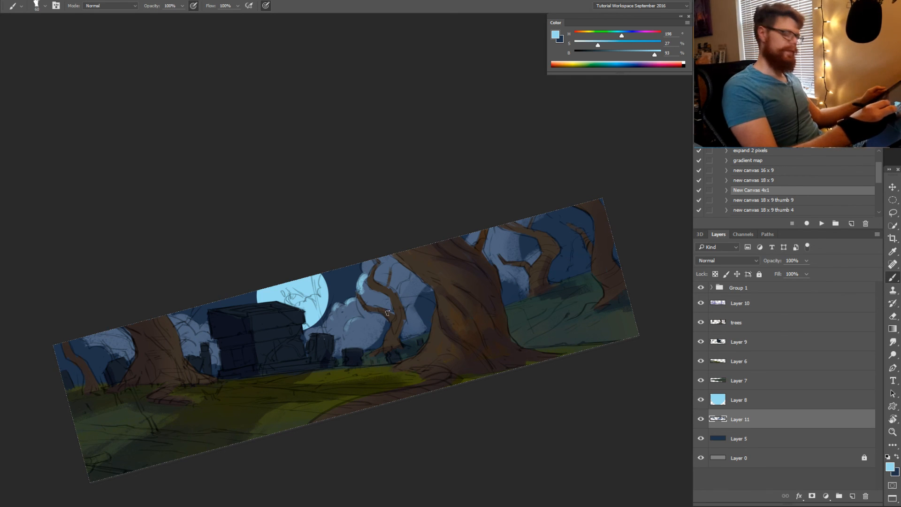
Apply a Color Balance to the cloud layer's midtones with cyan/red at -9 and yellow/blue at +35
{"action": "key", "text": "r"}
{"action": "left_click_drag", "start_coordinate": [602, 297], "coordinate": [597, 362]}
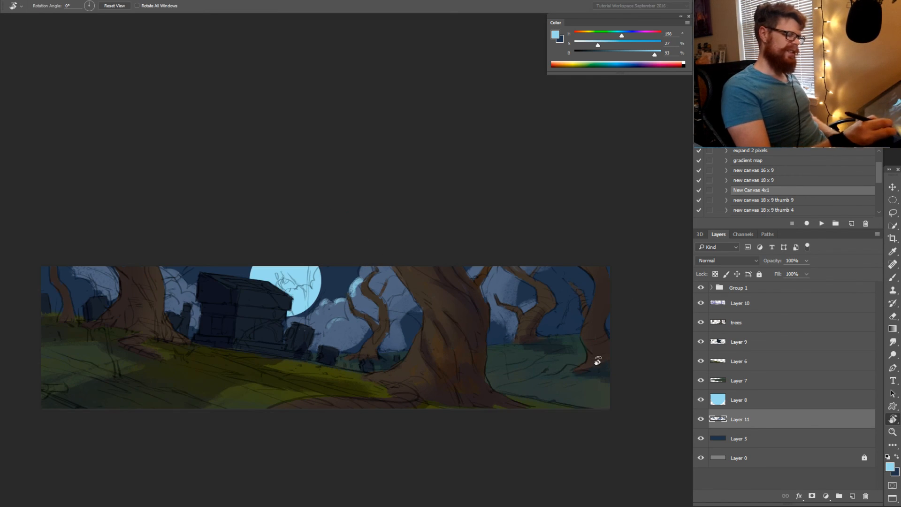
{"action": "key", "text": "ctrl+b"}
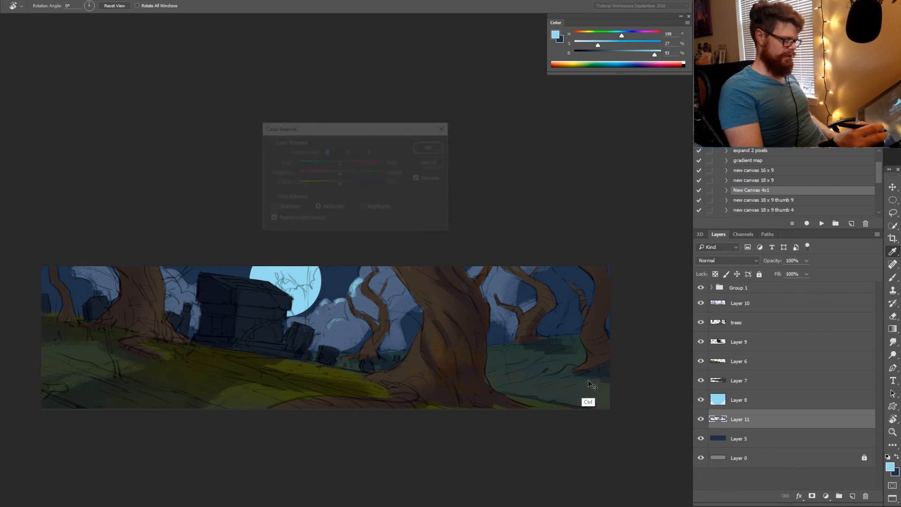
{"action": "left_click_drag", "start_coordinate": [340, 182], "coordinate": [335, 162]}
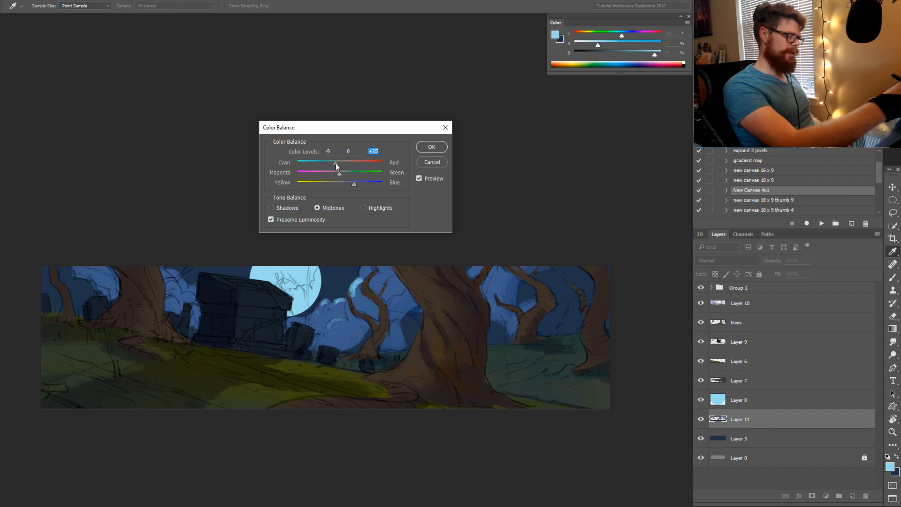
{"action": "left_click", "coordinate": [430, 144]}
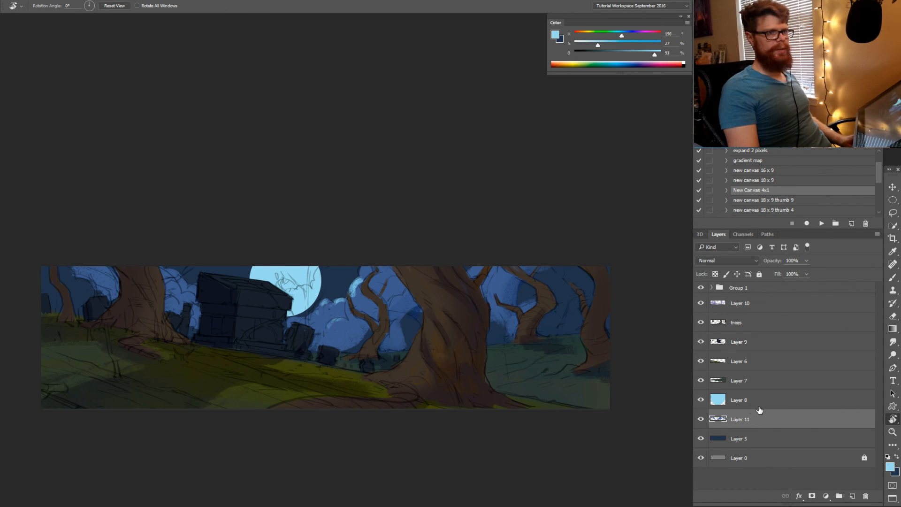
Apply a Color Balance to the sky on Layer 5, shifting its midtones toward cyan and setting yellow/blue to +30
{"action": "left_click", "coordinate": [730, 402]}
{"action": "left_click", "coordinate": [724, 439]}
{"action": "key", "text": "ctrl+b"}
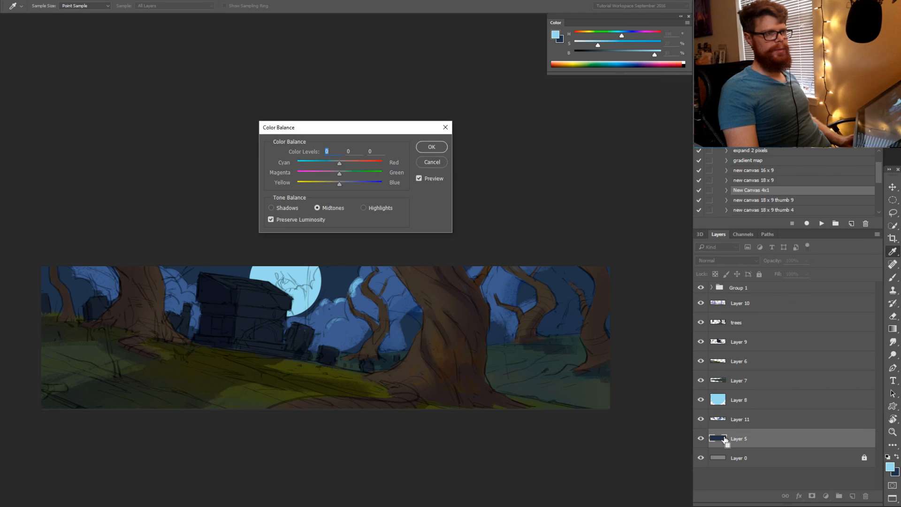
{"action": "left_click_drag", "start_coordinate": [340, 184], "coordinate": [353, 184]}
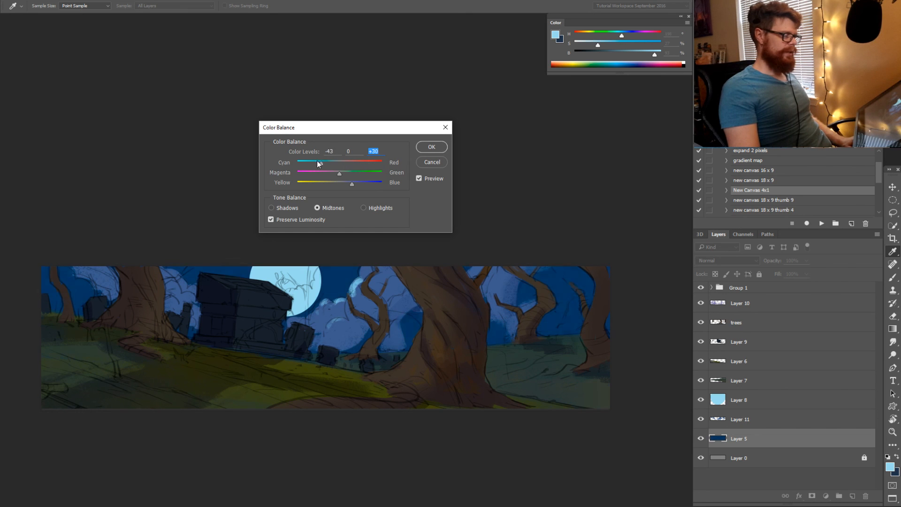
{"action": "left_click", "coordinate": [335, 161]}
{"action": "left_click", "coordinate": [430, 147]}
Expand Group 1 and hide its clouds sketch layer
{"action": "key", "text": "r"}
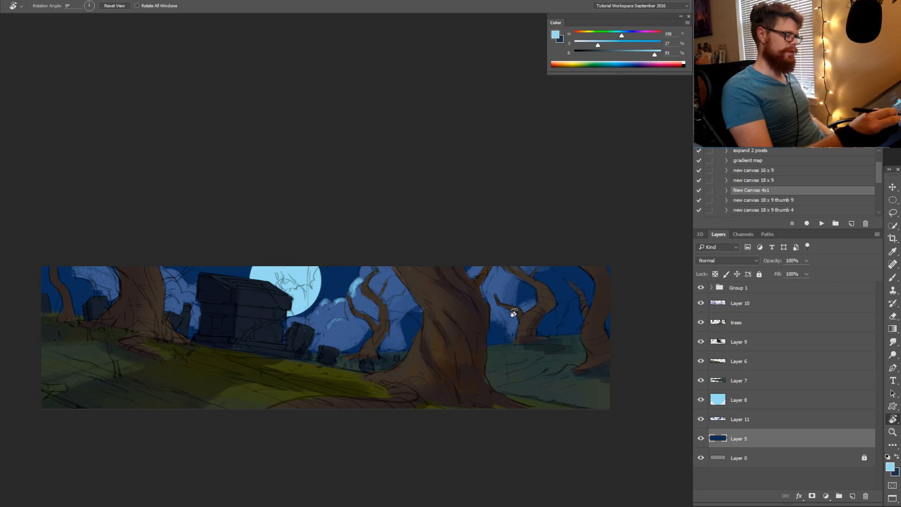
{"action": "left_click_drag", "start_coordinate": [502, 362], "coordinate": [532, 366]}
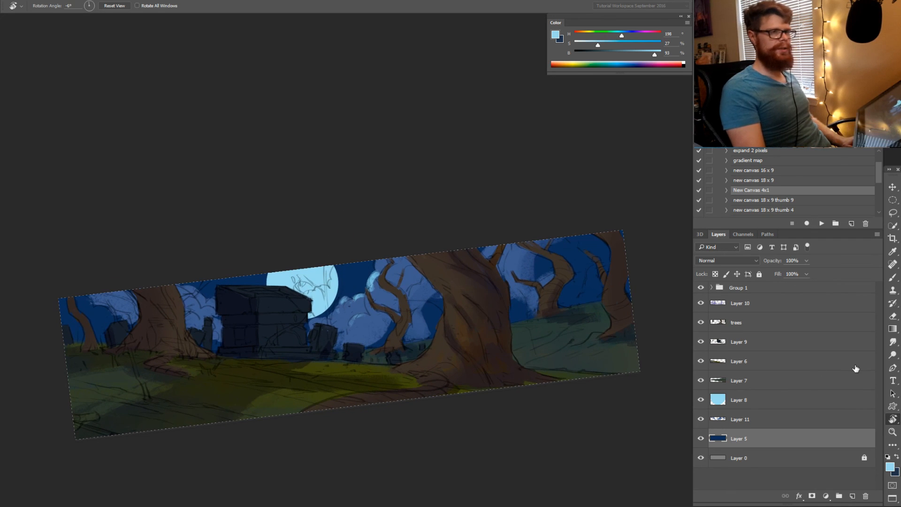
{"action": "left_click", "coordinate": [729, 418]}
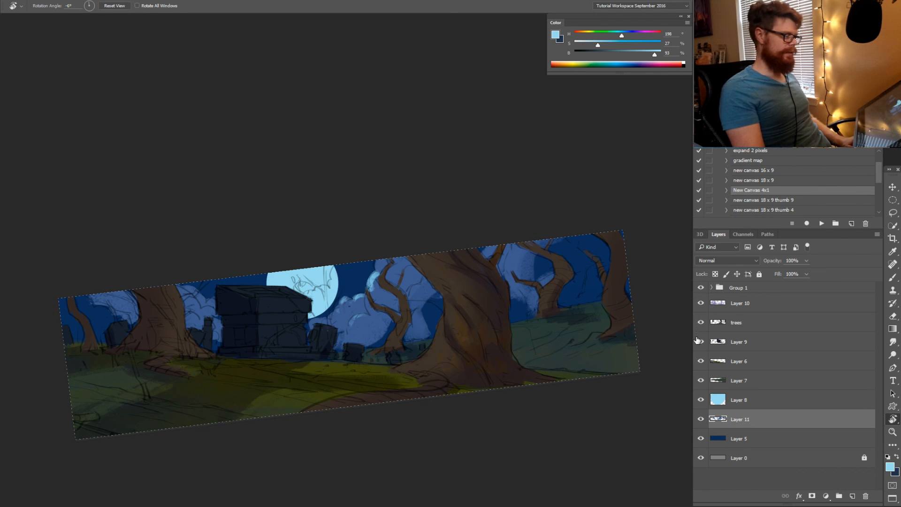
{"action": "left_click_drag", "start_coordinate": [582, 245], "coordinate": [591, 271]}
{"action": "key", "text": "z"}
{"action": "mouse_move", "coordinate": [318, 275]}
{"action": "left_mouse_down"}
{"action": "mouse_move", "coordinate": [346, 268]}
{"action": "mouse_move", "coordinate": [328, 270]}
{"action": "left_mouse_up"}
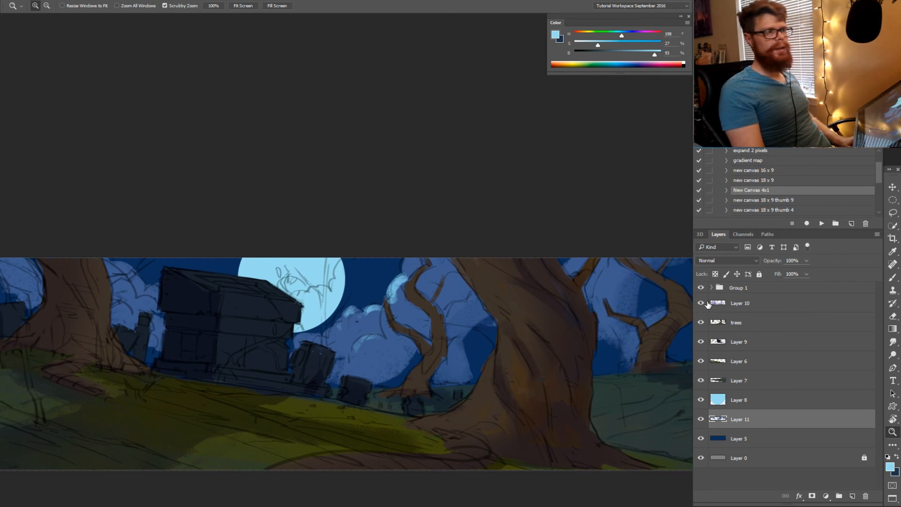
{"action": "left_click", "coordinate": [710, 292]}
{"action": "left_click", "coordinate": [711, 288]}
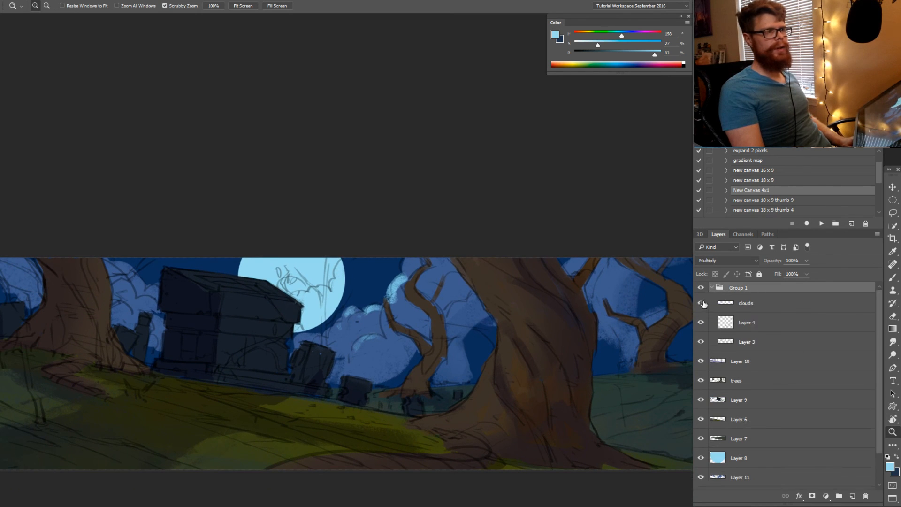
{"action": "left_click", "coordinate": [700, 306]}
On Layer 11, sample the cloud blue, darken it to 45% brightness, and paint a shadow in the cloud beside the moon
{"action": "left_click", "coordinate": [415, 307], "text": "alt"}
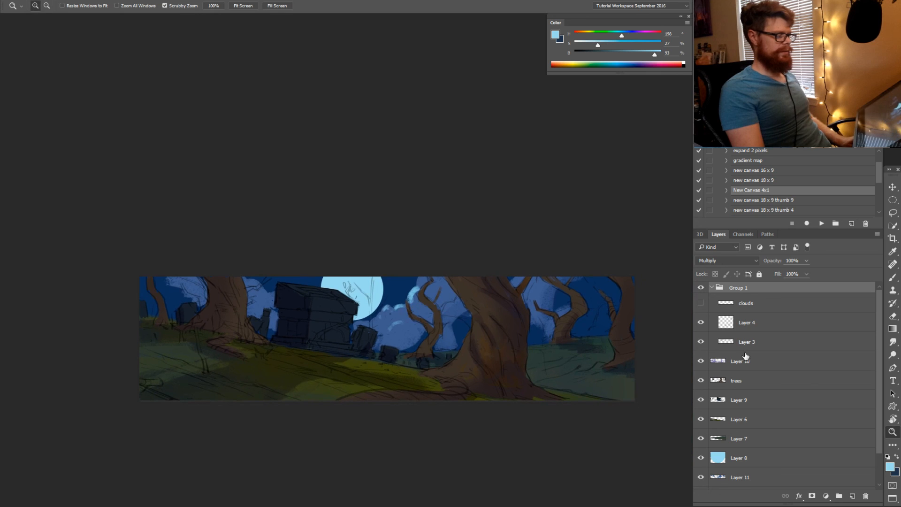
{"action": "scroll", "coordinate": [761, 444], "scroll_direction": "down", "scroll_amount": 2}
{"action": "left_click", "coordinate": [740, 442]}
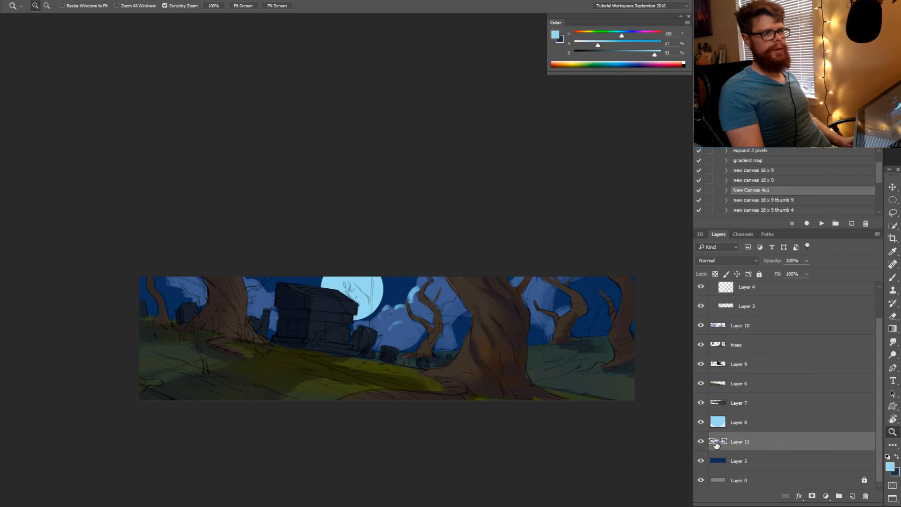
{"action": "left_click", "coordinate": [414, 306]}
{"action": "key", "text": "b"}
{"action": "left_click", "coordinate": [403, 319], "text": "alt"}
{"action": "left_click_drag", "start_coordinate": [407, 320], "coordinate": [433, 299]}
{"action": "left_click_drag", "start_coordinate": [393, 333], "coordinate": [396, 332]}
{"action": "left_click_drag", "start_coordinate": [620, 55], "coordinate": [613, 57]}
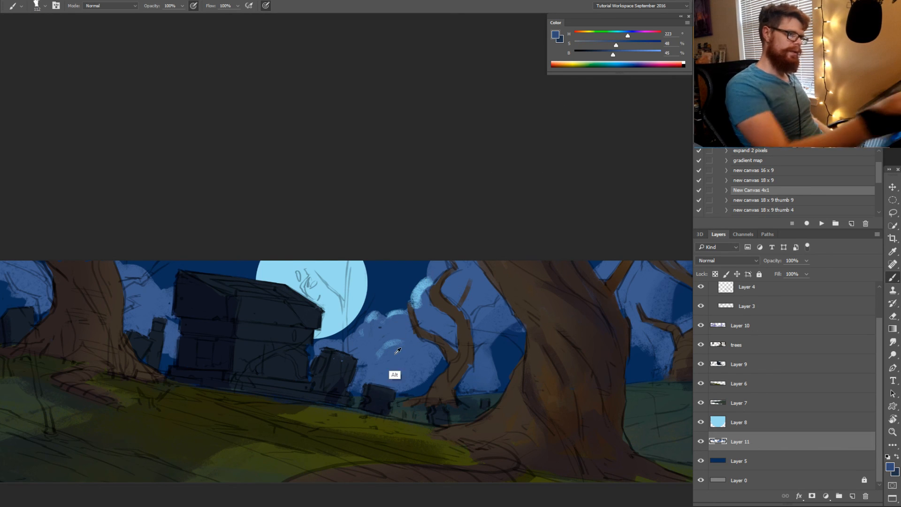
{"action": "mouse_move", "coordinate": [407, 324]}
{"action": "left_mouse_down"}
{"action": "mouse_move", "coordinate": [382, 331]}
{"action": "mouse_move", "coordinate": [400, 358]}
{"action": "left_mouse_up"}
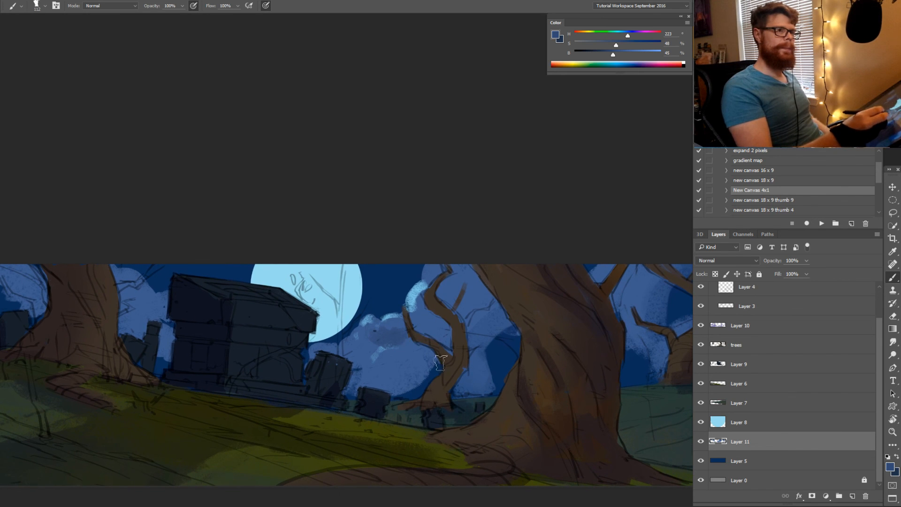
{"action": "left_click_drag", "start_coordinate": [433, 382], "coordinate": [422, 374]}
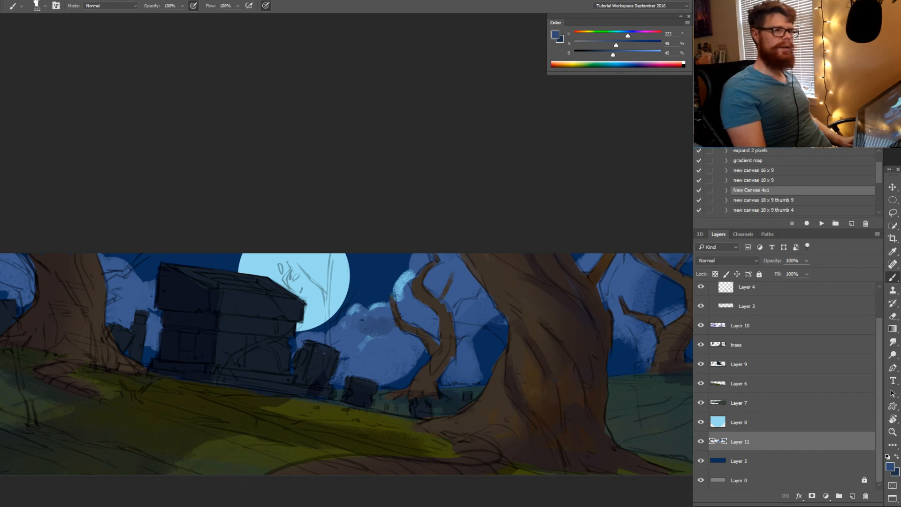
Deepen the shadow in the cloud beside the moon with blue at 59% saturation and 40% brightness, blending with sampled cloud blues
{"action": "left_click_drag", "start_coordinate": [613, 55], "coordinate": [610, 55]}
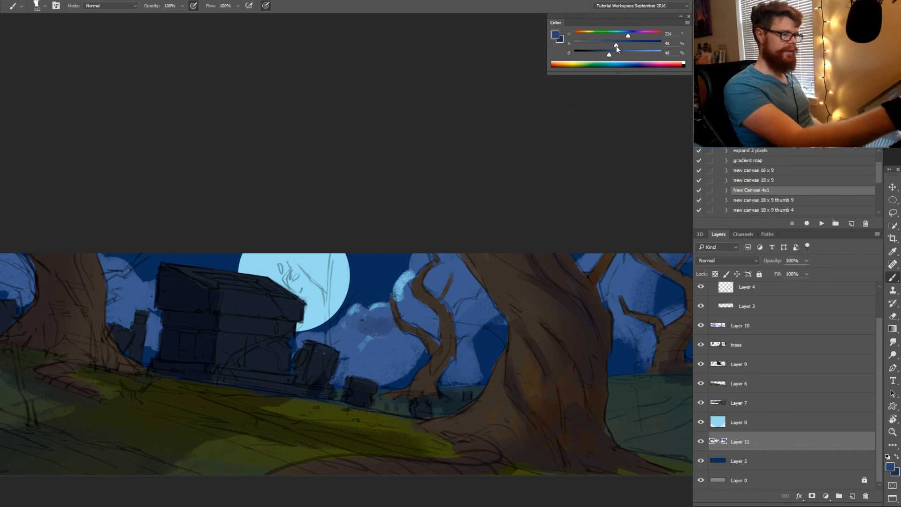
{"action": "left_click_drag", "start_coordinate": [375, 328], "coordinate": [376, 330]}
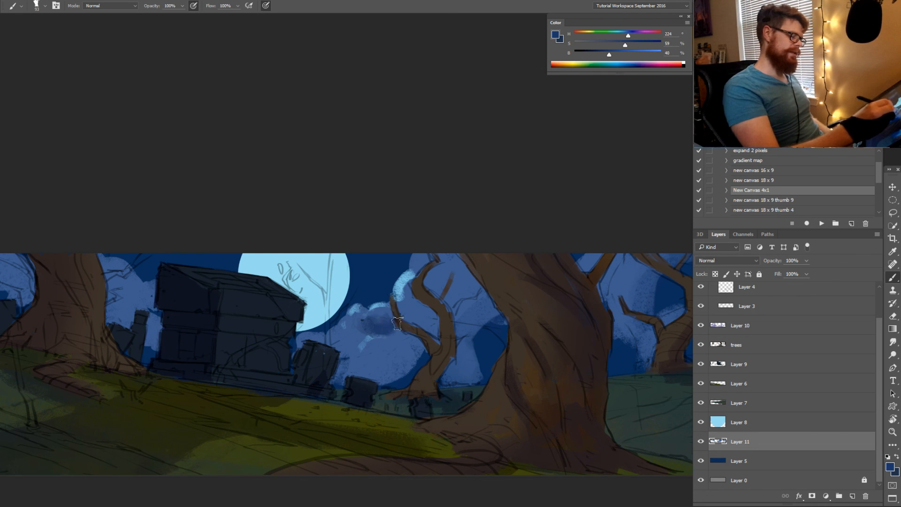
{"action": "left_click", "coordinate": [383, 319], "text": "alt"}
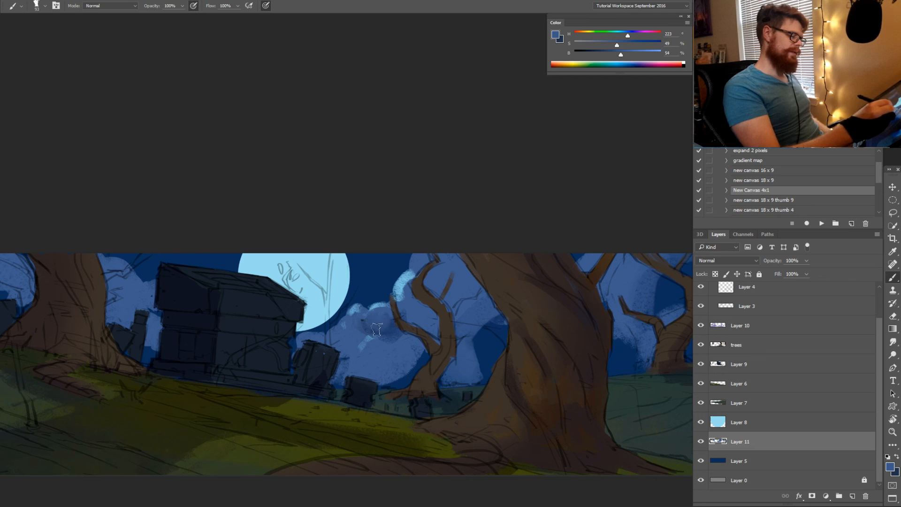
{"action": "left_click", "coordinate": [394, 329], "text": "alt"}
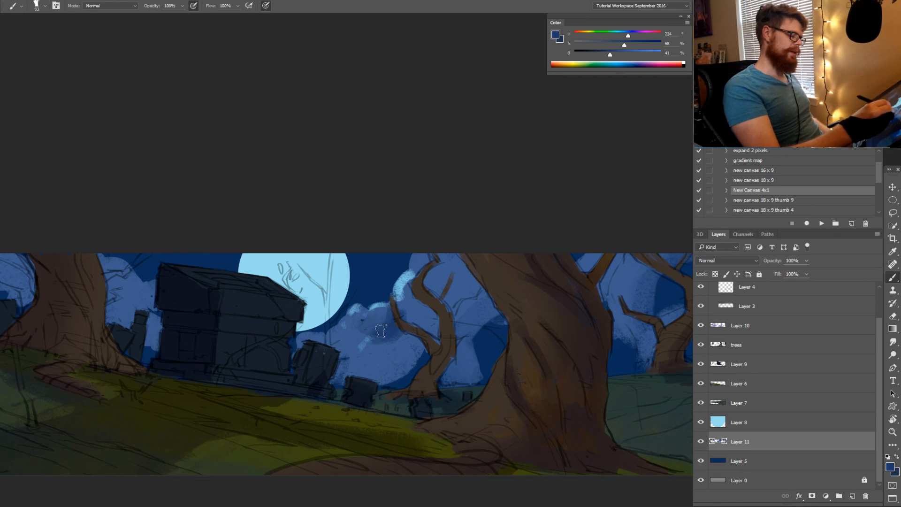
{"action": "left_click", "coordinate": [393, 313], "text": "alt"}
{"action": "left_click", "coordinate": [393, 328], "text": "alt"}
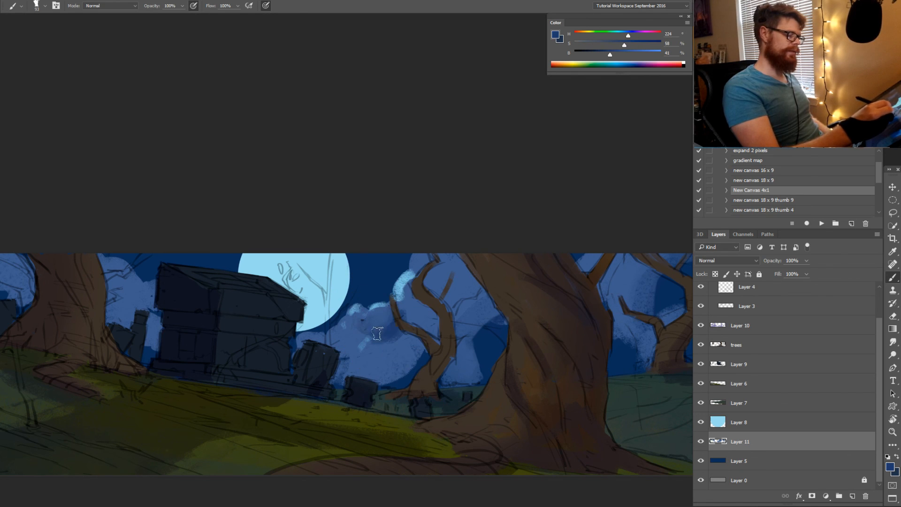
Shade the lower cloud above the gravestones and around the thin twisted tree using sampled dark and mid blues
{"action": "mouse_move", "coordinate": [421, 382]}
{"action": "left_mouse_down"}
{"action": "mouse_move", "coordinate": [423, 396]}
{"action": "mouse_move", "coordinate": [474, 394]}
{"action": "mouse_move", "coordinate": [496, 382]}
{"action": "left_mouse_up"}
{"action": "key", "text": "r"}
{"action": "mouse_move", "coordinate": [423, 358]}
{"action": "left_mouse_down"}
{"action": "mouse_move", "coordinate": [432, 370]}
{"action": "mouse_move", "coordinate": [434, 353]}
{"action": "left_mouse_up"}
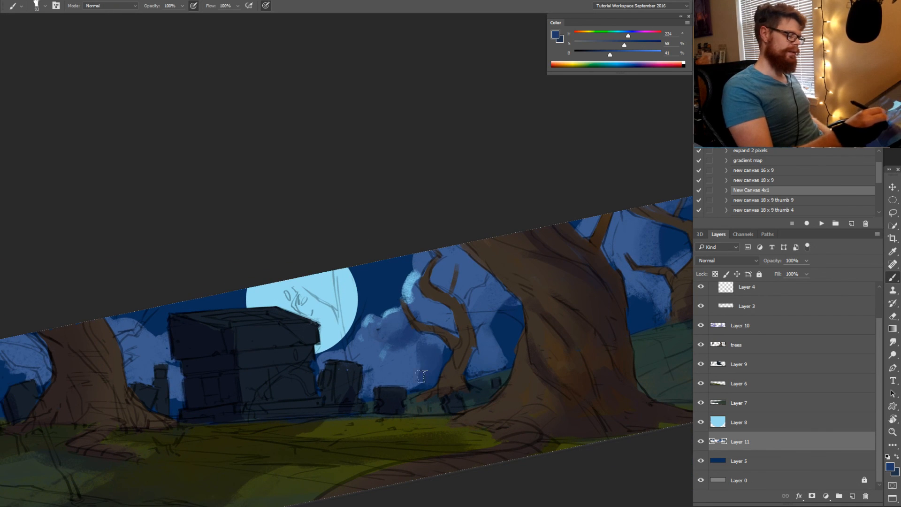
{"action": "left_click", "coordinate": [407, 380], "text": "alt"}
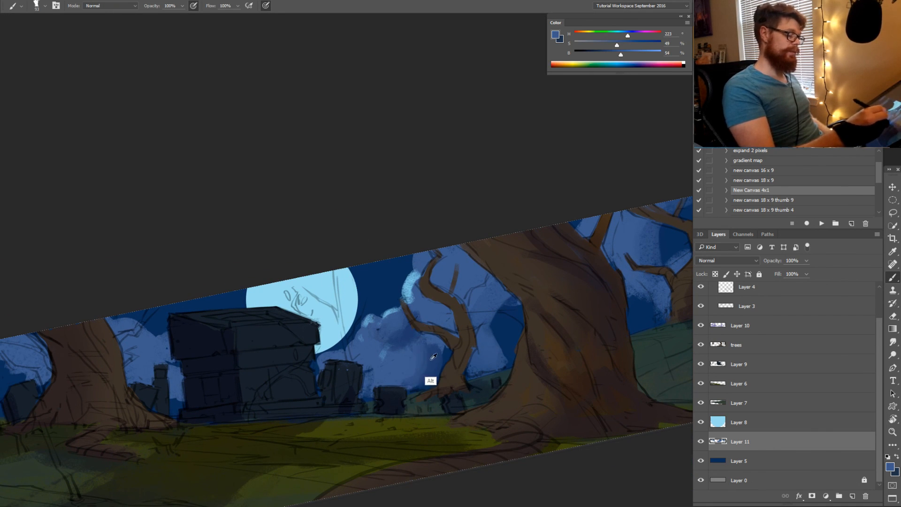
{"action": "left_click", "coordinate": [434, 357], "text": "alt"}
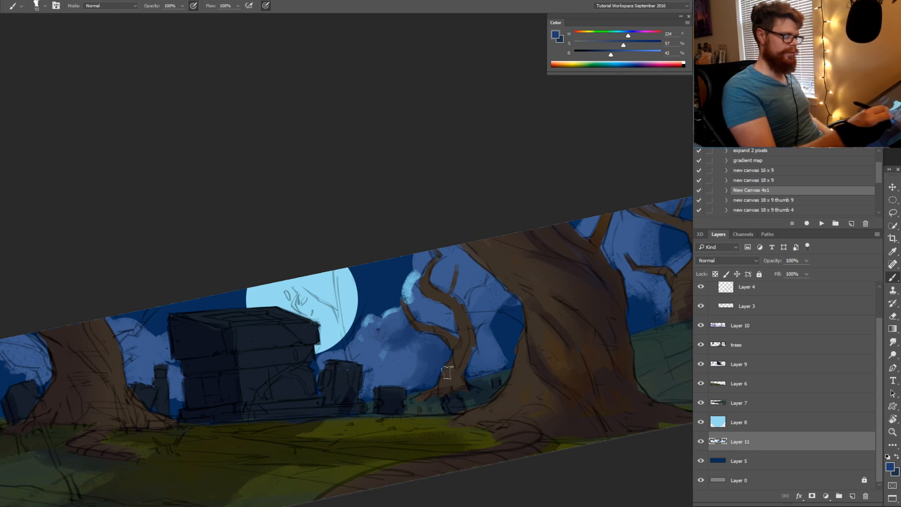
{"action": "left_click", "coordinate": [497, 327], "text": "alt"}
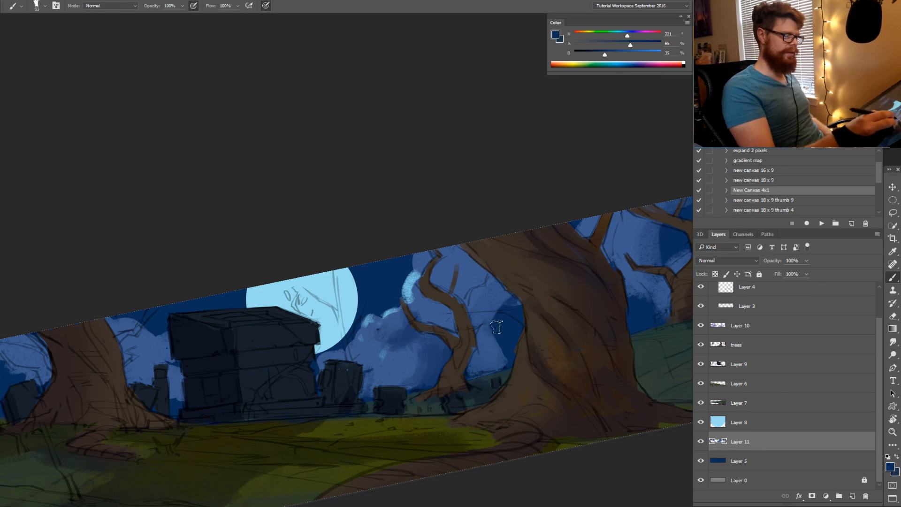
{"action": "left_click", "coordinate": [393, 383], "text": "alt"}
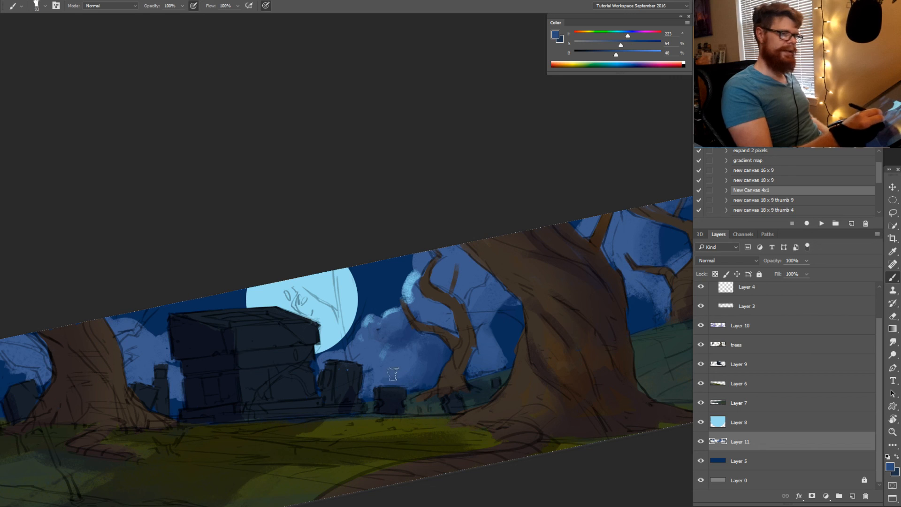
{"action": "left_click", "coordinate": [381, 385], "text": "alt"}
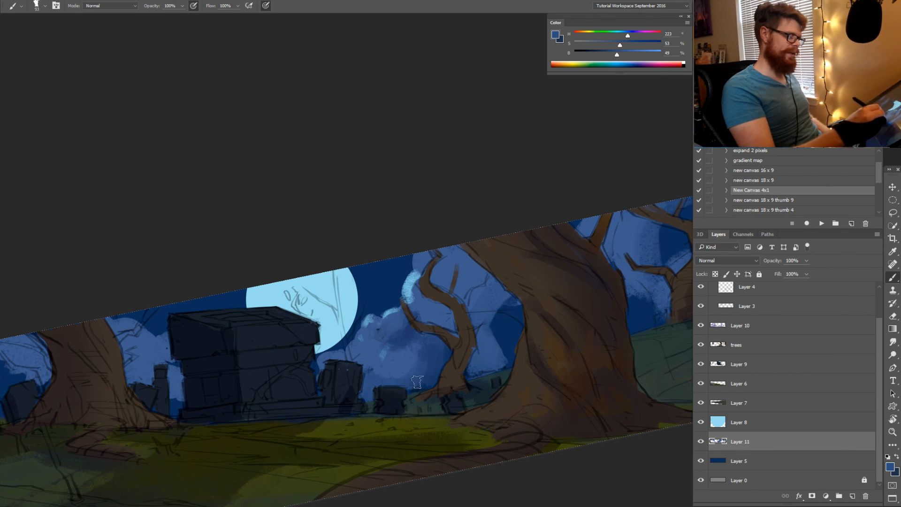
Refine the cloud rims beside the moon and add light-blue highlights around the thin twisted tree, using sampled highlight colors
{"action": "left_click", "coordinate": [391, 345], "text": "alt"}
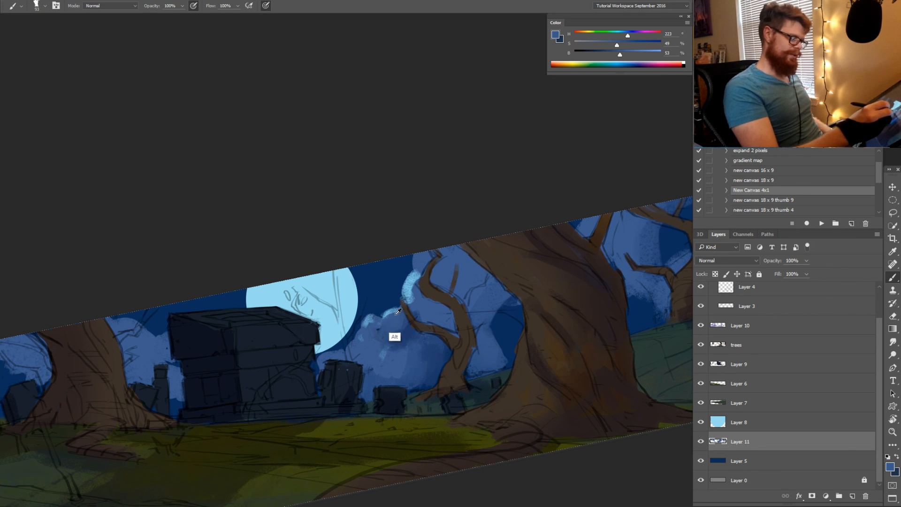
{"action": "left_click_drag", "start_coordinate": [399, 310], "coordinate": [387, 315]}
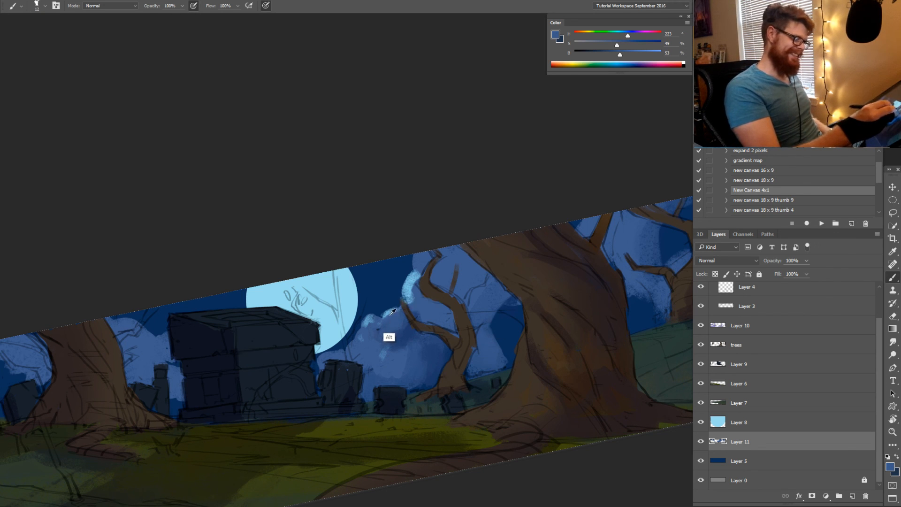
{"action": "left_click", "coordinate": [385, 314], "text": "alt"}
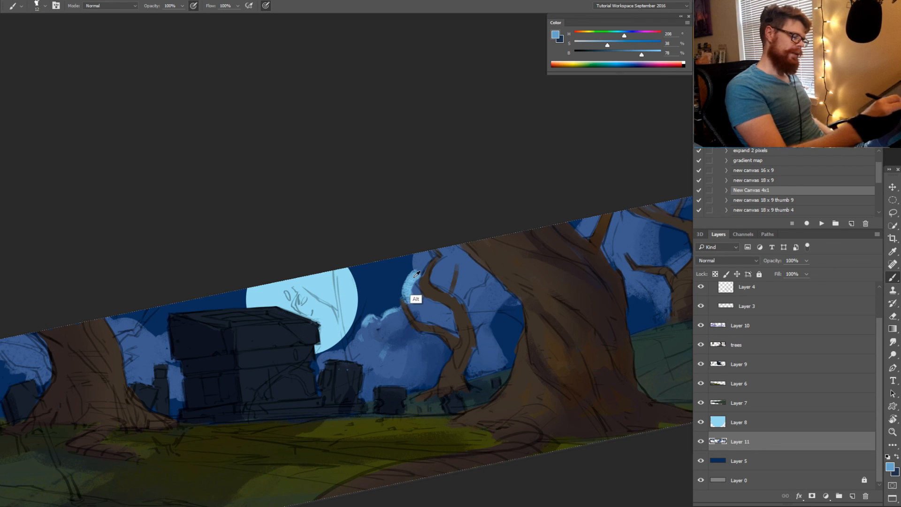
{"action": "mouse_move", "coordinate": [417, 274]}
{"action": "left_mouse_down"}
{"action": "mouse_move", "coordinate": [424, 281]}
{"action": "mouse_move", "coordinate": [419, 274]}
{"action": "mouse_move", "coordinate": [436, 269]}
{"action": "left_mouse_up"}
{"action": "left_click", "coordinate": [424, 258], "text": "alt"}
{"action": "left_click", "coordinate": [412, 303], "text": "alt"}
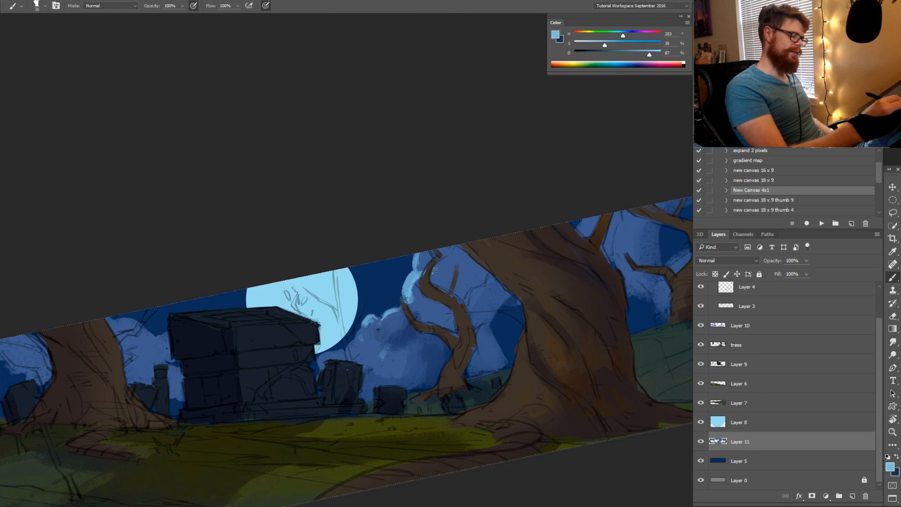
{"action": "left_click_drag", "start_coordinate": [479, 289], "coordinate": [469, 305]}
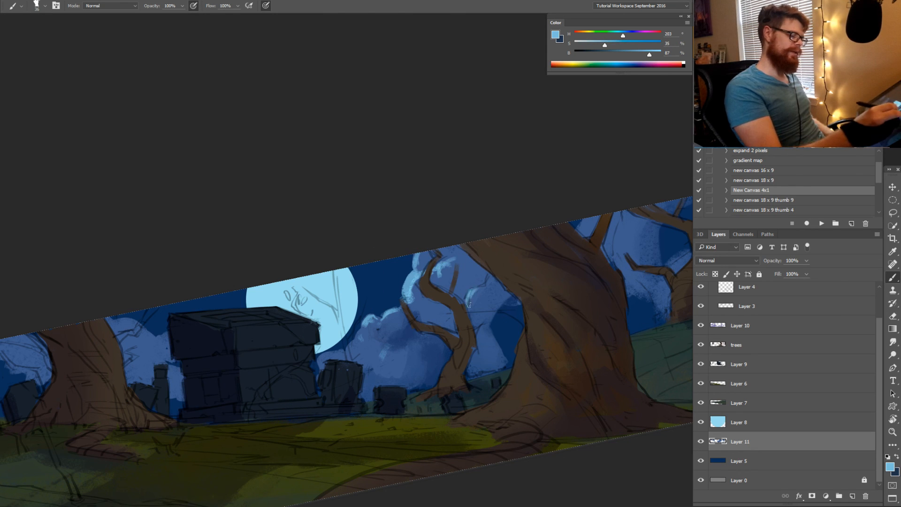
Paint light-blue rim highlights on the cloud between the left-hand trunk and the tomb
{"action": "key", "text": "z"}
{"action": "left_click_drag", "start_coordinate": [431, 368], "coordinate": [427, 398]}
{"action": "key", "text": "r"}
{"action": "mouse_move", "coordinate": [575, 348]}
{"action": "left_mouse_down"}
{"action": "mouse_move", "coordinate": [554, 392]}
{"action": "mouse_move", "coordinate": [542, 386]}
{"action": "left_mouse_up"}
{"action": "key", "text": "z"}
{"action": "left_click", "coordinate": [294, 337]}
{"action": "key", "text": "b"}
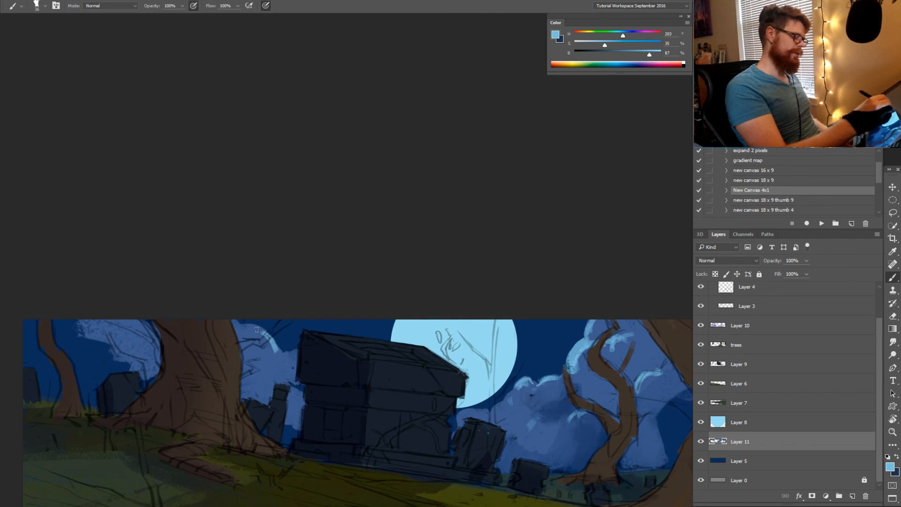
{"action": "left_click_drag", "start_coordinate": [287, 365], "coordinate": [291, 376]}
Move the cloud layer, Layer 11, above the moon layer, Layer 8, in the layer stack
{"action": "key", "text": "z"}
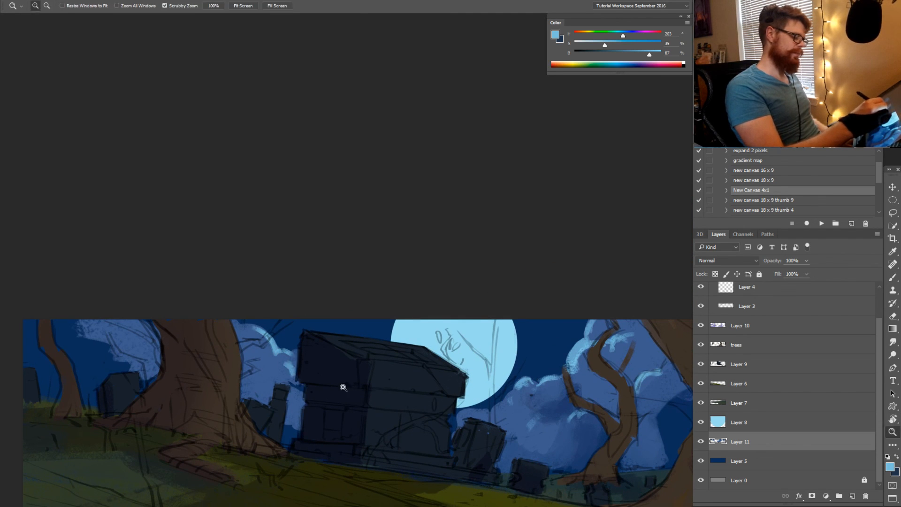
{"action": "left_click_drag", "start_coordinate": [356, 403], "coordinate": [324, 407]}
{"action": "mouse_move", "coordinate": [455, 411]}
{"action": "left_mouse_down"}
{"action": "mouse_move", "coordinate": [423, 386]}
{"action": "mouse_move", "coordinate": [443, 383]}
{"action": "mouse_move", "coordinate": [415, 373]}
{"action": "left_mouse_up"}
{"action": "left_click_drag", "start_coordinate": [355, 380], "coordinate": [372, 386]}
{"action": "key", "text": "b"}
{"action": "left_click", "coordinate": [367, 387], "text": "alt"}
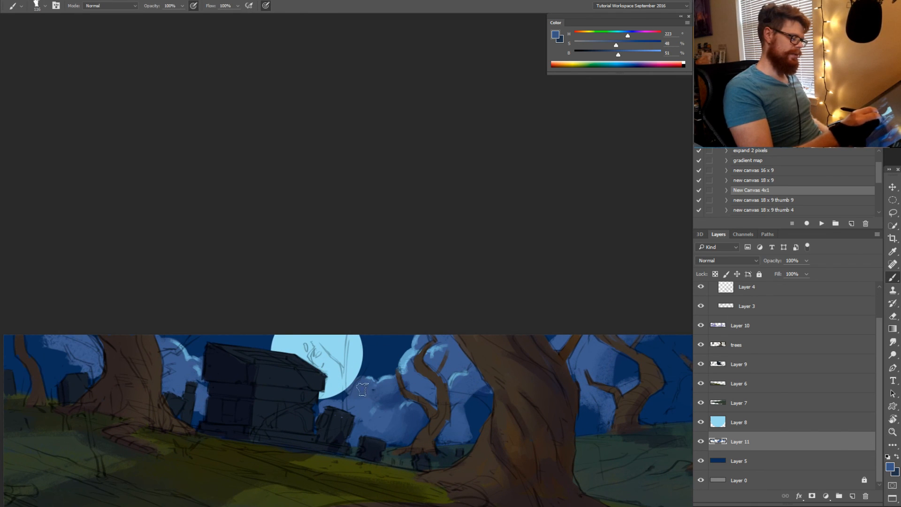
{"action": "left_click_drag", "start_coordinate": [785, 429], "coordinate": [751, 436]}
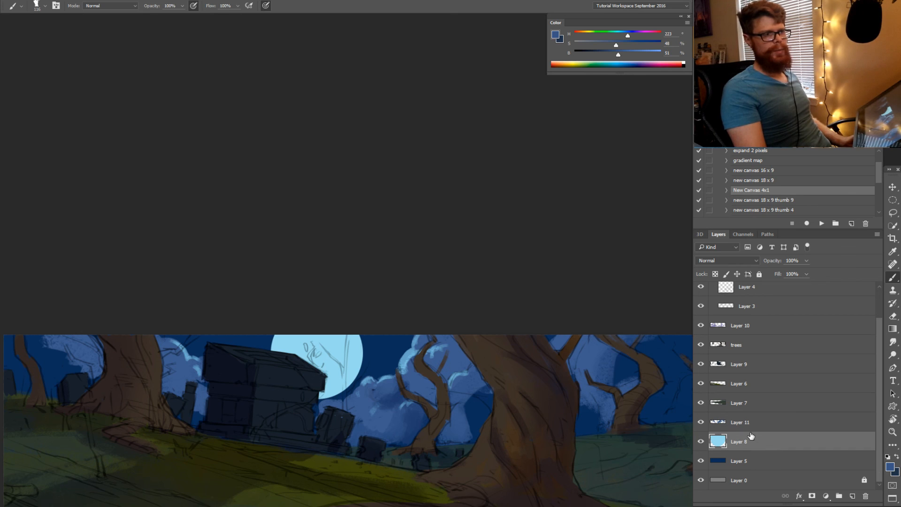
{"action": "left_click", "coordinate": [367, 384], "text": "alt"}
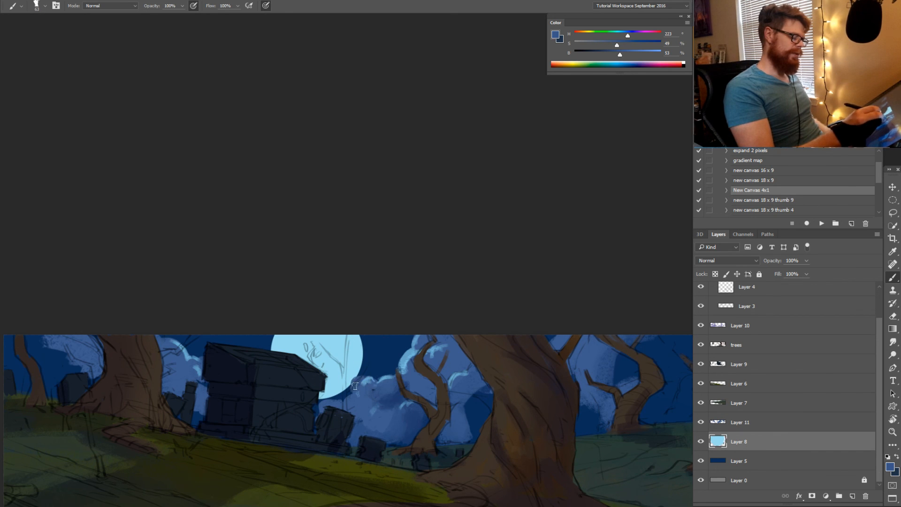
{"action": "left_click", "coordinate": [366, 380], "text": "alt"}
{"action": "left_click", "coordinate": [356, 384], "text": "alt"}
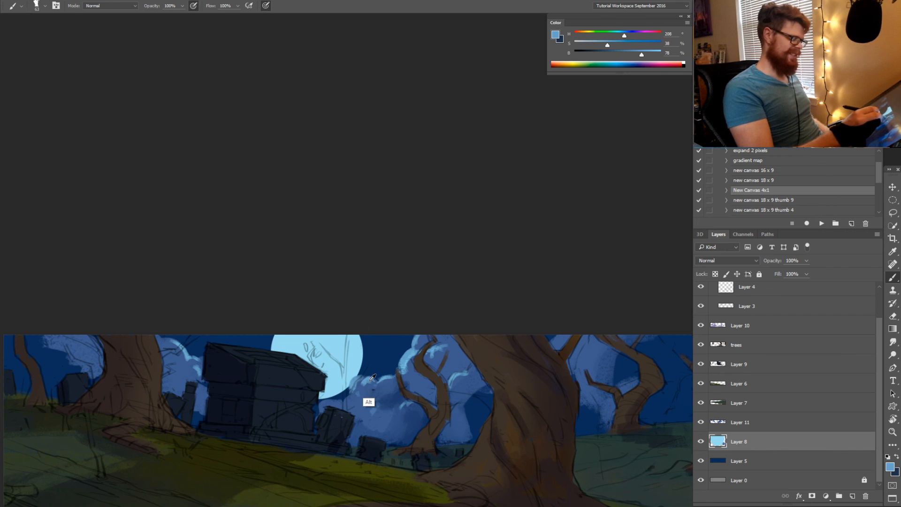
{"action": "left_click", "coordinate": [366, 389], "text": "alt"}
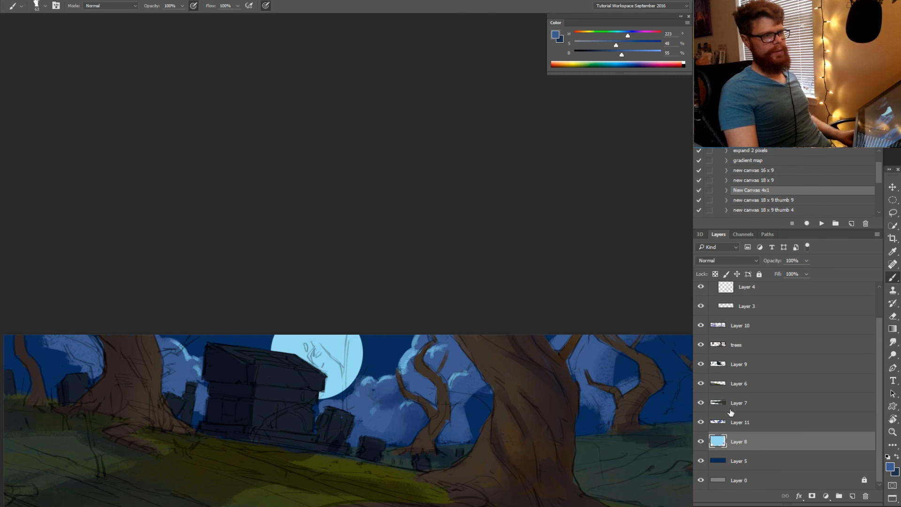
On Layer 11, extend the cloud over the moon's lower edge with sampled mid blue and rim it with sampled light blue
{"action": "left_click", "coordinate": [785, 418]}
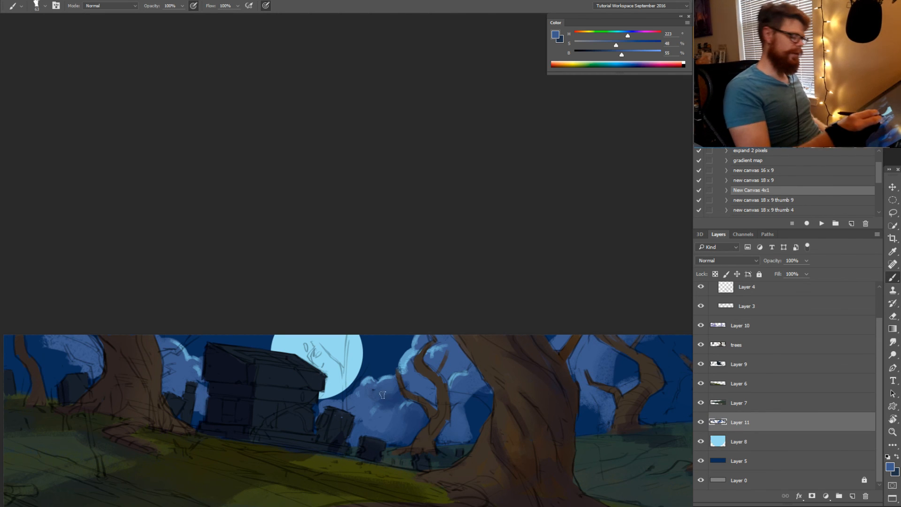
{"action": "left_click", "coordinate": [365, 390], "text": "alt"}
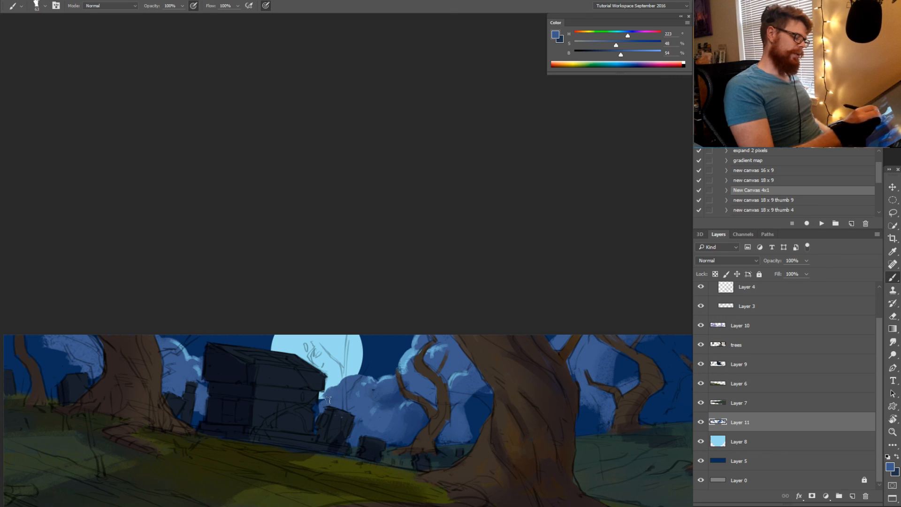
{"action": "left_click", "coordinate": [388, 378], "text": "alt"}
{"action": "left_click_drag", "start_coordinate": [377, 380], "coordinate": [362, 377]}
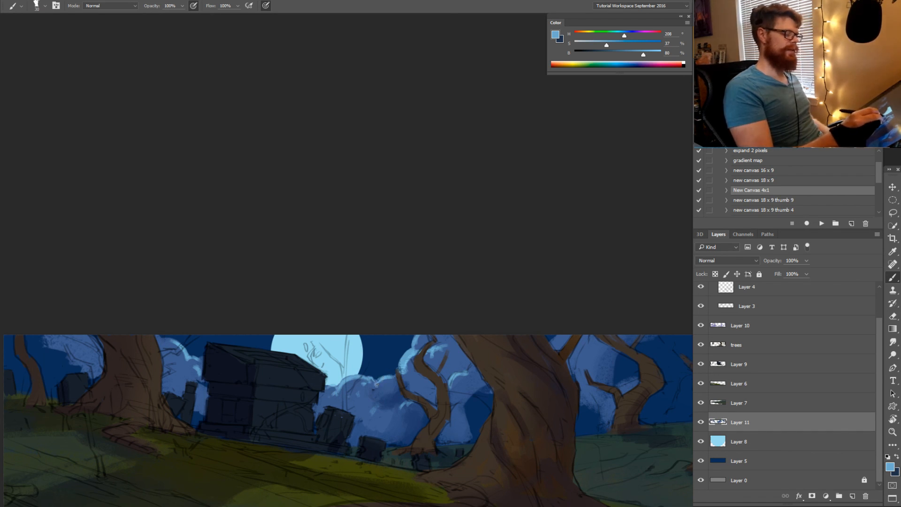
{"action": "left_click", "coordinate": [391, 378], "text": "alt"}
{"action": "left_click", "coordinate": [374, 389], "text": "alt"}
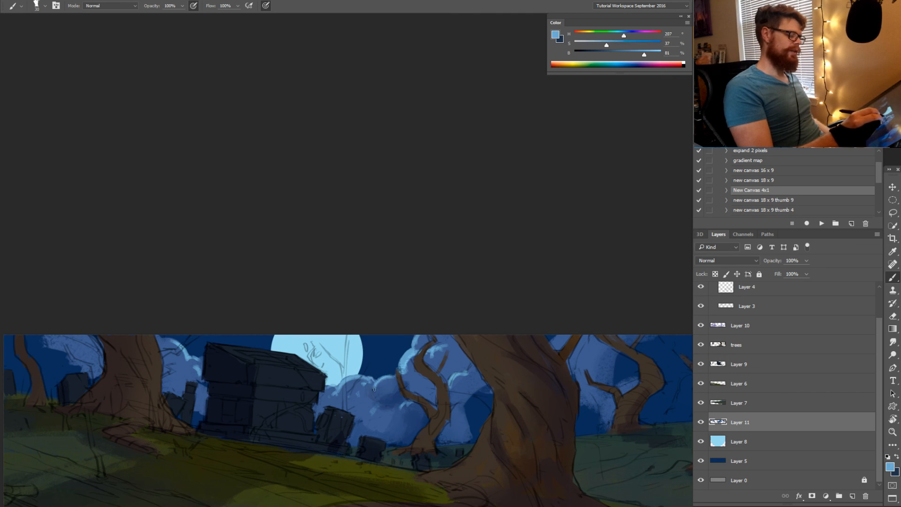
Refine the shading and light-blue rims of the tall cloud around the top of the thin twisted tree, using sampled cloud blues
{"action": "left_click", "coordinate": [407, 371], "text": "alt"}
{"action": "left_click", "coordinate": [403, 357], "text": "alt"}
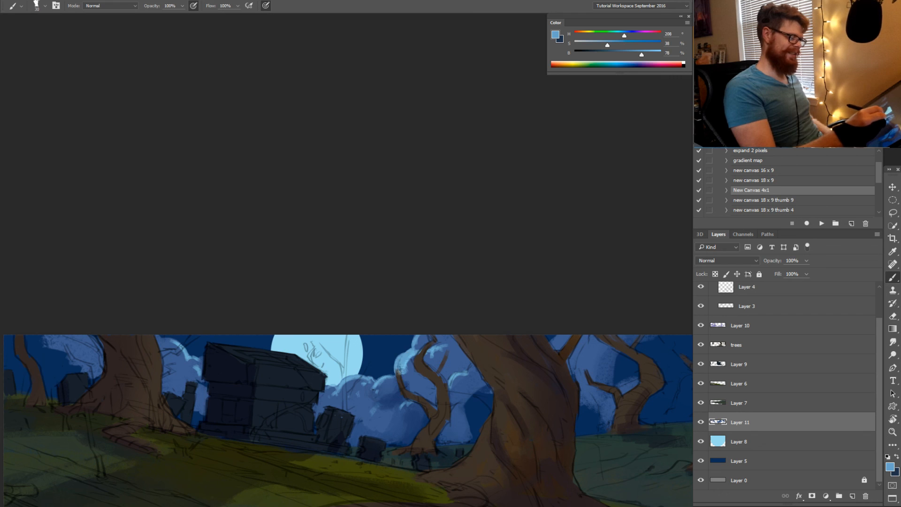
{"action": "left_click", "coordinate": [407, 358], "text": "alt"}
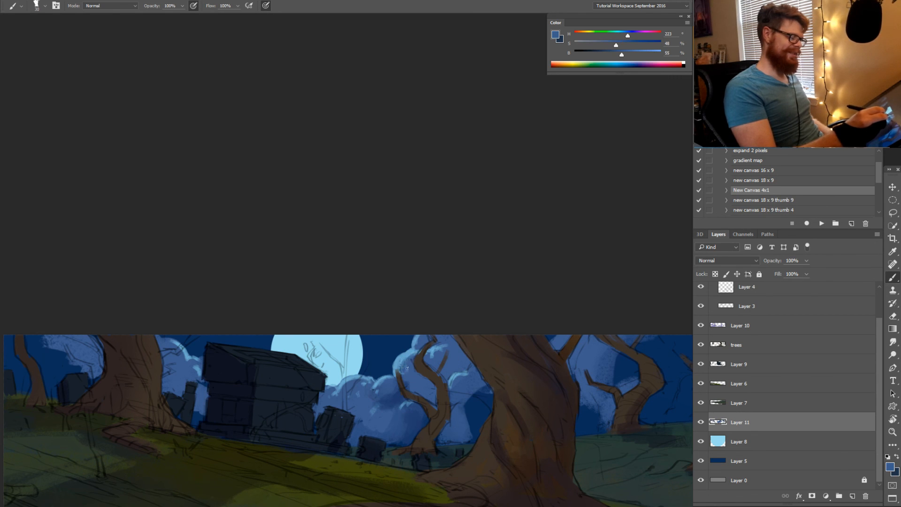
{"action": "mouse_move", "coordinate": [408, 362]}
{"action": "left_mouse_down"}
{"action": "mouse_move", "coordinate": [419, 368]}
{"action": "mouse_move", "coordinate": [410, 374]}
{"action": "left_mouse_up"}
{"action": "left_click", "coordinate": [420, 346], "text": "alt"}
{"action": "key", "text": "r"}
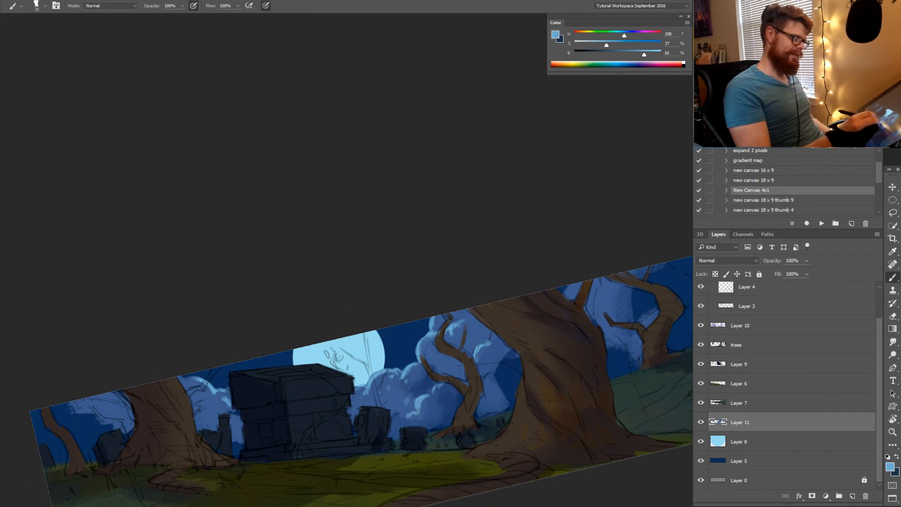
{"action": "key", "text": "r"}
{"action": "key", "text": "ctrl+minus"}
{"action": "left_click_drag", "start_coordinate": [587, 399], "coordinate": [518, 385]}
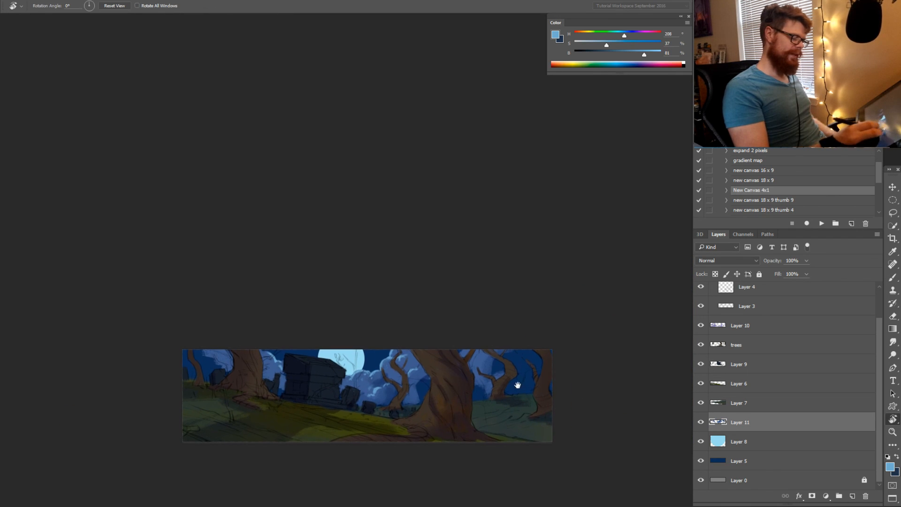
Shade the lower cloud between the thin twisted tree and the large trunk with sampled dark blue
{"action": "key", "text": "z"}
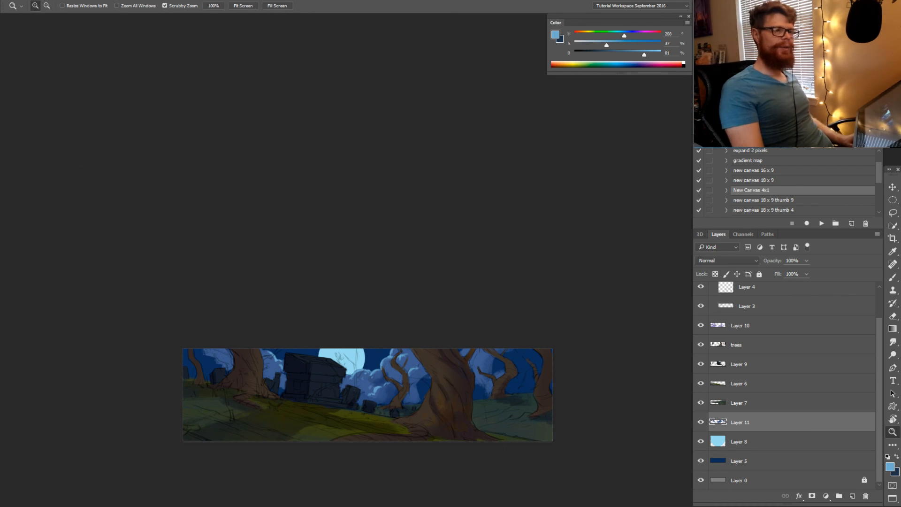
{"action": "mouse_move", "coordinate": [391, 390]}
{"action": "left_mouse_down"}
{"action": "mouse_move", "coordinate": [479, 369]}
{"action": "mouse_move", "coordinate": [458, 378]}
{"action": "mouse_move", "coordinate": [456, 415]}
{"action": "left_mouse_up"}
{"action": "key", "text": "b"}
{"action": "left_click", "coordinate": [447, 368], "text": "alt"}
{"action": "left_click_drag", "start_coordinate": [479, 381], "coordinate": [454, 411]}
{"action": "left_click", "coordinate": [470, 389], "text": "alt"}
{"action": "left_click", "coordinate": [454, 407], "text": "alt"}
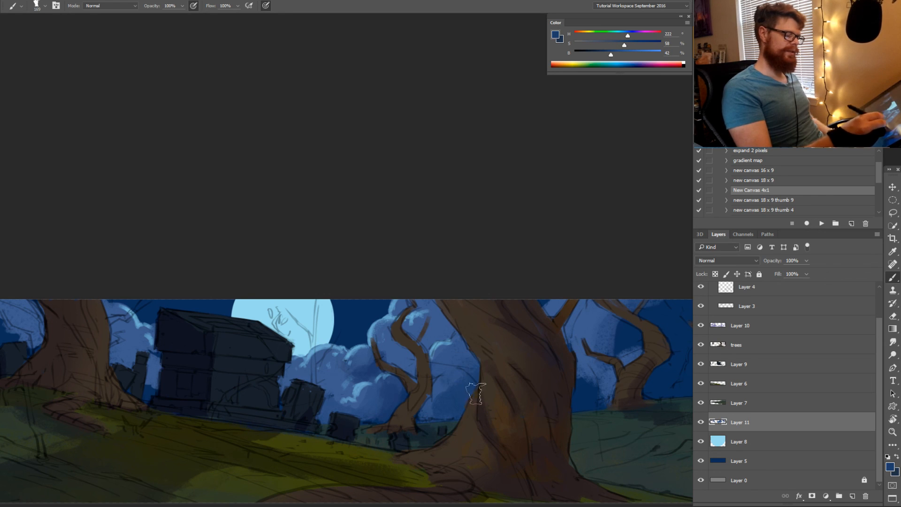
Blend the cloud beside the large trunk with sampled mid blues and touch up its upper rim with sampled light blue
{"action": "left_click", "coordinate": [462, 355], "text": "alt"}
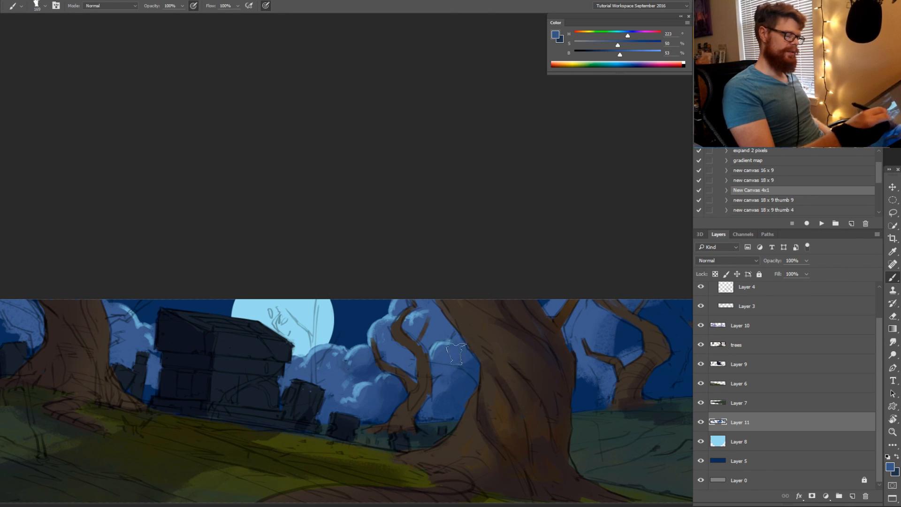
{"action": "left_click", "coordinate": [451, 398], "text": "alt"}
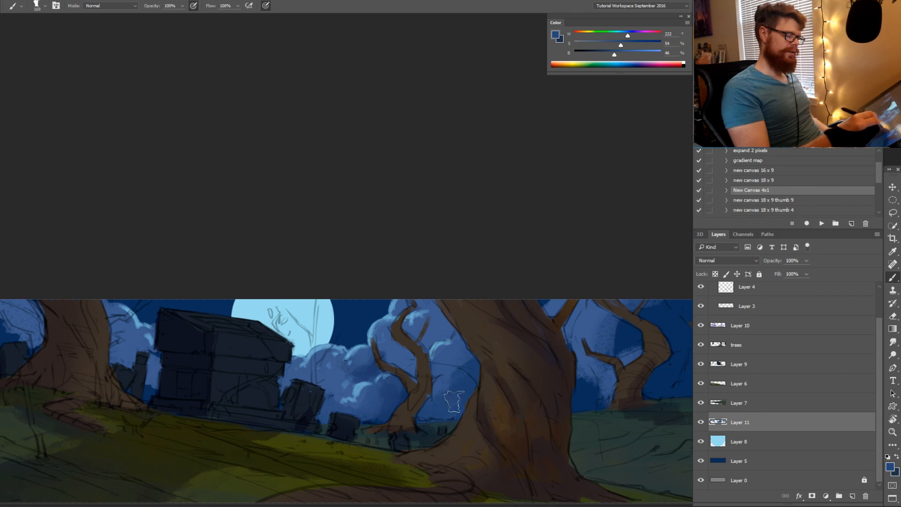
{"action": "left_click", "coordinate": [376, 425], "text": "alt"}
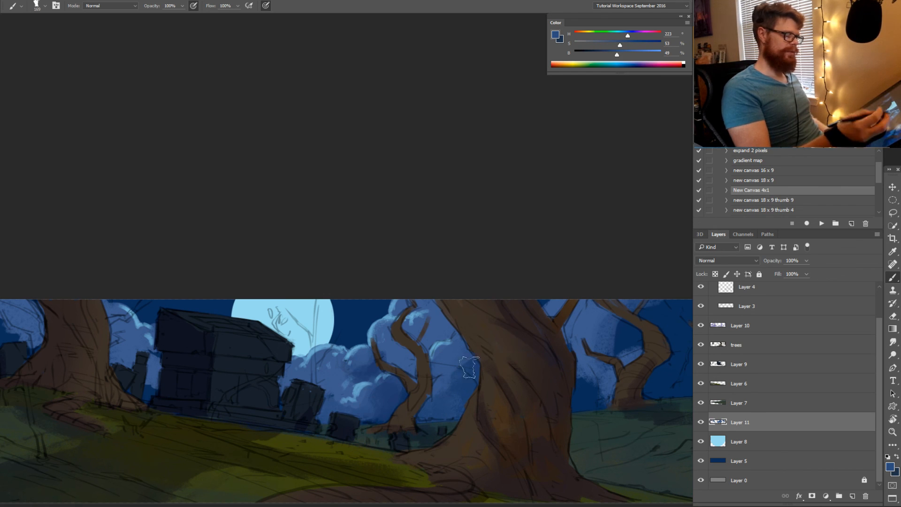
{"action": "left_click", "coordinate": [452, 346], "text": "alt"}
{"action": "left_click_drag", "start_coordinate": [452, 348], "coordinate": [441, 350]}
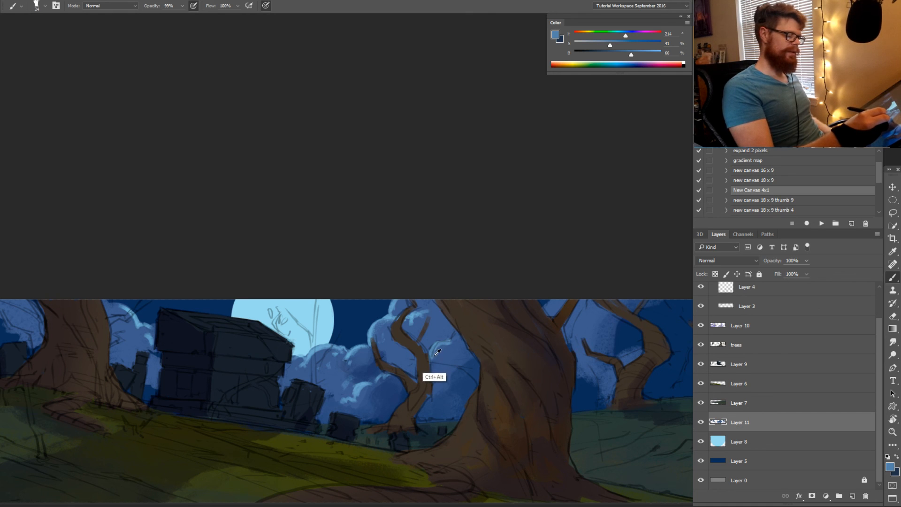
Paint cloud blue sampled from the left-hand cloud into the sky around the small tree at the panorama's far left
{"action": "left_click_drag", "start_coordinate": [412, 398], "coordinate": [473, 409]}
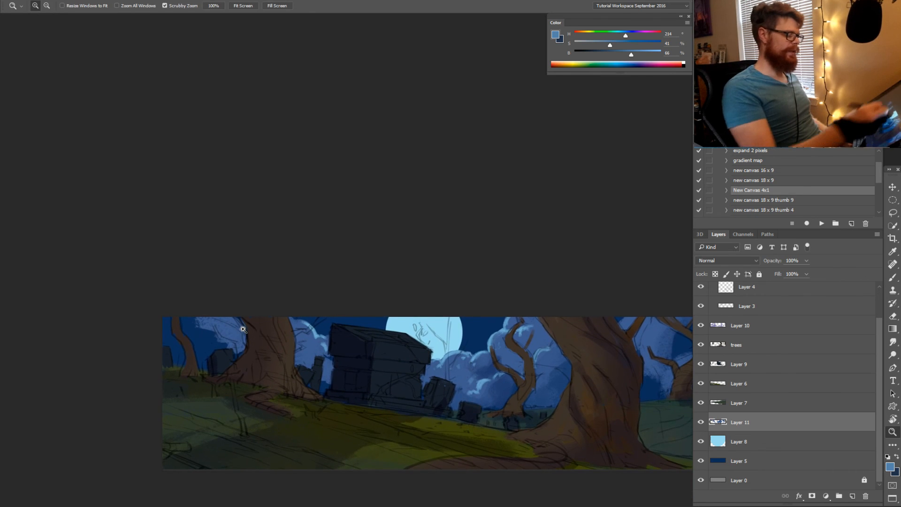
{"action": "mouse_move", "coordinate": [242, 327]}
{"action": "left_mouse_down"}
{"action": "mouse_move", "coordinate": [262, 329]}
{"action": "mouse_move", "coordinate": [237, 335]}
{"action": "left_mouse_up"}
{"action": "left_click", "coordinate": [228, 336], "text": "alt"}
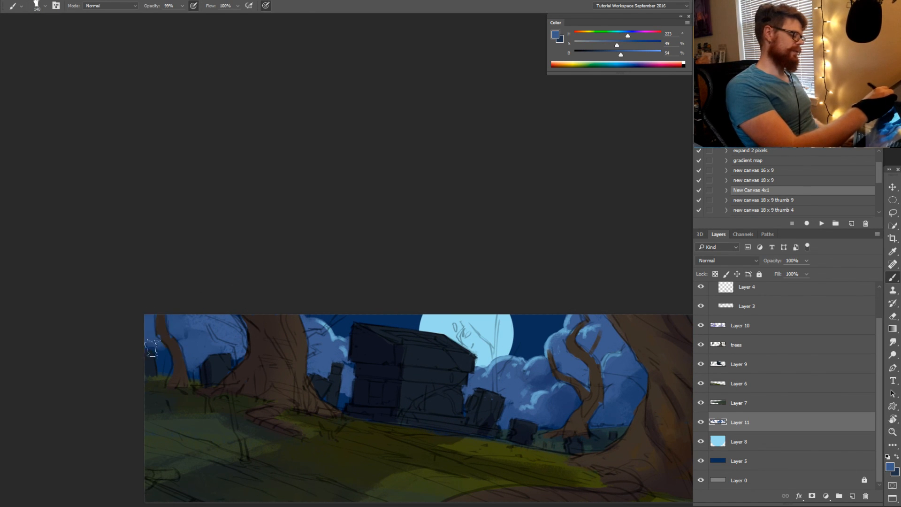
Refine the light-blue rim of the cloud between the left-hand trunk and the tomb, using sampled highlight colors
{"action": "left_click_drag", "start_coordinate": [511, 392], "coordinate": [308, 398]}
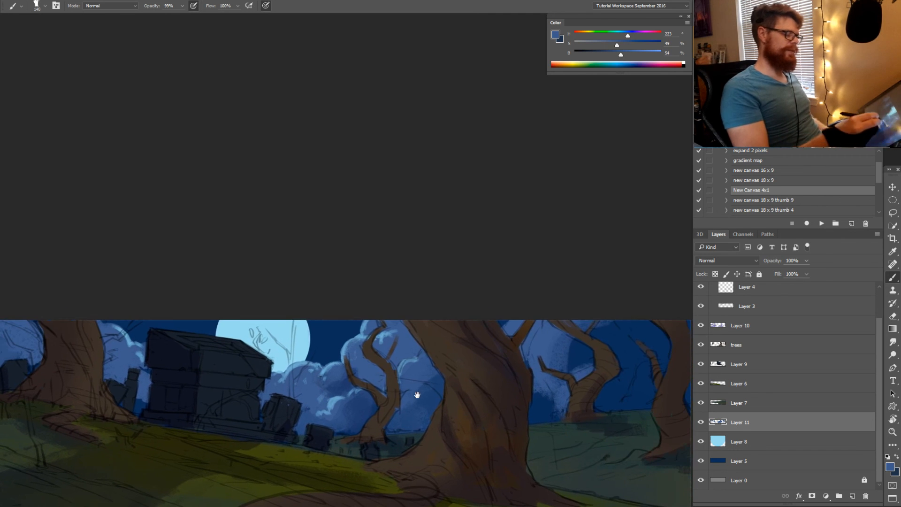
{"action": "left_click", "coordinate": [141, 375], "text": "alt"}
{"action": "key", "text": "r"}
{"action": "left_click_drag", "start_coordinate": [196, 442], "coordinate": [427, 423]}
{"action": "left_click_drag", "start_coordinate": [347, 453], "coordinate": [467, 342]}
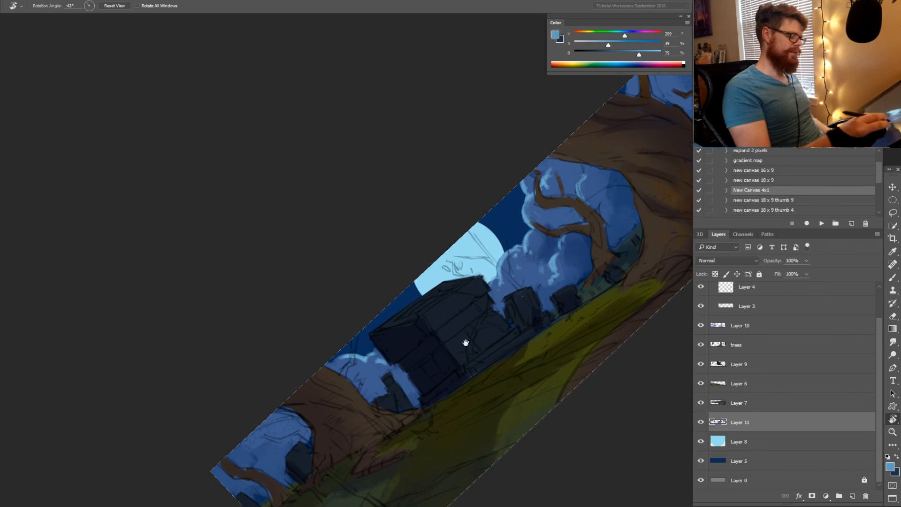
{"action": "key", "text": "b"}
{"action": "right_click", "coordinate": [388, 360], "text": "alt"}
{"action": "left_click", "coordinate": [381, 360], "text": "alt"}
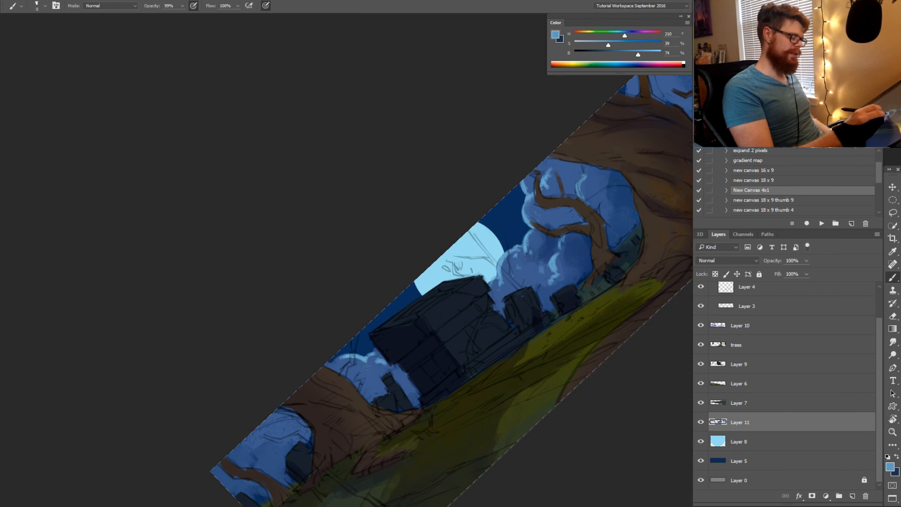
{"action": "right_click", "coordinate": [378, 363], "text": "alt"}
{"action": "left_click", "coordinate": [380, 362], "text": "alt"}
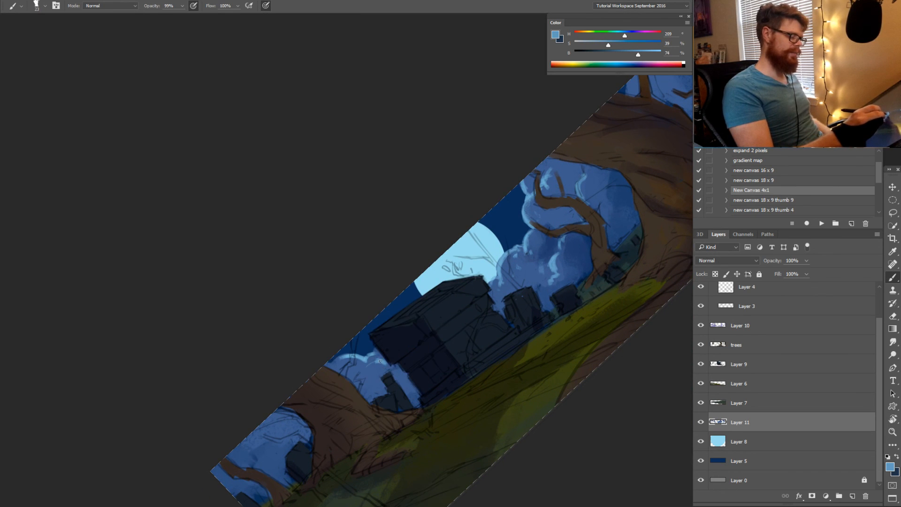
Set the highlight blue's brightness to 86% and touch up the cloud beside the moon, blending with sampled cloud blue
{"action": "key", "text": "r"}
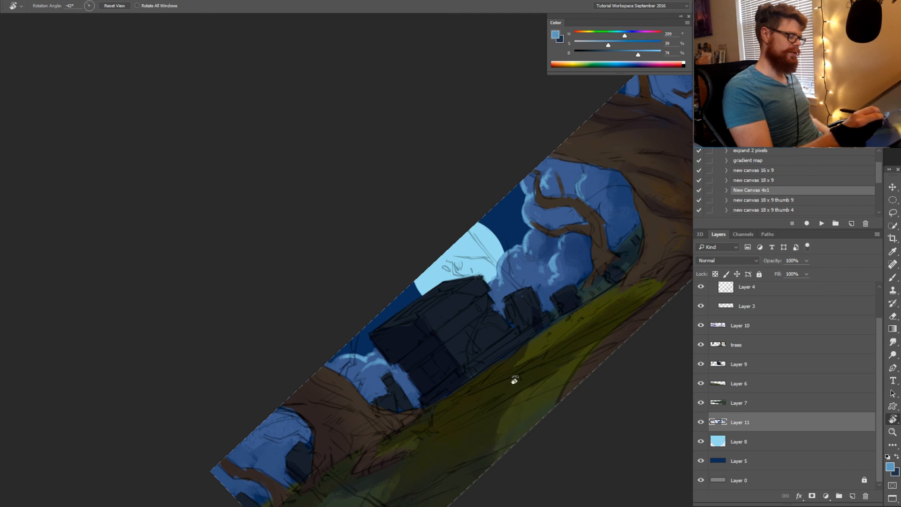
{"action": "left_click_drag", "start_coordinate": [513, 378], "coordinate": [474, 408]}
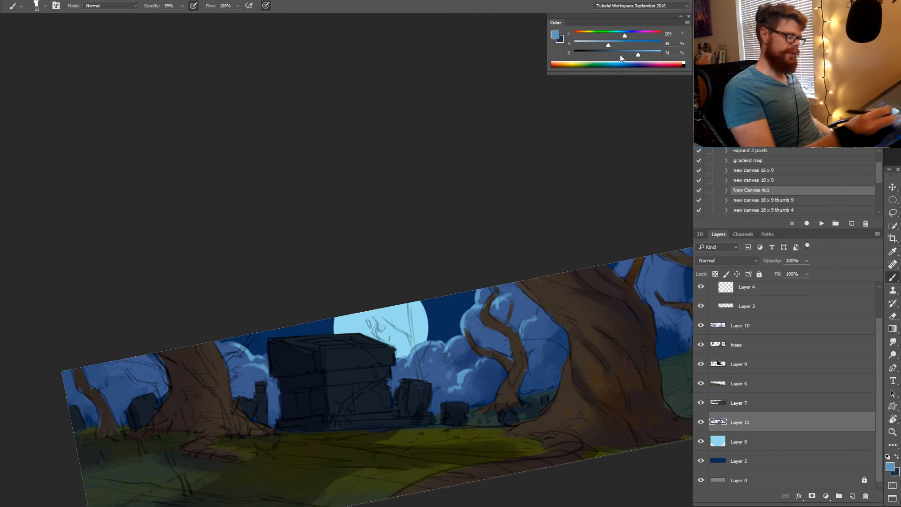
{"action": "left_click_drag", "start_coordinate": [639, 55], "coordinate": [649, 55]}
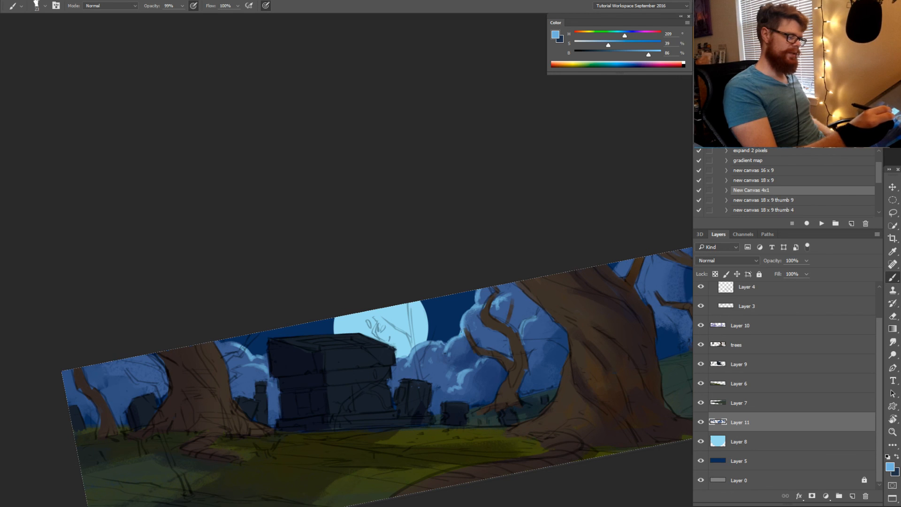
{"action": "left_click", "coordinate": [462, 344], "text": "alt"}
{"action": "mouse_move", "coordinate": [470, 333]}
{"action": "left_mouse_down"}
{"action": "mouse_move", "coordinate": [466, 358]}
{"action": "mouse_move", "coordinate": [479, 336]}
{"action": "mouse_move", "coordinate": [466, 305]}
{"action": "left_mouse_up"}
{"action": "key", "text": "r"}
{"action": "left_click_drag", "start_coordinate": [493, 312], "coordinate": [513, 351]}
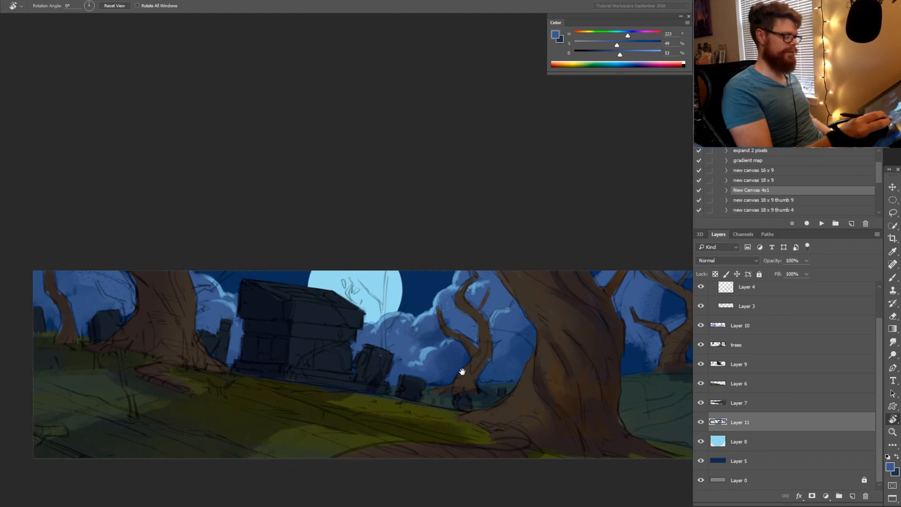
{"action": "left_click_drag", "start_coordinate": [462, 371], "coordinate": [492, 377]}
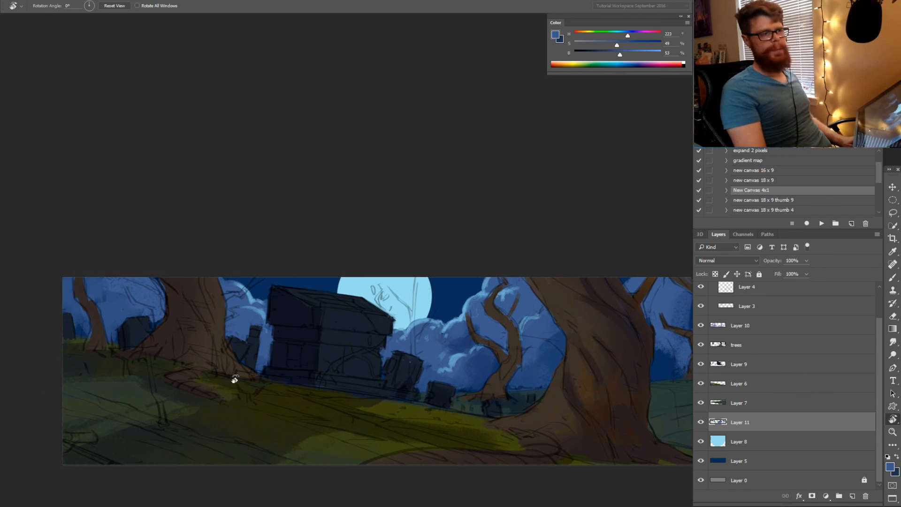
Collapse Group 1 and hide it to view the whole panorama without its contents
{"action": "key", "text": "z"}
{"action": "left_click_drag", "start_coordinate": [265, 363], "coordinate": [245, 362]}
{"action": "left_click_drag", "start_coordinate": [331, 352], "coordinate": [302, 346]}
{"action": "scroll", "coordinate": [812, 356], "scroll_direction": "up", "scroll_amount": 2}
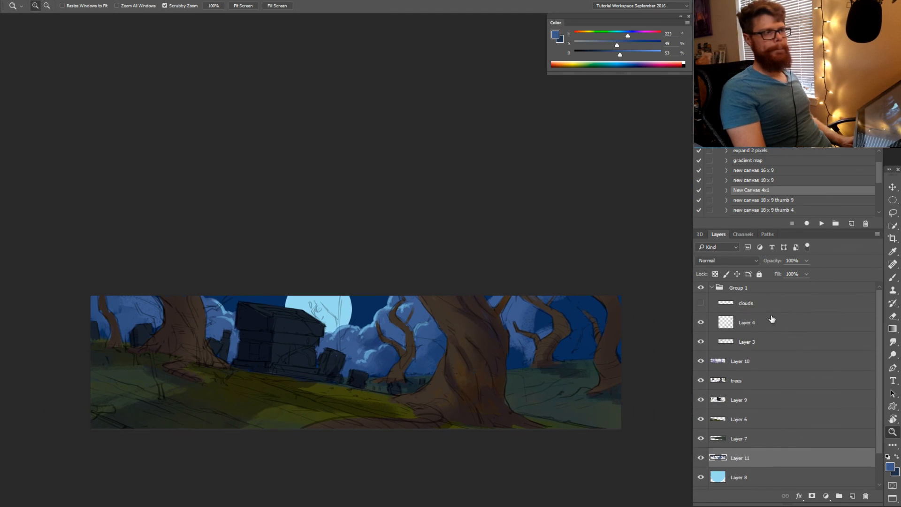
{"action": "left_click", "coordinate": [712, 288]}
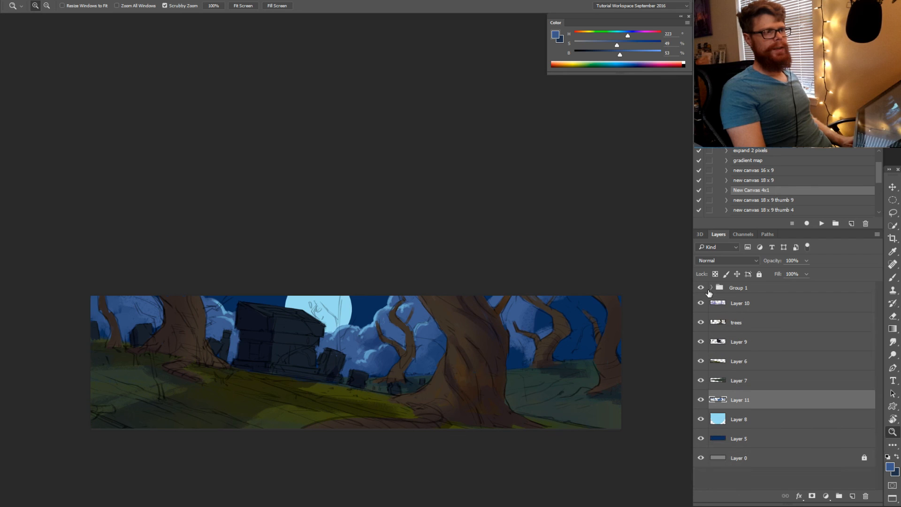
{"action": "left_click", "coordinate": [702, 293]}
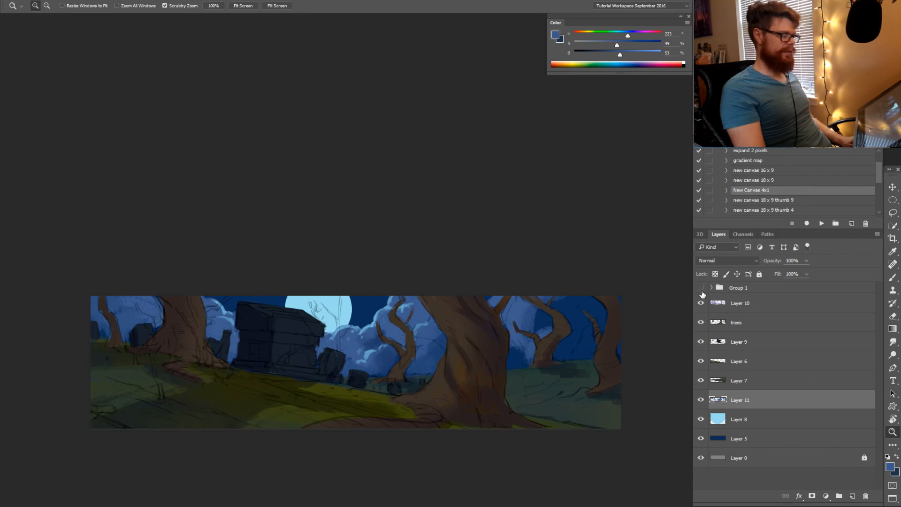
{"action": "left_click", "coordinate": [702, 289]}
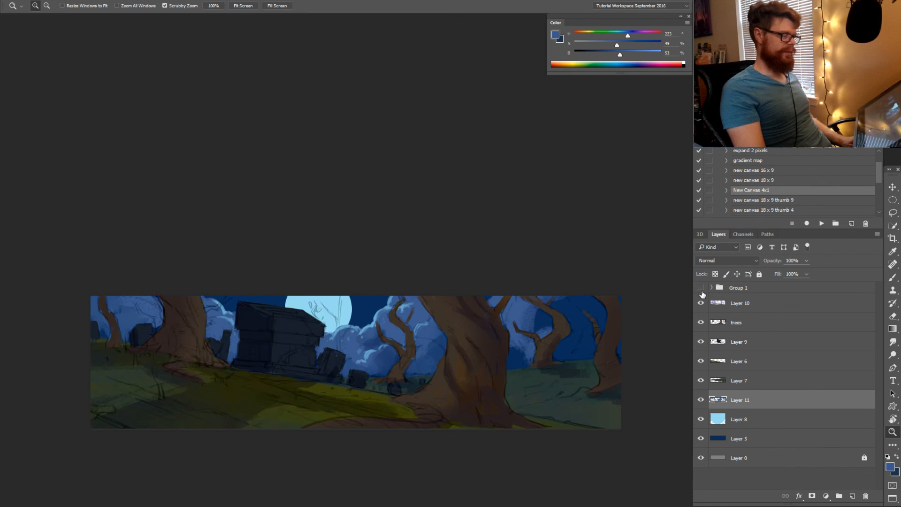
Make Group 1 visible again above the painted panorama layers
{"action": "left_click", "coordinate": [703, 294]}
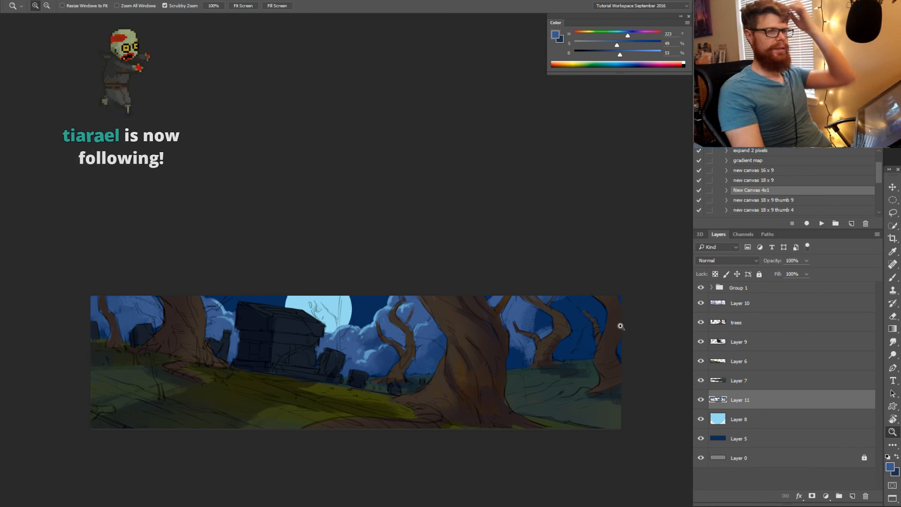
{"action": "left_click_drag", "start_coordinate": [465, 292], "coordinate": [451, 269]}
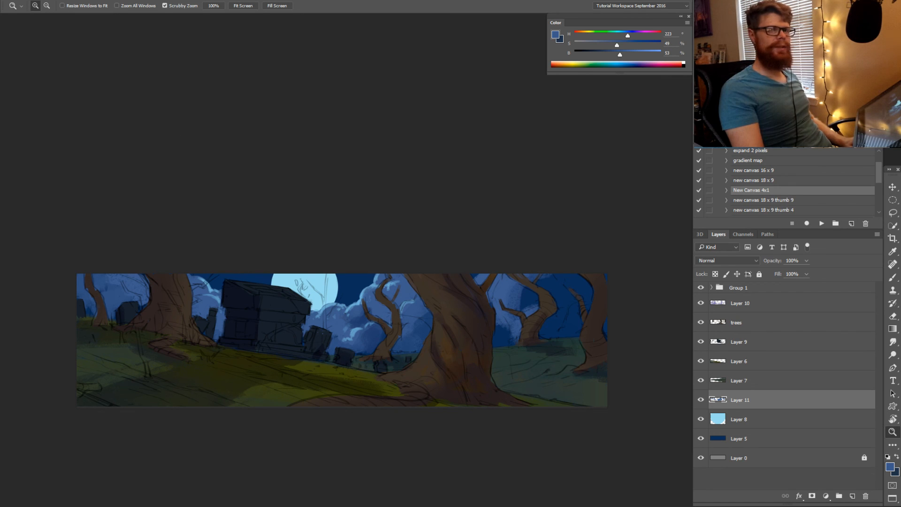
{"action": "key", "text": "r"}
{"action": "left_click_drag", "start_coordinate": [368, 404], "coordinate": [396, 364]}
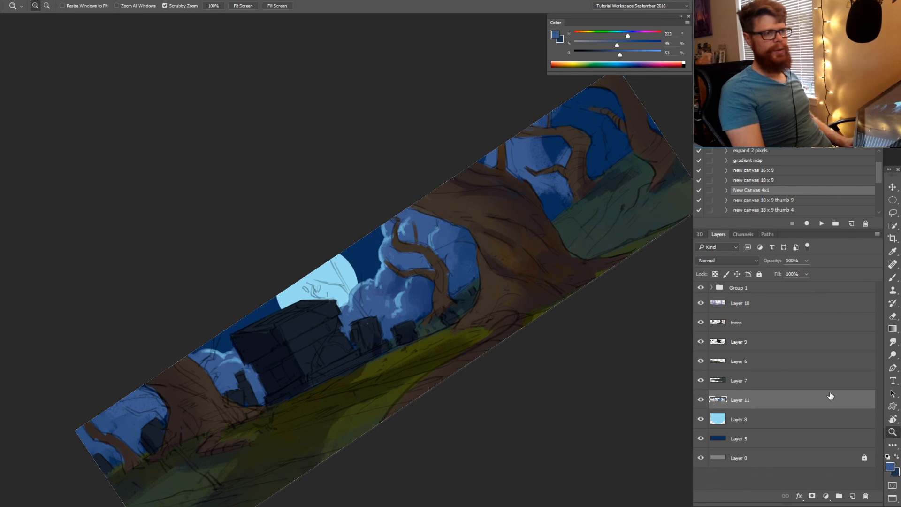
Merge Layer 6 down into Layer 7, toggling visibility to check which ground areas the layers hold
{"action": "left_click", "coordinate": [725, 388]}
{"action": "left_click", "coordinate": [699, 386]}
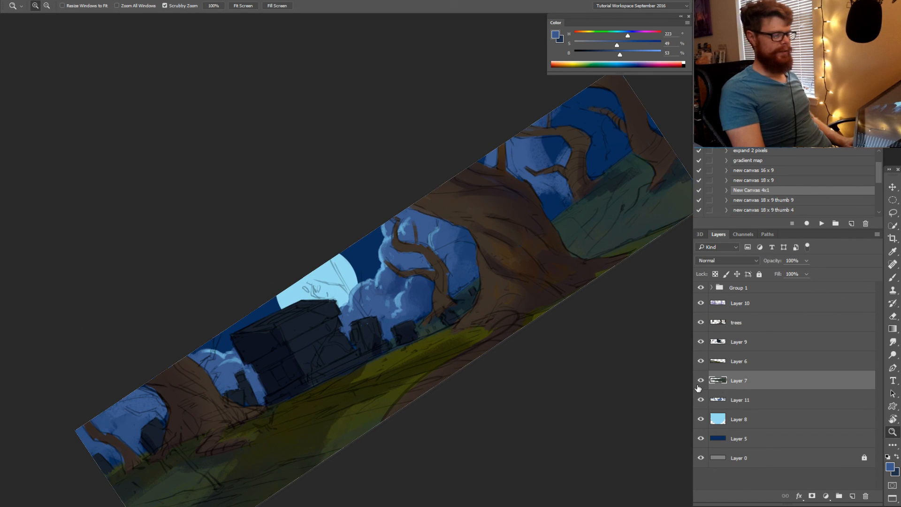
{"action": "left_click", "coordinate": [732, 365]}
{"action": "key", "text": "ctrl+e"}
{"action": "left_click", "coordinate": [698, 367]}
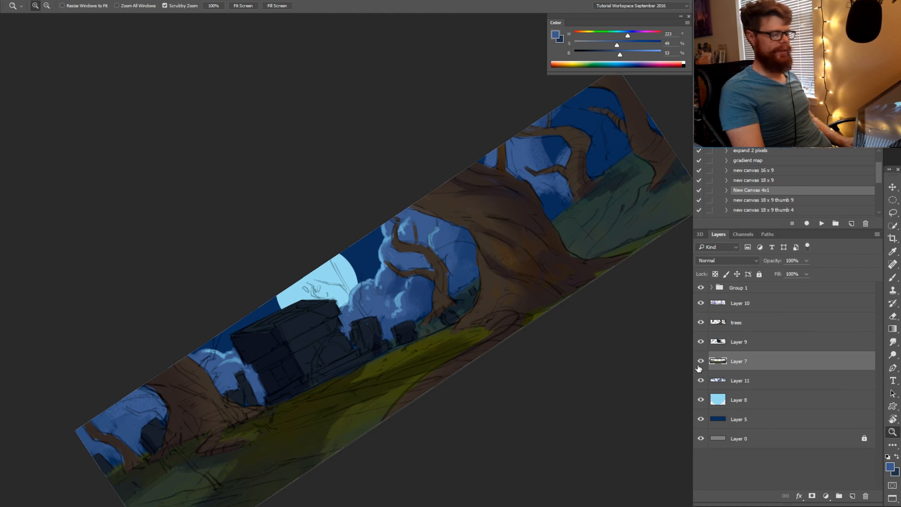
{"action": "left_click", "coordinate": [698, 367]}
{"action": "left_click", "coordinate": [699, 367]}
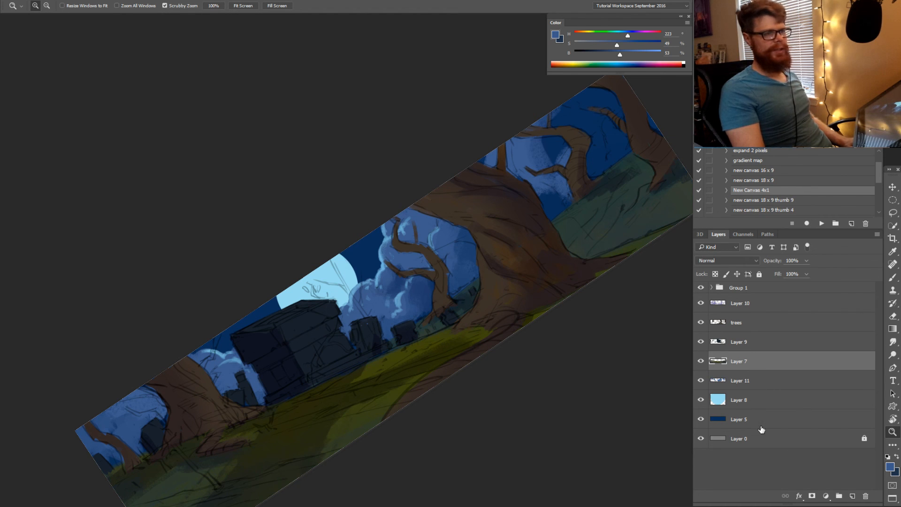
On Layer 7, turn a sampled ground olive into dark grey (0% saturation, 18% brightness) and paint a path beside the tombstones
{"action": "key", "text": "b"}
{"action": "left_click", "coordinate": [388, 378], "text": "alt"}
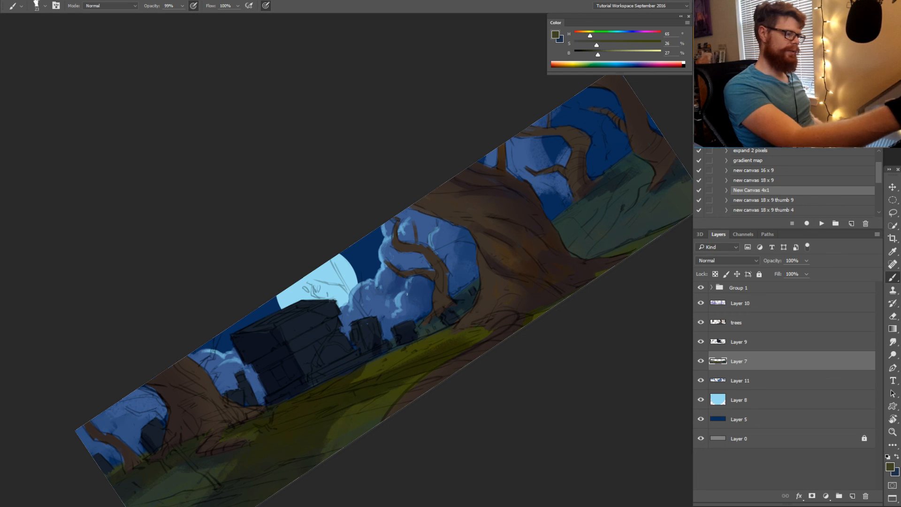
{"action": "left_click_drag", "start_coordinate": [376, 359], "coordinate": [382, 360]}
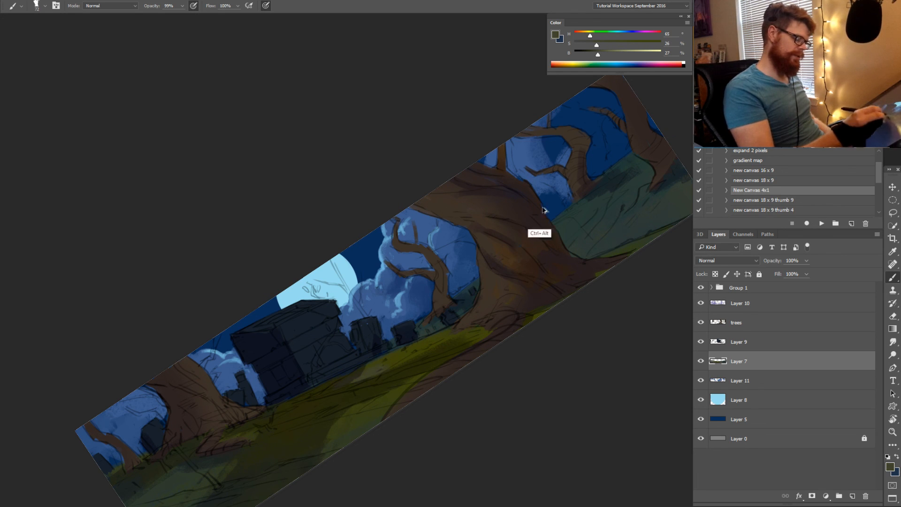
{"action": "left_click_drag", "start_coordinate": [596, 56], "coordinate": [590, 54]}
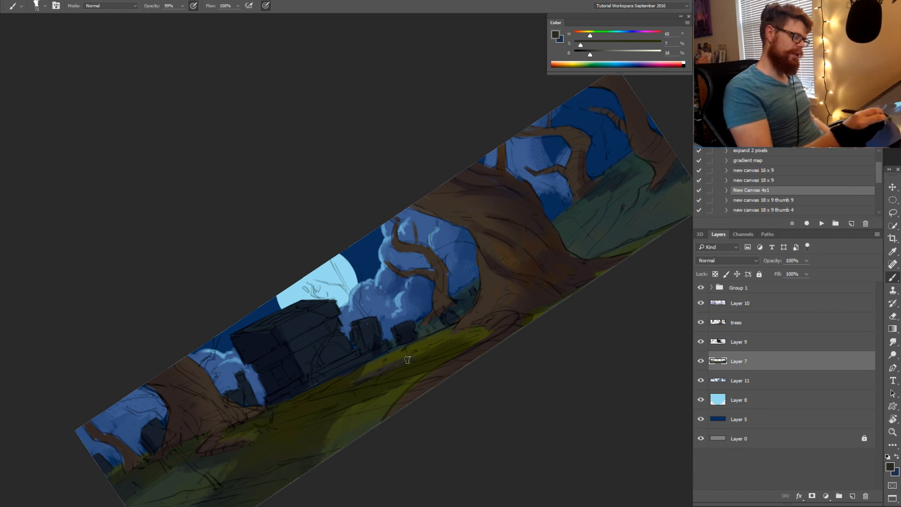
{"action": "key", "text": "z"}
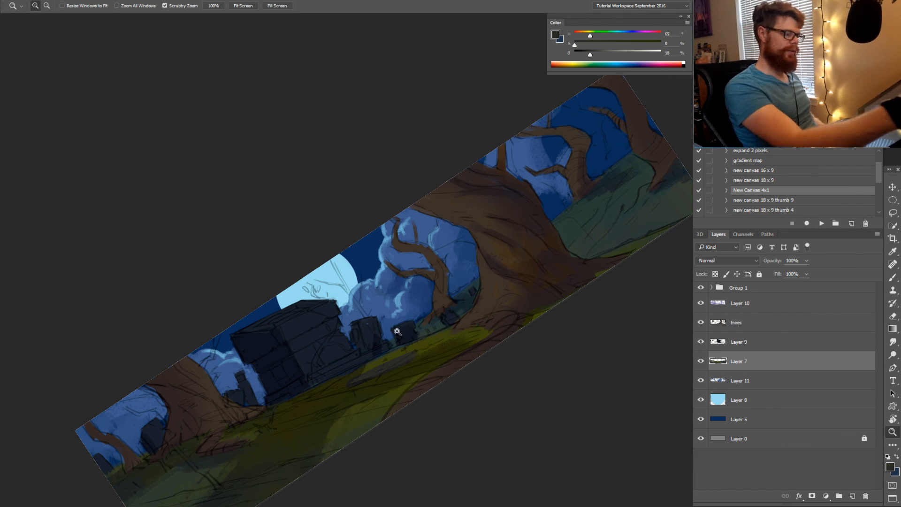
{"action": "left_click", "coordinate": [397, 331]}
{"action": "key", "text": "b"}
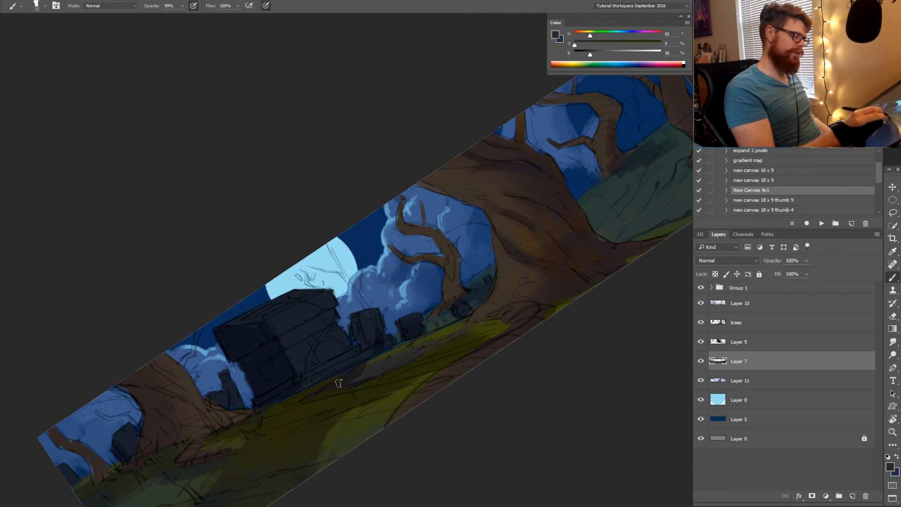
{"action": "left_click_drag", "start_coordinate": [339, 383], "coordinate": [454, 333]}
{"action": "left_click_drag", "start_coordinate": [332, 399], "coordinate": [414, 364]}
Paint dark grey patches over the teal hillside between the large trunk and the panorama's right-hand tree
{"action": "left_click_drag", "start_coordinate": [472, 351], "coordinate": [425, 356]}
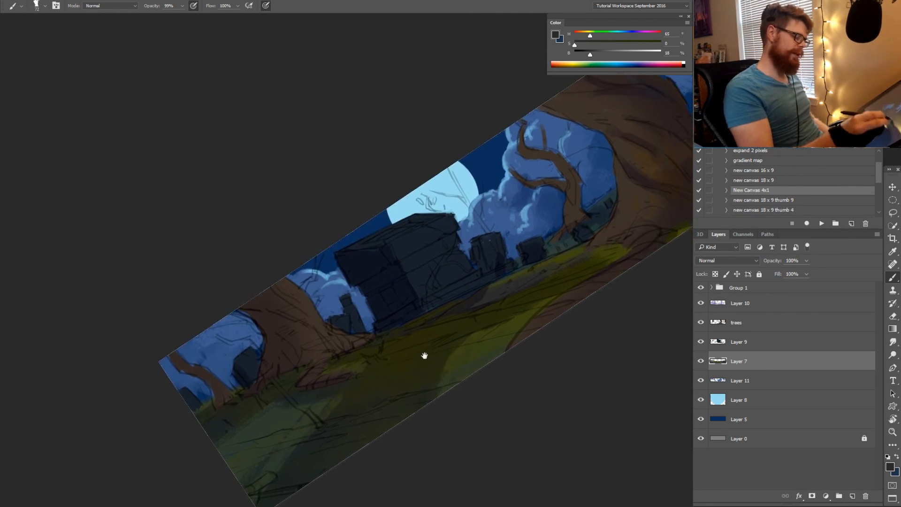
{"action": "left_click_drag", "start_coordinate": [499, 344], "coordinate": [301, 413]}
{"action": "left_click_drag", "start_coordinate": [432, 359], "coordinate": [629, 210]}
{"action": "mouse_move", "coordinate": [404, 347]}
{"action": "left_mouse_down"}
{"action": "mouse_move", "coordinate": [476, 311]}
{"action": "mouse_move", "coordinate": [312, 428]}
{"action": "left_mouse_up"}
{"action": "left_click_drag", "start_coordinate": [563, 247], "coordinate": [322, 415]}
{"action": "left_click_drag", "start_coordinate": [462, 303], "coordinate": [421, 332]}
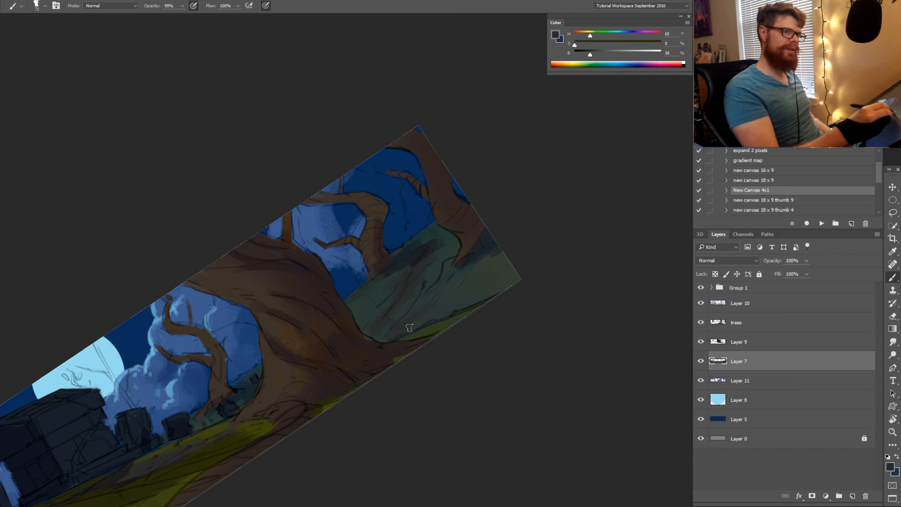
{"action": "key", "text": "r"}
{"action": "left_click_drag", "start_coordinate": [410, 327], "coordinate": [482, 346]}
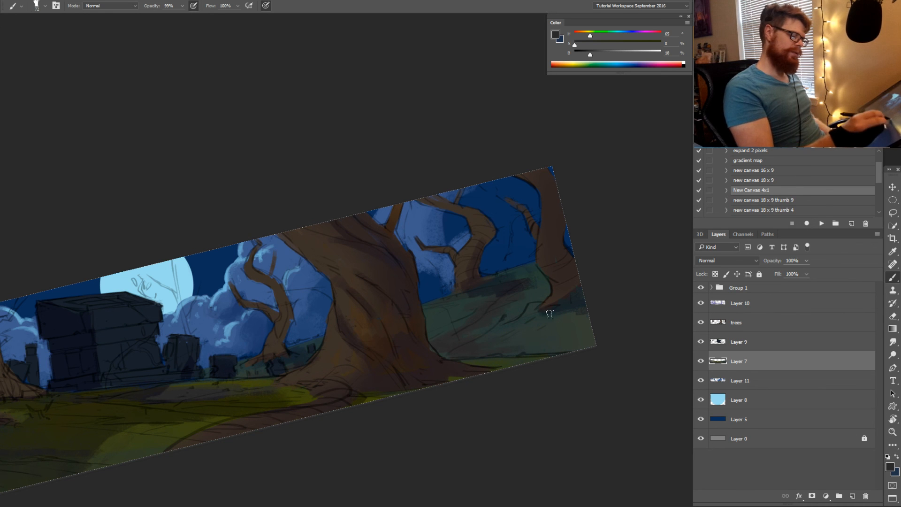
{"action": "key", "text": "z"}
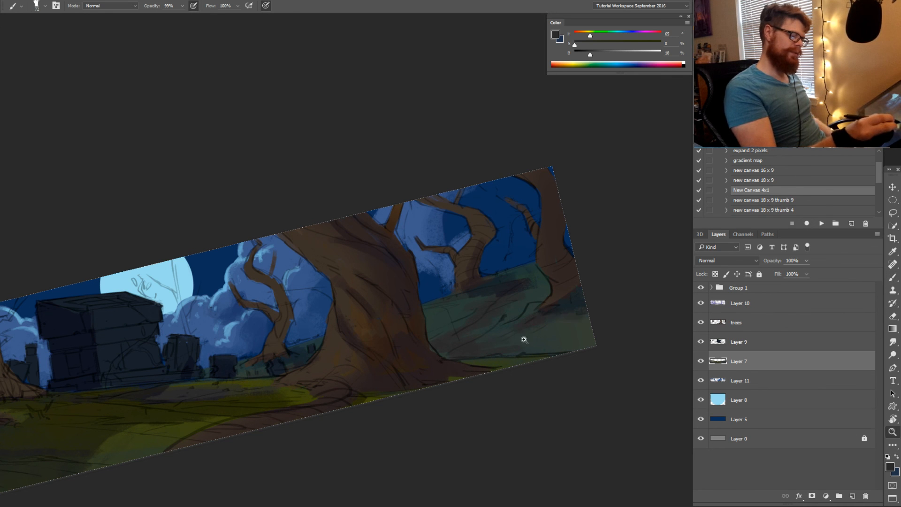
{"action": "mouse_move", "coordinate": [522, 339]}
{"action": "left_mouse_down"}
{"action": "mouse_move", "coordinate": [493, 334]}
{"action": "mouse_move", "coordinate": [548, 309]}
{"action": "left_mouse_up"}
{"action": "left_click", "coordinate": [523, 288], "text": "alt"}
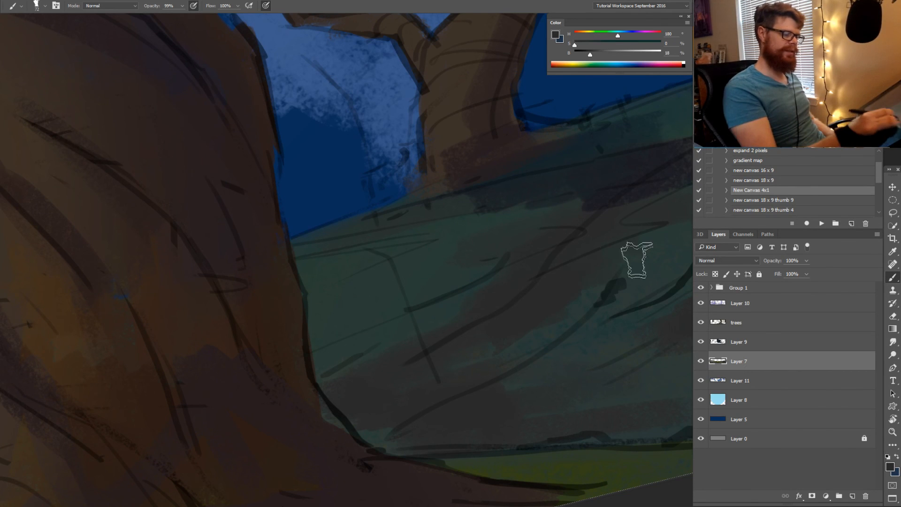
Refine the grey path in front of the tomb and small gravestones with sampled grey and varying brush sizes
{"action": "key", "text": "z"}
{"action": "mouse_move", "coordinate": [571, 335]}
{"action": "left_mouse_down"}
{"action": "mouse_move", "coordinate": [482, 384]}
{"action": "mouse_move", "coordinate": [522, 365]}
{"action": "left_mouse_up"}
{"action": "key", "text": "r"}
{"action": "left_click_drag", "start_coordinate": [391, 355], "coordinate": [424, 332]}
{"action": "key", "text": "b"}
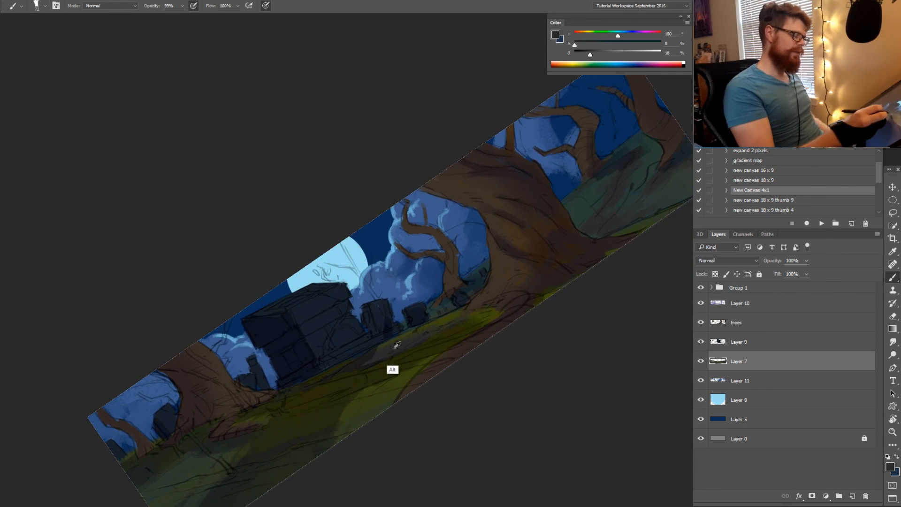
{"action": "right_click", "coordinate": [393, 348], "text": "alt"}
{"action": "left_click", "coordinate": [384, 347], "text": "alt"}
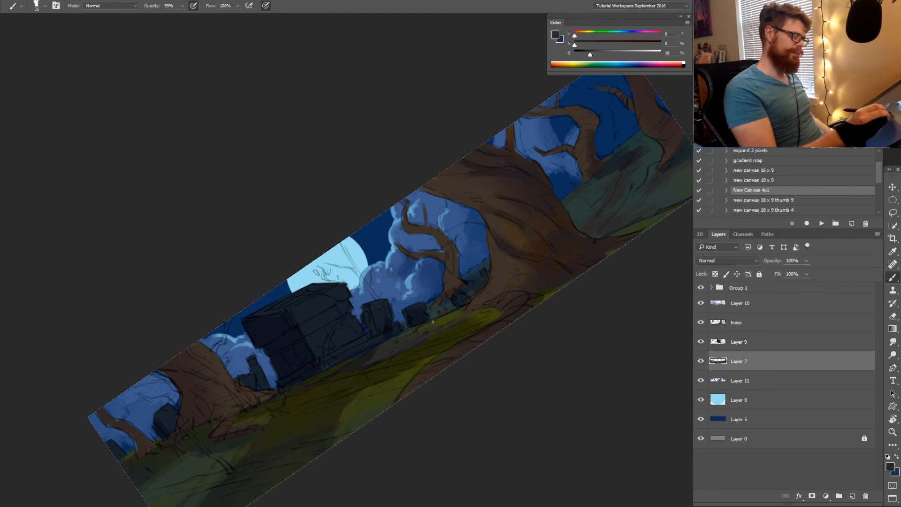
{"action": "right_click", "coordinate": [421, 330], "text": "alt"}
{"action": "left_click_drag", "start_coordinate": [422, 331], "coordinate": [464, 319]}
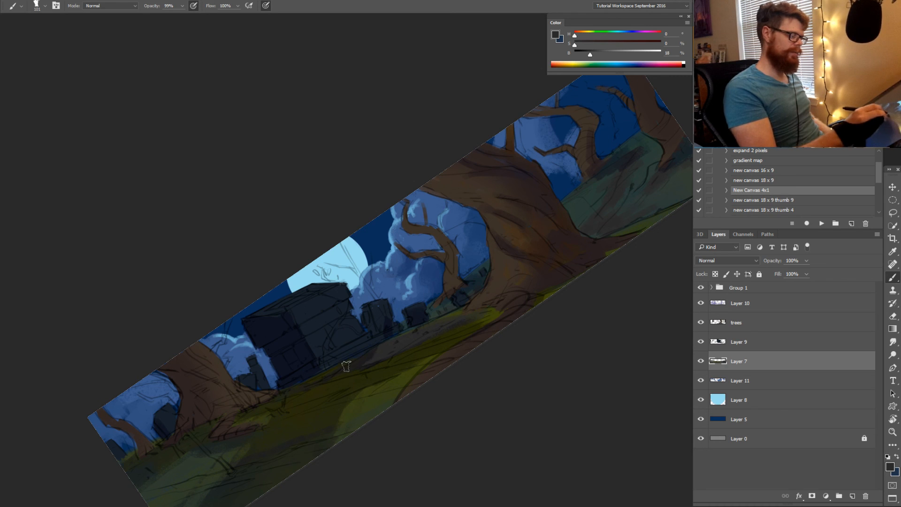
{"action": "right_click", "coordinate": [362, 362], "text": "alt"}
{"action": "right_click", "coordinate": [357, 365], "text": "alt"}
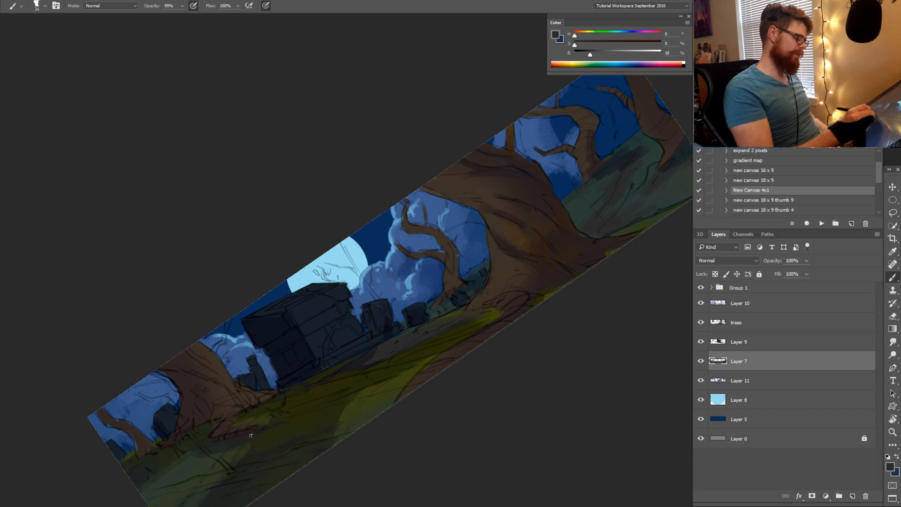
Darken the trees layer with Curves by raising the black point's input to 11
{"action": "key", "text": "z"}
{"action": "left_click", "coordinate": [399, 398], "text": "alt"}
{"action": "key", "text": "r"}
{"action": "left_click_drag", "start_coordinate": [565, 369], "coordinate": [538, 403]}
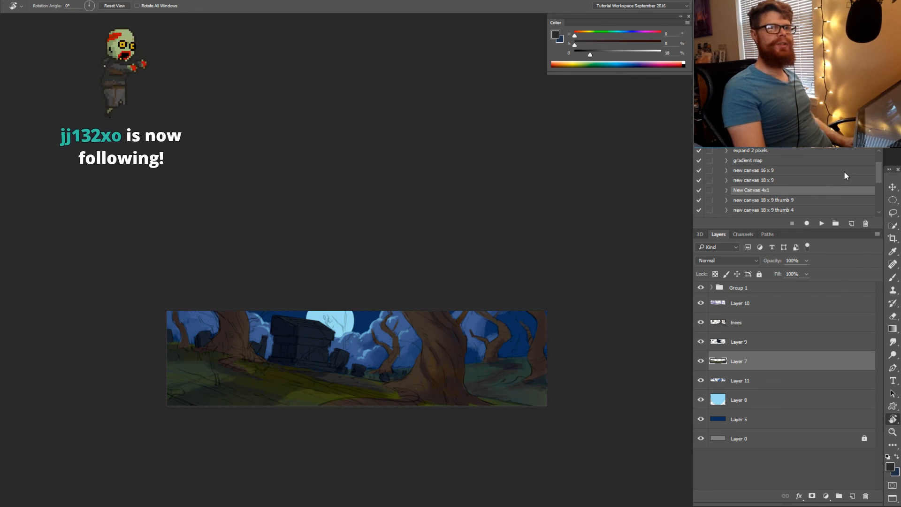
{"action": "left_click_drag", "start_coordinate": [455, 405], "coordinate": [474, 388]}
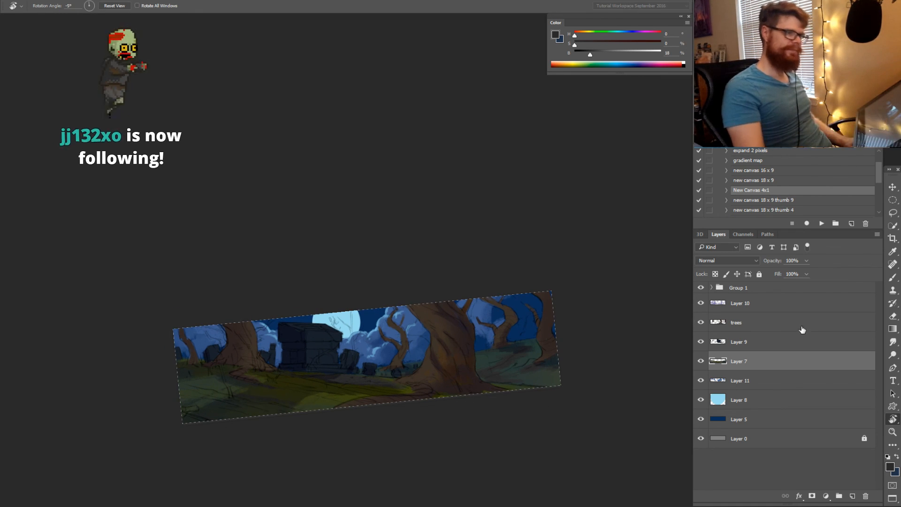
{"action": "left_click", "coordinate": [721, 323]}
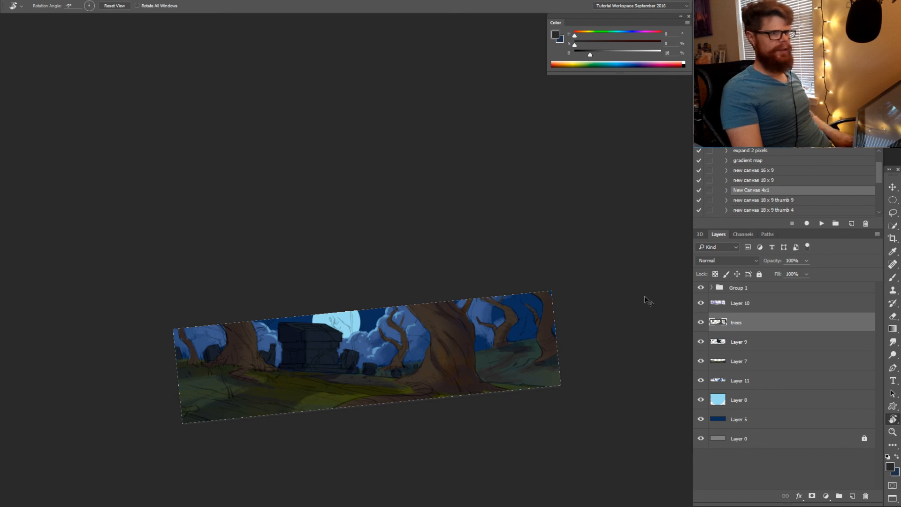
{"action": "key", "text": "ctrl+m"}
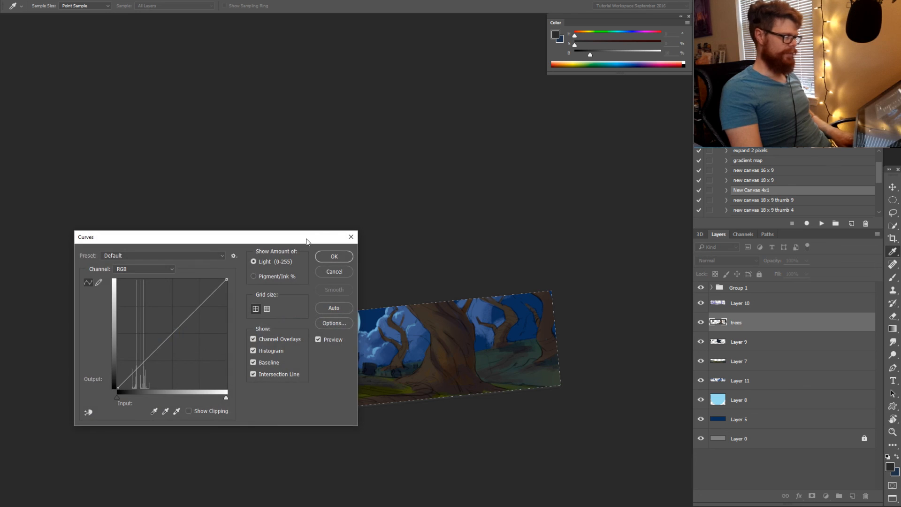
{"action": "left_click_drag", "start_coordinate": [305, 238], "coordinate": [333, 110]}
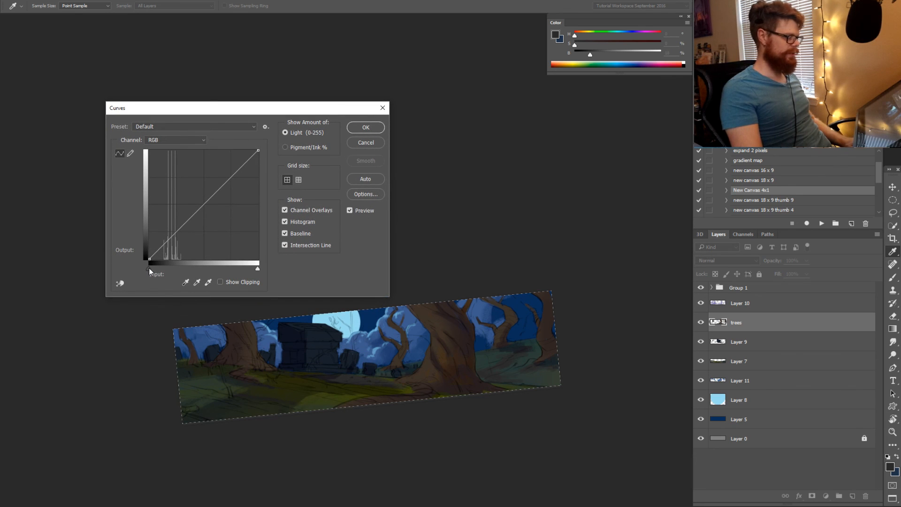
{"action": "left_click_drag", "start_coordinate": [148, 267], "coordinate": [154, 269]}
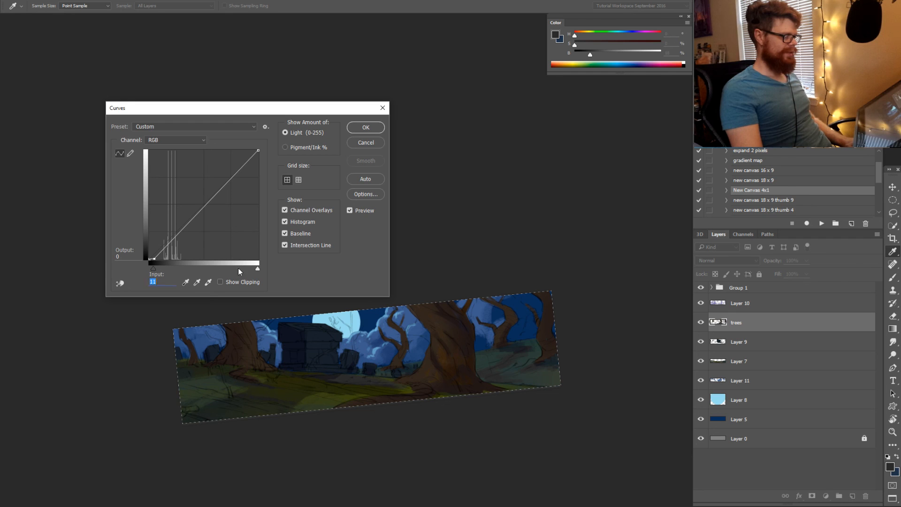
{"action": "left_click", "coordinate": [371, 132]}
Shift the hue of the trees layer by +2 with Hue/Saturation
{"action": "key", "text": "ctrl+u"}
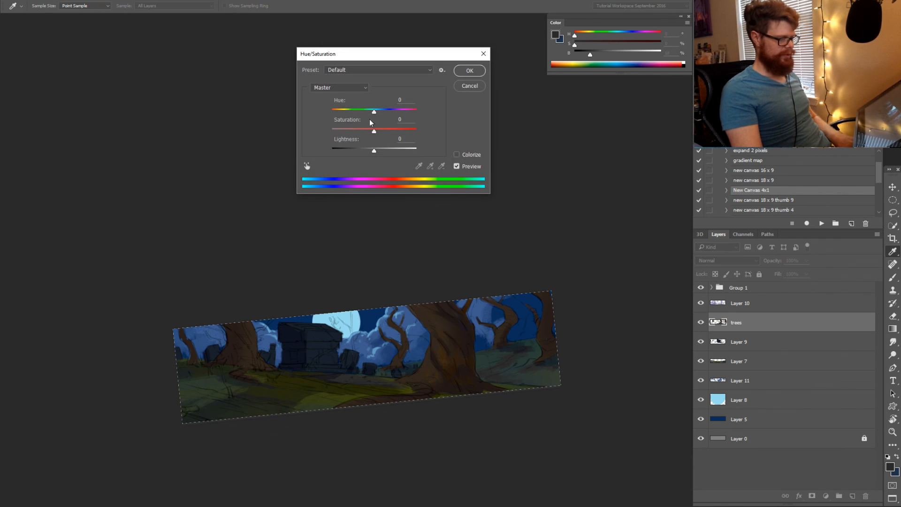
{"action": "mouse_move", "coordinate": [372, 110]}
{"action": "left_mouse_down"}
{"action": "mouse_move", "coordinate": [380, 112]}
{"action": "mouse_move", "coordinate": [365, 115]}
{"action": "mouse_move", "coordinate": [377, 116]}
{"action": "left_mouse_up"}
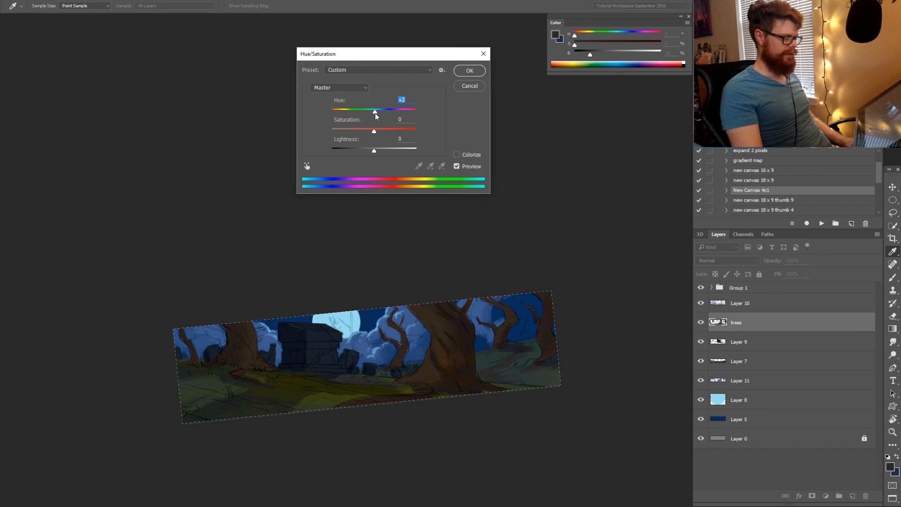
{"action": "left_click", "coordinate": [469, 70]}
{"action": "key", "text": "r"}
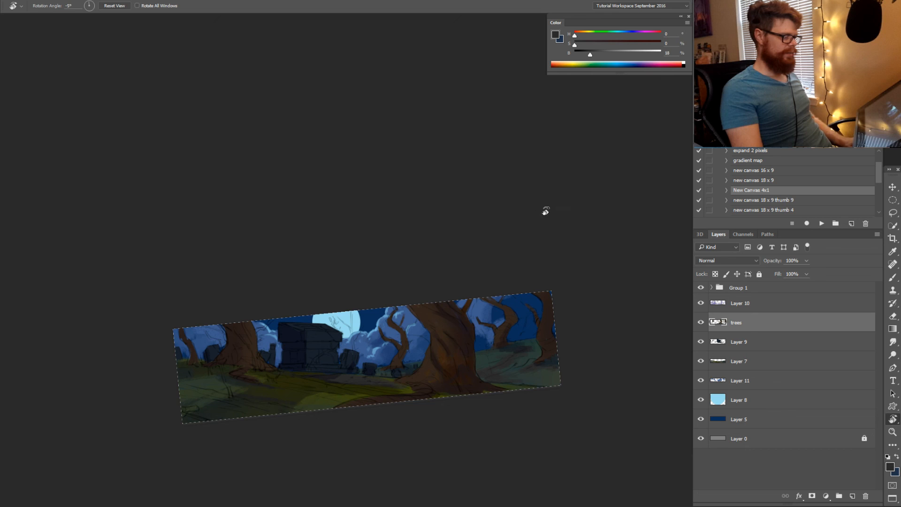
{"action": "left_click_drag", "start_coordinate": [543, 207], "coordinate": [552, 249]}
{"action": "left_click_drag", "start_coordinate": [490, 366], "coordinate": [474, 363]}
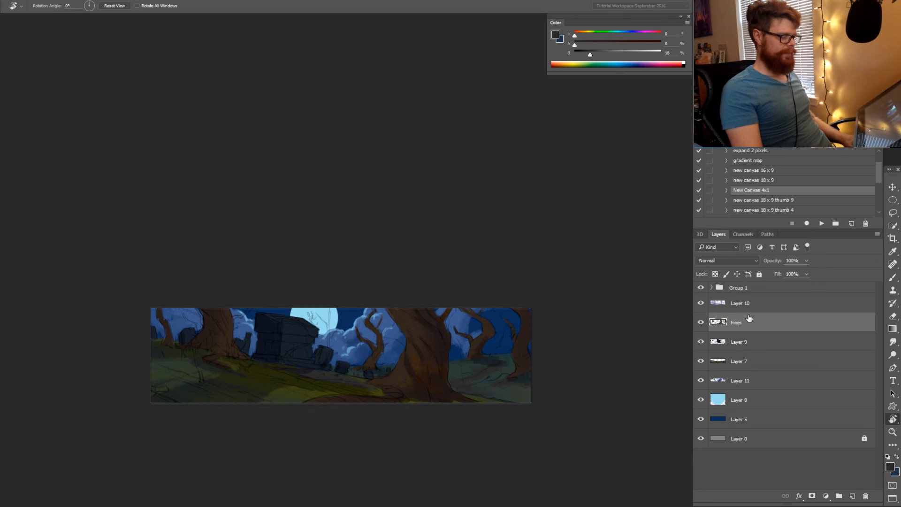
Sample dark brown from the large trunk's base and paint a dark foreground mound across the panorama's lower-left corner on the trees layer
{"action": "key", "text": "z"}
{"action": "left_click", "coordinate": [393, 359]}
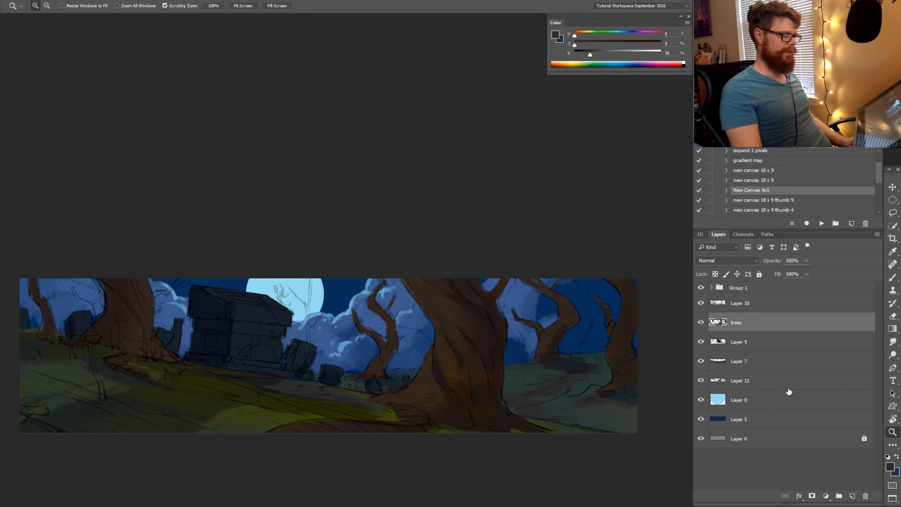
{"action": "left_click_drag", "start_coordinate": [443, 332], "coordinate": [460, 329]}
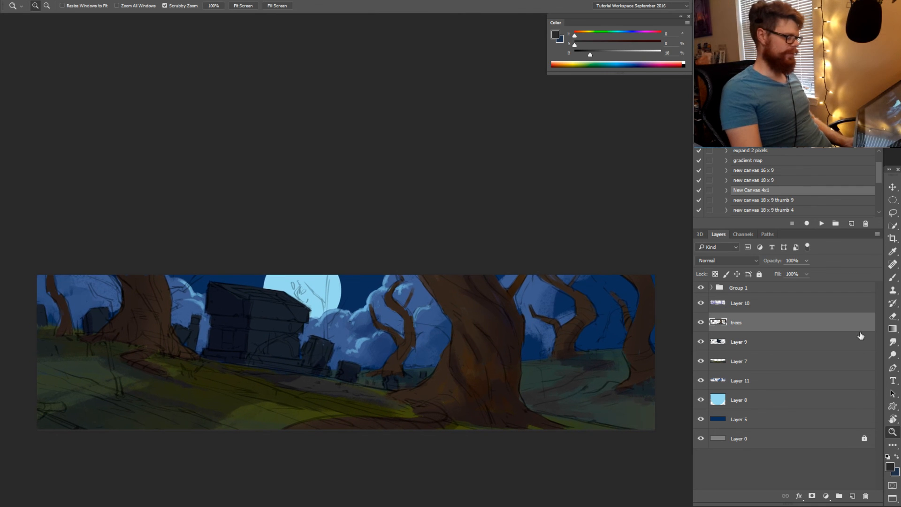
{"action": "left_click_drag", "start_coordinate": [441, 381], "coordinate": [547, 318]}
{"action": "key", "text": "b"}
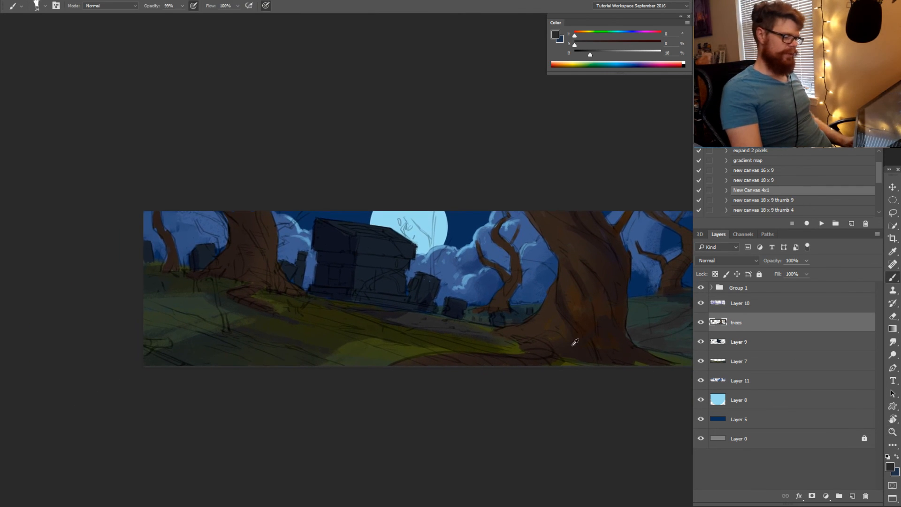
{"action": "left_click", "coordinate": [573, 345], "text": "alt"}
{"action": "key", "text": "r"}
{"action": "left_click_drag", "start_coordinate": [391, 365], "coordinate": [456, 315]}
{"action": "key", "text": "b"}
{"action": "mouse_move", "coordinate": [357, 374]}
{"action": "left_mouse_down"}
{"action": "mouse_move", "coordinate": [298, 398]}
{"action": "mouse_move", "coordinate": [187, 418]}
{"action": "mouse_move", "coordinate": [322, 418]}
{"action": "mouse_move", "coordinate": [493, 354]}
{"action": "mouse_move", "coordinate": [385, 385]}
{"action": "left_mouse_up"}
{"action": "key", "text": "r"}
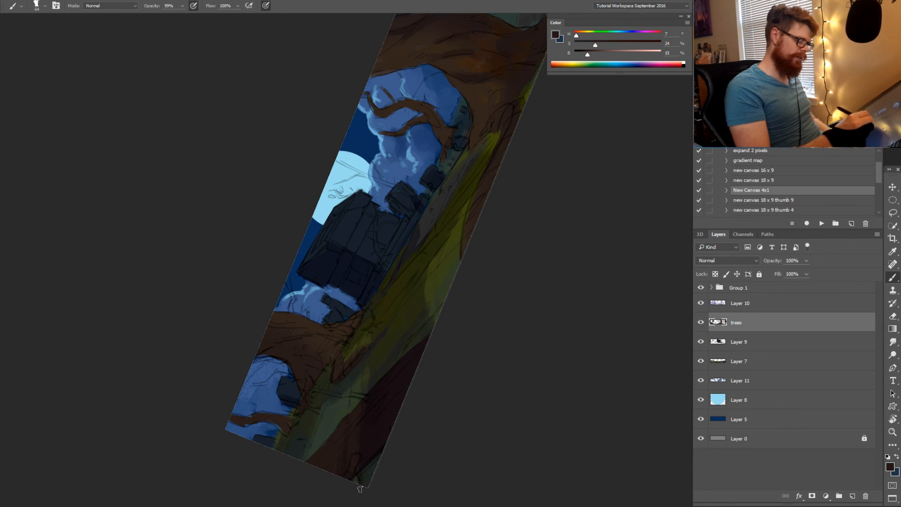
{"action": "key", "text": "r"}
{"action": "mouse_move", "coordinate": [360, 489]}
{"action": "left_mouse_down"}
{"action": "mouse_move", "coordinate": [441, 425]}
{"action": "mouse_move", "coordinate": [221, 326]}
{"action": "mouse_move", "coordinate": [218, 303]}
{"action": "left_mouse_up"}
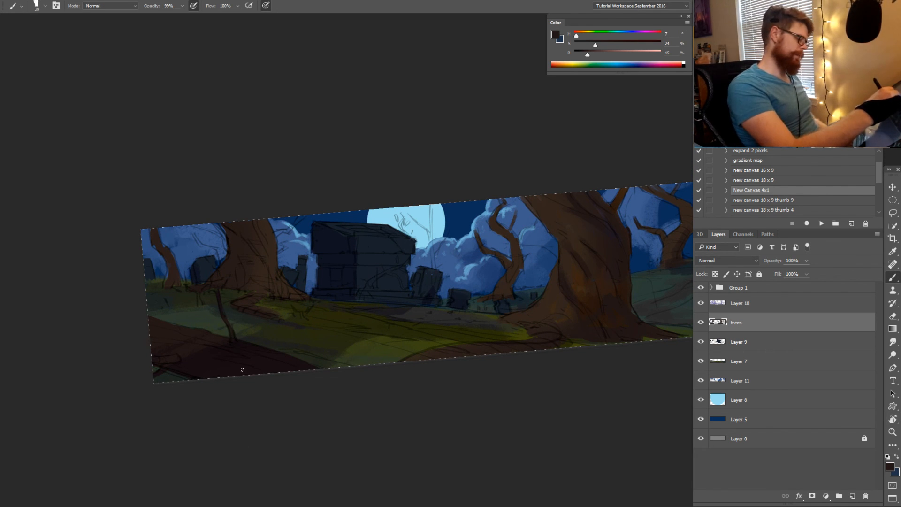
{"action": "left_click_drag", "start_coordinate": [167, 320], "coordinate": [143, 283]}
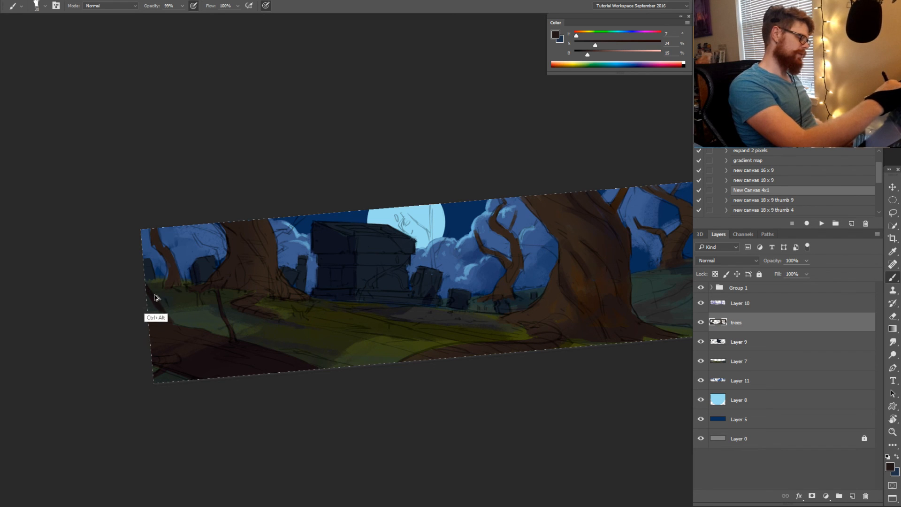
{"action": "key", "text": "ctrl+z"}
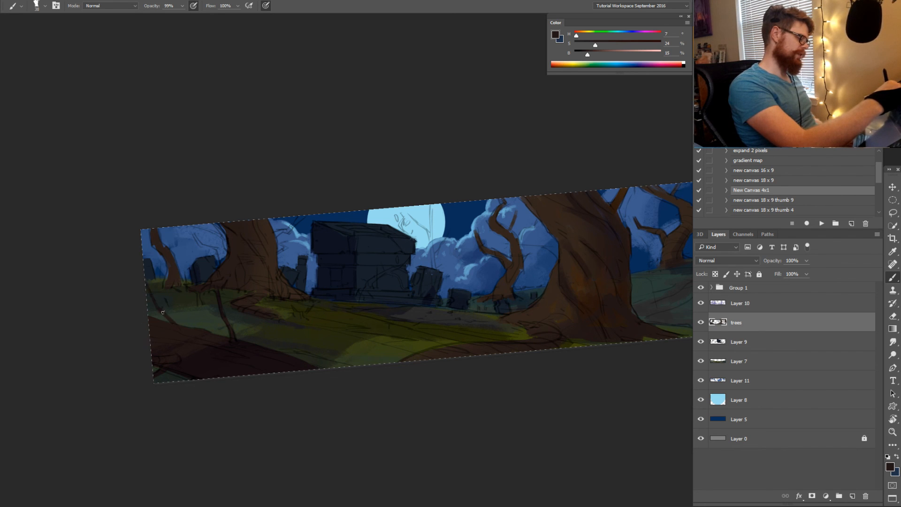
{"action": "key", "text": "r"}
{"action": "left_click_drag", "start_coordinate": [307, 403], "coordinate": [386, 404]}
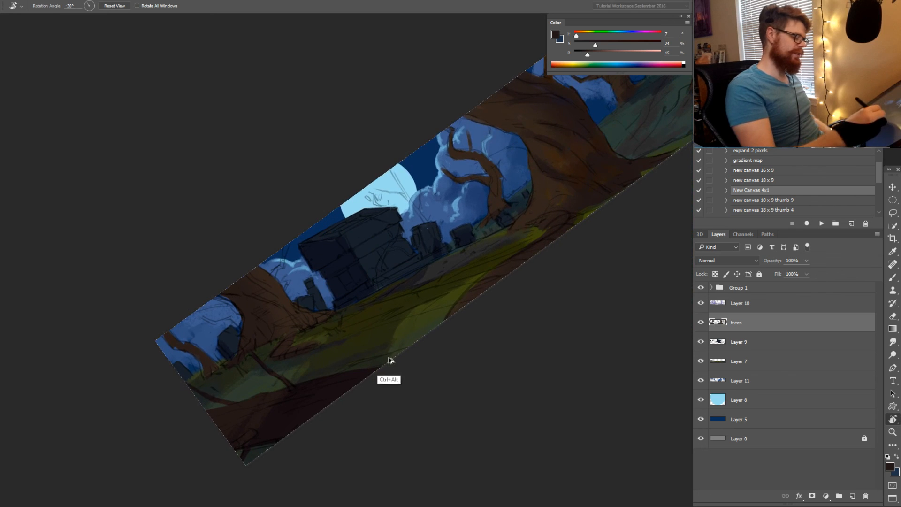
{"action": "mouse_move", "coordinate": [447, 383]}
{"action": "left_mouse_down"}
{"action": "mouse_move", "coordinate": [467, 368]}
{"action": "mouse_move", "coordinate": [427, 345]}
{"action": "mouse_move", "coordinate": [463, 312]}
{"action": "mouse_move", "coordinate": [455, 376]}
{"action": "mouse_move", "coordinate": [481, 300]}
{"action": "left_mouse_up"}
{"action": "key", "text": "r"}
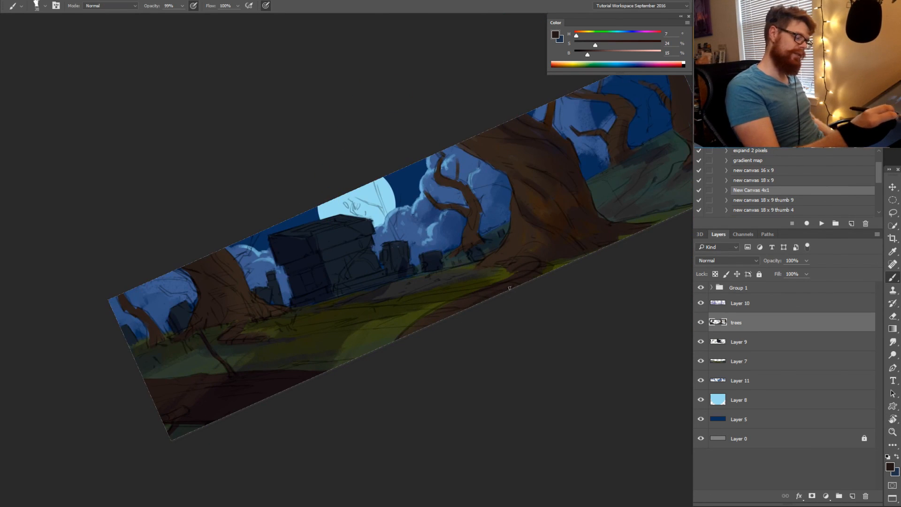
{"action": "key", "text": "r"}
{"action": "left_click_drag", "start_coordinate": [439, 330], "coordinate": [483, 332]}
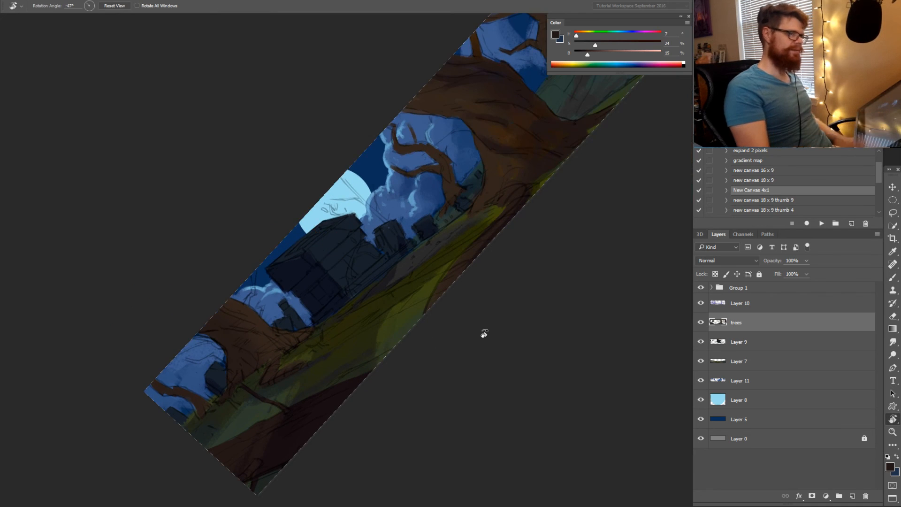
On Layer 10, set the Eyedropper to sample the Current Layer only and sample its purple shading colour as the background colour
{"action": "left_click", "coordinate": [737, 305]}
{"action": "key", "text": "e"}
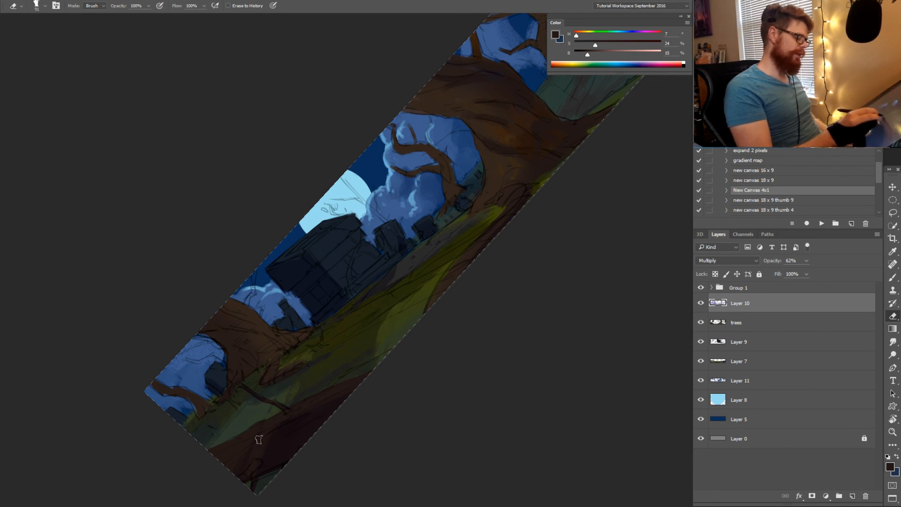
{"action": "key", "text": "b"}
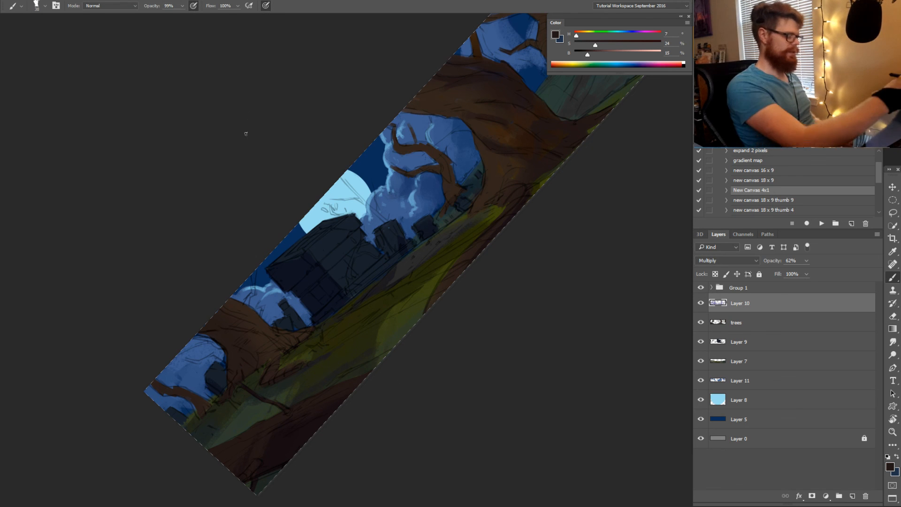
{"action": "key", "text": "i"}
{"action": "left_click", "coordinate": [199, 6]}
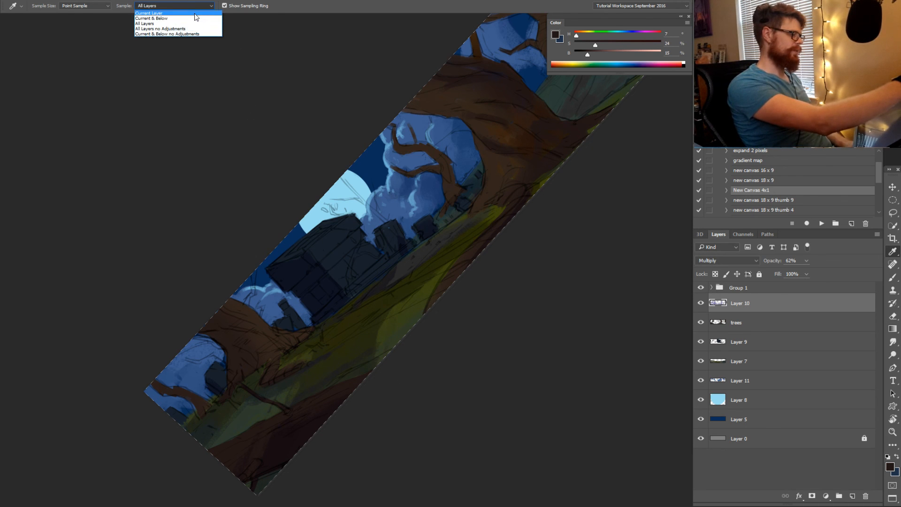
{"action": "left_click", "coordinate": [196, 13]}
{"action": "left_click", "coordinate": [304, 424], "text": "alt"}
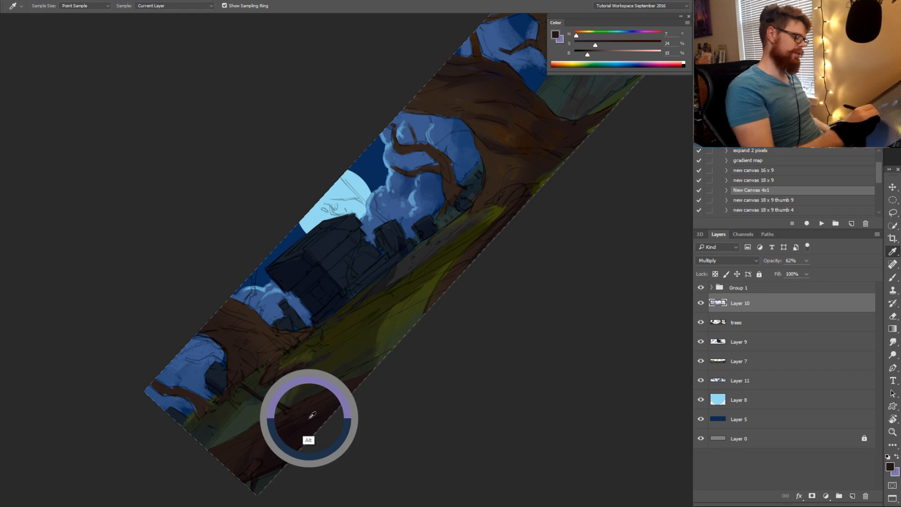
{"action": "left_click", "coordinate": [303, 425], "text": "alt"}
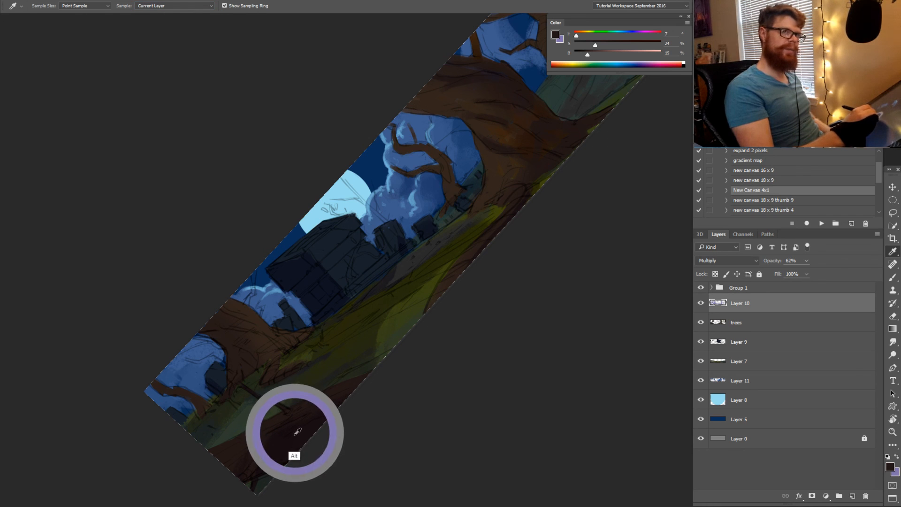
Paint dark brown shadow over the foreground mound in the panorama's lower-left corner on Layer 10, using a varying brush size
{"action": "mouse_move", "coordinate": [314, 422]}
{"action": "left_mouse_down"}
{"action": "mouse_move", "coordinate": [358, 382]}
{"action": "mouse_move", "coordinate": [276, 422]}
{"action": "left_mouse_up"}
{"action": "key", "text": "b"}
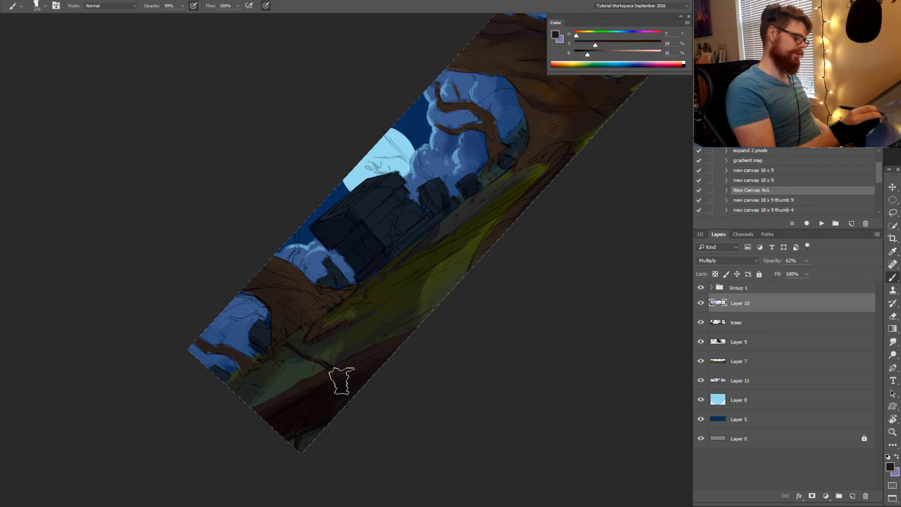
{"action": "left_click_drag", "start_coordinate": [339, 383], "coordinate": [329, 386]}
{"action": "left_click_drag", "start_coordinate": [298, 432], "coordinate": [324, 429]}
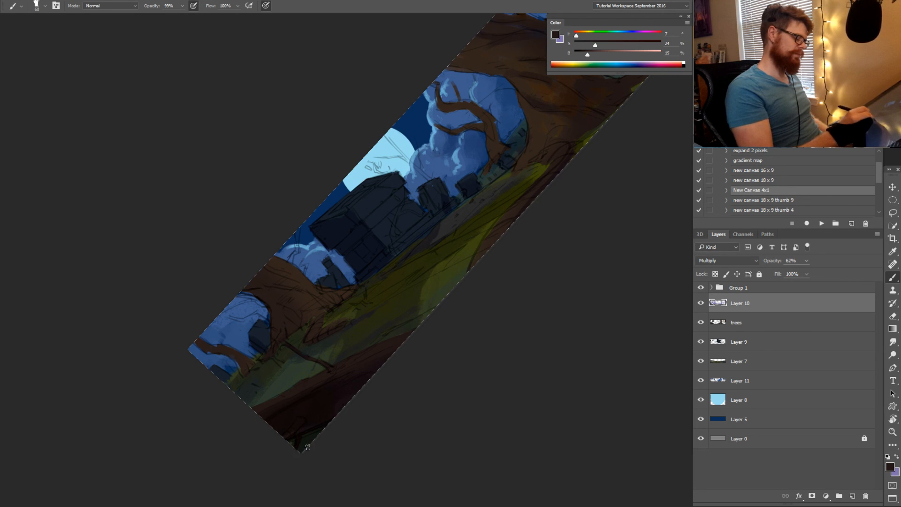
{"action": "key", "text": "r"}
{"action": "left_click_drag", "start_coordinate": [396, 375], "coordinate": [388, 330]}
{"action": "key", "text": "b"}
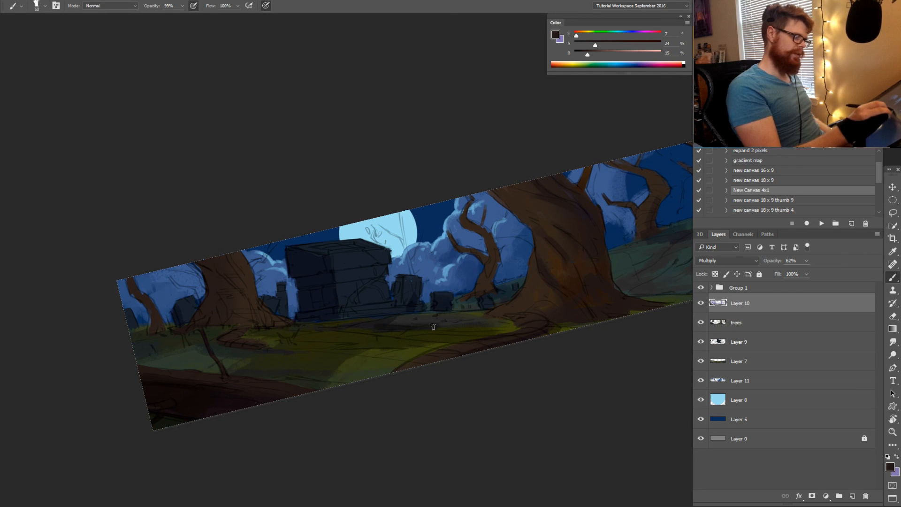
Sample the purple shadow colour on Layer 10 and shade the ground along the base of the tomb and small gravestones
{"action": "left_click", "coordinate": [393, 321], "text": "alt"}
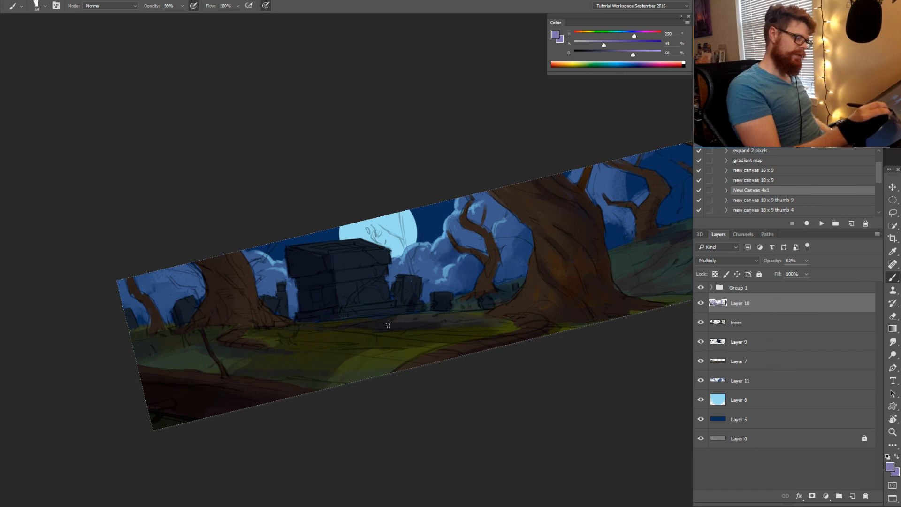
{"action": "key", "text": "e"}
{"action": "key", "text": "b"}
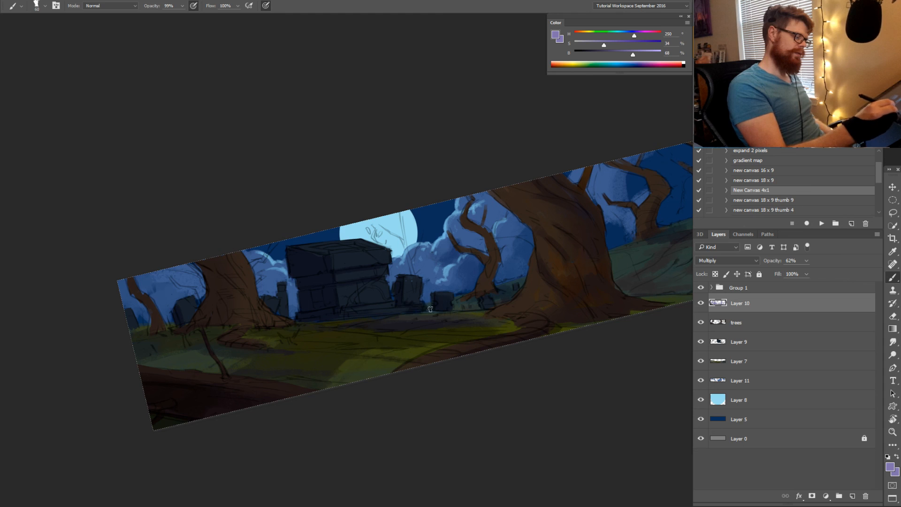
{"action": "left_click_drag", "start_coordinate": [569, 328], "coordinate": [414, 365]}
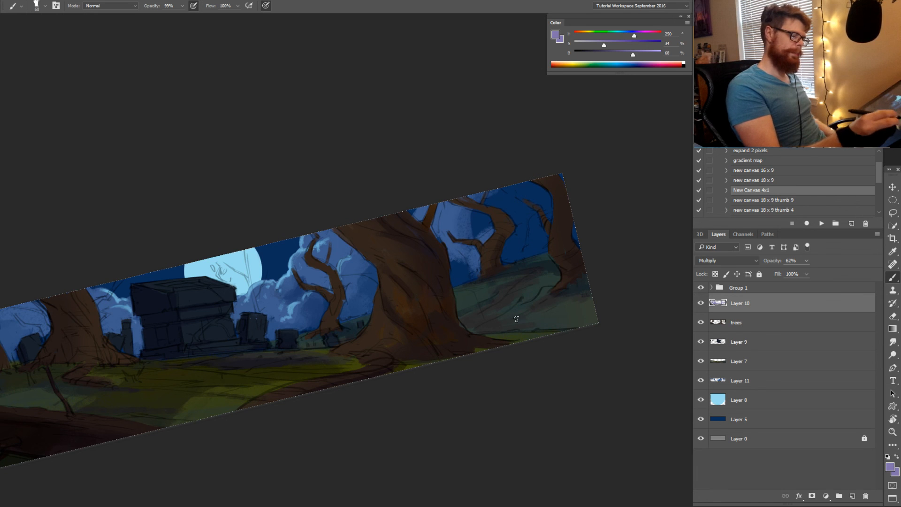
{"action": "mouse_move", "coordinate": [395, 350]}
{"action": "left_mouse_down"}
{"action": "mouse_move", "coordinate": [504, 321]}
{"action": "mouse_move", "coordinate": [451, 350]}
{"action": "mouse_move", "coordinate": [517, 342]}
{"action": "mouse_move", "coordinate": [556, 359]}
{"action": "left_mouse_up"}
{"action": "key", "text": "r"}
{"action": "key", "text": "r"}
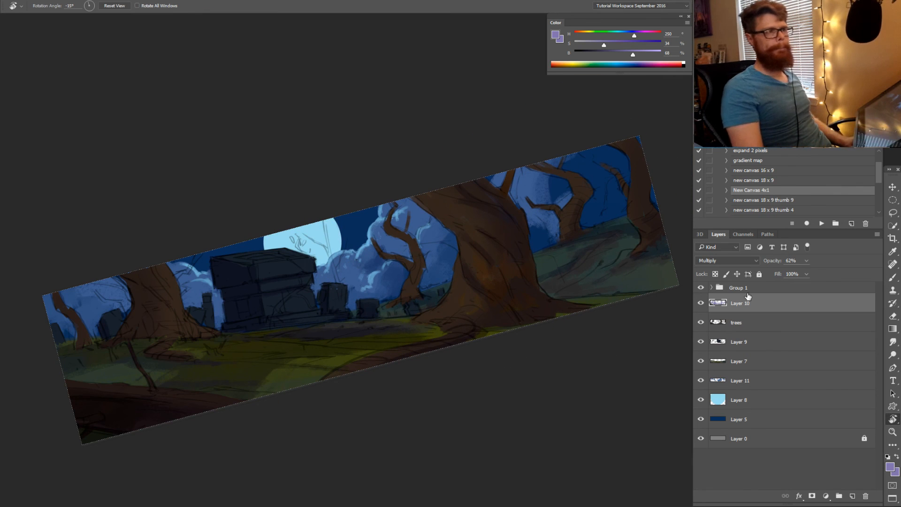
Add a new empty layer directly above Group 1
{"action": "left_click", "coordinate": [748, 289]}
{"action": "left_click_drag", "start_coordinate": [516, 244], "coordinate": [489, 277]}
{"action": "key", "text": "z"}
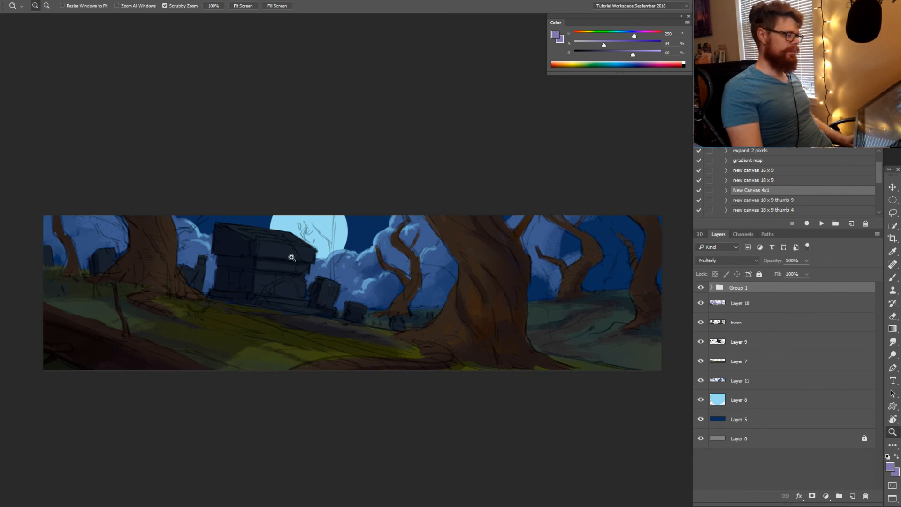
{"action": "left_click_drag", "start_coordinate": [291, 257], "coordinate": [301, 257]}
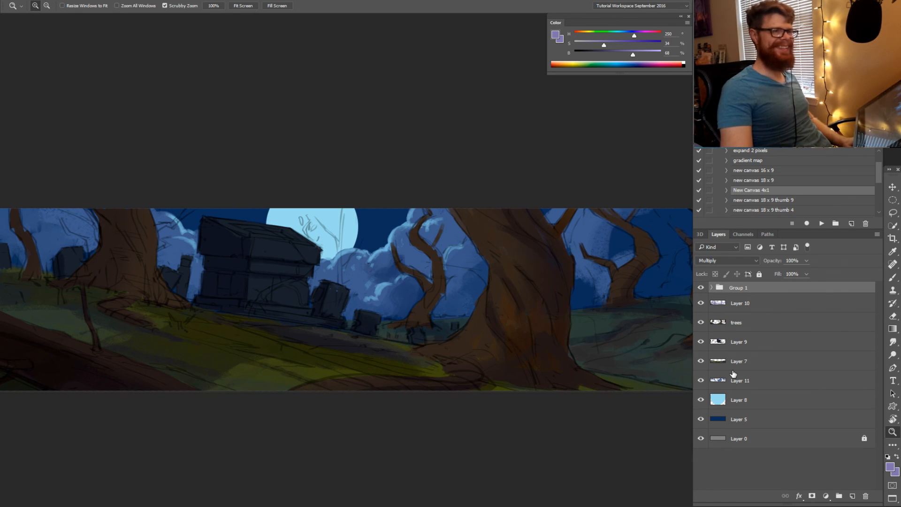
{"action": "left_click_drag", "start_coordinate": [413, 295], "coordinate": [435, 294]}
{"action": "left_click_drag", "start_coordinate": [480, 311], "coordinate": [467, 323]}
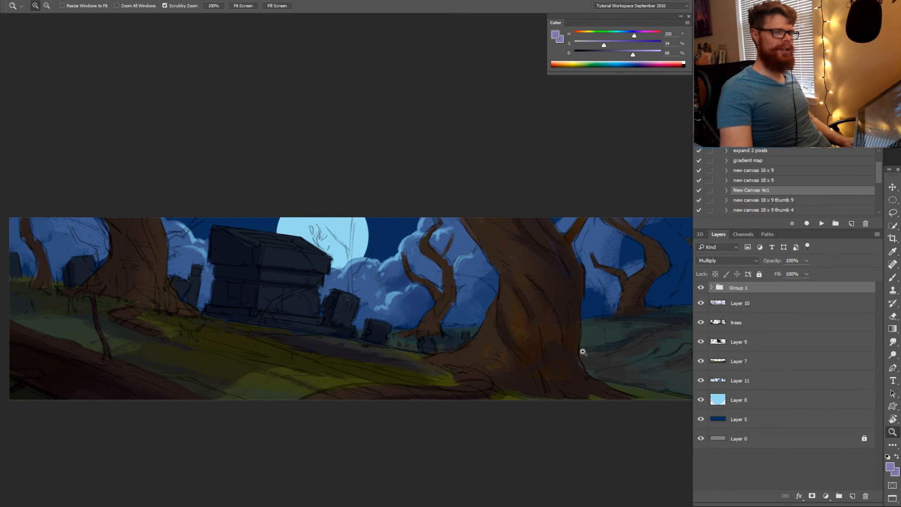
{"action": "left_click_drag", "start_coordinate": [535, 351], "coordinate": [450, 334]}
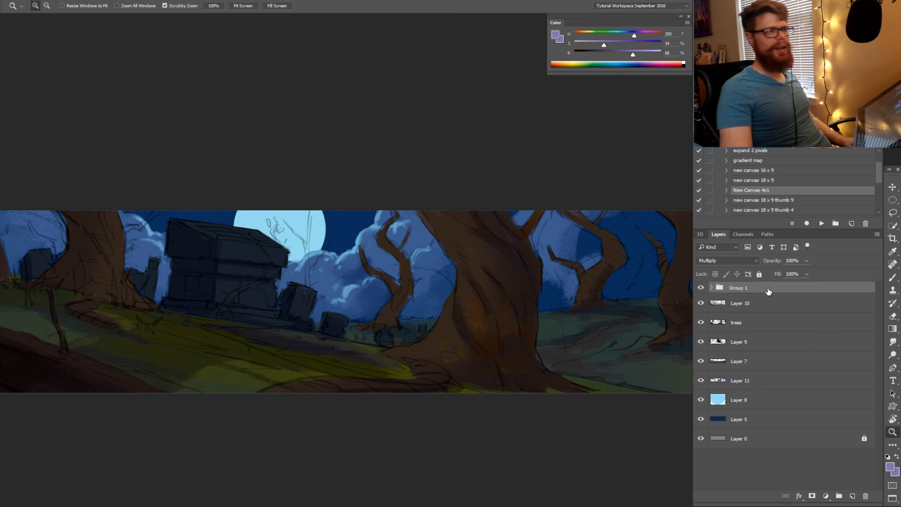
{"action": "left_click", "coordinate": [853, 497]}
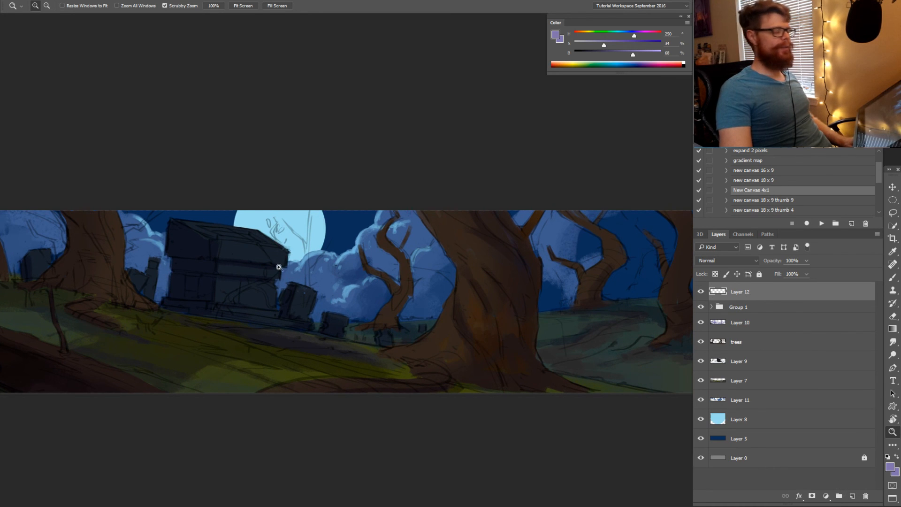
{"action": "left_click_drag", "start_coordinate": [296, 245], "coordinate": [322, 246]}
{"action": "mouse_move", "coordinate": [393, 279]}
{"action": "left_mouse_down"}
{"action": "mouse_move", "coordinate": [407, 268]}
{"action": "mouse_move", "coordinate": [392, 240]}
{"action": "left_mouse_up"}
{"action": "left_click_drag", "start_coordinate": [519, 285], "coordinate": [432, 288]}
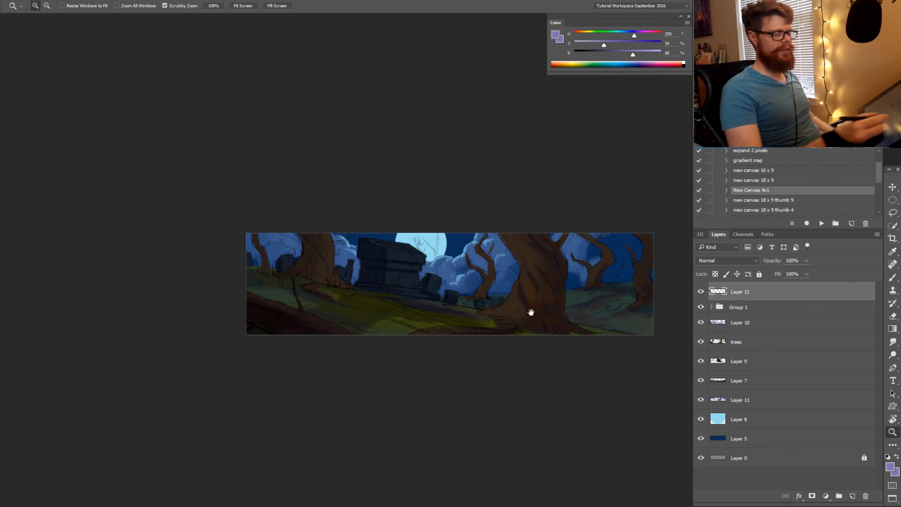
{"action": "mouse_move", "coordinate": [532, 311]}
{"action": "left_mouse_down"}
{"action": "mouse_move", "coordinate": [499, 347]}
{"action": "mouse_move", "coordinate": [614, 333]}
{"action": "left_mouse_up"}
{"action": "key", "text": "r"}
{"action": "left_click_drag", "start_coordinate": [555, 370], "coordinate": [571, 233]}
{"action": "key", "text": "b"}
{"action": "left_click_drag", "start_coordinate": [473, 298], "coordinate": [471, 310]}
{"action": "key", "text": "r"}
{"action": "left_click_drag", "start_coordinate": [585, 282], "coordinate": [596, 362]}
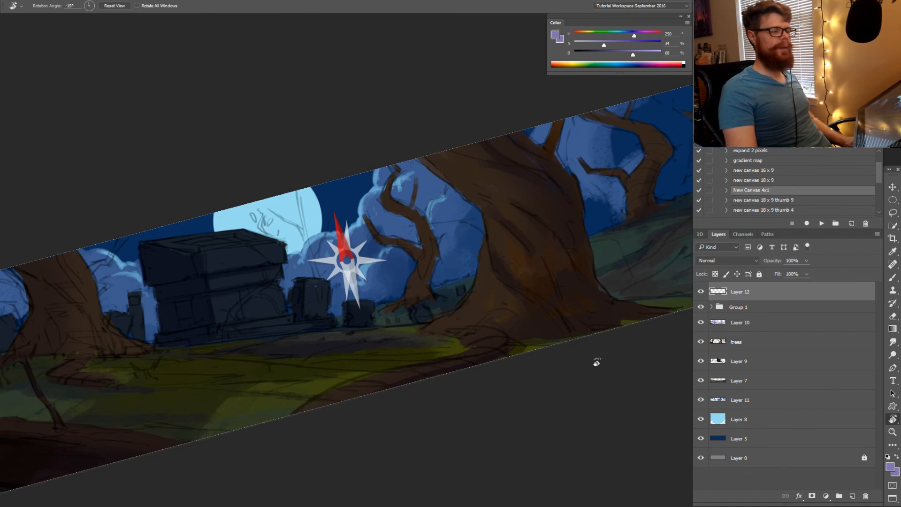
{"action": "key", "text": "Escape"}
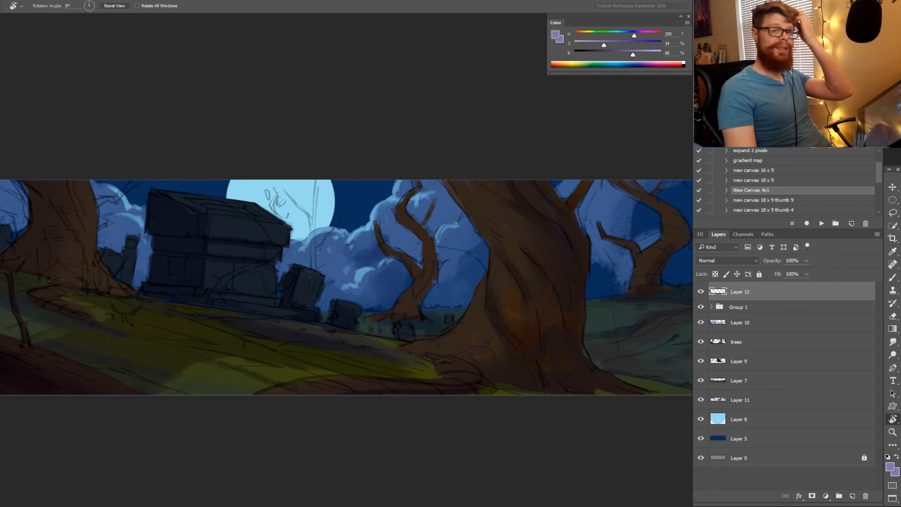
Place the "texture grass" image on the canvas above Group 1 and commit the placement
{"action": "left_click_drag", "start_coordinate": [305, 374], "coordinate": [281, 345]}
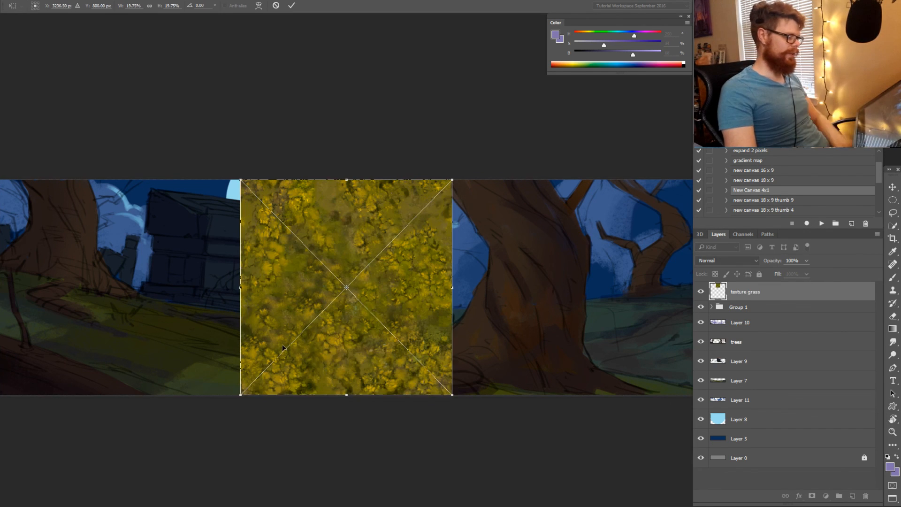
{"action": "key", "text": "Return"}
{"action": "key", "text": "v"}
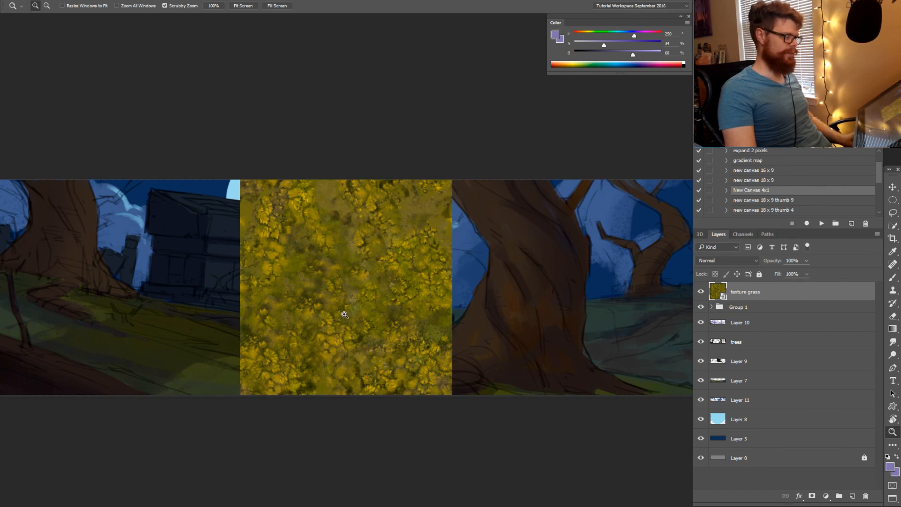
Distort the grass texture into a sloping wedge covering the hillside from the panorama's left edge to beneath the large tree
{"action": "key", "text": "ctrl+minus"}
{"action": "left_click_drag", "start_coordinate": [344, 307], "coordinate": [204, 328]}
{"action": "key", "text": "ctrl+t"}
{"action": "left_click_drag", "start_coordinate": [249, 271], "coordinate": [297, 335]}
{"action": "left_click_drag", "start_coordinate": [249, 371], "coordinate": [333, 377]}
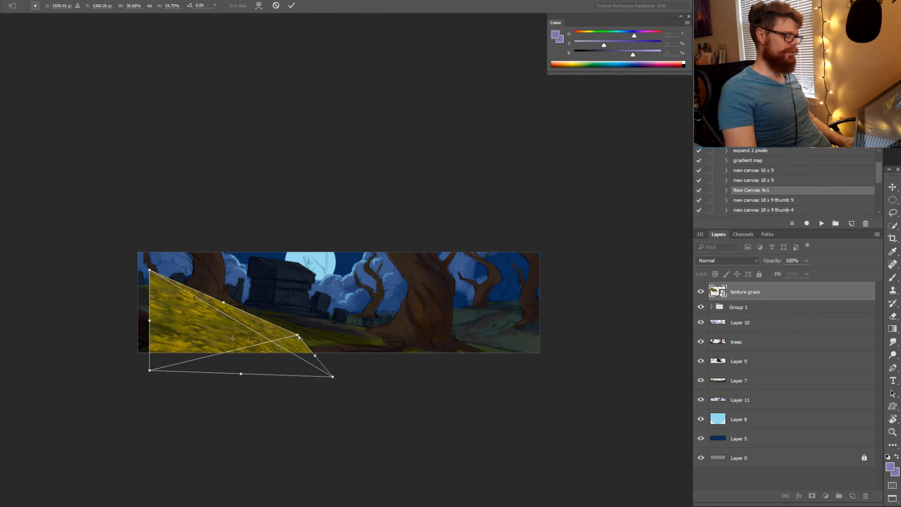
{"action": "left_click_drag", "start_coordinate": [299, 337], "coordinate": [406, 334]}
{"action": "left_click_drag", "start_coordinate": [336, 380], "coordinate": [563, 373]}
{"action": "left_click_drag", "start_coordinate": [153, 270], "coordinate": [126, 269]}
{"action": "left_click_drag", "start_coordinate": [150, 370], "coordinate": [120, 373]}
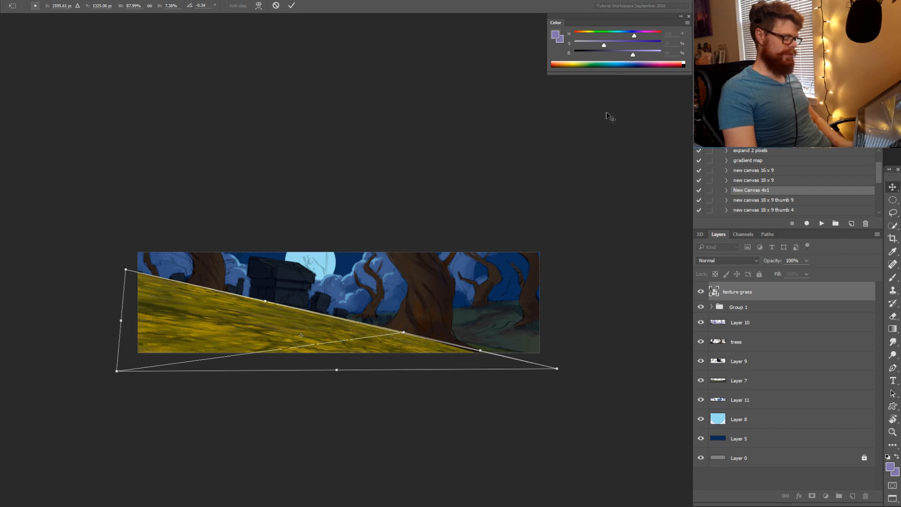
{"action": "key", "text": "Return"}
Try successive blend modes on the texture grass layer and set it to Soft Light
{"action": "left_click", "coordinate": [738, 260]}
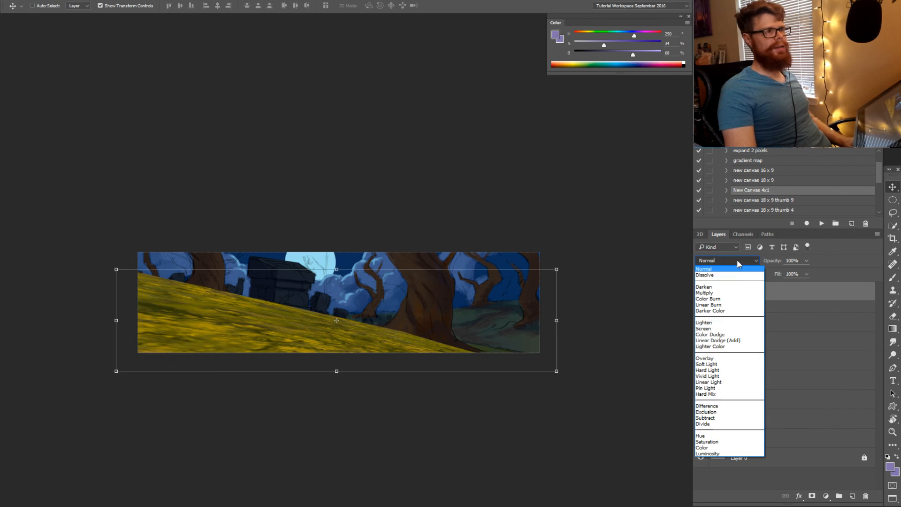
{"action": "left_click", "coordinate": [730, 290]}
{"action": "key", "text": "Down"}
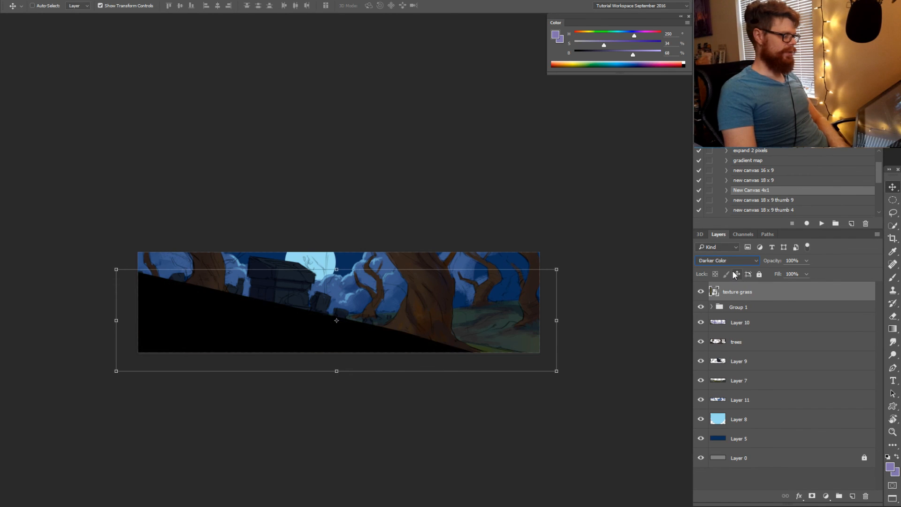
{"action": "key", "text": "Down"}
{"action": "key", "text": "Down"}
{"action": "key", "text": "Down"}
{"action": "key", "text": "Down"}
{"action": "key", "text": "Down"}
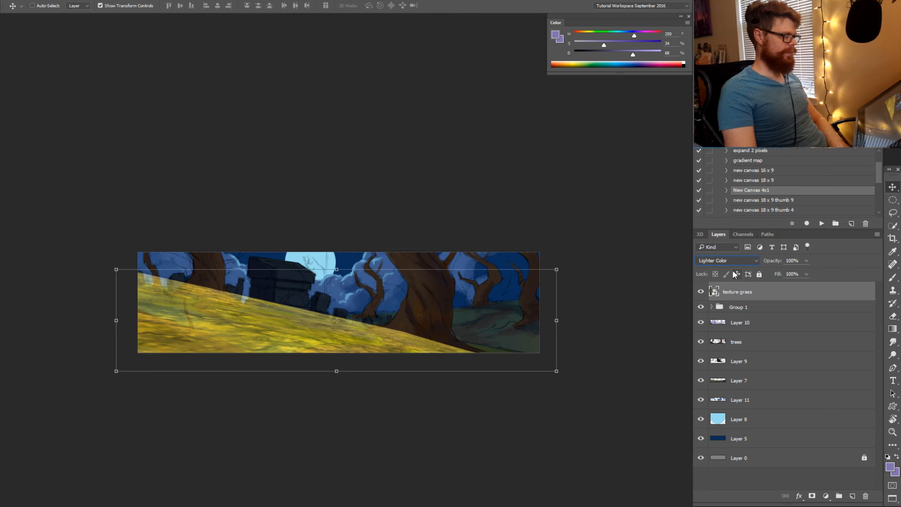
{"action": "key", "text": "Down"}
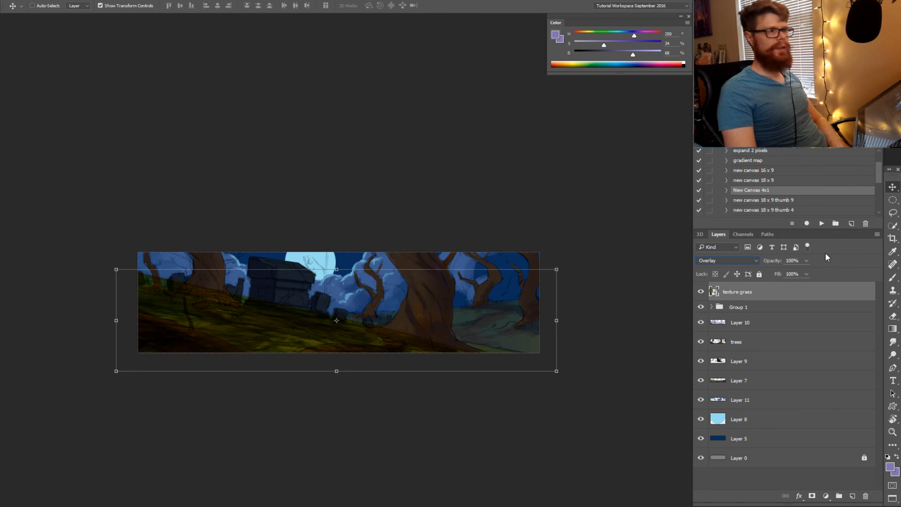
{"action": "key", "text": "Down"}
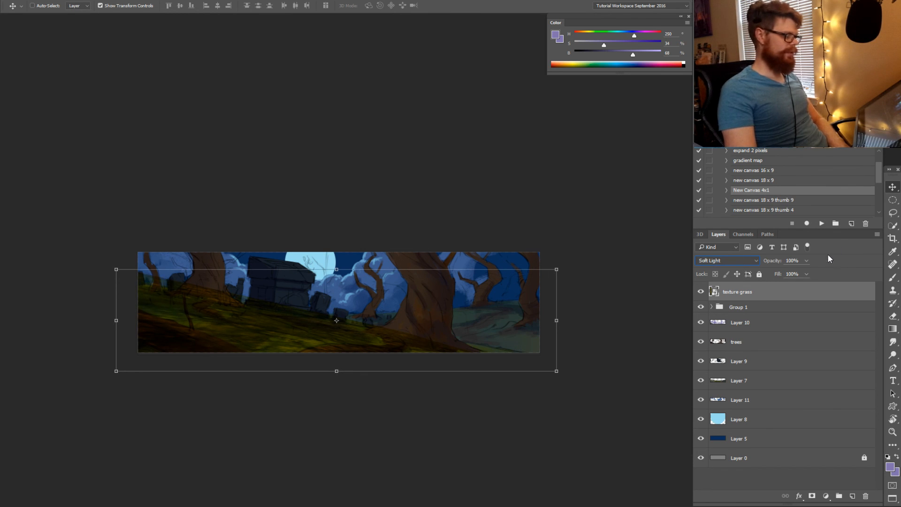
Lower the texture grass layer's opacity to 28%
{"action": "left_click", "coordinate": [809, 274]}
{"action": "left_click", "coordinate": [805, 262]}
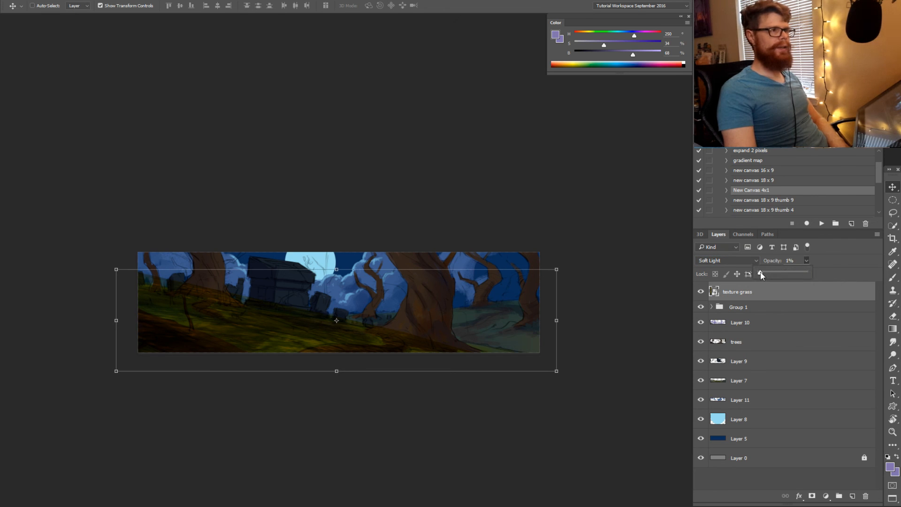
{"action": "left_click_drag", "start_coordinate": [761, 271], "coordinate": [767, 272]}
{"action": "left_click_drag", "start_coordinate": [253, 348], "coordinate": [280, 322]}
{"action": "mouse_move", "coordinate": [283, 314]}
{"action": "left_mouse_down"}
{"action": "mouse_move", "coordinate": [364, 308]}
{"action": "mouse_move", "coordinate": [270, 313]}
{"action": "left_mouse_up"}
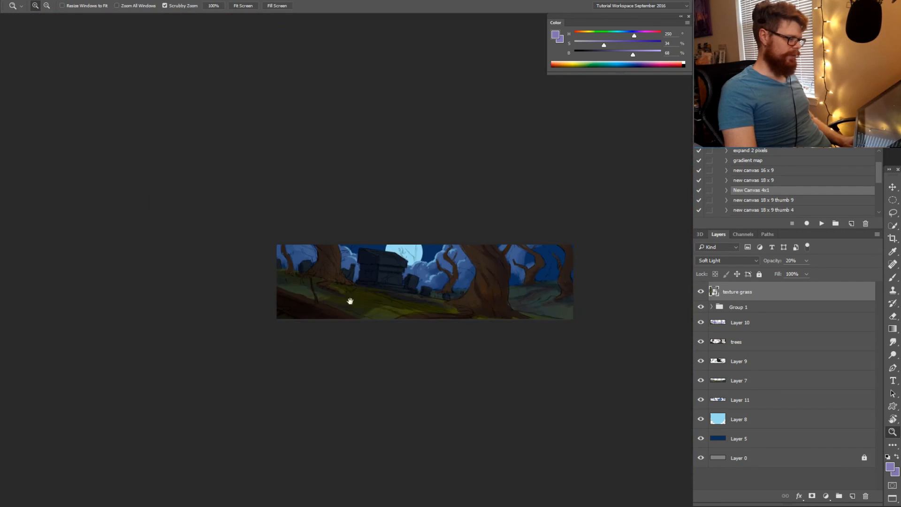
{"action": "left_click_drag", "start_coordinate": [444, 289], "coordinate": [371, 299]}
{"action": "key", "text": "r"}
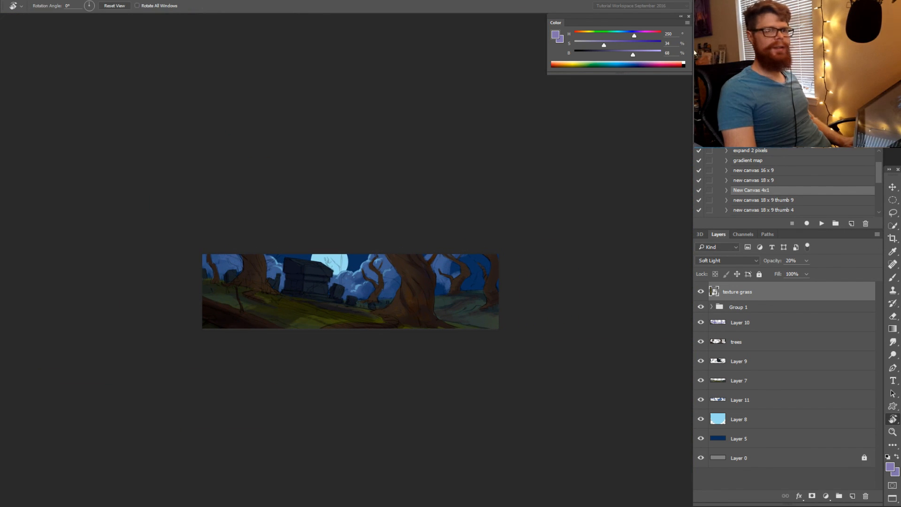
Place the "Tile rock floor im42" image on the canvas above texture grass and commit the placement
{"action": "left_click_drag", "start_coordinate": [795, 396], "coordinate": [363, 312]}
{"action": "key", "text": "Return"}
{"action": "key", "text": "z"}
{"action": "left_click", "coordinate": [362, 291]}
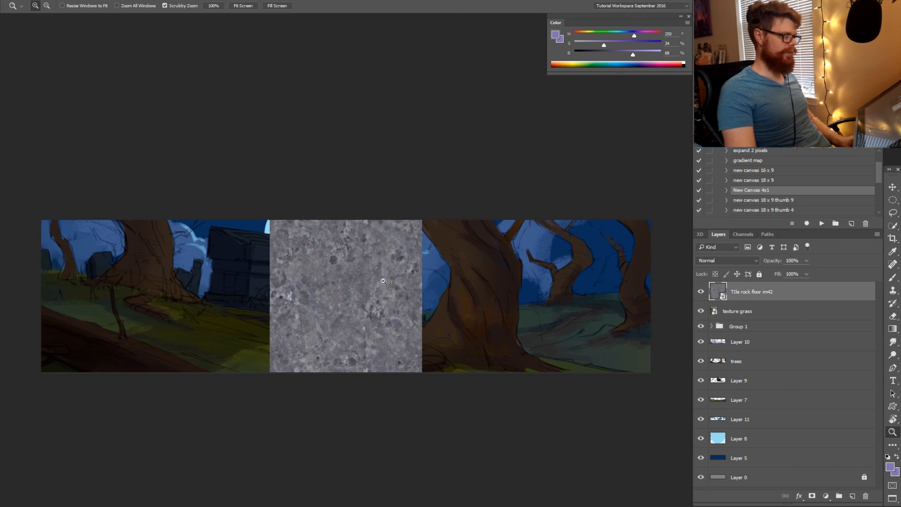
Put the rock floor layer in a new group and set the group's blend mode to Soft Light
{"action": "key", "text": "ctrl+g"}
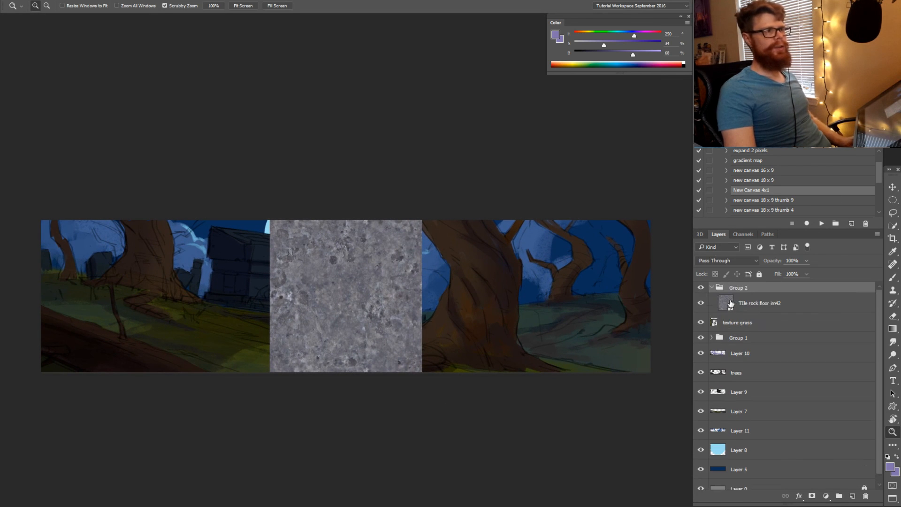
{"action": "left_click", "coordinate": [727, 262]}
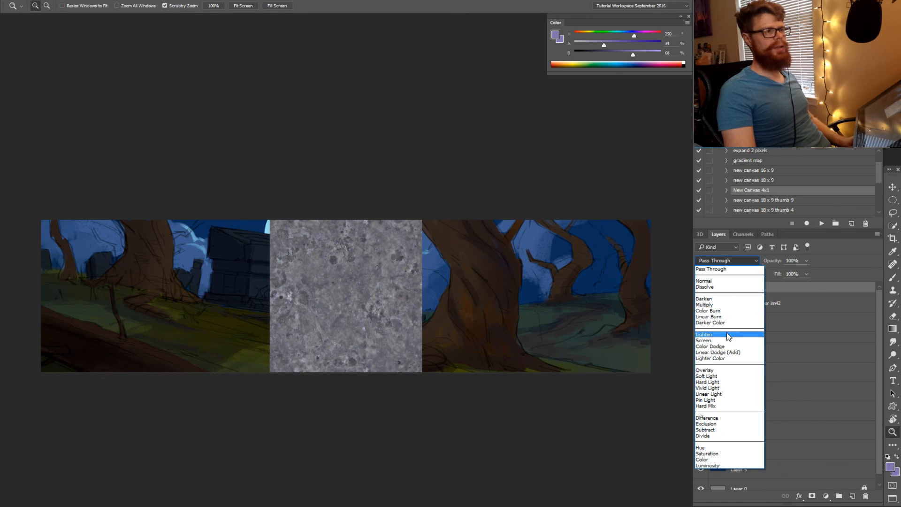
{"action": "left_click", "coordinate": [723, 376]}
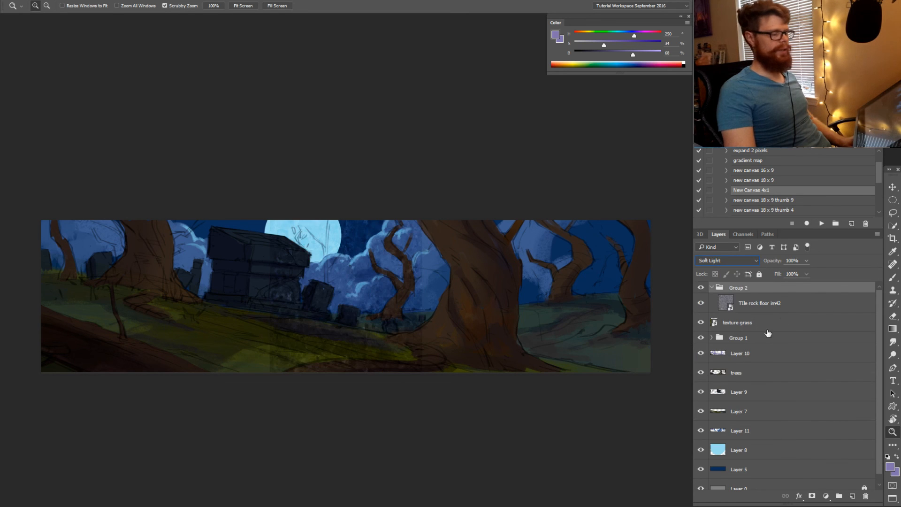
Move the rock floor tile to the panorama's left part and duplicate it side by side until the tiles span the whole width
{"action": "left_click", "coordinate": [743, 308]}
{"action": "mouse_move", "coordinate": [385, 285]}
{"action": "left_mouse_down"}
{"action": "mouse_move", "coordinate": [238, 282]}
{"action": "mouse_move", "coordinate": [397, 274]}
{"action": "left_mouse_up"}
{"action": "left_click_drag", "start_coordinate": [351, 300], "coordinate": [186, 295]}
{"action": "left_click_drag", "start_coordinate": [211, 325], "coordinate": [213, 331]}
{"action": "left_click_drag", "start_coordinate": [196, 327], "coordinate": [323, 322], "text": "alt"}
{"action": "left_click_drag", "start_coordinate": [301, 322], "coordinate": [501, 333], "text": "alt"}
{"action": "left_click_drag", "start_coordinate": [479, 335], "coordinate": [571, 335], "text": "alt"}
{"action": "key", "text": "Escape"}
{"action": "scroll", "coordinate": [558, 333], "scroll_direction": "right", "scroll_amount": 2}
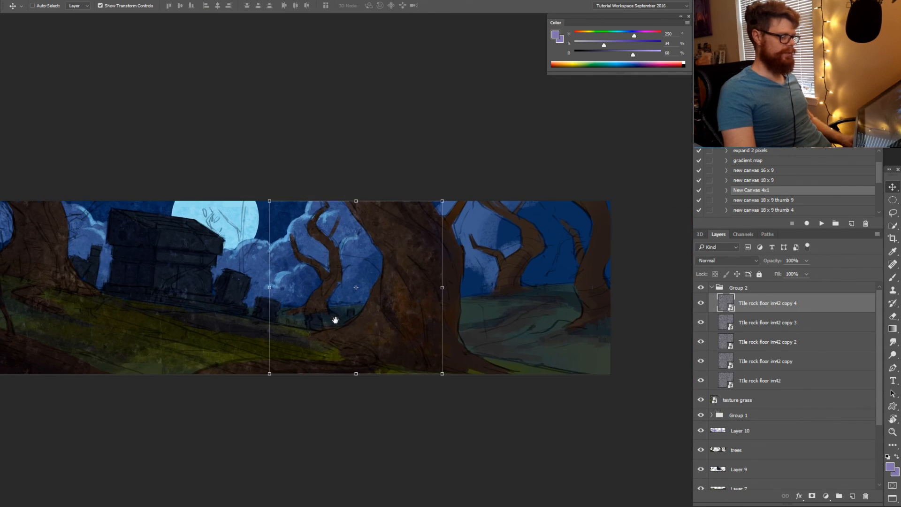
{"action": "left_click_drag", "start_coordinate": [485, 327], "coordinate": [540, 328], "text": "alt"}
Merge Group 2's rock floor tiles into a single layer, keeping its blend mode at Soft Light
{"action": "left_click", "coordinate": [746, 288]}
{"action": "key", "text": "ctrl+alt+s"}
{"action": "left_click", "coordinate": [728, 260]}
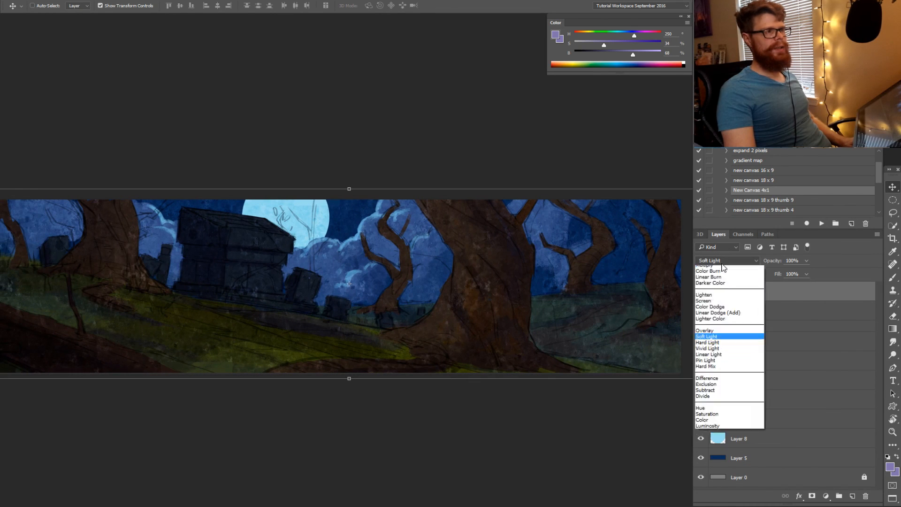
{"action": "key", "text": "Escape"}
{"action": "scroll", "coordinate": [378, 354], "scroll_direction": "left", "scroll_amount": 3}
{"action": "key", "text": "z"}
{"action": "left_click_drag", "start_coordinate": [390, 357], "coordinate": [372, 358]}
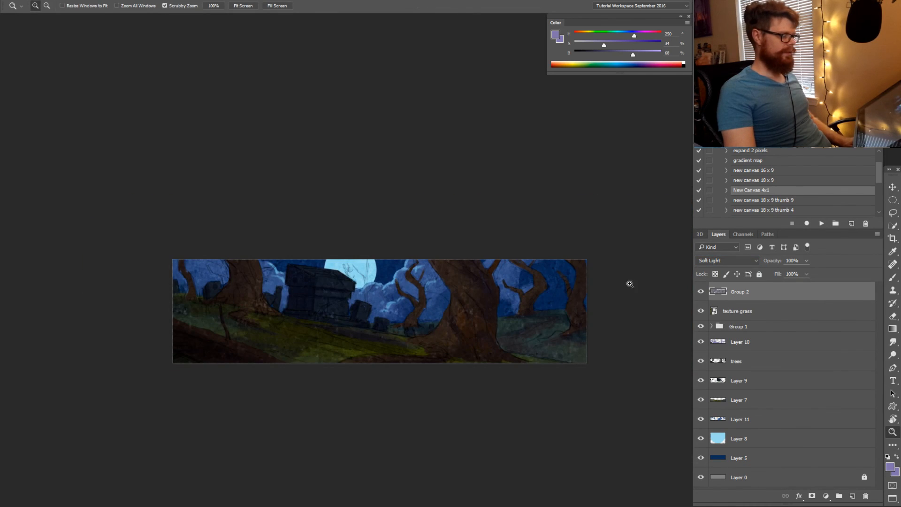
Enlarge the merged rock texture layer proportionally about its center to about 279%
{"action": "key", "text": "ctrl+t"}
{"action": "left_click_drag", "start_coordinate": [585, 278], "coordinate": [484, 283]}
{"action": "left_click_drag", "start_coordinate": [114, 292], "coordinate": [649, 272]}
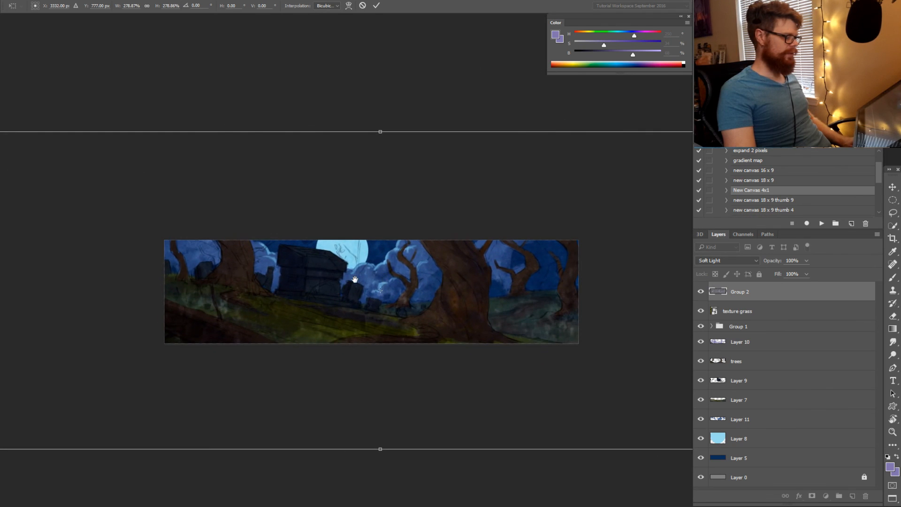
{"action": "key", "text": "Return"}
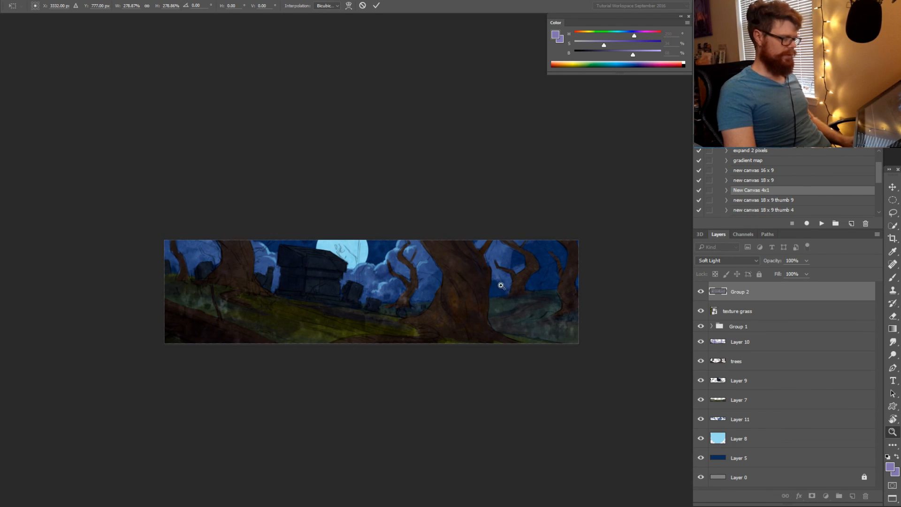
{"action": "left_click_drag", "start_coordinate": [471, 285], "coordinate": [449, 284]}
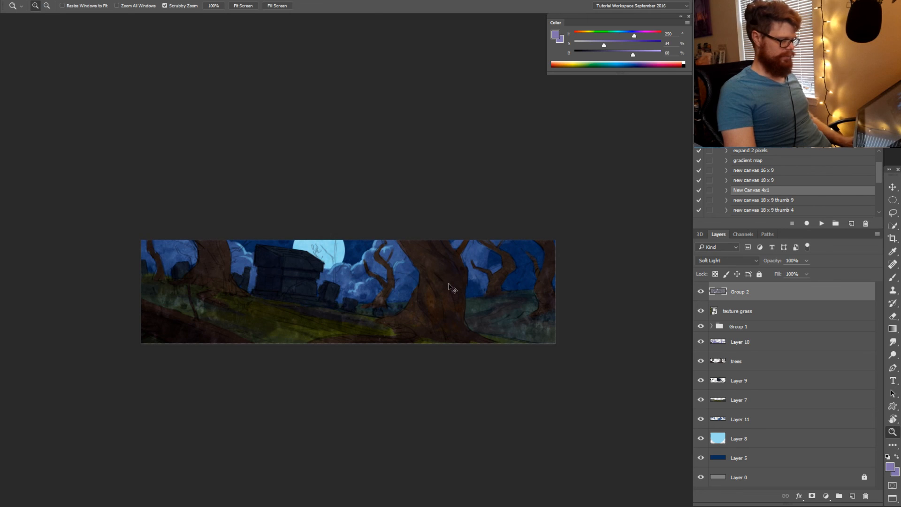
Scale the enlarged rock texture layer back down proportionally and commit the transformation
{"action": "key", "text": "ctrl+t"}
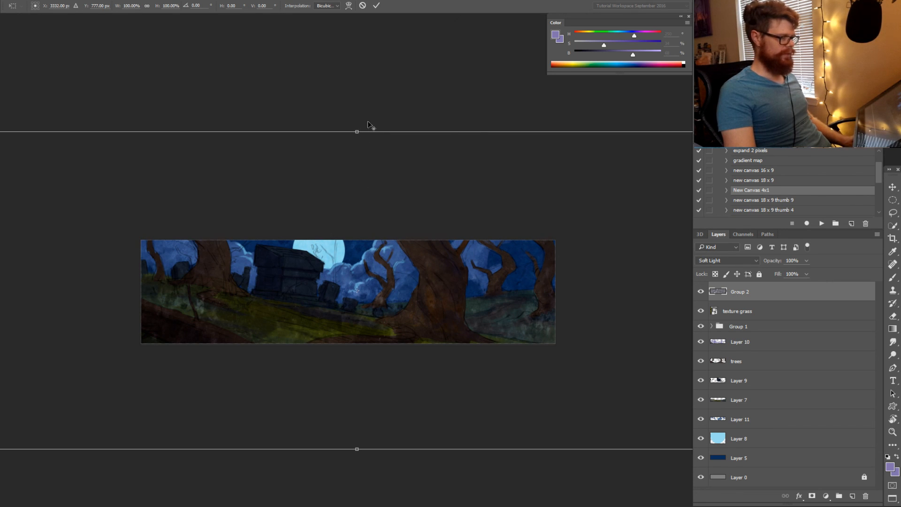
{"action": "key", "text": "ctrl+minus"}
{"action": "key", "text": "ctrl+minus"}
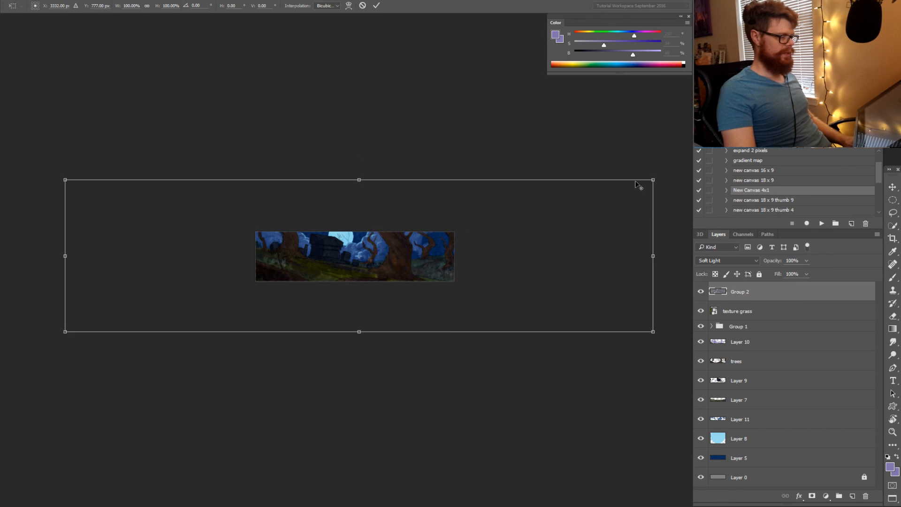
{"action": "mouse_move", "coordinate": [652, 178]}
{"action": "left_mouse_down"}
{"action": "mouse_move", "coordinate": [664, 175]}
{"action": "mouse_move", "coordinate": [647, 182]}
{"action": "left_mouse_up"}
{"action": "key", "text": "Return"}
{"action": "key", "text": "z"}
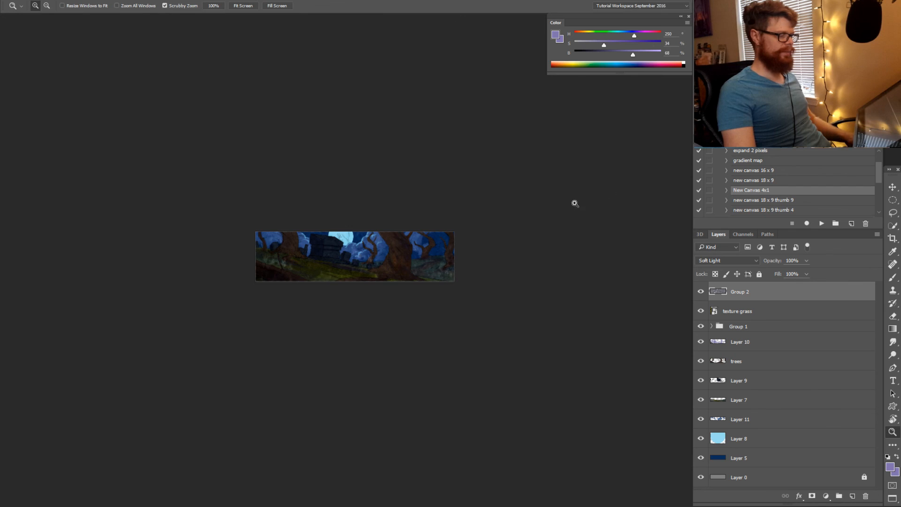
{"action": "left_click_drag", "start_coordinate": [460, 226], "coordinate": [563, 223]}
Lower the Group 2 rock texture layer's opacity to 34% and add a new empty layer above it
{"action": "left_click", "coordinate": [807, 260]}
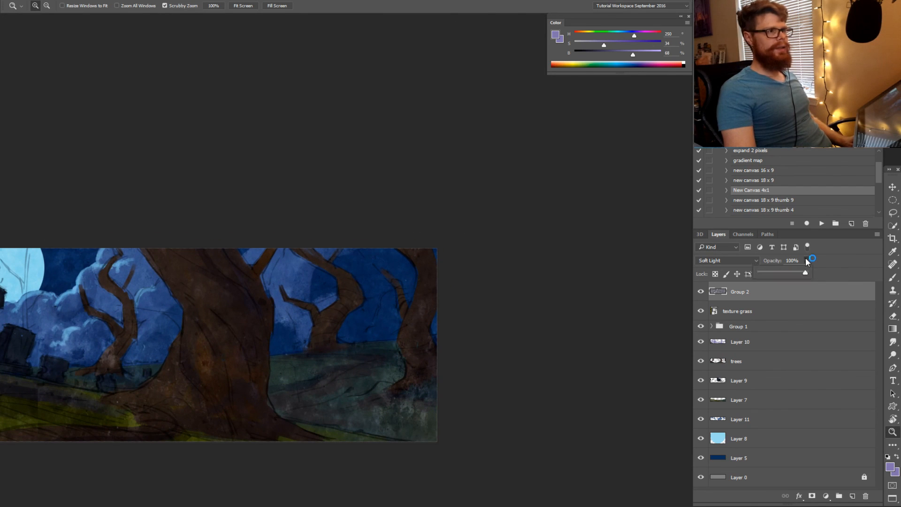
{"action": "left_click_drag", "start_coordinate": [809, 271], "coordinate": [777, 273]}
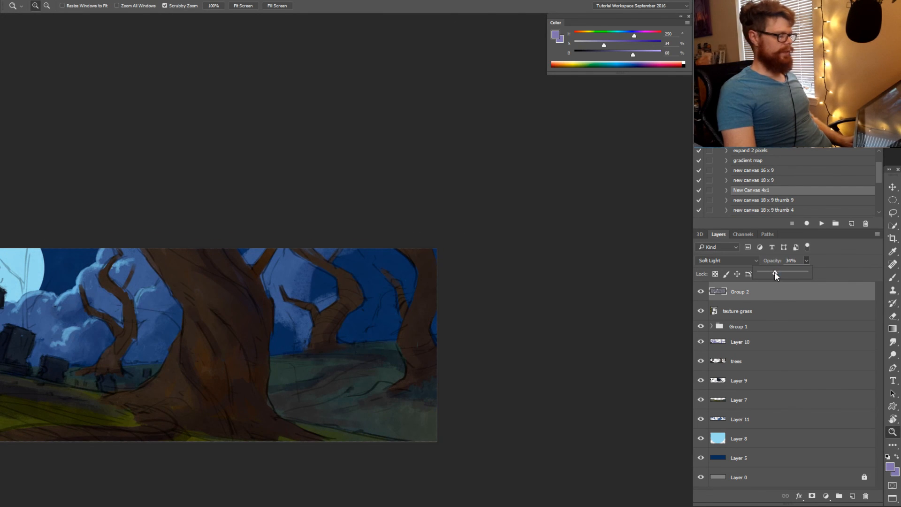
{"action": "left_click_drag", "start_coordinate": [313, 295], "coordinate": [492, 266]}
{"action": "left_click_drag", "start_coordinate": [220, 319], "coordinate": [429, 211]}
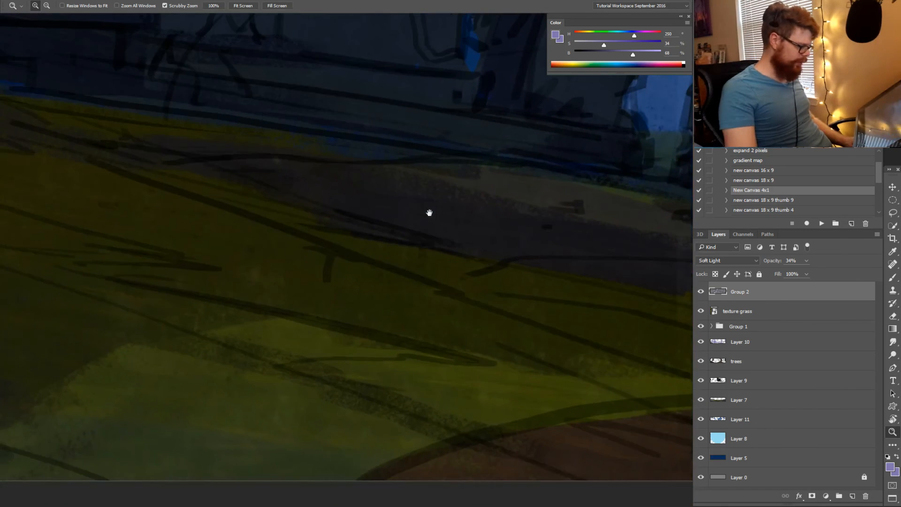
{"action": "left_click_drag", "start_coordinate": [368, 316], "coordinate": [401, 269]}
{"action": "left_click_drag", "start_coordinate": [378, 130], "coordinate": [366, 248]}
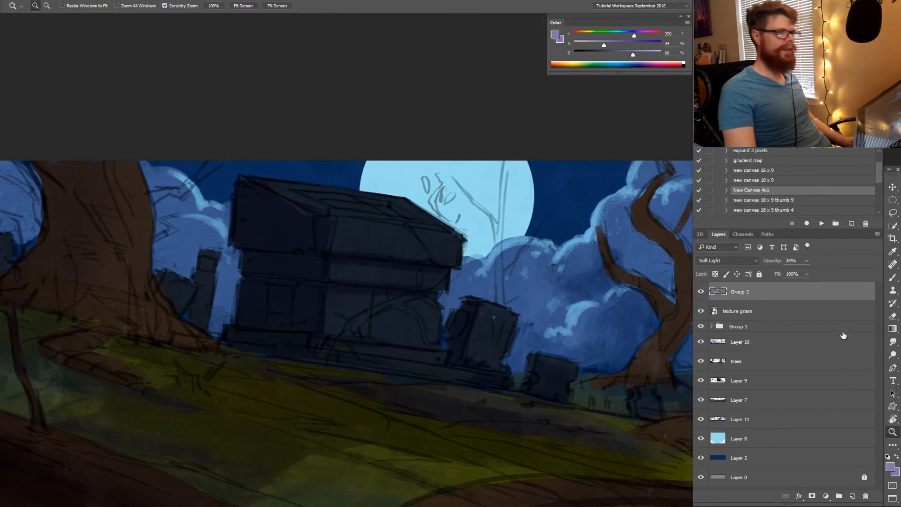
{"action": "scroll", "coordinate": [769, 284], "scroll_direction": "up", "scroll_amount": 1}
{"action": "left_click", "coordinate": [855, 496]}
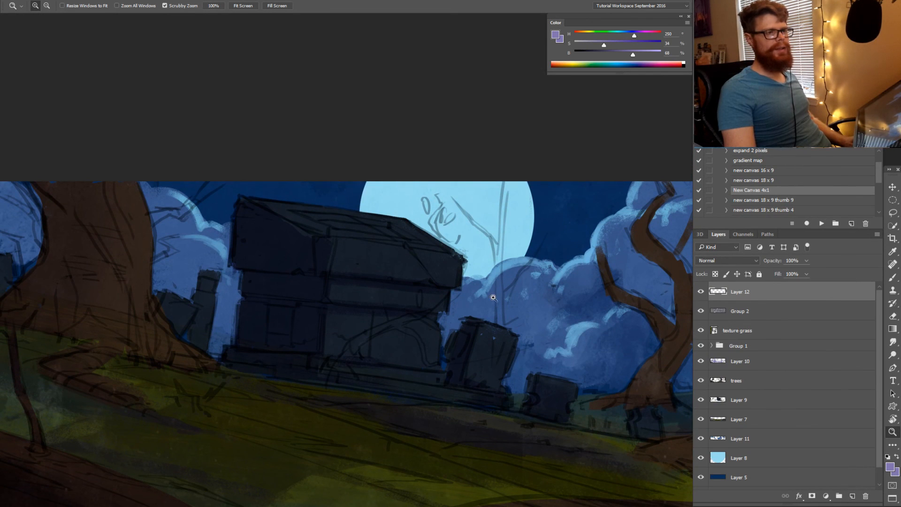
{"action": "left_click", "coordinate": [434, 296], "text": "alt"}
{"action": "mouse_move", "coordinate": [435, 269]}
{"action": "left_mouse_down"}
{"action": "mouse_move", "coordinate": [439, 259]}
{"action": "mouse_move", "coordinate": [420, 267]}
{"action": "left_mouse_up"}
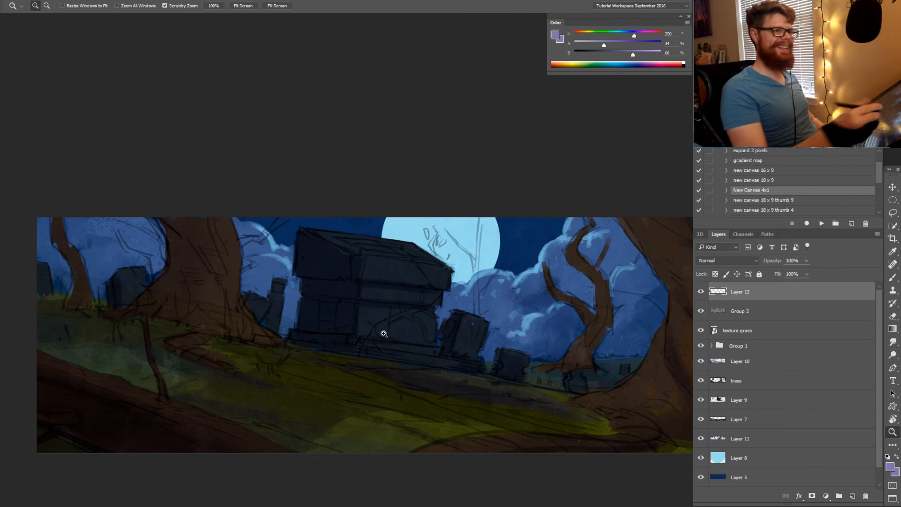
{"action": "left_click_drag", "start_coordinate": [379, 352], "coordinate": [371, 394]}
{"action": "key", "text": "r"}
{"action": "left_click_drag", "start_coordinate": [460, 376], "coordinate": [507, 305]}
{"action": "key", "text": "z"}
{"action": "left_click_drag", "start_coordinate": [408, 262], "coordinate": [464, 286]}
{"action": "left_click_drag", "start_coordinate": [445, 309], "coordinate": [423, 360]}
{"action": "key", "text": "r"}
{"action": "mouse_move", "coordinate": [507, 324]}
{"action": "left_mouse_down"}
{"action": "mouse_move", "coordinate": [534, 398]}
{"action": "mouse_move", "coordinate": [496, 358]}
{"action": "left_mouse_up"}
{"action": "key", "text": "z"}
{"action": "key", "text": "r"}
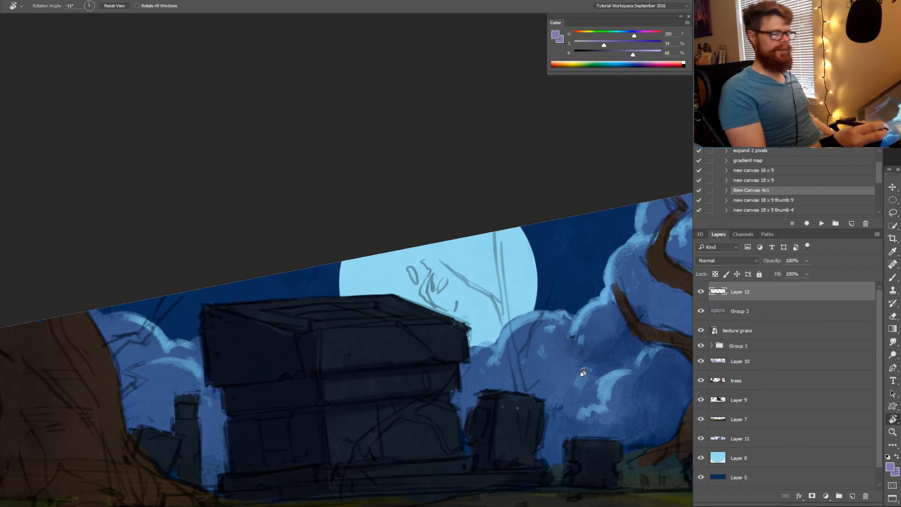
{"action": "left_click_drag", "start_coordinate": [583, 374], "coordinate": [547, 412]}
{"action": "key", "text": "z"}
{"action": "left_click", "coordinate": [543, 400], "text": "alt"}
{"action": "key", "text": "r"}
{"action": "key", "text": "z"}
{"action": "key", "text": "r"}
{"action": "key", "text": "z"}
{"action": "left_click_drag", "start_coordinate": [548, 411], "coordinate": [489, 383]}
{"action": "left_click_drag", "start_coordinate": [646, 372], "coordinate": [623, 365]}
{"action": "key", "text": "r"}
{"action": "left_click", "coordinate": [596, 416]}
Select the Brush tool with the irregular 73 px brush preset
{"action": "key", "text": "b"}
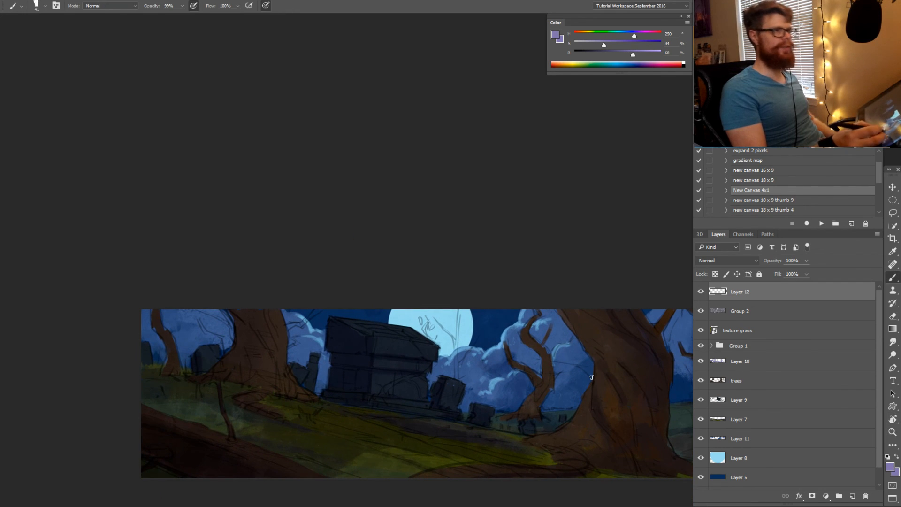
{"action": "right_click", "coordinate": [235, 160]}
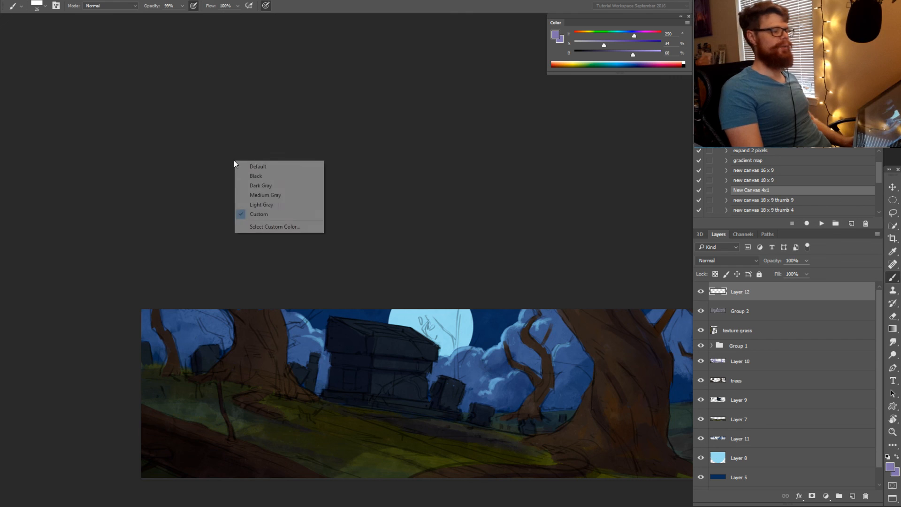
{"action": "key", "text": "Escape"}
{"action": "right_click", "coordinate": [324, 353]}
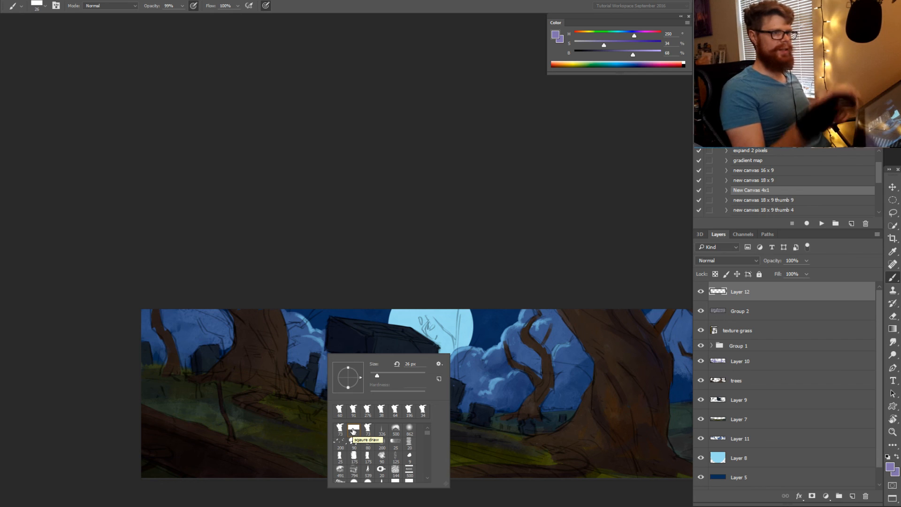
{"action": "left_click", "coordinate": [341, 429]}
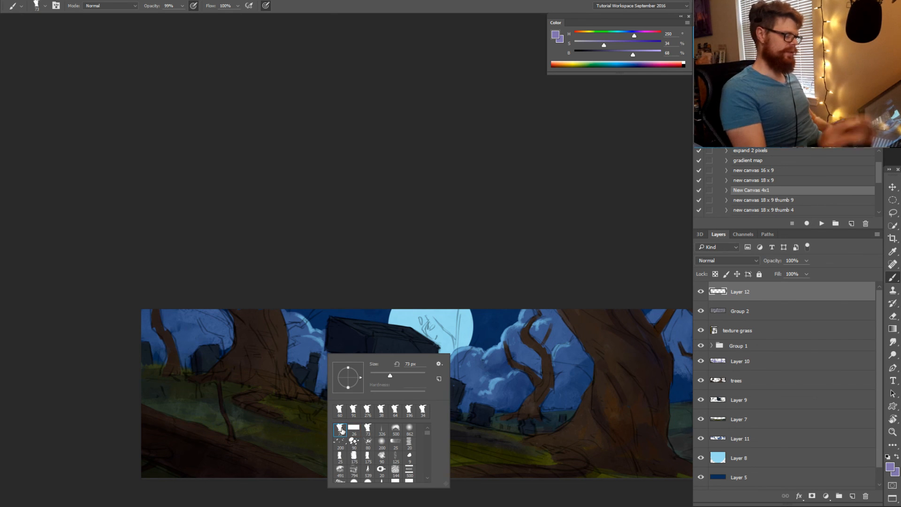
{"action": "key", "text": "Return"}
{"action": "left_click_drag", "start_coordinate": [472, 400], "coordinate": [443, 407]}
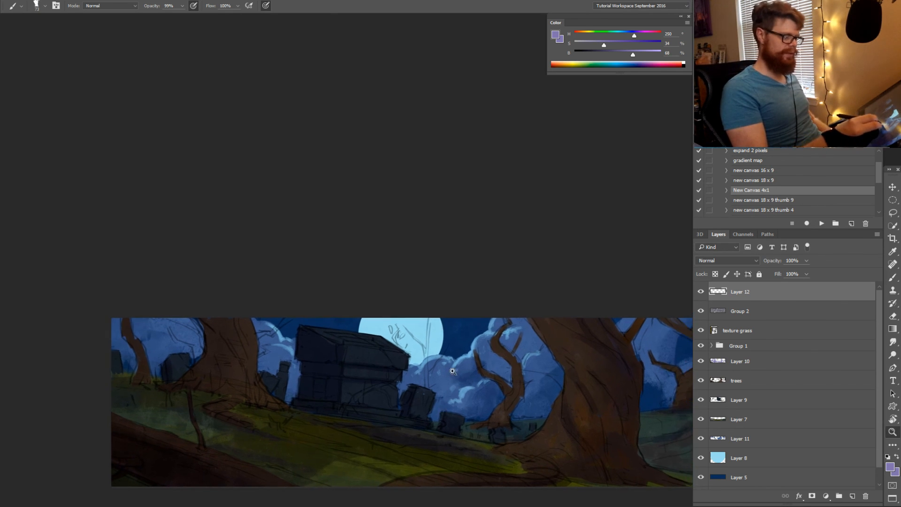
{"action": "left_click_drag", "start_coordinate": [439, 366], "coordinate": [462, 367]}
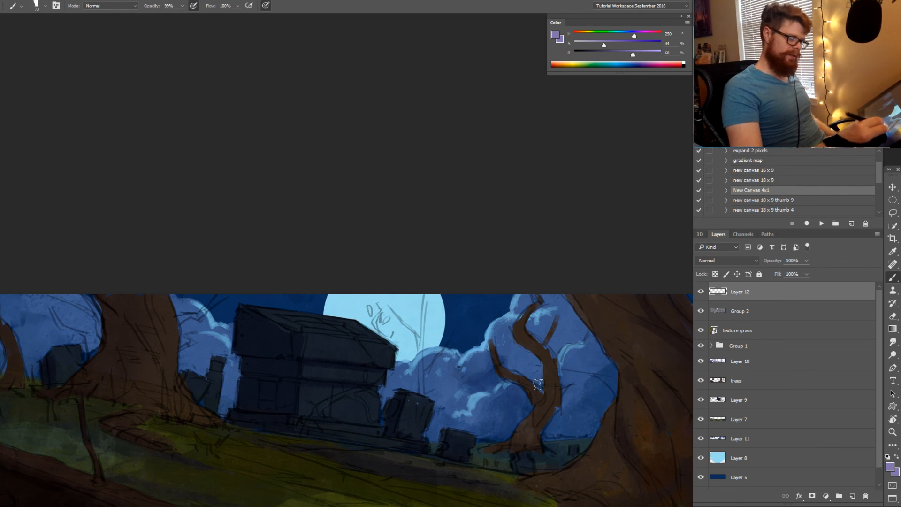
Add a new layer directly above the trees layer and clip it to trees
{"action": "scroll", "coordinate": [808, 339], "scroll_direction": "down", "scroll_amount": 1}
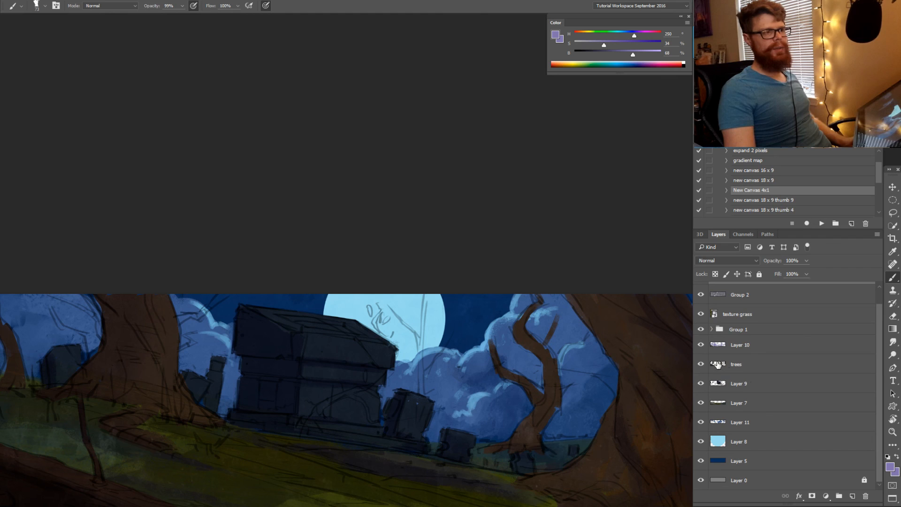
{"action": "left_click", "coordinate": [719, 364]}
{"action": "left_click", "coordinate": [853, 497]}
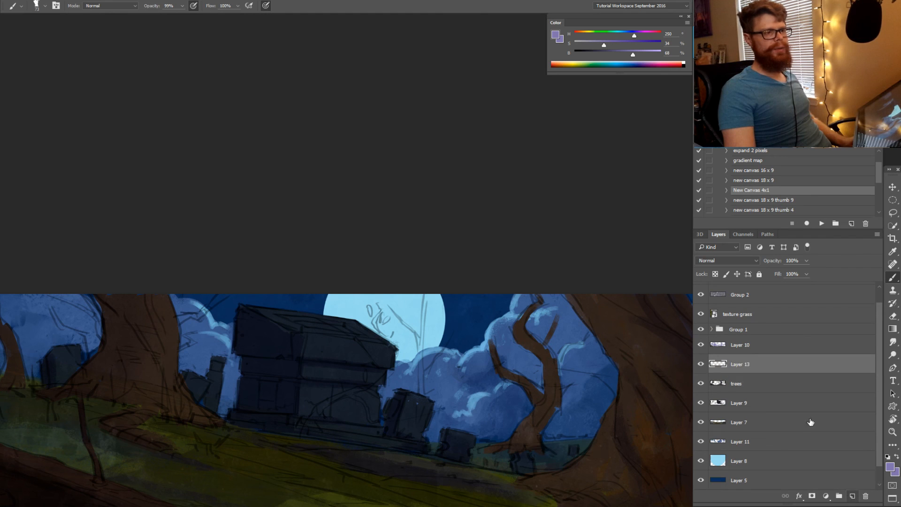
{"action": "left_click", "coordinate": [744, 372], "text": "alt"}
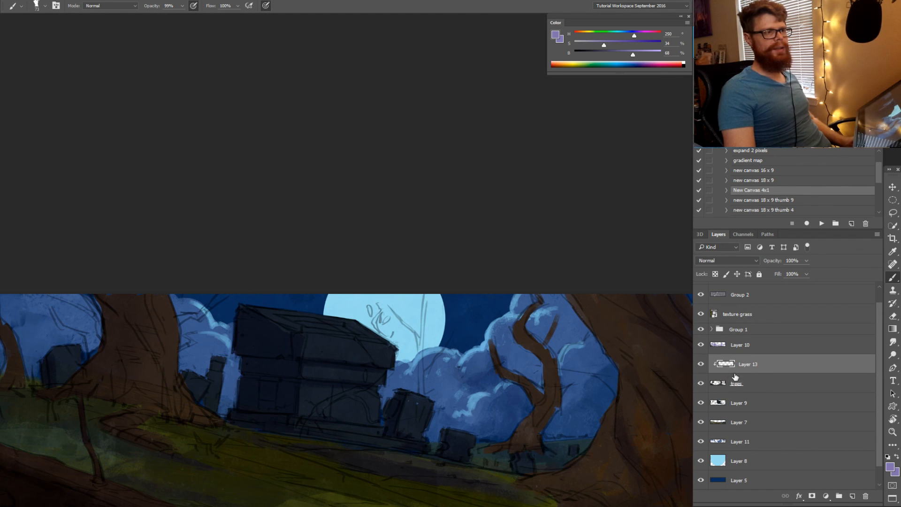
Set the Eyedropper to sample All Layers and pick the dark blue of the night sky near the background trees as brush color
{"action": "mouse_move", "coordinate": [592, 360]}
{"action": "left_mouse_down"}
{"action": "mouse_move", "coordinate": [491, 351]}
{"action": "mouse_move", "coordinate": [412, 360]}
{"action": "left_mouse_up"}
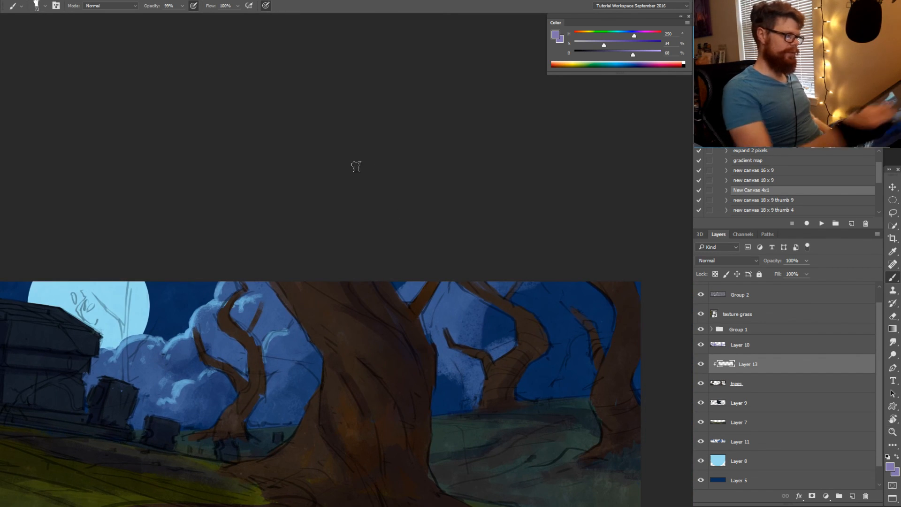
{"action": "key", "text": "i"}
{"action": "left_click", "coordinate": [176, 6]}
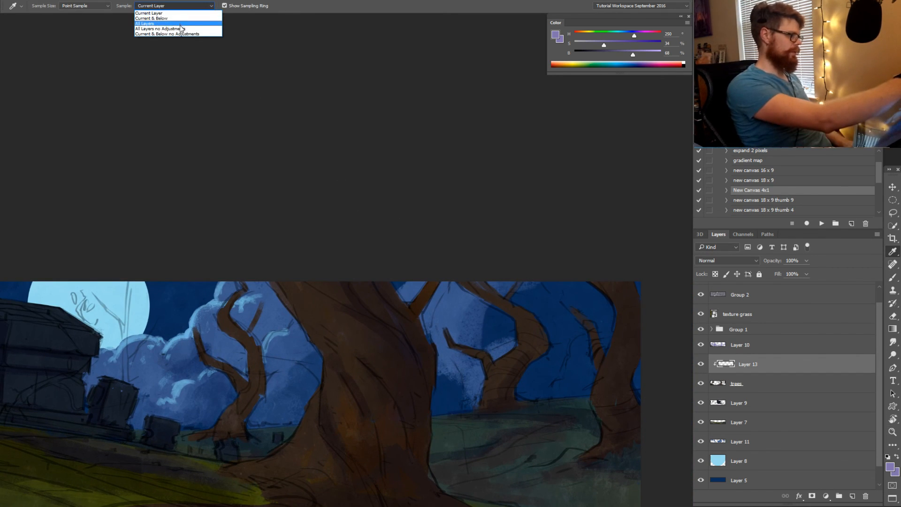
{"action": "left_click", "coordinate": [181, 24]}
{"action": "left_click_drag", "start_coordinate": [485, 328], "coordinate": [469, 307]}
{"action": "key", "text": "b"}
{"action": "left_click", "coordinate": [481, 305], "text": "alt"}
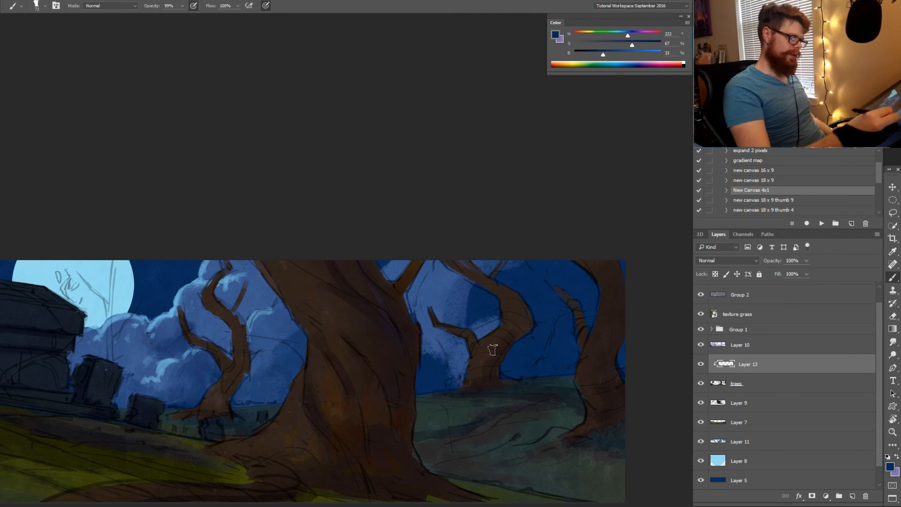
Shade the distant background trees on clipped Layer 13 with dark blue brush strokes at 20% opacity
{"action": "key", "text": "g"}
{"action": "key", "text": "z"}
{"action": "mouse_move", "coordinate": [493, 360]}
{"action": "left_mouse_down"}
{"action": "mouse_move", "coordinate": [467, 384]}
{"action": "mouse_move", "coordinate": [434, 392]}
{"action": "mouse_move", "coordinate": [500, 361]}
{"action": "left_mouse_up"}
{"action": "key", "text": "b"}
{"action": "key", "text": "2"}
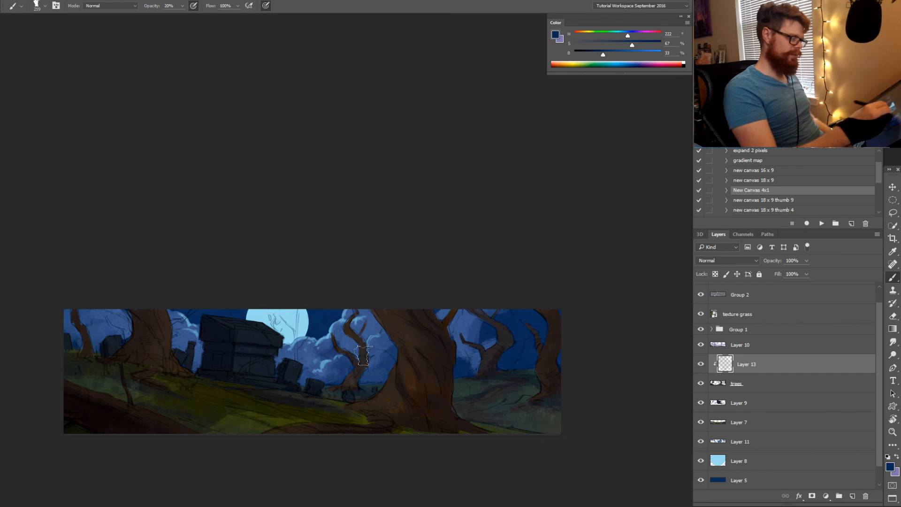
{"action": "mouse_move", "coordinate": [344, 369]}
{"action": "left_mouse_down"}
{"action": "mouse_move", "coordinate": [342, 379]}
{"action": "mouse_move", "coordinate": [351, 364]}
{"action": "left_mouse_up"}
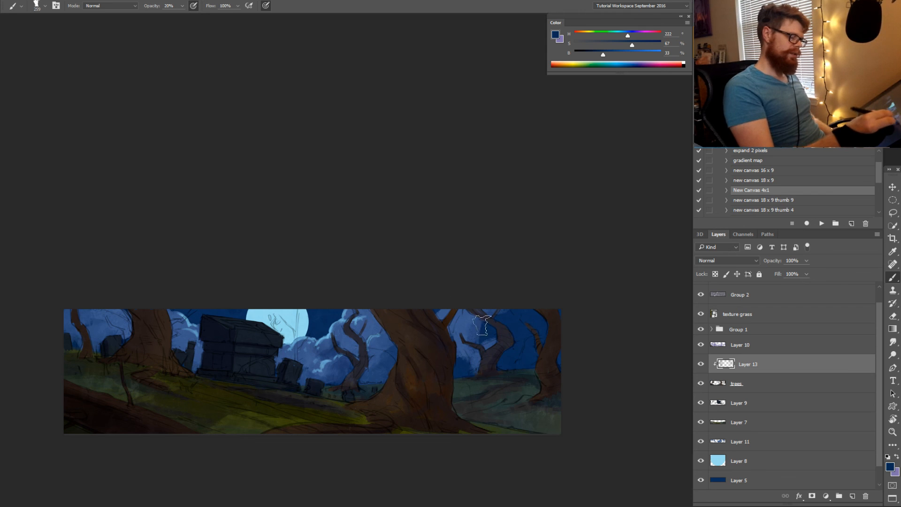
{"action": "left_click_drag", "start_coordinate": [435, 365], "coordinate": [540, 363]}
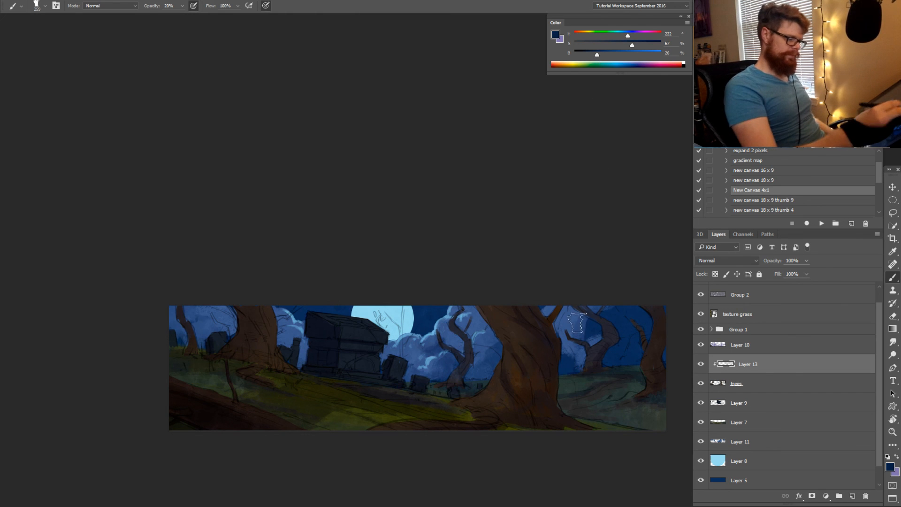
Try painting with the moon's light blue on a new layer clipped to Layer 8, and delete that layer
{"action": "scroll", "coordinate": [787, 328], "scroll_direction": "up", "scroll_amount": 1}
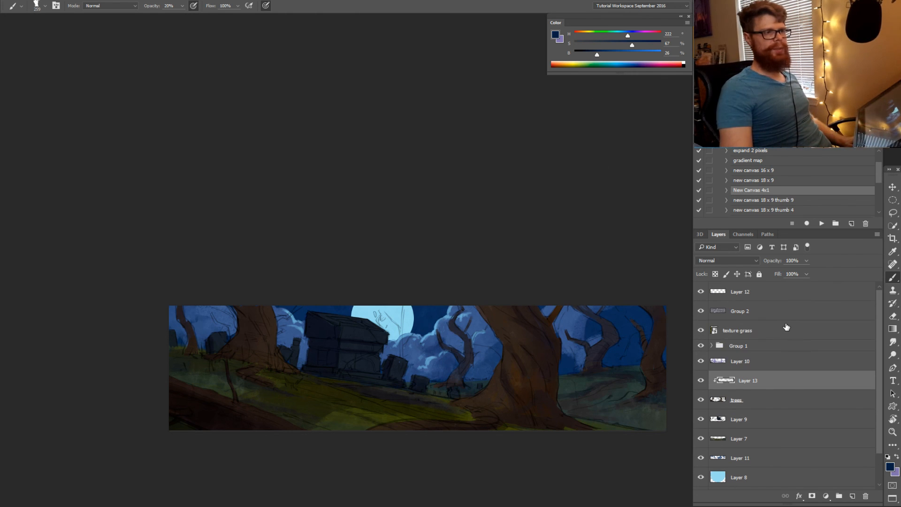
{"action": "left_click", "coordinate": [711, 299]}
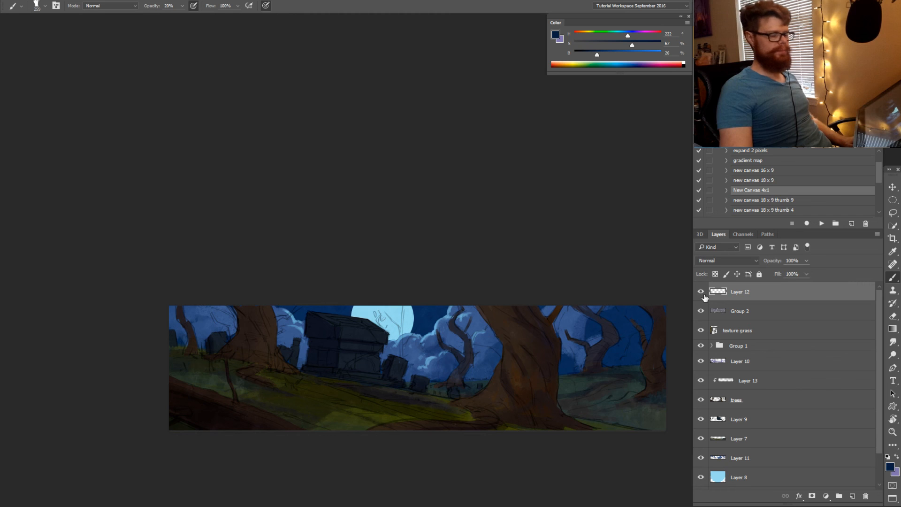
{"action": "mouse_move", "coordinate": [414, 324]}
{"action": "left_mouse_down"}
{"action": "mouse_move", "coordinate": [359, 324]}
{"action": "mouse_move", "coordinate": [404, 319]}
{"action": "mouse_move", "coordinate": [391, 328]}
{"action": "left_mouse_up"}
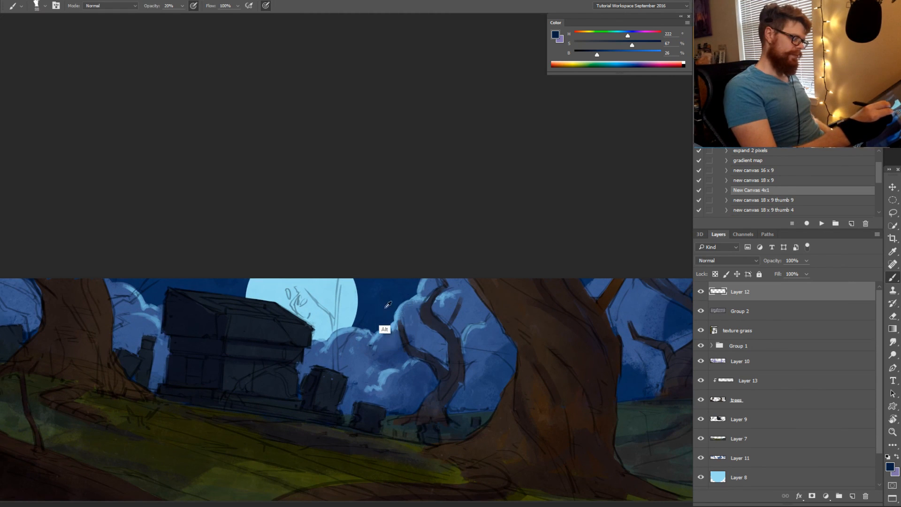
{"action": "left_click", "coordinate": [381, 300], "text": "alt"}
{"action": "scroll", "coordinate": [798, 399], "scroll_direction": "down", "scroll_amount": 2}
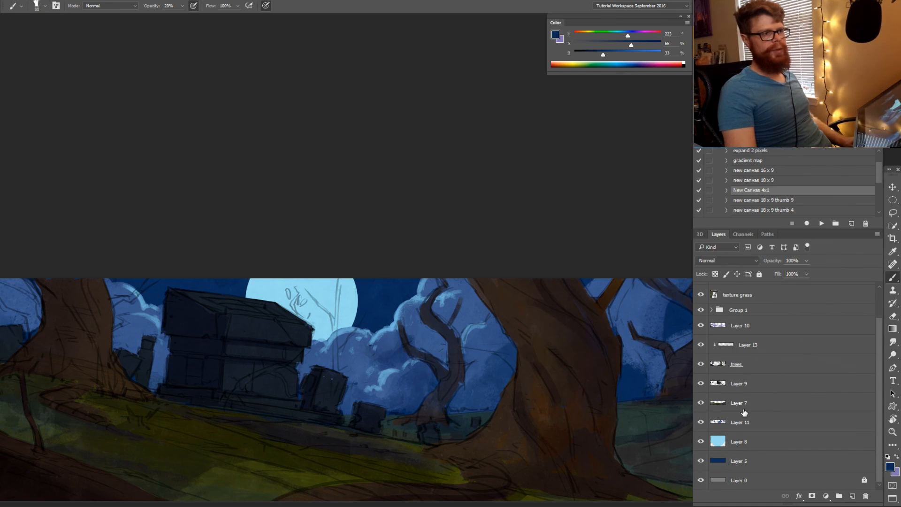
{"action": "left_click", "coordinate": [798, 441]}
{"action": "left_click", "coordinate": [853, 495]}
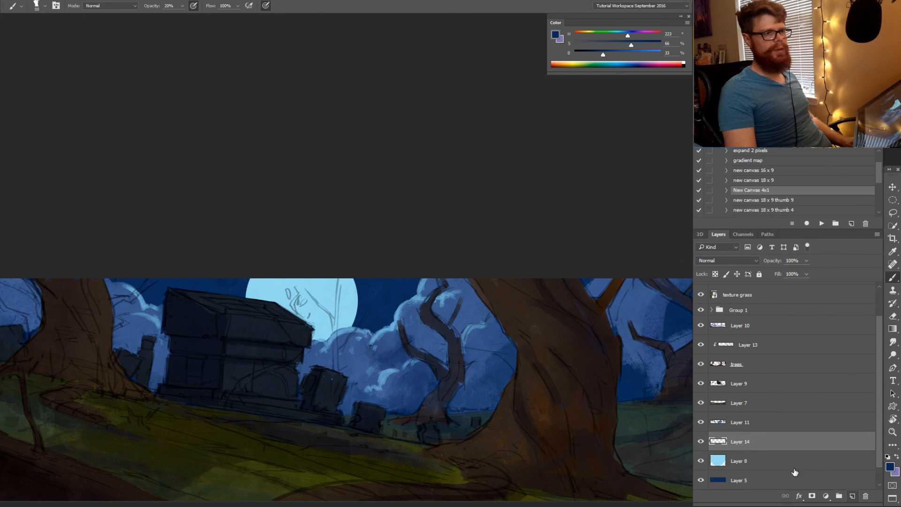
{"action": "left_click", "coordinate": [741, 450], "text": "alt"}
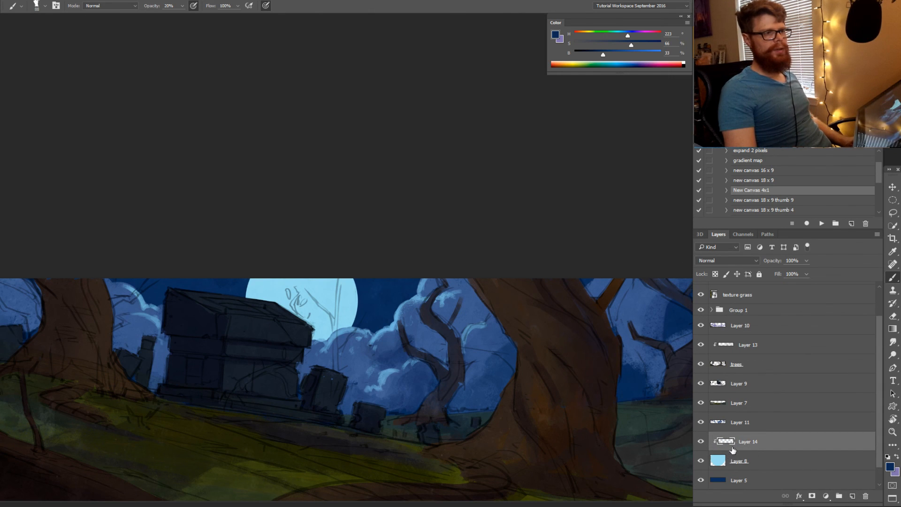
{"action": "left_click", "coordinate": [358, 296], "text": "alt"}
{"action": "left_click_drag", "start_coordinate": [358, 297], "coordinate": [352, 301]}
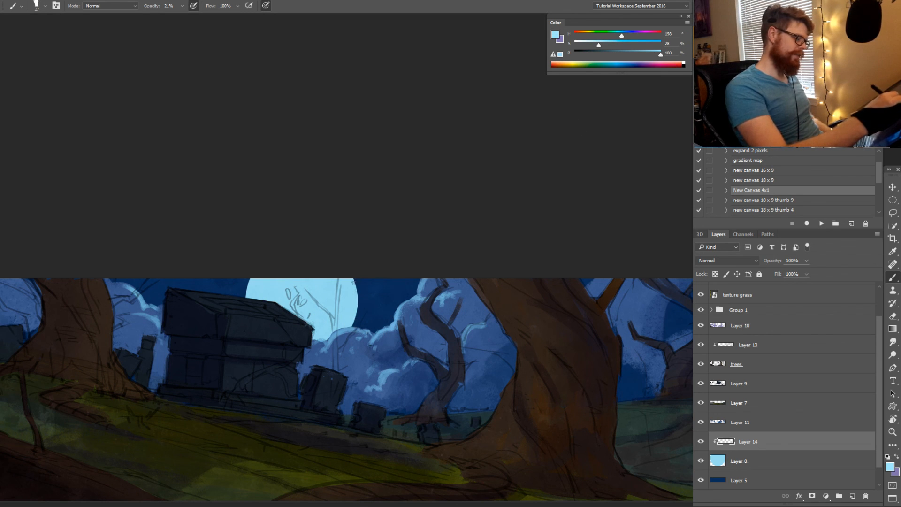
{"action": "key", "text": "0"}
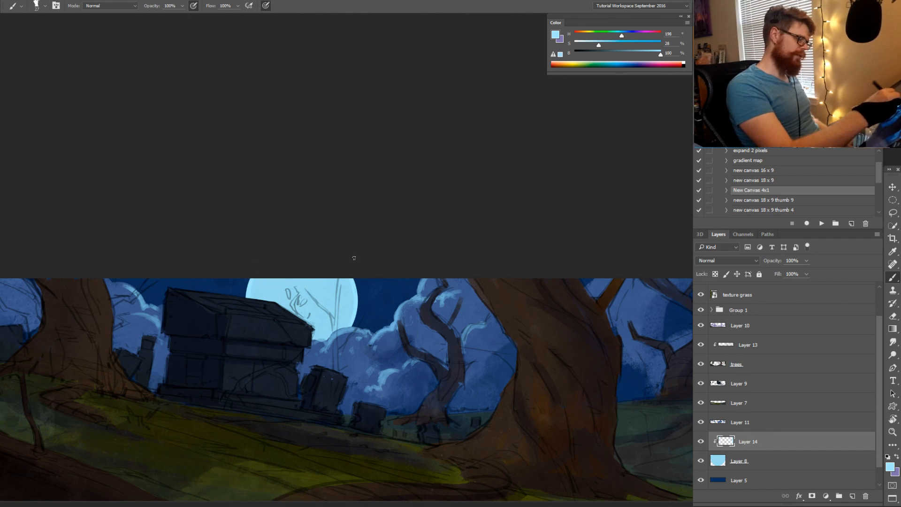
{"action": "key", "text": "Delete"}
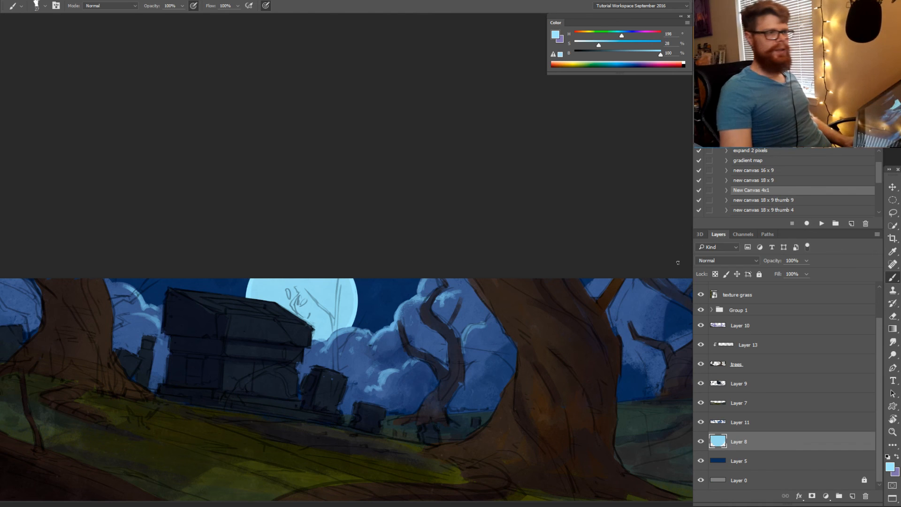
Duplicate the moon layer, Layer 8, and set the copy's blend mode to Hard Light
{"action": "left_click_drag", "start_coordinate": [766, 444], "coordinate": [853, 496]}
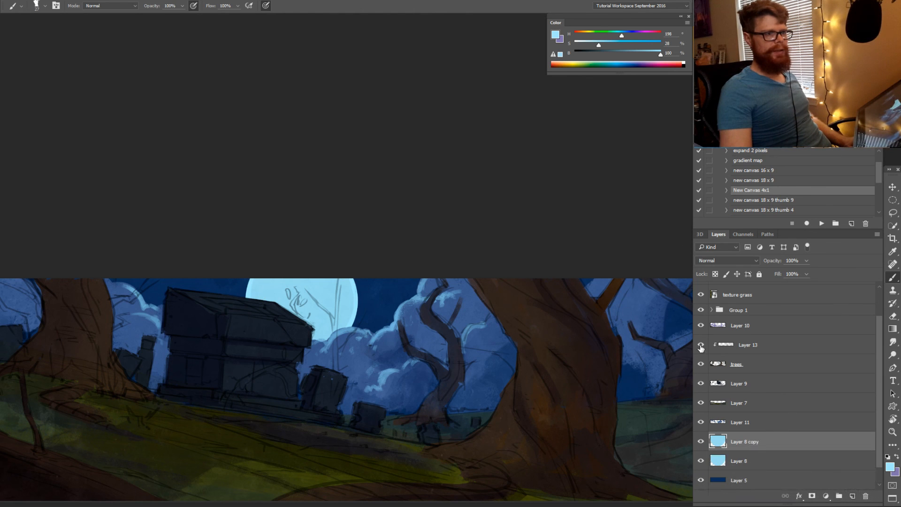
{"action": "left_click", "coordinate": [719, 260]}
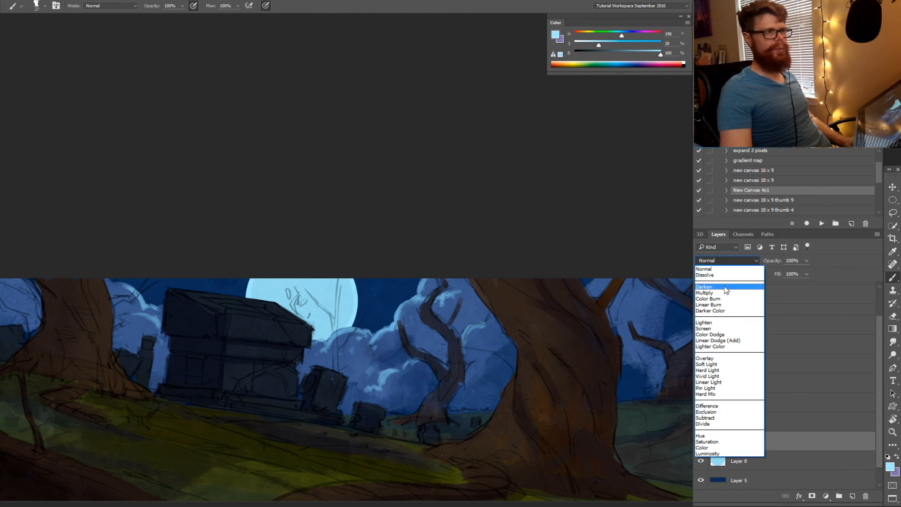
{"action": "left_click", "coordinate": [733, 370]}
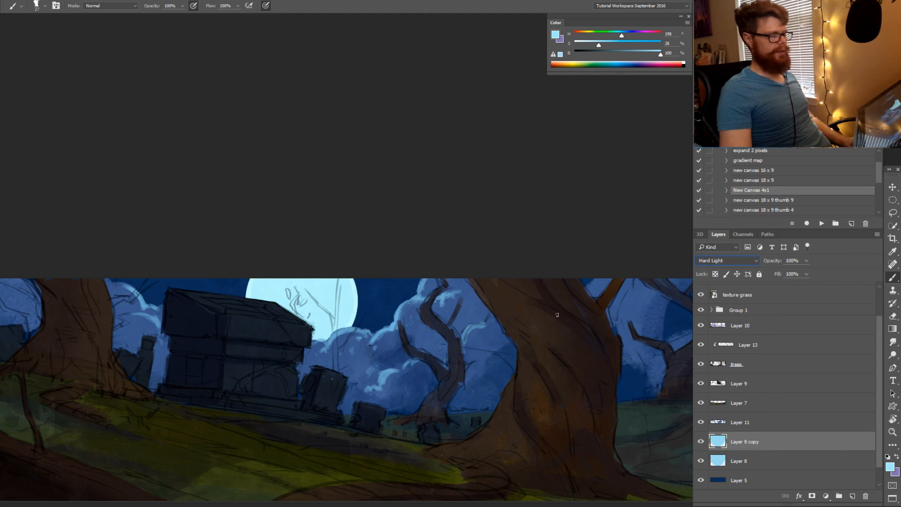
Apply a Gaussian Blur with a radius of 84.1 pixels to the Layer 8 copy as a moon glow
{"action": "left_click_drag", "start_coordinate": [488, 283], "coordinate": [478, 283]}
{"action": "left_click", "coordinate": [141, 2]}
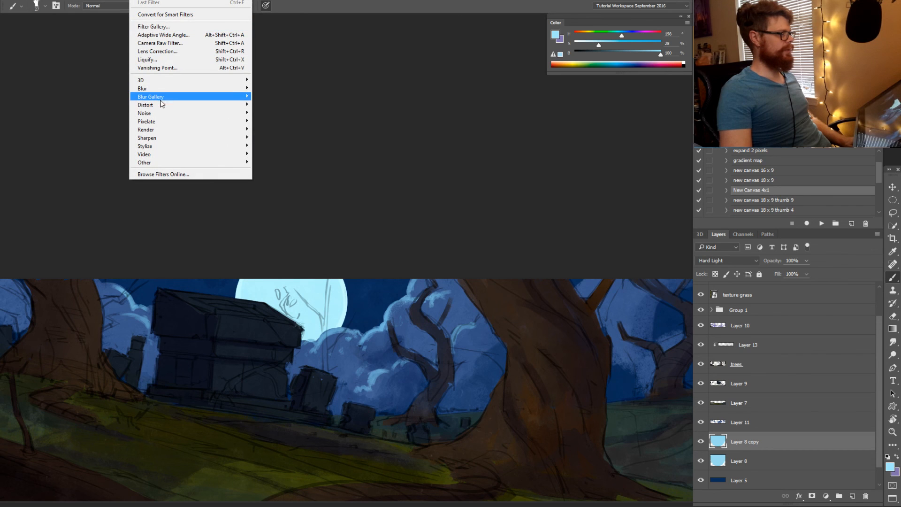
{"action": "mouse_move", "coordinate": [165, 88]}
{"action": "left_click", "coordinate": [105, 121]}
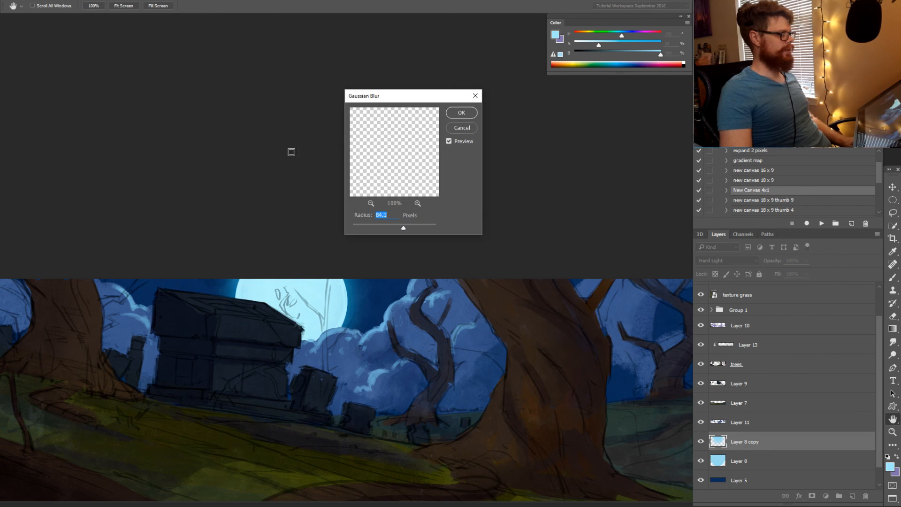
{"action": "left_click", "coordinate": [453, 112]}
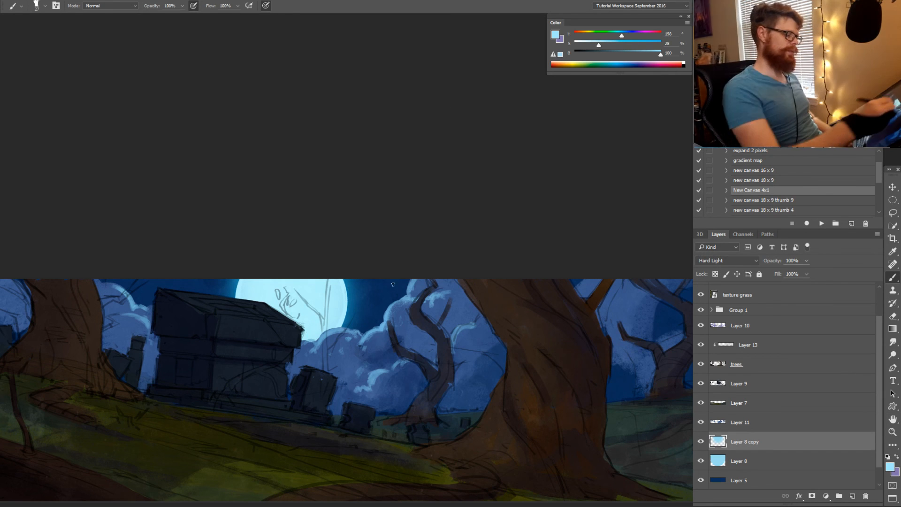
On Layer 12, paint over the crypt's shadowed front wall with dark navy sampled from the crypt
{"action": "key", "text": "z"}
{"action": "left_click_drag", "start_coordinate": [397, 335], "coordinate": [366, 380]}
{"action": "left_click_drag", "start_coordinate": [414, 359], "coordinate": [430, 336]}
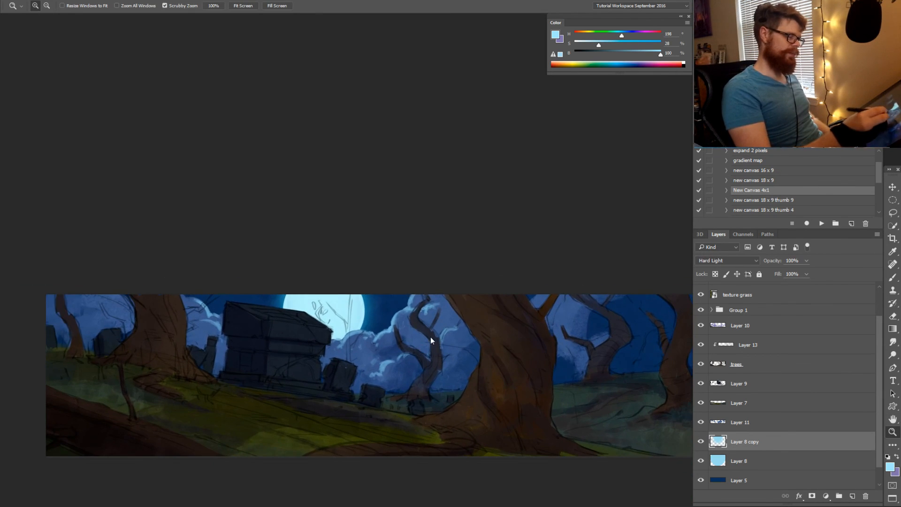
{"action": "scroll", "coordinate": [764, 386], "scroll_direction": "up", "scroll_amount": 2}
{"action": "left_click", "coordinate": [736, 293]}
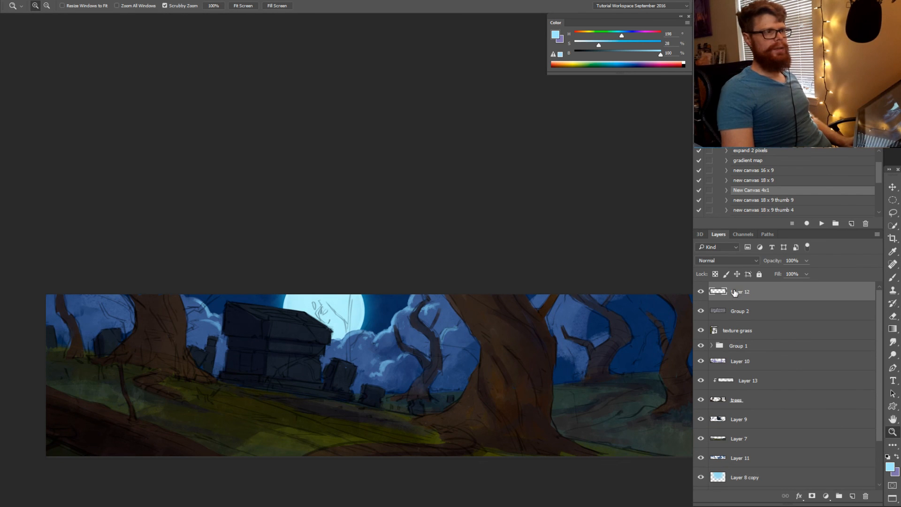
{"action": "left_click_drag", "start_coordinate": [381, 364], "coordinate": [470, 372]}
{"action": "key", "text": "r"}
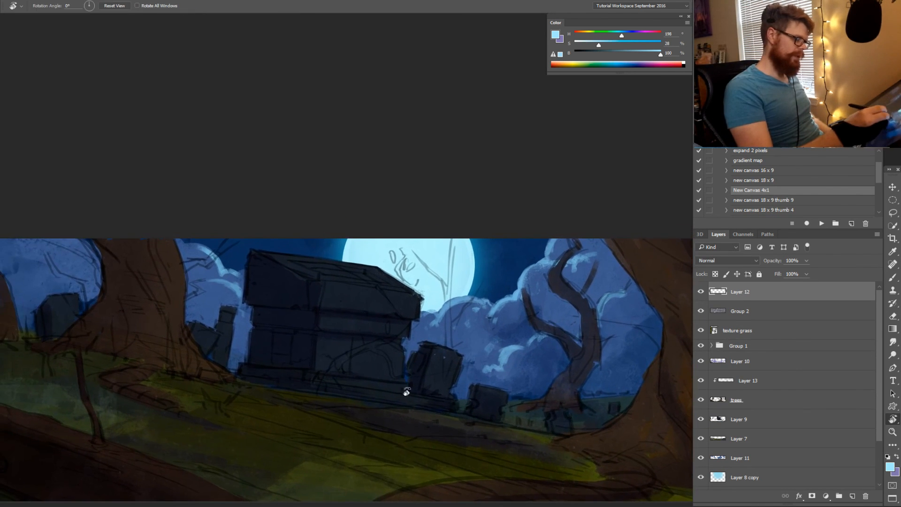
{"action": "left_click_drag", "start_coordinate": [406, 393], "coordinate": [403, 318]}
{"action": "key", "text": "z"}
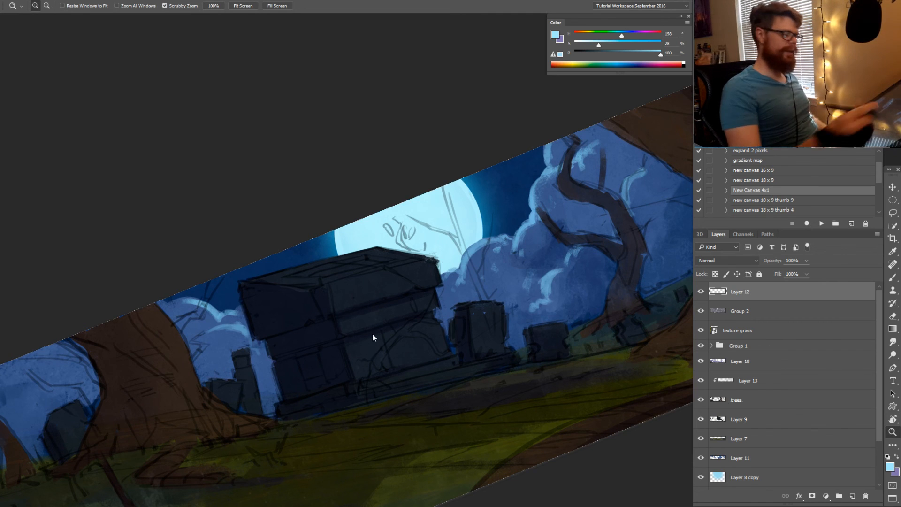
{"action": "key", "text": "b"}
{"action": "left_click", "coordinate": [329, 359], "text": "alt"}
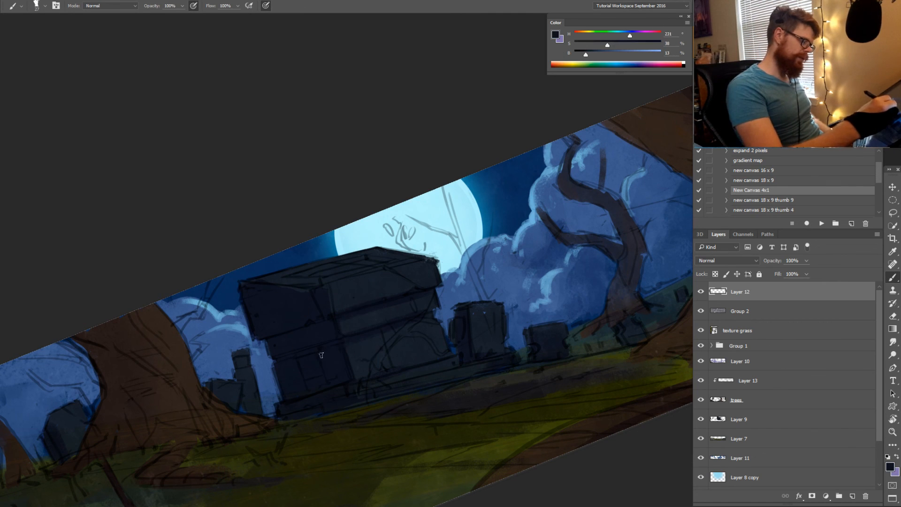
{"action": "left_click_drag", "start_coordinate": [327, 356], "coordinate": [323, 360]}
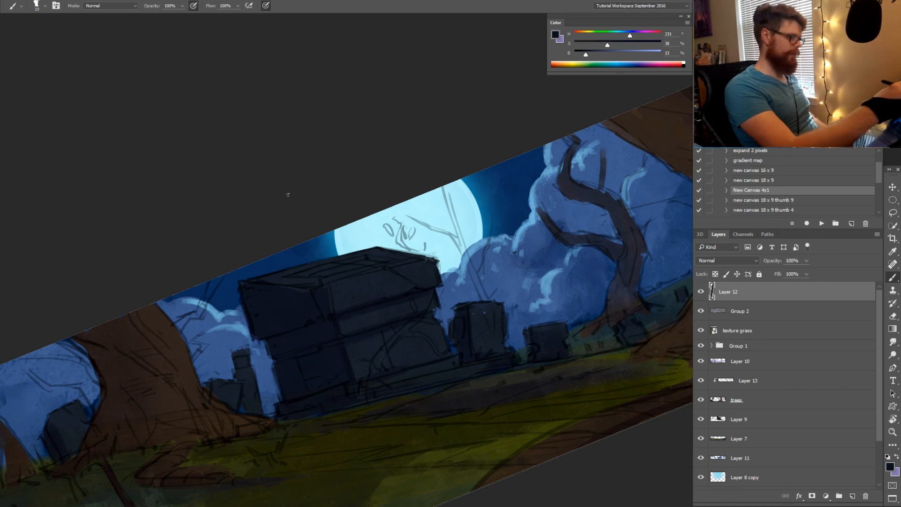
Cover more sketch lines on the crypt's shadowed wall and corner with a resampled, slightly darker navy
{"action": "key", "text": "i"}
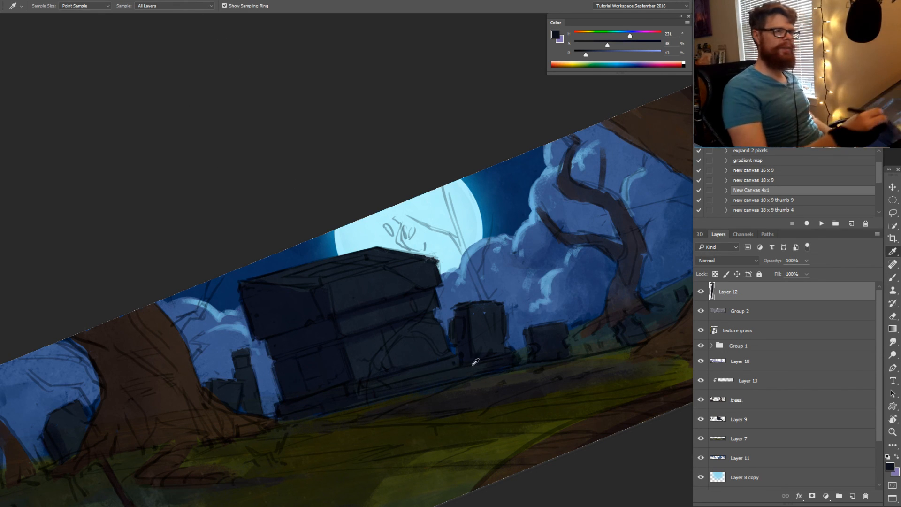
{"action": "key", "text": "r"}
{"action": "left_click_drag", "start_coordinate": [475, 362], "coordinate": [469, 423]}
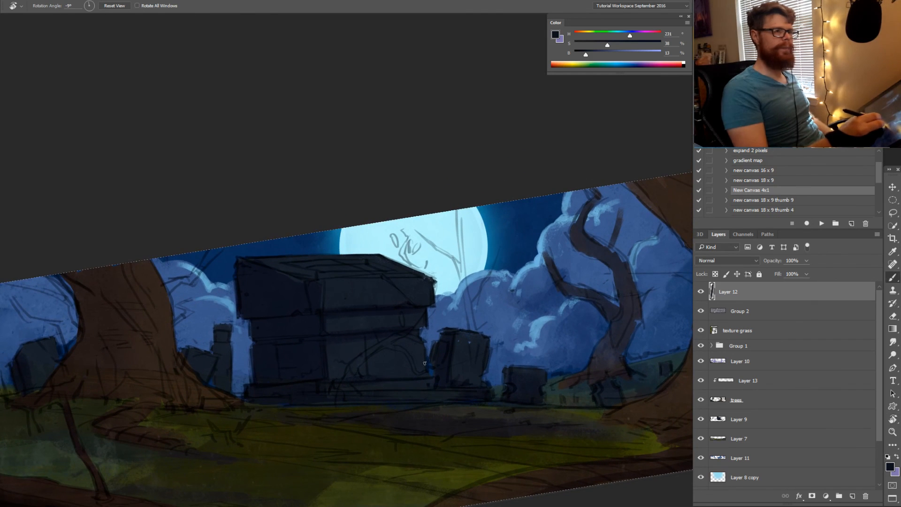
{"action": "key", "text": "b"}
{"action": "left_click_drag", "start_coordinate": [366, 369], "coordinate": [360, 363]}
{"action": "key", "text": "alt"}
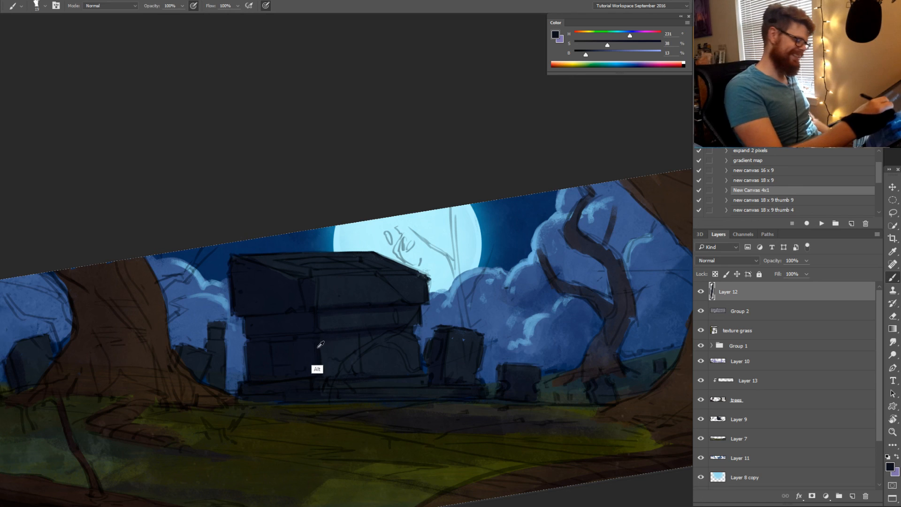
{"action": "left_click_drag", "start_coordinate": [306, 356], "coordinate": [321, 353]}
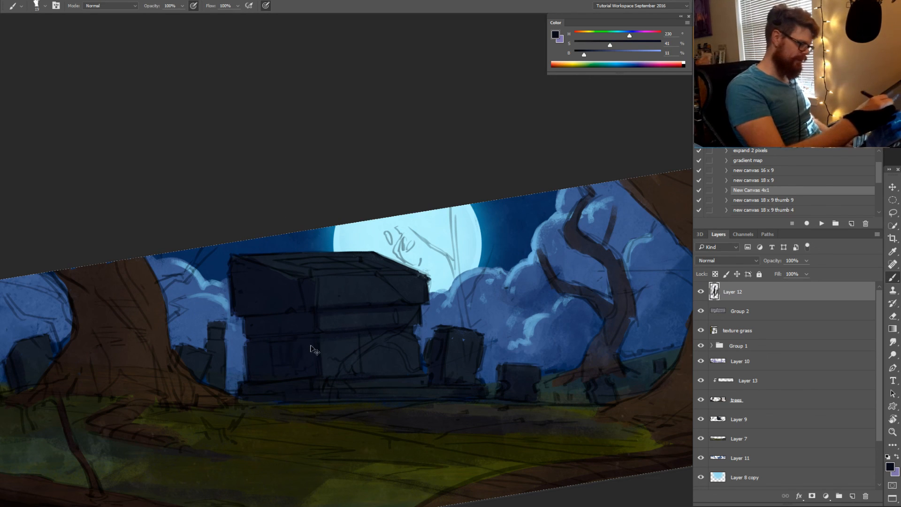
Sample lighter blue-gray tones from the crypt and paint over its lit side and roof planes on Layer 12
{"action": "key", "text": "r"}
{"action": "left_click_drag", "start_coordinate": [271, 358], "coordinate": [431, 316]}
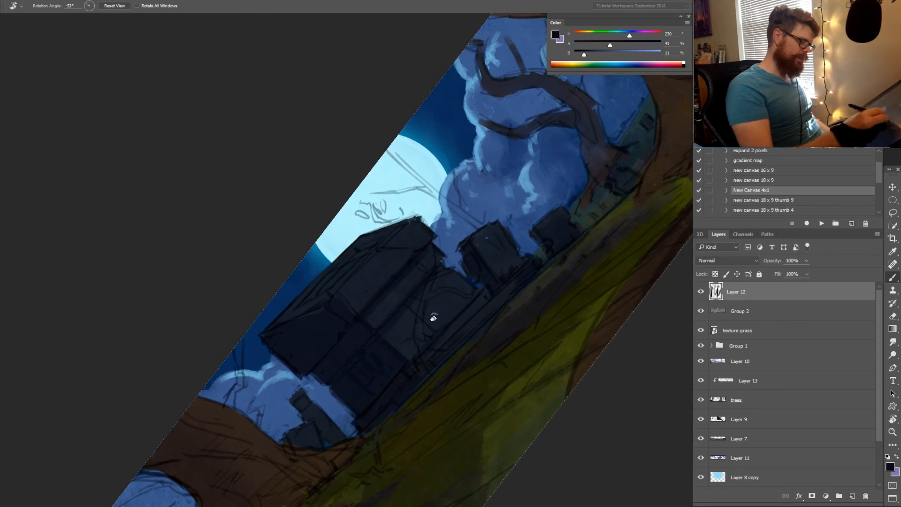
{"action": "left_click", "coordinate": [398, 349], "text": "alt"}
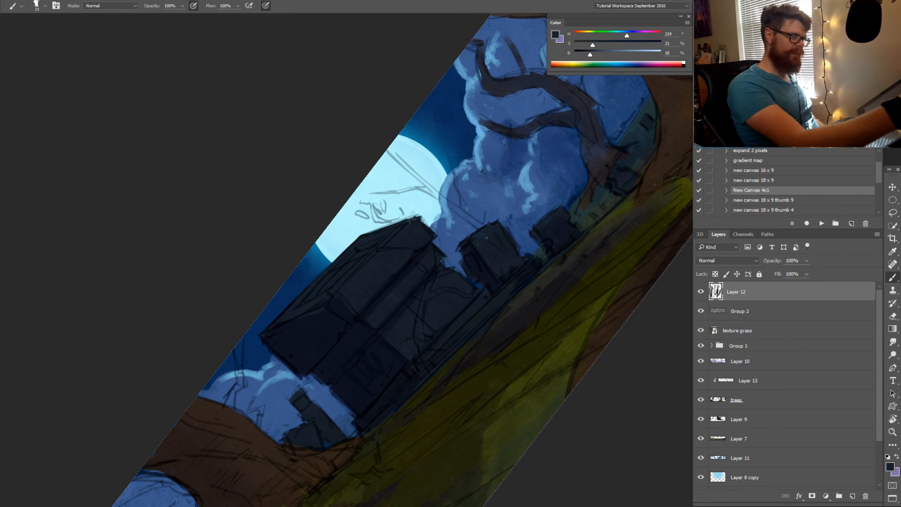
{"action": "left_click_drag", "start_coordinate": [409, 278], "coordinate": [378, 366]}
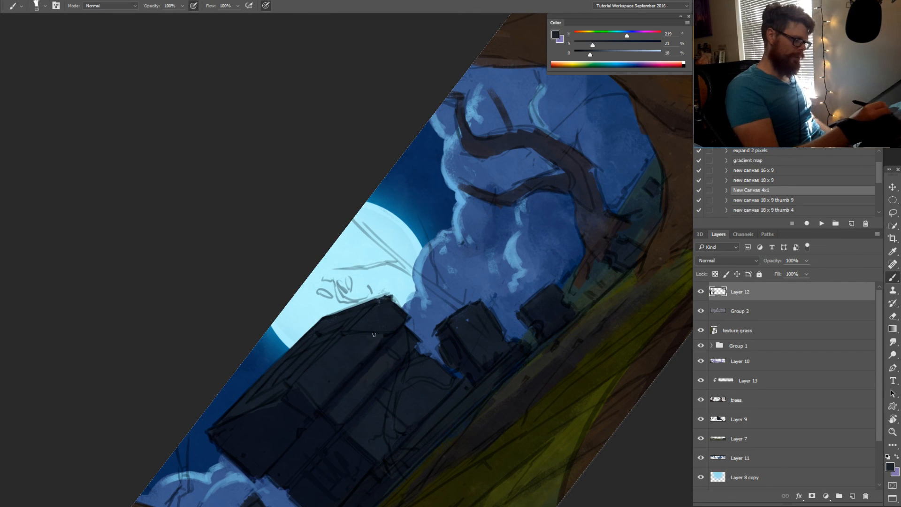
{"action": "key", "text": "r"}
{"action": "mouse_move", "coordinate": [362, 357]}
{"action": "left_mouse_down"}
{"action": "mouse_move", "coordinate": [328, 439]}
{"action": "mouse_move", "coordinate": [298, 328]}
{"action": "mouse_move", "coordinate": [410, 357]}
{"action": "mouse_move", "coordinate": [382, 358]}
{"action": "left_mouse_up"}
{"action": "left_click", "coordinate": [382, 358], "text": "alt"}
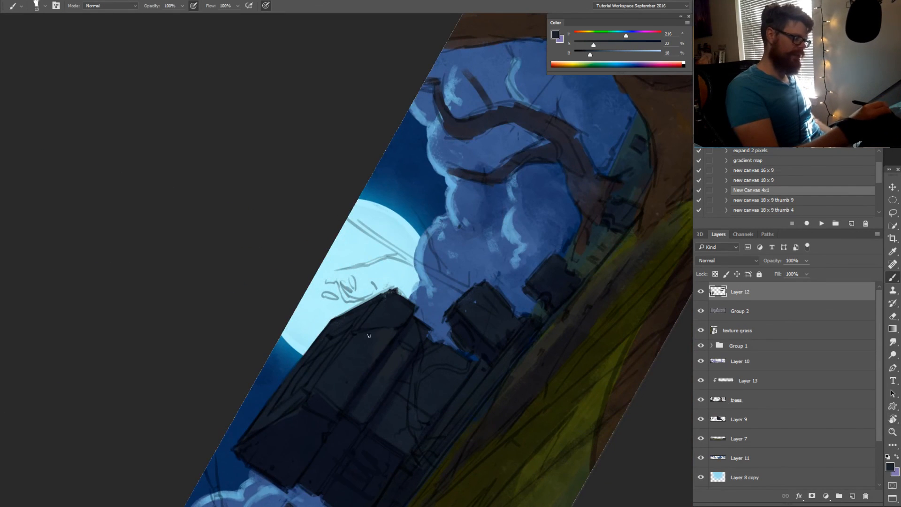
{"action": "key", "text": "r"}
{"action": "mouse_move", "coordinate": [460, 312]}
{"action": "left_mouse_down"}
{"action": "mouse_move", "coordinate": [457, 328]}
{"action": "mouse_move", "coordinate": [457, 319]}
{"action": "left_mouse_up"}
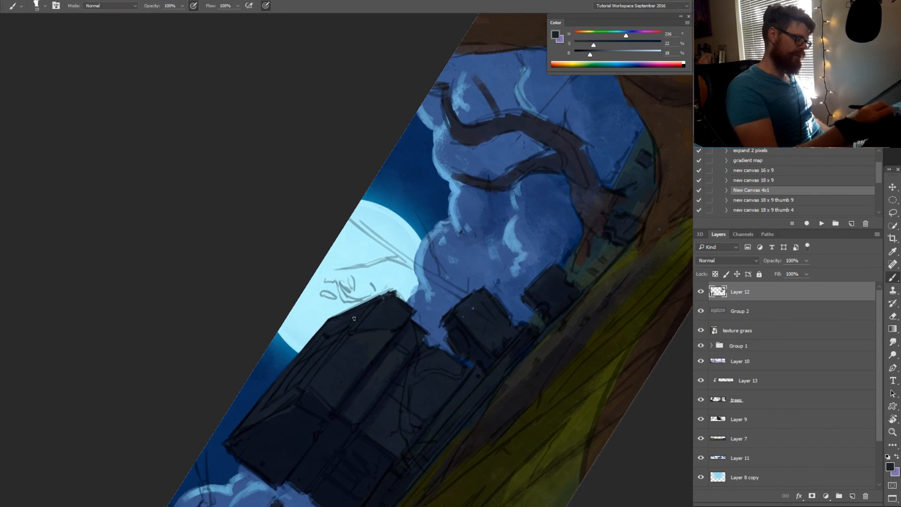
Outline the crypt's top roof plane with a straight-edged Polygonal Lasso selection
{"action": "key", "text": "alt+l"}
{"action": "left_click", "coordinate": [378, 305]}
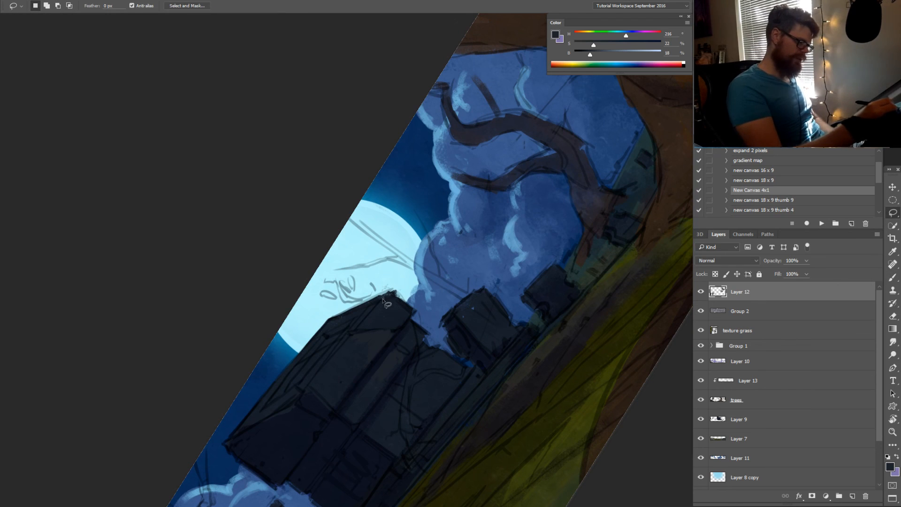
{"action": "key", "text": "shift"}
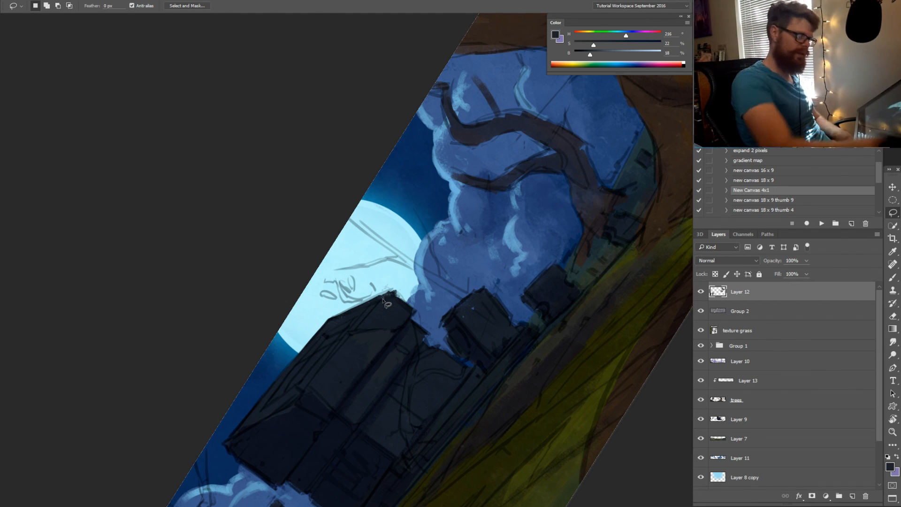
{"action": "key", "text": "shift"}
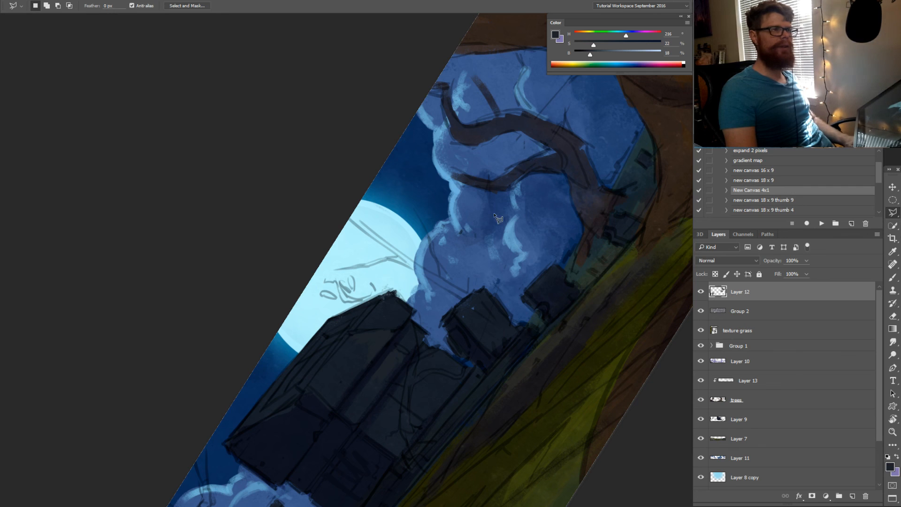
{"action": "left_click", "coordinate": [388, 292]}
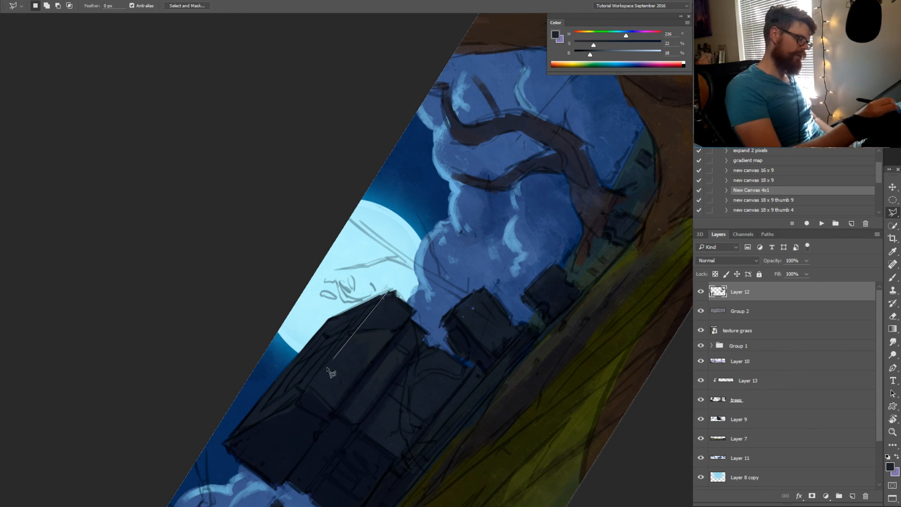
{"action": "left_click", "coordinate": [305, 393]}
{"action": "left_click", "coordinate": [223, 443]}
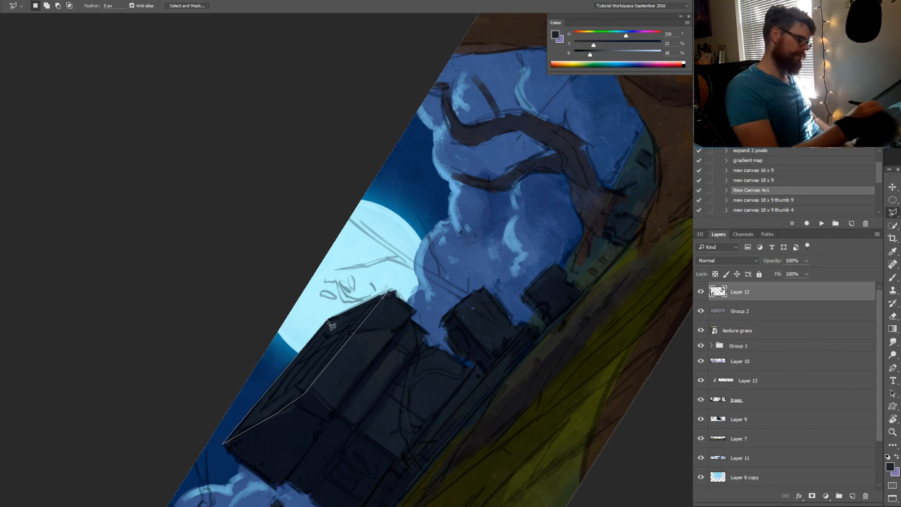
{"action": "left_click", "coordinate": [329, 320]}
{"action": "left_click", "coordinate": [388, 292]}
{"action": "key", "text": "b"}
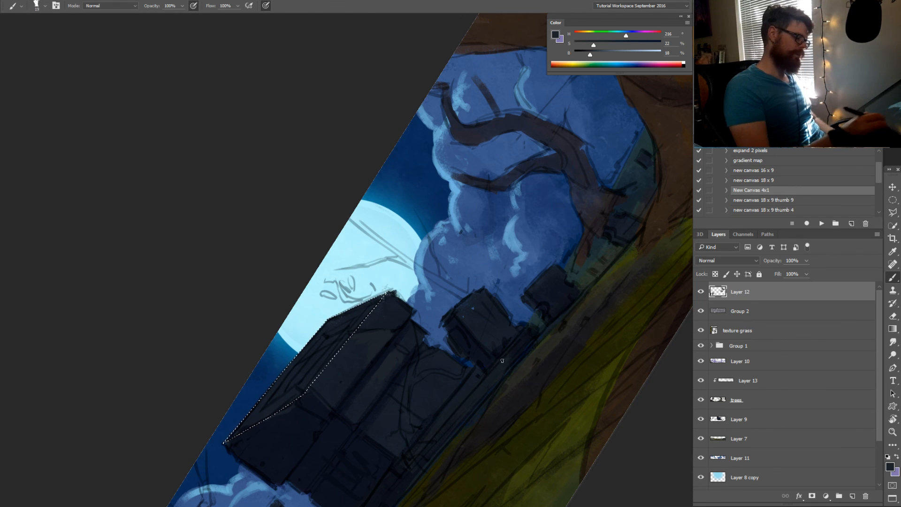
Create a new layer directly above Group 2 and set its blend mode to Soft Light
{"action": "key", "text": "r"}
{"action": "mouse_move", "coordinate": [503, 343]}
{"action": "left_mouse_down"}
{"action": "mouse_move", "coordinate": [528, 322]}
{"action": "mouse_move", "coordinate": [498, 448]}
{"action": "left_mouse_up"}
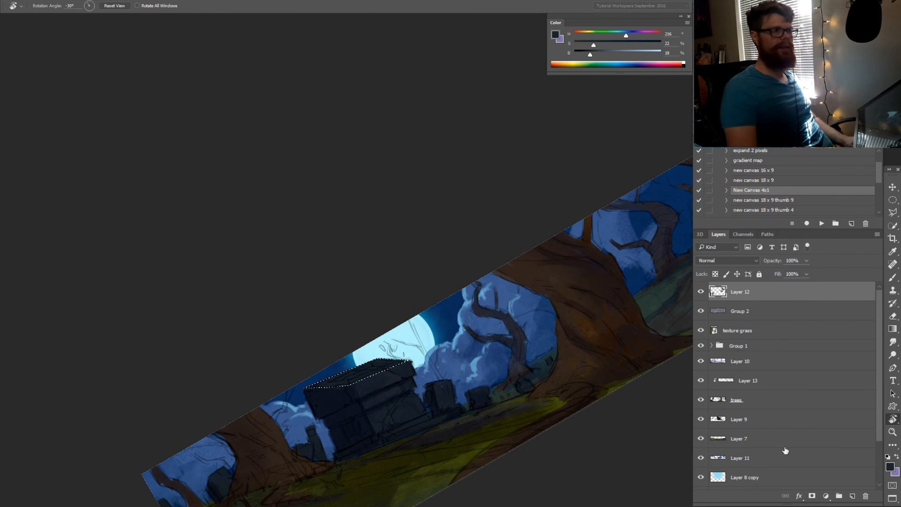
{"action": "left_click", "coordinate": [762, 314]}
{"action": "left_click", "coordinate": [852, 497]}
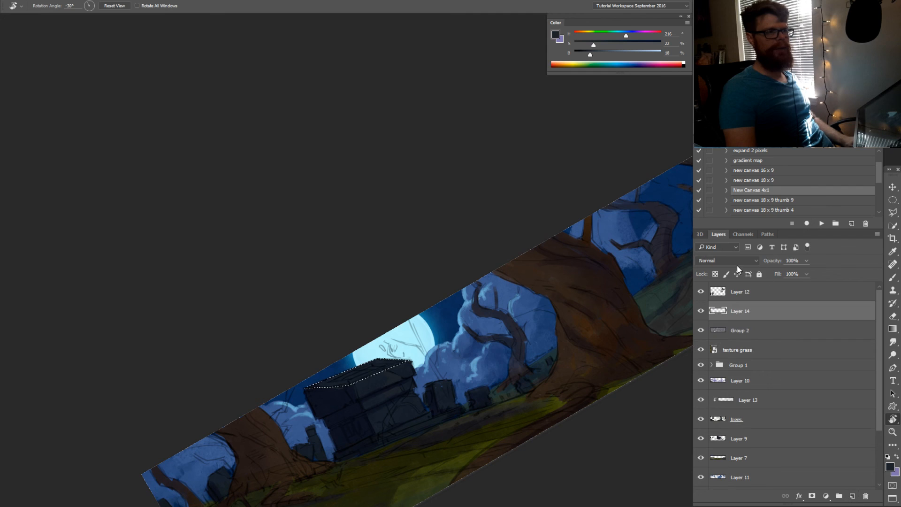
{"action": "left_click", "coordinate": [736, 261]}
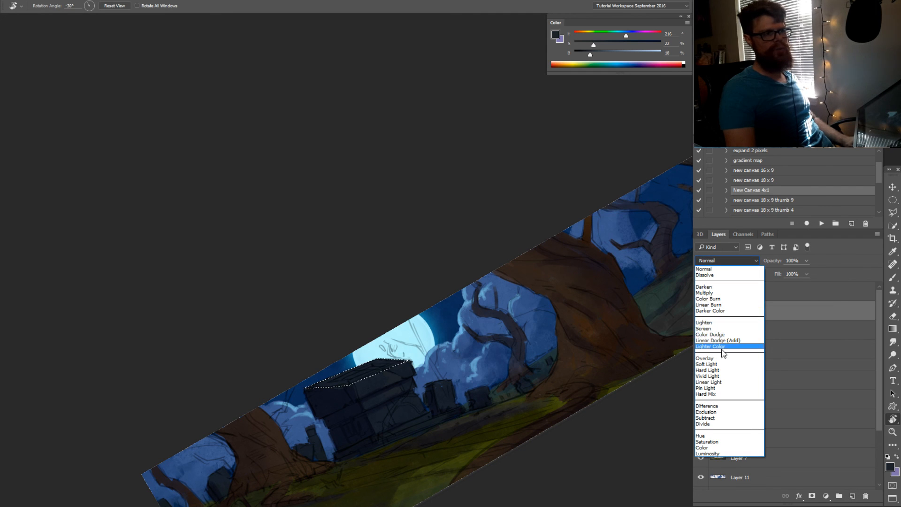
{"action": "left_click", "coordinate": [708, 364]}
Sample the moon's pale cyan, apply it as a gradient across the selected roof plane on Layer 14, and deselect
{"action": "left_click", "coordinate": [412, 331], "text": "alt"}
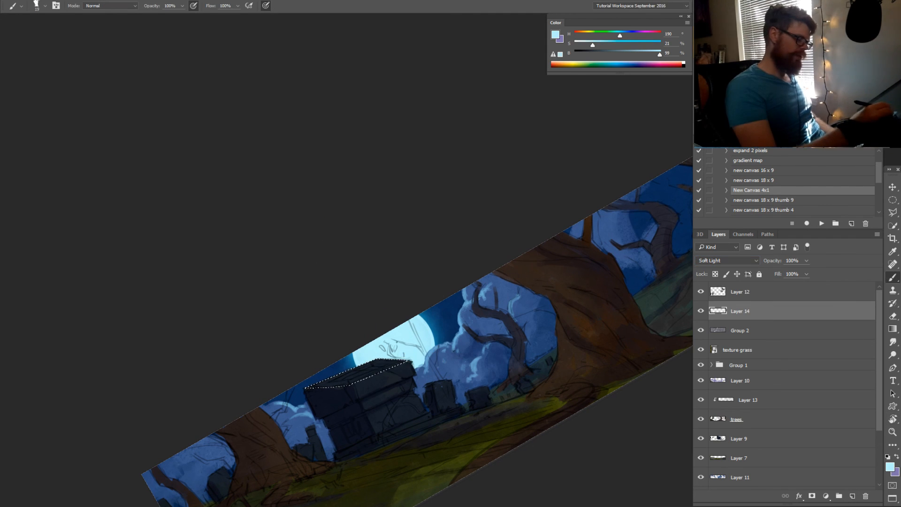
{"action": "key", "text": "g"}
{"action": "key", "text": "0"}
{"action": "left_click_drag", "start_coordinate": [390, 330], "coordinate": [358, 426]}
{"action": "key", "text": "ctrl+d"}
{"action": "key", "text": "r"}
{"action": "left_click_drag", "start_coordinate": [501, 342], "coordinate": [474, 392]}
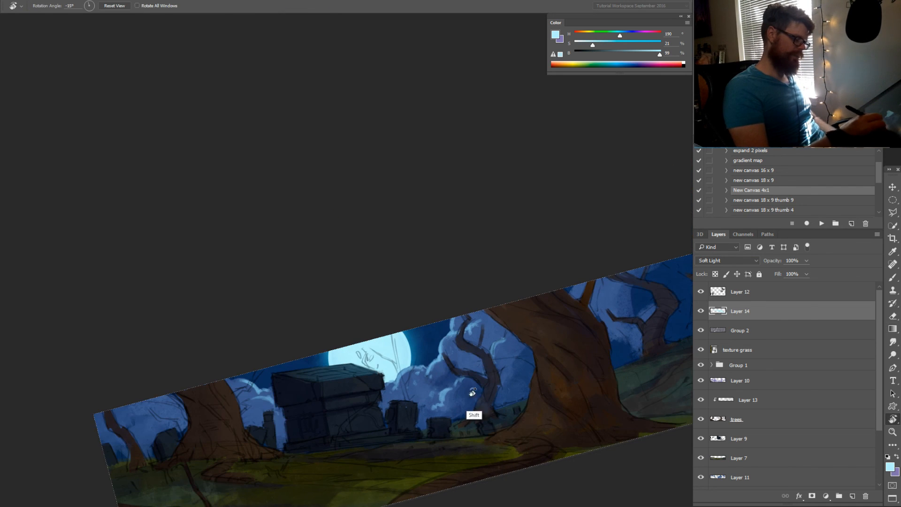
On Layer 12, paint over the sketch lines in the crypt's roof recess with dark navy sampled from the crypt
{"action": "key", "text": "z"}
{"action": "mouse_move", "coordinate": [405, 400]}
{"action": "left_mouse_down"}
{"action": "mouse_move", "coordinate": [429, 385]}
{"action": "mouse_move", "coordinate": [563, 364]}
{"action": "mouse_move", "coordinate": [473, 362]}
{"action": "mouse_move", "coordinate": [536, 294]}
{"action": "mouse_move", "coordinate": [555, 258]}
{"action": "left_mouse_up"}
{"action": "key", "text": "r"}
{"action": "key", "text": "b"}
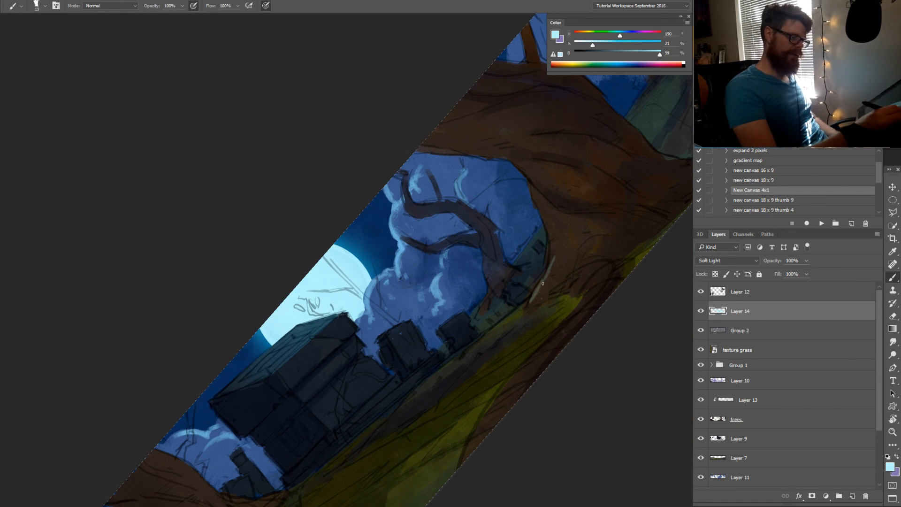
{"action": "key", "text": "r"}
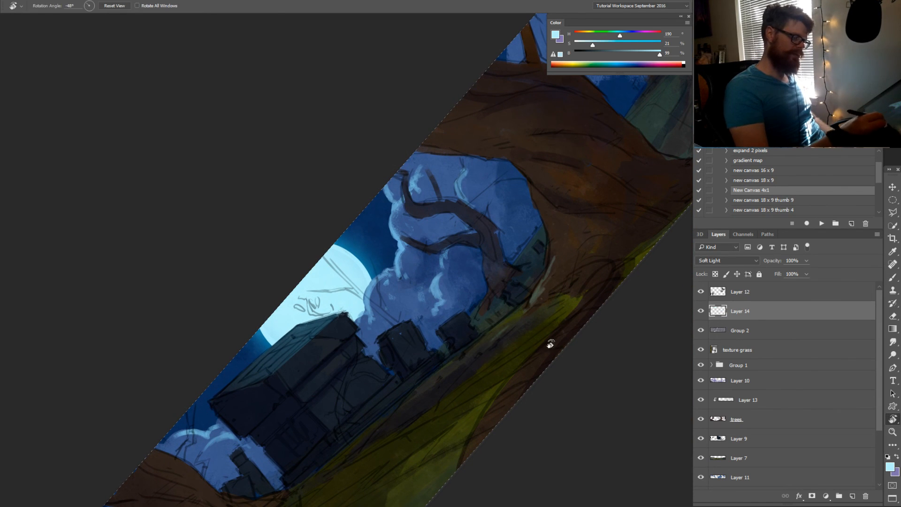
{"action": "left_click_drag", "start_coordinate": [547, 343], "coordinate": [565, 350]}
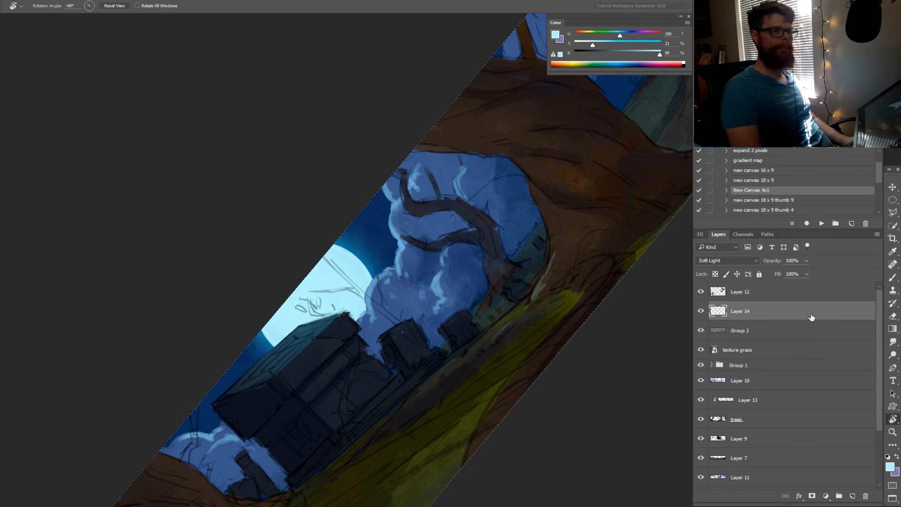
{"action": "left_click", "coordinate": [743, 293]}
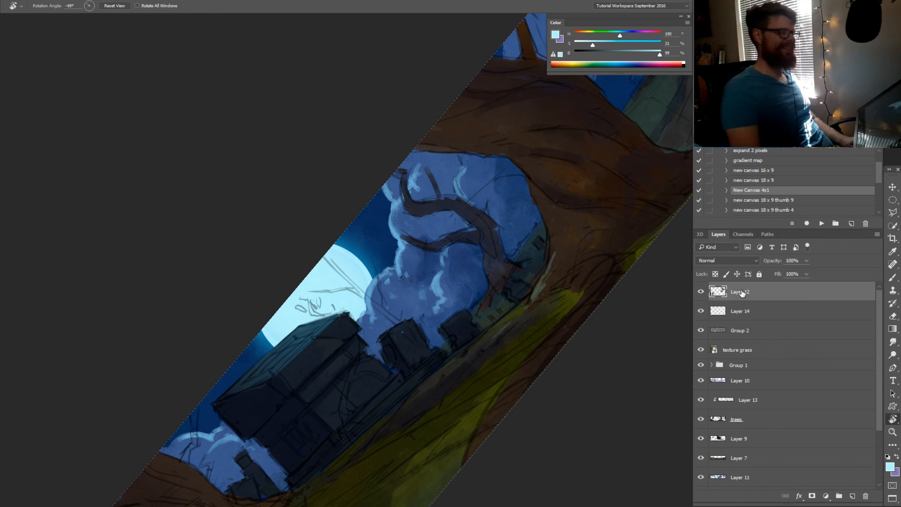
{"action": "scroll", "coordinate": [294, 348], "scroll_direction": "up", "scroll_amount": 2}
{"action": "key", "text": "b"}
{"action": "left_click", "coordinate": [316, 350], "text": "alt"}
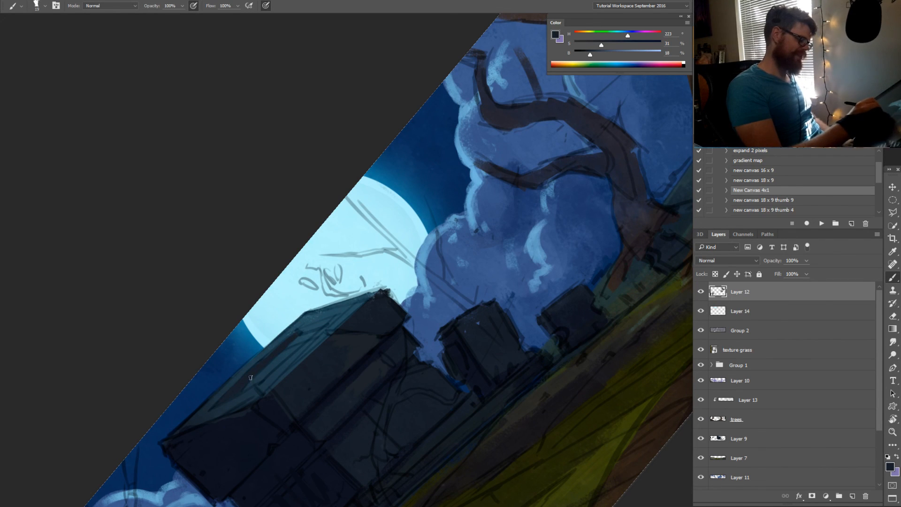
{"action": "left_click_drag", "start_coordinate": [292, 334], "coordinate": [315, 326]}
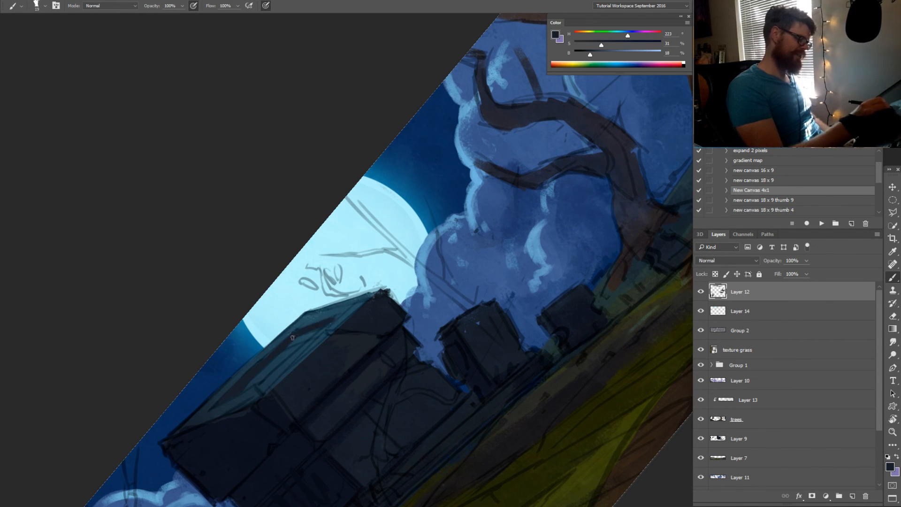
Resample navy tones around the crypt's roof and paint over the sketch lines along the recess and front face
{"action": "left_click", "coordinate": [331, 346], "text": "alt"}
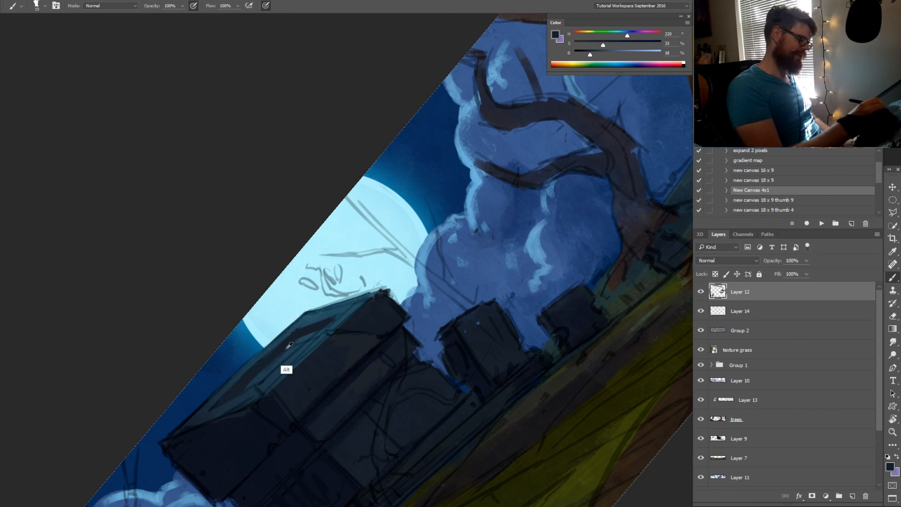
{"action": "left_click", "coordinate": [289, 347], "text": "alt"}
{"action": "left_click", "coordinate": [335, 343], "text": "alt"}
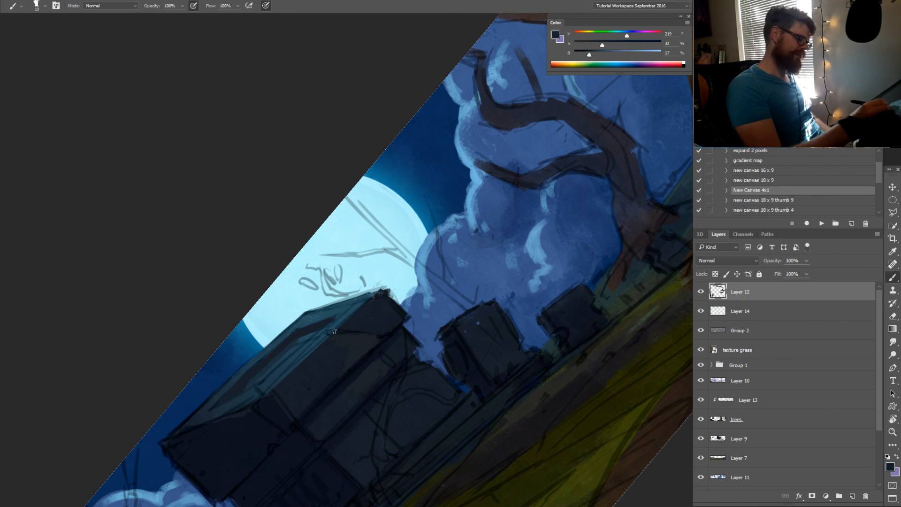
{"action": "left_click_drag", "start_coordinate": [340, 332], "coordinate": [380, 335]}
{"action": "key", "text": "r"}
{"action": "mouse_move", "coordinate": [495, 336]}
{"action": "left_mouse_down"}
{"action": "mouse_move", "coordinate": [483, 359]}
{"action": "mouse_move", "coordinate": [407, 417]}
{"action": "left_mouse_up"}
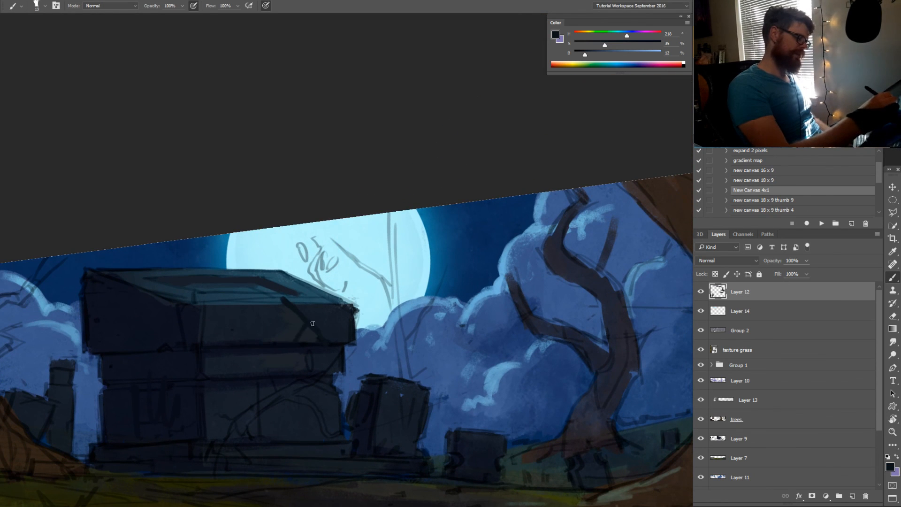
{"action": "key", "text": "space"}
{"action": "left_click_drag", "start_coordinate": [307, 368], "coordinate": [422, 408]}
Cover the dark outline along the roof's back edge with sampled muted blues, and sample the night-sky blue at its far corner
{"action": "key", "text": "r"}
{"action": "mouse_move", "coordinate": [493, 410]}
{"action": "left_mouse_down"}
{"action": "mouse_move", "coordinate": [526, 396]}
{"action": "mouse_move", "coordinate": [547, 283]}
{"action": "left_mouse_up"}
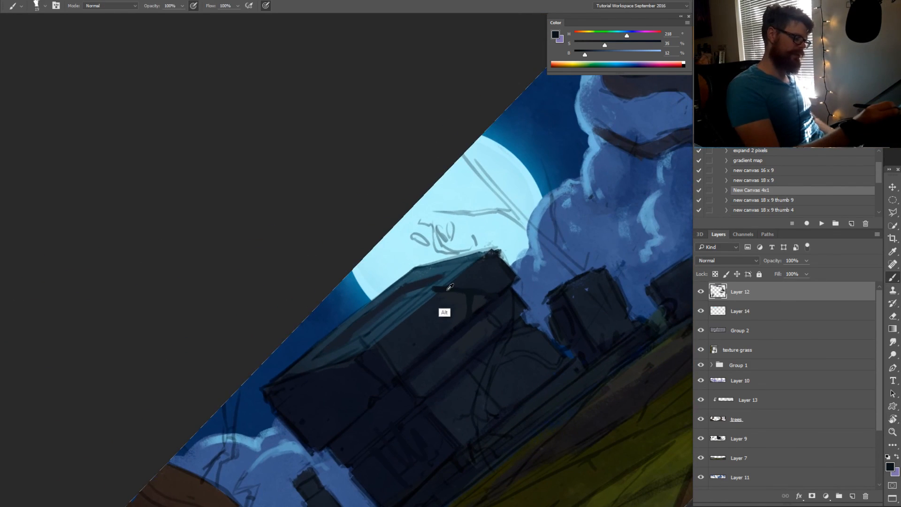
{"action": "right_click", "coordinate": [447, 290], "text": "alt"}
{"action": "left_click", "coordinate": [459, 265], "text": "alt"}
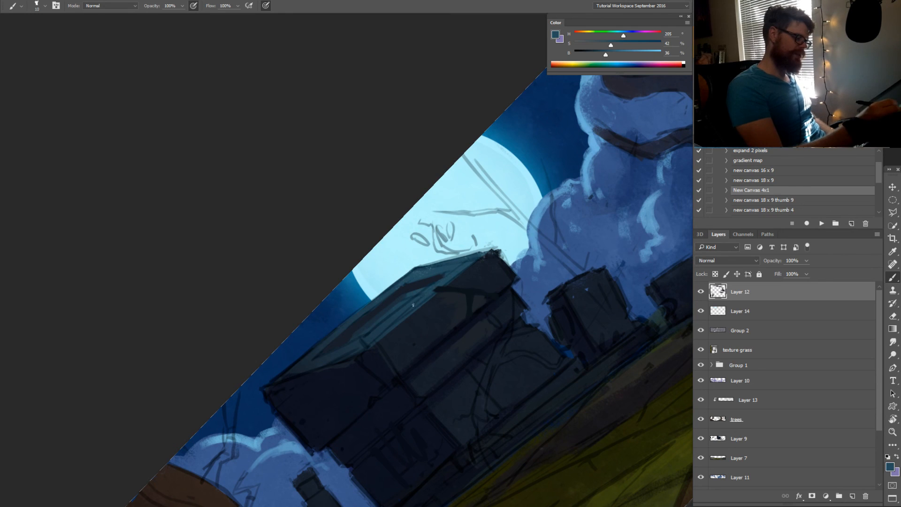
{"action": "right_click", "coordinate": [437, 273], "text": "alt"}
{"action": "left_click", "coordinate": [417, 272], "text": "alt"}
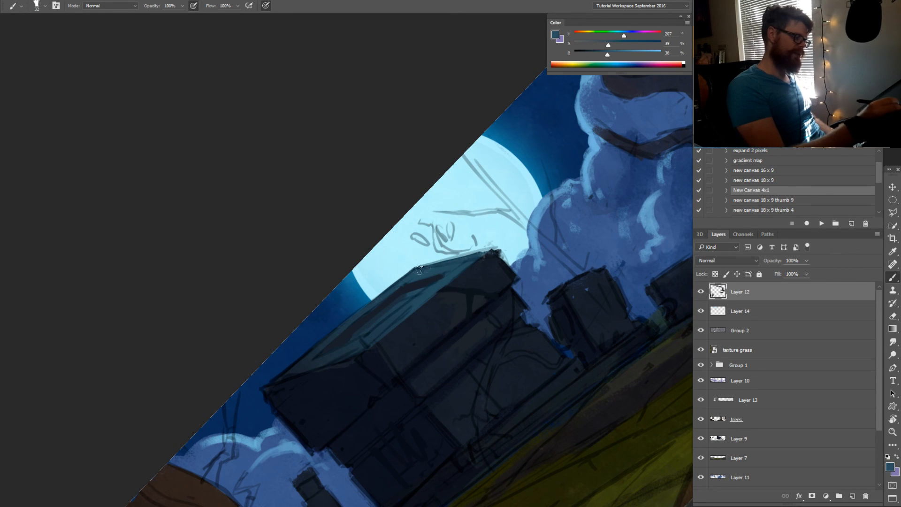
{"action": "mouse_move", "coordinate": [422, 270]}
{"action": "left_mouse_down"}
{"action": "mouse_move", "coordinate": [478, 254]}
{"action": "mouse_move", "coordinate": [381, 295]}
{"action": "mouse_move", "coordinate": [287, 371]}
{"action": "left_mouse_up"}
{"action": "left_click", "coordinate": [325, 346], "text": "alt"}
{"action": "right_click", "coordinate": [326, 346], "text": "alt"}
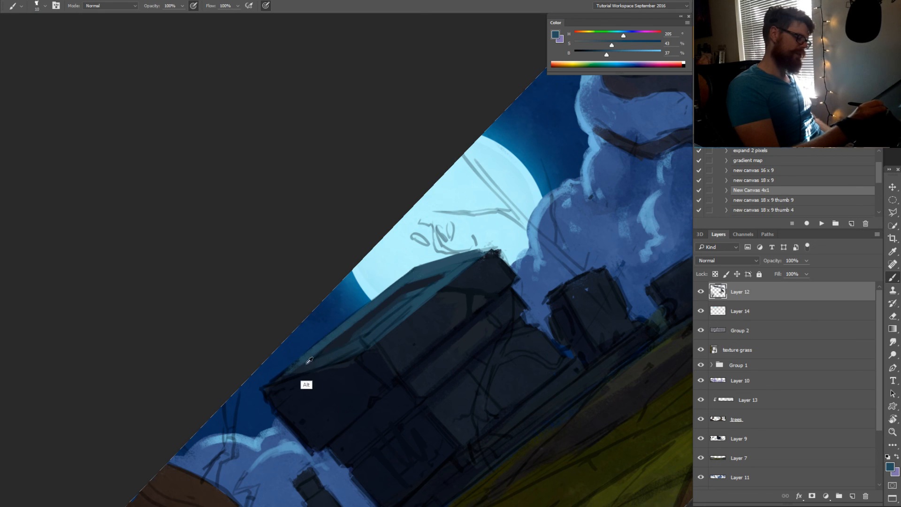
{"action": "left_click", "coordinate": [305, 356], "text": "alt"}
{"action": "left_click", "coordinate": [266, 380], "text": "alt"}
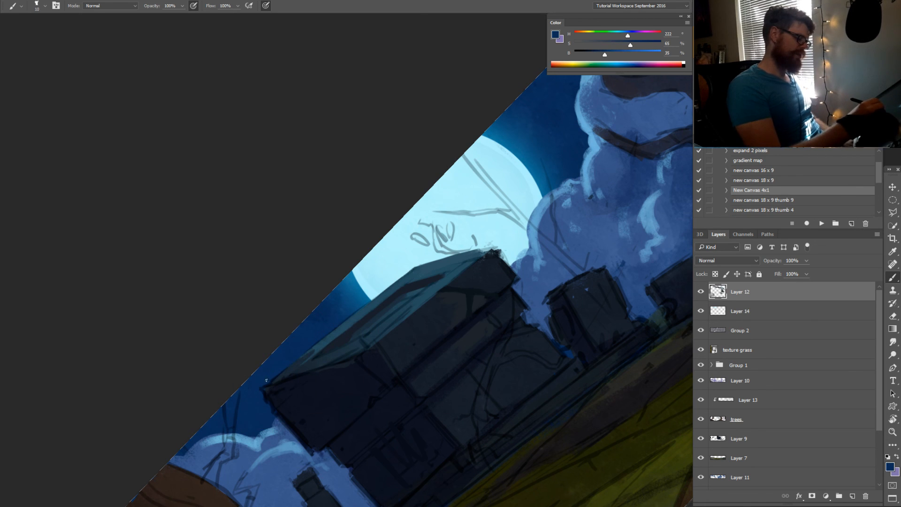
Clean up the crypt's shadowed end wall and its lower edge with dark navy sampled from that wall
{"action": "key", "text": "r"}
{"action": "left_click_drag", "start_coordinate": [418, 347], "coordinate": [383, 366]}
{"action": "right_click", "coordinate": [242, 379], "text": "alt"}
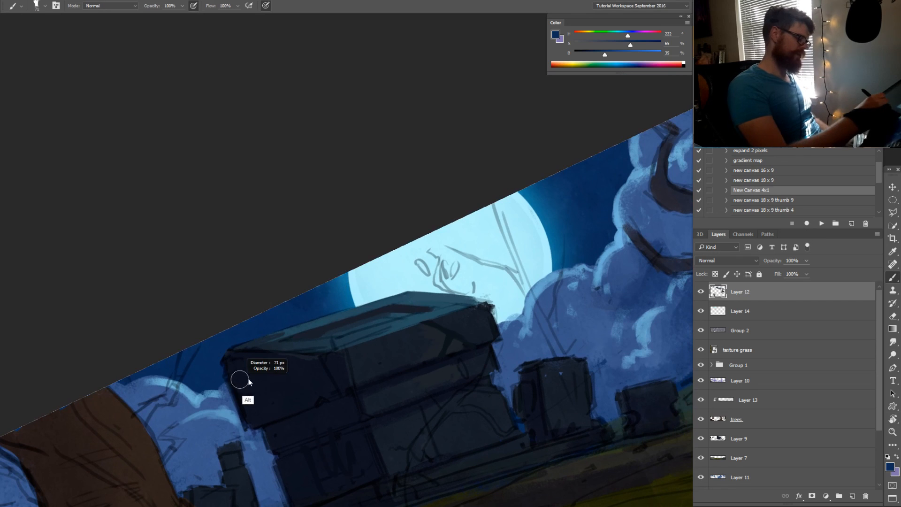
{"action": "left_click", "coordinate": [242, 385], "text": "alt"}
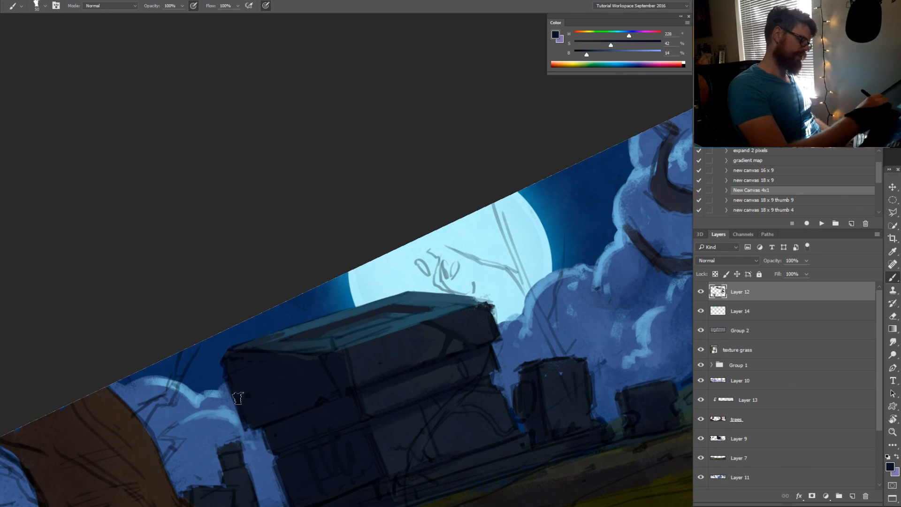
{"action": "left_click", "coordinate": [278, 399], "text": "alt"}
{"action": "right_click", "coordinate": [279, 410], "text": "alt"}
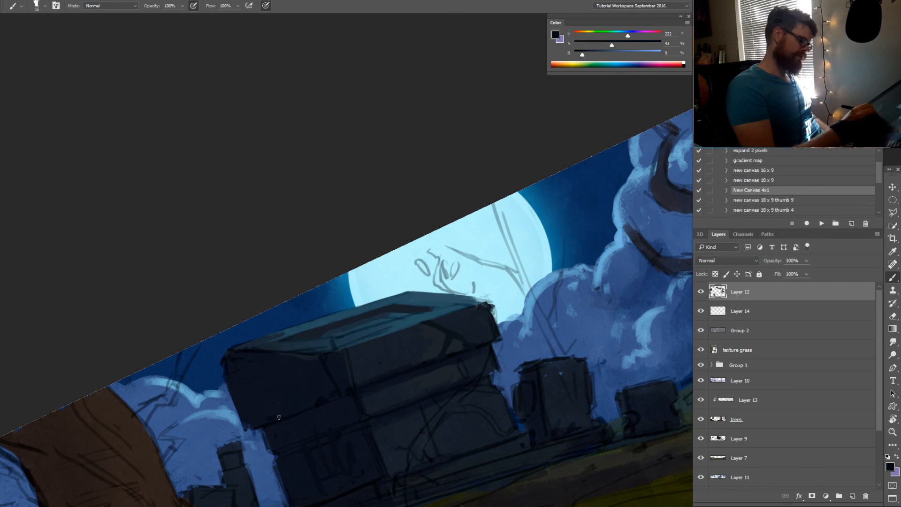
Paint the roof's near rim with sampled muted blue and highlight it with the color's brightness raised to 52%
{"action": "key", "text": "r"}
{"action": "left_click_drag", "start_coordinate": [350, 346], "coordinate": [490, 283]}
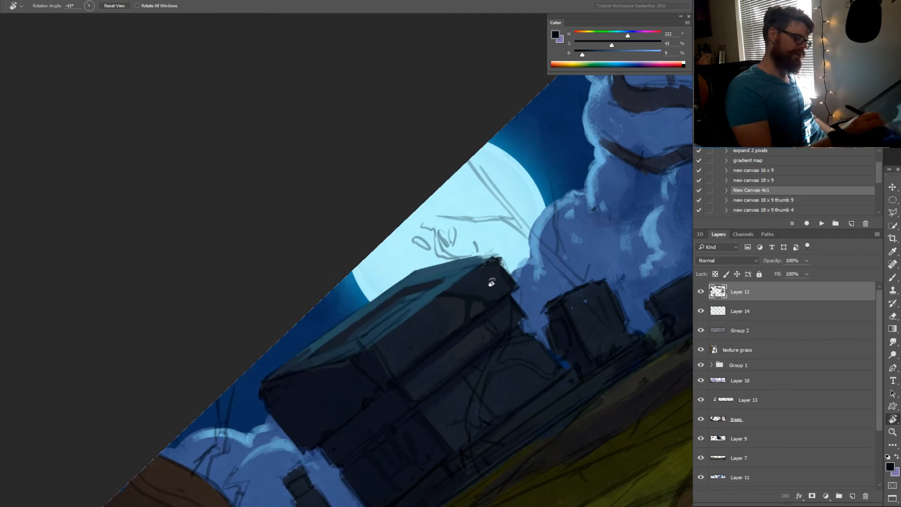
{"action": "left_click", "coordinate": [449, 304], "text": "alt"}
{"action": "left_click", "coordinate": [416, 308], "text": "alt"}
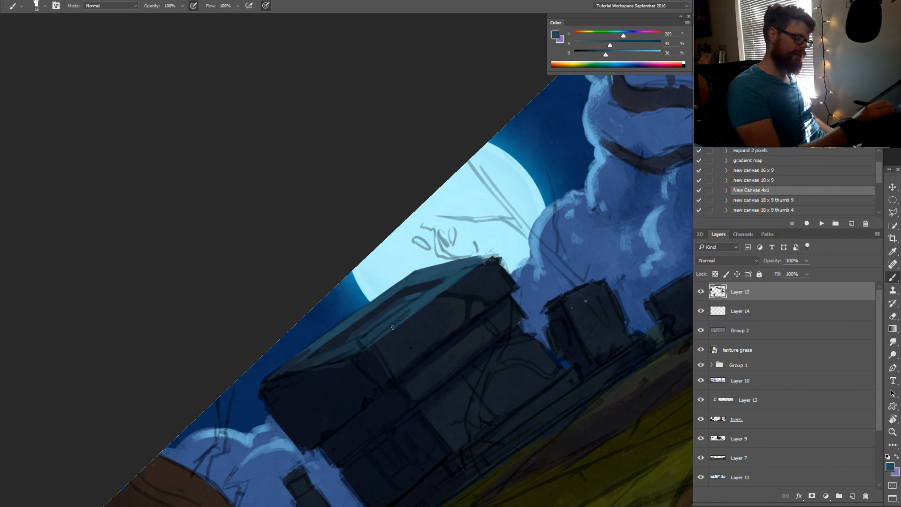
{"action": "left_click", "coordinate": [454, 241], "text": "alt"}
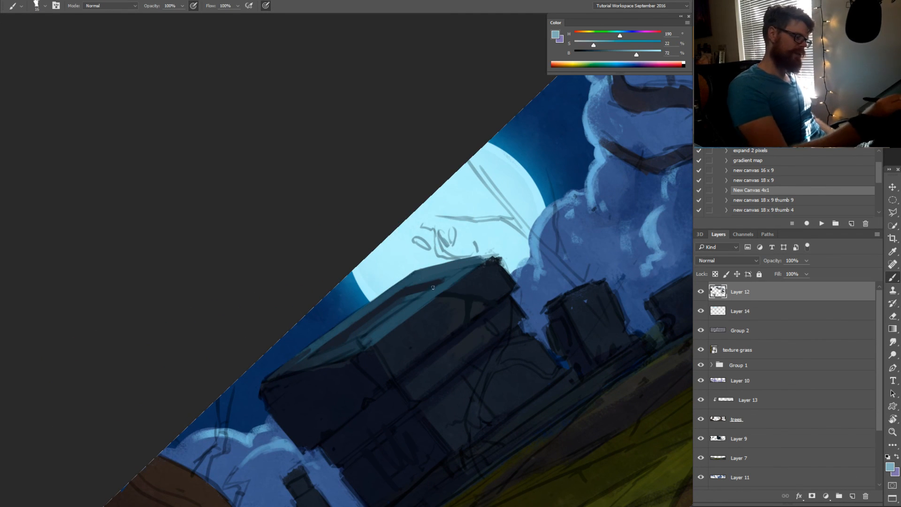
{"action": "left_click", "coordinate": [411, 303], "text": "alt"}
{"action": "key", "text": "0"}
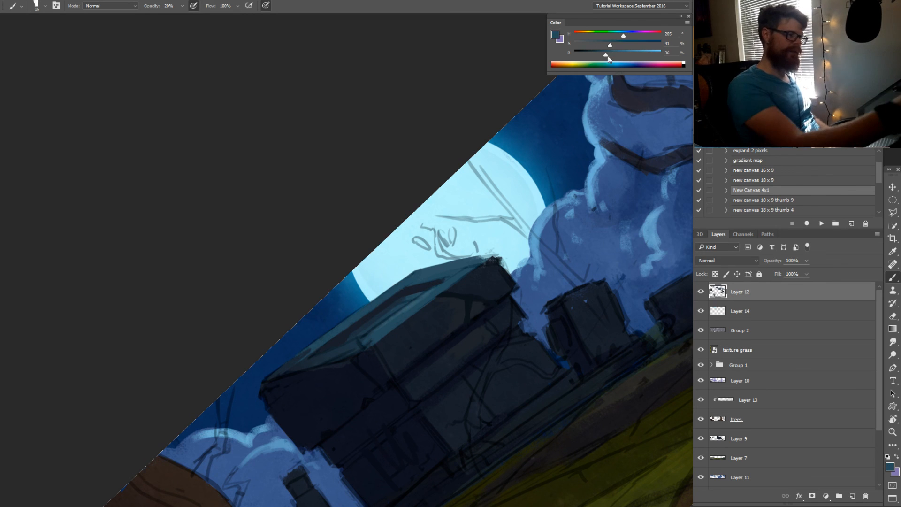
{"action": "right_click", "coordinate": [378, 333], "text": "alt"}
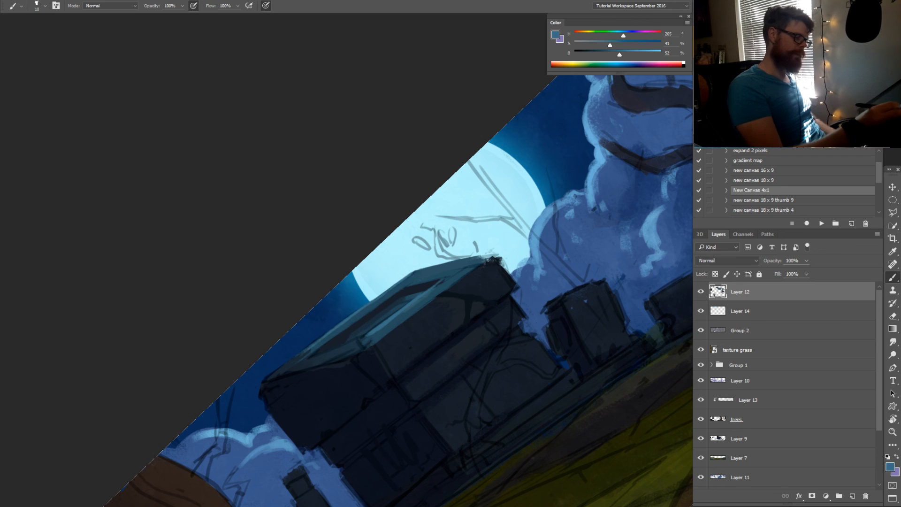
Paint over the rough sketch marks at the roof's moonlit corner with sampled roof blue and pale moon cyan
{"action": "left_click", "coordinate": [487, 260], "text": "alt"}
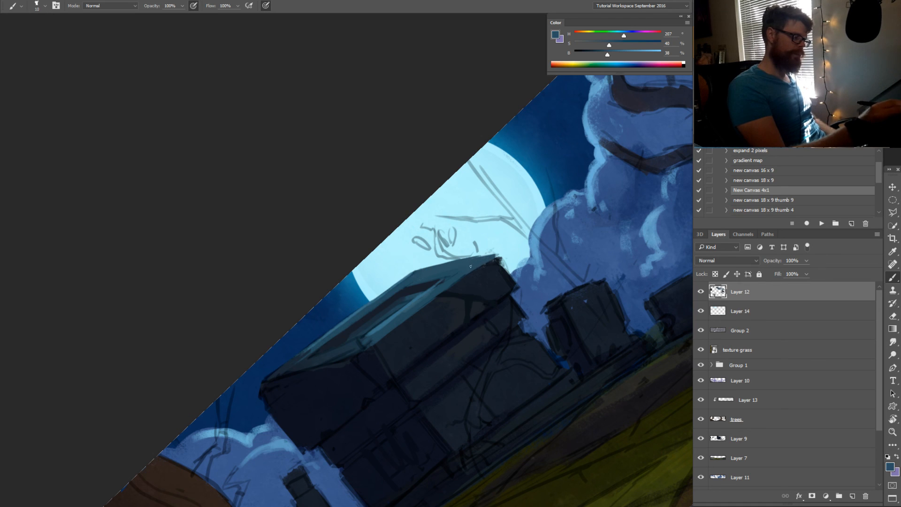
{"action": "left_click", "coordinate": [499, 258], "text": "alt"}
{"action": "key", "text": "r"}
{"action": "left_click_drag", "start_coordinate": [499, 258], "coordinate": [496, 397]}
{"action": "left_click_drag", "start_coordinate": [498, 386], "coordinate": [507, 353]}
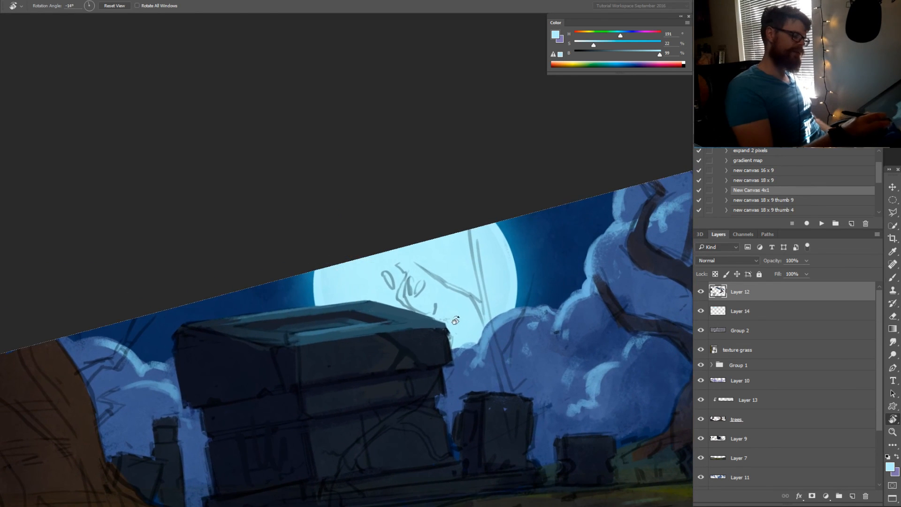
Paint the shadowed edge beneath the roof's moonlit corner with dark navy sampled from the slab's side
{"action": "key", "text": "b"}
{"action": "left_click", "coordinate": [448, 333], "text": "alt"}
{"action": "left_click", "coordinate": [446, 332], "text": "alt"}
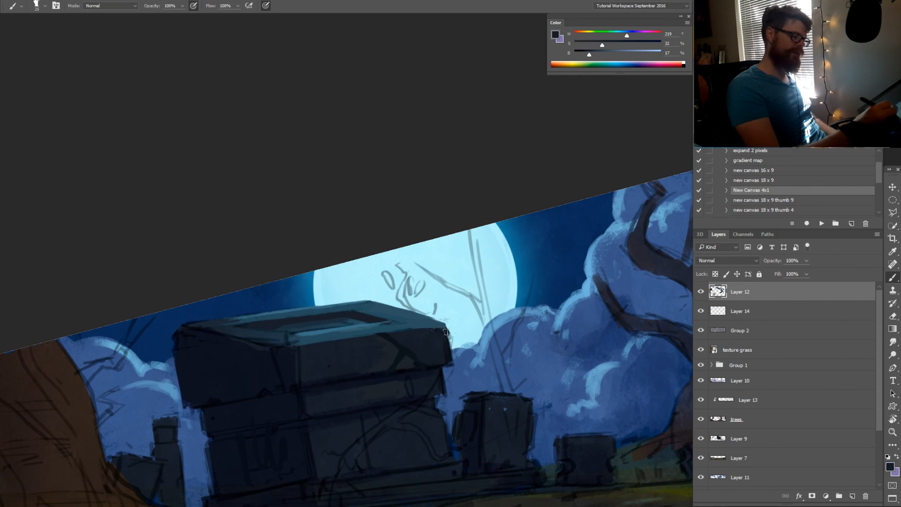
{"action": "left_click_drag", "start_coordinate": [447, 332], "coordinate": [479, 294]}
Refine the roof's near rim and its sketched crack with muted blues and dark tones sampled from the roof
{"action": "key", "text": "r"}
{"action": "key", "text": "b"}
{"action": "left_click", "coordinate": [422, 308], "text": "alt"}
{"action": "left_click_drag", "start_coordinate": [411, 308], "coordinate": [381, 316]}
{"action": "left_click", "coordinate": [386, 310], "text": "alt"}
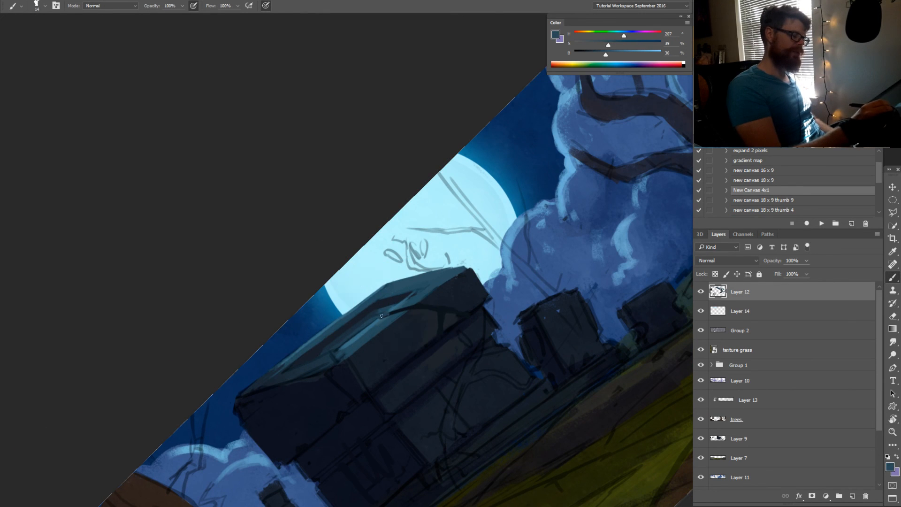
{"action": "left_click", "coordinate": [368, 331], "text": "alt"}
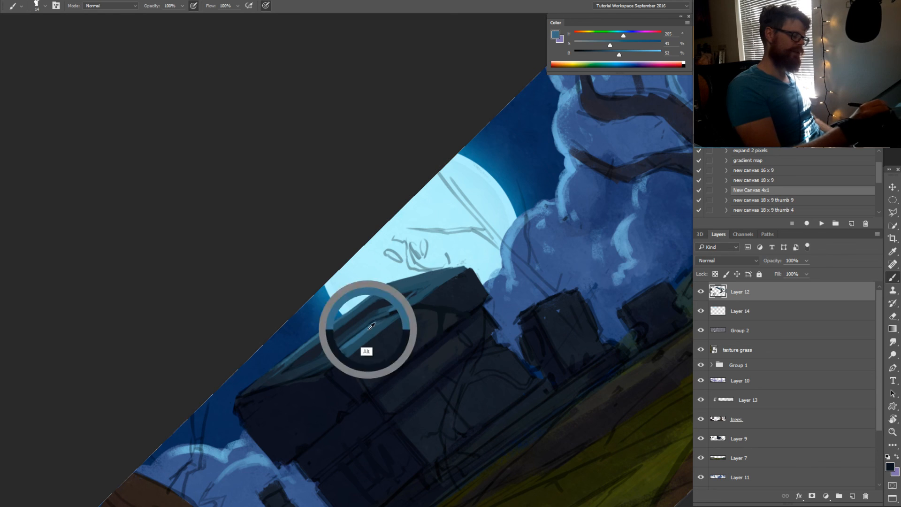
{"action": "left_click", "coordinate": [337, 356], "text": "alt"}
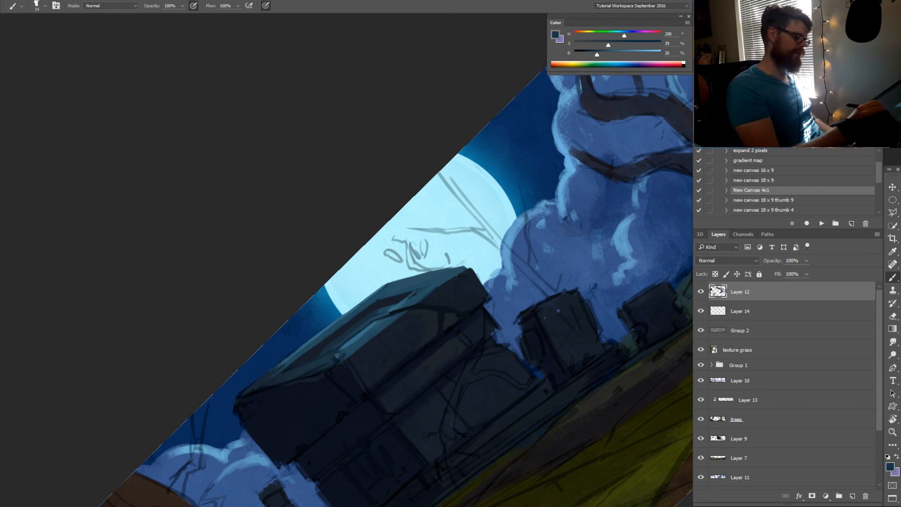
{"action": "left_click", "coordinate": [350, 345], "text": "alt"}
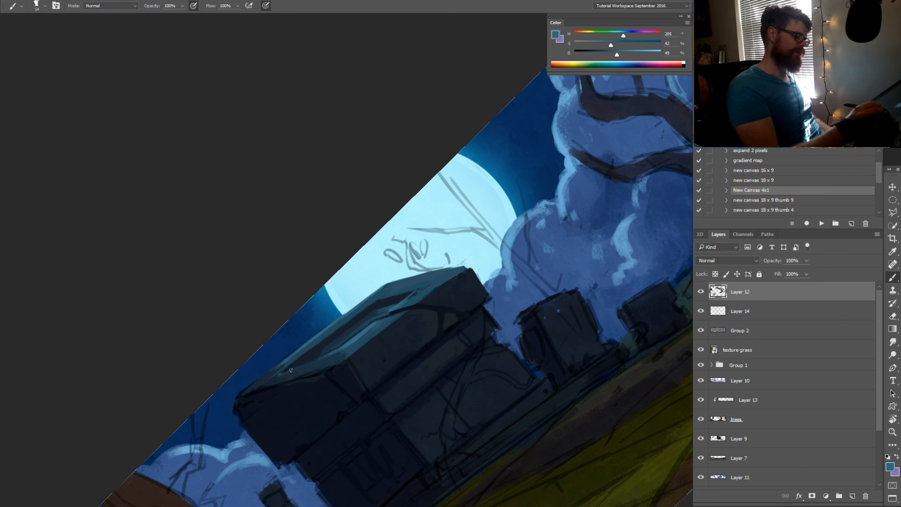
{"action": "left_click", "coordinate": [332, 358], "text": "alt"}
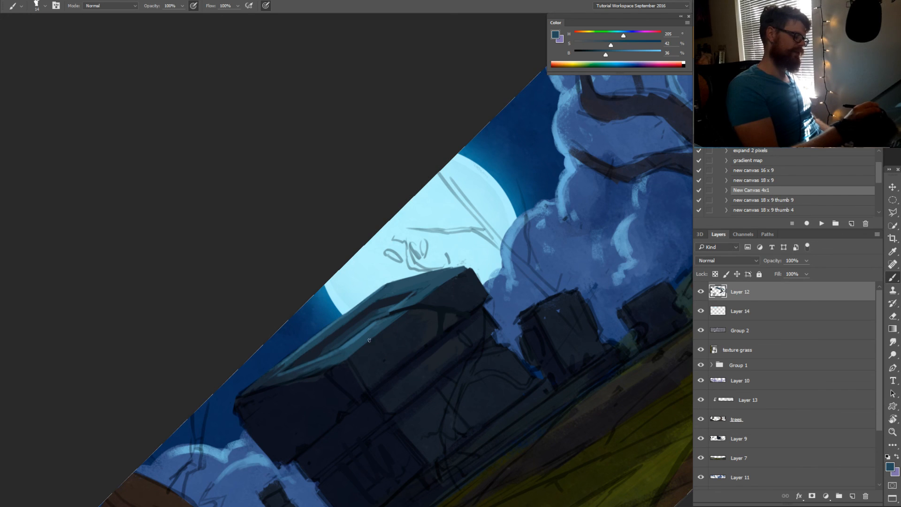
Paint over the sketch lines at the roof slab's near corner with sampled dark navy
{"action": "key", "text": "r"}
{"action": "mouse_move", "coordinate": [446, 373]}
{"action": "left_mouse_down"}
{"action": "mouse_move", "coordinate": [376, 433]}
{"action": "mouse_move", "coordinate": [359, 433]}
{"action": "left_mouse_up"}
{"action": "key", "text": "b"}
{"action": "left_click", "coordinate": [285, 355], "text": "alt"}
{"action": "left_click_drag", "start_coordinate": [285, 356], "coordinate": [308, 355]}
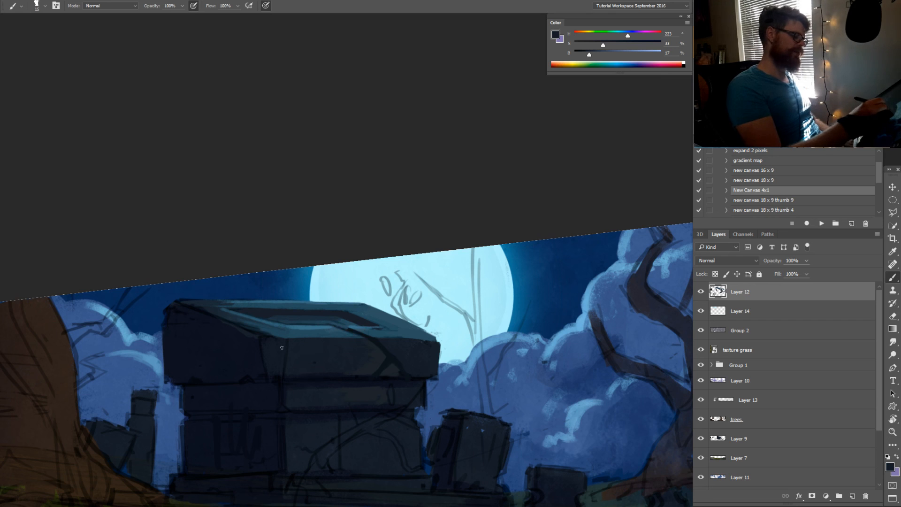
{"action": "left_click", "coordinate": [291, 369], "text": "alt"}
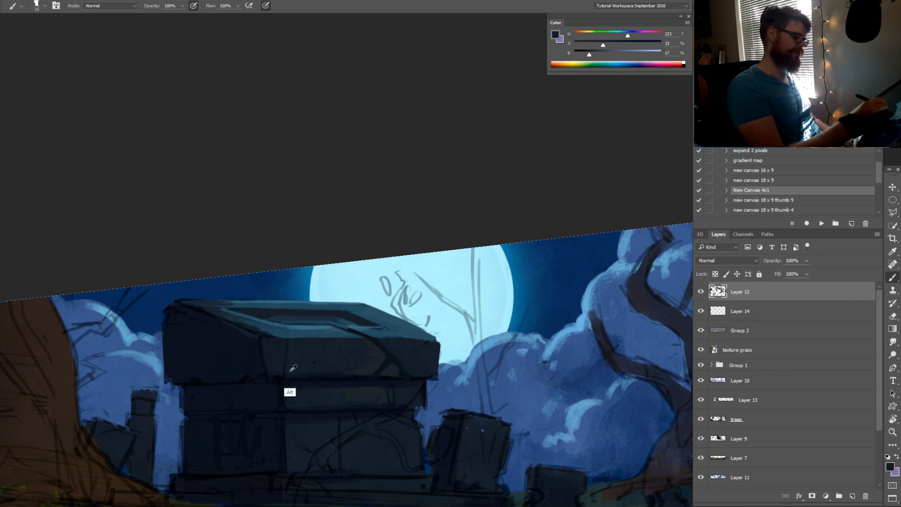
Flip the whole canvas horizontally
{"action": "key", "text": "r"}
{"action": "left_click_drag", "start_coordinate": [322, 429], "coordinate": [371, 484]}
{"action": "left_click_drag", "start_coordinate": [432, 417], "coordinate": [450, 346]}
{"action": "left_click_drag", "start_coordinate": [557, 382], "coordinate": [584, 348]}
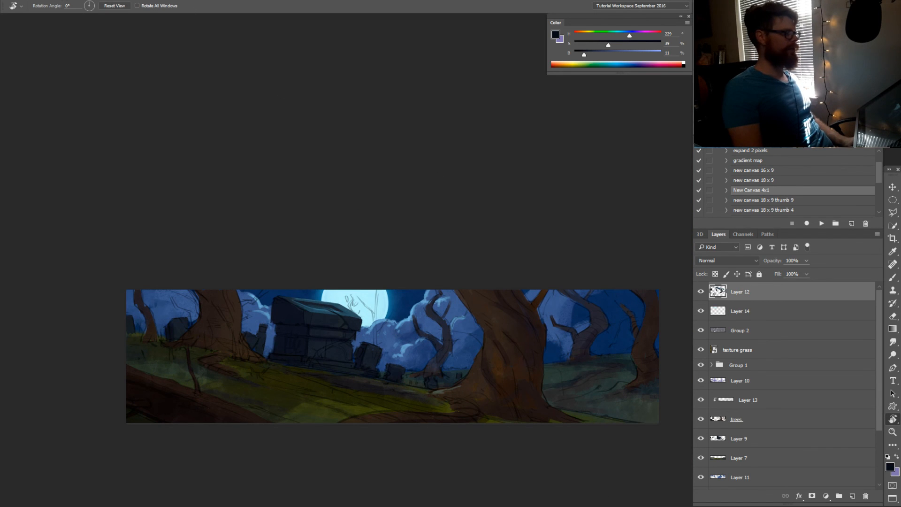
{"action": "left_click", "coordinate": [57, 0]}
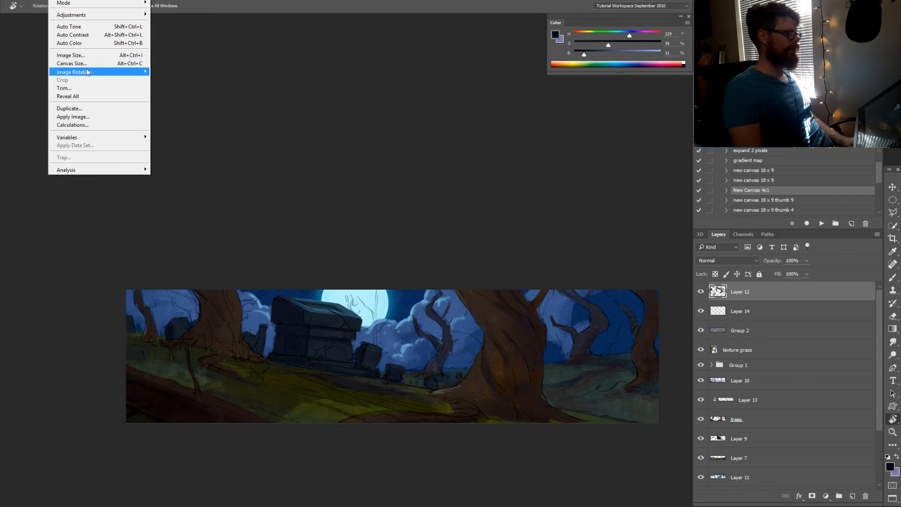
{"action": "mouse_move", "coordinate": [88, 72]}
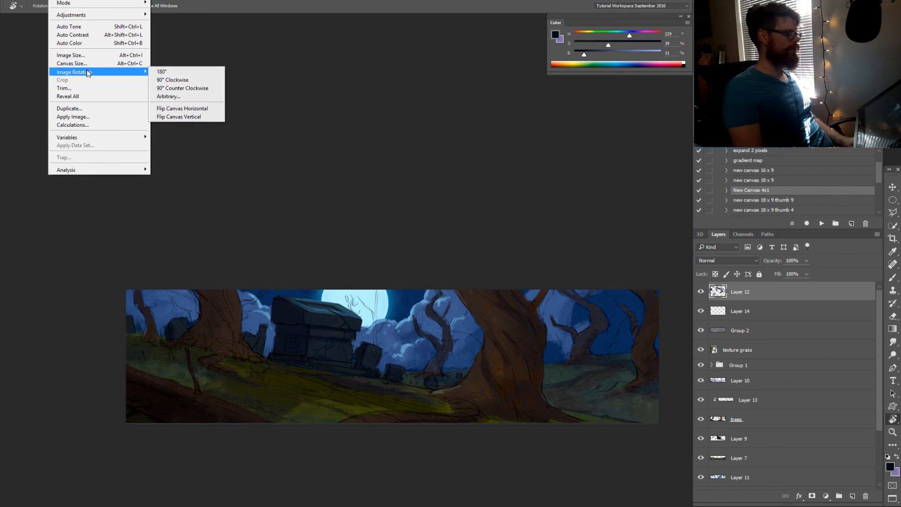
{"action": "left_click", "coordinate": [174, 109]}
Clean up the roof's moonlit end, where its top meets the side, with sampled muted blue and dark navy
{"action": "left_click_drag", "start_coordinate": [410, 333], "coordinate": [454, 194]}
{"action": "key", "text": "r"}
{"action": "left_click", "coordinate": [408, 251], "text": "alt"}
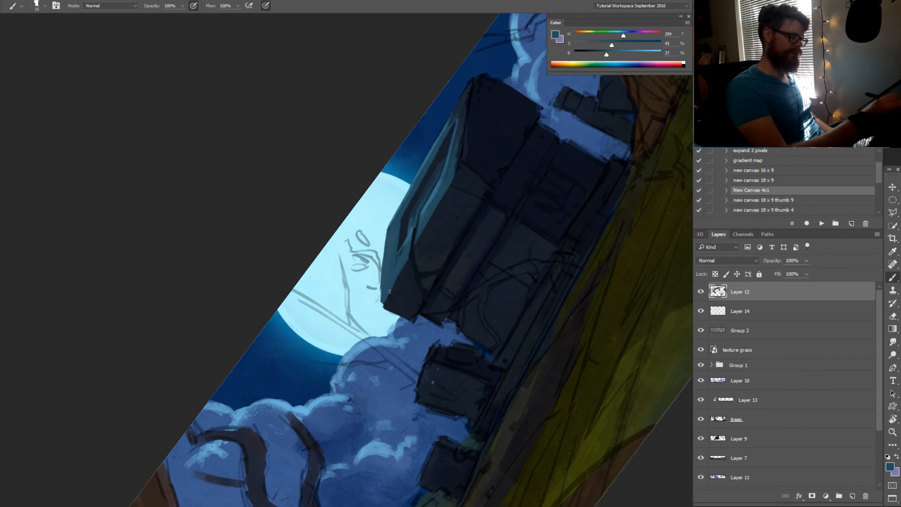
{"action": "left_click", "coordinate": [413, 274], "text": "alt"}
{"action": "left_click", "coordinate": [405, 268], "text": "alt"}
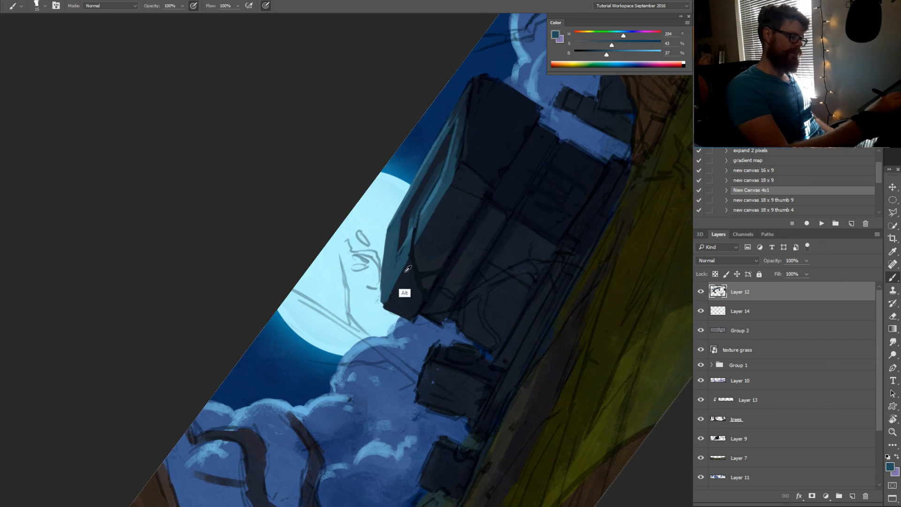
{"action": "left_click", "coordinate": [405, 273], "text": "alt"}
{"action": "left_click_drag", "start_coordinate": [401, 270], "coordinate": [402, 277]}
Paint the roof slab's long side with sampled dark navy, its saturation raised to 40%
{"action": "key", "text": "r"}
{"action": "left_click_drag", "start_coordinate": [484, 330], "coordinate": [394, 439]}
{"action": "left_click", "coordinate": [421, 335], "text": "alt"}
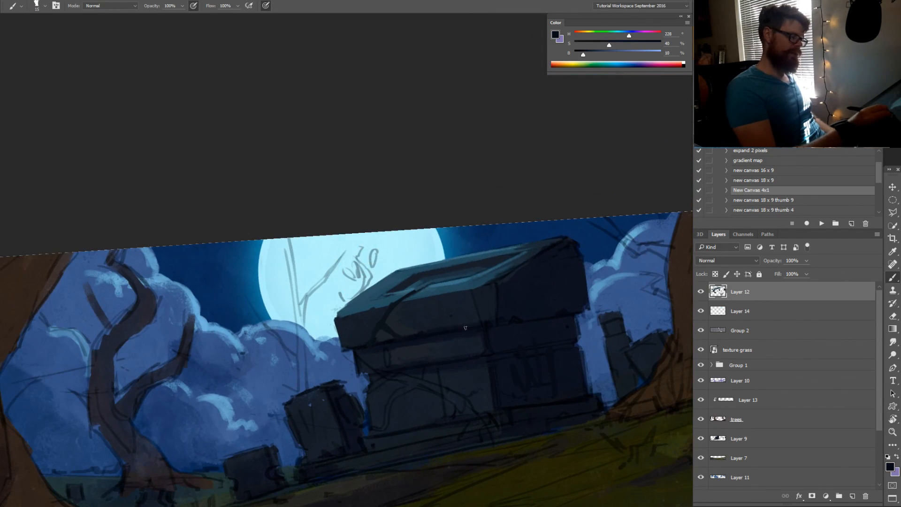
{"action": "key", "text": "r"}
{"action": "left_click_drag", "start_coordinate": [463, 329], "coordinate": [446, 351]}
{"action": "left_click", "coordinate": [348, 352], "text": "alt"}
{"action": "left_click_drag", "start_coordinate": [602, 45], "coordinate": [608, 45]}
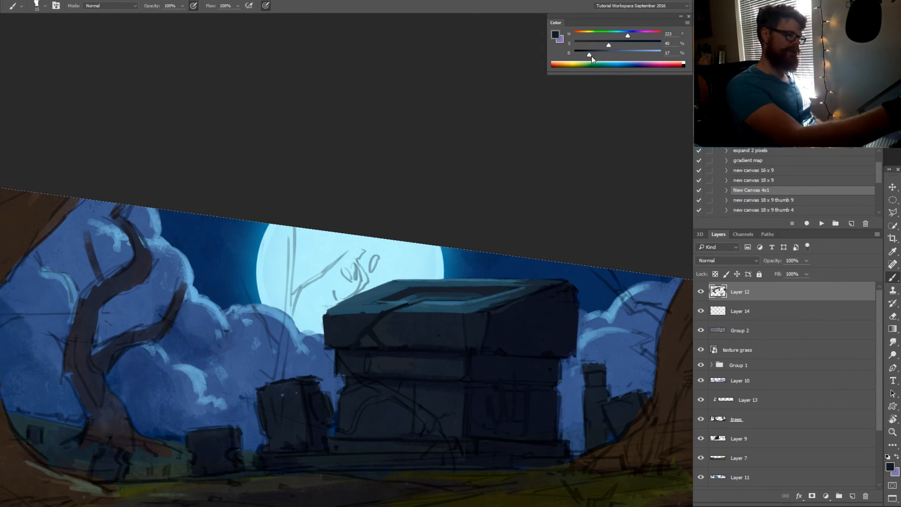
{"action": "mouse_move", "coordinate": [341, 325]}
{"action": "left_mouse_down"}
{"action": "mouse_move", "coordinate": [501, 350]}
{"action": "mouse_move", "coordinate": [492, 379]}
{"action": "mouse_move", "coordinate": [479, 347]}
{"action": "mouse_move", "coordinate": [437, 365]}
{"action": "mouse_move", "coordinate": [443, 353]}
{"action": "mouse_move", "coordinate": [416, 372]}
{"action": "mouse_move", "coordinate": [490, 320]}
{"action": "left_mouse_up"}
Paint a moonlit highlight along the crypt's lower base step with a smaller brush and sampled roof blue
{"action": "key", "text": "r"}
{"action": "left_click", "coordinate": [357, 260], "text": "alt"}
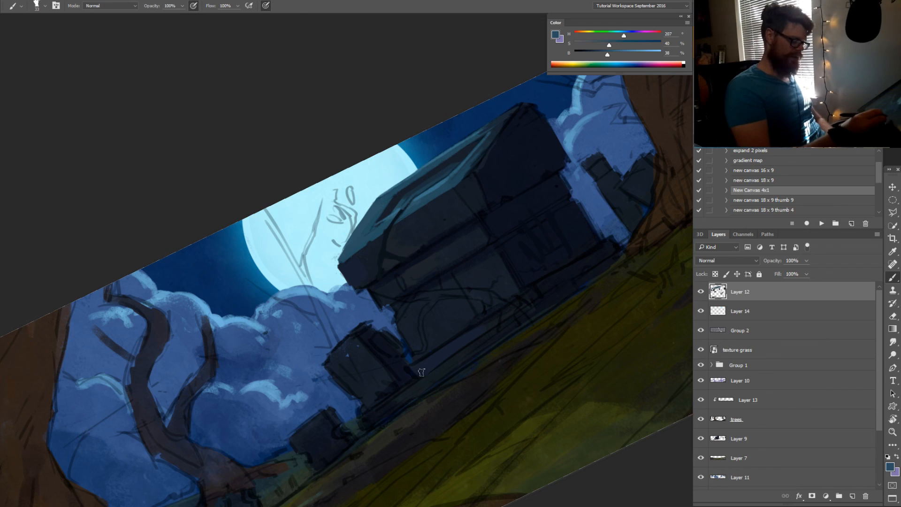
{"action": "key", "text": "["}
{"action": "key", "text": "p"}
{"action": "key", "text": "b"}
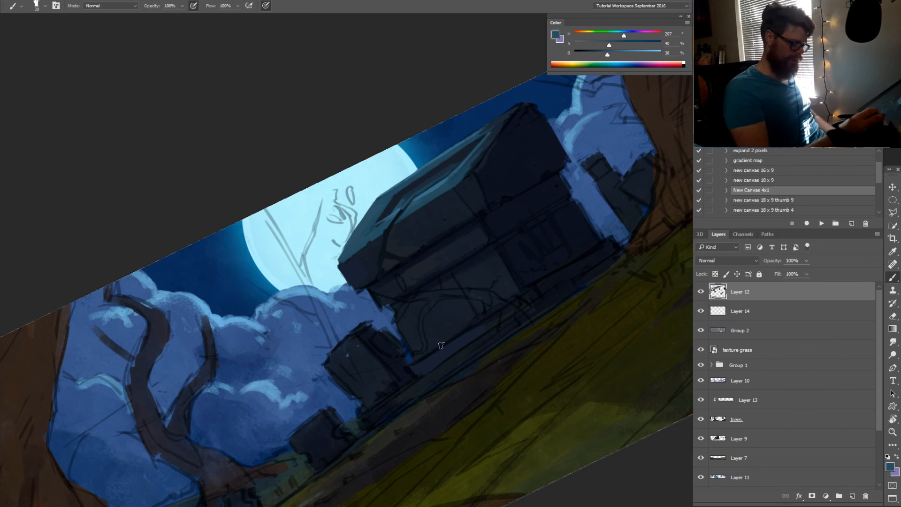
{"action": "key", "text": "["}
{"action": "mouse_move", "coordinate": [371, 407]}
{"action": "left_mouse_down"}
{"action": "mouse_move", "coordinate": [479, 342]}
{"action": "mouse_move", "coordinate": [392, 396]}
{"action": "mouse_move", "coordinate": [462, 351]}
{"action": "left_mouse_up"}
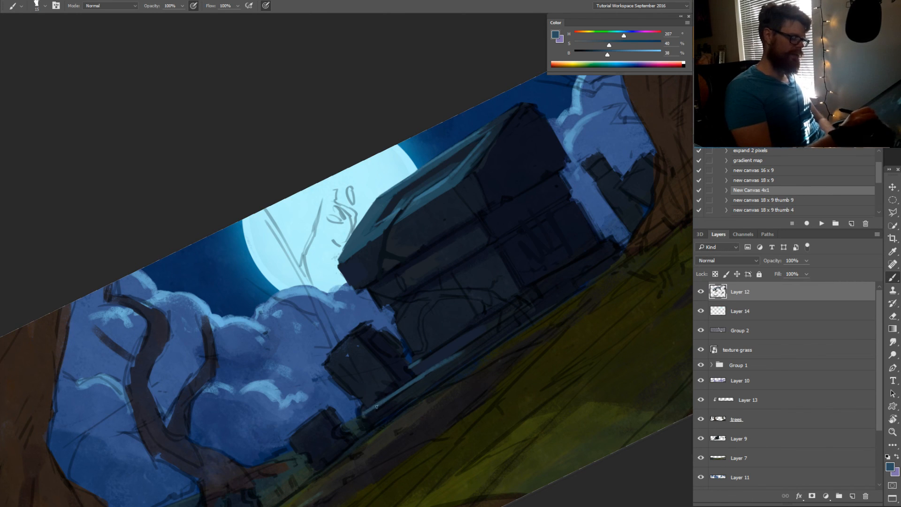
{"action": "left_click_drag", "start_coordinate": [460, 349], "coordinate": [493, 330]}
Refine and extend the base step's highlight with the dark base color and muted blue sampled there
{"action": "left_click", "coordinate": [448, 362], "text": "alt"}
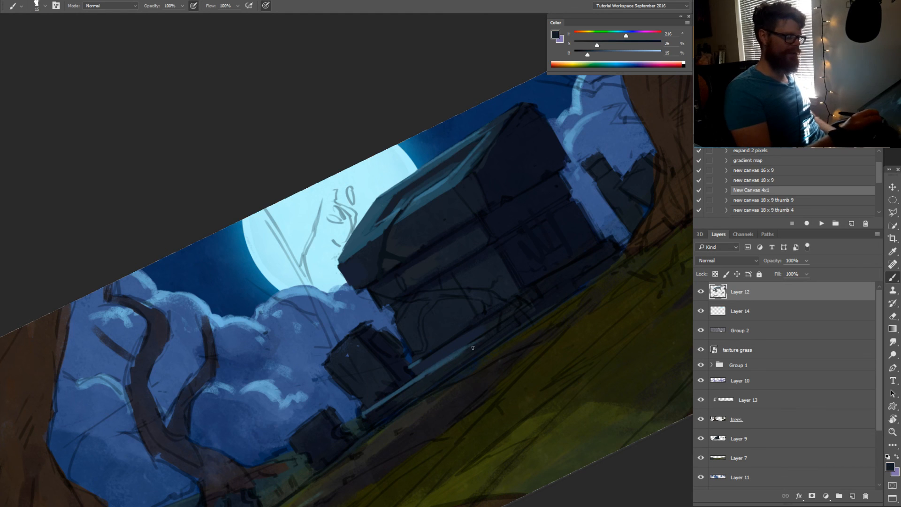
{"action": "left_click", "coordinate": [377, 407], "text": "alt"}
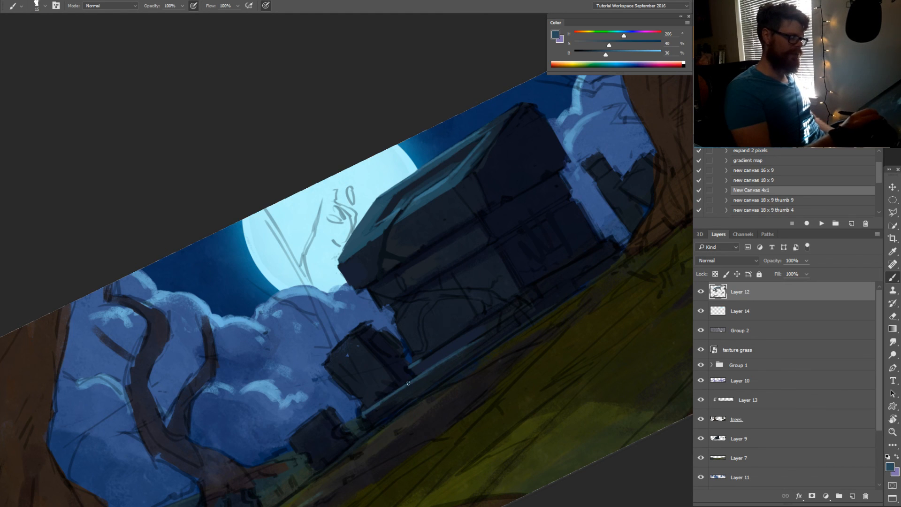
{"action": "left_click_drag", "start_coordinate": [444, 362], "coordinate": [490, 335]}
Clean up the crypt's upper base step around its highlight with dark navy sampled from the base
{"action": "key", "text": "r"}
{"action": "mouse_move", "coordinate": [535, 359]}
{"action": "left_mouse_down"}
{"action": "mouse_move", "coordinate": [509, 402]}
{"action": "mouse_move", "coordinate": [479, 418]}
{"action": "left_mouse_up"}
{"action": "left_click_drag", "start_coordinate": [479, 404], "coordinate": [516, 355]}
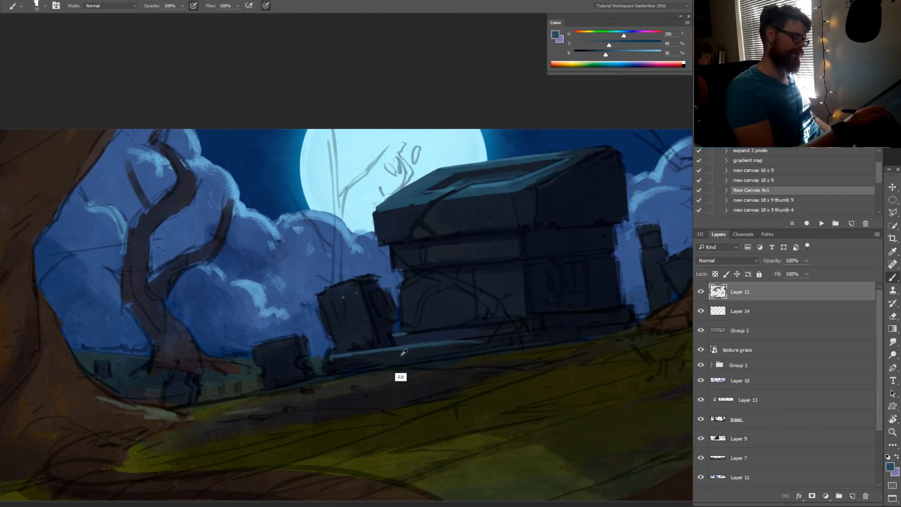
{"action": "left_click", "coordinate": [402, 355], "text": "alt"}
{"action": "left_click", "coordinate": [425, 342], "text": "alt"}
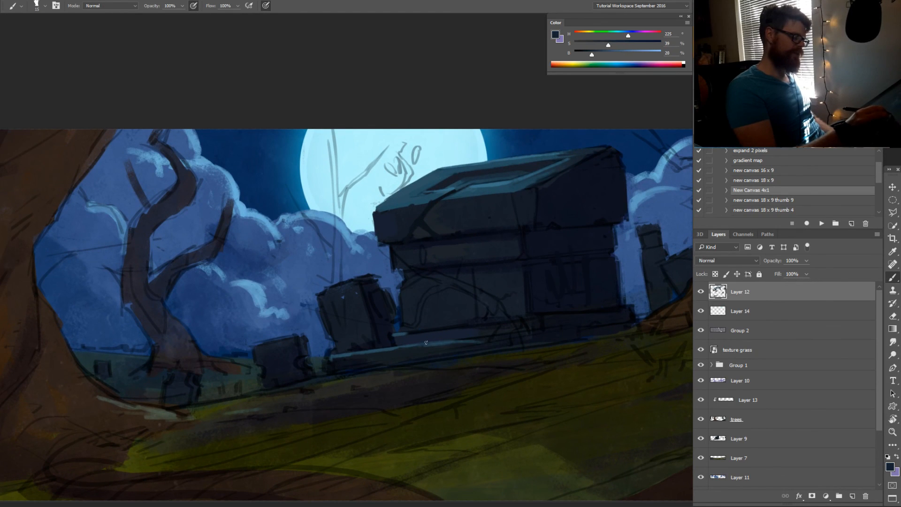
{"action": "left_click_drag", "start_coordinate": [481, 338], "coordinate": [441, 338]}
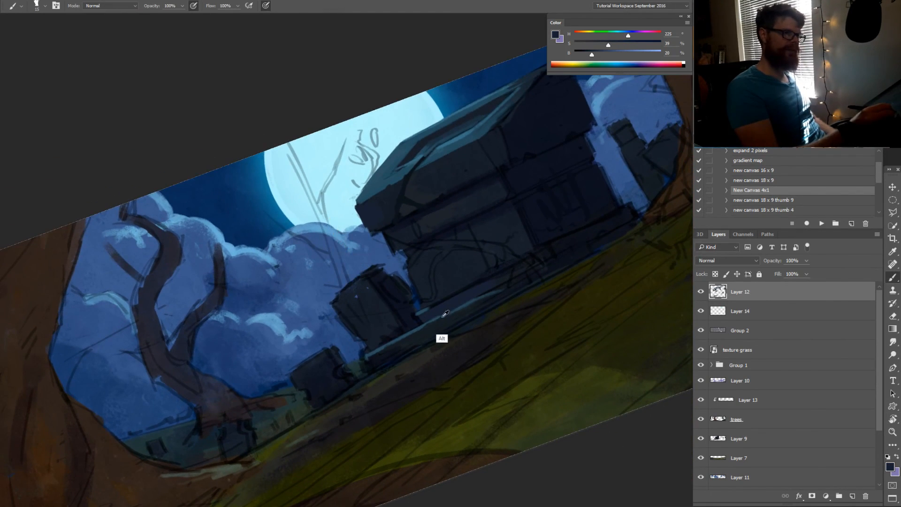
{"action": "left_click", "coordinate": [426, 310], "text": "alt"}
{"action": "left_click", "coordinate": [443, 304], "text": "alt"}
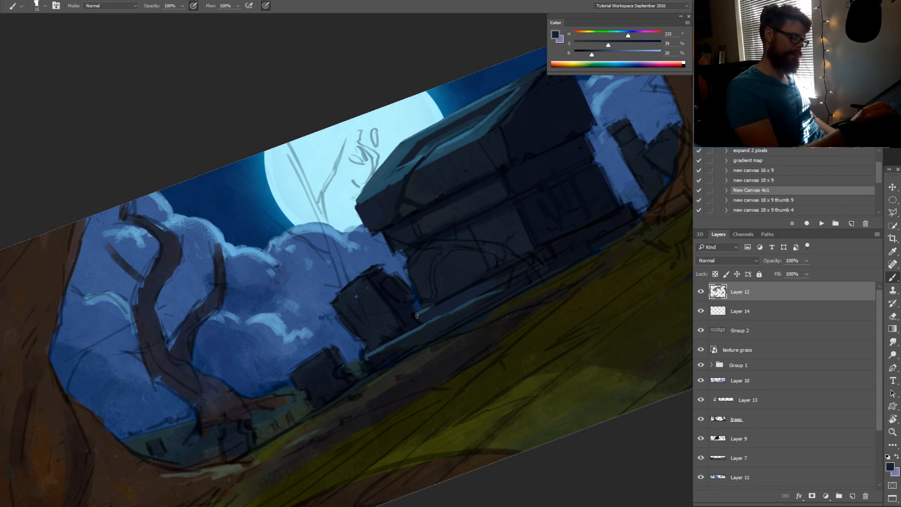
Paint a moonlit top edge on the tombstone beside the crypt with sampled roof blue
{"action": "key", "text": "r"}
{"action": "left_click_drag", "start_coordinate": [499, 312], "coordinate": [415, 347]}
{"action": "key", "text": "z"}
{"action": "left_click_drag", "start_coordinate": [467, 406], "coordinate": [447, 391]}
{"action": "mouse_move", "coordinate": [383, 367]}
{"action": "left_mouse_down"}
{"action": "mouse_move", "coordinate": [413, 370]}
{"action": "mouse_move", "coordinate": [500, 346]}
{"action": "mouse_move", "coordinate": [389, 375]}
{"action": "left_mouse_up"}
{"action": "key", "text": "r"}
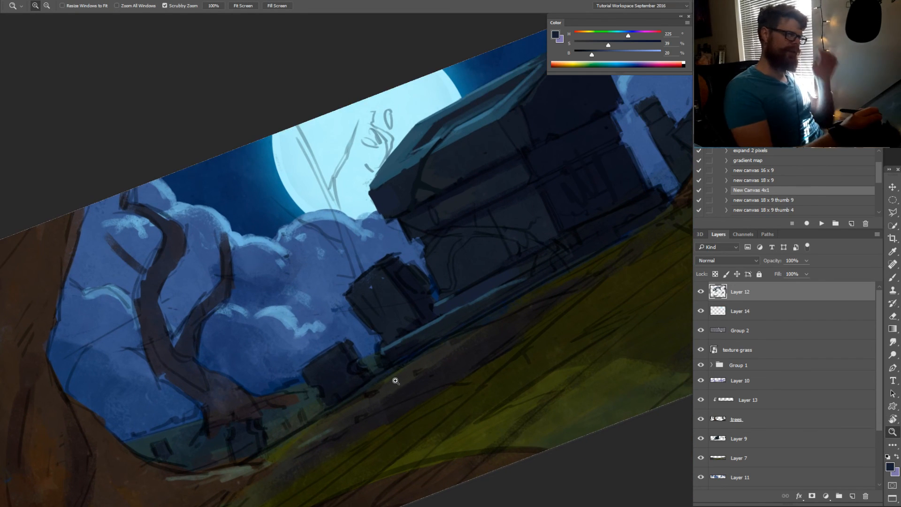
{"action": "key", "text": "r"}
{"action": "left_click_drag", "start_coordinate": [517, 327], "coordinate": [524, 294]}
{"action": "key", "text": "b"}
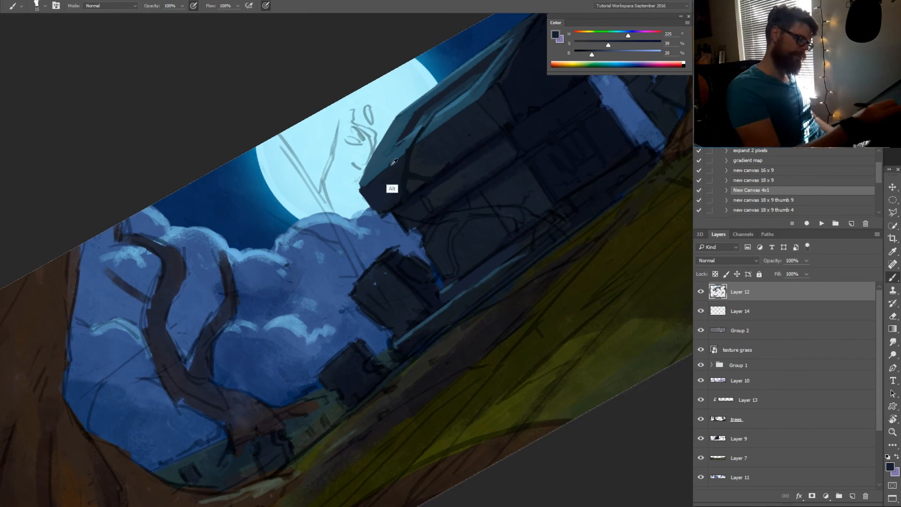
{"action": "left_click", "coordinate": [394, 162], "text": "alt"}
{"action": "left_click_drag", "start_coordinate": [367, 271], "coordinate": [349, 295]}
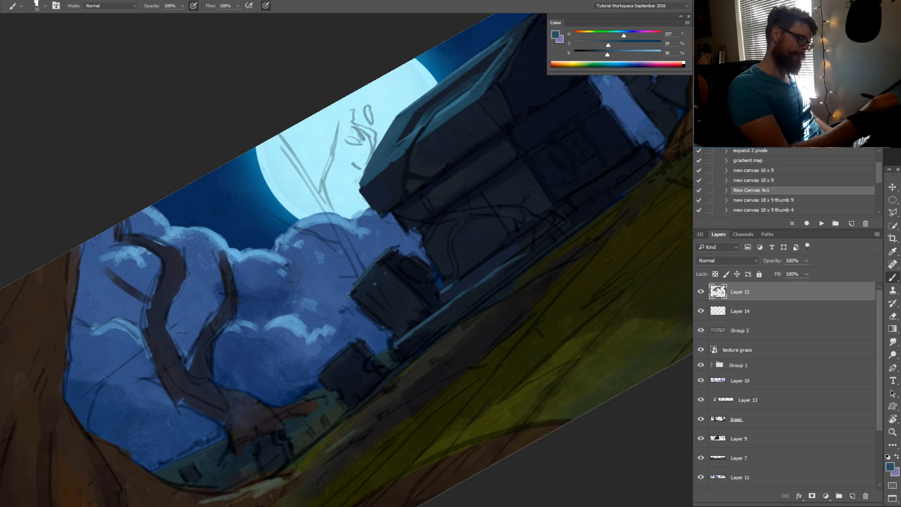
{"action": "left_click", "coordinate": [379, 258], "text": "alt"}
{"action": "left_click", "coordinate": [374, 261], "text": "alt"}
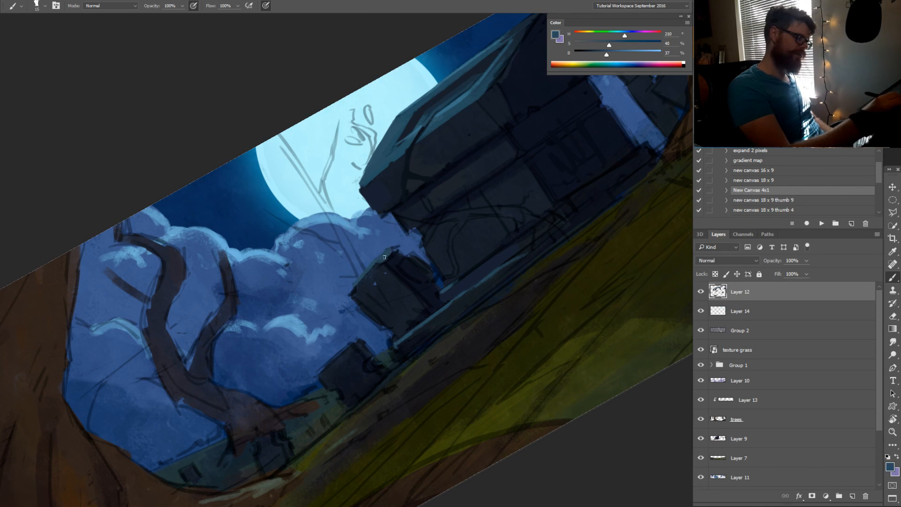
Trim the tombstone's outline with sampled cloud blue and cover its front-face sketch marks with sampled dark navy
{"action": "left_click", "coordinate": [391, 243], "text": "alt"}
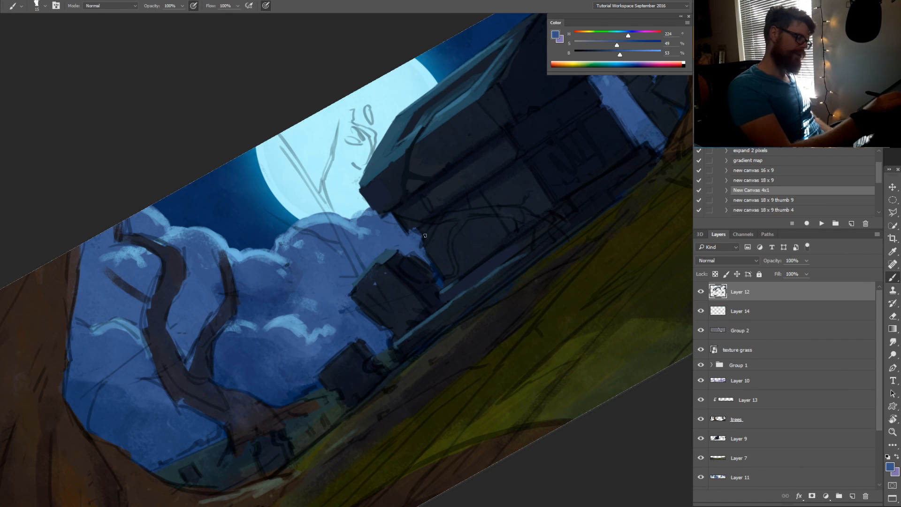
{"action": "left_click_drag", "start_coordinate": [425, 236], "coordinate": [412, 316]}
{"action": "left_click", "coordinate": [355, 314], "text": "alt"}
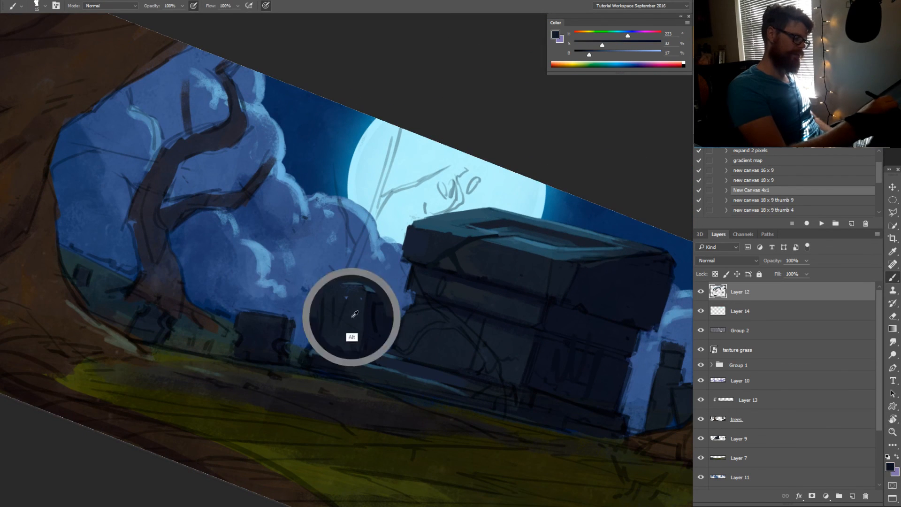
{"action": "mouse_move", "coordinate": [351, 302]}
{"action": "left_mouse_down"}
{"action": "mouse_move", "coordinate": [328, 325]}
{"action": "mouse_move", "coordinate": [351, 297]}
{"action": "mouse_move", "coordinate": [352, 317]}
{"action": "left_mouse_up"}
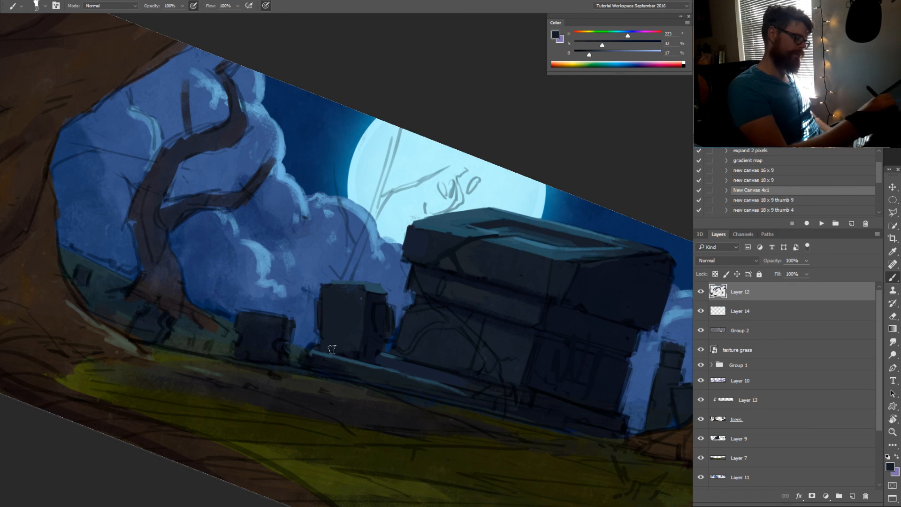
Paint over the rough sketch marks on the tombstone's shadowed side with sampled dark navy
{"action": "key", "text": "comma"}
{"action": "left_click_drag", "start_coordinate": [363, 306], "coordinate": [399, 282]}
{"action": "key", "text": "period"}
{"action": "key", "text": "r"}
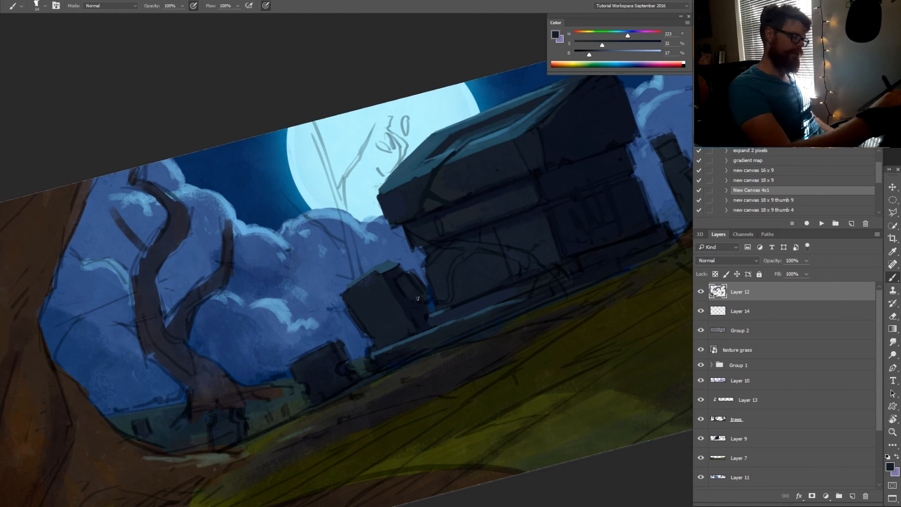
{"action": "left_click", "coordinate": [419, 303], "text": "alt"}
Tidy the crypt's stepped edge against the clouds with sampled cloud blues
{"action": "left_click", "coordinate": [414, 274], "text": "alt"}
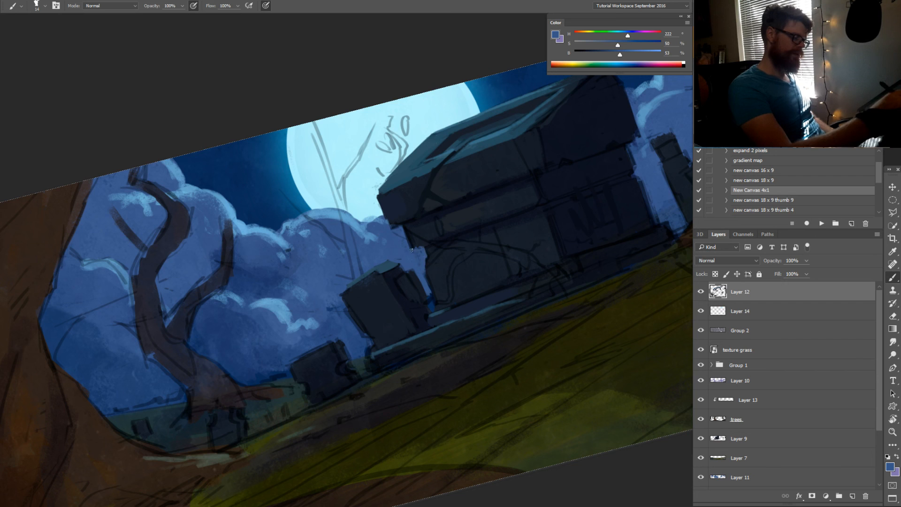
{"action": "key", "text": "r"}
{"action": "left_click_drag", "start_coordinate": [453, 283], "coordinate": [471, 185]}
{"action": "left_click", "coordinate": [397, 202], "text": "alt"}
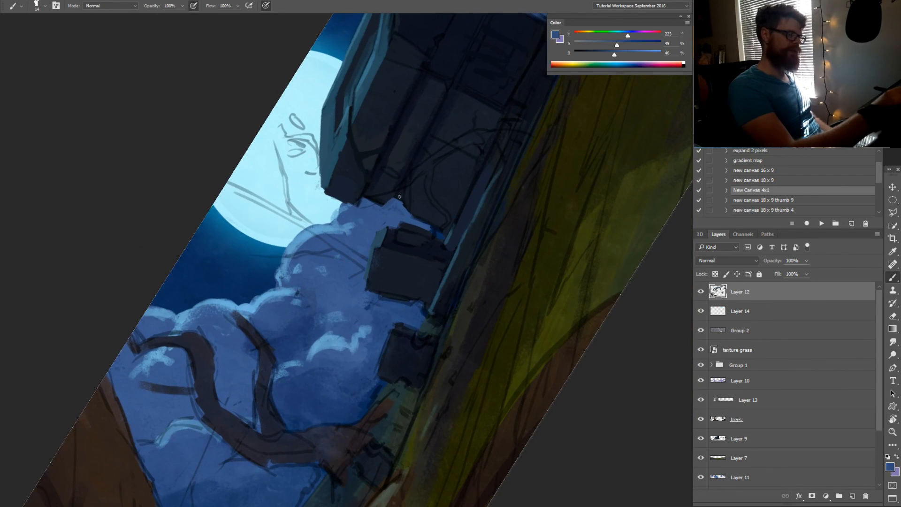
Square off the lower corner of the crypt's roof slab with sampled dark navy and trim it against the clouds with sampled cloud blue
{"action": "key", "text": "r"}
{"action": "left_click_drag", "start_coordinate": [423, 209], "coordinate": [444, 420]}
{"action": "key", "text": "space"}
{"action": "mouse_move", "coordinate": [470, 401]}
{"action": "left_mouse_down"}
{"action": "mouse_move", "coordinate": [511, 372]}
{"action": "mouse_move", "coordinate": [451, 383]}
{"action": "mouse_move", "coordinate": [431, 352]}
{"action": "mouse_move", "coordinate": [437, 343]}
{"action": "mouse_move", "coordinate": [405, 350]}
{"action": "left_mouse_up"}
{"action": "key", "text": "alt+space"}
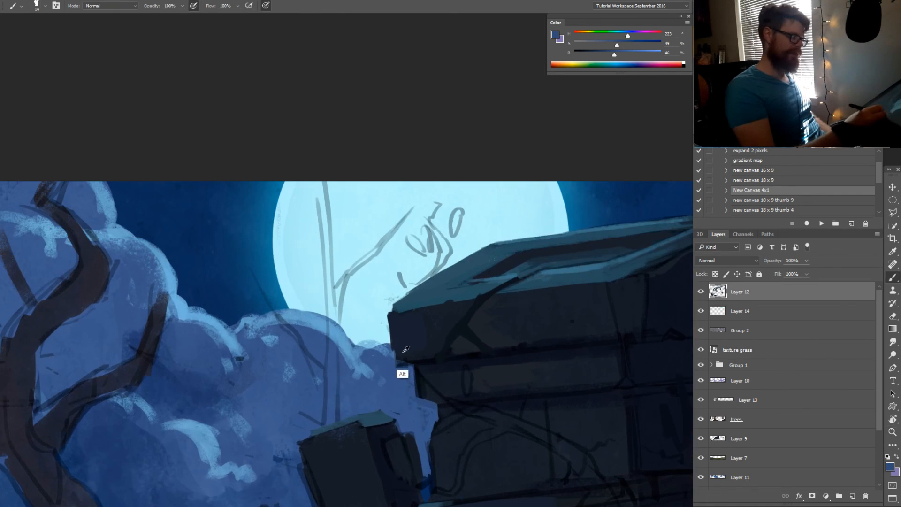
{"action": "left_click", "coordinate": [406, 350], "text": "alt"}
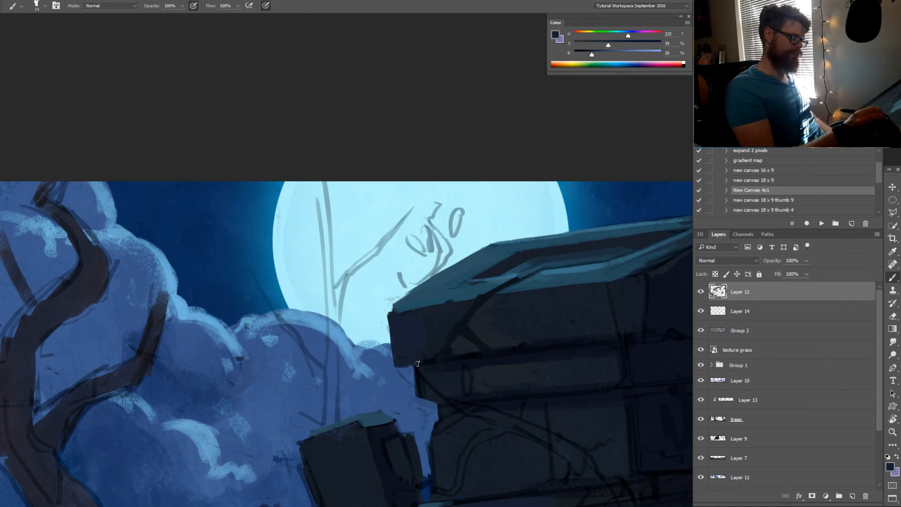
{"action": "left_click", "coordinate": [409, 368], "text": "alt"}
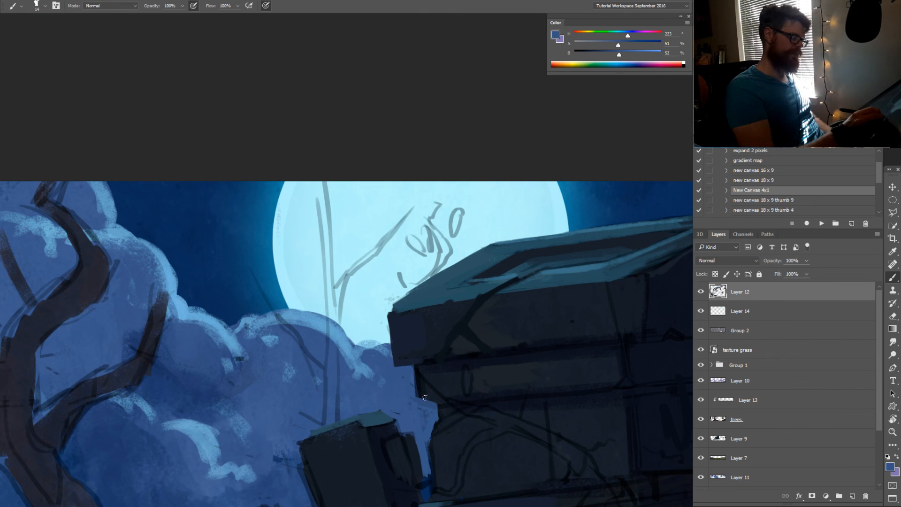
Paint over the sketch lines and dark marks on the front face of the crypt's roof slab with sampled dark navies
{"action": "left_click_drag", "start_coordinate": [425, 397], "coordinate": [509, 304]}
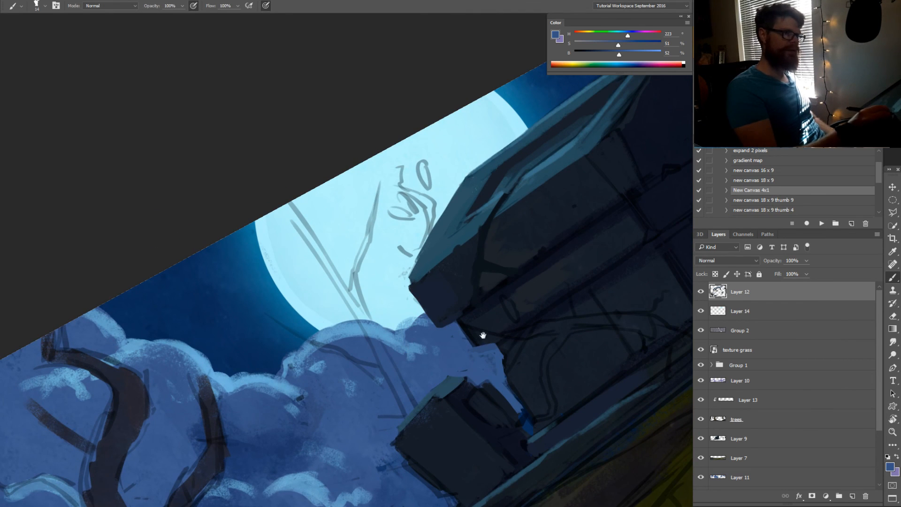
{"action": "left_click_drag", "start_coordinate": [483, 335], "coordinate": [472, 366]}
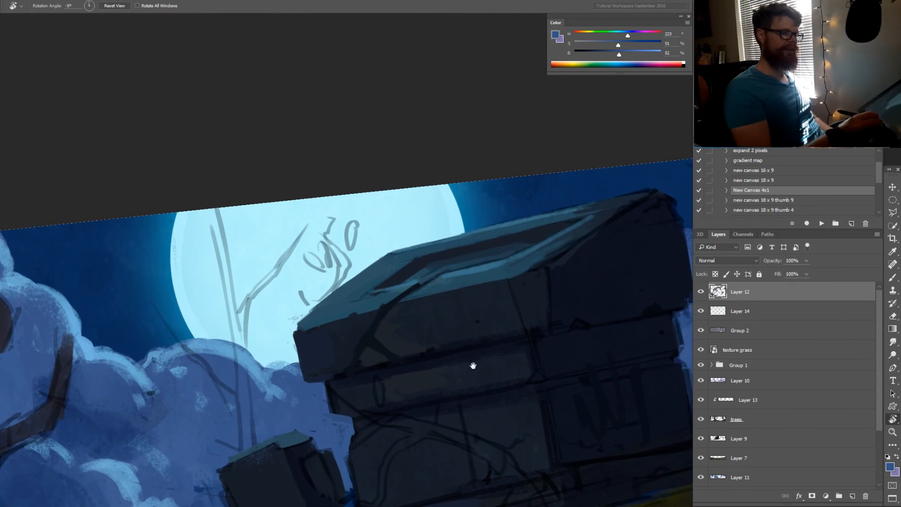
{"action": "left_click", "coordinate": [503, 333], "text": "alt"}
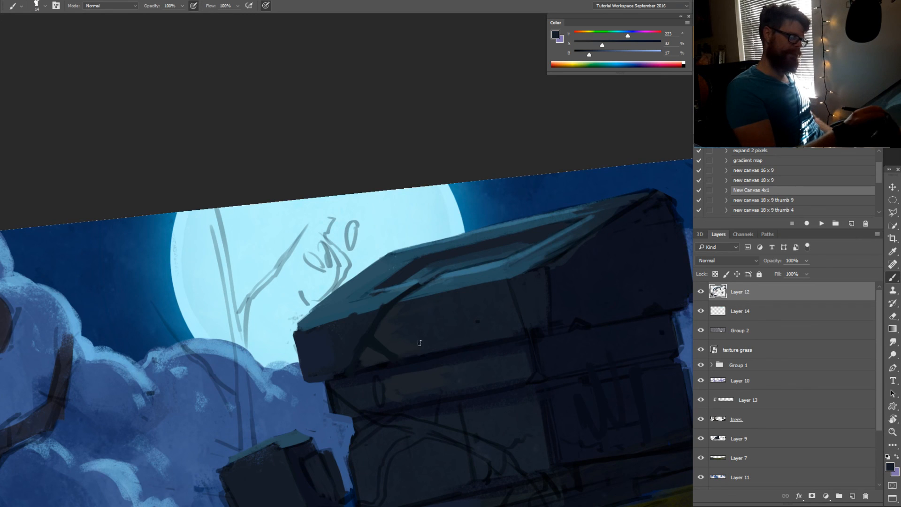
{"action": "left_click", "coordinate": [411, 329], "text": "alt"}
{"action": "left_click", "coordinate": [388, 308], "text": "alt"}
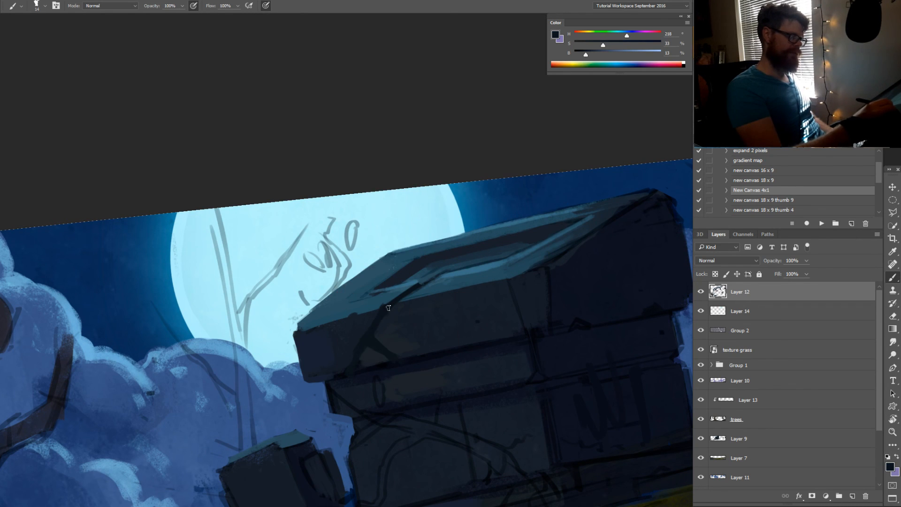
{"action": "left_click", "coordinate": [364, 330], "text": "alt"}
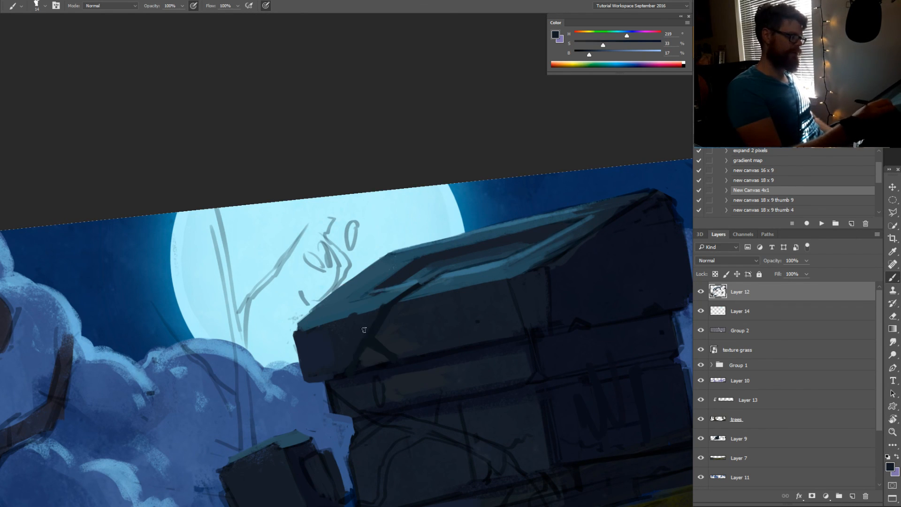
{"action": "left_click", "coordinate": [382, 335], "text": "alt"}
{"action": "left_click_drag", "start_coordinate": [392, 344], "coordinate": [479, 368]}
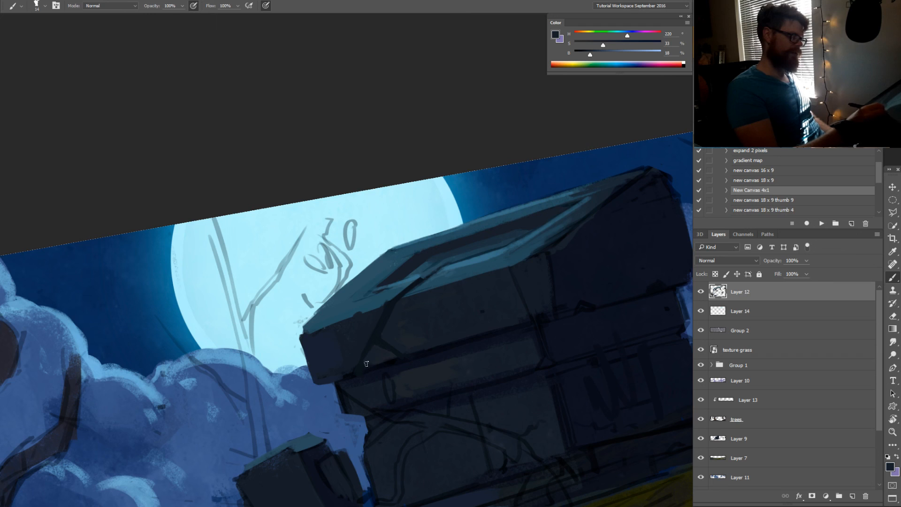
Clean up the slab's lower front edge and the dark seam beneath it with sampled dark navies
{"action": "left_click", "coordinate": [370, 346], "text": "alt"}
{"action": "left_click_drag", "start_coordinate": [364, 370], "coordinate": [419, 328]}
{"action": "left_click", "coordinate": [418, 350], "text": "alt"}
{"action": "left_click", "coordinate": [409, 353], "text": "alt"}
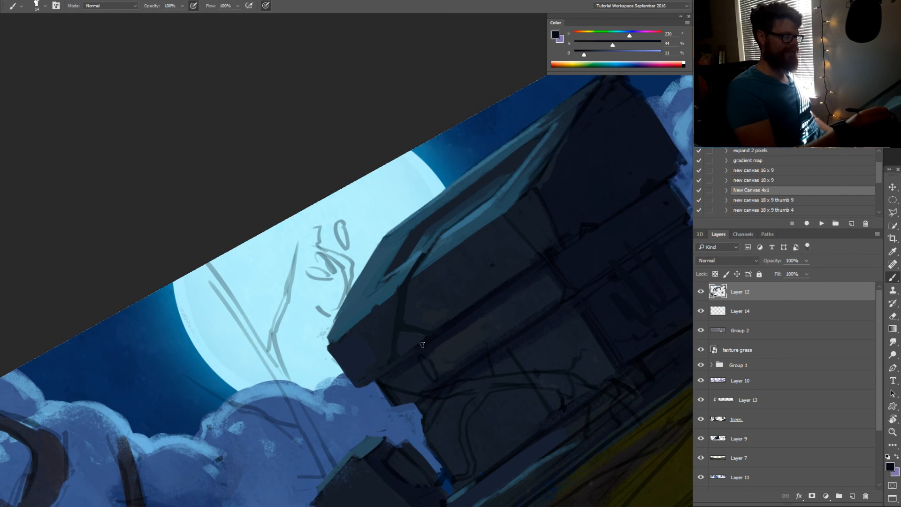
Cover the sketch lines around the slab's corner, between its front face and shadowed side, with sampled dark navies
{"action": "left_click_drag", "start_coordinate": [553, 278], "coordinate": [525, 355]}
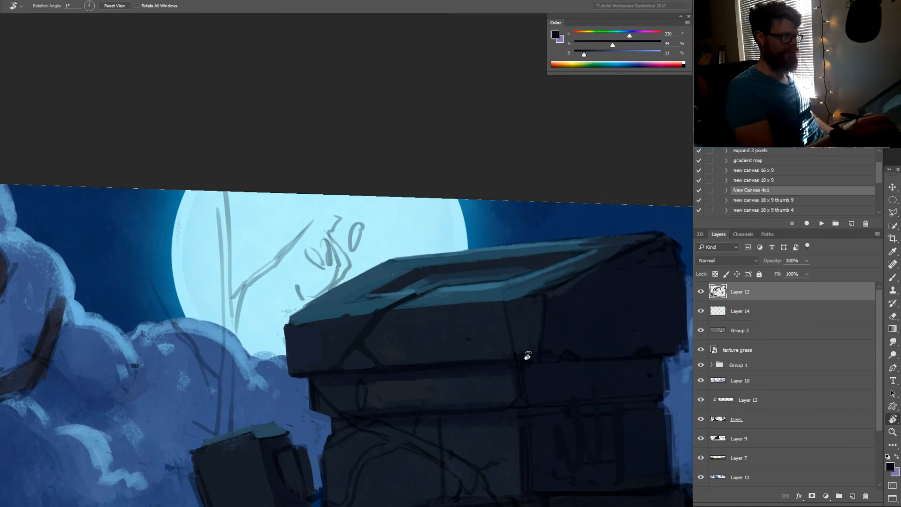
{"action": "left_click", "coordinate": [528, 324], "text": "alt"}
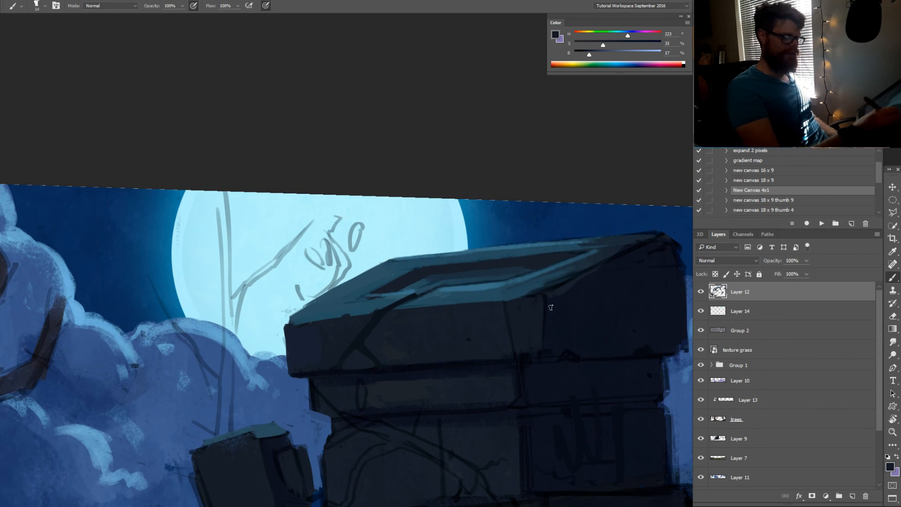
{"action": "left_click", "coordinate": [548, 319], "text": "alt"}
{"action": "left_click_drag", "start_coordinate": [572, 345], "coordinate": [533, 297]}
{"action": "left_click", "coordinate": [508, 356], "text": "alt"}
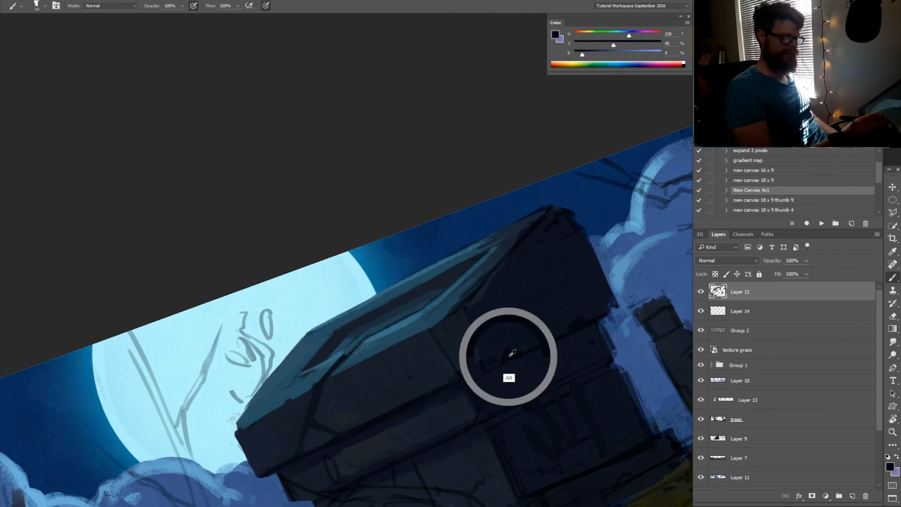
{"action": "left_click", "coordinate": [478, 363], "text": "alt"}
{"action": "left_click", "coordinate": [444, 378], "text": "alt"}
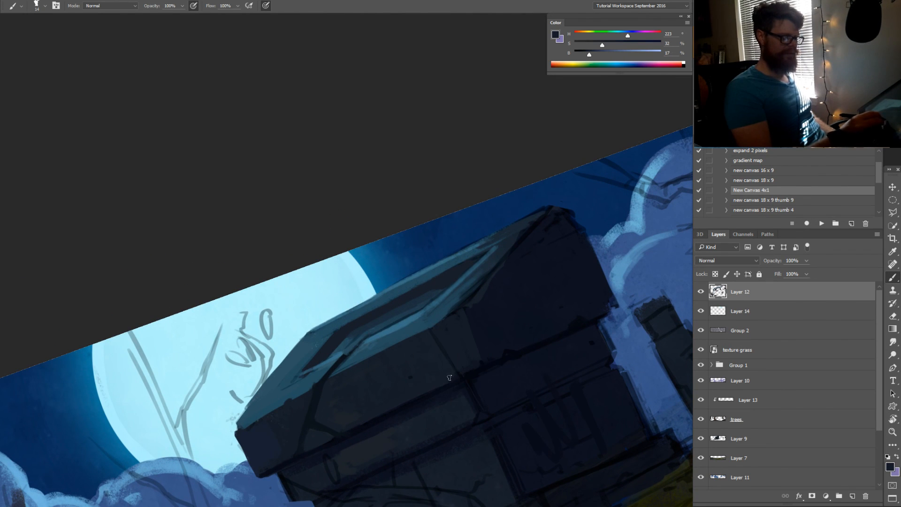
Refine the slab's upper corner with sampled dark navy and extend the moonlit roof rim with sampled roof blue
{"action": "left_click", "coordinate": [444, 347], "text": "alt"}
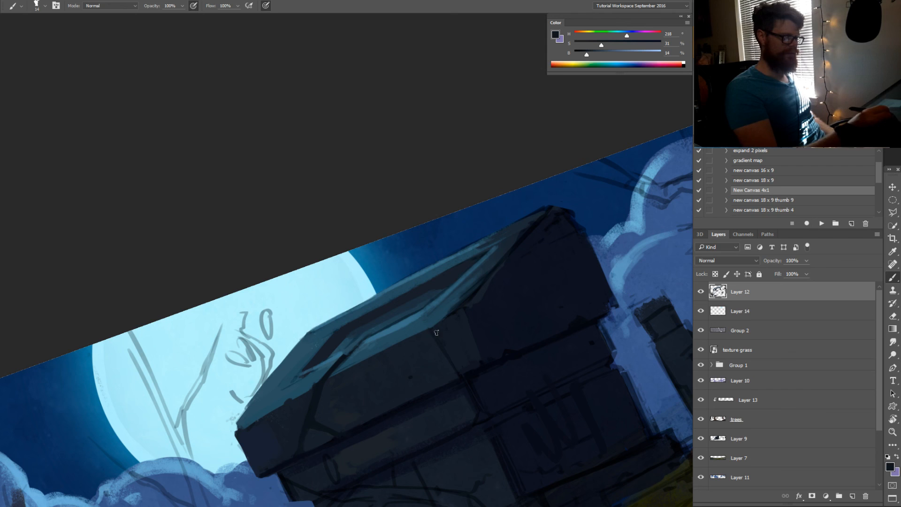
{"action": "left_click", "coordinate": [454, 316], "text": "alt"}
{"action": "left_click", "coordinate": [541, 228], "text": "alt"}
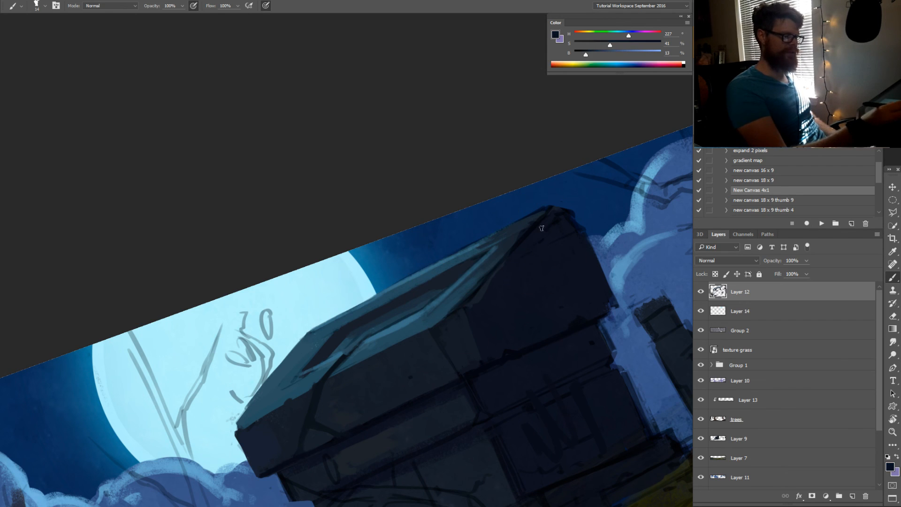
{"action": "left_click", "coordinate": [525, 222], "text": "alt"}
{"action": "left_click", "coordinate": [473, 266], "text": "alt"}
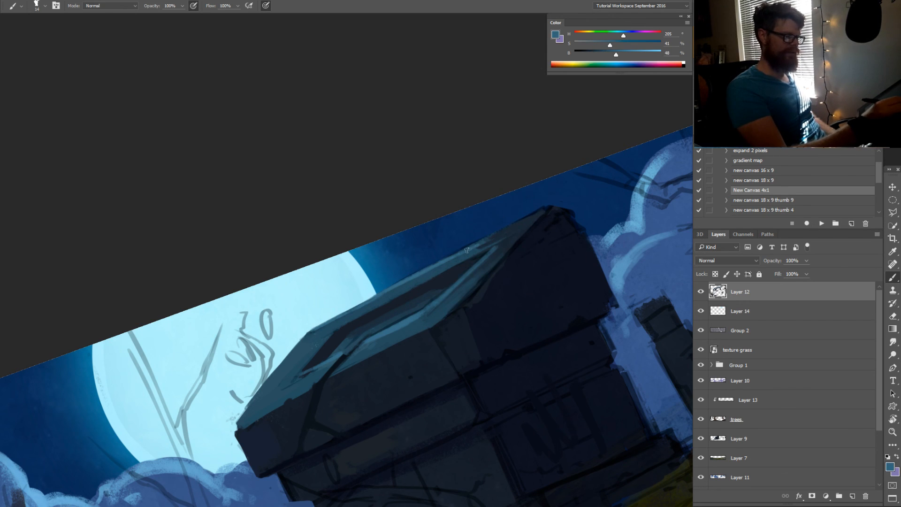
{"action": "mouse_move", "coordinate": [517, 227]}
{"action": "left_mouse_down"}
{"action": "mouse_move", "coordinate": [537, 214]}
{"action": "mouse_move", "coordinate": [494, 260]}
{"action": "mouse_move", "coordinate": [526, 223]}
{"action": "left_mouse_up"}
{"action": "left_click_drag", "start_coordinate": [488, 263], "coordinate": [435, 311]}
{"action": "mouse_move", "coordinate": [508, 248]}
{"action": "left_mouse_down"}
{"action": "mouse_move", "coordinate": [430, 322]}
{"action": "mouse_move", "coordinate": [305, 345]}
{"action": "left_mouse_up"}
Touch up the crypt's roof with sampled roof blue and the ledge beneath the slab with sampled dark navy
{"action": "key", "text": "z"}
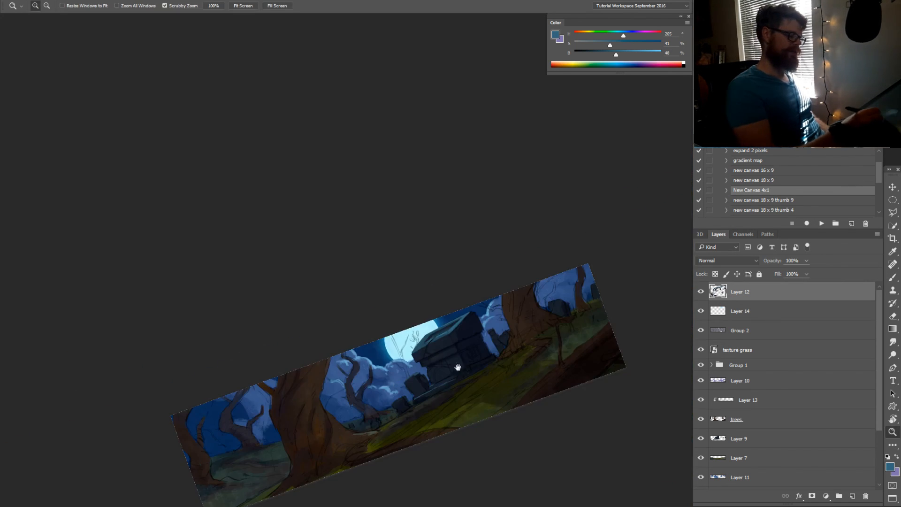
{"action": "key", "text": "r"}
{"action": "left_click_drag", "start_coordinate": [522, 357], "coordinate": [501, 394]}
{"action": "key", "text": "z"}
{"action": "left_click_drag", "start_coordinate": [374, 360], "coordinate": [452, 359]}
{"action": "key", "text": "b"}
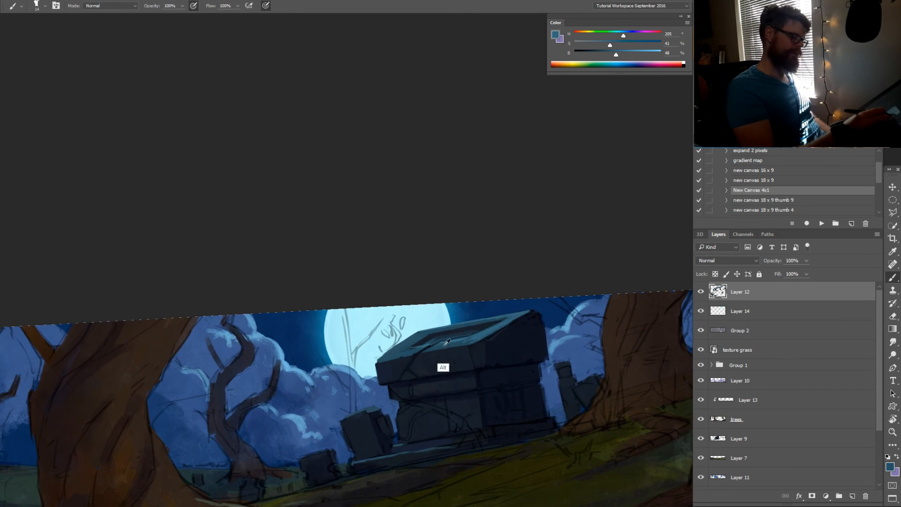
{"action": "key", "text": "comma"}
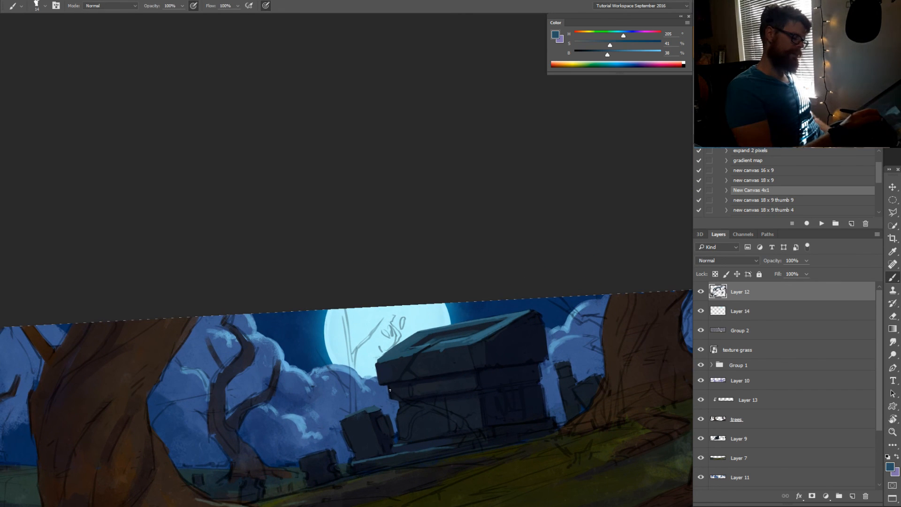
{"action": "left_click", "coordinate": [390, 394], "text": "alt"}
{"action": "left_click", "coordinate": [402, 391], "text": "alt"}
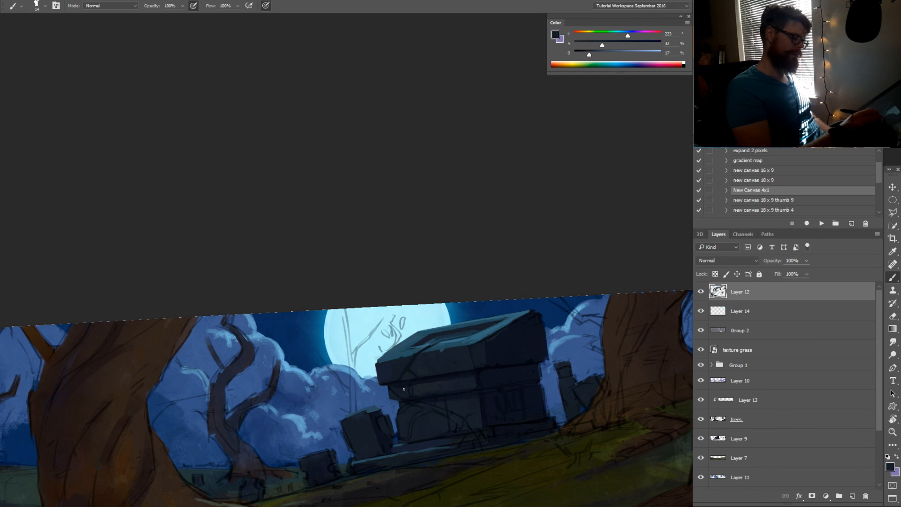
{"action": "left_click", "coordinate": [410, 402], "text": "alt"}
Paint a thin, forked bare tree in front of the moon with sampled dark navy, rising from behind the tombstone
{"action": "key", "text": "z"}
{"action": "mouse_move", "coordinate": [424, 416]}
{"action": "left_mouse_down"}
{"action": "mouse_move", "coordinate": [402, 429]}
{"action": "mouse_move", "coordinate": [408, 378]}
{"action": "left_mouse_up"}
{"action": "key", "text": "b"}
{"action": "left_click", "coordinate": [367, 374], "text": "alt"}
{"action": "left_click_drag", "start_coordinate": [347, 424], "coordinate": [482, 365]}
{"action": "key", "text": "z"}
{"action": "left_click_drag", "start_coordinate": [482, 364], "coordinate": [410, 359]}
{"action": "key", "text": "b"}
{"action": "left_click", "coordinate": [495, 311], "text": "alt"}
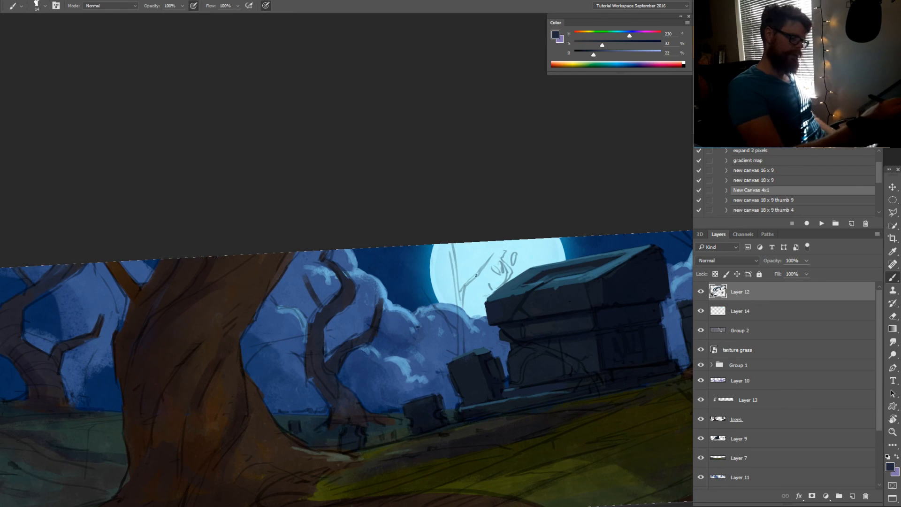
{"action": "left_click_drag", "start_coordinate": [495, 252], "coordinate": [464, 294]}
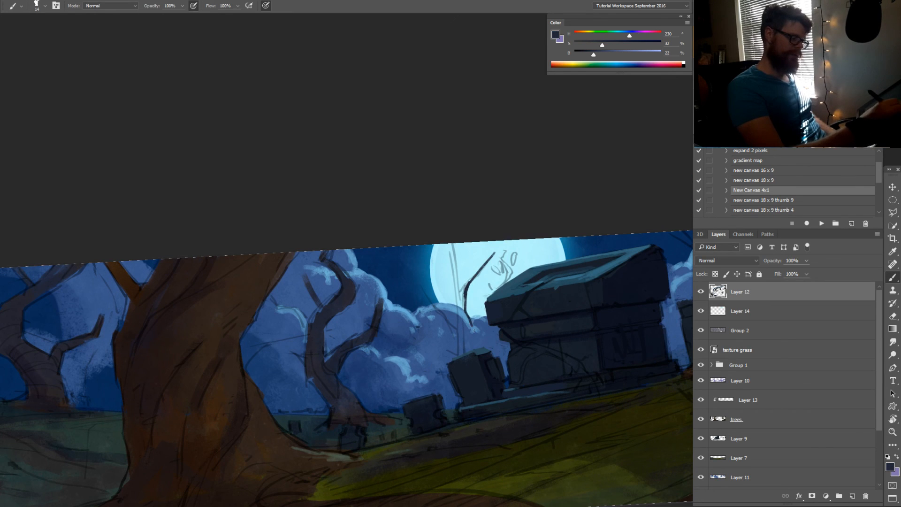
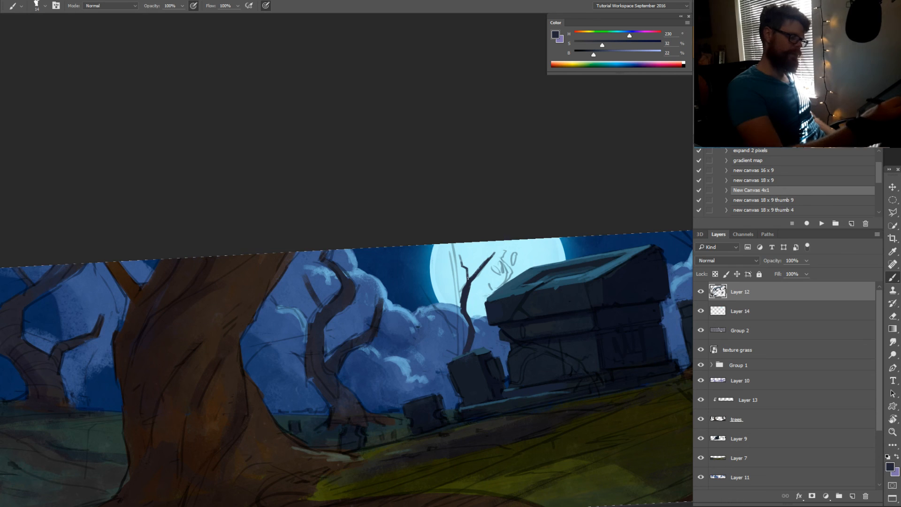
{"action": "left_click_drag", "start_coordinate": [494, 254], "coordinate": [496, 241]}
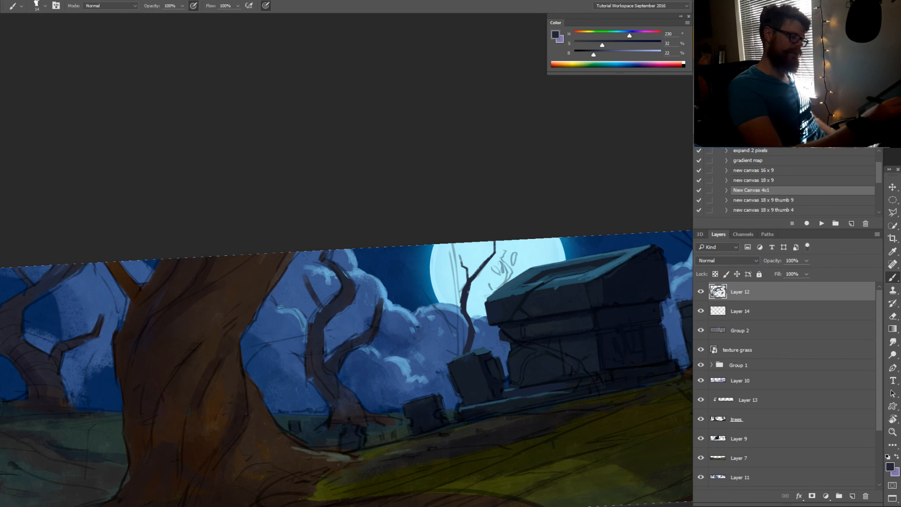
Paint a brown root running diagonally across the crypt's front wall
{"action": "mouse_move", "coordinate": [468, 292]}
{"action": "left_mouse_down"}
{"action": "mouse_move", "coordinate": [489, 285]}
{"action": "mouse_move", "coordinate": [382, 346]}
{"action": "left_mouse_up"}
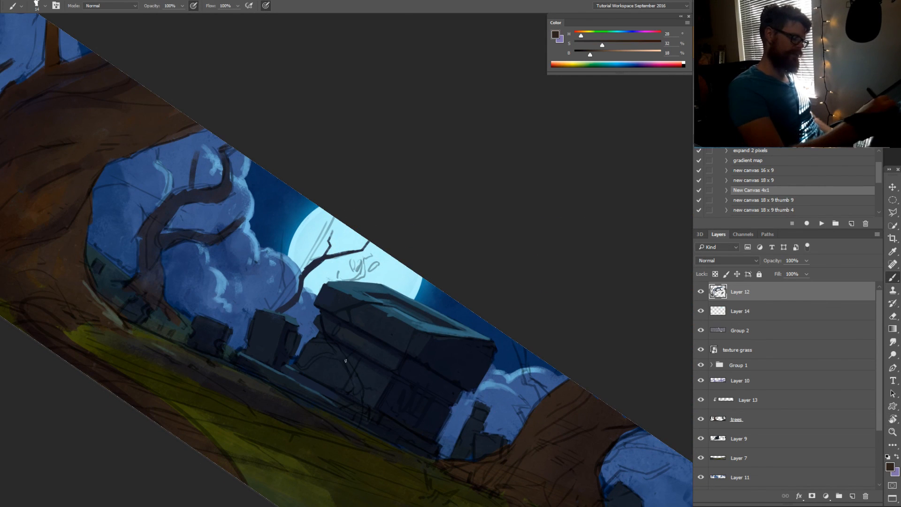
{"action": "left_click_drag", "start_coordinate": [350, 404], "coordinate": [410, 383]}
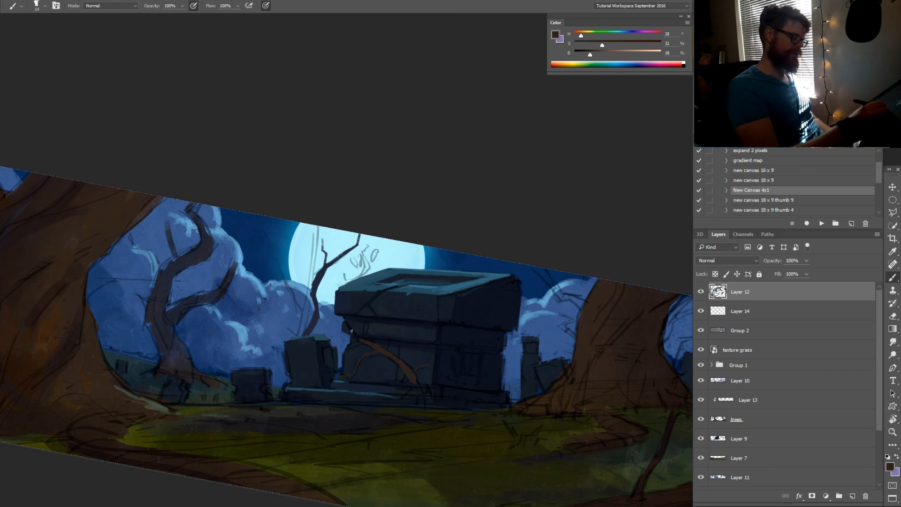
{"action": "mouse_move", "coordinate": [356, 277]}
{"action": "left_mouse_down"}
{"action": "mouse_move", "coordinate": [365, 255]}
{"action": "mouse_move", "coordinate": [354, 280]}
{"action": "mouse_move", "coordinate": [412, 320]}
{"action": "left_mouse_up"}
Erase the forked bare tree from in front of the moon and paint a short dark twig above the crypt's roof
{"action": "left_click", "coordinate": [366, 253], "text": "alt"}
{"action": "key", "text": "e"}
{"action": "mouse_move", "coordinate": [404, 270]}
{"action": "left_mouse_down"}
{"action": "mouse_move", "coordinate": [386, 293]}
{"action": "mouse_move", "coordinate": [369, 273]}
{"action": "left_mouse_up"}
{"action": "key", "text": "b"}
{"action": "key", "text": "e"}
{"action": "mouse_move", "coordinate": [359, 328]}
{"action": "left_mouse_down"}
{"action": "mouse_move", "coordinate": [361, 347]}
{"action": "mouse_move", "coordinate": [367, 305]}
{"action": "mouse_move", "coordinate": [351, 366]}
{"action": "left_mouse_up"}
Paint a slender bare tree trunk over the moon with sampled dark navy and erase the excess where it meets the tombstone
{"action": "key", "text": "b"}
{"action": "left_click", "coordinate": [211, 357], "text": "alt"}
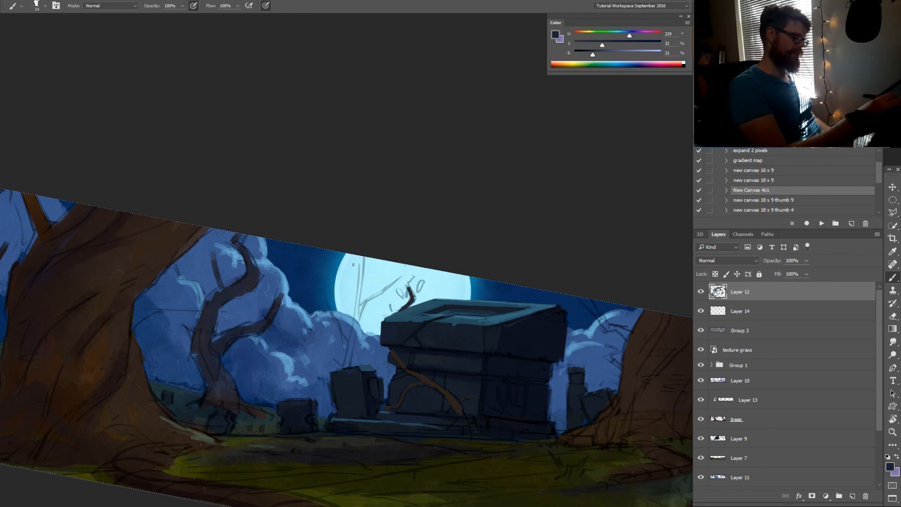
{"action": "mouse_move", "coordinate": [355, 256]}
{"action": "left_mouse_down"}
{"action": "mouse_move", "coordinate": [363, 278]}
{"action": "mouse_move", "coordinate": [361, 363]}
{"action": "left_mouse_up"}
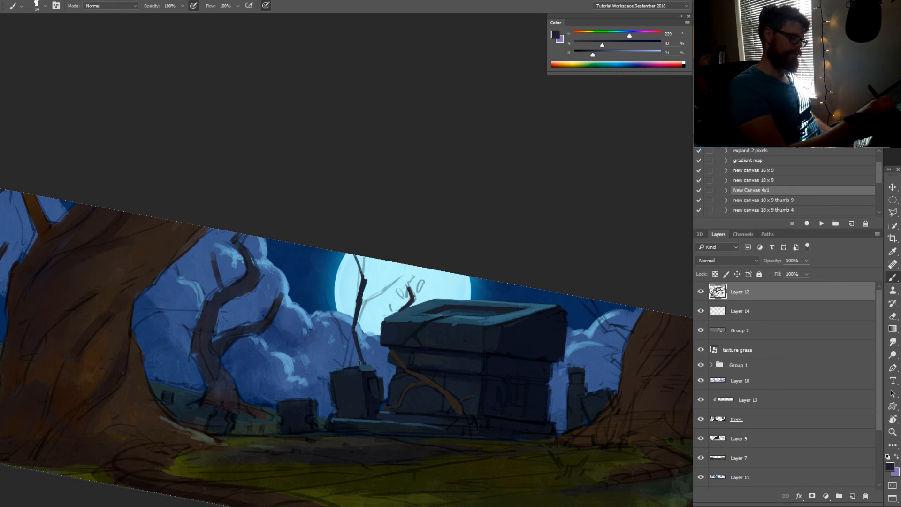
{"action": "key", "text": "e"}
{"action": "mouse_move", "coordinate": [365, 334]}
{"action": "left_mouse_down"}
{"action": "mouse_move", "coordinate": [367, 369]}
{"action": "mouse_move", "coordinate": [361, 361]}
{"action": "left_mouse_up"}
{"action": "key", "text": "b"}
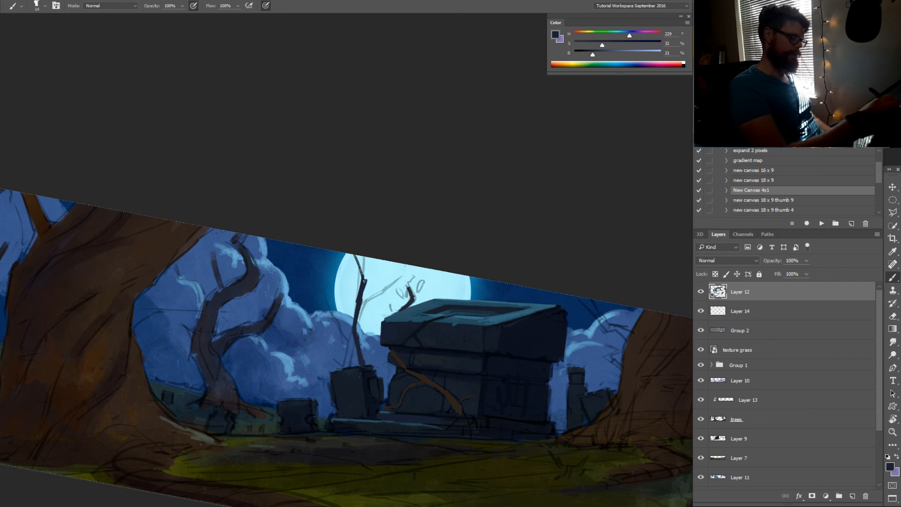
Refine the bare tree's lower trunk where it meets the tombstone, using sampled dark navy and cloud blue
{"action": "key", "text": "r"}
{"action": "left_click_drag", "start_coordinate": [363, 273], "coordinate": [381, 311]}
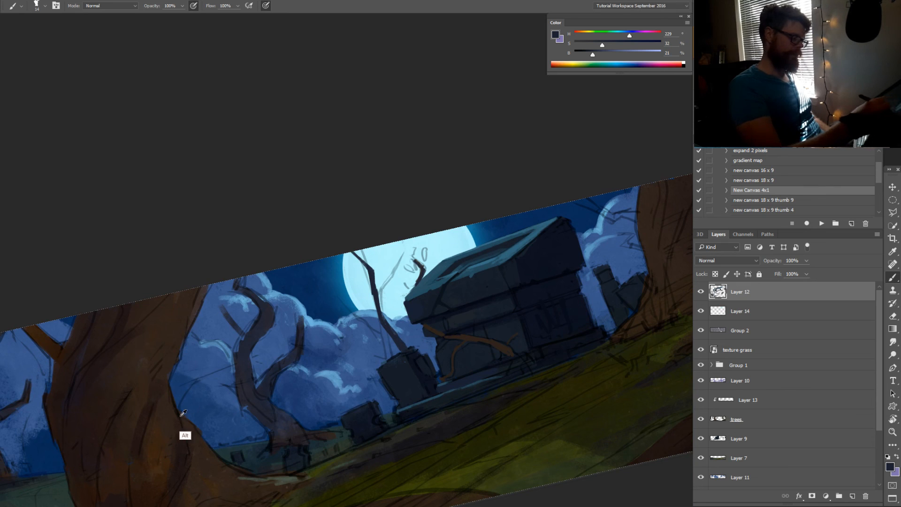
{"action": "left_click", "coordinate": [166, 434], "text": "alt"}
{"action": "left_click", "coordinate": [402, 359], "text": "alt"}
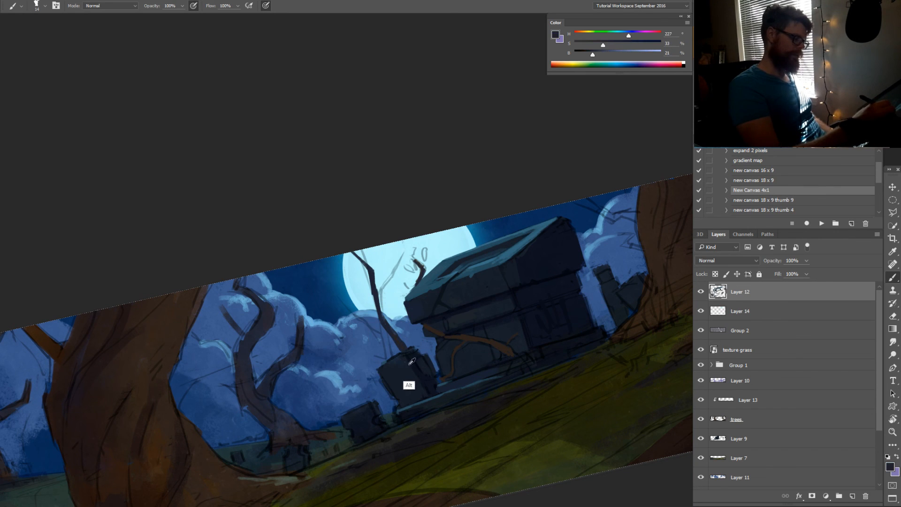
{"action": "key", "text": "r"}
{"action": "left_click_drag", "start_coordinate": [398, 358], "coordinate": [428, 340]}
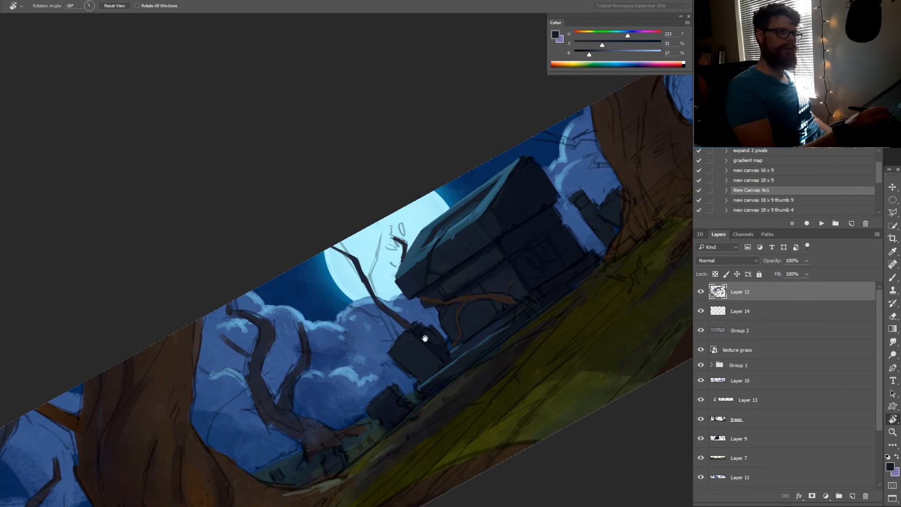
{"action": "key", "text": "b"}
{"action": "left_click", "coordinate": [402, 328], "text": "alt"}
{"action": "left_click", "coordinate": [403, 328], "text": "alt"}
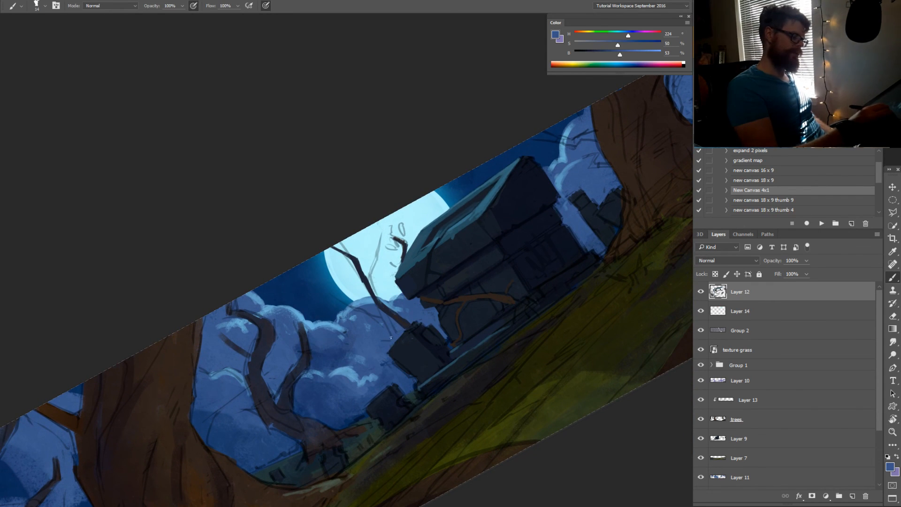
Darken the sampled navy to 46% saturation and 19% brightness and paint a thin branch forking off the trunk's left side over the clouds
{"action": "key", "text": "r"}
{"action": "mouse_move", "coordinate": [389, 331]}
{"action": "left_mouse_down"}
{"action": "mouse_move", "coordinate": [399, 417]}
{"action": "mouse_move", "coordinate": [312, 358]}
{"action": "left_mouse_up"}
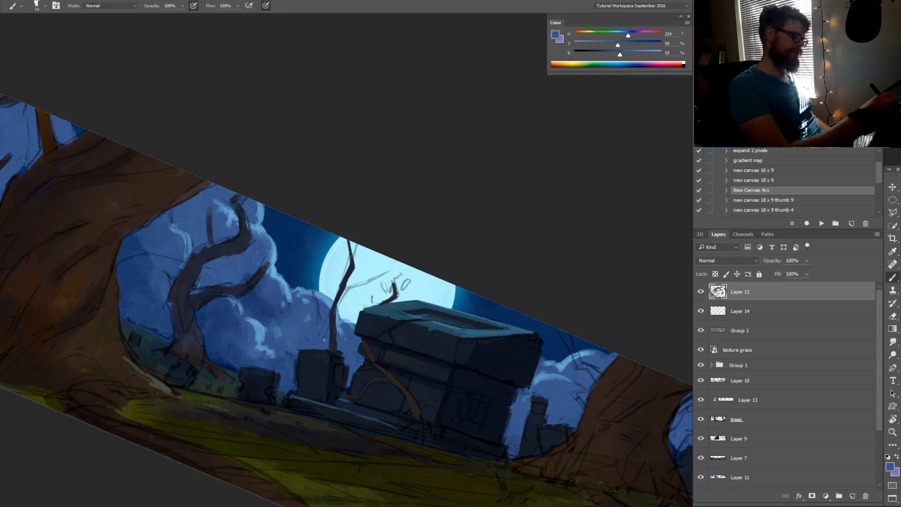
{"action": "left_click", "coordinate": [329, 338], "text": "alt"}
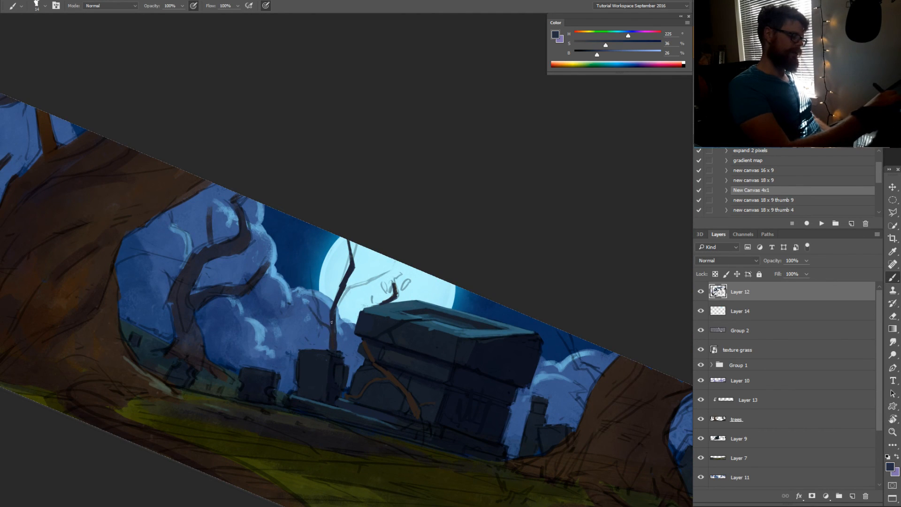
{"action": "left_click", "coordinate": [329, 324], "text": "alt"}
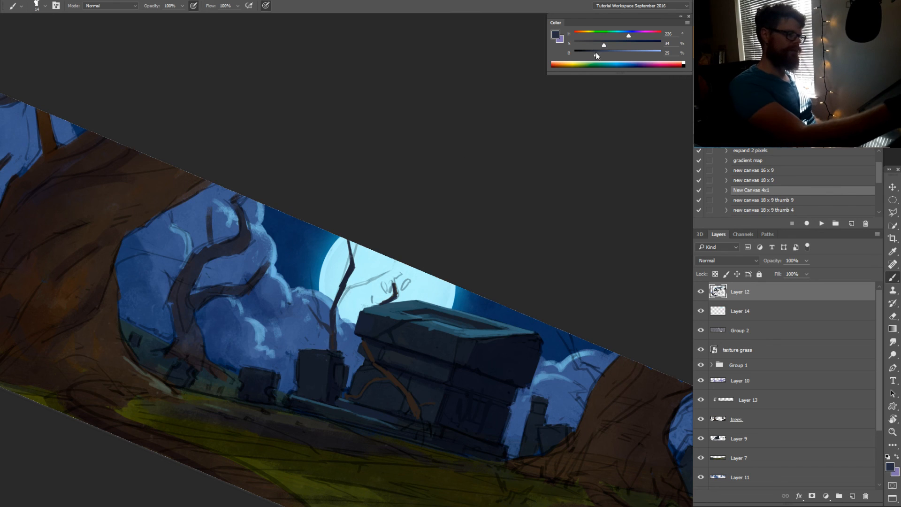
{"action": "left_click_drag", "start_coordinate": [597, 55], "coordinate": [614, 45]}
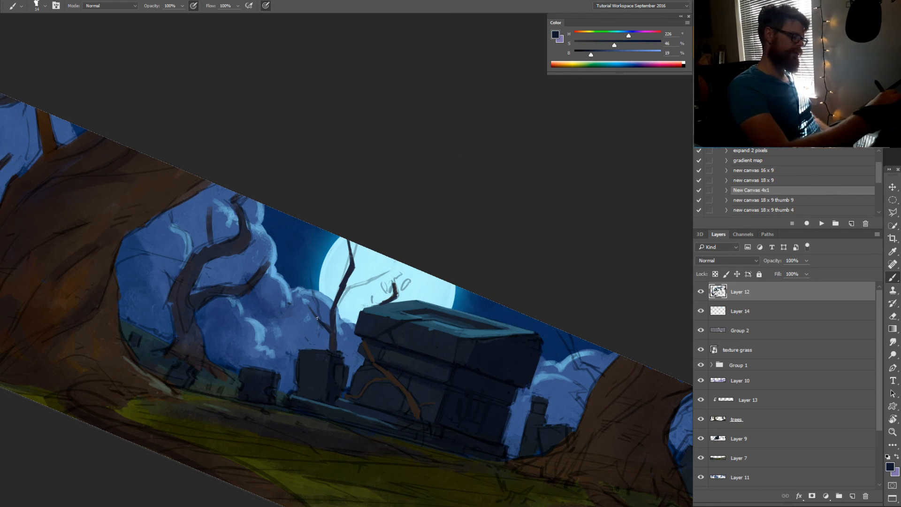
{"action": "left_click", "coordinate": [325, 341], "text": "alt"}
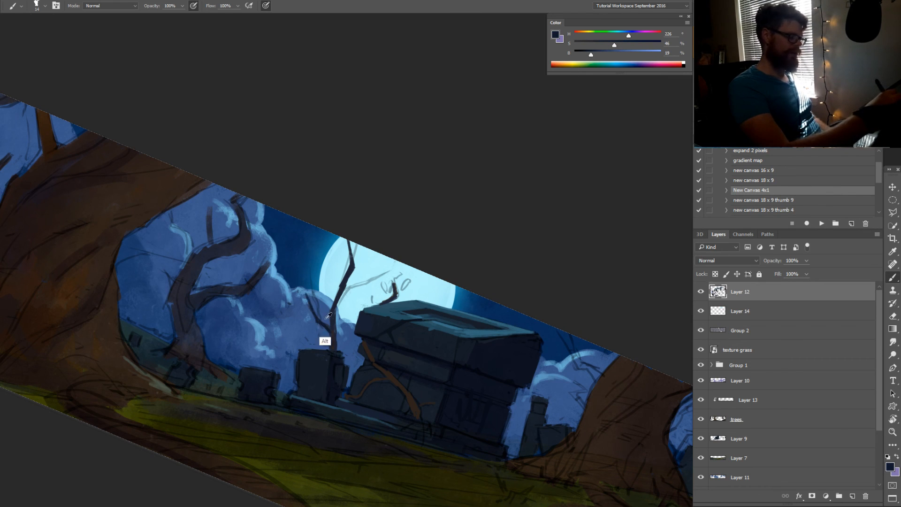
{"action": "left_click", "coordinate": [328, 328], "text": "alt"}
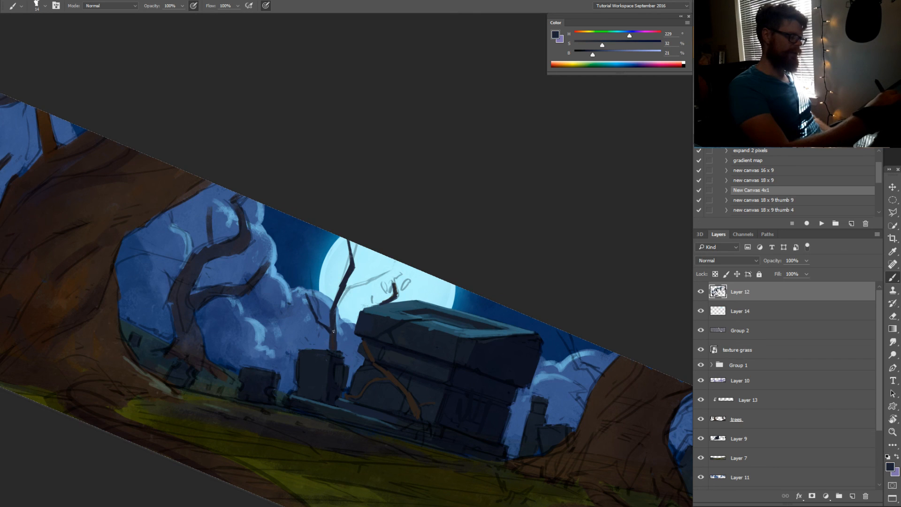
Paint a small branch off the trunk's right side over the moon and extend the twig above the crypt's roof with dark navy
{"action": "key", "text": "r"}
{"action": "mouse_move", "coordinate": [334, 332]}
{"action": "left_mouse_down"}
{"action": "mouse_move", "coordinate": [360, 319]}
{"action": "mouse_move", "coordinate": [388, 250]}
{"action": "mouse_move", "coordinate": [352, 257]}
{"action": "mouse_move", "coordinate": [353, 280]}
{"action": "left_mouse_up"}
{"action": "key", "text": "b"}
{"action": "left_click", "coordinate": [363, 277], "text": "alt"}
{"action": "left_click", "coordinate": [358, 283], "text": "alt"}
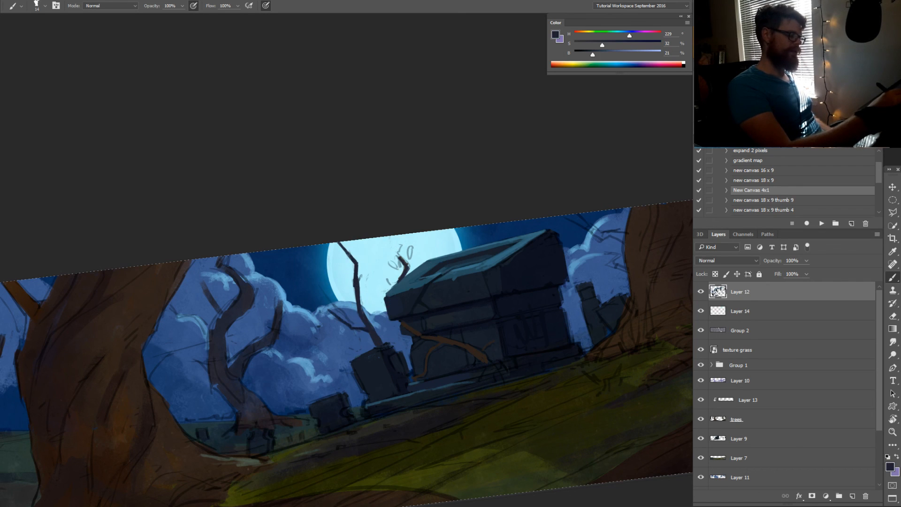
{"action": "key", "text": "r"}
{"action": "mouse_move", "coordinate": [373, 250]}
{"action": "left_mouse_down"}
{"action": "mouse_move", "coordinate": [390, 282]}
{"action": "mouse_move", "coordinate": [392, 342]}
{"action": "left_mouse_up"}
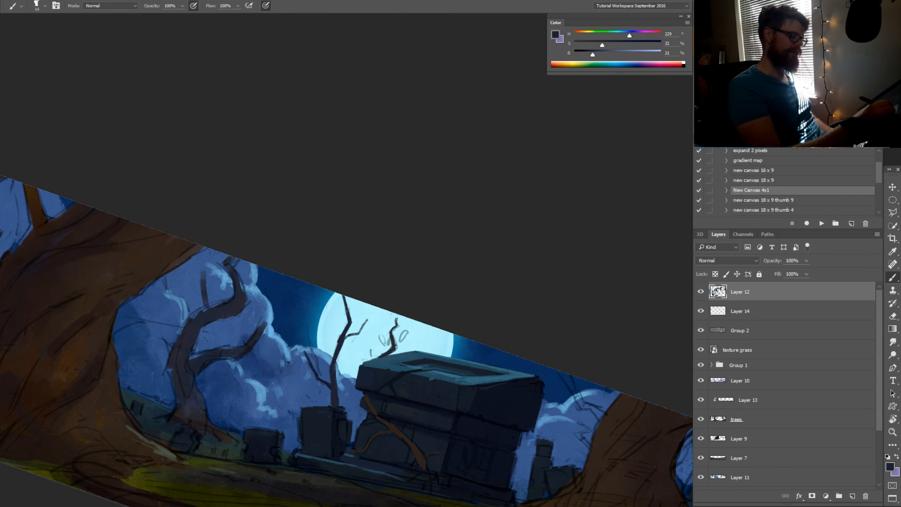
Thicken the crooked twig above the crypt's roof in dark navy, sampling the moon's pale blue for its edges
{"action": "left_click_drag", "start_coordinate": [392, 334], "coordinate": [396, 348]}
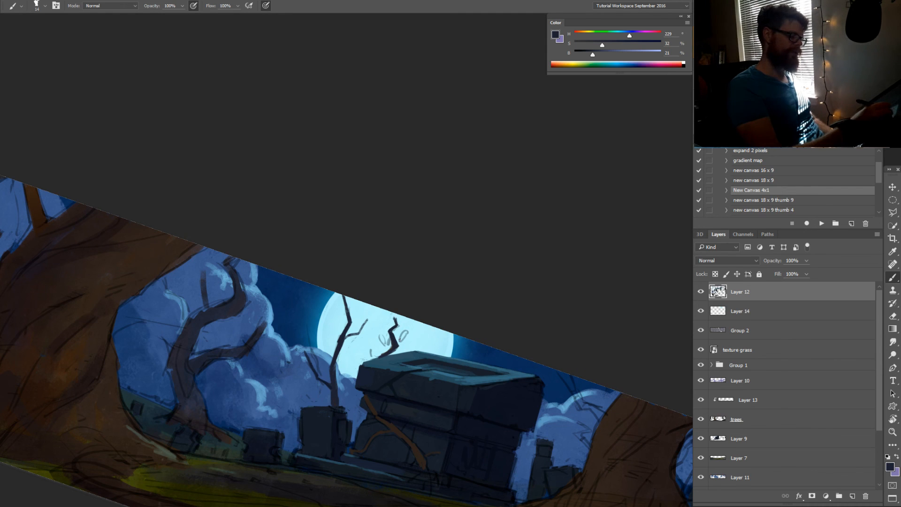
{"action": "left_click", "coordinate": [402, 332], "text": "alt"}
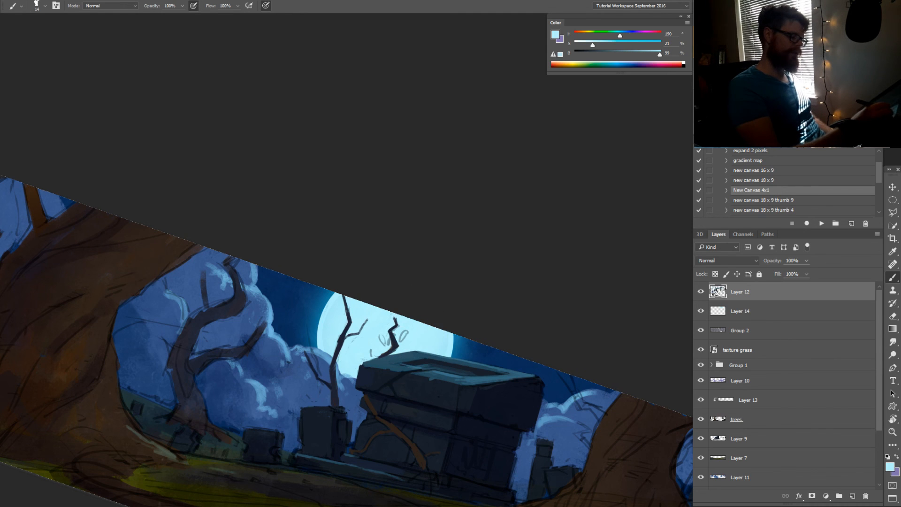
{"action": "left_click", "coordinate": [396, 345], "text": "alt"}
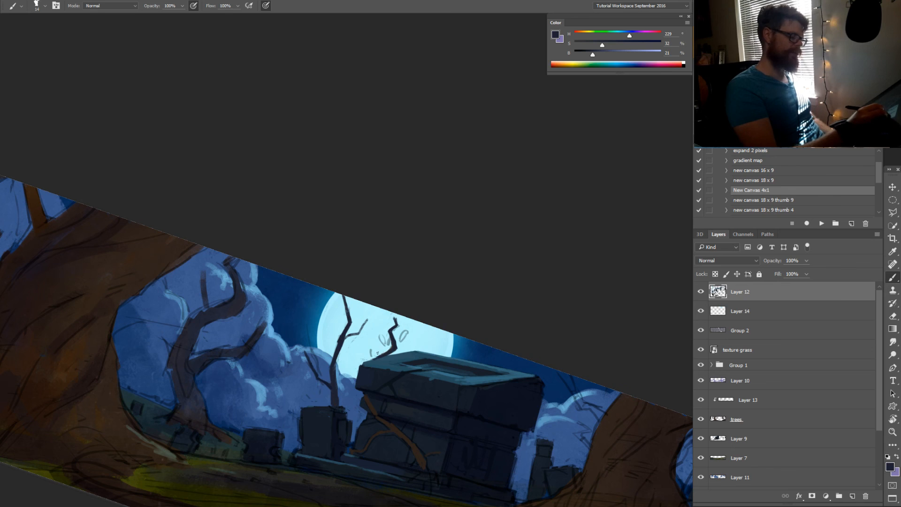
{"action": "left_click", "coordinate": [377, 354], "text": "alt"}
{"action": "left_click", "coordinate": [383, 339], "text": "alt"}
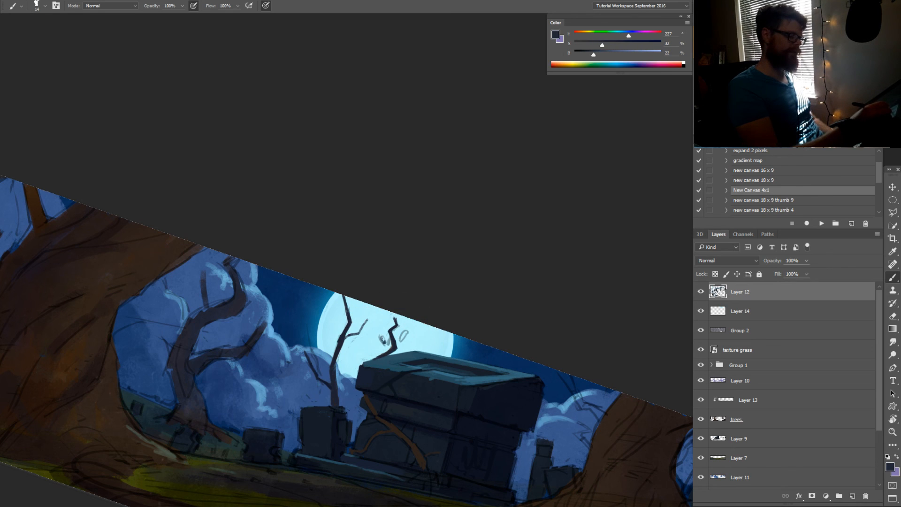
{"action": "left_click_drag", "start_coordinate": [387, 341], "coordinate": [385, 346]}
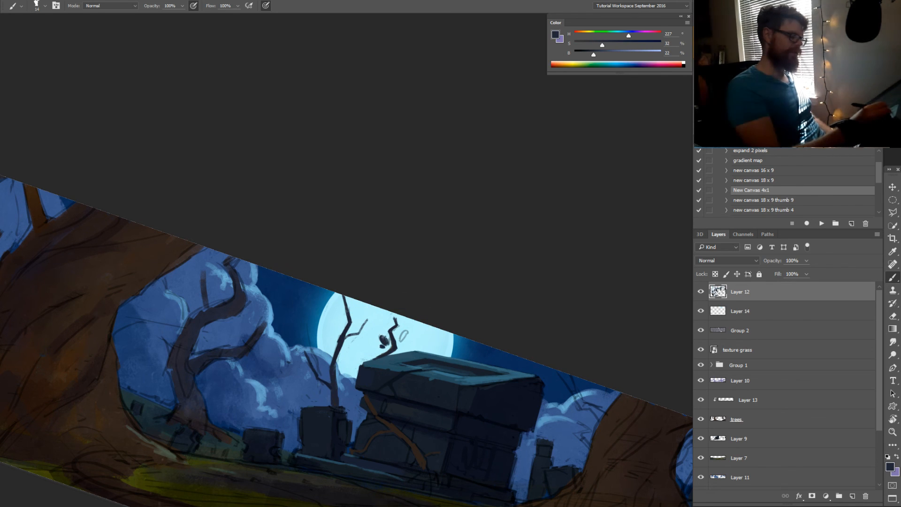
{"action": "key", "text": "ctrl+alt+z"}
{"action": "key", "text": "ctrl+alt+z"}
{"action": "key", "text": "ctrl+alt+z"}
{"action": "key", "text": "ctrl+alt+z"}
Paint out the sketch lines to the left of the twig with the moon's sampled pale blue
{"action": "scroll", "coordinate": [389, 335], "scroll_direction": "up", "scroll_amount": 1}
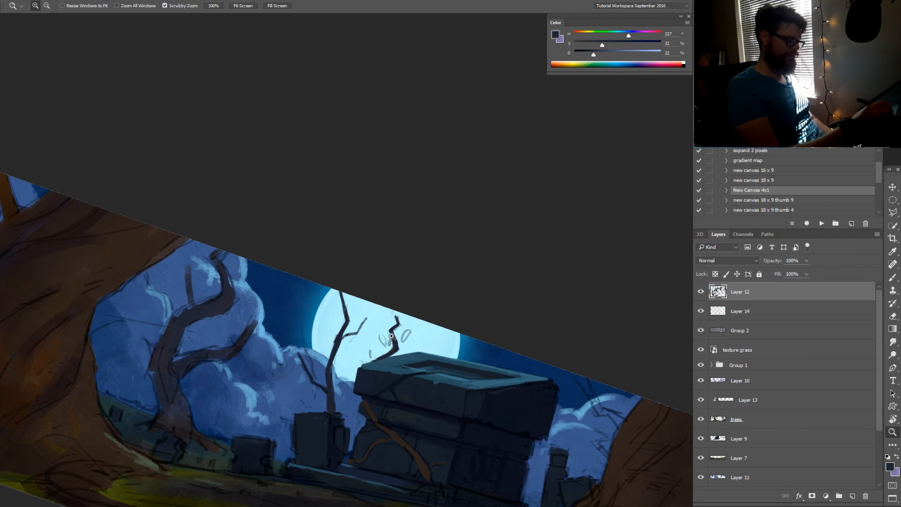
{"action": "left_click", "coordinate": [380, 332], "text": "alt"}
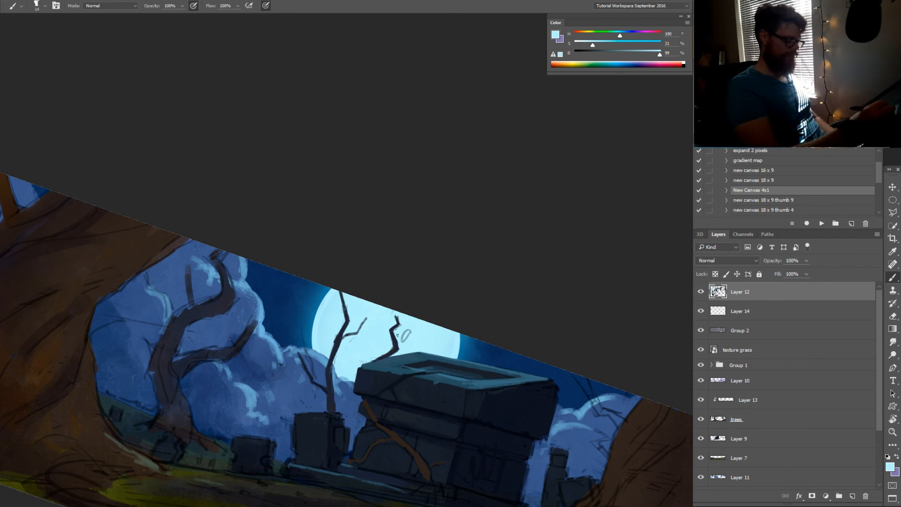
{"action": "key", "text": "l"}
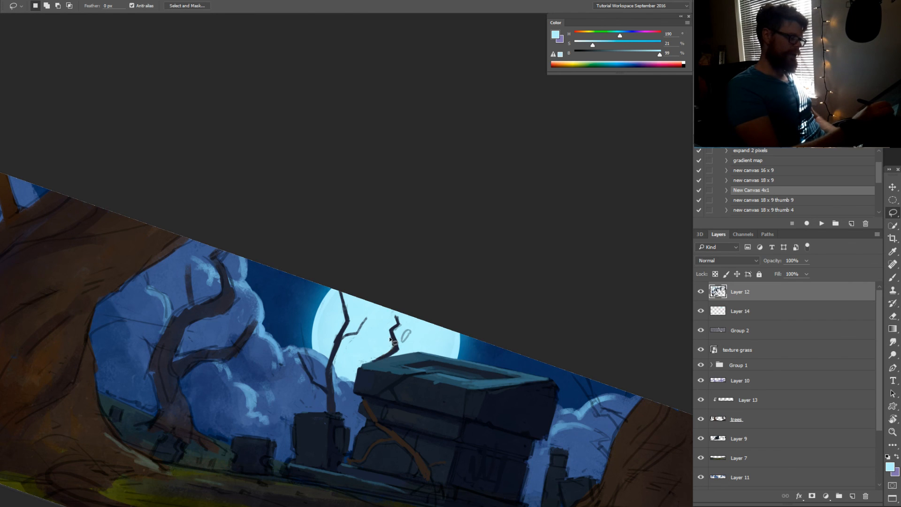
{"action": "key", "text": "b"}
Paint small dark navy leaves on the twig above the crypt and sharpen their tips with the moon's pale blue
{"action": "scroll", "coordinate": [389, 337], "scroll_direction": "up", "scroll_amount": 1}
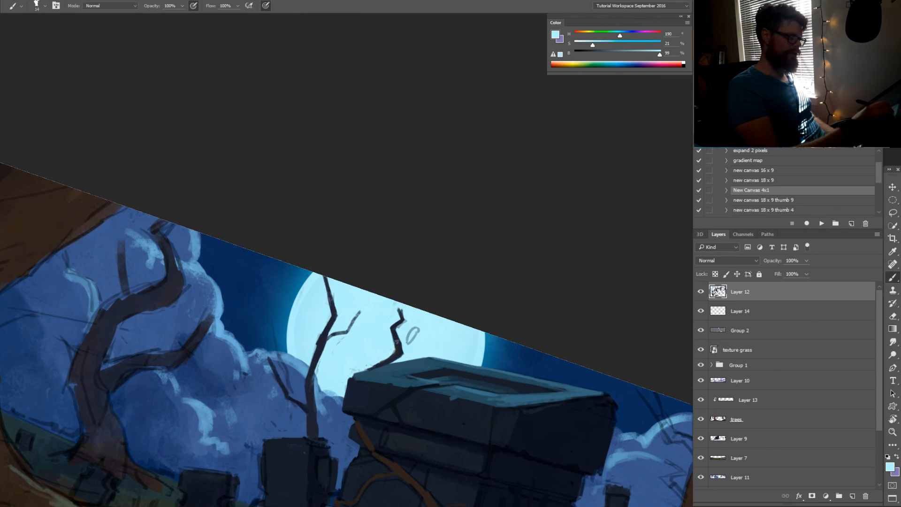
{"action": "left_click", "coordinate": [388, 337], "text": "alt"}
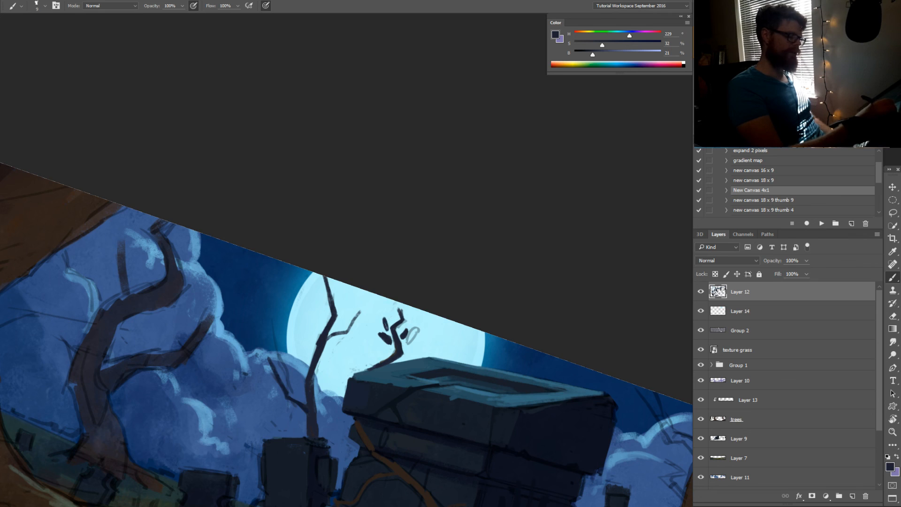
{"action": "left_click", "coordinate": [384, 317], "text": "alt"}
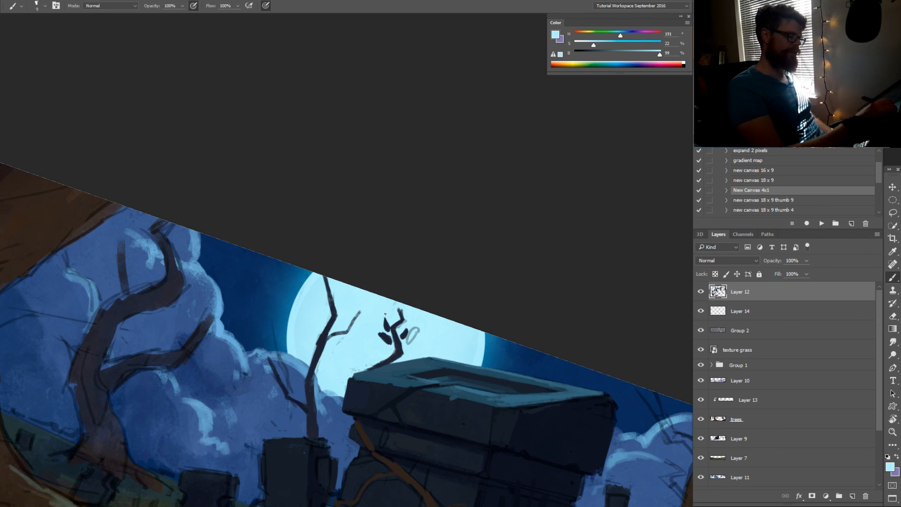
{"action": "left_click", "coordinate": [384, 333], "text": "alt"}
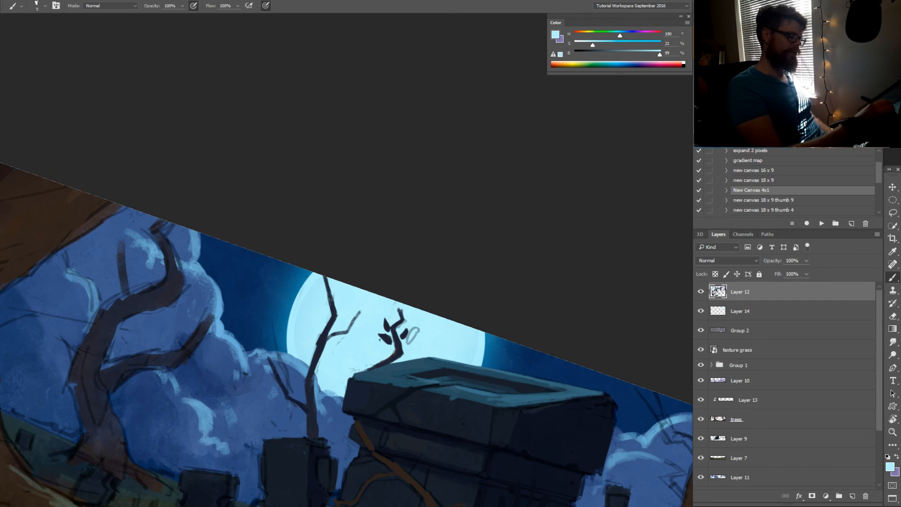
Add more small dark leaves along the twig's right side over the remaining sketch loop, using sampled navy
{"action": "key", "text": "r"}
{"action": "left_click_drag", "start_coordinate": [398, 405], "coordinate": [431, 373]}
{"action": "key", "text": "z"}
{"action": "mouse_move", "coordinate": [463, 334]}
{"action": "left_mouse_down"}
{"action": "mouse_move", "coordinate": [418, 374]}
{"action": "mouse_move", "coordinate": [408, 356]}
{"action": "left_mouse_up"}
{"action": "key", "text": "r"}
{"action": "key", "text": "z"}
{"action": "key", "text": "b"}
{"action": "left_click", "coordinate": [411, 358], "text": "alt"}
{"action": "key", "text": "z"}
{"action": "mouse_move", "coordinate": [427, 398]}
{"action": "left_mouse_down"}
{"action": "mouse_move", "coordinate": [382, 443]}
{"action": "mouse_move", "coordinate": [364, 446]}
{"action": "left_mouse_up"}
{"action": "left_click_drag", "start_coordinate": [426, 407], "coordinate": [449, 371]}
{"action": "key", "text": "b"}
{"action": "key", "text": "z"}
{"action": "left_click_drag", "start_coordinate": [443, 339], "coordinate": [458, 340]}
{"action": "key", "text": "b"}
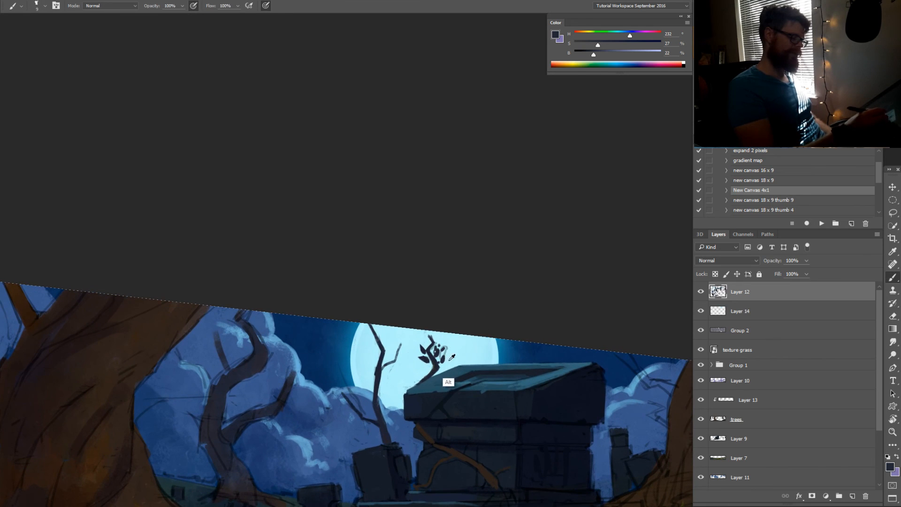
Paint out the small leafy twig in front of the moon using the sampled pale moon blue
{"action": "left_click", "coordinate": [442, 359], "text": "alt"}
{"action": "left_click_drag", "start_coordinate": [424, 377], "coordinate": [439, 370]}
{"action": "mouse_move", "coordinate": [438, 370]}
{"action": "left_mouse_down"}
{"action": "mouse_move", "coordinate": [418, 385]}
{"action": "mouse_move", "coordinate": [439, 344]}
{"action": "mouse_move", "coordinate": [428, 355]}
{"action": "mouse_move", "coordinate": [449, 354]}
{"action": "left_mouse_up"}
{"action": "right_click", "coordinate": [433, 370], "text": "alt"}
{"action": "left_click", "coordinate": [421, 336], "text": "alt"}
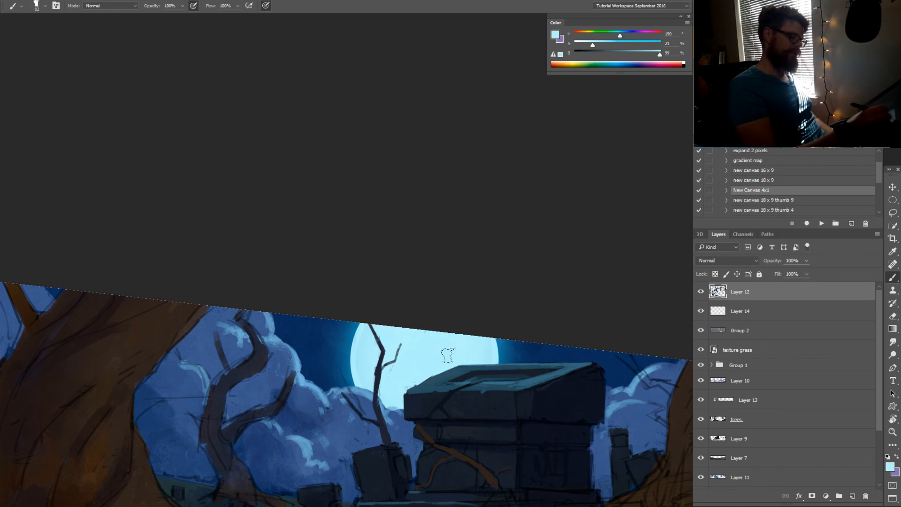
{"action": "left_click_drag", "start_coordinate": [416, 410], "coordinate": [542, 369]}
Refine the bare tree's branches against the clouds with a brush of about 40 px and sampled dark trunk and cloud blue colours
{"action": "right_click", "coordinate": [399, 366], "text": "alt"}
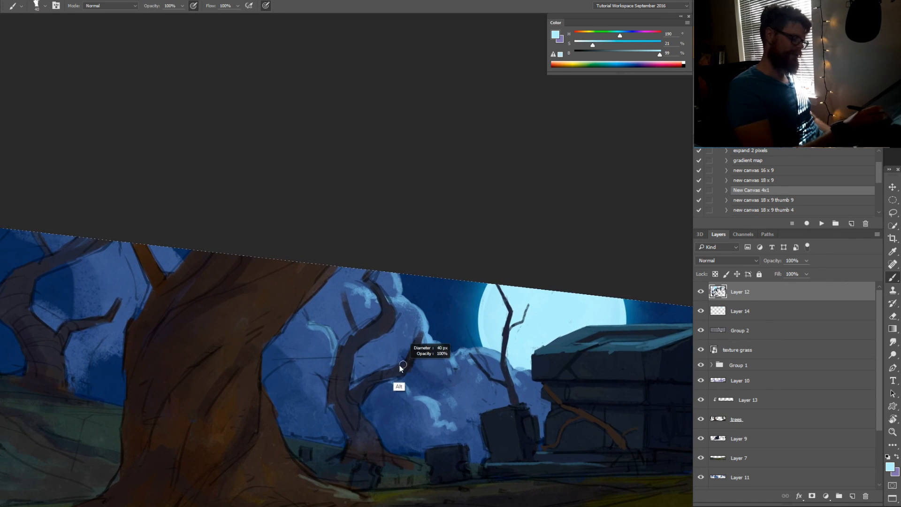
{"action": "left_click", "coordinate": [399, 376], "text": "alt"}
{"action": "left_click", "coordinate": [371, 384], "text": "alt"}
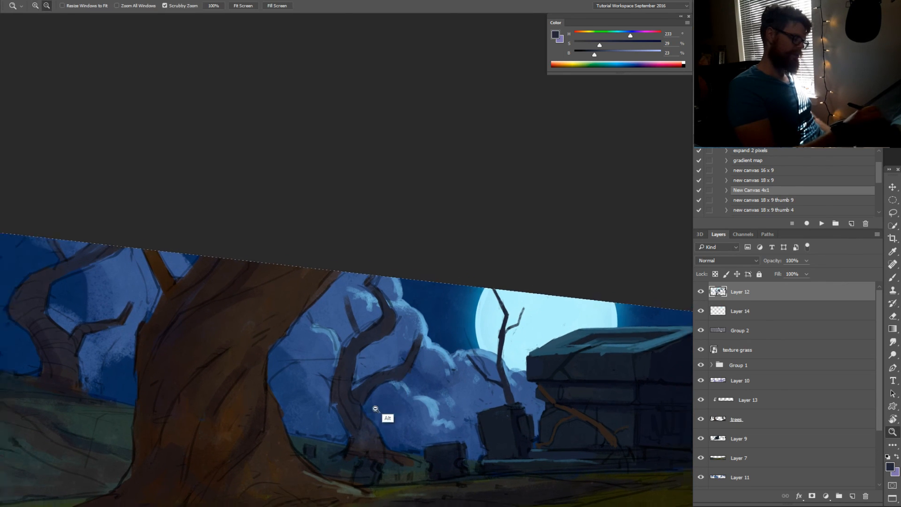
{"action": "scroll", "coordinate": [374, 385], "scroll_direction": "down", "scroll_amount": 3}
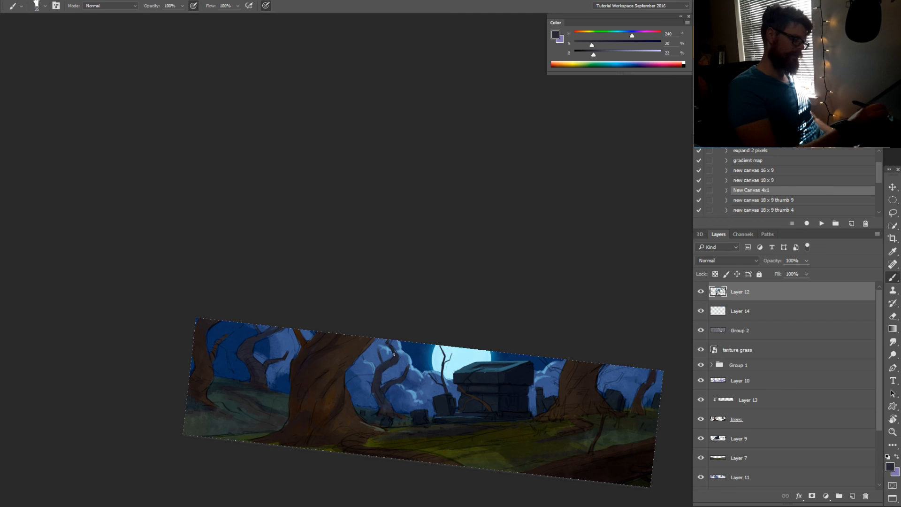
{"action": "left_click", "coordinate": [382, 393], "text": "alt"}
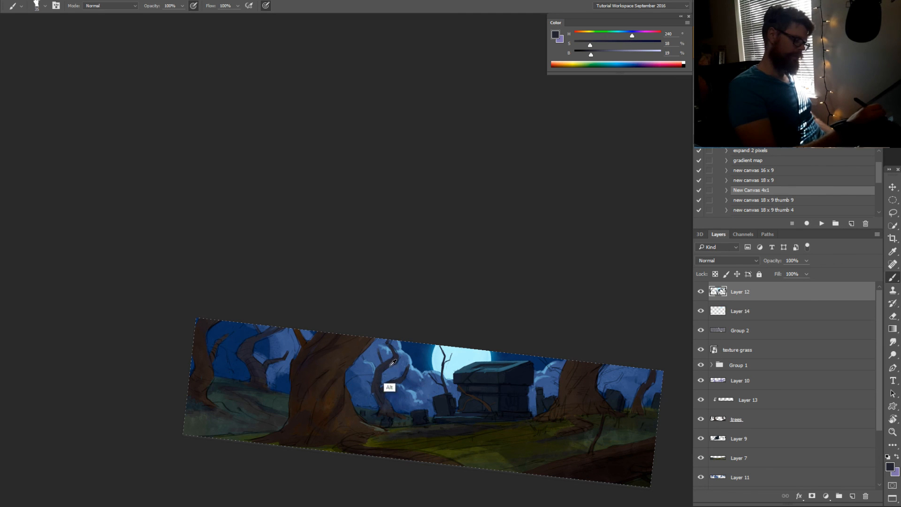
{"action": "left_click", "coordinate": [376, 374], "text": "alt"}
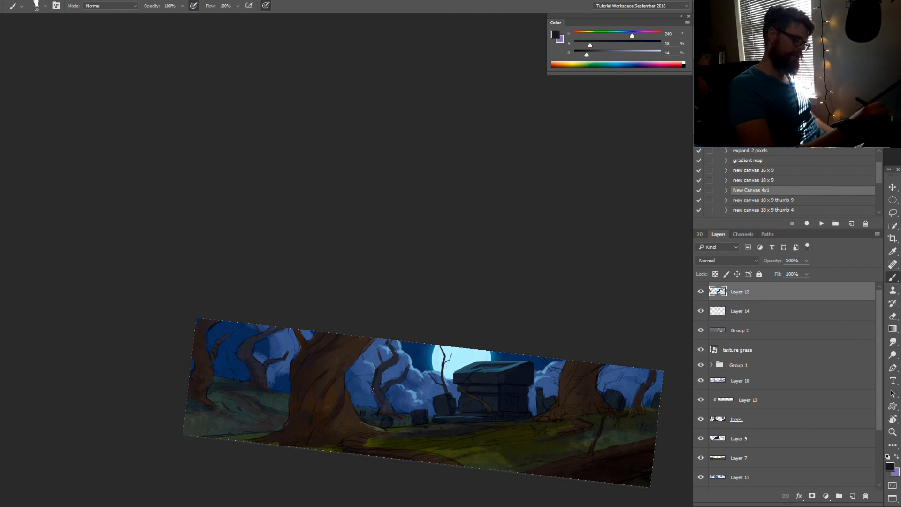
{"action": "left_click", "coordinate": [396, 371], "text": "alt"}
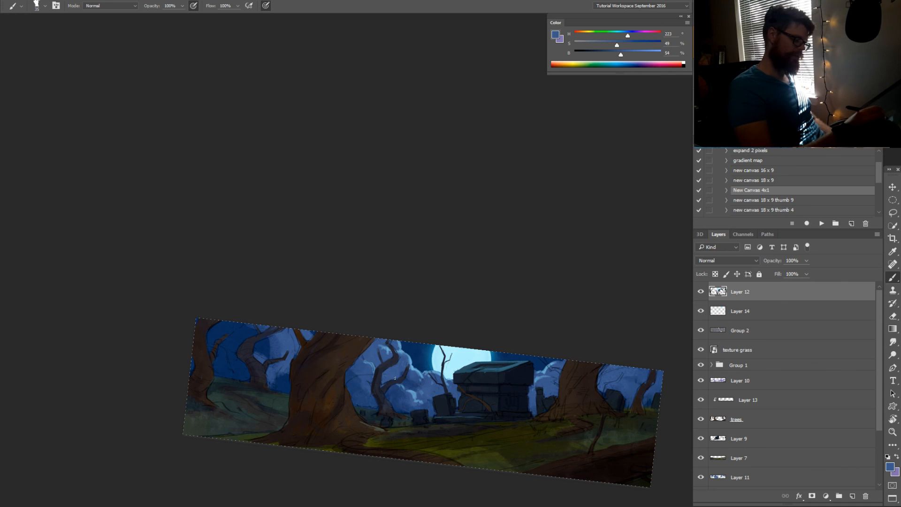
Paint sampled light and mid blue highlights on the clouds around the bare tree and beside the large foreground trunk
{"action": "key", "text": "r"}
{"action": "mouse_move", "coordinate": [422, 376]}
{"action": "left_mouse_down"}
{"action": "mouse_move", "coordinate": [492, 314]}
{"action": "mouse_move", "coordinate": [476, 249]}
{"action": "mouse_move", "coordinate": [427, 262]}
{"action": "mouse_move", "coordinate": [448, 267]}
{"action": "mouse_move", "coordinate": [435, 269]}
{"action": "mouse_move", "coordinate": [448, 258]}
{"action": "mouse_move", "coordinate": [416, 445]}
{"action": "left_mouse_up"}
{"action": "key", "text": "z"}
{"action": "key", "text": "b"}
{"action": "left_click", "coordinate": [483, 308], "text": "alt"}
{"action": "key", "text": "r"}
{"action": "left_click", "coordinate": [426, 261], "text": "alt"}
{"action": "key", "text": "r"}
{"action": "key", "text": "b"}
{"action": "left_click", "coordinate": [395, 341], "text": "alt"}
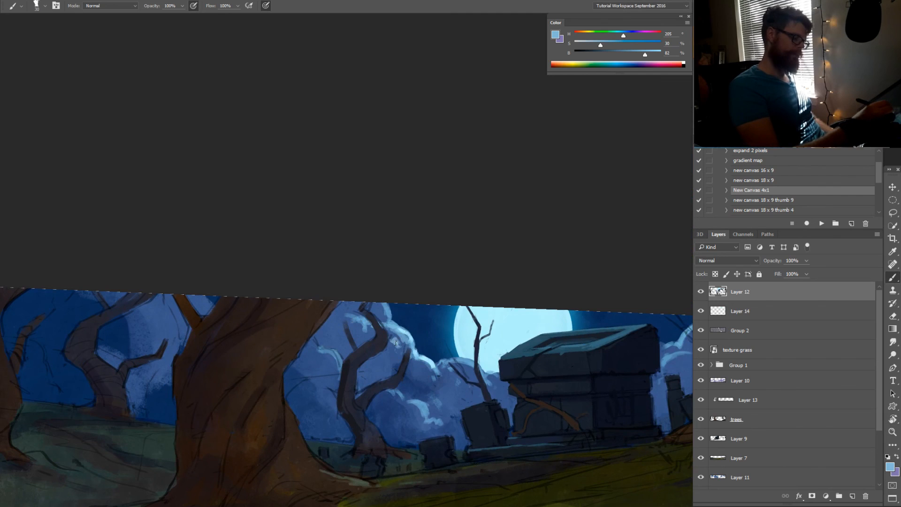
{"action": "left_click_drag", "start_coordinate": [397, 347], "coordinate": [400, 355]}
{"action": "left_click", "coordinate": [397, 358], "text": "alt"}
{"action": "left_click", "coordinate": [338, 376], "text": "alt"}
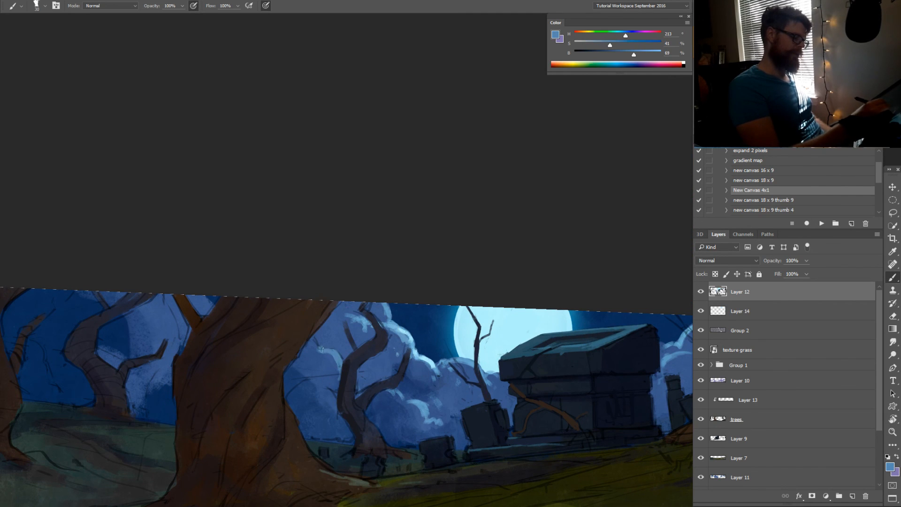
{"action": "mouse_move", "coordinate": [322, 349]}
{"action": "left_mouse_down"}
{"action": "mouse_move", "coordinate": [314, 342]}
{"action": "mouse_move", "coordinate": [333, 356]}
{"action": "left_mouse_up"}
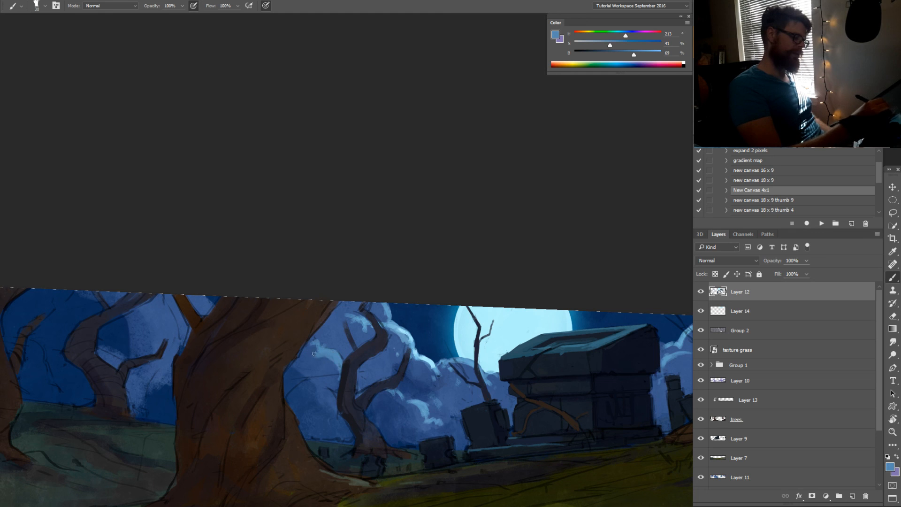
Refine the cloud edge beneath the moon around the thin tree with sampled dark, mid and light blues
{"action": "key", "text": "r"}
{"action": "mouse_move", "coordinate": [374, 376]}
{"action": "left_mouse_down"}
{"action": "mouse_move", "coordinate": [497, 312]}
{"action": "mouse_move", "coordinate": [491, 365]}
{"action": "left_mouse_up"}
{"action": "key", "text": "space"}
{"action": "left_click", "coordinate": [423, 332], "text": "alt"}
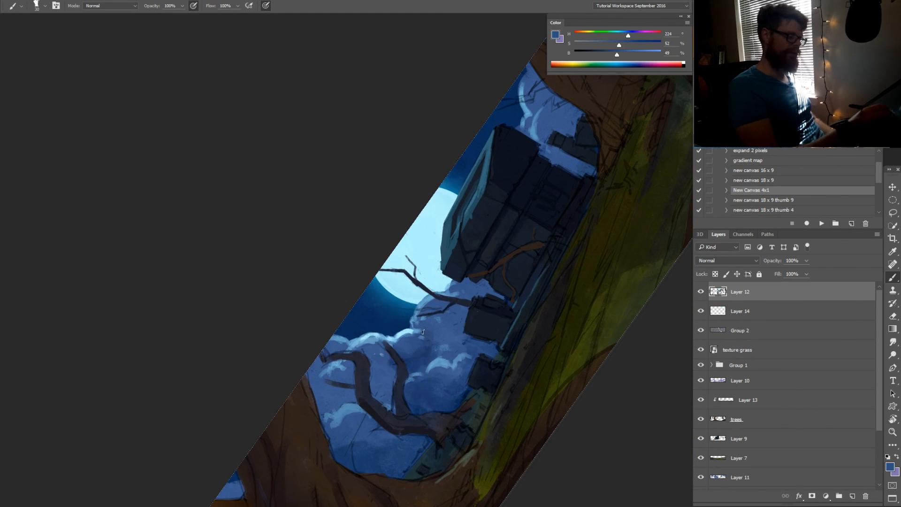
{"action": "left_click", "coordinate": [423, 334], "text": "alt"}
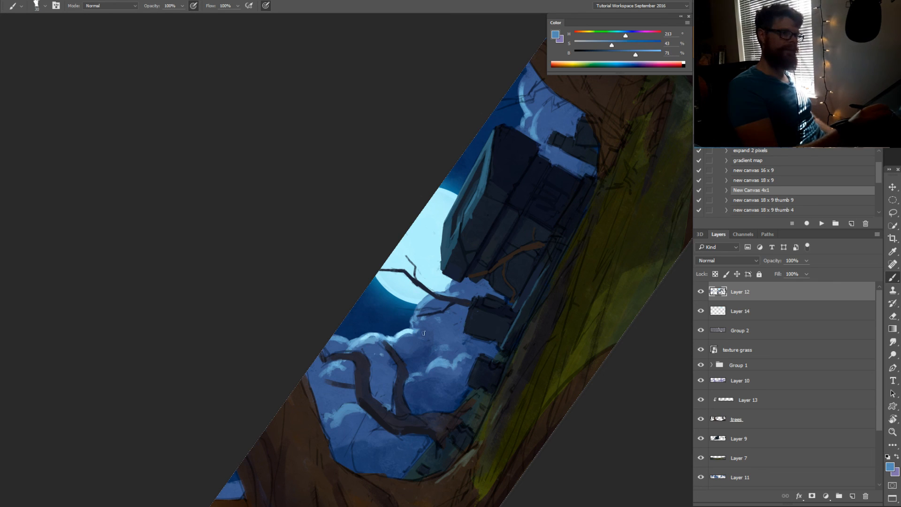
{"action": "left_click", "coordinate": [425, 309], "text": "alt"}
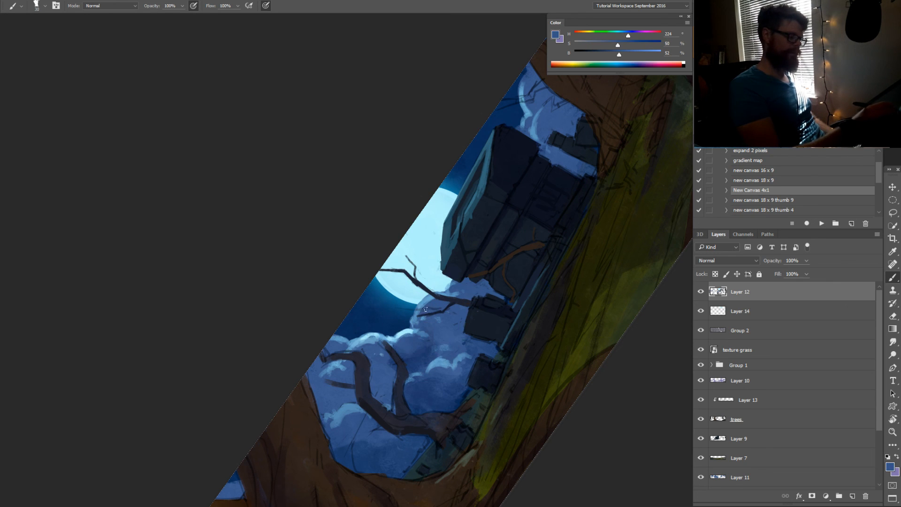
{"action": "left_click", "coordinate": [418, 309], "text": "alt"}
{"action": "left_click", "coordinate": [414, 308], "text": "alt"}
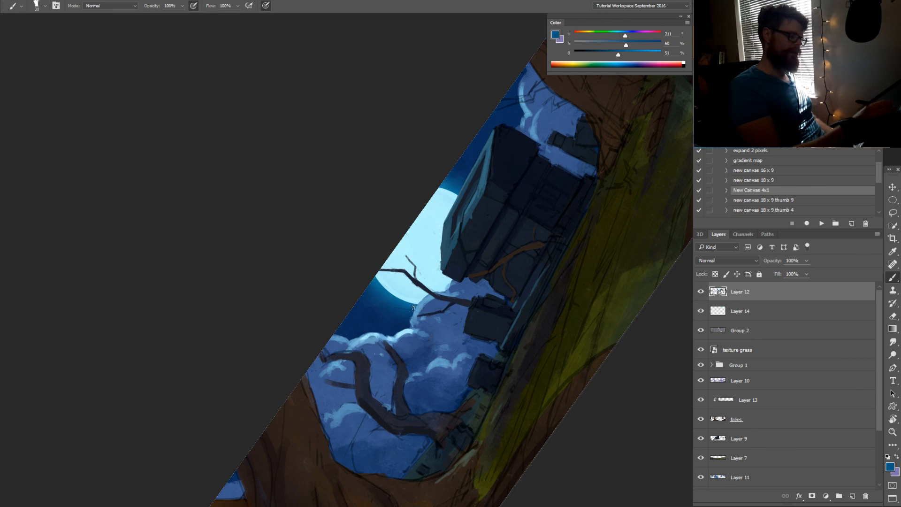
{"action": "left_click", "coordinate": [400, 303], "text": "alt"}
Refine the upper branch of the large tree behind the tomb with sampled dark brown and night-sky blue
{"action": "key", "text": "r"}
{"action": "left_click_drag", "start_coordinate": [485, 316], "coordinate": [473, 347]}
{"action": "key", "text": "b"}
{"action": "left_click", "coordinate": [514, 311], "text": "alt"}
{"action": "key", "text": "r"}
{"action": "mouse_move", "coordinate": [565, 303]}
{"action": "left_mouse_down"}
{"action": "mouse_move", "coordinate": [471, 445]}
{"action": "mouse_move", "coordinate": [449, 439]}
{"action": "mouse_move", "coordinate": [455, 449]}
{"action": "mouse_move", "coordinate": [439, 432]}
{"action": "mouse_move", "coordinate": [435, 402]}
{"action": "left_mouse_up"}
{"action": "key", "text": "b"}
{"action": "left_click", "coordinate": [458, 451], "text": "alt"}
{"action": "left_click", "coordinate": [462, 464], "text": "alt"}
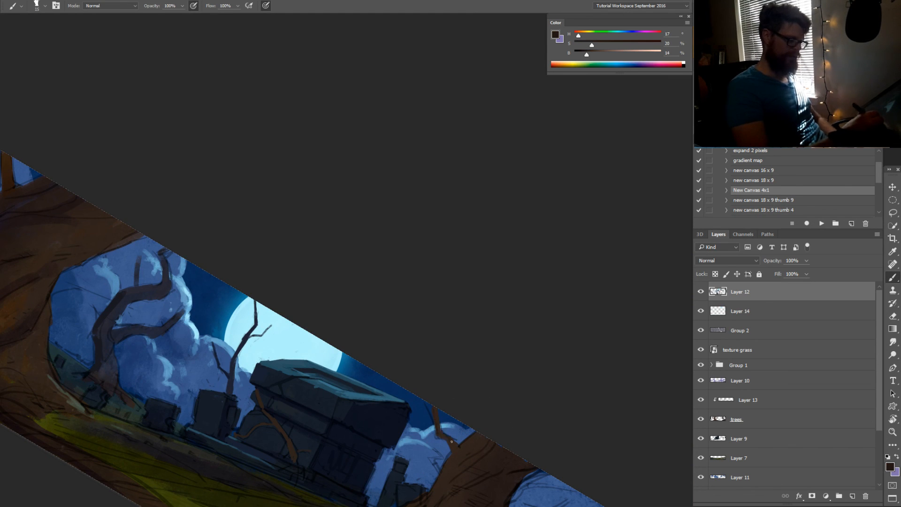
{"action": "left_click", "coordinate": [427, 420], "text": "alt"}
Add a short crooked twig to the tomb-facing side of the large tree's trunk in sampled brown
{"action": "key", "text": "r"}
{"action": "key", "text": "Escape"}
{"action": "left_click_drag", "start_coordinate": [546, 405], "coordinate": [493, 397]}
{"action": "key", "text": "b"}
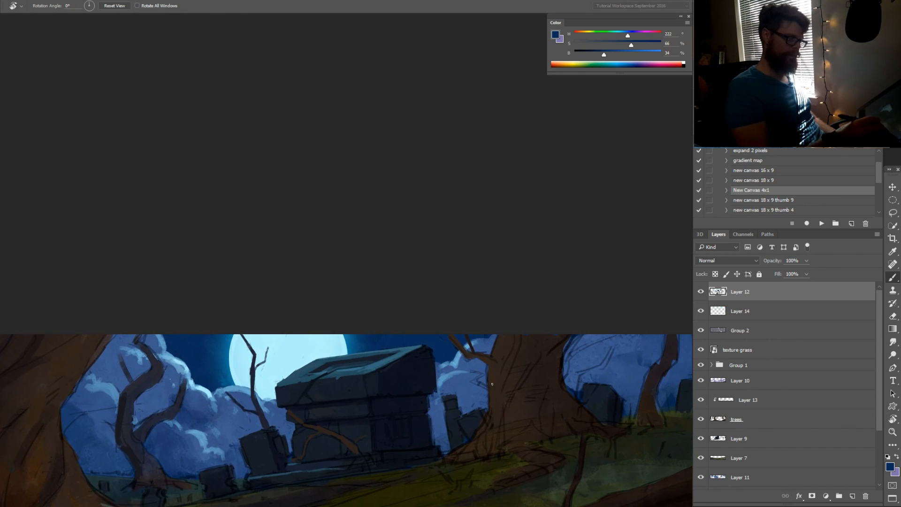
{"action": "left_click", "coordinate": [491, 386], "text": "alt"}
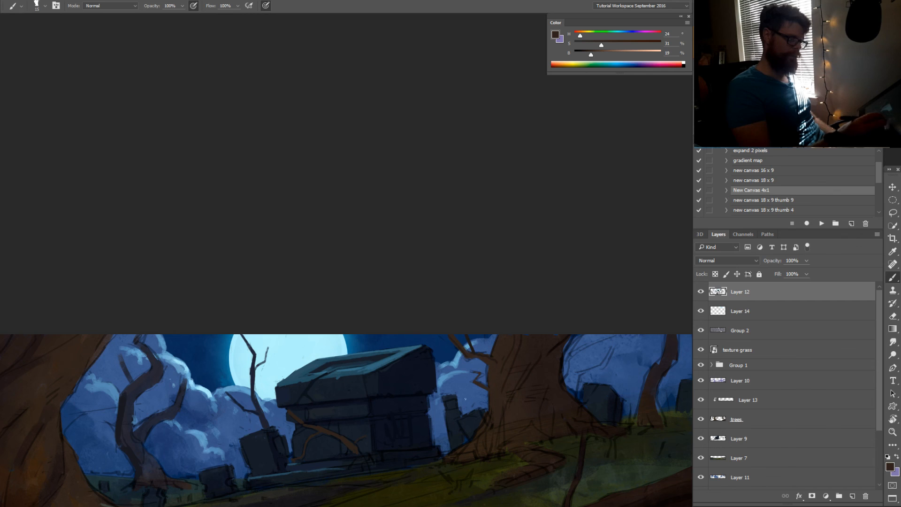
Repaint the leaning gravestone between the tomb and the large tree with the lid's teal and sampled dark blue shadow tones
{"action": "left_click", "coordinate": [310, 369], "text": "alt"}
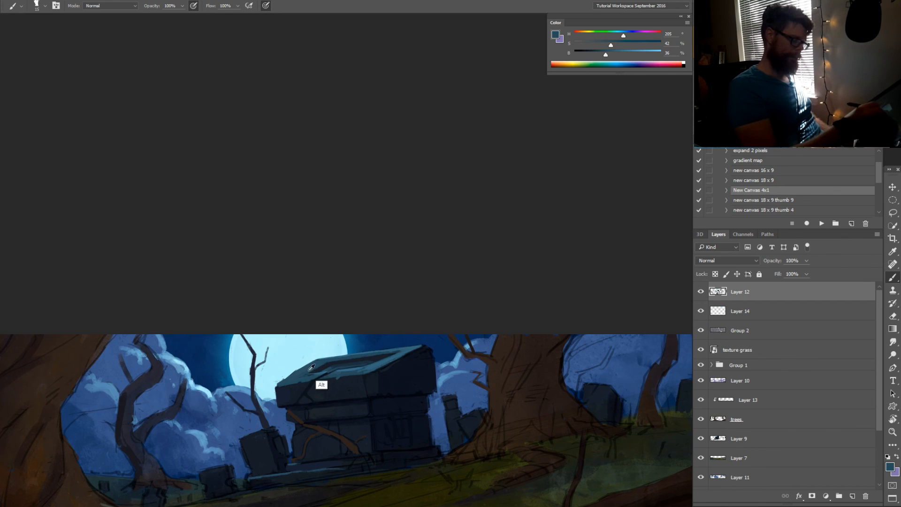
{"action": "mouse_move", "coordinate": [471, 414]}
{"action": "left_mouse_down"}
{"action": "mouse_move", "coordinate": [459, 419]}
{"action": "mouse_move", "coordinate": [472, 425]}
{"action": "left_mouse_up"}
{"action": "left_click", "coordinate": [462, 427], "text": "alt"}
{"action": "left_click", "coordinate": [480, 416], "text": "alt"}
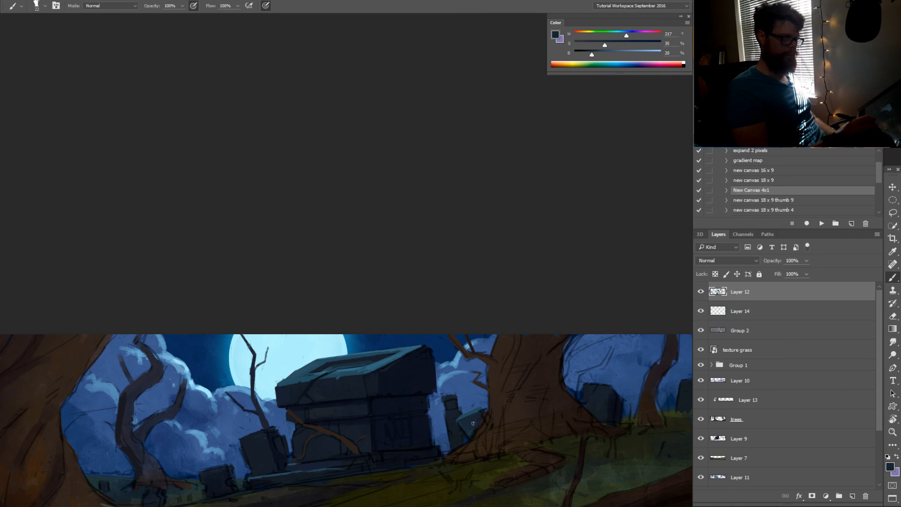
{"action": "left_click", "coordinate": [417, 428], "text": "alt"}
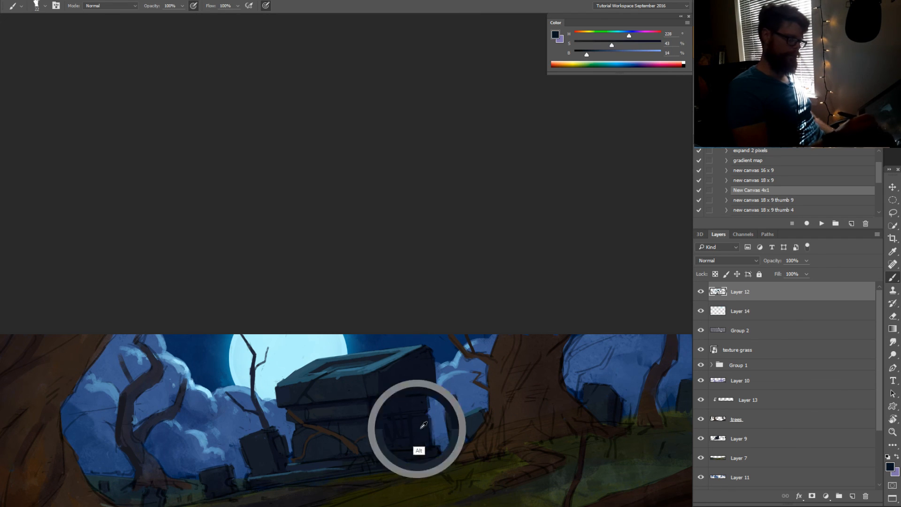
Clean up the gravestone beyond the large tree with sampled dark blue and blend its base using dark grass green
{"action": "left_click_drag", "start_coordinate": [635, 366], "coordinate": [485, 346]}
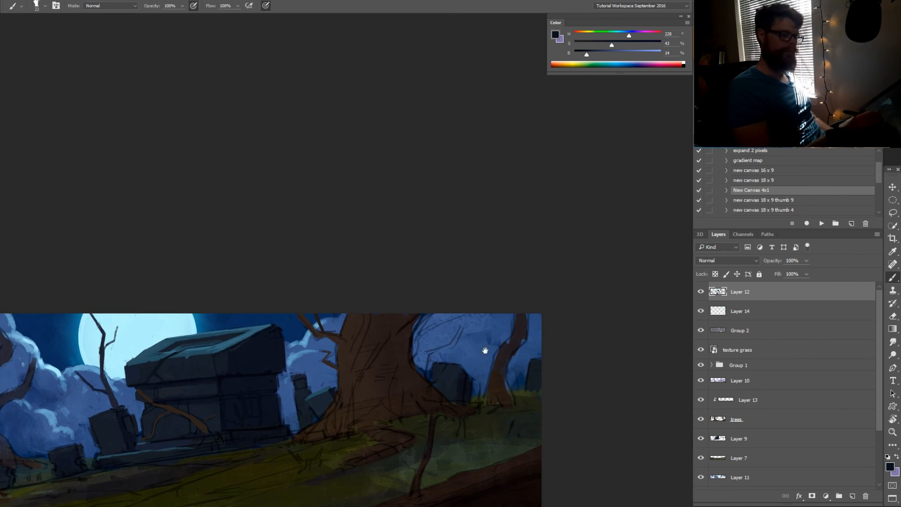
{"action": "left_click", "coordinate": [455, 390], "text": "alt"}
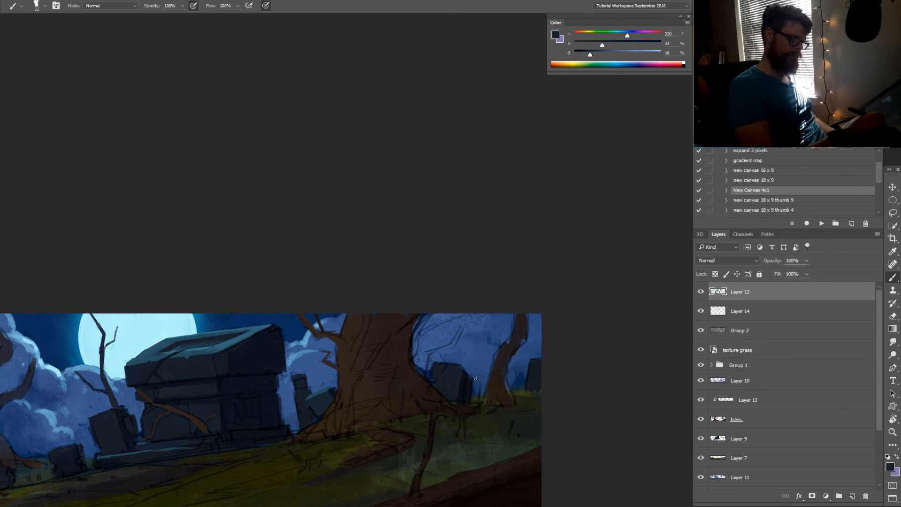
{"action": "left_click", "coordinate": [469, 389], "text": "alt"}
{"action": "left_click", "coordinate": [477, 401], "text": "alt"}
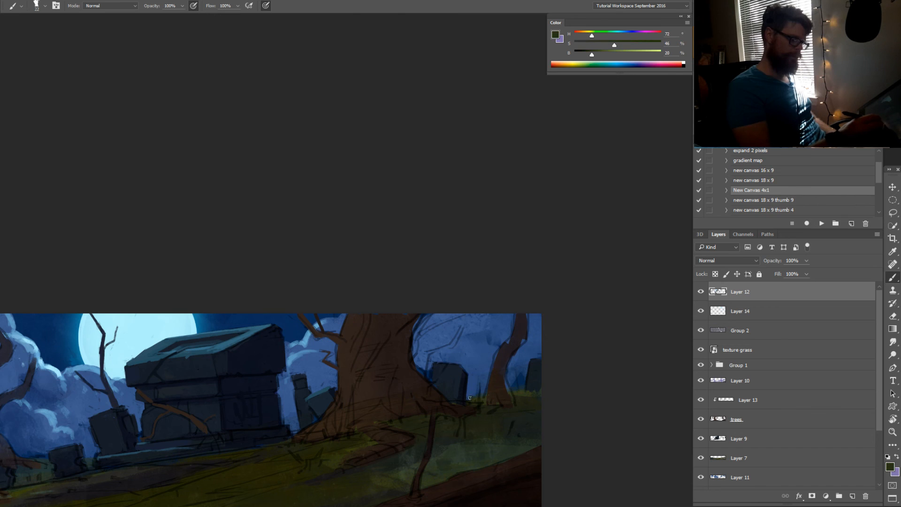
Try a saturated green stroke on the foreground grass with hue 98, saturation 72% and brightness 25%
{"action": "left_click_drag", "start_coordinate": [447, 418], "coordinate": [618, 337]}
{"action": "left_click", "coordinate": [358, 453], "text": "alt"}
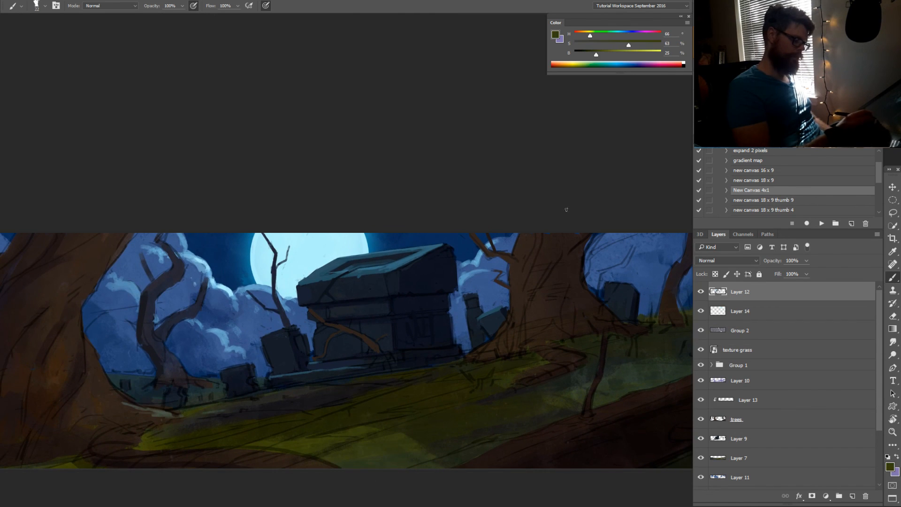
{"action": "left_click_drag", "start_coordinate": [591, 36], "coordinate": [593, 36]}
{"action": "key", "text": "r"}
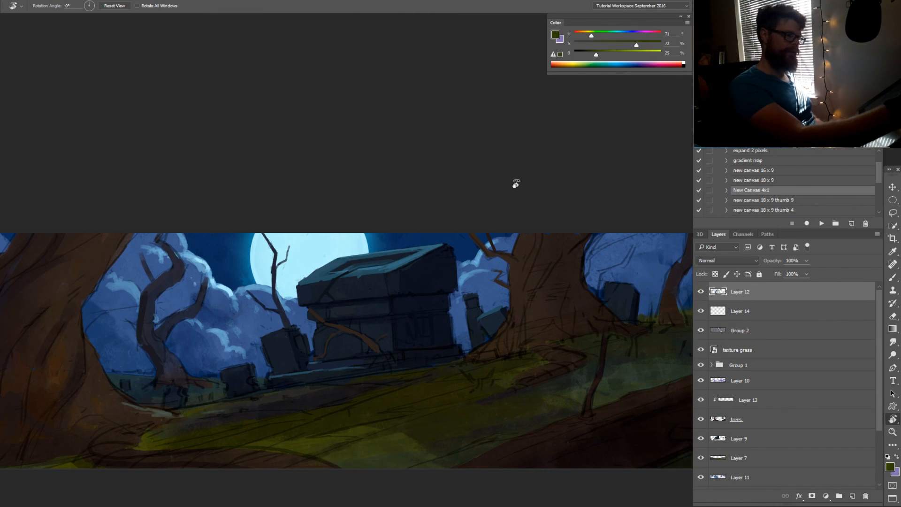
{"action": "left_click_drag", "start_coordinate": [387, 390], "coordinate": [427, 379]}
{"action": "left_click_drag", "start_coordinate": [408, 424], "coordinate": [458, 347]}
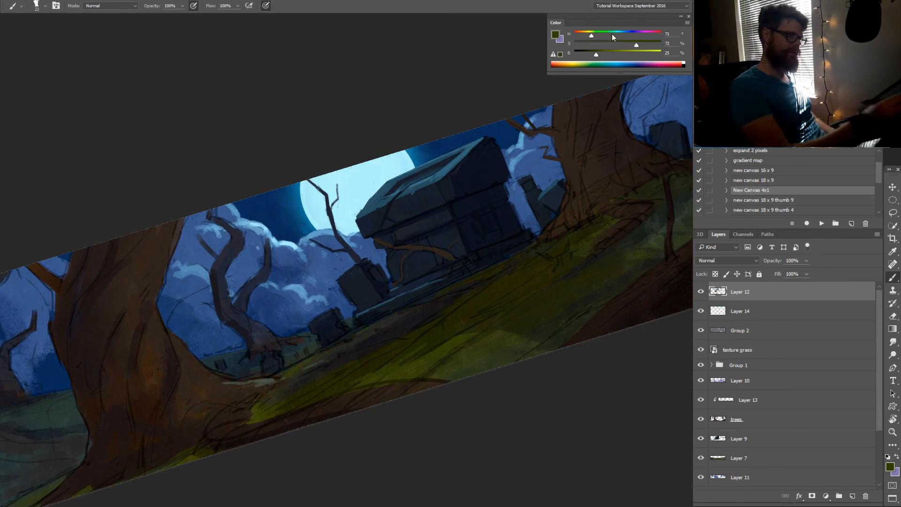
{"action": "left_click_drag", "start_coordinate": [592, 35], "coordinate": [598, 36]}
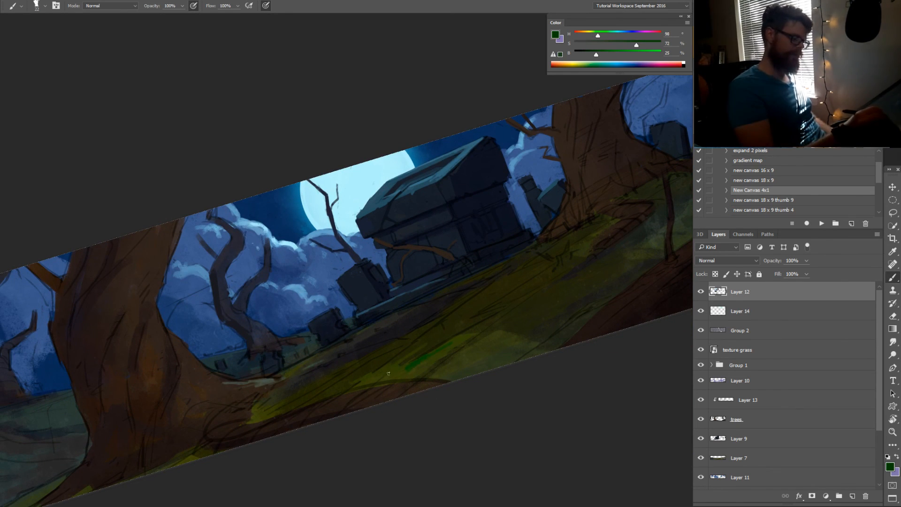
Glaze sampled cloud and sky blues at 20% brush opacity over the lit grass in front of the tomb
{"action": "left_click", "coordinate": [319, 266], "text": "alt"}
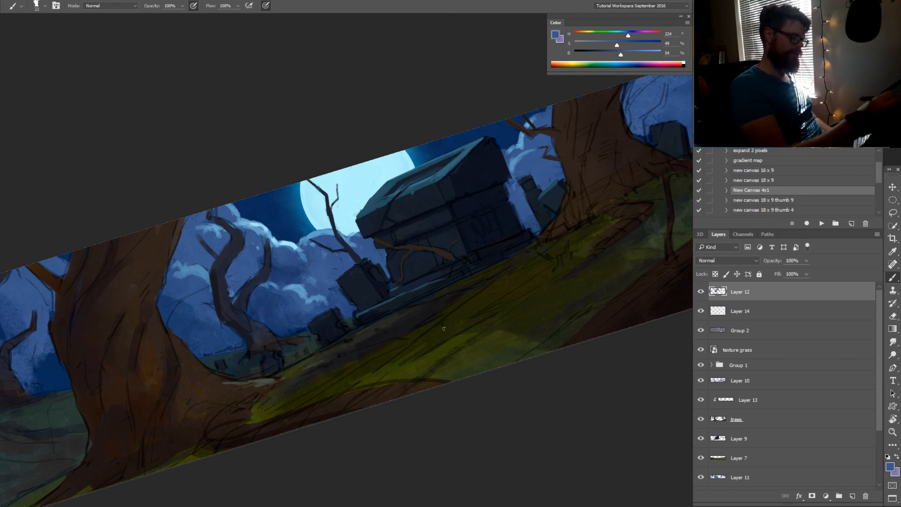
{"action": "key", "text": "2"}
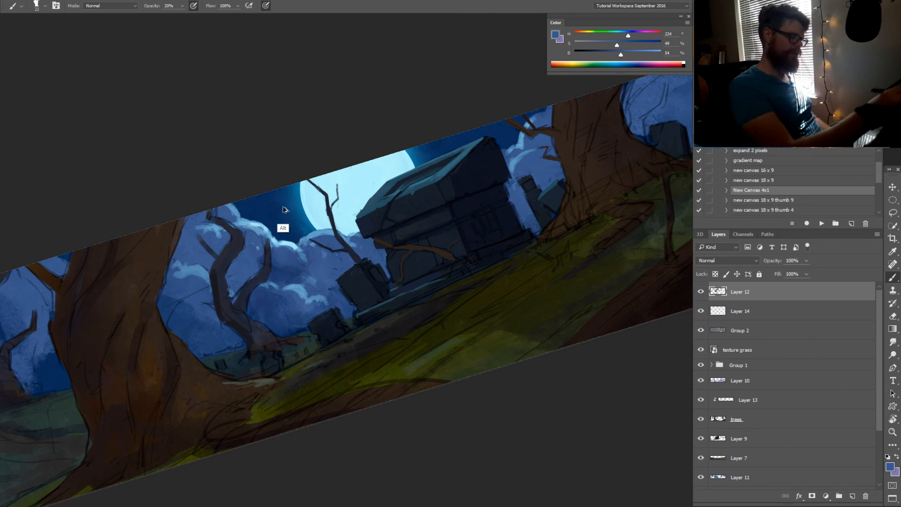
{"action": "left_click", "coordinate": [284, 227], "text": "alt"}
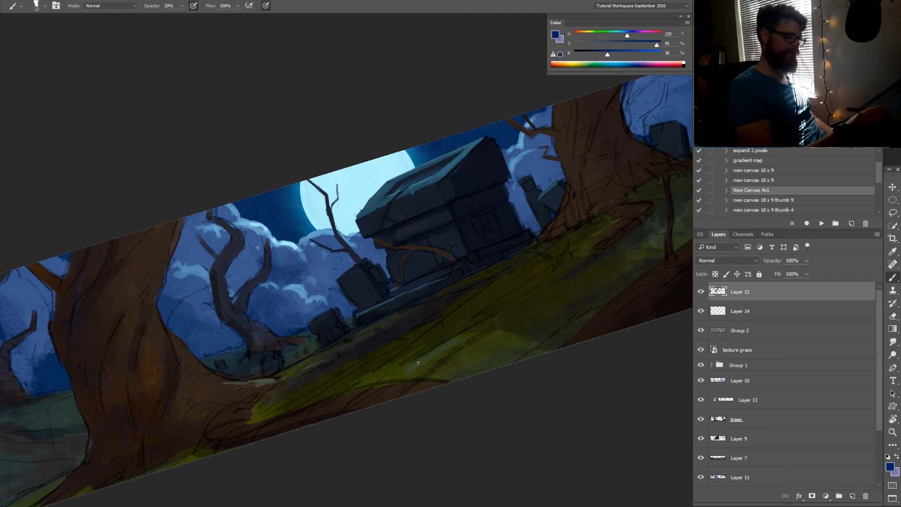
{"action": "left_click", "coordinate": [432, 375], "text": "alt"}
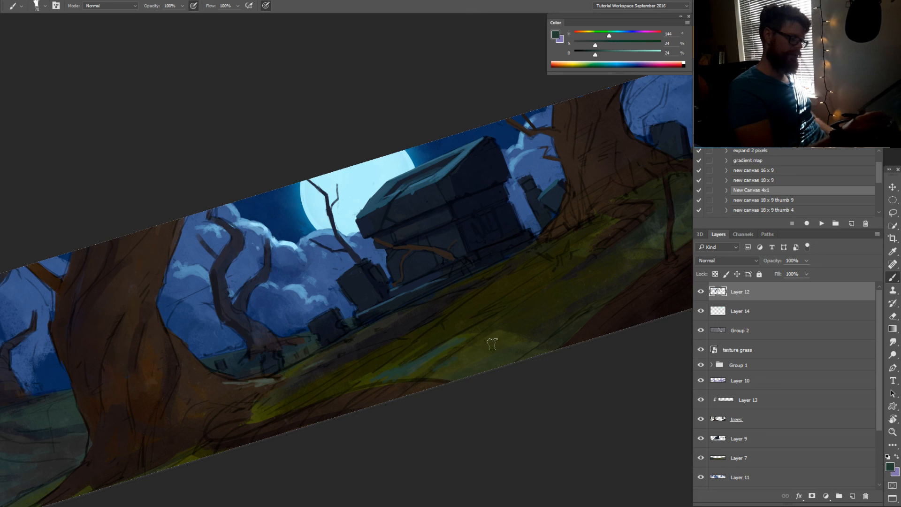
Paint a muted earth patch on the slope in front of the small gravestone, using hue 50, saturation 24% and brightness 24%
{"action": "key", "text": "r"}
{"action": "left_click_drag", "start_coordinate": [559, 325], "coordinate": [445, 345]}
{"action": "key", "text": "b"}
{"action": "left_click", "coordinate": [393, 341], "text": "alt"}
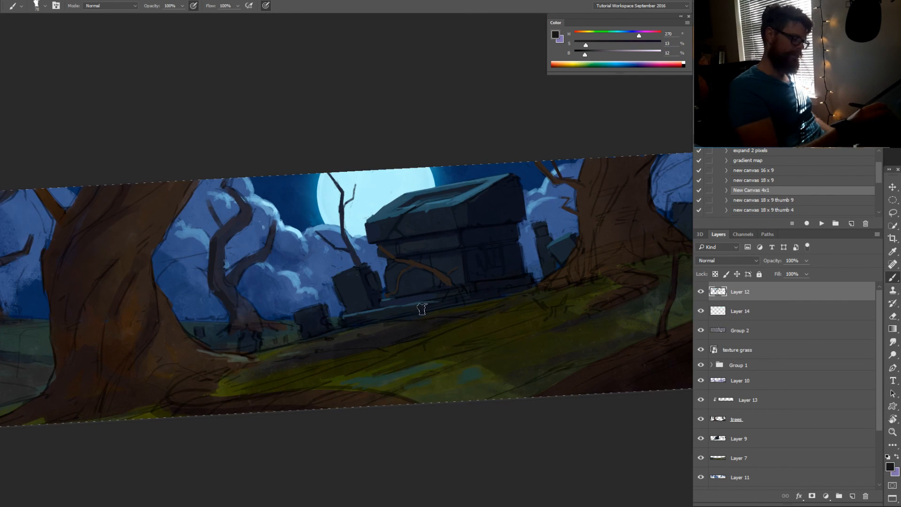
{"action": "key", "text": "r"}
{"action": "left_click_drag", "start_coordinate": [356, 339], "coordinate": [390, 323]}
{"action": "key", "text": "b"}
{"action": "left_click", "coordinate": [383, 350], "text": "alt"}
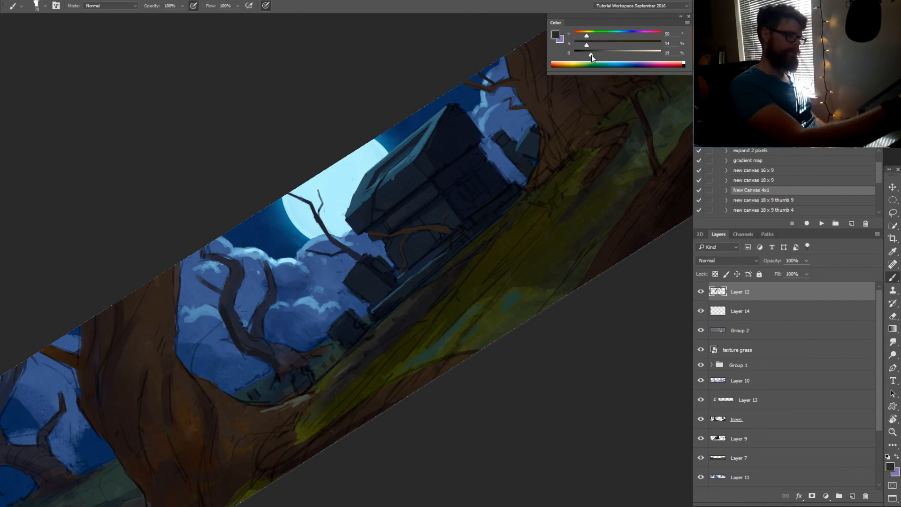
{"action": "left_click_drag", "start_coordinate": [590, 54], "coordinate": [596, 54]}
{"action": "key", "text": "bracketleft"}
{"action": "key", "text": "bracketleft"}
{"action": "key", "text": "bracketleft"}
{"action": "key", "text": "bracketleft"}
{"action": "key", "text": "bracketleft"}
{"action": "key", "text": "bracketleft"}
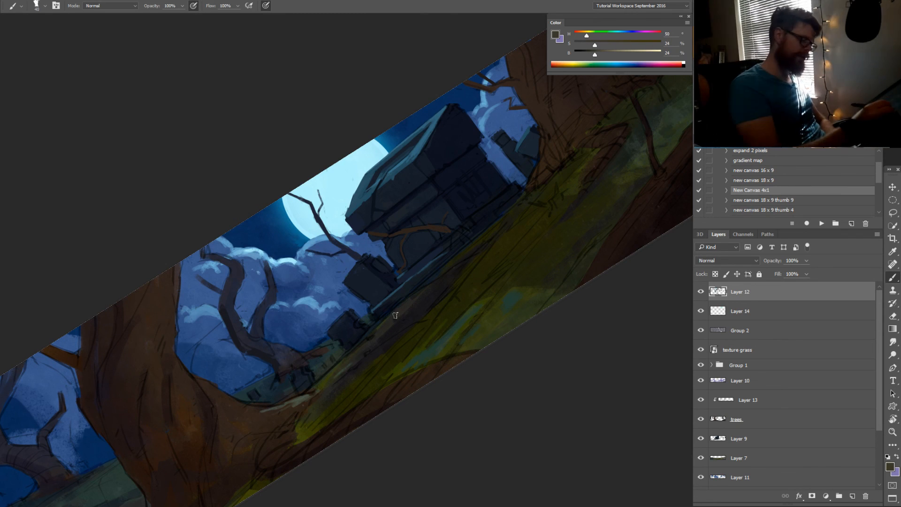
{"action": "mouse_move", "coordinate": [378, 331]}
{"action": "left_mouse_down"}
{"action": "mouse_move", "coordinate": [409, 301]}
{"action": "mouse_move", "coordinate": [362, 343]}
{"action": "left_mouse_up"}
{"action": "key", "text": "bracketleft"}
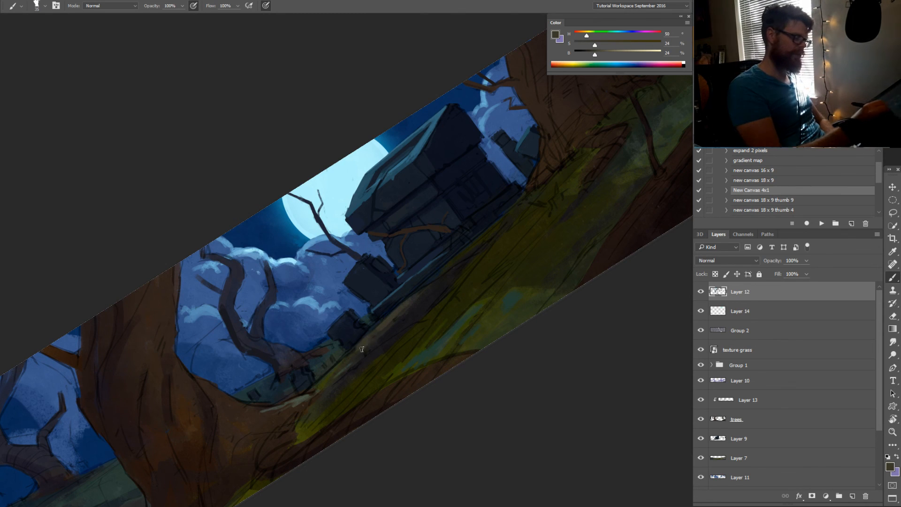
{"action": "left_click_drag", "start_coordinate": [401, 307], "coordinate": [366, 336]}
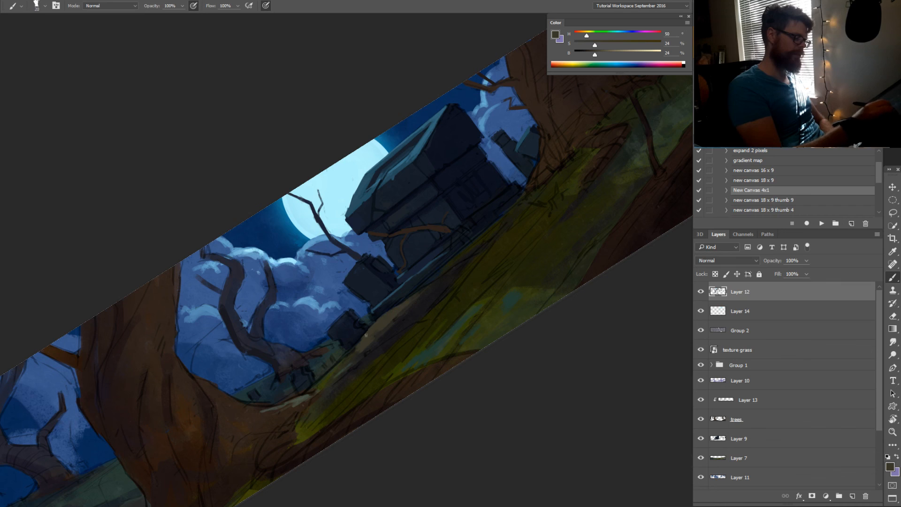
{"action": "key", "text": "bracketright"}
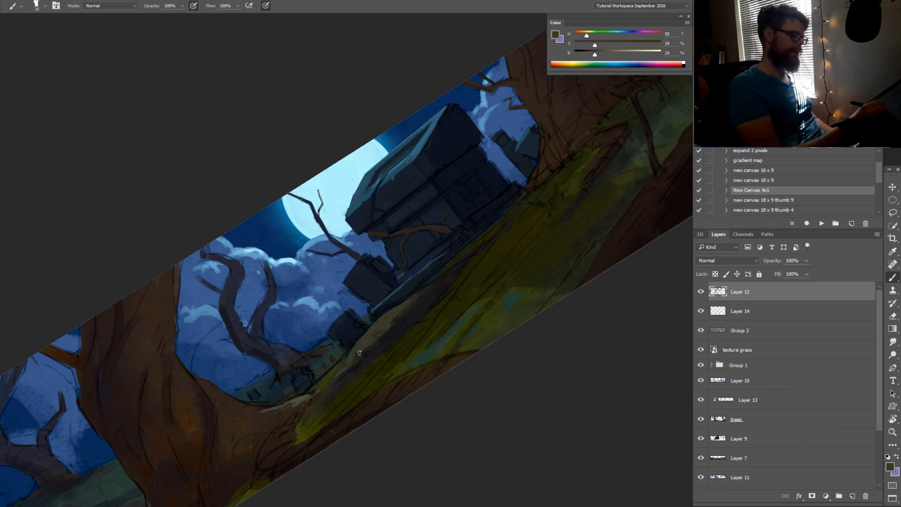
Blend the spreading root of the large foreground tree into the neighbouring grass with sampled dark purple-grey and brown tones
{"action": "left_click", "coordinate": [415, 301], "text": "alt"}
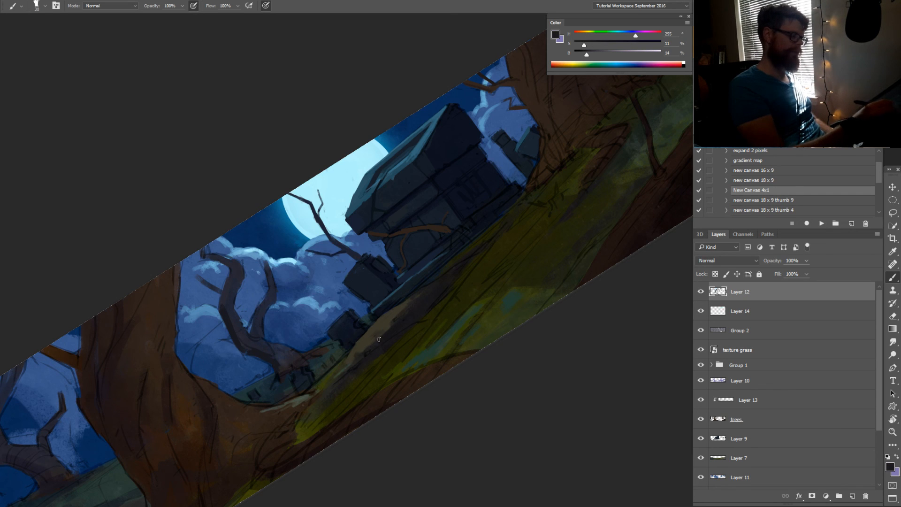
{"action": "left_click", "coordinate": [298, 423], "text": "alt"}
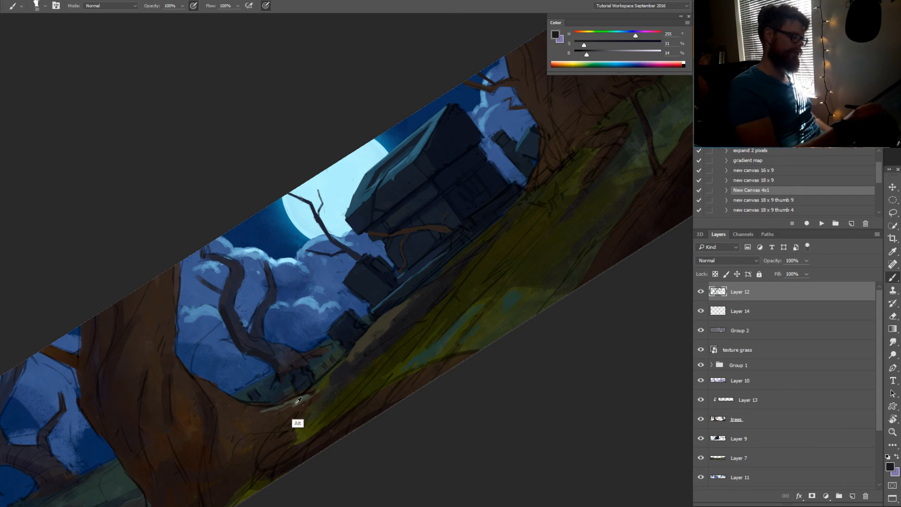
{"action": "key", "text": "r"}
{"action": "left_click_drag", "start_coordinate": [276, 408], "coordinate": [438, 372]}
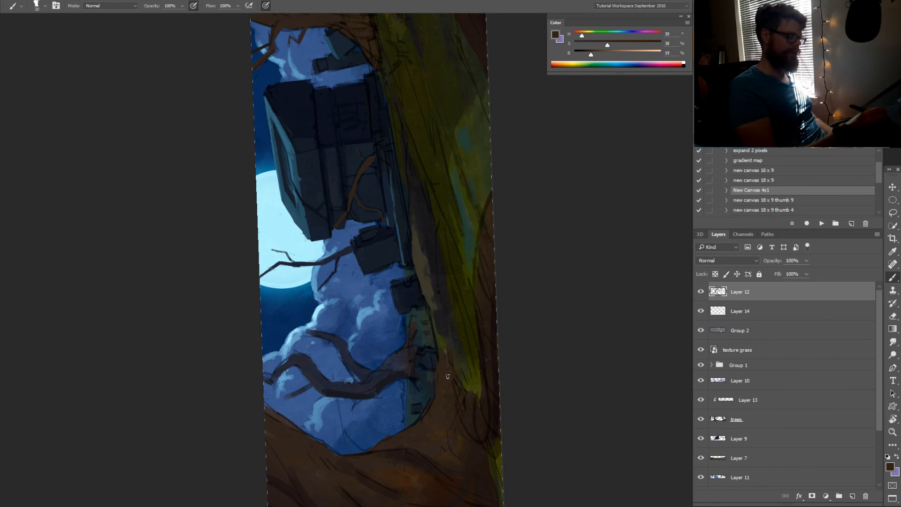
{"action": "left_click_drag", "start_coordinate": [461, 402], "coordinate": [396, 304]}
{"action": "key", "text": "r"}
{"action": "left_click_drag", "start_coordinate": [450, 302], "coordinate": [382, 322]}
{"action": "left_click", "coordinate": [362, 375], "text": "alt"}
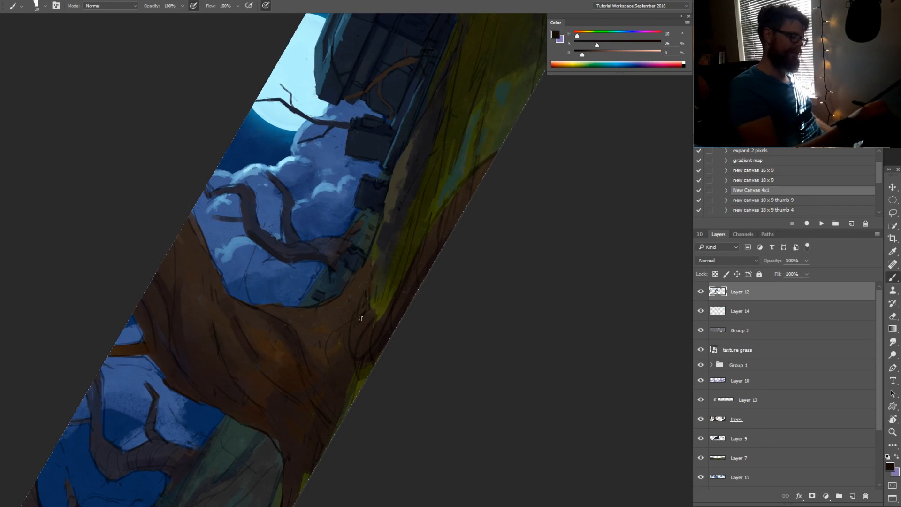
{"action": "mouse_move", "coordinate": [370, 269]}
{"action": "left_mouse_down"}
{"action": "mouse_move", "coordinate": [372, 286]}
{"action": "mouse_move", "coordinate": [377, 247]}
{"action": "left_mouse_up"}
{"action": "left_click", "coordinate": [373, 253], "text": "alt"}
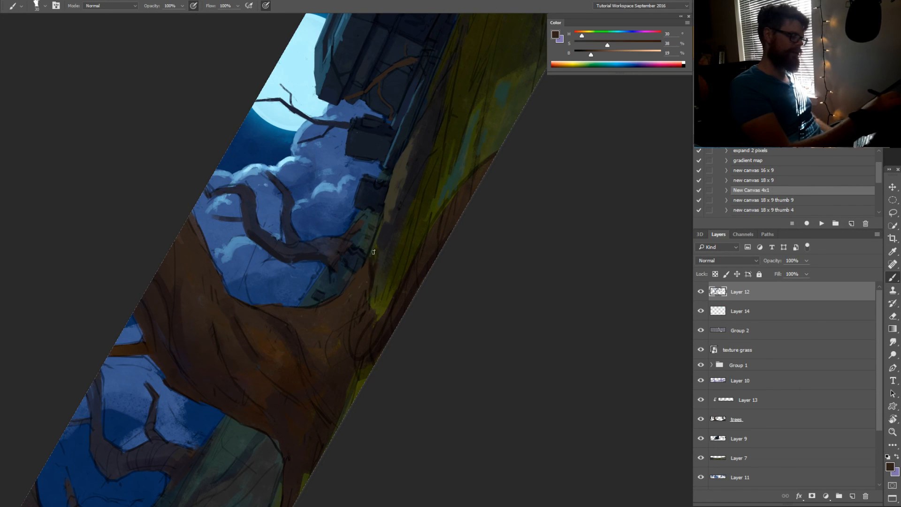
Repaint the foreground trunk's edge facing the clouds with brown at hue 24, saturation 42% and brightness 26%
{"action": "key", "text": "r"}
{"action": "mouse_move", "coordinate": [338, 294]}
{"action": "left_mouse_down"}
{"action": "mouse_move", "coordinate": [443, 262]}
{"action": "mouse_move", "coordinate": [443, 284]}
{"action": "mouse_move", "coordinate": [338, 346]}
{"action": "left_mouse_up"}
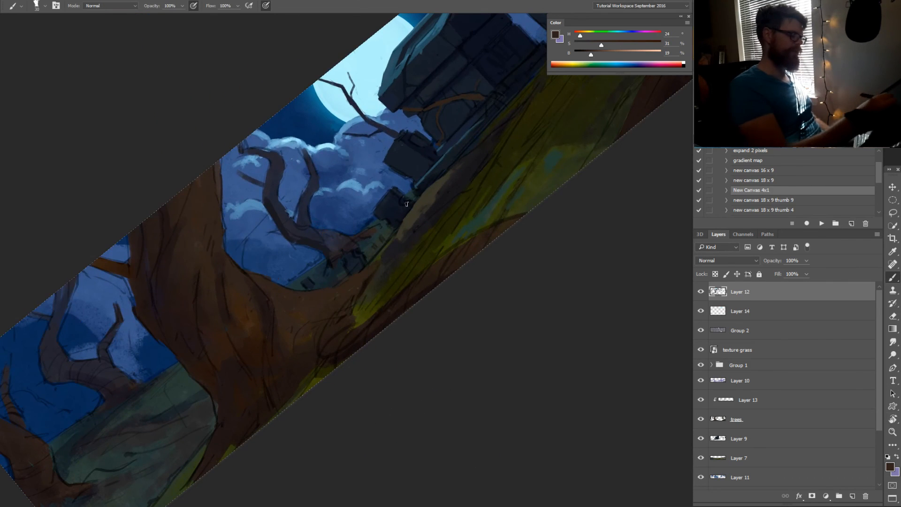
{"action": "left_click", "coordinate": [596, 54]}
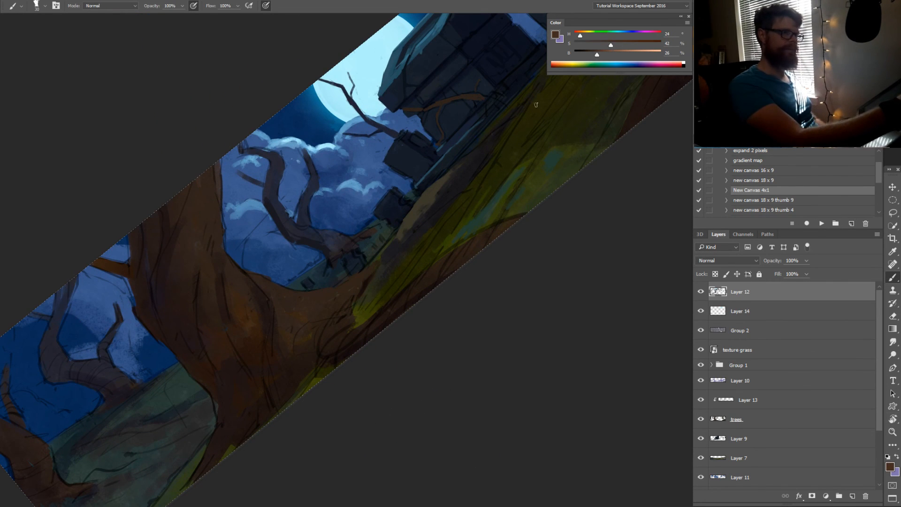
{"action": "key", "text": "r"}
{"action": "left_click_drag", "start_coordinate": [536, 104], "coordinate": [412, 364]}
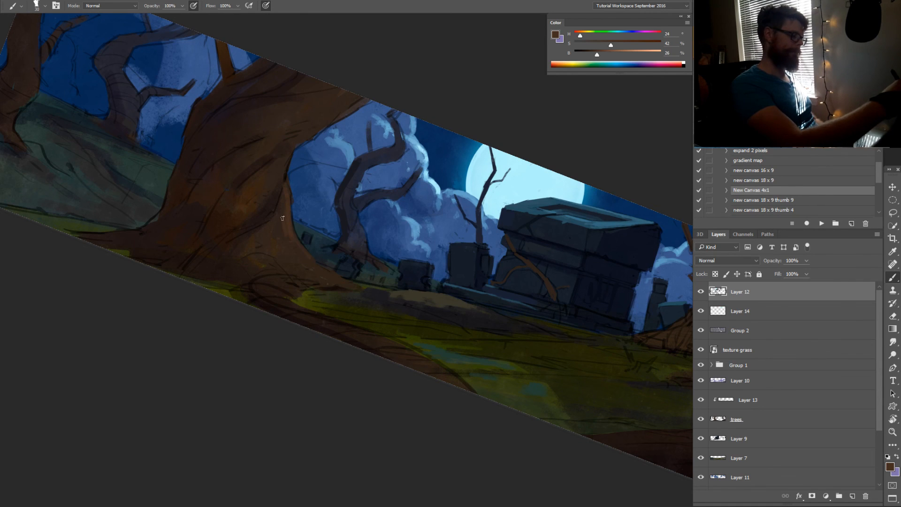
{"action": "key", "text": "r"}
{"action": "left_click_drag", "start_coordinate": [294, 266], "coordinate": [302, 238]}
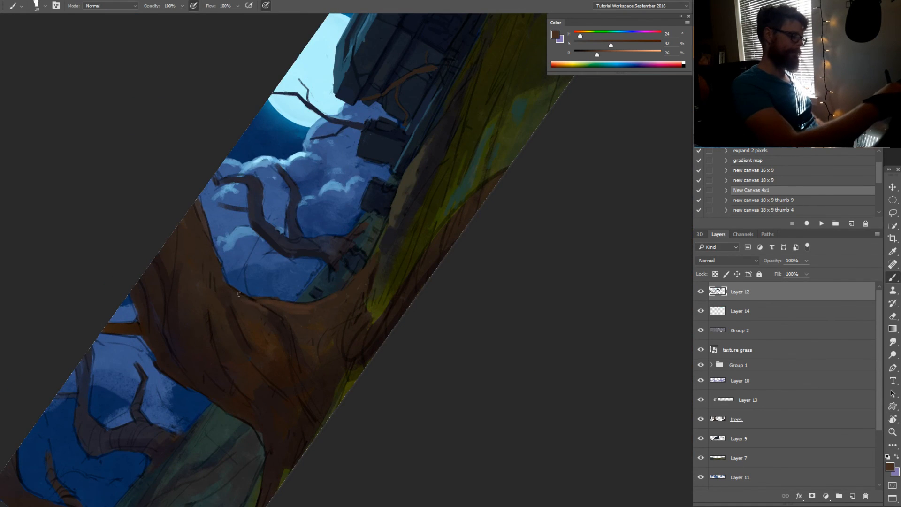
{"action": "left_click_drag", "start_coordinate": [230, 288], "coordinate": [205, 239]}
{"action": "left_click_drag", "start_coordinate": [223, 277], "coordinate": [191, 210]}
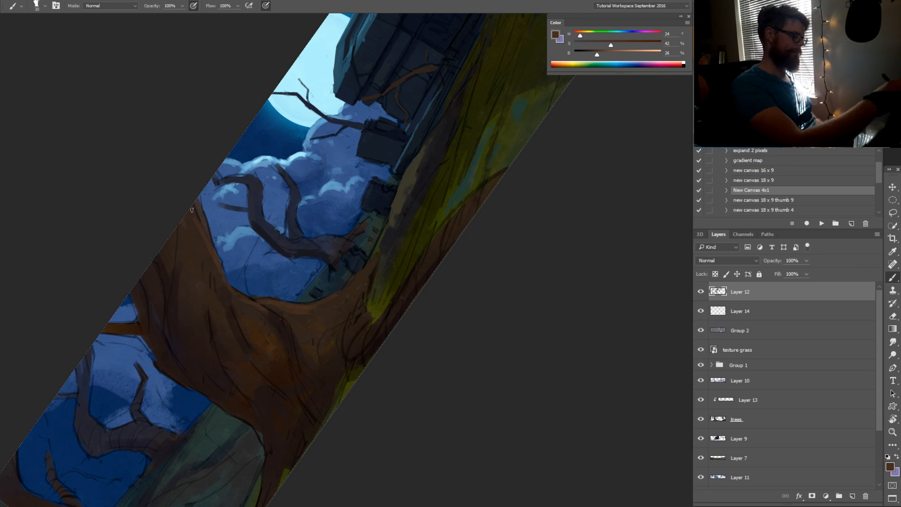
{"action": "left_click_drag", "start_coordinate": [219, 289], "coordinate": [220, 314]}
Touch up the small twisted tree between the foreground trunk and the gravestones with its sampled dark blue-grey
{"action": "key", "text": "r"}
{"action": "mouse_move", "coordinate": [432, 403]}
{"action": "left_mouse_down"}
{"action": "mouse_move", "coordinate": [362, 426]}
{"action": "mouse_move", "coordinate": [303, 421]}
{"action": "left_mouse_up"}
{"action": "left_click", "coordinate": [311, 181], "text": "alt"}
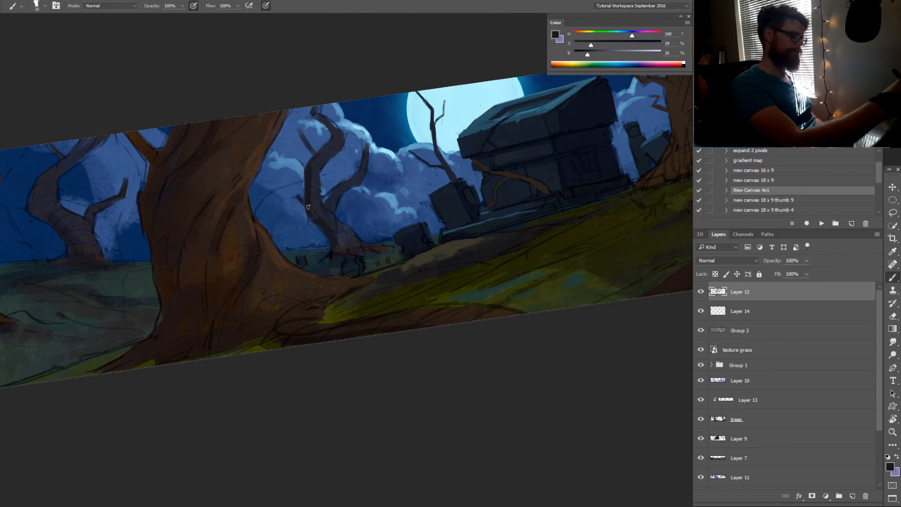
Touch up the thin branches beyond the large tree past the tomb with a sampled dark grey-brown
{"action": "key", "text": "r"}
{"action": "left_click_drag", "start_coordinate": [525, 295], "coordinate": [448, 385]}
{"action": "left_click_drag", "start_coordinate": [535, 378], "coordinate": [560, 367]}
{"action": "left_click_drag", "start_coordinate": [605, 343], "coordinate": [477, 383]}
{"action": "key", "text": "z"}
{"action": "left_click_drag", "start_coordinate": [497, 298], "coordinate": [559, 300]}
{"action": "mouse_move", "coordinate": [487, 312]}
{"action": "left_mouse_down"}
{"action": "mouse_move", "coordinate": [489, 298]}
{"action": "mouse_move", "coordinate": [518, 289]}
{"action": "mouse_move", "coordinate": [528, 264]}
{"action": "left_mouse_up"}
{"action": "key", "text": "e"}
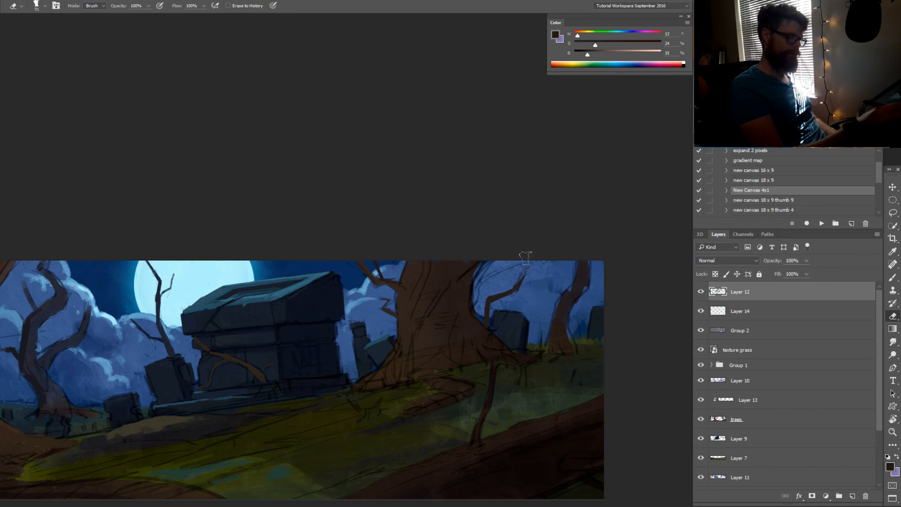
{"action": "key", "text": "b"}
{"action": "left_click", "coordinate": [519, 283], "text": "alt"}
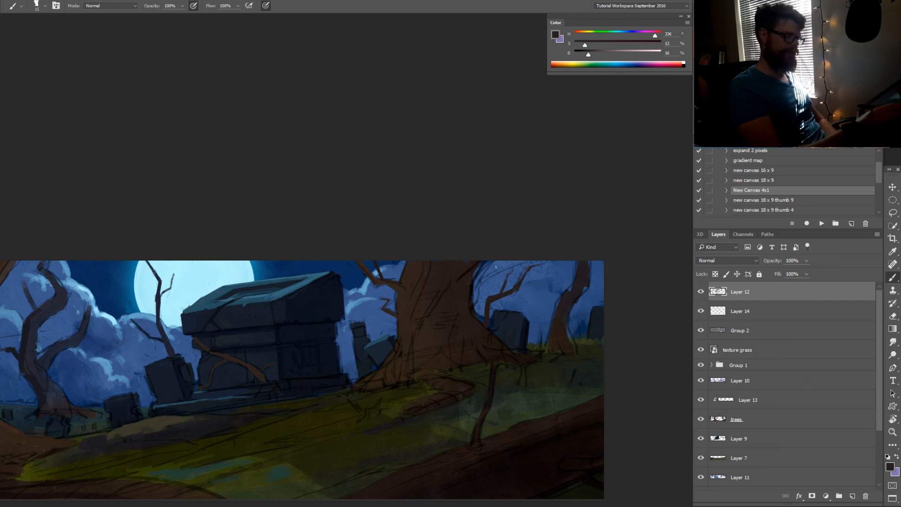
Darken the shadowed side and root fold of the large tree past the tomb with a sampled near-black
{"action": "left_click", "coordinate": [470, 302], "text": "alt"}
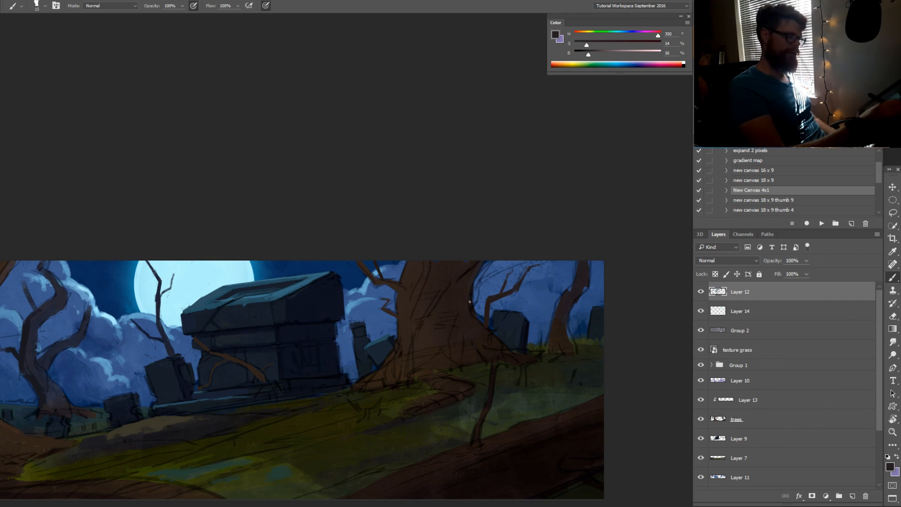
{"action": "key", "text": "ctrl+z"}
{"action": "left_click", "coordinate": [473, 298], "text": "alt"}
{"action": "left_click_drag", "start_coordinate": [474, 288], "coordinate": [472, 307]}
{"action": "left_click_drag", "start_coordinate": [482, 262], "coordinate": [475, 271]}
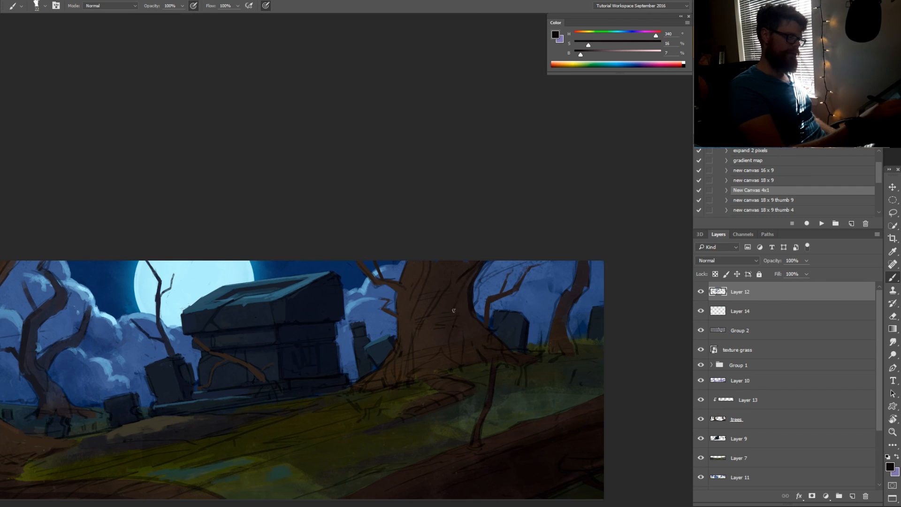
{"action": "left_click_drag", "start_coordinate": [463, 345], "coordinate": [461, 345]}
{"action": "mouse_move", "coordinate": [471, 313]}
{"action": "left_mouse_down"}
{"action": "mouse_move", "coordinate": [465, 337]}
{"action": "mouse_move", "coordinate": [479, 324]}
{"action": "left_mouse_up"}
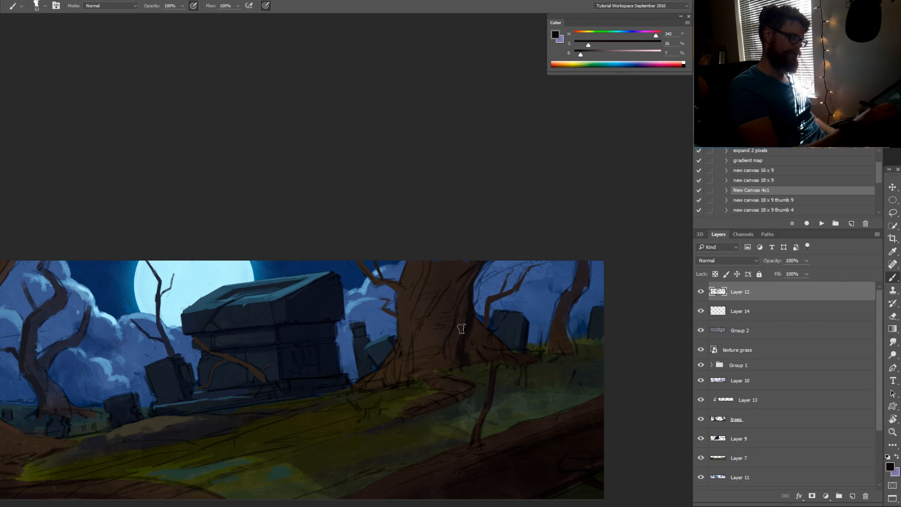
Paint dark vertical bark folds down the middle of that trunk with sampled dark browns
{"action": "left_click", "coordinate": [464, 332], "text": "alt"}
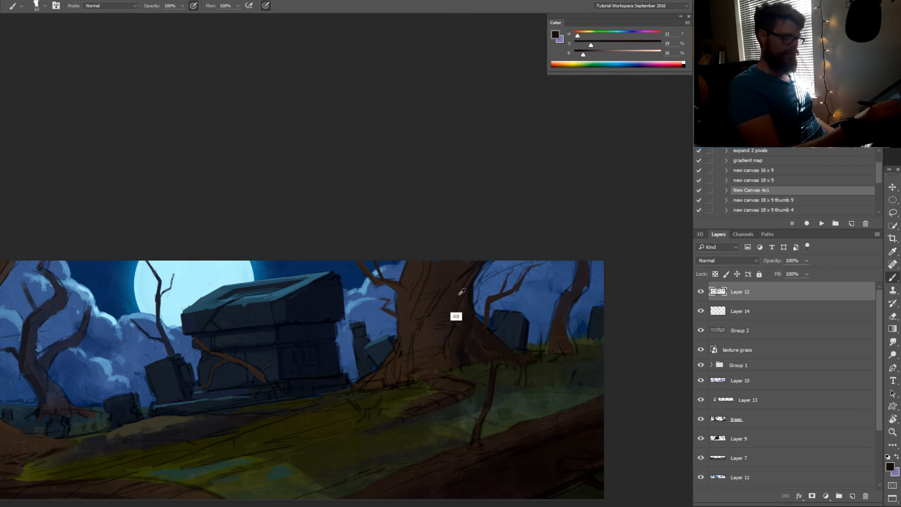
{"action": "left_click_drag", "start_coordinate": [455, 315], "coordinate": [456, 300]}
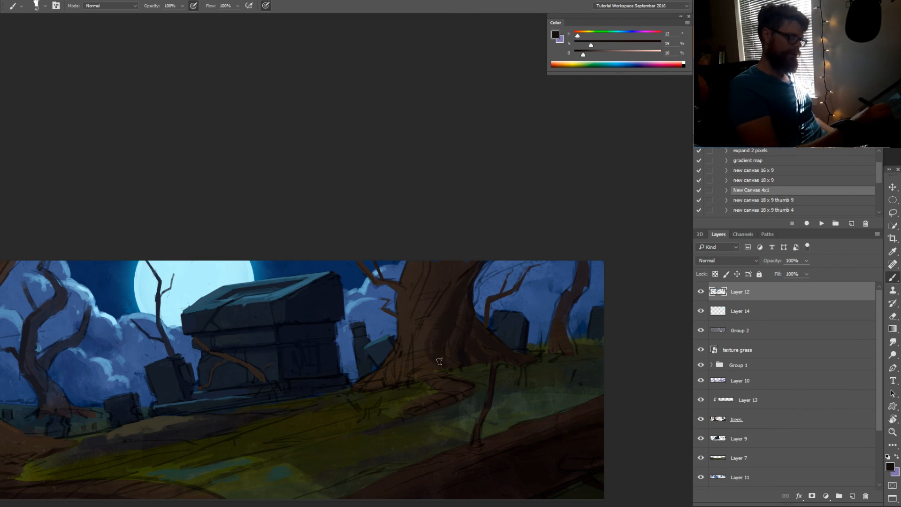
{"action": "left_click", "coordinate": [431, 318], "text": "alt"}
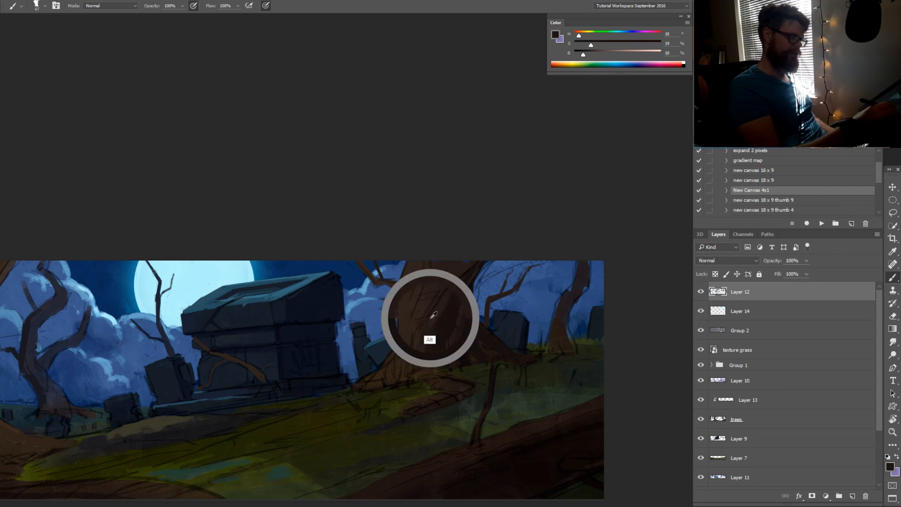
{"action": "left_click", "coordinate": [459, 307], "text": "alt"}
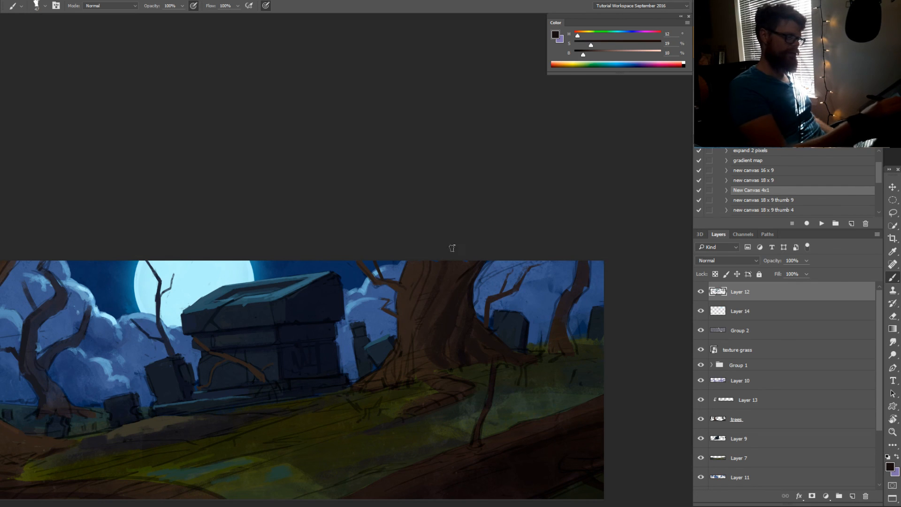
{"action": "left_click_drag", "start_coordinate": [415, 308], "coordinate": [407, 348]}
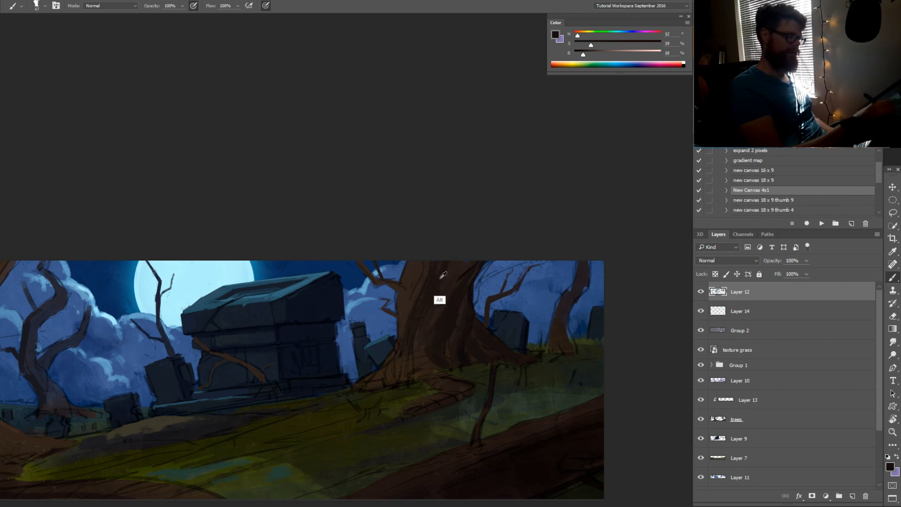
Blend the bark folds from the top of the trunk to the roots with alternating sampled mid and dark browns
{"action": "left_click", "coordinate": [450, 268], "text": "alt"}
{"action": "left_click_drag", "start_coordinate": [447, 264], "coordinate": [413, 343]}
{"action": "left_click", "coordinate": [459, 308], "text": "alt"}
{"action": "left_click_drag", "start_coordinate": [461, 303], "coordinate": [442, 349]}
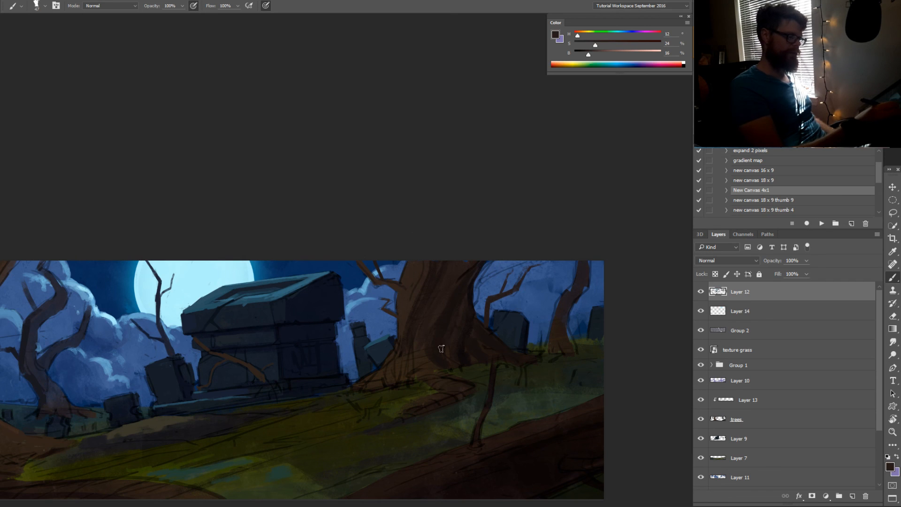
{"action": "left_click", "coordinate": [460, 310], "text": "alt"}
{"action": "left_click_drag", "start_coordinate": [462, 304], "coordinate": [448, 356]}
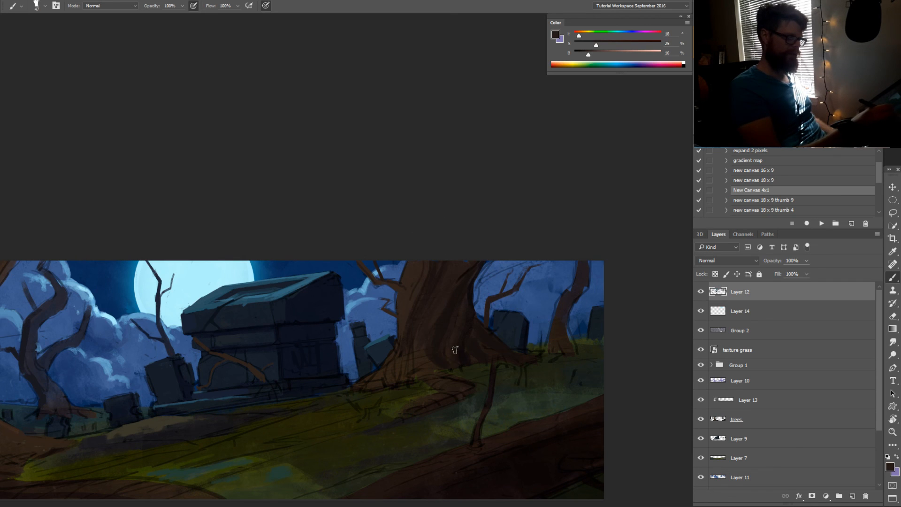
{"action": "left_click", "coordinate": [457, 315], "text": "alt"}
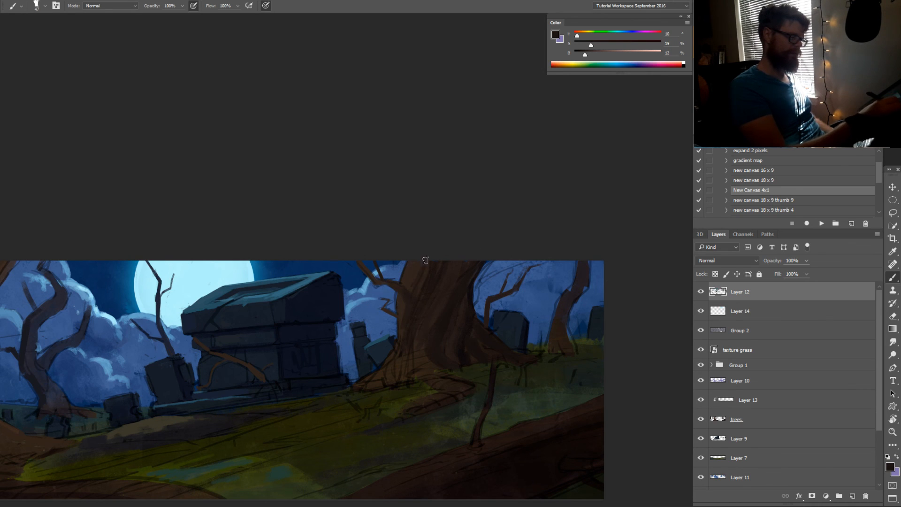
{"action": "left_click", "coordinate": [413, 295], "text": "alt"}
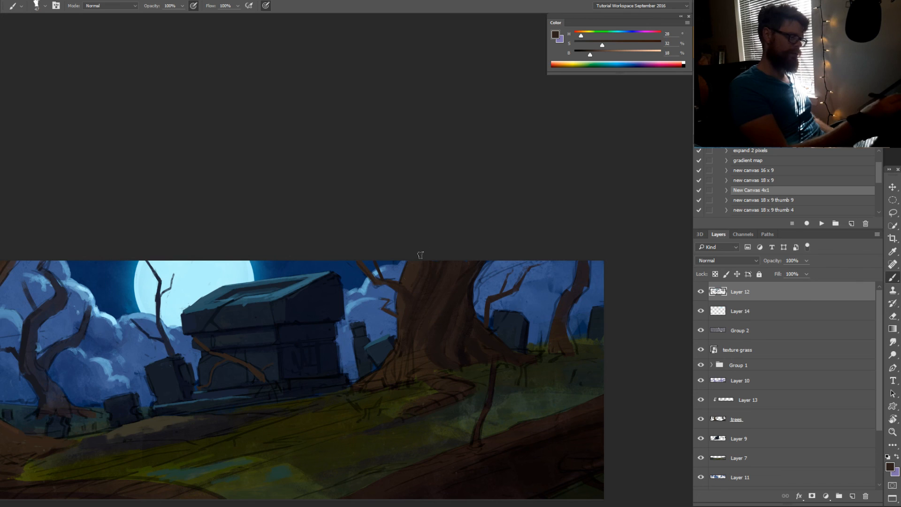
{"action": "left_click", "coordinate": [437, 310], "text": "alt"}
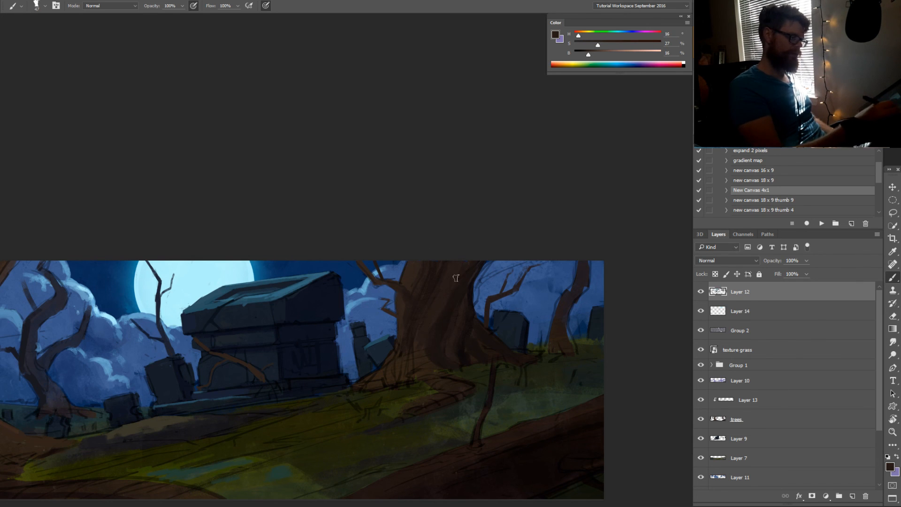
Add lighter brown bark highlights to the trunk at brightness 23% and sample the darker bark brown for blending
{"action": "left_click", "coordinate": [593, 56]}
{"action": "key", "text": "z"}
{"action": "left_click_drag", "start_coordinate": [432, 326], "coordinate": [448, 323]}
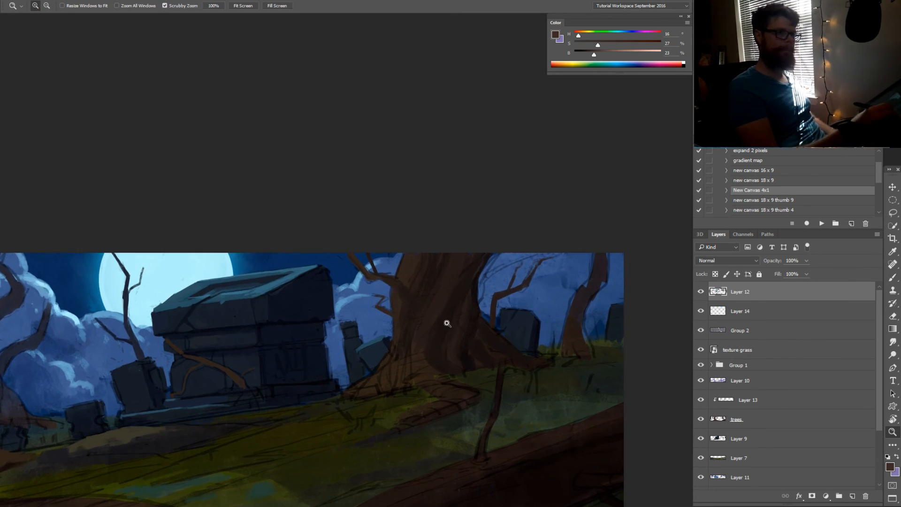
{"action": "key", "text": "b"}
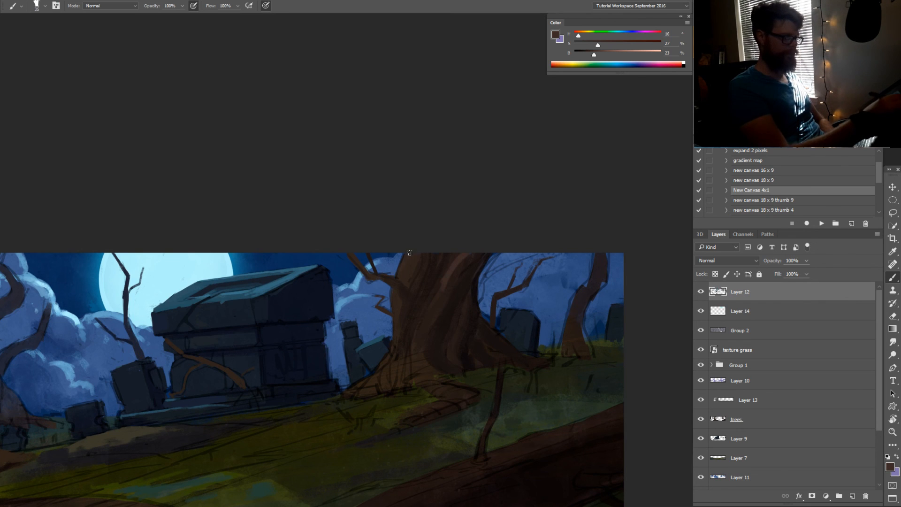
{"action": "left_click", "coordinate": [448, 281], "text": "alt"}
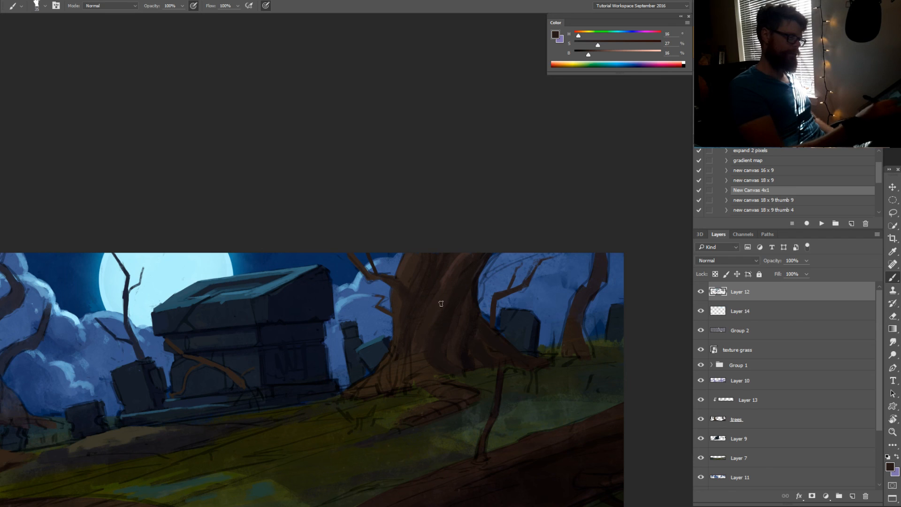
Paint near-black creases down the large tree's trunk and over its root fold with a sampled dark at brightness 7%
{"action": "left_click", "coordinate": [441, 368], "text": "alt"}
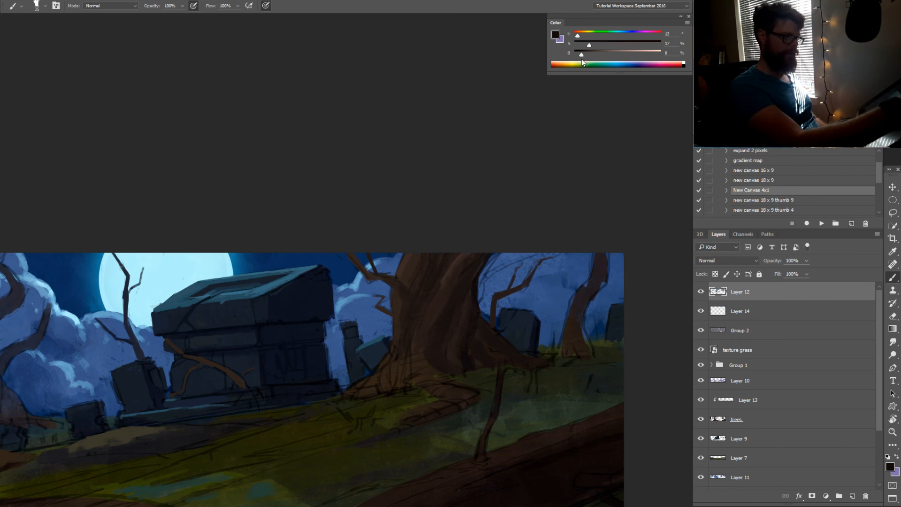
{"action": "left_click_drag", "start_coordinate": [581, 58], "coordinate": [585, 59]}
{"action": "key", "text": "bracketleft"}
{"action": "key", "text": "bracketleft"}
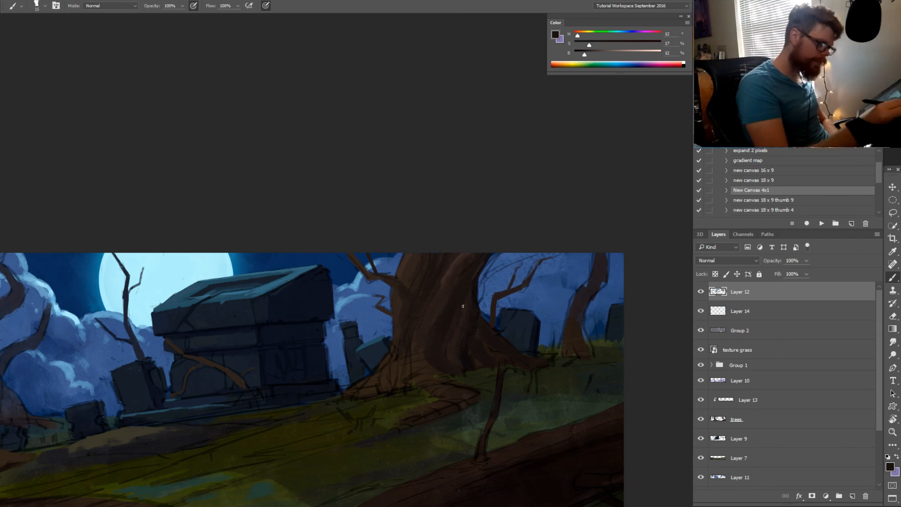
{"action": "left_click_drag", "start_coordinate": [584, 54], "coordinate": [581, 54]}
{"action": "key", "text": "bracketright"}
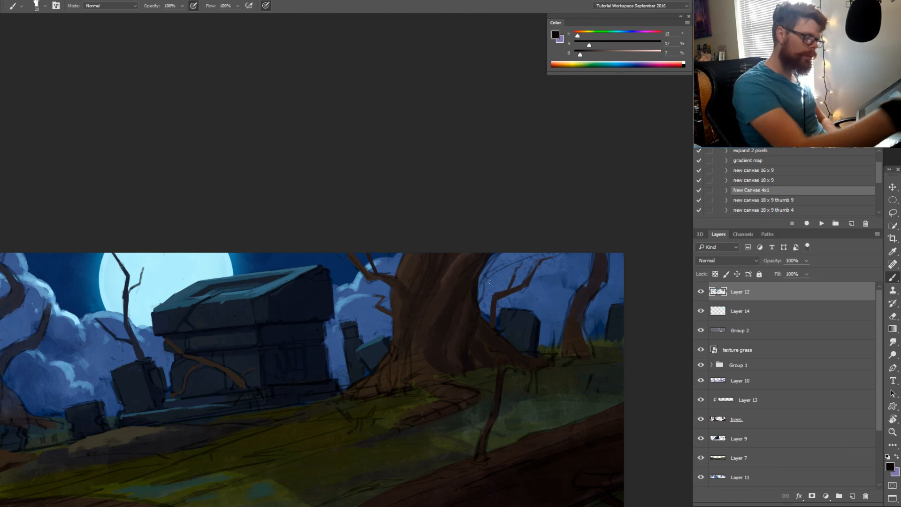
{"action": "key", "text": "bracketleft"}
{"action": "left_click_drag", "start_coordinate": [447, 337], "coordinate": [459, 368]}
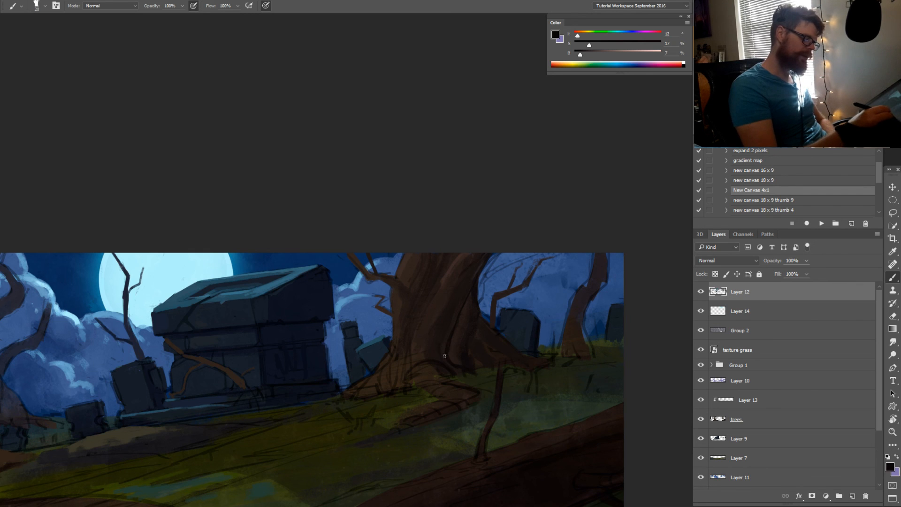
{"action": "left_click_drag", "start_coordinate": [458, 255], "coordinate": [425, 313]}
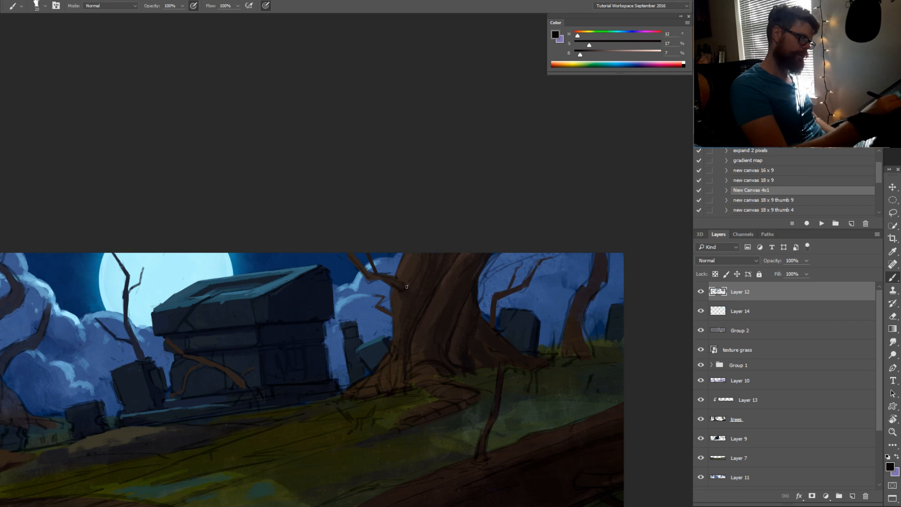
Clean up the trunk's tomb-facing edge and the root reaching toward the tomb with sampled browns
{"action": "left_click", "coordinate": [392, 352], "text": "alt"}
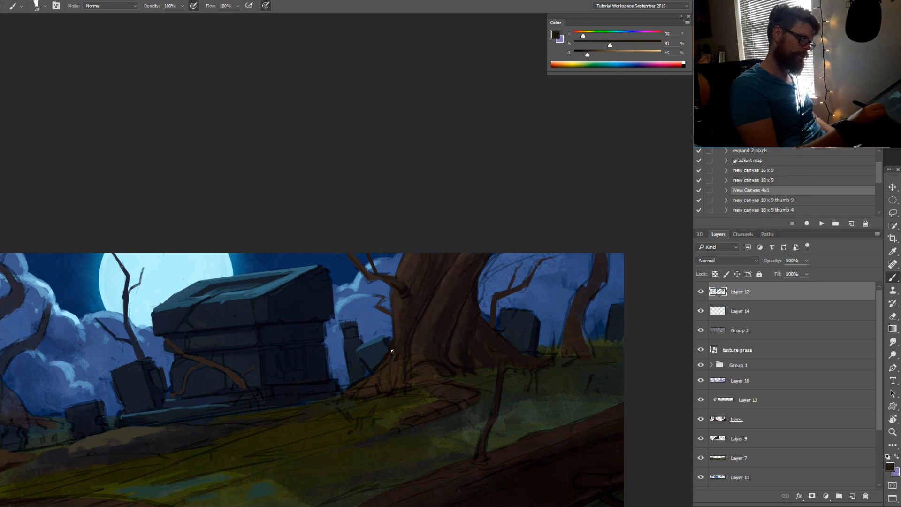
{"action": "left_click", "coordinate": [354, 389], "text": "alt"}
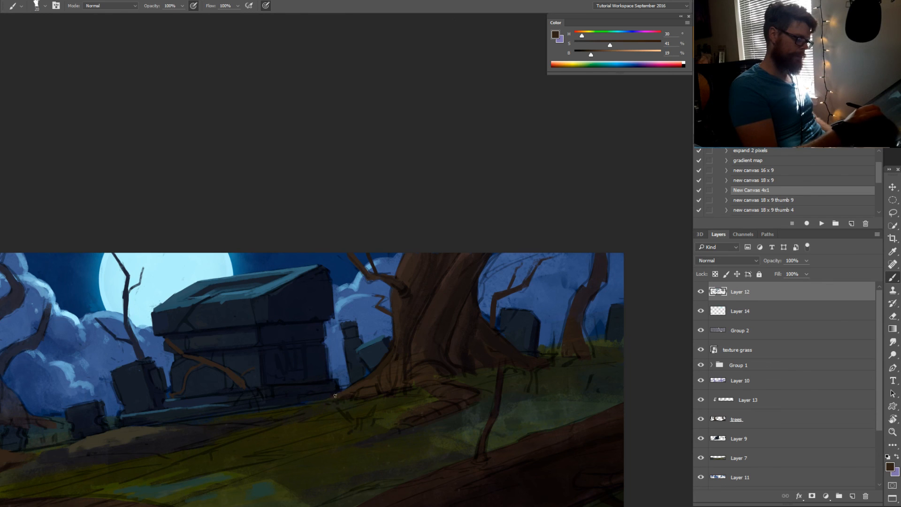
{"action": "left_click", "coordinate": [370, 383], "text": "alt"}
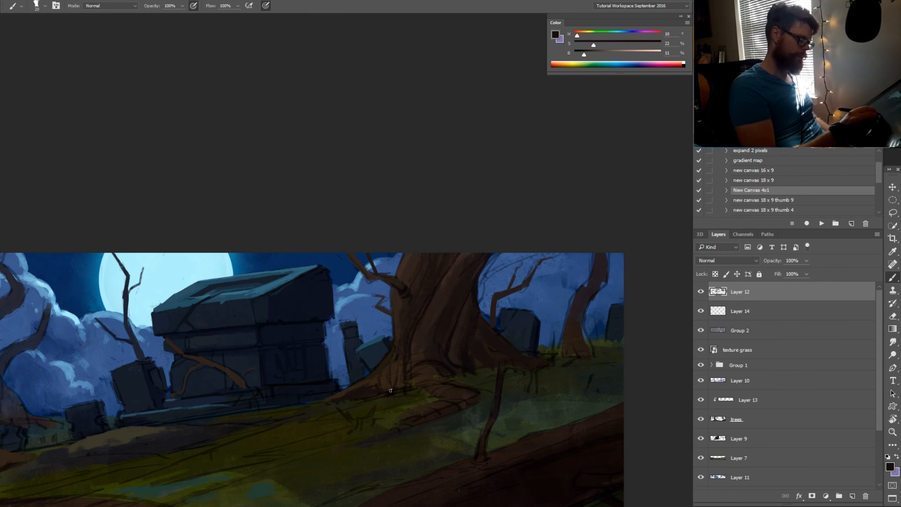
Add thin, curving dark bark lines across the middle of the trunk with sampled near-blacks and a smaller brush
{"action": "key", "text": "z"}
{"action": "left_click_drag", "start_coordinate": [412, 378], "coordinate": [374, 412]}
{"action": "left_click", "coordinate": [436, 363]}
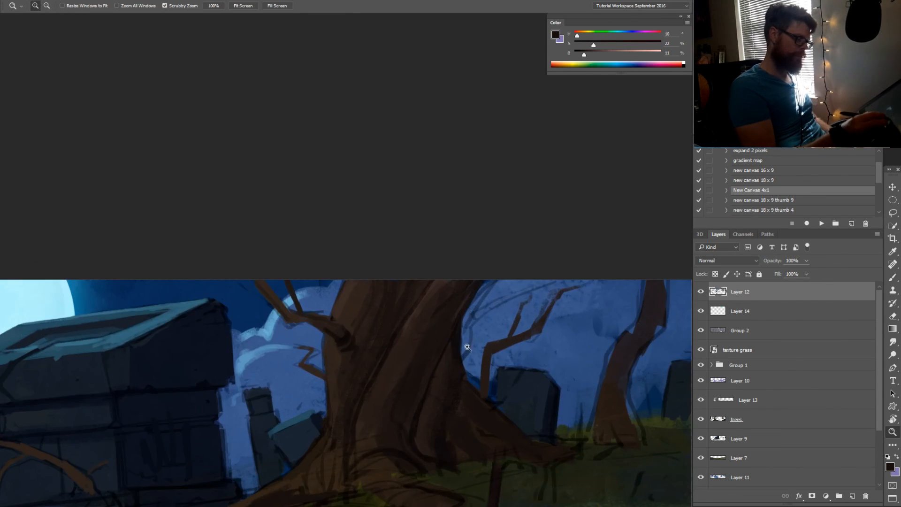
{"action": "key", "text": "b"}
{"action": "left_click", "coordinate": [430, 380], "text": "alt"}
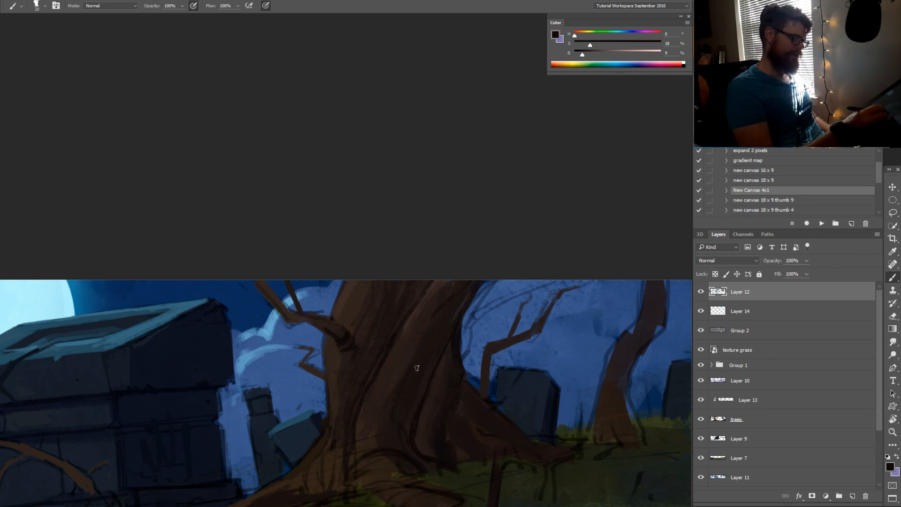
{"action": "left_click", "coordinate": [415, 386], "text": "alt"}
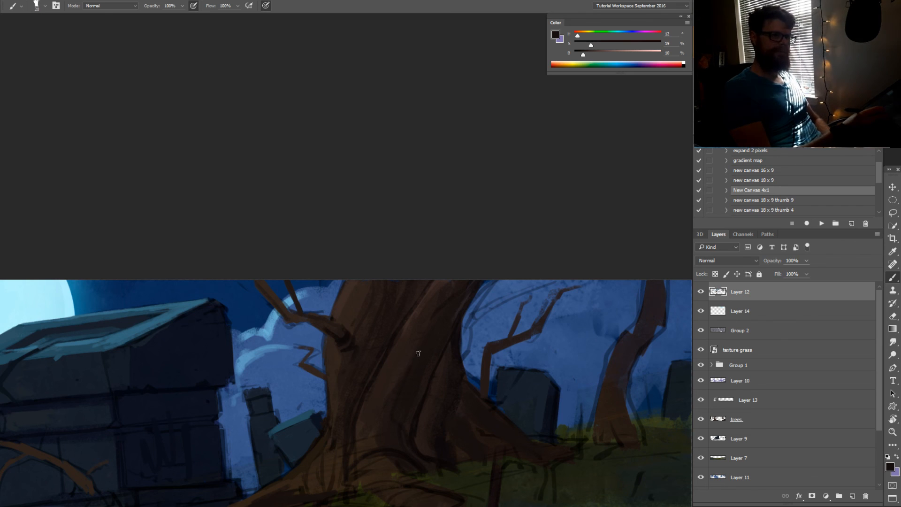
{"action": "key", "text": "bracketleft"}
{"action": "key", "text": "bracketleft"}
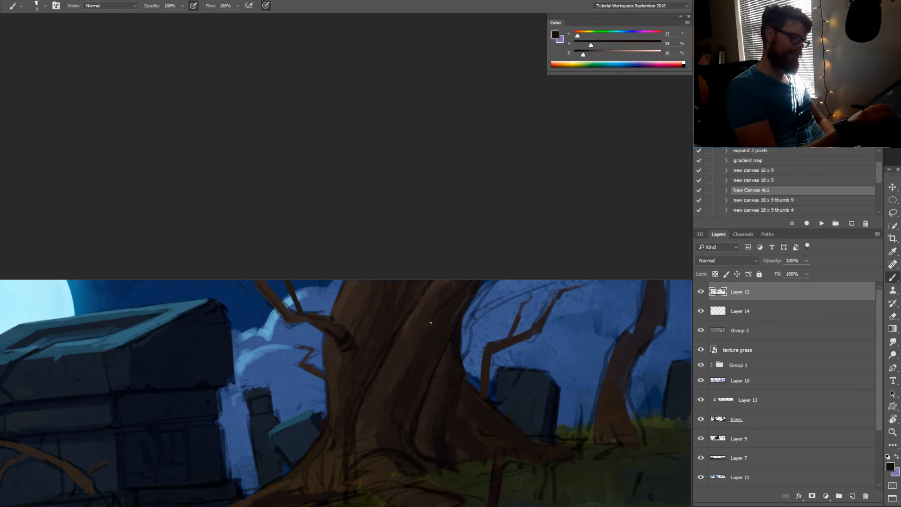
{"action": "key", "text": "bracketright"}
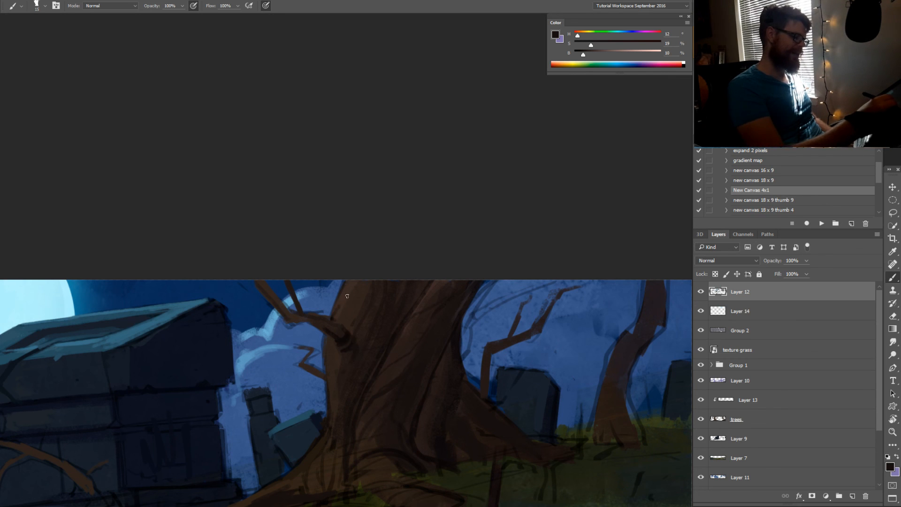
Paint a lighter brown highlight along the trunk bulge below the broken branch and sample the neighbouring dark bark
{"action": "left_click_drag", "start_coordinate": [388, 378], "coordinate": [427, 308]}
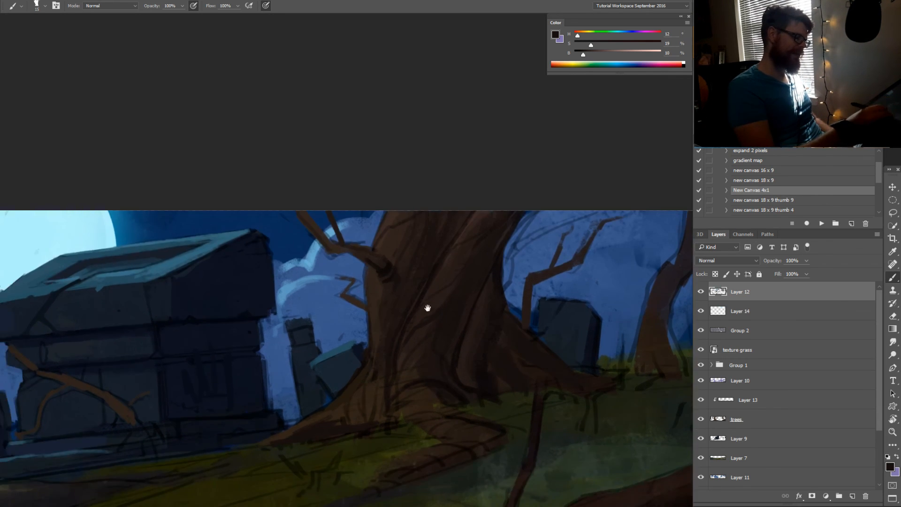
{"action": "left_click", "coordinate": [370, 346], "text": "alt"}
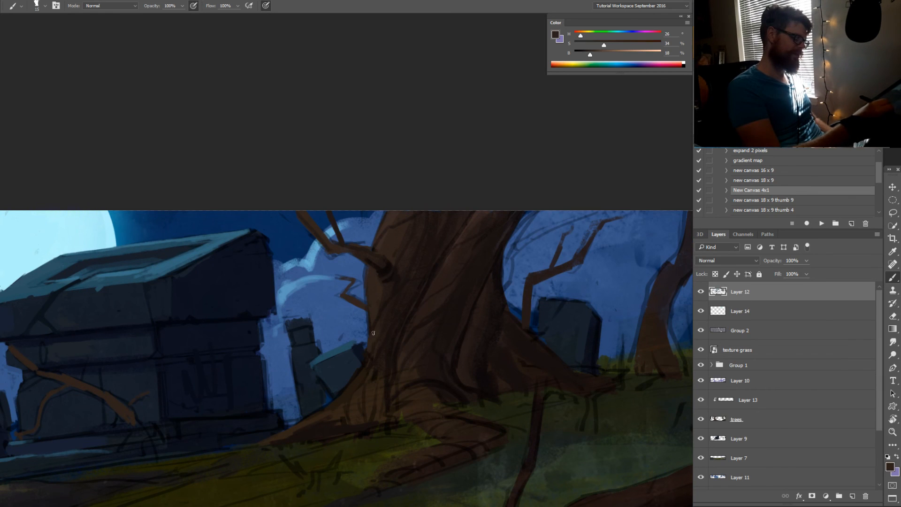
{"action": "left_click", "coordinate": [366, 356], "text": "alt"}
{"action": "left_click", "coordinate": [379, 346], "text": "alt"}
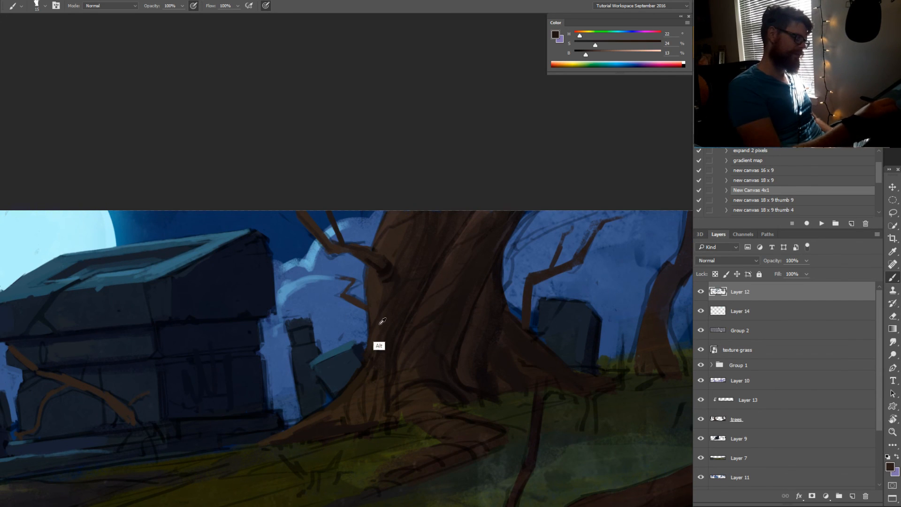
{"action": "left_click_drag", "start_coordinate": [372, 337], "coordinate": [400, 293]}
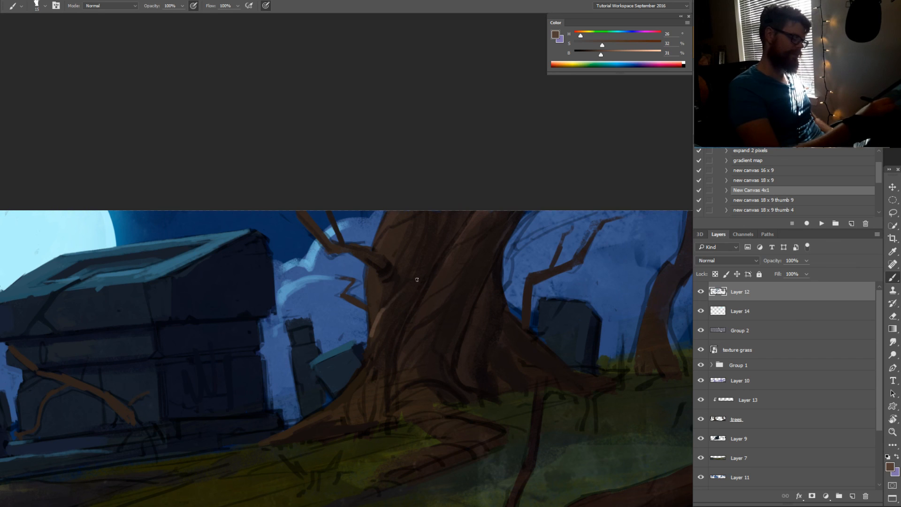
{"action": "left_click", "coordinate": [374, 344], "text": "alt"}
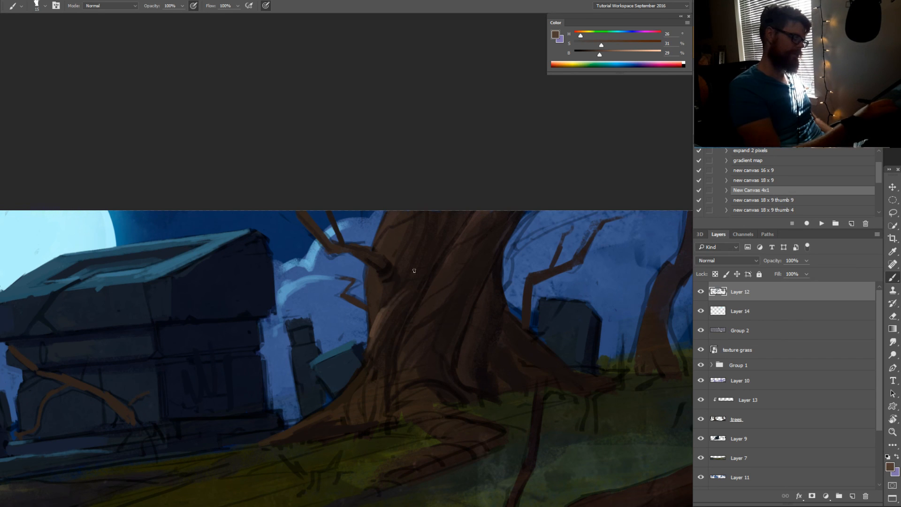
{"action": "left_click_drag", "start_coordinate": [372, 335], "coordinate": [379, 318]}
{"action": "left_click", "coordinate": [374, 327], "text": "alt"}
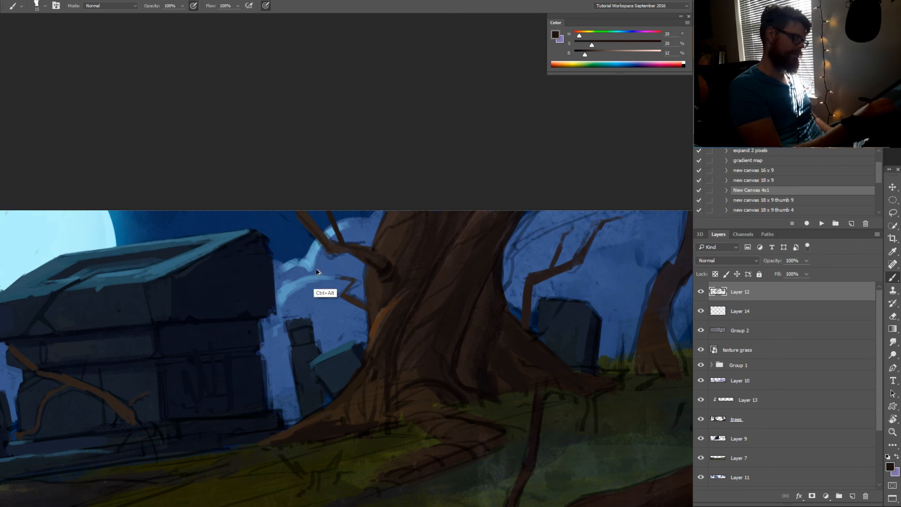
Glaze the bulge highlight at 20% opacity with the sampled cloud blue and dark bark brown
{"action": "left_click", "coordinate": [97, 232], "text": "alt"}
{"action": "left_click", "coordinate": [355, 304], "text": "alt"}
{"action": "key", "text": "2"}
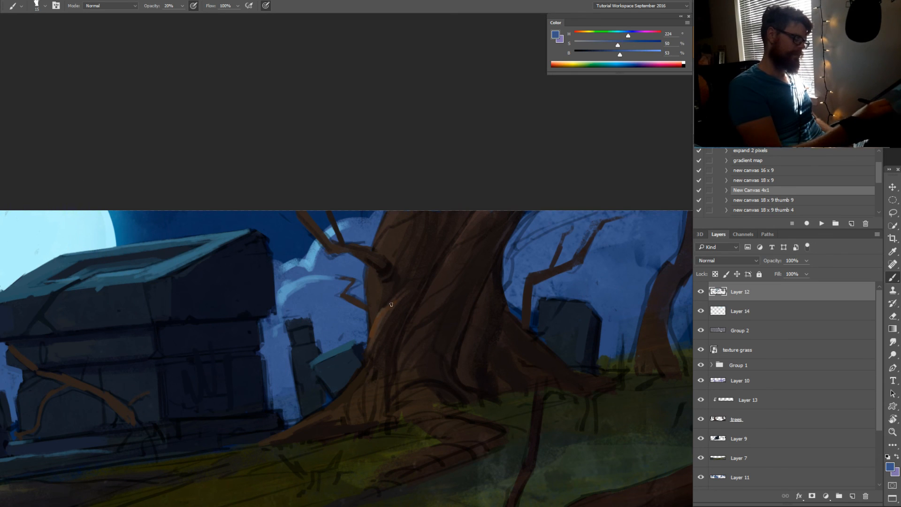
{"action": "key", "text": "ctrl+space"}
{"action": "left_click_drag", "start_coordinate": [430, 320], "coordinate": [392, 329]}
{"action": "left_click_drag", "start_coordinate": [407, 371], "coordinate": [412, 373]}
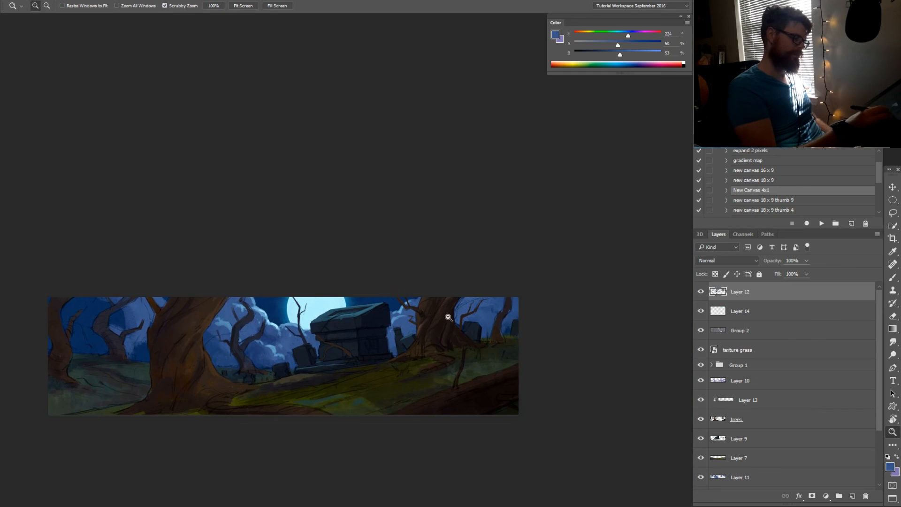
{"action": "left_click_drag", "start_coordinate": [441, 322], "coordinate": [493, 325]}
{"action": "left_click", "coordinate": [394, 331], "text": "alt"}
{"action": "mouse_move", "coordinate": [408, 304]}
{"action": "left_mouse_down"}
{"action": "mouse_move", "coordinate": [416, 305]}
{"action": "mouse_move", "coordinate": [368, 364]}
{"action": "left_mouse_up"}
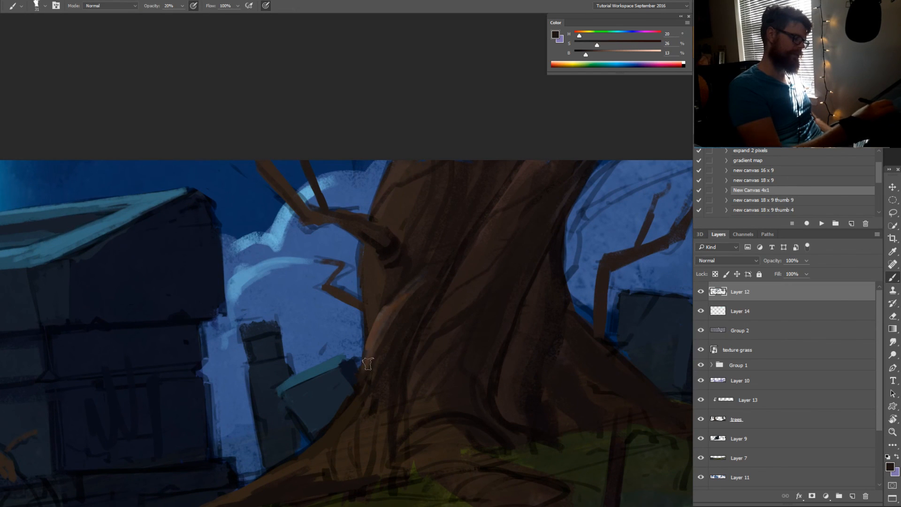
{"action": "left_click_drag", "start_coordinate": [419, 283], "coordinate": [367, 380]}
Blend the bulge highlight into the surrounding bark with sampled browns at 90% opacity
{"action": "left_click", "coordinate": [379, 349], "text": "alt"}
{"action": "key", "text": "9"}
{"action": "left_click_drag", "start_coordinate": [416, 285], "coordinate": [371, 379]}
{"action": "mouse_move", "coordinate": [397, 317]}
{"action": "left_mouse_down"}
{"action": "mouse_move", "coordinate": [397, 302]}
{"action": "mouse_move", "coordinate": [374, 350]}
{"action": "left_mouse_up"}
{"action": "left_click", "coordinate": [400, 313], "text": "alt"}
{"action": "left_click_drag", "start_coordinate": [400, 311], "coordinate": [382, 342]}
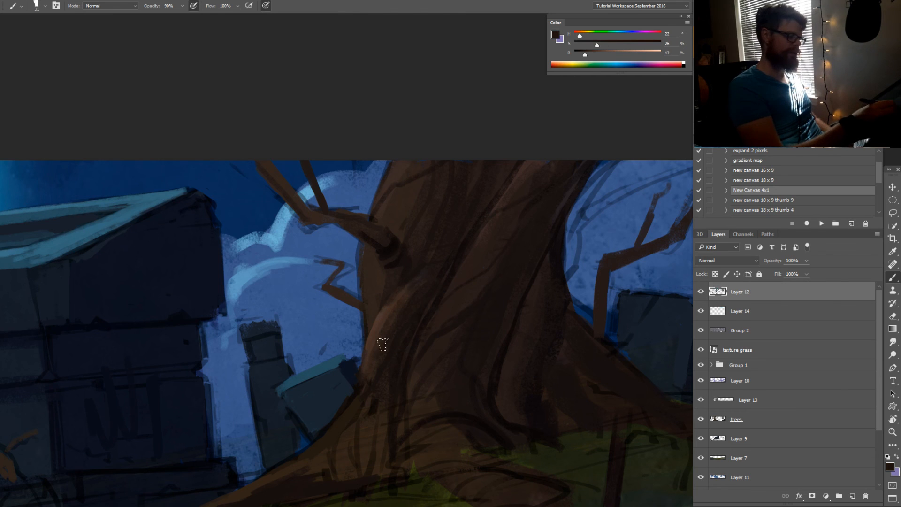
Soften the upper trunk's bark folds beside the broken branch with a sampled mid brown at brightness 19%
{"action": "left_click", "coordinate": [392, 333], "text": "alt"}
{"action": "mouse_move", "coordinate": [398, 302]}
{"action": "left_mouse_down"}
{"action": "mouse_move", "coordinate": [372, 365]}
{"action": "mouse_move", "coordinate": [422, 344]}
{"action": "mouse_move", "coordinate": [447, 310]}
{"action": "left_mouse_up"}
{"action": "key", "text": "ctrl+space"}
{"action": "left_click", "coordinate": [409, 309], "text": "alt"}
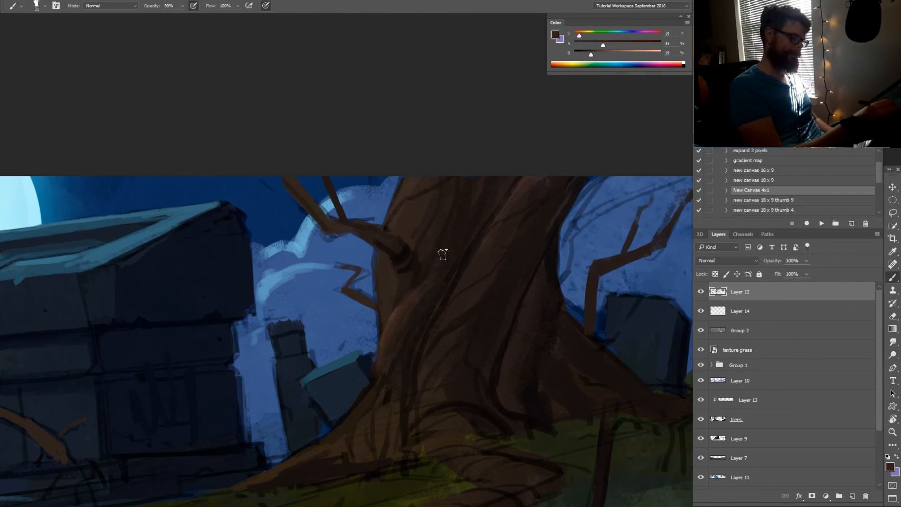
{"action": "mouse_move", "coordinate": [492, 263]}
{"action": "left_mouse_down"}
{"action": "mouse_move", "coordinate": [484, 267]}
{"action": "mouse_move", "coordinate": [492, 287]}
{"action": "left_mouse_up"}
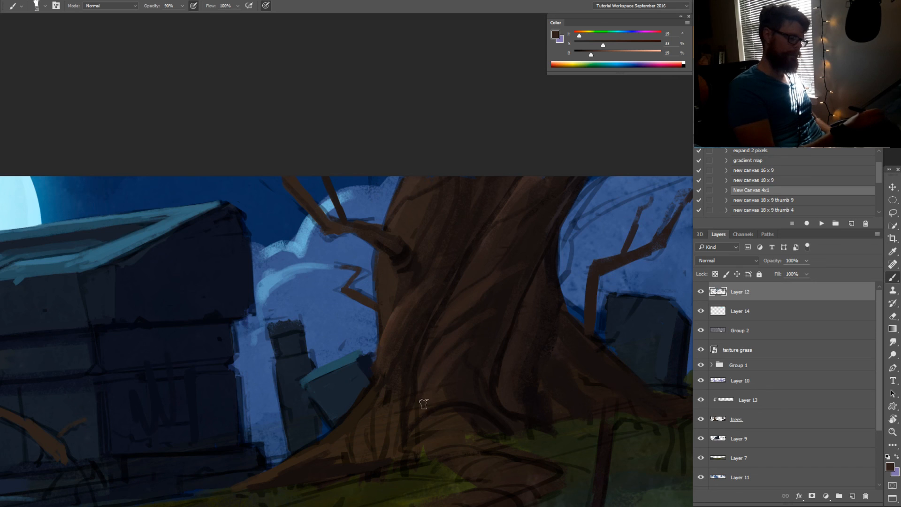
Extend the tree's root along the ground toward the tomb's base with sampled brown, raising the brush opacity to 100%
{"action": "left_click_drag", "start_coordinate": [376, 392], "coordinate": [469, 347]}
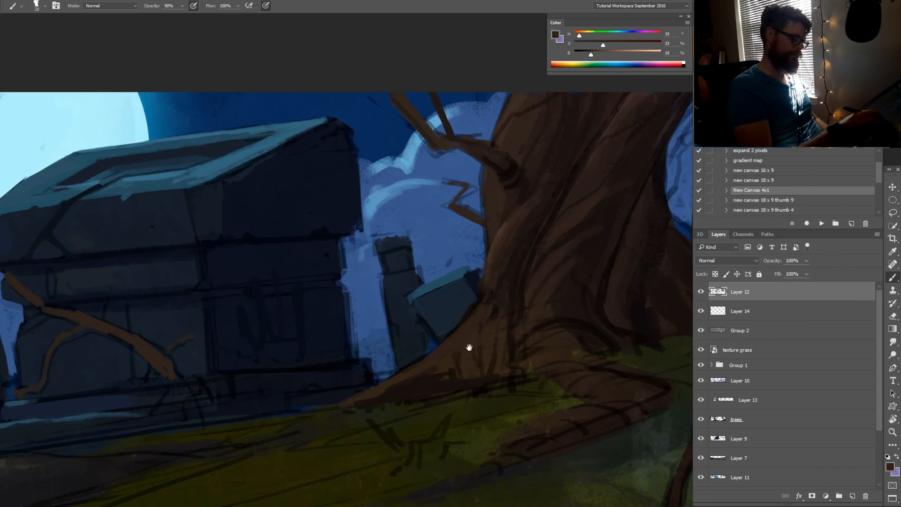
{"action": "left_click_drag", "start_coordinate": [409, 368], "coordinate": [328, 403]}
{"action": "left_click", "coordinate": [410, 374], "text": "alt"}
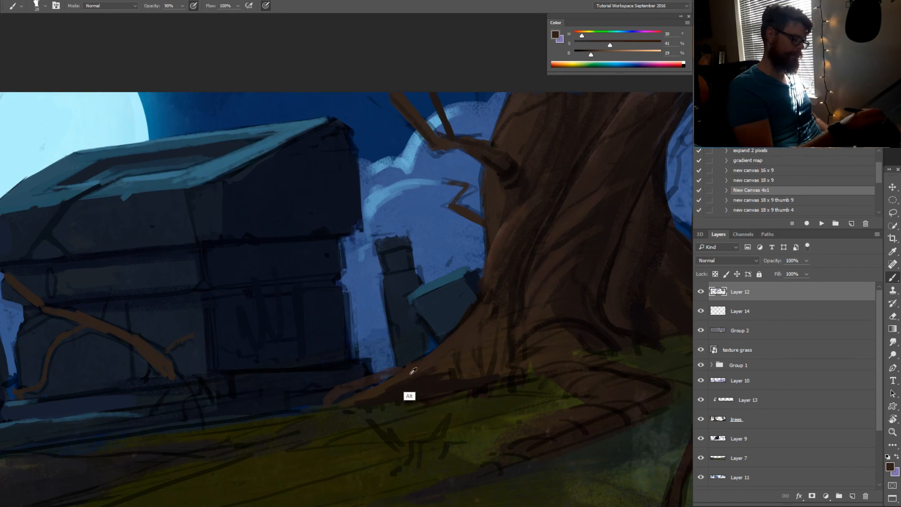
{"action": "key", "text": "0"}
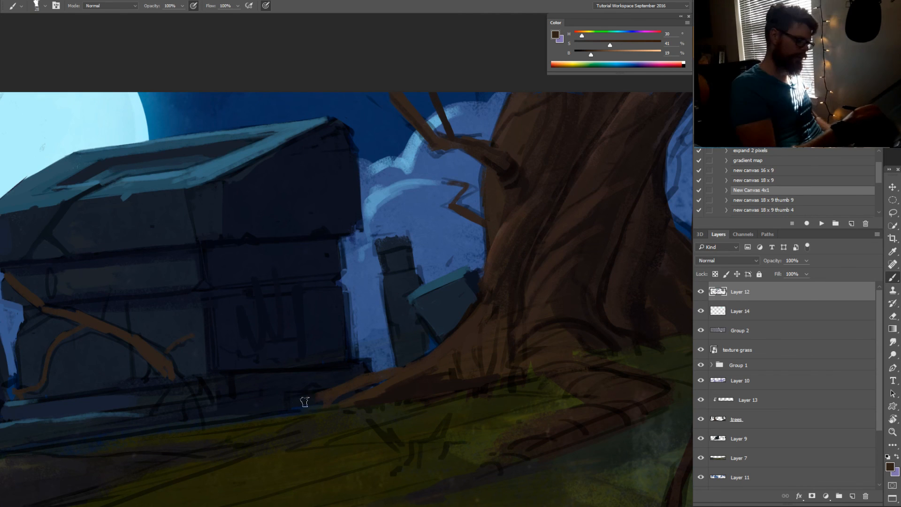
{"action": "left_click_drag", "start_coordinate": [372, 386], "coordinate": [344, 398]}
Darken the tomb-side root with a sampled near-black and refine the trunk's bark with sampled browns on a rotated canvas
{"action": "key", "text": "z"}
{"action": "mouse_move", "coordinate": [406, 386]}
{"action": "left_mouse_down"}
{"action": "mouse_move", "coordinate": [383, 402]}
{"action": "mouse_move", "coordinate": [443, 393]}
{"action": "left_mouse_up"}
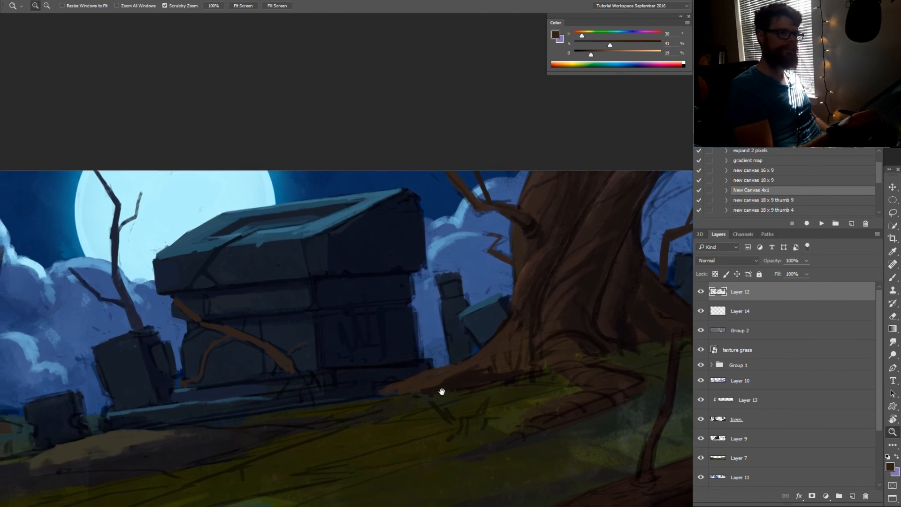
{"action": "key", "text": "r"}
{"action": "left_click_drag", "start_coordinate": [511, 376], "coordinate": [535, 306]}
{"action": "key", "text": "b"}
{"action": "left_click", "coordinate": [479, 346], "text": "alt"}
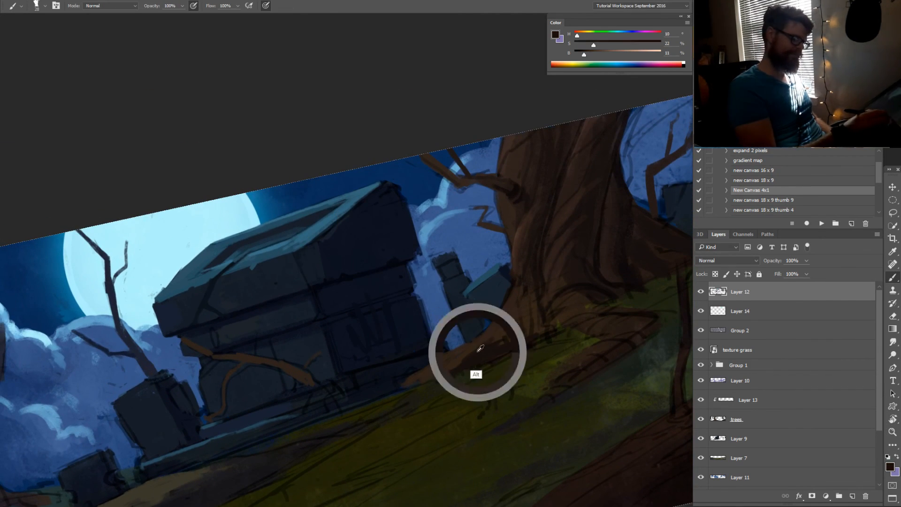
{"action": "mouse_move", "coordinate": [435, 372]}
{"action": "left_mouse_down"}
{"action": "mouse_move", "coordinate": [498, 339]}
{"action": "mouse_move", "coordinate": [522, 303]}
{"action": "mouse_move", "coordinate": [534, 332]}
{"action": "left_mouse_up"}
{"action": "left_click", "coordinate": [511, 325], "text": "alt"}
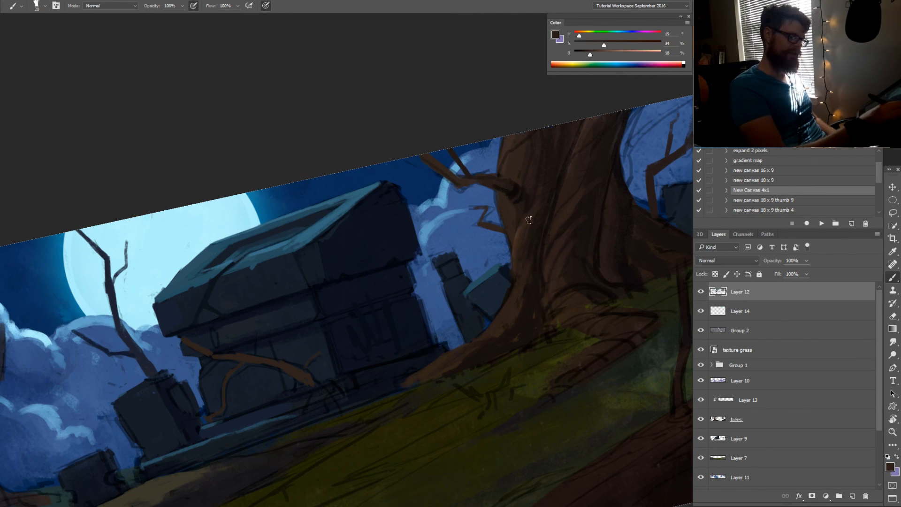
{"action": "left_click", "coordinate": [546, 203], "text": "alt"}
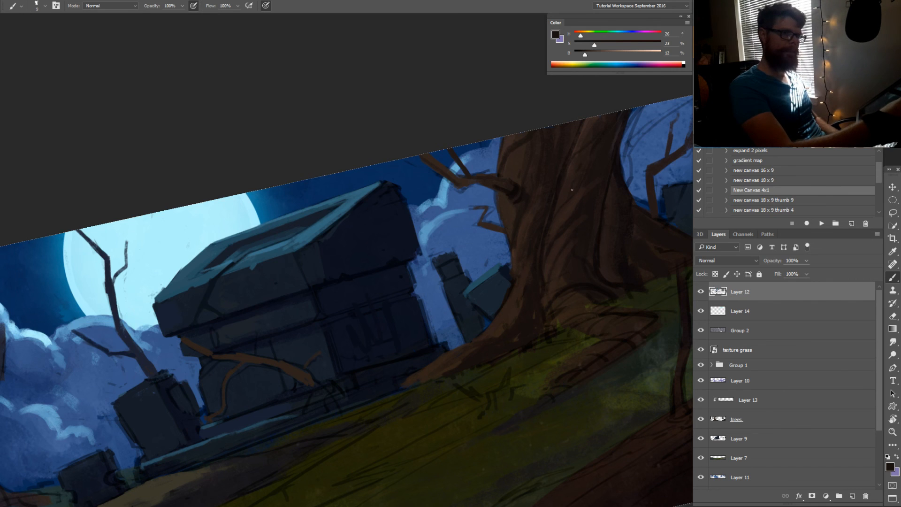
Repaint the brown ground patch in front of the tomb with its sampled colour desaturated to 0% at 24% brightness
{"action": "key", "text": "z"}
{"action": "left_click_drag", "start_coordinate": [582, 264], "coordinate": [488, 361]}
{"action": "key", "text": "r"}
{"action": "left_click_drag", "start_coordinate": [453, 390], "coordinate": [477, 367]}
{"action": "key", "text": "b"}
{"action": "left_click", "coordinate": [398, 366], "text": "alt"}
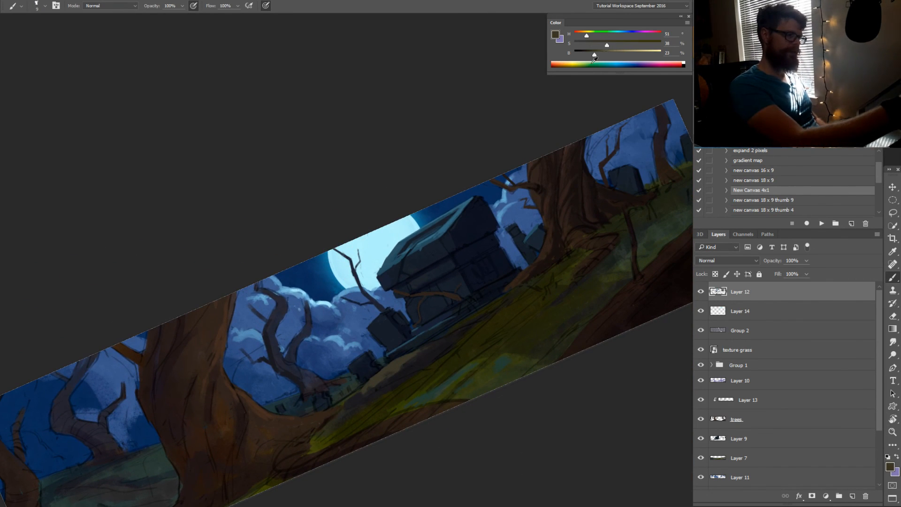
{"action": "key", "text": "z"}
{"action": "left_click", "coordinate": [389, 366]}
{"action": "key", "text": "b"}
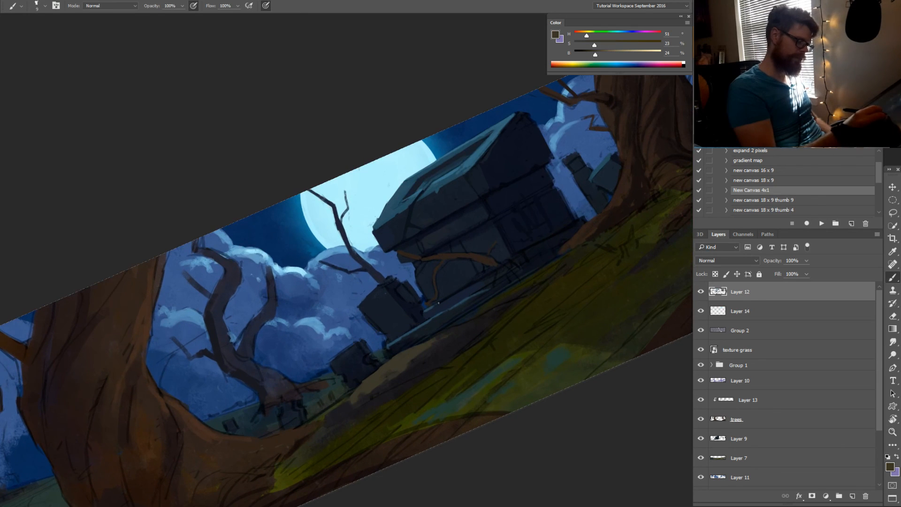
{"action": "left_click", "coordinate": [595, 47]}
{"action": "left_click_drag", "start_coordinate": [594, 48], "coordinate": [569, 57]}
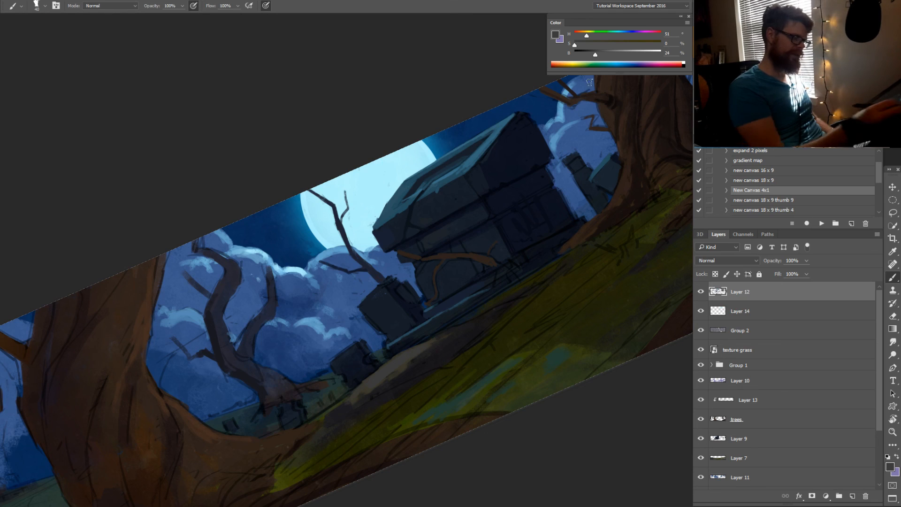
Lighten and extend the ground patch along the tomb's base with grey at hue 43°, saturation 0% and brightness 28%
{"action": "left_click_drag", "start_coordinate": [583, 36], "coordinate": [585, 35]}
{"action": "left_click", "coordinate": [598, 53]}
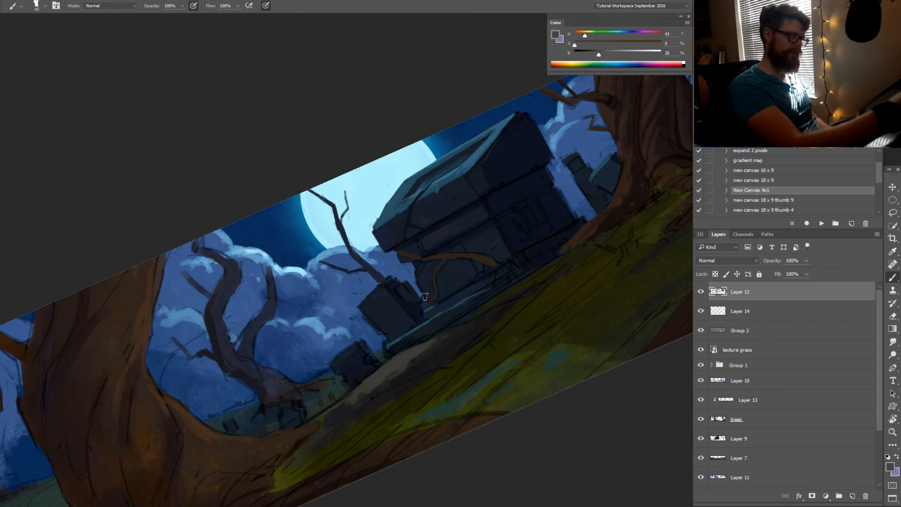
{"action": "left_click_drag", "start_coordinate": [419, 355], "coordinate": [451, 337]}
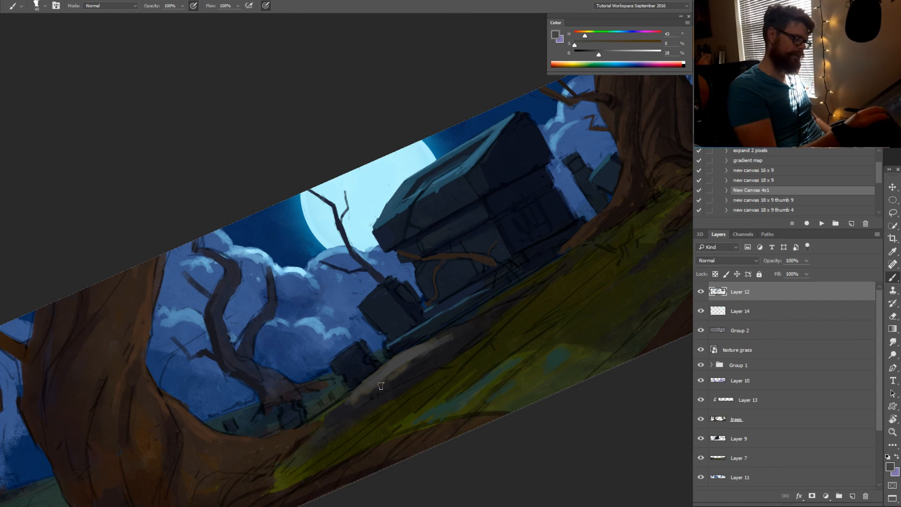
{"action": "left_click_drag", "start_coordinate": [381, 386], "coordinate": [323, 417]}
{"action": "mouse_move", "coordinate": [355, 392]}
{"action": "left_mouse_down"}
{"action": "mouse_move", "coordinate": [342, 403]}
{"action": "mouse_move", "coordinate": [358, 407]}
{"action": "mouse_move", "coordinate": [391, 376]}
{"action": "mouse_move", "coordinate": [424, 372]}
{"action": "mouse_move", "coordinate": [414, 385]}
{"action": "left_mouse_up"}
Shade the grass below the grey patch with sampled dark greens, using hue 80° and a second olive tone at 24% brightness
{"action": "key", "text": "r"}
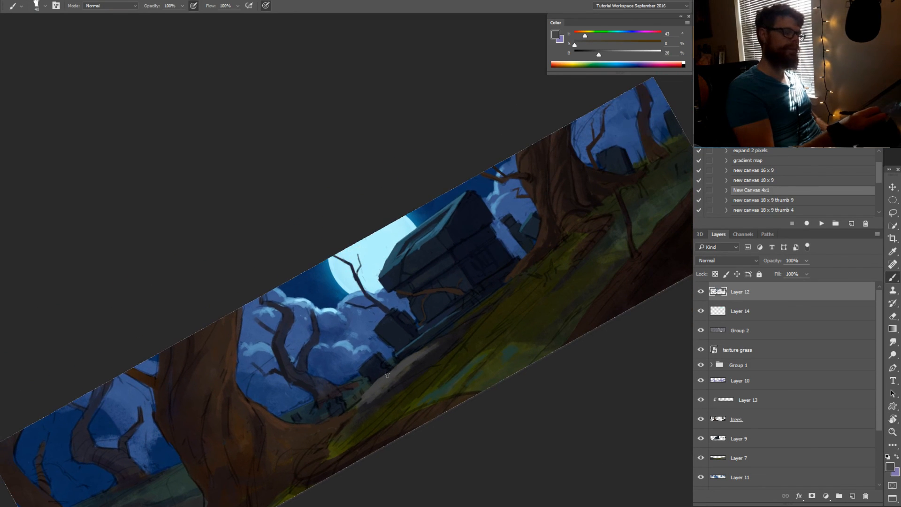
{"action": "key", "text": "b"}
{"action": "left_click", "coordinate": [419, 392], "text": "alt"}
{"action": "left_click", "coordinate": [419, 393], "text": "alt"}
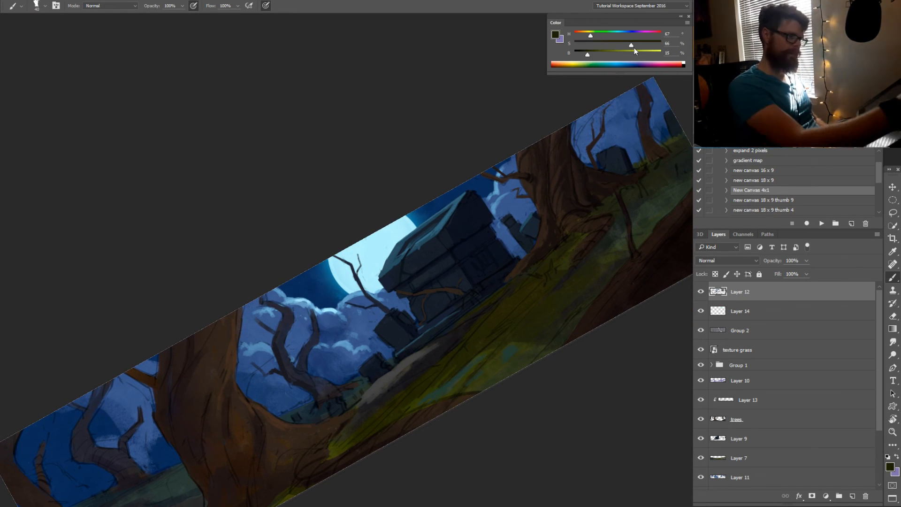
{"action": "left_click_drag", "start_coordinate": [596, 37], "coordinate": [594, 38]}
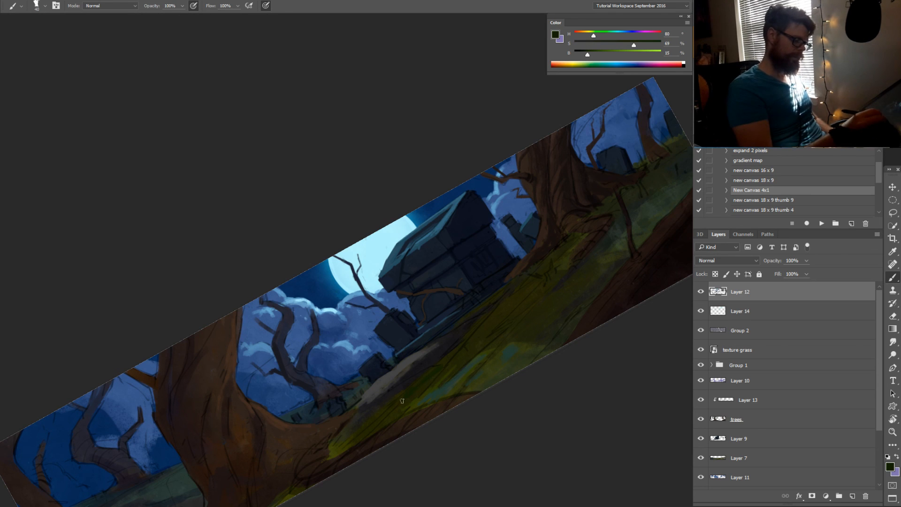
{"action": "left_click", "coordinate": [408, 397], "text": "alt"}
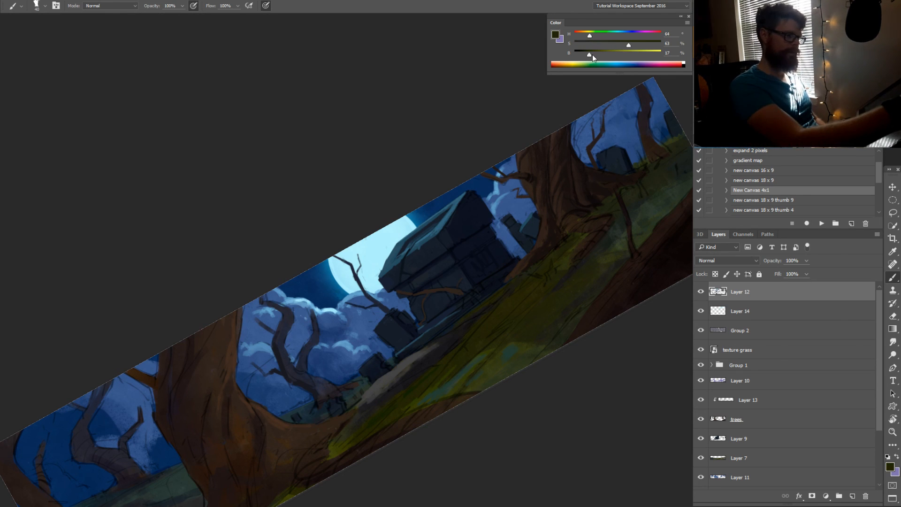
{"action": "left_click_drag", "start_coordinate": [592, 55], "coordinate": [595, 55]}
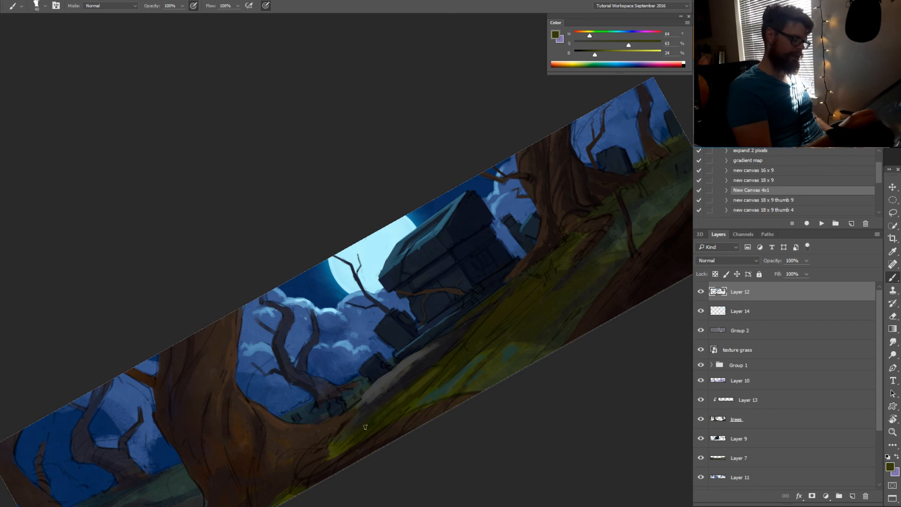
Blend the grass slope beneath the grey patch with sampled dark olive tones on a less tilted canvas
{"action": "key", "text": "r"}
{"action": "mouse_move", "coordinate": [439, 376]}
{"action": "left_mouse_down"}
{"action": "mouse_move", "coordinate": [451, 356]}
{"action": "mouse_move", "coordinate": [470, 369]}
{"action": "mouse_move", "coordinate": [442, 432]}
{"action": "mouse_move", "coordinate": [456, 380]}
{"action": "mouse_move", "coordinate": [417, 377]}
{"action": "left_mouse_up"}
{"action": "key", "text": "b"}
{"action": "left_click", "coordinate": [423, 387], "text": "alt"}
{"action": "left_click", "coordinate": [415, 354], "text": "alt"}
{"action": "left_click", "coordinate": [414, 376], "text": "alt"}
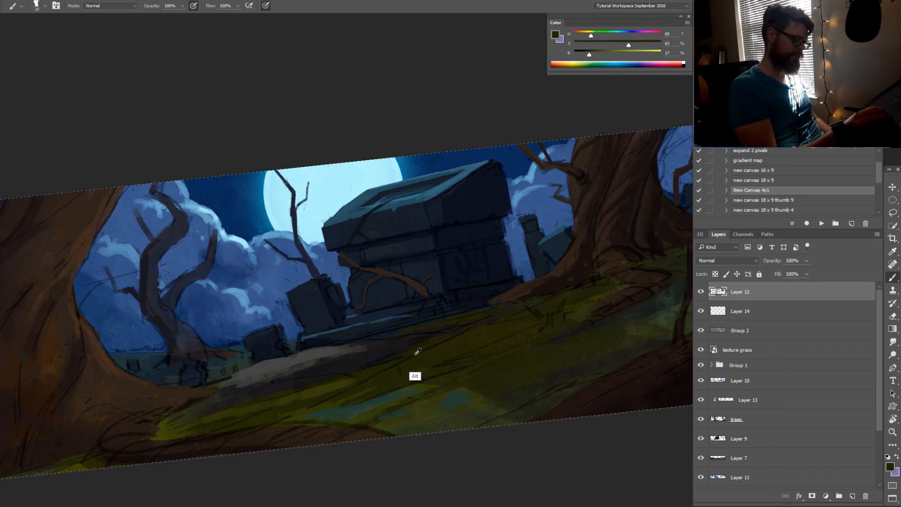
{"action": "left_click_drag", "start_coordinate": [355, 385], "coordinate": [317, 396]}
{"action": "mouse_move", "coordinate": [336, 389]}
{"action": "left_mouse_down"}
{"action": "mouse_move", "coordinate": [253, 412]}
{"action": "mouse_move", "coordinate": [296, 396]}
{"action": "left_mouse_up"}
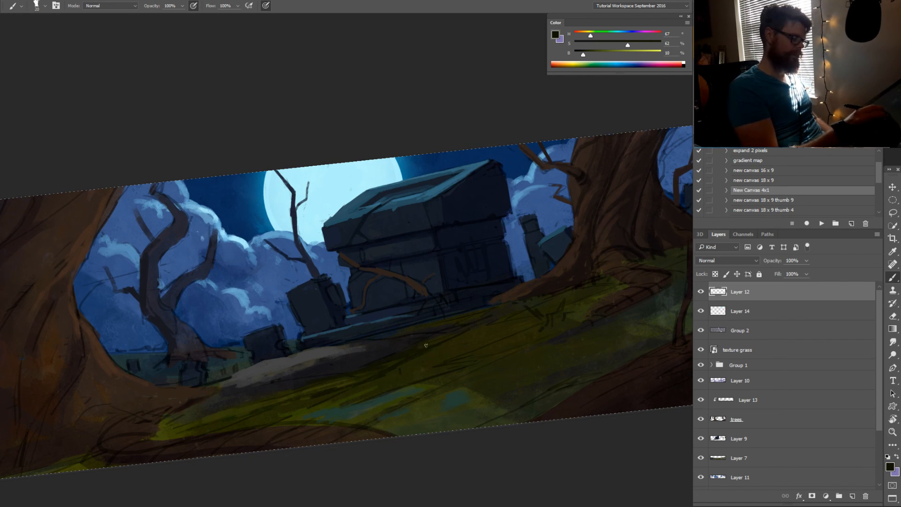
Refine the grey patch's edges with sampled greys and touch up the ground near the distant gravestones with sampled dark blue
{"action": "left_click_drag", "start_coordinate": [411, 354], "coordinate": [460, 350]}
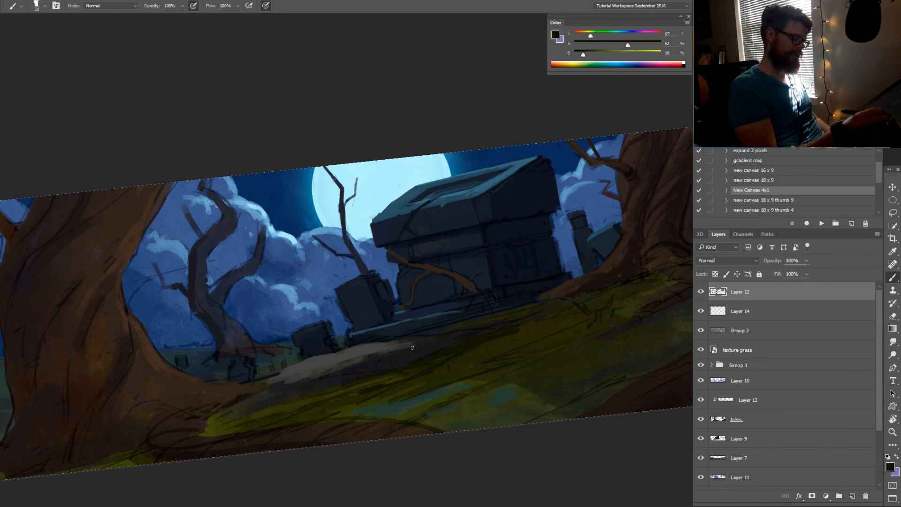
{"action": "left_click", "coordinate": [389, 347], "text": "alt"}
{"action": "mouse_move", "coordinate": [396, 344]}
{"action": "left_mouse_down"}
{"action": "mouse_move", "coordinate": [431, 340]}
{"action": "mouse_move", "coordinate": [379, 351]}
{"action": "left_mouse_up"}
{"action": "left_click", "coordinate": [428, 344], "text": "alt"}
{"action": "left_click", "coordinate": [398, 366], "text": "alt"}
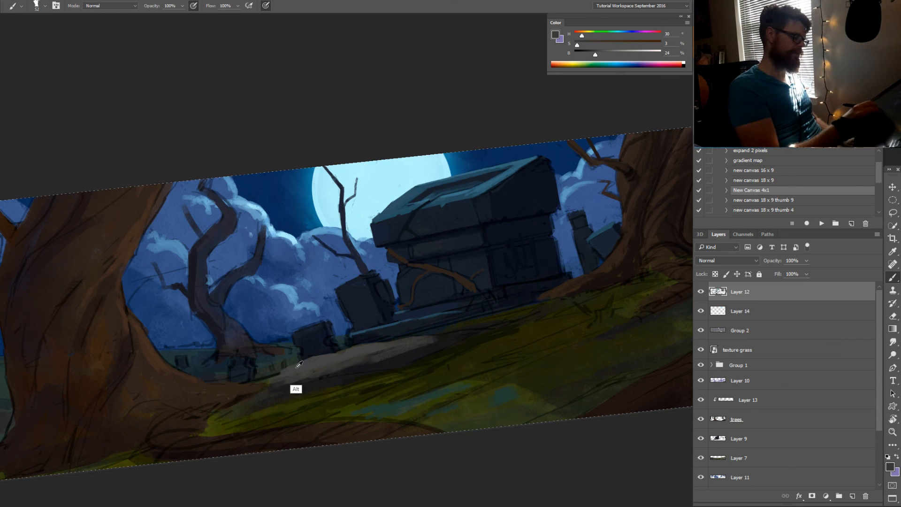
{"action": "left_click", "coordinate": [294, 387], "text": "alt"}
{"action": "left_click", "coordinate": [428, 314], "text": "alt"}
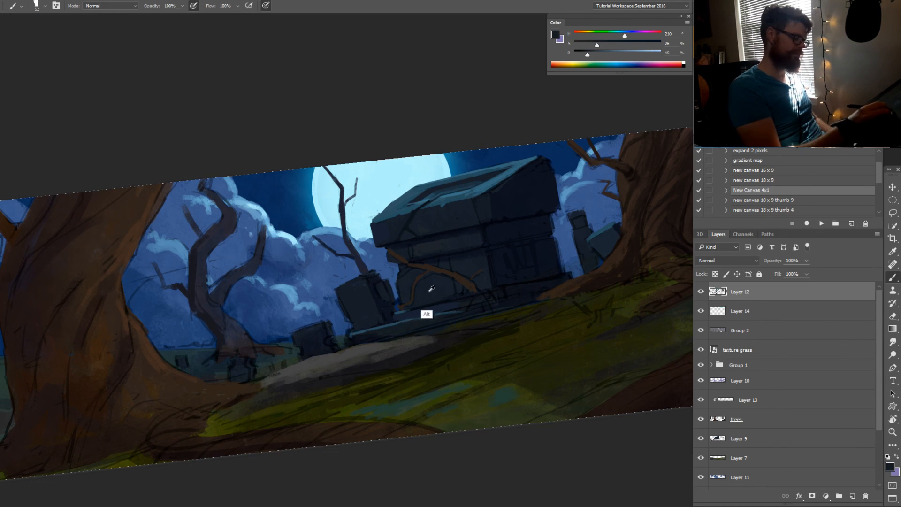
{"action": "left_click_drag", "start_coordinate": [417, 346], "coordinate": [520, 337]}
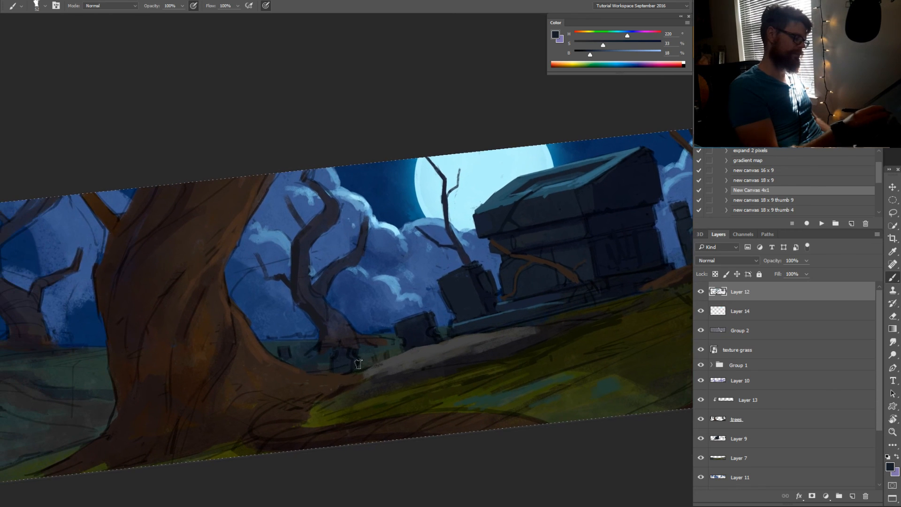
{"action": "left_click_drag", "start_coordinate": [398, 368], "coordinate": [368, 388]}
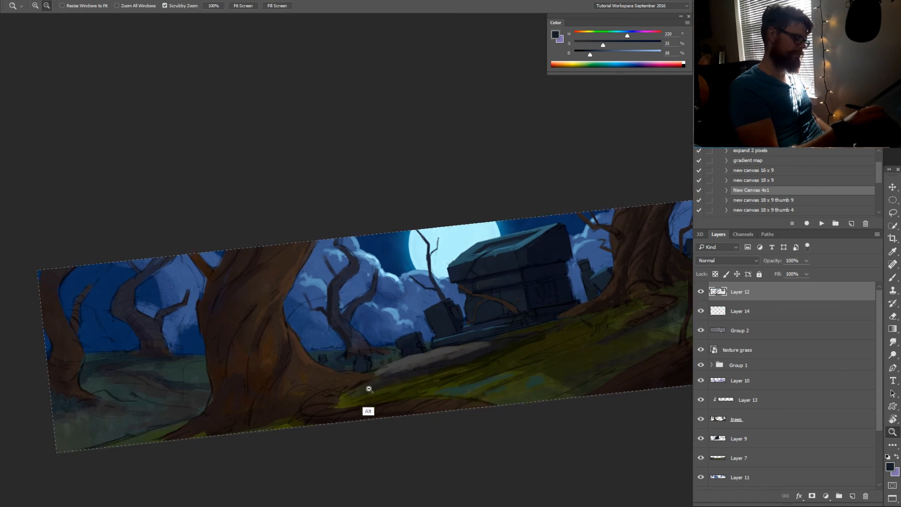
Shade the bark and root base of the large left tree with sampled dark browns
{"action": "left_click", "coordinate": [315, 407], "text": "alt"}
{"action": "left_click_drag", "start_coordinate": [308, 402], "coordinate": [304, 425]}
{"action": "left_click", "coordinate": [283, 324], "text": "alt"}
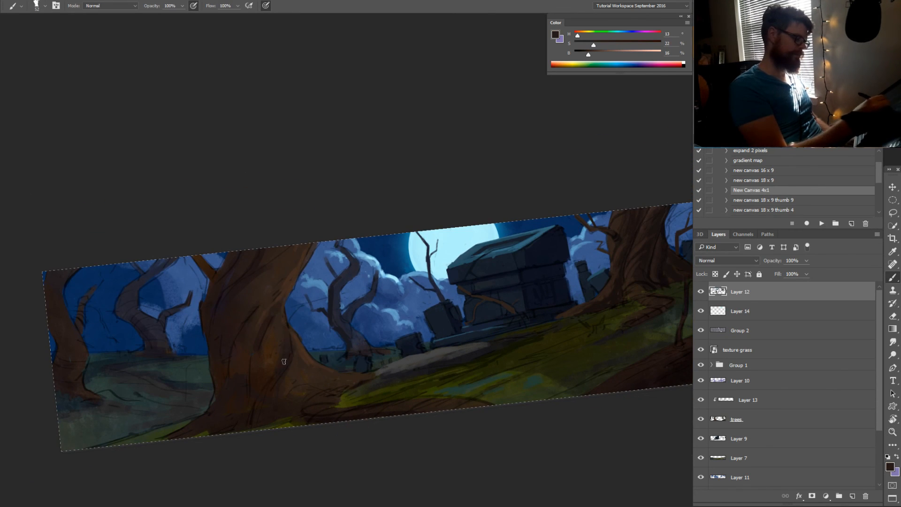
{"action": "left_click", "coordinate": [617, 257], "text": "alt"}
{"action": "left_click_drag", "start_coordinate": [272, 310], "coordinate": [266, 310]}
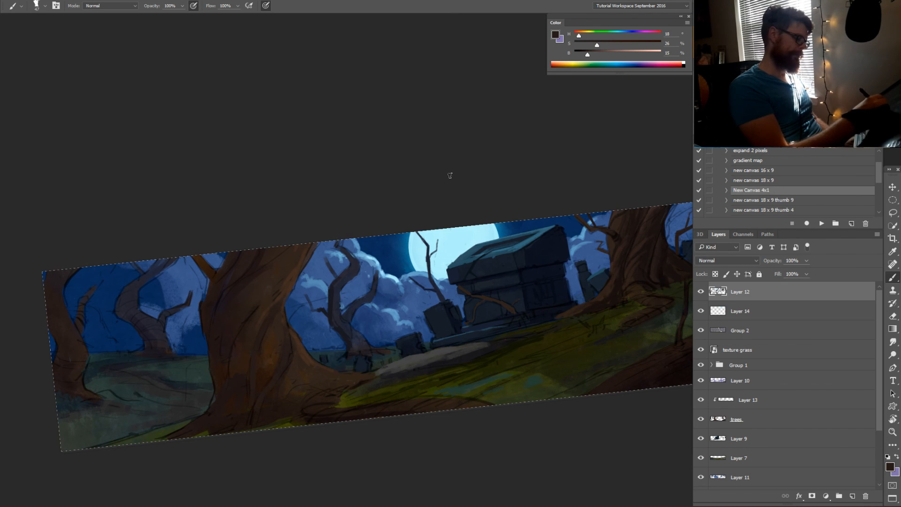
Paint a long bark crease down the large left trunk at 8% brightness and soften it with sampled browns
{"action": "left_click_drag", "start_coordinate": [586, 58], "coordinate": [581, 55]}
{"action": "mouse_move", "coordinate": [291, 277]}
{"action": "left_mouse_down"}
{"action": "mouse_move", "coordinate": [237, 336]}
{"action": "mouse_move", "coordinate": [224, 385]}
{"action": "left_mouse_up"}
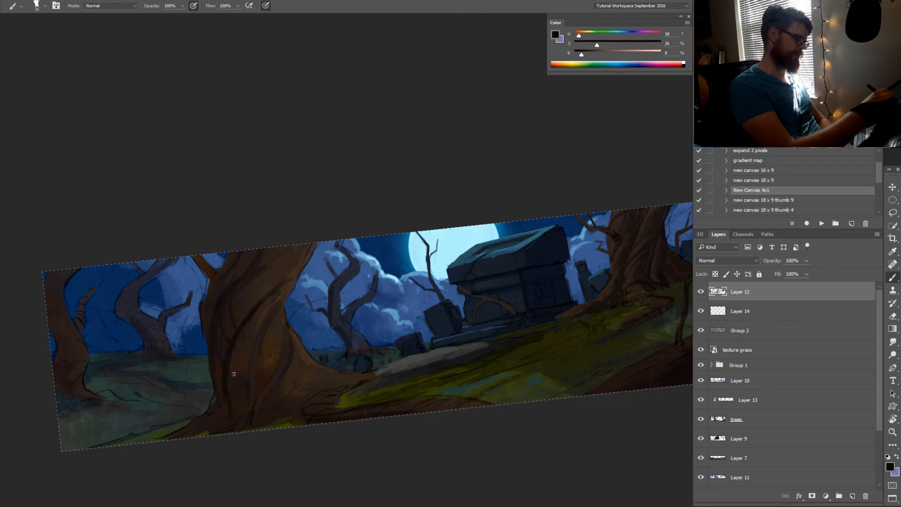
{"action": "left_click", "coordinate": [237, 318], "text": "alt"}
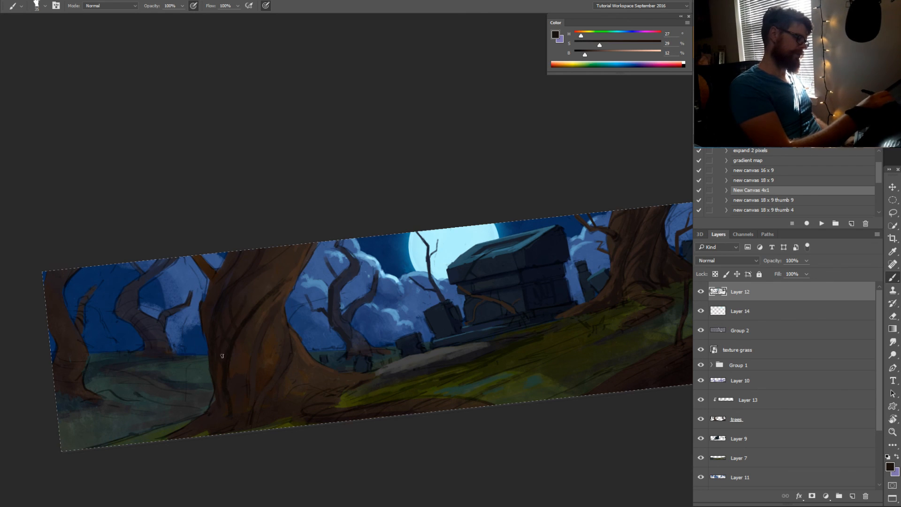
{"action": "left_click", "coordinate": [257, 313], "text": "alt"}
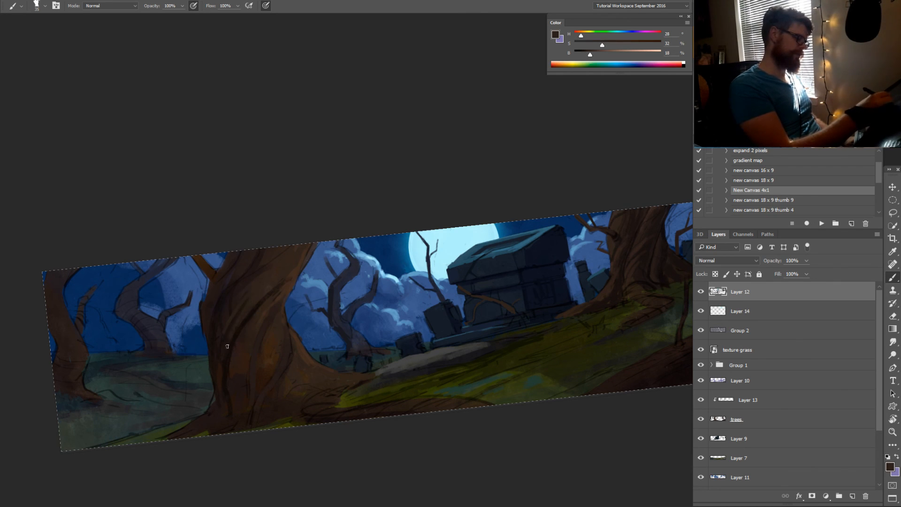
{"action": "left_click", "coordinate": [238, 303], "text": "alt"}
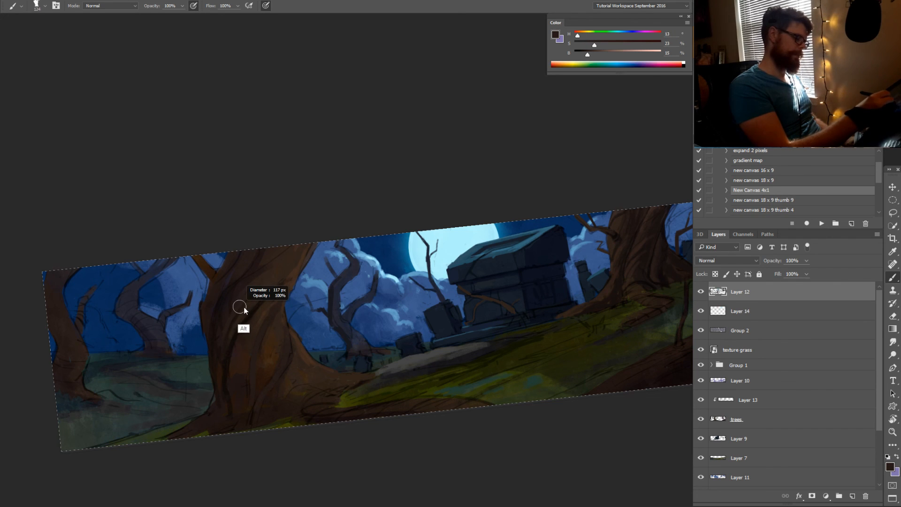
Darken the large left tree's outer trunk edge and its orange side branch with sampled near-black tones
{"action": "left_click", "coordinate": [247, 305], "text": "alt"}
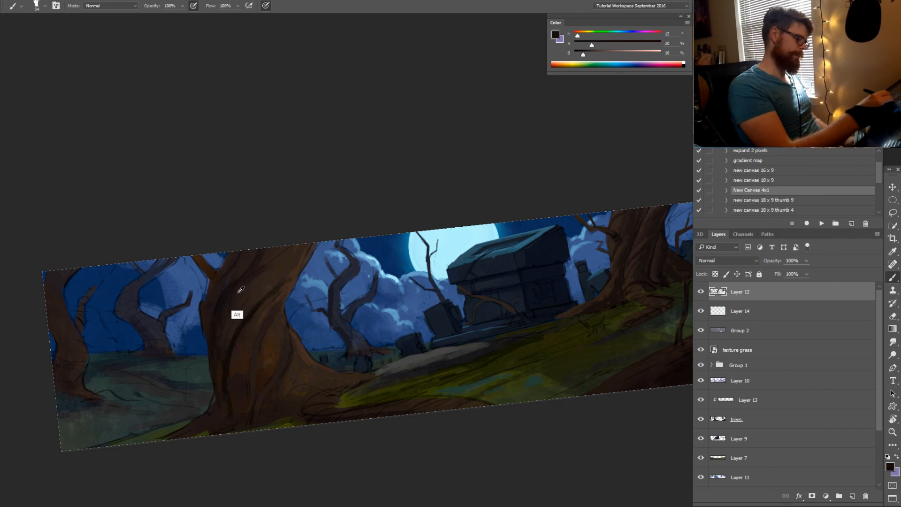
{"action": "left_click", "coordinate": [229, 304], "text": "alt"}
{"action": "left_click_drag", "start_coordinate": [225, 306], "coordinate": [247, 298]}
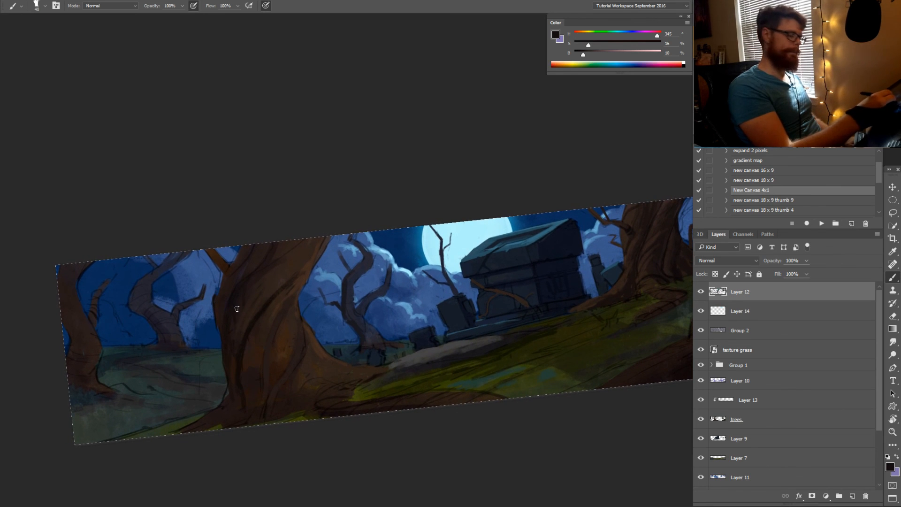
{"action": "mouse_move", "coordinate": [219, 328]}
{"action": "left_mouse_down"}
{"action": "mouse_move", "coordinate": [217, 296]}
{"action": "mouse_move", "coordinate": [231, 266]}
{"action": "left_mouse_up"}
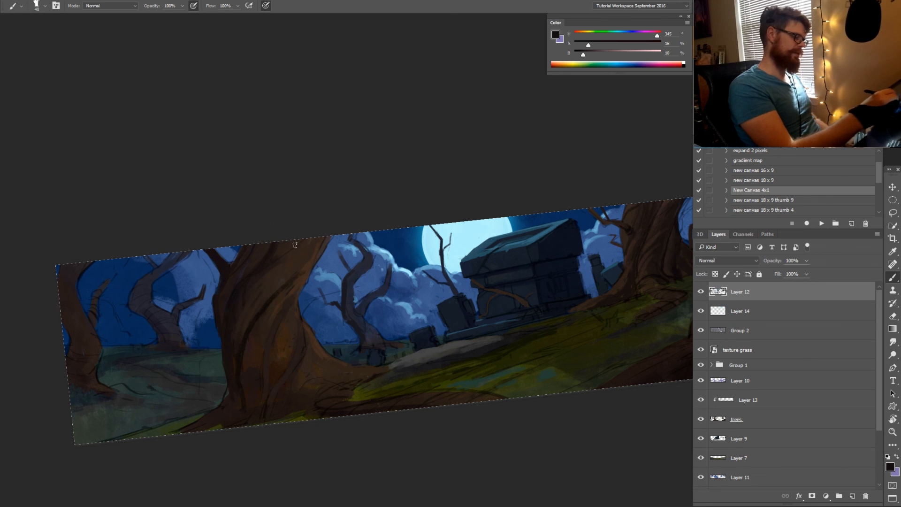
Deepen the diagonal bark folds on the large left tree's upper trunk with a sampled dark brown
{"action": "mouse_move", "coordinate": [277, 270]}
{"action": "left_mouse_down"}
{"action": "mouse_move", "coordinate": [270, 272]}
{"action": "mouse_move", "coordinate": [354, 306]}
{"action": "mouse_move", "coordinate": [338, 325]}
{"action": "mouse_move", "coordinate": [343, 335]}
{"action": "left_mouse_up"}
{"action": "key", "text": "z"}
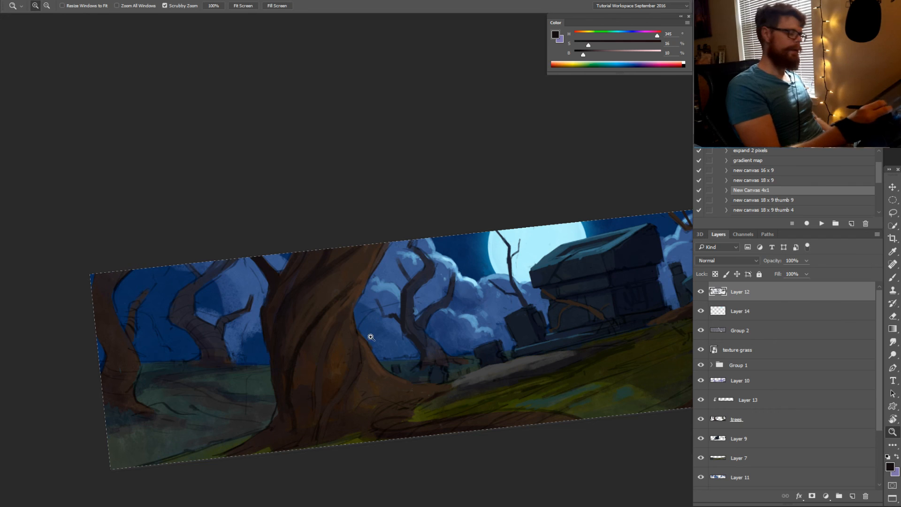
{"action": "key", "text": "b"}
{"action": "left_click", "coordinate": [320, 315], "text": "alt"}
{"action": "left_click", "coordinate": [324, 310], "text": "alt"}
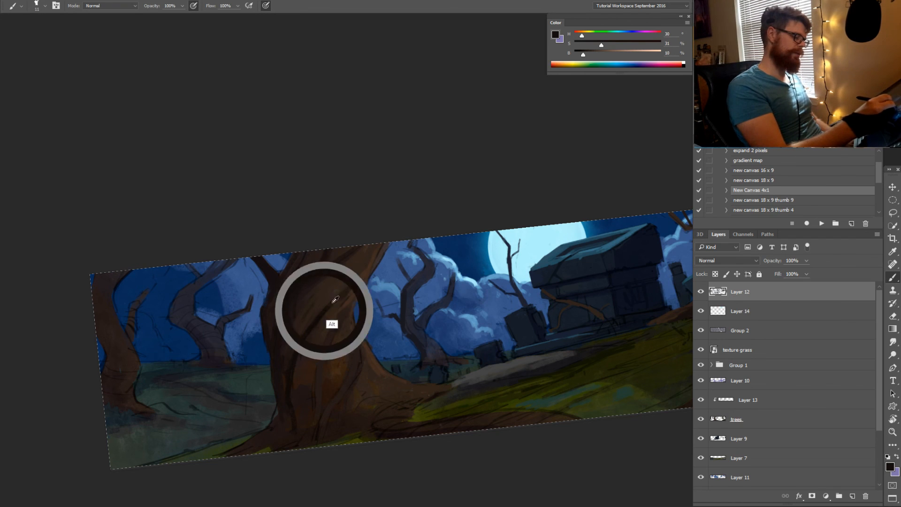
{"action": "mouse_move", "coordinate": [372, 268]}
{"action": "left_mouse_down"}
{"action": "mouse_move", "coordinate": [384, 242]}
{"action": "mouse_move", "coordinate": [368, 271]}
{"action": "left_mouse_up"}
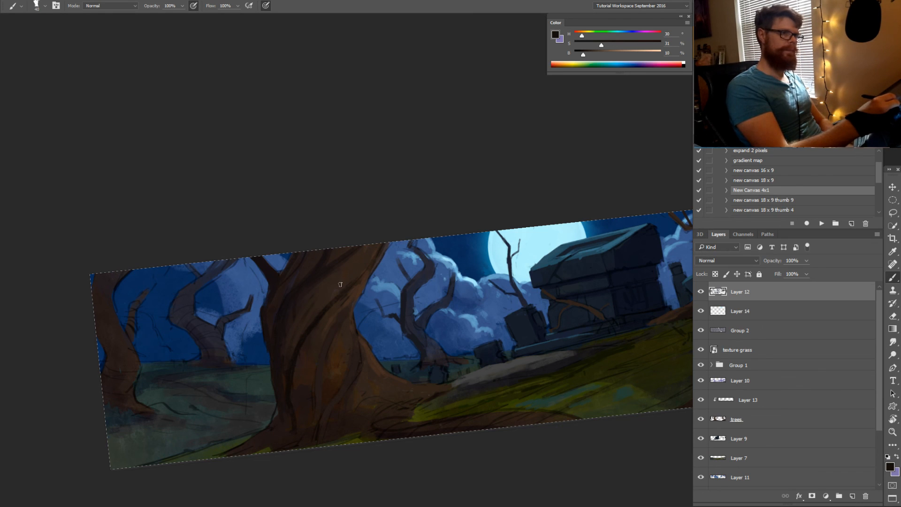
Refine the fine bark shadows across the middle of the large left trunk with sampled near-black browns
{"action": "mouse_move", "coordinate": [346, 309]}
{"action": "left_mouse_down"}
{"action": "mouse_move", "coordinate": [348, 302]}
{"action": "mouse_move", "coordinate": [282, 306]}
{"action": "left_mouse_up"}
{"action": "key", "text": "alt"}
{"action": "left_click", "coordinate": [323, 307], "text": "alt"}
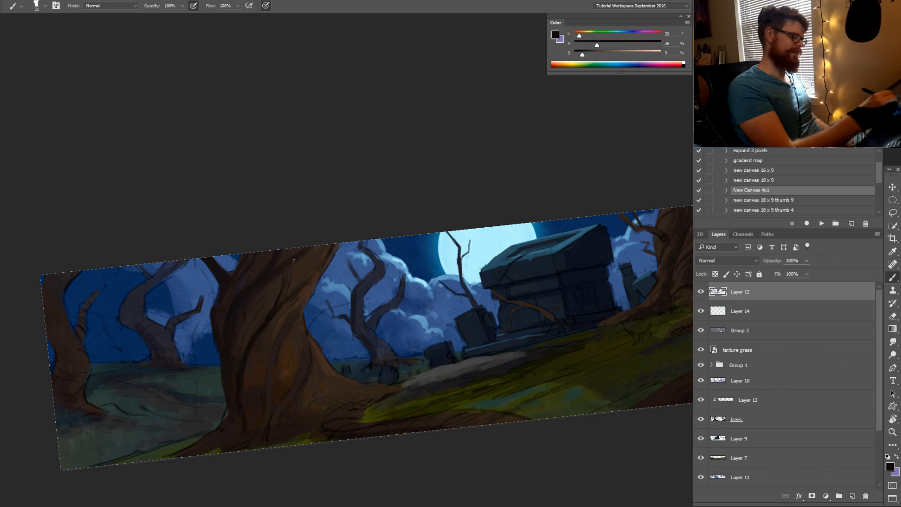
{"action": "left_click", "coordinate": [294, 277], "text": "alt"}
{"action": "left_click", "coordinate": [270, 305], "text": "alt"}
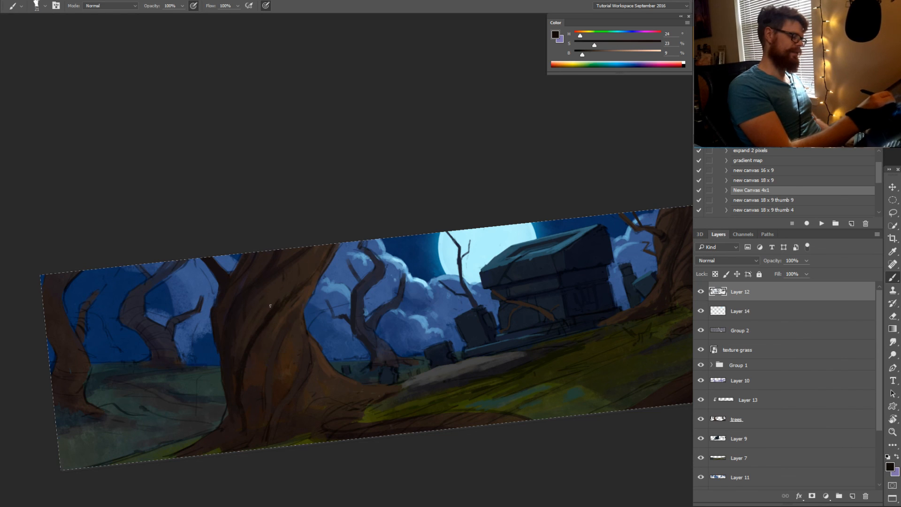
{"action": "left_click", "coordinate": [247, 308], "text": "alt"}
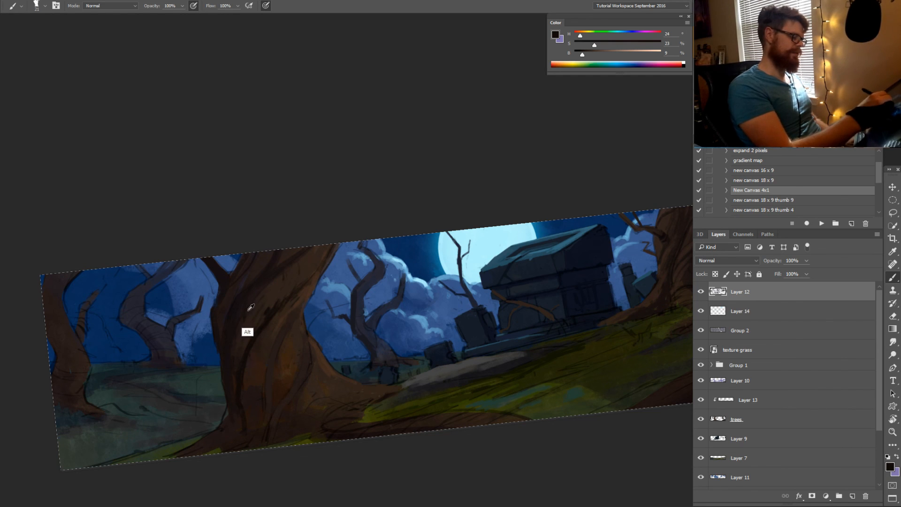
Refine the trunk, branch fork and root base of the background tree beside the large left tree with sampled dark blue-greys
{"action": "key", "text": "r"}
{"action": "left_click_drag", "start_coordinate": [352, 318], "coordinate": [472, 343]}
{"action": "key", "text": "b"}
{"action": "scroll", "coordinate": [296, 317], "scroll_direction": "up", "scroll_amount": 1}
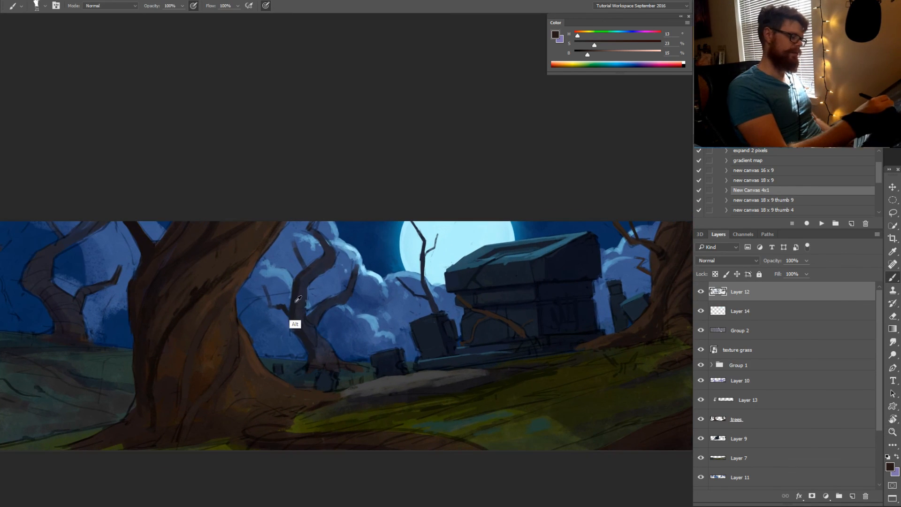
{"action": "left_click", "coordinate": [293, 315], "text": "alt"}
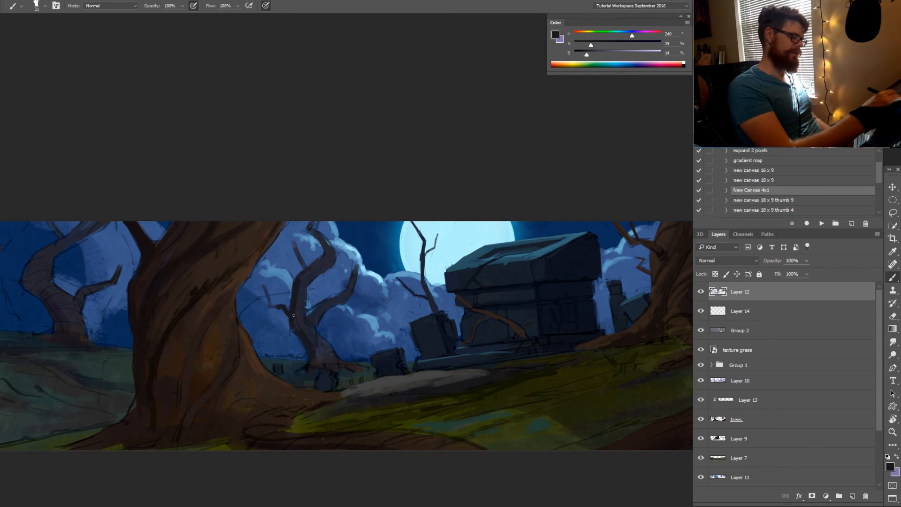
{"action": "left_click", "coordinate": [322, 299], "text": "alt"}
{"action": "left_click", "coordinate": [326, 296], "text": "alt"}
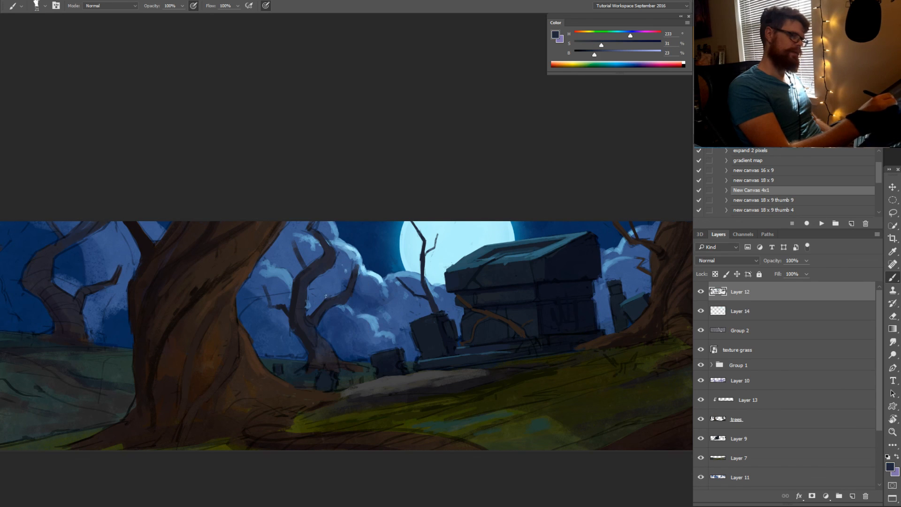
{"action": "left_click", "coordinate": [309, 318], "text": "alt"}
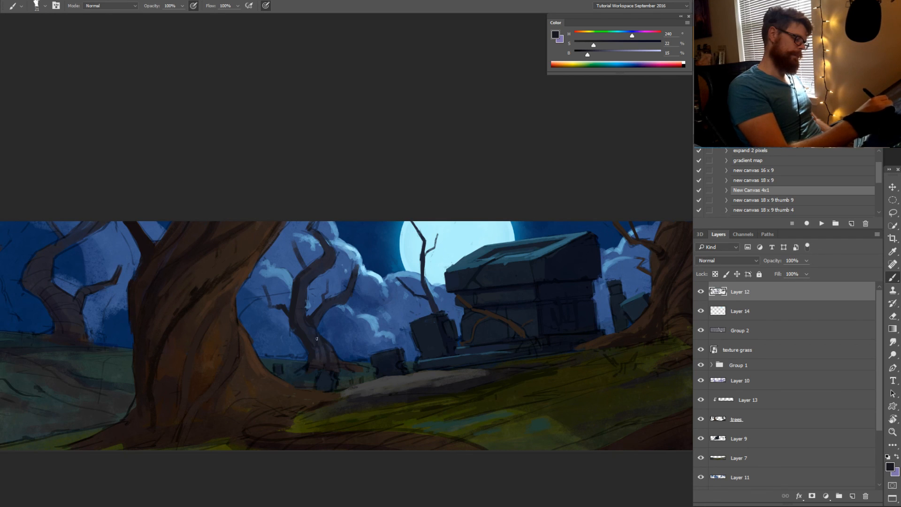
{"action": "left_click", "coordinate": [324, 374], "text": "alt"}
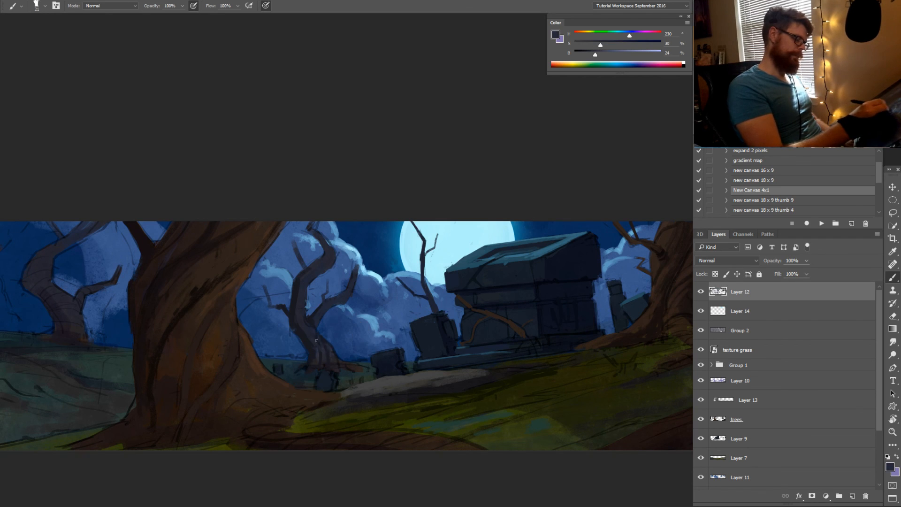
{"action": "left_click", "coordinate": [328, 356], "text": "alt"}
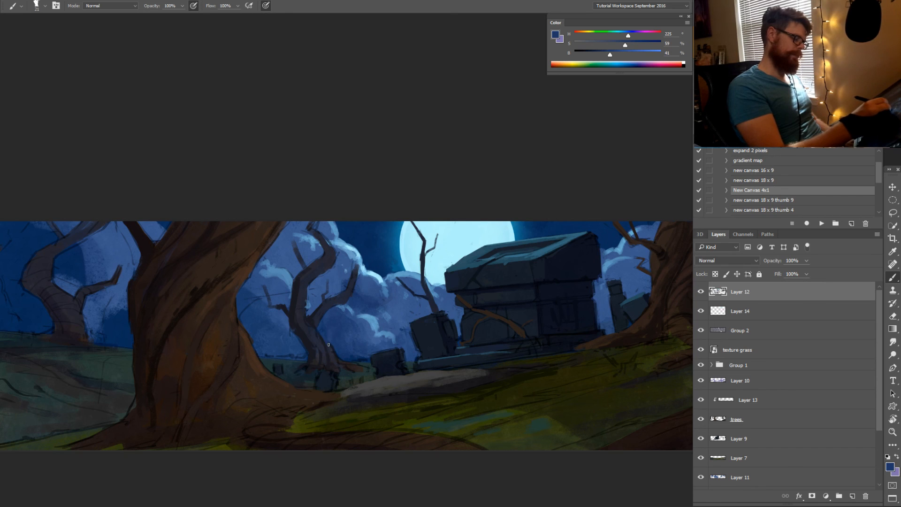
Clean up the cloud edges around the background tree's thin side branch with sampled sky and cloud blues
{"action": "key", "text": "r"}
{"action": "mouse_move", "coordinate": [359, 376]}
{"action": "left_mouse_down"}
{"action": "mouse_move", "coordinate": [396, 373]}
{"action": "mouse_move", "coordinate": [371, 387]}
{"action": "left_mouse_up"}
{"action": "key", "text": "space"}
{"action": "key", "text": "ctrl+space"}
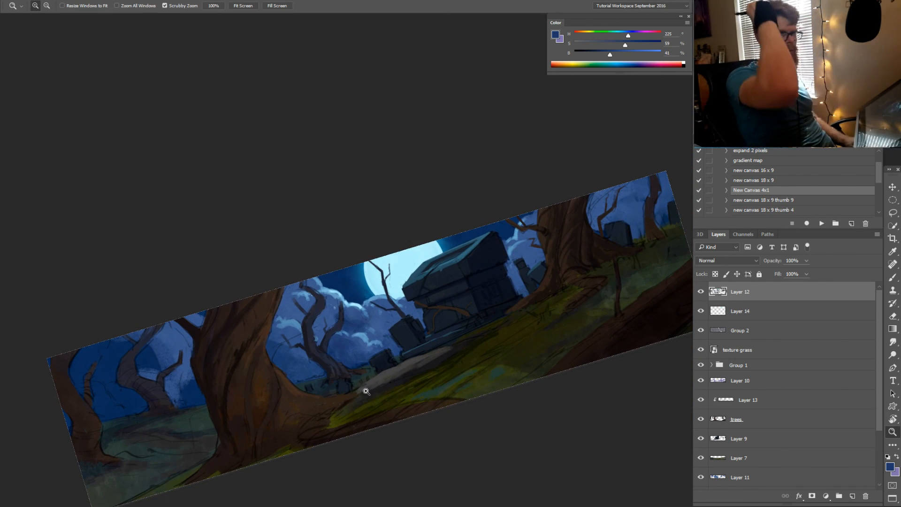
{"action": "key", "text": "space"}
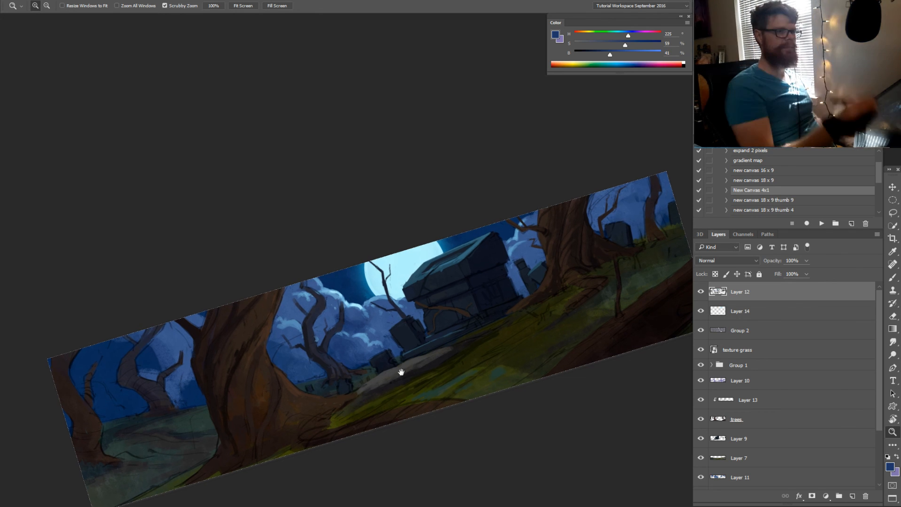
{"action": "left_click_drag", "start_coordinate": [401, 372], "coordinate": [359, 387]}
{"action": "key", "text": "r"}
{"action": "left_click_drag", "start_coordinate": [428, 390], "coordinate": [453, 377]}
{"action": "key", "text": "ctrl+space"}
{"action": "left_click", "coordinate": [361, 356]}
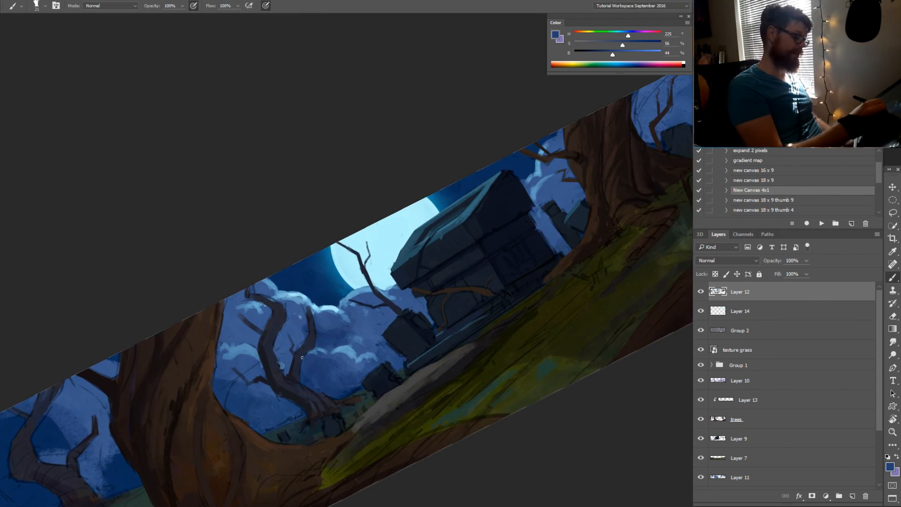
{"action": "left_click", "coordinate": [315, 321], "text": "alt"}
{"action": "left_click", "coordinate": [311, 308], "text": "alt"}
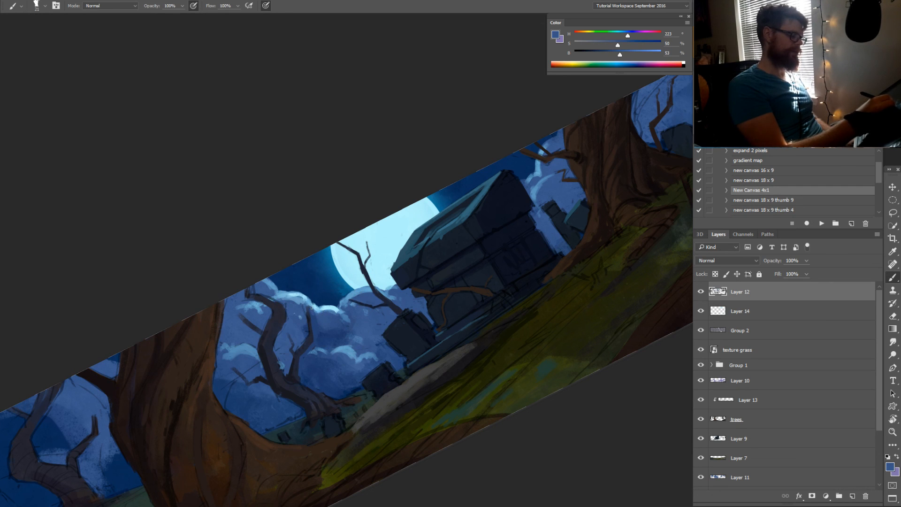
Sharpen the thin side branch where it joins the background tree's trunk, alternating sampled cloud blue and dark blue-grey
{"action": "key", "text": "r"}
{"action": "left_click_drag", "start_coordinate": [396, 369], "coordinate": [416, 220]}
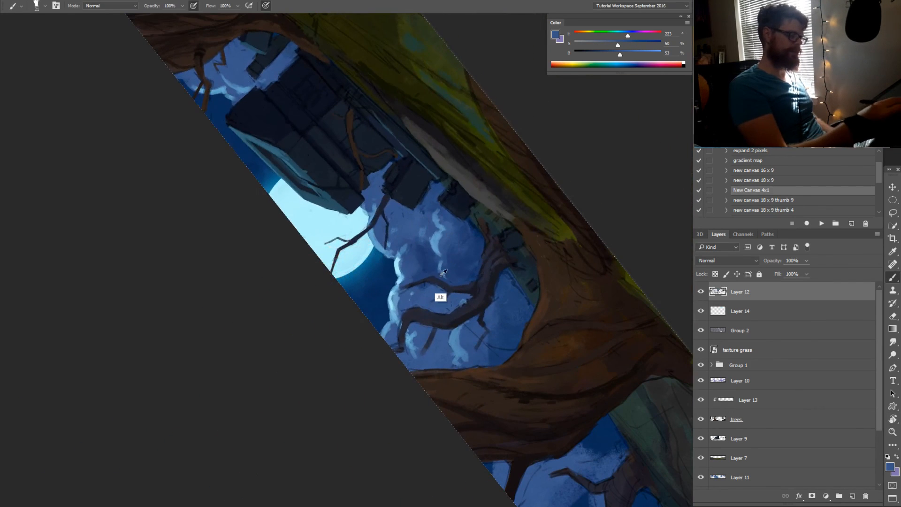
{"action": "left_click", "coordinate": [440, 298], "text": "alt"}
{"action": "key", "text": "r"}
{"action": "mouse_move", "coordinate": [478, 306]}
{"action": "left_mouse_down"}
{"action": "mouse_move", "coordinate": [336, 430]}
{"action": "mouse_move", "coordinate": [282, 413]}
{"action": "left_mouse_up"}
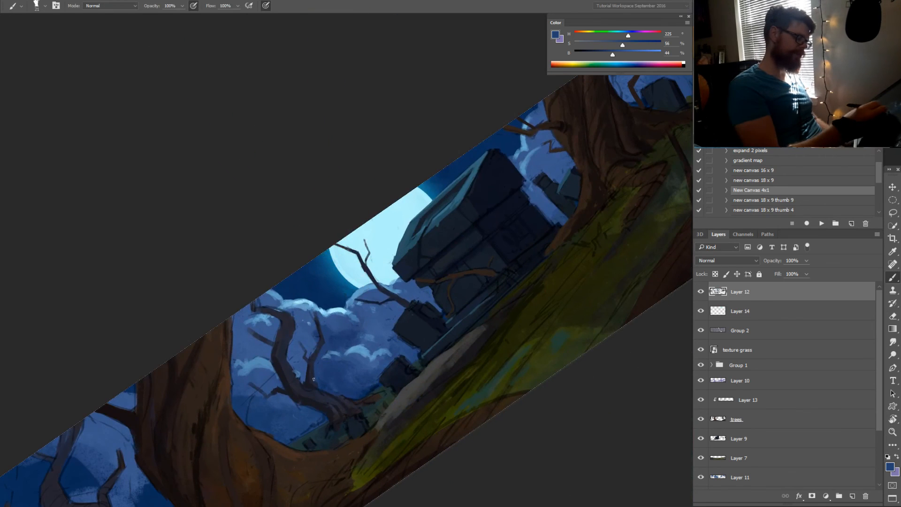
{"action": "left_click", "coordinate": [312, 369], "text": "alt"}
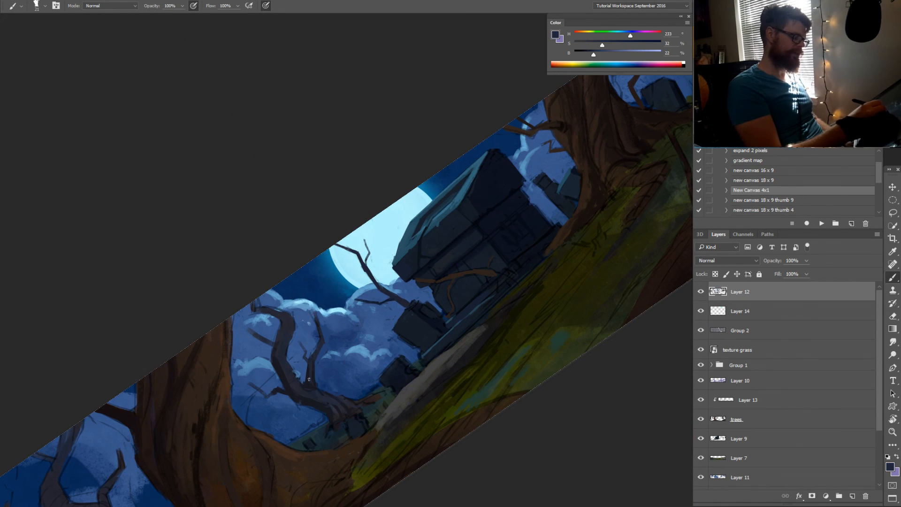
{"action": "left_click", "coordinate": [299, 376], "text": "alt"}
Touch up the clouds between the background tree and the moon with sampled mid blues, undoing the last stroke
{"action": "key", "text": "r"}
{"action": "left_click_drag", "start_coordinate": [338, 371], "coordinate": [306, 379]}
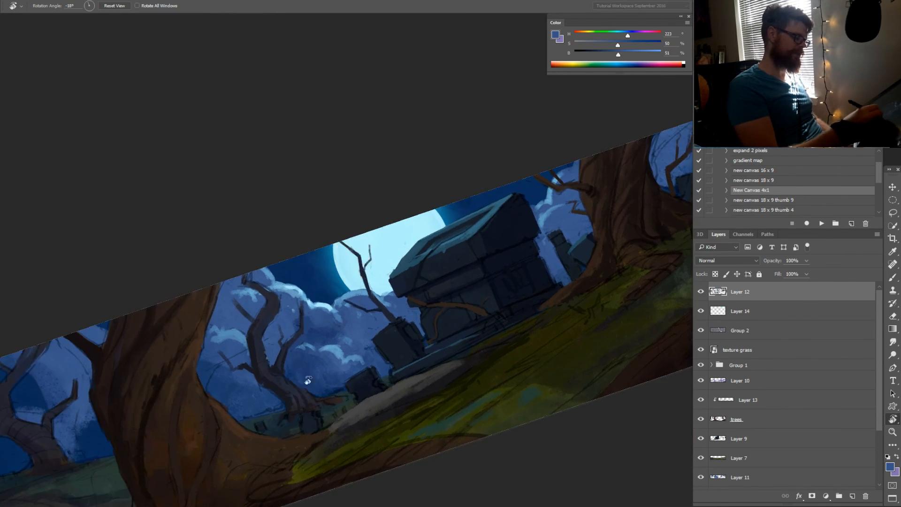
{"action": "left_click", "coordinate": [268, 360], "text": "alt"}
{"action": "key", "text": "ctrl+space"}
{"action": "left_click_drag", "start_coordinate": [333, 278], "coordinate": [371, 256]}
{"action": "left_click", "coordinate": [338, 301], "text": "alt"}
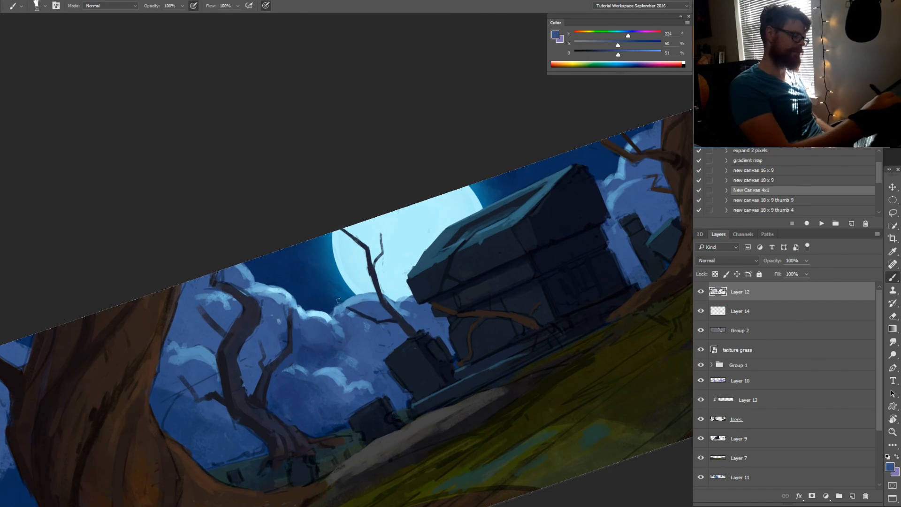
{"action": "key", "text": "ctrl+z"}
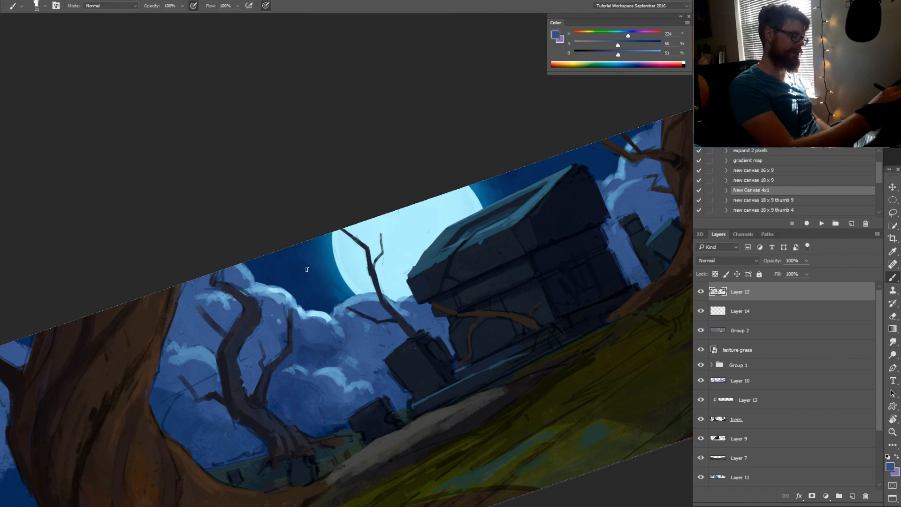
Clean the edge of the tomb's lid against the moon with a sampled pale moon blue
{"action": "key", "text": "r"}
{"action": "mouse_move", "coordinate": [442, 337]}
{"action": "left_mouse_down"}
{"action": "mouse_move", "coordinate": [443, 364]}
{"action": "mouse_move", "coordinate": [478, 301]}
{"action": "left_mouse_up"}
{"action": "key", "text": "b"}
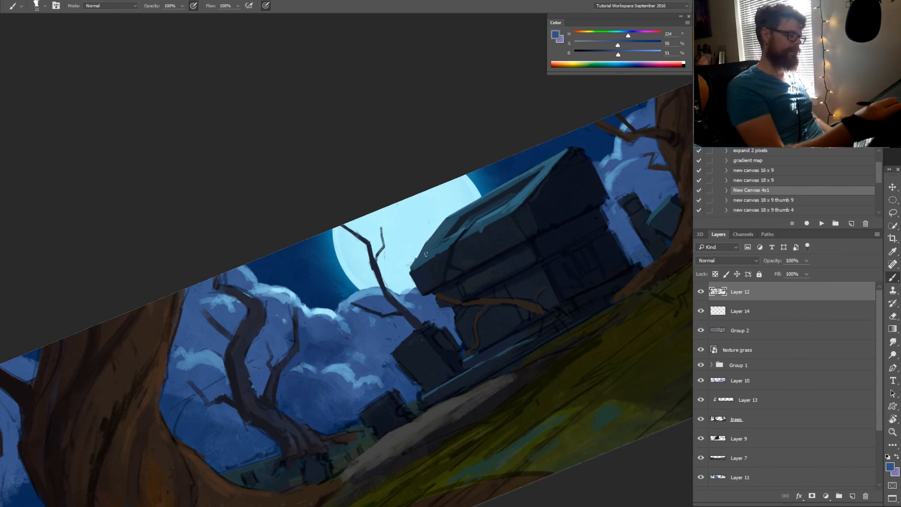
{"action": "left_click", "coordinate": [417, 253], "text": "alt"}
{"action": "left_click", "coordinate": [421, 249], "text": "alt"}
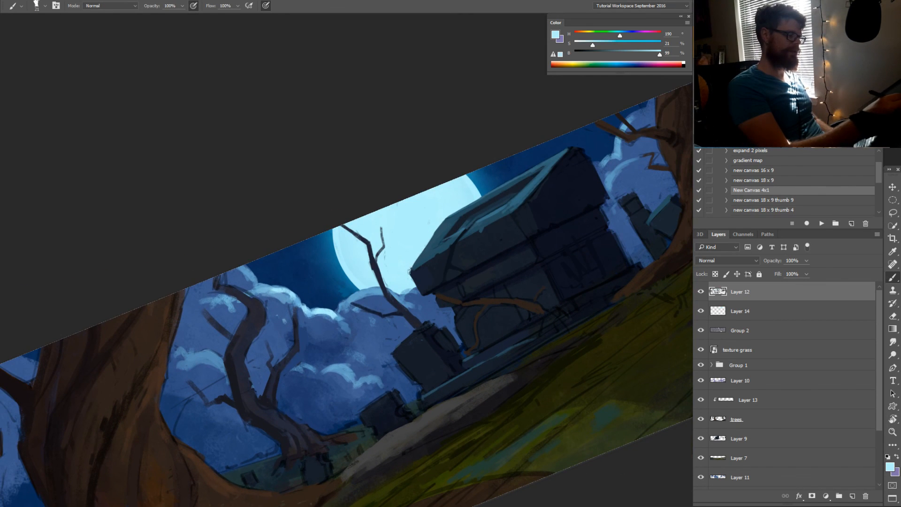
Refine the tomb lid's shadowed side face and front corner edge with sampled dark navy tones
{"action": "key", "text": "r"}
{"action": "left_click_drag", "start_coordinate": [471, 248], "coordinate": [503, 346]}
{"action": "key", "text": "b"}
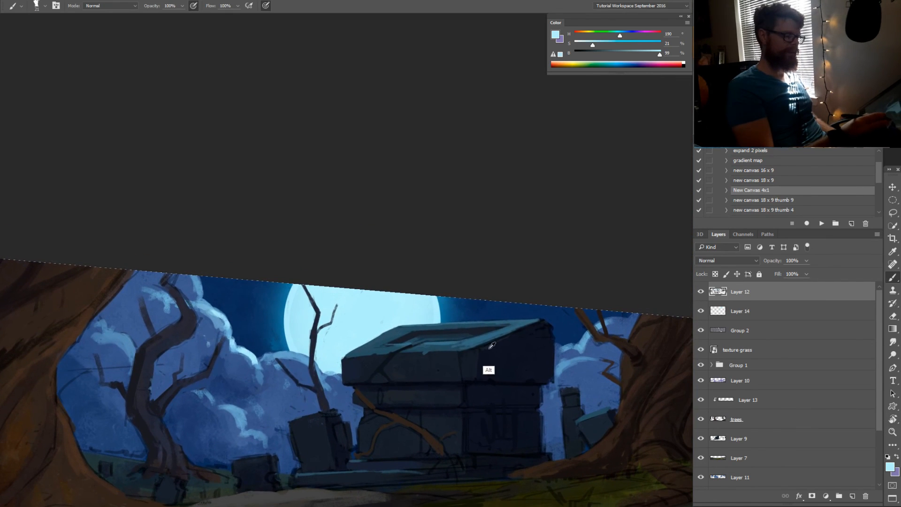
{"action": "left_click", "coordinate": [487, 366], "text": "alt"}
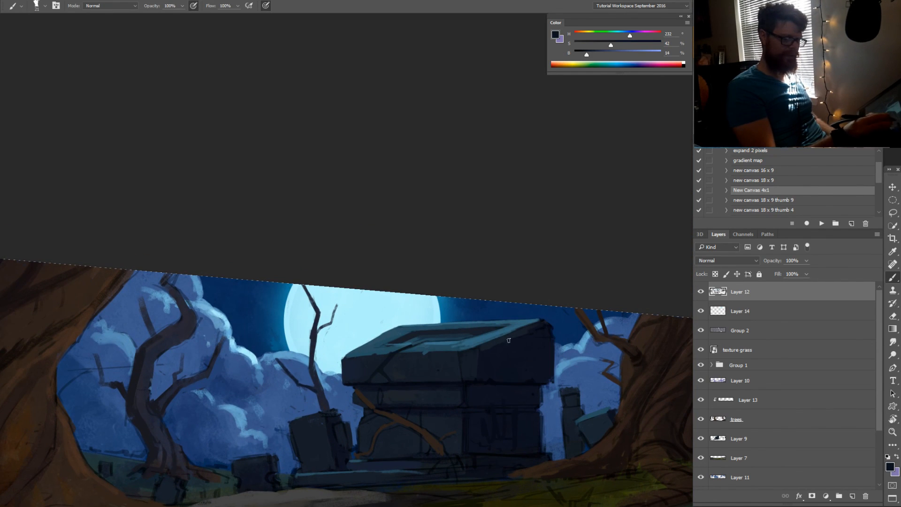
{"action": "left_click", "coordinate": [480, 358], "text": "alt"}
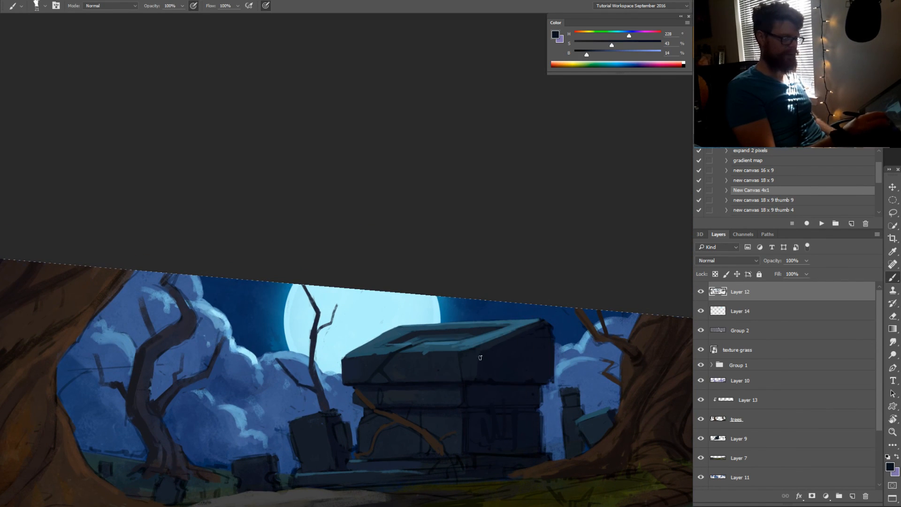
{"action": "left_click", "coordinate": [476, 377], "text": "alt"}
{"action": "left_click", "coordinate": [462, 361], "text": "alt"}
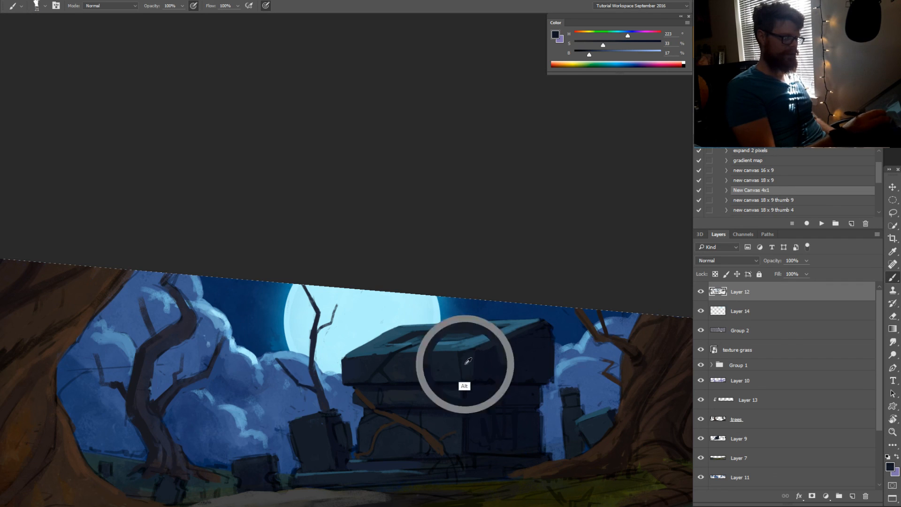
Blend the tomb lid's front corner with sampled navies at 30% brush opacity, then restore the opacity to 100%
{"action": "left_click", "coordinate": [465, 359], "text": "alt"}
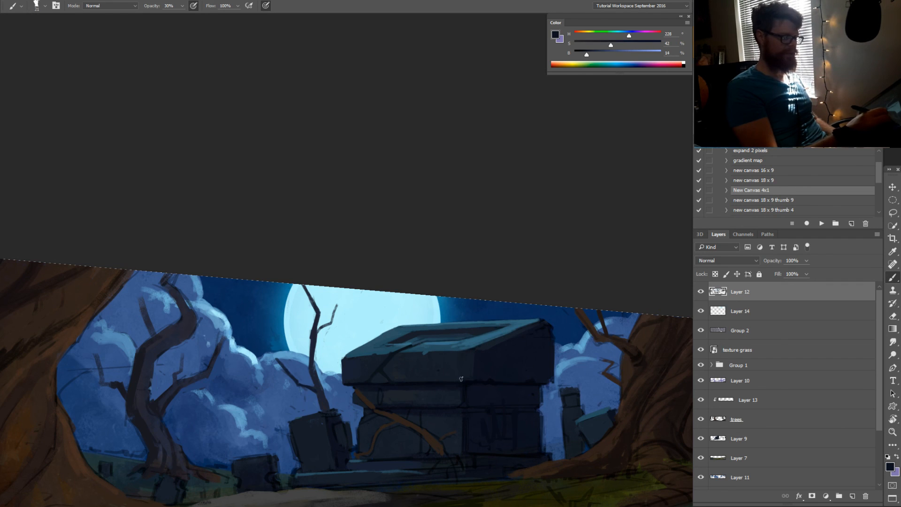
{"action": "left_click", "coordinate": [467, 367], "text": "alt"}
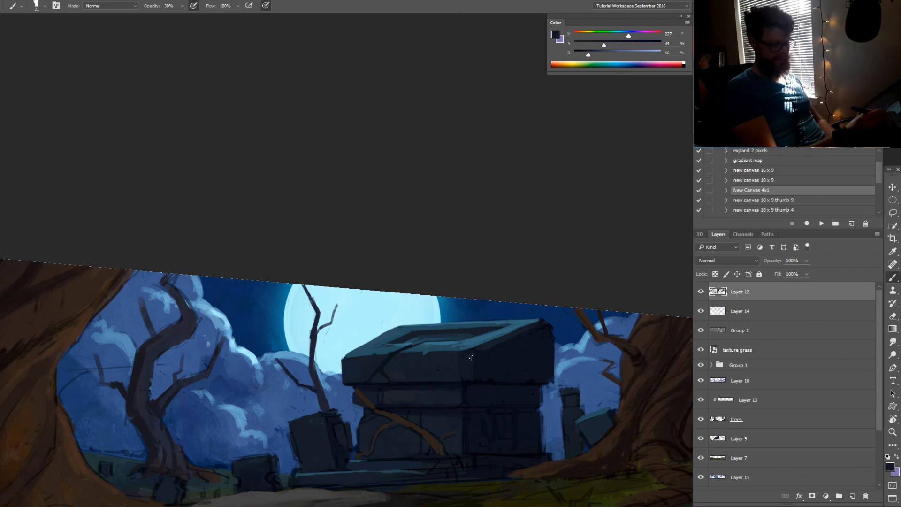
{"action": "key", "text": "0"}
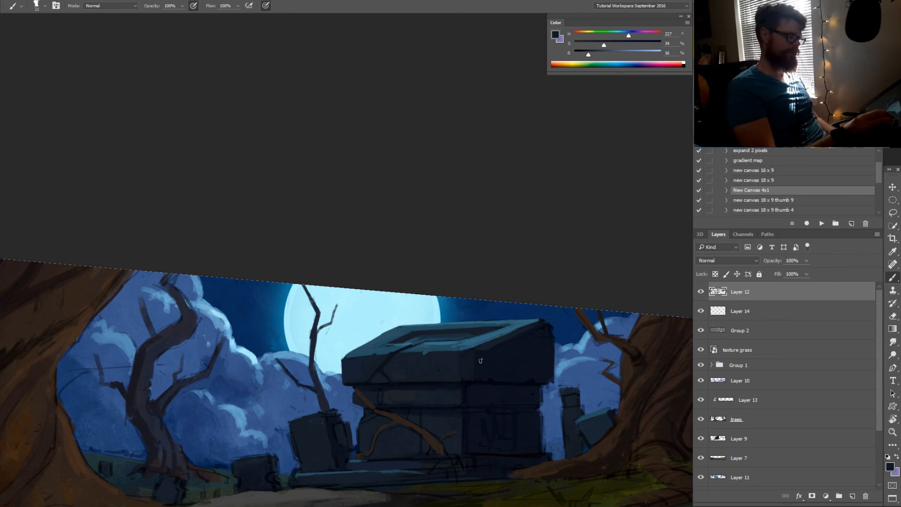
{"action": "left_click", "coordinate": [478, 363], "text": "alt"}
Touch up the sky and cloud patches between the tomb and the large right tree with sampled mid and light blues
{"action": "left_click_drag", "start_coordinate": [532, 384], "coordinate": [566, 373]}
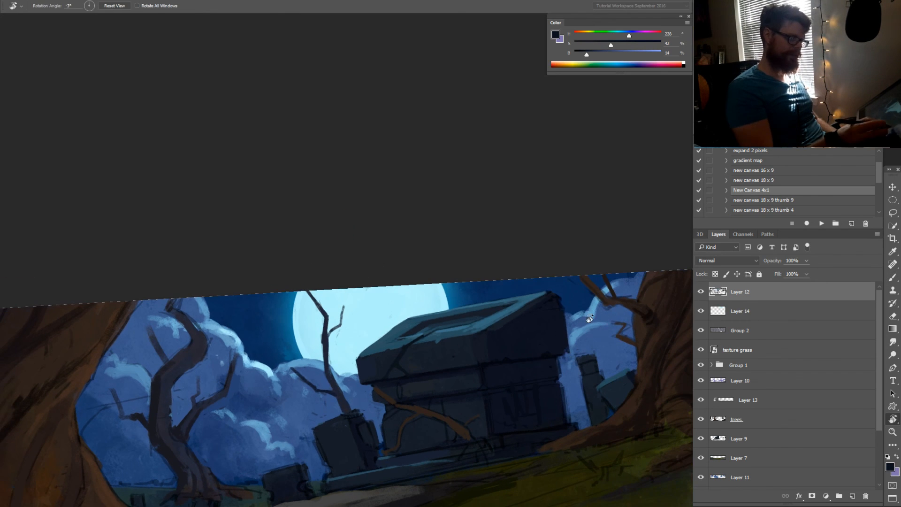
{"action": "left_click", "coordinate": [575, 351], "text": "alt"}
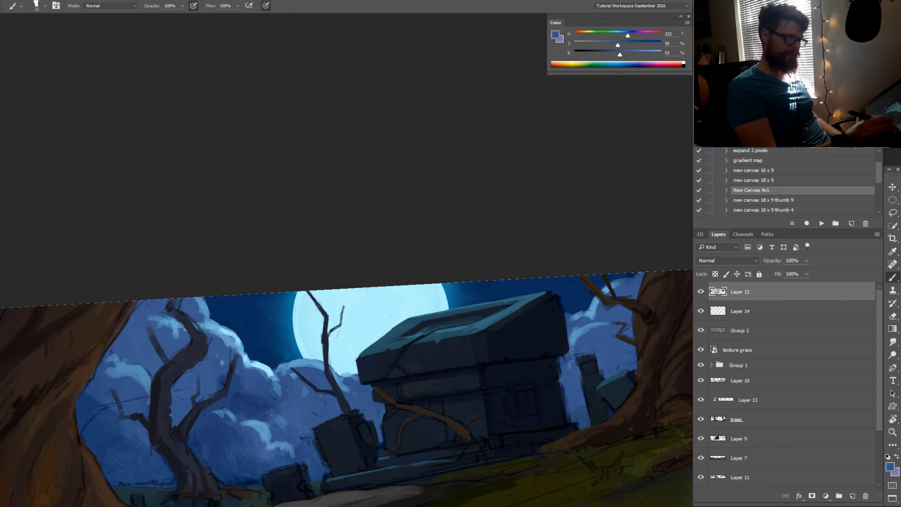
{"action": "left_click", "coordinate": [570, 329], "text": "alt"}
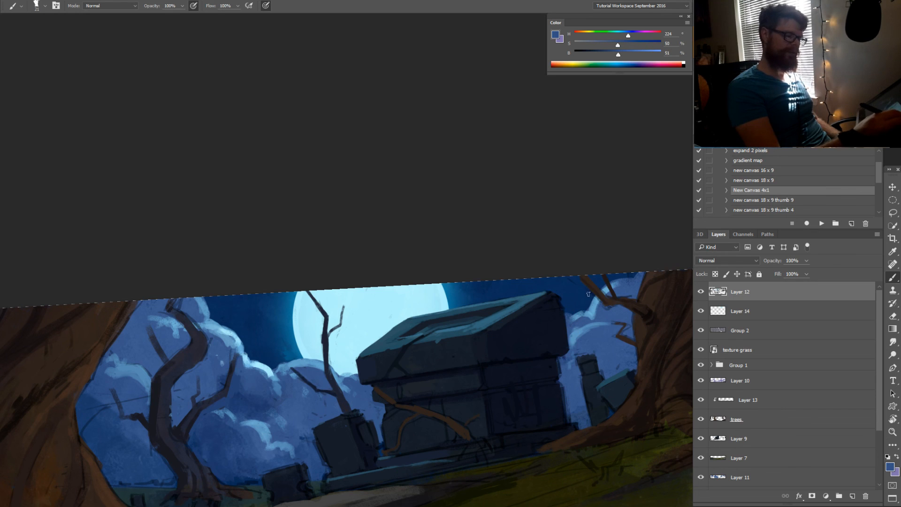
{"action": "left_click", "coordinate": [593, 306], "text": "alt"}
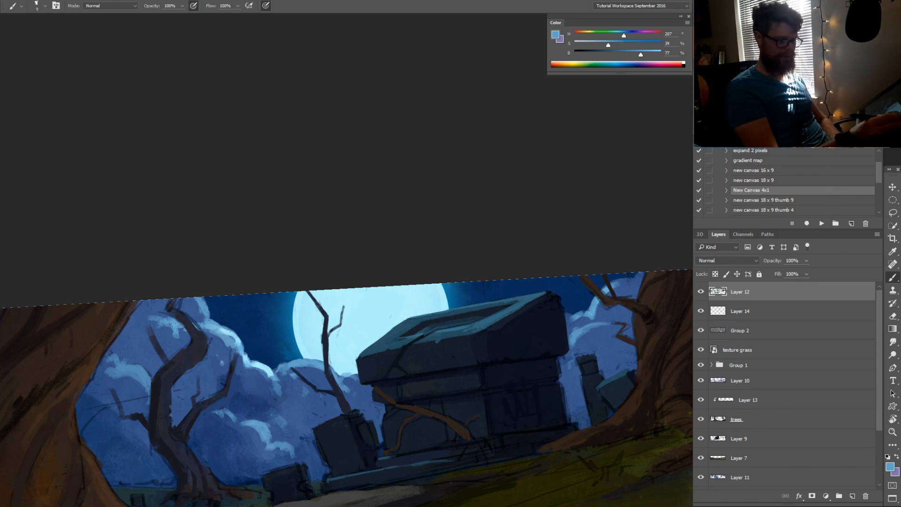
{"action": "left_click", "coordinate": [596, 312], "text": "alt"}
{"action": "left_click_drag", "start_coordinate": [596, 312], "coordinate": [599, 312]}
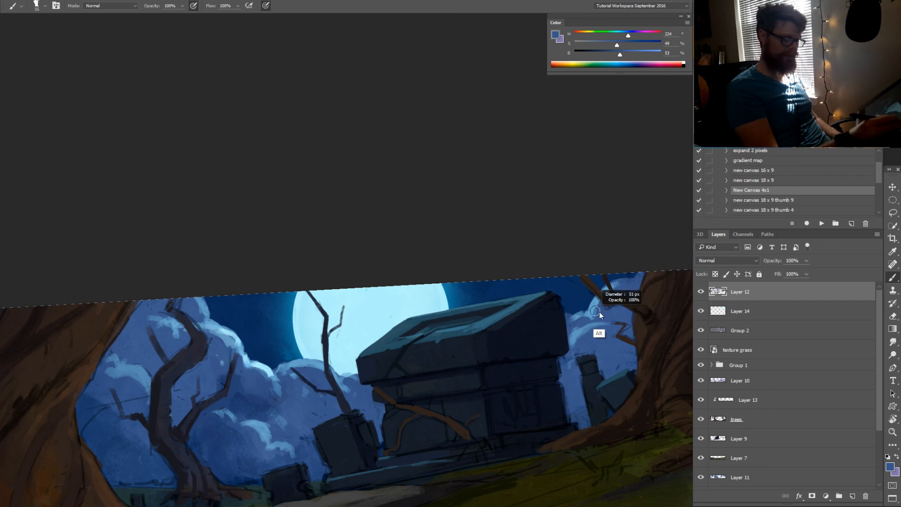
{"action": "left_click", "coordinate": [596, 308], "text": "alt"}
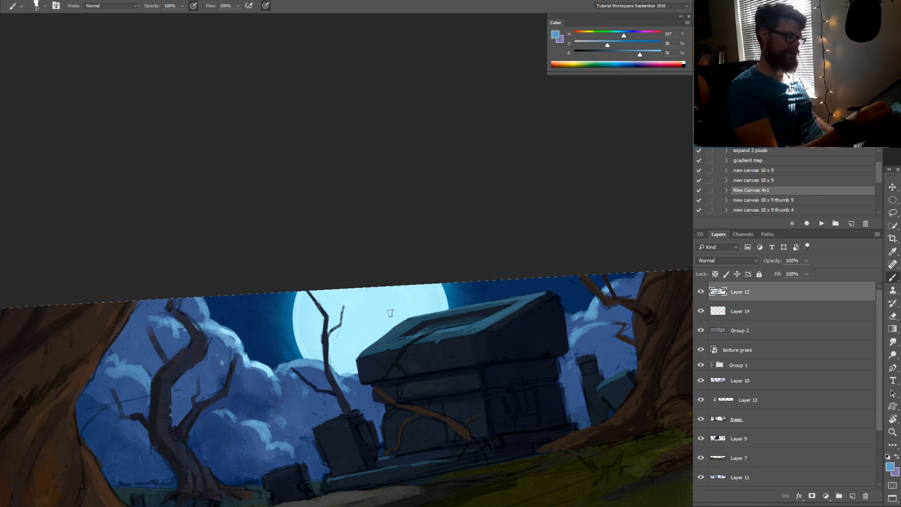
Handwrite "Sai" across the moon in the sampled light blue and undo the lettering
{"action": "left_click", "coordinate": [374, 317], "text": "ctrl"}
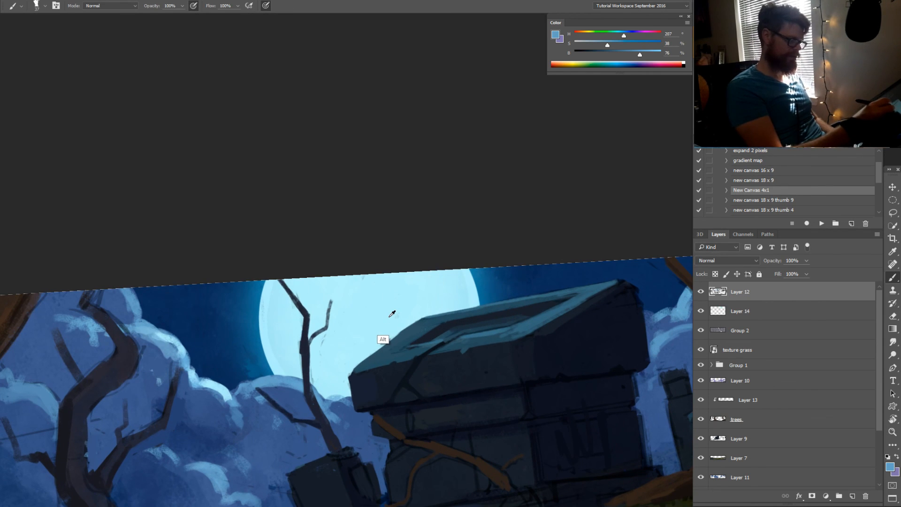
{"action": "left_click_drag", "start_coordinate": [389, 319], "coordinate": [364, 303]}
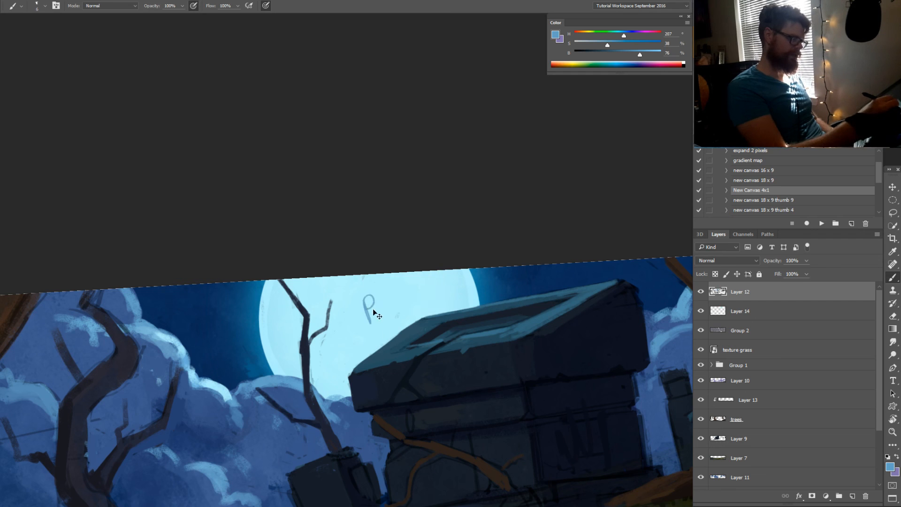
{"action": "key", "text": "ctrl+z"}
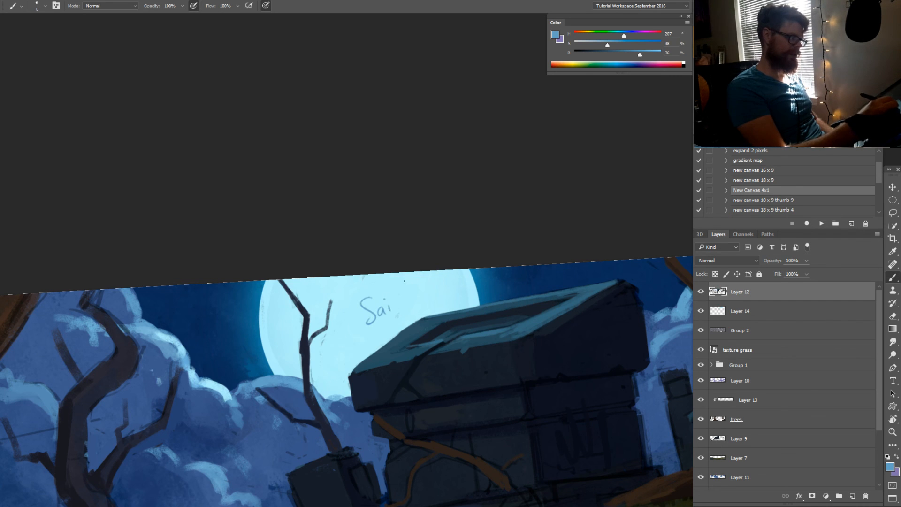
{"action": "key", "text": "ctrl+alt+z"}
{"action": "key", "text": "ctrl+alt+z"}
{"action": "key", "text": "ctrl+alt+z"}
{"action": "key", "text": "ctrl+alt+z"}
{"action": "mouse_move", "coordinate": [416, 347]}
{"action": "left_mouse_down"}
{"action": "mouse_move", "coordinate": [403, 361]}
{"action": "mouse_move", "coordinate": [411, 342]}
{"action": "left_mouse_up"}
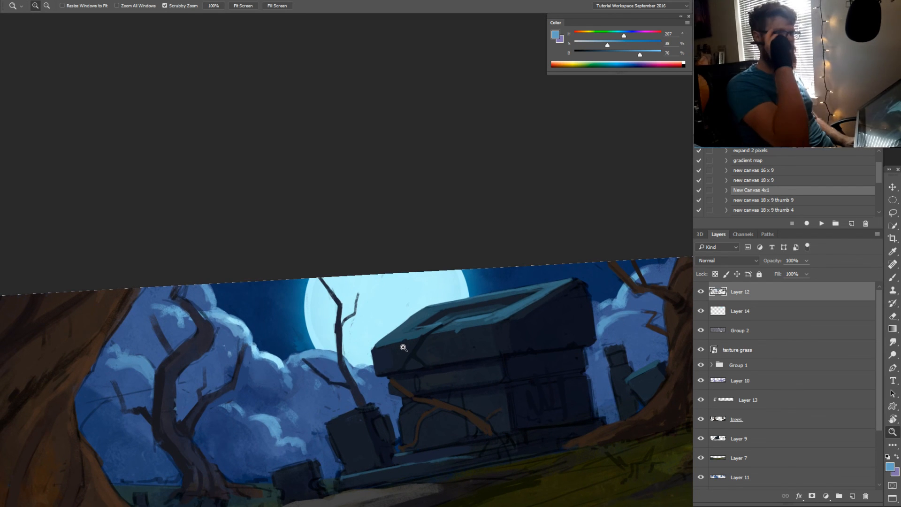
Straighten the tilted canvas view to a rotation angle of 0°
{"action": "left_click_drag", "start_coordinate": [485, 354], "coordinate": [604, 333]}
{"action": "left_click_drag", "start_coordinate": [503, 385], "coordinate": [473, 411]}
{"action": "left_click_drag", "start_coordinate": [315, 374], "coordinate": [380, 339]}
{"action": "left_click_drag", "start_coordinate": [379, 346], "coordinate": [363, 366]}
{"action": "left_click_drag", "start_coordinate": [474, 371], "coordinate": [387, 367]}
{"action": "key", "text": "r"}
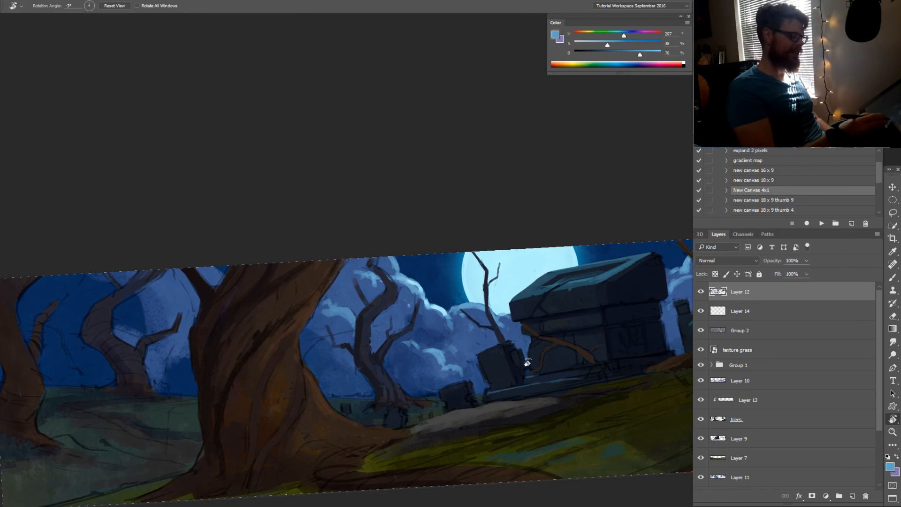
{"action": "left_click_drag", "start_coordinate": [530, 364], "coordinate": [485, 365]}
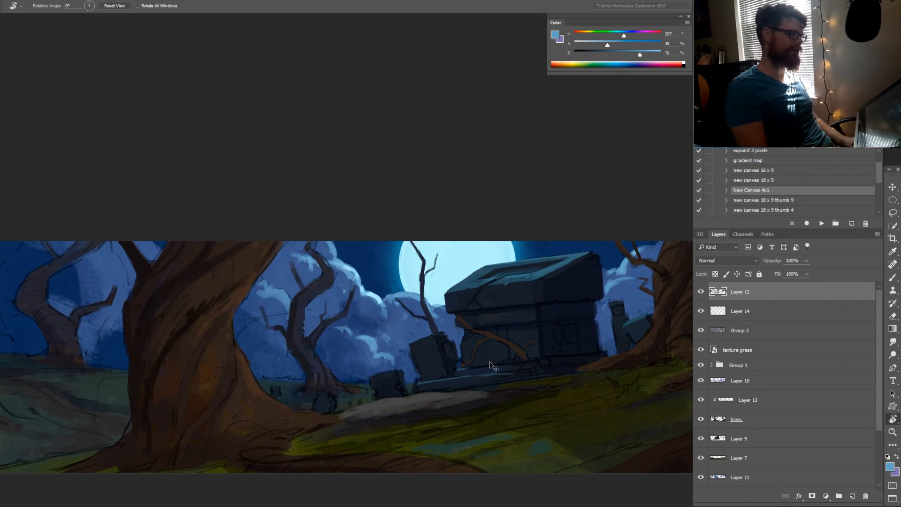
{"action": "key", "text": "super"}
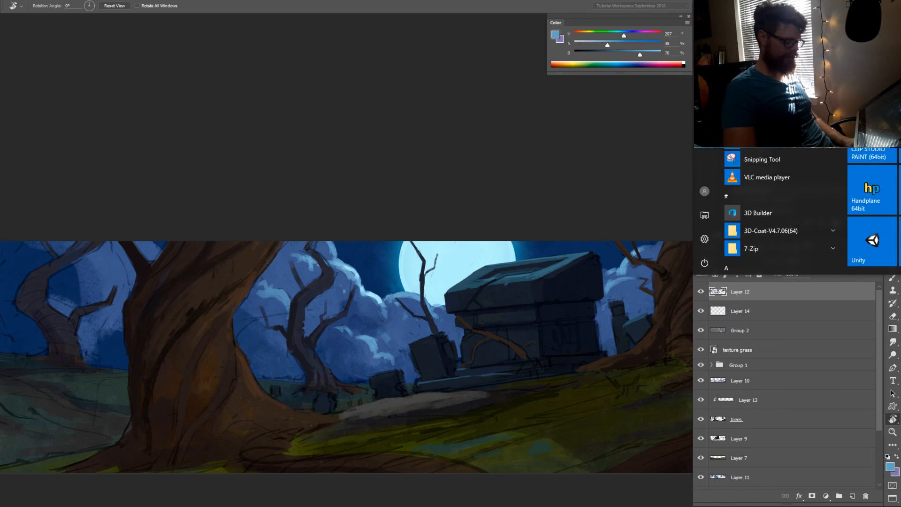
{"action": "type", "text": "pa"}
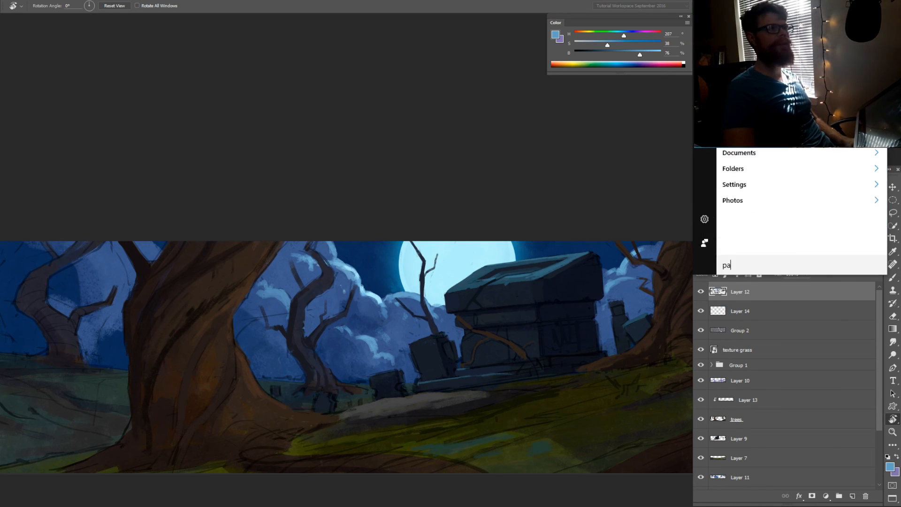
{"action": "type", "text": "int"}
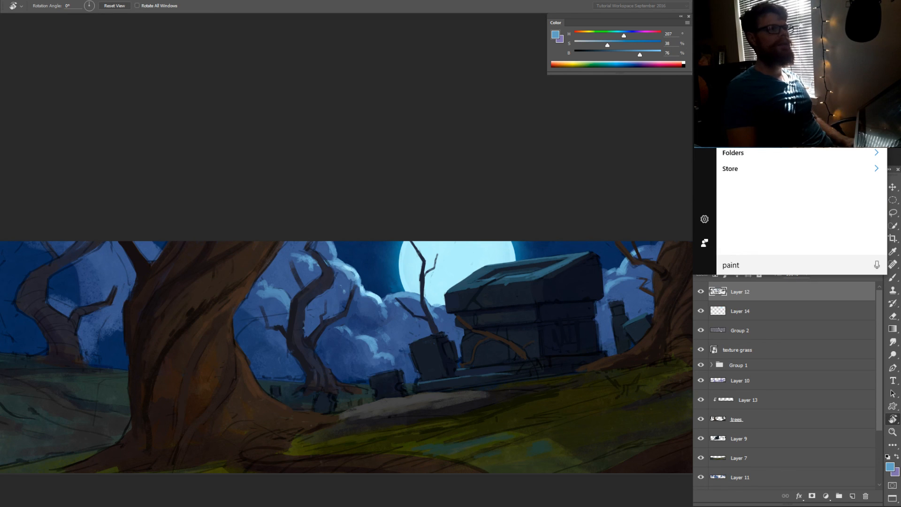
{"action": "key", "text": "Escape"}
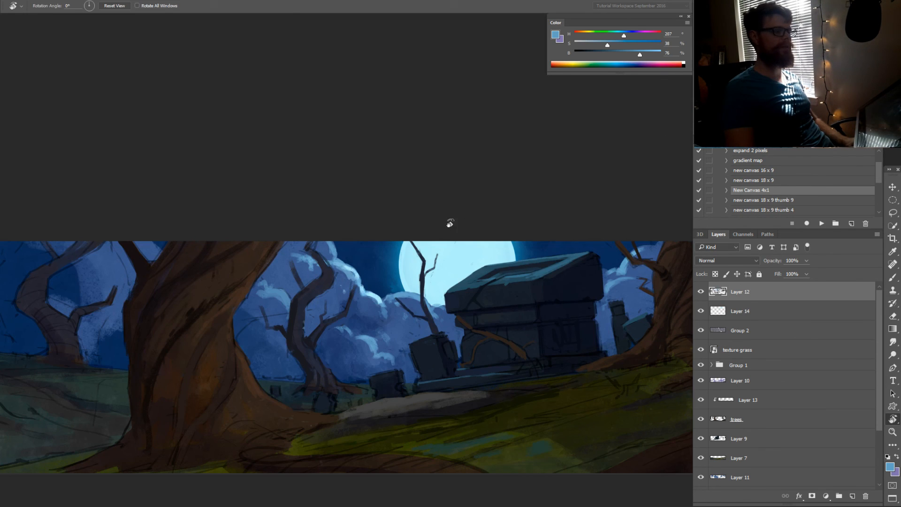
Copy the entire graveyard painting, clear the selection and switch to Paintstorm Studio
{"action": "key", "text": "z"}
{"action": "left_click_drag", "start_coordinate": [404, 259], "coordinate": [366, 265]}
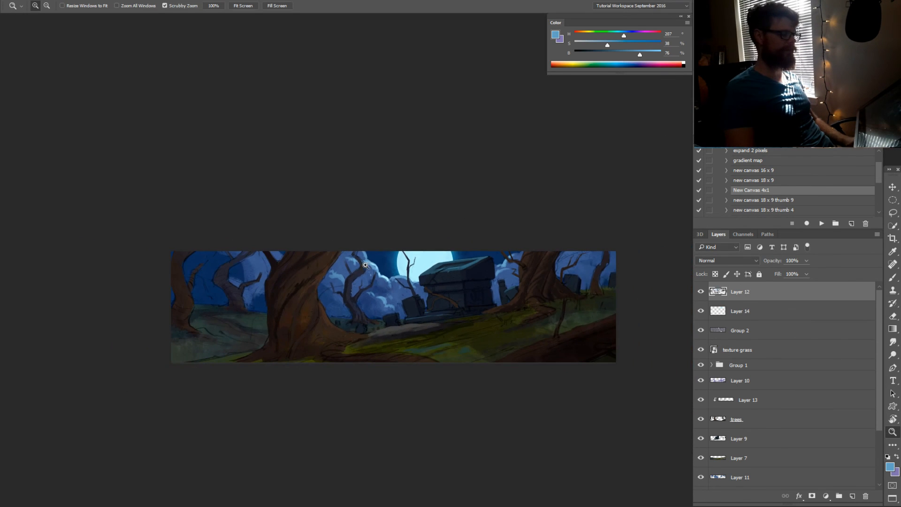
{"action": "key", "text": "ctrl+a"}
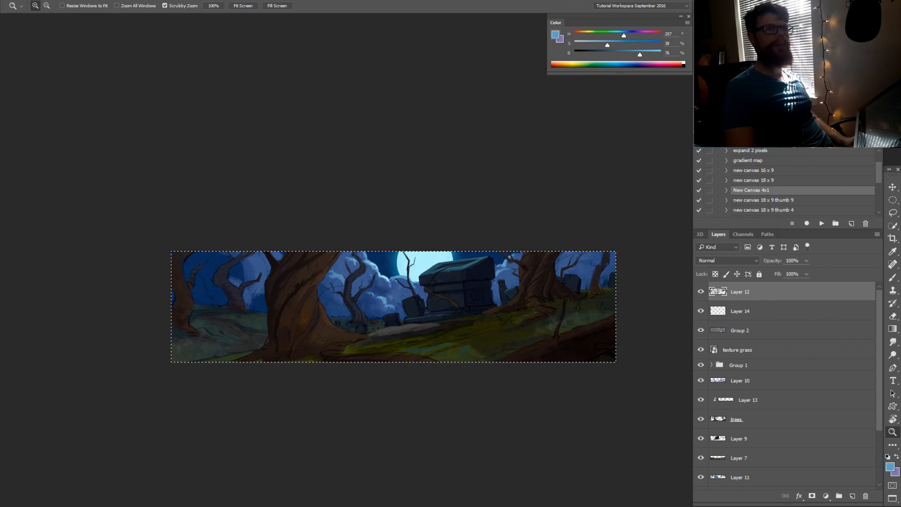
{"action": "key", "text": "ctrl+d"}
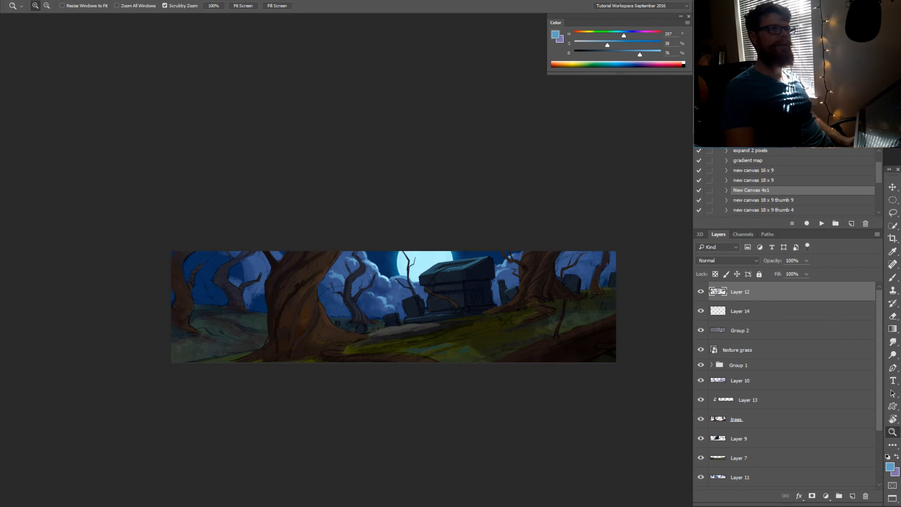
{"action": "key", "text": "alt+Tab"}
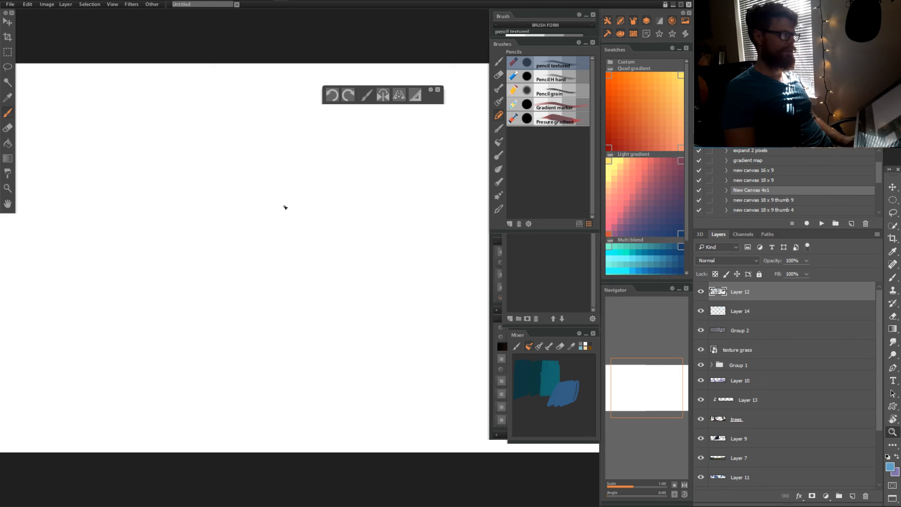
Undo the paste into the existing document and create a new 4:1 document 6400 pixels wide
{"action": "scroll", "coordinate": [305, 216], "scroll_direction": "down", "scroll_amount": 6}
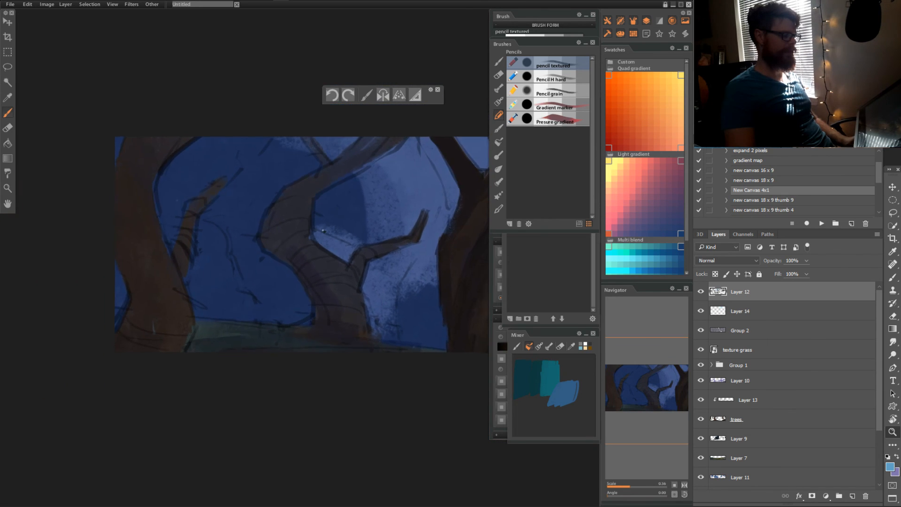
{"action": "key", "text": "ctrl+z"}
{"action": "key", "text": "ctrl+n"}
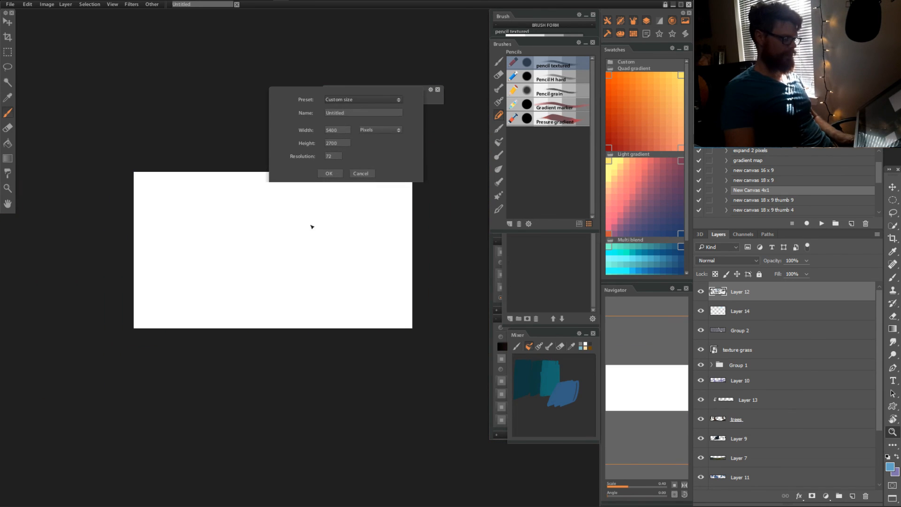
{"action": "double_click", "coordinate": [346, 129]}
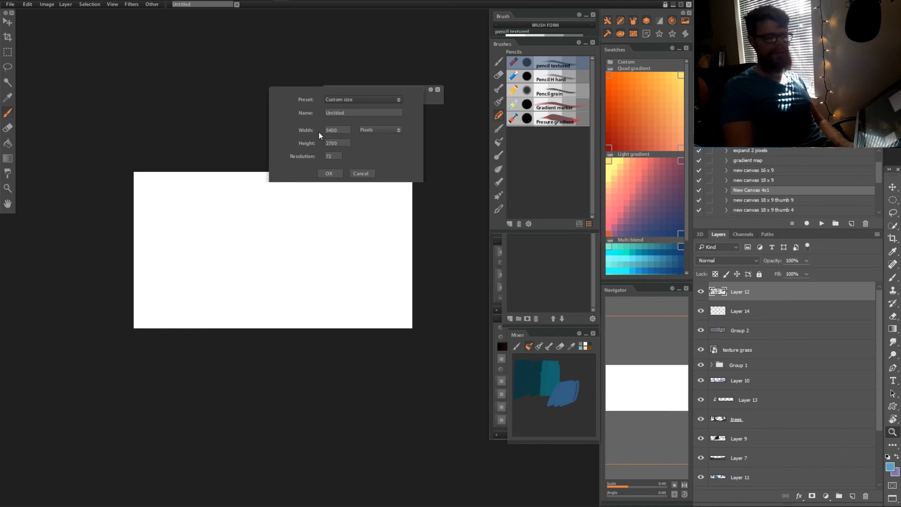
{"action": "left_click", "coordinate": [349, 128]}
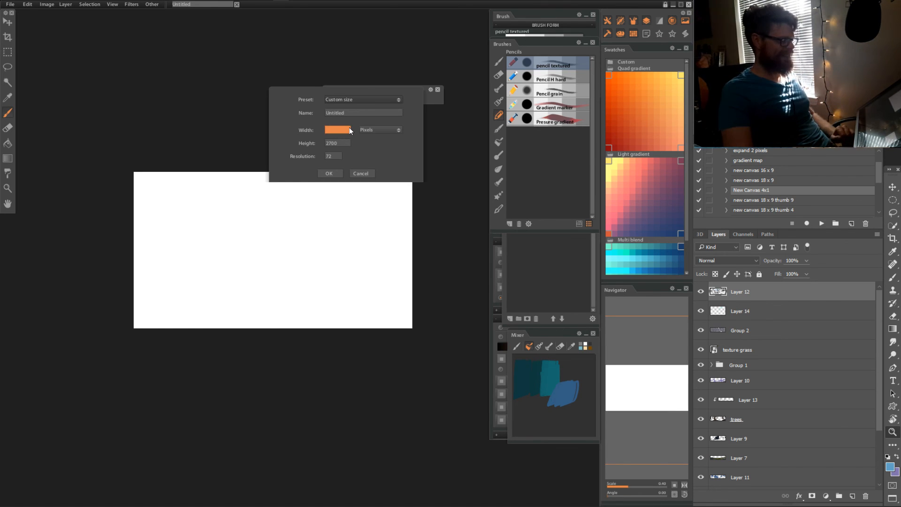
{"action": "type", "text": "64"}
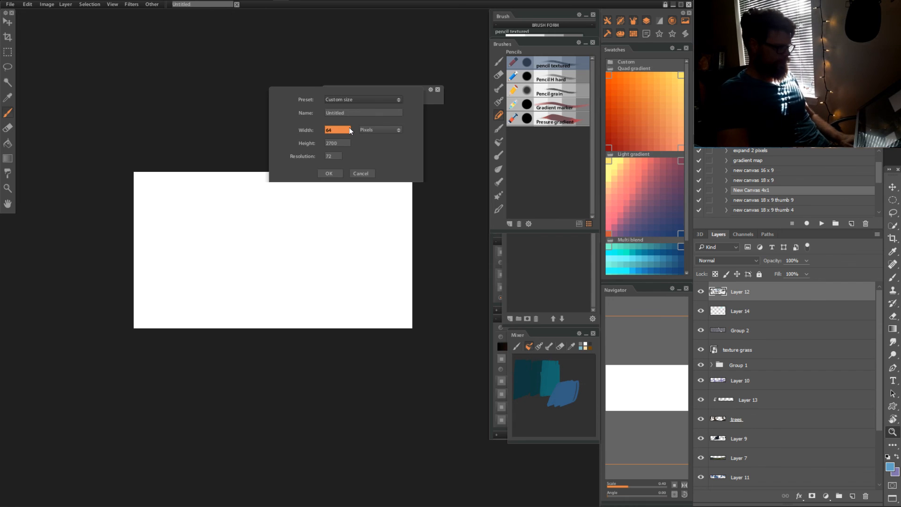
{"action": "type", "text": "00"}
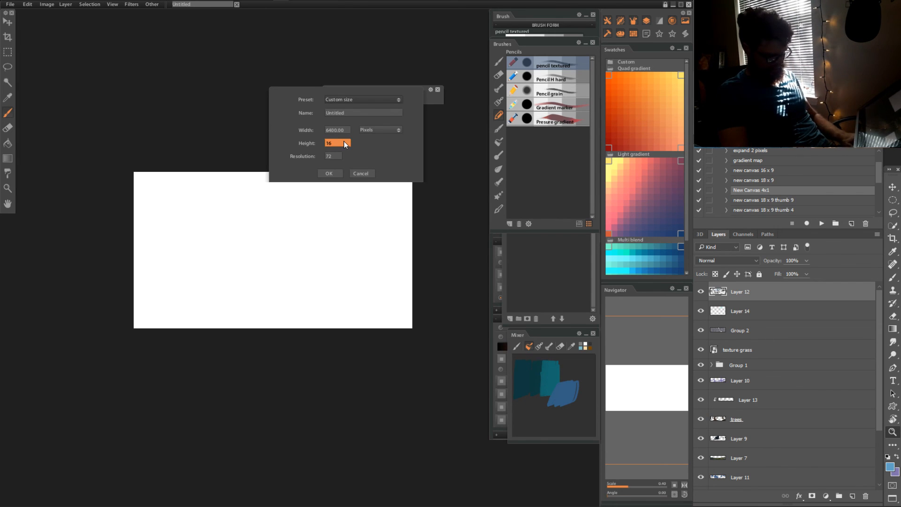
{"action": "left_click", "coordinate": [334, 173]}
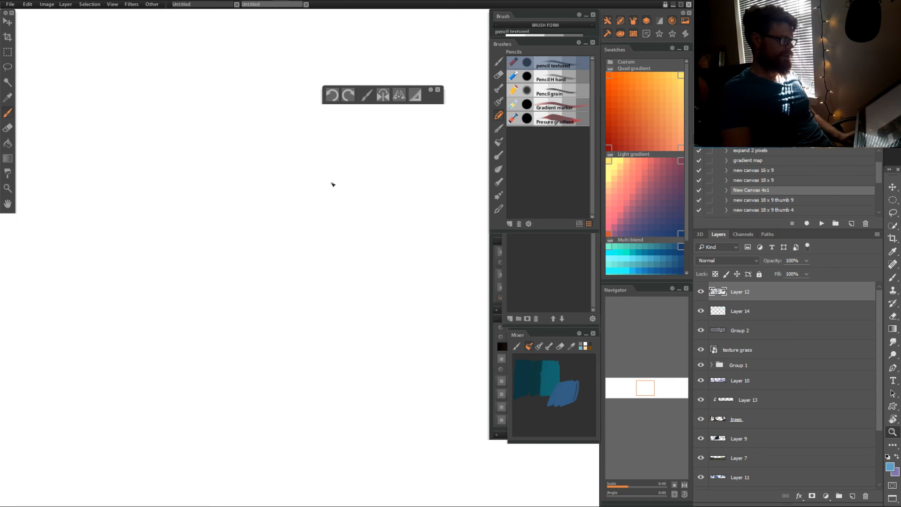
Paste the copied graveyard painting into the new document
{"action": "key", "text": "ctrl+v"}
{"action": "scroll", "coordinate": [310, 235], "scroll_direction": "down", "scroll_amount": 5}
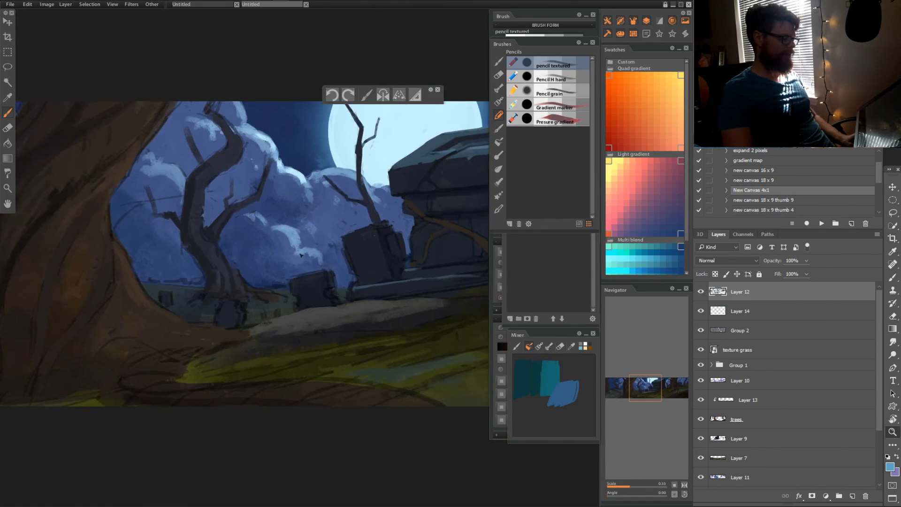
{"action": "scroll", "coordinate": [301, 256], "scroll_direction": "down", "scroll_amount": 3}
{"action": "left_click_drag", "start_coordinate": [370, 259], "coordinate": [226, 308]}
{"action": "scroll", "coordinate": [323, 258], "scroll_direction": "up", "scroll_amount": 3}
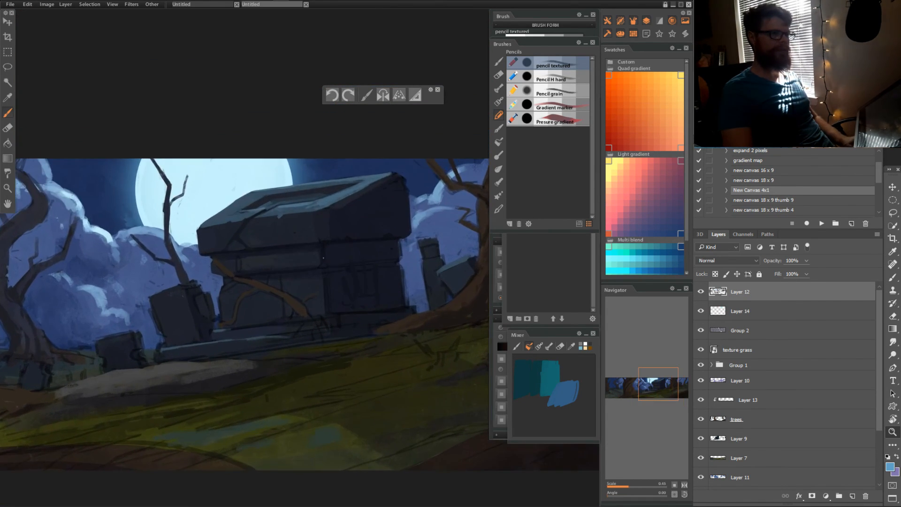
{"action": "left_click_drag", "start_coordinate": [323, 258], "coordinate": [267, 297]}
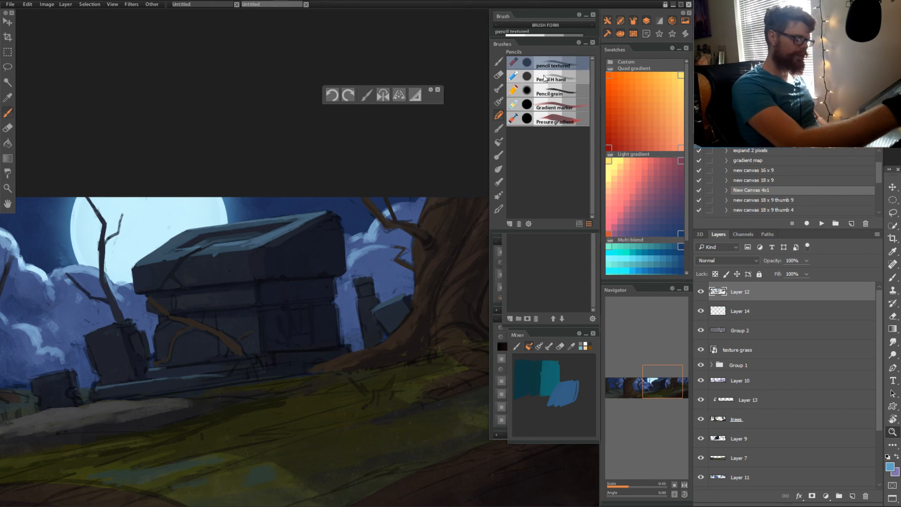
Look through the pencil and flat bristle brushes and select Mixer brush 1 from the Round Bristle Brushes
{"action": "left_click", "coordinate": [561, 76]}
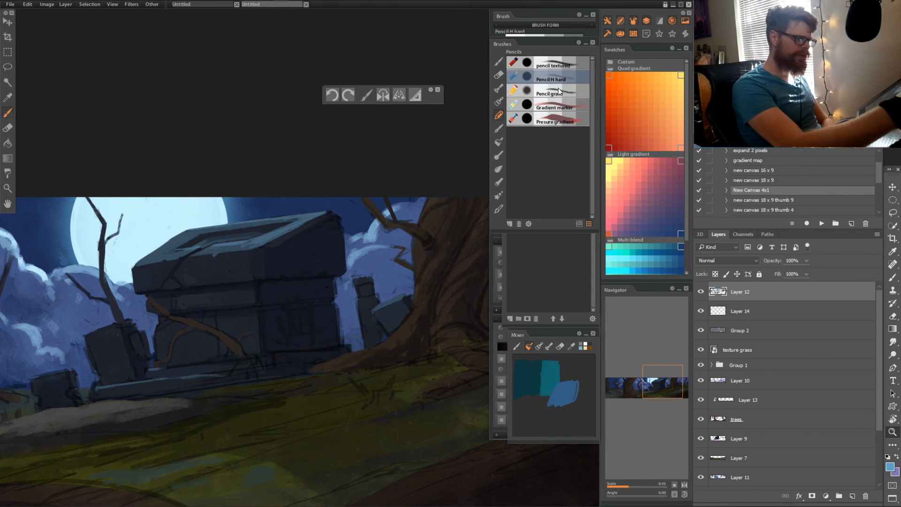
{"action": "left_click", "coordinate": [499, 102]}
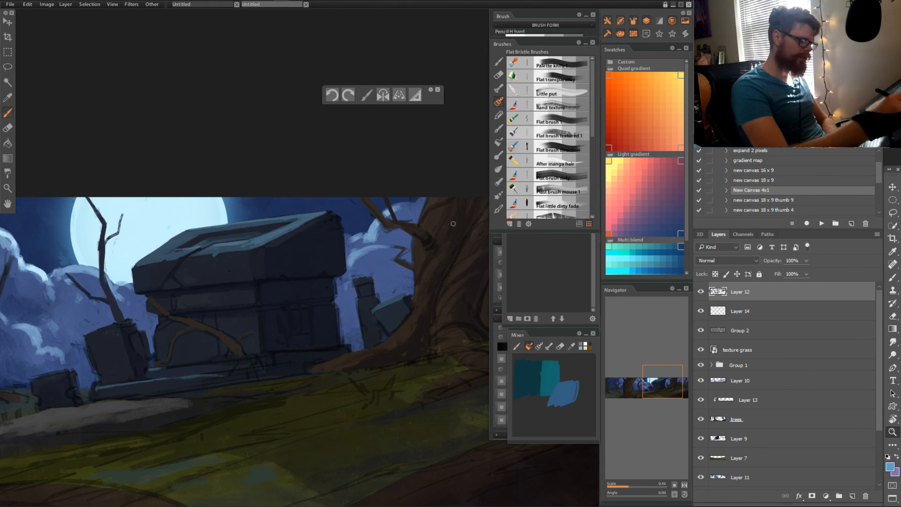
{"action": "left_click", "coordinate": [499, 89]}
{"action": "left_click", "coordinate": [549, 64]}
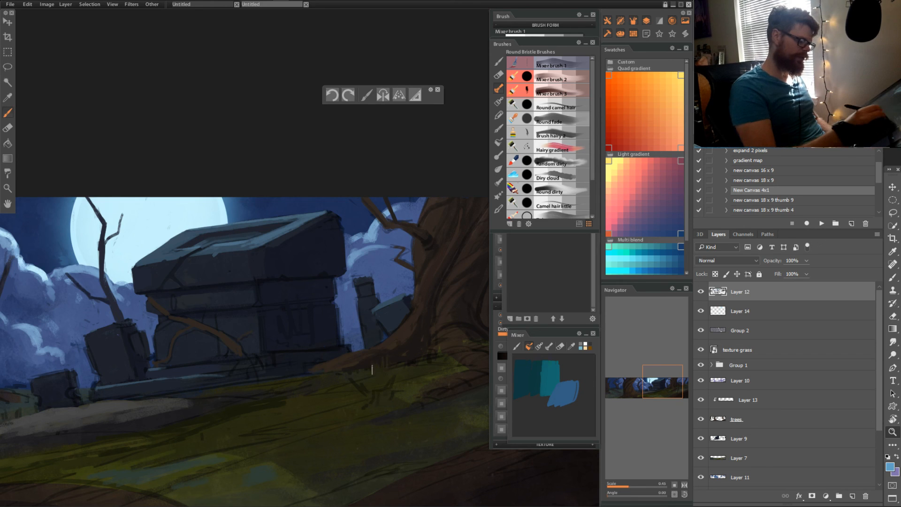
{"action": "left_click_drag", "start_coordinate": [343, 380], "coordinate": [367, 377]}
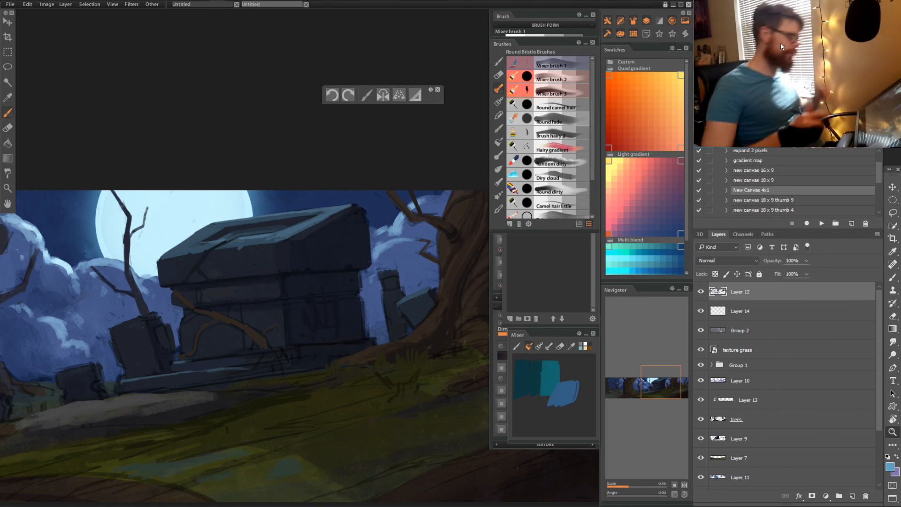
Sample the dark brown of the tree root reaching towards the tomb's base
{"action": "mouse_move", "coordinate": [354, 342]}
{"action": "left_mouse_down"}
{"action": "mouse_move", "coordinate": [362, 362]}
{"action": "mouse_move", "coordinate": [404, 380]}
{"action": "mouse_move", "coordinate": [420, 372]}
{"action": "mouse_move", "coordinate": [409, 375]}
{"action": "mouse_move", "coordinate": [435, 379]}
{"action": "mouse_move", "coordinate": [366, 388]}
{"action": "mouse_move", "coordinate": [415, 369]}
{"action": "mouse_move", "coordinate": [361, 398]}
{"action": "left_mouse_up"}
{"action": "left_click", "coordinate": [406, 384], "text": "alt"}
{"action": "left_click", "coordinate": [393, 388], "text": "alt"}
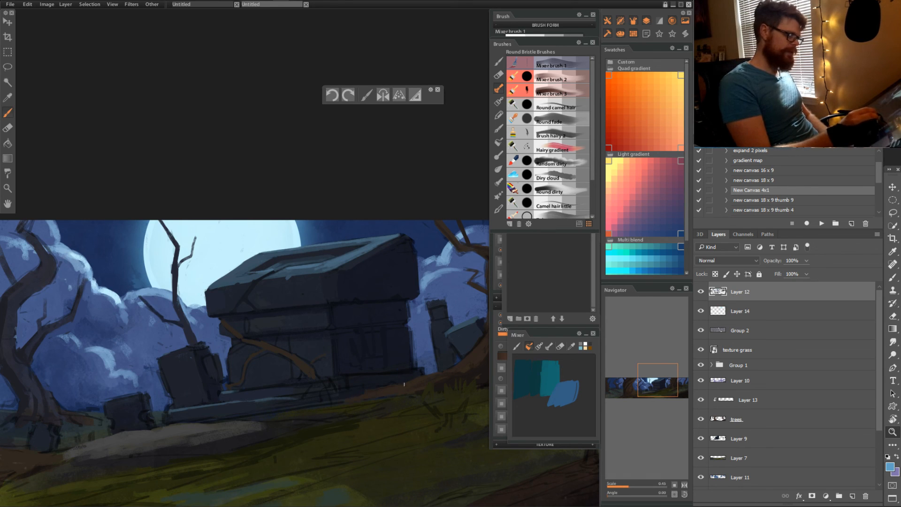
{"action": "mouse_move", "coordinate": [338, 402]}
{"action": "left_mouse_down"}
{"action": "mouse_move", "coordinate": [384, 404]}
{"action": "mouse_move", "coordinate": [382, 388]}
{"action": "left_mouse_up"}
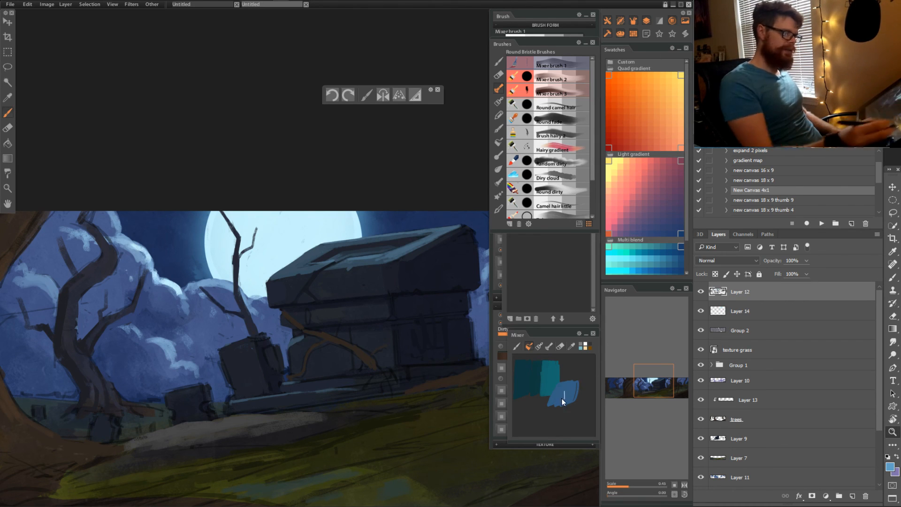
Blend dabs of blue and teal over the existing blue patch in the Mixer
{"action": "left_click_drag", "start_coordinate": [559, 411], "coordinate": [569, 406]}
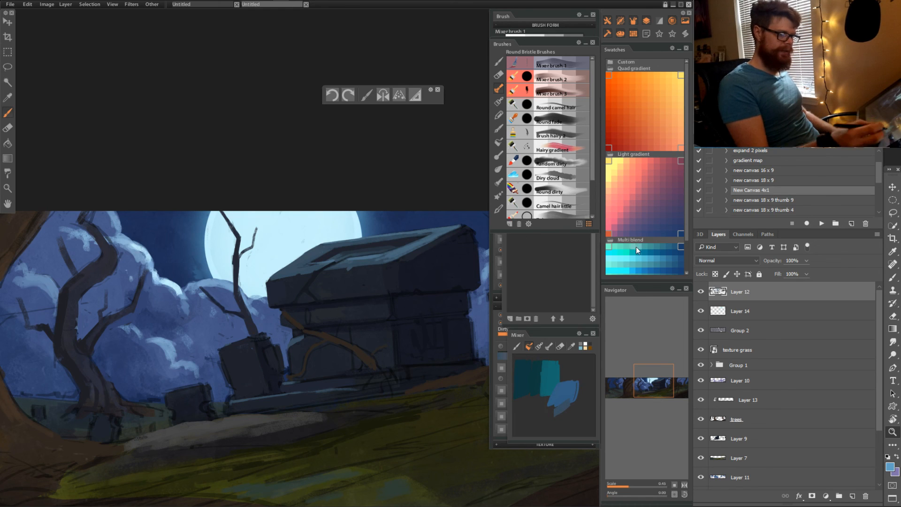
{"action": "mouse_move", "coordinate": [566, 386]}
{"action": "left_mouse_down"}
{"action": "mouse_move", "coordinate": [552, 406]}
{"action": "mouse_move", "coordinate": [563, 388]}
{"action": "mouse_move", "coordinate": [543, 404]}
{"action": "mouse_move", "coordinate": [573, 391]}
{"action": "left_mouse_up"}
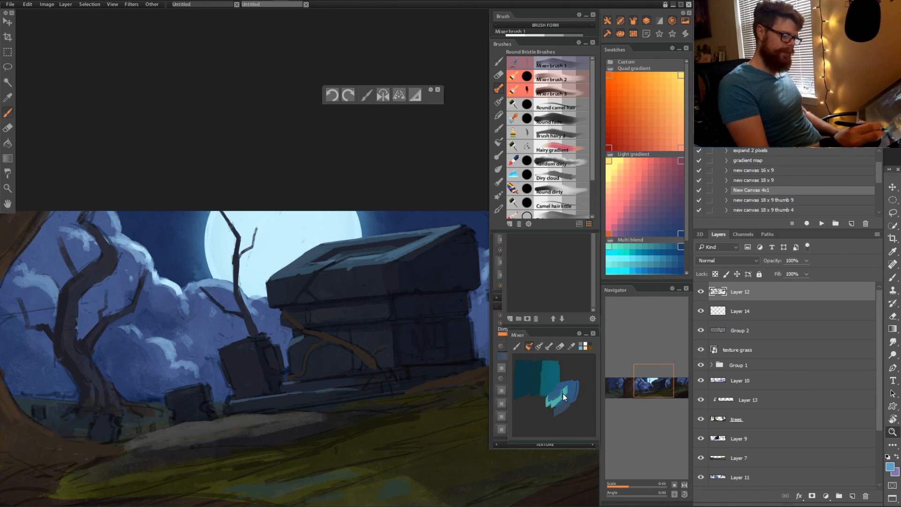
{"action": "left_click_drag", "start_coordinate": [563, 394], "coordinate": [554, 400]}
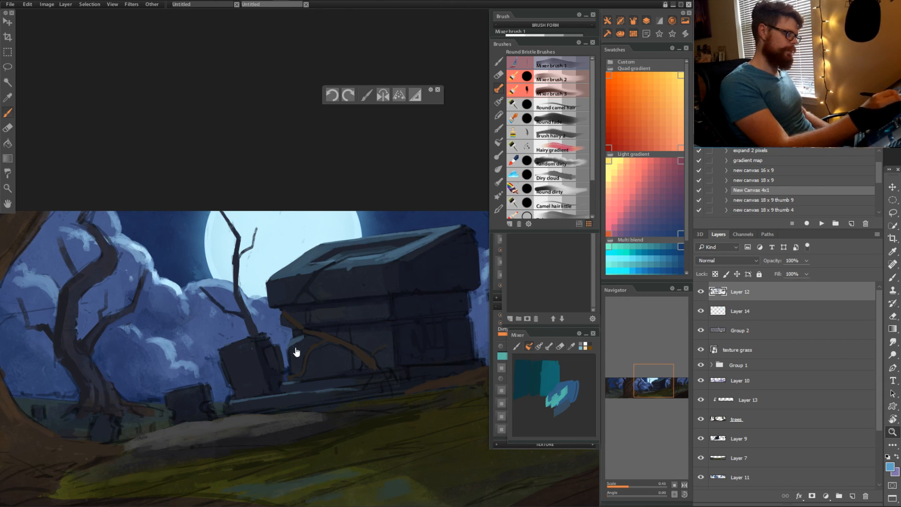
Sample the mixed teal and dab it on the tomb's shadowed base beside the hanging branch
{"action": "left_click_drag", "start_coordinate": [296, 352], "coordinate": [313, 354]}
{"action": "left_click", "coordinate": [559, 397], "text": "alt"}
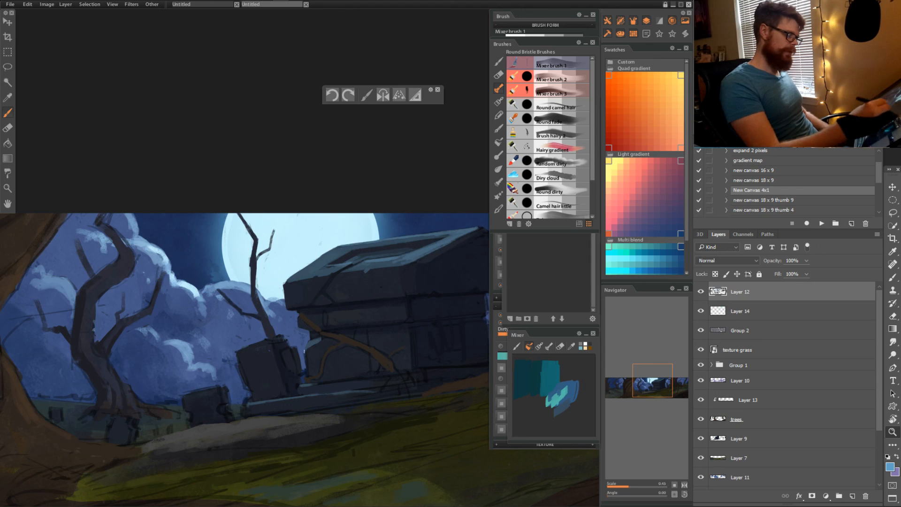
{"action": "left_click_drag", "start_coordinate": [306, 350], "coordinate": [313, 341]}
Sample the moon's pale blue and blend it into the teal and blue dabs in the Mixer
{"action": "left_click", "coordinate": [291, 253], "text": "alt"}
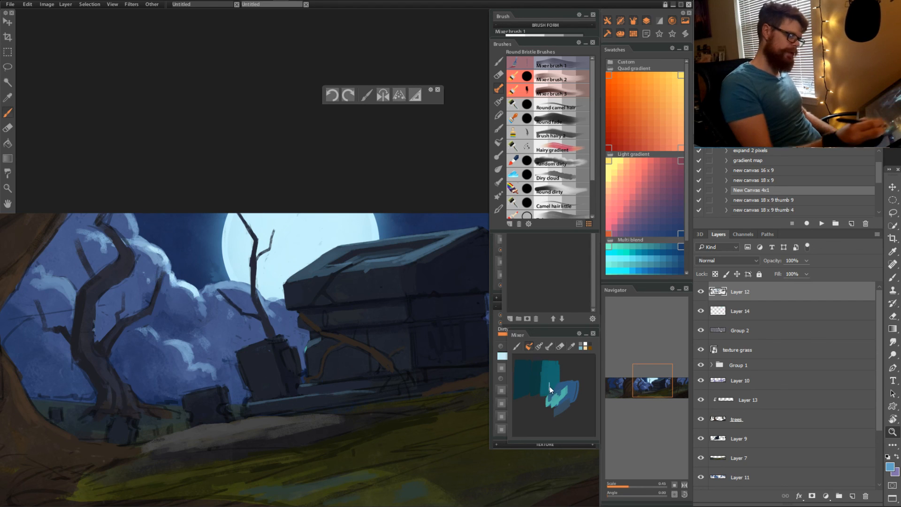
{"action": "left_click_drag", "start_coordinate": [550, 387], "coordinate": [552, 392]}
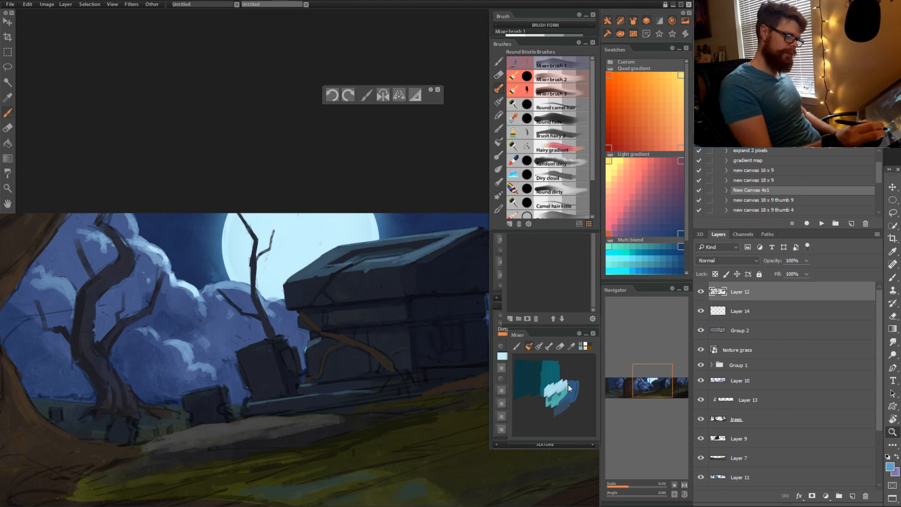
{"action": "left_click_drag", "start_coordinate": [559, 390], "coordinate": [570, 386]}
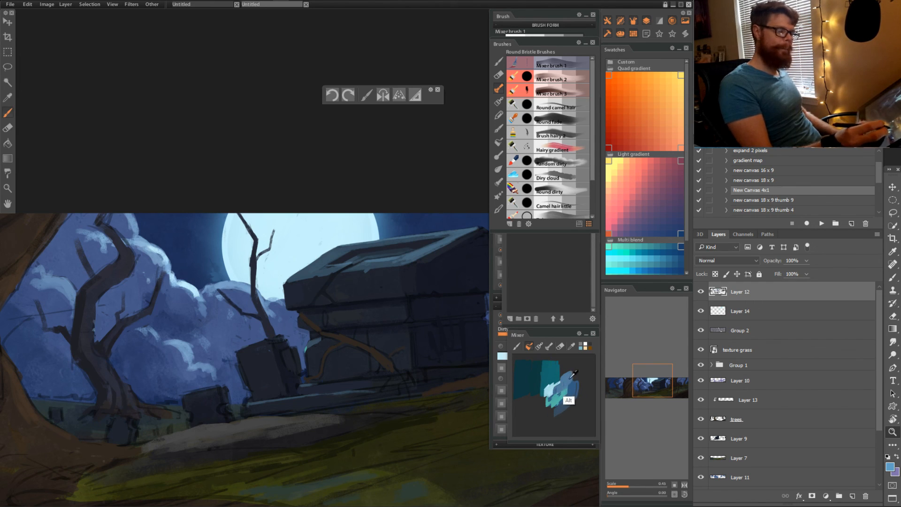
Sample the mixed blue and paint highlights along the tomb's roof edges, alternating between Mixer brush 3 and Mixer brush 1
{"action": "left_click", "coordinate": [545, 396], "text": "alt"}
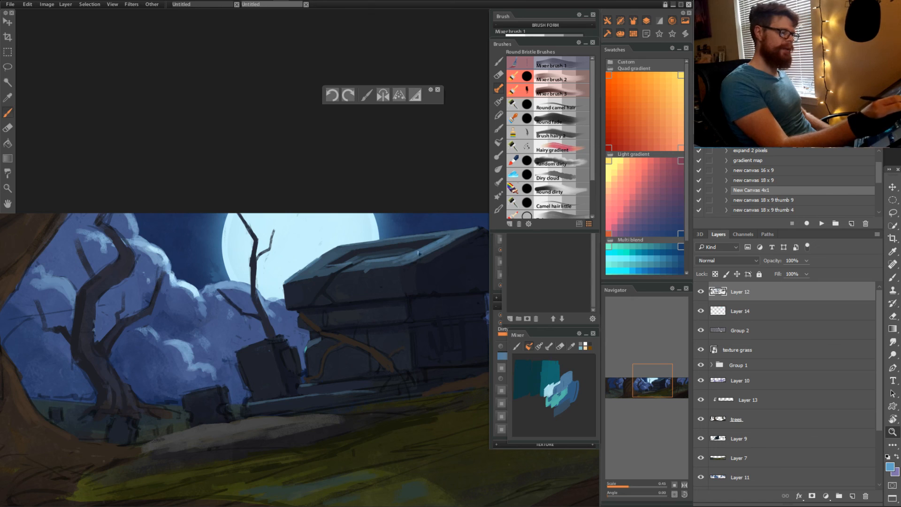
{"action": "left_click", "coordinate": [526, 90]}
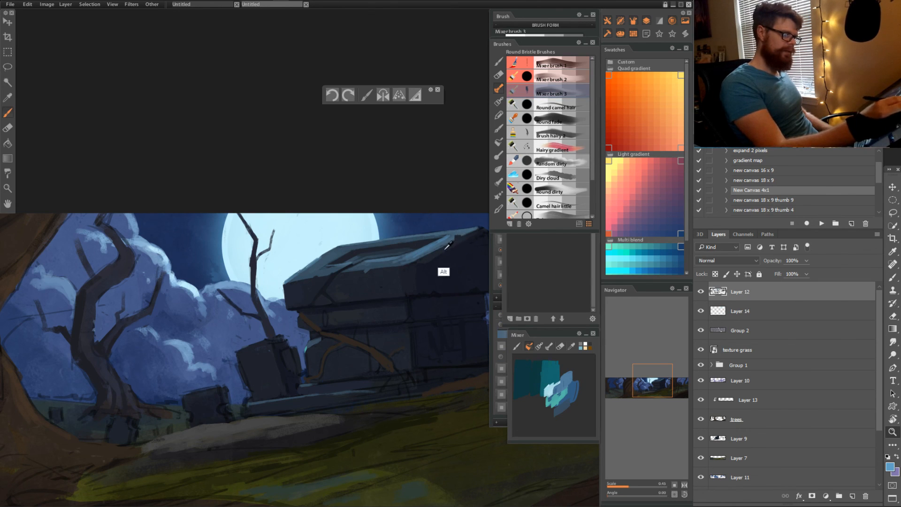
{"action": "left_click", "coordinate": [540, 63]}
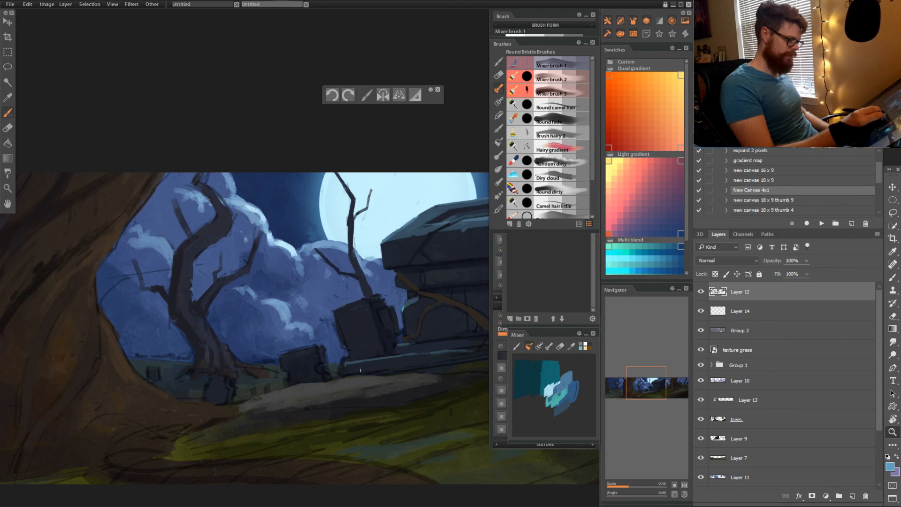
Sample the root's brown and the dark olive, and paint grass blades along the lower edge of the grey stone path
{"action": "key", "text": "shift"}
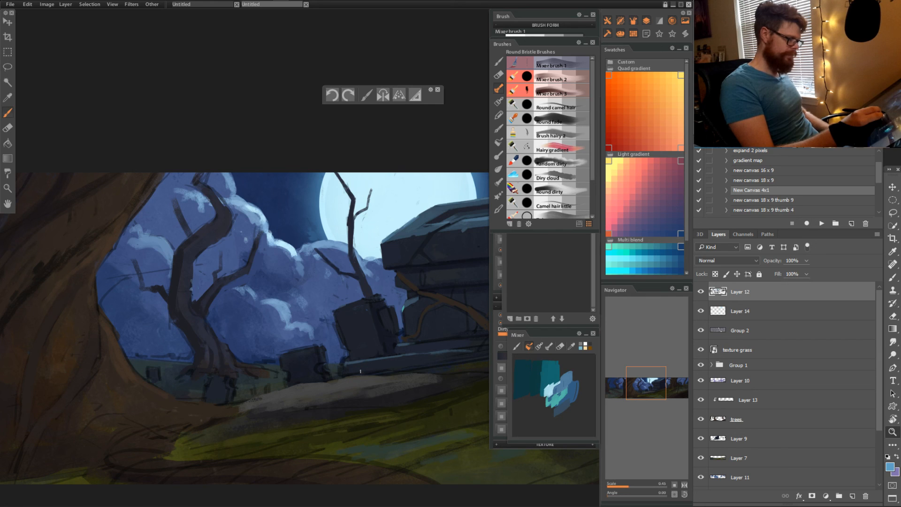
{"action": "left_click_drag", "start_coordinate": [361, 371], "coordinate": [322, 379]}
{"action": "left_click_drag", "start_coordinate": [249, 415], "coordinate": [326, 403]}
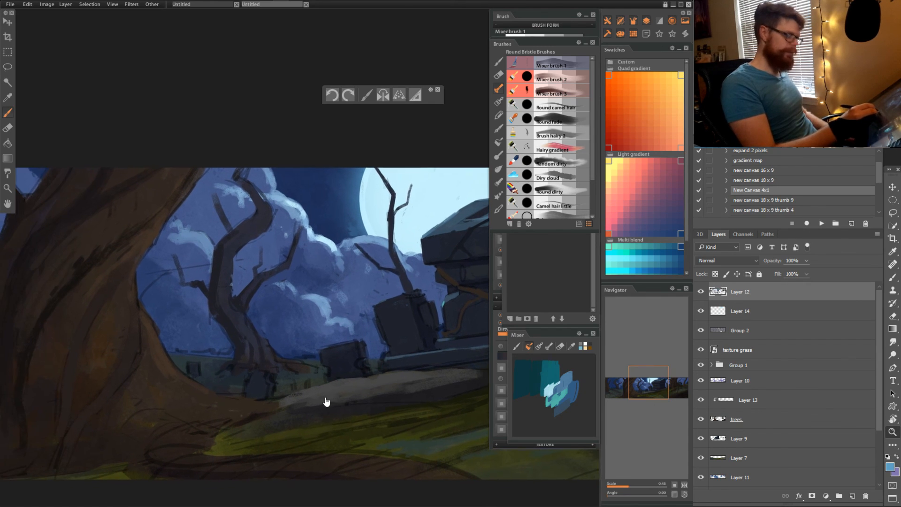
{"action": "left_click", "coordinate": [266, 402], "text": "alt"}
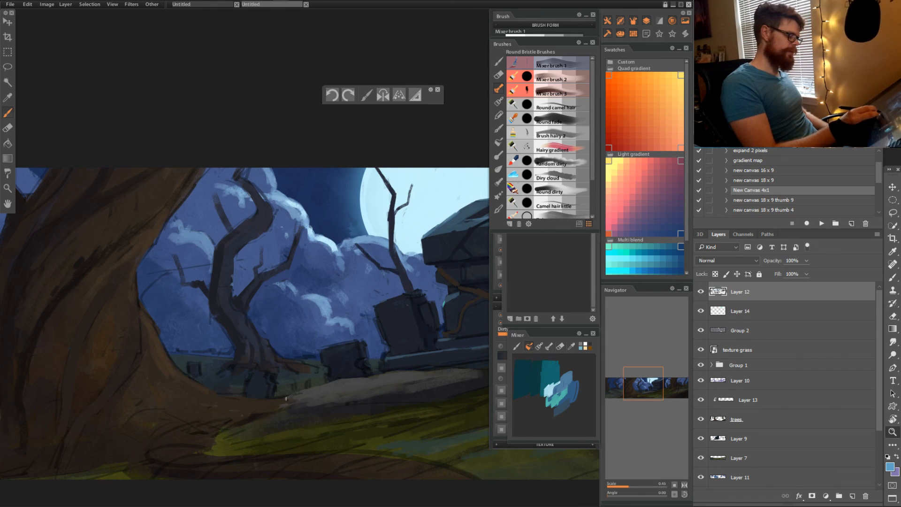
{"action": "left_click_drag", "start_coordinate": [308, 421], "coordinate": [219, 381]}
{"action": "left_click", "coordinate": [218, 395], "text": "alt"}
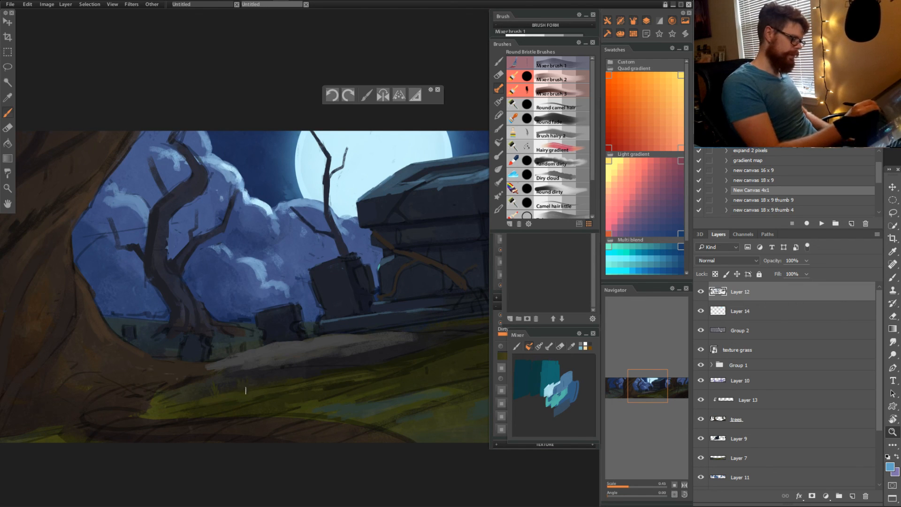
{"action": "left_click_drag", "start_coordinate": [350, 399], "coordinate": [288, 407]}
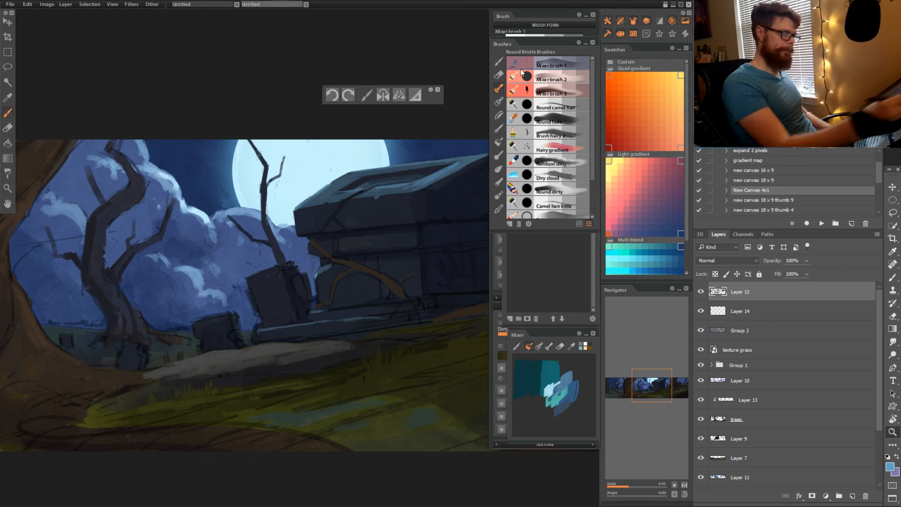
Try the main Brush and pick Drawblend, painting olive grass blades on the slope below the tomb
{"action": "left_click", "coordinate": [498, 61]}
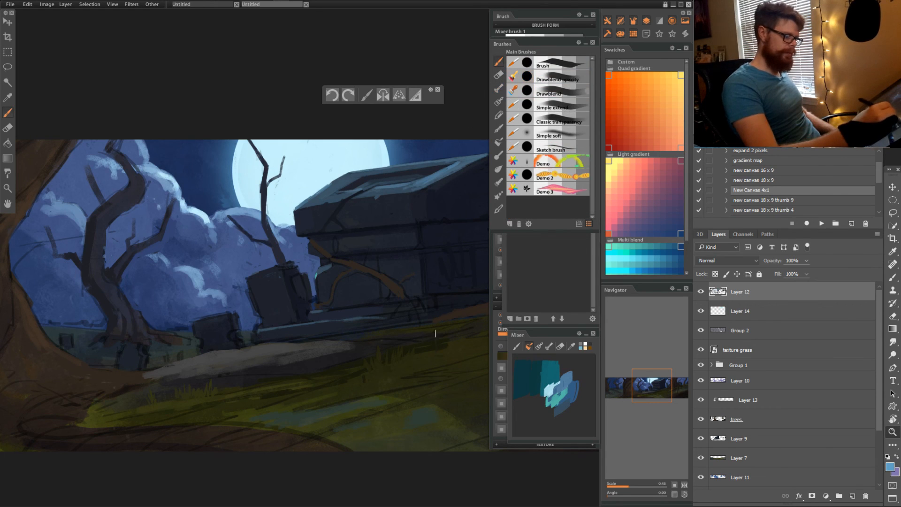
{"action": "left_click", "coordinate": [557, 64]}
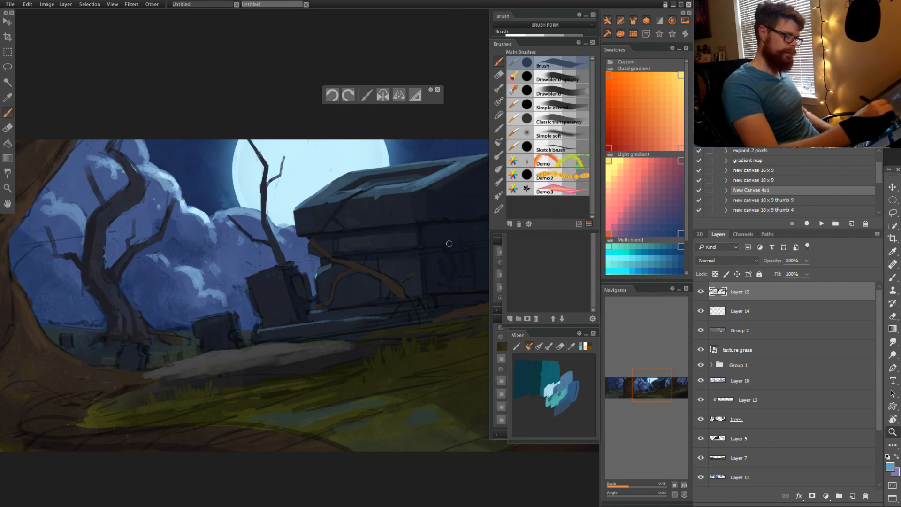
{"action": "left_click", "coordinate": [554, 92]}
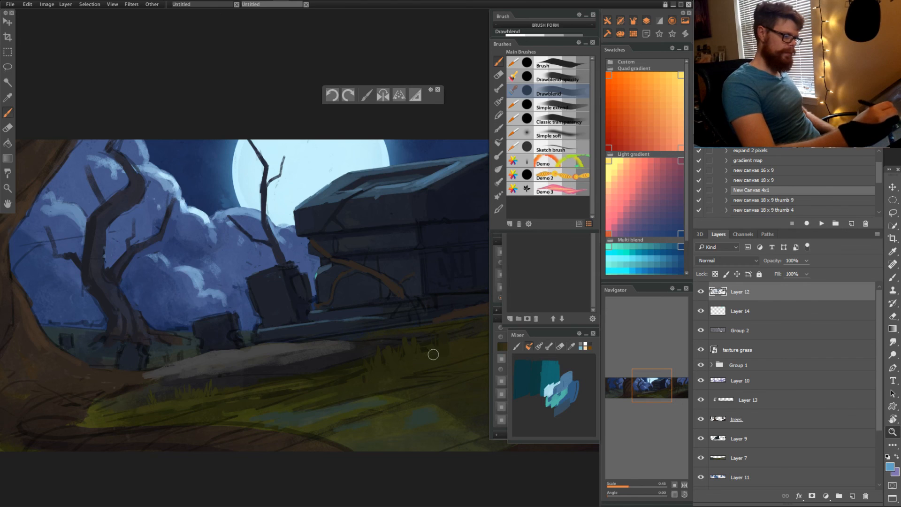
{"action": "left_click_drag", "start_coordinate": [418, 378], "coordinate": [267, 417]}
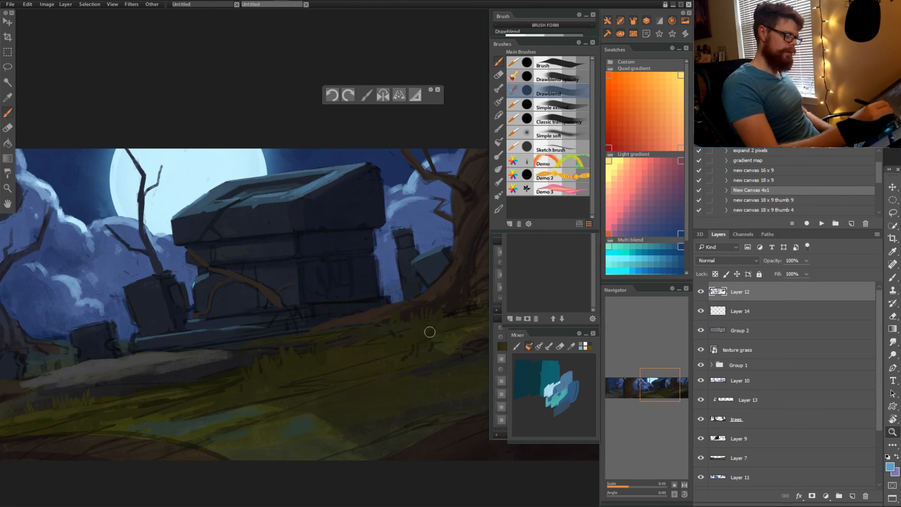
Copy the whole painting, switch to Photoshop, and paste it as a new layer above Layer 12, with the Brush tool active
{"action": "key", "text": "ctrl+a"}
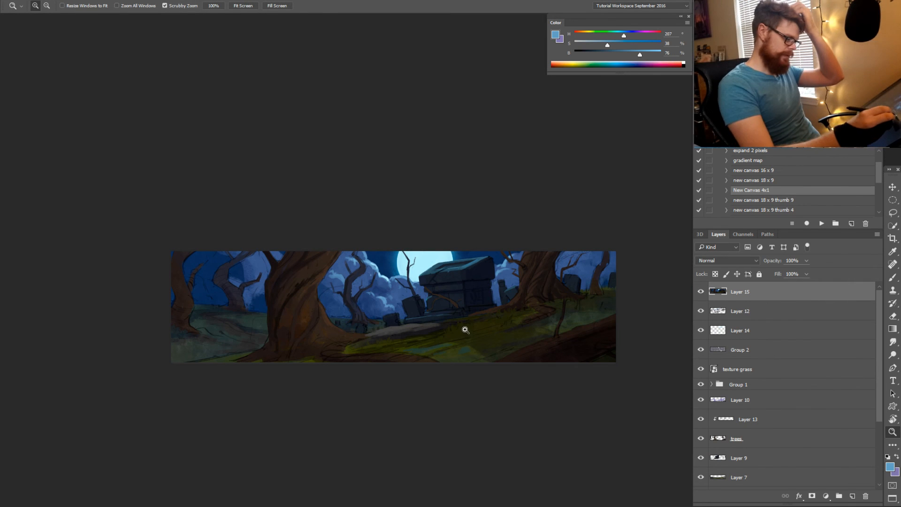
{"action": "left_click_drag", "start_coordinate": [463, 329], "coordinate": [495, 316]}
{"action": "key", "text": "b"}
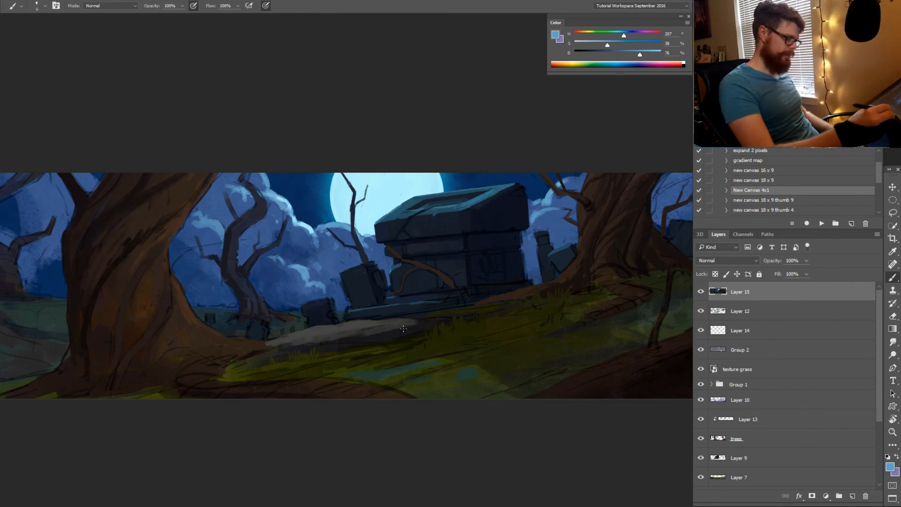
Sample olive greens from the slope and adjust the paint colour to 79% saturation and 24% brightness, dabbing near the blue patch
{"action": "left_click", "coordinate": [441, 325], "text": "alt"}
{"action": "left_click_drag", "start_coordinate": [452, 327], "coordinate": [443, 325]}
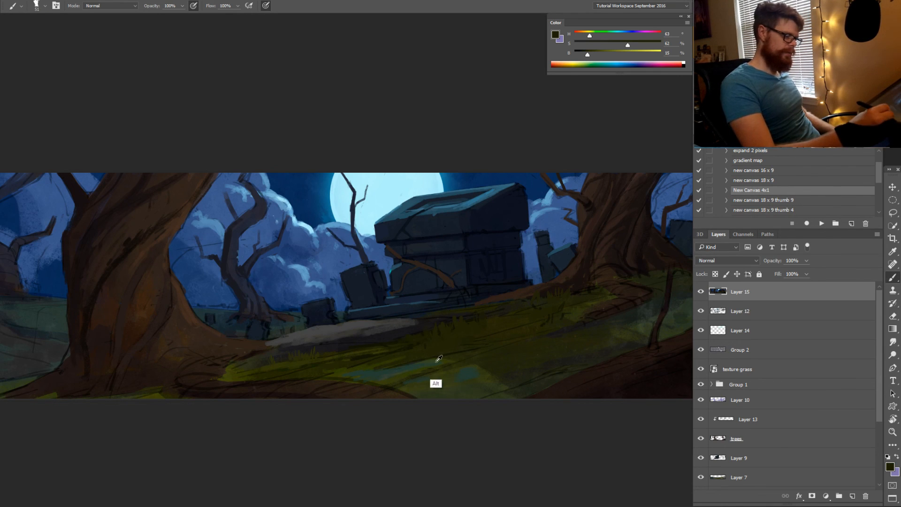
{"action": "left_click", "coordinate": [436, 381], "text": "alt"}
{"action": "left_click", "coordinate": [430, 387], "text": "alt"}
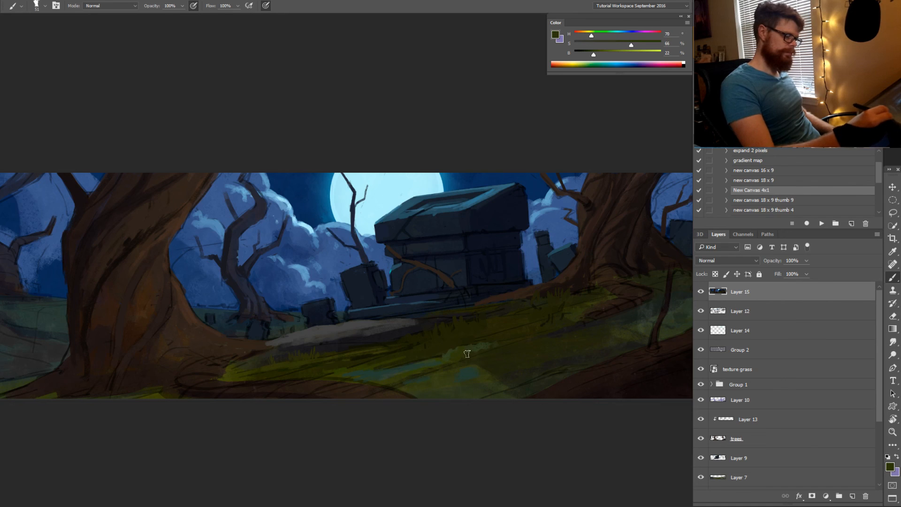
{"action": "left_click", "coordinate": [596, 55]}
{"action": "left_click", "coordinate": [641, 46]}
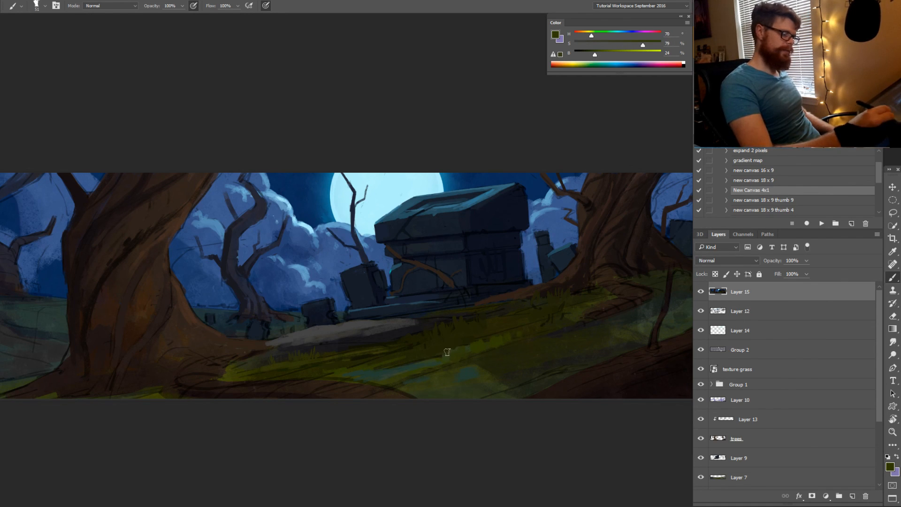
Paint leafy grass tufts over the middle of the slope with sampled olives, using a smaller brush near the stone path
{"action": "left_click", "coordinate": [483, 351], "text": "alt"}
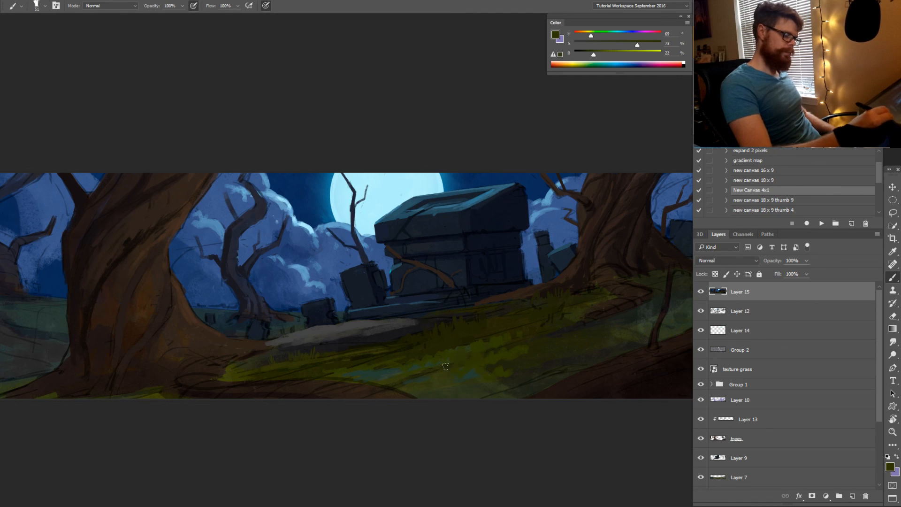
{"action": "left_click", "coordinate": [466, 352], "text": "alt"}
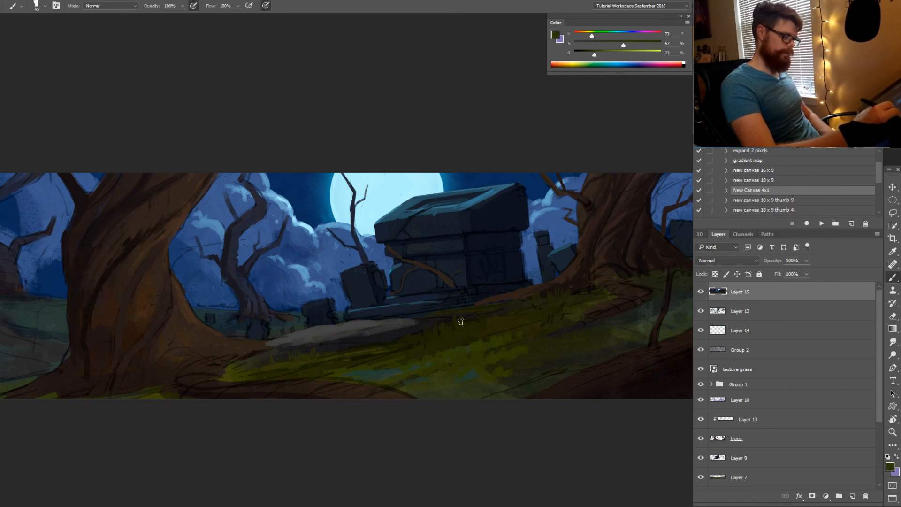
{"action": "key", "text": "bracketleft"}
{"action": "left_click_drag", "start_coordinate": [454, 319], "coordinate": [442, 338]}
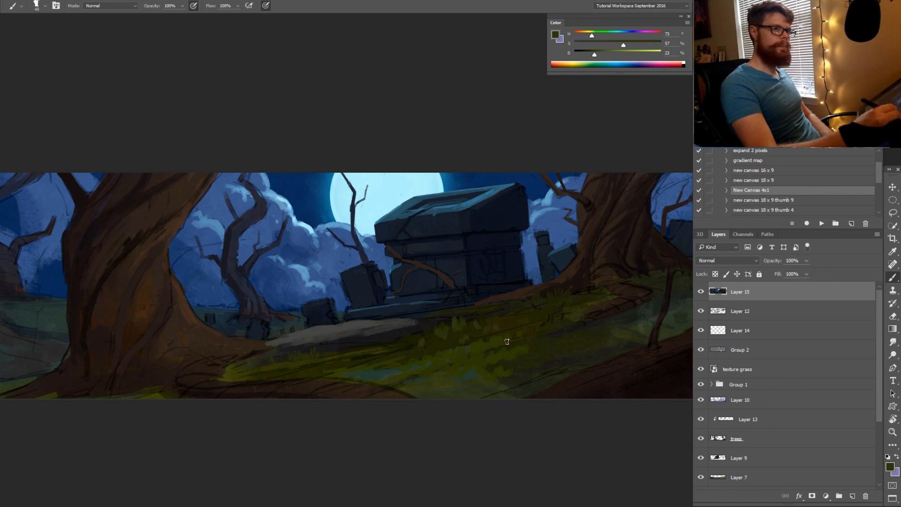
Refine the grass below the tomb and towards the tree beside it with sampled dark and brighter olives
{"action": "left_click_drag", "start_coordinate": [507, 341], "coordinate": [455, 352]}
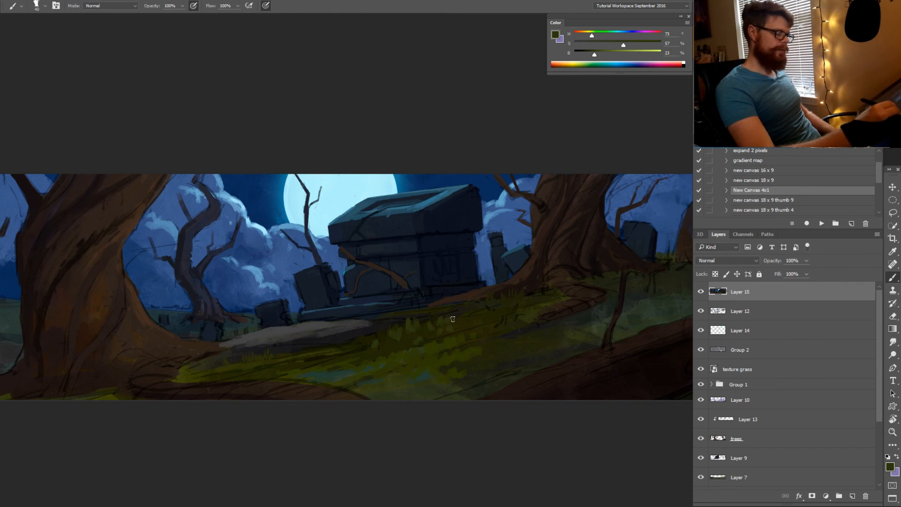
{"action": "left_click", "coordinate": [450, 342], "text": "alt"}
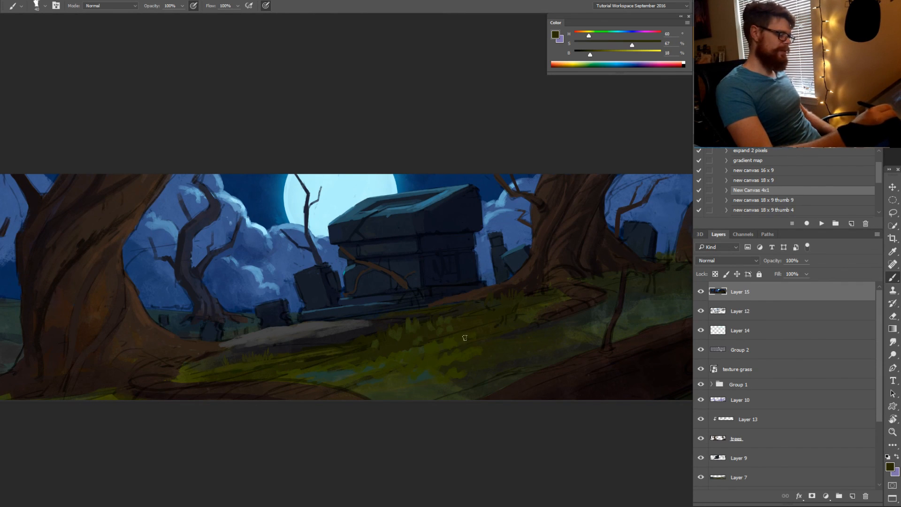
{"action": "left_click", "coordinate": [452, 339], "text": "alt"}
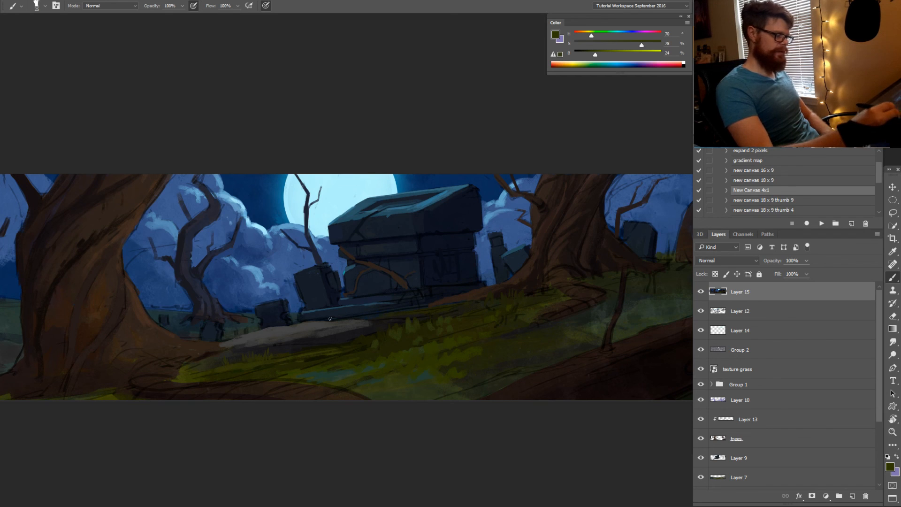
Dab dark grey spots on the stone path and touch up its end beside the big tree's root with sampled dark tones
{"action": "left_click", "coordinate": [301, 335], "text": "alt"}
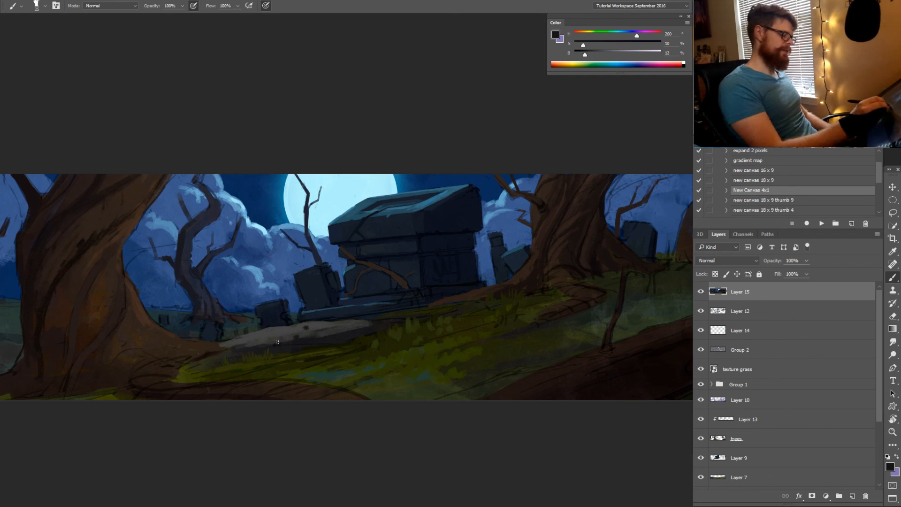
{"action": "left_click_drag", "start_coordinate": [255, 346], "coordinate": [393, 353]}
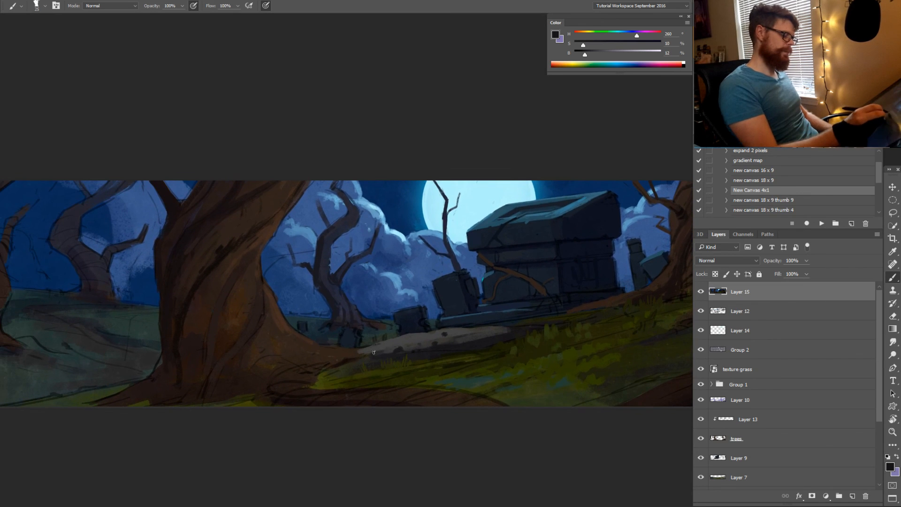
{"action": "left_click", "coordinate": [362, 353], "text": "alt"}
{"action": "left_click", "coordinate": [346, 352], "text": "alt"}
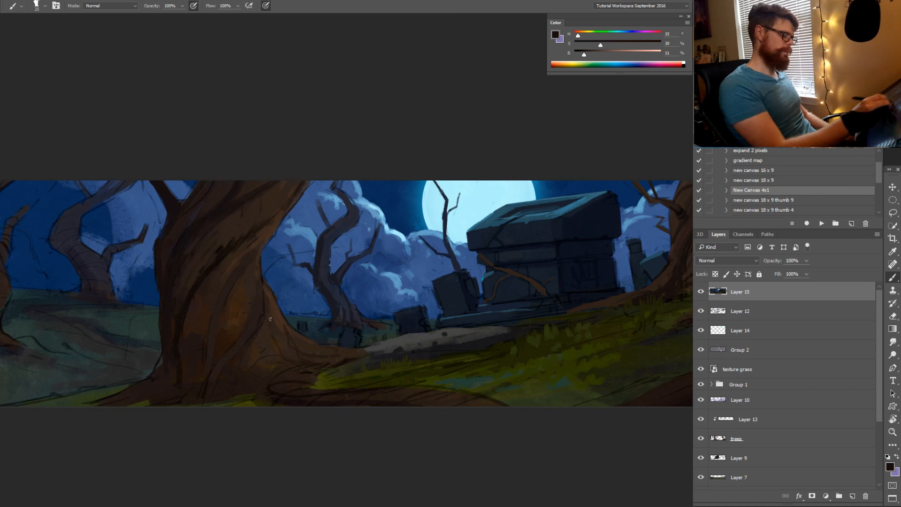
Sample the dark brown at the big tree's base and paint over the roots spreading along the ground
{"action": "left_click", "coordinate": [276, 390], "text": "alt"}
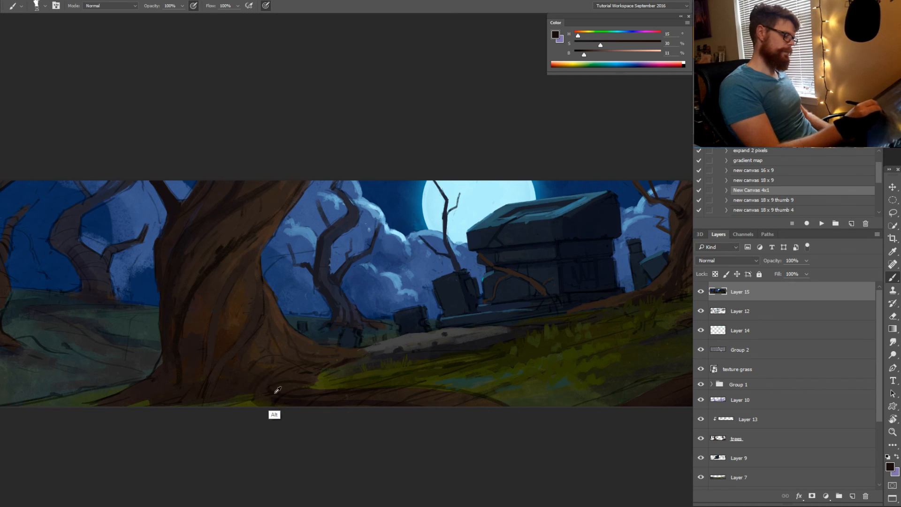
{"action": "left_click_drag", "start_coordinate": [243, 394], "coordinate": [206, 407]}
{"action": "left_click_drag", "start_coordinate": [238, 409], "coordinate": [426, 397]}
{"action": "left_click_drag", "start_coordinate": [292, 389], "coordinate": [268, 394]}
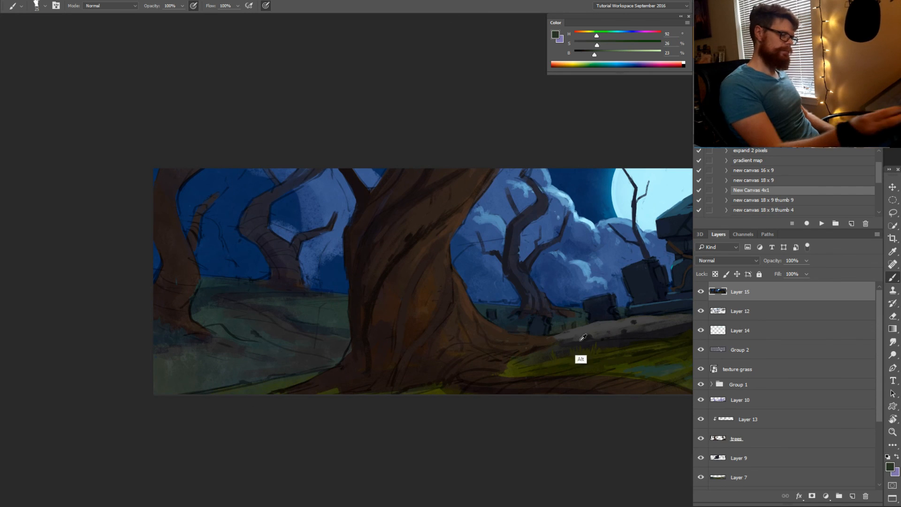
Paint dark olive grass beside the big tree's base at 72% saturation, and sample a lighter olive from the fresh strokes
{"action": "left_click", "coordinate": [573, 366], "text": "alt"}
{"action": "left_click_drag", "start_coordinate": [635, 45], "coordinate": [637, 46]}
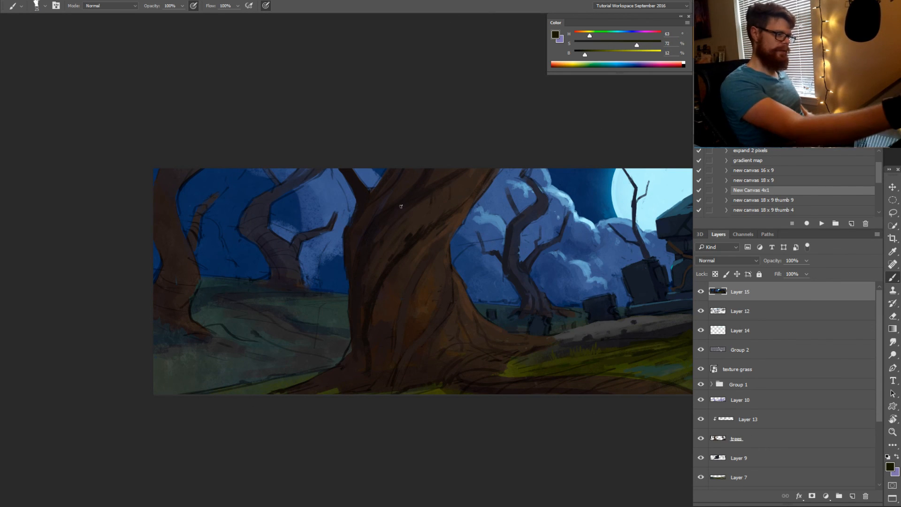
{"action": "mouse_move", "coordinate": [301, 367]}
{"action": "left_mouse_down"}
{"action": "mouse_move", "coordinate": [279, 374]}
{"action": "mouse_move", "coordinate": [266, 362]}
{"action": "mouse_move", "coordinate": [269, 386]}
{"action": "mouse_move", "coordinate": [206, 394]}
{"action": "mouse_move", "coordinate": [281, 331]}
{"action": "mouse_move", "coordinate": [313, 376]}
{"action": "mouse_move", "coordinate": [327, 370]}
{"action": "mouse_move", "coordinate": [262, 387]}
{"action": "left_mouse_up"}
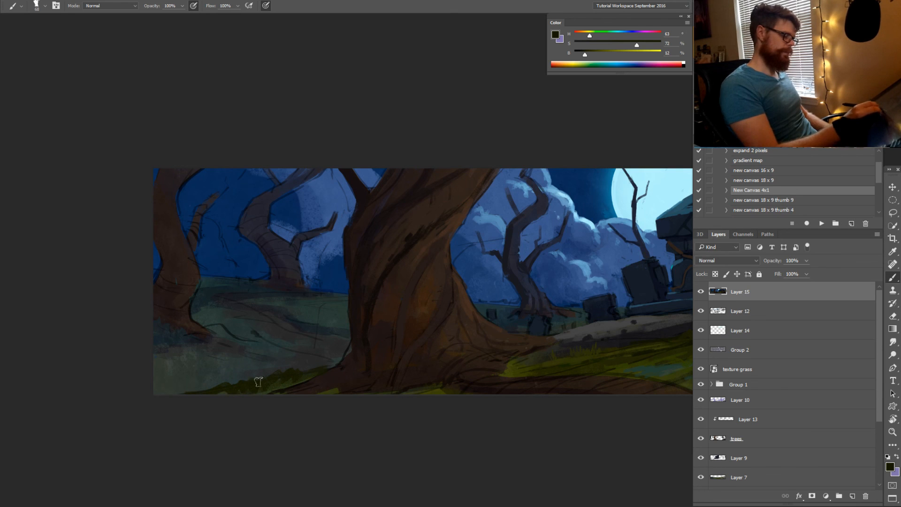
{"action": "left_click_drag", "start_coordinate": [342, 390], "coordinate": [321, 392]}
{"action": "left_click", "coordinate": [280, 385], "text": "alt"}
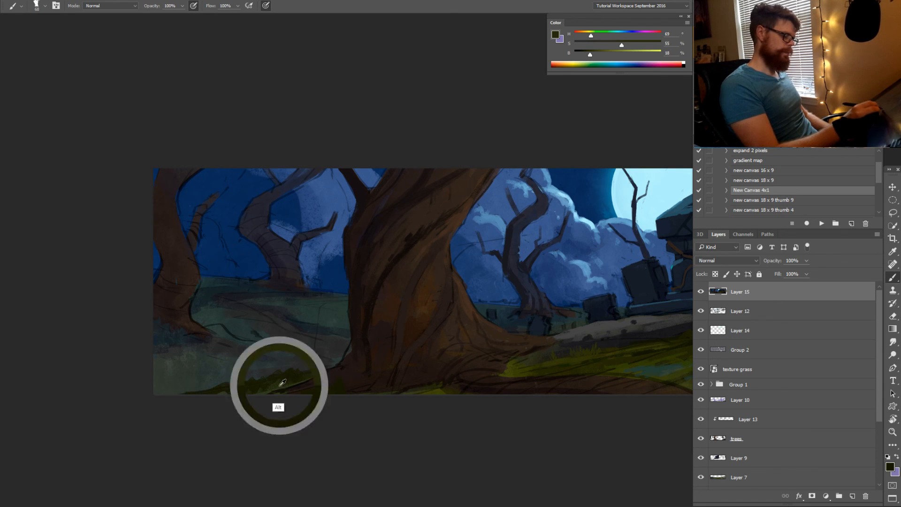
{"action": "left_click_drag", "start_coordinate": [358, 365], "coordinate": [210, 397]}
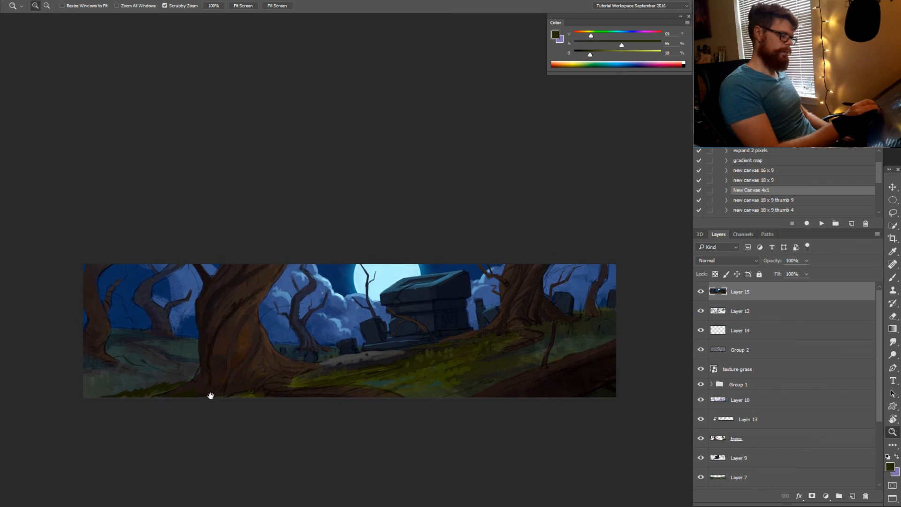
Paint bright grass highlights below the tomb with a smaller brush at 84% saturation and 31% brightness, then resample the dark olive
{"action": "left_click", "coordinate": [437, 383], "text": "alt"}
{"action": "left_click_drag", "start_coordinate": [593, 55], "coordinate": [647, 45]}
{"action": "key", "text": "bracketleft"}
{"action": "key", "text": "bracketleft"}
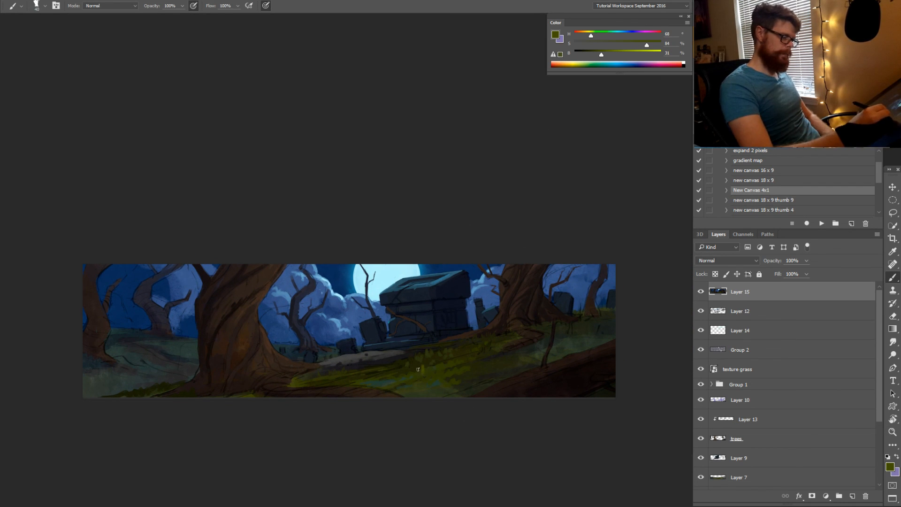
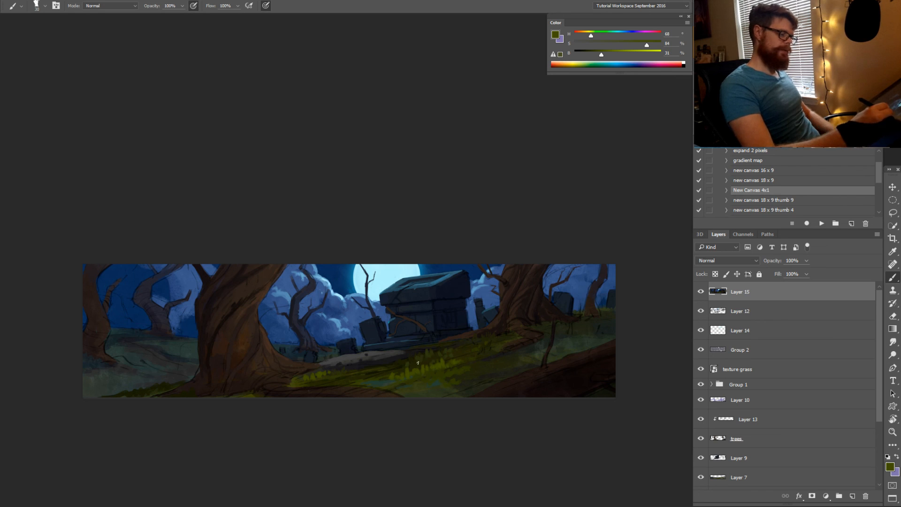
{"action": "left_click", "coordinate": [426, 366], "text": "alt"}
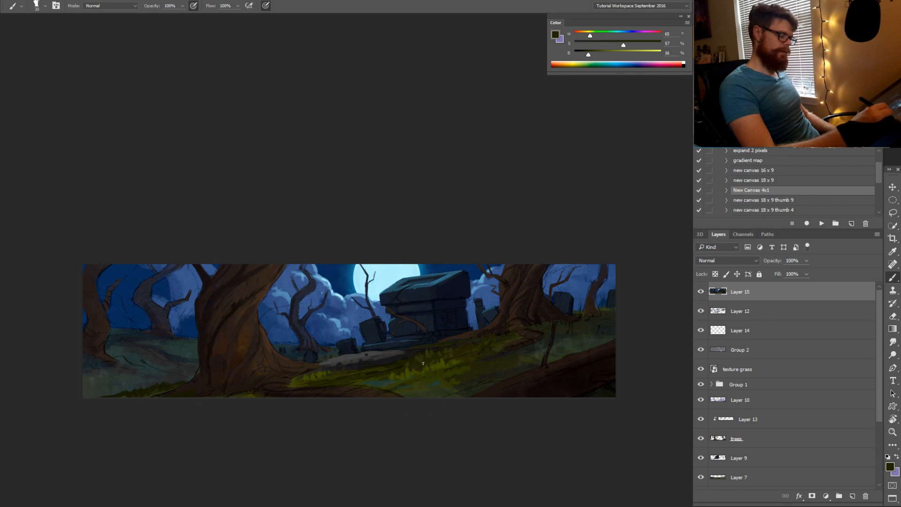
Sample dark and lighter olives from the grass below the tomb and dab more blades along the slope
{"action": "left_click", "coordinate": [419, 360], "text": "alt"}
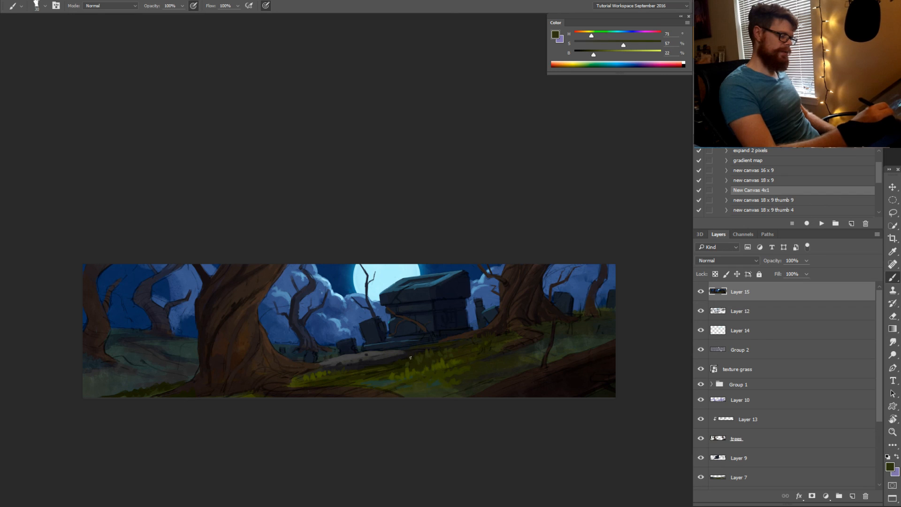
{"action": "left_click", "coordinate": [415, 367], "text": "alt"}
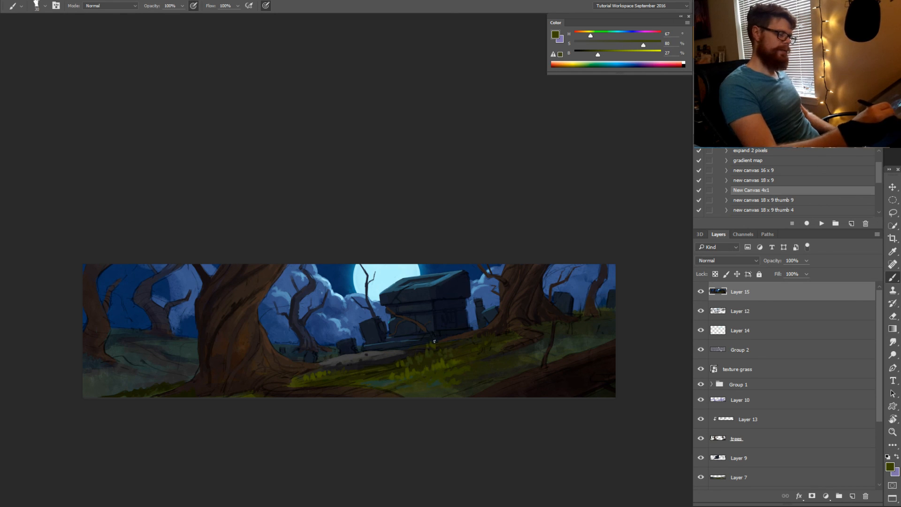
{"action": "left_click_drag", "start_coordinate": [431, 368], "coordinate": [407, 383]}
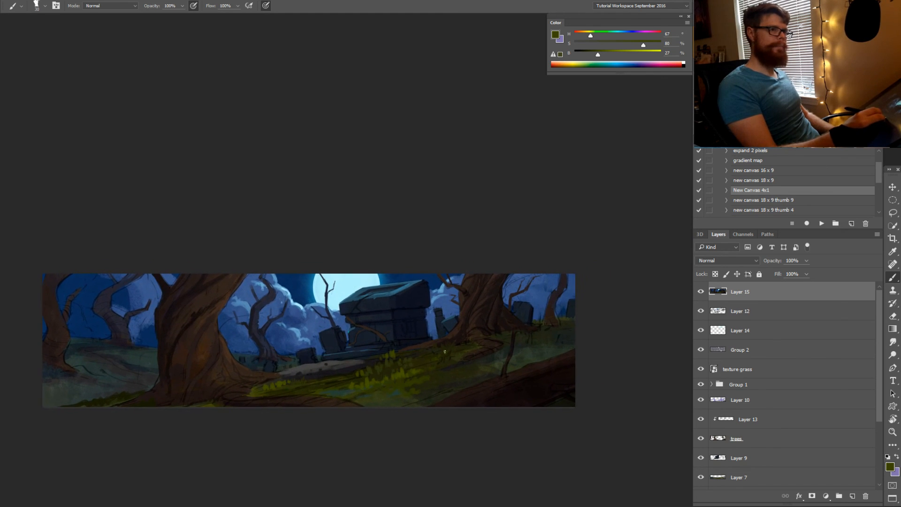
{"action": "key", "text": "alt"}
{"action": "left_click", "coordinate": [413, 372], "text": "alt"}
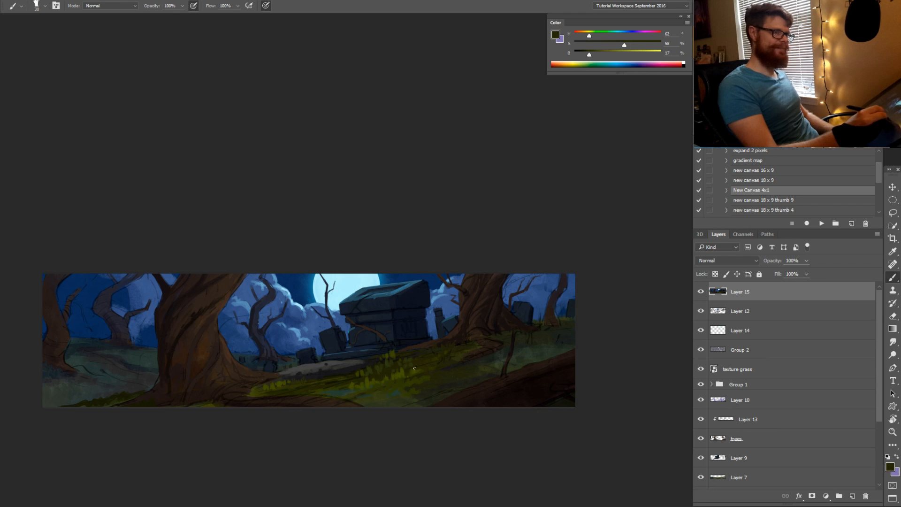
{"action": "left_click", "coordinate": [419, 370], "text": "alt"}
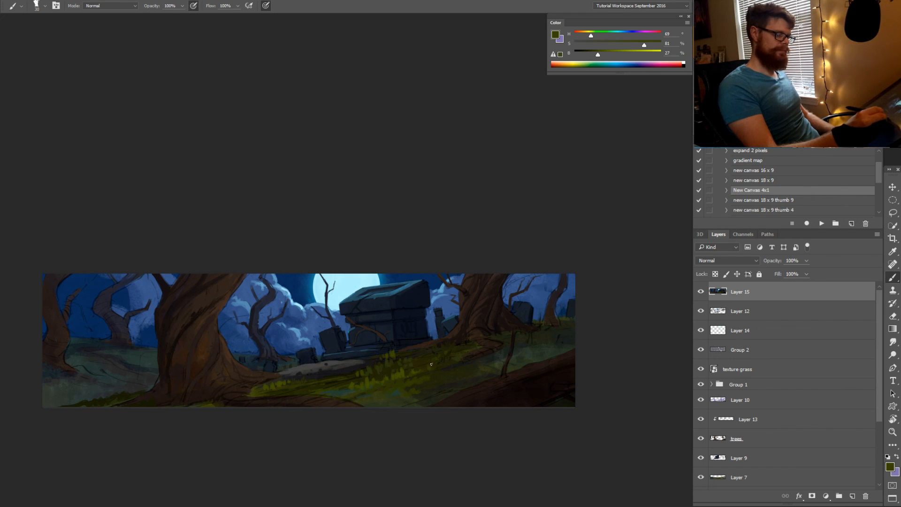
Paint grass tufts around the tree and headstones beyond the tomb with a smaller brush, brightening the sampled olive to 40%
{"action": "left_click", "coordinate": [560, 327], "text": "alt"}
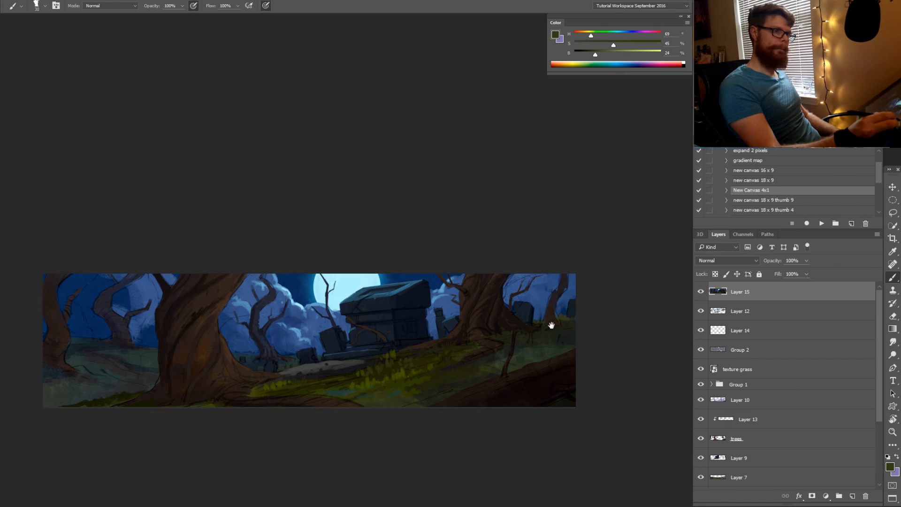
{"action": "left_click_drag", "start_coordinate": [550, 322], "coordinate": [527, 332]}
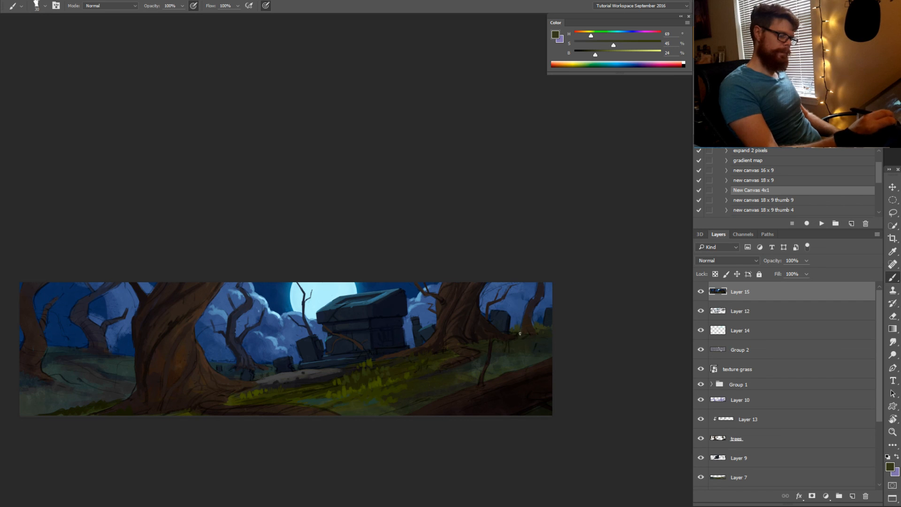
{"action": "left_click", "coordinate": [376, 395], "text": "alt"}
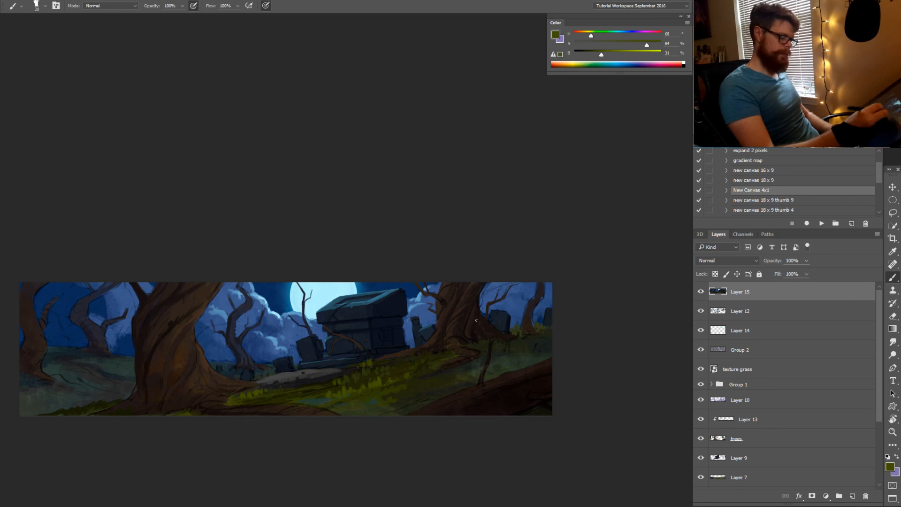
{"action": "key", "text": "["}
{"action": "key", "text": "["}
{"action": "key", "text": "["}
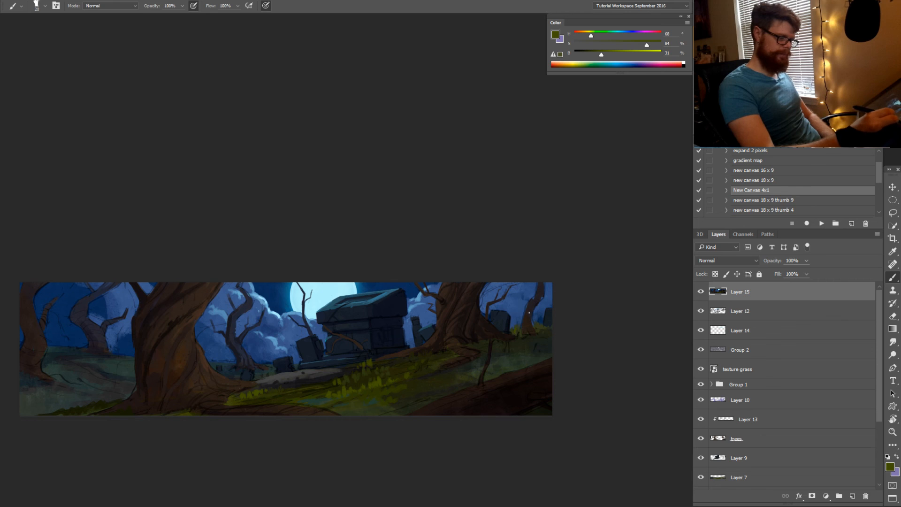
{"action": "left_click", "coordinate": [608, 54]}
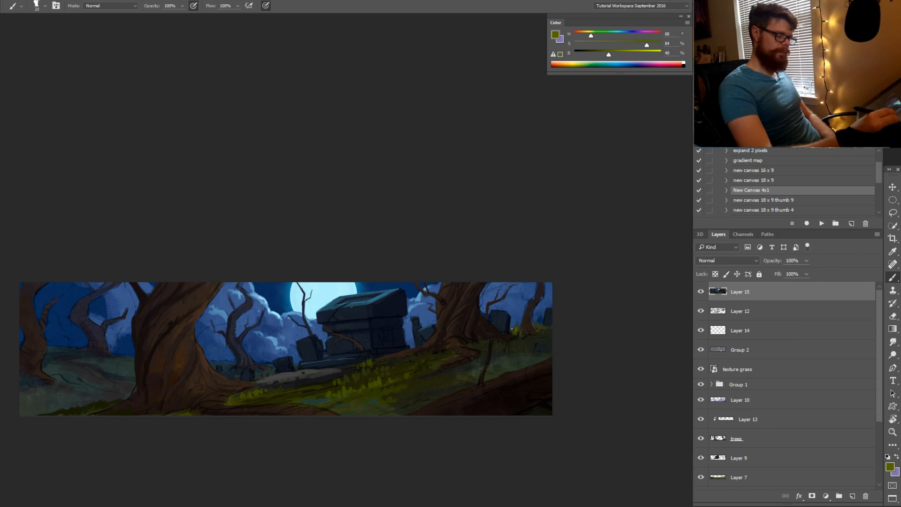
{"action": "left_click_drag", "start_coordinate": [420, 343], "coordinate": [422, 344]}
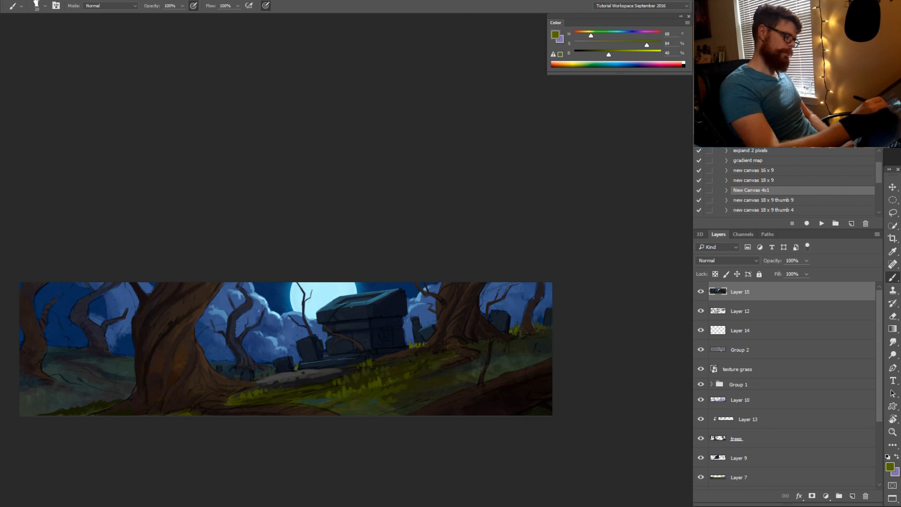
Paint an olive grass clump in front of the tomb's base using dark and mid tones sampled from the surrounding ground
{"action": "left_click", "coordinate": [353, 360], "text": "alt"}
{"action": "mouse_move", "coordinate": [352, 360]}
{"action": "left_mouse_down"}
{"action": "mouse_move", "coordinate": [364, 358]}
{"action": "mouse_move", "coordinate": [371, 377]}
{"action": "mouse_move", "coordinate": [370, 364]}
{"action": "left_mouse_up"}
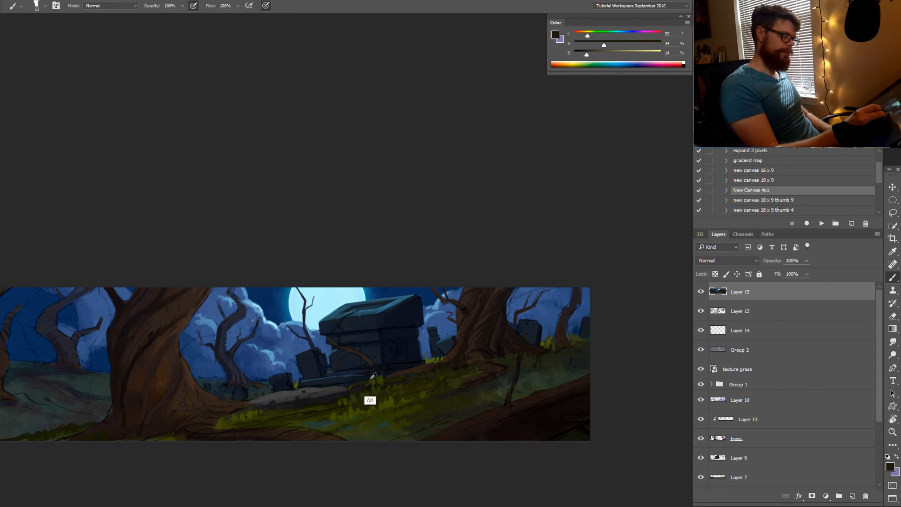
{"action": "left_click", "coordinate": [377, 379], "text": "alt"}
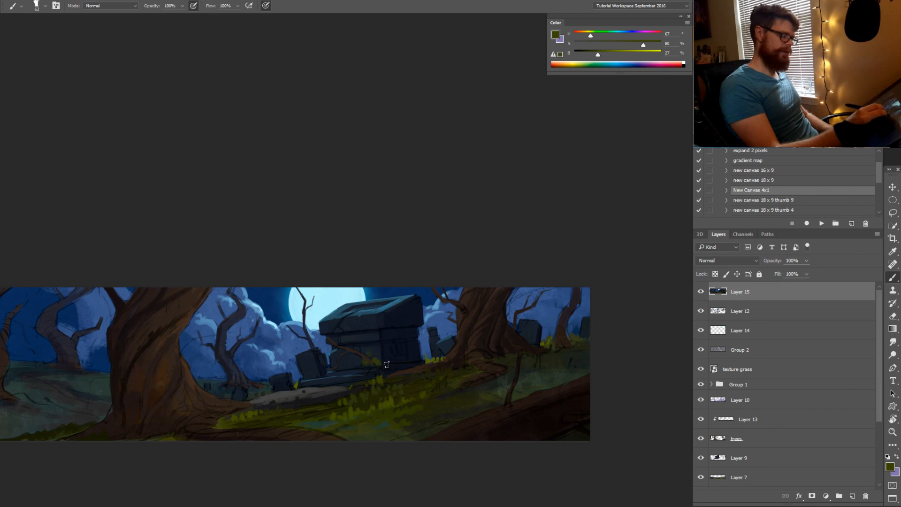
{"action": "left_click", "coordinate": [408, 382], "text": "alt"}
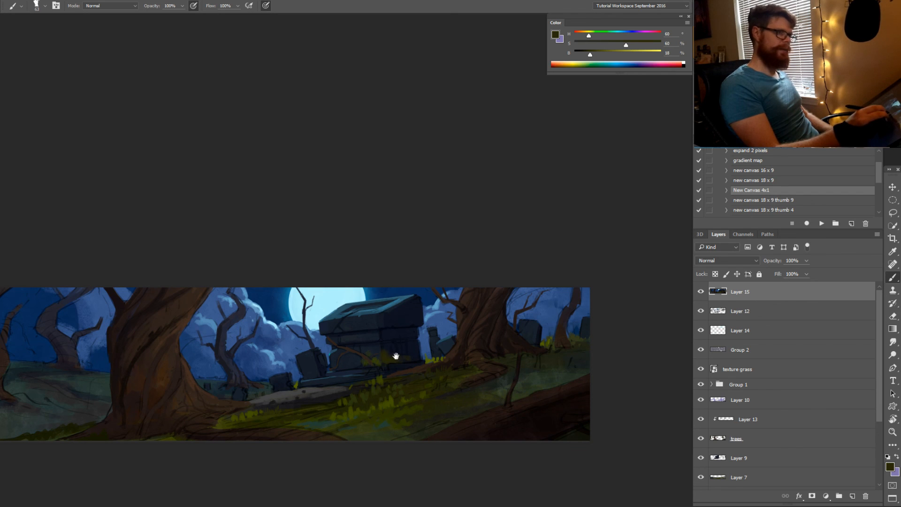
{"action": "left_click_drag", "start_coordinate": [396, 356], "coordinate": [395, 365]}
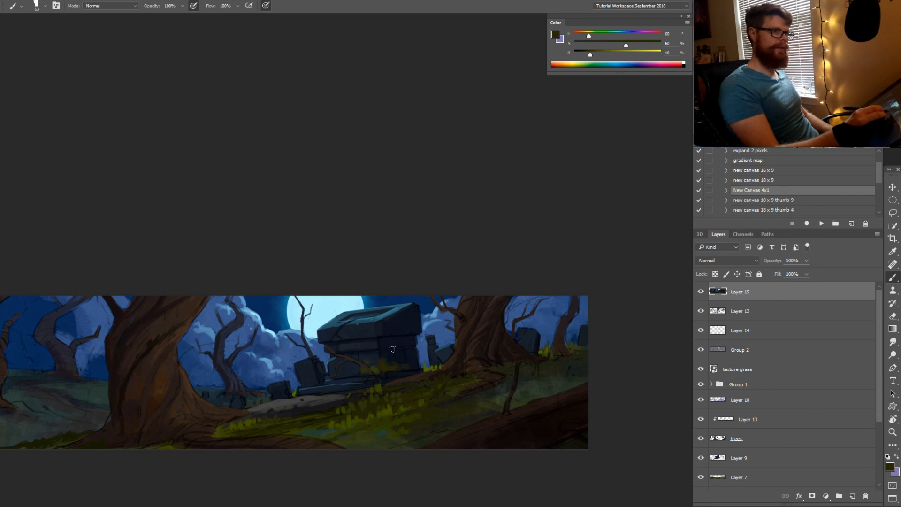
Extend the grass clump up the tomb's front with olive blades sampled from the clump, using smaller brush strokes
{"action": "left_click", "coordinate": [382, 361], "text": "alt"}
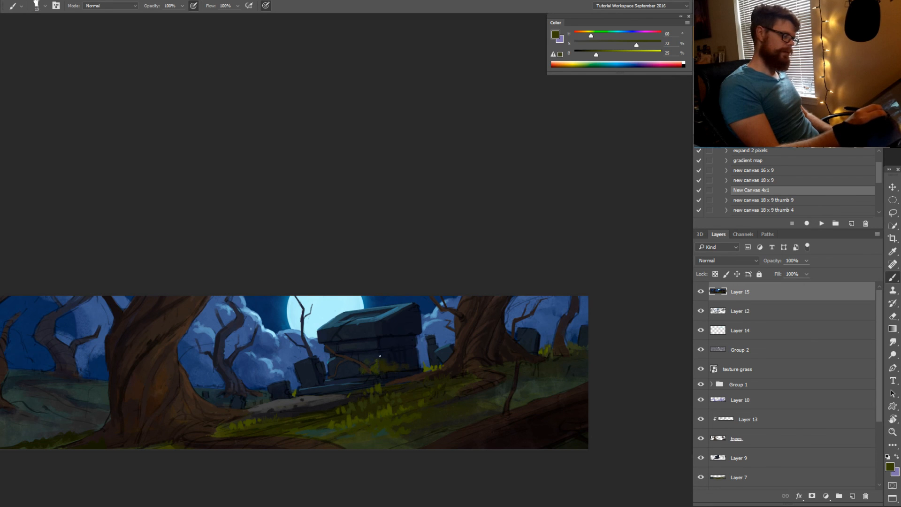
{"action": "left_click_drag", "start_coordinate": [380, 361], "coordinate": [376, 360]}
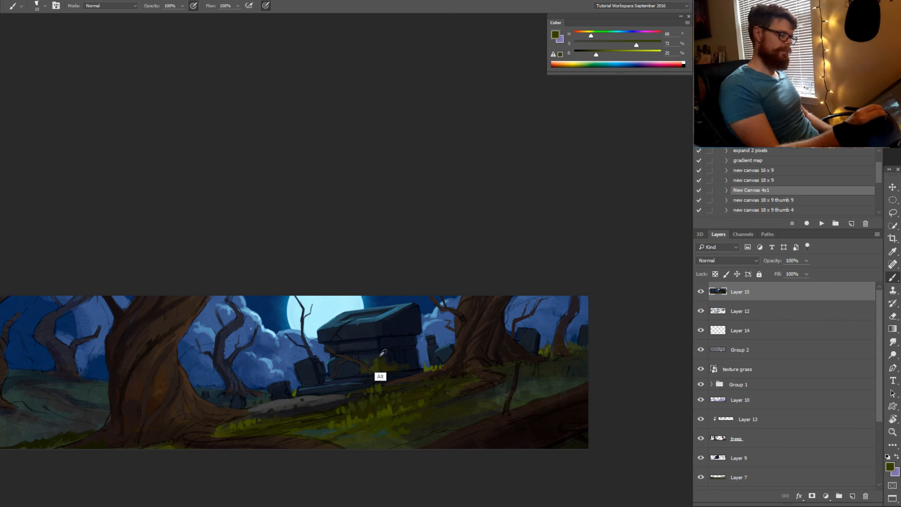
{"action": "left_click_drag", "start_coordinate": [379, 357], "coordinate": [383, 360]}
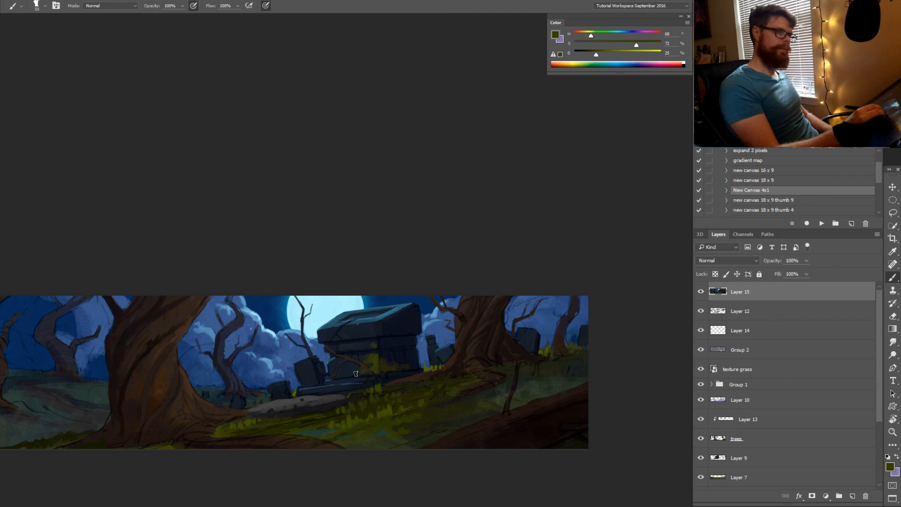
{"action": "left_click_drag", "start_coordinate": [407, 342], "coordinate": [421, 338]}
{"action": "left_click_drag", "start_coordinate": [382, 369], "coordinate": [373, 375]}
Shade the grass clump against the tomb with dark olive at 45% saturation and 12% brightness, and resample a mid olive from it
{"action": "left_click", "coordinate": [399, 368], "text": "alt"}
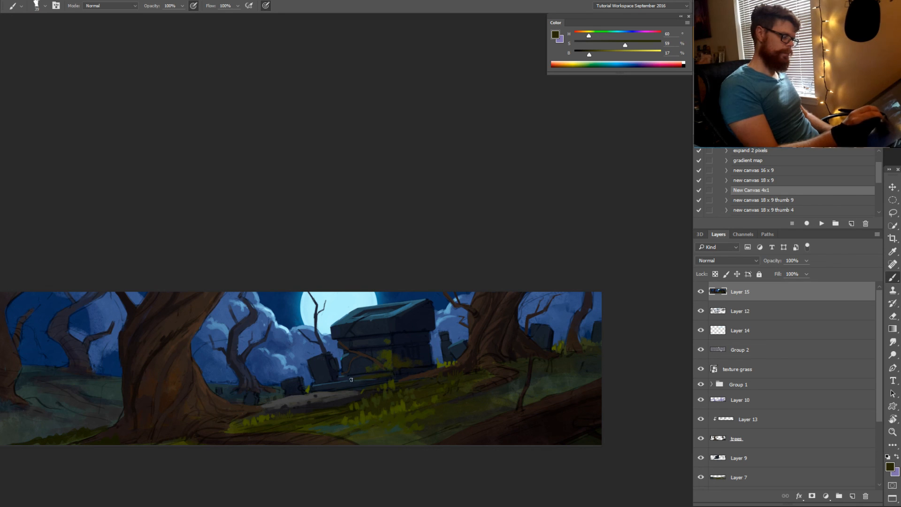
{"action": "left_click", "coordinate": [397, 372], "text": "alt"}
{"action": "left_click", "coordinate": [400, 359], "text": "alt"}
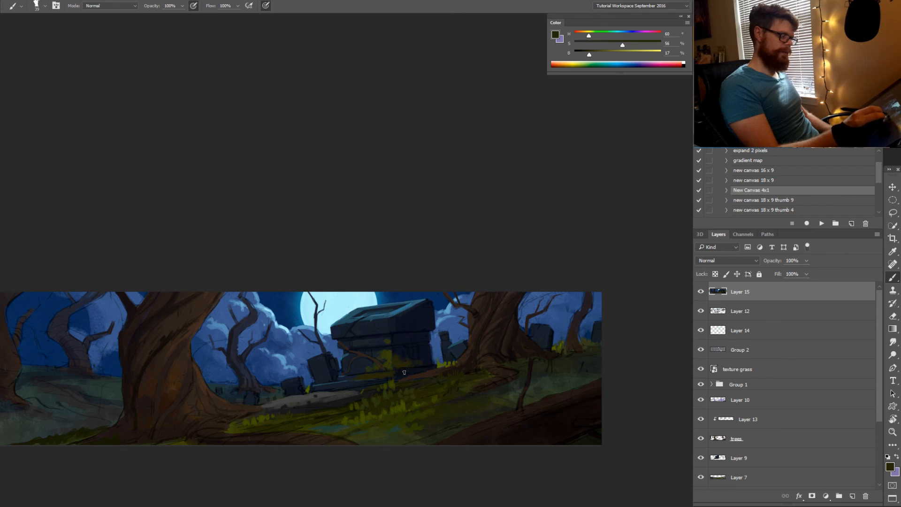
{"action": "left_click", "coordinate": [399, 363], "text": "alt"}
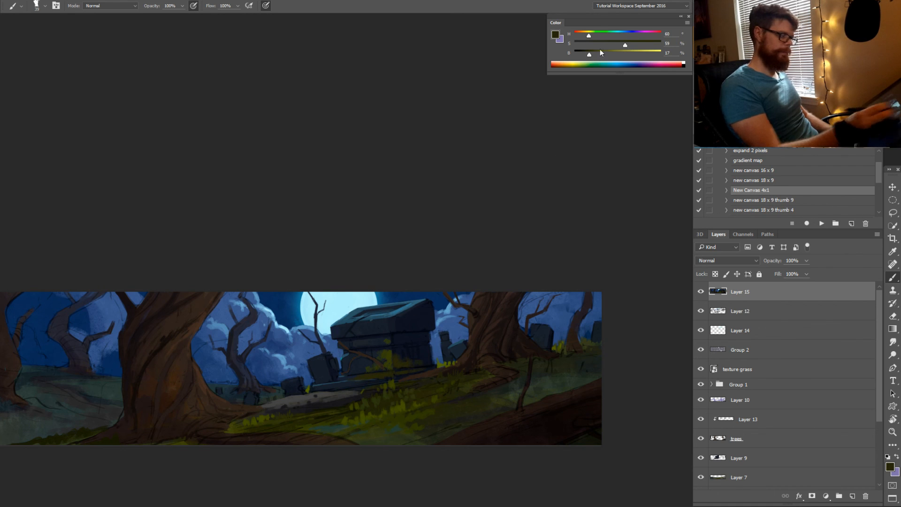
{"action": "left_click_drag", "start_coordinate": [623, 45], "coordinate": [585, 54]}
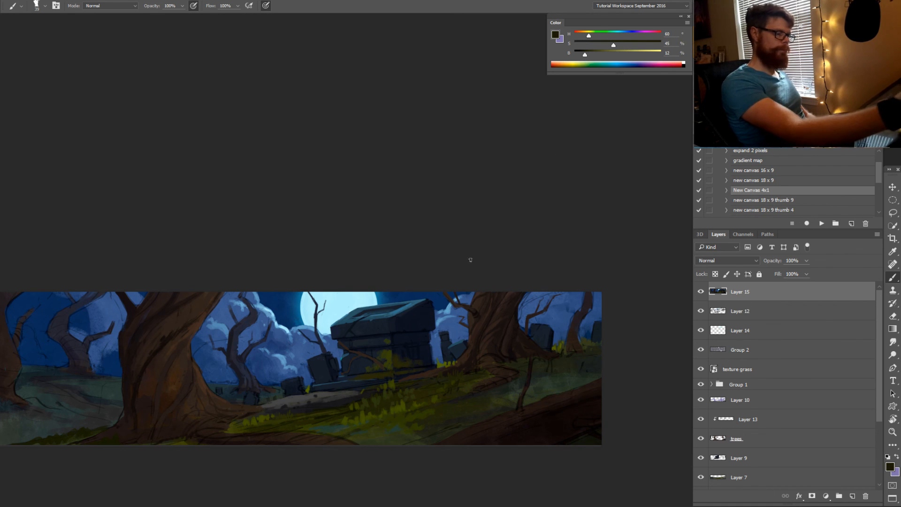
{"action": "left_click", "coordinate": [401, 365]}
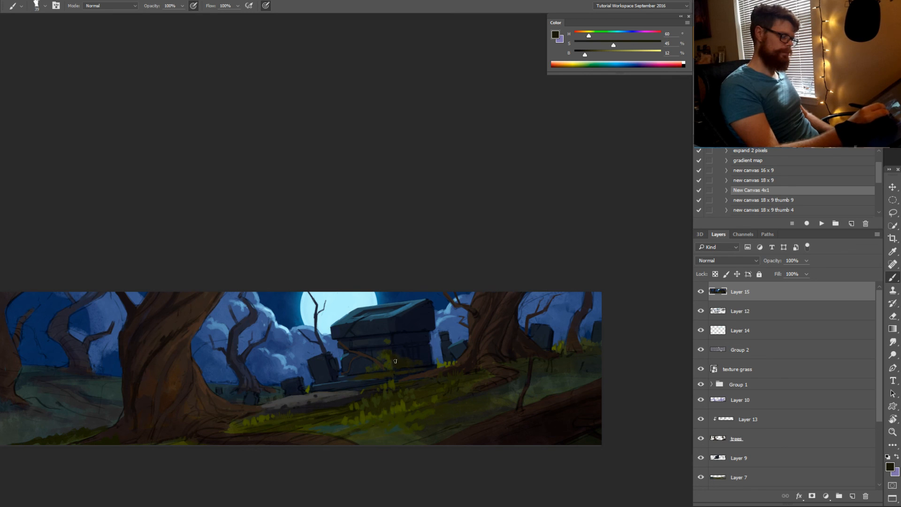
{"action": "left_click", "coordinate": [398, 366], "text": "alt"}
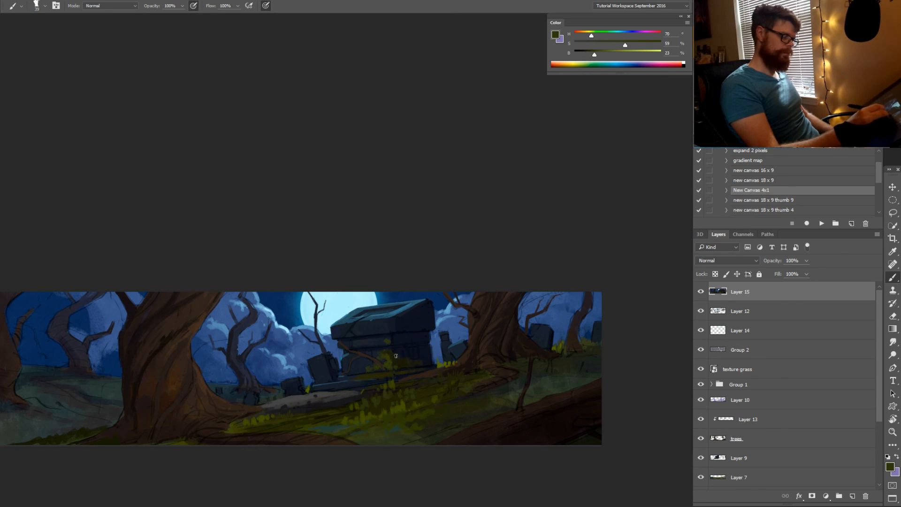
{"action": "left_click_drag", "start_coordinate": [394, 359], "coordinate": [406, 377]}
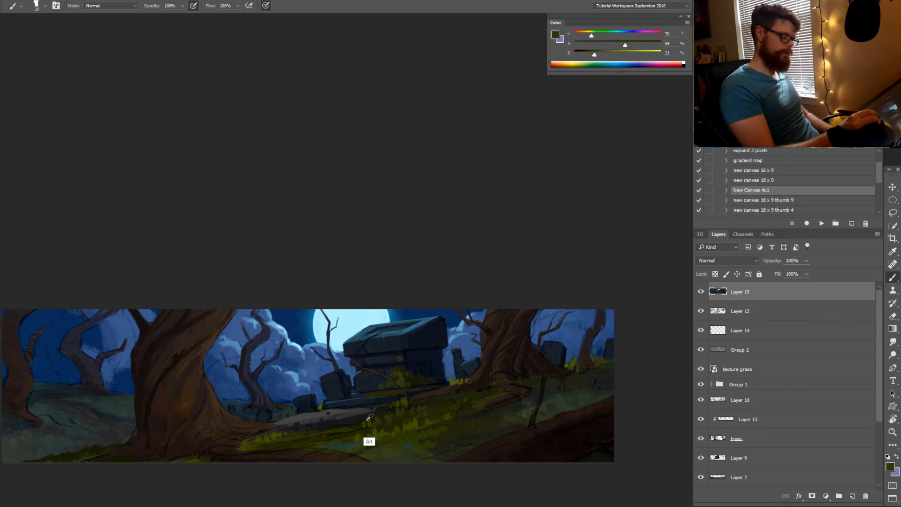
Paint grass tufts along the stone path's edges near the big tree's root, sampling bright and dark olives from the nearby ground
{"action": "left_click", "coordinate": [275, 435], "text": "alt"}
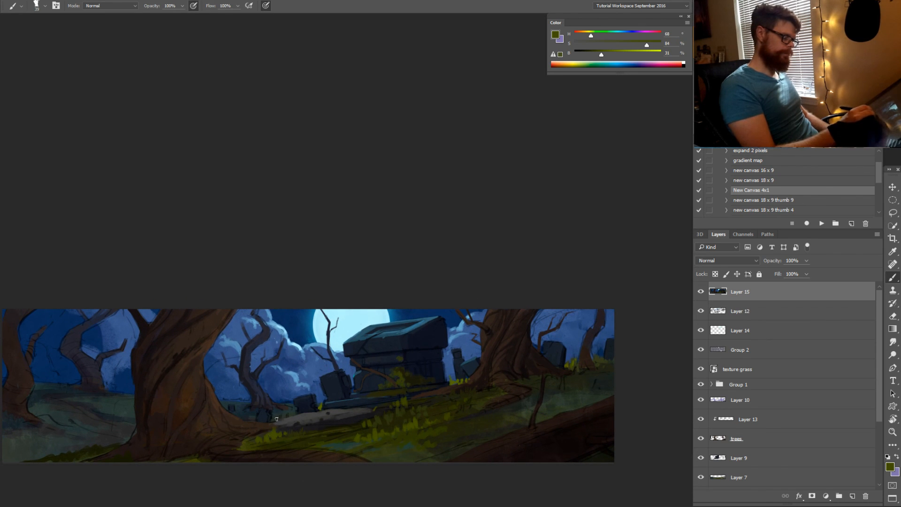
{"action": "left_click", "coordinate": [331, 428], "text": "alt"}
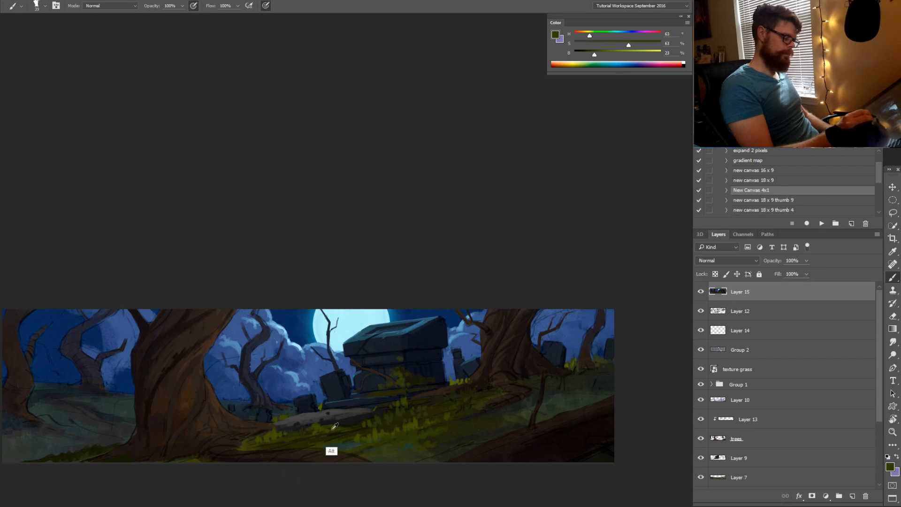
{"action": "left_click", "coordinate": [328, 427], "text": "alt"}
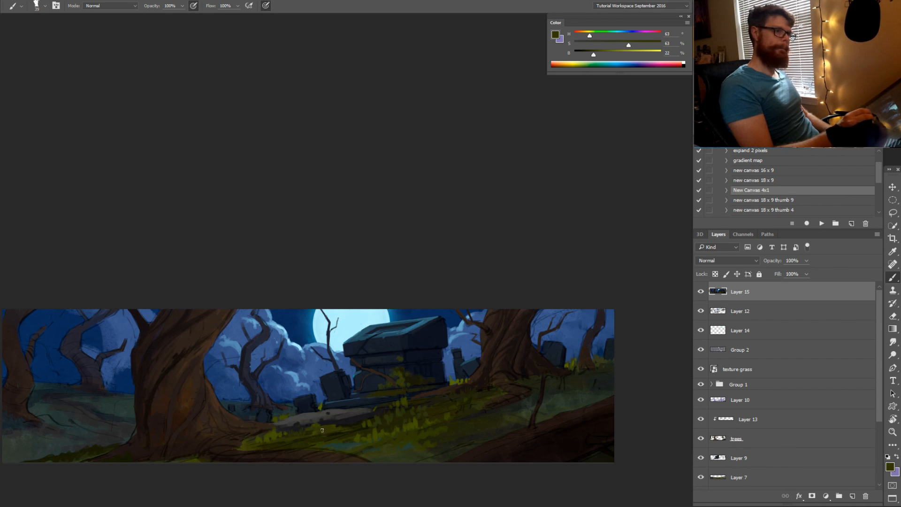
{"action": "left_click", "coordinate": [303, 432], "text": "alt"}
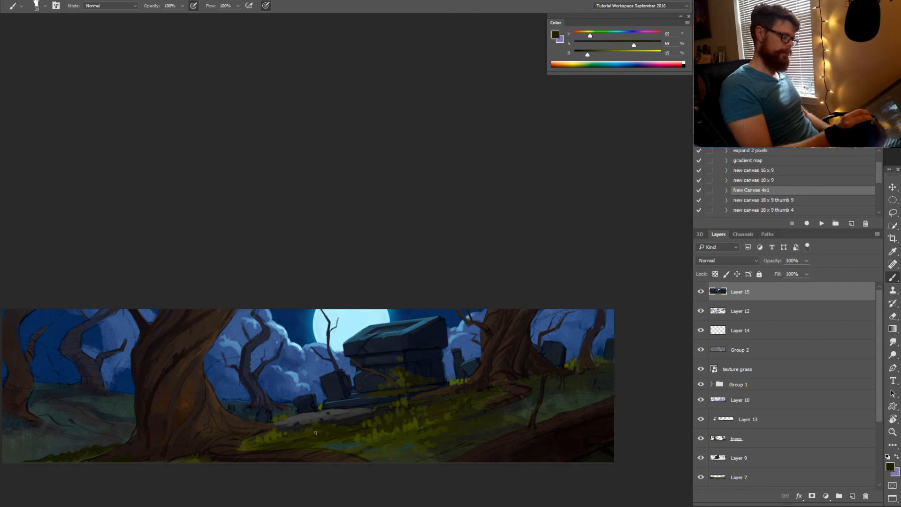
{"action": "left_click", "coordinate": [343, 423], "text": "alt"}
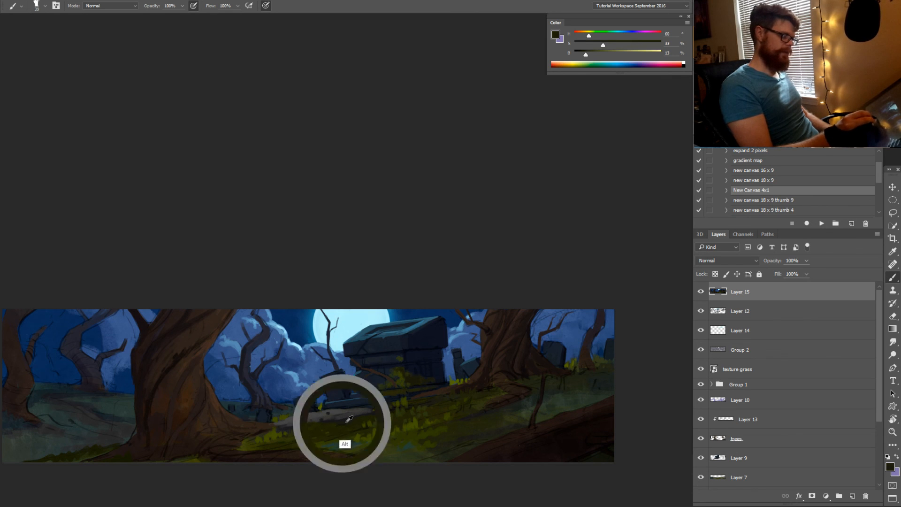
Shade the stone path's surface and edges with sampled near-black and dark grey tones, and sample its lighter grey
{"action": "left_click", "coordinate": [306, 421], "text": "alt"}
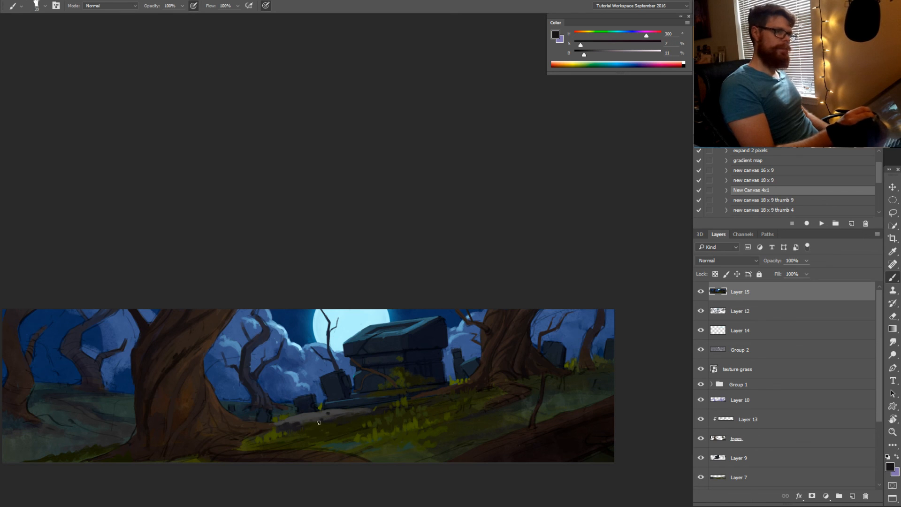
{"action": "left_click_drag", "start_coordinate": [367, 420], "coordinate": [384, 413]}
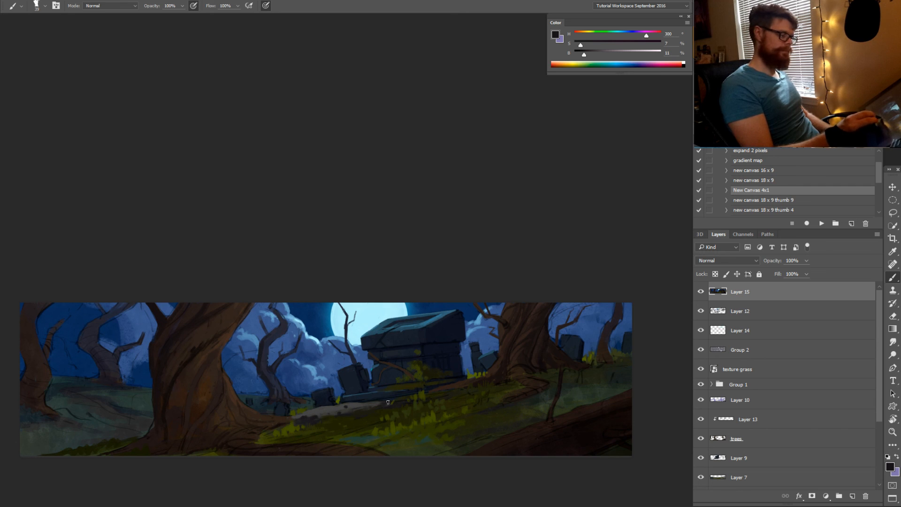
{"action": "left_click", "coordinate": [366, 406], "text": "alt"}
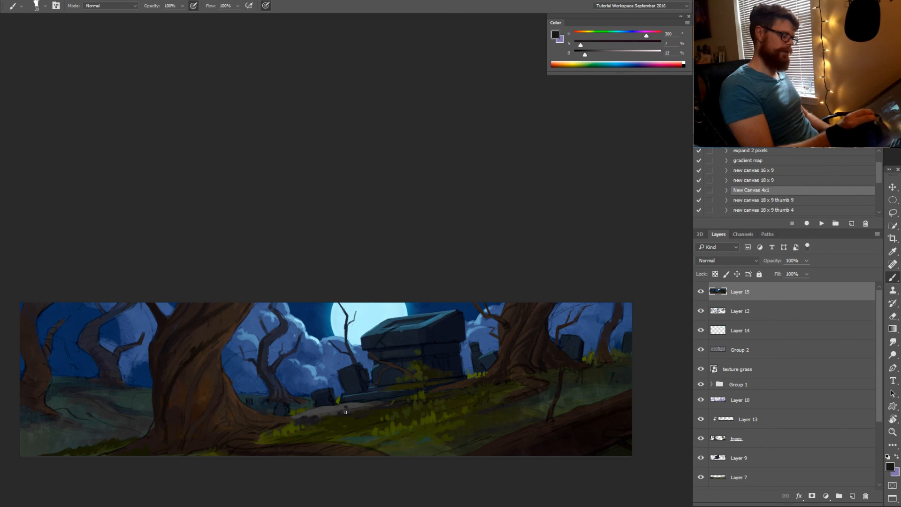
{"action": "left_click", "coordinate": [352, 408], "text": "alt"}
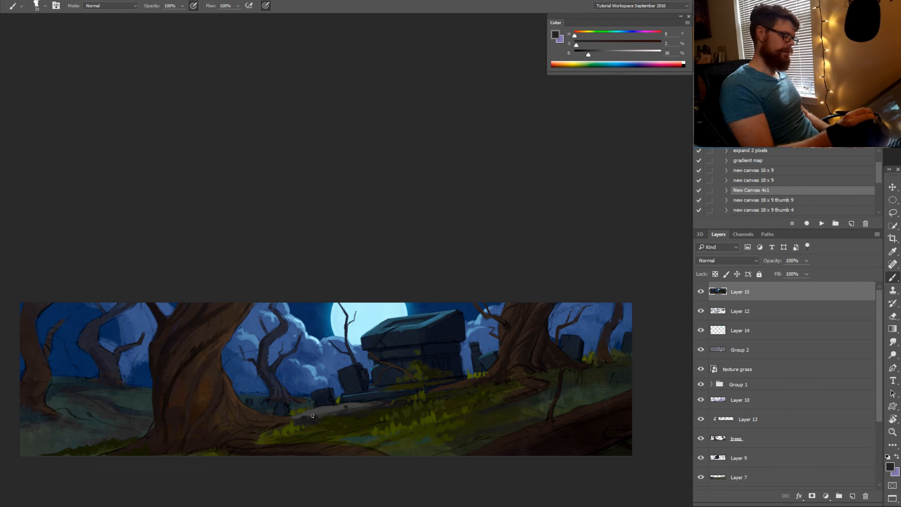
{"action": "left_click", "coordinate": [325, 408], "text": "alt"}
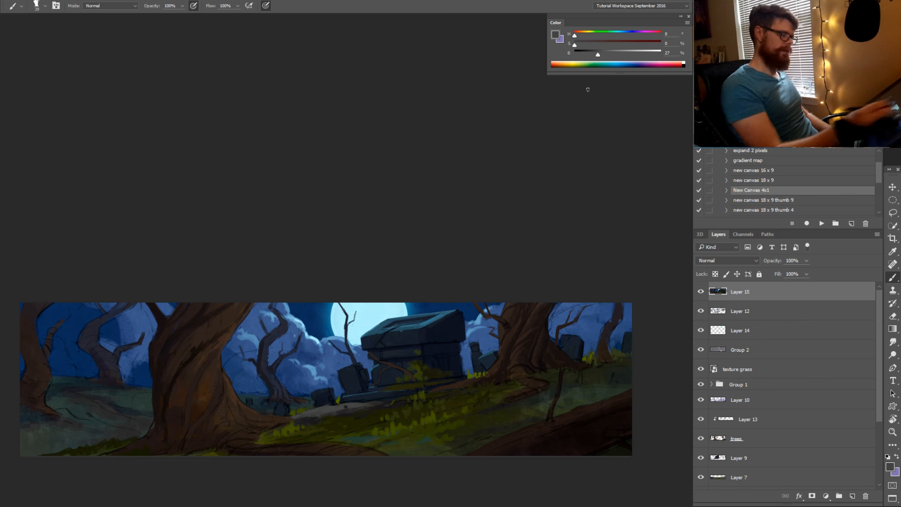
Refine the stone path's dark cracks and shaded edge with near-black, dark grey and lighter grey tones sampled from the stone
{"action": "key", "text": "r"}
{"action": "left_click_drag", "start_coordinate": [436, 404], "coordinate": [526, 216]}
{"action": "key", "text": "z"}
{"action": "key", "text": "b"}
{"action": "mouse_move", "coordinate": [487, 305]}
{"action": "left_mouse_down"}
{"action": "mouse_move", "coordinate": [509, 304]}
{"action": "mouse_move", "coordinate": [493, 282]}
{"action": "left_mouse_up"}
{"action": "left_click", "coordinate": [499, 331], "text": "alt"}
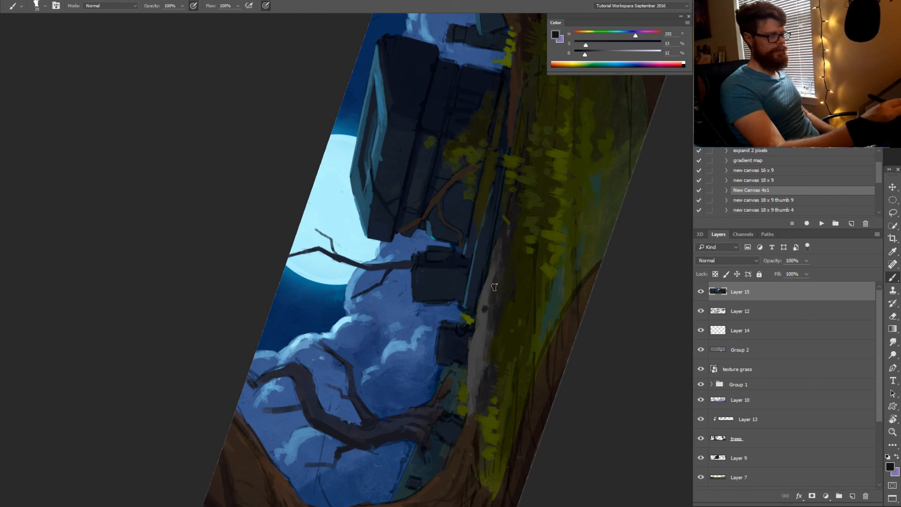
{"action": "left_click", "coordinate": [488, 305], "text": "alt"}
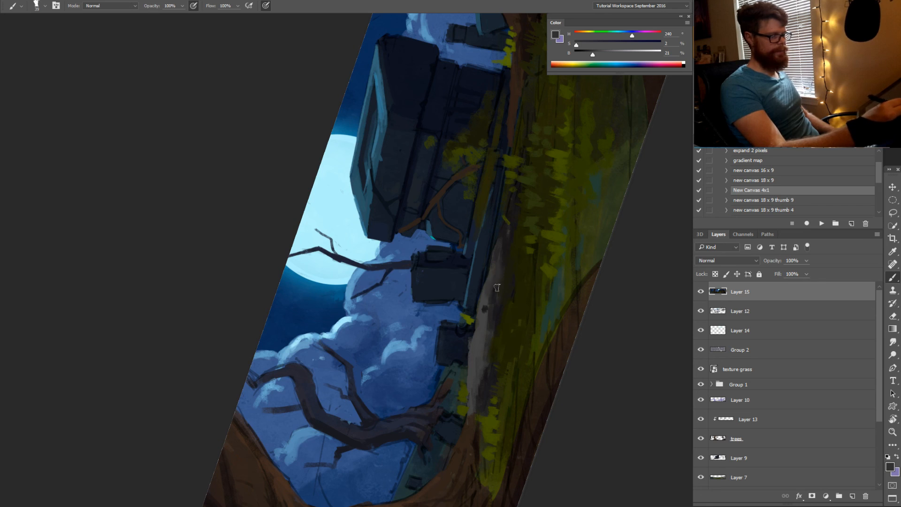
{"action": "left_click", "coordinate": [489, 313], "text": "alt"}
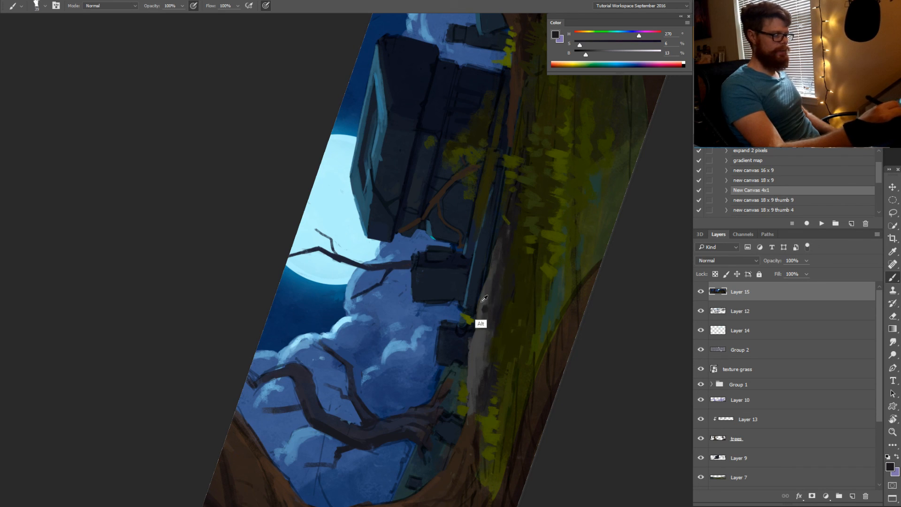
{"action": "left_click", "coordinate": [479, 322], "text": "alt"}
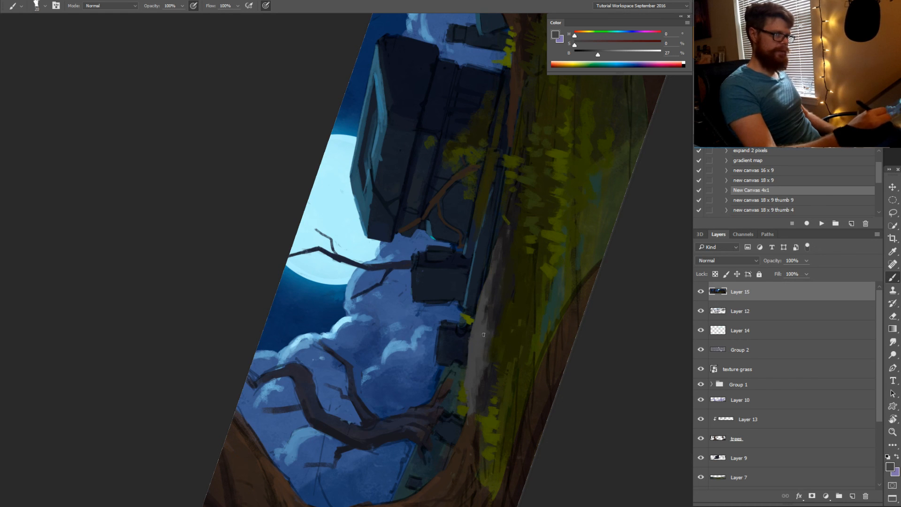
{"action": "left_click", "coordinate": [486, 381], "text": "alt"}
Paint grass blades on the ground below the right-hand tree's roots with an olive sampled from the slope
{"action": "key", "text": "r"}
{"action": "left_click_drag", "start_coordinate": [539, 324], "coordinate": [342, 397]}
{"action": "left_click_drag", "start_coordinate": [410, 399], "coordinate": [387, 419]}
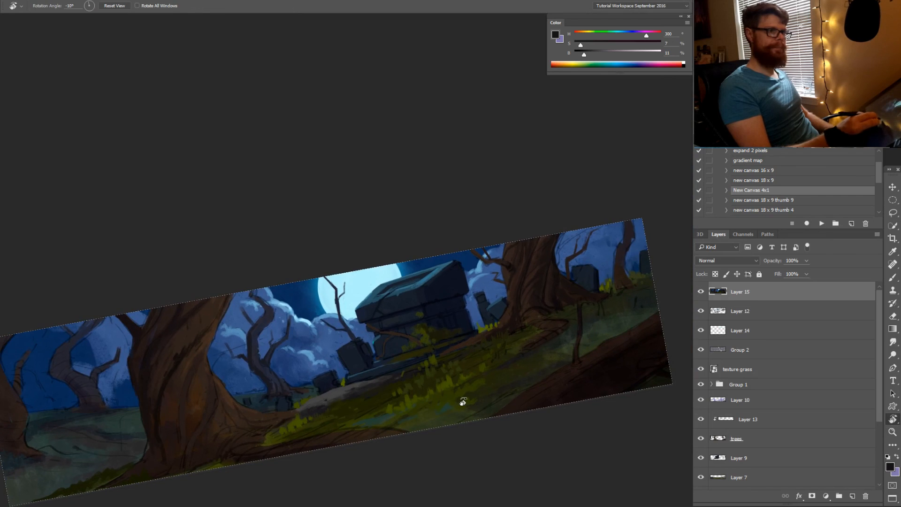
{"action": "left_click_drag", "start_coordinate": [470, 416], "coordinate": [447, 423]}
{"action": "key", "text": "z"}
{"action": "left_click_drag", "start_coordinate": [420, 392], "coordinate": [444, 381]}
{"action": "key", "text": "b"}
{"action": "left_click", "coordinate": [367, 416], "text": "alt"}
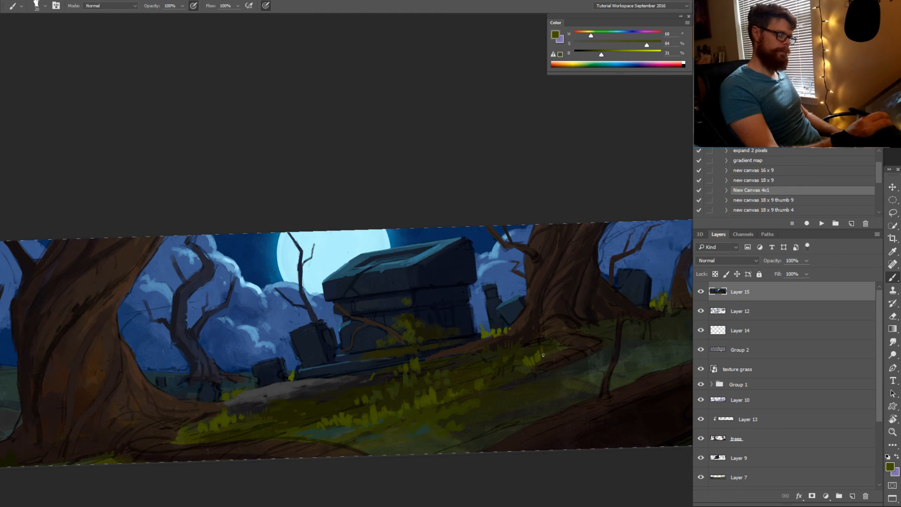
{"action": "mouse_move", "coordinate": [544, 356]}
{"action": "left_mouse_down"}
{"action": "mouse_move", "coordinate": [547, 347]}
{"action": "mouse_move", "coordinate": [521, 362]}
{"action": "left_mouse_up"}
{"action": "left_click_drag", "start_coordinate": [518, 372], "coordinate": [515, 363]}
Blend the grassy slope between the right-hand tree and the foreground root with dark olives sampled from the ground
{"action": "key", "text": "space"}
{"action": "left_click_drag", "start_coordinate": [613, 332], "coordinate": [513, 363]}
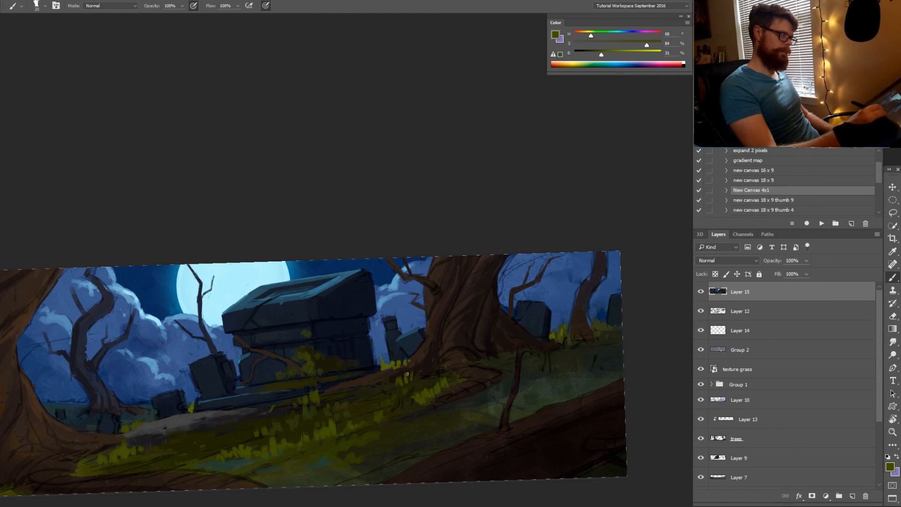
{"action": "left_click", "coordinate": [373, 411], "text": "alt"}
{"action": "mouse_move", "coordinate": [374, 411]}
{"action": "left_mouse_down"}
{"action": "mouse_move", "coordinate": [280, 456]}
{"action": "mouse_move", "coordinate": [383, 431]}
{"action": "mouse_move", "coordinate": [276, 473]}
{"action": "mouse_move", "coordinate": [381, 463]}
{"action": "mouse_move", "coordinate": [347, 462]}
{"action": "left_mouse_up"}
{"action": "left_click", "coordinate": [381, 433], "text": "alt"}
{"action": "left_click", "coordinate": [318, 465], "text": "alt"}
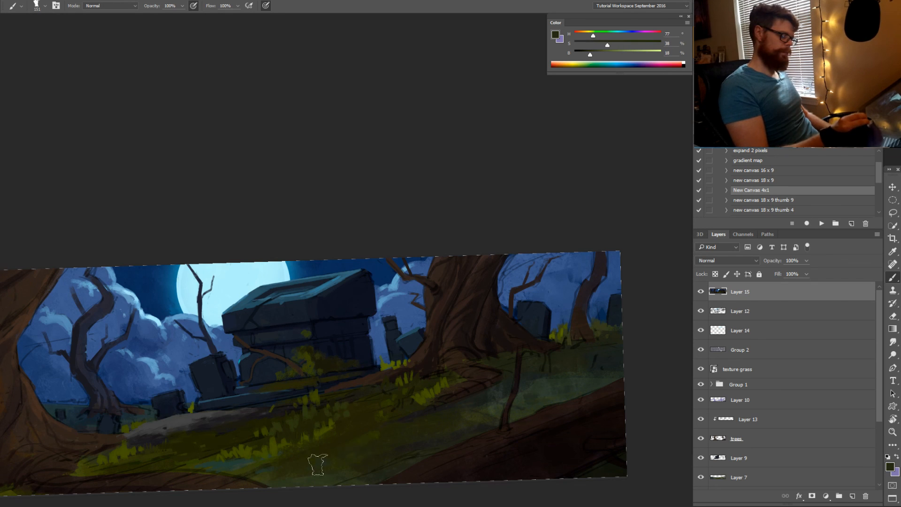
{"action": "left_click_drag", "start_coordinate": [376, 436], "coordinate": [368, 440]}
Paint the slope below the bright grass tufts with a sampled olive, raising its saturation to 63% and brightness to 27%
{"action": "left_click", "coordinate": [349, 445], "text": "alt"}
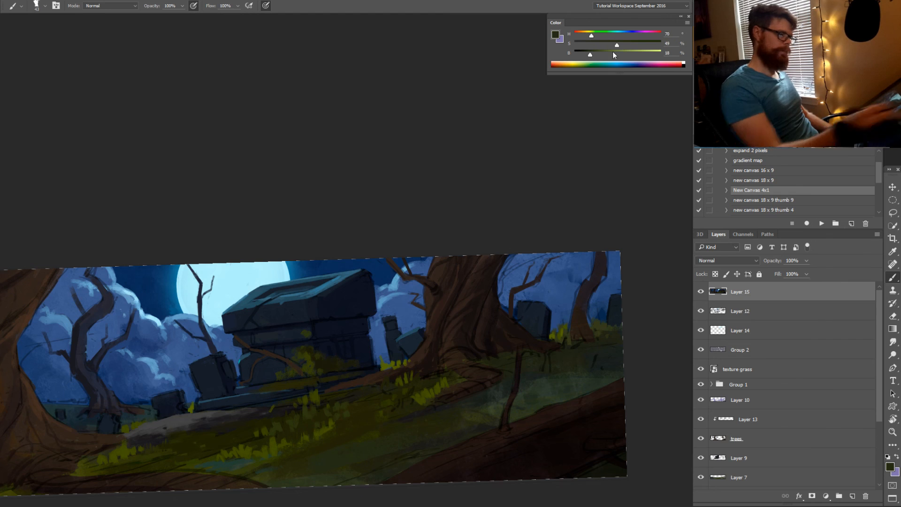
{"action": "left_click_drag", "start_coordinate": [617, 47], "coordinate": [628, 47]}
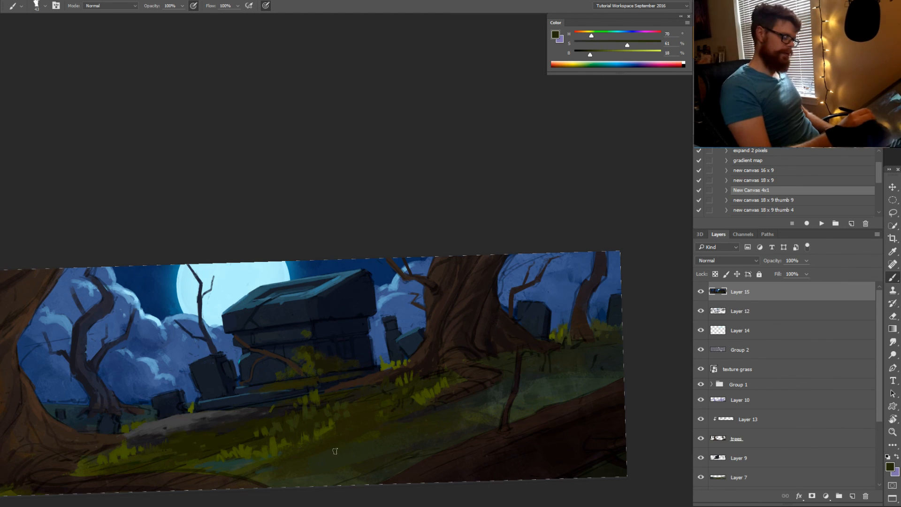
{"action": "left_click_drag", "start_coordinate": [356, 437], "coordinate": [408, 417]}
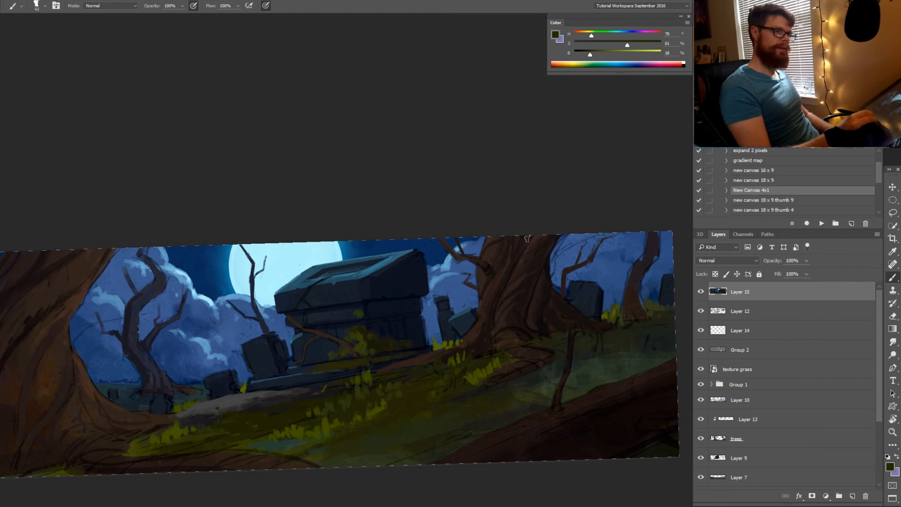
{"action": "left_click", "coordinate": [599, 55]}
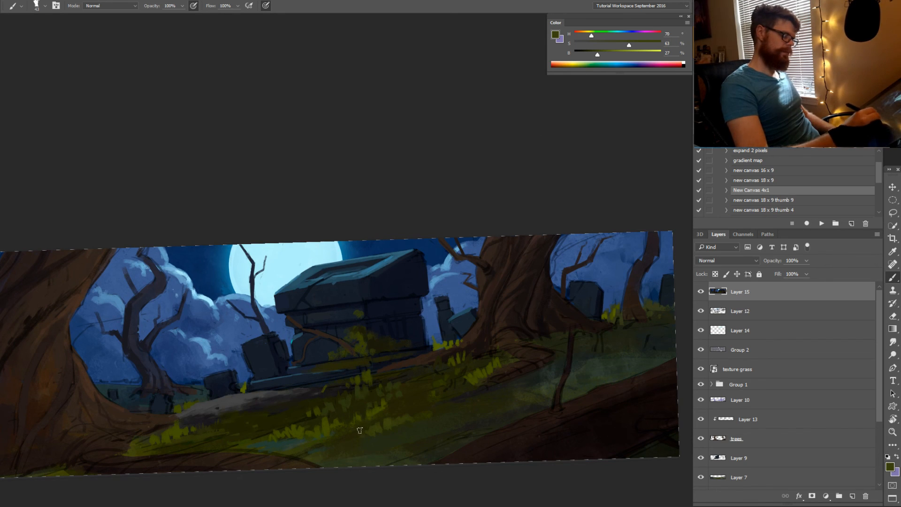
{"action": "left_click_drag", "start_coordinate": [328, 437], "coordinate": [390, 388]}
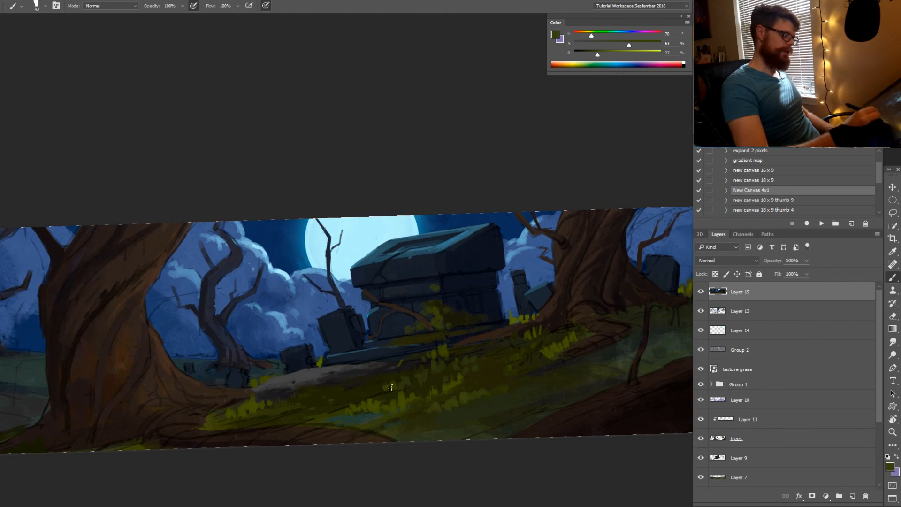
Paint bluish-green grass tufts at the slope's lower edge with a sampled teal, brightening it to 36%
{"action": "left_click", "coordinate": [343, 412], "text": "alt"}
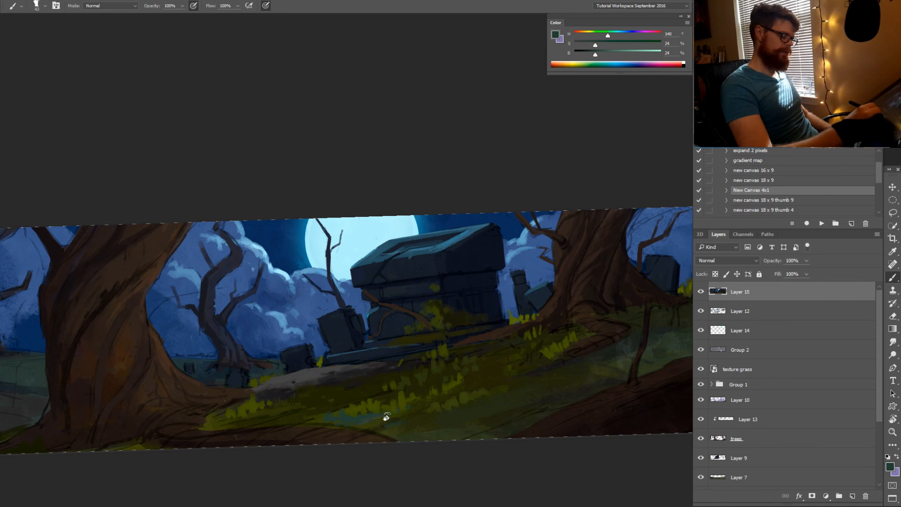
{"action": "left_click_drag", "start_coordinate": [383, 417], "coordinate": [422, 387]}
{"action": "key", "text": "r"}
{"action": "left_click_drag", "start_coordinate": [506, 351], "coordinate": [408, 431]}
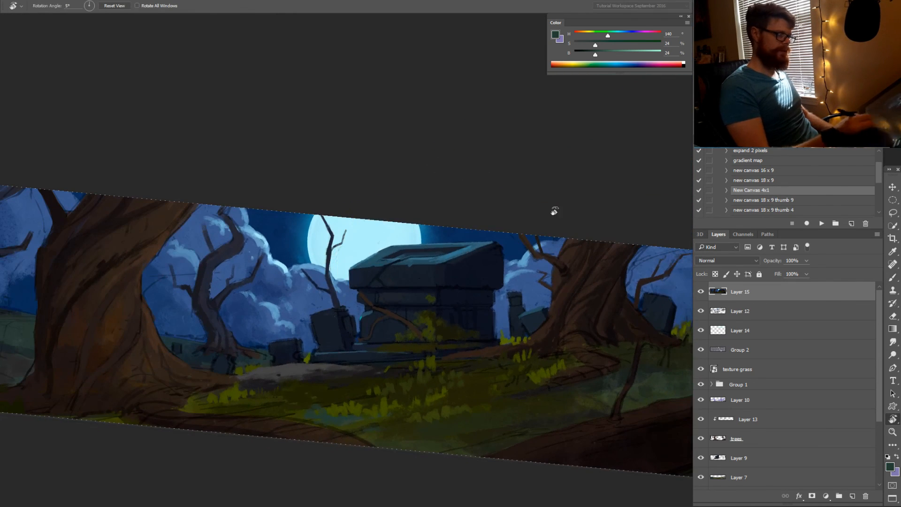
{"action": "left_click_drag", "start_coordinate": [596, 55], "coordinate": [606, 57]}
{"action": "left_click_drag", "start_coordinate": [345, 409], "coordinate": [295, 400]}
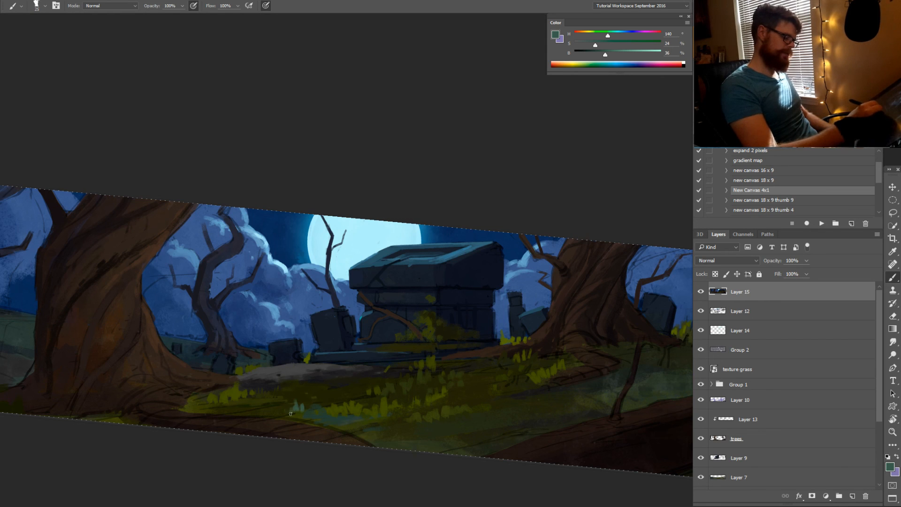
Add a Color Balance adjustment layer with midtones at -8 cyan-red and +17 yellow-blue
{"action": "key", "text": "r"}
{"action": "left_click_drag", "start_coordinate": [416, 399], "coordinate": [526, 285]}
{"action": "key", "text": "z"}
{"action": "left_click_drag", "start_coordinate": [476, 380], "coordinate": [436, 425]}
{"action": "key", "text": "r"}
{"action": "left_click_drag", "start_coordinate": [512, 379], "coordinate": [339, 447]}
{"action": "key", "text": "r"}
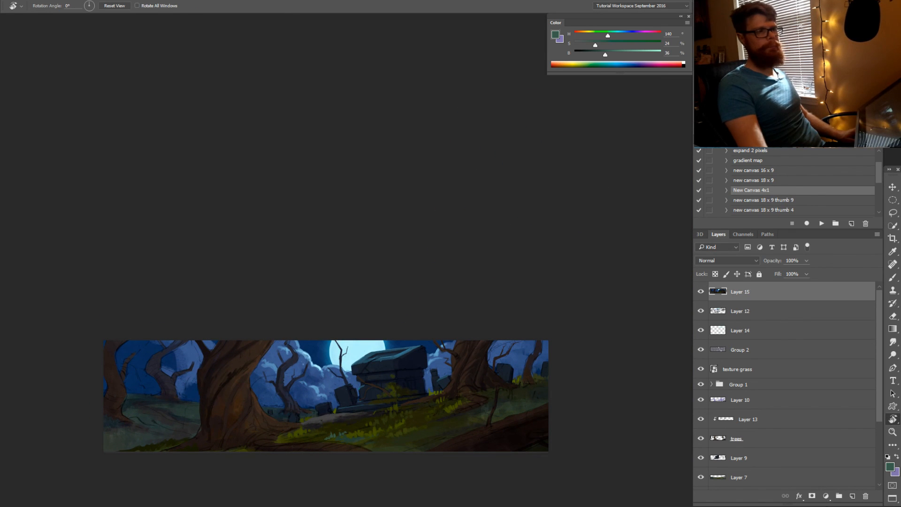
{"action": "left_click", "coordinate": [826, 497]}
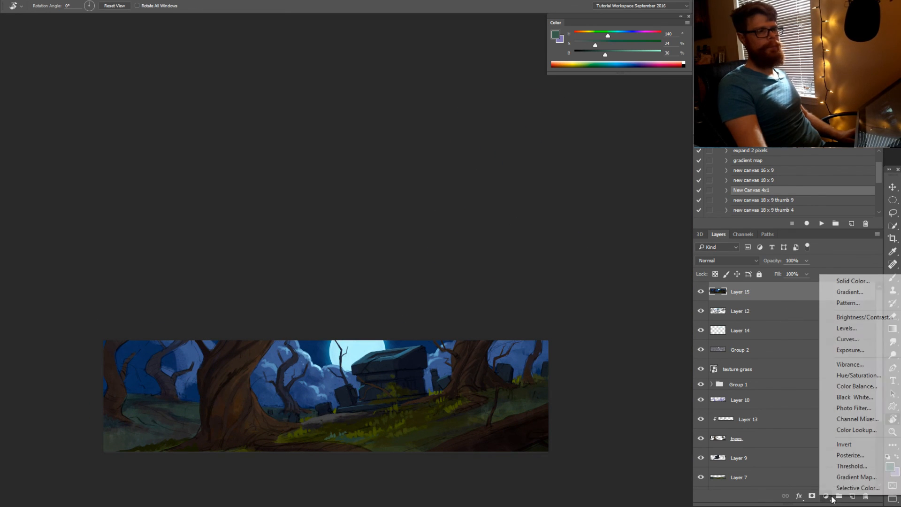
{"action": "left_click", "coordinate": [866, 386]}
{"action": "left_click_drag", "start_coordinate": [601, 412], "coordinate": [601, 411]}
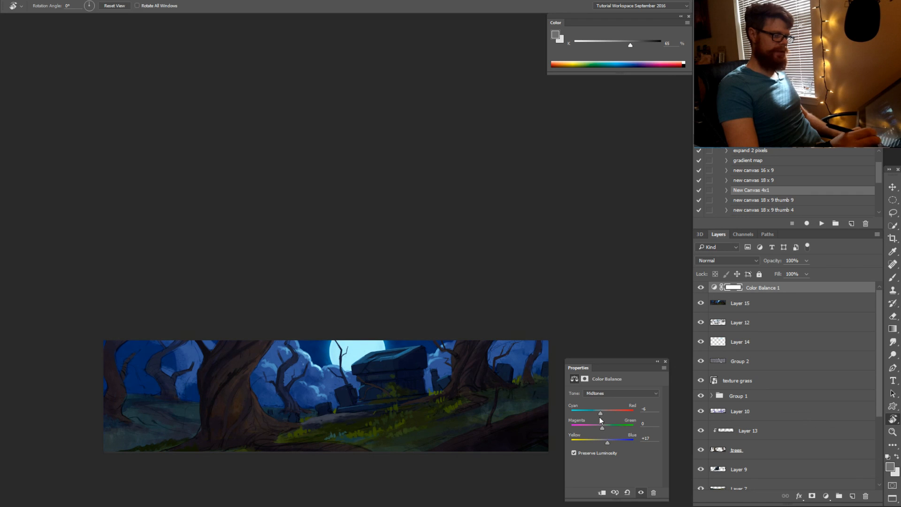
{"action": "left_click_drag", "start_coordinate": [601, 413], "coordinate": [599, 413]}
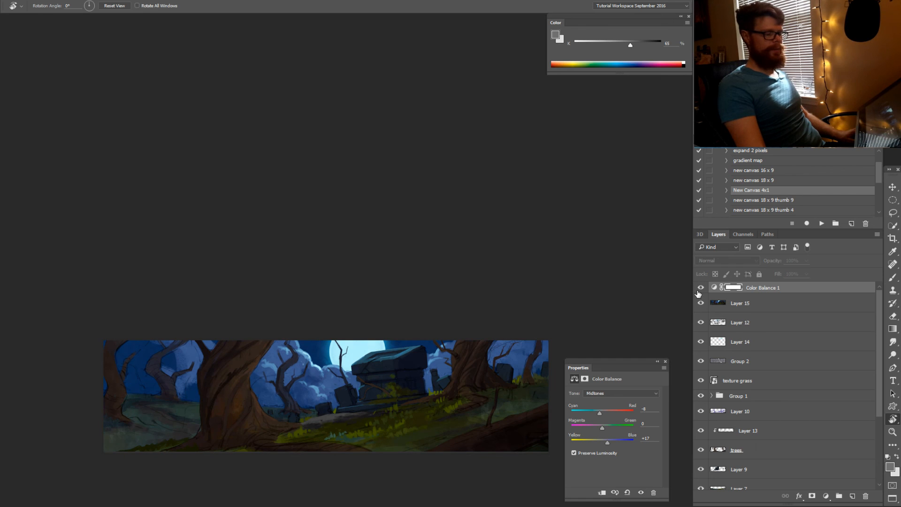
Add a layer above the Color Balance and paint grass tufts around the stone path in olive at 33% brightness and sampled teal
{"action": "left_click", "coordinate": [854, 496]}
{"action": "key", "text": "z"}
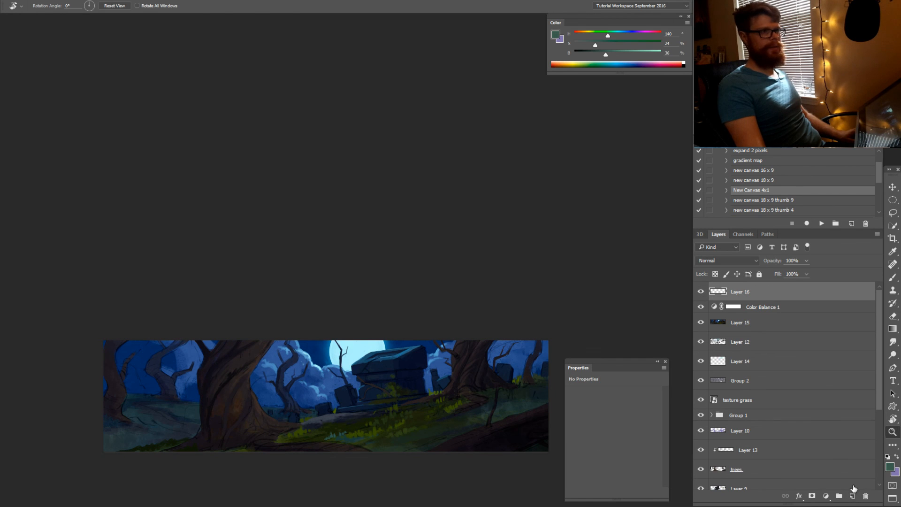
{"action": "left_click", "coordinate": [449, 379]}
{"action": "left_click", "coordinate": [667, 361]}
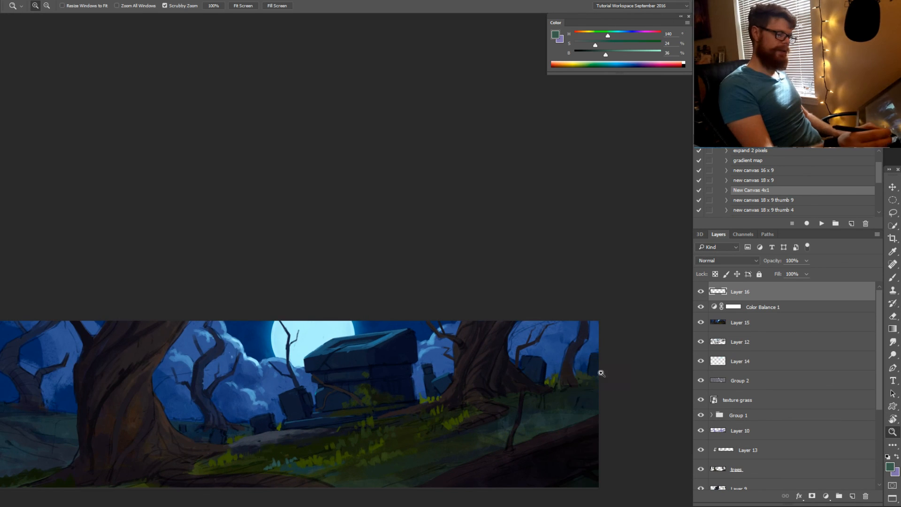
{"action": "key", "text": "b"}
{"action": "left_click", "coordinate": [338, 459], "text": "alt"}
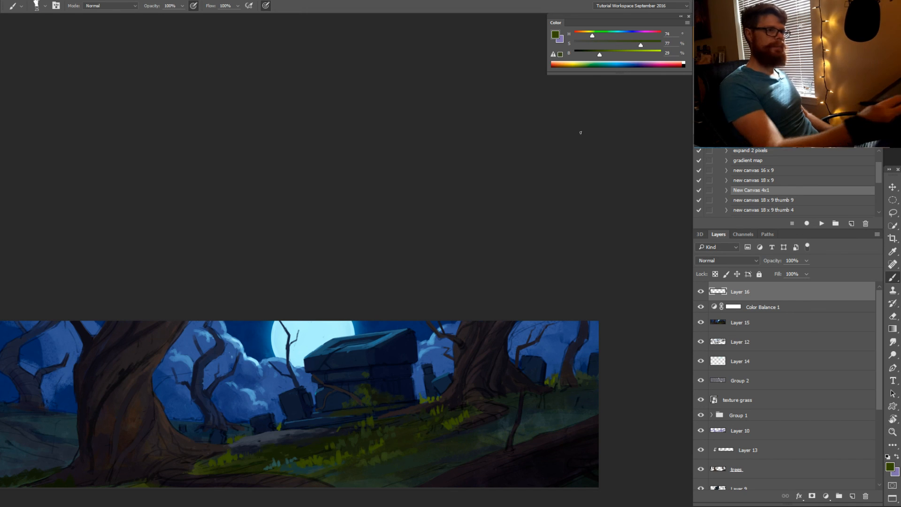
{"action": "left_click", "coordinate": [603, 56]}
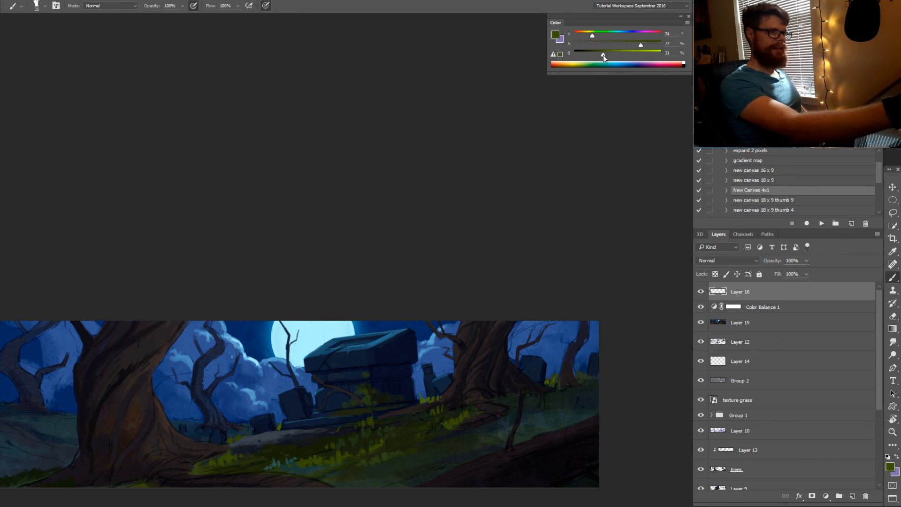
{"action": "left_click_drag", "start_coordinate": [345, 427], "coordinate": [384, 414]}
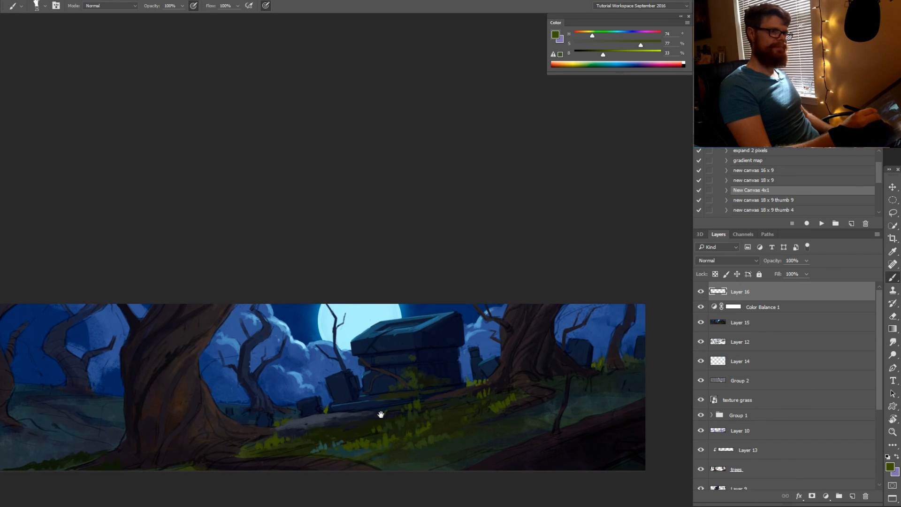
{"action": "mouse_move", "coordinate": [289, 434]}
{"action": "left_mouse_down"}
{"action": "mouse_move", "coordinate": [331, 442]}
{"action": "mouse_move", "coordinate": [286, 438]}
{"action": "mouse_move", "coordinate": [284, 424]}
{"action": "mouse_move", "coordinate": [253, 429]}
{"action": "left_mouse_up"}
{"action": "left_click", "coordinate": [294, 430], "text": "alt"}
{"action": "left_click_drag", "start_coordinate": [249, 422], "coordinate": [250, 429]}
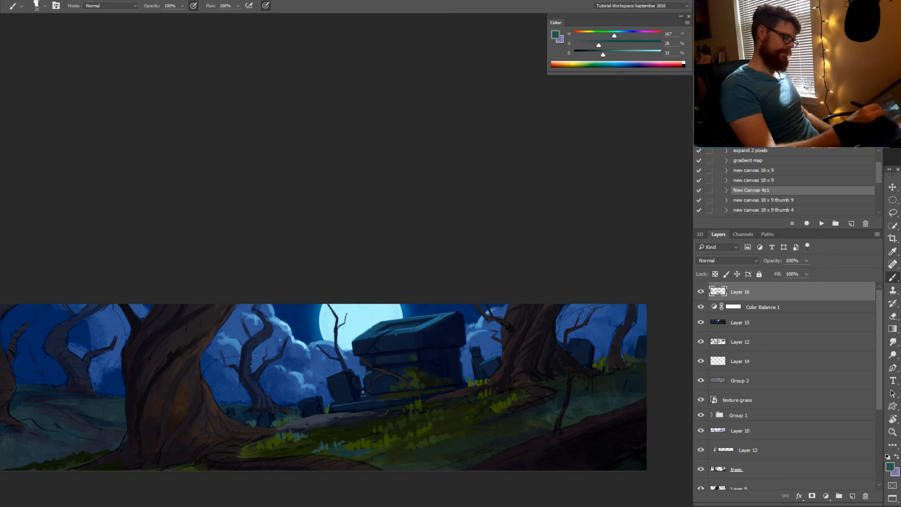
Soften the grass clump on the tomb's front with dark greens sampled from it, adjusting the brush size
{"action": "mouse_move", "coordinate": [409, 391]}
{"action": "left_mouse_down"}
{"action": "mouse_move", "coordinate": [378, 397]}
{"action": "mouse_move", "coordinate": [389, 395]}
{"action": "mouse_move", "coordinate": [383, 378]}
{"action": "left_mouse_up"}
{"action": "left_click", "coordinate": [390, 380], "text": "alt"}
{"action": "right_click", "coordinate": [392, 381], "text": "alt"}
{"action": "left_click", "coordinate": [395, 382], "text": "alt"}
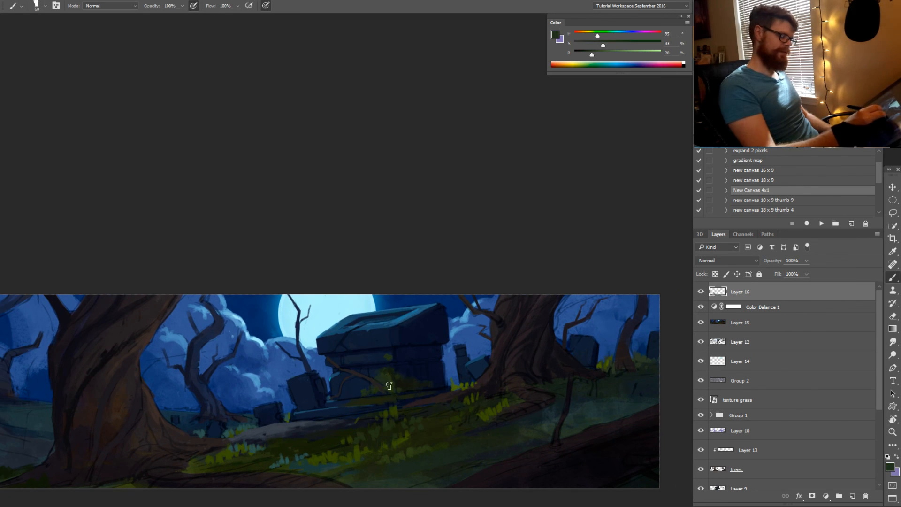
{"action": "right_click", "coordinate": [391, 384], "text": "alt"}
{"action": "left_click", "coordinate": [386, 385], "text": "alt"}
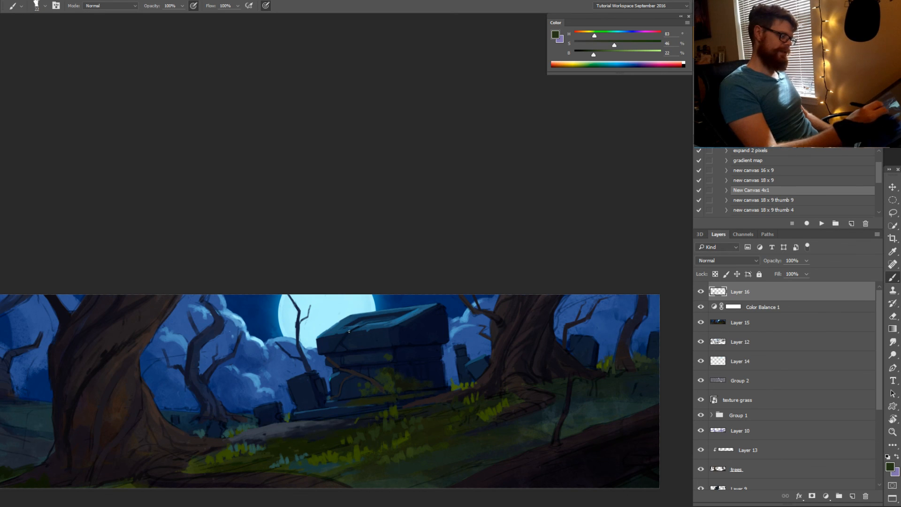
Draw a small bare branch rising behind the tomb against the moon, using a sampled near-black and a dark navy
{"action": "left_click", "coordinate": [359, 371], "text": "alt"}
{"action": "left_click_drag", "start_coordinate": [336, 327], "coordinate": [339, 324]}
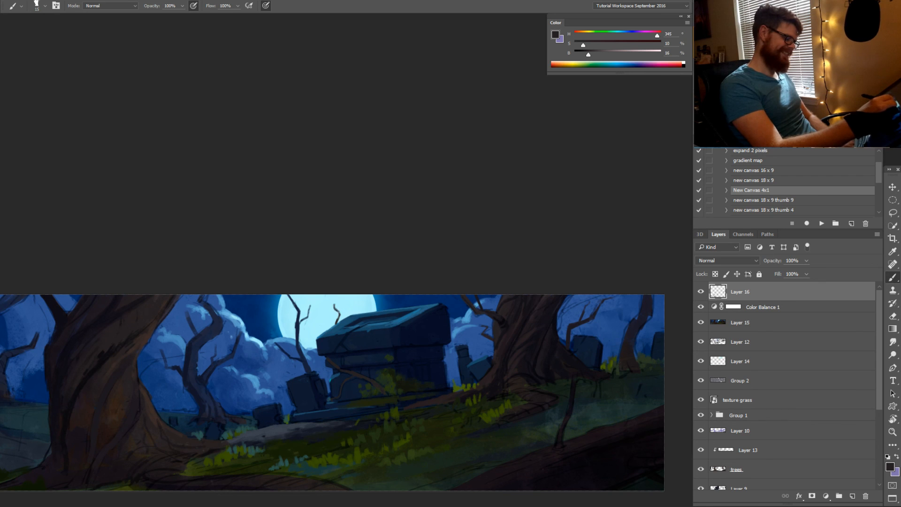
{"action": "left_click_drag", "start_coordinate": [339, 312], "coordinate": [336, 323]}
{"action": "left_click", "coordinate": [334, 309], "text": "alt"}
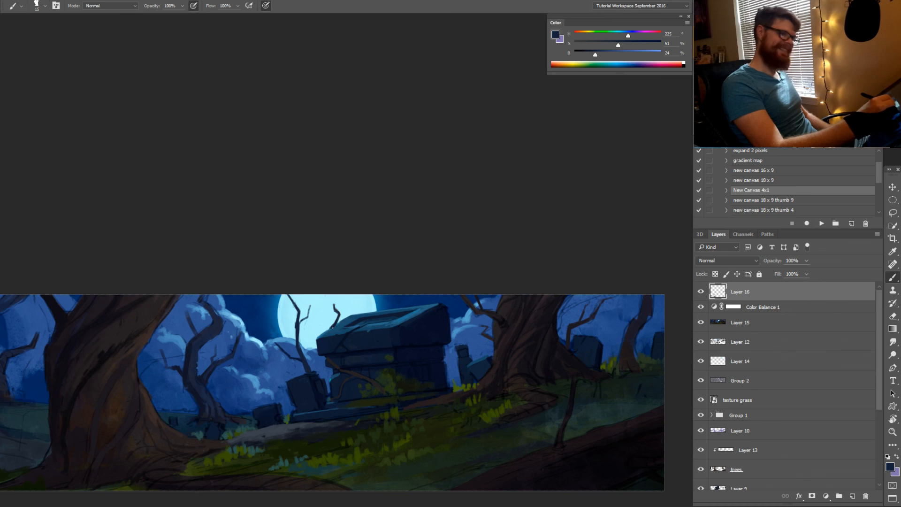
{"action": "left_click_drag", "start_coordinate": [347, 308], "coordinate": [350, 323]}
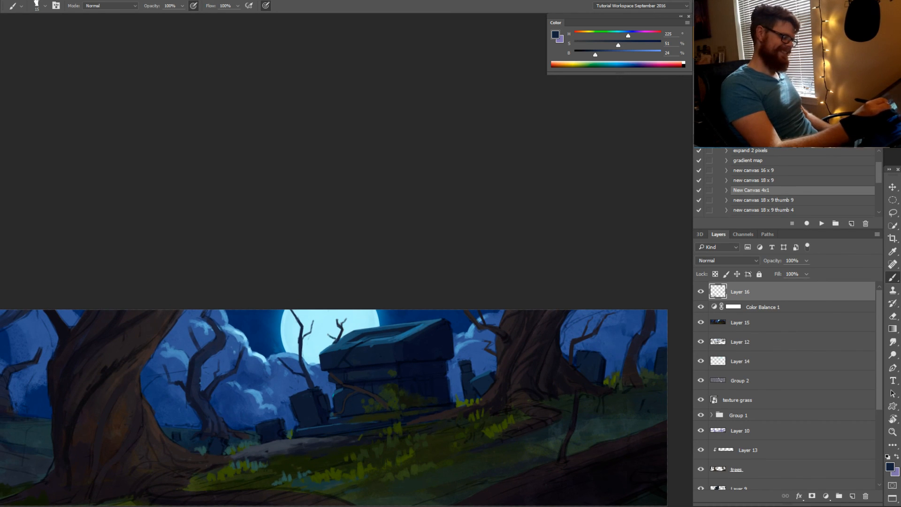
{"action": "left_click_drag", "start_coordinate": [367, 331], "coordinate": [378, 328]}
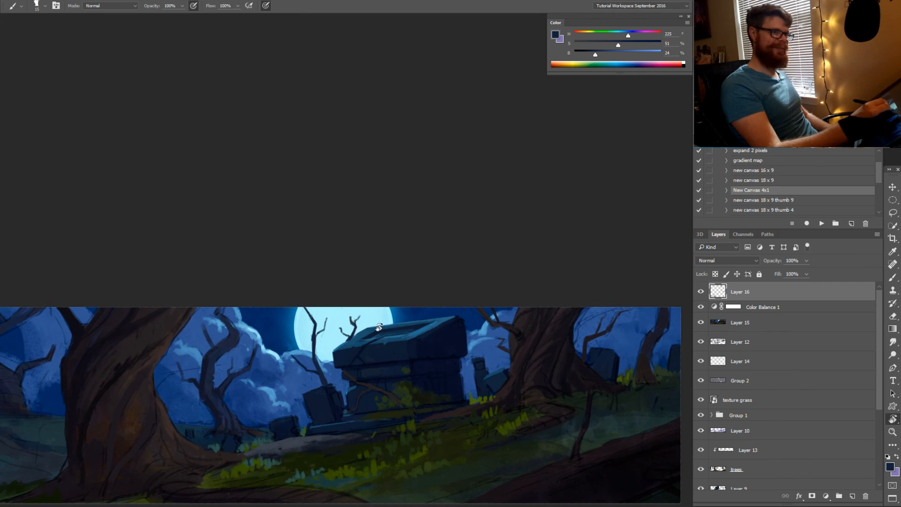
Touch up the bare tree and leaning gravestone below the moon with the small brush, sampling a dark navy there
{"action": "key", "text": "r"}
{"action": "left_click_drag", "start_coordinate": [449, 388], "coordinate": [421, 418]}
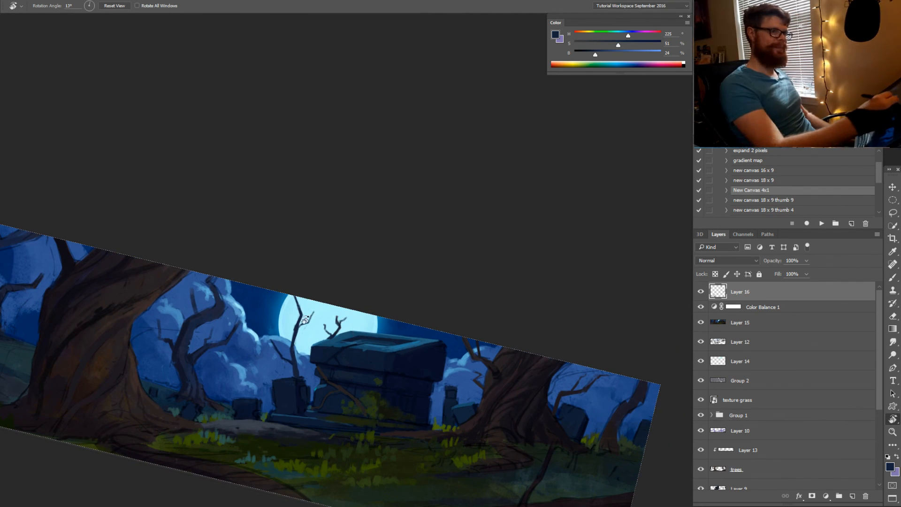
{"action": "key", "text": "b"}
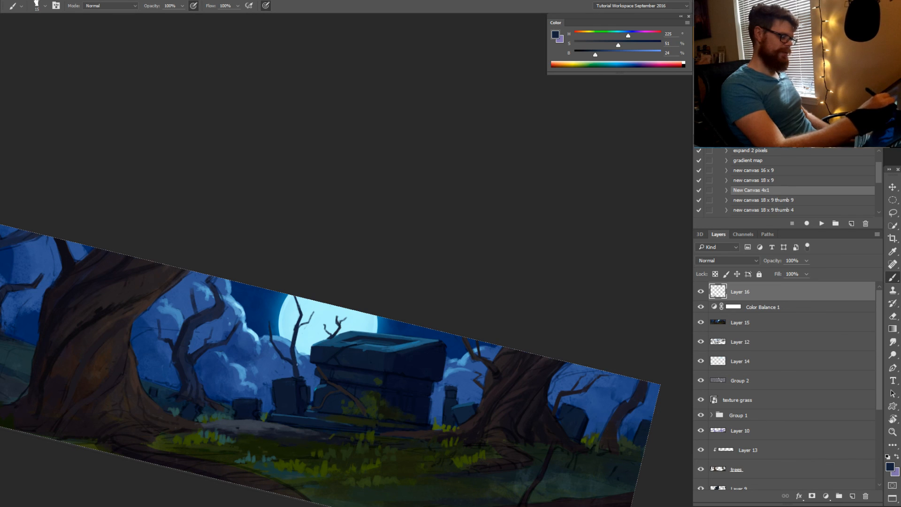
{"action": "left_click_drag", "start_coordinate": [297, 364], "coordinate": [299, 378]}
{"action": "key", "text": "r"}
{"action": "left_click_drag", "start_coordinate": [312, 421], "coordinate": [404, 412]}
{"action": "key", "text": "b"}
{"action": "left_click", "coordinate": [372, 389], "text": "alt"}
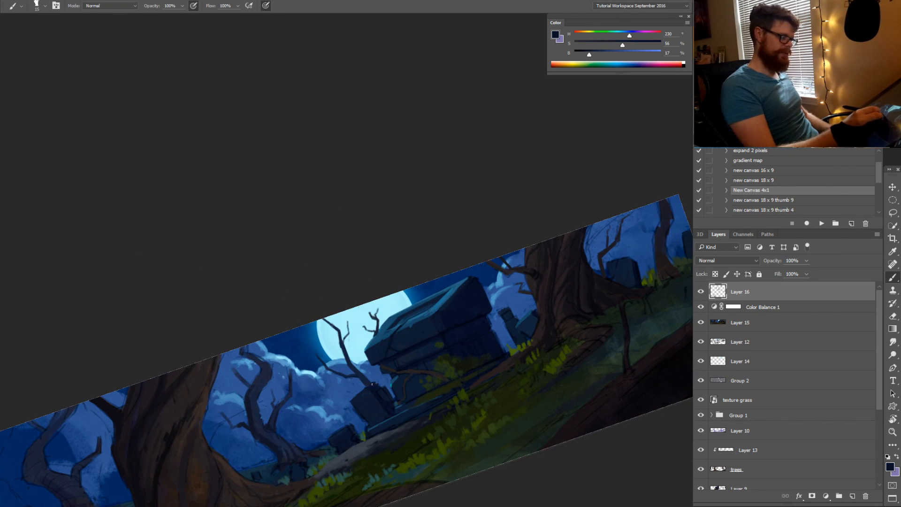
Reshape the silhouette of the narrow pillar gravestone beside the tomb by painting cloud and sky blues sampled around it
{"action": "key", "text": "r"}
{"action": "left_click_drag", "start_coordinate": [475, 414], "coordinate": [382, 423]}
{"action": "key", "text": "space"}
{"action": "left_click_drag", "start_coordinate": [456, 413], "coordinate": [429, 426]}
{"action": "key", "text": "b"}
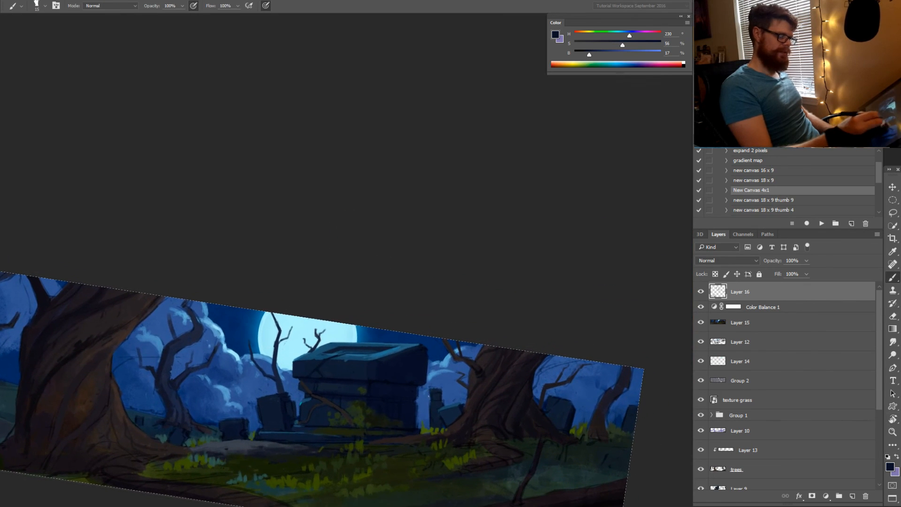
{"action": "left_click", "coordinate": [420, 397], "text": "alt"}
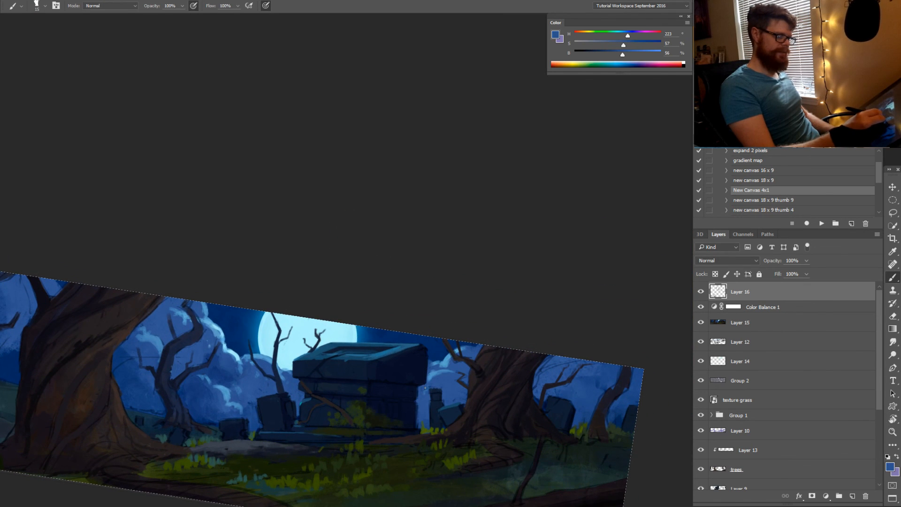
{"action": "left_click", "coordinate": [425, 390], "text": "alt"}
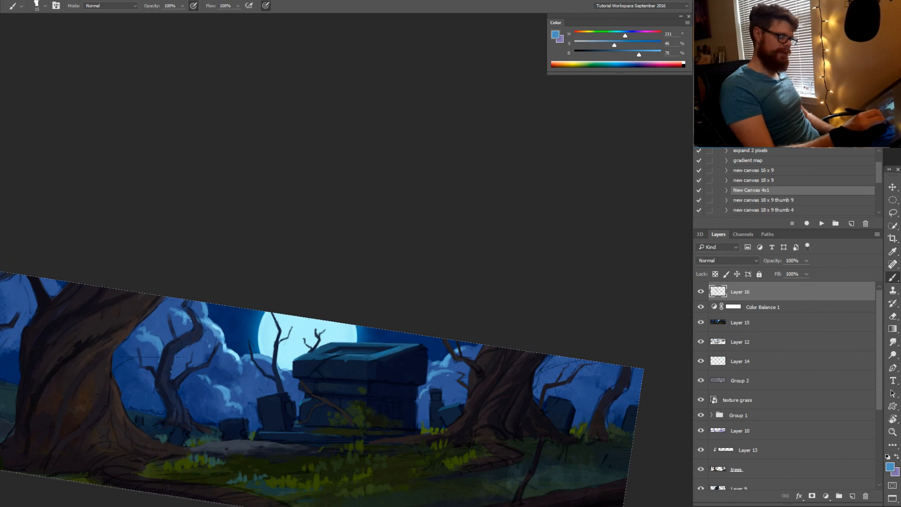
{"action": "left_click", "coordinate": [440, 385], "text": "alt"}
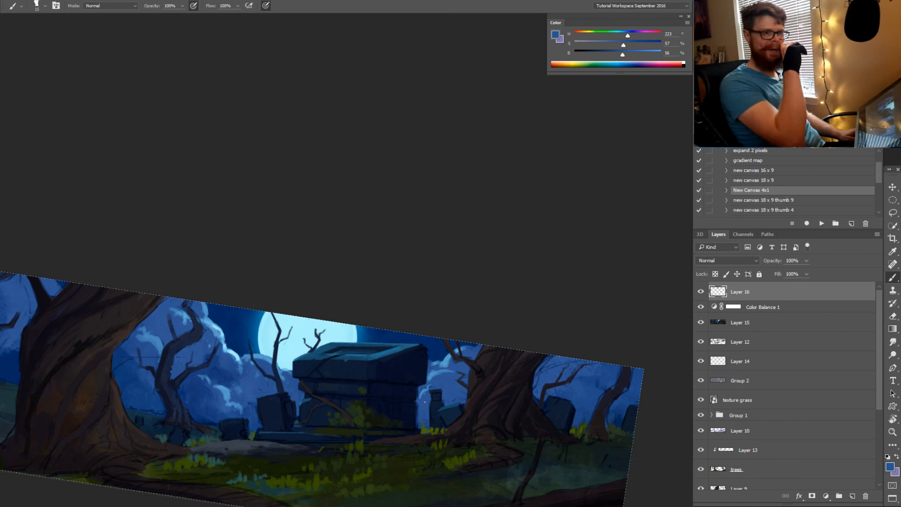
{"action": "left_click_drag", "start_coordinate": [462, 406], "coordinate": [451, 377]}
{"action": "left_click", "coordinate": [435, 366], "text": "alt"}
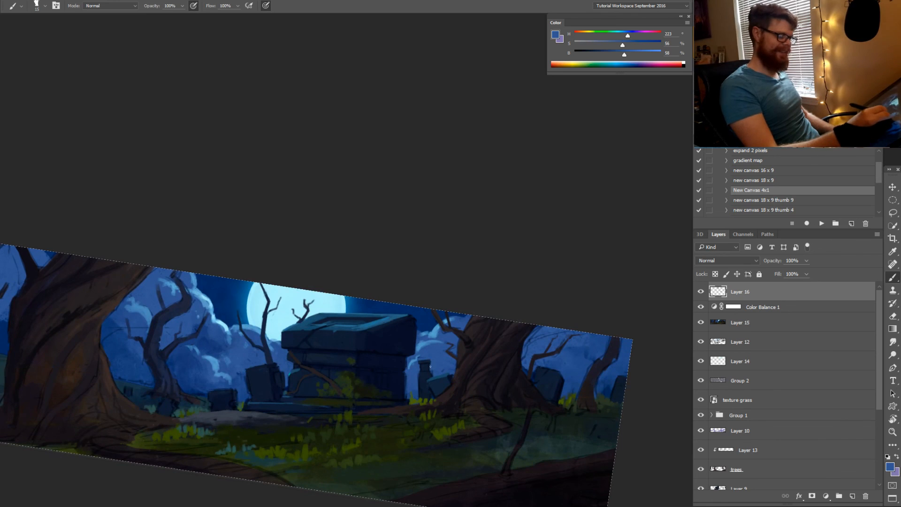
Touch up the gravestones and ground between the tomb and the right-hand tree with colours sampled from that area
{"action": "left_click", "coordinate": [437, 399], "text": "alt"}
{"action": "mouse_move", "coordinate": [550, 337]}
{"action": "left_mouse_down"}
{"action": "mouse_move", "coordinate": [435, 371]}
{"action": "mouse_move", "coordinate": [459, 379]}
{"action": "mouse_move", "coordinate": [479, 365]}
{"action": "left_mouse_up"}
{"action": "left_click", "coordinate": [415, 388], "text": "alt"}
{"action": "left_click", "coordinate": [412, 415], "text": "alt"}
{"action": "mouse_move", "coordinate": [503, 384]}
{"action": "left_mouse_down"}
{"action": "mouse_move", "coordinate": [485, 400]}
{"action": "mouse_move", "coordinate": [491, 373]}
{"action": "left_mouse_up"}
{"action": "left_click", "coordinate": [494, 421], "text": "alt"}
Paint over the distant ground left of the large tree with sampled dark green, using a larger brush
{"action": "key", "text": "space"}
{"action": "left_click_drag", "start_coordinate": [219, 452], "coordinate": [554, 312]}
{"action": "key", "text": "r"}
{"action": "left_click_drag", "start_coordinate": [407, 395], "coordinate": [462, 354]}
{"action": "key", "text": "b"}
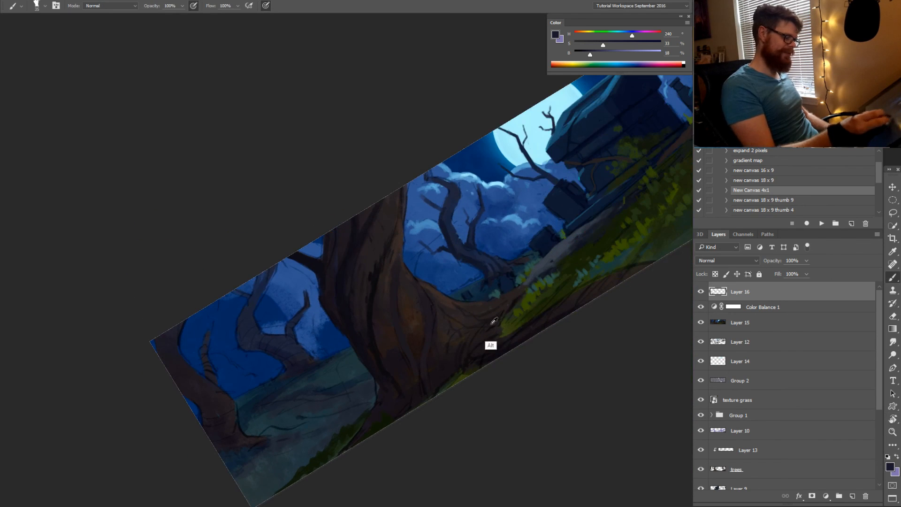
{"action": "left_click", "coordinate": [536, 307], "text": "alt"}
{"action": "left_click", "coordinate": [537, 311], "text": "alt"}
{"action": "mouse_move", "coordinate": [336, 392]}
{"action": "left_mouse_down"}
{"action": "mouse_move", "coordinate": [349, 391]}
{"action": "mouse_move", "coordinate": [340, 393]}
{"action": "mouse_move", "coordinate": [337, 369]}
{"action": "left_mouse_up"}
{"action": "left_click", "coordinate": [323, 376], "text": "alt"}
{"action": "mouse_move", "coordinate": [323, 376]}
{"action": "left_mouse_down"}
{"action": "mouse_move", "coordinate": [348, 354]}
{"action": "mouse_move", "coordinate": [273, 395]}
{"action": "left_mouse_up"}
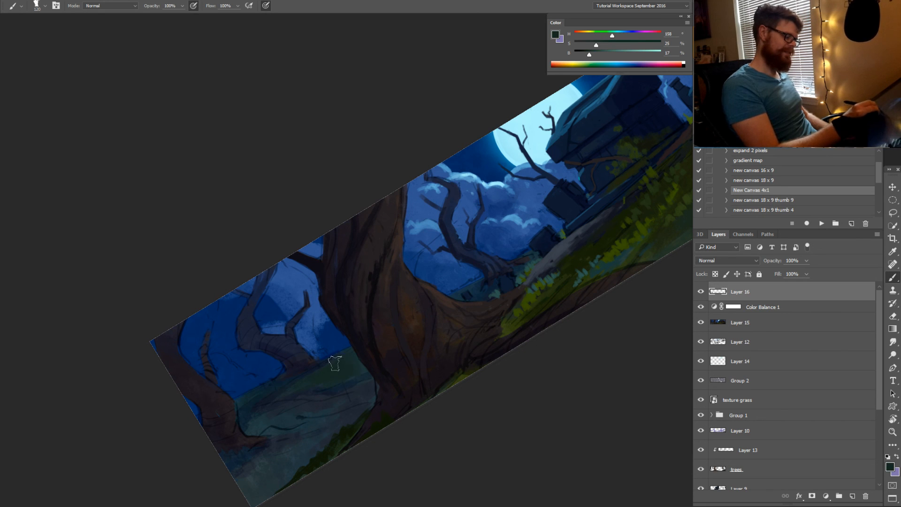
Draw thin bare saplings along the horizon left of the large tree in a sampled blue-black with a smaller brush
{"action": "key", "text": "r"}
{"action": "left_click_drag", "start_coordinate": [404, 368], "coordinate": [343, 381]}
{"action": "key", "text": "b"}
{"action": "left_click", "coordinate": [263, 323], "text": "alt"}
{"action": "left_click_drag", "start_coordinate": [228, 299], "coordinate": [218, 301]}
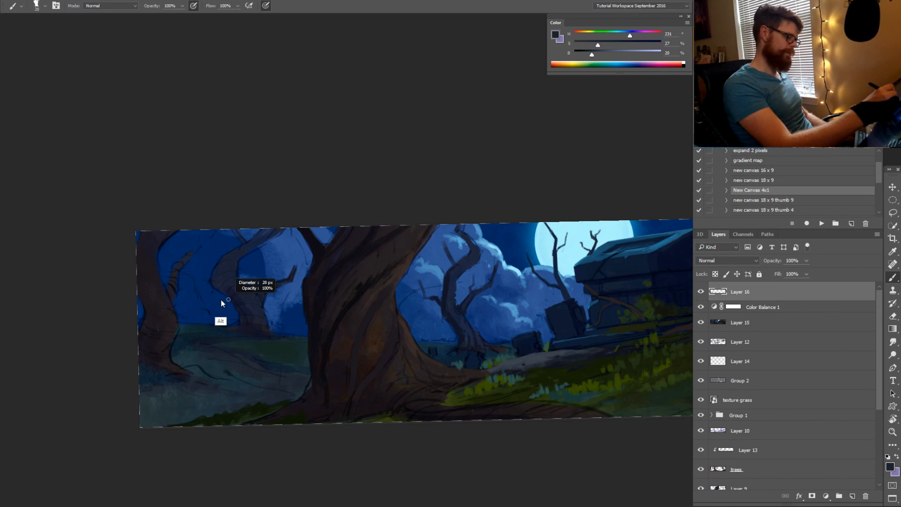
{"action": "left_click", "coordinate": [170, 350], "text": "alt"}
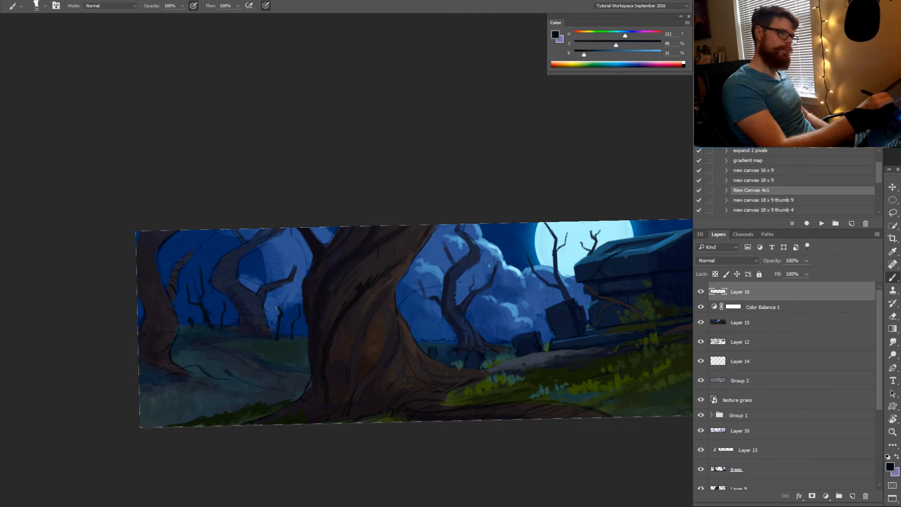
{"action": "left_click_drag", "start_coordinate": [277, 308], "coordinate": [277, 299]}
Add a thin twisted branch on the ground beside the leftmost tree trunk in the same blue-black
{"action": "left_click_drag", "start_coordinate": [301, 352], "coordinate": [369, 354]}
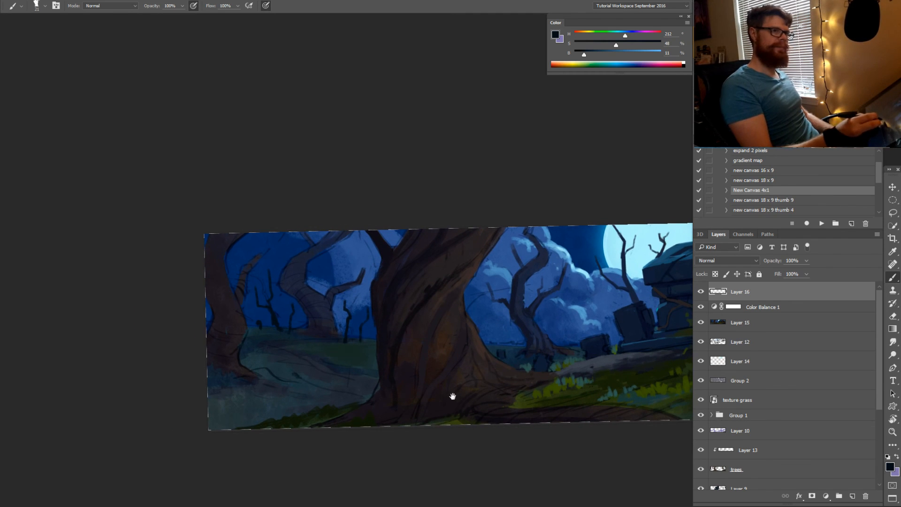
{"action": "left_click_drag", "start_coordinate": [447, 396], "coordinate": [401, 397]}
{"action": "key", "text": "r"}
{"action": "mouse_move", "coordinate": [485, 395]}
{"action": "left_mouse_down"}
{"action": "mouse_move", "coordinate": [490, 422]}
{"action": "mouse_move", "coordinate": [427, 400]}
{"action": "left_mouse_up"}
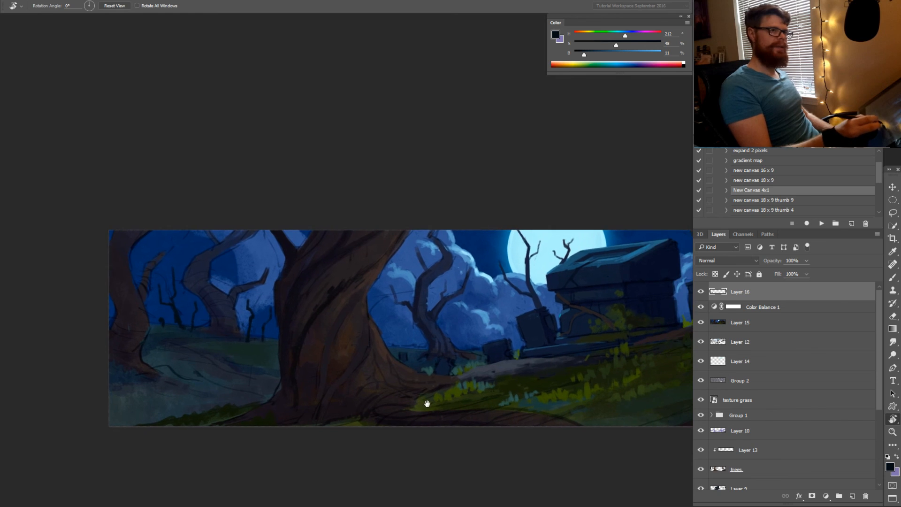
{"action": "key", "text": "b"}
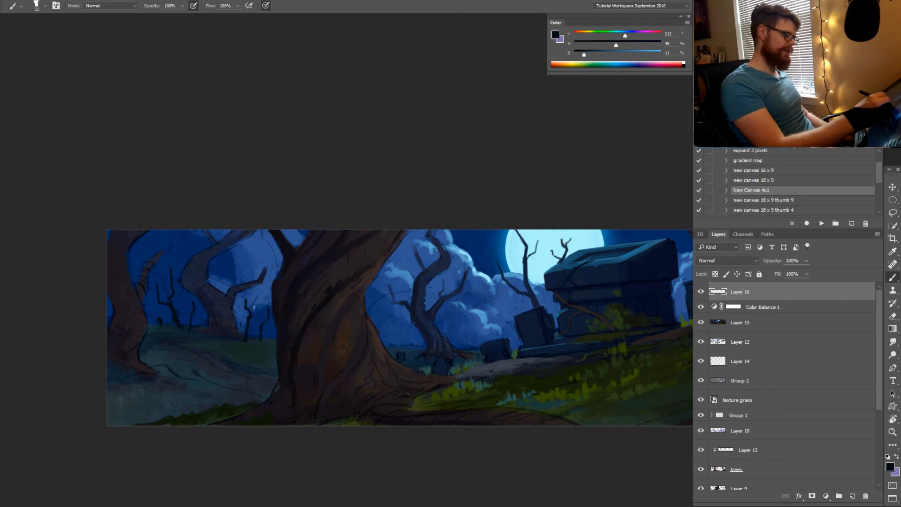
{"action": "mouse_move", "coordinate": [253, 307]}
{"action": "left_mouse_down"}
{"action": "mouse_move", "coordinate": [246, 342]}
{"action": "mouse_move", "coordinate": [255, 307]}
{"action": "mouse_move", "coordinate": [226, 358]}
{"action": "mouse_move", "coordinate": [289, 346]}
{"action": "left_mouse_up"}
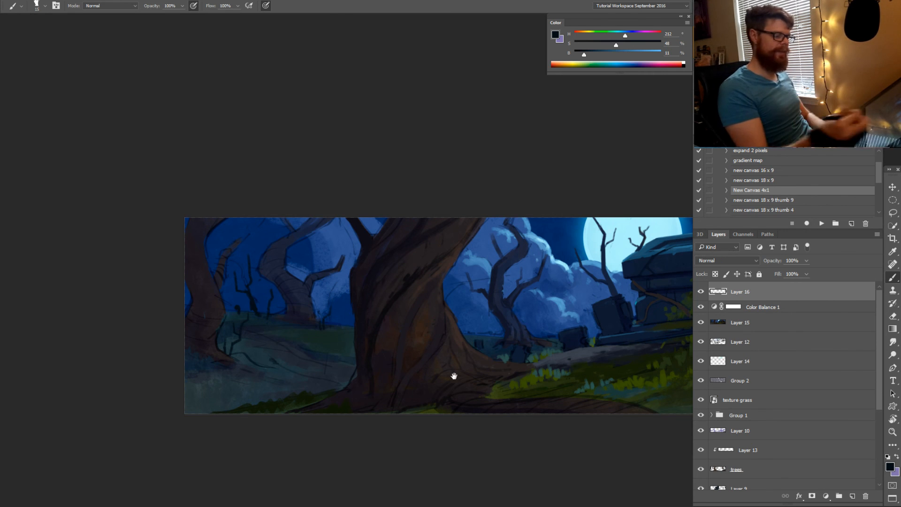
Paint dark grass on the foreground mound left of the large tree's roots with sampled dark greens
{"action": "left_click_drag", "start_coordinate": [455, 374], "coordinate": [366, 396]}
{"action": "left_click", "coordinate": [225, 411], "text": "alt"}
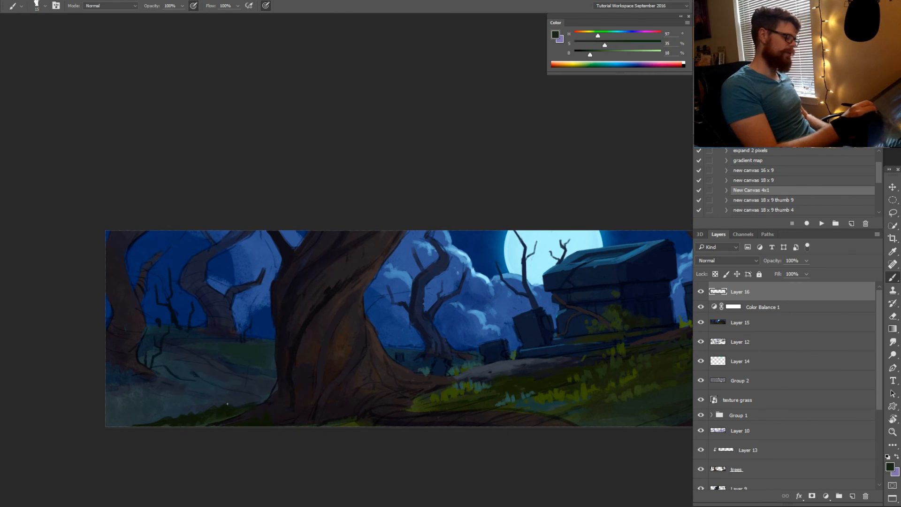
{"action": "left_click", "coordinate": [218, 405], "text": "alt"}
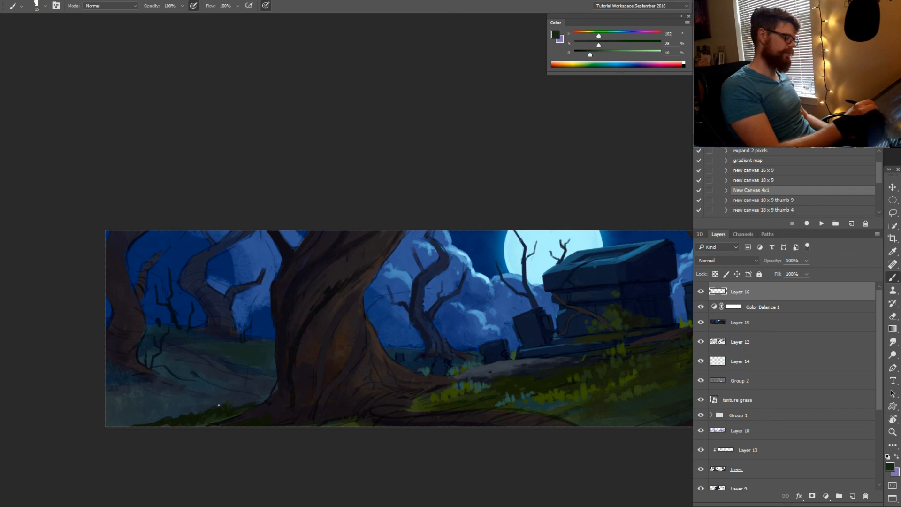
{"action": "left_click", "coordinate": [223, 414], "text": "alt"}
{"action": "left_click_drag", "start_coordinate": [220, 416], "coordinate": [211, 420]}
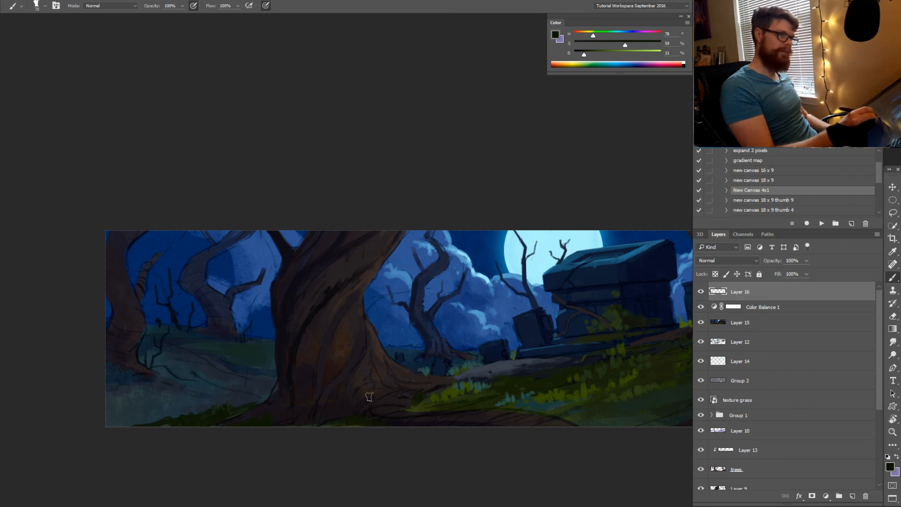
Add fine grass strokes around the large tree's roots, using a smaller brush with sampled dark green and olive
{"action": "left_click_drag", "start_coordinate": [366, 407], "coordinate": [362, 415]}
{"action": "left_click", "coordinate": [364, 416], "text": "alt"}
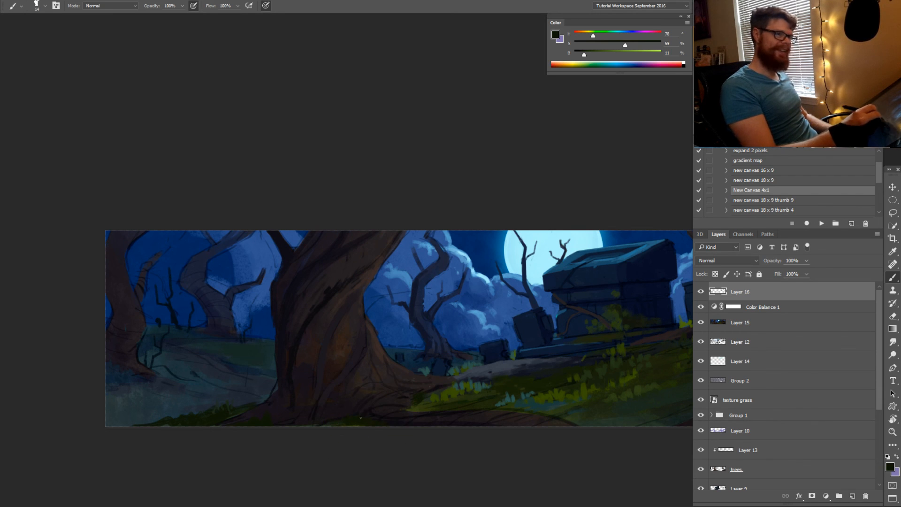
{"action": "left_click", "coordinate": [365, 418], "text": "alt"}
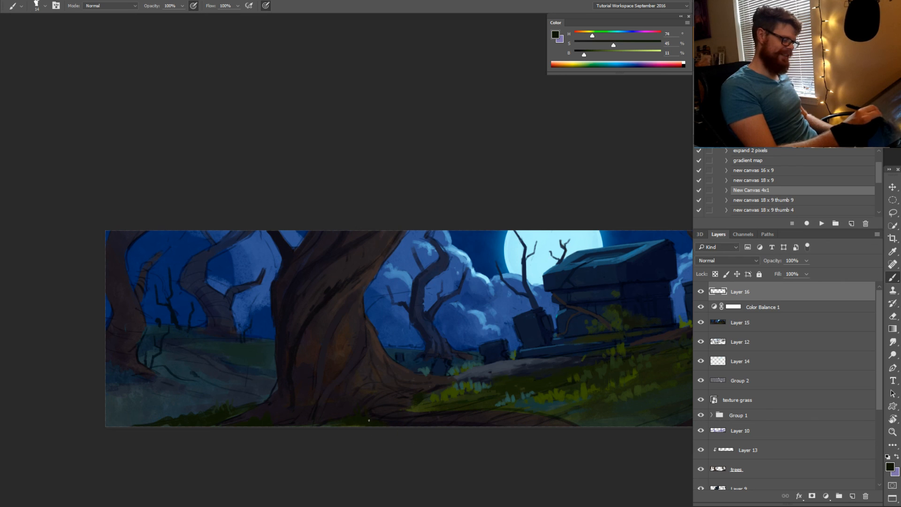
{"action": "left_click", "coordinate": [455, 412], "text": "alt"}
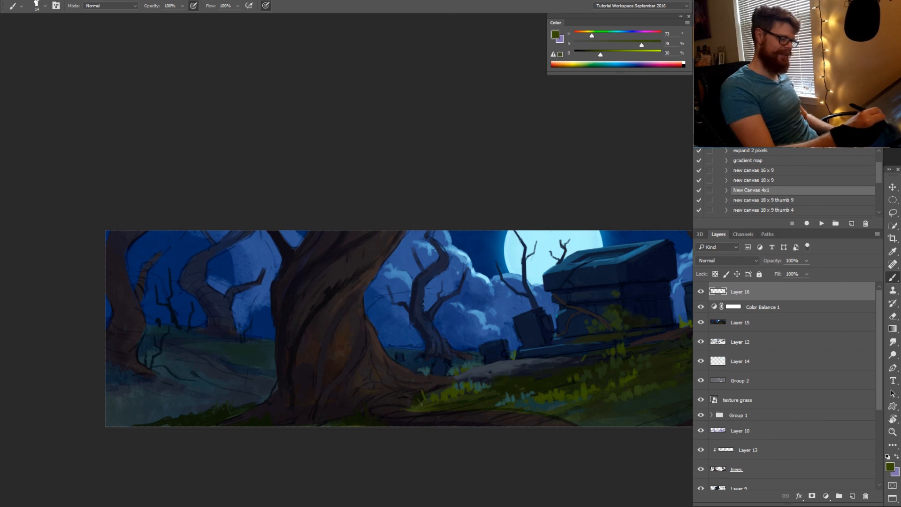
Paint a small olive grass tuft at the far edge of the stone path, near the small gravestone
{"action": "left_click_drag", "start_coordinate": [463, 401], "coordinate": [340, 440]}
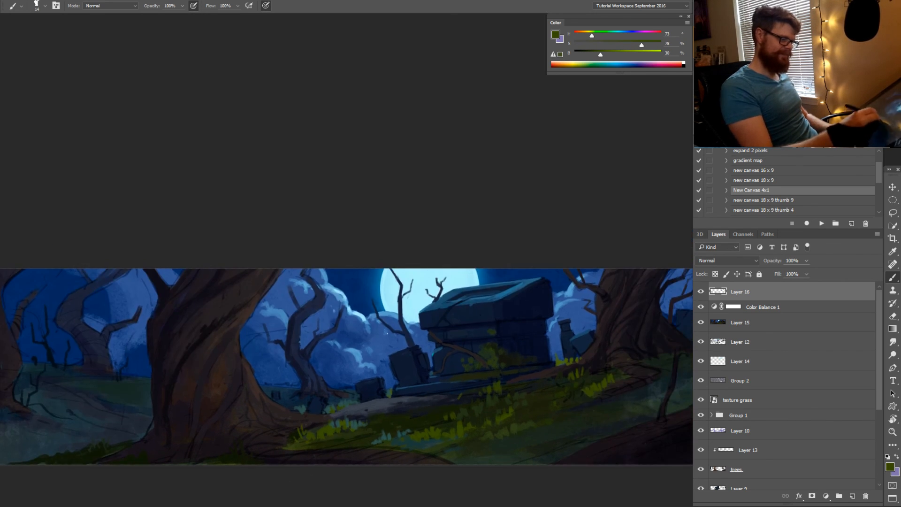
{"action": "left_click", "coordinate": [336, 365], "text": "alt"}
{"action": "left_click", "coordinate": [390, 396], "text": "alt"}
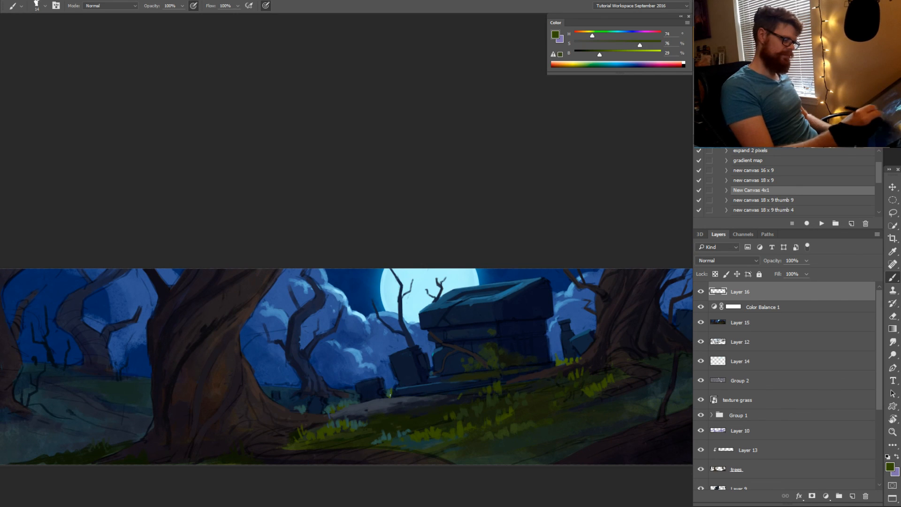
Paint darker grass along the path at 65% saturation and 22% brightness, and on the tomb's base at 52% and 24%
{"action": "left_click", "coordinate": [396, 422], "text": "alt"}
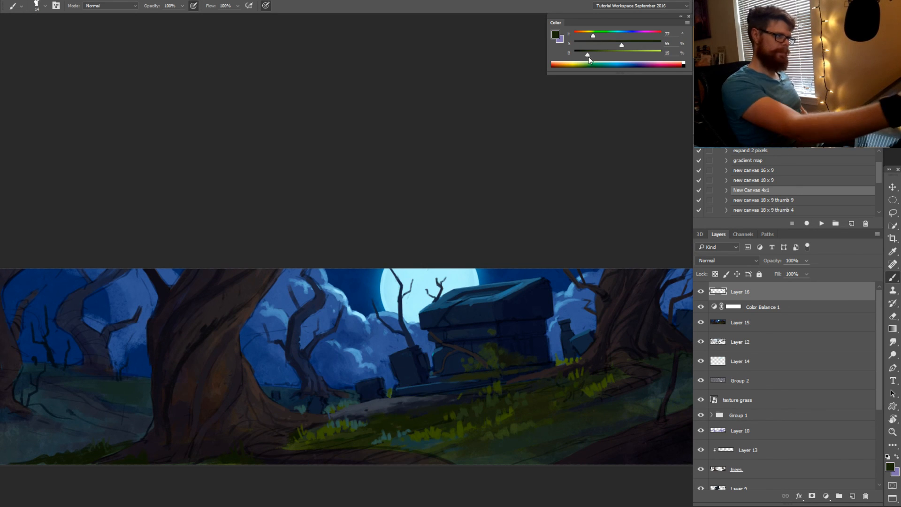
{"action": "left_click", "coordinate": [626, 46]}
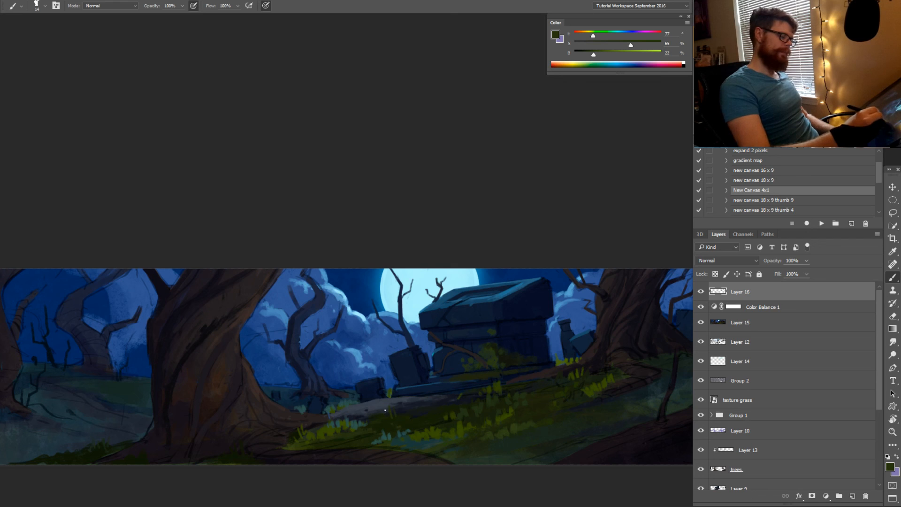
{"action": "left_click_drag", "start_coordinate": [396, 411], "coordinate": [404, 412]}
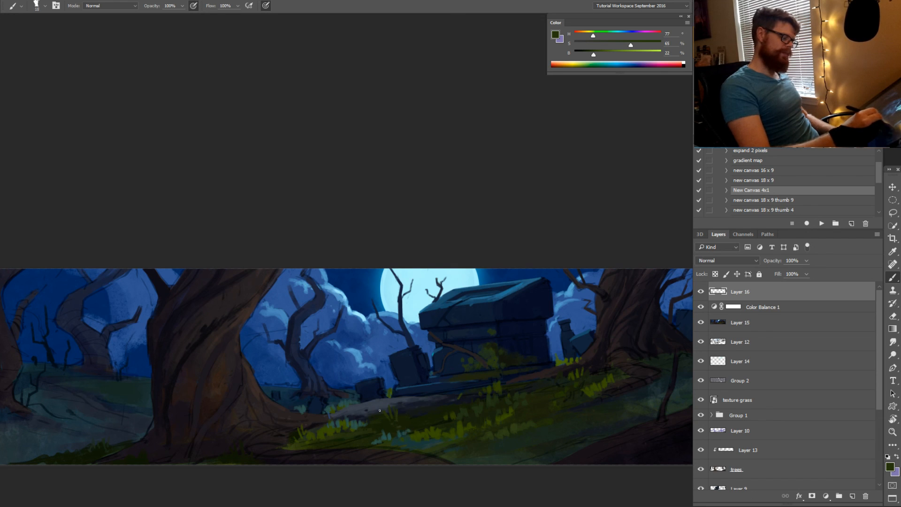
{"action": "left_click", "coordinate": [462, 374], "text": "alt"}
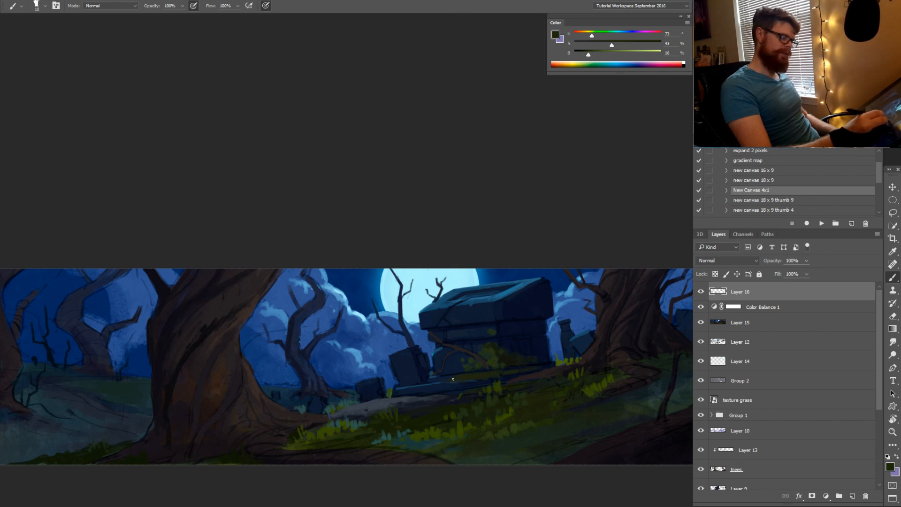
{"action": "left_click", "coordinate": [595, 55]}
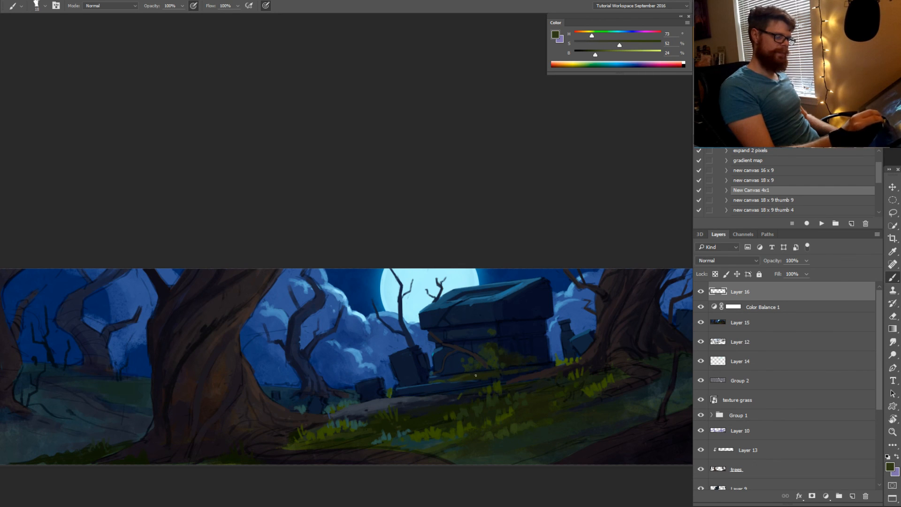
Darken the stone slabs in front of the tomb using a sampled blue-grey lowered to 11% brightness
{"action": "left_click_drag", "start_coordinate": [505, 334], "coordinate": [435, 365]}
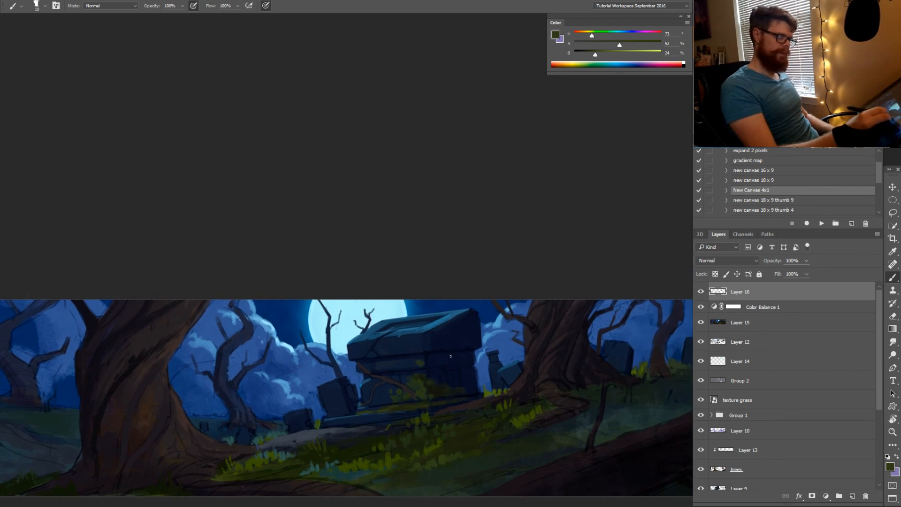
{"action": "mouse_move", "coordinate": [413, 412]}
{"action": "left_mouse_down"}
{"action": "mouse_move", "coordinate": [392, 420]}
{"action": "mouse_move", "coordinate": [408, 413]}
{"action": "left_mouse_up"}
{"action": "key", "text": "b"}
{"action": "left_click", "coordinate": [400, 450], "text": "alt"}
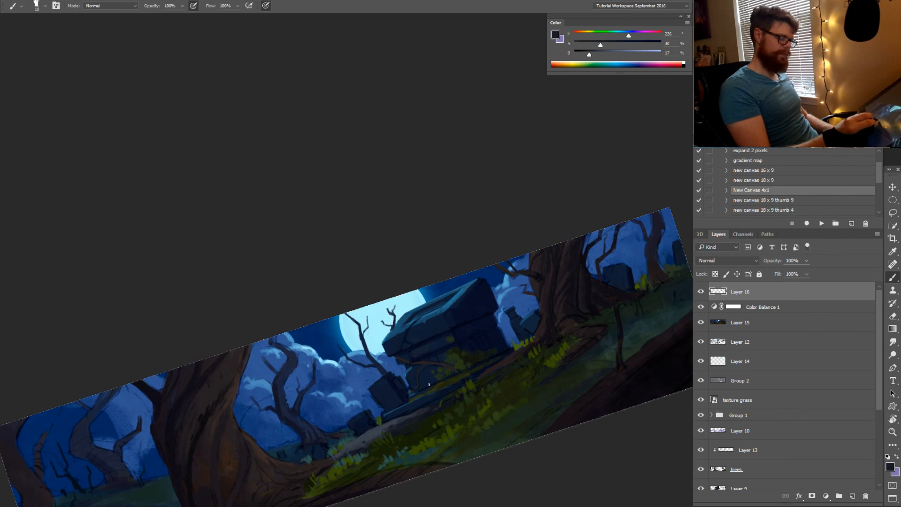
{"action": "left_click_drag", "start_coordinate": [590, 55], "coordinate": [583, 56]}
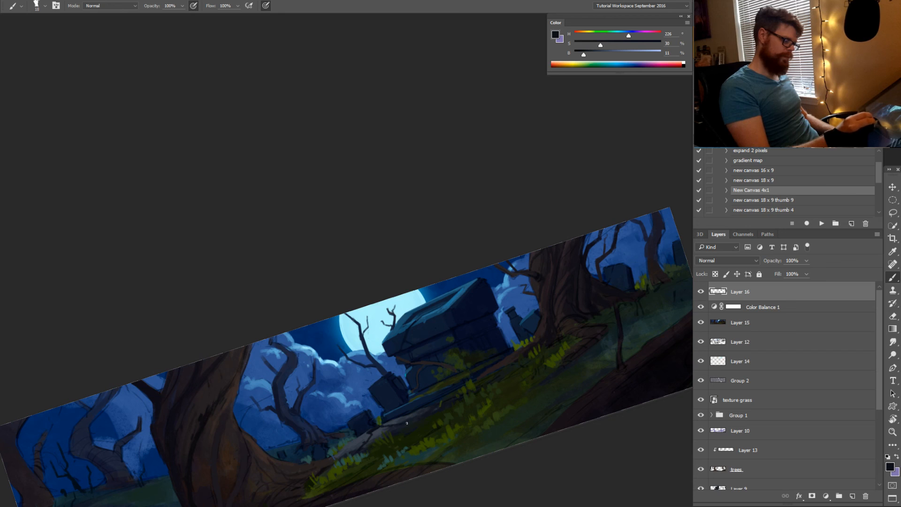
Refine the stone path beside the small gravestone with slate greys and a near-black sampled from it
{"action": "left_click", "coordinate": [379, 432], "text": "alt"}
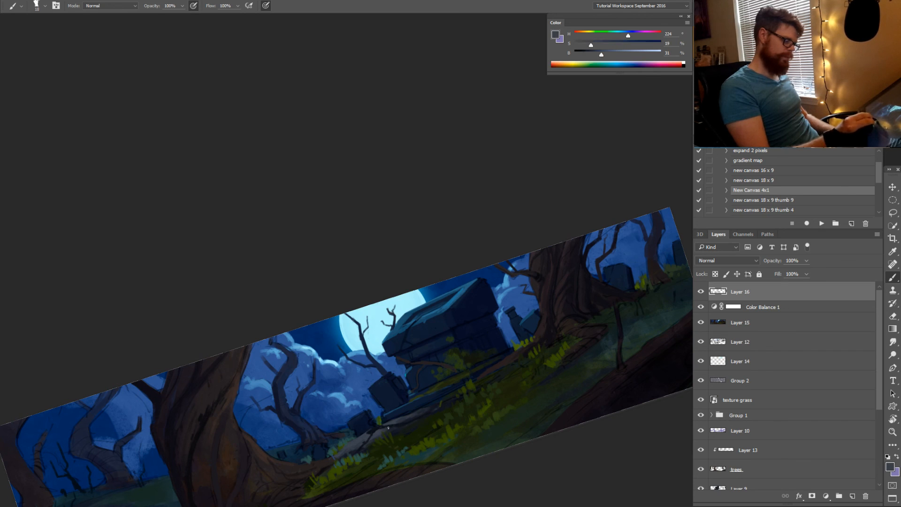
{"action": "left_click", "coordinate": [369, 436], "text": "alt"}
{"action": "left_click", "coordinate": [360, 432], "text": "alt"}
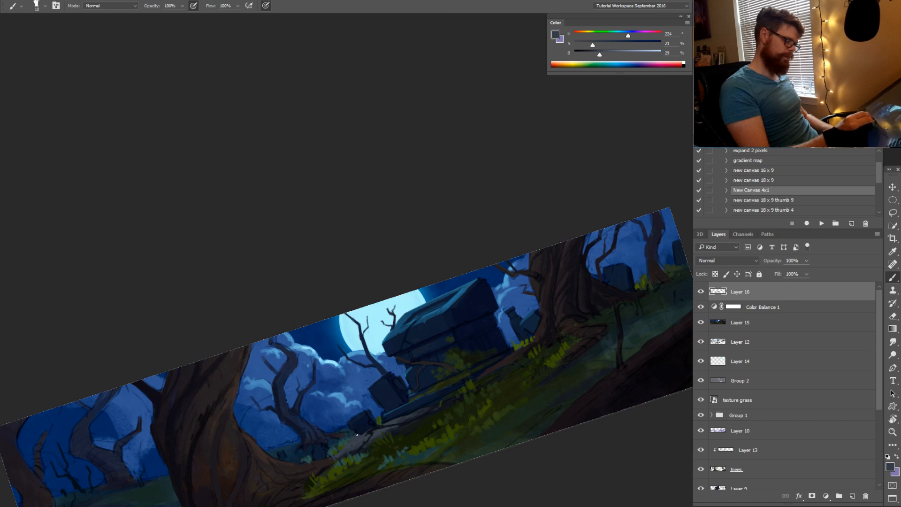
{"action": "left_click", "coordinate": [364, 451], "text": "alt"}
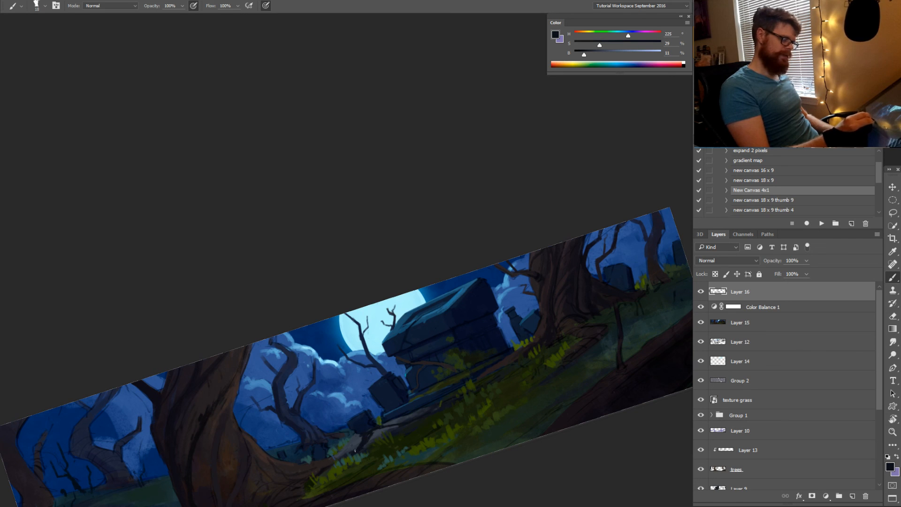
Touch up the stone path beside the small gravestone with a grey sampled from it, and reset the canvas rotation
{"action": "left_click", "coordinate": [379, 436], "text": "alt"}
{"action": "left_click_drag", "start_coordinate": [372, 431], "coordinate": [383, 427]}
{"action": "key", "text": "ctrl+space"}
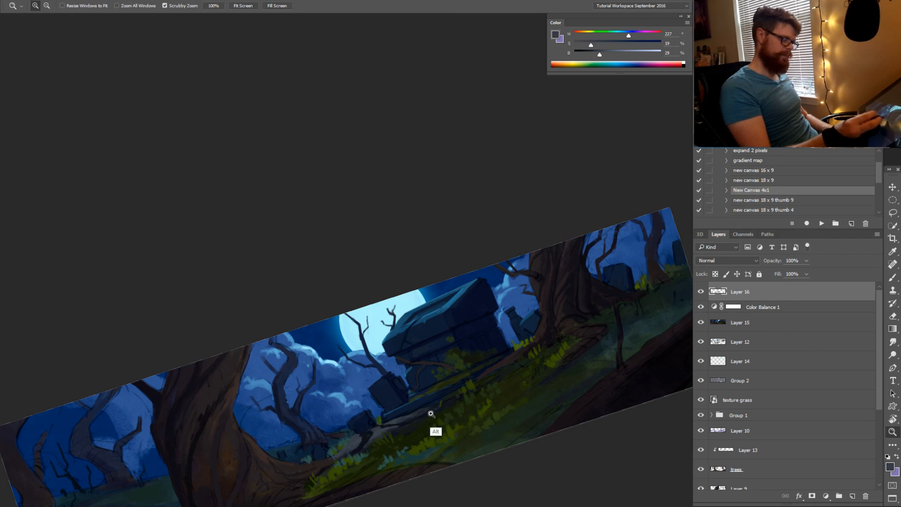
{"action": "left_click_drag", "start_coordinate": [454, 415], "coordinate": [421, 415]}
{"action": "key", "text": "r"}
{"action": "left_click_drag", "start_coordinate": [582, 418], "coordinate": [562, 430]}
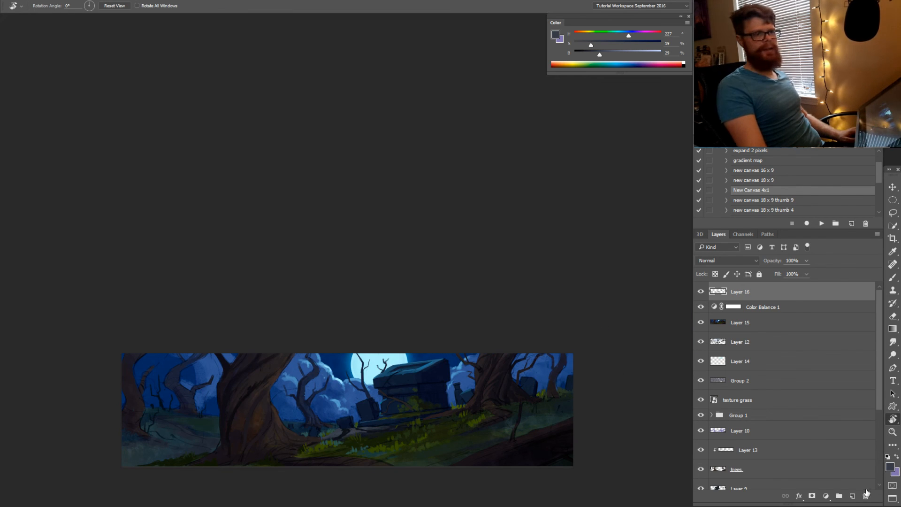
Start a mist layer, turning a blue sampled from the clouds into hue 203, saturation 86% and brightness 68%
{"action": "left_click", "coordinate": [852, 497]}
{"action": "key", "text": "b"}
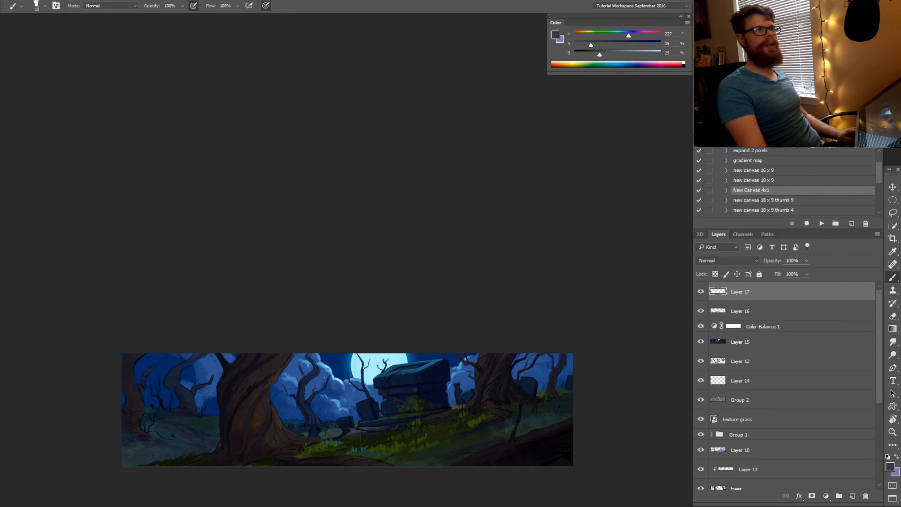
{"action": "key", "text": "period"}
{"action": "left_click", "coordinate": [348, 412], "text": "alt"}
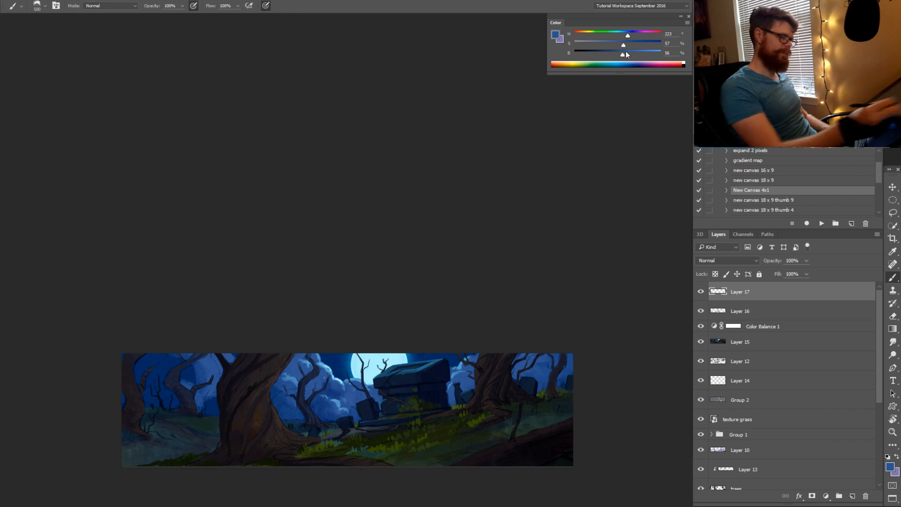
{"action": "left_click_drag", "start_coordinate": [627, 55], "coordinate": [642, 45]}
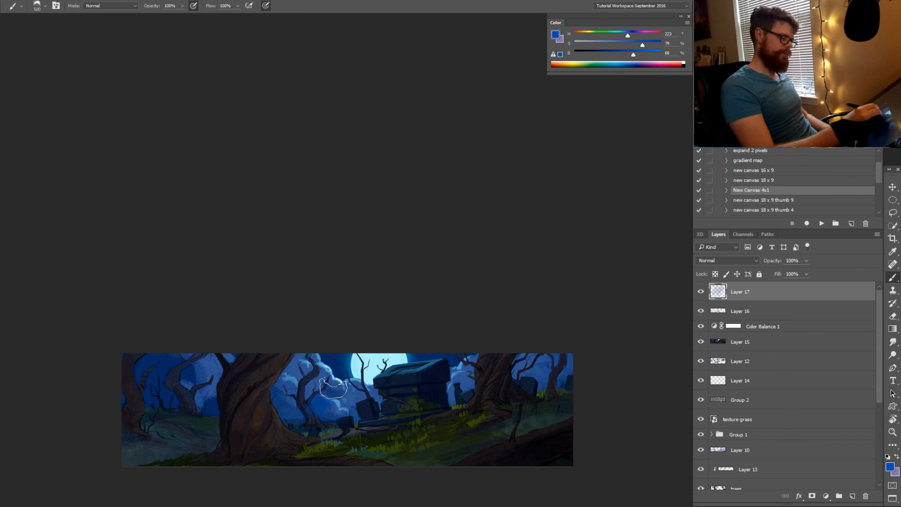
{"action": "left_click", "coordinate": [333, 388]}
{"action": "left_click_drag", "start_coordinate": [628, 36], "coordinate": [623, 36]}
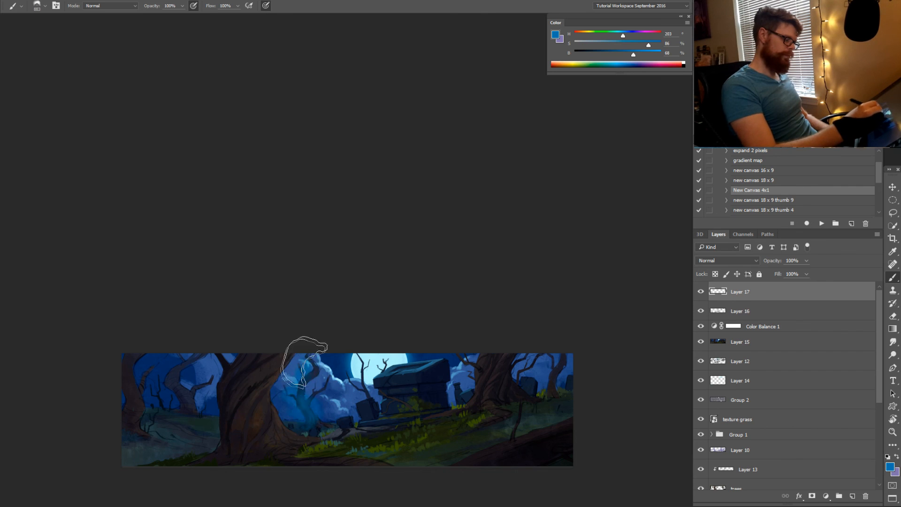
Brush large soft blue mist over the background trees at both ends of the painting, and set the layer's opacity to 39%
{"action": "mouse_move", "coordinate": [223, 428]}
{"action": "left_mouse_down"}
{"action": "mouse_move", "coordinate": [182, 428]}
{"action": "mouse_move", "coordinate": [212, 407]}
{"action": "mouse_move", "coordinate": [157, 392]}
{"action": "mouse_move", "coordinate": [160, 422]}
{"action": "mouse_move", "coordinate": [153, 400]}
{"action": "mouse_move", "coordinate": [144, 433]}
{"action": "mouse_move", "coordinate": [114, 444]}
{"action": "mouse_move", "coordinate": [148, 447]}
{"action": "mouse_move", "coordinate": [129, 437]}
{"action": "mouse_move", "coordinate": [118, 382]}
{"action": "left_mouse_up"}
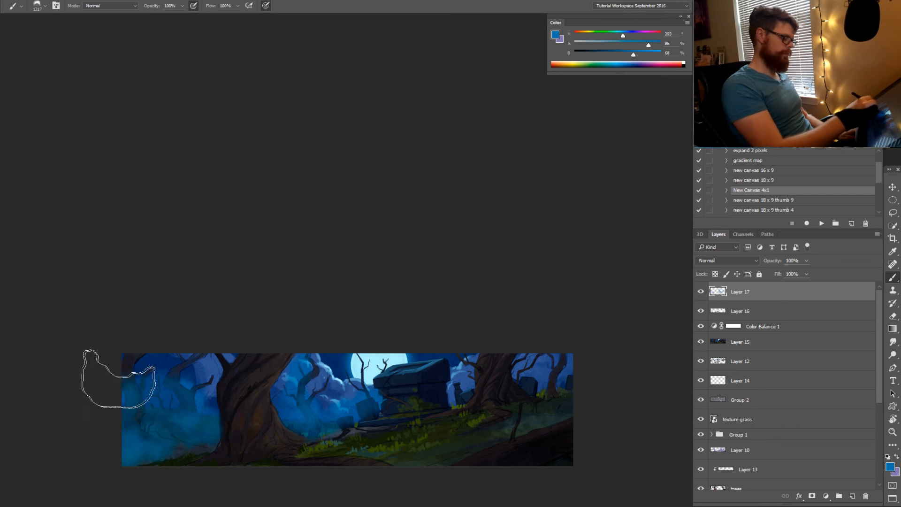
{"action": "mouse_move", "coordinate": [491, 378]}
{"action": "left_mouse_down"}
{"action": "mouse_move", "coordinate": [468, 397]}
{"action": "mouse_move", "coordinate": [544, 371]}
{"action": "mouse_move", "coordinate": [580, 379]}
{"action": "left_mouse_up"}
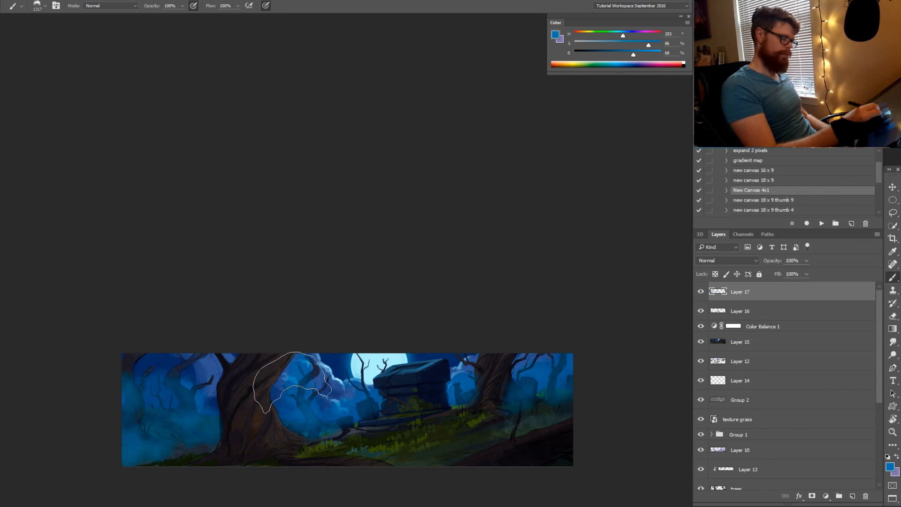
{"action": "left_click_drag", "start_coordinate": [180, 362], "coordinate": [146, 397]}
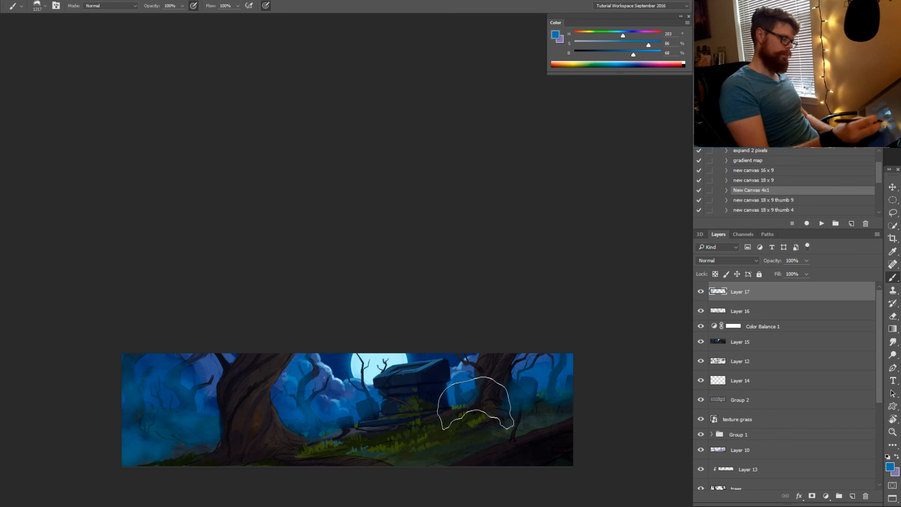
{"action": "left_click_drag", "start_coordinate": [234, 415], "coordinate": [263, 421]}
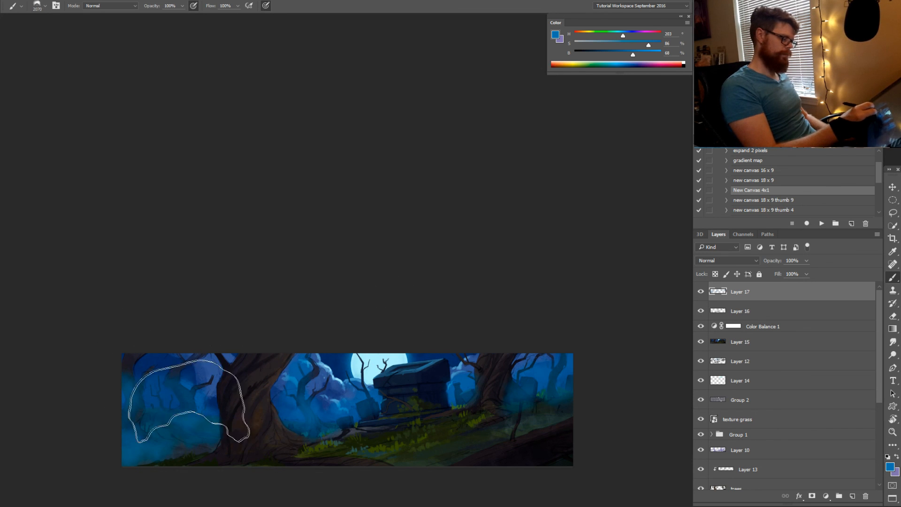
{"action": "mouse_move", "coordinate": [191, 399]}
{"action": "left_mouse_down"}
{"action": "mouse_move", "coordinate": [147, 386]}
{"action": "mouse_move", "coordinate": [128, 410]}
{"action": "mouse_move", "coordinate": [134, 443]}
{"action": "left_mouse_up"}
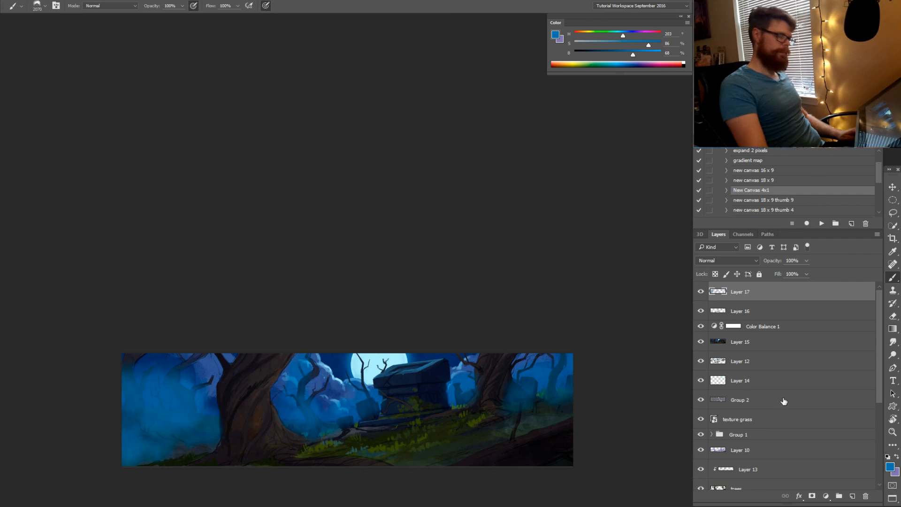
{"action": "left_click", "coordinate": [807, 261]}
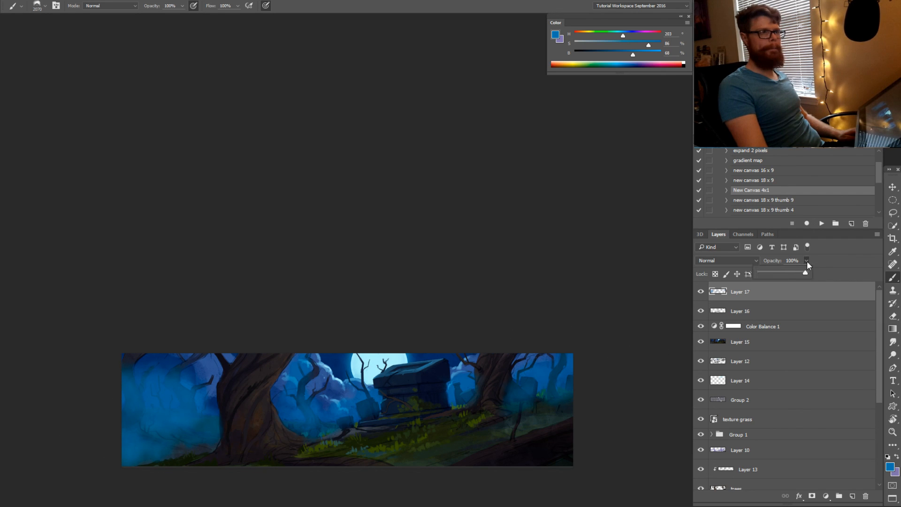
{"action": "left_click_drag", "start_coordinate": [779, 275], "coordinate": [778, 275]}
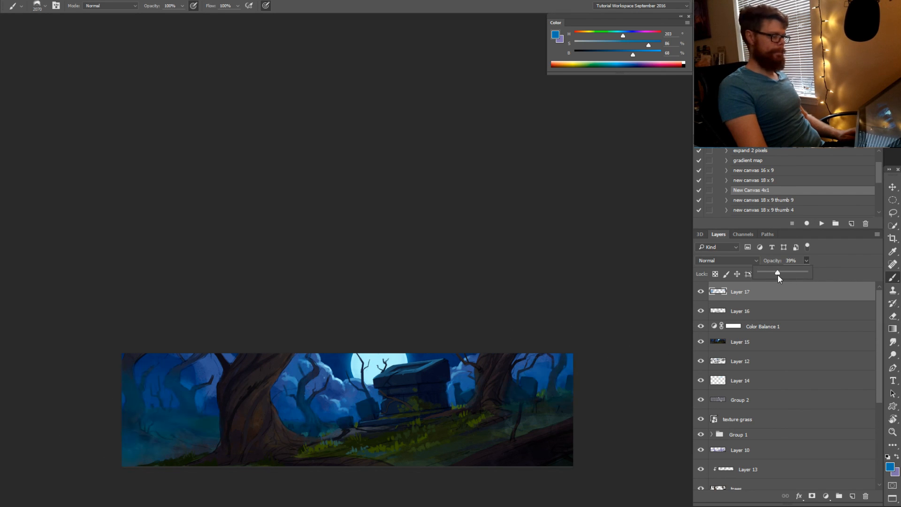
Create another layer and paint denser low mist around the gravestones beyond the tomb and across the ground before it
{"action": "left_click", "coordinate": [851, 497]}
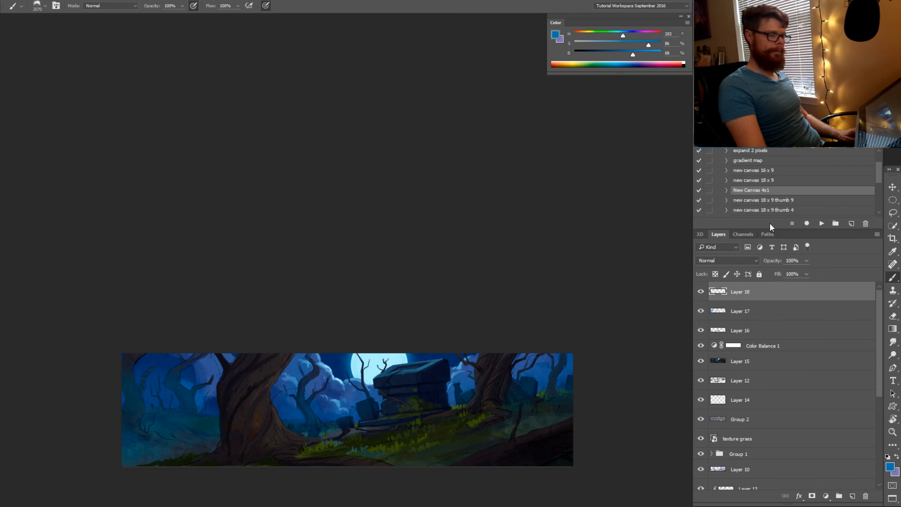
{"action": "left_click", "coordinate": [746, 313]}
{"action": "key", "text": "e"}
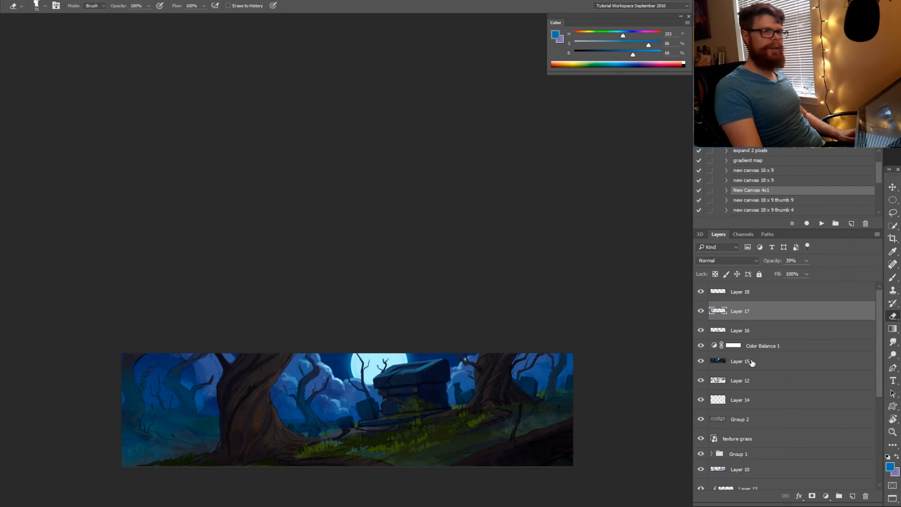
{"action": "left_click", "coordinate": [739, 295]}
{"action": "key", "text": "b"}
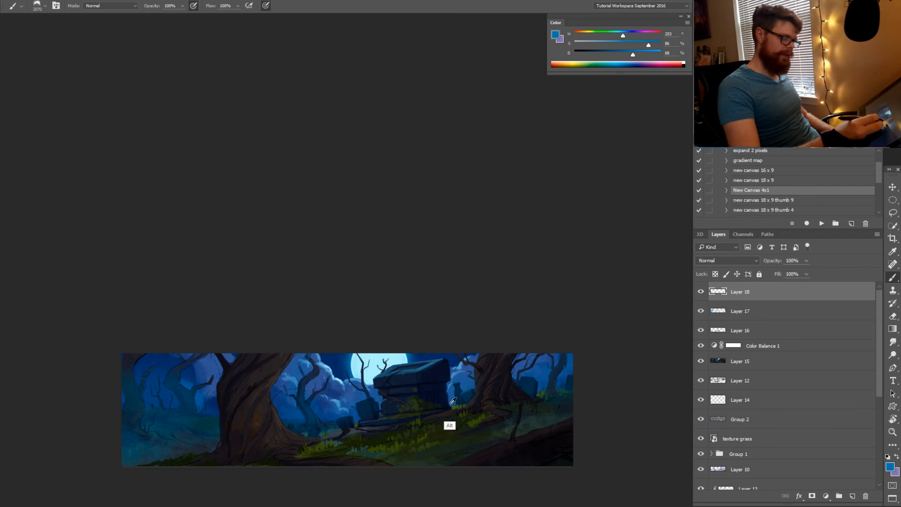
{"action": "mouse_move", "coordinate": [538, 386]}
{"action": "left_mouse_down"}
{"action": "mouse_move", "coordinate": [598, 366]}
{"action": "mouse_move", "coordinate": [539, 386]}
{"action": "mouse_move", "coordinate": [558, 389]}
{"action": "left_mouse_up"}
{"action": "key", "text": "ctrl+z"}
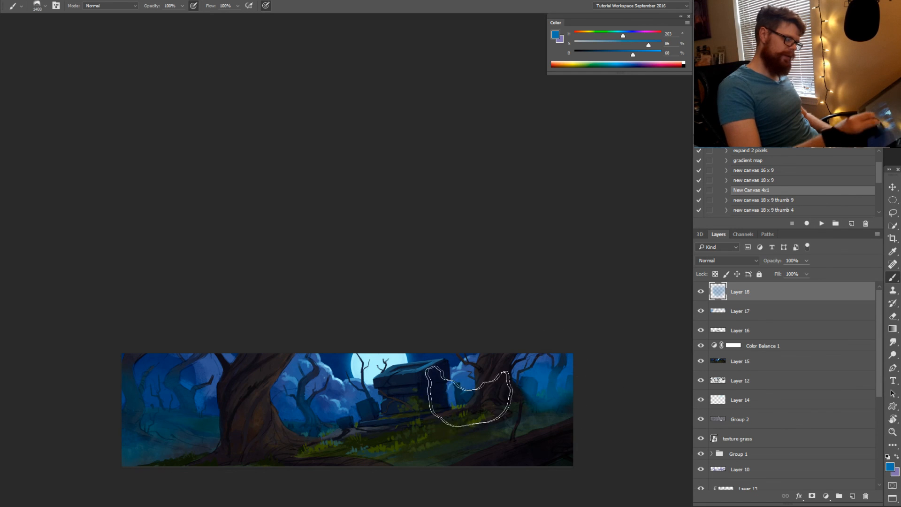
{"action": "left_click_drag", "start_coordinate": [473, 392], "coordinate": [459, 402]}
{"action": "mouse_move", "coordinate": [361, 410]}
{"action": "left_mouse_down"}
{"action": "mouse_move", "coordinate": [324, 429]}
{"action": "mouse_move", "coordinate": [293, 421]}
{"action": "left_mouse_up"}
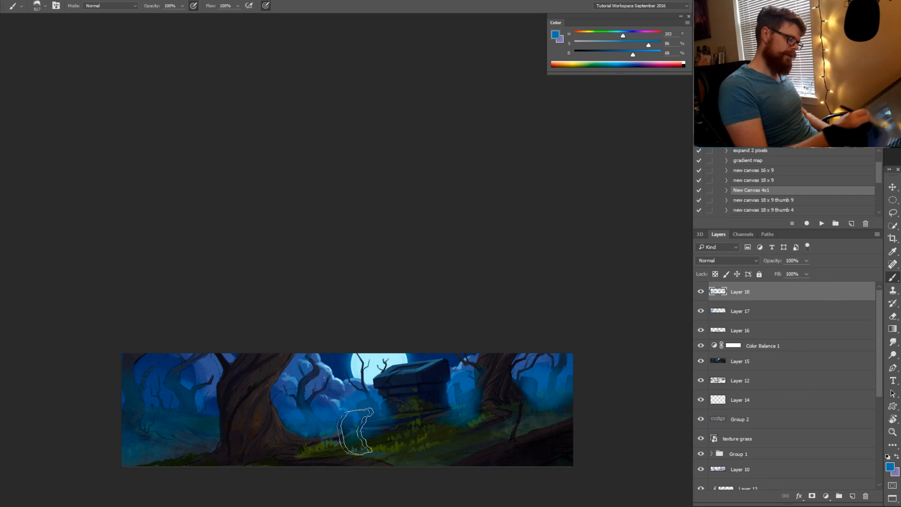
Extend the mist along the stone path and over the ground beyond the large foreground trunk, raising the blue's saturation to 95%
{"action": "left_click_drag", "start_coordinate": [354, 434], "coordinate": [371, 433]}
{"action": "mouse_move", "coordinate": [309, 428]}
{"action": "left_mouse_down"}
{"action": "mouse_move", "coordinate": [213, 425]}
{"action": "mouse_move", "coordinate": [204, 437]}
{"action": "mouse_move", "coordinate": [173, 436]}
{"action": "mouse_move", "coordinate": [109, 408]}
{"action": "mouse_move", "coordinate": [79, 487]}
{"action": "mouse_move", "coordinate": [165, 436]}
{"action": "mouse_move", "coordinate": [131, 400]}
{"action": "mouse_move", "coordinate": [105, 389]}
{"action": "mouse_move", "coordinate": [178, 424]}
{"action": "mouse_move", "coordinate": [180, 445]}
{"action": "mouse_move", "coordinate": [139, 455]}
{"action": "mouse_move", "coordinate": [125, 477]}
{"action": "left_mouse_up"}
{"action": "left_click_drag", "start_coordinate": [648, 44], "coordinate": [656, 45]}
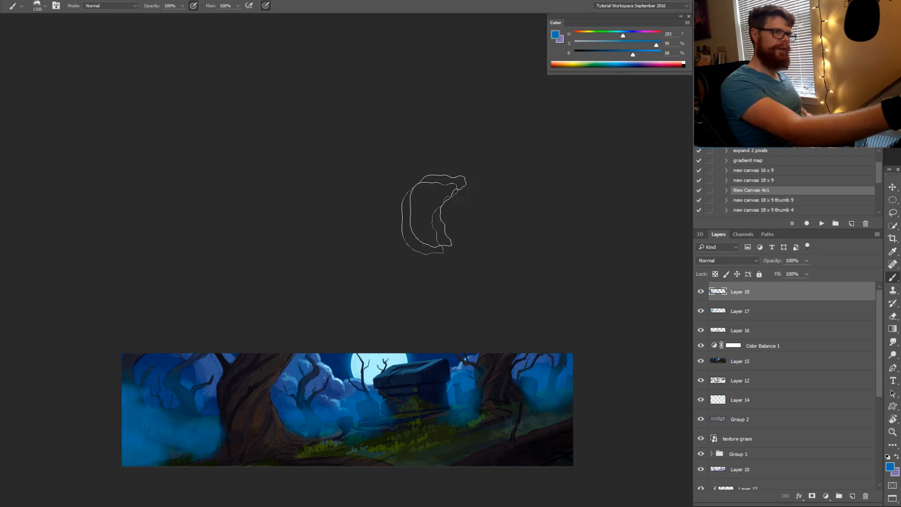
{"action": "mouse_move", "coordinate": [195, 458]}
{"action": "left_mouse_down"}
{"action": "mouse_move", "coordinate": [157, 460]}
{"action": "mouse_move", "coordinate": [113, 490]}
{"action": "left_mouse_up"}
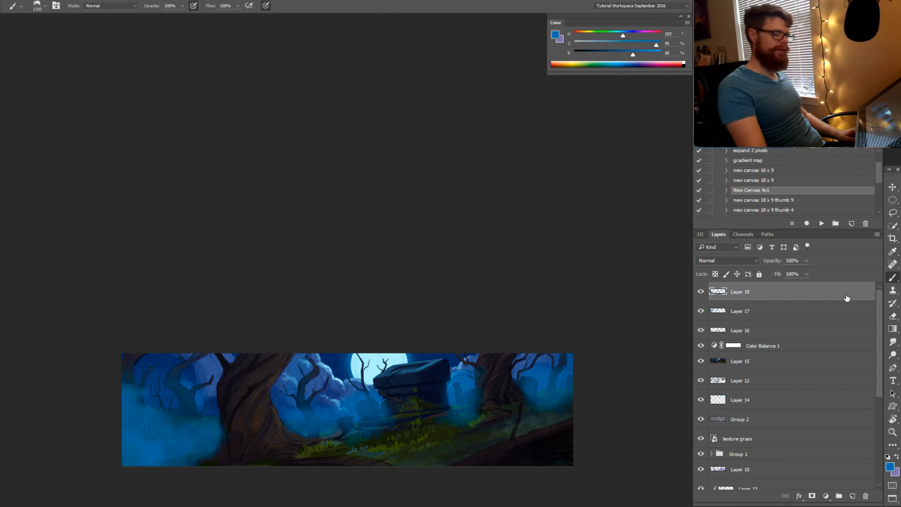
Set the denser mist layer's opacity to 48% and erase mist along the stone path and the ground beside the tomb
{"action": "left_click", "coordinate": [807, 260]}
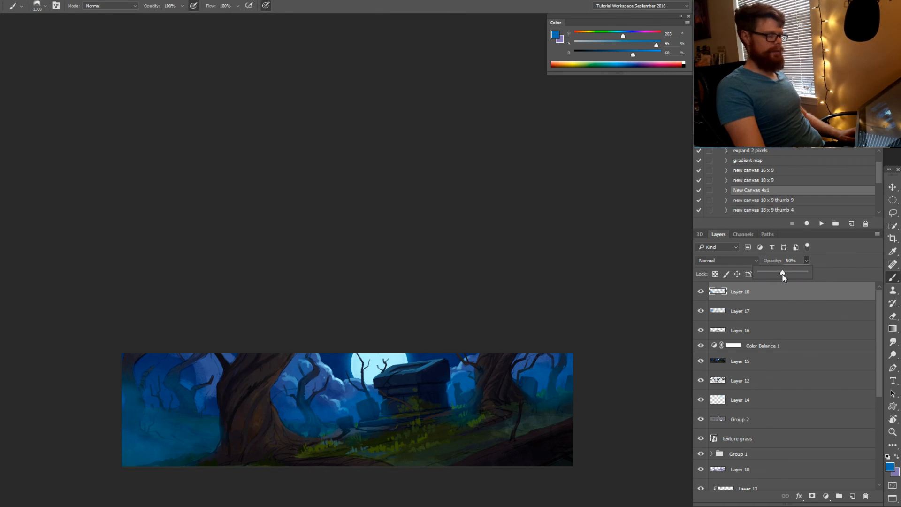
{"action": "left_click_drag", "start_coordinate": [782, 273], "coordinate": [782, 274]}
{"action": "key", "text": "e"}
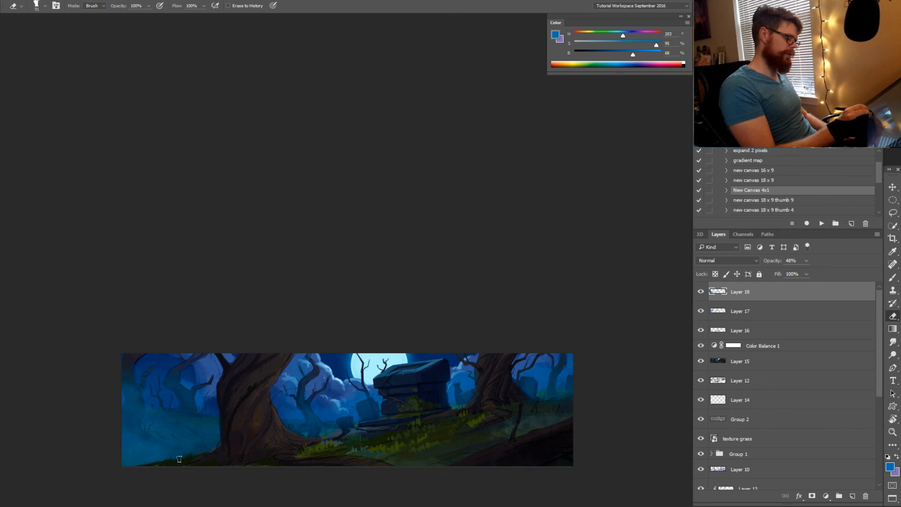
{"action": "left_click_drag", "start_coordinate": [337, 431], "coordinate": [263, 417]}
{"action": "left_click_drag", "start_coordinate": [415, 417], "coordinate": [451, 405]}
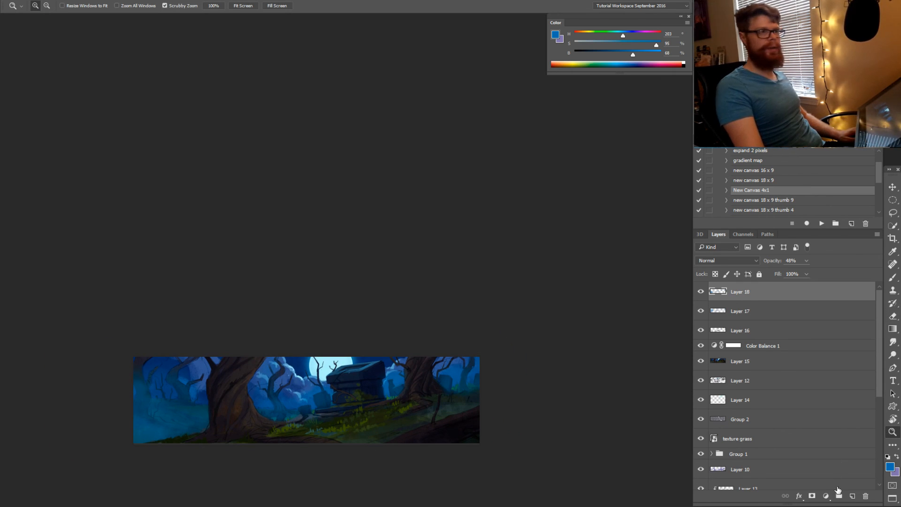
On a new layer, brush broad mist over both ends of the scene at 20% brush opacity, and set the layer's opacity to 57%
{"action": "left_click", "coordinate": [852, 496]}
{"action": "key", "text": "b"}
{"action": "mouse_move", "coordinate": [426, 393]}
{"action": "left_mouse_down"}
{"action": "mouse_move", "coordinate": [417, 378]}
{"action": "mouse_move", "coordinate": [433, 365]}
{"action": "mouse_move", "coordinate": [410, 392]}
{"action": "mouse_move", "coordinate": [421, 402]}
{"action": "mouse_move", "coordinate": [460, 372]}
{"action": "mouse_move", "coordinate": [441, 393]}
{"action": "left_mouse_up"}
{"action": "key", "text": "ctrl+z"}
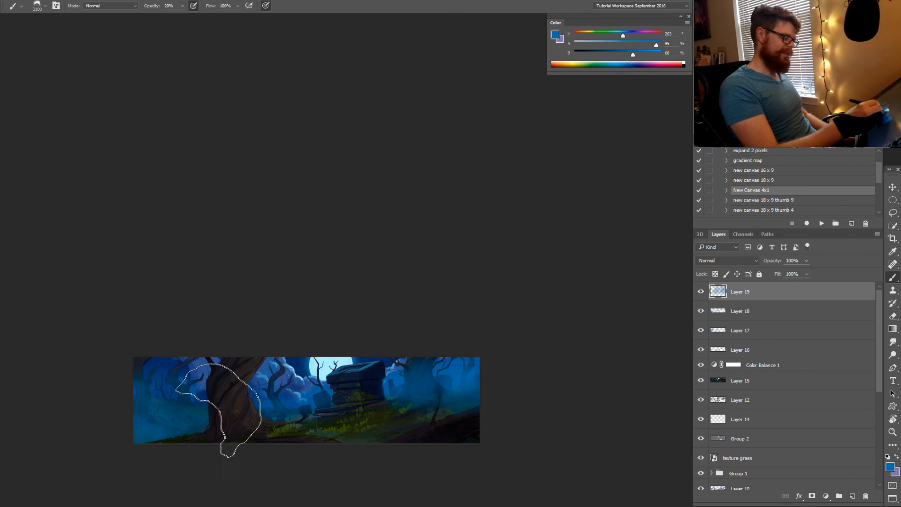
{"action": "key", "text": "2"}
{"action": "left_click_drag", "start_coordinate": [215, 404], "coordinate": [169, 430]}
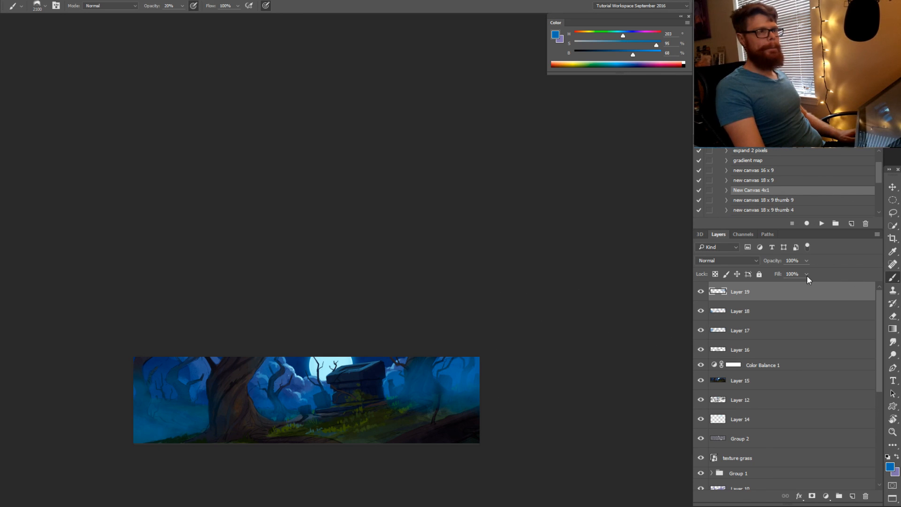
{"action": "left_click_drag", "start_coordinate": [807, 262], "coordinate": [786, 271]}
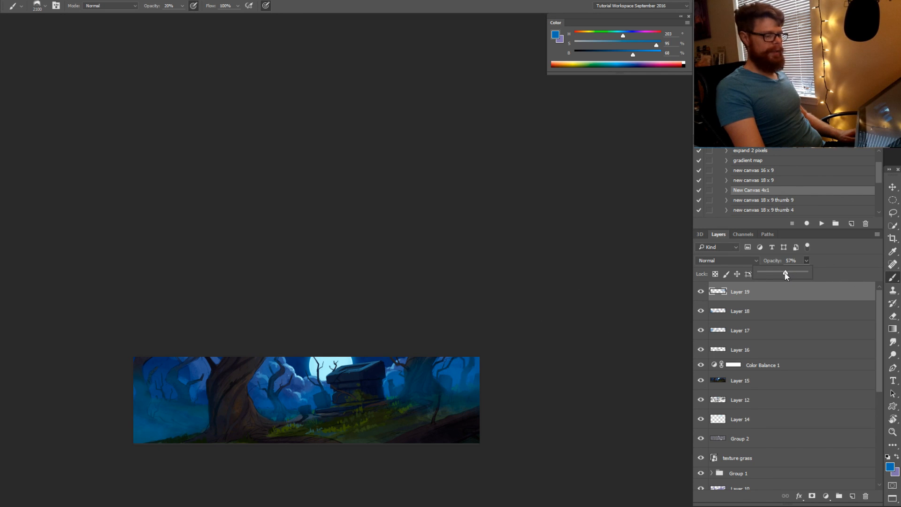
Create a new layer and scatter bright blue specks around the trees at hue 203, saturation 82% and brightness 100%
{"action": "left_click", "coordinate": [853, 497]}
{"action": "key", "text": "ctrl+space"}
{"action": "left_click_drag", "start_coordinate": [431, 359], "coordinate": [449, 363]}
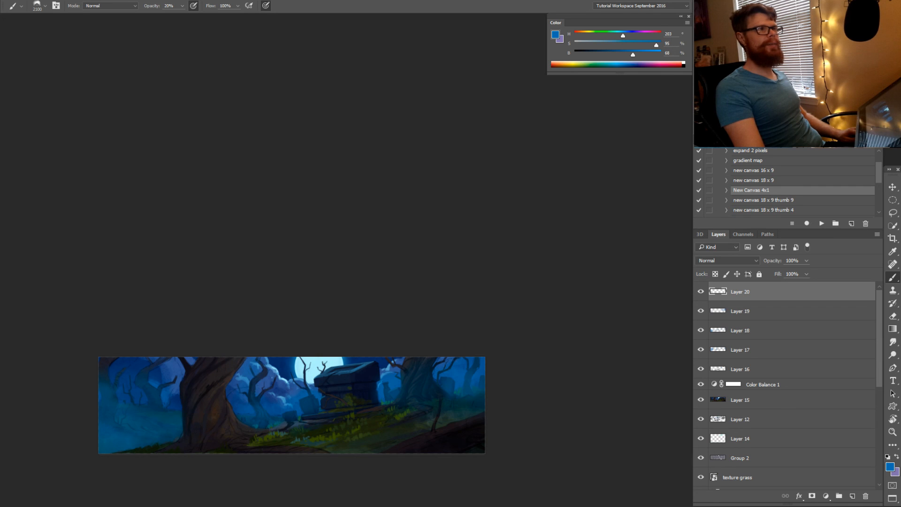
{"action": "key", "text": "ctrl+space"}
{"action": "left_click_drag", "start_coordinate": [399, 408], "coordinate": [458, 398]}
{"action": "left_click_drag", "start_coordinate": [633, 55], "coordinate": [662, 55]}
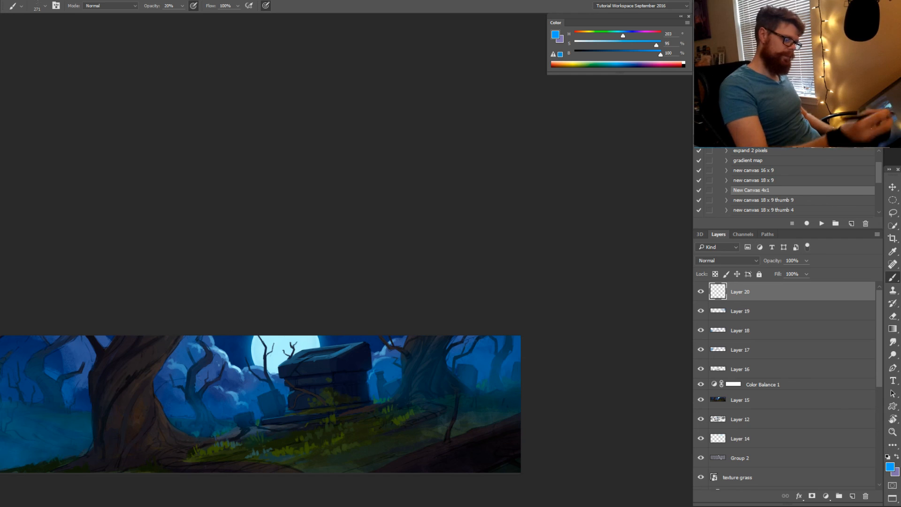
{"action": "left_click_drag", "start_coordinate": [462, 378], "coordinate": [479, 378]}
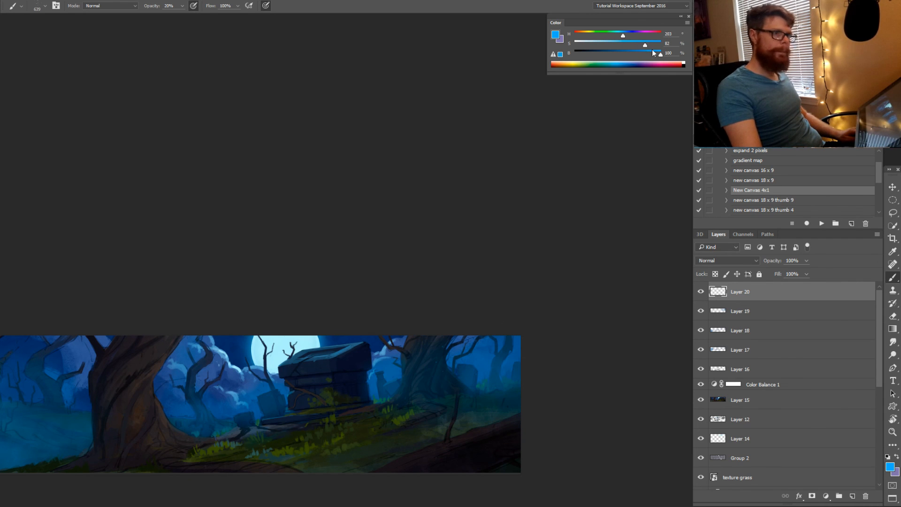
{"action": "left_click_drag", "start_coordinate": [192, 423], "coordinate": [208, 422]}
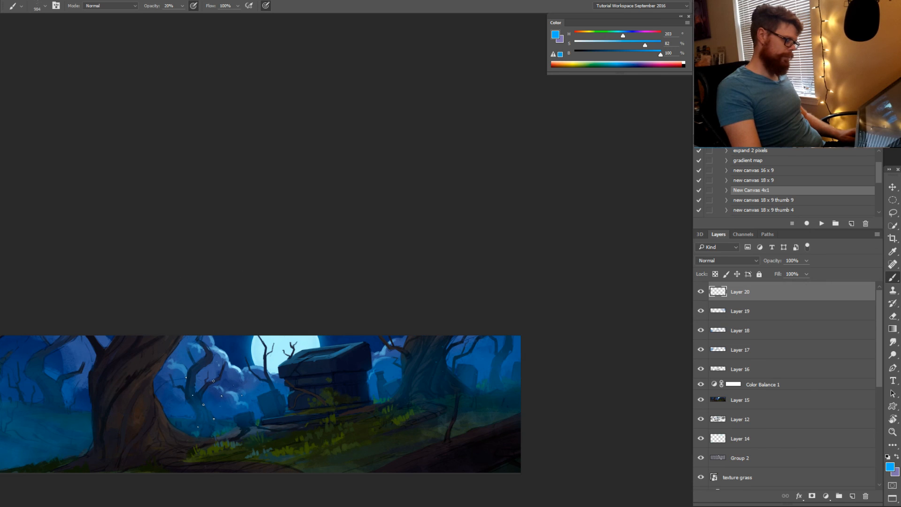
Scatter pale cyan specks sampled from the moon through the misty trees across the scene, varying the brush size
{"action": "left_click", "coordinate": [278, 344], "text": "alt"}
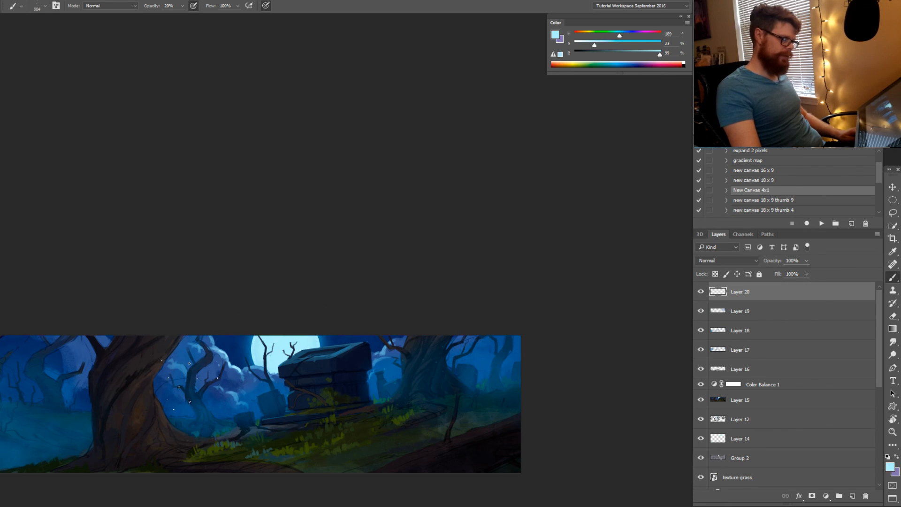
{"action": "left_click_drag", "start_coordinate": [203, 421], "coordinate": [290, 387]}
{"action": "left_click_drag", "start_coordinate": [132, 398], "coordinate": [151, 398]}
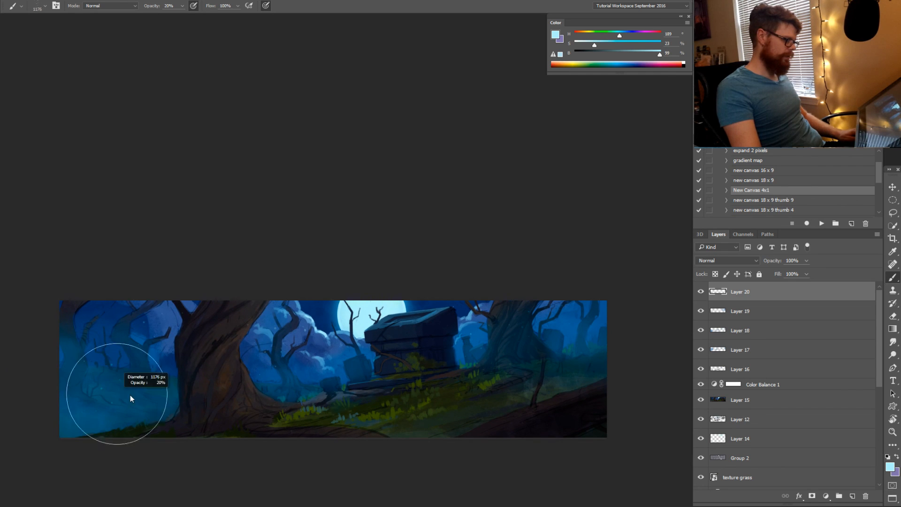
{"action": "left_click_drag", "start_coordinate": [272, 360], "coordinate": [249, 359]}
{"action": "left_click_drag", "start_coordinate": [462, 360], "coordinate": [280, 389]}
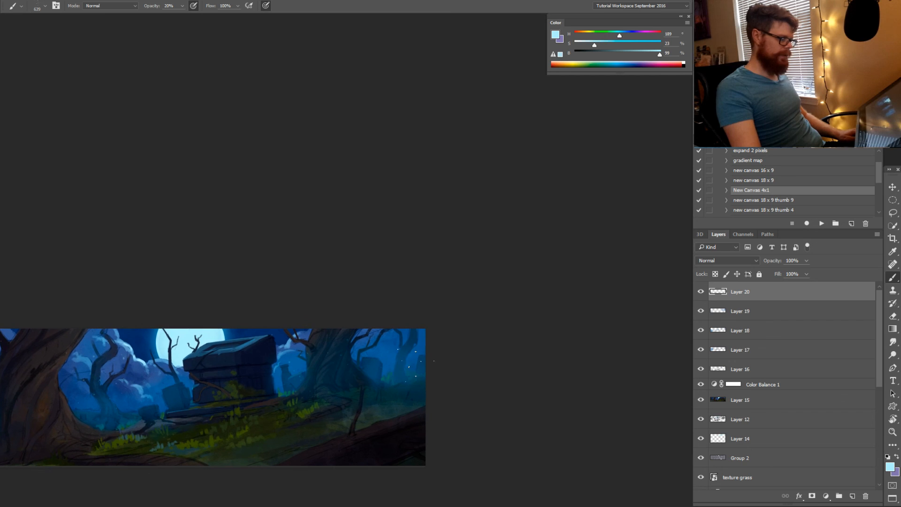
{"action": "left_click_drag", "start_coordinate": [380, 379], "coordinate": [392, 378]}
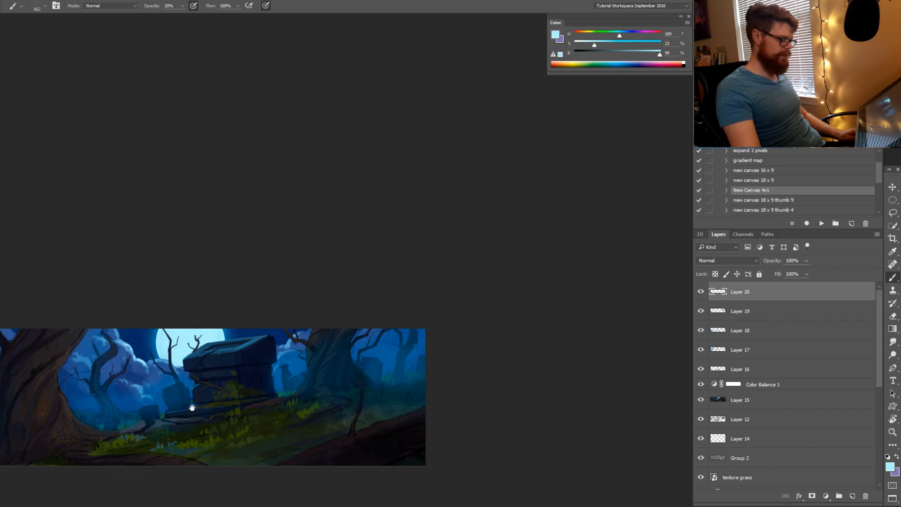
{"action": "left_click_drag", "start_coordinate": [192, 408], "coordinate": [264, 379]}
{"action": "key", "text": "z"}
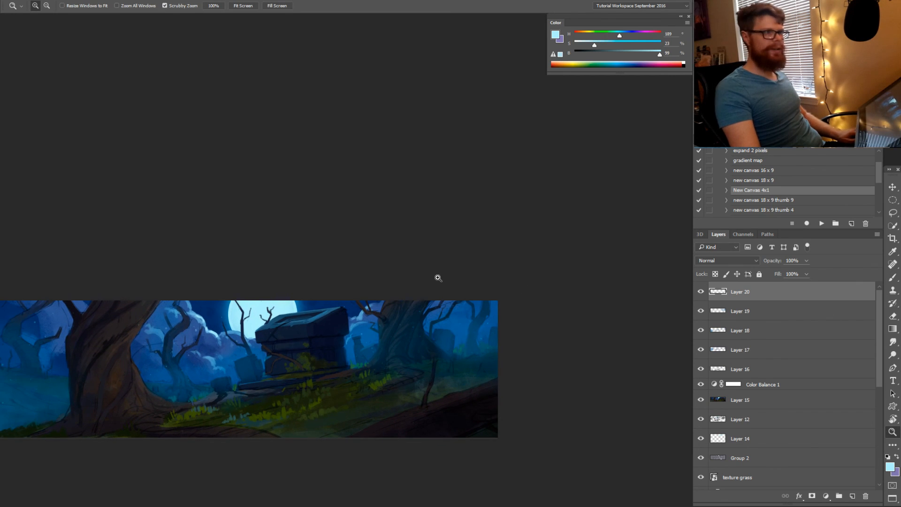
Scatter light specks over the gnarled tree beyond the tomb and the grass beside it, sampling a mid blue from the mist
{"action": "key", "text": "b"}
{"action": "key", "text": "ctrl+a"}
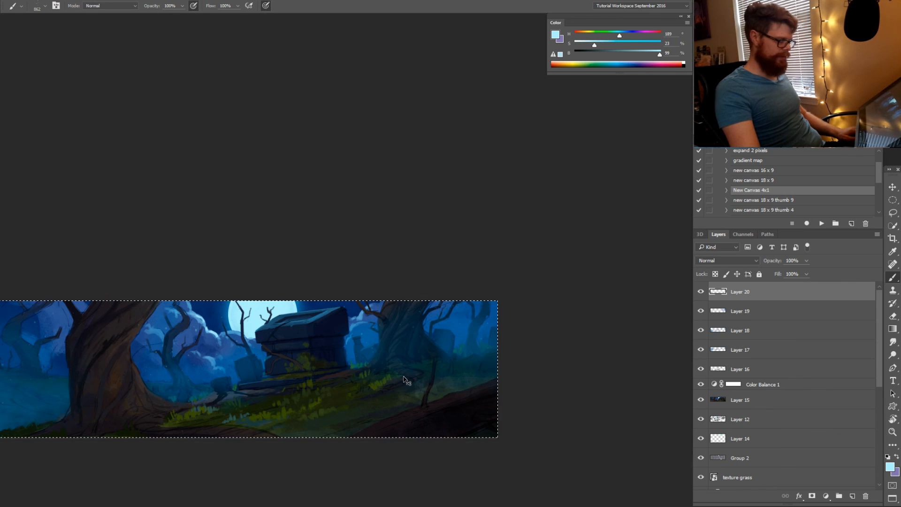
{"action": "key", "text": "ctrl+d"}
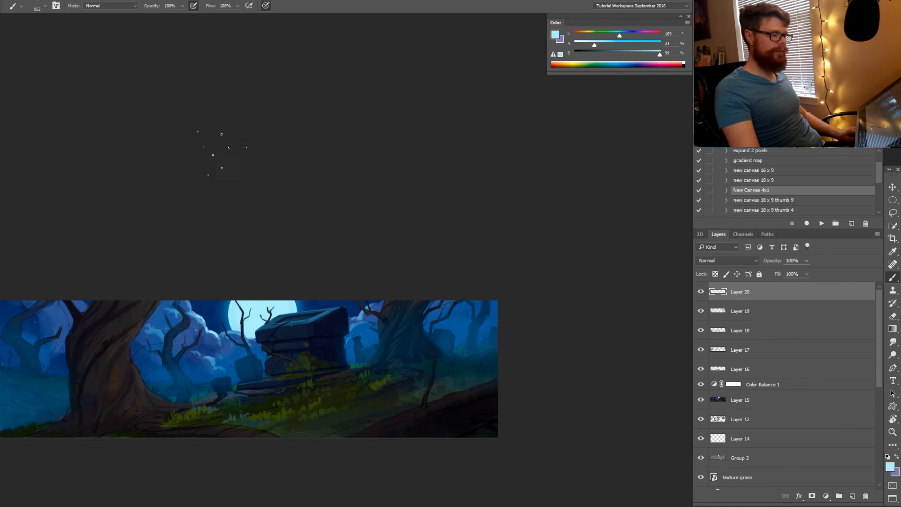
{"action": "left_click_drag", "start_coordinate": [458, 379], "coordinate": [498, 374]}
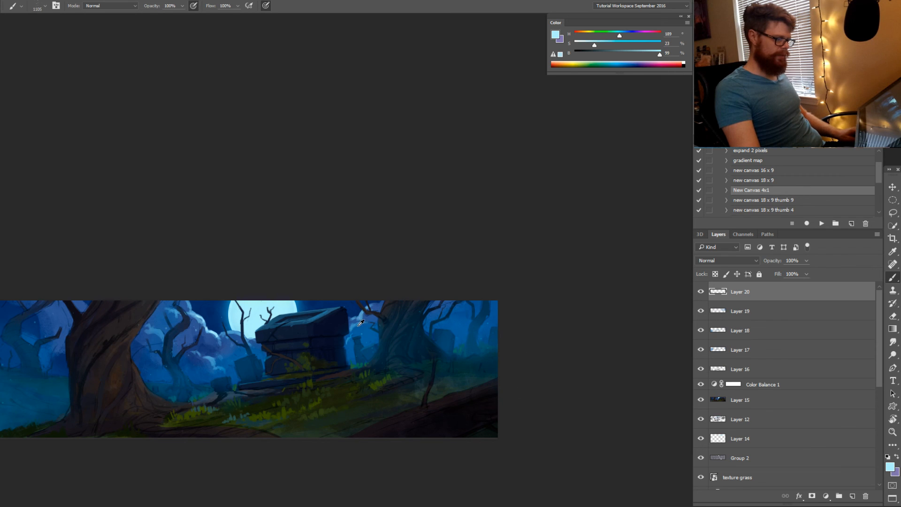
{"action": "left_click", "coordinate": [347, 327], "text": "alt"}
{"action": "left_click_drag", "start_coordinate": [439, 329], "coordinate": [465, 333]}
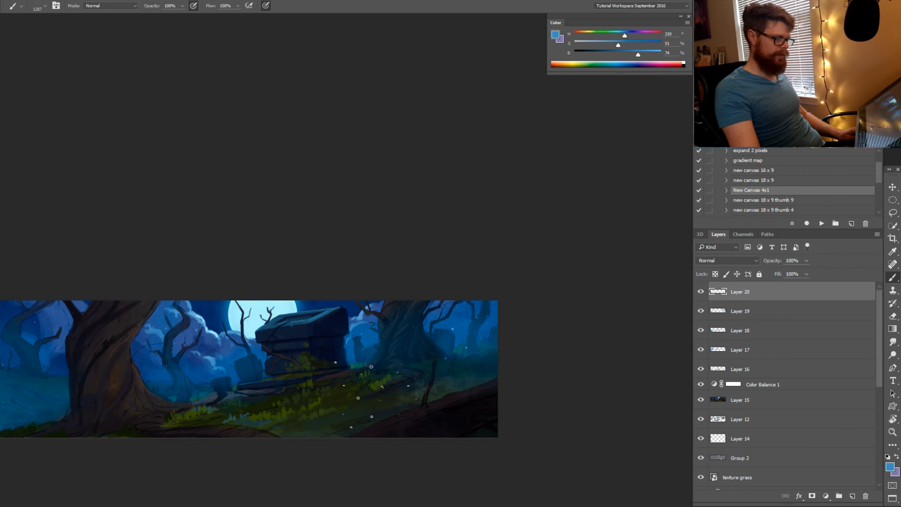
{"action": "left_click_drag", "start_coordinate": [351, 375], "coordinate": [345, 376]}
{"action": "left_click", "coordinate": [360, 364]}
Scatter more specks over the tomb, the path and the large foreground tree, using blues sampled from the clouds and mist
{"action": "left_click", "coordinate": [296, 398], "text": "alt"}
{"action": "left_click_drag", "start_coordinate": [280, 392], "coordinate": [398, 372]}
{"action": "left_click", "coordinate": [337, 311], "text": "alt"}
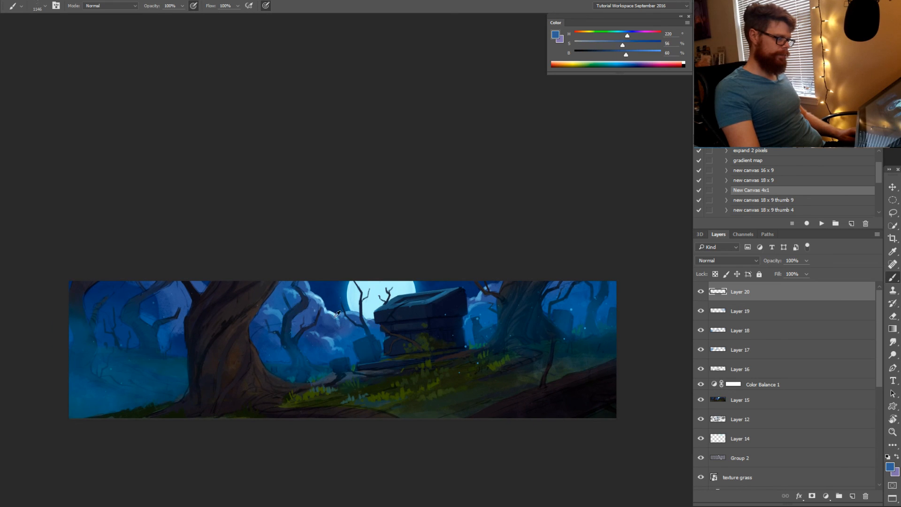
{"action": "left_click_drag", "start_coordinate": [394, 308], "coordinate": [408, 313]}
{"action": "left_click", "coordinate": [475, 305], "text": "alt"}
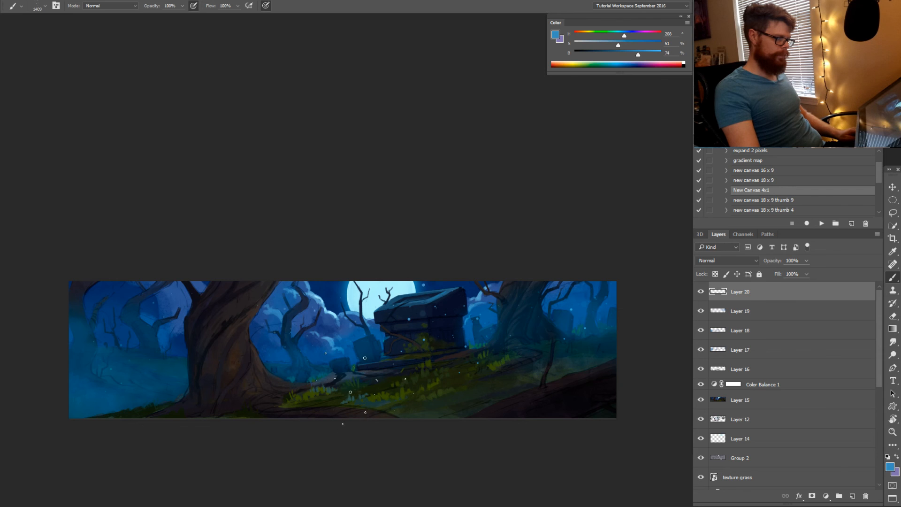
{"action": "left_click_drag", "start_coordinate": [395, 347], "coordinate": [381, 343]}
{"action": "left_click_drag", "start_coordinate": [425, 381], "coordinate": [384, 385]}
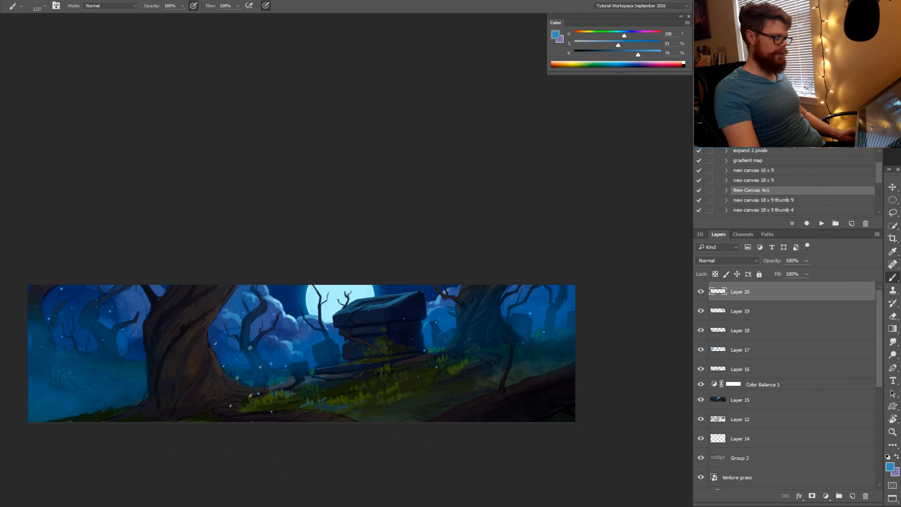
{"action": "key", "text": "e"}
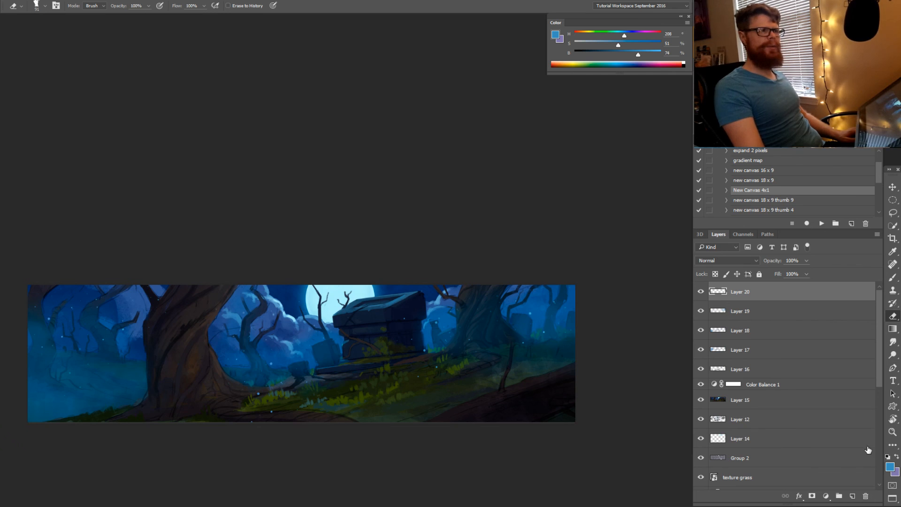
Create a new layer and set the brush colour to green at hue 90, saturation 55% and brightness 79%
{"action": "left_click", "coordinate": [852, 497]}
{"action": "key", "text": "b"}
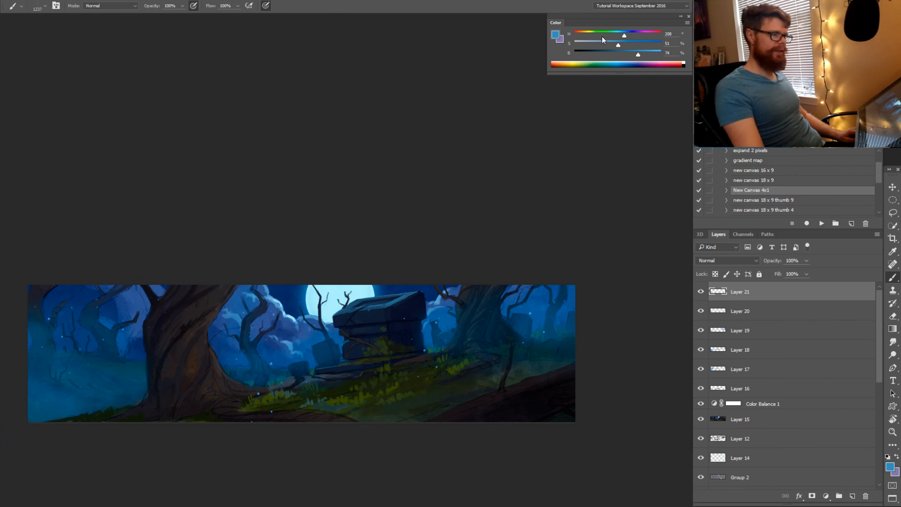
{"action": "left_click_drag", "start_coordinate": [601, 36], "coordinate": [597, 34]}
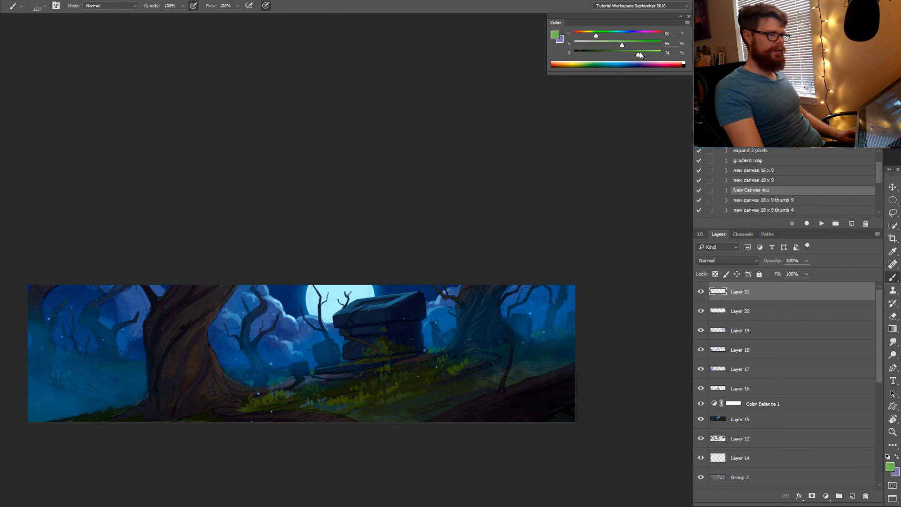
{"action": "left_click_drag", "start_coordinate": [641, 53], "coordinate": [643, 55]}
{"action": "scroll", "coordinate": [302, 353], "scroll_direction": "up", "scroll_amount": 3}
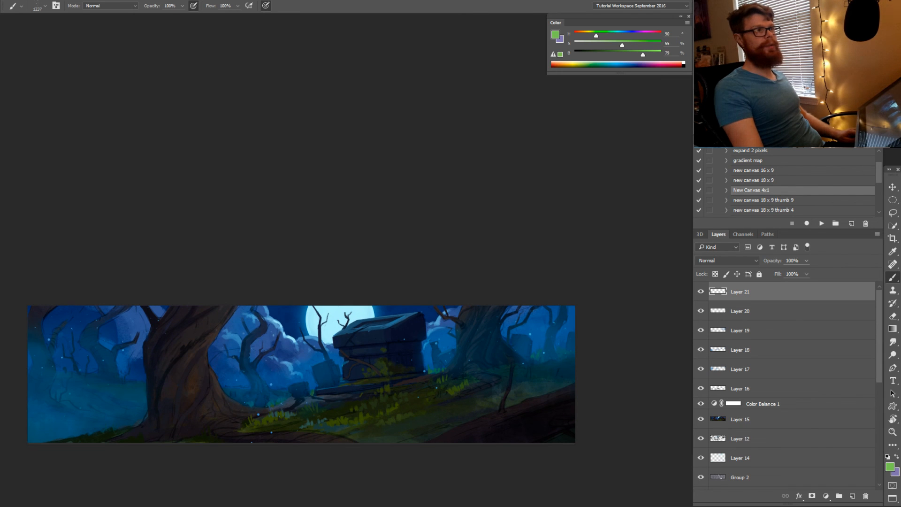
Reduce the brush size and paint a short light green stroke down the stone path below the small gravestone
{"action": "key", "text": "z"}
{"action": "left_click_drag", "start_coordinate": [305, 374], "coordinate": [406, 395]}
{"action": "key", "text": "r"}
{"action": "left_click_drag", "start_coordinate": [406, 397], "coordinate": [469, 355]}
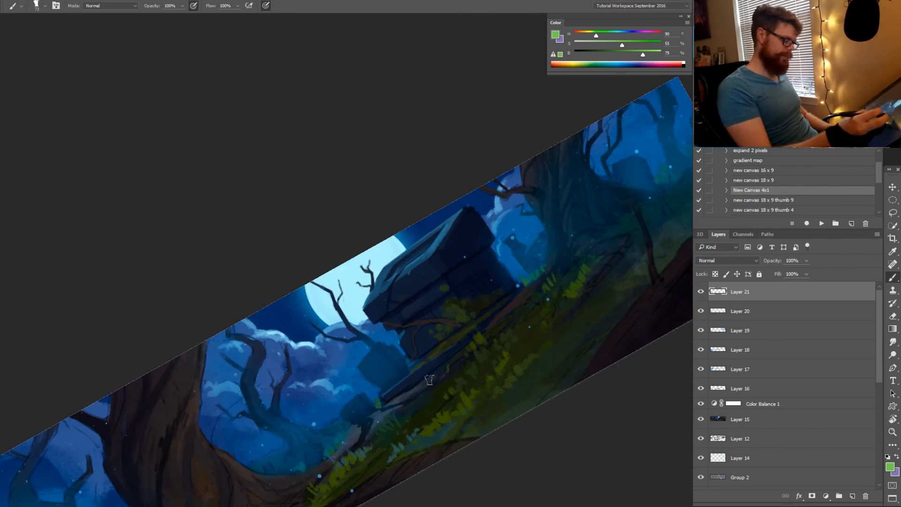
{"action": "key", "text": "bracketleft"}
{"action": "key", "text": "bracketleft"}
{"action": "key", "text": "bracketleft"}
{"action": "key", "text": "bracketleft"}
{"action": "key", "text": "bracketleft"}
{"action": "key", "text": "bracketleft"}
{"action": "left_click_drag", "start_coordinate": [369, 419], "coordinate": [351, 452]}
Set the colour to hue 116, saturation 86% and brightness 79%, and paint a thin branching green line along the path and grass before the tomb
{"action": "mouse_move", "coordinate": [622, 45]}
{"action": "left_mouse_down"}
{"action": "mouse_move", "coordinate": [649, 46]}
{"action": "mouse_move", "coordinate": [593, 36]}
{"action": "mouse_move", "coordinate": [602, 35]}
{"action": "left_mouse_up"}
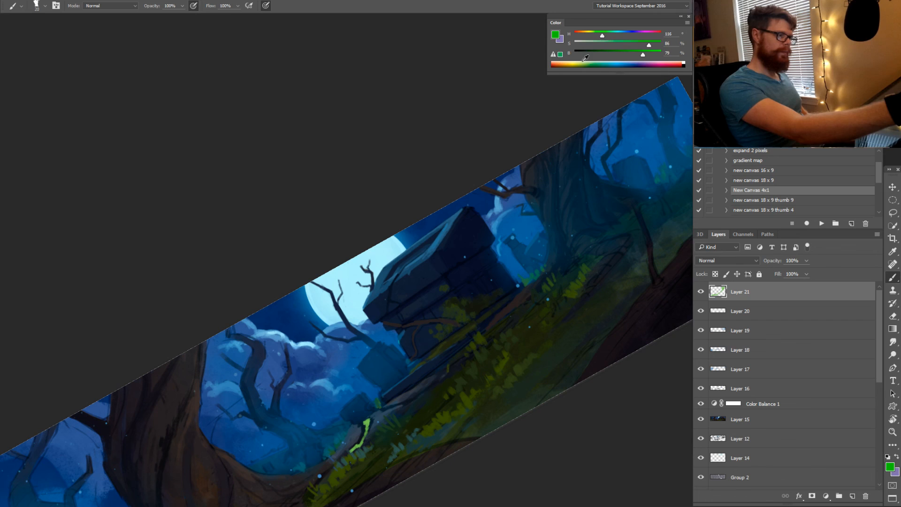
{"action": "left_click_drag", "start_coordinate": [365, 419], "coordinate": [368, 429]}
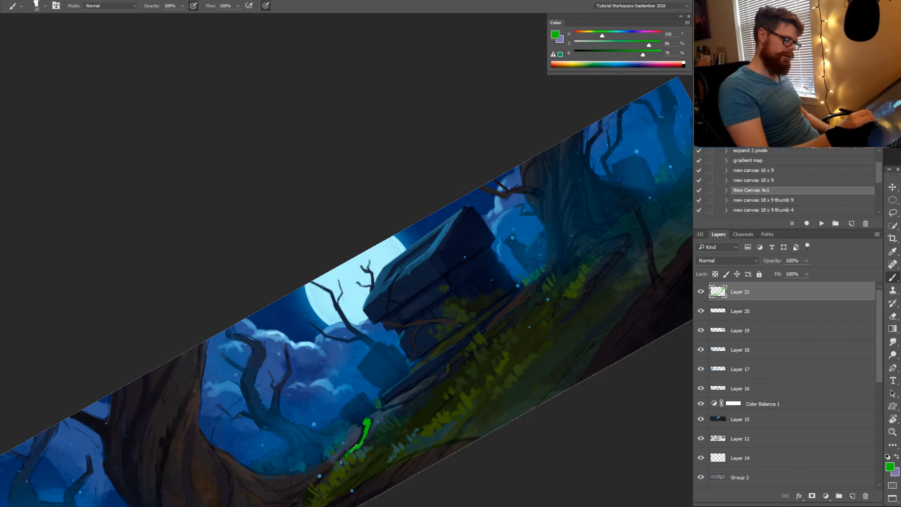
{"action": "left_click_drag", "start_coordinate": [341, 462], "coordinate": [337, 466]}
{"action": "left_click_drag", "start_coordinate": [365, 419], "coordinate": [420, 392]}
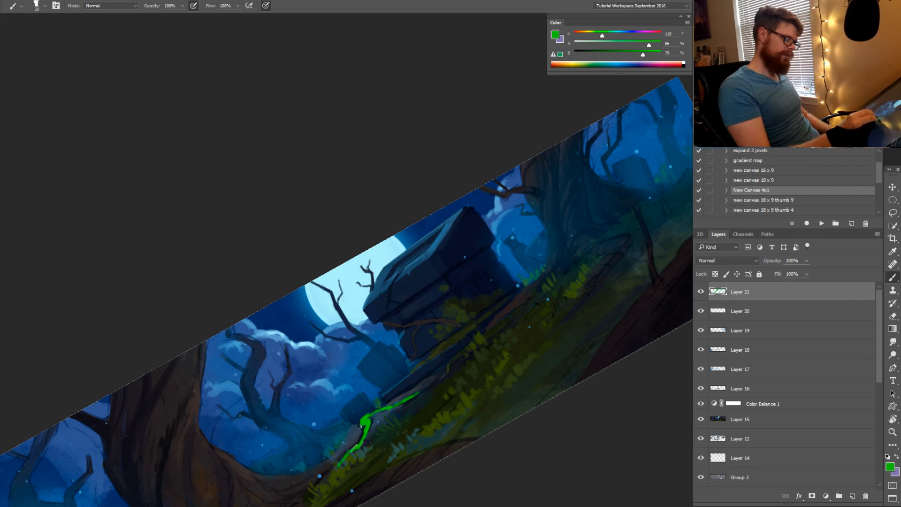
{"action": "left_click_drag", "start_coordinate": [354, 436], "coordinate": [348, 455]}
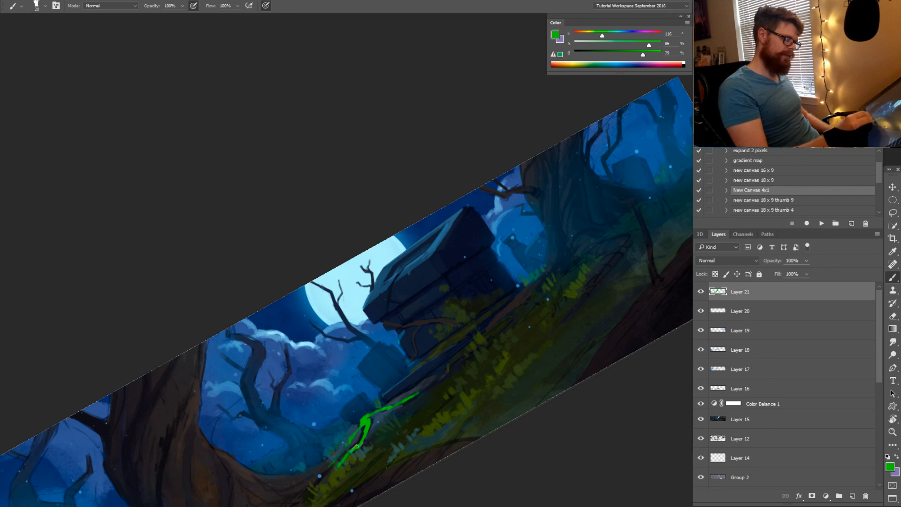
{"action": "left_click_drag", "start_coordinate": [407, 402], "coordinate": [420, 395]}
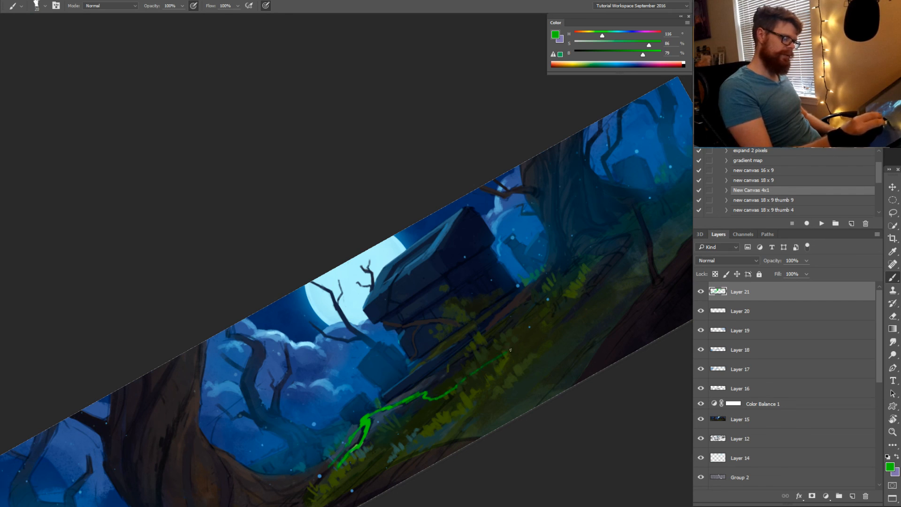
{"action": "left_click_drag", "start_coordinate": [490, 366], "coordinate": [530, 340]}
{"action": "left_click_drag", "start_coordinate": [549, 328], "coordinate": [567, 315]}
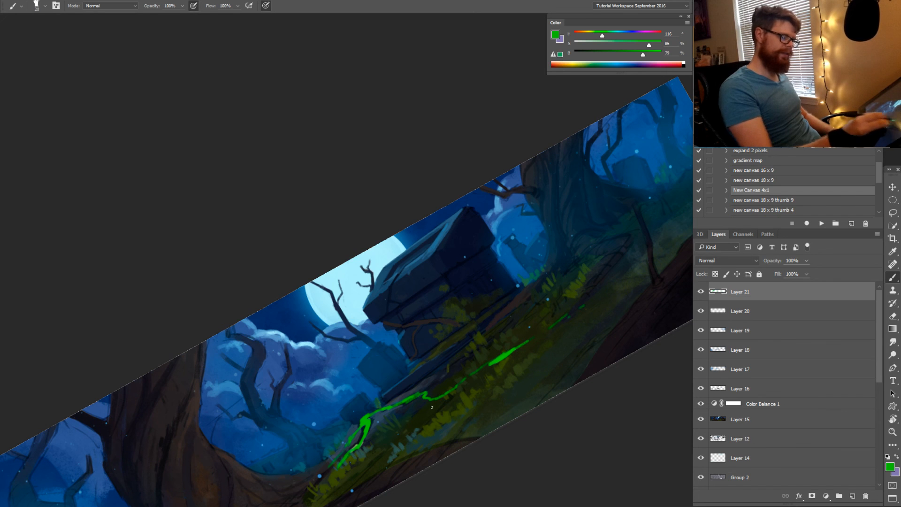
Add green streaks across the lower grass, thicken the patch before the tomb, extend the line toward the leaning dead branch, and undo the trunk stroke
{"action": "left_click_drag", "start_coordinate": [370, 445], "coordinate": [374, 343]}
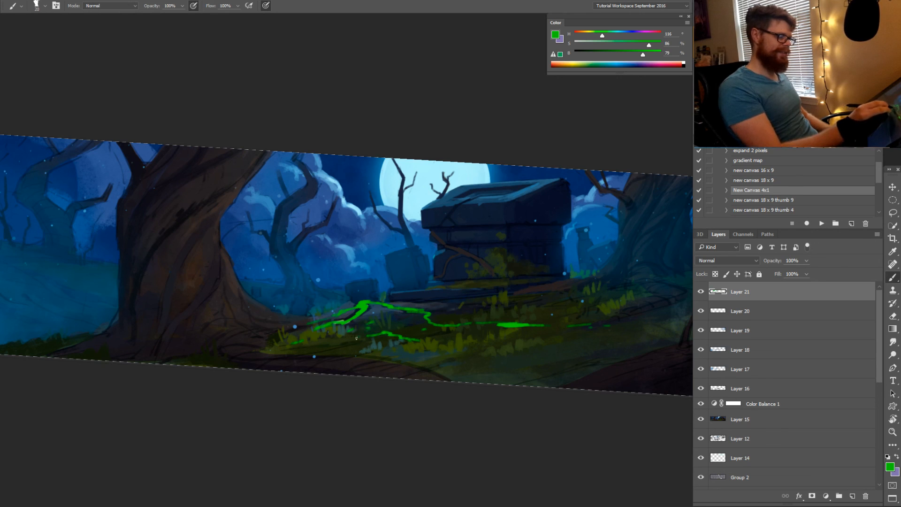
{"action": "left_click_drag", "start_coordinate": [606, 368], "coordinate": [527, 373]}
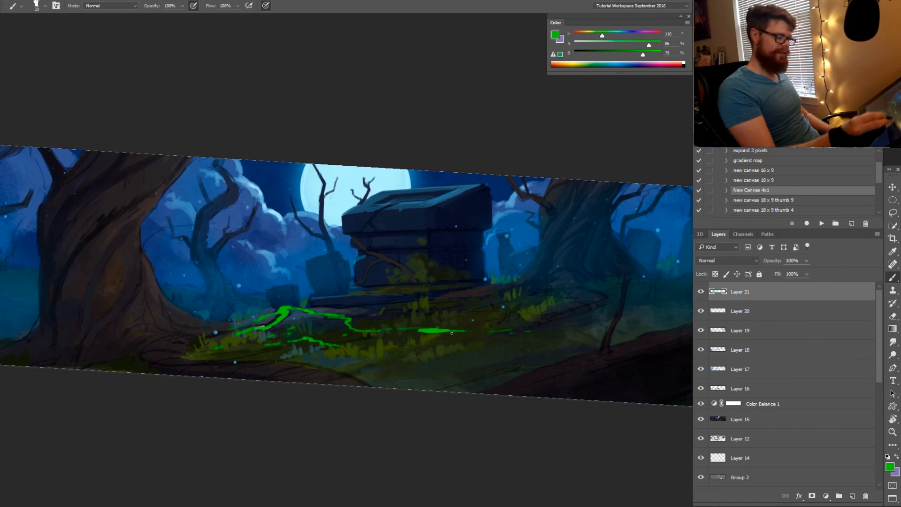
{"action": "left_click_drag", "start_coordinate": [452, 333], "coordinate": [422, 334]}
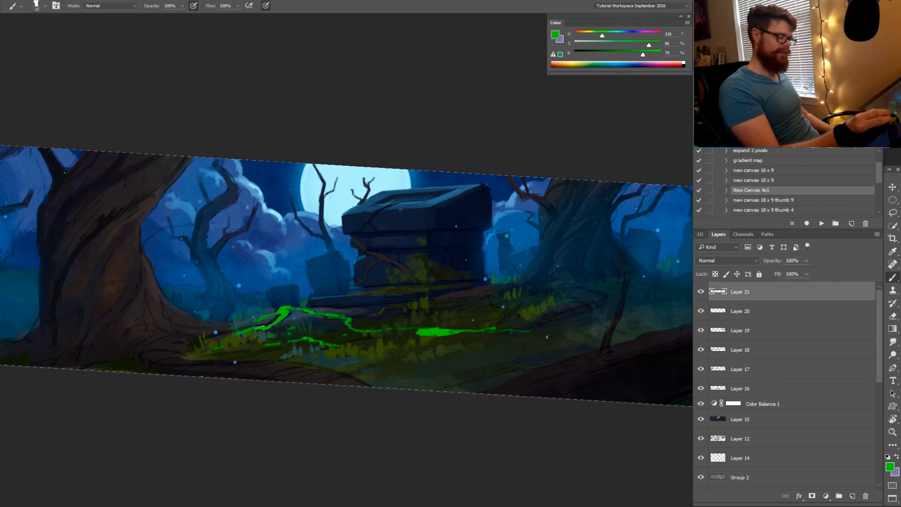
{"action": "left_click_drag", "start_coordinate": [548, 345], "coordinate": [594, 340]}
{"action": "key", "text": "ctrl+z"}
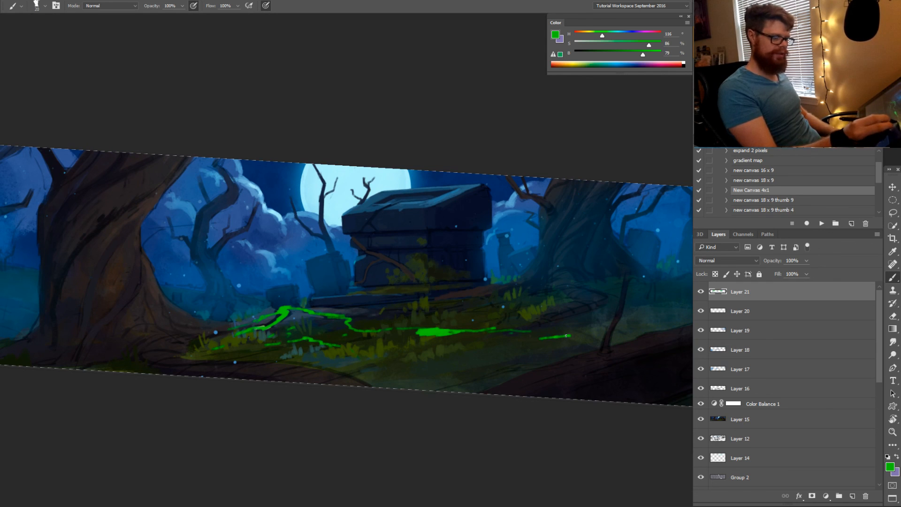
{"action": "left_click_drag", "start_coordinate": [402, 381], "coordinate": [454, 392]}
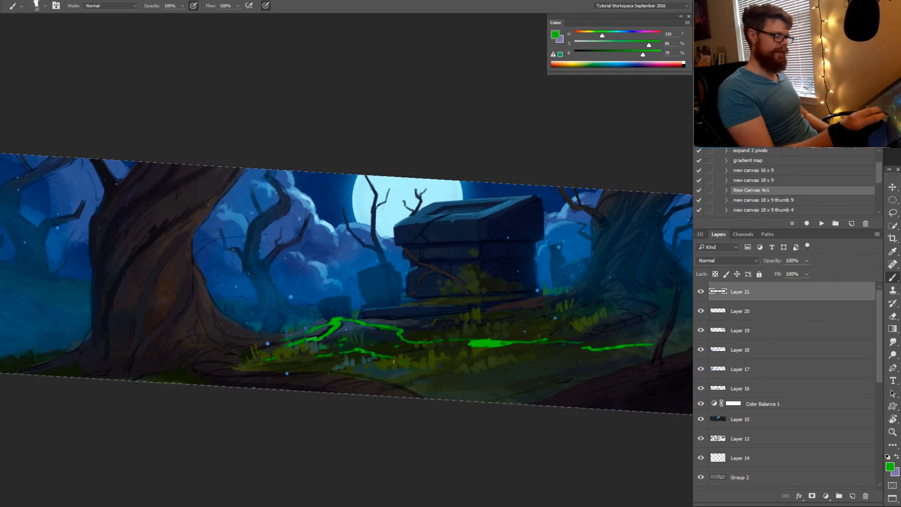
{"action": "left_click_drag", "start_coordinate": [399, 363], "coordinate": [412, 369]}
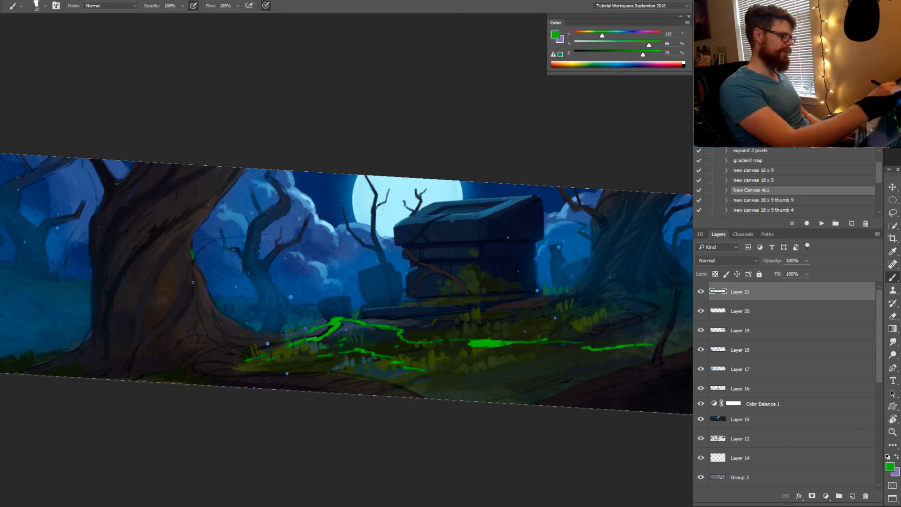
{"action": "left_click_drag", "start_coordinate": [193, 283], "coordinate": [157, 328]}
{"action": "key", "text": "ctrl+z"}
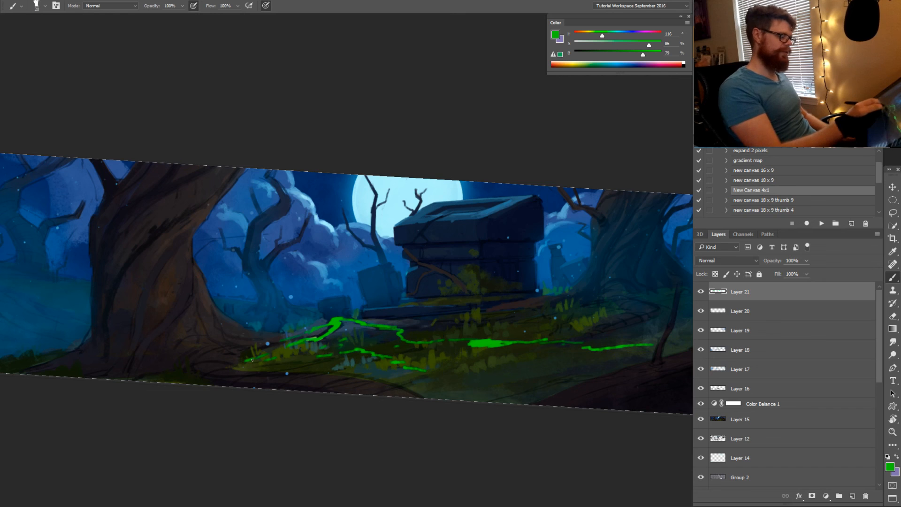
Erase part of the green line at its peak below the small gravestone and repaint that bend with a thicker stroke
{"action": "key", "text": "e"}
{"action": "left_click_drag", "start_coordinate": [343, 313], "coordinate": [334, 321]}
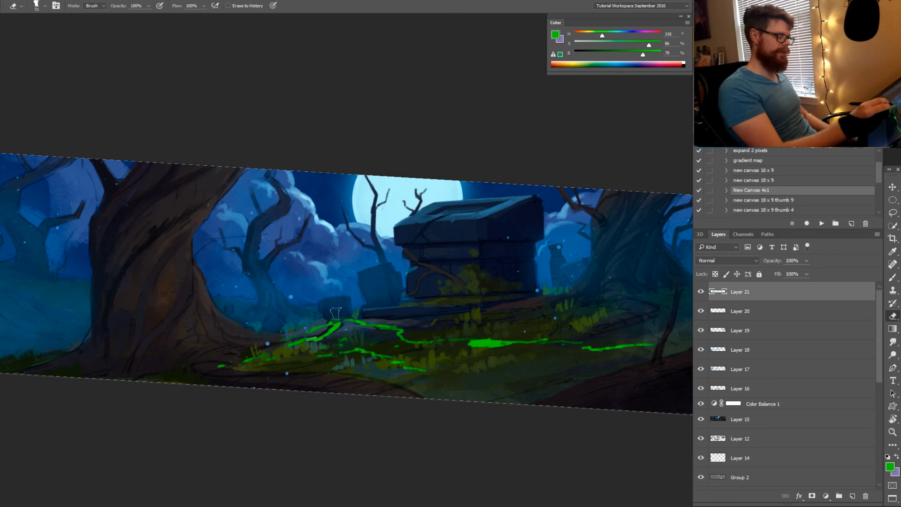
{"action": "key", "text": "z"}
{"action": "left_click_drag", "start_coordinate": [402, 347], "coordinate": [348, 380]}
{"action": "left_click_drag", "start_coordinate": [422, 391], "coordinate": [393, 392]}
{"action": "left_click_drag", "start_coordinate": [343, 341], "coordinate": [437, 339]}
{"action": "key", "text": "b"}
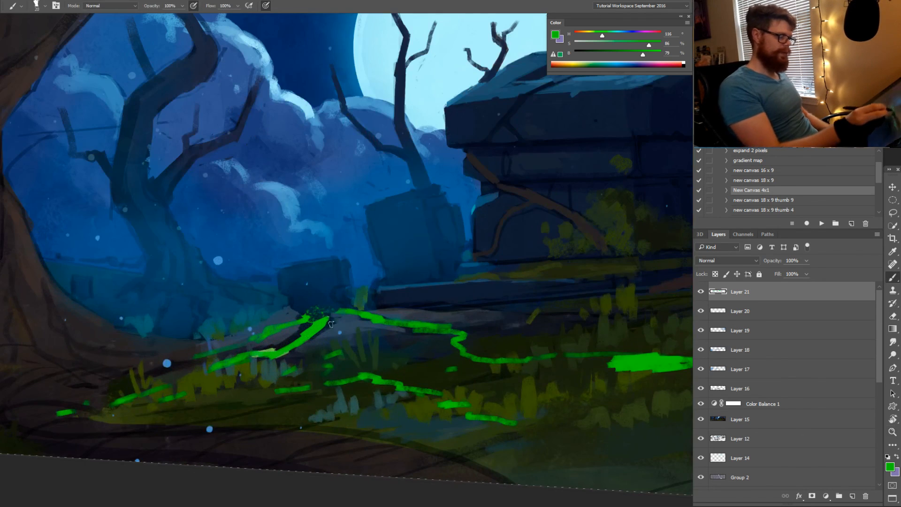
{"action": "mouse_move", "coordinate": [325, 324]}
{"action": "left_mouse_down"}
{"action": "mouse_move", "coordinate": [356, 316]}
{"action": "mouse_move", "coordinate": [270, 331]}
{"action": "left_mouse_up"}
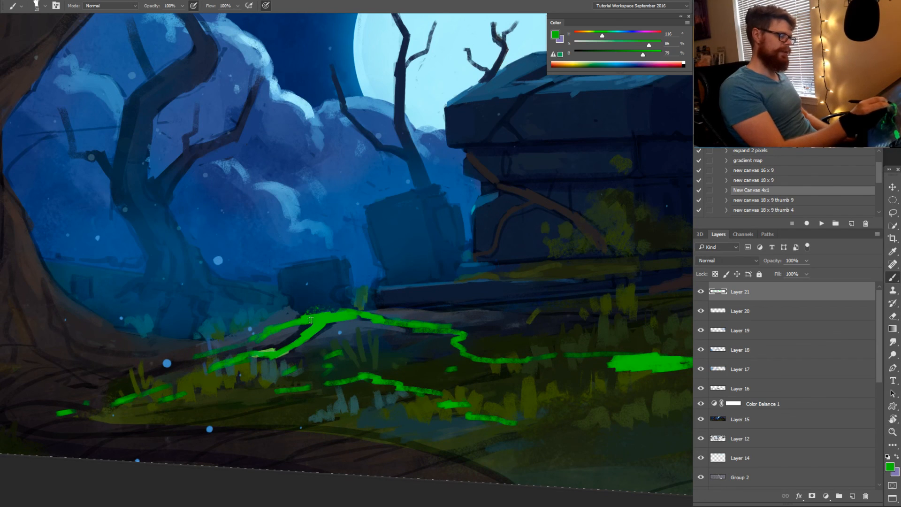
Brush another branch onto the glowing green crack and shift the layer's hue by +21 with Hue/Saturation
{"action": "mouse_move", "coordinate": [360, 317]}
{"action": "left_mouse_down"}
{"action": "mouse_move", "coordinate": [310, 334]}
{"action": "mouse_move", "coordinate": [391, 322]}
{"action": "mouse_move", "coordinate": [305, 359]}
{"action": "left_mouse_up"}
{"action": "key", "text": "z"}
{"action": "left_click_drag", "start_coordinate": [404, 364], "coordinate": [367, 361]}
{"action": "left_click", "coordinate": [367, 362]}
{"action": "key", "text": "ctrl+u"}
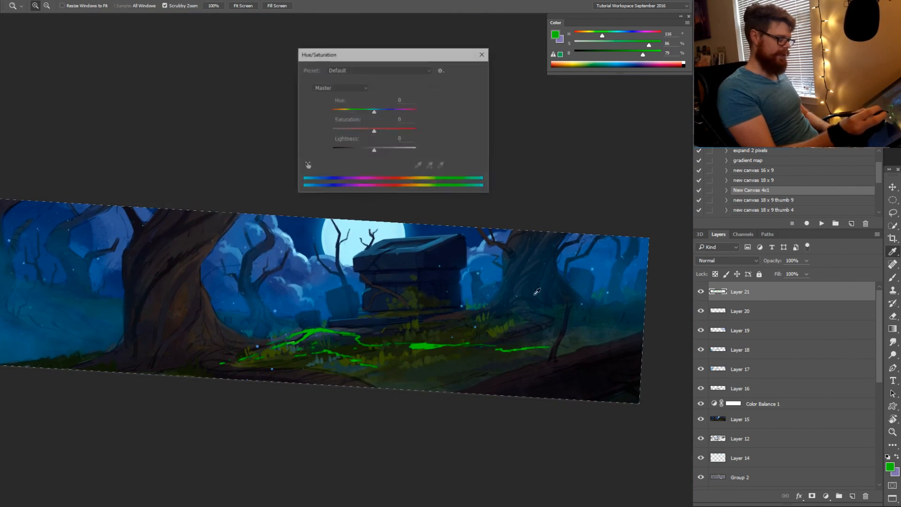
{"action": "mouse_move", "coordinate": [374, 112]}
{"action": "left_mouse_down"}
{"action": "mouse_move", "coordinate": [313, 122]}
{"action": "mouse_move", "coordinate": [415, 113]}
{"action": "mouse_move", "coordinate": [387, 114]}
{"action": "left_mouse_up"}
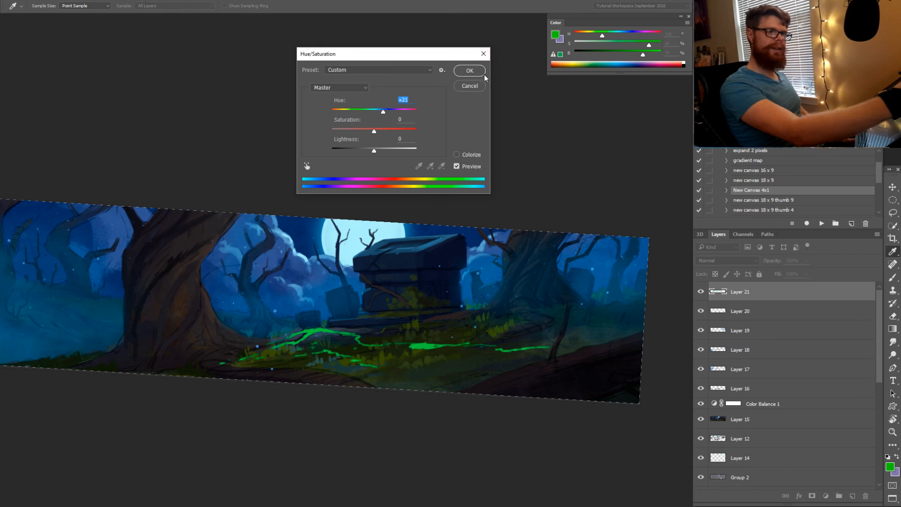
{"action": "left_click", "coordinate": [471, 73]}
Create a new layer and outline a light beam with the Polygonal Lasso, widening from the mound's crack to above the canvas
{"action": "key", "text": "r"}
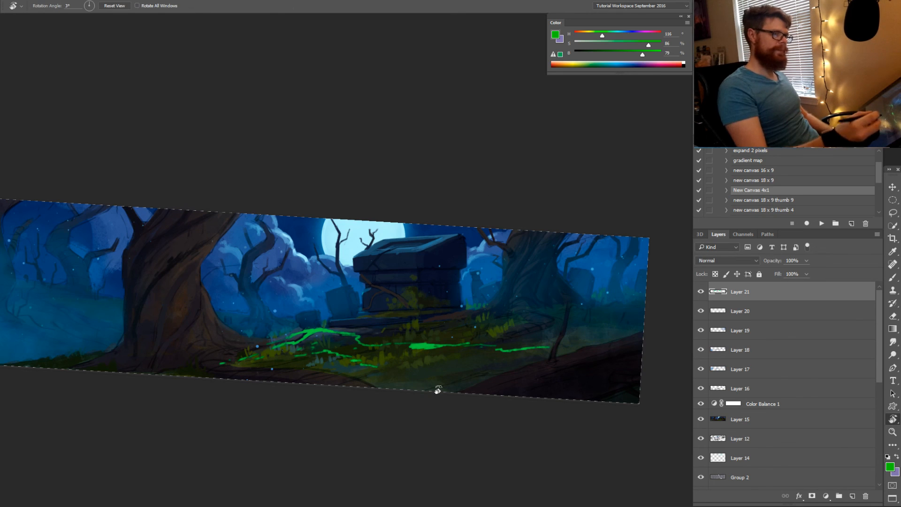
{"action": "key", "text": "b"}
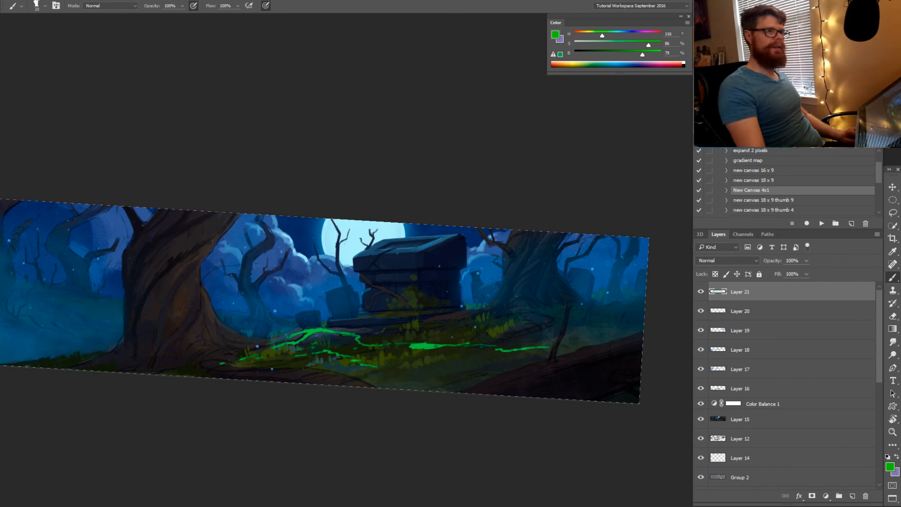
{"action": "left_click", "coordinate": [853, 496]}
{"action": "key", "text": "z"}
{"action": "mouse_move", "coordinate": [306, 323]}
{"action": "left_mouse_down"}
{"action": "mouse_move", "coordinate": [321, 322]}
{"action": "mouse_move", "coordinate": [312, 303]}
{"action": "mouse_move", "coordinate": [311, 315]}
{"action": "left_mouse_up"}
{"action": "key", "text": "b"}
{"action": "key", "text": "ctrl+z"}
{"action": "key", "text": "l"}
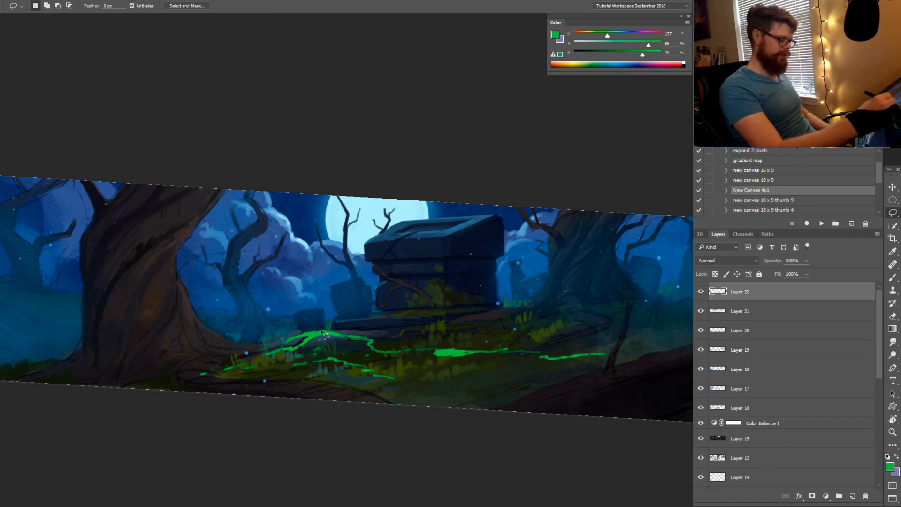
{"action": "key", "text": "shift+l"}
{"action": "left_click", "coordinate": [328, 329]}
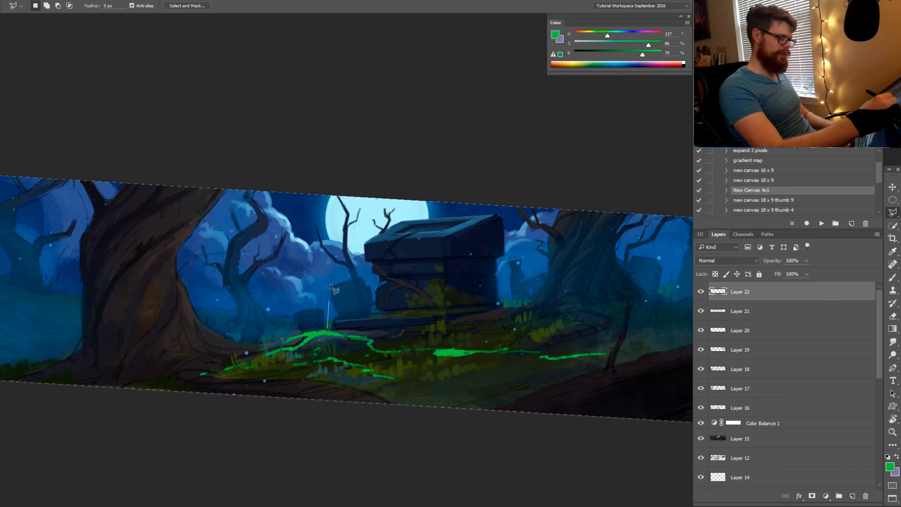
{"action": "left_click", "coordinate": [338, 180]}
{"action": "left_click", "coordinate": [244, 166]}
{"action": "left_click", "coordinate": [300, 335]}
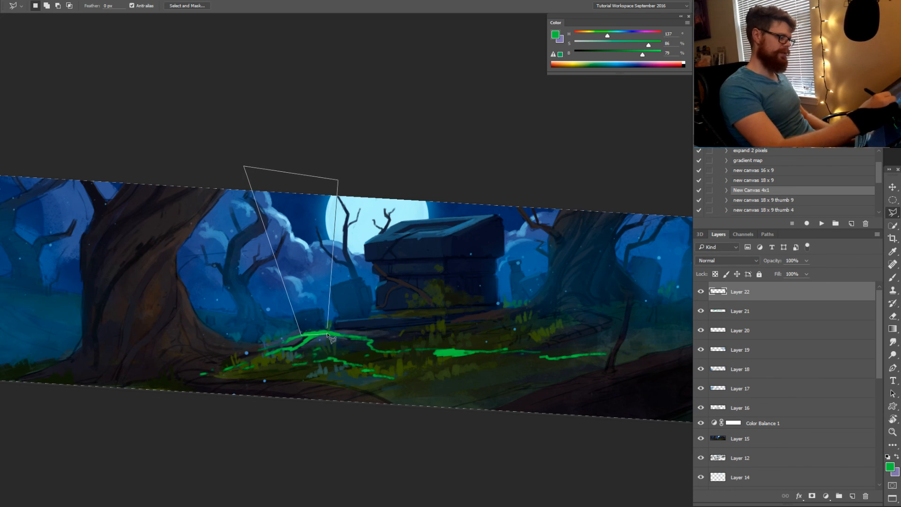
{"action": "left_click", "coordinate": [329, 330]}
Fill the beam selection with a green-to-transparent gradient at 20% opacity, fading upward from the crack, and deselect
{"action": "key", "text": "g"}
{"action": "left_click_drag", "start_coordinate": [319, 356], "coordinate": [284, 270]}
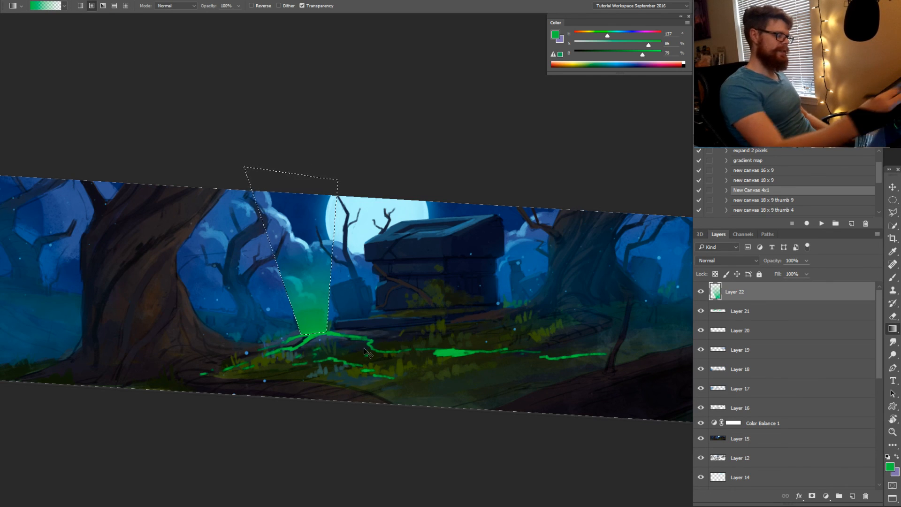
{"action": "key", "text": "ctrl+z"}
{"action": "key", "text": "2"}
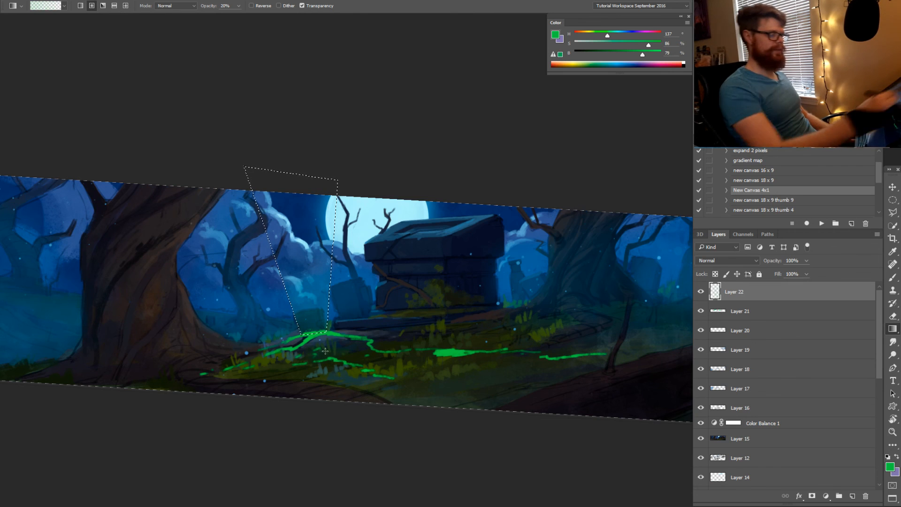
{"action": "left_click", "coordinate": [702, 292]}
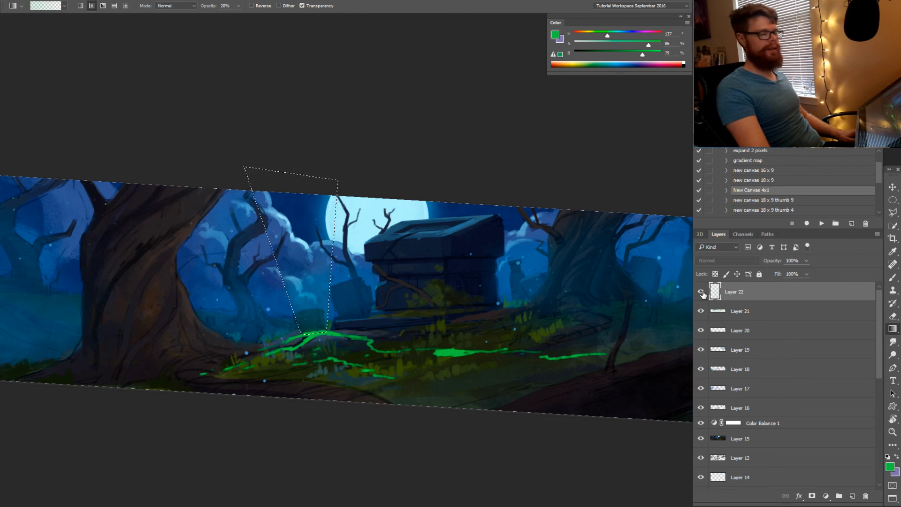
{"action": "left_click_drag", "start_coordinate": [315, 346], "coordinate": [349, 134]}
{"action": "key", "text": "ctrl+d"}
Paint a thin green ray rising from the crack along the beam's right edge with the Brush
{"action": "key", "text": "z"}
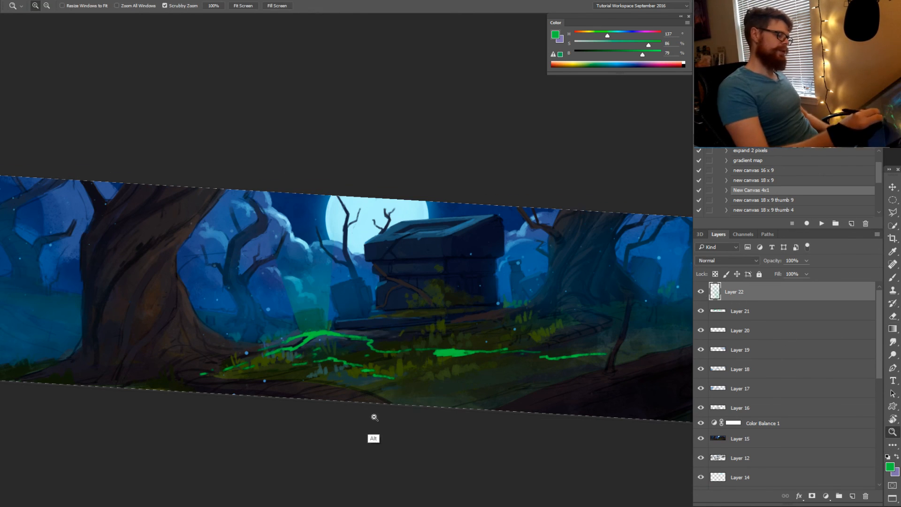
{"action": "left_click", "coordinate": [374, 417]}
{"action": "key", "text": "g"}
{"action": "right_click", "coordinate": [300, 300]}
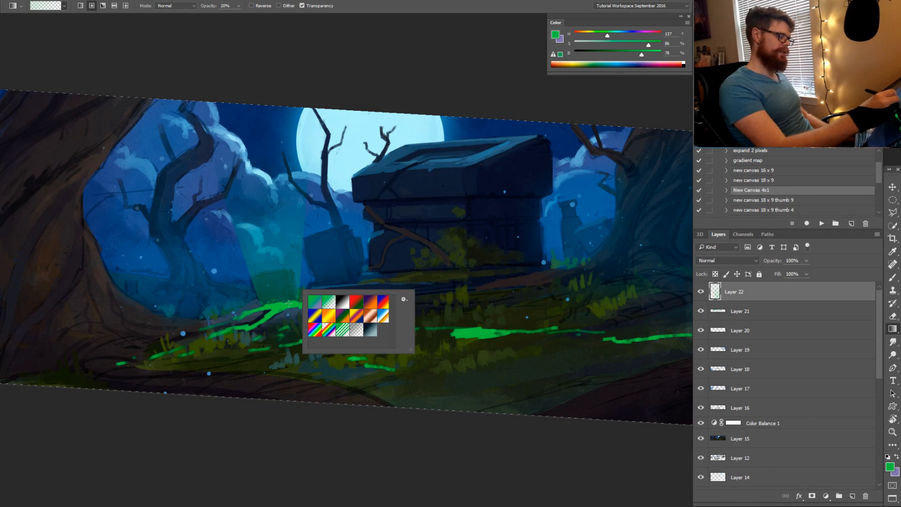
{"action": "key", "text": "Escape"}
{"action": "key", "text": "b"}
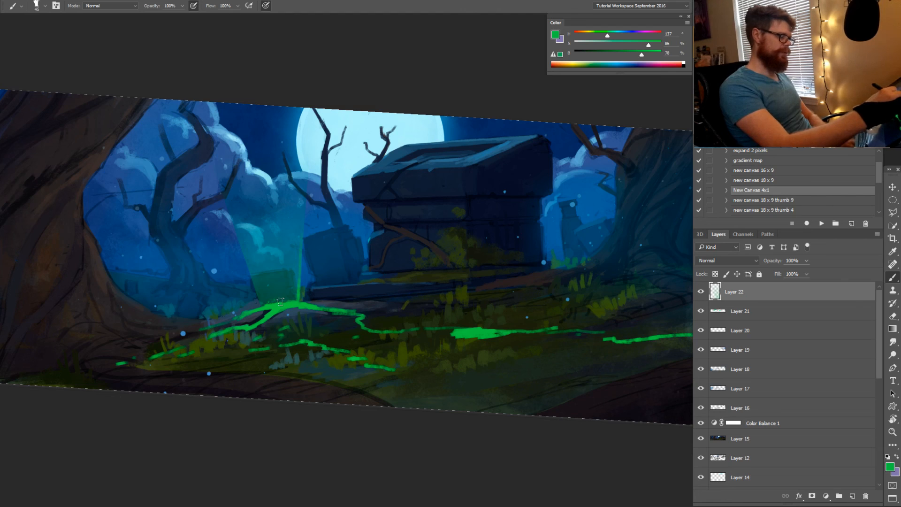
{"action": "left_click_drag", "start_coordinate": [281, 302], "coordinate": [274, 263]}
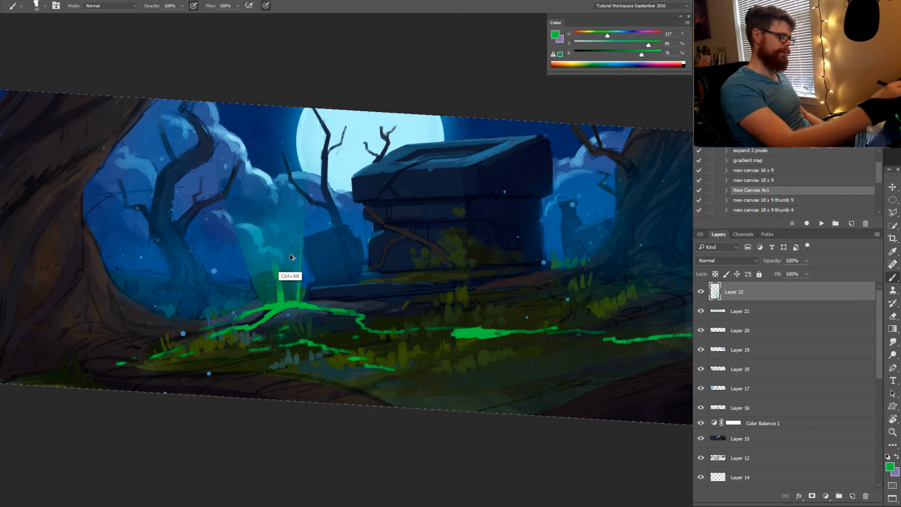
{"action": "key", "text": "ctrl+alt+z"}
{"action": "key", "text": "ctrl+alt+z"}
{"action": "key", "text": "ctrl+alt+z"}
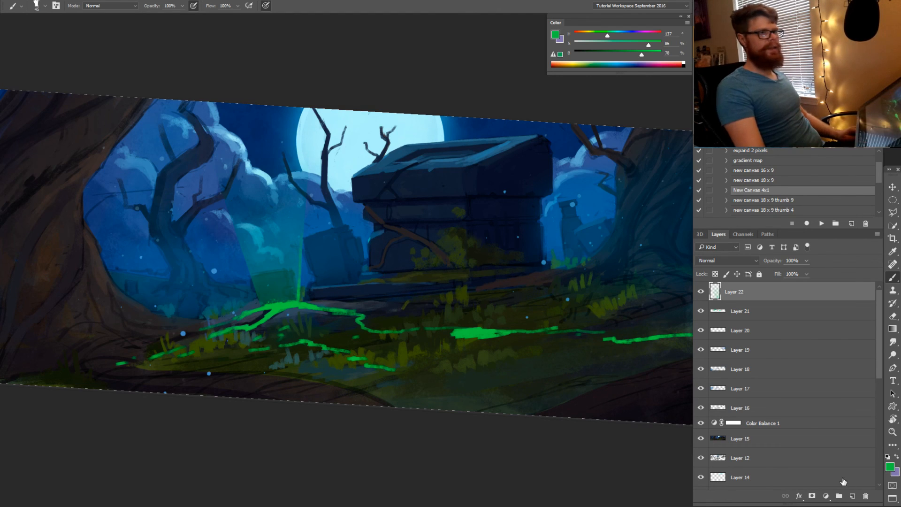
Create a new layer and paint green rays up from the crack plus a streak higher along the beam's left edge
{"action": "left_click", "coordinate": [853, 496]}
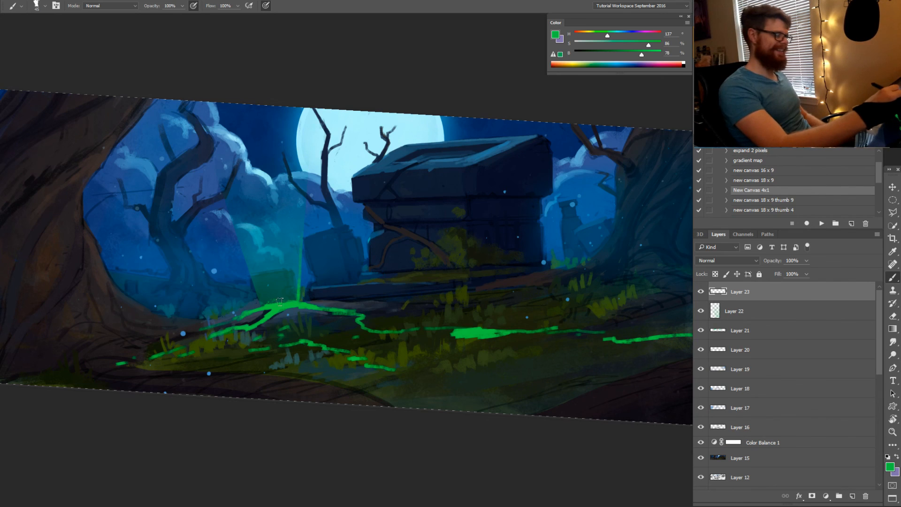
{"action": "mouse_move", "coordinate": [280, 301]}
{"action": "left_mouse_down"}
{"action": "mouse_move", "coordinate": [274, 256]}
{"action": "mouse_move", "coordinate": [275, 302]}
{"action": "mouse_move", "coordinate": [268, 291]}
{"action": "mouse_move", "coordinate": [299, 263]}
{"action": "left_mouse_up"}
{"action": "key", "text": "bracketleft"}
{"action": "left_click_drag", "start_coordinate": [255, 283], "coordinate": [260, 302]}
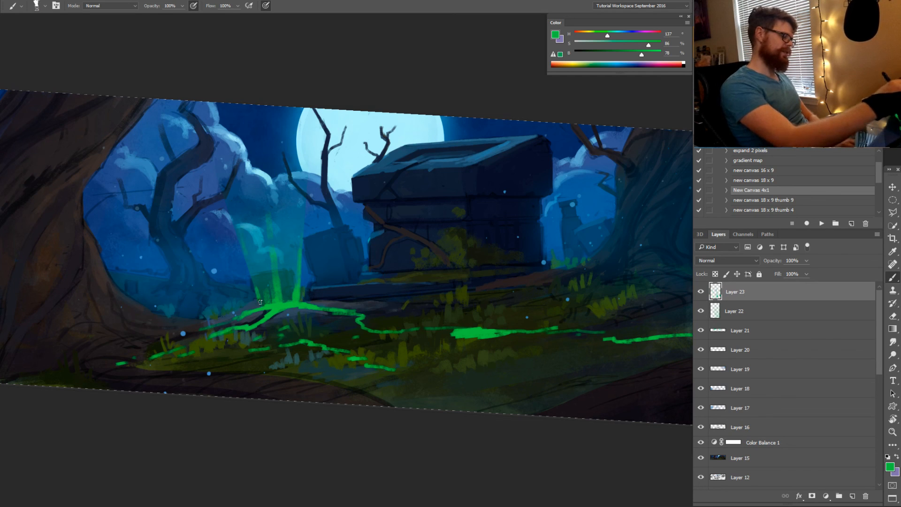
{"action": "left_click_drag", "start_coordinate": [249, 196], "coordinate": [240, 152]}
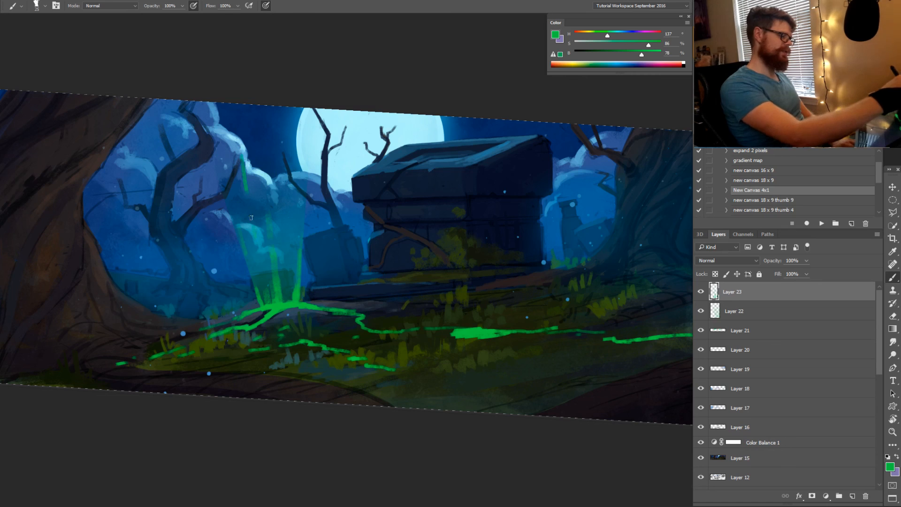
{"action": "left_click_drag", "start_coordinate": [250, 206], "coordinate": [242, 163]}
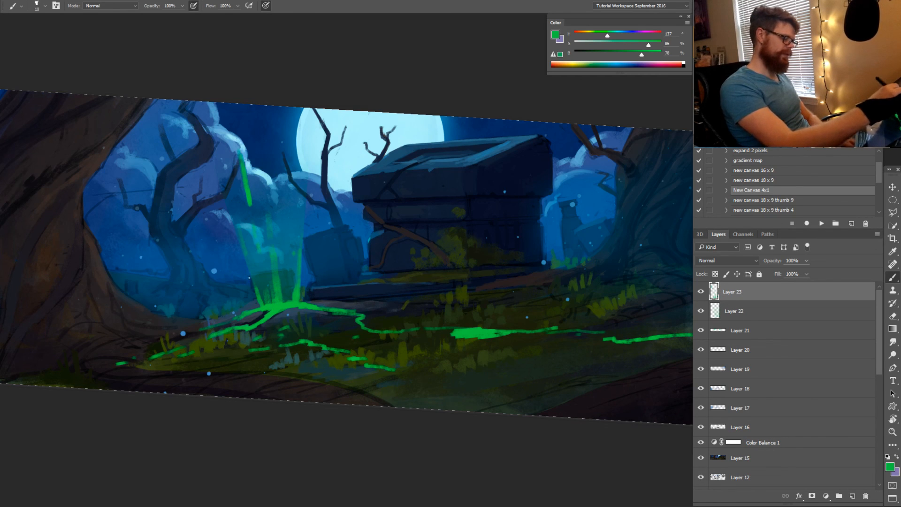
Dot two small green glowing eyes onto the tilted tombstone beside the beam, erasing and redoing misplaced dots
{"action": "left_click", "coordinate": [316, 239]}
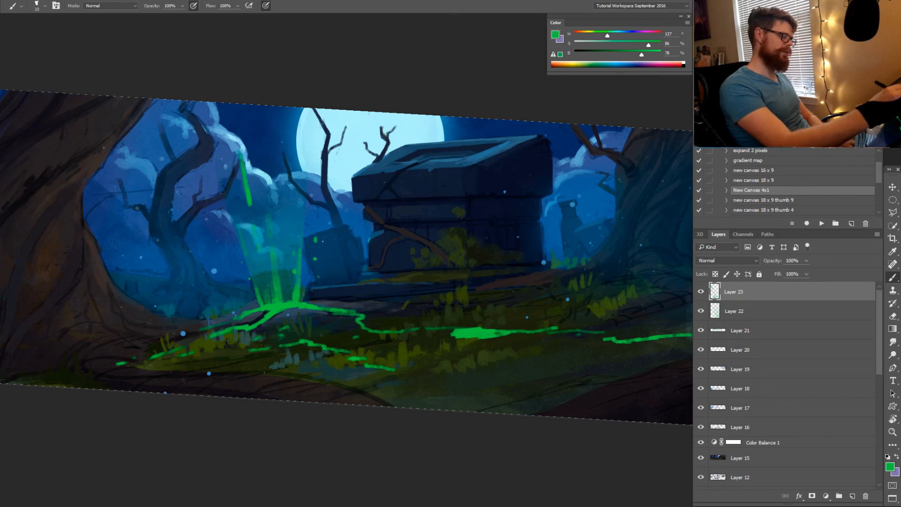
{"action": "key", "text": "e"}
{"action": "left_click", "coordinate": [317, 239]}
{"action": "key", "text": "b"}
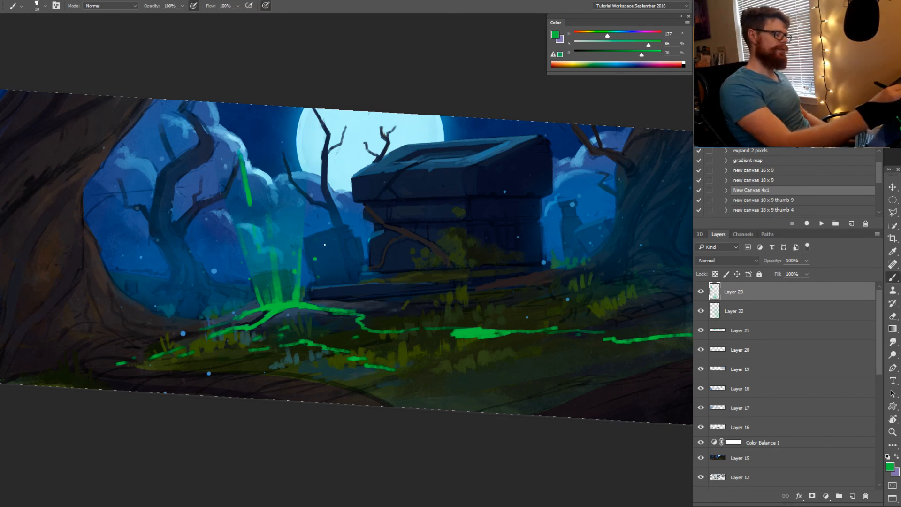
{"action": "left_click", "coordinate": [325, 245]}
{"action": "key", "text": "ctrl+z"}
{"action": "left_click", "coordinate": [328, 254]}
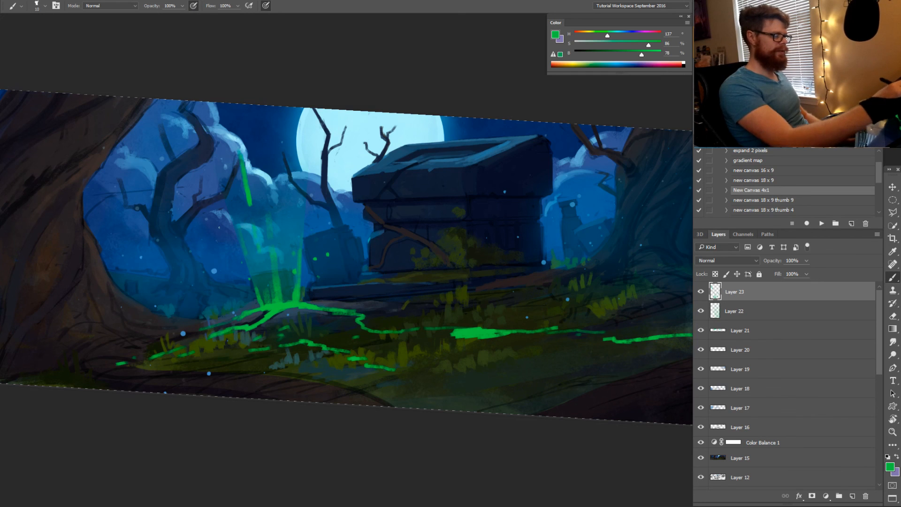
Strengthen the green rays at the beam's base and erase the upper left streak down to a thin ray
{"action": "left_click_drag", "start_coordinate": [278, 256], "coordinate": [296, 304]}
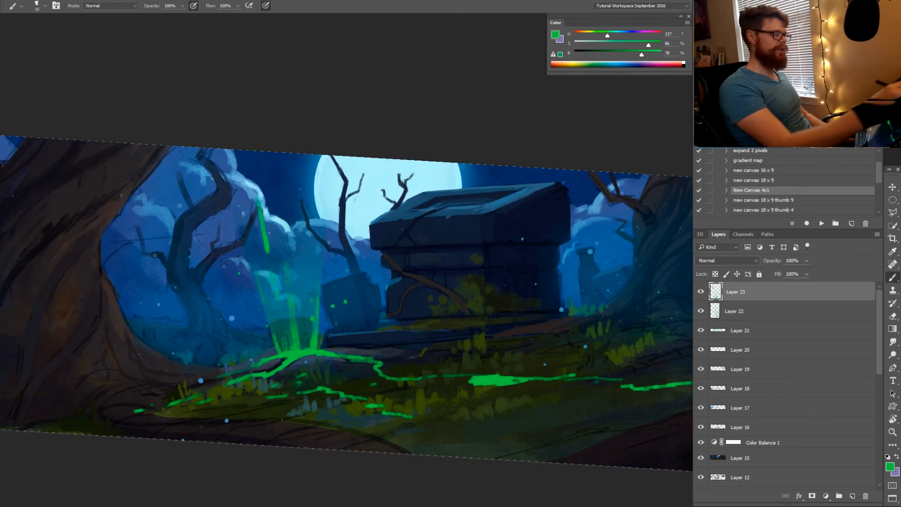
{"action": "key", "text": "e"}
{"action": "left_click_drag", "start_coordinate": [259, 202], "coordinate": [268, 249]}
{"action": "key", "text": "b"}
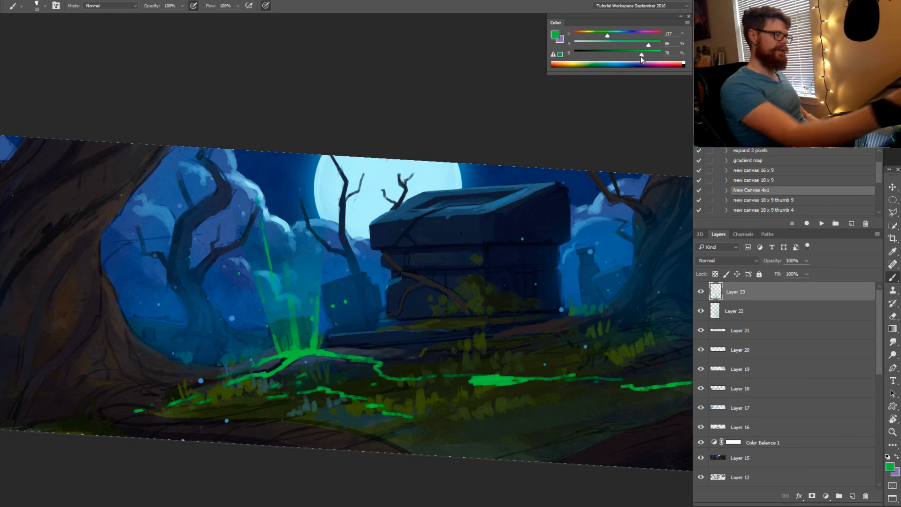
Raise the green's brightness to 91% and 100% while painting bright highlights on the rays and crack at the beam's base
{"action": "left_click_drag", "start_coordinate": [642, 55], "coordinate": [653, 55]}
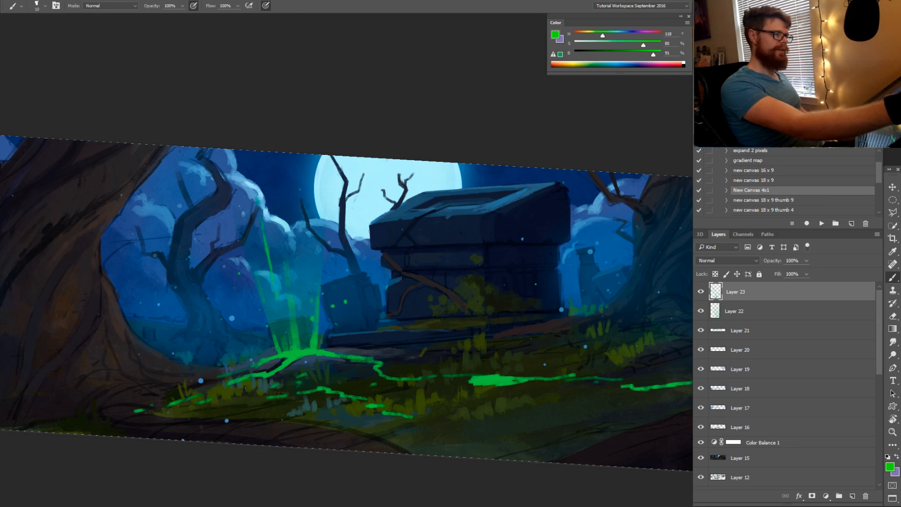
{"action": "left_click_drag", "start_coordinate": [295, 339], "coordinate": [296, 349]}
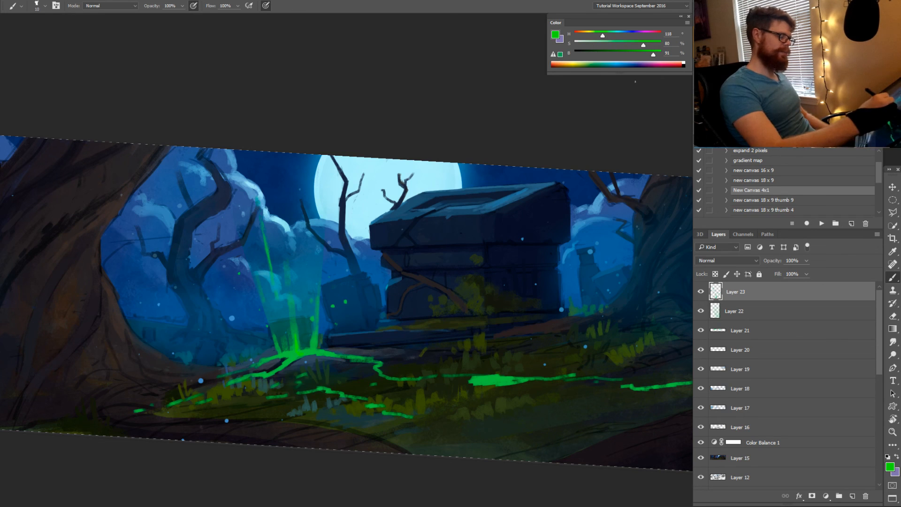
{"action": "left_click_drag", "start_coordinate": [654, 53], "coordinate": [667, 60]}
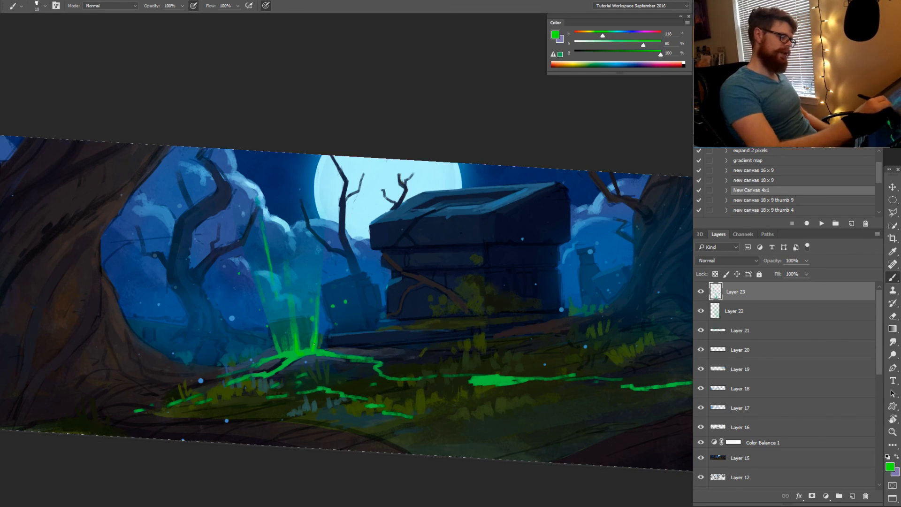
{"action": "left_click_drag", "start_coordinate": [302, 351], "coordinate": [288, 362]}
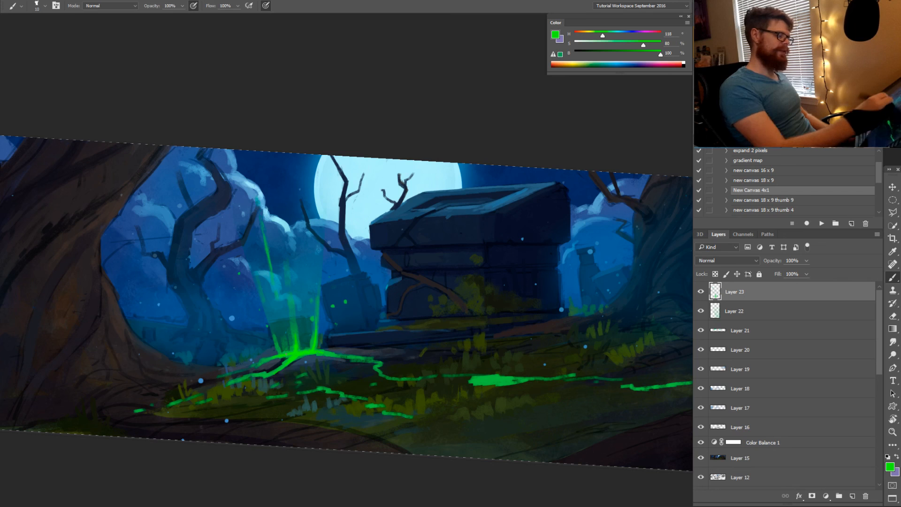
{"action": "left_click_drag", "start_coordinate": [276, 308], "coordinate": [284, 350]}
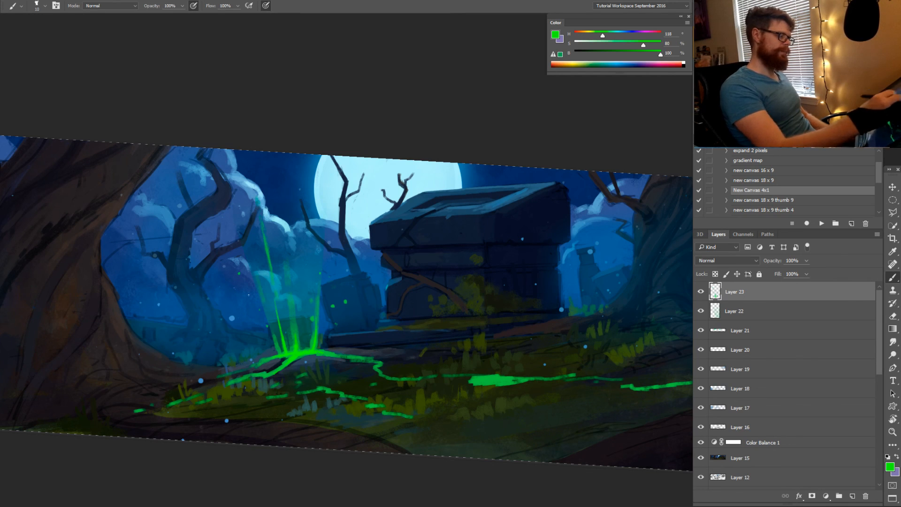
Reset the canvas rotation to 0° and touch up the green puddle before the tomb, sampling the nearby grass and green colors
{"action": "key", "text": "z"}
{"action": "left_click_drag", "start_coordinate": [375, 399], "coordinate": [348, 400]}
{"action": "left_click_drag", "start_coordinate": [503, 396], "coordinate": [457, 407]}
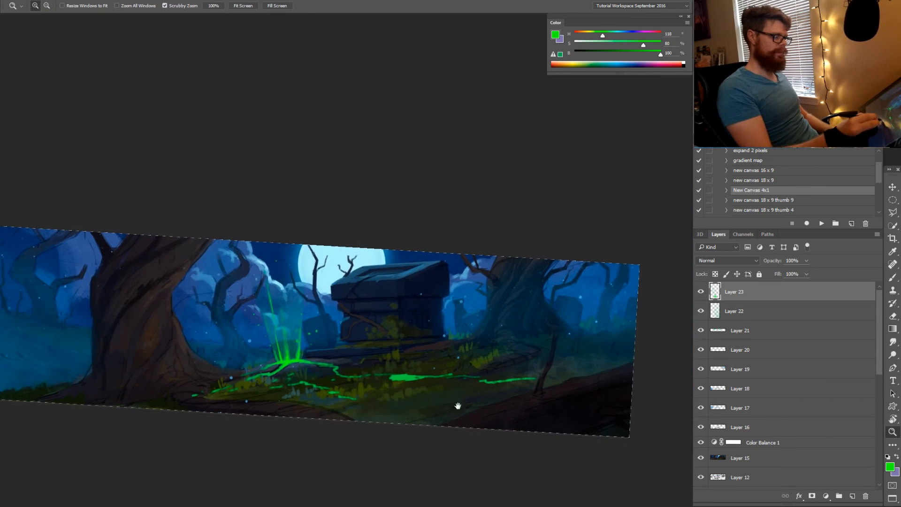
{"action": "key", "text": "r"}
{"action": "left_click_drag", "start_coordinate": [554, 404], "coordinate": [567, 394]}
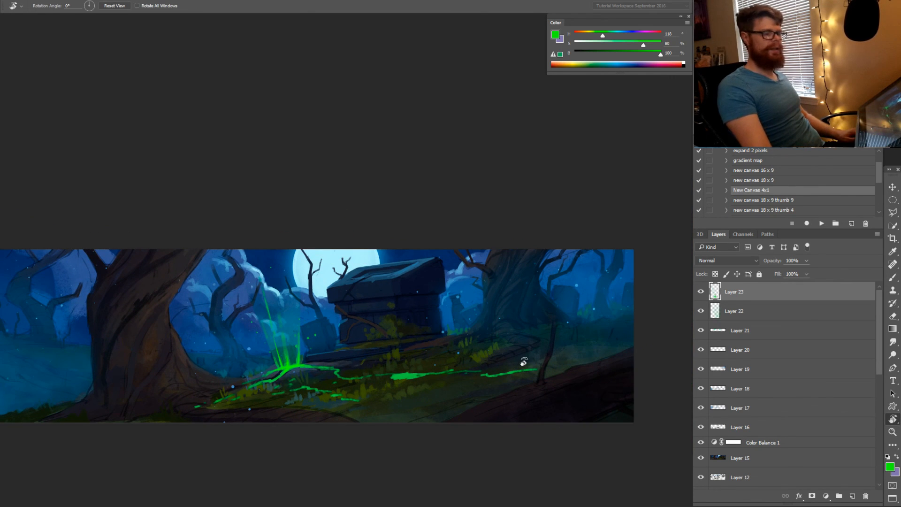
{"action": "key", "text": "z"}
{"action": "key", "text": "b"}
{"action": "mouse_move", "coordinate": [418, 372]}
{"action": "left_mouse_down"}
{"action": "mouse_move", "coordinate": [443, 373]}
{"action": "mouse_move", "coordinate": [406, 379]}
{"action": "left_mouse_up"}
{"action": "left_click", "coordinate": [407, 387], "text": "alt"}
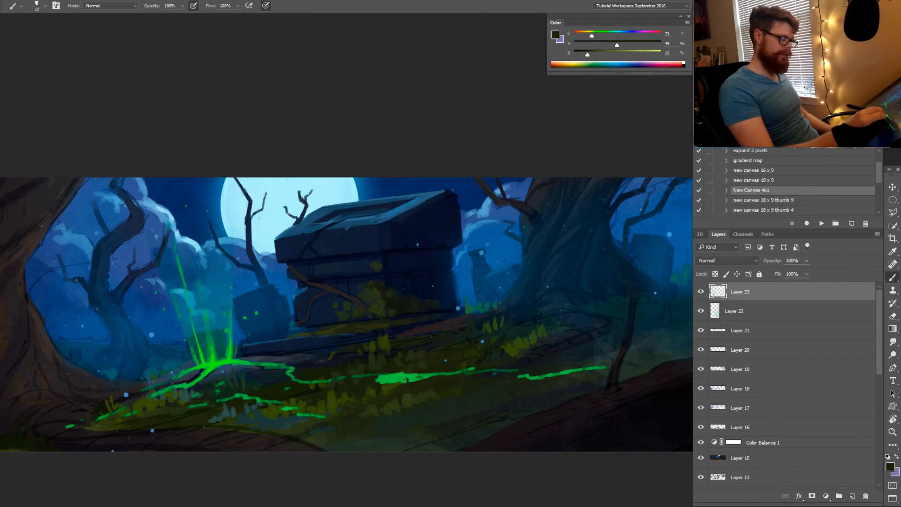
{"action": "left_click", "coordinate": [415, 371], "text": "alt"}
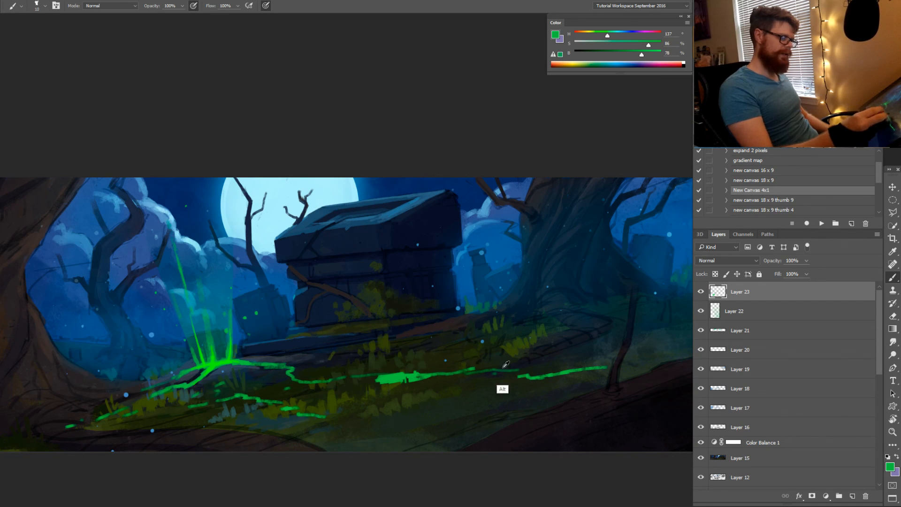
Trim the upper edge of the green puddle before the tomb with the sampled dark ground color, its brightness set to 11%
{"action": "left_click", "coordinate": [545, 419], "text": "alt"}
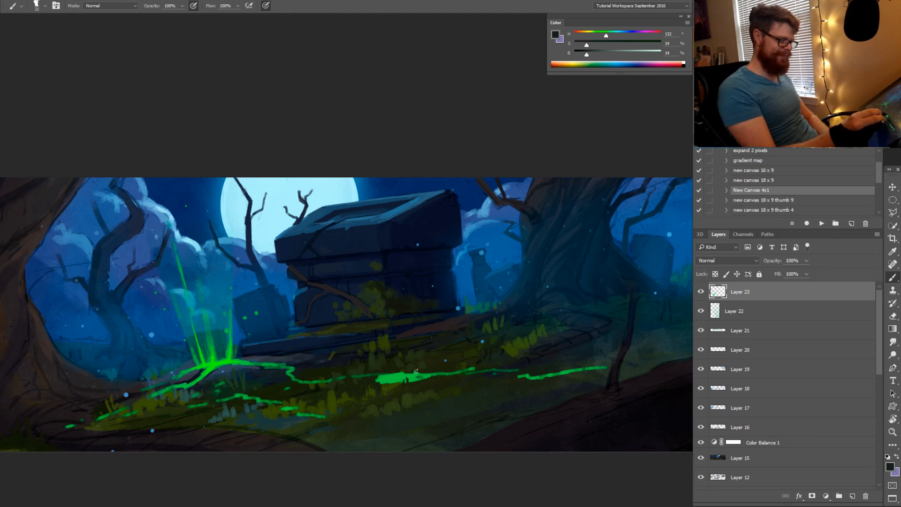
{"action": "left_click_drag", "start_coordinate": [416, 372], "coordinate": [436, 373]}
{"action": "left_click_drag", "start_coordinate": [586, 55], "coordinate": [584, 55]}
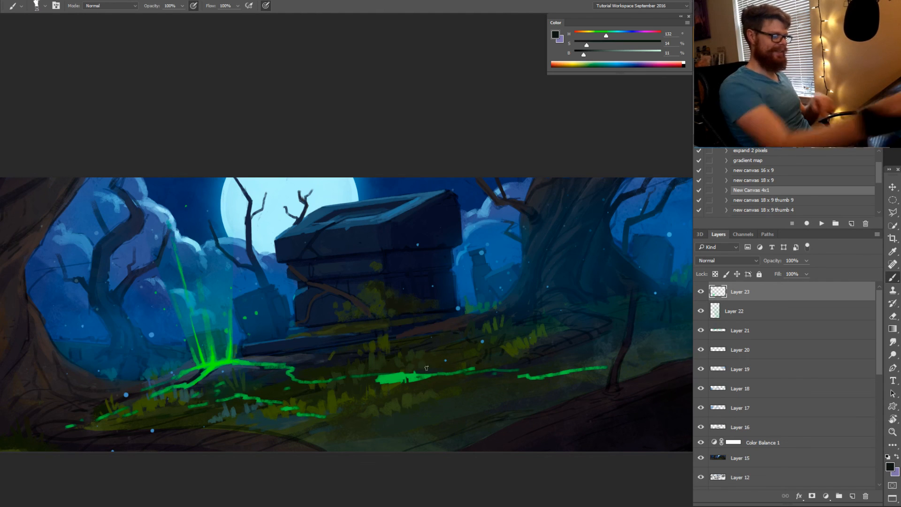
{"action": "left_click_drag", "start_coordinate": [382, 371], "coordinate": [416, 371]}
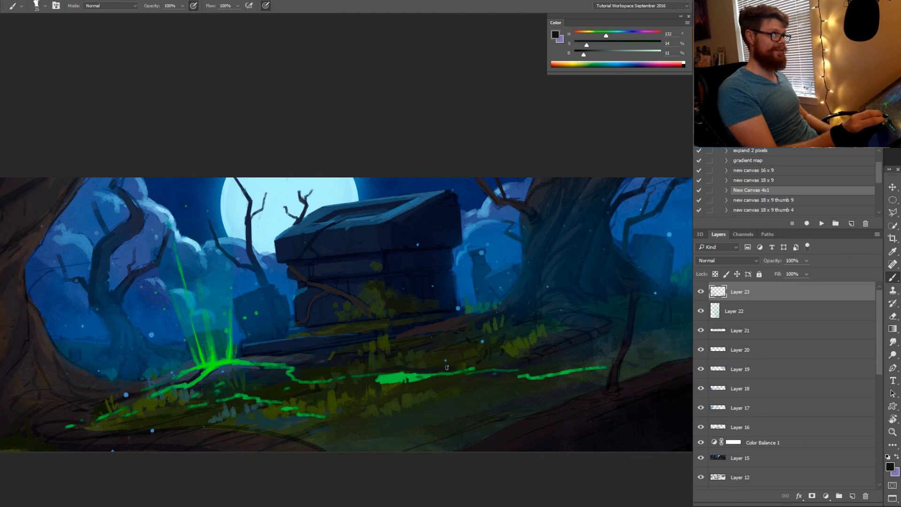
{"action": "left_click_drag", "start_coordinate": [435, 377], "coordinate": [507, 362]}
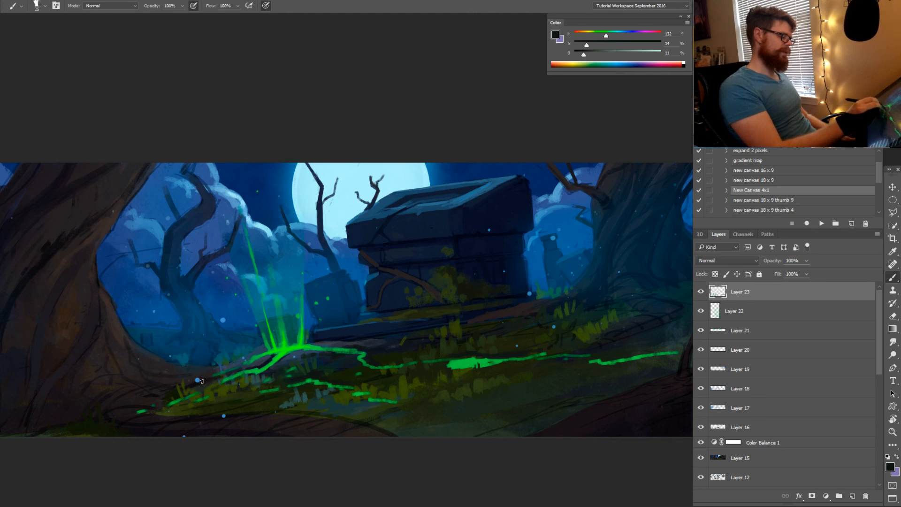
Check the whole panorama and sample the green of the crack for touching up the puddle before the tomb
{"action": "left_click_drag", "start_coordinate": [213, 375], "coordinate": [287, 384]}
{"action": "key", "text": "z"}
{"action": "left_click_drag", "start_coordinate": [438, 398], "coordinate": [359, 397]}
{"action": "left_click_drag", "start_coordinate": [478, 411], "coordinate": [464, 384]}
{"action": "left_click_drag", "start_coordinate": [510, 365], "coordinate": [553, 346]}
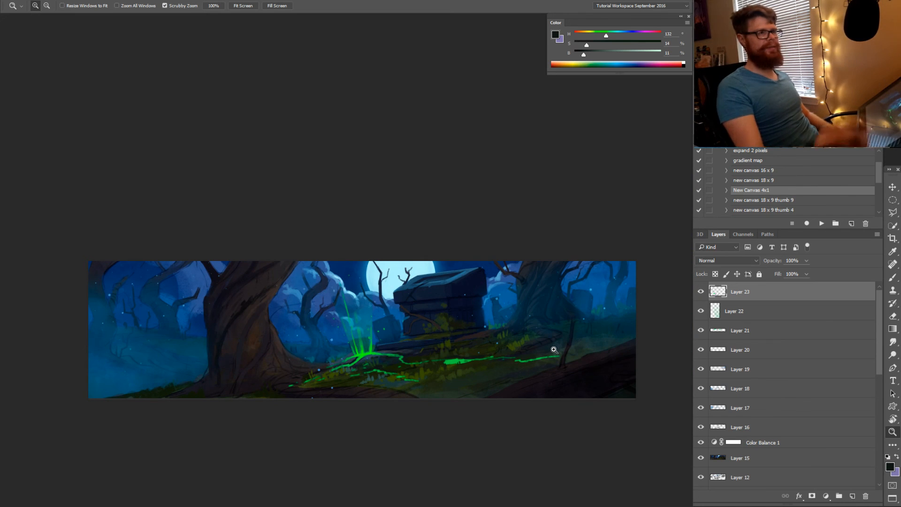
{"action": "left_click", "coordinate": [469, 358]}
{"action": "key", "text": "b"}
{"action": "left_click", "coordinate": [440, 362], "text": "alt"}
{"action": "left_click_drag", "start_coordinate": [465, 397], "coordinate": [413, 396]}
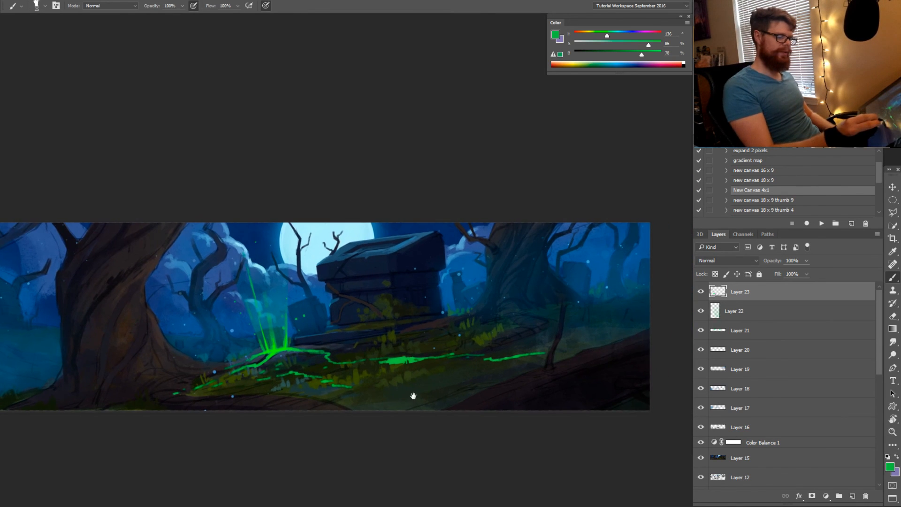
Touch up the dark foreground slope and the roots along the panorama's lower edge with sampled brown and near-black tones
{"action": "key", "text": "z"}
{"action": "mouse_move", "coordinate": [474, 381]}
{"action": "left_mouse_down"}
{"action": "mouse_move", "coordinate": [412, 378]}
{"action": "mouse_move", "coordinate": [526, 373]}
{"action": "left_mouse_up"}
{"action": "key", "text": "b"}
{"action": "left_click", "coordinate": [446, 372], "text": "alt"}
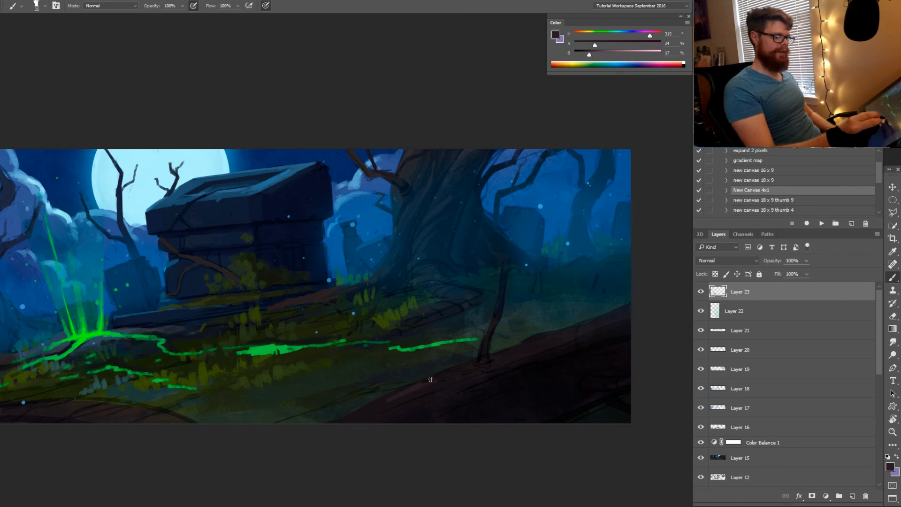
{"action": "left_click_drag", "start_coordinate": [258, 428], "coordinate": [439, 416]}
{"action": "left_click", "coordinate": [280, 391], "text": "alt"}
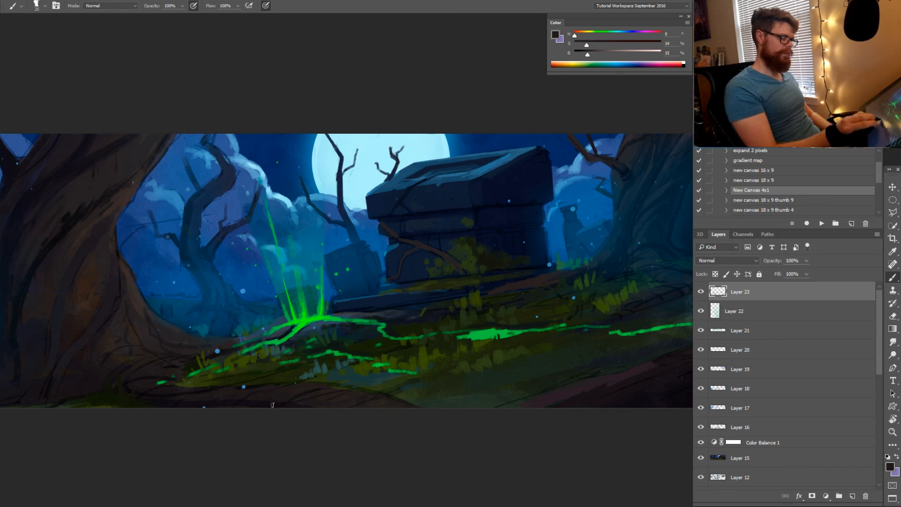
{"action": "left_click", "coordinate": [322, 389], "text": "alt"}
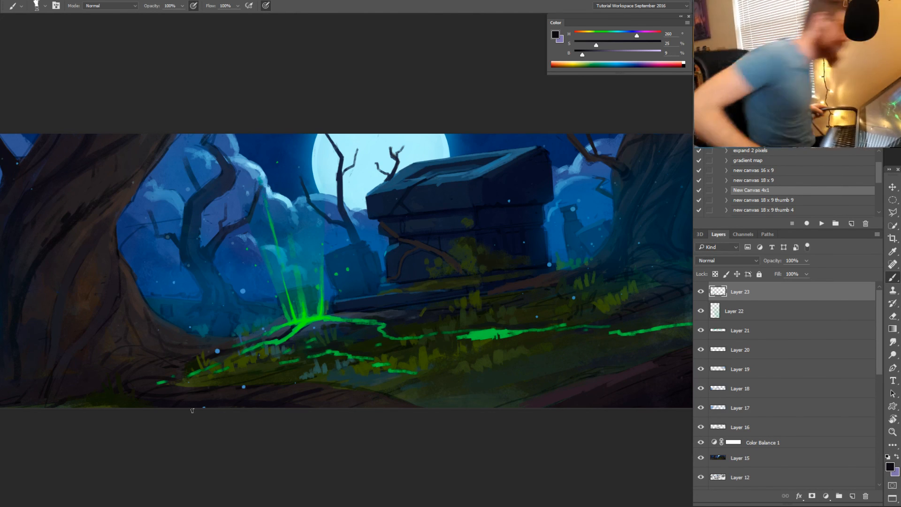
Clean up the sky along the large trunk's right edge and around the nearby background branch with sampled blues
{"action": "left_click", "coordinate": [122, 244], "text": "alt"}
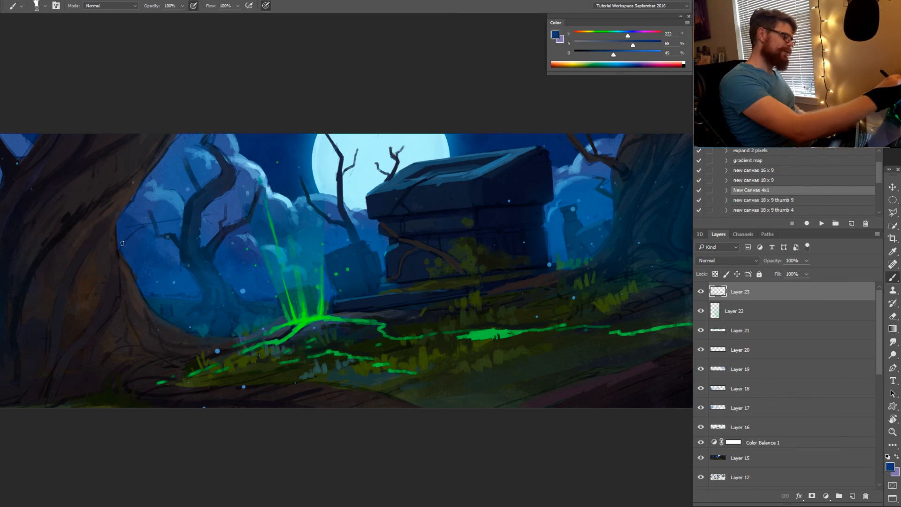
{"action": "left_click_drag", "start_coordinate": [130, 239], "coordinate": [119, 245]}
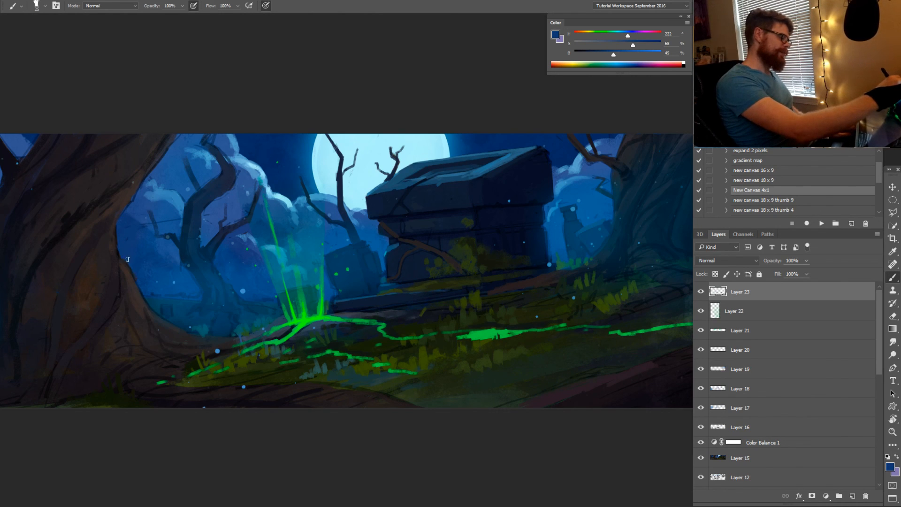
{"action": "left_click_drag", "start_coordinate": [208, 275], "coordinate": [310, 335]}
{"action": "left_click", "coordinate": [262, 284], "text": "alt"}
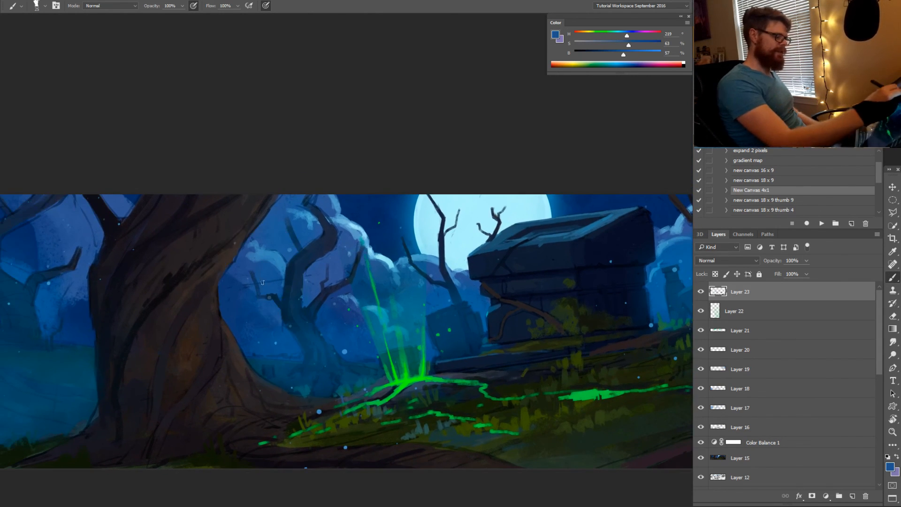
{"action": "left_click_drag", "start_coordinate": [246, 301], "coordinate": [392, 296]}
Paint a thin crooked dark branch left of the large tree and refine the far left trees, sampling nearby blues
{"action": "left_click", "coordinate": [229, 240], "text": "alt"}
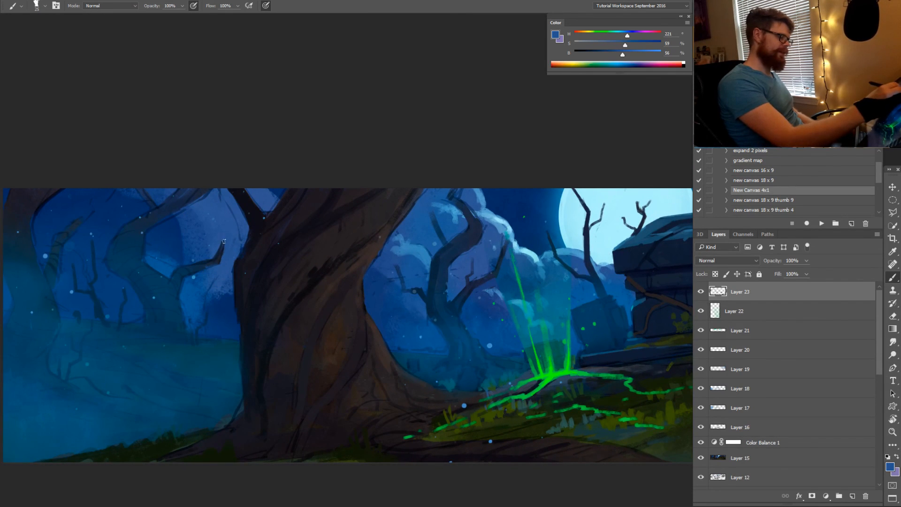
{"action": "left_click", "coordinate": [219, 256], "text": "alt"}
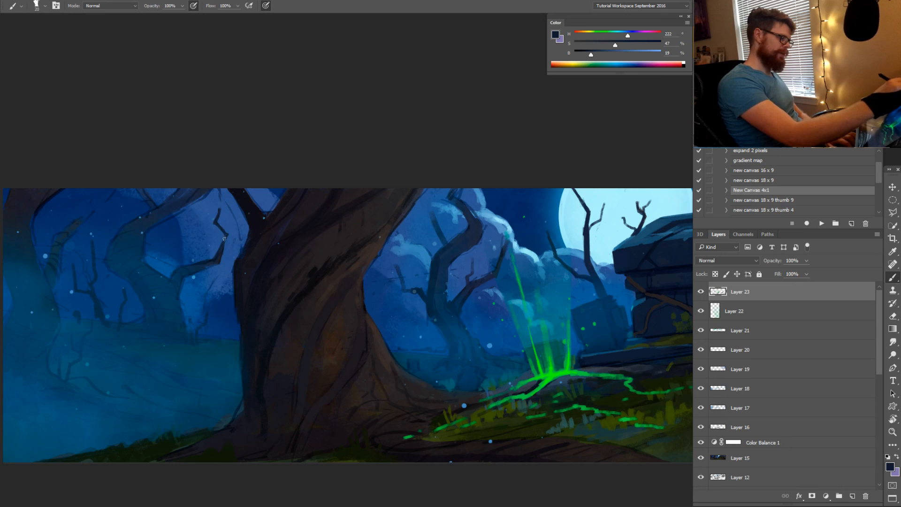
{"action": "mouse_move", "coordinate": [224, 239]}
{"action": "left_mouse_down"}
{"action": "mouse_move", "coordinate": [193, 265]}
{"action": "mouse_move", "coordinate": [190, 240]}
{"action": "mouse_move", "coordinate": [194, 261]}
{"action": "left_mouse_up"}
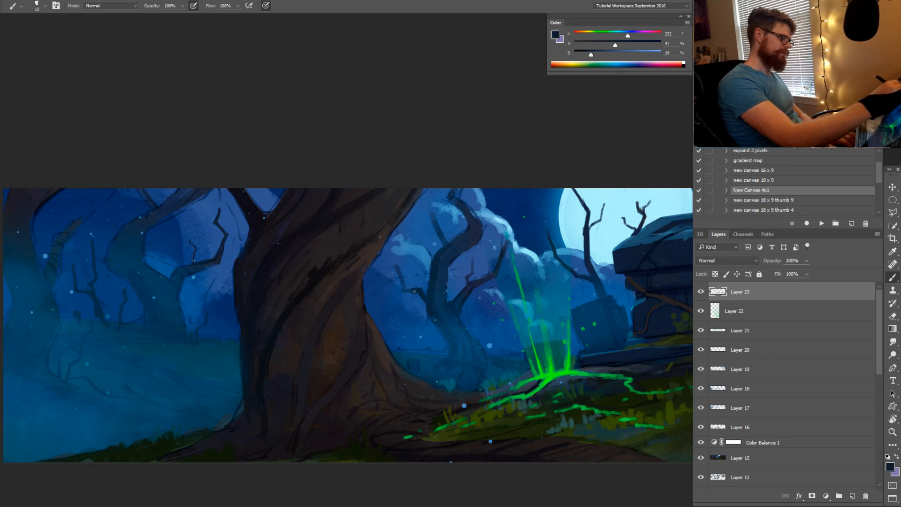
{"action": "left_click_drag", "start_coordinate": [50, 260], "coordinate": [55, 270]}
{"action": "left_click", "coordinate": [55, 272], "text": "alt"}
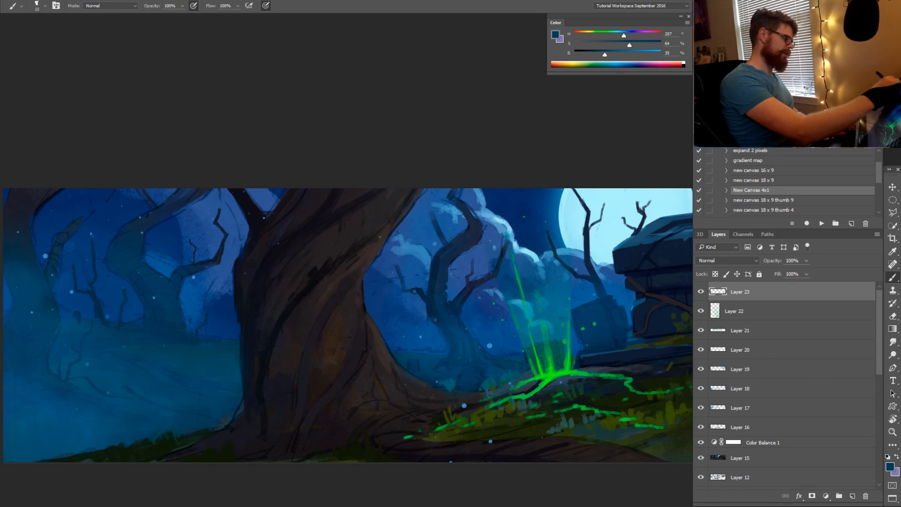
Tilt the canvas and darken the fork at the large tree's upper left with a sampled near-black, sampling its bark too
{"action": "key", "text": "r"}
{"action": "left_click_drag", "start_coordinate": [109, 330], "coordinate": [183, 367]}
{"action": "left_click_drag", "start_coordinate": [357, 394], "coordinate": [351, 506]}
{"action": "left_click_drag", "start_coordinate": [396, 430], "coordinate": [356, 437]}
{"action": "key", "text": "b"}
{"action": "left_click", "coordinate": [215, 333], "text": "alt"}
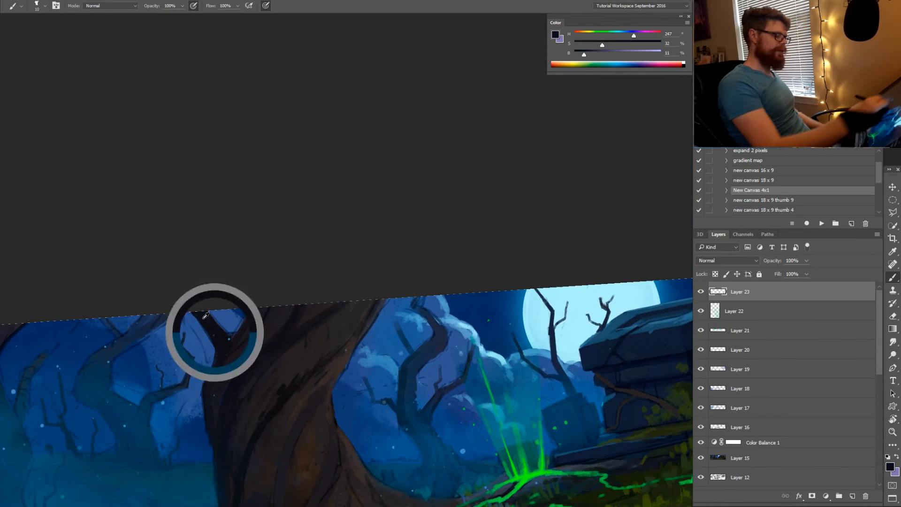
{"action": "mouse_move", "coordinate": [205, 314]}
{"action": "left_mouse_down"}
{"action": "mouse_move", "coordinate": [212, 336]}
{"action": "mouse_move", "coordinate": [218, 318]}
{"action": "left_mouse_up"}
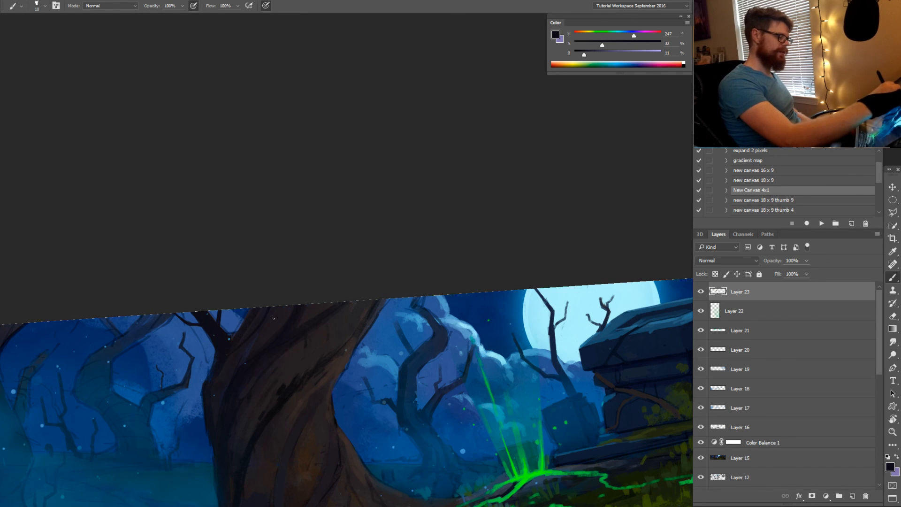
{"action": "left_click_drag", "start_coordinate": [362, 363], "coordinate": [318, 366]}
{"action": "left_click", "coordinate": [317, 334], "text": "alt"}
{"action": "mouse_move", "coordinate": [316, 334]}
{"action": "left_mouse_down"}
{"action": "mouse_move", "coordinate": [346, 324]}
{"action": "mouse_move", "coordinate": [381, 293]}
{"action": "left_mouse_up"}
{"action": "left_click_drag", "start_coordinate": [419, 357], "coordinate": [360, 399]}
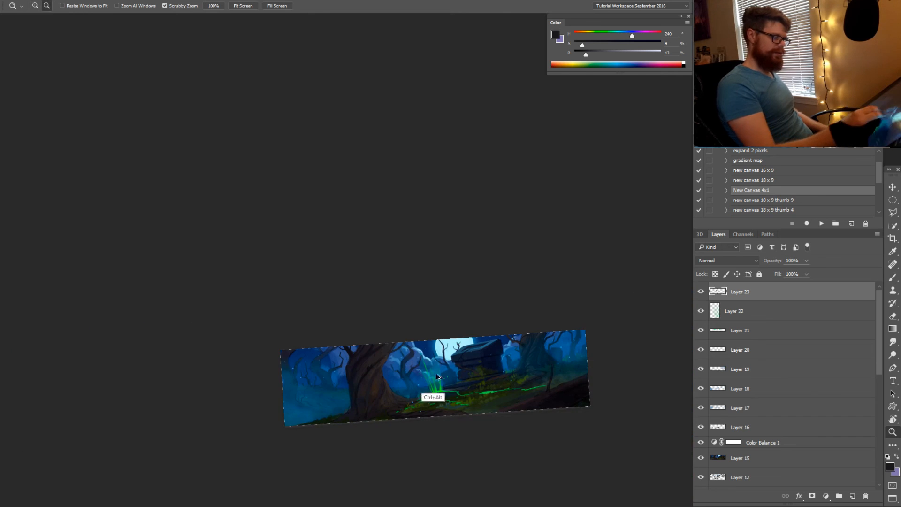
Level the canvas to 0° and rough in a thick dark branch on the large trunk's left side using sampled dark tones
{"action": "left_click_drag", "start_coordinate": [444, 375], "coordinate": [399, 366]}
{"action": "left_click_drag", "start_coordinate": [308, 372], "coordinate": [328, 373]}
{"action": "left_click", "coordinate": [309, 379], "text": "alt"}
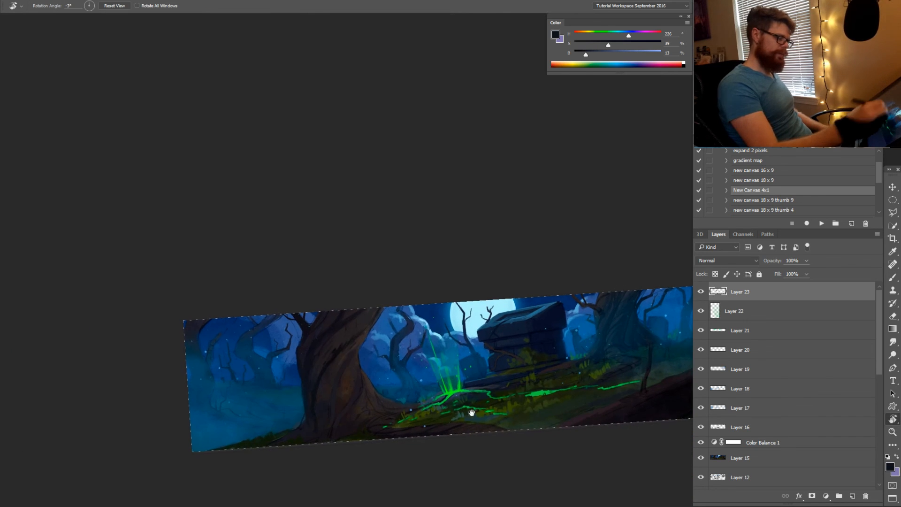
{"action": "mouse_move", "coordinate": [486, 362]}
{"action": "left_mouse_down"}
{"action": "mouse_move", "coordinate": [411, 390]}
{"action": "mouse_move", "coordinate": [392, 373]}
{"action": "left_mouse_up"}
{"action": "left_click_drag", "start_coordinate": [429, 395], "coordinate": [436, 398]}
{"action": "key", "text": "b"}
{"action": "left_click", "coordinate": [198, 372], "text": "alt"}
{"action": "left_click_drag", "start_coordinate": [190, 386], "coordinate": [171, 358]}
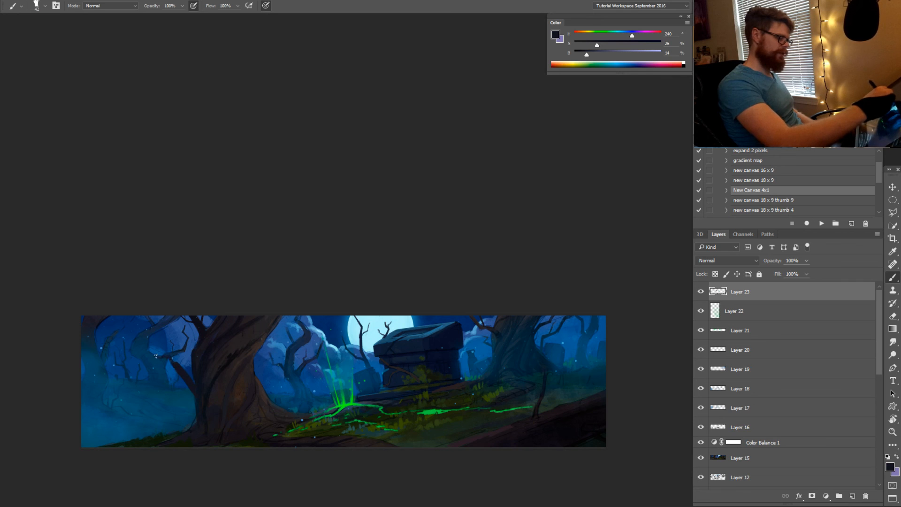
Turn the canvas nearly vertical and cut the large trunk's left branch down to a short stub with sampled blue and bark colors
{"action": "mouse_move", "coordinate": [131, 271]}
{"action": "left_mouse_down"}
{"action": "mouse_move", "coordinate": [462, 420]}
{"action": "mouse_move", "coordinate": [457, 361]}
{"action": "mouse_move", "coordinate": [442, 372]}
{"action": "mouse_move", "coordinate": [458, 360]}
{"action": "left_mouse_up"}
{"action": "left_click", "coordinate": [455, 368], "text": "alt"}
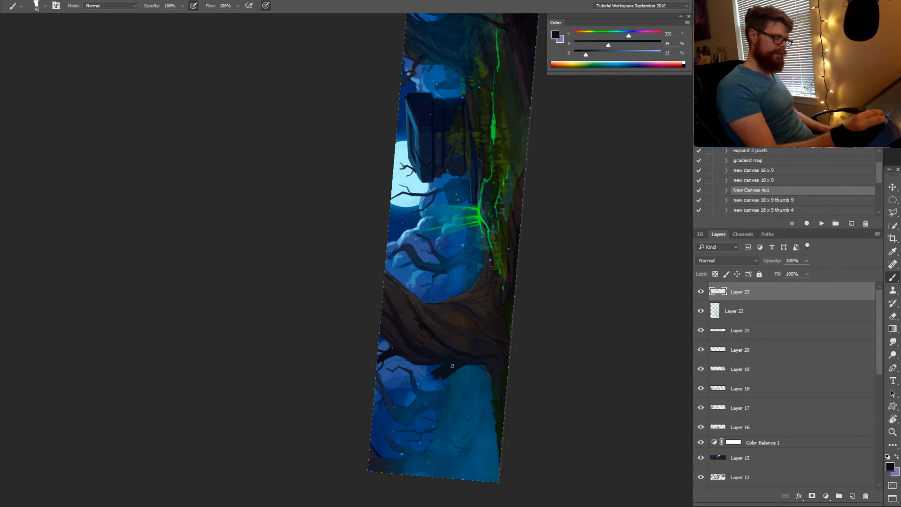
{"action": "left_click", "coordinate": [428, 390], "text": "alt"}
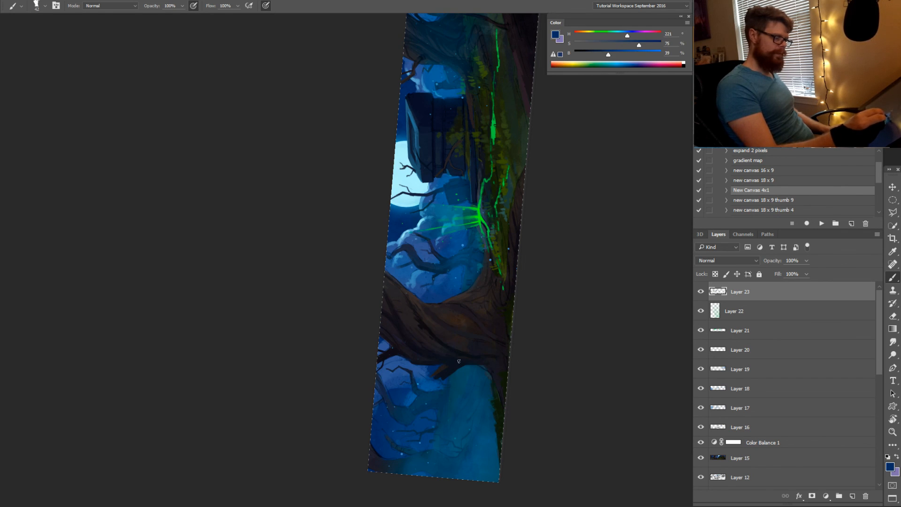
{"action": "left_click", "coordinate": [448, 370], "text": "alt"}
{"action": "left_click", "coordinate": [443, 367], "text": "alt"}
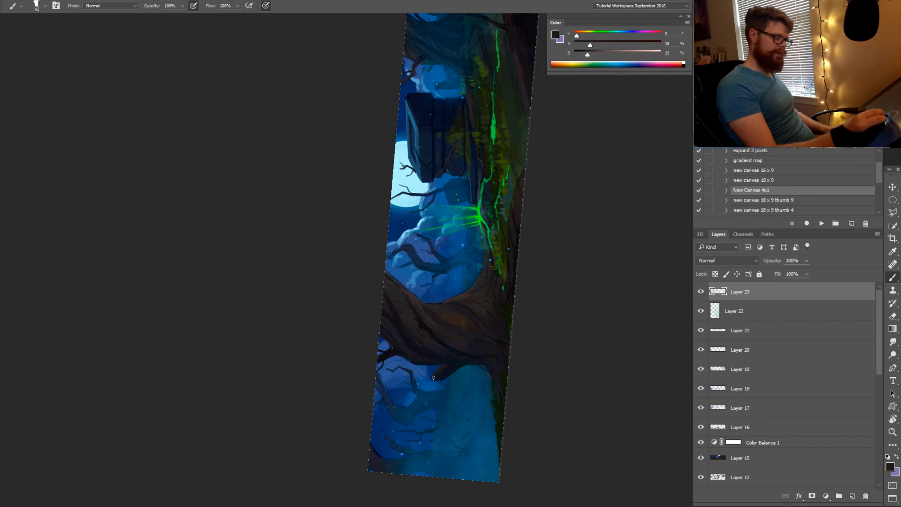
{"action": "key", "text": "r"}
{"action": "left_click_drag", "start_coordinate": [460, 352], "coordinate": [239, 413]}
Shape the stub on the large trunk into a jagged broken branch, alternating sampled near-black and bark tones
{"action": "left_click", "coordinate": [245, 367], "text": "alt"}
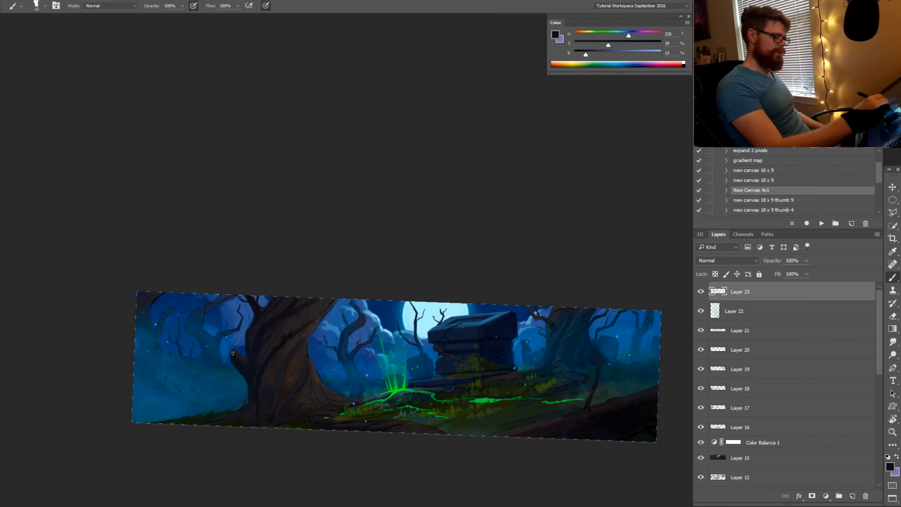
{"action": "left_click", "coordinate": [244, 358], "text": "alt"}
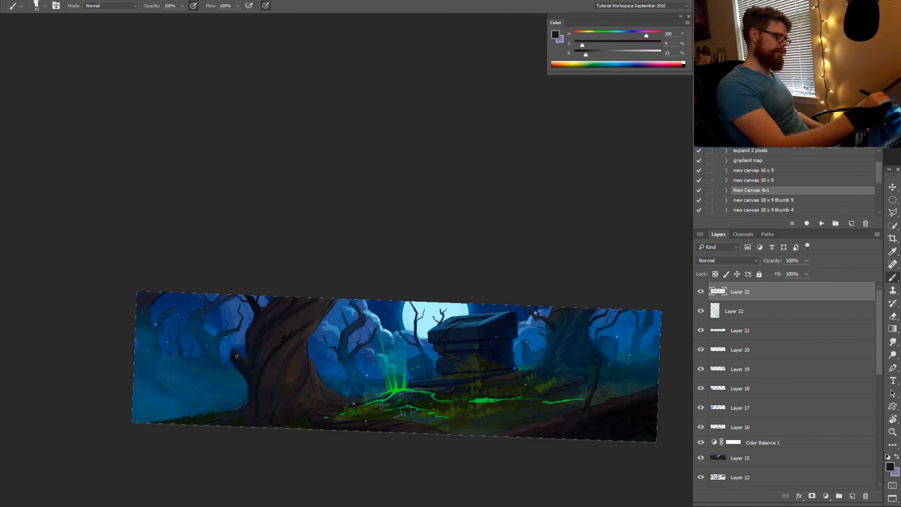
{"action": "left_click", "coordinate": [237, 362], "text": "alt"}
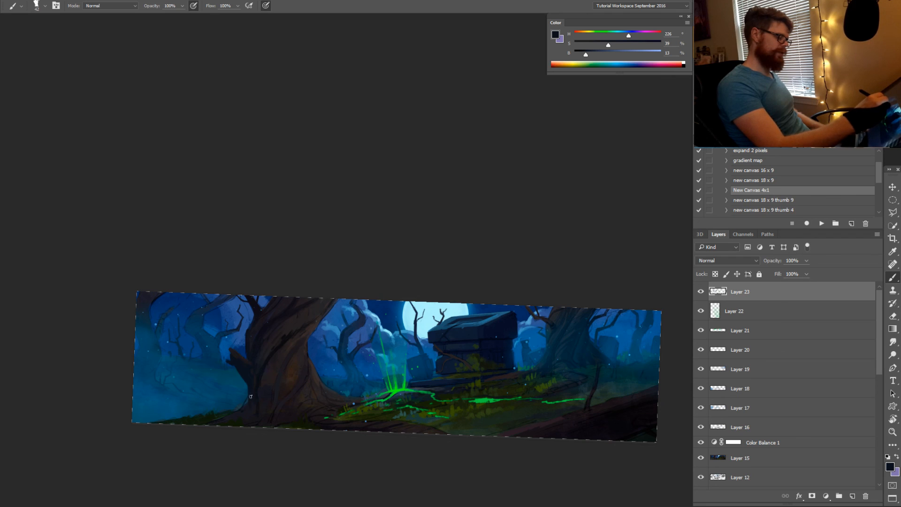
{"action": "left_click", "coordinate": [245, 363], "text": "alt"}
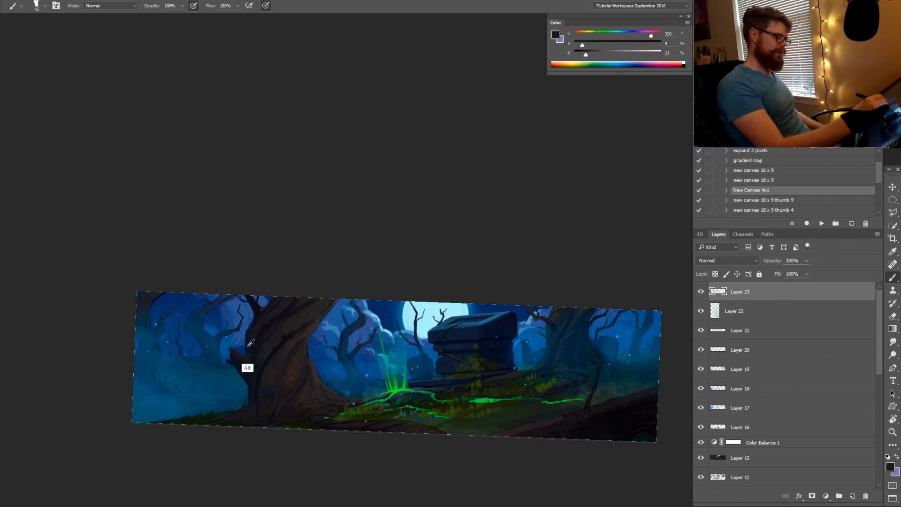
{"action": "left_click", "coordinate": [243, 357], "text": "alt"}
{"action": "left_click_drag", "start_coordinate": [361, 431], "coordinate": [350, 425]}
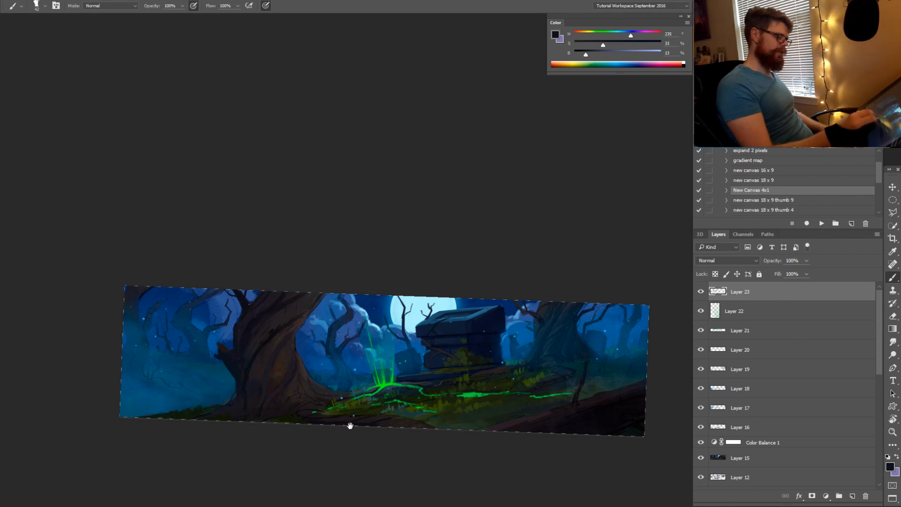
{"action": "left_click", "coordinate": [237, 362], "text": "alt"}
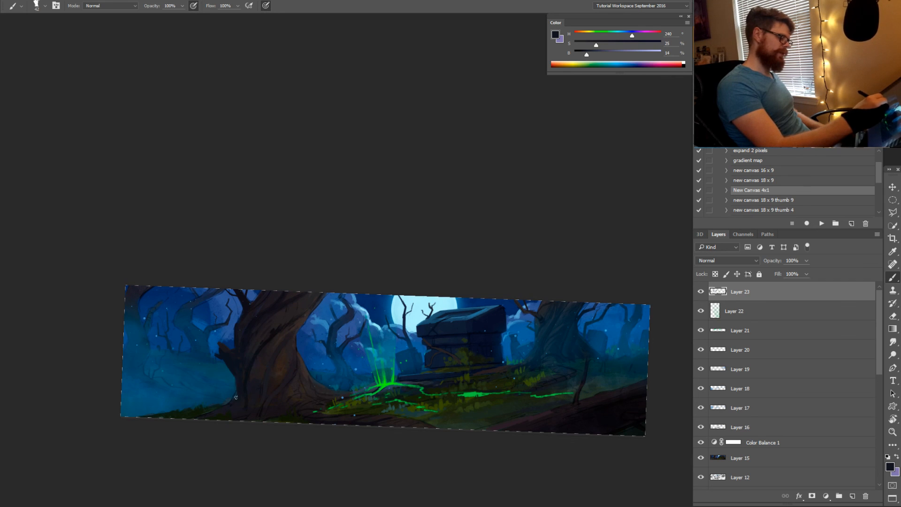
Paint dark green grass tufts left of the large tree's base and sample the olive grass near the right tree
{"action": "left_click", "coordinate": [204, 409], "text": "alt"}
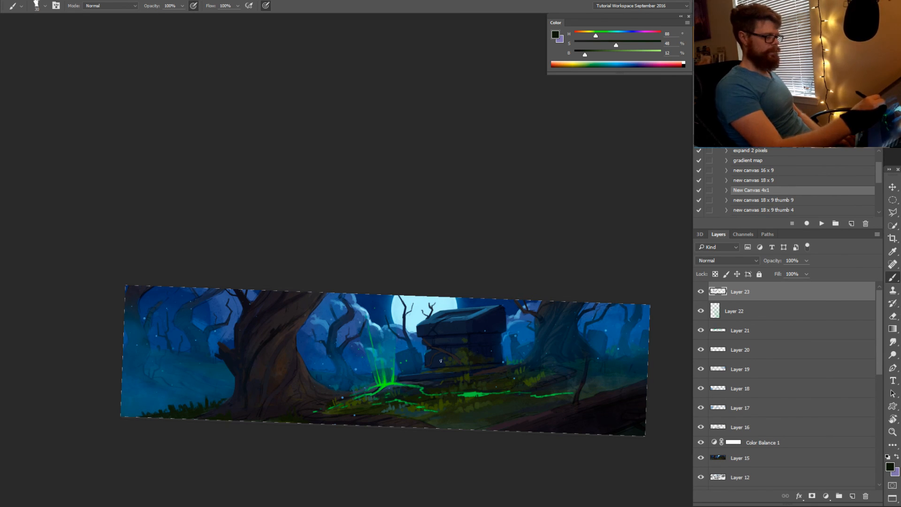
{"action": "left_click_drag", "start_coordinate": [578, 409], "coordinate": [431, 398]}
{"action": "scroll", "coordinate": [416, 375], "scroll_direction": "up", "scroll_amount": 2}
{"action": "left_click", "coordinate": [374, 362], "text": "alt"}
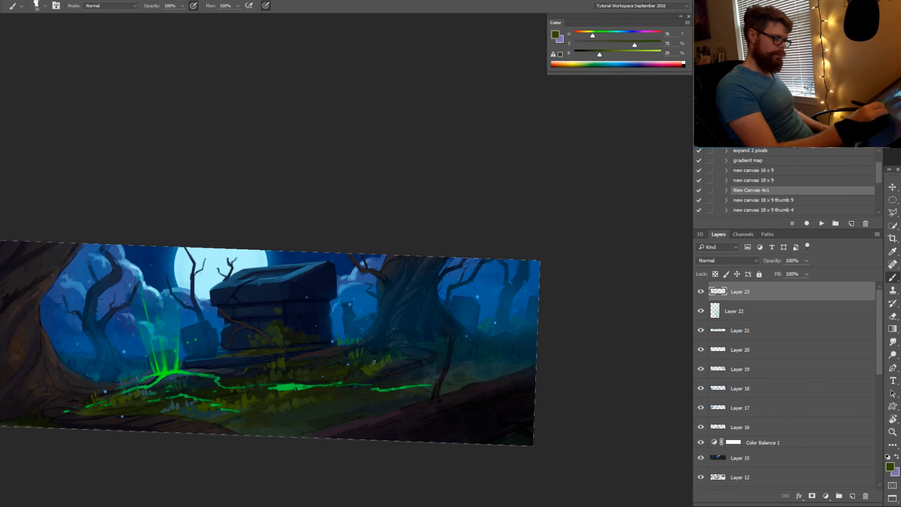
{"action": "key", "text": "z"}
{"action": "mouse_move", "coordinate": [350, 363]}
{"action": "left_mouse_down"}
{"action": "mouse_move", "coordinate": [403, 368]}
{"action": "mouse_move", "coordinate": [415, 378]}
{"action": "mouse_move", "coordinate": [400, 369]}
{"action": "left_mouse_up"}
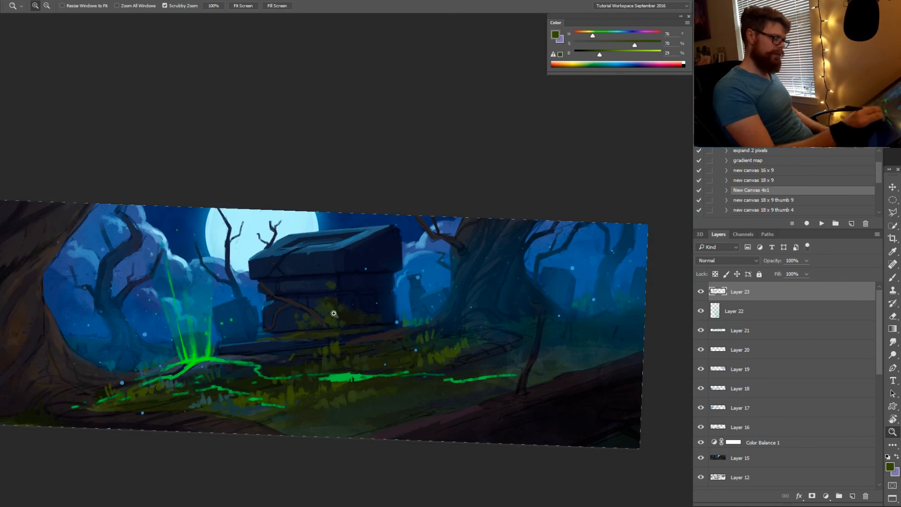
Touch up the twisted root at the tomb's corner with a sampled near-black on a rotated canvas, and reset the rotation to 0°
{"action": "left_click_drag", "start_coordinate": [334, 312], "coordinate": [366, 303]}
{"action": "key", "text": "r"}
{"action": "left_click_drag", "start_coordinate": [394, 277], "coordinate": [347, 317]}
{"action": "key", "text": "b"}
{"action": "left_click", "coordinate": [218, 475], "text": "alt"}
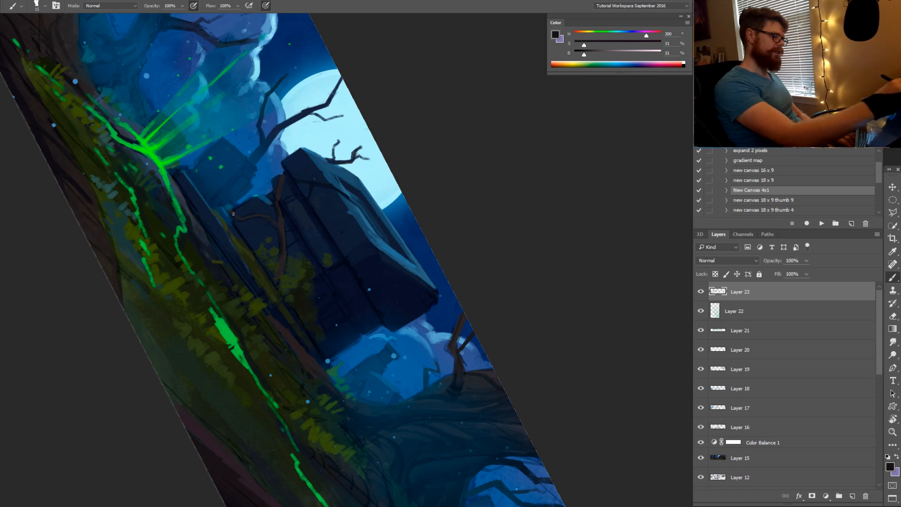
{"action": "key", "text": "r"}
{"action": "left_click_drag", "start_coordinate": [286, 260], "coordinate": [499, 367]}
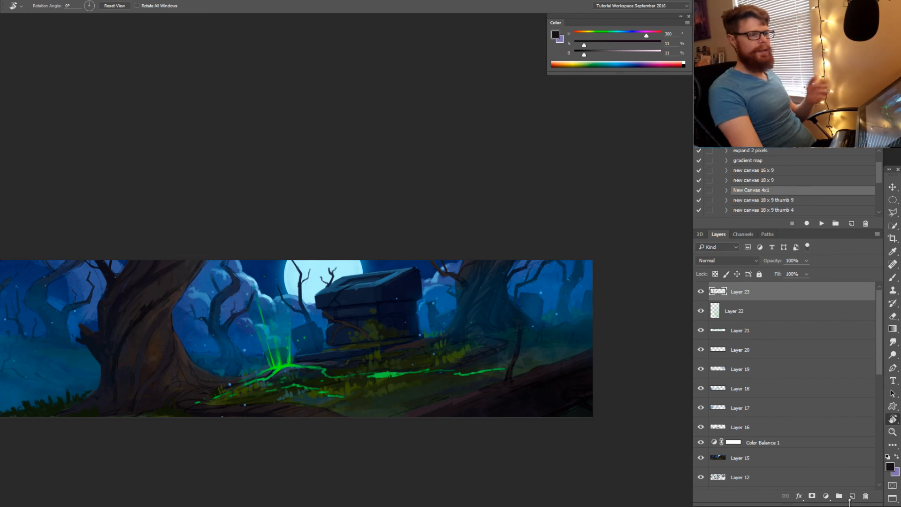
Add a new layer and lasso the front faces of the tomb's lid and the ledge beneath it
{"action": "left_click", "coordinate": [851, 497]}
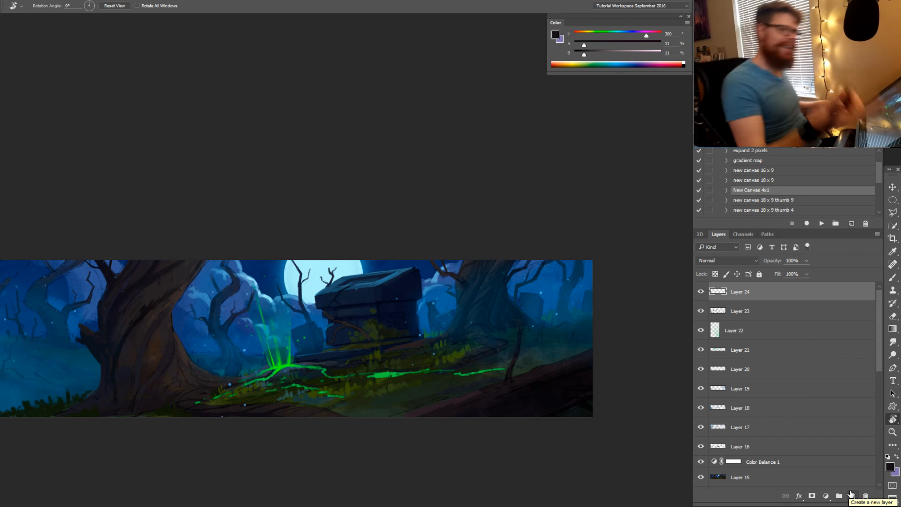
{"action": "left_click_drag", "start_coordinate": [409, 302], "coordinate": [403, 319]}
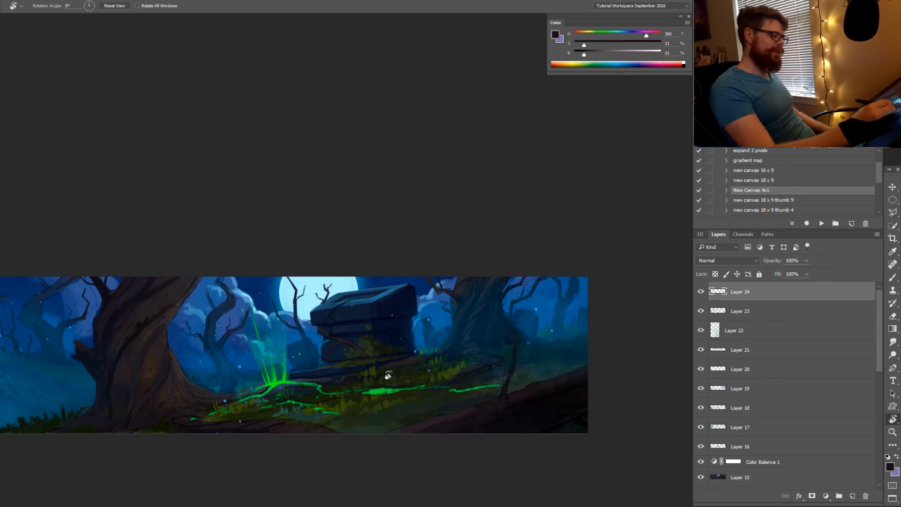
{"action": "key", "text": "l"}
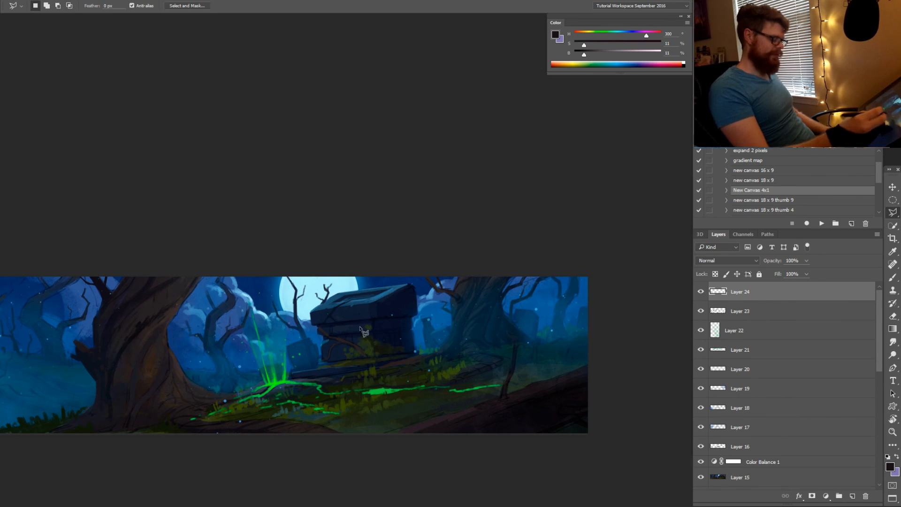
{"action": "key", "text": "shift+l"}
{"action": "key", "text": "shift+l"}
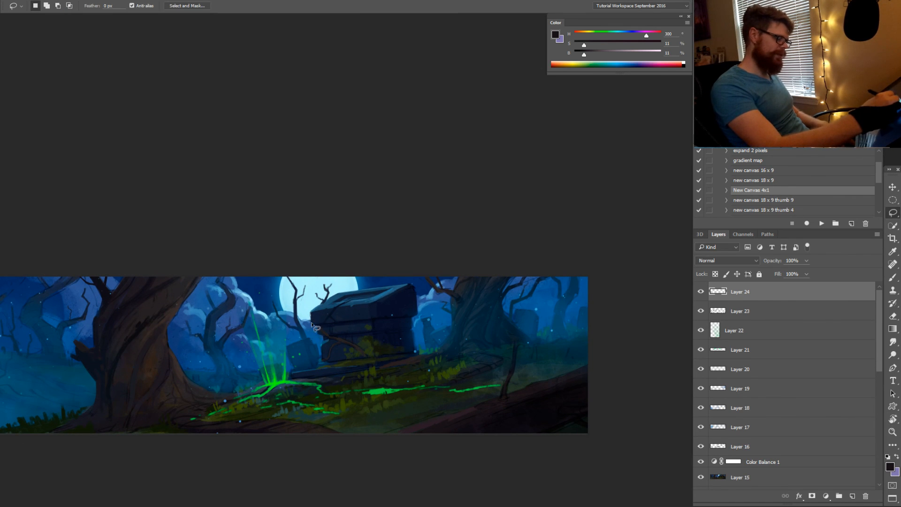
{"action": "mouse_move", "coordinate": [311, 323]}
{"action": "left_mouse_down"}
{"action": "mouse_move", "coordinate": [382, 318]}
{"action": "mouse_move", "coordinate": [360, 306]}
{"action": "mouse_move", "coordinate": [316, 308]}
{"action": "mouse_move", "coordinate": [311, 314]}
{"action": "mouse_move", "coordinate": [369, 334]}
{"action": "mouse_move", "coordinate": [374, 325]}
{"action": "mouse_move", "coordinate": [319, 331]}
{"action": "left_mouse_up"}
{"action": "key", "text": "shift"}
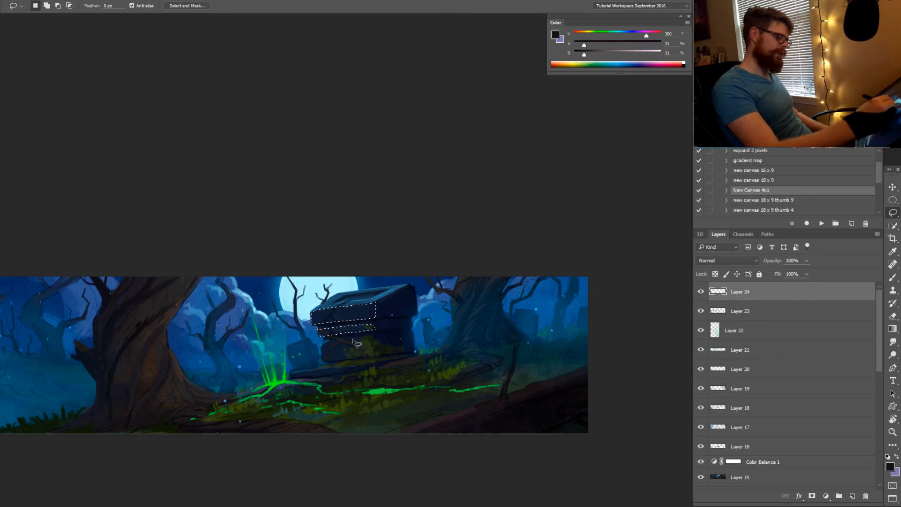
Sample green from the light beam's base and draw 20% opacity radial gradients over the tomb with the layer in Soft Light mode
{"action": "key", "text": "ctrl+h"}
{"action": "key", "text": "g"}
{"action": "left_click", "coordinate": [283, 377], "text": "alt"}
{"action": "left_click", "coordinate": [284, 380], "text": "alt"}
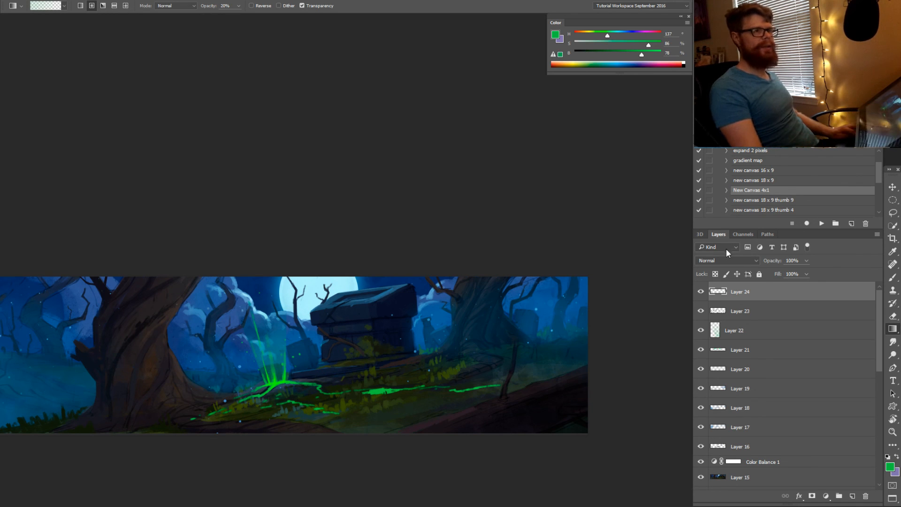
{"action": "left_click", "coordinate": [727, 261]}
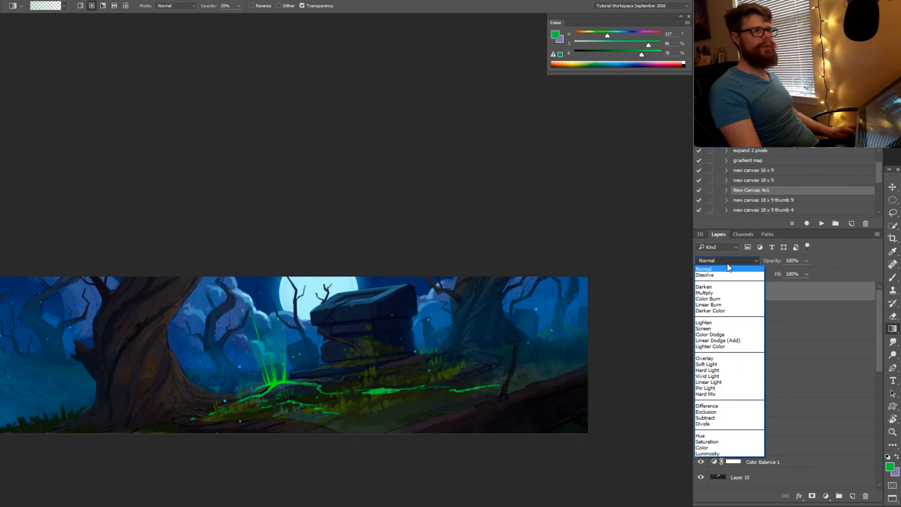
{"action": "left_click", "coordinate": [719, 365]}
{"action": "mouse_move", "coordinate": [373, 368]}
{"action": "left_mouse_down"}
{"action": "mouse_move", "coordinate": [360, 369]}
{"action": "mouse_move", "coordinate": [392, 273]}
{"action": "left_mouse_up"}
{"action": "left_click_drag", "start_coordinate": [324, 355], "coordinate": [385, 274]}
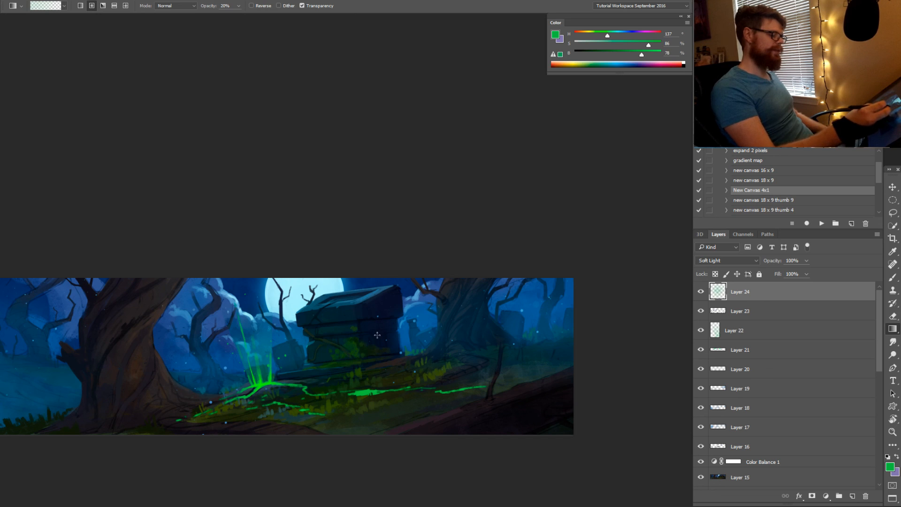
Raise the green's brightness to 95% and switch the new layer's blending mode to Hard Light
{"action": "left_click_drag", "start_coordinate": [642, 55], "coordinate": [657, 55]}
{"action": "key", "text": "e"}
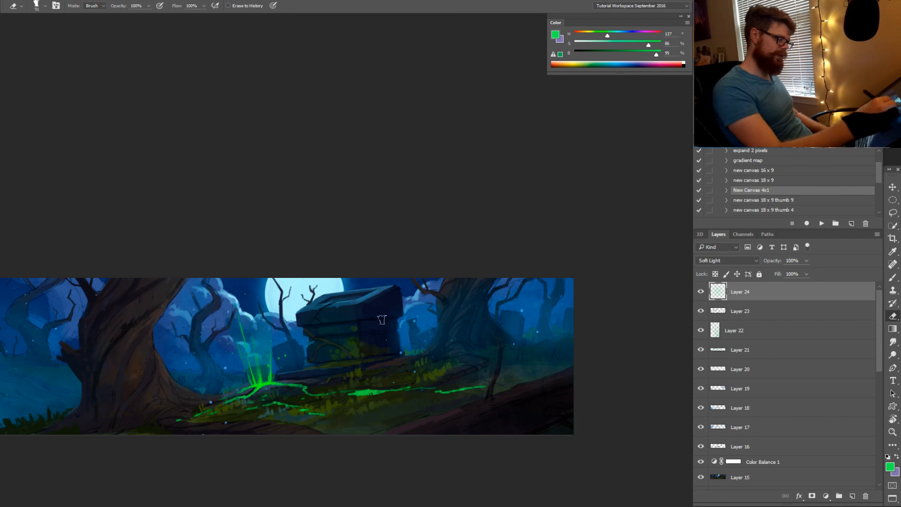
{"action": "key", "text": "b"}
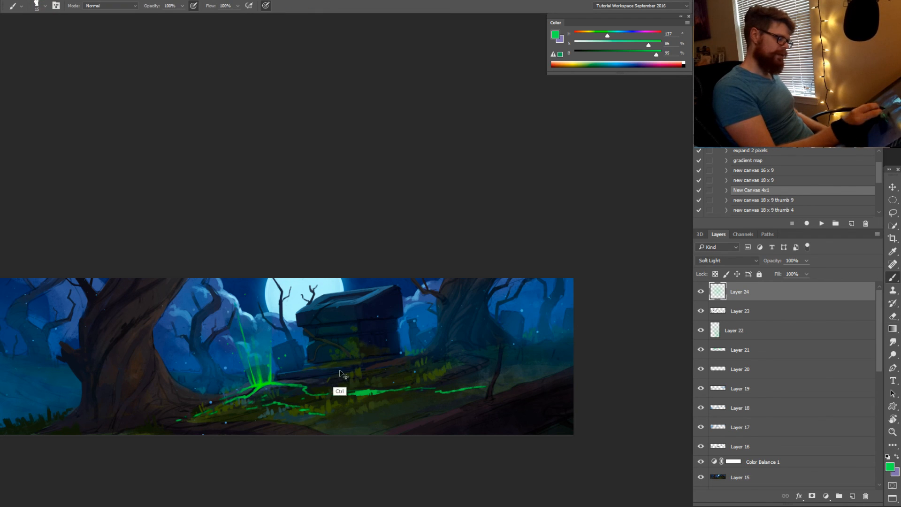
{"action": "left_click", "coordinate": [739, 258]}
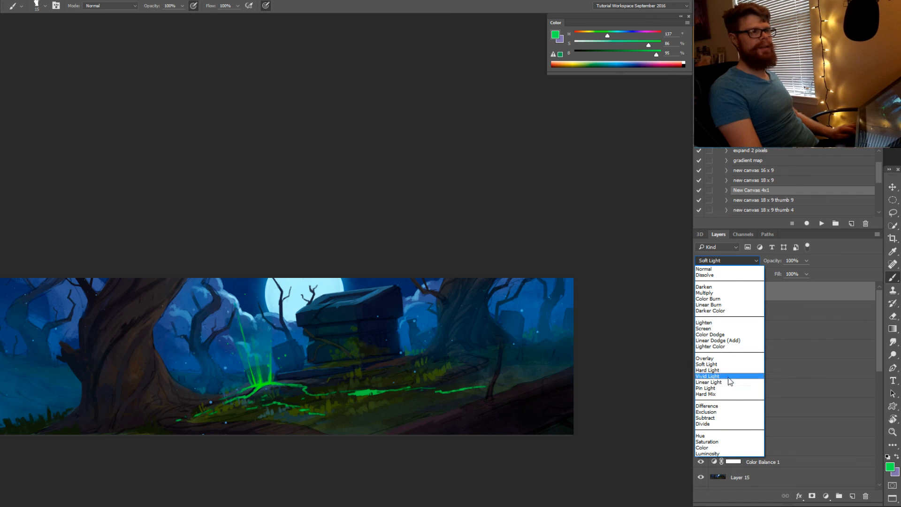
{"action": "left_click", "coordinate": [711, 371]}
Undo the earlier green gradients and try a fainter one at 10% opacity from the tomb's base across its lid
{"action": "left_click_drag", "start_coordinate": [363, 352], "coordinate": [368, 281]}
{"action": "key", "text": "ctrl+alt+z"}
{"action": "key", "text": "ctrl+alt+z"}
{"action": "key", "text": "g"}
{"action": "key", "text": "ctrl+z"}
{"action": "key", "text": "1"}
{"action": "left_click_drag", "start_coordinate": [326, 345], "coordinate": [372, 266]}
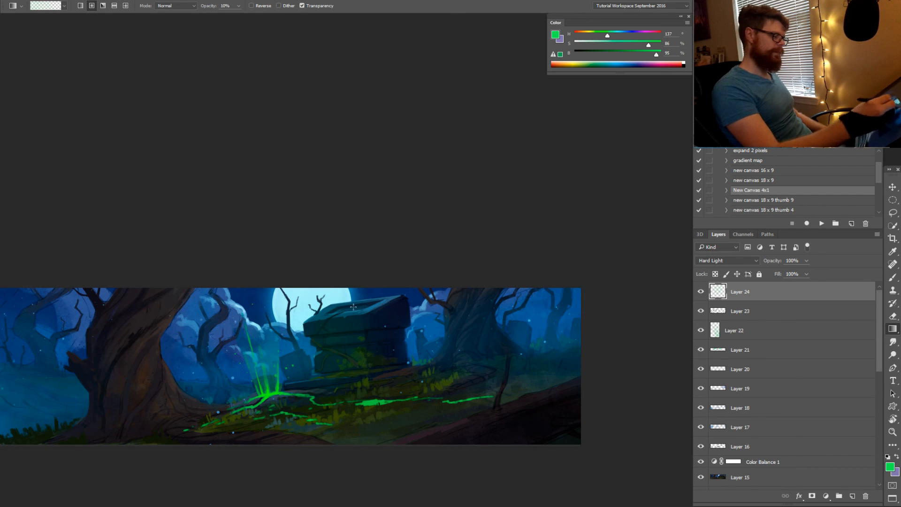
Lasso the tomb's whole front side from lid to base and add the stone slab below it to the selection
{"action": "key", "text": "l"}
{"action": "left_click_drag", "start_coordinate": [304, 323], "coordinate": [312, 339]}
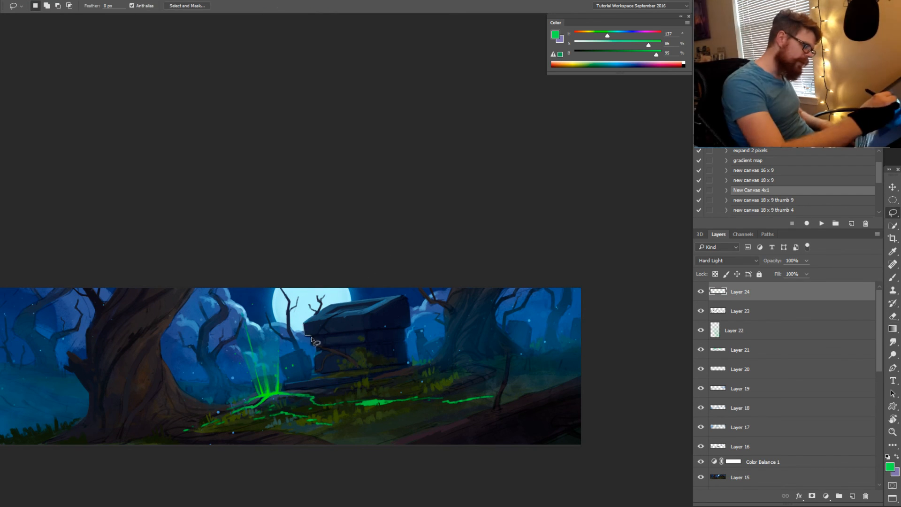
{"action": "mouse_move", "coordinate": [315, 373]}
{"action": "left_mouse_down"}
{"action": "mouse_move", "coordinate": [362, 372]}
{"action": "mouse_move", "coordinate": [367, 358]}
{"action": "left_mouse_up"}
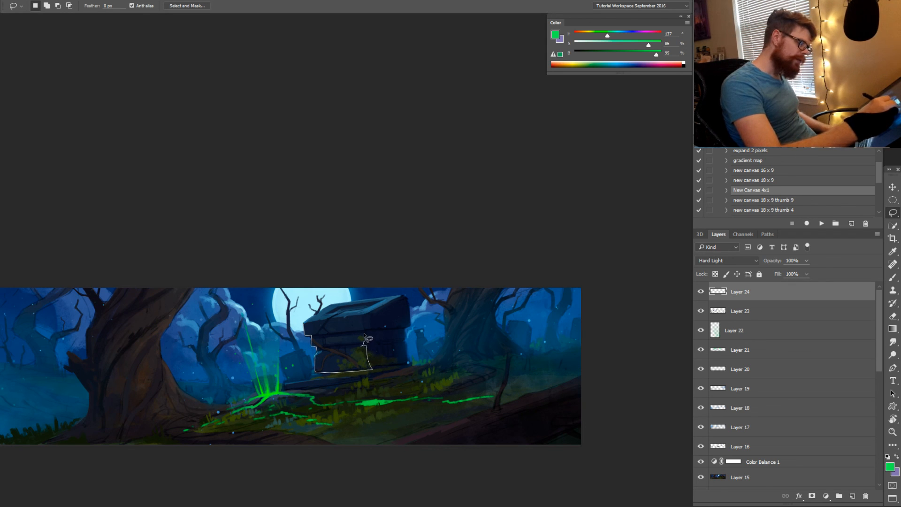
{"action": "left_click_drag", "start_coordinate": [348, 323], "coordinate": [305, 324]}
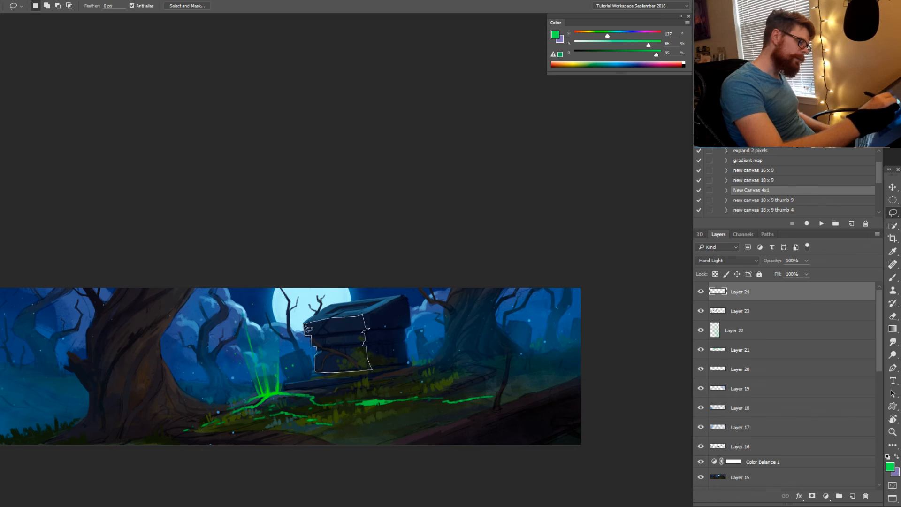
{"action": "key", "text": "shift"}
{"action": "mouse_move", "coordinate": [285, 384]}
{"action": "left_mouse_down"}
{"action": "mouse_move", "coordinate": [366, 374]}
{"action": "mouse_move", "coordinate": [286, 389]}
{"action": "left_mouse_up"}
{"action": "key", "text": "alt"}
{"action": "left_click_drag", "start_coordinate": [355, 378], "coordinate": [308, 380]}
Extend the selection with the large trunk's edge and roots facing the green light and the foreground roots and ground
{"action": "key", "text": "shift"}
{"action": "mouse_move", "coordinate": [230, 406]}
{"action": "left_mouse_down"}
{"action": "mouse_move", "coordinate": [187, 394]}
{"action": "mouse_move", "coordinate": [161, 358]}
{"action": "mouse_move", "coordinate": [159, 384]}
{"action": "mouse_move", "coordinate": [142, 409]}
{"action": "mouse_move", "coordinate": [173, 426]}
{"action": "mouse_move", "coordinate": [237, 403]}
{"action": "left_mouse_up"}
{"action": "mouse_move", "coordinate": [162, 357]}
{"action": "left_mouse_down"}
{"action": "mouse_move", "coordinate": [161, 380]}
{"action": "mouse_move", "coordinate": [152, 381]}
{"action": "mouse_move", "coordinate": [160, 325]}
{"action": "left_mouse_up"}
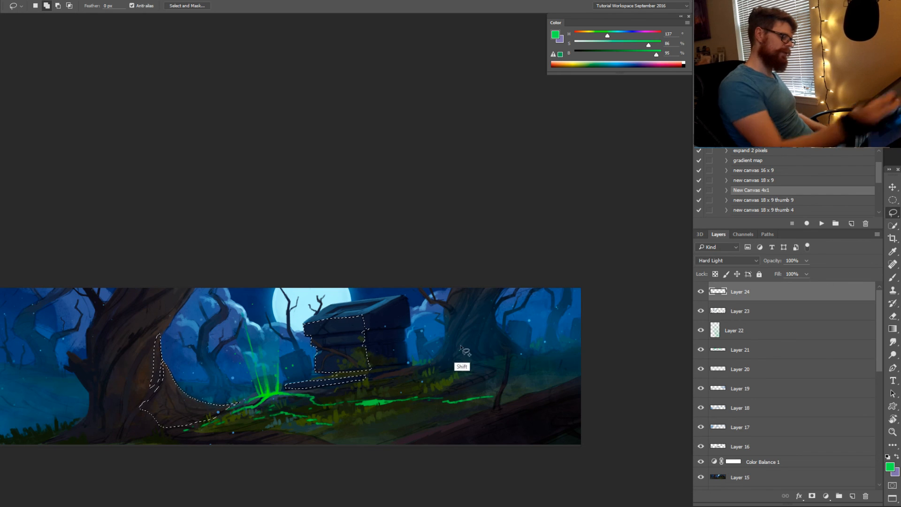
{"action": "mouse_move", "coordinate": [470, 416]}
{"action": "left_mouse_down"}
{"action": "mouse_move", "coordinate": [365, 447]}
{"action": "mouse_move", "coordinate": [462, 429]}
{"action": "mouse_move", "coordinate": [539, 395]}
{"action": "mouse_move", "coordinate": [496, 423]}
{"action": "left_mouse_up"}
{"action": "mouse_move", "coordinate": [244, 431]}
{"action": "left_mouse_down"}
{"action": "mouse_move", "coordinate": [309, 436]}
{"action": "mouse_move", "coordinate": [222, 425]}
{"action": "left_mouse_up"}
Cast a soft green radial gradient at 10% opacity over the selected surfaces, redrawing it until the glow stays near the cracks
{"action": "key", "text": "g"}
{"action": "key", "text": "ctrl+h"}
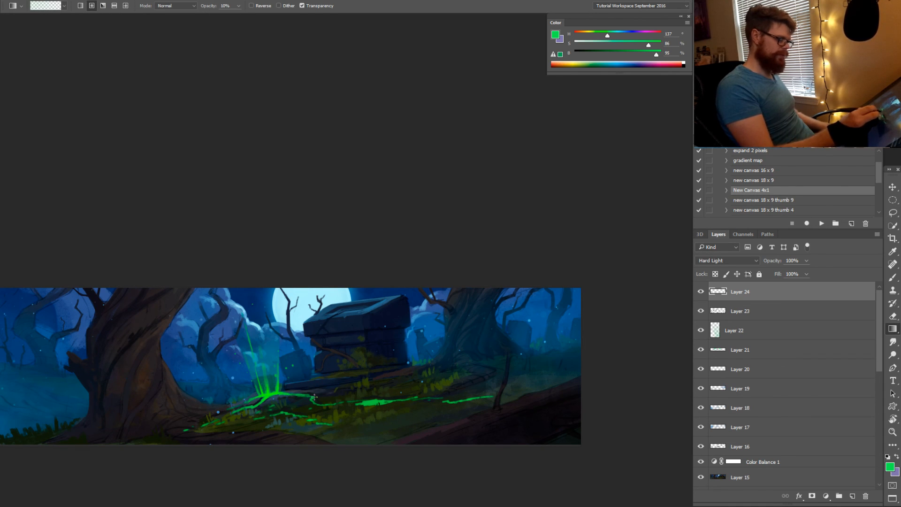
{"action": "left_click_drag", "start_coordinate": [281, 407], "coordinate": [469, 285]}
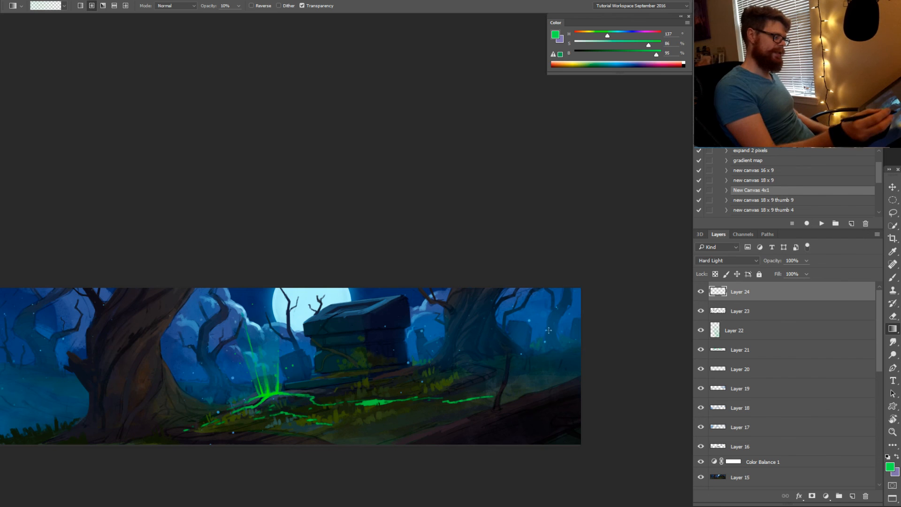
{"action": "key", "text": "ctrl+z"}
{"action": "left_click_drag", "start_coordinate": [284, 421], "coordinate": [423, 287]}
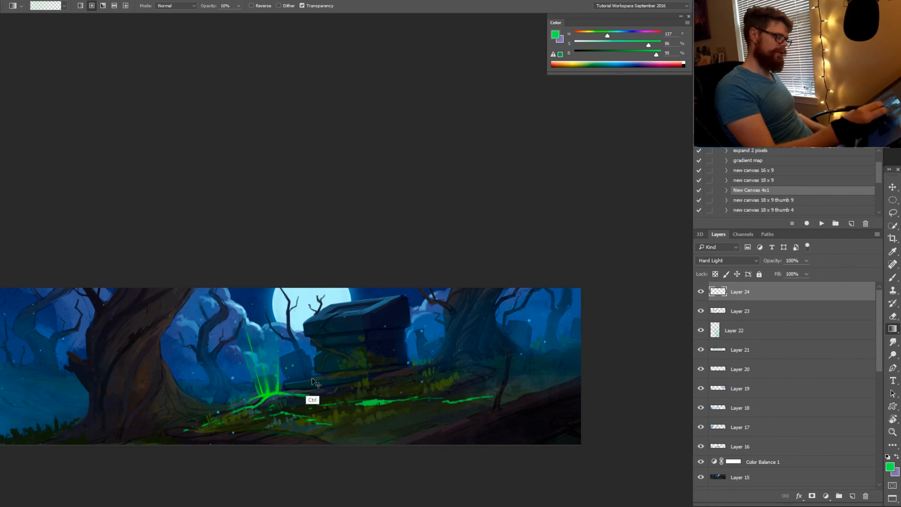
{"action": "key", "text": "ctrl+z"}
{"action": "left_click_drag", "start_coordinate": [292, 400], "coordinate": [408, 288]}
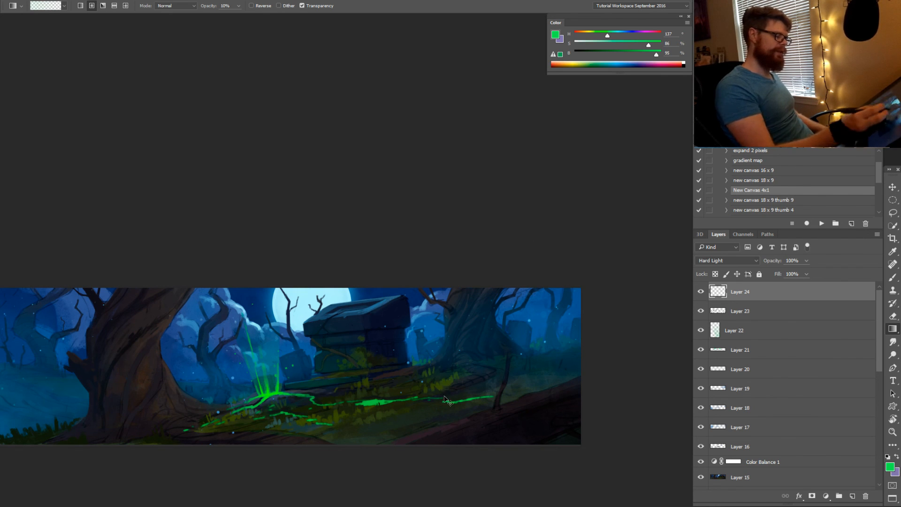
Brush green reflected light at 30% opacity around the glowing cracks on a tilted canvas, undoing the stray stroke
{"action": "key", "text": "b"}
{"action": "key", "text": "r"}
{"action": "mouse_move", "coordinate": [451, 434]}
{"action": "left_mouse_down"}
{"action": "mouse_move", "coordinate": [438, 316]}
{"action": "mouse_move", "coordinate": [379, 389]}
{"action": "left_mouse_up"}
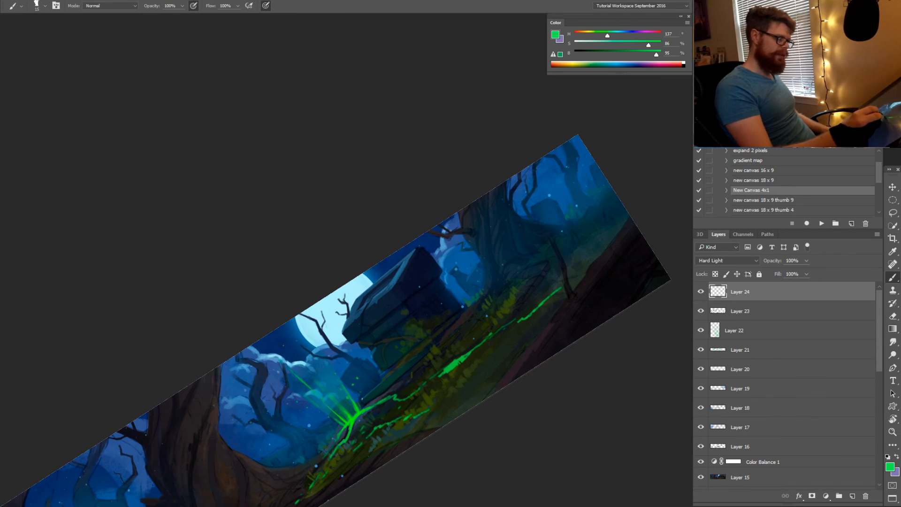
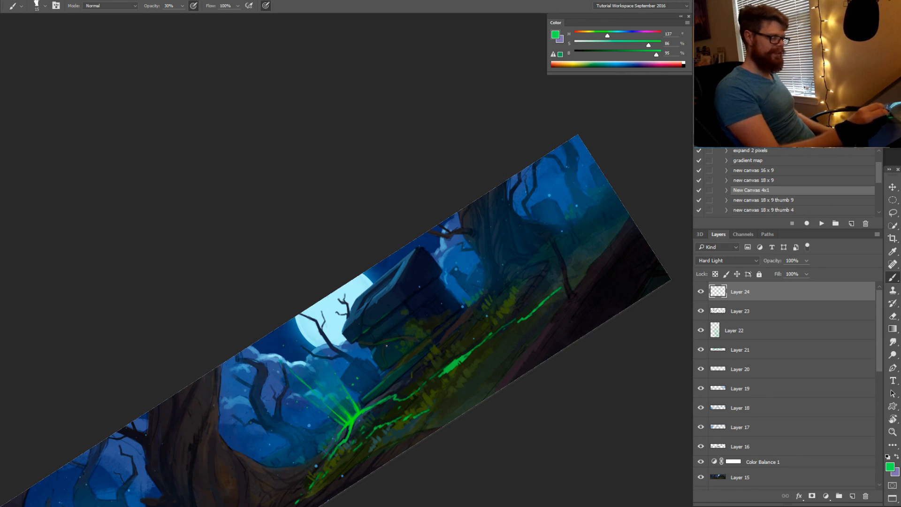
{"action": "left_click_drag", "start_coordinate": [351, 426], "coordinate": [339, 398]}
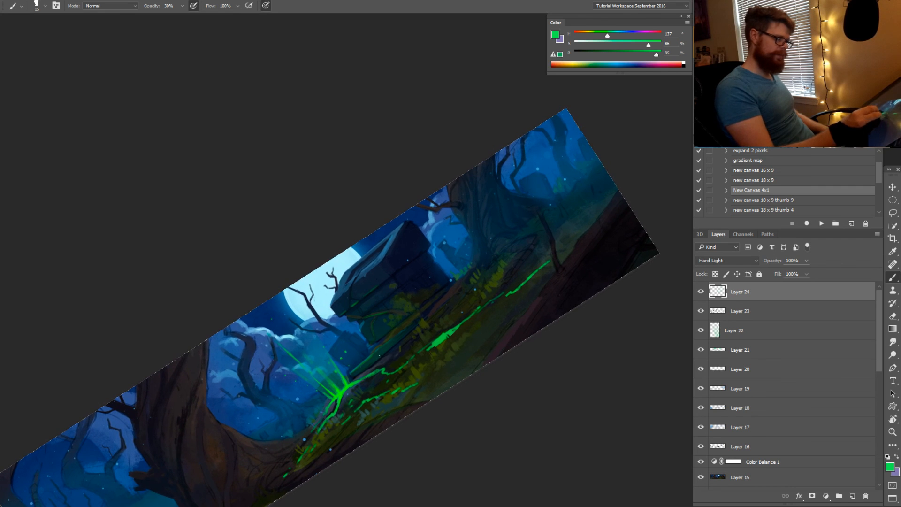
{"action": "key", "text": "e"}
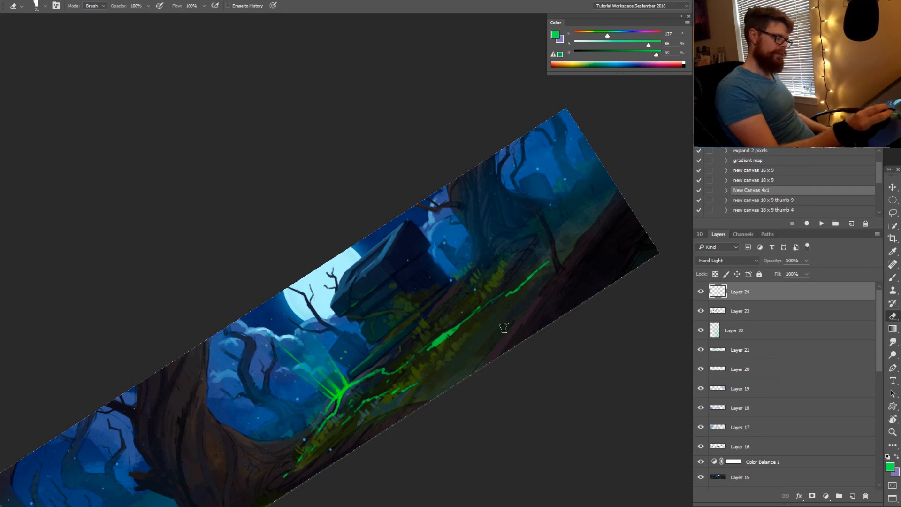
{"action": "key", "text": "b"}
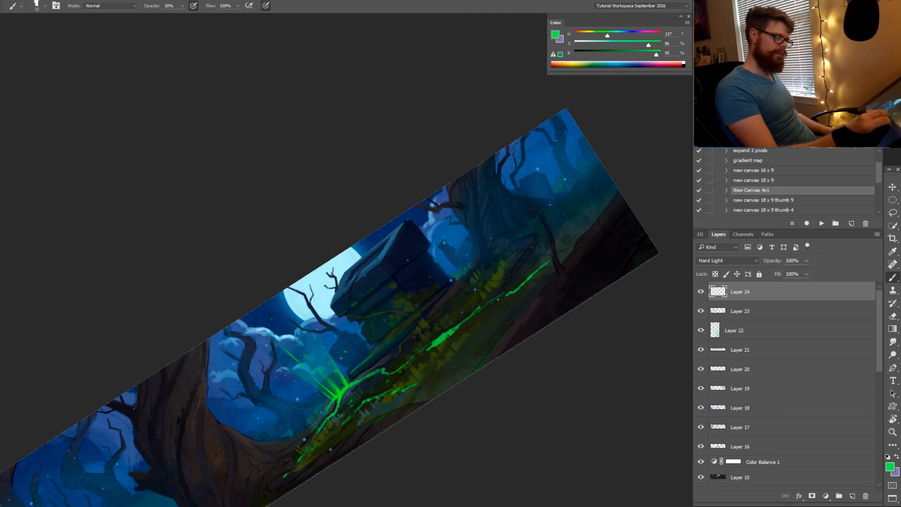
{"action": "mouse_move", "coordinate": [445, 334]}
{"action": "left_mouse_down"}
{"action": "mouse_move", "coordinate": [434, 339]}
{"action": "mouse_move", "coordinate": [442, 329]}
{"action": "left_mouse_up"}
{"action": "key", "text": "ctrl+z"}
{"action": "key", "text": "r"}
{"action": "mouse_move", "coordinate": [480, 302]}
{"action": "left_mouse_down"}
{"action": "mouse_move", "coordinate": [518, 346]}
{"action": "mouse_move", "coordinate": [485, 380]}
{"action": "left_mouse_up"}
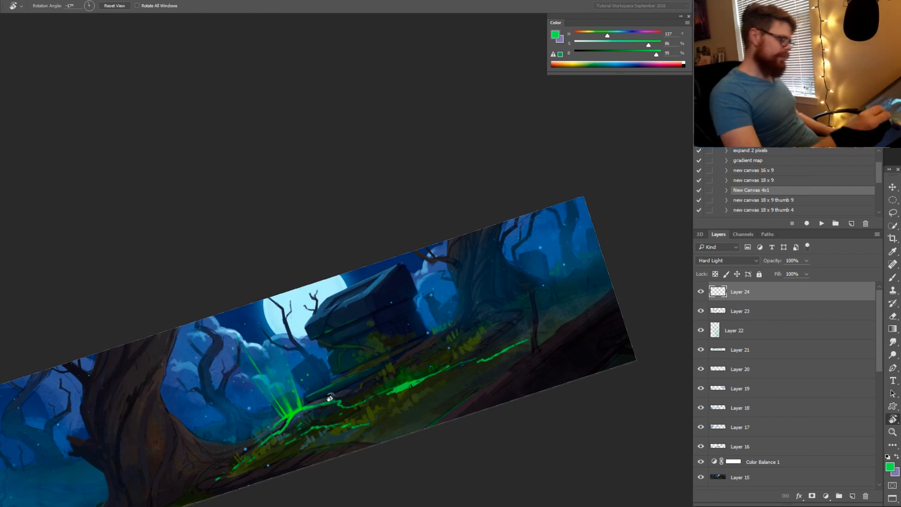
Level the canvas and try a green gradient on the large trunk at 20% opacity, then lower the opacity to 10%
{"action": "key", "text": "b"}
{"action": "key", "text": "r"}
{"action": "left_click_drag", "start_coordinate": [367, 337], "coordinate": [376, 360]}
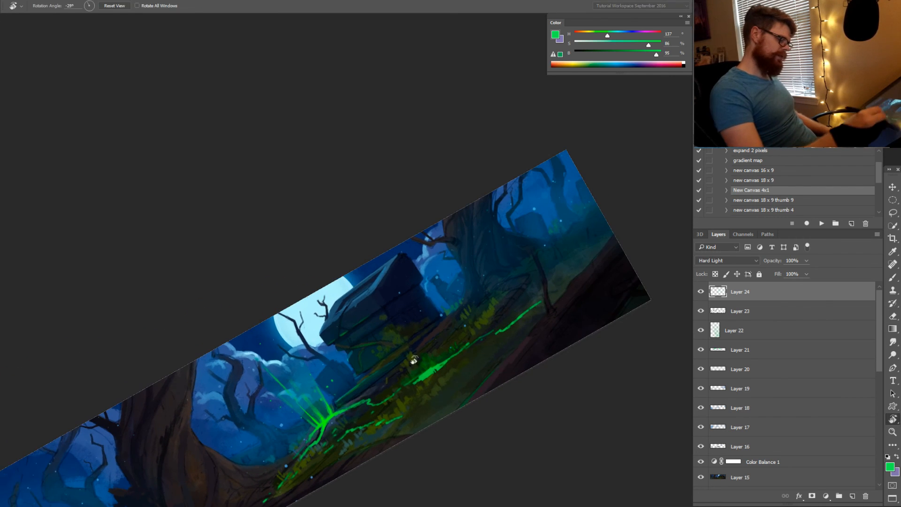
{"action": "key", "text": "g"}
{"action": "key", "text": "r"}
{"action": "left_click_drag", "start_coordinate": [546, 340], "coordinate": [513, 408]}
{"action": "left_click_drag", "start_coordinate": [501, 376], "coordinate": [526, 371]}
{"action": "key", "text": "r"}
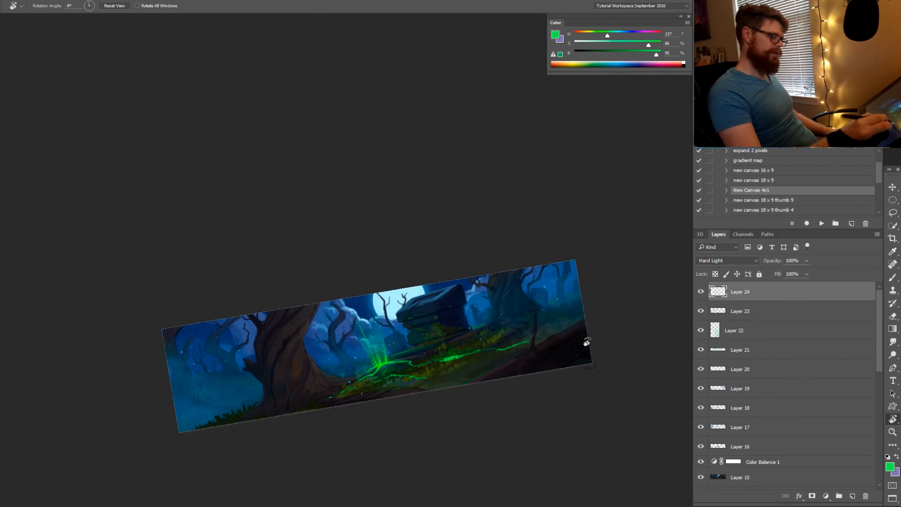
{"action": "left_click_drag", "start_coordinate": [587, 342], "coordinate": [581, 388]}
{"action": "key", "text": "g"}
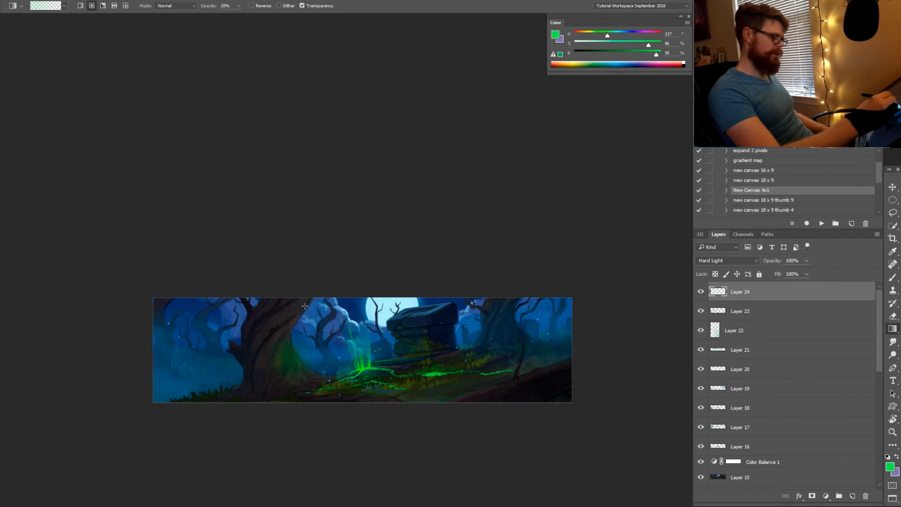
{"action": "key", "text": "1"}
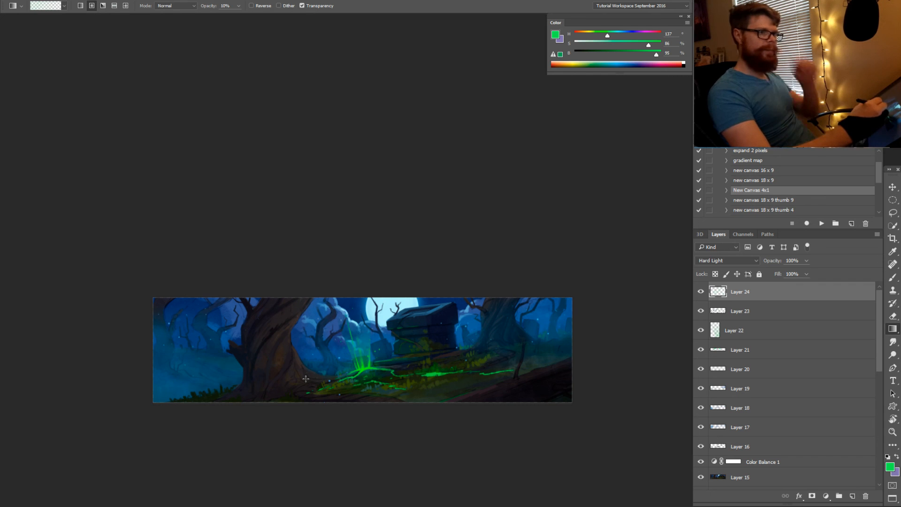
Brush faint green light at 10% opacity on the tomb with the canvas tilted, and reset the rotation to 0°
{"action": "mouse_move", "coordinate": [474, 330]}
{"action": "left_mouse_down"}
{"action": "mouse_move", "coordinate": [413, 329]}
{"action": "mouse_move", "coordinate": [400, 338]}
{"action": "mouse_move", "coordinate": [456, 362]}
{"action": "mouse_move", "coordinate": [469, 308]}
{"action": "left_mouse_up"}
{"action": "key", "text": "z"}
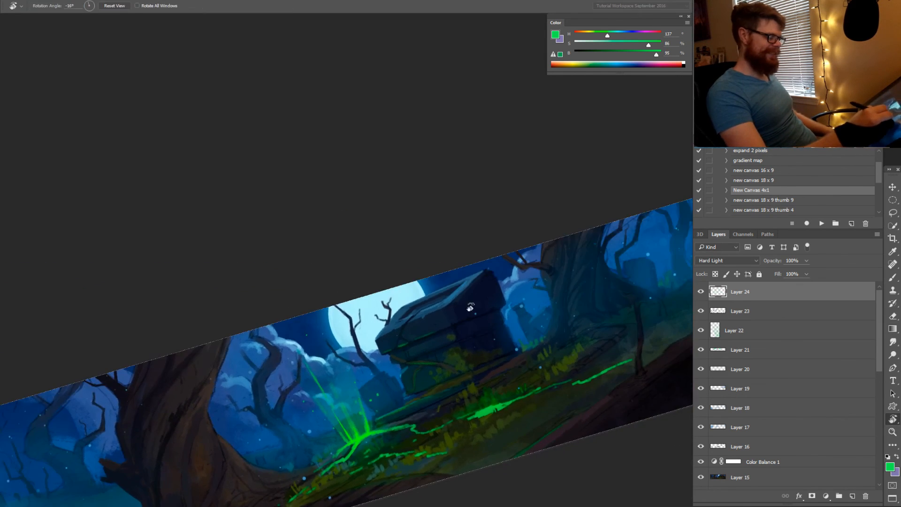
{"action": "key", "text": "b"}
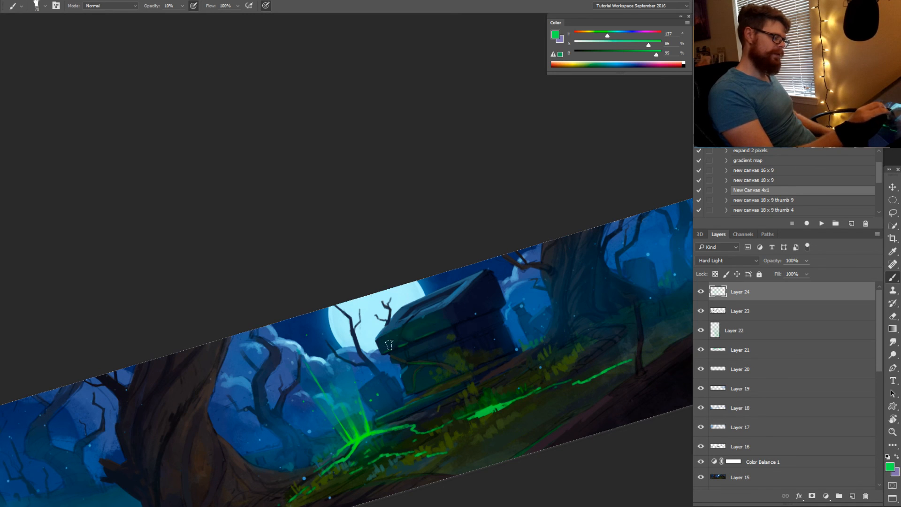
{"action": "key", "text": "r"}
{"action": "left_click_drag", "start_coordinate": [521, 403], "coordinate": [549, 408]}
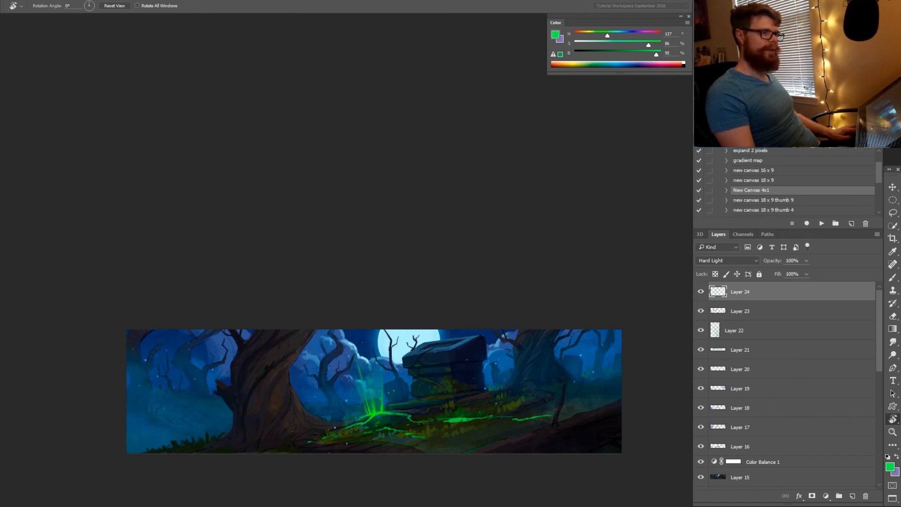
Add a new layer above the glow layers and sample a cloud blue with the canvas tilted toward the twisted background tree
{"action": "left_click", "coordinate": [853, 497]}
{"action": "key", "text": "b"}
{"action": "key", "text": "ctrl+space"}
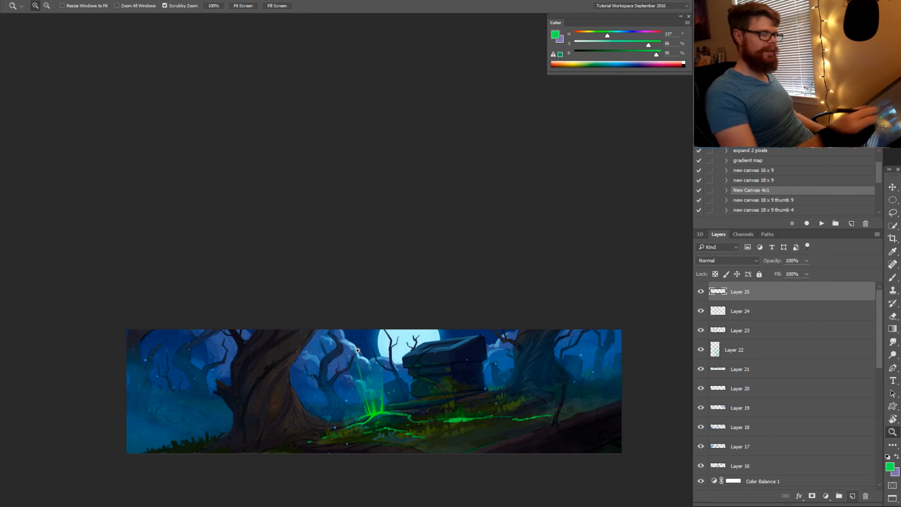
{"action": "mouse_move", "coordinate": [346, 343]}
{"action": "left_mouse_down"}
{"action": "mouse_move", "coordinate": [386, 346]}
{"action": "mouse_move", "coordinate": [348, 347]}
{"action": "mouse_move", "coordinate": [360, 359]}
{"action": "left_mouse_up"}
{"action": "left_click", "coordinate": [353, 373], "text": "alt"}
{"action": "key", "text": "r"}
{"action": "left_click_drag", "start_coordinate": [389, 436], "coordinate": [502, 166]}
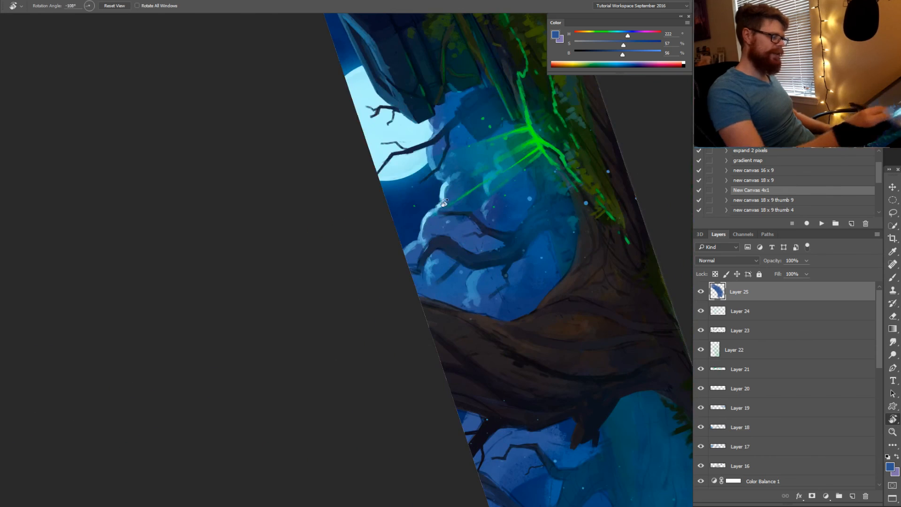
Brush light blue highlights along the cloud edges behind the twisted background tree, undoing the stray stroke and resampling nearby colors
{"action": "left_click", "coordinate": [426, 216], "text": "alt"}
{"action": "right_click", "coordinate": [427, 217], "text": "alt"}
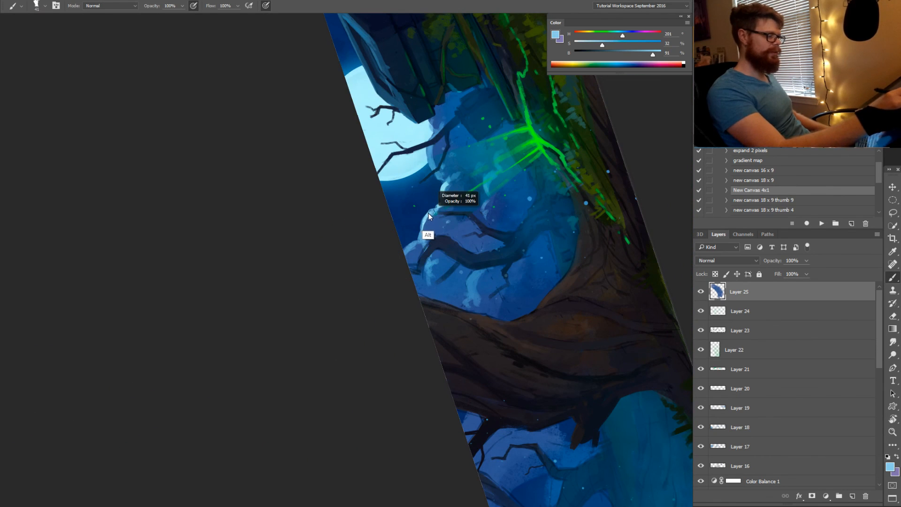
{"action": "left_click_drag", "start_coordinate": [426, 214], "coordinate": [417, 234]}
{"action": "key", "text": "ctrl+z"}
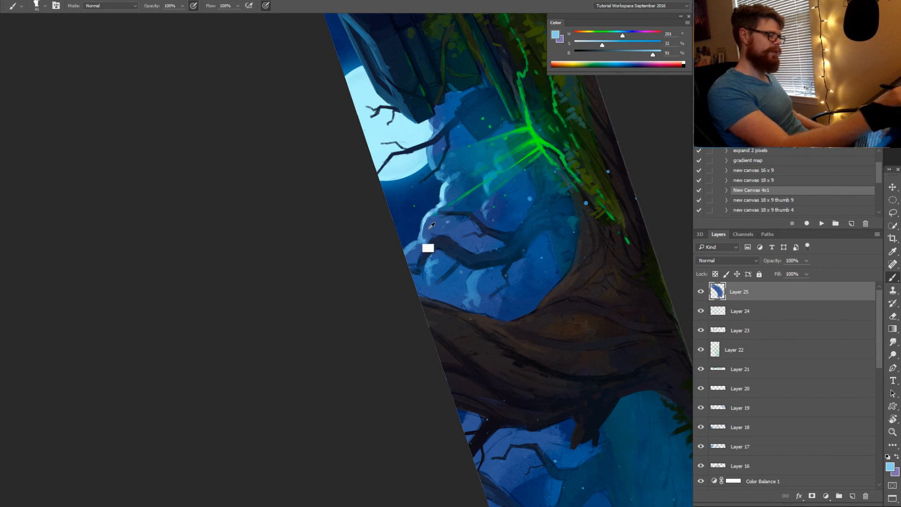
{"action": "left_click", "coordinate": [420, 256], "text": "alt"}
{"action": "mouse_move", "coordinate": [420, 236]}
{"action": "left_mouse_down"}
{"action": "mouse_move", "coordinate": [425, 225]}
{"action": "mouse_move", "coordinate": [433, 234]}
{"action": "mouse_move", "coordinate": [408, 248]}
{"action": "mouse_move", "coordinate": [420, 266]}
{"action": "left_mouse_up"}
{"action": "left_click", "coordinate": [424, 259], "text": "alt"}
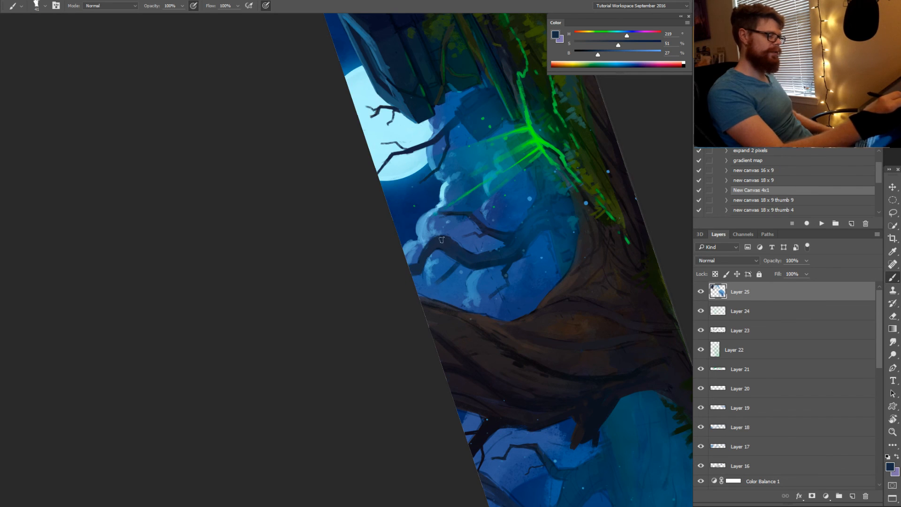
Refine the twisted background tree's branches with sampled dark blue, trimming their edges with the surrounding cloud blue
{"action": "key", "text": "r"}
{"action": "left_click_drag", "start_coordinate": [520, 240], "coordinate": [537, 263]}
{"action": "left_click", "coordinate": [463, 287], "text": "alt"}
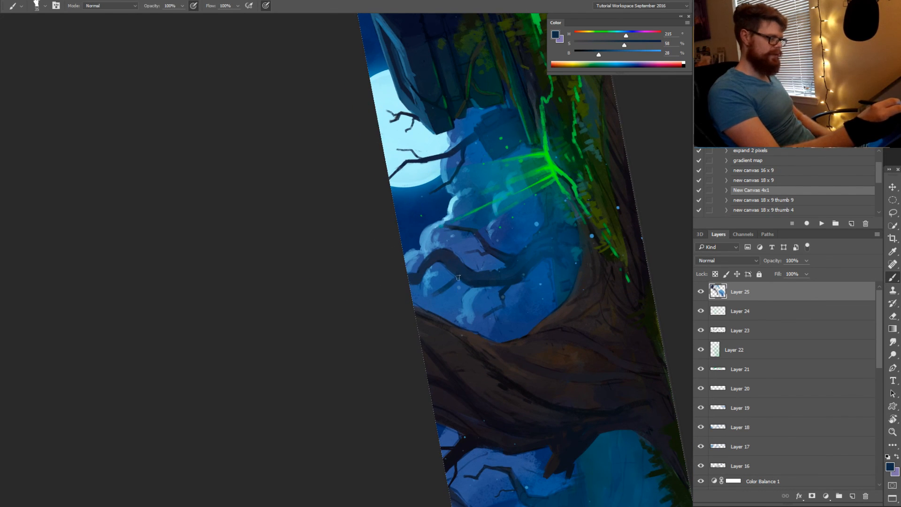
{"action": "left_click", "coordinate": [436, 302], "text": "alt"}
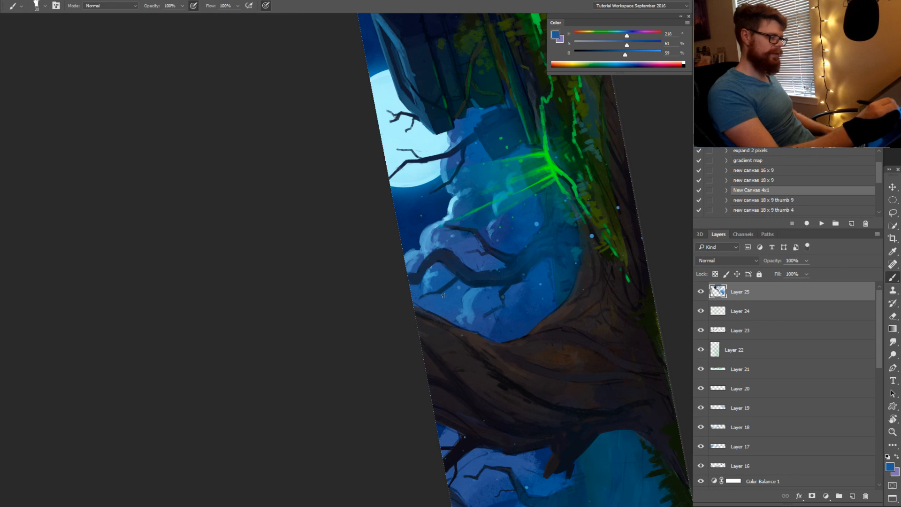
{"action": "left_click", "coordinate": [463, 271], "text": "alt"}
{"action": "key", "text": "r"}
{"action": "mouse_move", "coordinate": [463, 271]}
{"action": "left_mouse_down"}
{"action": "mouse_move", "coordinate": [437, 335]}
{"action": "mouse_move", "coordinate": [405, 365]}
{"action": "mouse_move", "coordinate": [453, 328]}
{"action": "left_mouse_up"}
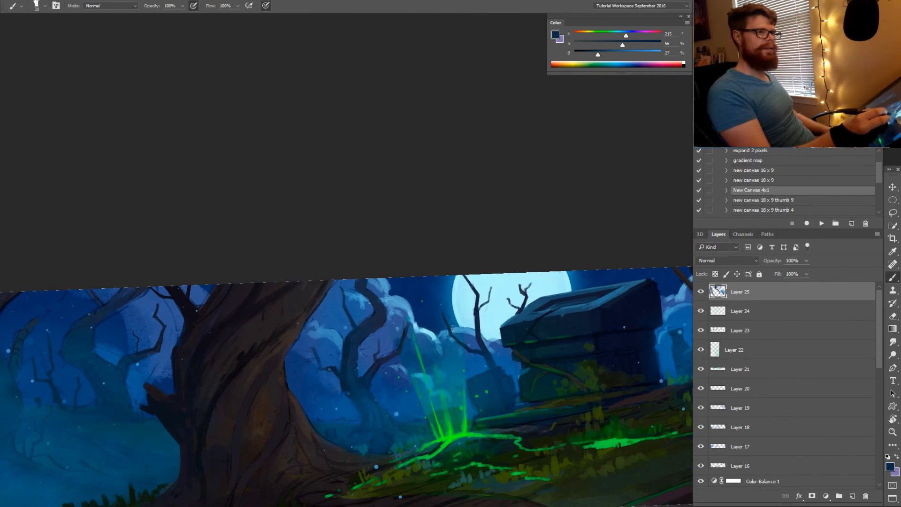
Paint thin twigs on the twisted background tree with a smaller brush, then sample the blue around them
{"action": "key", "text": "bracketleft"}
{"action": "key", "text": "bracketleft"}
{"action": "key", "text": "bracketleft"}
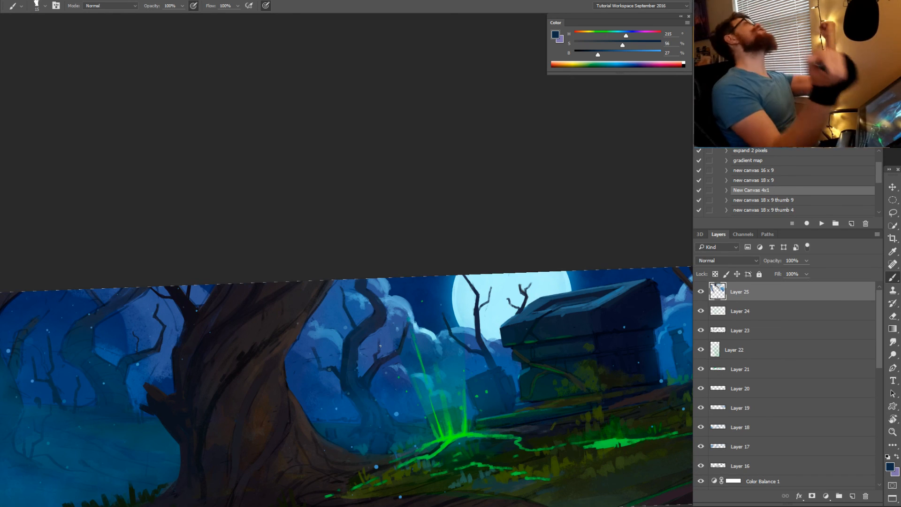
{"action": "left_click_drag", "start_coordinate": [310, 345], "coordinate": [313, 333]}
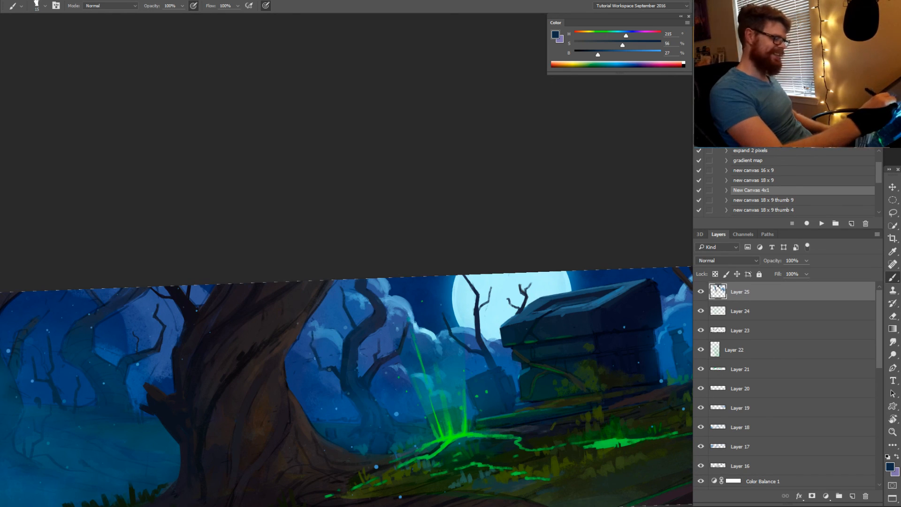
{"action": "left_click", "coordinate": [322, 360], "text": "alt"}
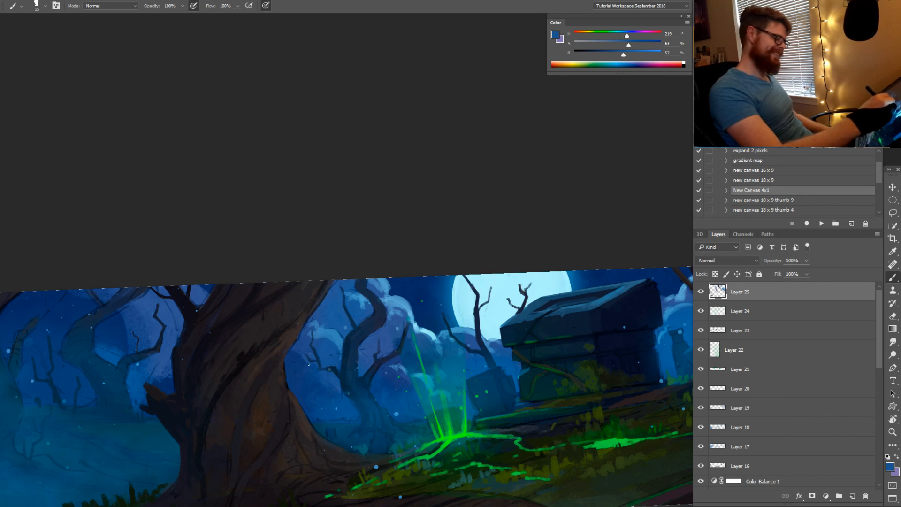
Paint pale blue moonlit rims on the clouds between the tomb and the far tree using sampled highlight colors
{"action": "key", "text": "r"}
{"action": "mouse_move", "coordinate": [300, 364]}
{"action": "left_mouse_down"}
{"action": "mouse_move", "coordinate": [432, 334]}
{"action": "mouse_move", "coordinate": [440, 335]}
{"action": "mouse_move", "coordinate": [426, 337]}
{"action": "mouse_move", "coordinate": [444, 357]}
{"action": "mouse_move", "coordinate": [366, 395]}
{"action": "mouse_move", "coordinate": [456, 262]}
{"action": "left_mouse_up"}
{"action": "key", "text": "r"}
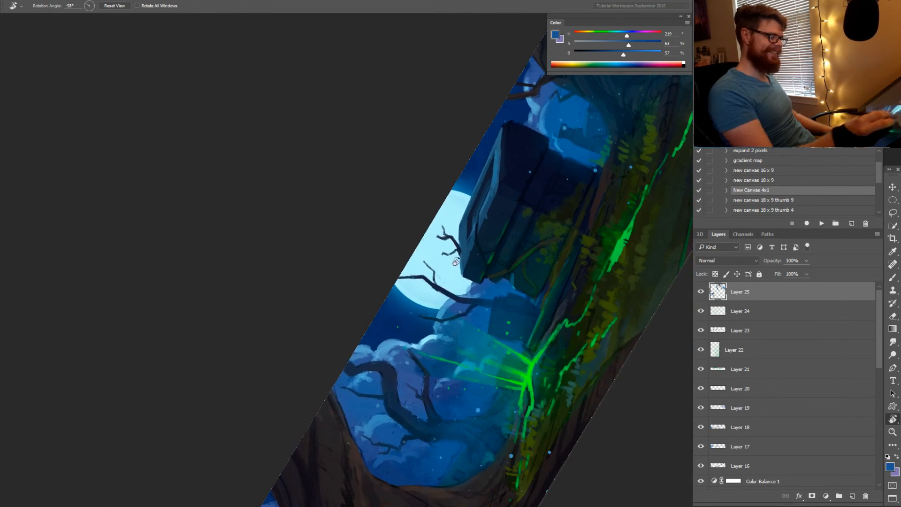
{"action": "left_click", "coordinate": [414, 343], "text": "alt"}
{"action": "left_click_drag", "start_coordinate": [449, 355], "coordinate": [386, 309]}
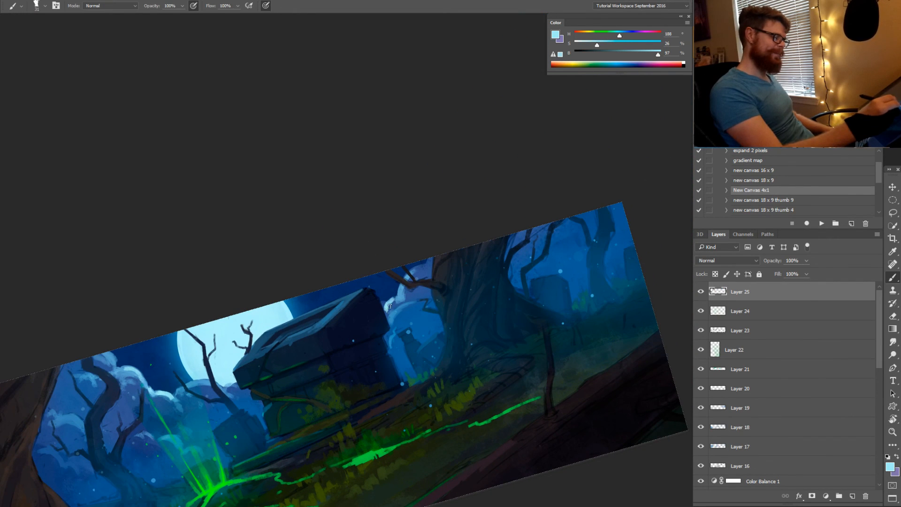
{"action": "left_click_drag", "start_coordinate": [395, 320], "coordinate": [404, 309]}
{"action": "left_click", "coordinate": [394, 324], "text": "alt"}
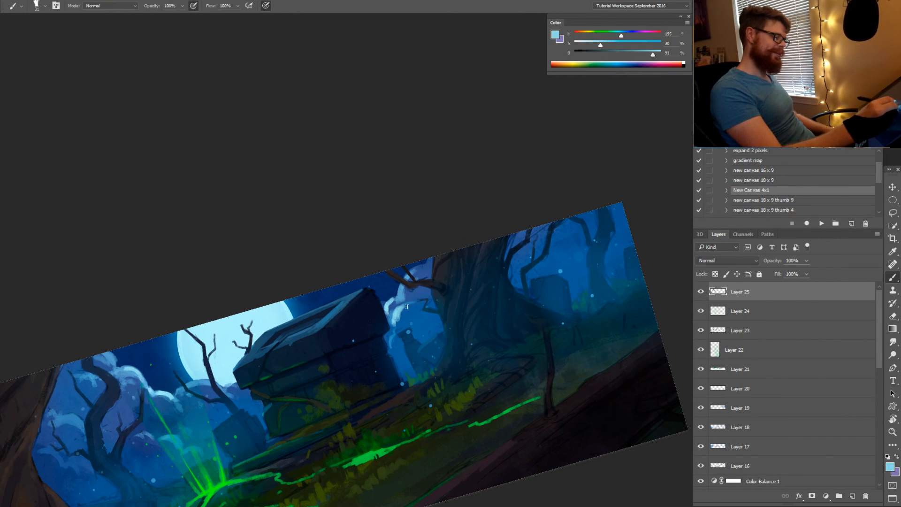
Dot tiny light blue stars into the night sky above the tomb, enlarging the brush slightly
{"action": "left_click_drag", "start_coordinate": [347, 295], "coordinate": [330, 299]}
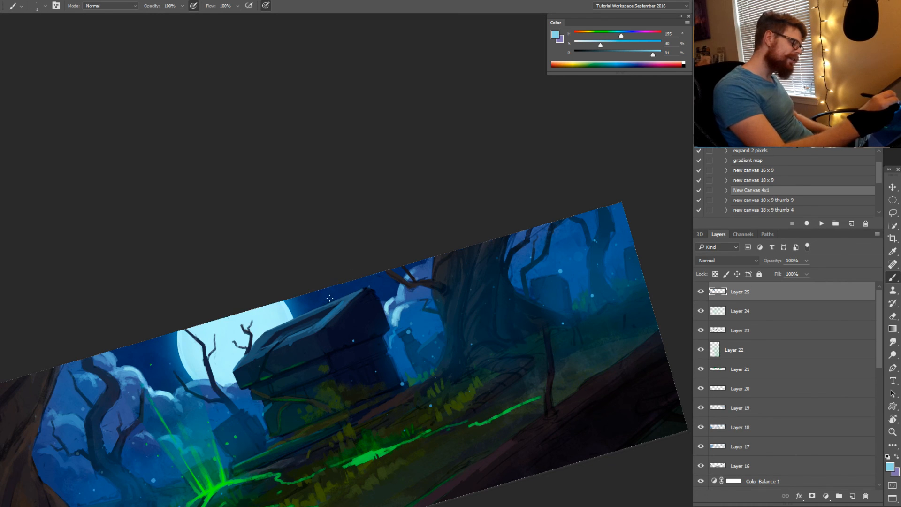
{"action": "key", "text": "bracketright"}
{"action": "key", "text": "bracketright"}
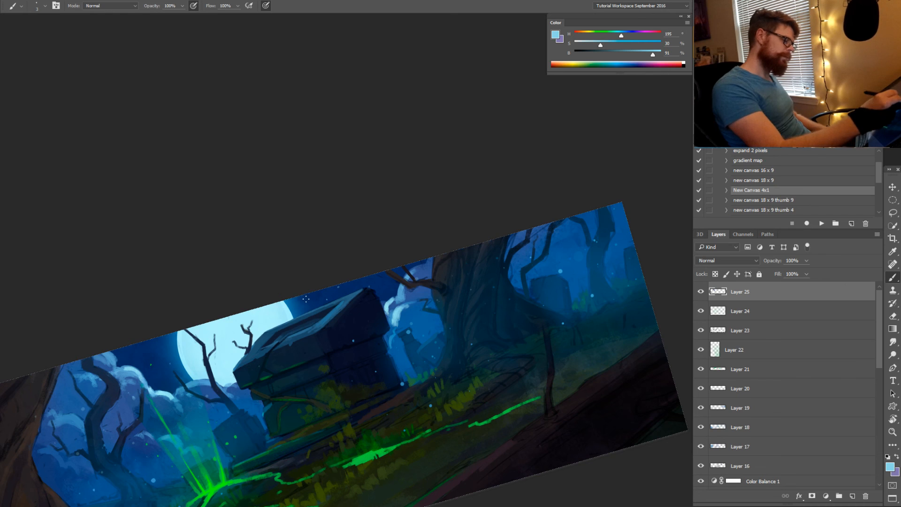
Touch up the background gravestones between the tomb and the far tree with sampled dark blue on a leveled canvas
{"action": "left_click_drag", "start_coordinate": [500, 319], "coordinate": [484, 291]}
{"action": "key", "text": "r"}
{"action": "left_click_drag", "start_coordinate": [486, 290], "coordinate": [583, 365]}
{"action": "left_click_drag", "start_coordinate": [433, 346], "coordinate": [465, 361]}
{"action": "mouse_move", "coordinate": [430, 362]}
{"action": "left_mouse_down"}
{"action": "mouse_move", "coordinate": [450, 362]}
{"action": "mouse_move", "coordinate": [445, 368]}
{"action": "left_mouse_up"}
{"action": "key", "text": "b"}
{"action": "left_click", "coordinate": [441, 366], "text": "alt"}
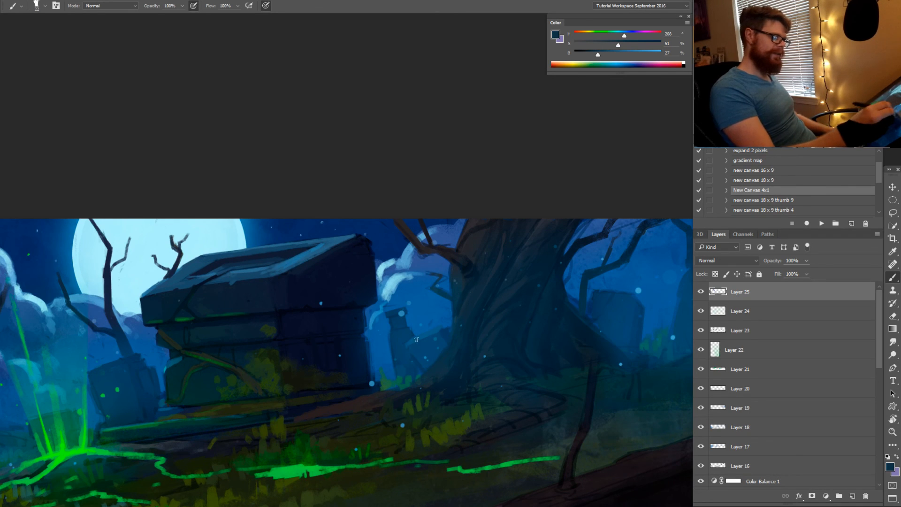
{"action": "left_click", "coordinate": [393, 305], "text": "alt"}
Darken the forked branch on the tree beside the tomb with a sampled near-black, working on a rotated canvas
{"action": "left_click", "coordinate": [438, 245], "text": "alt"}
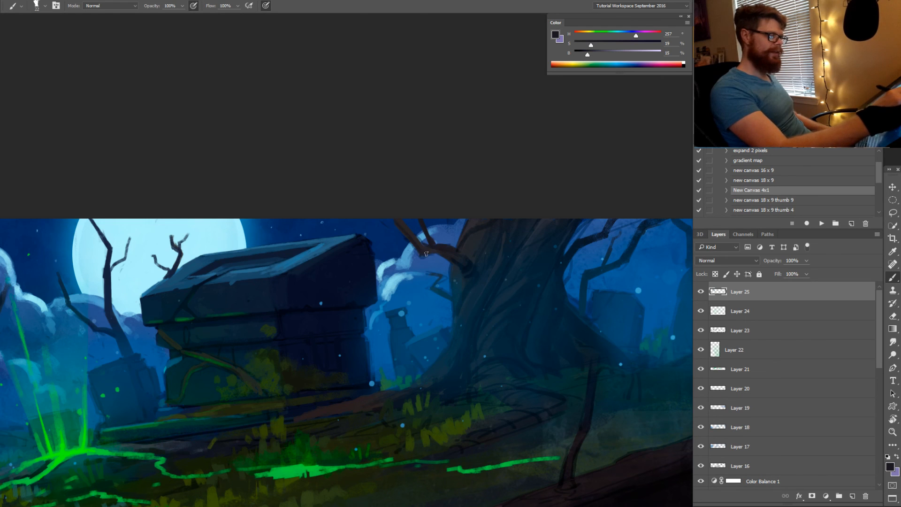
{"action": "key", "text": "r"}
{"action": "mouse_move", "coordinate": [427, 254]}
{"action": "left_mouse_down"}
{"action": "mouse_move", "coordinate": [343, 252]}
{"action": "mouse_move", "coordinate": [439, 421]}
{"action": "left_mouse_up"}
{"action": "key", "text": "b"}
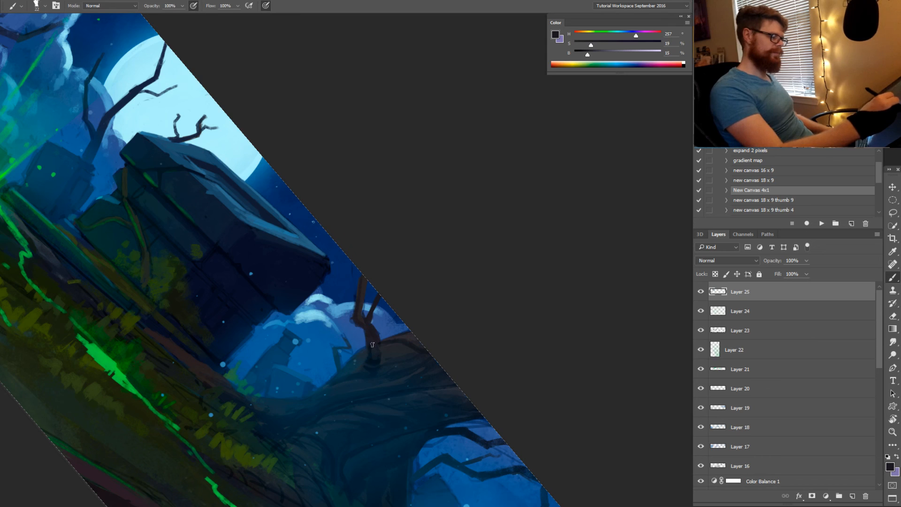
{"action": "key", "text": "r"}
{"action": "left_click_drag", "start_coordinate": [388, 356], "coordinate": [449, 321]}
{"action": "key", "text": "b"}
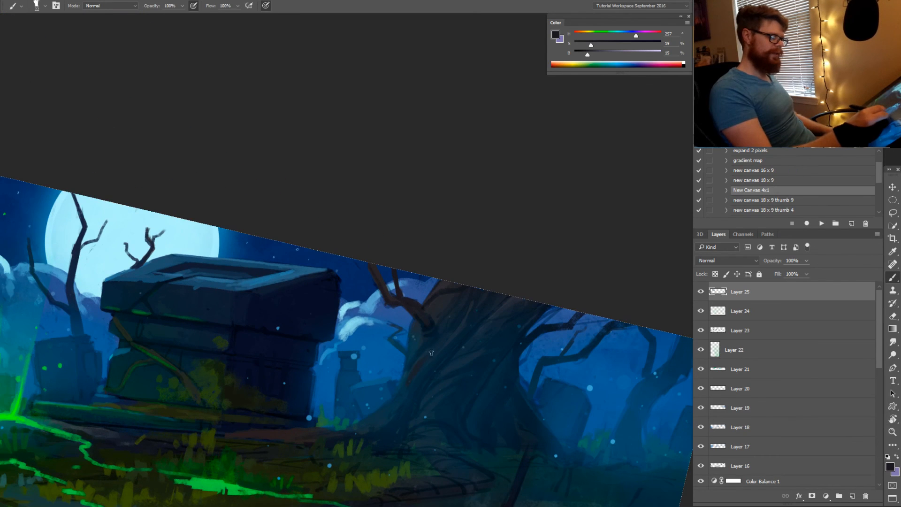
Shade the trunk of the tree beside the tomb at 30% brush opacity, then reset the canvas rotation to 0°
{"action": "key", "text": "alt"}
{"action": "key", "text": "ctrl"}
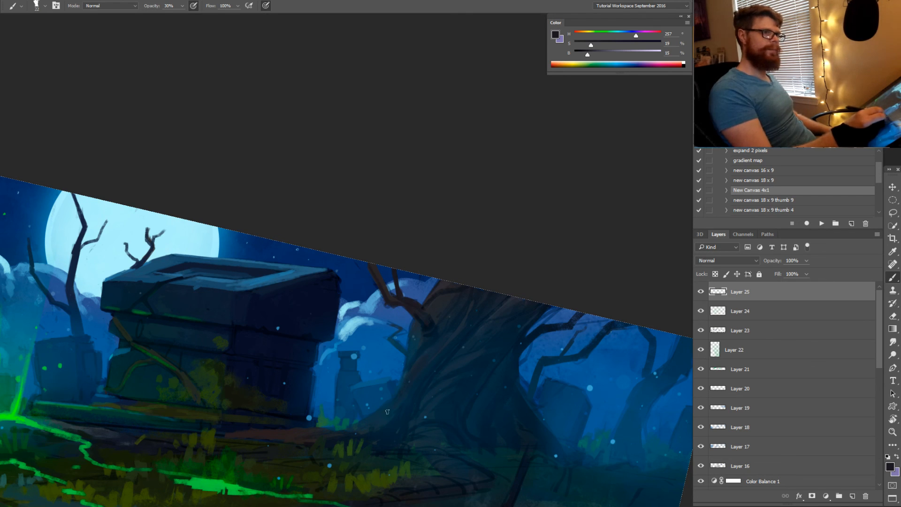
{"action": "key", "text": "r"}
{"action": "left_click_drag", "start_coordinate": [387, 412], "coordinate": [523, 385]}
{"action": "key", "text": "shift"}
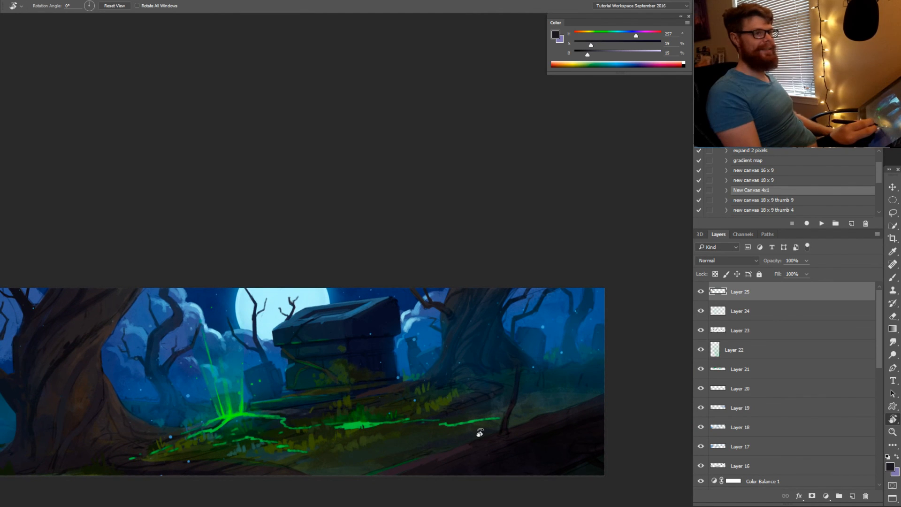
Touch up the background beside the large trunk's edge with a sampled deep blue
{"action": "left_click_drag", "start_coordinate": [480, 433], "coordinate": [496, 428]}
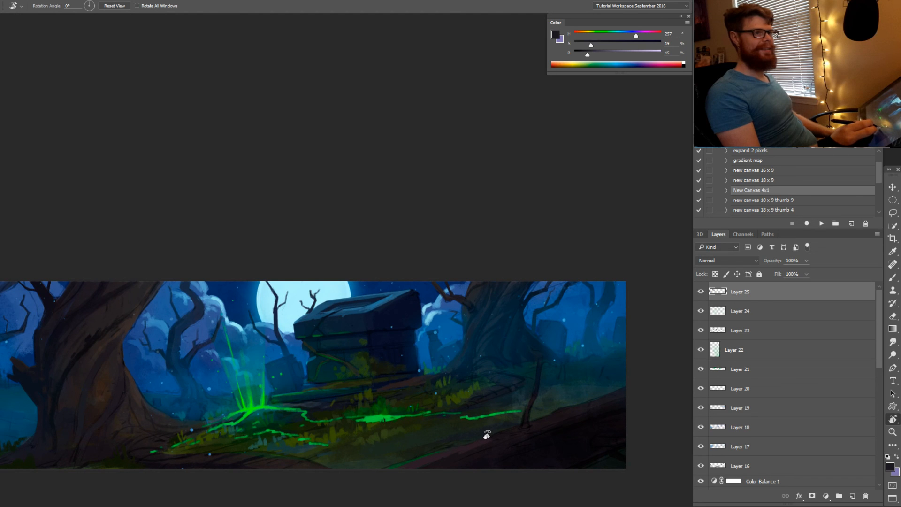
{"action": "key", "text": "z"}
{"action": "left_click_drag", "start_coordinate": [351, 372], "coordinate": [493, 395]}
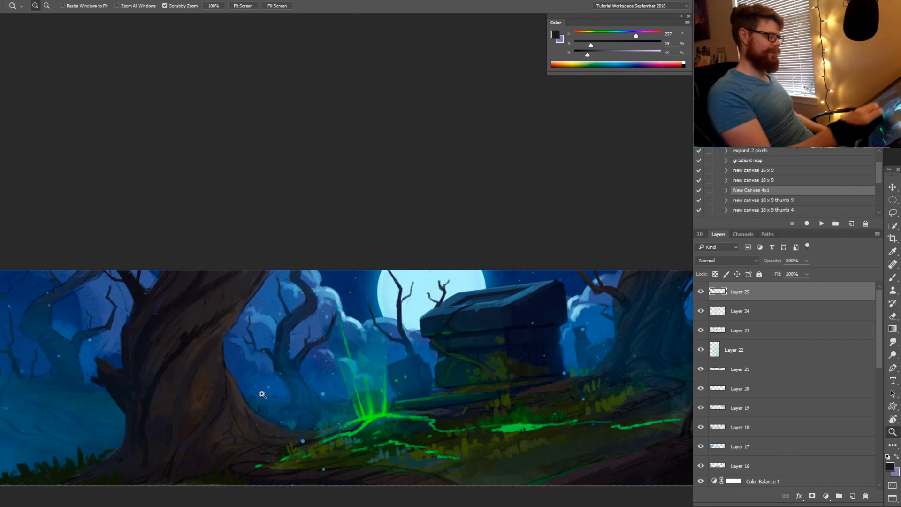
{"action": "left_click_drag", "start_coordinate": [264, 397], "coordinate": [281, 398]}
{"action": "key", "text": "b"}
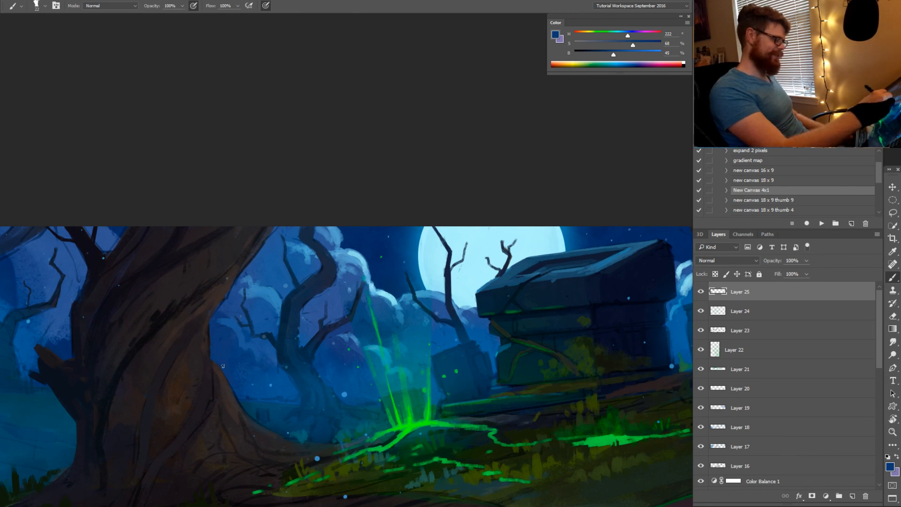
Paint dark bark creases down the large trunk on a tilted canvas and blend them with a sampled brown
{"action": "key", "text": "r"}
{"action": "mouse_move", "coordinate": [223, 366]}
{"action": "left_mouse_down"}
{"action": "mouse_move", "coordinate": [423, 451]}
{"action": "mouse_move", "coordinate": [483, 431]}
{"action": "mouse_move", "coordinate": [503, 385]}
{"action": "left_mouse_up"}
{"action": "left_click", "coordinate": [468, 445], "text": "alt"}
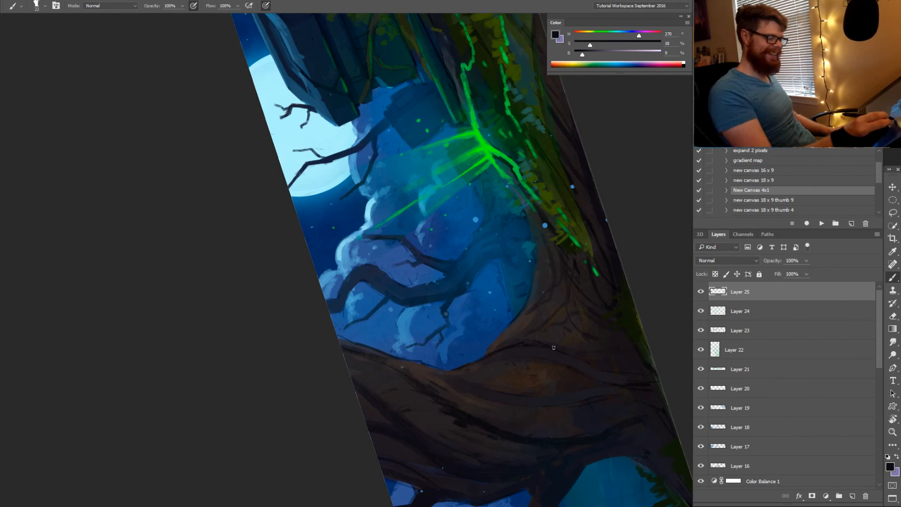
{"action": "key", "text": "r"}
{"action": "left_click_drag", "start_coordinate": [545, 349], "coordinate": [420, 348]}
{"action": "key", "text": "b"}
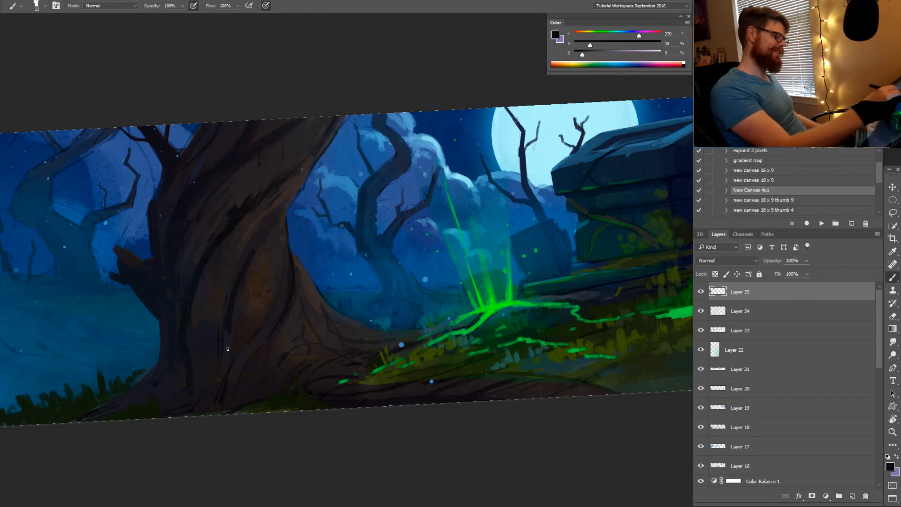
{"action": "mouse_move", "coordinate": [252, 271]}
{"action": "left_mouse_down"}
{"action": "mouse_move", "coordinate": [228, 350]}
{"action": "mouse_move", "coordinate": [229, 402]}
{"action": "left_mouse_up"}
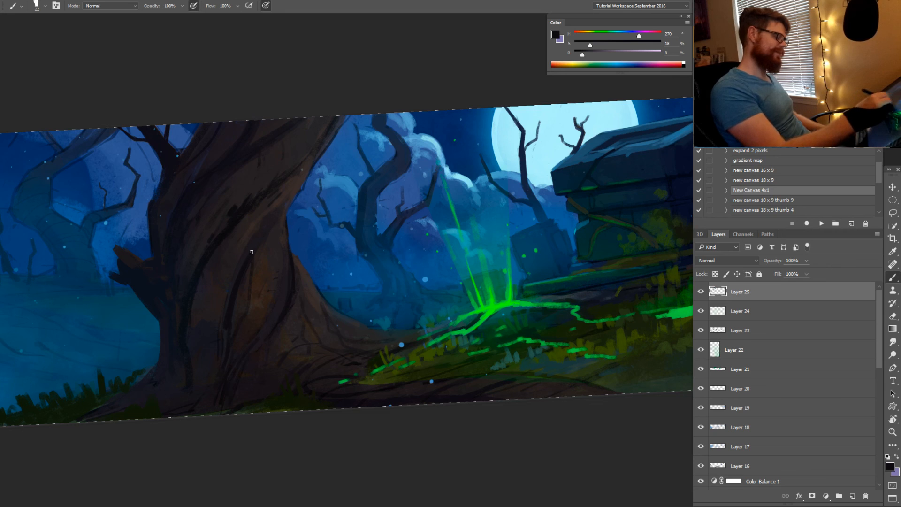
{"action": "left_click", "coordinate": [260, 268], "text": "alt"}
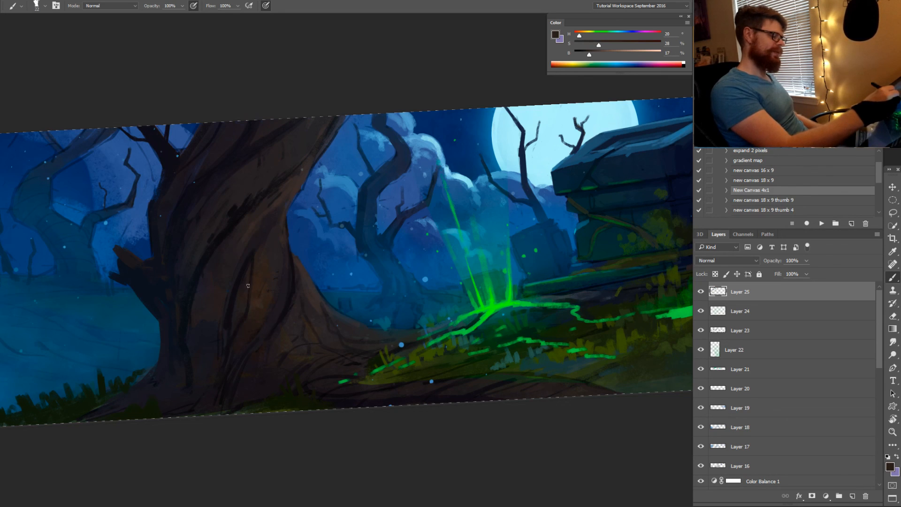
{"action": "left_click_drag", "start_coordinate": [246, 298], "coordinate": [281, 317]}
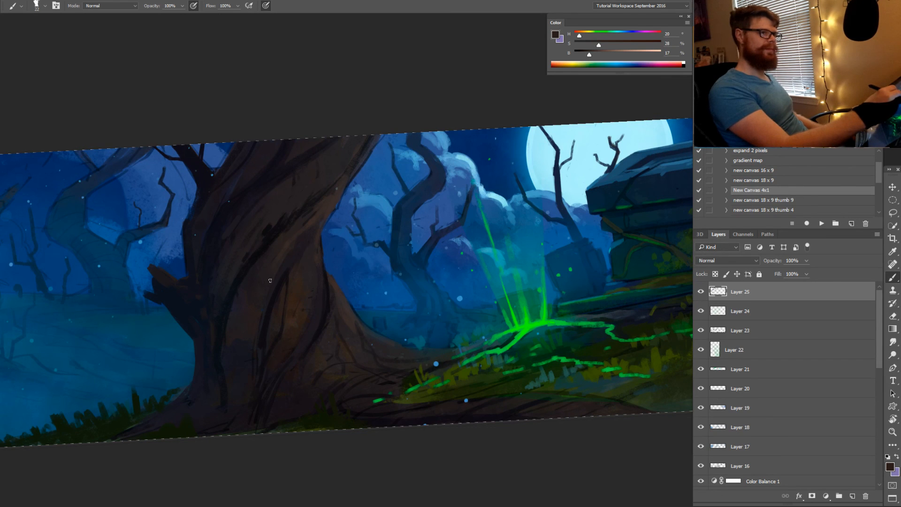
Paint thin dark bark creases through the middle of the large trunk, using a smaller brush and sampled near-blacks
{"action": "left_click", "coordinate": [287, 277], "text": "alt"}
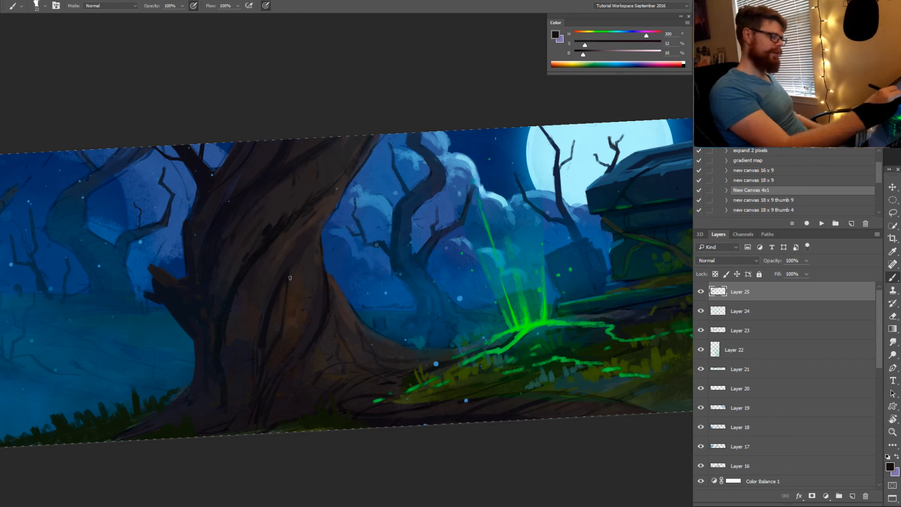
{"action": "key", "text": "bracketleft"}
{"action": "key", "text": "bracketleft"}
{"action": "key", "text": "bracketleft"}
{"action": "key", "text": "bracketright"}
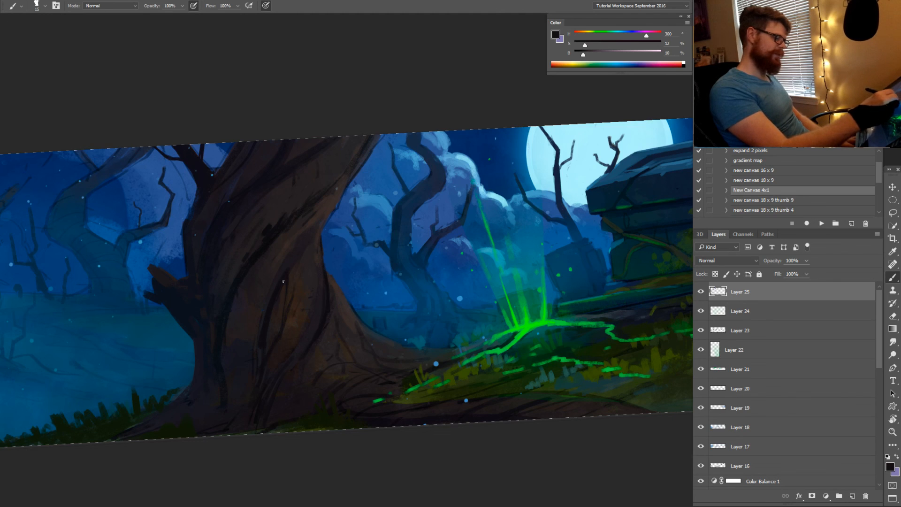
{"action": "left_click", "coordinate": [263, 316], "text": "alt"}
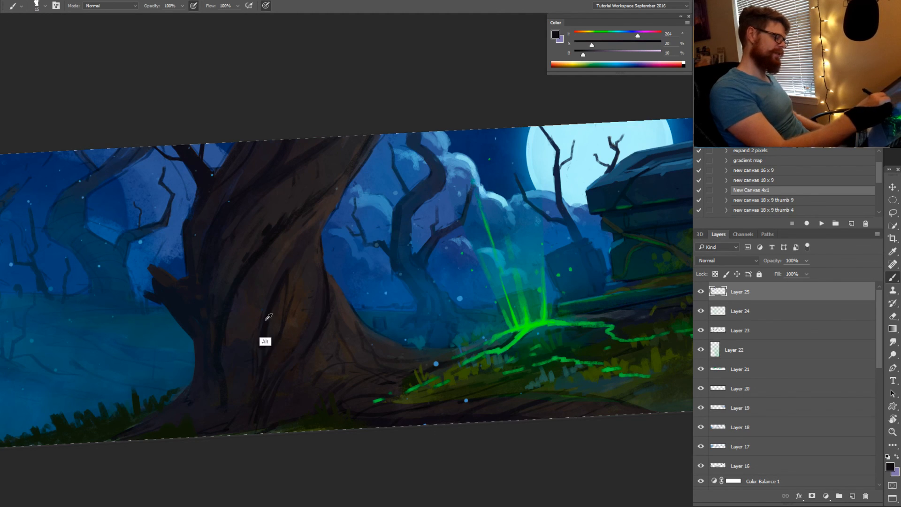
{"action": "left_click", "coordinate": [269, 317], "text": "alt"}
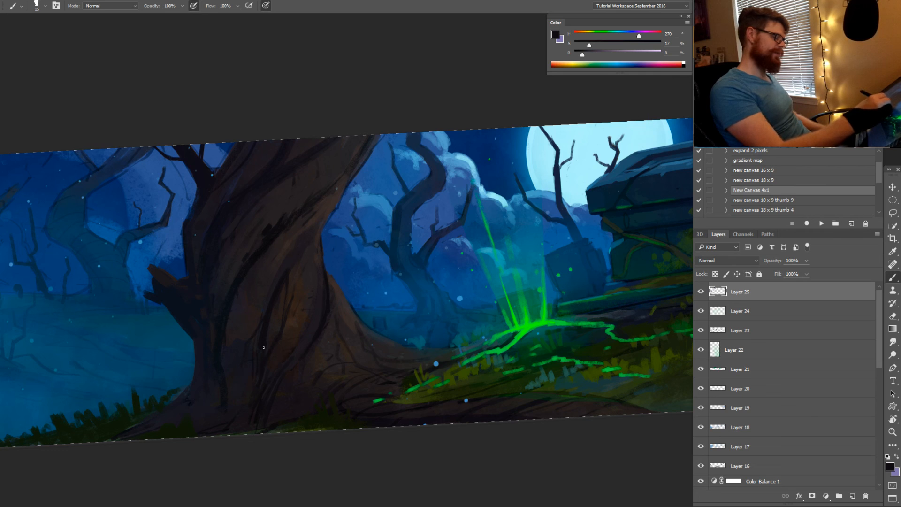
{"action": "left_click", "coordinate": [268, 342], "text": "alt"}
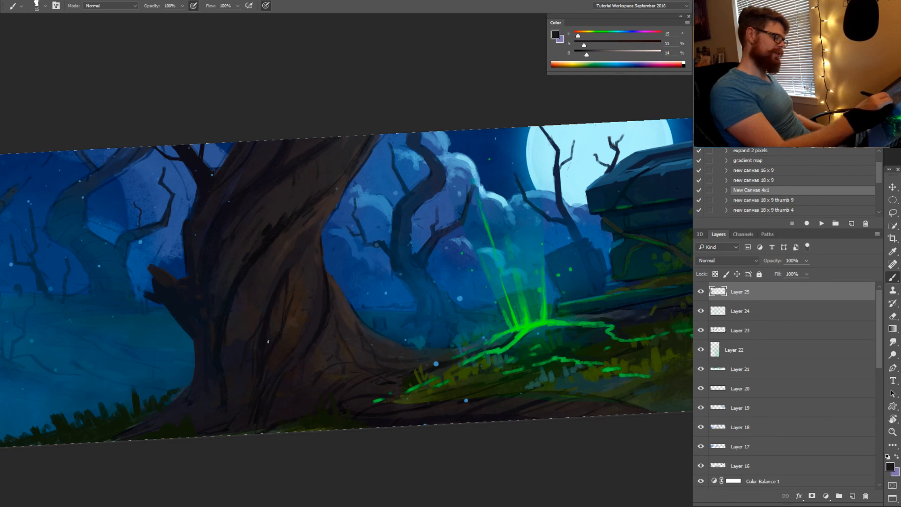
Deepen the creases on the large trunk's shadowed side and define its root flare with sampled blue-blacks
{"action": "left_click_drag", "start_coordinate": [265, 350], "coordinate": [378, 350]}
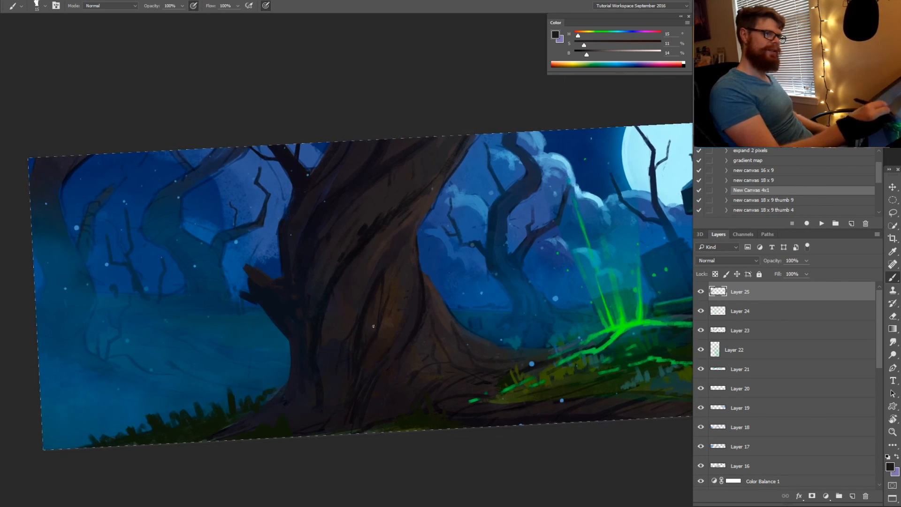
{"action": "left_click", "coordinate": [359, 331], "text": "alt"}
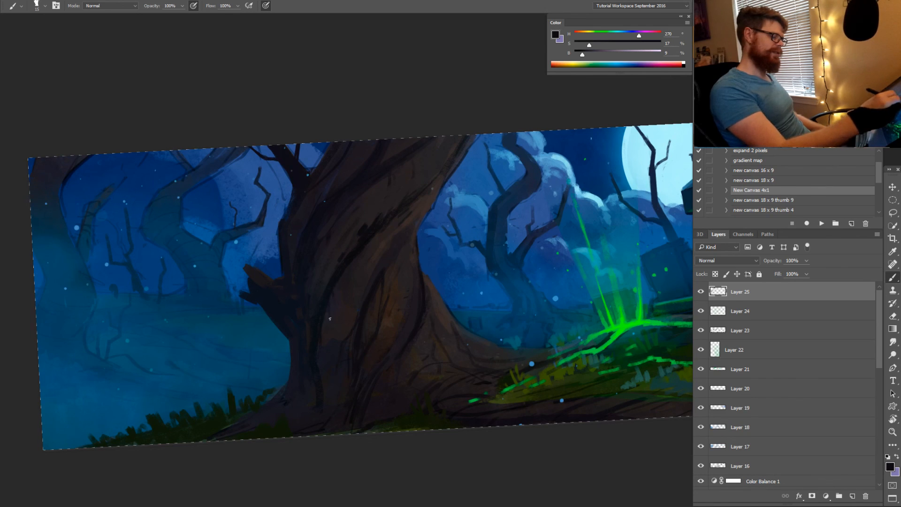
{"action": "left_click", "coordinate": [316, 353], "text": "alt"}
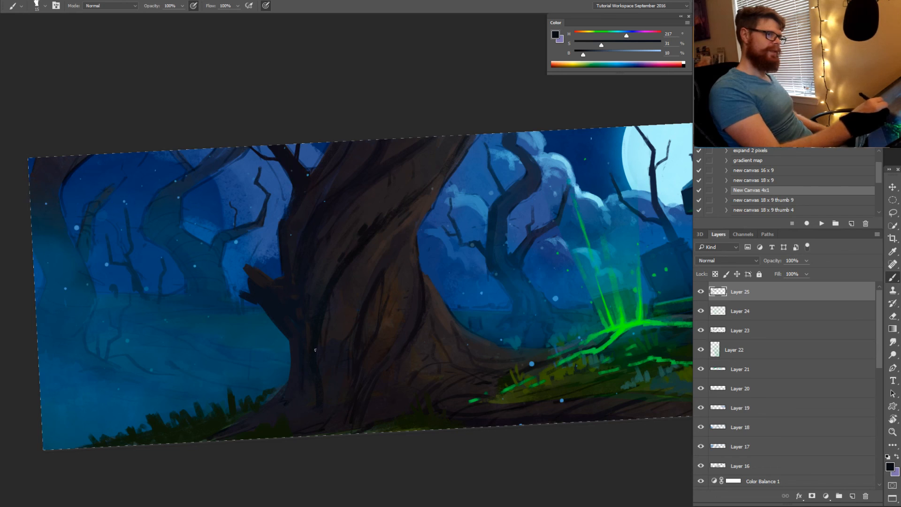
{"action": "left_click", "coordinate": [288, 400], "text": "alt"}
{"action": "left_click_drag", "start_coordinate": [289, 372], "coordinate": [276, 390]}
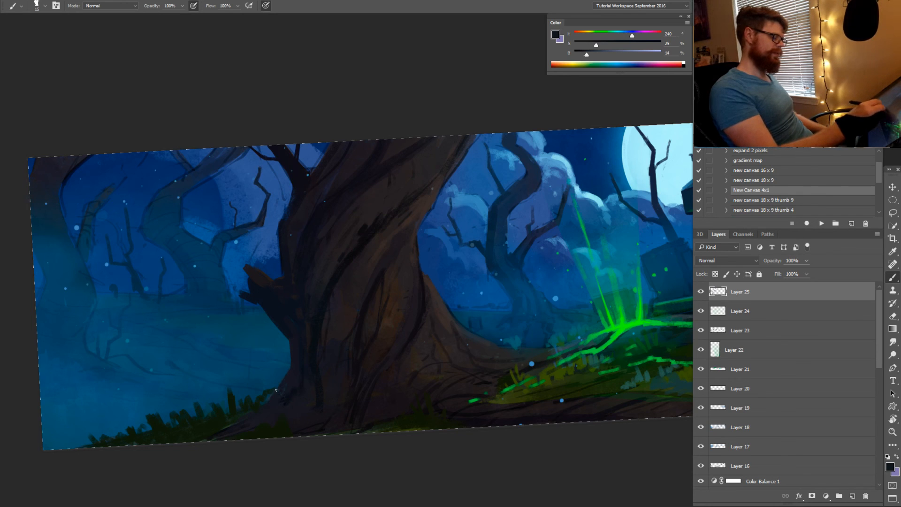
{"action": "left_click", "coordinate": [302, 382], "text": "alt"}
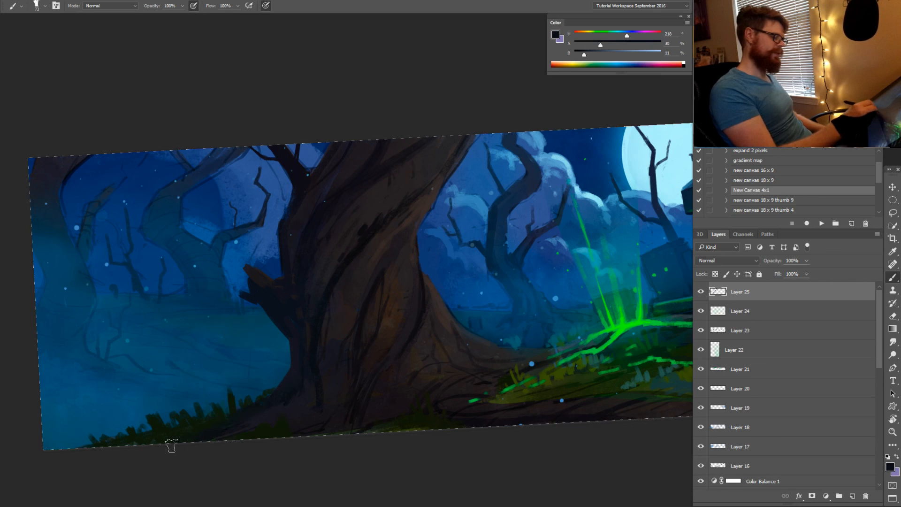
Touch up the ground and grass at the foot of the large trunk with sampled dark greens and a smaller brush
{"action": "left_click", "coordinate": [270, 431], "text": "alt"}
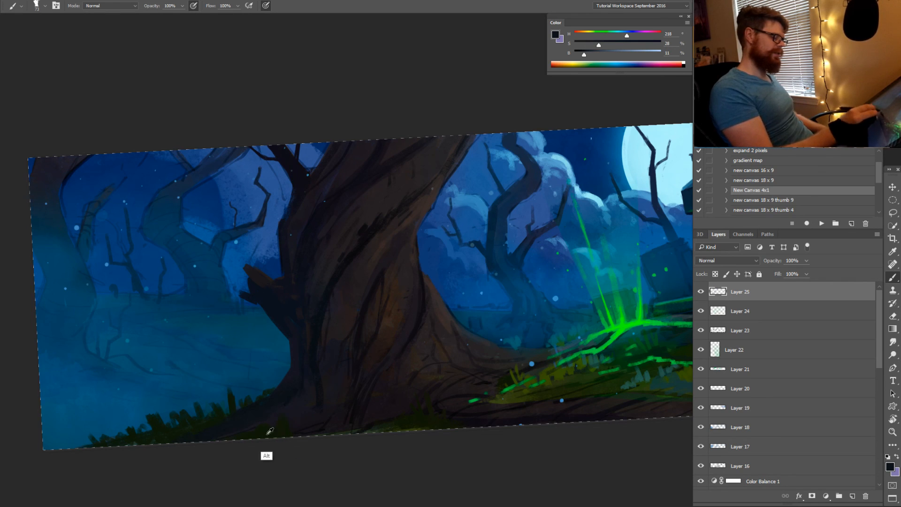
{"action": "left_click", "coordinate": [354, 429], "text": "alt"}
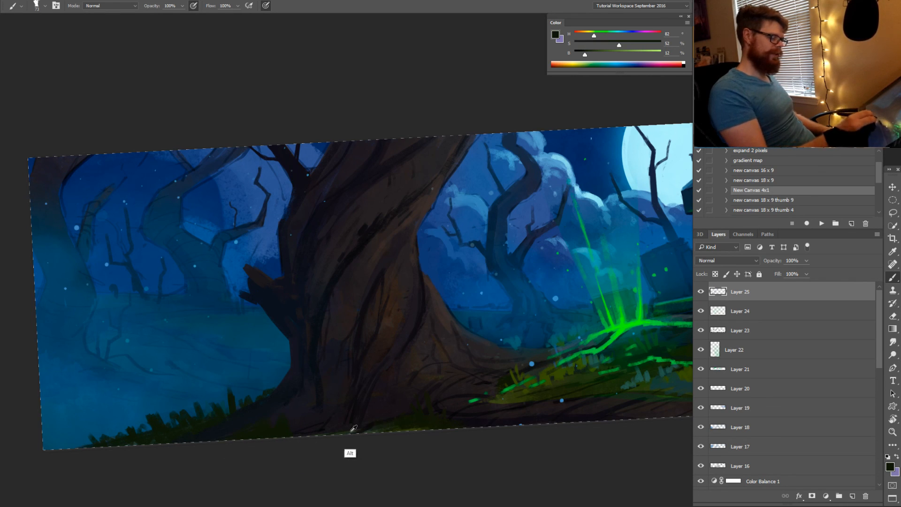
{"action": "left_click", "coordinate": [348, 432], "text": "alt"}
{"action": "key", "text": "bracketleft"}
{"action": "key", "text": "bracketleft"}
{"action": "key", "text": "bracketleft"}
{"action": "key", "text": "bracketleft"}
{"action": "key", "text": "bracketleft"}
{"action": "key", "text": "bracketleft"}
{"action": "left_click_drag", "start_coordinate": [349, 427], "coordinate": [346, 434]}
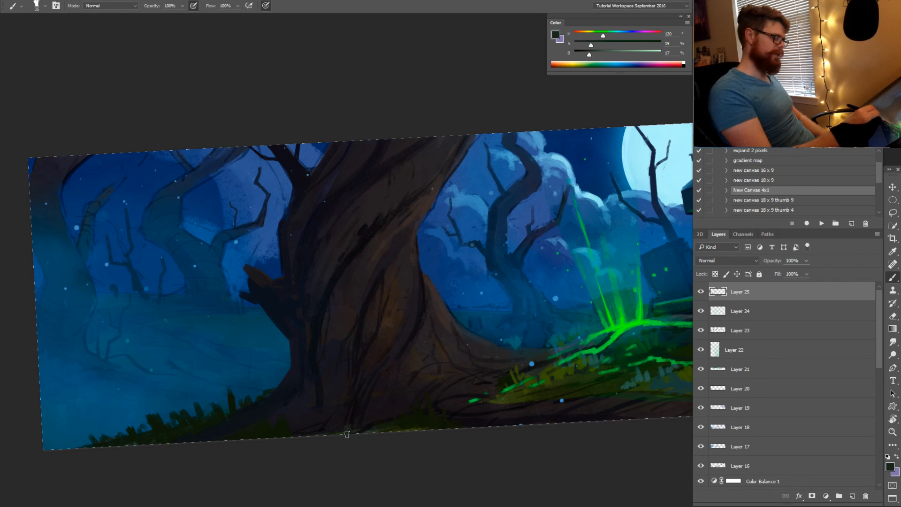
{"action": "key", "text": "bracketleft"}
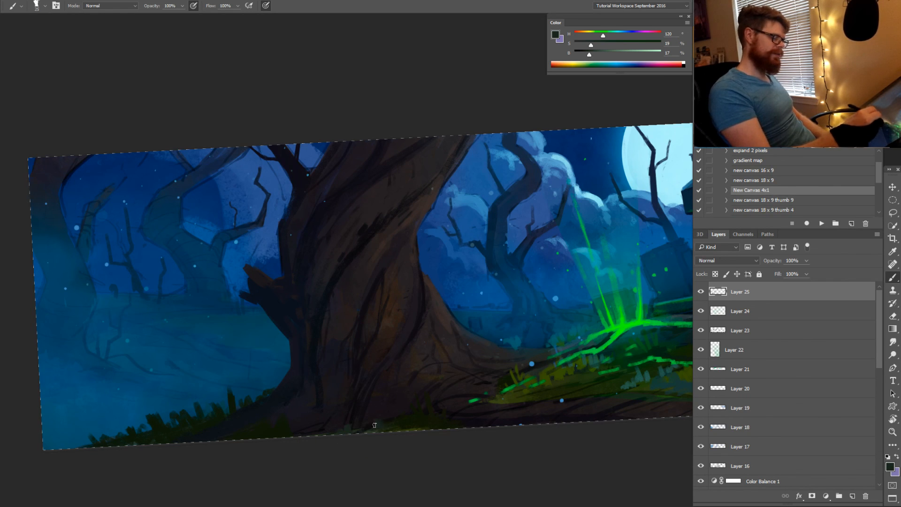
Paint olive grass strokes at the tip of the mossy mound beside the large trunk's roots, using a sampled olive
{"action": "left_click", "coordinate": [519, 397], "text": "alt"}
{"action": "left_click_drag", "start_coordinate": [496, 400], "coordinate": [365, 388]}
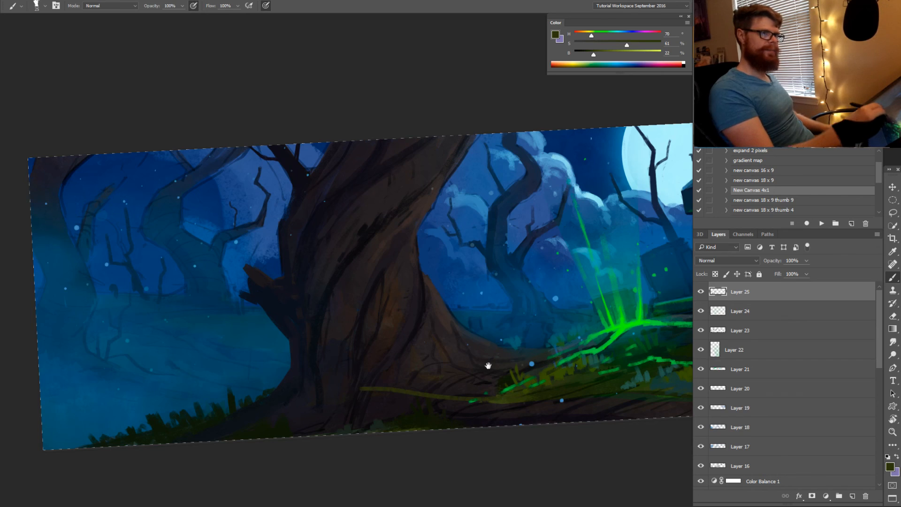
{"action": "left_click_drag", "start_coordinate": [496, 374], "coordinate": [343, 370]}
{"action": "key", "text": "bracketleft"}
{"action": "key", "text": "bracketleft"}
{"action": "key", "text": "bracketleft"}
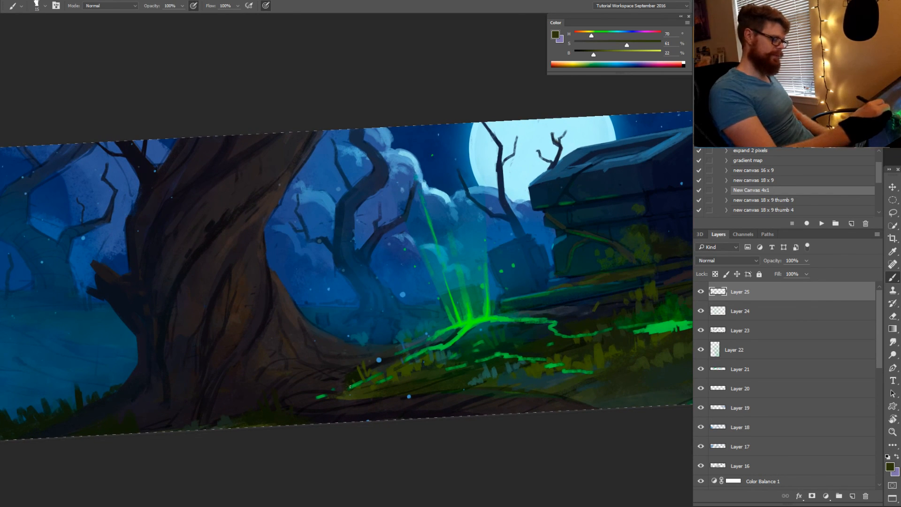
{"action": "key", "text": "bracketright"}
{"action": "key", "text": "bracketright"}
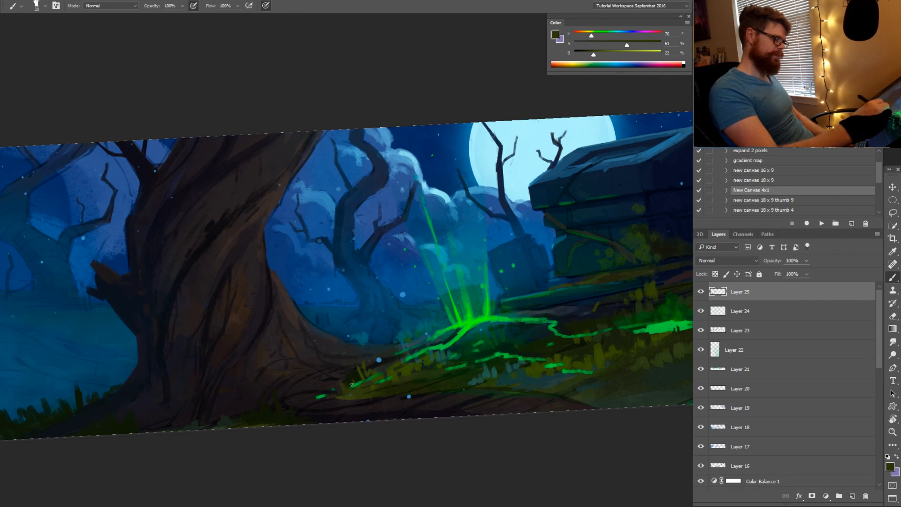
{"action": "mouse_move", "coordinate": [428, 396]}
{"action": "left_mouse_down"}
{"action": "mouse_move", "coordinate": [347, 392]}
{"action": "mouse_move", "coordinate": [404, 414]}
{"action": "left_mouse_up"}
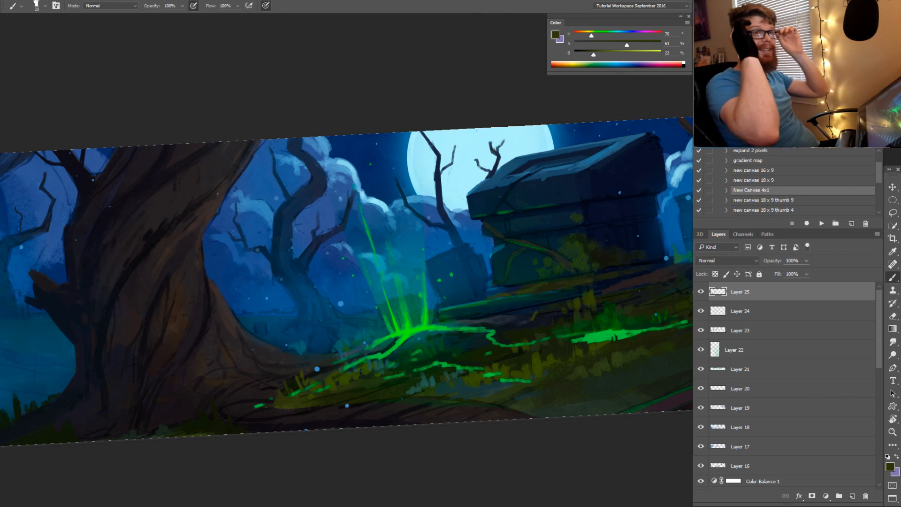
Tilt the canvas to about -14° and refine the glowing crack below the light beams with a sampled bright green and dark green
{"action": "left_click_drag", "start_coordinate": [420, 361], "coordinate": [396, 369]}
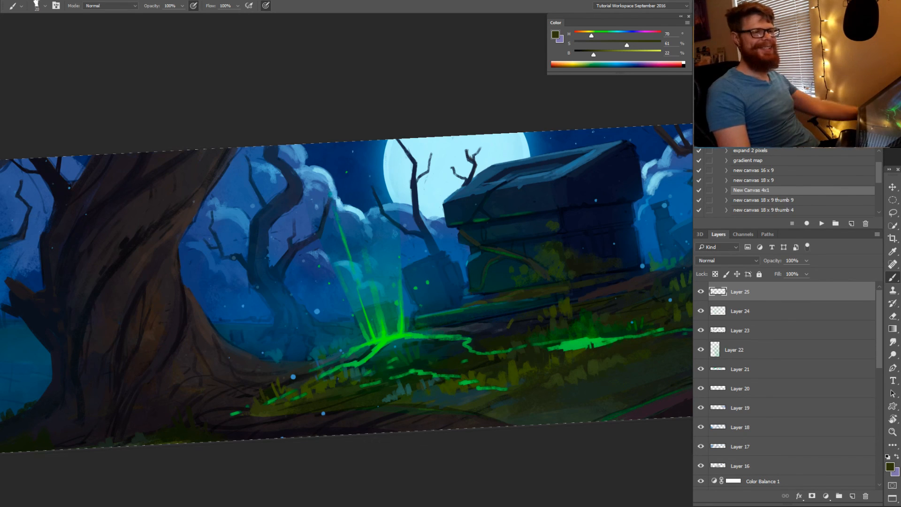
{"action": "mouse_move", "coordinate": [501, 372]}
{"action": "left_mouse_down"}
{"action": "mouse_move", "coordinate": [453, 367]}
{"action": "mouse_move", "coordinate": [416, 402]}
{"action": "mouse_move", "coordinate": [493, 387]}
{"action": "left_mouse_up"}
{"action": "key", "text": "r"}
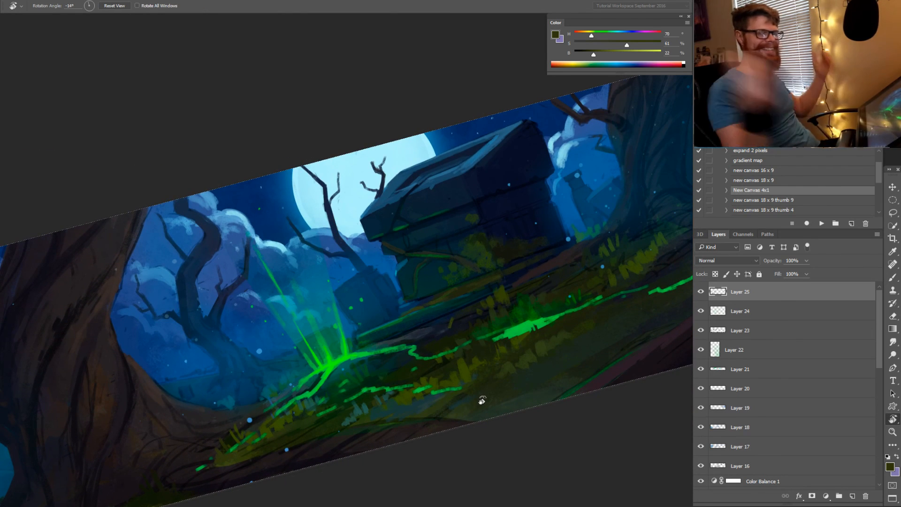
{"action": "left_click_drag", "start_coordinate": [344, 372], "coordinate": [370, 371]}
{"action": "key", "text": "b"}
{"action": "left_click", "coordinate": [350, 372], "text": "alt"}
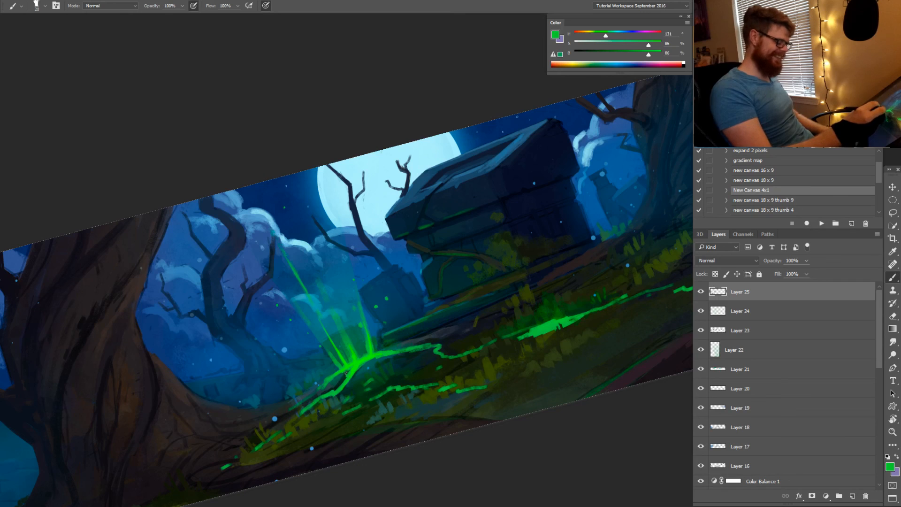
{"action": "key", "text": "bracketleft"}
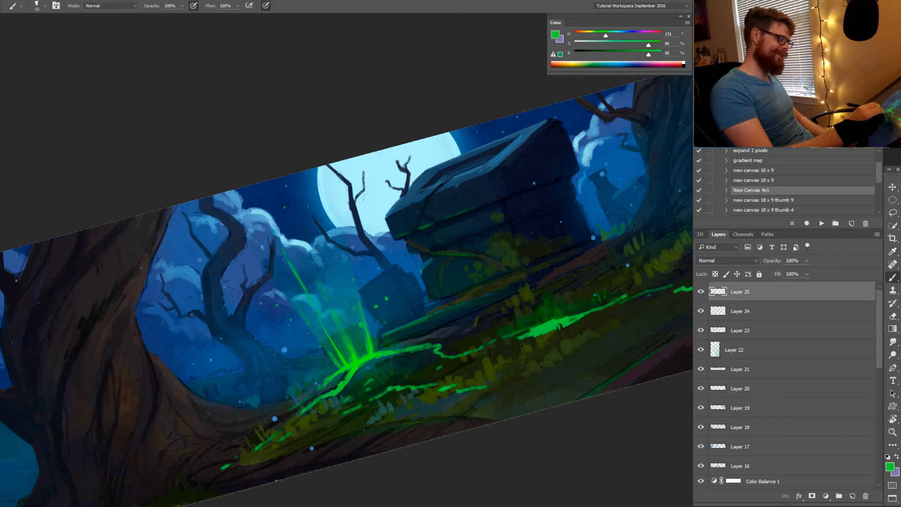
{"action": "left_click", "coordinate": [335, 386], "text": "alt"}
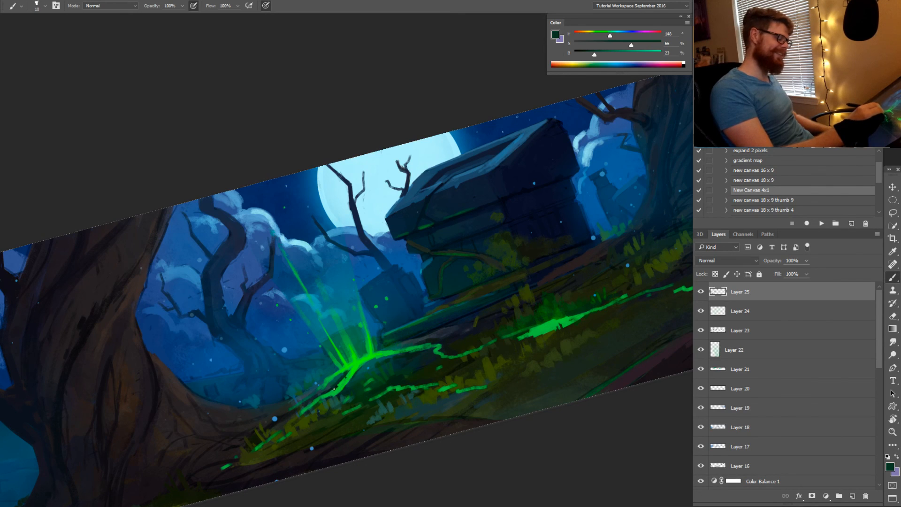
{"action": "left_click_drag", "start_coordinate": [382, 381], "coordinate": [319, 404]}
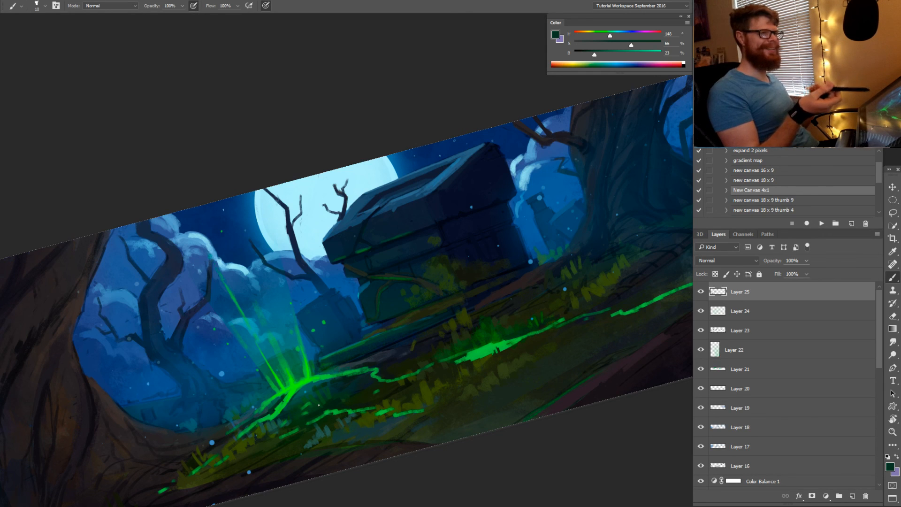
Touch up the ground near the blue tree's roots with sampled dark tones
{"action": "left_click_drag", "start_coordinate": [494, 360], "coordinate": [430, 386]}
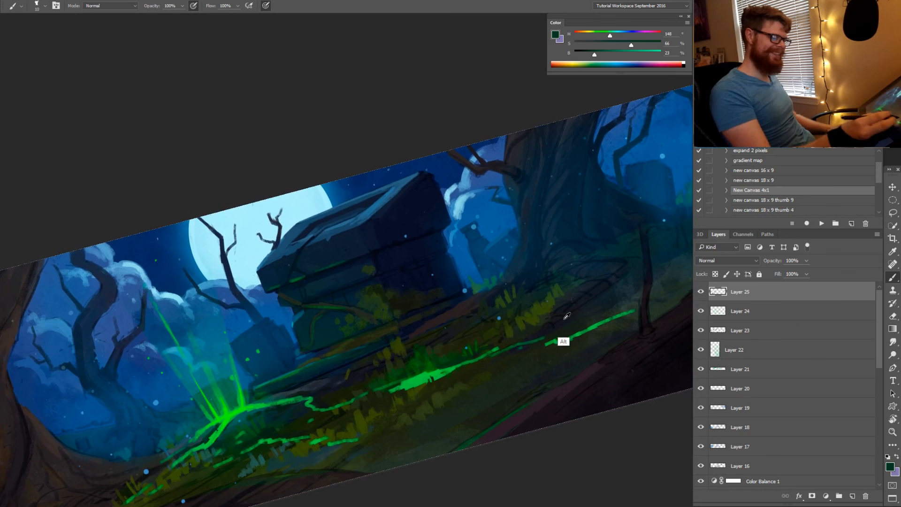
{"action": "left_click", "coordinate": [563, 321], "text": "alt"}
{"action": "left_click_drag", "start_coordinate": [559, 326], "coordinate": [467, 379]}
{"action": "left_click", "coordinate": [511, 344], "text": "alt"}
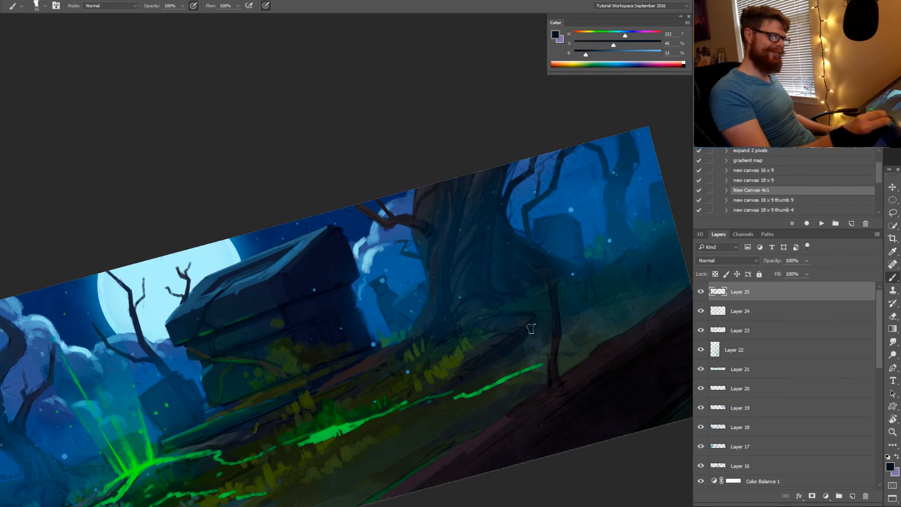
Reset the canvas rotation to 0° and extend the dead sapling upward with a curved dark blue branch
{"action": "mouse_move", "coordinate": [531, 326]}
{"action": "left_mouse_down"}
{"action": "mouse_move", "coordinate": [479, 373]}
{"action": "mouse_move", "coordinate": [490, 360]}
{"action": "mouse_move", "coordinate": [503, 418]}
{"action": "mouse_move", "coordinate": [541, 395]}
{"action": "mouse_move", "coordinate": [510, 398]}
{"action": "mouse_move", "coordinate": [514, 364]}
{"action": "left_mouse_up"}
{"action": "key", "text": "r"}
{"action": "key", "text": "b"}
{"action": "left_click", "coordinate": [485, 358], "text": "alt"}
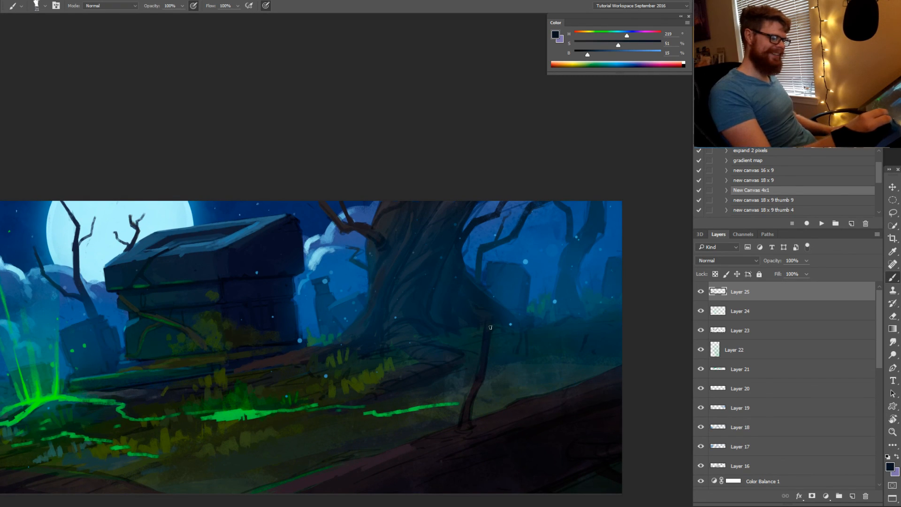
{"action": "mouse_move", "coordinate": [489, 329]}
{"action": "left_mouse_down"}
{"action": "mouse_move", "coordinate": [514, 278]}
{"action": "mouse_move", "coordinate": [504, 309]}
{"action": "left_mouse_up"}
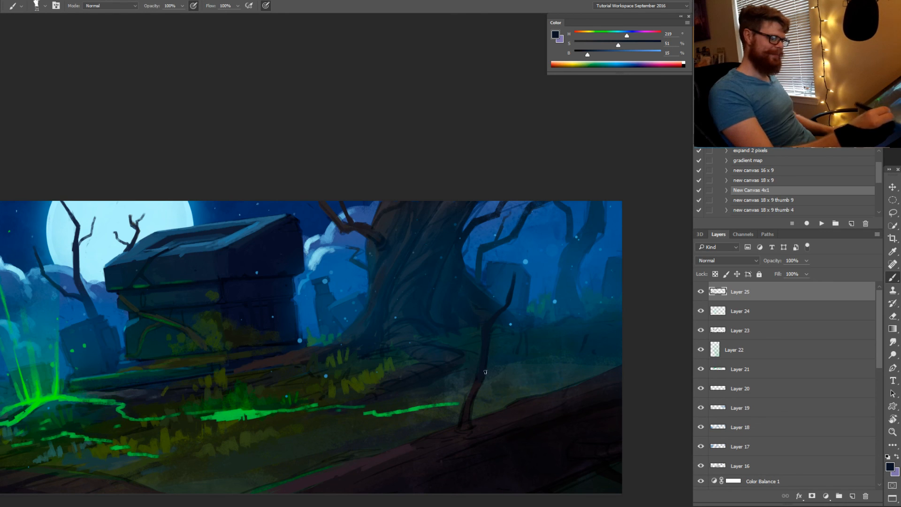
Shade the dead sapling's stem with a sampled near-black and add a thin dark blue side twig
{"action": "left_click", "coordinate": [467, 396], "text": "alt"}
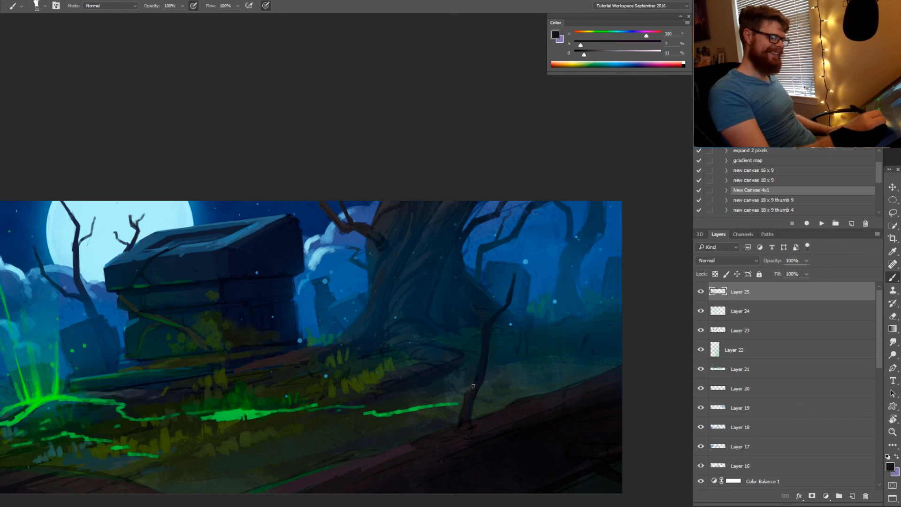
{"action": "left_click", "coordinate": [483, 364], "text": "alt"}
{"action": "key", "text": "bracketleft"}
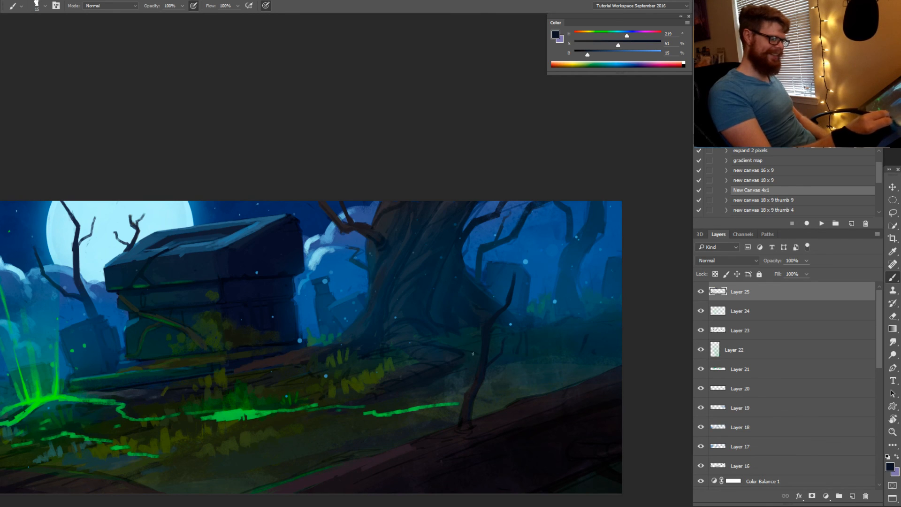
Blend the dark ground around the glowing green crack with sampled teal, olive and dark green
{"action": "left_click", "coordinate": [441, 380], "text": "alt"}
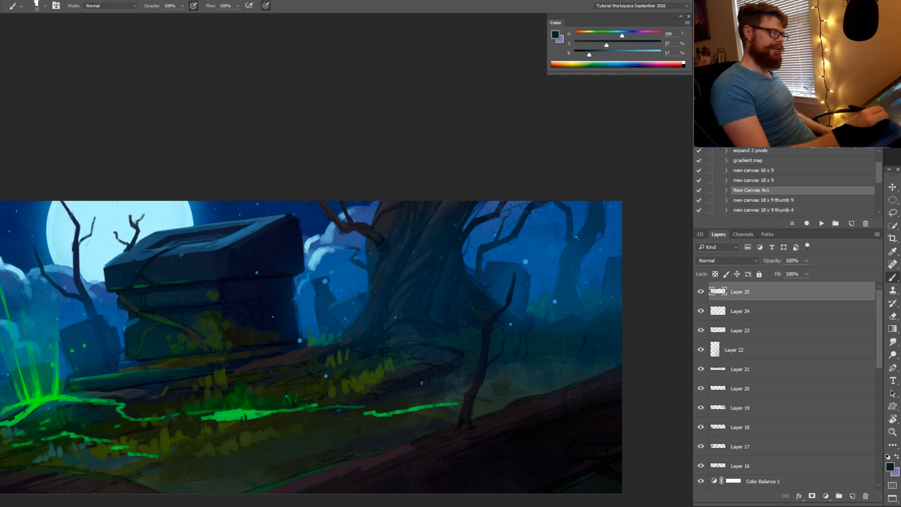
{"action": "left_click", "coordinate": [397, 398], "text": "alt"}
{"action": "left_click_drag", "start_coordinate": [397, 406], "coordinate": [477, 385]}
{"action": "left_click", "coordinate": [353, 411], "text": "alt"}
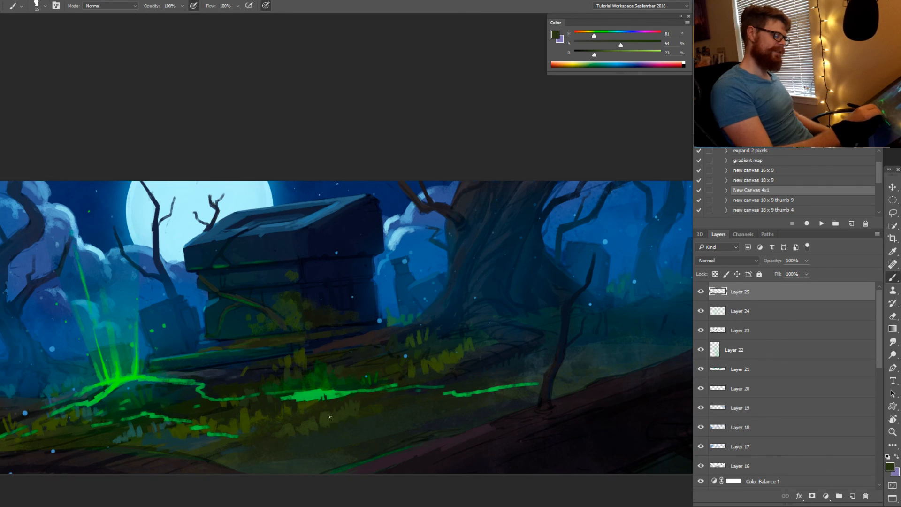
{"action": "left_click_drag", "start_coordinate": [331, 418], "coordinate": [446, 390]}
{"action": "left_click", "coordinate": [358, 396], "text": "alt"}
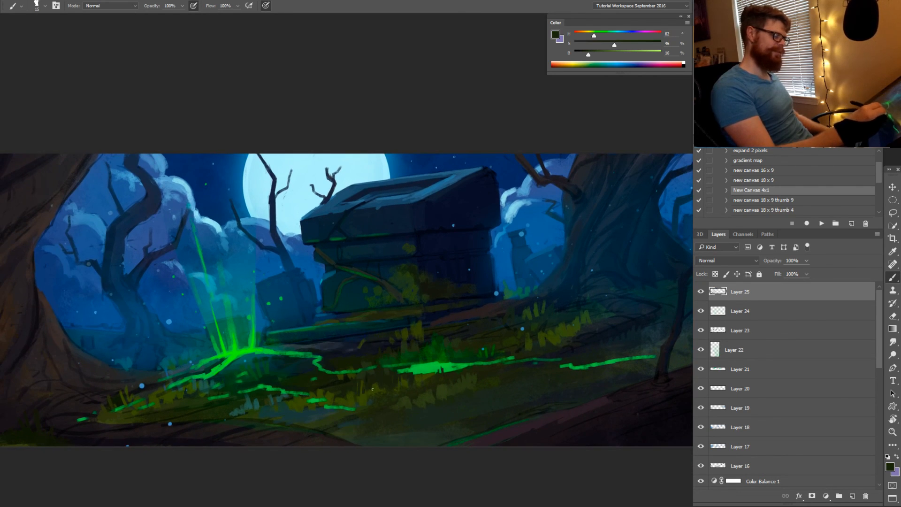
{"action": "left_click_drag", "start_coordinate": [379, 350], "coordinate": [443, 396]}
Clean up the tomb's side and the vine on its lid with sampled dark teal, green and near-black blue
{"action": "key", "text": "r"}
{"action": "key", "text": "z"}
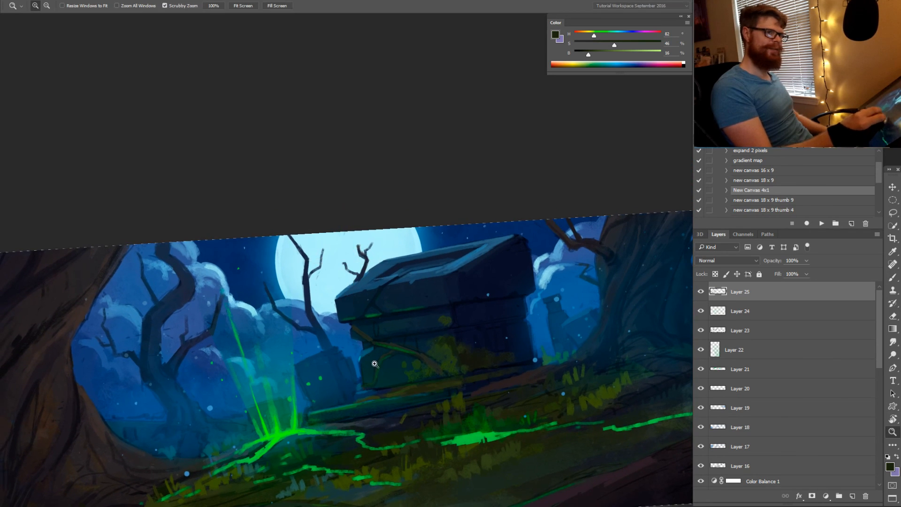
{"action": "left_click", "coordinate": [375, 364]}
{"action": "key", "text": "b"}
{"action": "left_click", "coordinate": [369, 372], "text": "alt"}
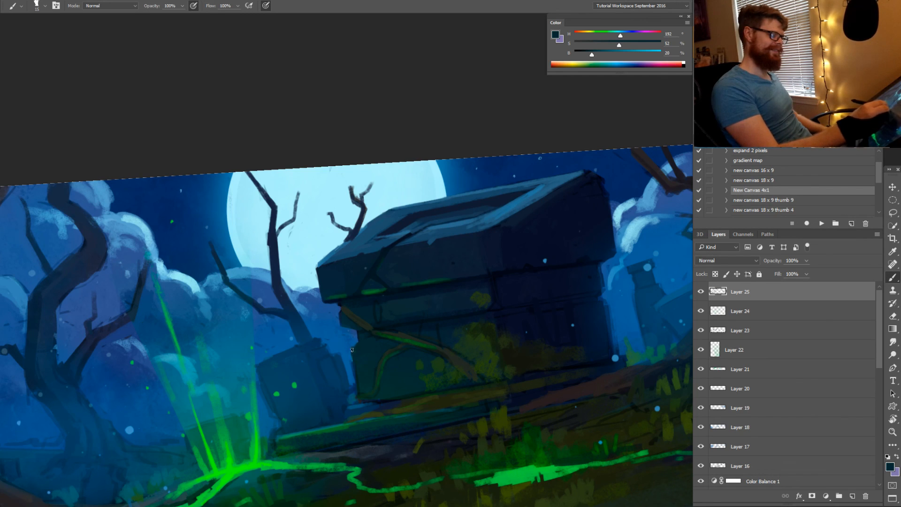
{"action": "left_click", "coordinate": [366, 291], "text": "alt"}
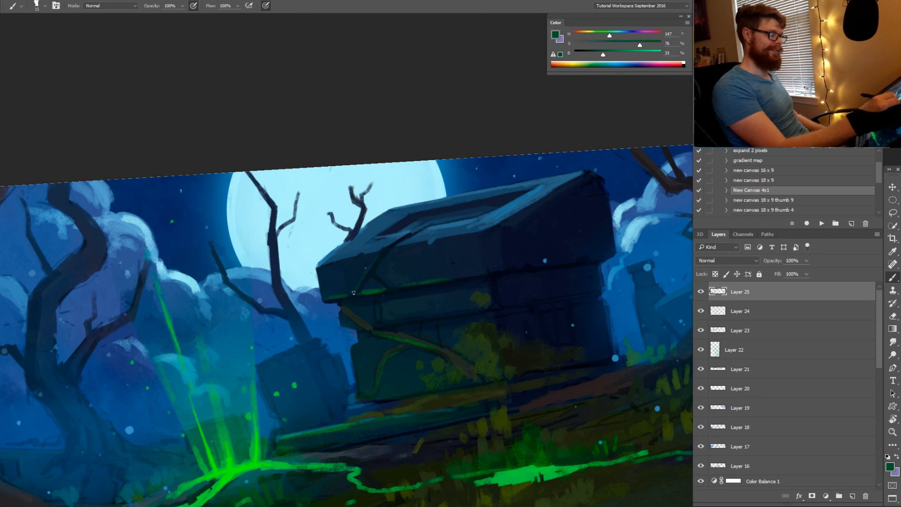
{"action": "left_click", "coordinate": [368, 277], "text": "alt"}
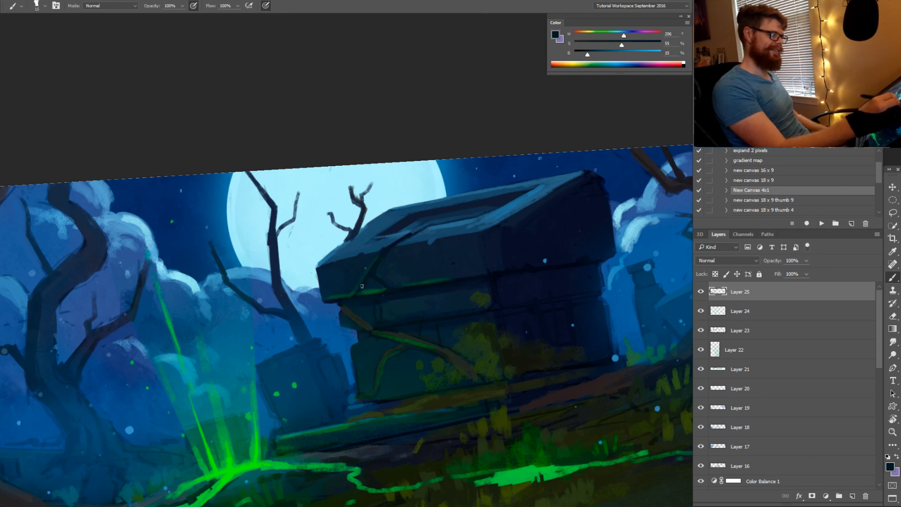
Extend the vine across the tomb lid's end and brighten its lower edge with sampled green
{"action": "key", "text": "r"}
{"action": "left_click_drag", "start_coordinate": [402, 341], "coordinate": [480, 196]}
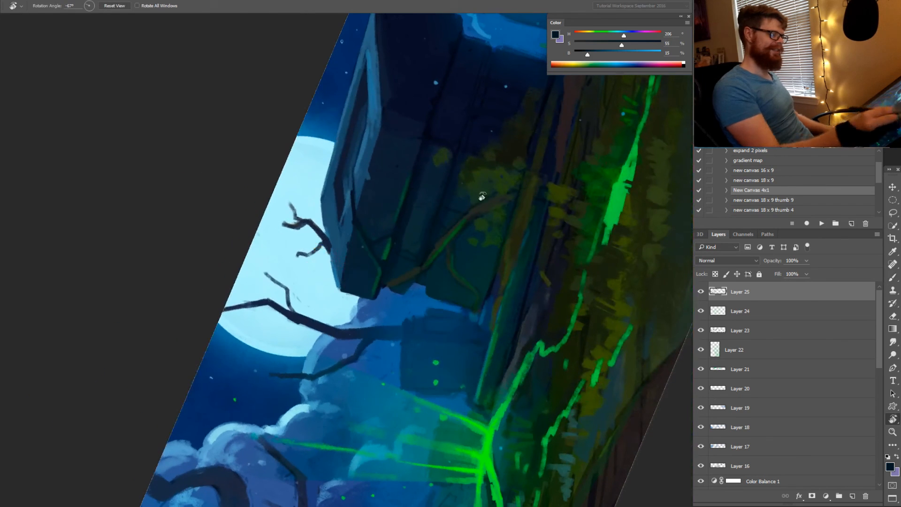
{"action": "left_click", "coordinate": [388, 248], "text": "alt"}
{"action": "key", "text": "r"}
{"action": "mouse_move", "coordinate": [399, 217]}
{"action": "left_mouse_down"}
{"action": "mouse_move", "coordinate": [432, 268]}
{"action": "mouse_move", "coordinate": [388, 249]}
{"action": "left_mouse_up"}
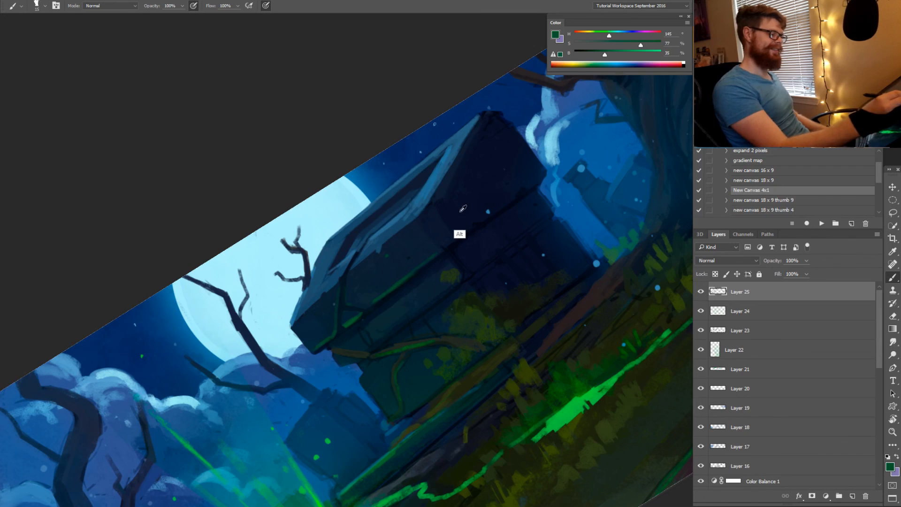
Speckle the tomb lid's front face with small dark pits using sampled navy and near-black blue
{"action": "left_click", "coordinate": [458, 234], "text": "alt"}
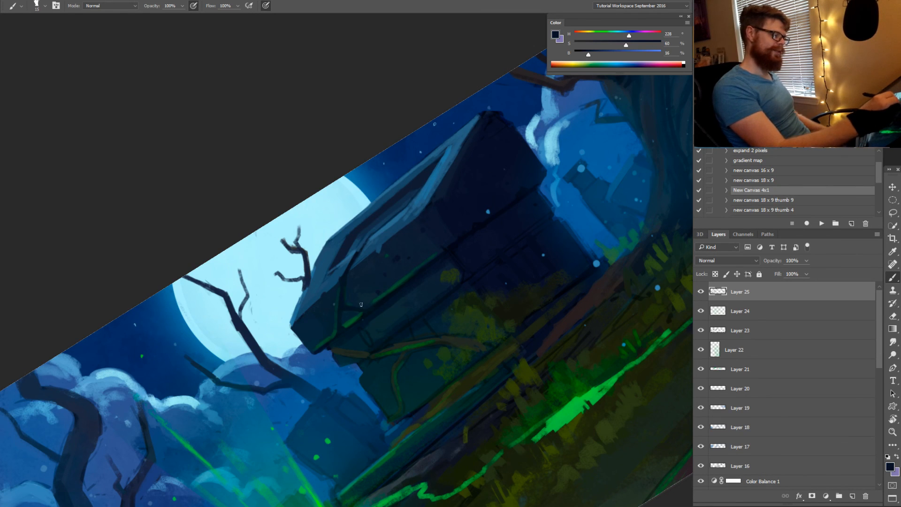
{"action": "key", "text": "r"}
{"action": "left_click_drag", "start_coordinate": [362, 304], "coordinate": [401, 400]}
{"action": "left_click", "coordinate": [306, 336], "text": "alt"}
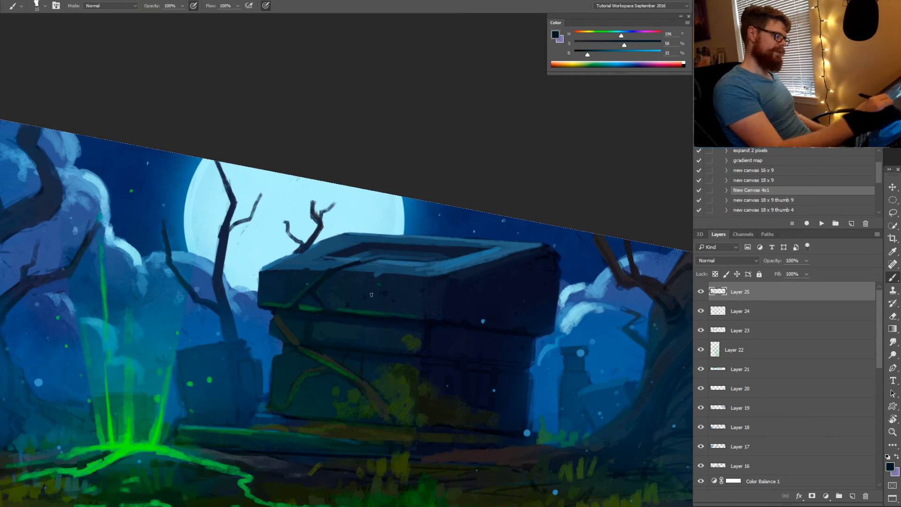
{"action": "left_click", "coordinate": [475, 315], "text": "alt"}
{"action": "left_click_drag", "start_coordinate": [458, 323], "coordinate": [513, 316]}
Paint dark bracket-shaped engravings at both ends of the tomb lid's front face
{"action": "key", "text": "r"}
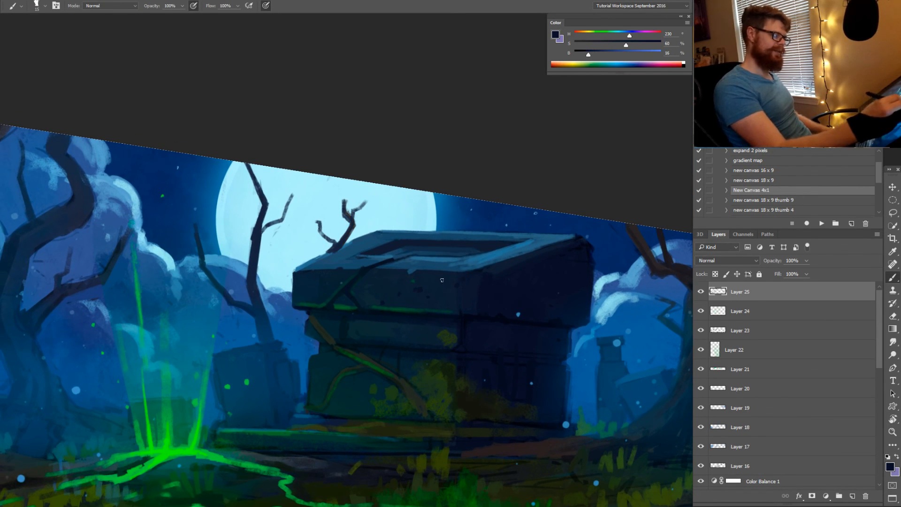
{"action": "key", "text": "r"}
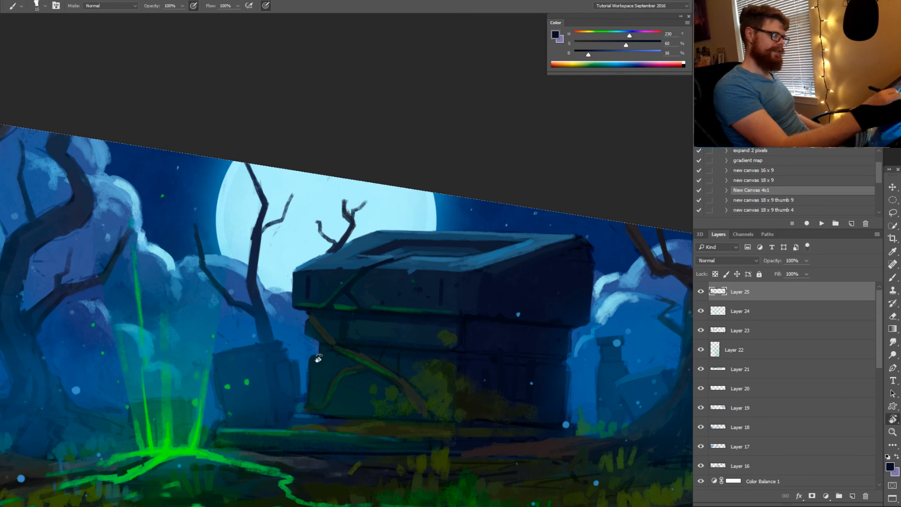
{"action": "left_click_drag", "start_coordinate": [307, 298], "coordinate": [413, 191]}
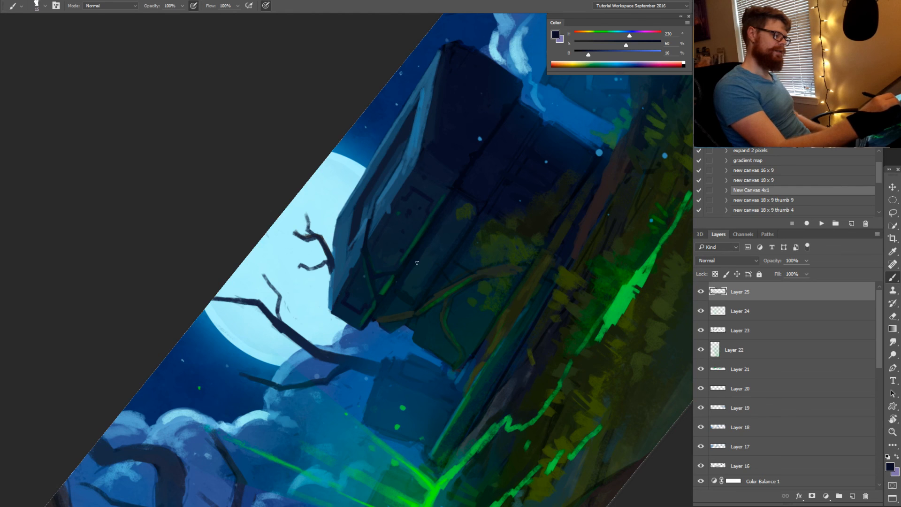
{"action": "left_click_drag", "start_coordinate": [417, 263], "coordinate": [386, 278]}
Set the brush colour to 47% saturation and 14% brightness and paint a thin dark vine below the tomb lid
{"action": "left_click_drag", "start_coordinate": [588, 55], "coordinate": [586, 54]}
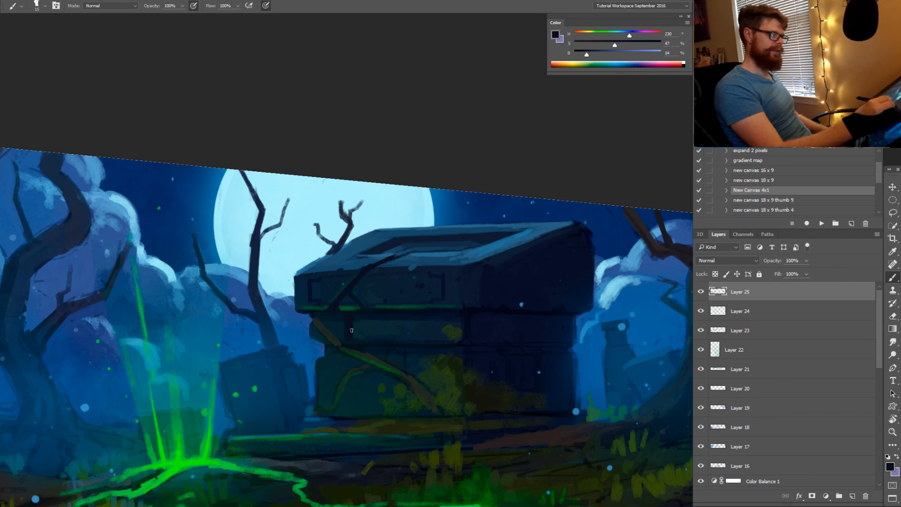
{"action": "key", "text": "bracketleft"}
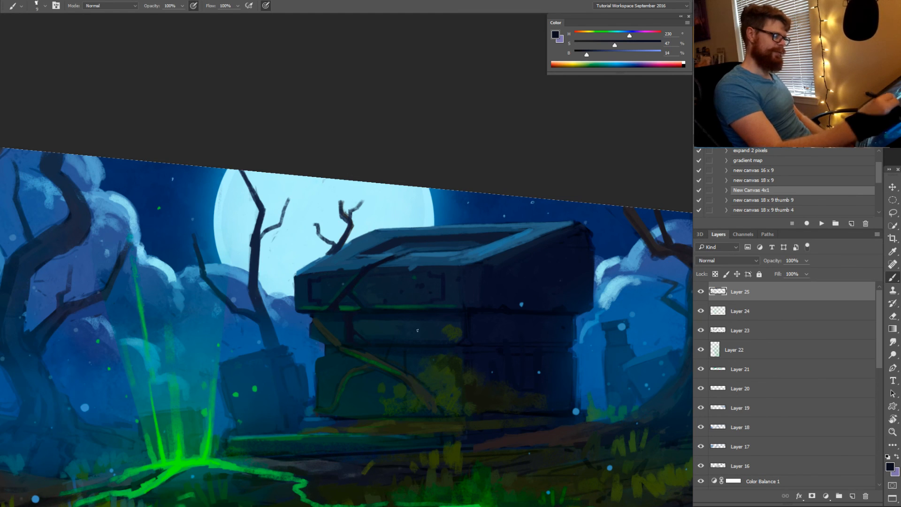
{"action": "key", "text": "r"}
{"action": "mouse_move", "coordinate": [384, 368]}
{"action": "left_mouse_down"}
{"action": "mouse_move", "coordinate": [435, 316]}
{"action": "mouse_move", "coordinate": [398, 328]}
{"action": "left_mouse_up"}
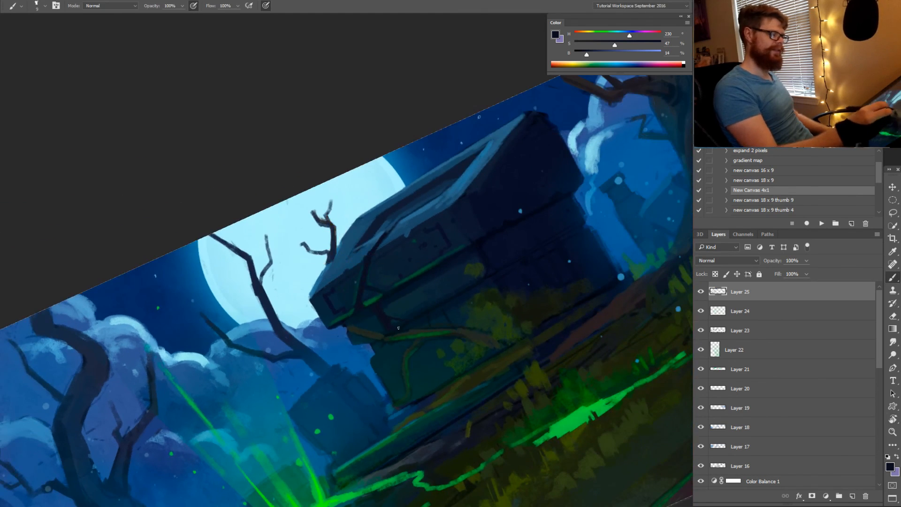
{"action": "key", "text": "space"}
{"action": "left_click_drag", "start_coordinate": [509, 273], "coordinate": [463, 318]}
Touch up the moss patch on the tomb's middle tier with sampled dark olive green
{"action": "key", "text": "r"}
{"action": "left_click_drag", "start_coordinate": [471, 292], "coordinate": [461, 378]}
{"action": "left_click", "coordinate": [387, 349], "text": "alt"}
{"action": "left_click_drag", "start_coordinate": [390, 348], "coordinate": [393, 353]}
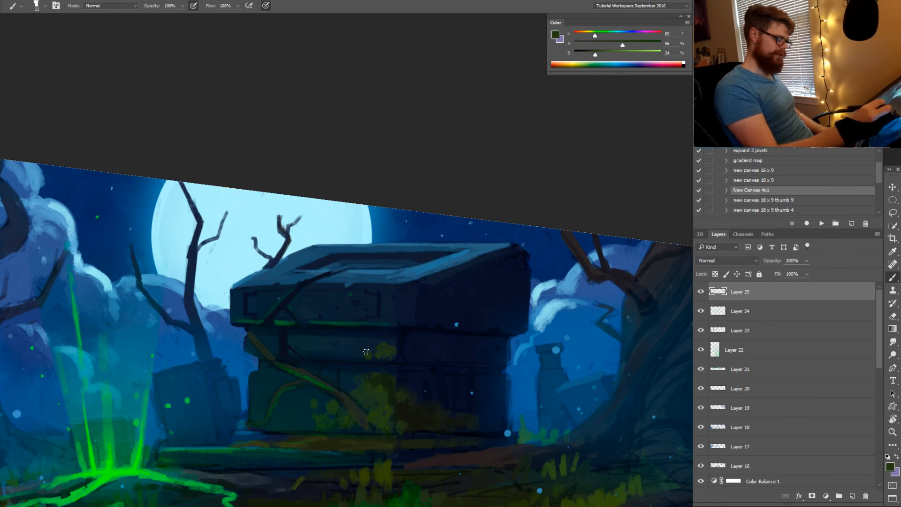
{"action": "key", "text": "z"}
{"action": "left_click_drag", "start_coordinate": [380, 348], "coordinate": [336, 350]}
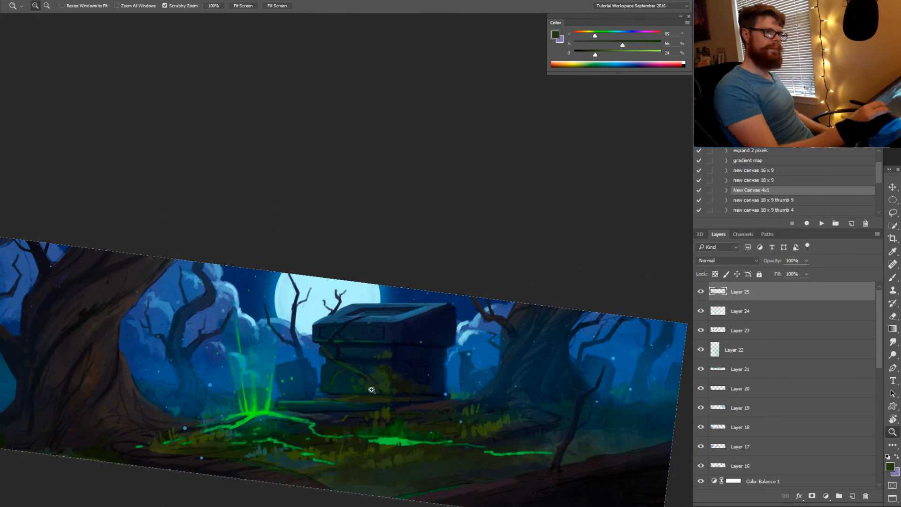
Reset the canvas rotation to 0° and sample the bright green of the magic light beams
{"action": "key", "text": "space"}
{"action": "left_click_drag", "start_coordinate": [411, 397], "coordinate": [405, 373]}
{"action": "key", "text": "r"}
{"action": "left_click_drag", "start_coordinate": [459, 397], "coordinate": [478, 382], "text": "shift"}
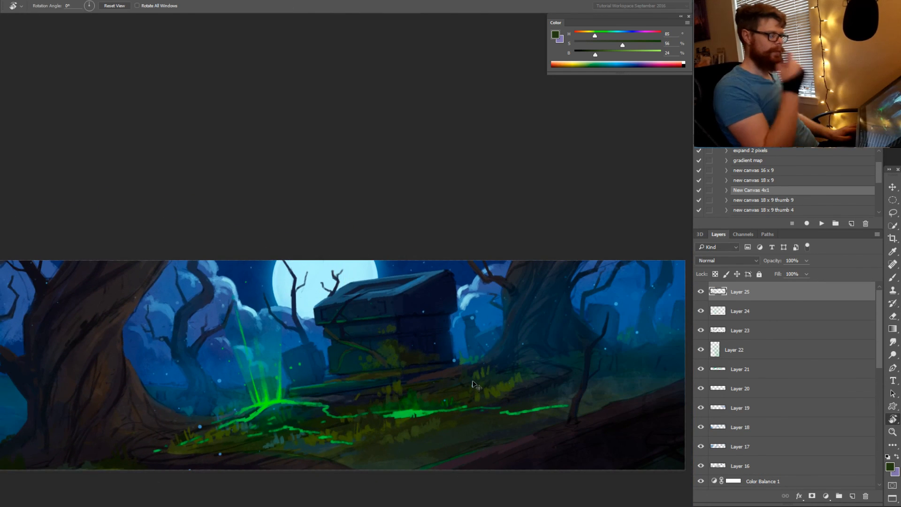
{"action": "key", "text": "z"}
{"action": "left_click_drag", "start_coordinate": [372, 417], "coordinate": [465, 410]}
{"action": "key", "text": "b"}
{"action": "left_click", "coordinate": [373, 365], "text": "alt"}
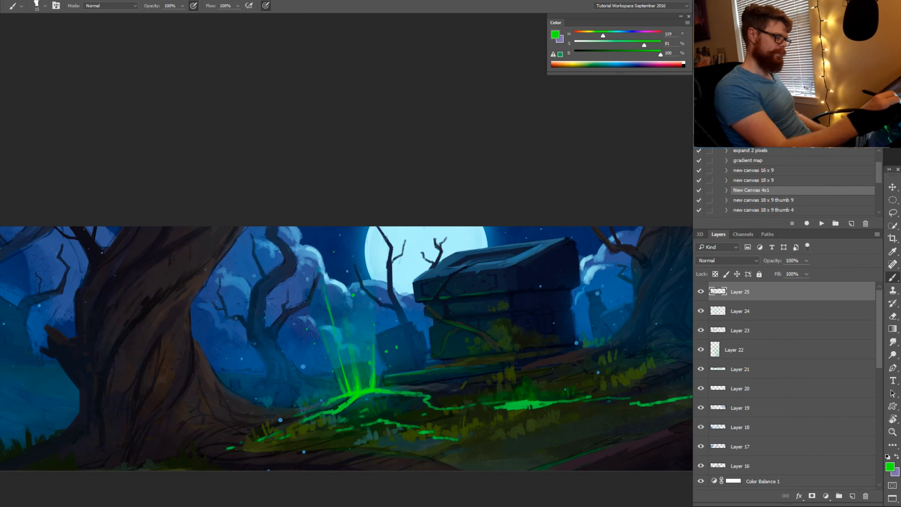
Blend the misty background and small dead branches behind the big trunk with sampled blues
{"action": "key", "text": "space"}
{"action": "left_click_drag", "start_coordinate": [291, 328], "coordinate": [457, 347]}
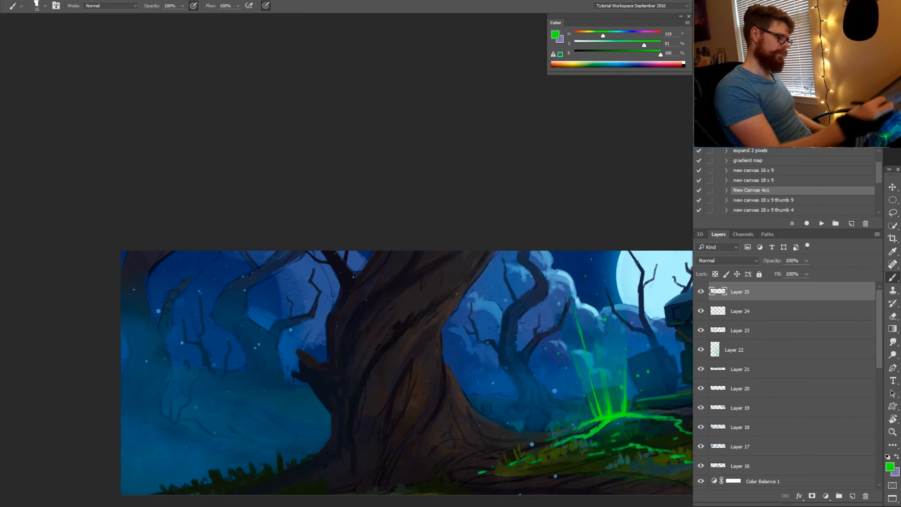
{"action": "left_click_drag", "start_coordinate": [258, 348], "coordinate": [266, 348]}
{"action": "left_click", "coordinate": [269, 355], "text": "alt"}
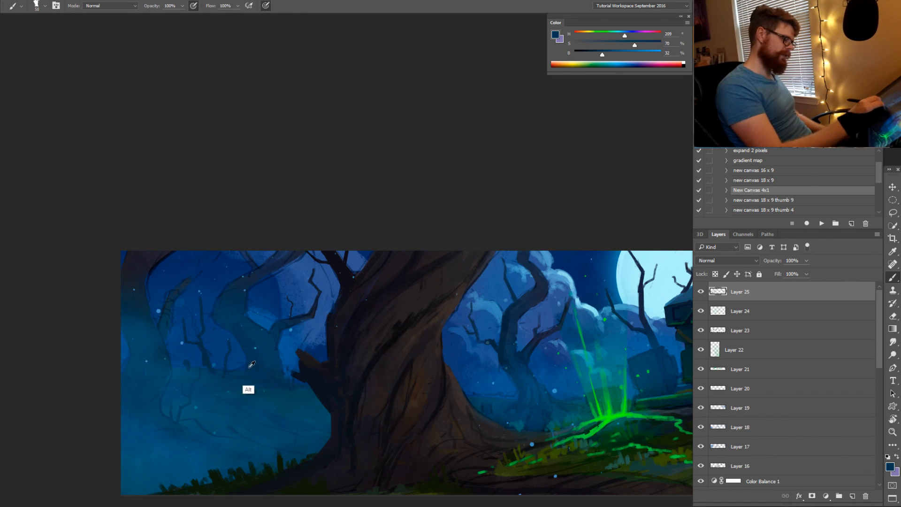
{"action": "left_click_drag", "start_coordinate": [253, 367], "coordinate": [246, 368]}
{"action": "left_click", "coordinate": [247, 367], "text": "alt"}
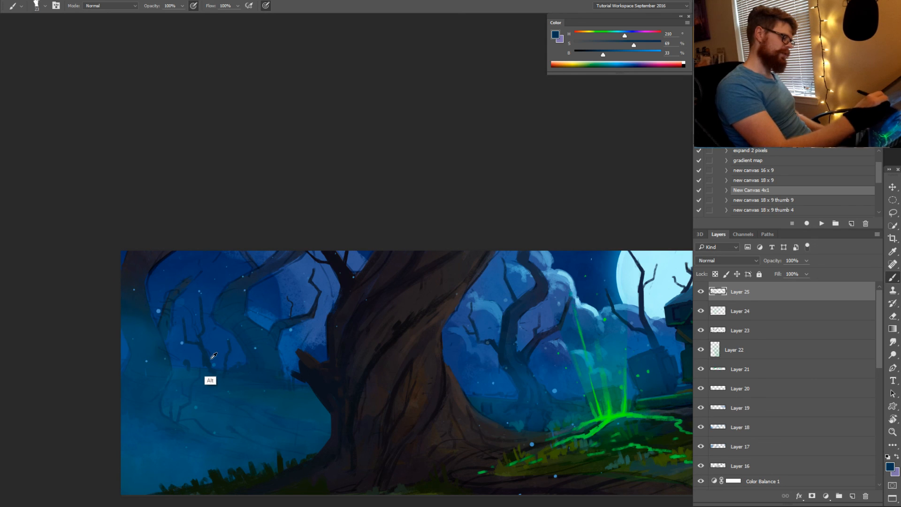
{"action": "left_click", "coordinate": [216, 356], "text": "alt"}
{"action": "left_click", "coordinate": [230, 358], "text": "alt"}
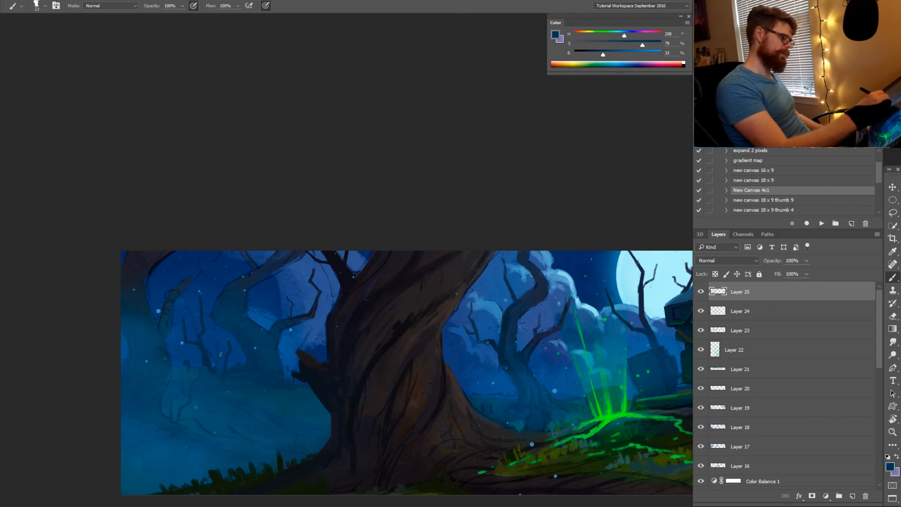
Shade the faint background tree at the panorama's far-left edge with sampled dark blues
{"action": "left_click", "coordinate": [169, 365], "text": "alt"}
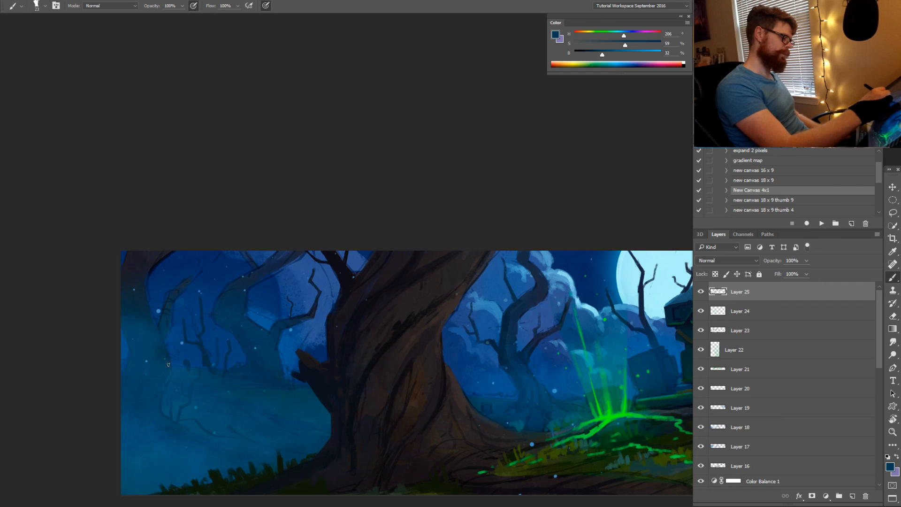
{"action": "left_click", "coordinate": [149, 276], "text": "alt"}
{"action": "left_click", "coordinate": [147, 337], "text": "alt"}
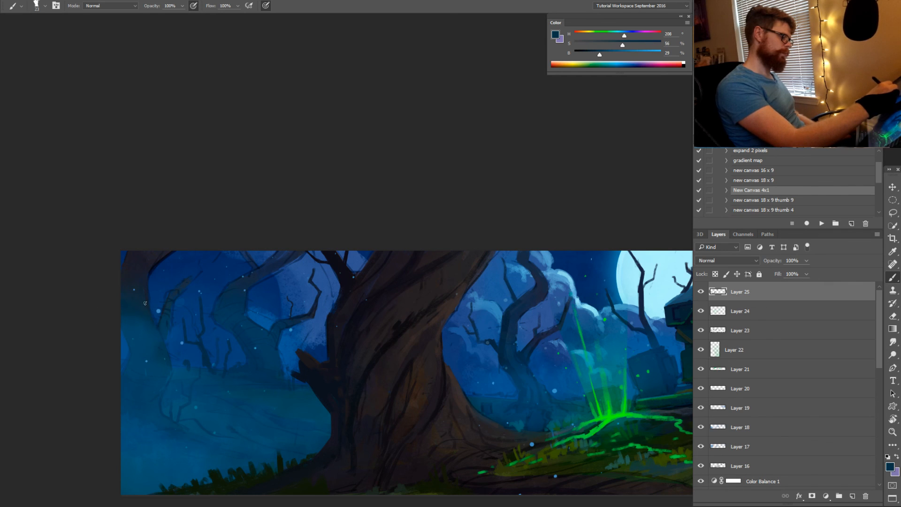
{"action": "key", "text": "r"}
{"action": "left_click_drag", "start_coordinate": [154, 349], "coordinate": [326, 396]}
{"action": "left_click_drag", "start_coordinate": [411, 364], "coordinate": [427, 332]}
{"action": "key", "text": "b"}
{"action": "left_click", "coordinate": [240, 460], "text": "alt"}
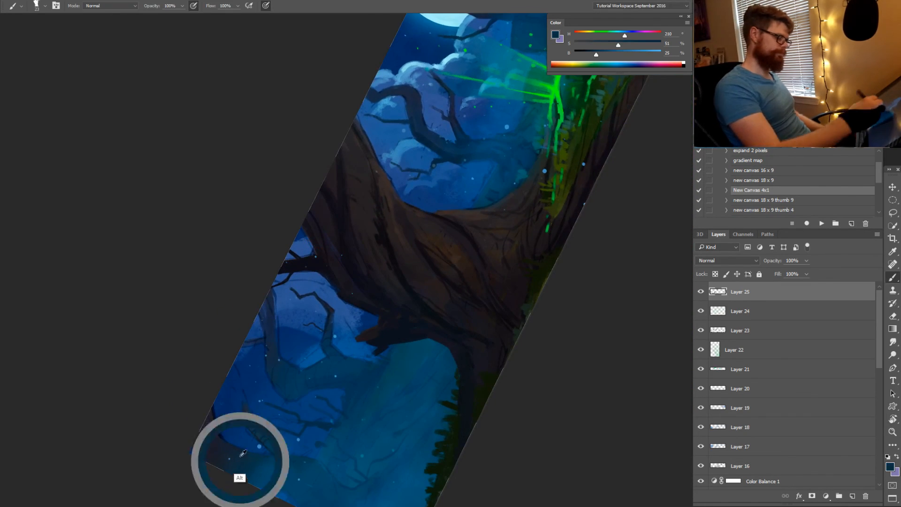
Enlarge the brush and repaint the panorama's upper-left corner around the tree with sampled dark tones and blue
{"action": "key", "text": "r"}
{"action": "mouse_move", "coordinate": [412, 426]}
{"action": "left_mouse_down"}
{"action": "mouse_move", "coordinate": [371, 439]}
{"action": "mouse_move", "coordinate": [280, 383]}
{"action": "left_mouse_up"}
{"action": "key", "text": "b"}
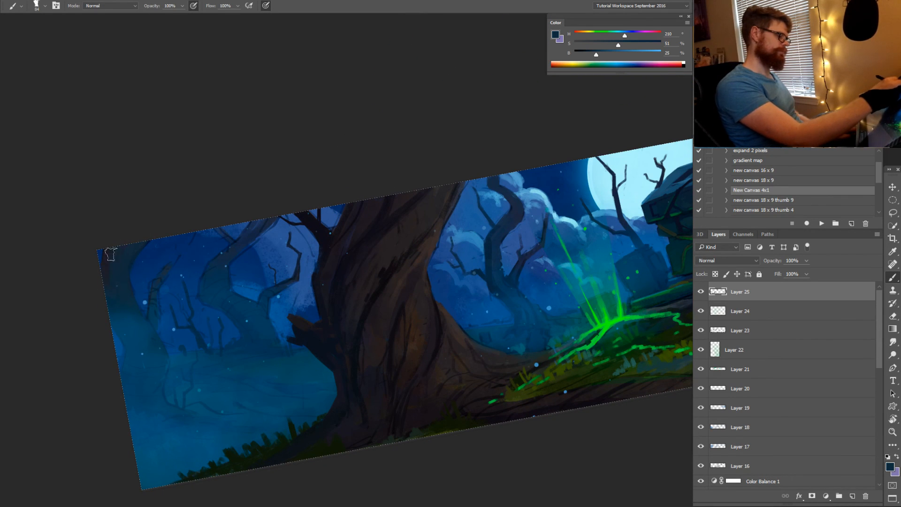
{"action": "left_click", "coordinate": [100, 242], "text": "alt"}
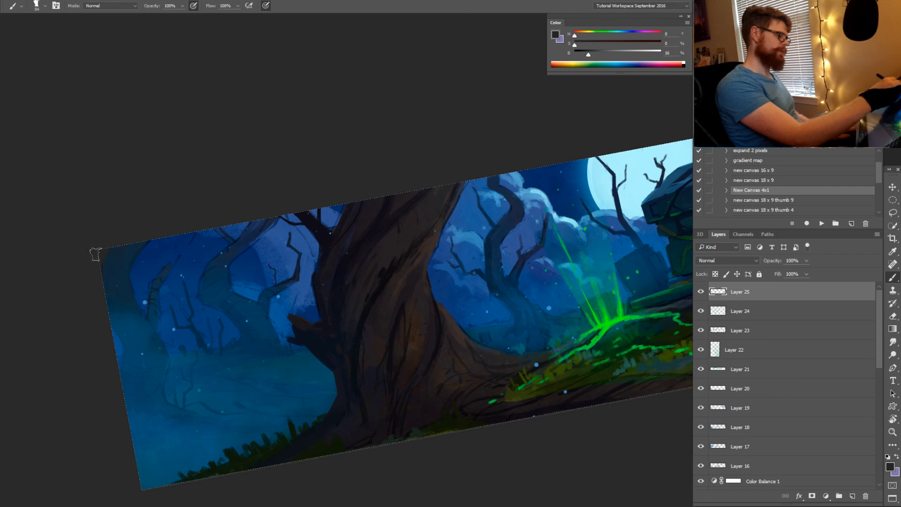
{"action": "left_click", "coordinate": [123, 249], "text": "alt"}
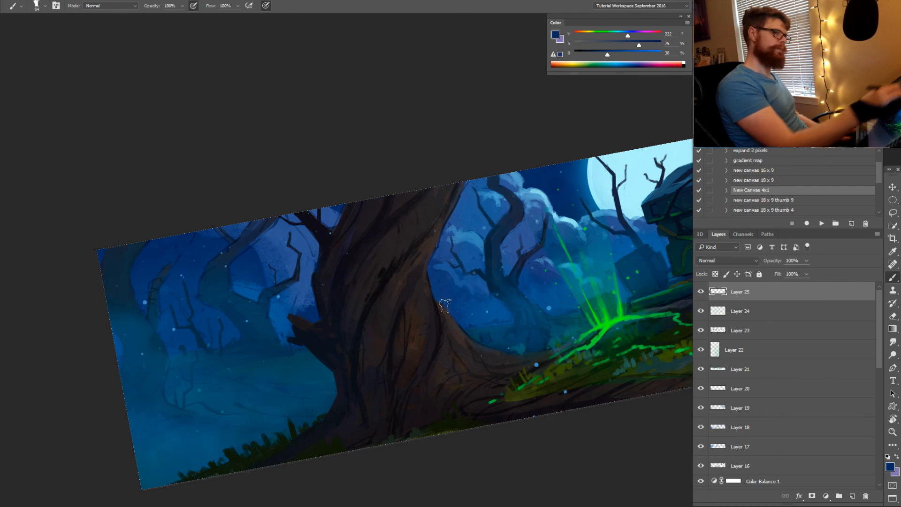
Straighten the canvas and darken the big trunk's shadowed edge with a sampled purplish near-black and a smaller brush
{"action": "key", "text": "r"}
{"action": "left_click_drag", "start_coordinate": [445, 305], "coordinate": [414, 416]}
{"action": "key", "text": "space"}
{"action": "key", "text": "z"}
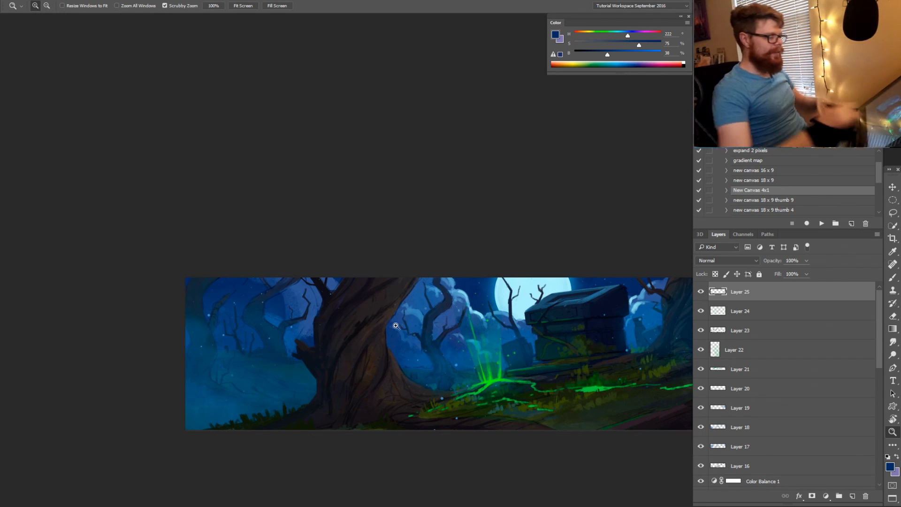
{"action": "left_click_drag", "start_coordinate": [344, 338], "coordinate": [337, 336]}
{"action": "left_click", "coordinate": [324, 336]}
{"action": "key", "text": "b"}
{"action": "left_click", "coordinate": [309, 324], "text": "alt"}
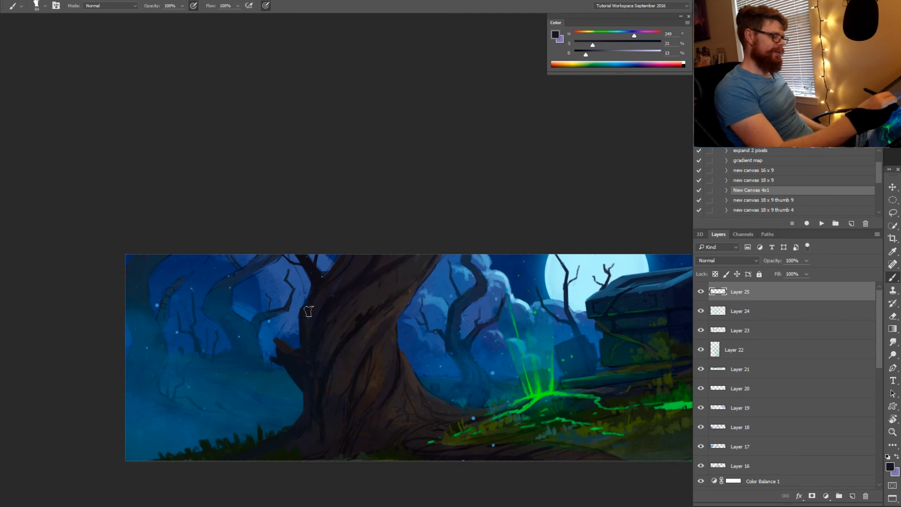
{"action": "key", "text": "bracketleft"}
{"action": "key", "text": "bracketleft"}
{"action": "key", "text": "bracketleft"}
{"action": "key", "text": "bracketleft"}
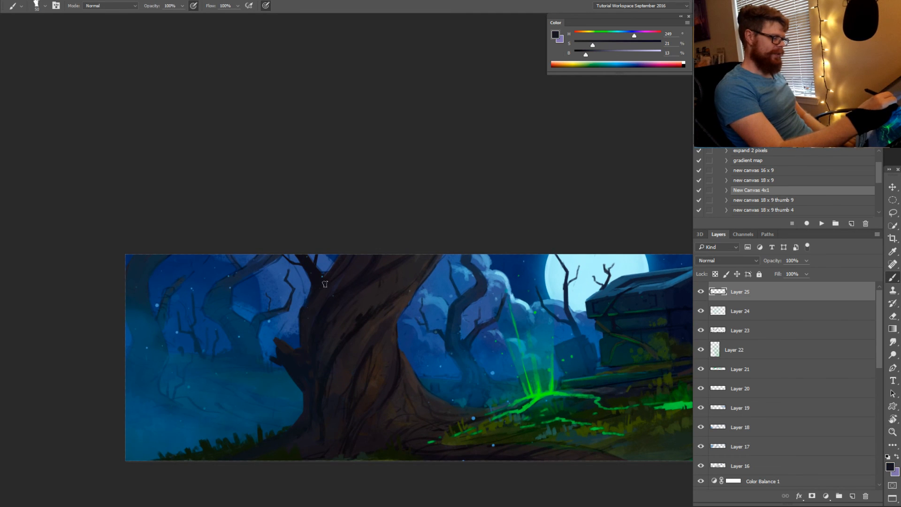
{"action": "left_click_drag", "start_coordinate": [304, 325], "coordinate": [298, 368]}
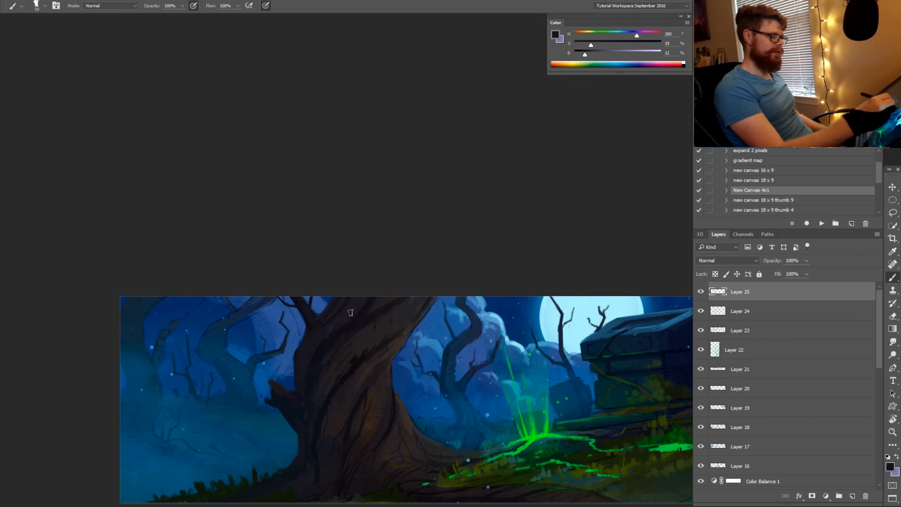
Refine the big trunk's shadowed bark and its broken branch stub with sampled dark browns and near-black
{"action": "left_click", "coordinate": [345, 389], "text": "alt"}
{"action": "key", "text": "bracketleft"}
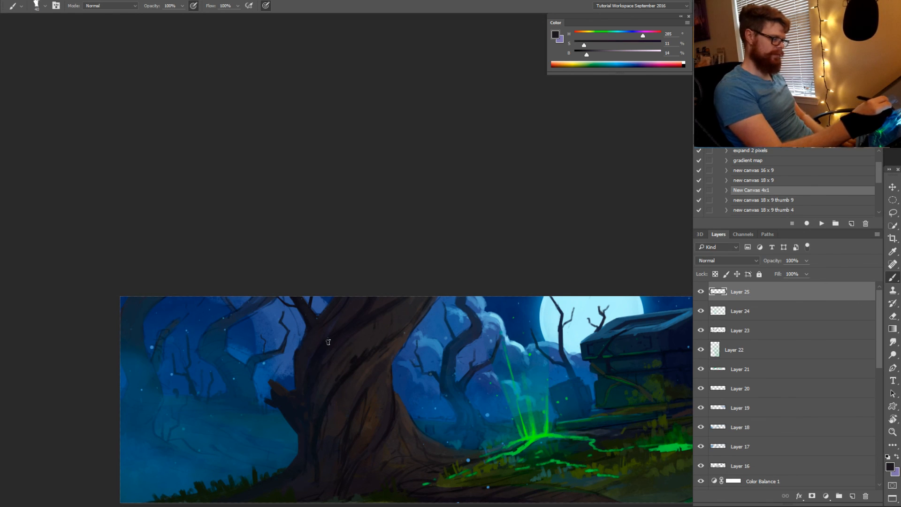
{"action": "left_click", "coordinate": [310, 368], "text": "alt"}
{"action": "left_click", "coordinate": [282, 411], "text": "alt"}
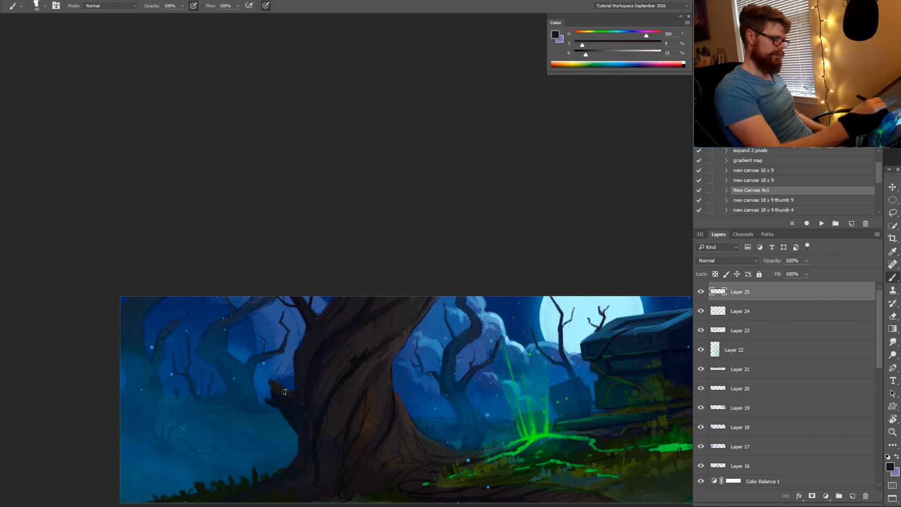
{"action": "left_click", "coordinate": [295, 426], "text": "alt"}
Rotate the canvas and blend the misty ground beside the big trunk with sampled dark and mid blues
{"action": "mouse_move", "coordinate": [304, 463]}
{"action": "left_mouse_down"}
{"action": "mouse_move", "coordinate": [428, 382]}
{"action": "mouse_move", "coordinate": [427, 338]}
{"action": "left_mouse_up"}
{"action": "left_click", "coordinate": [388, 373], "text": "alt"}
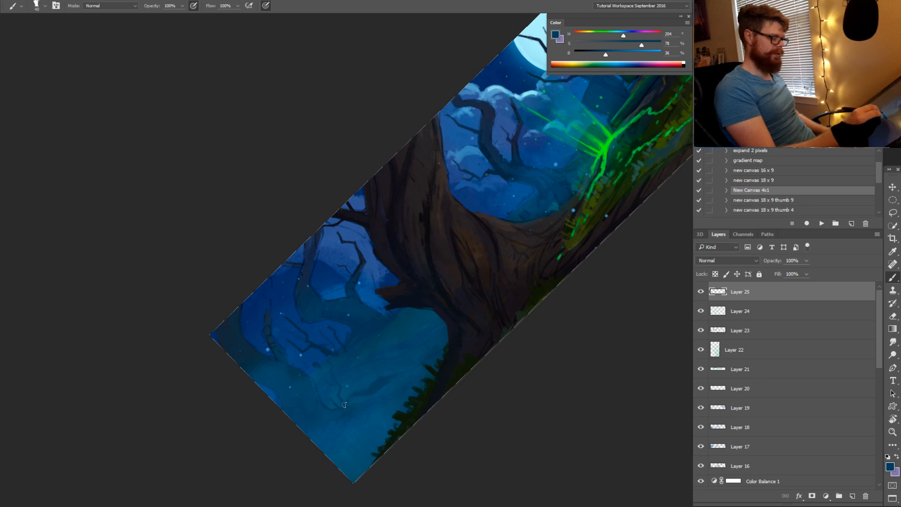
{"action": "left_click", "coordinate": [383, 390], "text": "alt"}
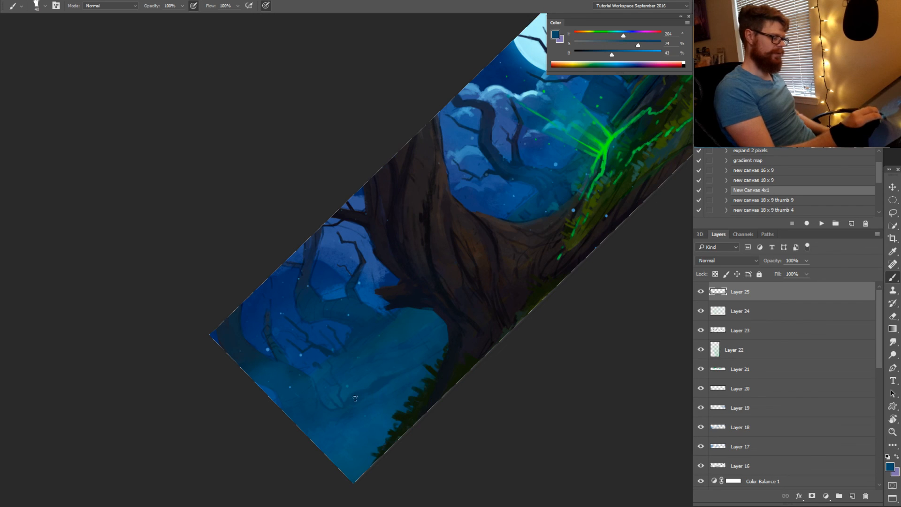
{"action": "left_click", "coordinate": [395, 376], "text": "alt"}
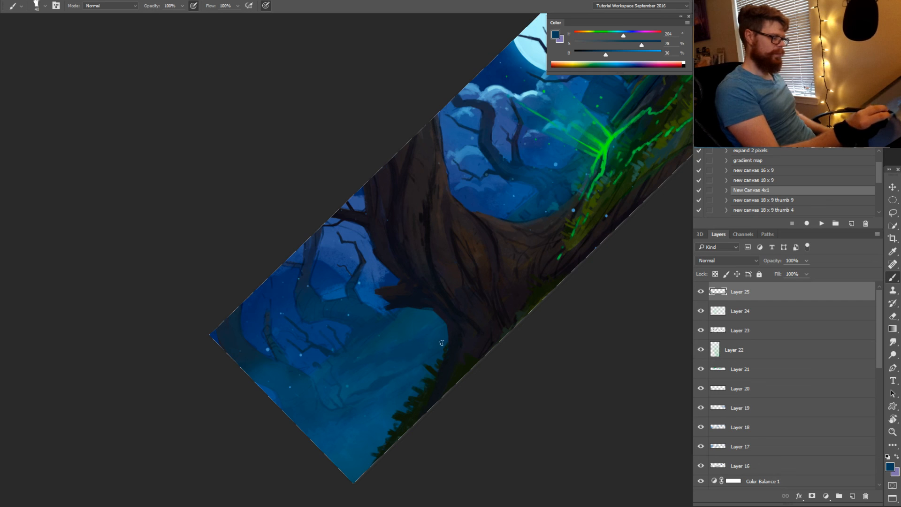
Straighten the view and paint grass at the big trunk's shadowed base with a smaller brush and sampled dark greens
{"action": "key", "text": "r"}
{"action": "mouse_move", "coordinate": [479, 367]}
{"action": "left_mouse_down"}
{"action": "mouse_move", "coordinate": [427, 437]}
{"action": "mouse_move", "coordinate": [326, 436]}
{"action": "mouse_move", "coordinate": [447, 443]}
{"action": "mouse_move", "coordinate": [445, 409]}
{"action": "left_mouse_up"}
{"action": "key", "text": "b"}
{"action": "left_click", "coordinate": [444, 409], "text": "alt"}
{"action": "key", "text": "bracketleft"}
{"action": "key", "text": "bracketleft"}
{"action": "key", "text": "bracketleft"}
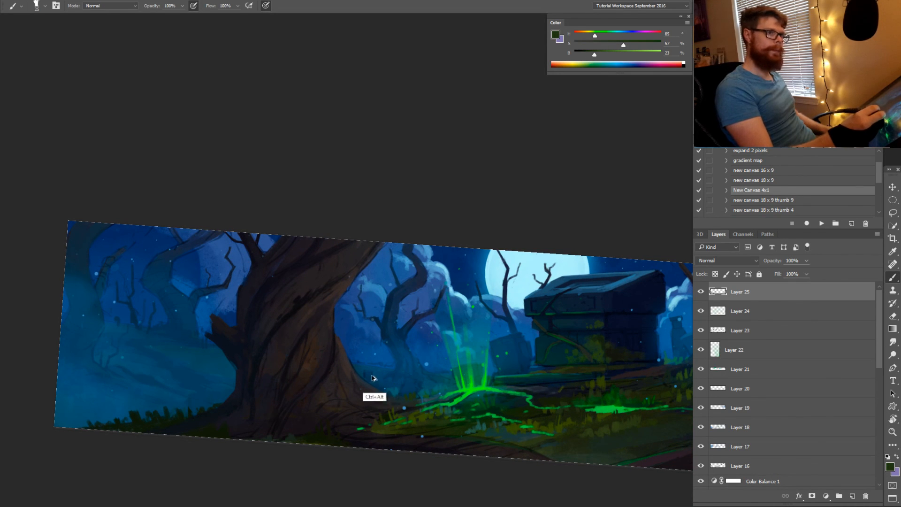
{"action": "left_click", "coordinate": [184, 414], "text": "alt"}
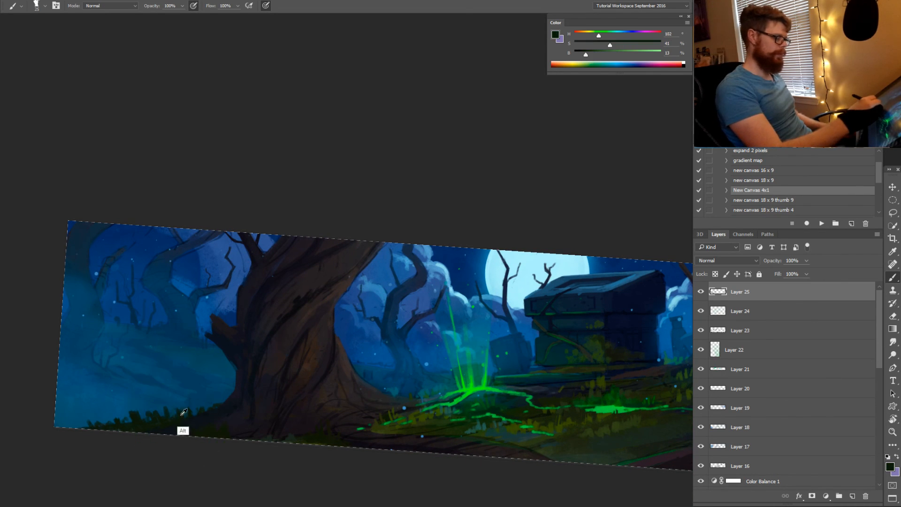
{"action": "left_click", "coordinate": [413, 400], "text": "alt"}
{"action": "left_click", "coordinate": [636, 380], "text": "alt"}
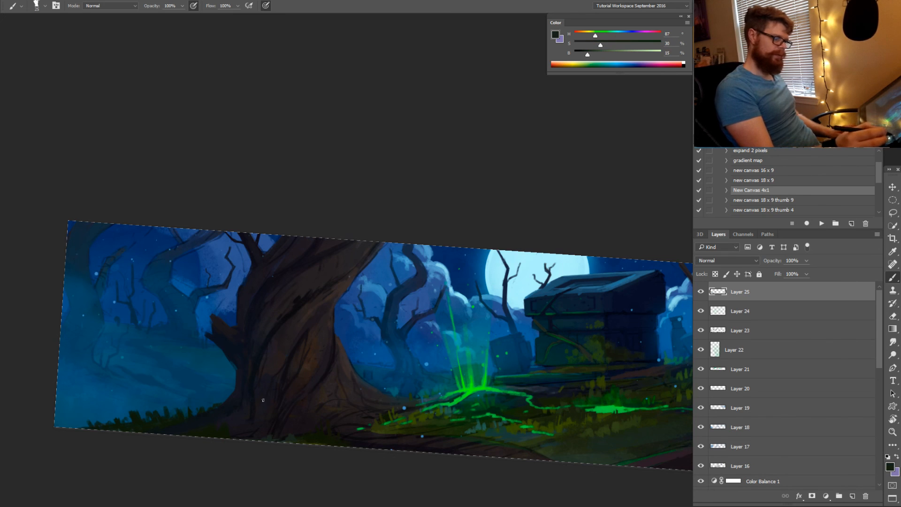
Shape the grass silhouette along the misty ground by the trunk with sampled mist blue and near-black green
{"action": "left_click", "coordinate": [197, 400], "text": "alt"}
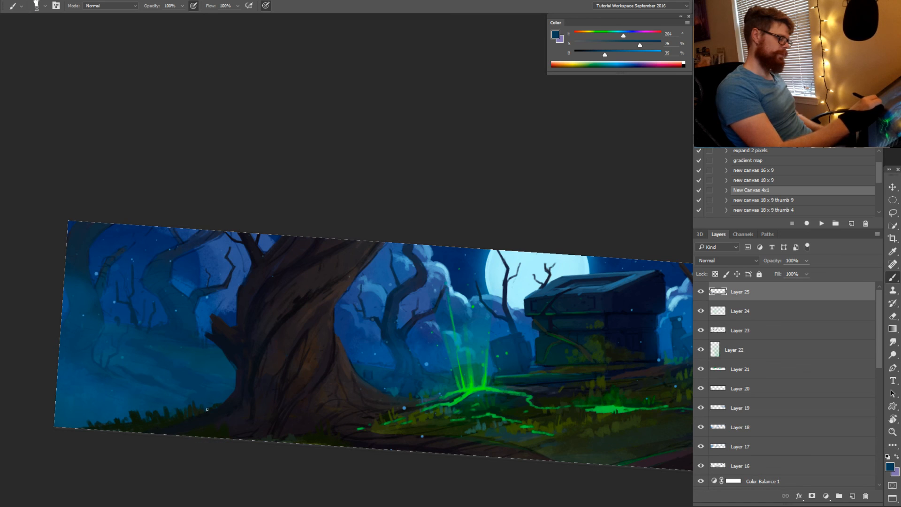
{"action": "left_click", "coordinate": [160, 412], "text": "alt"}
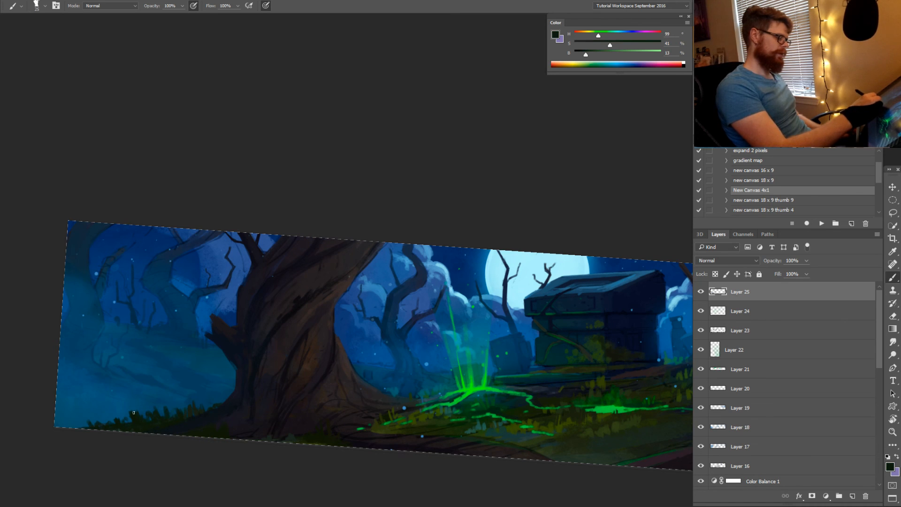
{"action": "left_click", "coordinate": [138, 420], "text": "alt"}
{"action": "left_click", "coordinate": [132, 422], "text": "alt"}
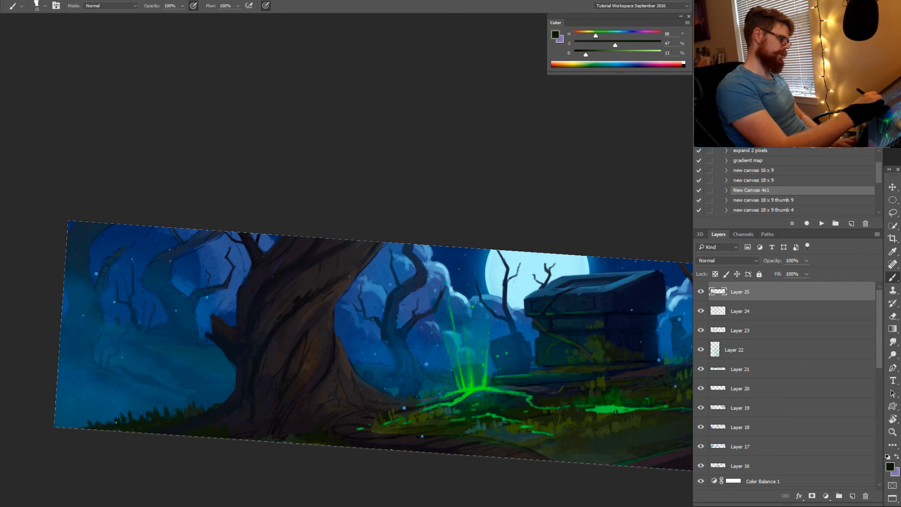
Refine the big trunk's base and bark with sampled purplish near-black tones, leaving the canvas level
{"action": "key", "text": "r"}
{"action": "left_click_drag", "start_coordinate": [443, 469], "coordinate": [540, 380]}
{"action": "left_click", "coordinate": [327, 448], "text": "alt"}
{"action": "key", "text": "r"}
{"action": "mouse_move", "coordinate": [325, 444]}
{"action": "left_mouse_down"}
{"action": "mouse_move", "coordinate": [377, 430]}
{"action": "mouse_move", "coordinate": [352, 319]}
{"action": "left_mouse_up"}
{"action": "left_click", "coordinate": [400, 339], "text": "alt"}
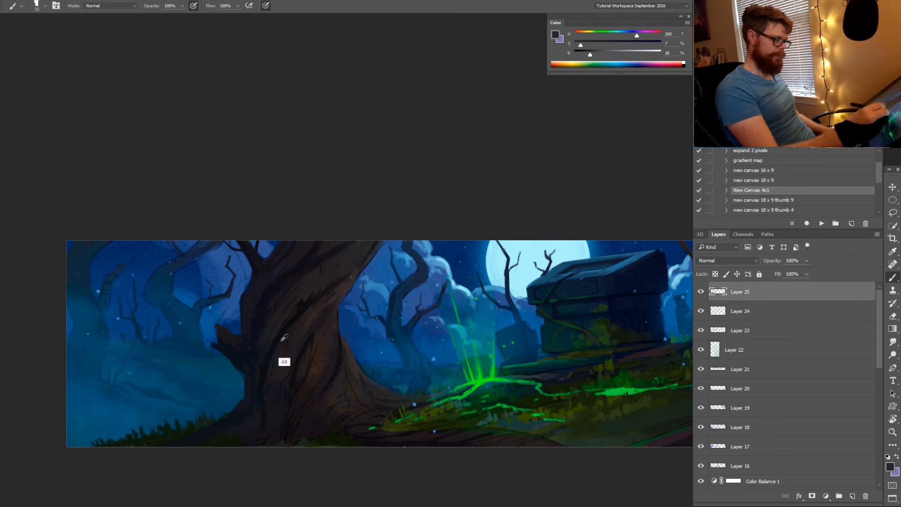
Paint a small faint tree in the mist between the big trunk and the twisted background tree with sampled blues
{"action": "left_click", "coordinate": [404, 356], "text": "alt"}
{"action": "left_click_drag", "start_coordinate": [378, 346], "coordinate": [384, 346]}
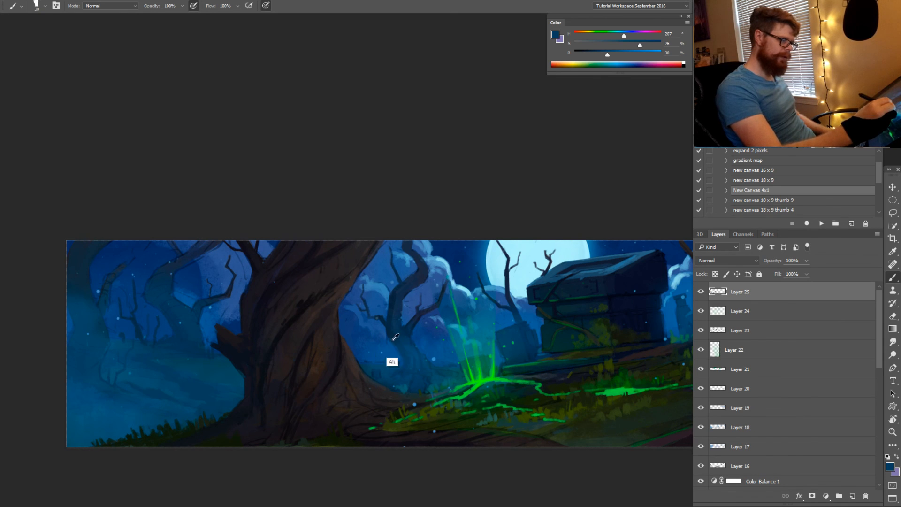
{"action": "left_click", "coordinate": [382, 359], "text": "alt"}
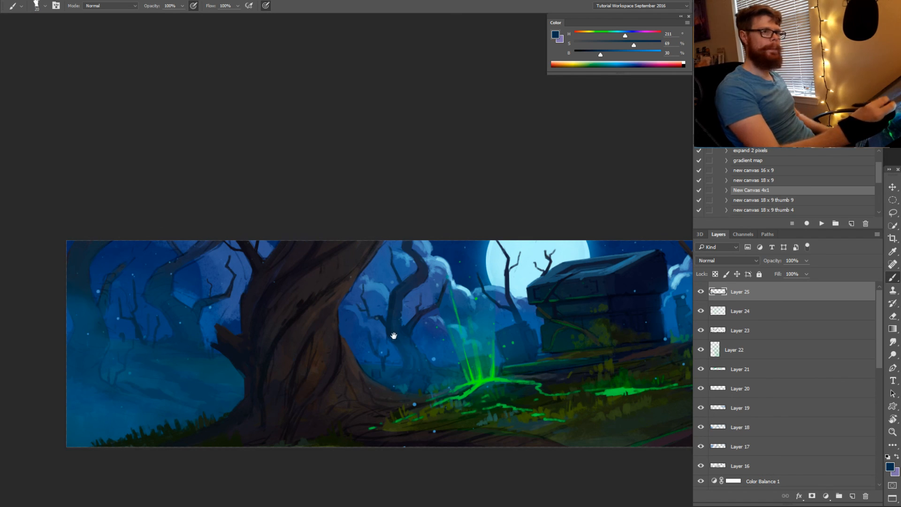
{"action": "left_click_drag", "start_coordinate": [393, 336], "coordinate": [342, 337]}
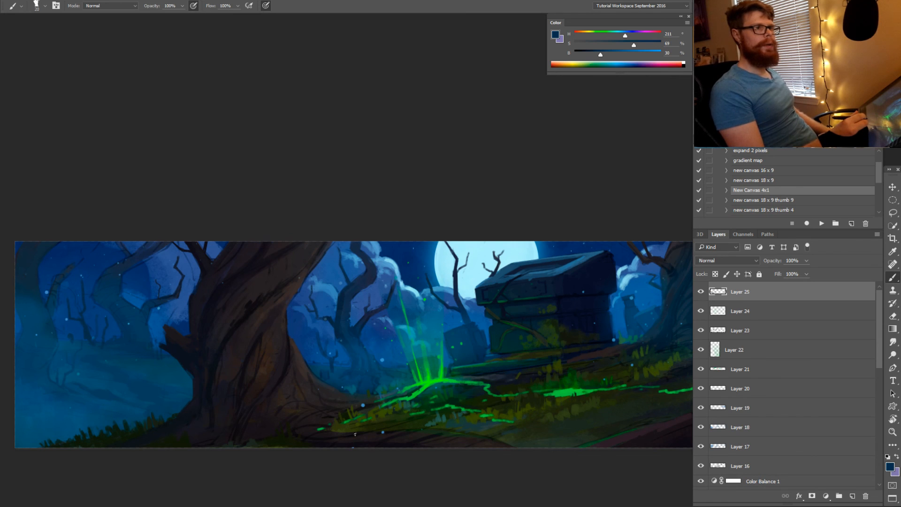
{"action": "left_click", "coordinate": [315, 337], "text": "alt"}
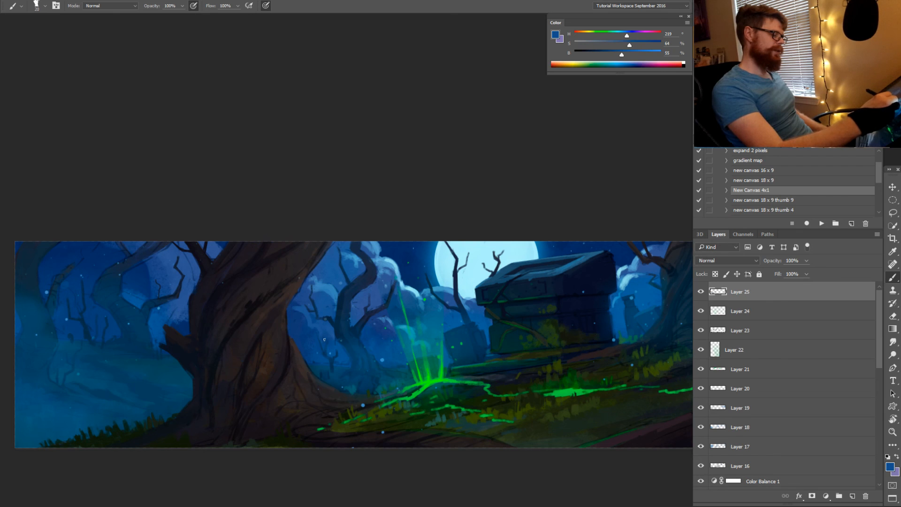
{"action": "left_click", "coordinate": [324, 375], "text": "alt"}
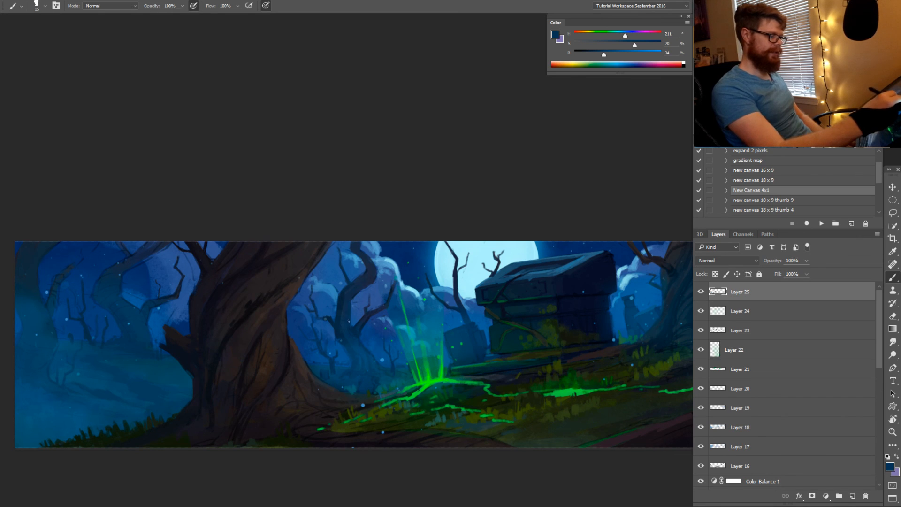
Shade the twisted background tree's trunk and branches with sampled dark blues and trim them with a sampled sky blue
{"action": "left_click", "coordinate": [342, 309], "text": "alt"}
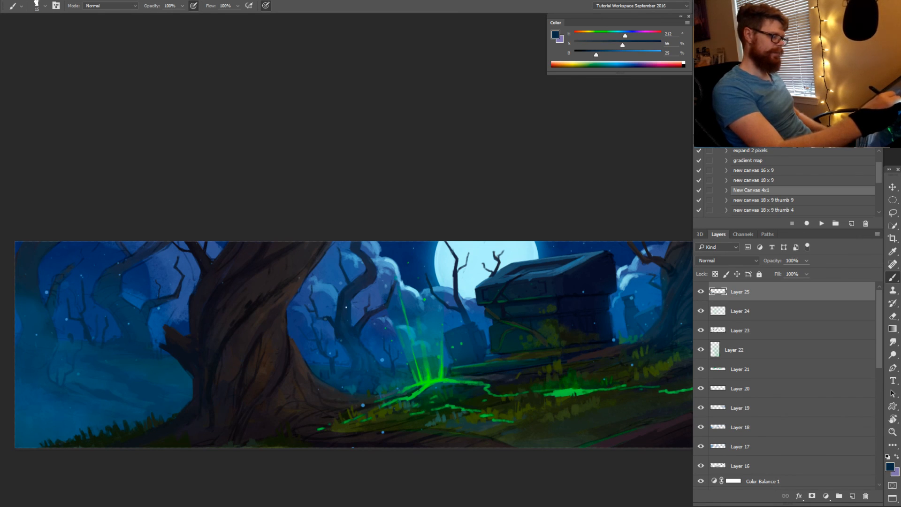
{"action": "left_click", "coordinate": [344, 297], "text": "alt"}
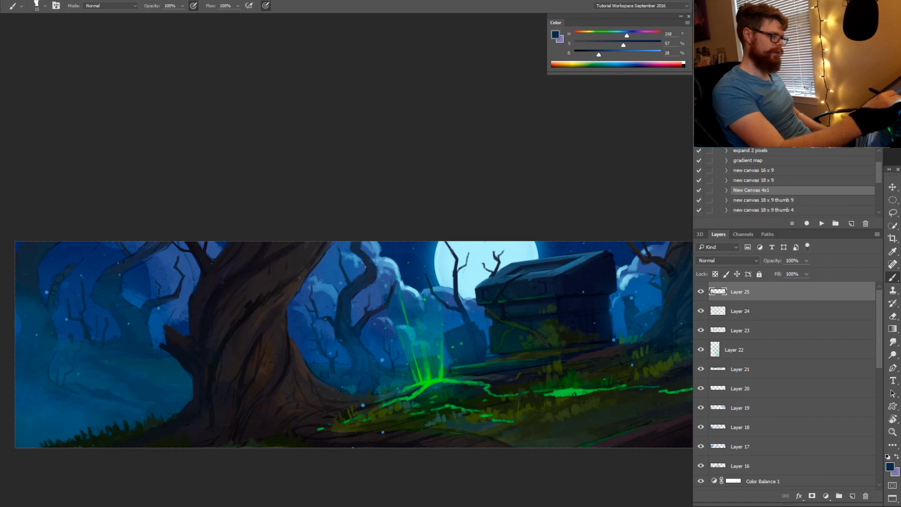
{"action": "left_click", "coordinate": [352, 284], "text": "alt"}
{"action": "left_click", "coordinate": [354, 247], "text": "alt"}
{"action": "left_click", "coordinate": [344, 274], "text": "alt"}
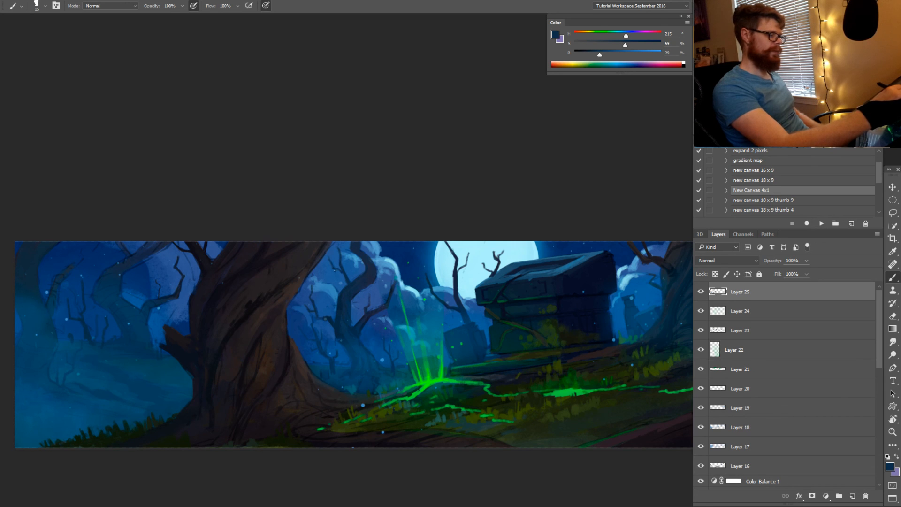
{"action": "left_click", "coordinate": [373, 285], "text": "alt"}
{"action": "left_click", "coordinate": [357, 293], "text": "alt"}
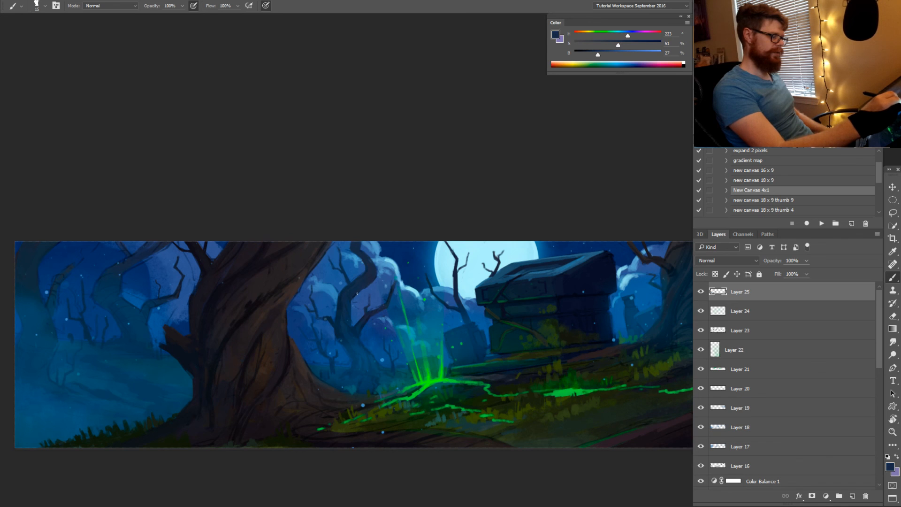
{"action": "left_click", "coordinate": [330, 306], "text": "alt"}
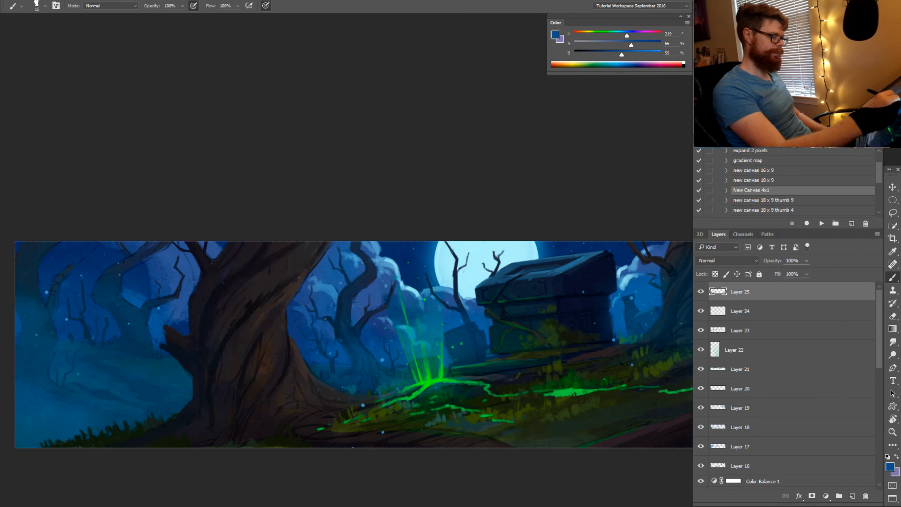
Turn the canvas sideways and brighten the cloud edges near the green magic beams with sampled pale moonlight blue
{"action": "left_click_drag", "start_coordinate": [472, 369], "coordinate": [493, 202]}
{"action": "key", "text": "r"}
{"action": "left_click", "coordinate": [412, 251], "text": "alt"}
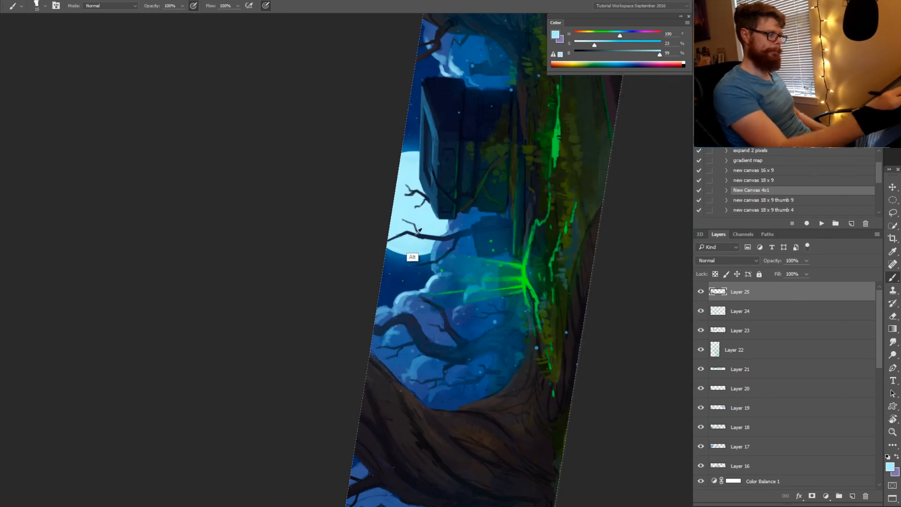
{"action": "key", "text": "ctrl+space"}
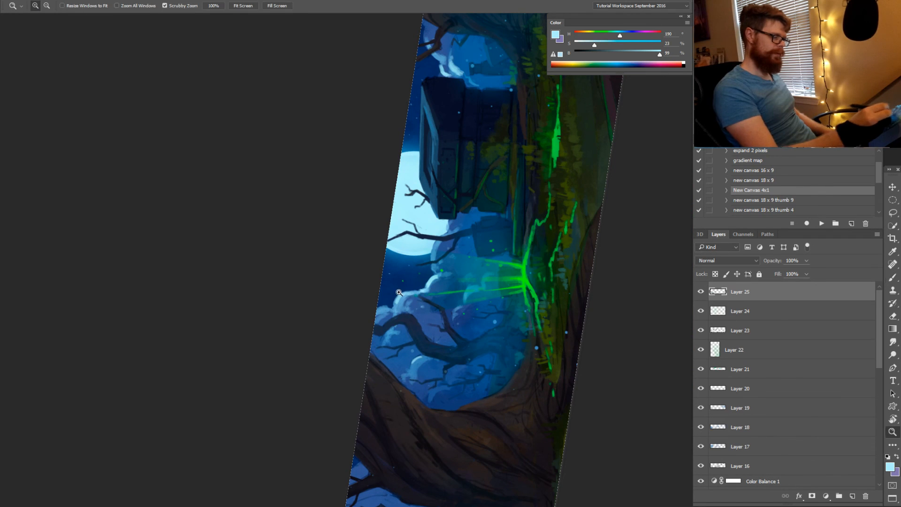
{"action": "left_click", "coordinate": [399, 294]}
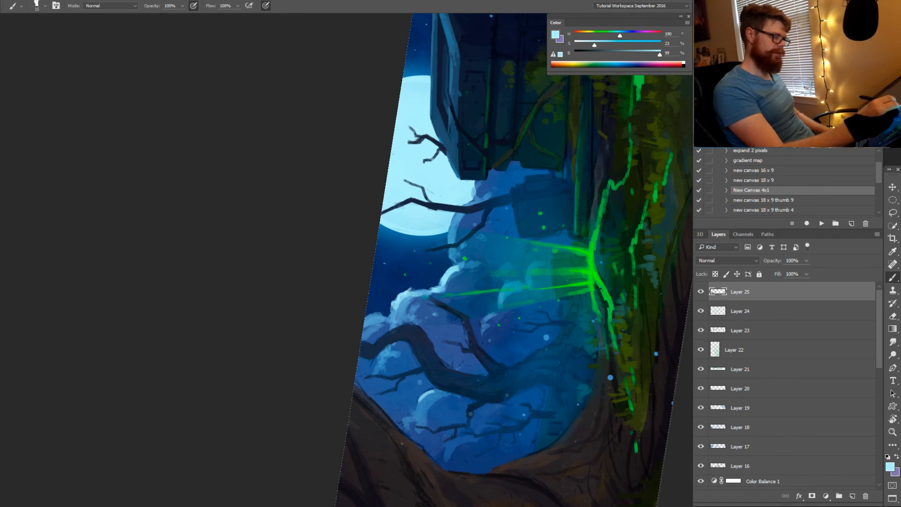
{"action": "left_click", "coordinate": [403, 302], "text": "alt"}
{"action": "left_click", "coordinate": [403, 297], "text": "alt"}
{"action": "left_click_drag", "start_coordinate": [402, 299], "coordinate": [394, 311]}
Refine the cloud highlights between the tomb and the far tree with sampled light blues
{"action": "key", "text": "r"}
{"action": "left_click_drag", "start_coordinate": [460, 310], "coordinate": [324, 379]}
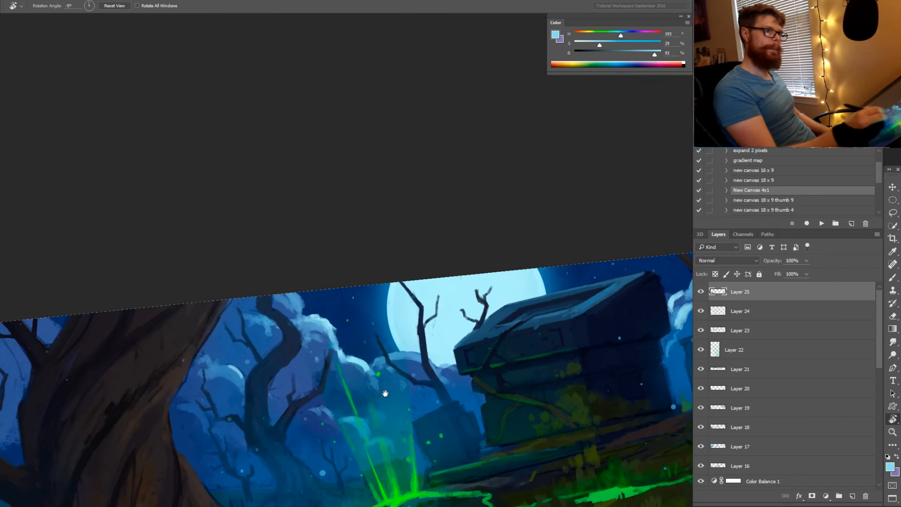
{"action": "key", "text": "space"}
{"action": "left_click_drag", "start_coordinate": [485, 381], "coordinate": [400, 379]}
{"action": "left_click_drag", "start_coordinate": [513, 375], "coordinate": [405, 393]}
{"action": "key", "text": "b"}
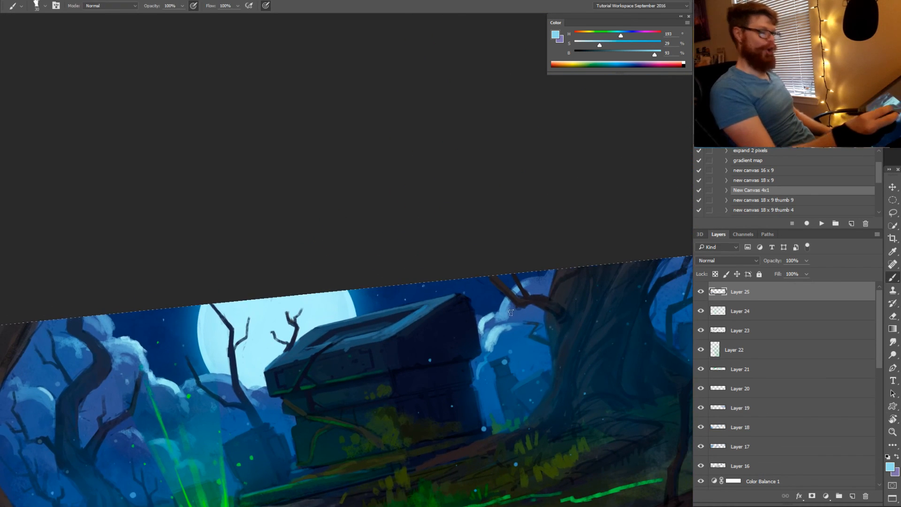
{"action": "left_click", "coordinate": [508, 308], "text": "alt"}
{"action": "left_click", "coordinate": [503, 319], "text": "alt"}
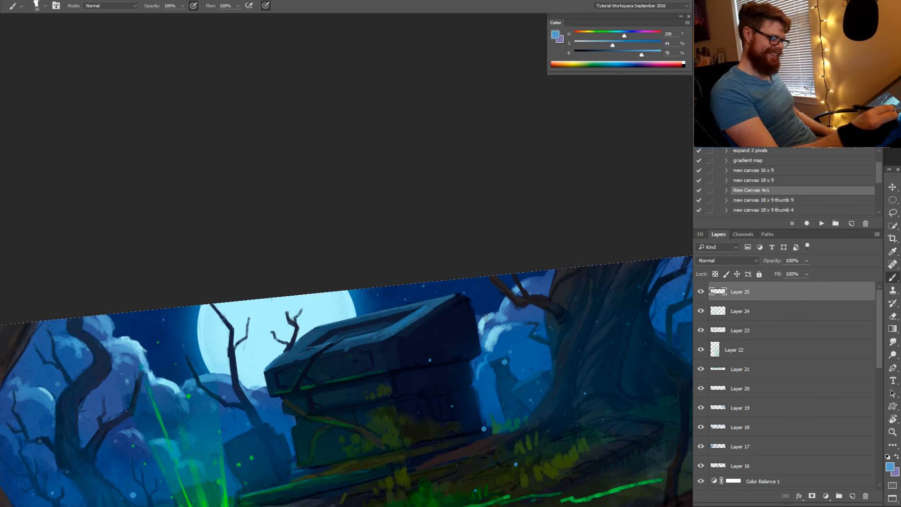
{"action": "left_click_drag", "start_coordinate": [477, 364], "coordinate": [501, 386]}
Highlight the tomb lid's upper edge with a much smaller brush and a pale blue sampled from the clouds
{"action": "left_click", "coordinate": [517, 362], "text": "alt"}
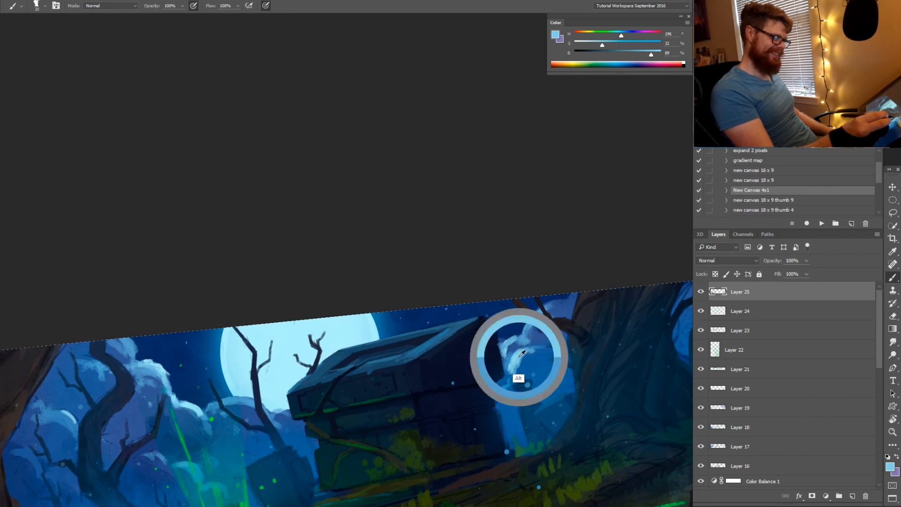
{"action": "key", "text": "bracketleft"}
{"action": "key", "text": "bracketleft"}
{"action": "key", "text": "bracketleft"}
{"action": "key", "text": "bracketleft"}
{"action": "key", "text": "bracketleft"}
{"action": "key", "text": "bracketleft"}
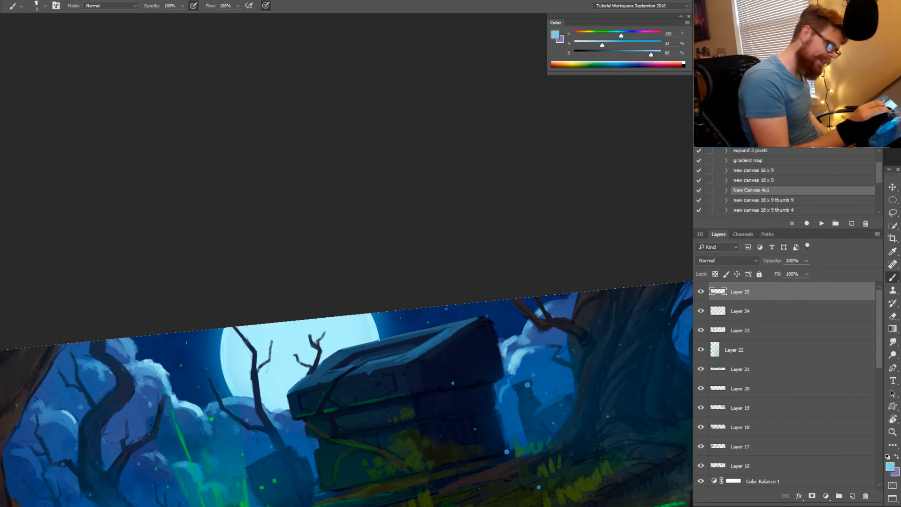
{"action": "left_click_drag", "start_coordinate": [381, 339], "coordinate": [445, 326]}
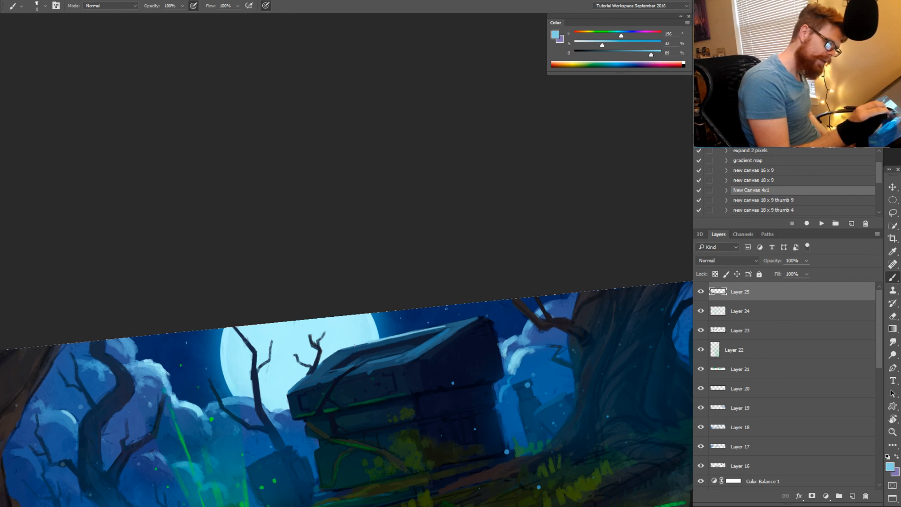
Try a brighter moonlight blue along the tomb lid's upper edge and undo the strokes
{"action": "left_click", "coordinate": [388, 338], "text": "alt"}
{"action": "mouse_move", "coordinate": [442, 328]}
{"action": "left_mouse_down"}
{"action": "mouse_move", "coordinate": [397, 330]}
{"action": "mouse_move", "coordinate": [477, 323]}
{"action": "mouse_move", "coordinate": [467, 325]}
{"action": "left_mouse_up"}
{"action": "key", "text": "ctrl+alt+z"}
{"action": "key", "text": "e"}
{"action": "key", "text": "b"}
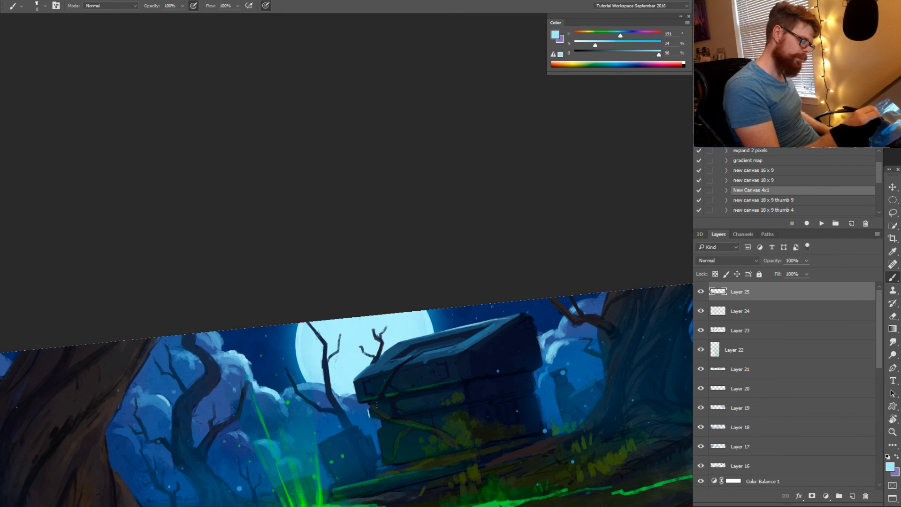
Touch up the tomb's moonlit edges with sampled pale blue, and raise a blue sampled from the lid to 71% brightness
{"action": "left_click", "coordinate": [360, 361], "text": "alt"}
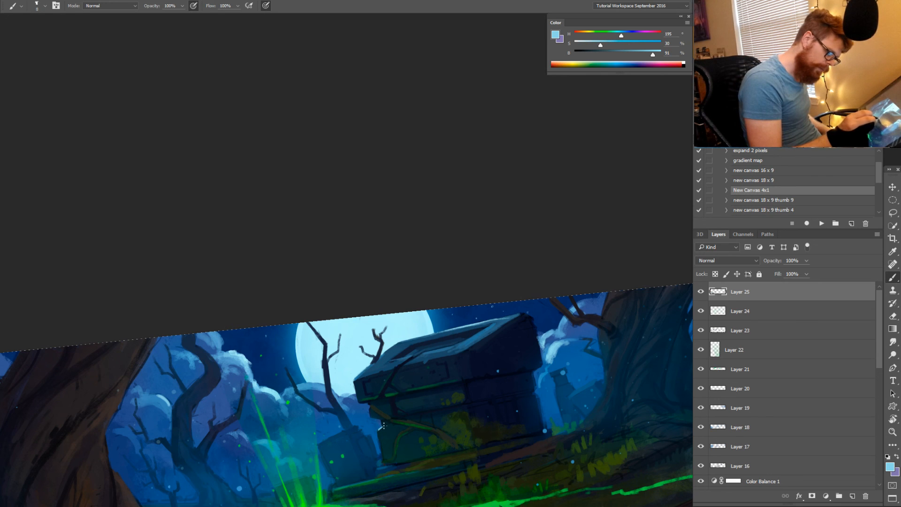
{"action": "left_click", "coordinate": [472, 348], "text": "alt"}
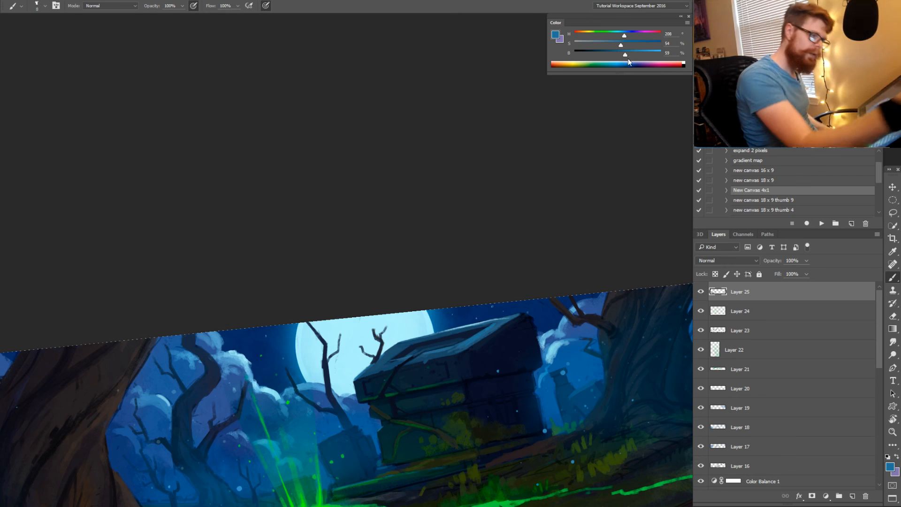
{"action": "left_click_drag", "start_coordinate": [629, 60], "coordinate": [637, 55]}
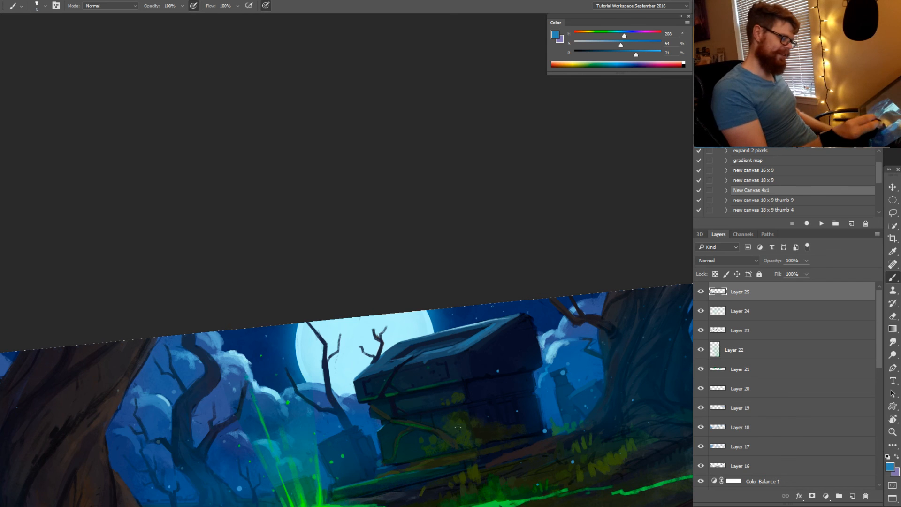
Level the canvas and clean up the tomb's shadowed side edge with a sampled dark navy
{"action": "key", "text": "z"}
{"action": "left_click", "coordinate": [535, 419]}
{"action": "left_click_drag", "start_coordinate": [526, 414], "coordinate": [406, 314]}
{"action": "key", "text": "r"}
{"action": "left_click_drag", "start_coordinate": [528, 340], "coordinate": [519, 357]}
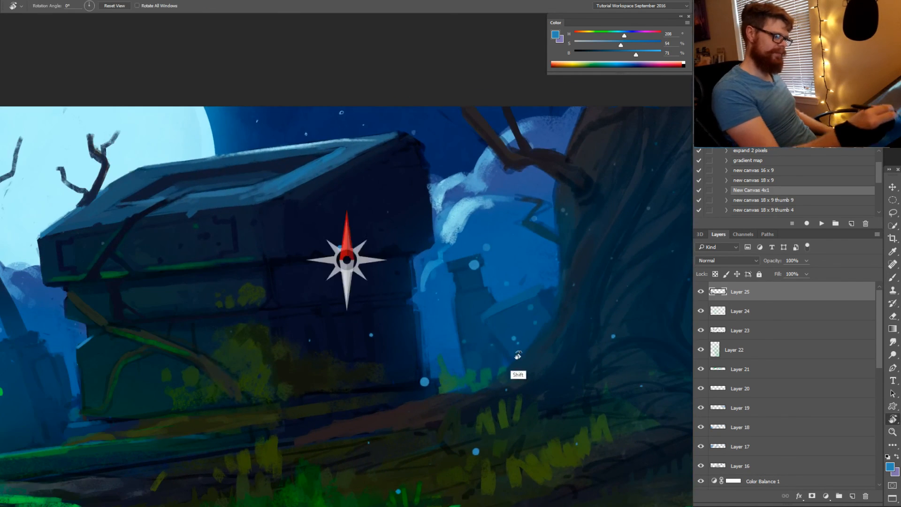
{"action": "left_click", "coordinate": [416, 317], "text": "alt"}
{"action": "left_click_drag", "start_coordinate": [416, 317], "coordinate": [425, 374]}
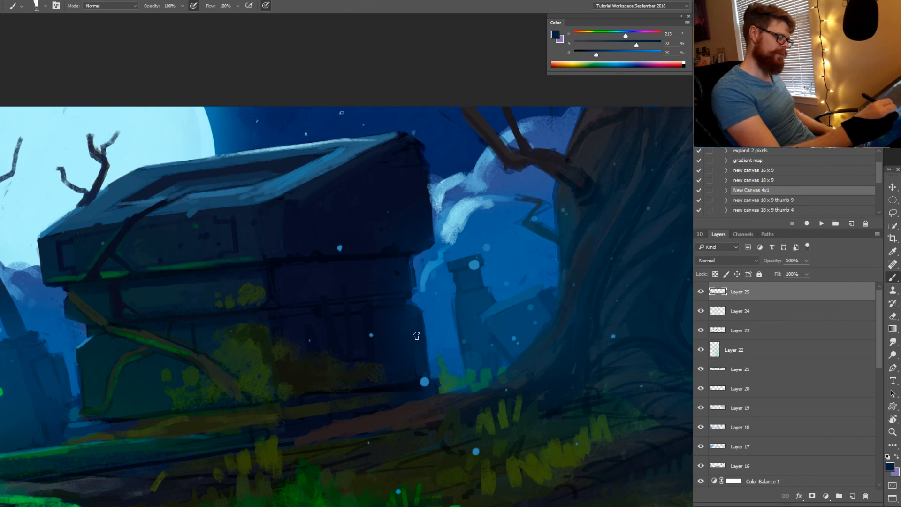
Clean up the side edge of the tomb's middle slab with dark navy tones sampled from the stone
{"action": "left_click", "coordinate": [406, 284], "text": "alt"}
{"action": "left_click_drag", "start_coordinate": [411, 259], "coordinate": [415, 285]}
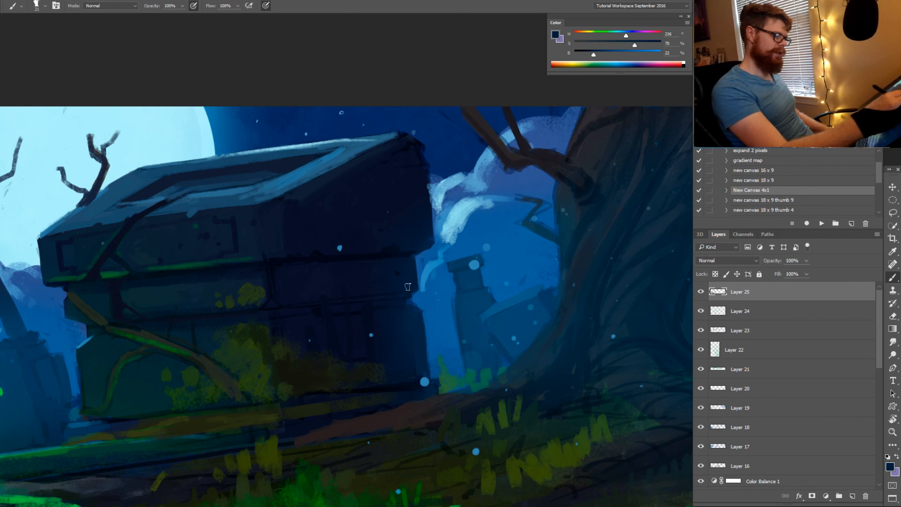
{"action": "key", "text": "r"}
{"action": "mouse_move", "coordinate": [489, 324]}
{"action": "left_mouse_down"}
{"action": "mouse_move", "coordinate": [501, 275]}
{"action": "mouse_move", "coordinate": [471, 173]}
{"action": "left_mouse_up"}
{"action": "left_click", "coordinate": [411, 226], "text": "alt"}
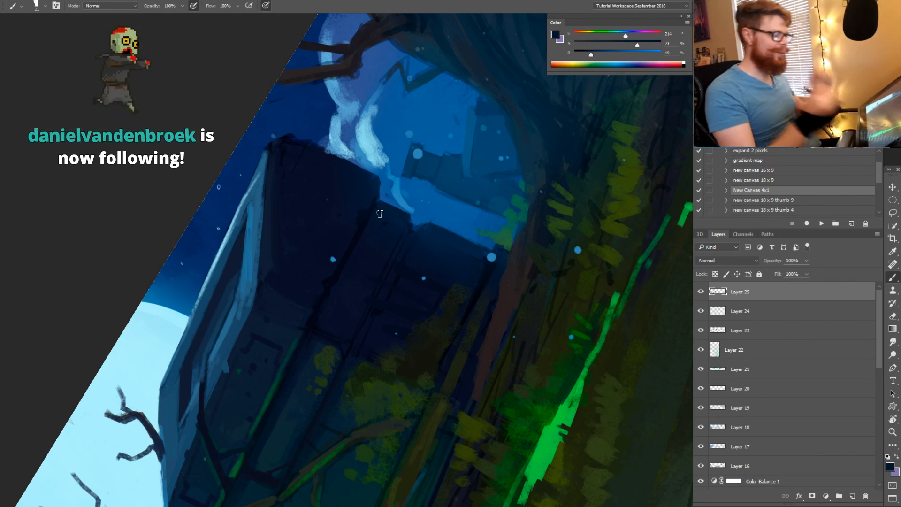
Darken the seams between the tomb's shadowed slabs with a smaller brush and a sampled near-black navy
{"action": "left_click", "coordinate": [391, 261], "text": "alt"}
{"action": "key", "text": "bracketleft"}
{"action": "key", "text": "bracketleft"}
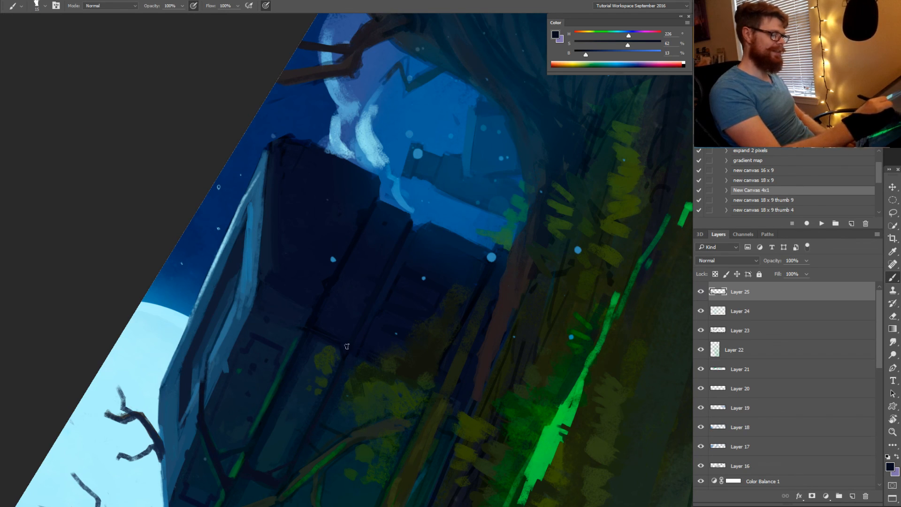
{"action": "key", "text": "r"}
{"action": "left_click_drag", "start_coordinate": [460, 248], "coordinate": [459, 276]}
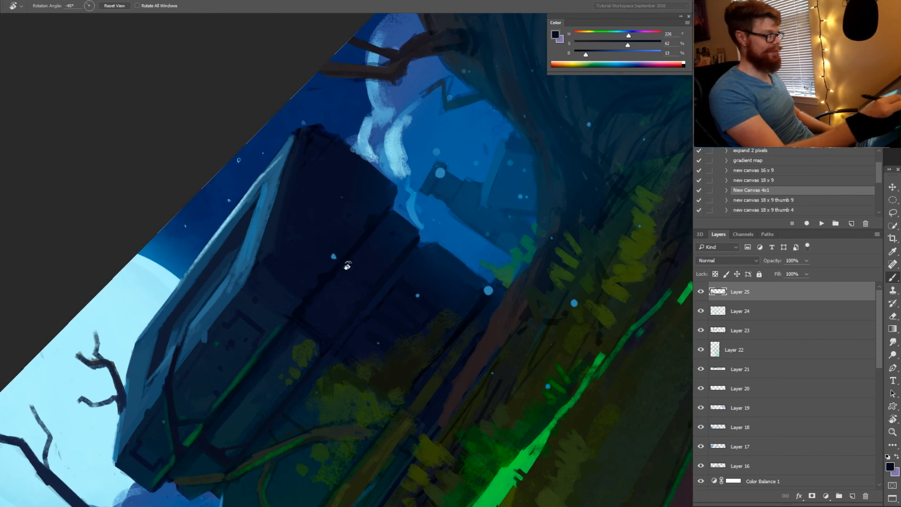
{"action": "left_click", "coordinate": [334, 269], "text": "alt"}
Smooth the upper corner and side edge of the tomb lid's shadowed face with sampled dark navy
{"action": "key", "text": "r"}
{"action": "left_click_drag", "start_coordinate": [429, 207], "coordinate": [441, 327]}
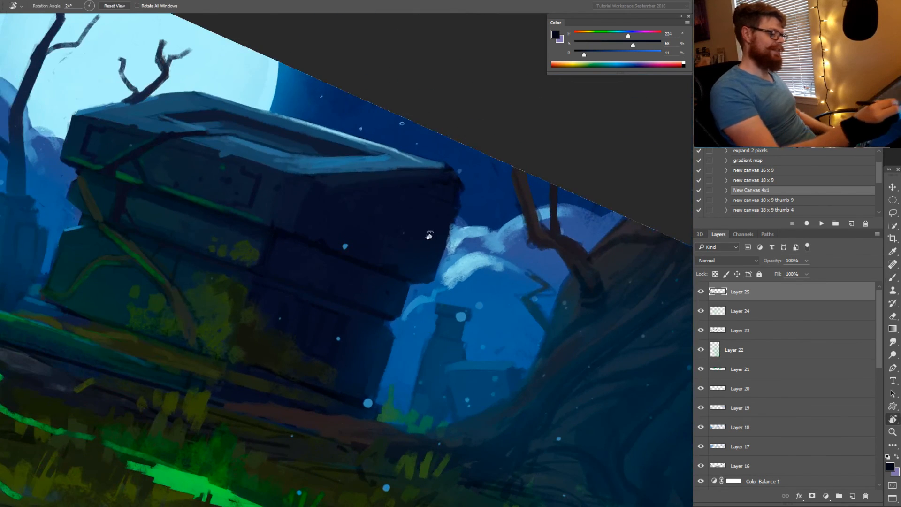
{"action": "key", "text": "r"}
{"action": "left_click_drag", "start_coordinate": [481, 285], "coordinate": [495, 245]}
{"action": "left_click", "coordinate": [421, 181], "text": "alt"}
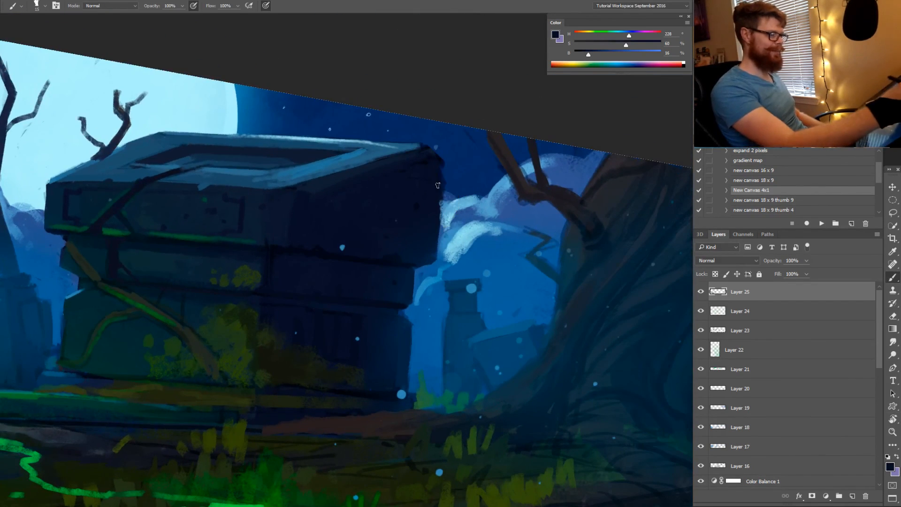
{"action": "left_click_drag", "start_coordinate": [442, 184], "coordinate": [441, 218]}
{"action": "key", "text": "space"}
{"action": "mouse_move", "coordinate": [432, 373]}
{"action": "left_mouse_down"}
{"action": "mouse_move", "coordinate": [463, 318]}
{"action": "mouse_move", "coordinate": [466, 301]}
{"action": "mouse_move", "coordinate": [450, 282]}
{"action": "mouse_move", "coordinate": [431, 354]}
{"action": "left_mouse_up"}
{"action": "left_click", "coordinate": [443, 268], "text": "alt"}
{"action": "key", "text": "space"}
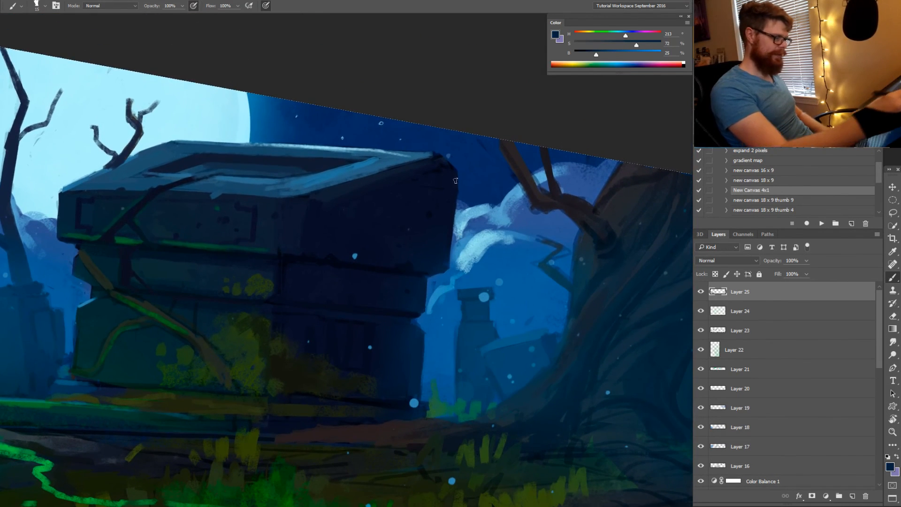
{"action": "key", "text": "z"}
{"action": "mouse_move", "coordinate": [462, 277]}
{"action": "left_mouse_down"}
{"action": "mouse_move", "coordinate": [463, 291]}
{"action": "mouse_move", "coordinate": [441, 308]}
{"action": "left_mouse_up"}
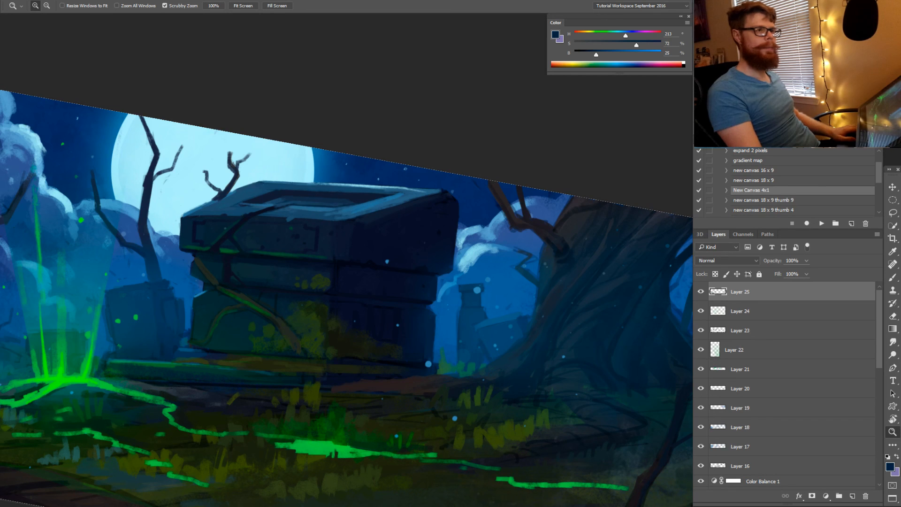
{"action": "left_click_drag", "start_coordinate": [458, 328], "coordinate": [469, 329]}
{"action": "key", "text": "l"}
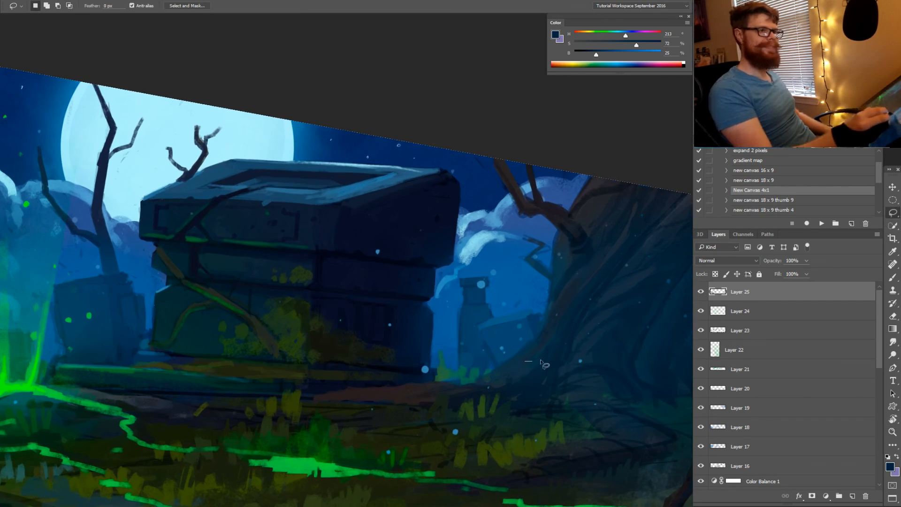
{"action": "mouse_move", "coordinate": [529, 360]}
{"action": "left_mouse_down"}
{"action": "mouse_move", "coordinate": [562, 353]}
{"action": "mouse_move", "coordinate": [536, 361]}
{"action": "left_mouse_up"}
{"action": "key", "text": "ctrl+d"}
Level the canvas and touch up the ground below the tomb with sampled dark navy and dark olive
{"action": "key", "text": "r"}
{"action": "key", "text": "Escape"}
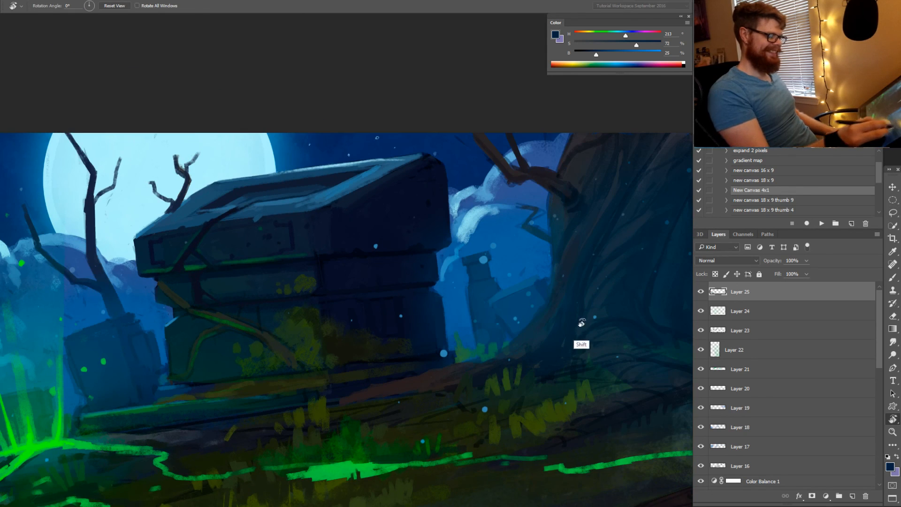
{"action": "key", "text": "b"}
{"action": "left_click", "coordinate": [350, 391], "text": "alt"}
{"action": "left_click", "coordinate": [346, 394], "text": "alt"}
{"action": "left_click_drag", "start_coordinate": [348, 399], "coordinate": [337, 401]}
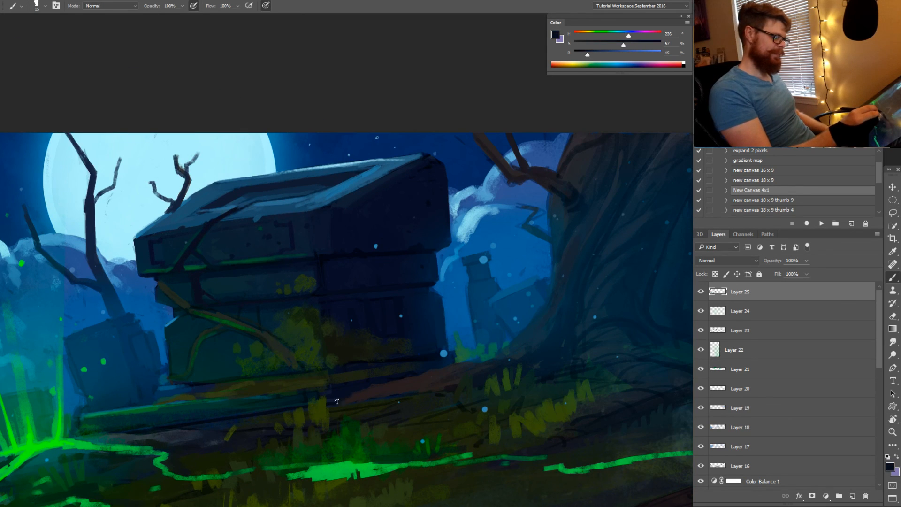
{"action": "left_click", "coordinate": [373, 400], "text": "alt"}
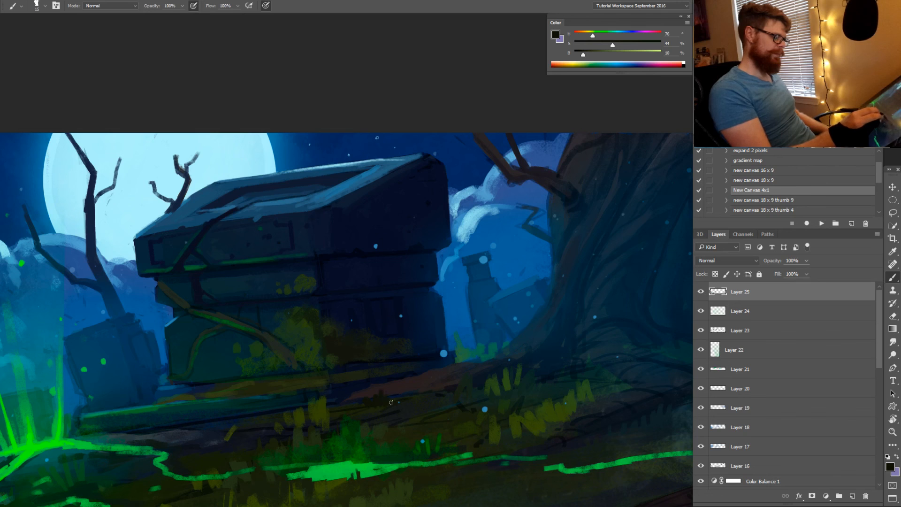
{"action": "left_click", "coordinate": [368, 400], "text": "alt"}
Paint carved panel lines on the leaning gravestone behind the tomb and refine its edges with sampled blues
{"action": "left_click_drag", "start_coordinate": [351, 409], "coordinate": [398, 335]}
{"action": "key", "text": "r"}
{"action": "key", "text": "b"}
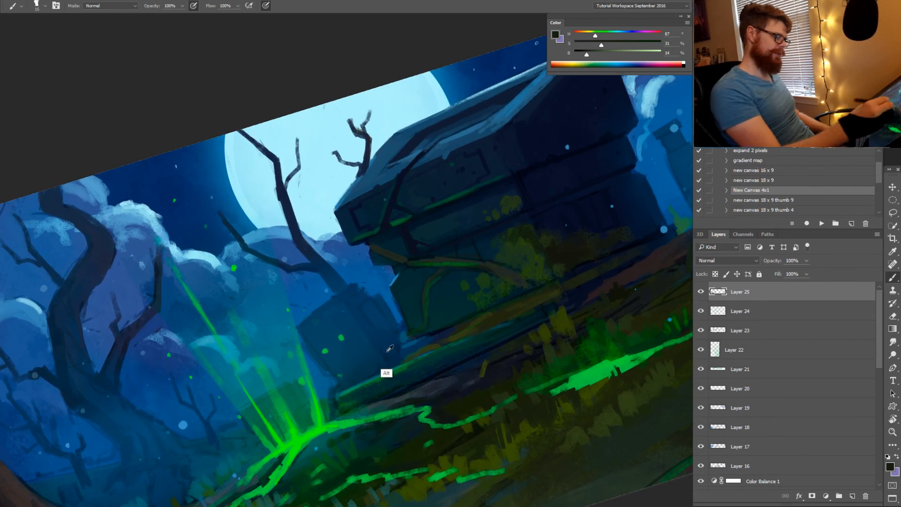
{"action": "left_click", "coordinate": [385, 371], "text": "alt"}
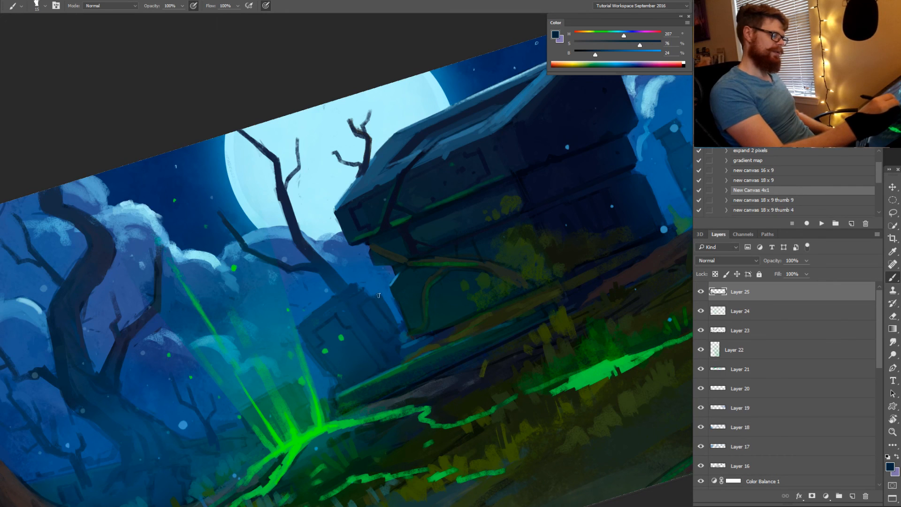
{"action": "key", "text": "r"}
{"action": "left_click_drag", "start_coordinate": [379, 295], "coordinate": [431, 371]}
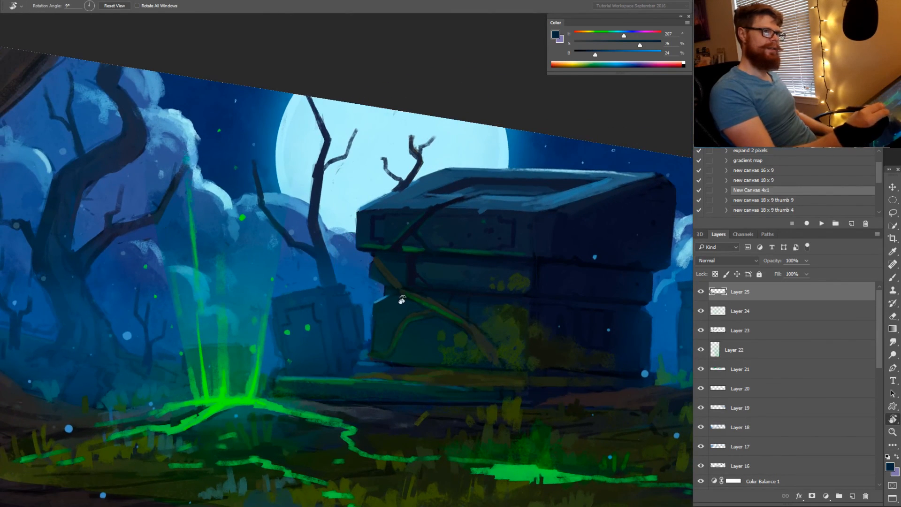
{"action": "key", "text": "b"}
{"action": "left_click", "coordinate": [357, 339], "text": "alt"}
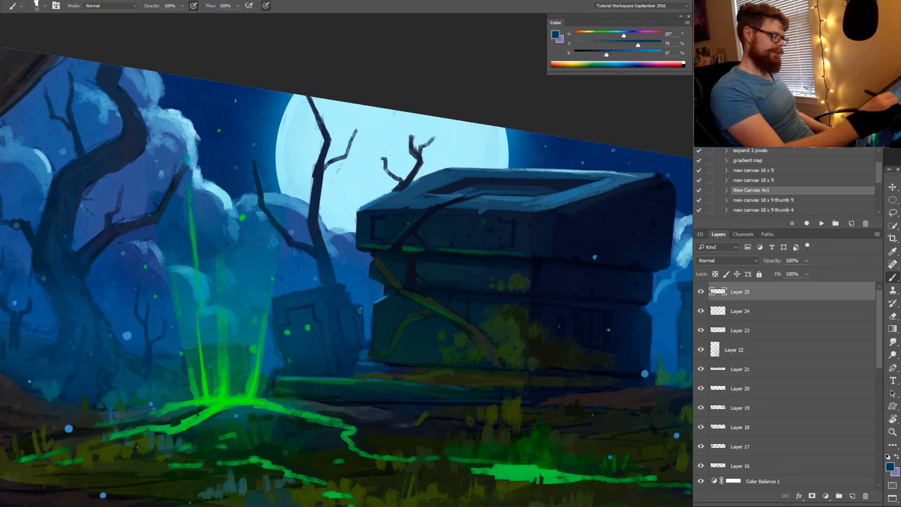
{"action": "left_click", "coordinate": [368, 359], "text": "alt"}
Refine the trunk of the twisted background tree with dark and mid blues sampled from its bark
{"action": "left_click_drag", "start_coordinate": [303, 334], "coordinate": [501, 370]}
{"action": "left_click", "coordinate": [281, 351], "text": "alt"}
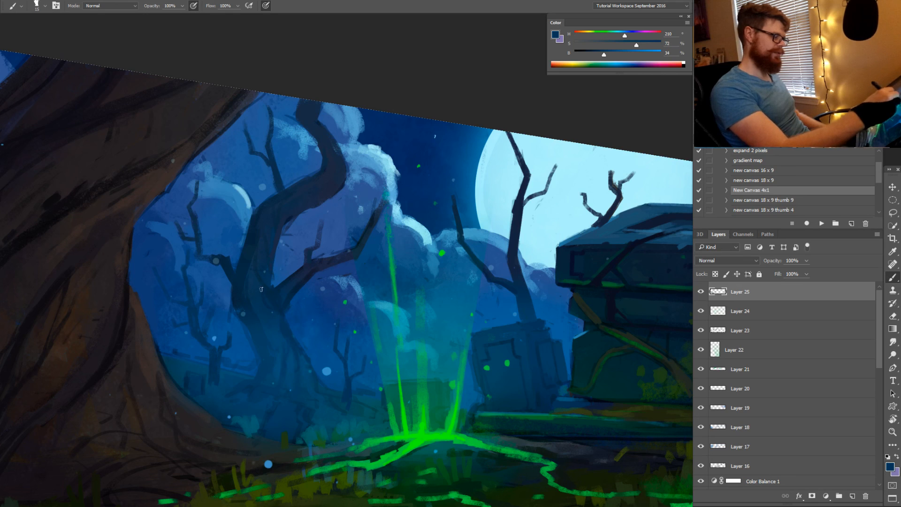
{"action": "left_click", "coordinate": [252, 314], "text": "alt"}
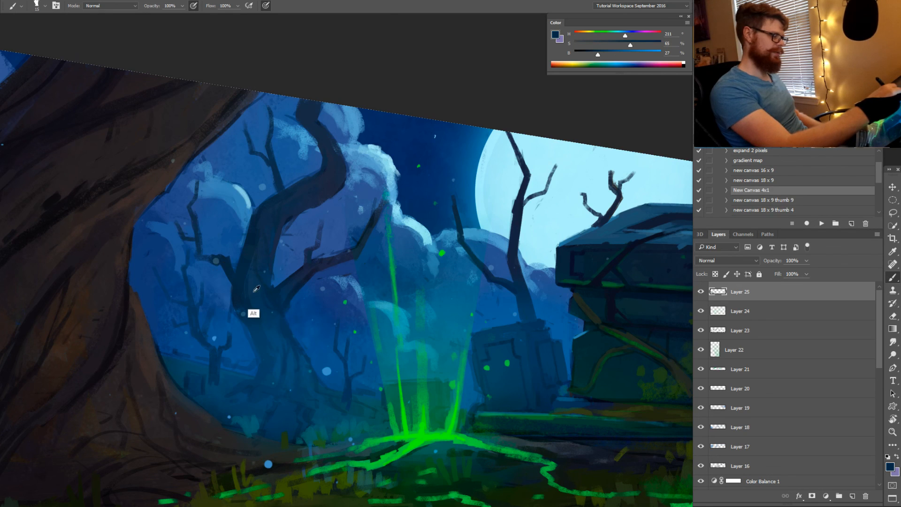
{"action": "left_click", "coordinate": [259, 331], "text": "alt"}
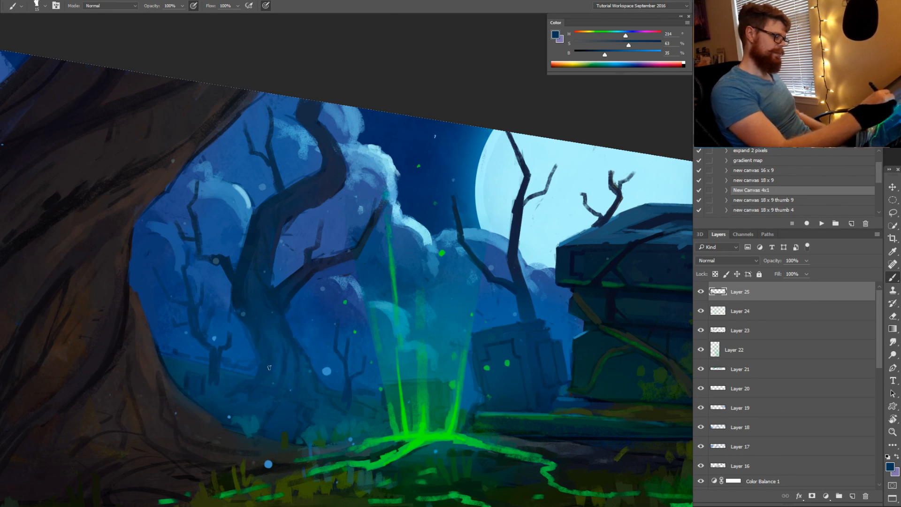
{"action": "left_click_drag", "start_coordinate": [295, 312], "coordinate": [328, 408]}
{"action": "left_click", "coordinate": [290, 344], "text": "alt"}
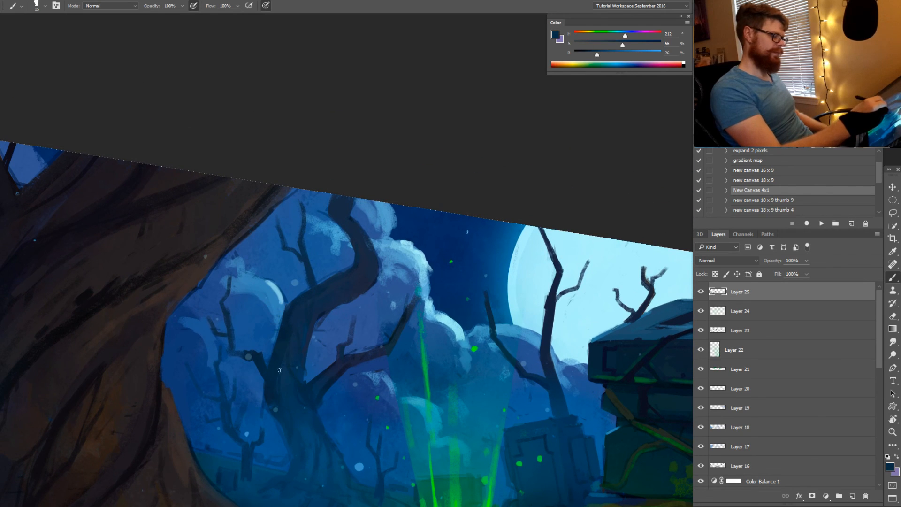
{"action": "left_click", "coordinate": [281, 369], "text": "alt"}
{"action": "left_click", "coordinate": [282, 329], "text": "alt"}
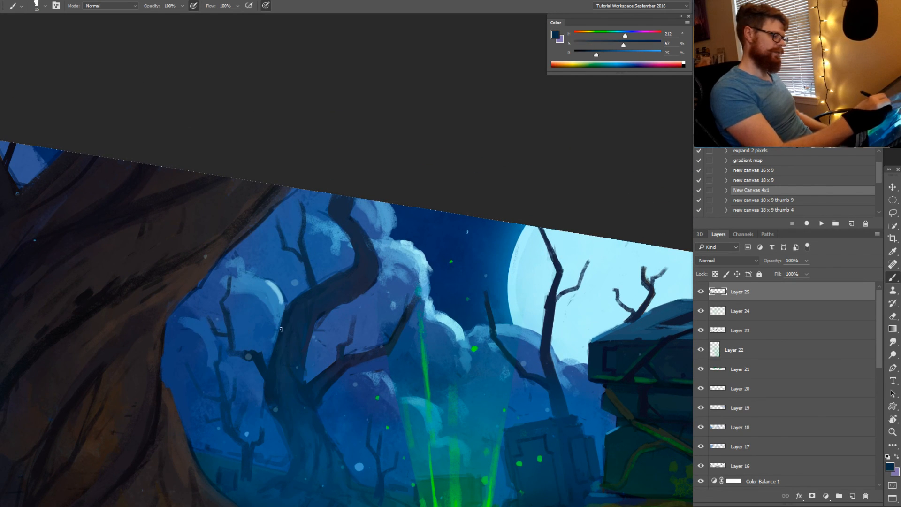
Touch up the small bare tree beside the twisted tree with sampled blues, from its branches to its base
{"action": "left_click", "coordinate": [255, 362], "text": "alt"}
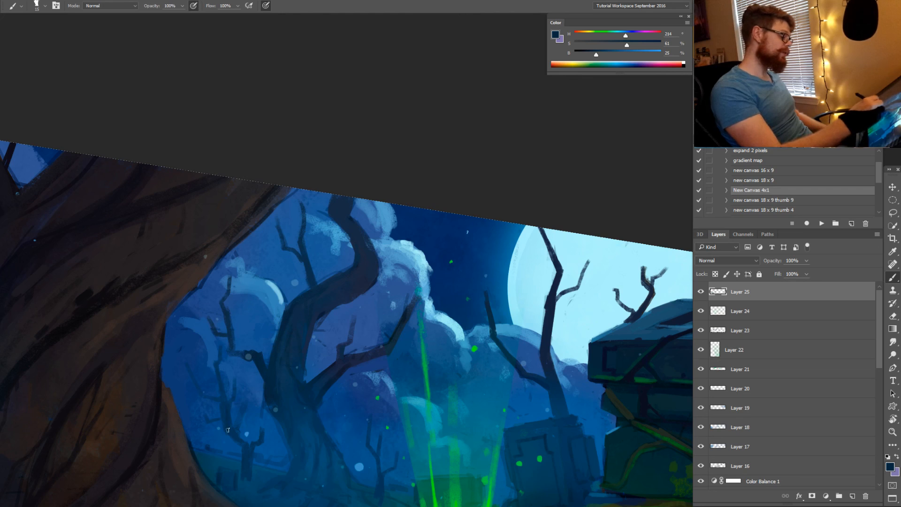
{"action": "left_click", "coordinate": [242, 454], "text": "alt"}
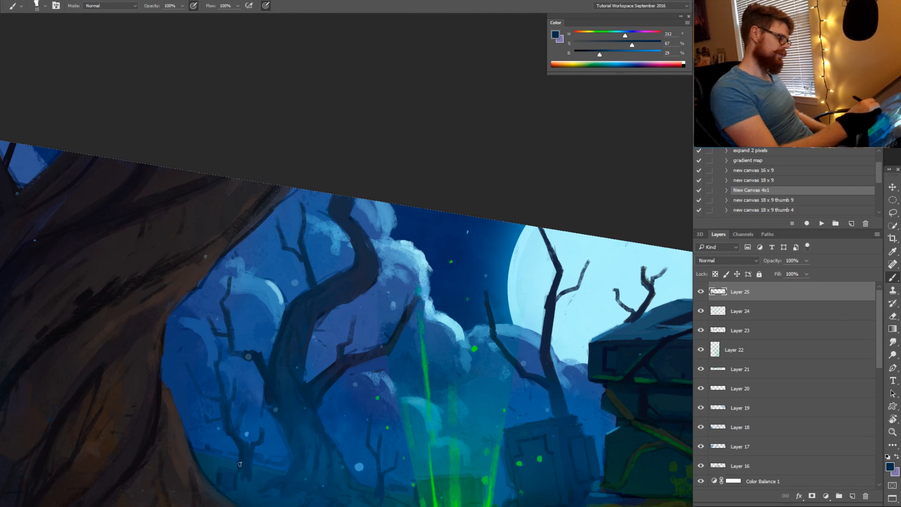
{"action": "left_click", "coordinate": [236, 471], "text": "alt"}
{"action": "left_click", "coordinate": [231, 473], "text": "alt"}
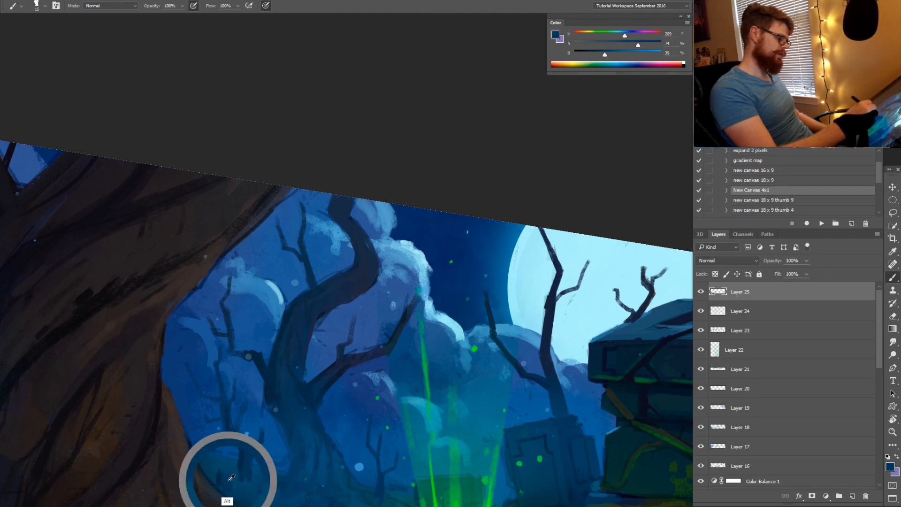
Blend the misty ground between the large foreground trunk and the twisted tree using sampled blues
{"action": "left_click_drag", "start_coordinate": [283, 452], "coordinate": [340, 319]}
{"action": "left_click", "coordinate": [313, 361], "text": "alt"}
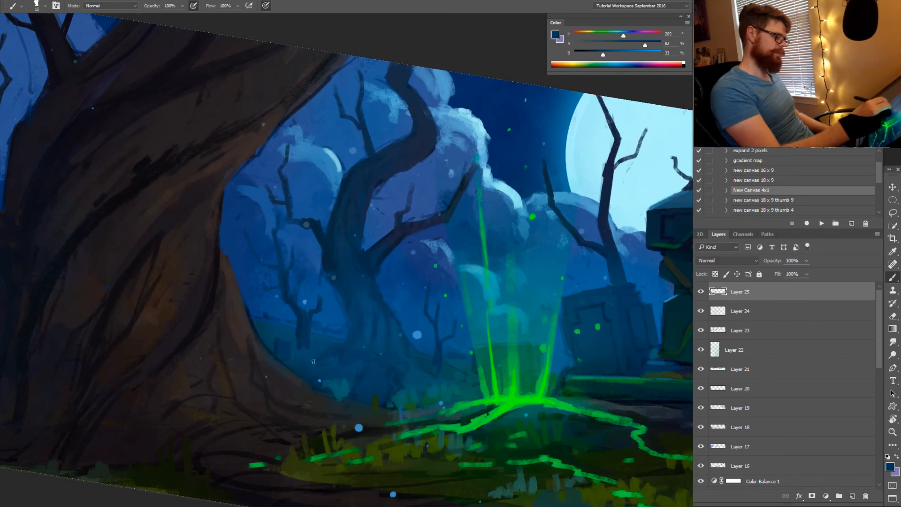
{"action": "left_click", "coordinate": [310, 366], "text": "alt"}
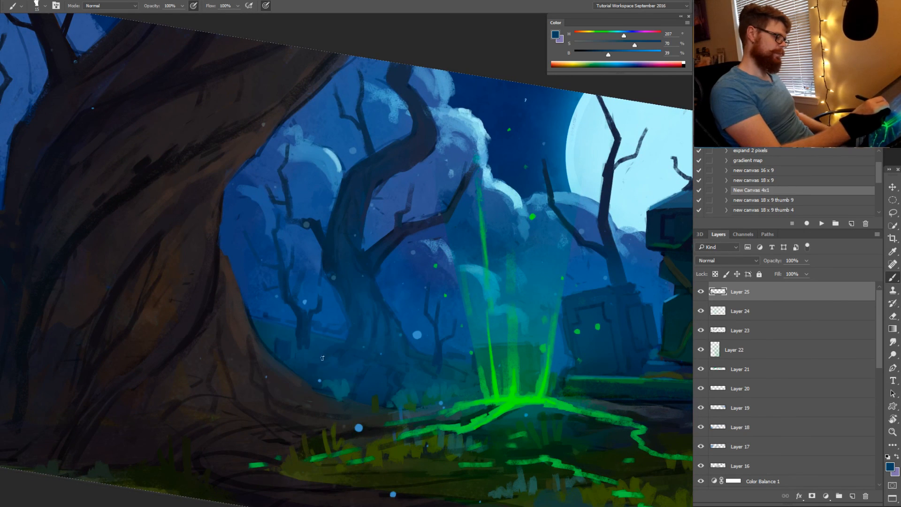
{"action": "left_click", "coordinate": [322, 358], "text": "alt"}
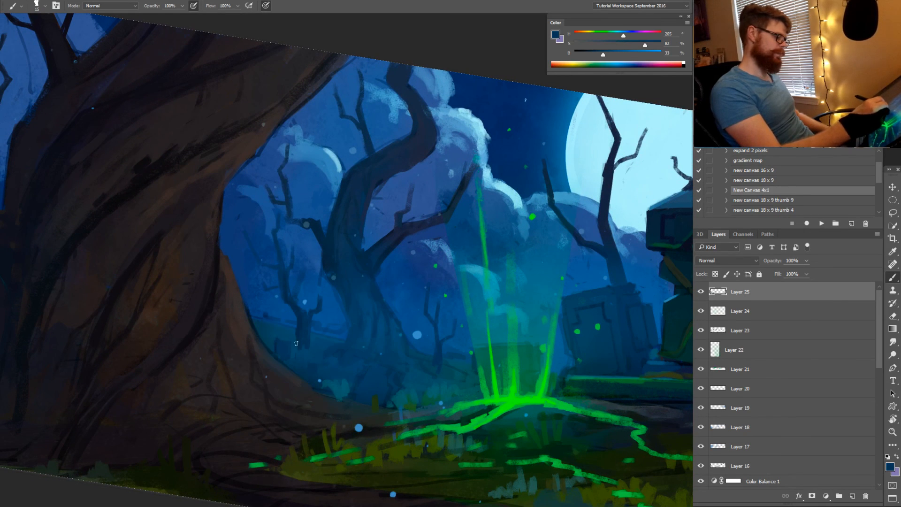
{"action": "left_click", "coordinate": [272, 325], "text": "alt"}
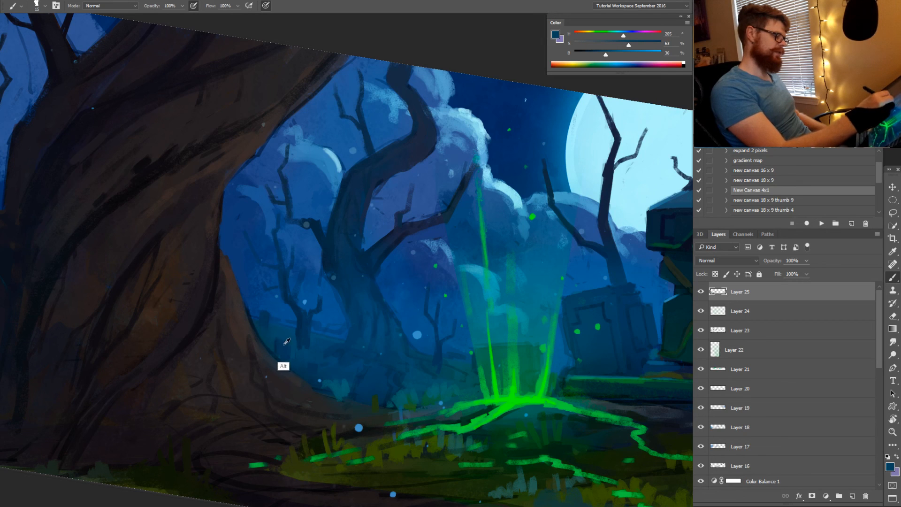
{"action": "left_click", "coordinate": [283, 345], "text": "alt"}
{"action": "left_click_drag", "start_coordinate": [282, 311], "coordinate": [283, 327]}
Soften the mist beside the large foreground trunk with sampled blues and enlarge the brush by three increments
{"action": "key", "text": "z"}
{"action": "left_click_drag", "start_coordinate": [374, 339], "coordinate": [310, 357]}
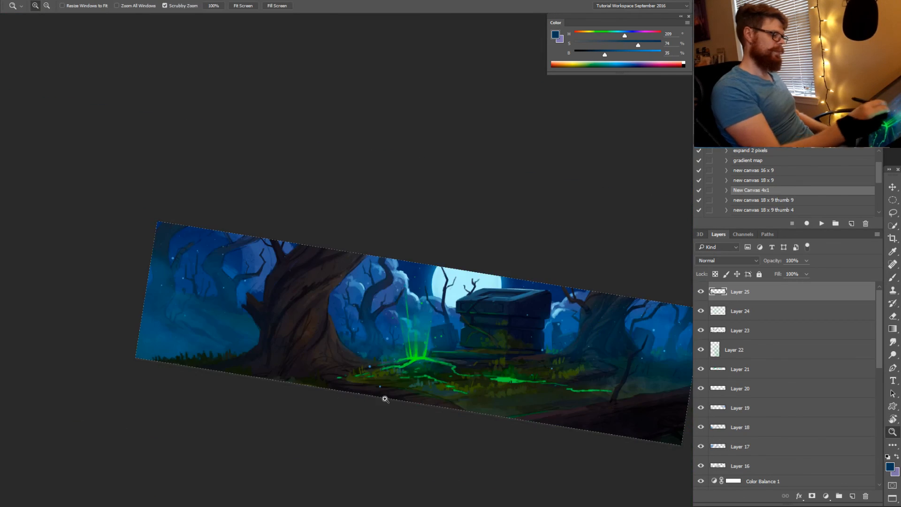
{"action": "key", "text": "r"}
{"action": "left_click_drag", "start_coordinate": [460, 405], "coordinate": [493, 372]}
{"action": "key", "text": "z"}
{"action": "left_click_drag", "start_coordinate": [245, 341], "coordinate": [280, 339]}
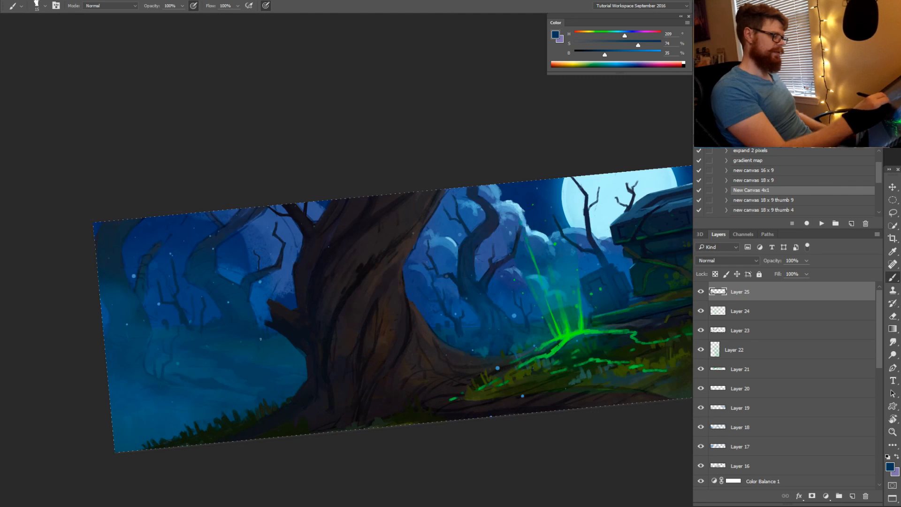
{"action": "left_click", "coordinate": [275, 320], "text": "alt"}
{"action": "left_click", "coordinate": [264, 363], "text": "alt"}
{"action": "key", "text": "bracketright"}
{"action": "key", "text": "bracketright"}
{"action": "key", "text": "bracketright"}
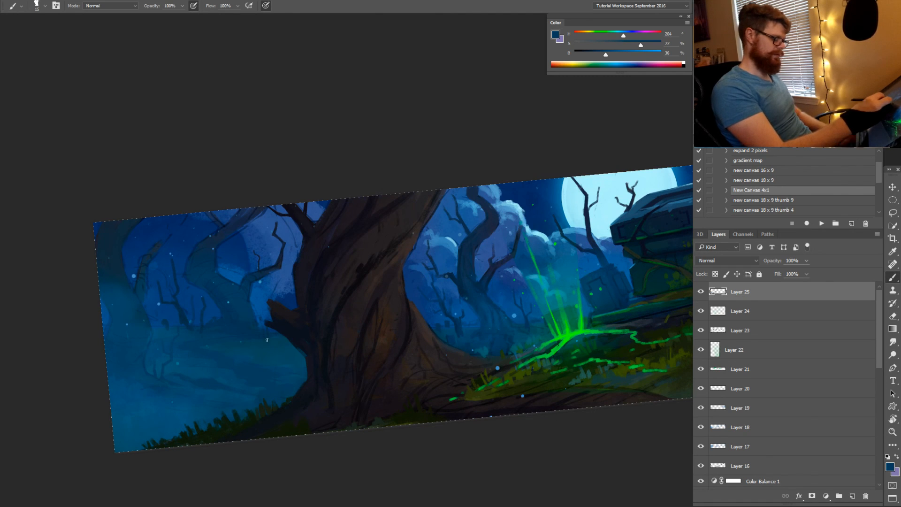
Blend the mist around the small bare tree's base with sampled blues, darkening one of them to 39% brightness
{"action": "left_click", "coordinate": [244, 356], "text": "alt"}
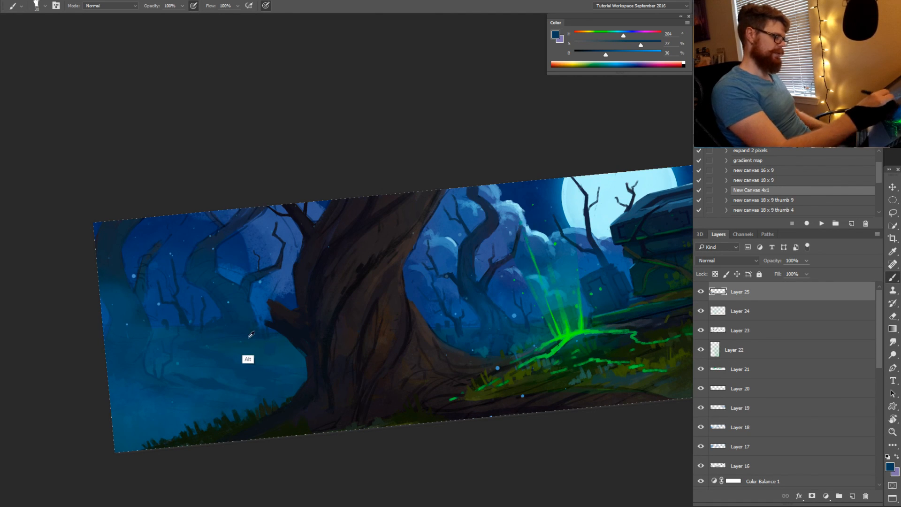
{"action": "left_click", "coordinate": [168, 324], "text": "alt"}
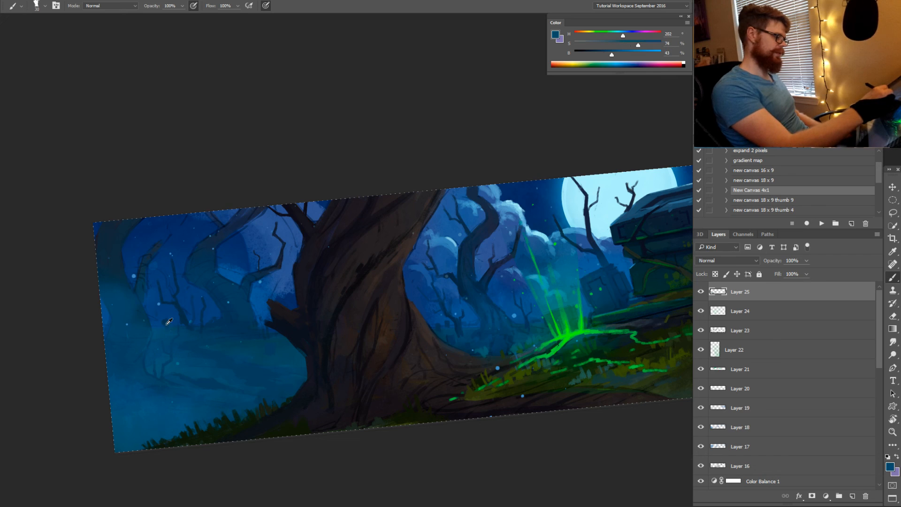
{"action": "left_click", "coordinate": [169, 336], "text": "alt"}
{"action": "left_click", "coordinate": [157, 345], "text": "alt"}
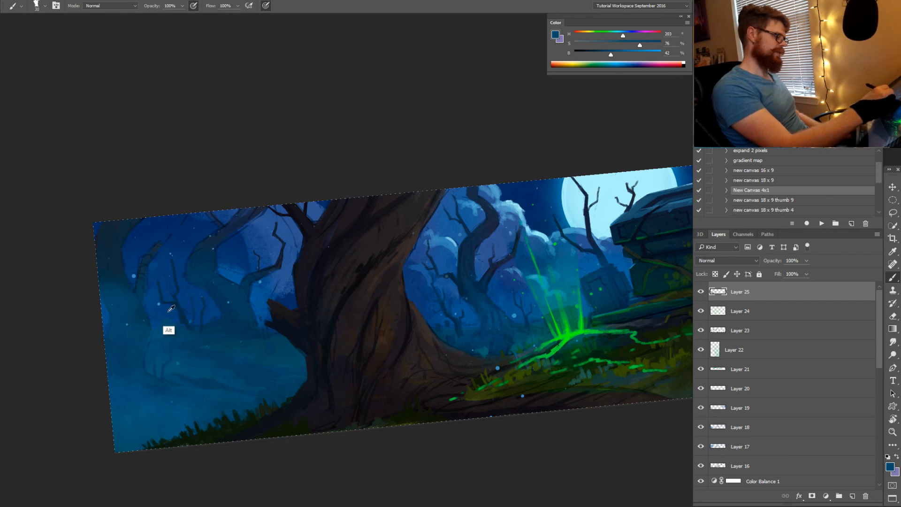
{"action": "left_click", "coordinate": [607, 51]}
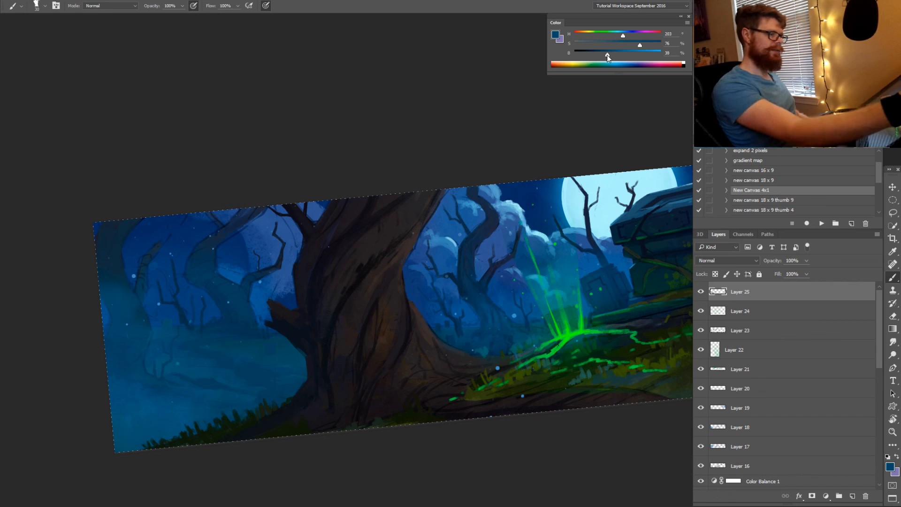
{"action": "left_click", "coordinate": [161, 324], "text": "alt"}
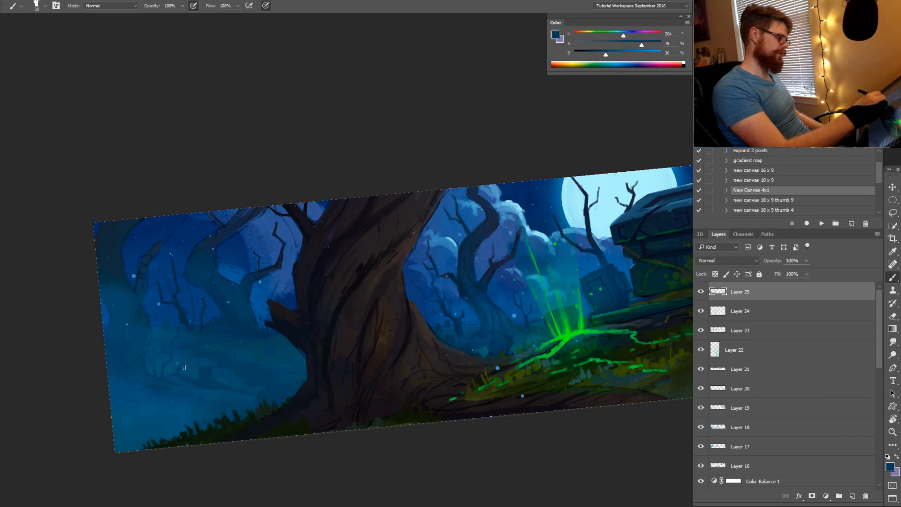
Paint small, faint dark-blue gravestones in the mist between the small bare tree and the large foreground trunk
{"action": "key", "text": "z"}
{"action": "left_click_drag", "start_coordinate": [308, 385], "coordinate": [282, 425]}
{"action": "key", "text": "r"}
{"action": "left_click_drag", "start_coordinate": [416, 385], "coordinate": [400, 404]}
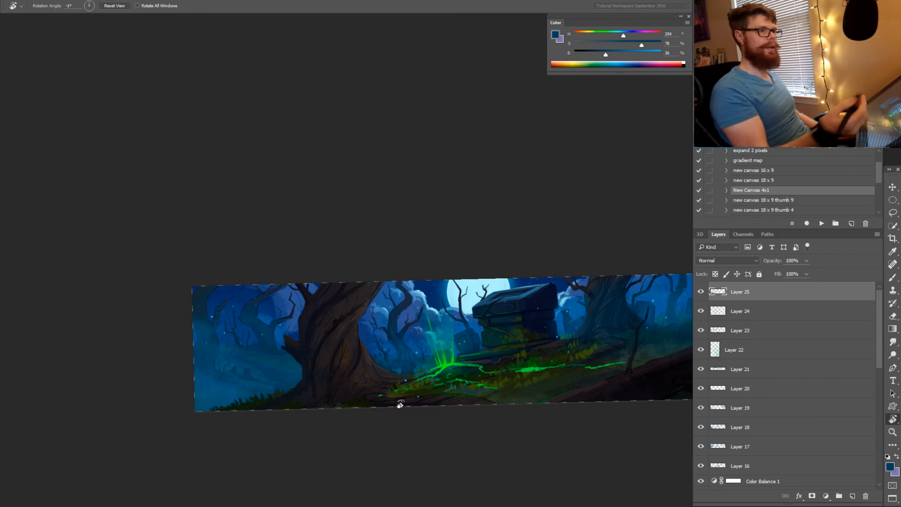
{"action": "left_click_drag", "start_coordinate": [355, 394], "coordinate": [341, 397]}
{"action": "key", "text": "z"}
{"action": "left_click", "coordinate": [257, 373]}
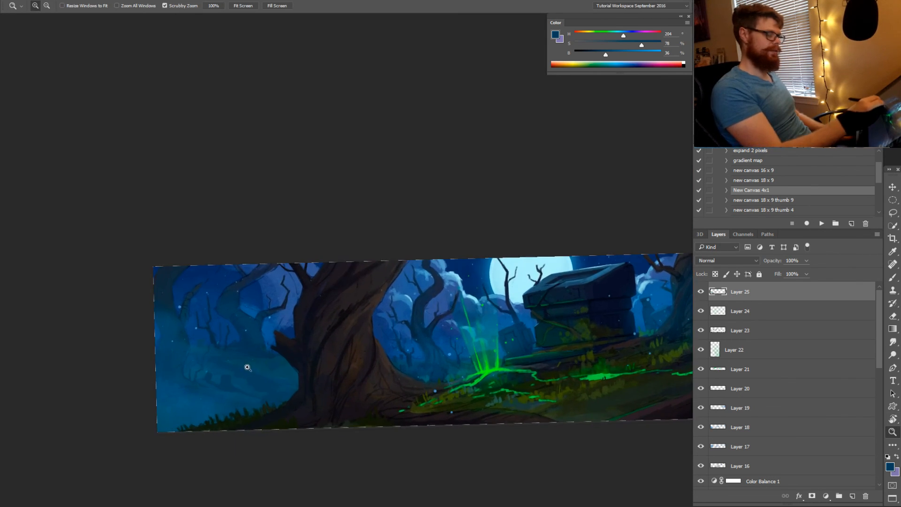
{"action": "left_click", "coordinate": [205, 384]}
{"action": "key", "text": "b"}
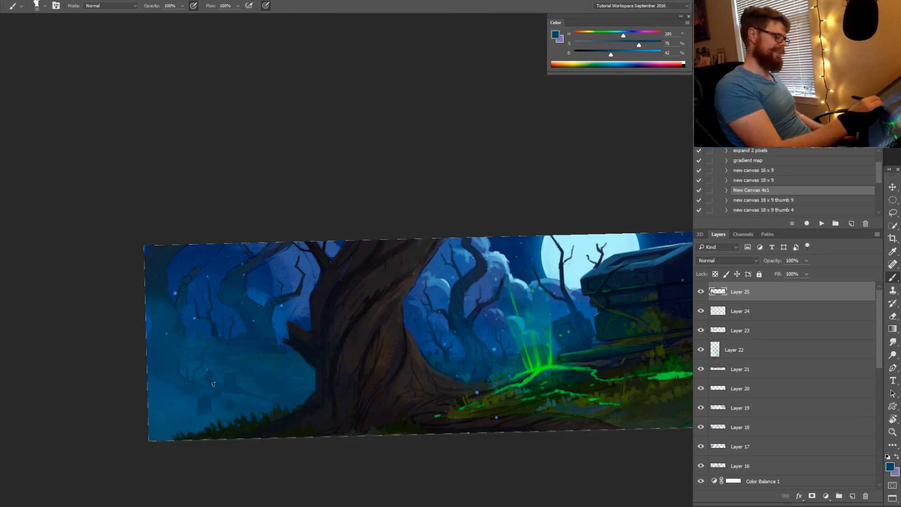
Refine the edges of the distant gravestones with lighter and darker blues sampled from the mist
{"action": "key", "text": "r"}
{"action": "left_click_drag", "start_coordinate": [296, 425], "coordinate": [428, 368]}
{"action": "left_click", "coordinate": [422, 415], "text": "alt"}
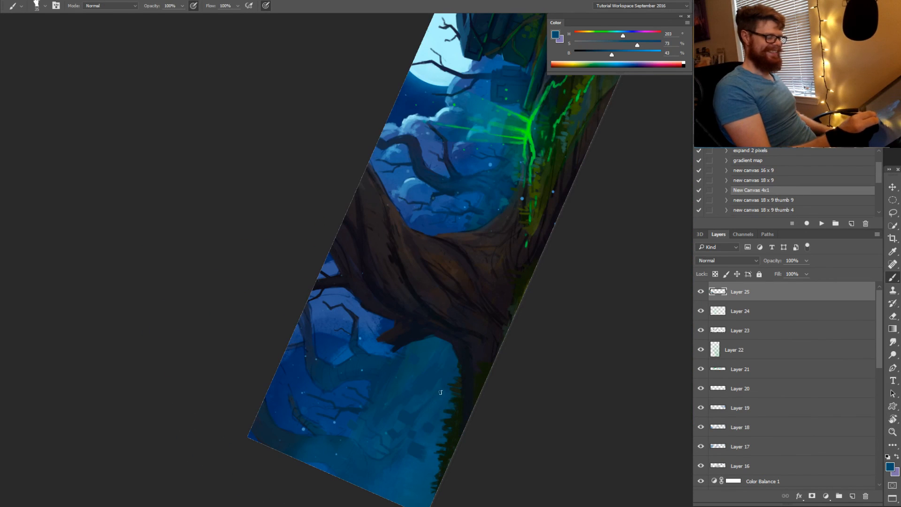
{"action": "left_click", "coordinate": [416, 414], "text": "alt"}
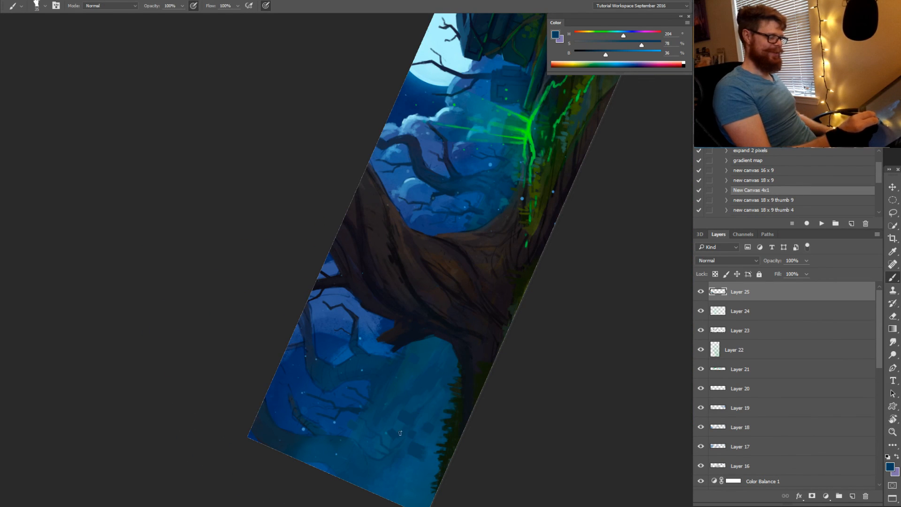
Add more distant gravestones below the foreground trunk's broken stub and blend them with sampled blues, partly at 30% opacity
{"action": "key", "text": "r"}
{"action": "left_click_drag", "start_coordinate": [438, 383], "coordinate": [320, 470]}
{"action": "left_click", "coordinate": [321, 390], "text": "alt"}
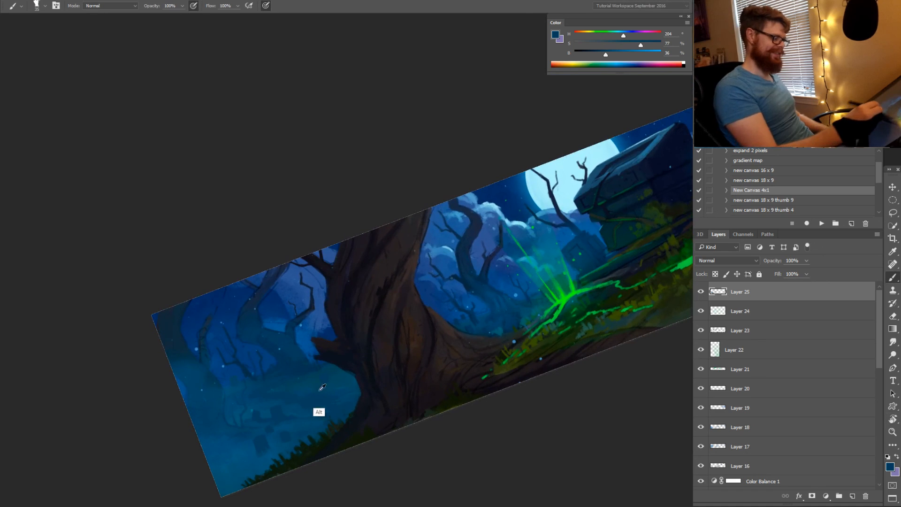
{"action": "left_click", "coordinate": [323, 379], "text": "alt"}
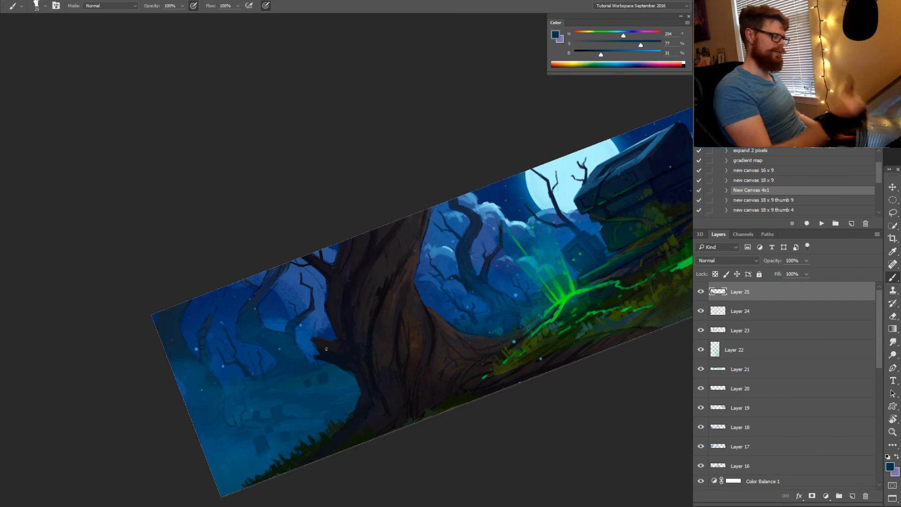
{"action": "left_click", "coordinate": [309, 377], "text": "alt"}
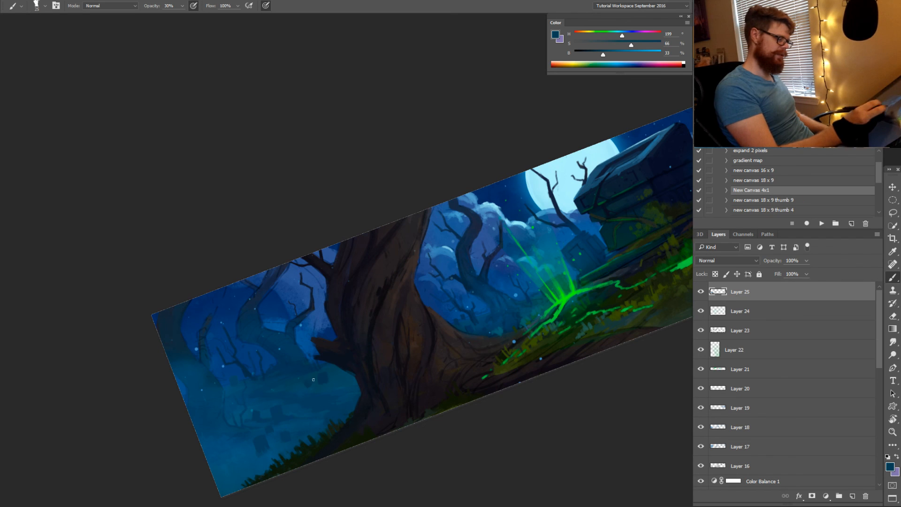
{"action": "left_click", "coordinate": [311, 381], "text": "alt"}
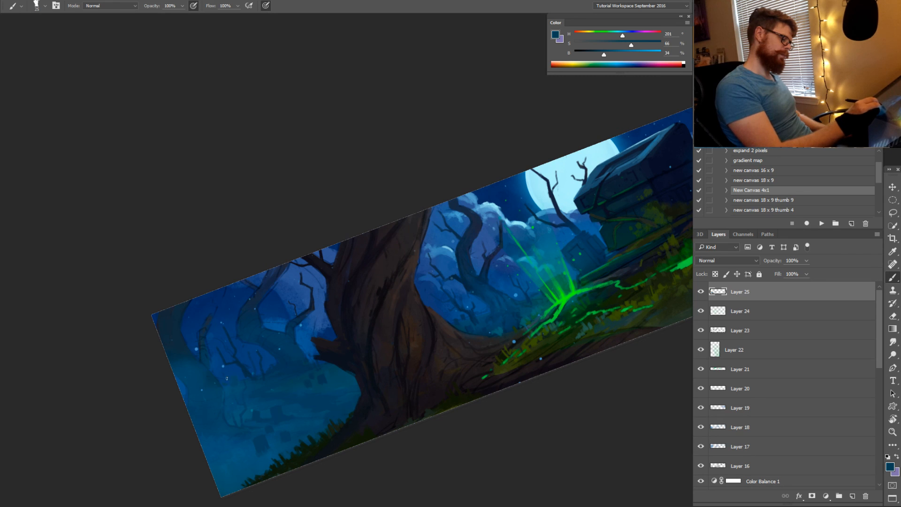
Touch up the broken tree near the painting's left edge with blues sampled from its trunk and the surrounding mist
{"action": "left_click", "coordinate": [200, 395], "text": "alt"}
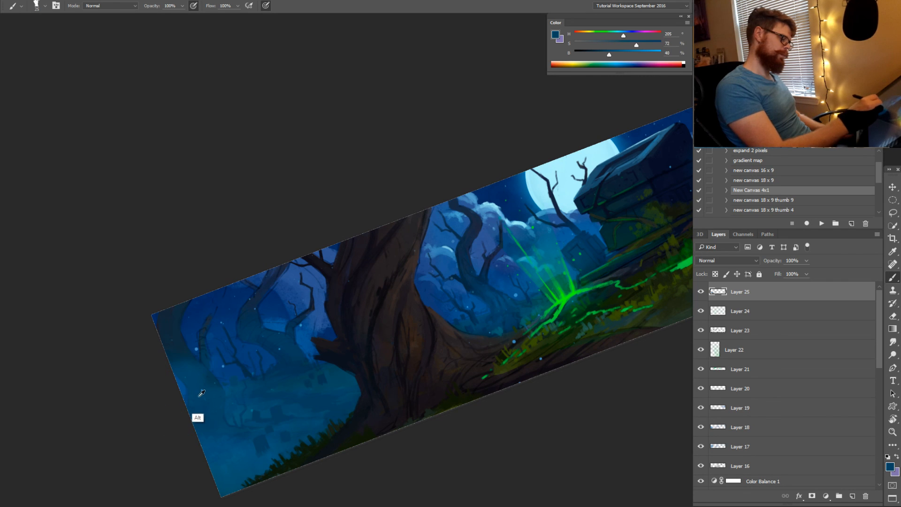
{"action": "key", "text": "r"}
{"action": "left_click_drag", "start_coordinate": [324, 361], "coordinate": [305, 354]}
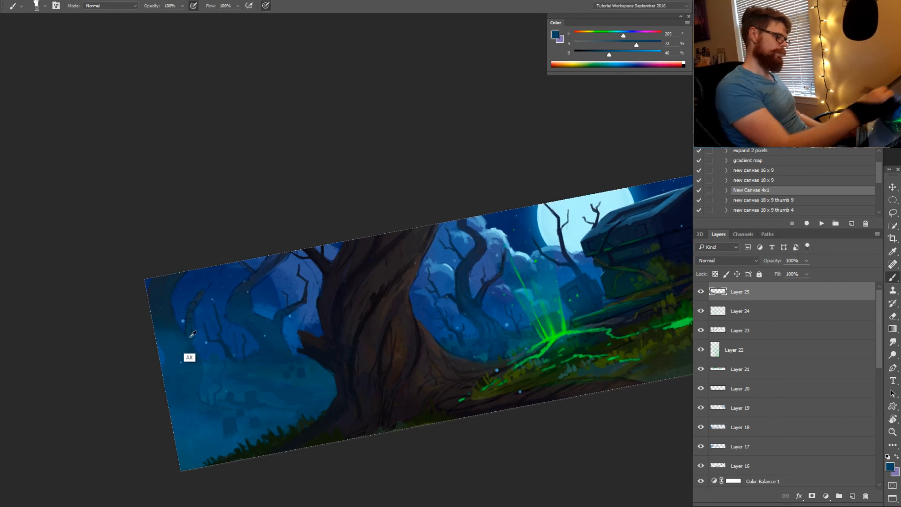
{"action": "left_click", "coordinate": [189, 355], "text": "alt"}
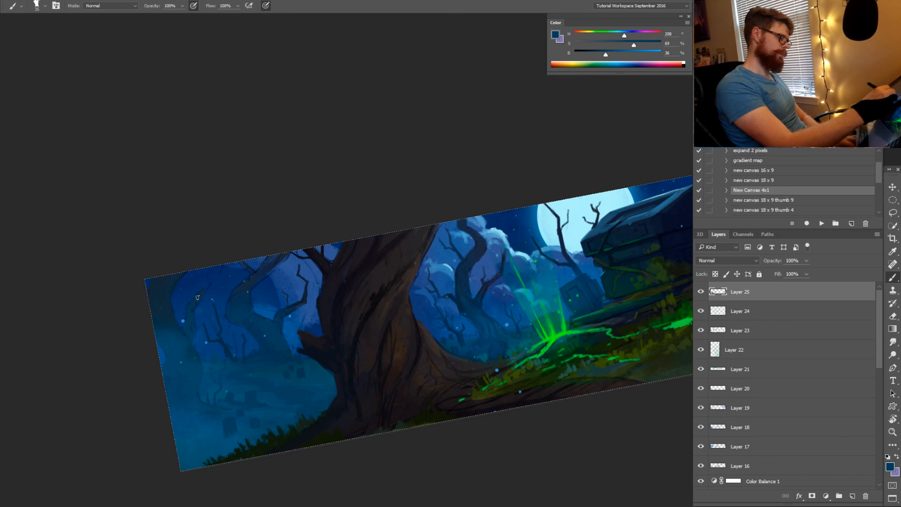
{"action": "left_click", "coordinate": [191, 321], "text": "alt"}
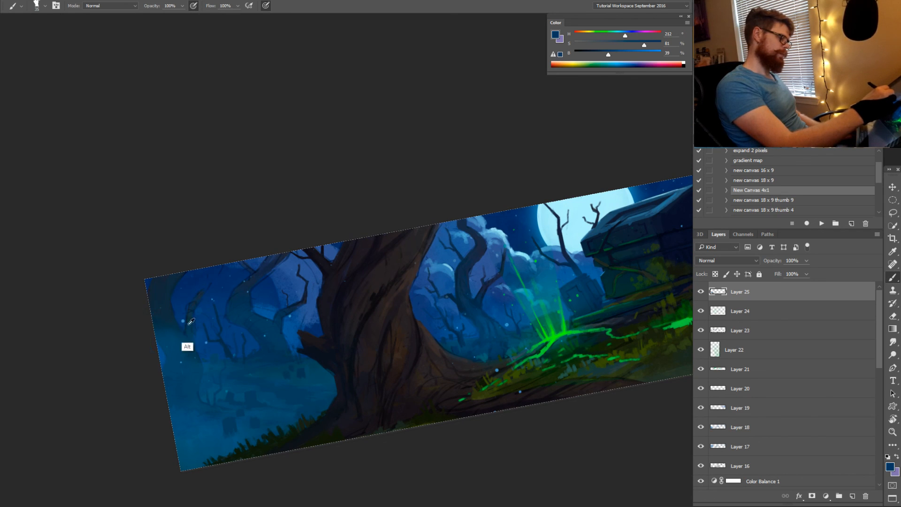
Darken the broken tree's trunk with a dark blue sampled from its bark
{"action": "key", "text": "ctrl+space"}
{"action": "left_click_drag", "start_coordinate": [194, 309], "coordinate": [287, 295]}
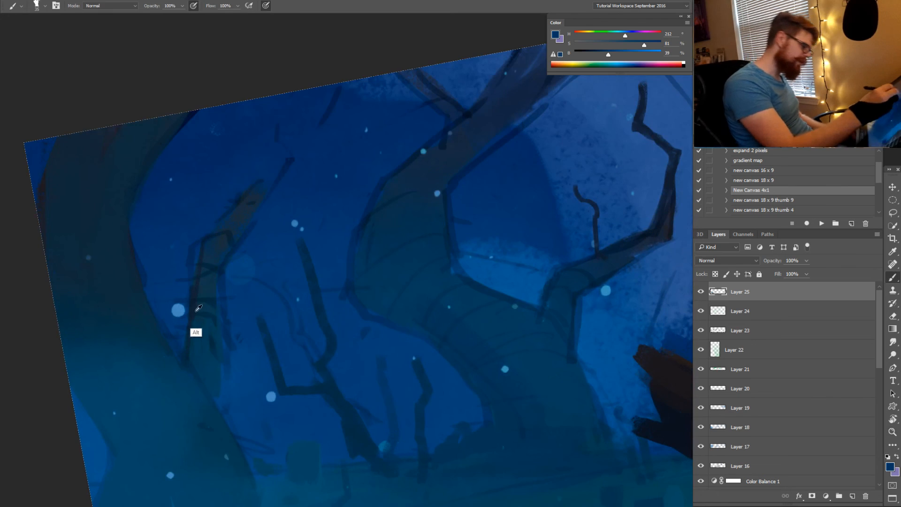
{"action": "left_click", "coordinate": [196, 313], "text": "alt"}
{"action": "key", "text": "ctrl+space"}
{"action": "left_click_drag", "start_coordinate": [226, 306], "coordinate": [183, 306]}
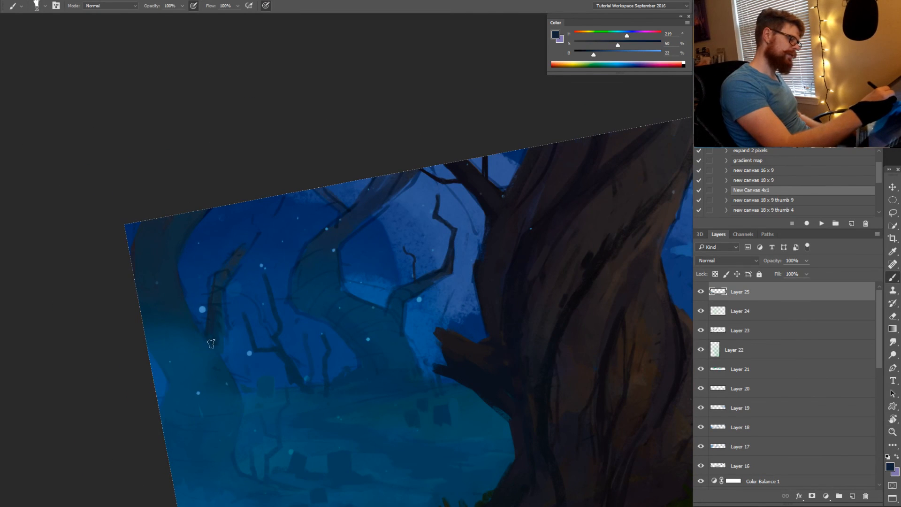
{"action": "key", "text": "z"}
{"action": "left_click", "coordinate": [250, 361], "text": "alt"}
{"action": "key", "text": "r"}
{"action": "mouse_move", "coordinate": [457, 330]}
{"action": "left_mouse_down"}
{"action": "mouse_move", "coordinate": [482, 370]}
{"action": "mouse_move", "coordinate": [416, 376]}
{"action": "mouse_move", "coordinate": [395, 366]}
{"action": "left_mouse_up"}
{"action": "key", "text": "space"}
{"action": "key", "text": "b"}
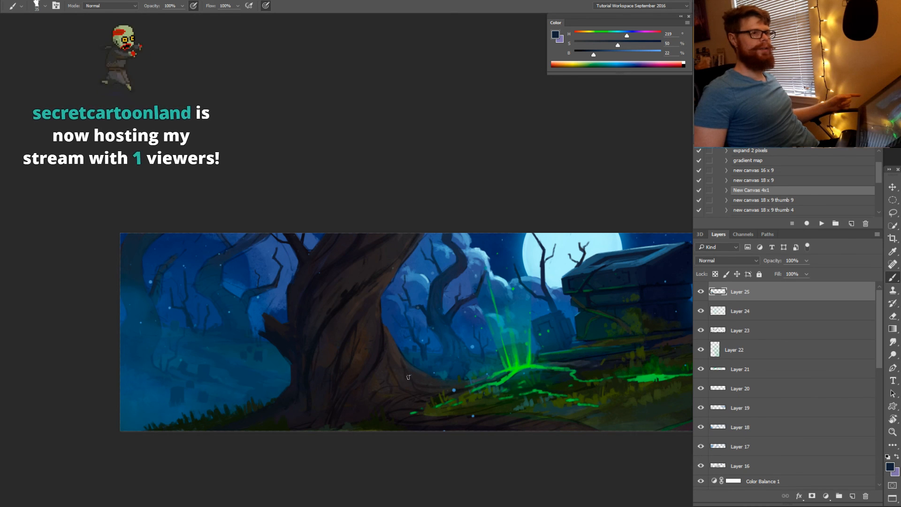
Touch up the large foreground trunk's edge and the sky beside it with sampled near-black and blue tones
{"action": "left_click", "coordinate": [304, 275], "text": "alt"}
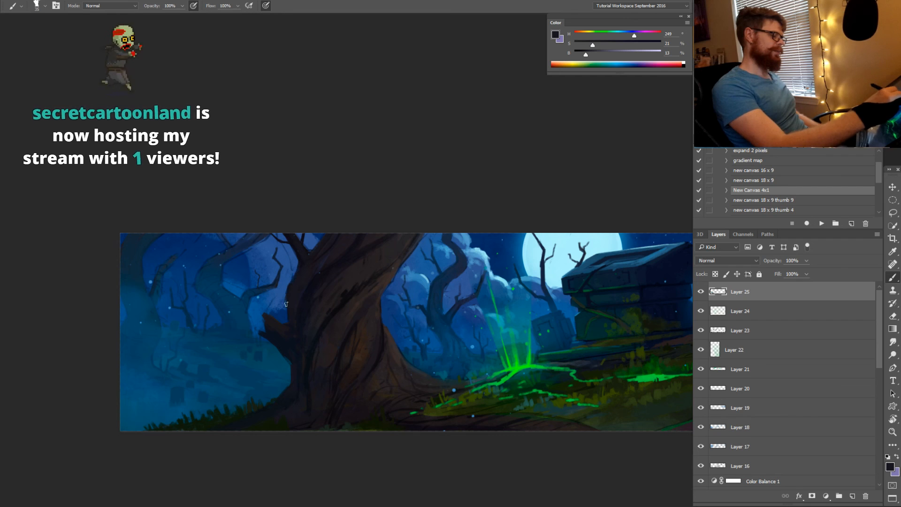
{"action": "left_click", "coordinate": [288, 250], "text": "alt"}
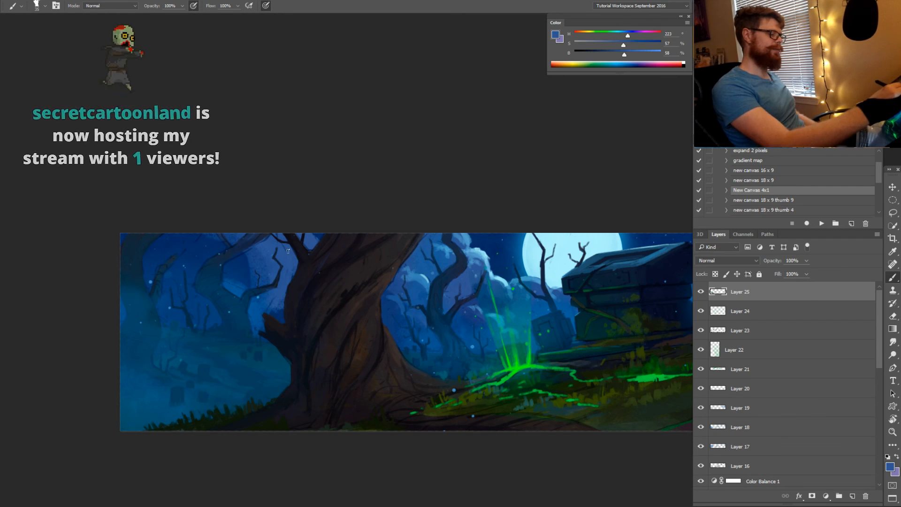
{"action": "left_click", "coordinate": [246, 258], "text": "alt"}
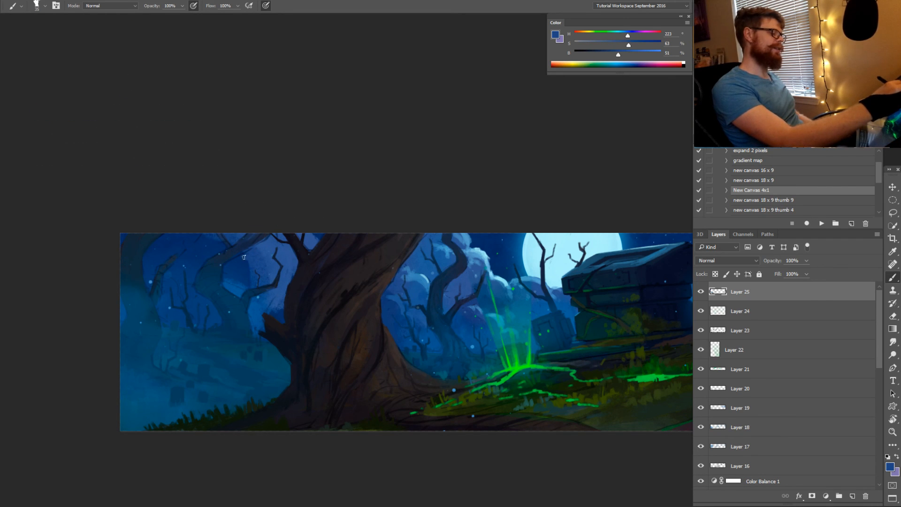
Refine the twisted tree's upper trunk and the sky around it with dark and mid blues sampled nearby
{"action": "left_click_drag", "start_coordinate": [252, 280], "coordinate": [296, 346]}
{"action": "key", "text": "r"}
{"action": "left_click_drag", "start_coordinate": [310, 385], "coordinate": [402, 302]}
{"action": "left_click", "coordinate": [368, 347], "text": "alt"}
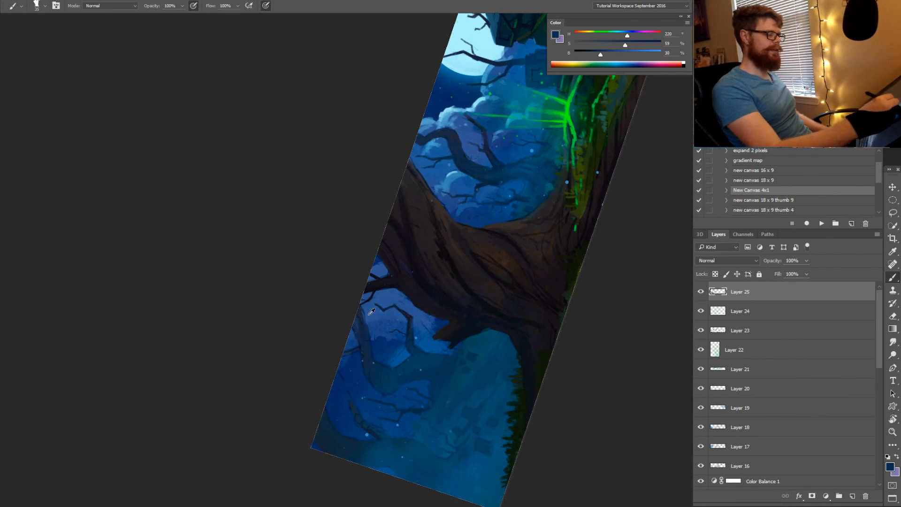
{"action": "left_click", "coordinate": [370, 311], "text": "alt"}
{"action": "left_click", "coordinate": [365, 328], "text": "alt"}
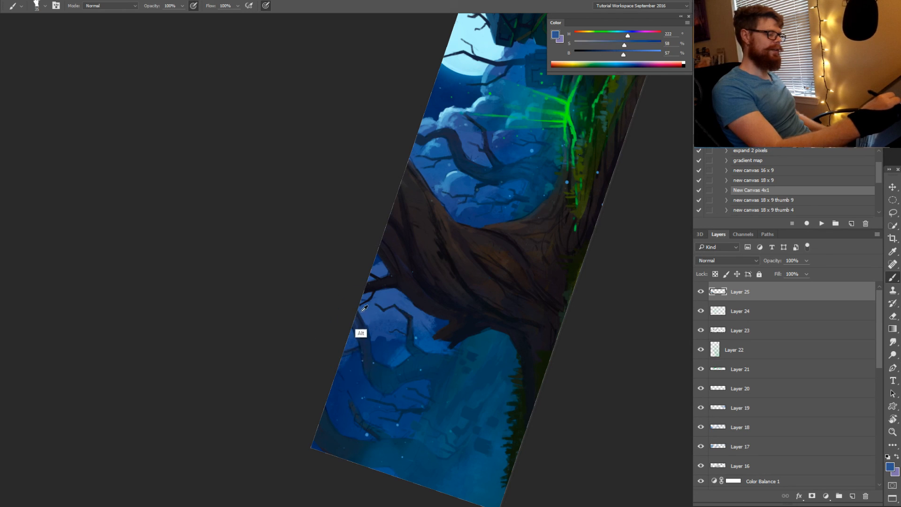
{"action": "left_click", "coordinate": [356, 340], "text": "alt"}
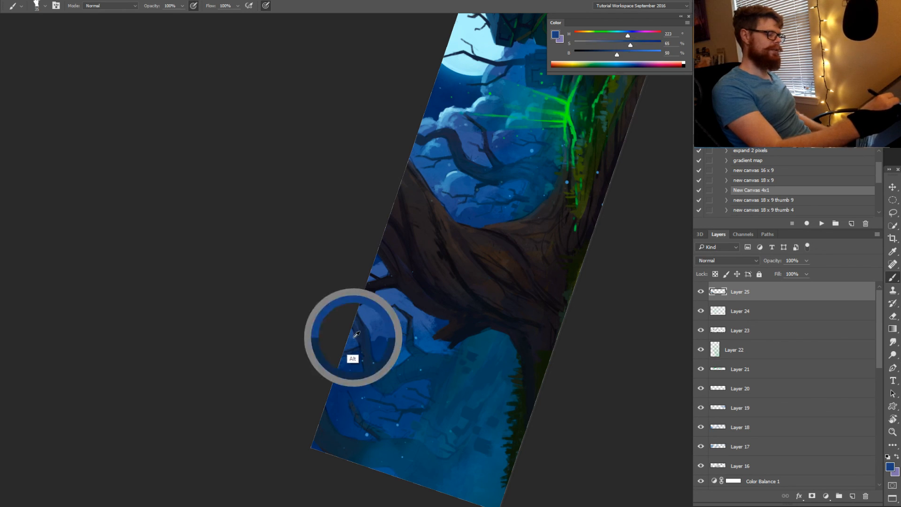
{"action": "left_click", "coordinate": [364, 332], "text": "alt"}
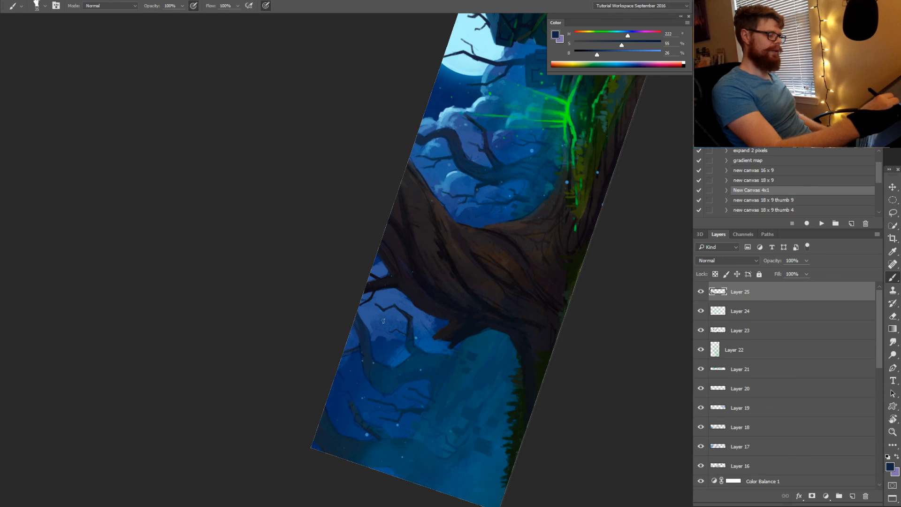
{"action": "key", "text": "r"}
{"action": "left_click_drag", "start_coordinate": [384, 321], "coordinate": [322, 434]}
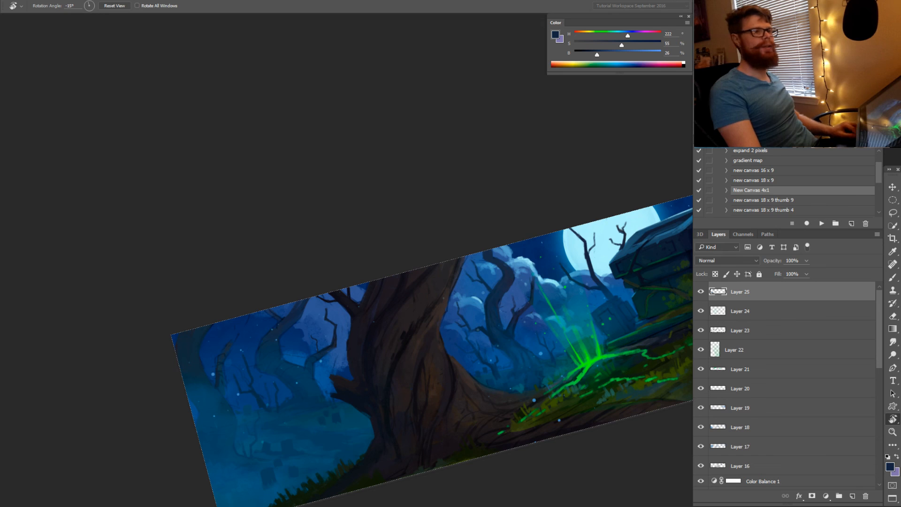
Switch to the Chrome browser and open Lesson 1: Lines, Ellipses and Boxes on drawabox.com
{"action": "left_click_drag", "start_coordinate": [900, 141], "coordinate": [325, 135]}
{"action": "double_click", "coordinate": [326, 136]}
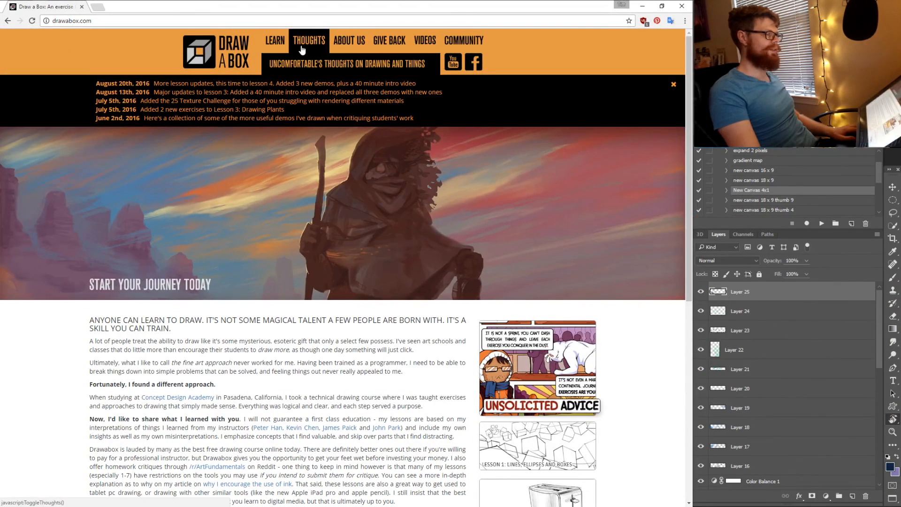
{"action": "left_click", "coordinate": [280, 47]}
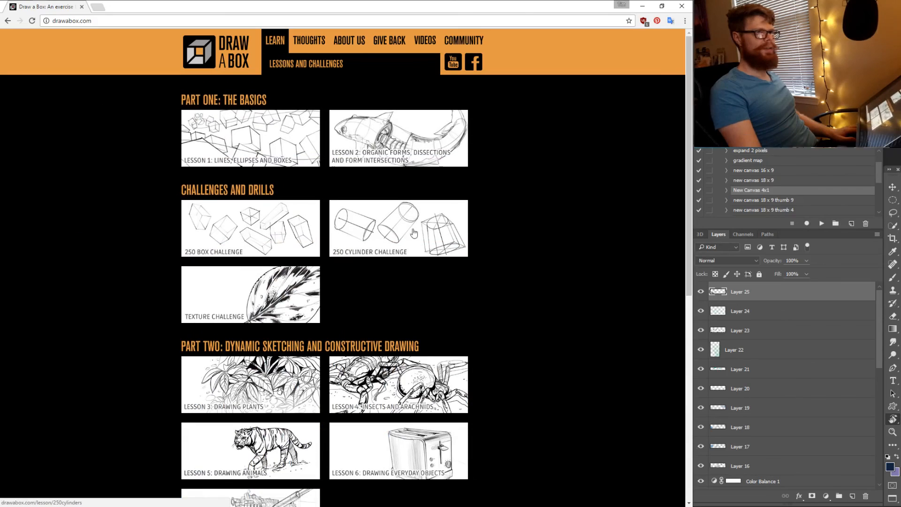
{"action": "left_click", "coordinate": [254, 158]}
Examine the lesson and homework sections of Part 1: Lines and expand the lesson for Part 2: Ellipses
{"action": "scroll", "coordinate": [156, 260], "scroll_direction": "down", "scroll_amount": 10}
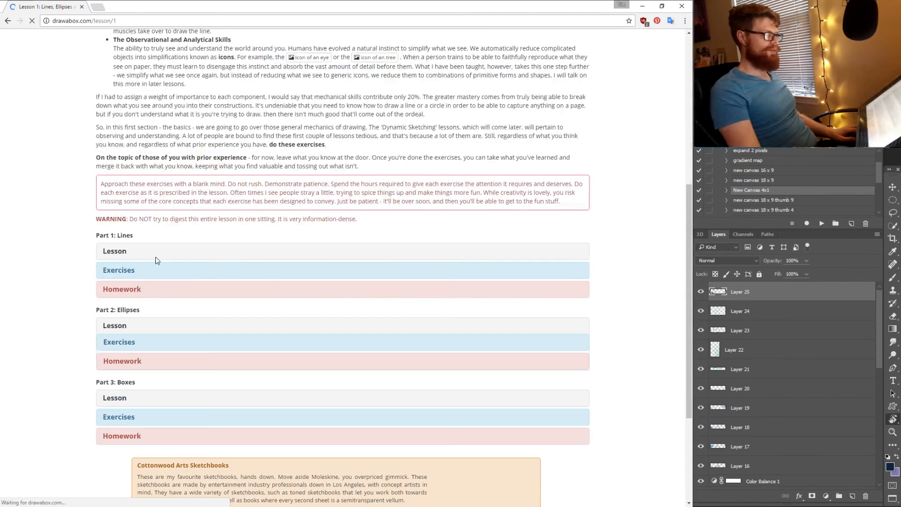
{"action": "left_click", "coordinate": [156, 260]}
{"action": "scroll", "coordinate": [158, 282], "scroll_direction": "down", "scroll_amount": 15}
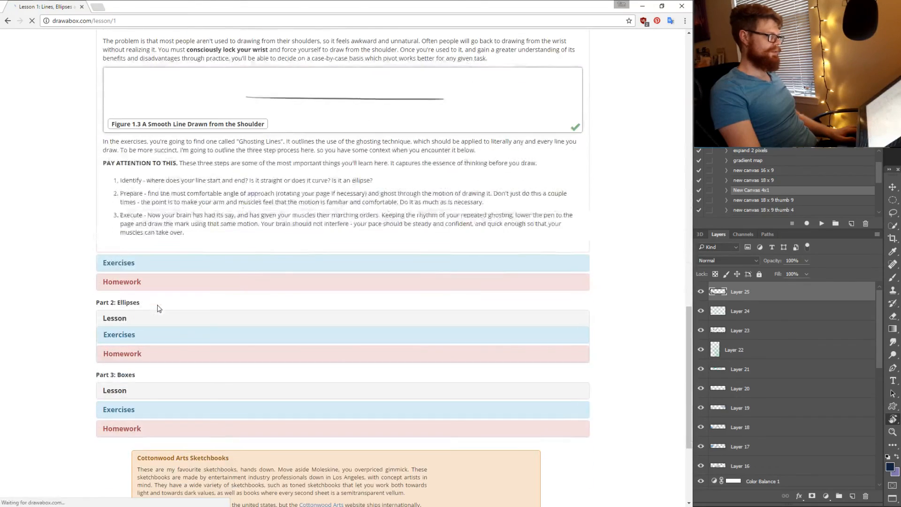
{"action": "left_click", "coordinate": [220, 281]}
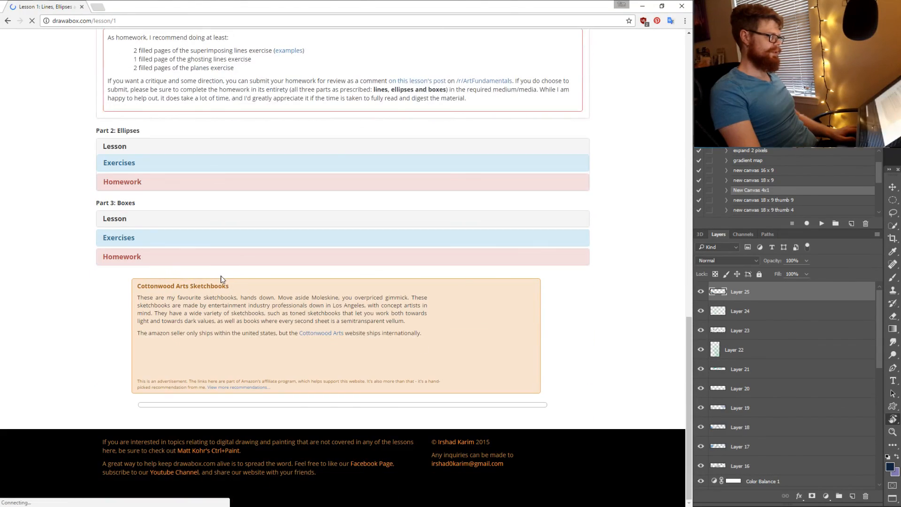
{"action": "scroll", "coordinate": [209, 268], "scroll_direction": "up", "scroll_amount": 3}
{"action": "left_click", "coordinate": [209, 277]}
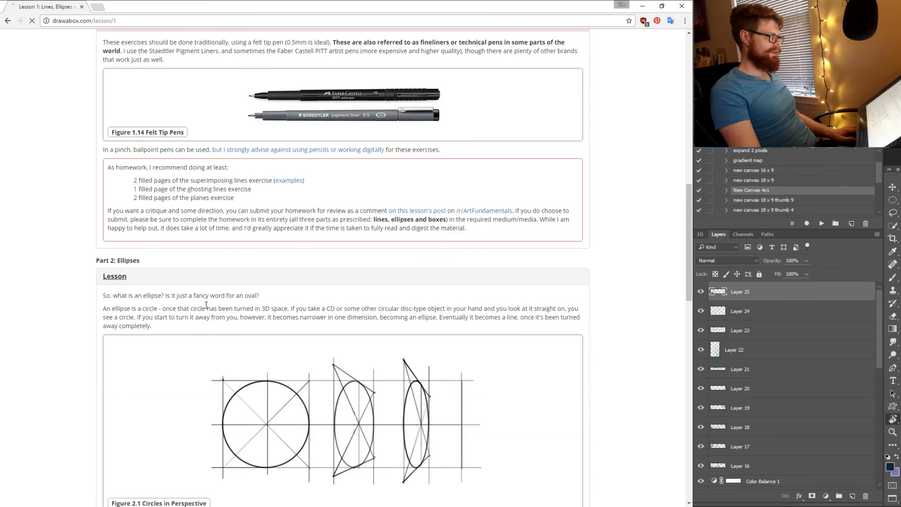
Examine the ellipse anatomy and minor-axis figures in the Part 2: Ellipses lesson
{"action": "scroll", "coordinate": [206, 305], "scroll_direction": "down", "scroll_amount": 7}
{"action": "scroll", "coordinate": [238, 253], "scroll_direction": "down", "scroll_amount": 3}
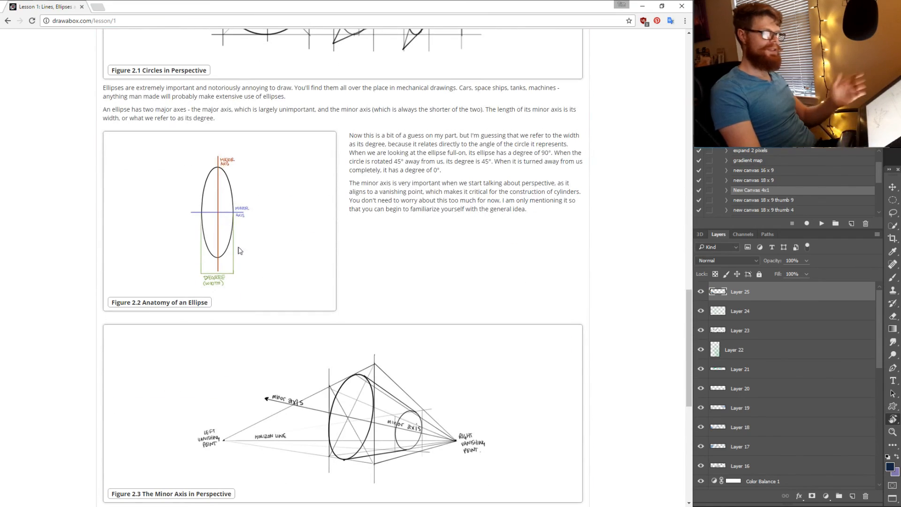
{"action": "scroll", "coordinate": [239, 251], "scroll_direction": "up", "scroll_amount": 10}
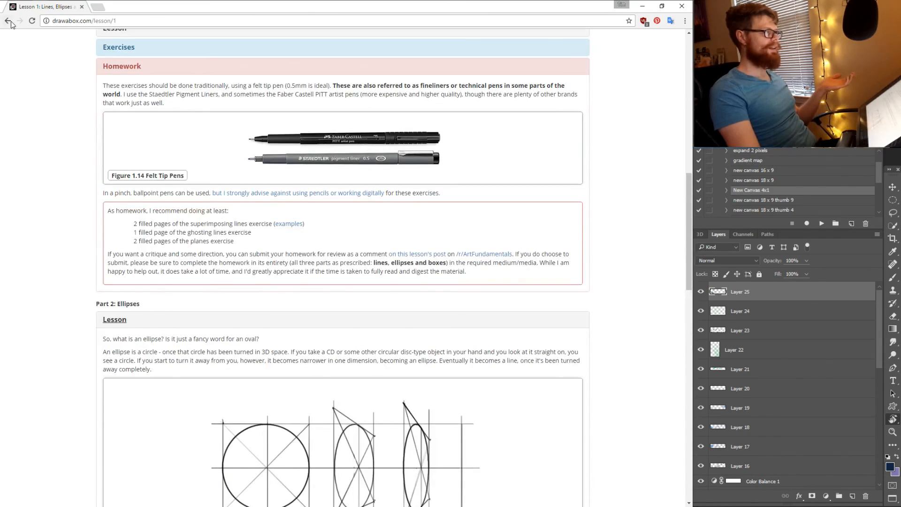
Return to the Draw a Box home page, look through its lesson list and close the browser window
{"action": "left_click", "coordinate": [8, 21]}
{"action": "left_click", "coordinate": [8, 21]}
{"action": "left_click", "coordinate": [20, 21]}
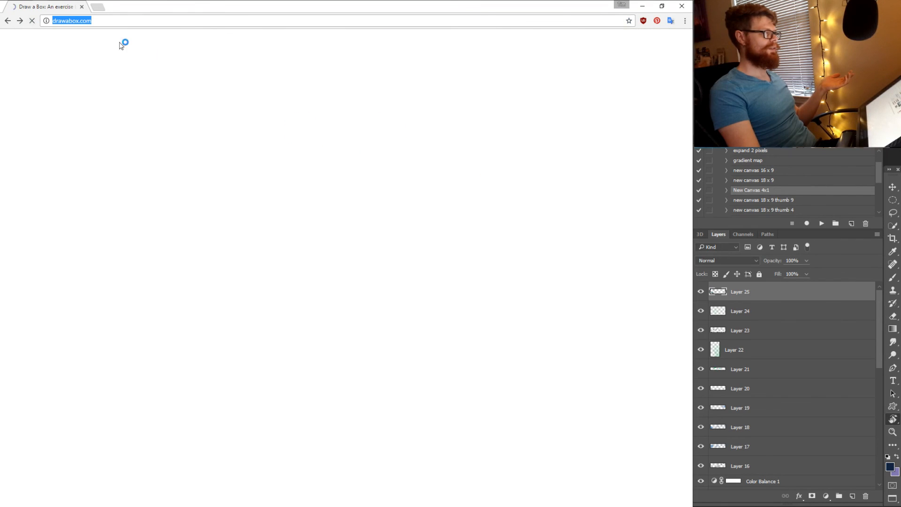
{"action": "left_click", "coordinate": [277, 51]}
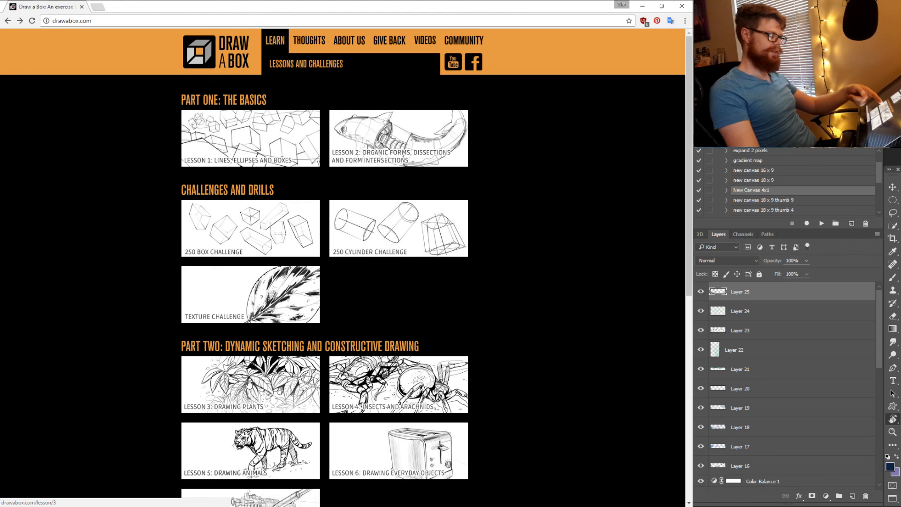
{"action": "scroll", "coordinate": [249, 383], "scroll_direction": "down", "scroll_amount": 2}
{"action": "scroll", "coordinate": [253, 375], "scroll_direction": "down", "scroll_amount": 2}
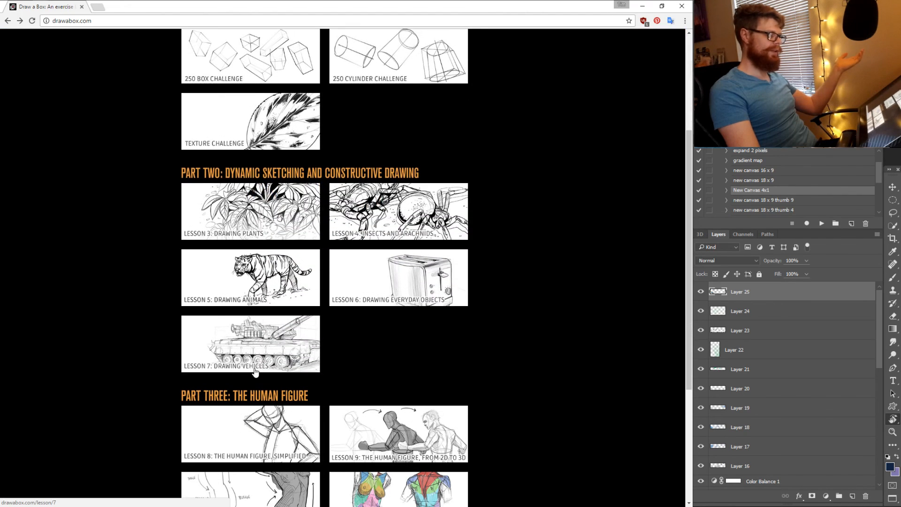
{"action": "left_click_drag", "start_coordinate": [396, 8], "coordinate": [387, 56]}
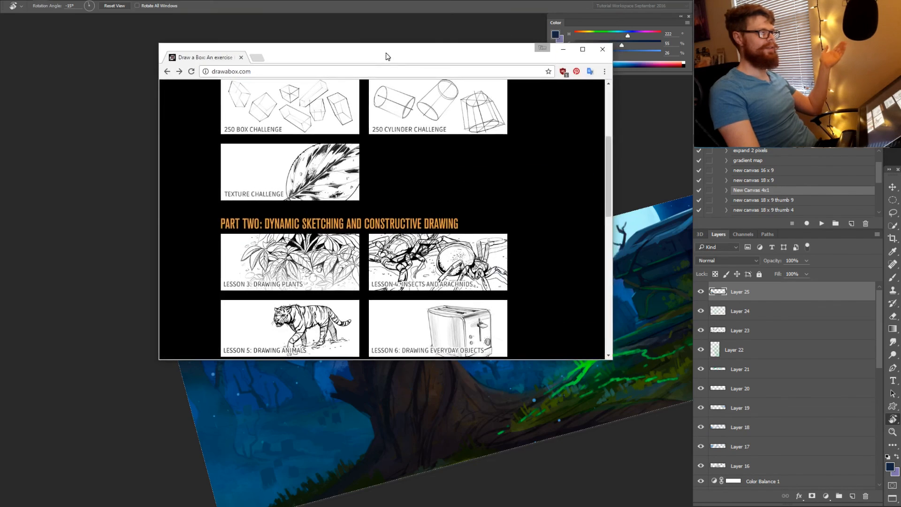
{"action": "left_click", "coordinate": [603, 49]}
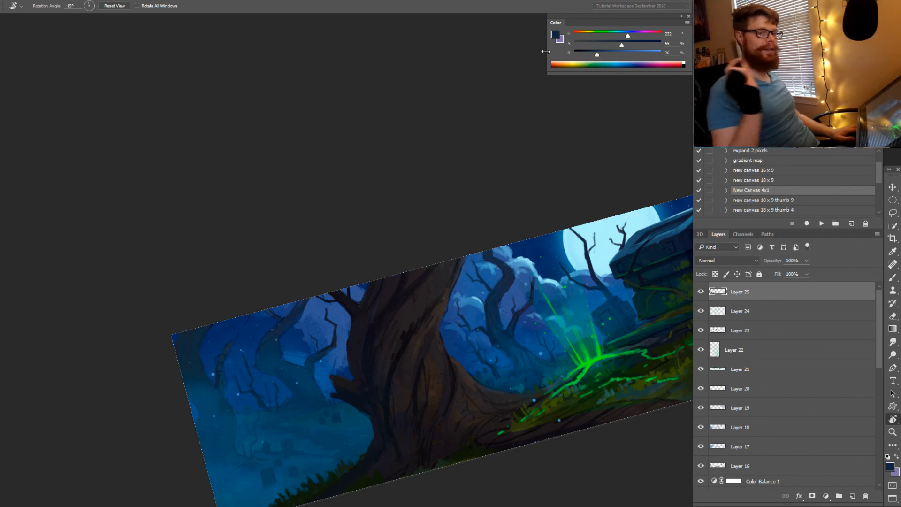
Touch up the bark on the upper part of the large foreground trunk with near-black purples sampled from it
{"action": "left_click", "coordinate": [382, 296]}
{"action": "key", "text": "b"}
{"action": "left_click", "coordinate": [382, 298], "text": "alt"}
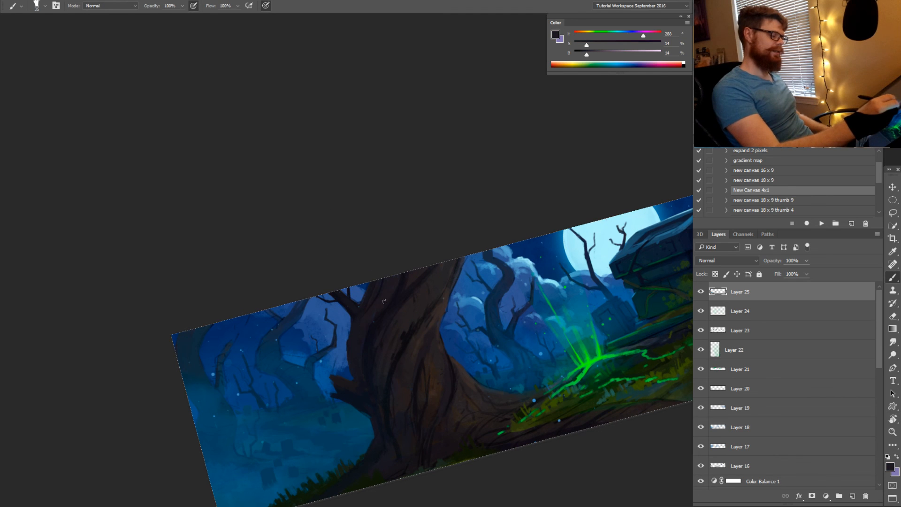
{"action": "left_click", "coordinate": [361, 326], "text": "alt"}
{"action": "left_click", "coordinate": [382, 295], "text": "alt"}
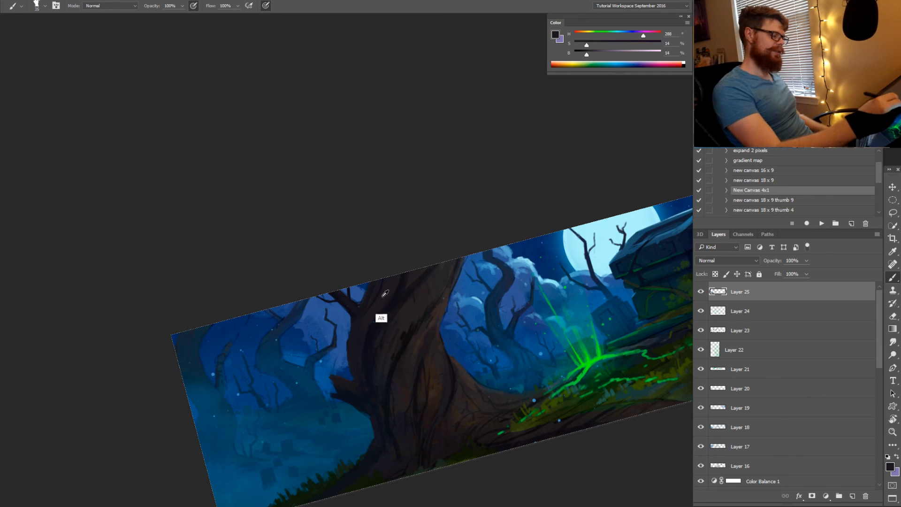
{"action": "left_click", "coordinate": [349, 347], "text": "alt"}
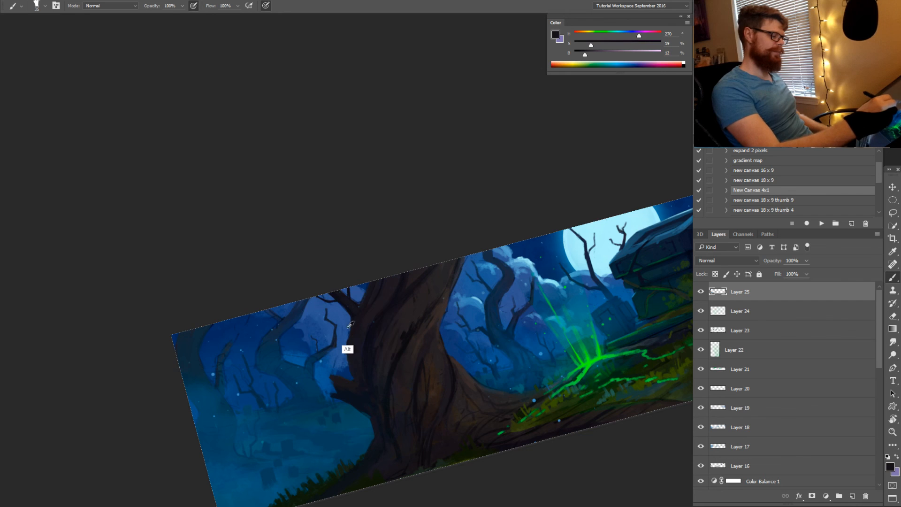
Straighten the canvas and deepen the bark shadows across the large trunk with darker near-black tones sampled nearby
{"action": "key", "text": "r"}
{"action": "left_click_drag", "start_coordinate": [459, 292], "coordinate": [514, 336]}
{"action": "left_click", "coordinate": [390, 341], "text": "alt"}
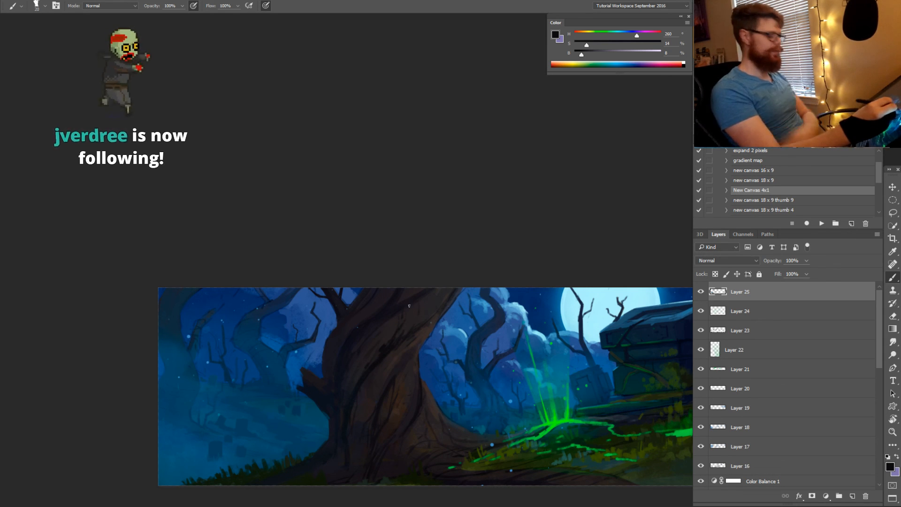
{"action": "left_click", "coordinate": [396, 323], "text": "alt"}
{"action": "left_click", "coordinate": [406, 303], "text": "alt"}
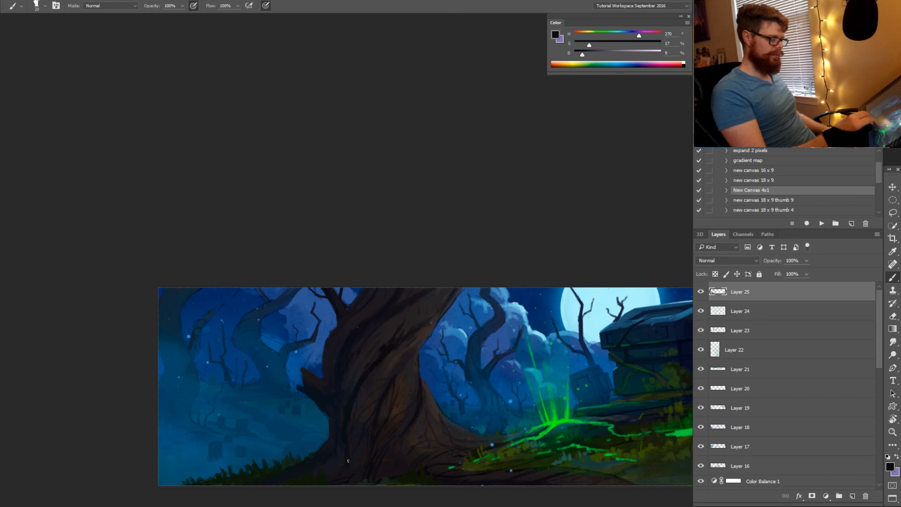
{"action": "left_click_drag", "start_coordinate": [375, 423], "coordinate": [363, 422]}
Darken the large trunk's inner edge above the roots with sampled near-black purple, working on a rotated canvas
{"action": "key", "text": "r"}
{"action": "left_click_drag", "start_coordinate": [446, 439], "coordinate": [363, 467]}
{"action": "left_click", "coordinate": [305, 370], "text": "alt"}
{"action": "left_click", "coordinate": [302, 372], "text": "alt"}
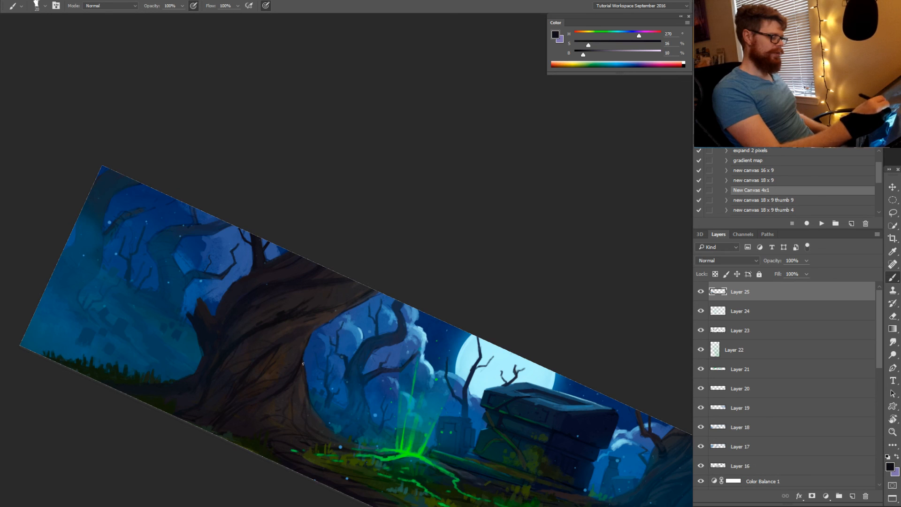
Paint dark bark grooves through the middle of the large trunk with sampled near-black and dark brown
{"action": "key", "text": "r"}
{"action": "left_click_drag", "start_coordinate": [311, 413], "coordinate": [362, 414]}
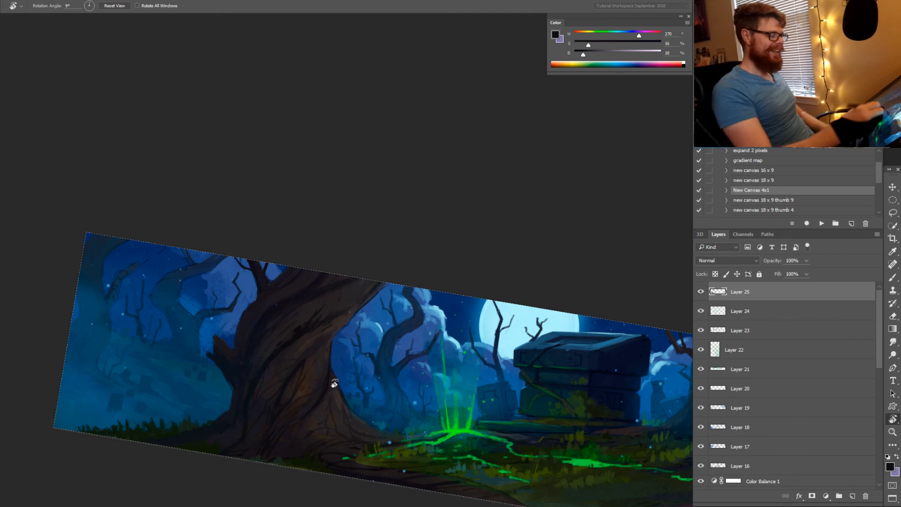
{"action": "left_click_drag", "start_coordinate": [336, 336], "coordinate": [329, 349]}
{"action": "key", "text": "b"}
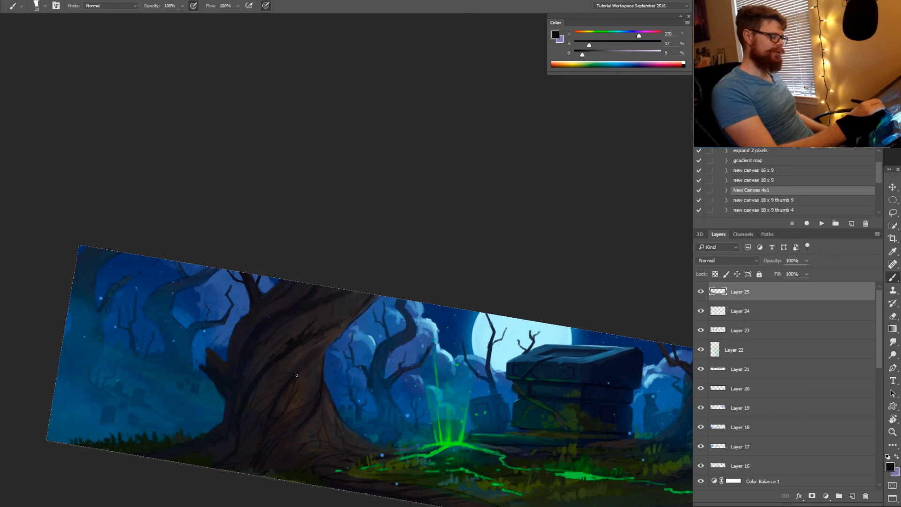
{"action": "left_click", "coordinate": [326, 349], "text": "alt"}
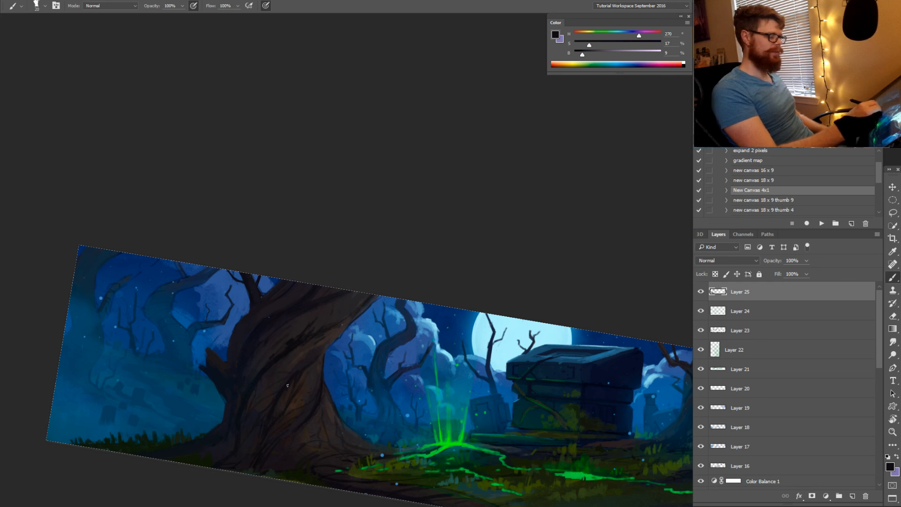
{"action": "left_click", "coordinate": [265, 421], "text": "alt"}
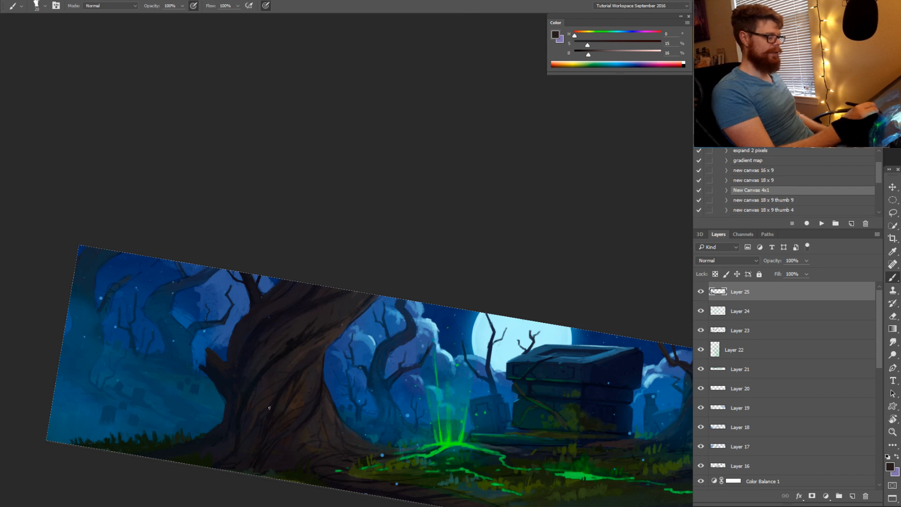
Refine the large trunk's upper edge facing the moon with sampled dark brown and near-black blue tones
{"action": "key", "text": "r"}
{"action": "left_click_drag", "start_coordinate": [370, 351], "coordinate": [432, 305]}
{"action": "left_click", "coordinate": [388, 341], "text": "alt"}
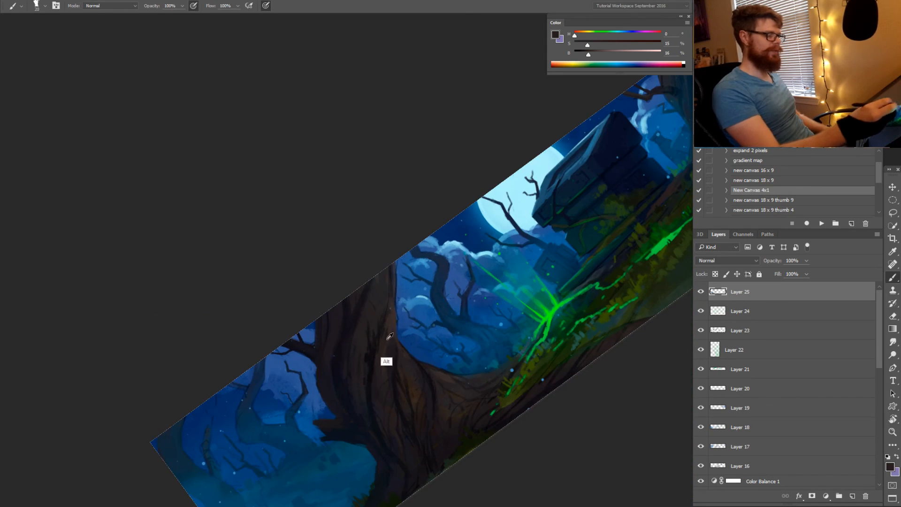
{"action": "left_click", "coordinate": [393, 318], "text": "alt"}
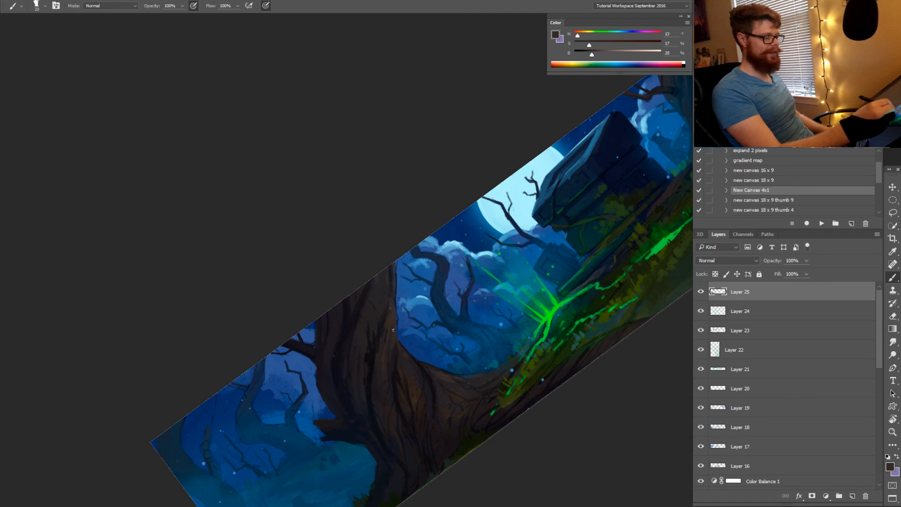
{"action": "left_click", "coordinate": [390, 300], "text": "alt"}
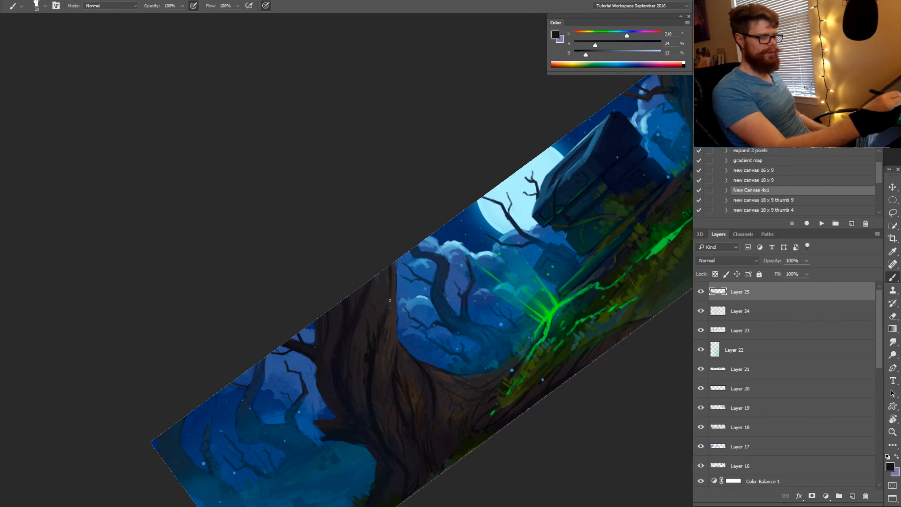
{"action": "left_click", "coordinate": [359, 316], "text": "alt"}
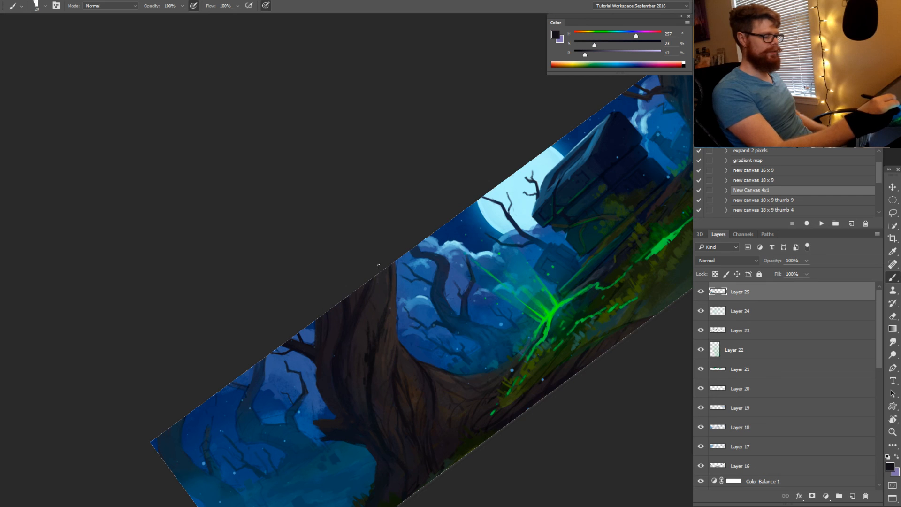
Touch up the bark at the top of the large trunk with near-black blue sampled from its shadows
{"action": "key", "text": "r"}
{"action": "left_click_drag", "start_coordinate": [379, 266], "coordinate": [399, 403]}
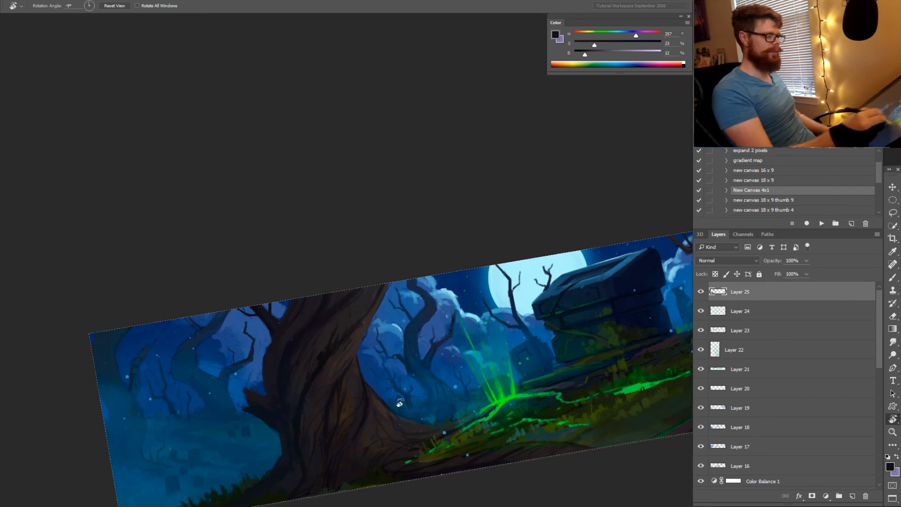
{"action": "key", "text": "b"}
{"action": "left_click", "coordinate": [332, 324], "text": "alt"}
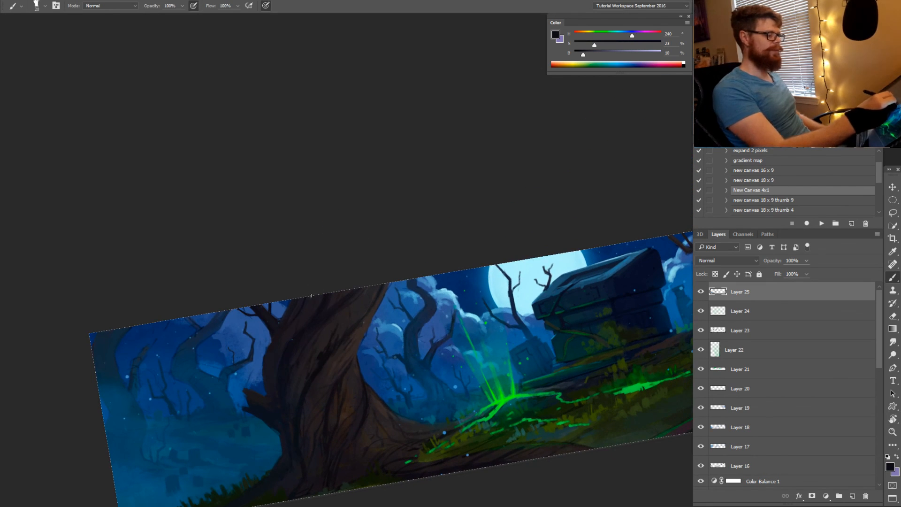
Refine the thin branches beside the misty tree behind the tomb with sampled muted blue and a smaller brush
{"action": "left_click_drag", "start_coordinate": [405, 408], "coordinate": [197, 399]}
{"action": "key", "text": "r"}
{"action": "left_click_drag", "start_coordinate": [496, 348], "coordinate": [537, 432]}
{"action": "key", "text": "z"}
{"action": "left_click", "coordinate": [460, 330]}
{"action": "key", "text": "b"}
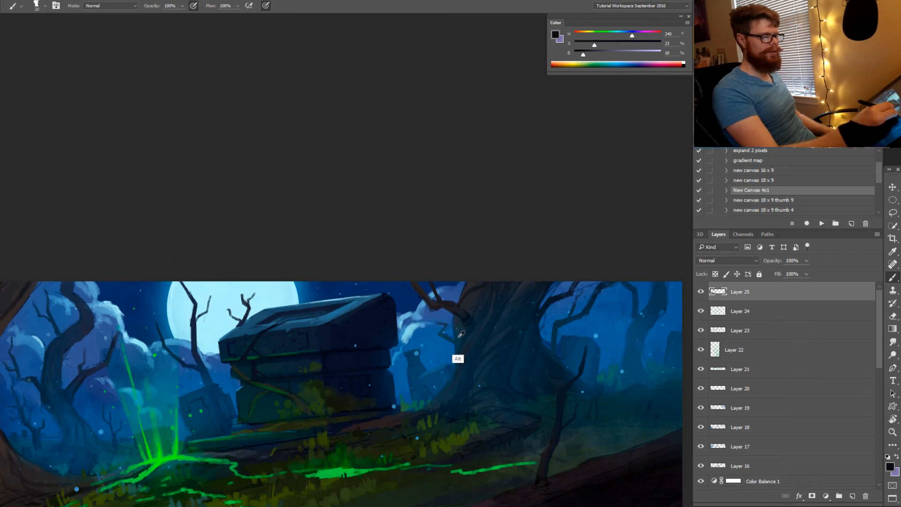
{"action": "left_click", "coordinate": [460, 330], "text": "alt"}
{"action": "left_click", "coordinate": [444, 334], "text": "alt"}
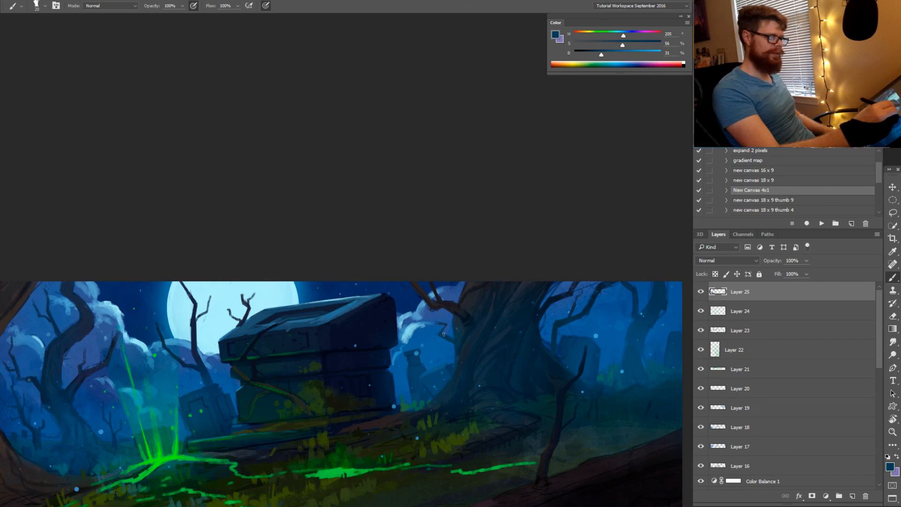
{"action": "key", "text": "bracketleft"}
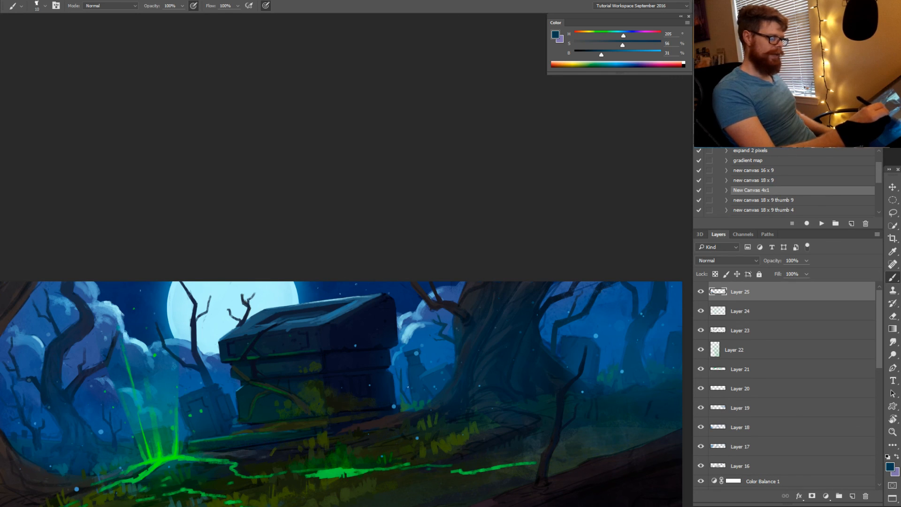
Paint a thin muted-blue twig beside the misty gravestone near the panorama's far right, undoing the first stroke
{"action": "left_click_drag", "start_coordinate": [512, 347], "coordinate": [394, 384]}
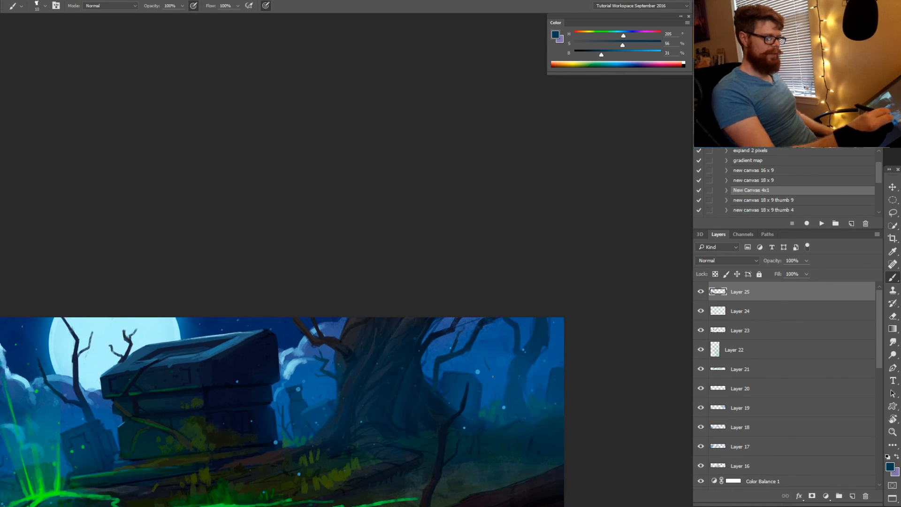
{"action": "left_click_drag", "start_coordinate": [490, 371], "coordinate": [495, 386]}
{"action": "key", "text": "ctrl+z"}
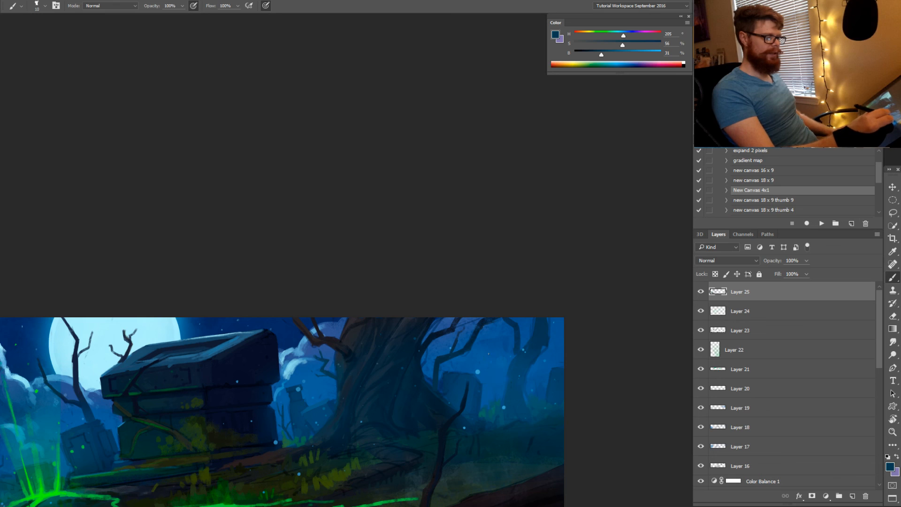
{"action": "left_click_drag", "start_coordinate": [487, 356], "coordinate": [493, 389]}
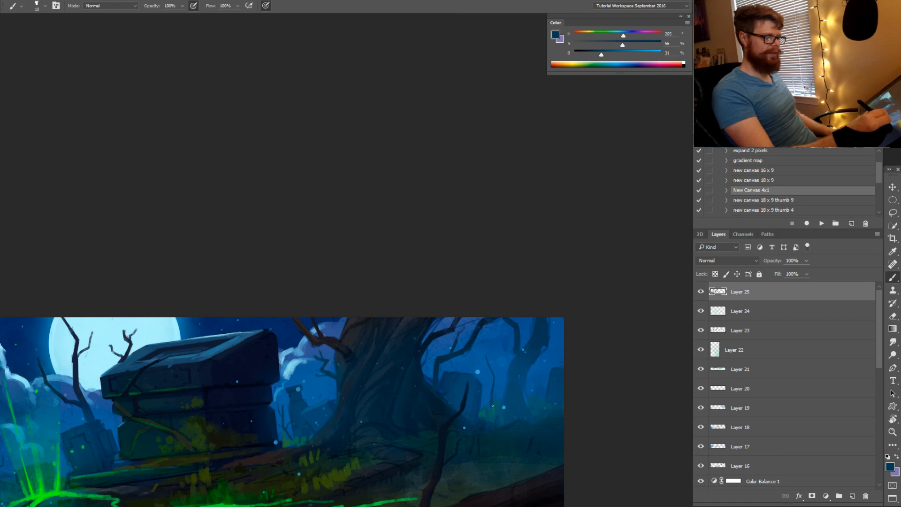
{"action": "left_click_drag", "start_coordinate": [495, 383], "coordinate": [493, 389]}
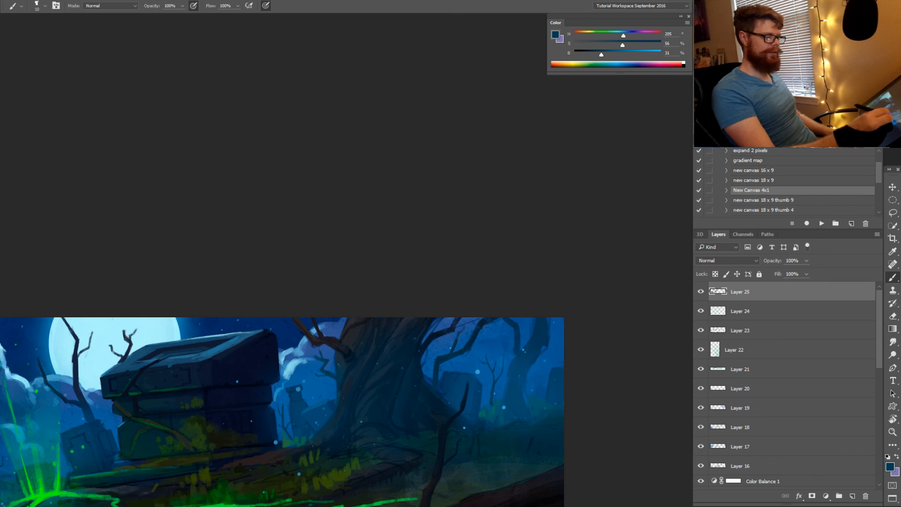
Touch up the night sky around the small bare saplings at the far left with sampled blue
{"action": "key", "text": "z"}
{"action": "mouse_move", "coordinate": [503, 410]}
{"action": "left_mouse_down"}
{"action": "mouse_move", "coordinate": [462, 425]}
{"action": "mouse_move", "coordinate": [524, 421]}
{"action": "left_mouse_up"}
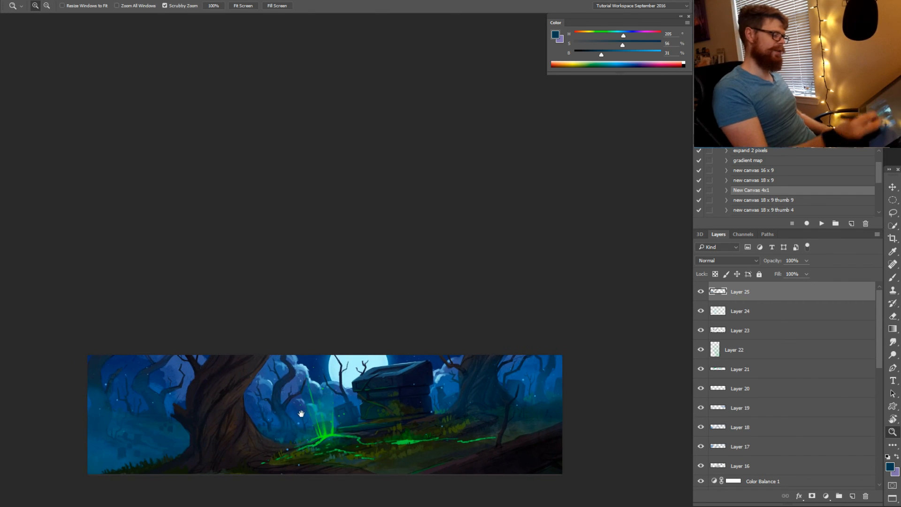
{"action": "left_click_drag", "start_coordinate": [301, 413], "coordinate": [402, 401]}
{"action": "left_click_drag", "start_coordinate": [244, 387], "coordinate": [284, 366]}
{"action": "key", "text": "b"}
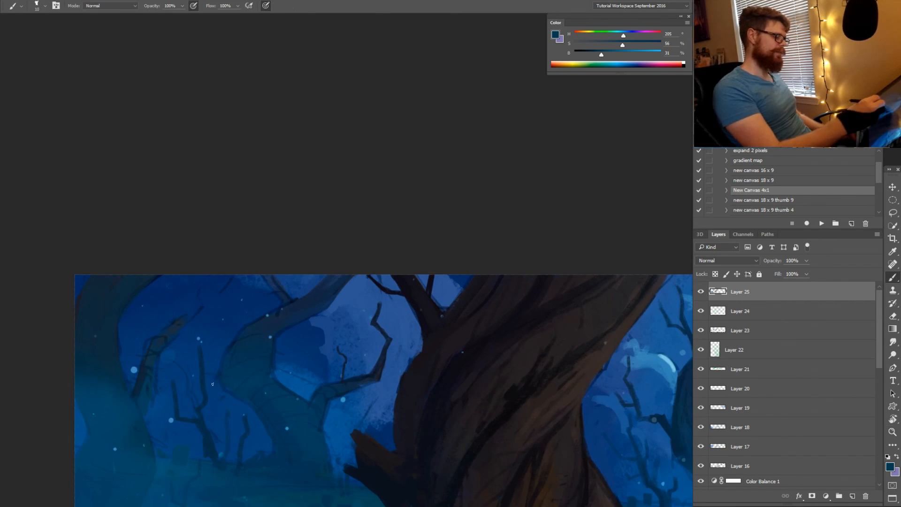
{"action": "left_click", "coordinate": [210, 368], "text": "alt"}
{"action": "left_click_drag", "start_coordinate": [220, 376], "coordinate": [213, 380]}
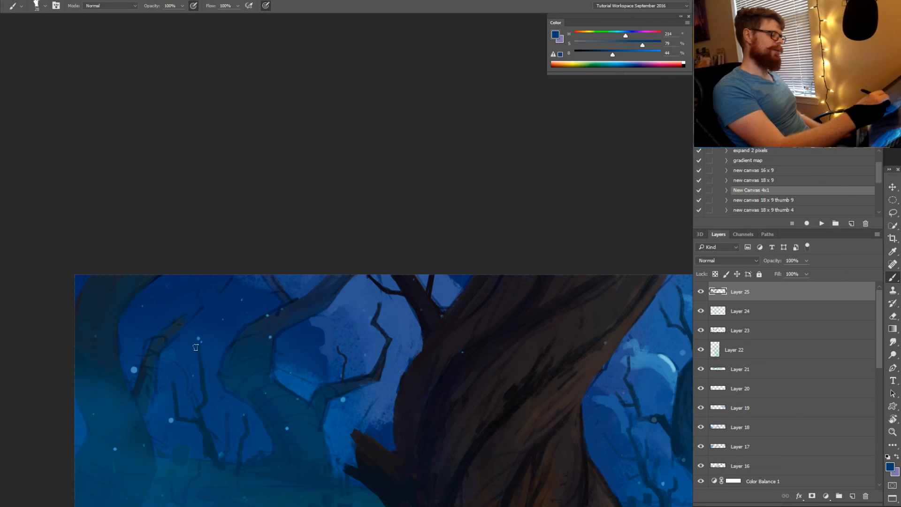
Add a thin dark blue branch to the small bare sapling between the far-left background trees, using a smaller brush
{"action": "left_click", "coordinate": [190, 365], "text": "alt"}
{"action": "left_click", "coordinate": [198, 409], "text": "alt"}
{"action": "key", "text": "bracketleft"}
{"action": "key", "text": "bracketleft"}
{"action": "key", "text": "bracketleft"}
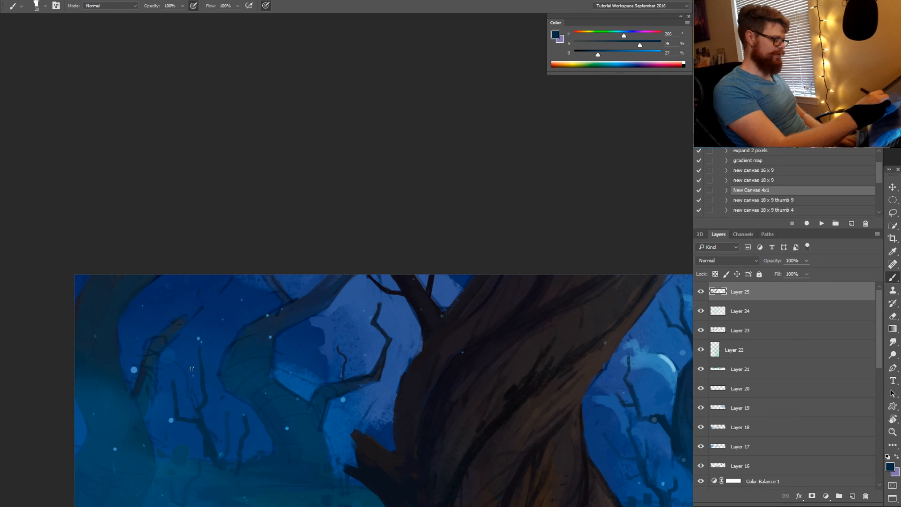
{"action": "left_click_drag", "start_coordinate": [180, 356], "coordinate": [192, 385]}
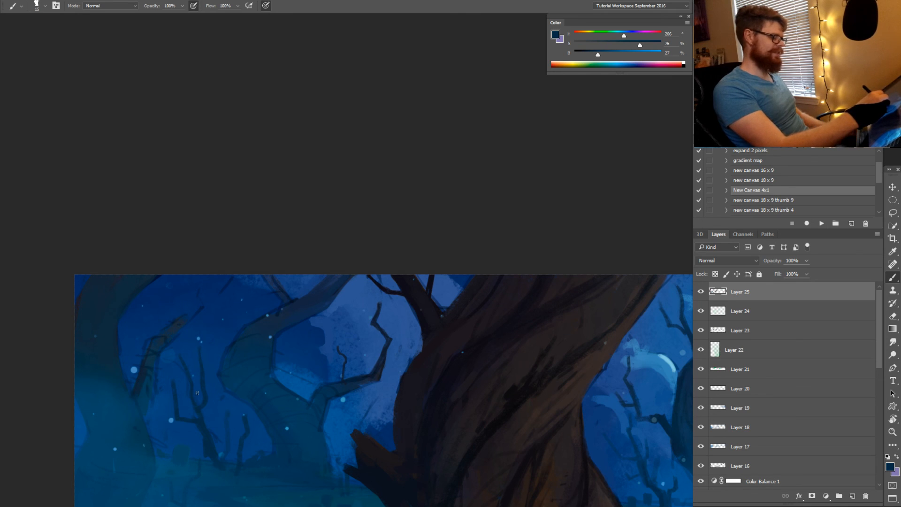
Refine the broken branch on the far-left background tree with sampled sky and bark blues
{"action": "left_click", "coordinate": [196, 400], "text": "alt"}
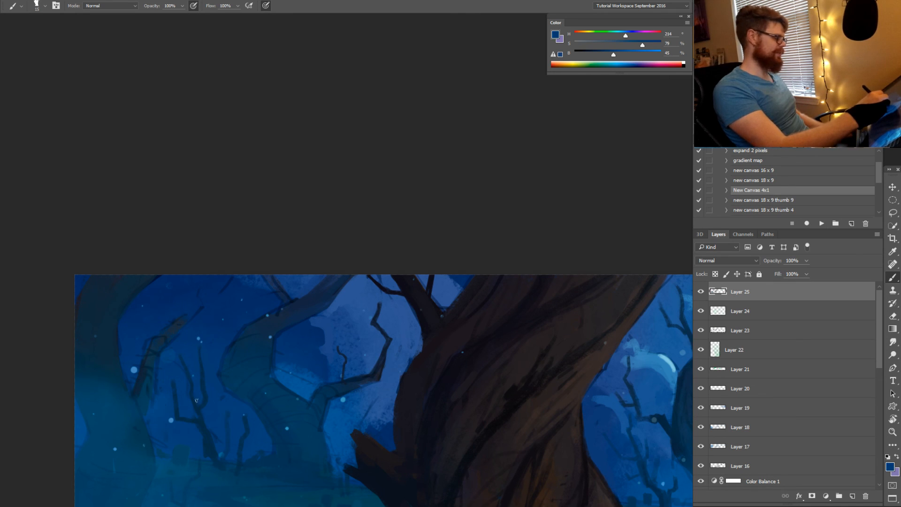
{"action": "left_click", "coordinate": [146, 372], "text": "alt"}
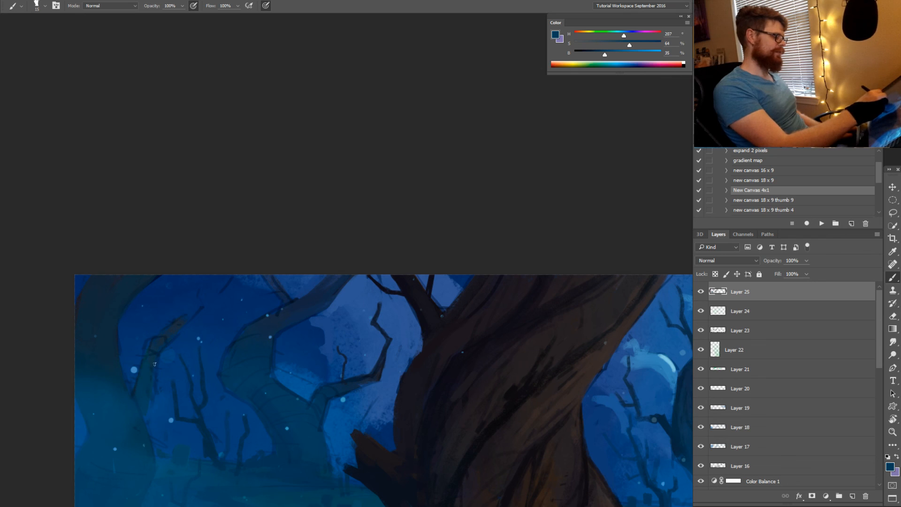
{"action": "left_click", "coordinate": [155, 362], "text": "alt"}
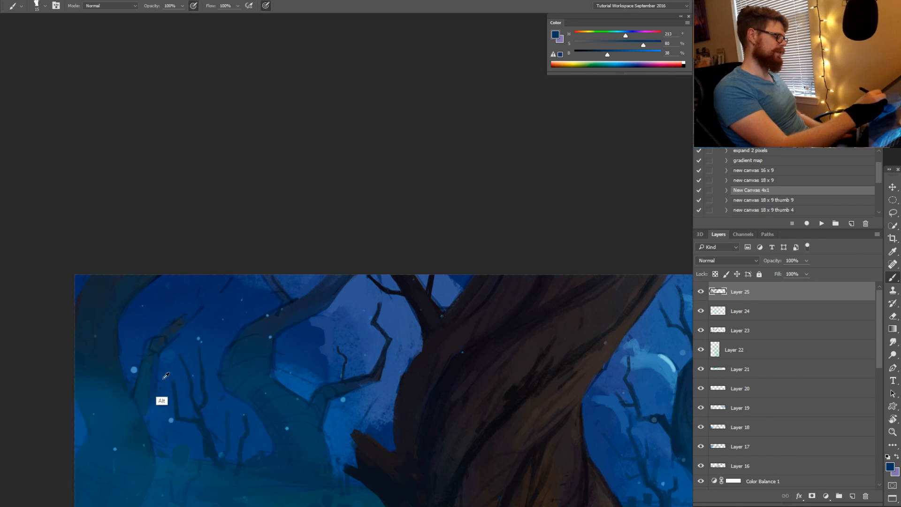
{"action": "left_click", "coordinate": [158, 365], "text": "alt"}
{"action": "left_click", "coordinate": [151, 387], "text": "alt"}
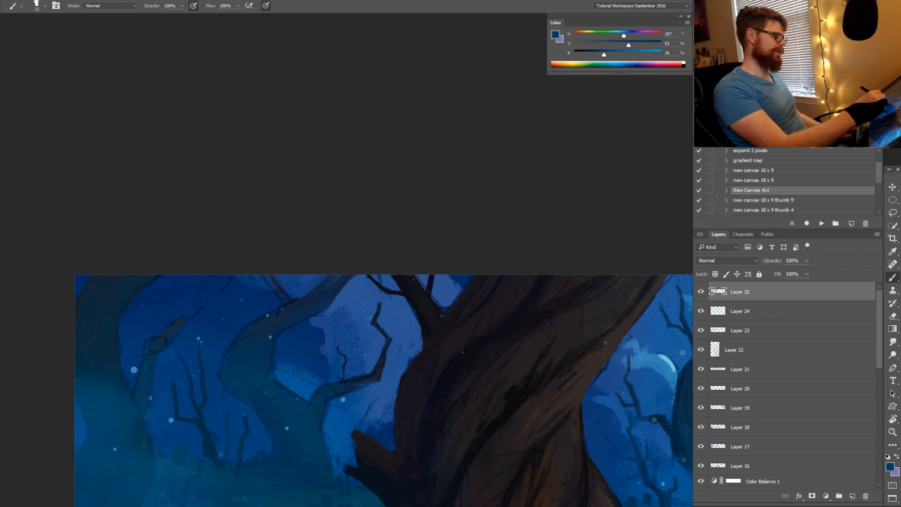
{"action": "left_click", "coordinate": [120, 379], "text": "alt"}
Touch up the upper trunk of the far-left background tree with sampled dark blues
{"action": "scroll", "coordinate": [127, 351], "scroll_direction": "down", "scroll_amount": 3}
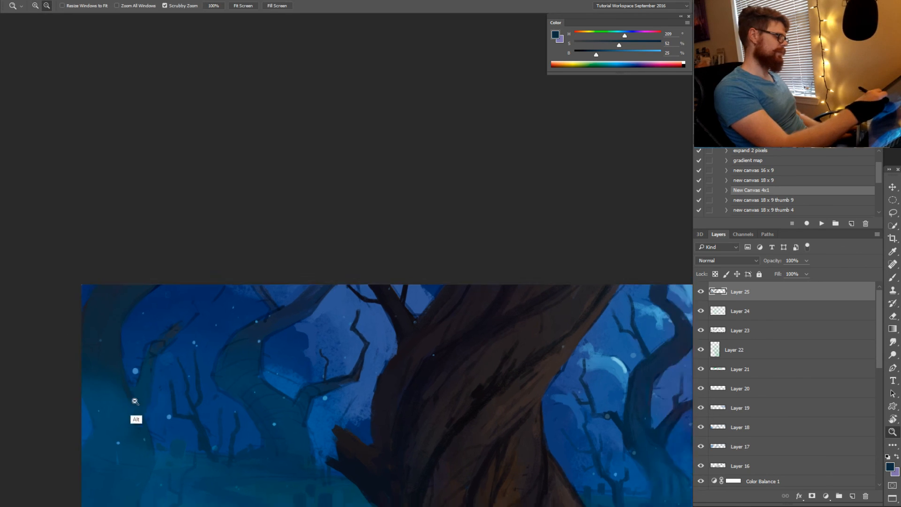
{"action": "left_click", "coordinate": [96, 337], "text": "alt"}
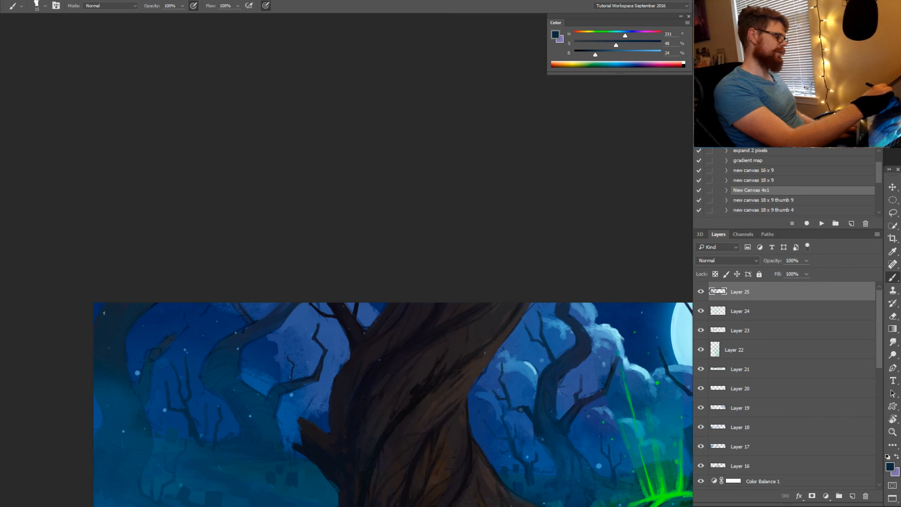
{"action": "left_click", "coordinate": [155, 324], "text": "alt"}
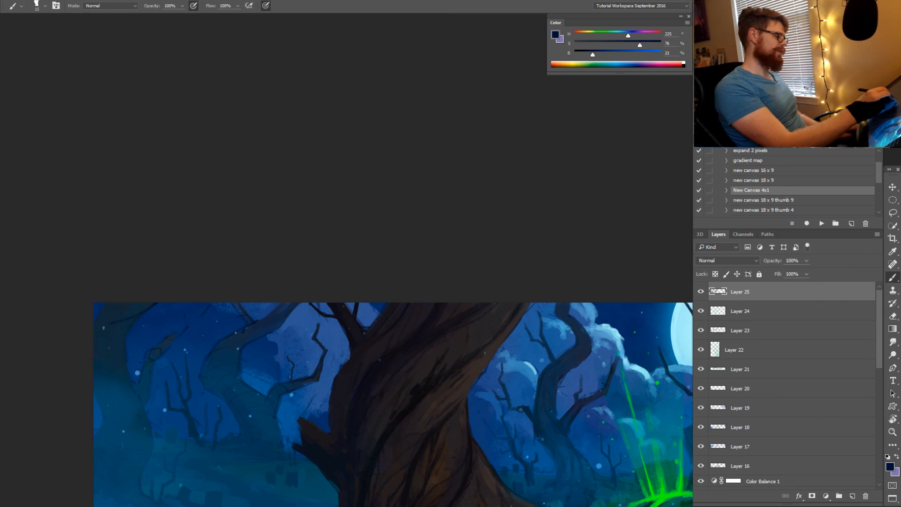
{"action": "left_click", "coordinate": [140, 313], "text": "alt"}
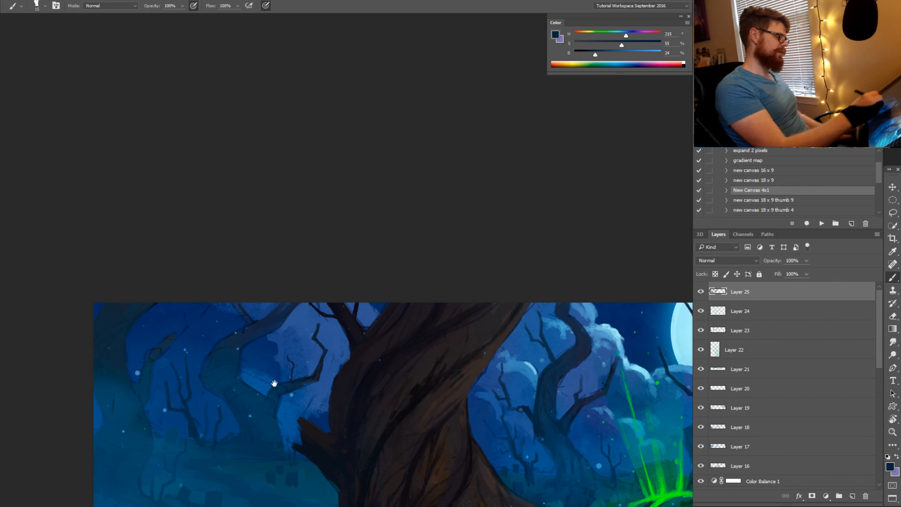
Blend the lower trunk of the far-left tree into the mist with sampled blues, using a smaller brush for the edge
{"action": "left_click_drag", "start_coordinate": [275, 384], "coordinate": [349, 282]}
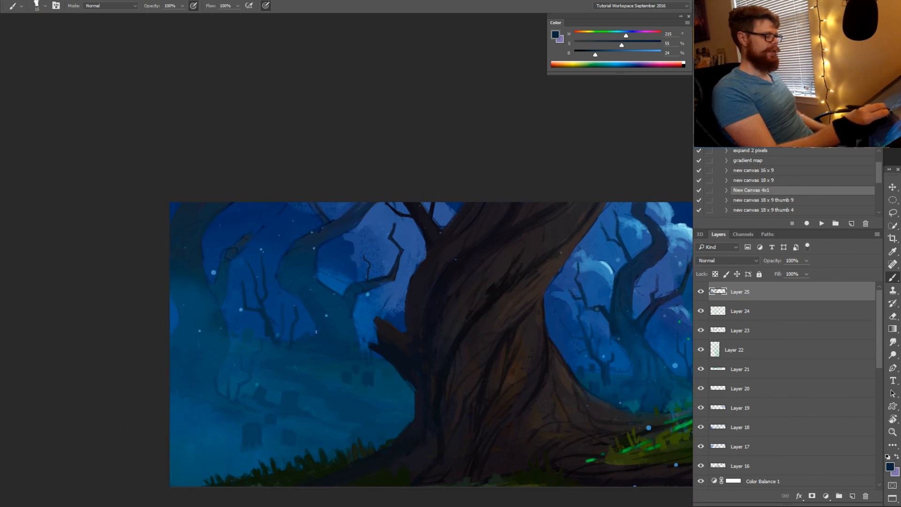
{"action": "left_click", "coordinate": [211, 349], "text": "alt"}
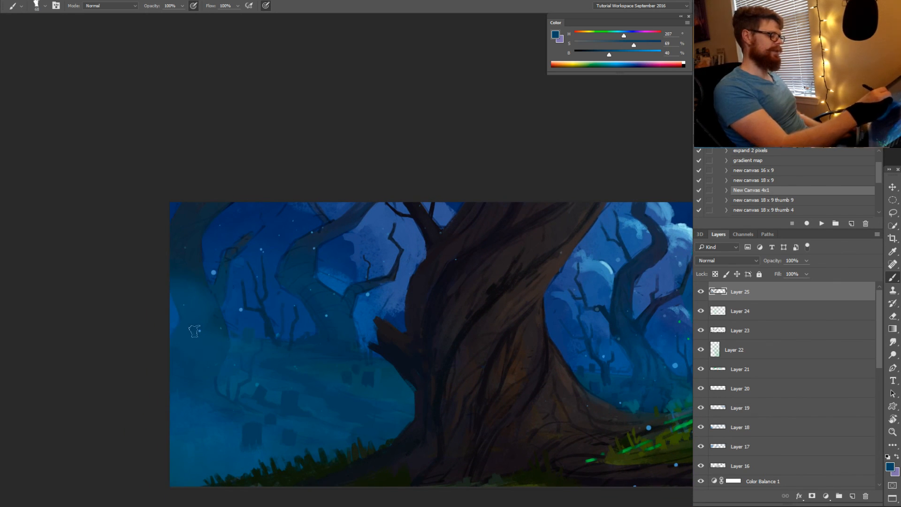
{"action": "left_click", "coordinate": [215, 358], "text": "alt"}
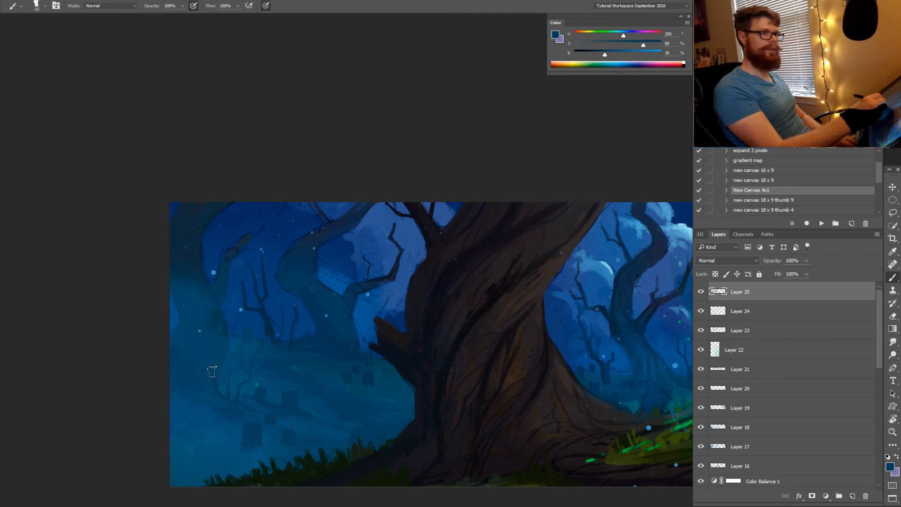
{"action": "key", "text": "bracketleft"}
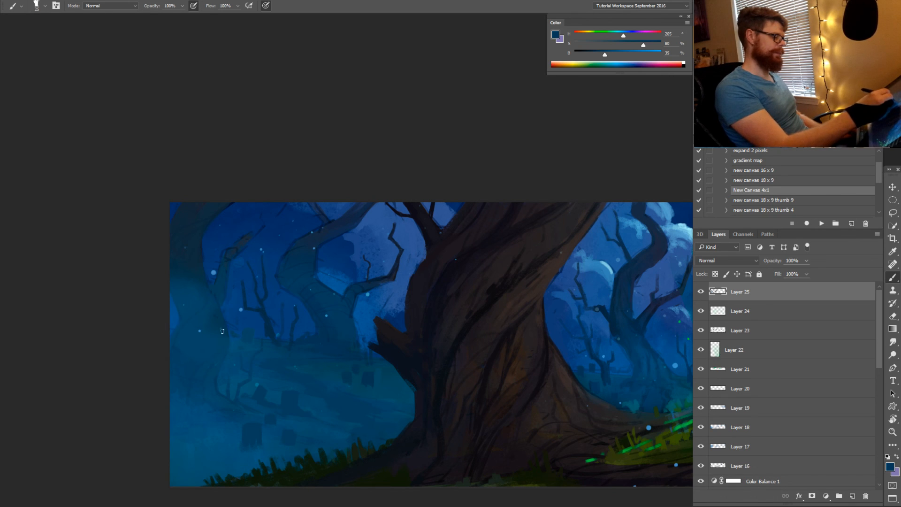
Smooth the shading on the curved background tree's trunk with sampled muted blues
{"action": "left_click", "coordinate": [335, 335], "text": "alt"}
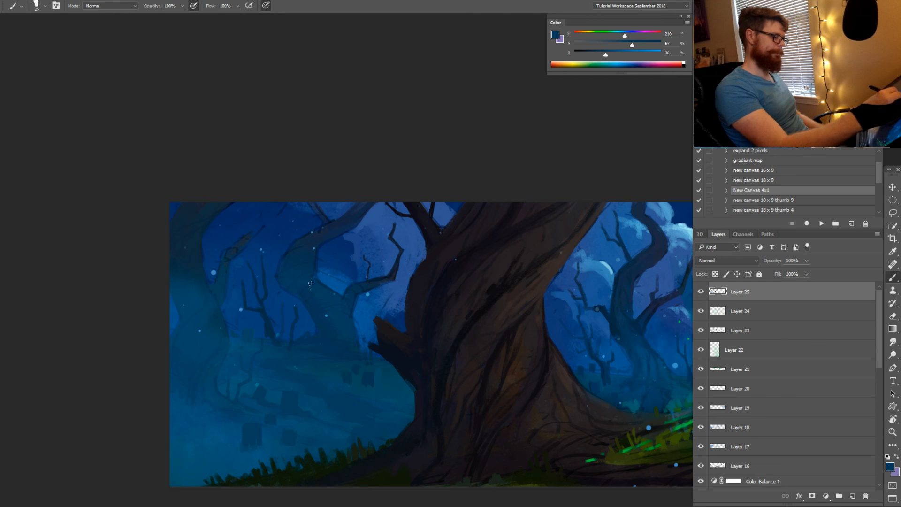
{"action": "left_click", "coordinate": [312, 298], "text": "alt"}
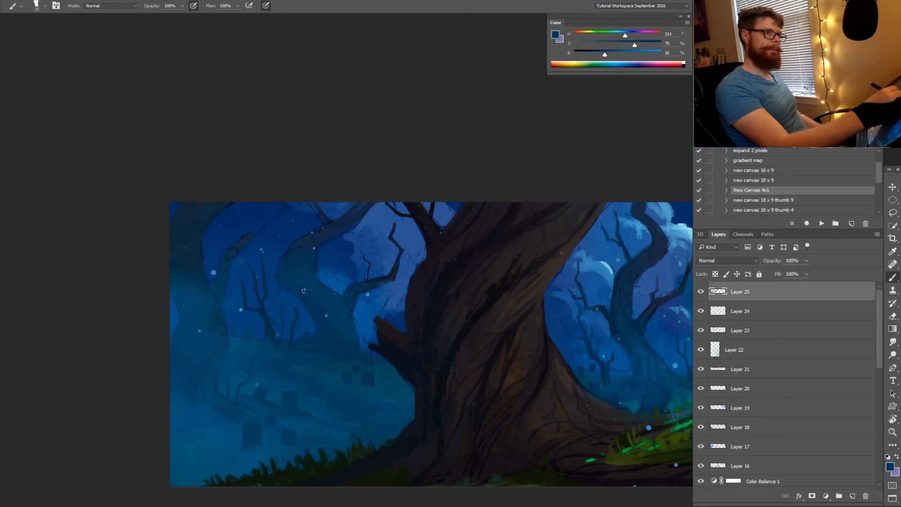
{"action": "left_click", "coordinate": [309, 291], "text": "alt"}
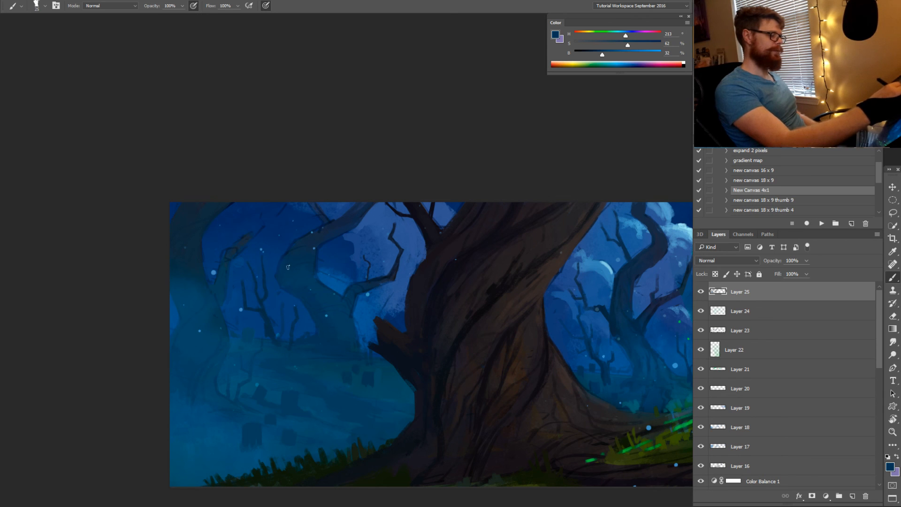
Repaint the sky and light blue cloud patch beside the curved background tree with sampled blues, rotating the canvas for the strokes
{"action": "left_click", "coordinate": [315, 256], "text": "alt"}
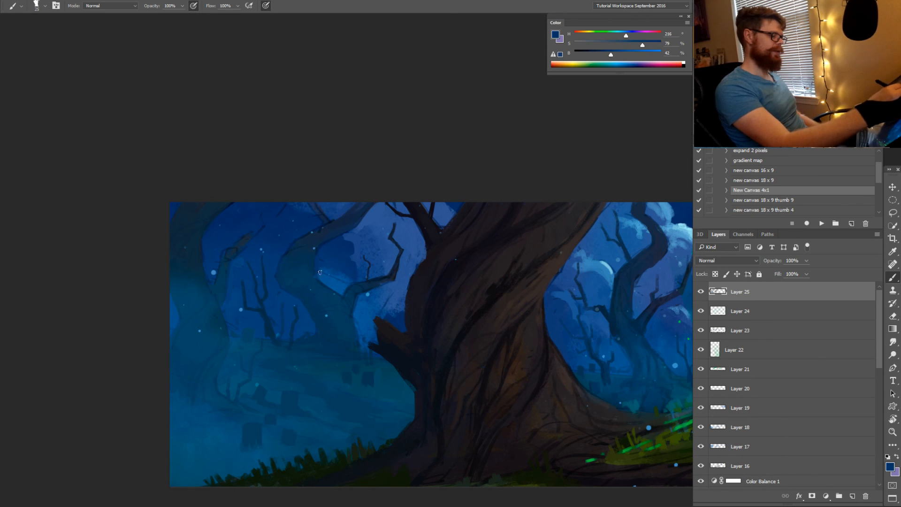
{"action": "left_click", "coordinate": [320, 272], "text": "alt"}
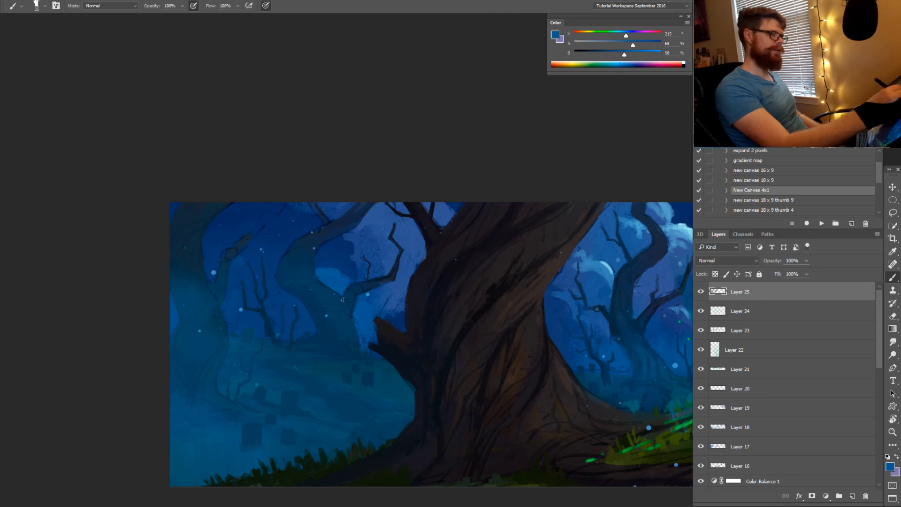
{"action": "key", "text": "r"}
{"action": "mouse_move", "coordinate": [352, 300]}
{"action": "left_mouse_down"}
{"action": "mouse_move", "coordinate": [416, 258]}
{"action": "mouse_move", "coordinate": [412, 237]}
{"action": "left_mouse_up"}
{"action": "key", "text": "b"}
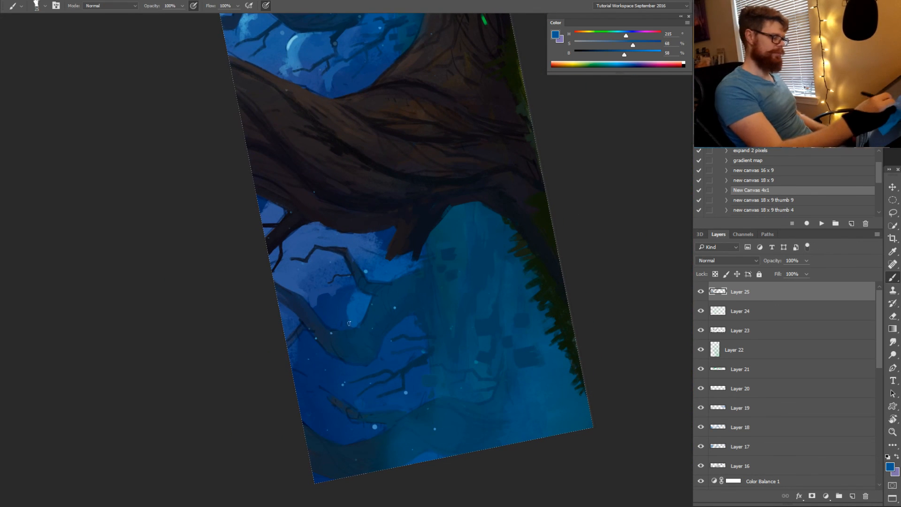
{"action": "left_click", "coordinate": [347, 320], "text": "alt"}
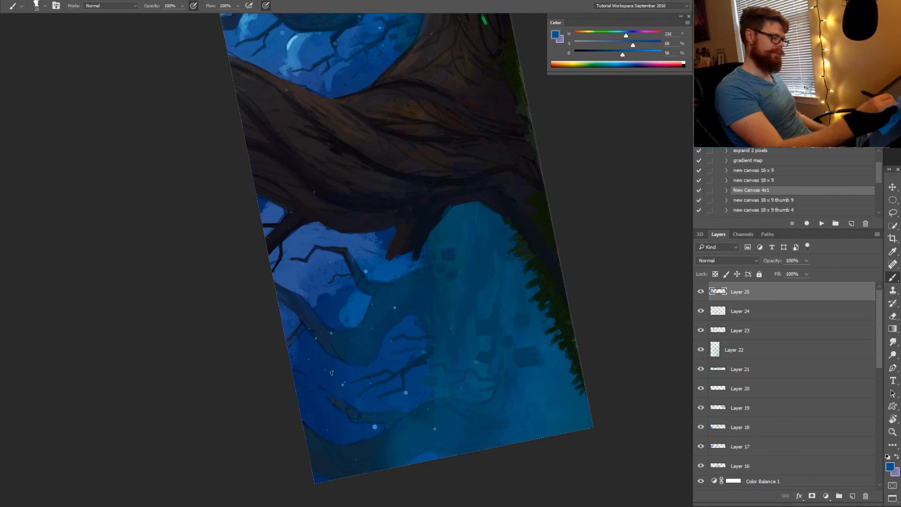
Paint a soft light blue cloud behind the bare saplings between the two far-left background trees
{"action": "mouse_move", "coordinate": [331, 372]}
{"action": "left_mouse_down"}
{"action": "mouse_move", "coordinate": [338, 365]}
{"action": "mouse_move", "coordinate": [327, 378]}
{"action": "mouse_move", "coordinate": [338, 384]}
{"action": "left_mouse_up"}
{"action": "key", "text": "r"}
{"action": "mouse_move", "coordinate": [428, 402]}
{"action": "left_mouse_down"}
{"action": "mouse_move", "coordinate": [334, 477]}
{"action": "mouse_move", "coordinate": [227, 357]}
{"action": "left_mouse_up"}
{"action": "mouse_move", "coordinate": [234, 265]}
{"action": "left_mouse_down"}
{"action": "mouse_move", "coordinate": [249, 264]}
{"action": "mouse_move", "coordinate": [213, 253]}
{"action": "mouse_move", "coordinate": [207, 281]}
{"action": "left_mouse_up"}
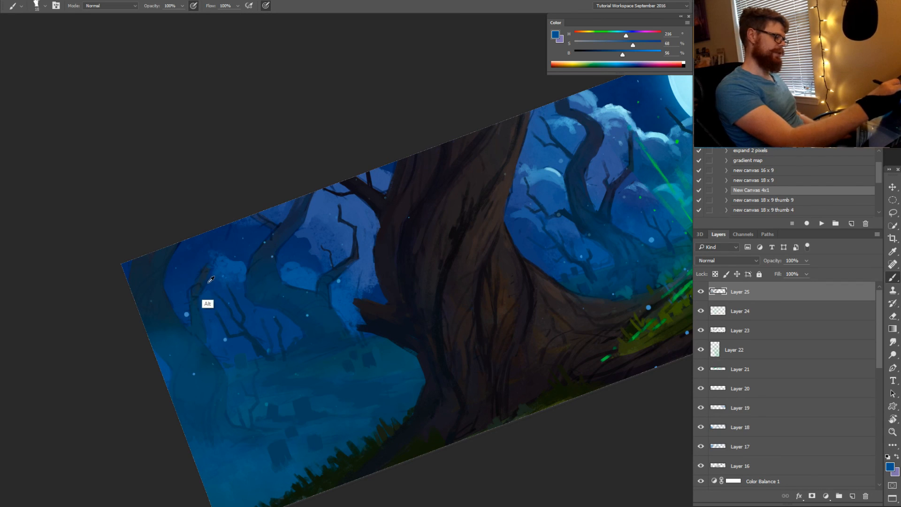
Rework the far-left tree's broken branch into a longer tapering limb with sampled dark blue
{"action": "left_click", "coordinate": [212, 272], "text": "alt"}
{"action": "left_click", "coordinate": [194, 293], "text": "alt"}
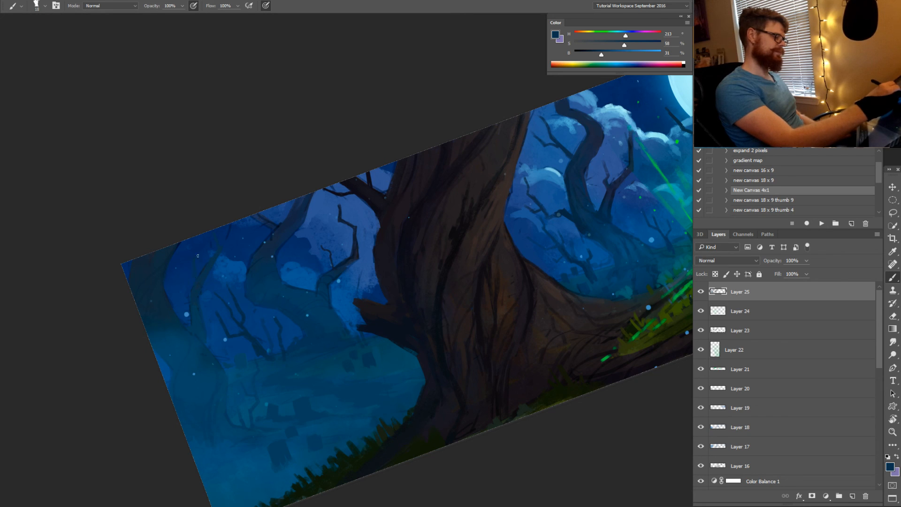
{"action": "left_click", "coordinate": [197, 283], "text": "alt"}
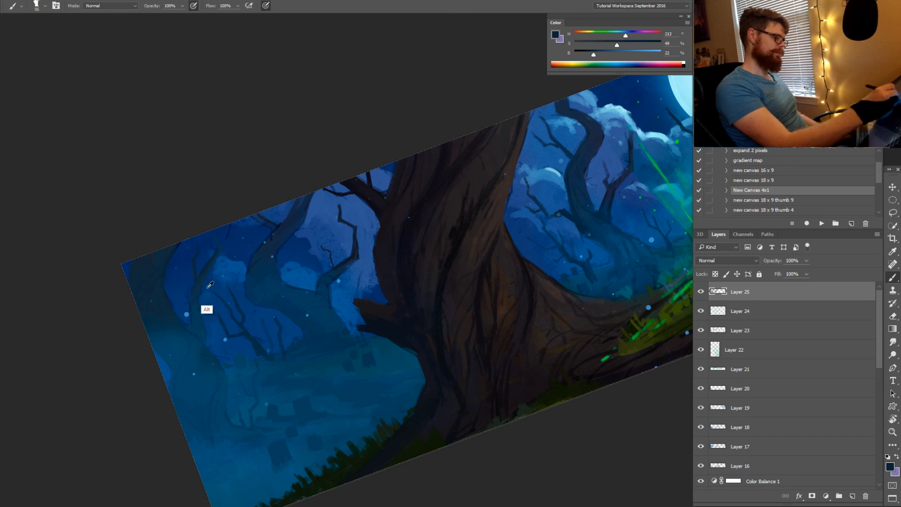
{"action": "left_click_drag", "start_coordinate": [207, 282], "coordinate": [199, 291]}
Straighten the canvas view and rework the curved background tree's upper limb with sampled dark blues
{"action": "left_click_drag", "start_coordinate": [341, 364], "coordinate": [302, 417]}
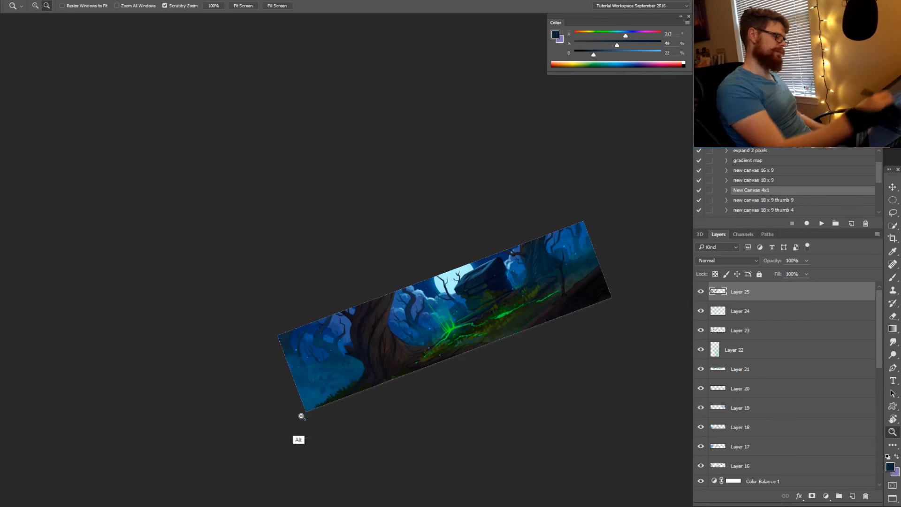
{"action": "key", "text": "r"}
{"action": "left_click_drag", "start_coordinate": [489, 380], "coordinate": [427, 394]}
{"action": "left_click_drag", "start_coordinate": [272, 318], "coordinate": [333, 283]}
{"action": "left_click", "coordinate": [312, 319], "text": "alt"}
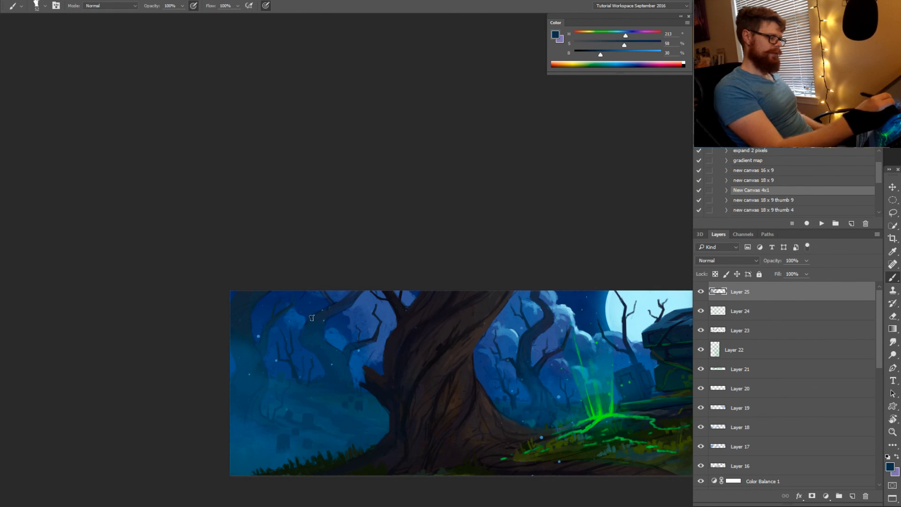
{"action": "left_click", "coordinate": [337, 306], "text": "alt"}
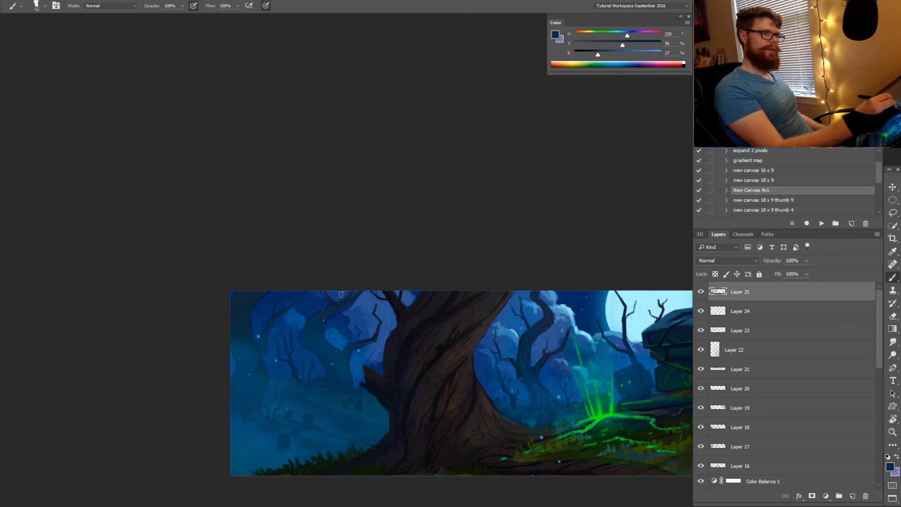
{"action": "left_click_drag", "start_coordinate": [328, 316], "coordinate": [317, 313]}
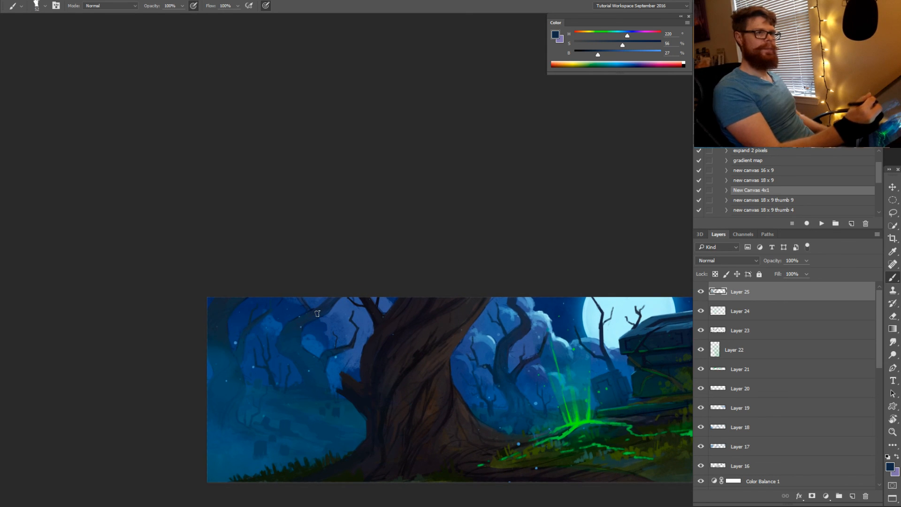
Refine the bend and upper limb of the curved background tree with a smaller brush and sampled dark blue
{"action": "key", "text": "["}
{"action": "key", "text": "["}
{"action": "key", "text": "["}
{"action": "key", "text": "["}
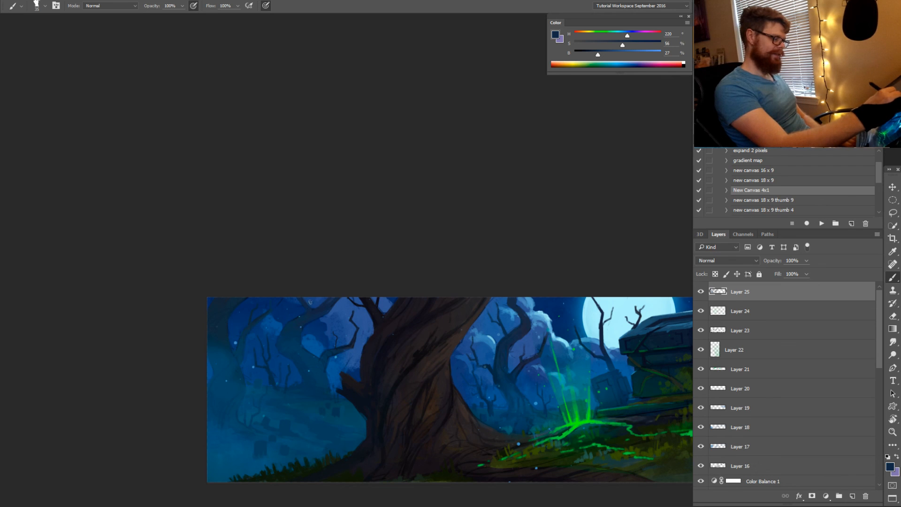
{"action": "left_click", "coordinate": [291, 324], "text": "alt"}
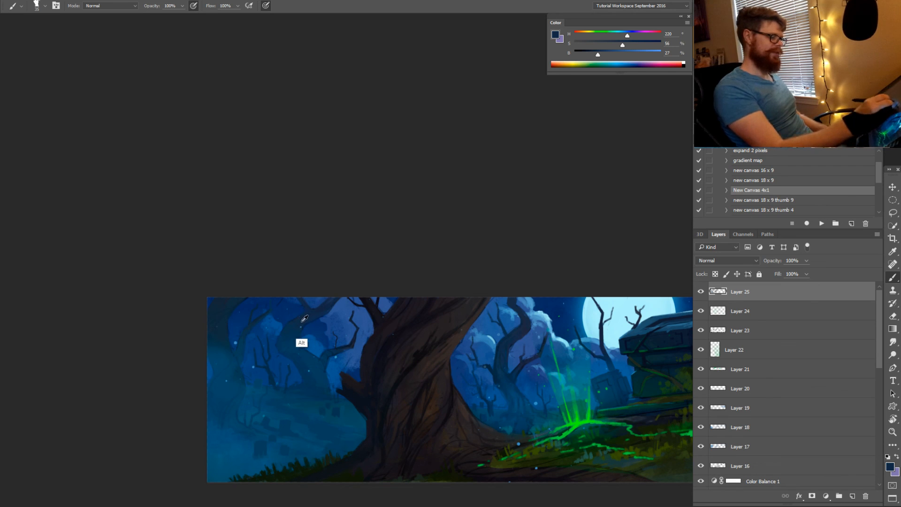
{"action": "left_click", "coordinate": [310, 316], "text": "alt"}
{"action": "left_click_drag", "start_coordinate": [338, 300], "coordinate": [316, 308]}
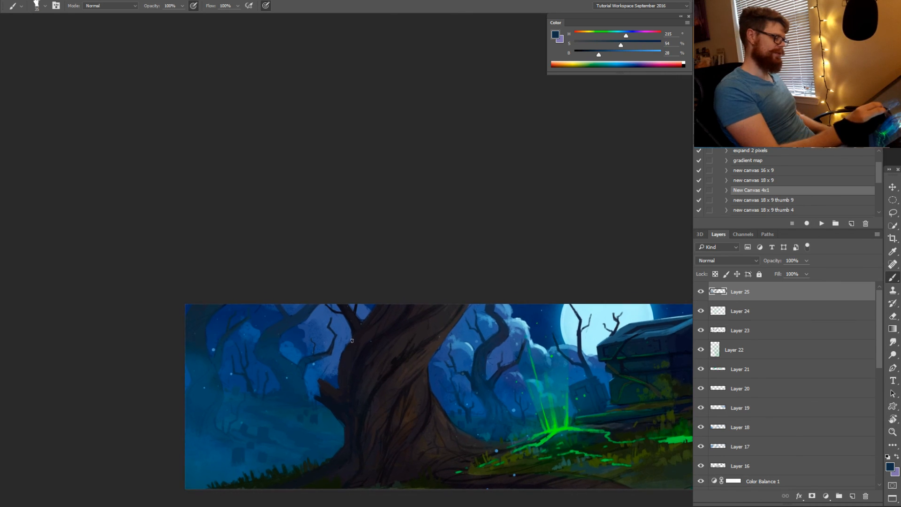
Touch up the branches and sky just left of the foreground trunk with sampled blues and a smaller brush
{"action": "left_click", "coordinate": [312, 379], "text": "alt"}
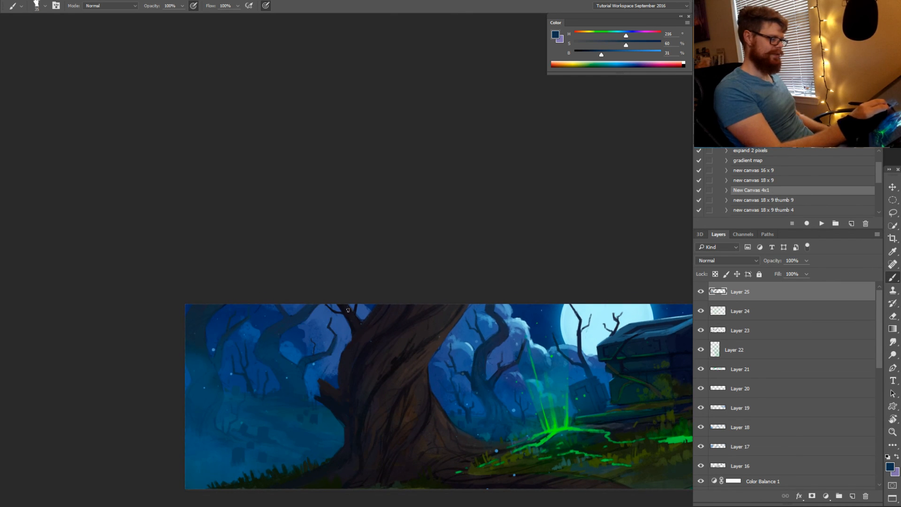
{"action": "key", "text": "bracketleft"}
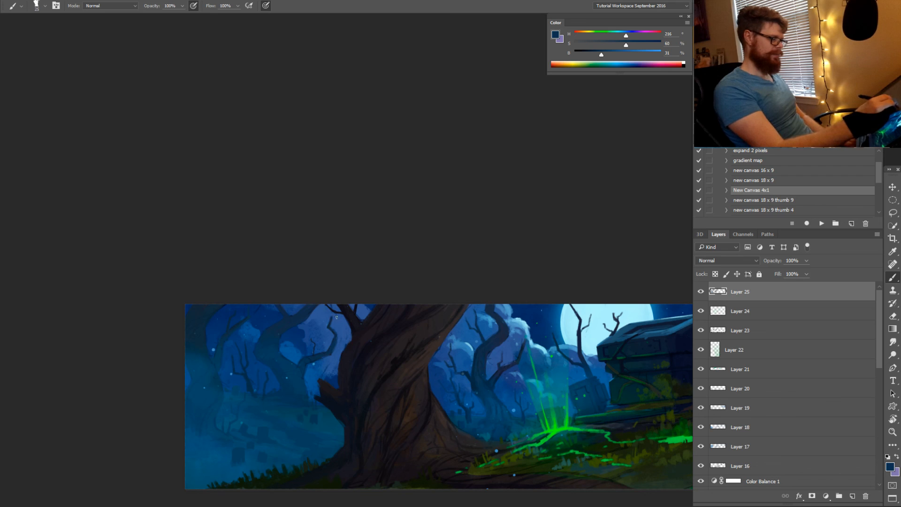
{"action": "left_click", "coordinate": [334, 318], "text": "alt"}
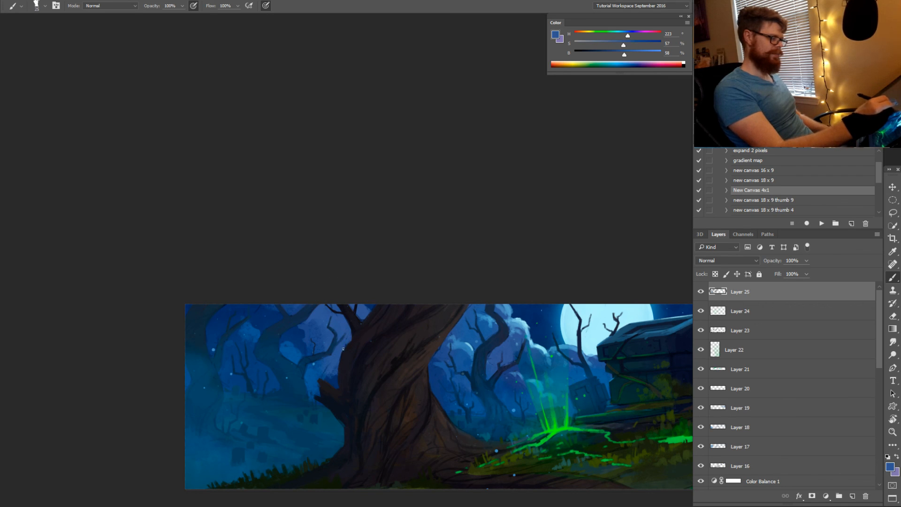
Touch up the shadowed side of the large stone tomb with sampled dark blues and a smaller brush
{"action": "key", "text": "z"}
{"action": "mouse_move", "coordinate": [346, 348]}
{"action": "left_mouse_down"}
{"action": "mouse_move", "coordinate": [296, 344]}
{"action": "mouse_move", "coordinate": [342, 358]}
{"action": "left_mouse_up"}
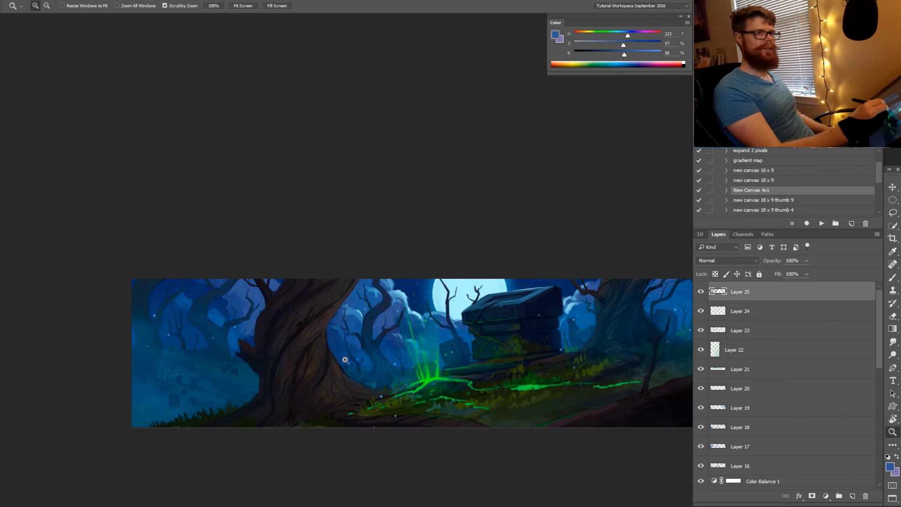
{"action": "left_click_drag", "start_coordinate": [369, 367], "coordinate": [354, 369]}
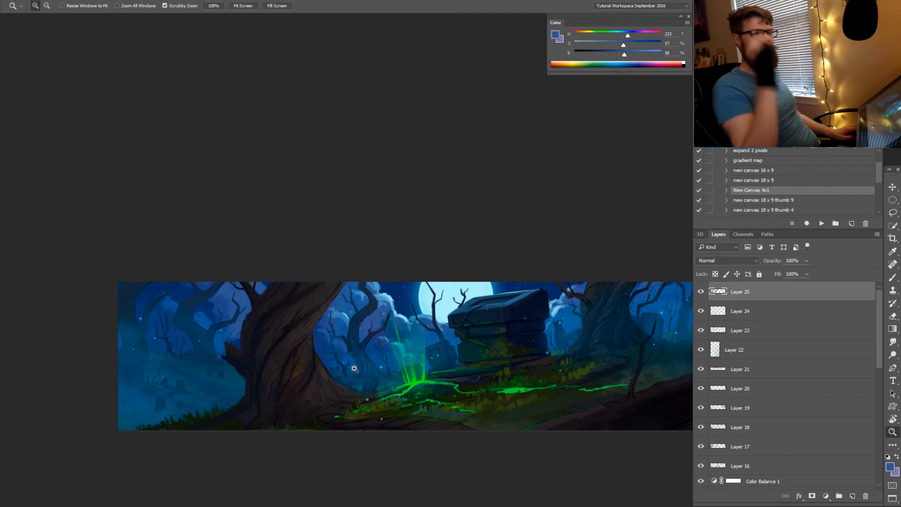
{"action": "left_click_drag", "start_coordinate": [403, 370], "coordinate": [375, 391]}
{"action": "left_click_drag", "start_coordinate": [330, 366], "coordinate": [360, 349]}
{"action": "key", "text": "b"}
{"action": "left_click", "coordinate": [328, 377], "text": "alt"}
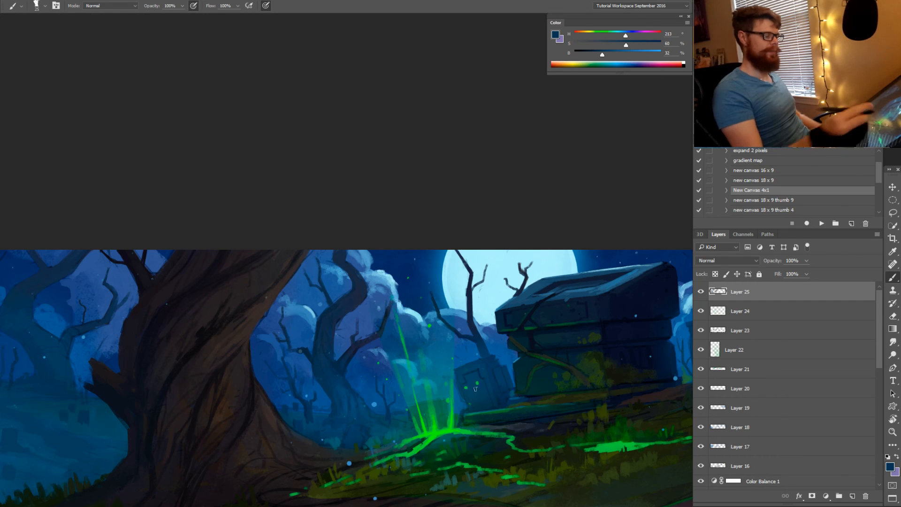
{"action": "mouse_move", "coordinate": [613, 314]}
{"action": "left_mouse_down"}
{"action": "mouse_move", "coordinate": [532, 323]}
{"action": "mouse_move", "coordinate": [442, 349]}
{"action": "left_mouse_up"}
{"action": "left_click", "coordinate": [438, 374], "text": "alt"}
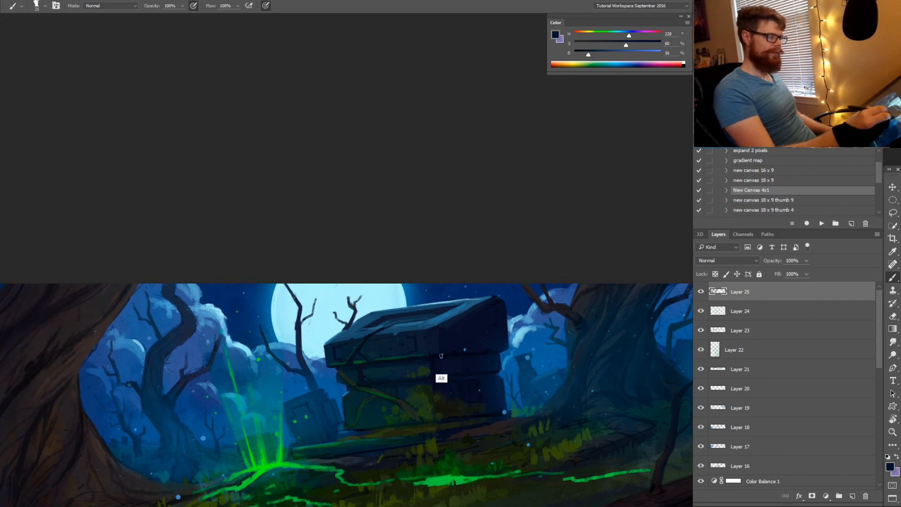
{"action": "key", "text": "bracketleft"}
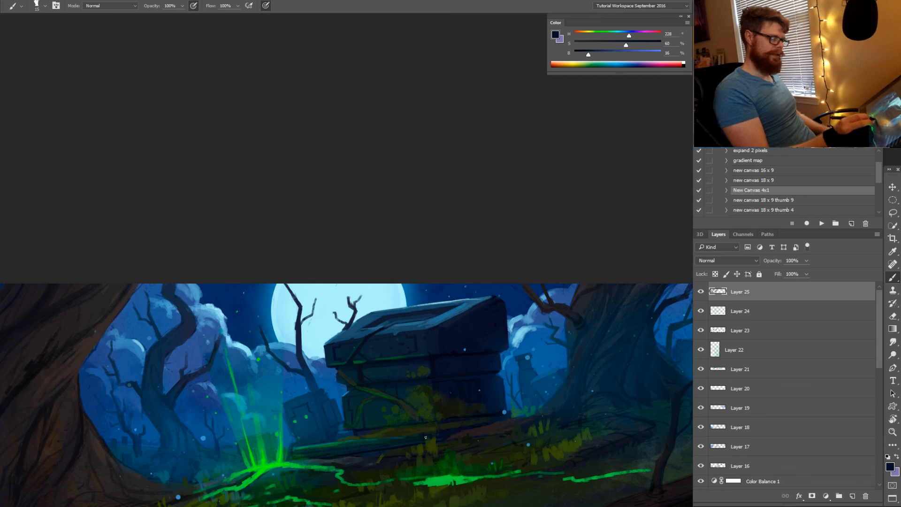
Define the dark gaps between the stacked slabs on the tomb's shadowed side with darker sampled blues
{"action": "key", "text": "r"}
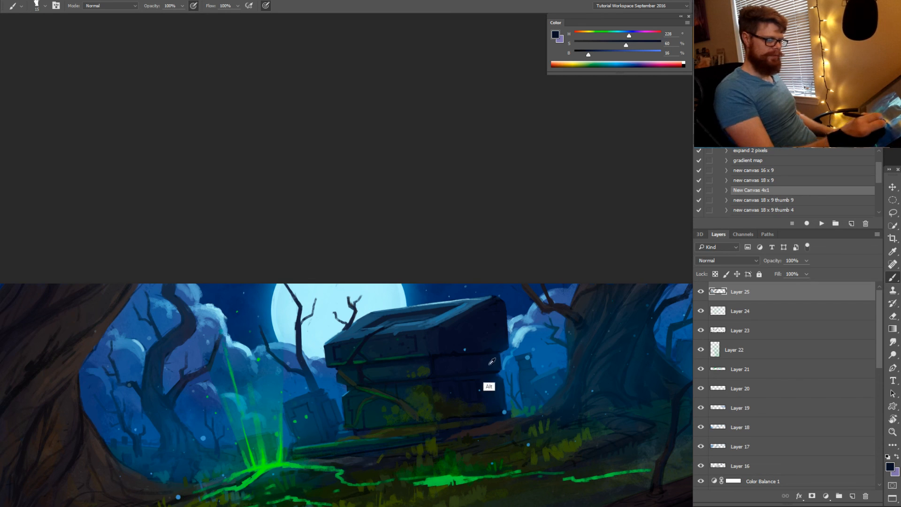
{"action": "mouse_move", "coordinate": [489, 382]}
{"action": "left_mouse_down"}
{"action": "mouse_move", "coordinate": [548, 396]}
{"action": "mouse_move", "coordinate": [554, 286]}
{"action": "left_mouse_up"}
{"action": "mouse_move", "coordinate": [554, 286]}
{"action": "left_mouse_down"}
{"action": "mouse_move", "coordinate": [497, 332]}
{"action": "mouse_move", "coordinate": [418, 446]}
{"action": "left_mouse_up"}
{"action": "left_click_drag", "start_coordinate": [460, 413], "coordinate": [521, 338]}
{"action": "key", "text": "z"}
{"action": "left_click_drag", "start_coordinate": [453, 439], "coordinate": [481, 436]}
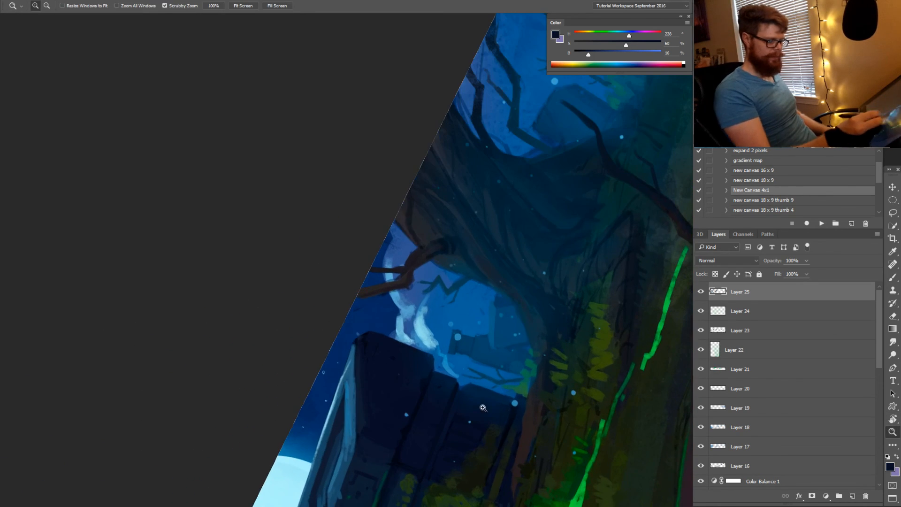
{"action": "key", "text": "b"}
{"action": "left_click", "coordinate": [460, 426], "text": "alt"}
{"action": "left_click", "coordinate": [450, 448], "text": "alt"}
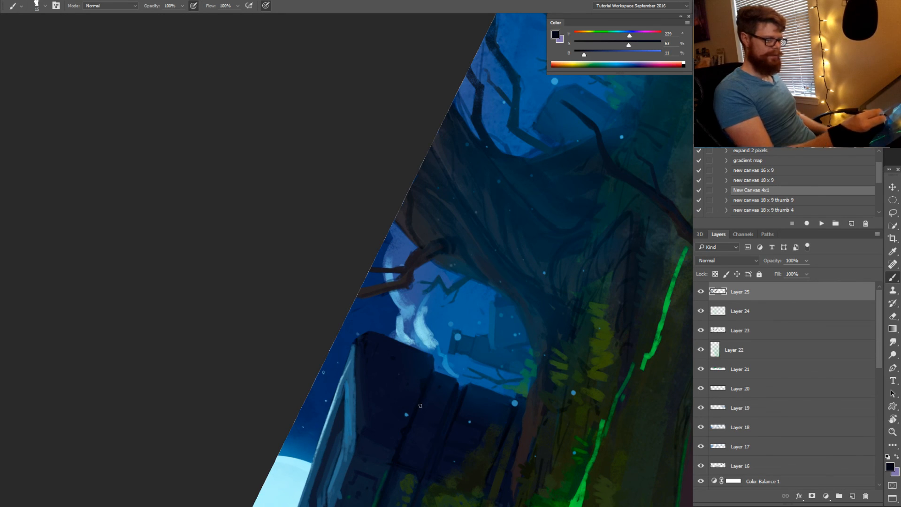
Refine the edge between the tomb lid's moonlit top and its shadowed side with sampled dark and mid blues
{"action": "key", "text": "r"}
{"action": "mouse_move", "coordinate": [440, 418]}
{"action": "left_mouse_down"}
{"action": "mouse_move", "coordinate": [262, 395]}
{"action": "mouse_move", "coordinate": [344, 314]}
{"action": "mouse_move", "coordinate": [338, 331]}
{"action": "left_mouse_up"}
{"action": "key", "text": "space"}
{"action": "left_click", "coordinate": [316, 318], "text": "alt"}
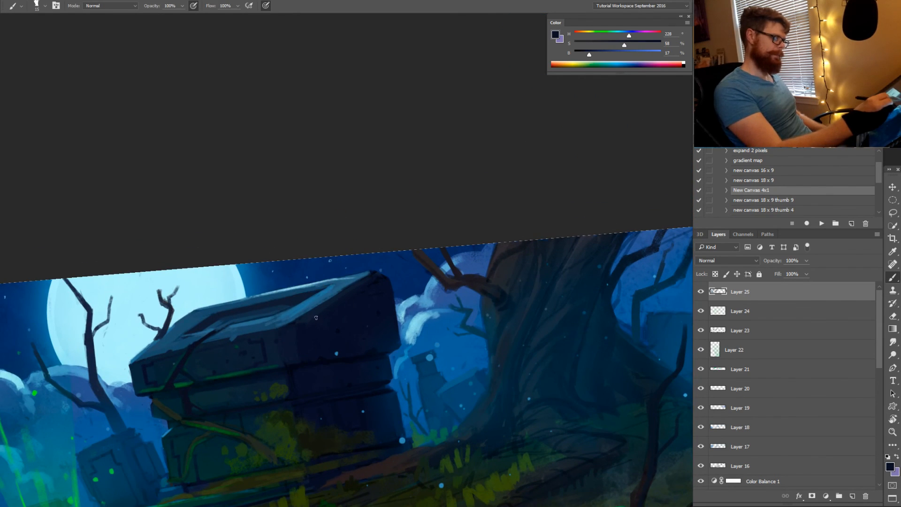
{"action": "left_click", "coordinate": [311, 311], "text": "alt"}
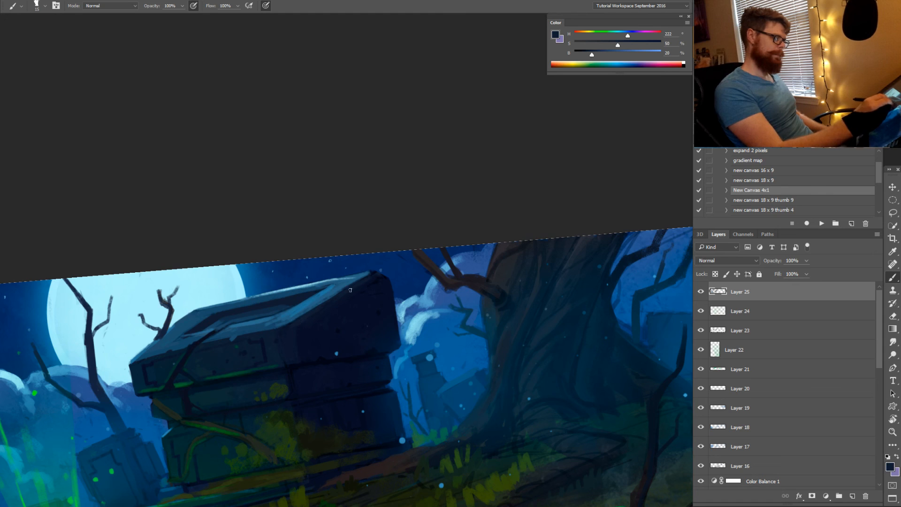
{"action": "left_click", "coordinate": [329, 293], "text": "alt"}
{"action": "mouse_move", "coordinate": [308, 309]}
{"action": "left_mouse_down"}
{"action": "mouse_move", "coordinate": [291, 323]}
{"action": "mouse_move", "coordinate": [281, 312]}
{"action": "left_mouse_up"}
Straighten the canvas view and review the whole panorama for areas that still need refining
{"action": "key", "text": "z"}
{"action": "key", "text": "r"}
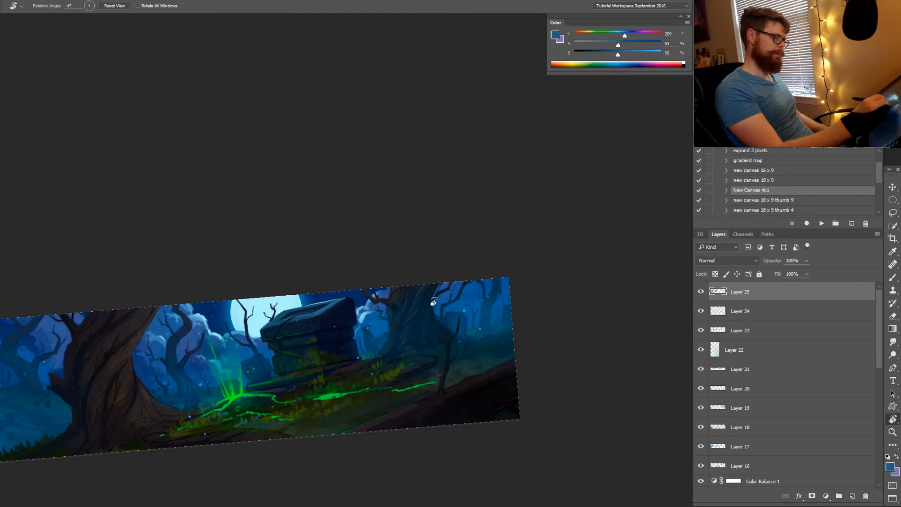
{"action": "left_click_drag", "start_coordinate": [512, 327], "coordinate": [507, 364]}
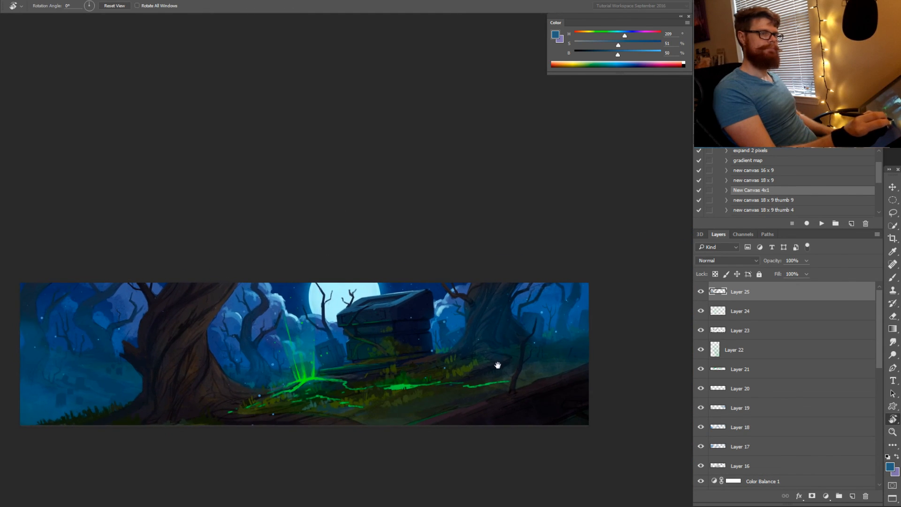
{"action": "key", "text": "z"}
{"action": "left_click_drag", "start_coordinate": [470, 399], "coordinate": [503, 401]}
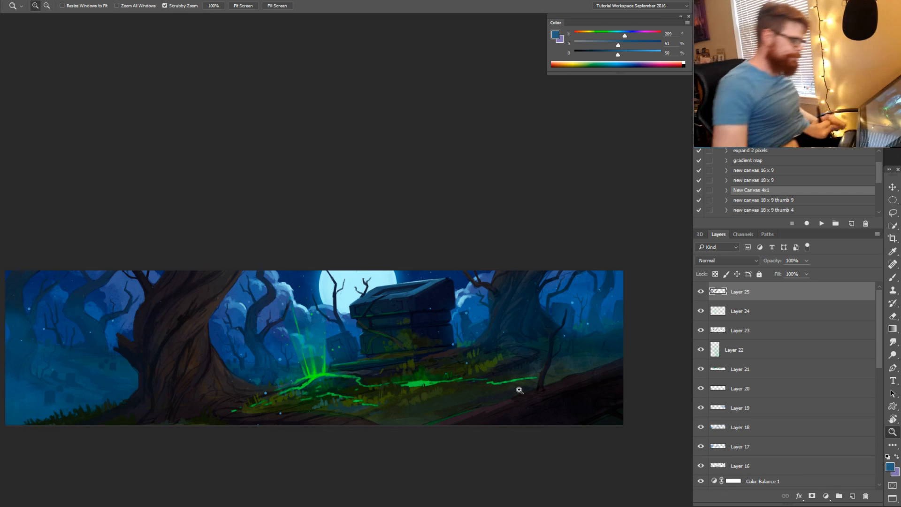
{"action": "left_click_drag", "start_coordinate": [225, 318], "coordinate": [242, 314]}
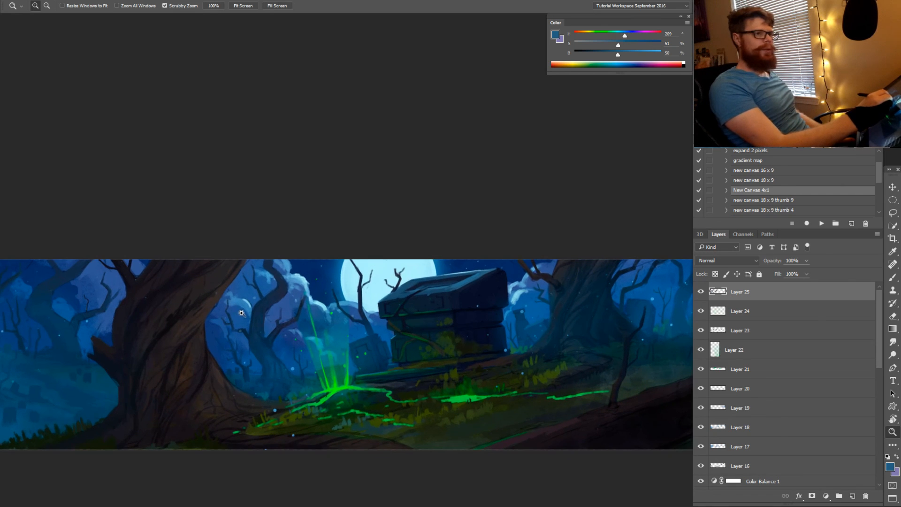
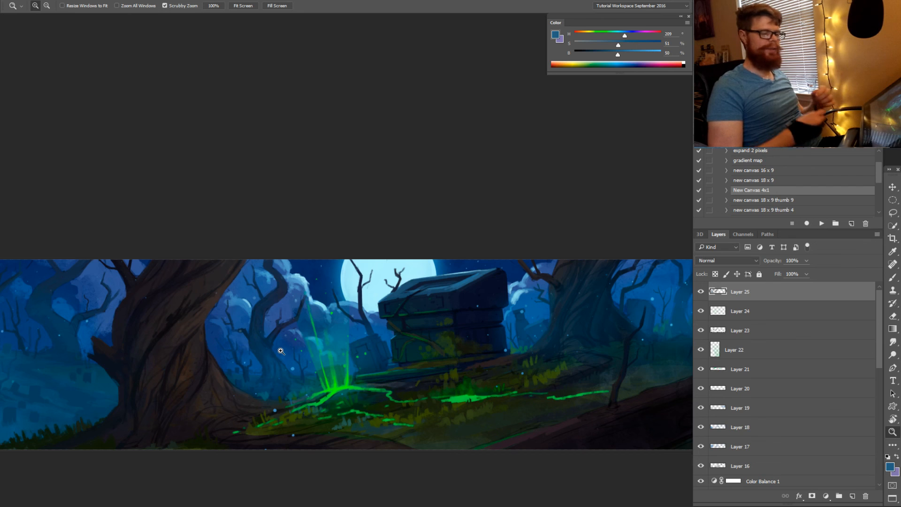
Rework the upper trunk edge of the large tree behind the tomb, around its broken limb, with sampled dark greys and blues
{"action": "left_click_drag", "start_coordinate": [578, 282], "coordinate": [592, 283]}
{"action": "left_click_drag", "start_coordinate": [542, 307], "coordinate": [492, 320]}
{"action": "mouse_move", "coordinate": [517, 356]}
{"action": "left_mouse_down"}
{"action": "mouse_move", "coordinate": [425, 347]}
{"action": "mouse_move", "coordinate": [488, 357]}
{"action": "left_mouse_up"}
{"action": "left_click_drag", "start_coordinate": [402, 265], "coordinate": [428, 270]}
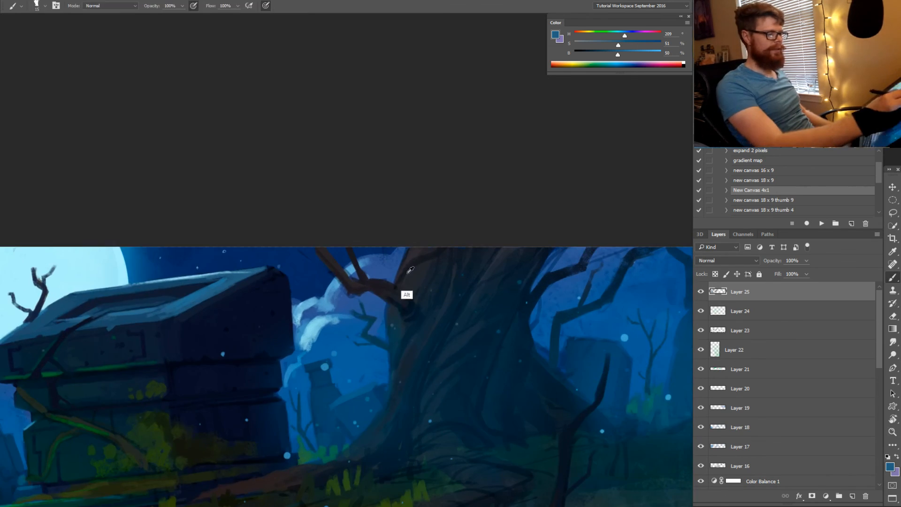
{"action": "left_click", "coordinate": [407, 269], "text": "alt"}
{"action": "left_click", "coordinate": [398, 276], "text": "alt"}
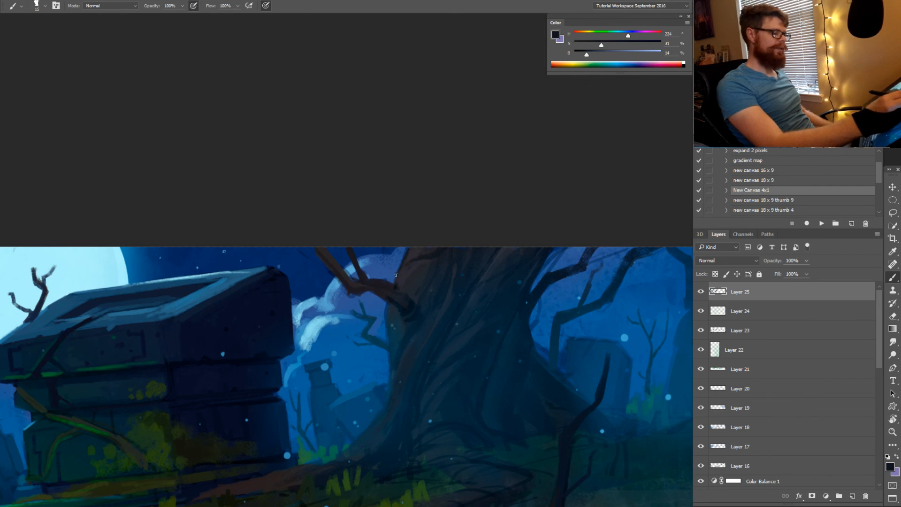
{"action": "left_click", "coordinate": [409, 272], "text": "alt"}
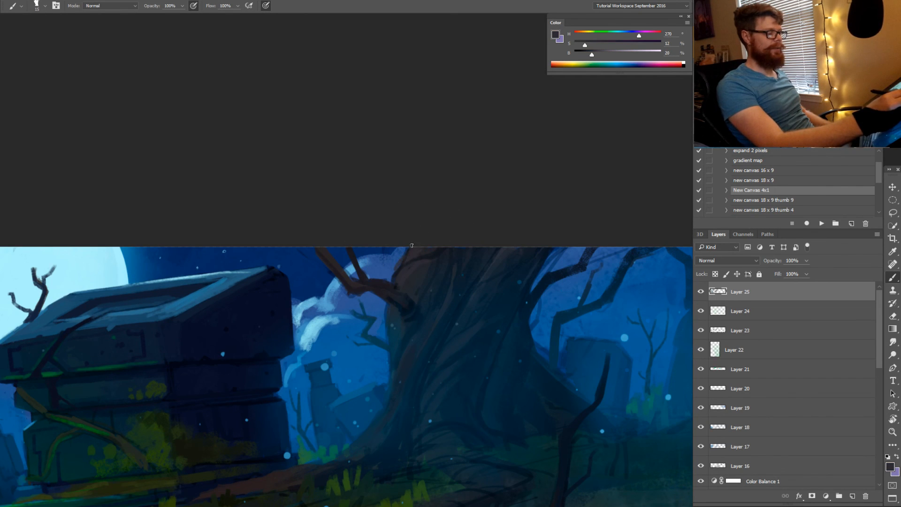
{"action": "left_click", "coordinate": [400, 265], "text": "alt"}
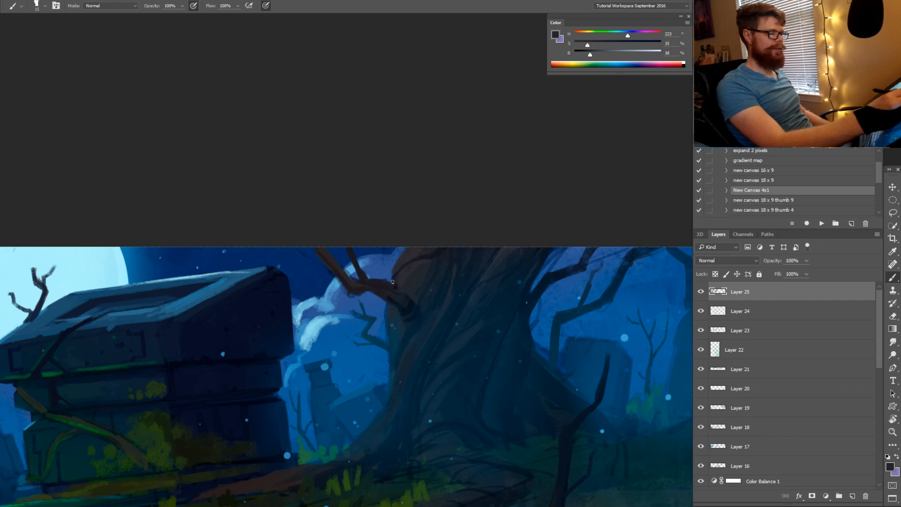
{"action": "left_click", "coordinate": [397, 296], "text": "alt"}
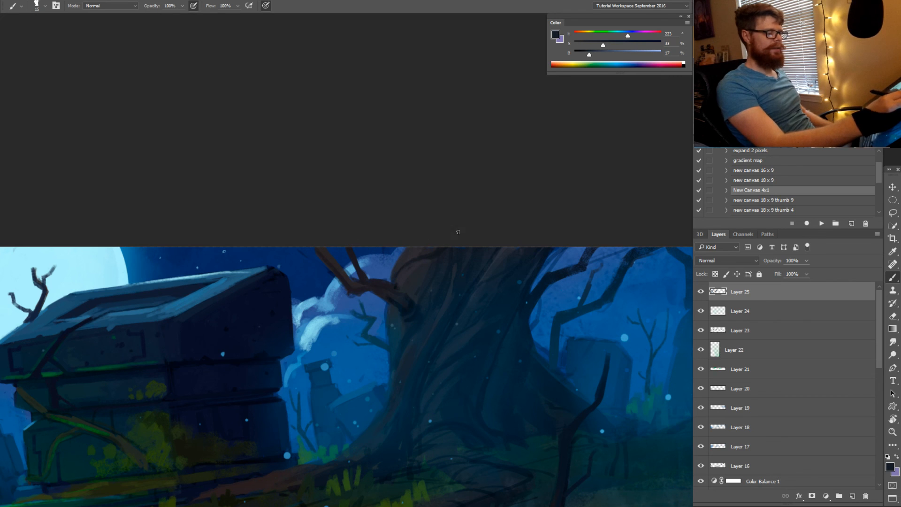
Refine the bark folds and root base of the large tree behind the tomb with sampled dark blues
{"action": "scroll", "coordinate": [421, 321], "scroll_direction": "down", "scroll_amount": 2}
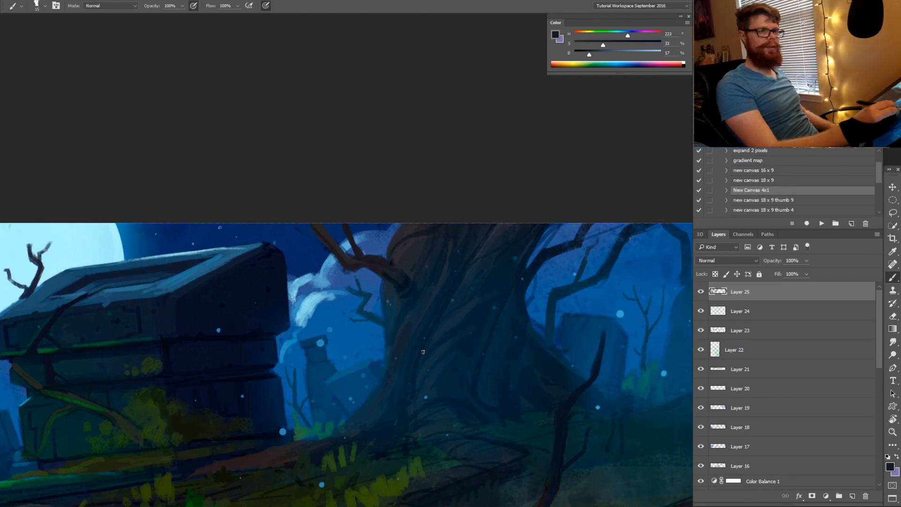
{"action": "left_click", "coordinate": [482, 358], "text": "alt"}
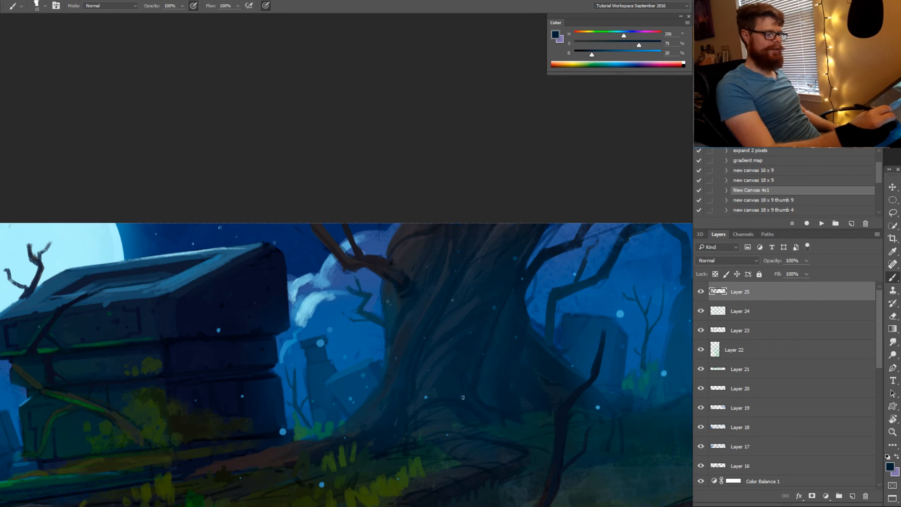
{"action": "left_click", "coordinate": [442, 410], "text": "alt"}
{"action": "left_click", "coordinate": [424, 403], "text": "alt"}
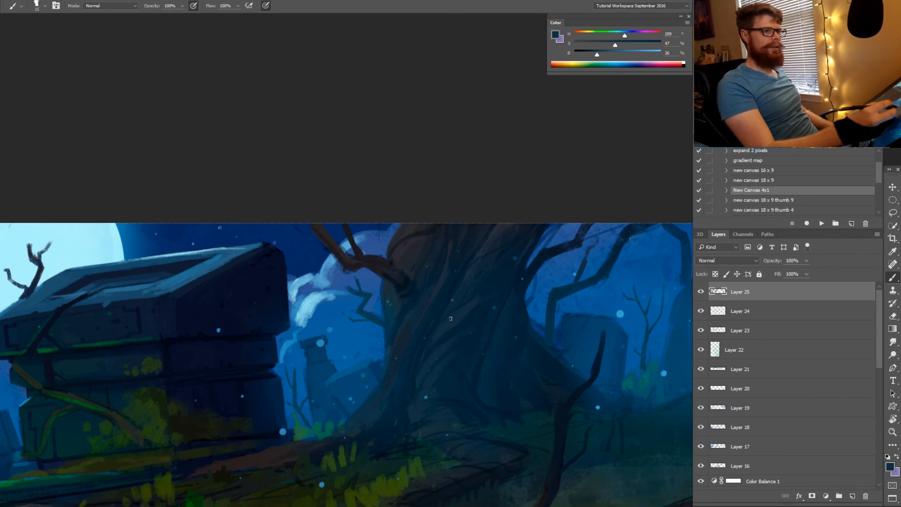
{"action": "left_click", "coordinate": [434, 317], "text": "alt"}
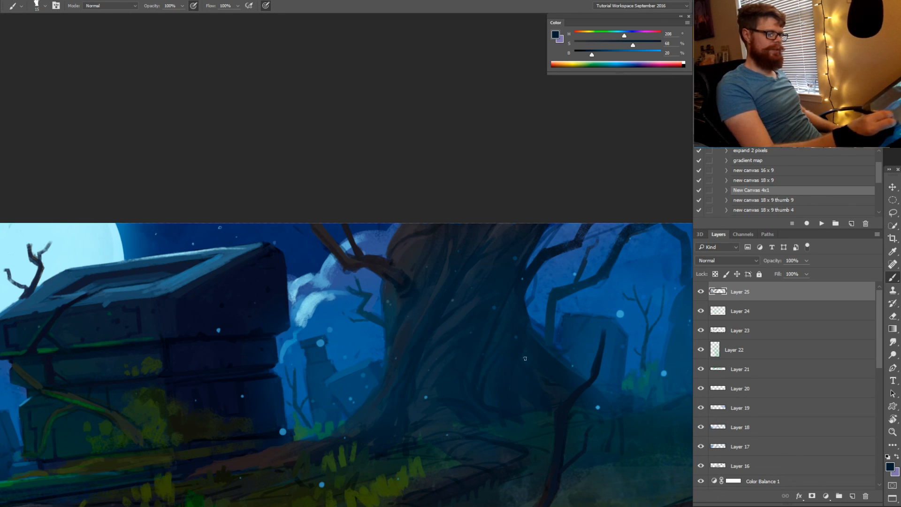
Touch up the large background tree's roots and the ground in front of them with sampled dark blue and dark green
{"action": "left_click_drag", "start_coordinate": [617, 380], "coordinate": [503, 377]}
{"action": "left_click", "coordinate": [490, 413], "text": "alt"}
{"action": "left_click", "coordinate": [487, 415], "text": "alt"}
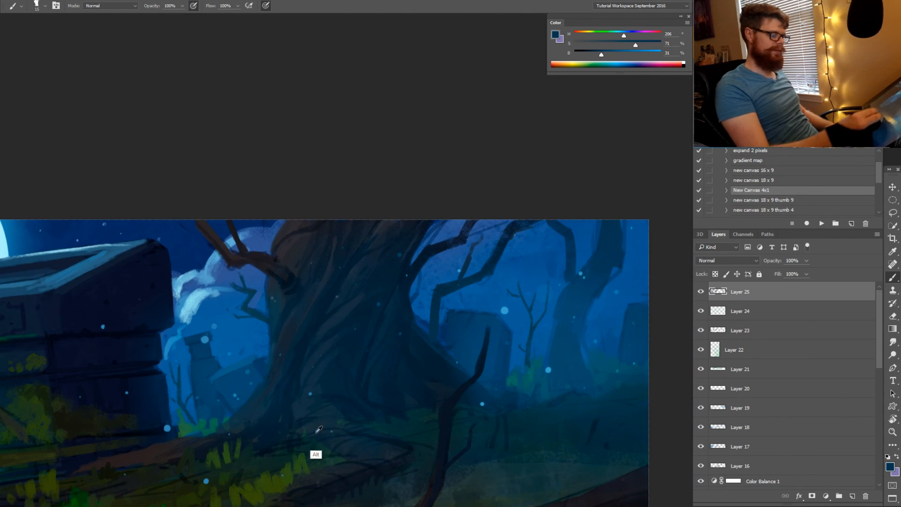
{"action": "left_click", "coordinate": [312, 451], "text": "alt"}
{"action": "left_click", "coordinate": [294, 448], "text": "alt"}
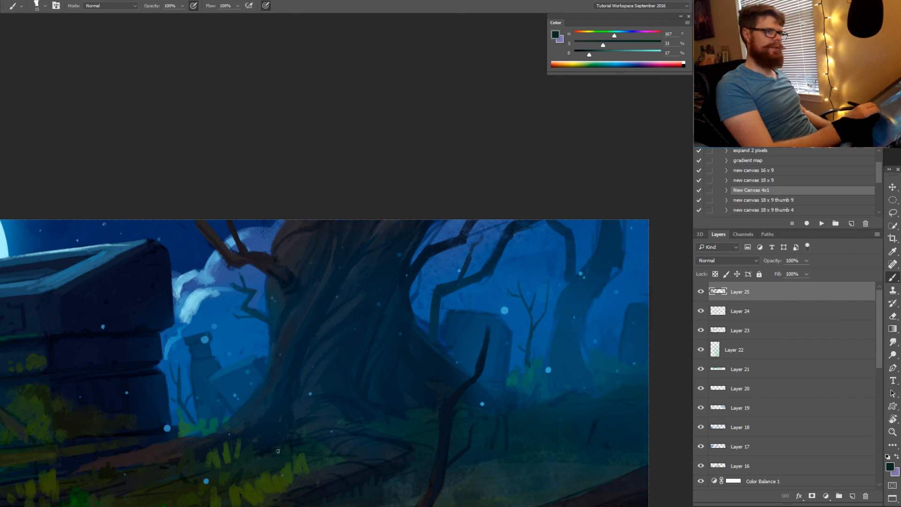
Paint short grass blades in front of the large background tree's roots with a sampled dark green
{"action": "left_click_drag", "start_coordinate": [276, 452], "coordinate": [410, 385]}
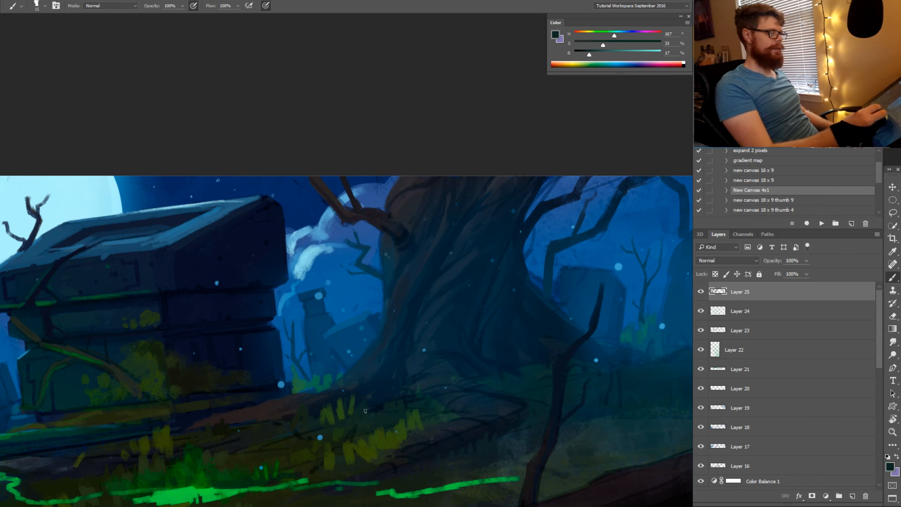
{"action": "left_click", "coordinate": [353, 430], "text": "alt"}
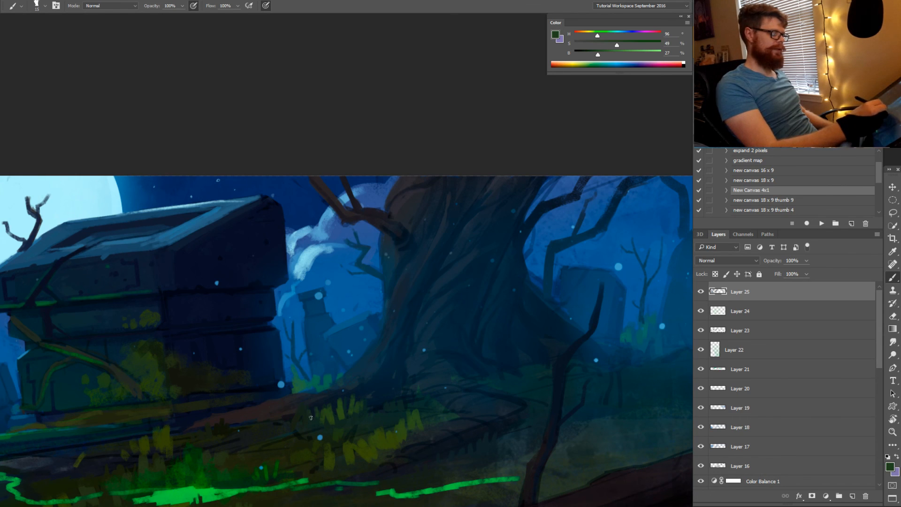
{"action": "left_click_drag", "start_coordinate": [374, 399], "coordinate": [365, 409]}
{"action": "left_click_drag", "start_coordinate": [379, 401], "coordinate": [381, 412]}
{"action": "left_click_drag", "start_coordinate": [371, 404], "coordinate": [369, 413]}
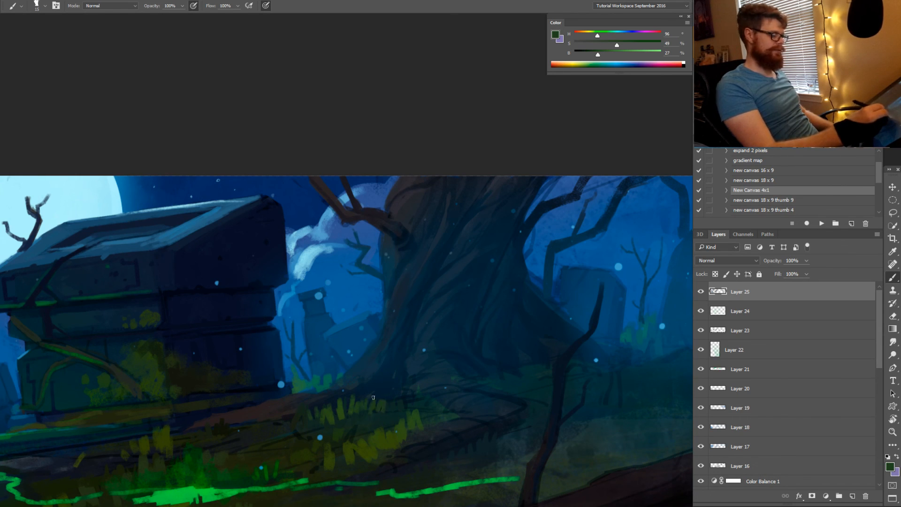
Touch up the grass tufts and blue mist between the tomb and the large tree with sampled green and blues
{"action": "left_click", "coordinate": [306, 383], "text": "alt"}
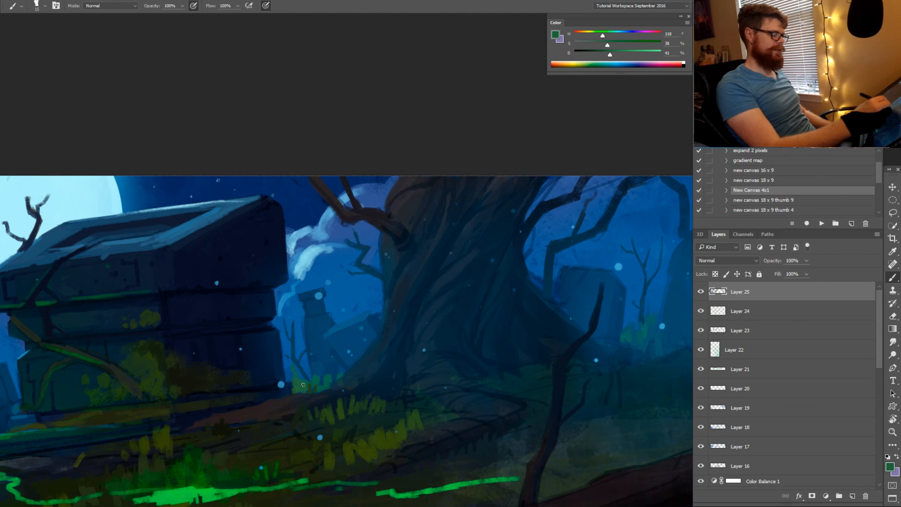
{"action": "left_click", "coordinate": [302, 369], "text": "alt"}
{"action": "left_click", "coordinate": [356, 308], "text": "alt"}
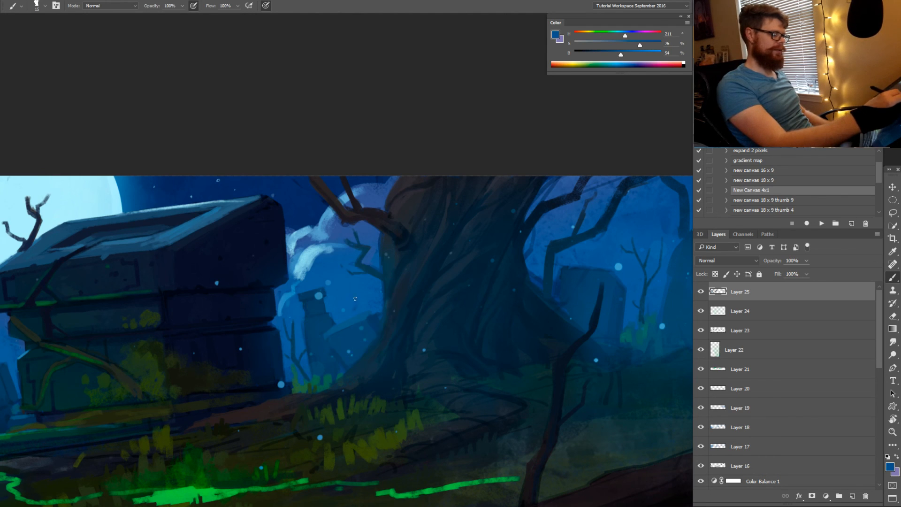
Touch up the cloud edge beside the moon, near the bare tree's branches, with a sampled light blue
{"action": "key", "text": "space"}
{"action": "left_click_drag", "start_coordinate": [357, 371], "coordinate": [515, 366]}
{"action": "left_click_drag", "start_coordinate": [390, 376], "coordinate": [535, 373]}
{"action": "left_click_drag", "start_coordinate": [422, 400], "coordinate": [505, 411]}
{"action": "key", "text": "r"}
{"action": "mouse_move", "coordinate": [493, 420]}
{"action": "left_mouse_down"}
{"action": "mouse_move", "coordinate": [565, 312]}
{"action": "mouse_move", "coordinate": [538, 147]}
{"action": "left_mouse_up"}
{"action": "left_click", "coordinate": [367, 242], "text": "alt"}
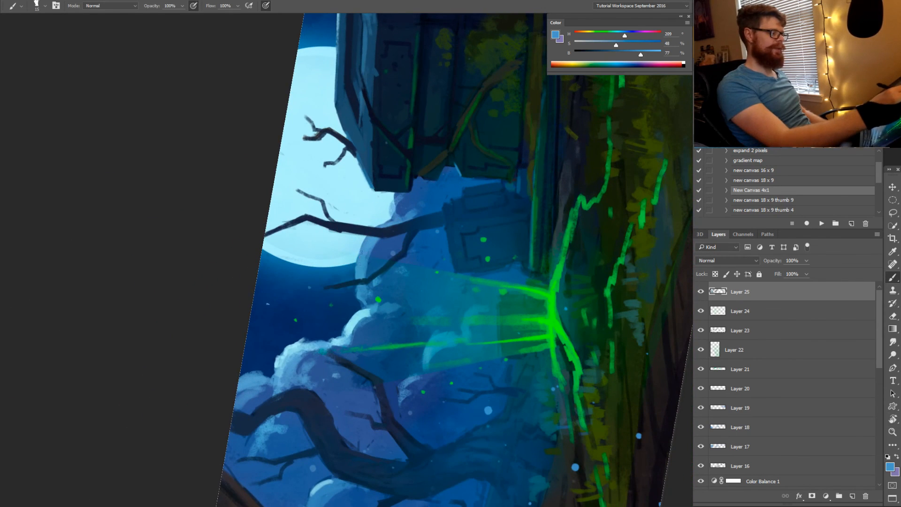
Refine the bare branch crossing the moon with light blue sampled from the sky area and dark navy sampled from the branch
{"action": "left_click", "coordinate": [362, 316], "text": "alt"}
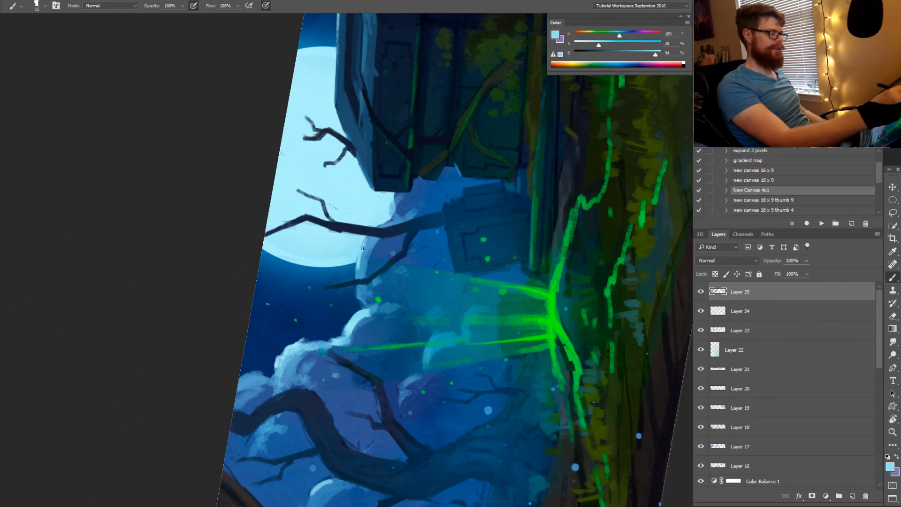
{"action": "left_click", "coordinate": [368, 234], "text": "alt"}
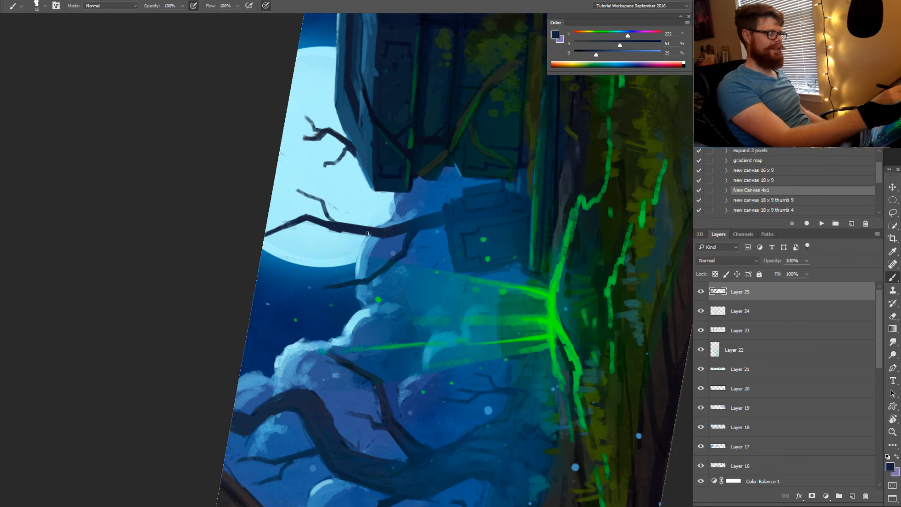
{"action": "key", "text": "r"}
{"action": "left_click_drag", "start_coordinate": [368, 233], "coordinate": [453, 403]}
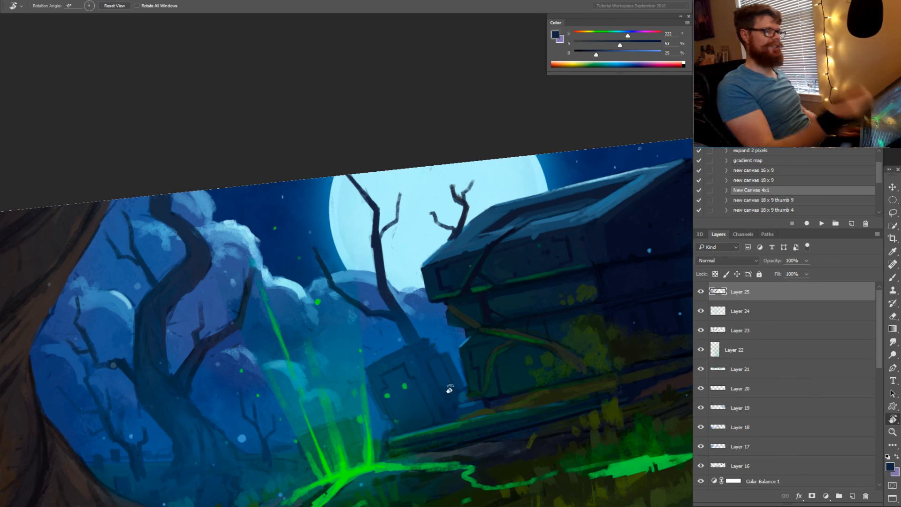
Touch up the cloud edge beside the moonlit branch with a mid blue sampled from the clouds
{"action": "left_click_drag", "start_coordinate": [452, 401], "coordinate": [498, 348]}
{"action": "key", "text": "b"}
{"action": "left_click", "coordinate": [409, 295], "text": "alt"}
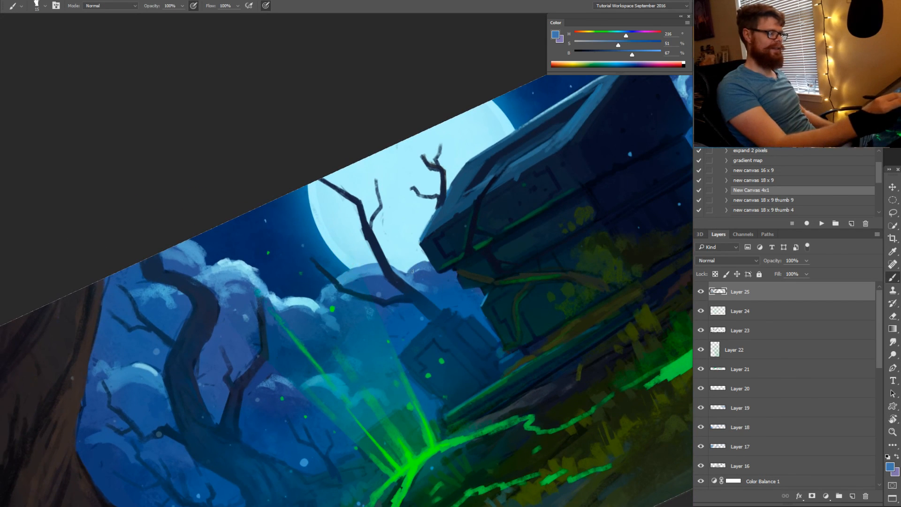
{"action": "key", "text": "r"}
{"action": "mouse_move", "coordinate": [417, 323]}
{"action": "left_mouse_down"}
{"action": "mouse_move", "coordinate": [483, 342]}
{"action": "mouse_move", "coordinate": [469, 416]}
{"action": "left_mouse_up"}
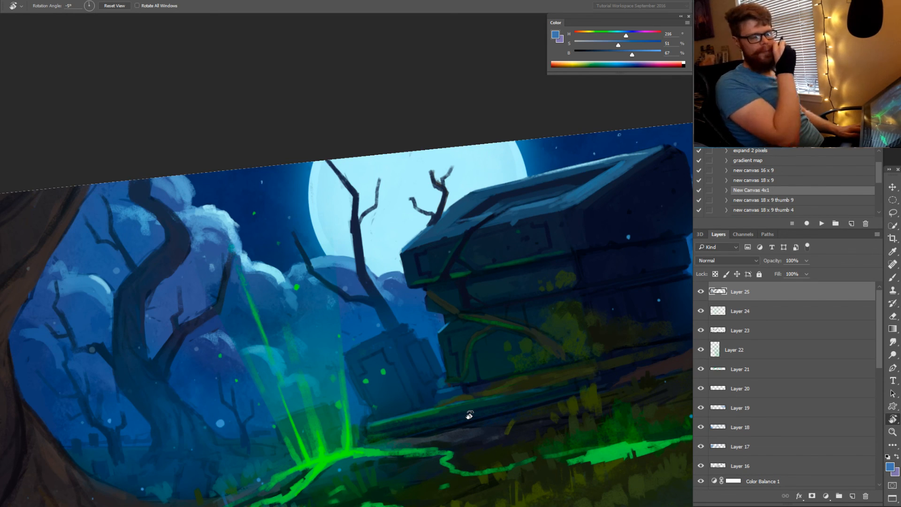
Refine the stone tomb's recessed lid with blues sampled from its top surface
{"action": "left_click_drag", "start_coordinate": [531, 269], "coordinate": [375, 422]}
{"action": "key", "text": "b"}
{"action": "left_click", "coordinate": [471, 331], "text": "alt"}
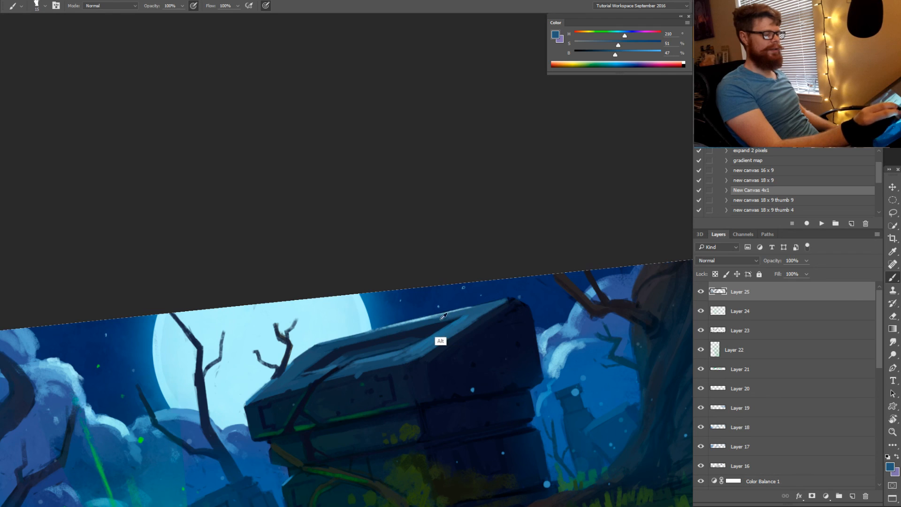
{"action": "left_click", "coordinate": [486, 306], "text": "alt"}
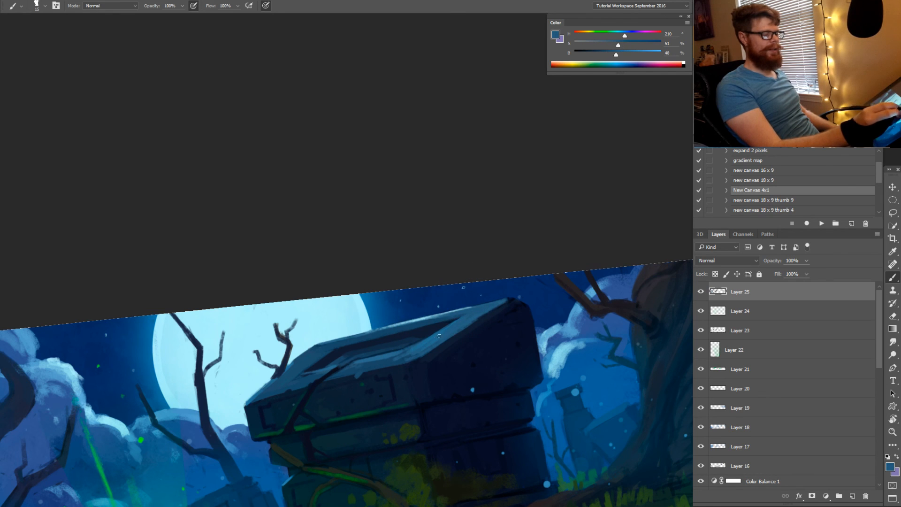
{"action": "left_click", "coordinate": [395, 353], "text": "alt"}
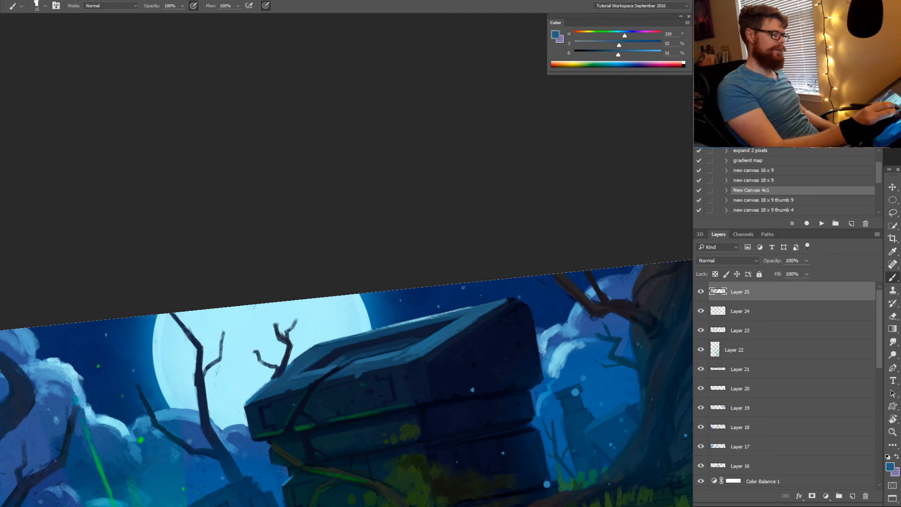
Paint a thin highlight along the tomb lid's rim with a smaller brush and a light blue sampled from its edge
{"action": "left_click", "coordinate": [451, 309], "text": "alt"}
{"action": "key", "text": "bracketleft"}
{"action": "key", "text": "bracketleft"}
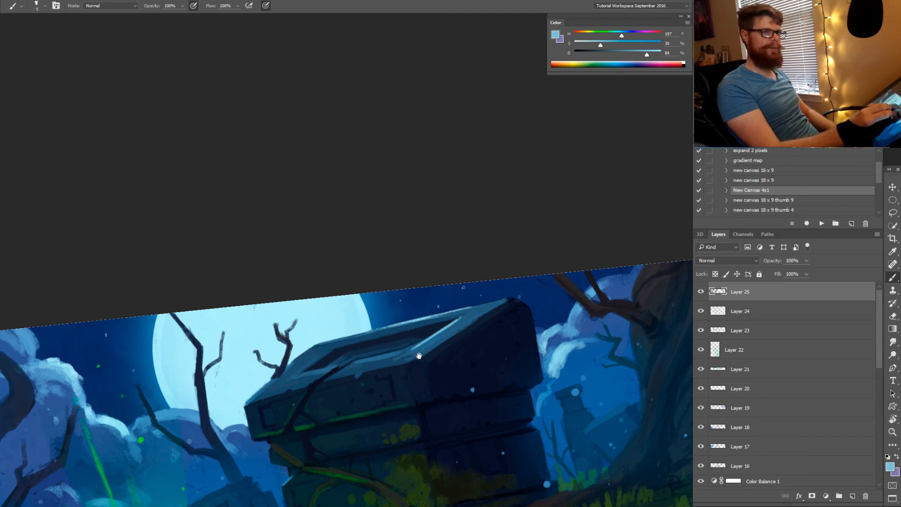
{"action": "mouse_move", "coordinate": [428, 349]}
{"action": "left_mouse_down"}
{"action": "mouse_move", "coordinate": [457, 321]}
{"action": "mouse_move", "coordinate": [418, 367]}
{"action": "mouse_move", "coordinate": [438, 329]}
{"action": "left_mouse_up"}
{"action": "left_click_drag", "start_coordinate": [438, 358], "coordinate": [423, 331]}
{"action": "key", "text": "r"}
{"action": "left_click_drag", "start_coordinate": [488, 366], "coordinate": [471, 379]}
{"action": "mouse_move", "coordinate": [409, 387]}
{"action": "left_mouse_down"}
{"action": "mouse_move", "coordinate": [467, 382]}
{"action": "mouse_move", "coordinate": [439, 392]}
{"action": "mouse_move", "coordinate": [369, 384]}
{"action": "left_mouse_up"}
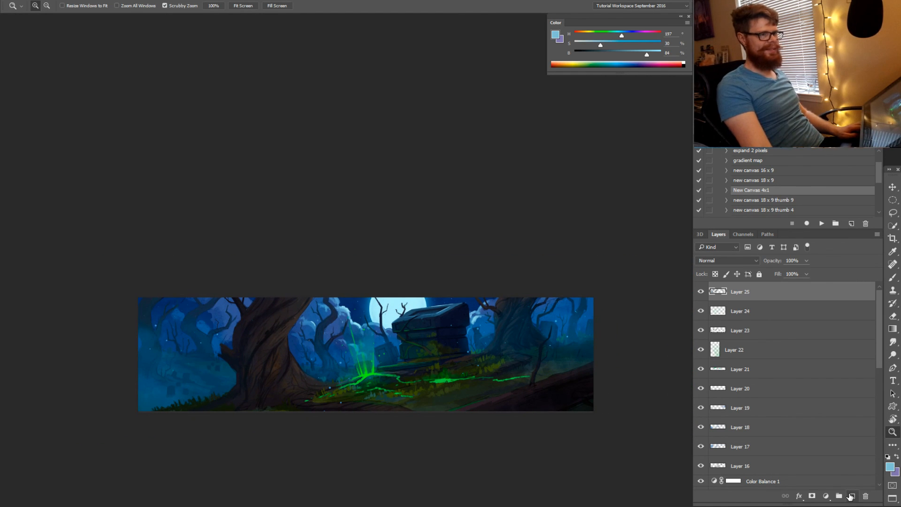
Create a new layer and prepare a large brush with a deep blue of hue 201, saturation 86% and brightness 49%
{"action": "left_click", "coordinate": [851, 497]}
{"action": "left_click_drag", "start_coordinate": [431, 333], "coordinate": [384, 331]}
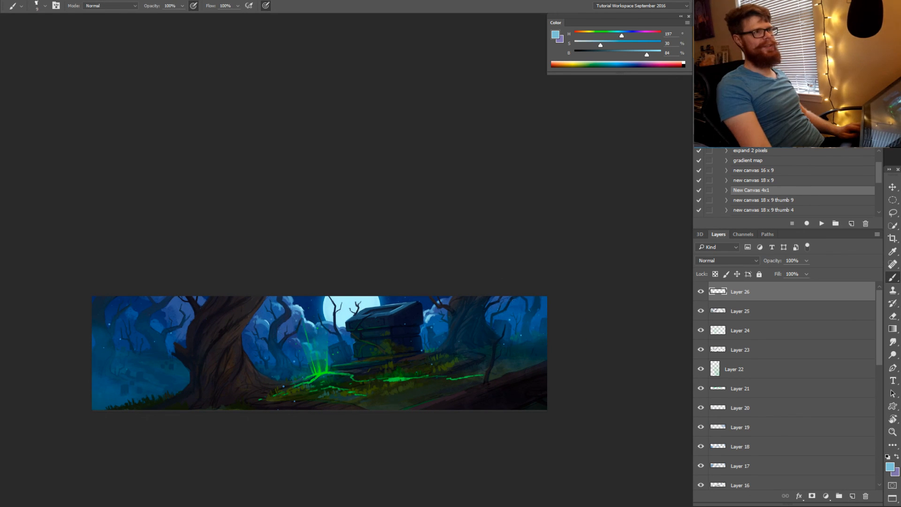
{"action": "left_click", "coordinate": [756, 94]}
{"action": "left_click_drag", "start_coordinate": [292, 310], "coordinate": [315, 307]}
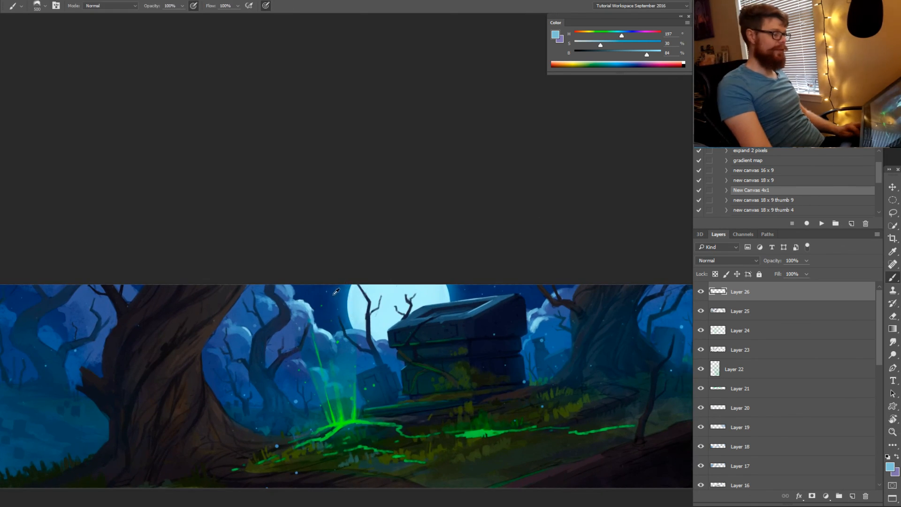
{"action": "left_click", "coordinate": [305, 300], "text": "alt"}
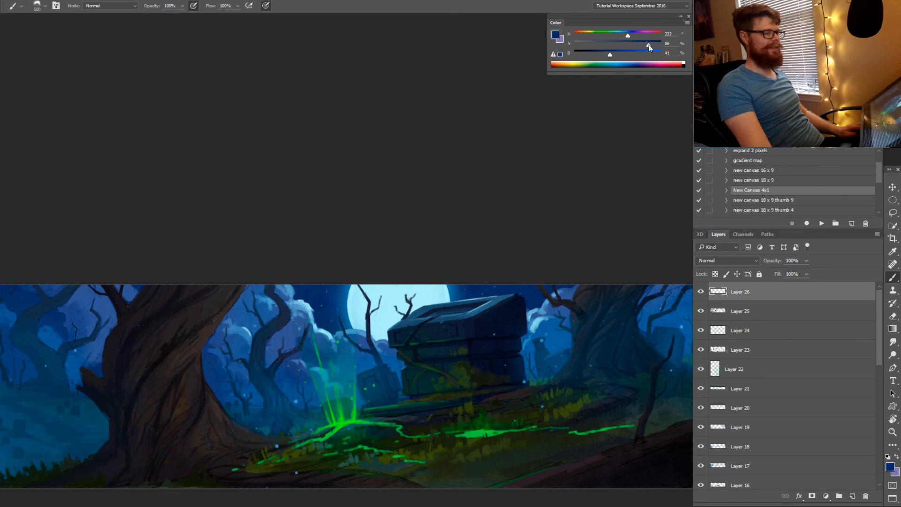
{"action": "left_click_drag", "start_coordinate": [612, 55], "coordinate": [623, 36]}
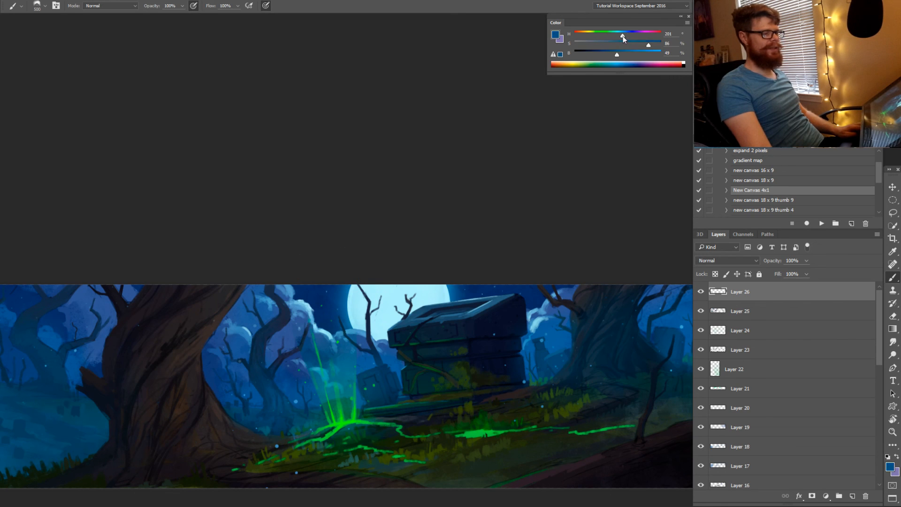
Brush broad strokes of deep blue haze over the large tree's trunk and roots on the new layer, enlarging the brush
{"action": "left_click_drag", "start_coordinate": [292, 231], "coordinate": [371, 199]}
{"action": "left_click_drag", "start_coordinate": [343, 334], "coordinate": [234, 341]}
{"action": "left_click_drag", "start_coordinate": [299, 325], "coordinate": [328, 325]}
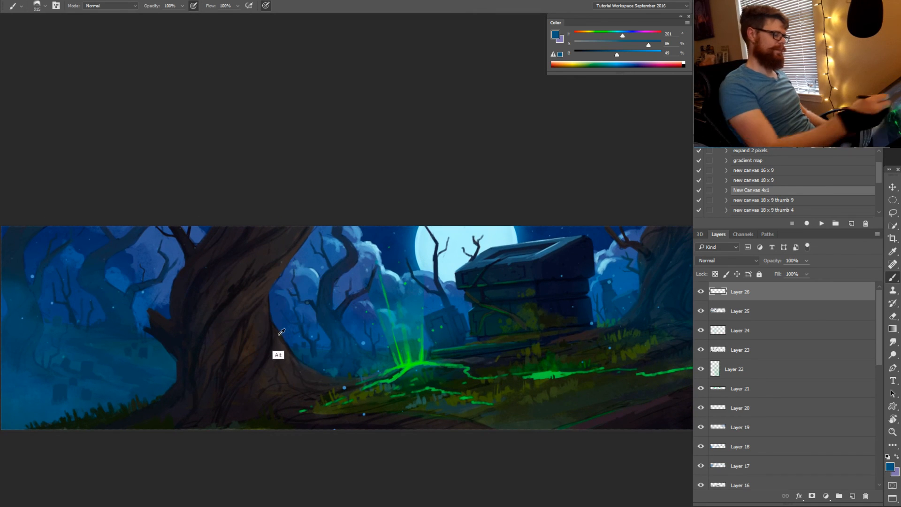
{"action": "mouse_move", "coordinate": [283, 342]}
{"action": "left_mouse_down"}
{"action": "mouse_move", "coordinate": [323, 343]}
{"action": "mouse_move", "coordinate": [255, 341]}
{"action": "left_mouse_up"}
{"action": "key", "text": "ctrl+z"}
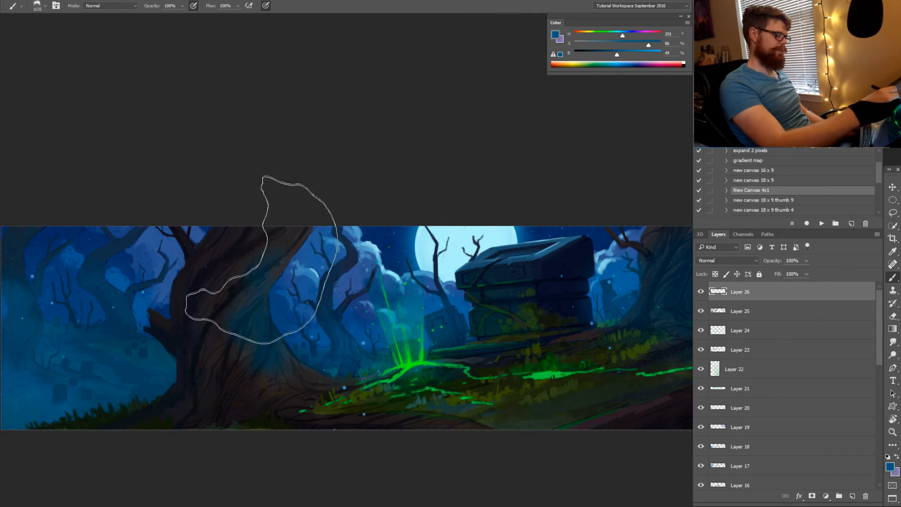
{"action": "left_click_drag", "start_coordinate": [302, 322], "coordinate": [348, 328]}
{"action": "mouse_move", "coordinate": [270, 343]}
{"action": "left_mouse_down"}
{"action": "mouse_move", "coordinate": [242, 344]}
{"action": "mouse_move", "coordinate": [219, 367]}
{"action": "mouse_move", "coordinate": [112, 380]}
{"action": "mouse_move", "coordinate": [120, 394]}
{"action": "mouse_move", "coordinate": [165, 269]}
{"action": "mouse_move", "coordinate": [263, 238]}
{"action": "mouse_move", "coordinate": [295, 309]}
{"action": "left_mouse_up"}
{"action": "left_click_drag", "start_coordinate": [346, 373], "coordinate": [339, 361]}
{"action": "key", "text": "z"}
{"action": "left_click", "coordinate": [339, 380], "text": "alt"}
{"action": "left_click", "coordinate": [342, 383], "text": "alt"}
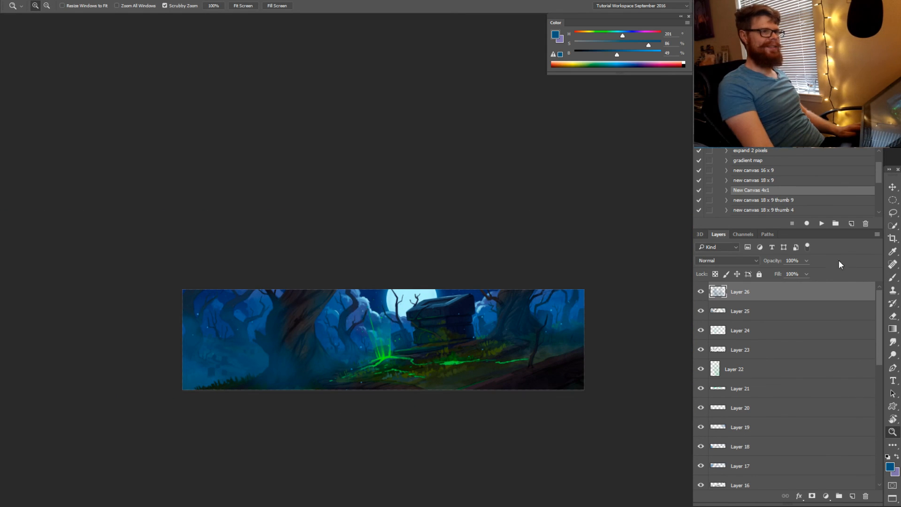
Lower Layer 26's opacity to 32% and brush more blue haze with a larger brush along the painting's far left side
{"action": "left_click_drag", "start_coordinate": [808, 260], "coordinate": [774, 272]}
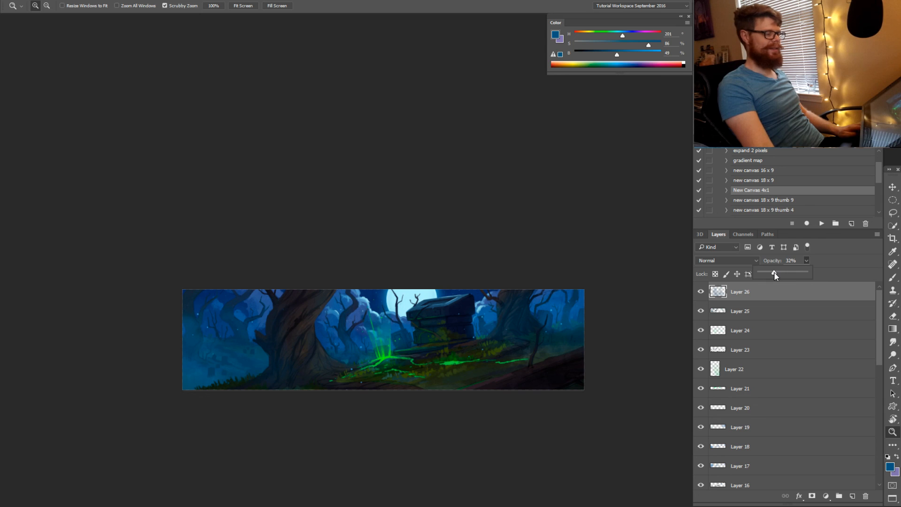
{"action": "left_click_drag", "start_coordinate": [381, 315], "coordinate": [343, 318]}
{"action": "key", "text": "b"}
{"action": "right_click", "coordinate": [230, 378], "text": "alt"}
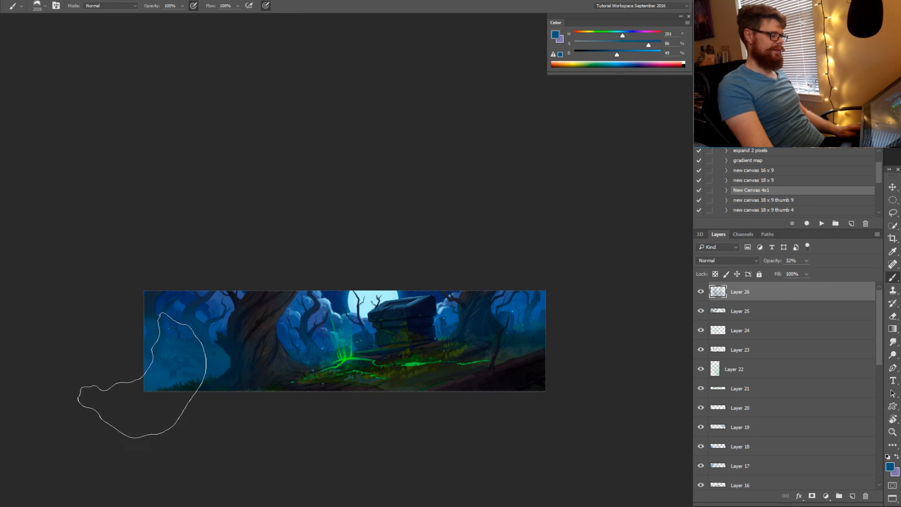
{"action": "left_click_drag", "start_coordinate": [142, 375], "coordinate": [140, 374]}
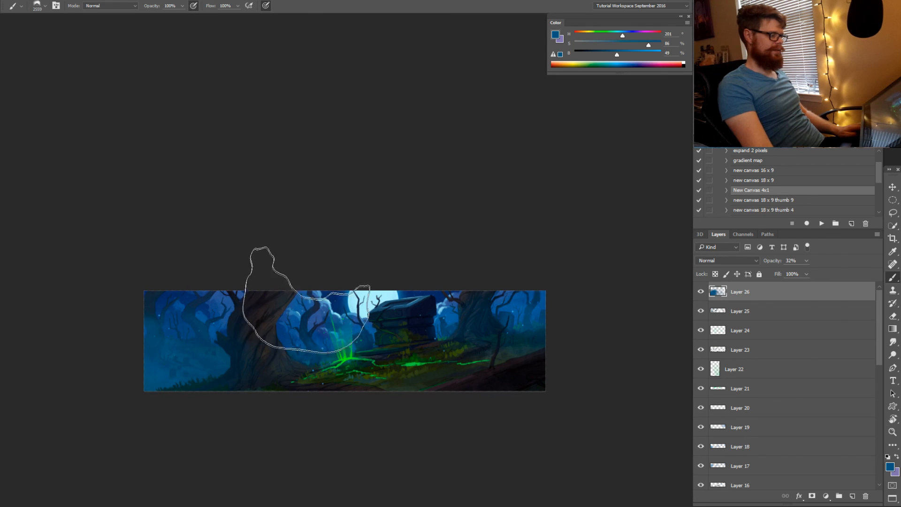
Reduce the opacity of the haze on Layer 26 to 18%
{"action": "key", "text": "z"}
{"action": "left_click_drag", "start_coordinate": [373, 348], "coordinate": [385, 351]}
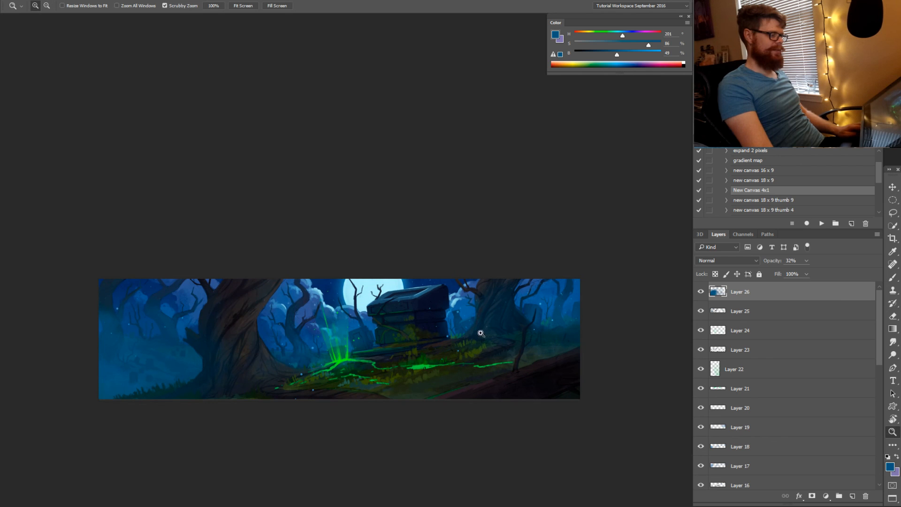
{"action": "left_click_drag", "start_coordinate": [802, 270], "coordinate": [800, 269]}
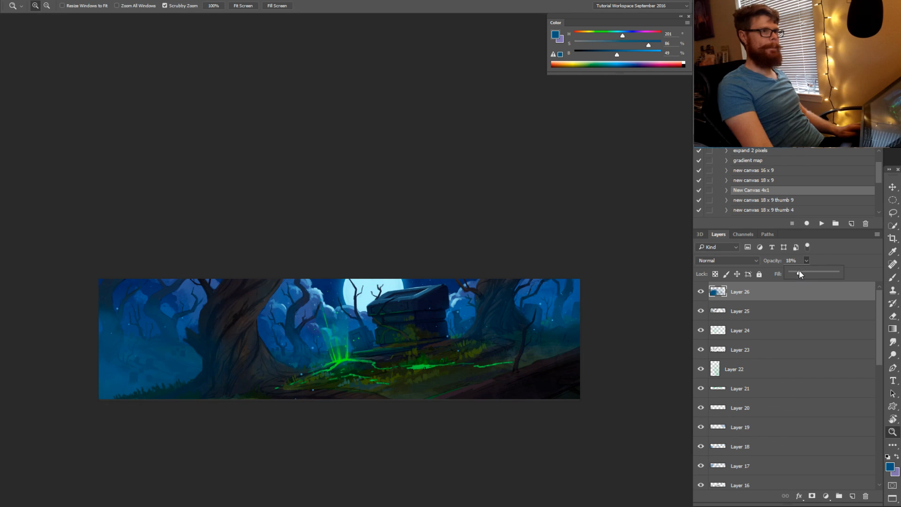
Resize the brush and add more faint blue haze over the large tree's trunk and its upper part
{"action": "key", "text": "b"}
{"action": "right_click", "coordinate": [296, 328], "text": "alt"}
{"action": "left_click_drag", "start_coordinate": [256, 342], "coordinate": [235, 348]}
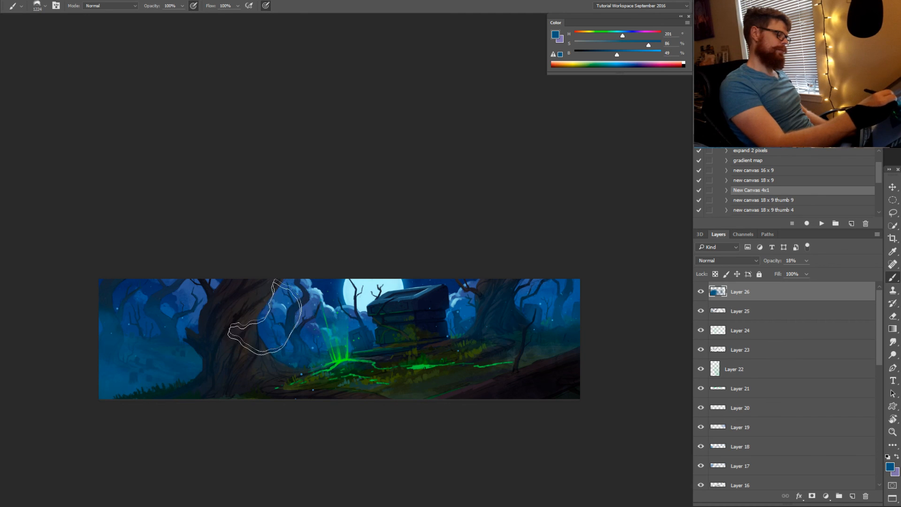
{"action": "right_click", "coordinate": [254, 284], "text": "alt"}
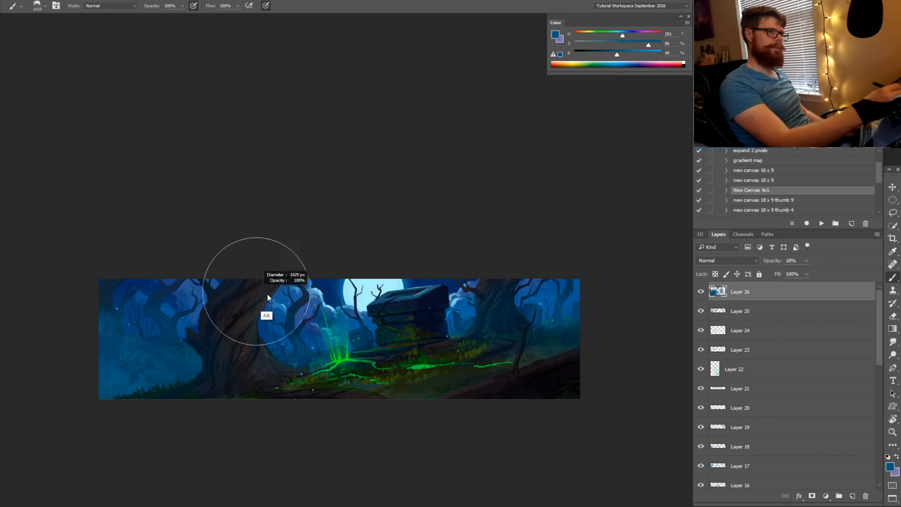
{"action": "left_click_drag", "start_coordinate": [254, 284], "coordinate": [262, 281]}
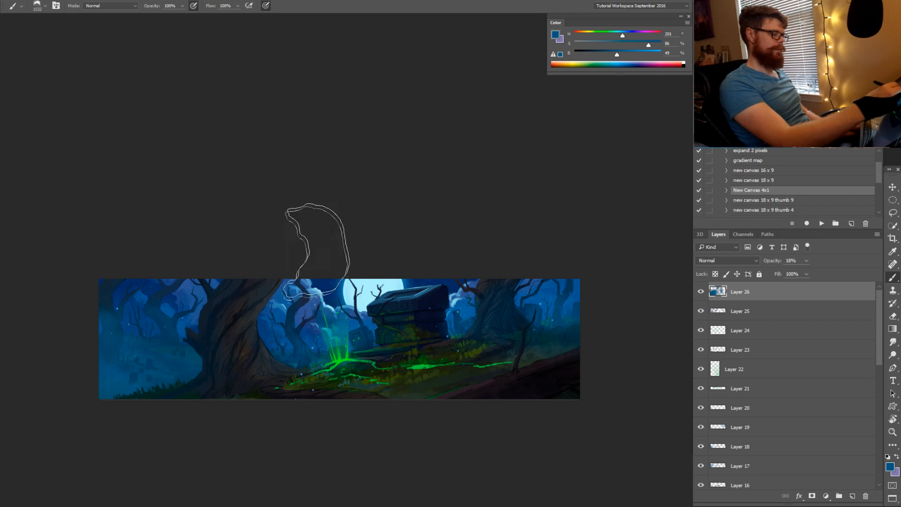
Erase part of the blue haze along the large tree's trunk
{"action": "key", "text": "e"}
{"action": "left_click_drag", "start_coordinate": [249, 323], "coordinate": [274, 297]}
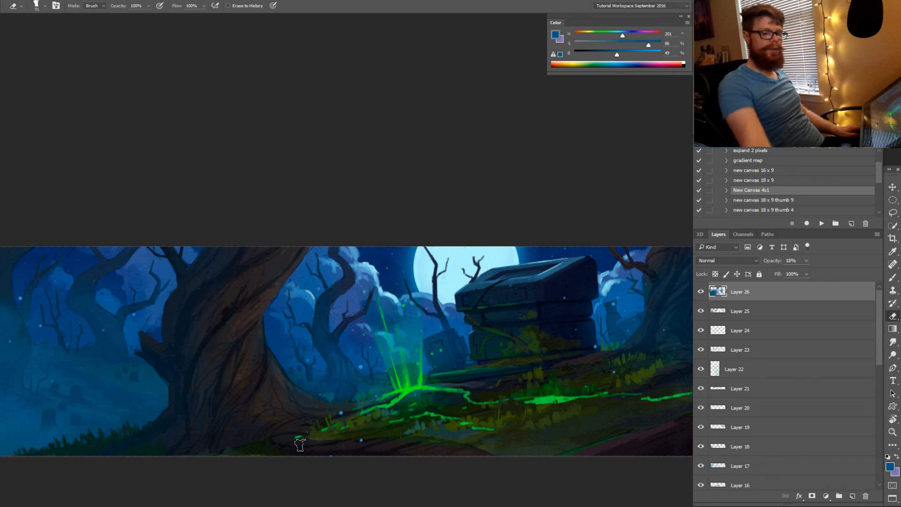
{"action": "mouse_move", "coordinate": [444, 407]}
{"action": "left_mouse_down"}
{"action": "mouse_move", "coordinate": [316, 420]}
{"action": "mouse_move", "coordinate": [416, 434]}
{"action": "left_mouse_up"}
Brush faint blue haze over the trees on the painting's right side
{"action": "key", "text": "g"}
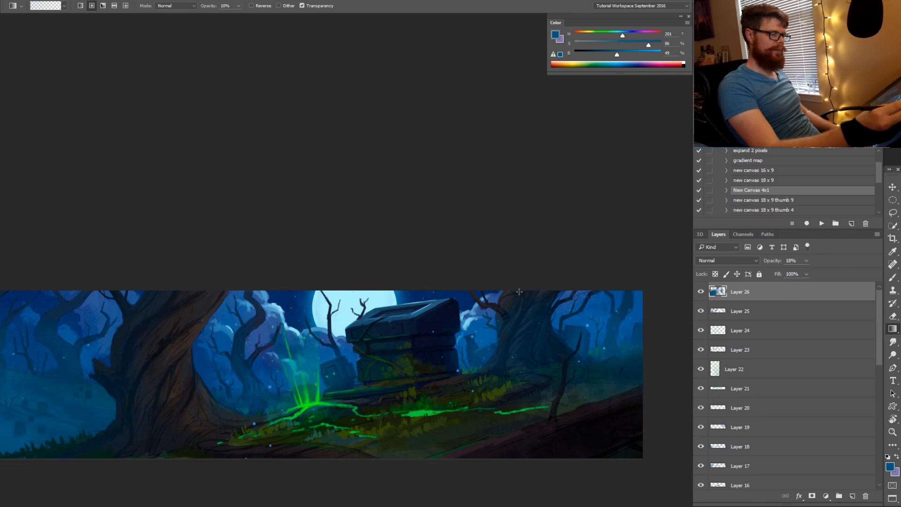
{"action": "key", "text": "b"}
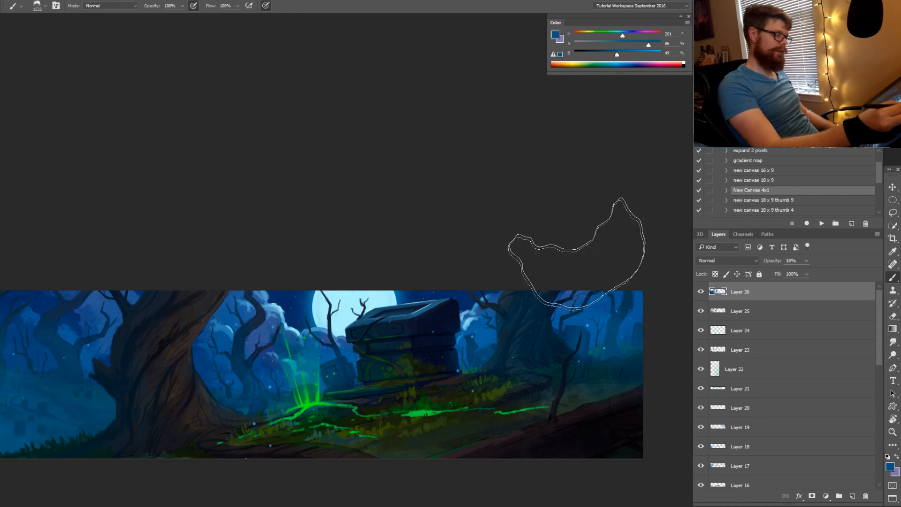
{"action": "left_click_drag", "start_coordinate": [185, 336], "coordinate": [300, 309]}
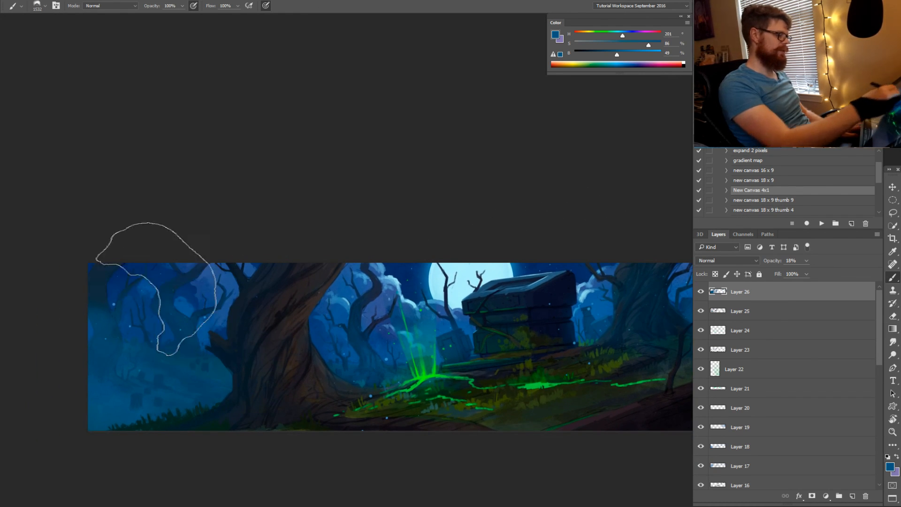
Create another new layer and raise the painting blue's brightness to 64%
{"action": "left_click", "coordinate": [853, 496]}
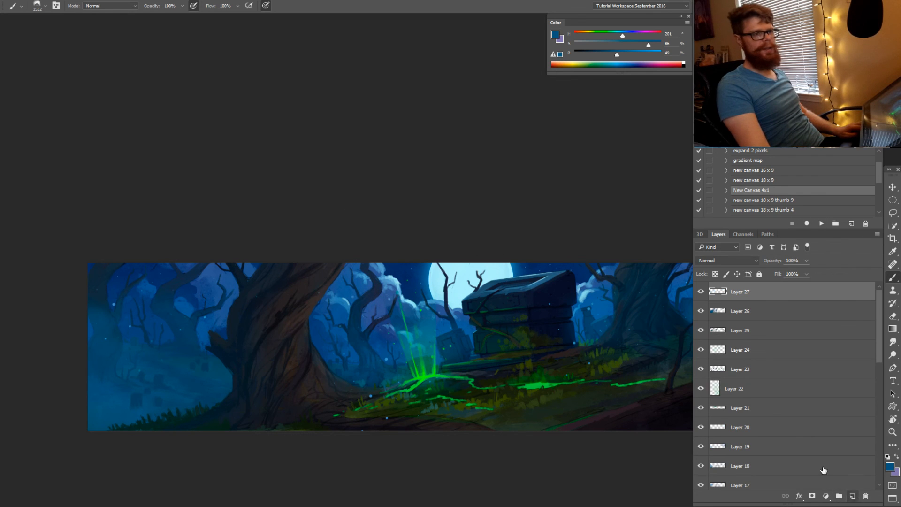
{"action": "left_click_drag", "start_coordinate": [414, 200], "coordinate": [353, 203]}
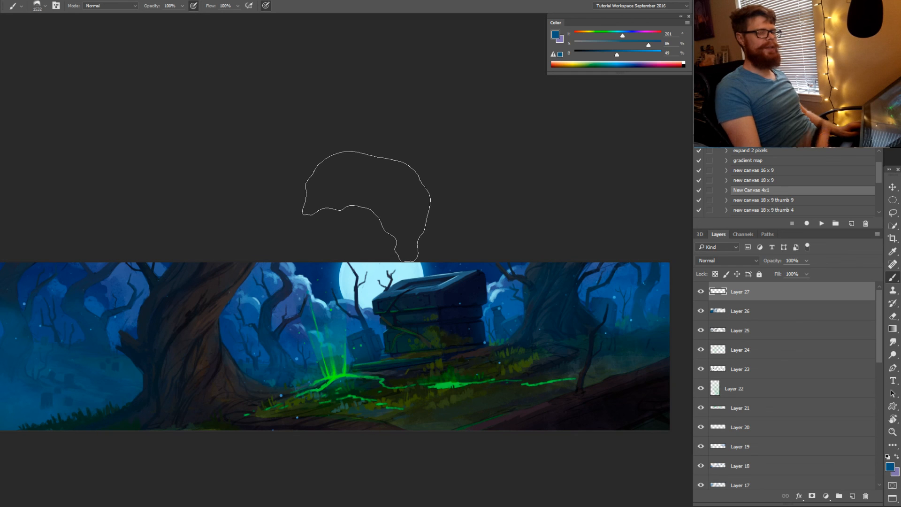
{"action": "key", "text": "space"}
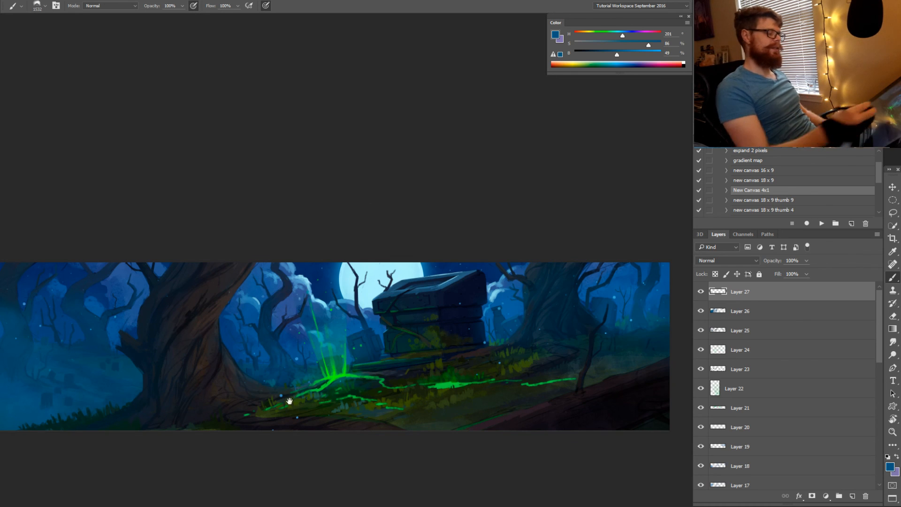
{"action": "left_click_drag", "start_coordinate": [289, 401], "coordinate": [423, 419]}
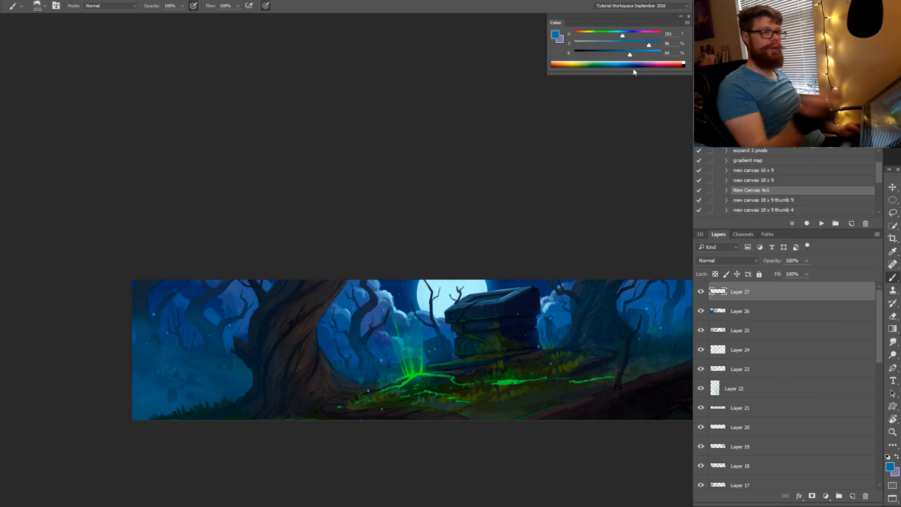
Resize the brush and brush faint blue haze over the background trees beside the large trunk, replacing a first stroke
{"action": "right_click", "coordinate": [231, 366], "text": "alt"}
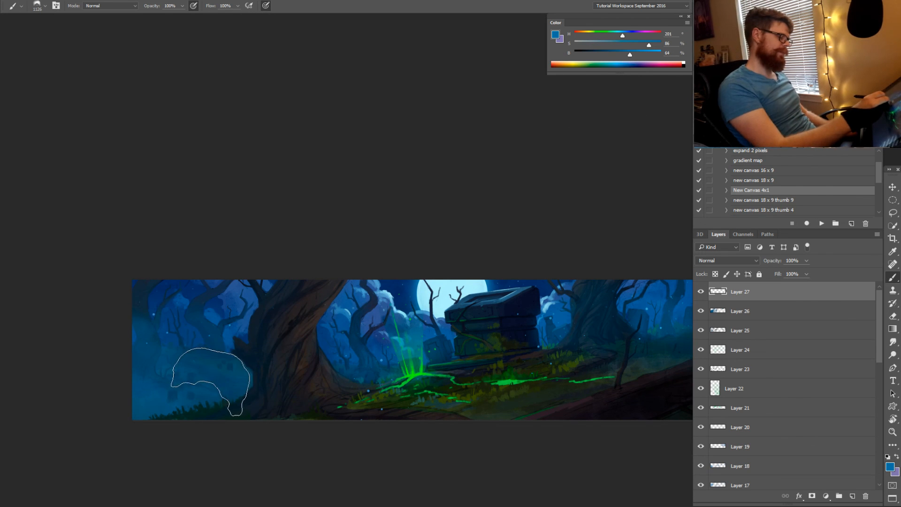
{"action": "left_click_drag", "start_coordinate": [198, 371], "coordinate": [173, 371]}
{"action": "key", "text": "ctrl+z"}
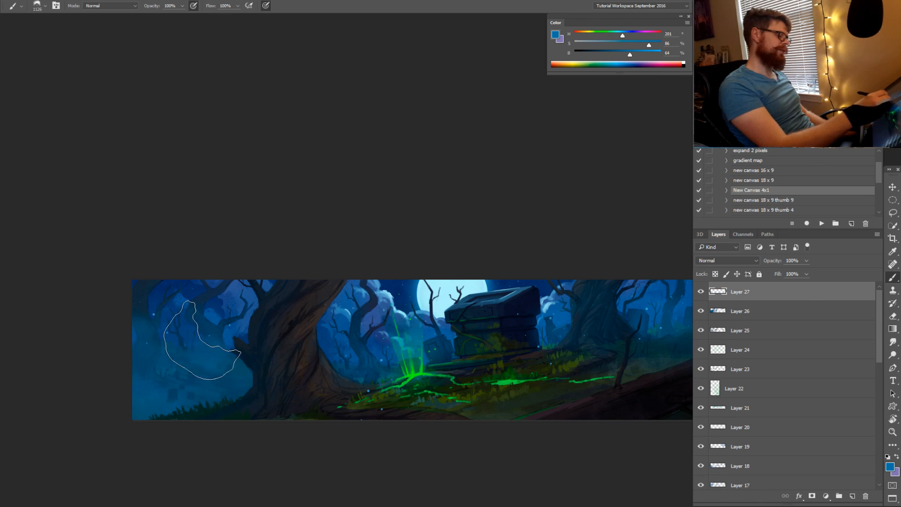
{"action": "right_click", "coordinate": [230, 359], "text": "alt"}
{"action": "left_click_drag", "start_coordinate": [229, 333], "coordinate": [175, 331]}
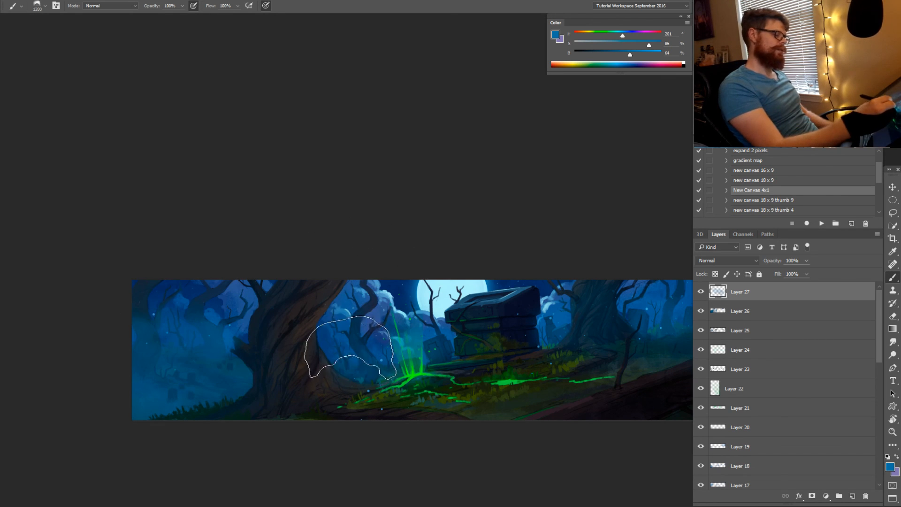
Brush blue haze over the trees at the painting's right edge and raise the painting blue's saturation to 95%
{"action": "right_click", "coordinate": [394, 370], "text": "alt"}
{"action": "left_click_drag", "start_coordinate": [474, 373], "coordinate": [324, 390]}
{"action": "left_click_drag", "start_coordinate": [519, 332], "coordinate": [533, 321]}
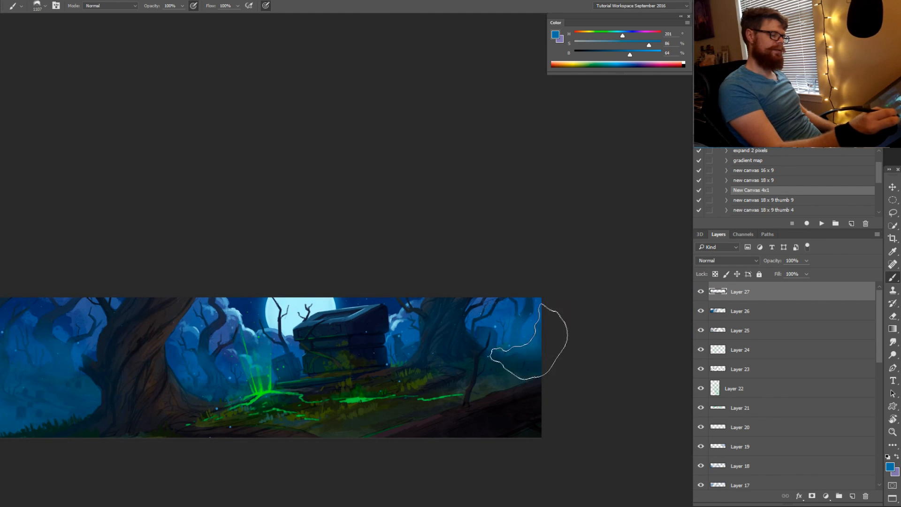
{"action": "left_click_drag", "start_coordinate": [314, 417], "coordinate": [478, 401]}
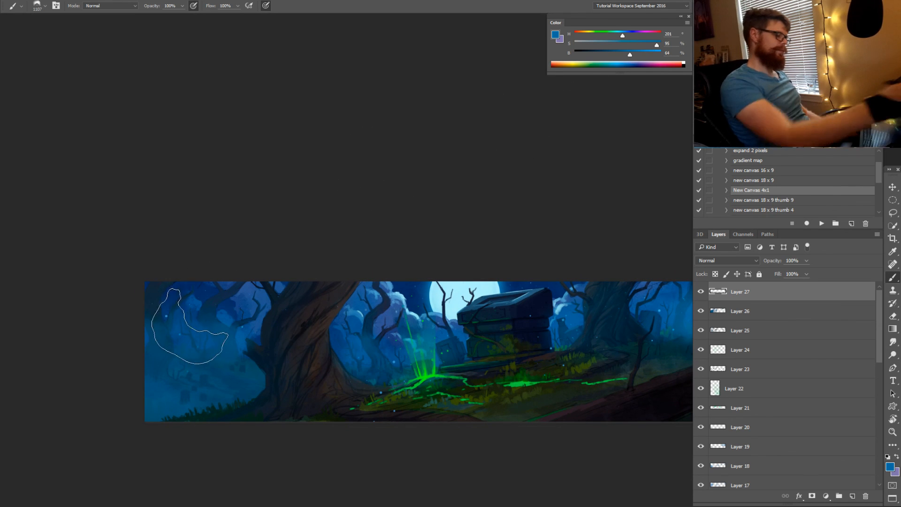
With a larger brush, add more blue haze from the upper-left trees down along the large trunk's left side
{"action": "key", "text": "alt"}
{"action": "left_click_drag", "start_coordinate": [210, 317], "coordinate": [224, 323]}
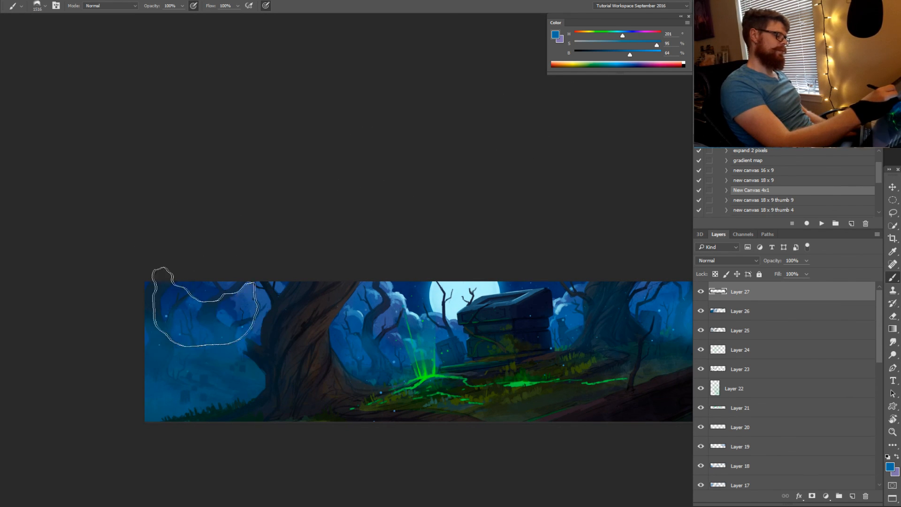
{"action": "left_click_drag", "start_coordinate": [195, 290], "coordinate": [215, 300]}
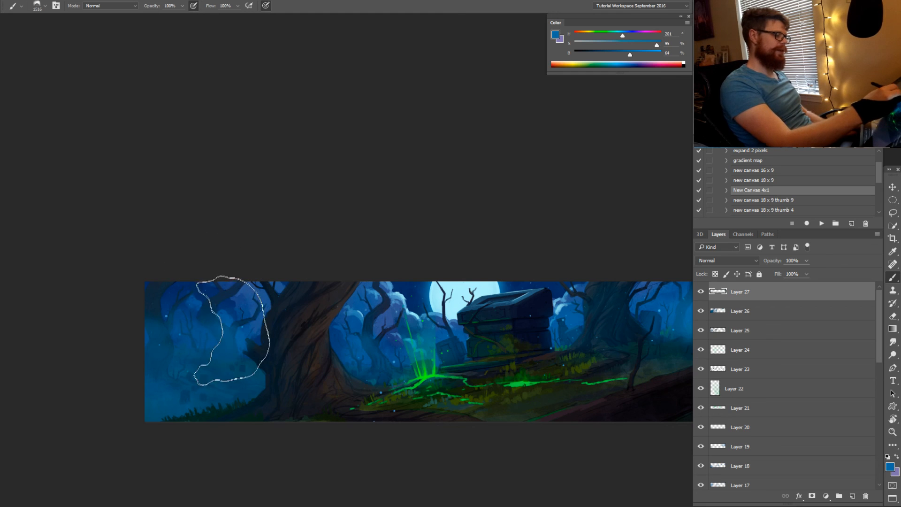
{"action": "left_click_drag", "start_coordinate": [254, 369], "coordinate": [218, 373]}
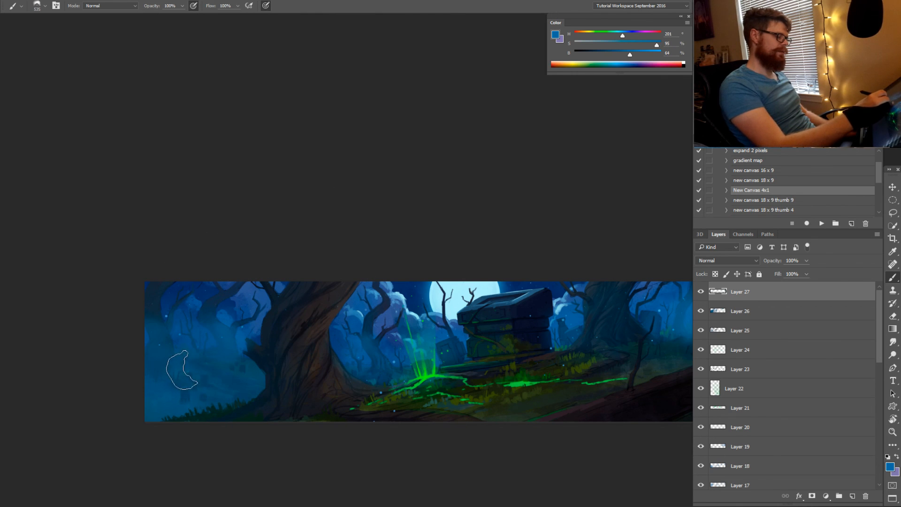
Erase the blue haze overlapping the left edge of the stone tomb with a small eraser
{"action": "key", "text": "r"}
{"action": "mouse_move", "coordinate": [453, 443]}
{"action": "left_mouse_down"}
{"action": "mouse_move", "coordinate": [485, 423]}
{"action": "mouse_move", "coordinate": [479, 392]}
{"action": "mouse_move", "coordinate": [376, 372]}
{"action": "left_mouse_up"}
{"action": "key", "text": "b"}
{"action": "left_click_drag", "start_coordinate": [455, 352], "coordinate": [409, 396]}
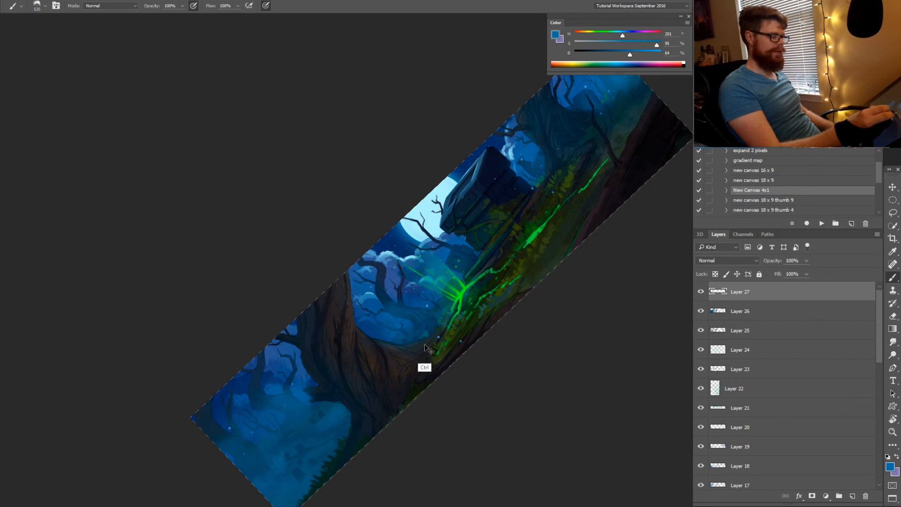
{"action": "left_click_drag", "start_coordinate": [497, 310], "coordinate": [459, 356]}
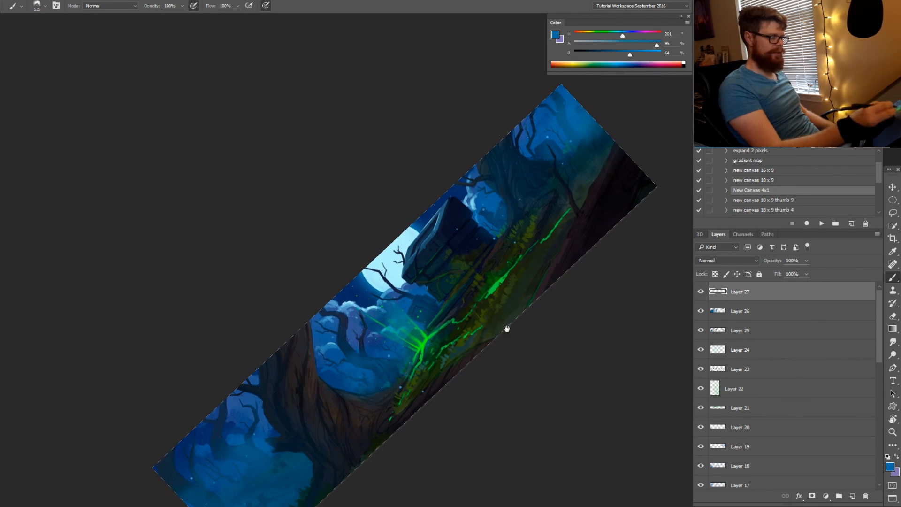
{"action": "left_click_drag", "start_coordinate": [505, 326], "coordinate": [413, 413]}
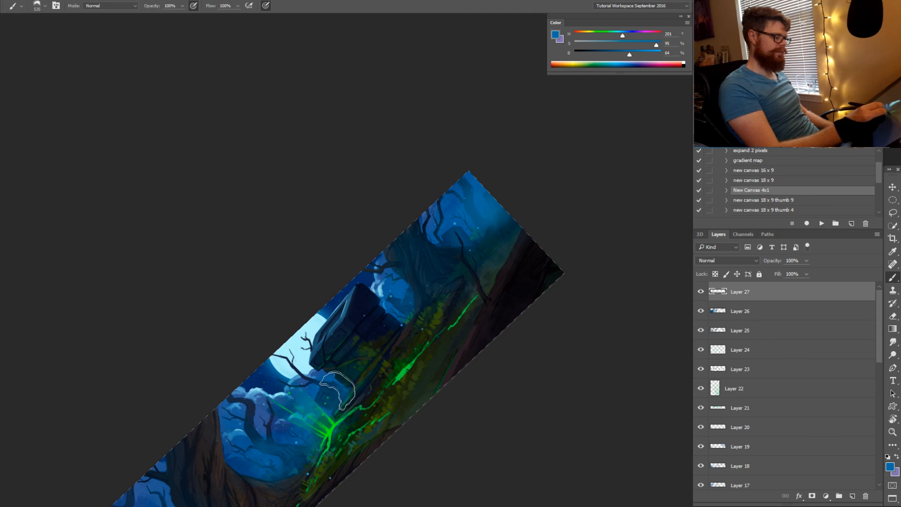
{"action": "key", "text": "r"}
{"action": "left_click", "coordinate": [453, 400]}
{"action": "left_click_drag", "start_coordinate": [454, 401], "coordinate": [315, 399]}
{"action": "key", "text": "ctrl+space"}
{"action": "left_click_drag", "start_coordinate": [258, 350], "coordinate": [312, 347]}
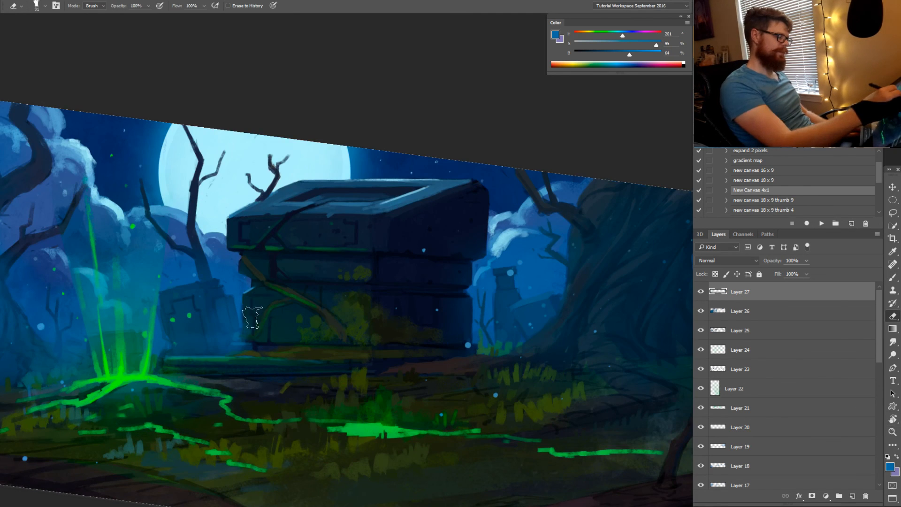
{"action": "left_click_drag", "start_coordinate": [256, 305], "coordinate": [249, 311]}
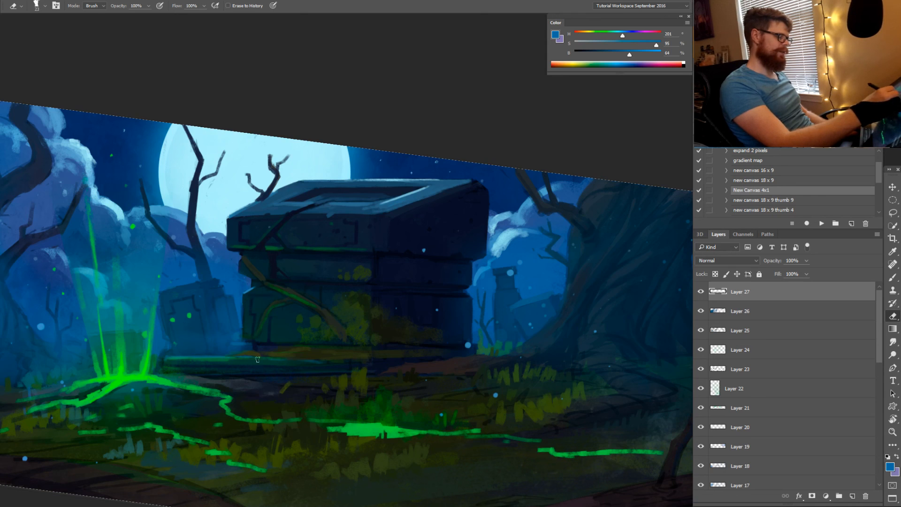
Set the brush opacity to 20% and touch up the tomb's lower-left corner with a faint stroke
{"action": "key", "text": "r"}
{"action": "left_click_drag", "start_coordinate": [258, 360], "coordinate": [344, 389]}
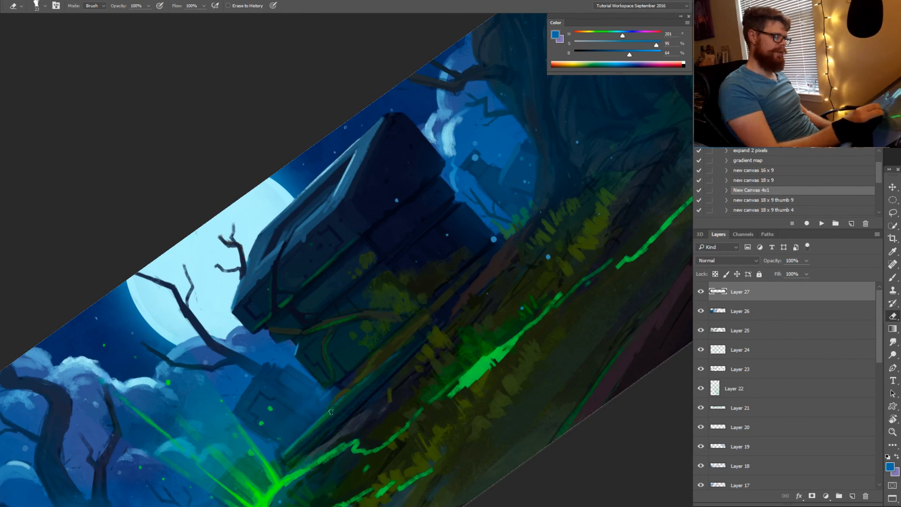
{"action": "key", "text": "b"}
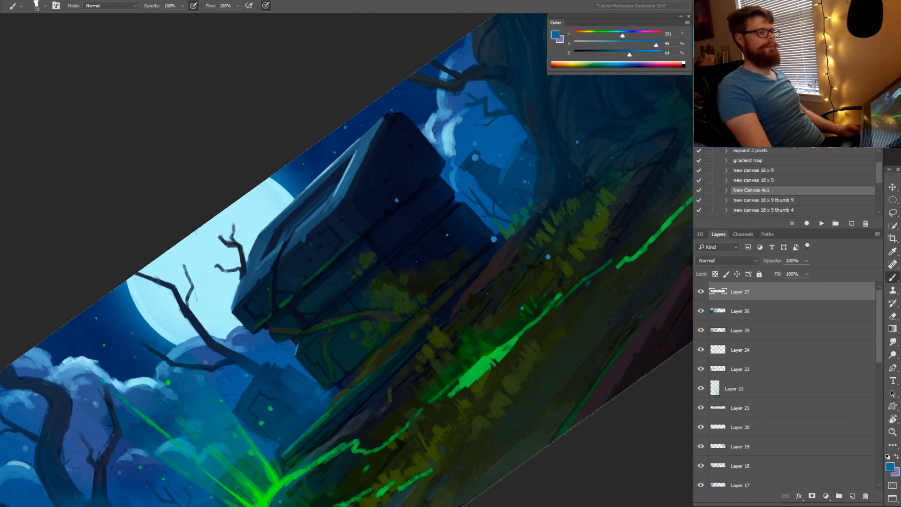
{"action": "key", "text": "alt"}
{"action": "left_click_drag", "start_coordinate": [335, 388], "coordinate": [337, 387]}
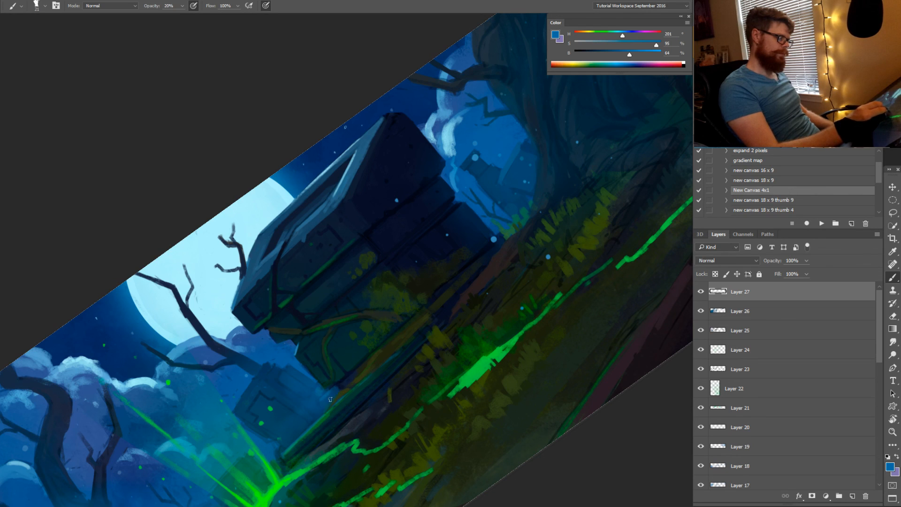
Create another new layer, sample the foreground log's dark colour and set the brush to 100% opacity above the log
{"action": "key", "text": "ctrl+space"}
{"action": "mouse_move", "coordinate": [366, 399]}
{"action": "left_mouse_down"}
{"action": "mouse_move", "coordinate": [319, 446]}
{"action": "mouse_move", "coordinate": [296, 448]}
{"action": "left_mouse_up"}
{"action": "key", "text": "r"}
{"action": "mouse_move", "coordinate": [493, 409]}
{"action": "left_mouse_down"}
{"action": "mouse_move", "coordinate": [479, 424]}
{"action": "mouse_move", "coordinate": [350, 475]}
{"action": "mouse_move", "coordinate": [450, 438]}
{"action": "mouse_move", "coordinate": [460, 421]}
{"action": "mouse_move", "coordinate": [449, 423]}
{"action": "mouse_move", "coordinate": [460, 416]}
{"action": "left_mouse_up"}
{"action": "key", "text": "ctrl+space"}
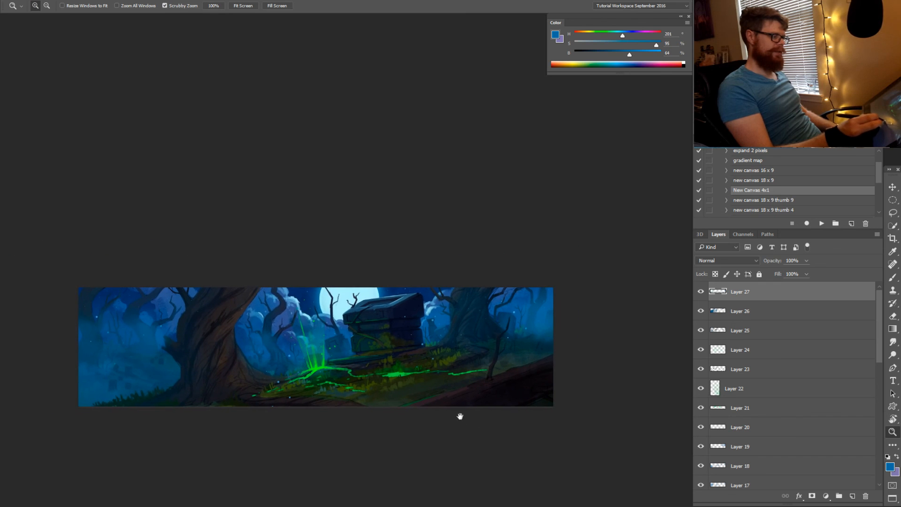
{"action": "mouse_move", "coordinate": [519, 396]}
{"action": "left_mouse_down"}
{"action": "mouse_move", "coordinate": [527, 395]}
{"action": "mouse_move", "coordinate": [513, 402]}
{"action": "left_mouse_up"}
{"action": "key", "text": "b"}
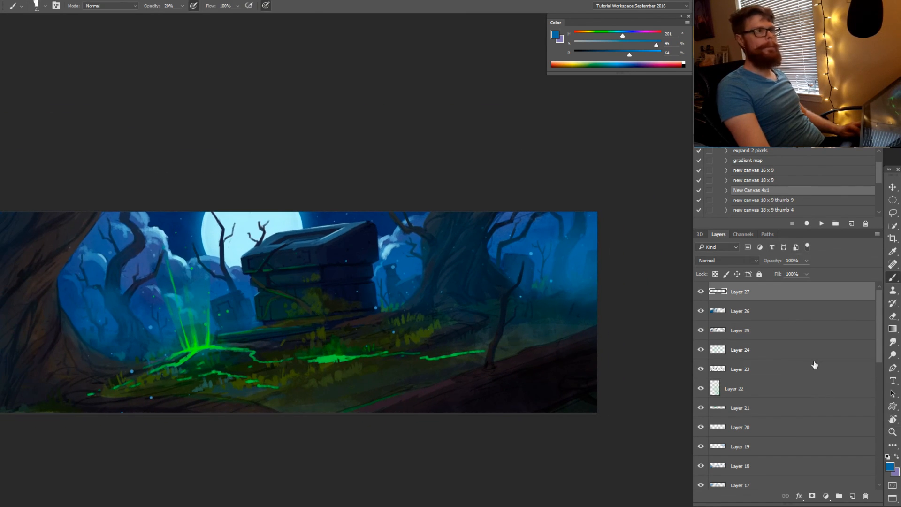
{"action": "left_click", "coordinate": [853, 500]}
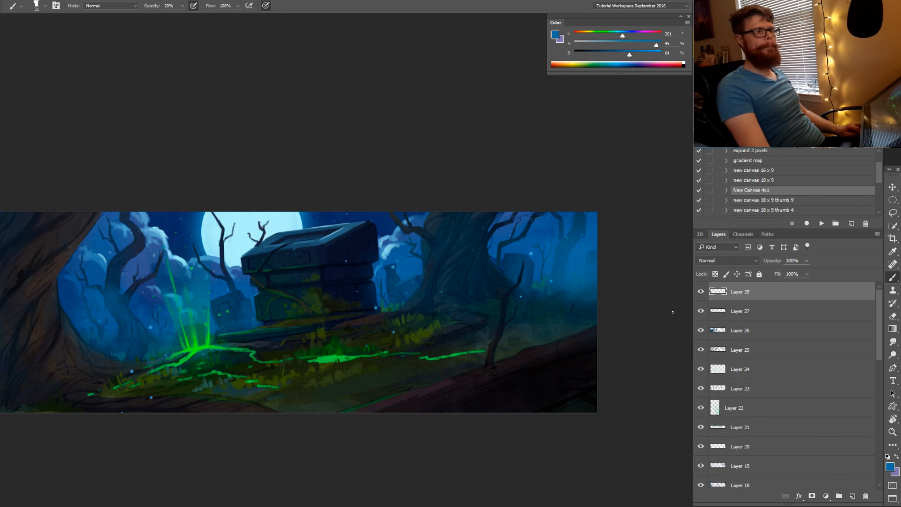
{"action": "left_click", "coordinate": [510, 387], "text": "alt"}
{"action": "left_click", "coordinate": [545, 373], "text": "alt"}
{"action": "key", "text": "bracketright"}
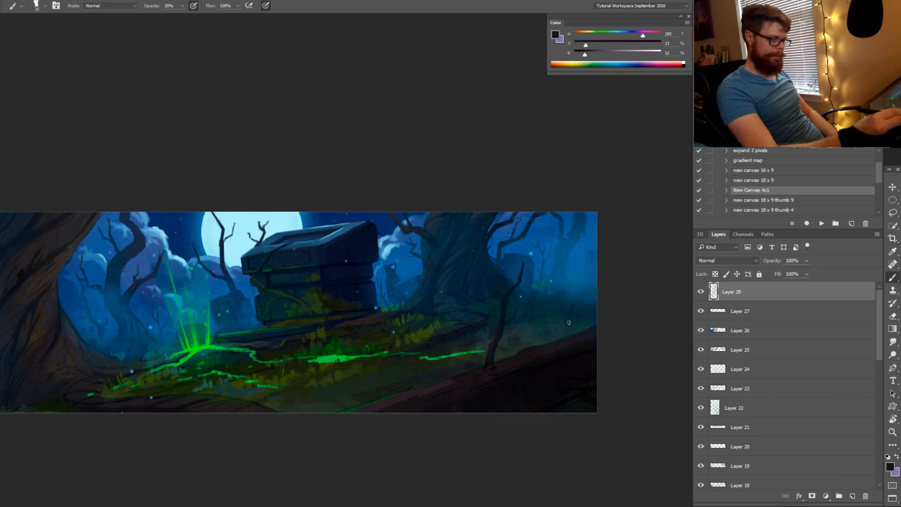
{"action": "left_click_drag", "start_coordinate": [563, 331], "coordinate": [563, 360]}
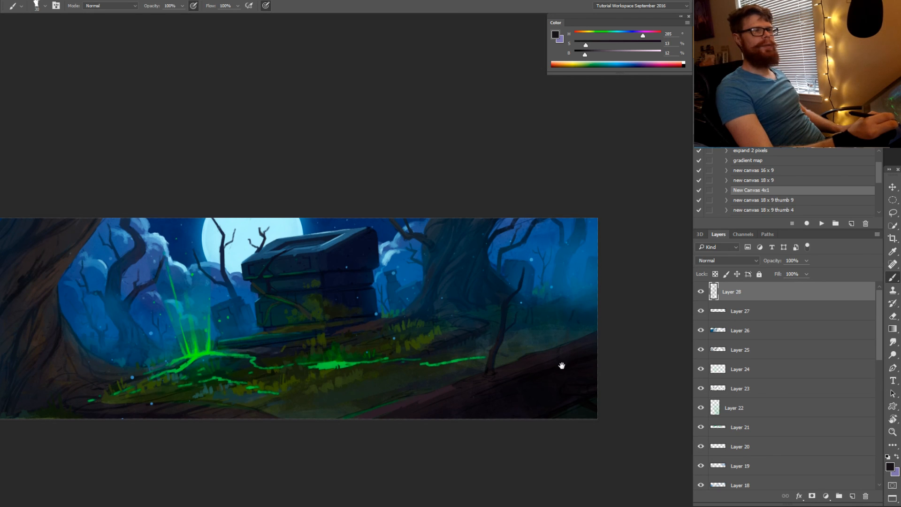
Paint a dark bare tree with a thin upper branch rising from the log at the painting's right edge
{"action": "left_click_drag", "start_coordinate": [562, 365], "coordinate": [598, 297]}
{"action": "left_click", "coordinate": [562, 352], "text": "alt"}
{"action": "key", "text": "bracketleft"}
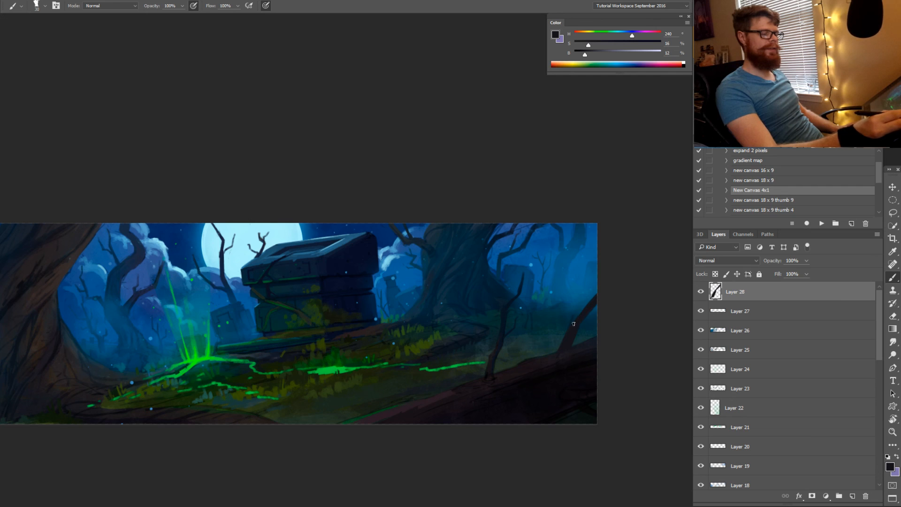
{"action": "mouse_move", "coordinate": [575, 277]}
{"action": "left_mouse_down"}
{"action": "mouse_move", "coordinate": [588, 306]}
{"action": "mouse_move", "coordinate": [574, 262]}
{"action": "left_mouse_up"}
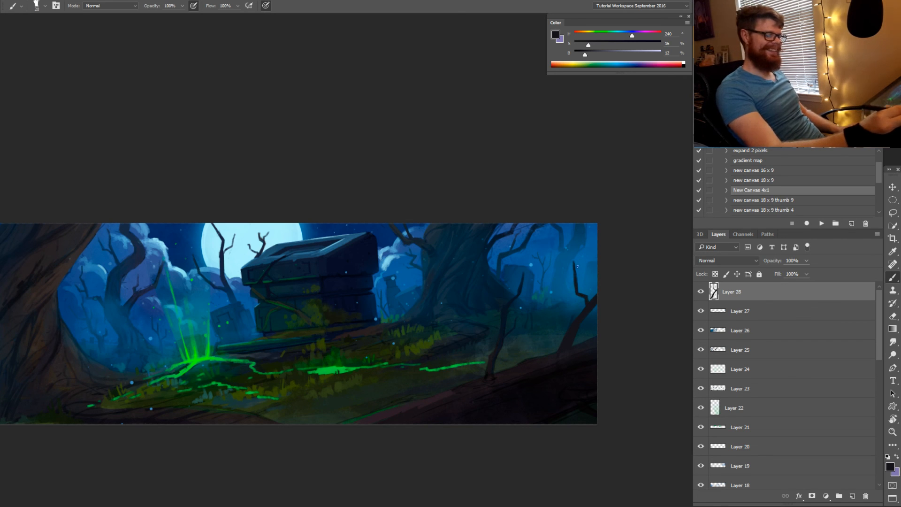
Erase the tip of the new bare tree's upper branch to shorten and thin it
{"action": "key", "text": "e"}
{"action": "key", "text": "b"}
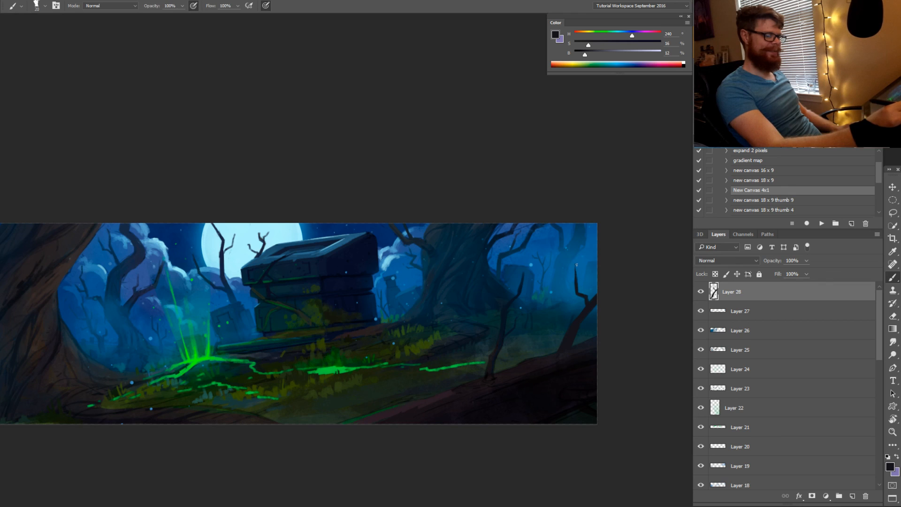
{"action": "key", "text": "e"}
{"action": "mouse_move", "coordinate": [576, 265]}
{"action": "left_mouse_down"}
{"action": "mouse_move", "coordinate": [577, 292]}
{"action": "mouse_move", "coordinate": [577, 274]}
{"action": "left_mouse_up"}
{"action": "key", "text": "b"}
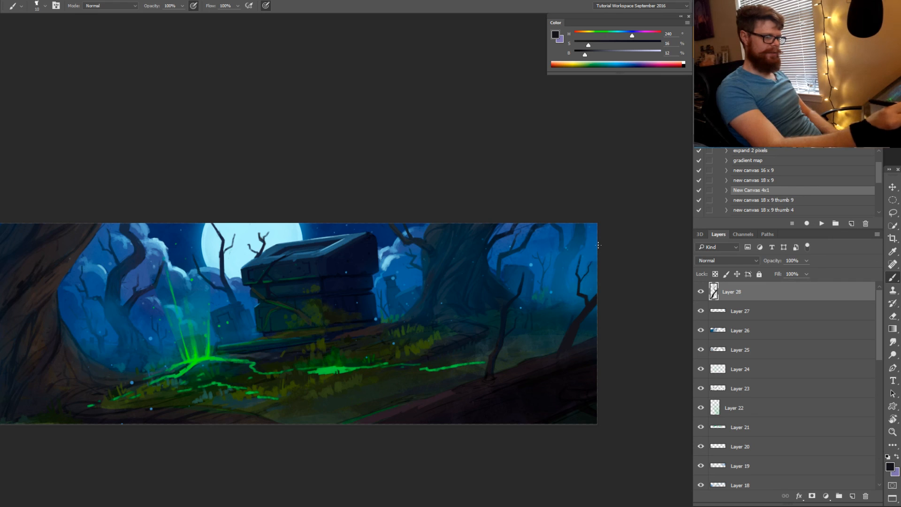
Resize the brush, lengthen the top of the thin bare tree on the log and paint strokes along its trunk
{"action": "key", "text": "]"}
{"action": "key", "text": "]"}
{"action": "left_click_drag", "start_coordinate": [522, 276], "coordinate": [525, 264]}
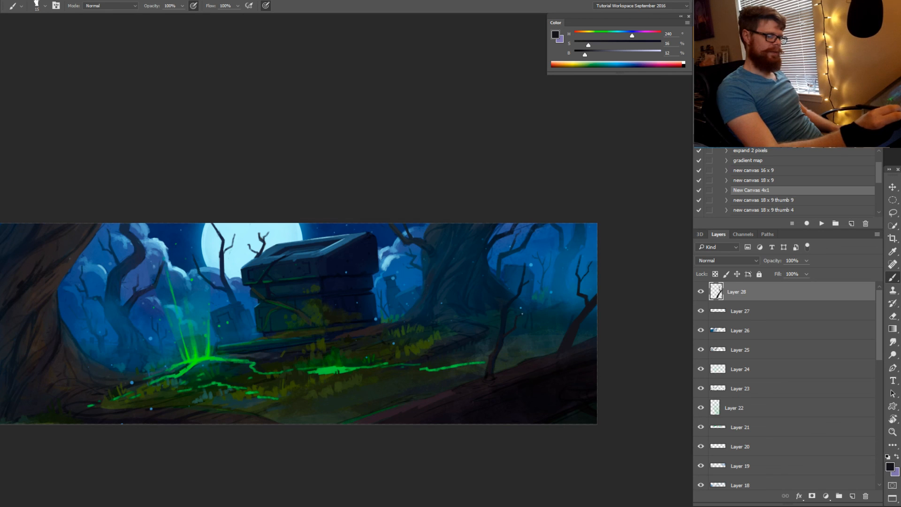
{"action": "left_click_drag", "start_coordinate": [501, 323], "coordinate": [488, 304]}
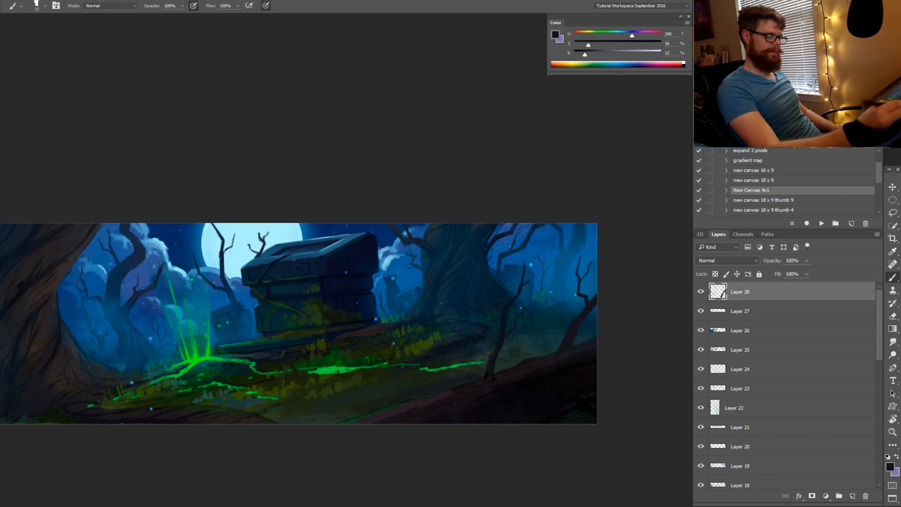
Erase along the upper branch of the bare tree at the right edge to refine its shape
{"action": "key", "text": "e"}
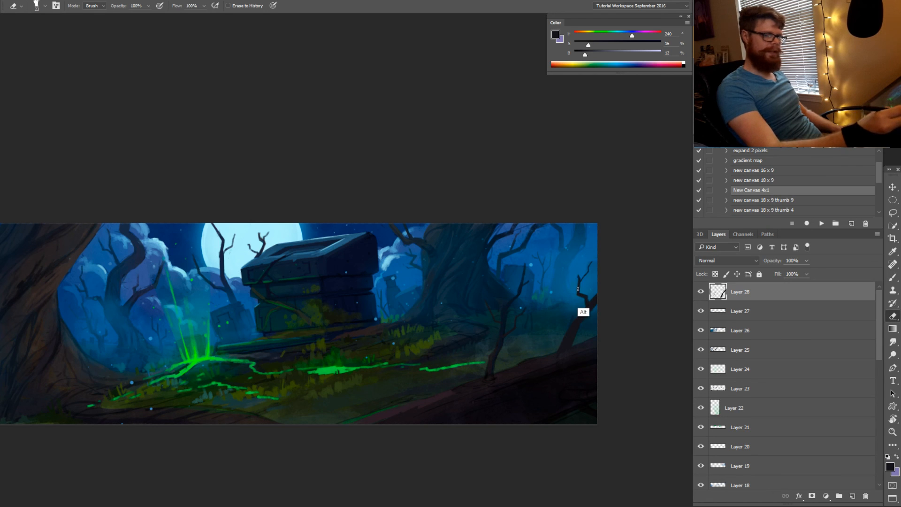
{"action": "left_click_drag", "start_coordinate": [579, 291], "coordinate": [581, 291]}
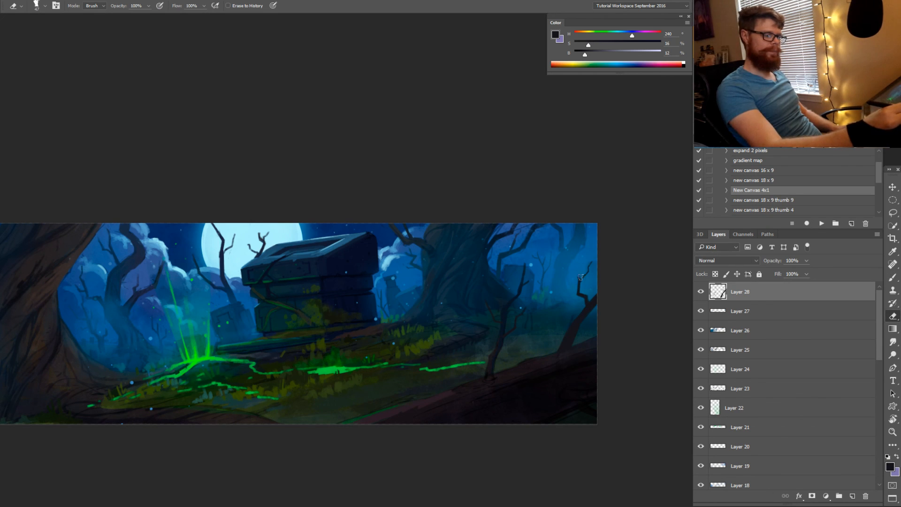
{"action": "left_click_drag", "start_coordinate": [542, 332], "coordinate": [554, 308]}
{"action": "key", "text": "b"}
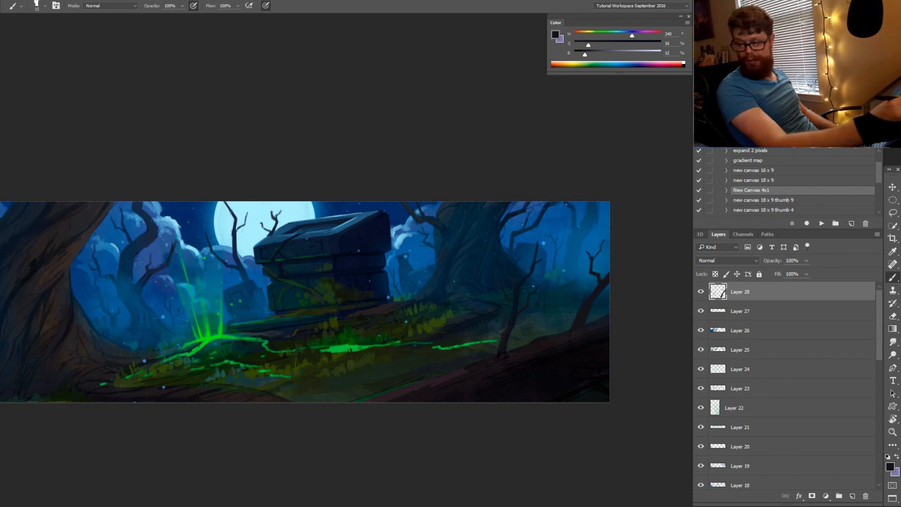
Extend the top branch of the thin bare tree upward and darken its lower trunk
{"action": "left_click_drag", "start_coordinate": [547, 224], "coordinate": [541, 240]}
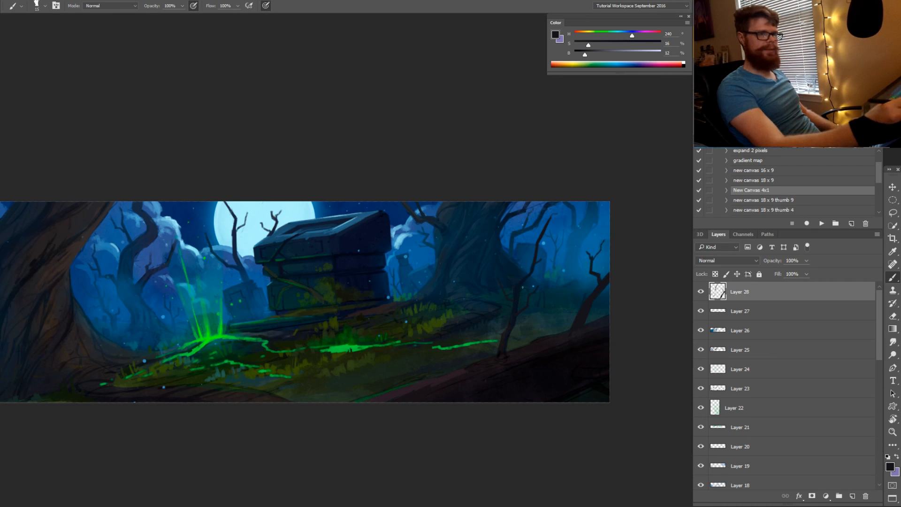
{"action": "left_click_drag", "start_coordinate": [506, 336], "coordinate": [514, 323]}
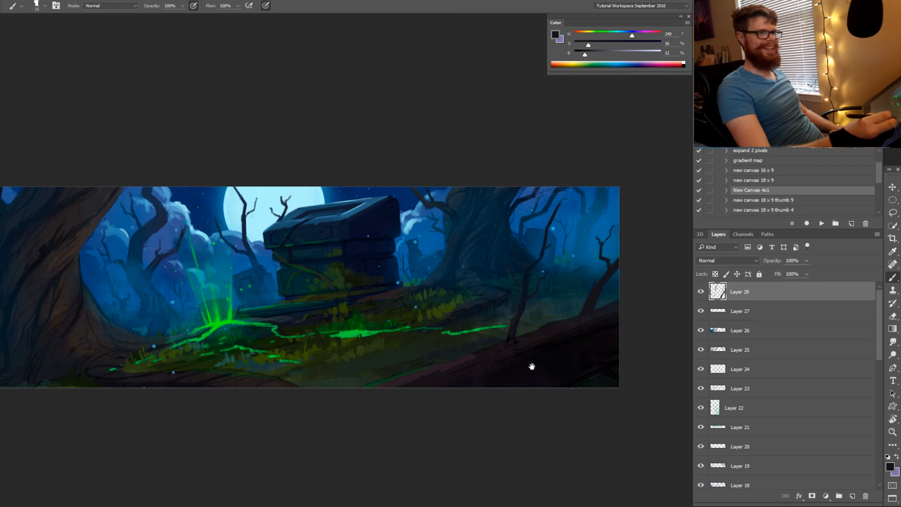
Sample dark purple-brown tones from the fallen log and paint over its lower end beside the grassy ground
{"action": "left_click_drag", "start_coordinate": [532, 367], "coordinate": [523, 374]}
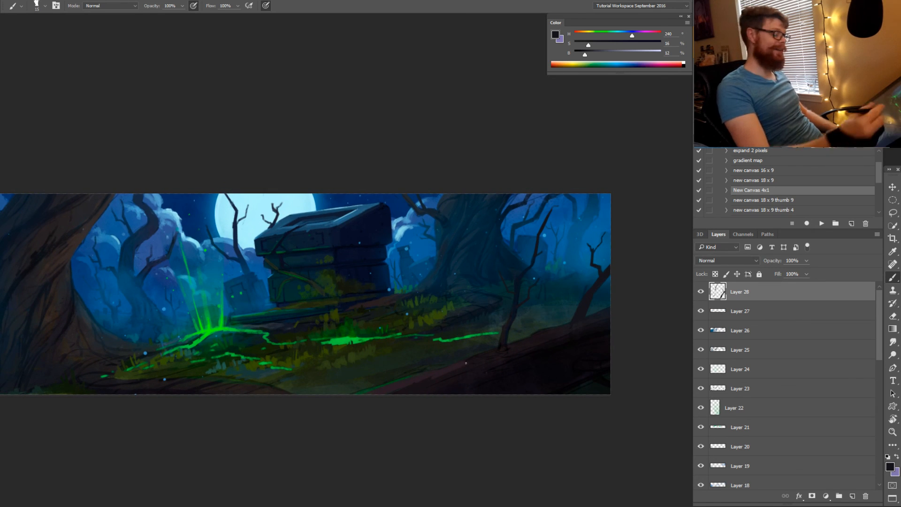
{"action": "left_click", "coordinate": [459, 365], "text": "alt"}
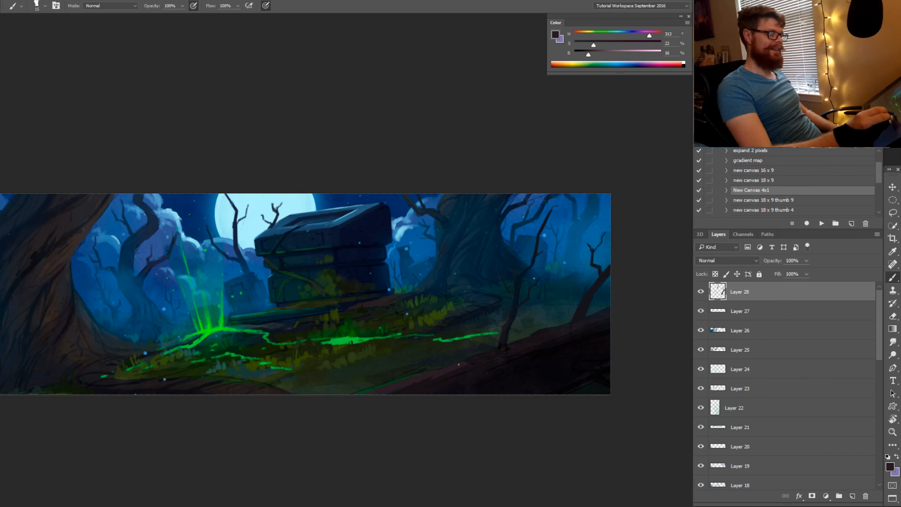
{"action": "mouse_move", "coordinate": [462, 367]}
{"action": "left_mouse_down"}
{"action": "mouse_move", "coordinate": [508, 361]}
{"action": "mouse_move", "coordinate": [422, 381]}
{"action": "left_mouse_up"}
{"action": "left_click", "coordinate": [482, 367], "text": "alt"}
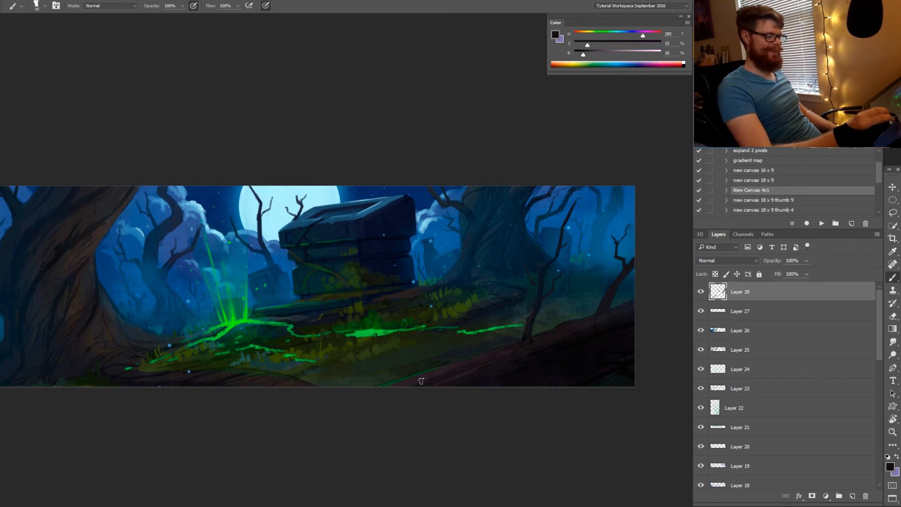
{"action": "left_click", "coordinate": [462, 363], "text": "alt"}
{"action": "mouse_move", "coordinate": [496, 351]}
{"action": "left_mouse_down"}
{"action": "mouse_move", "coordinate": [484, 374]}
{"action": "mouse_move", "coordinate": [526, 377]}
{"action": "left_mouse_up"}
{"action": "left_click_drag", "start_coordinate": [509, 375], "coordinate": [501, 296]}
Reduce the brush size and paint the foreground root along the painting's lower edge with sampled dark tones
{"action": "left_click", "coordinate": [371, 376], "text": "alt"}
{"action": "key", "text": "bracketleft"}
{"action": "key", "text": "bracketleft"}
{"action": "key", "text": "bracketleft"}
{"action": "mouse_move", "coordinate": [381, 368]}
{"action": "left_mouse_down"}
{"action": "mouse_move", "coordinate": [372, 371]}
{"action": "mouse_move", "coordinate": [390, 363]}
{"action": "left_mouse_up"}
{"action": "left_click", "coordinate": [421, 357], "text": "alt"}
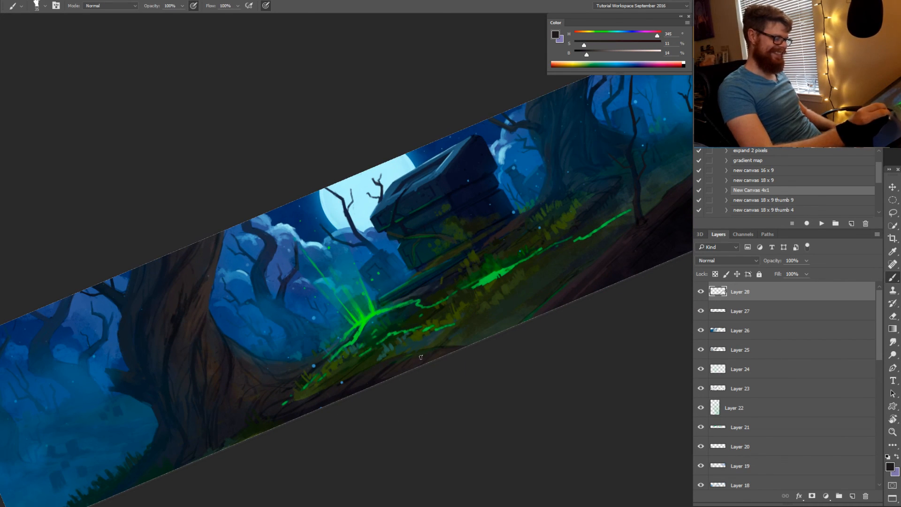
Refine the shadows on the foreground root with a smaller brush and near-black tones sampled from it
{"action": "key", "text": "r"}
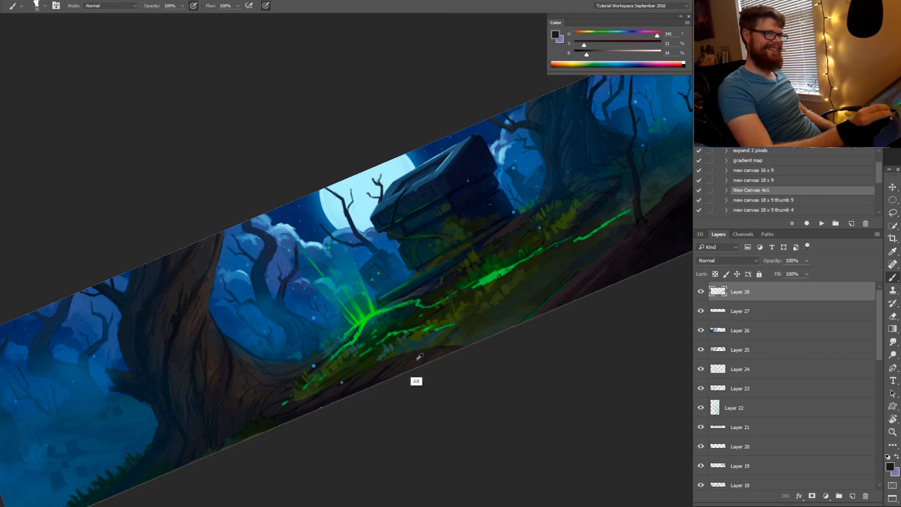
{"action": "left_click_drag", "start_coordinate": [427, 355], "coordinate": [427, 345]}
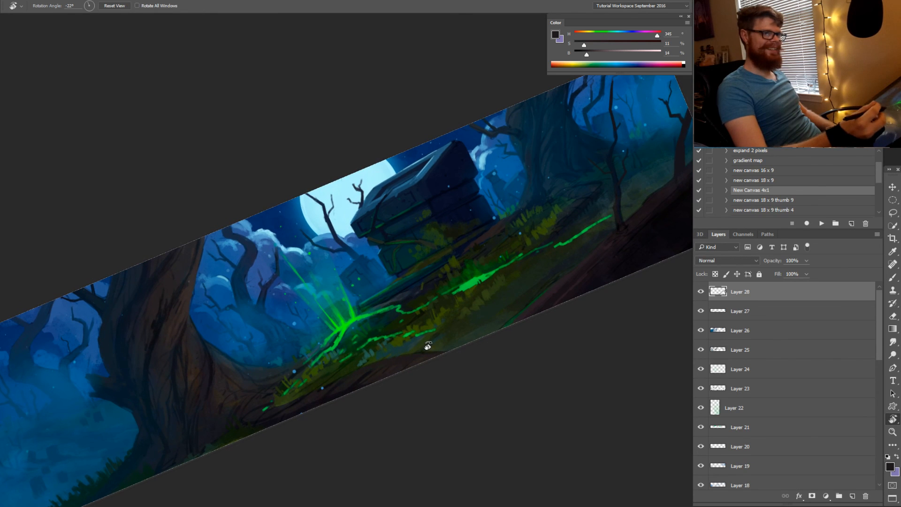
{"action": "mouse_move", "coordinate": [519, 354]}
{"action": "left_mouse_down"}
{"action": "mouse_move", "coordinate": [527, 380]}
{"action": "mouse_move", "coordinate": [493, 423]}
{"action": "mouse_move", "coordinate": [507, 436]}
{"action": "mouse_move", "coordinate": [526, 354]}
{"action": "mouse_move", "coordinate": [495, 396]}
{"action": "mouse_move", "coordinate": [527, 356]}
{"action": "left_mouse_up"}
{"action": "key", "text": "b"}
{"action": "left_click", "coordinate": [461, 370], "text": "alt"}
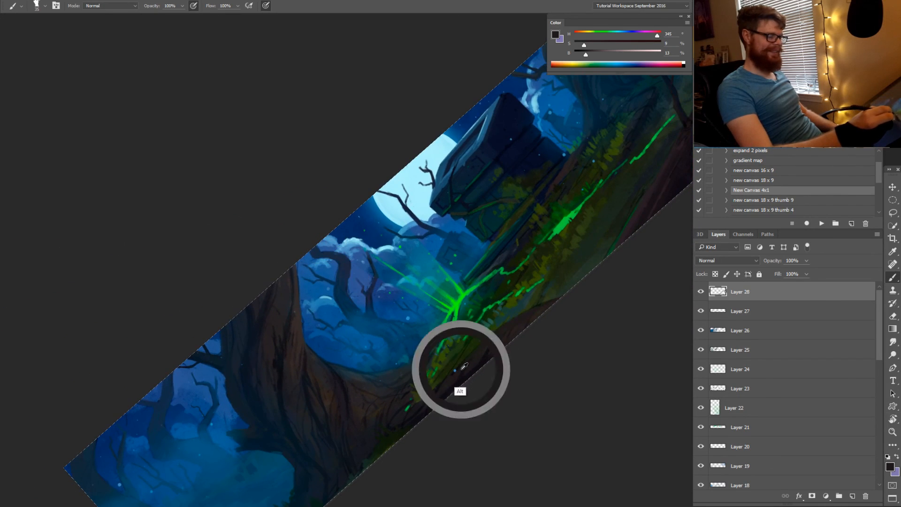
{"action": "left_click", "coordinate": [491, 348], "text": "alt"}
{"action": "key", "text": "bracketleft"}
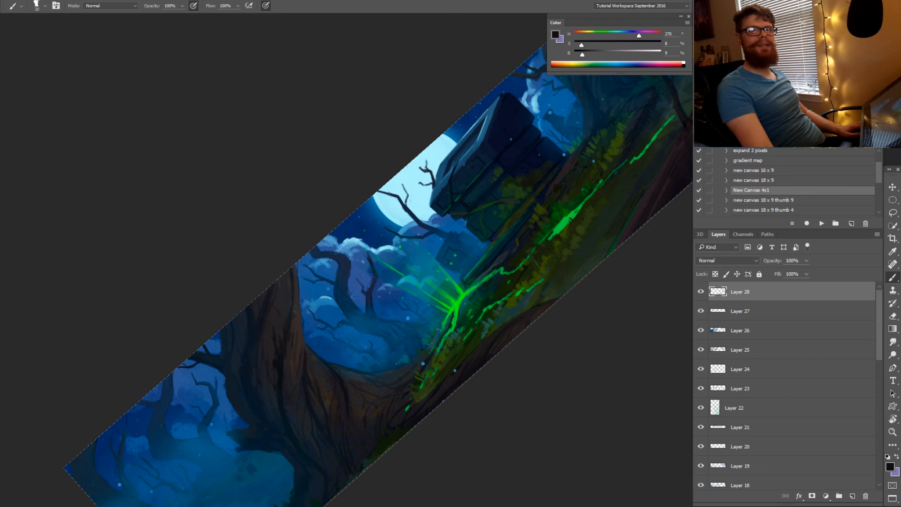
Blend the root area below the glowing green fissure using sampled dark purple, brown and green tones
{"action": "left_click", "coordinate": [413, 431], "text": "alt"}
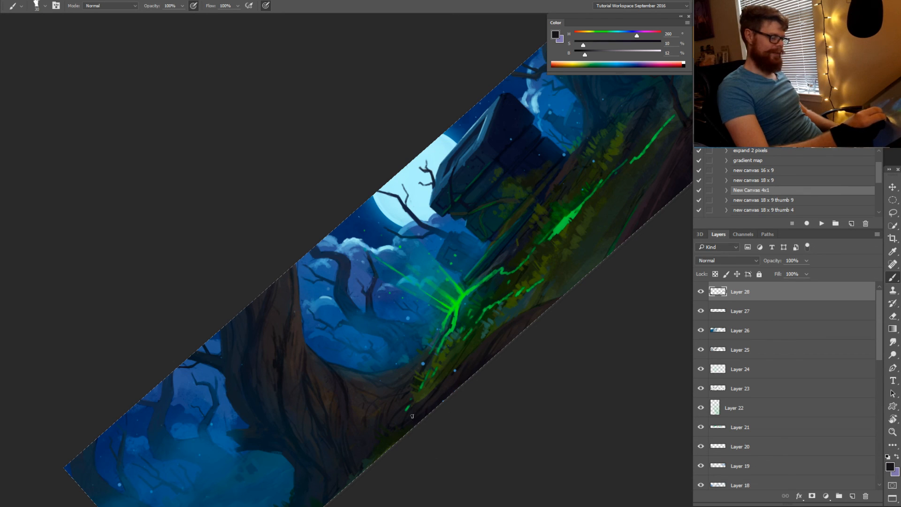
{"action": "left_click", "coordinate": [430, 398], "text": "alt"}
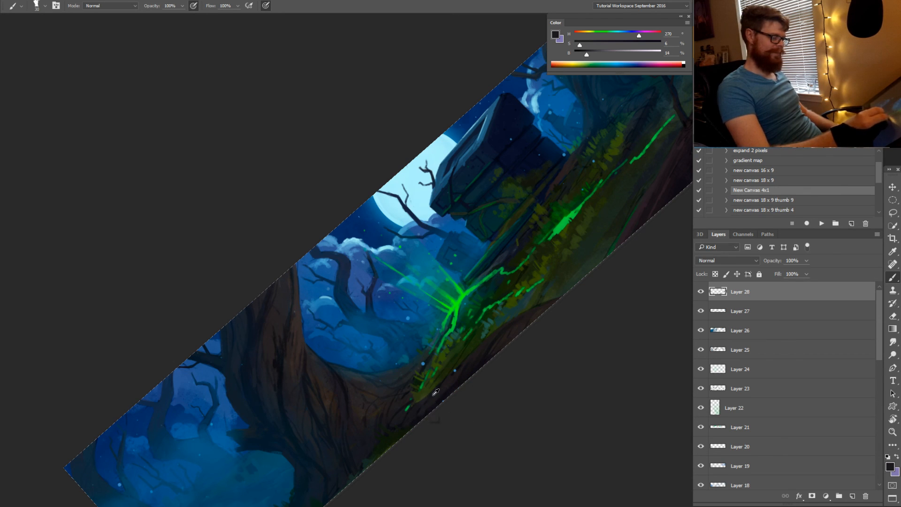
{"action": "left_click", "coordinate": [431, 398], "text": "alt"}
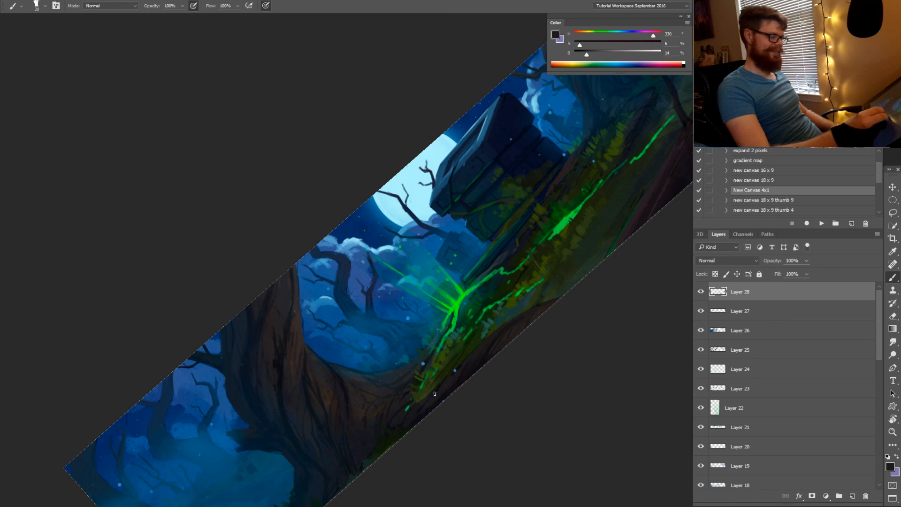
{"action": "left_click", "coordinate": [429, 397], "text": "alt"}
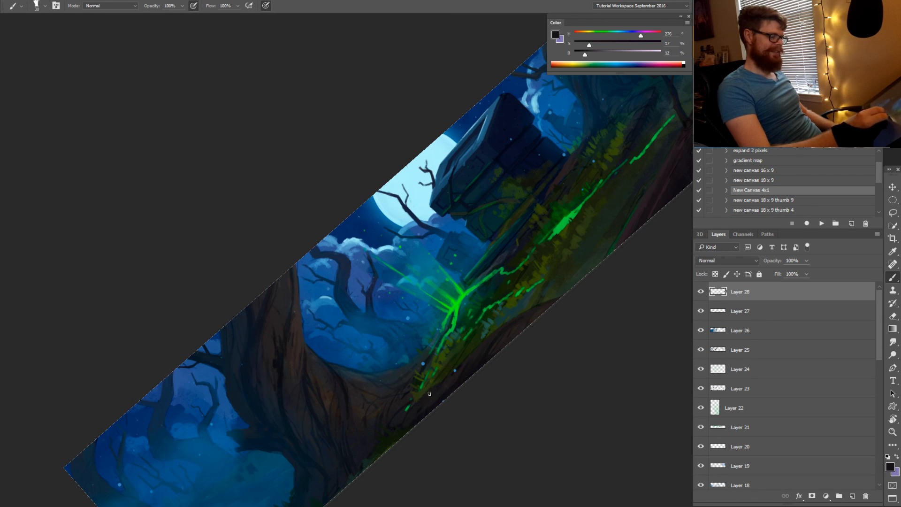
{"action": "key", "text": "r"}
{"action": "left_click_drag", "start_coordinate": [498, 378], "coordinate": [520, 364]}
{"action": "left_click", "coordinate": [523, 374], "text": "alt"}
{"action": "mouse_move", "coordinate": [457, 401]}
{"action": "left_mouse_down"}
{"action": "mouse_move", "coordinate": [483, 391]}
{"action": "mouse_move", "coordinate": [441, 406]}
{"action": "left_mouse_up"}
{"action": "left_click", "coordinate": [536, 358], "text": "alt"}
{"action": "left_click", "coordinate": [538, 351], "text": "alt"}
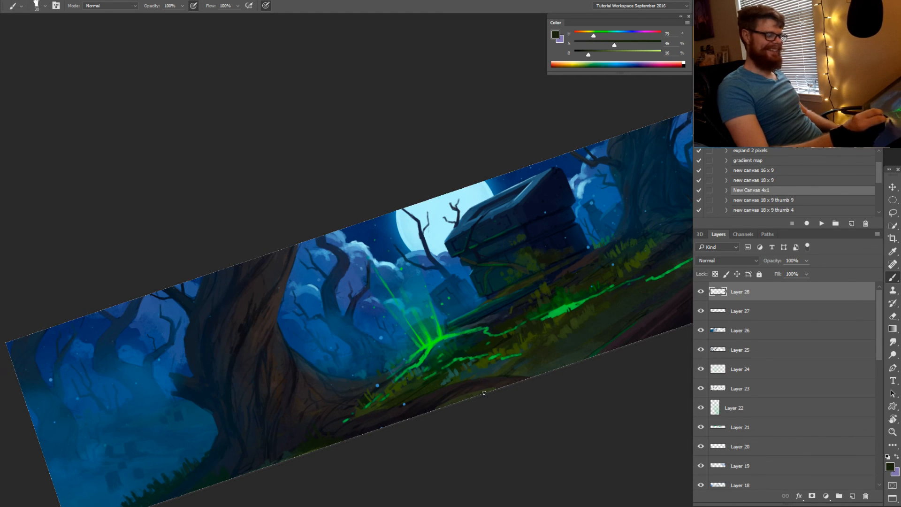
Sample dark greens from the ground and paint grass tufts at the base of the large twisted tree
{"action": "key", "text": "r"}
{"action": "left_click_drag", "start_coordinate": [514, 377], "coordinate": [508, 423]}
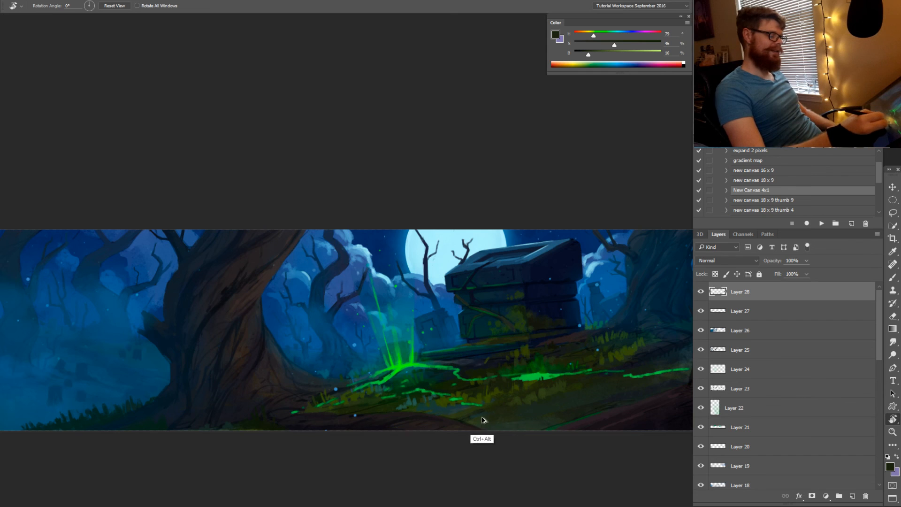
{"action": "left_click_drag", "start_coordinate": [467, 449], "coordinate": [510, 410]}
{"action": "key", "text": "b"}
{"action": "left_click", "coordinate": [290, 450], "text": "alt"}
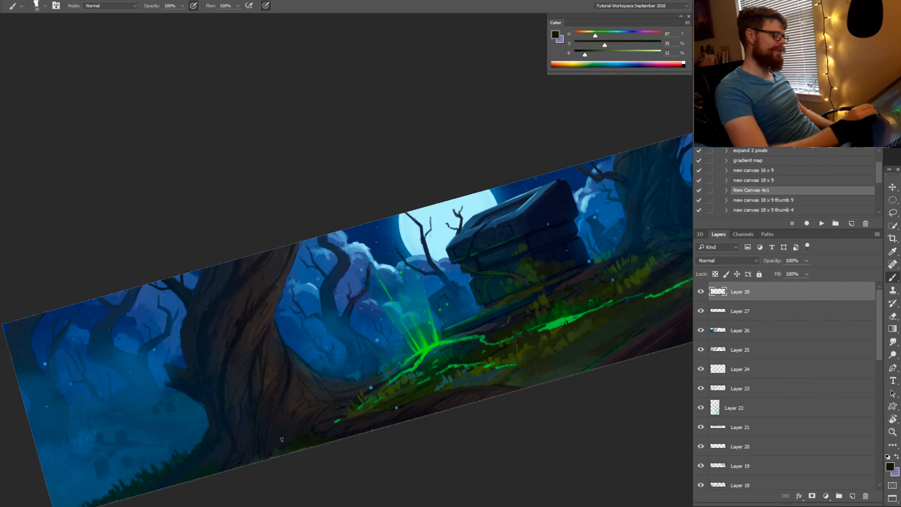
{"action": "left_click_drag", "start_coordinate": [282, 439], "coordinate": [289, 439]}
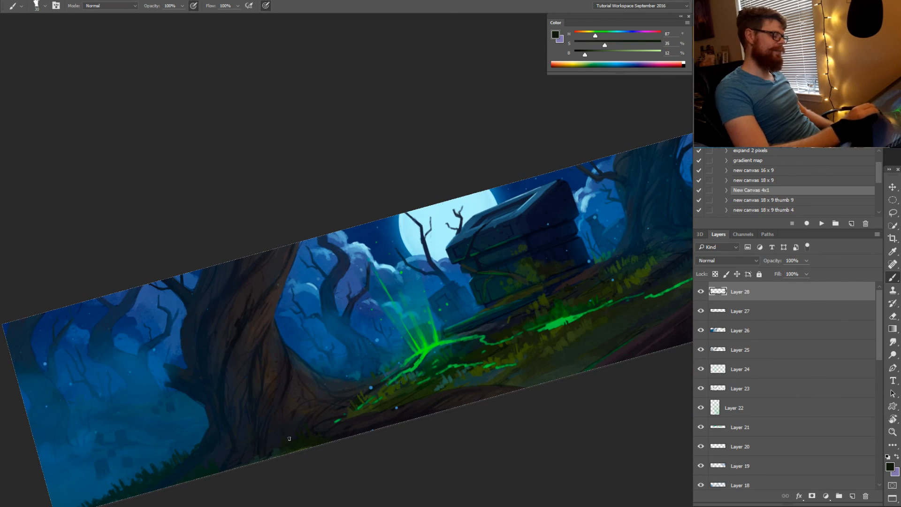
{"action": "left_click", "coordinate": [391, 415], "text": "alt"}
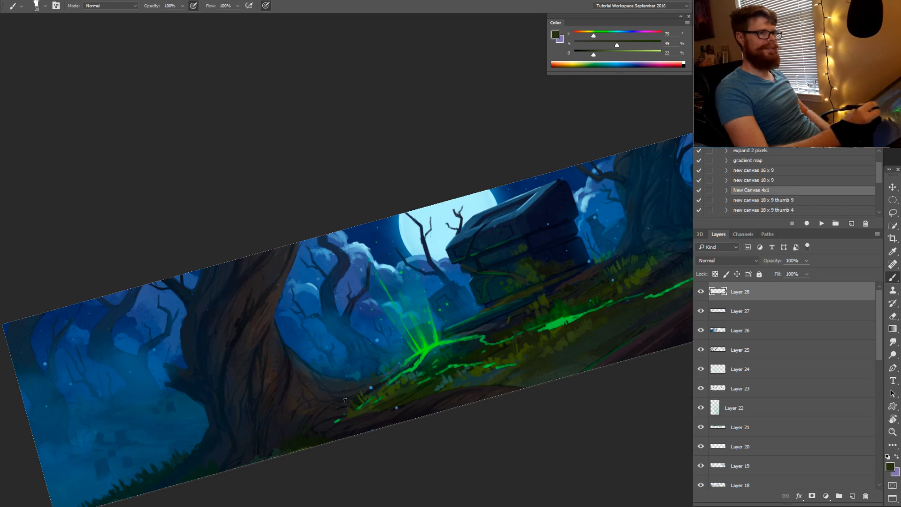
{"action": "key", "text": "bracketleft"}
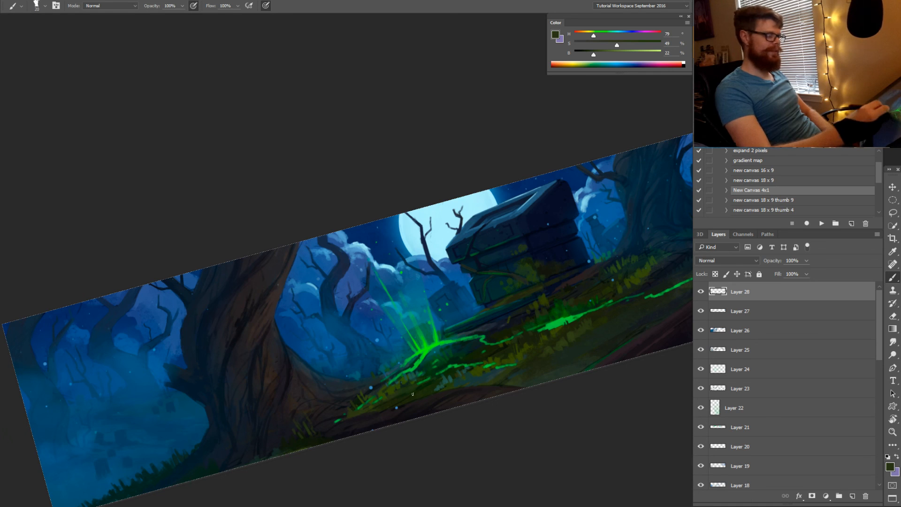
Sample the dark ground green, raise its saturation to 33%, and touch up the ground around the foreground root
{"action": "key", "text": "bracketright"}
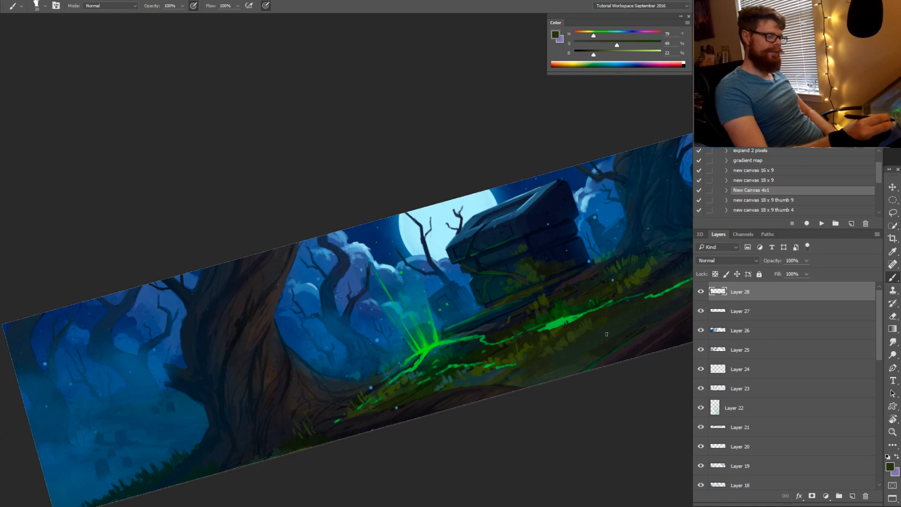
{"action": "left_click", "coordinate": [606, 334], "text": "alt"}
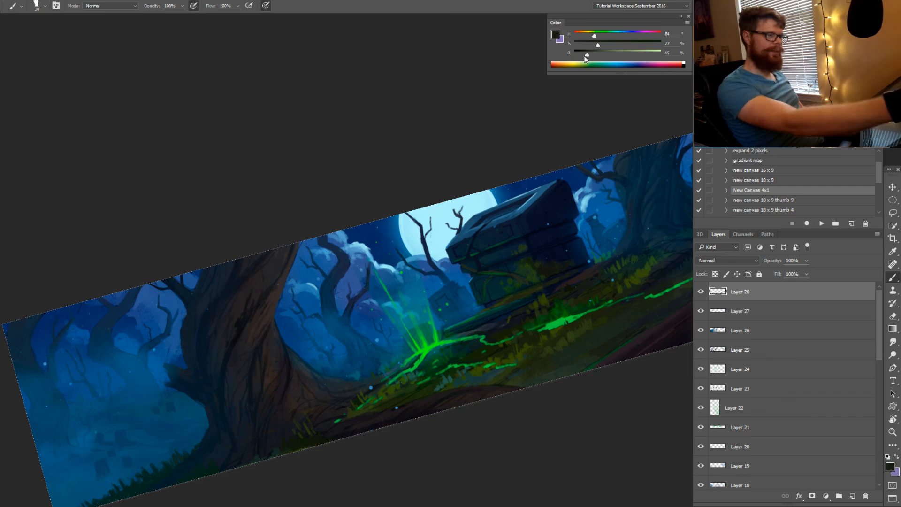
{"action": "left_click", "coordinate": [603, 46]}
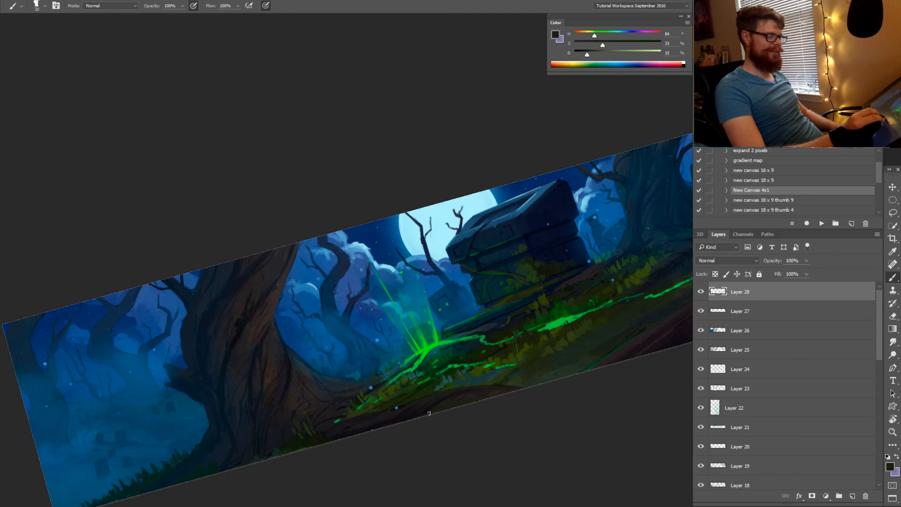
{"action": "left_click", "coordinate": [439, 405], "text": "alt"}
{"action": "left_click", "coordinate": [471, 394], "text": "alt"}
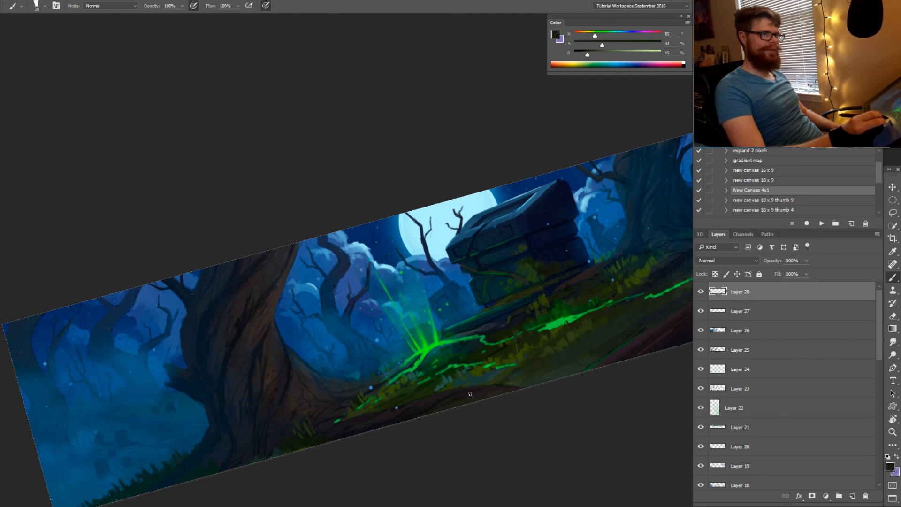
Mix a dark green at 63% saturation and 21% brightness and add fine grass marks along the foreground root
{"action": "key", "text": "bracketleft"}
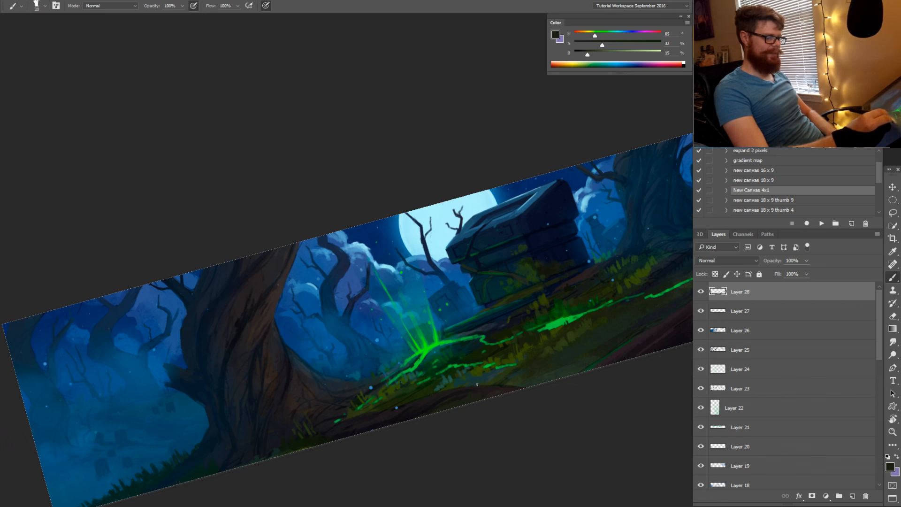
{"action": "left_click", "coordinate": [414, 407], "text": "alt"}
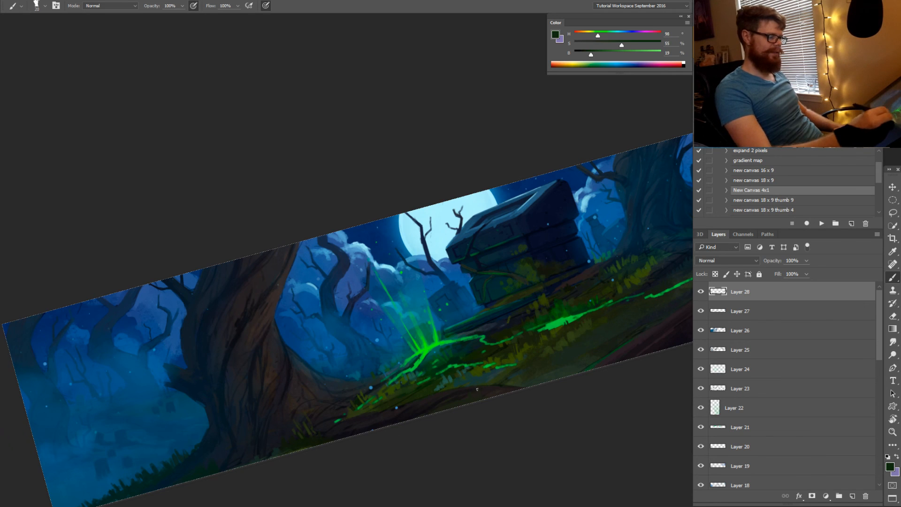
{"action": "left_click_drag", "start_coordinate": [591, 55], "coordinate": [629, 45]}
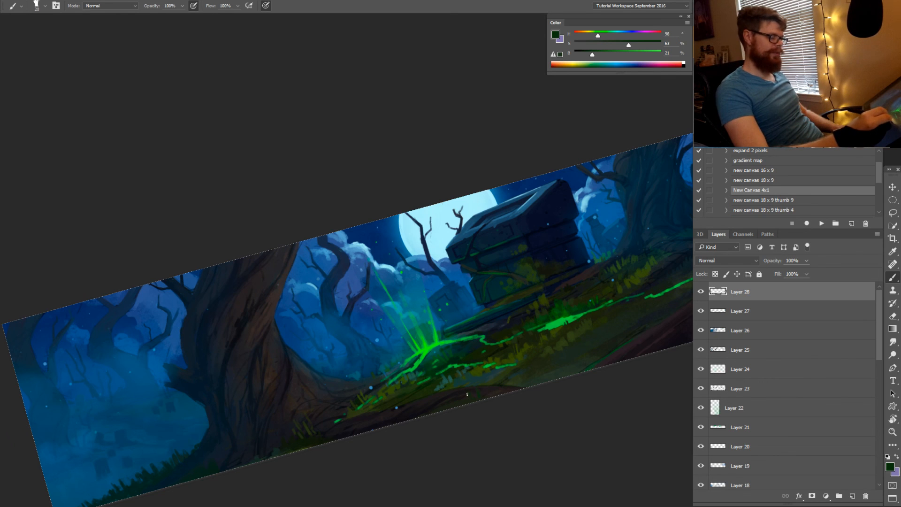
Sample dark brown tones from the foreground root and touch up its upper edge against the grass
{"action": "key", "text": "r"}
{"action": "left_click_drag", "start_coordinate": [564, 378], "coordinate": [573, 358]}
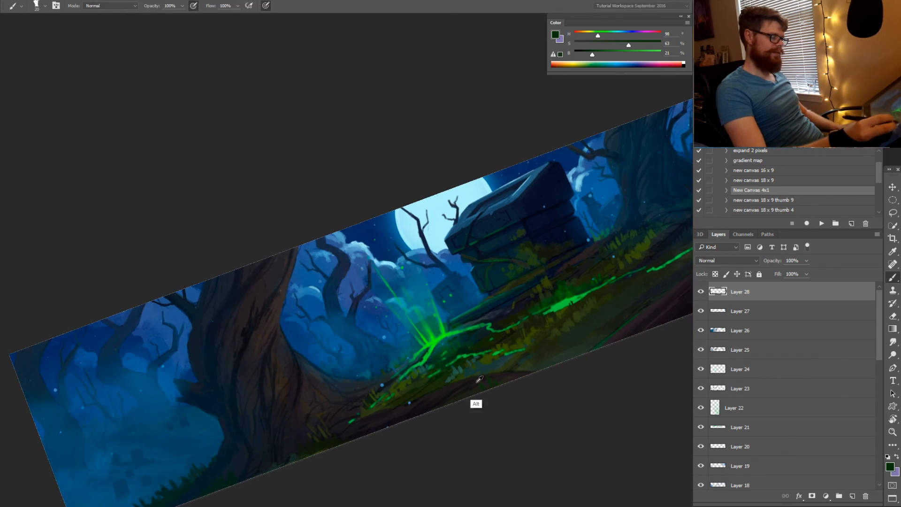
{"action": "left_click", "coordinate": [478, 380], "text": "alt"}
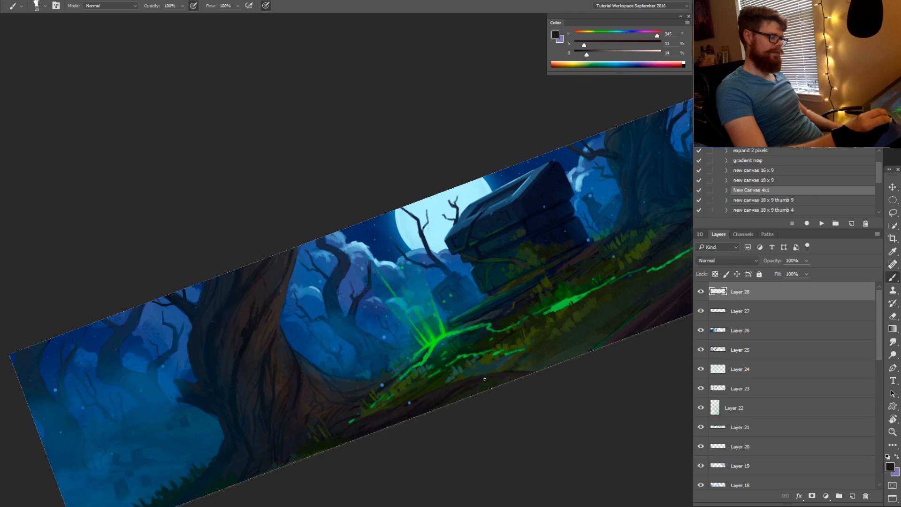
{"action": "left_click", "coordinate": [515, 374], "text": "alt"}
Sample bright green from the glowing pool and paint a stream joining it to the streak near the thin bare tree
{"action": "key", "text": "space"}
{"action": "left_click_drag", "start_coordinate": [619, 337], "coordinate": [509, 392]}
{"action": "key", "text": "r"}
{"action": "left_click_drag", "start_coordinate": [546, 328], "coordinate": [519, 380]}
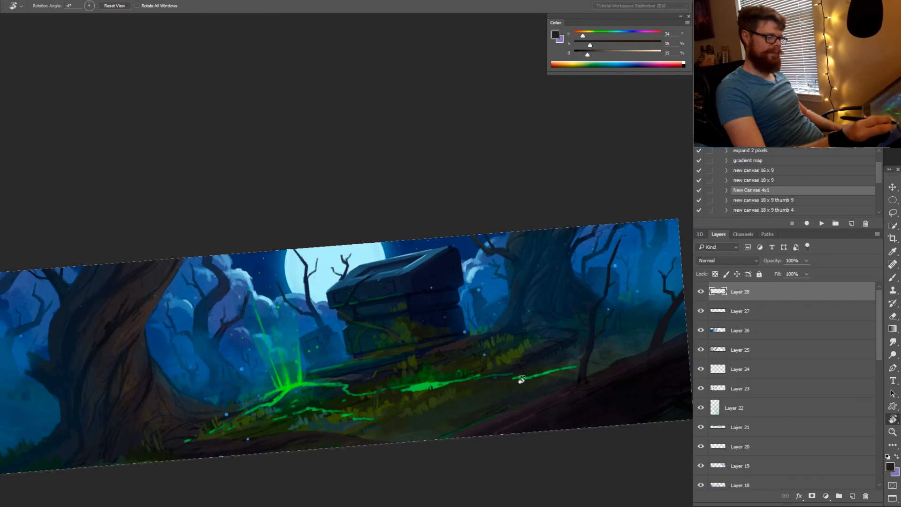
{"action": "left_click", "coordinate": [473, 422], "text": "alt"}
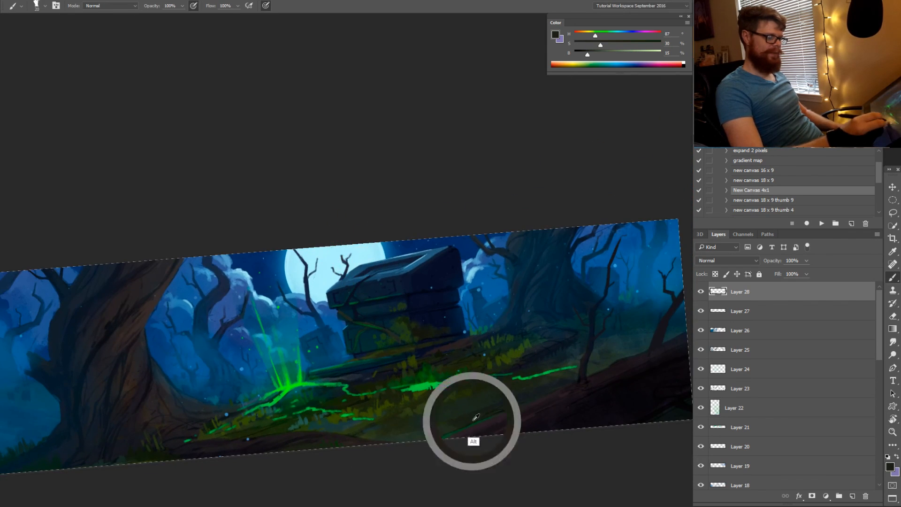
{"action": "left_click", "coordinate": [436, 385], "text": "alt"}
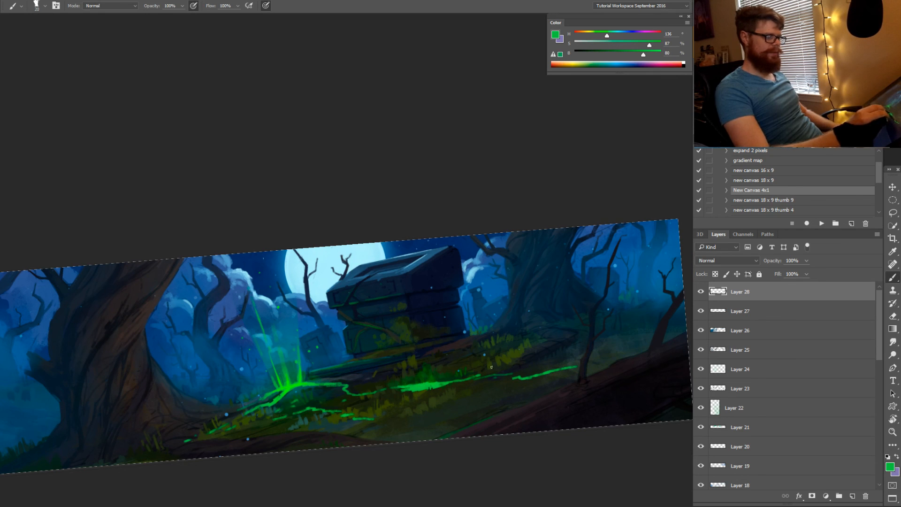
{"action": "mouse_move", "coordinate": [507, 374]}
{"action": "left_mouse_down"}
{"action": "mouse_move", "coordinate": [497, 384]}
{"action": "mouse_move", "coordinate": [549, 366]}
{"action": "left_mouse_up"}
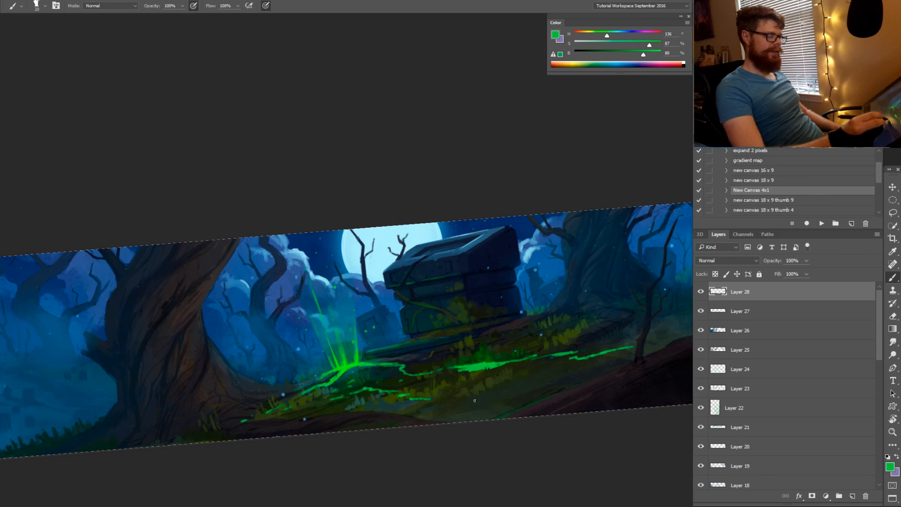
Paint a new glowing green streak across the grass between the pool and the foreground log
{"action": "mouse_move", "coordinate": [475, 400]}
{"action": "left_mouse_down"}
{"action": "mouse_move", "coordinate": [538, 397]}
{"action": "mouse_move", "coordinate": [358, 487]}
{"action": "mouse_move", "coordinate": [245, 458]}
{"action": "left_mouse_up"}
{"action": "key", "text": "r"}
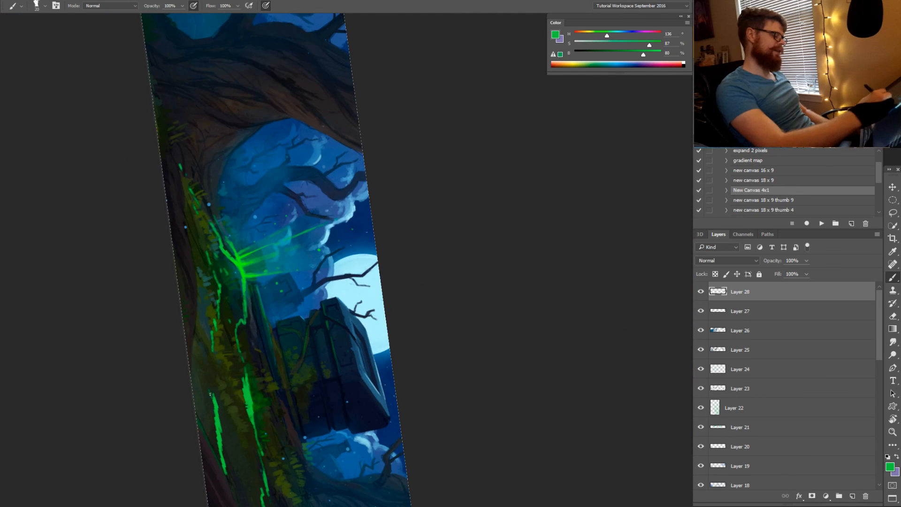
{"action": "left_click_drag", "start_coordinate": [214, 401], "coordinate": [206, 367]}
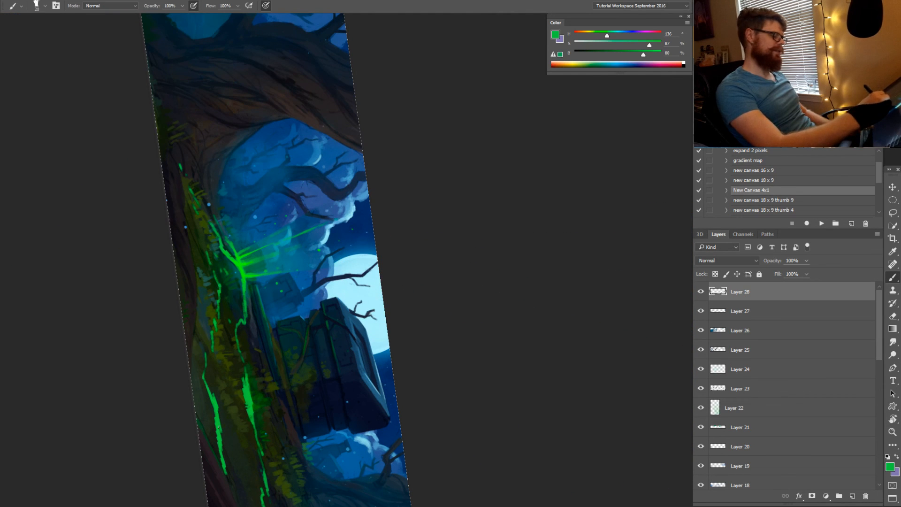
{"action": "key", "text": "r"}
{"action": "left_click_drag", "start_coordinate": [366, 281], "coordinate": [503, 341]}
Sample dark olive greens from the grass and touch up the ground beside the lower glowing streak
{"action": "key", "text": "b"}
{"action": "left_click", "coordinate": [411, 399], "text": "alt"}
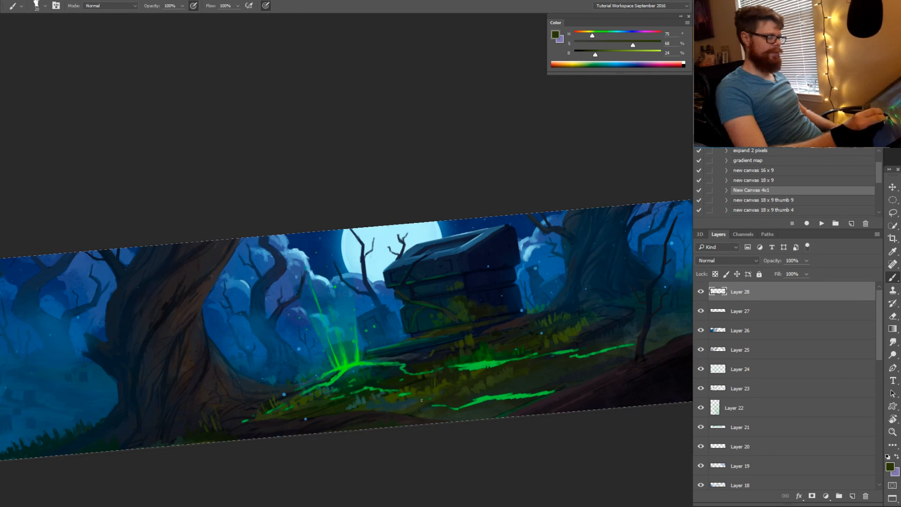
{"action": "left_click", "coordinate": [408, 397], "text": "alt"}
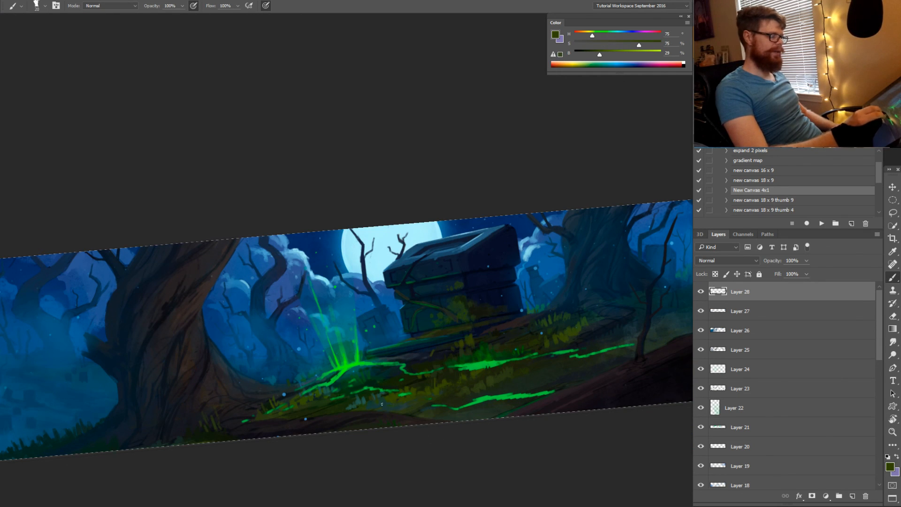
{"action": "left_click_drag", "start_coordinate": [458, 384], "coordinate": [470, 392]}
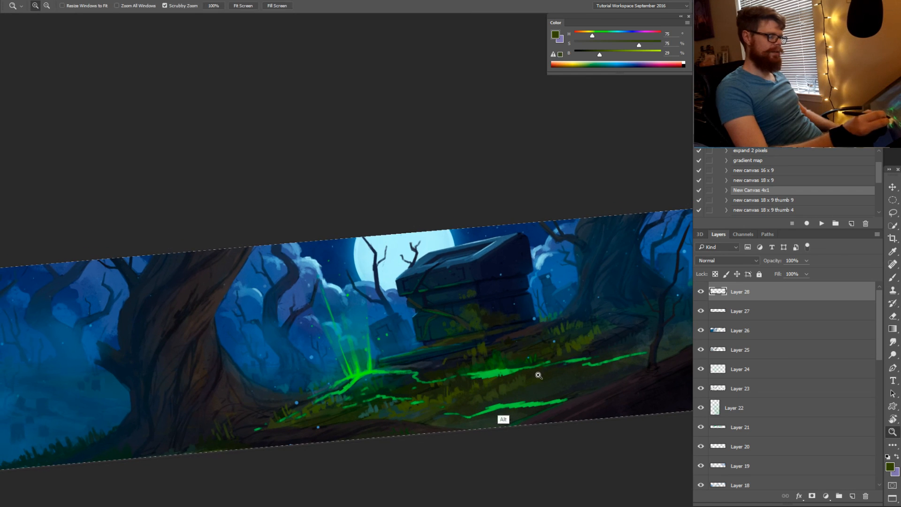
Sample bright green from the lower streak and extend it up toward the foreground log
{"action": "key", "text": "ctrl+z"}
{"action": "left_click_drag", "start_coordinate": [600, 365], "coordinate": [512, 359]}
{"action": "key", "text": "r"}
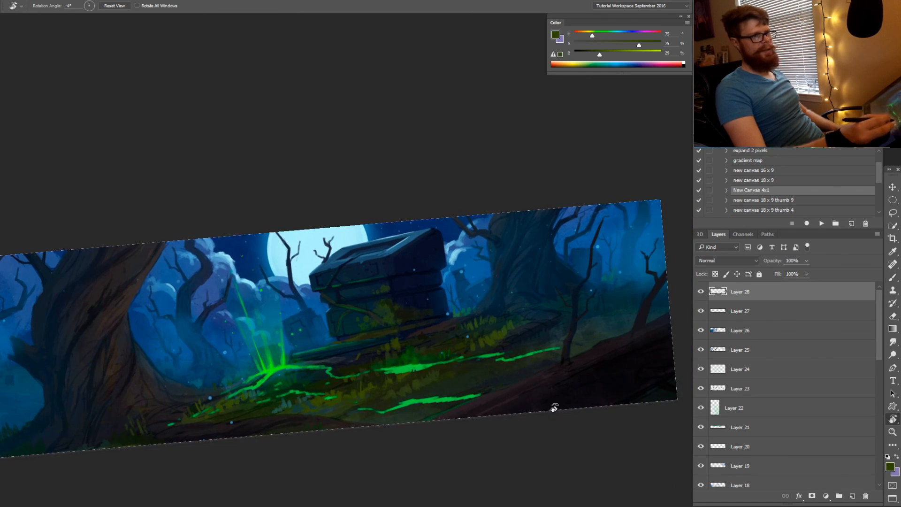
{"action": "left_click_drag", "start_coordinate": [553, 406], "coordinate": [557, 346]}
{"action": "left_click", "coordinate": [484, 369], "text": "alt"}
{"action": "left_click_drag", "start_coordinate": [487, 367], "coordinate": [529, 348]}
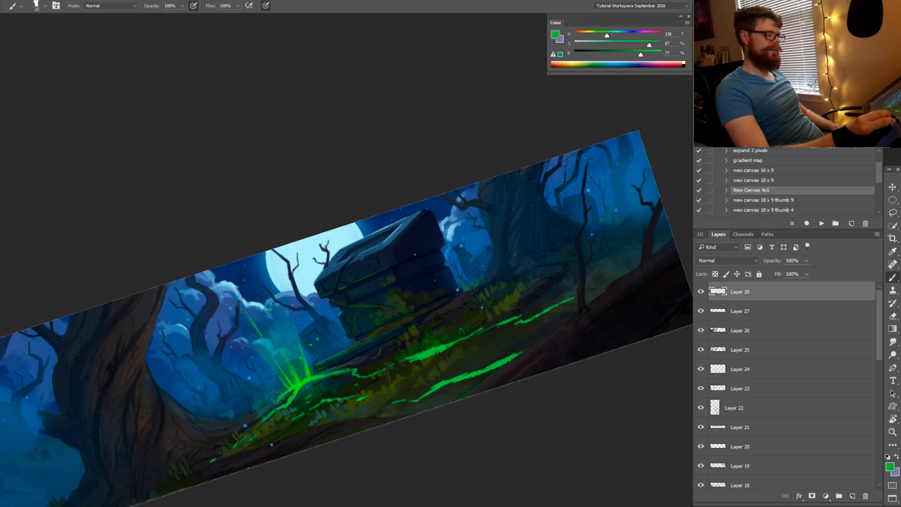
Refine the edges of the lower glowing streak with dark ground tones and bright green sampled around it
{"action": "left_click", "coordinate": [472, 376], "text": "alt"}
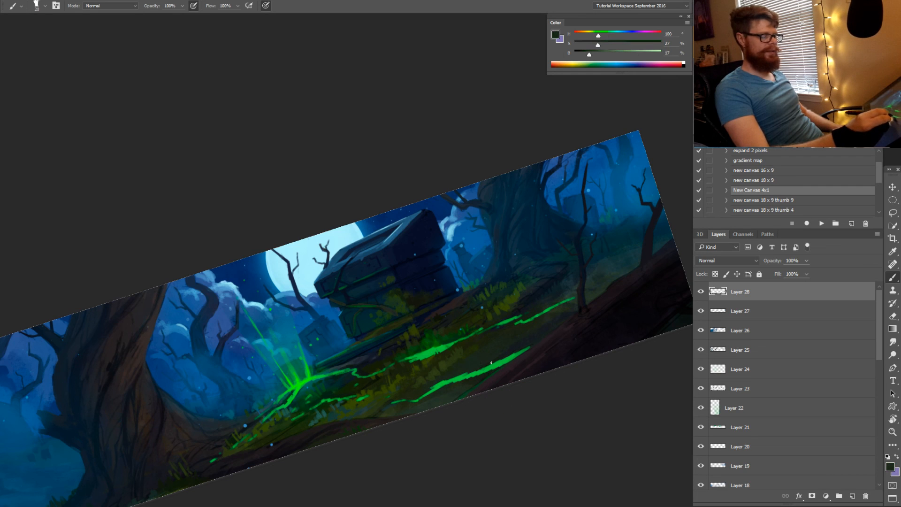
{"action": "left_click", "coordinate": [461, 383], "text": "alt"}
{"action": "left_click", "coordinate": [482, 372], "text": "alt"}
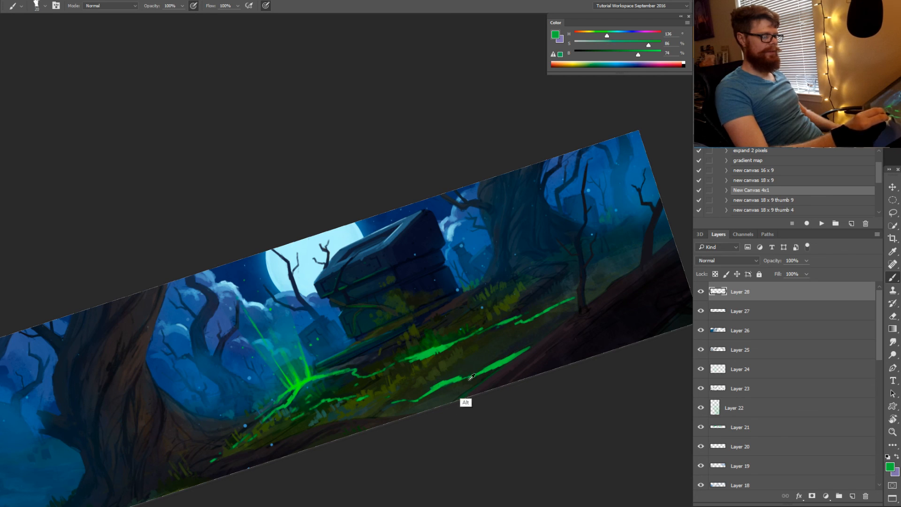
{"action": "left_click", "coordinate": [517, 346], "text": "alt"}
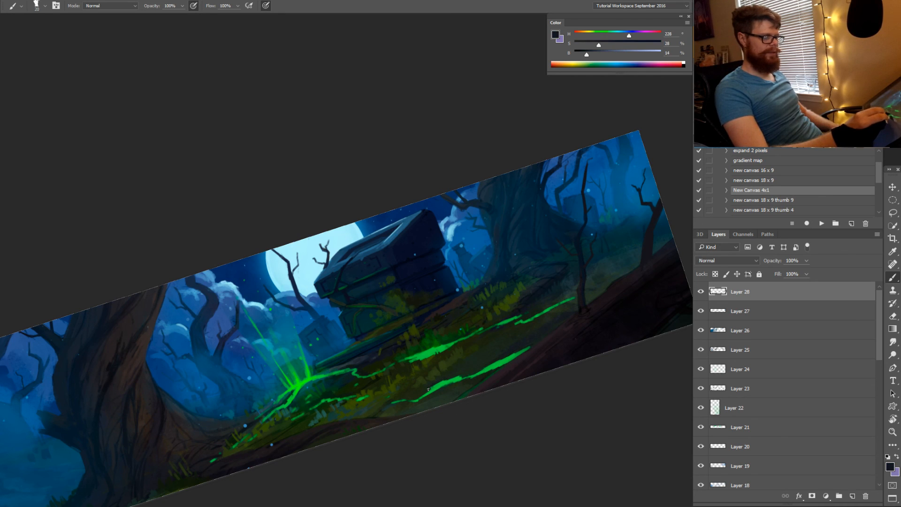
{"action": "left_click_drag", "start_coordinate": [535, 356], "coordinate": [523, 395]}
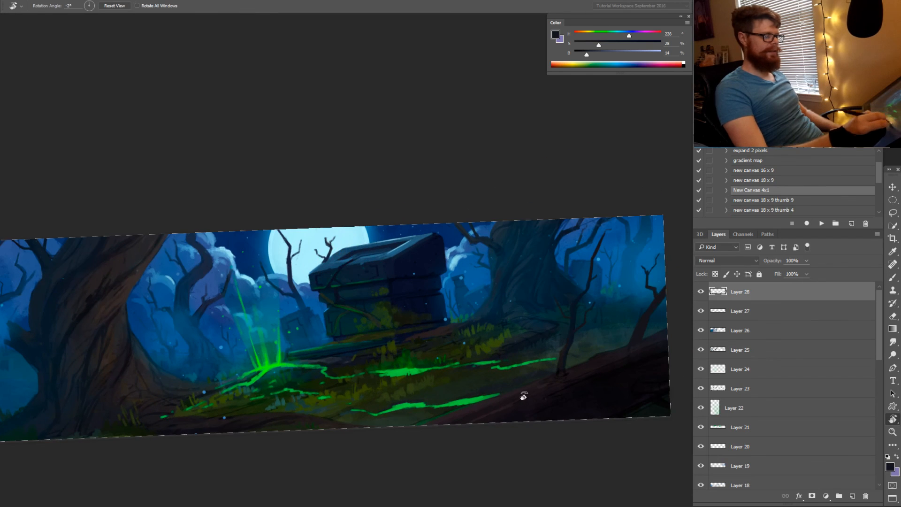
{"action": "left_click", "coordinate": [494, 387], "text": "alt"}
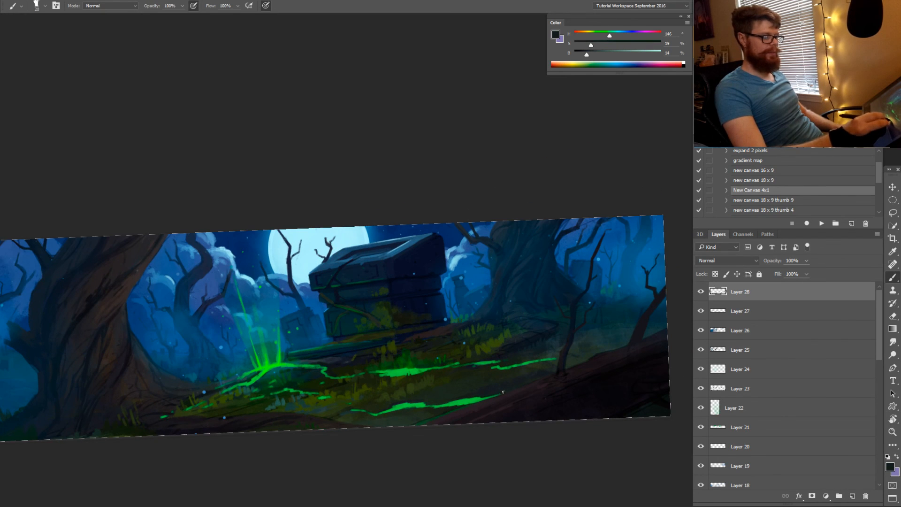
Sample bright green from the lower streak and thicken its middle section into a more irregular shape
{"action": "left_click", "coordinate": [458, 406], "text": "alt"}
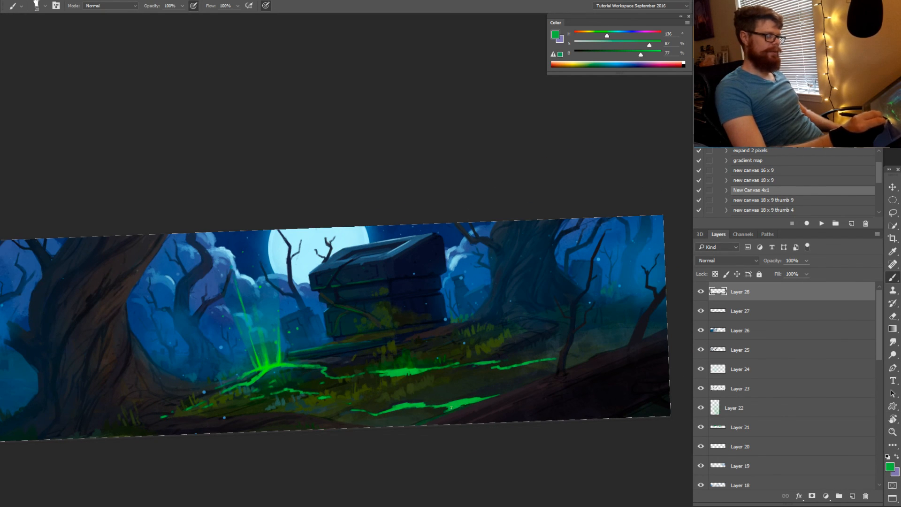
{"action": "key", "text": "r"}
{"action": "left_click_drag", "start_coordinate": [576, 364], "coordinate": [593, 296]}
{"action": "left_click", "coordinate": [456, 379], "text": "alt"}
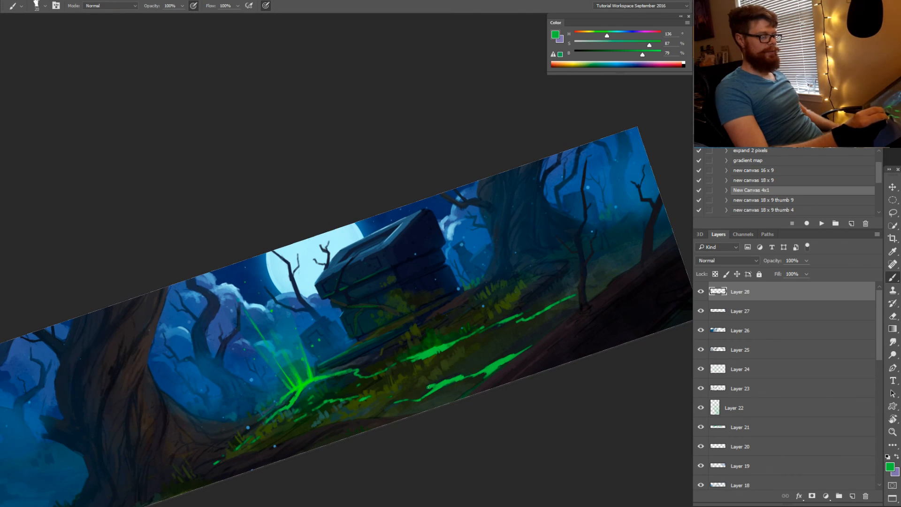
Paint out the thin tail of the lower glowing streak with dark greens sampled from the surrounding grass
{"action": "left_click", "coordinate": [426, 396], "text": "alt"}
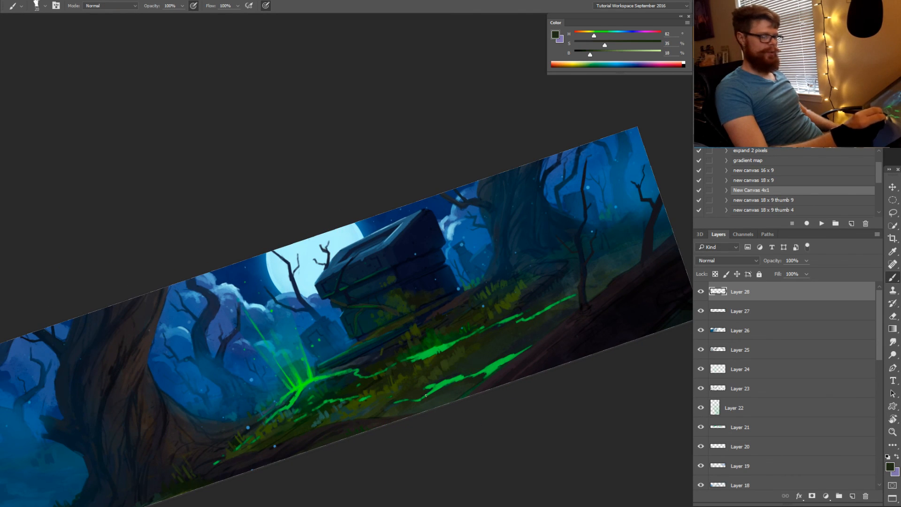
{"action": "left_click", "coordinate": [398, 406], "text": "alt"}
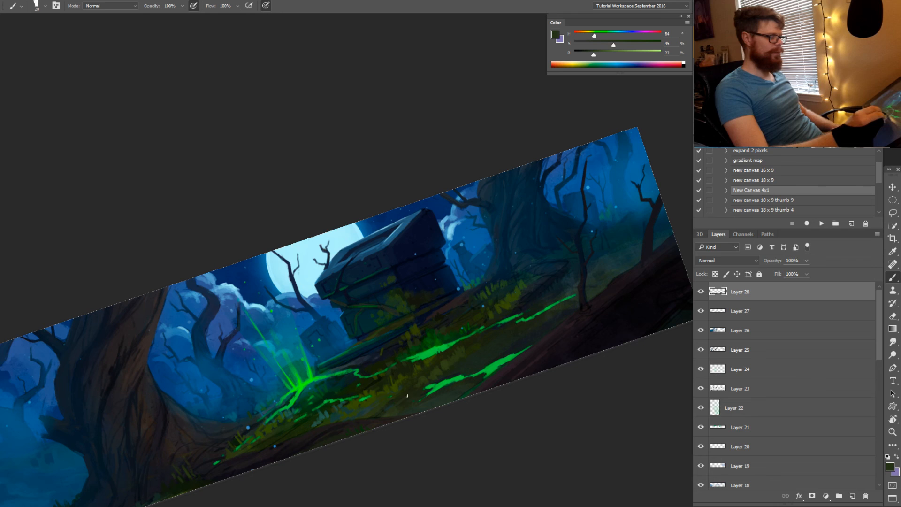
{"action": "left_click", "coordinate": [373, 402], "text": "alt"}
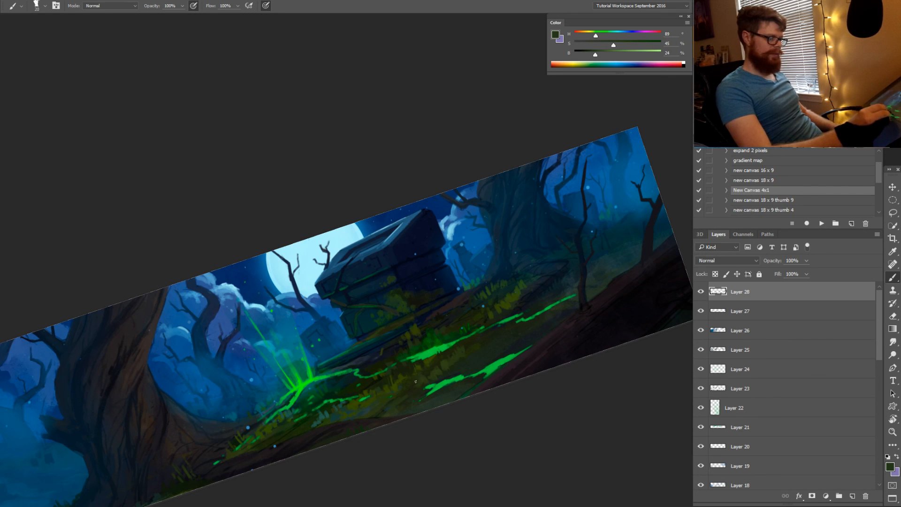
Sample dark green and teal tones and touch up the grass between the sarcophagus and the thin bare tree
{"action": "left_click", "coordinate": [460, 354], "text": "alt"}
{"action": "key", "text": "r"}
{"action": "left_click_drag", "start_coordinate": [488, 338], "coordinate": [577, 368]}
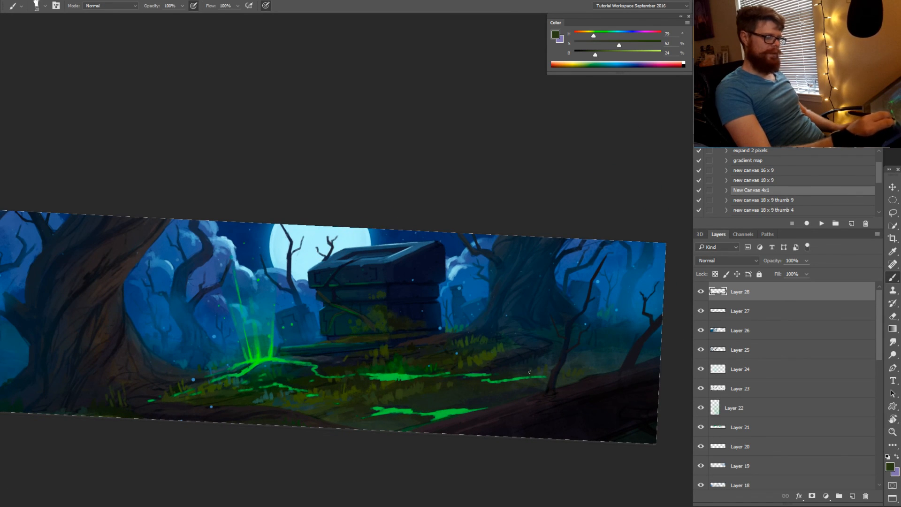
{"action": "left_click", "coordinate": [494, 347], "text": "alt"}
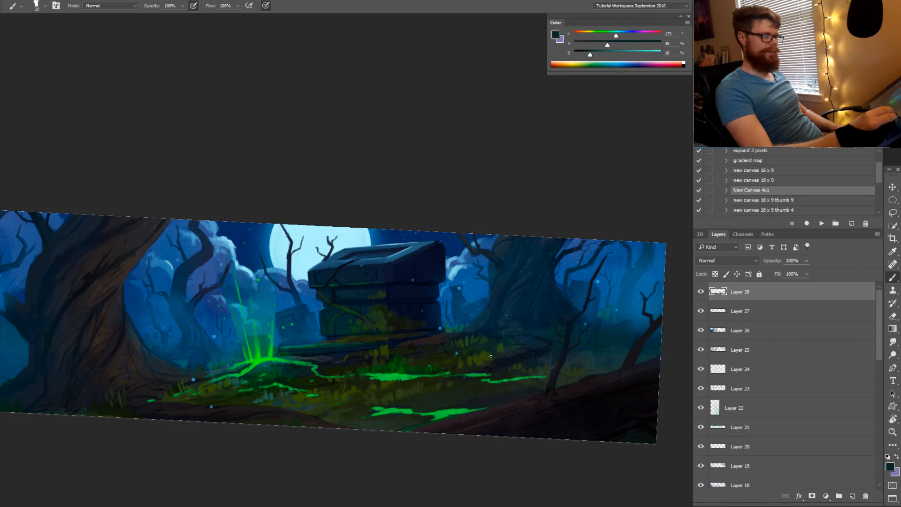
{"action": "left_click", "coordinate": [491, 357], "text": "alt"}
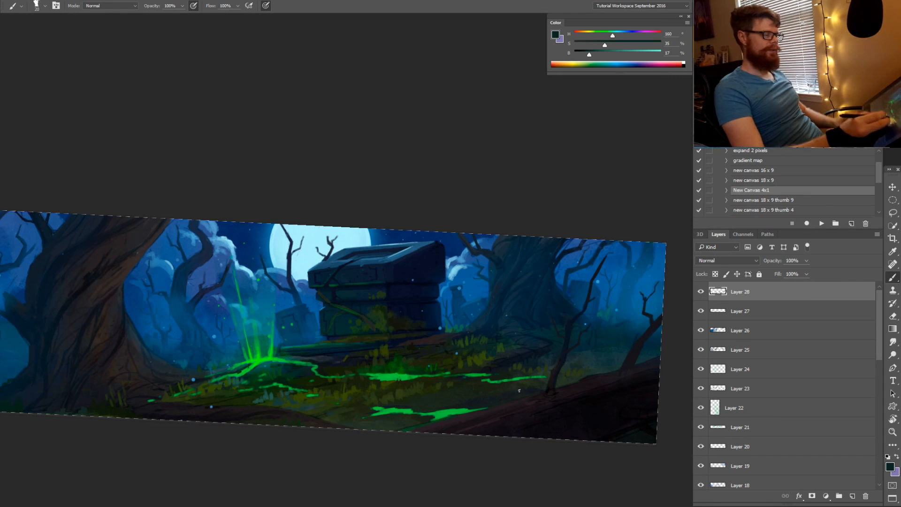
Sample a dark blue from the branches beside the large foreground tree
{"action": "key", "text": "r"}
{"action": "left_click_drag", "start_coordinate": [533, 412], "coordinate": [568, 407]}
{"action": "key", "text": "z"}
{"action": "left_click_drag", "start_coordinate": [172, 261], "coordinate": [180, 261]}
{"action": "key", "text": "b"}
{"action": "left_click", "coordinate": [167, 282], "text": "alt"}
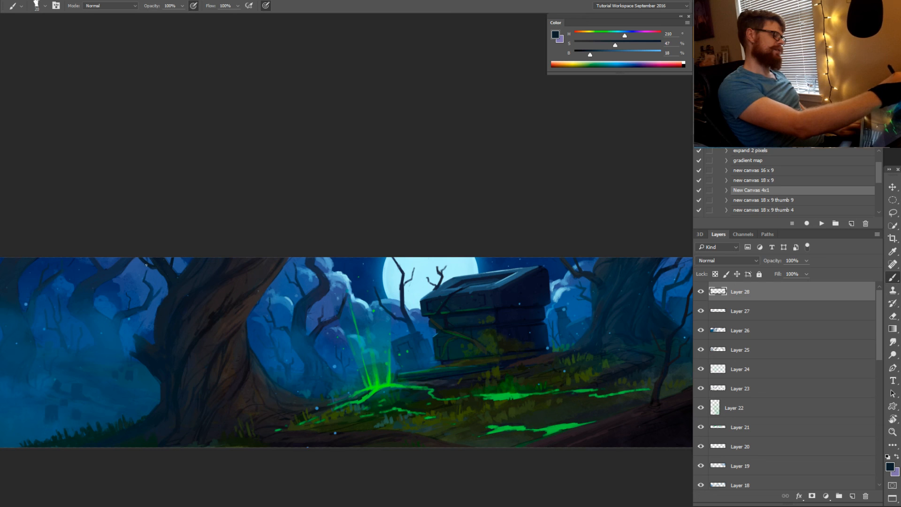
{"action": "key", "text": "r"}
{"action": "left_click_drag", "start_coordinate": [252, 355], "coordinate": [381, 385]}
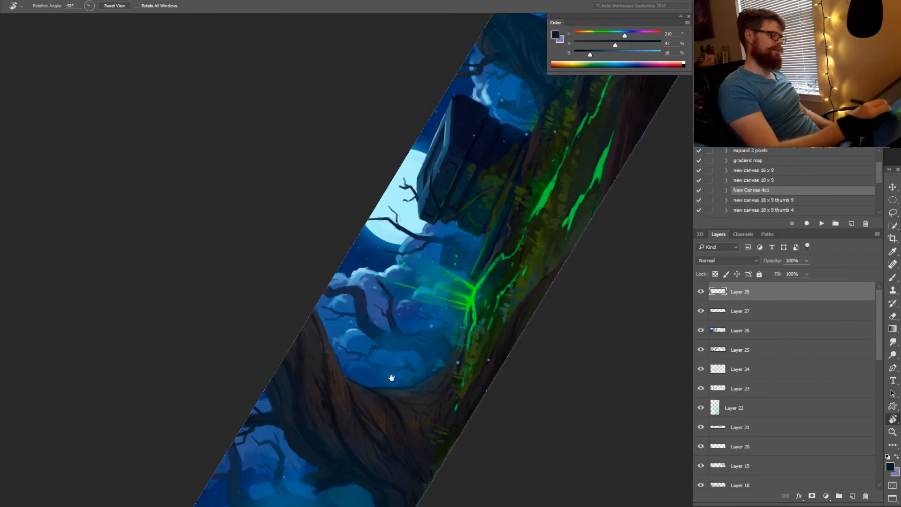
{"action": "left_click_drag", "start_coordinate": [464, 383], "coordinate": [333, 414]}
{"action": "left_click_drag", "start_coordinate": [421, 372], "coordinate": [430, 396]}
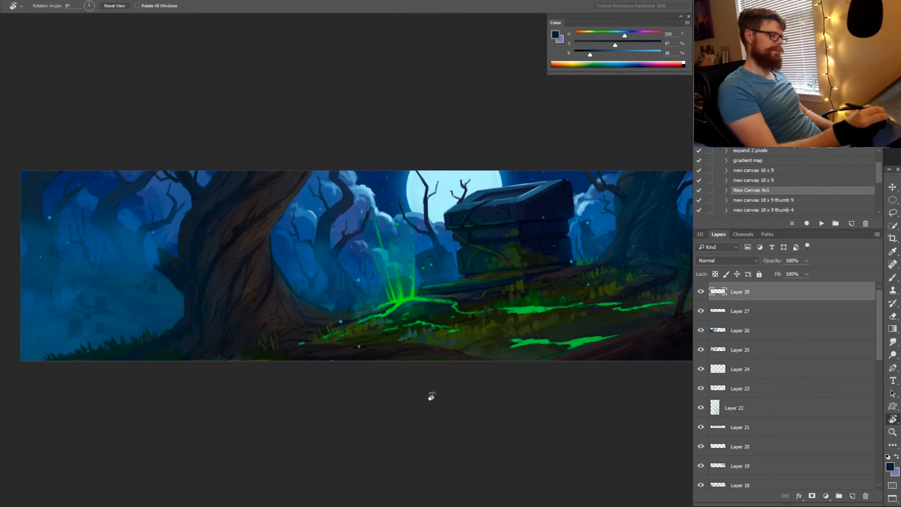
{"action": "left_click_drag", "start_coordinate": [464, 368], "coordinate": [332, 395]}
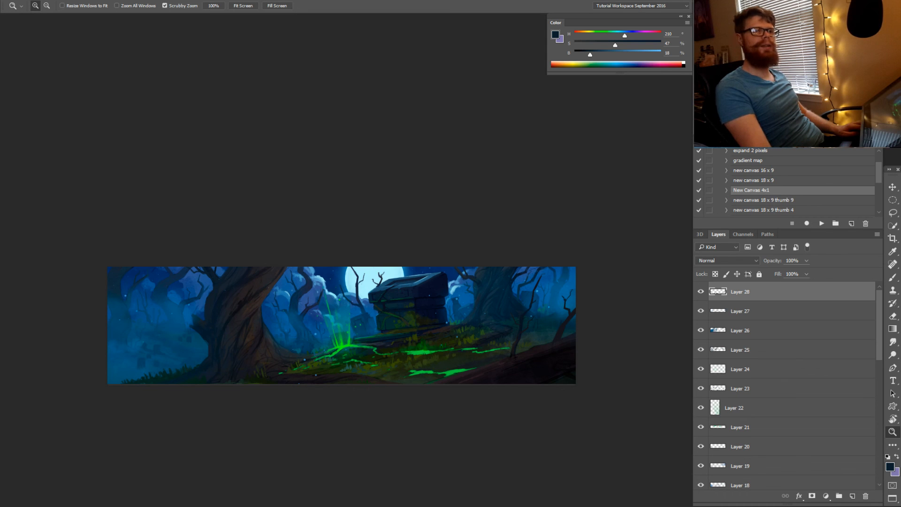
Add a new layer above the painting and set its blend mode to Soft Light
{"action": "left_click_drag", "start_coordinate": [427, 333], "coordinate": [446, 334]}
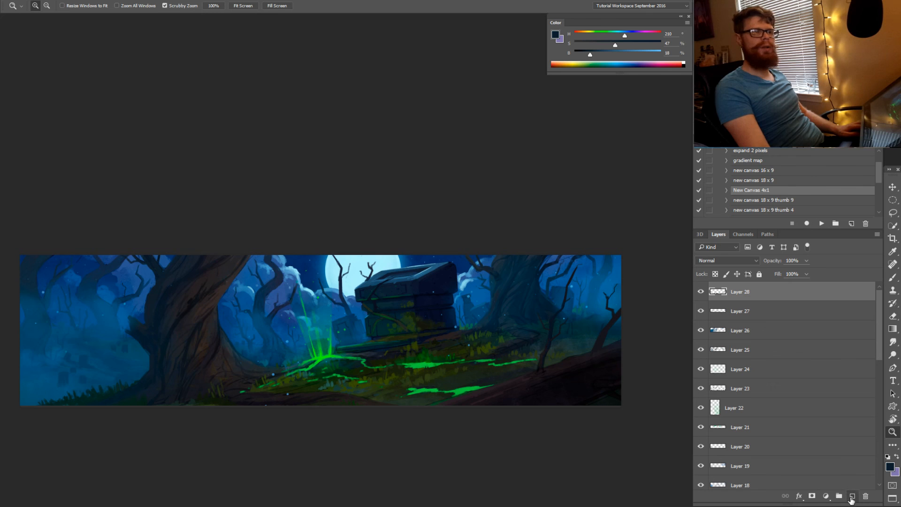
{"action": "left_click", "coordinate": [853, 497]}
{"action": "left_click", "coordinate": [727, 260]}
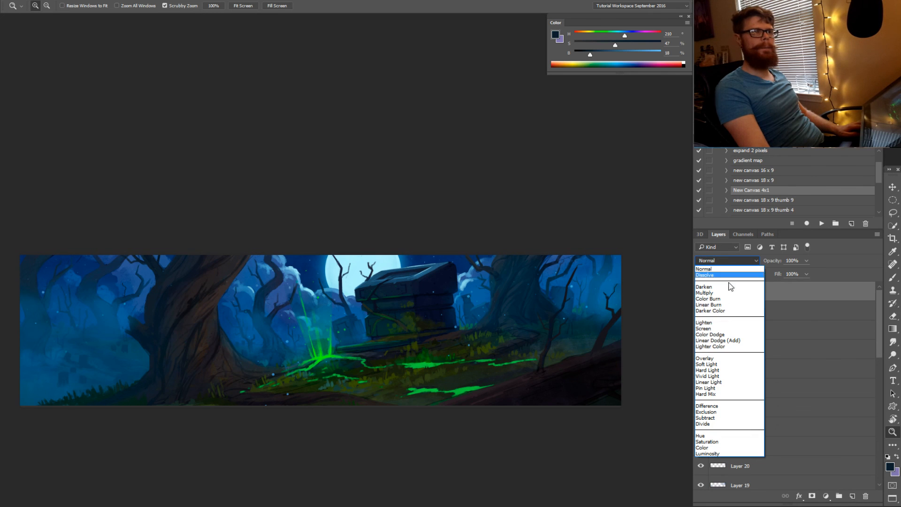
{"action": "left_click", "coordinate": [723, 365]}
Sample pale blue from the moon, set its saturation to 48%, and draw a faint gradient across the moonlit sky
{"action": "key", "text": "b"}
{"action": "scroll", "coordinate": [354, 270], "scroll_direction": "up", "scroll_amount": 1}
{"action": "left_click", "coordinate": [355, 270], "text": "alt"}
{"action": "key", "text": "g"}
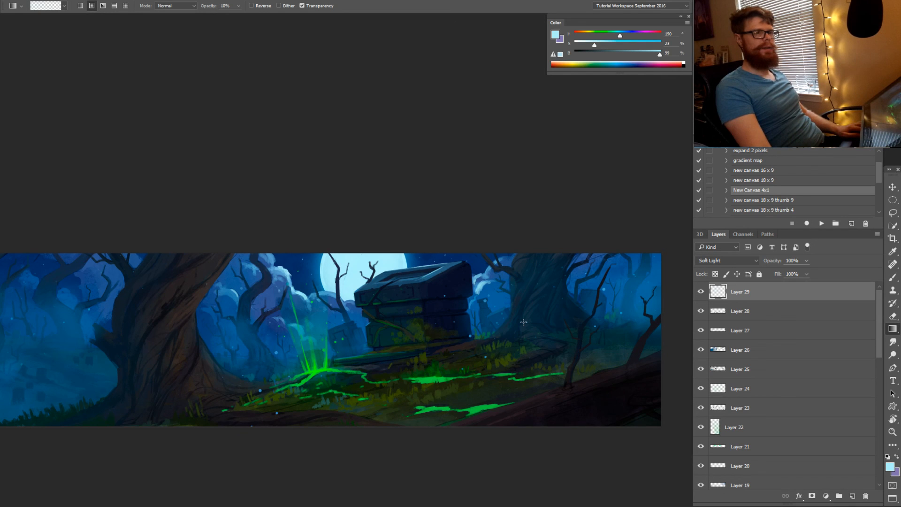
{"action": "left_click_drag", "start_coordinate": [421, 313], "coordinate": [425, 310]}
{"action": "key", "text": "z"}
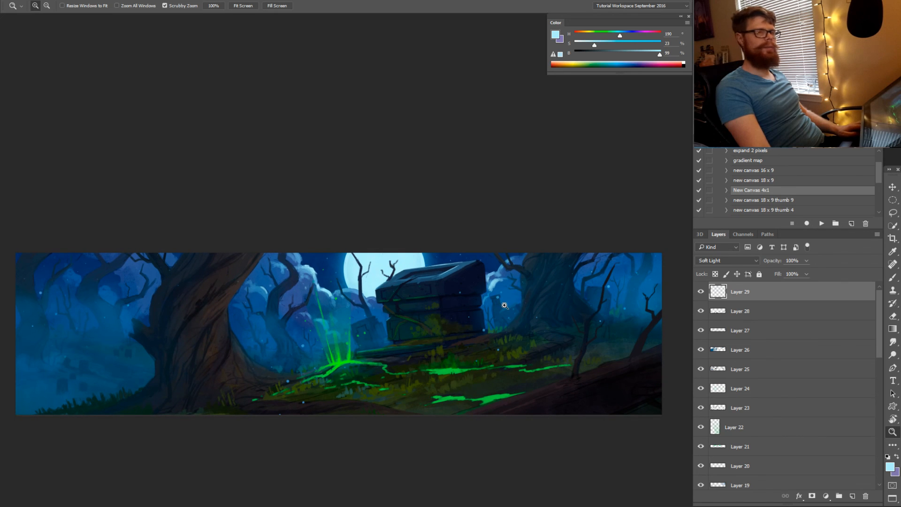
{"action": "left_click", "coordinate": [616, 45]}
{"action": "key", "text": "g"}
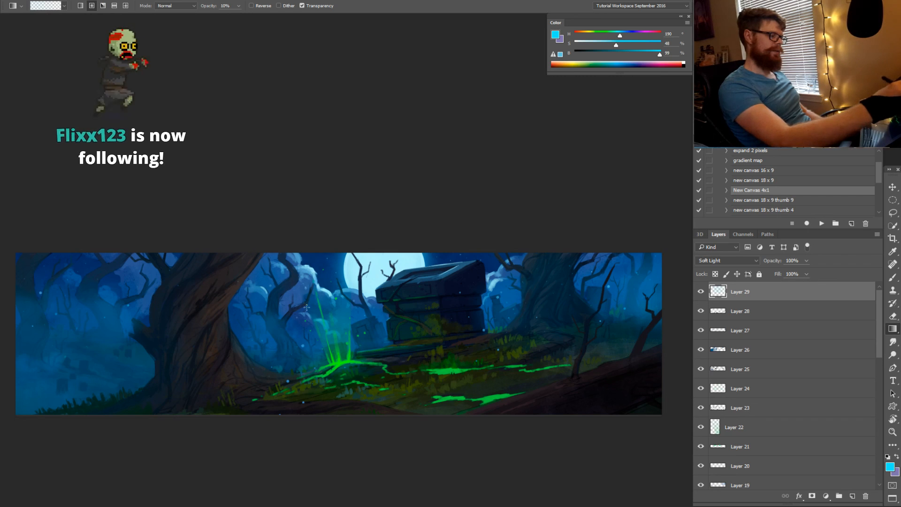
{"action": "left_click_drag", "start_coordinate": [307, 307], "coordinate": [414, 169]}
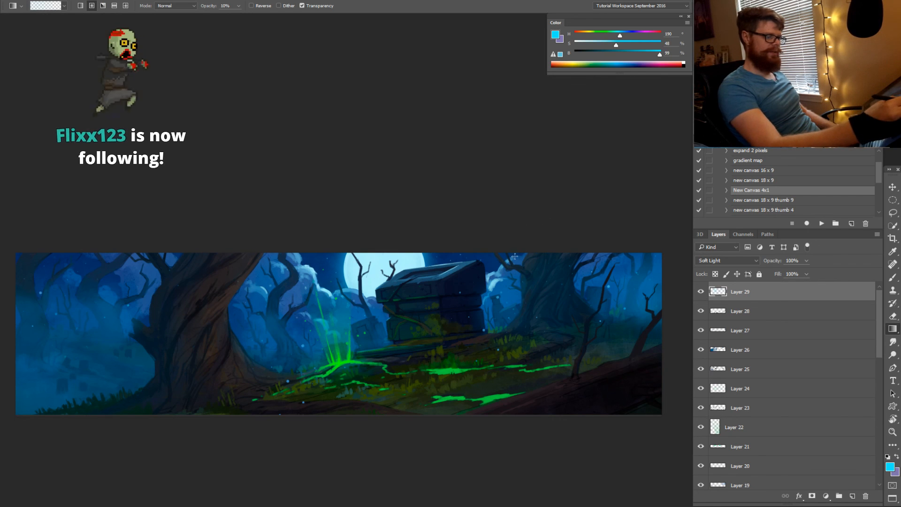
Set the gradient opacity to 40% and strengthen the light blue glow over the sky around the moon and sarcophagus
{"action": "key", "text": "0"}
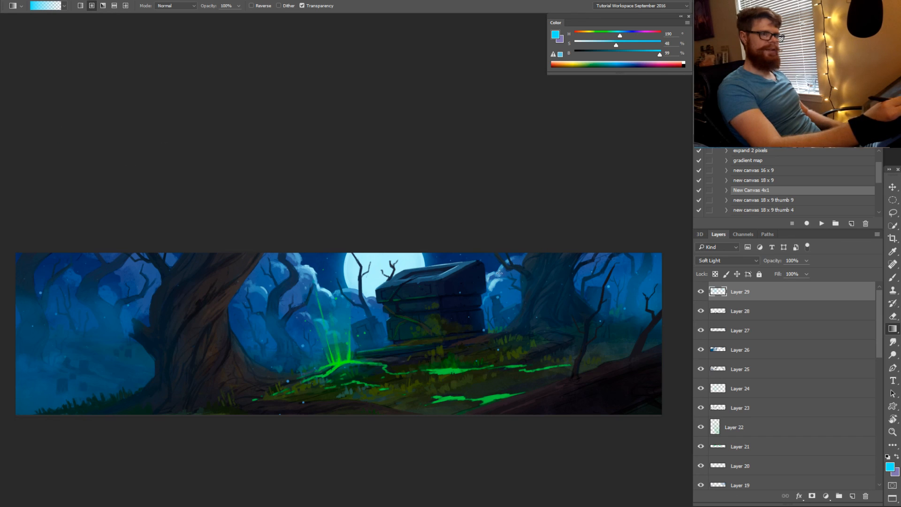
{"action": "key", "text": "4"}
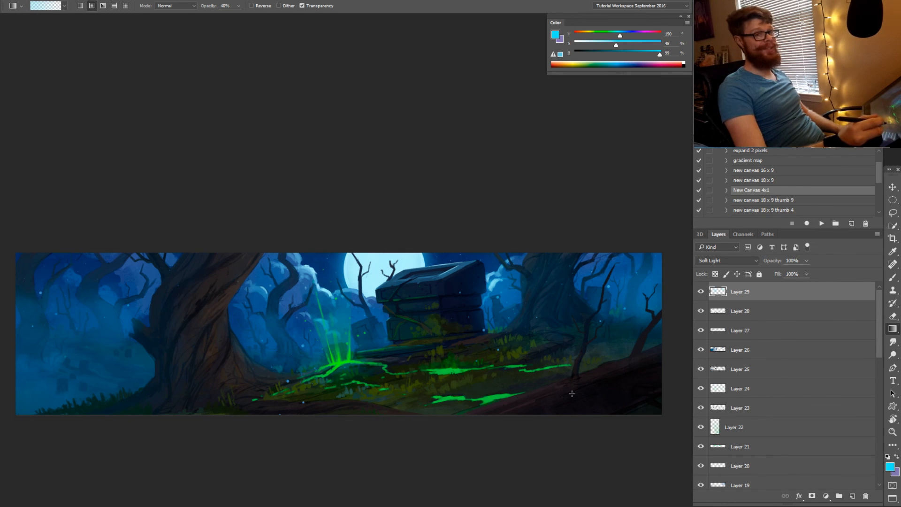
{"action": "left_click_drag", "start_coordinate": [408, 398], "coordinate": [464, 395]}
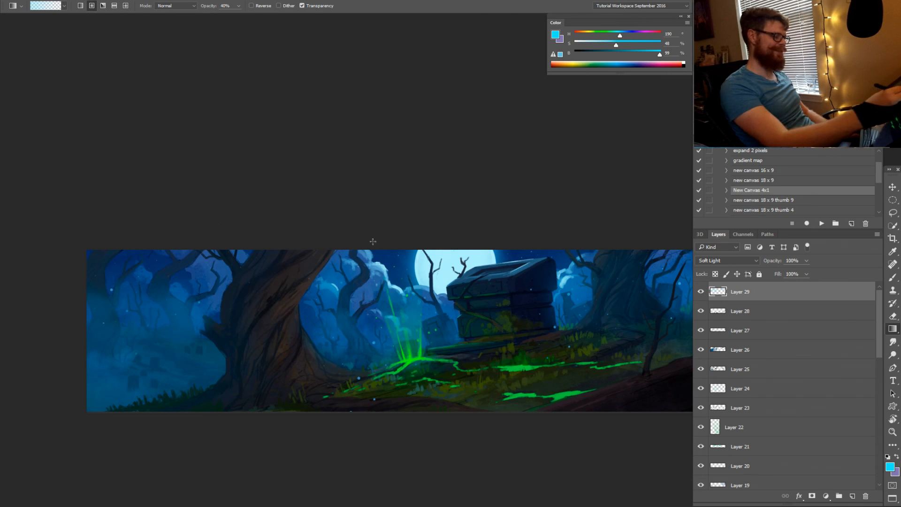
{"action": "key", "text": "r"}
{"action": "left_click_drag", "start_coordinate": [499, 405], "coordinate": [454, 370]}
{"action": "key", "text": "space"}
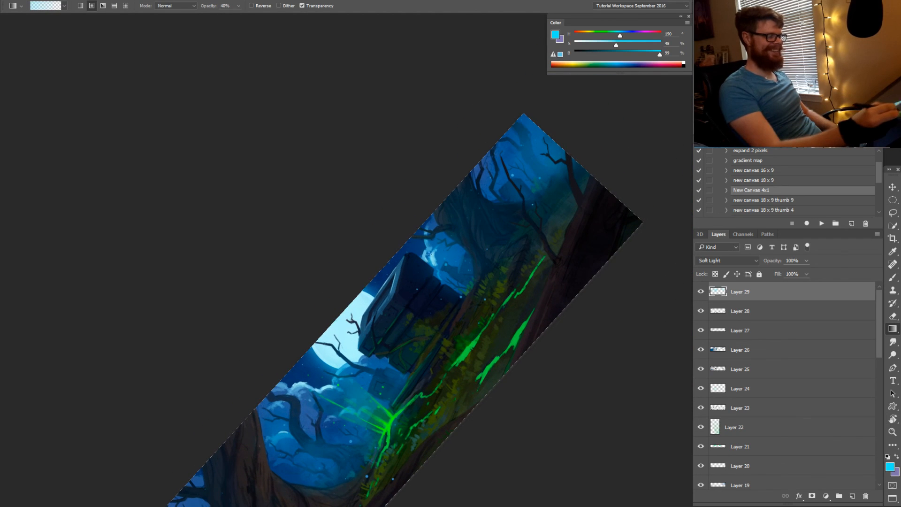
{"action": "key", "text": "r"}
{"action": "left_click_drag", "start_coordinate": [484, 239], "coordinate": [432, 273]}
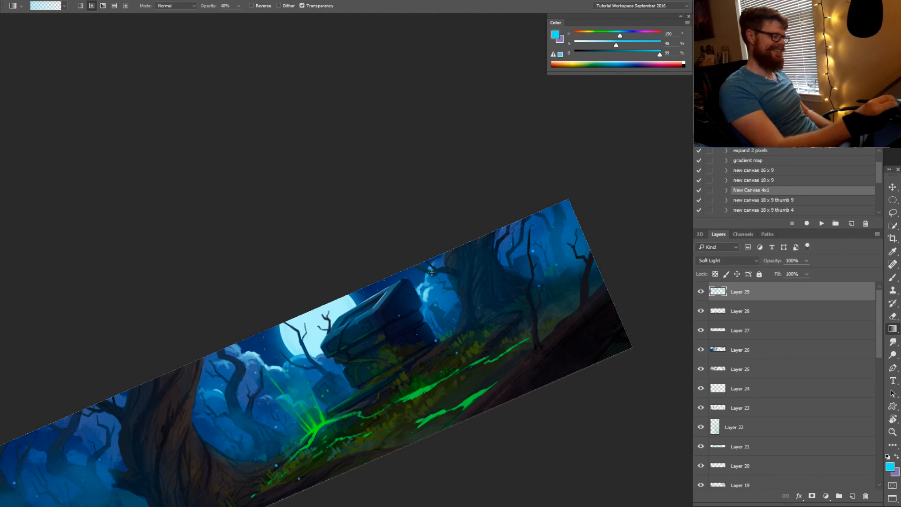
Sample green from the glowing stream and add a soft green gradient glow over the grass and ground around the streams
{"action": "key", "text": "b"}
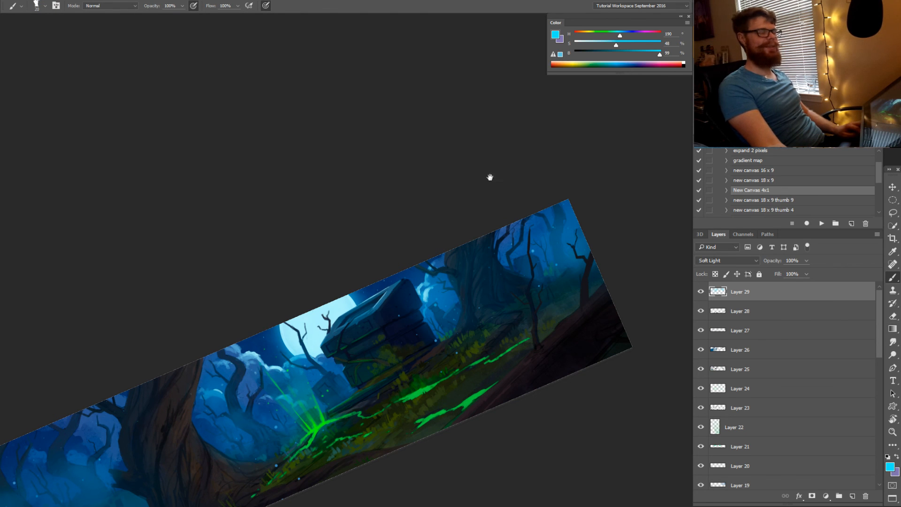
{"action": "left_click_drag", "start_coordinate": [489, 222], "coordinate": [485, 161]}
{"action": "key", "text": "r"}
{"action": "left_click_drag", "start_coordinate": [540, 157], "coordinate": [592, 241]}
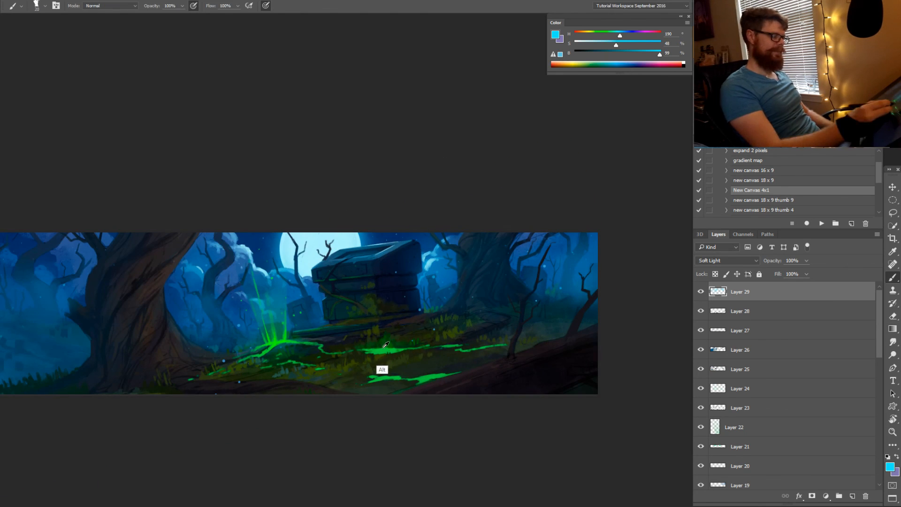
{"action": "left_click", "coordinate": [386, 344], "text": "alt"}
{"action": "key", "text": "g"}
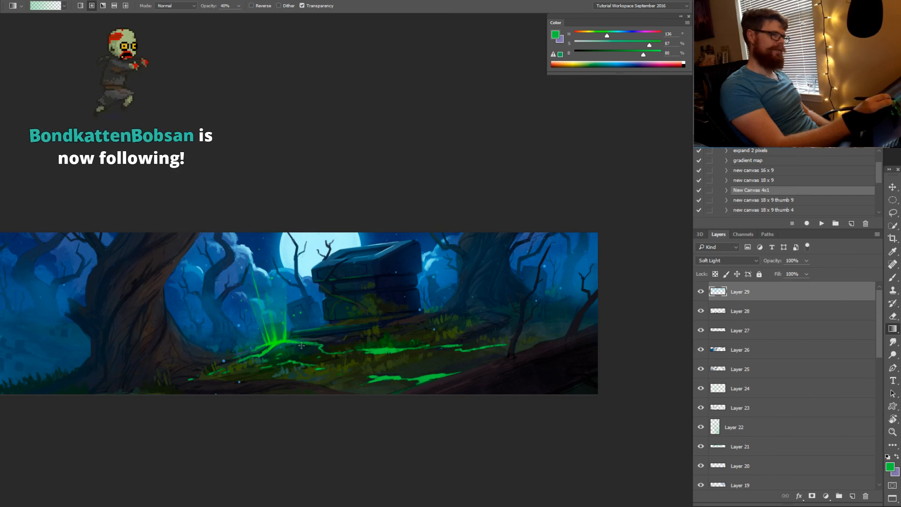
{"action": "key", "text": "r"}
{"action": "left_click_drag", "start_coordinate": [338, 387], "coordinate": [374, 392]}
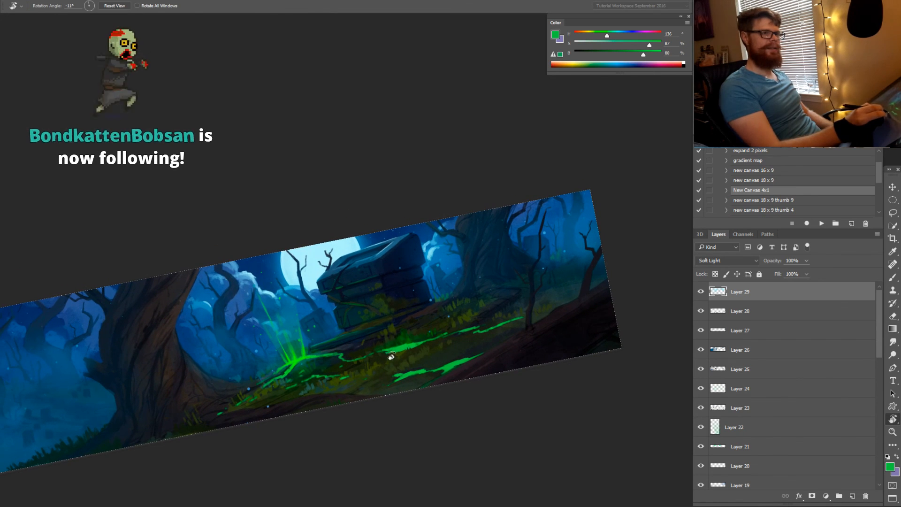
{"action": "key", "text": "g"}
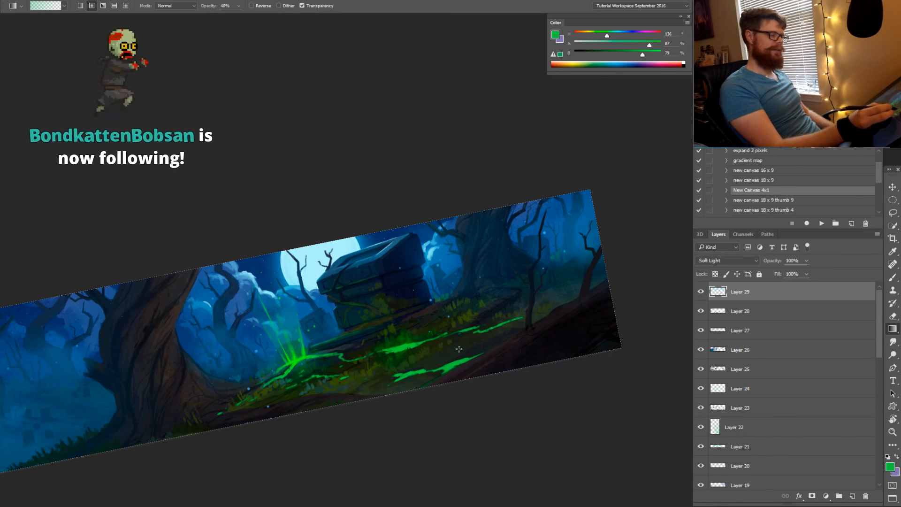
{"action": "key", "text": "b"}
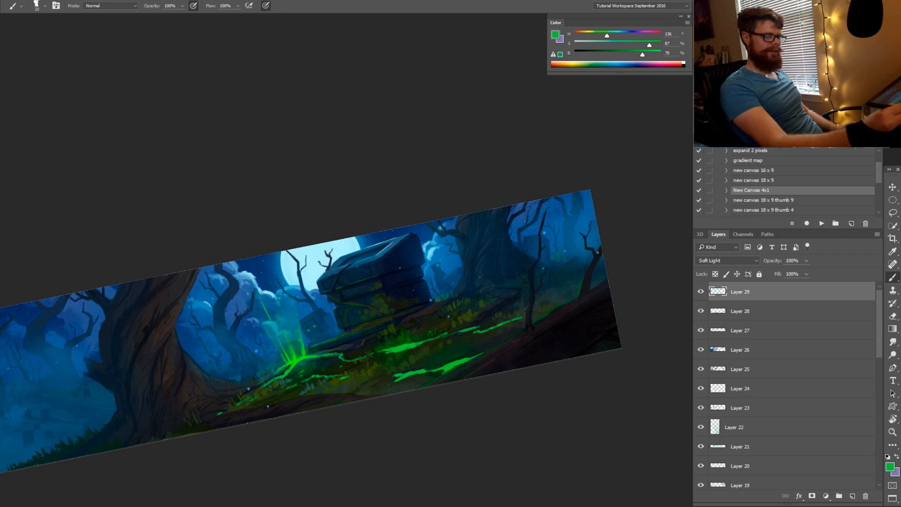
{"action": "key", "text": "e"}
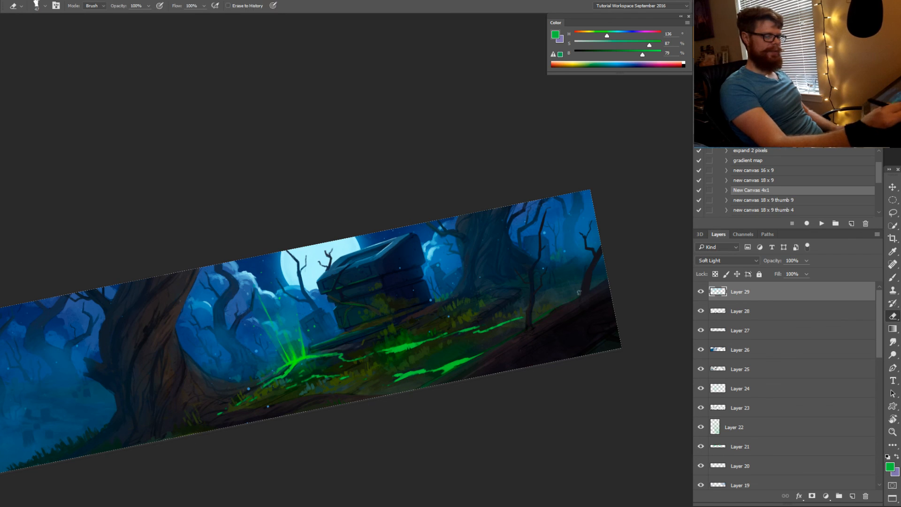
{"action": "key", "text": "b"}
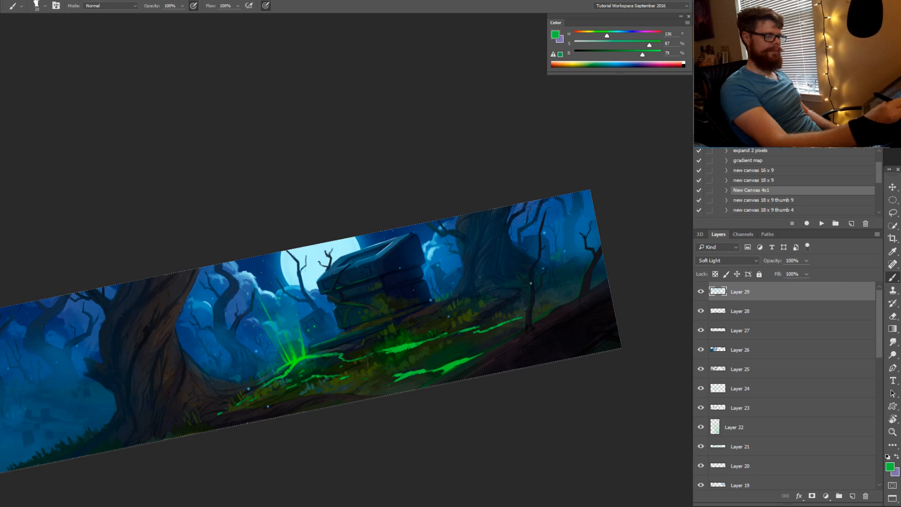
Set the gradient opacity to 10% and add a faint green glow over the trunk of the large foreground tree
{"action": "key", "text": "r"}
{"action": "mouse_move", "coordinate": [530, 277]}
{"action": "left_mouse_down"}
{"action": "mouse_move", "coordinate": [536, 372]}
{"action": "mouse_move", "coordinate": [553, 356]}
{"action": "mouse_move", "coordinate": [566, 388]}
{"action": "mouse_move", "coordinate": [533, 384]}
{"action": "mouse_move", "coordinate": [557, 378]}
{"action": "mouse_move", "coordinate": [522, 382]}
{"action": "left_mouse_up"}
{"action": "key", "text": "z"}
{"action": "left_click_drag", "start_coordinate": [457, 359], "coordinate": [463, 375]}
{"action": "left_click_drag", "start_coordinate": [322, 329], "coordinate": [355, 311]}
{"action": "key", "text": "g"}
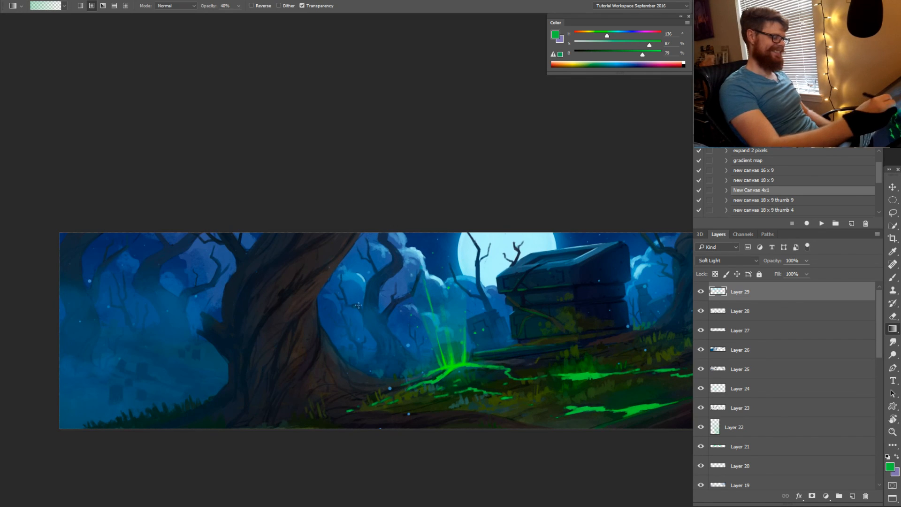
{"action": "key", "text": "1"}
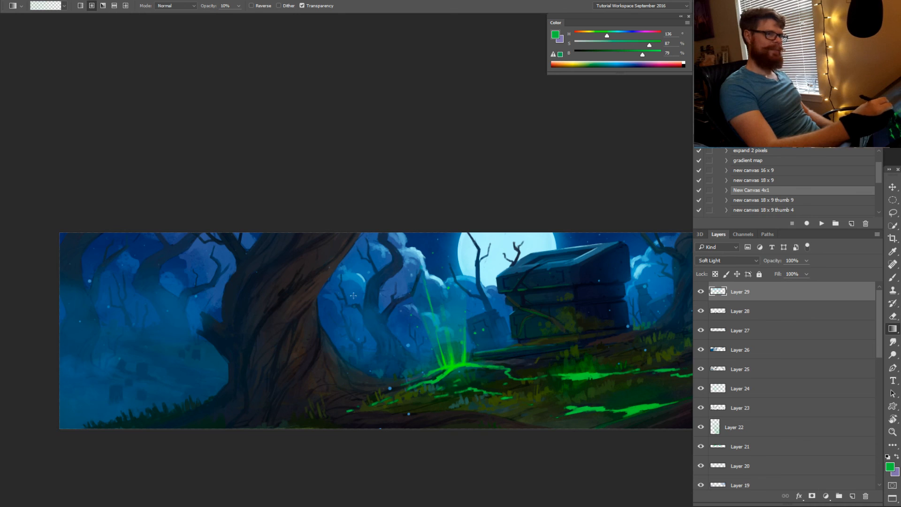
{"action": "left_click_drag", "start_coordinate": [329, 277], "coordinate": [313, 334]}
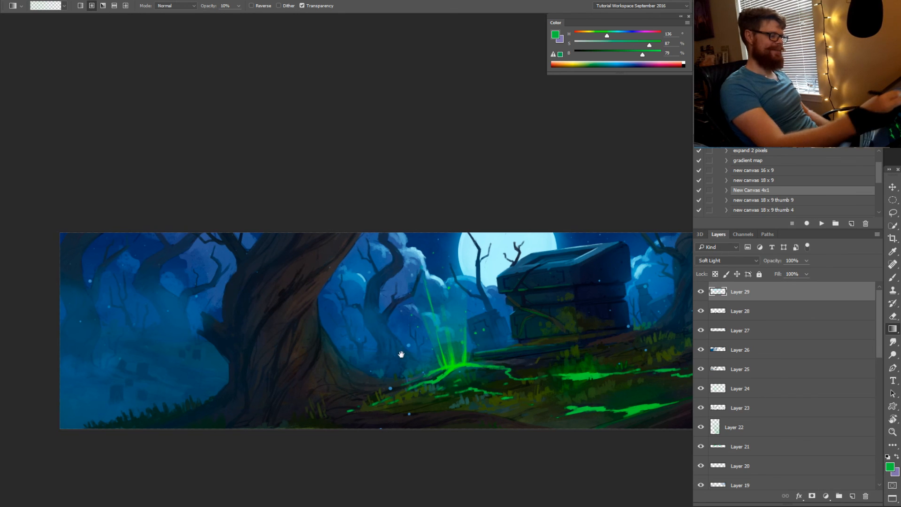
{"action": "left_click_drag", "start_coordinate": [401, 353], "coordinate": [358, 359]}
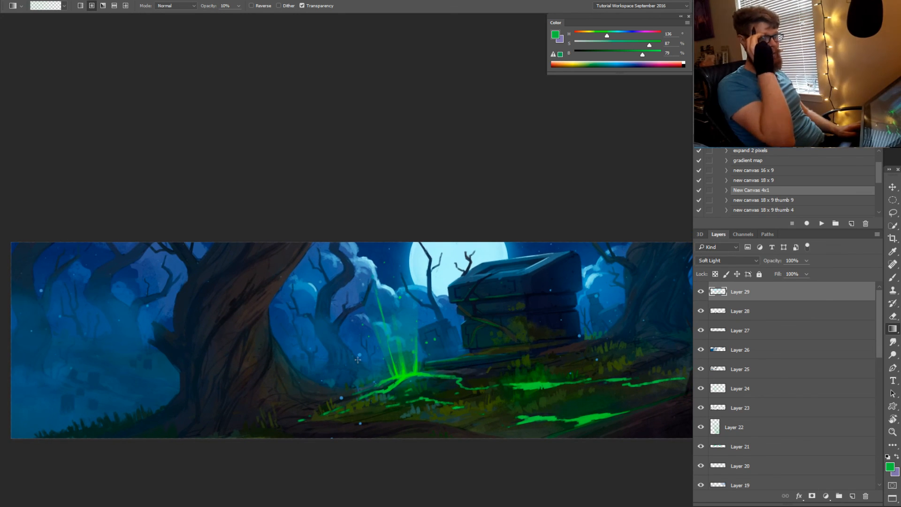
{"action": "left_click_drag", "start_coordinate": [504, 392], "coordinate": [448, 398]}
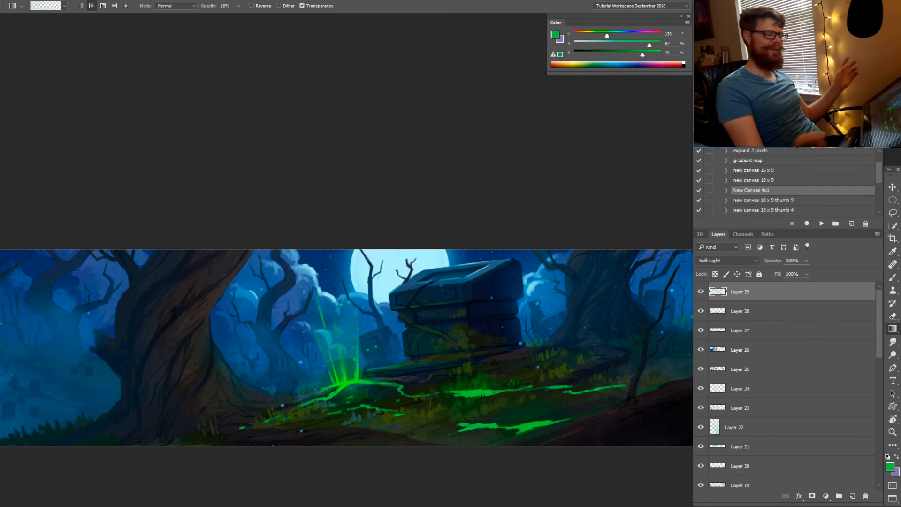
{"action": "left_click_drag", "start_coordinate": [474, 323], "coordinate": [353, 312]}
Add a new layer above the Soft Light layer and switch to the Custom Shape tool
{"action": "key", "text": "u"}
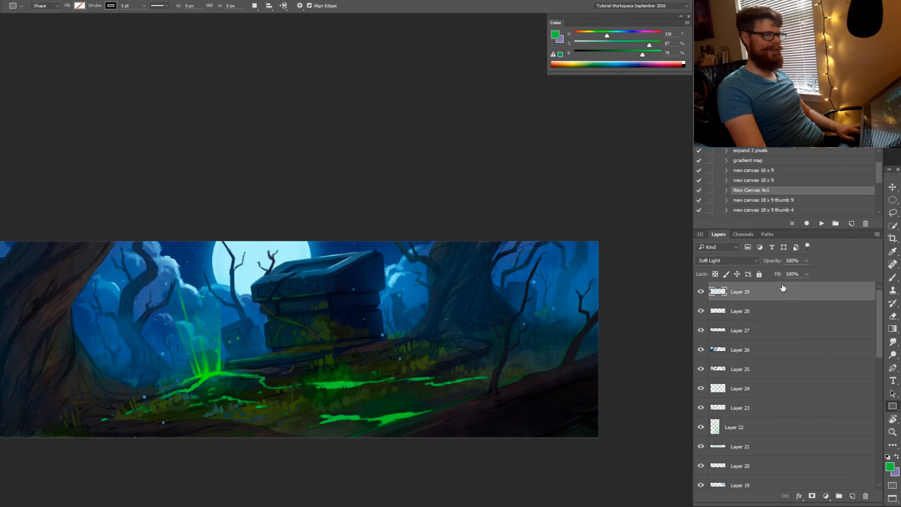
{"action": "left_click", "coordinate": [853, 496]}
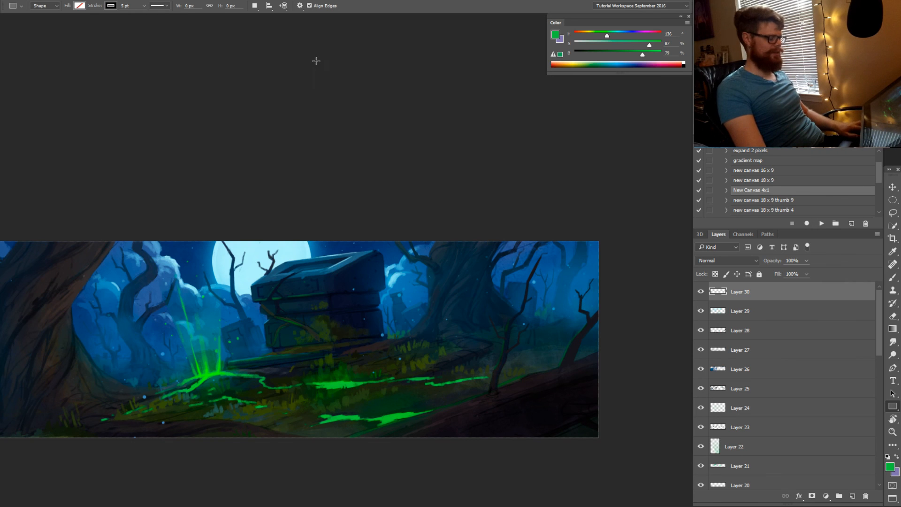
{"action": "key", "text": "shift+u"}
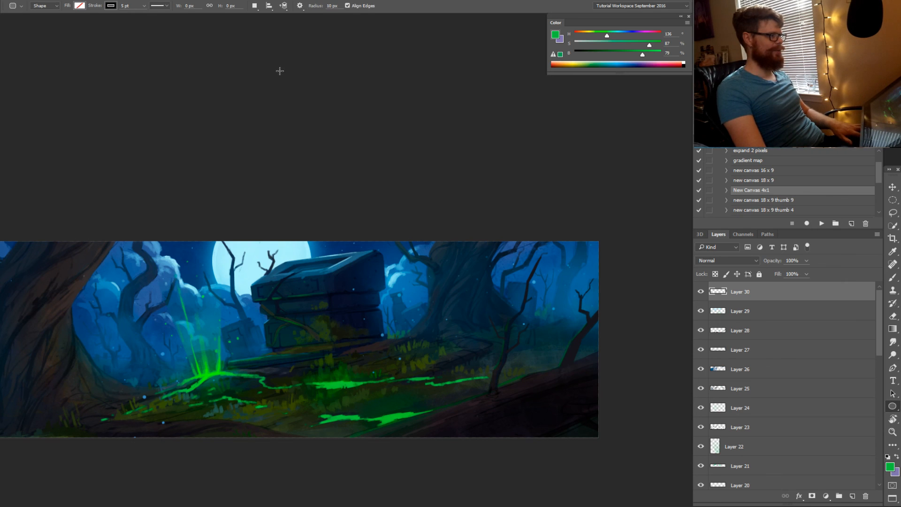
{"action": "key", "text": "shift+u"}
{"action": "key", "text": "shift+u"}
{"action": "key", "text": "shift+u"}
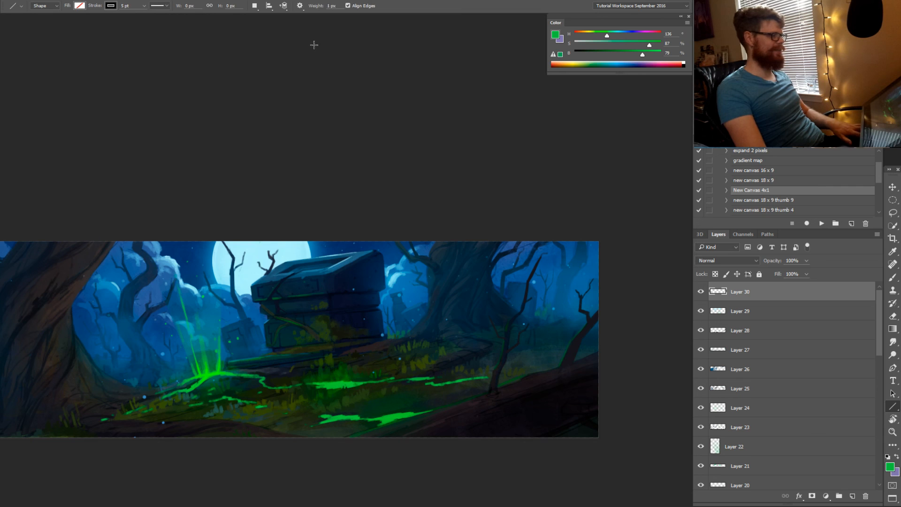
{"action": "key", "text": "shift+u"}
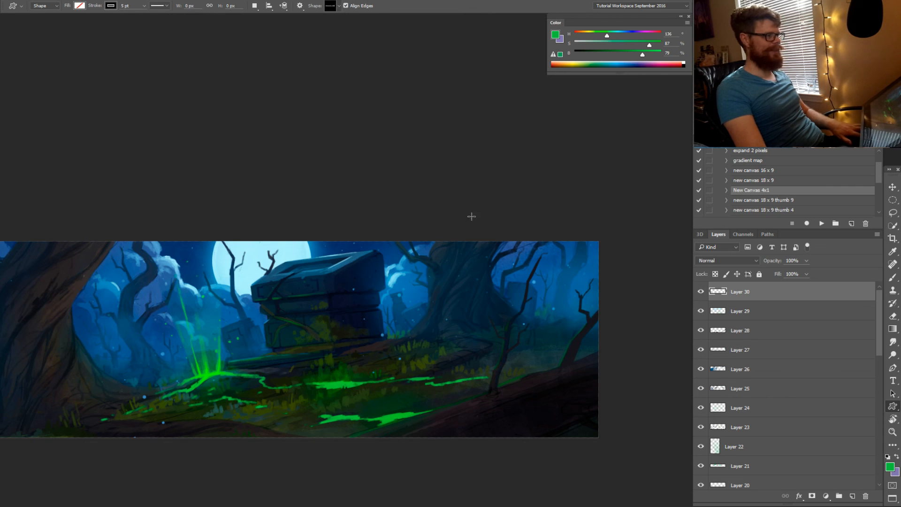
{"action": "left_click_drag", "start_coordinate": [472, 217], "coordinate": [449, 178]}
Sample light blue from the clouds beside the moon and set its saturation to 58% and brightness to 86%
{"action": "key", "text": "b"}
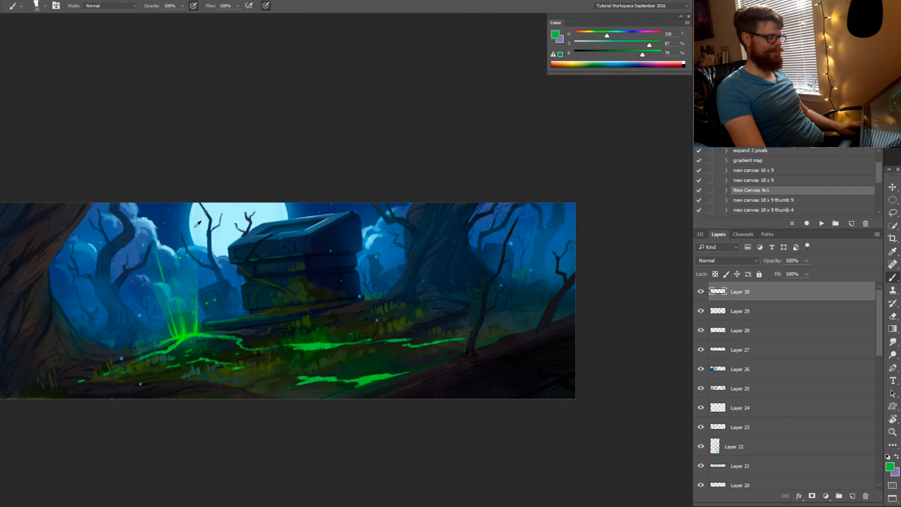
{"action": "left_click", "coordinate": [150, 223], "text": "alt"}
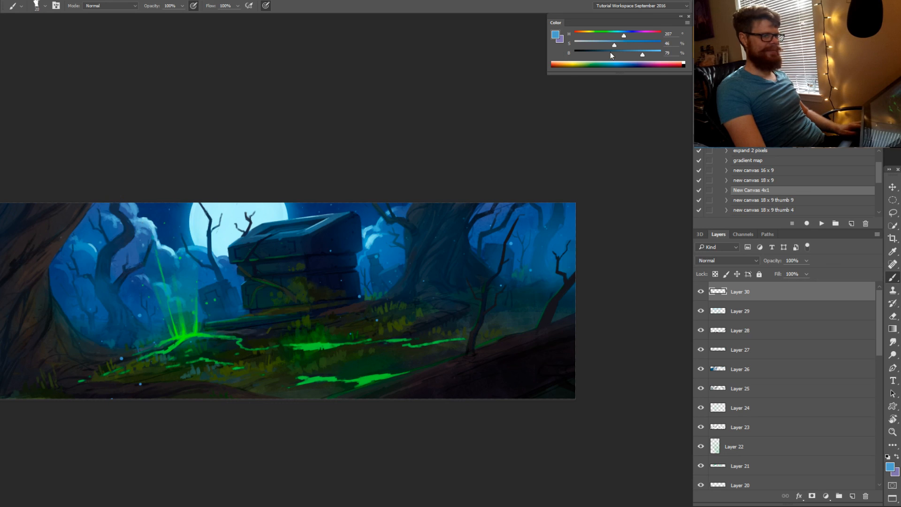
{"action": "left_click_drag", "start_coordinate": [615, 44], "coordinate": [624, 44]}
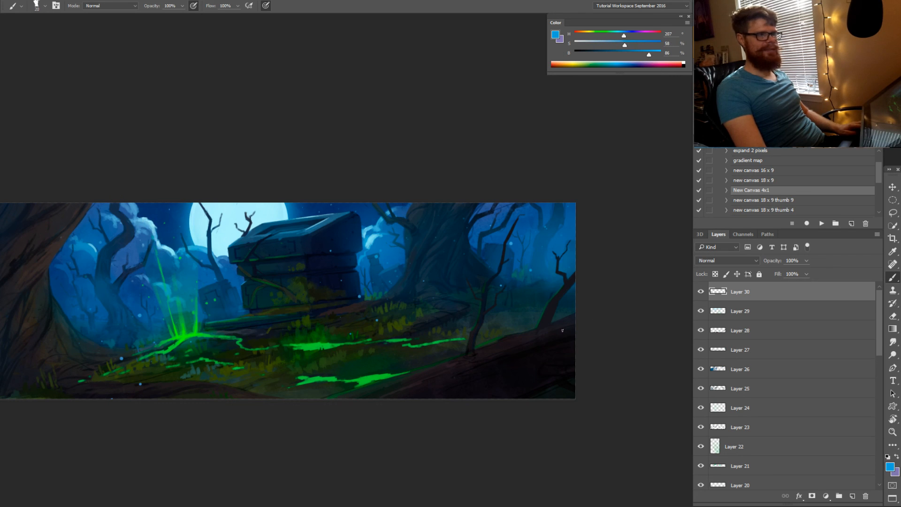
Draw the website signature and logo as a custom shape over the dark fallen log near the painting's lower right corner
{"action": "left_click_drag", "start_coordinate": [460, 368], "coordinate": [493, 368]}
{"action": "mouse_move", "coordinate": [493, 368]}
{"action": "left_mouse_down"}
{"action": "mouse_move", "coordinate": [493, 379]}
{"action": "mouse_move", "coordinate": [478, 382]}
{"action": "mouse_move", "coordinate": [543, 401]}
{"action": "mouse_move", "coordinate": [558, 387]}
{"action": "mouse_move", "coordinate": [594, 389]}
{"action": "left_mouse_up"}
{"action": "key", "text": "ctrl+z"}
{"action": "key", "text": "u"}
{"action": "key", "text": "ctrl+z"}
{"action": "key", "text": "z"}
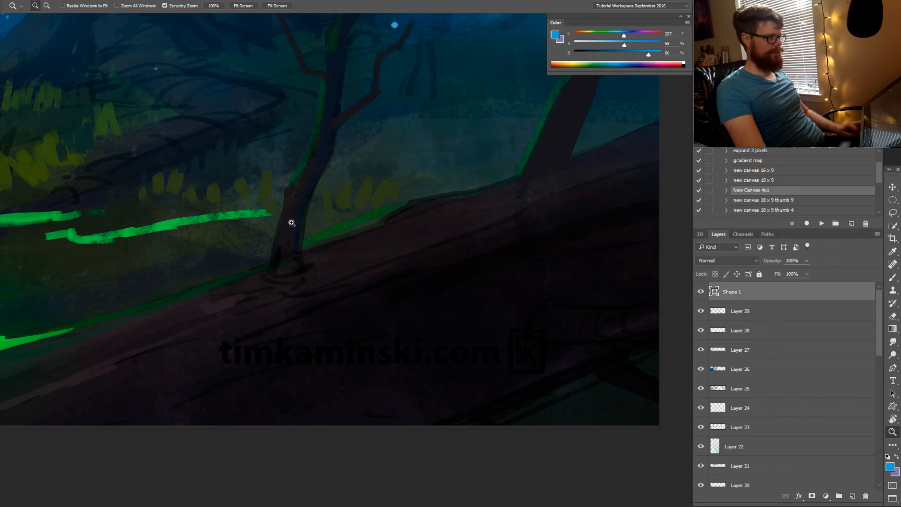
Change the signature shape's stroke color to the recently used green
{"action": "key", "text": "u"}
{"action": "left_click", "coordinate": [110, 6]}
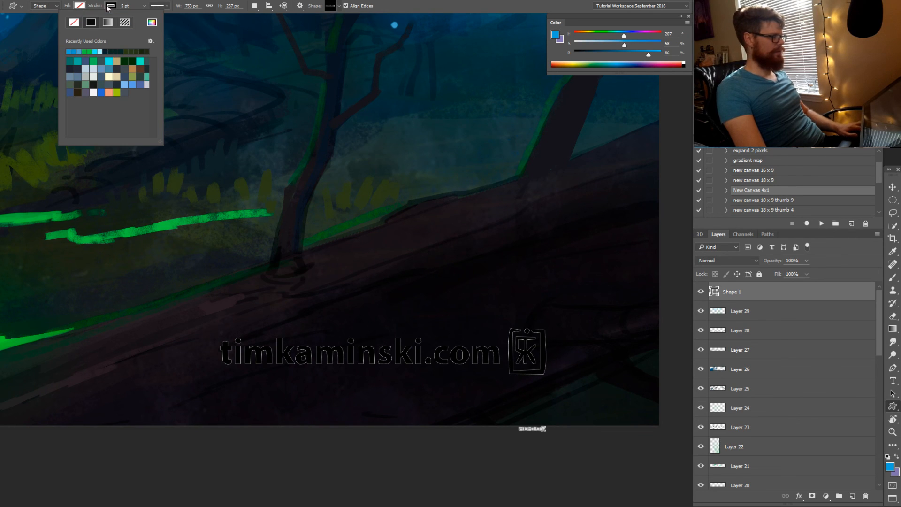
{"action": "left_click", "coordinate": [85, 51]}
{"action": "left_click", "coordinate": [85, 52]}
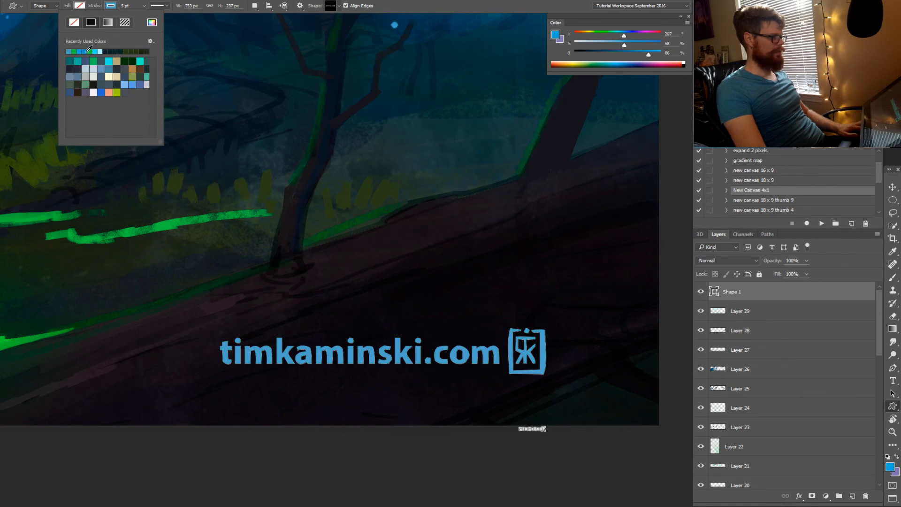
{"action": "left_click", "coordinate": [92, 52]}
{"action": "key", "text": "z"}
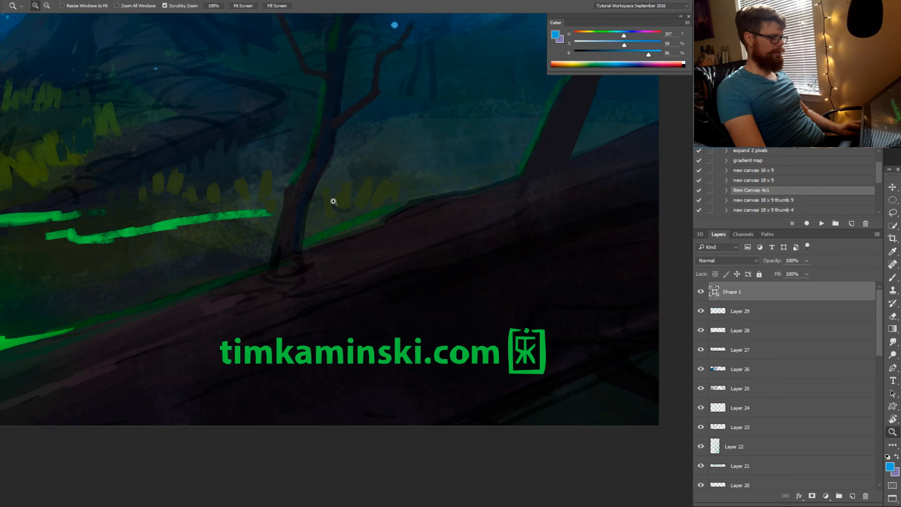
Move the green signature tightly into the lower right corner of the painting
{"action": "left_click_drag", "start_coordinate": [334, 202], "coordinate": [281, 223]}
{"action": "left_click_drag", "start_coordinate": [337, 235], "coordinate": [408, 262]}
{"action": "key", "text": "v"}
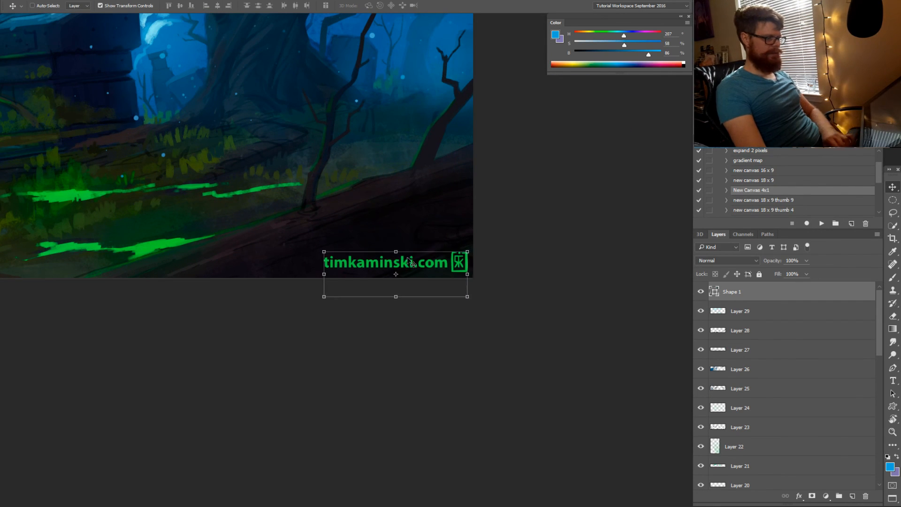
{"action": "key", "text": "z"}
{"action": "mouse_move", "coordinate": [348, 244]}
{"action": "left_mouse_down"}
{"action": "mouse_move", "coordinate": [292, 254]}
{"action": "mouse_move", "coordinate": [276, 241]}
{"action": "mouse_move", "coordinate": [311, 256]}
{"action": "left_mouse_up"}
{"action": "left_click", "coordinate": [310, 256]}
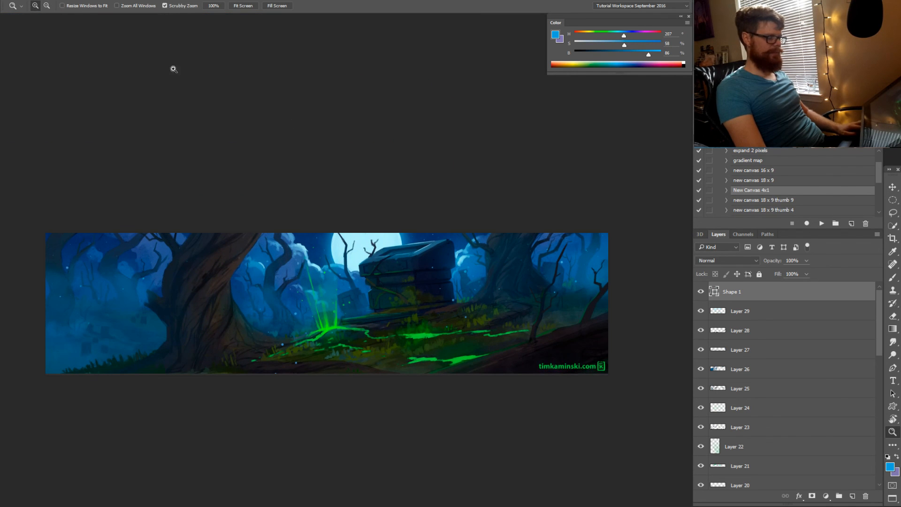
Try another recently used color on the signature shape's stroke
{"action": "key", "text": "u"}
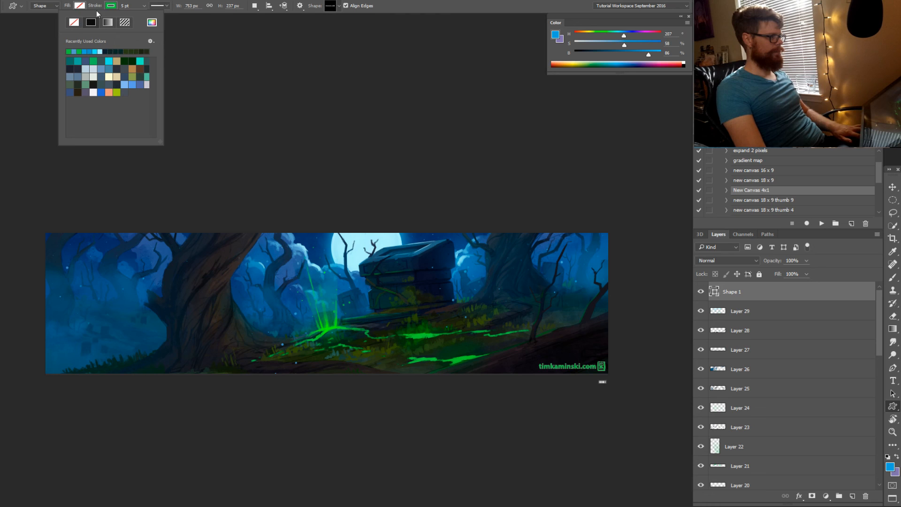
{"action": "left_click", "coordinate": [111, 6]}
{"action": "left_click", "coordinate": [110, 6]}
{"action": "left_click", "coordinate": [90, 51]}
{"action": "left_click", "coordinate": [87, 50]}
{"action": "left_click_drag", "start_coordinate": [409, 155], "coordinate": [331, 152]}
{"action": "key", "text": "v"}
{"action": "key", "text": "z"}
{"action": "left_click_drag", "start_coordinate": [372, 249], "coordinate": [406, 234]}
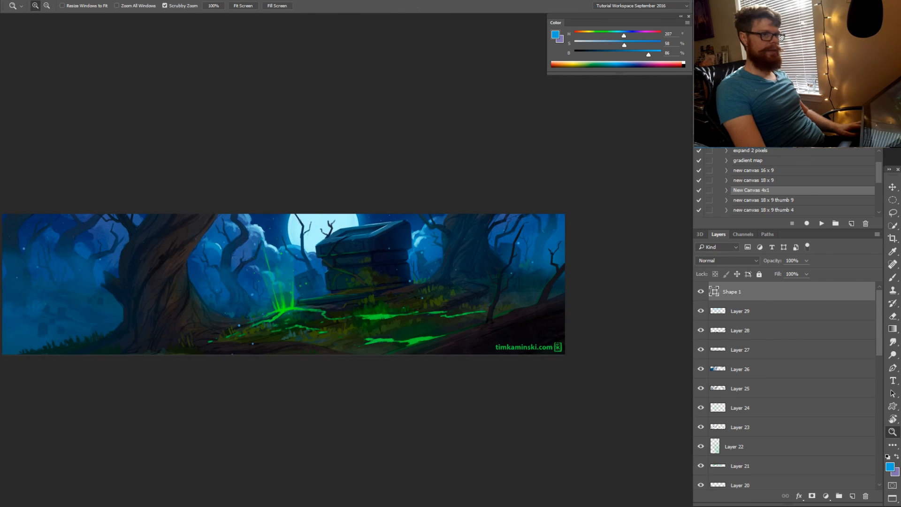
Lower the opacity of the signature shape layer to 72%
{"action": "left_click", "coordinate": [807, 261]}
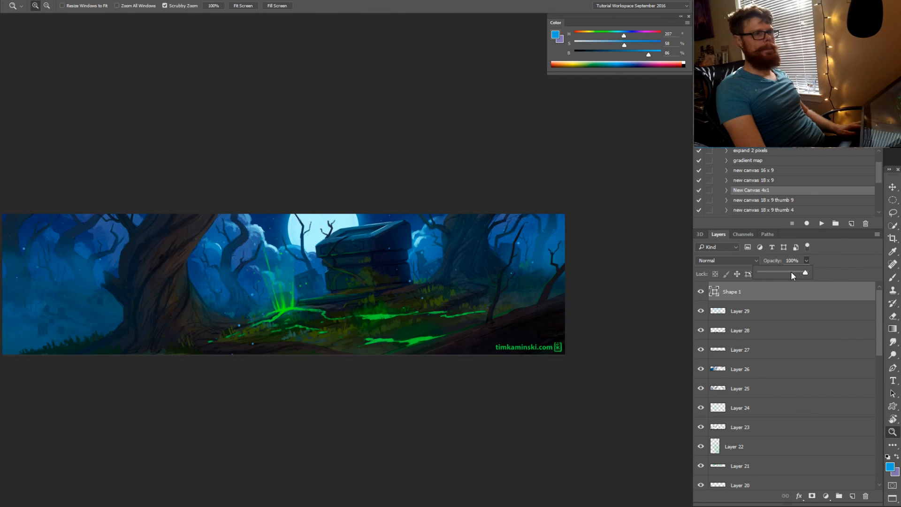
{"action": "left_click", "coordinate": [792, 272]}
{"action": "left_click_drag", "start_coordinate": [523, 259], "coordinate": [510, 247]}
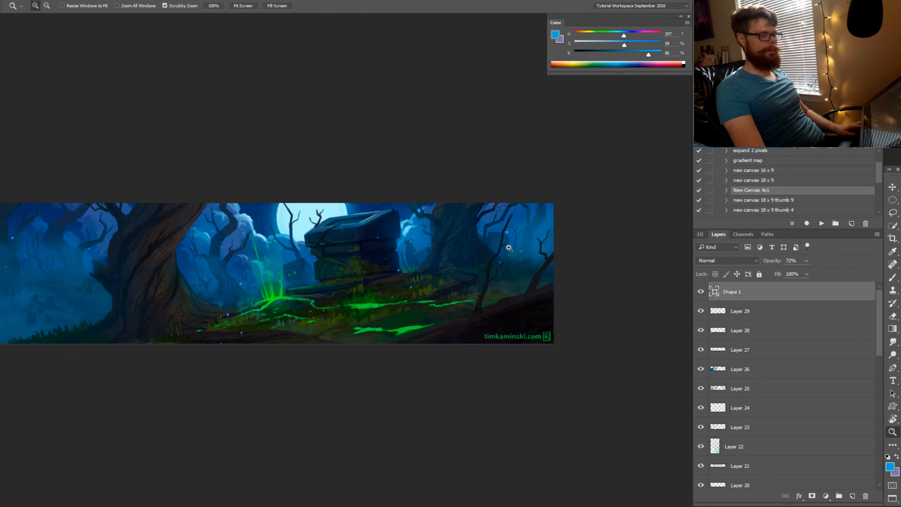
{"action": "left_click_drag", "start_coordinate": [357, 257], "coordinate": [388, 262]}
{"action": "left_click_drag", "start_coordinate": [389, 262], "coordinate": [376, 265]}
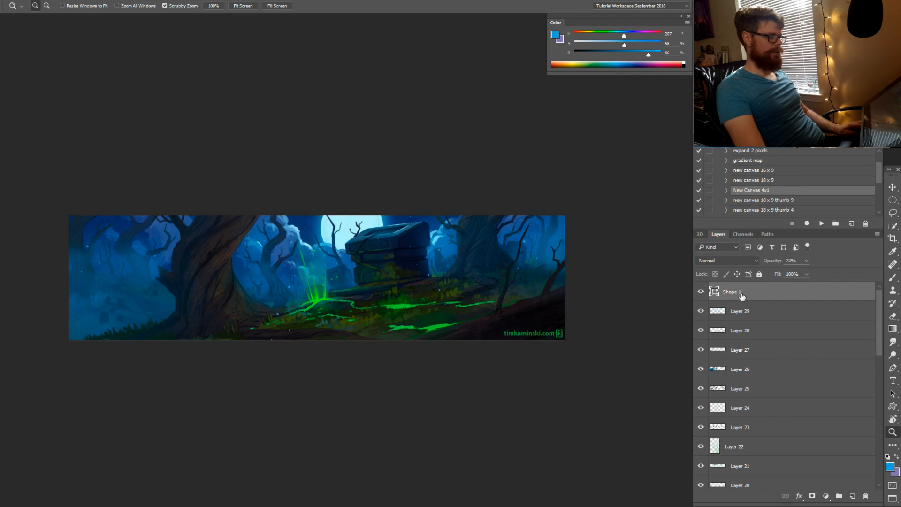
{"action": "key", "text": "b"}
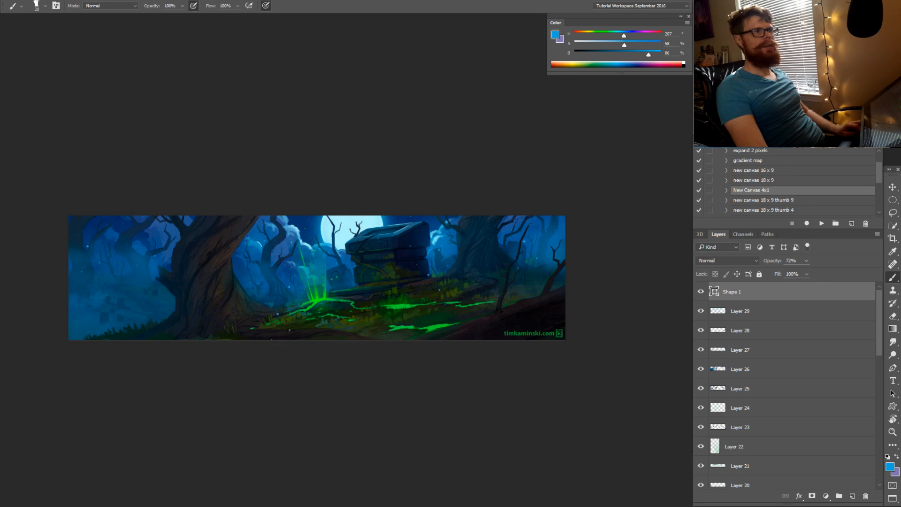
{"action": "scroll", "coordinate": [317, 277], "scroll_direction": "down", "scroll_amount": 2}
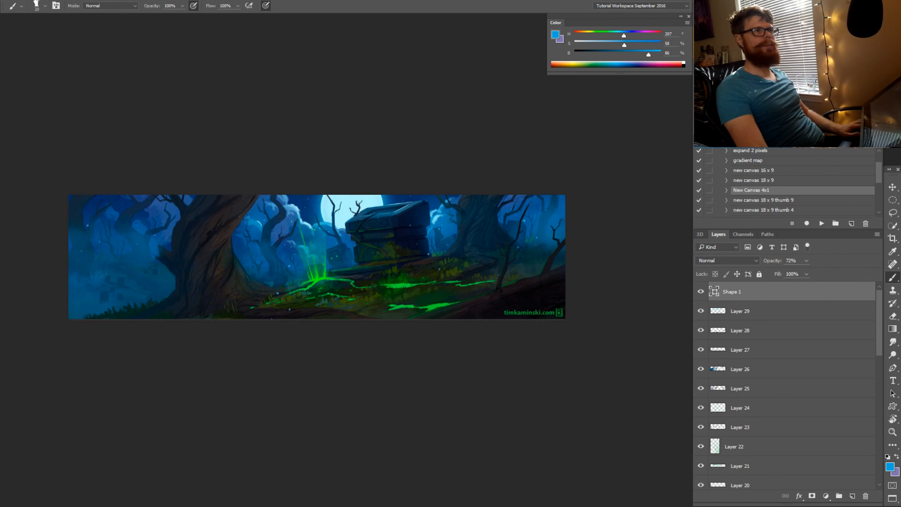
{"action": "key", "text": "z"}
{"action": "left_click_drag", "start_coordinate": [304, 279], "coordinate": [338, 280]}
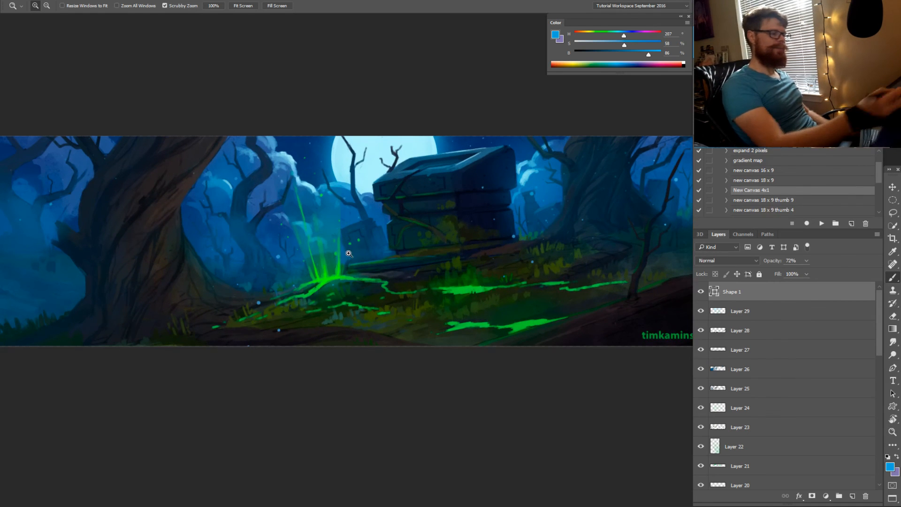
Add a new layer directly above Layer 29, beneath the signature shape
{"action": "key", "text": "b"}
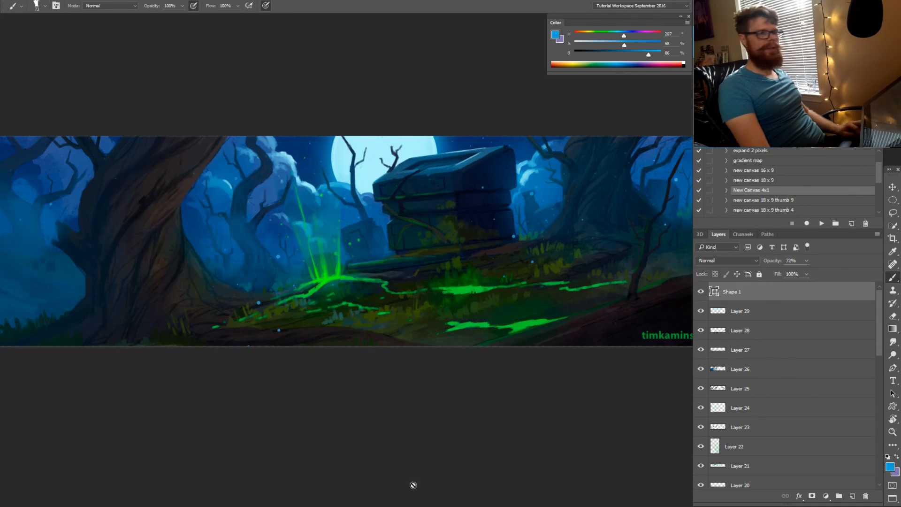
{"action": "left_click", "coordinate": [769, 317]}
{"action": "left_click", "coordinate": [853, 497]}
{"action": "scroll", "coordinate": [367, 273], "scroll_direction": "up", "scroll_amount": 2}
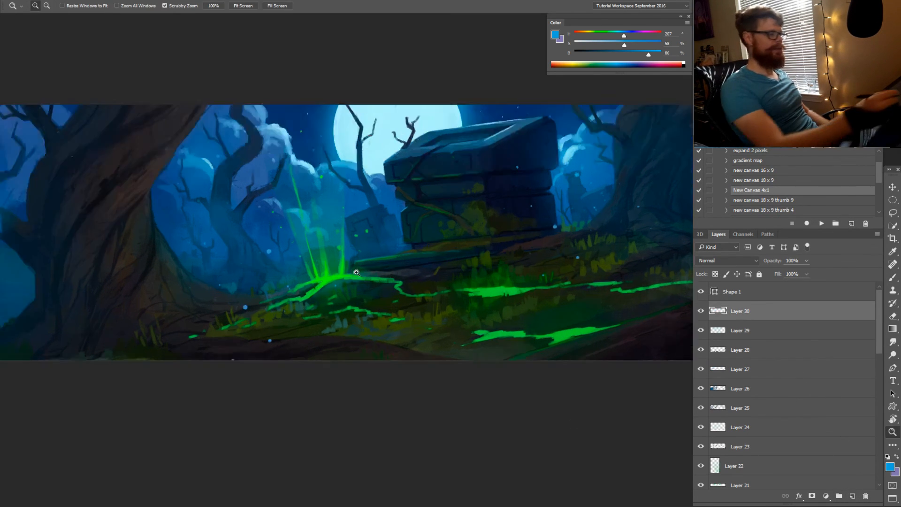
{"action": "left_click", "coordinate": [336, 282], "text": "alt"}
{"action": "key", "text": "bracketleft"}
{"action": "key", "text": "bracketleft"}
{"action": "key", "text": "bracketleft"}
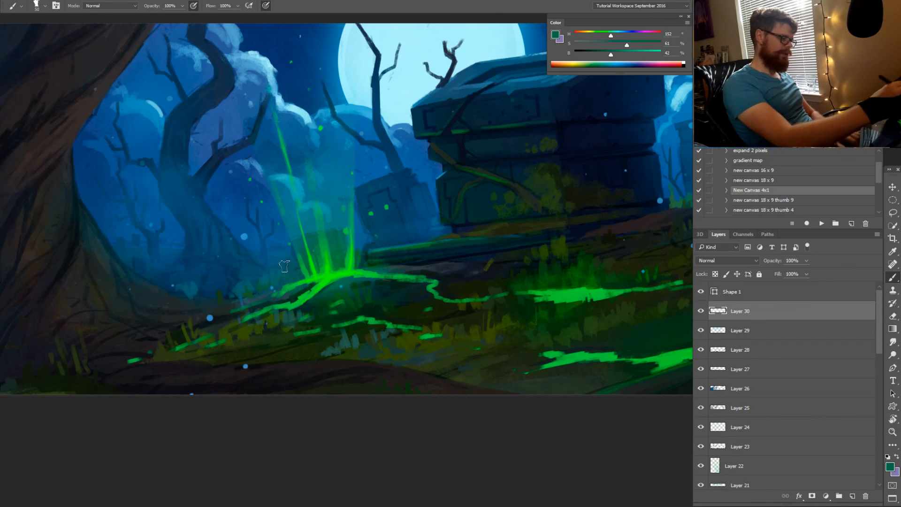
{"action": "mouse_move", "coordinate": [280, 267]}
{"action": "left_mouse_down"}
{"action": "mouse_move", "coordinate": [282, 276]}
{"action": "mouse_move", "coordinate": [254, 252]}
{"action": "mouse_move", "coordinate": [261, 264]}
{"action": "left_mouse_up"}
{"action": "key", "text": "ctrl+z"}
Paint near-black floating rock chunks in the air just left of the green glow, using a smaller brush and a sampled dark colour
{"action": "left_click", "coordinate": [331, 291], "text": "alt"}
{"action": "left_click", "coordinate": [226, 318], "text": "alt"}
{"action": "left_click_drag", "start_coordinate": [412, 254], "coordinate": [415, 285]}
{"action": "key", "text": "bracketleft"}
{"action": "key", "text": "bracketleft"}
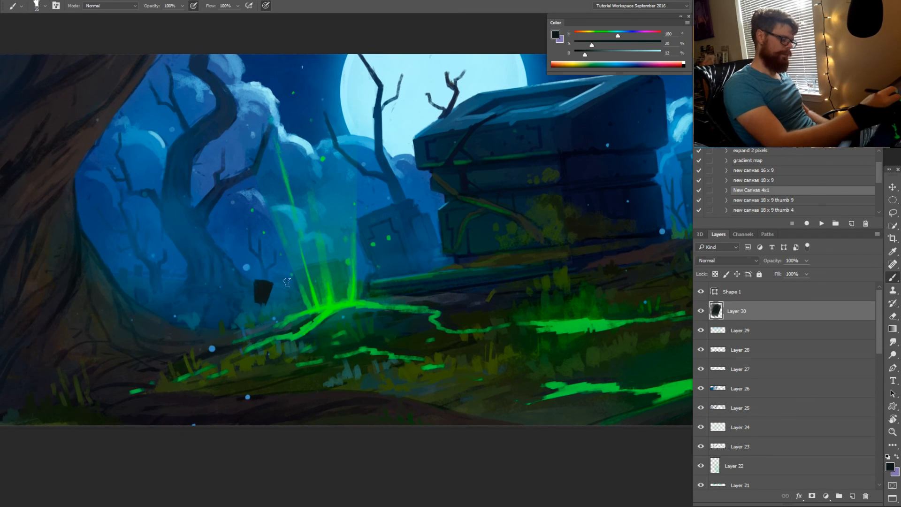
{"action": "mouse_move", "coordinate": [255, 284]}
{"action": "left_mouse_down"}
{"action": "mouse_move", "coordinate": [275, 308]}
{"action": "mouse_move", "coordinate": [260, 298]}
{"action": "mouse_move", "coordinate": [232, 308]}
{"action": "left_mouse_up"}
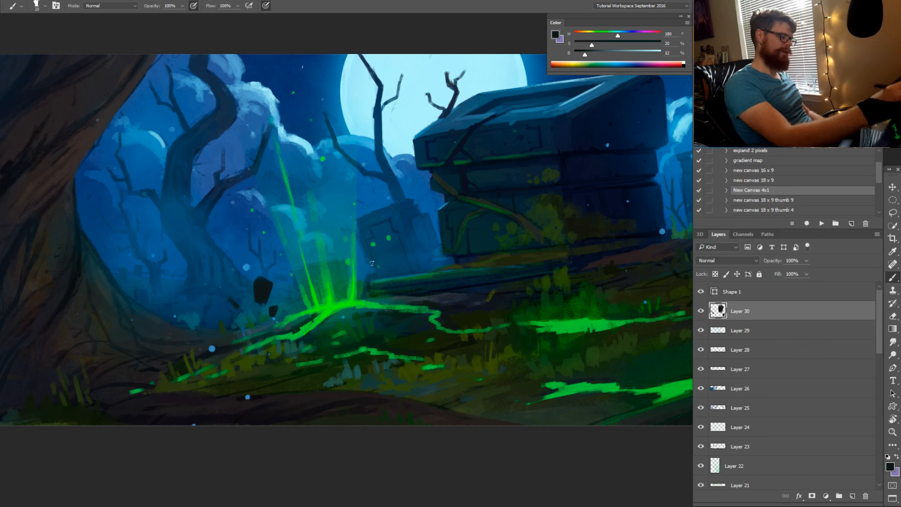
Paint dark floating rocks around the leaning gravestone and over the background tree, using a dark blue sampled from the tomb
{"action": "left_click_drag", "start_coordinate": [370, 259], "coordinate": [378, 252]}
{"action": "key", "text": "ctrl+z"}
{"action": "left_click", "coordinate": [459, 199], "text": "alt"}
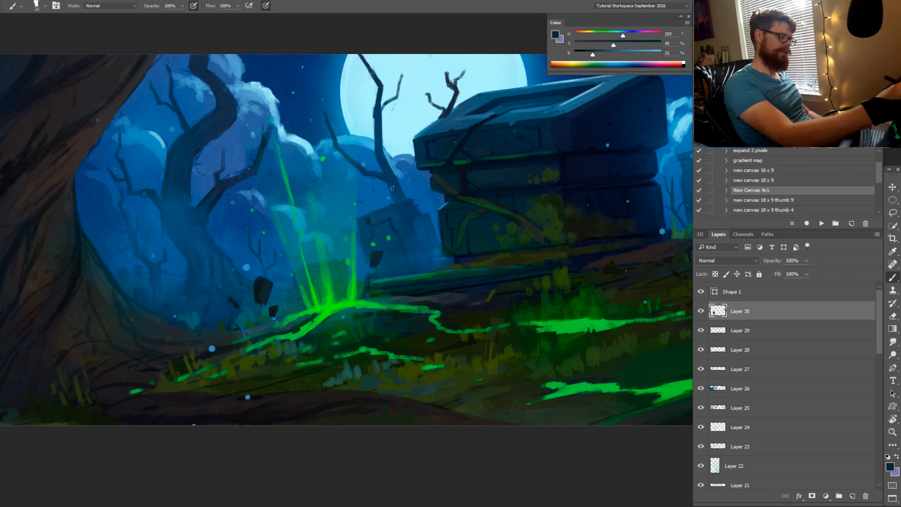
{"action": "mouse_move", "coordinate": [393, 217]}
{"action": "left_mouse_down"}
{"action": "mouse_move", "coordinate": [400, 220]}
{"action": "mouse_move", "coordinate": [378, 196]}
{"action": "left_mouse_up"}
{"action": "mouse_move", "coordinate": [217, 251]}
{"action": "left_mouse_down"}
{"action": "mouse_move", "coordinate": [201, 233]}
{"action": "mouse_move", "coordinate": [217, 241]}
{"action": "left_mouse_up"}
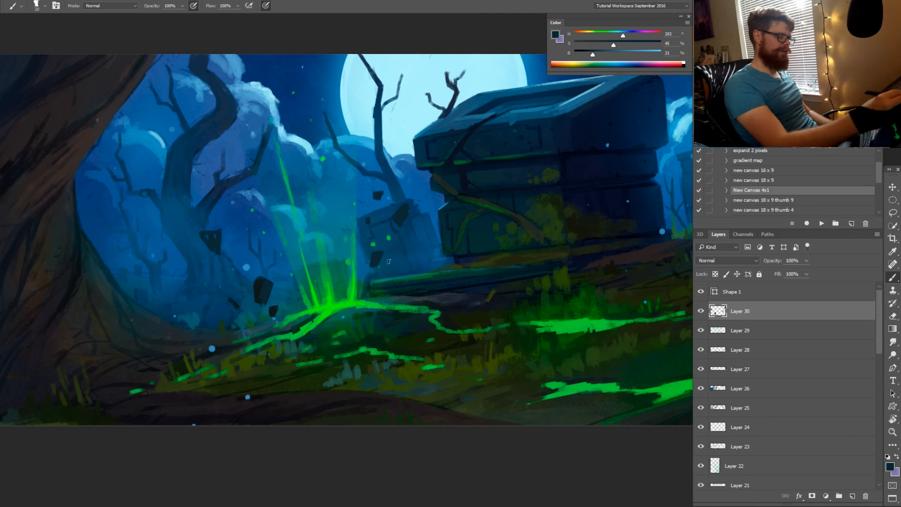
Add smaller dark rock fragments in the air around the green light beams
{"action": "key", "text": "r"}
{"action": "left_click_drag", "start_coordinate": [484, 293], "coordinate": [444, 234]}
{"action": "mouse_move", "coordinate": [446, 329]}
{"action": "left_mouse_down"}
{"action": "mouse_move", "coordinate": [475, 286]}
{"action": "mouse_move", "coordinate": [397, 162]}
{"action": "left_mouse_up"}
{"action": "key", "text": "b"}
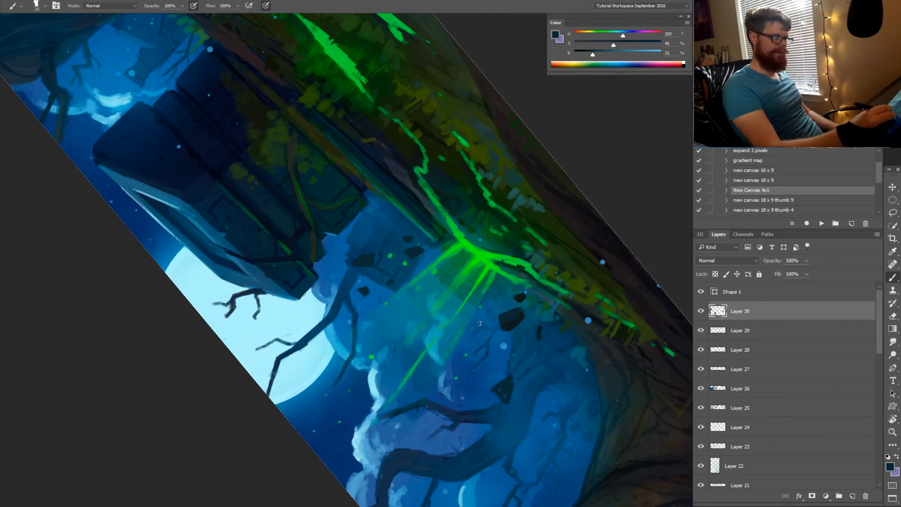
{"action": "key", "text": "r"}
{"action": "mouse_move", "coordinate": [523, 309]}
{"action": "left_mouse_down"}
{"action": "mouse_move", "coordinate": [245, 443]}
{"action": "mouse_move", "coordinate": [211, 418]}
{"action": "left_mouse_up"}
{"action": "key", "text": "ctrl+space"}
{"action": "left_click_drag", "start_coordinate": [385, 422], "coordinate": [336, 428]}
{"action": "left_click_drag", "start_coordinate": [476, 416], "coordinate": [417, 447]}
{"action": "key", "text": "z"}
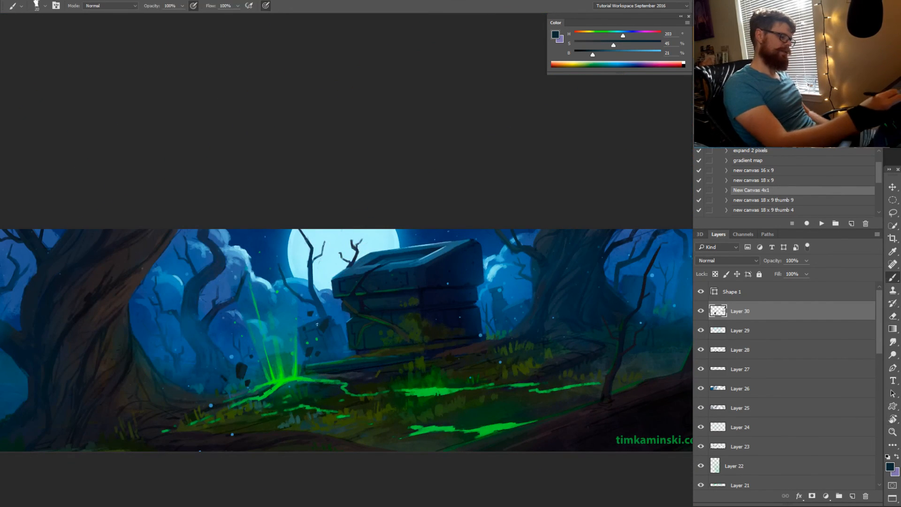
Paint green light on the glow-facing sides of the floating rocks with a sampled bright green at 50% opacity
{"action": "left_click", "coordinate": [341, 307]}
{"action": "key", "text": "b"}
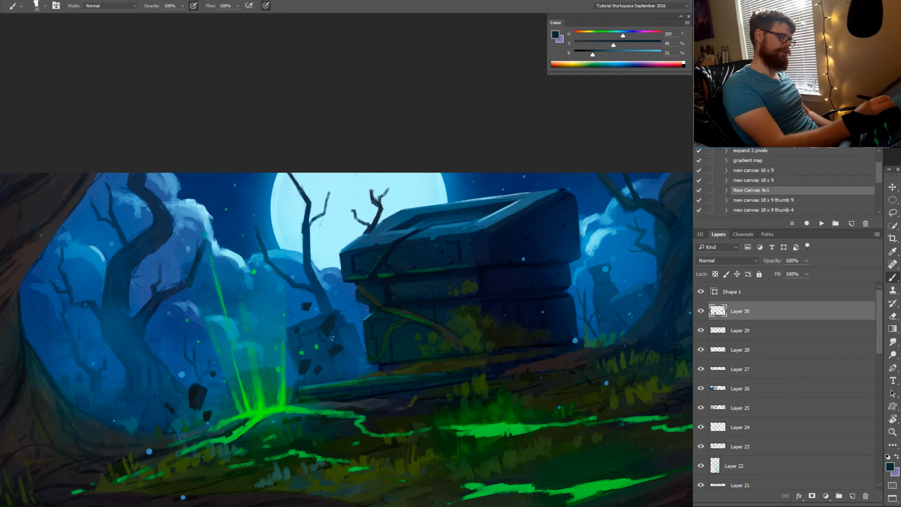
{"action": "key", "text": "x"}
{"action": "left_click", "coordinate": [330, 324], "text": "alt"}
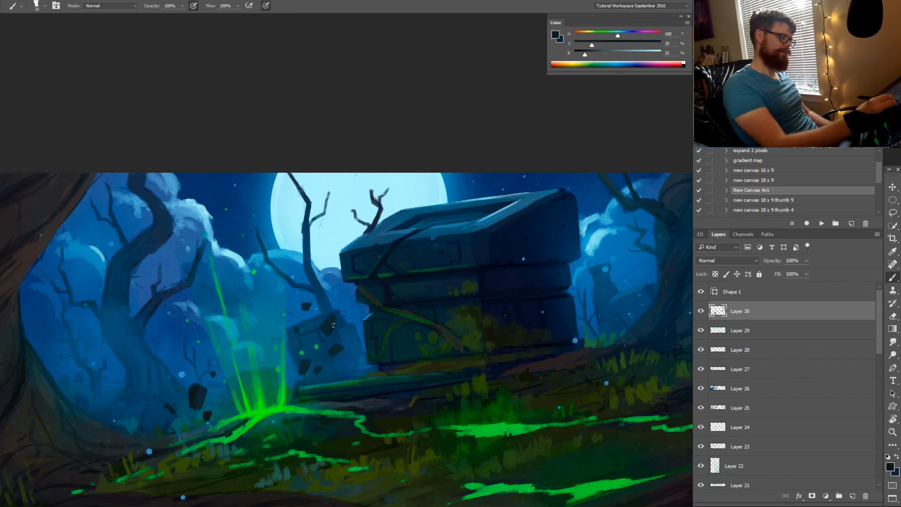
{"action": "left_click", "coordinate": [318, 339], "text": "alt"}
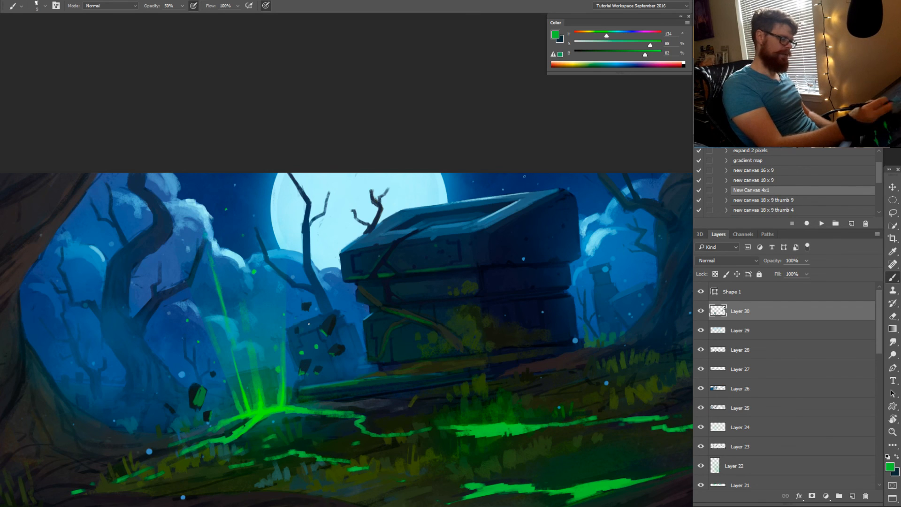
Paint more small near-black rock fragments beside the beams with a smaller brush at 100% opacity, sampling the colour from a rock
{"action": "key", "text": "z"}
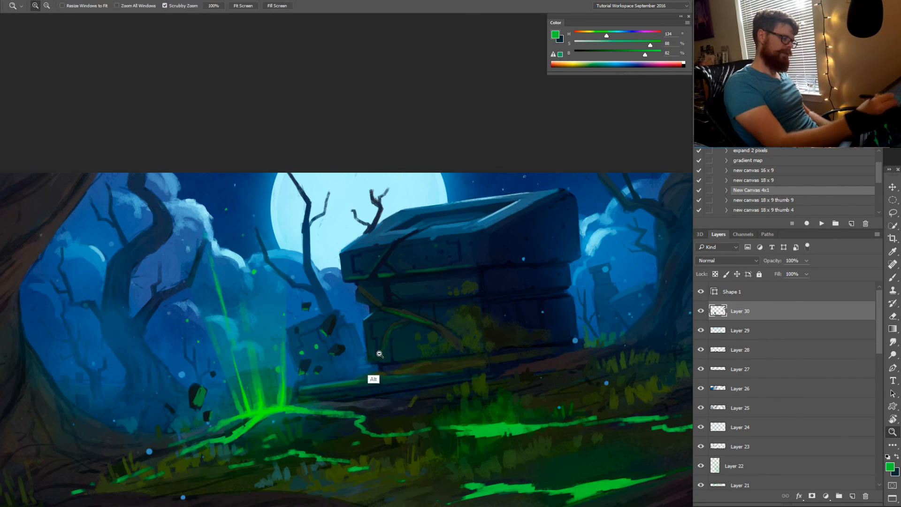
{"action": "left_click_drag", "start_coordinate": [375, 376], "coordinate": [336, 374]}
{"action": "key", "text": "r"}
{"action": "left_click_drag", "start_coordinate": [456, 338], "coordinate": [445, 353]}
{"action": "key", "text": "z"}
{"action": "key", "text": "l"}
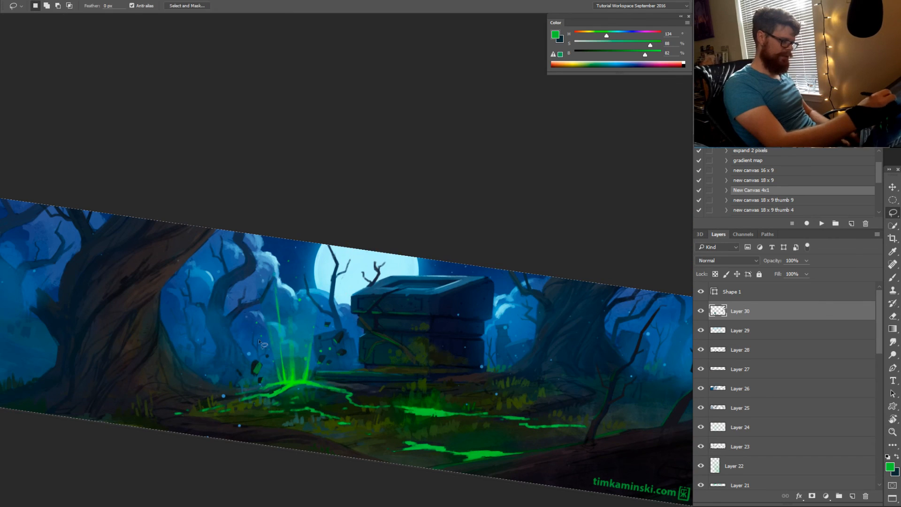
{"action": "key", "text": "b"}
{"action": "left_click", "coordinate": [256, 369], "text": "alt"}
{"action": "key", "text": "z"}
{"action": "left_click_drag", "start_coordinate": [261, 352], "coordinate": [272, 354]}
{"action": "key", "text": "b"}
{"action": "key", "text": "0"}
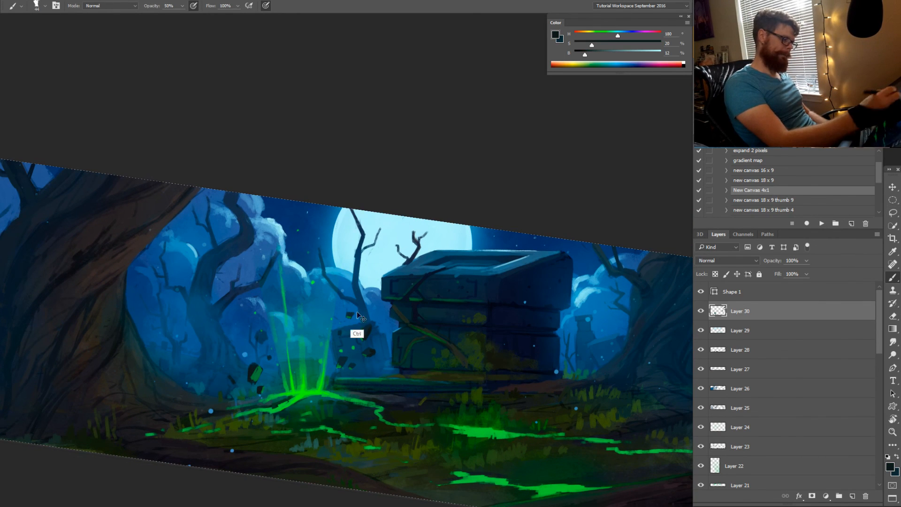
{"action": "key", "text": "["}
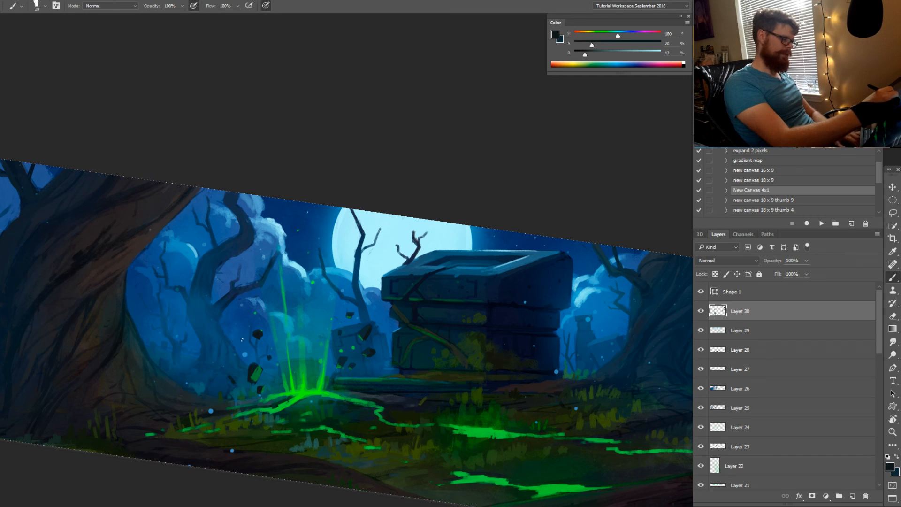
Paint additional near-black floating rocks farther left, in front of the twisted background tree
{"action": "key", "text": "r"}
{"action": "left_click_drag", "start_coordinate": [400, 454], "coordinate": [533, 273]}
{"action": "key", "text": "b"}
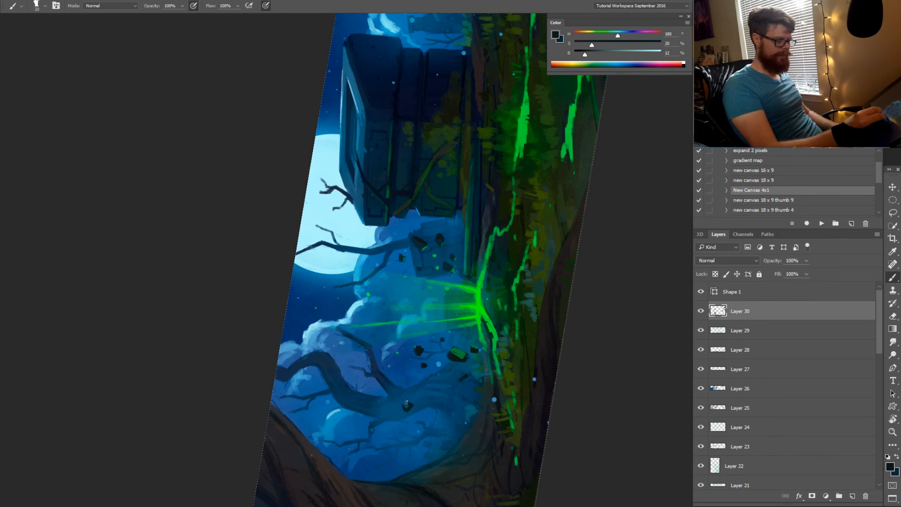
{"action": "key", "text": "r"}
{"action": "mouse_move", "coordinate": [424, 395]}
{"action": "left_mouse_down"}
{"action": "mouse_move", "coordinate": [319, 357]}
{"action": "mouse_move", "coordinate": [240, 305]}
{"action": "left_mouse_up"}
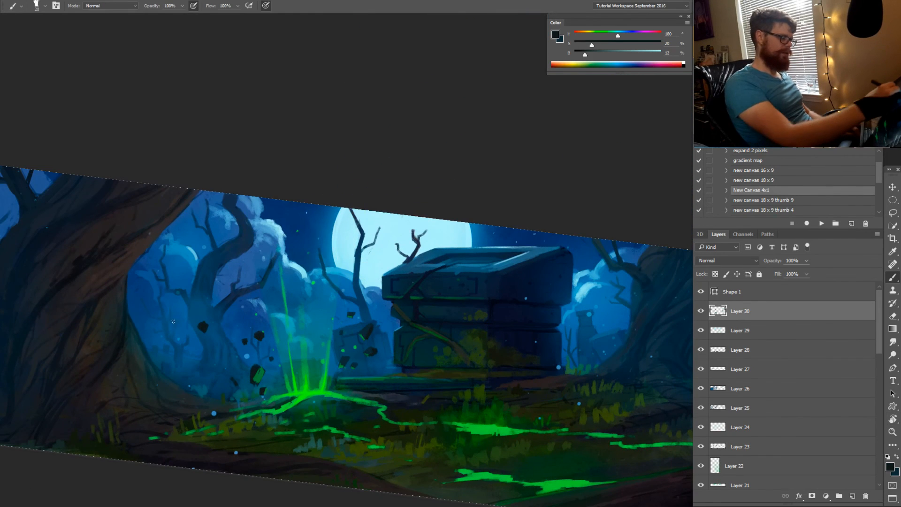
{"action": "key", "text": "r"}
{"action": "left_click_drag", "start_coordinate": [212, 376], "coordinate": [414, 403]}
{"action": "key", "text": "space"}
Sample a muted green from the rocks and paint glow highlights on the floating rocks left of the beams
{"action": "key", "text": "z"}
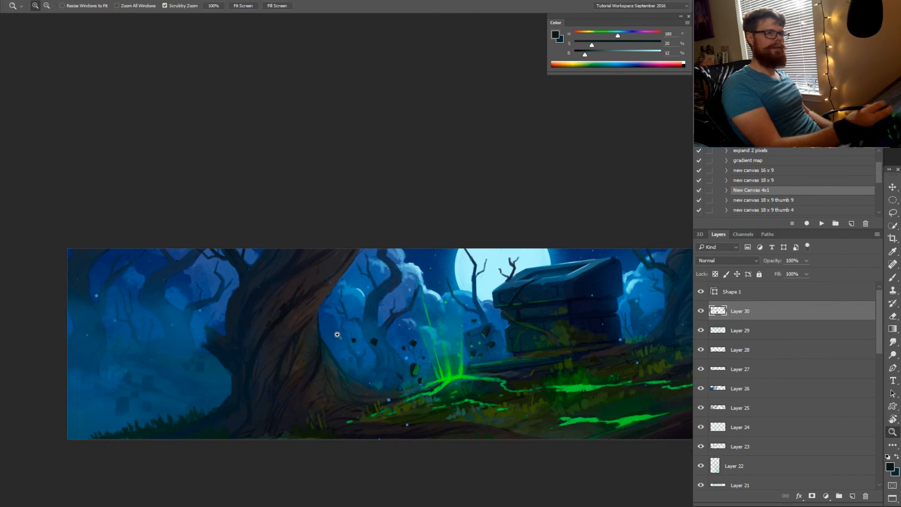
{"action": "mouse_move", "coordinate": [339, 329]}
{"action": "left_mouse_down"}
{"action": "mouse_move", "coordinate": [459, 339]}
{"action": "mouse_move", "coordinate": [383, 343]}
{"action": "left_mouse_up"}
{"action": "left_click", "coordinate": [383, 344]}
{"action": "key", "text": "b"}
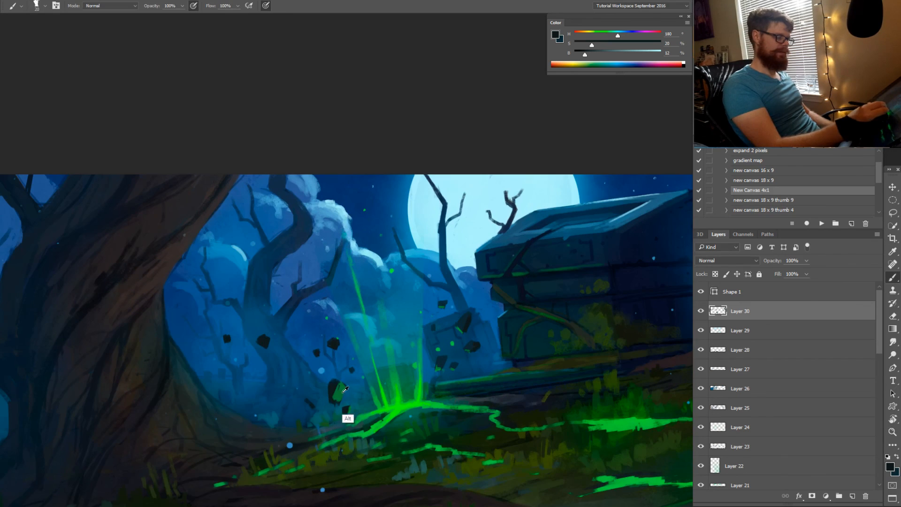
{"action": "left_click", "coordinate": [346, 417], "text": "alt"}
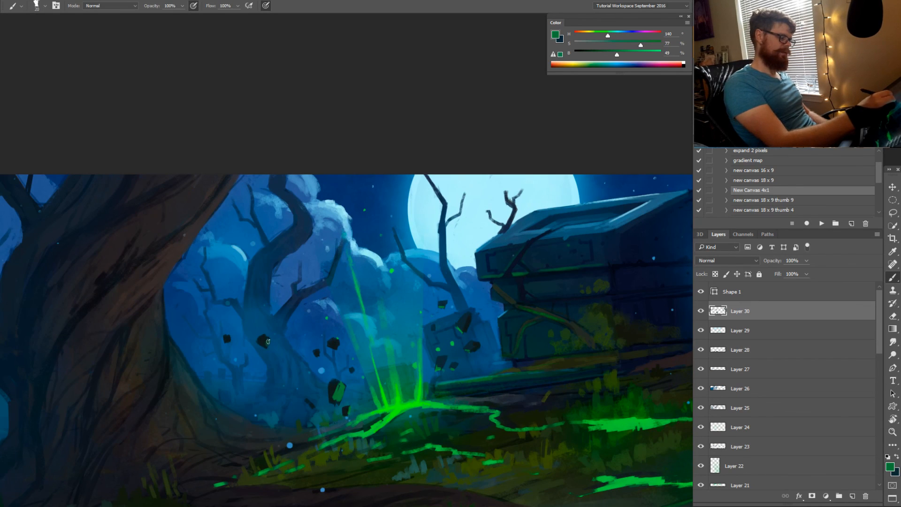
{"action": "mouse_move", "coordinate": [267, 344]}
{"action": "left_mouse_down"}
{"action": "mouse_move", "coordinate": [285, 326]}
{"action": "mouse_move", "coordinate": [256, 337]}
{"action": "left_mouse_up"}
Touch up the green glow highlights on the floating rocks near the light beams
{"action": "key", "text": "z"}
{"action": "left_click_drag", "start_coordinate": [465, 425], "coordinate": [434, 426]}
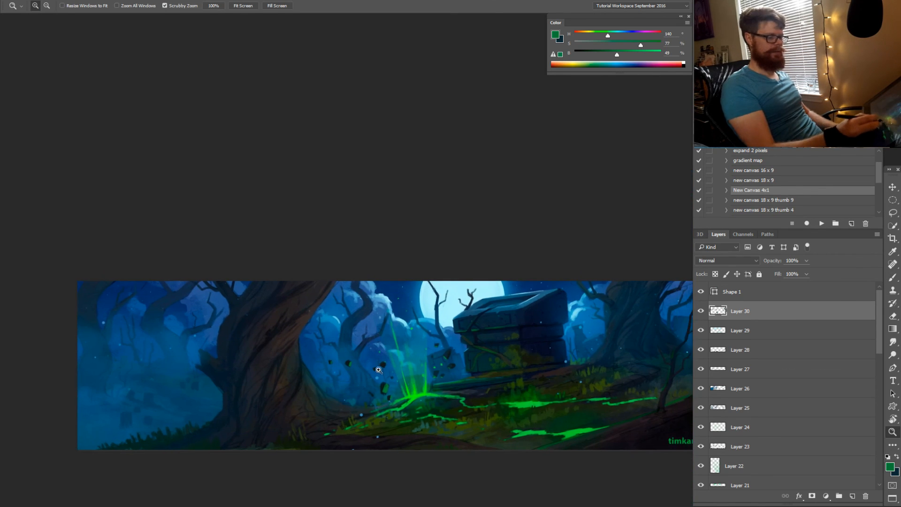
{"action": "left_click_drag", "start_coordinate": [374, 372], "coordinate": [399, 370]}
{"action": "key", "text": "b"}
{"action": "left_click_drag", "start_coordinate": [395, 349], "coordinate": [396, 356]}
{"action": "mouse_move", "coordinate": [519, 359]}
{"action": "left_mouse_down"}
{"action": "mouse_move", "coordinate": [432, 342]}
{"action": "mouse_move", "coordinate": [434, 355]}
{"action": "left_mouse_up"}
{"action": "key", "text": "z"}
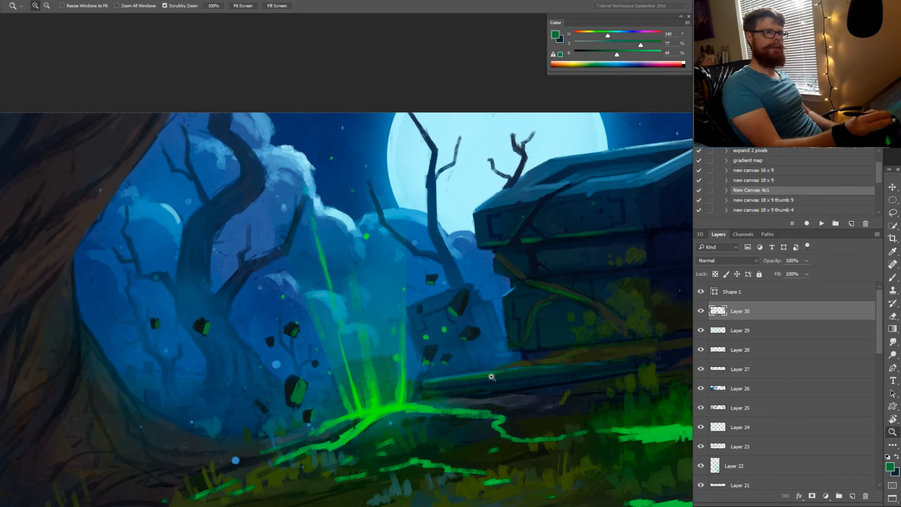
Paint a bright green rim light along the tomb's left edges with a colour sampled from the glow
{"action": "left_click_drag", "start_coordinate": [488, 375], "coordinate": [457, 410]}
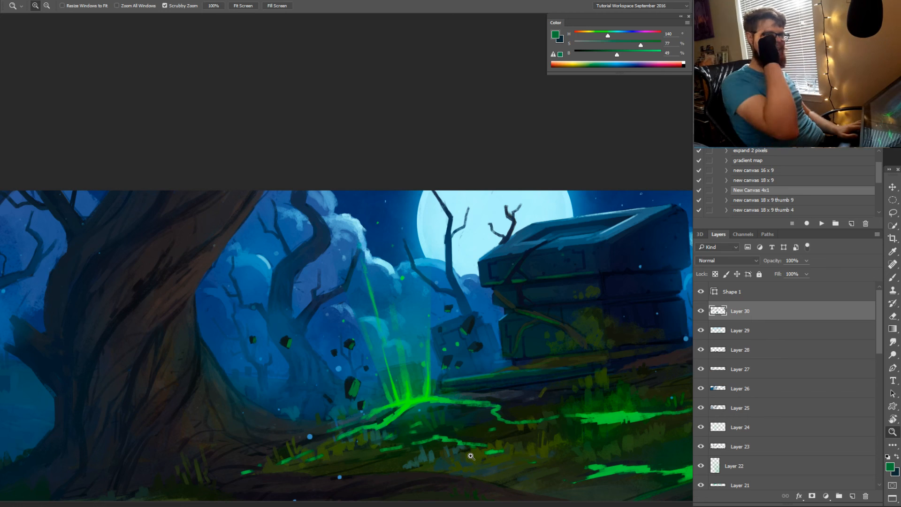
{"action": "left_click_drag", "start_coordinate": [483, 383], "coordinate": [394, 376]}
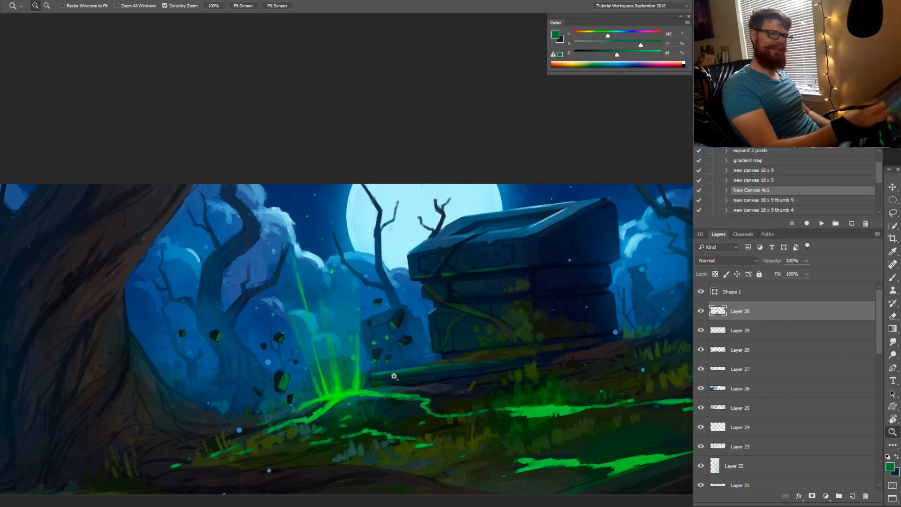
{"action": "left_click_drag", "start_coordinate": [468, 381], "coordinate": [447, 381]}
{"action": "key", "text": "b"}
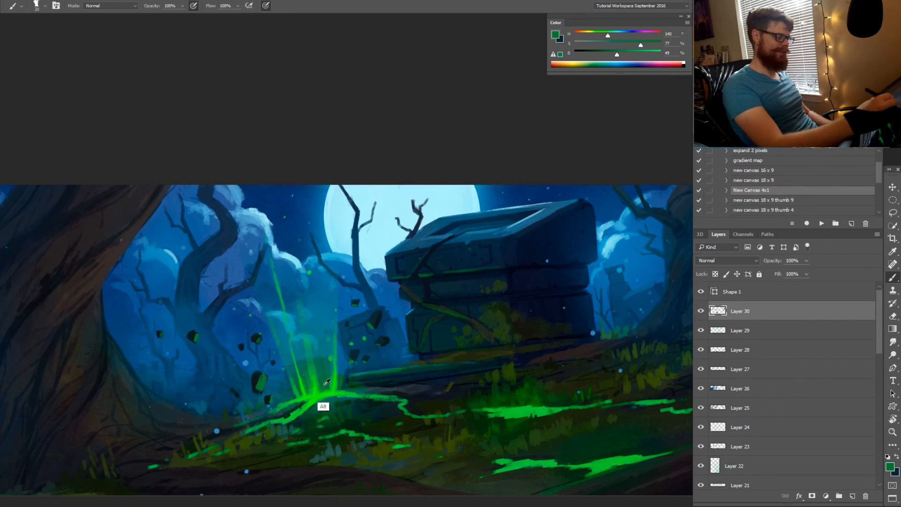
{"action": "left_click", "coordinate": [323, 408], "text": "alt"}
{"action": "left_click_drag", "start_coordinate": [407, 317], "coordinate": [408, 337]}
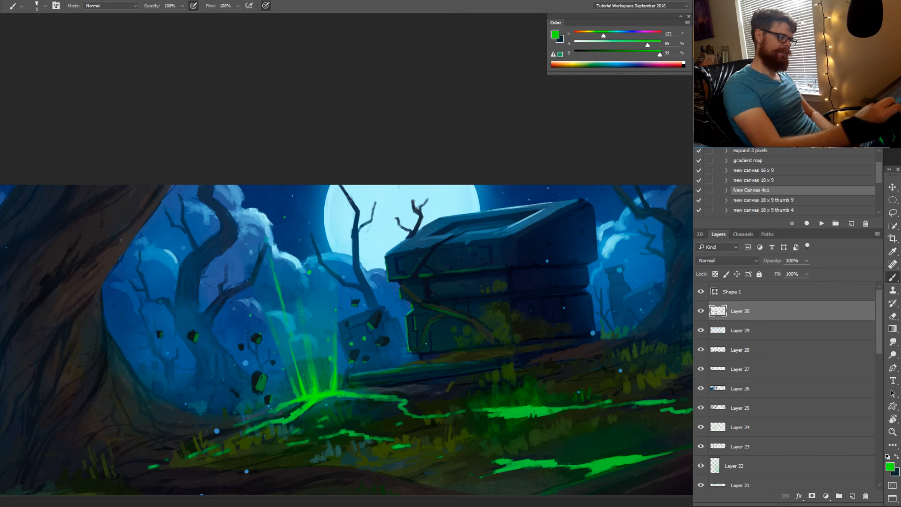
{"action": "left_click_drag", "start_coordinate": [396, 375], "coordinate": [363, 404]}
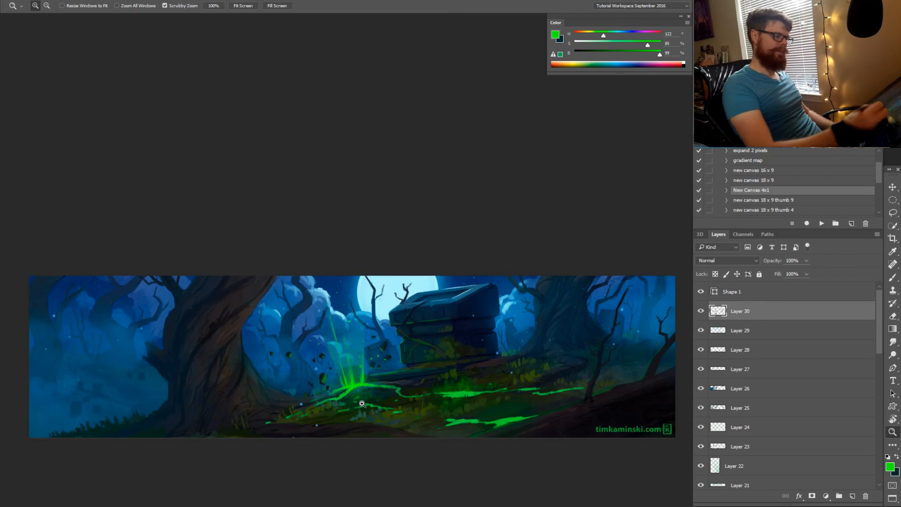
Smudge the floating rocks left of the glow with a smaller Smudge brush at 35% strength
{"action": "left_click", "coordinate": [893, 342]}
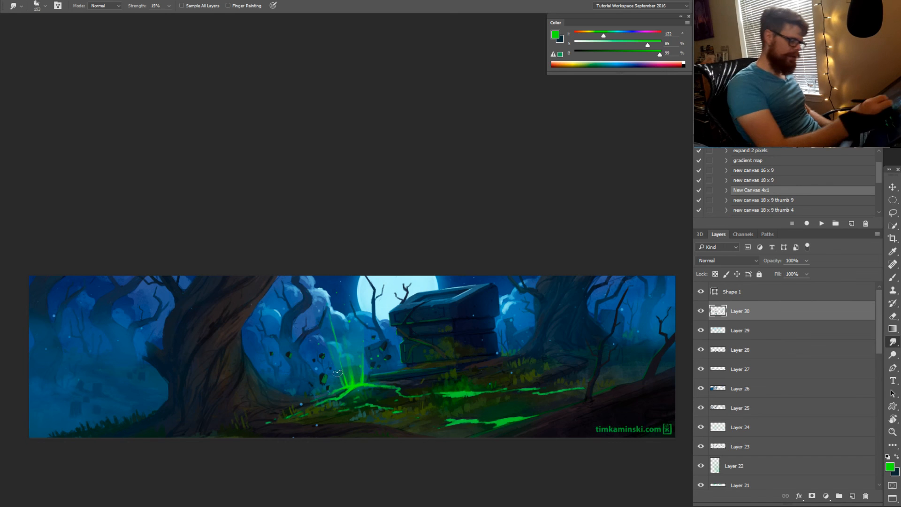
{"action": "key", "text": "z"}
{"action": "left_click_drag", "start_coordinate": [336, 345], "coordinate": [379, 356]}
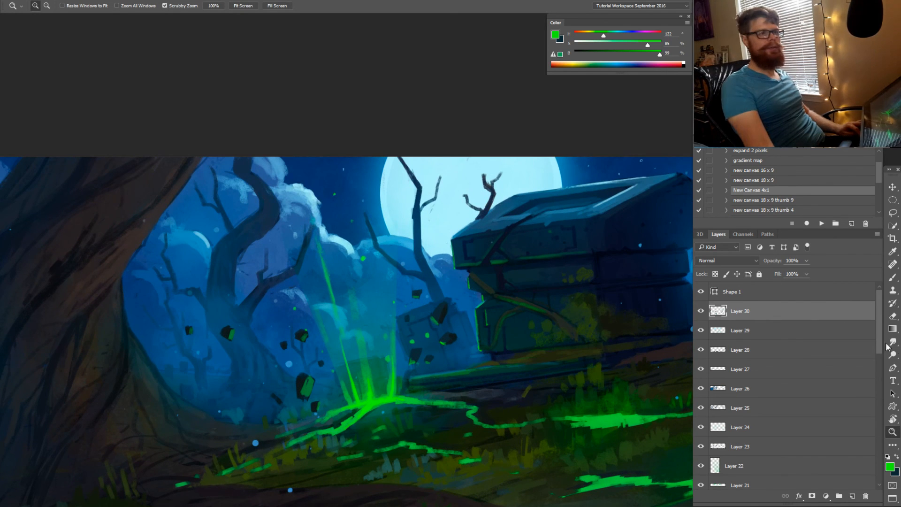
{"action": "left_click", "coordinate": [895, 346]}
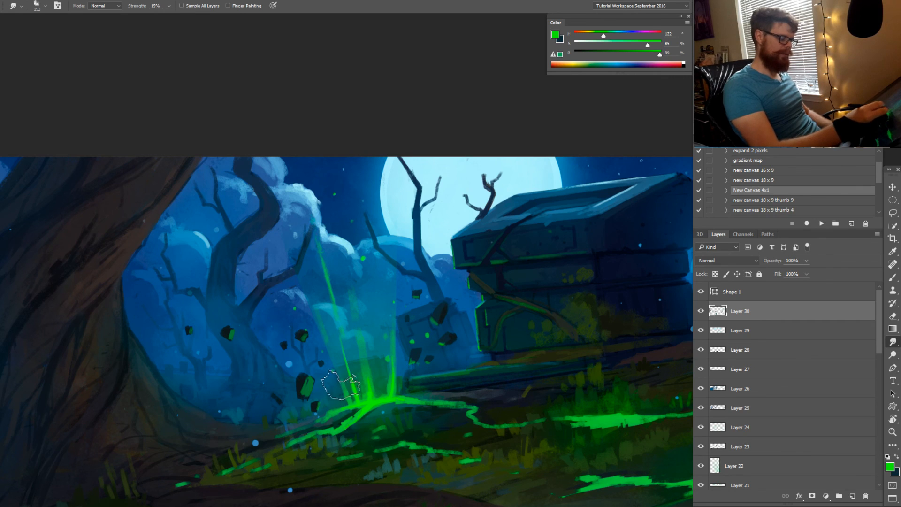
{"action": "key", "text": "["}
{"action": "key", "text": "["}
{"action": "key", "text": "["}
{"action": "key", "text": "["}
{"action": "key", "text": "["}
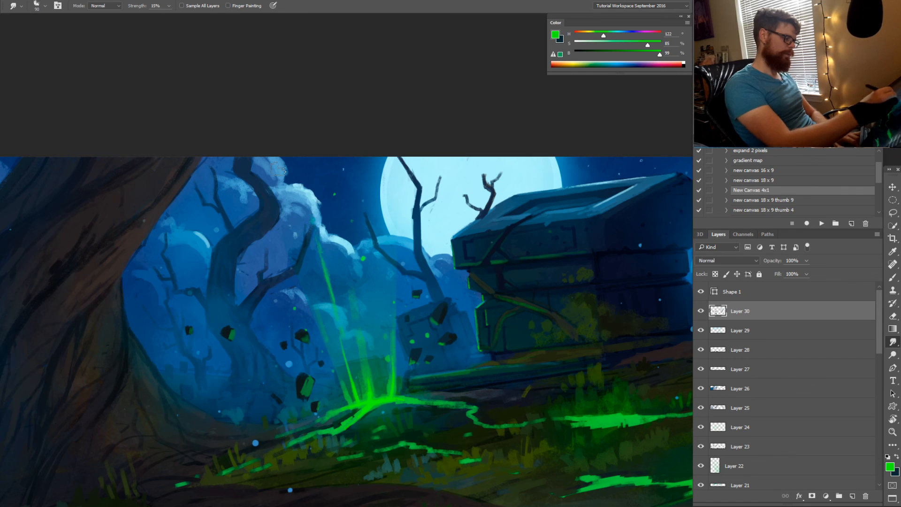
{"action": "left_click", "coordinate": [169, 5]}
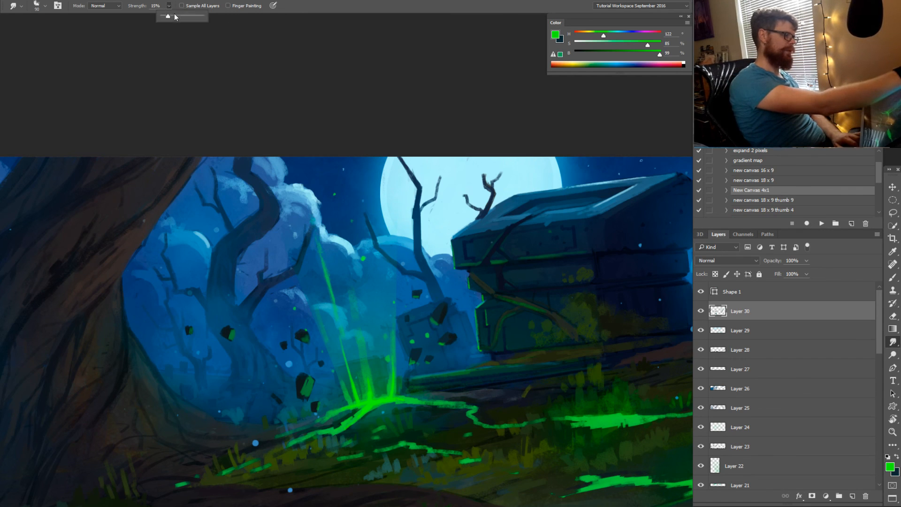
{"action": "left_click_drag", "start_coordinate": [281, 344], "coordinate": [324, 369]}
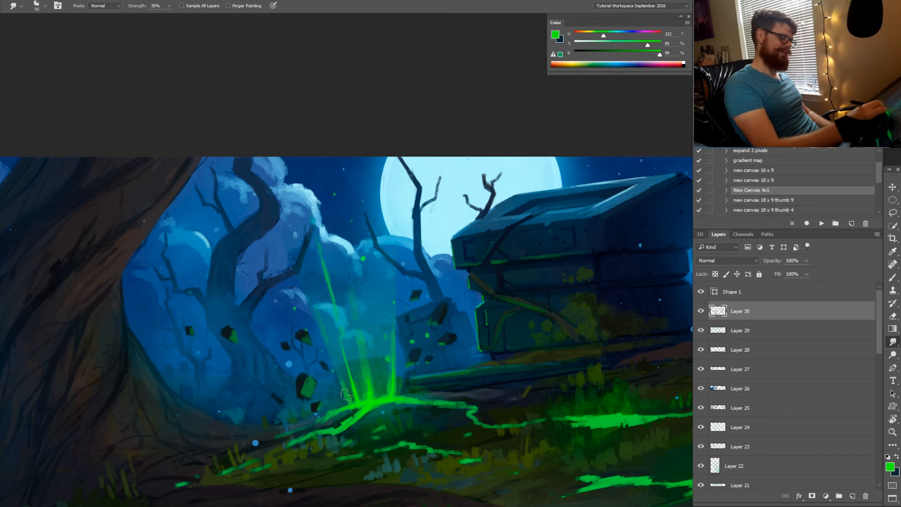
{"action": "key", "text": "b"}
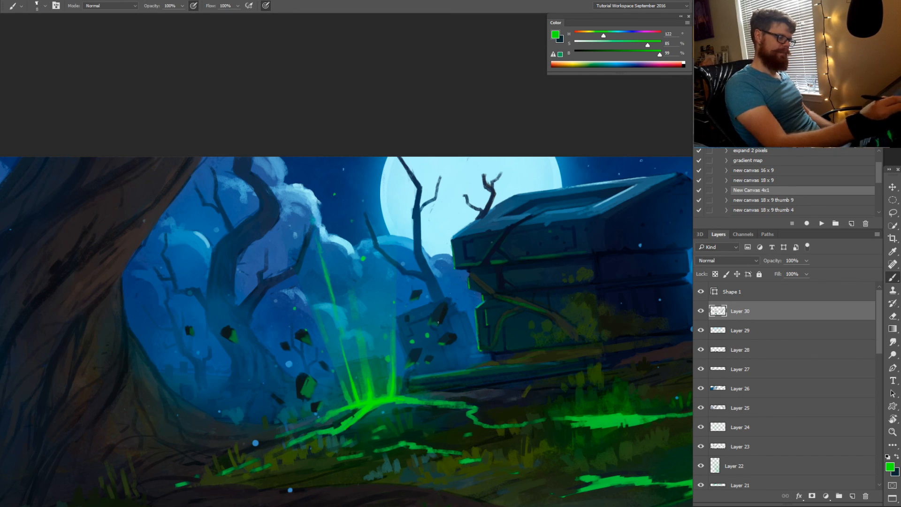
Sample a pale blue from the painting and add a new layer above Layer 30
{"action": "key", "text": "x"}
{"action": "key", "text": "ctrl+space"}
{"action": "left_click_drag", "start_coordinate": [445, 343], "coordinate": [385, 409]}
{"action": "key", "text": "space"}
{"action": "left_click_drag", "start_coordinate": [526, 373], "coordinate": [476, 376]}
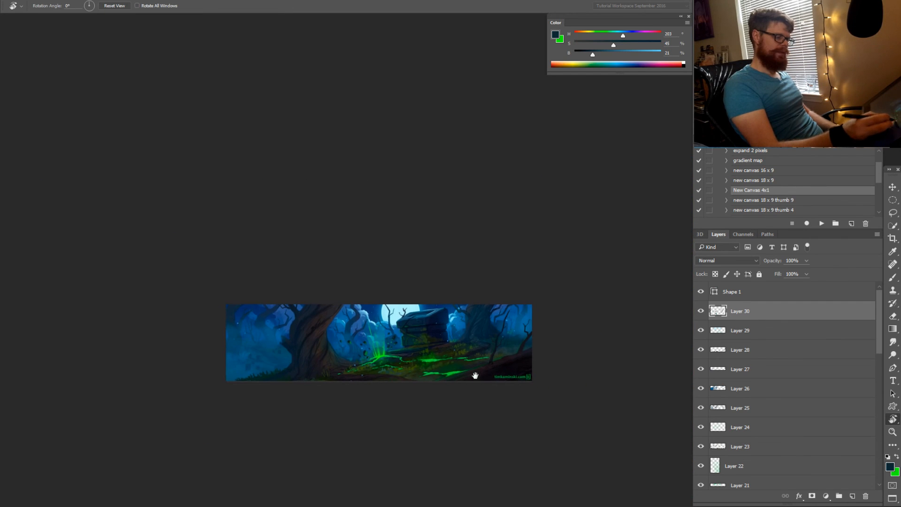
{"action": "key", "text": "ctrl+space"}
{"action": "left_click_drag", "start_coordinate": [384, 353], "coordinate": [474, 329]}
{"action": "left_click", "coordinate": [341, 275], "text": "alt"}
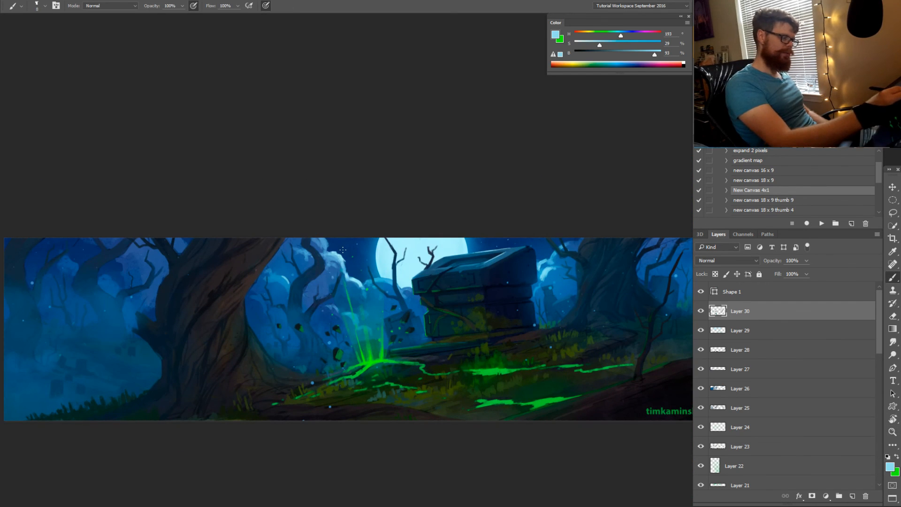
{"action": "left_click", "coordinate": [852, 496]}
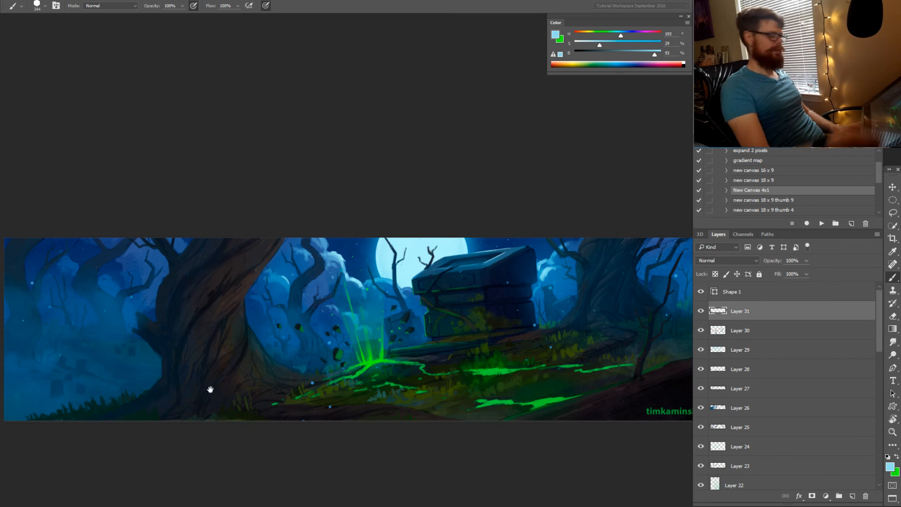
Dot a tiny blue mote in the mist beside the large tree with a much smaller brush and a mid blue sampled from the painting
{"action": "key", "text": "space"}
{"action": "left_click_drag", "start_coordinate": [209, 388], "coordinate": [372, 336]}
{"action": "left_click", "coordinate": [432, 274], "text": "alt"}
{"action": "key", "text": "bracketleft"}
{"action": "key", "text": "bracketleft"}
{"action": "key", "text": "bracketleft"}
{"action": "key", "text": "bracketleft"}
{"action": "key", "text": "bracketleft"}
{"action": "key", "text": "bracketleft"}
{"action": "key", "text": "bracketleft"}
{"action": "key", "text": "bracketleft"}
{"action": "key", "text": "bracketleft"}
{"action": "key", "text": "bracketleft"}
{"action": "key", "text": "bracketleft"}
{"action": "key", "text": "bracketleft"}
{"action": "key", "text": "bracketleft"}
{"action": "key", "text": "bracketleft"}
{"action": "key", "text": "bracketleft"}
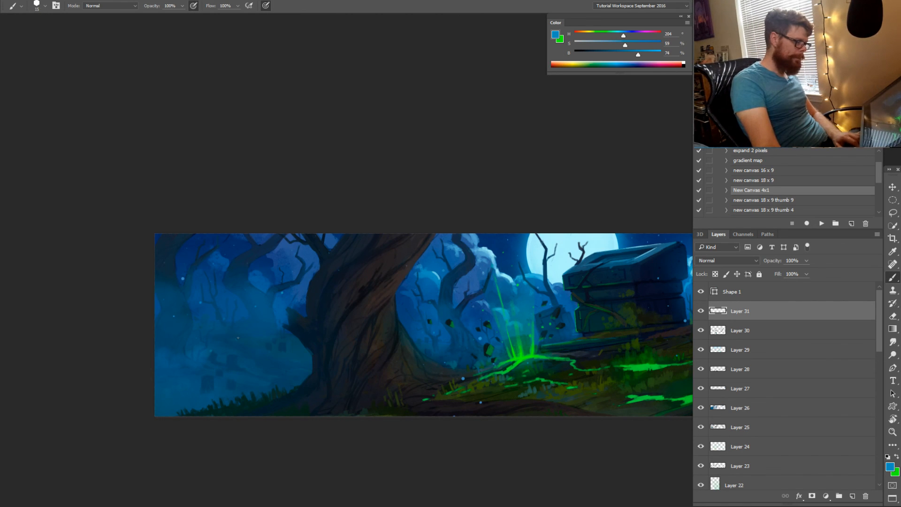
{"action": "left_click", "coordinate": [239, 338]}
Set the brush colour's brightness to 87% and dot more motes of varying size across the misty forest left of the large tree
{"action": "left_click", "coordinate": [649, 53]}
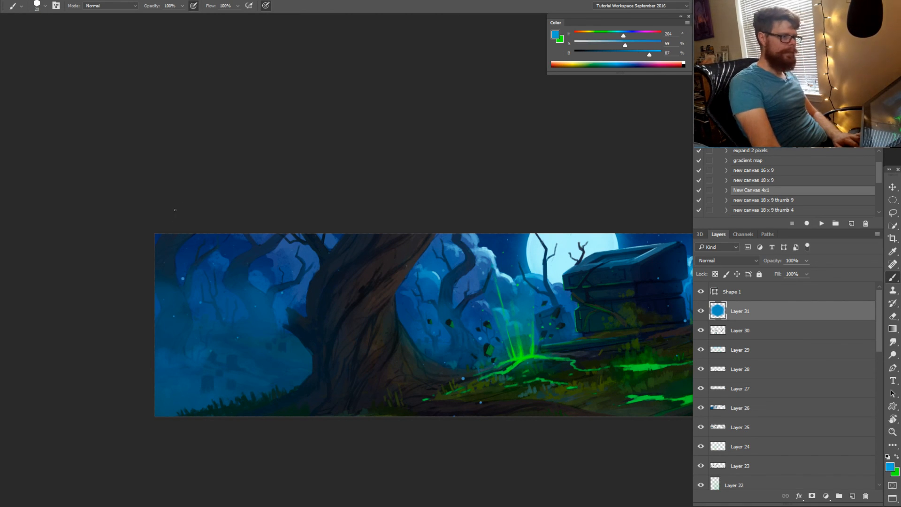
{"action": "key", "text": "]"}
{"action": "key", "text": "]"}
{"action": "key", "text": "]"}
{"action": "left_click", "coordinate": [249, 328]}
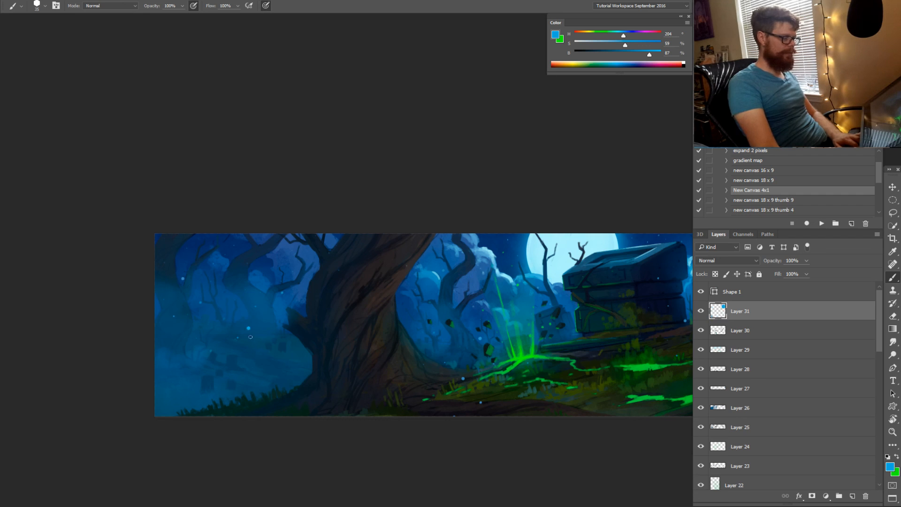
{"action": "left_click", "coordinate": [250, 368]}
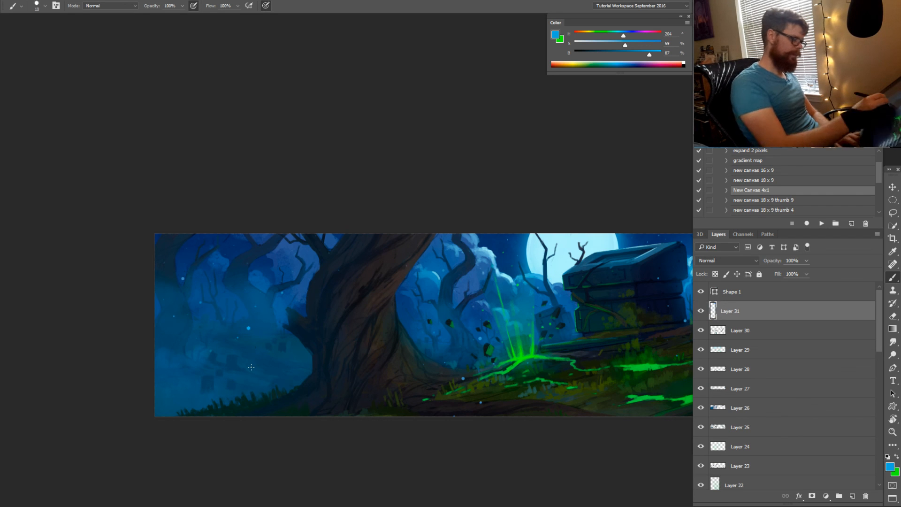
{"action": "left_click", "coordinate": [206, 333]}
{"action": "key", "text": "bracketright"}
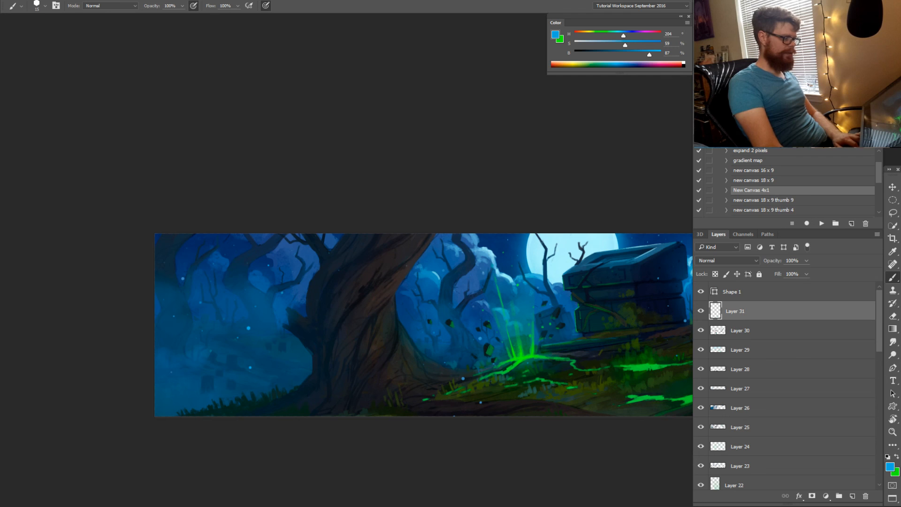
{"action": "key", "text": "bracketleft"}
{"action": "key", "text": "bracketleft"}
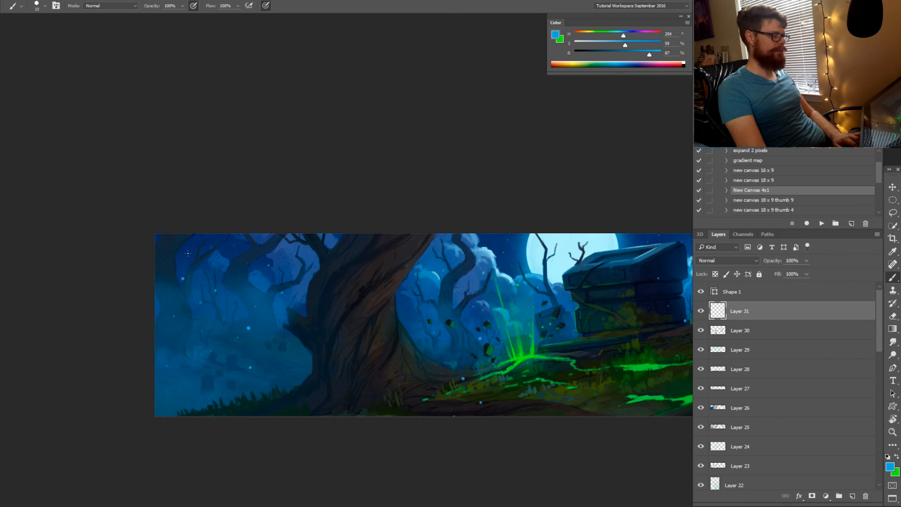
{"action": "key", "text": "bracketright"}
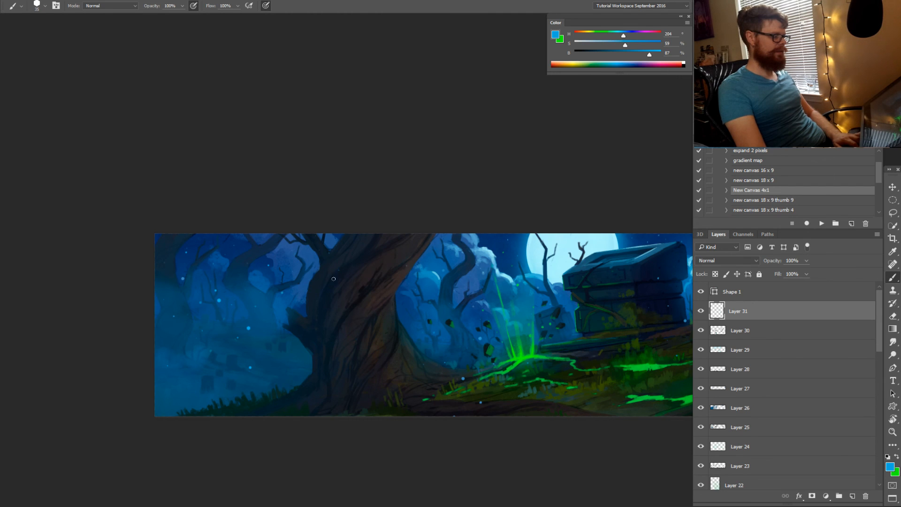
Lighten the brush colour to 48% saturation and 100% brightness with a smaller brush for the motes
{"action": "scroll", "coordinate": [334, 279], "scroll_direction": "right", "scroll_amount": 8}
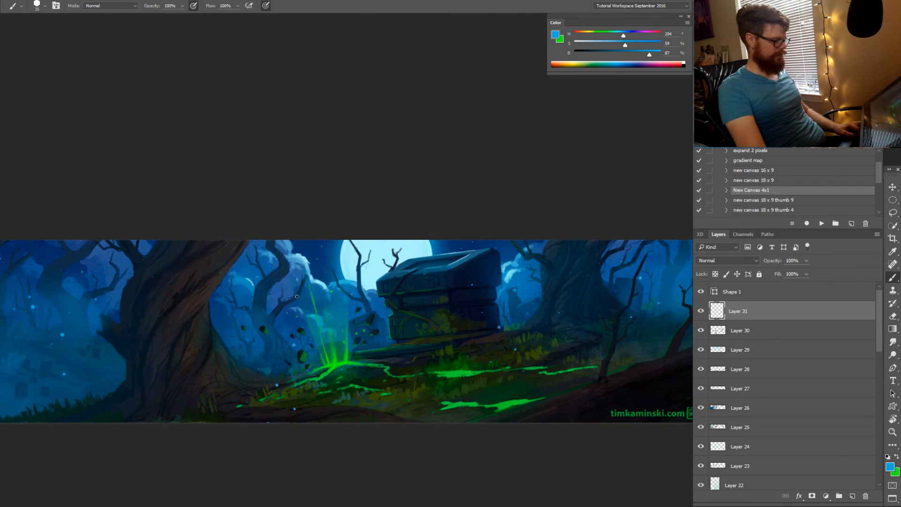
{"action": "key", "text": "bracketleft"}
{"action": "key", "text": "bracketleft"}
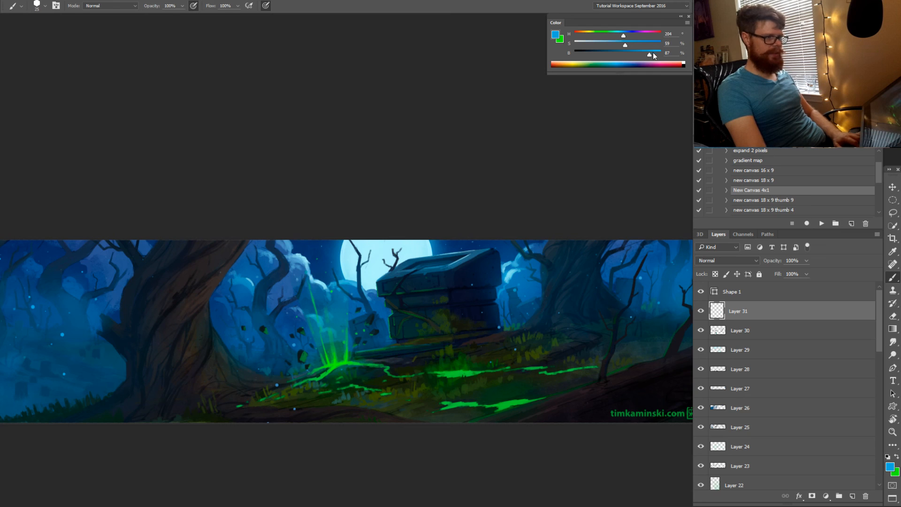
{"action": "left_click_drag", "start_coordinate": [654, 55], "coordinate": [657, 55]}
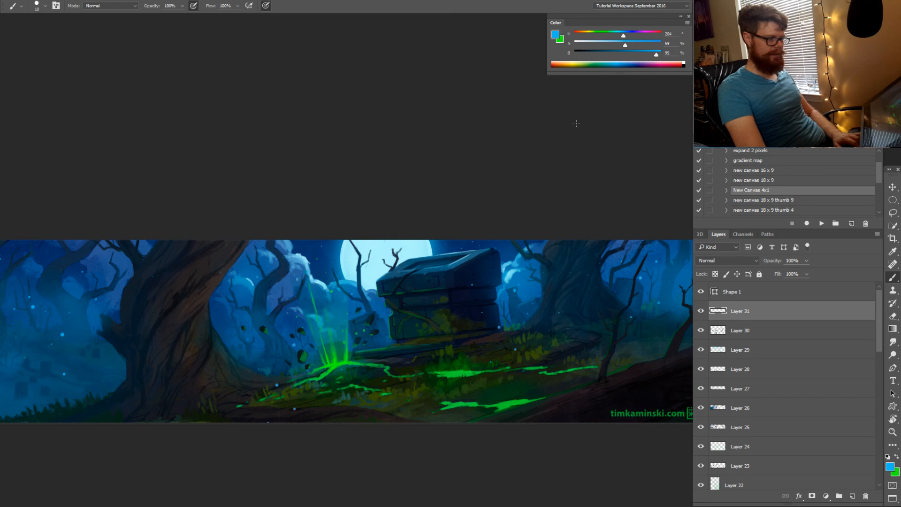
{"action": "left_click_drag", "start_coordinate": [651, 55], "coordinate": [618, 47]}
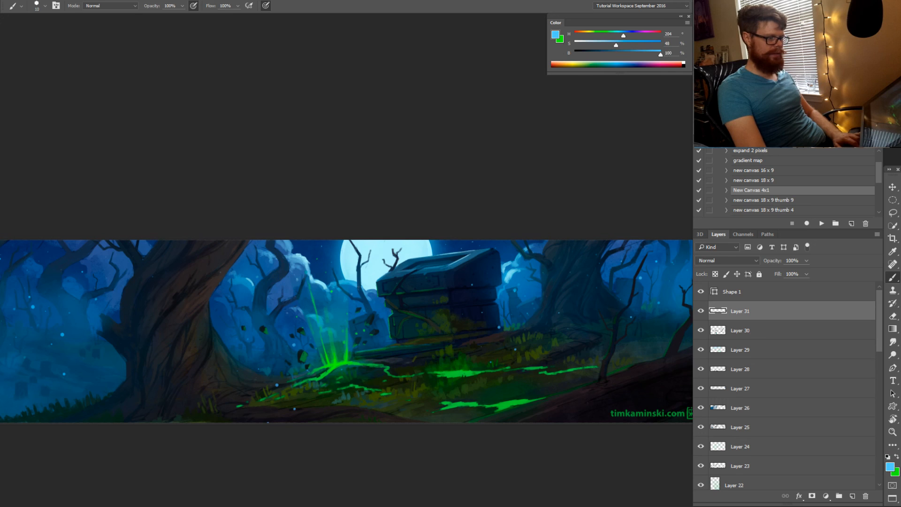
Dot light-blue motes around the large tree while varying the brush size slightly
{"action": "key", "text": "]"}
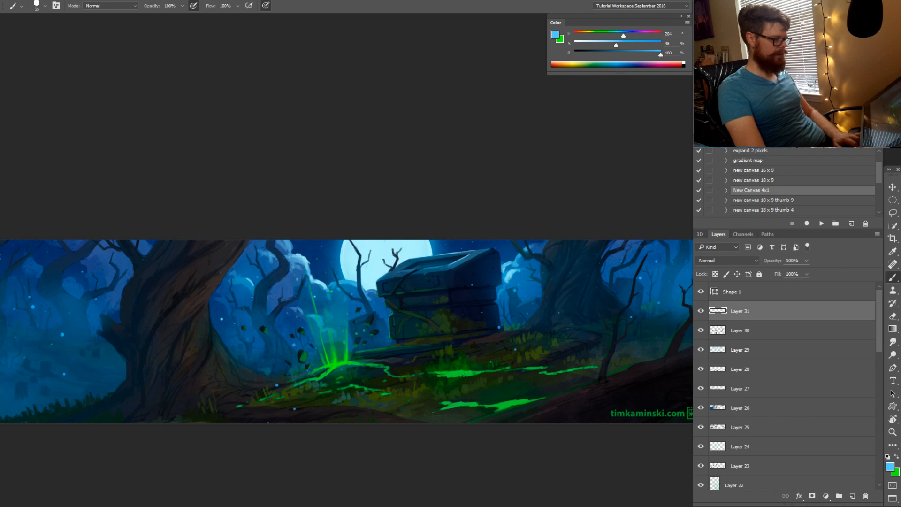
{"action": "key", "text": "bracketright"}
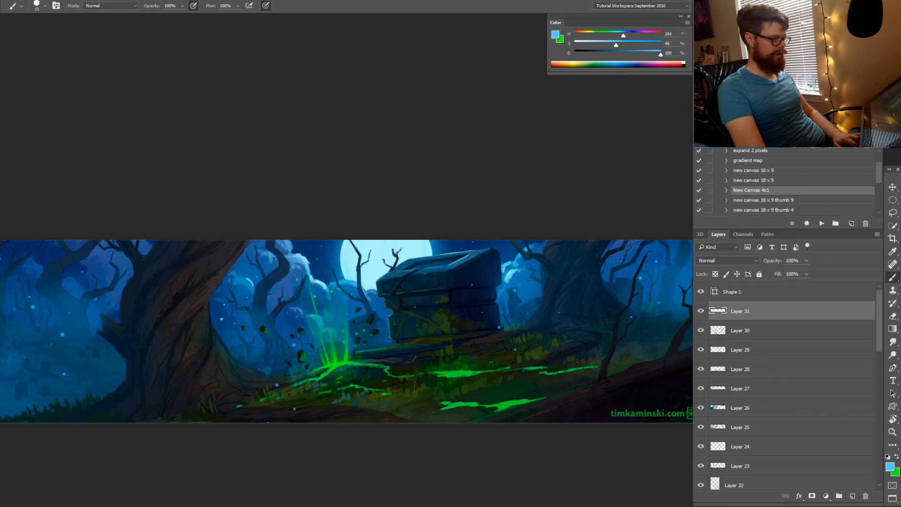
{"action": "key", "text": "bracketleft"}
{"action": "key", "text": "bracketleft"}
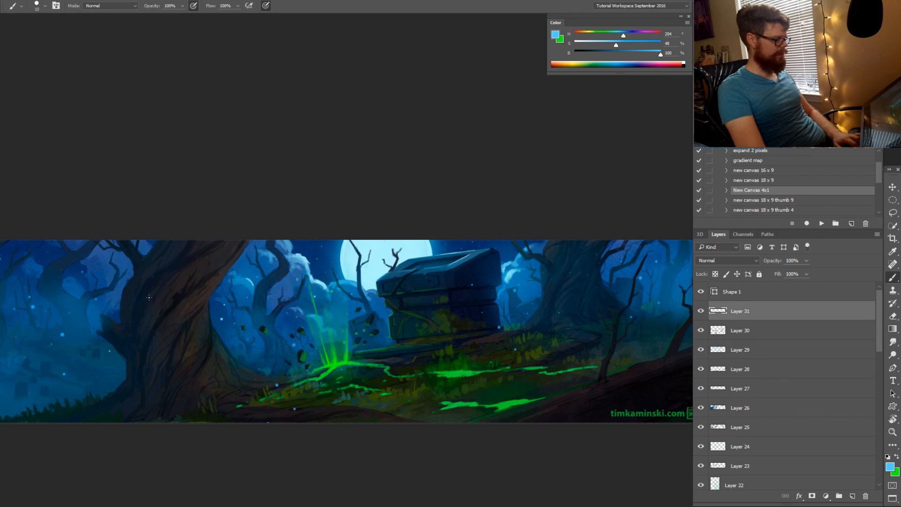
{"action": "key", "text": "bracketright"}
{"action": "key", "text": "bracketright"}
Paint fainter motes on and beside the large tree's trunk at 50% brush opacity
{"action": "key", "text": "5"}
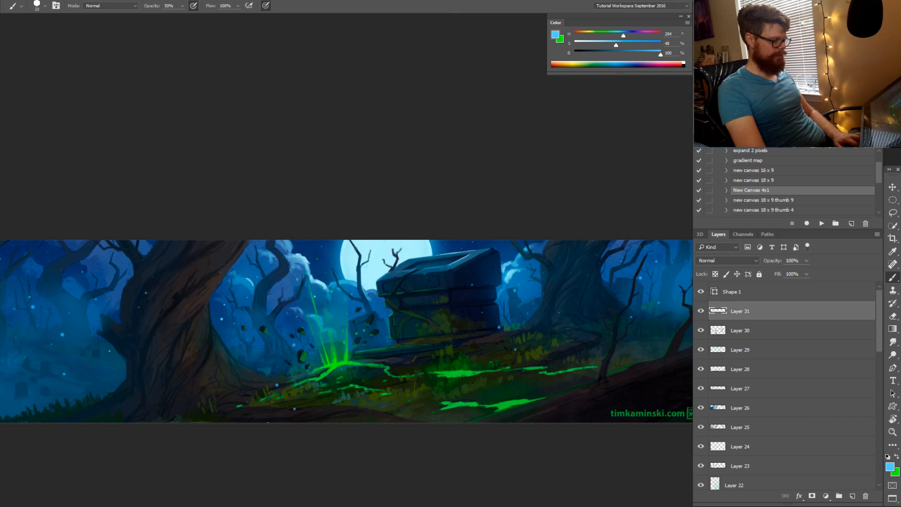
{"action": "key", "text": "bracketright"}
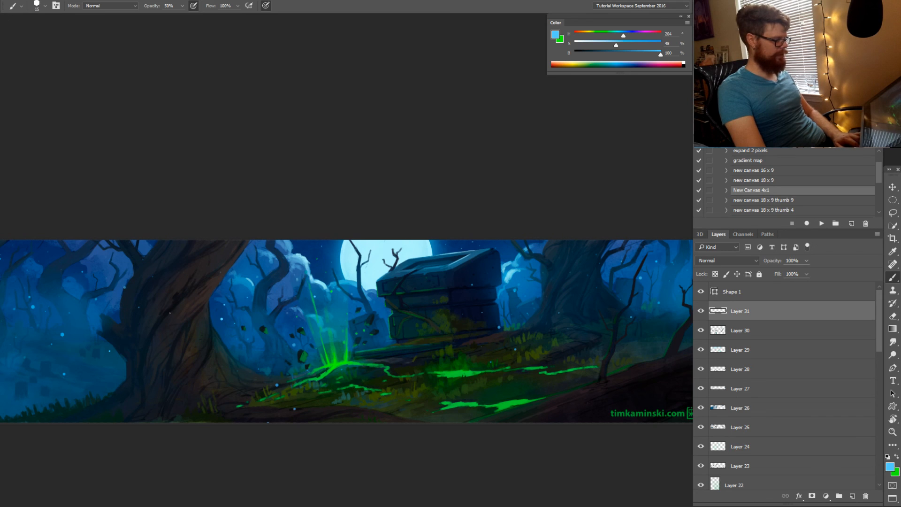
{"action": "key", "text": "bracketright"}
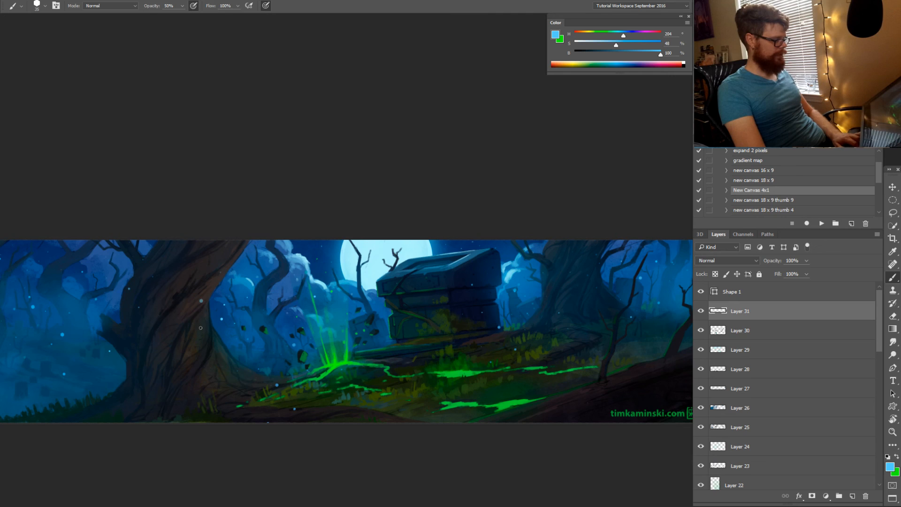
{"action": "key", "text": "bracketleft"}
Restore brush opacity to 100% and dot brighter motes on the large trunk and larger ones among the trees right of the tomb
{"action": "key", "text": "0"}
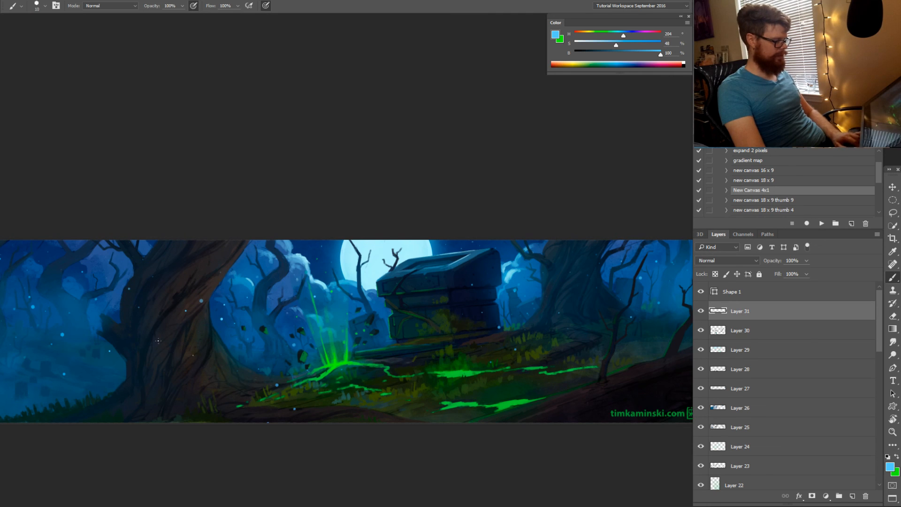
{"action": "key", "text": "bracketright"}
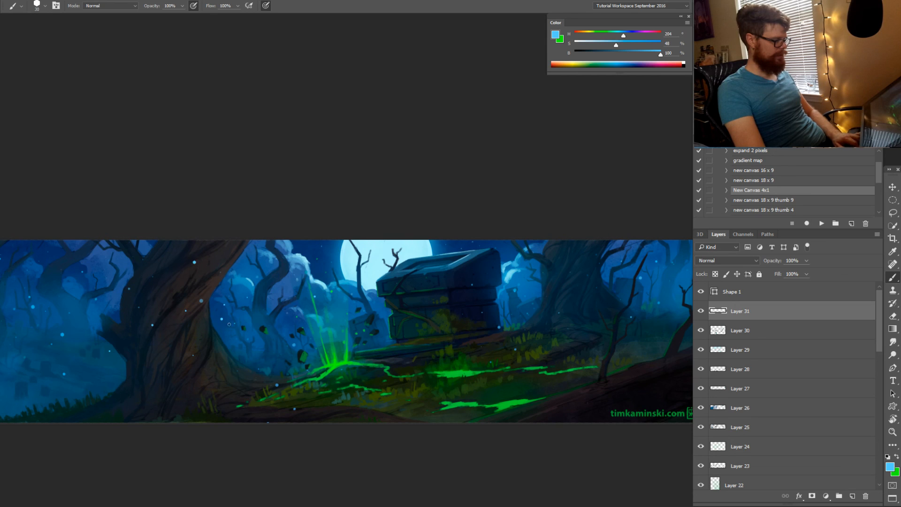
{"action": "key", "text": "bracketright"}
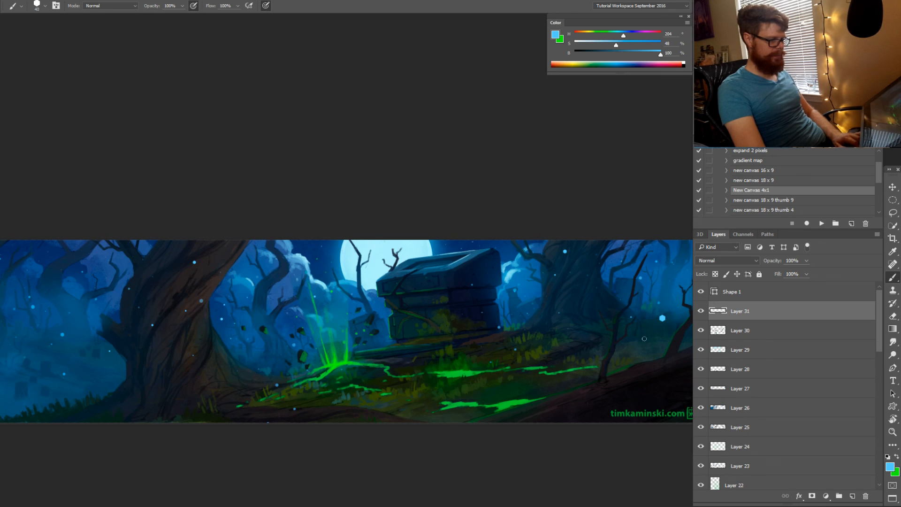
{"action": "left_click_drag", "start_coordinate": [444, 370], "coordinate": [403, 361]}
{"action": "key", "text": "b"}
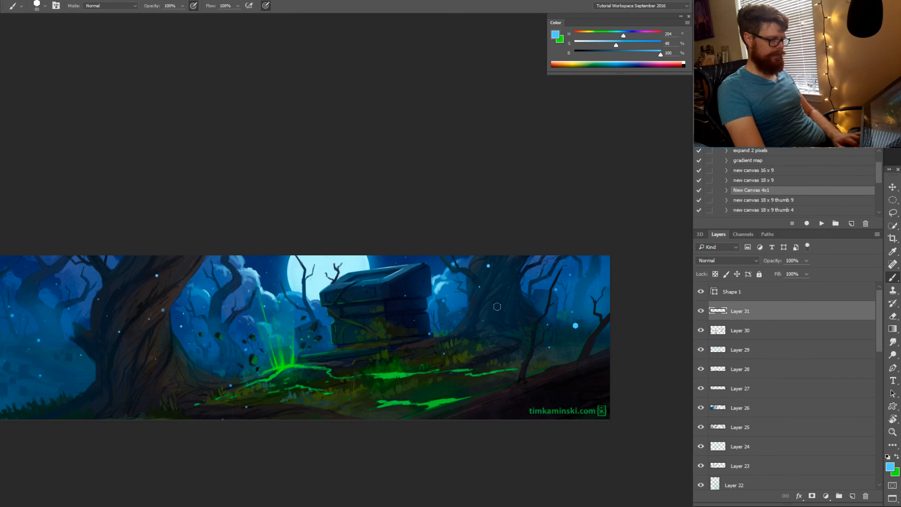
{"action": "left_click_drag", "start_coordinate": [302, 377], "coordinate": [372, 373]}
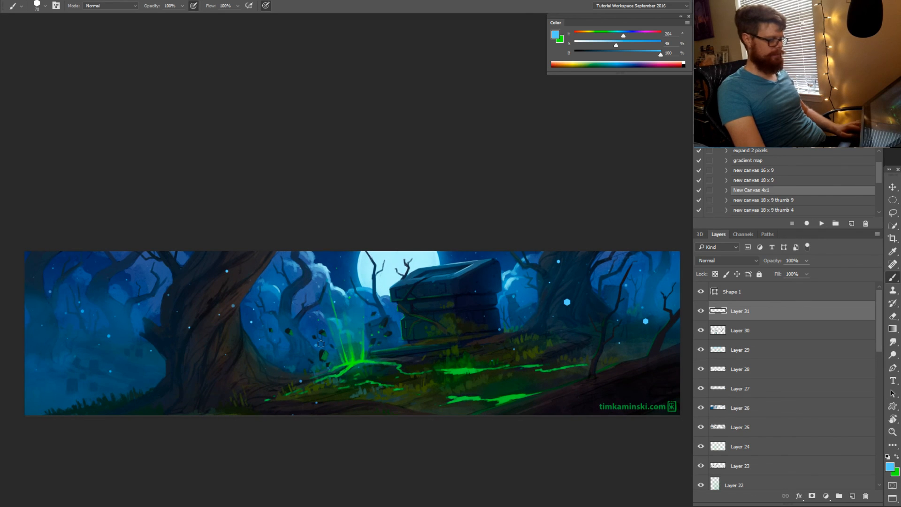
{"action": "key", "text": "bracketleft"}
{"action": "key", "text": "bracketleft"}
{"action": "key", "text": "bracketleft"}
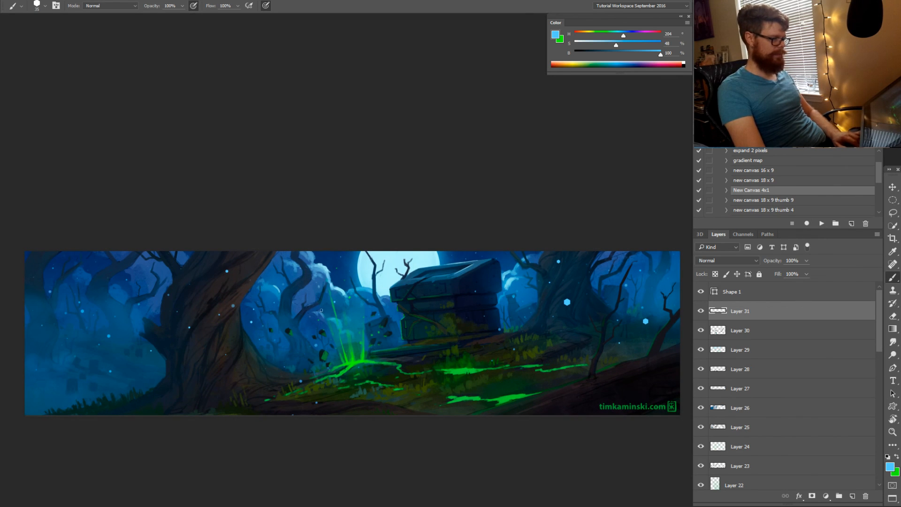
{"action": "key", "text": "bracketleft"}
Duplicate Layer 31 and apply a Gaussian Blur with a 7.6-pixel radius to the copy
{"action": "left_click_drag", "start_coordinate": [742, 311], "coordinate": [853, 489]}
{"action": "left_click", "coordinate": [141, 0]}
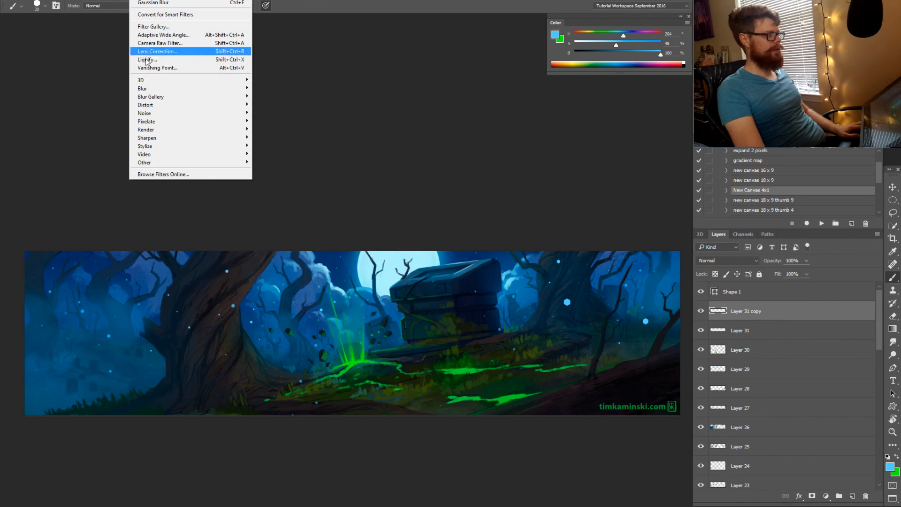
{"action": "mouse_move", "coordinate": [155, 95]}
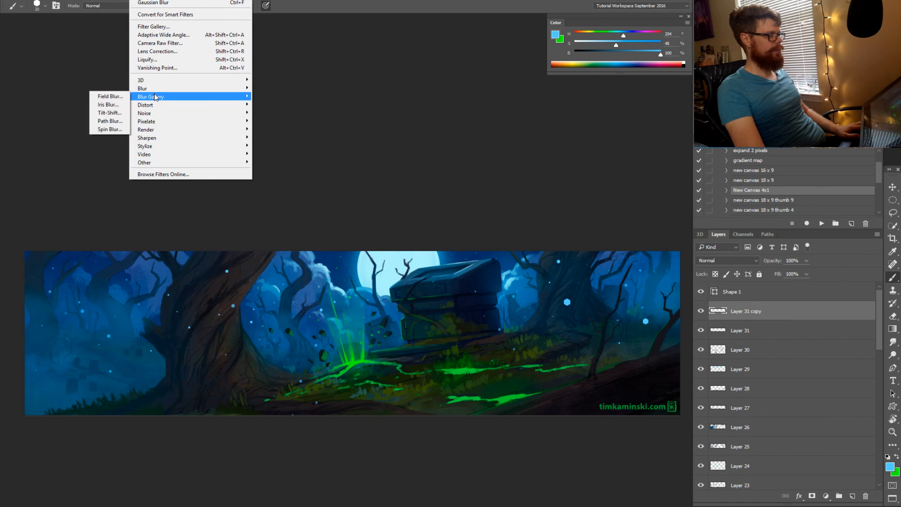
{"action": "mouse_move", "coordinate": [144, 80]}
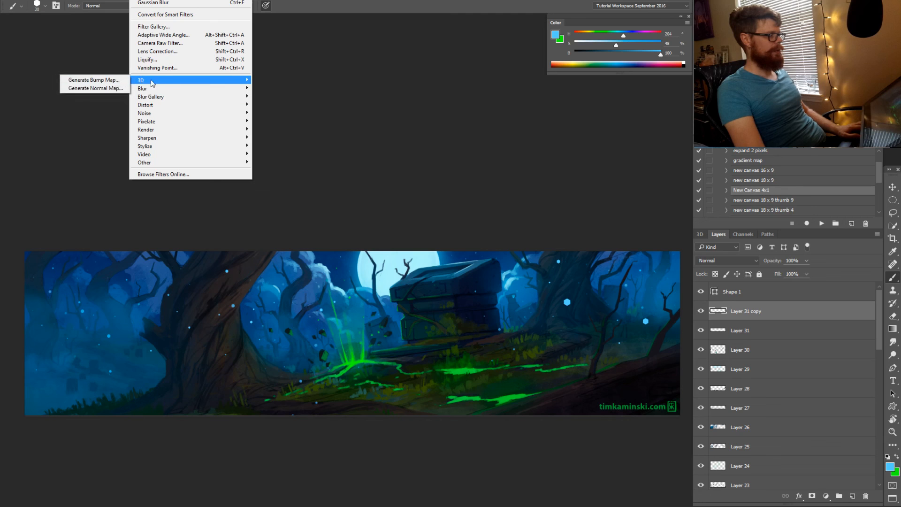
{"action": "left_click", "coordinate": [110, 120]}
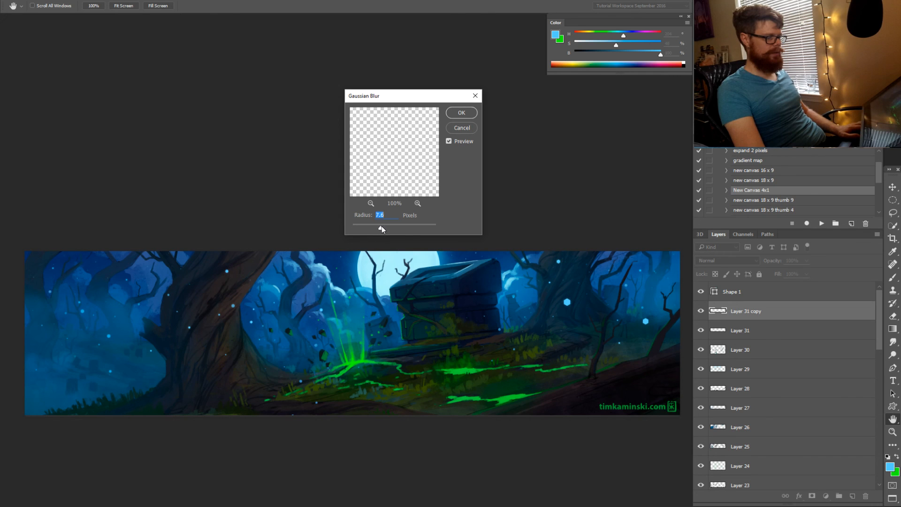
{"action": "left_click", "coordinate": [462, 112]}
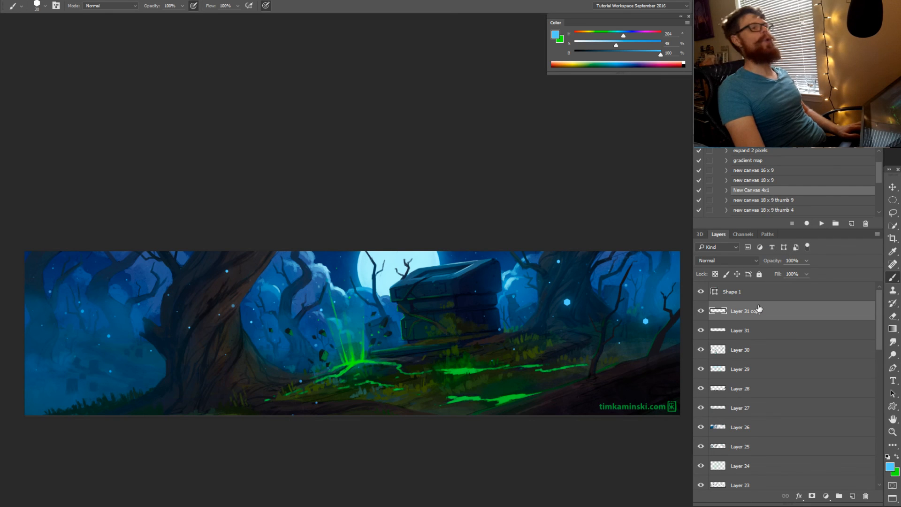
Soften the two largest motes right of the tomb on Layer 31 with the Smudge tool at 35% strength
{"action": "left_click", "coordinate": [729, 330]}
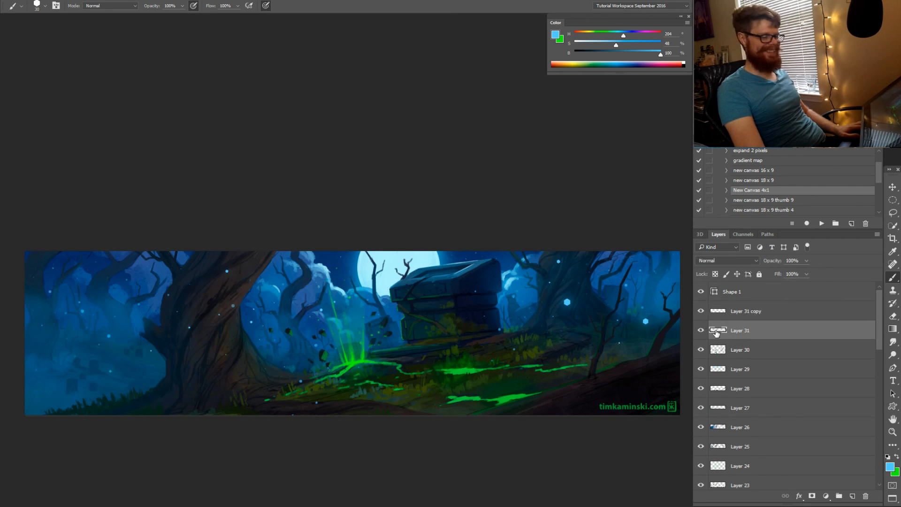
{"action": "left_click", "coordinate": [893, 342]}
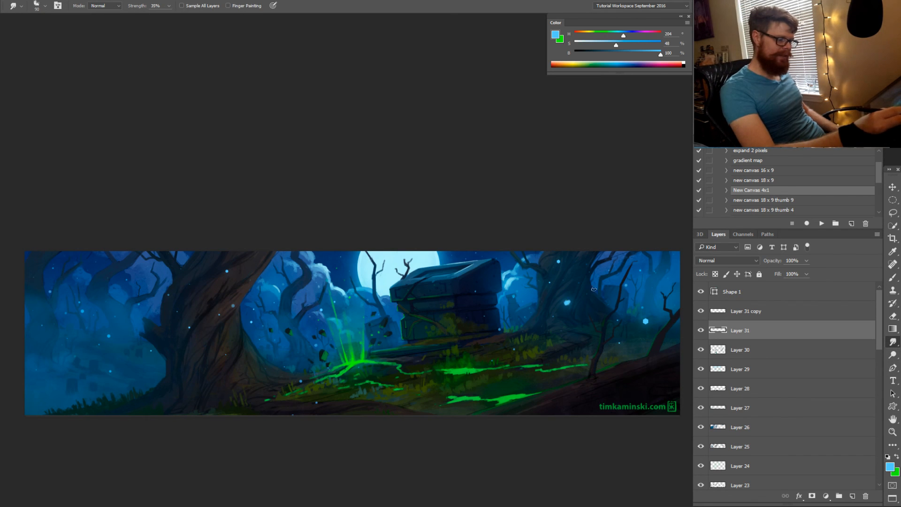
{"action": "key", "text": "bracketright"}
{"action": "key", "text": "bracketright"}
{"action": "key", "text": "bracketright"}
{"action": "key", "text": "bracketright"}
{"action": "key", "text": "bracketright"}
{"action": "key", "text": "bracketright"}
{"action": "key", "text": "bracketright"}
{"action": "key", "text": "bracketright"}
{"action": "key", "text": "bracketright"}
{"action": "key", "text": "bracketright"}
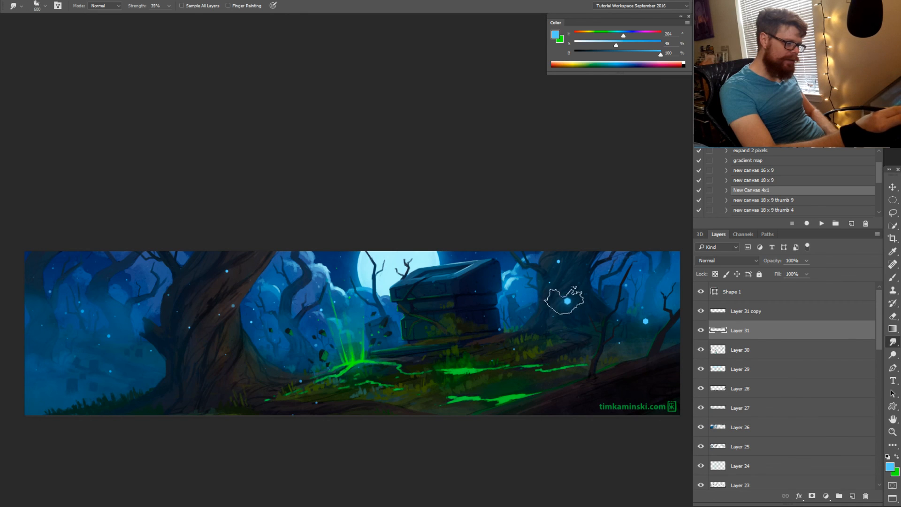
{"action": "key", "text": "bracketleft"}
{"action": "key", "text": "bracketleft"}
{"action": "key", "text": "bracketleft"}
{"action": "key", "text": "bracketleft"}
{"action": "key", "text": "bracketleft"}
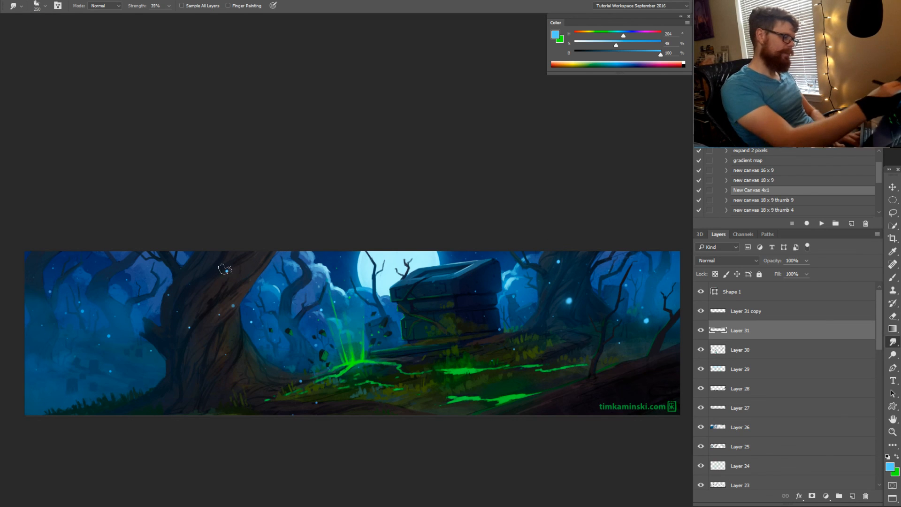
Duplicate Layer 31 and set the copy's blend mode to Linear Dodge (Add)
{"action": "key", "text": "bracketleft"}
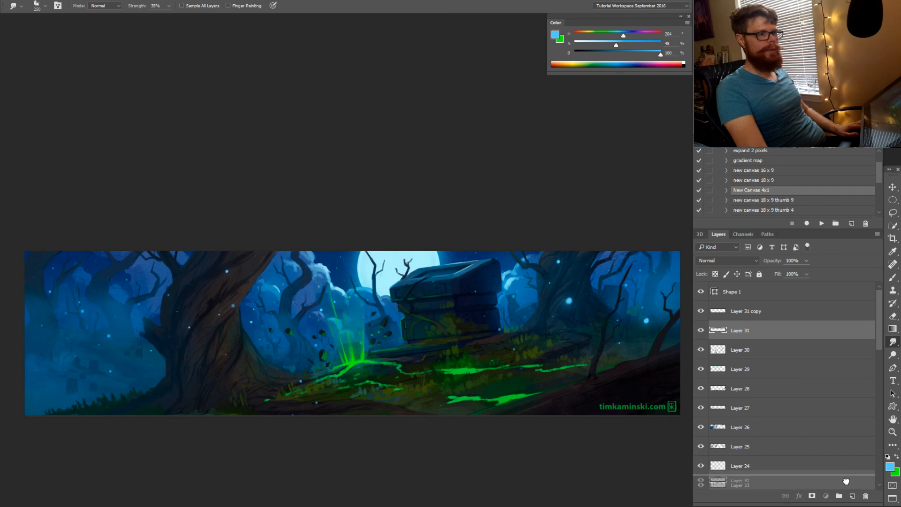
{"action": "left_click", "coordinate": [852, 496]}
{"action": "left_click", "coordinate": [720, 262]}
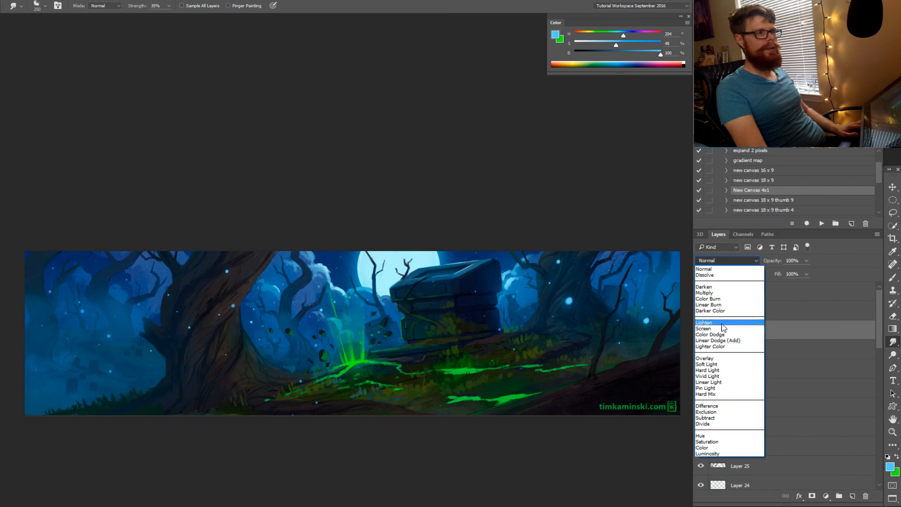
{"action": "left_click", "coordinate": [711, 338]}
{"action": "left_click_drag", "start_coordinate": [484, 291], "coordinate": [461, 289]}
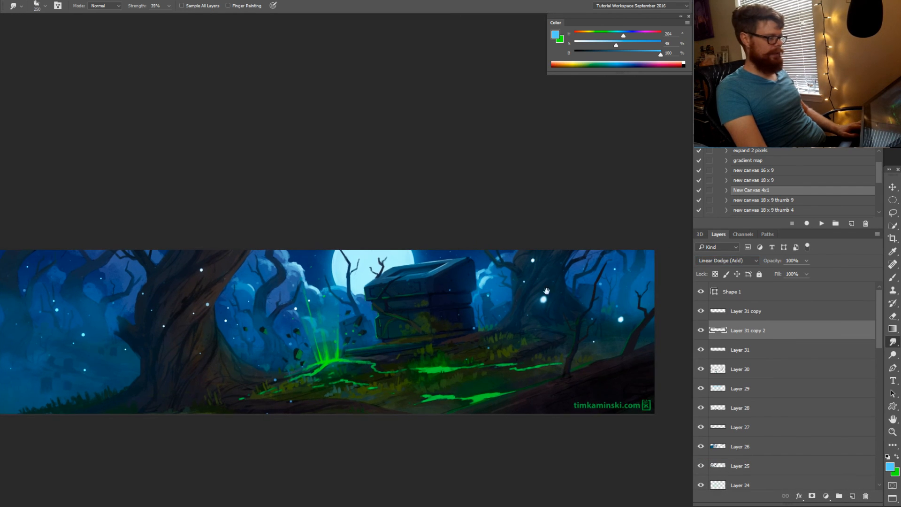
Erase the extra brightness from the motes on and around the large tree's trunk on Layer 31 copy 2
{"action": "key", "text": "z"}
{"action": "left_click", "coordinate": [505, 282], "text": "alt"}
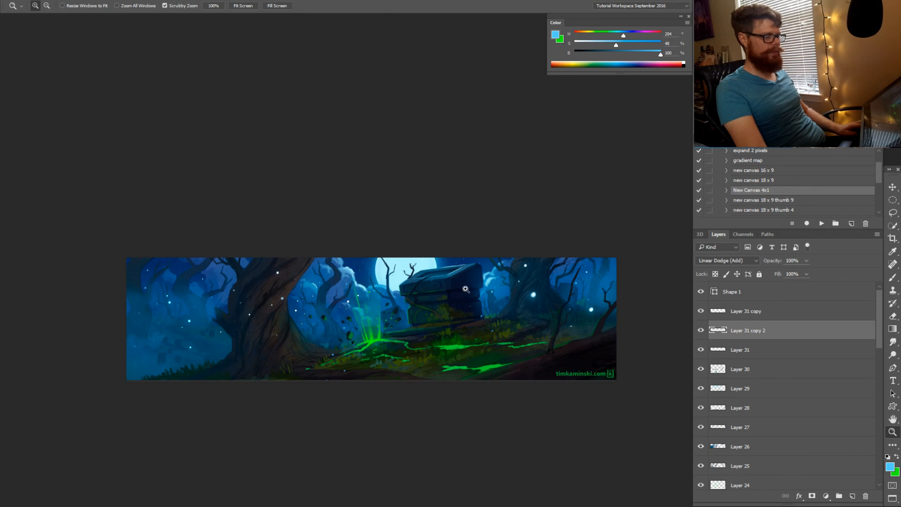
{"action": "left_click", "coordinate": [417, 291]}
{"action": "key", "text": "m"}
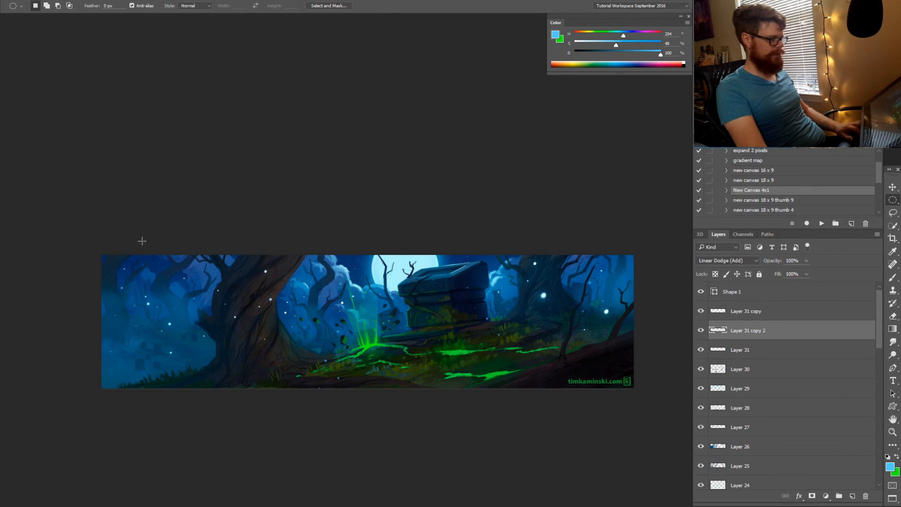
{"action": "key", "text": "e"}
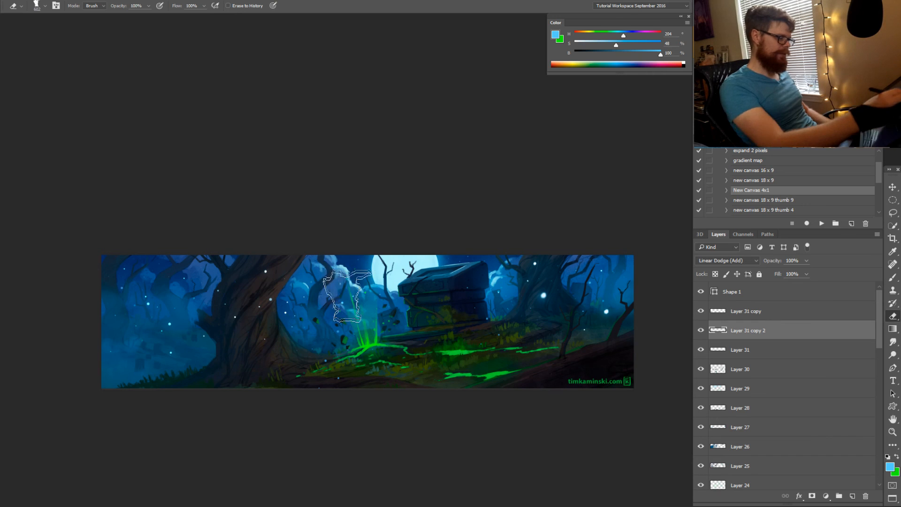
{"action": "left_click_drag", "start_coordinate": [286, 284], "coordinate": [271, 281]}
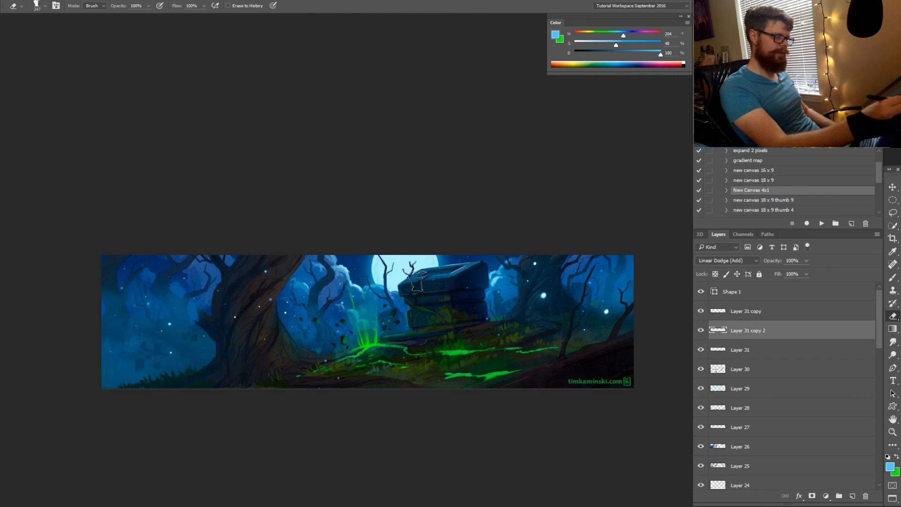
{"action": "mouse_move", "coordinate": [419, 417]}
{"action": "left_mouse_down"}
{"action": "mouse_move", "coordinate": [352, 446]}
{"action": "mouse_move", "coordinate": [404, 416]}
{"action": "left_mouse_up"}
{"action": "key", "text": "z"}
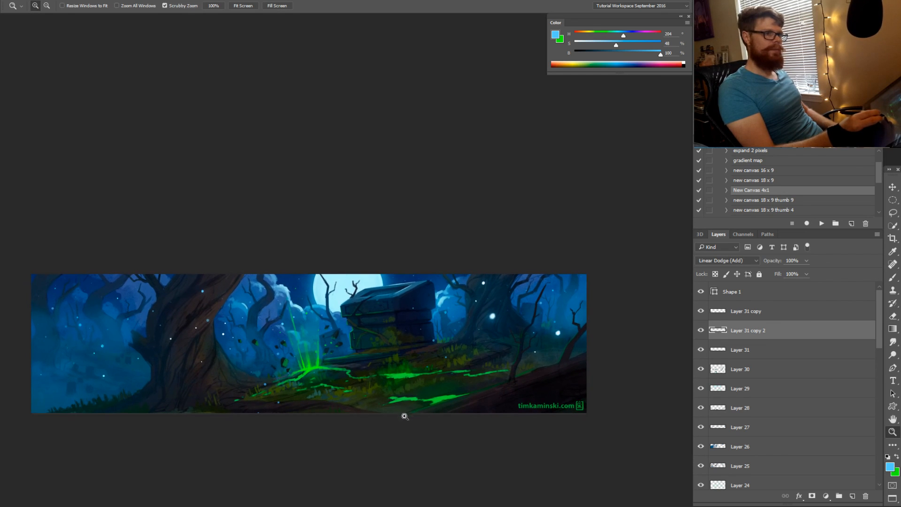
Create a new layer above Layer 31 copy, sample the blue behind the far-right trees, and set the layer to Multiply
{"action": "left_click", "coordinate": [785, 308]}
{"action": "left_click", "coordinate": [850, 496]}
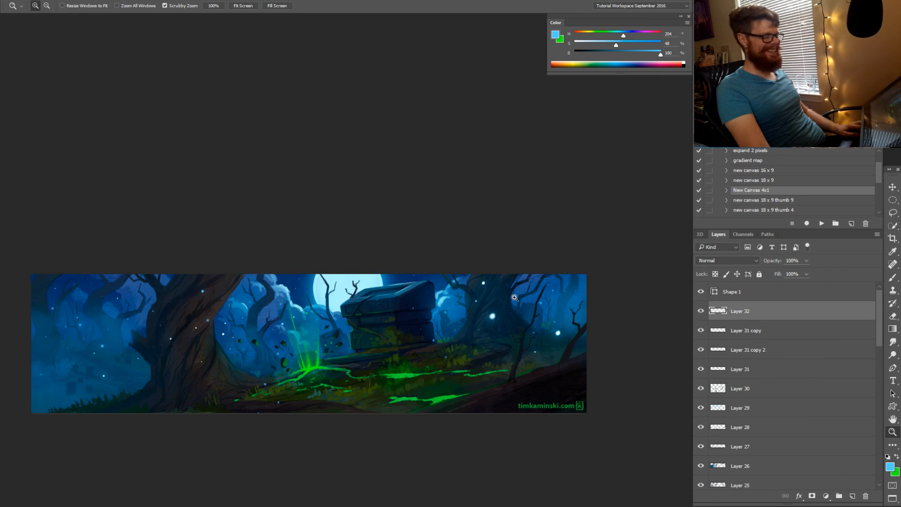
{"action": "key", "text": "b"}
{"action": "left_click", "coordinate": [576, 300], "text": "alt"}
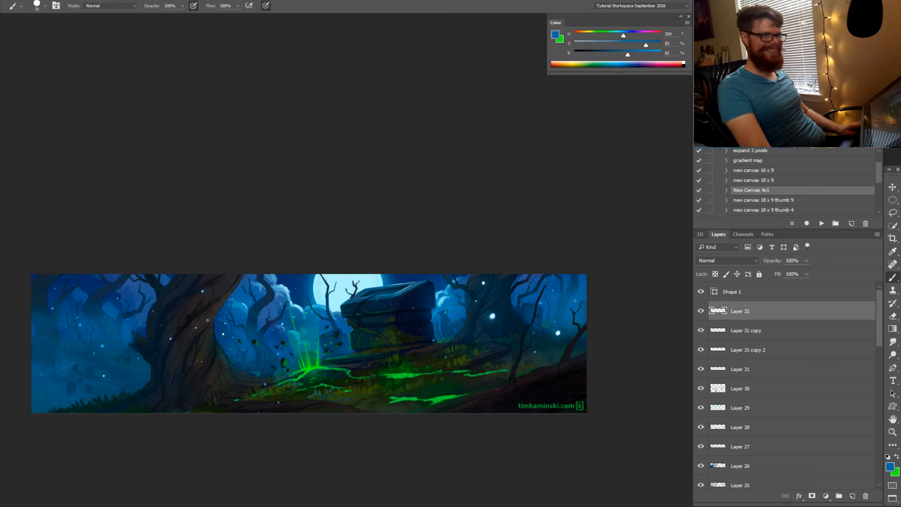
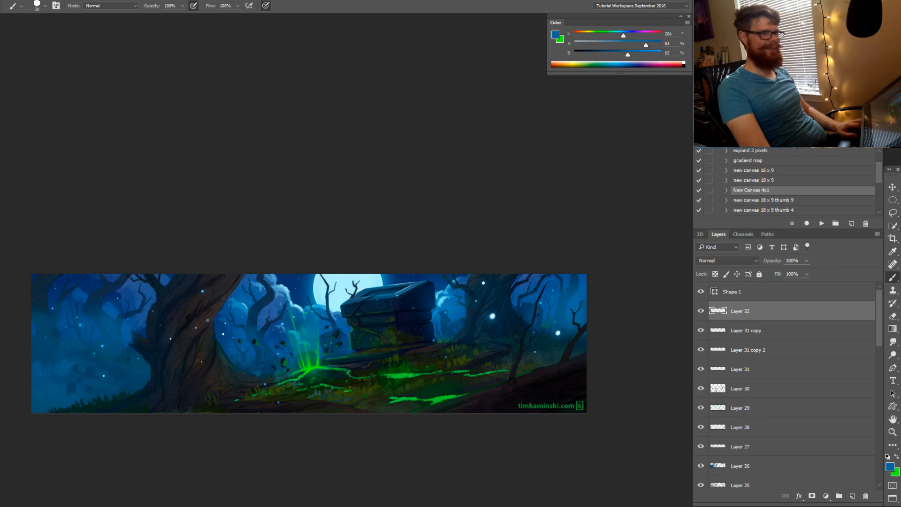
{"action": "key", "text": "z"}
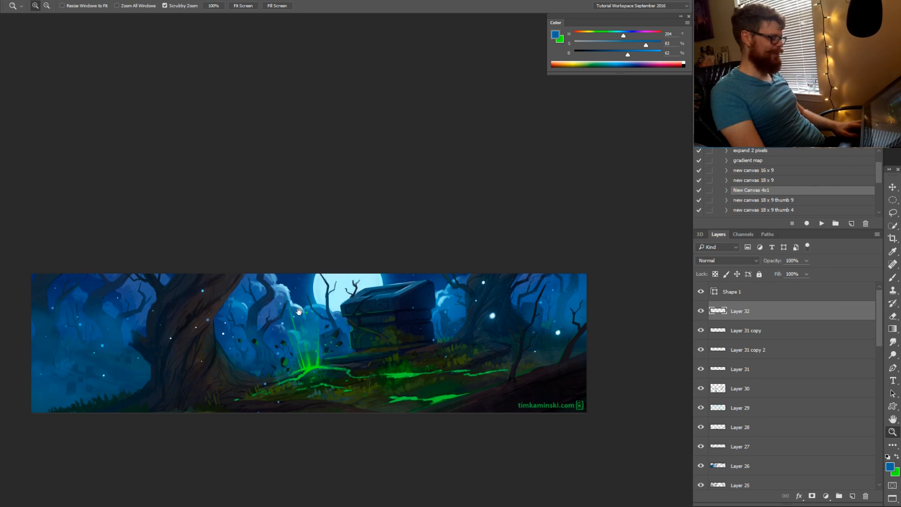
{"action": "left_click", "coordinate": [734, 259]}
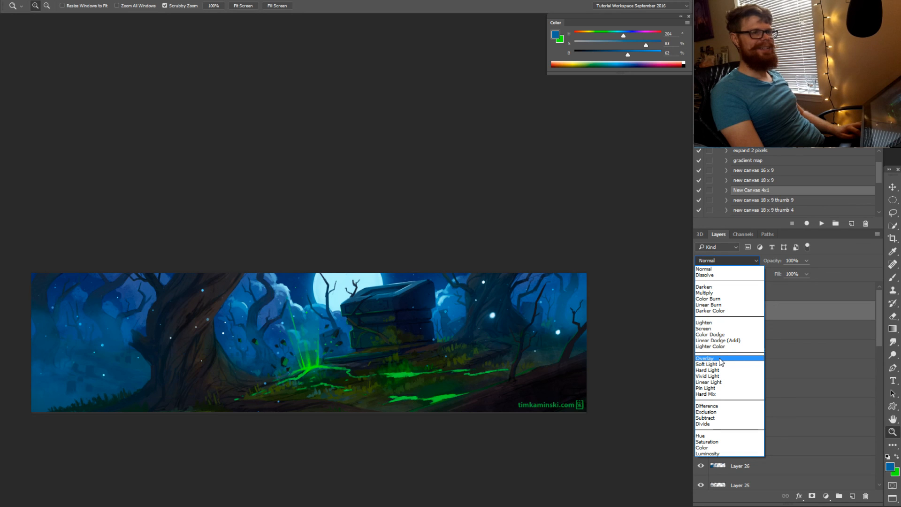
{"action": "left_click", "coordinate": [722, 293]}
{"action": "left_click_drag", "start_coordinate": [339, 331], "coordinate": [365, 327]}
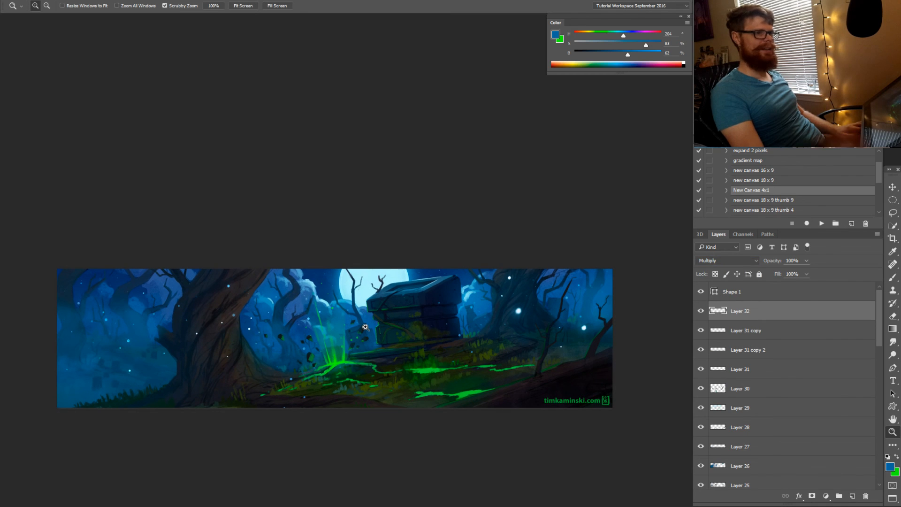
{"action": "key", "text": "g"}
{"action": "left_click_drag", "start_coordinate": [43, 246], "coordinate": [117, 346]}
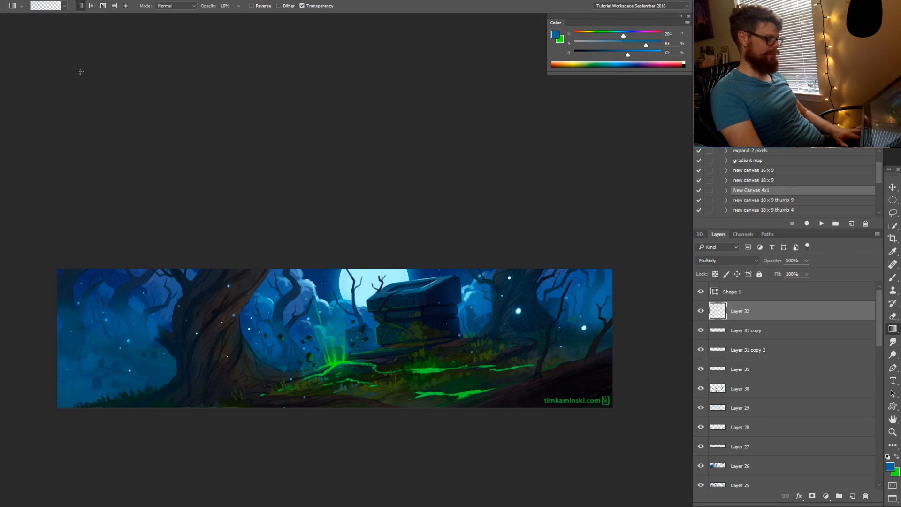
{"action": "left_click_drag", "start_coordinate": [34, 228], "coordinate": [143, 335]}
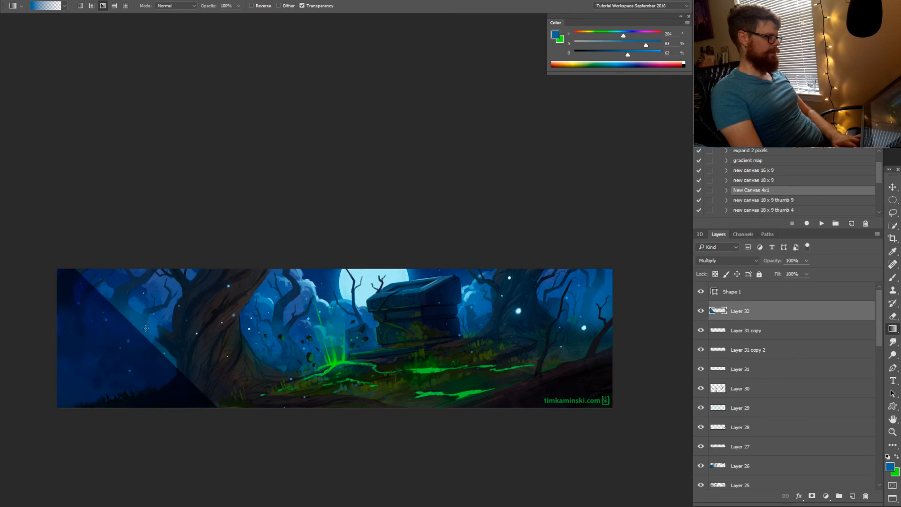
{"action": "key", "text": "ctrl+z"}
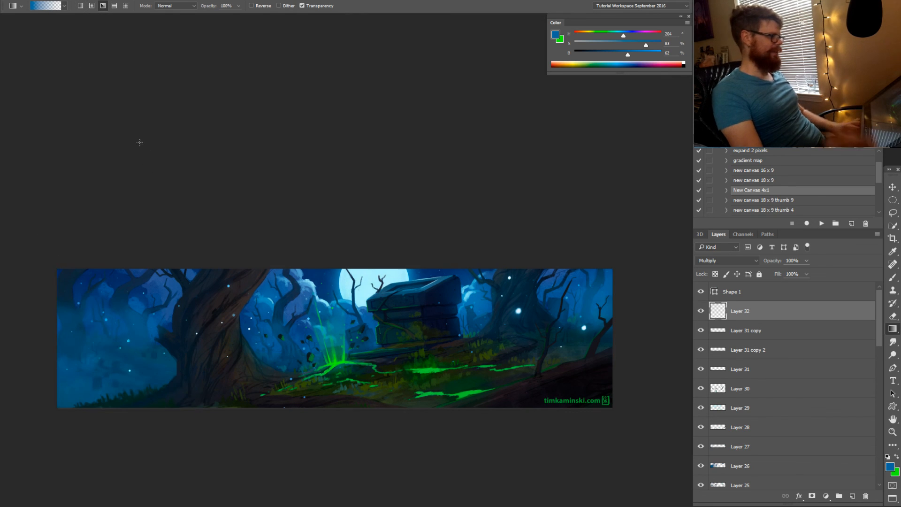
{"action": "left_click", "coordinate": [80, 6]}
{"action": "left_click_drag", "start_coordinate": [47, 240], "coordinate": [118, 328]}
{"action": "key", "text": "ctrl+z"}
{"action": "key", "text": "ctrl+z"}
Draw blue linear gradients on Layer 32 to darken the painting's corners, lower edge and right edge
{"action": "left_click_drag", "start_coordinate": [48, 205], "coordinate": [90, 307]}
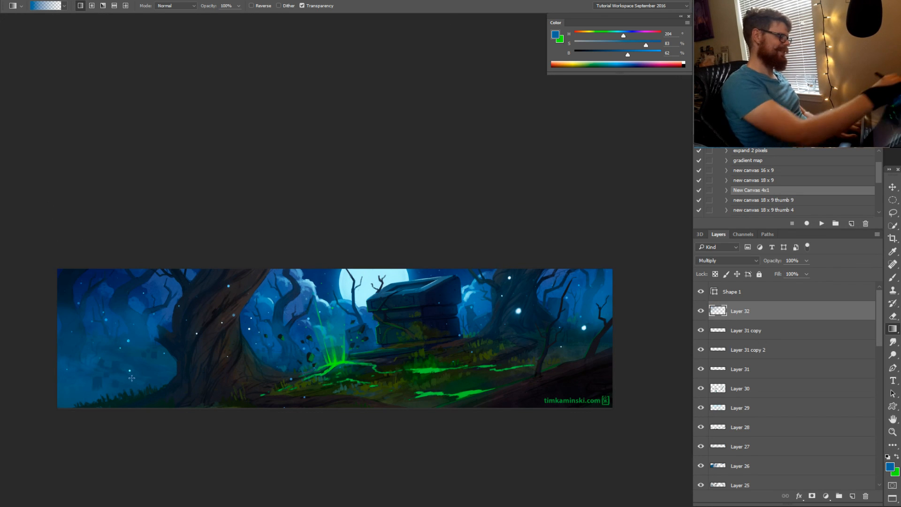
{"action": "left_click_drag", "start_coordinate": [56, 438], "coordinate": [103, 390]}
{"action": "left_click_drag", "start_coordinate": [264, 461], "coordinate": [277, 389]}
{"action": "left_click_drag", "start_coordinate": [513, 354], "coordinate": [487, 358]}
{"action": "key", "text": "ctrl+z"}
{"action": "left_click_drag", "start_coordinate": [615, 241], "coordinate": [554, 305]}
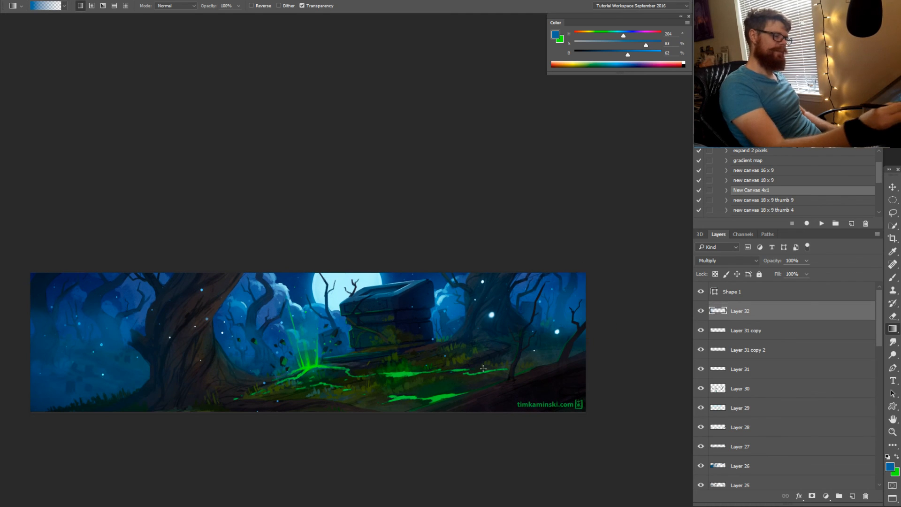
{"action": "left_click_drag", "start_coordinate": [632, 340], "coordinate": [566, 349]}
{"action": "mouse_move", "coordinate": [438, 421]}
{"action": "left_mouse_down"}
{"action": "mouse_move", "coordinate": [469, 412]}
{"action": "mouse_move", "coordinate": [446, 414]}
{"action": "left_mouse_up"}
Clear the gradients from Layer 32 and redraw a blue linear gradient darkening the painting's upper-left corner
{"action": "left_click_drag", "start_coordinate": [242, 343], "coordinate": [380, 477]}
{"action": "key", "text": "Delete"}
{"action": "key", "text": "ctrl+d"}
{"action": "key", "text": "g"}
{"action": "left_click_drag", "start_coordinate": [182, 282], "coordinate": [295, 379]}
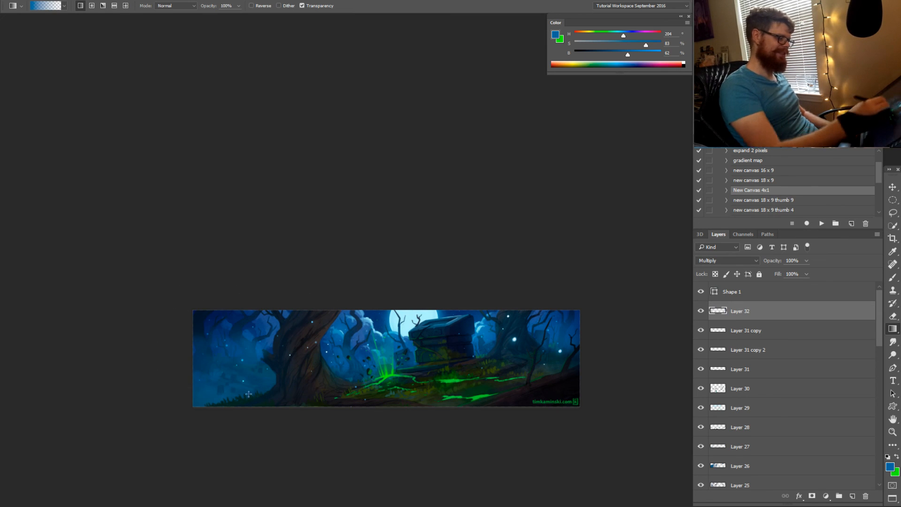
{"action": "key", "text": "ctrl+z"}
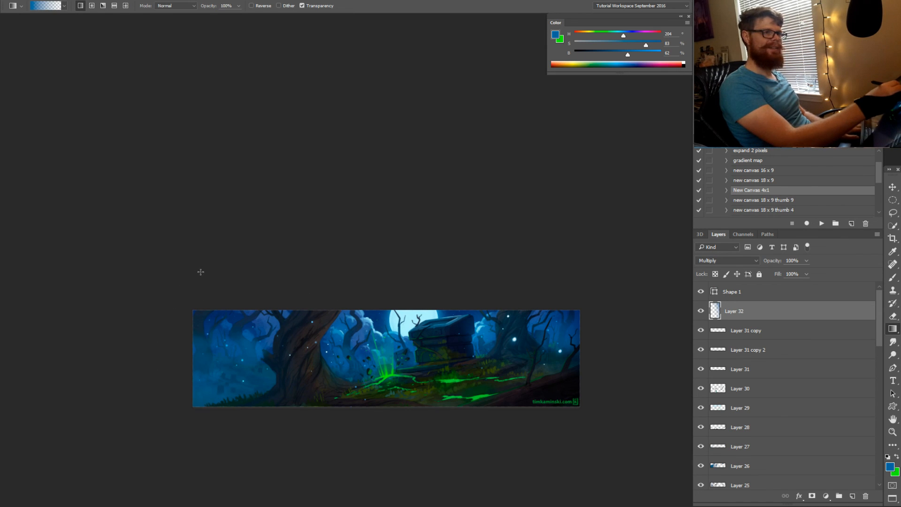
{"action": "left_click_drag", "start_coordinate": [228, 318], "coordinate": [238, 333]}
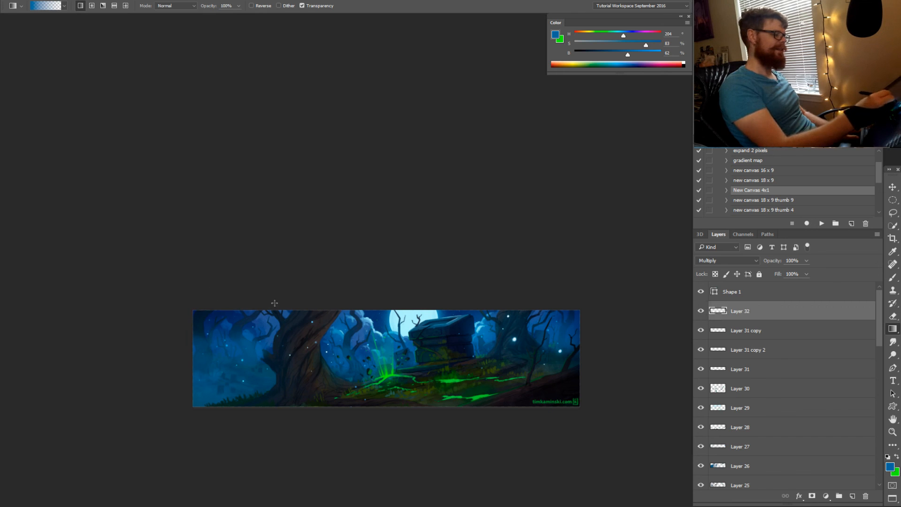
{"action": "left_click_drag", "start_coordinate": [297, 329], "coordinate": [302, 344]}
{"action": "key", "text": "ctrl+z"}
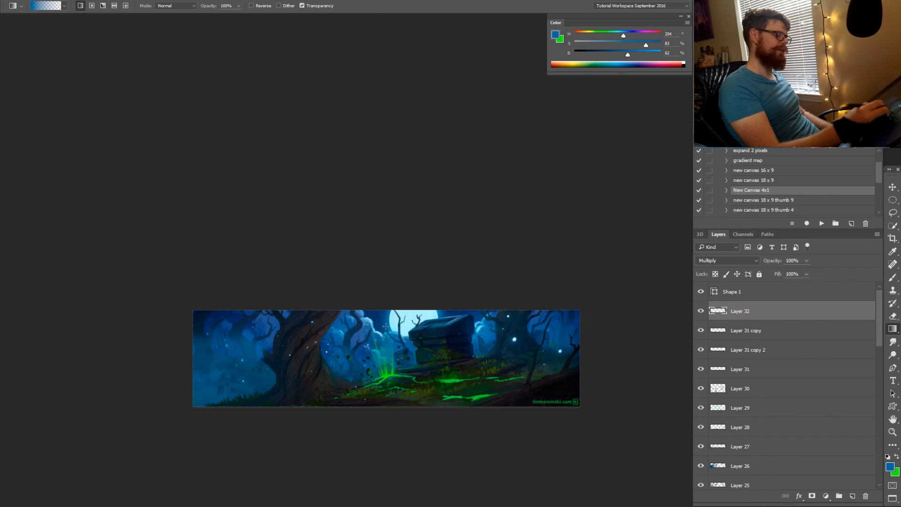
Set the gradient opacity to 30% and darken the painting's upper-right corner with a linear gradient on Layer 32
{"action": "key", "text": "3"}
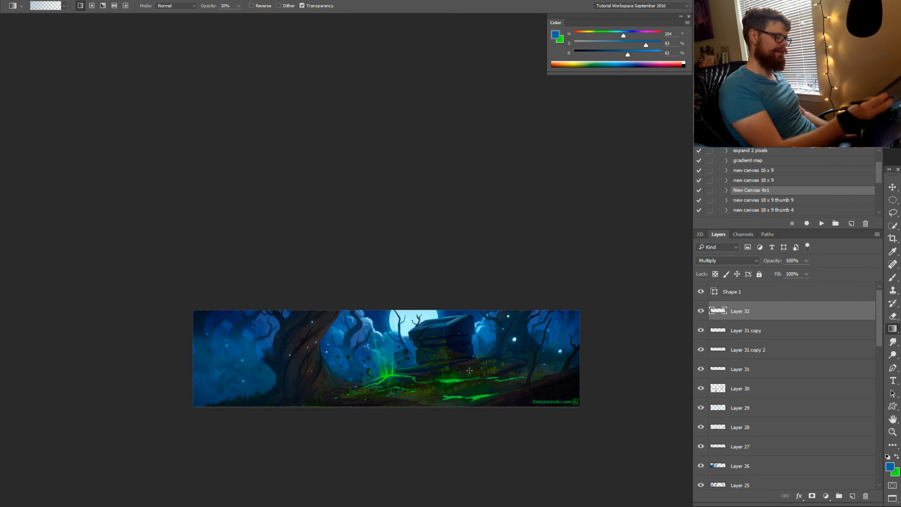
{"action": "key", "text": "z"}
{"action": "left_click", "coordinate": [518, 384]}
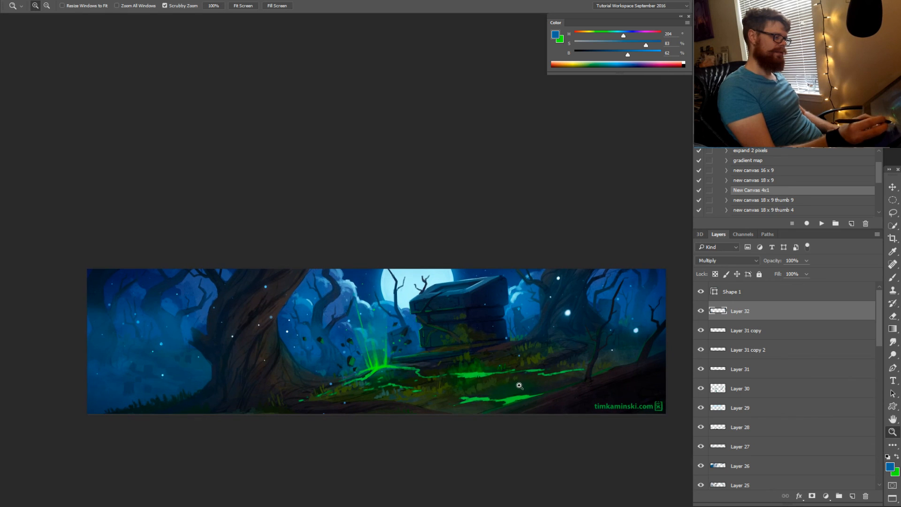
{"action": "left_click_drag", "start_coordinate": [520, 385], "coordinate": [460, 387]}
{"action": "key", "text": "g"}
{"action": "left_click_drag", "start_coordinate": [627, 285], "coordinate": [605, 324]}
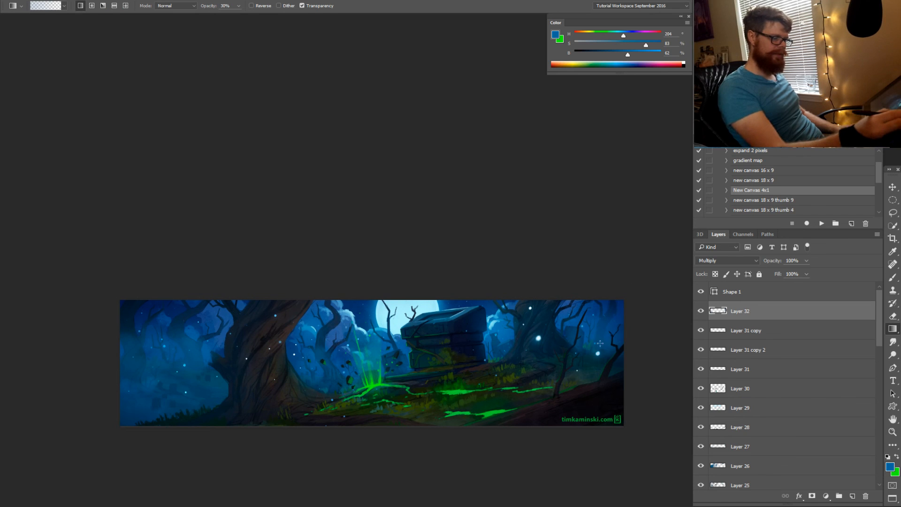
Examine the tomb and the trees right of it up close, and the darkened edges of the whole painting
{"action": "key", "text": "ctrl+space"}
{"action": "left_click_drag", "start_coordinate": [479, 366], "coordinate": [567, 343]}
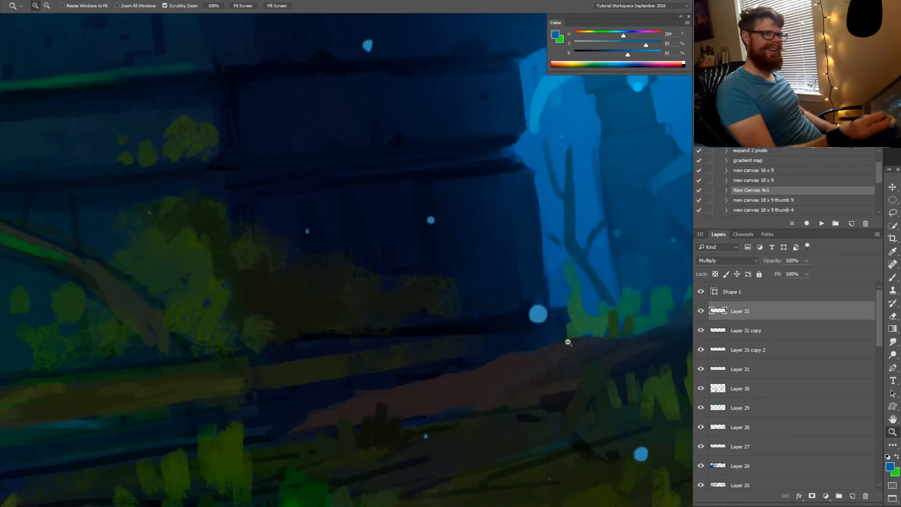
{"action": "left_click_drag", "start_coordinate": [501, 396], "coordinate": [450, 430]}
{"action": "left_click_drag", "start_coordinate": [526, 412], "coordinate": [457, 413]}
{"action": "left_click_drag", "start_coordinate": [533, 429], "coordinate": [500, 388]}
{"action": "key", "text": "g"}
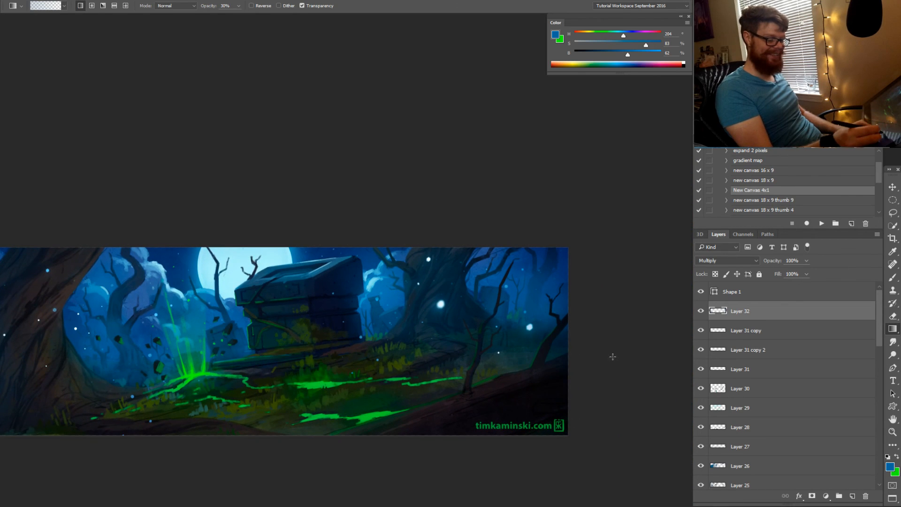
{"action": "key", "text": "ctrl+space"}
{"action": "mouse_move", "coordinate": [429, 402]}
{"action": "left_mouse_down"}
{"action": "mouse_move", "coordinate": [402, 419]}
{"action": "mouse_move", "coordinate": [467, 420]}
{"action": "mouse_move", "coordinate": [412, 409]}
{"action": "left_mouse_up"}
Create a Linear Dodge (Add) layer above Layer 31 copy and sample green from the glowing ground cracks
{"action": "left_click", "coordinate": [751, 342]}
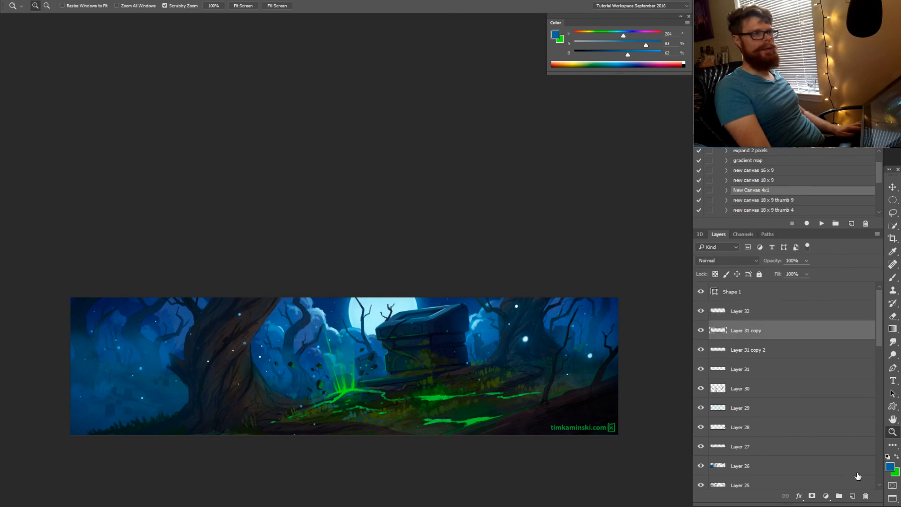
{"action": "left_click", "coordinate": [736, 261]}
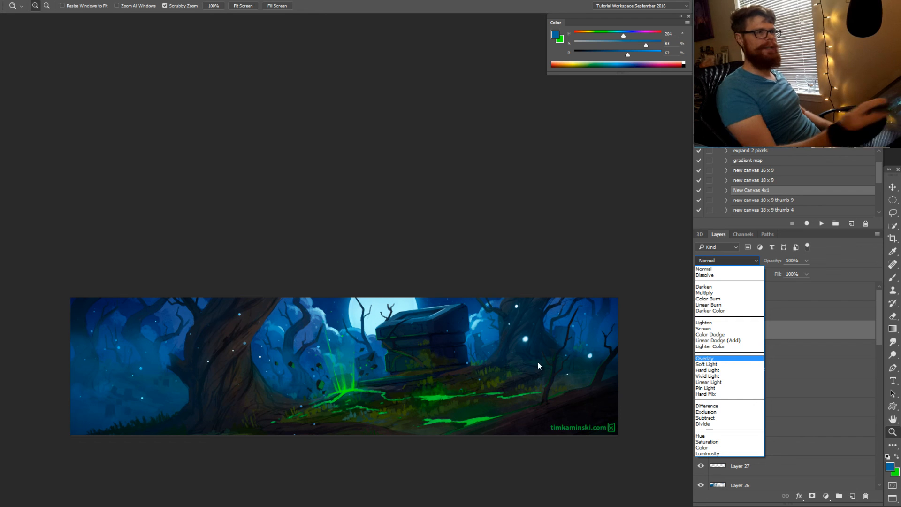
{"action": "left_click", "coordinate": [732, 343]}
{"action": "left_click_drag", "start_coordinate": [341, 348], "coordinate": [297, 343]}
{"action": "key", "text": "b"}
{"action": "left_click", "coordinate": [390, 401], "text": "alt"}
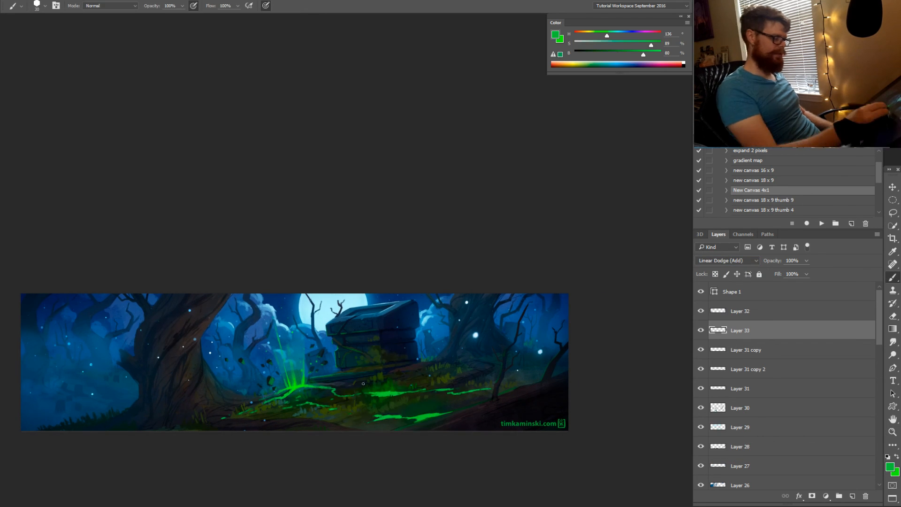
Draw a green radial gradient at 20% opacity over the light rays left of the tomb on Layer 33
{"action": "key", "text": "g"}
{"action": "left_click_drag", "start_coordinate": [297, 386], "coordinate": [331, 327]}
{"action": "key", "text": "ctrl+z"}
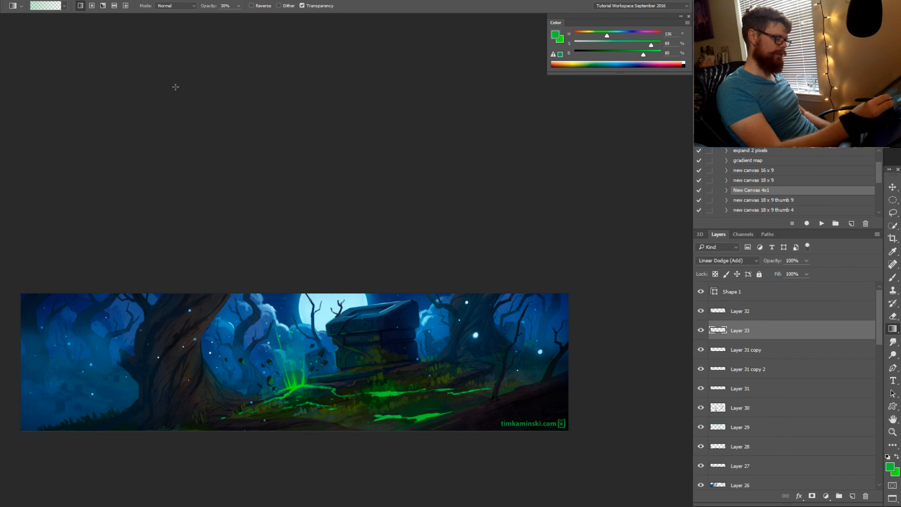
{"action": "left_click", "coordinate": [92, 6]}
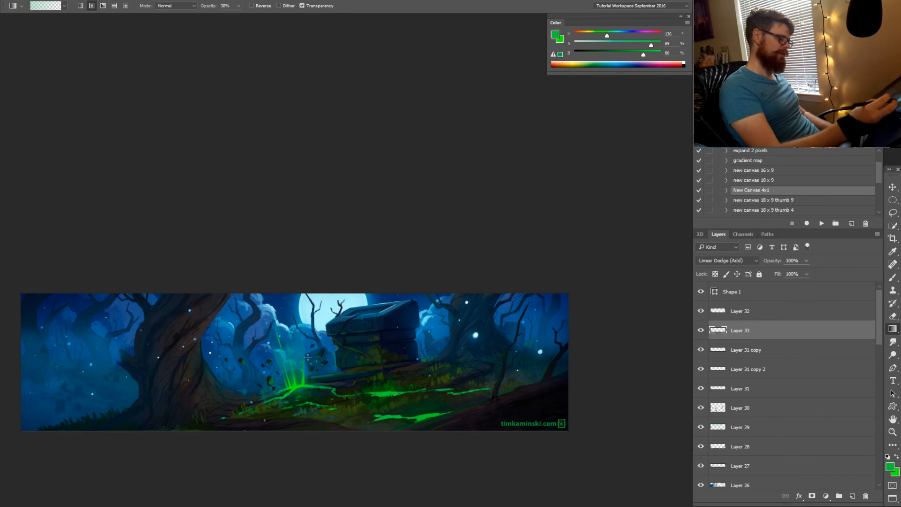
{"action": "key", "text": "2"}
{"action": "left_click_drag", "start_coordinate": [291, 364], "coordinate": [333, 304]}
{"action": "key", "text": "ctrl+z"}
{"action": "left_click_drag", "start_coordinate": [294, 358], "coordinate": [330, 280]}
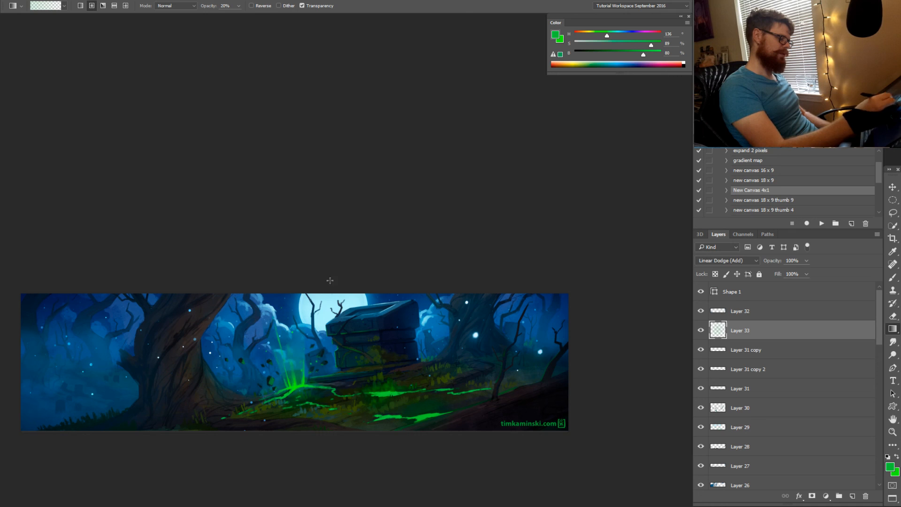
{"action": "key", "text": "ctrl+z"}
{"action": "left_click_drag", "start_coordinate": [295, 349], "coordinate": [321, 301]}
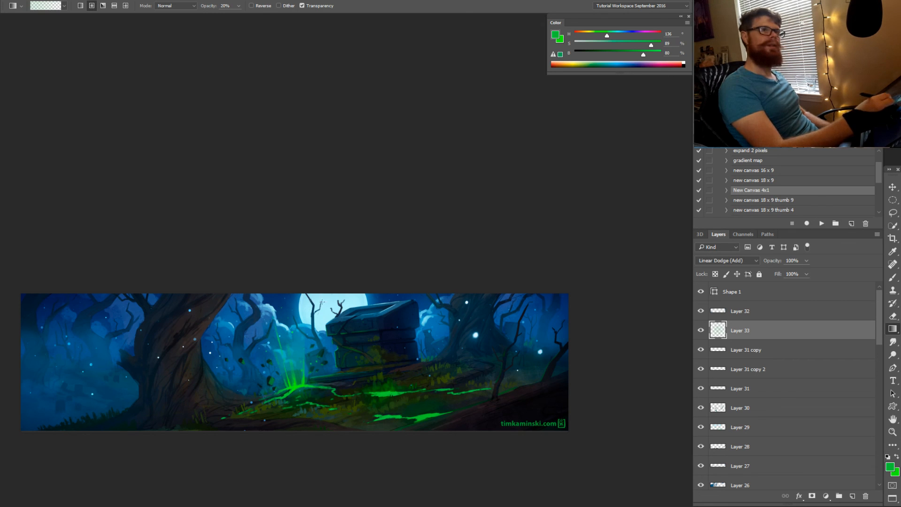
Try radial gradients over the light rays and tomb in a brighter, fully saturated green, raising the gradient opacity to 40%
{"action": "left_click_drag", "start_coordinate": [644, 55], "coordinate": [656, 55]}
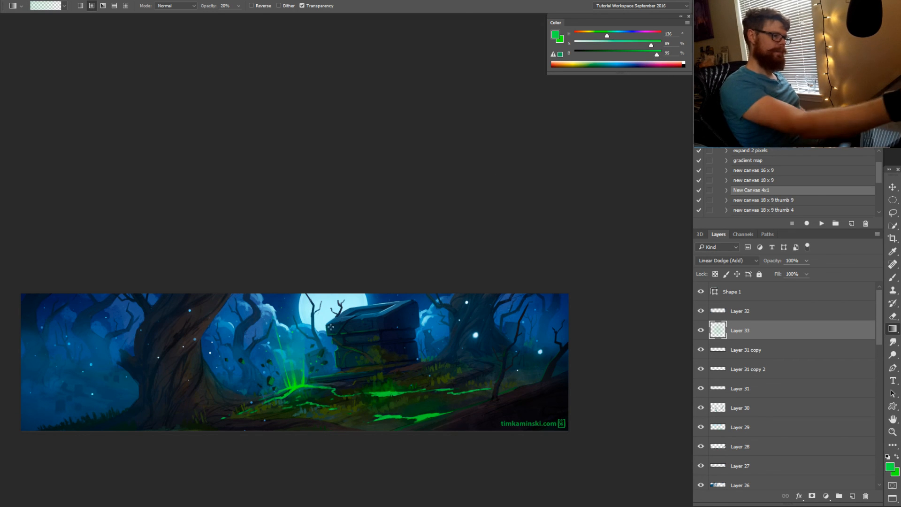
{"action": "left_click_drag", "start_coordinate": [310, 373], "coordinate": [330, 328]}
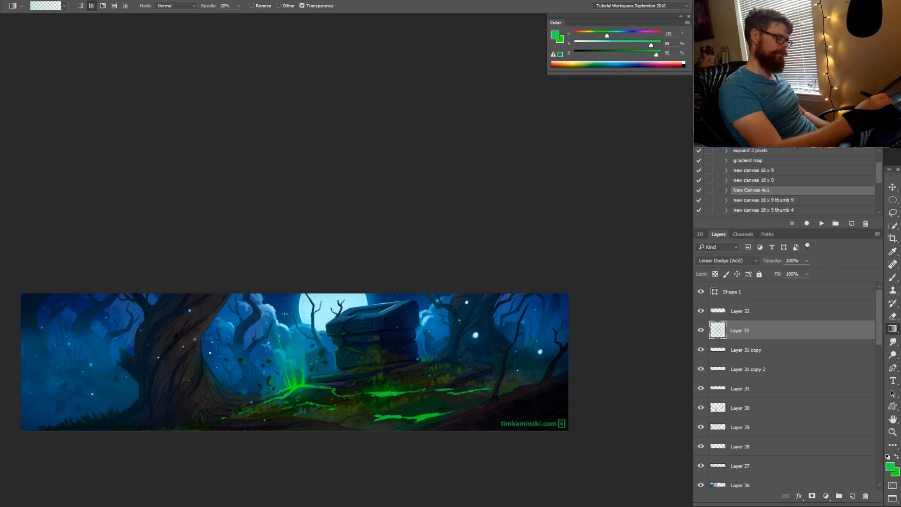
{"action": "left_click", "coordinate": [660, 53]}
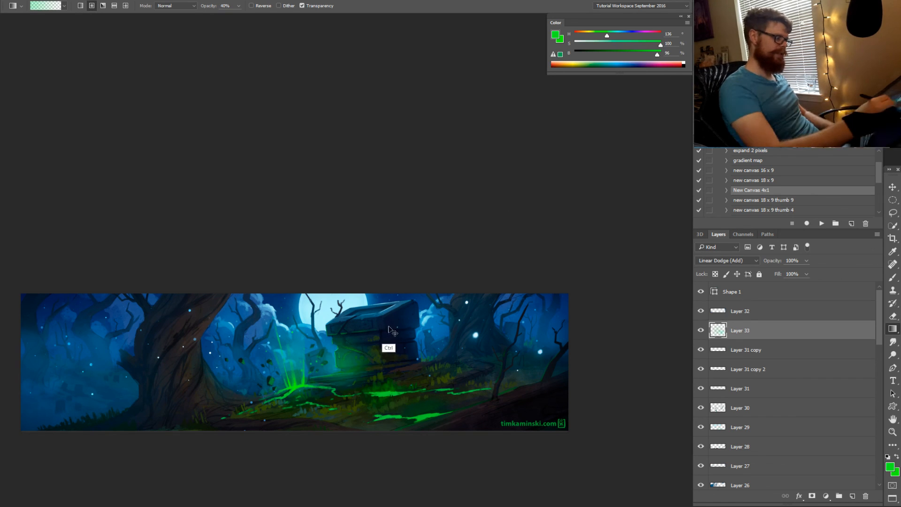
{"action": "key", "text": "4"}
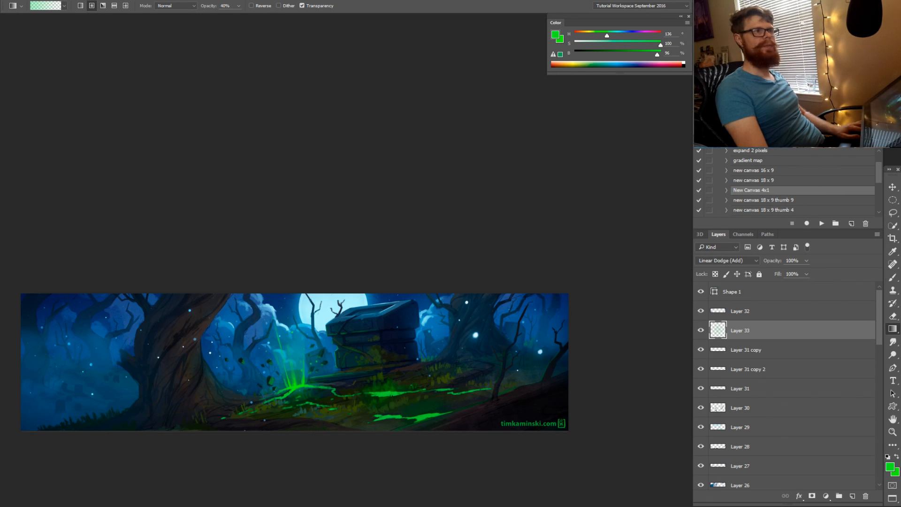
{"action": "key", "text": "b"}
{"action": "key", "text": "period"}
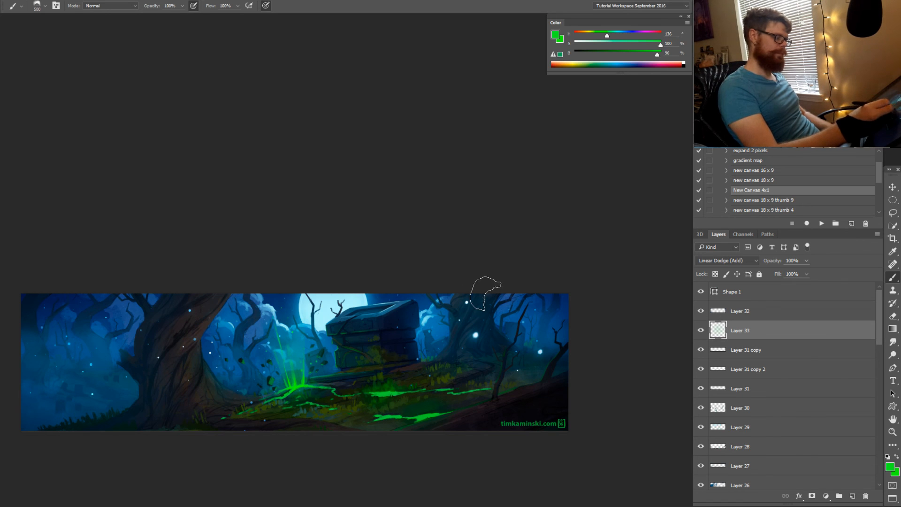
Try the Overlay blend mode on Layer 33 and return the layer to Linear Dodge (Add)
{"action": "left_click", "coordinate": [727, 261]}
{"action": "left_click", "coordinate": [722, 364]}
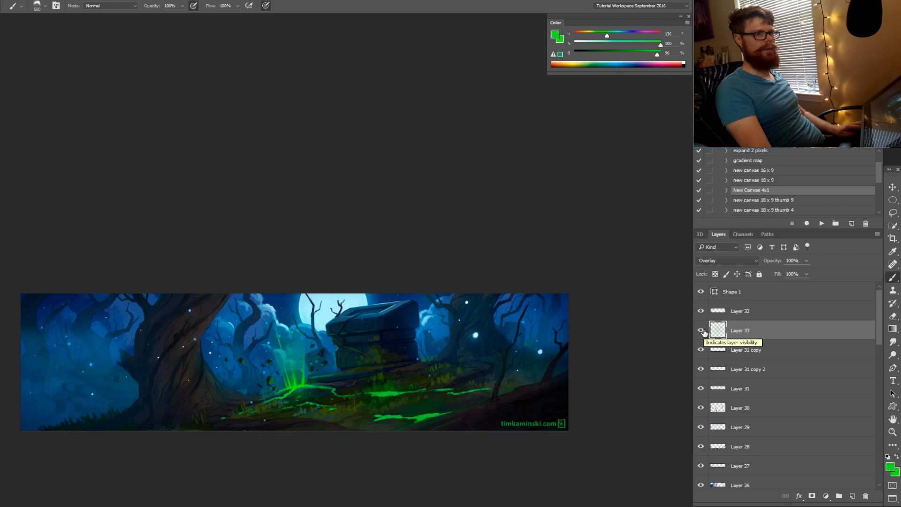
{"action": "left_click", "coordinate": [714, 262]}
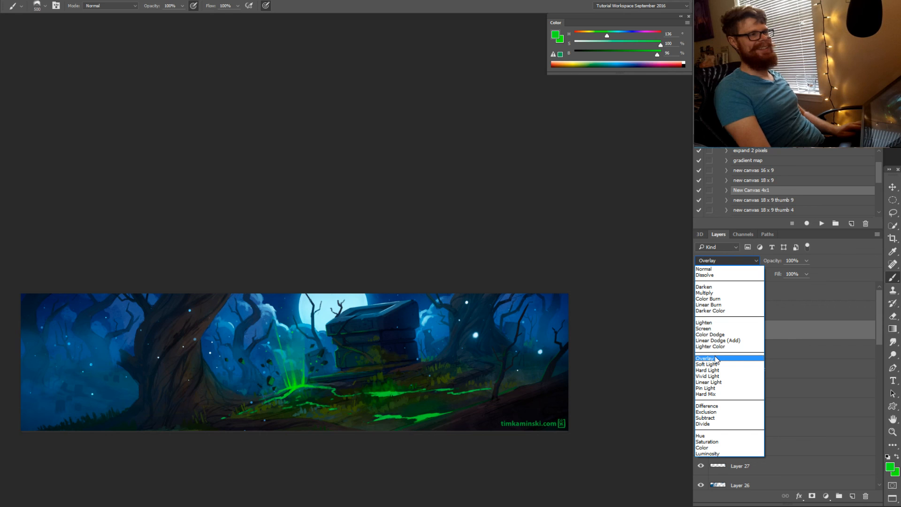
{"action": "left_click", "coordinate": [716, 341]}
{"action": "left_click_drag", "start_coordinate": [483, 323], "coordinate": [480, 319]}
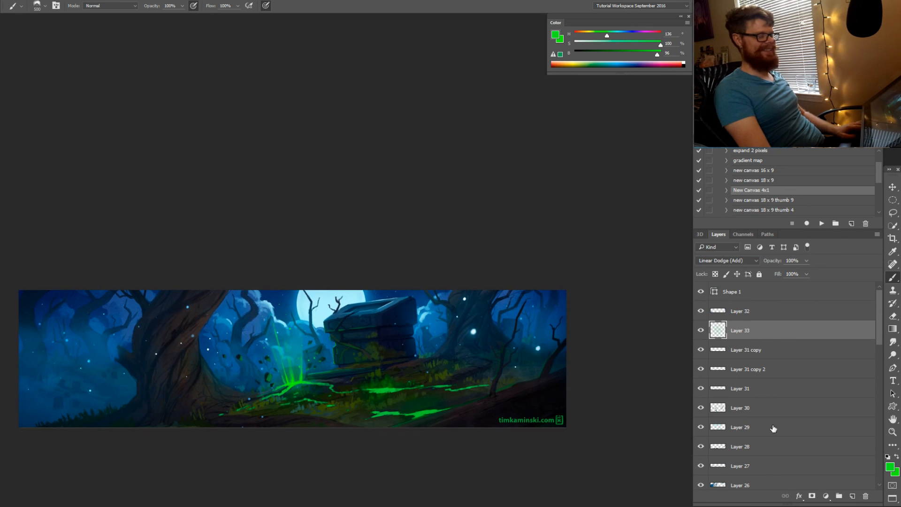
Create a new layer above Layer 33 and set its blend mode to Overlay
{"action": "left_click", "coordinate": [852, 496]}
{"action": "left_click", "coordinate": [728, 261]}
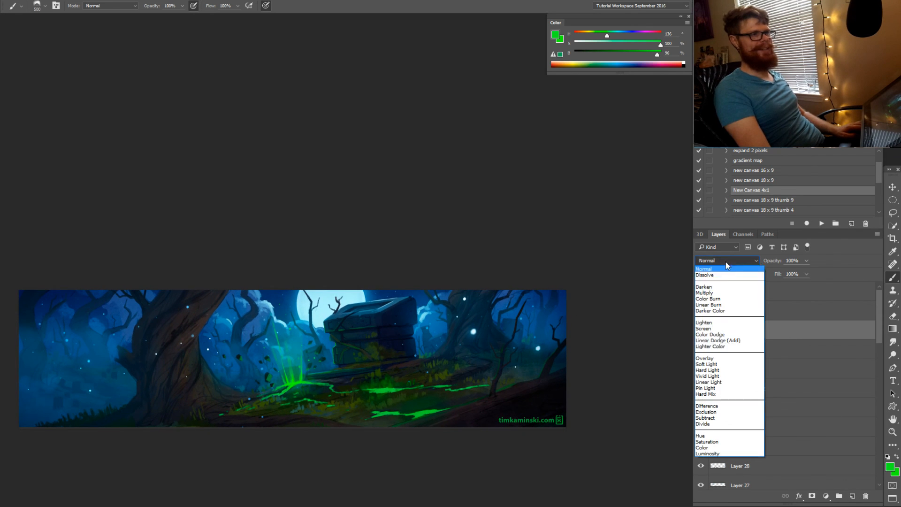
{"action": "left_click", "coordinate": [731, 343]}
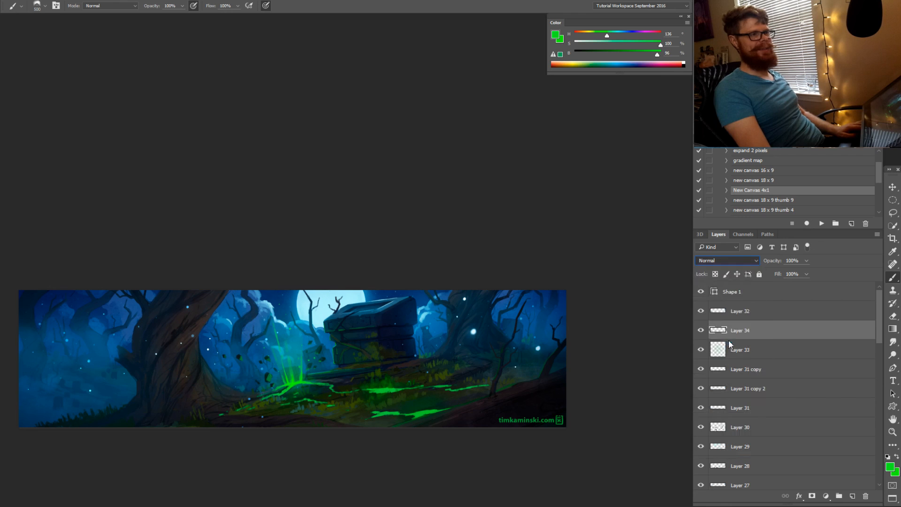
{"action": "left_click", "coordinate": [723, 261]}
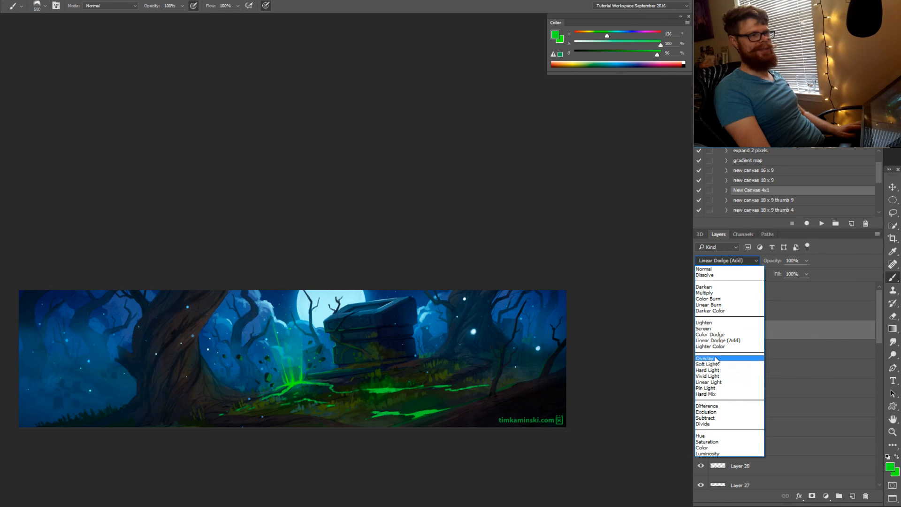
{"action": "left_click", "coordinate": [706, 359]}
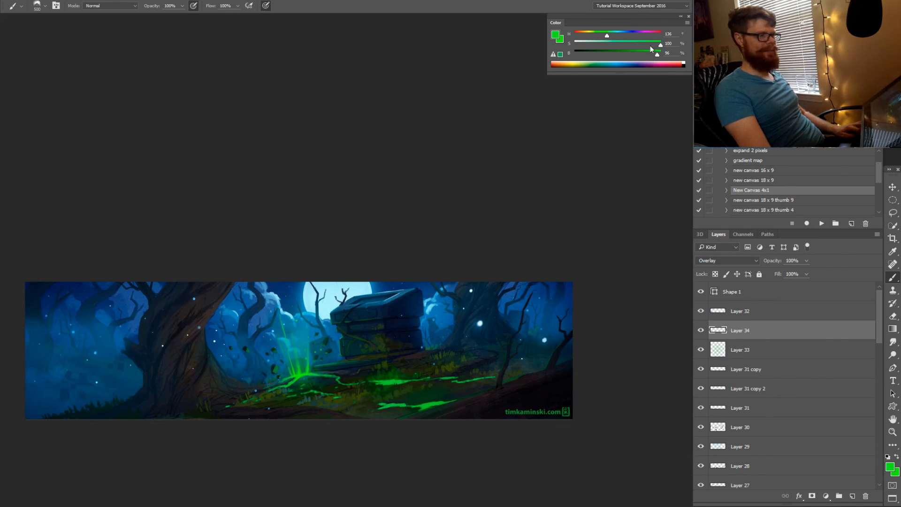
Set the green to 62% saturation and 99% brightness and draw a 20% opacity radial gradient from the ray base toward the tomb
{"action": "left_click_drag", "start_coordinate": [656, 47], "coordinate": [629, 47]}
{"action": "key", "text": "g"}
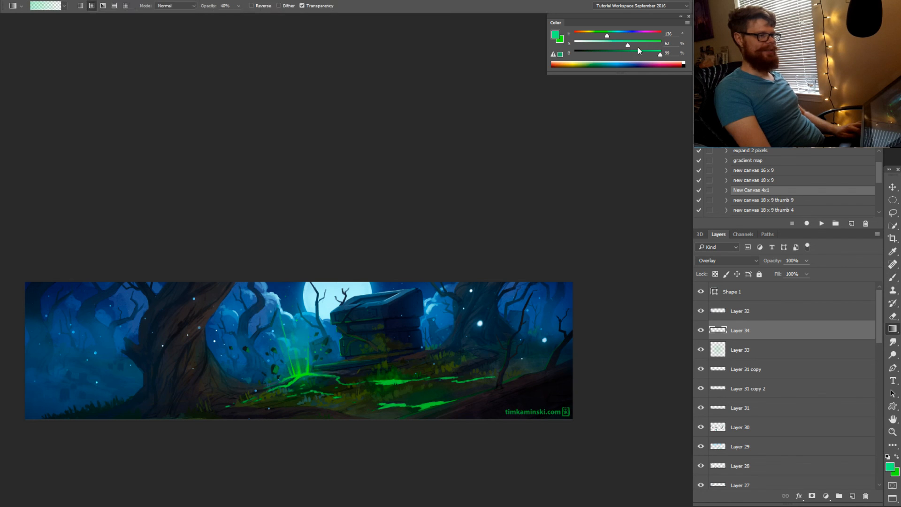
{"action": "left_click_drag", "start_coordinate": [323, 367], "coordinate": [371, 330]}
{"action": "key", "text": "ctrl+z"}
{"action": "key", "text": "2"}
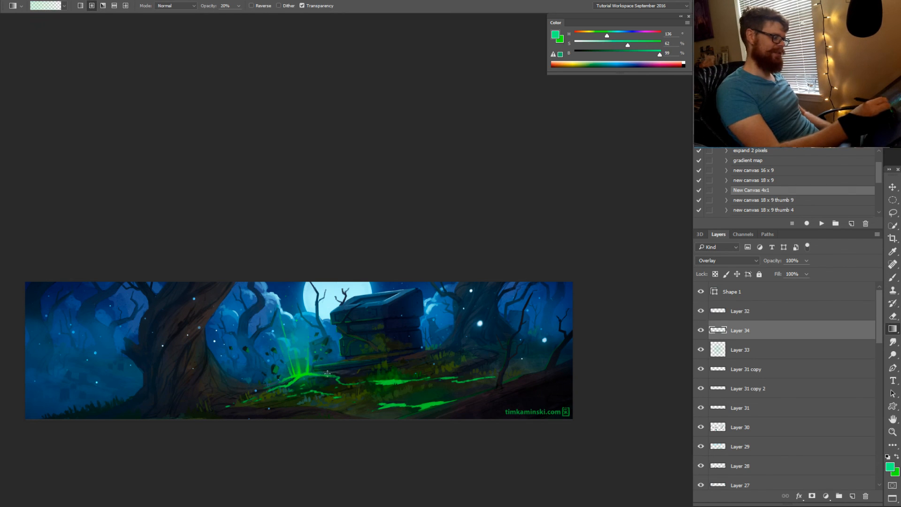
{"action": "left_click_drag", "start_coordinate": [327, 373], "coordinate": [379, 317]}
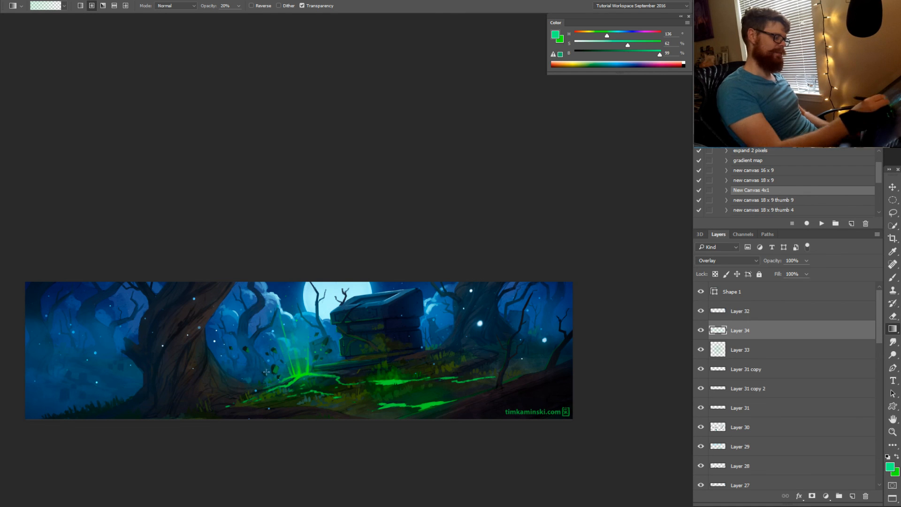
Create a new Normal layer above the Overlay layer and ready the Brush tool for detail work on the tomb
{"action": "key", "text": "r"}
{"action": "left_click_drag", "start_coordinate": [317, 428], "coordinate": [392, 447]}
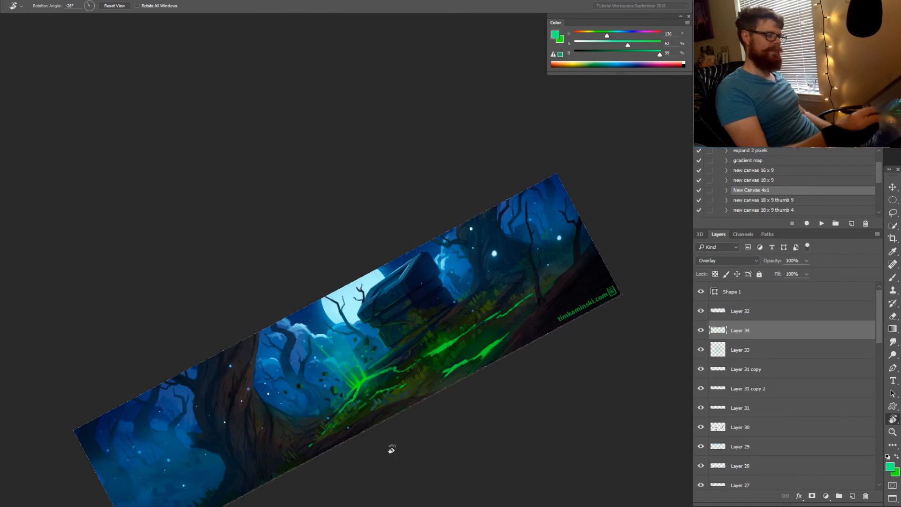
{"action": "left_click", "coordinate": [852, 496]}
{"action": "key", "text": "b"}
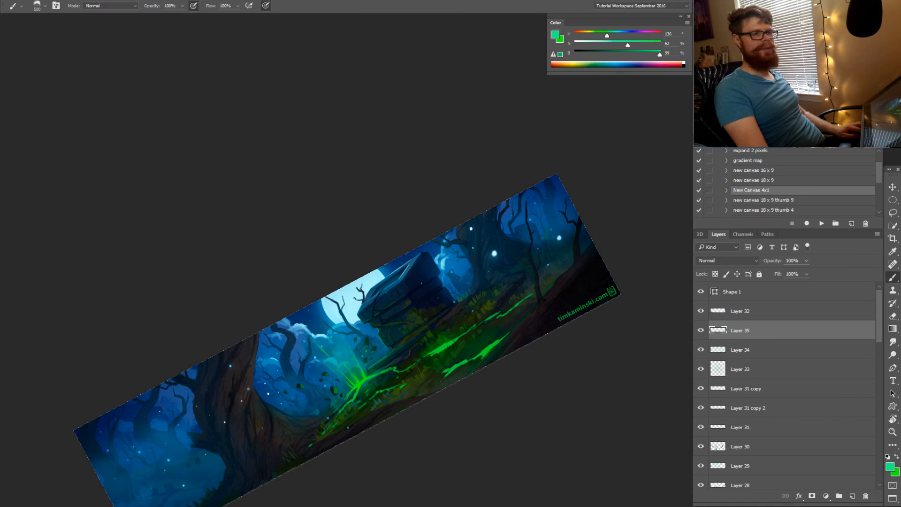
{"action": "key", "text": "r"}
{"action": "left_click_drag", "start_coordinate": [367, 427], "coordinate": [362, 360]}
{"action": "key", "text": "z"}
{"action": "mouse_move", "coordinate": [379, 320]}
{"action": "left_mouse_down"}
{"action": "mouse_move", "coordinate": [407, 309]}
{"action": "mouse_move", "coordinate": [405, 300]}
{"action": "left_mouse_up"}
{"action": "key", "text": "b"}
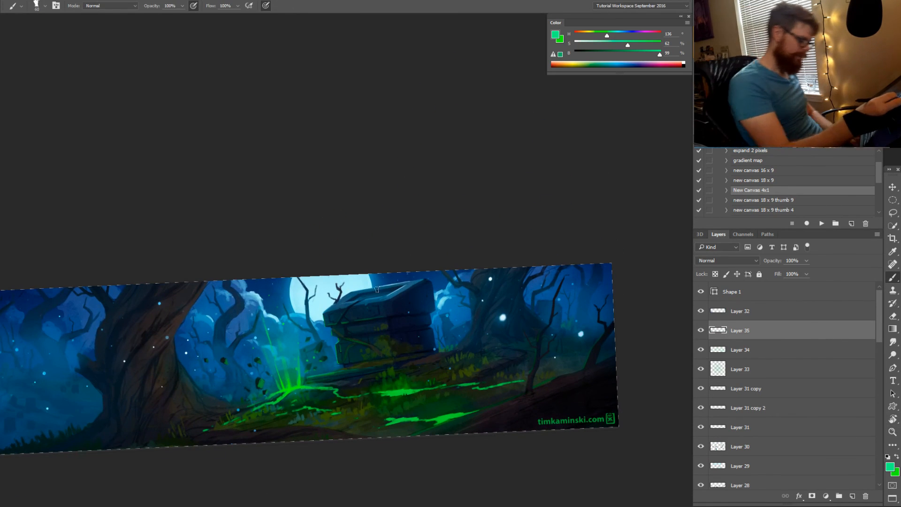
Try painting small green highlight strokes on the tomb lid with a reduced brush, and undo them
{"action": "key", "text": "bracketleft"}
{"action": "key", "text": "bracketleft"}
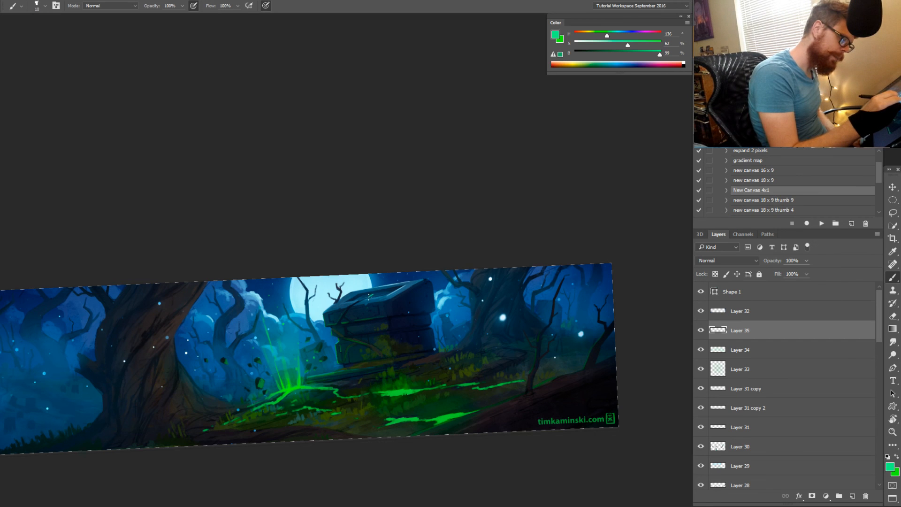
{"action": "key", "text": "bracketright"}
{"action": "mouse_move", "coordinate": [369, 297]}
{"action": "left_mouse_down"}
{"action": "mouse_move", "coordinate": [387, 295]}
{"action": "mouse_move", "coordinate": [384, 285]}
{"action": "mouse_move", "coordinate": [376, 329]}
{"action": "left_mouse_up"}
{"action": "key", "text": "ctrl+z"}
{"action": "key", "text": "z"}
{"action": "key", "text": "e"}
{"action": "key", "text": "z"}
{"action": "key", "text": "b"}
{"action": "key", "text": "ctrl+z"}
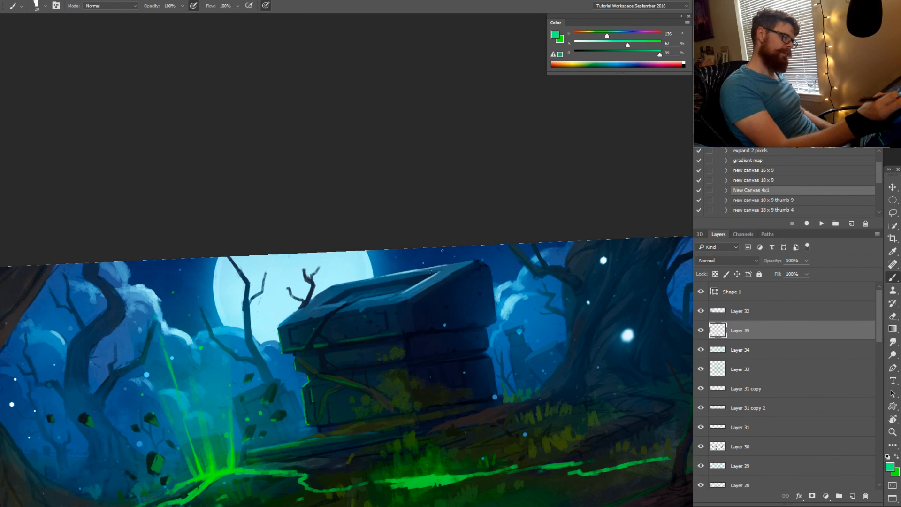
Sample bright green from the base of the light rays and paint a curved streak on the large tree's lower trunk
{"action": "key", "text": "space"}
{"action": "left_click_drag", "start_coordinate": [366, 361], "coordinate": [576, 318]}
{"action": "key", "text": "r"}
{"action": "left_click", "coordinate": [402, 402], "text": "alt"}
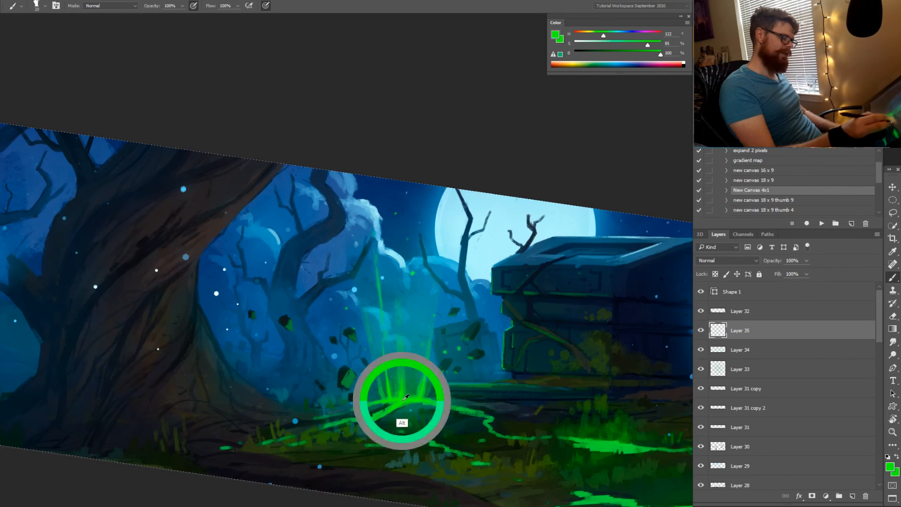
{"action": "key", "text": "space"}
{"action": "left_click_drag", "start_coordinate": [397, 392], "coordinate": [453, 406]}
{"action": "left_click_drag", "start_coordinate": [262, 321], "coordinate": [247, 366]}
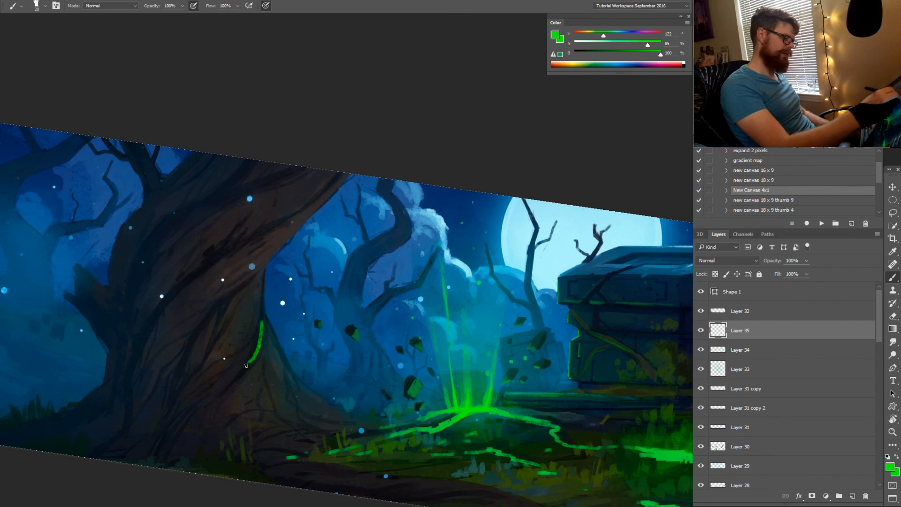
Trim the trunk's green streak with the Eraser and repaint its ends into a thin taper
{"action": "key", "text": "e"}
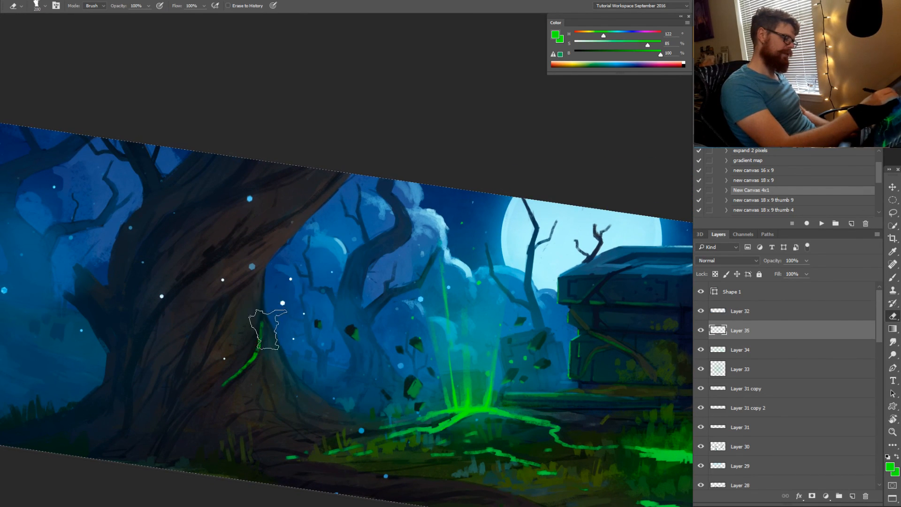
{"action": "left_click_drag", "start_coordinate": [266, 325], "coordinate": [261, 366]}
{"action": "key", "text": "b"}
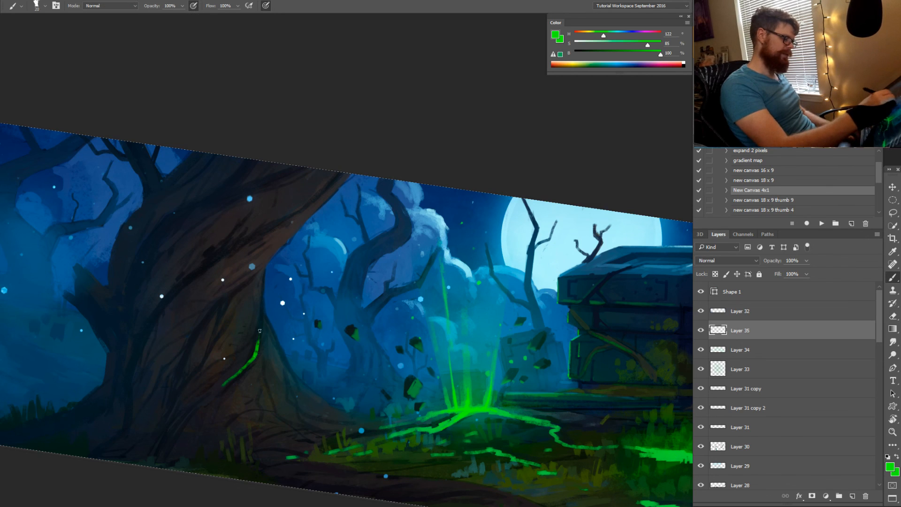
{"action": "key", "text": "e"}
{"action": "left_click_drag", "start_coordinate": [220, 393], "coordinate": [233, 369]}
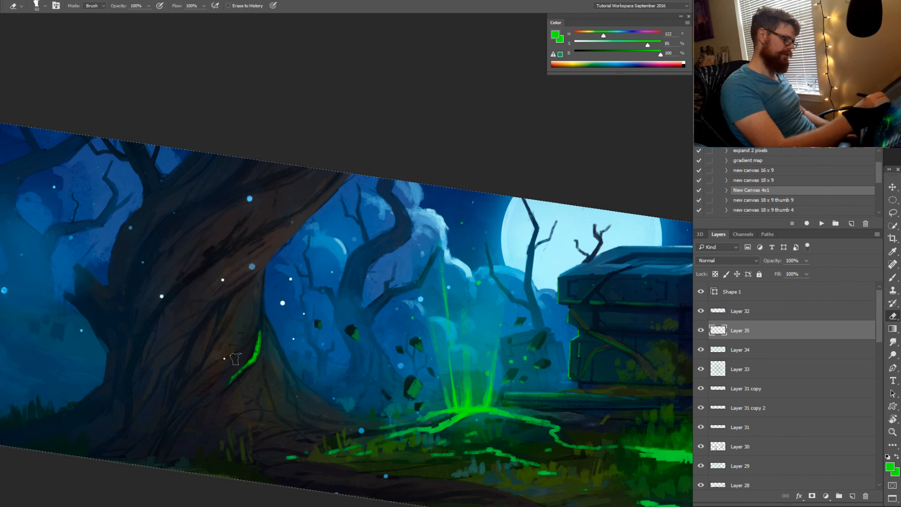
{"action": "key", "text": "b"}
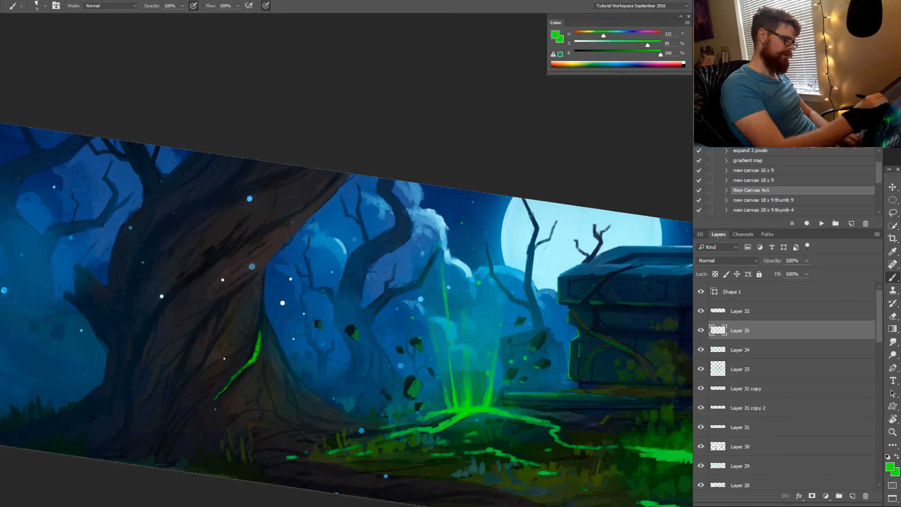
Paint thin bright green rim lines along the tree's outer root edge, leading toward the glowing ground cracks
{"action": "key", "text": "r"}
{"action": "mouse_move", "coordinate": [215, 409]}
{"action": "left_mouse_down"}
{"action": "mouse_move", "coordinate": [326, 416]}
{"action": "mouse_move", "coordinate": [417, 375]}
{"action": "mouse_move", "coordinate": [423, 357]}
{"action": "mouse_move", "coordinate": [410, 329]}
{"action": "mouse_move", "coordinate": [380, 329]}
{"action": "left_mouse_up"}
{"action": "key", "text": "b"}
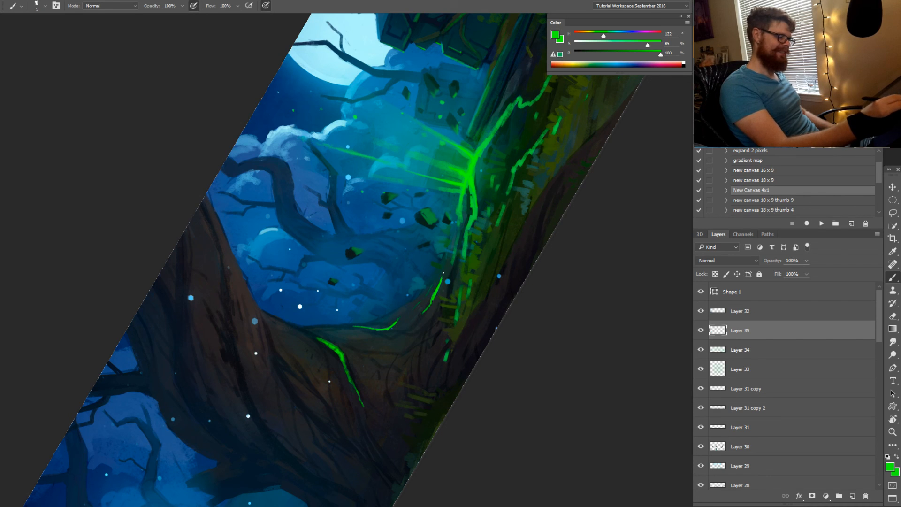
{"action": "key", "text": "e"}
{"action": "key", "text": "r"}
{"action": "left_click_drag", "start_coordinate": [387, 346], "coordinate": [428, 311]}
{"action": "key", "text": "b"}
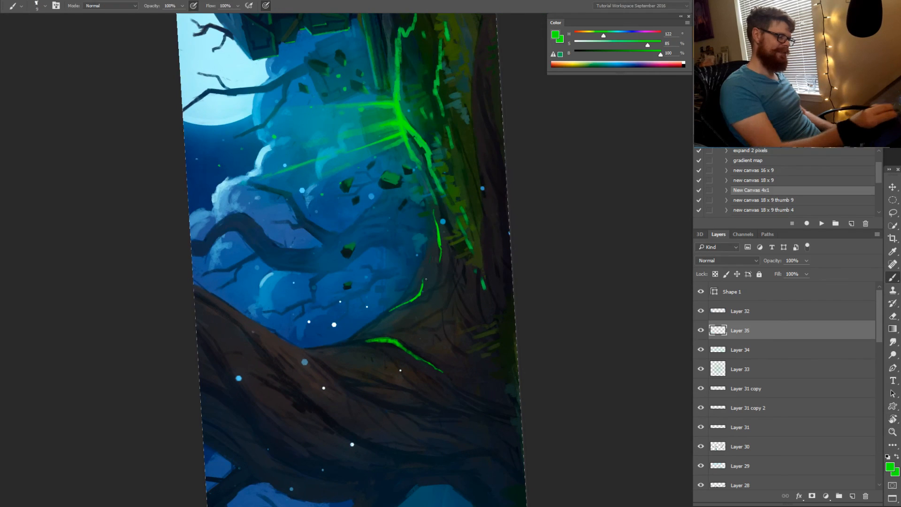
{"action": "left_click_drag", "start_coordinate": [440, 265], "coordinate": [440, 280]}
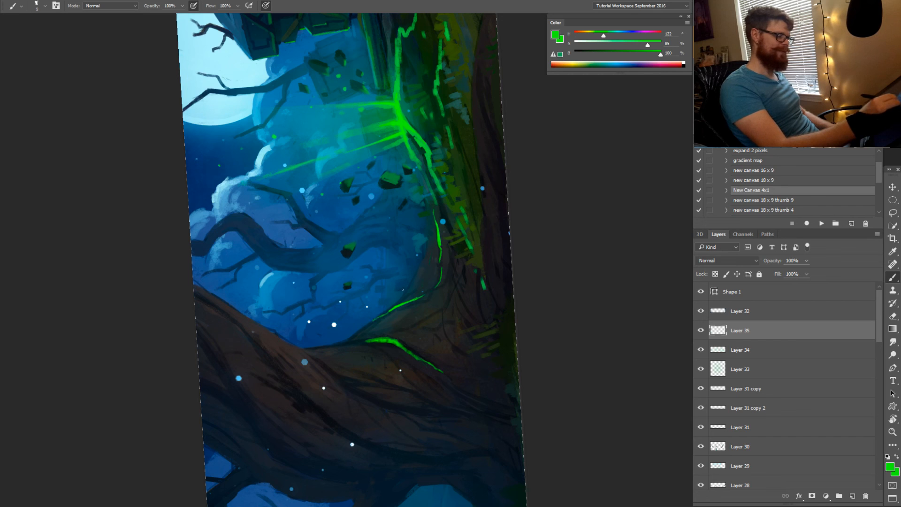
Sample dark blue from the background beside the roots, switch back to bright green and extend the trunk streak's upper end
{"action": "left_click", "coordinate": [378, 335], "text": "alt"}
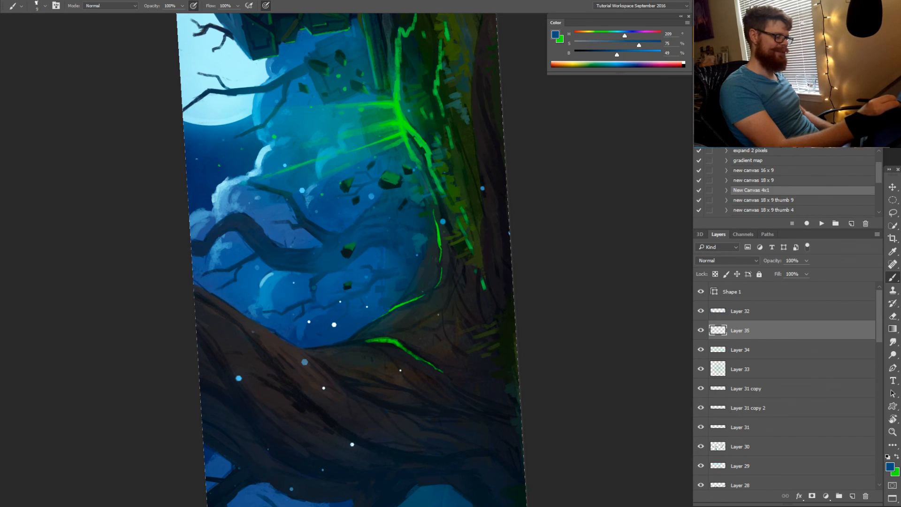
{"action": "key", "text": "space"}
{"action": "mouse_move", "coordinate": [510, 319]}
{"action": "left_mouse_down"}
{"action": "mouse_move", "coordinate": [475, 318]}
{"action": "mouse_move", "coordinate": [360, 447]}
{"action": "mouse_move", "coordinate": [286, 409]}
{"action": "left_mouse_up"}
{"action": "key", "text": "r"}
{"action": "key", "text": "b"}
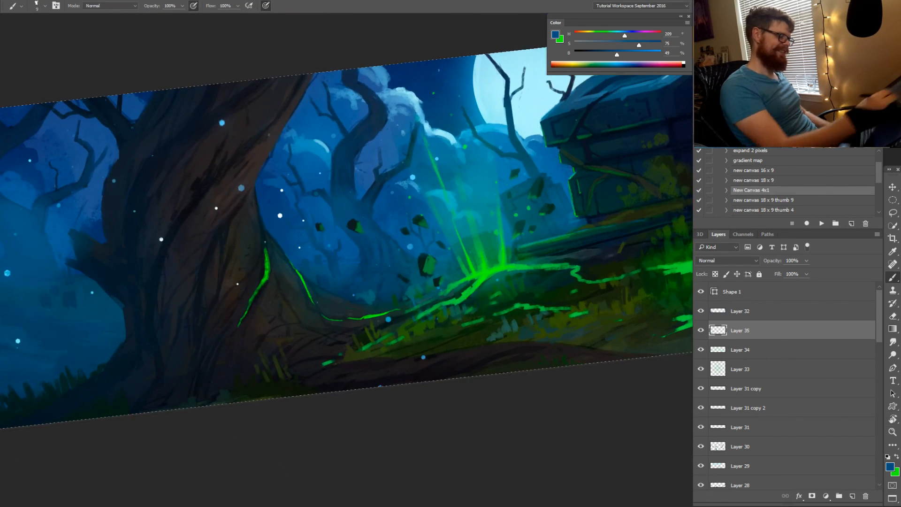
{"action": "key", "text": "x"}
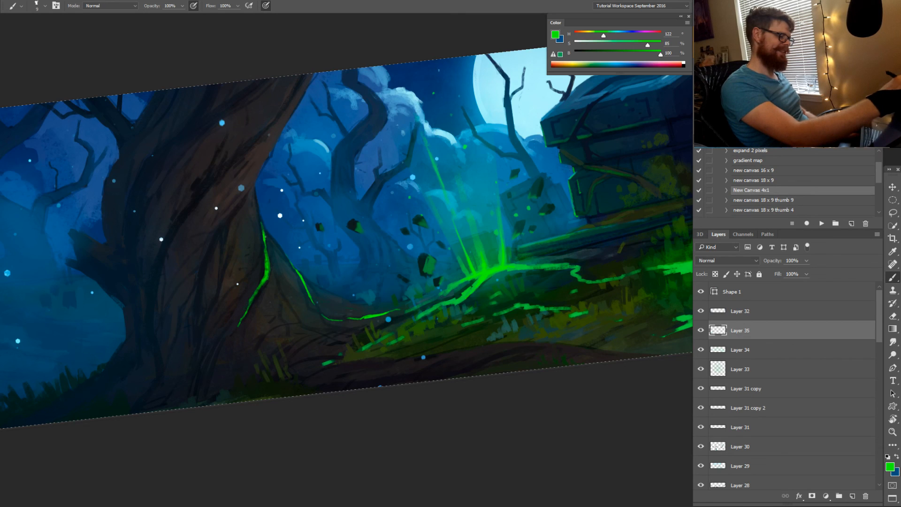
Sample a darker green near the ray base, extend the trunk streak's lower end, and check the whole painting
{"action": "key", "text": "x"}
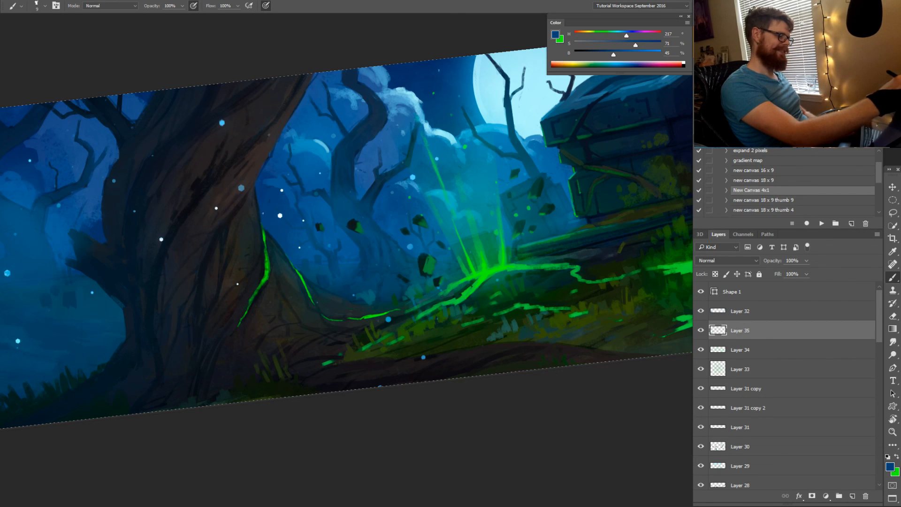
{"action": "left_click", "coordinate": [493, 274], "text": "alt"}
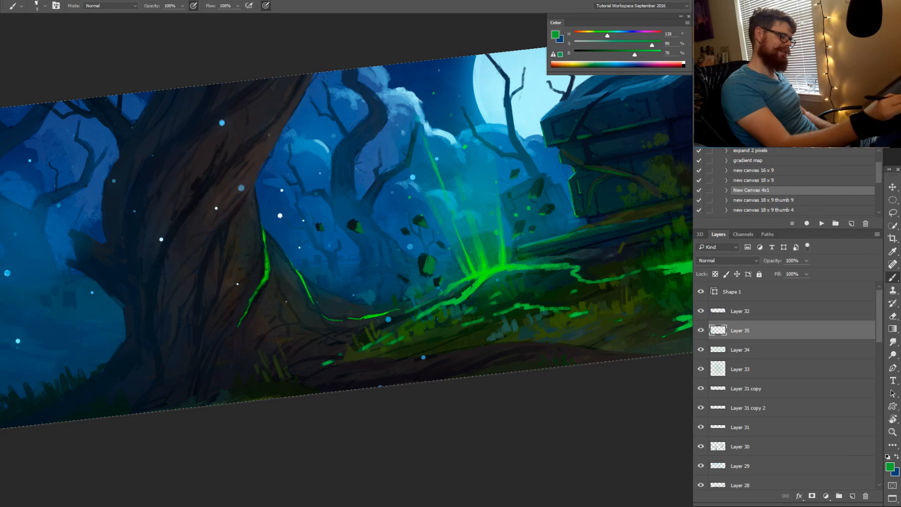
{"action": "left_click_drag", "start_coordinate": [239, 330], "coordinate": [235, 345]}
{"action": "left_click_drag", "start_coordinate": [558, 367], "coordinate": [360, 411]}
{"action": "mouse_move", "coordinate": [507, 409]}
{"action": "left_mouse_down"}
{"action": "mouse_move", "coordinate": [471, 397]}
{"action": "mouse_move", "coordinate": [514, 408]}
{"action": "left_mouse_up"}
{"action": "key", "text": "r"}
{"action": "key", "text": "b"}
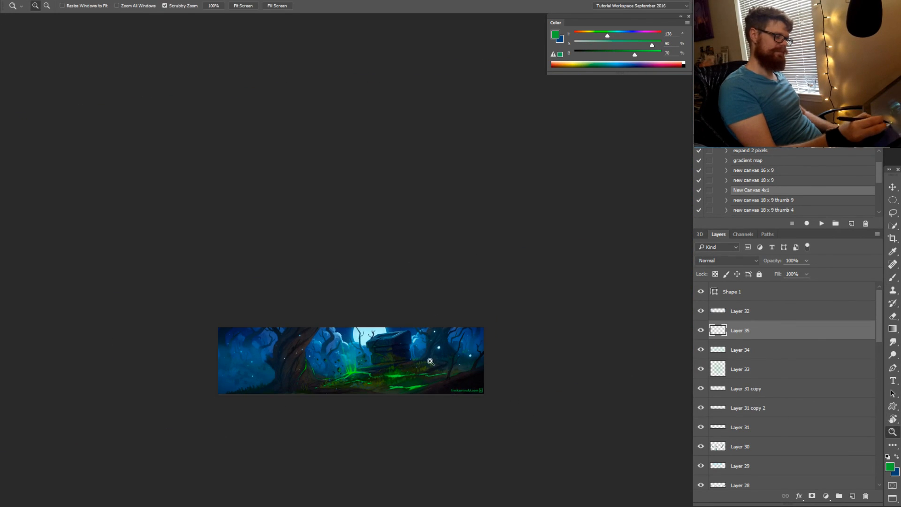
Undo the last brush stroke on the ground and add a new layer directly above Layer 35
{"action": "scroll", "coordinate": [433, 362], "scroll_direction": "up", "scroll_amount": 3}
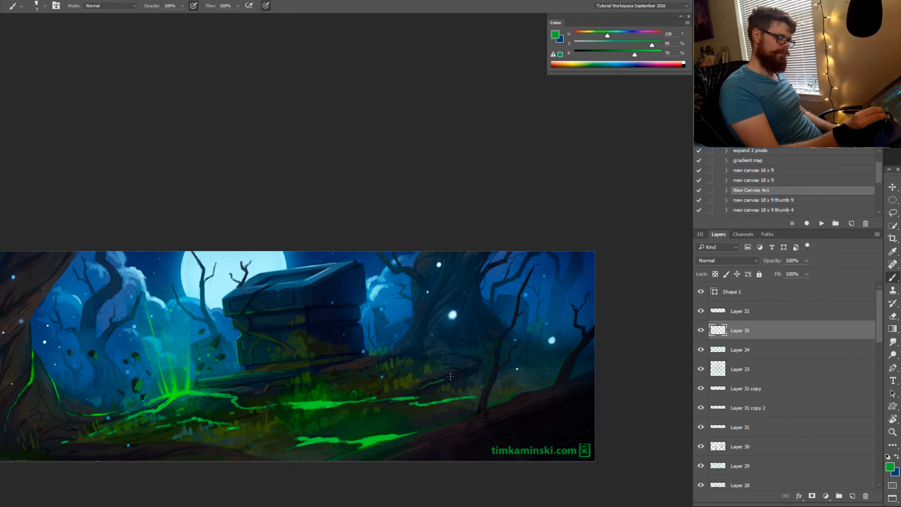
{"action": "key", "text": "ctrl+z"}
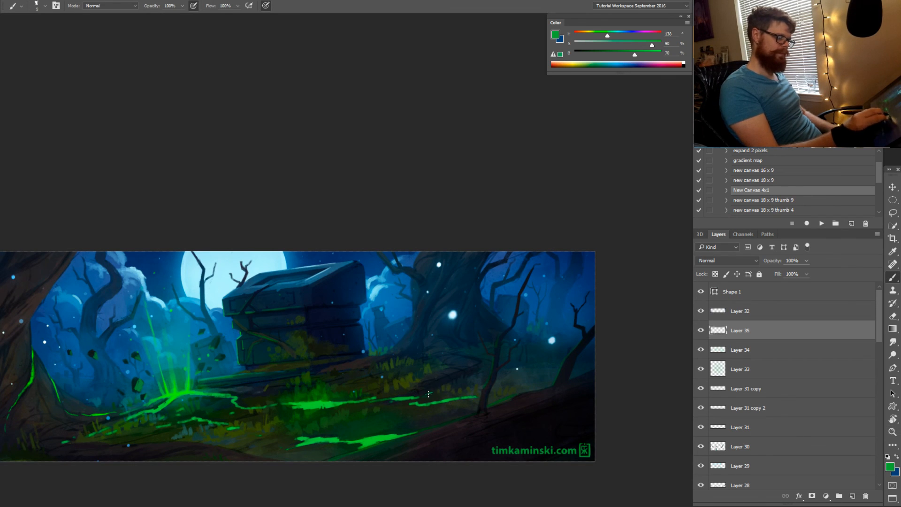
{"action": "left_click_drag", "start_coordinate": [426, 397], "coordinate": [529, 342]}
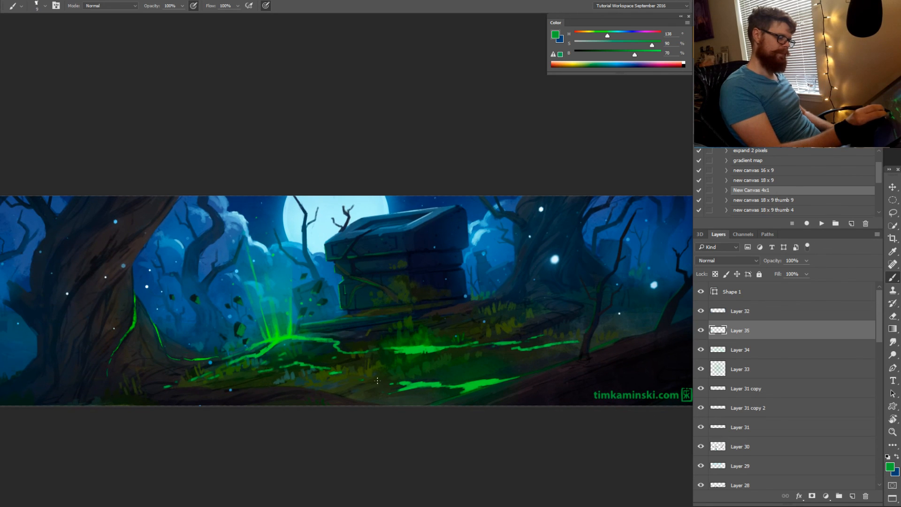
{"action": "left_click_drag", "start_coordinate": [377, 381], "coordinate": [436, 366]}
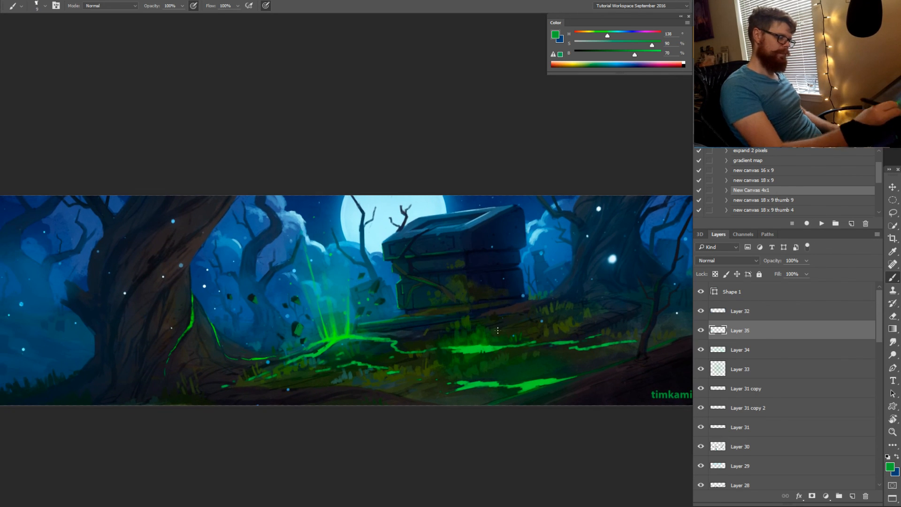
{"action": "left_click", "coordinate": [851, 496]}
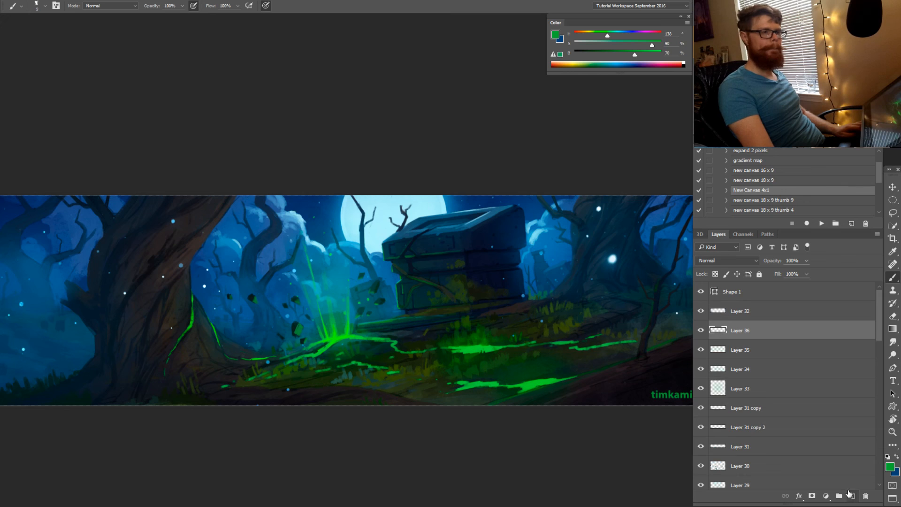
Try painting sampled bright green strokes above the lower glowing crack at 20% brush opacity, and undo them
{"action": "mouse_move", "coordinate": [533, 384]}
{"action": "left_mouse_down"}
{"action": "mouse_move", "coordinate": [545, 384]}
{"action": "mouse_move", "coordinate": [530, 384]}
{"action": "mouse_move", "coordinate": [524, 370]}
{"action": "left_mouse_up"}
{"action": "left_click", "coordinate": [530, 384], "text": "alt"}
{"action": "key", "text": "2"}
{"action": "mouse_move", "coordinate": [530, 378]}
{"action": "left_mouse_down"}
{"action": "mouse_move", "coordinate": [532, 368]}
{"action": "mouse_move", "coordinate": [522, 373]}
{"action": "left_mouse_up"}
{"action": "key", "text": "ctrl+alt+z"}
{"action": "key", "text": "ctrl+alt+z"}
{"action": "key", "text": "ctrl+alt+z"}
{"action": "left_click", "coordinate": [533, 374], "text": "alt"}
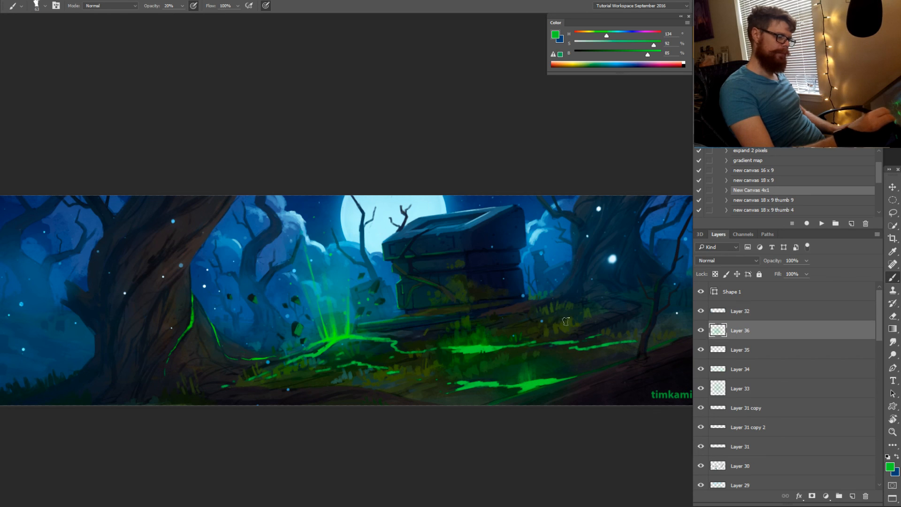
{"action": "key", "text": "ctrl+alt+z"}
{"action": "key", "text": "ctrl+alt+z"}
{"action": "key", "text": "ctrl+alt+z"}
{"action": "key", "text": "ctrl+alt+z"}
{"action": "key", "text": "ctrl+alt+z"}
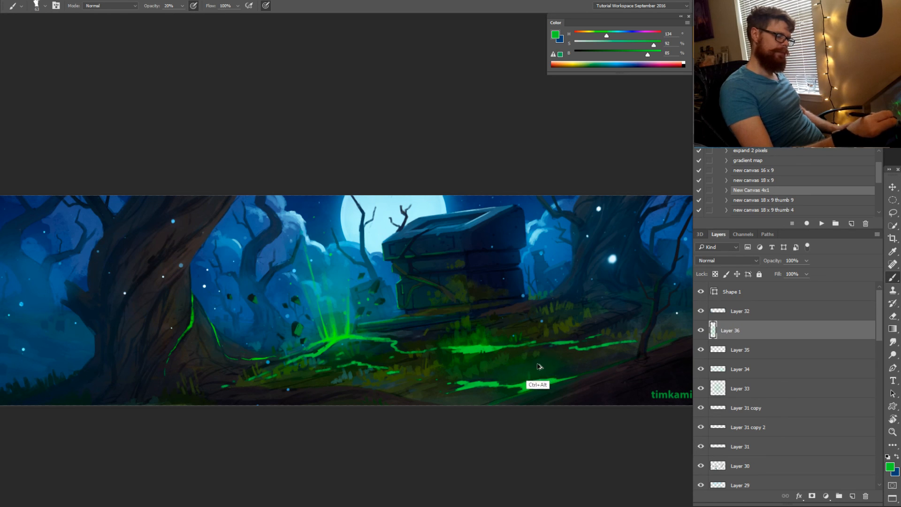
Resample bright green from the lower glowing crack and brush green glow around it with a smaller brush
{"action": "left_click", "coordinate": [534, 379], "text": "alt"}
{"action": "left_click_drag", "start_coordinate": [533, 379], "coordinate": [544, 374]}
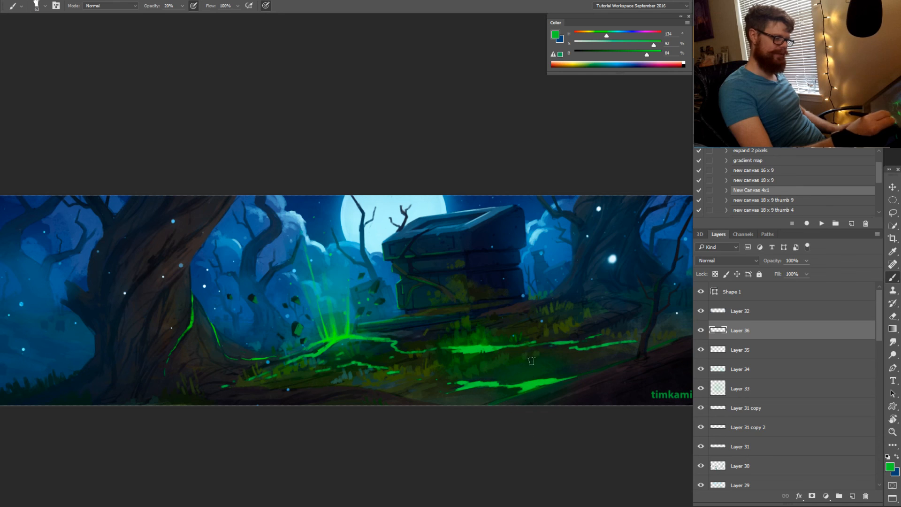
{"action": "key", "text": "bracketleft"}
{"action": "key", "text": "bracketleft"}
{"action": "key", "text": "bracketleft"}
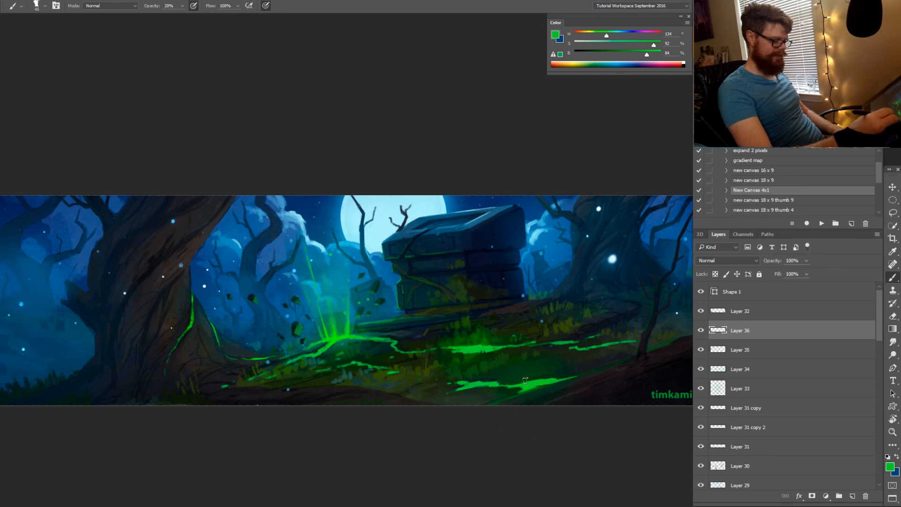
{"action": "key", "text": "0"}
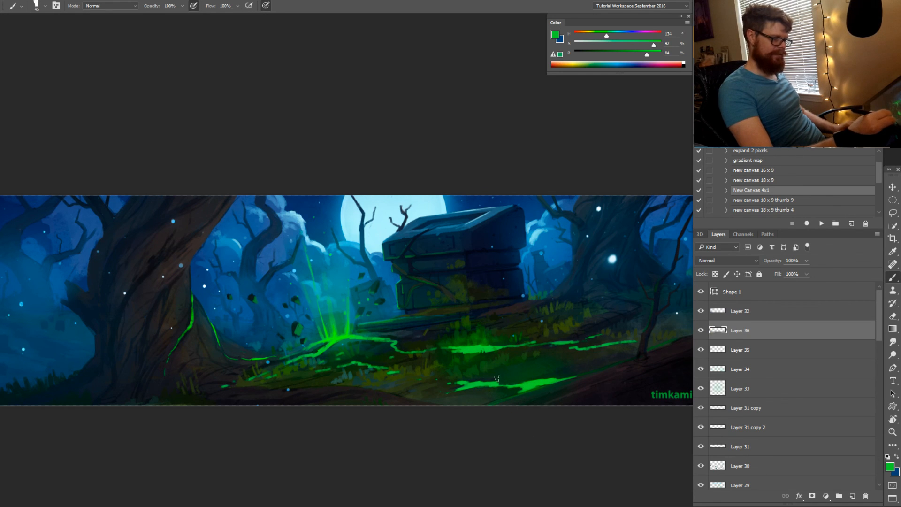
{"action": "left_click_drag", "start_coordinate": [497, 378], "coordinate": [491, 373]}
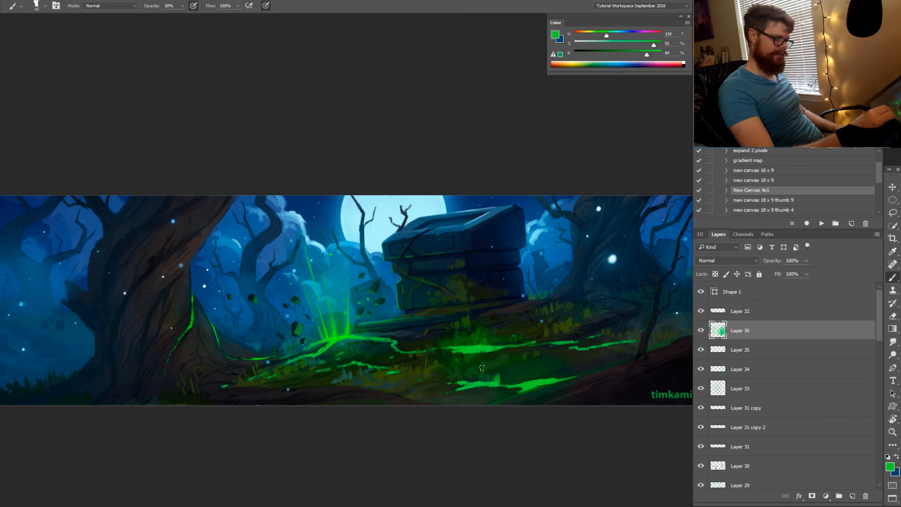
{"action": "key", "text": "z"}
{"action": "key", "text": "b"}
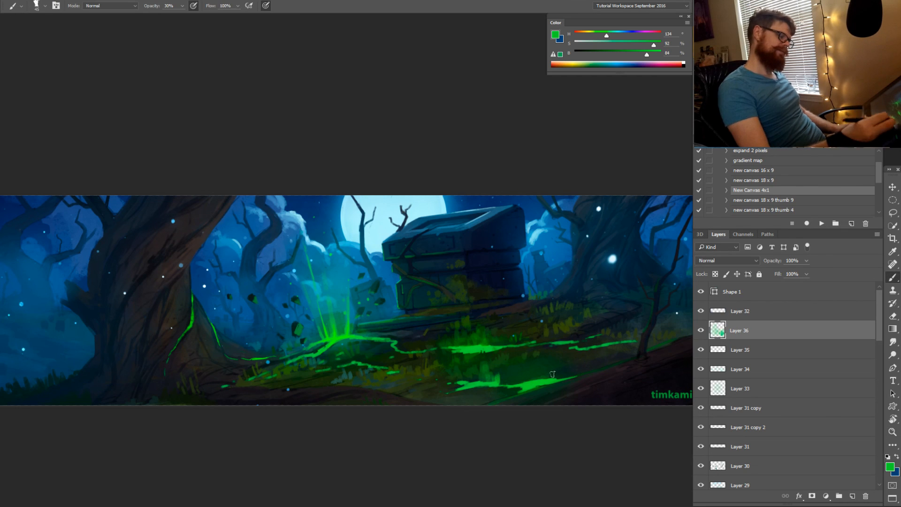
Build up the lower crack's glow and paint a narrow bright green spike rising from its middle at 100% brush opacity
{"action": "mouse_move", "coordinate": [526, 385]}
{"action": "left_mouse_down"}
{"action": "mouse_move", "coordinate": [535, 377]}
{"action": "mouse_move", "coordinate": [528, 415]}
{"action": "mouse_move", "coordinate": [544, 378]}
{"action": "left_mouse_up"}
{"action": "key", "text": "e"}
{"action": "key", "text": "z"}
{"action": "key", "text": "b"}
{"action": "key", "text": "0"}
{"action": "key", "text": "bracketleft"}
{"action": "key", "text": "bracketleft"}
{"action": "key", "text": "bracketleft"}
{"action": "key", "text": "bracketleft"}
{"action": "key", "text": "bracketleft"}
{"action": "key", "text": "bracketleft"}
{"action": "key", "text": "bracketleft"}
{"action": "key", "text": "bracketleft"}
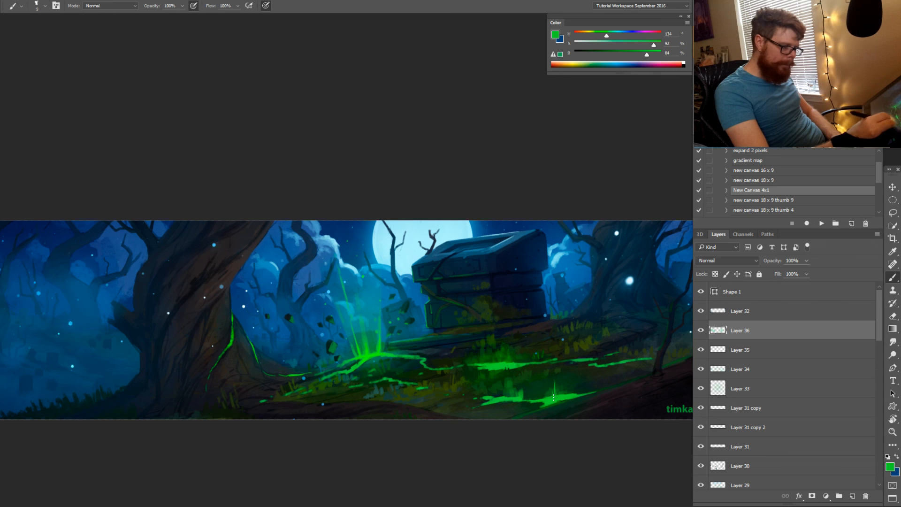
{"action": "left_click_drag", "start_coordinate": [554, 398], "coordinate": [553, 383]}
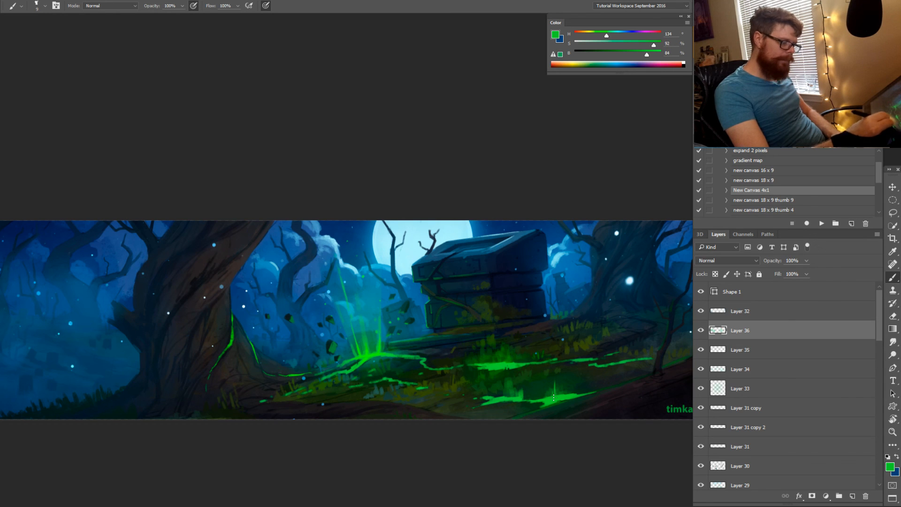
Thicken the bright green rim line on the tree root's outer edge with small brush strokes
{"action": "key", "text": "bracketright"}
{"action": "key", "text": "bracketright"}
{"action": "key", "text": "bracketright"}
{"action": "key", "text": "bracketright"}
{"action": "key", "text": "bracketright"}
{"action": "key", "text": "bracketright"}
{"action": "key", "text": "z"}
{"action": "key", "text": "b"}
{"action": "mouse_move", "coordinate": [251, 340]}
{"action": "left_mouse_down"}
{"action": "mouse_move", "coordinate": [285, 318]}
{"action": "mouse_move", "coordinate": [261, 345]}
{"action": "left_mouse_up"}
{"action": "key", "text": "z"}
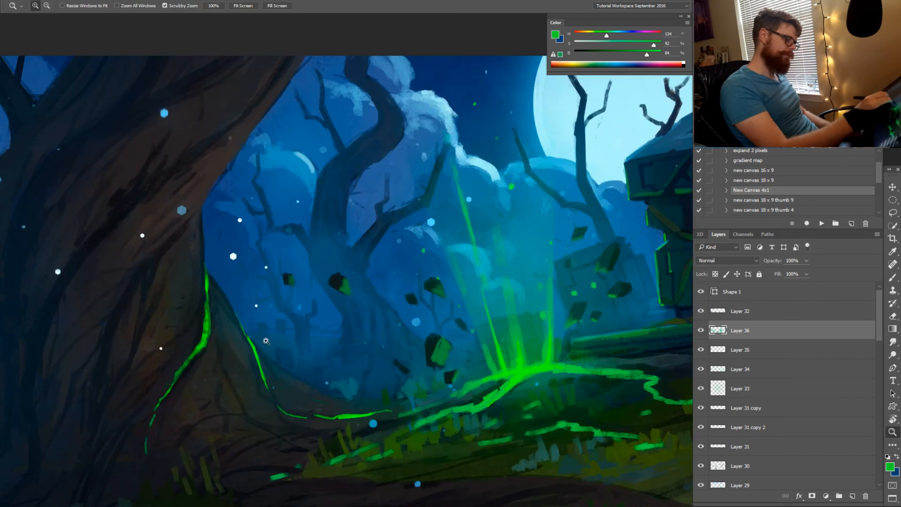
{"action": "key", "text": "b"}
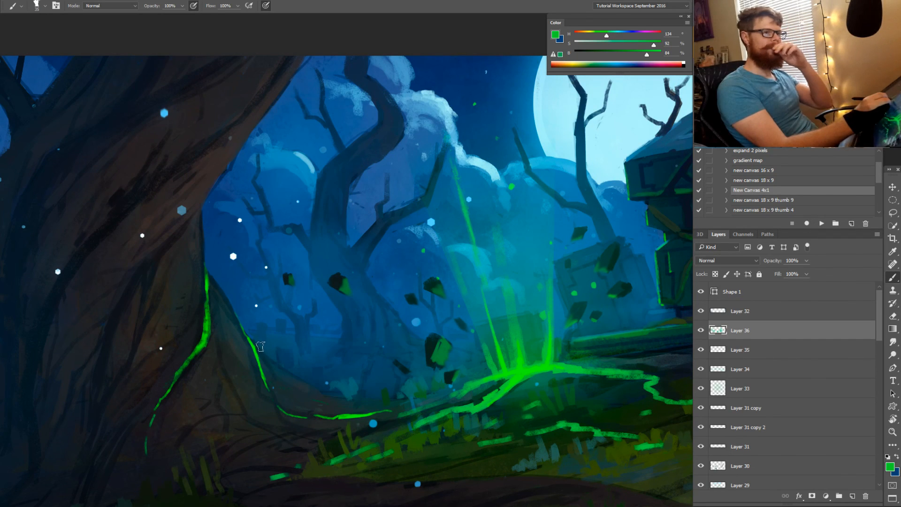
{"action": "key", "text": "bracketleft"}
{"action": "key", "text": "bracketleft"}
{"action": "key", "text": "bracketleft"}
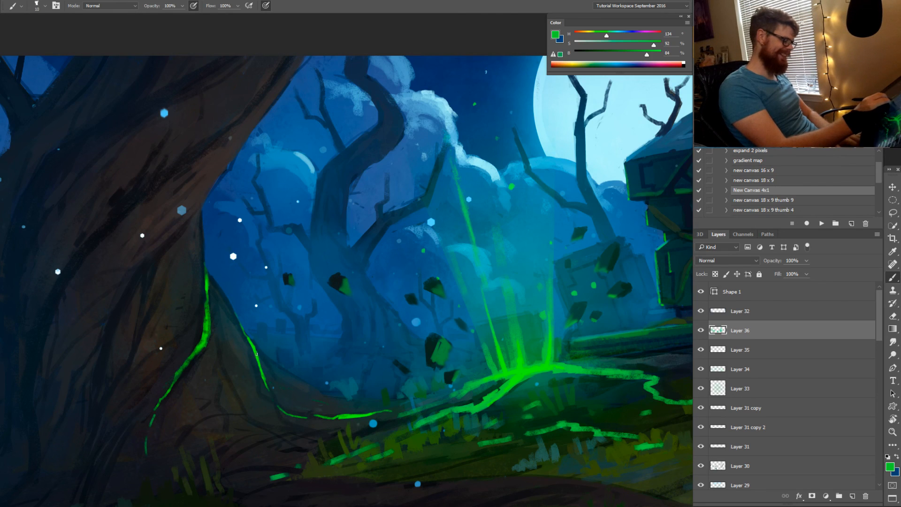
{"action": "left_click_drag", "start_coordinate": [256, 354], "coordinate": [260, 365]}
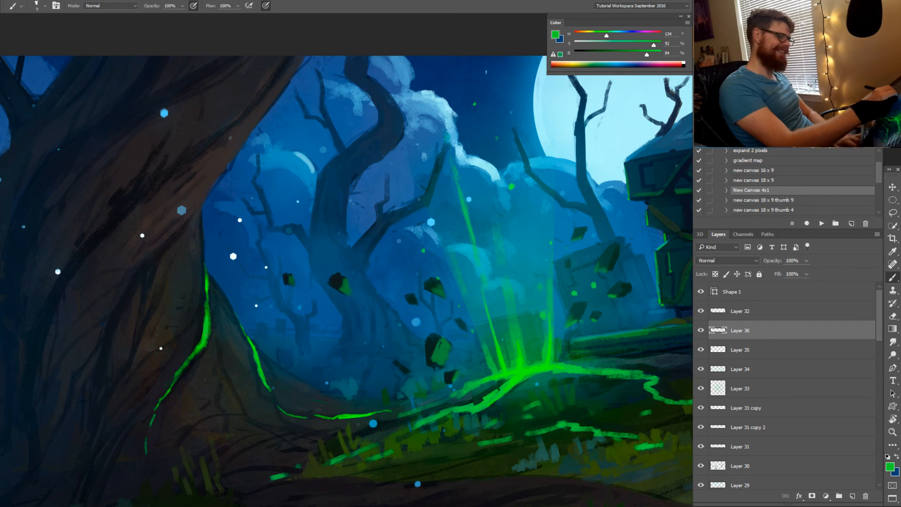
Paint a tapered, forked bright green streak along the inner bark fold of the large tree's trunk
{"action": "left_click_drag", "start_coordinate": [256, 367], "coordinate": [332, 340]}
{"action": "left_click_drag", "start_coordinate": [279, 307], "coordinate": [295, 294]}
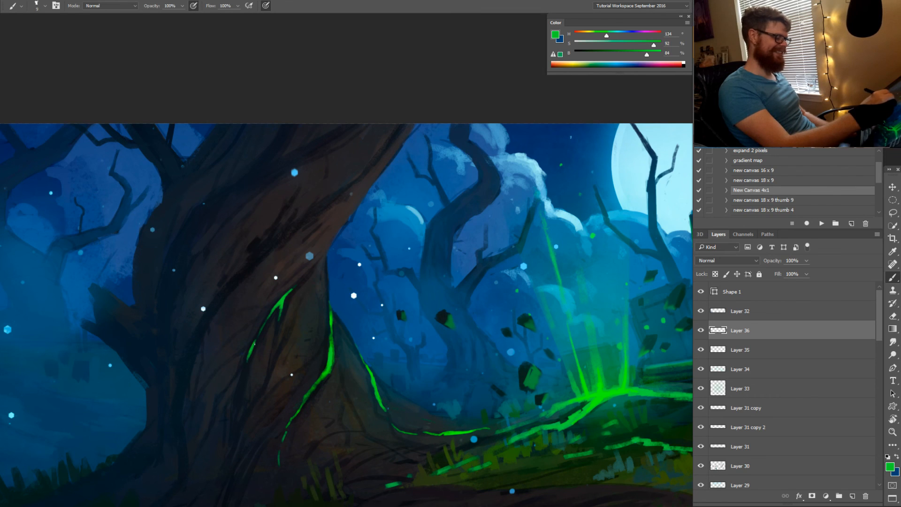
{"action": "mouse_move", "coordinate": [255, 343]}
{"action": "left_mouse_down"}
{"action": "mouse_move", "coordinate": [249, 361]}
{"action": "mouse_move", "coordinate": [315, 328]}
{"action": "left_mouse_up"}
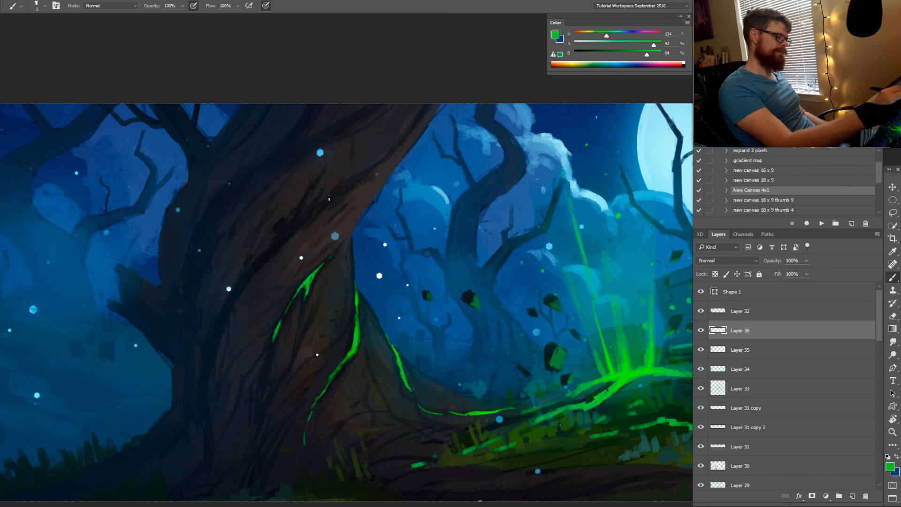
{"action": "key", "text": "z"}
{"action": "left_click_drag", "start_coordinate": [457, 320], "coordinate": [385, 324]}
{"action": "left_click_drag", "start_coordinate": [507, 391], "coordinate": [425, 412]}
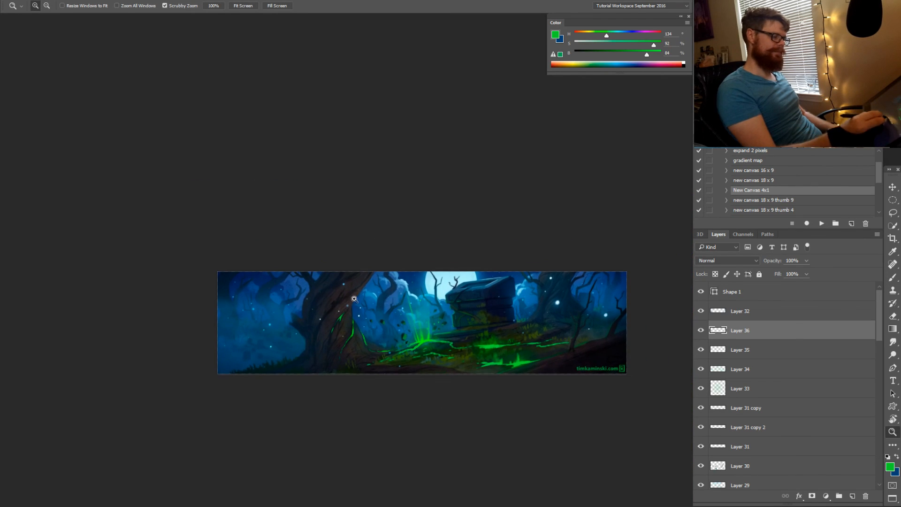
Paint a short thin green streak low on the large trunk, below the forked streak
{"action": "left_click", "coordinate": [354, 299]}
{"action": "key", "text": "b"}
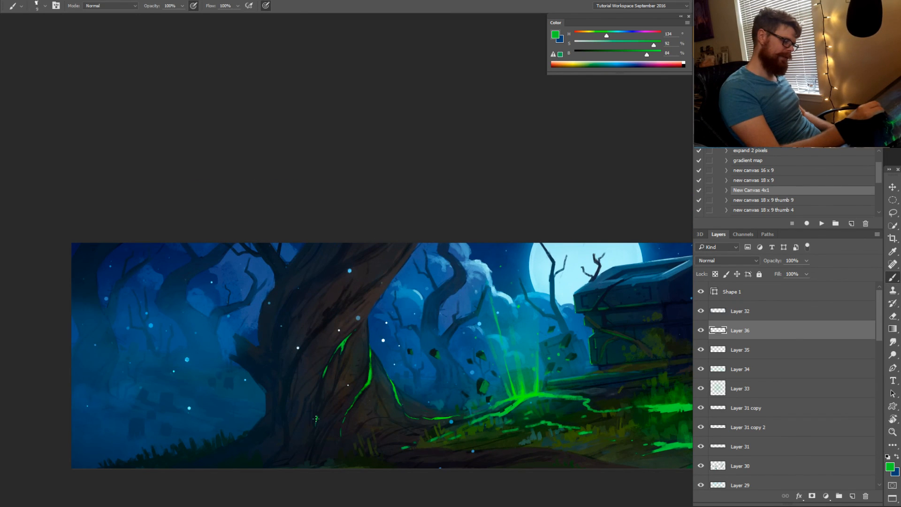
{"action": "key", "text": "z"}
{"action": "left_click_drag", "start_coordinate": [404, 429], "coordinate": [371, 445]}
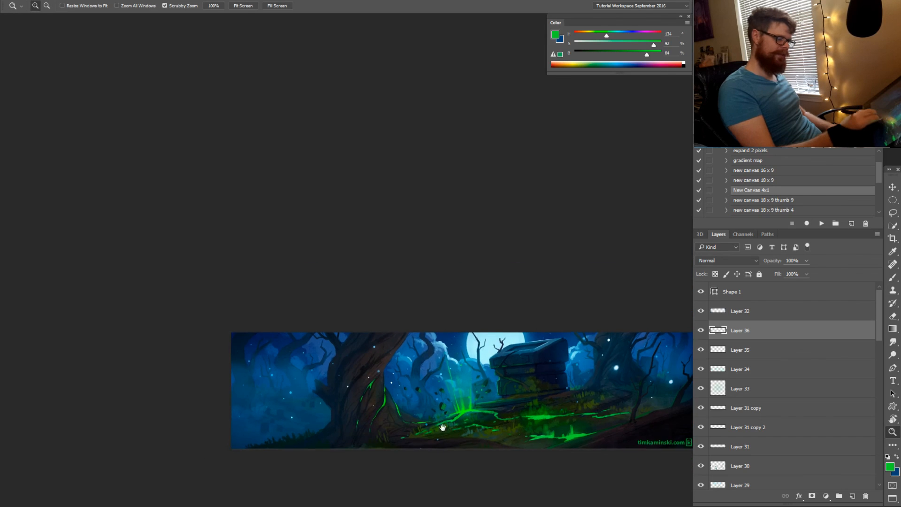
{"action": "left_click_drag", "start_coordinate": [443, 426], "coordinate": [414, 420]}
Paint a small slanted green streak higher on the large trunk, along a bark crease above the forked streak
{"action": "left_click", "coordinate": [371, 392]}
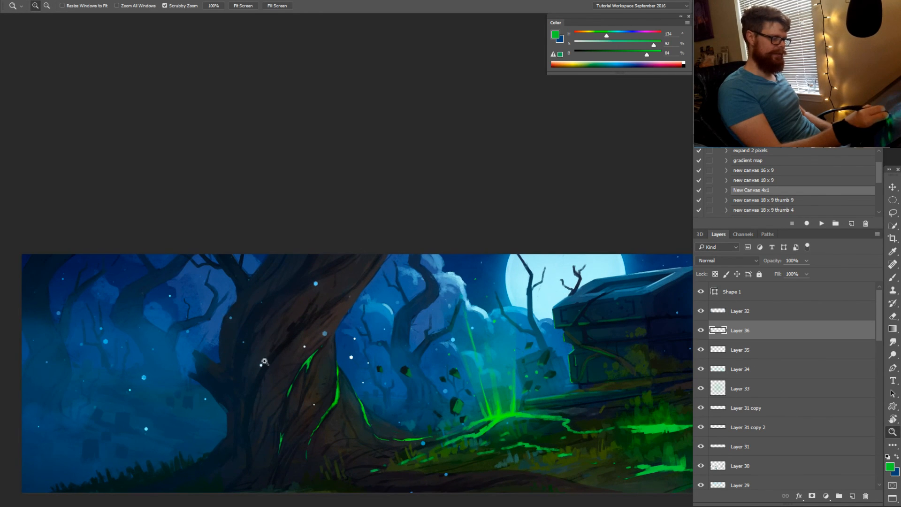
{"action": "key", "text": "b"}
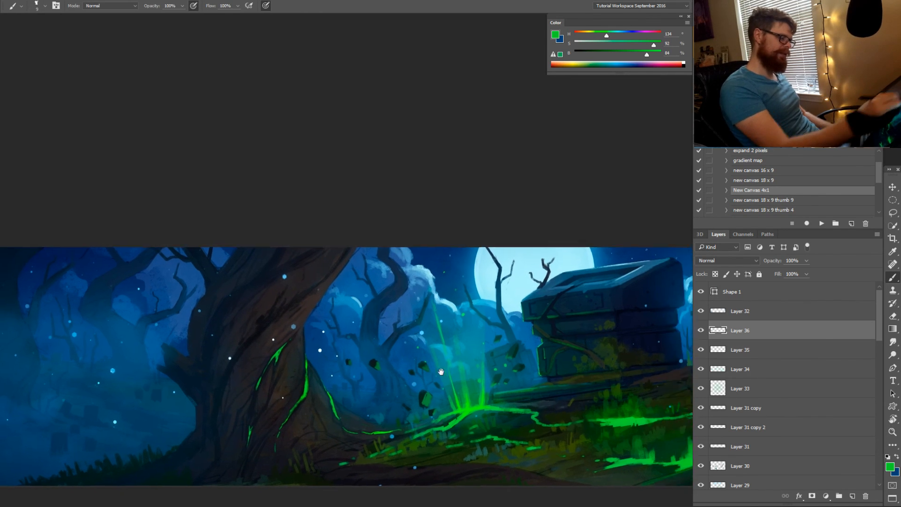
{"action": "left_click_drag", "start_coordinate": [423, 331], "coordinate": [386, 321]}
{"action": "key", "text": "z"}
{"action": "left_click", "coordinate": [300, 291]}
{"action": "key", "text": "b"}
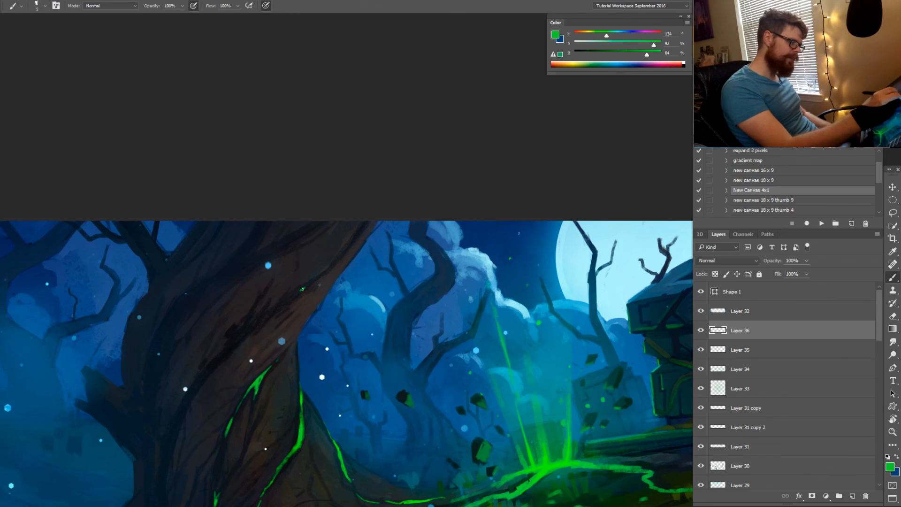
{"action": "left_click_drag", "start_coordinate": [307, 286], "coordinate": [296, 294]}
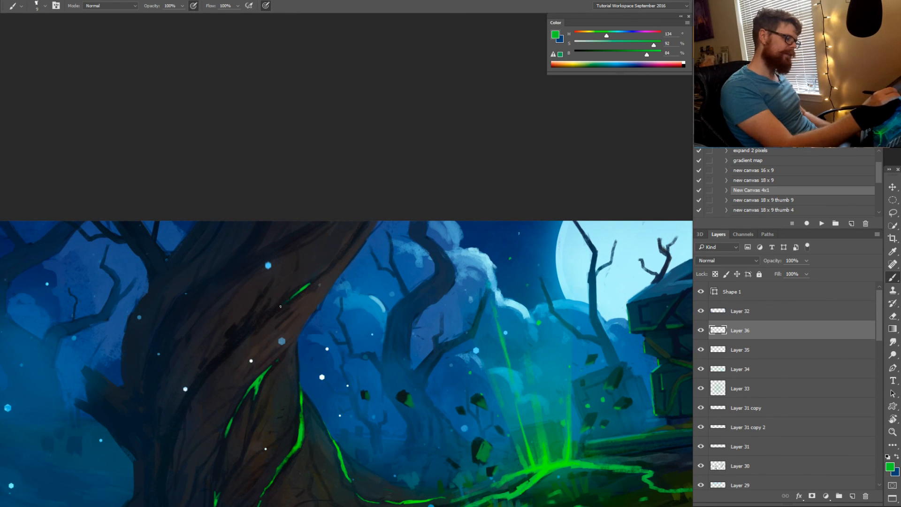
Check the whole painting and extend the far glowing ground crack toward the thin bare tree in bright green
{"action": "key", "text": "z"}
{"action": "mouse_move", "coordinate": [381, 339]}
{"action": "left_mouse_down"}
{"action": "mouse_move", "coordinate": [334, 382]}
{"action": "mouse_move", "coordinate": [306, 389]}
{"action": "left_mouse_up"}
{"action": "left_click_drag", "start_coordinate": [464, 414], "coordinate": [438, 409]}
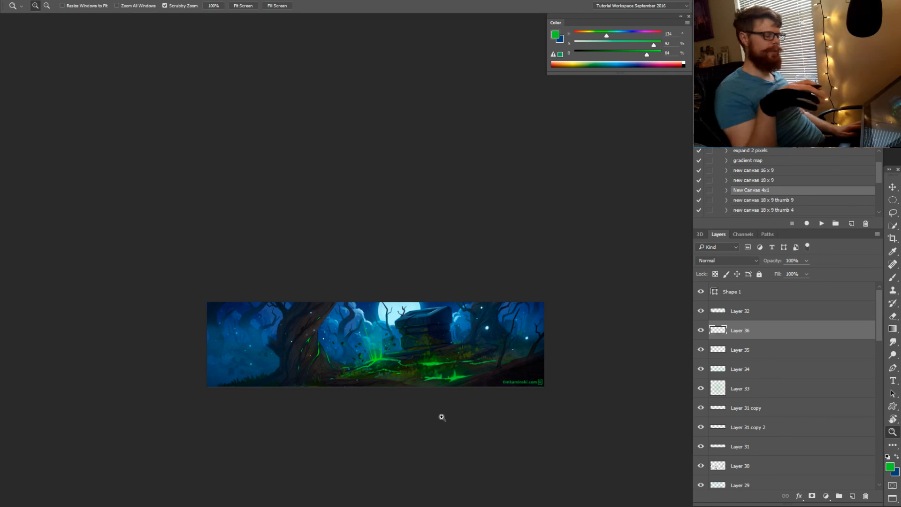
{"action": "left_click", "coordinate": [418, 367]}
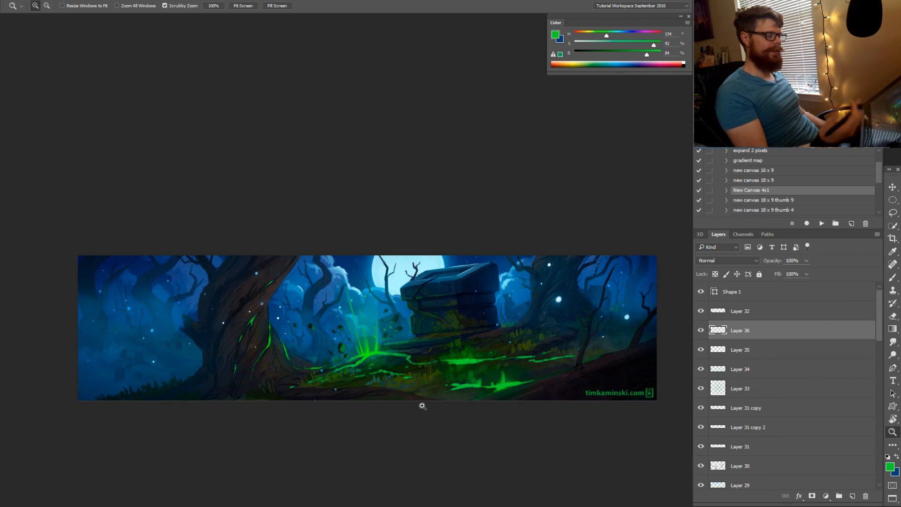
{"action": "left_click", "coordinate": [596, 347]}
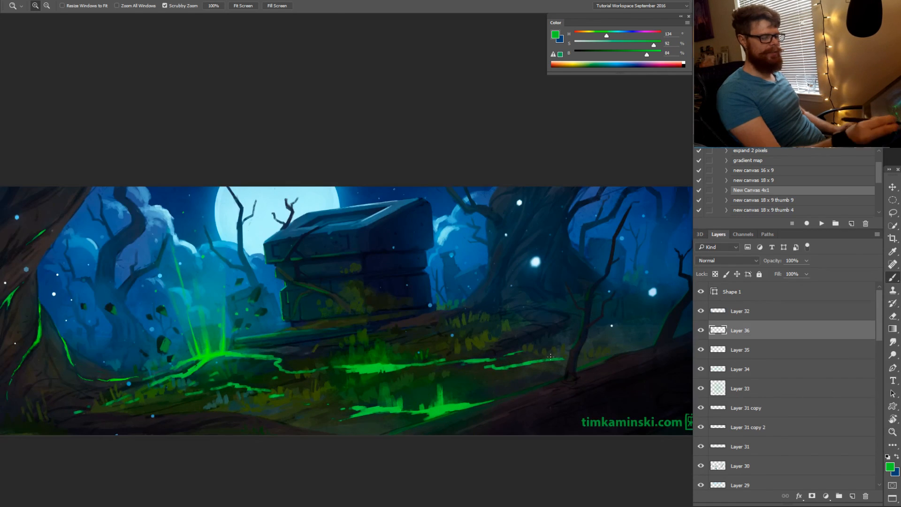
{"action": "key", "text": "b"}
{"action": "mouse_move", "coordinate": [557, 359]}
{"action": "left_mouse_down"}
{"action": "mouse_move", "coordinate": [585, 356]}
{"action": "mouse_move", "coordinate": [577, 356]}
{"action": "left_mouse_up"}
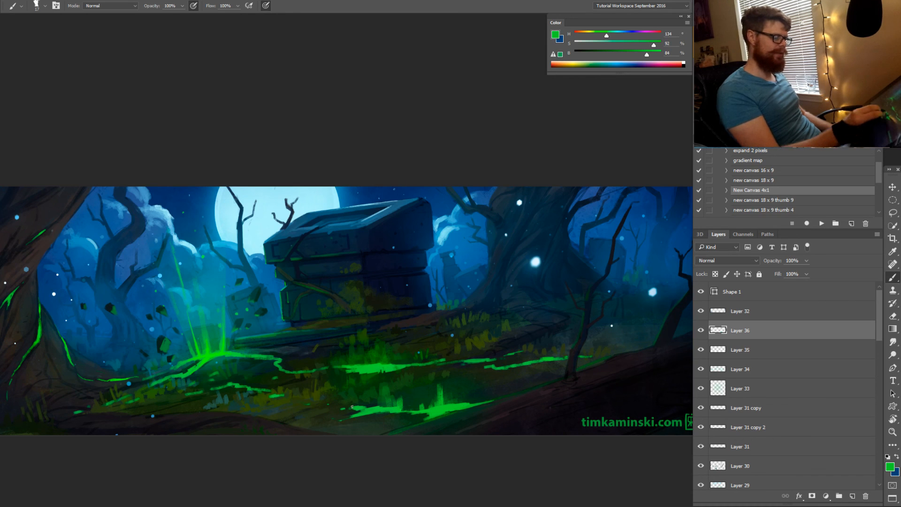
Rotate the canvas and reshape the near end of the lower glowing crack with small bright green strokes
{"action": "left_click_drag", "start_coordinate": [343, 410], "coordinate": [399, 408]}
{"action": "key", "text": "r"}
{"action": "left_click_drag", "start_coordinate": [453, 421], "coordinate": [487, 357]}
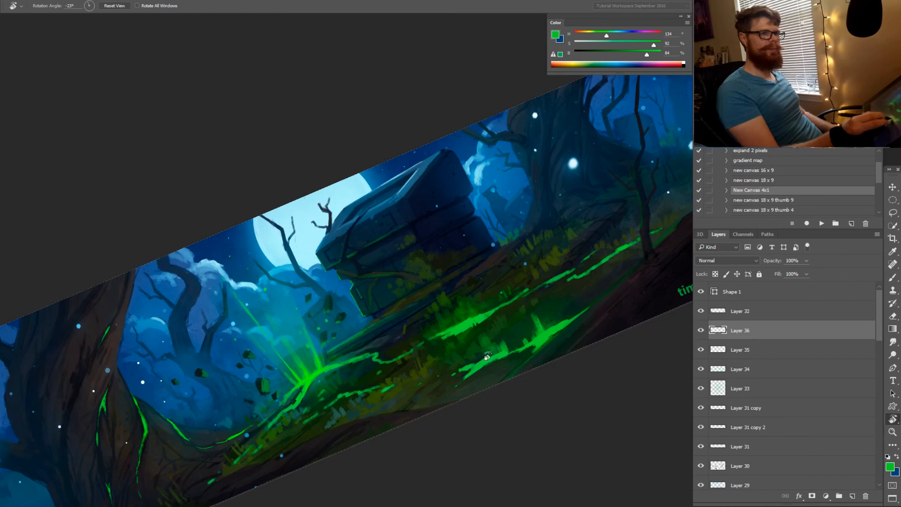
{"action": "key", "text": "b"}
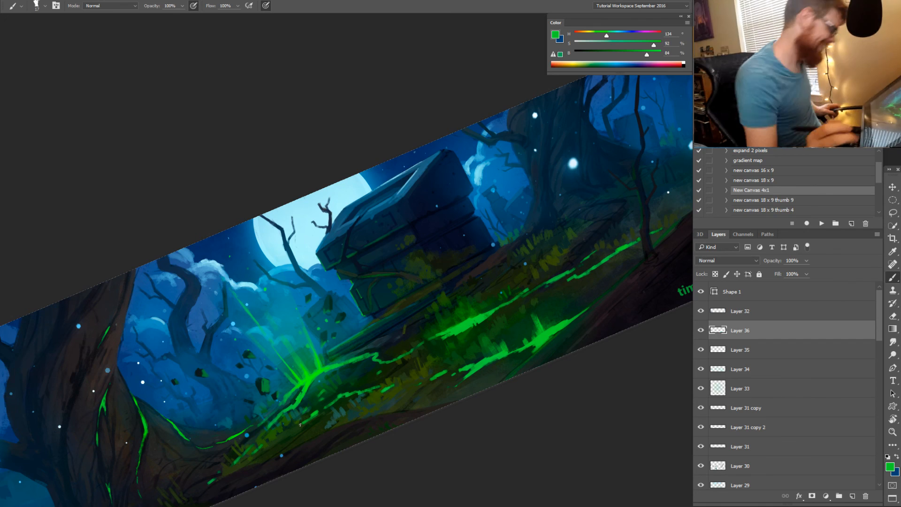
{"action": "key", "text": "bracketleft"}
{"action": "key", "text": "bracketleft"}
{"action": "key", "text": "bracketright"}
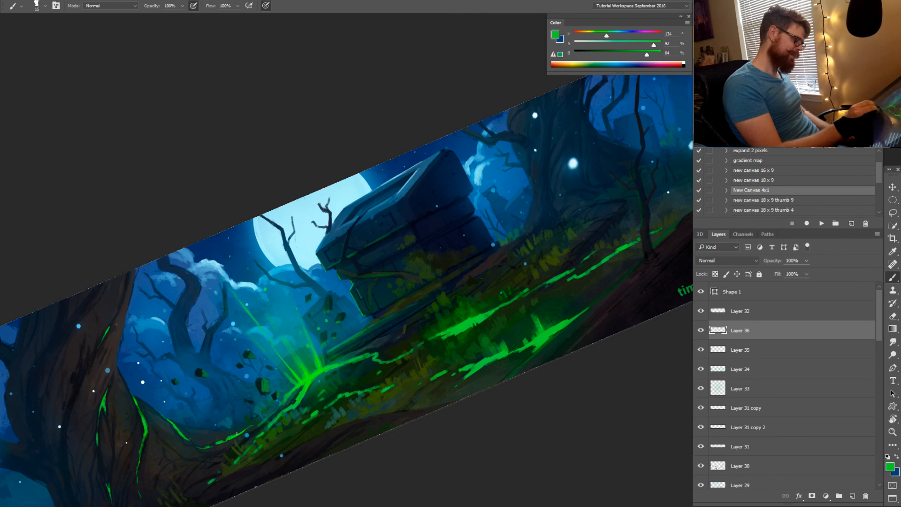
{"action": "key", "text": "r"}
{"action": "left_click_drag", "start_coordinate": [400, 402], "coordinate": [355, 411]}
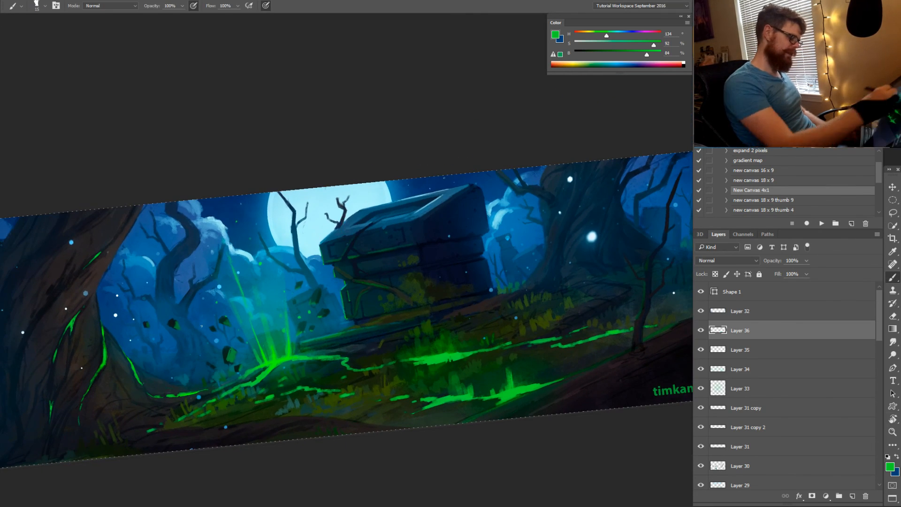
Paint small bright green highlight strokes along the base of the stone tomb, near its front corner
{"action": "key", "text": "alt+space"}
{"action": "left_click", "coordinate": [415, 398], "text": "alt"}
{"action": "left_click_drag", "start_coordinate": [421, 406], "coordinate": [398, 414]}
{"action": "left_click", "coordinate": [376, 351], "text": "ctrl"}
{"action": "left_click", "coordinate": [375, 350], "text": "ctrl"}
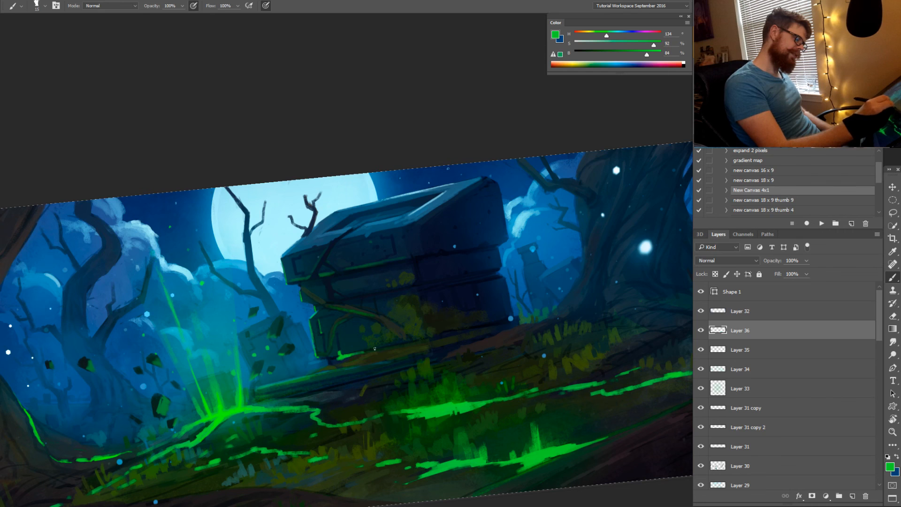
{"action": "key", "text": "alt+space"}
{"action": "left_click", "coordinate": [379, 413], "text": "alt"}
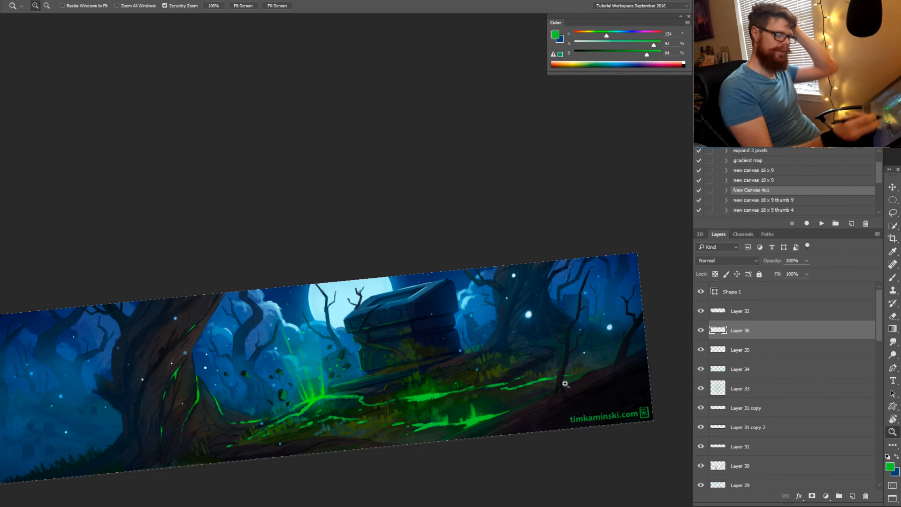
Paint a small jagged green crack on the ground beside the thin bare tree with a smaller brush and erase the stray strokes
{"action": "left_click", "coordinate": [509, 337]}
{"action": "key", "text": "b"}
{"action": "key", "text": "["}
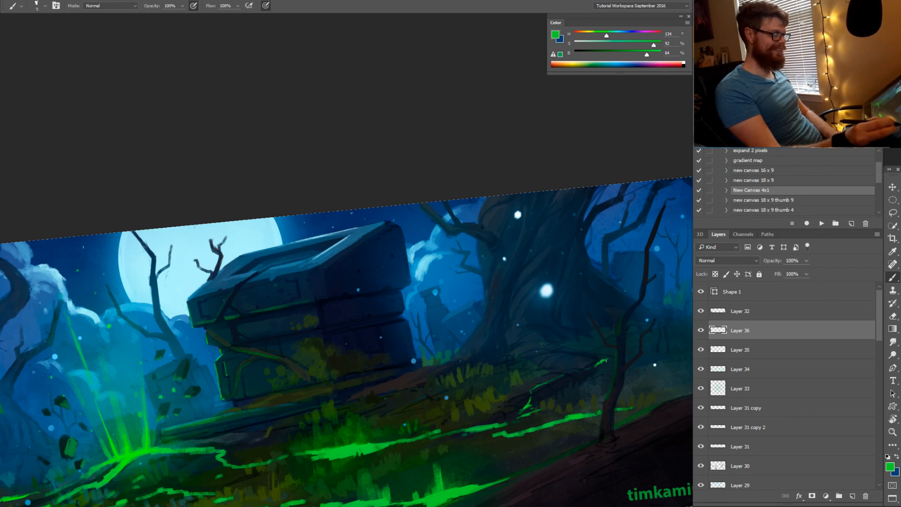
{"action": "key", "text": "e"}
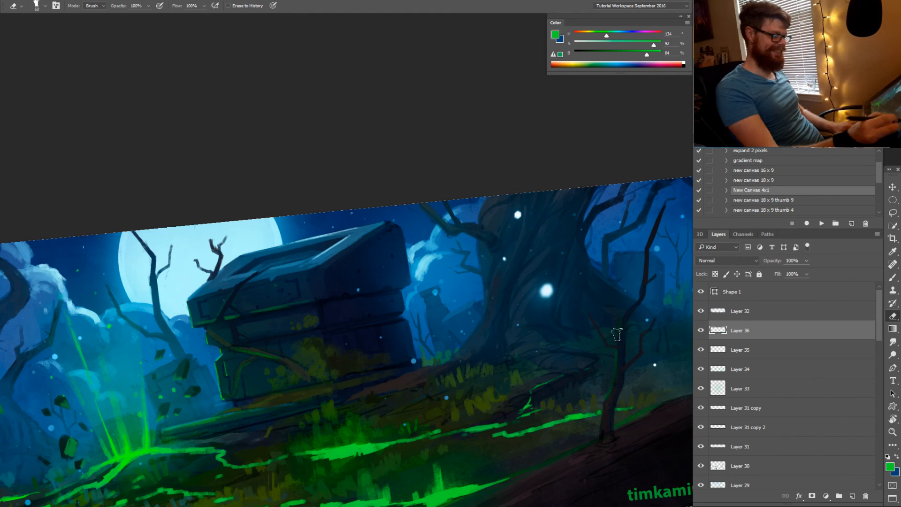
Paint thin glowing green streaks up the background tree's trunk behind the tomb and down along its root
{"action": "key", "text": "b"}
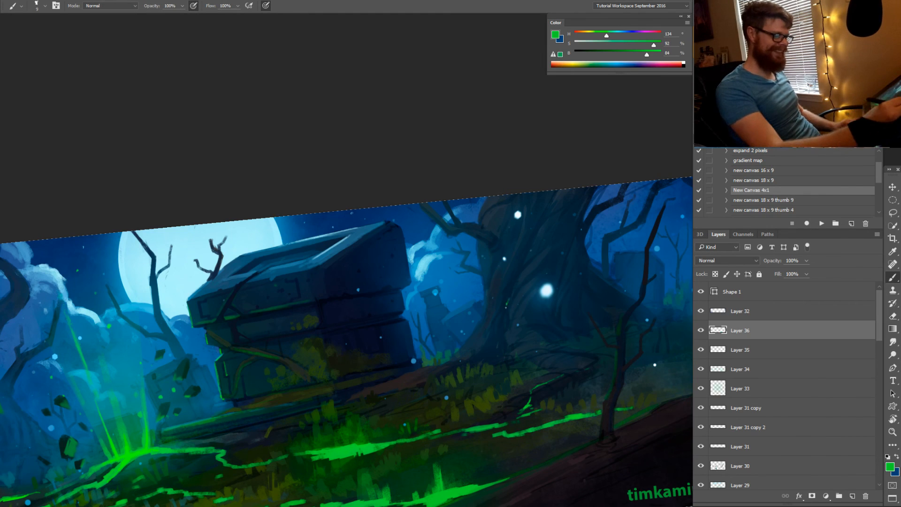
{"action": "left_click_drag", "start_coordinate": [506, 308], "coordinate": [510, 296]}
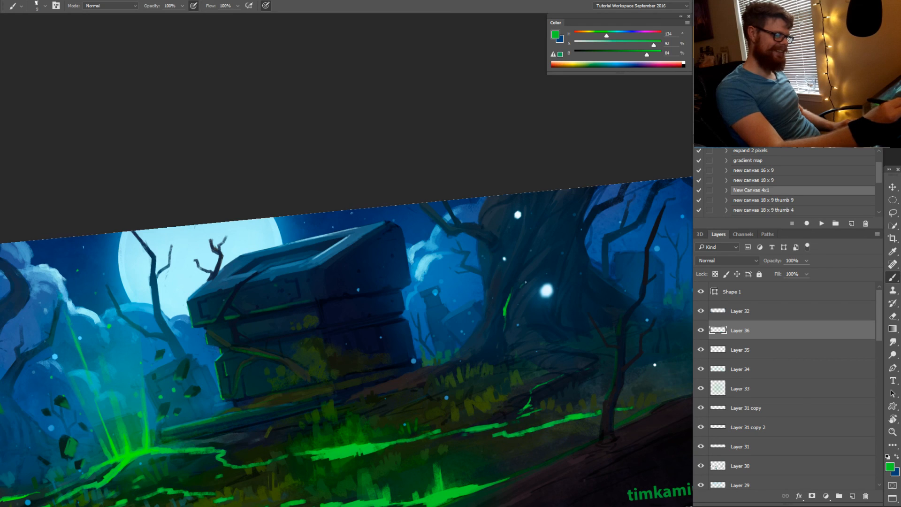
{"action": "left_click_drag", "start_coordinate": [531, 276], "coordinate": [521, 285]}
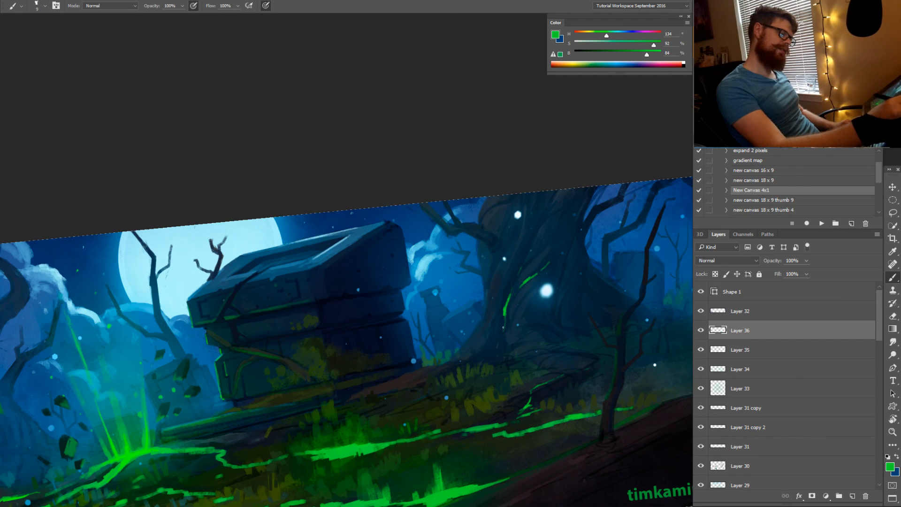
{"action": "key", "text": "z"}
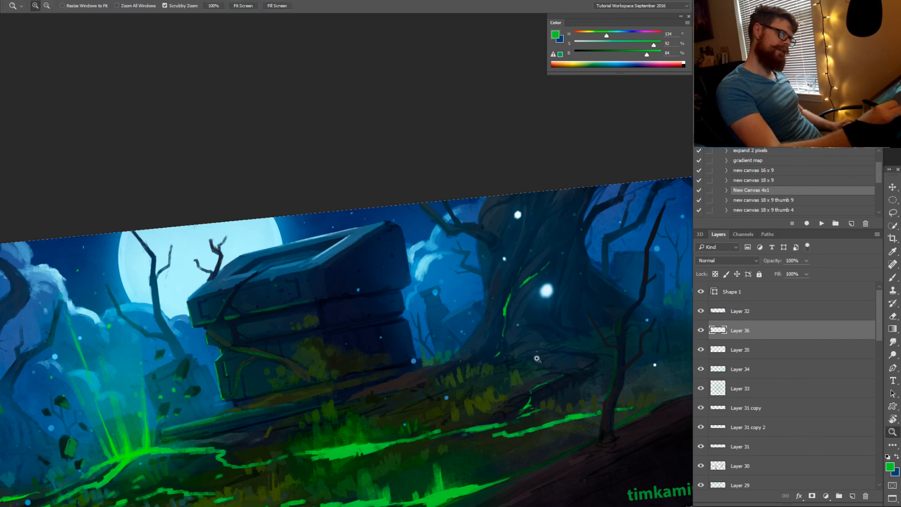
{"action": "left_click_drag", "start_coordinate": [531, 381], "coordinate": [475, 383]}
{"action": "left_click_drag", "start_coordinate": [534, 358], "coordinate": [585, 337]}
{"action": "key", "text": "b"}
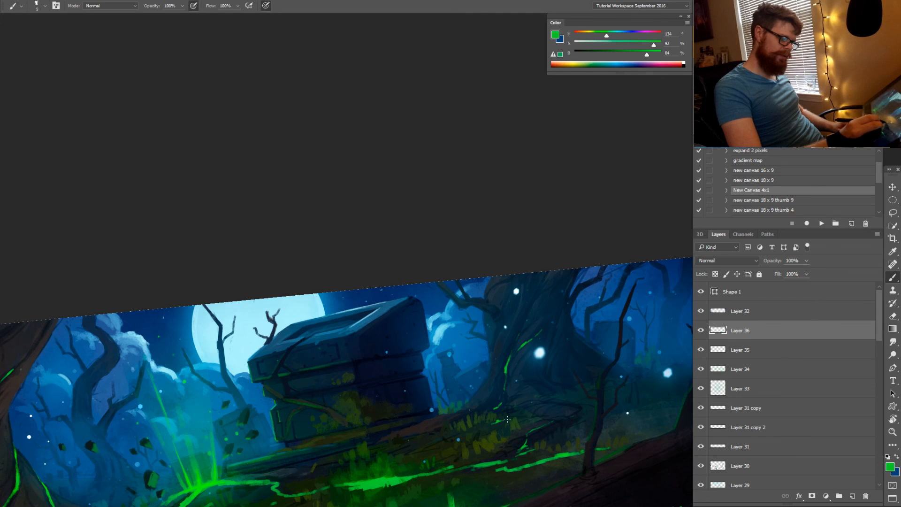
Trim the green streak on the background tree's trunk with the Eraser
{"action": "key", "text": "z"}
{"action": "left_click_drag", "start_coordinate": [507, 419], "coordinate": [463, 477]}
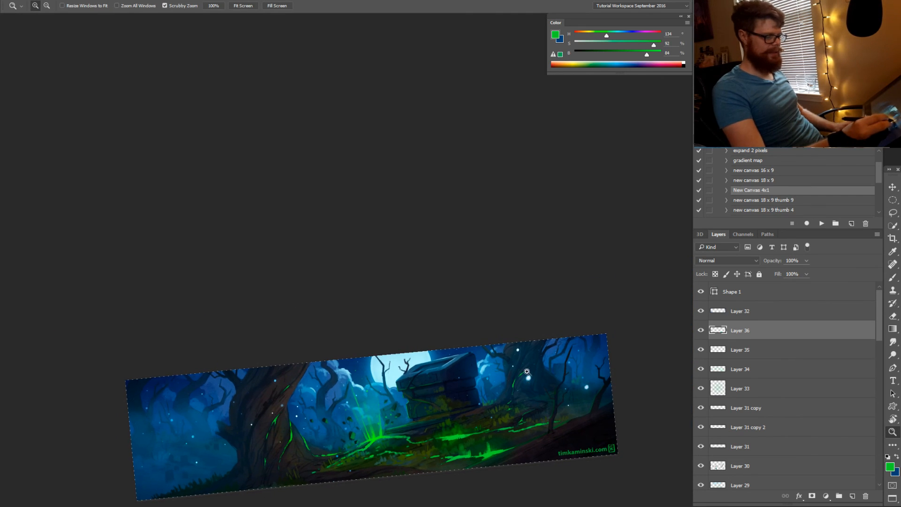
{"action": "left_click", "coordinate": [527, 371]}
{"action": "key", "text": "e"}
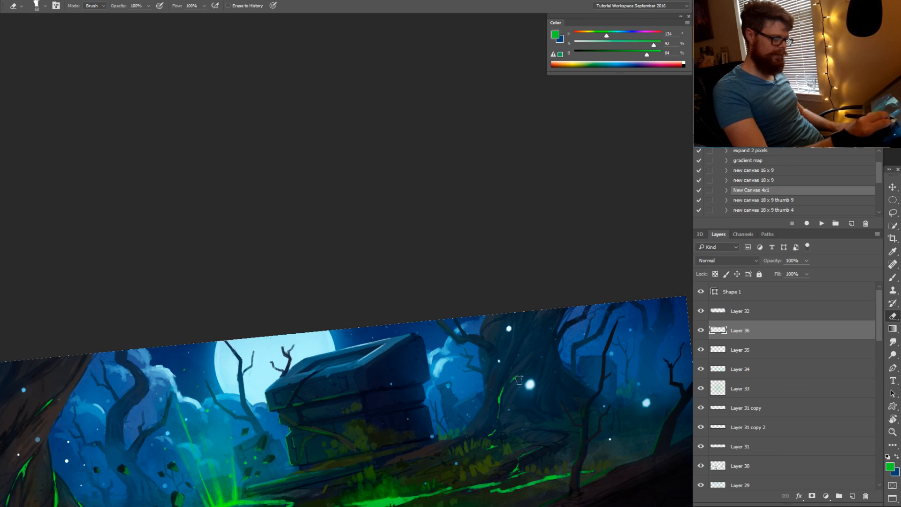
{"action": "left_click_drag", "start_coordinate": [518, 384], "coordinate": [552, 344]}
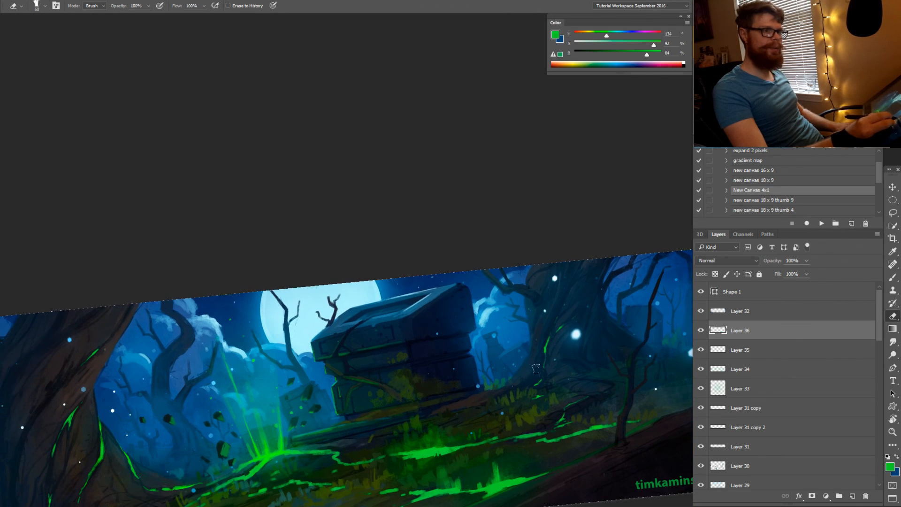
Rotate the tilted canvas view back to level and check the whole painting
{"action": "left_click_drag", "start_coordinate": [450, 393], "coordinate": [575, 335]}
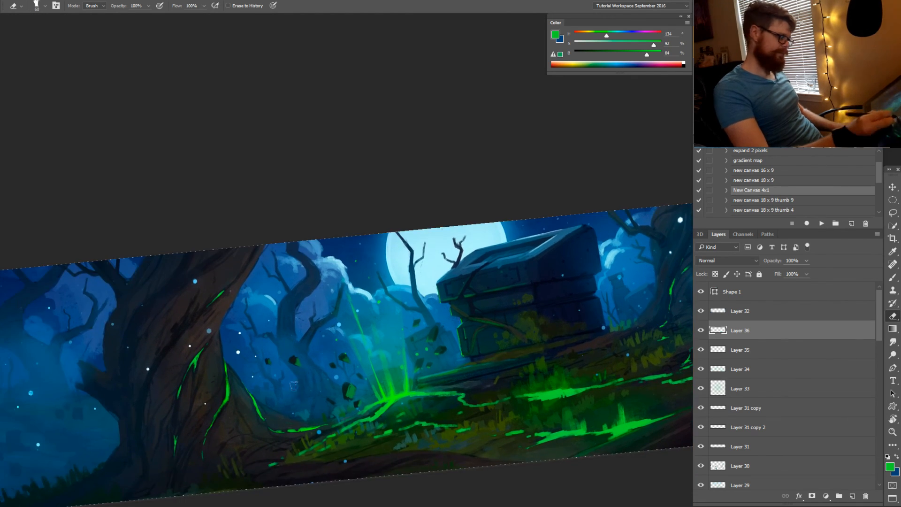
{"action": "left_click_drag", "start_coordinate": [333, 402], "coordinate": [286, 432]}
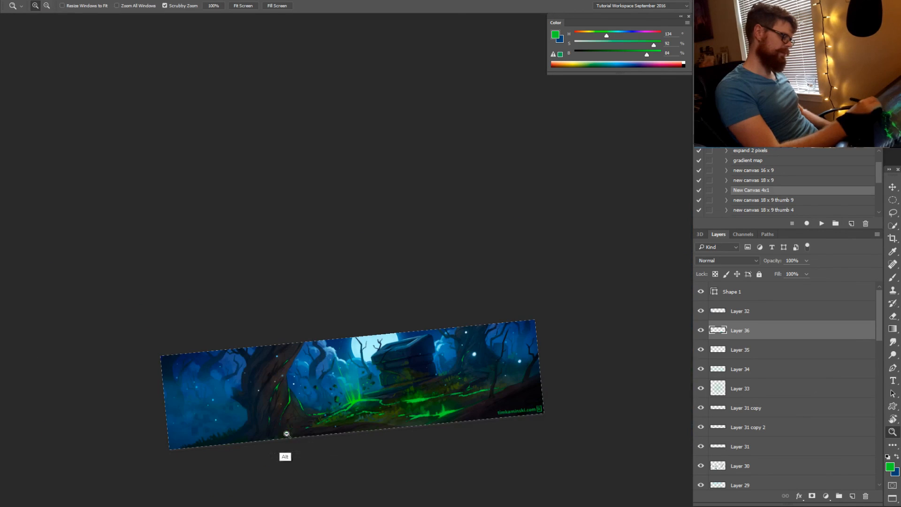
{"action": "key", "text": "r"}
{"action": "left_click_drag", "start_coordinate": [596, 355], "coordinate": [593, 372]}
{"action": "key", "text": "z"}
{"action": "left_click_drag", "start_coordinate": [500, 388], "coordinate": [585, 359]}
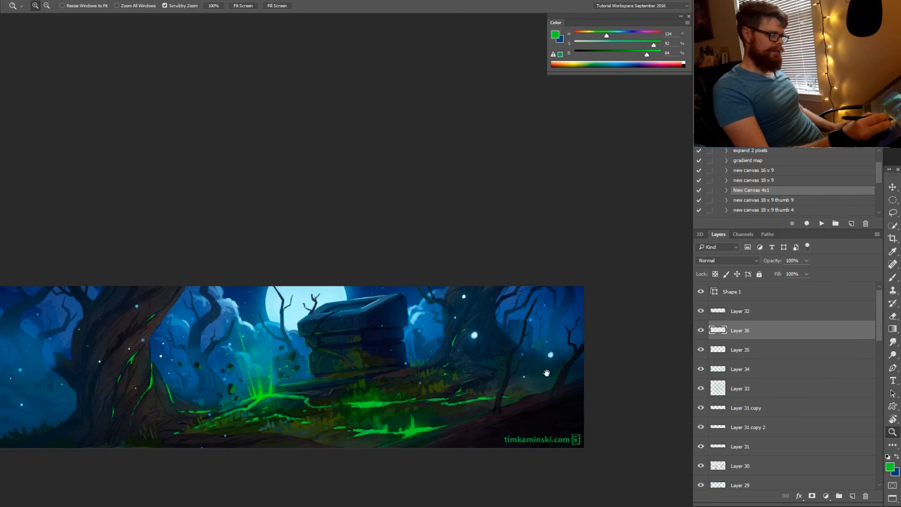
Stamp all visible layers into a merged layer above Shape 1, and apply the Final Pass action to it
{"action": "left_click", "coordinate": [798, 292]}
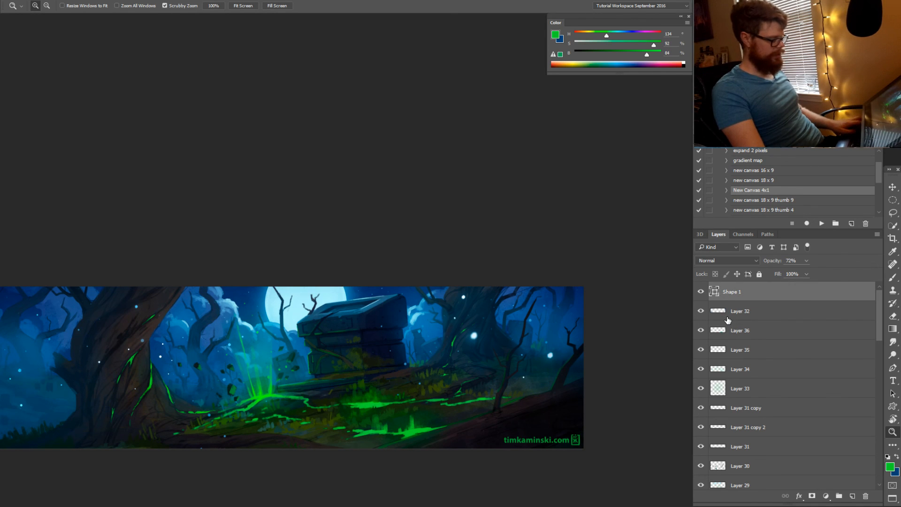
{"action": "key", "text": "ctrl+shift+alt+e"}
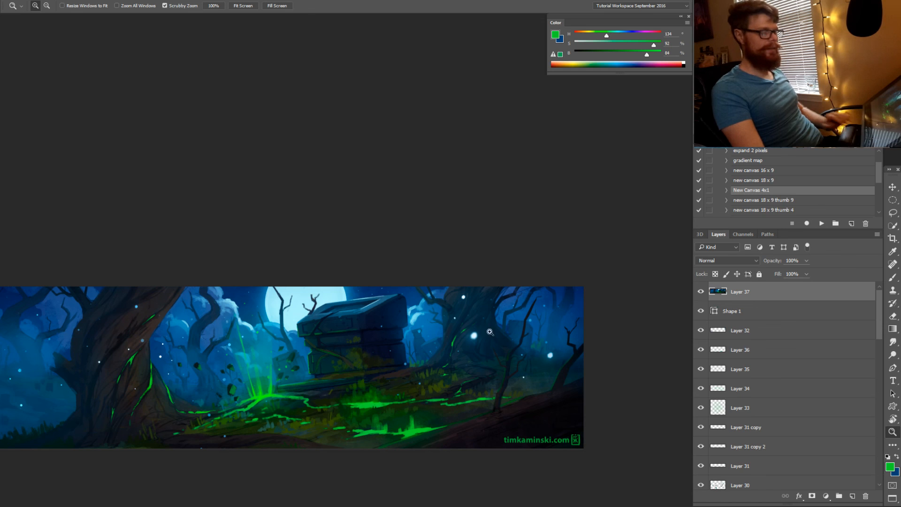
{"action": "scroll", "coordinate": [798, 190], "scroll_direction": "up", "scroll_amount": 1}
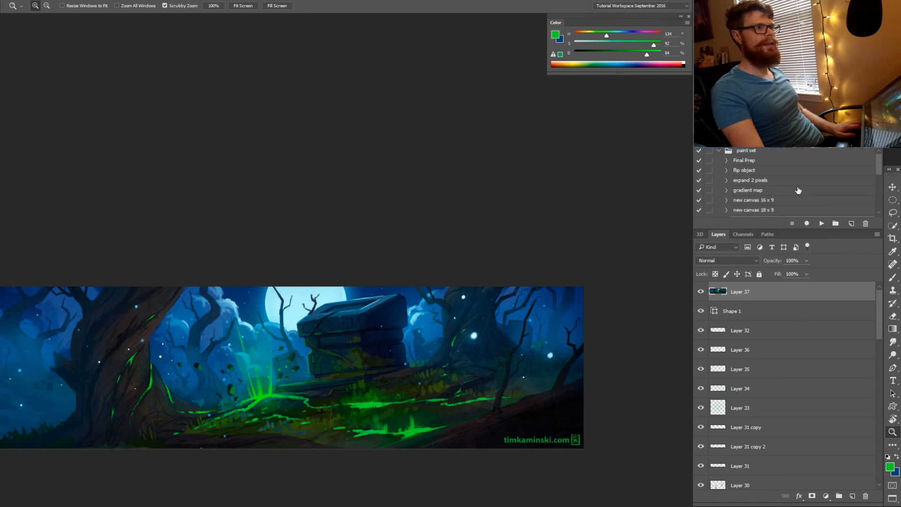
{"action": "scroll", "coordinate": [767, 197], "scroll_direction": "down", "scroll_amount": 4}
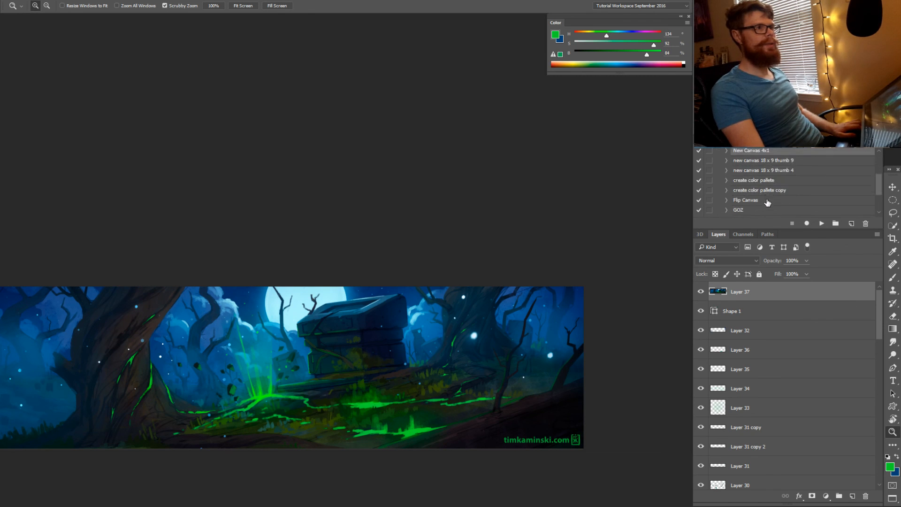
{"action": "scroll", "coordinate": [762, 209], "scroll_direction": "down", "scroll_amount": 1}
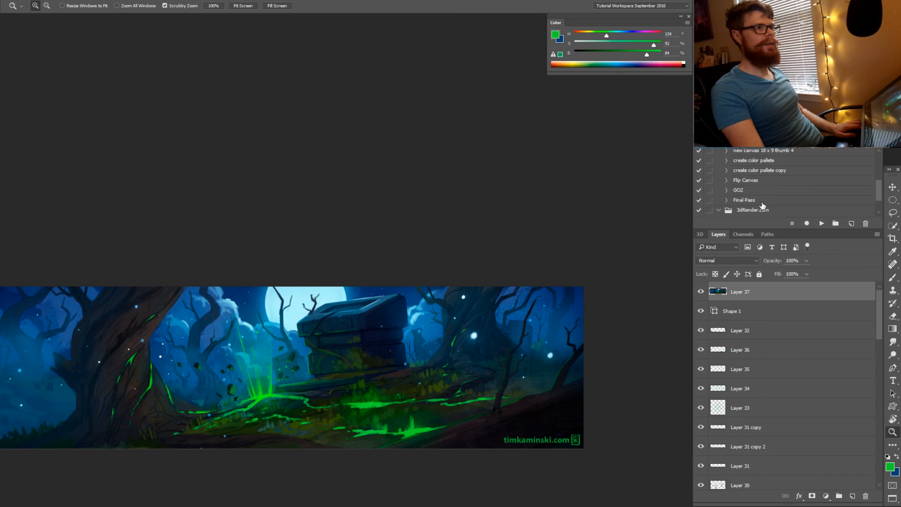
{"action": "left_click", "coordinate": [761, 202]}
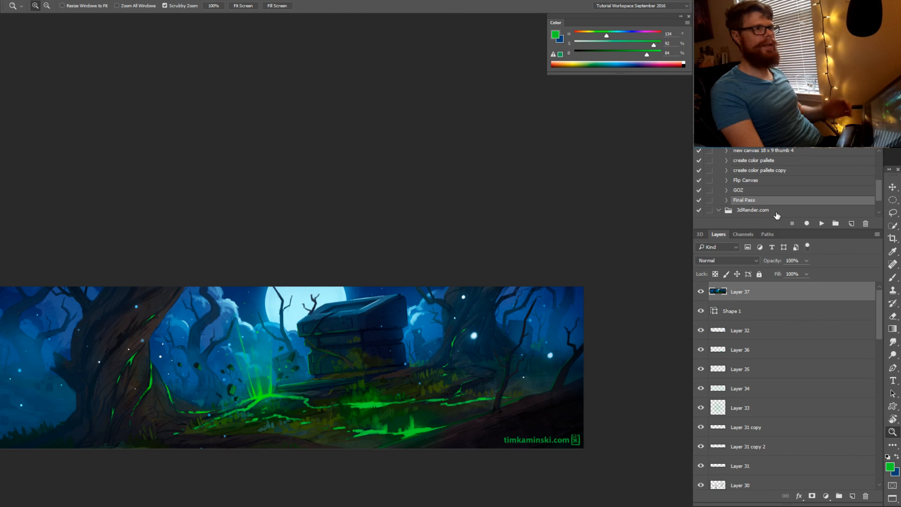
{"action": "left_click_drag", "start_coordinate": [347, 331], "coordinate": [472, 334]}
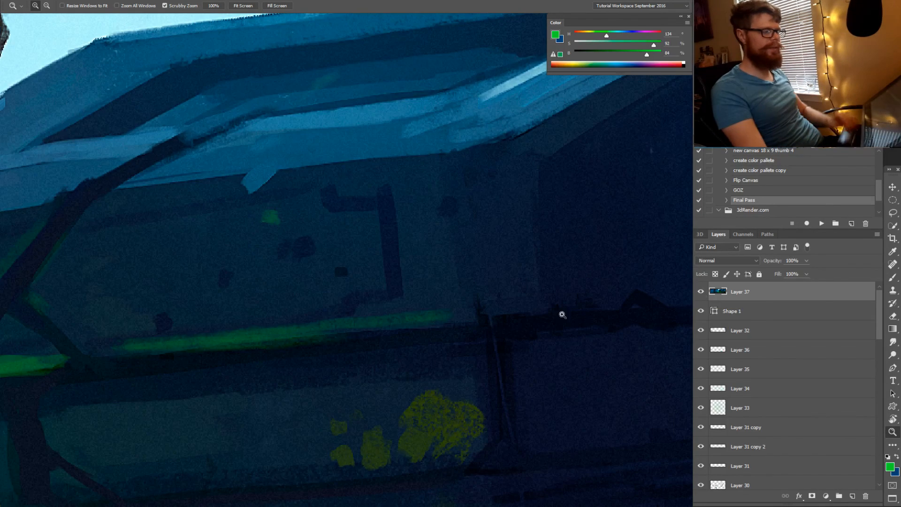
{"action": "mouse_move", "coordinate": [509, 322]}
{"action": "left_mouse_down"}
{"action": "mouse_move", "coordinate": [446, 344]}
{"action": "mouse_move", "coordinate": [465, 328]}
{"action": "mouse_move", "coordinate": [457, 314]}
{"action": "left_mouse_up"}
{"action": "mouse_move", "coordinate": [474, 324]}
{"action": "left_mouse_down"}
{"action": "mouse_move", "coordinate": [458, 343]}
{"action": "mouse_move", "coordinate": [437, 339]}
{"action": "left_mouse_up"}
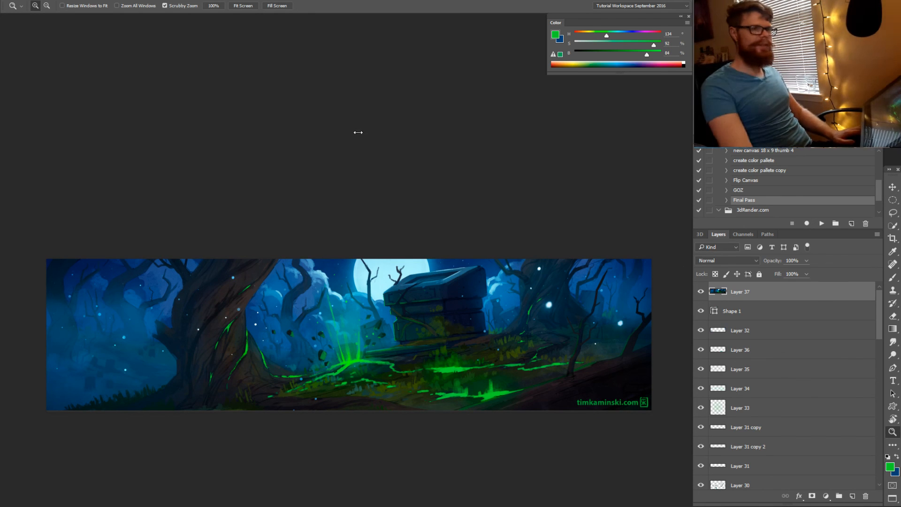
{"action": "mouse_move", "coordinate": [272, 232]}
{"action": "left_mouse_down"}
{"action": "mouse_move", "coordinate": [282, 226]}
{"action": "mouse_move", "coordinate": [272, 225]}
{"action": "left_mouse_up"}
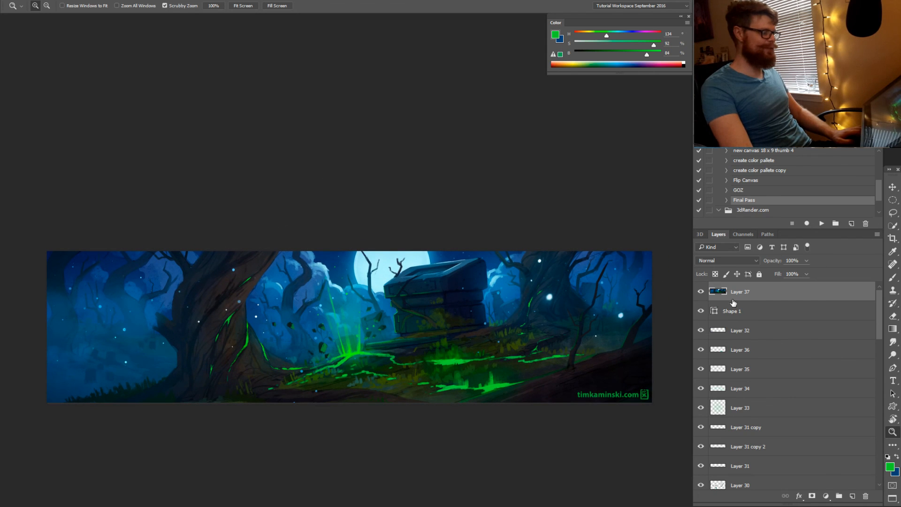
Add a Hue/Saturation adjustment layer with Hue +7, compare the painting with and without it, and leave it hidden
{"action": "left_click", "coordinate": [826, 497]}
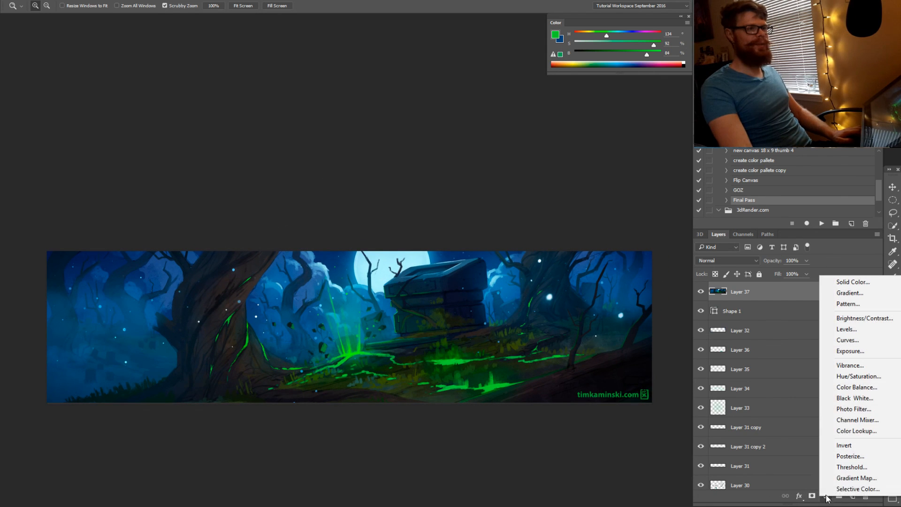
{"action": "left_click", "coordinate": [873, 381]}
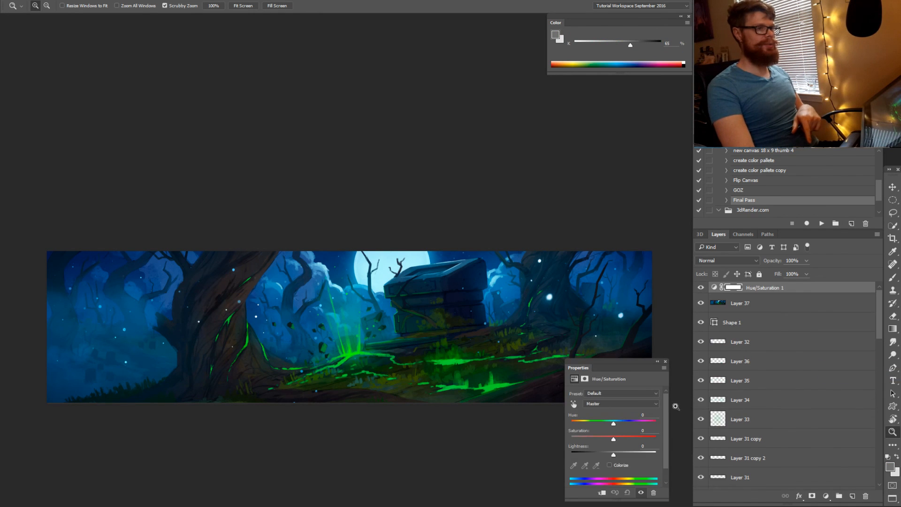
{"action": "left_click_drag", "start_coordinate": [614, 424], "coordinate": [619, 426]}
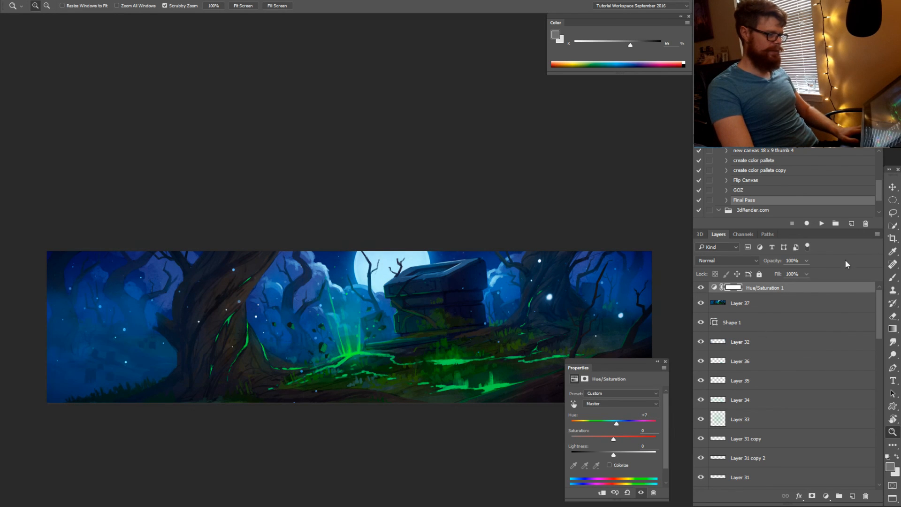
{"action": "left_click", "coordinate": [701, 289]}
{"action": "left_click", "coordinate": [702, 288]}
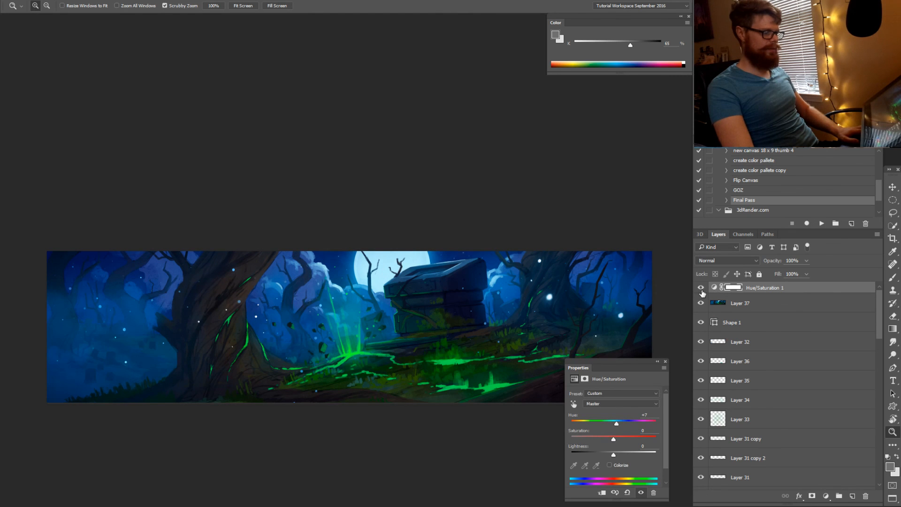
{"action": "left_click", "coordinate": [701, 288]}
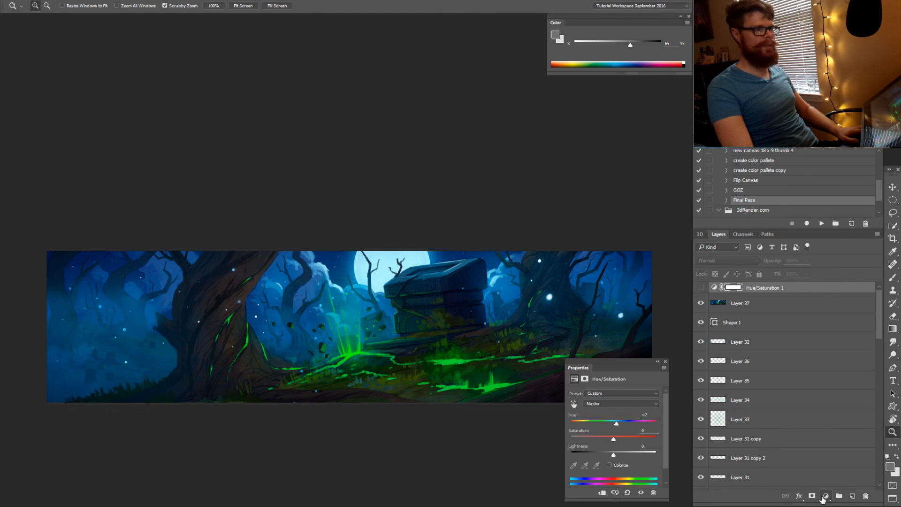
Add a Curves adjustment layer, move its black and white points slightly inward, and compare the painting with and without it
{"action": "left_click", "coordinate": [825, 496]}
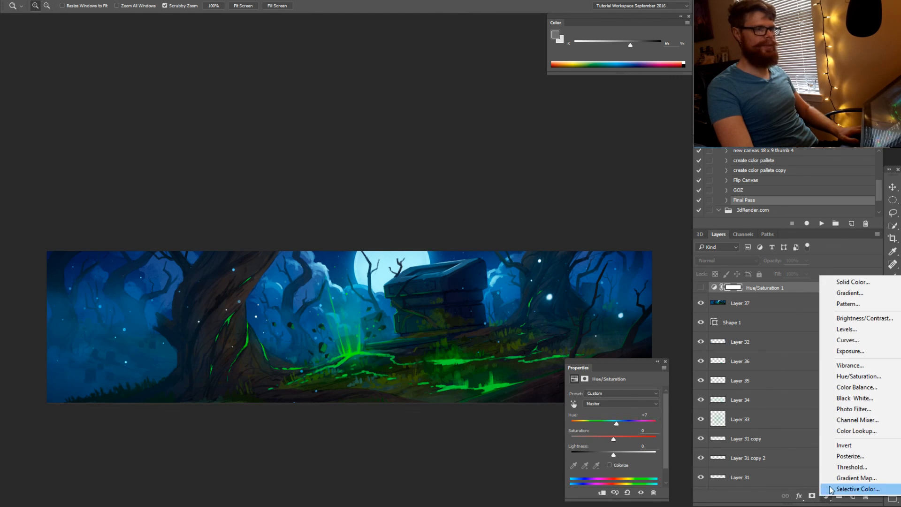
{"action": "left_click", "coordinate": [862, 341]}
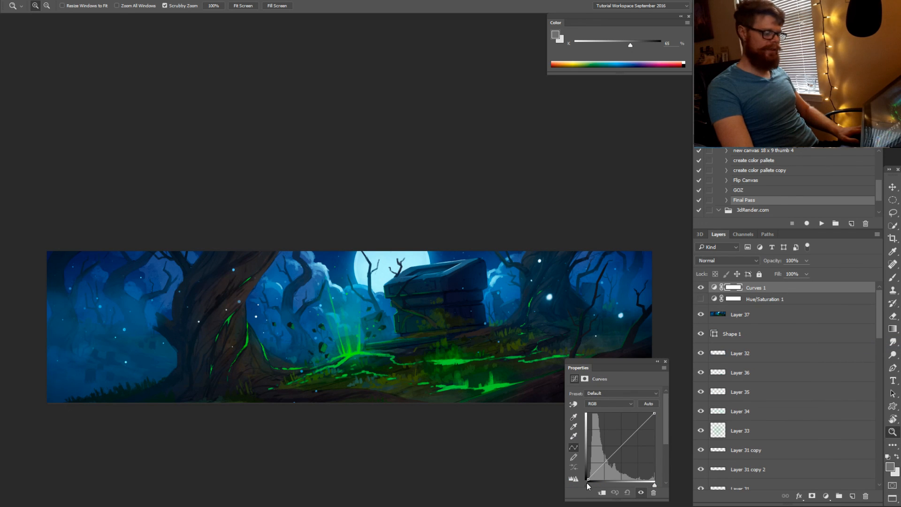
{"action": "left_click_drag", "start_coordinate": [588, 486], "coordinate": [589, 485]}
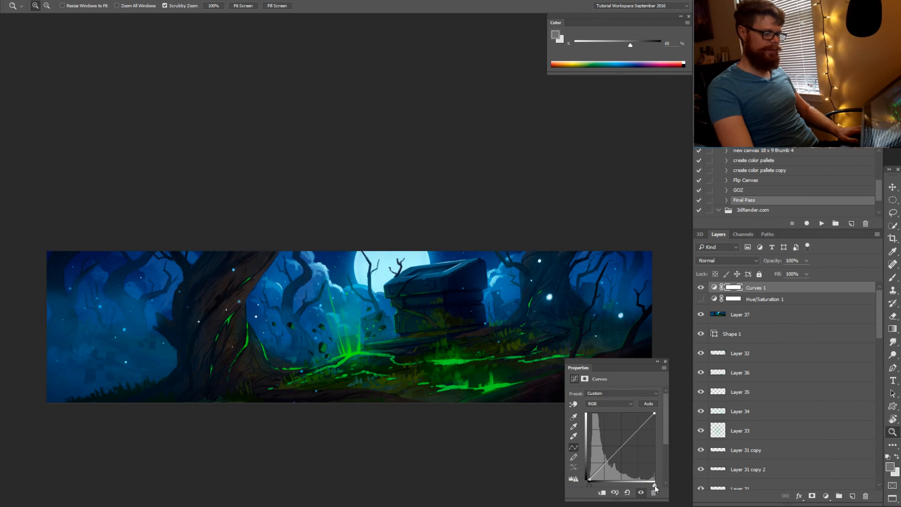
{"action": "left_click_drag", "start_coordinate": [655, 486], "coordinate": [652, 488]}
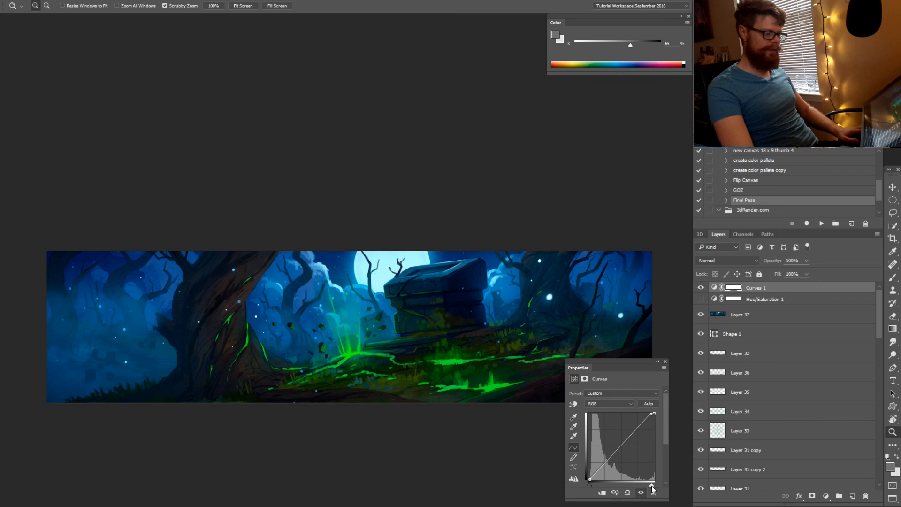
{"action": "left_click", "coordinate": [702, 290]}
{"action": "left_click", "coordinate": [702, 290]}
{"action": "left_click", "coordinate": [702, 289]}
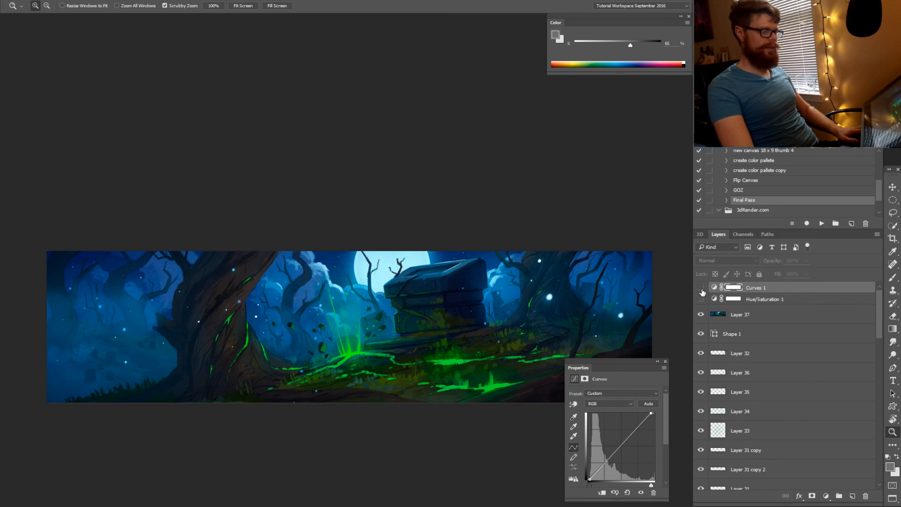
{"action": "left_click", "coordinate": [703, 289]}
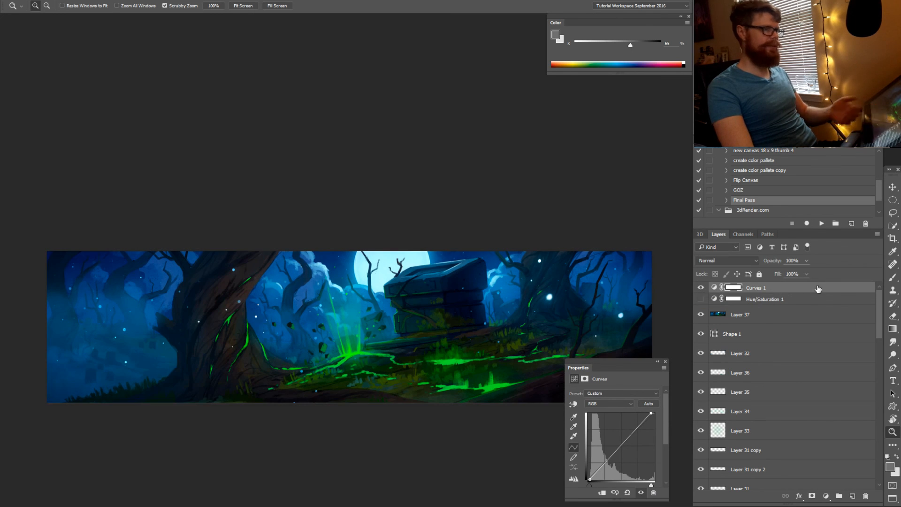
Sample the dark ground colour near the painting's lower right corner from Layer 37 to check its darkness
{"action": "key", "text": "b"}
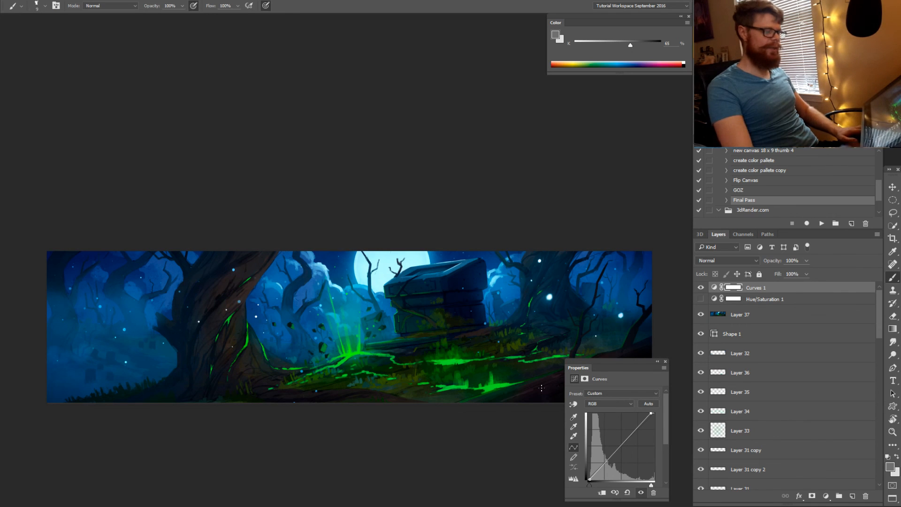
{"action": "left_click", "coordinate": [558, 388], "text": "alt"}
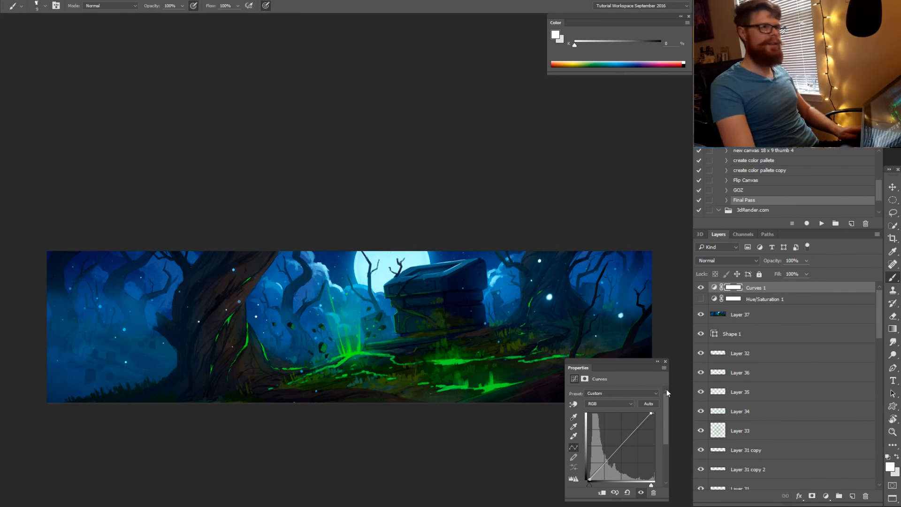
{"action": "left_click", "coordinate": [725, 312]}
{"action": "left_click", "coordinate": [712, 289]}
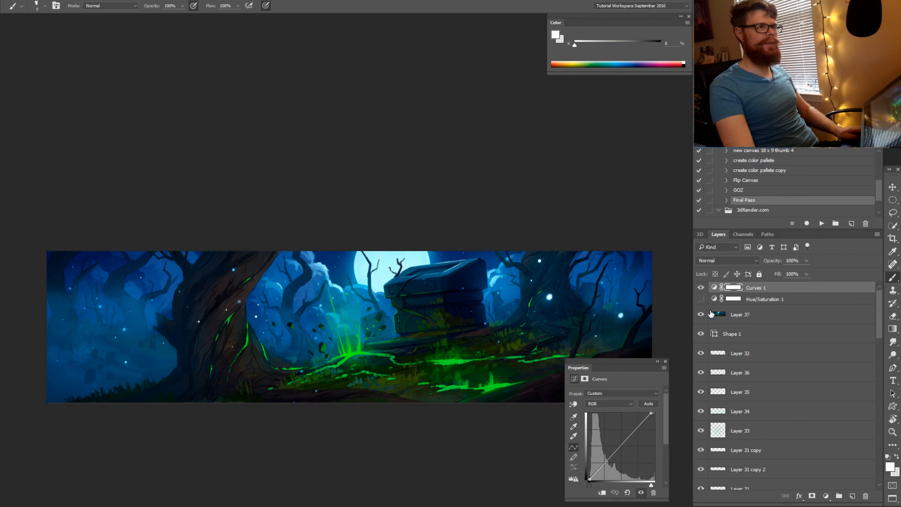
{"action": "left_click", "coordinate": [546, 389], "text": "alt"}
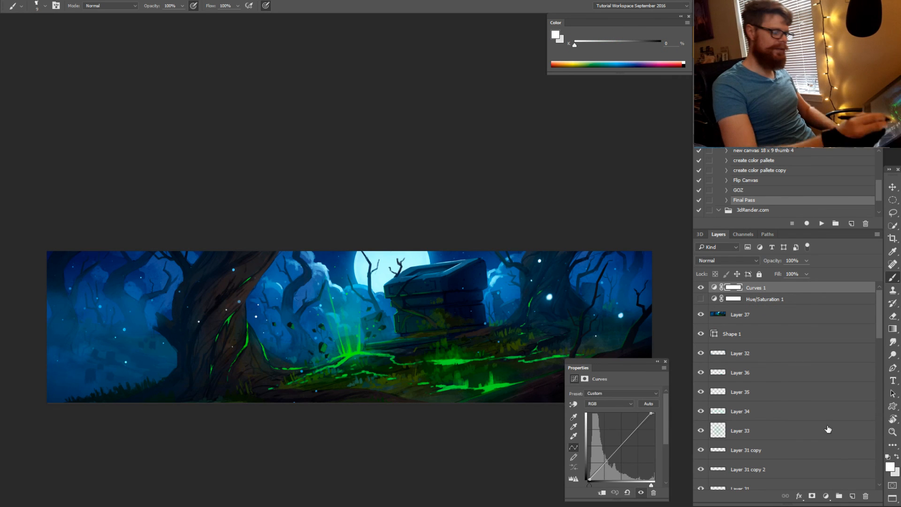
{"action": "left_click", "coordinate": [735, 316]}
{"action": "left_click", "coordinate": [544, 412], "text": "alt"}
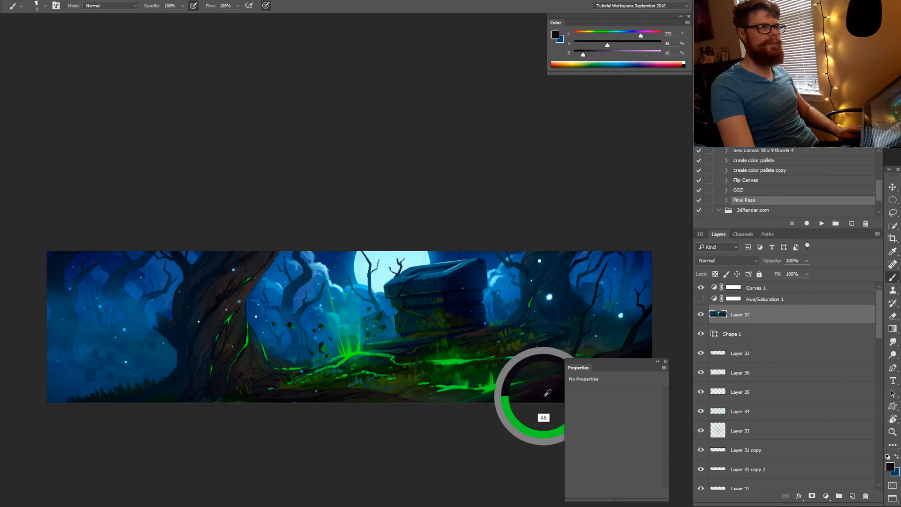
Lower the Curves 1 adjustment layer's opacity to about 70% and collapse its properties
{"action": "left_click", "coordinate": [713, 289]}
{"action": "left_click_drag", "start_coordinate": [786, 271], "coordinate": [791, 271]}
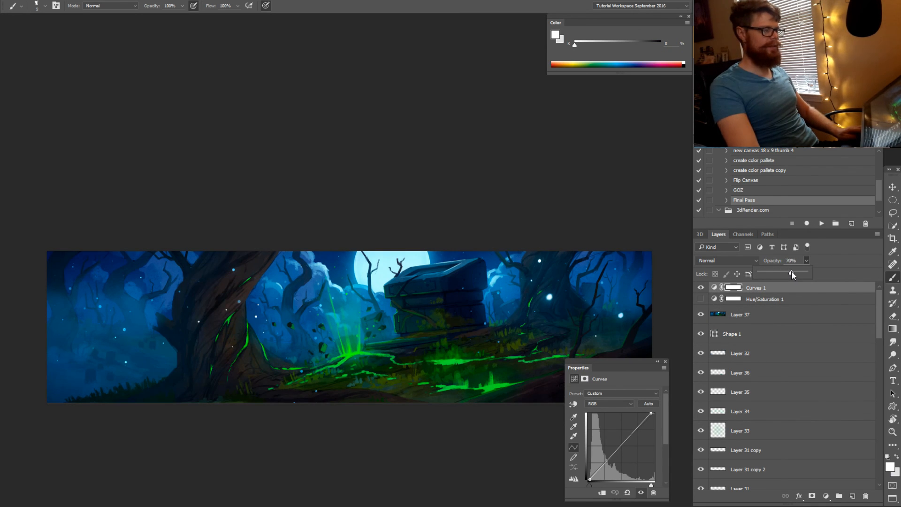
{"action": "left_click_drag", "start_coordinate": [291, 400], "coordinate": [262, 403]}
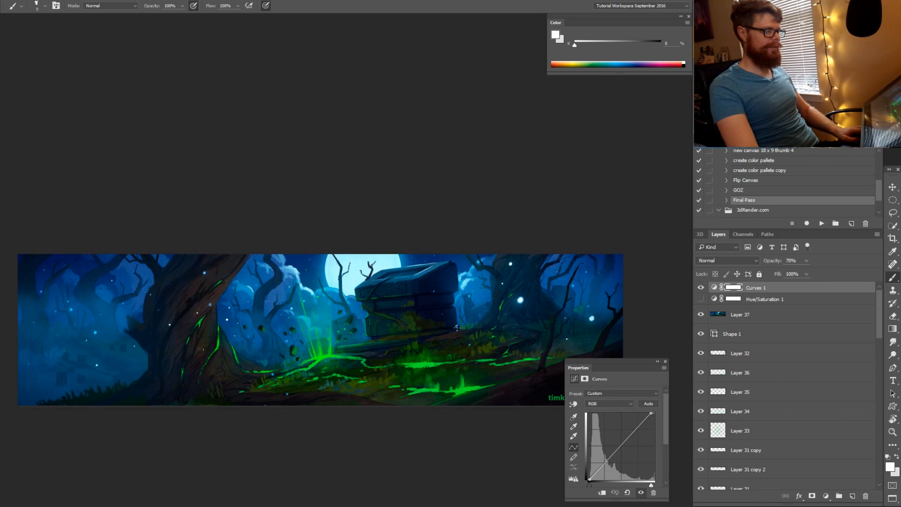
{"action": "left_click", "coordinate": [658, 362]}
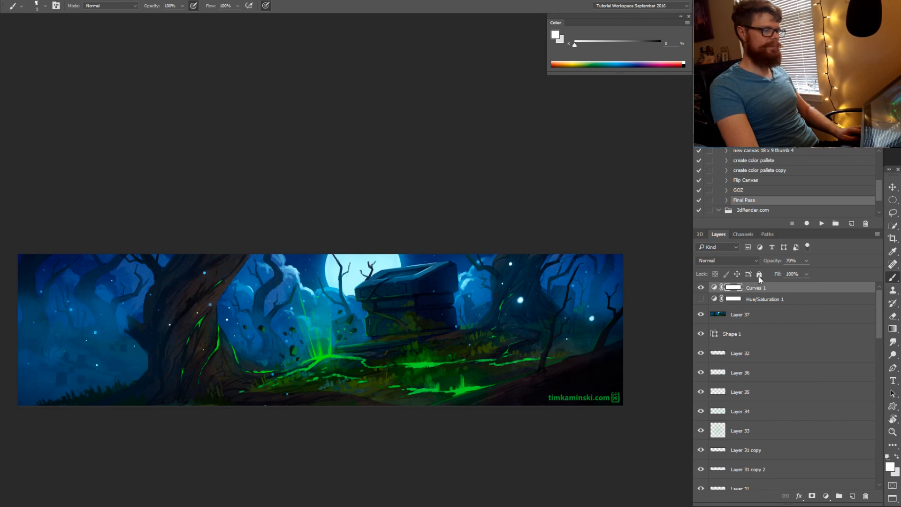
Delete the hidden Hue/Saturation 1 adjustment layer
{"action": "left_click", "coordinate": [701, 299]}
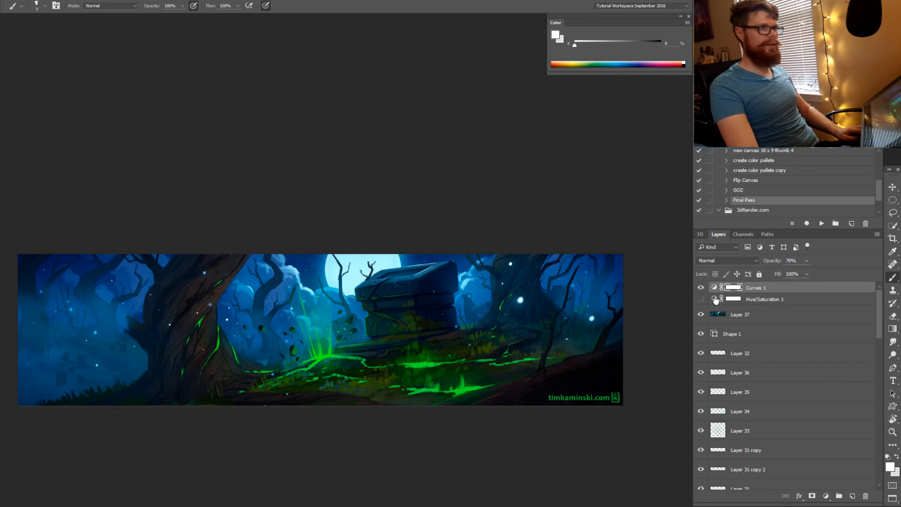
{"action": "left_click_drag", "start_coordinate": [722, 301], "coordinate": [866, 496]}
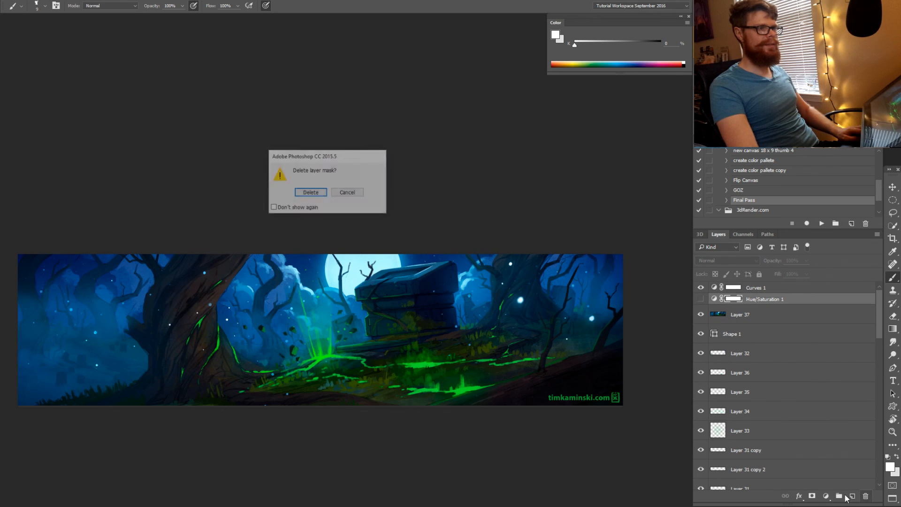
{"action": "left_click", "coordinate": [359, 193]}
{"action": "left_click_drag", "start_coordinate": [751, 299], "coordinate": [866, 496]}
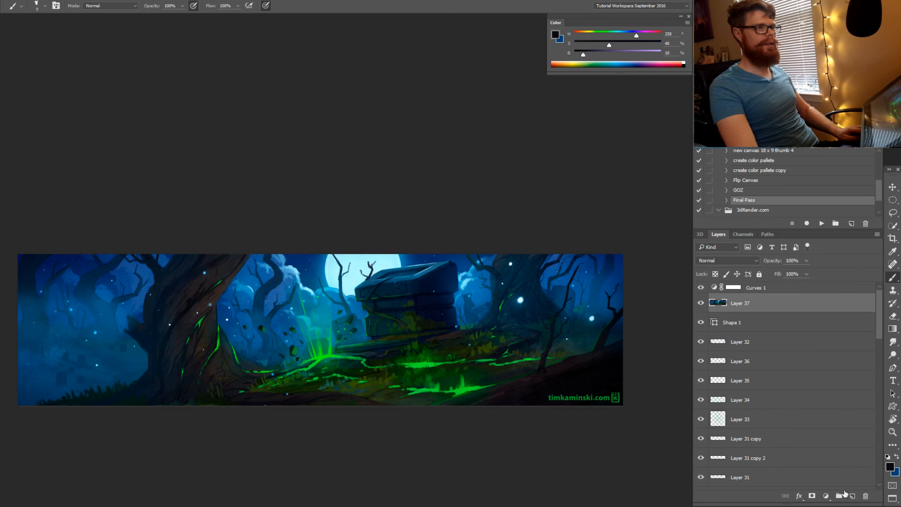
Add a Color Balance adjustment layer above Layer 37 with midtones set to Magenta/Green +1 and Yellow/Blue +4
{"action": "left_click", "coordinate": [826, 496]}
{"action": "left_click", "coordinate": [856, 391]}
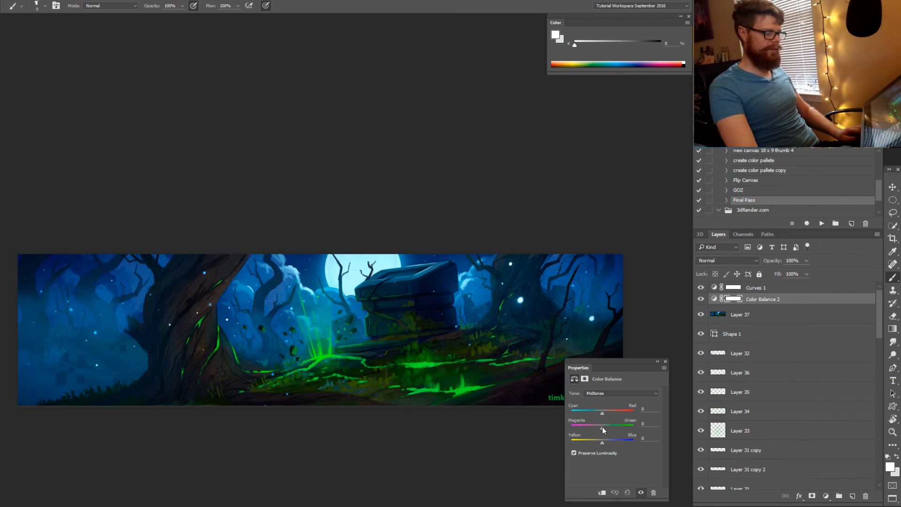
{"action": "left_click_drag", "start_coordinate": [604, 430], "coordinate": [603, 429]}
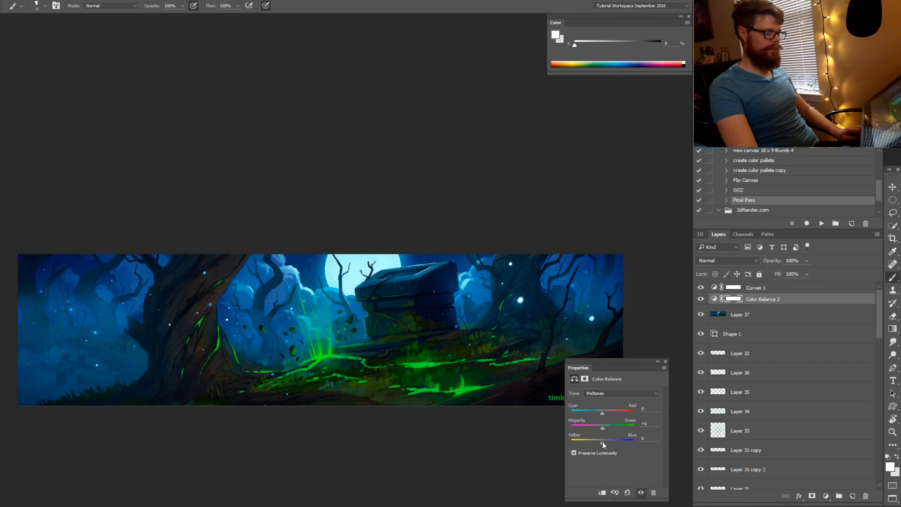
{"action": "left_click_drag", "start_coordinate": [603, 442], "coordinate": [604, 443]}
Compare the painting with and without the Color Balance adjustment, both as a whole and close up around the big tree and tomb
{"action": "left_click", "coordinate": [701, 301]}
{"action": "left_click", "coordinate": [701, 301]}
{"action": "left_click", "coordinate": [702, 300]}
{"action": "left_click", "coordinate": [701, 300]}
{"action": "left_click", "coordinate": [701, 301]}
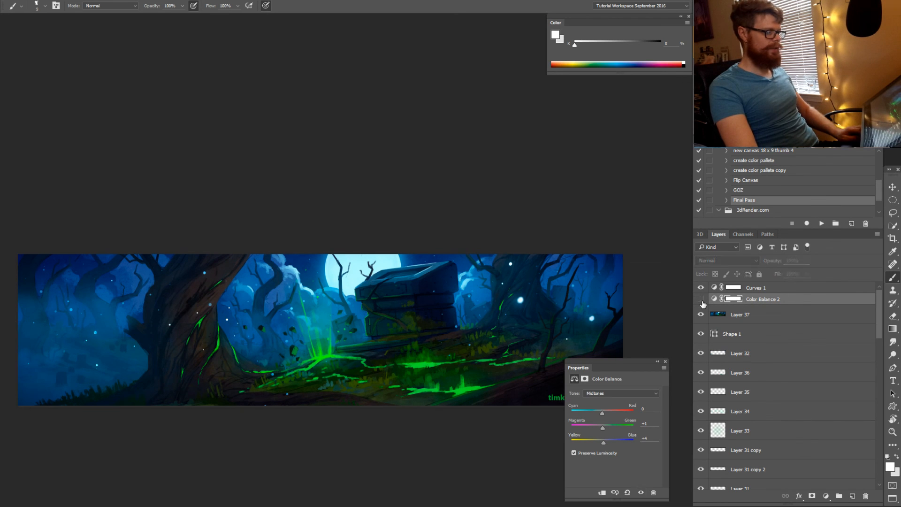
{"action": "left_click", "coordinate": [701, 300]}
{"action": "key", "text": "z"}
{"action": "left_click", "coordinate": [157, 316]}
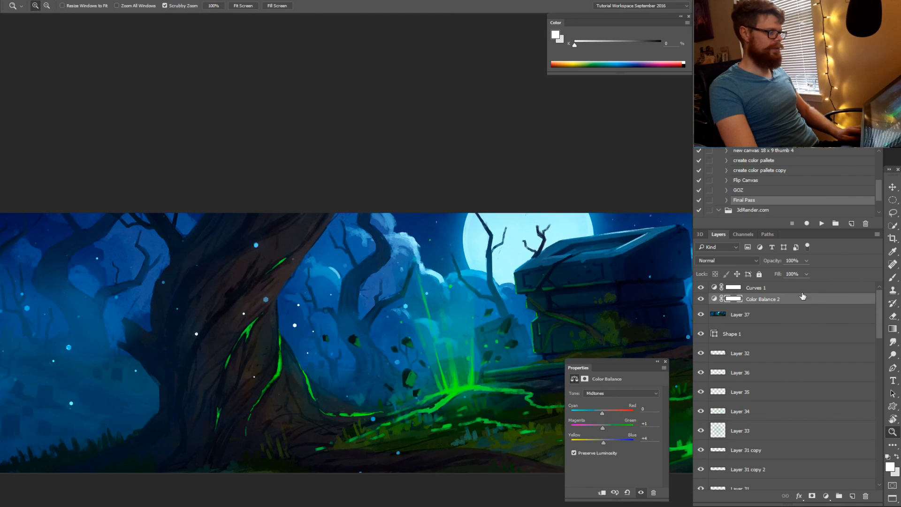
{"action": "left_click", "coordinate": [700, 301]}
{"action": "left_click", "coordinate": [700, 301]}
{"action": "left_click", "coordinate": [701, 301]}
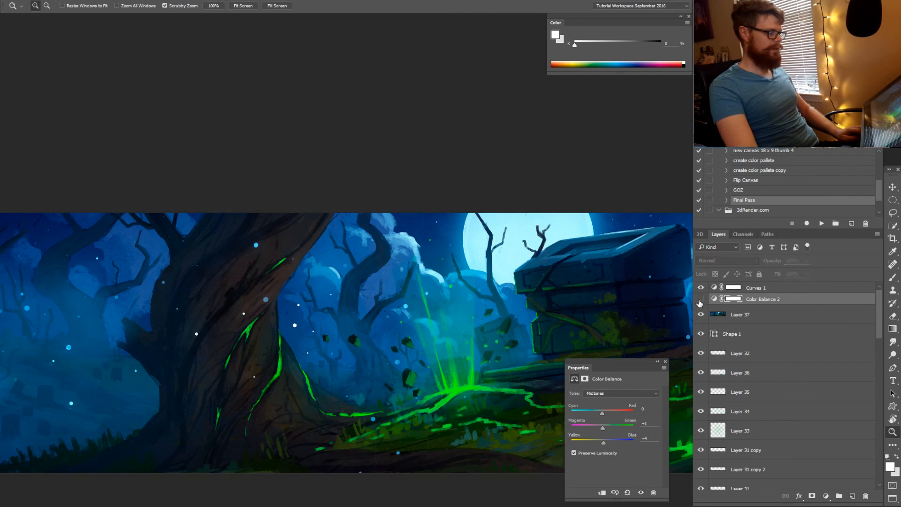
{"action": "left_click", "coordinate": [700, 301]}
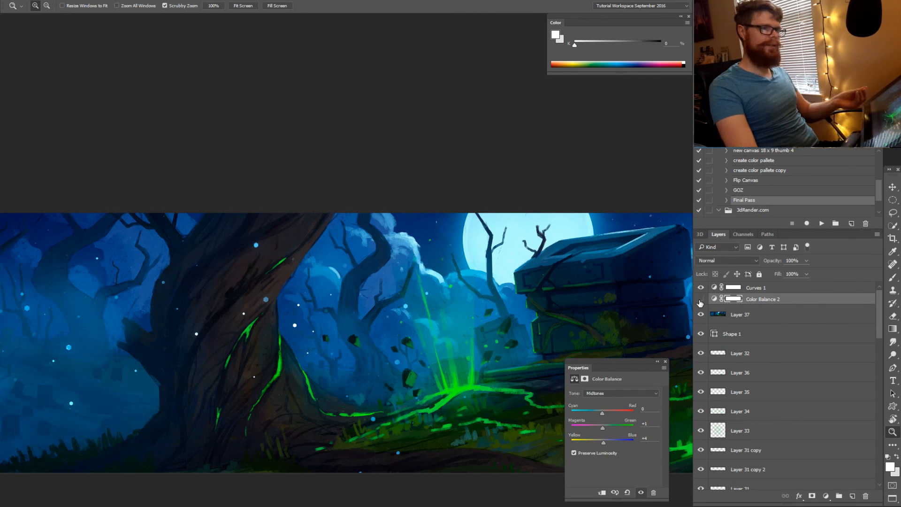
Close the adjustment properties, review the whole painting with the interface hidden, and fit it on screen with the interface restored
{"action": "left_click_drag", "start_coordinate": [493, 276], "coordinate": [449, 277]}
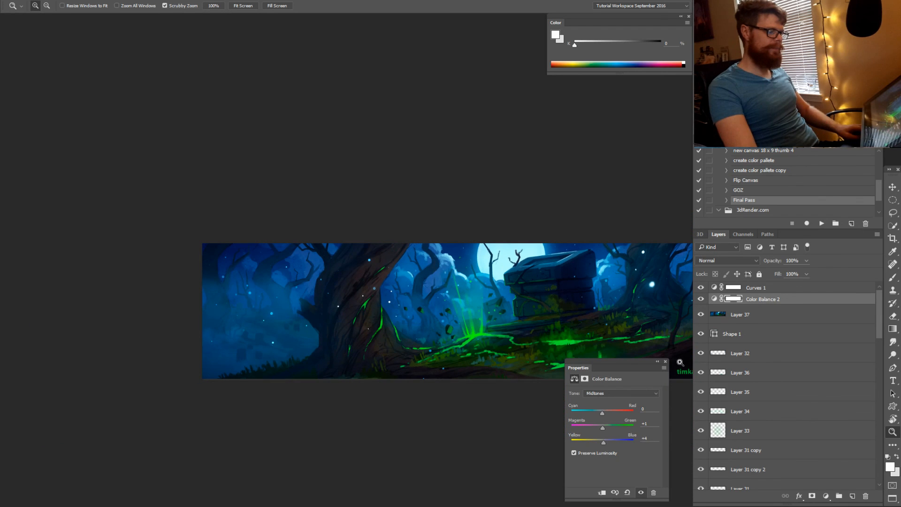
{"action": "left_click", "coordinate": [665, 362]}
{"action": "left_click_drag", "start_coordinate": [535, 341], "coordinate": [432, 355]}
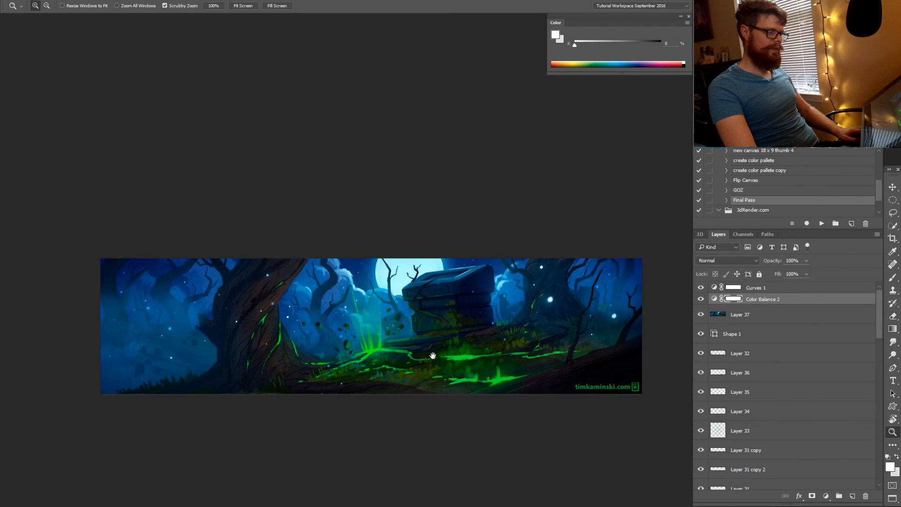
{"action": "key", "text": "Tab"}
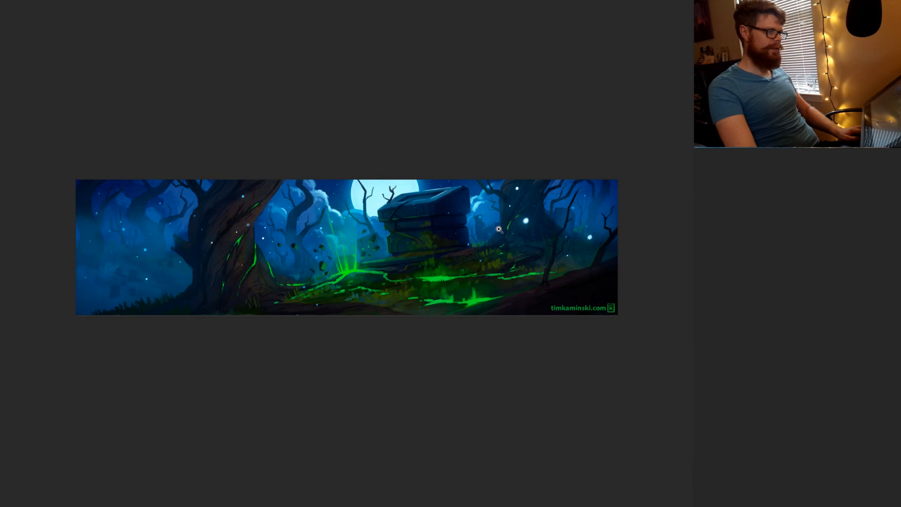
{"action": "key", "text": "Tab"}
{"action": "right_click", "coordinate": [443, 221]}
{"action": "left_click", "coordinate": [462, 224]}
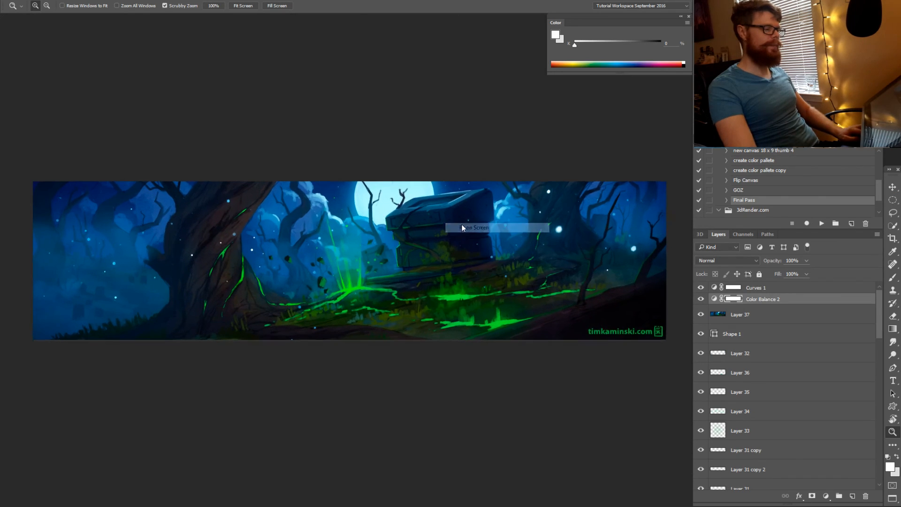